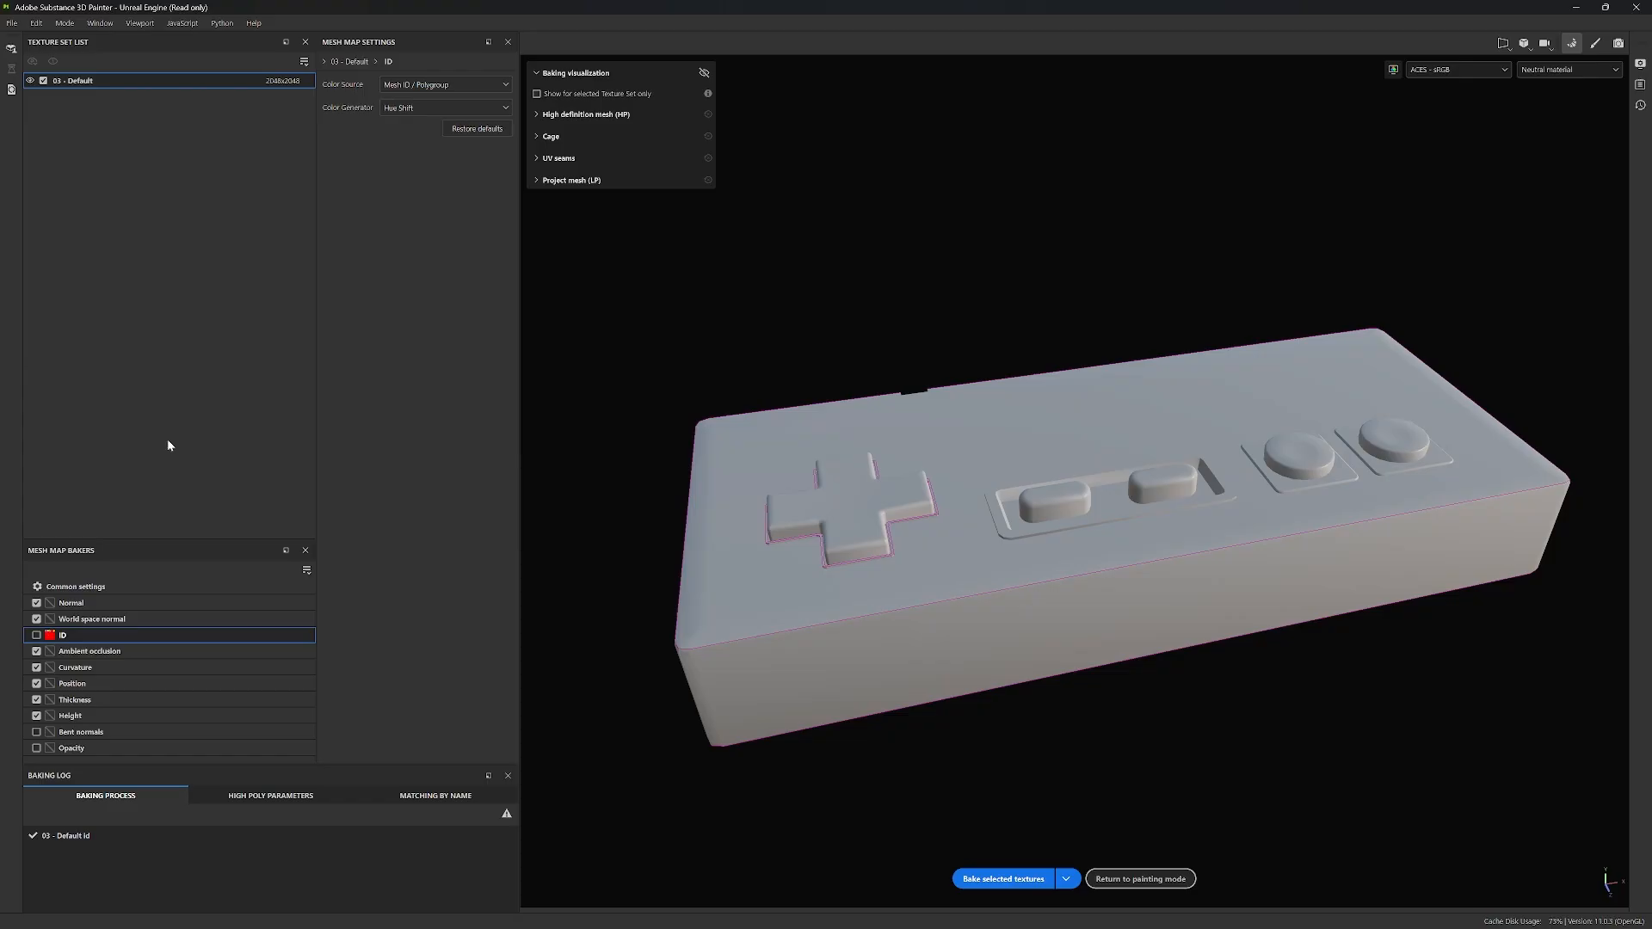
Step: Load SM_NES_Controller_HighPoly.fbx as the high definition mesh in the common baking settings
{"action": "left_click", "coordinate": [86, 603]}
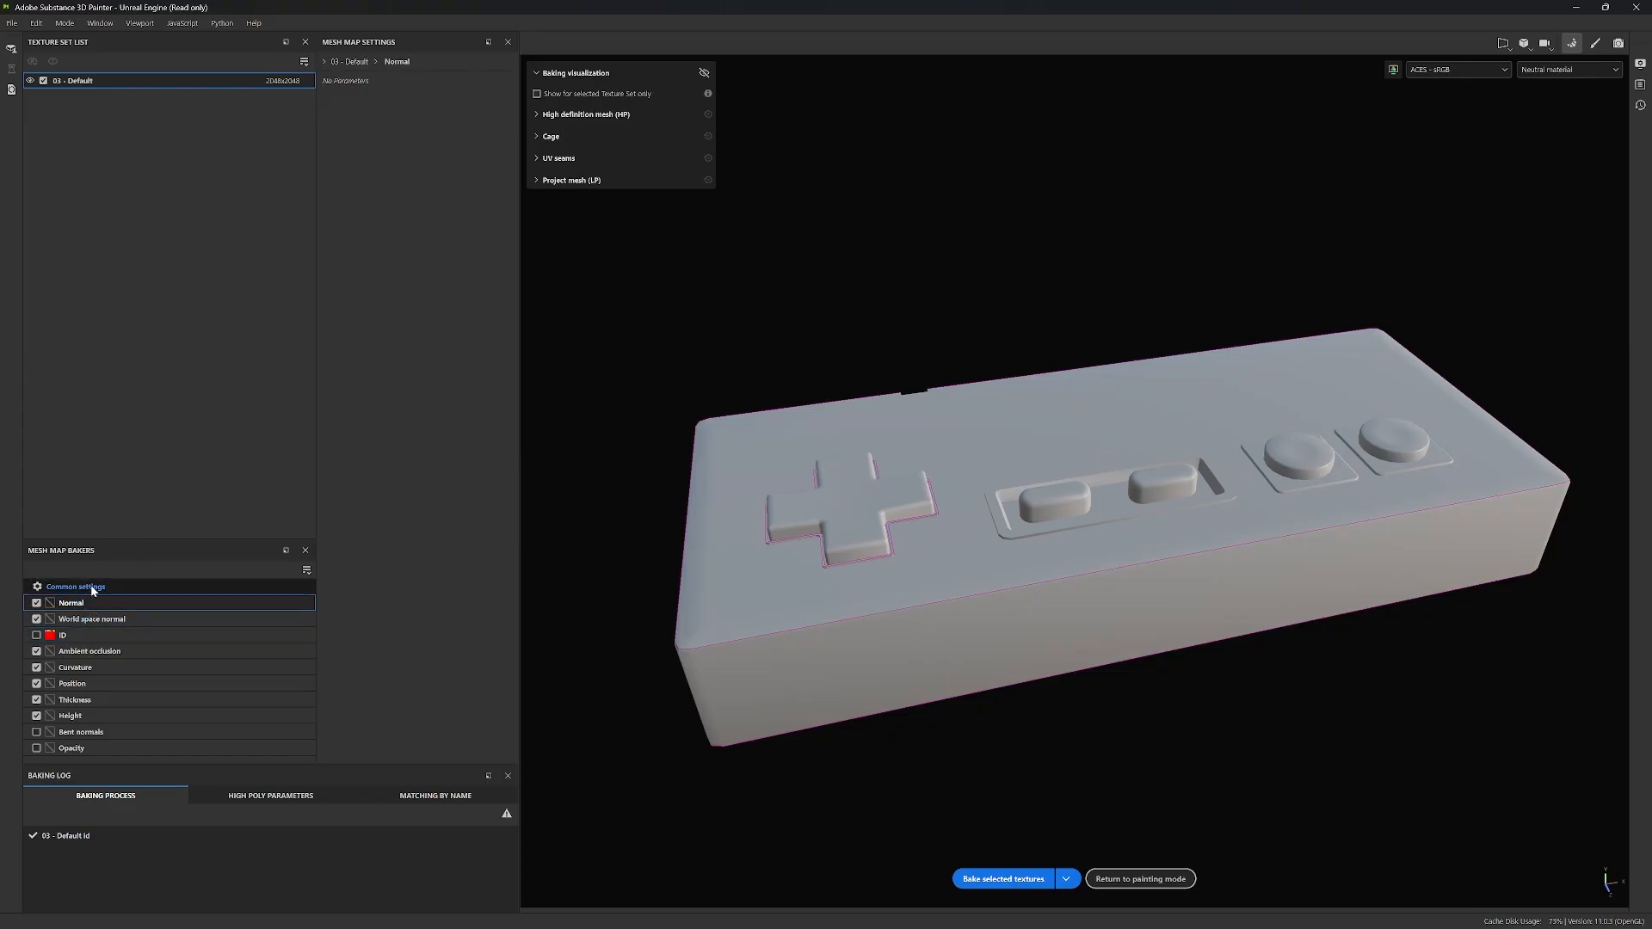
{"action": "left_click", "coordinate": [86, 587]}
{"action": "left_click", "coordinate": [511, 229]}
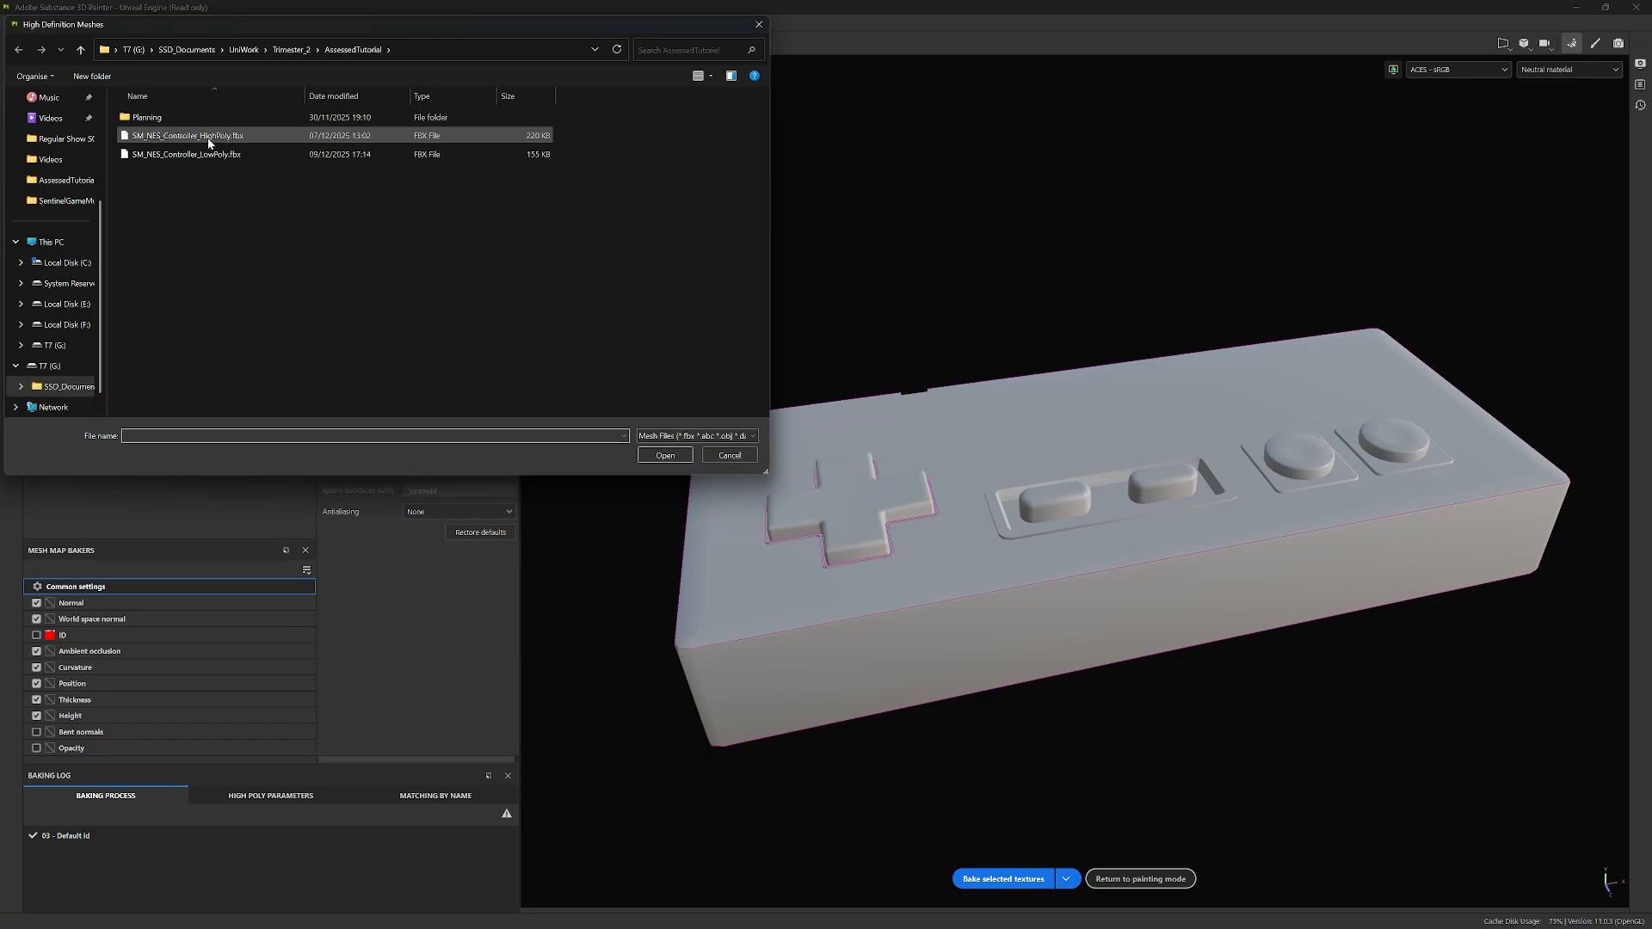
{"action": "double_click", "coordinate": [210, 136]}
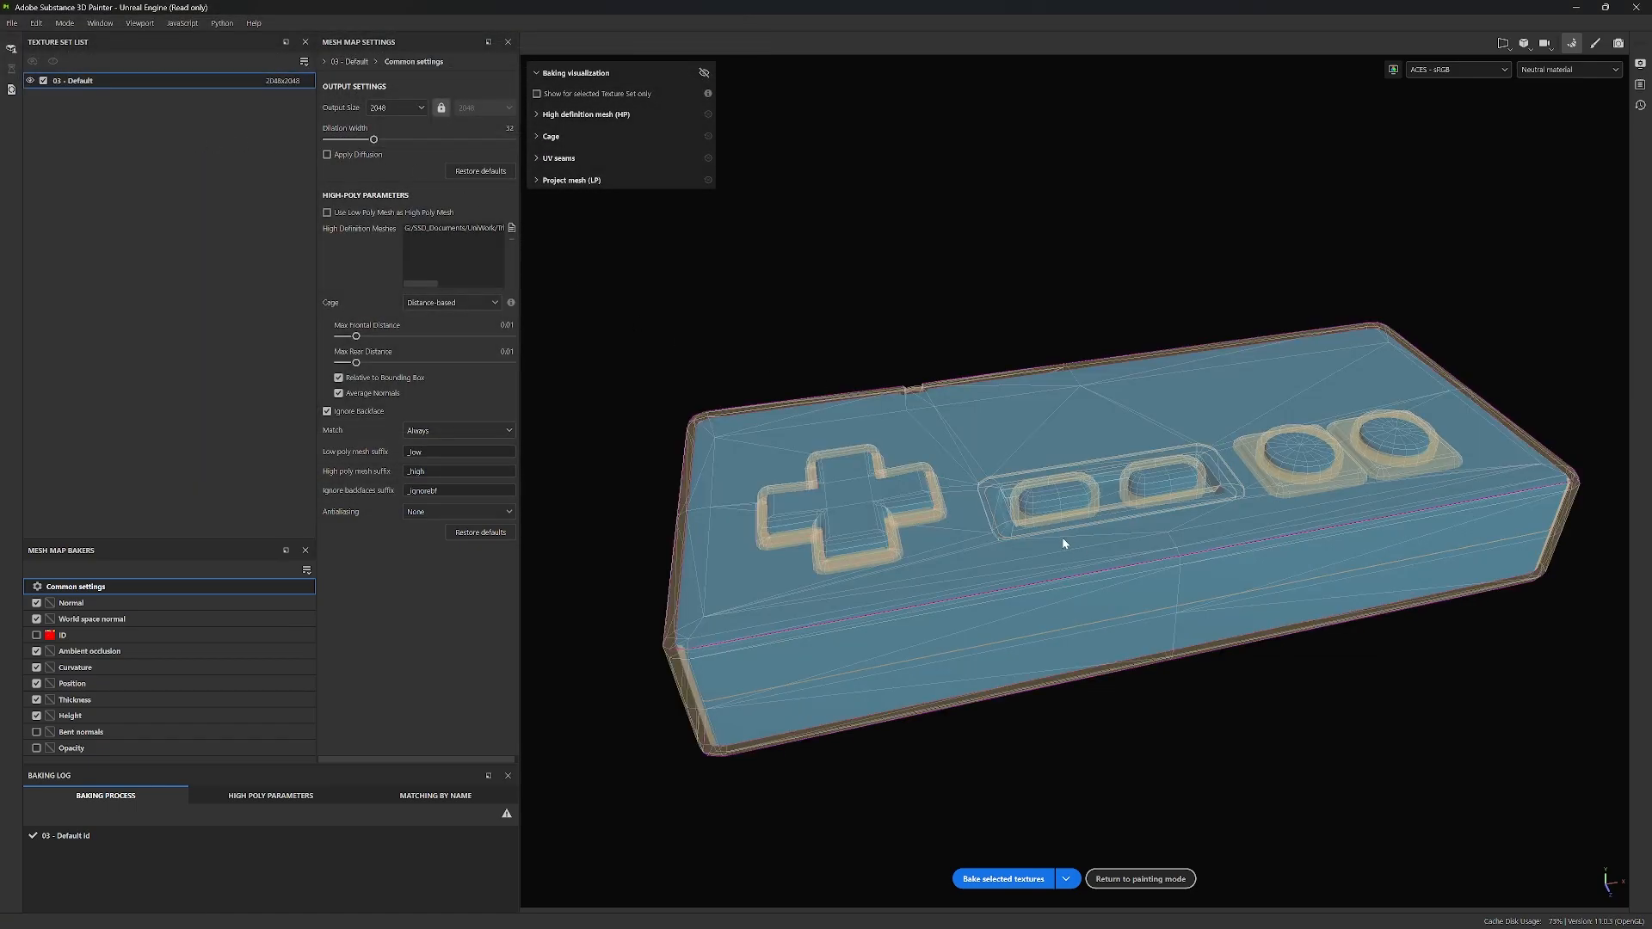
Step: Reduce the baking cage's Max Frontal Distance to 0.002 so it fits tightly around the controller
{"action": "left_click_drag", "start_coordinate": [357, 337], "coordinate": [348, 338]}
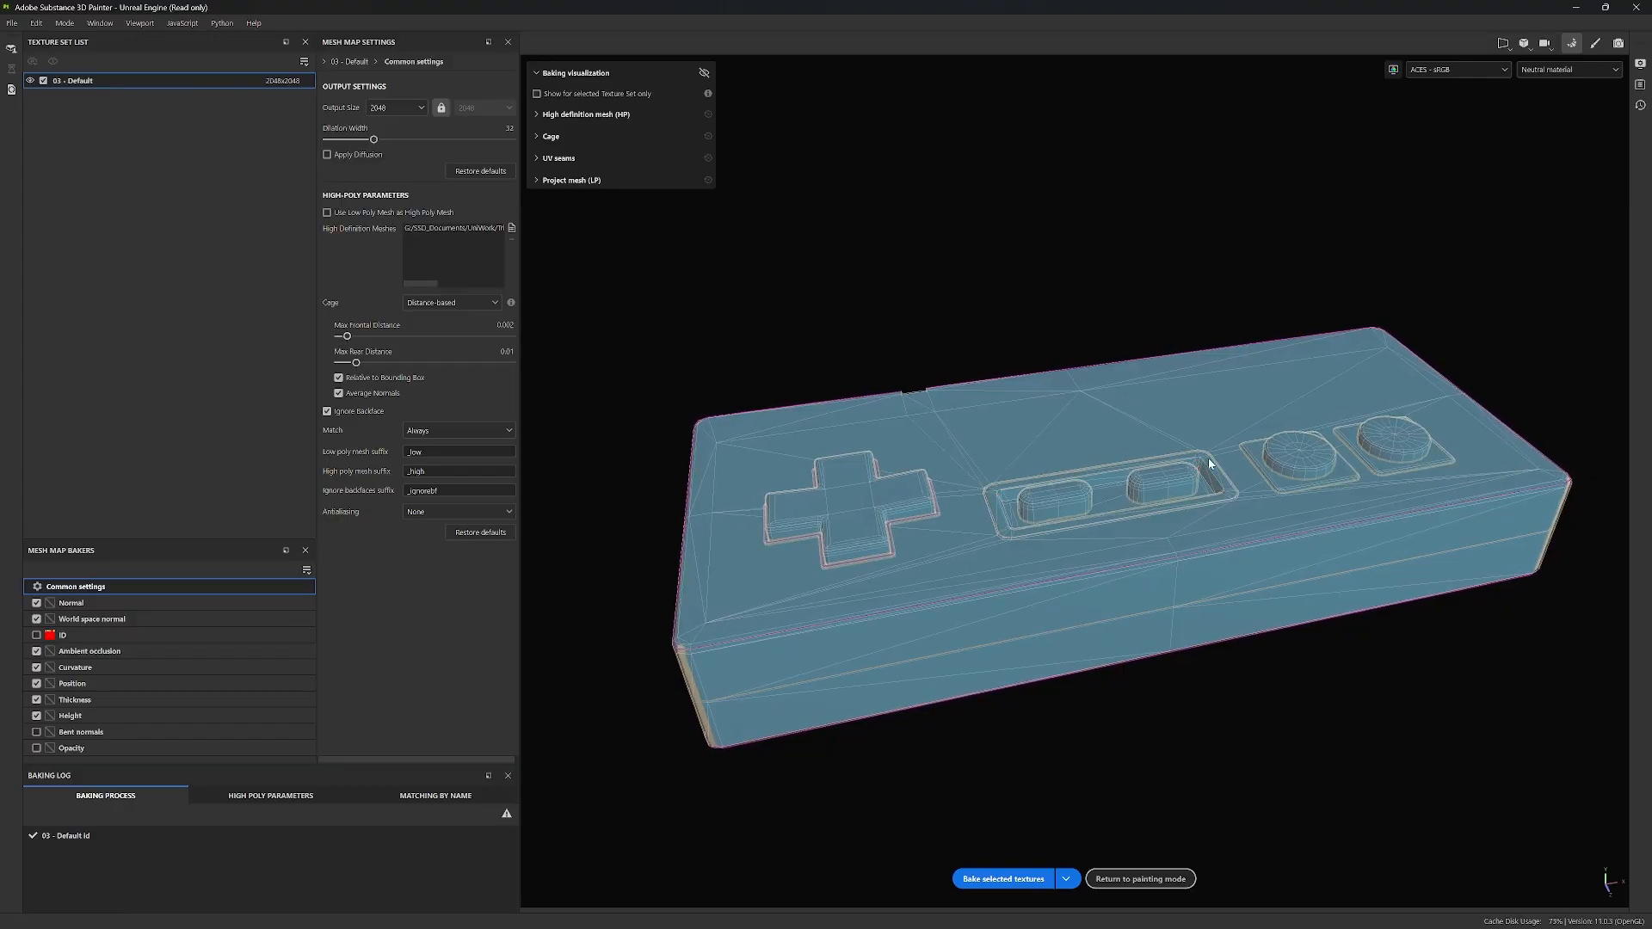
{"action": "scroll", "coordinate": [1210, 465], "scroll_direction": "up", "scroll_amount": 5}
{"action": "scroll", "coordinate": [1210, 465], "scroll_direction": "down", "scroll_amount": 4}
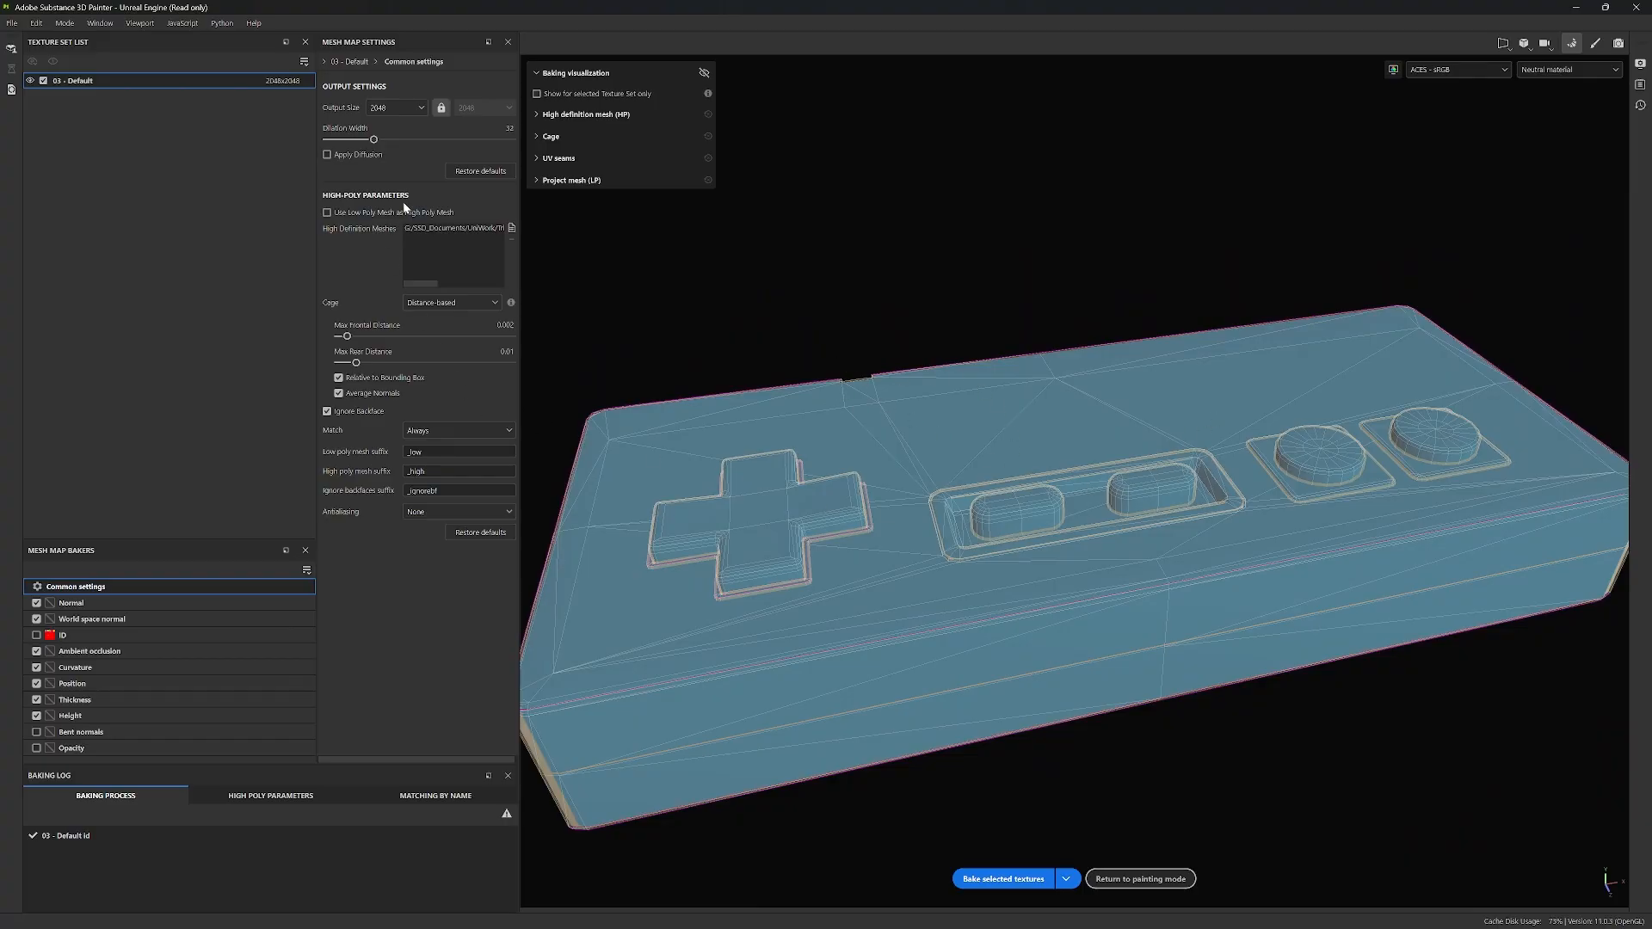
Step: Raise the baking cage's Max Rear Distance to 0.0274, checking its fit around the cable hole on the controller's back
{"action": "mouse_move", "coordinate": [356, 366]}
{"action": "left_mouse_down"}
{"action": "mouse_move", "coordinate": [336, 368]}
{"action": "mouse_move", "coordinate": [367, 380]}
{"action": "left_mouse_up"}
{"action": "left_click_drag", "start_coordinate": [608, 453], "coordinate": [1287, 525], "text": "alt"}
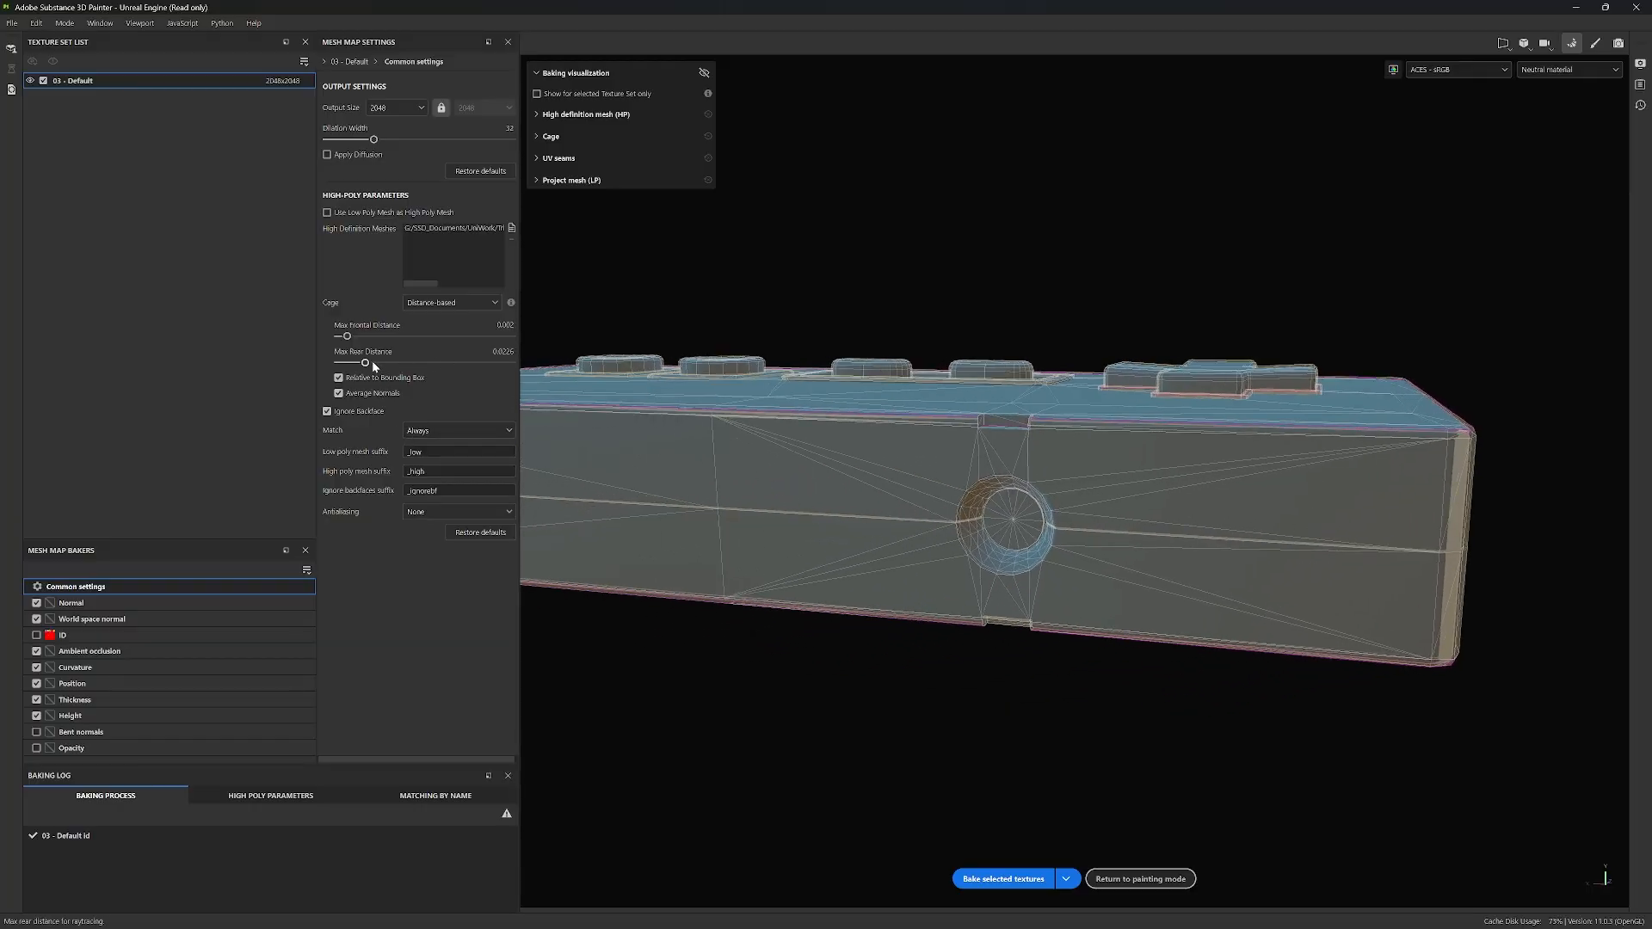
{"action": "mouse_move", "coordinate": [366, 364]}
{"action": "left_mouse_down"}
{"action": "mouse_move", "coordinate": [383, 369]}
{"action": "mouse_move", "coordinate": [365, 370]}
{"action": "left_mouse_up"}
{"action": "scroll", "coordinate": [1221, 390], "scroll_direction": "down", "scroll_amount": 3}
{"action": "left_click_drag", "start_coordinate": [1367, 375], "coordinate": [1300, 714], "text": "alt"}
{"action": "middle_click_drag", "start_coordinate": [1299, 714], "coordinate": [1041, 576], "text": "alt"}
{"action": "left_click_drag", "start_coordinate": [1041, 576], "coordinate": [1149, 627], "text": "alt"}
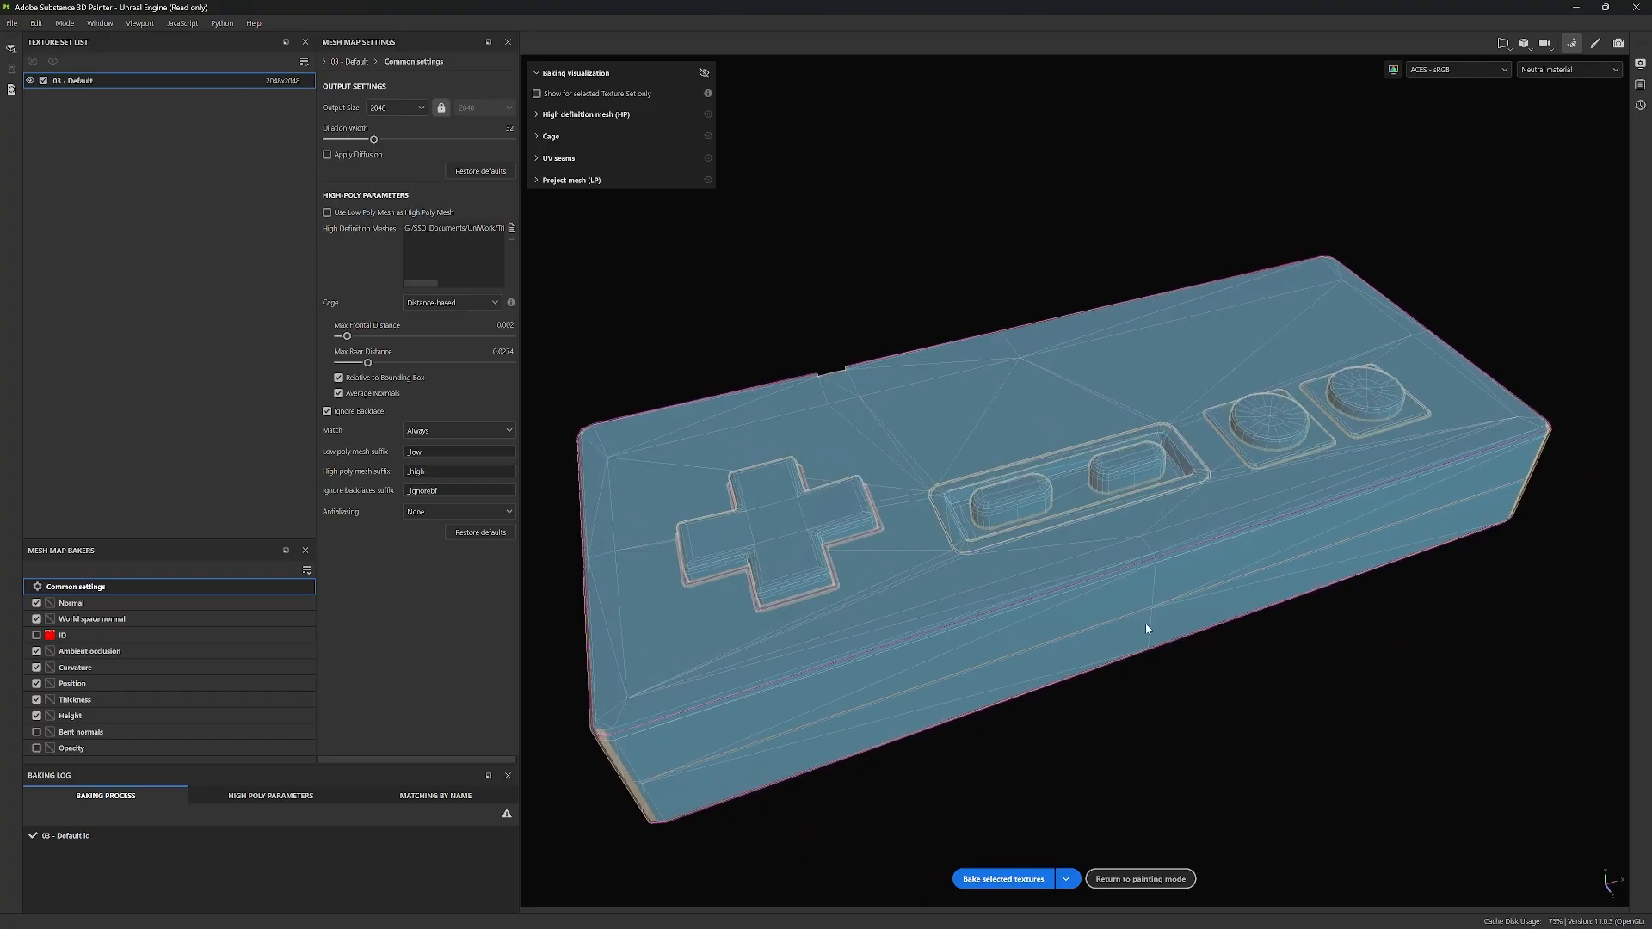
{"action": "middle_click_drag", "start_coordinate": [1148, 628], "coordinate": [1215, 611], "text": "alt"}
{"action": "left_click_drag", "start_coordinate": [1215, 611], "coordinate": [1186, 616], "text": "alt"}
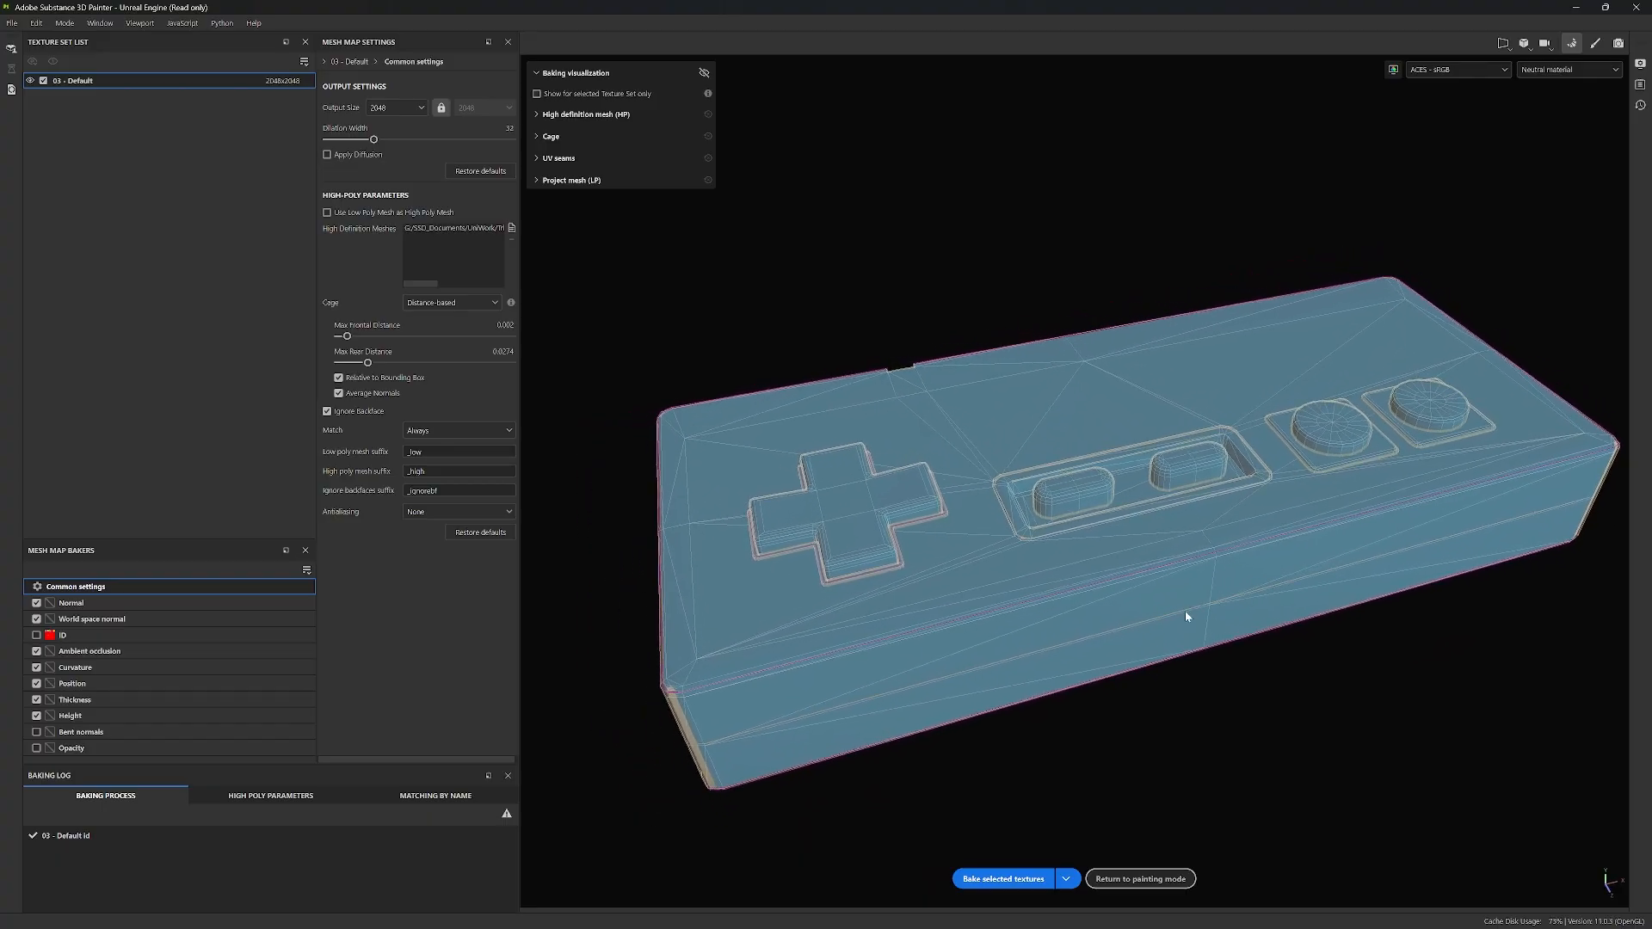
Step: Bake the selected mesh maps and inspect the result on the controller in painting mode
{"action": "left_click", "coordinate": [1019, 882]}
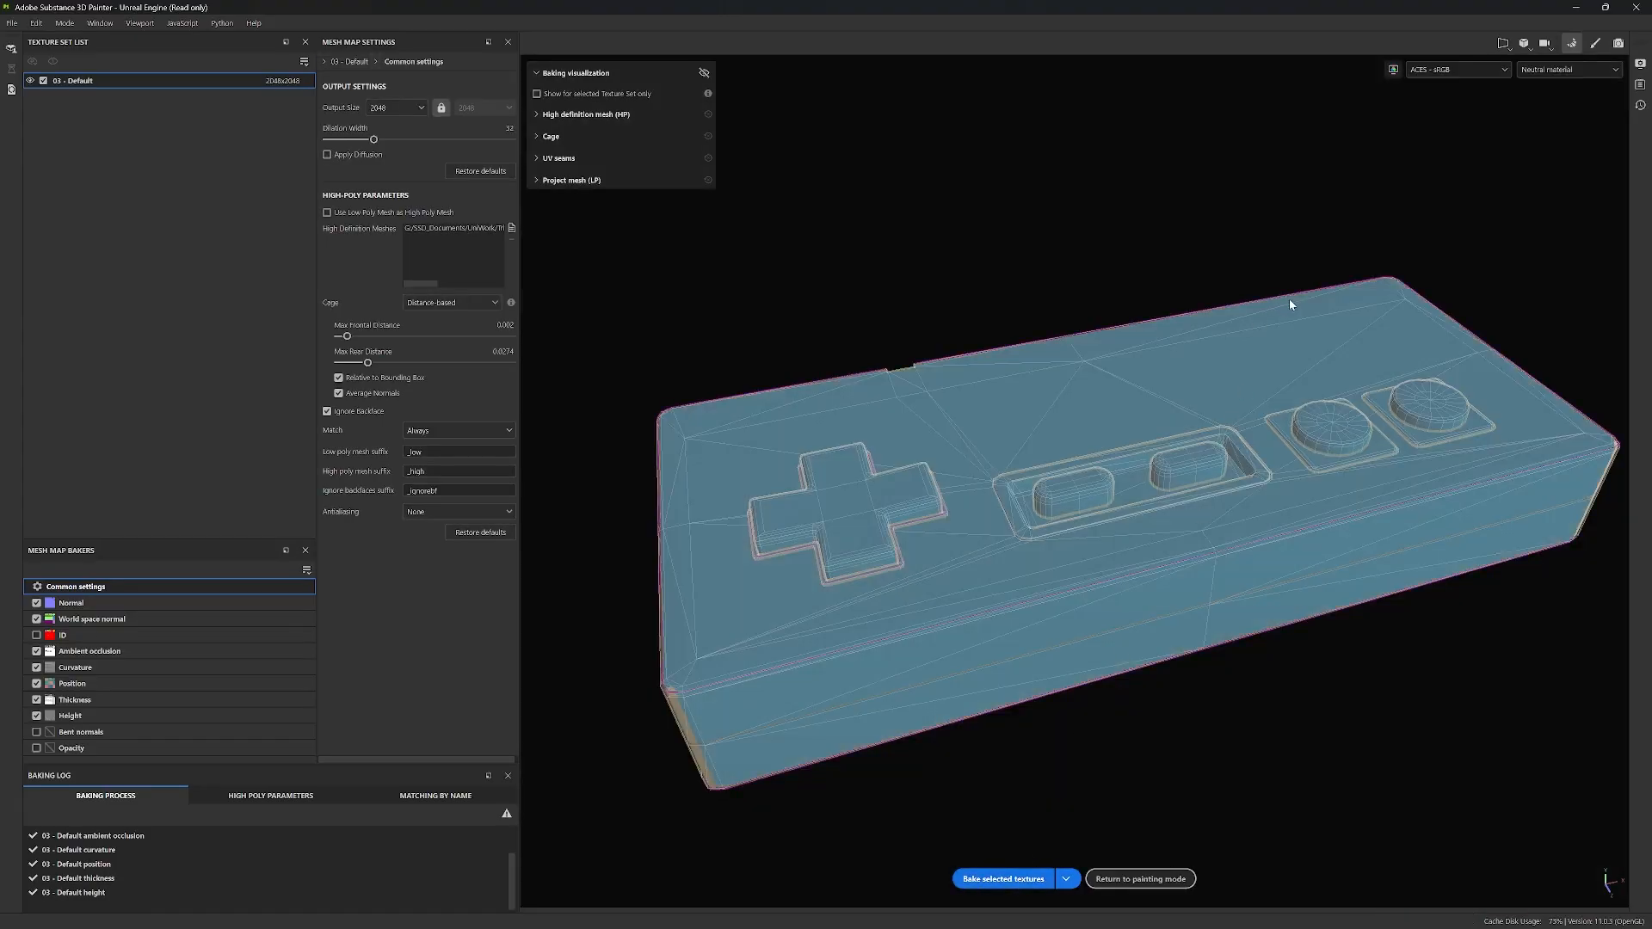
{"action": "left_click", "coordinate": [1596, 43]}
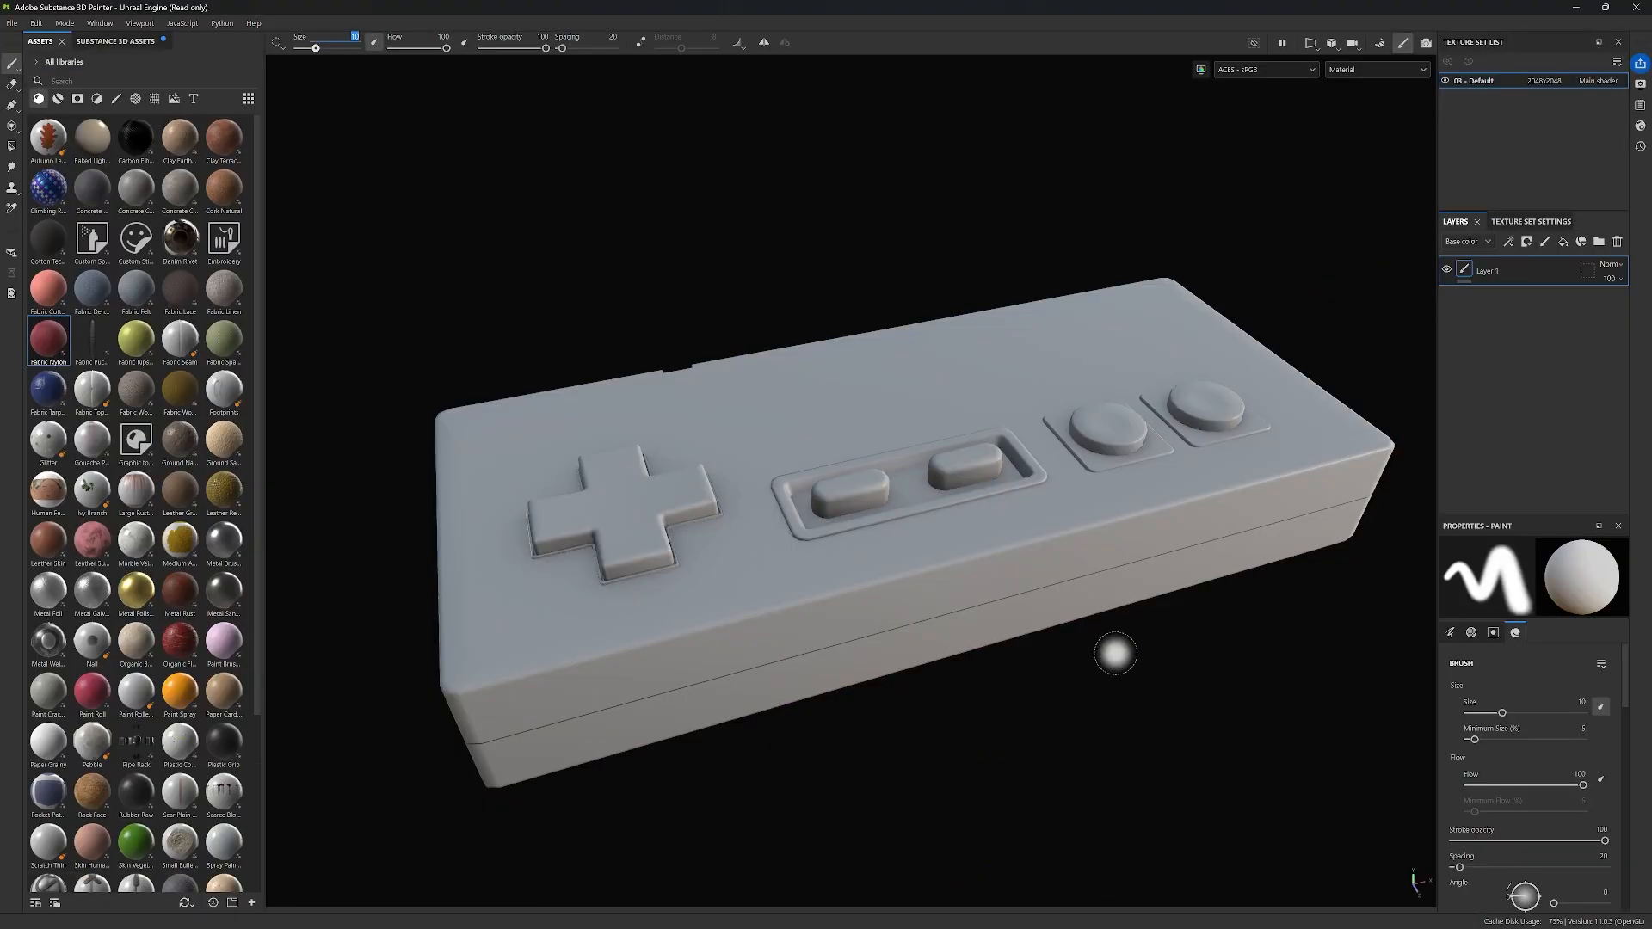
{"action": "left_click_drag", "start_coordinate": [933, 763], "coordinate": [1180, 471], "text": "alt"}
{"action": "left_click_drag", "start_coordinate": [841, 623], "coordinate": [548, 653], "text": "alt"}
{"action": "left_click_drag", "start_coordinate": [1232, 490], "coordinate": [844, 591], "text": "alt"}
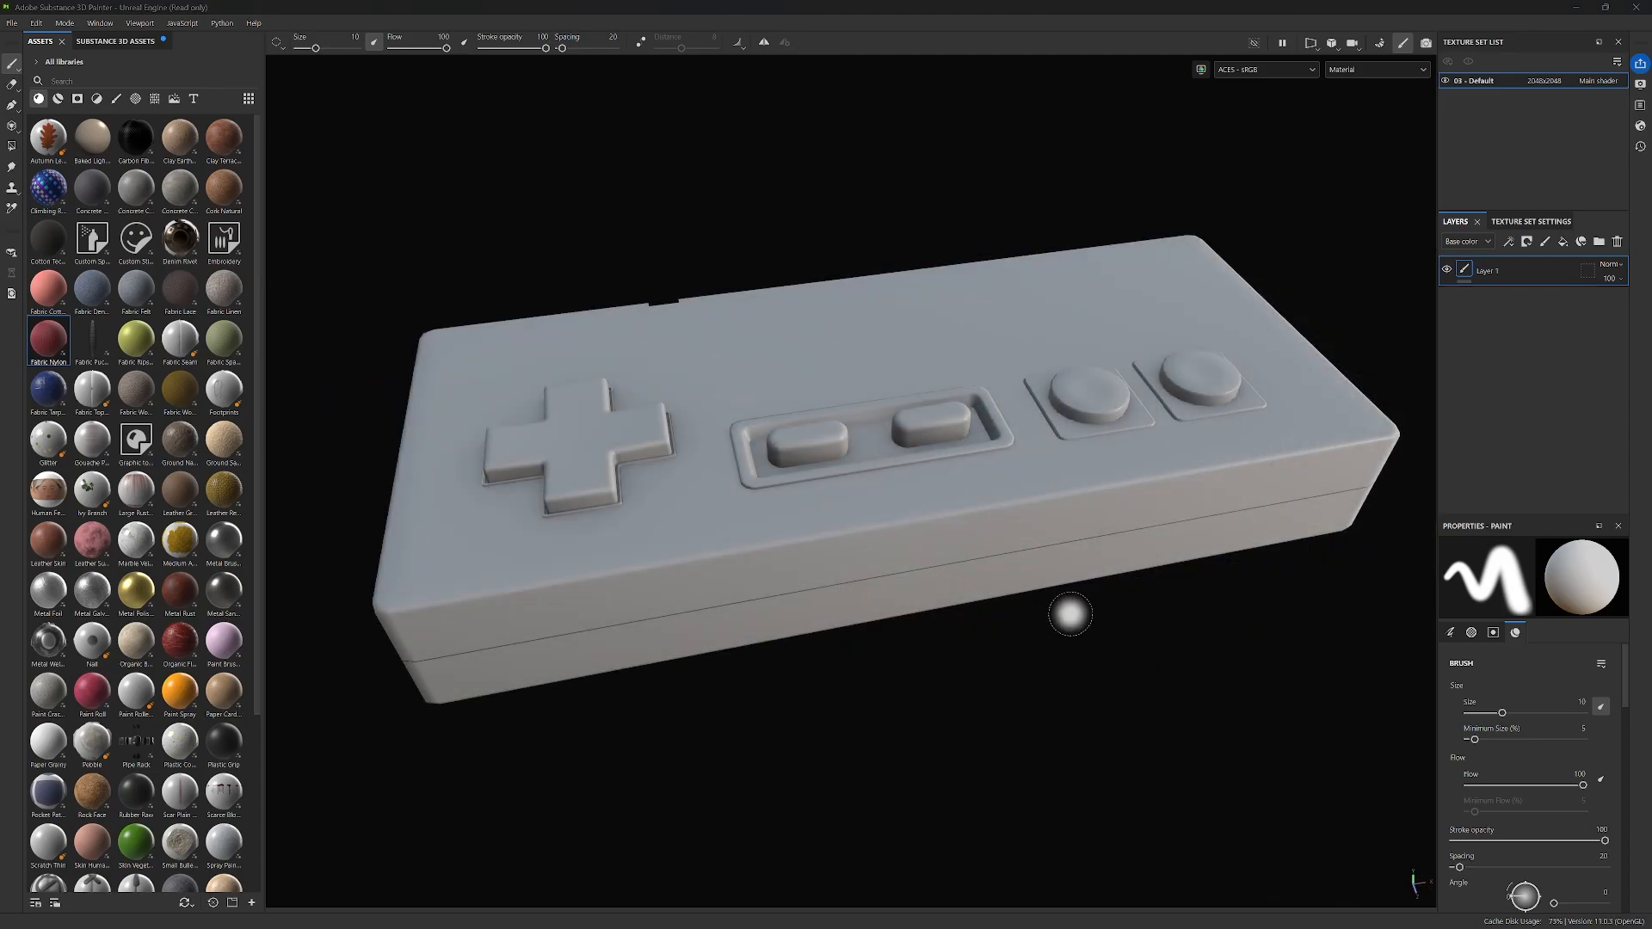
{"action": "left_click_drag", "start_coordinate": [1220, 601], "coordinate": [1235, 591], "text": "alt"}
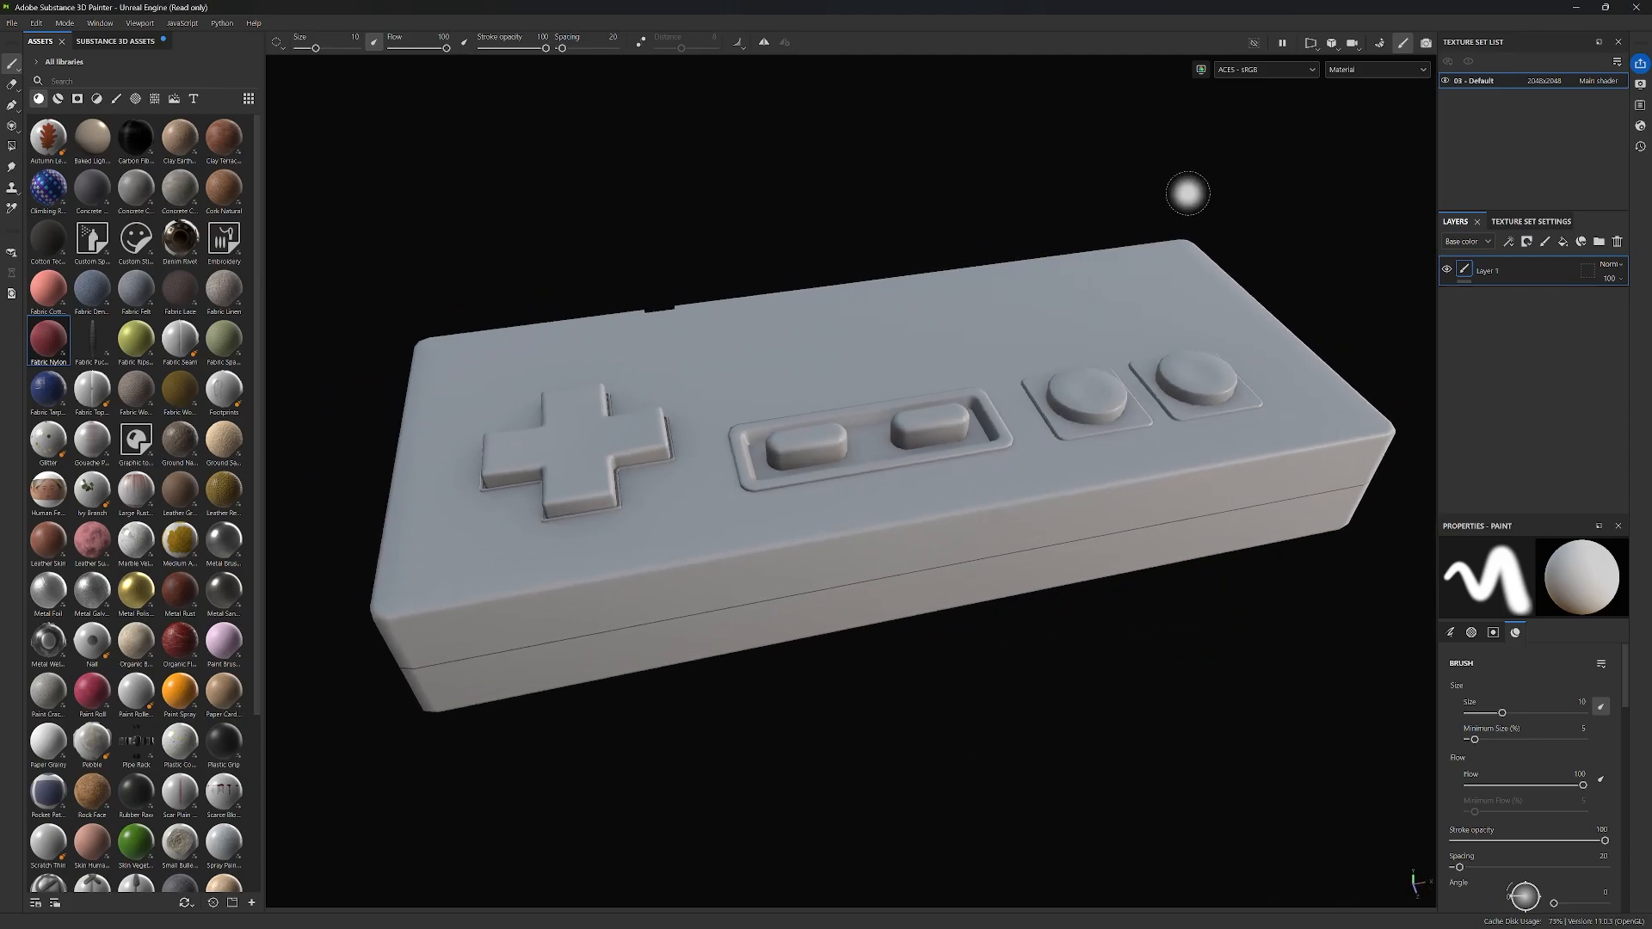
Step: Set the high-poly matching method to By Mesh Name, rebake the mesh maps and check the controller in painting mode
{"action": "left_click", "coordinate": [1381, 47]}
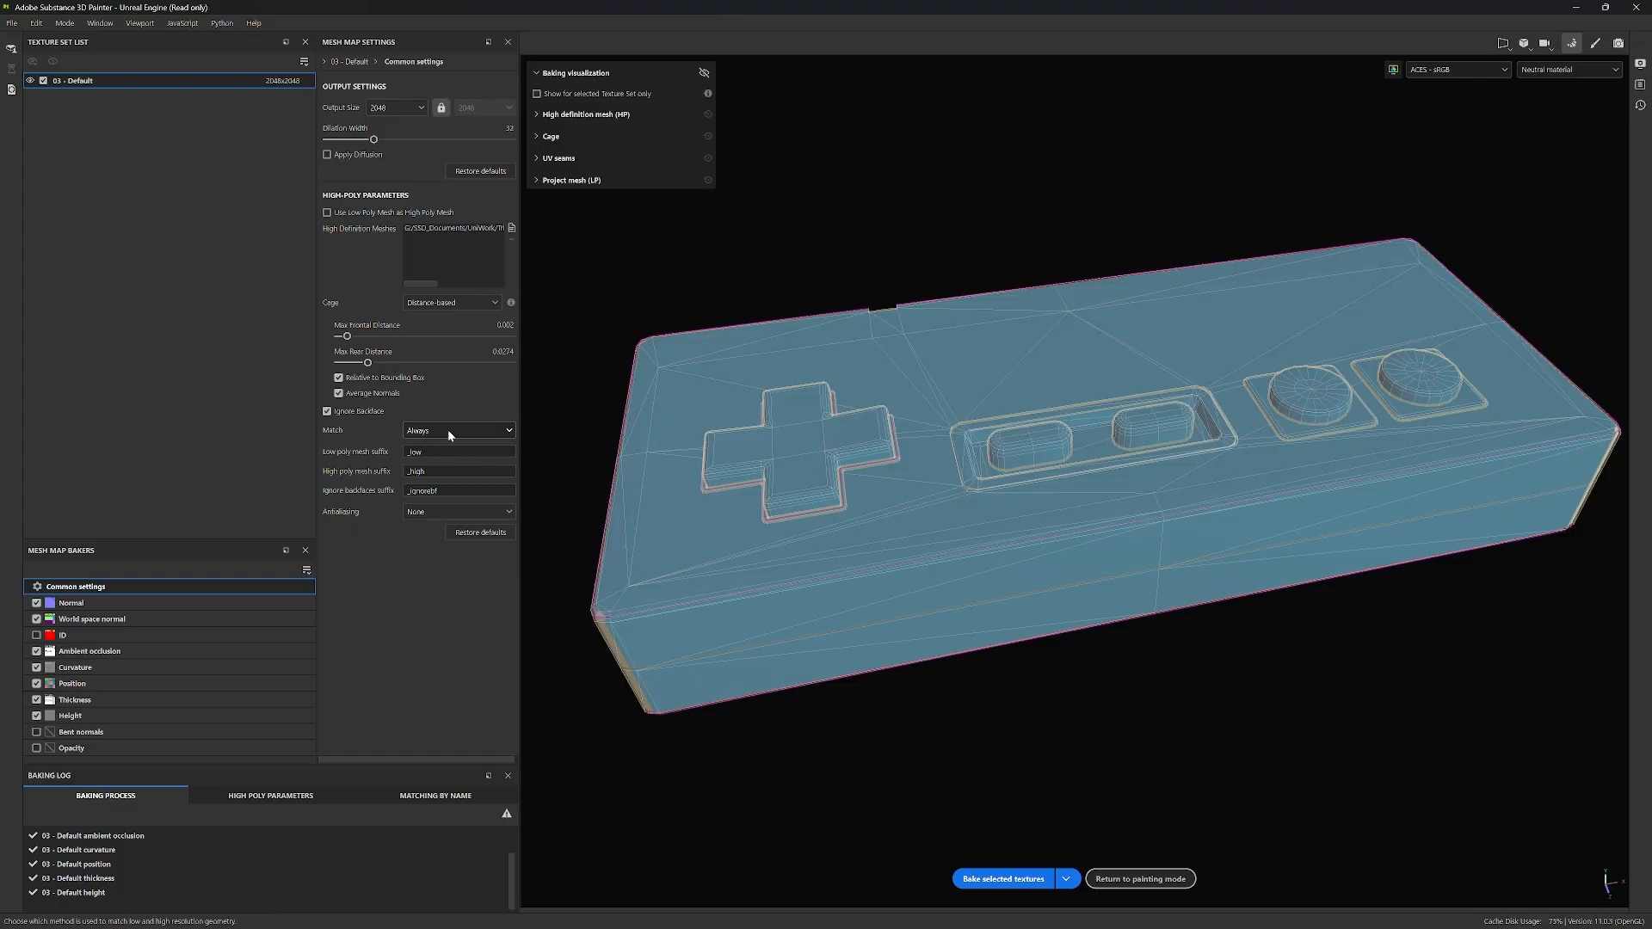
{"action": "left_click", "coordinate": [494, 431]}
{"action": "left_click", "coordinate": [458, 459]}
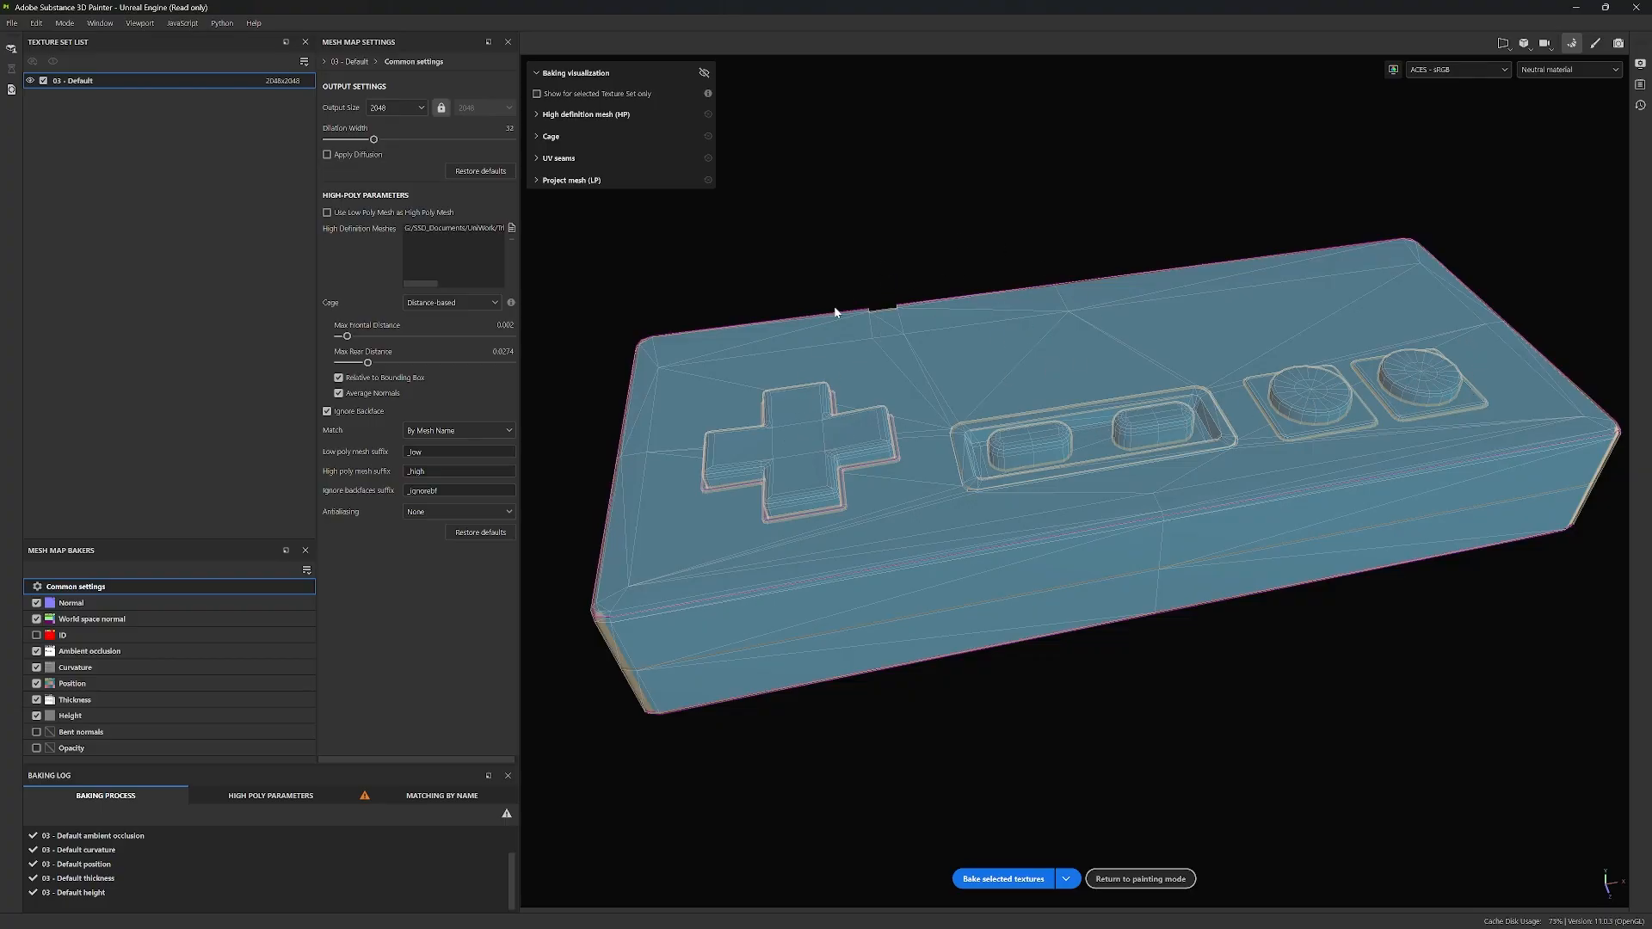
{"action": "left_click", "coordinate": [420, 804]}
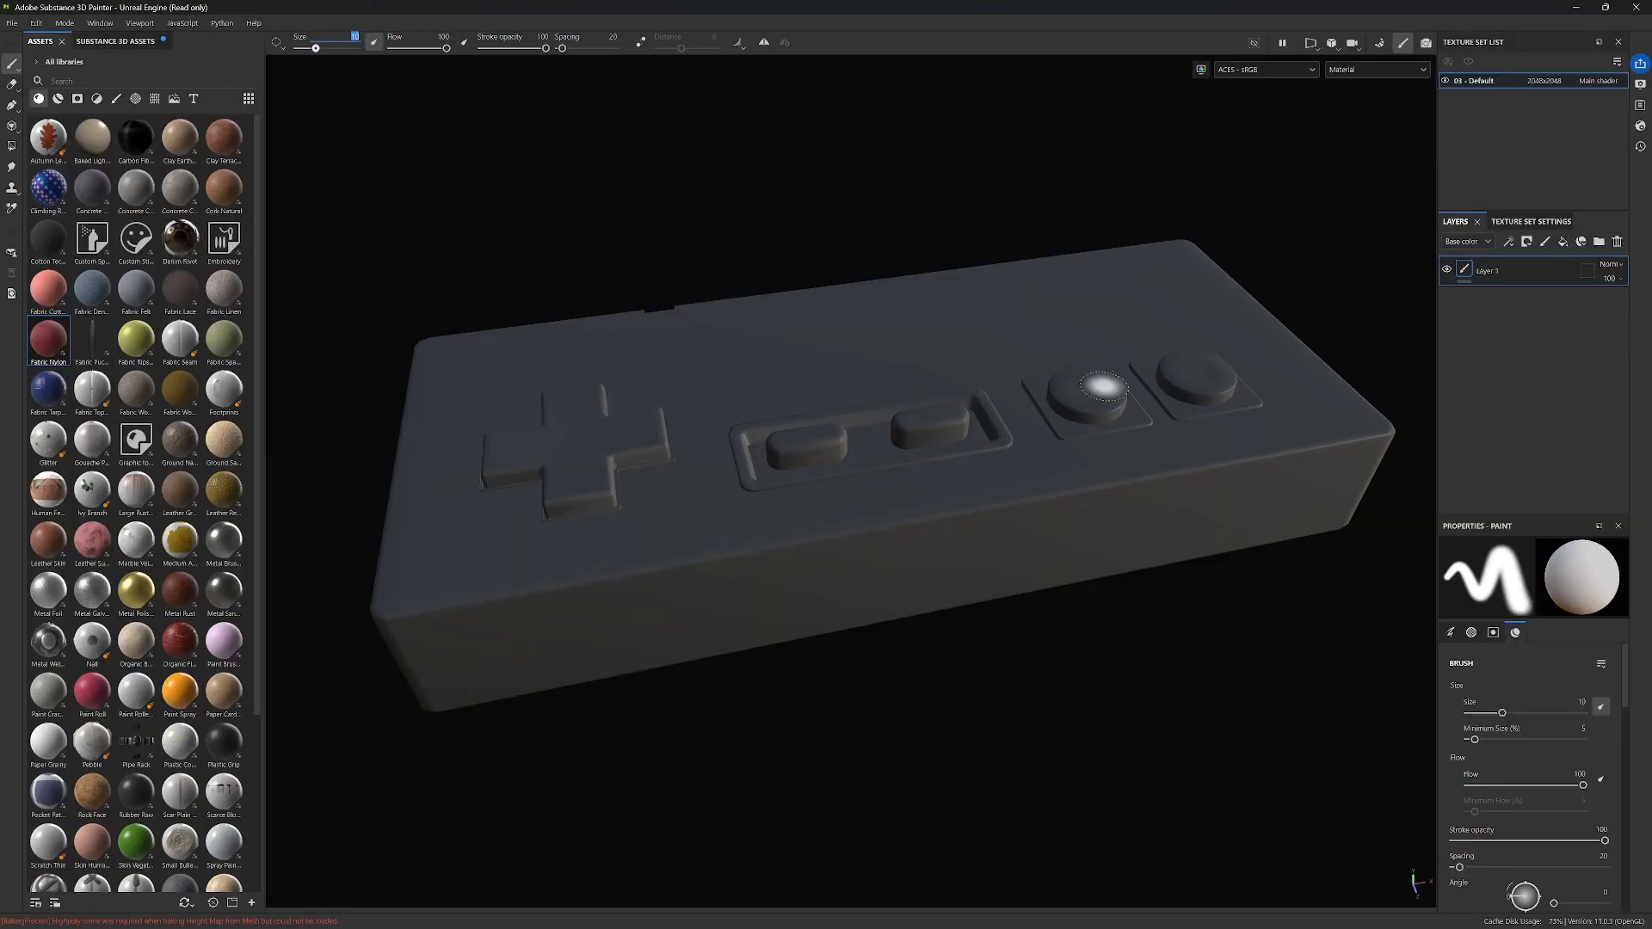
{"action": "left_click_drag", "start_coordinate": [861, 430], "coordinate": [994, 470], "text": "alt"}
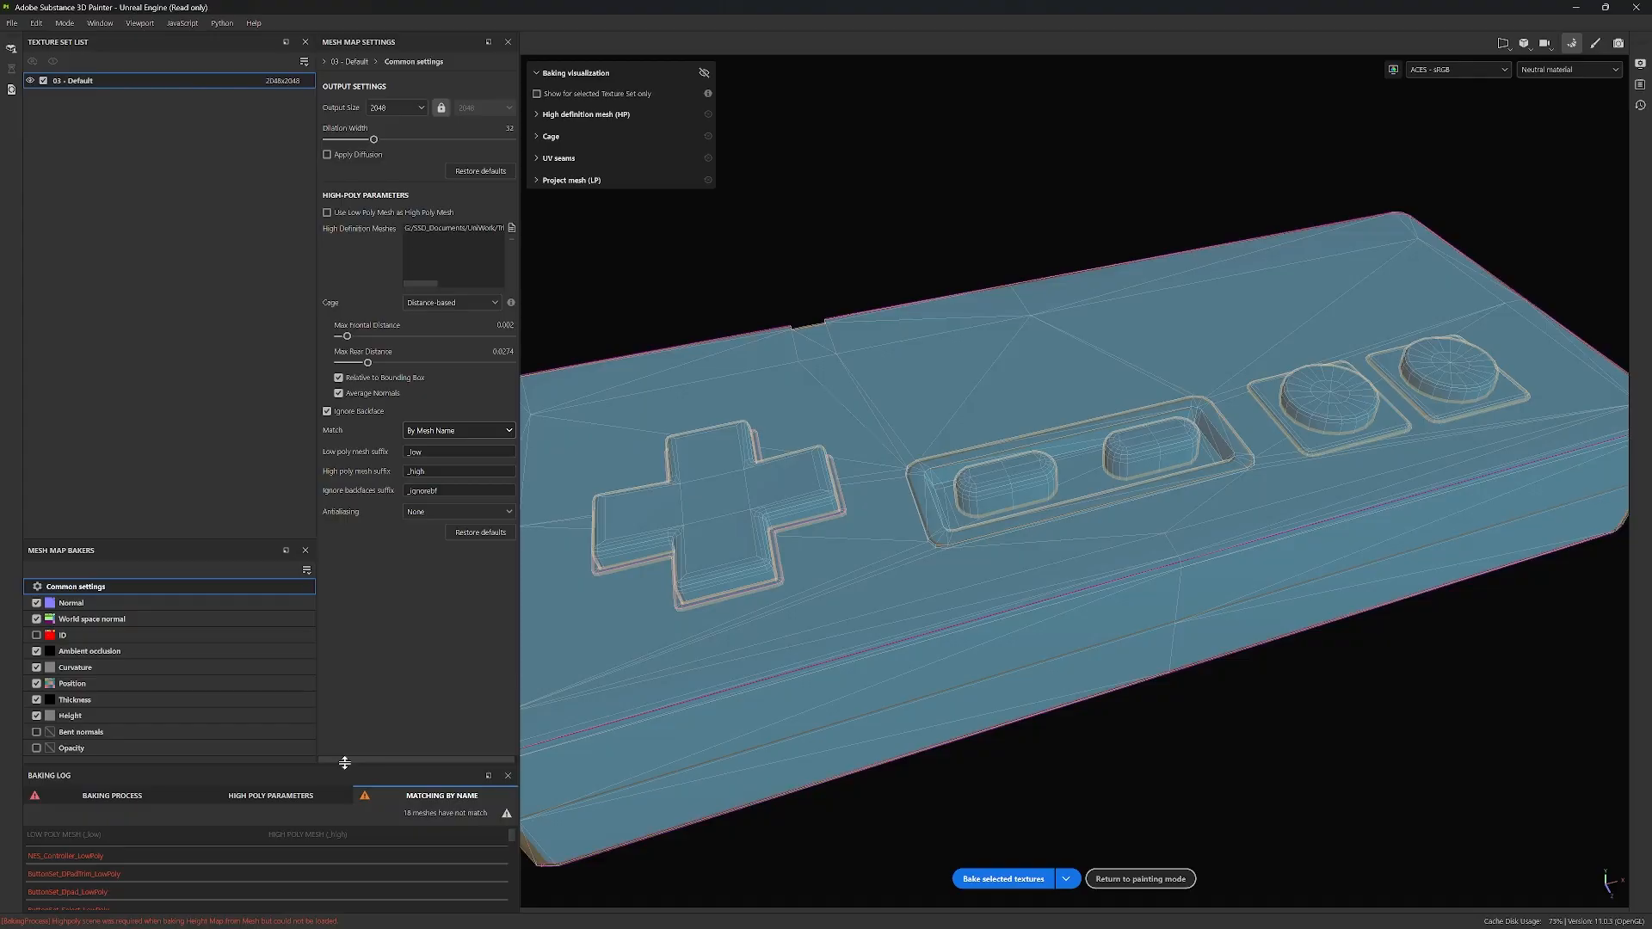
Step: Enlarge the baking log and compare the unmatched low-poly and high-poly mesh names listed under matching by name
{"action": "left_click_drag", "start_coordinate": [344, 763], "coordinate": [345, 721]}
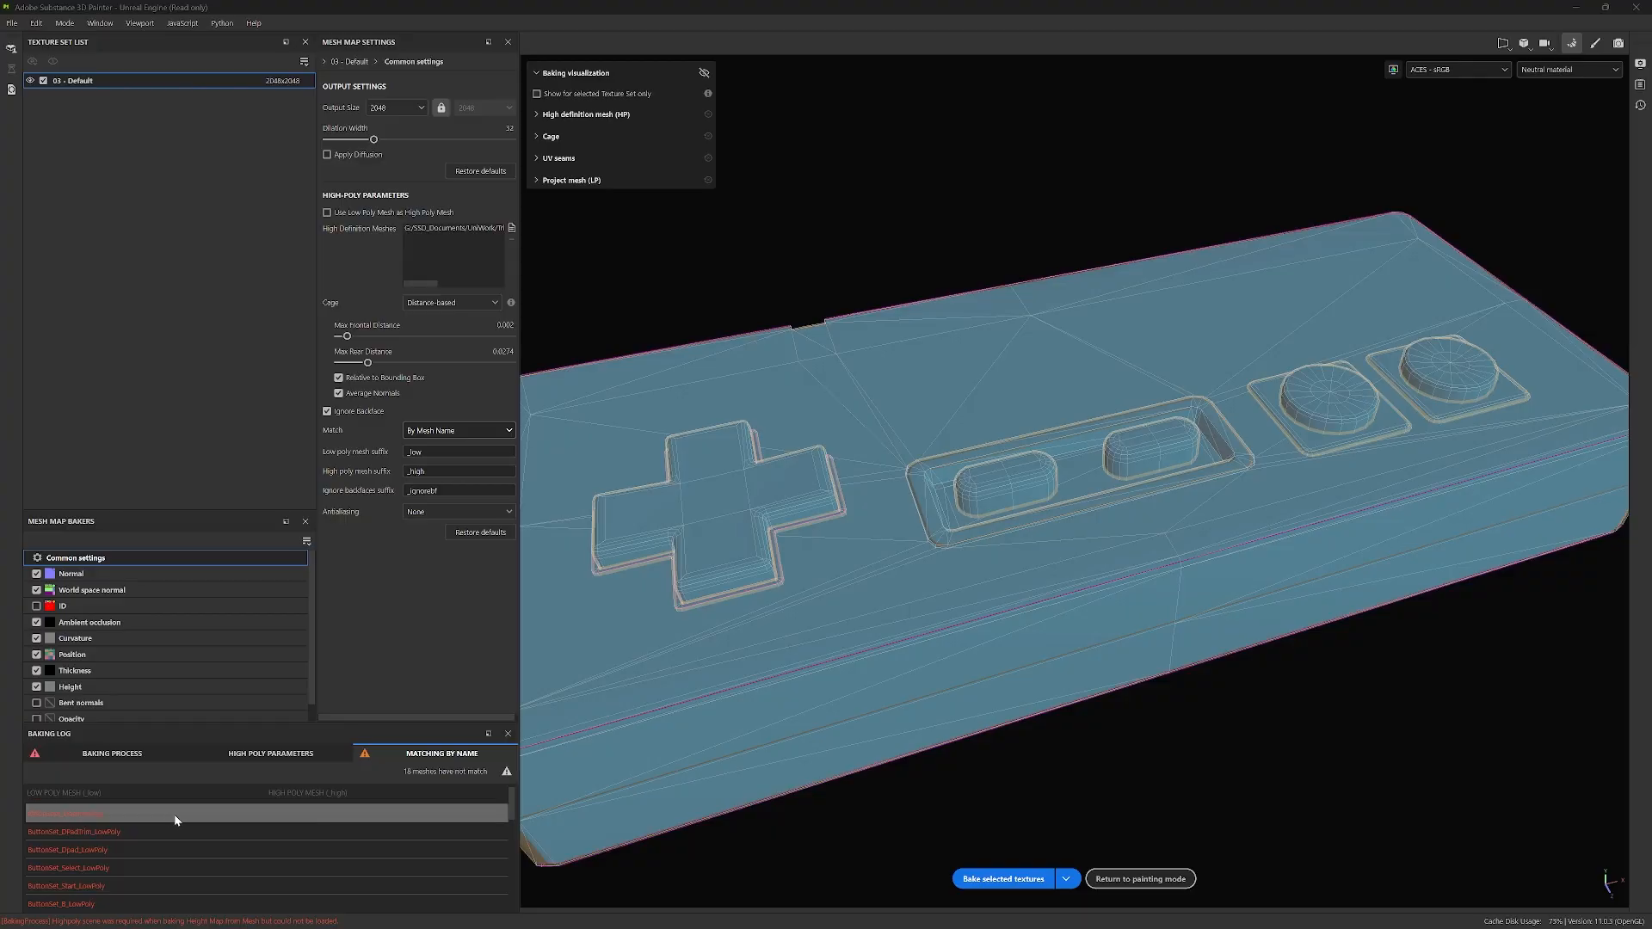
{"action": "scroll", "coordinate": [156, 816], "scroll_direction": "down", "scroll_amount": 5}
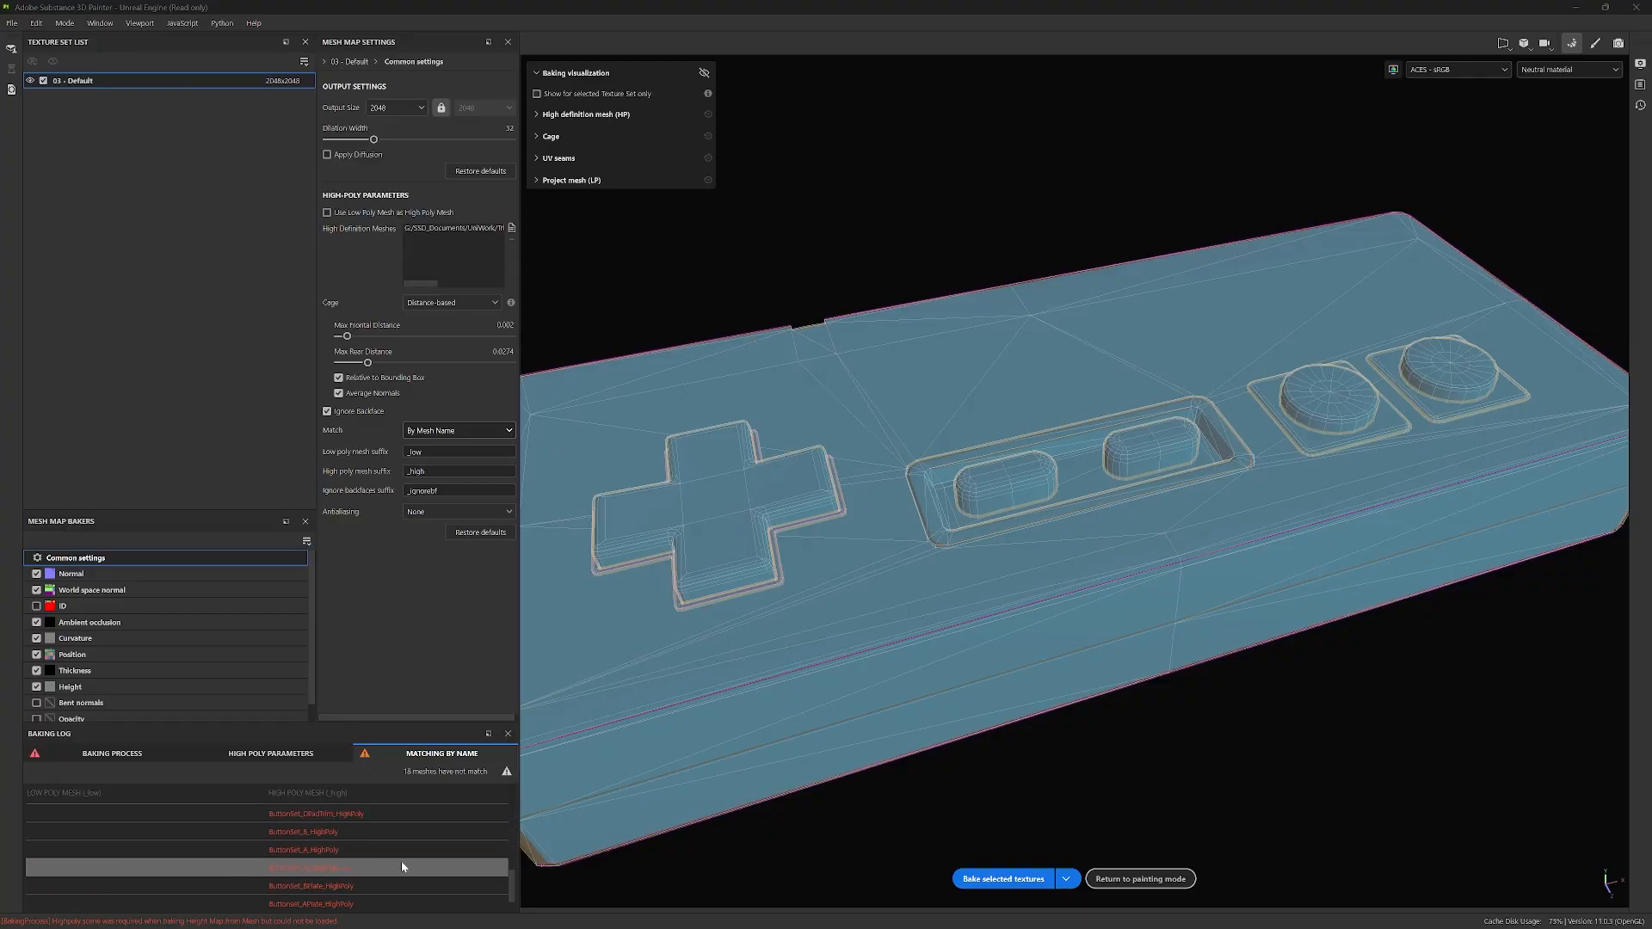
{"action": "scroll", "coordinate": [349, 832], "scroll_direction": "up", "scroll_amount": 5}
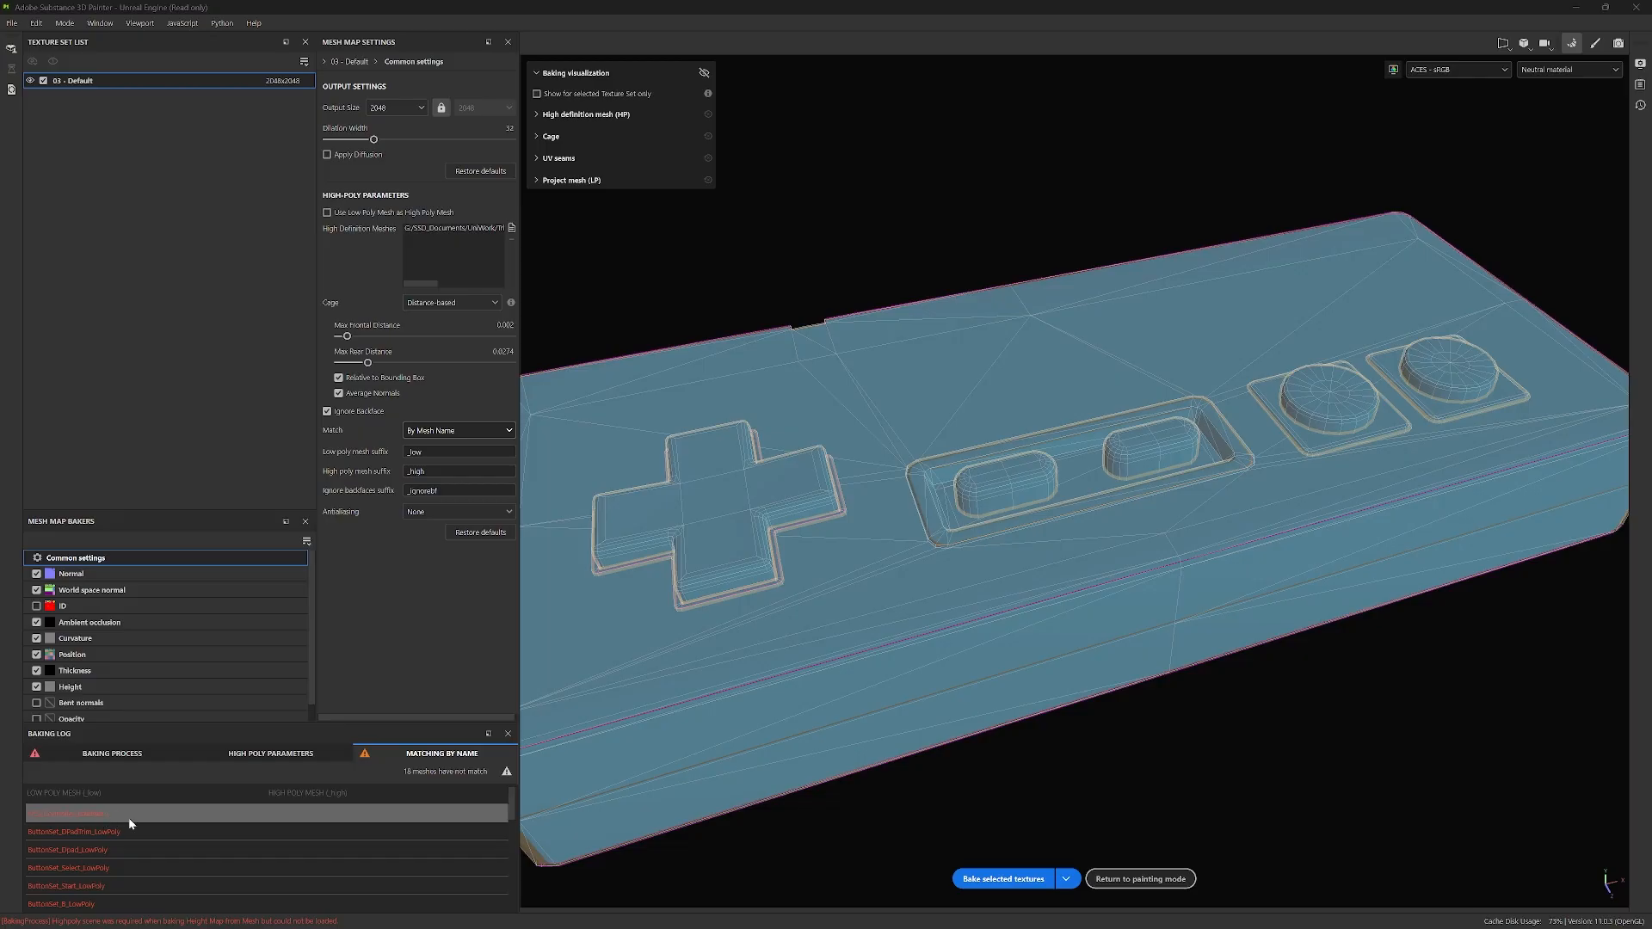
{"action": "scroll", "coordinate": [103, 839], "scroll_direction": "down", "scroll_amount": 3}
{"action": "scroll", "coordinate": [122, 853], "scroll_direction": "down", "scroll_amount": 3}
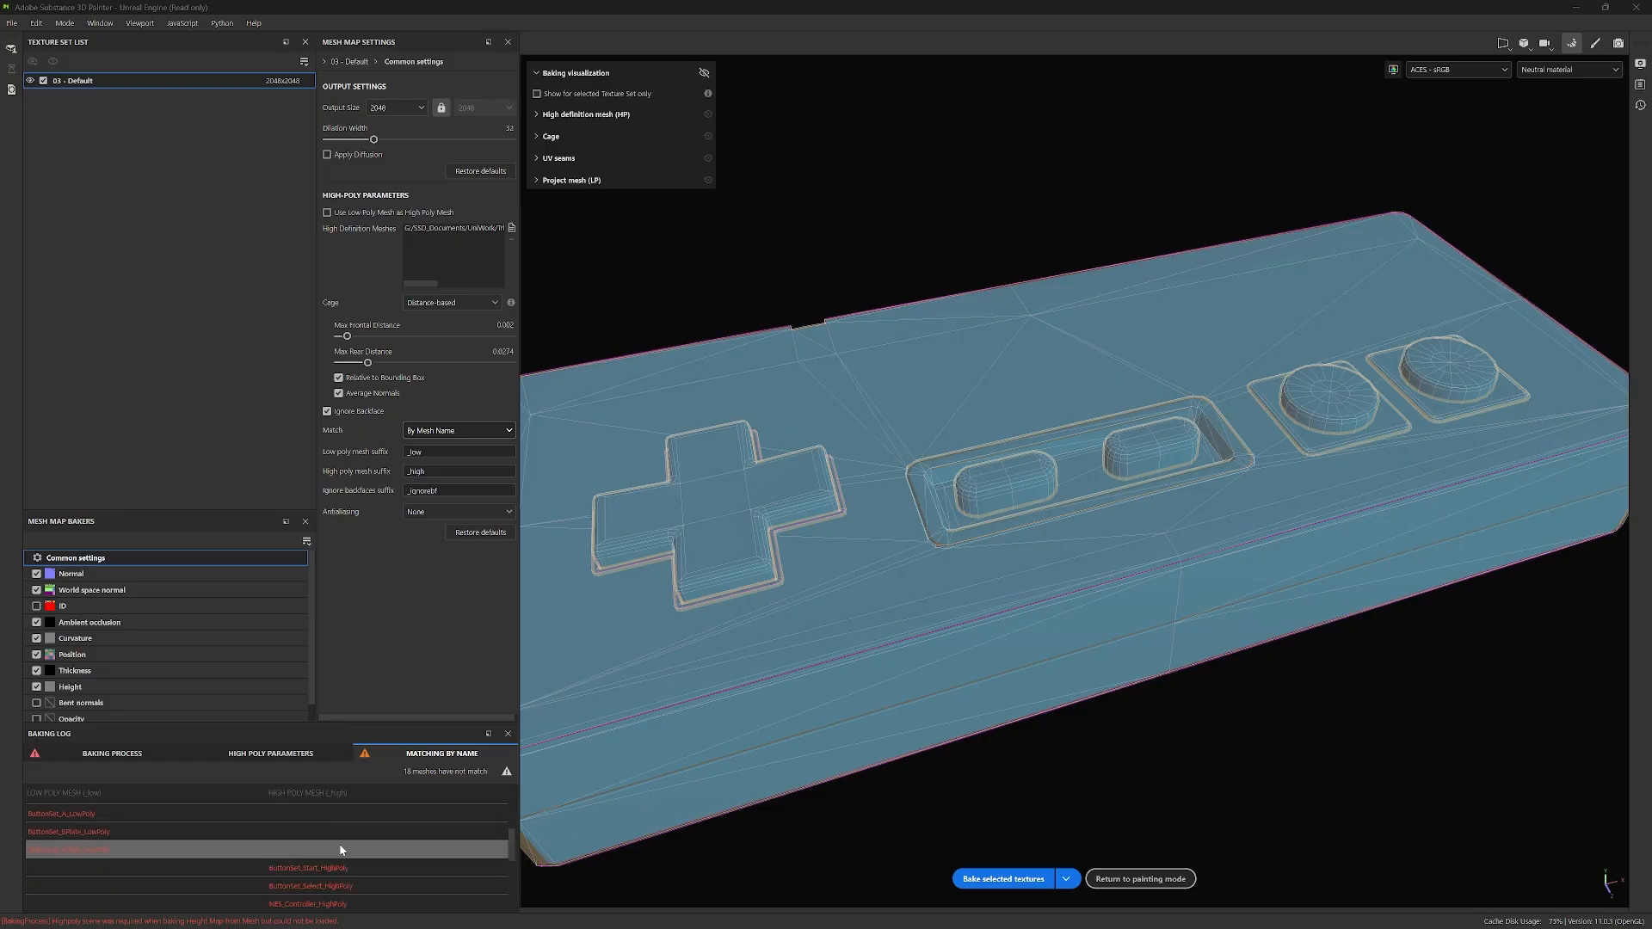
{"action": "scroll", "coordinate": [382, 853], "scroll_direction": "up", "scroll_amount": 6}
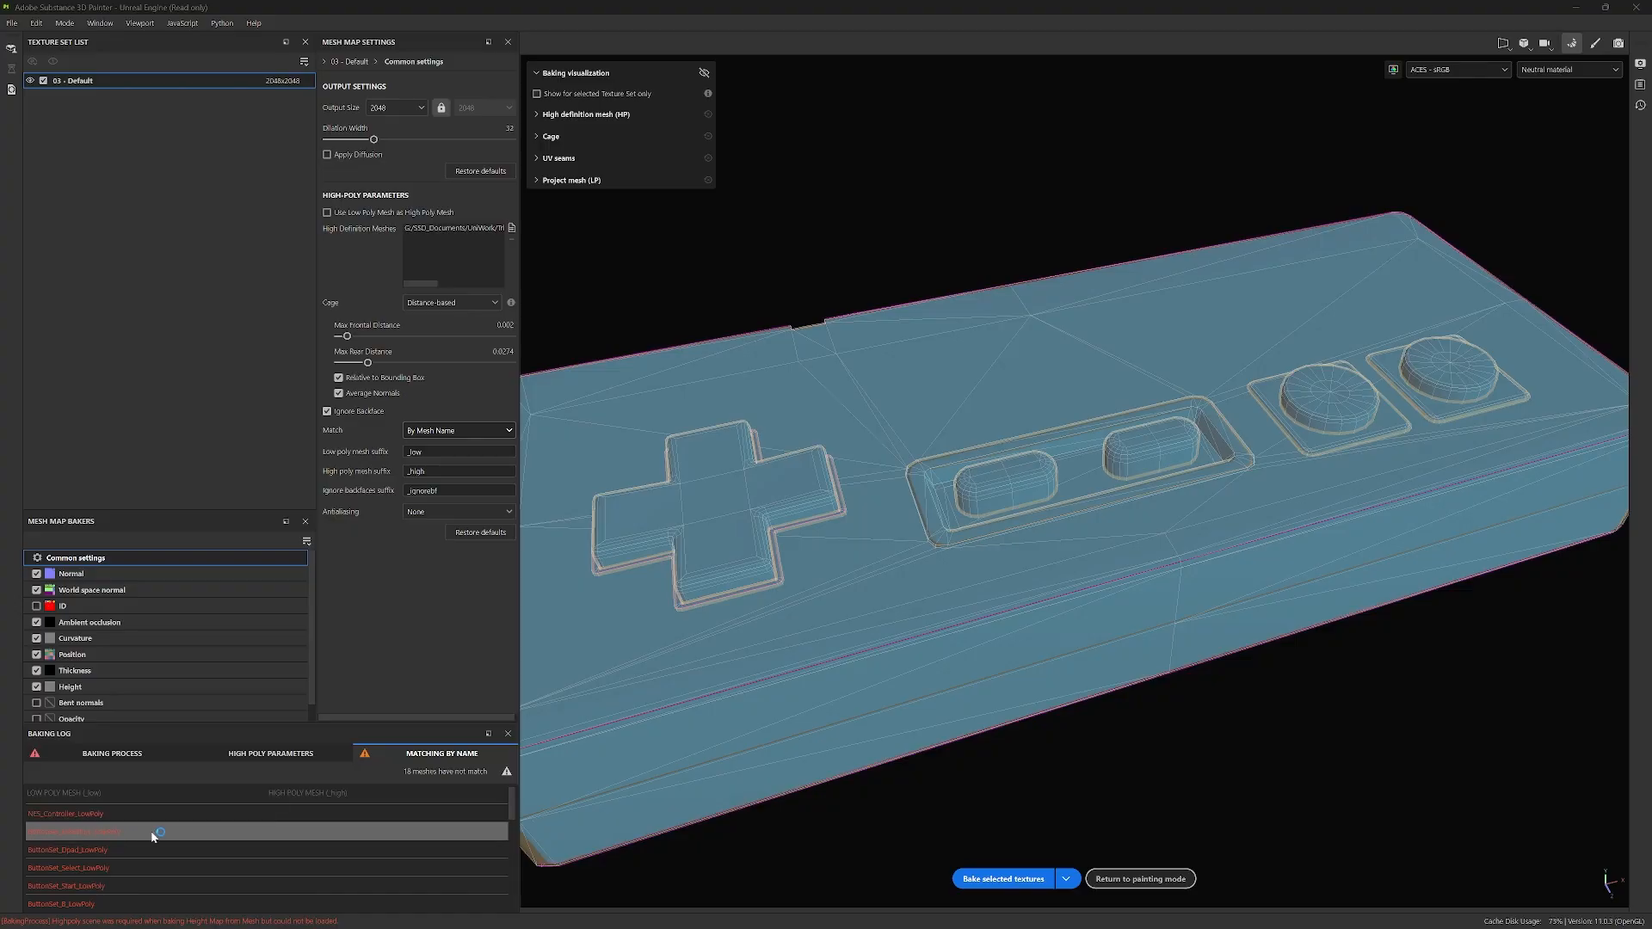
{"action": "scroll", "coordinate": [265, 834], "scroll_direction": "down", "scroll_amount": 5}
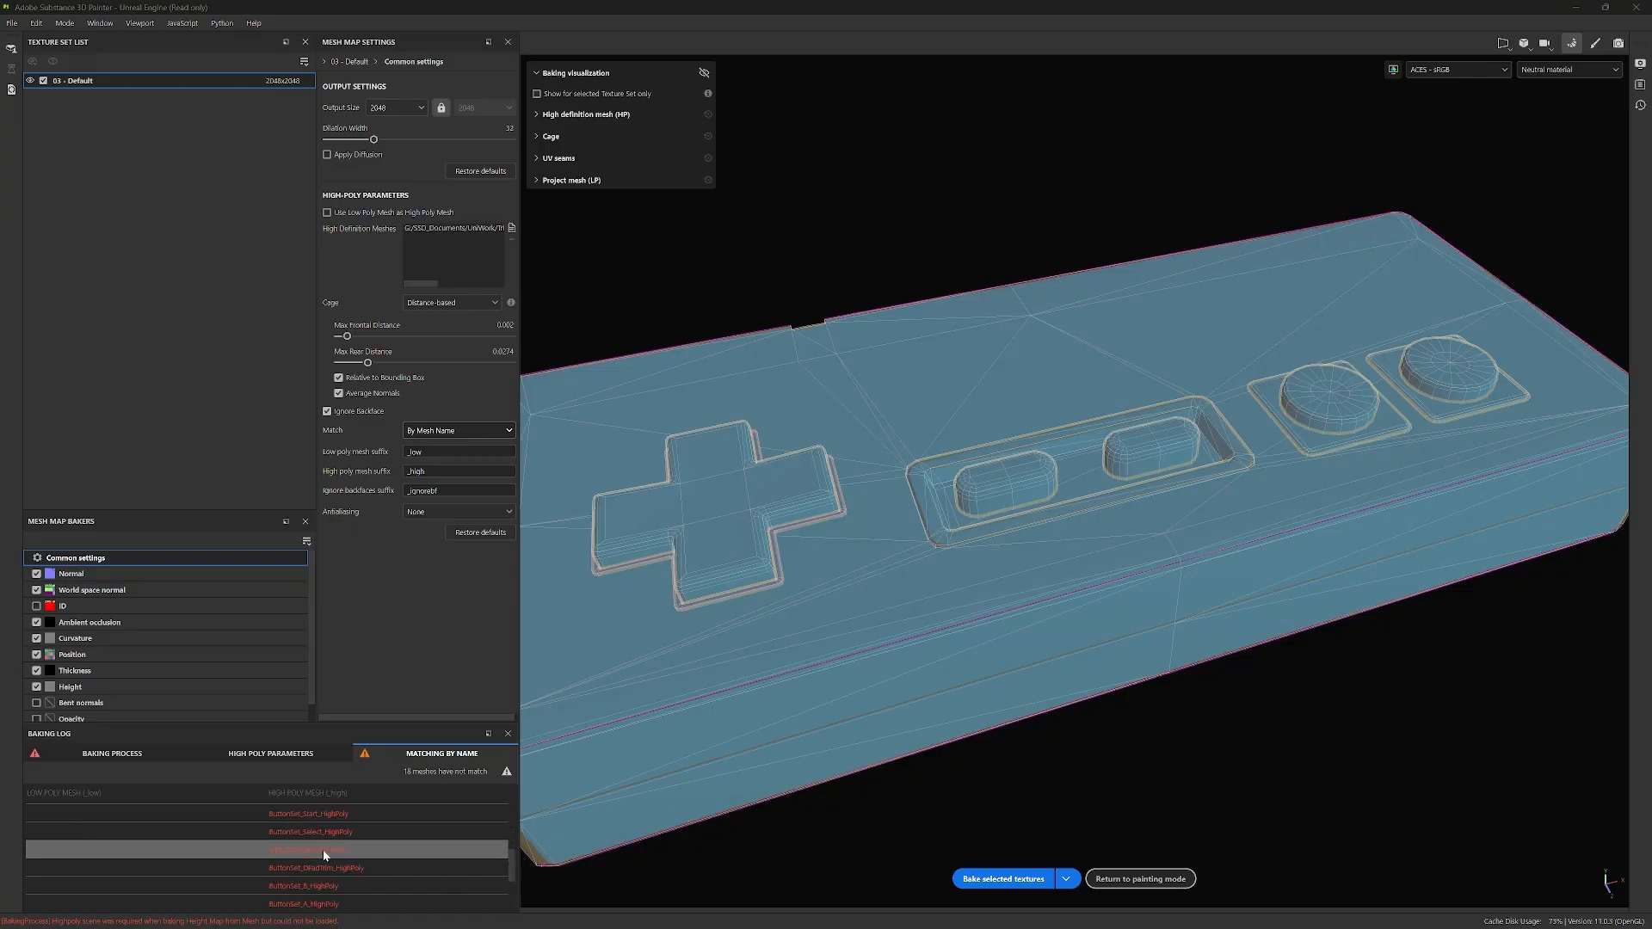
{"action": "scroll", "coordinate": [365, 855], "scroll_direction": "up", "scroll_amount": 5}
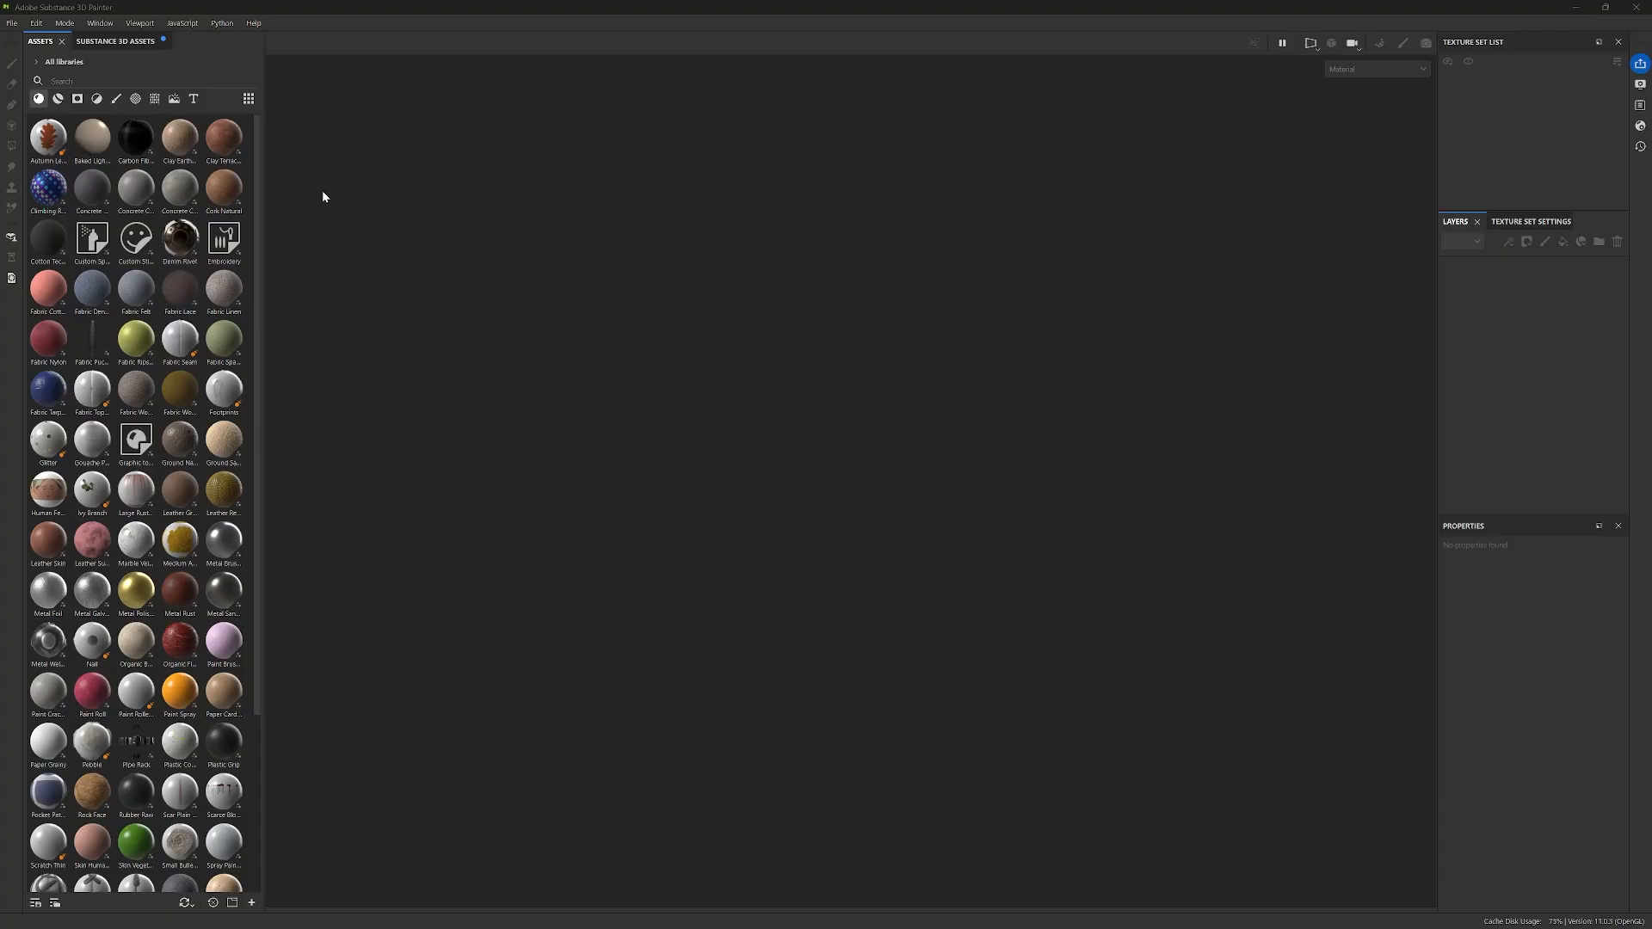
Step: Create a new project from SM_NES_Controller_LowPoly.fbx with the Unreal Engine (starter_assets) template
{"action": "left_click", "coordinate": [13, 24]}
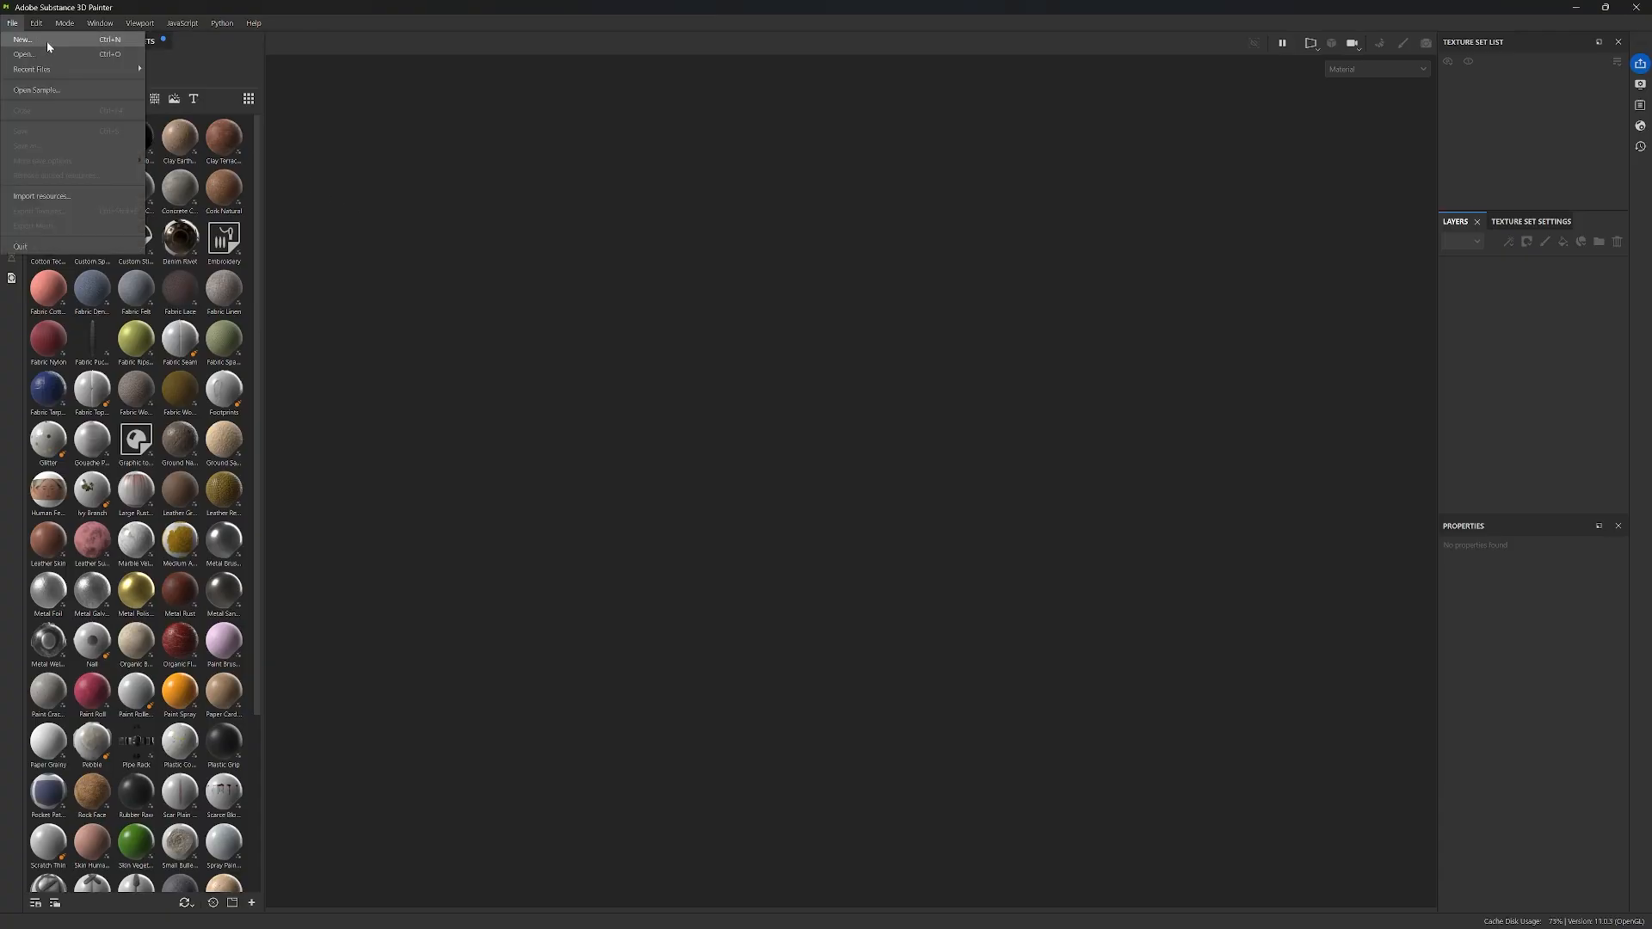
{"action": "left_click", "coordinate": [49, 43]}
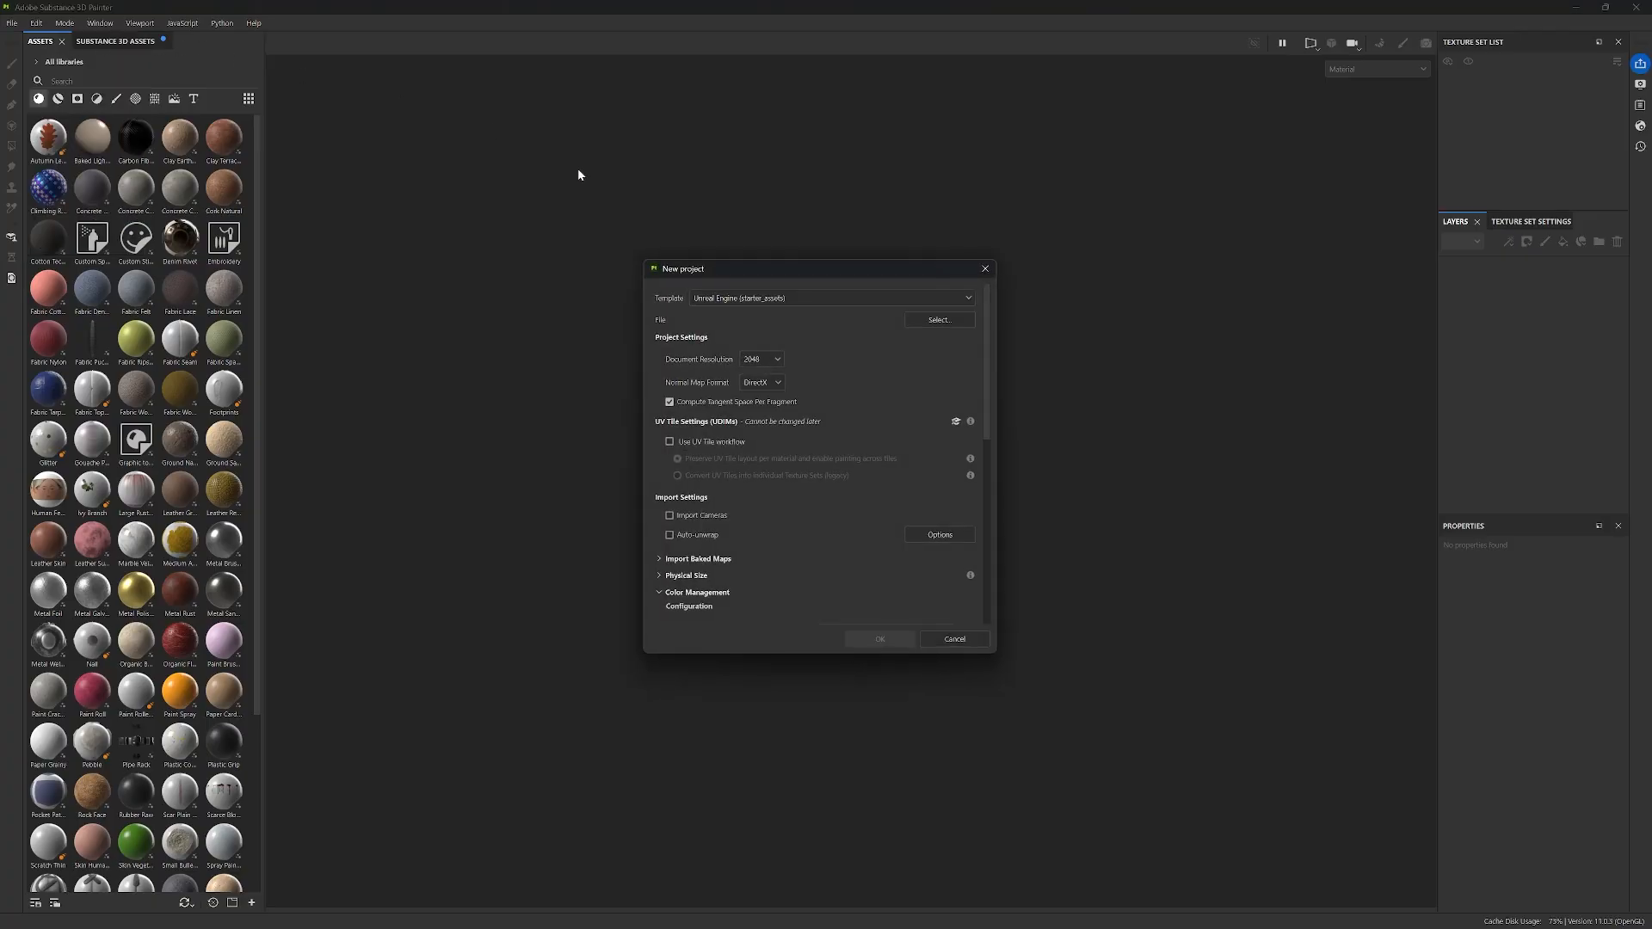
{"action": "left_click", "coordinate": [940, 323]}
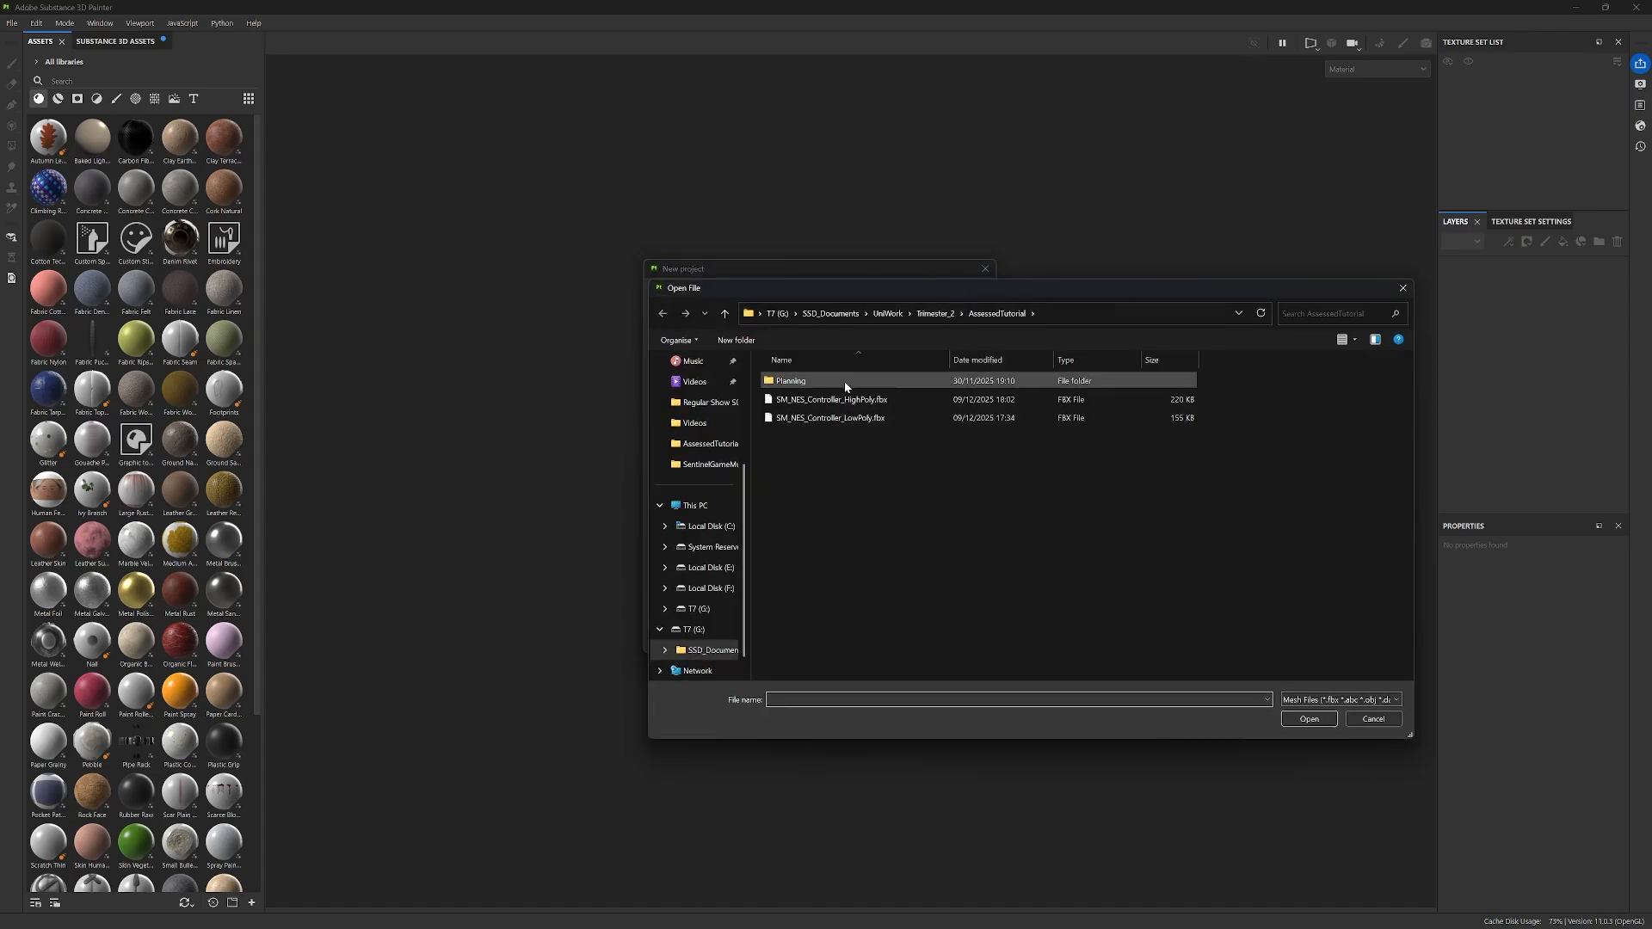
{"action": "double_click", "coordinate": [840, 419]}
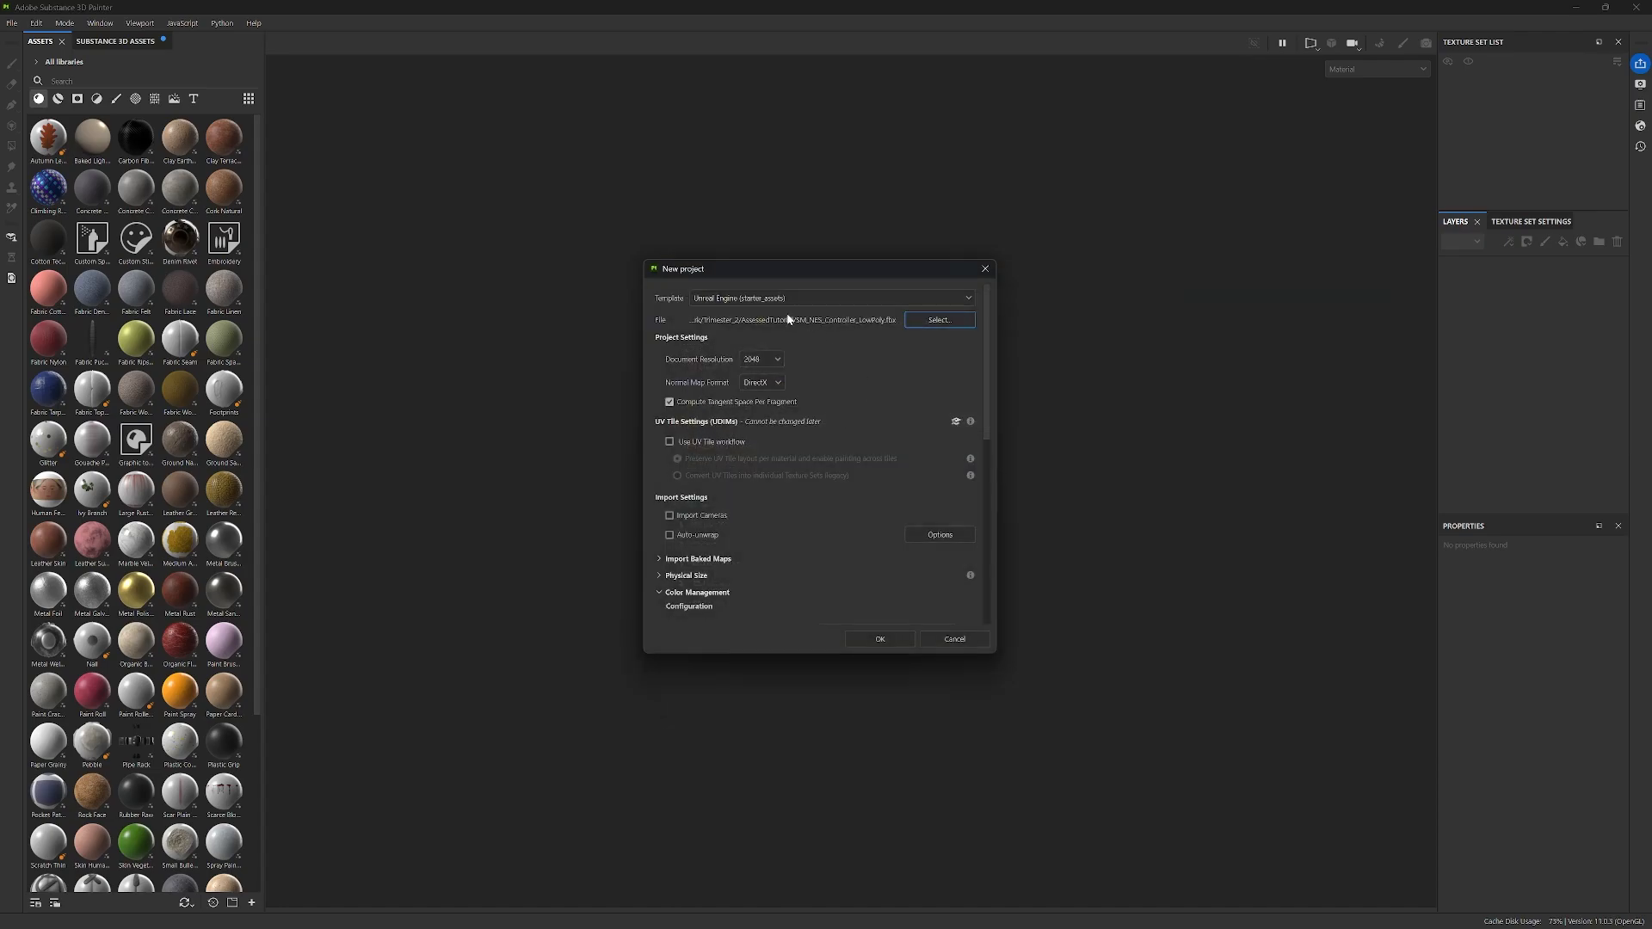
{"action": "scroll", "coordinate": [910, 476], "scroll_direction": "down", "scroll_amount": 3}
{"action": "scroll", "coordinate": [859, 442], "scroll_direction": "up", "scroll_amount": 4}
{"action": "left_click", "coordinate": [889, 641]}
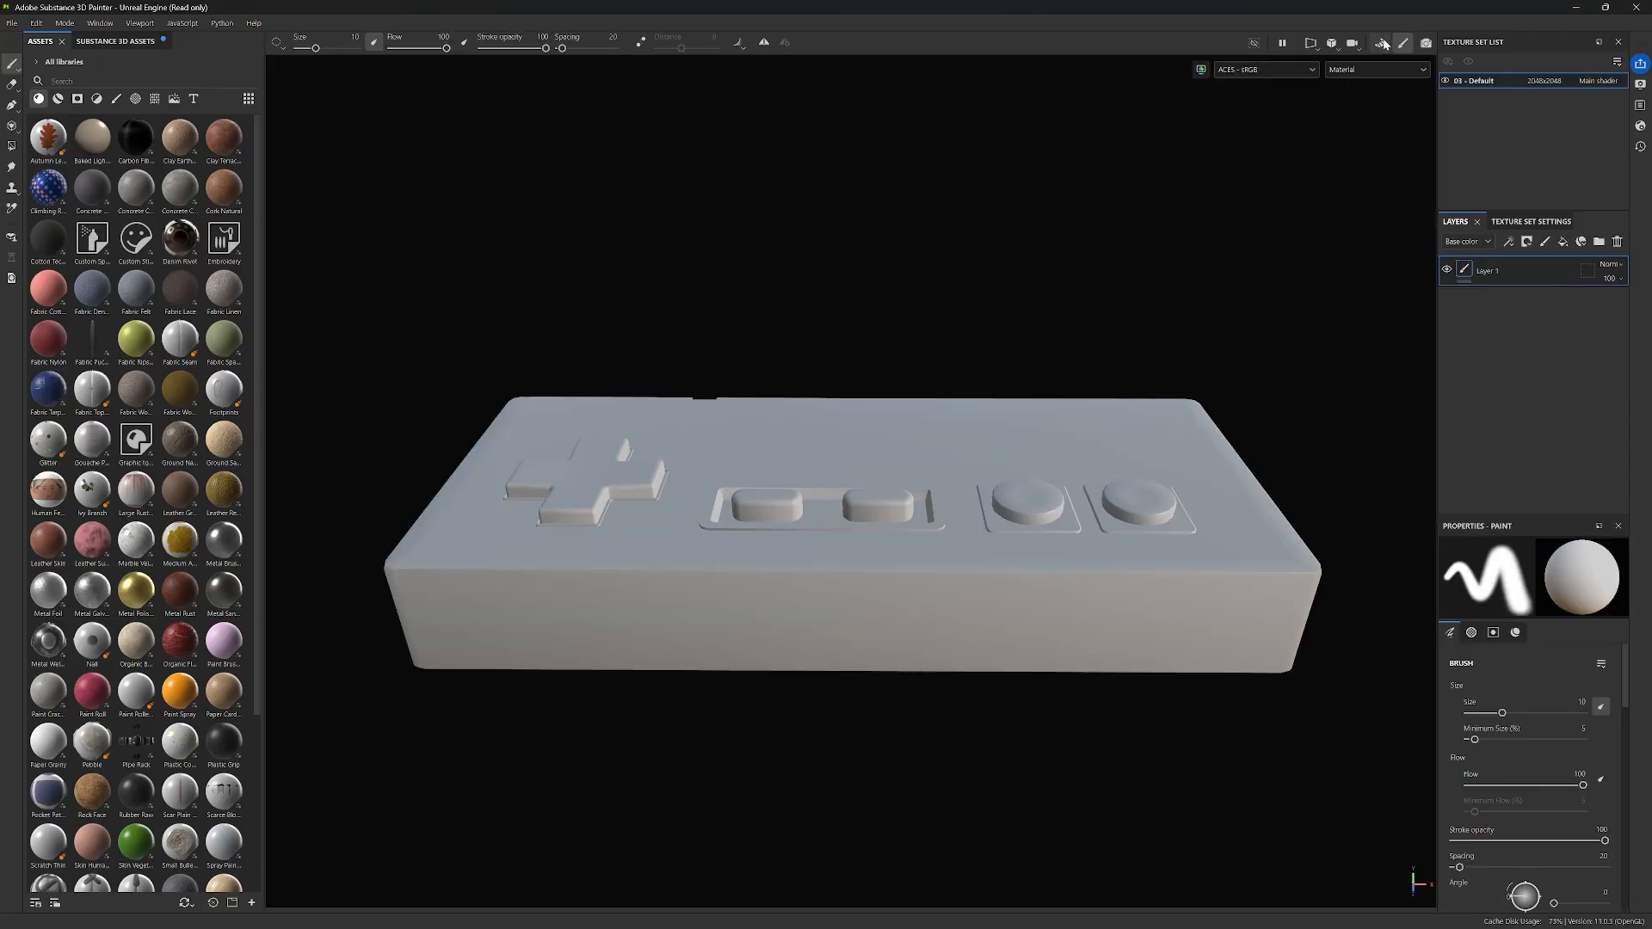
Step: Switch to baking mode and disable every mesh map baker except ID
{"action": "left_click", "coordinate": [1382, 43]}
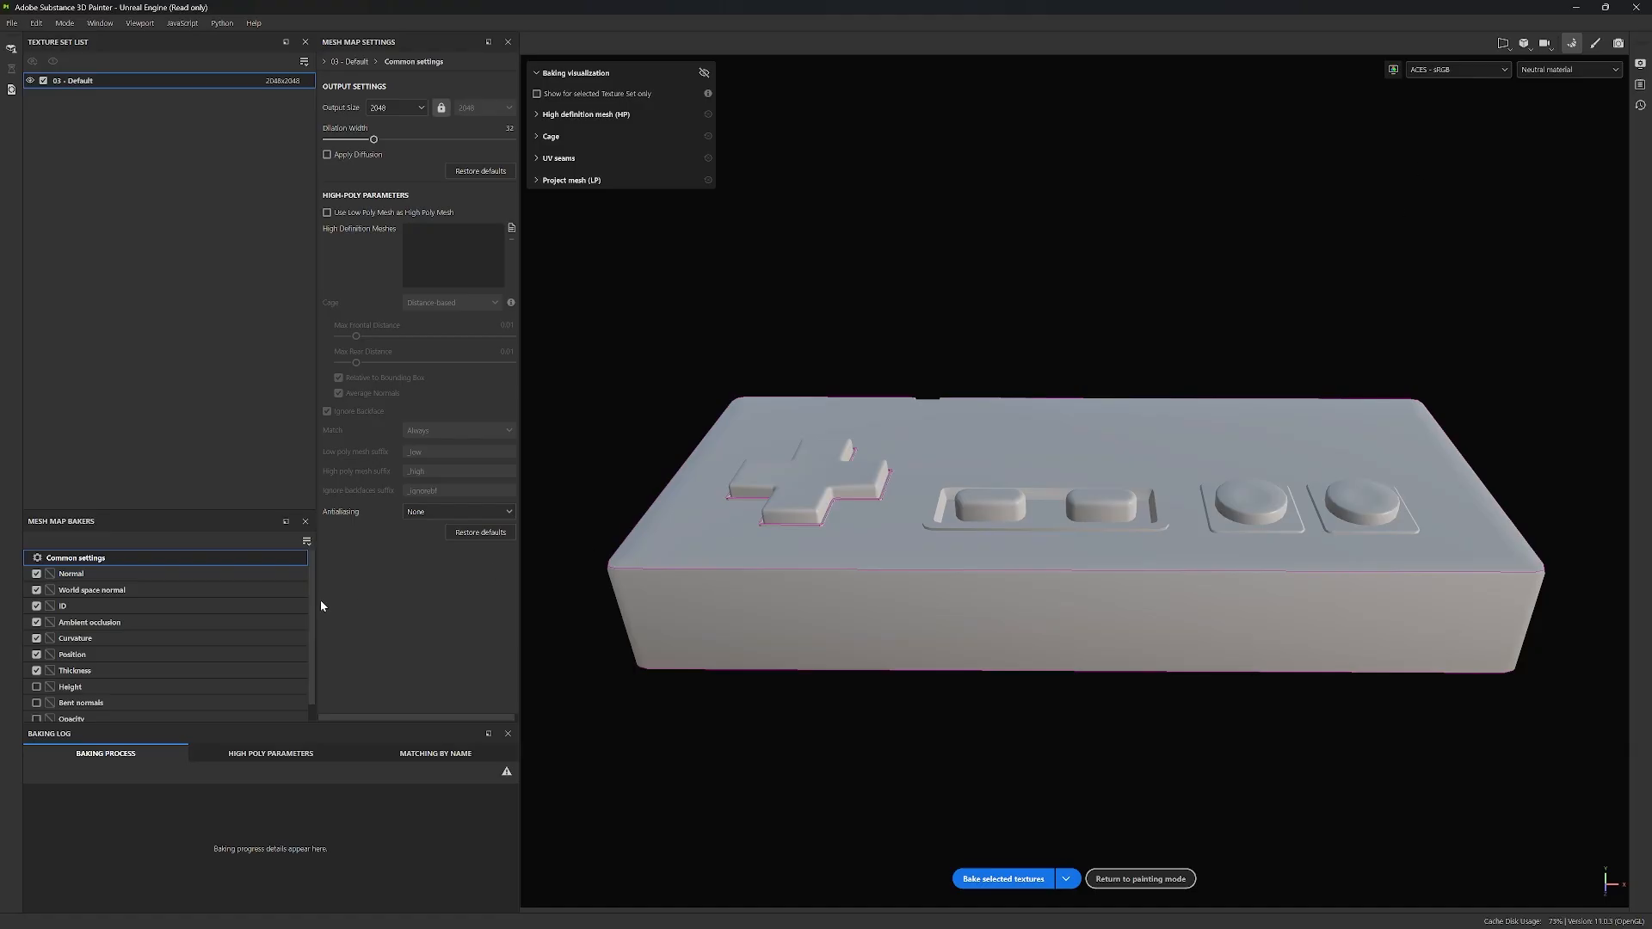
{"action": "left_click", "coordinate": [37, 638]}
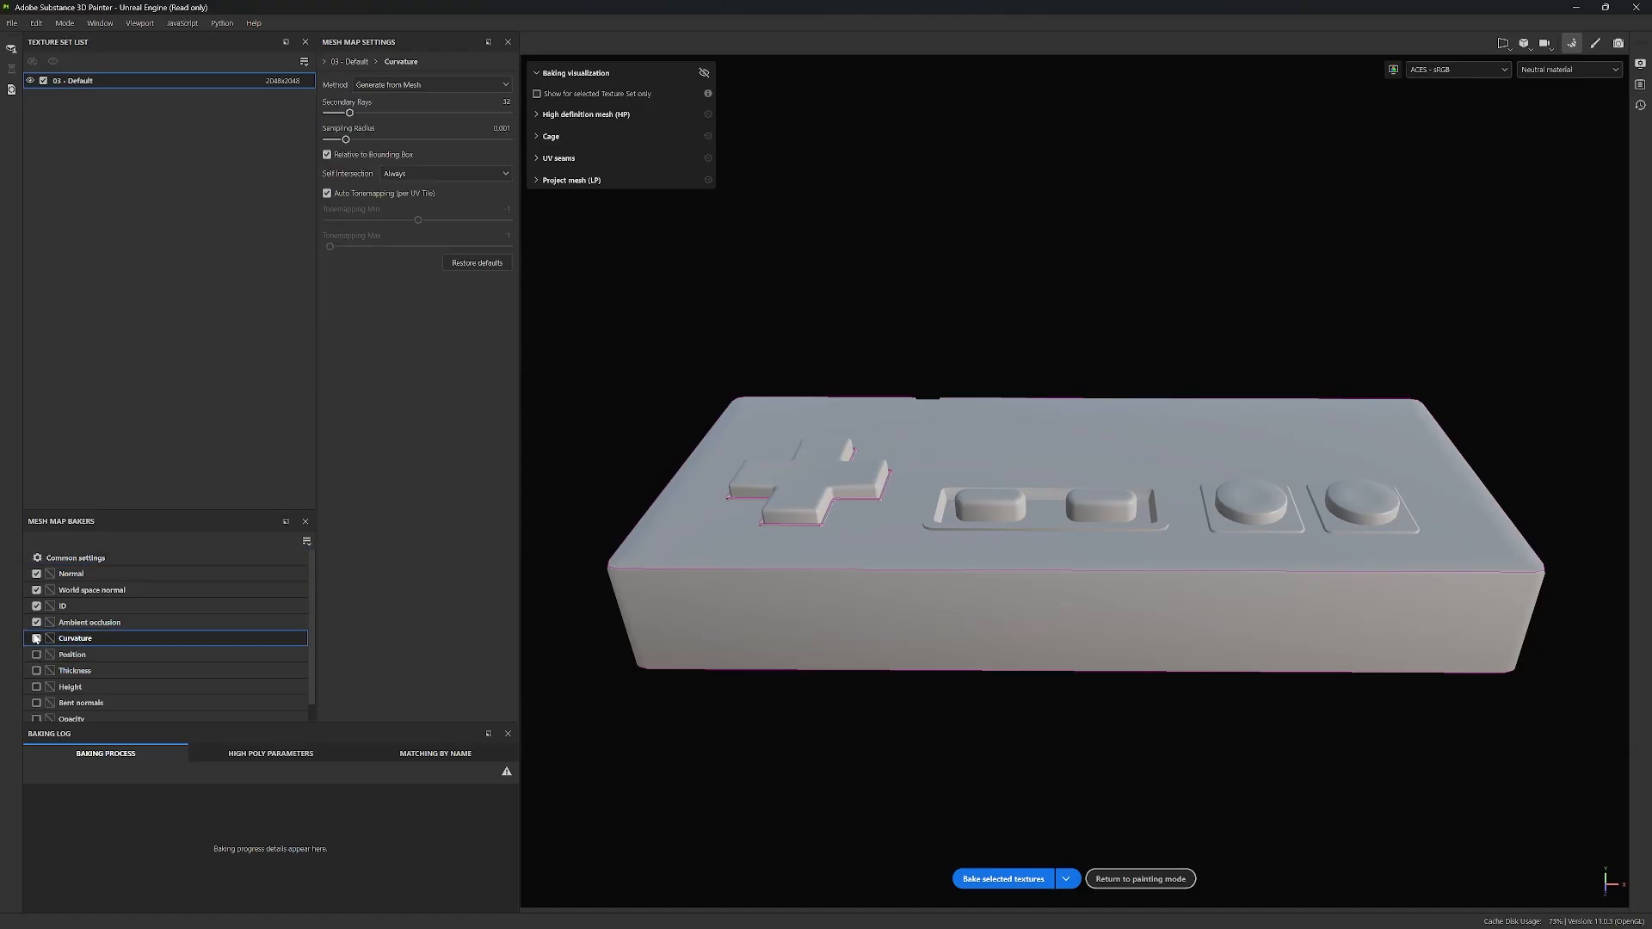
{"action": "left_click", "coordinate": [37, 622]}
{"action": "left_click", "coordinate": [37, 590]}
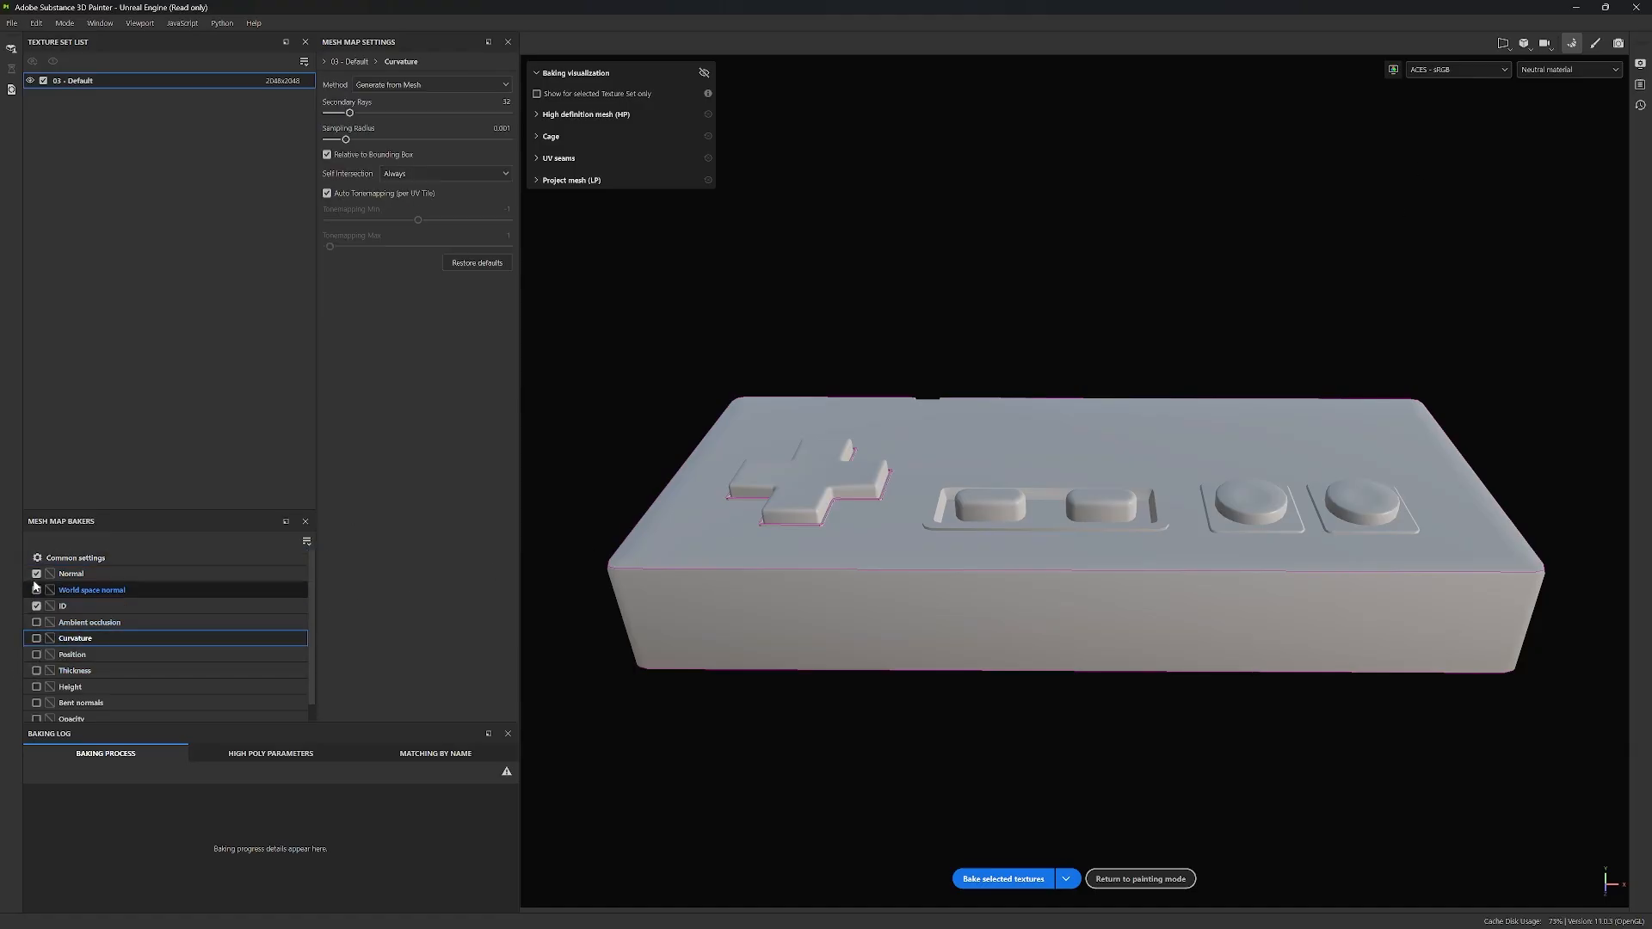
{"action": "left_click", "coordinate": [37, 574]}
Step: Set the ID map's color source to Mesh ID / Polygroup and bake the ID map
{"action": "left_click", "coordinate": [77, 605]}
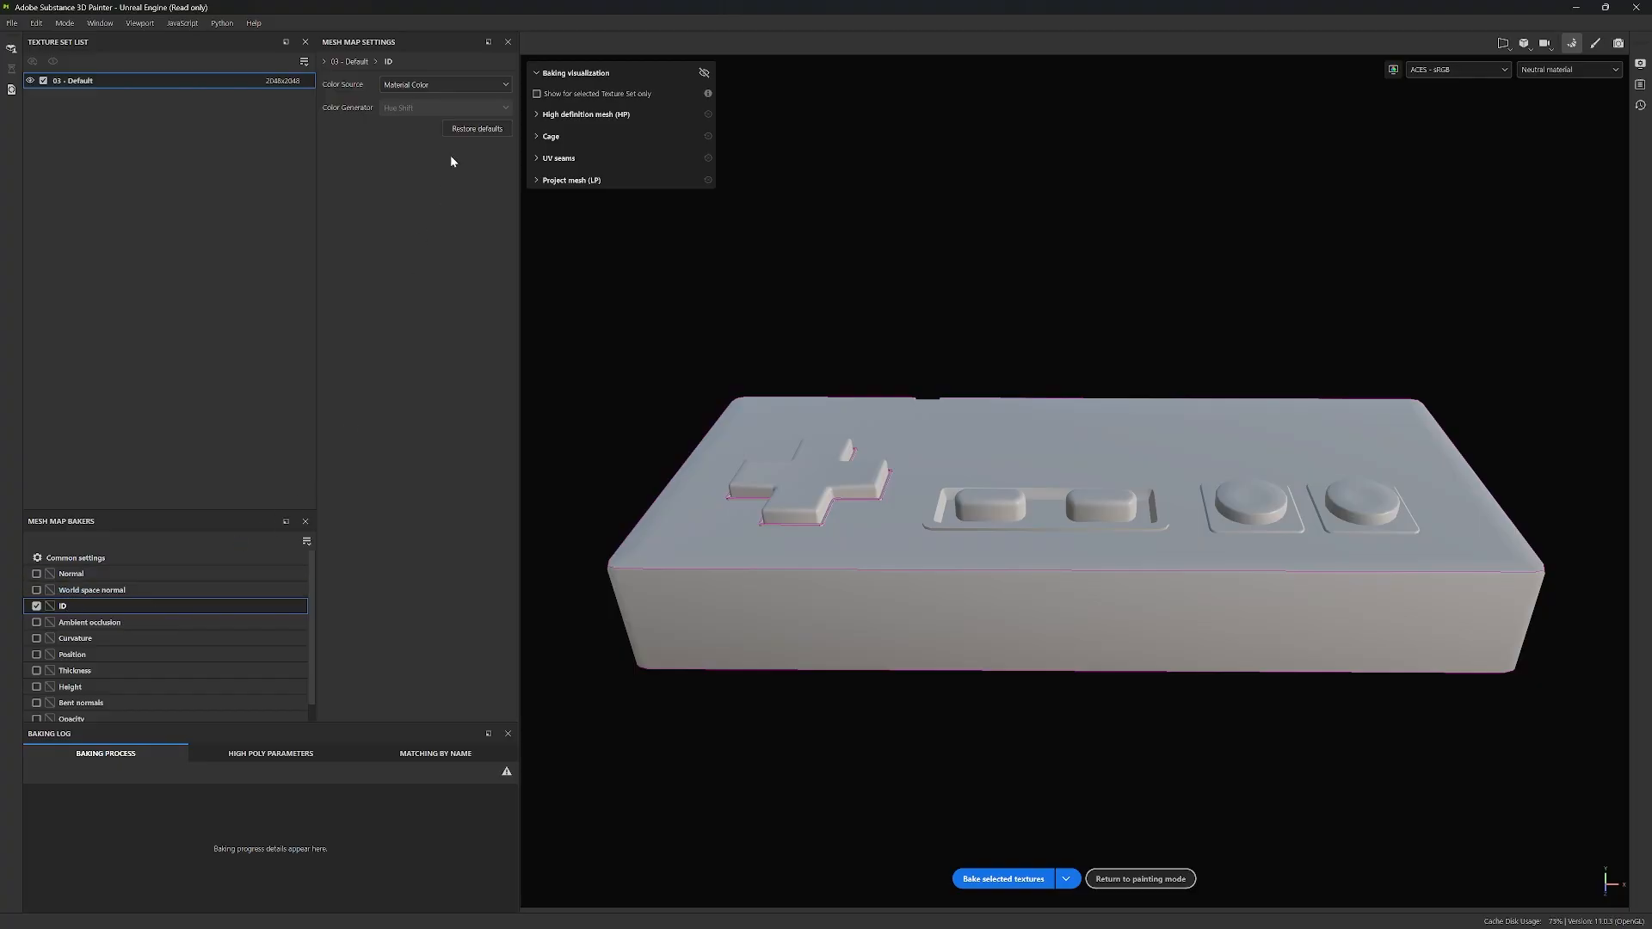
{"action": "left_click", "coordinate": [478, 81]}
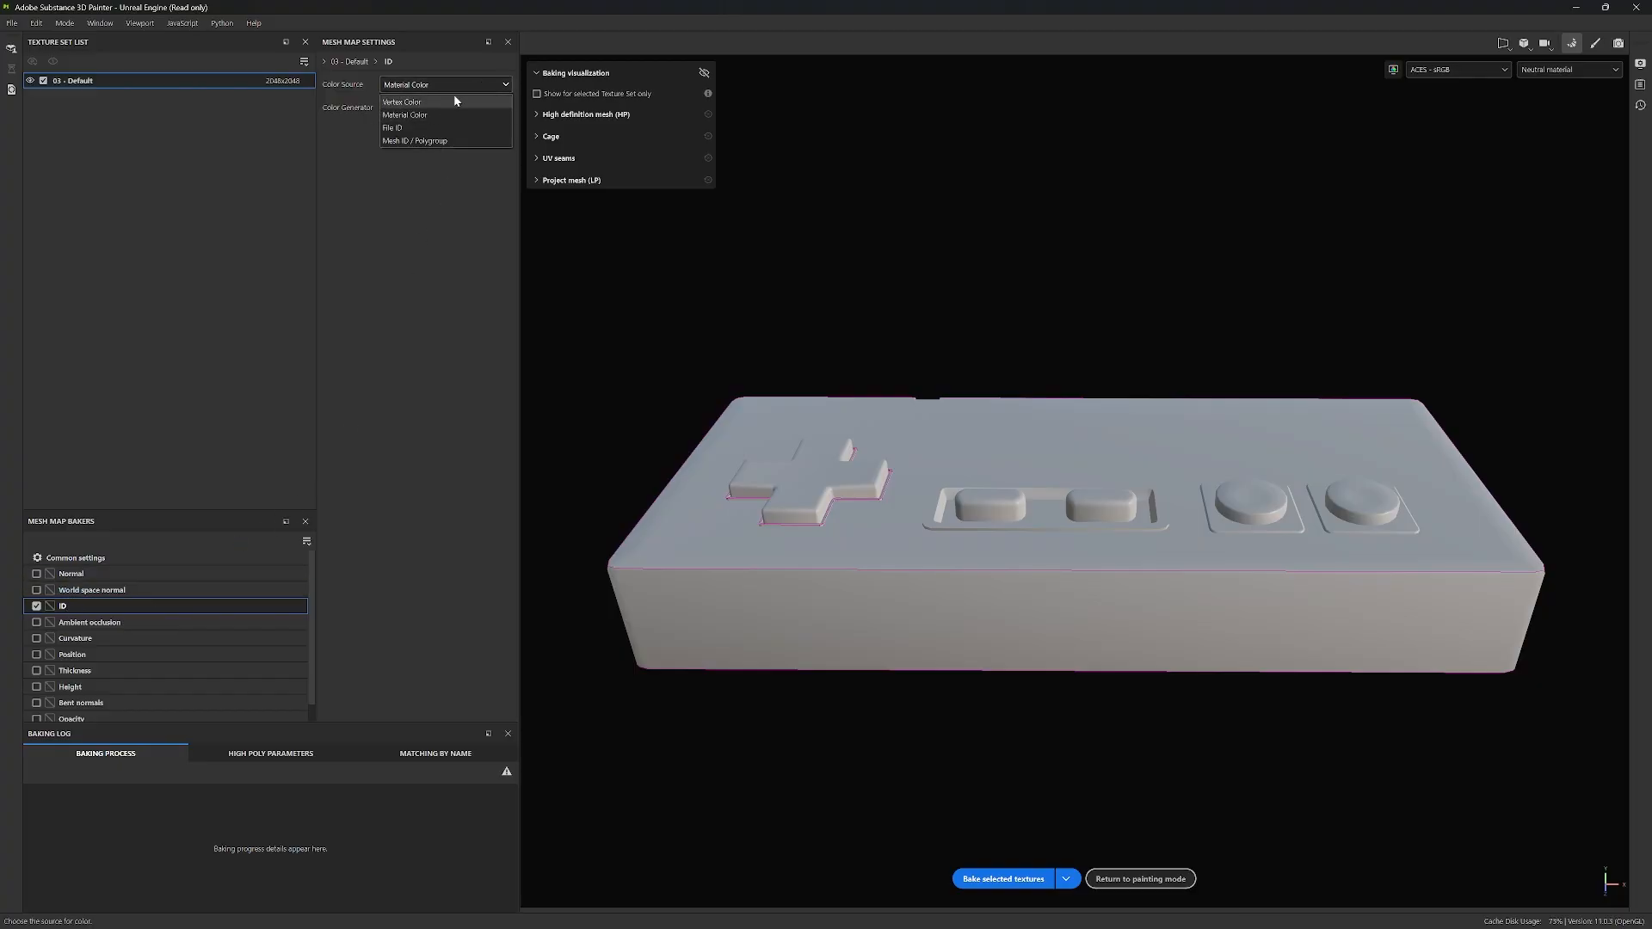
{"action": "left_click", "coordinate": [431, 141]}
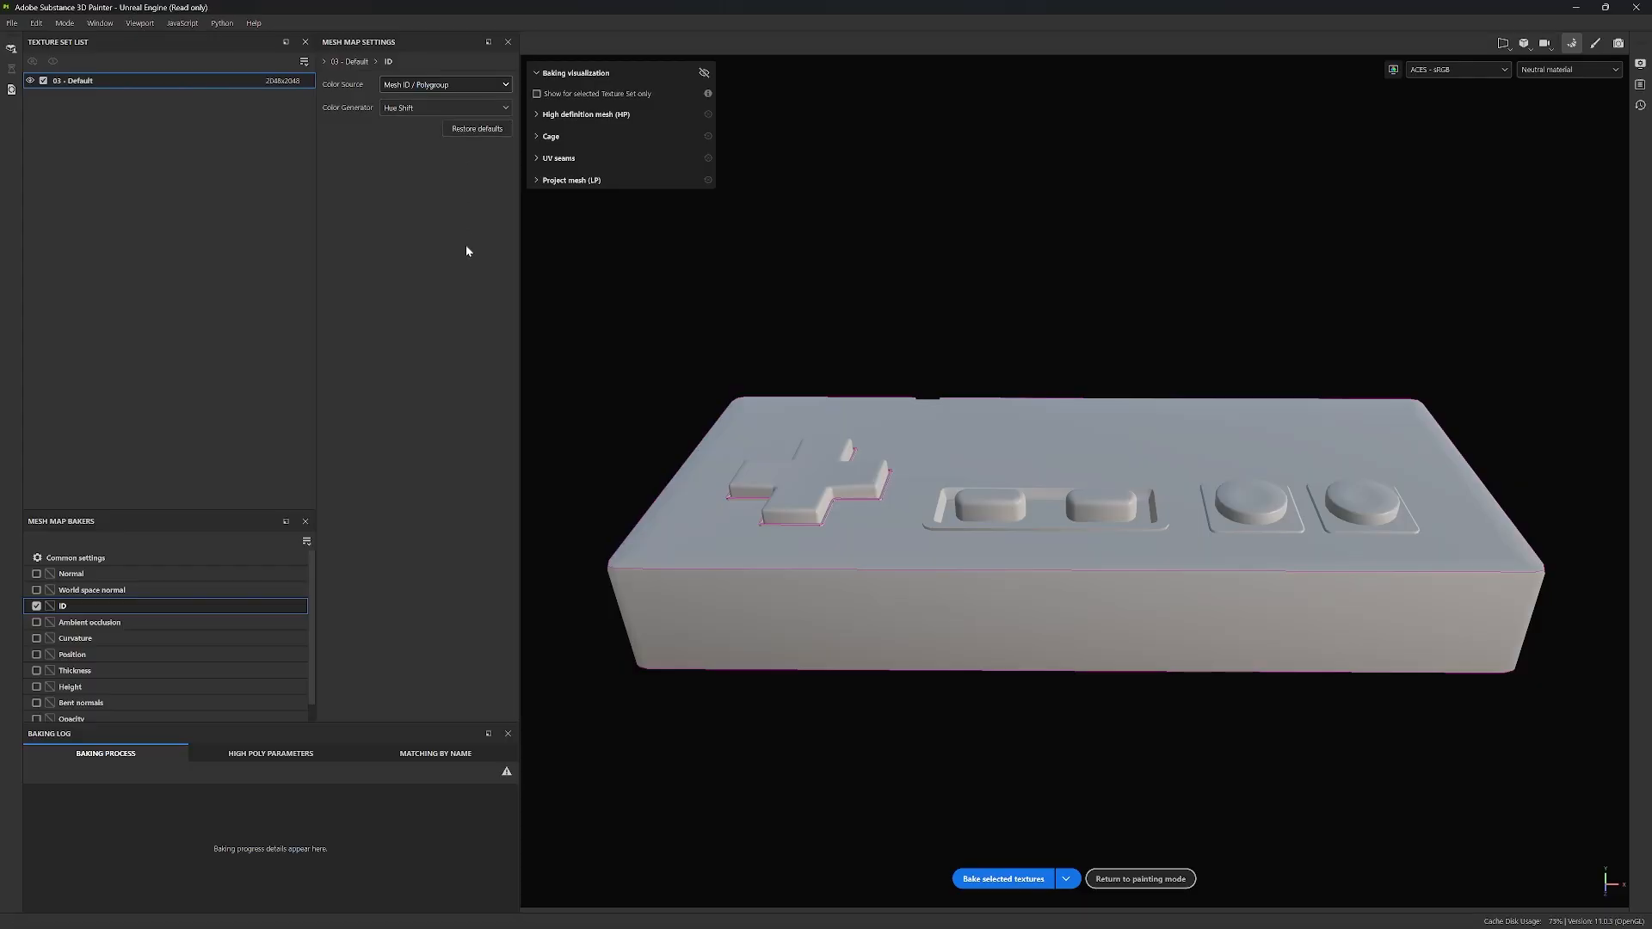
{"action": "left_click", "coordinate": [999, 883]}
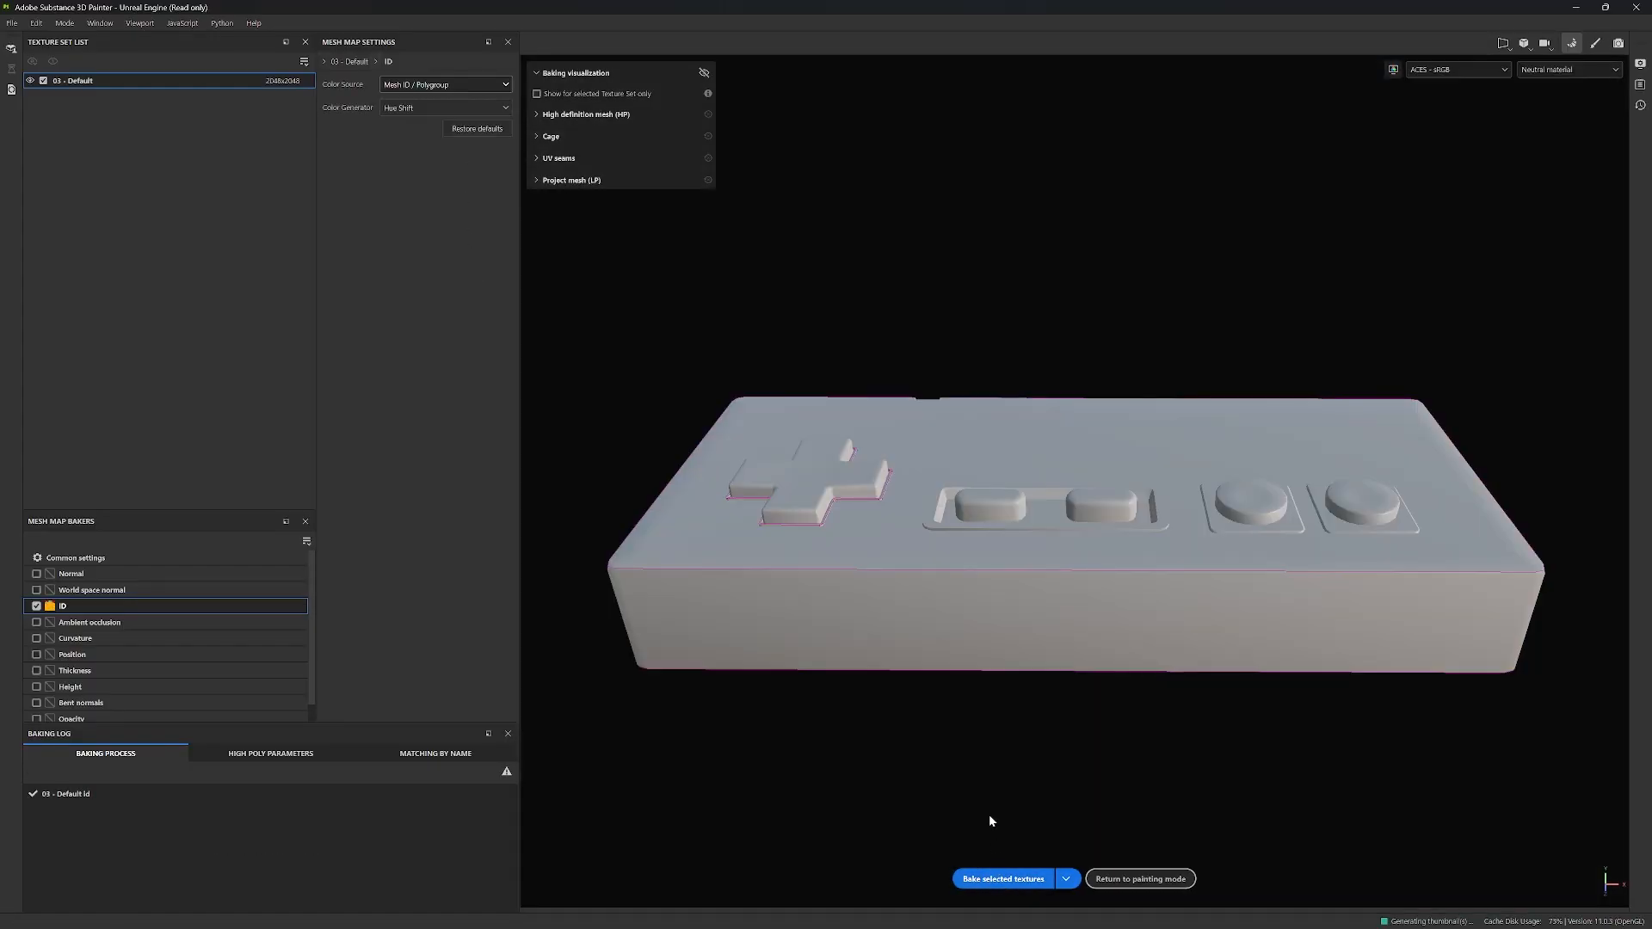
Step: Enable the Normal, World space normal, Ambient occlusion, Curvature, Position, Thickness and Height bakers, and disable the ID baker
{"action": "left_click", "coordinate": [36, 590]}
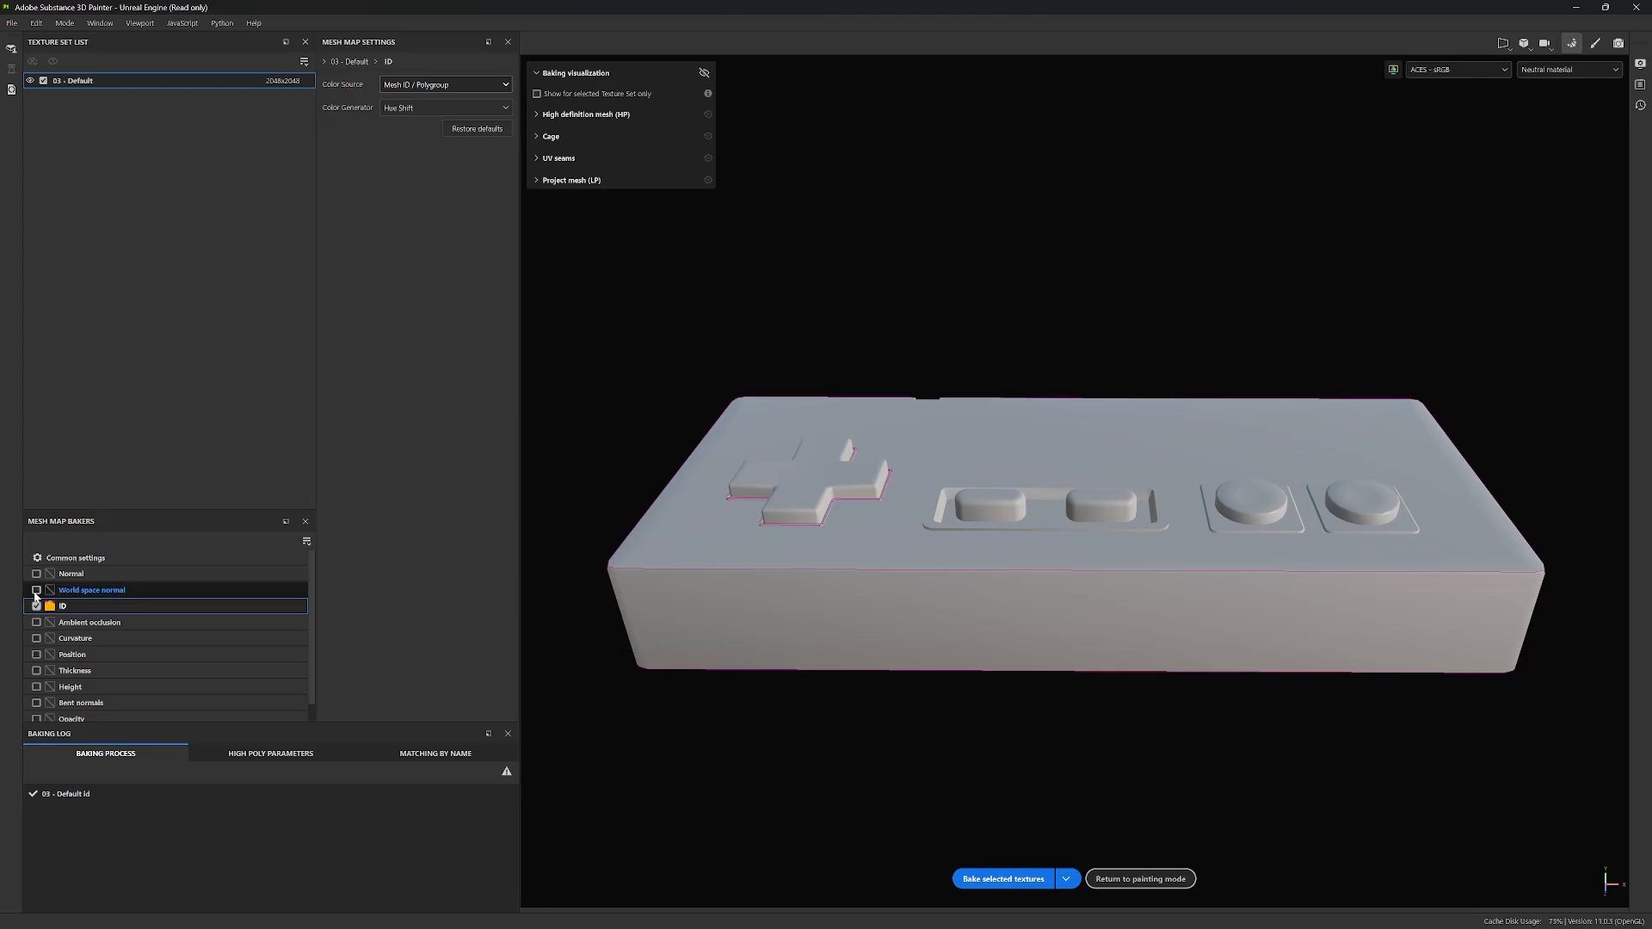
{"action": "left_click", "coordinate": [37, 573]}
{"action": "left_click", "coordinate": [36, 606]}
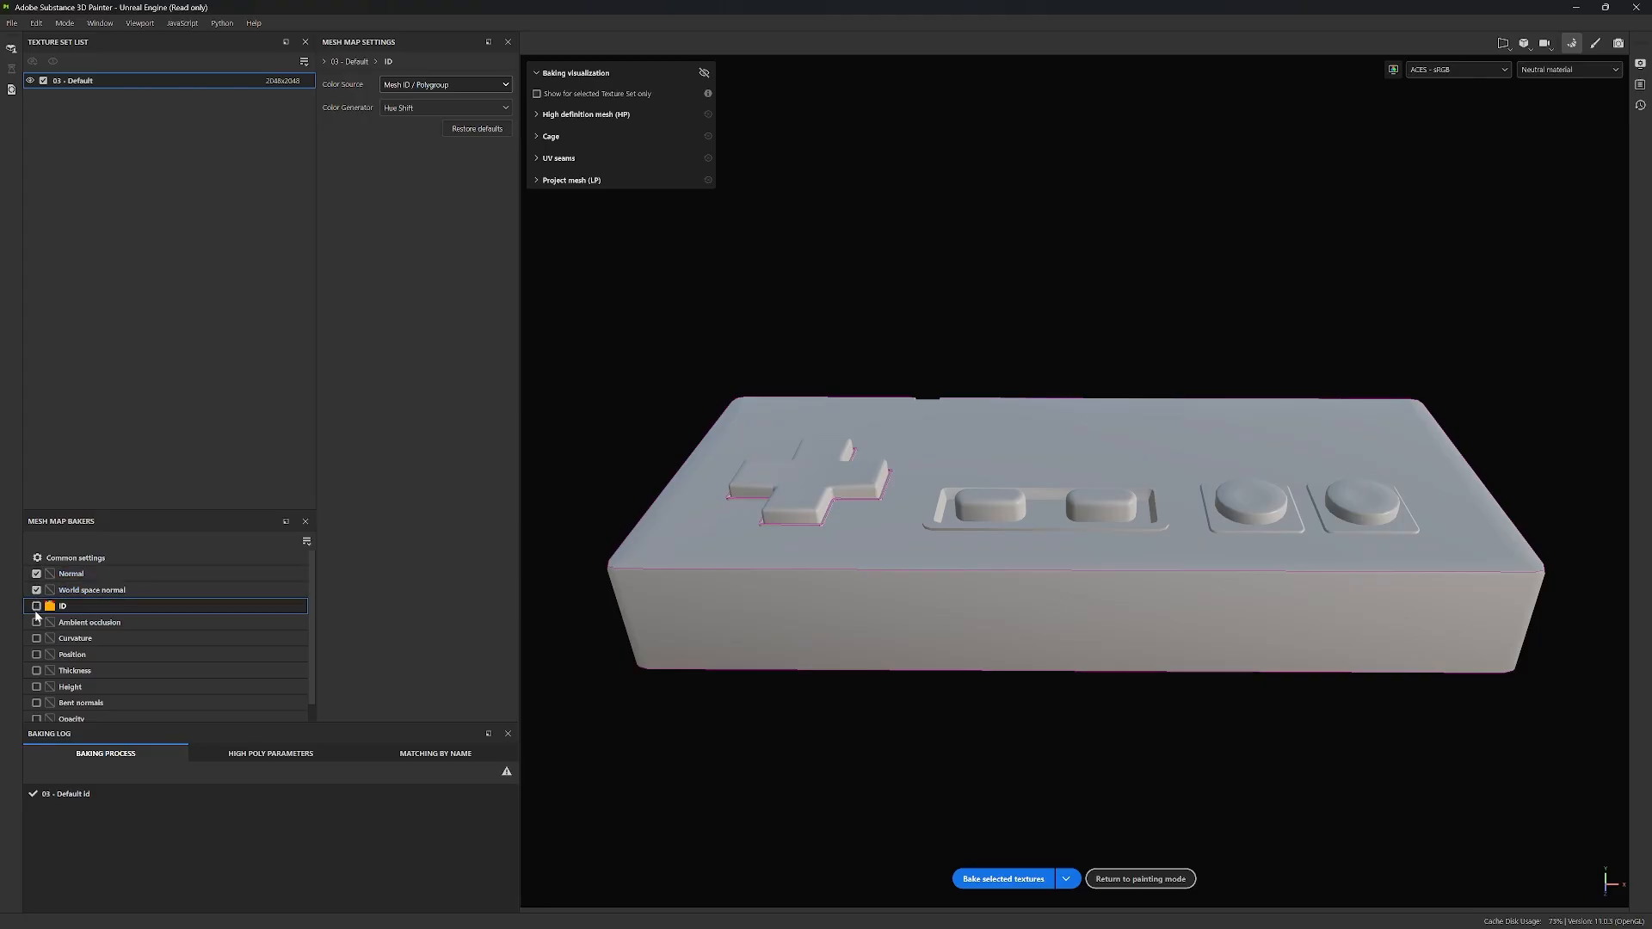
{"action": "left_click", "coordinate": [36, 622]}
{"action": "left_click", "coordinate": [36, 639]}
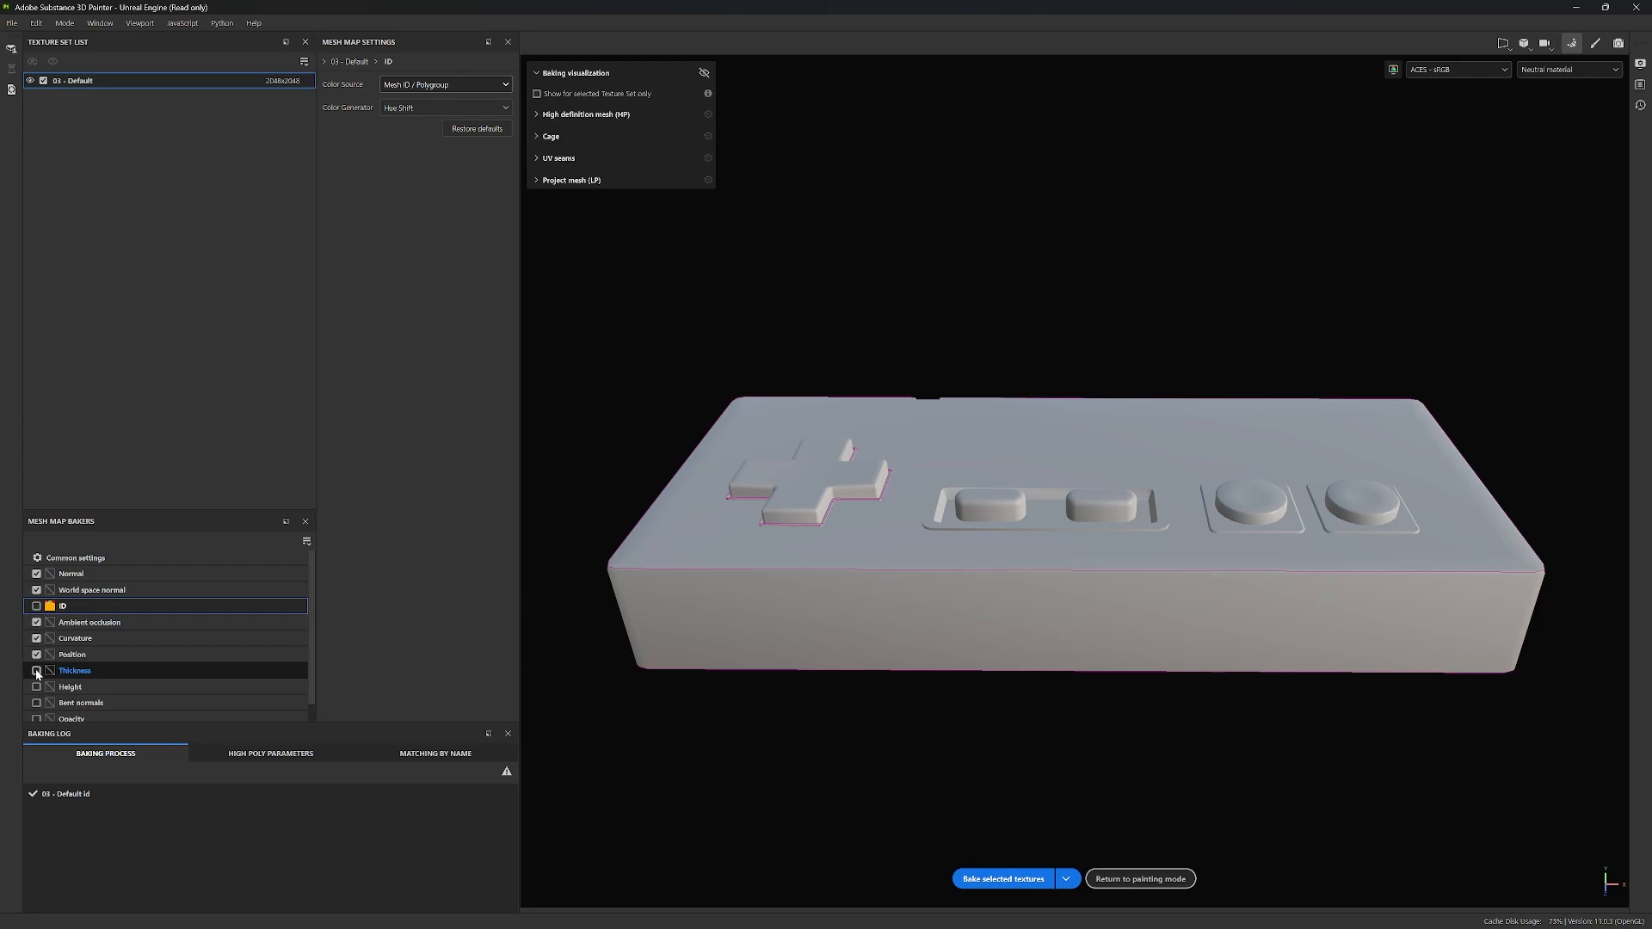
{"action": "left_click", "coordinate": [36, 671]}
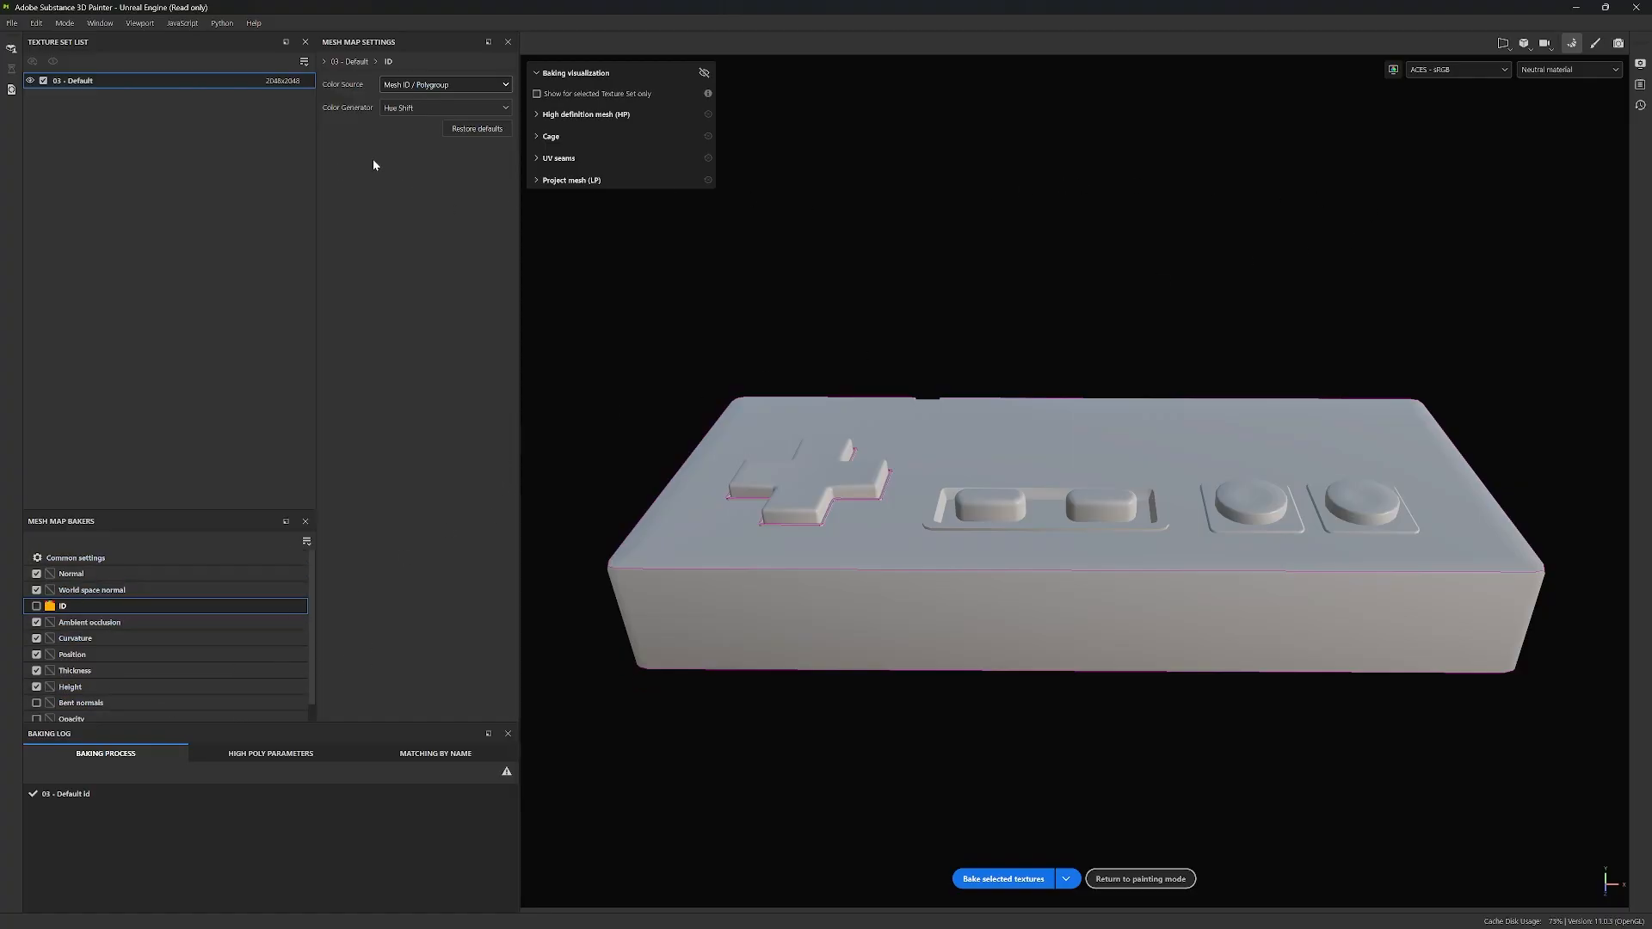
Step: Load SM_NES_Controller_HighPoly.fbx as the high definition mesh in the common bake settings
{"action": "left_click", "coordinate": [113, 557]}
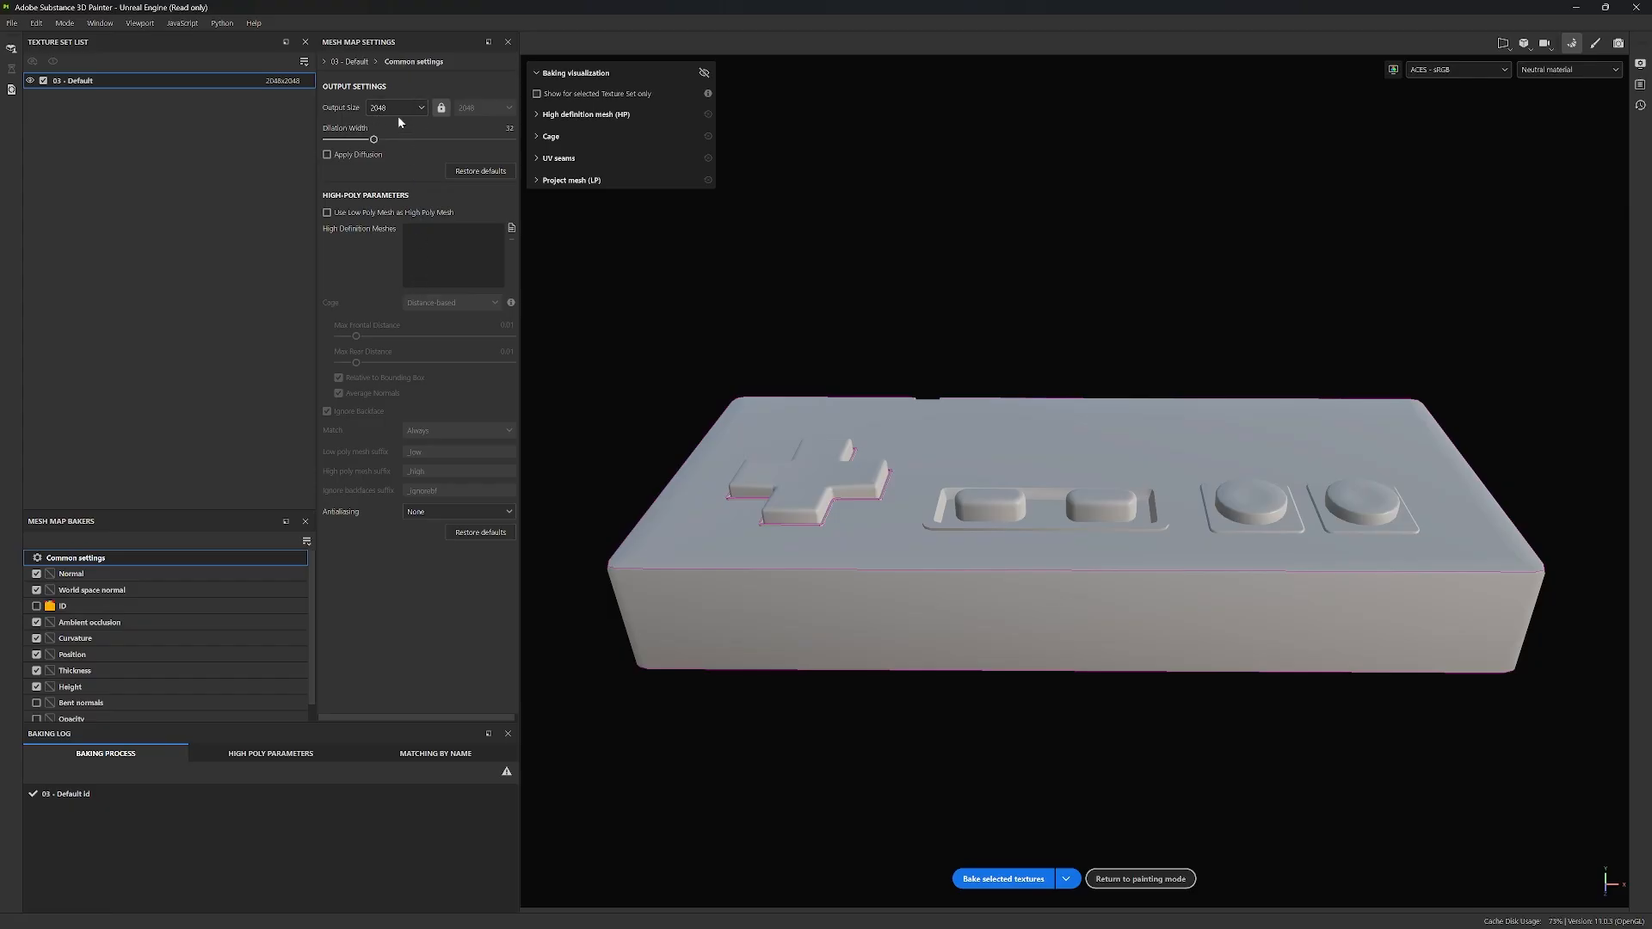
{"action": "left_click", "coordinate": [511, 228]}
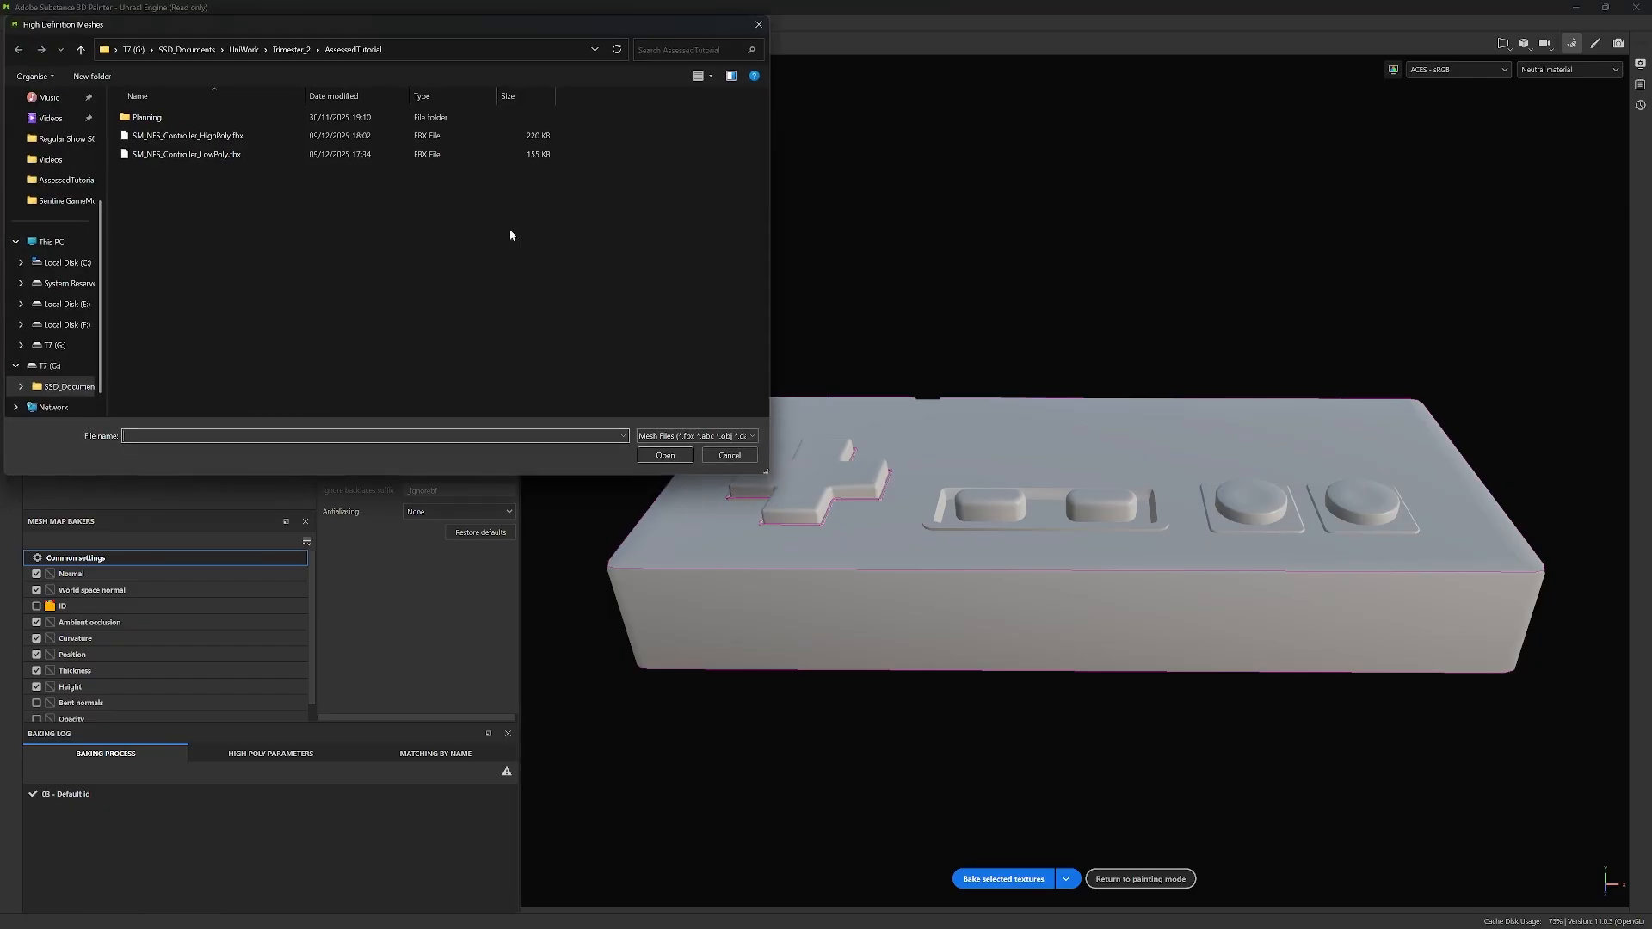
{"action": "double_click", "coordinate": [209, 134]}
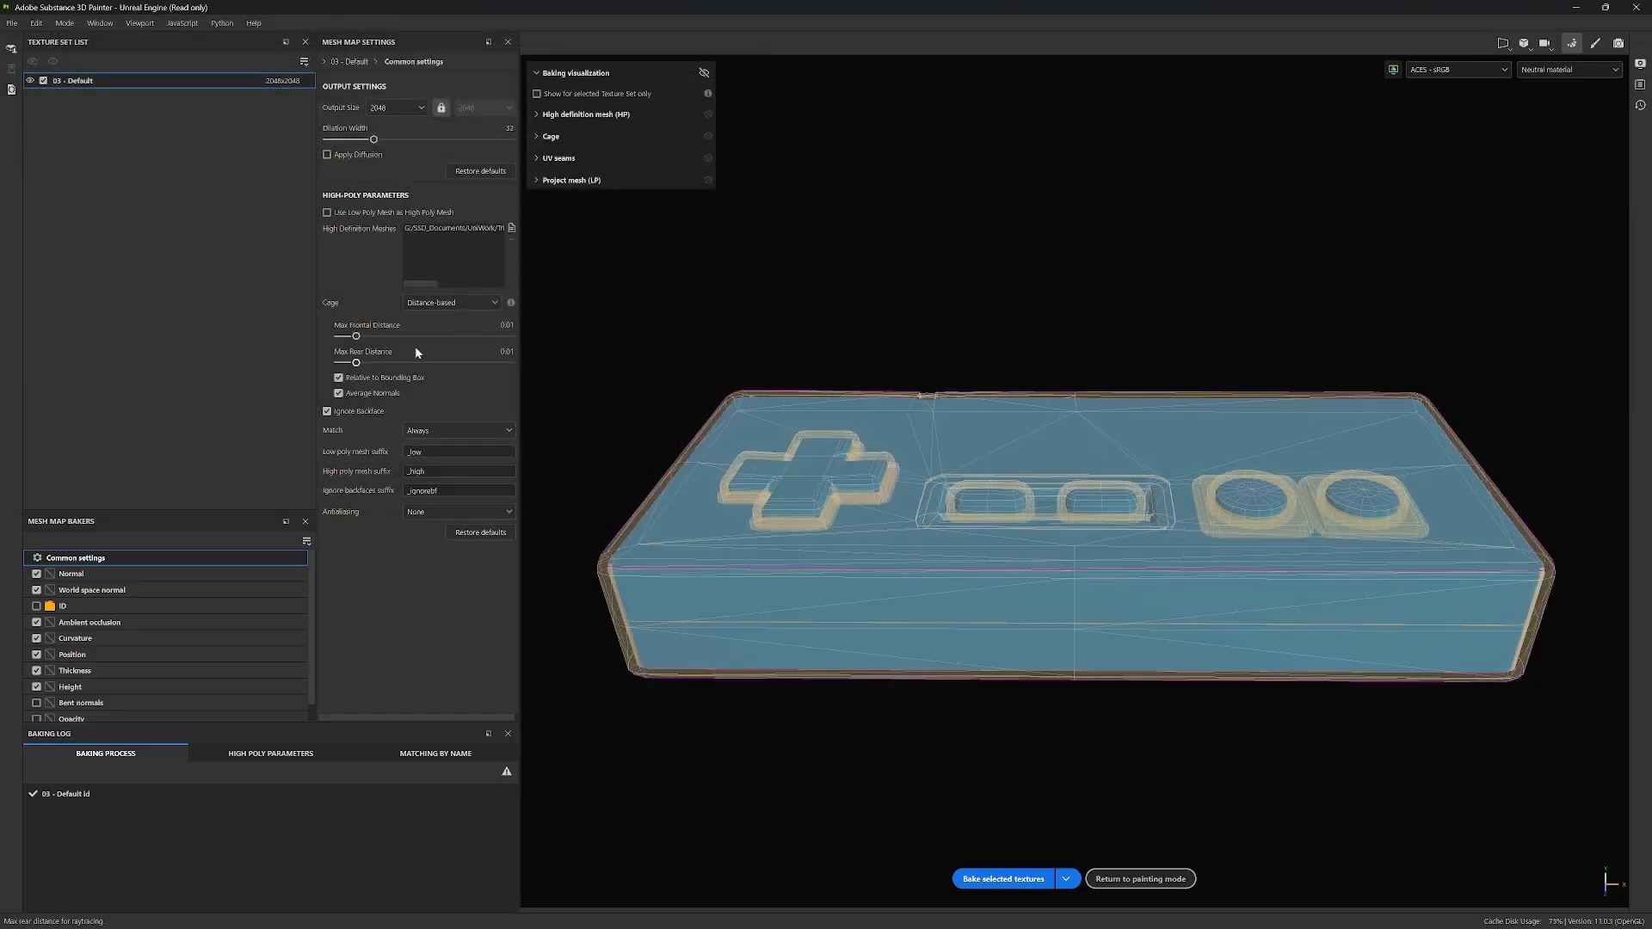
Step: Set the cage's max frontal distance to 0.002 and max rear distance to 0.0163 so it fits the controller closely
{"action": "left_click_drag", "start_coordinate": [355, 336], "coordinate": [348, 338]}
{"action": "scroll", "coordinate": [1106, 499], "scroll_direction": "up", "scroll_amount": 5}
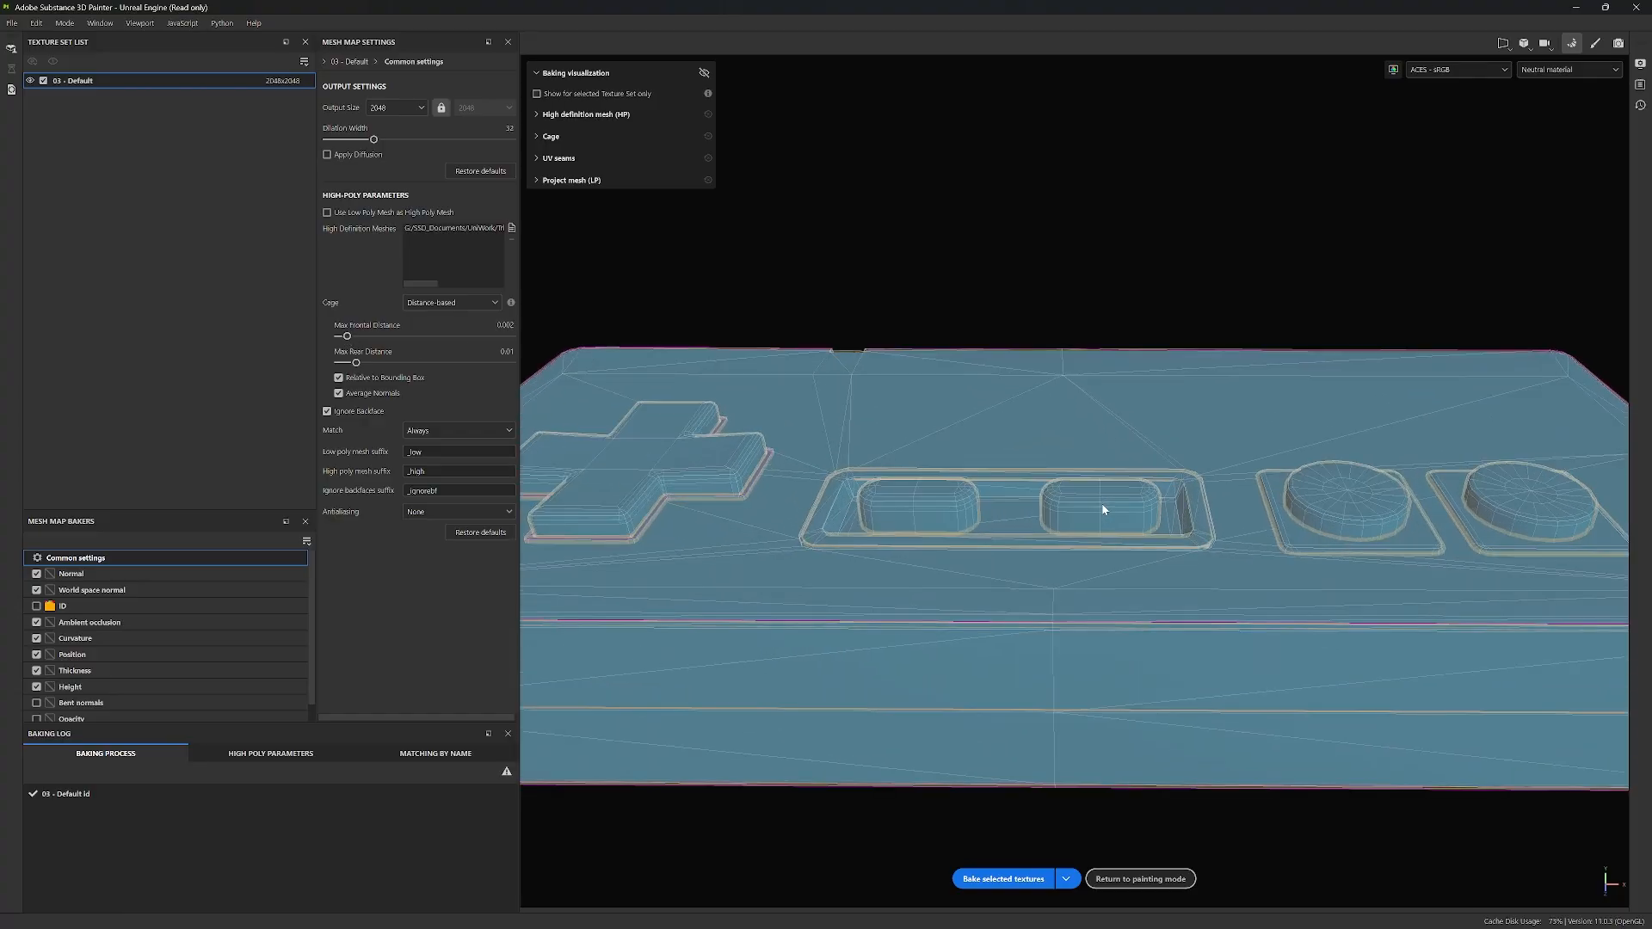
{"action": "middle_click_drag", "start_coordinate": [959, 561], "coordinate": [1251, 504]}
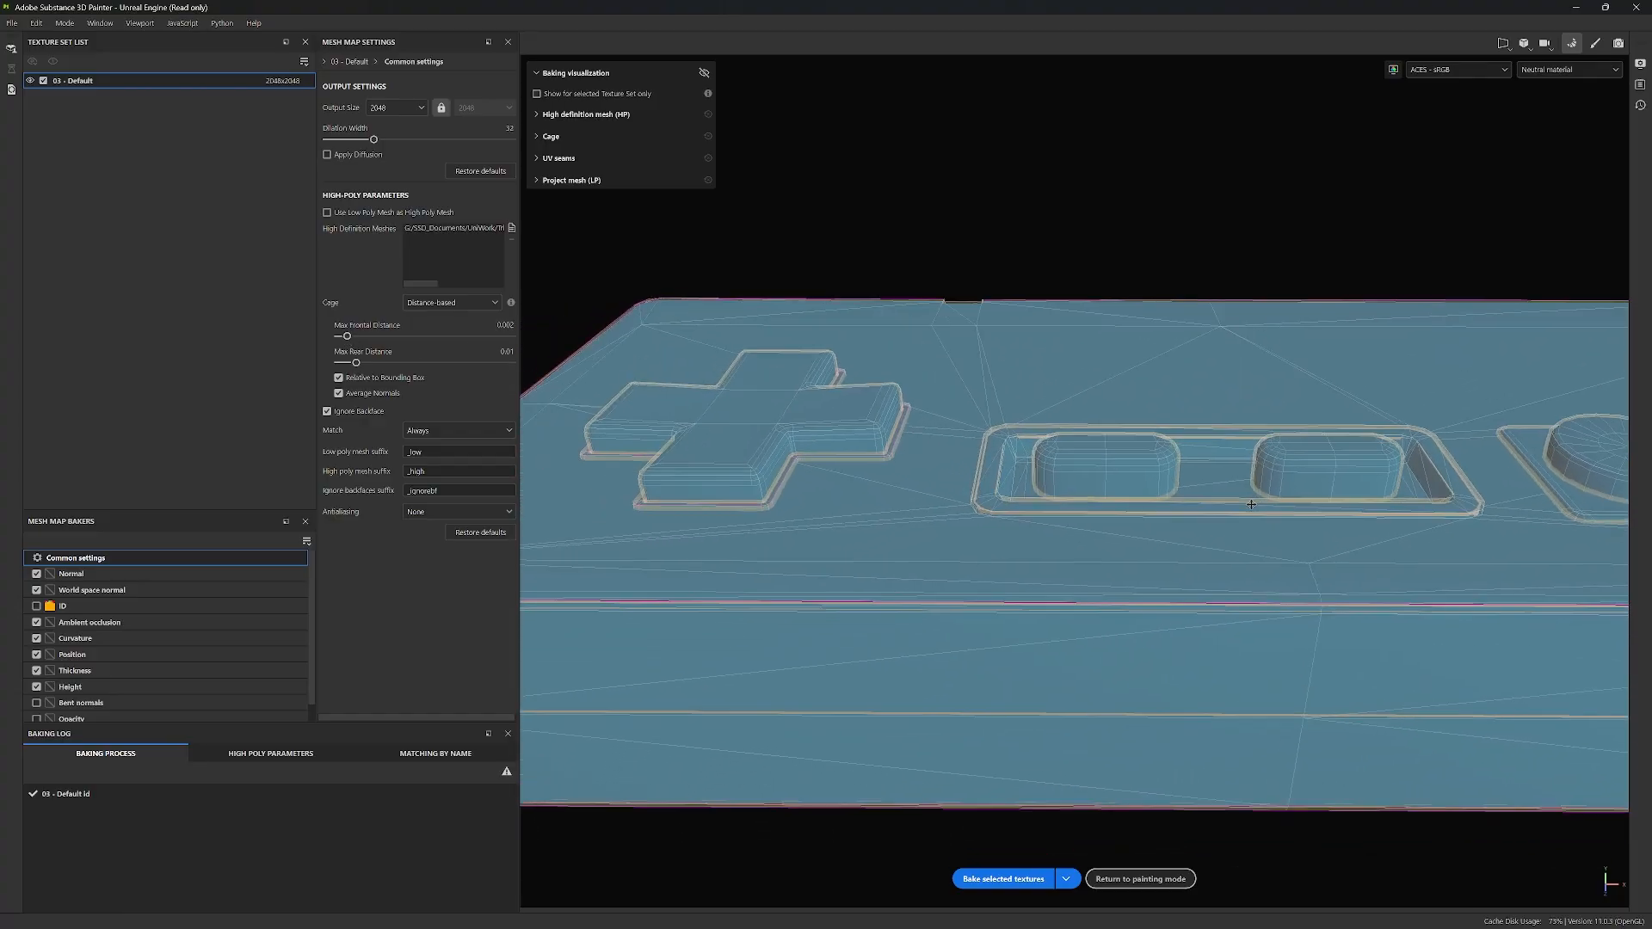
{"action": "left_click_drag", "start_coordinate": [1251, 505], "coordinate": [1117, 468], "text": "alt"}
{"action": "scroll", "coordinate": [1120, 465], "scroll_direction": "up", "scroll_amount": 3}
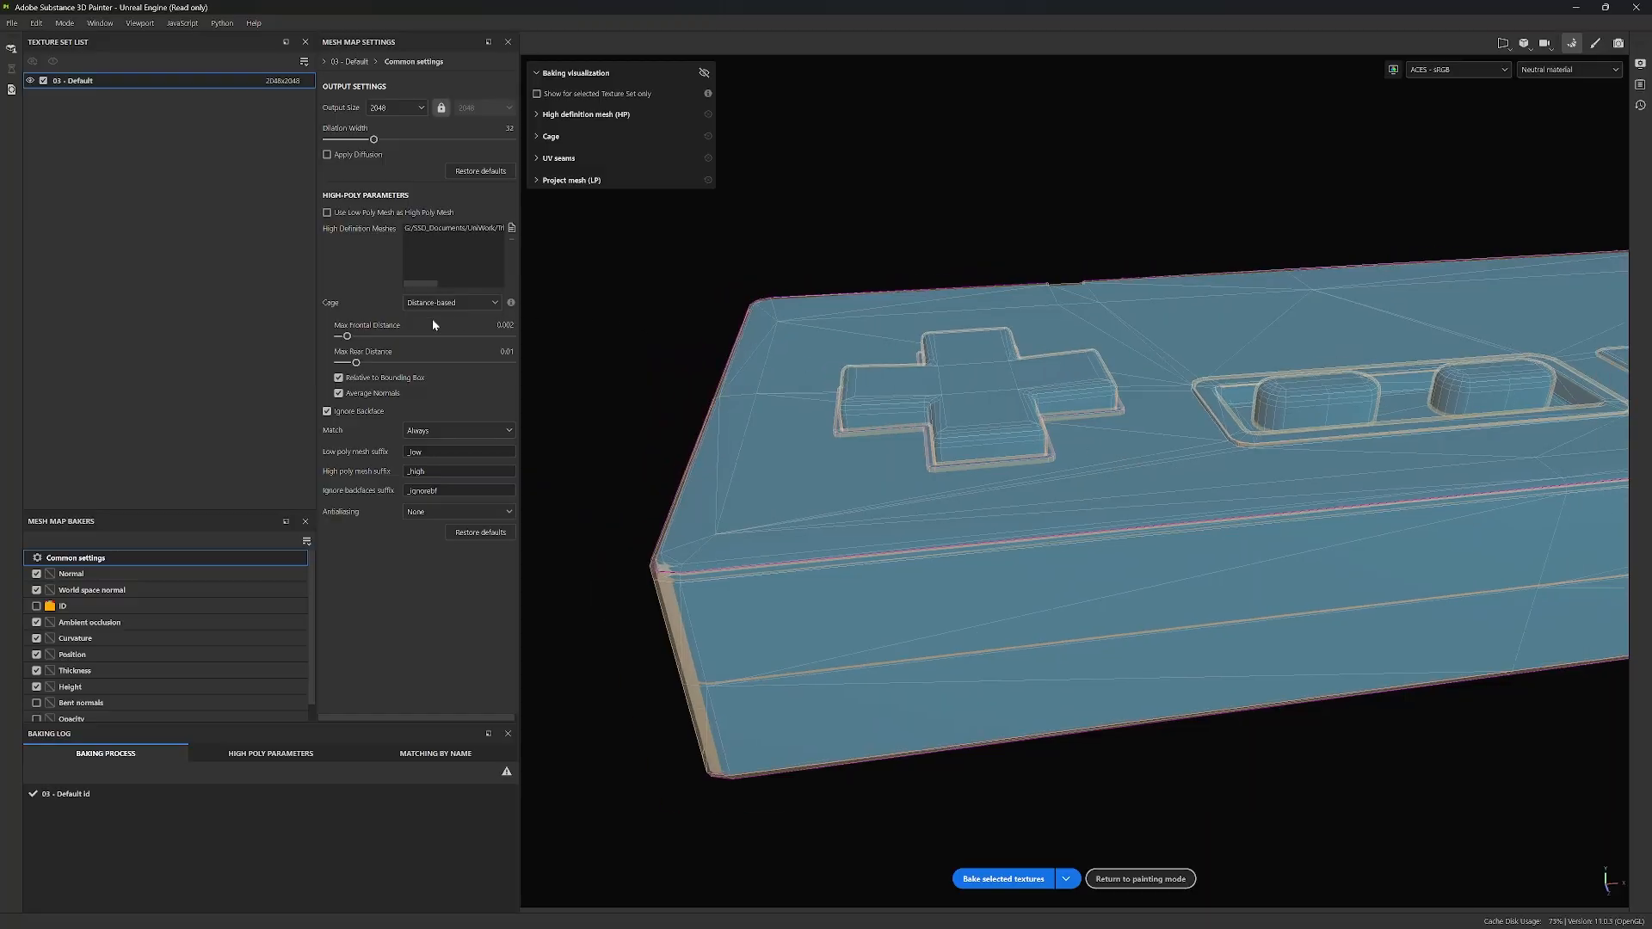
{"action": "left_click_drag", "start_coordinate": [355, 363], "coordinate": [362, 364]}
{"action": "left_click_drag", "start_coordinate": [1023, 536], "coordinate": [873, 619], "text": "alt"}
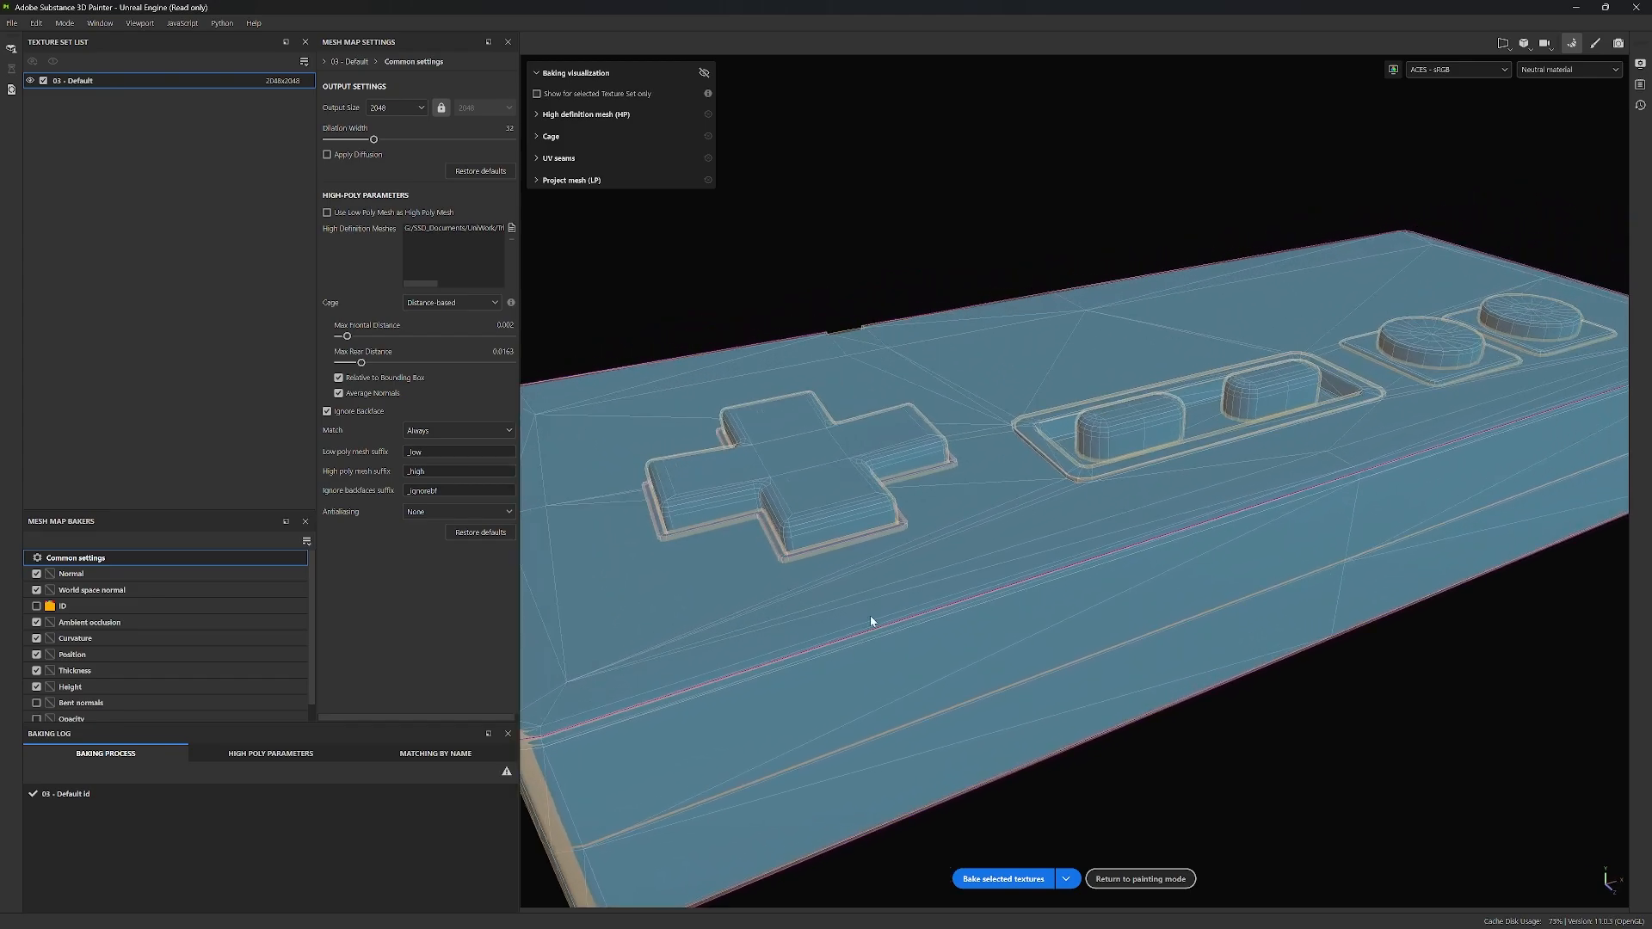
Step: Set high-poly matching to By Mesh Name and review the low-poly and high-poly mesh pairs in the baking log
{"action": "left_click", "coordinate": [473, 429]}
{"action": "left_click", "coordinate": [444, 456]}
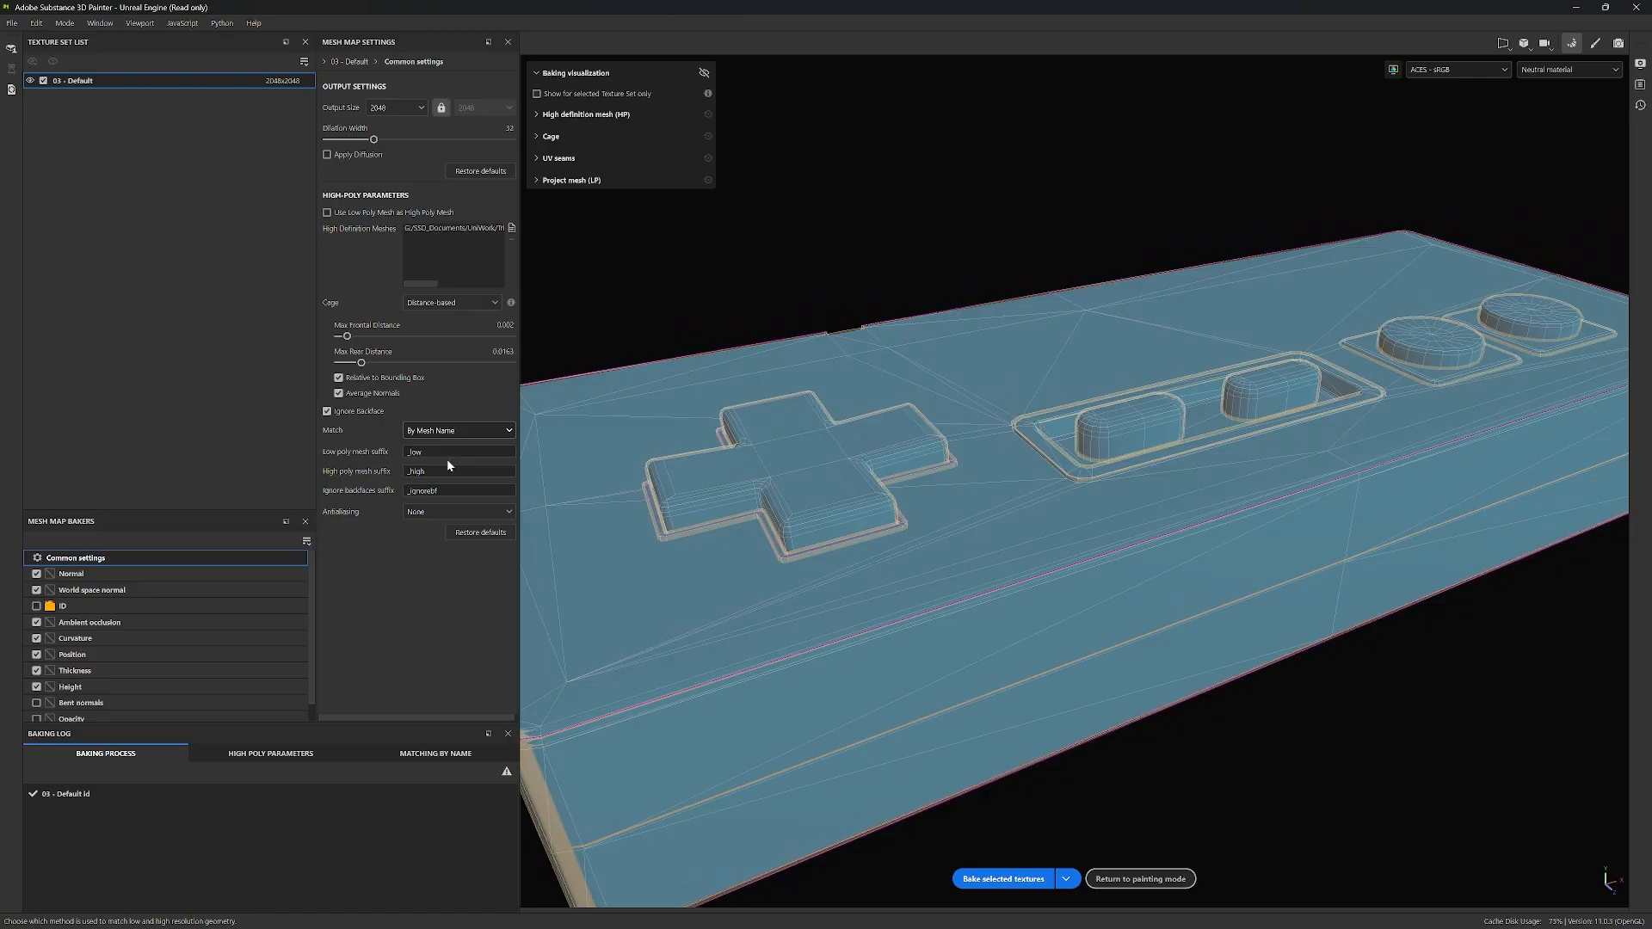
{"action": "left_click", "coordinate": [435, 753]}
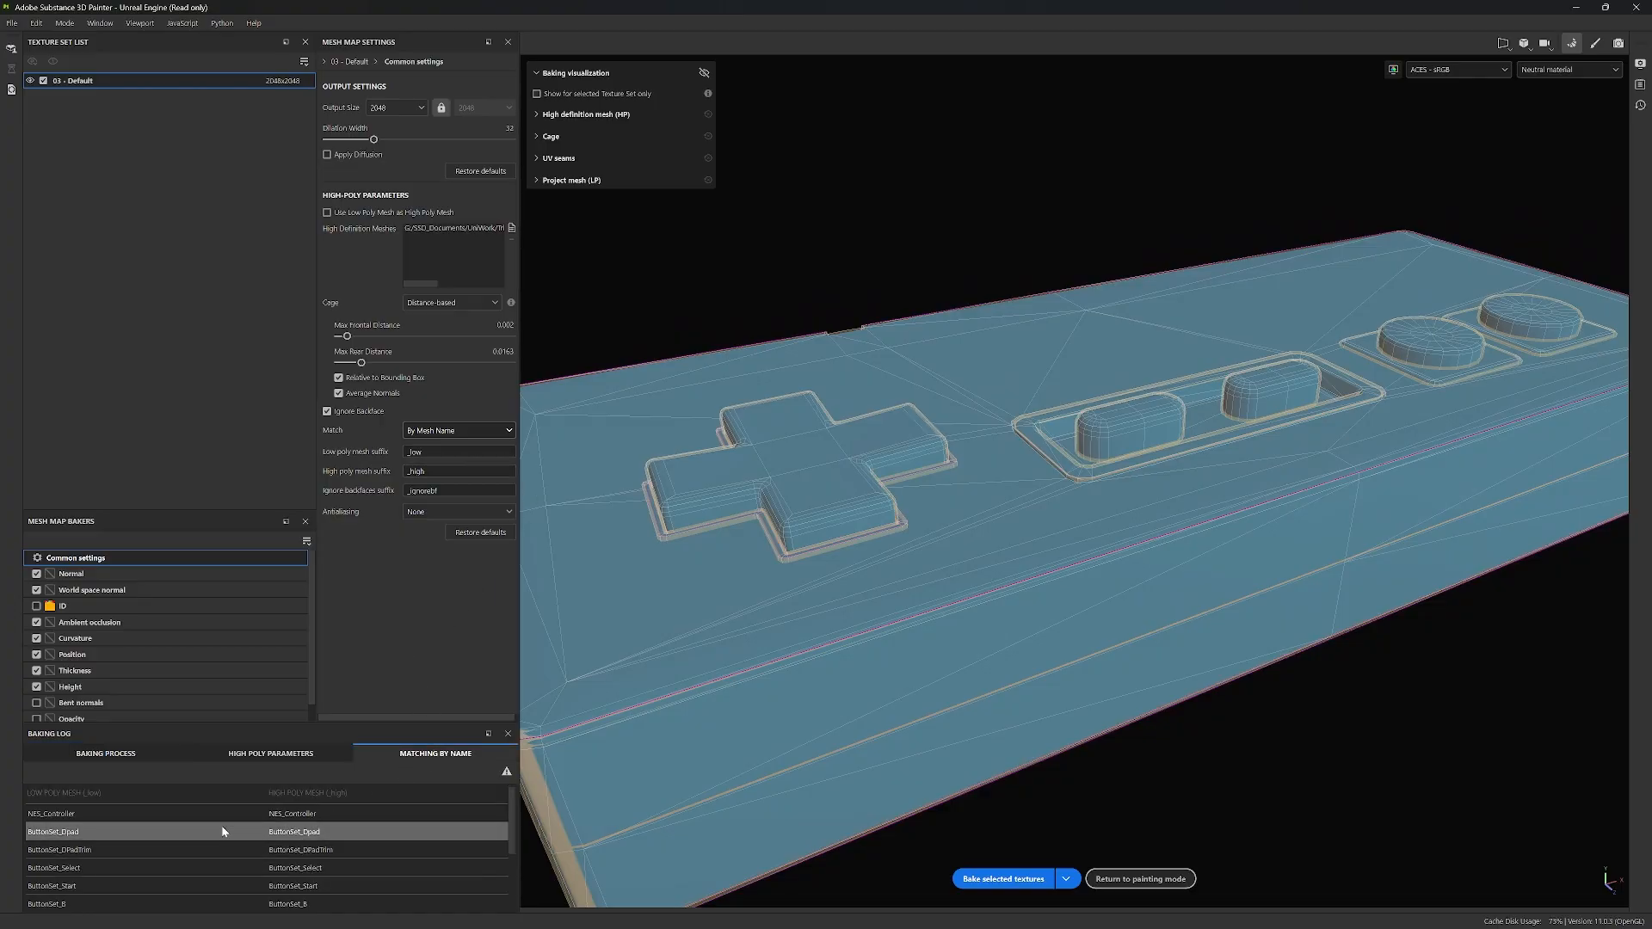
{"action": "left_click", "coordinate": [142, 754]}
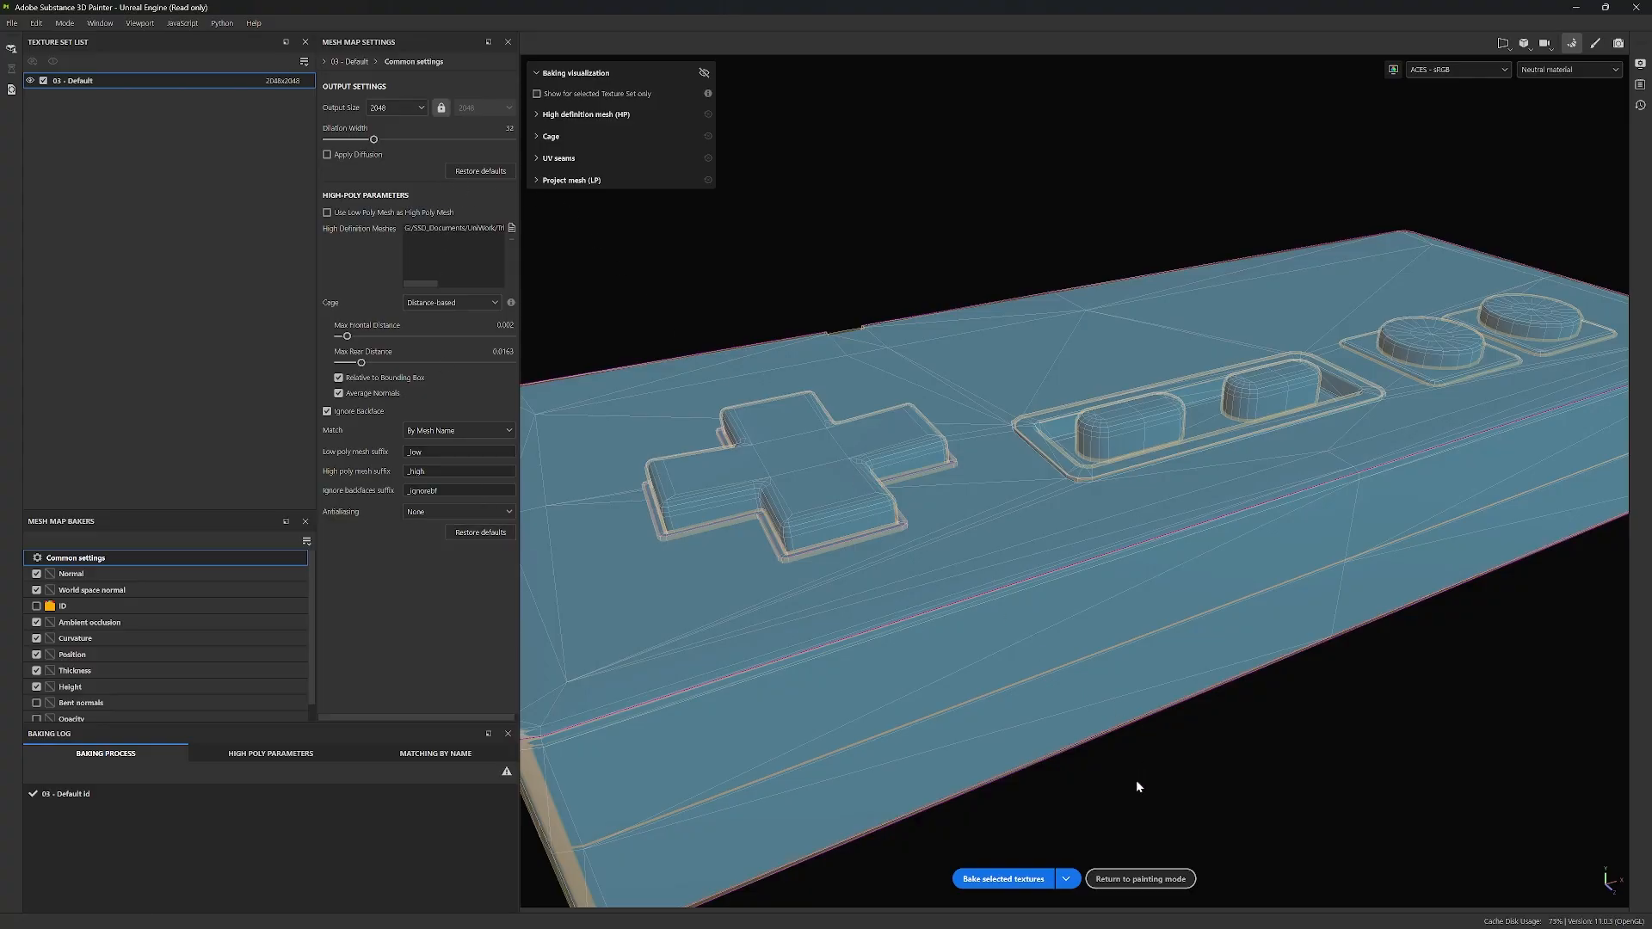
Step: Bake the selected mesh maps and return to painting mode
{"action": "left_click_drag", "start_coordinate": [1137, 784], "coordinate": [1061, 810], "text": "alt"}
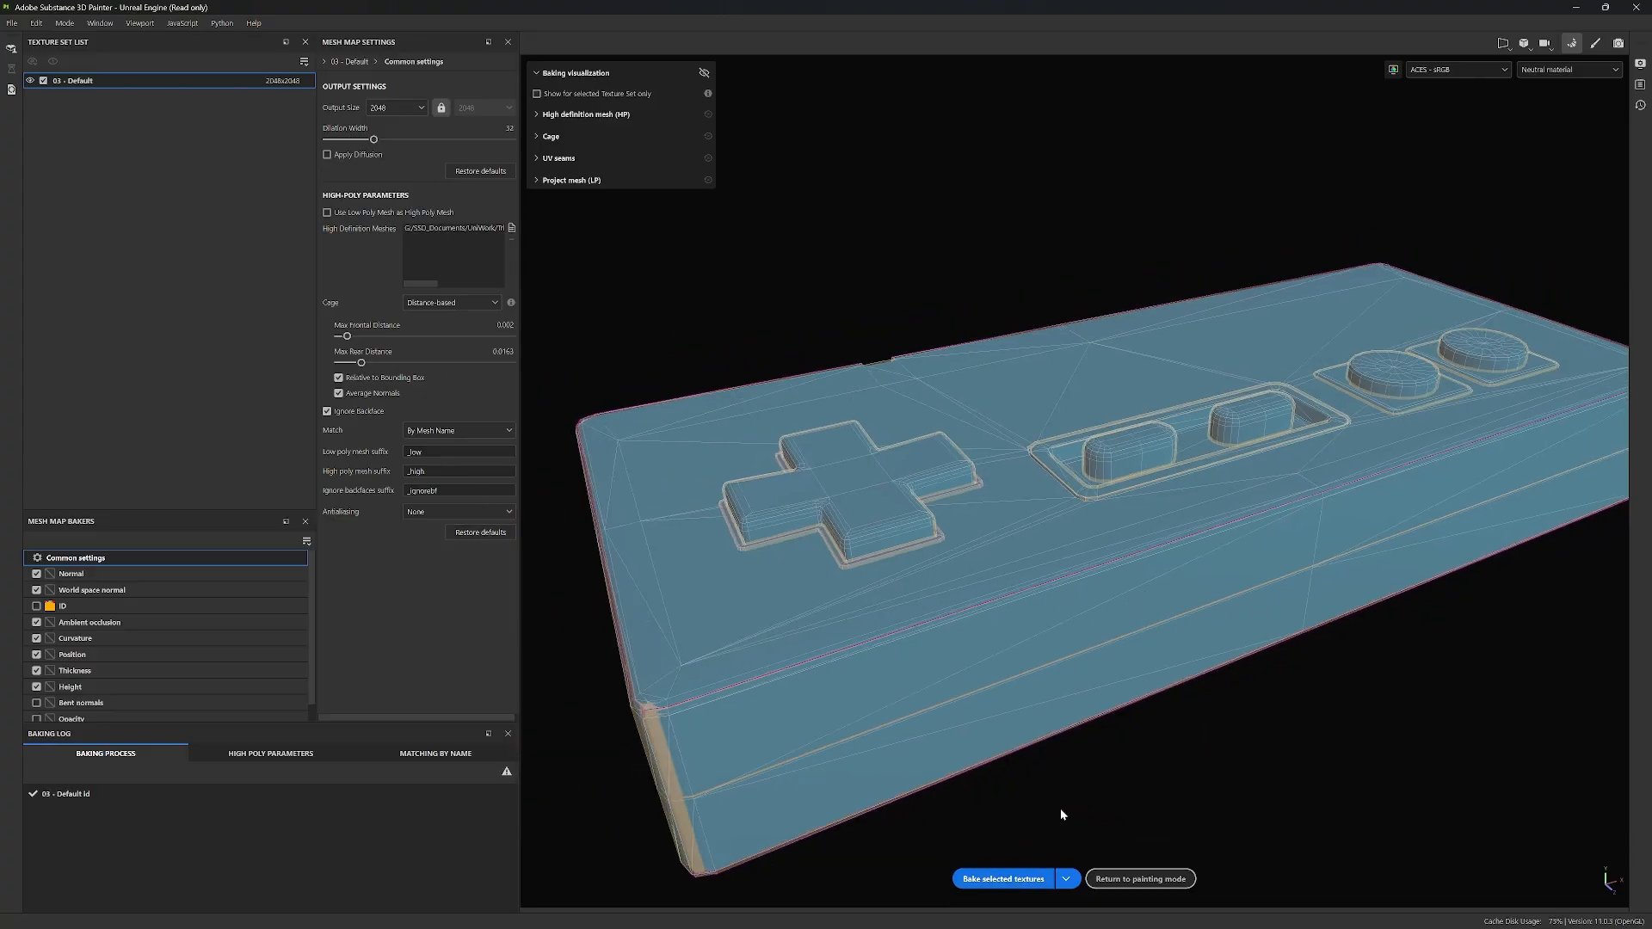
{"action": "left_click", "coordinate": [1007, 883]}
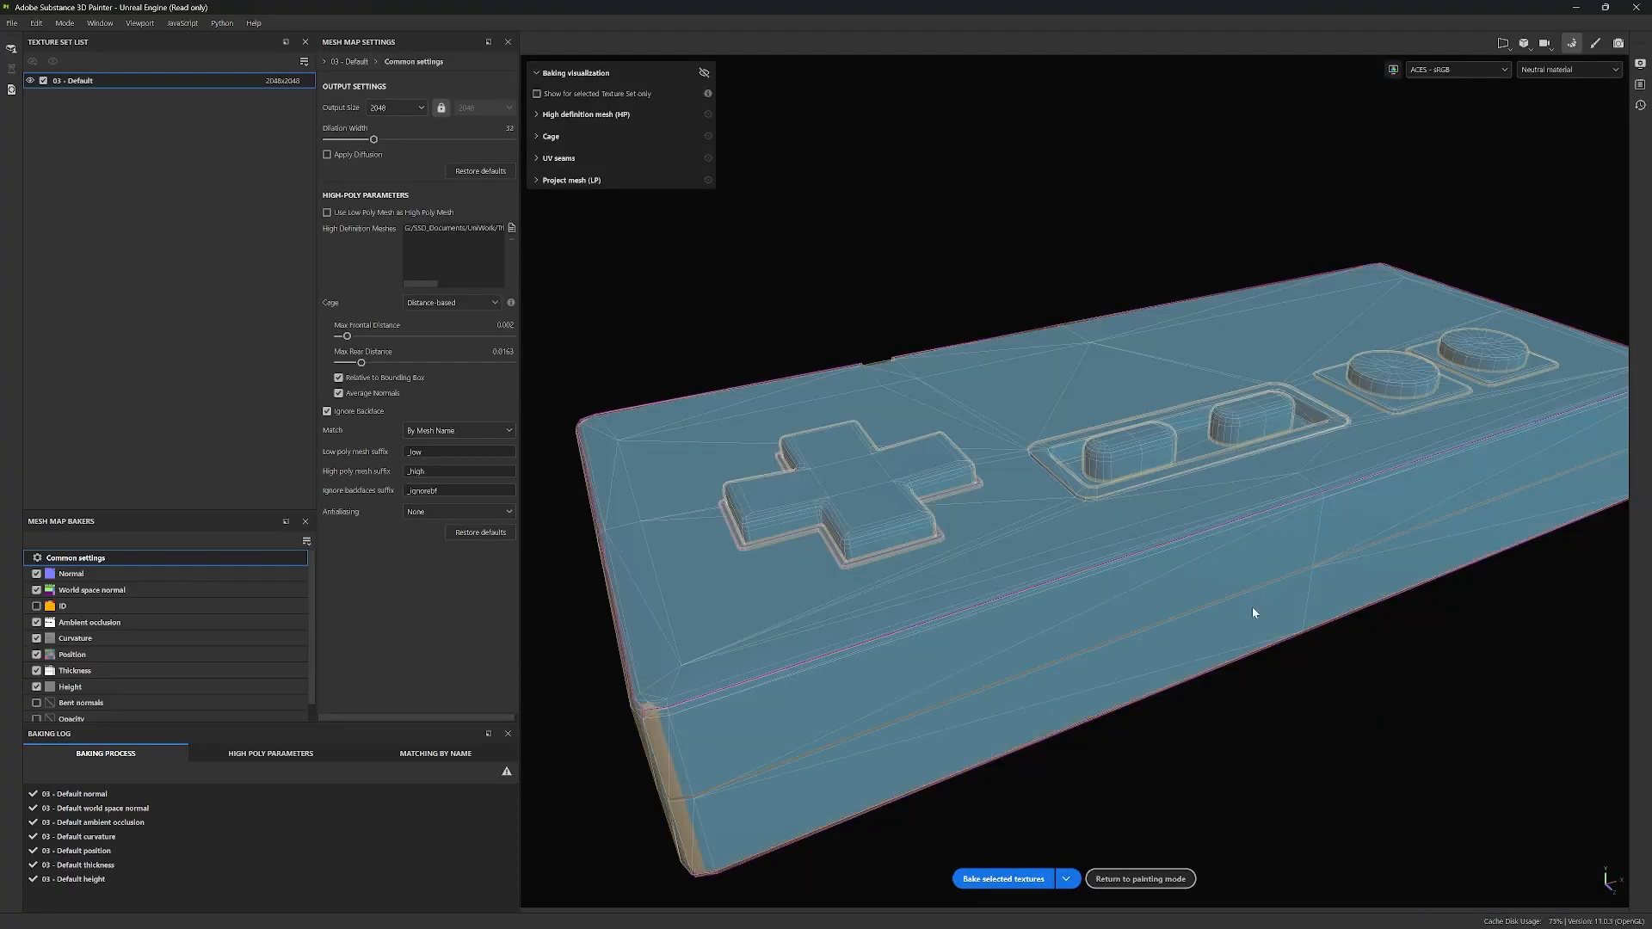
{"action": "left_click", "coordinate": [1140, 879]}
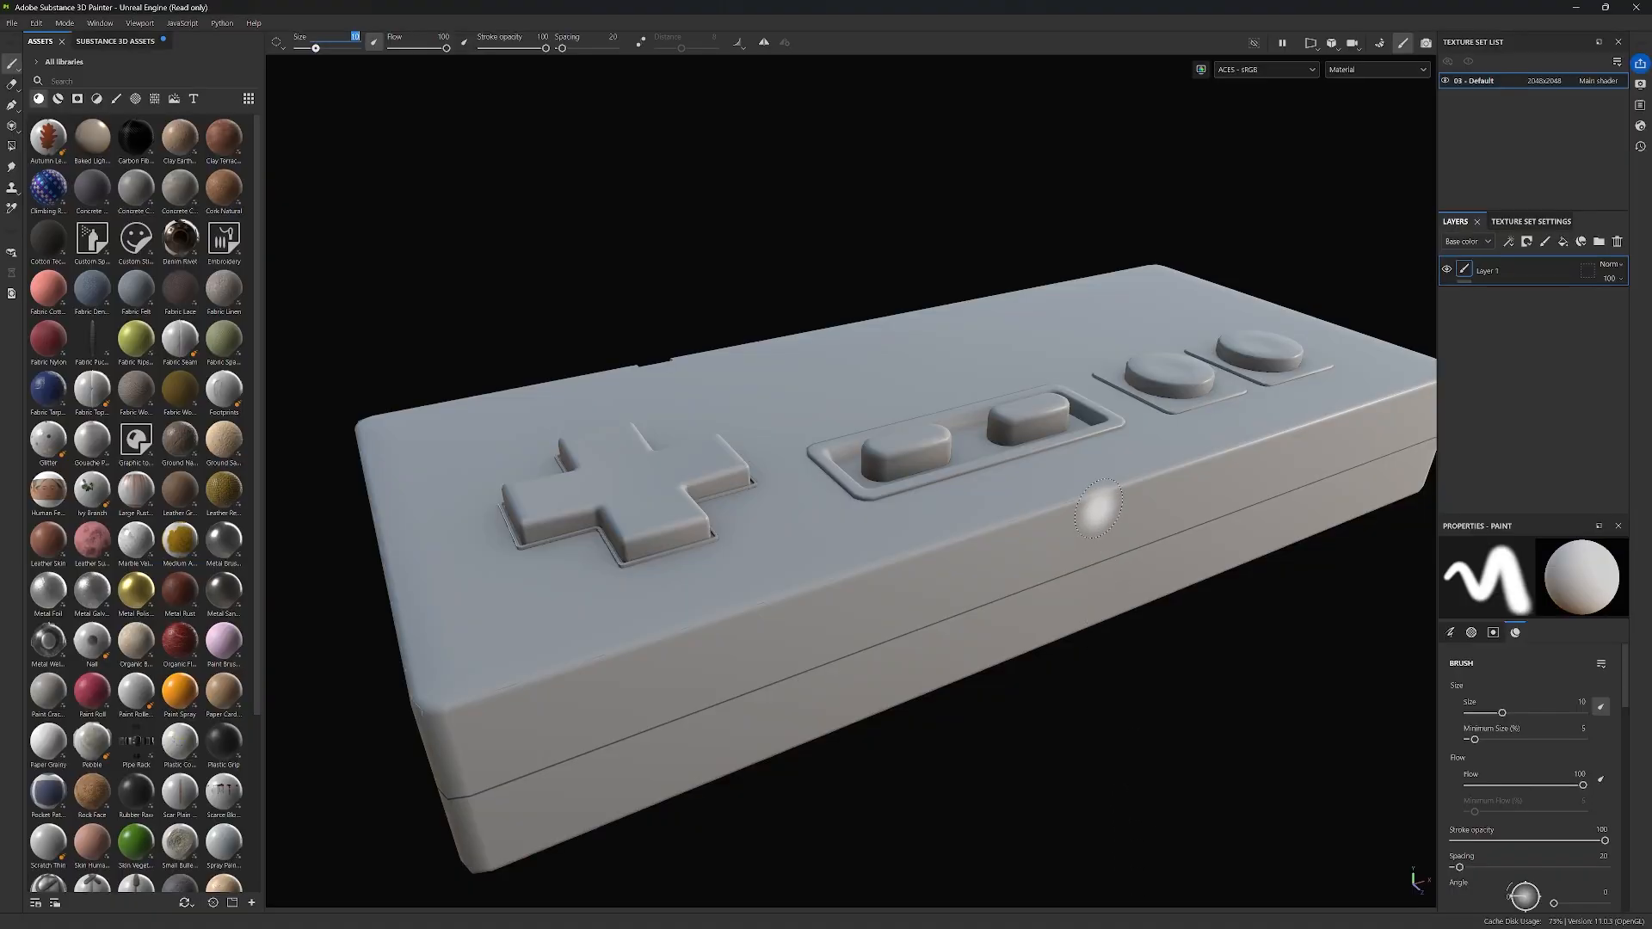
Step: Inspect the baked shading around the controller's D-pad, start/select buttons, A/B buttons and edges for artifacts
{"action": "scroll", "coordinate": [1116, 503], "scroll_direction": "down", "scroll_amount": 1}
{"action": "left_click_drag", "start_coordinate": [1298, 446], "coordinate": [1171, 522], "text": "alt"}
{"action": "scroll", "coordinate": [1104, 456], "scroll_direction": "up", "scroll_amount": 3}
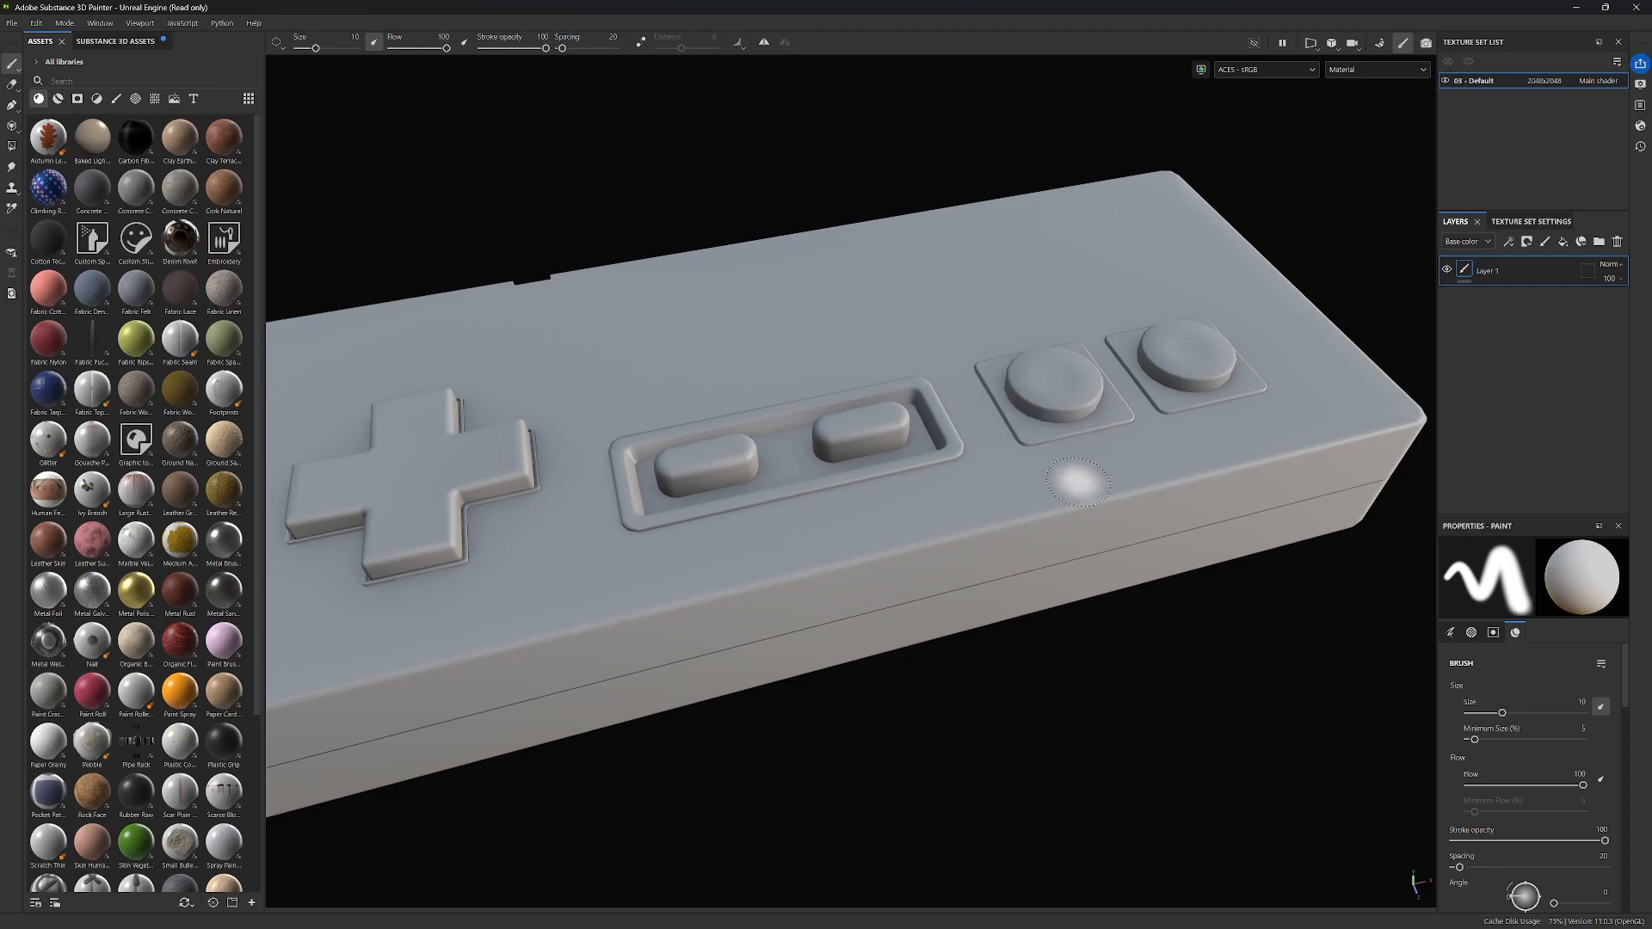
{"action": "middle_click_drag", "start_coordinate": [954, 618], "coordinate": [1143, 565], "text": "alt"}
{"action": "left_click_drag", "start_coordinate": [1010, 631], "coordinate": [1290, 627], "text": "alt"}
{"action": "scroll", "coordinate": [1058, 579], "scroll_direction": "down", "scroll_amount": 5}
{"action": "left_click_drag", "start_coordinate": [994, 629], "coordinate": [1141, 629], "text": "alt"}
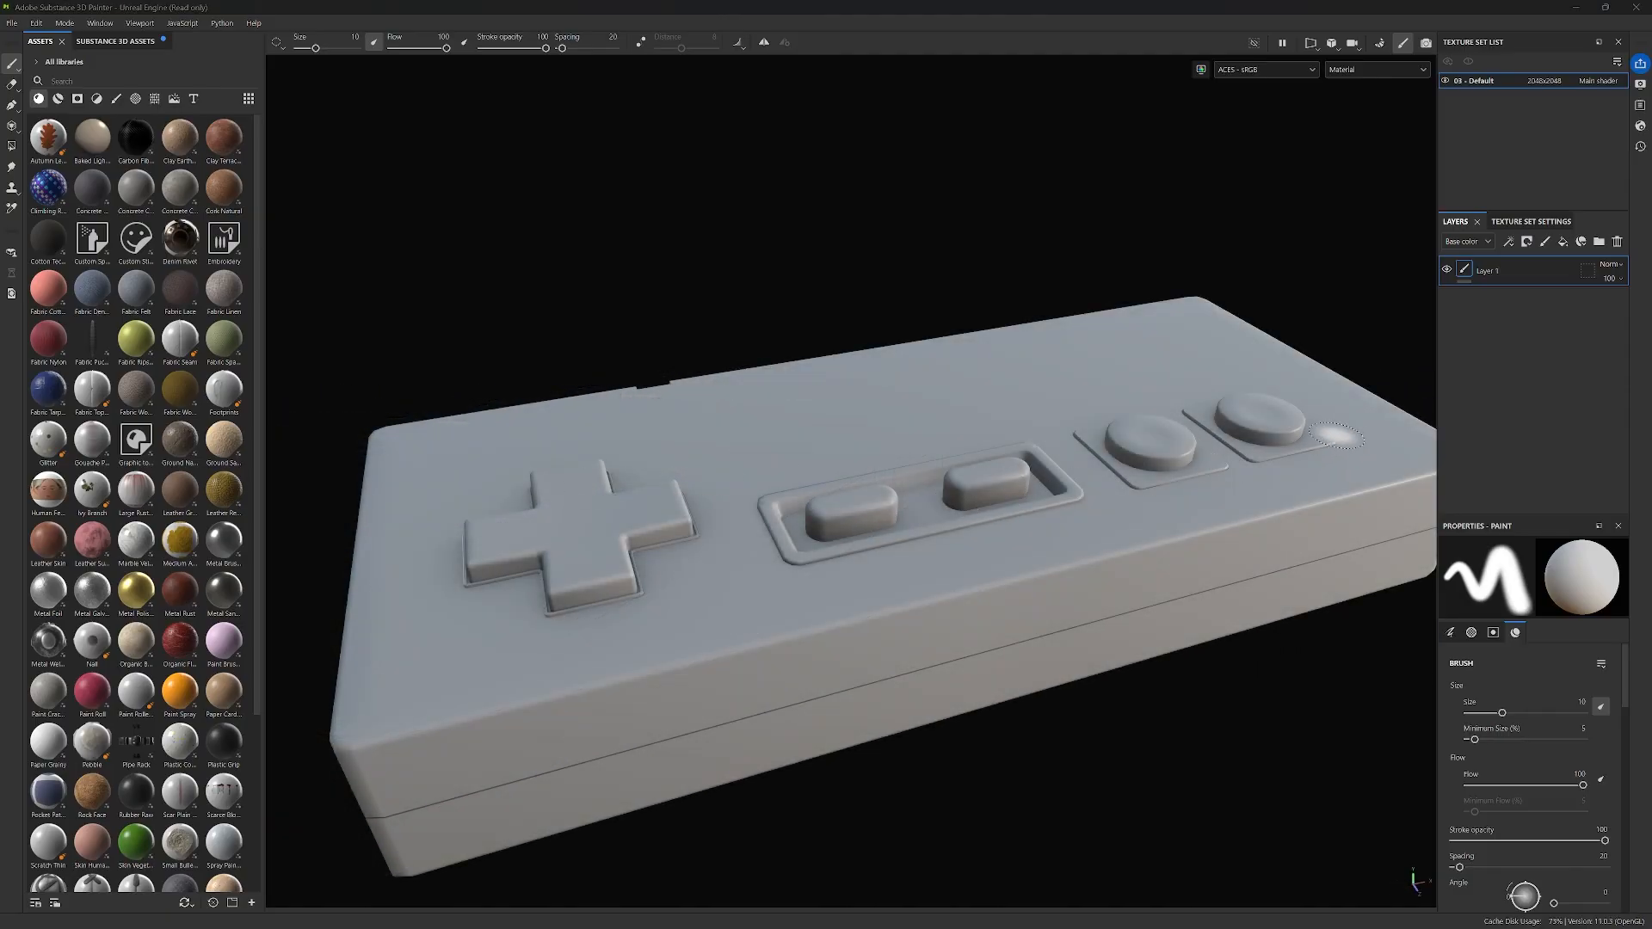
Step: Delete the default paint layer and add a folder named MainPlastic_Grey
{"action": "left_click", "coordinate": [1523, 267]}
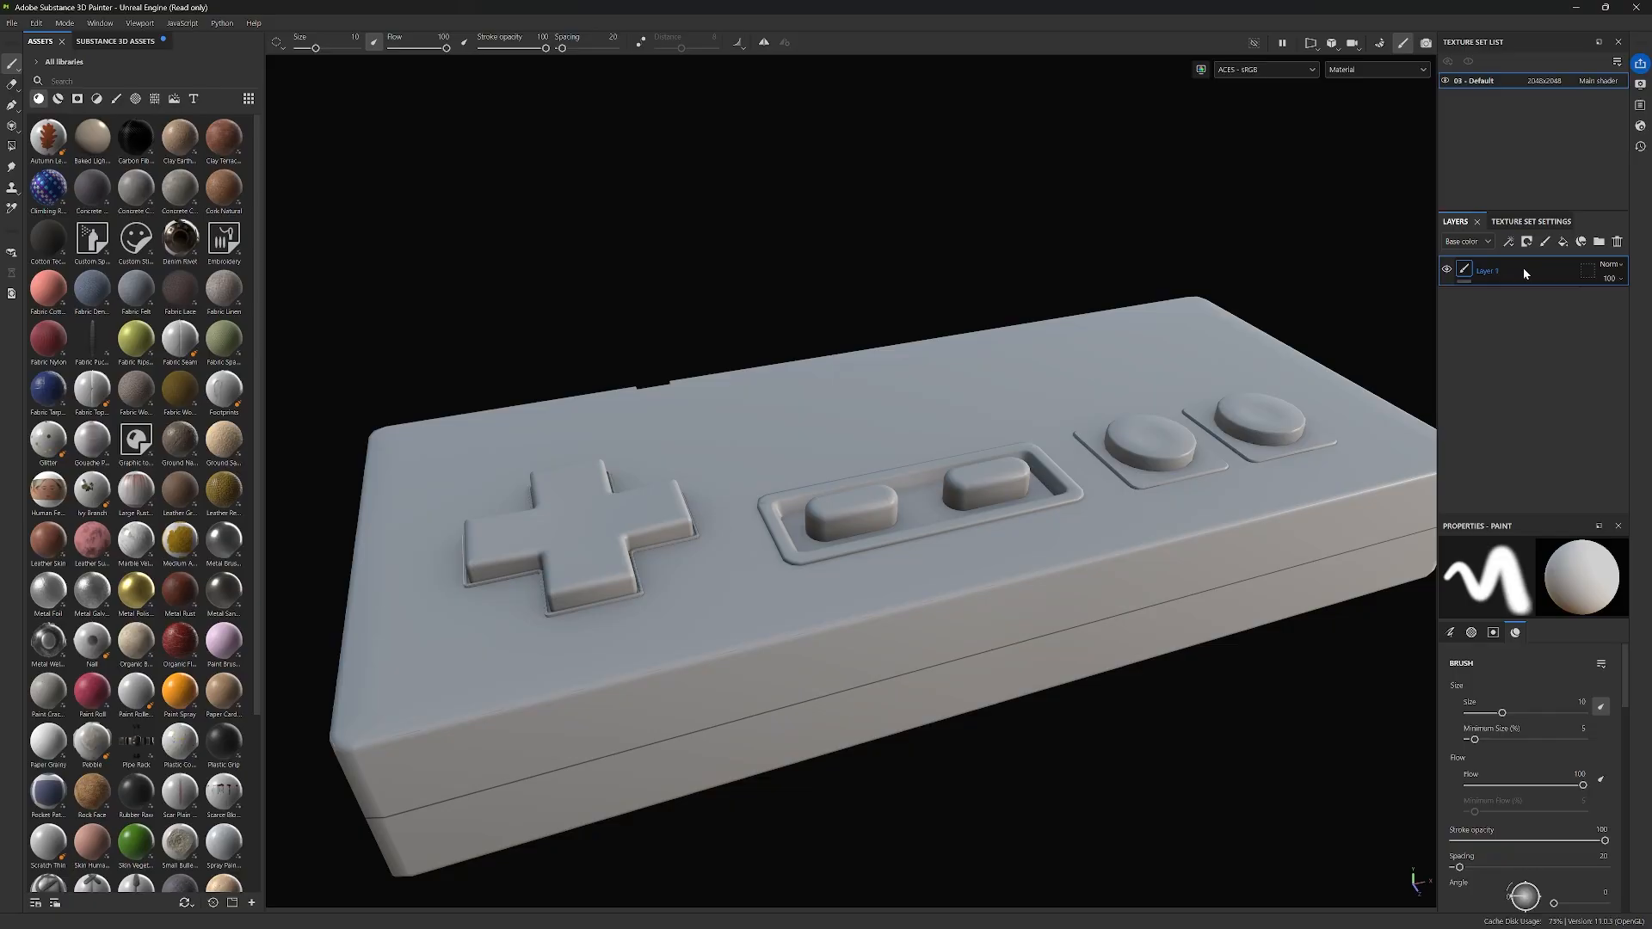
{"action": "key", "text": "Delete"}
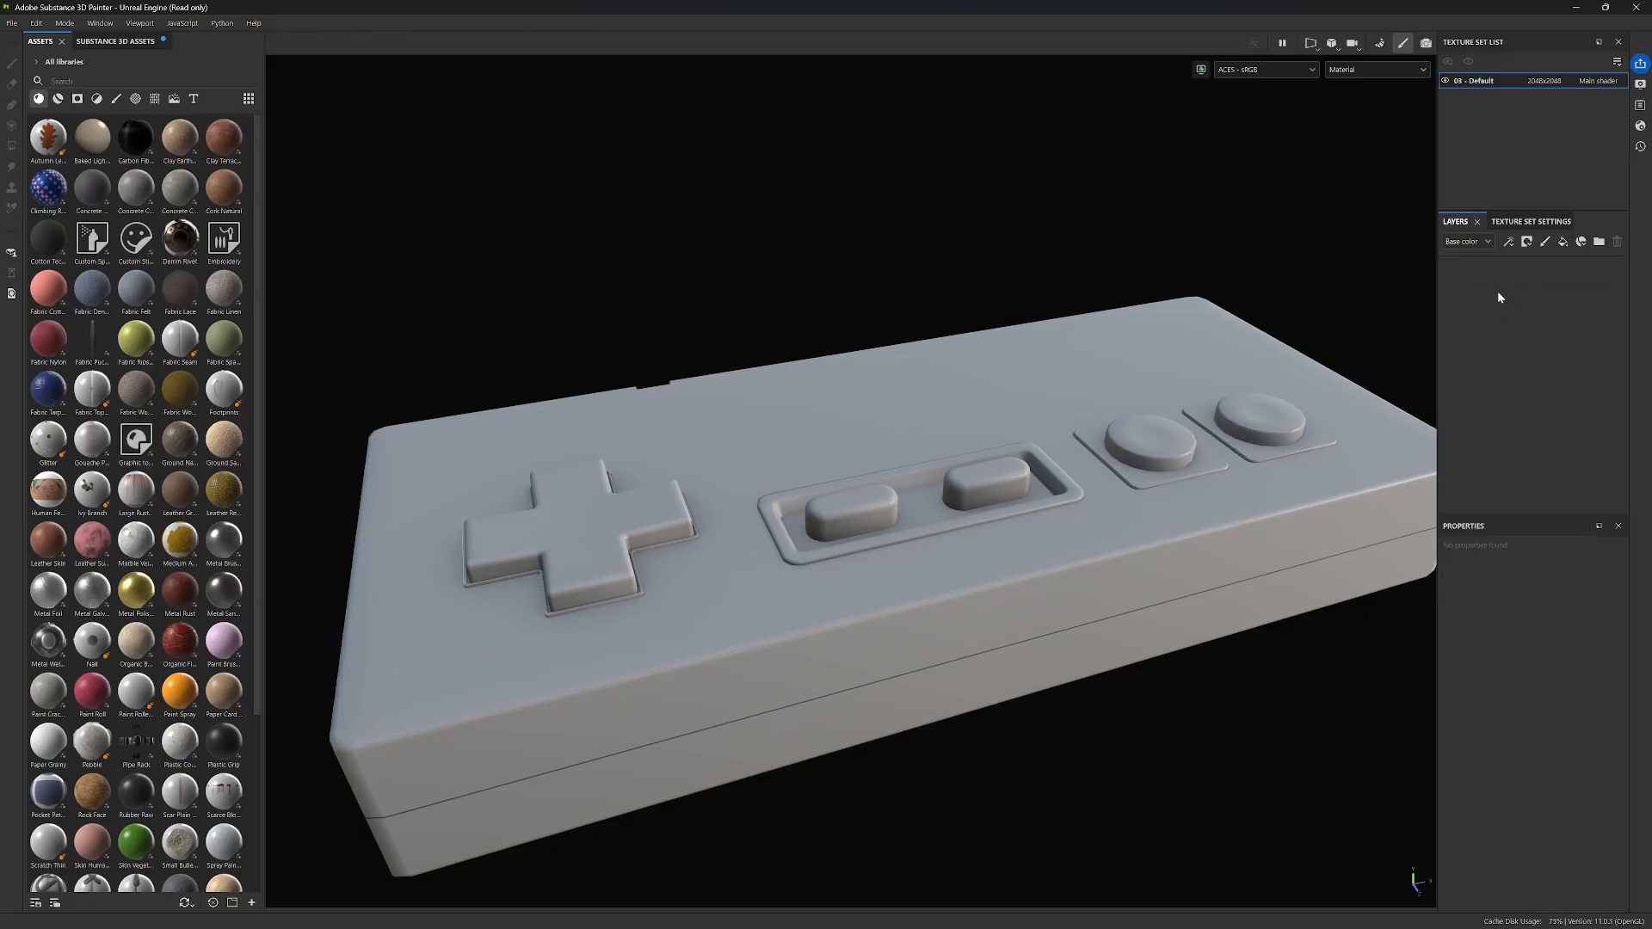
{"action": "left_click", "coordinate": [1599, 242]}
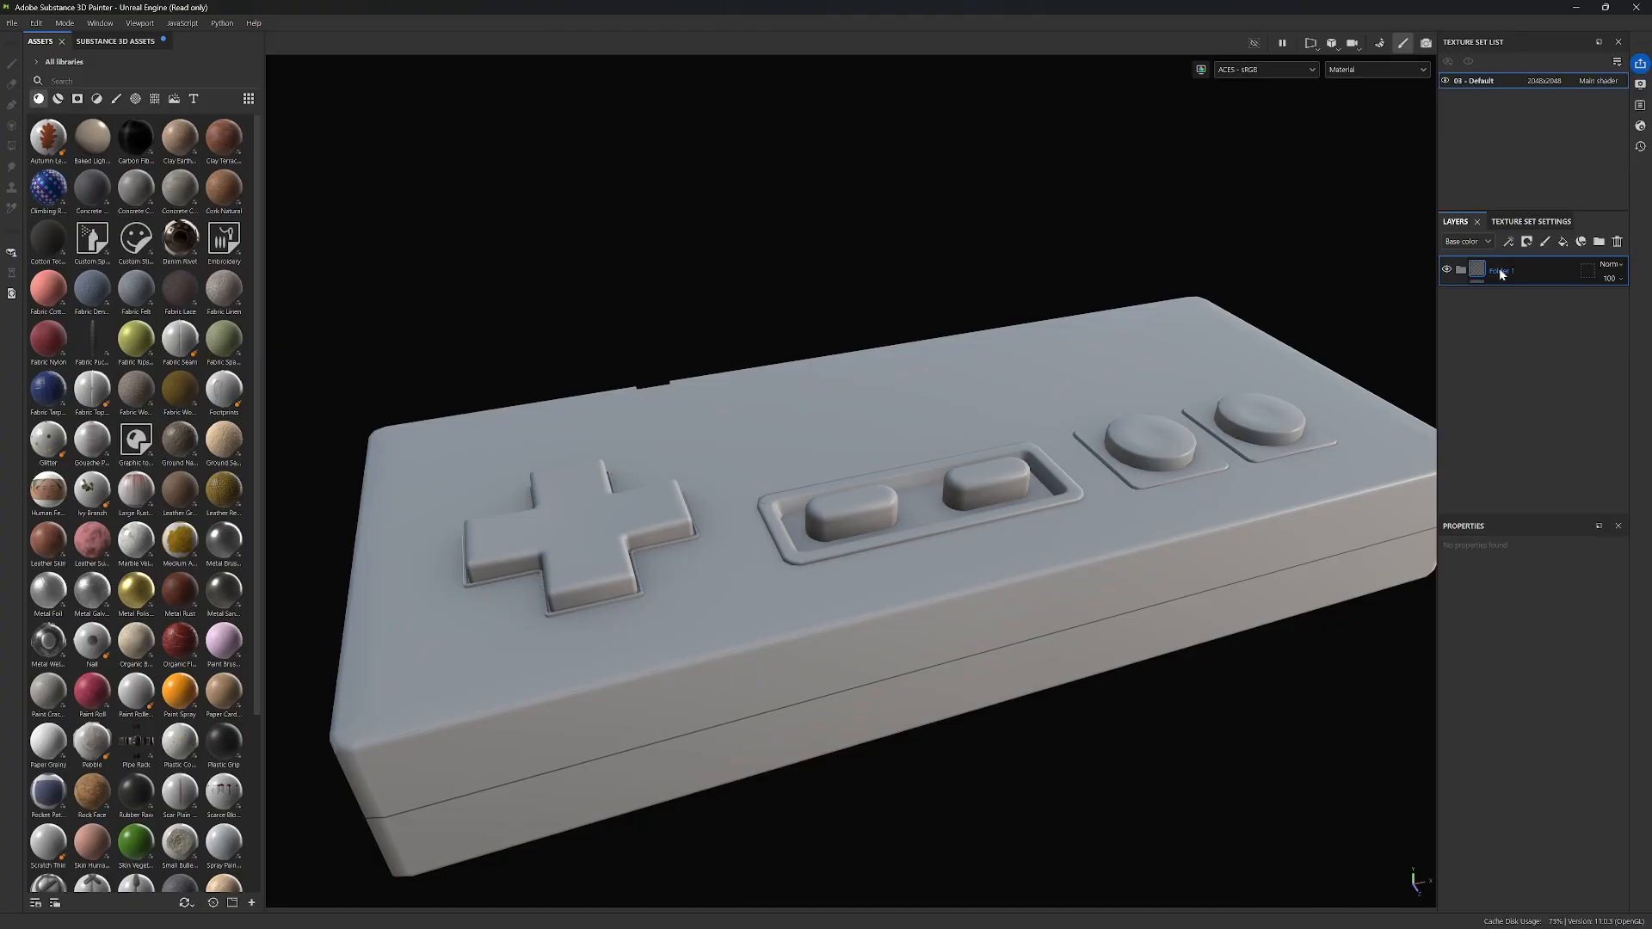
{"action": "double_click", "coordinate": [1501, 272]}
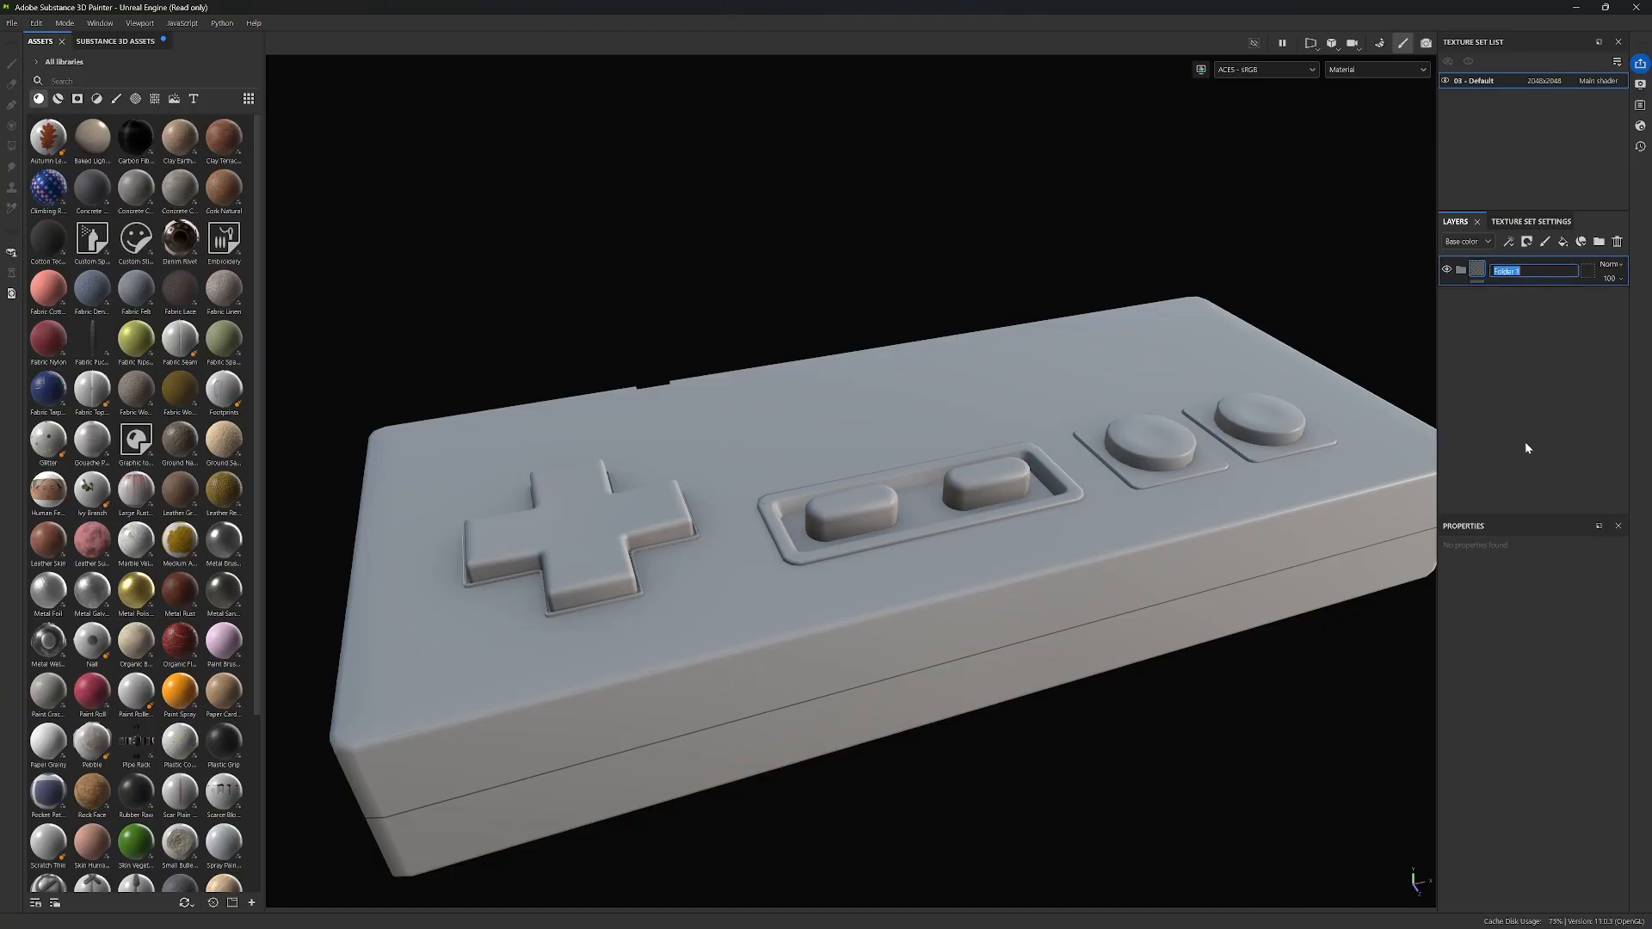
{"action": "type", "text": "M"}
{"action": "type", "text": "ainPlastic_Grey"}
{"action": "key", "text": "Return"}
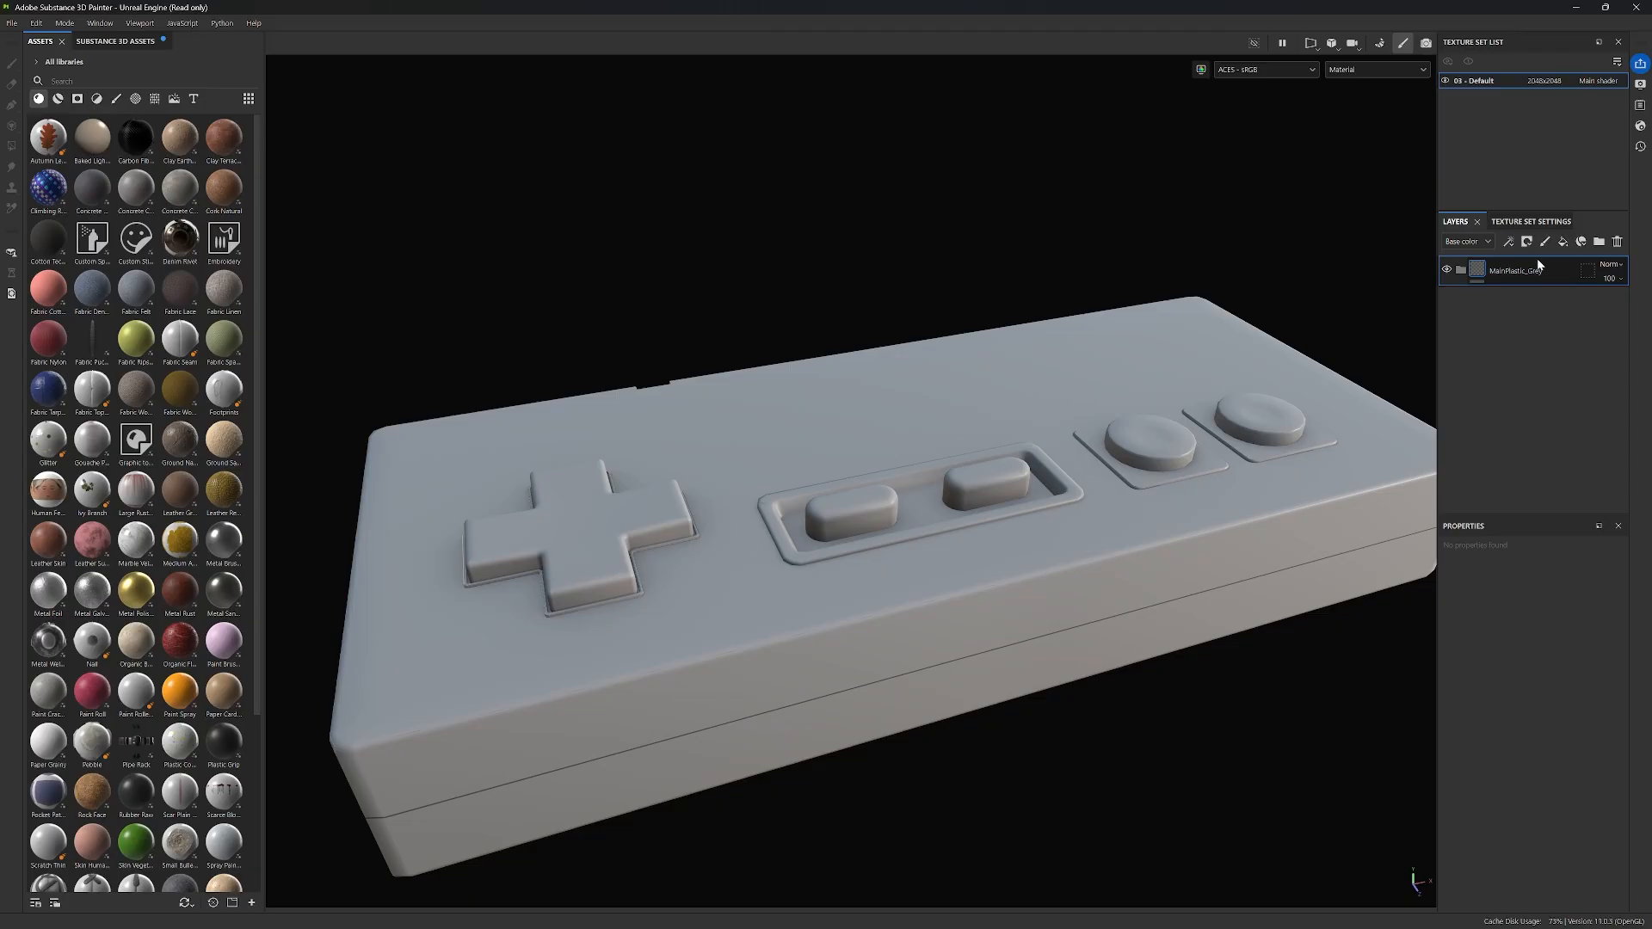
Step: Add a fill layer named BaseColour inside the MainPlastic_Grey folder
{"action": "left_click", "coordinate": [1564, 242]}
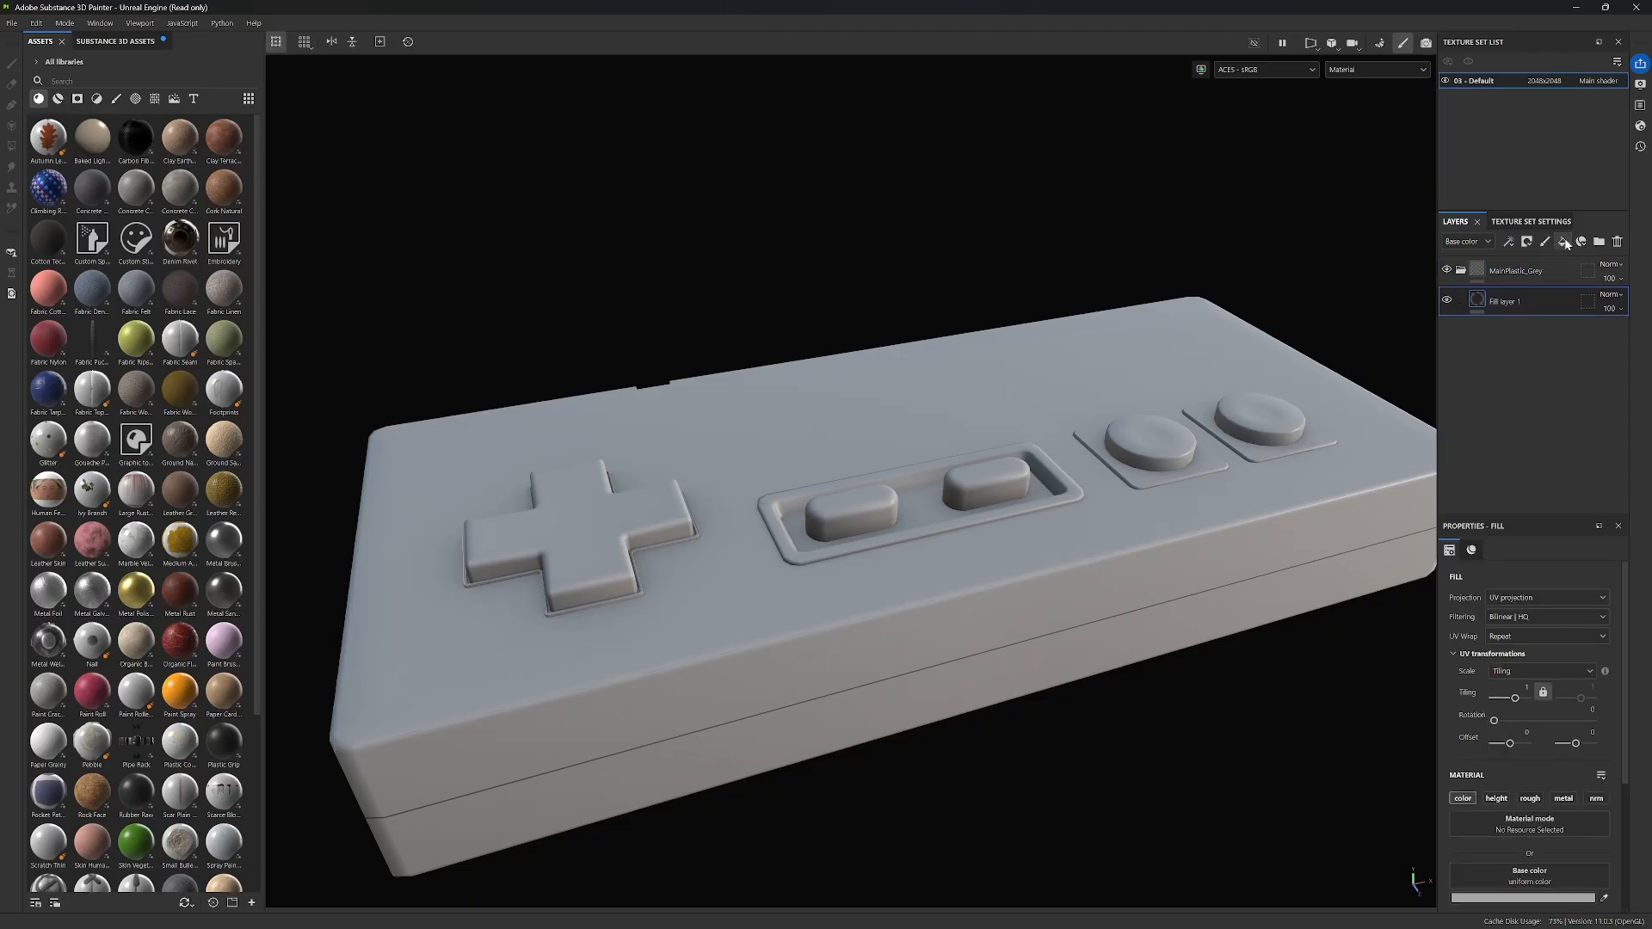
{"action": "double_click", "coordinate": [1511, 301]}
{"action": "type", "text": "BaseColour"}
{"action": "key", "text": "Return"}
Step: Set the BaseColour fill's base color to the warm grey A2A292 and check it on the controller under rotated environment lighting
{"action": "scroll", "coordinate": [1557, 766], "scroll_direction": "down", "scroll_amount": 3}
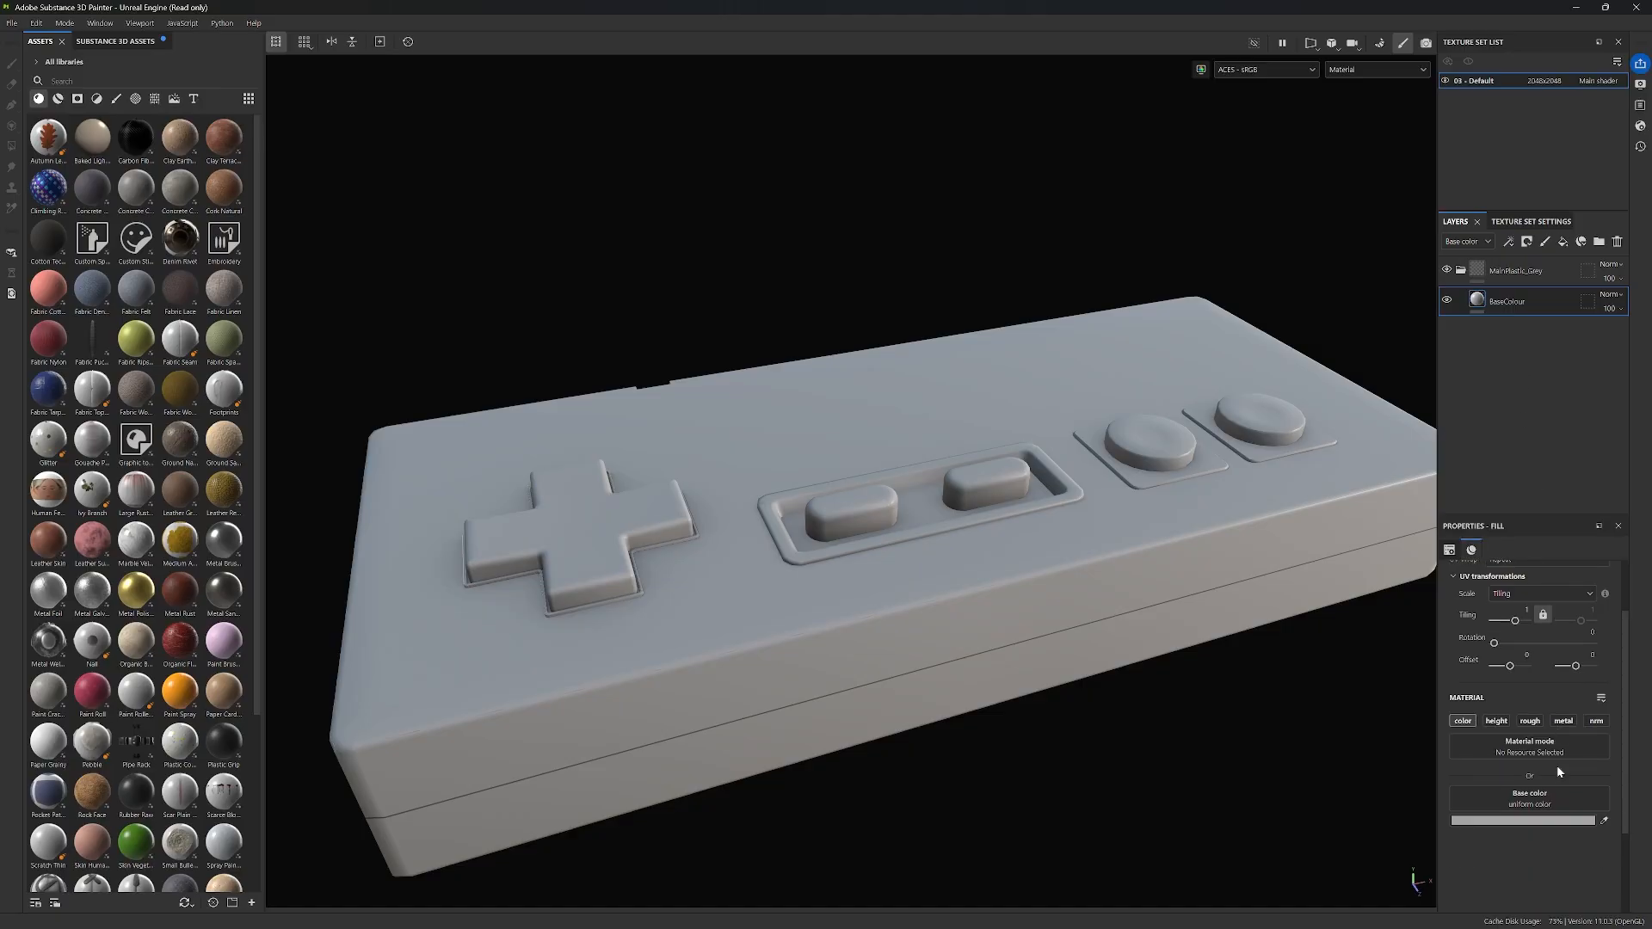
{"action": "left_click", "coordinate": [1529, 784]}
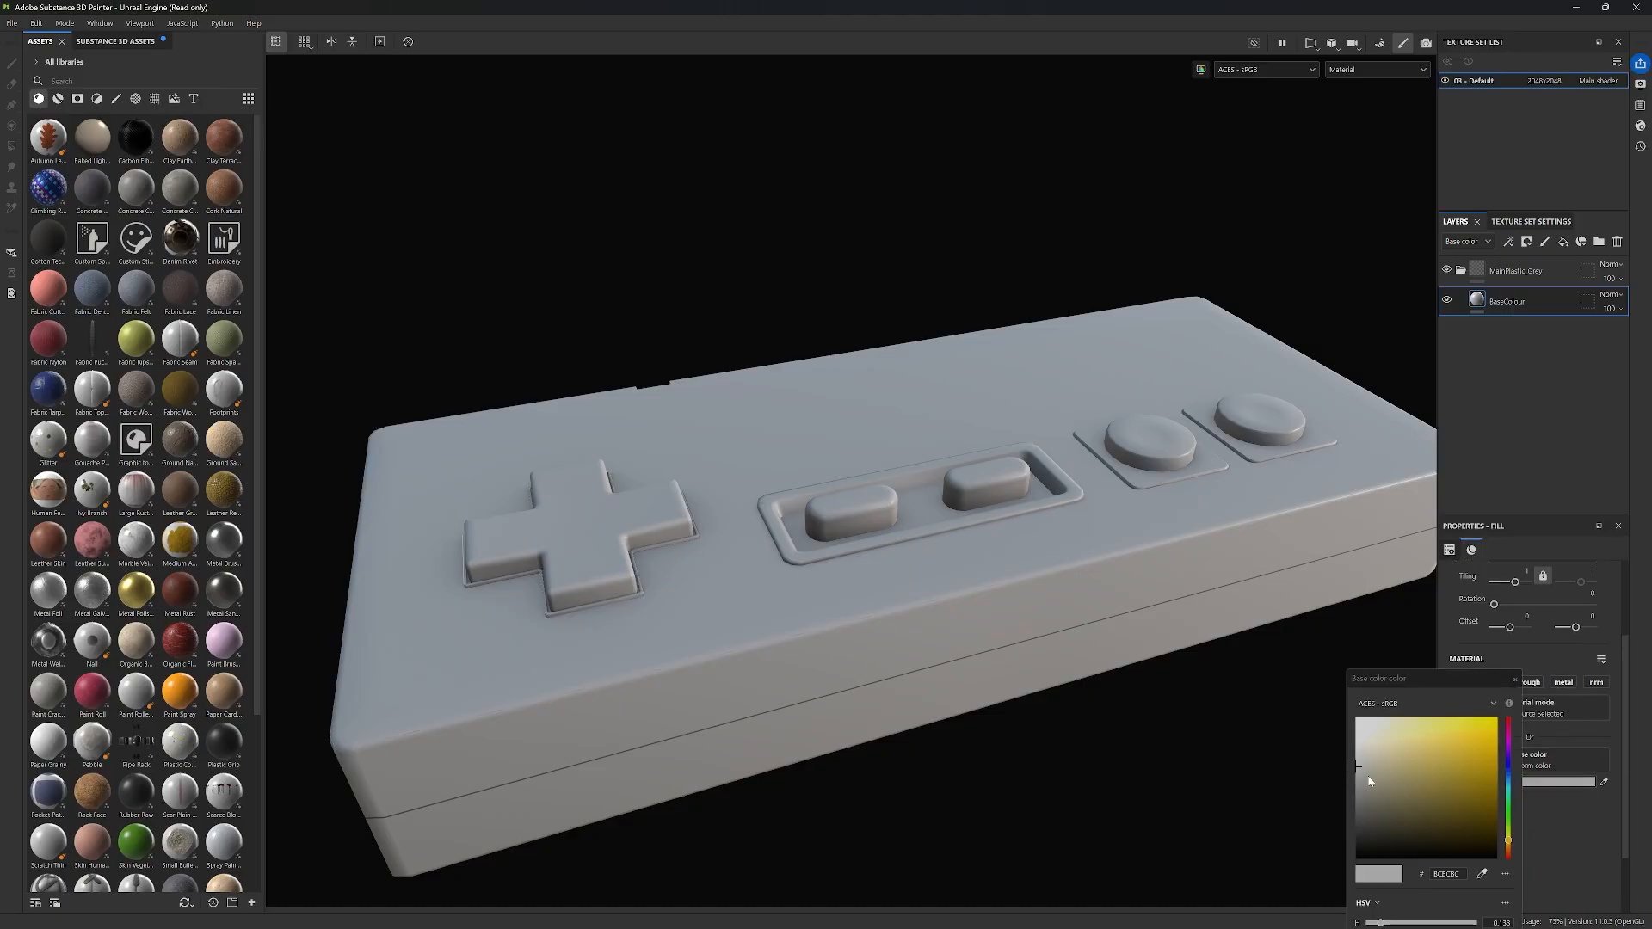
{"action": "left_click_drag", "start_coordinate": [1512, 842], "coordinate": [1509, 839]}
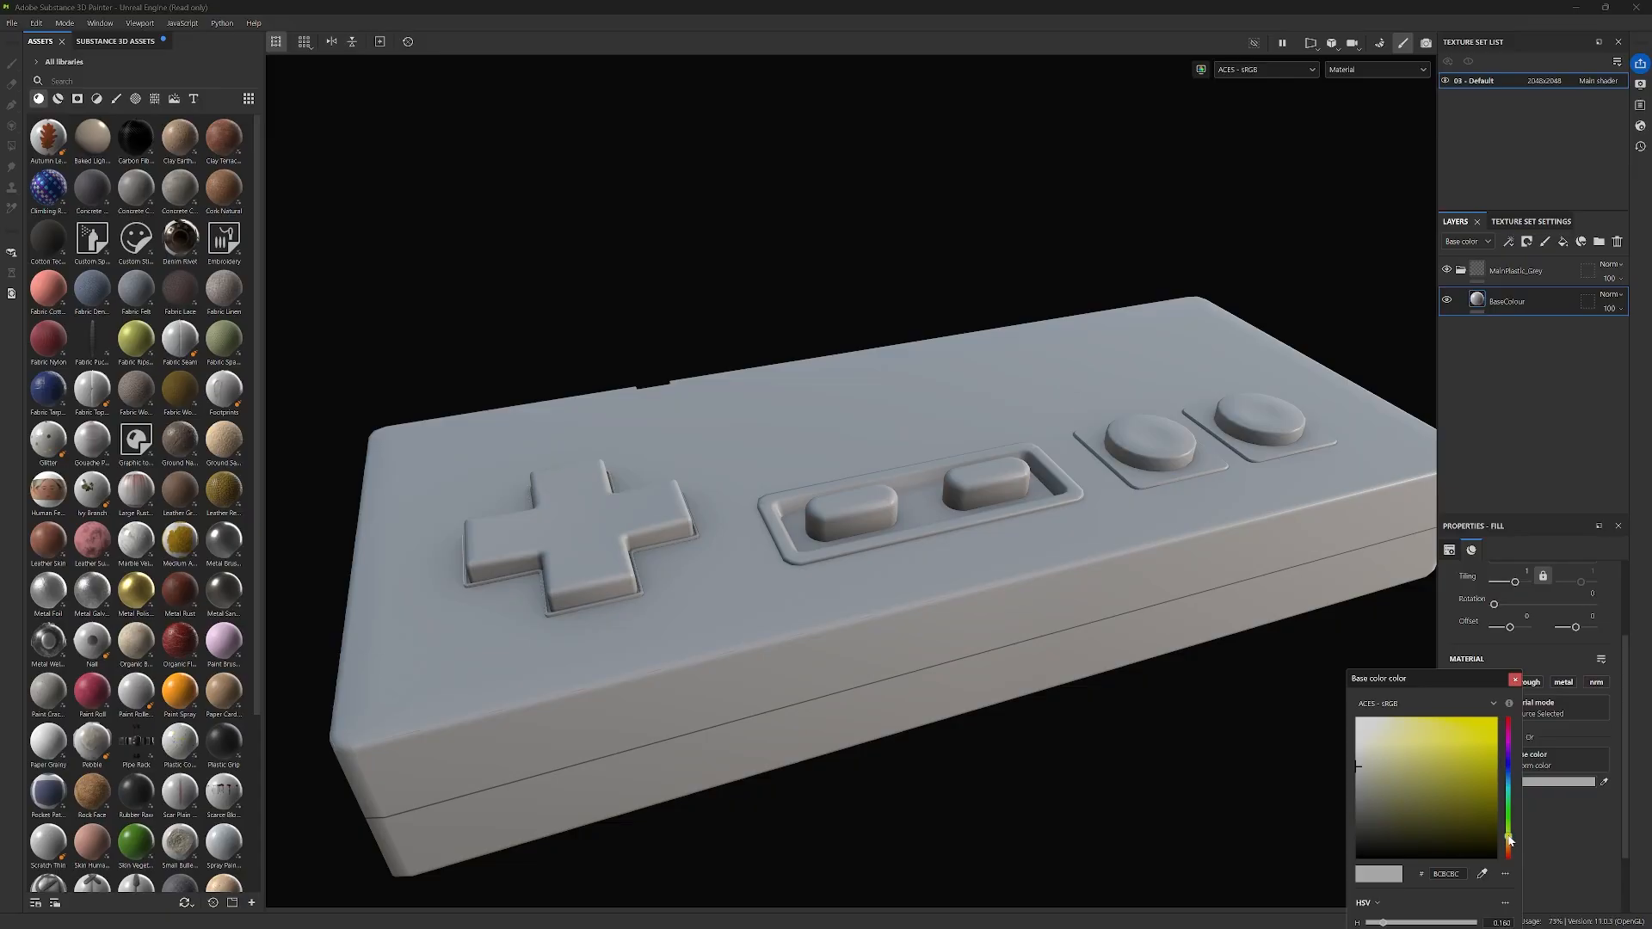
{"action": "left_click", "coordinate": [1367, 781]}
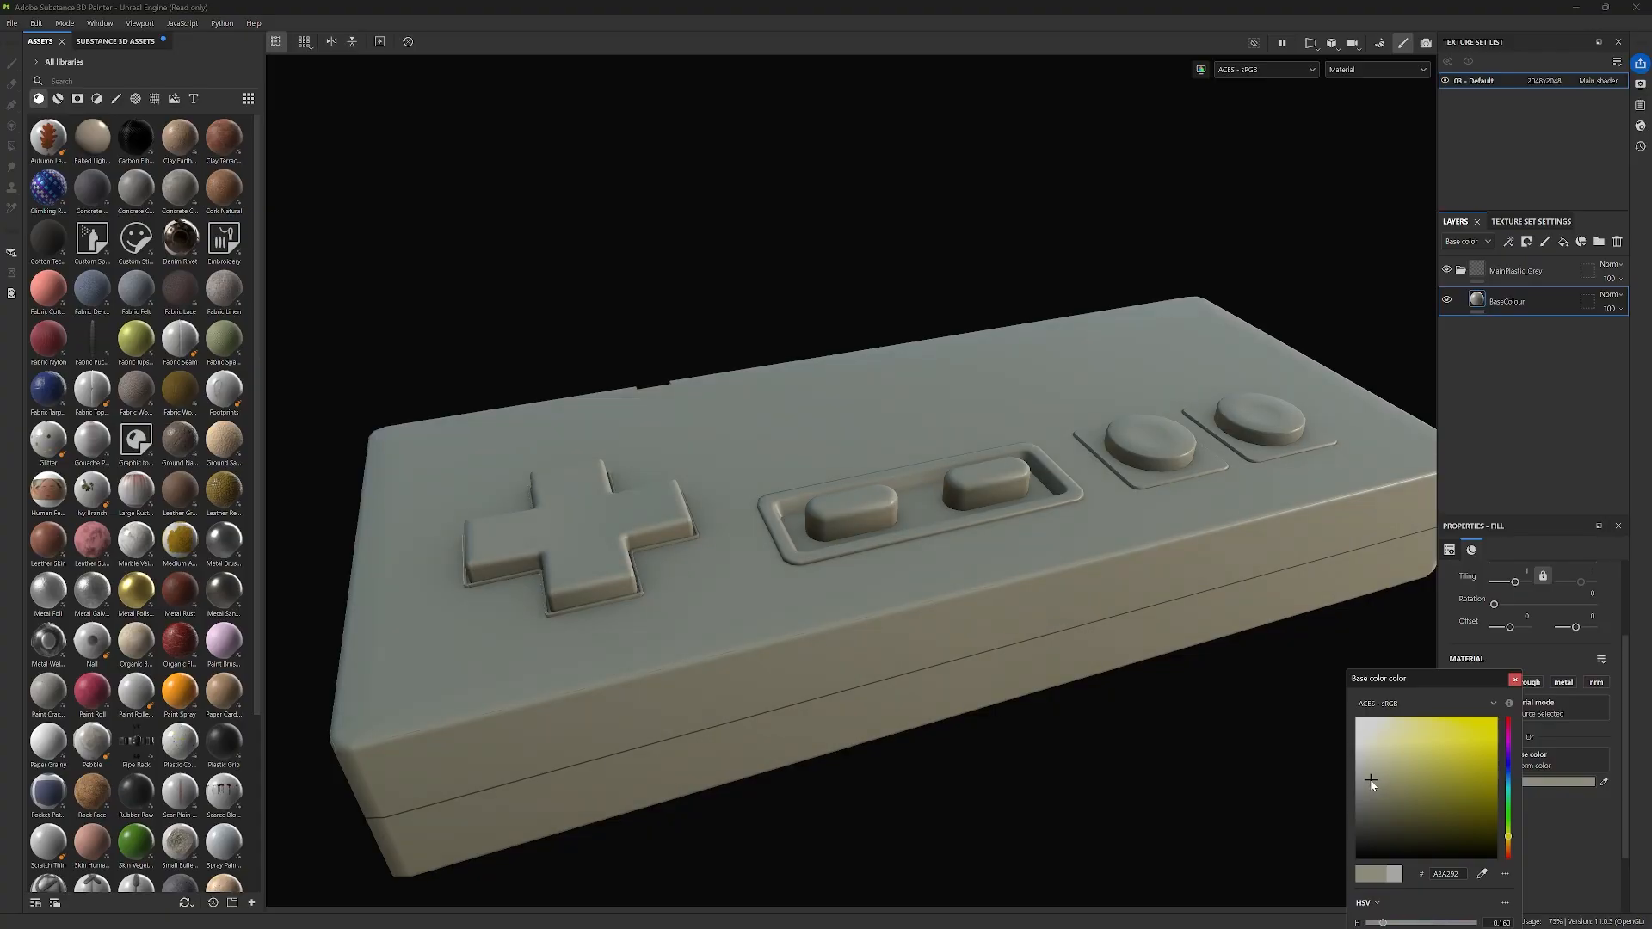
{"action": "left_click", "coordinate": [1140, 657]}
{"action": "mouse_move", "coordinate": [1077, 644]}
{"action": "left_mouse_down", "text": "alt"}
{"action": "mouse_move", "coordinate": [1320, 602]}
{"action": "mouse_move", "coordinate": [1110, 667]}
{"action": "mouse_move", "coordinate": [1078, 786]}
{"action": "mouse_move", "coordinate": [1121, 710]}
{"action": "left_mouse_up", "text": "alt"}
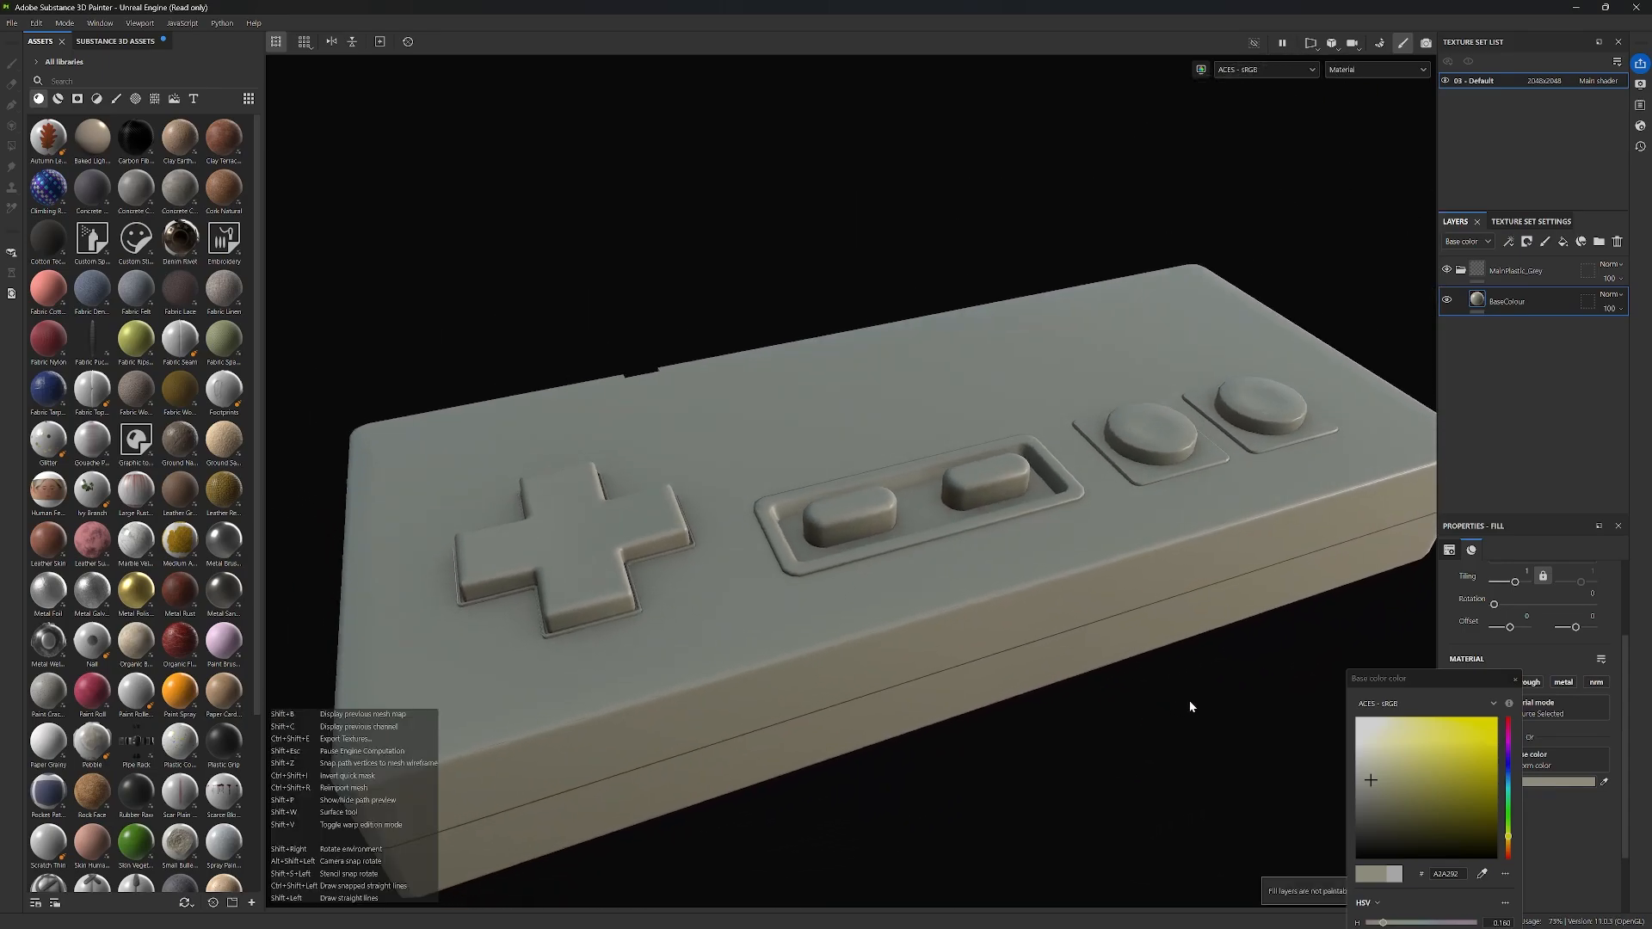
{"action": "mouse_move", "coordinate": [1190, 700]}
{"action": "right_mouse_down", "text": "shift"}
{"action": "mouse_move", "coordinate": [1147, 710]}
{"action": "mouse_move", "coordinate": [1191, 721]}
{"action": "right_mouse_up", "text": "shift"}
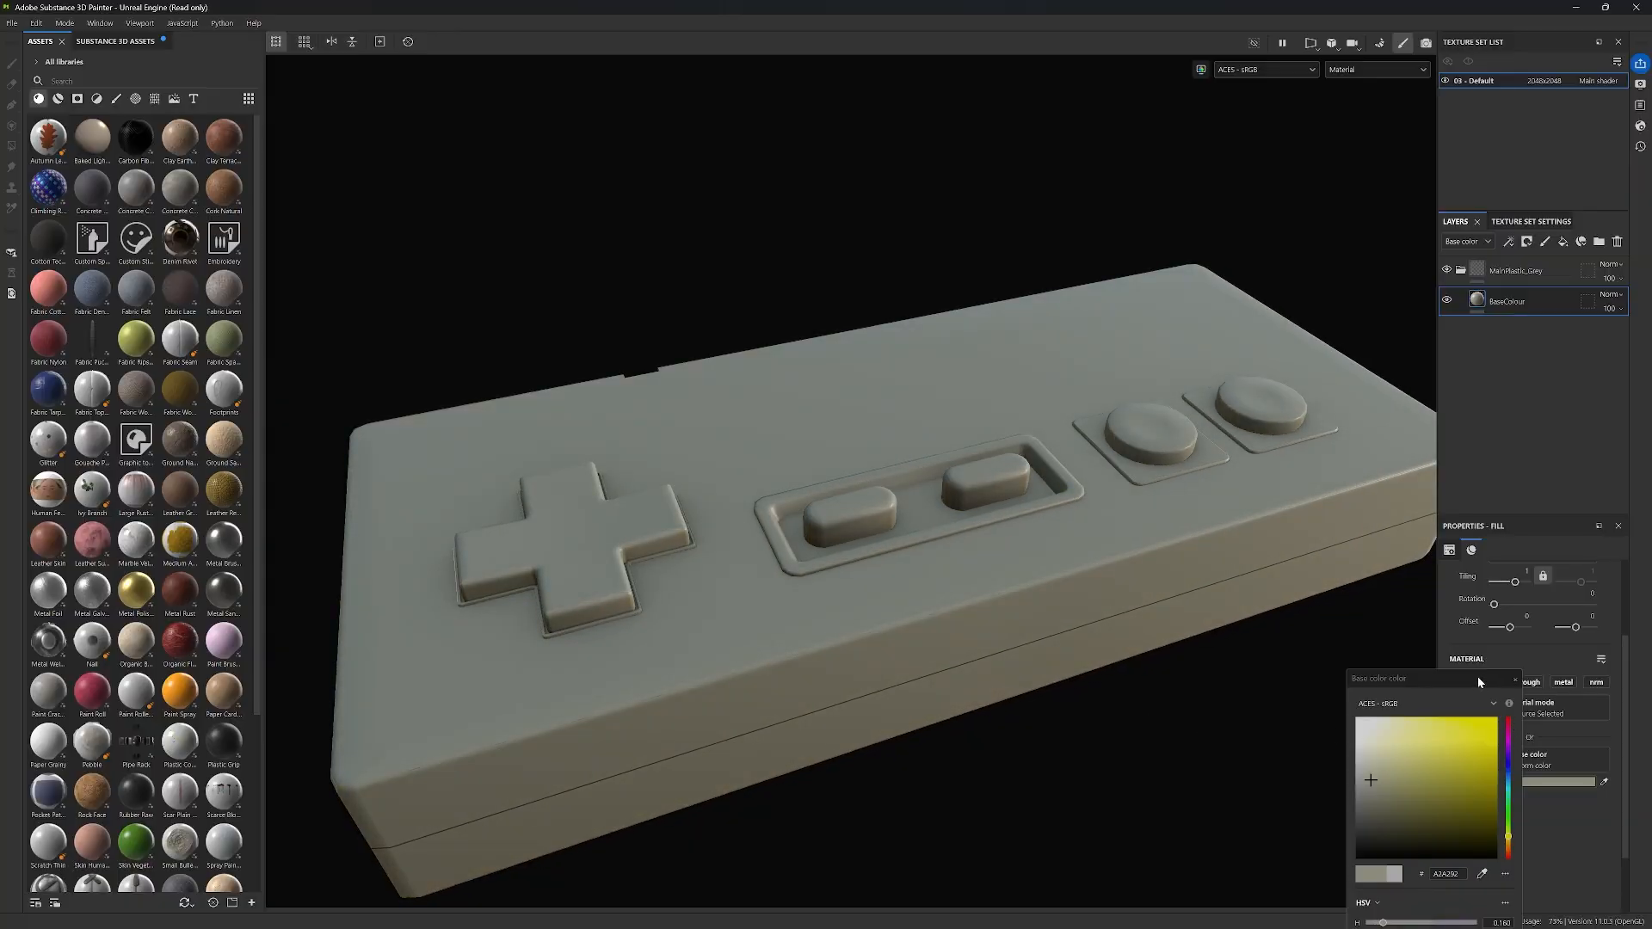
{"action": "left_click_drag", "start_coordinate": [1478, 676], "coordinate": [1372, 515]}
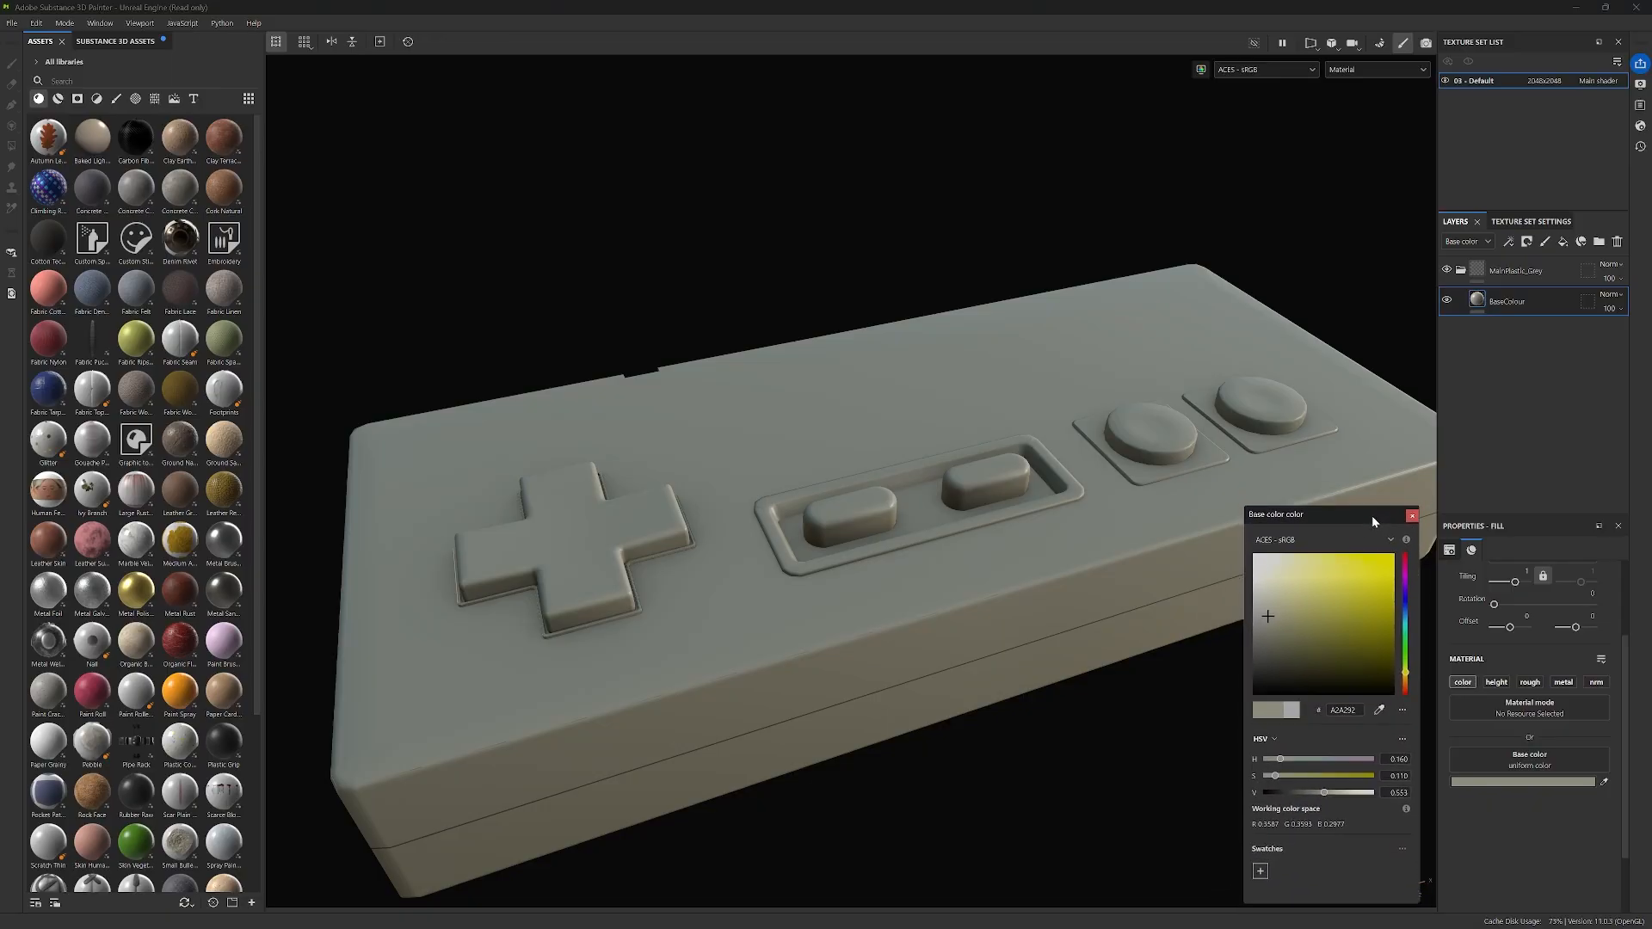
{"action": "left_click", "coordinate": [1412, 515]}
{"action": "scroll", "coordinate": [1543, 695], "scroll_direction": "up", "scroll_amount": 3}
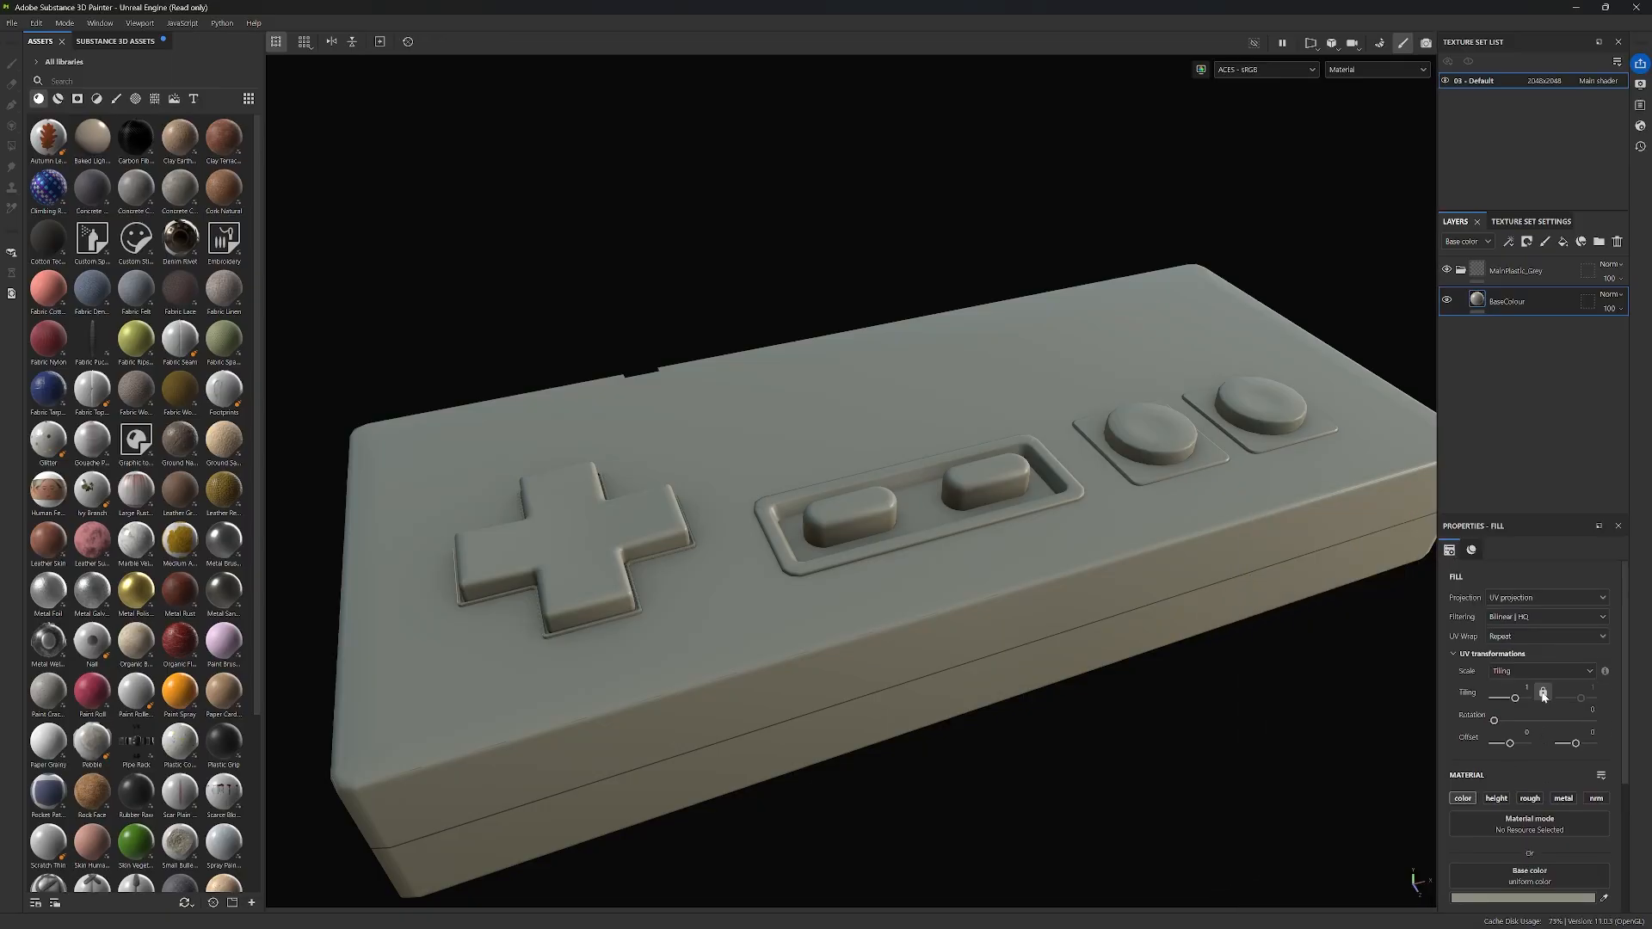
Step: Try a black mask on the MainPlastic_Grey folder
{"action": "left_click", "coordinate": [1462, 271]}
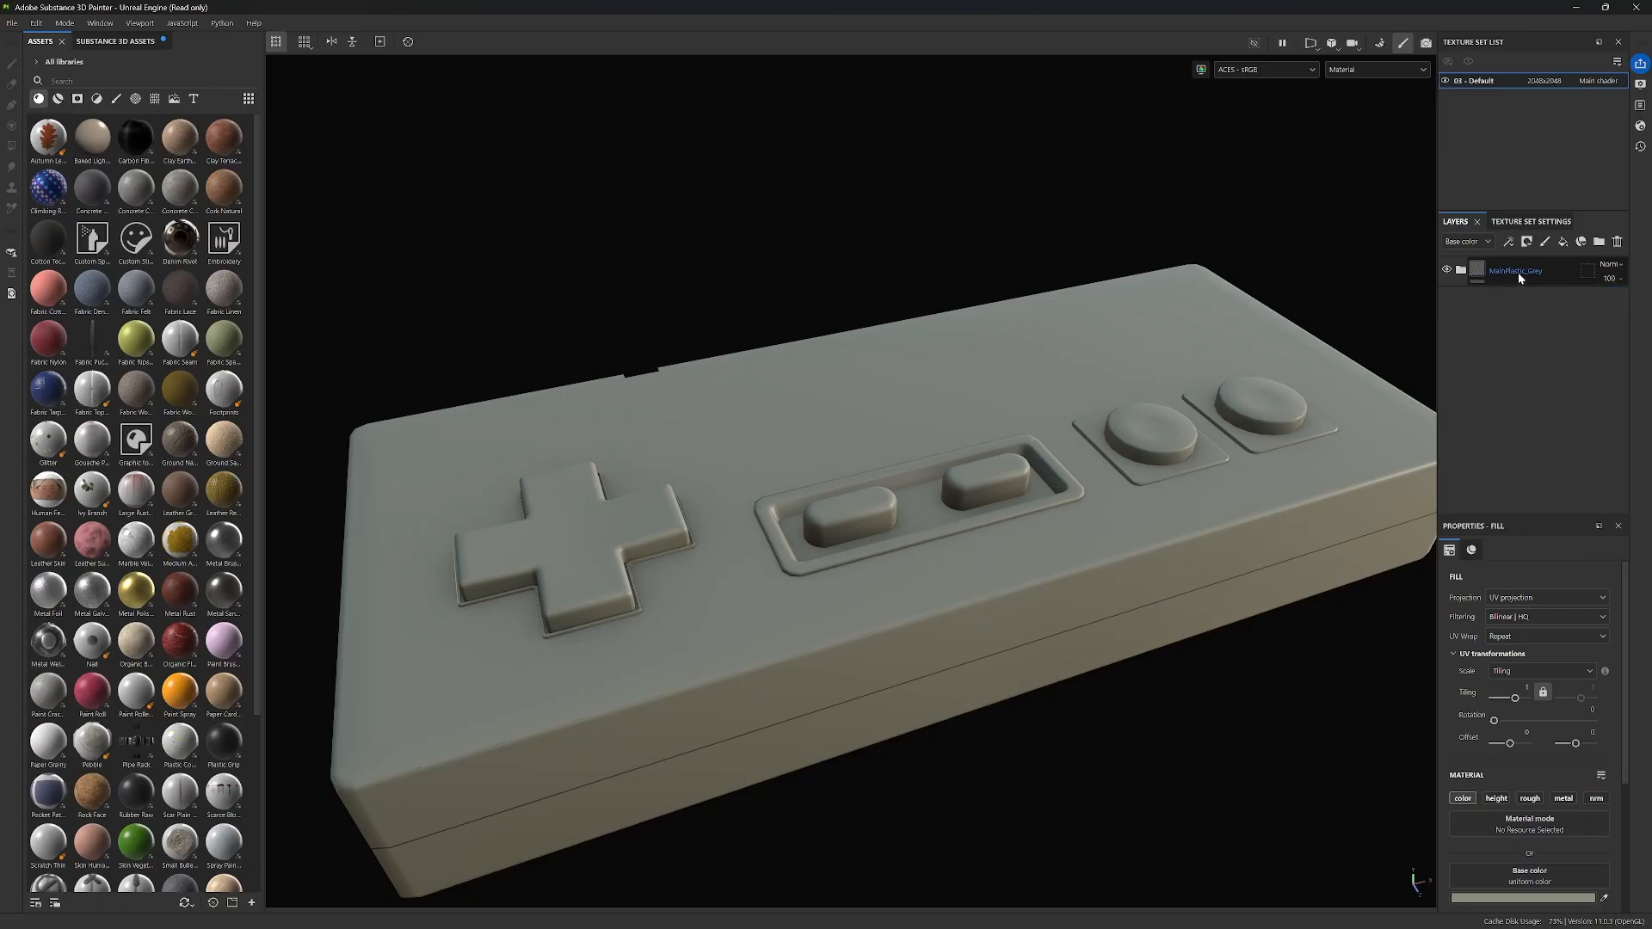
{"action": "left_click_drag", "start_coordinate": [1519, 277], "coordinate": [1237, 507]}
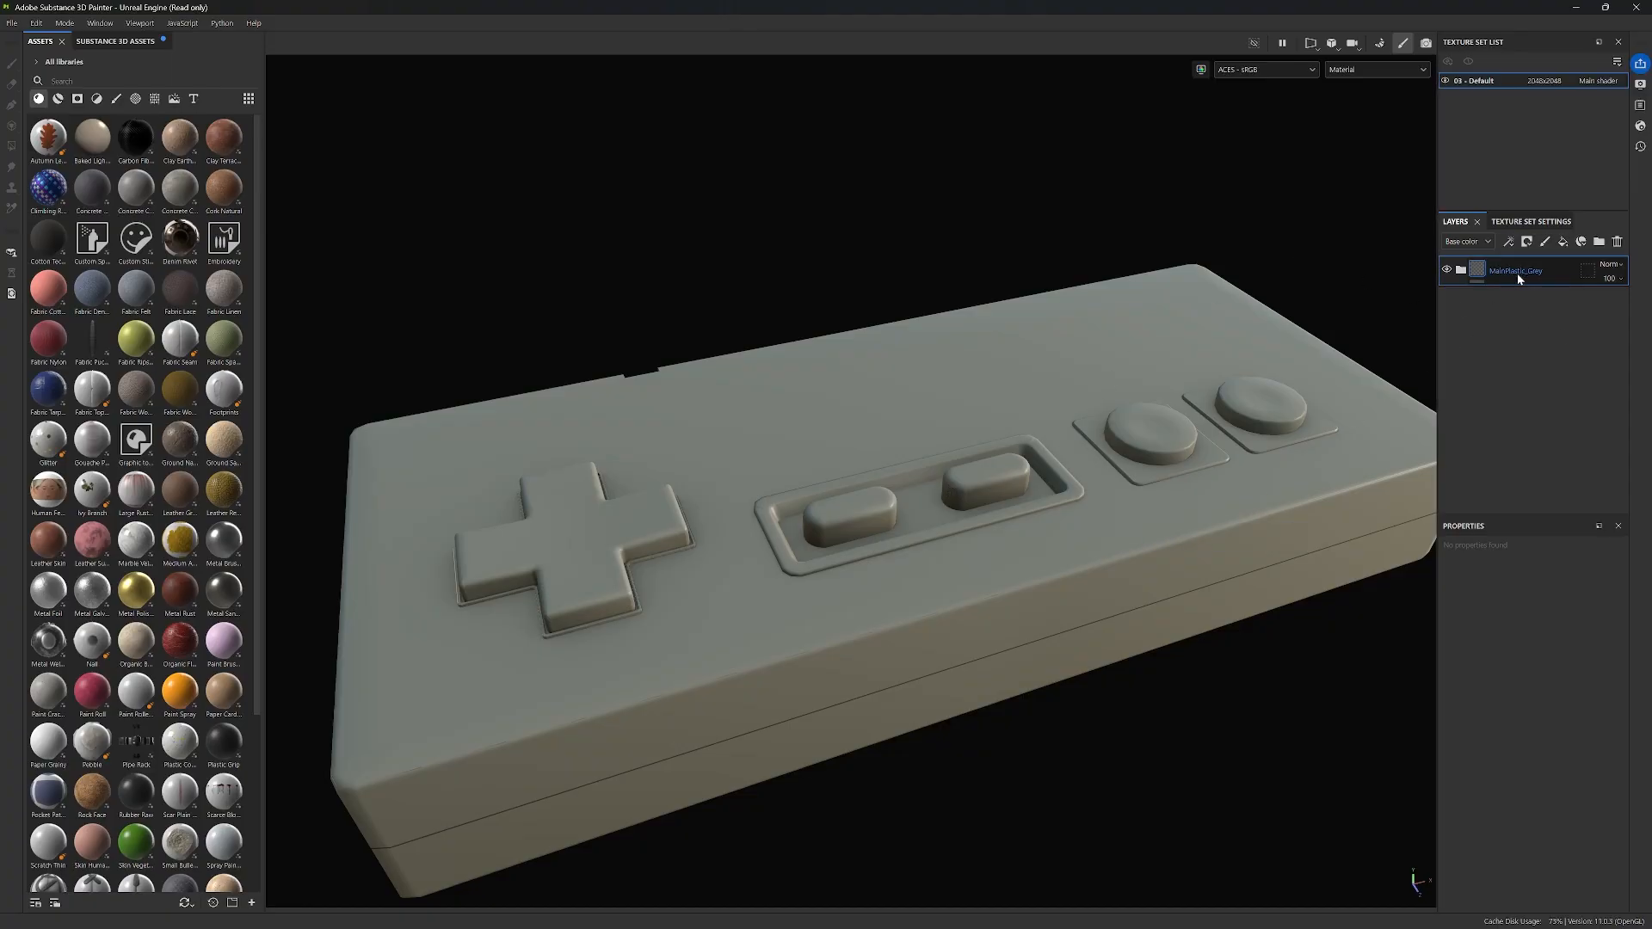
{"action": "left_click", "coordinate": [1461, 271]}
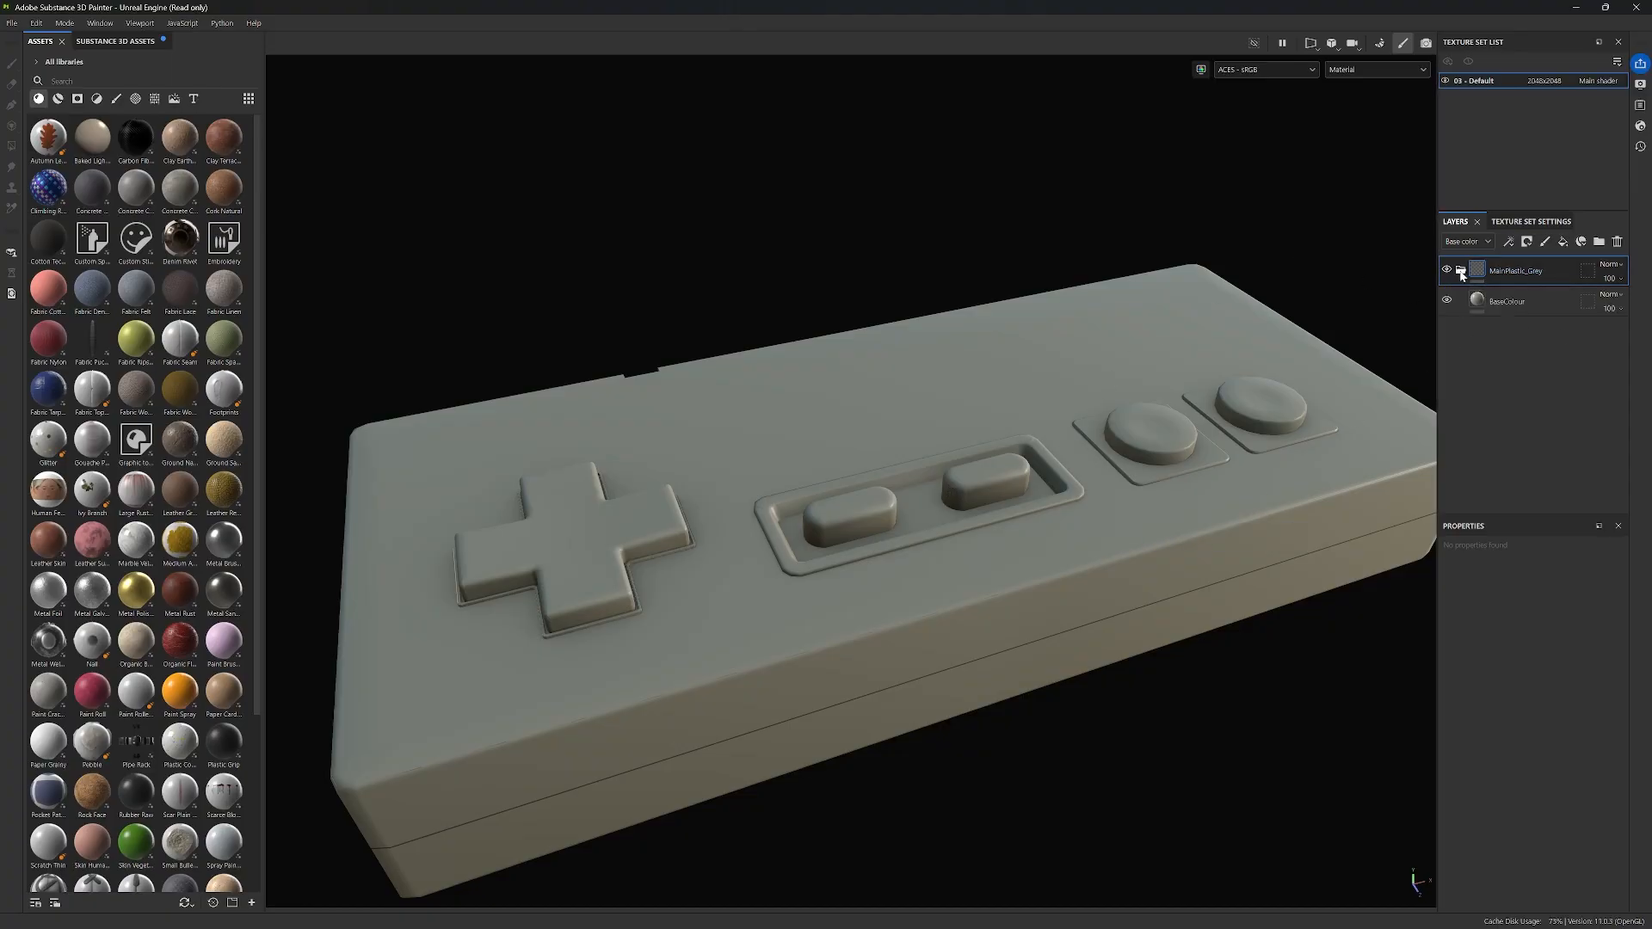
{"action": "left_click", "coordinate": [1528, 243]}
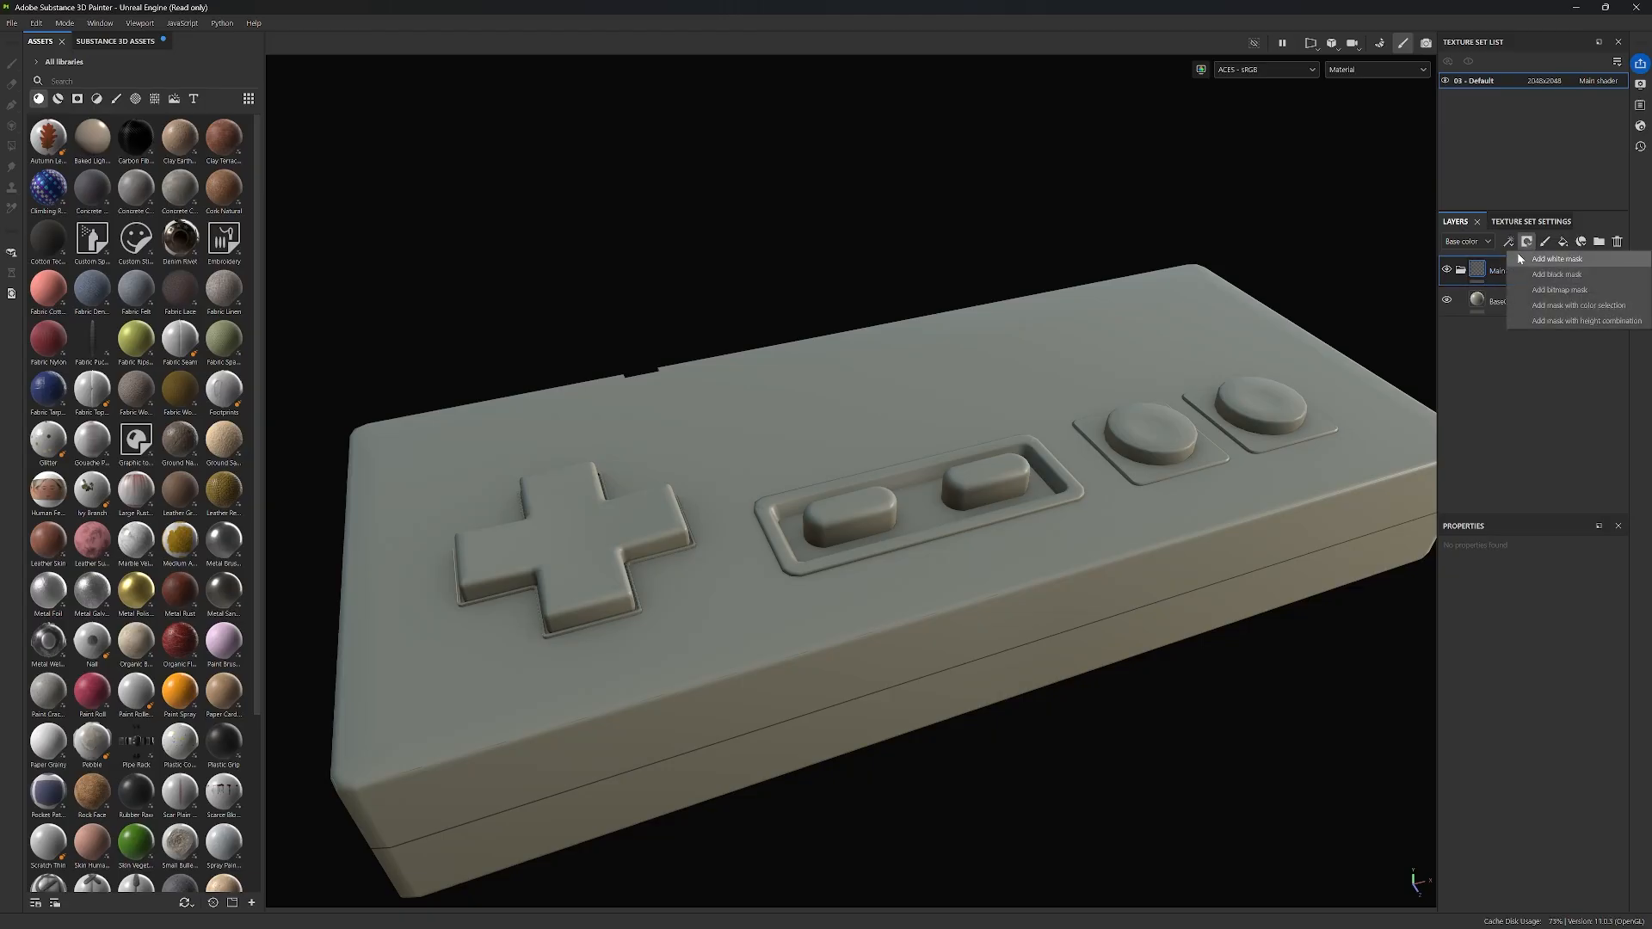
{"action": "left_click", "coordinate": [1561, 273]}
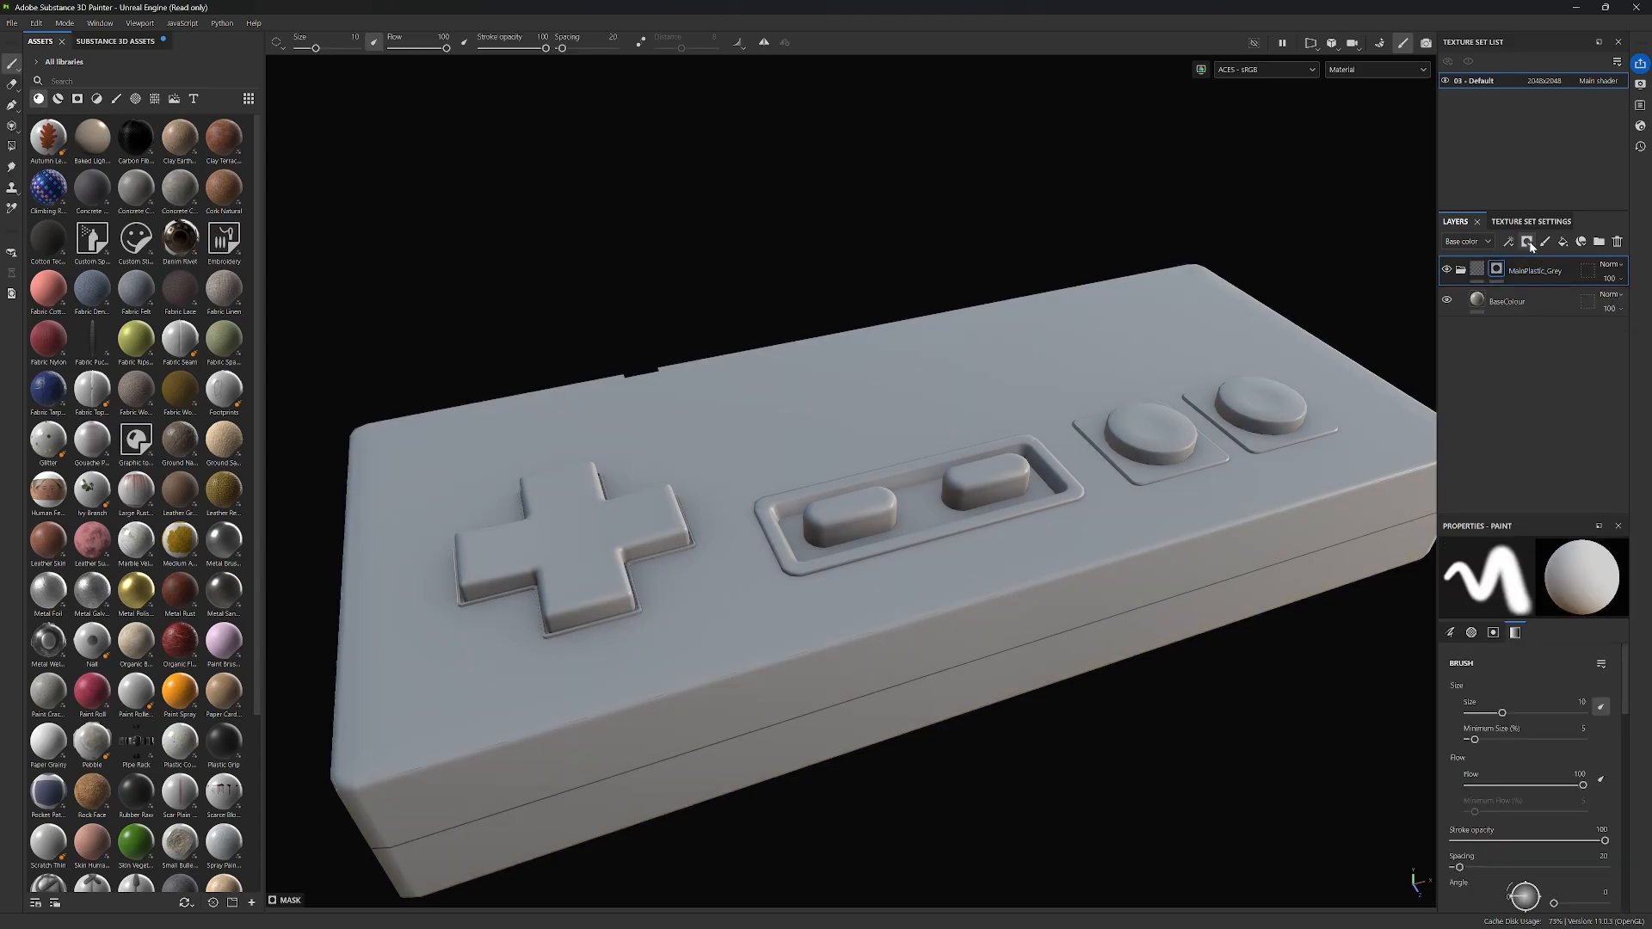
Step: Mask the MainPlastic_Grey folder by color selection, picking the orange controller body from the ID map
{"action": "right_click", "coordinate": [1497, 272]}
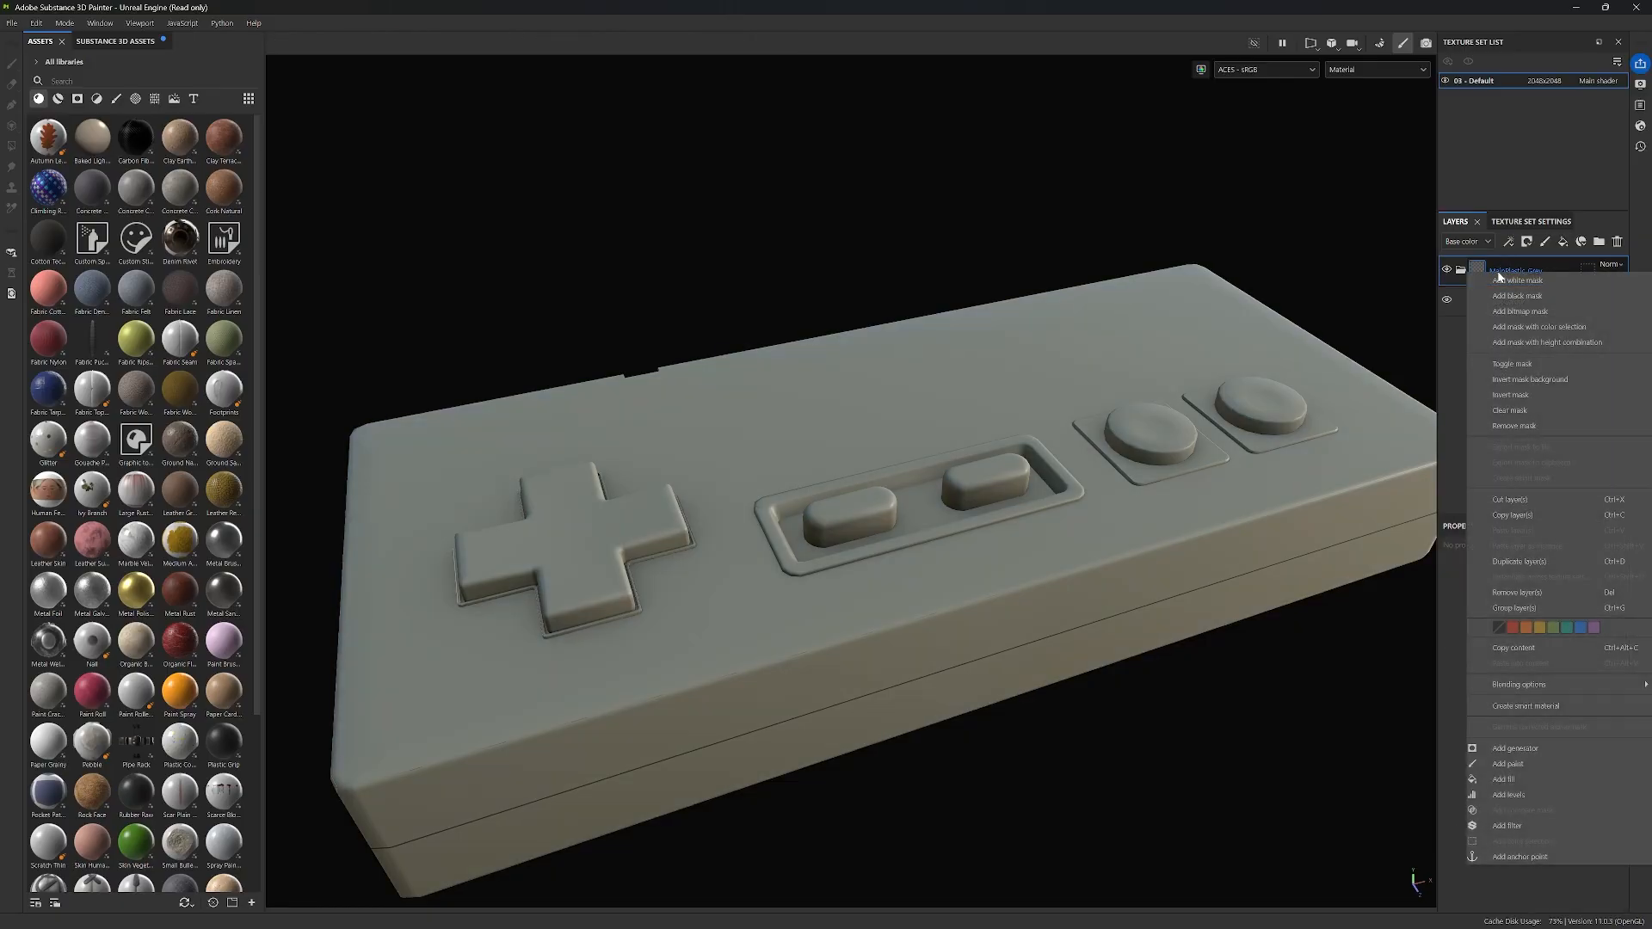
{"action": "left_click", "coordinate": [1538, 327]}
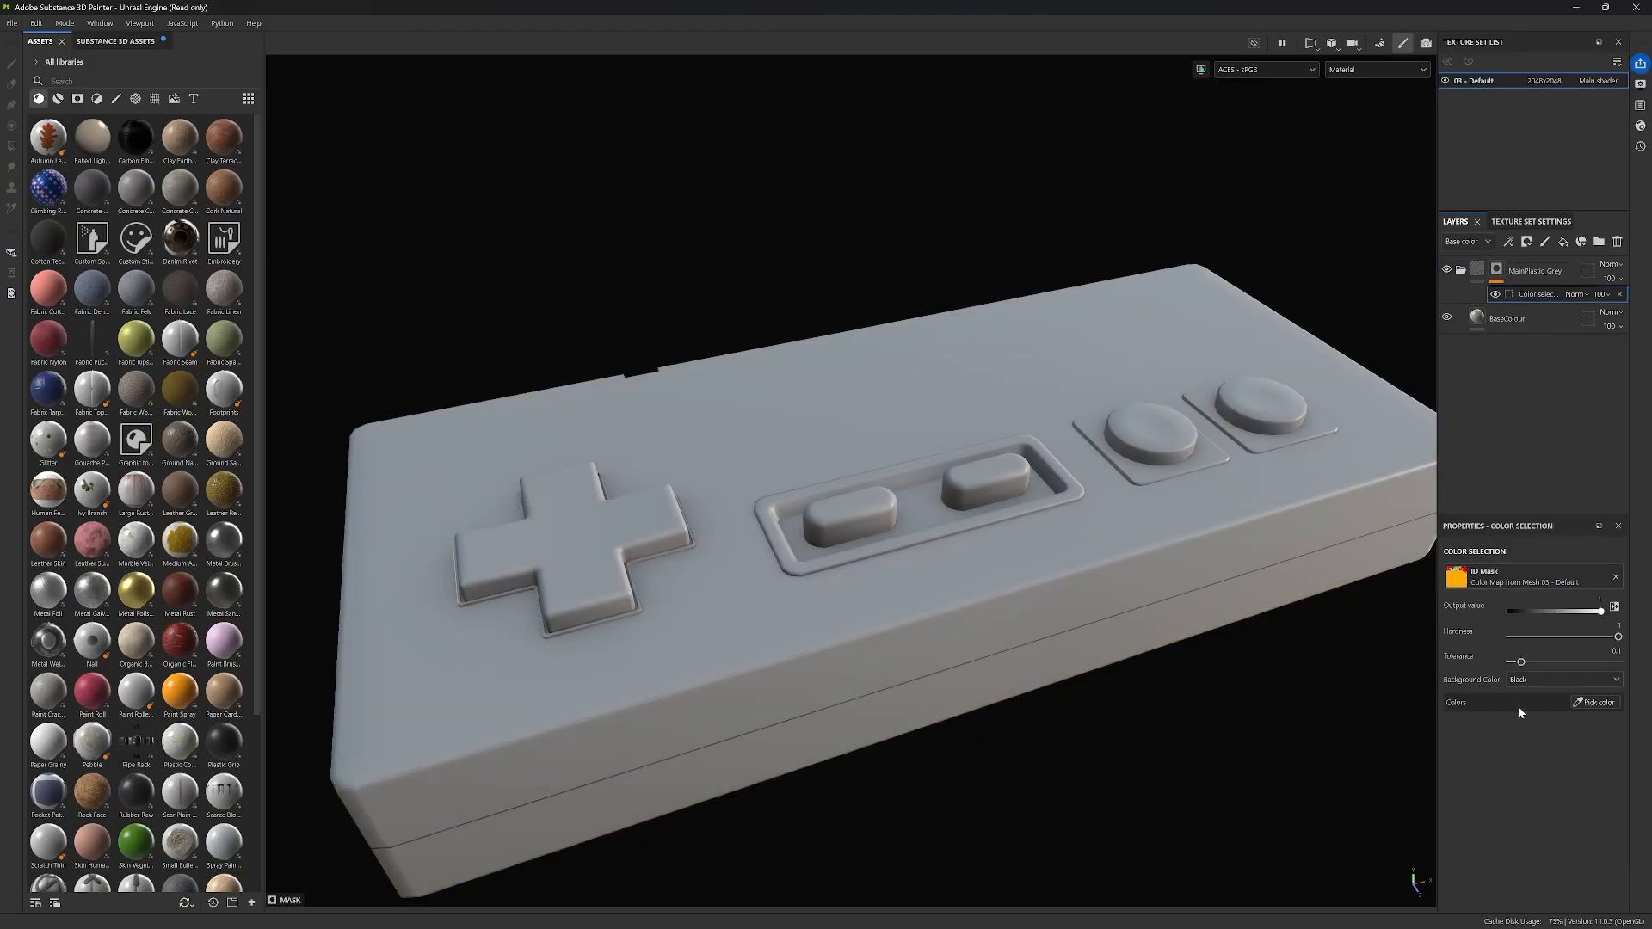
{"action": "left_click", "coordinate": [1598, 703]}
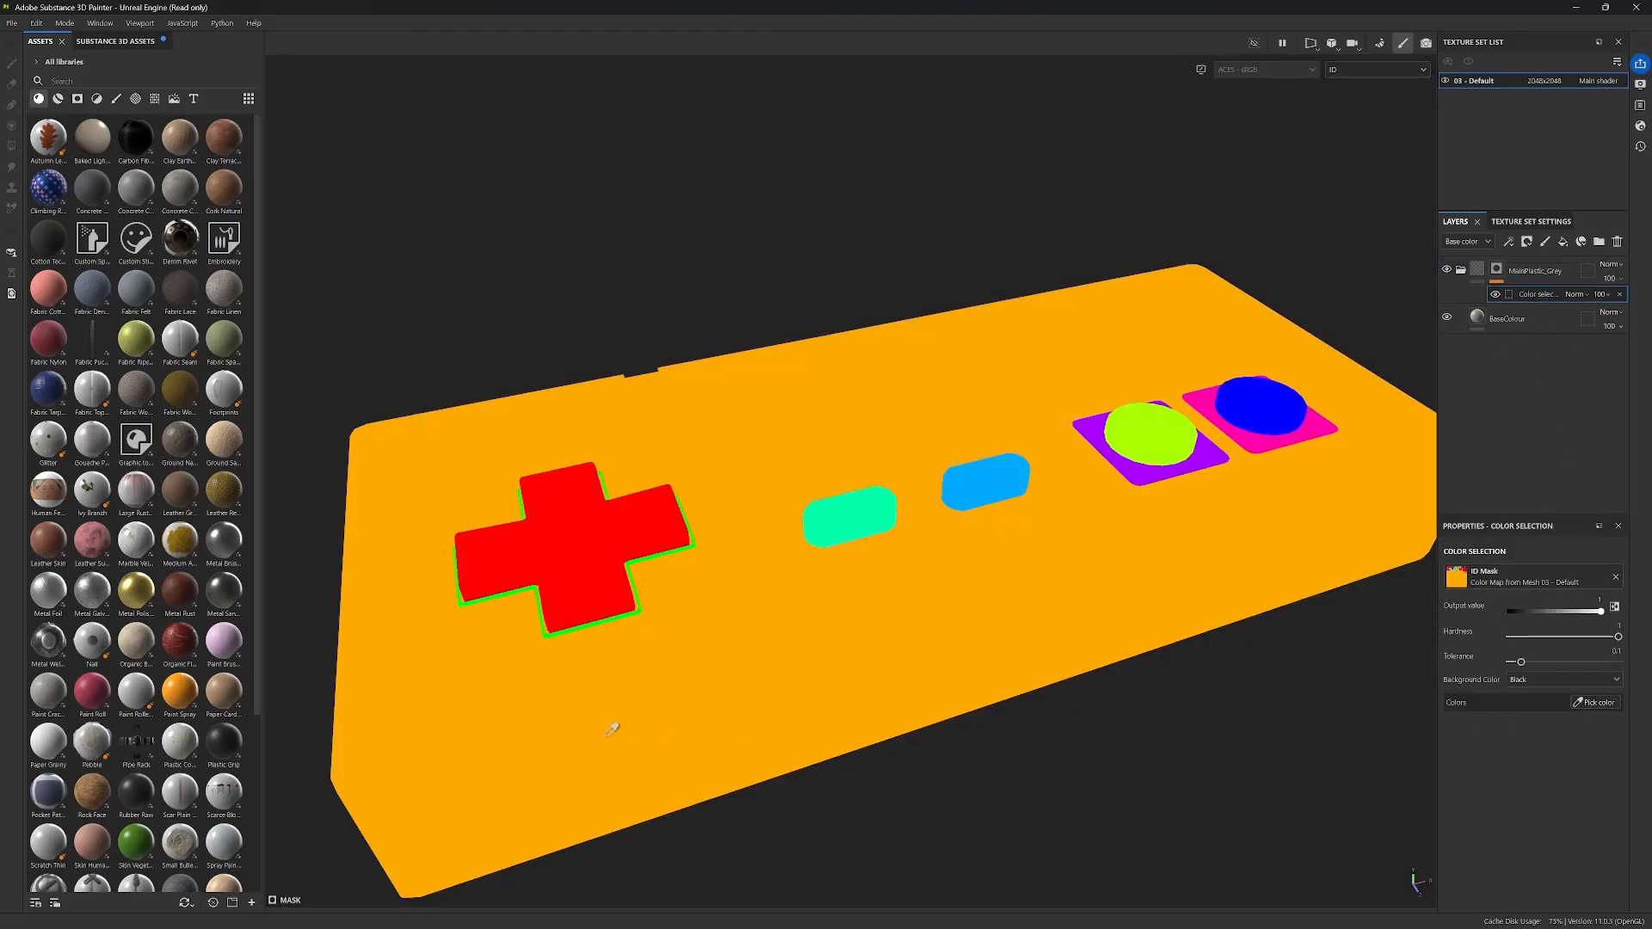
{"action": "left_click", "coordinate": [474, 710]}
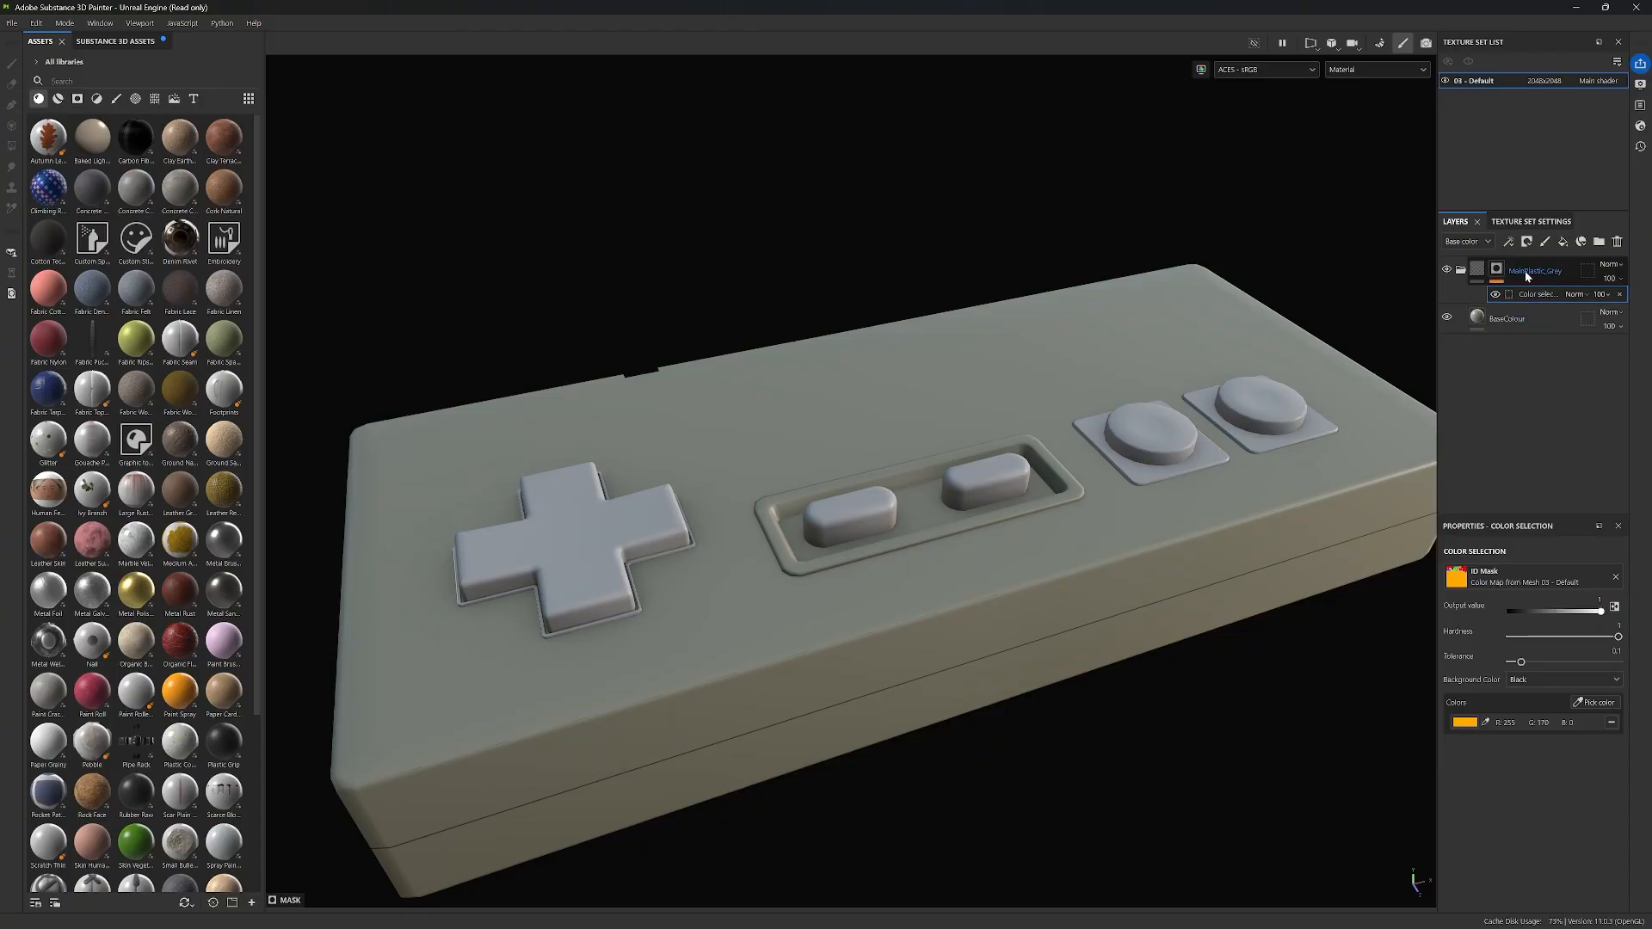
{"action": "left_click", "coordinate": [1462, 271]}
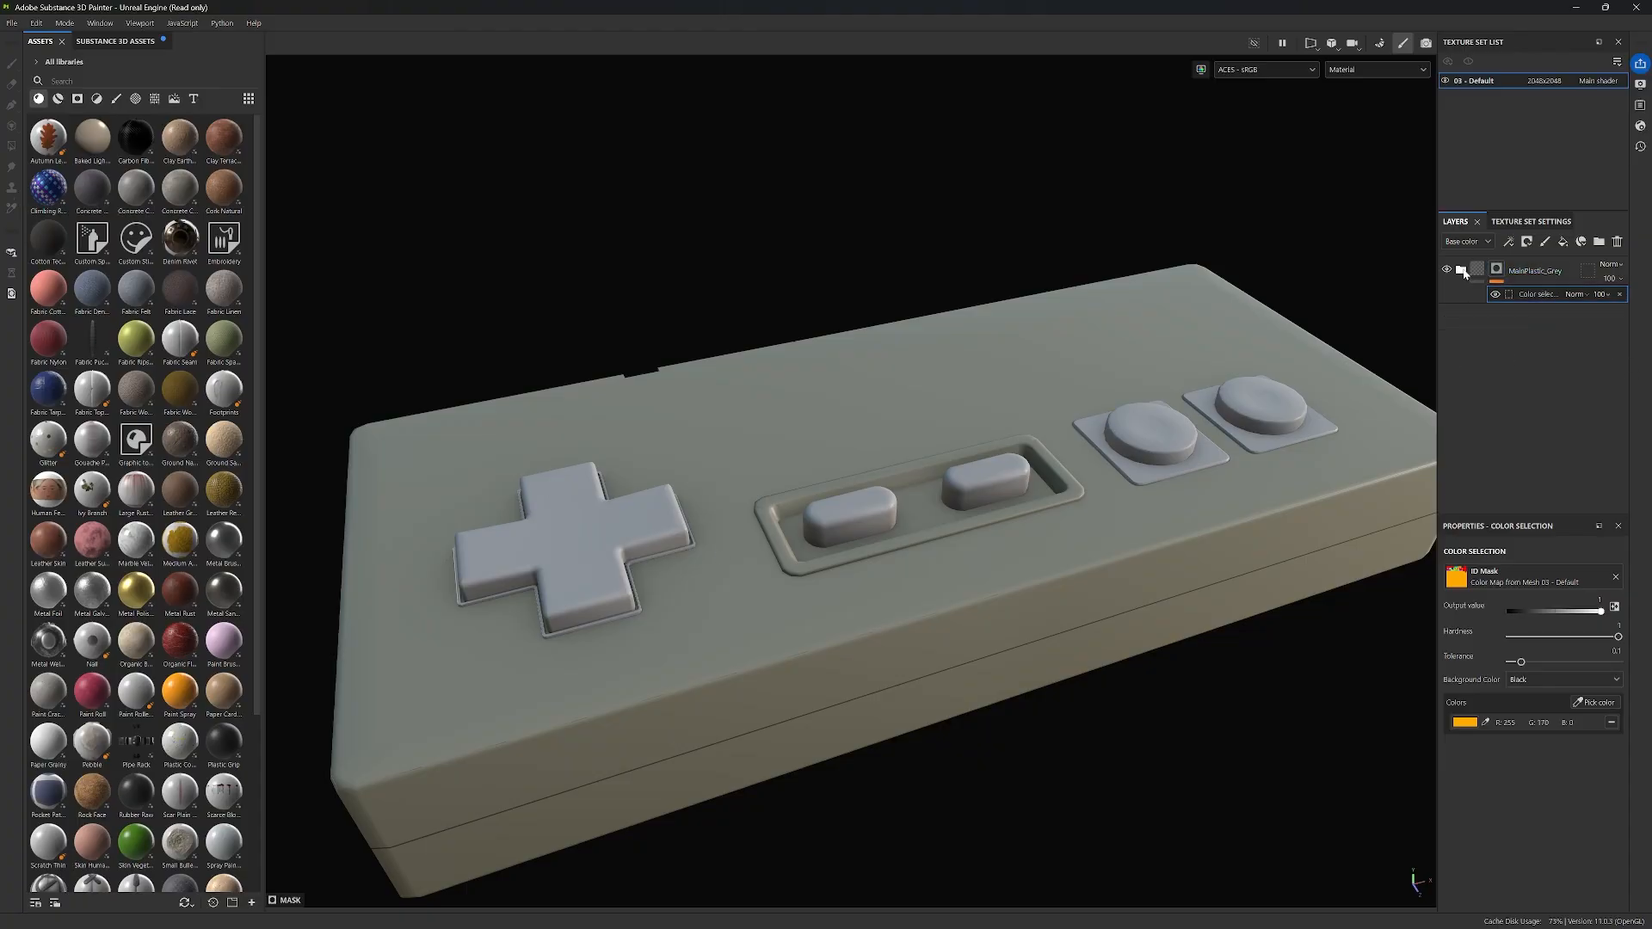
{"action": "left_click", "coordinate": [1462, 271]}
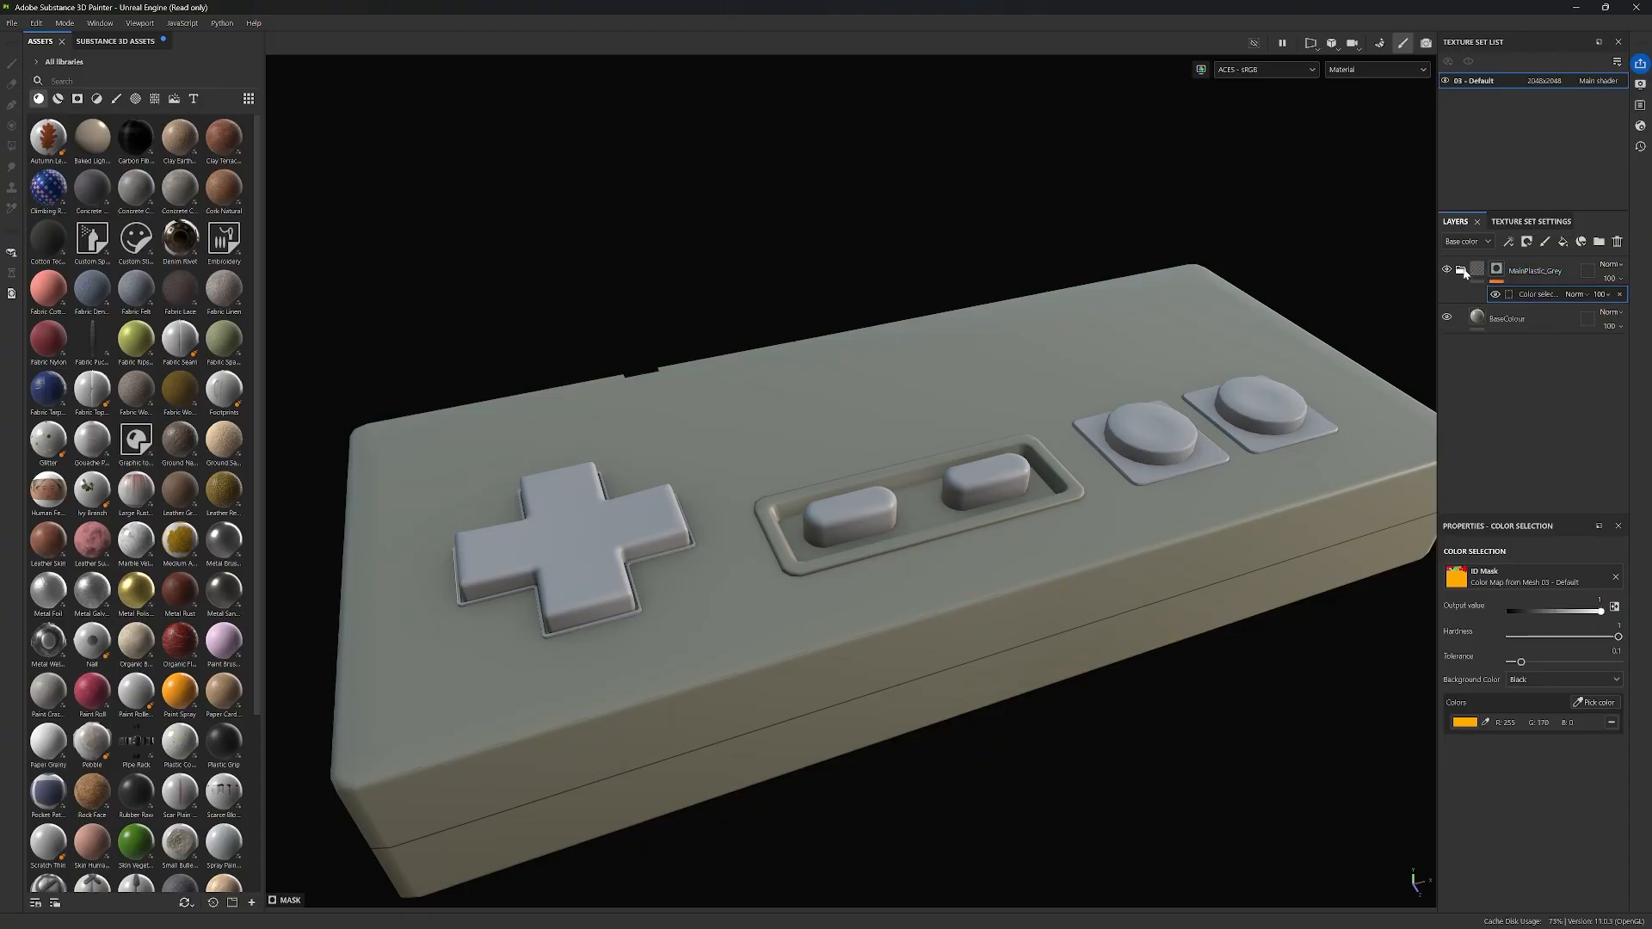
Step: Add a folder named MainPlastic_BlackSticker above the MainPlastic_Grey folder
{"action": "left_click", "coordinate": [1552, 273]}
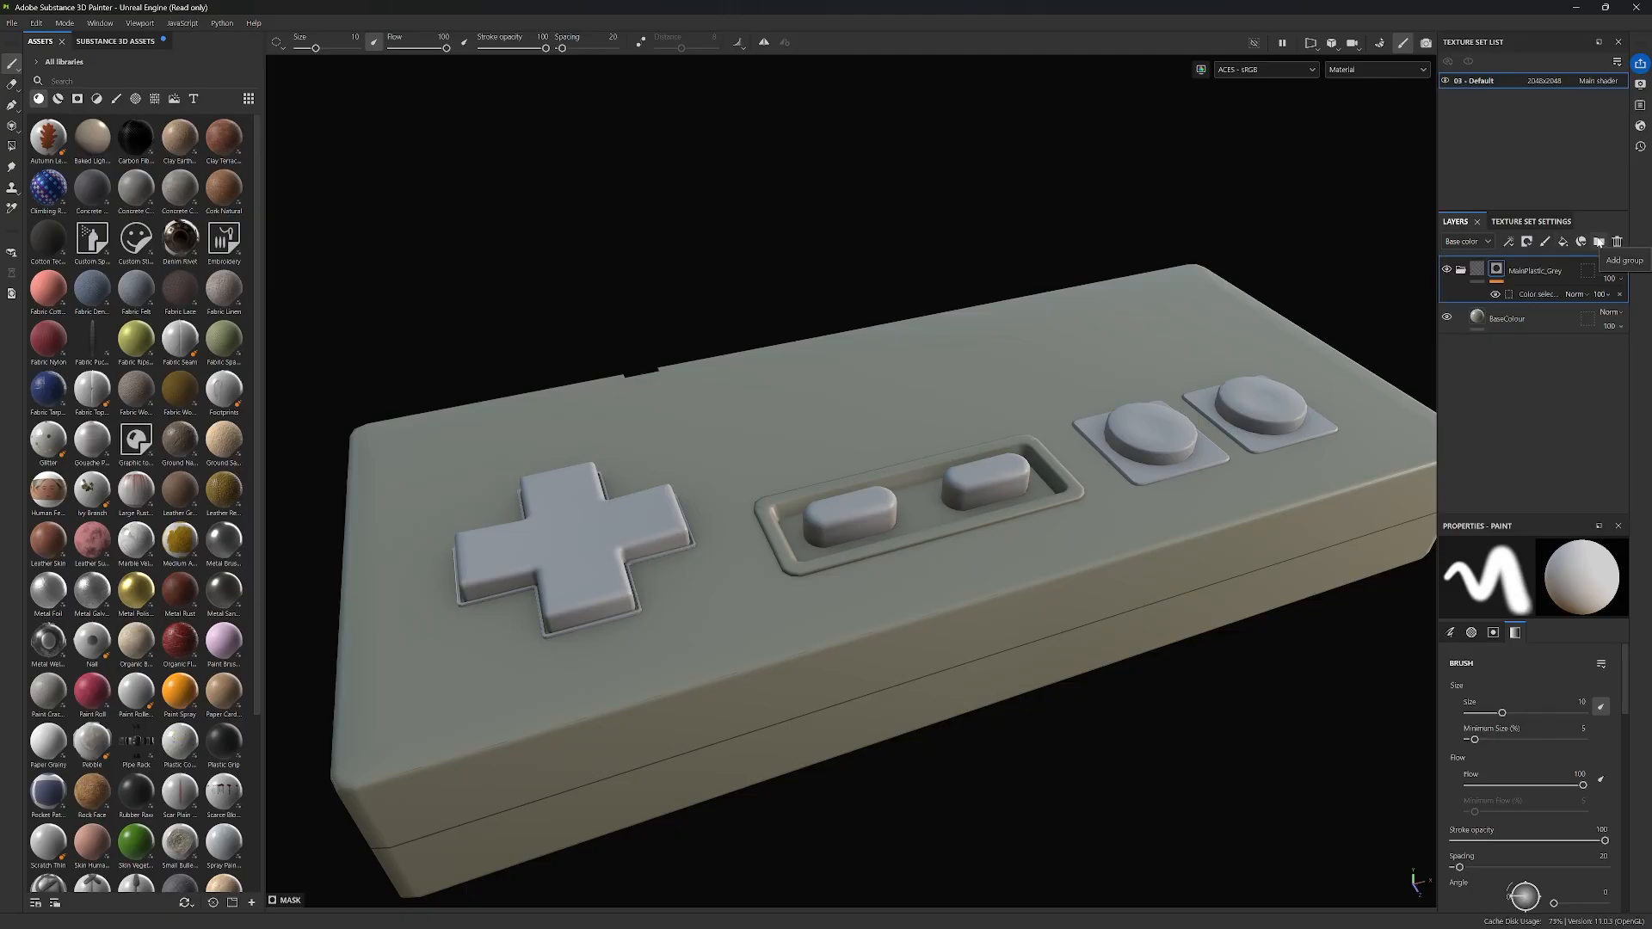
{"action": "left_click", "coordinate": [1598, 242]}
{"action": "double_click", "coordinate": [1503, 272]}
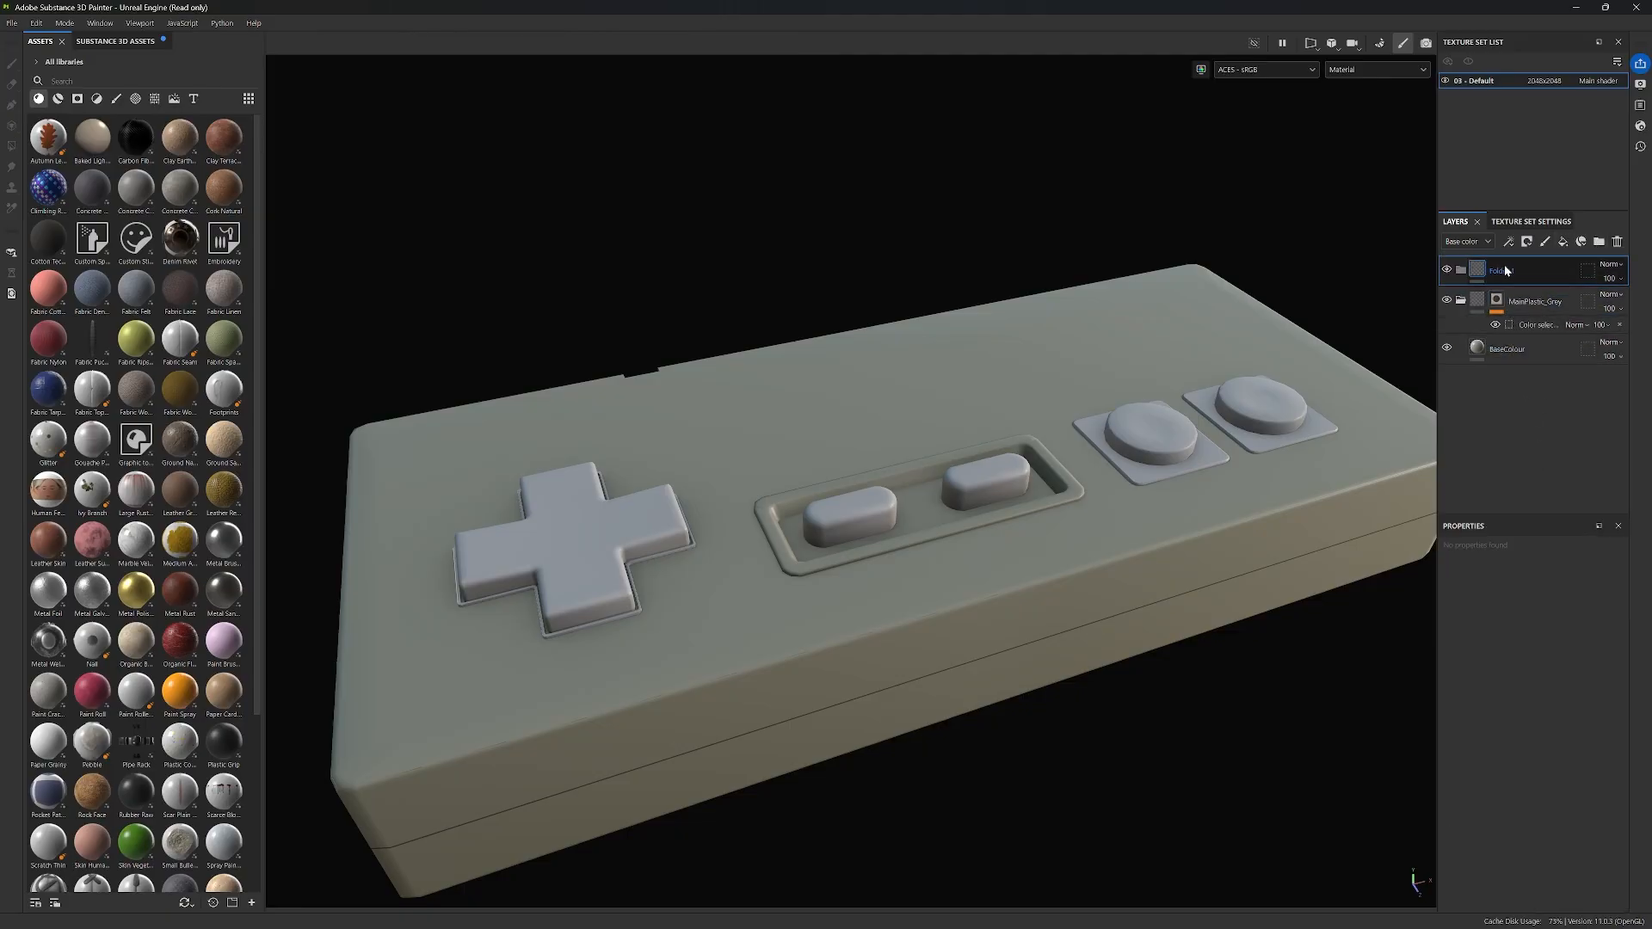
{"action": "double_click", "coordinate": [1504, 272]}
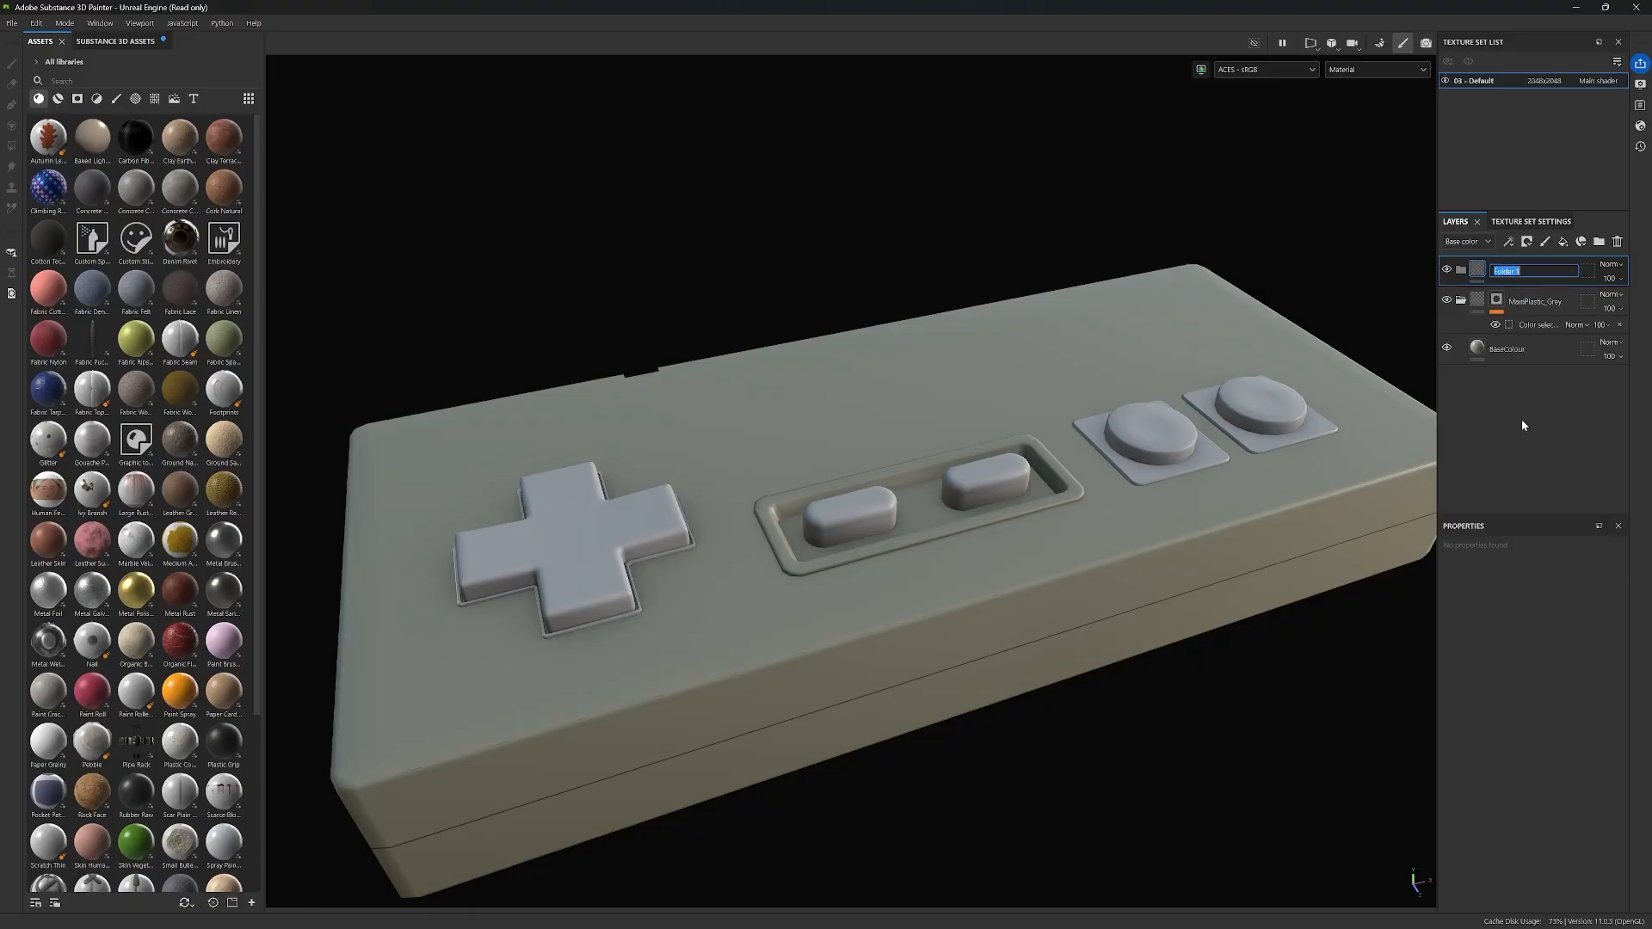
{"action": "type", "text": "Main"}
{"action": "type", "text": "Plastic_BlackSticker"}
{"action": "key", "text": "Return"}
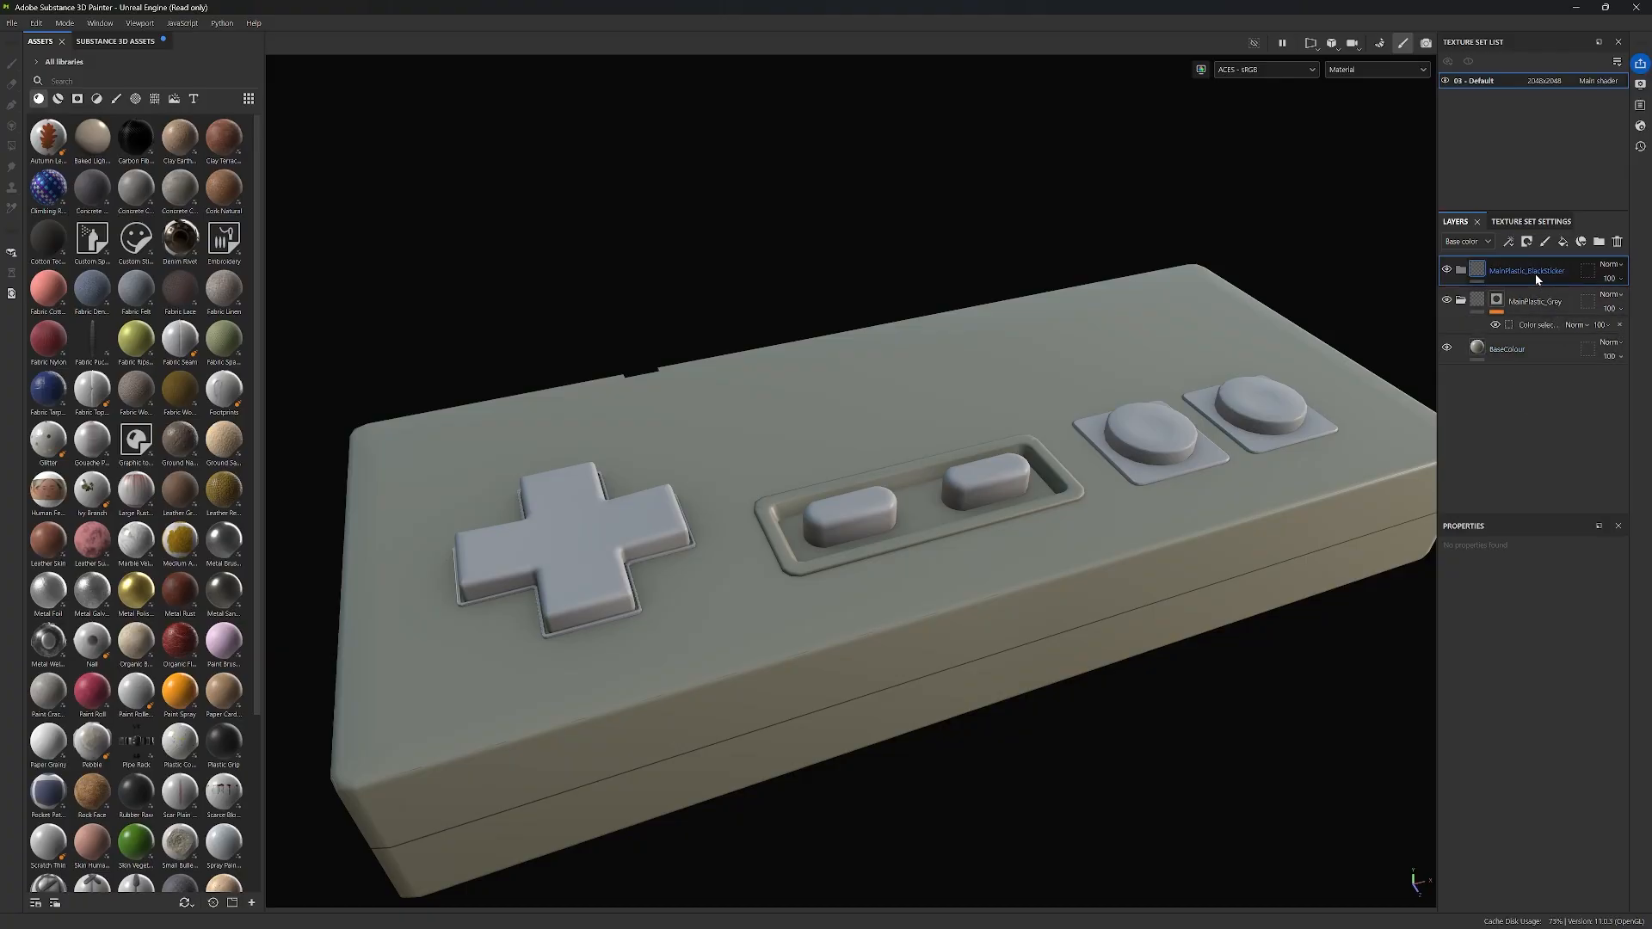
Step: Add a fill layer inside the MainPlastic_BlackSticker folder and set its base color to the dark grey 414141
{"action": "left_click", "coordinate": [1564, 242]}
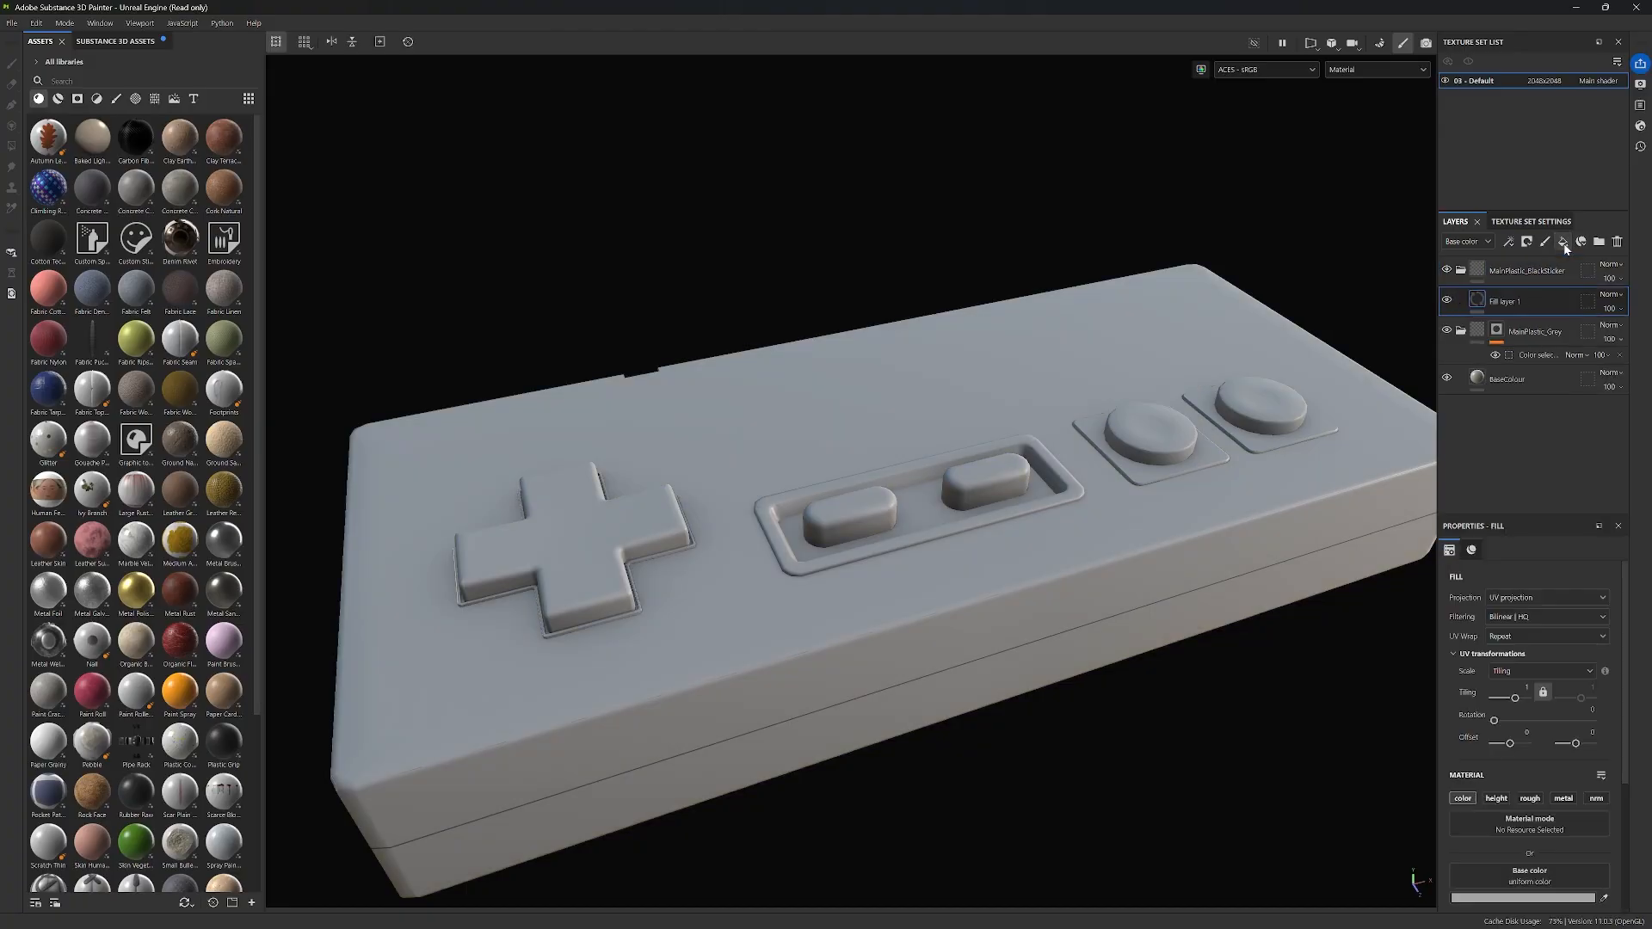
{"action": "scroll", "coordinate": [1556, 853], "scroll_direction": "down", "scroll_amount": 3}
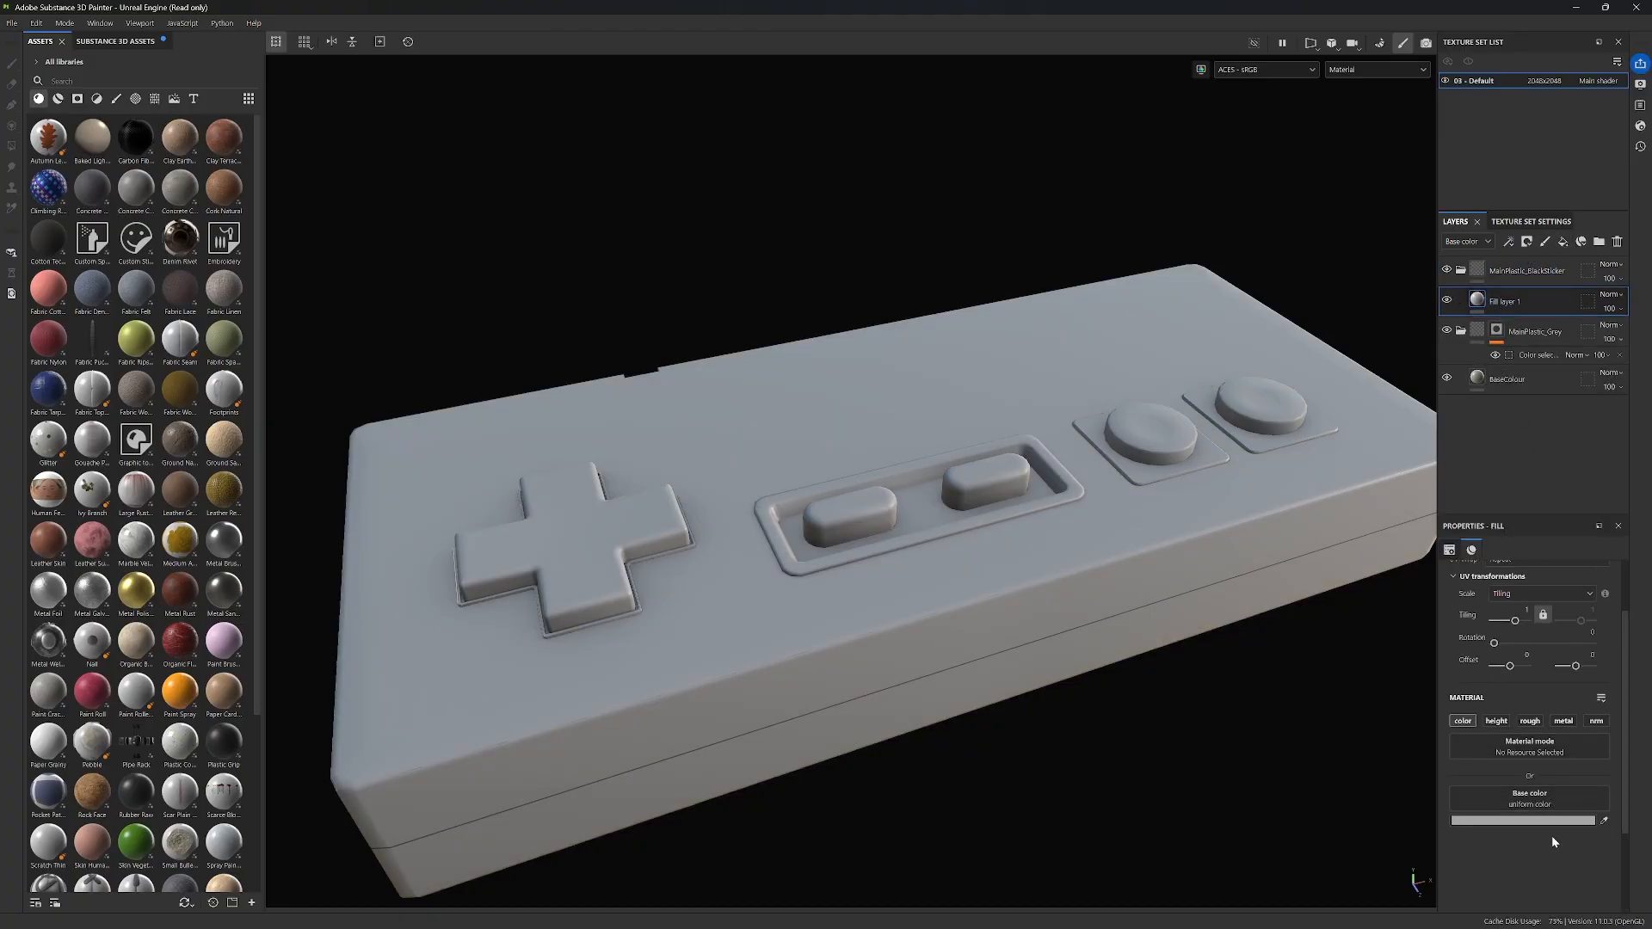
{"action": "left_click", "coordinate": [1531, 782]}
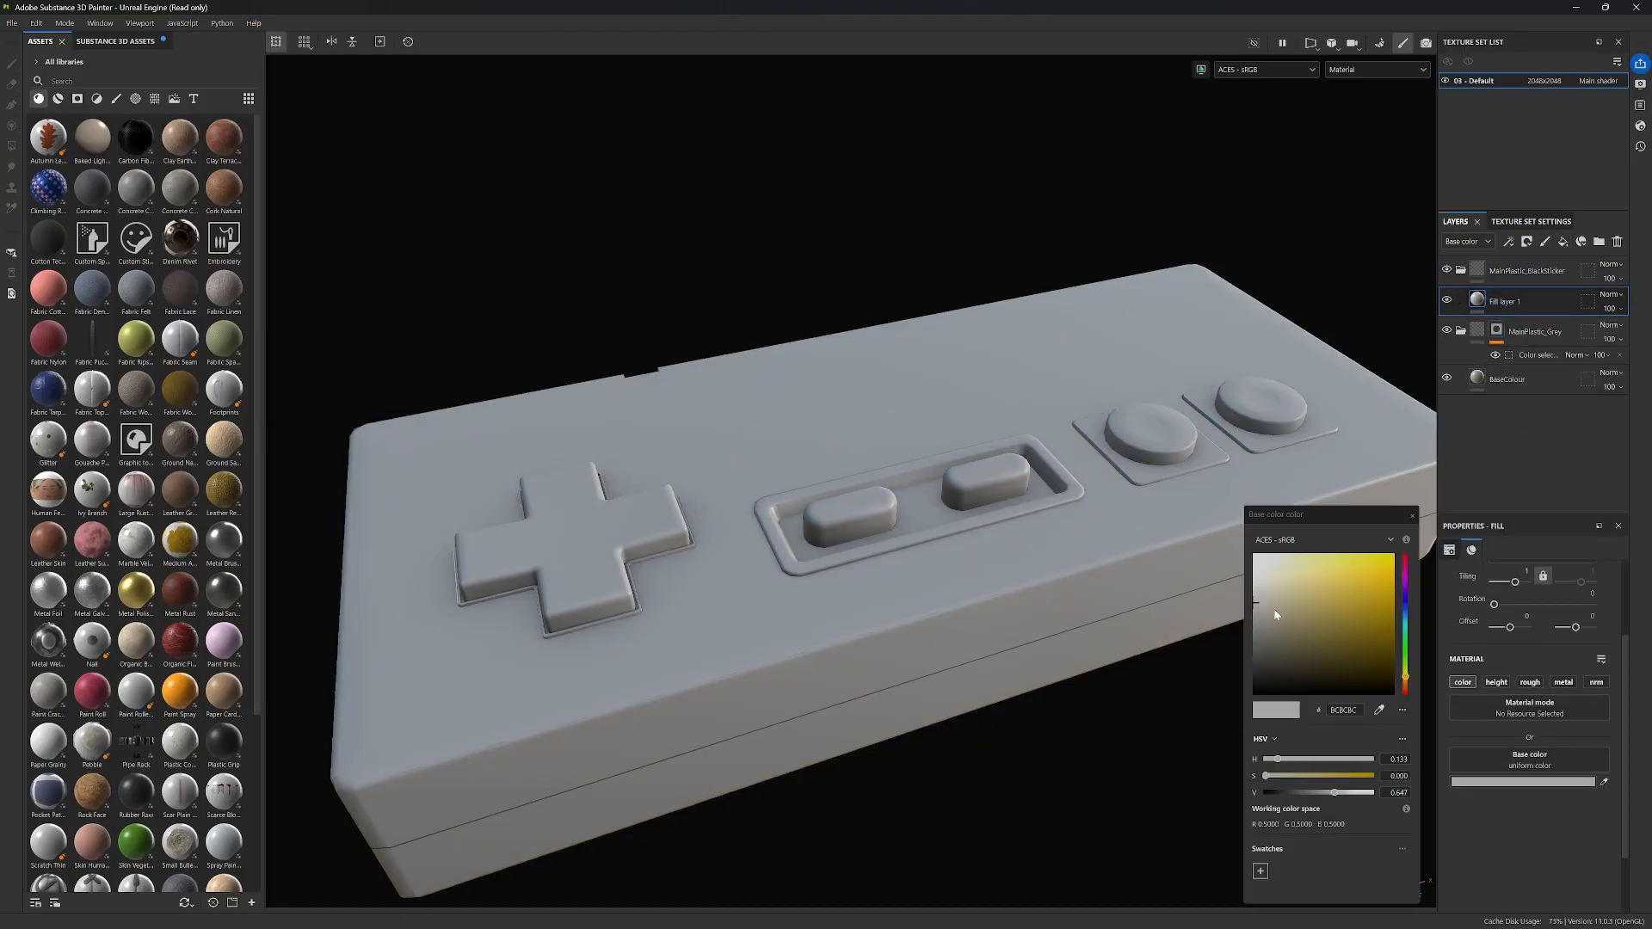
{"action": "left_click_drag", "start_coordinate": [1276, 614], "coordinate": [1243, 674]}
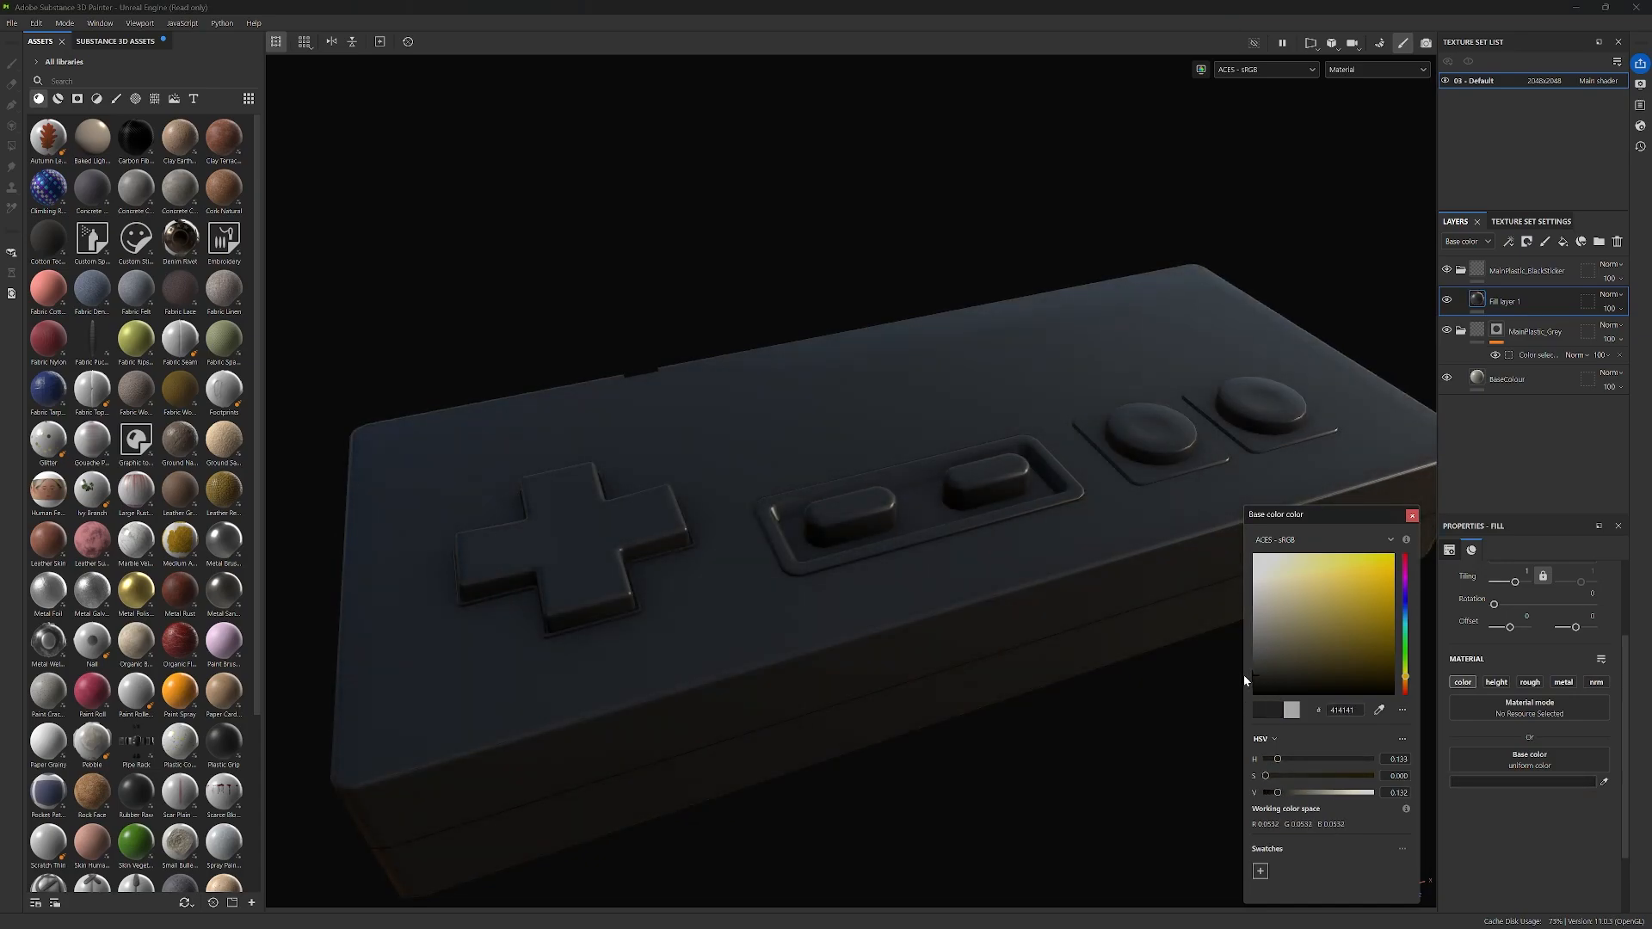
{"action": "left_click", "coordinate": [1412, 515]}
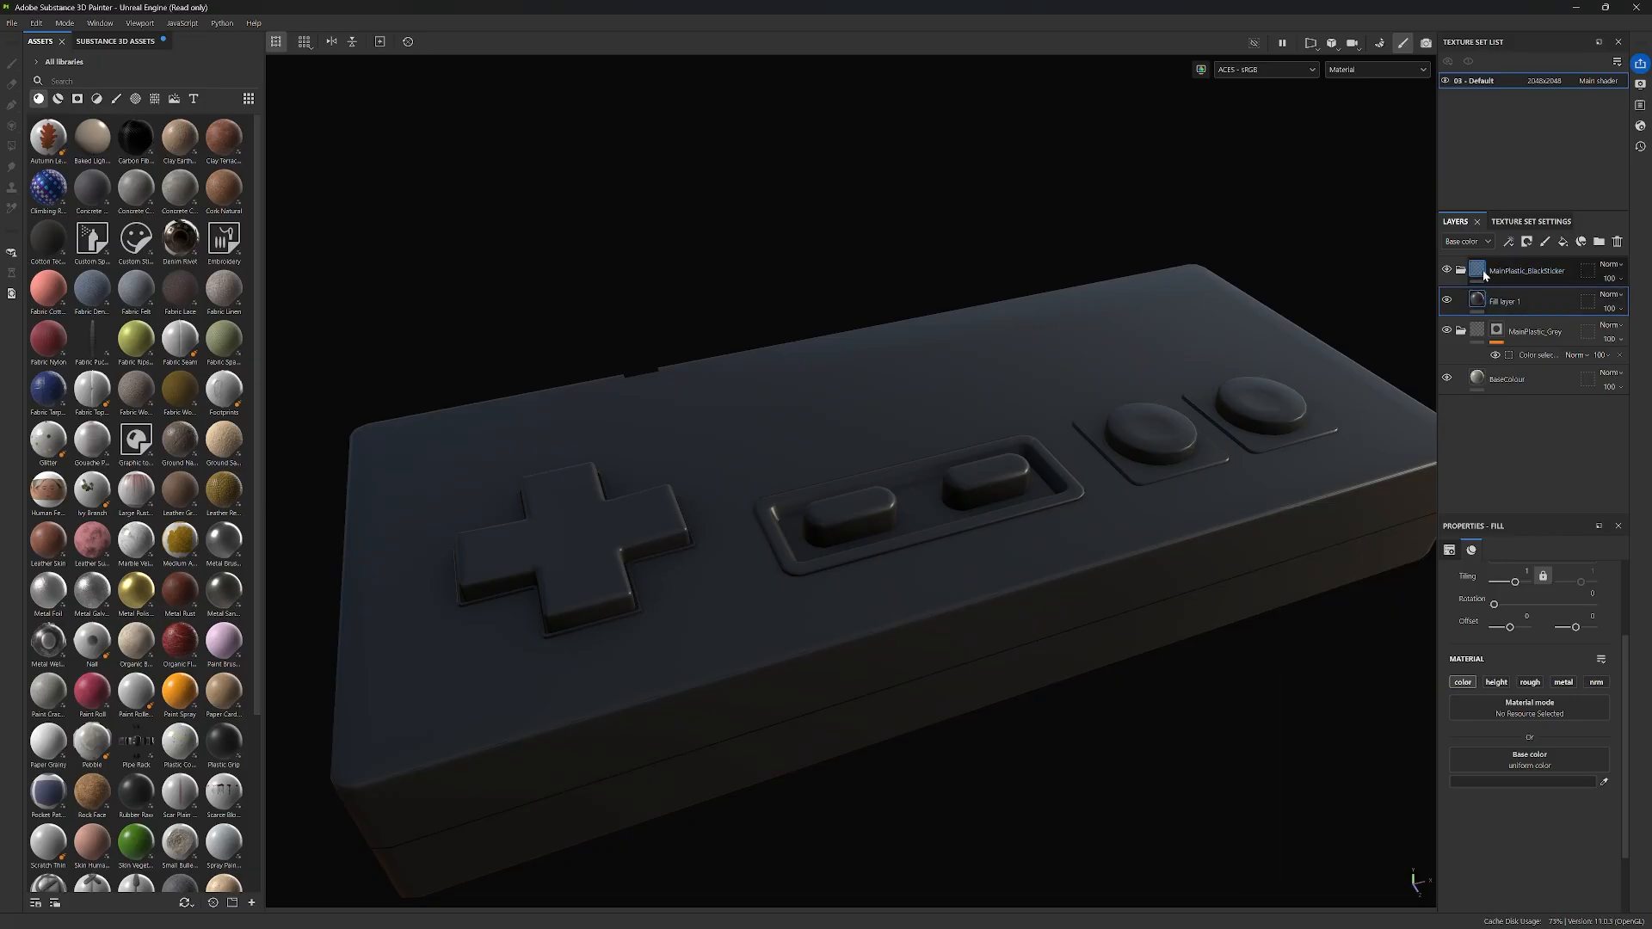
Step: Add a black mask to the MainPlastic_BlackSticker folder
{"action": "left_click", "coordinate": [1505, 272]}
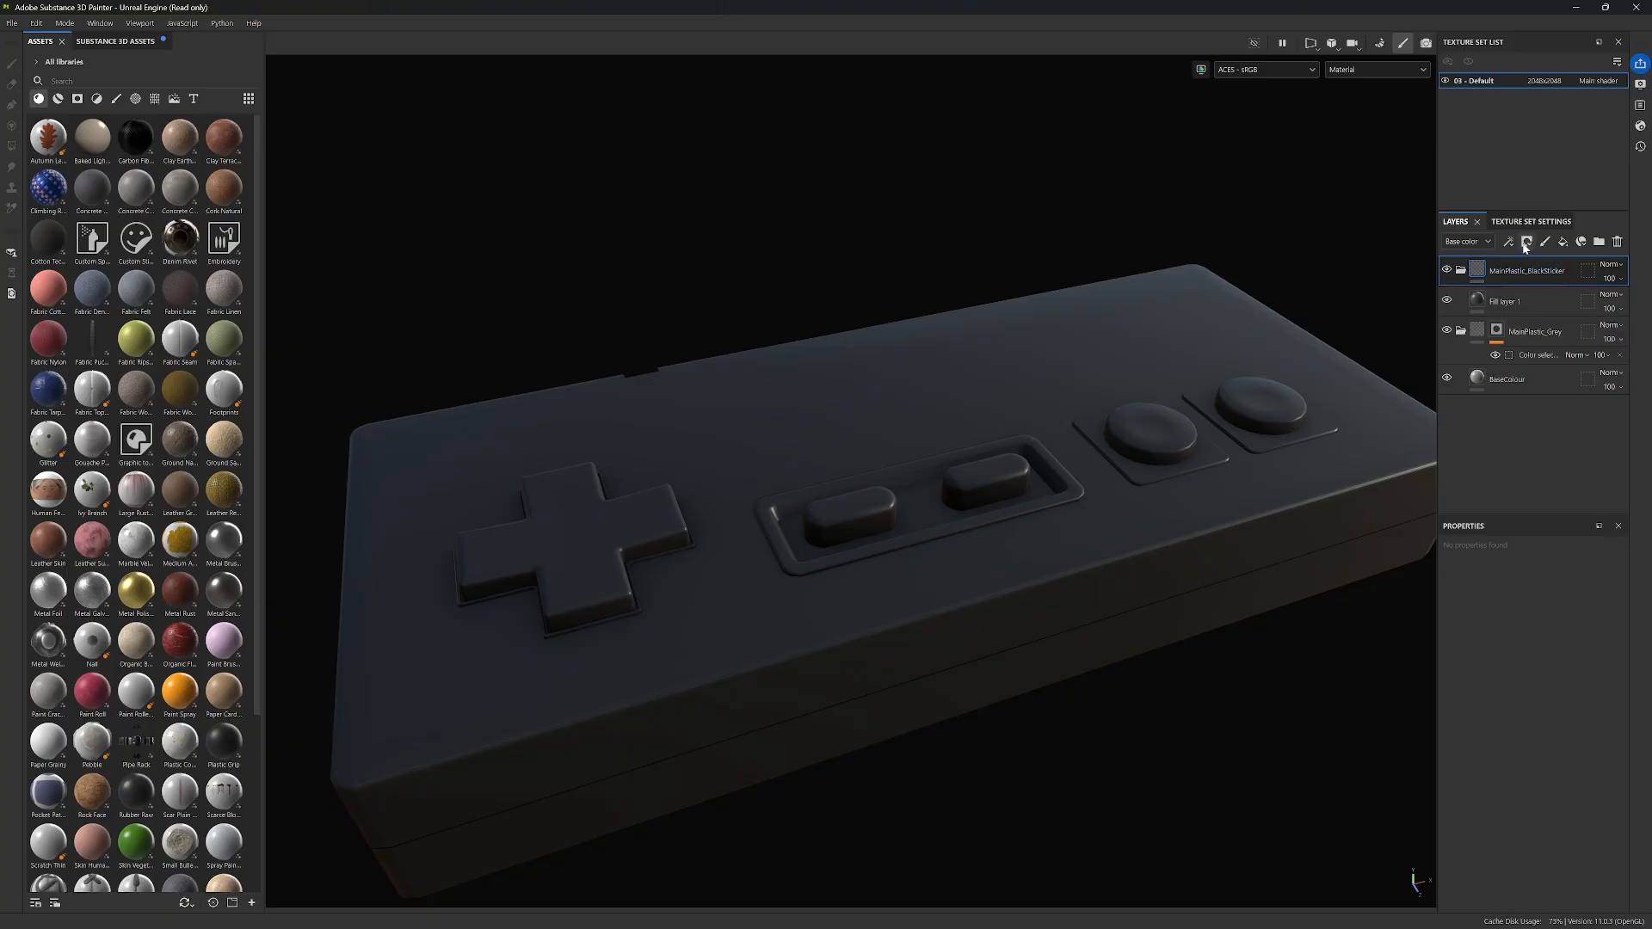
{"action": "left_click", "coordinate": [1527, 241]}
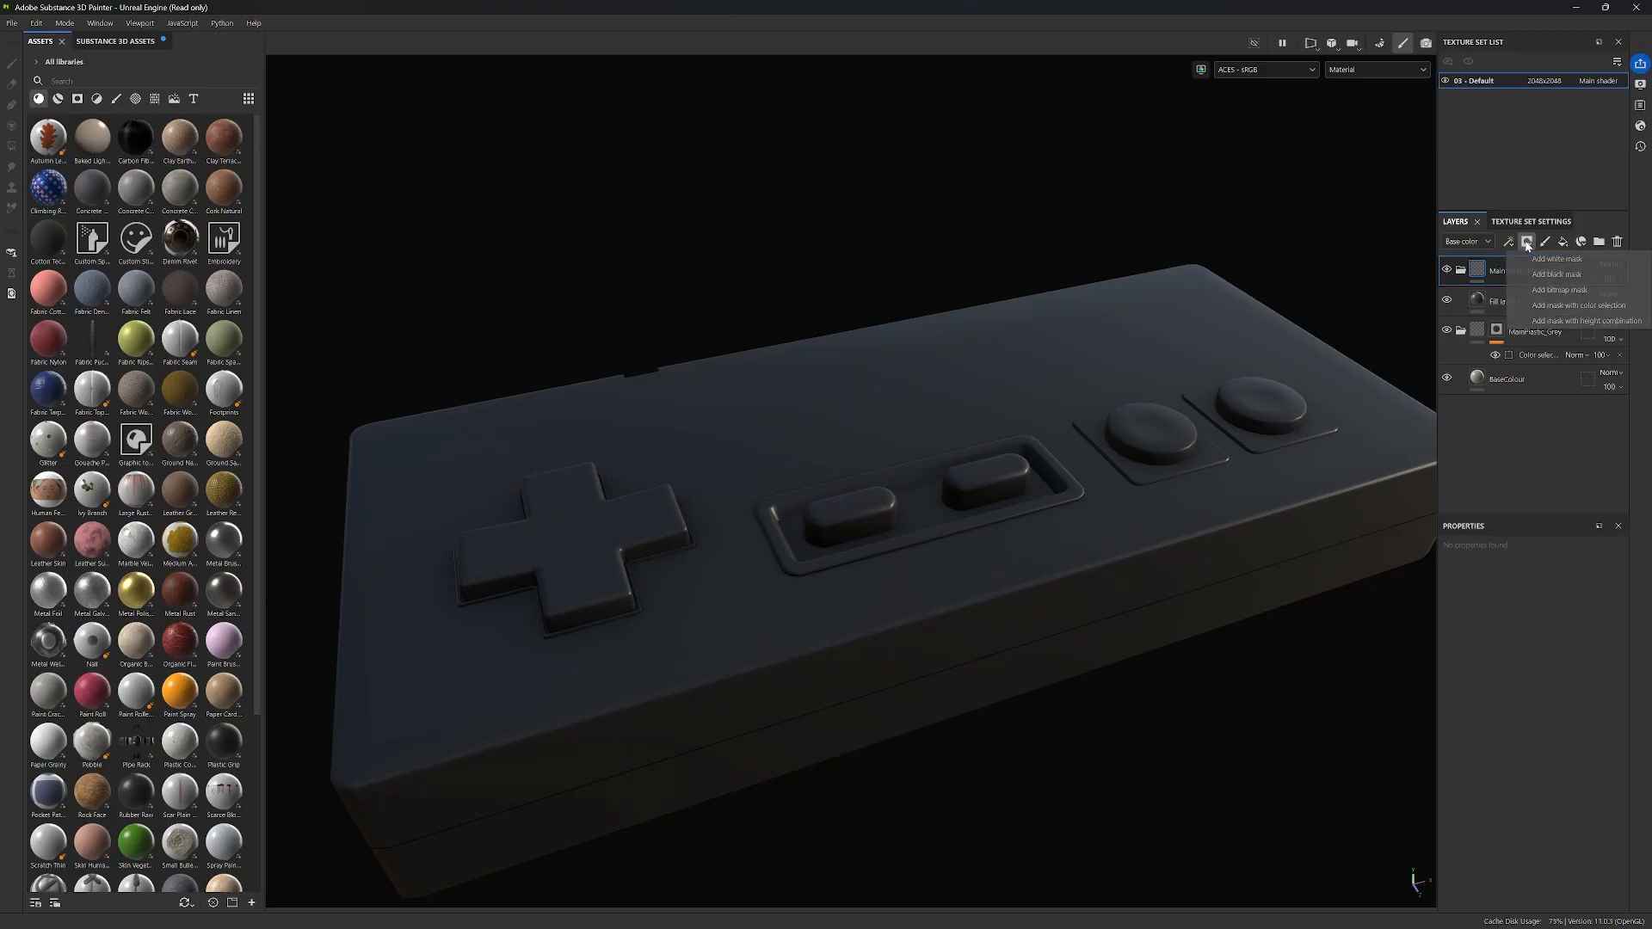
{"action": "left_click", "coordinate": [1566, 274]}
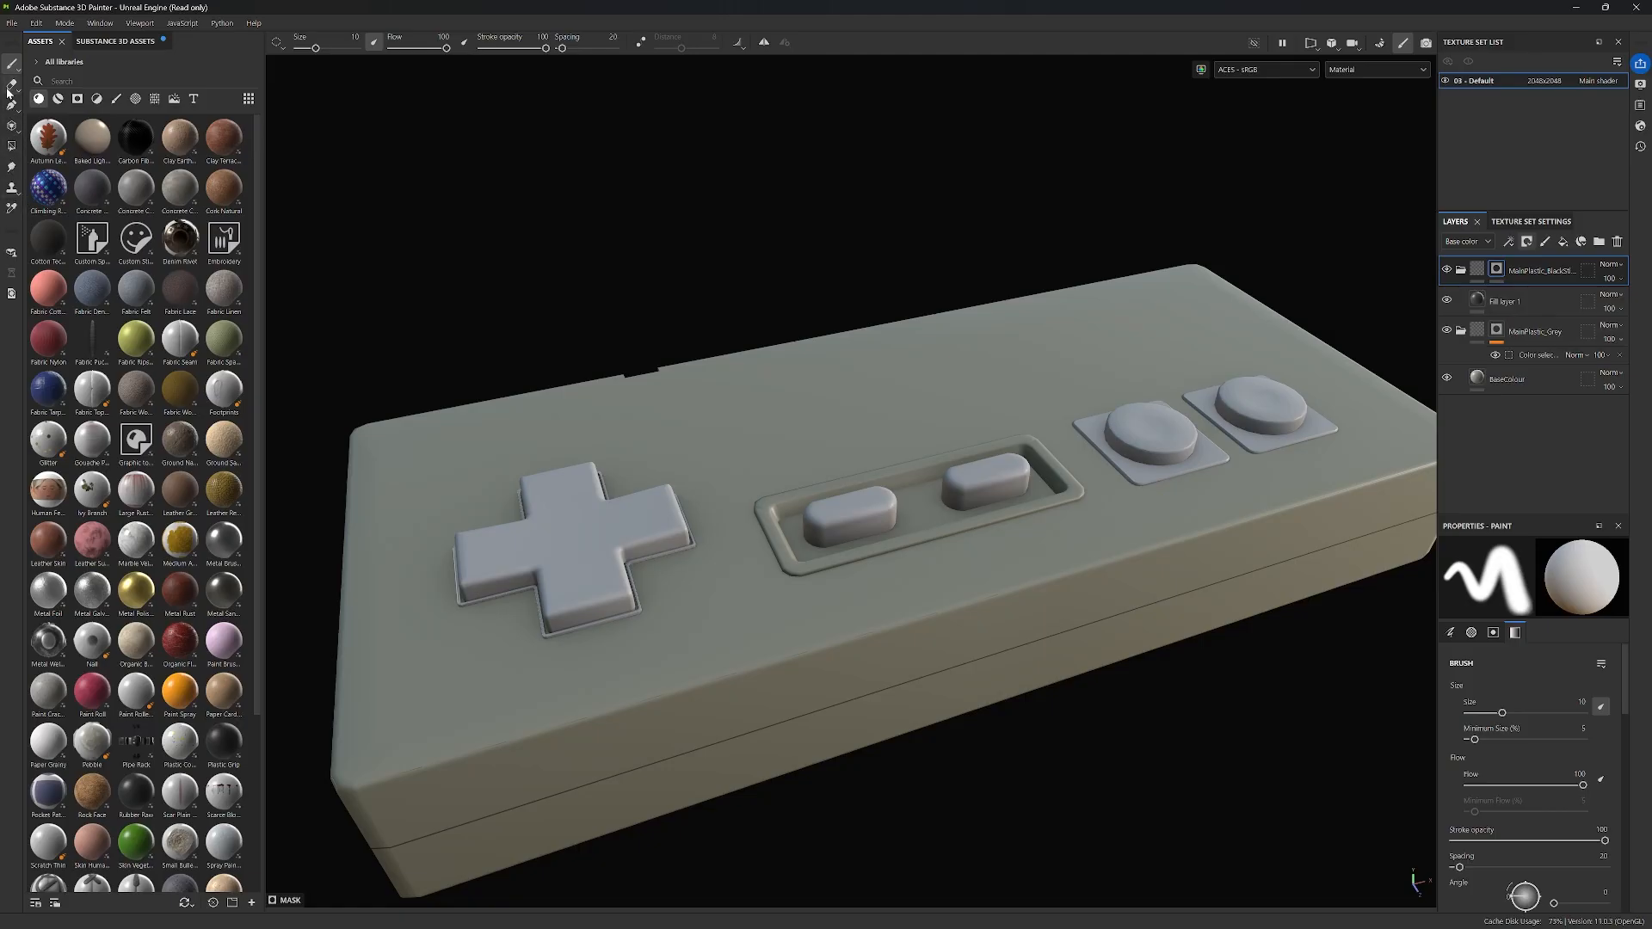
Step: Polygon-fill the recessed top panel faces around the D-pad and buttons in the sticker mask, leaving the outer rim and start/select frame unfilled
{"action": "left_click", "coordinate": [11, 148]}
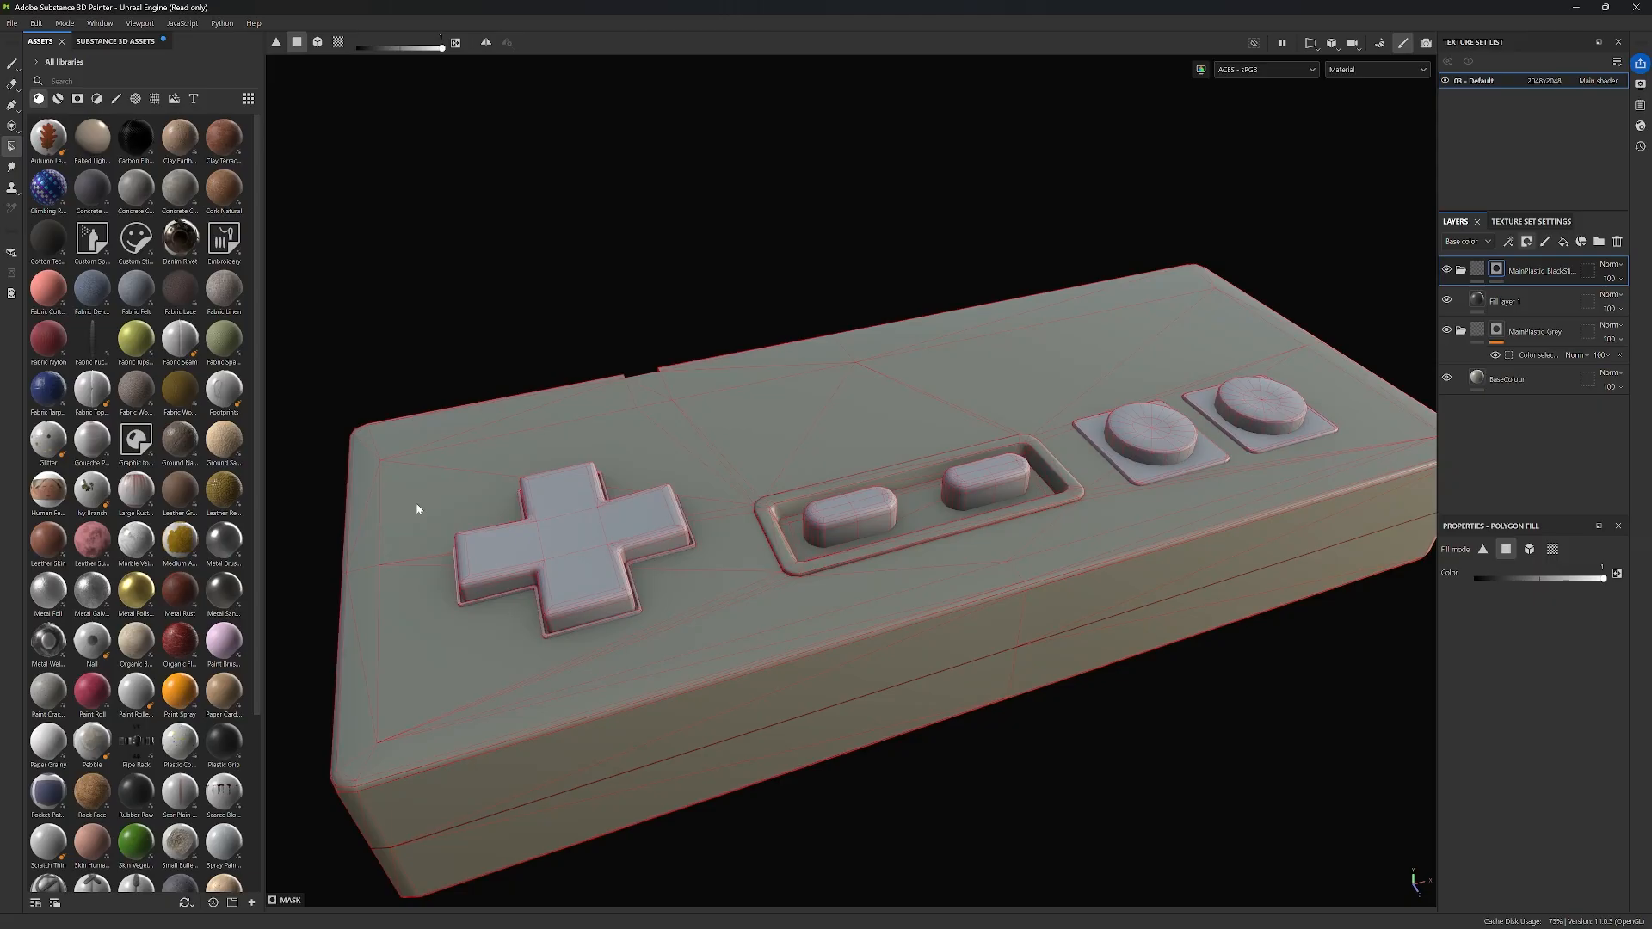
{"action": "mouse_move", "coordinate": [420, 498]}
{"action": "left_mouse_down"}
{"action": "mouse_move", "coordinate": [633, 446]}
{"action": "mouse_move", "coordinate": [866, 427]}
{"action": "mouse_move", "coordinate": [958, 384]}
{"action": "mouse_move", "coordinate": [1051, 381]}
{"action": "mouse_move", "coordinate": [988, 431]}
{"action": "left_mouse_up"}
{"action": "scroll", "coordinate": [995, 422], "scroll_direction": "up", "scroll_amount": 3}
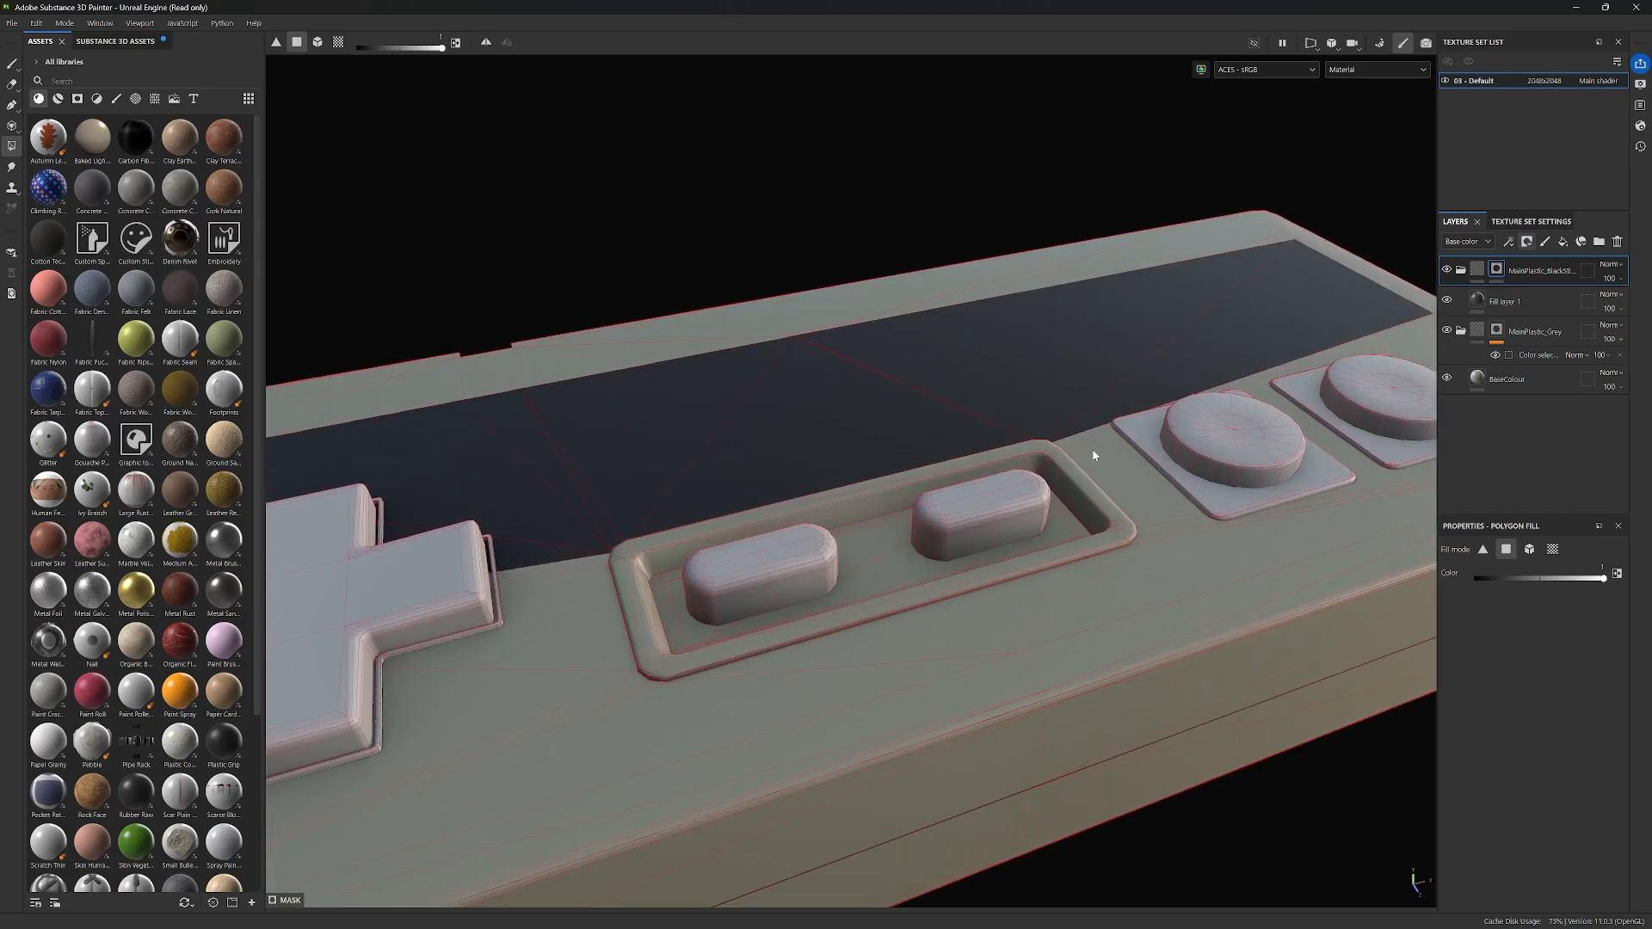
{"action": "left_click_drag", "start_coordinate": [1094, 455], "coordinate": [1166, 469]}
{"action": "mouse_move", "coordinate": [1364, 493]}
{"action": "left_mouse_down"}
{"action": "mouse_move", "coordinate": [819, 692]}
{"action": "mouse_move", "coordinate": [571, 686]}
{"action": "mouse_move", "coordinate": [571, 580]}
{"action": "left_mouse_up"}
{"action": "scroll", "coordinate": [581, 593], "scroll_direction": "down", "scroll_amount": 3}
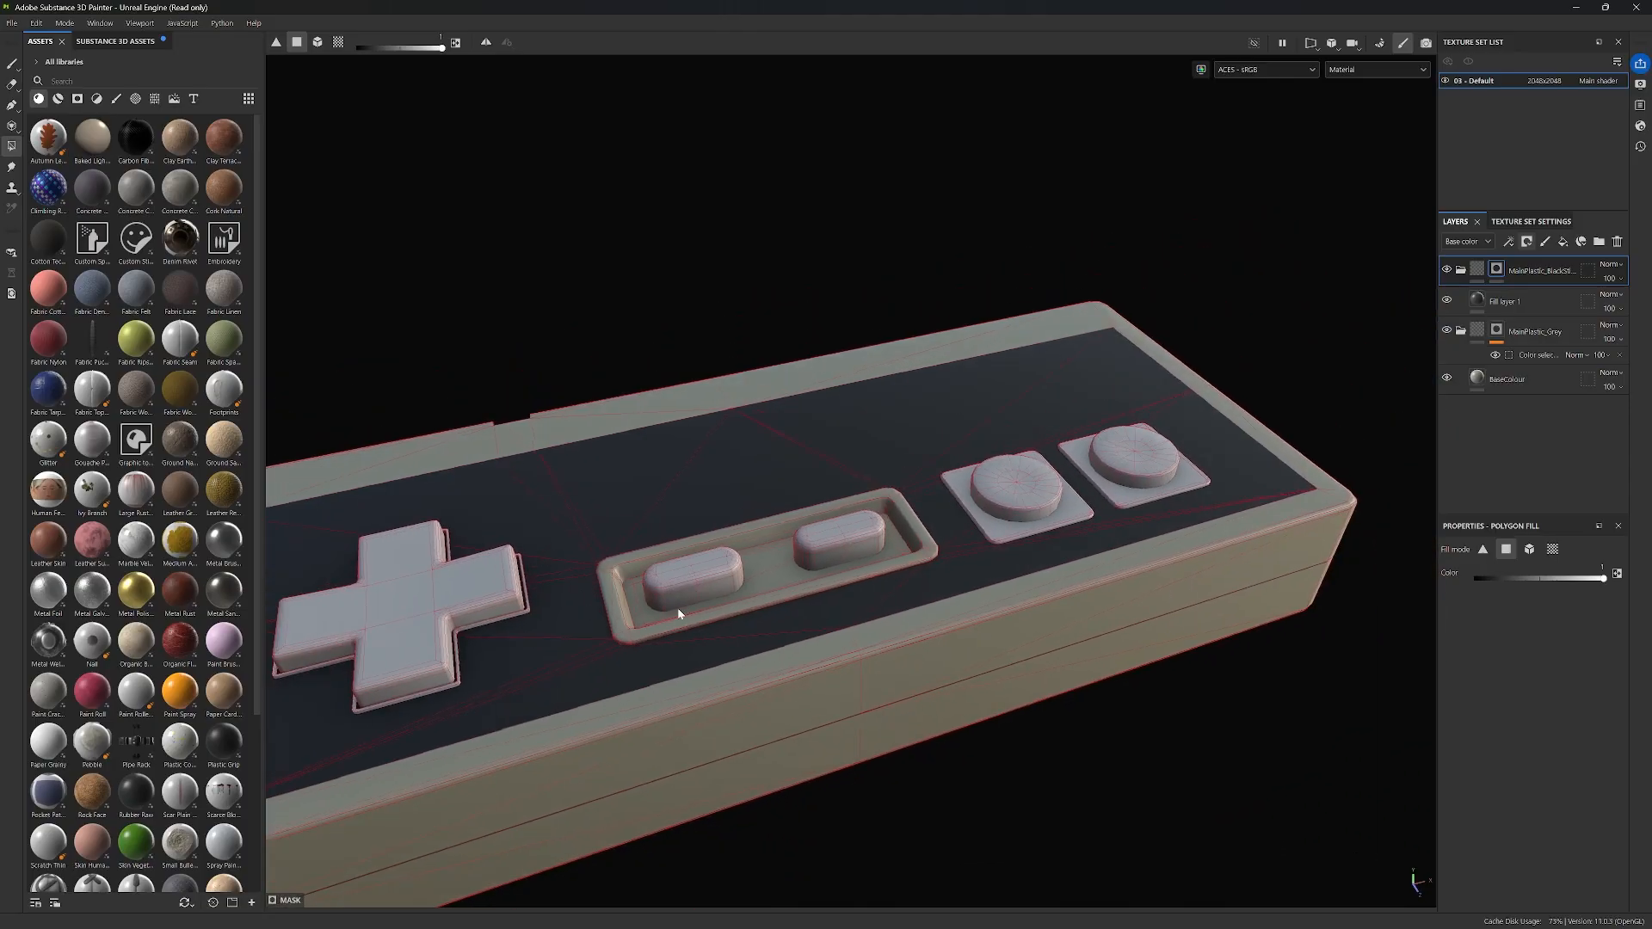
{"action": "middle_click_drag", "start_coordinate": [678, 608], "coordinate": [804, 542], "text": "alt"}
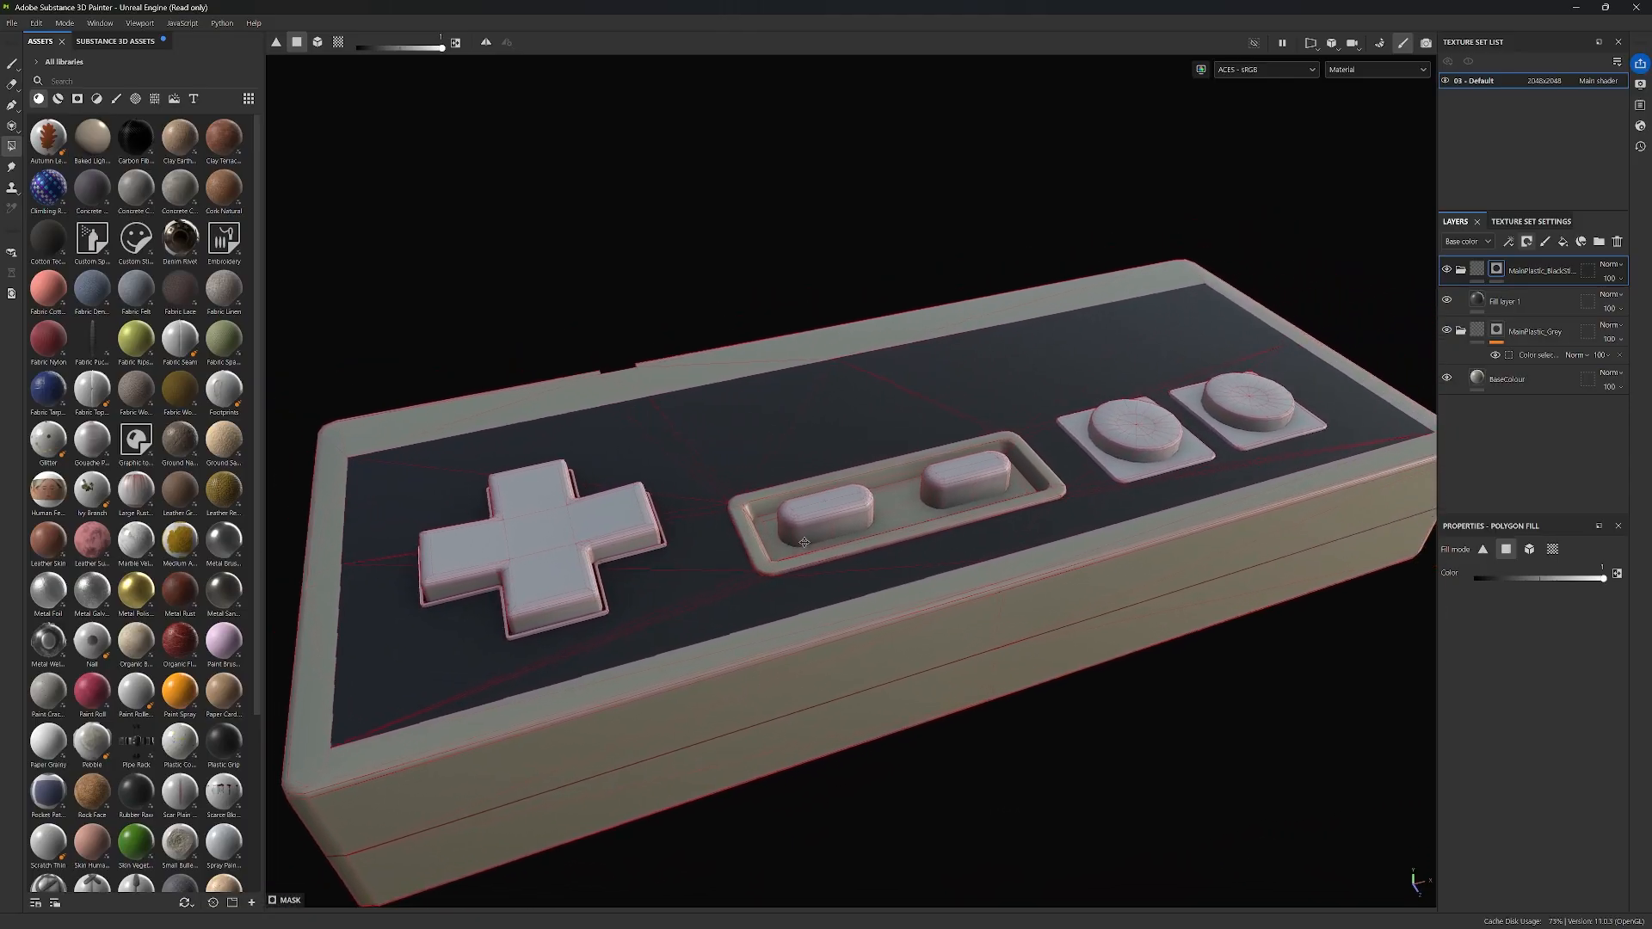
{"action": "left_click_drag", "start_coordinate": [804, 542], "coordinate": [1279, 719], "text": "alt"}
{"action": "left_click_drag", "start_coordinate": [995, 670], "coordinate": [855, 625], "text": "alt"}
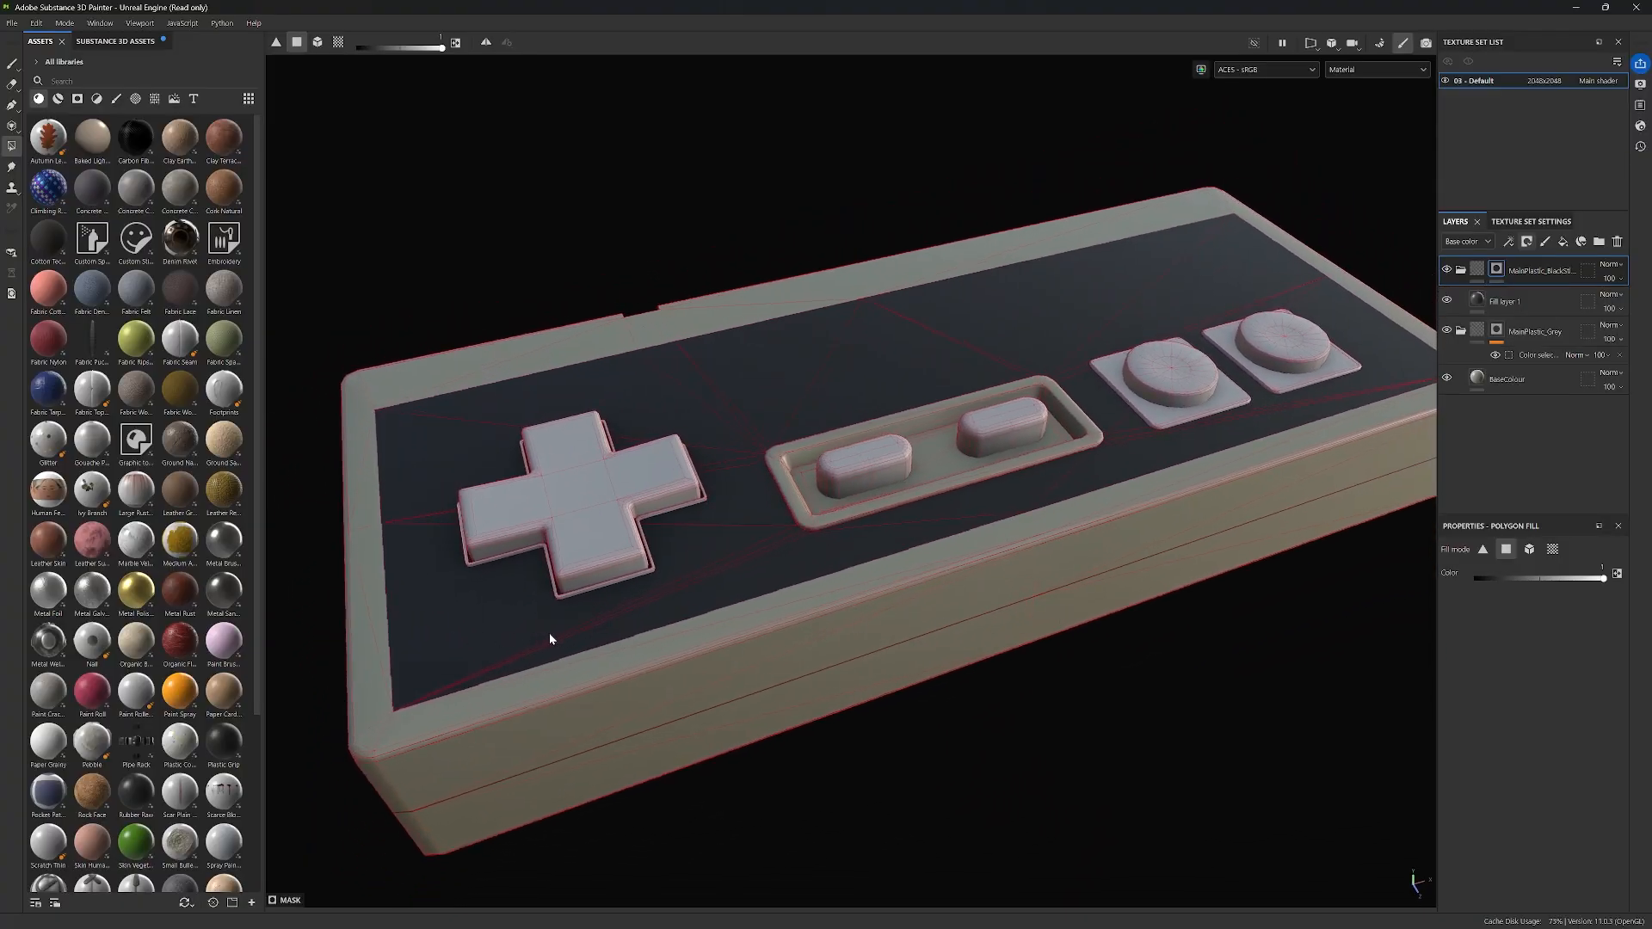
{"action": "middle_click_drag", "start_coordinate": [1077, 691], "coordinate": [1093, 682], "text": "alt"}
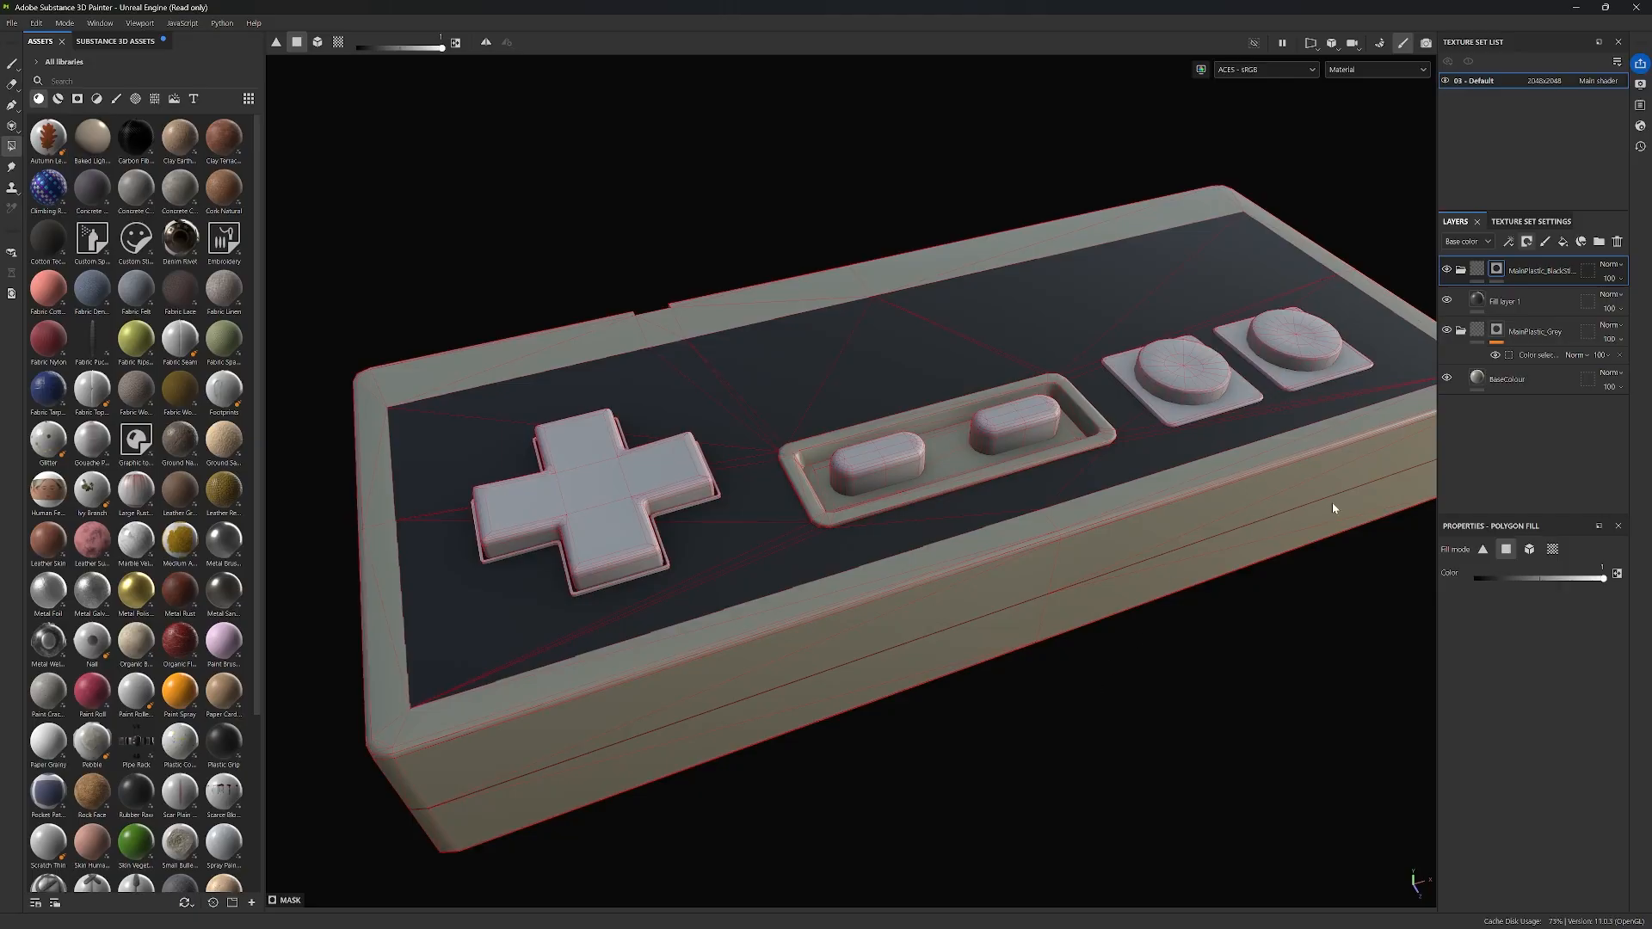
{"action": "left_click", "coordinate": [13, 66]}
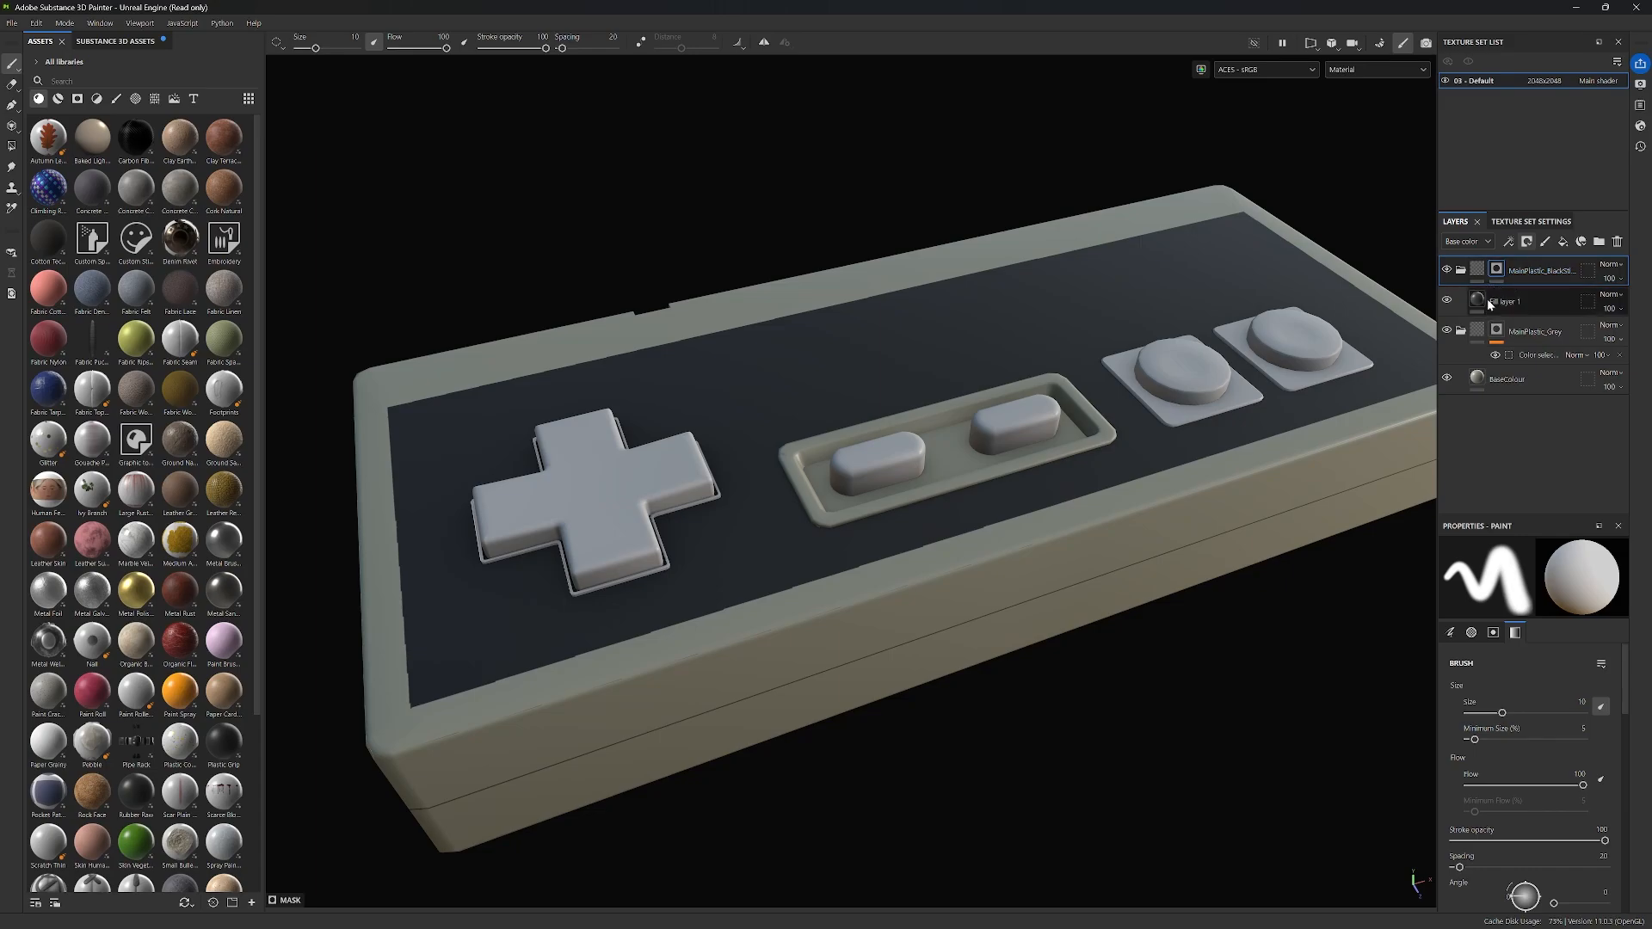
Step: Add a fill layer named Dirt above BaseColour in the MainPlastic_Grey folder
{"action": "left_click_drag", "start_coordinate": [1512, 306], "coordinate": [1537, 275]}
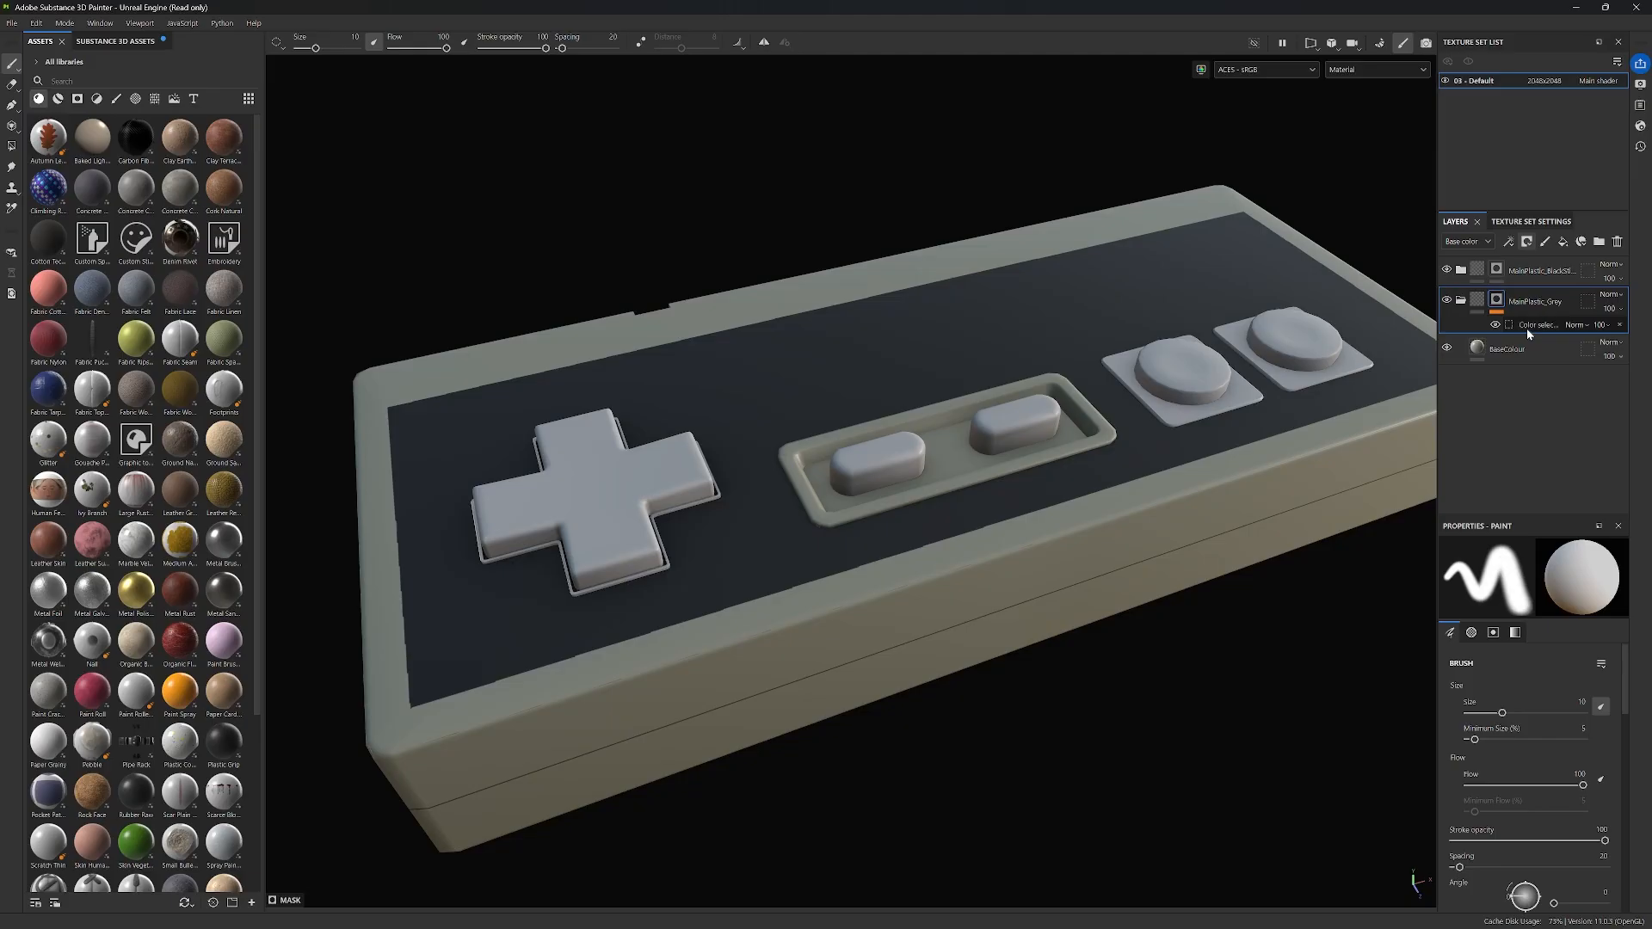
{"action": "left_click", "coordinate": [1525, 349]}
{"action": "left_click_drag", "start_coordinate": [1095, 600], "coordinate": [1134, 608], "text": "alt"}
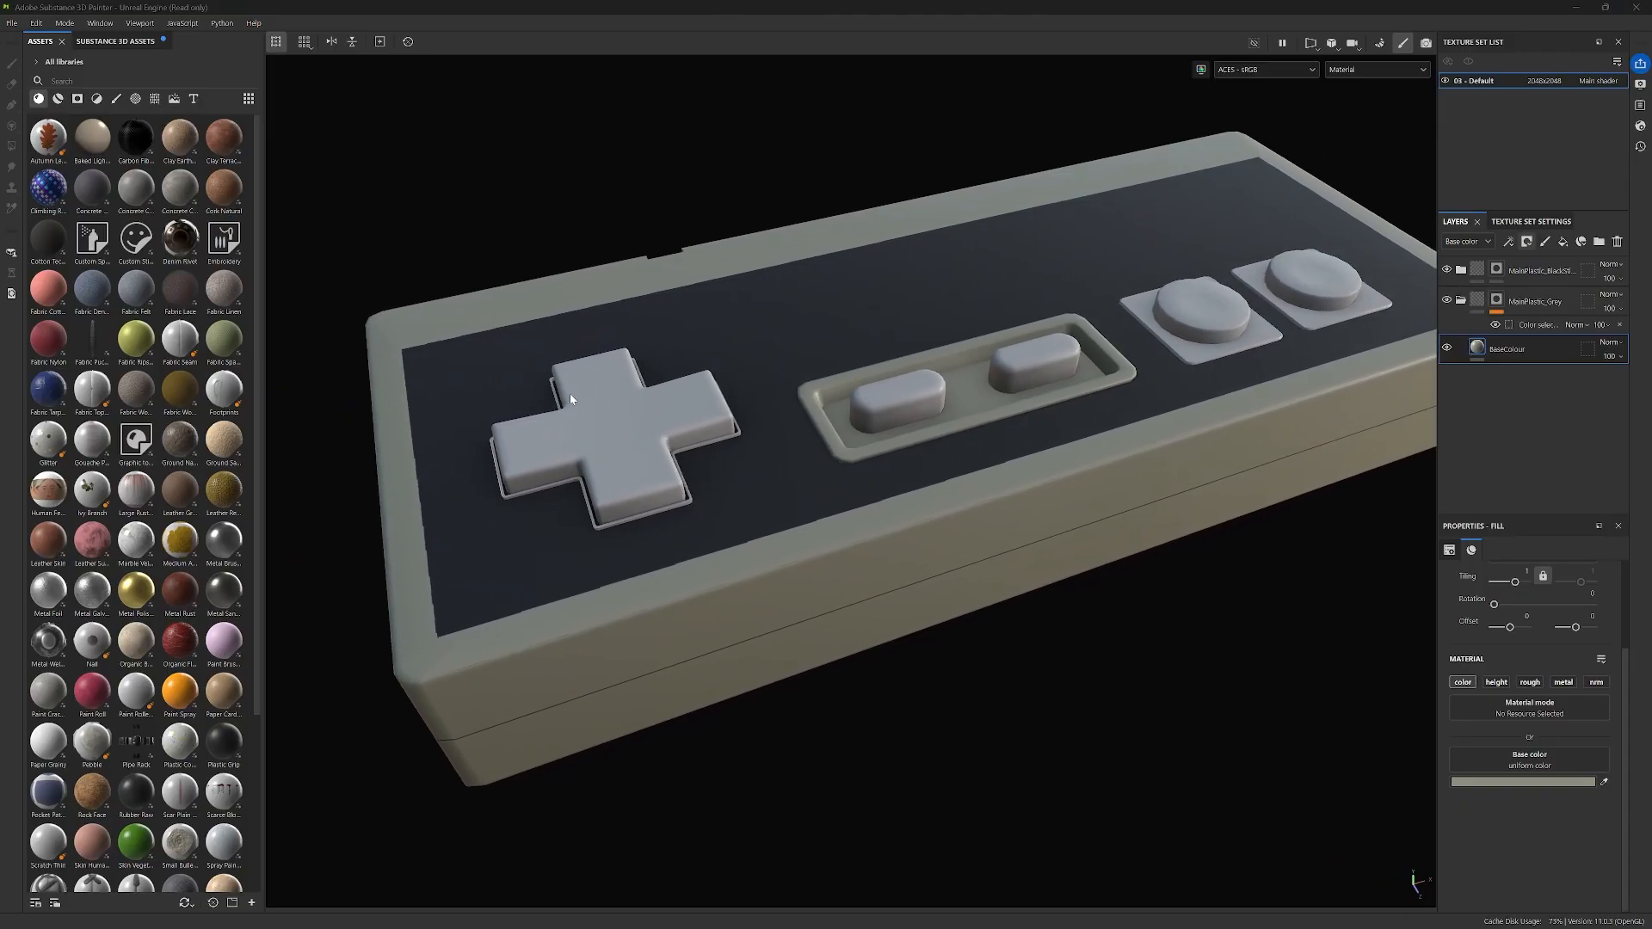
{"action": "left_click", "coordinate": [1563, 243]}
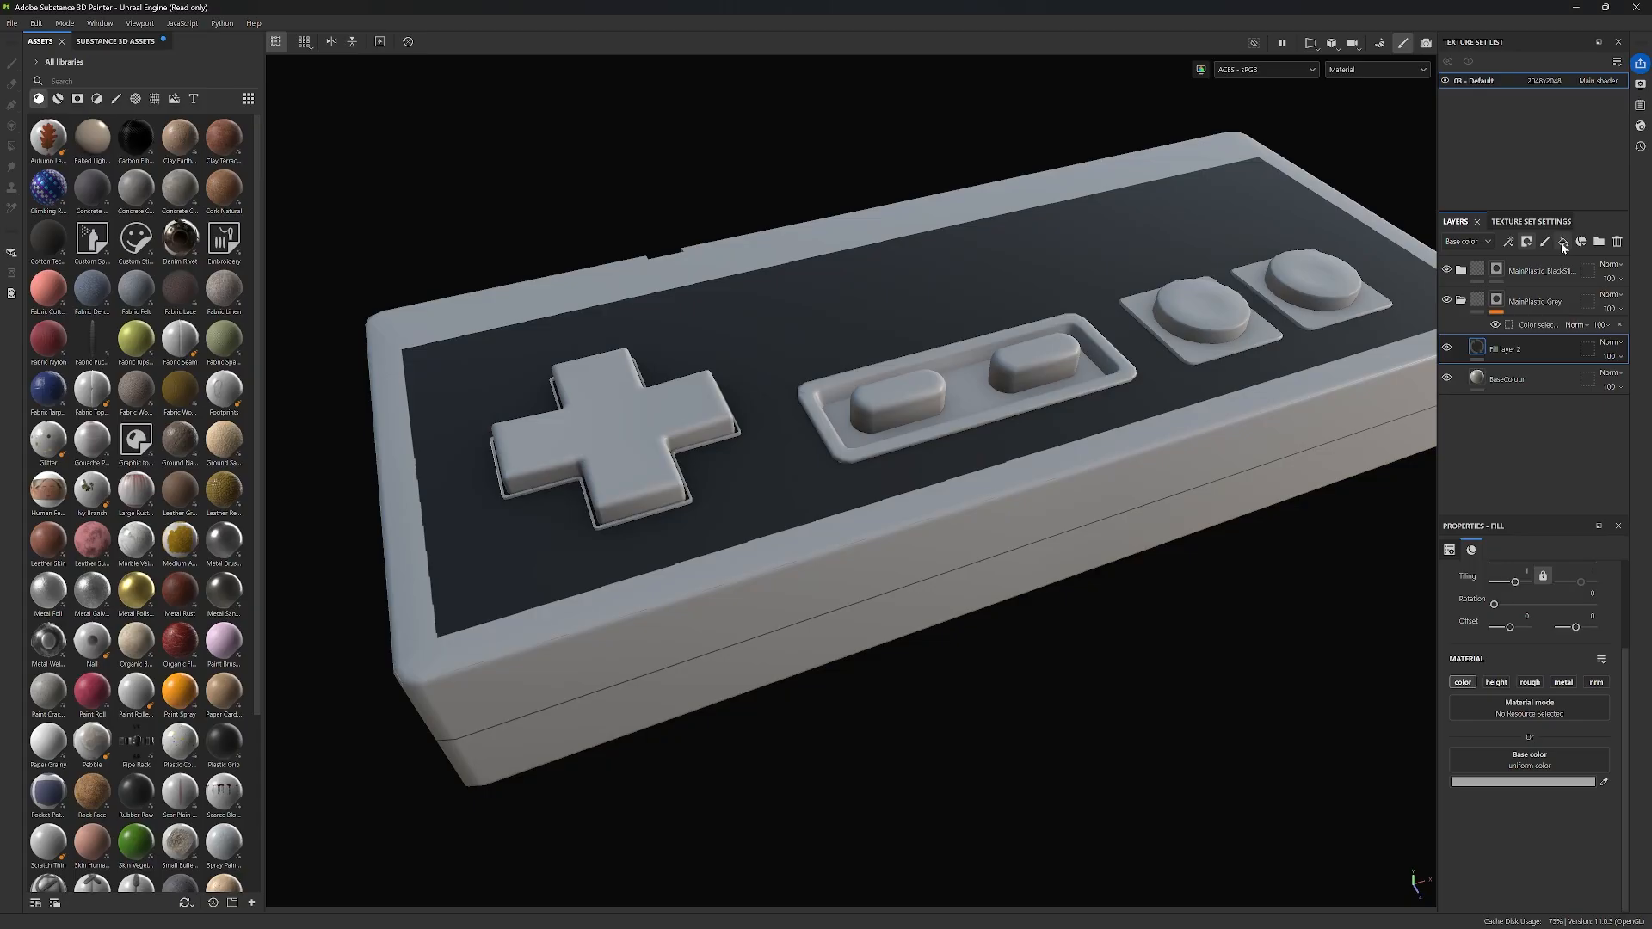
{"action": "double_click", "coordinate": [1513, 350]}
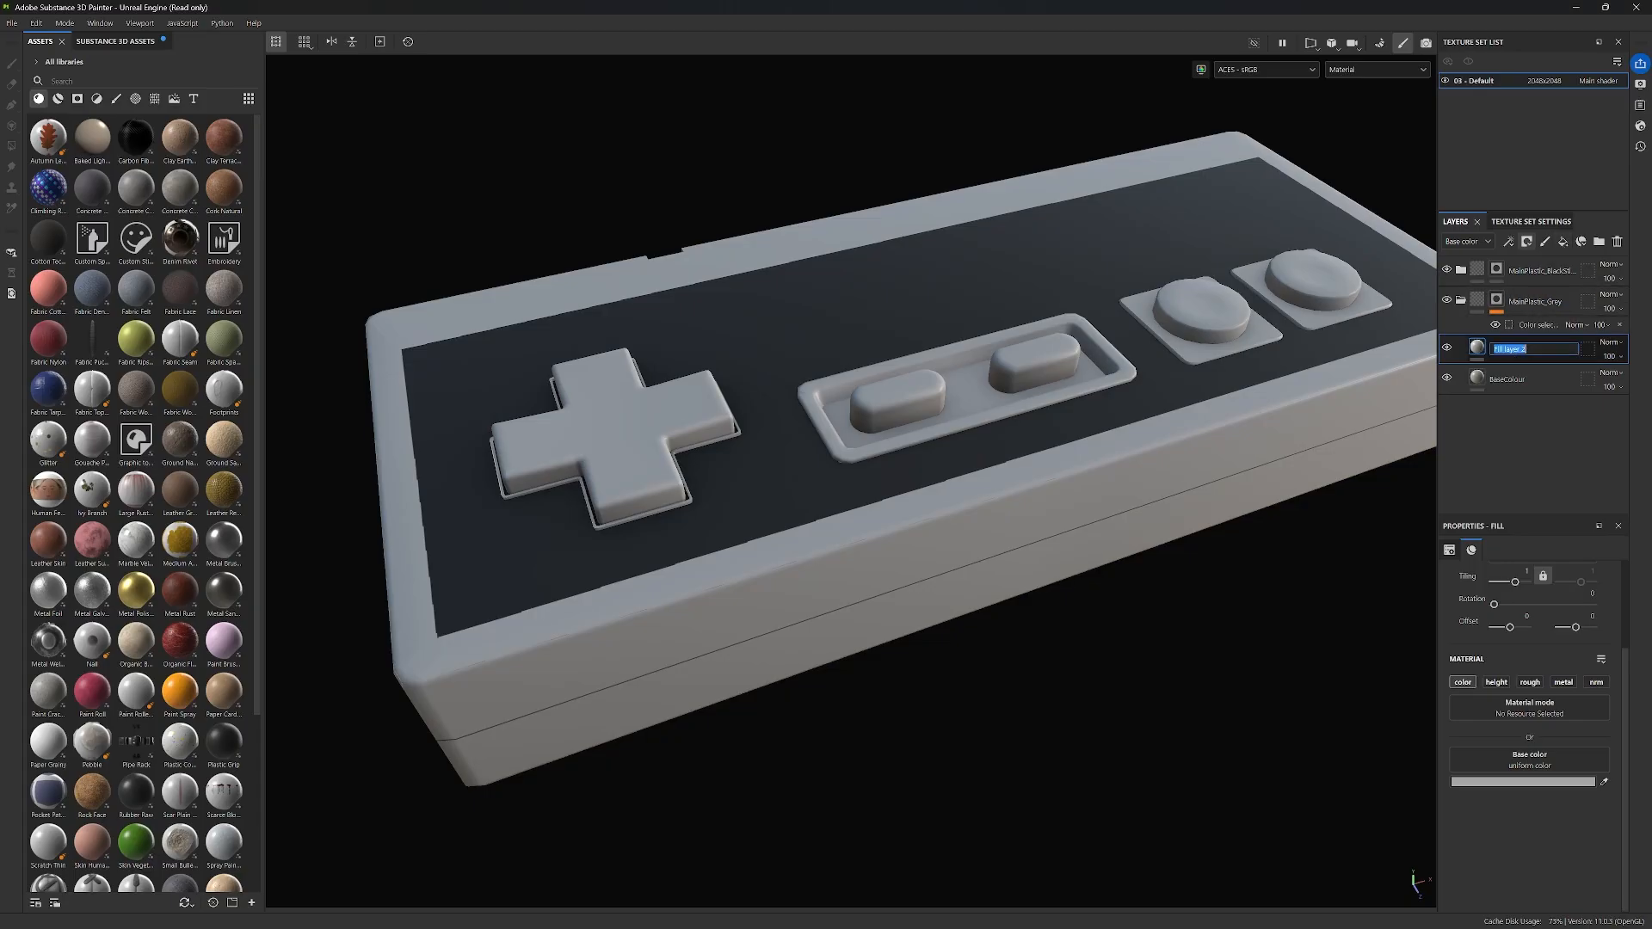
{"action": "type", "text": "Dirt"}
{"action": "key", "text": "Return"}
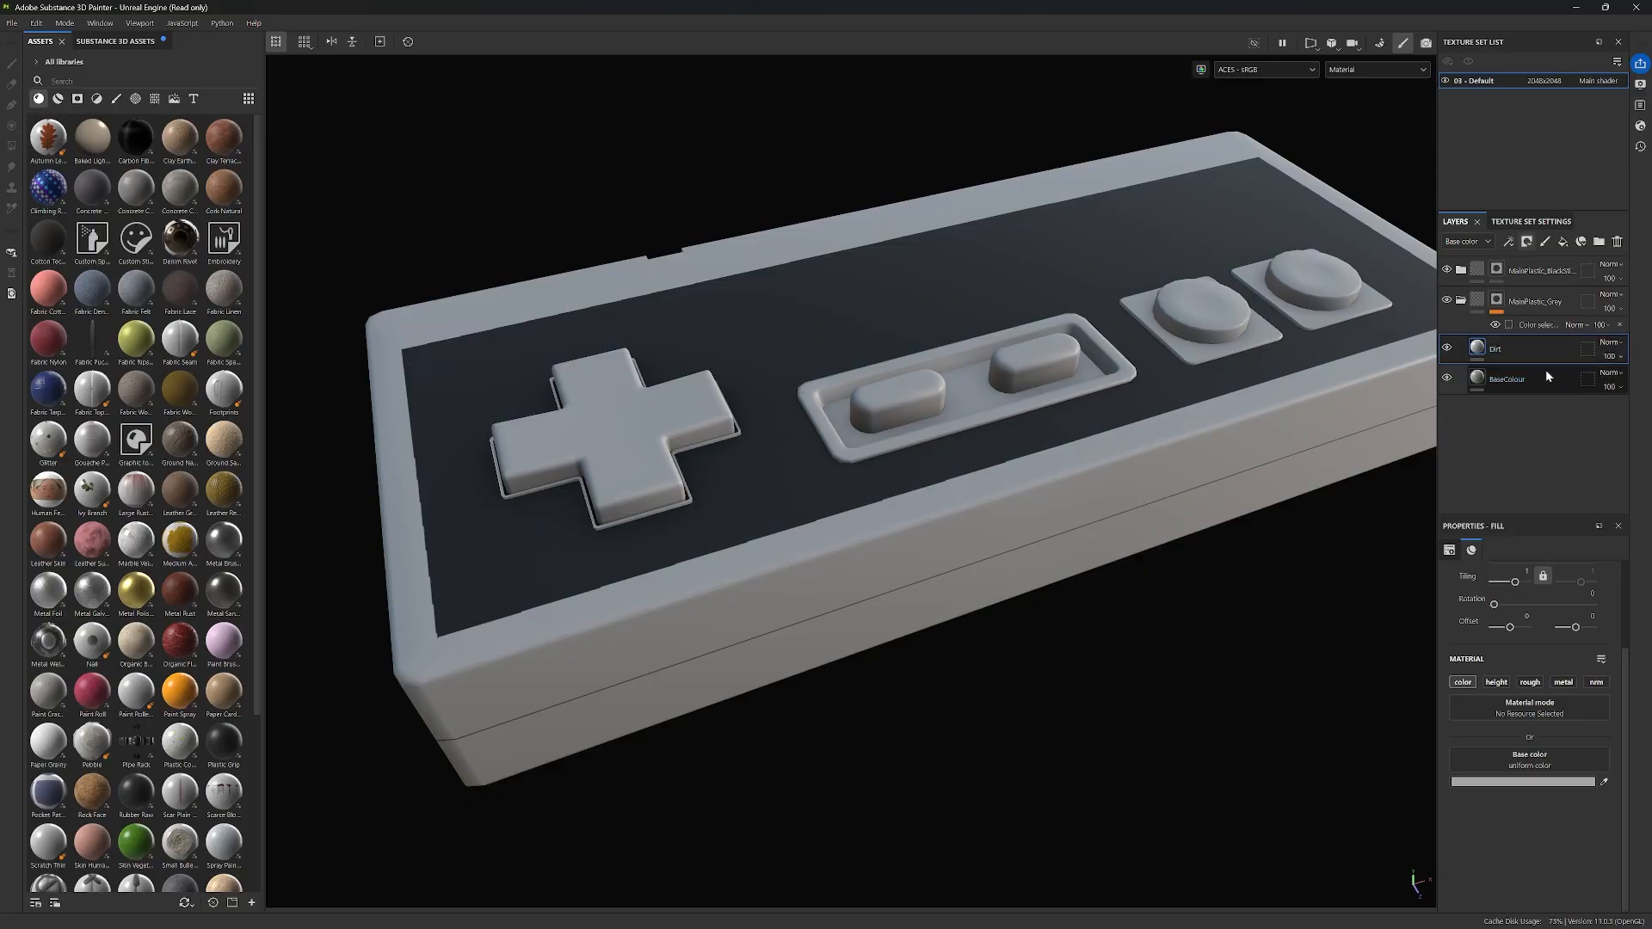
Step: Set the Dirt layer's base color to a darker warm grey with hue 0.100, saturation 0.064 and value 0.416
{"action": "left_click", "coordinate": [1520, 783]}
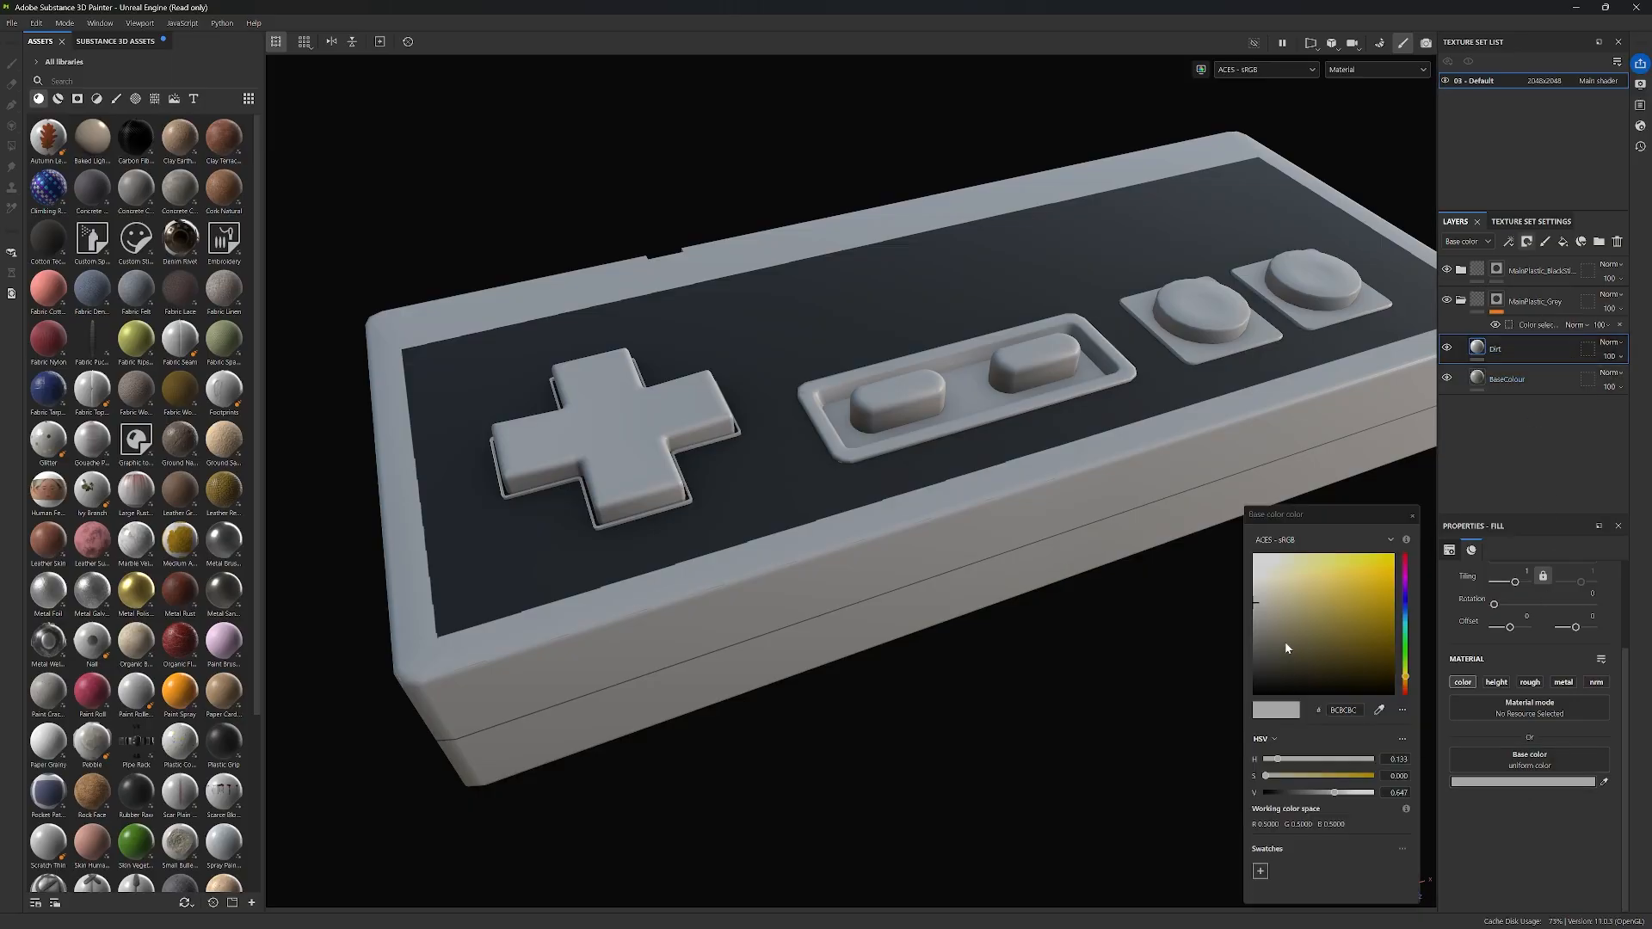
{"action": "mouse_move", "coordinate": [1258, 617]}
{"action": "left_mouse_down"}
{"action": "mouse_move", "coordinate": [1246, 639]}
{"action": "mouse_move", "coordinate": [1267, 632]}
{"action": "left_mouse_up"}
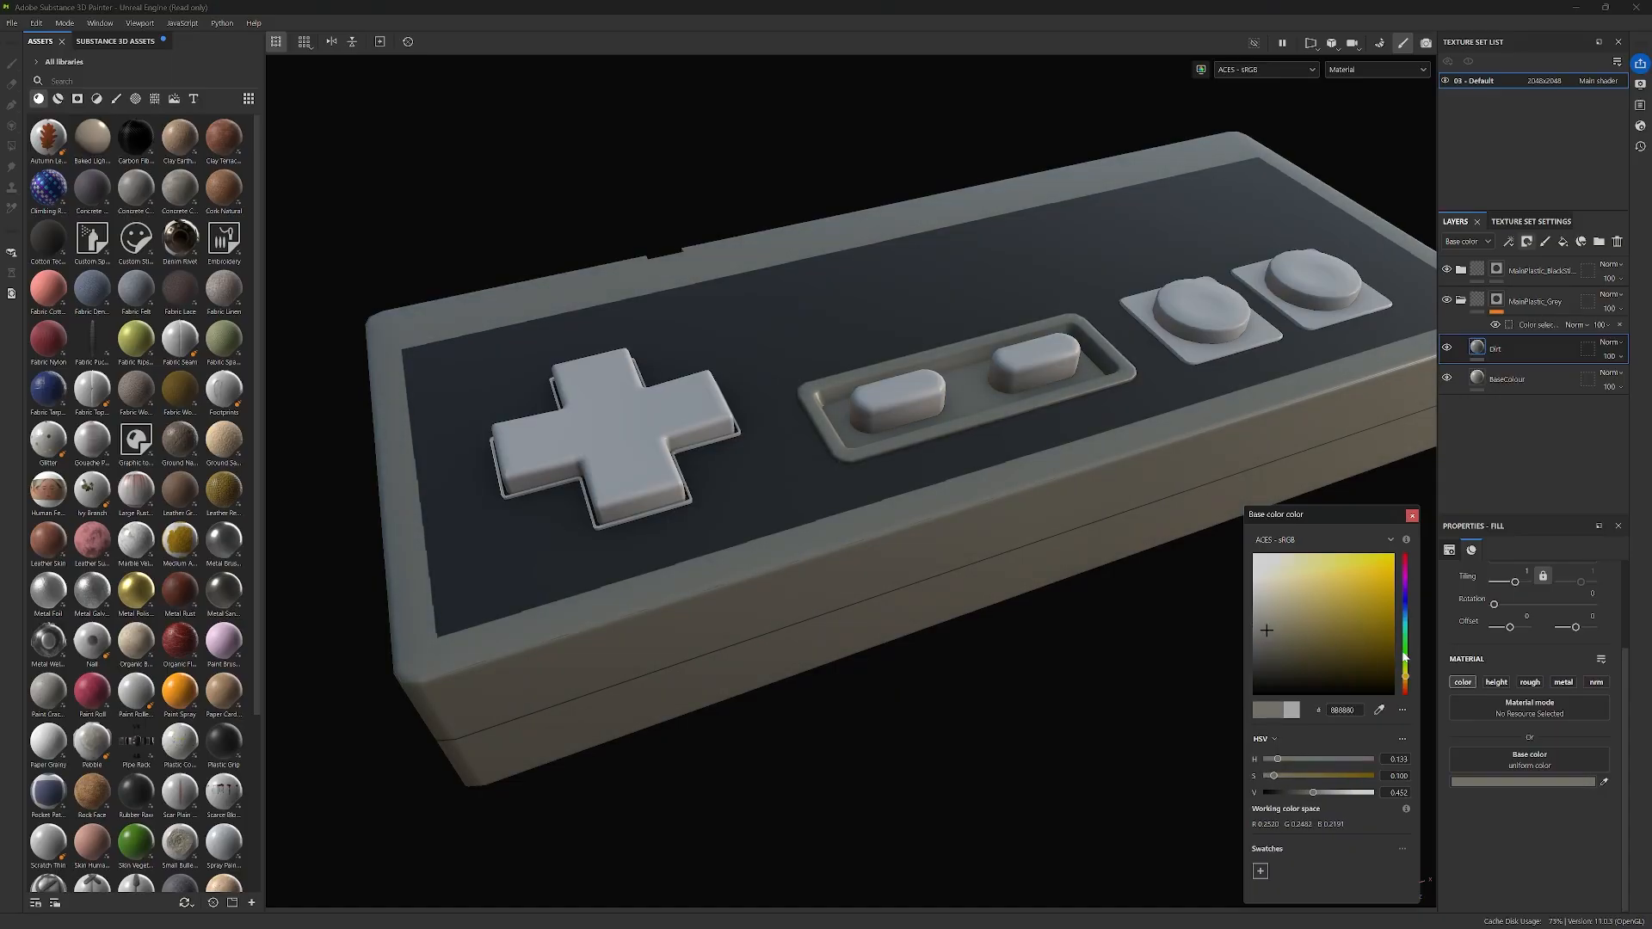
{"action": "left_click", "coordinate": [1405, 680]}
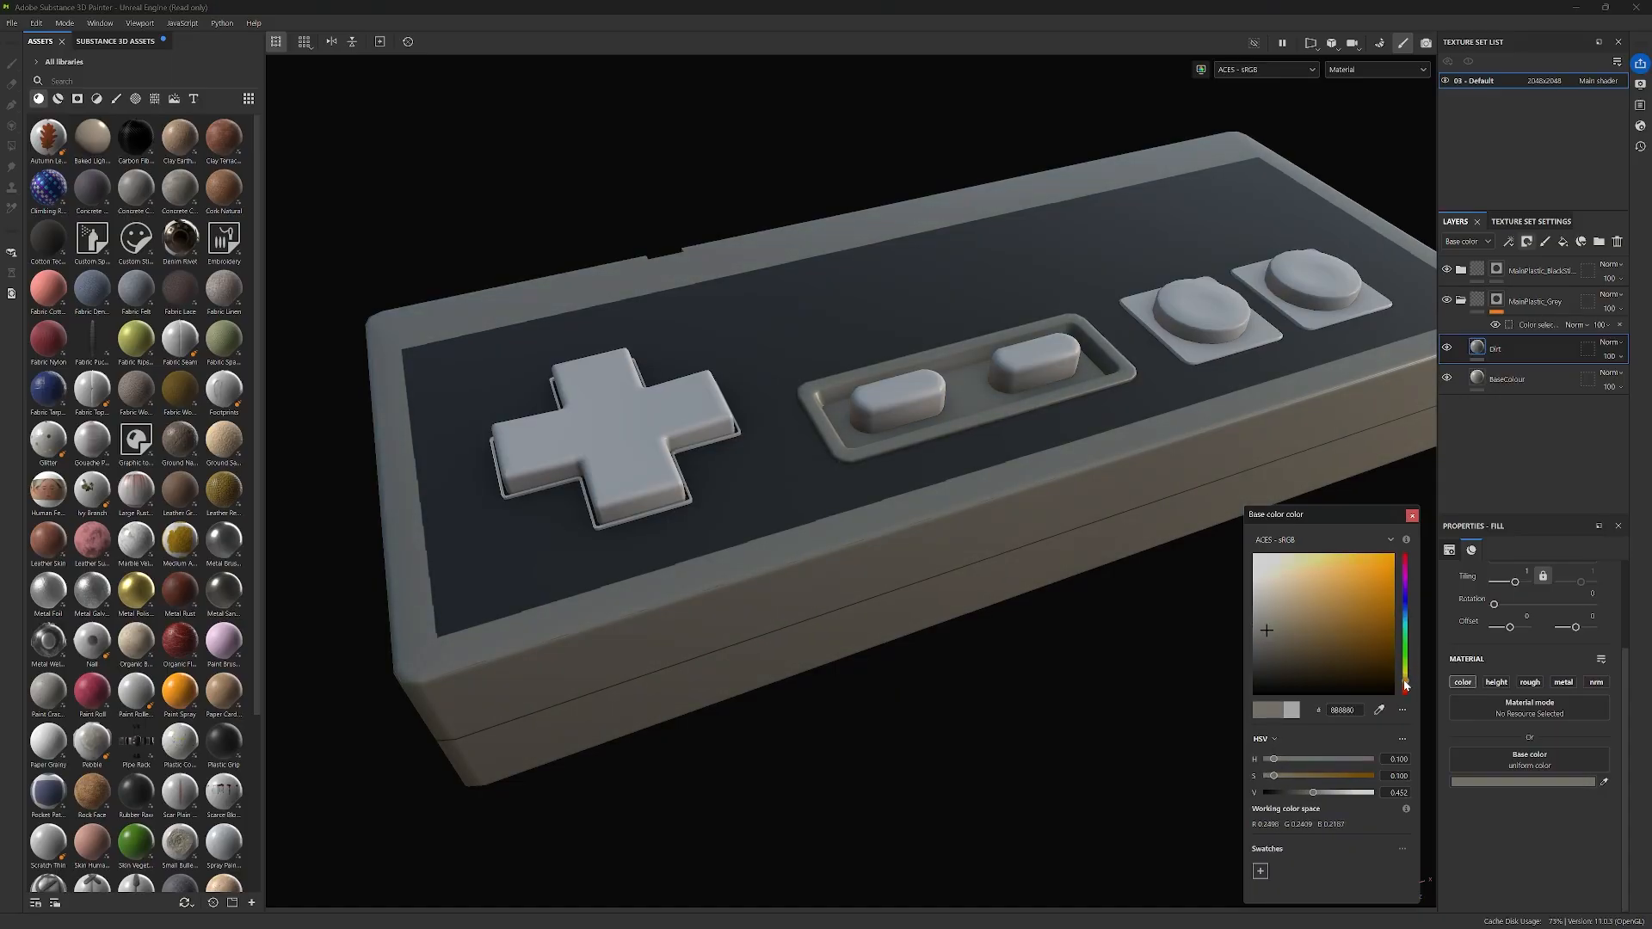
{"action": "left_click_drag", "start_coordinate": [1264, 627], "coordinate": [1261, 638]}
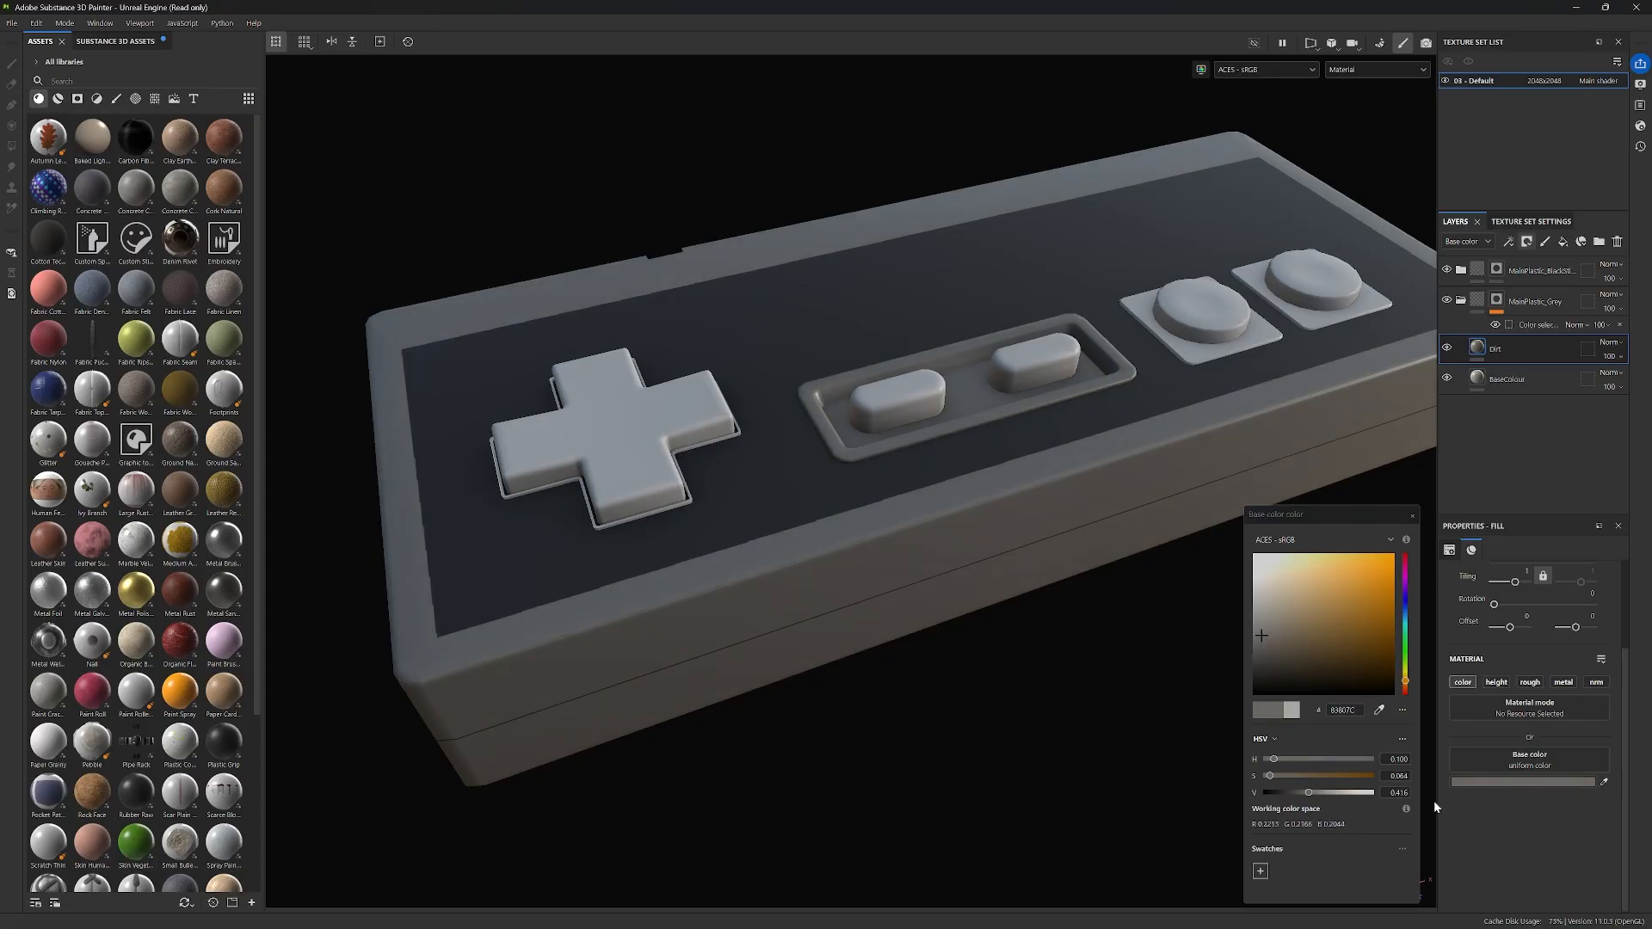
{"action": "left_click", "coordinate": [1414, 516]}
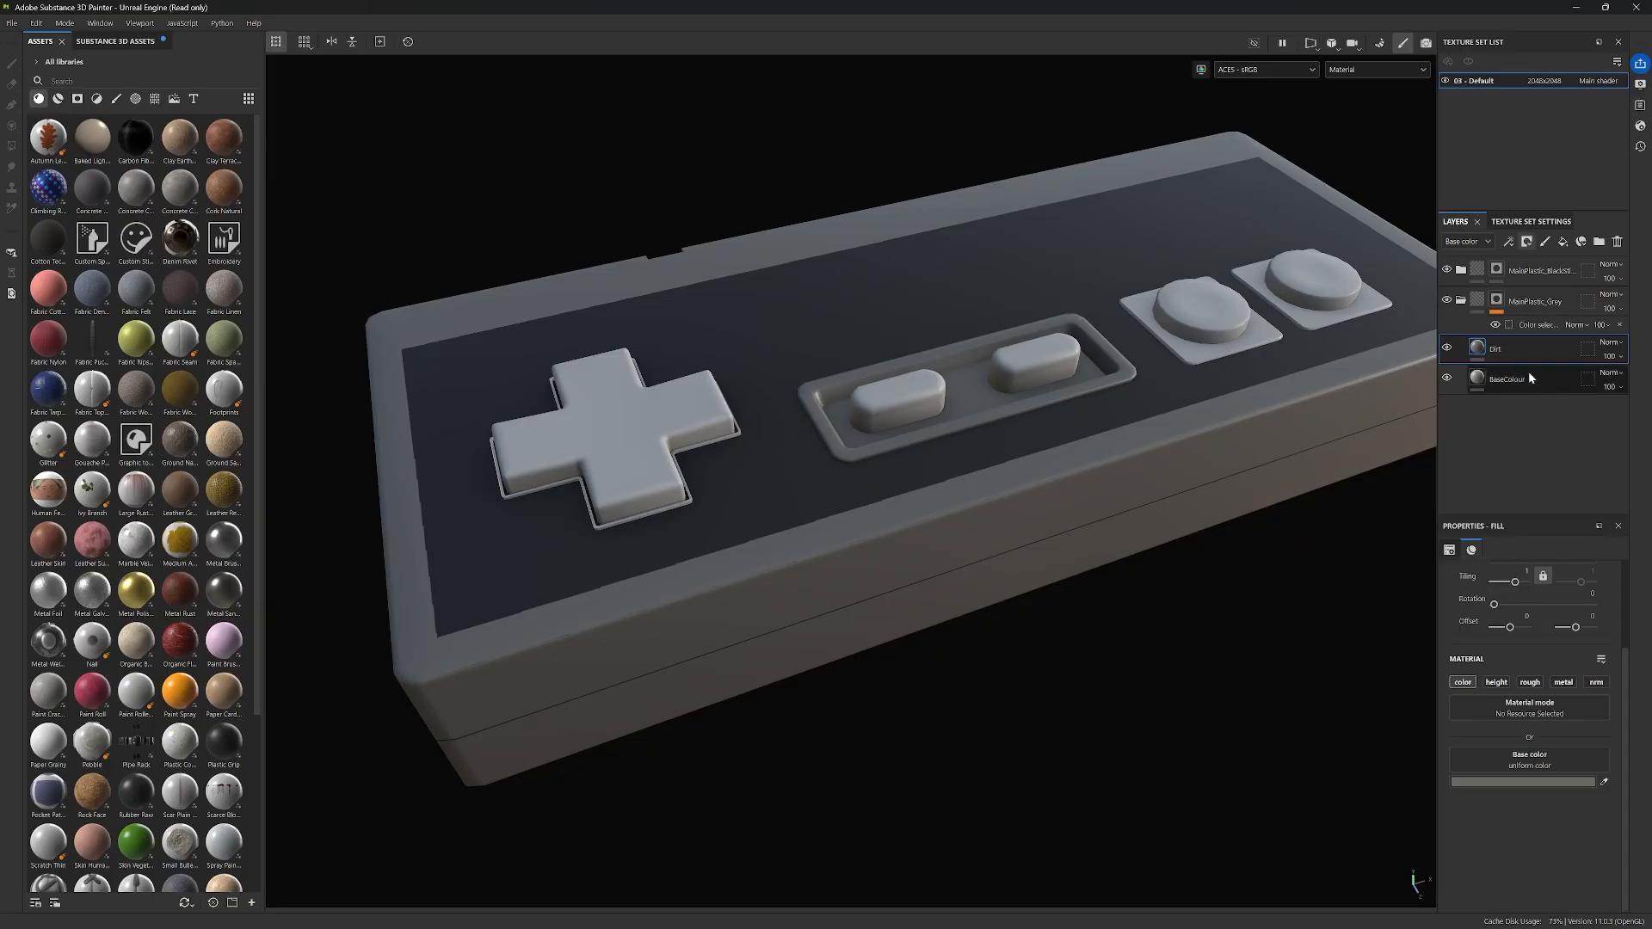
Step: Add a black mask to the Dirt layer
{"action": "right_click", "coordinate": [1499, 349]}
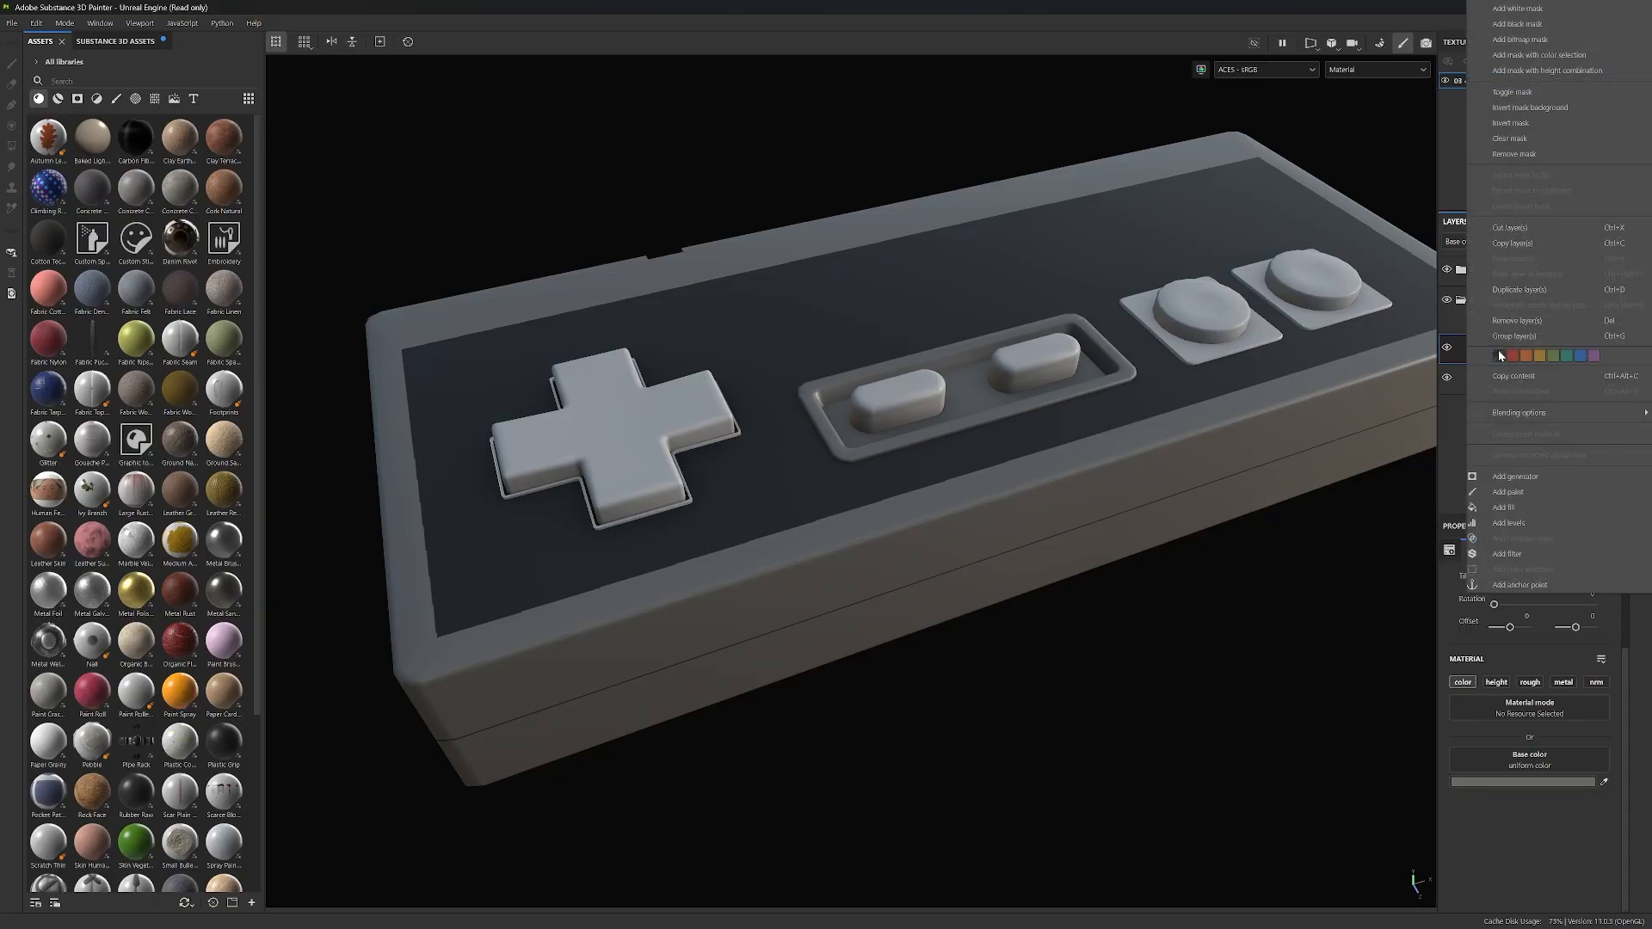
{"action": "left_click", "coordinate": [1443, 461]}
{"action": "left_click", "coordinate": [1526, 242]}
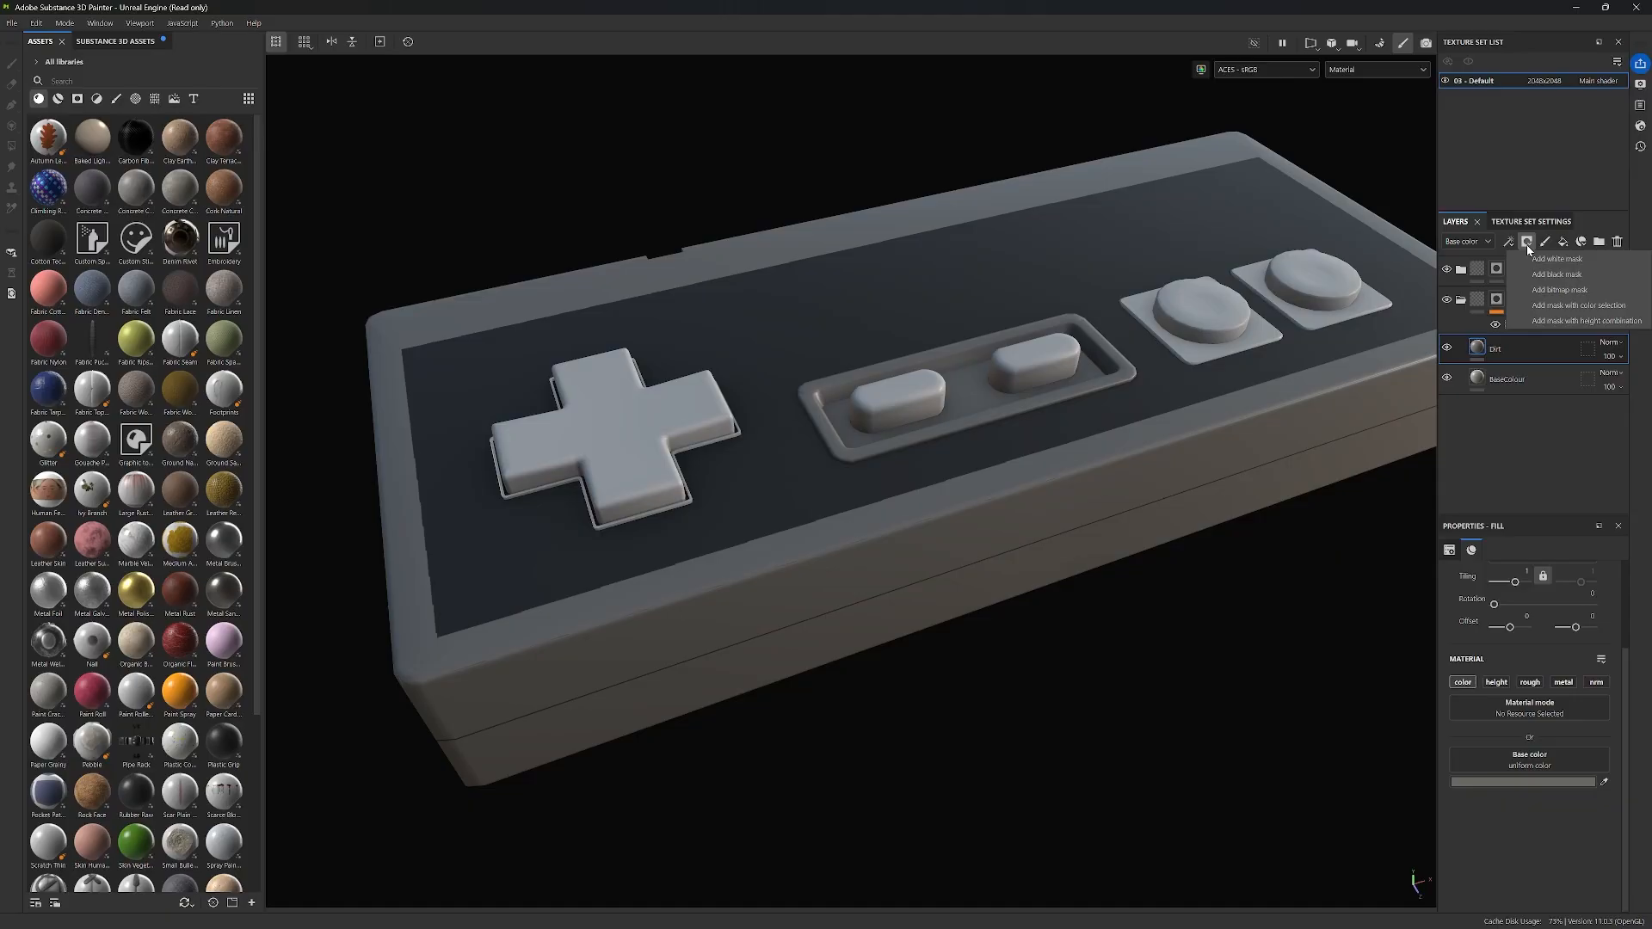
{"action": "left_click", "coordinate": [1552, 270]}
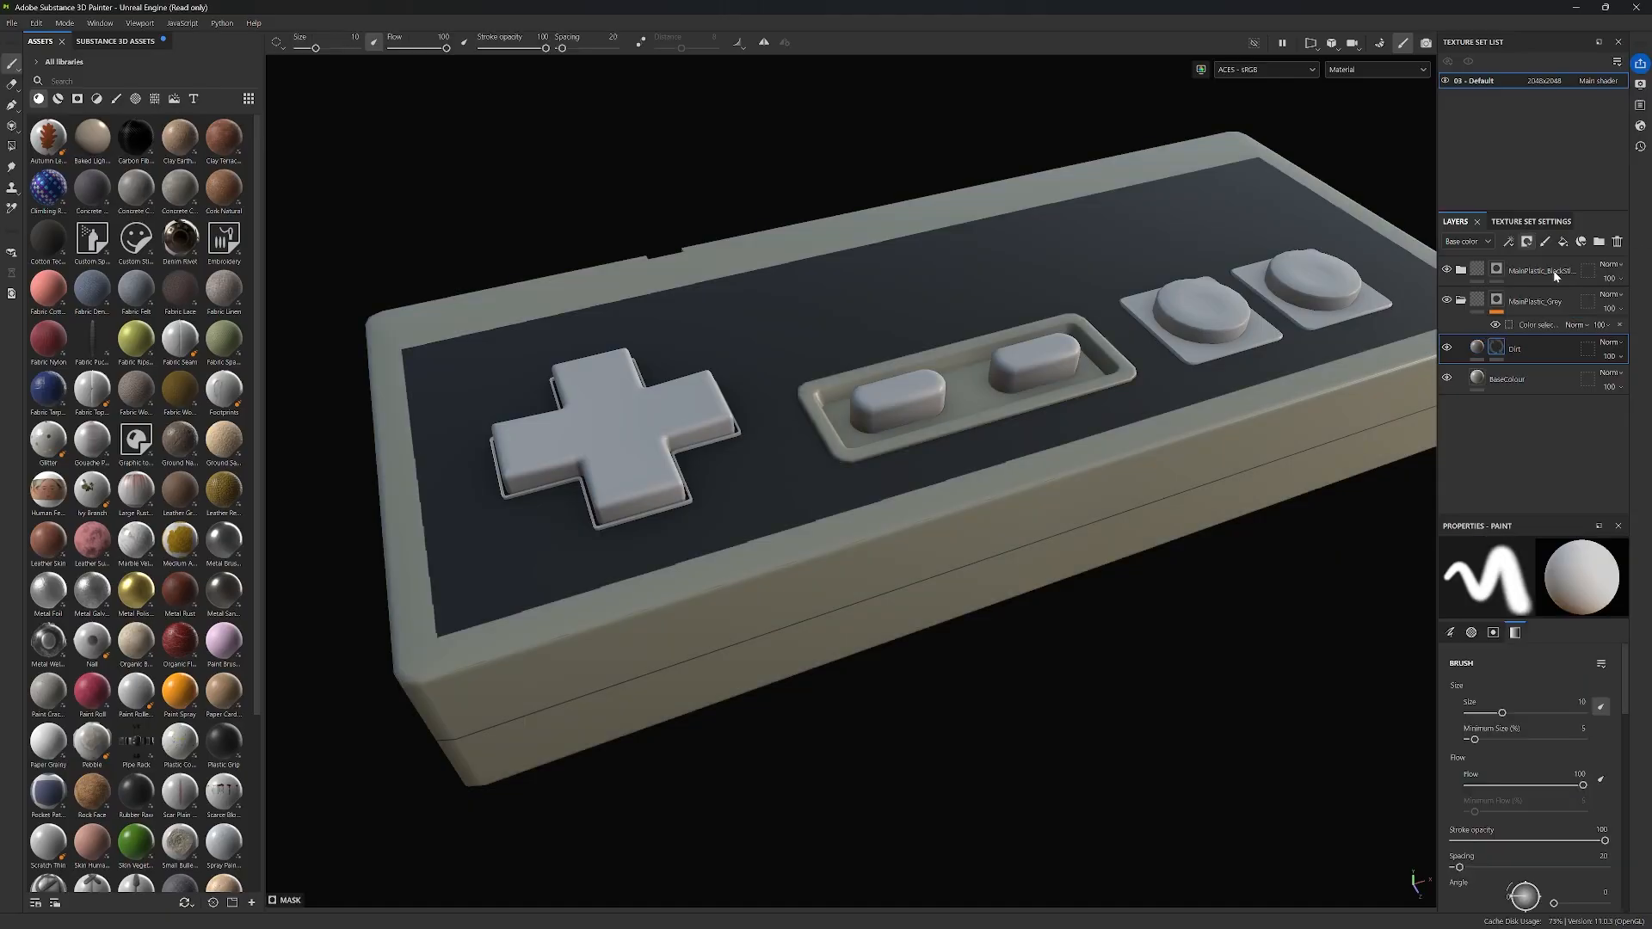
{"action": "right_click", "coordinate": [1496, 350]}
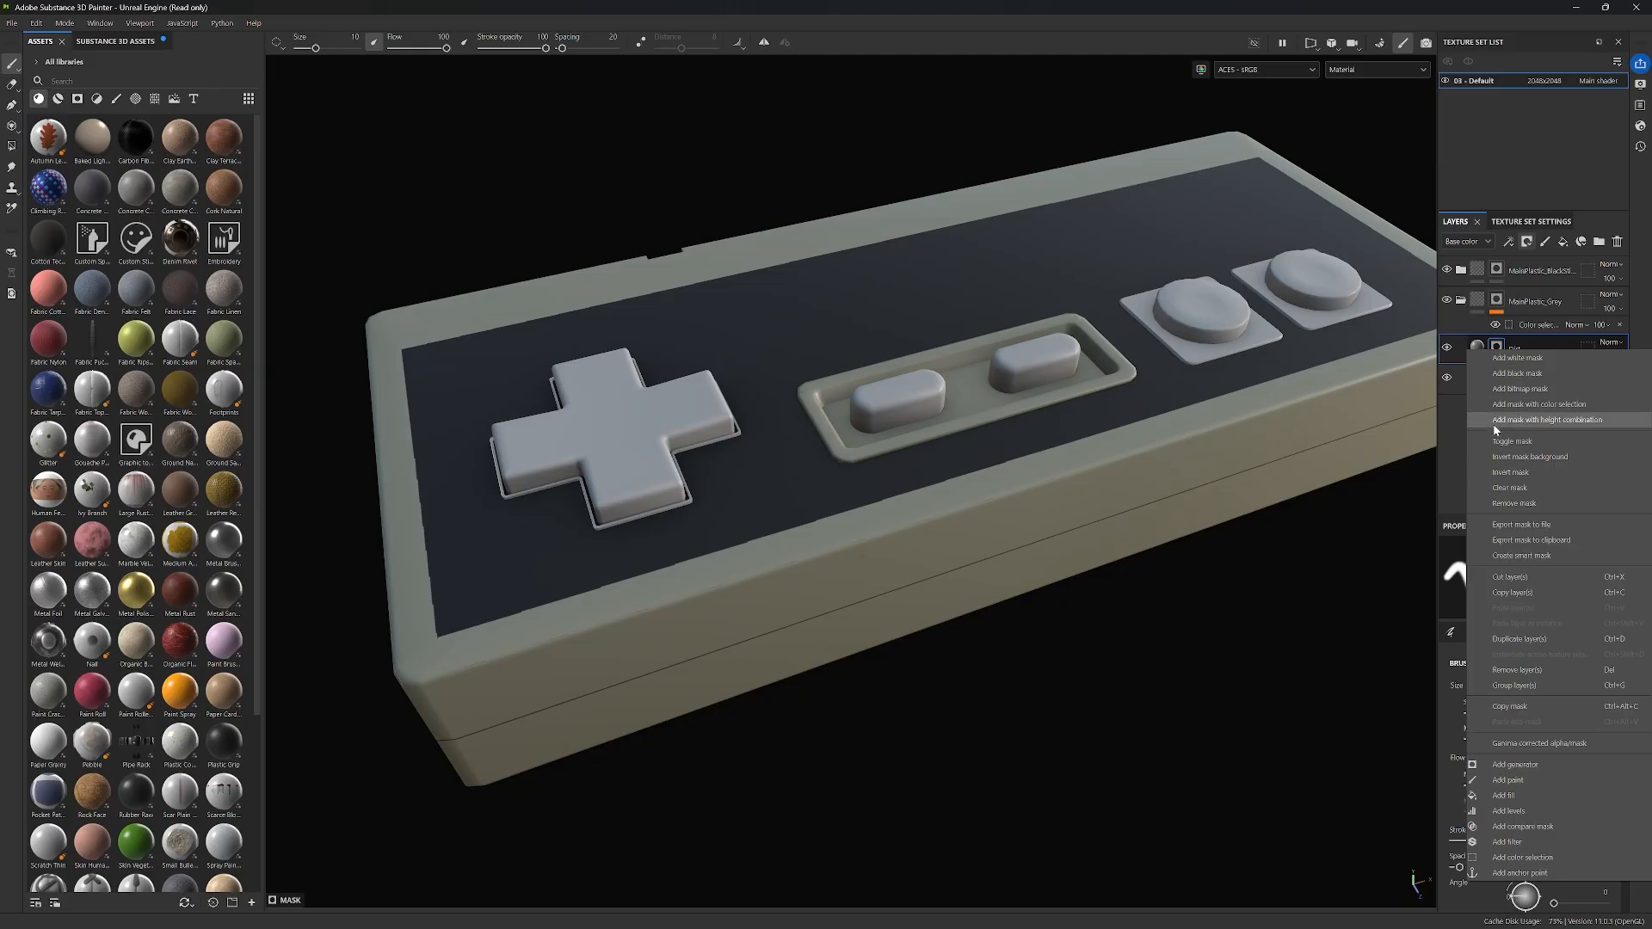
{"action": "left_click", "coordinate": [1515, 795]}
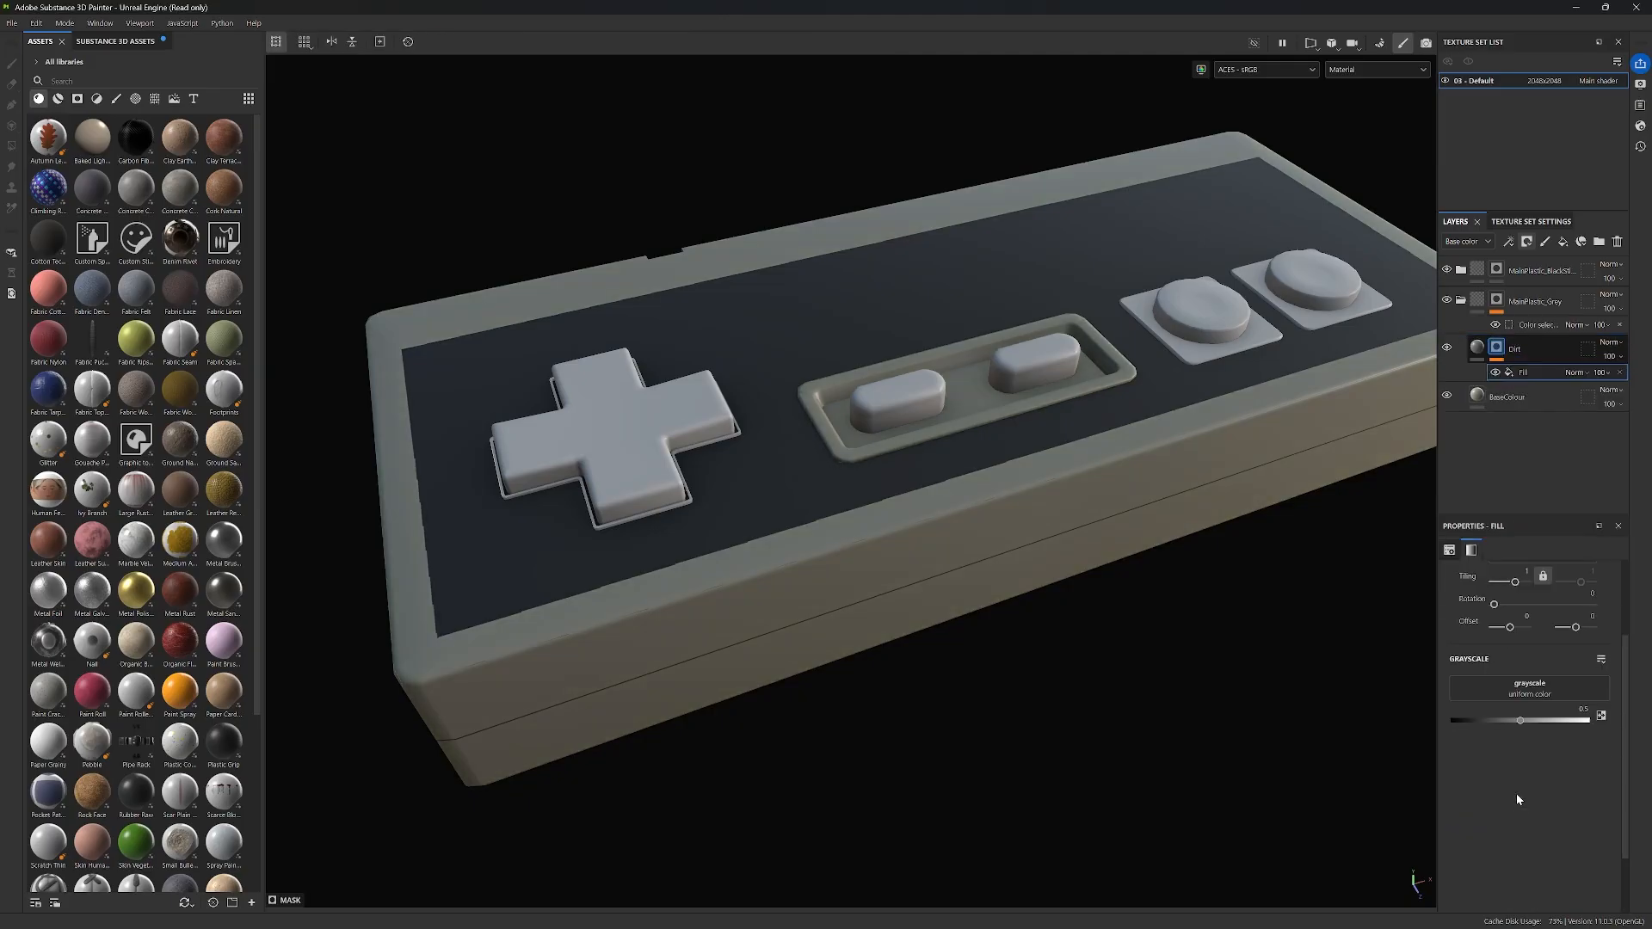
{"action": "right_click", "coordinate": [1528, 377]}
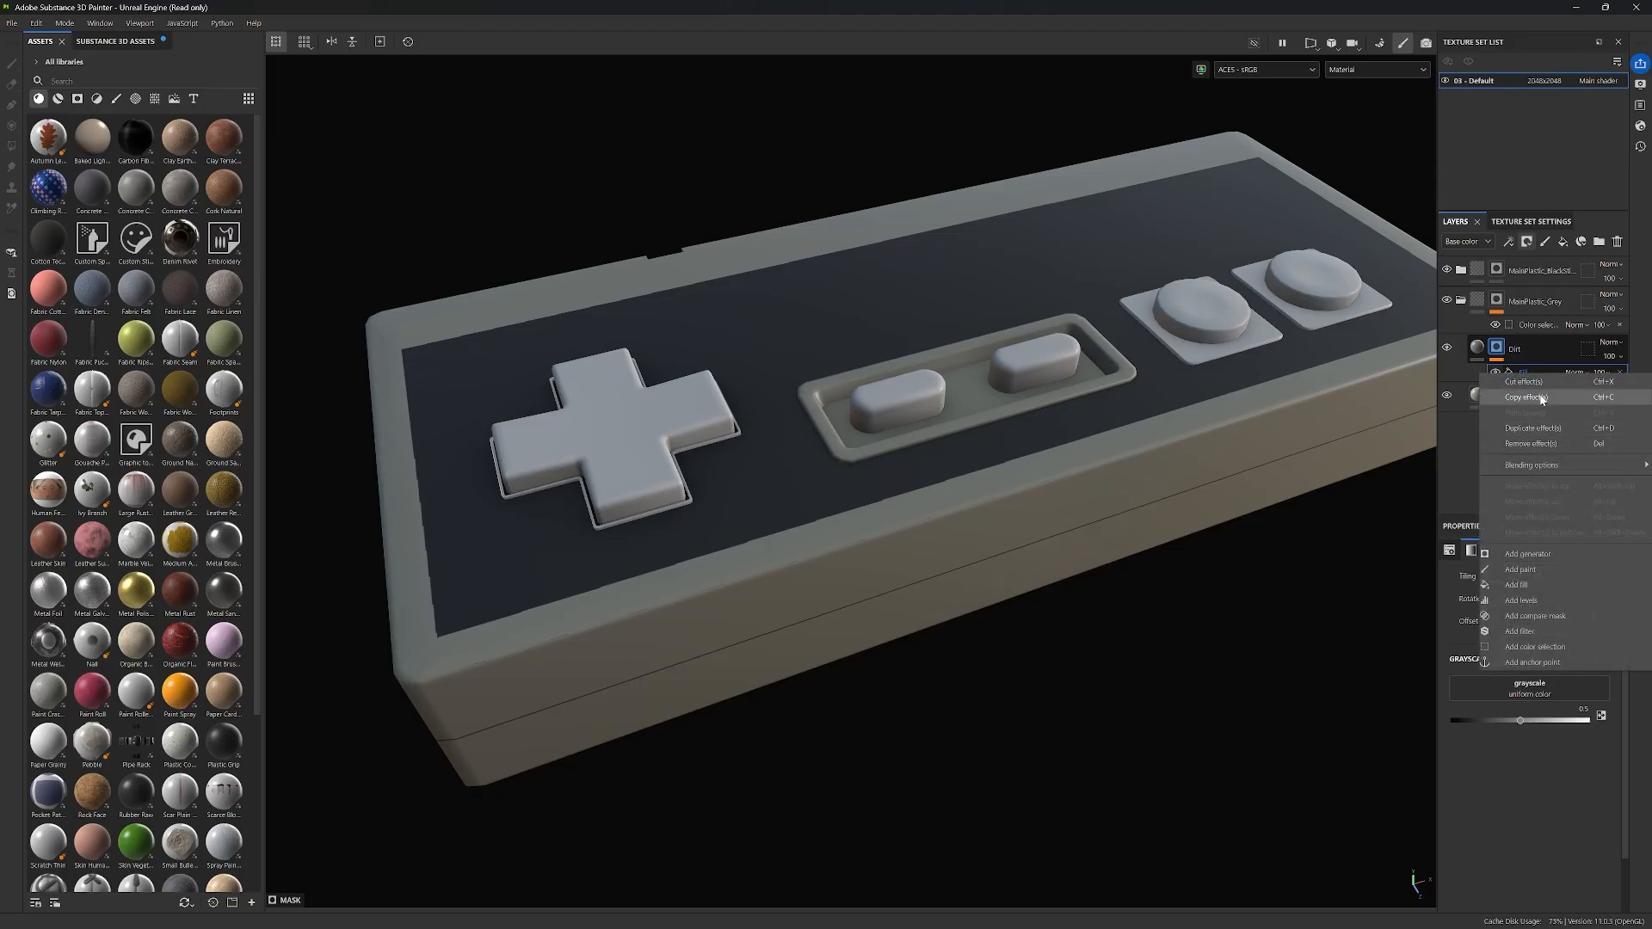
{"action": "left_click", "coordinate": [1546, 445]}
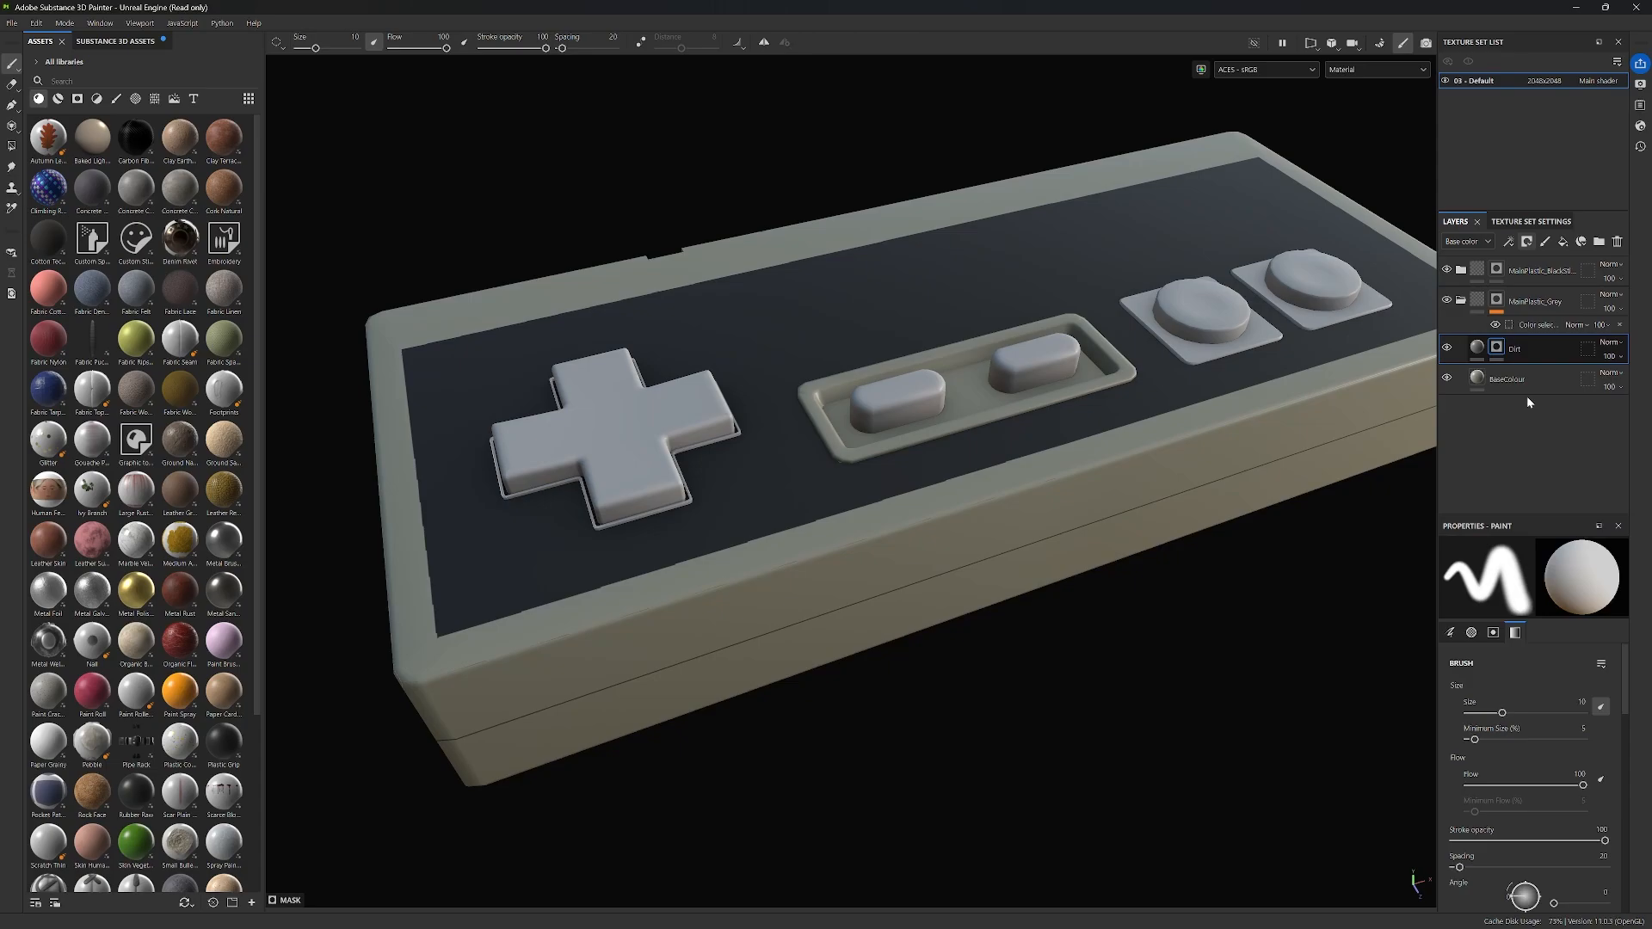
Step: Apply the Soft Dirt smart mask to the Dirt layer's mask and set its dirt level to 0.52 and dirt contrast to 0.35
{"action": "left_click", "coordinate": [77, 99]}
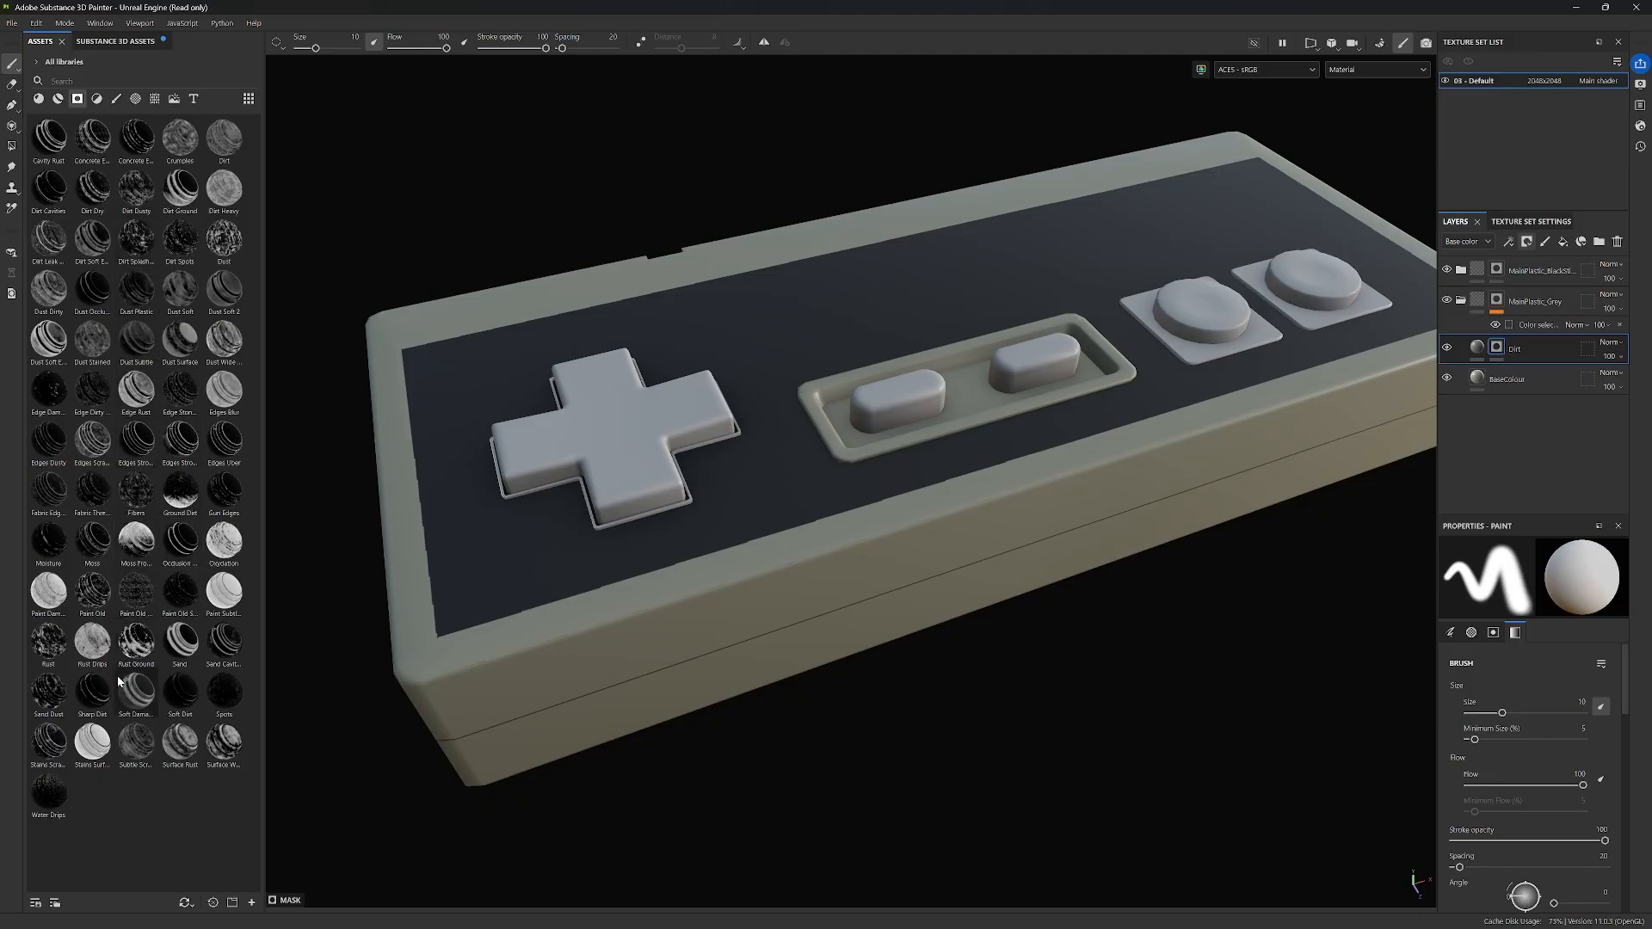
{"action": "left_click_drag", "start_coordinate": [181, 700], "coordinate": [1498, 348]}
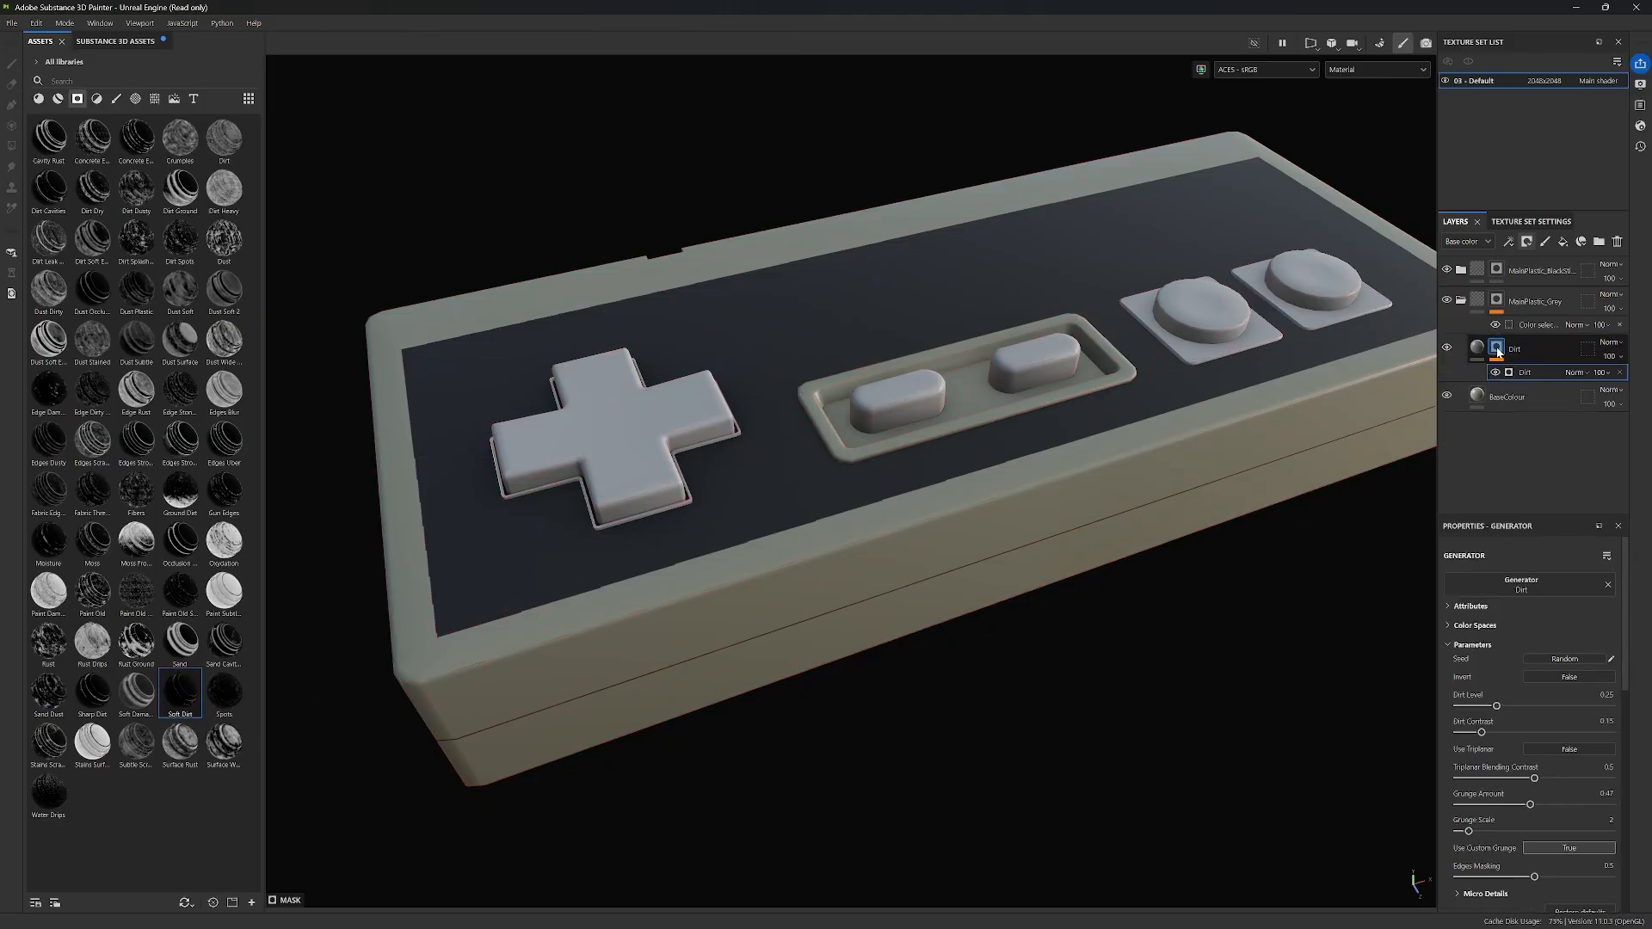
{"action": "left_click_drag", "start_coordinate": [1295, 466], "coordinate": [1232, 426], "text": "alt"}
{"action": "scroll", "coordinate": [1084, 436], "scroll_direction": "up", "scroll_amount": 1}
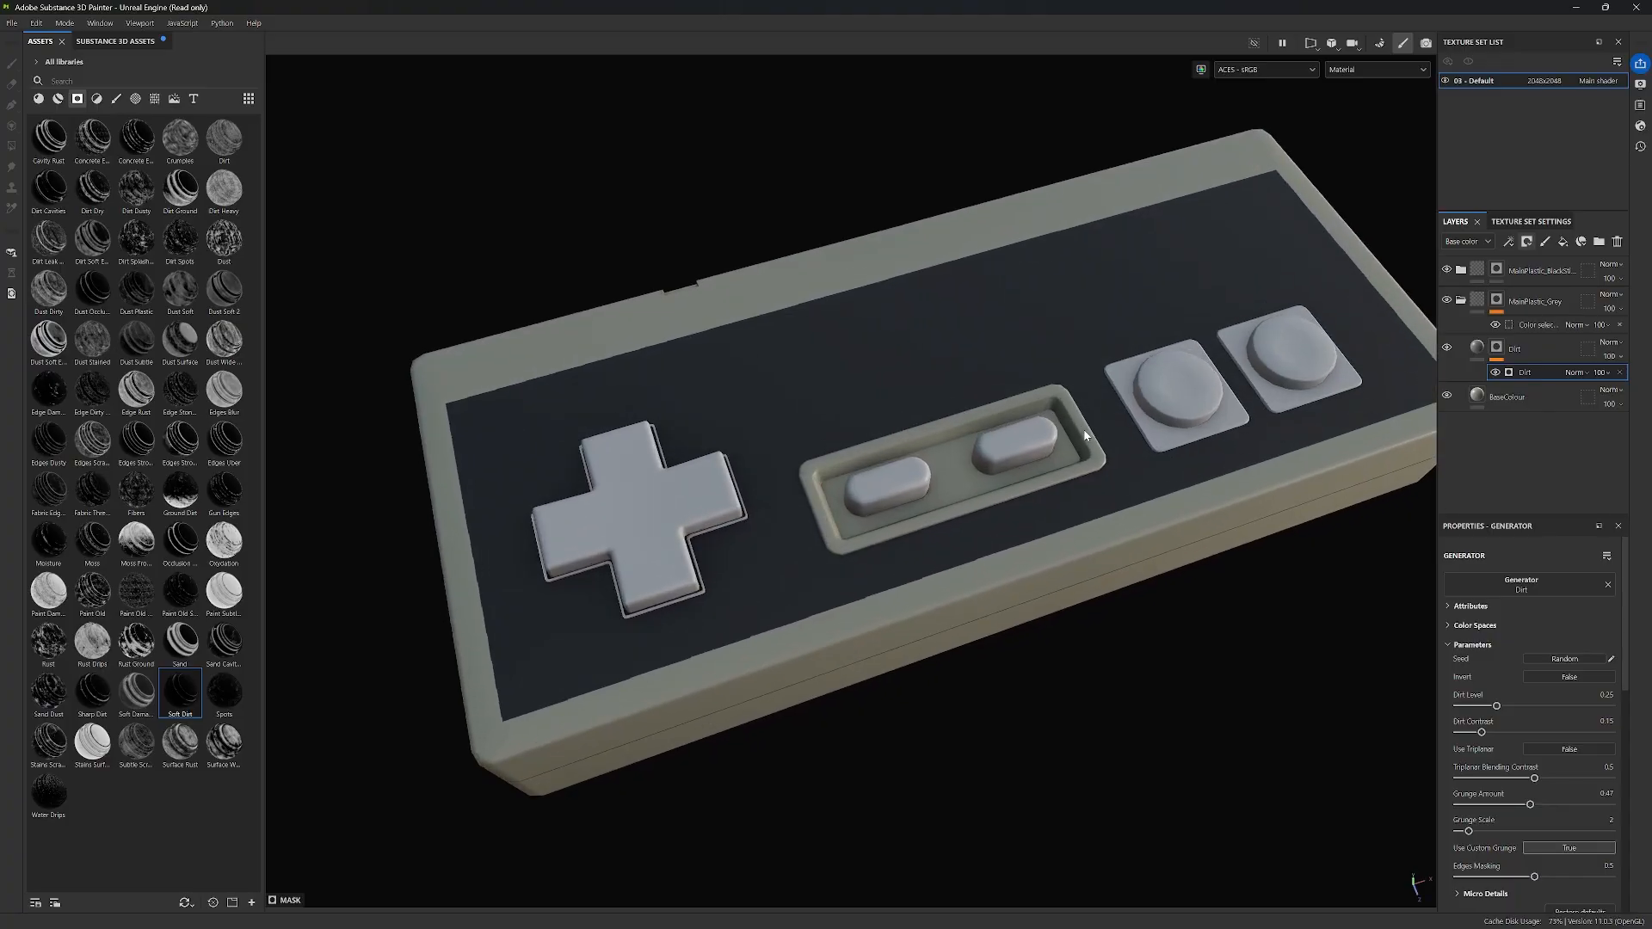
{"action": "left_click_drag", "start_coordinate": [1496, 706], "coordinate": [1538, 706]}
{"action": "left_click_drag", "start_coordinate": [1317, 645], "coordinate": [1263, 582], "text": "alt"}
{"action": "middle_click_drag", "start_coordinate": [1263, 581], "coordinate": [1149, 593], "text": "alt"}
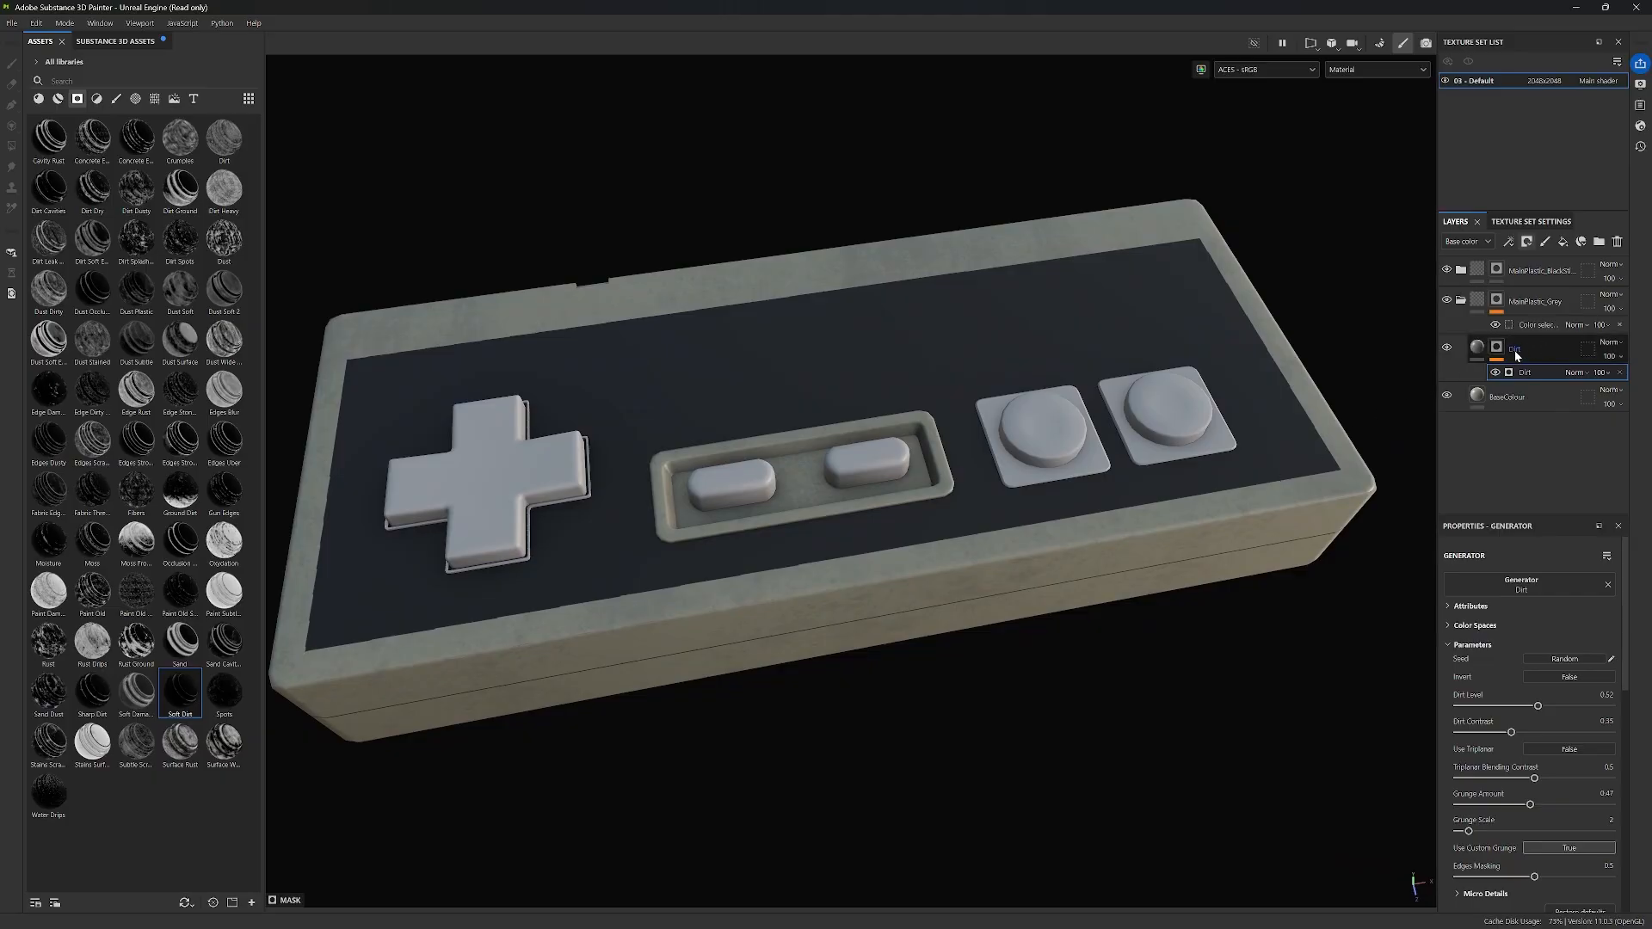
Step: Add the purple and pink ID colors of the two square button surrounds to the MainPlastic_Grey folder's color selection mask
{"action": "left_click", "coordinate": [1537, 348]}
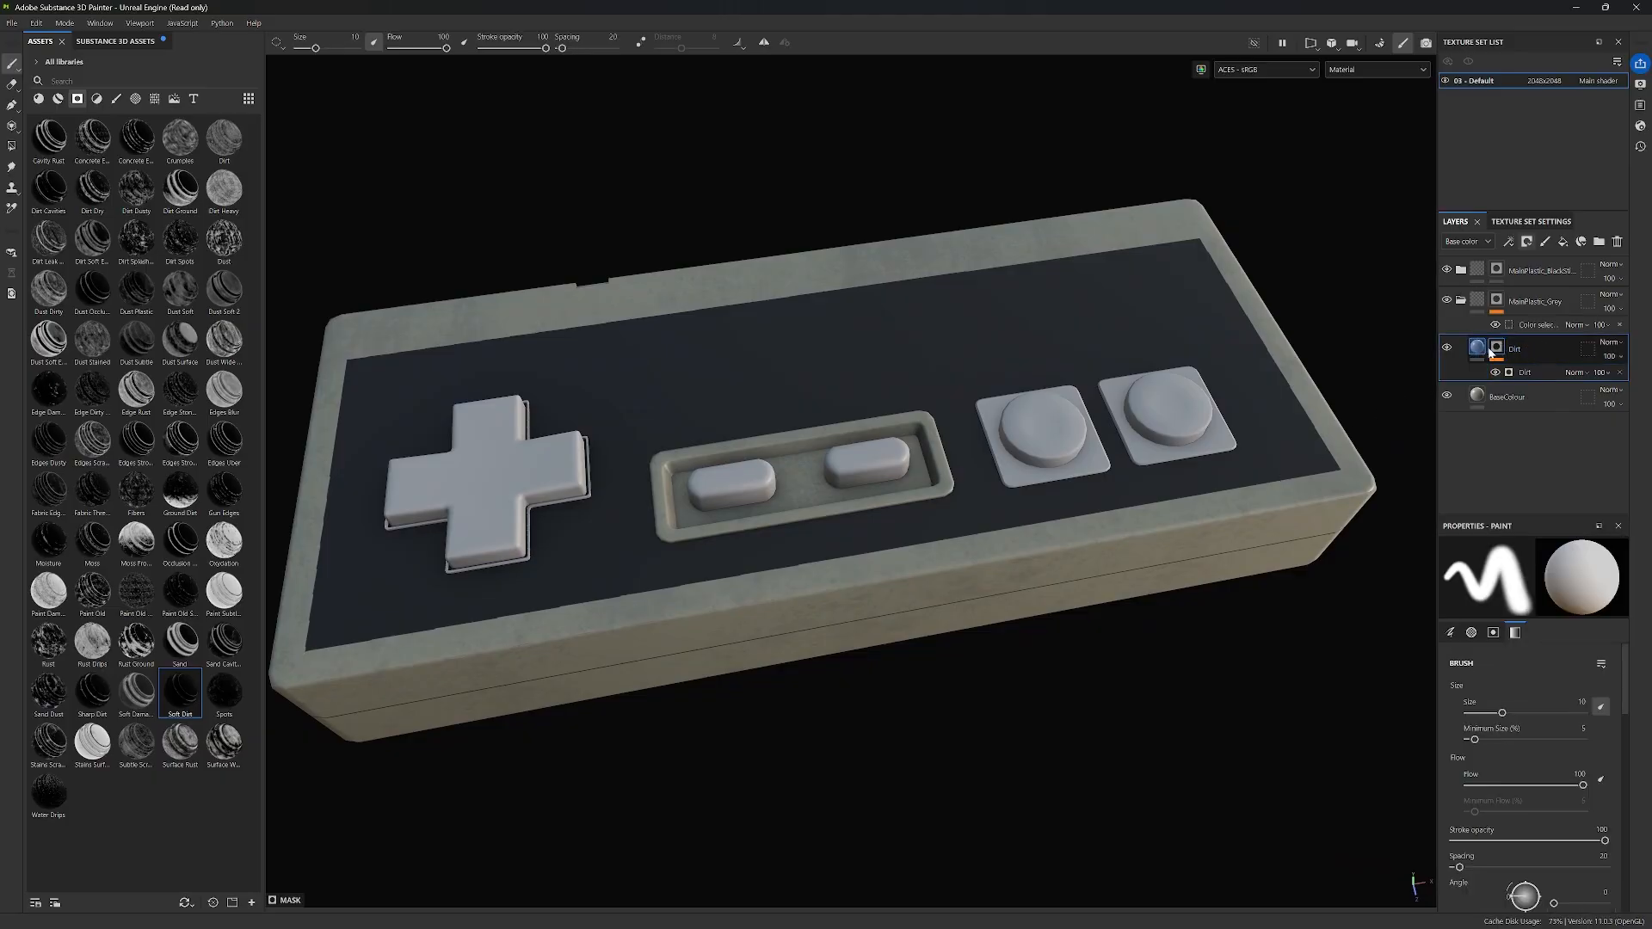
{"action": "left_click", "coordinate": [1538, 303]}
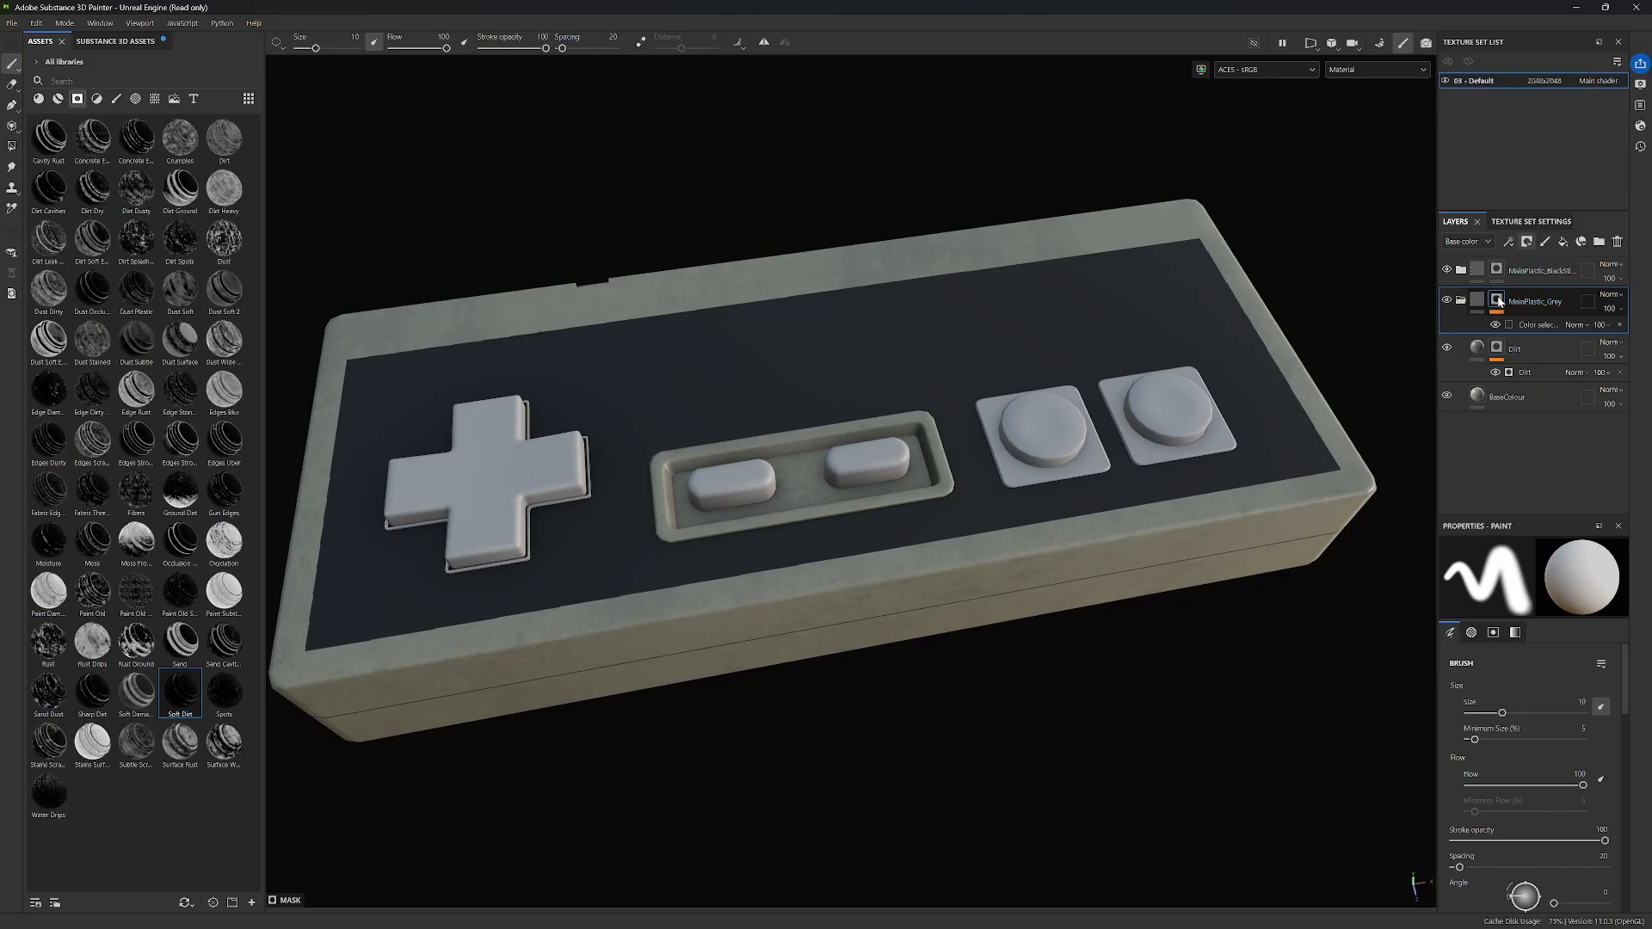
{"action": "left_click", "coordinate": [1531, 326]}
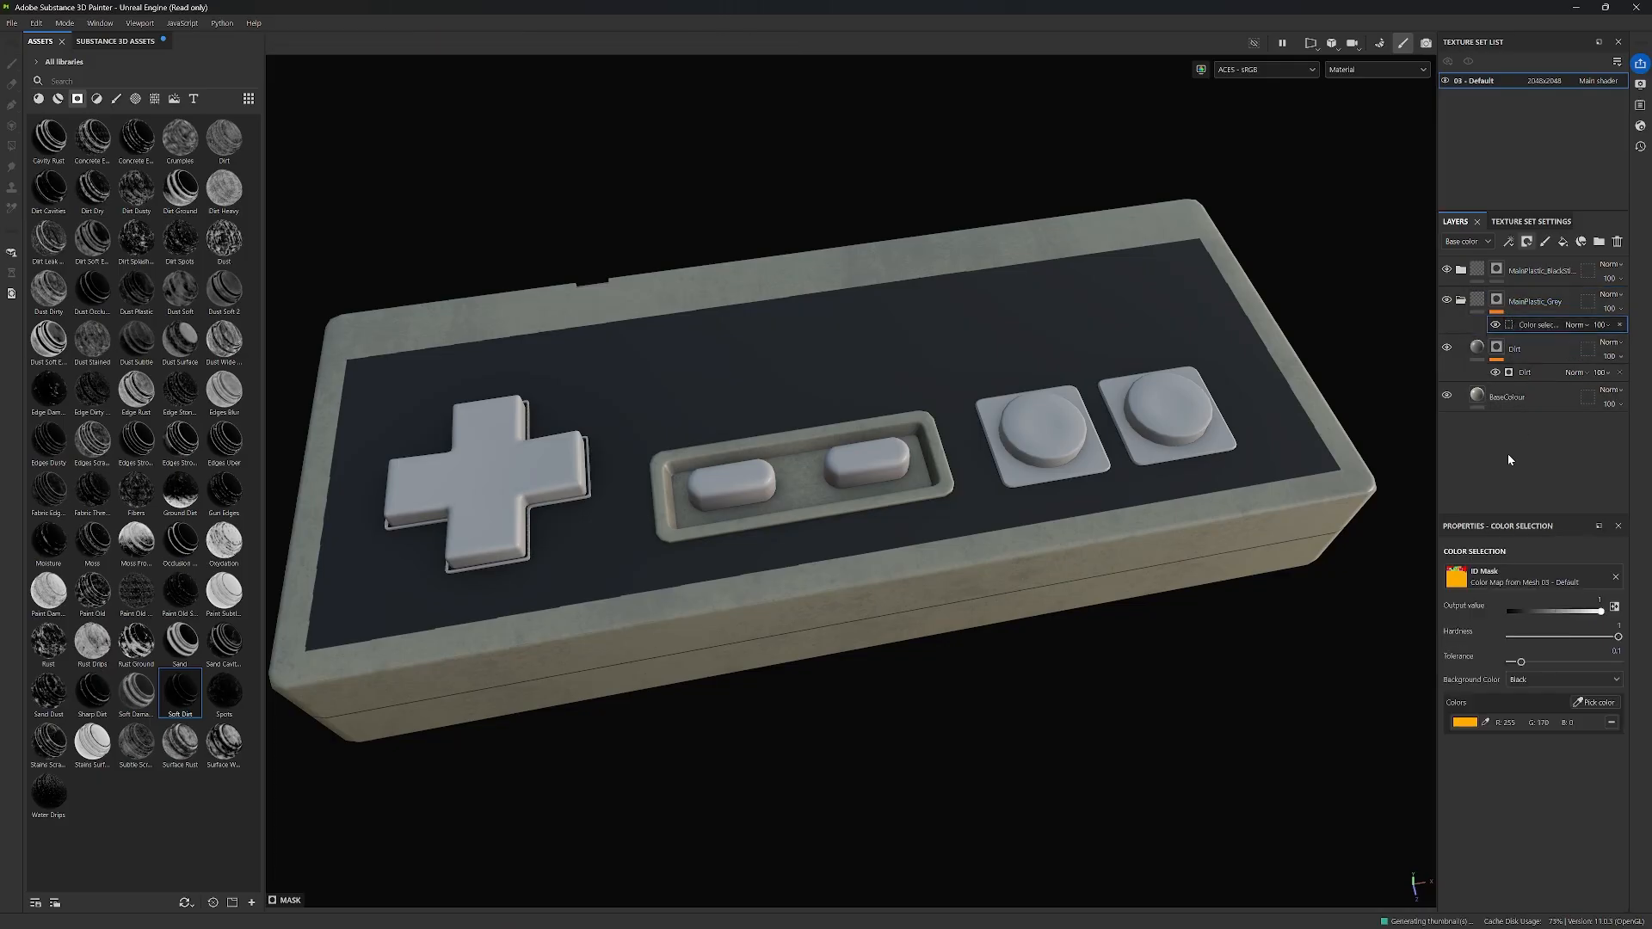
{"action": "left_click", "coordinate": [1594, 703]}
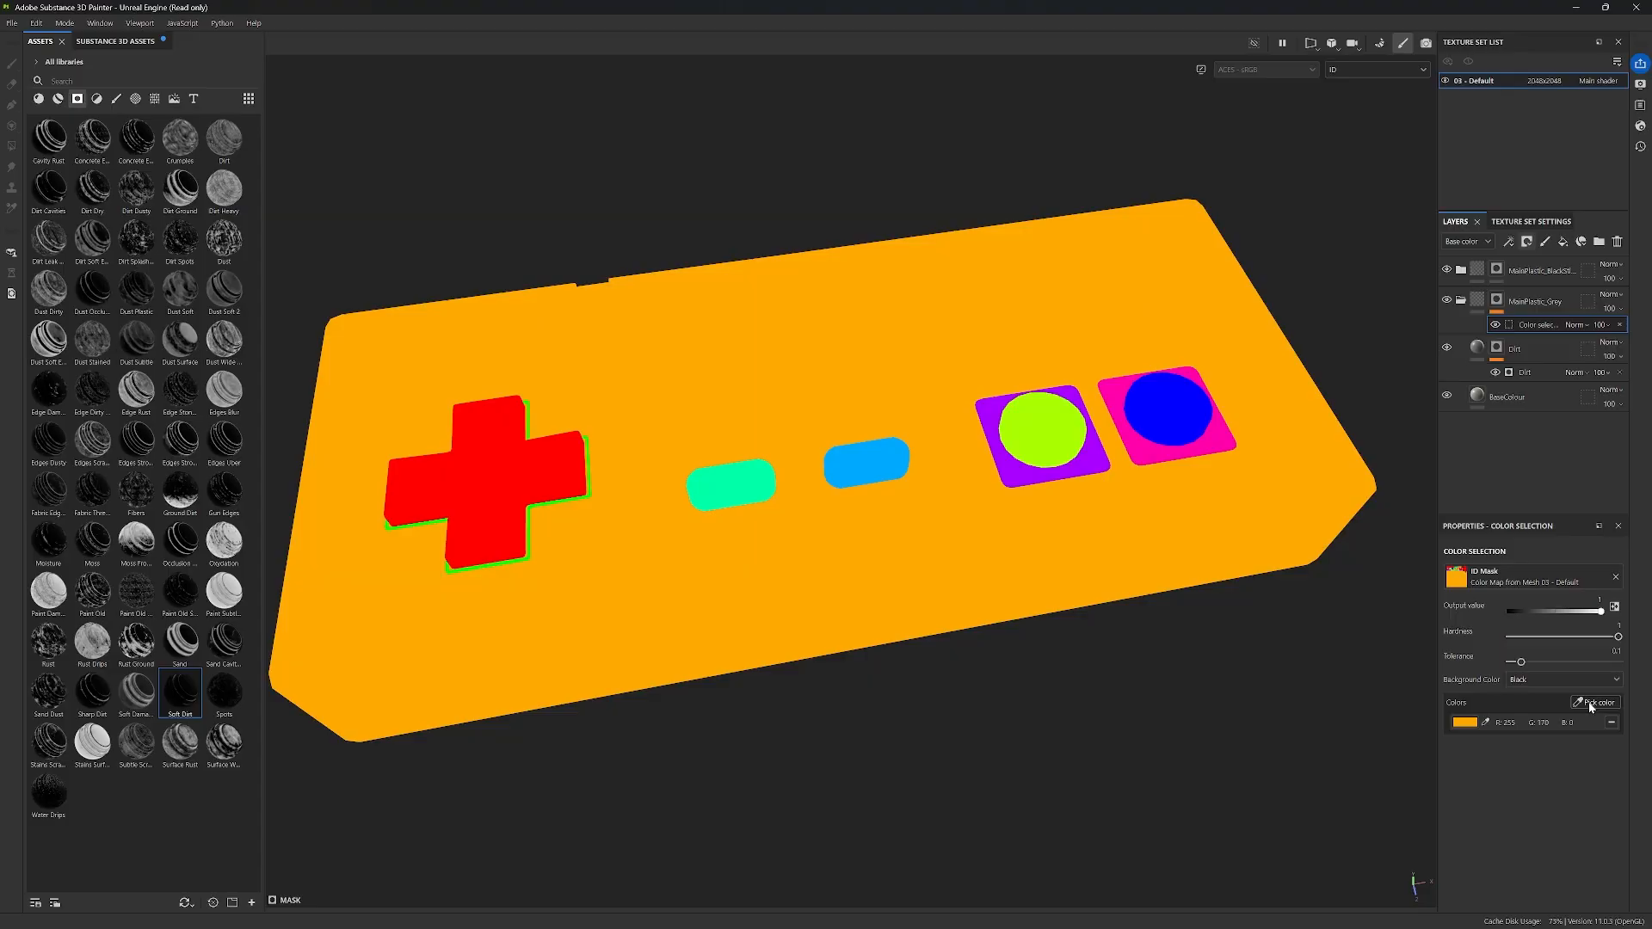
{"action": "left_click", "coordinate": [1027, 476]}
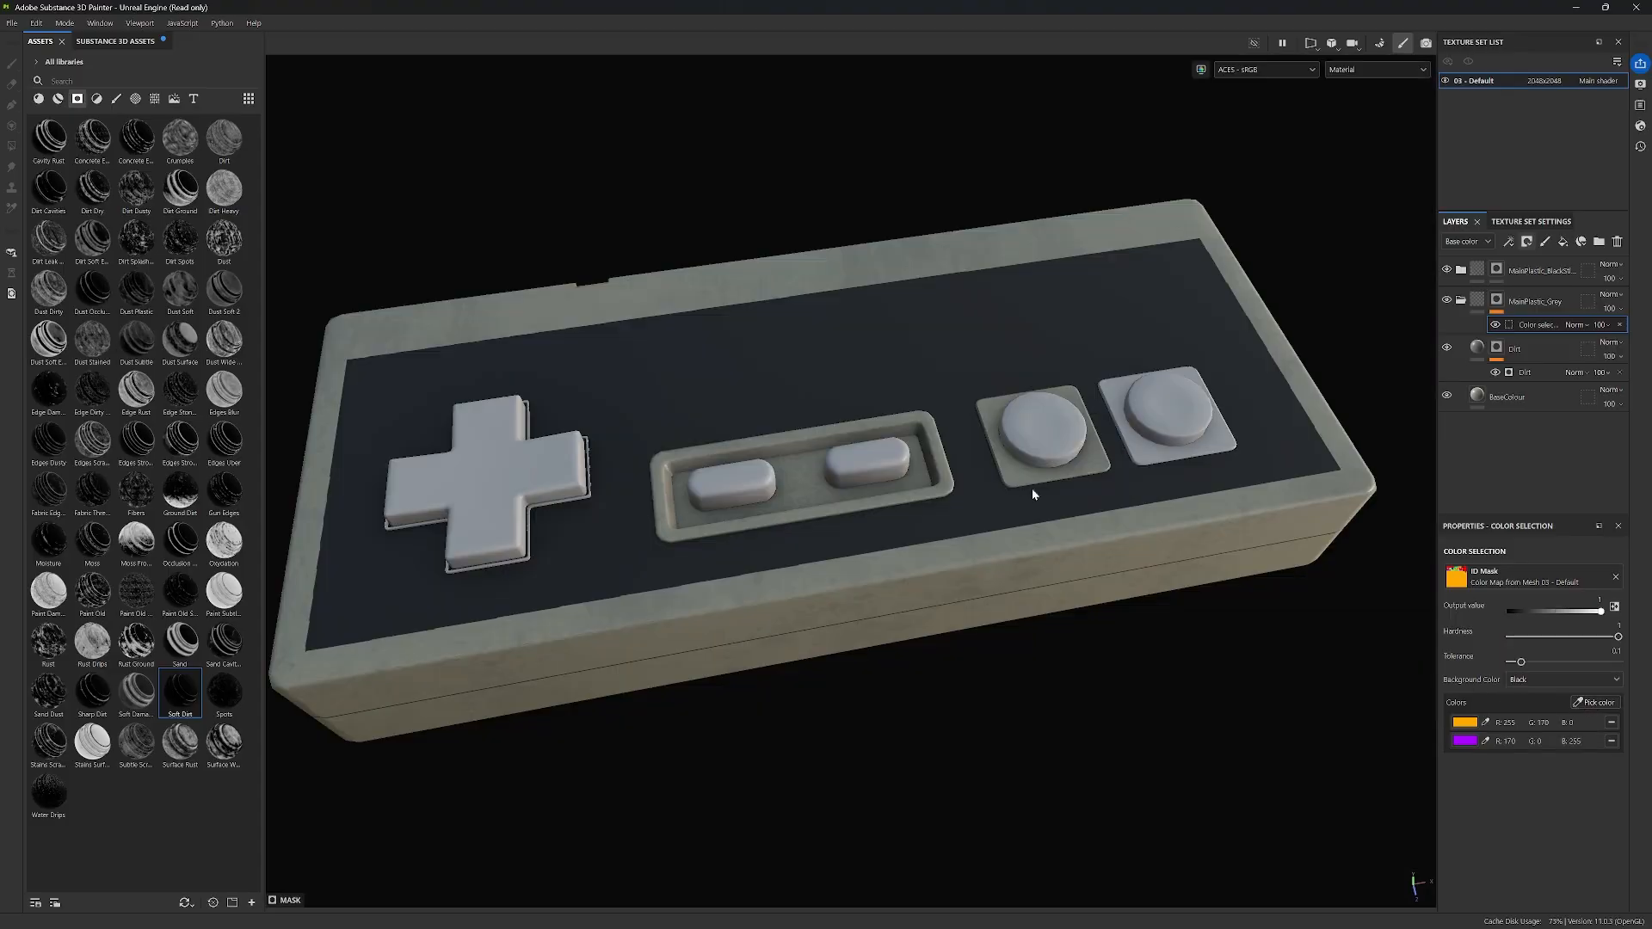
{"action": "left_click", "coordinate": [1594, 703]}
{"action": "left_click", "coordinate": [1157, 459]}
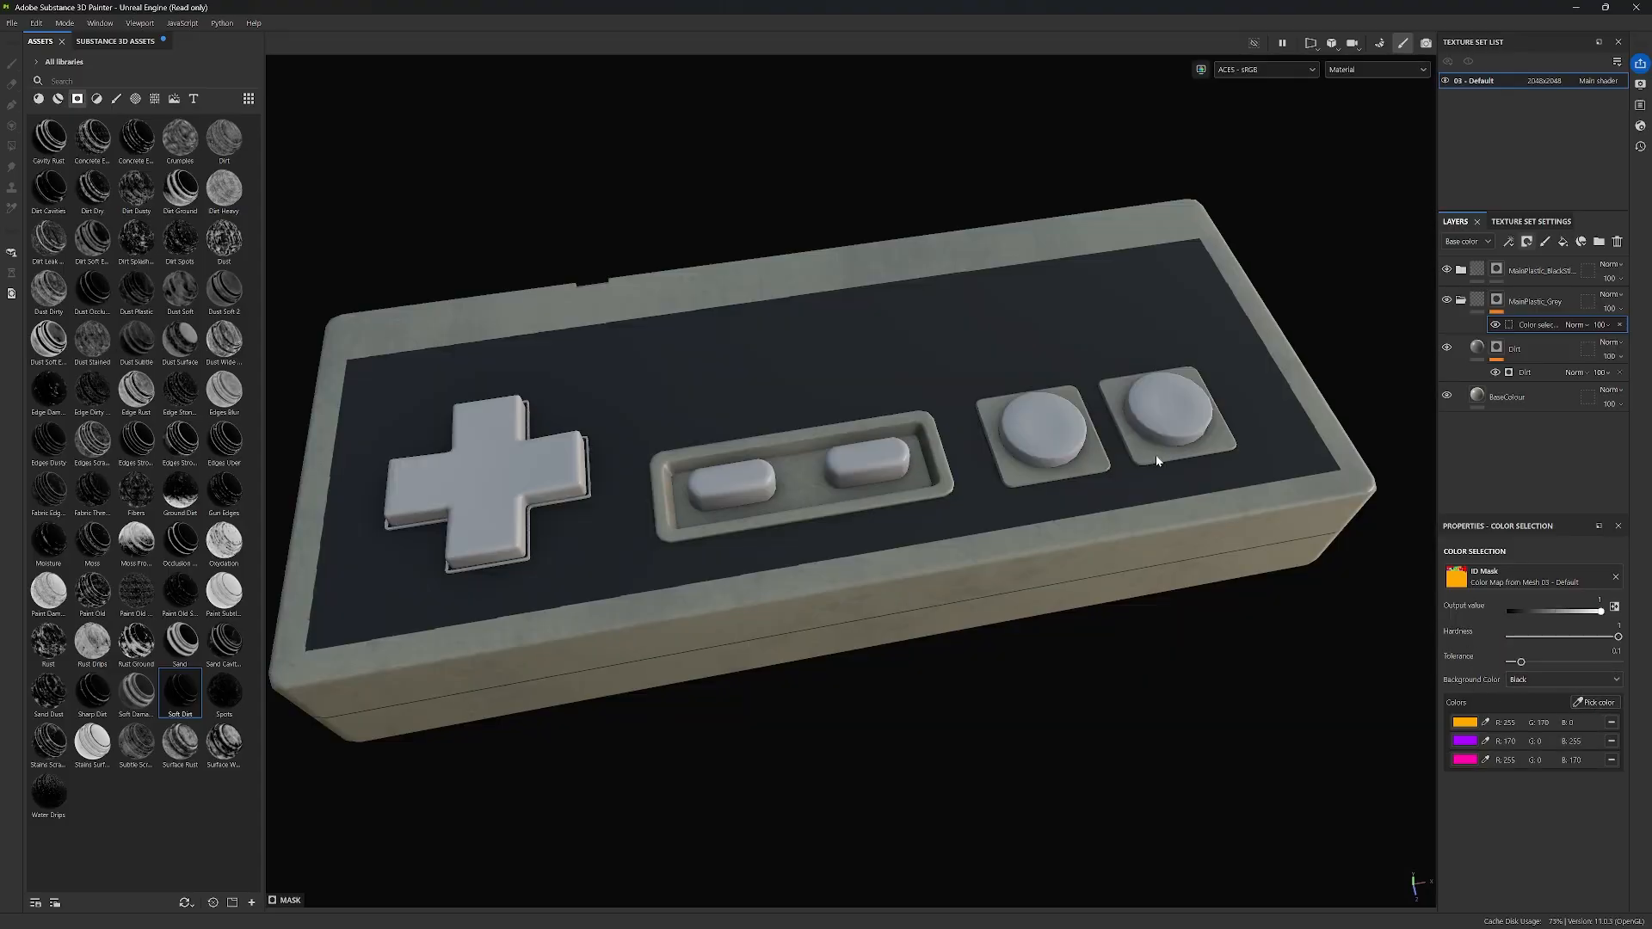
Step: Add the green ID color of the thin trim around the D-pad to the MainPlastic_Grey color selection
{"action": "middle_click_drag", "start_coordinate": [613, 529], "coordinate": [922, 534]}
{"action": "scroll", "coordinate": [922, 533], "scroll_direction": "up", "scroll_amount": 10}
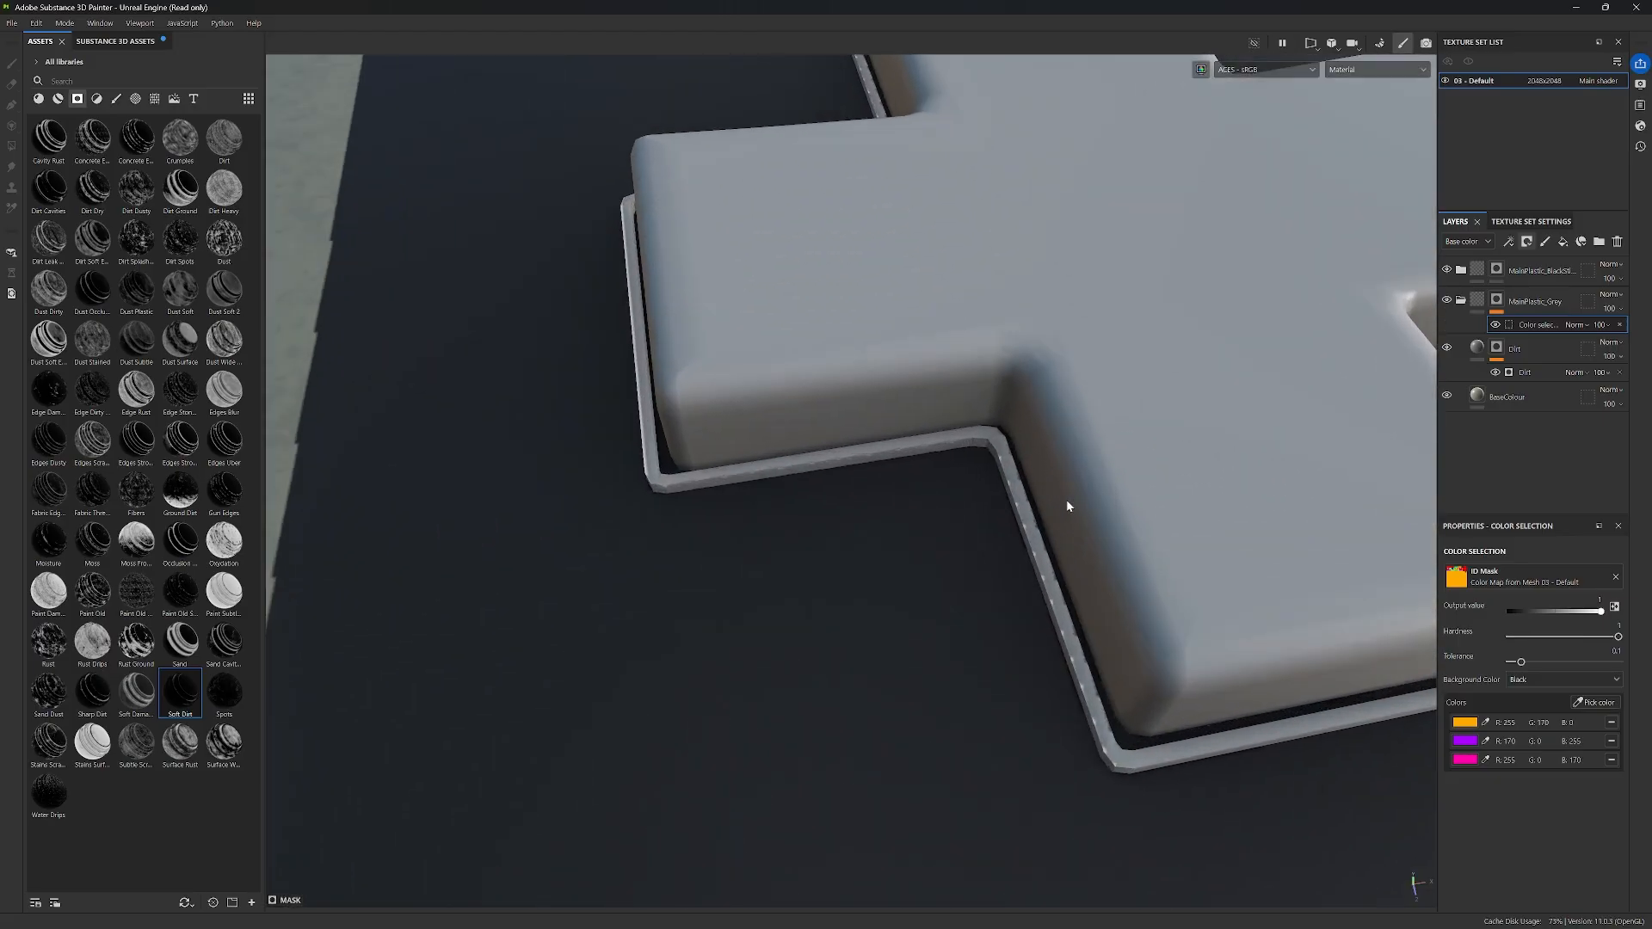
{"action": "left_click", "coordinate": [1596, 703]}
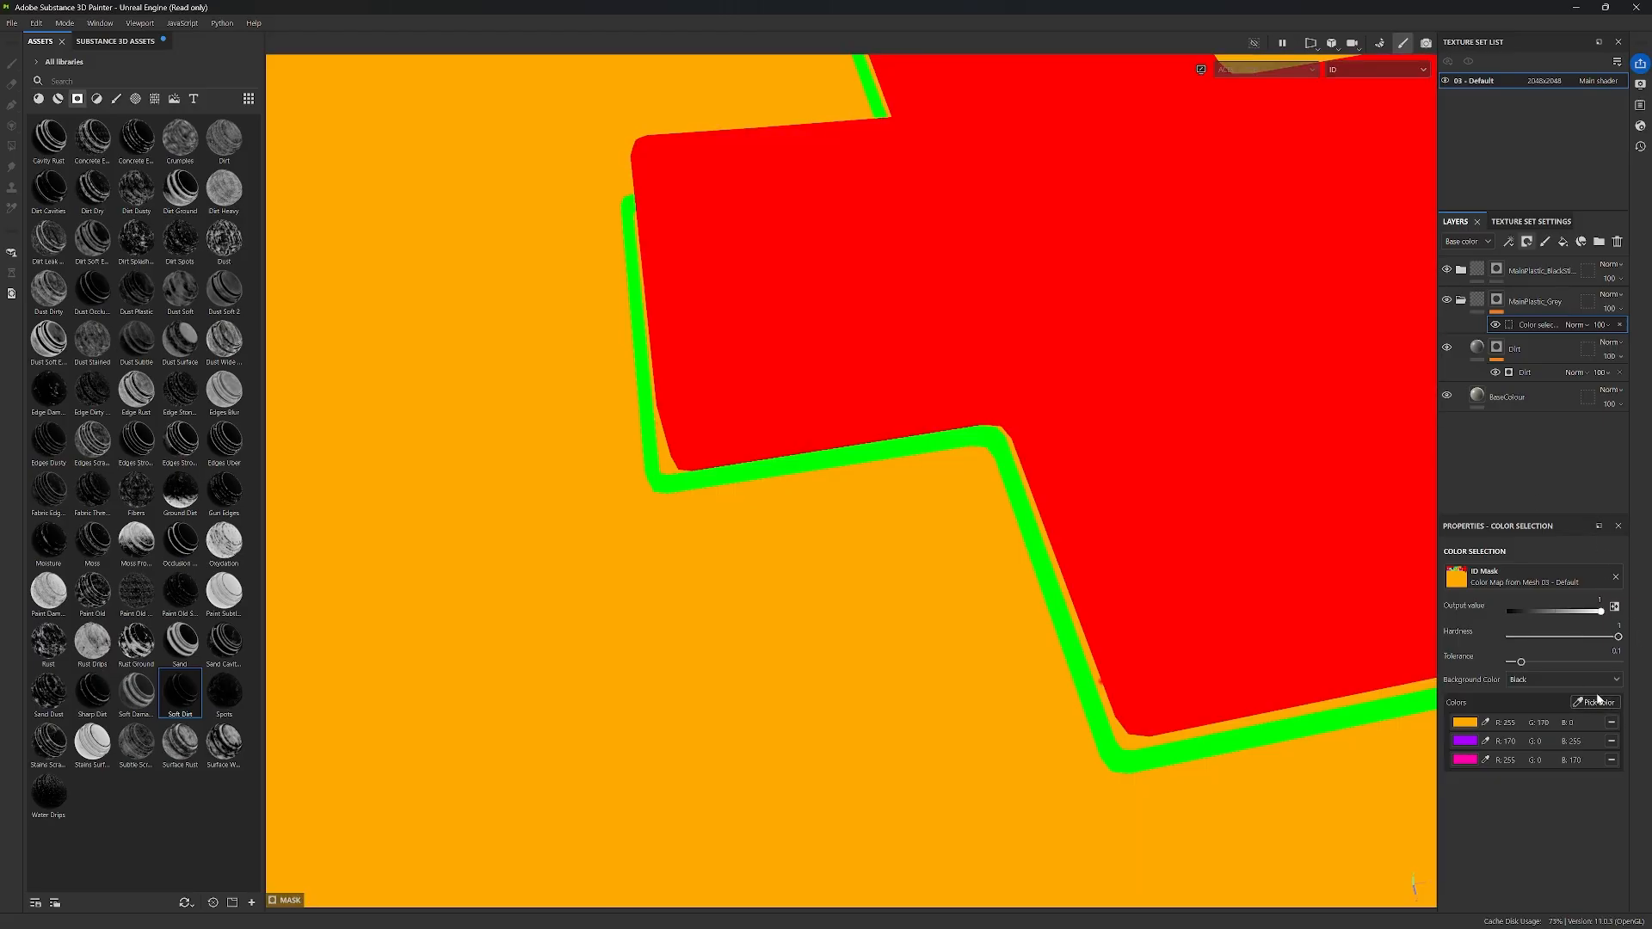
{"action": "left_click", "coordinate": [1003, 464]}
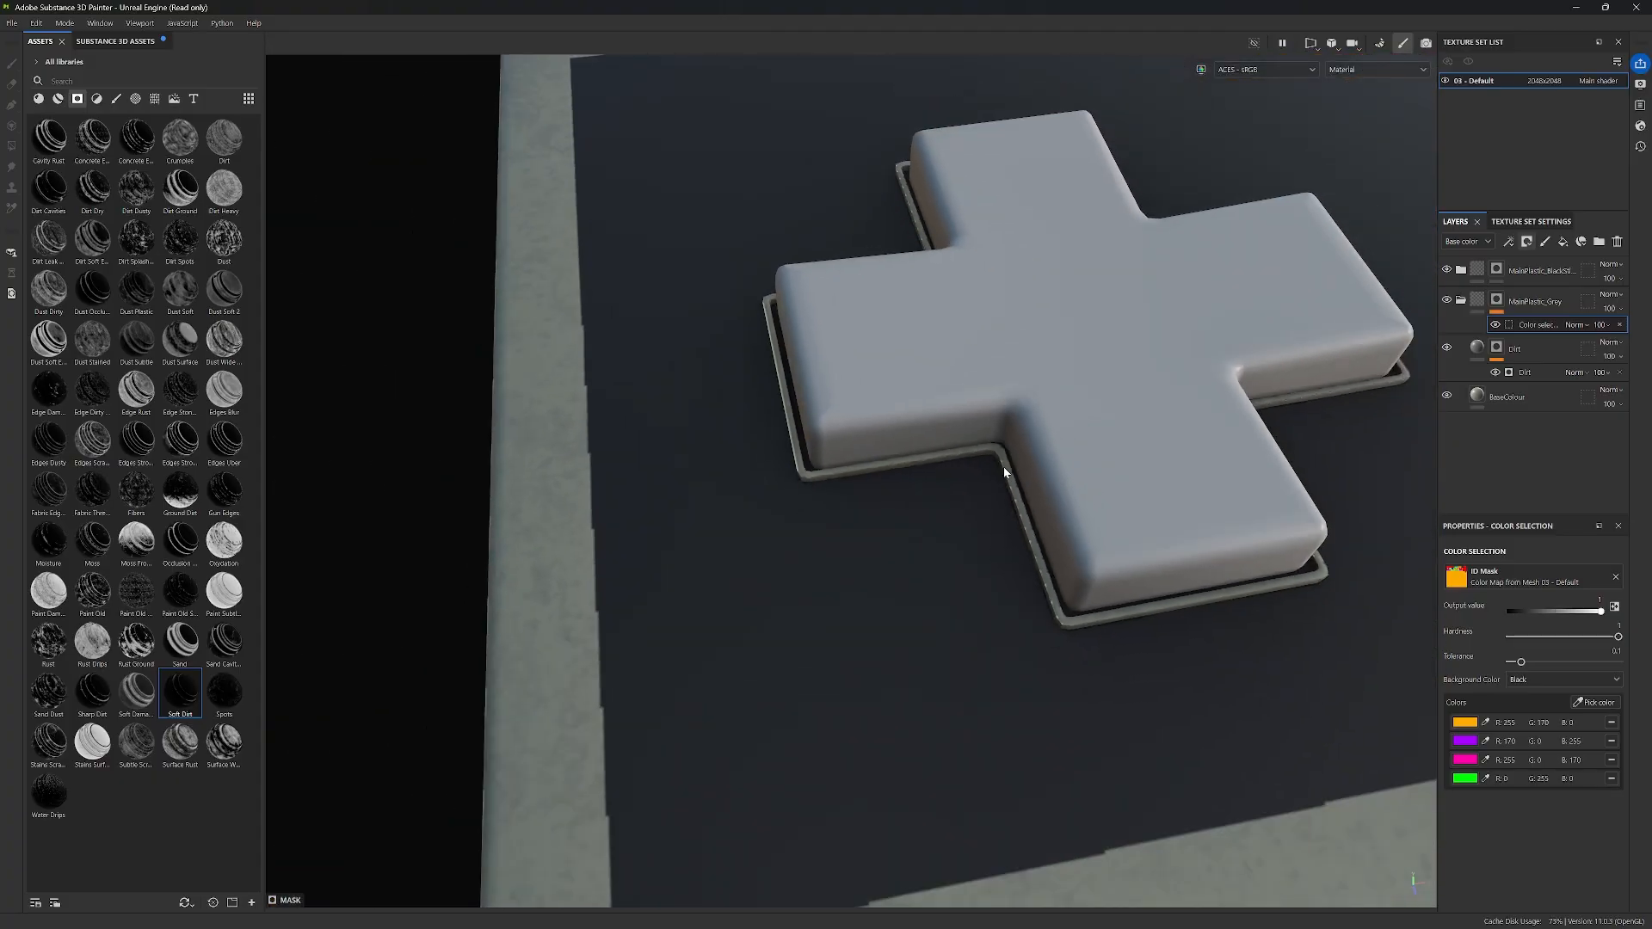
Step: Adjust the Dirt generator in the Dirt layer's mask to a dirt level of 0.48 and a dirt contrast of 0.33
{"action": "scroll", "coordinate": [1004, 468], "scroll_direction": "down", "scroll_amount": 6}
{"action": "middle_click_drag", "start_coordinate": [1222, 454], "coordinate": [886, 510], "text": "alt"}
{"action": "scroll", "coordinate": [1173, 452], "scroll_direction": "down", "scroll_amount": 1}
{"action": "middle_click_drag", "start_coordinate": [1302, 469], "coordinate": [1127, 494], "text": "alt"}
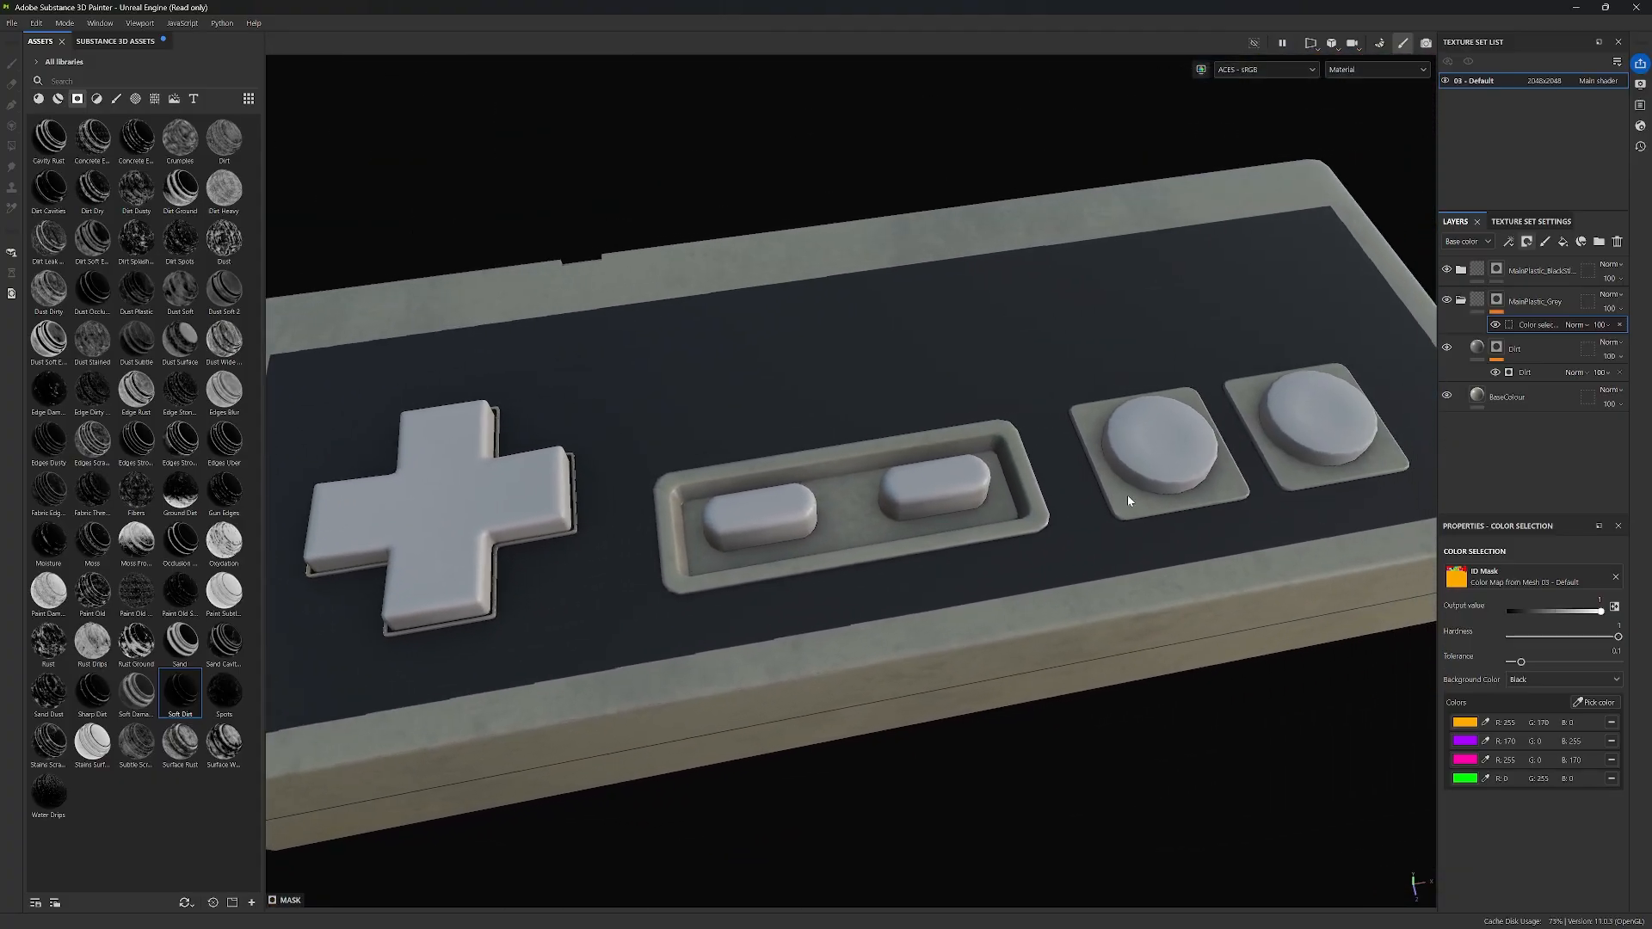
{"action": "left_click_drag", "start_coordinate": [1102, 539], "coordinate": [1103, 508], "text": "alt"}
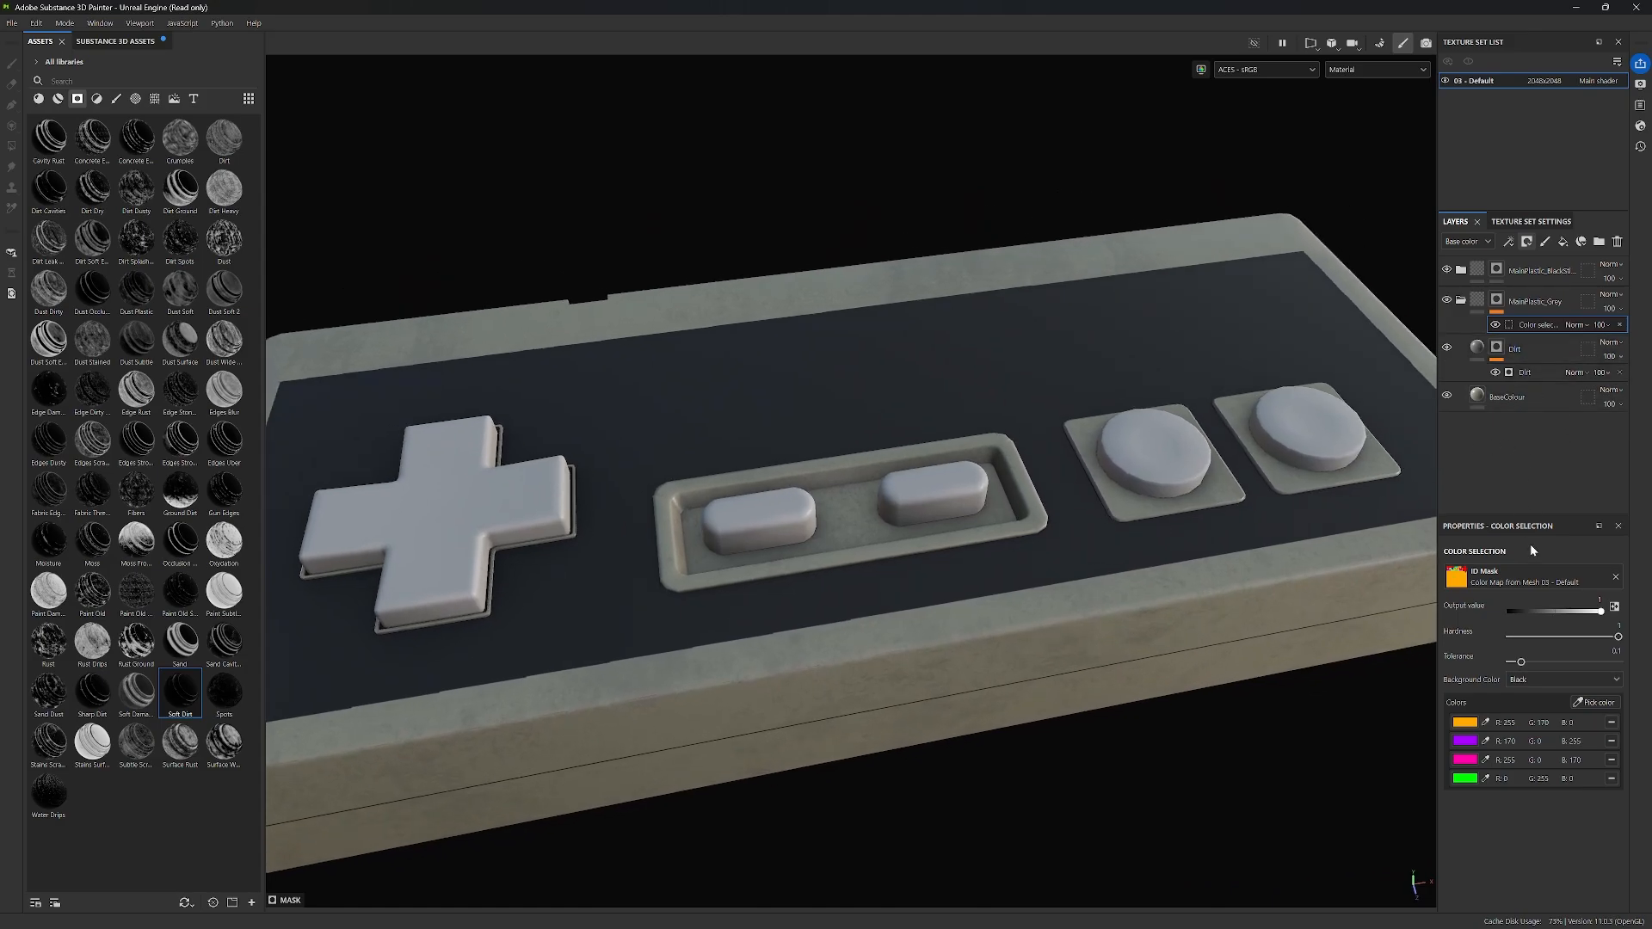
{"action": "left_click", "coordinate": [1528, 374]}
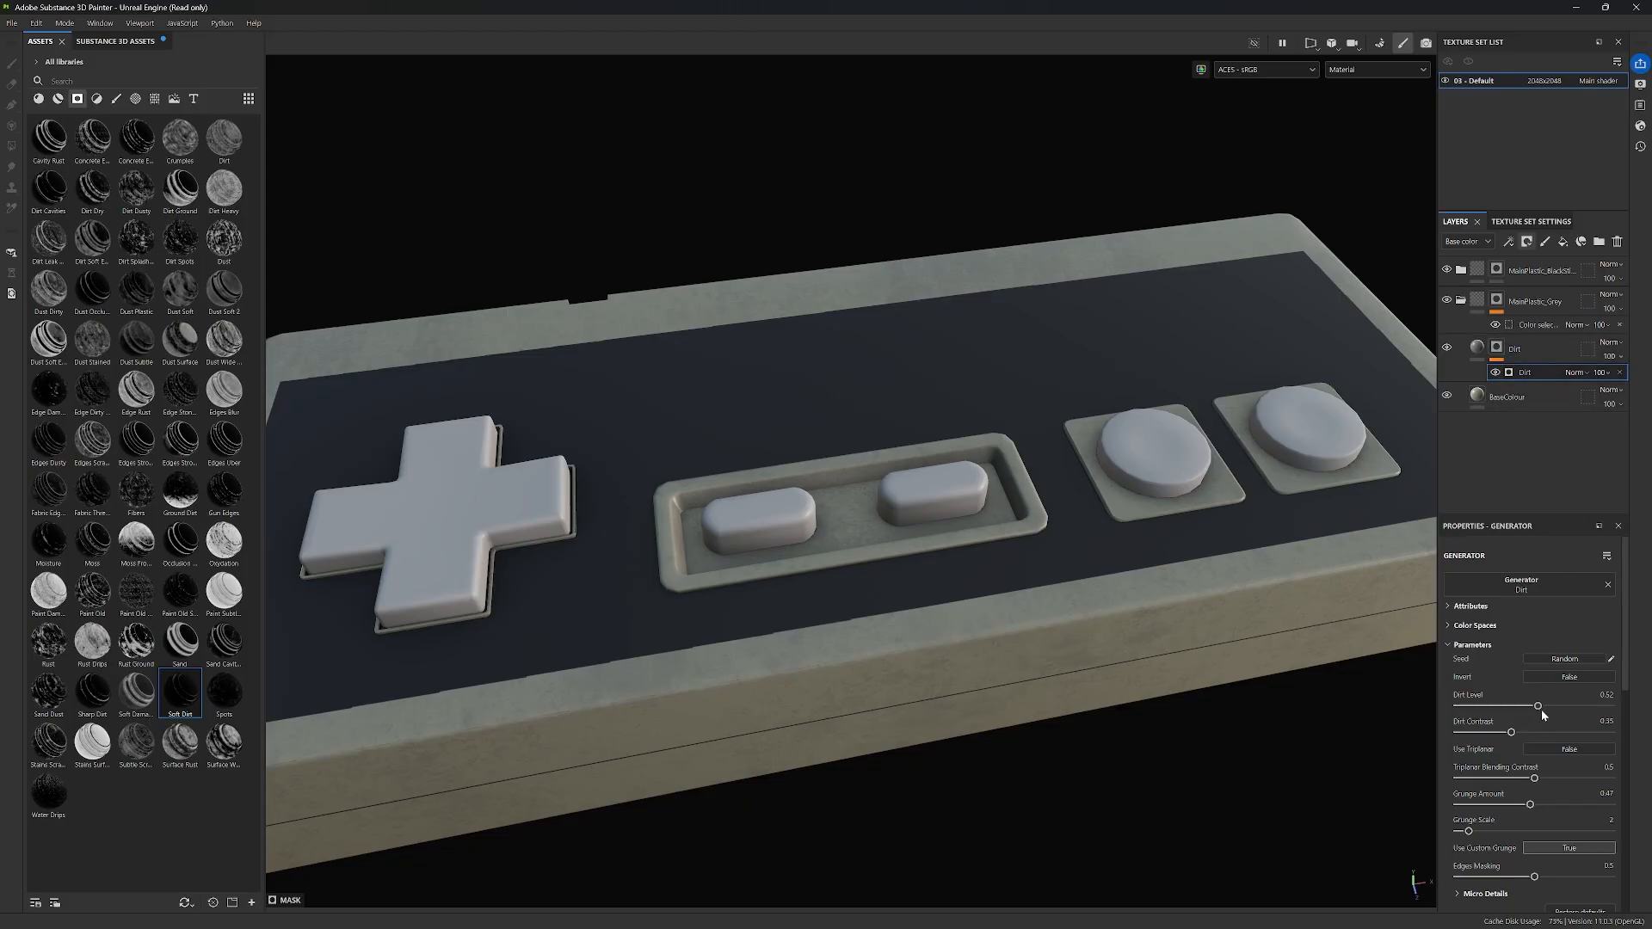
{"action": "left_click_drag", "start_coordinate": [1536, 710], "coordinate": [1569, 711]}
{"action": "left_click_drag", "start_coordinate": [1185, 575], "coordinate": [1007, 589], "text": "alt"}
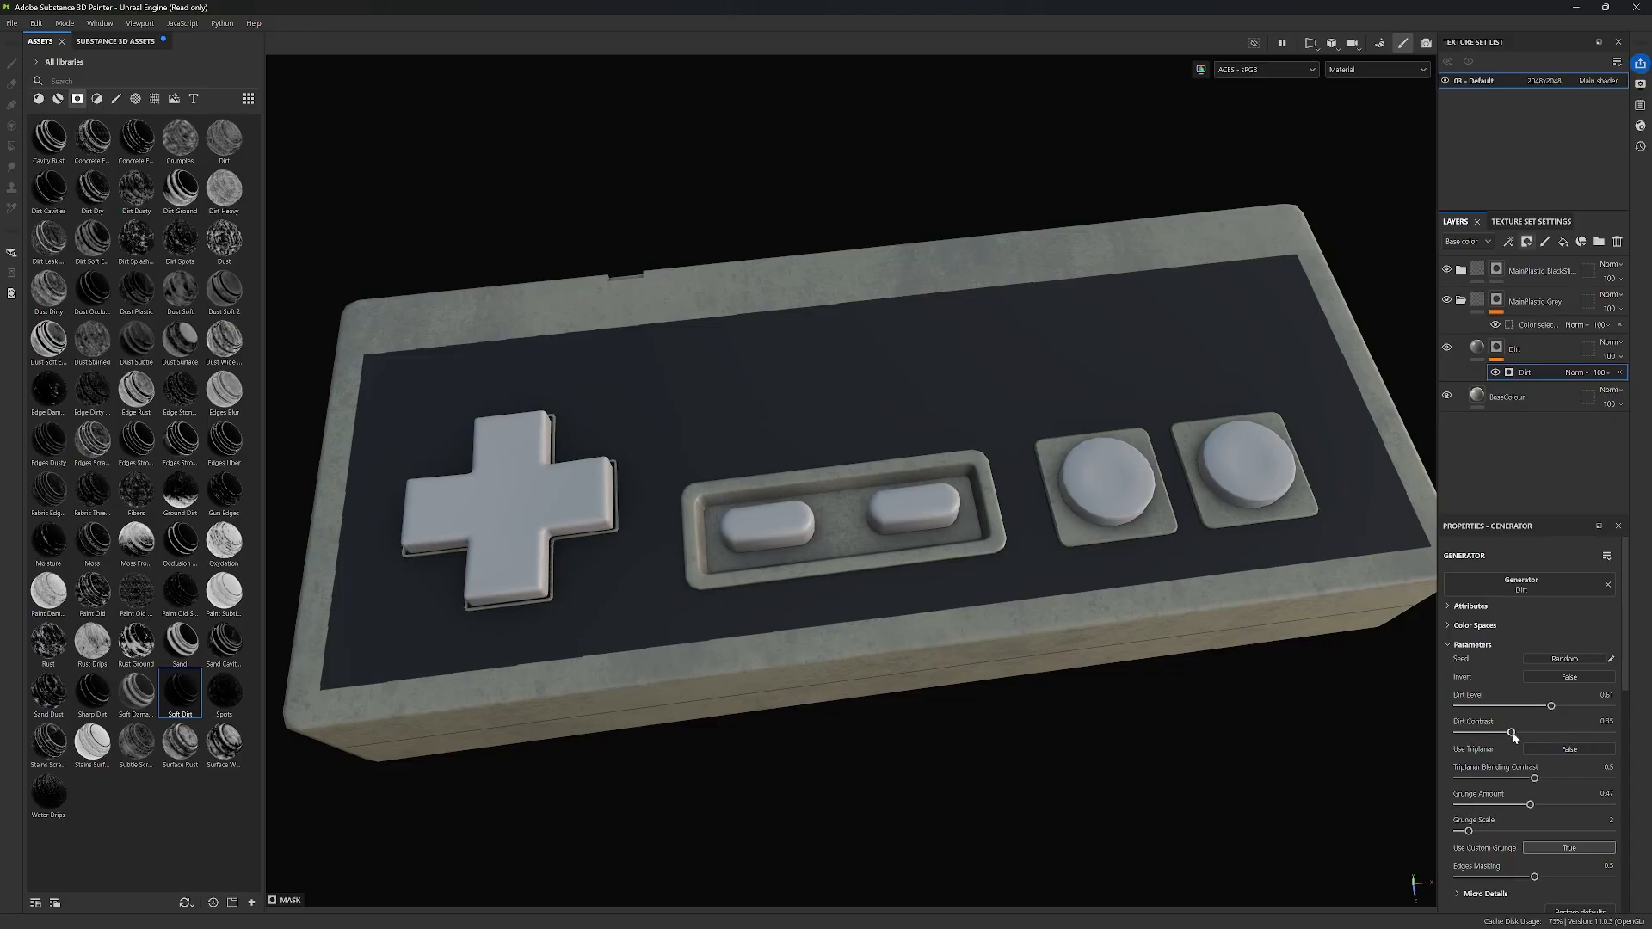
{"action": "left_click_drag", "start_coordinate": [1512, 734], "coordinate": [1484, 755]}
{"action": "left_click_drag", "start_coordinate": [1553, 712], "coordinate": [1509, 732]}
Step: Inspect the dirt on the controller's top and sides and set the Dirt generator's grunge amount to 0.37
{"action": "mouse_move", "coordinate": [1155, 656]}
{"action": "left_mouse_down", "text": "alt"}
{"action": "mouse_move", "coordinate": [1148, 677]}
{"action": "mouse_move", "coordinate": [863, 663]}
{"action": "mouse_move", "coordinate": [870, 624]}
{"action": "left_mouse_up", "text": "alt"}
{"action": "mouse_move", "coordinate": [1268, 571]}
{"action": "right_mouse_down", "text": "shift"}
{"action": "mouse_move", "coordinate": [1217, 575]}
{"action": "mouse_move", "coordinate": [1268, 587]}
{"action": "right_mouse_up", "text": "shift"}
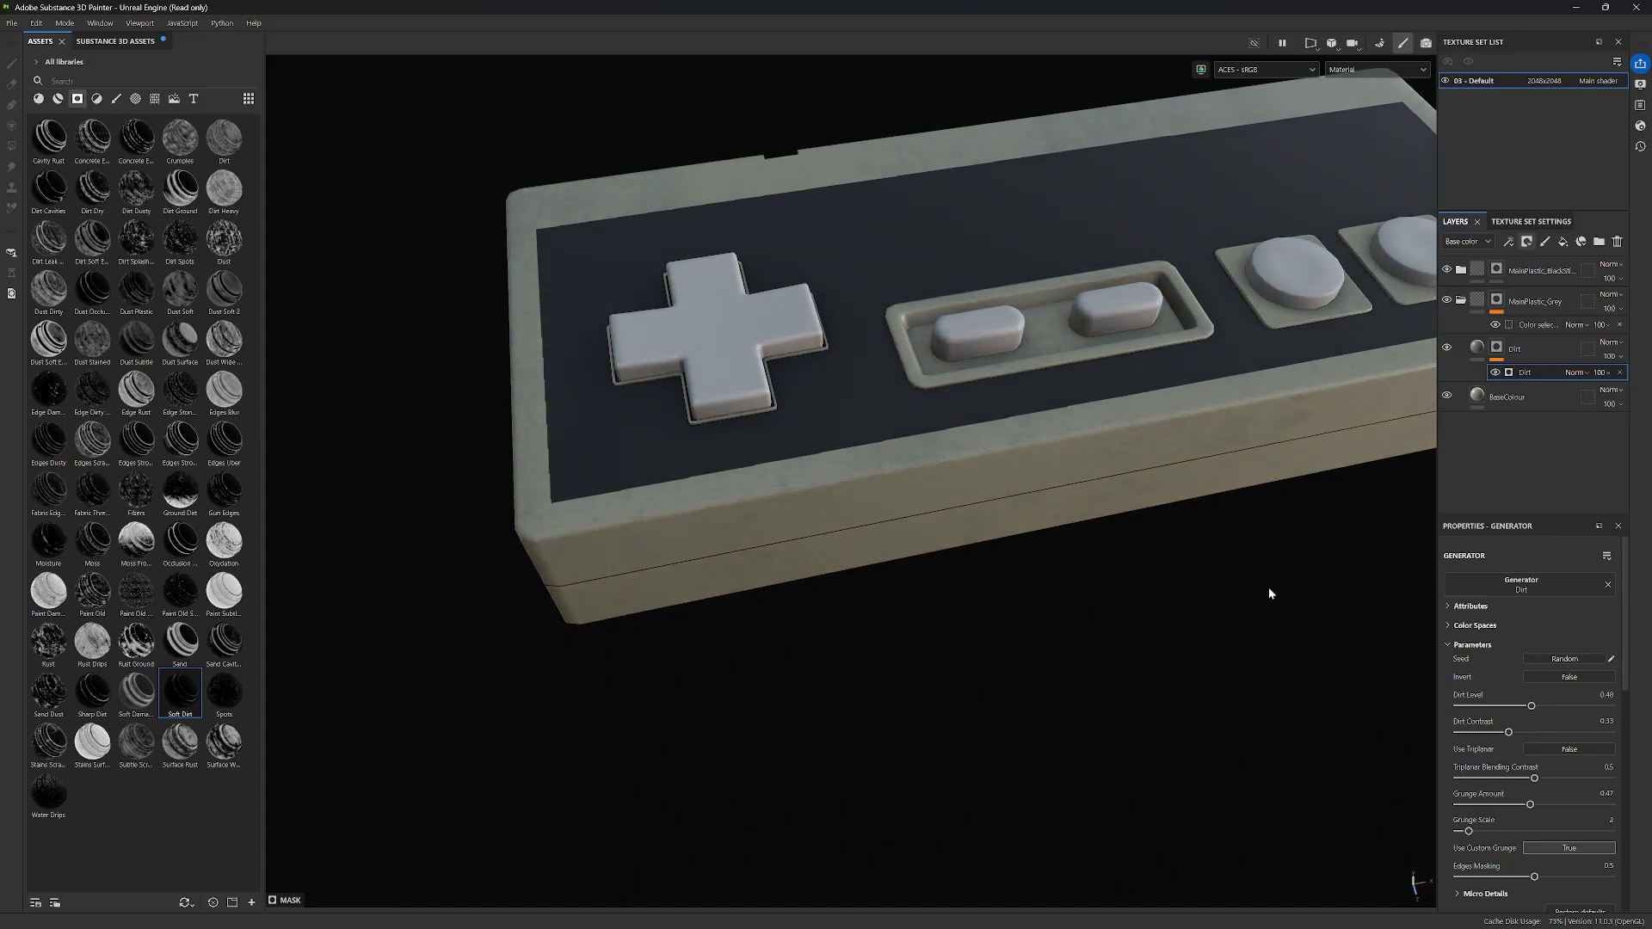
{"action": "middle_click_drag", "start_coordinate": [1268, 590], "coordinate": [1125, 660], "text": "alt"}
{"action": "left_click_drag", "start_coordinate": [1125, 661], "coordinate": [1145, 636], "text": "alt"}
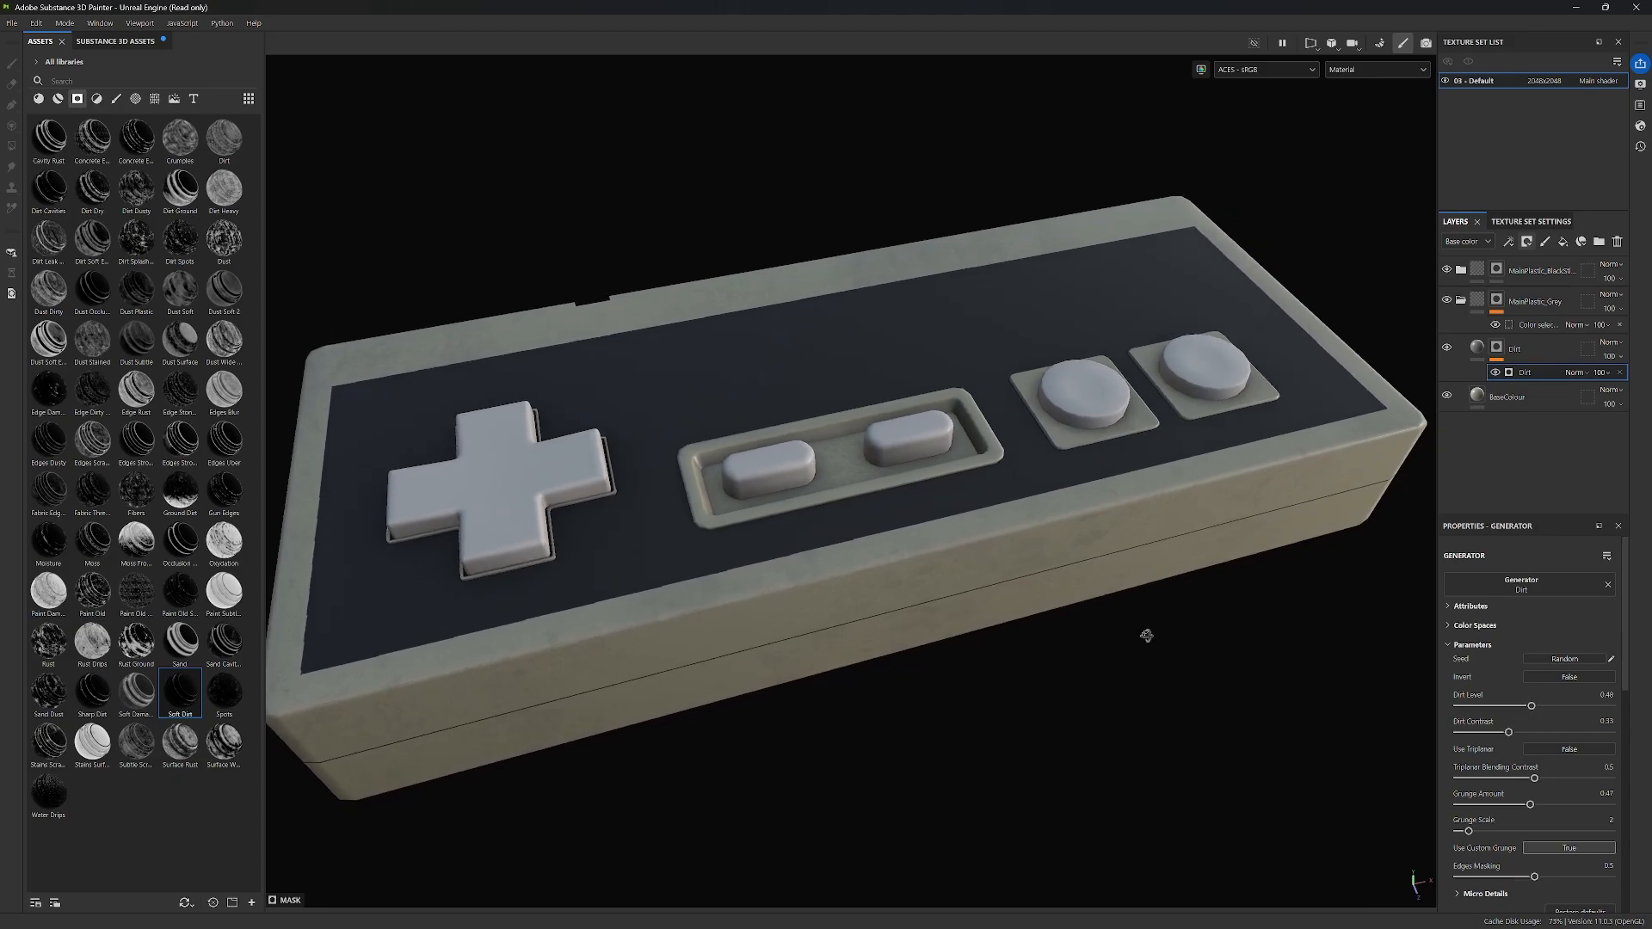
{"action": "middle_click_drag", "start_coordinate": [1145, 638], "coordinate": [1156, 666], "text": "alt"}
{"action": "left_click_drag", "start_coordinate": [1157, 666], "coordinate": [1136, 712], "text": "alt"}
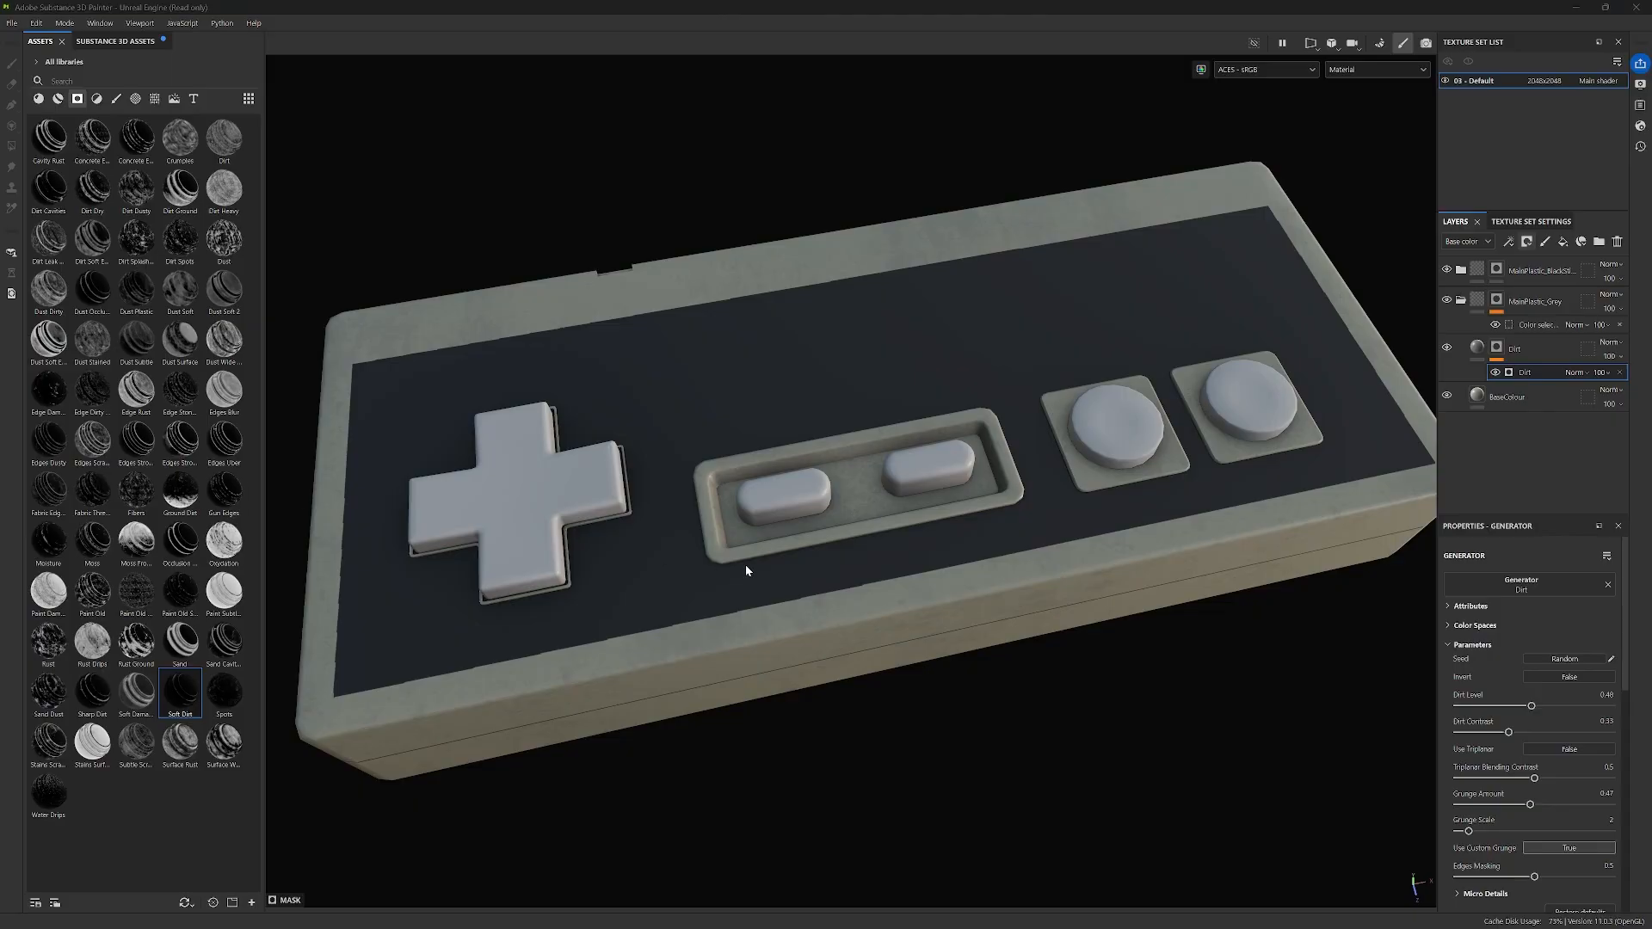
{"action": "middle_click_drag", "start_coordinate": [1025, 680], "coordinate": [1099, 579], "text": "alt"}
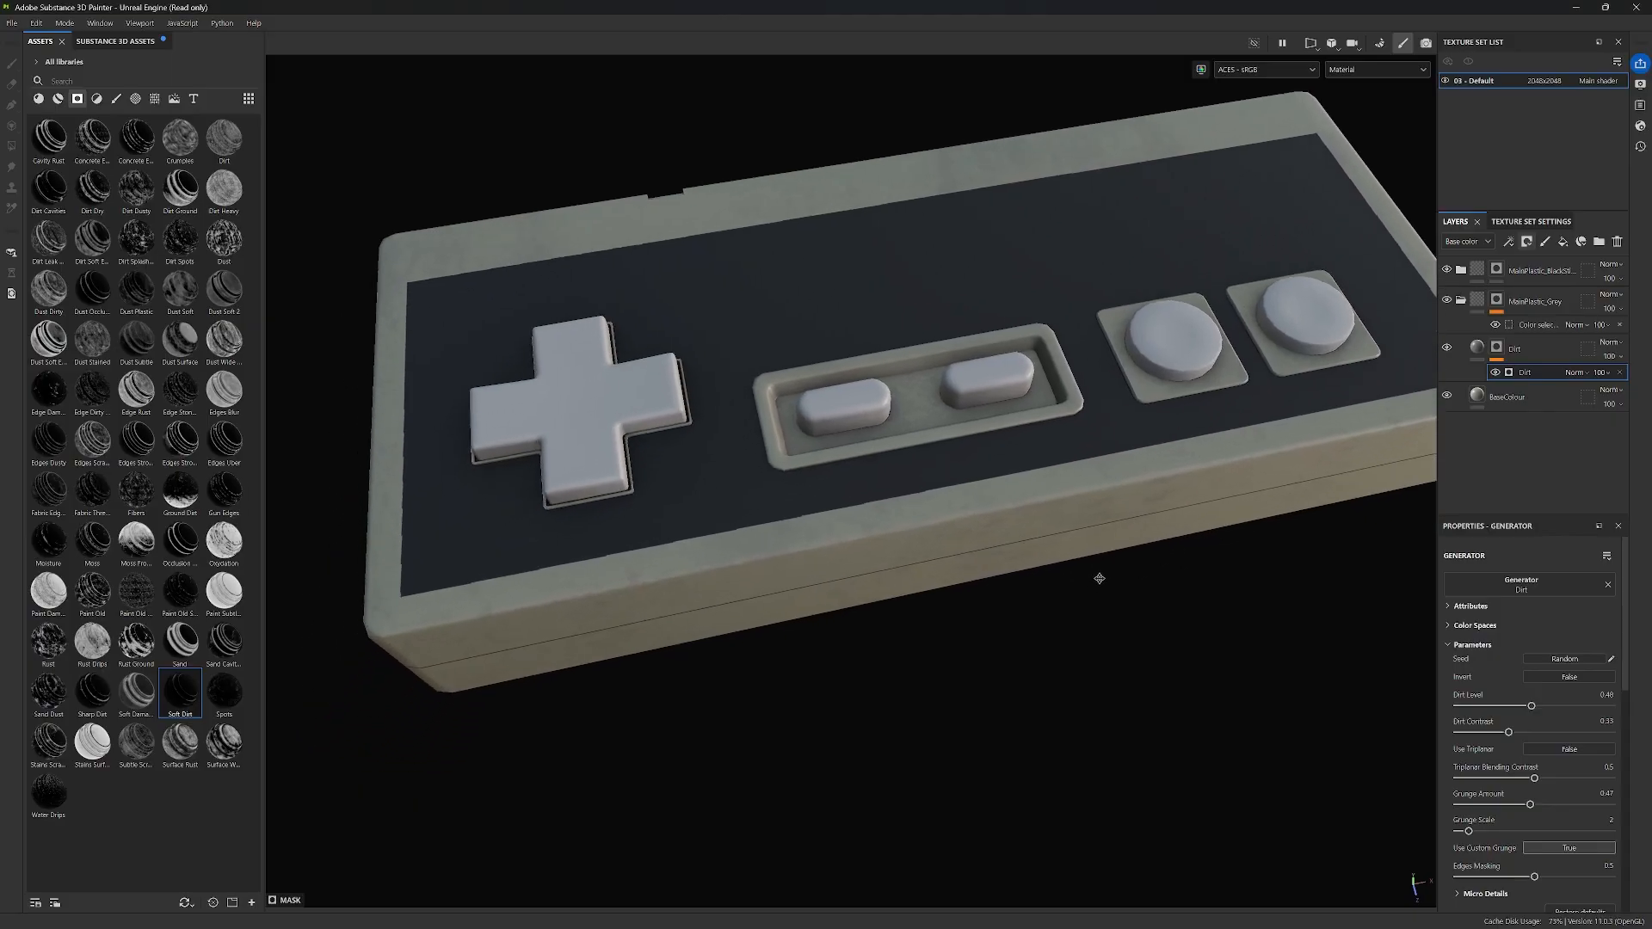
{"action": "left_click_drag", "start_coordinate": [1099, 579], "coordinate": [1093, 519], "text": "alt"}
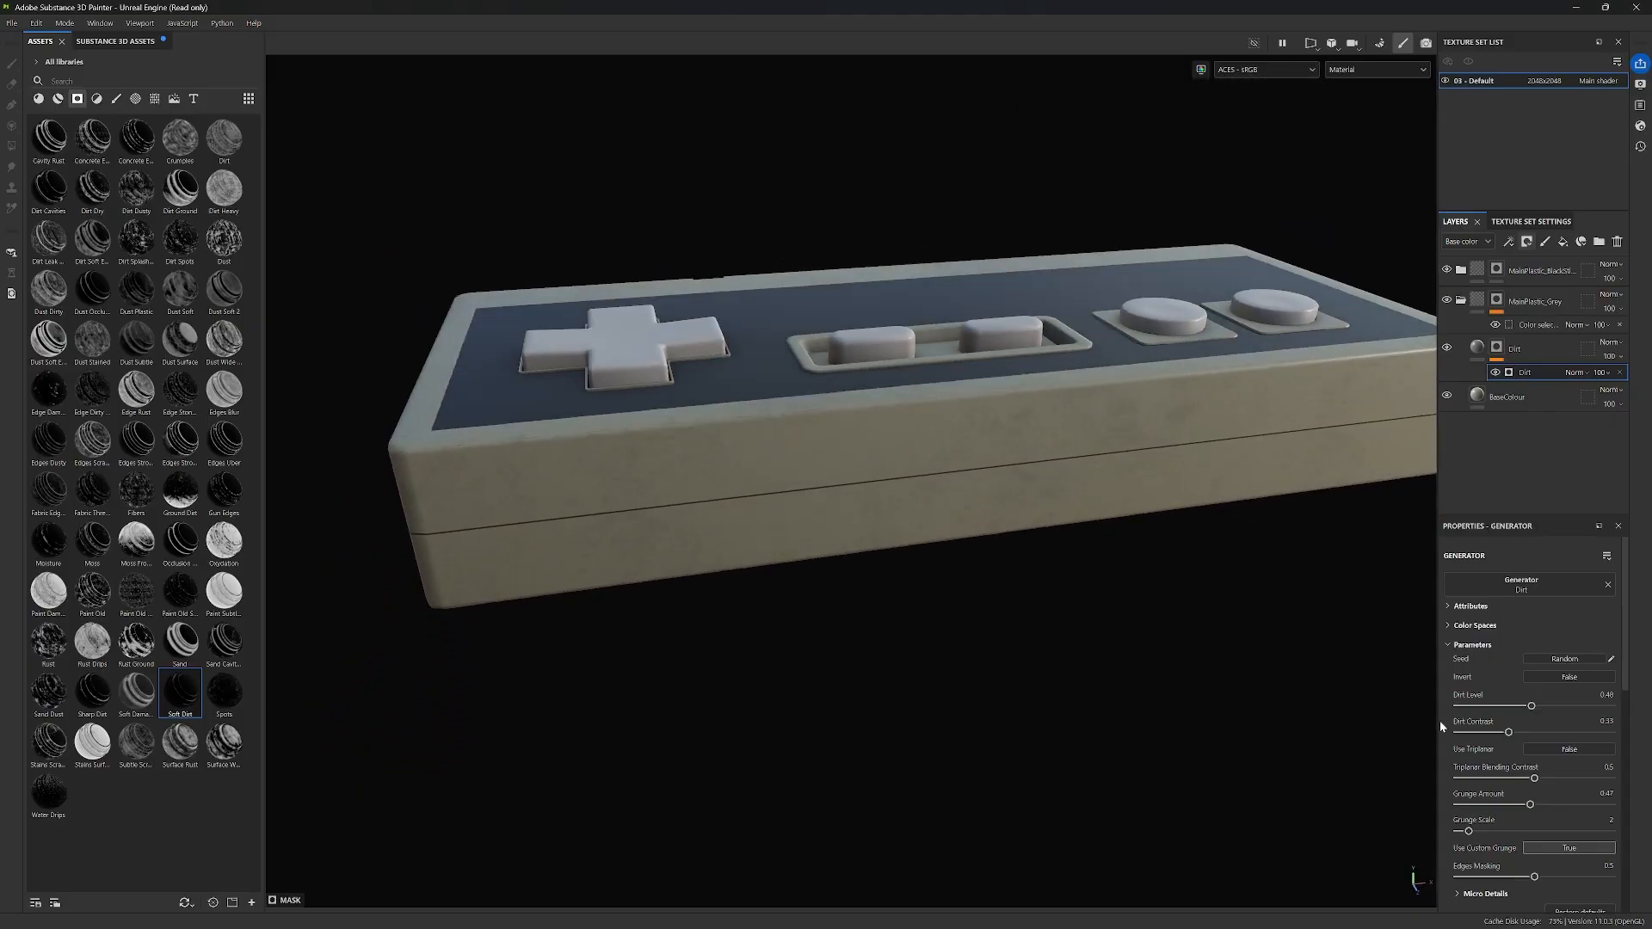
{"action": "left_click_drag", "start_coordinate": [1530, 805], "coordinate": [1516, 807]}
{"action": "left_click_drag", "start_coordinate": [1291, 545], "coordinate": [1179, 716], "text": "alt"}
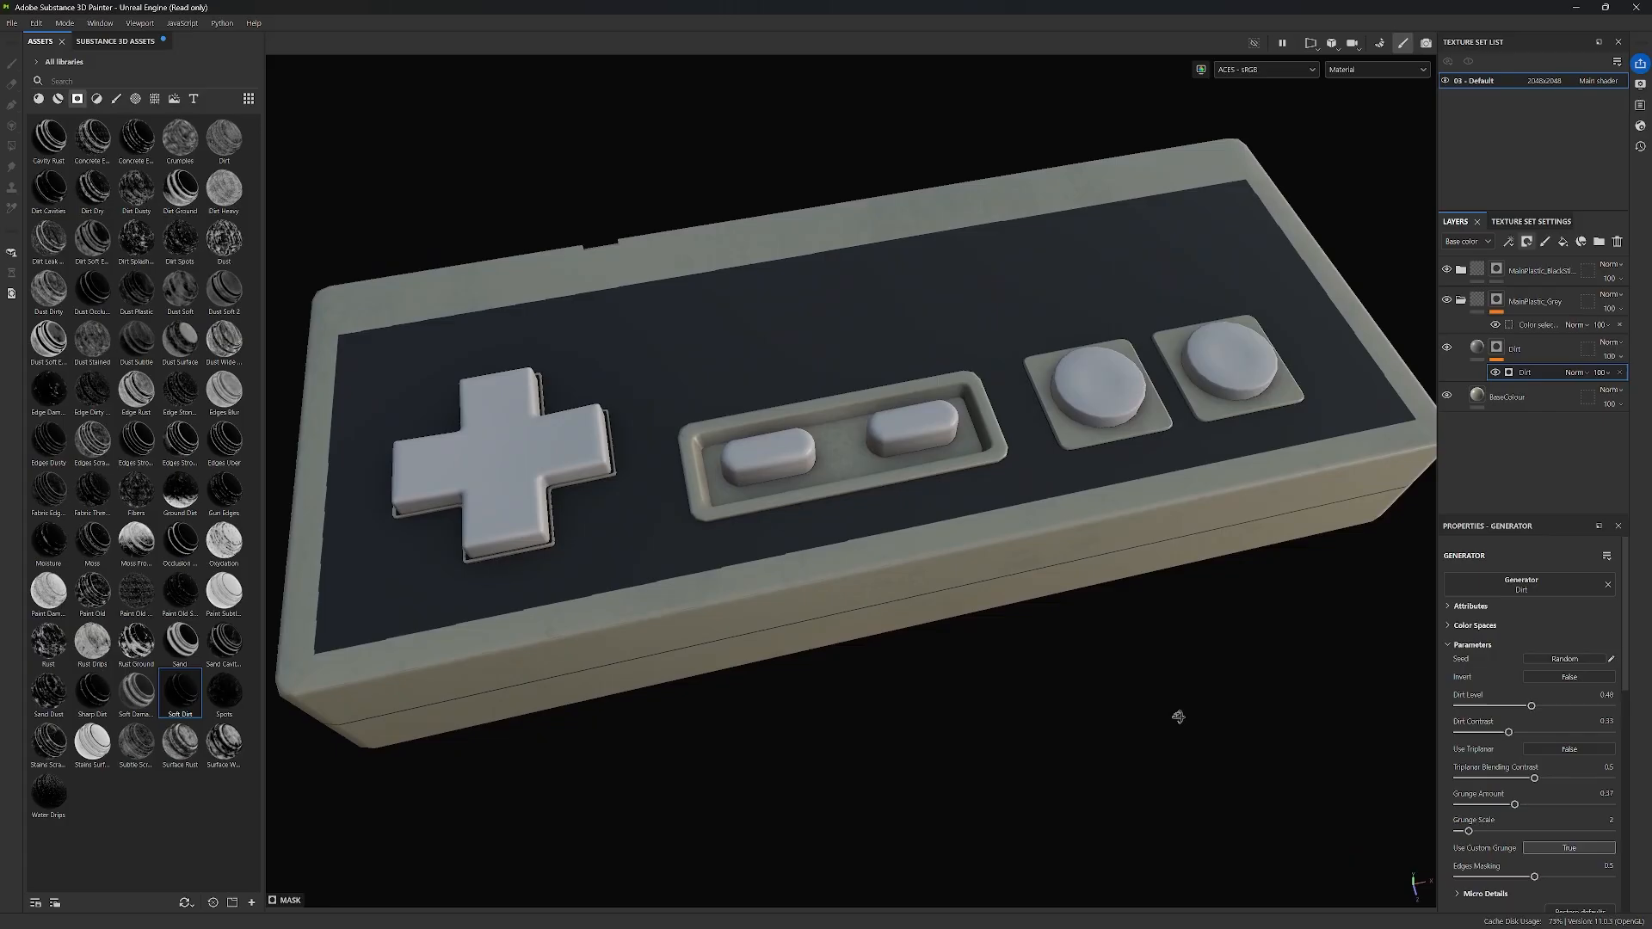
Step: Try a grunge scale of 4 on the Dirt generator, and restore the previous scale after inspecting the controller's sides
{"action": "scroll", "coordinate": [892, 466], "scroll_direction": "up", "scroll_amount": 1}
{"action": "left_click_drag", "start_coordinate": [1097, 647], "coordinate": [981, 676], "text": "alt"}
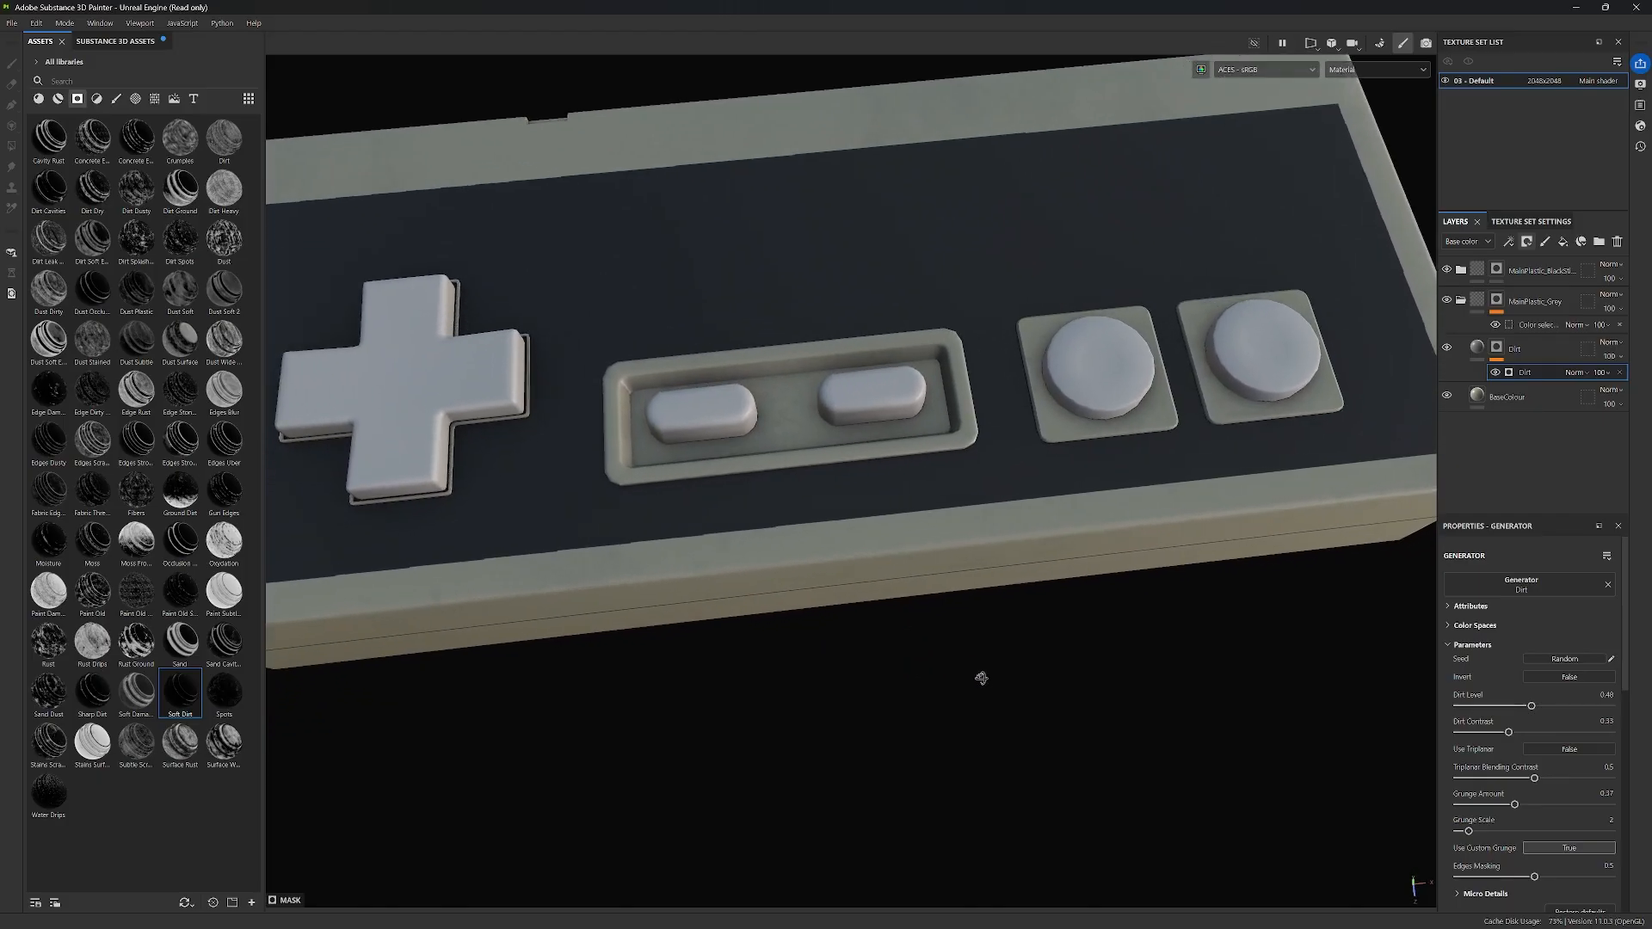
{"action": "middle_click_drag", "start_coordinate": [924, 644], "coordinate": [953, 606], "text": "alt"}
{"action": "left_click_drag", "start_coordinate": [954, 606], "coordinate": [982, 536], "text": "alt"}
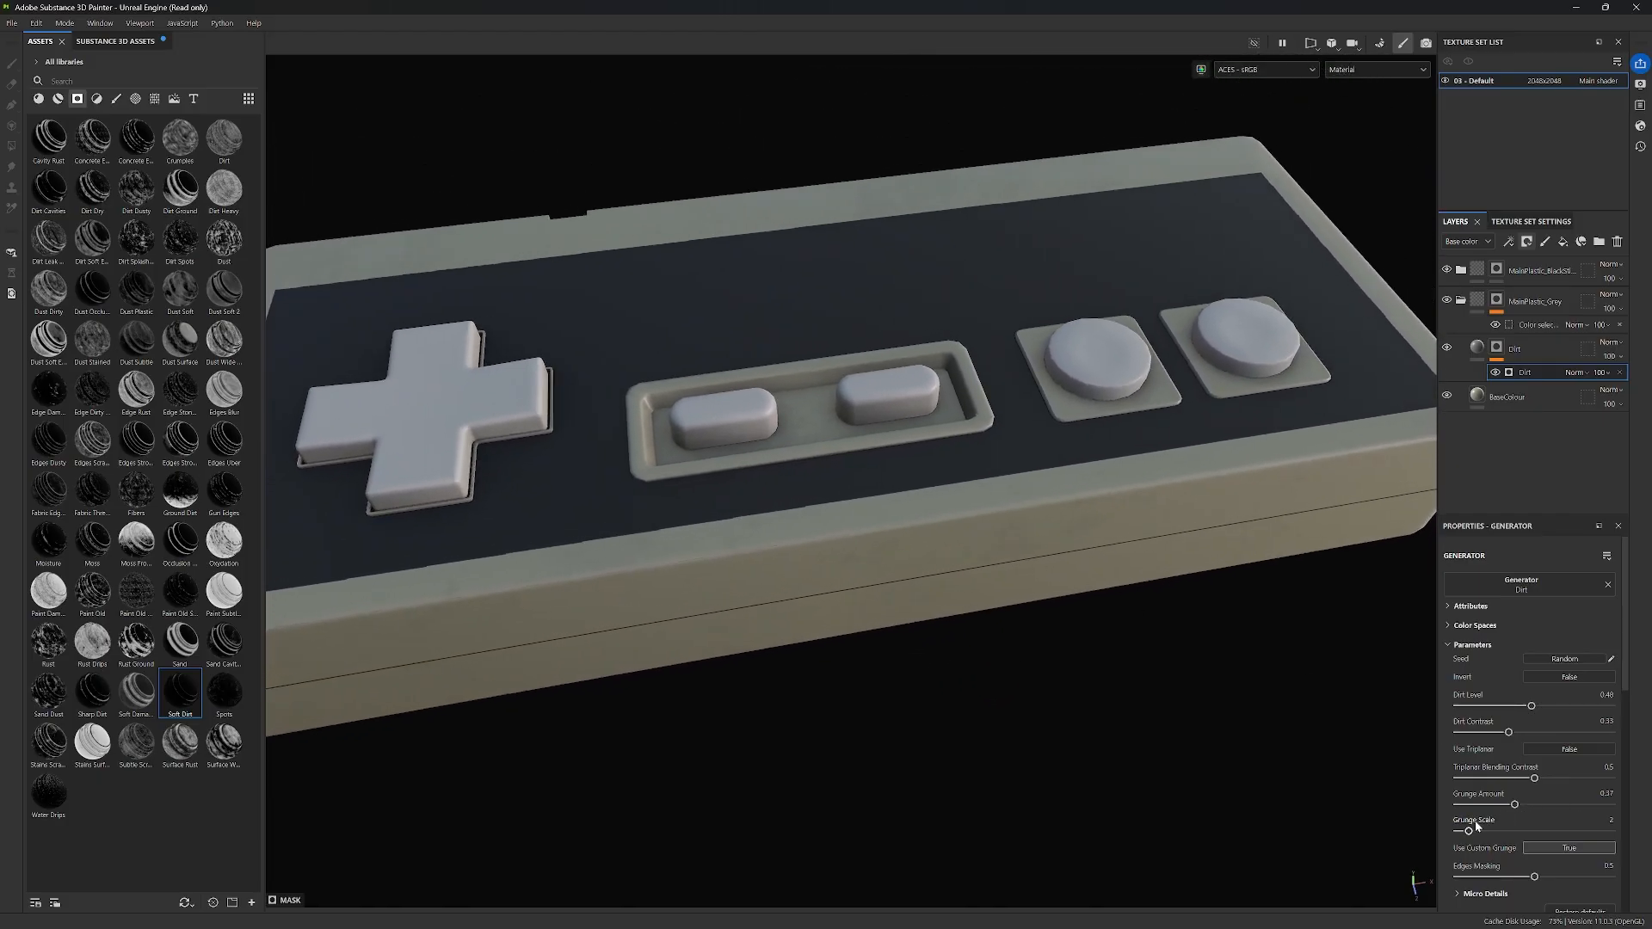
{"action": "middle_click_drag", "start_coordinate": [1191, 730], "coordinate": [1166, 623], "text": "alt"}
{"action": "left_click_drag", "start_coordinate": [1166, 623], "coordinate": [1164, 564], "text": "alt"}
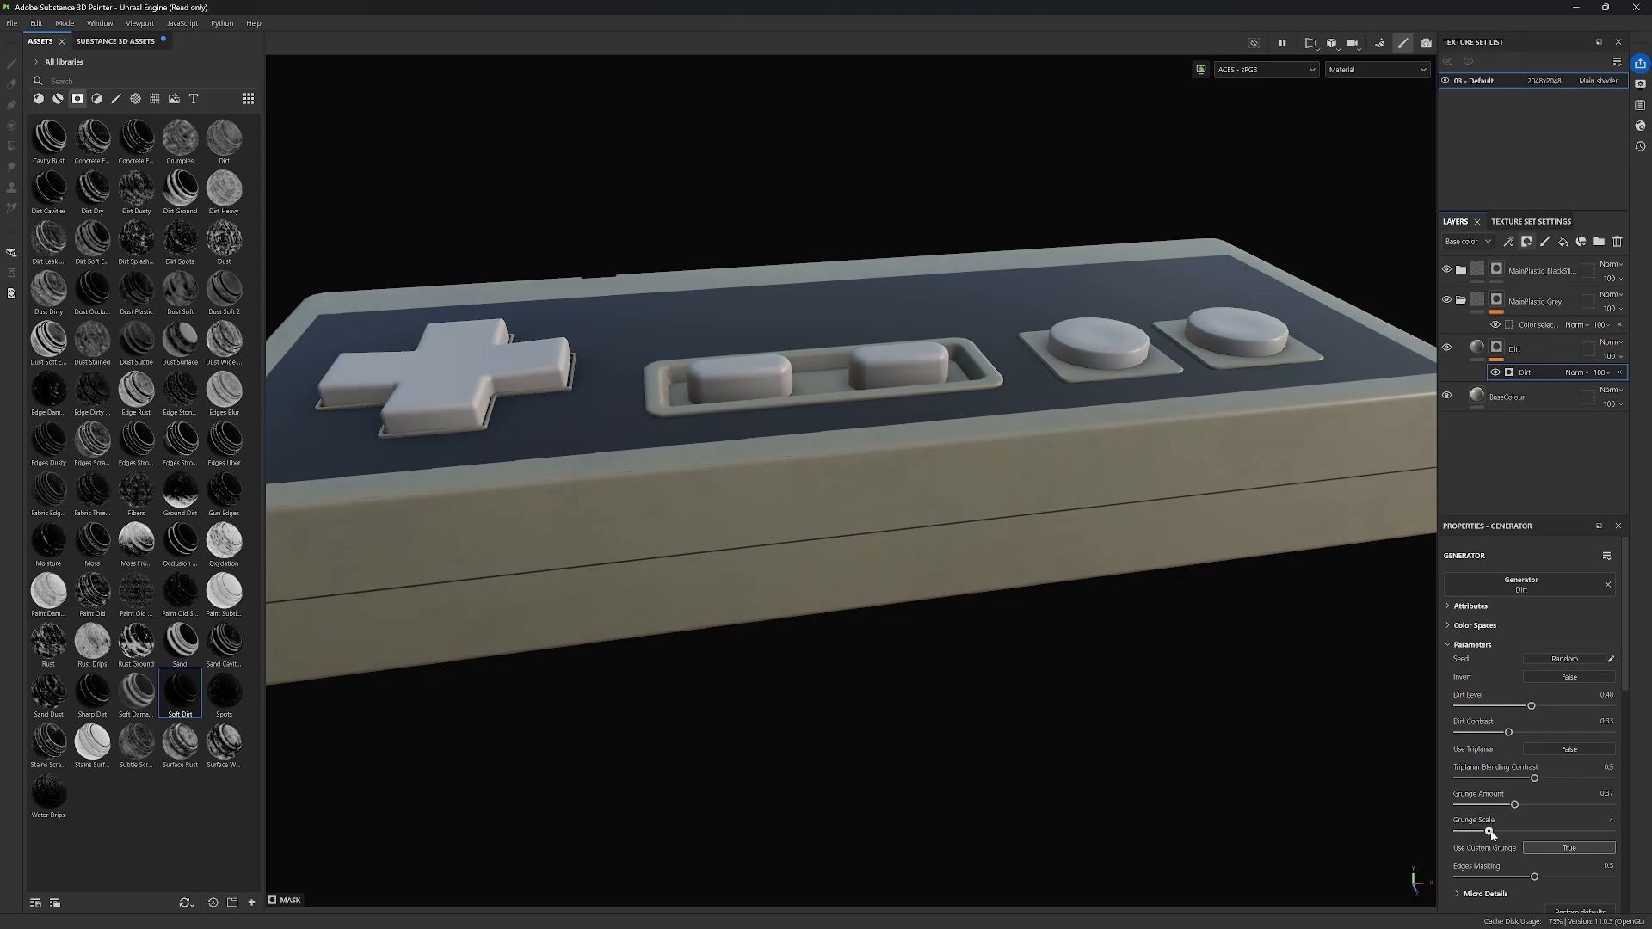
{"action": "left_click_drag", "start_coordinate": [1490, 833], "coordinate": [1468, 835]}
{"action": "left_click_drag", "start_coordinate": [987, 389], "coordinate": [1062, 629], "text": "alt"}
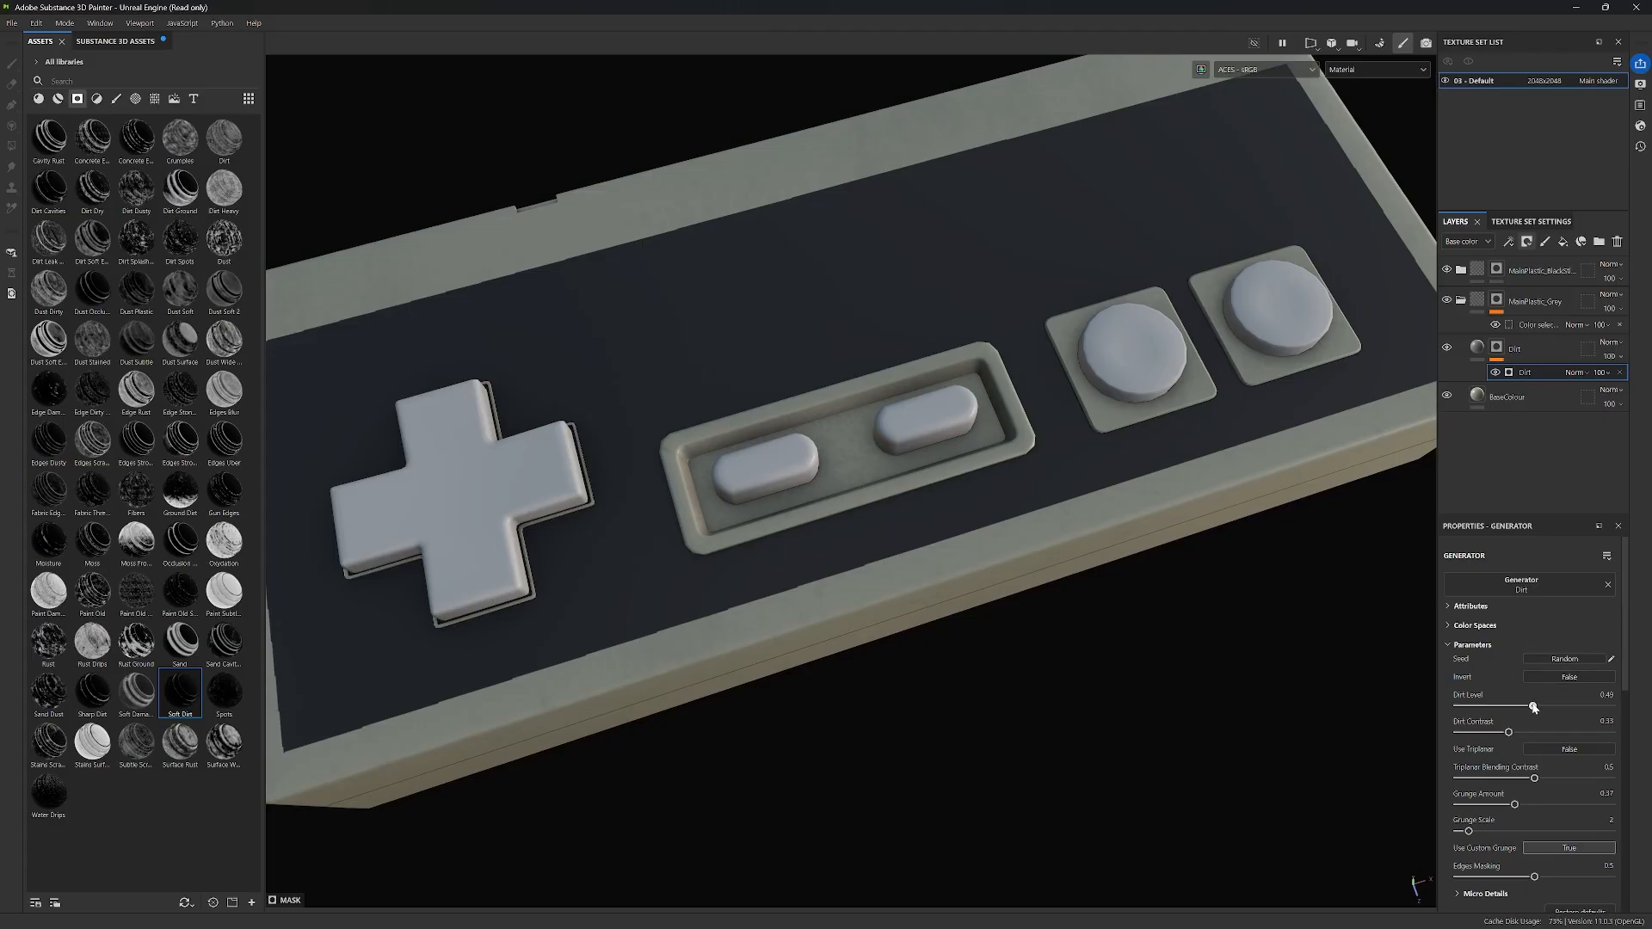
Step: Try a Dirt generator dirt level of 0.58 and check the grey plastic's surface
{"action": "left_click_drag", "start_coordinate": [1533, 707], "coordinate": [1547, 707]}
{"action": "left_click_drag", "start_coordinate": [1193, 691], "coordinate": [1071, 621], "text": "alt"}
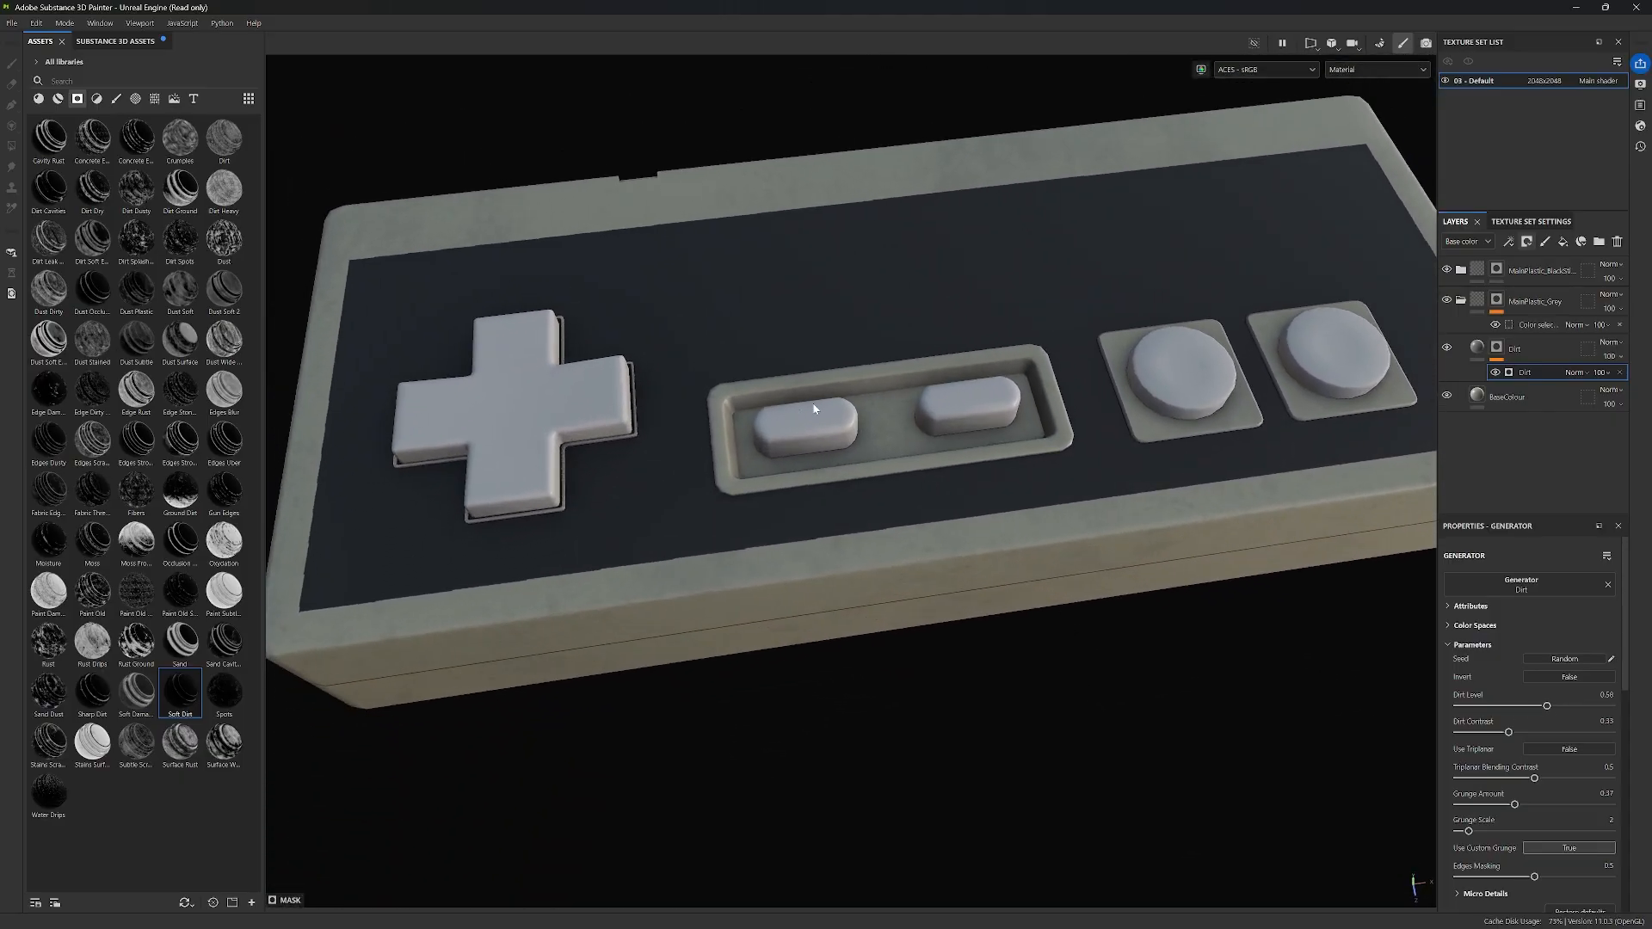
{"action": "scroll", "coordinate": [1199, 540], "scroll_direction": "down", "scroll_amount": 1}
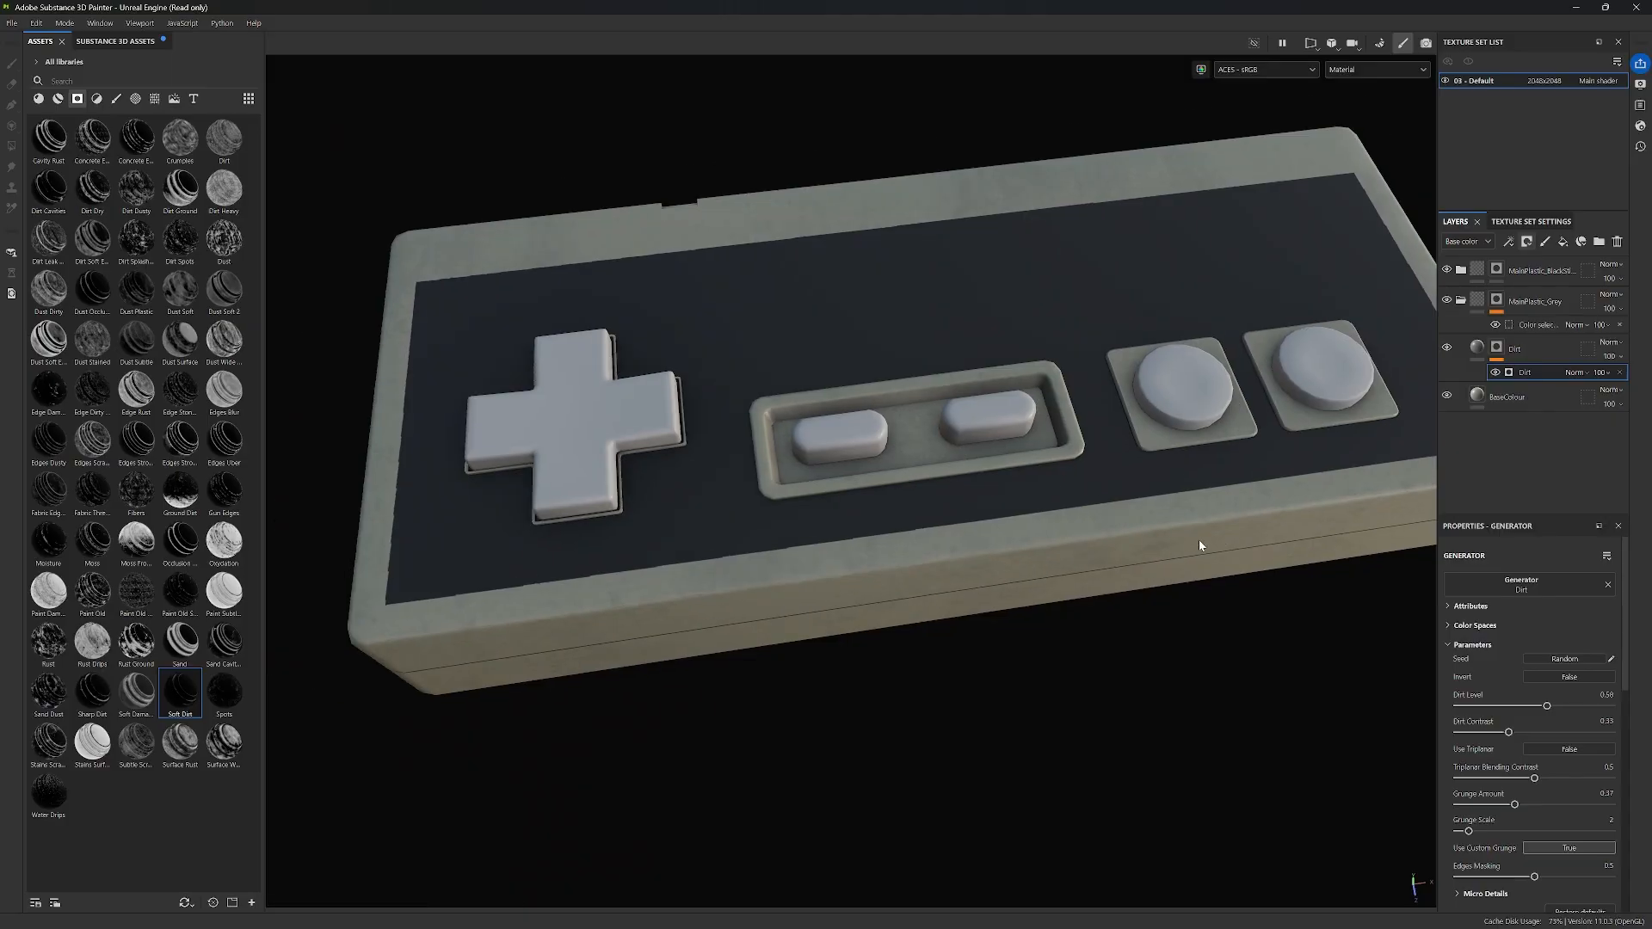
{"action": "middle_click_drag", "start_coordinate": [1220, 609], "coordinate": [1194, 591], "text": "alt"}
{"action": "left_click_drag", "start_coordinate": [1195, 590], "coordinate": [1201, 554], "text": "alt"}
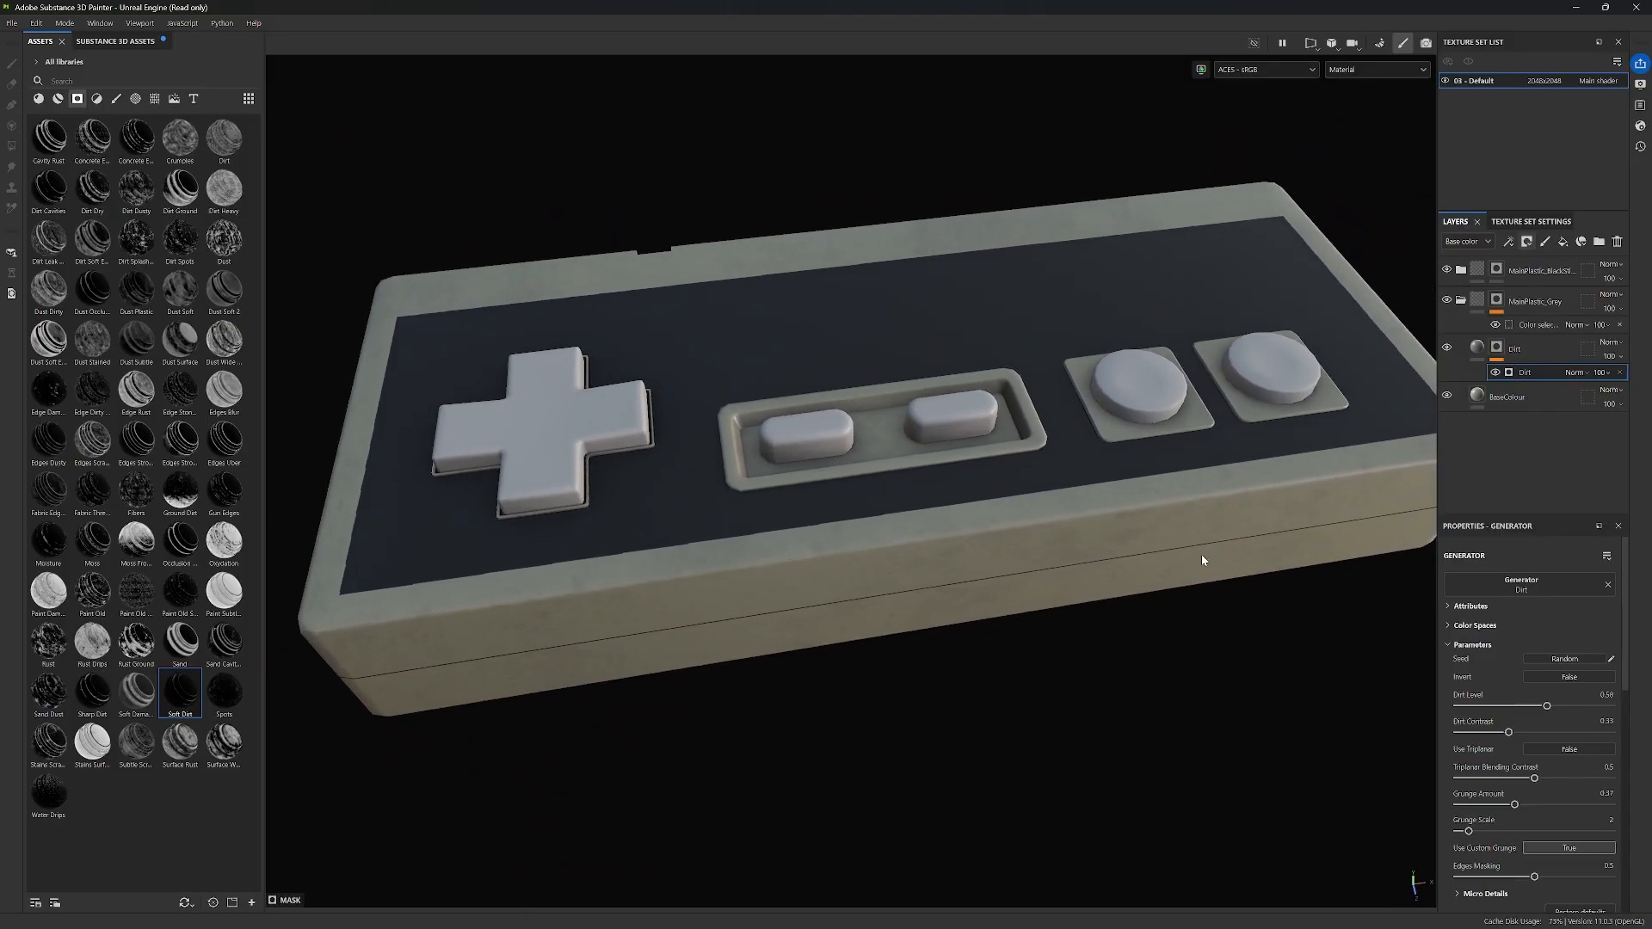
Step: Adjust the BaseColour layer's base color to a slightly lighter yellowish grey with saturation 0.123 and value 0.580
{"action": "left_click", "coordinate": [1508, 402]}
{"action": "left_click", "coordinate": [1527, 785]}
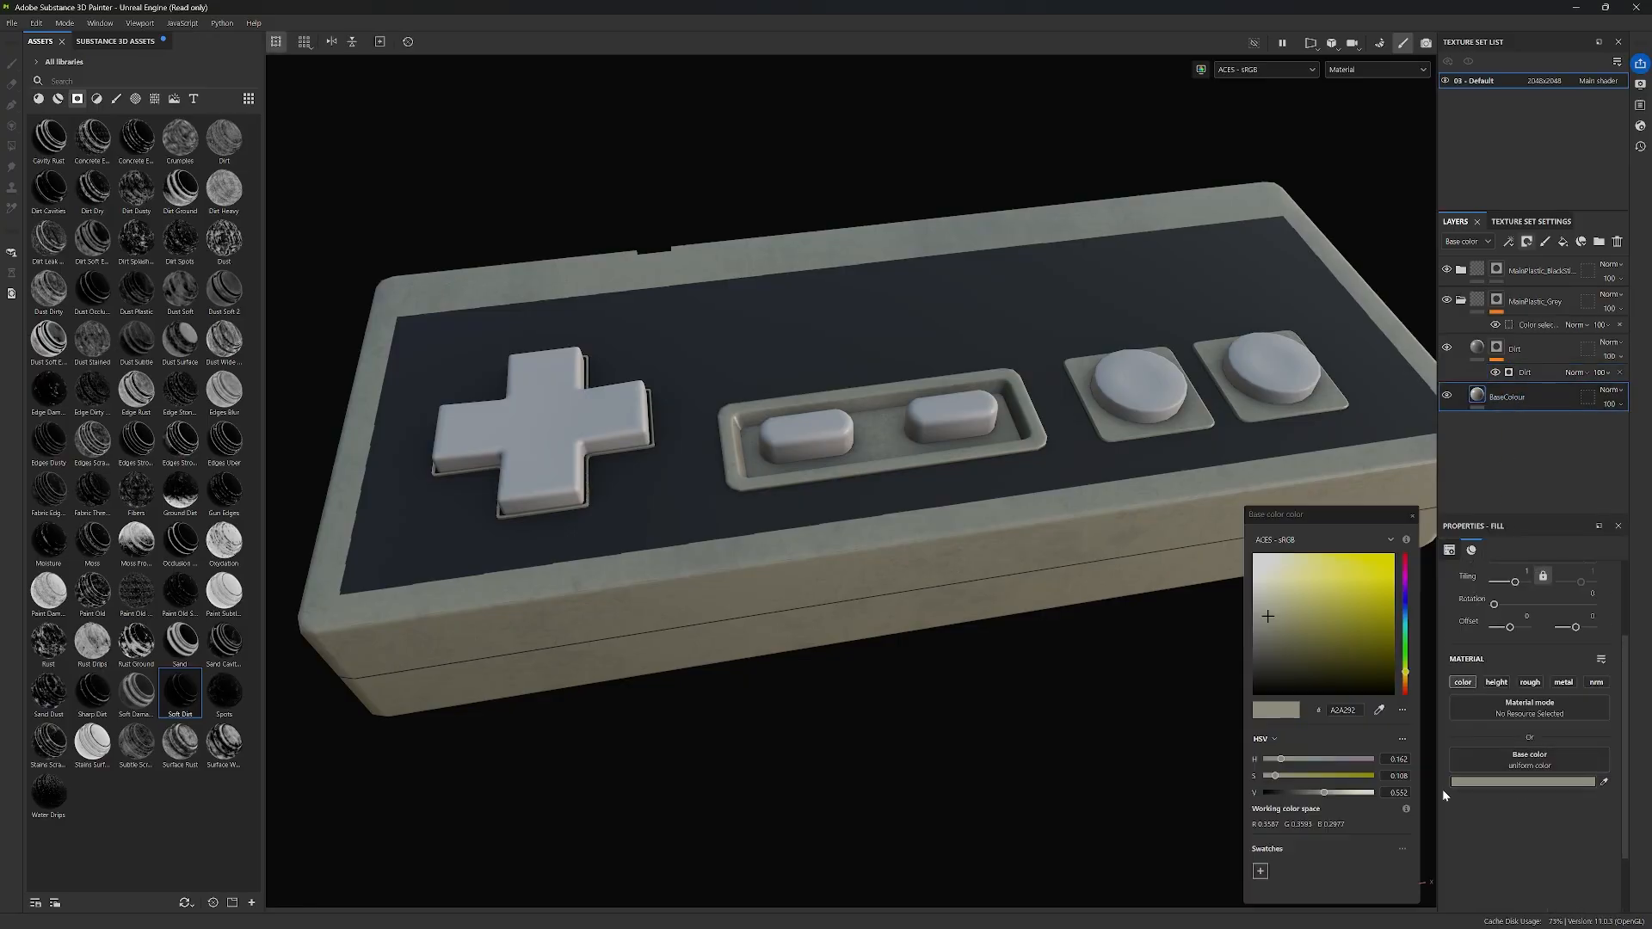
{"action": "left_click_drag", "start_coordinate": [1265, 616], "coordinate": [1262, 614]}
{"action": "scroll", "coordinate": [1052, 544], "scroll_direction": "up", "scroll_amount": 2}
{"action": "left_click_drag", "start_coordinate": [1014, 621], "coordinate": [1130, 612], "text": "alt"}
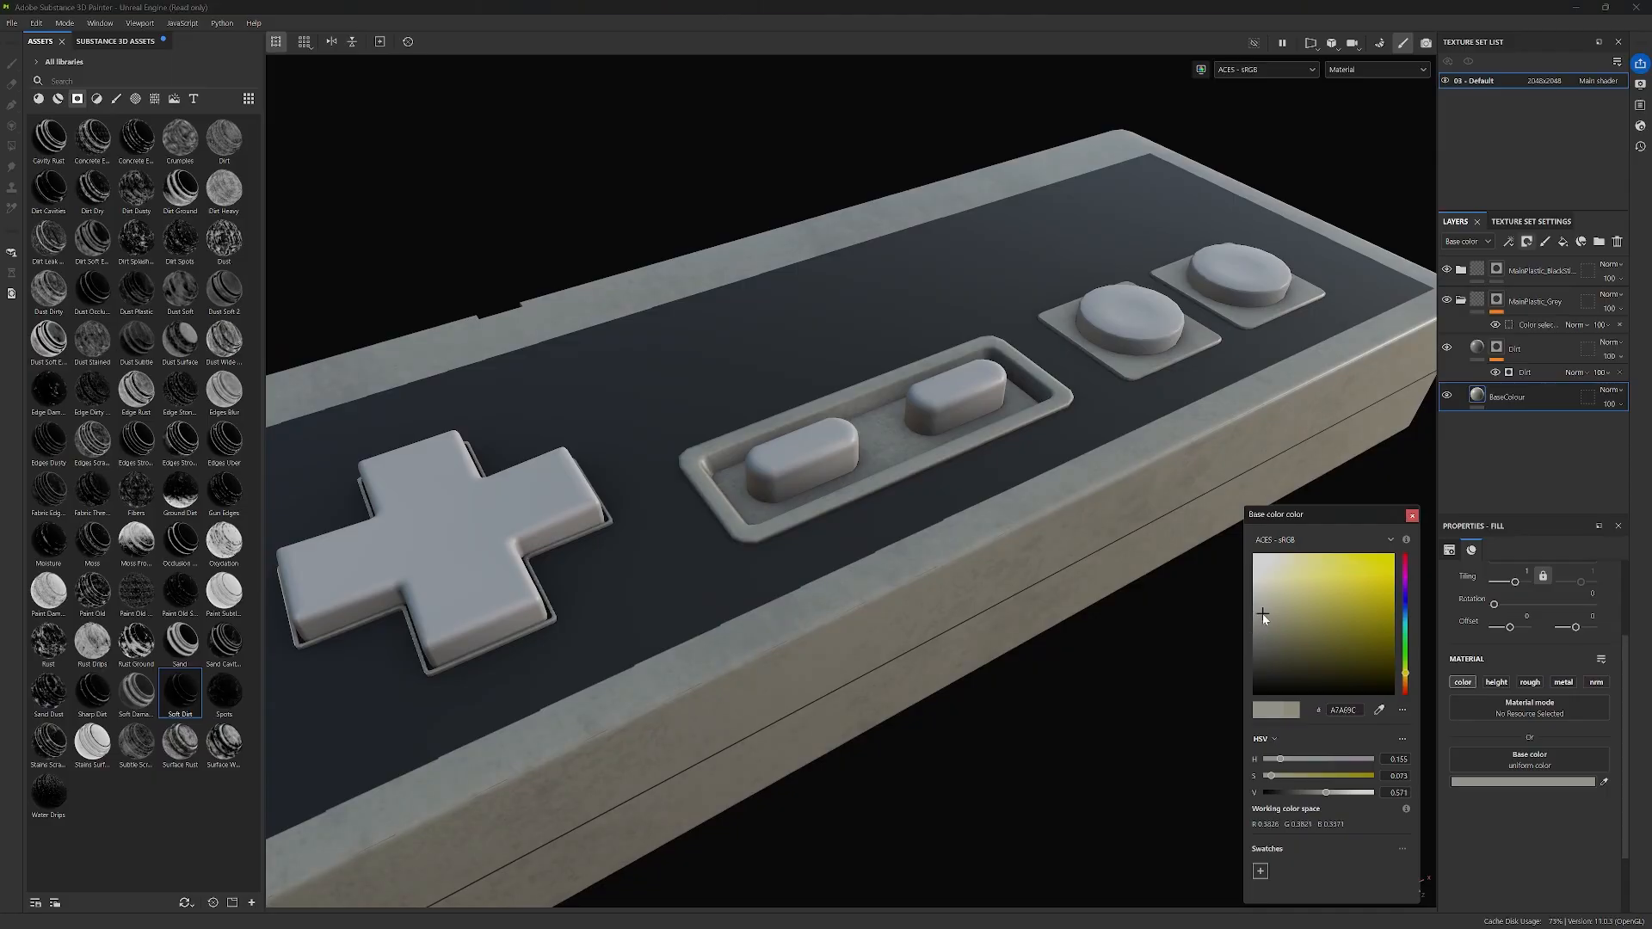
{"action": "left_click_drag", "start_coordinate": [1262, 613], "coordinate": [1271, 615]}
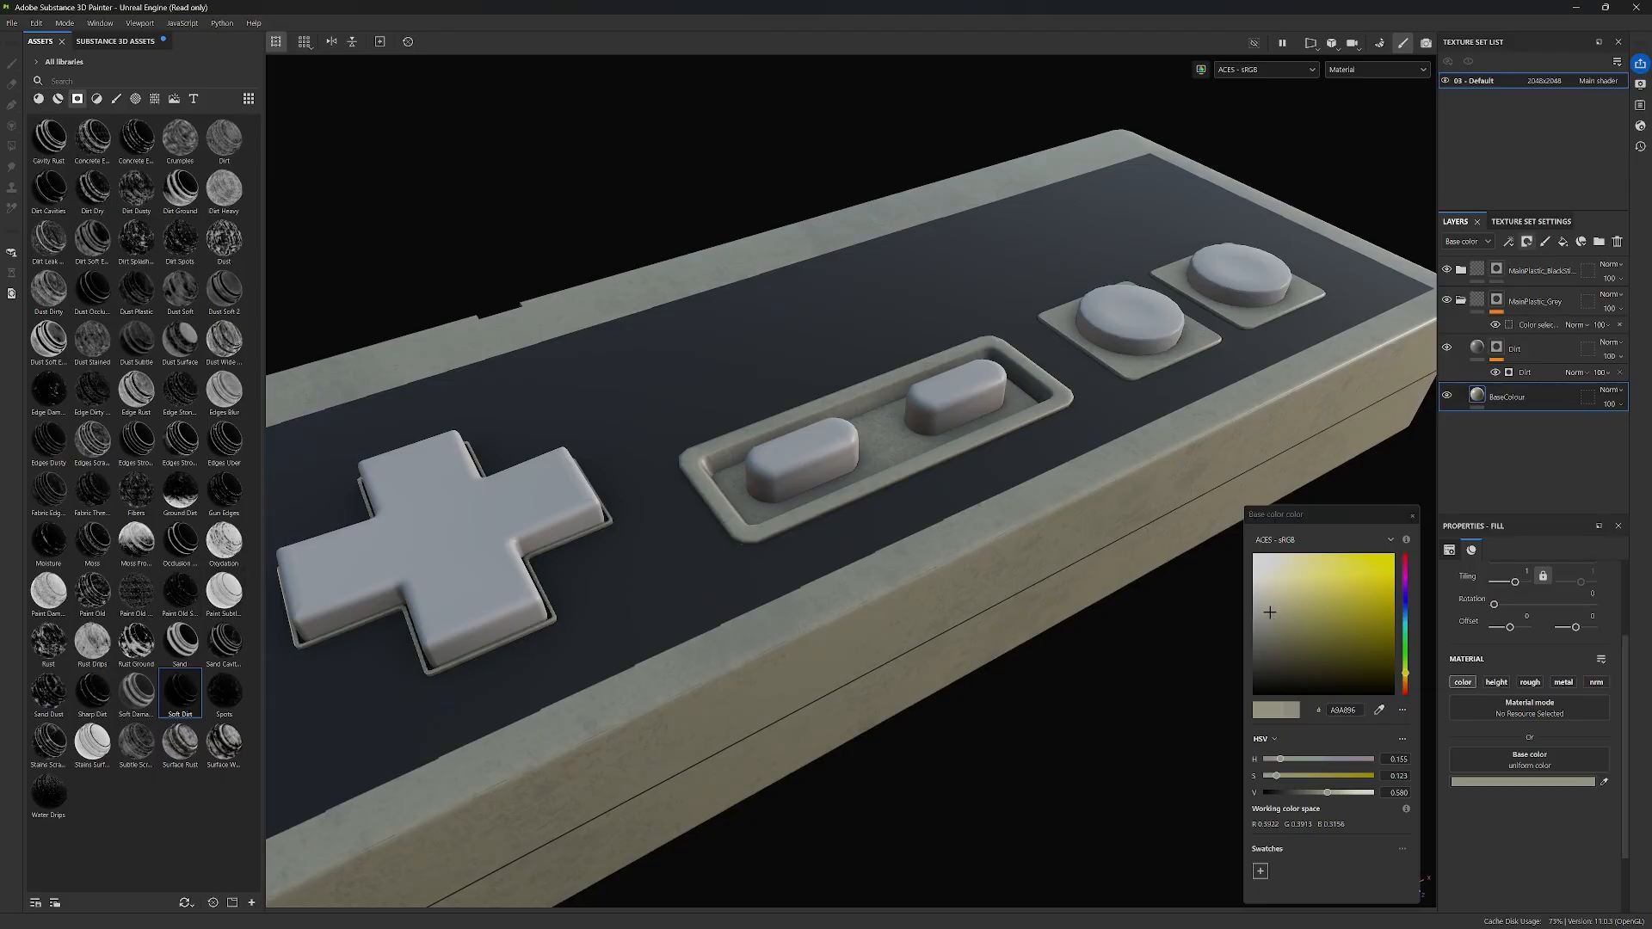
Step: Examine the reference photos of real NES controllers to compare the aged grey plastic's tint, especially the controller on the wooden table
{"action": "right_click_drag", "start_coordinate": [0, 492], "coordinate": [533, 520]}
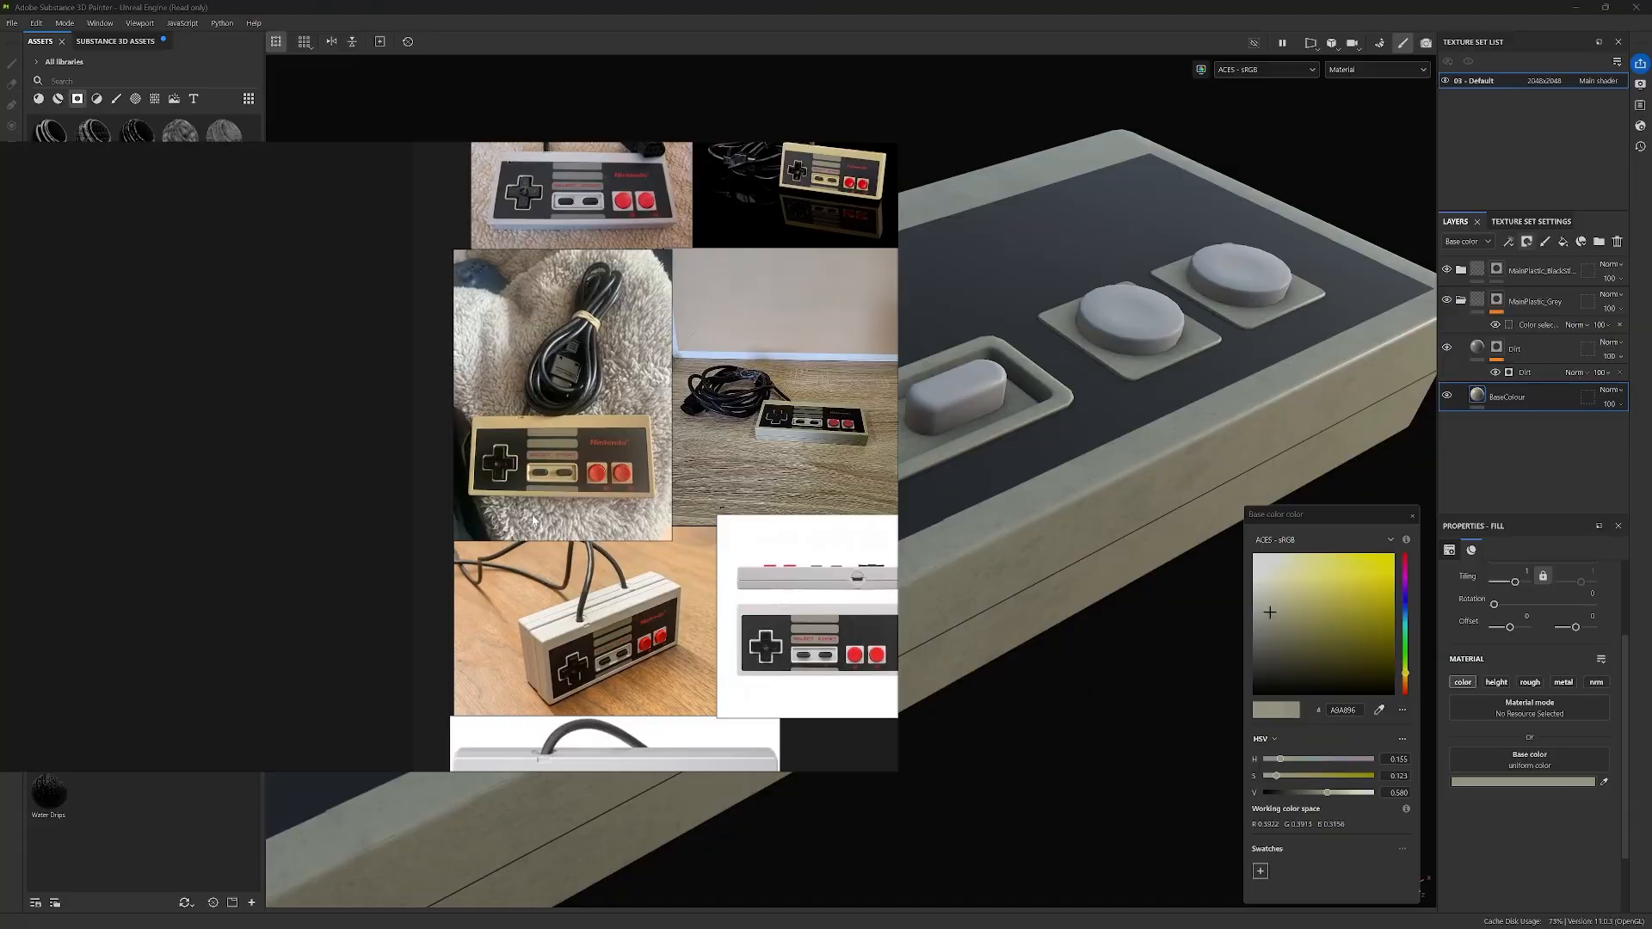
{"action": "middle_click_drag", "start_coordinate": [781, 394], "coordinate": [500, 374]}
{"action": "middle_click_drag", "start_coordinate": [494, 525], "coordinate": [604, 565]}
{"action": "scroll", "coordinate": [463, 453], "scroll_direction": "up", "scroll_amount": 5}
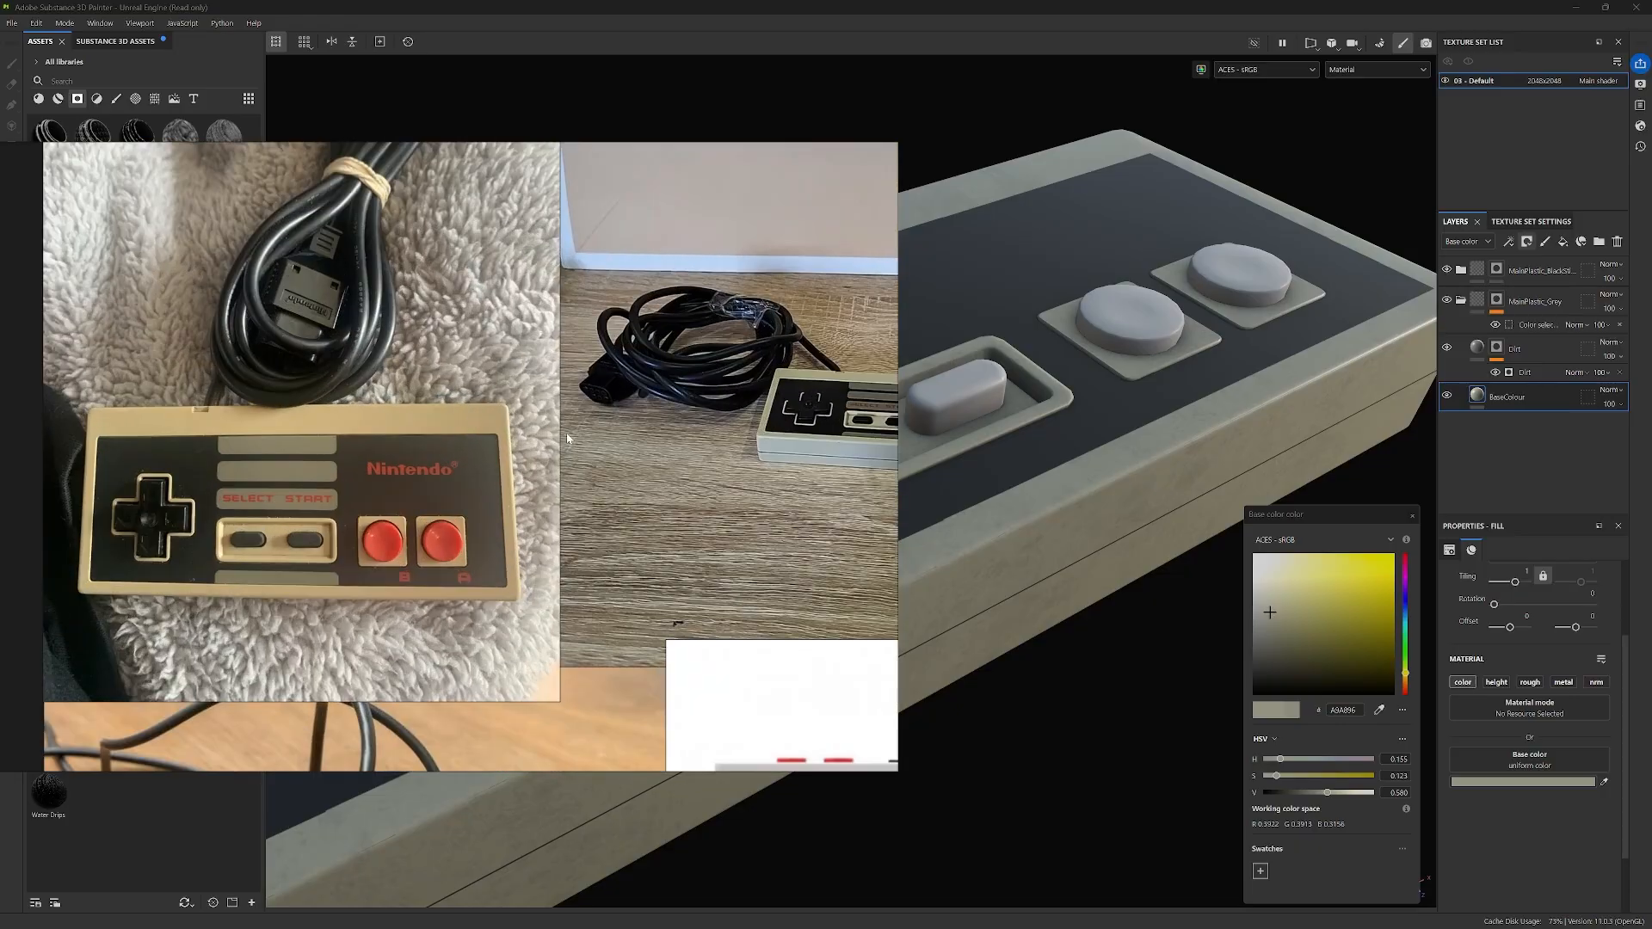
{"action": "scroll", "coordinate": [473, 453], "scroll_direction": "down", "scroll_amount": 5}
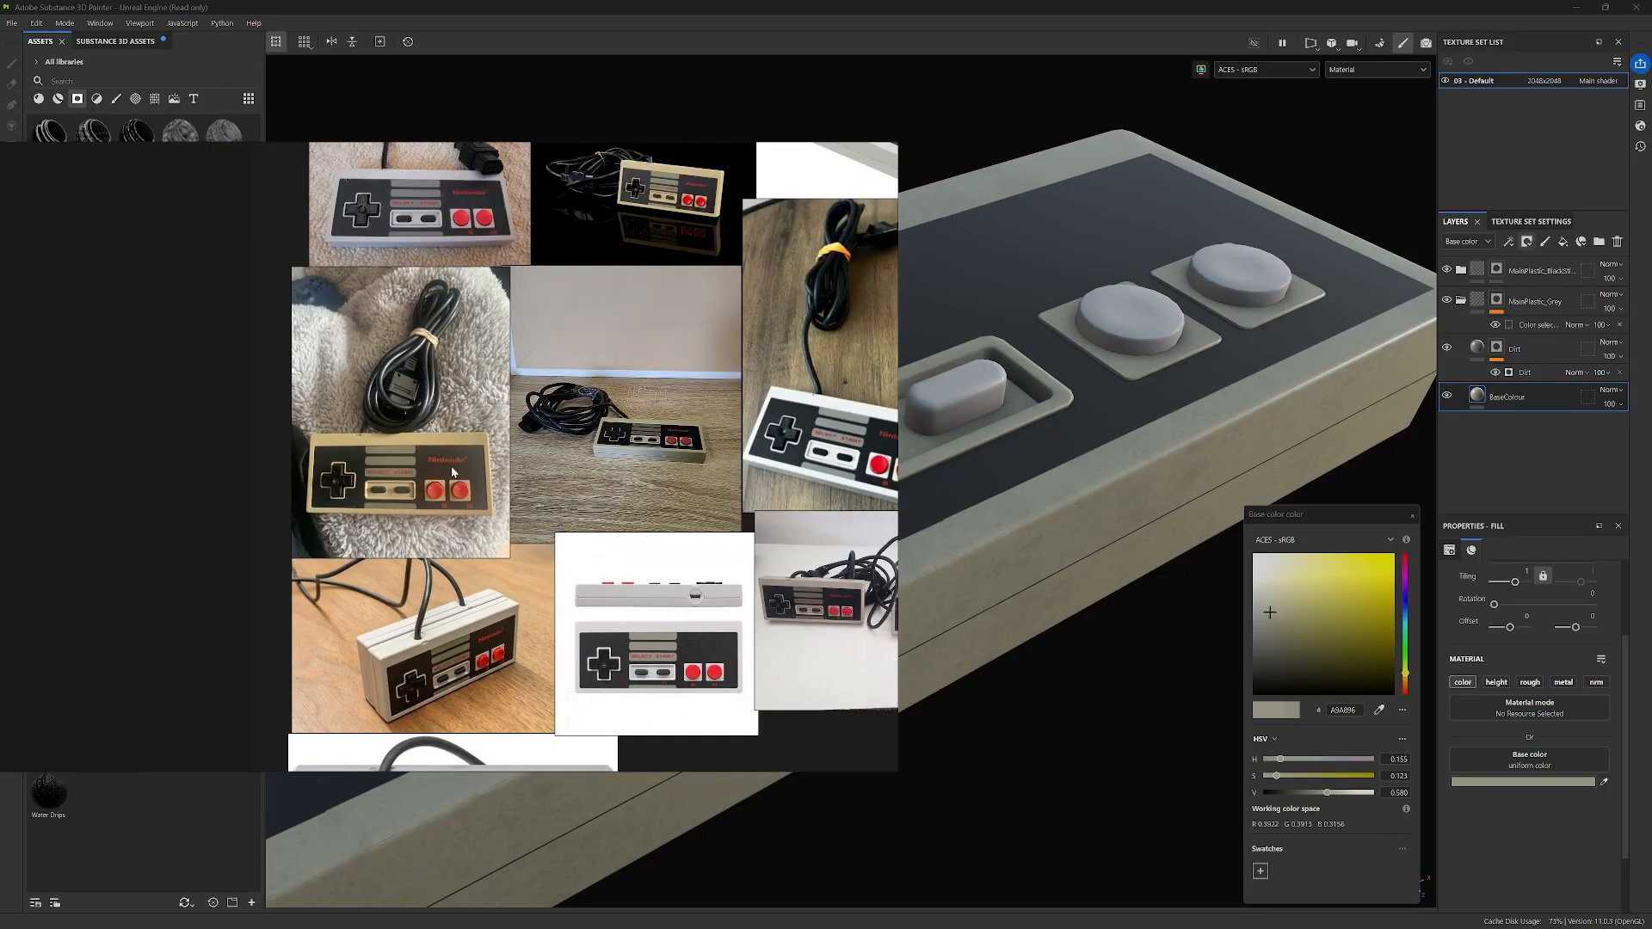
{"action": "middle_click_drag", "start_coordinate": [660, 462], "coordinate": [573, 508]}
{"action": "scroll", "coordinate": [568, 511], "scroll_direction": "up", "scroll_amount": 5}
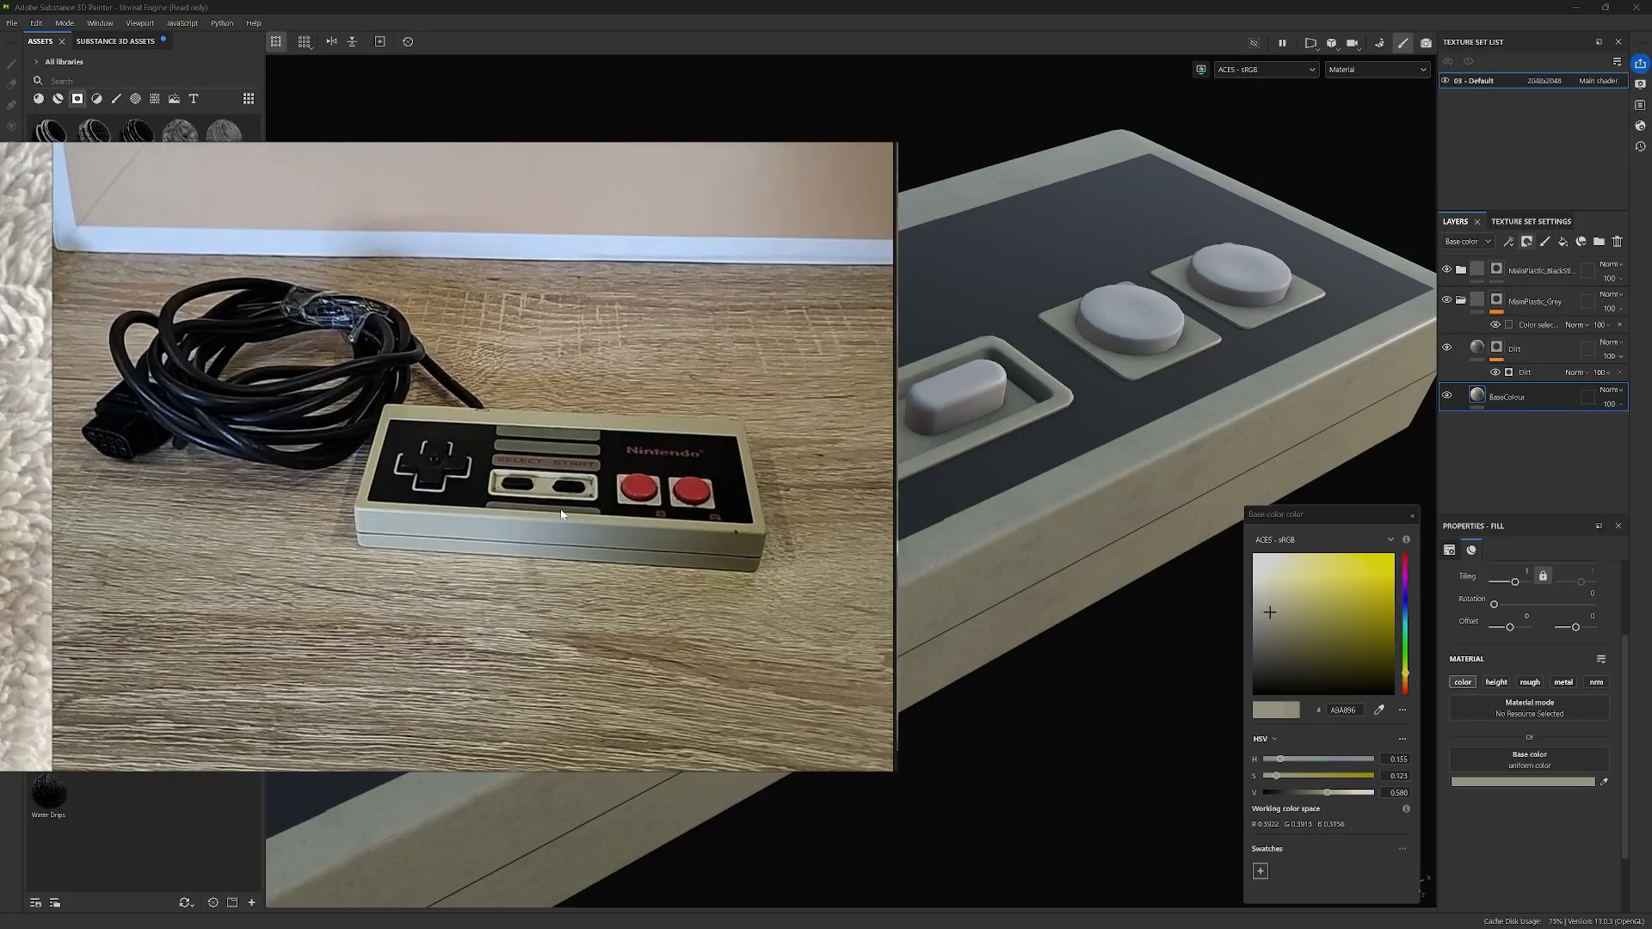
{"action": "scroll", "coordinate": [513, 513], "scroll_direction": "down", "scroll_amount": 8}
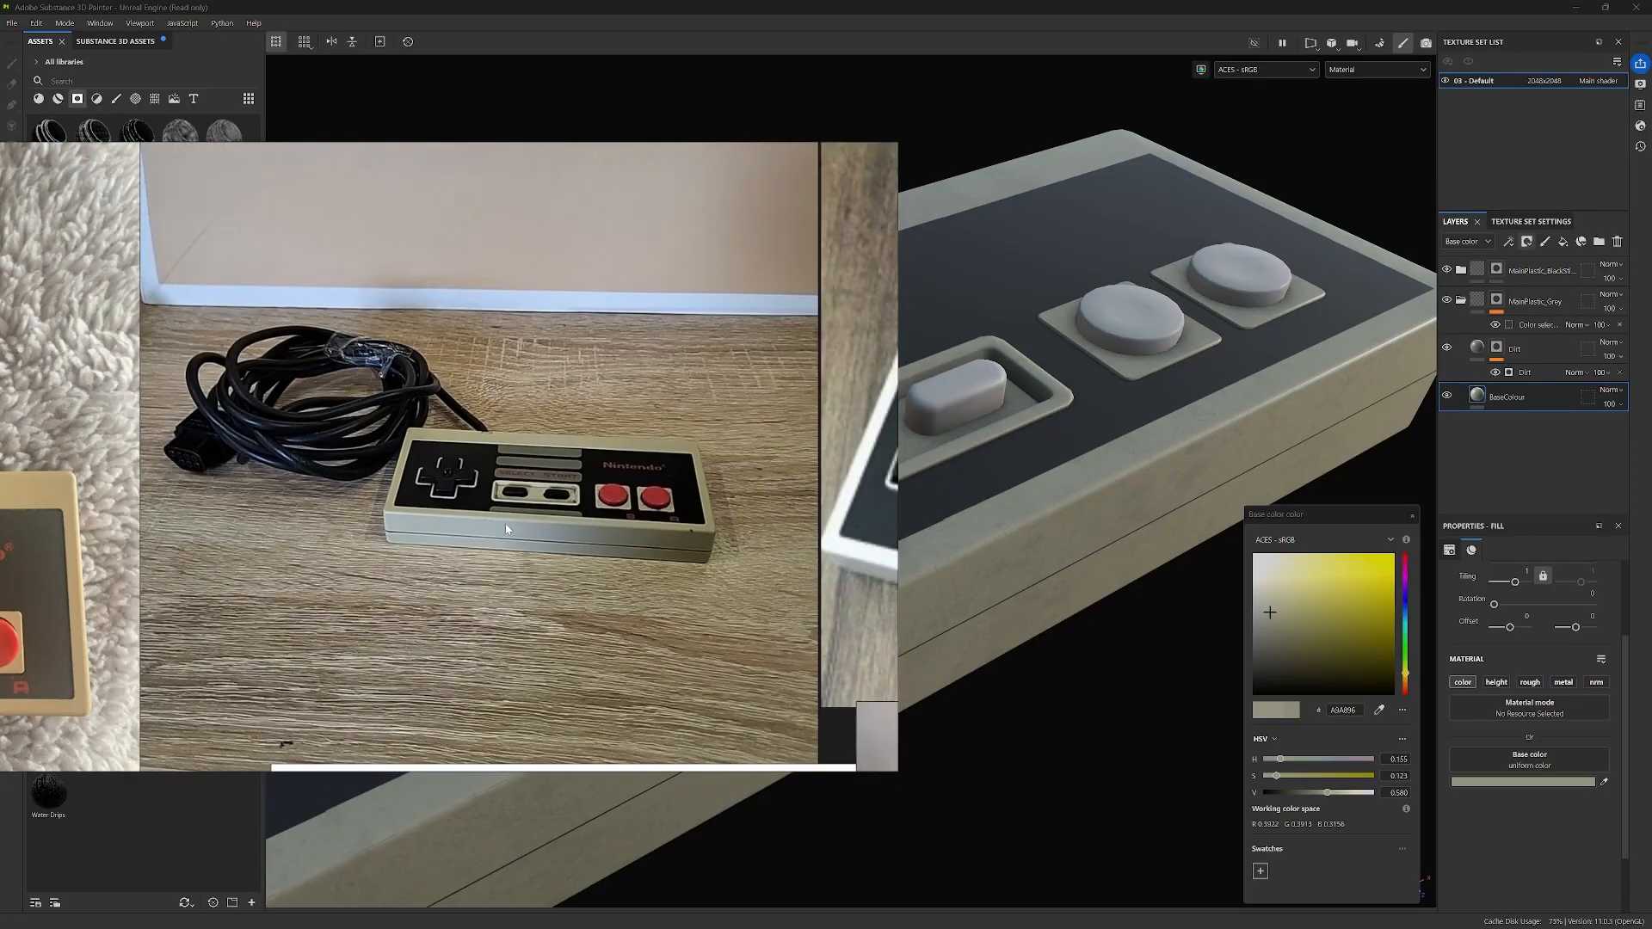
{"action": "middle_click_drag", "start_coordinate": [565, 438], "coordinate": [630, 614]}
{"action": "middle_click_drag", "start_coordinate": [578, 406], "coordinate": [524, 545]}
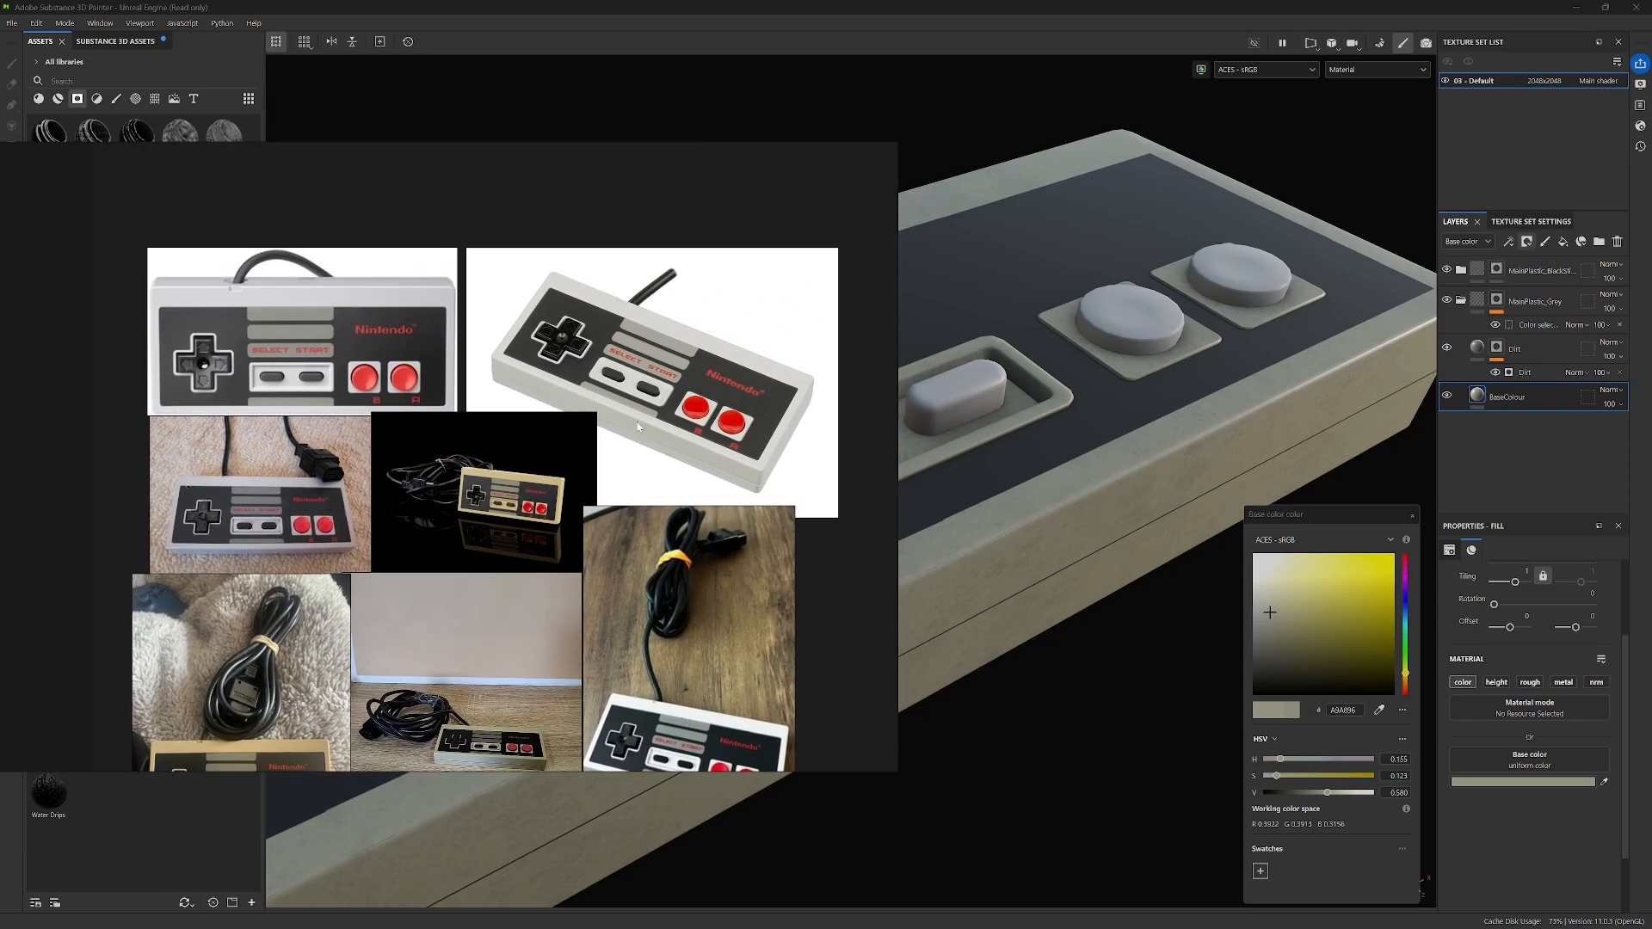
{"action": "mouse_move", "coordinate": [476, 636]}
{"action": "middle_mouse_down"}
{"action": "mouse_move", "coordinate": [494, 639]}
{"action": "mouse_move", "coordinate": [439, 379]}
{"action": "mouse_move", "coordinate": [429, 218]}
{"action": "middle_mouse_up"}
{"action": "scroll", "coordinate": [439, 288], "scroll_direction": "up", "scroll_amount": 5}
{"action": "scroll", "coordinate": [496, 421], "scroll_direction": "up", "scroll_amount": 3}
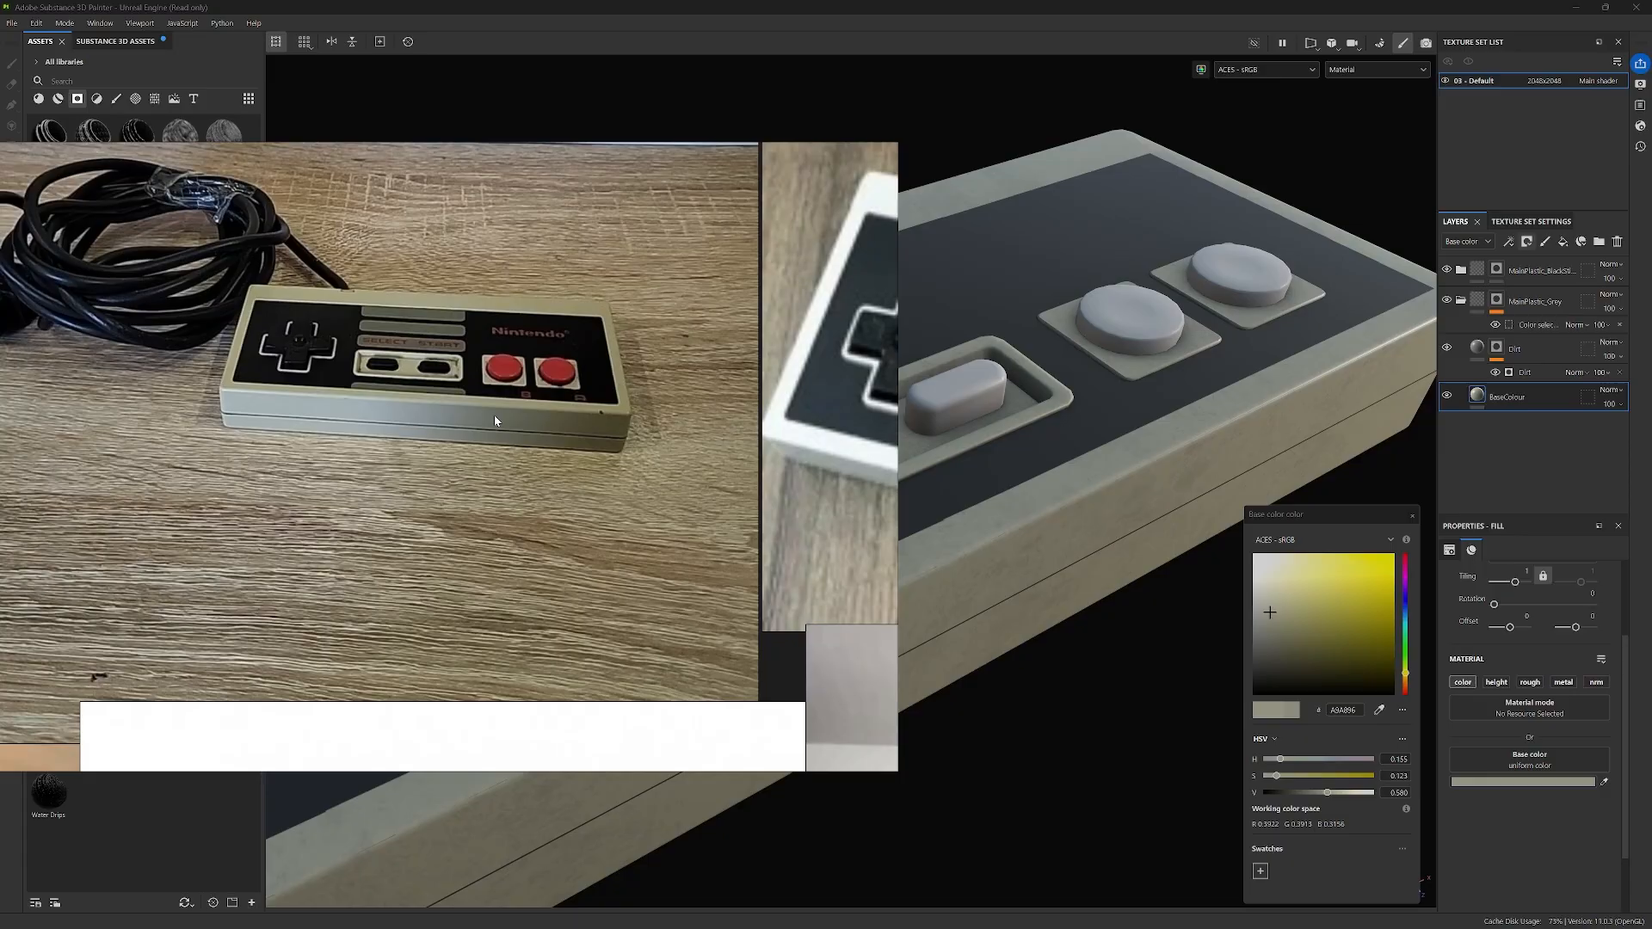
{"action": "middle_click_drag", "start_coordinate": [499, 426], "coordinate": [554, 465]}
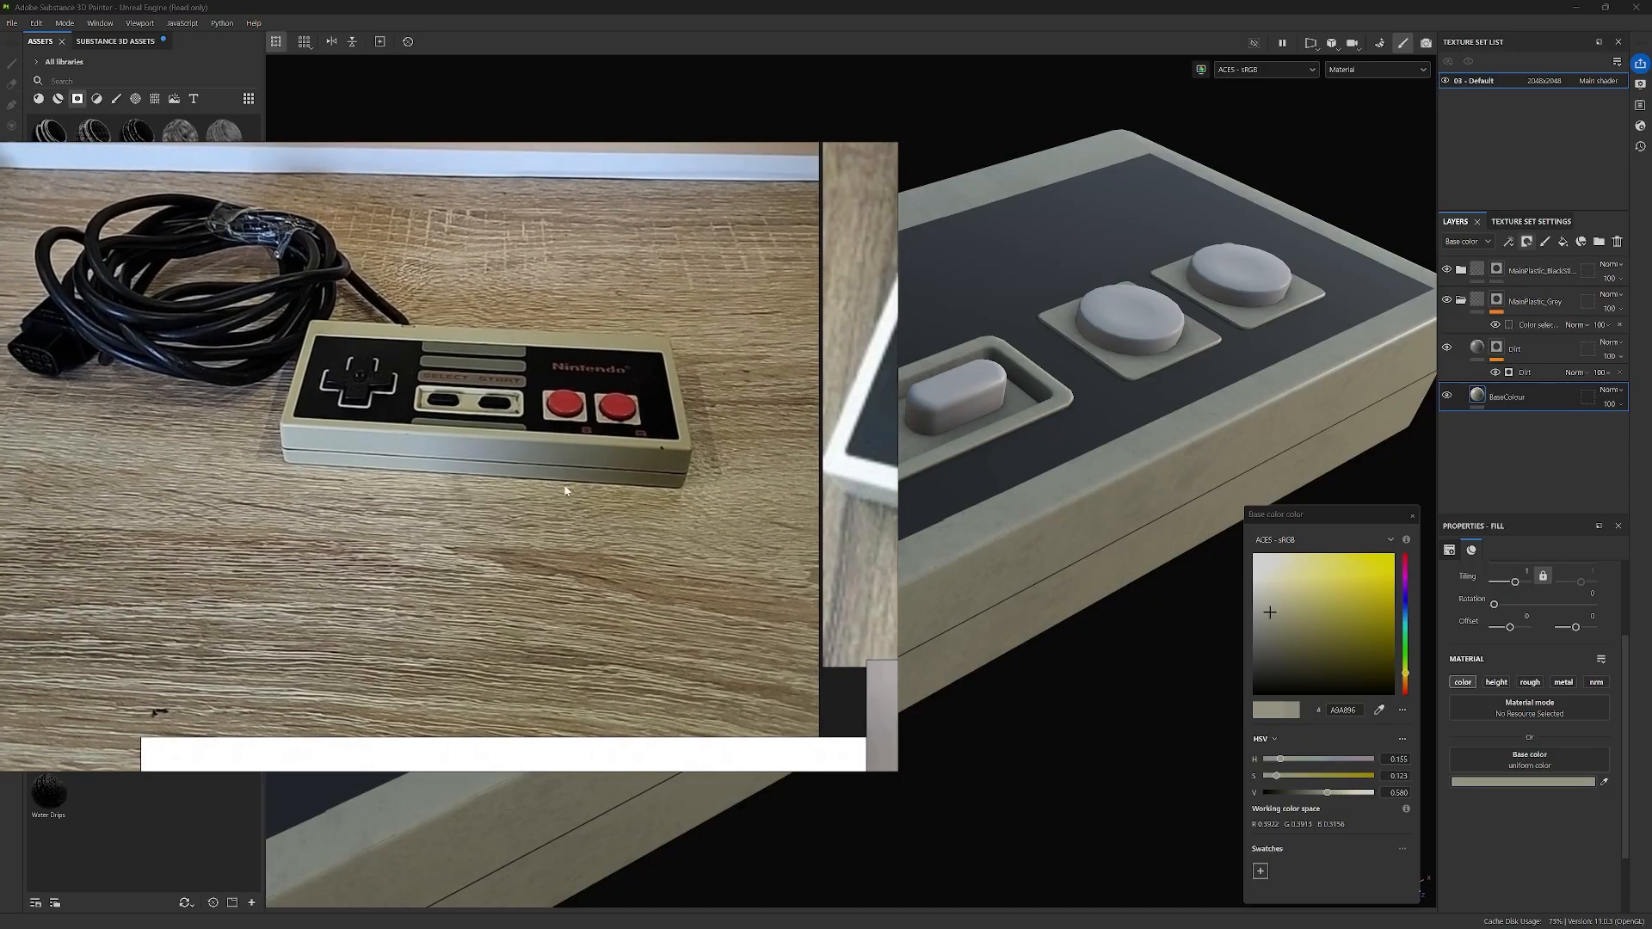
{"action": "key", "text": "alt+Tab"}
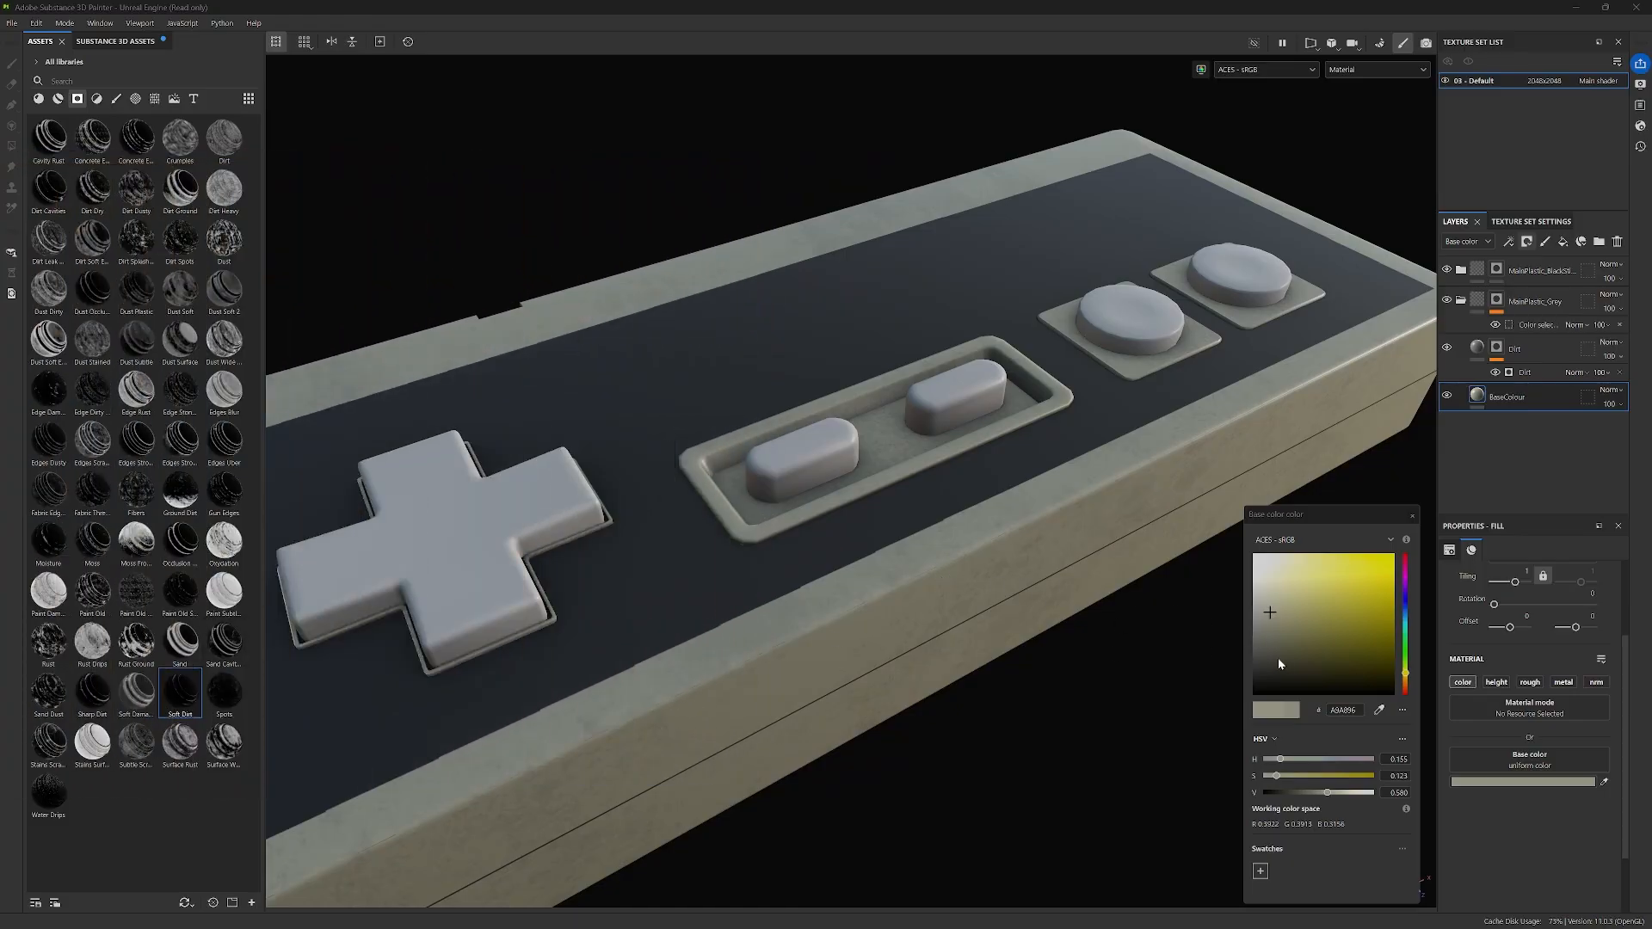
Step: Fine-tune the BaseColour layer's base color to hue 0.155, saturation 0.128 and value 0.584
{"action": "left_click", "coordinate": [1271, 614]}
{"action": "left_click", "coordinate": [1271, 614]}
{"action": "left_click_drag", "start_coordinate": [1270, 611], "coordinate": [1268, 613]}
{"action": "scroll", "coordinate": [1049, 585], "scroll_direction": "down", "scroll_amount": 3}
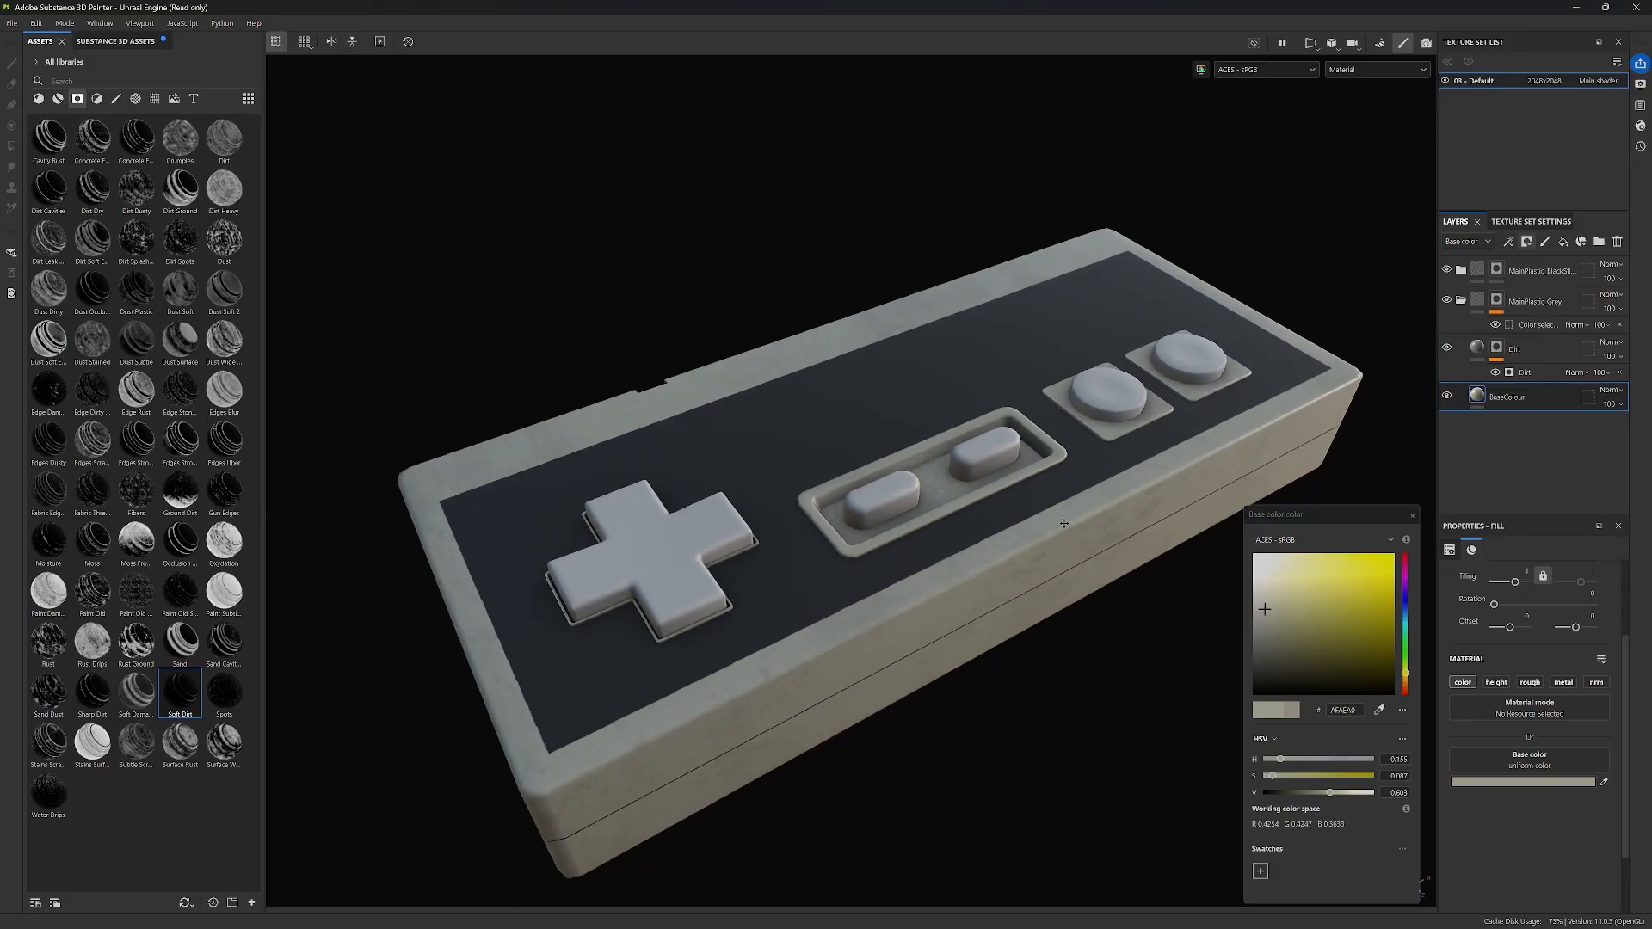
{"action": "left_click_drag", "start_coordinate": [1051, 548], "coordinate": [1270, 610], "text": "alt"}
{"action": "left_click", "coordinate": [1268, 610]}
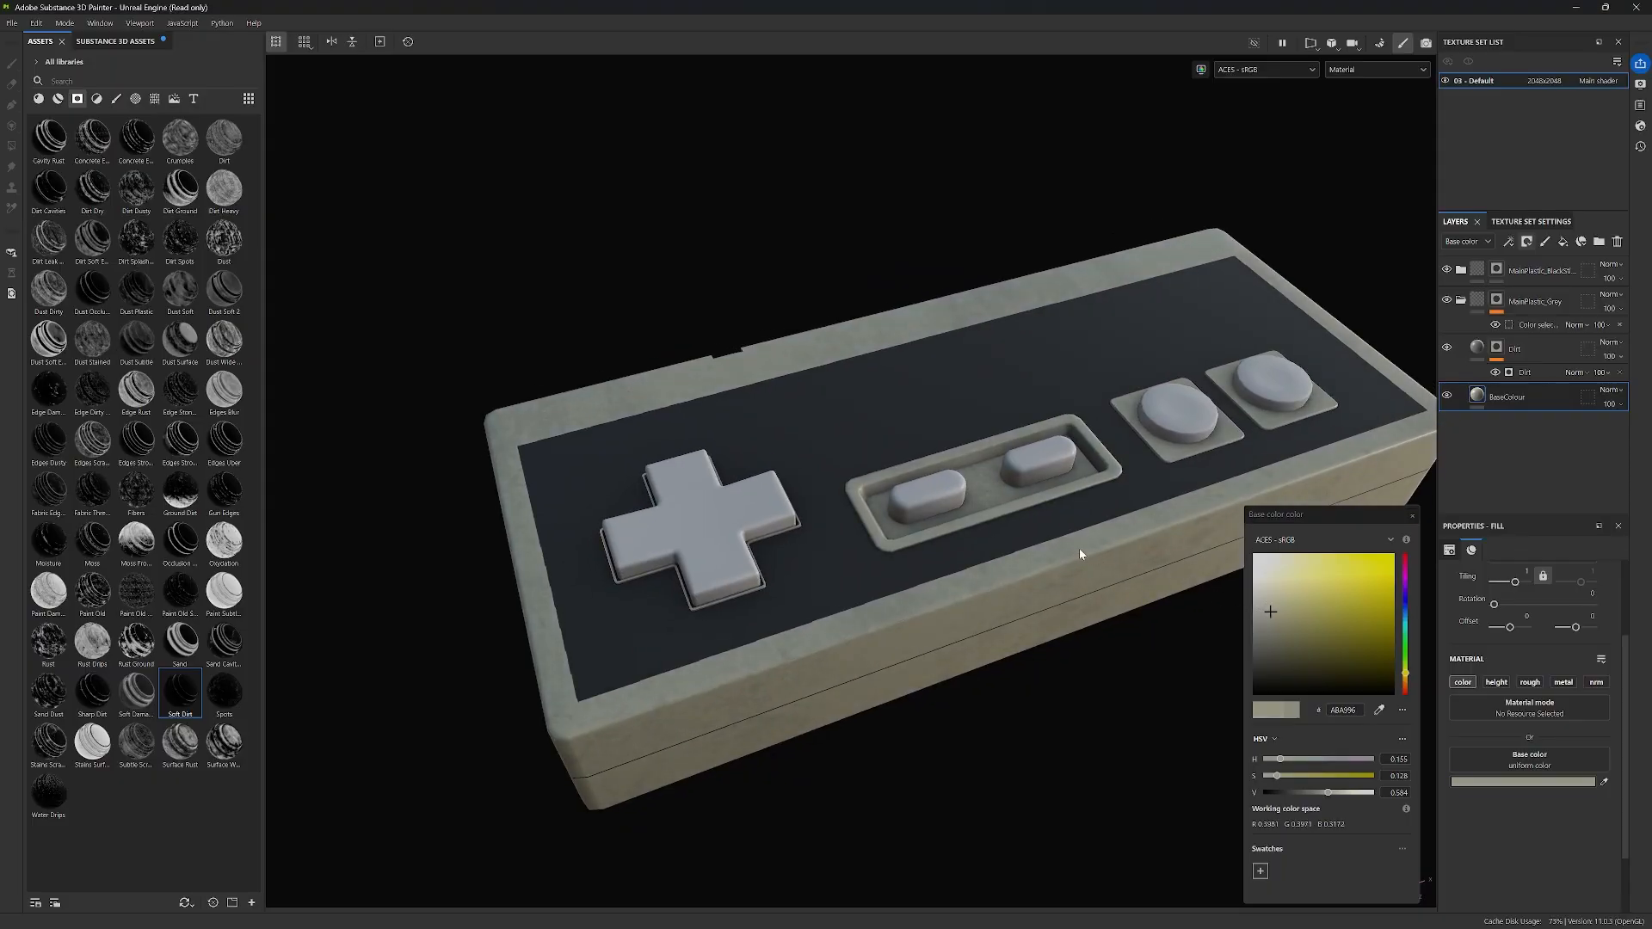
{"action": "left_click_drag", "start_coordinate": [1083, 521], "coordinate": [1041, 546], "text": "alt"}
{"action": "scroll", "coordinate": [1016, 550], "scroll_direction": "up", "scroll_amount": 5}
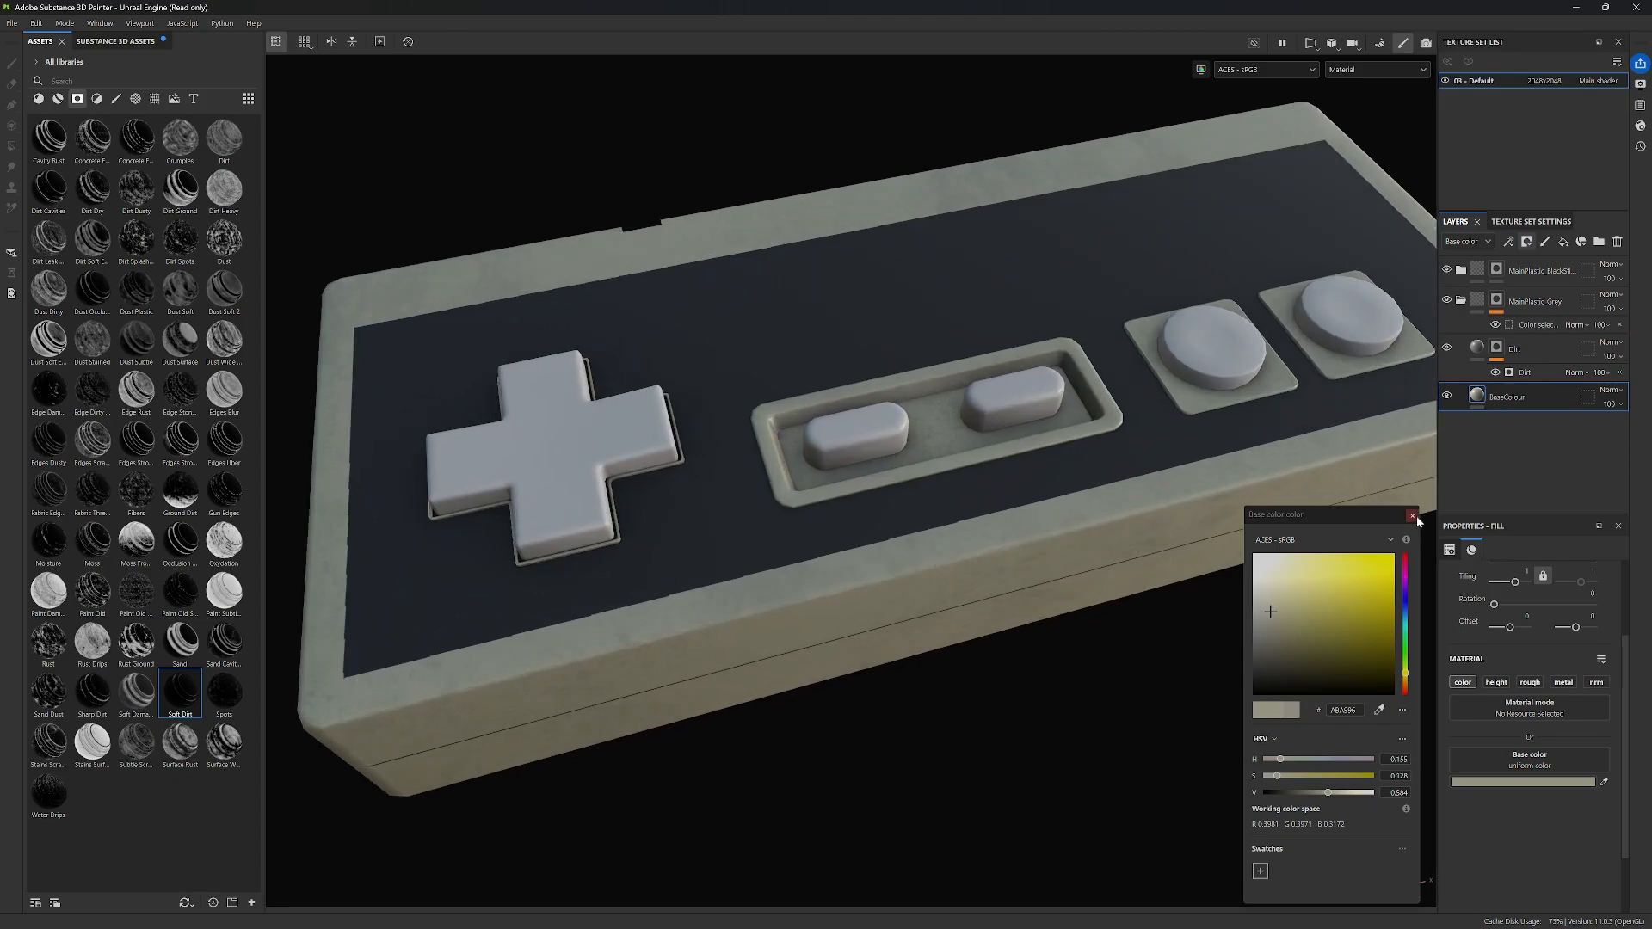
{"action": "left_click", "coordinate": [1414, 516]}
Step: Set the Dirt generator's dirt level to 0.49 in the Dirt layer's mask
{"action": "left_click", "coordinate": [1525, 343]}
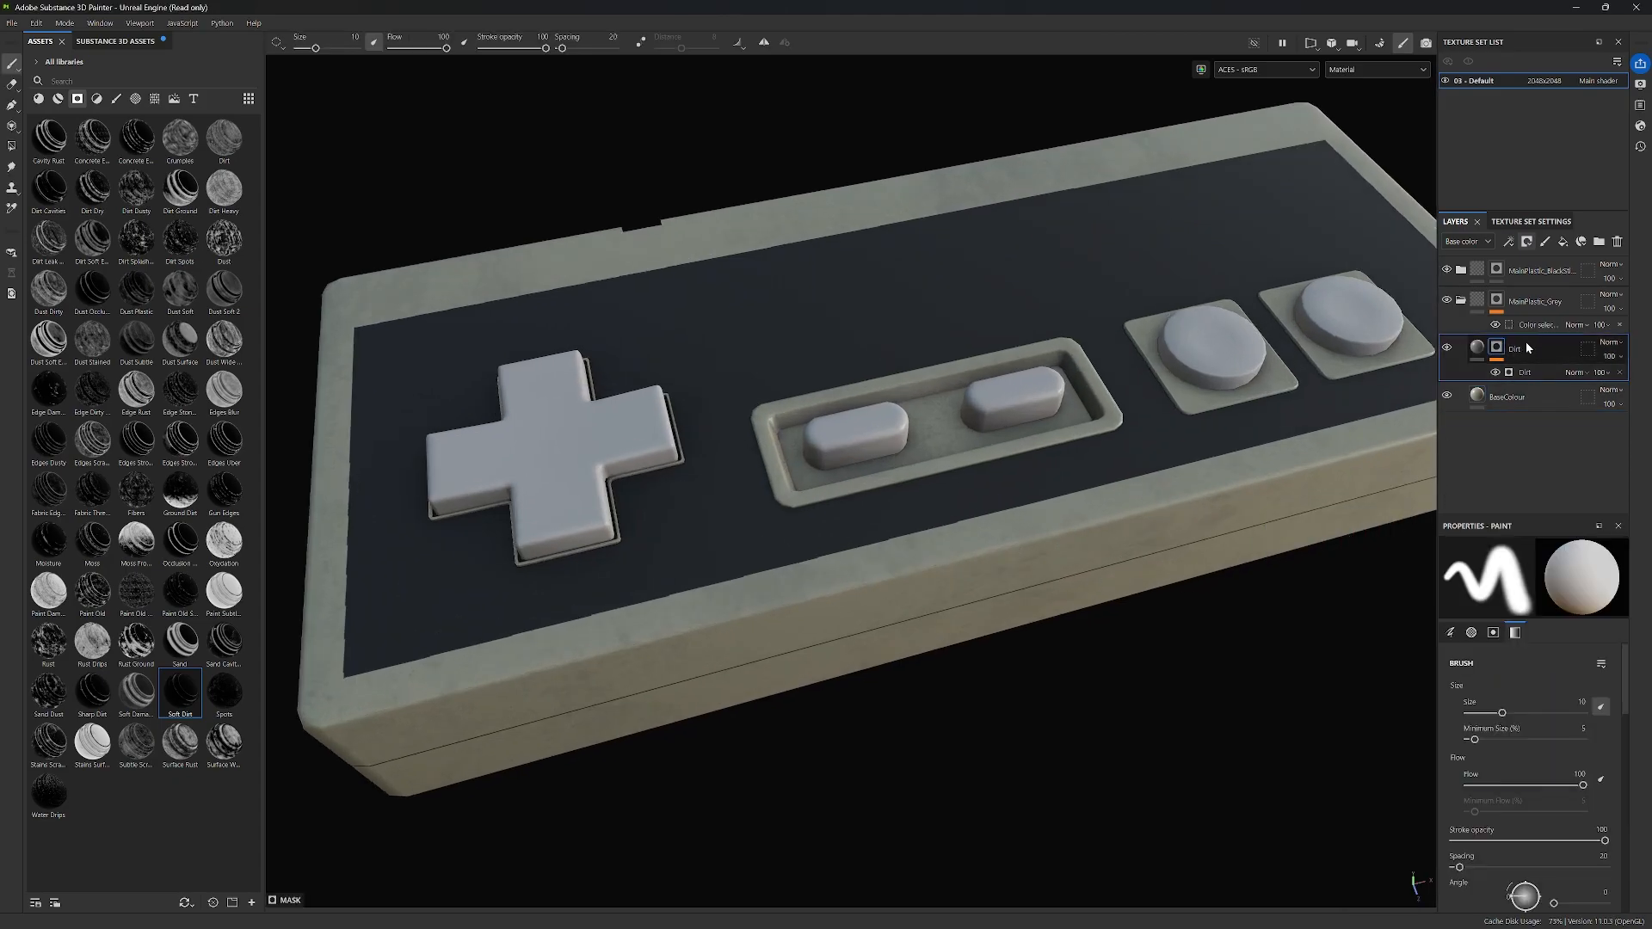
{"action": "left_click", "coordinate": [1534, 373]}
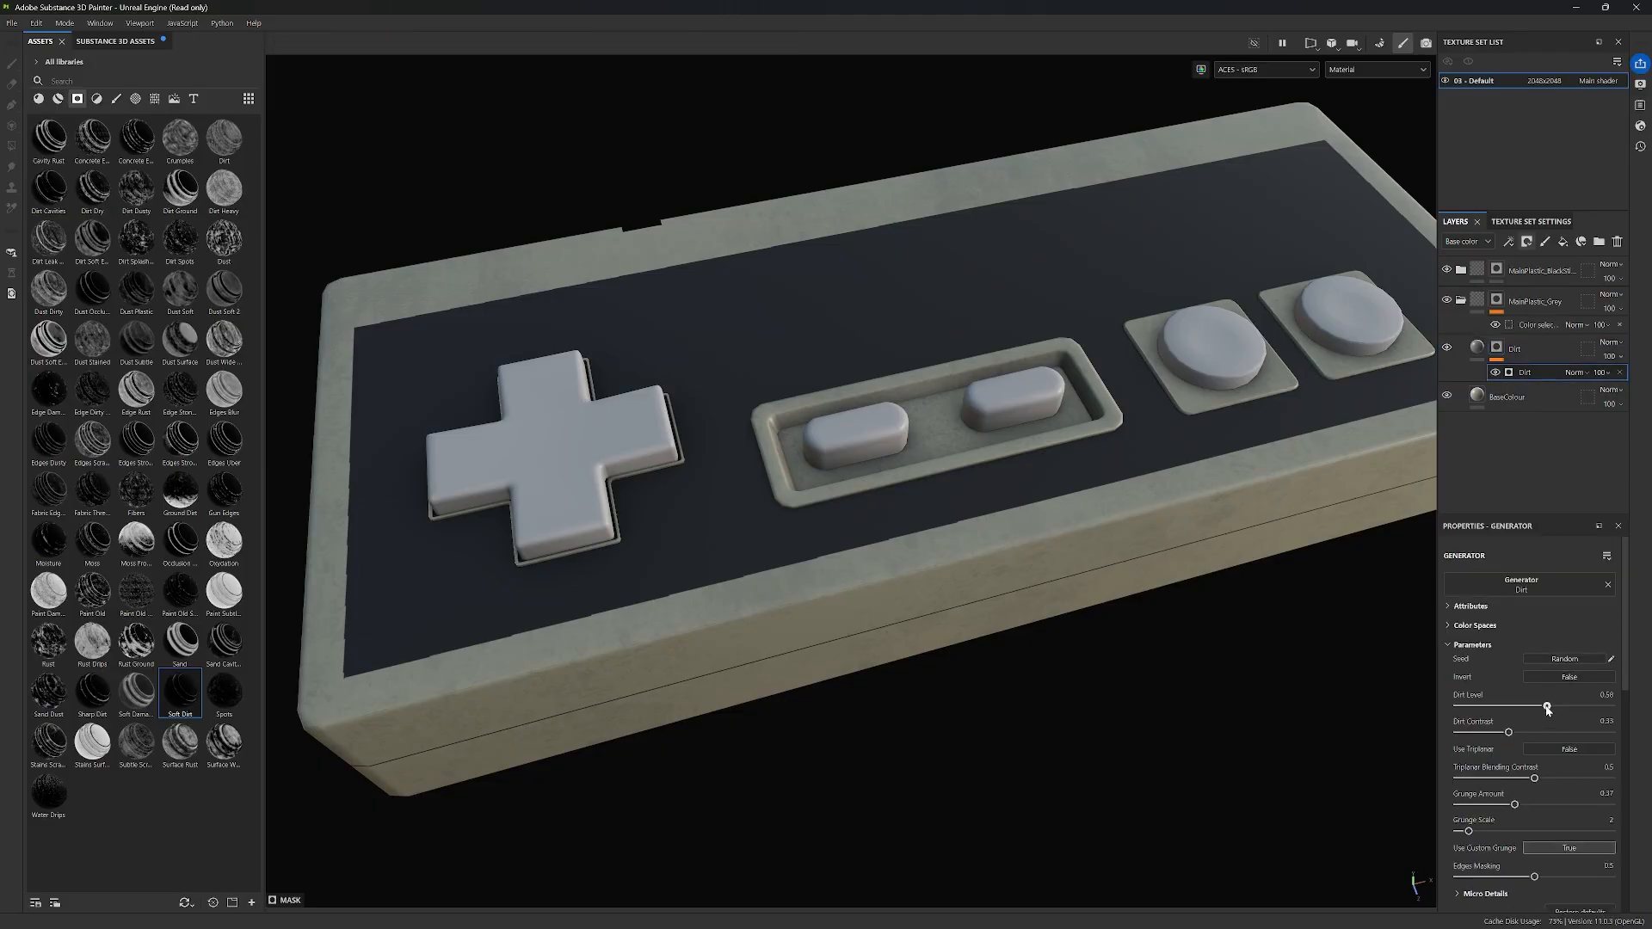
{"action": "left_click_drag", "start_coordinate": [1546, 708], "coordinate": [1534, 708]}
Step: Inspect the dirt on the controller's top and sides, and closely around the two pill-shaped buttons in the central recess
{"action": "left_click_drag", "start_coordinate": [1296, 547], "coordinate": [879, 585], "text": "alt"}
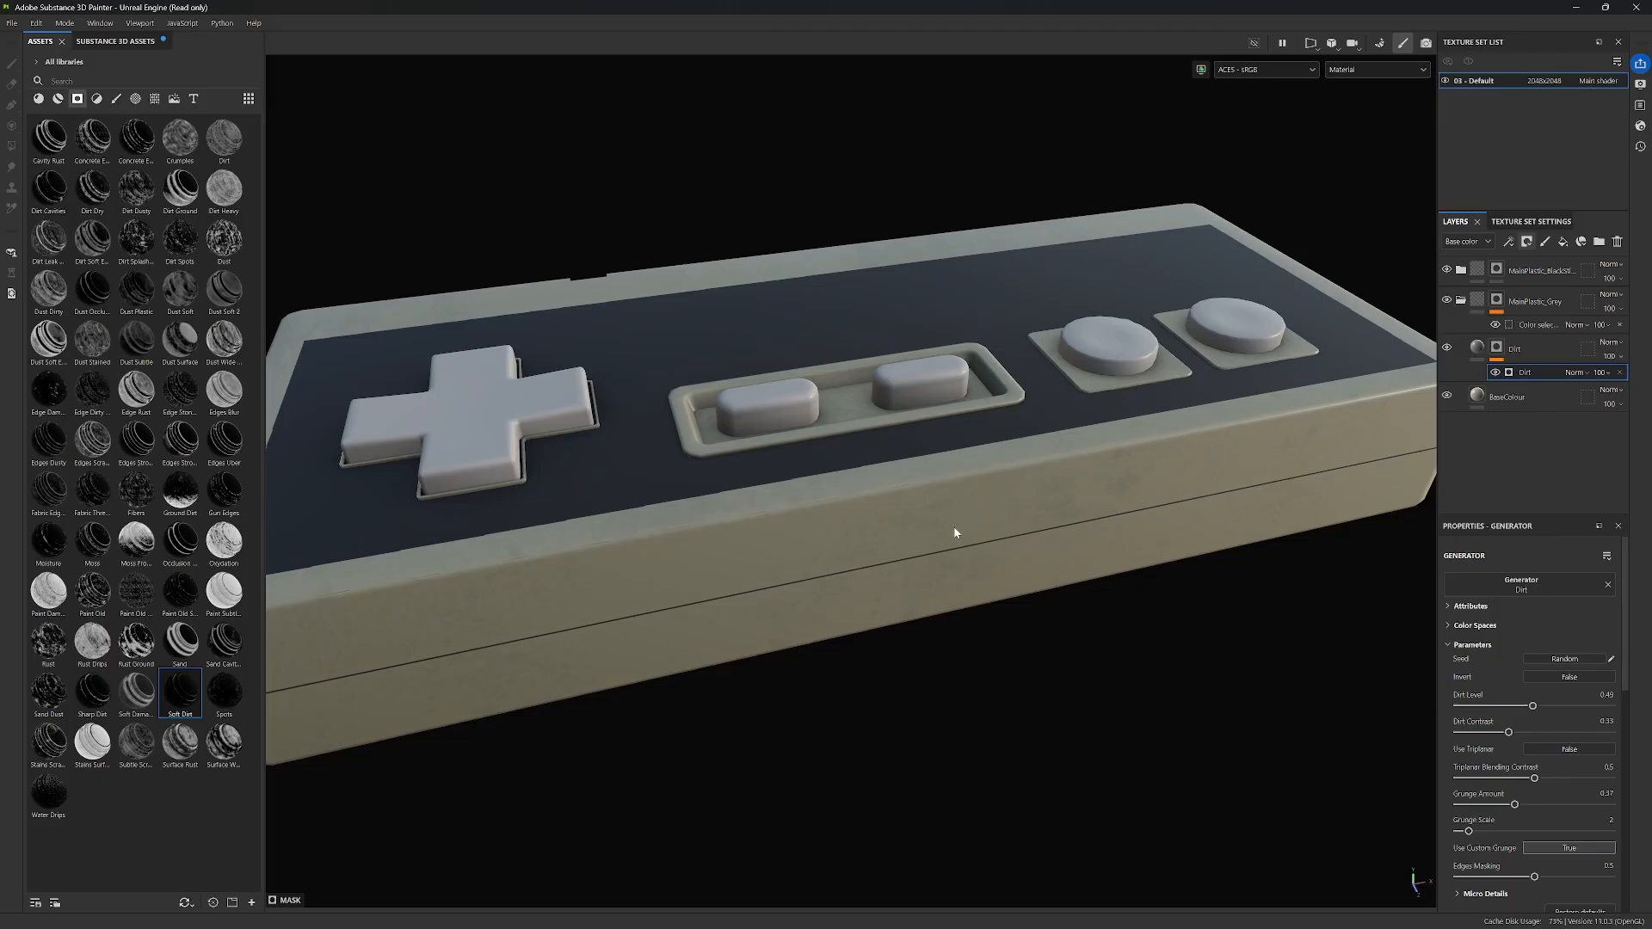
{"action": "middle_click_drag", "start_coordinate": [1059, 490], "coordinate": [1091, 508], "text": "alt"}
{"action": "left_click_drag", "start_coordinate": [1091, 507], "coordinate": [1100, 583], "text": "alt"}
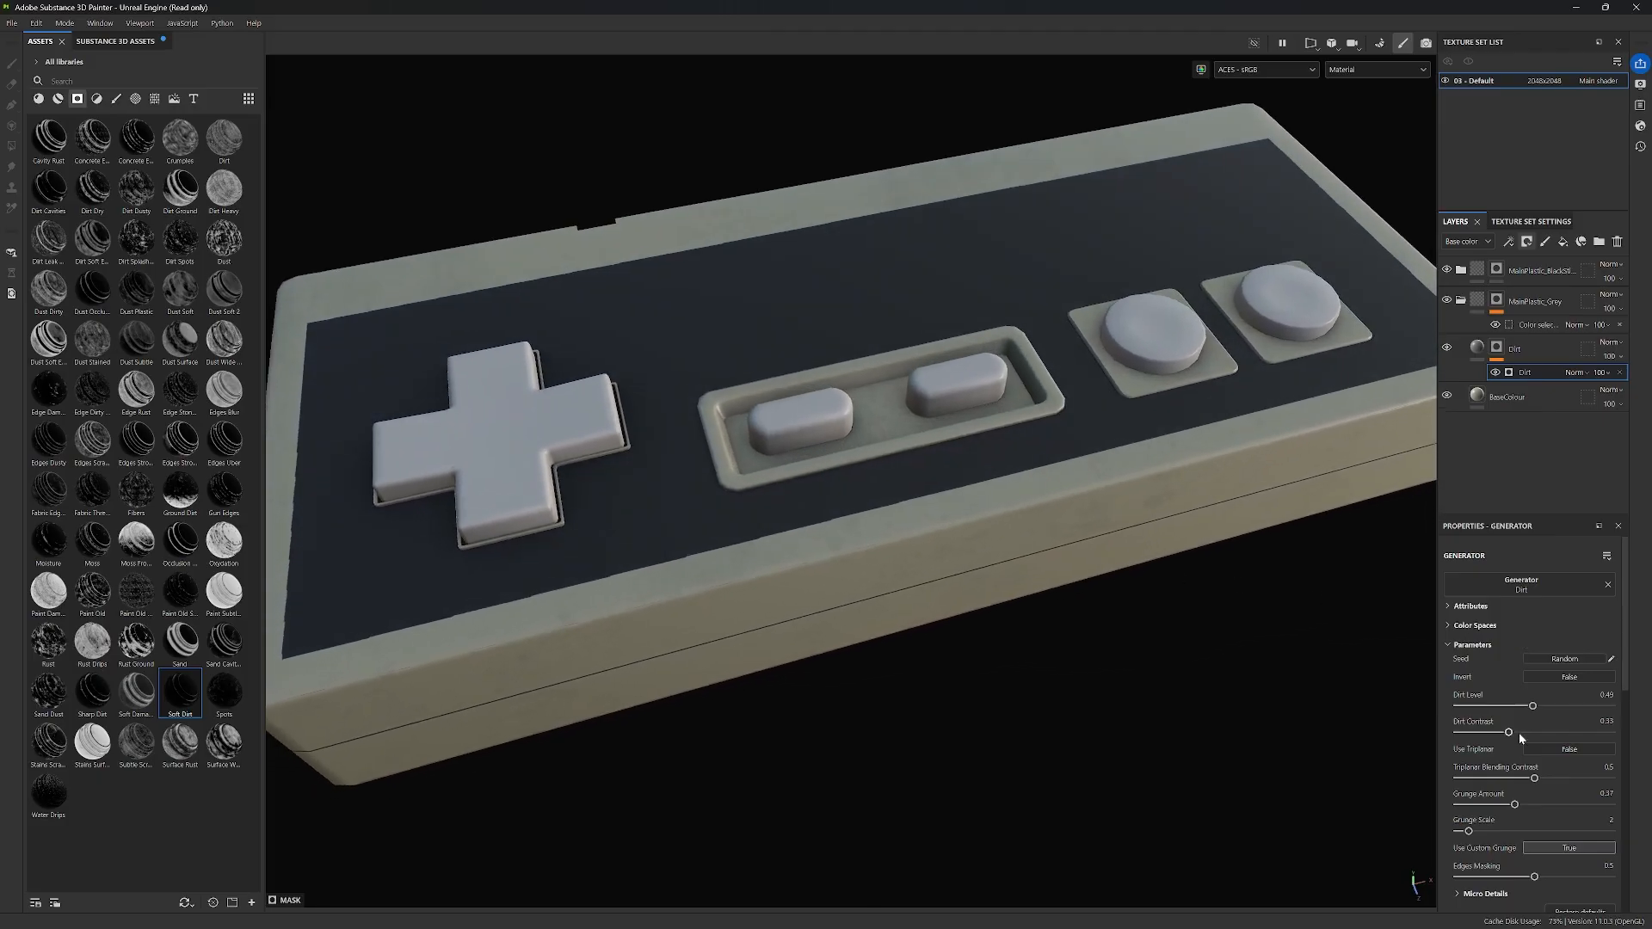
{"action": "middle_click_drag", "start_coordinate": [1055, 484], "coordinate": [1097, 515], "text": "alt"}
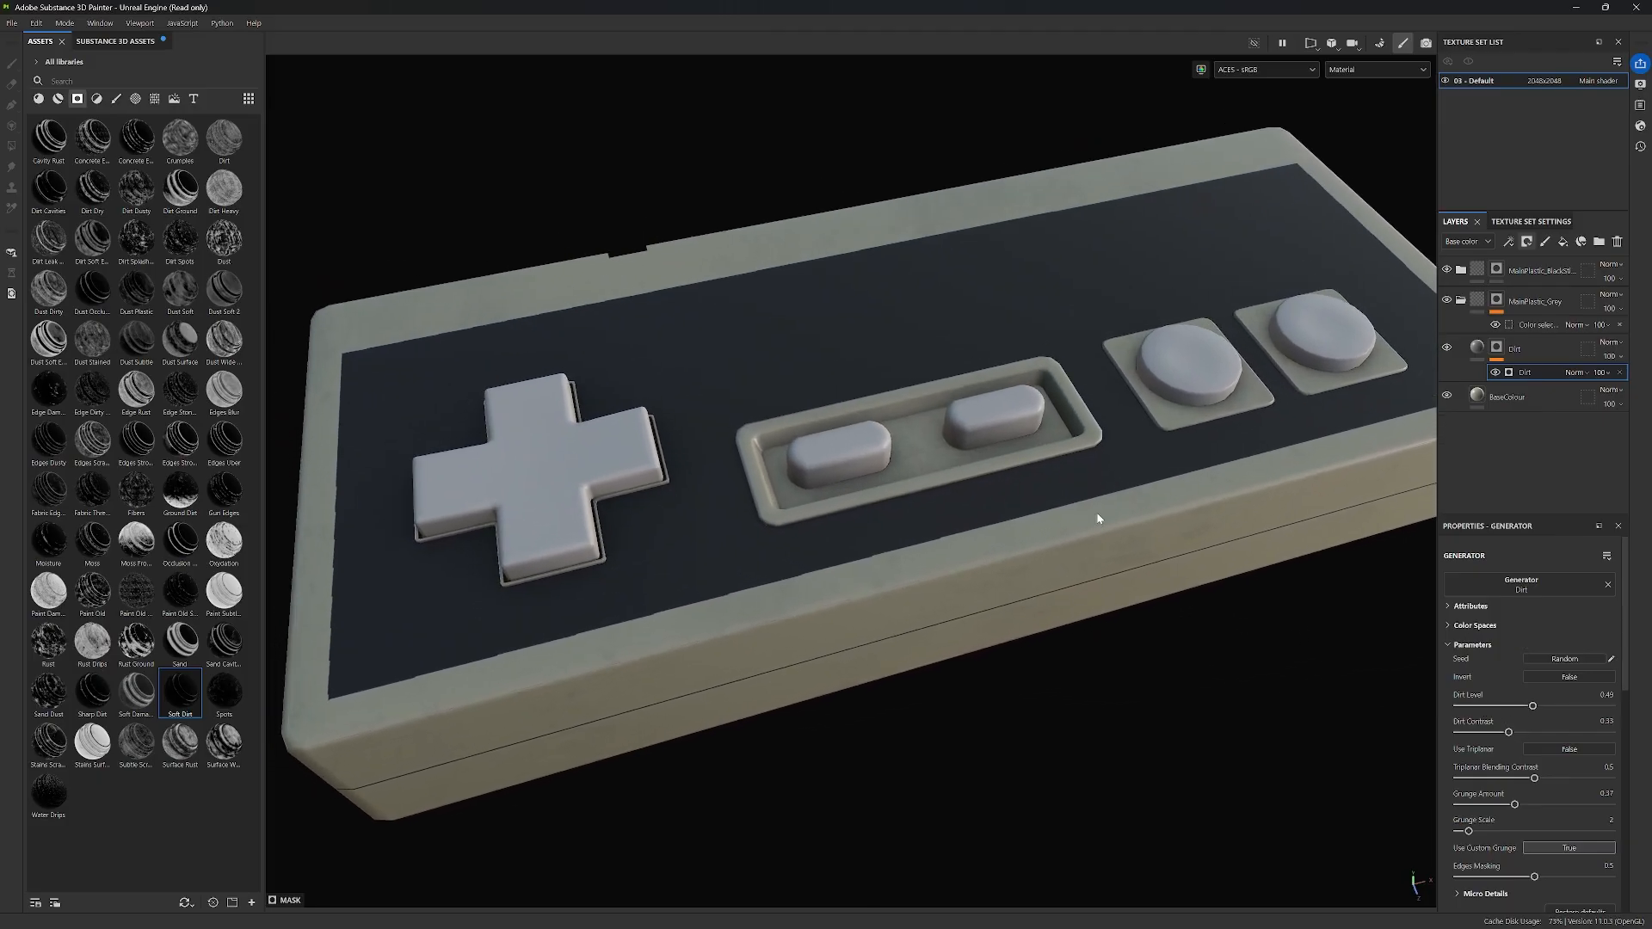
{"action": "left_click_drag", "start_coordinate": [1098, 514], "coordinate": [1075, 557], "text": "alt"}
{"action": "middle_click_drag", "start_coordinate": [1145, 487], "coordinate": [1105, 523], "text": "alt"}
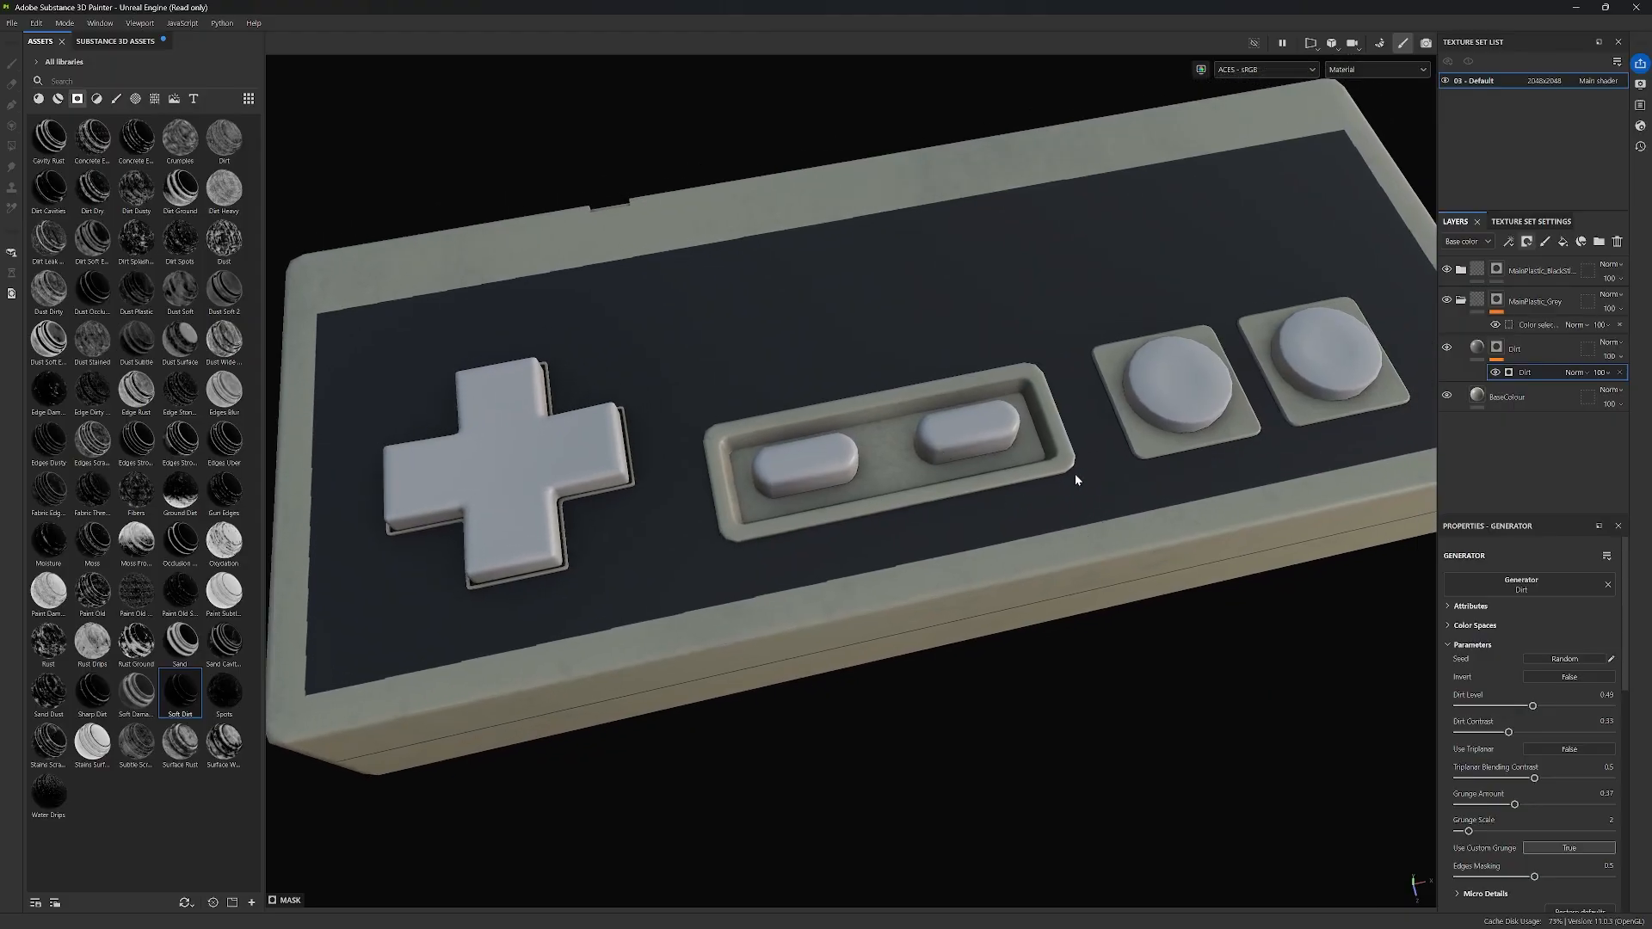
{"action": "left_click_drag", "start_coordinate": [1028, 495], "coordinate": [1086, 466], "text": "alt"}
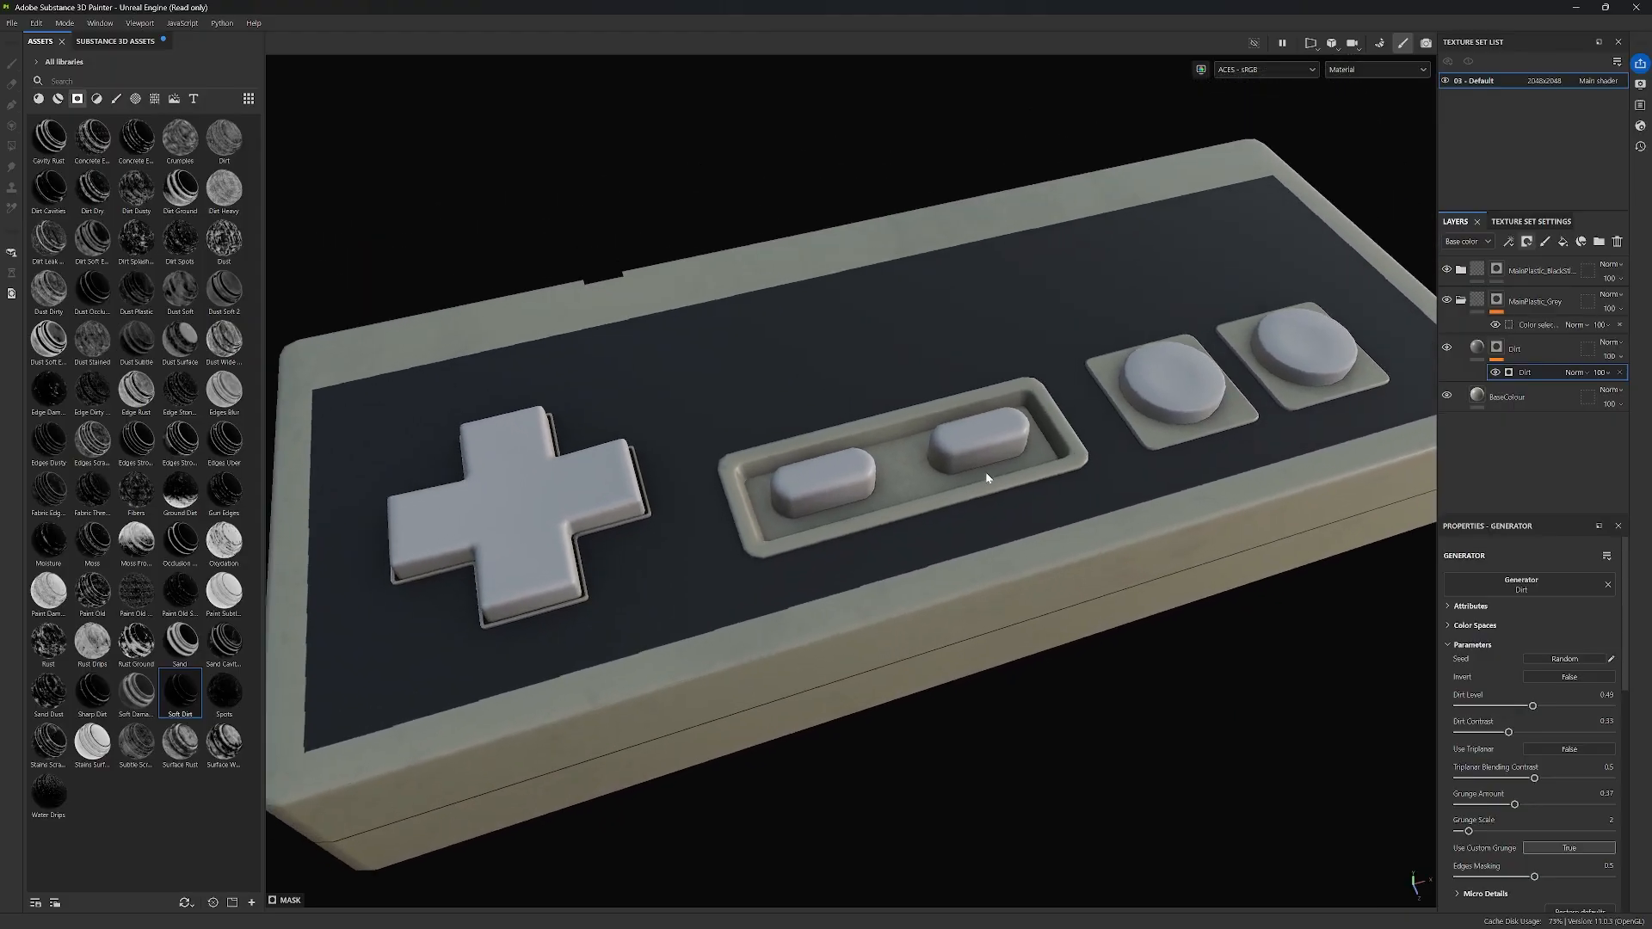
{"action": "scroll", "coordinate": [967, 473], "scroll_direction": "up", "scroll_amount": 2}
{"action": "scroll", "coordinate": [968, 478], "scroll_direction": "up", "scroll_amount": 3}
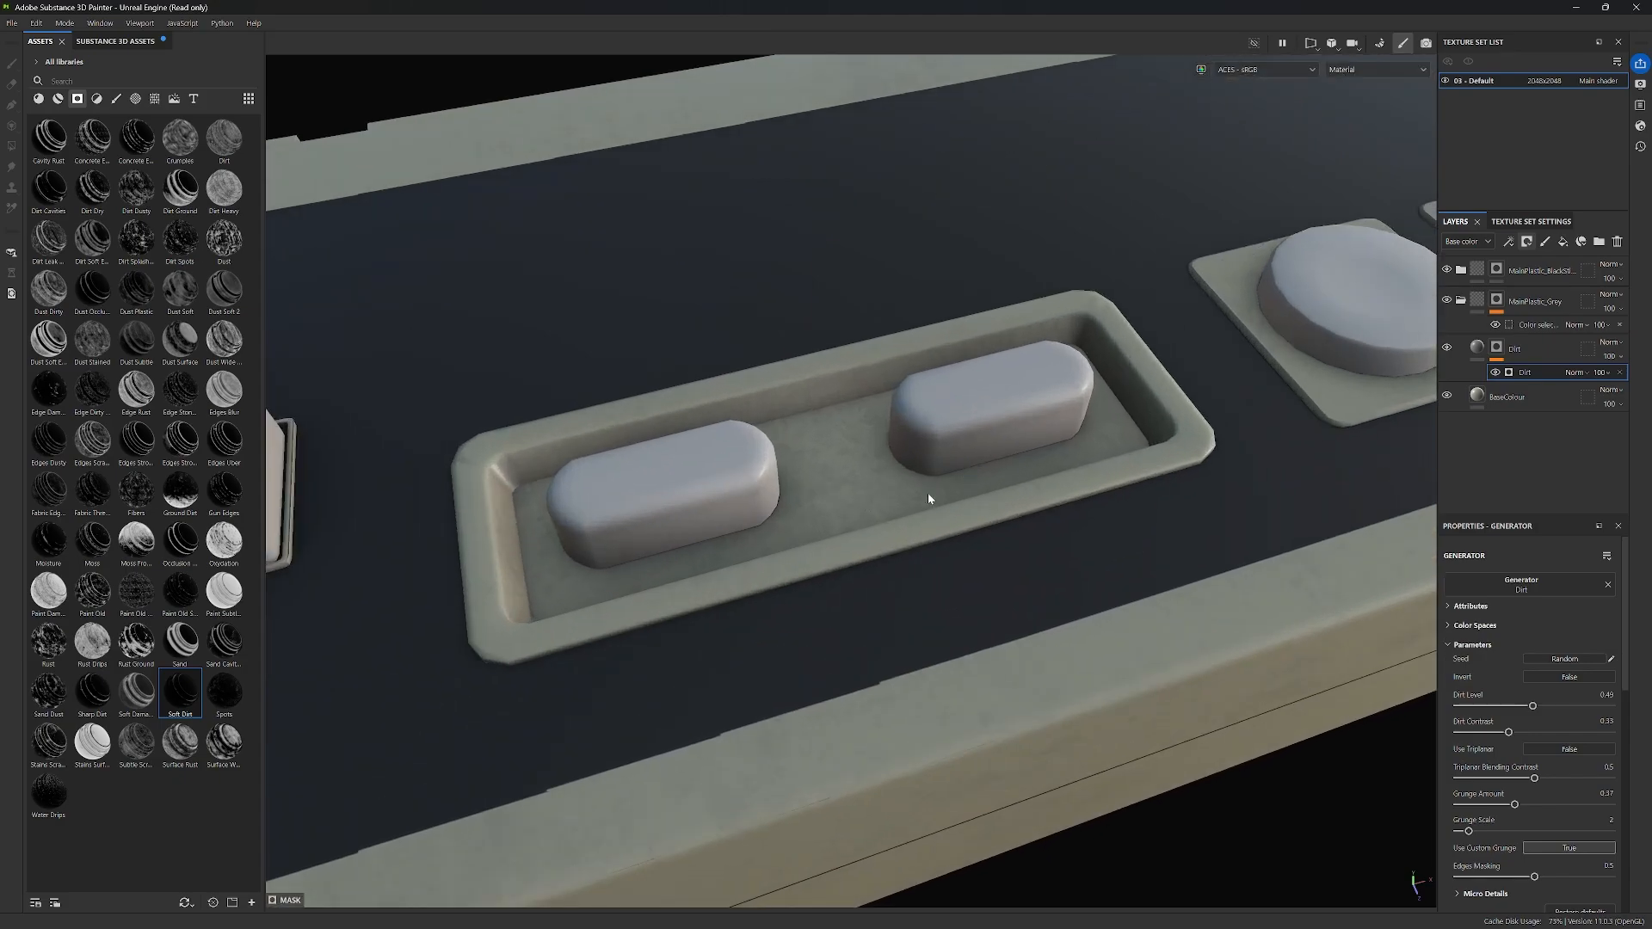
{"action": "scroll", "coordinate": [943, 503], "scroll_direction": "down", "scroll_amount": 3}
{"action": "scroll", "coordinate": [1021, 545], "scroll_direction": "down", "scroll_amount": 3}
{"action": "left_click_drag", "start_coordinate": [1021, 545], "coordinate": [1048, 545], "text": "alt"}
{"action": "middle_click_drag", "start_coordinate": [1049, 544], "coordinate": [1110, 564], "text": "alt"}
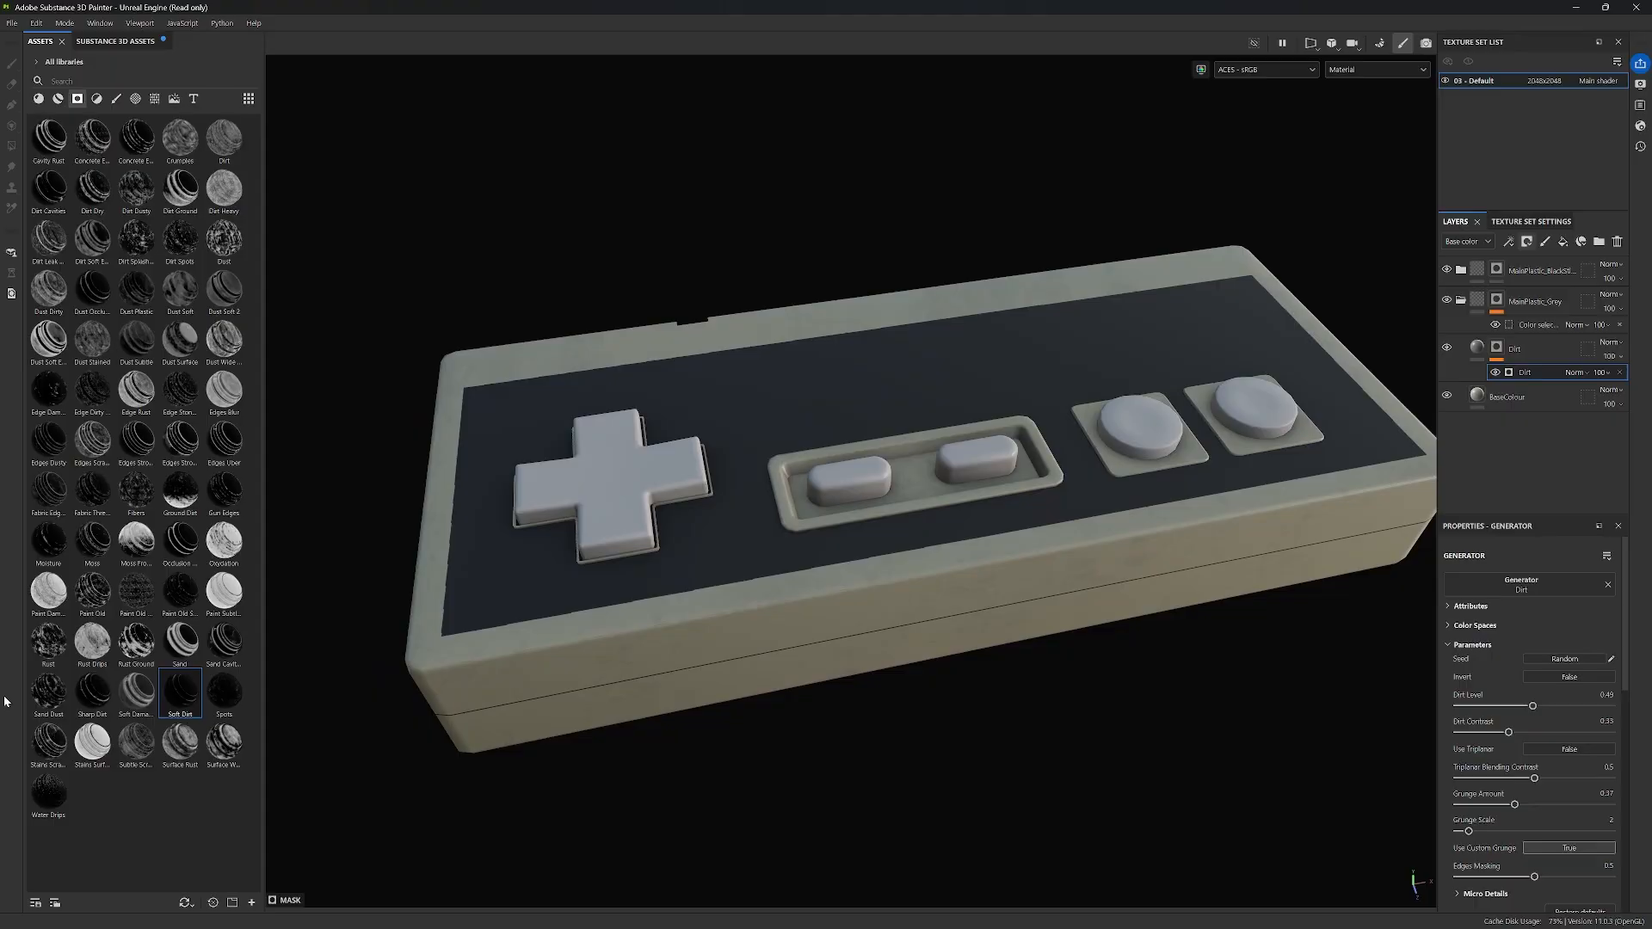
Step: Add a fill layer above the Dirt layer in MainPlastic_Grey, with color disabled and height, roughness and metallic enabled
{"action": "left_click", "coordinate": [1541, 351]}
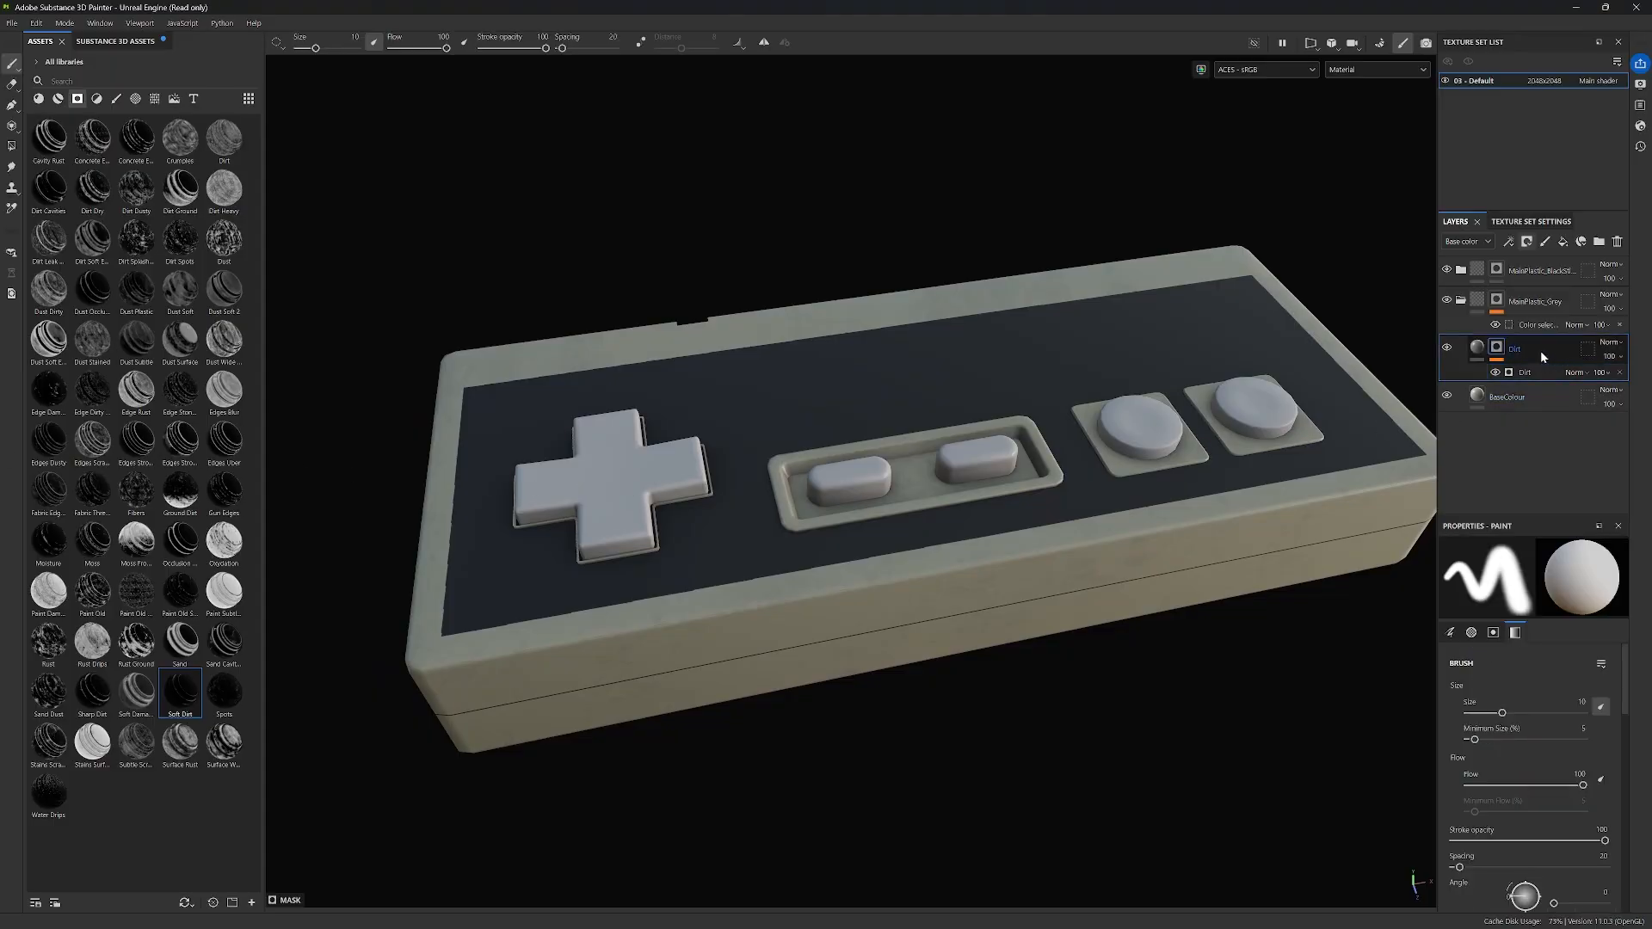
{"action": "left_click", "coordinate": [1563, 243]}
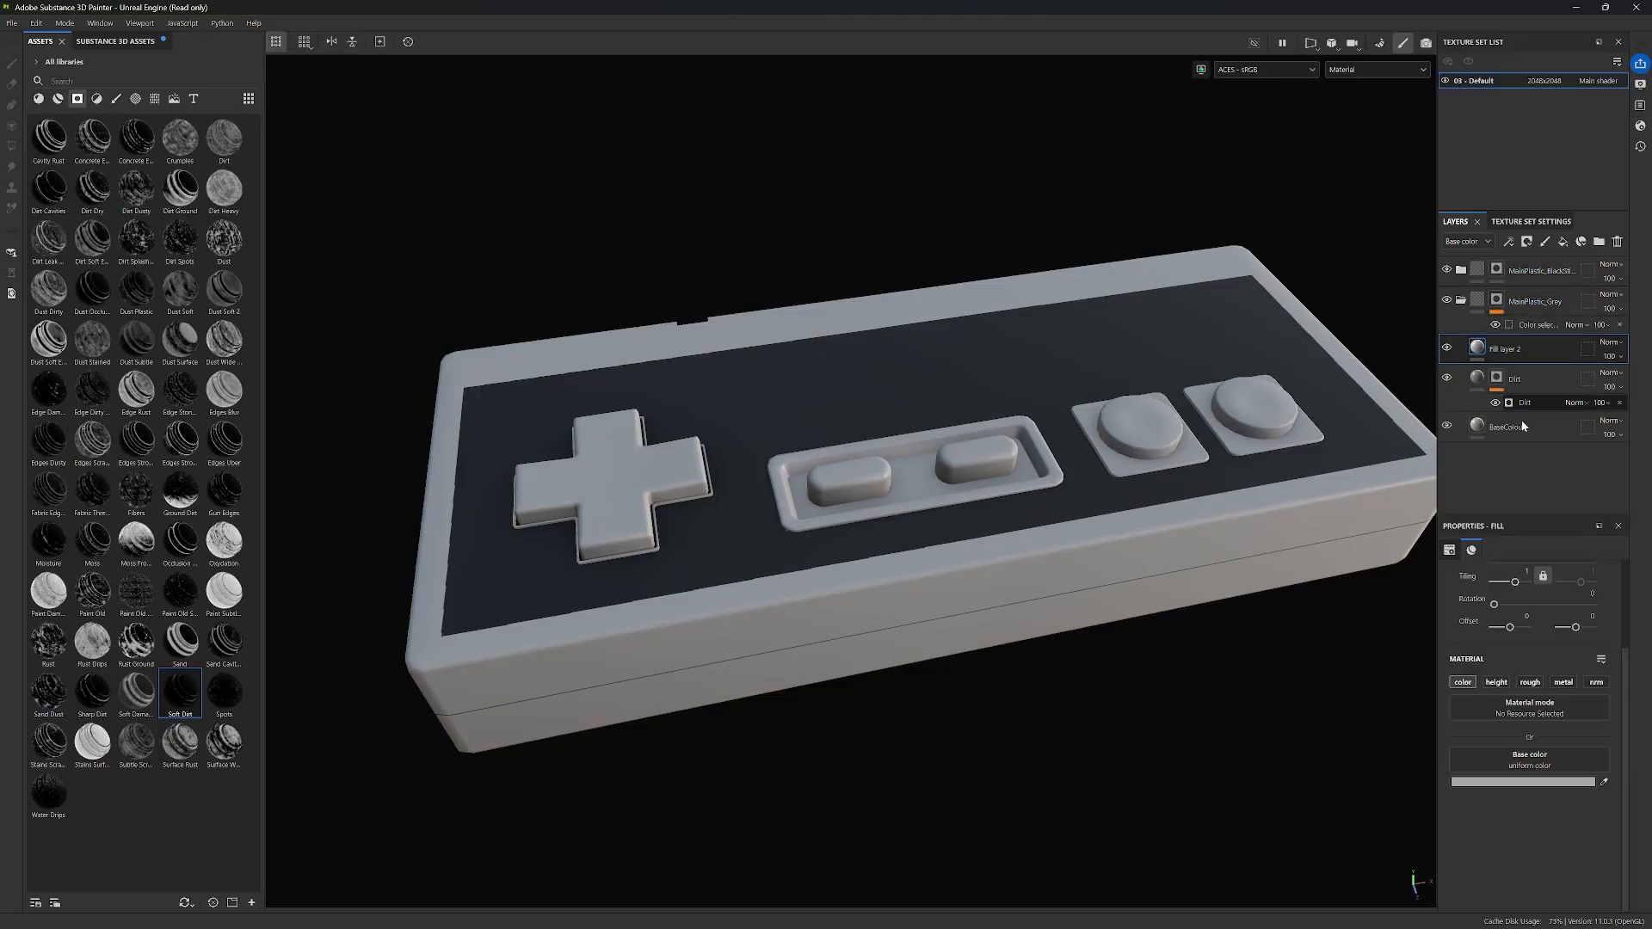
{"action": "left_click", "coordinate": [1463, 682]}
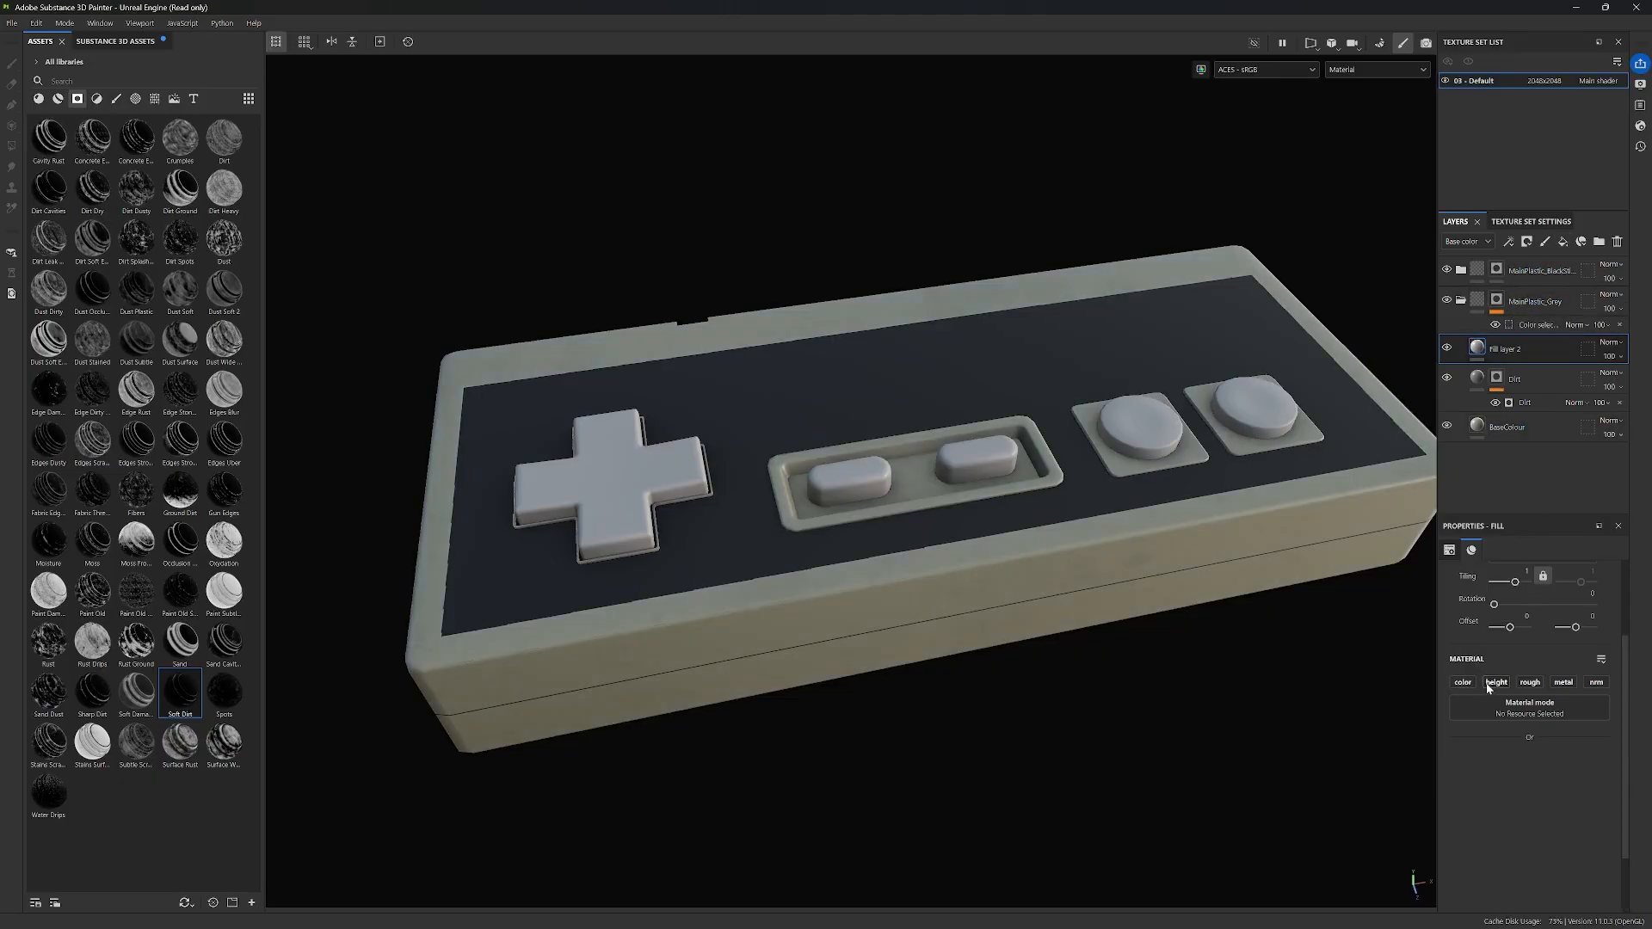
{"action": "left_click", "coordinate": [1496, 682]}
{"action": "left_click", "coordinate": [1529, 682]}
{"action": "left_click", "coordinate": [1563, 685]}
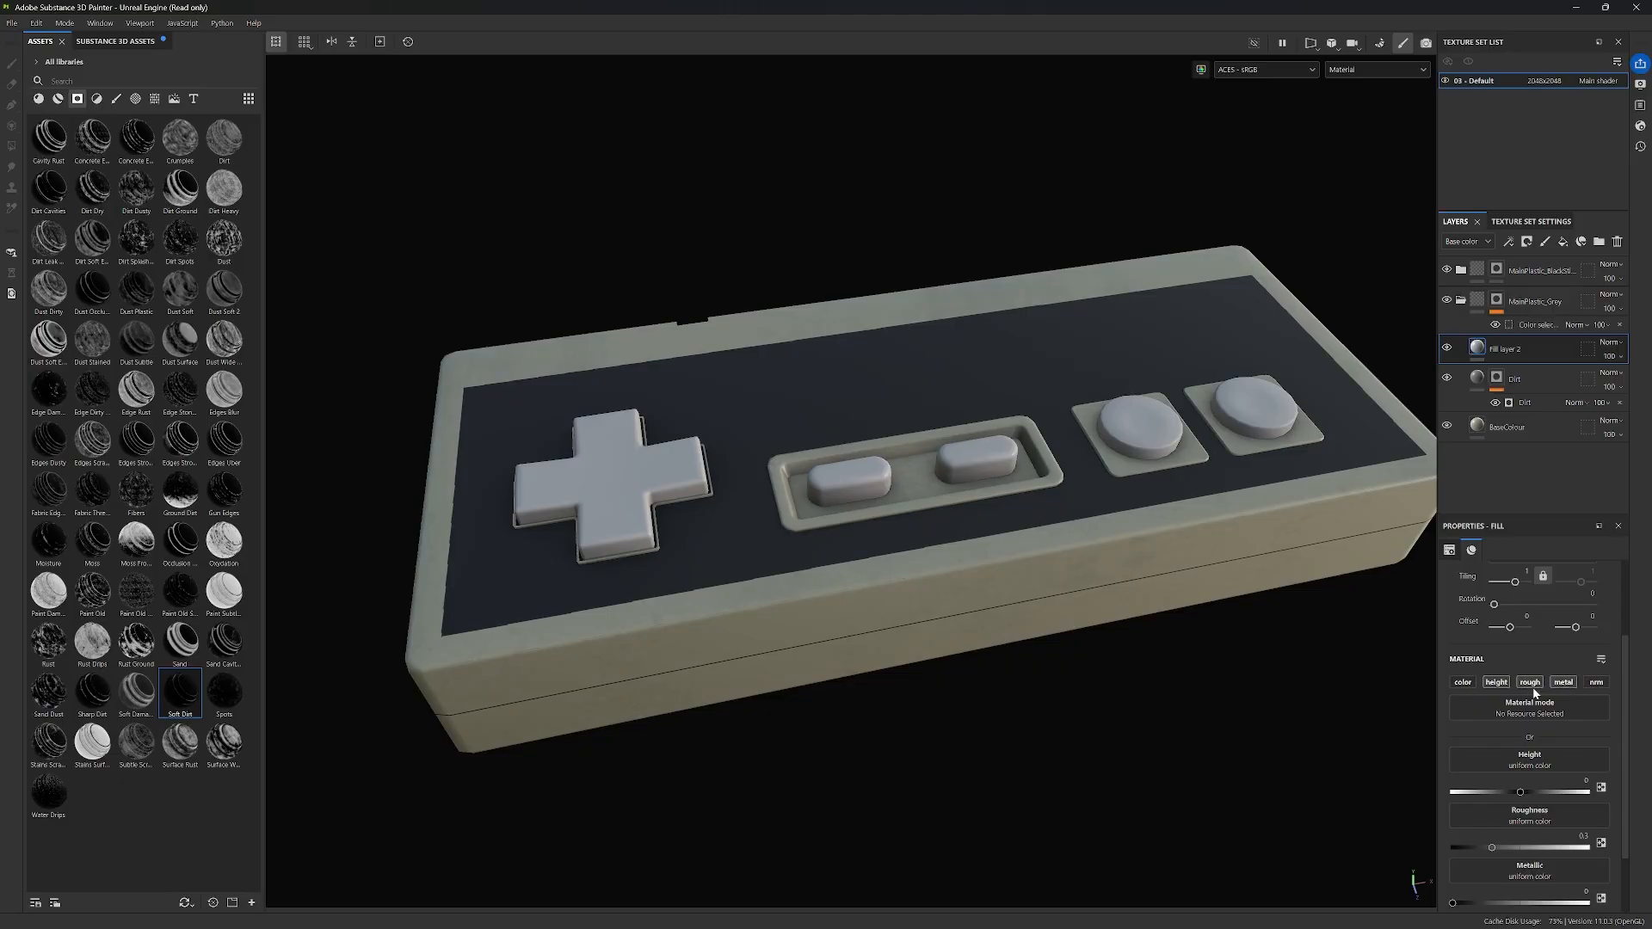
Step: Limit Fill layer 2 to the height channel by disabling its roughness and metallic channels
{"action": "left_click", "coordinate": [1498, 685]}
{"action": "left_click", "coordinate": [1530, 685]}
{"action": "left_click", "coordinate": [1562, 684]}
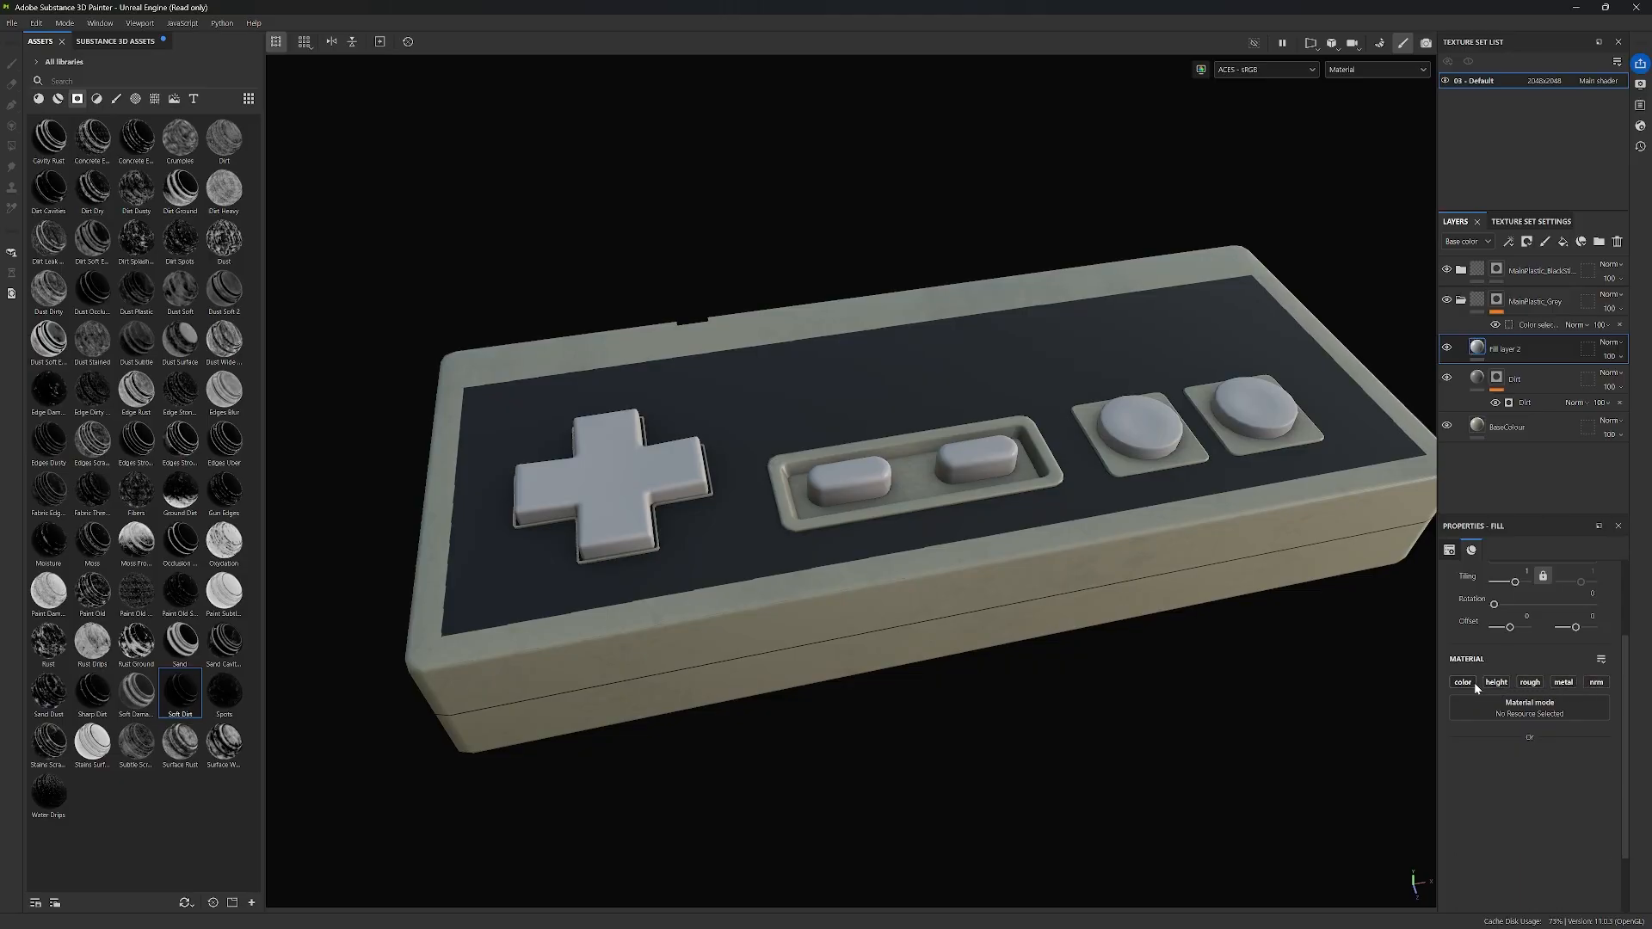
{"action": "left_click", "coordinate": [1496, 682]}
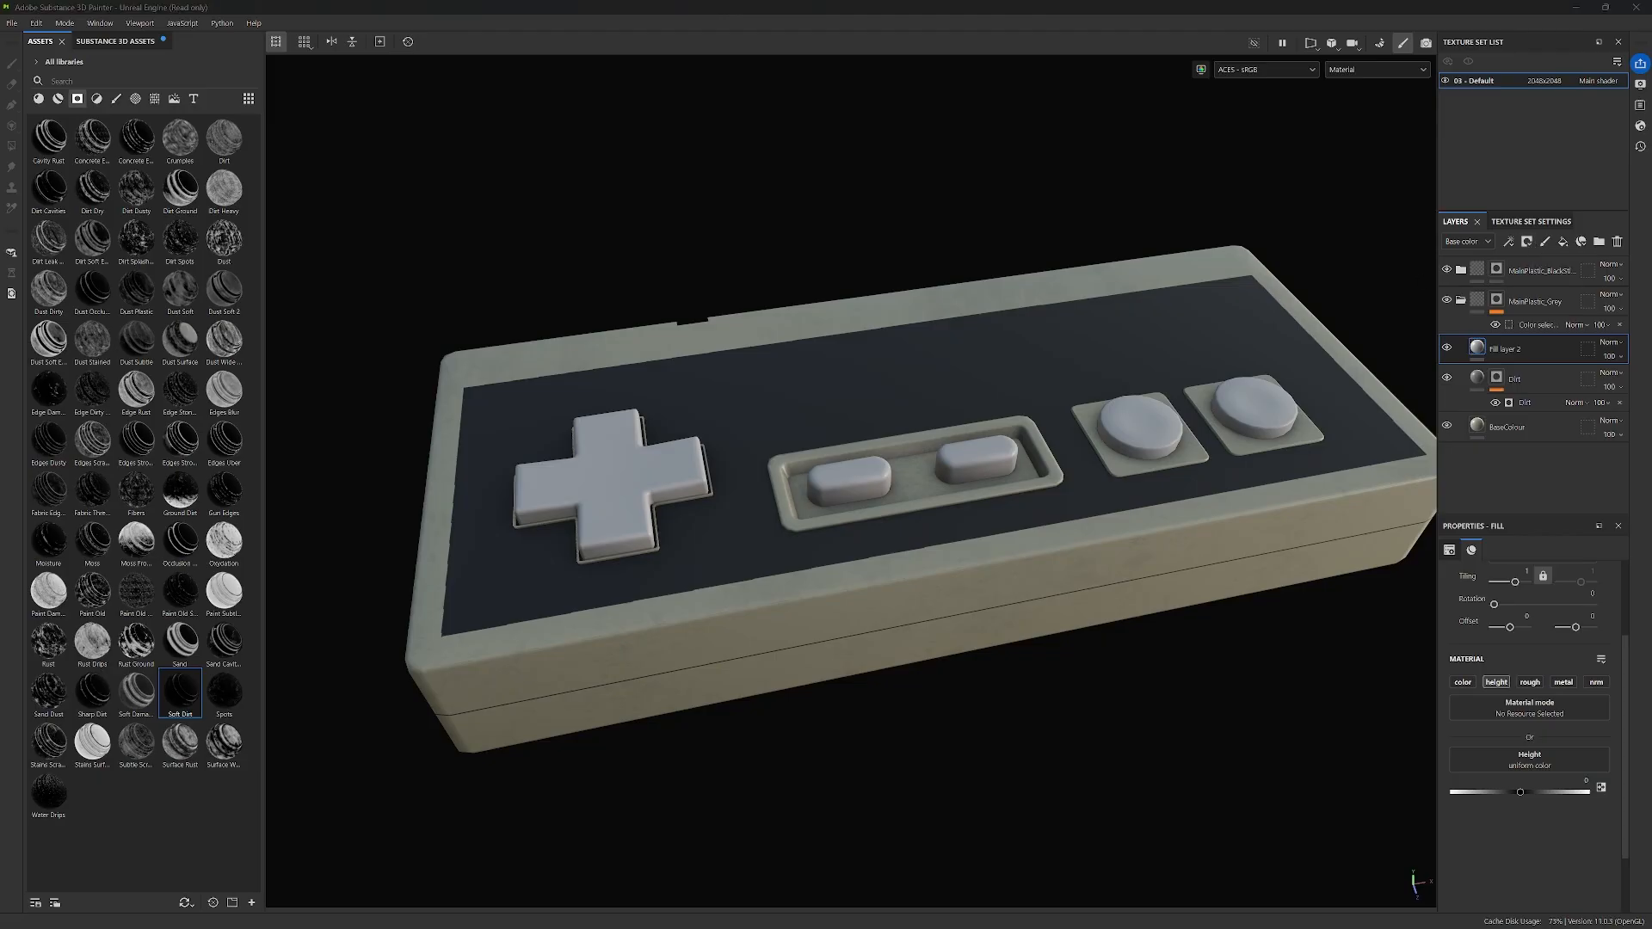
Step: Add a black mask with a fill effect to Fill layer 2 and assign the Blue Noise Fast texture to it
{"action": "left_click", "coordinate": [1527, 242]}
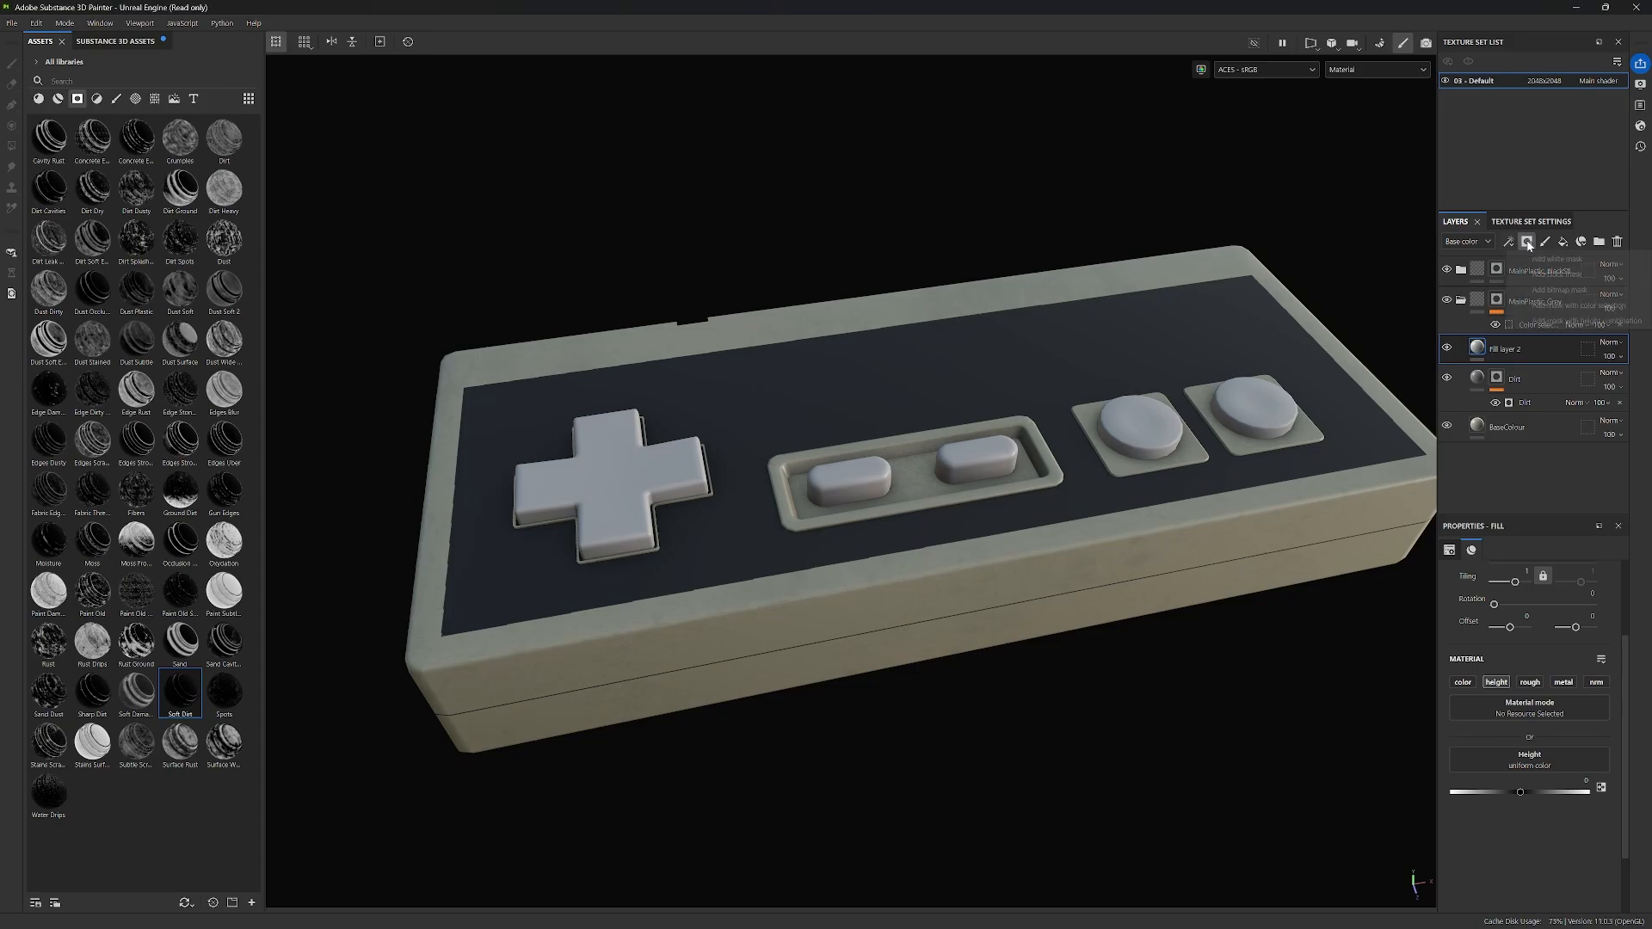
{"action": "left_click", "coordinate": [1538, 274]}
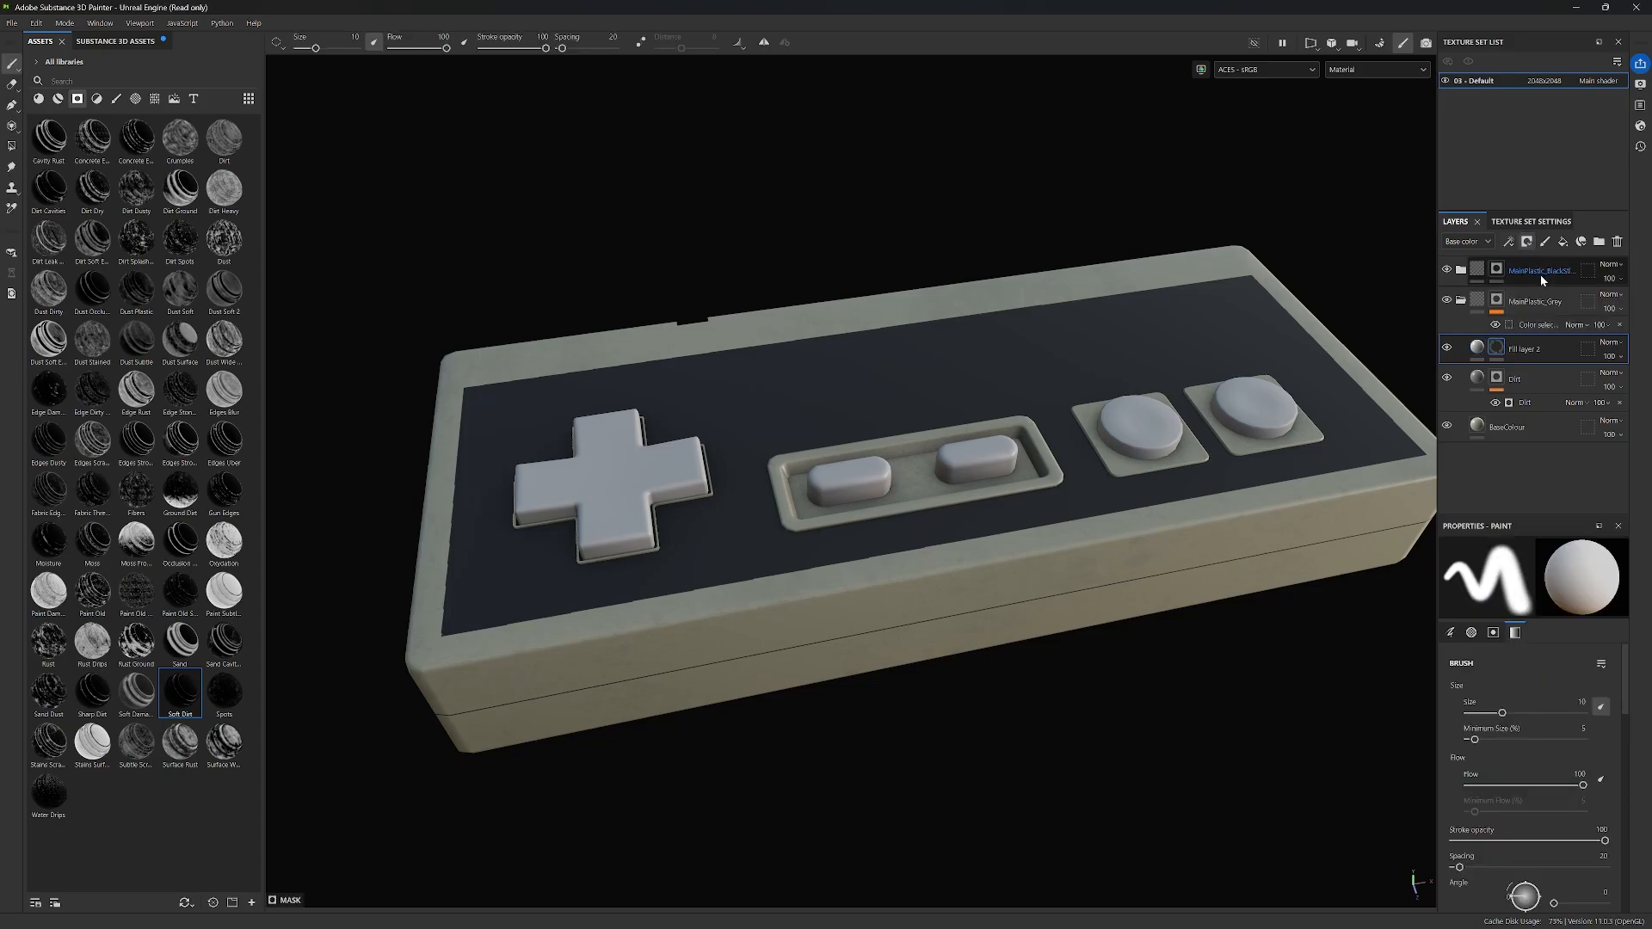
{"action": "right_click", "coordinate": [1497, 348]}
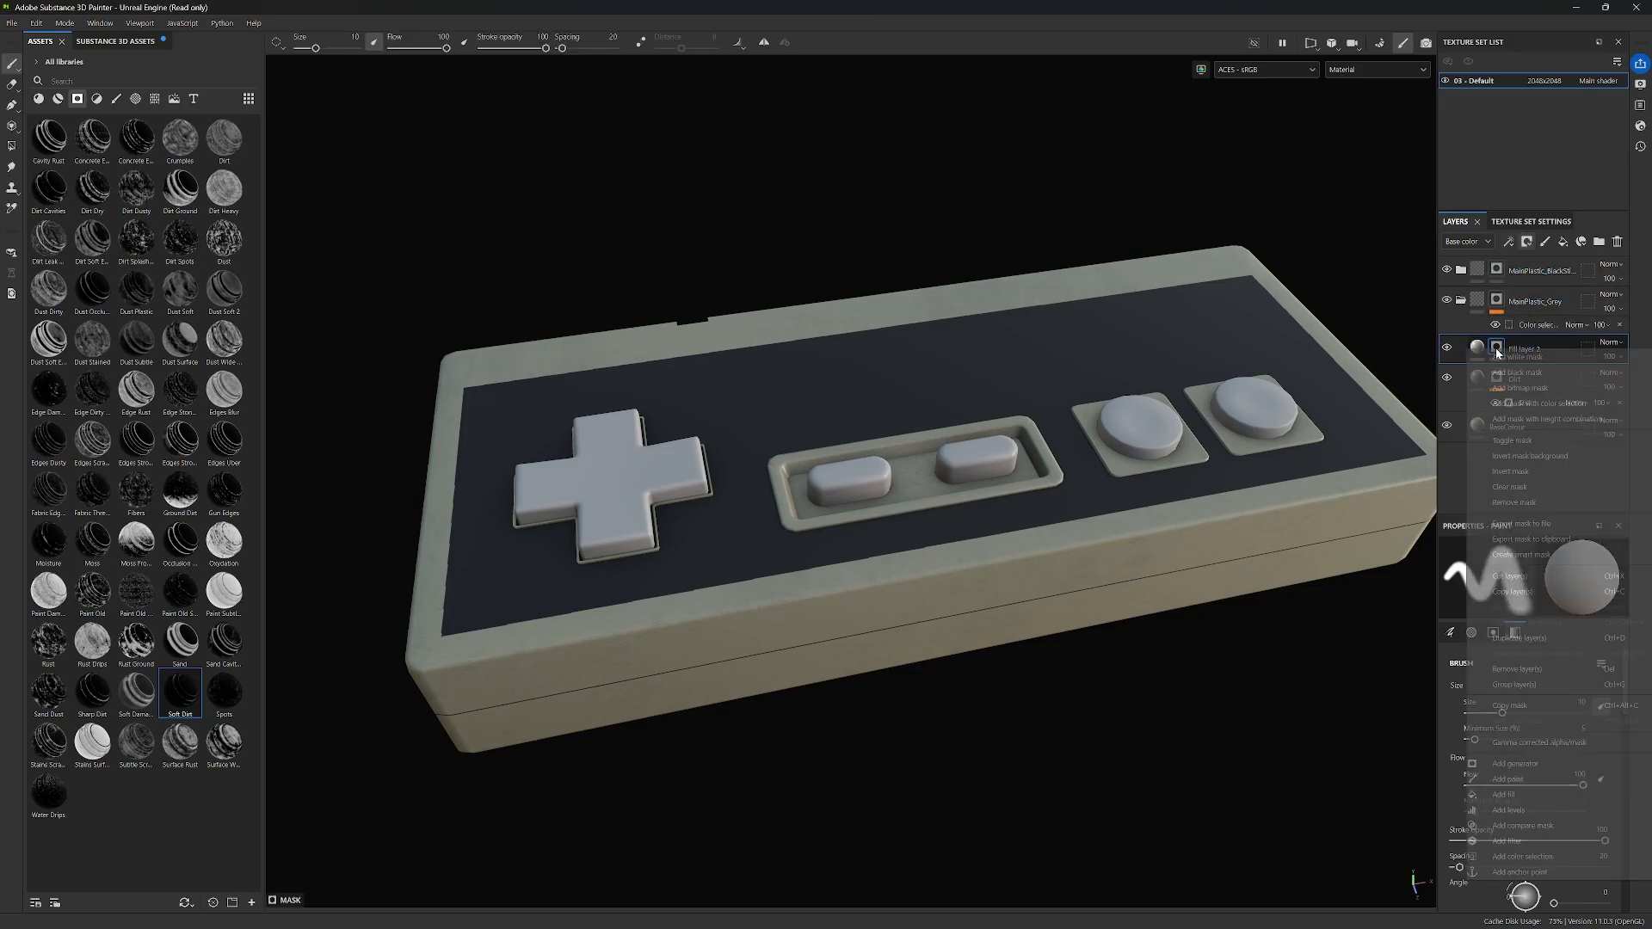
{"action": "left_click", "coordinate": [1527, 795]}
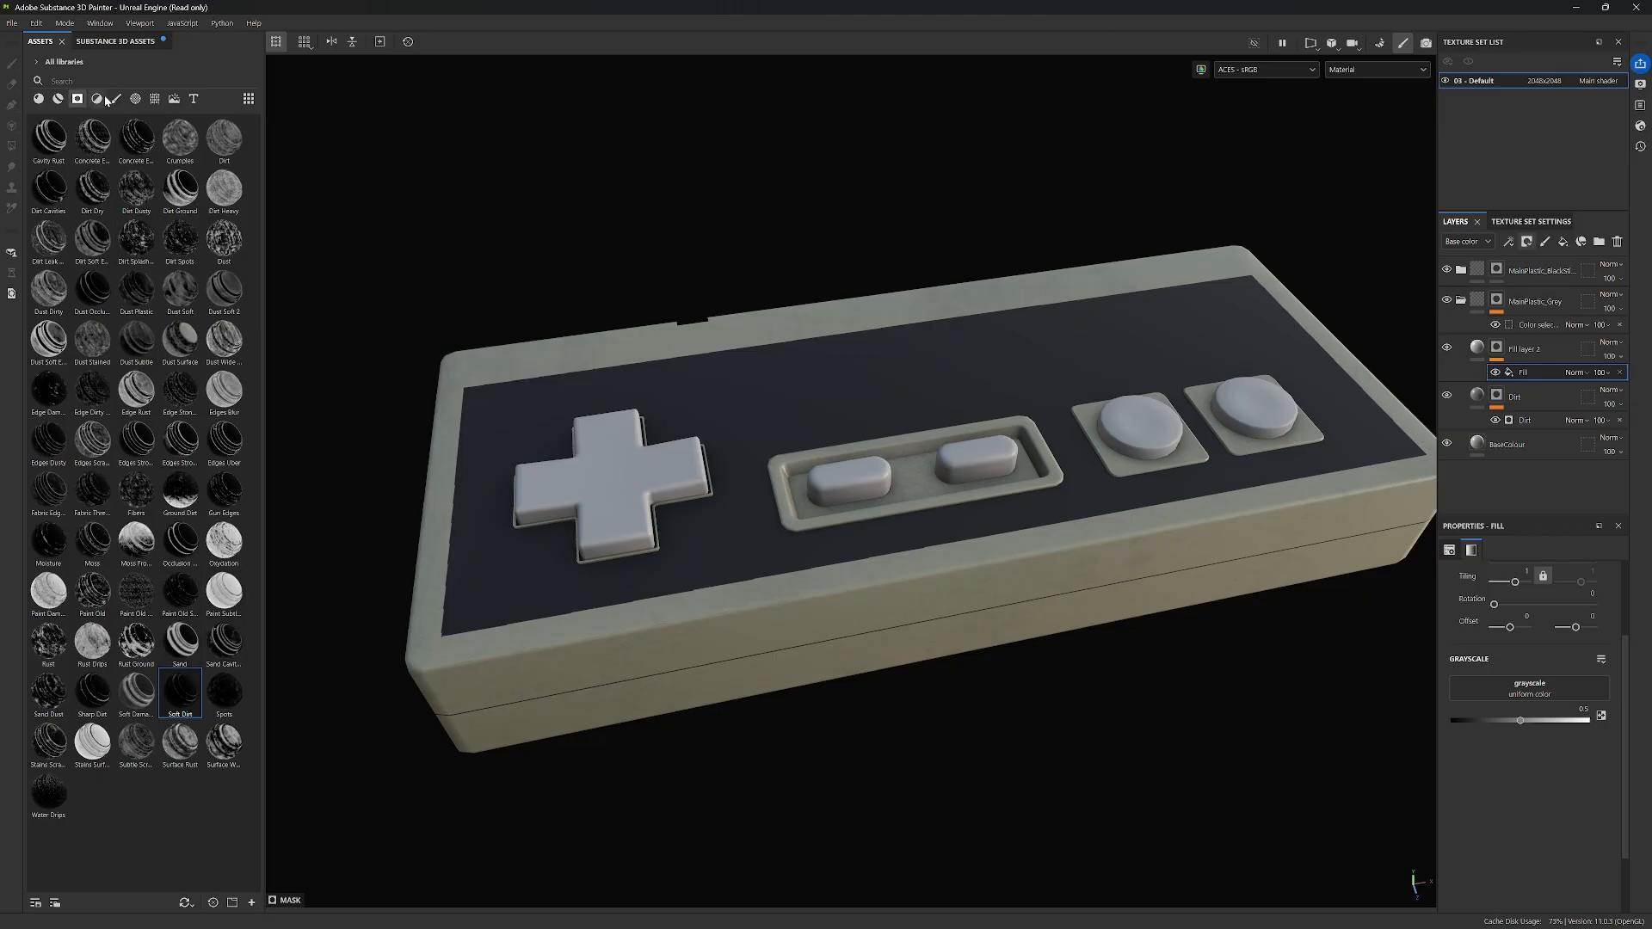
{"action": "left_click", "coordinate": [156, 102]}
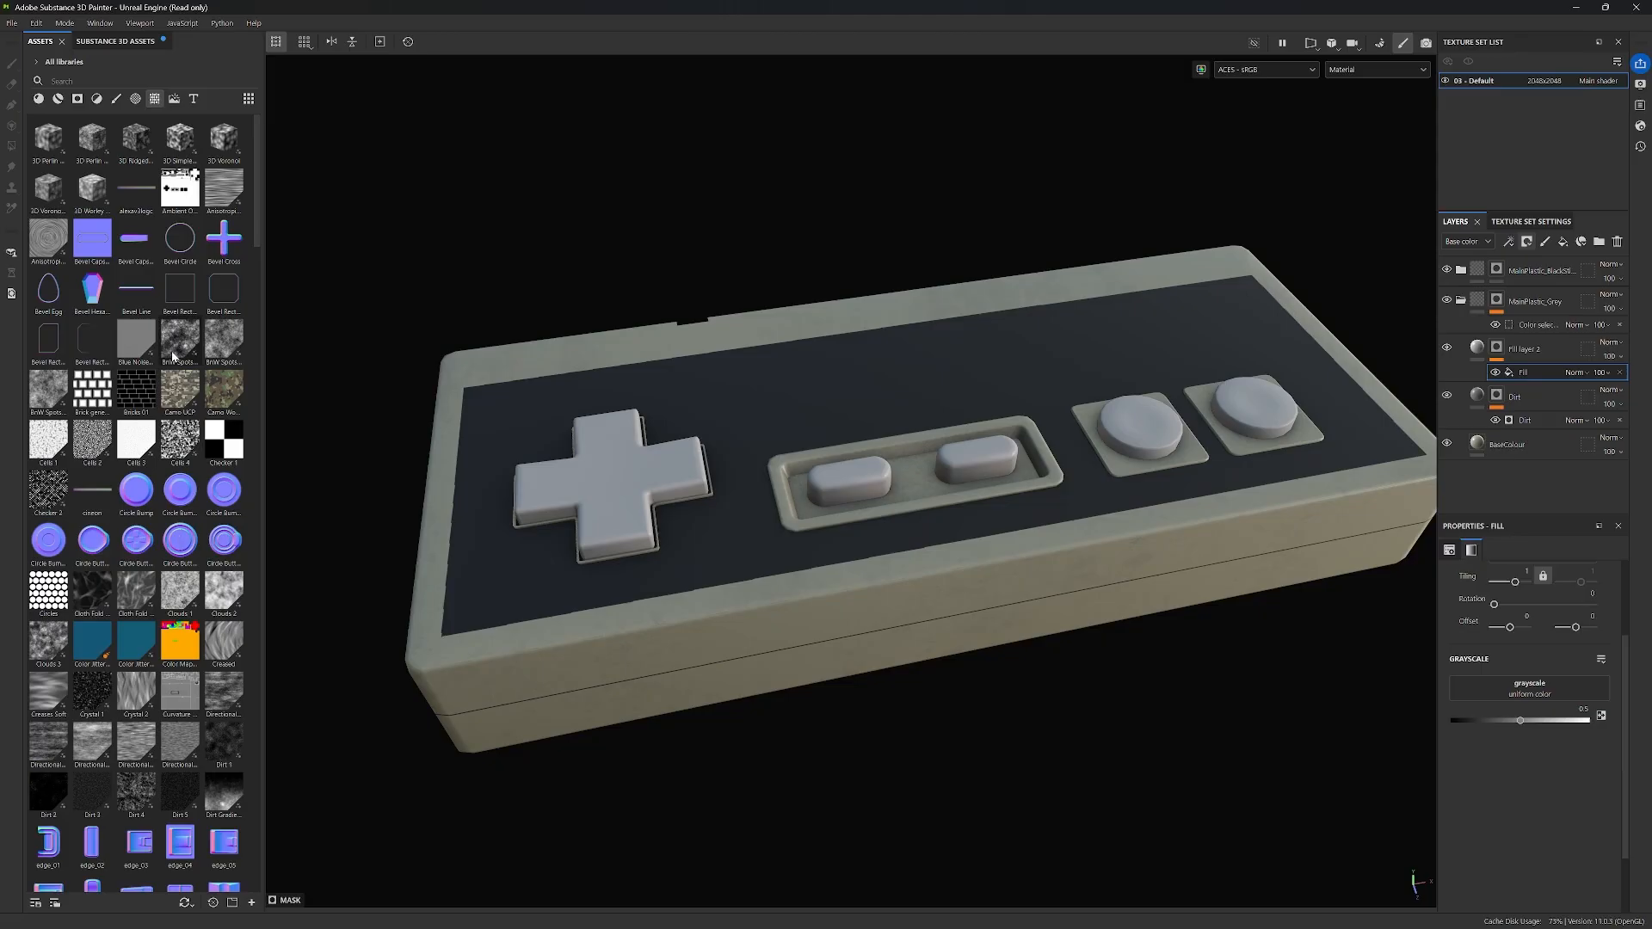
{"action": "mouse_move", "coordinate": [133, 342]}
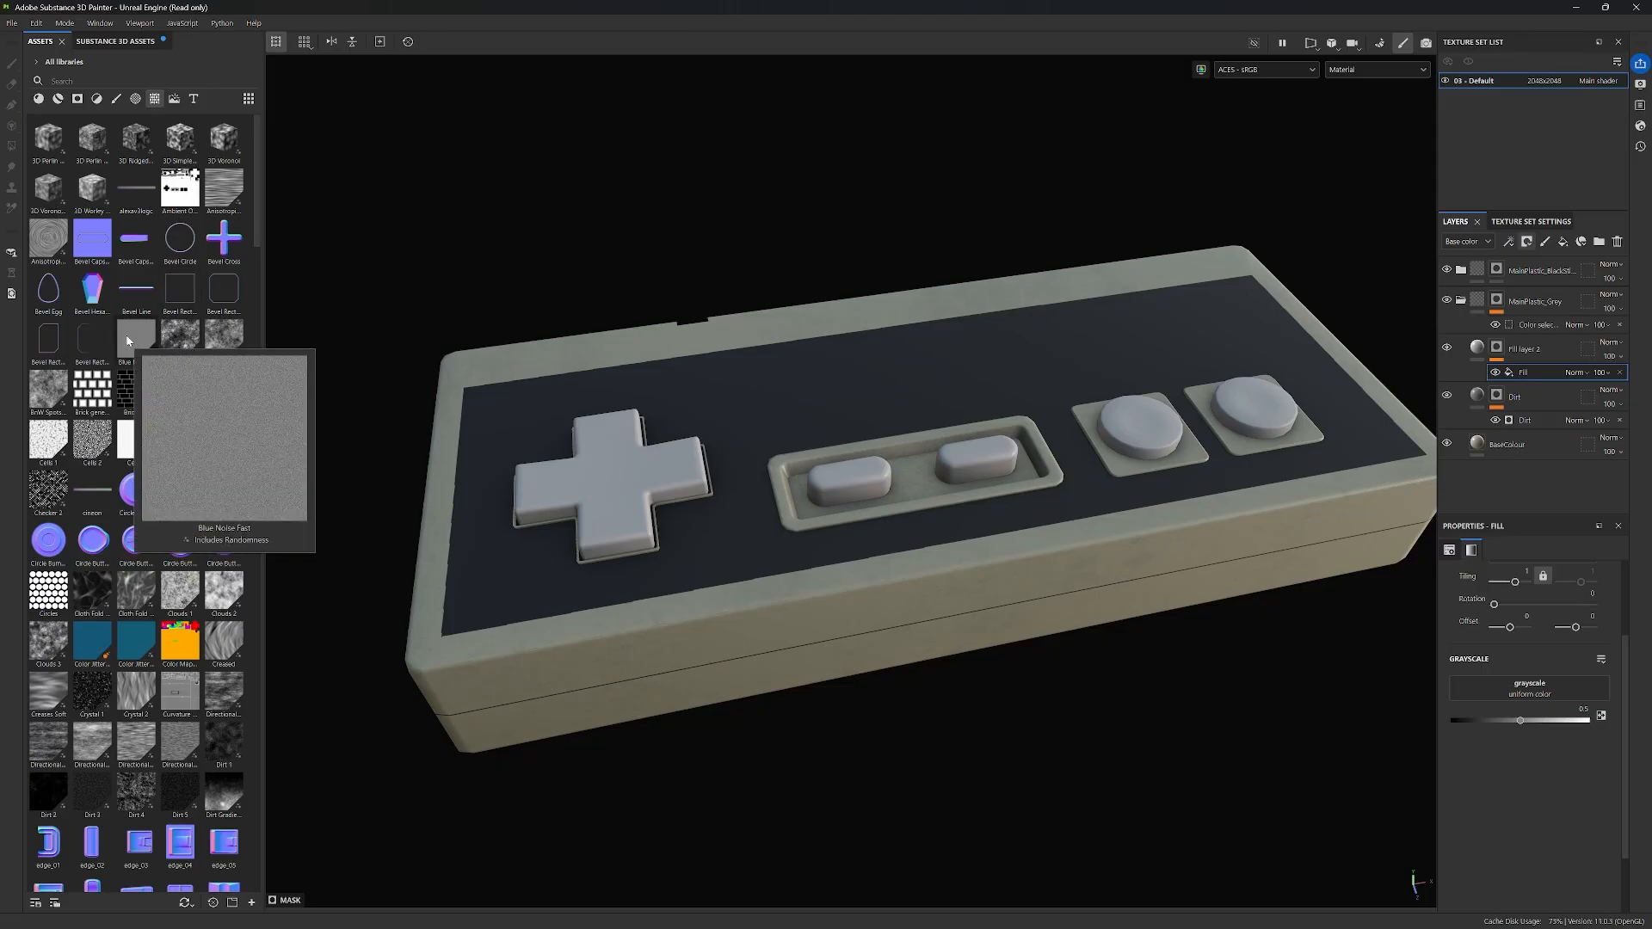
{"action": "left_click_drag", "start_coordinate": [126, 334], "coordinate": [1530, 697]}
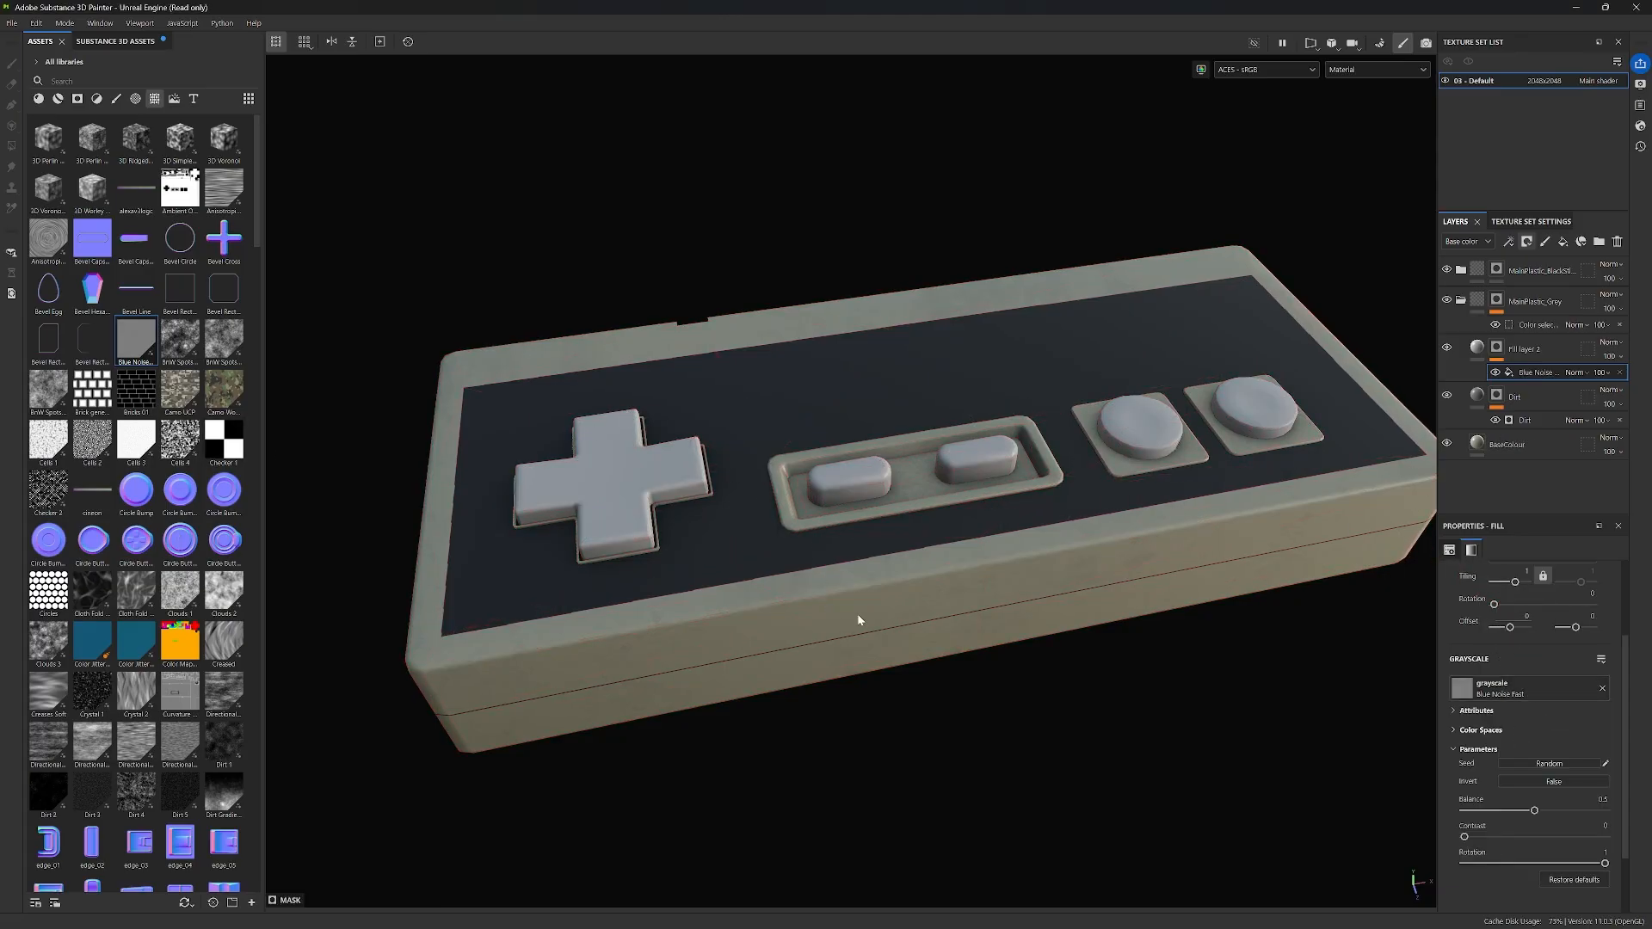
Step: Raise the height of Fill layer 2 to 0.02, judging the grain on the controller's front side
{"action": "left_click_drag", "start_coordinate": [859, 616], "coordinate": [891, 497], "text": "alt"}
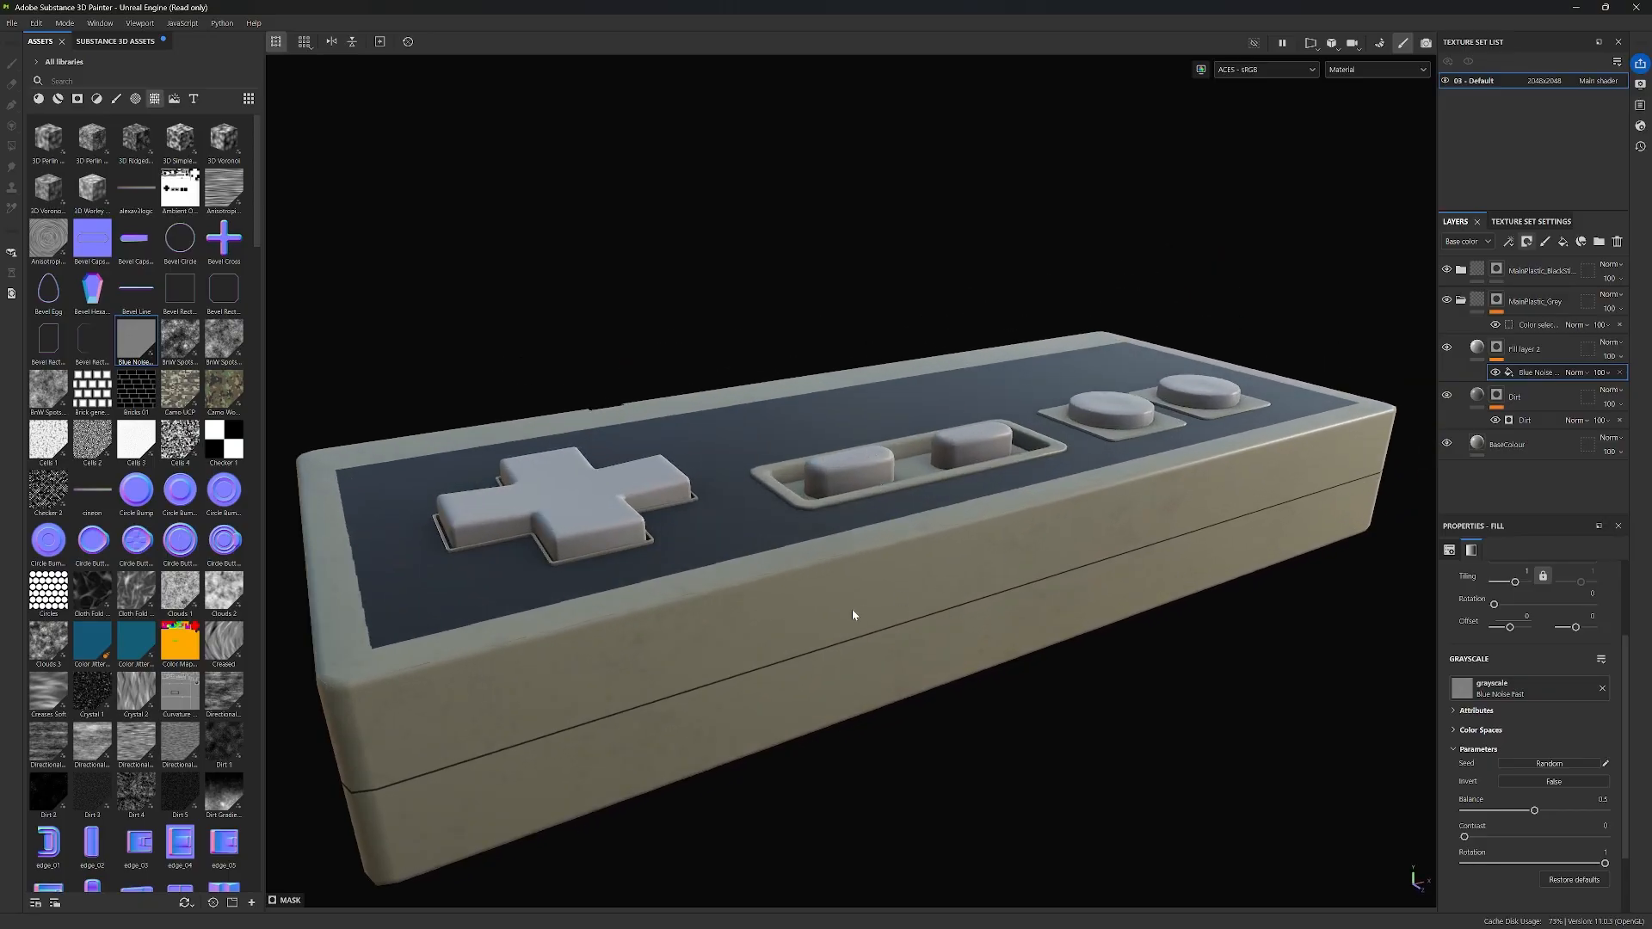
{"action": "left_click_drag", "start_coordinate": [853, 613], "coordinate": [903, 565], "text": "alt"}
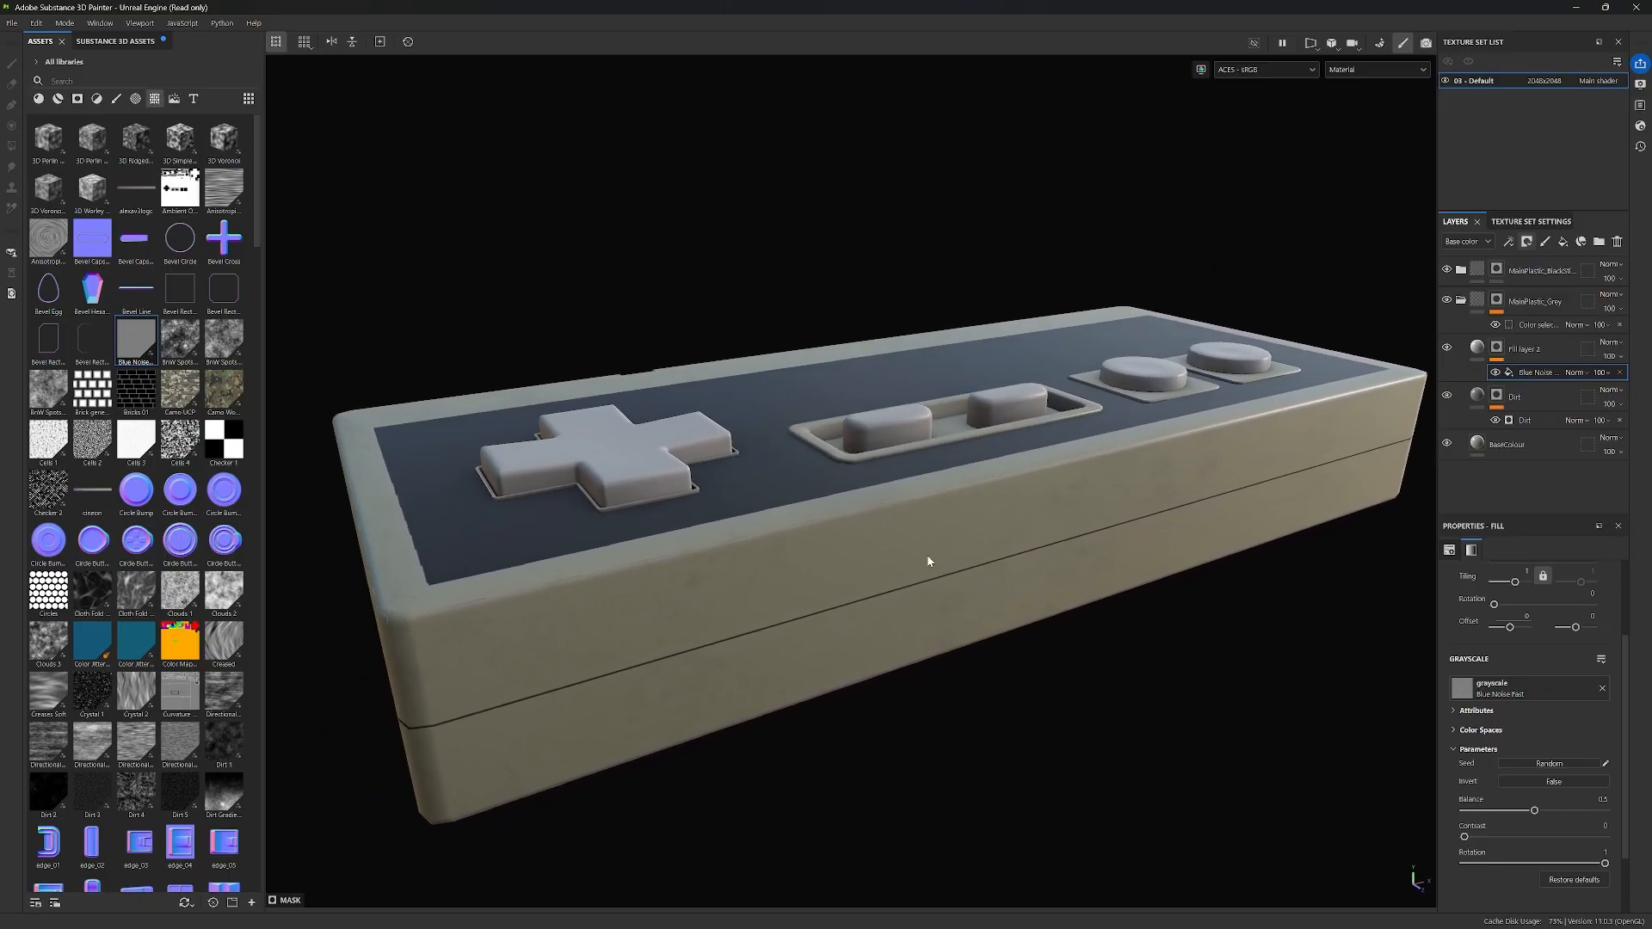
{"action": "right_click_drag", "start_coordinate": [978, 576], "coordinate": [1056, 580], "text": "shift"}
{"action": "scroll", "coordinate": [921, 544], "scroll_direction": "up", "scroll_amount": 5}
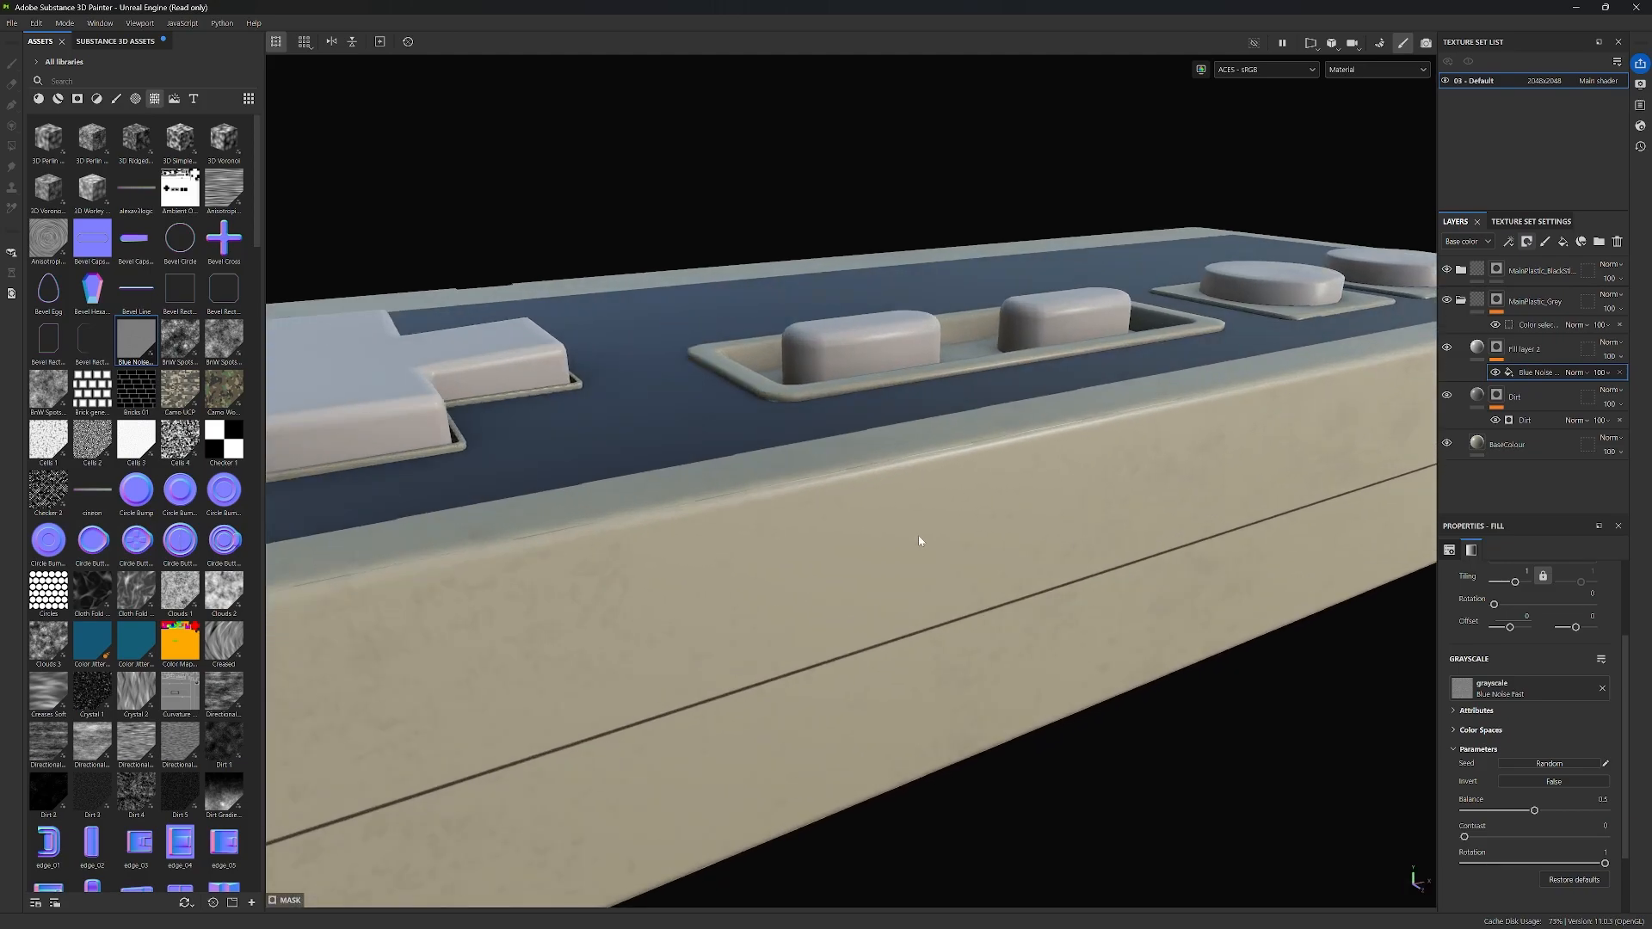
{"action": "left_click_drag", "start_coordinate": [903, 608], "coordinate": [1017, 508], "text": "alt"}
{"action": "scroll", "coordinate": [1005, 515], "scroll_direction": "up", "scroll_amount": 2}
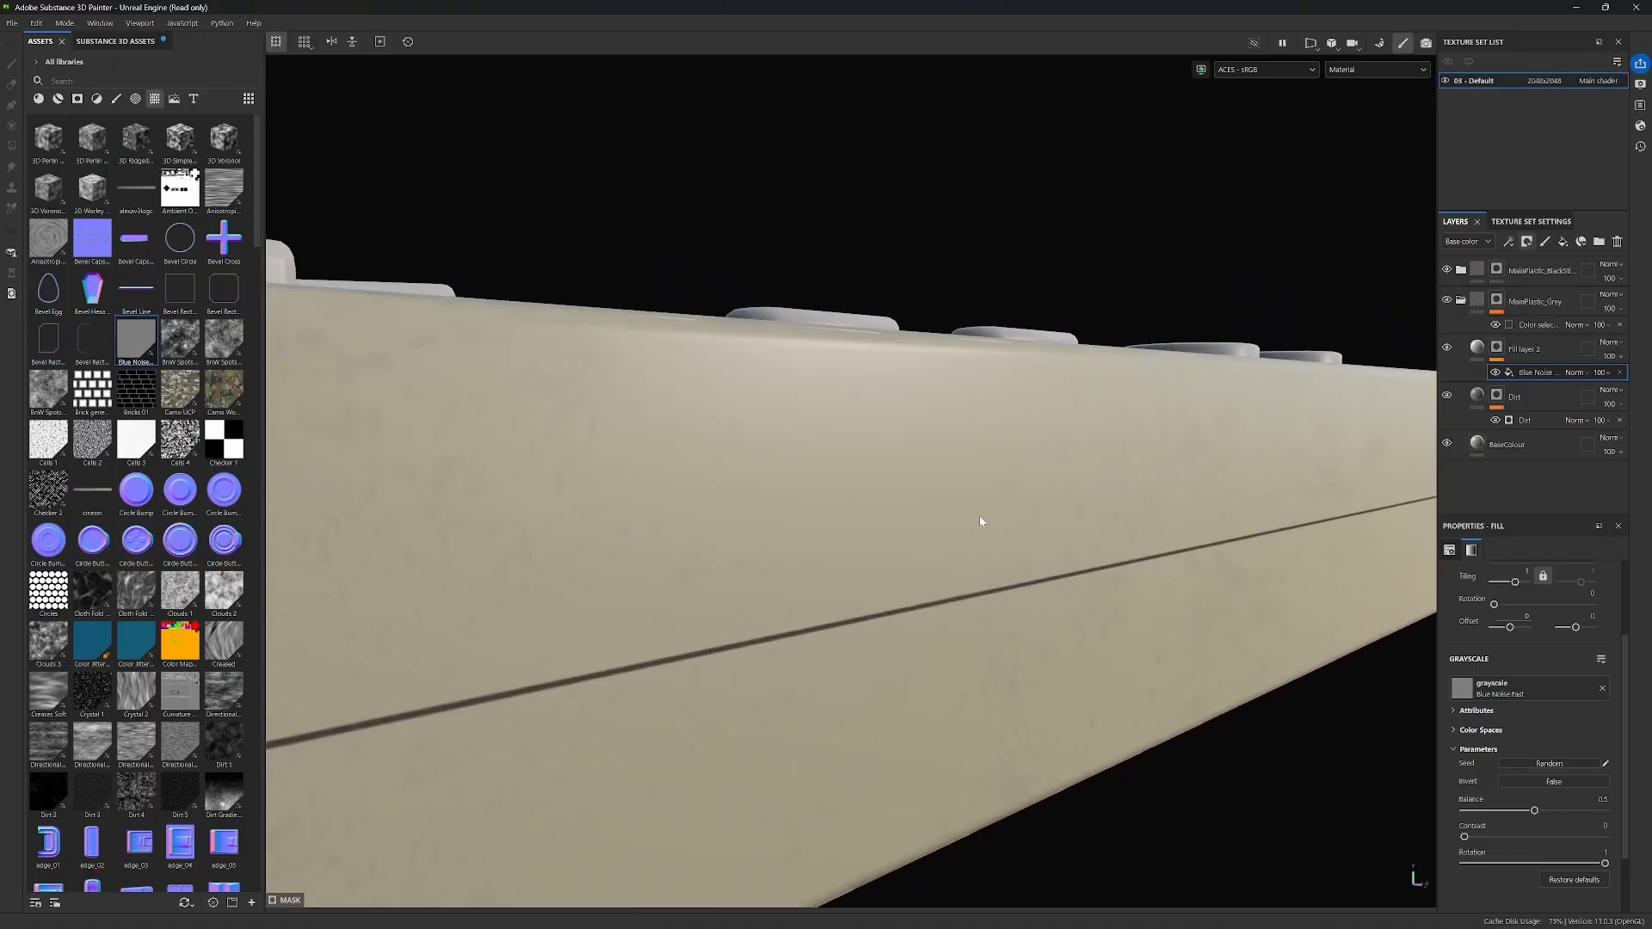
{"action": "left_click", "coordinate": [1498, 350]}
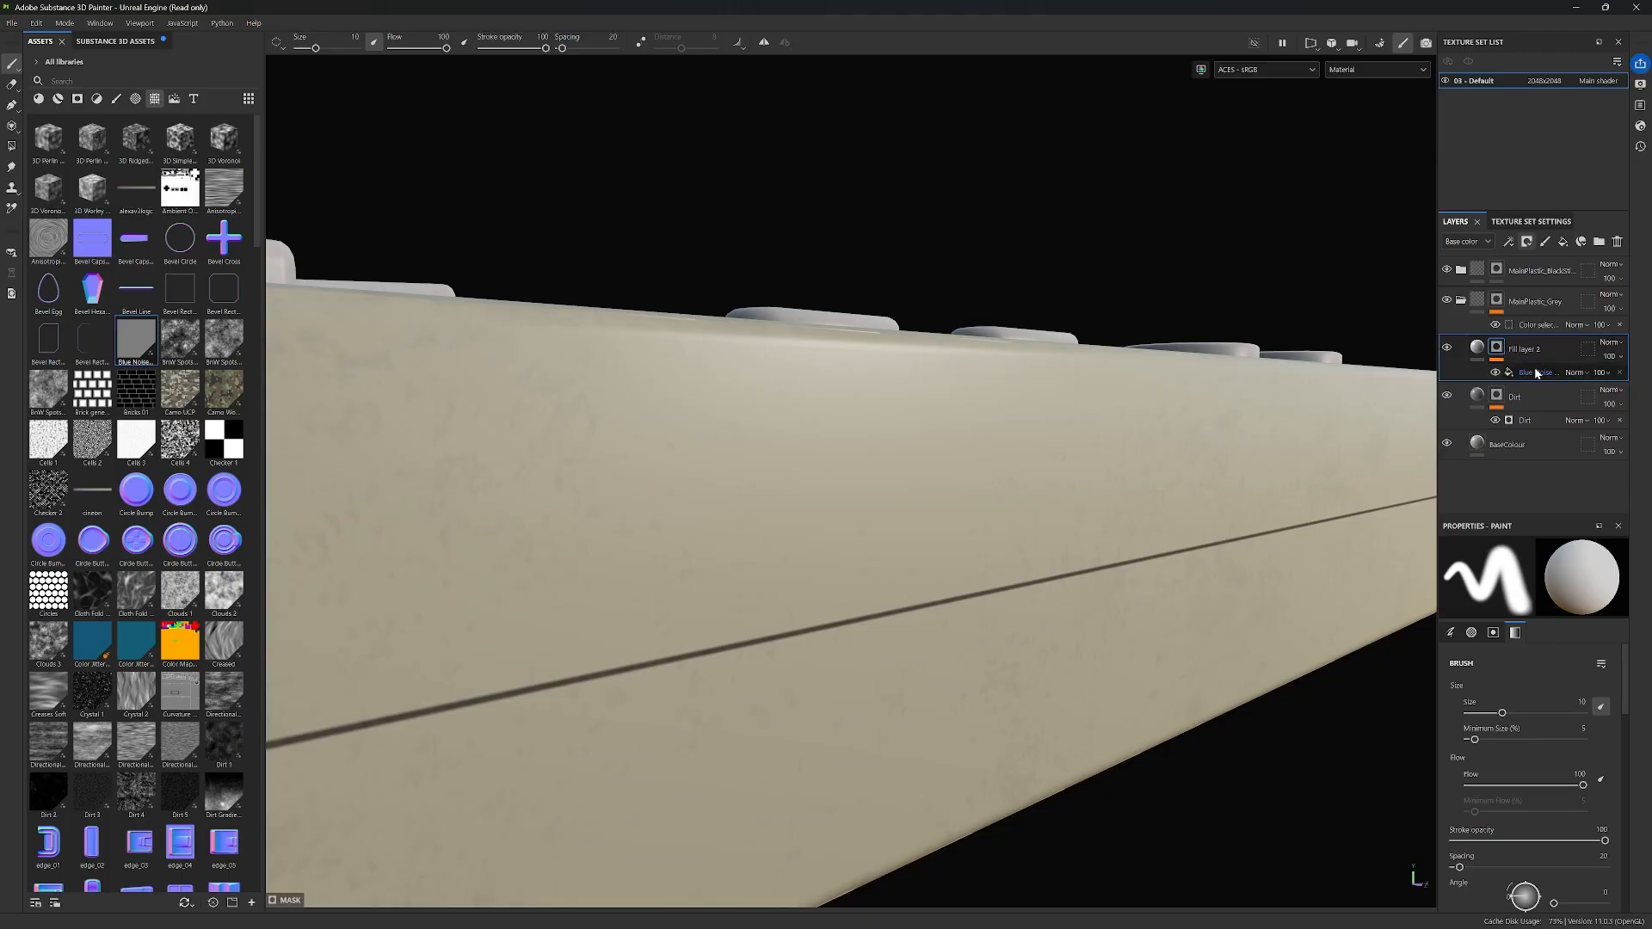
{"action": "left_click", "coordinate": [1478, 348]}
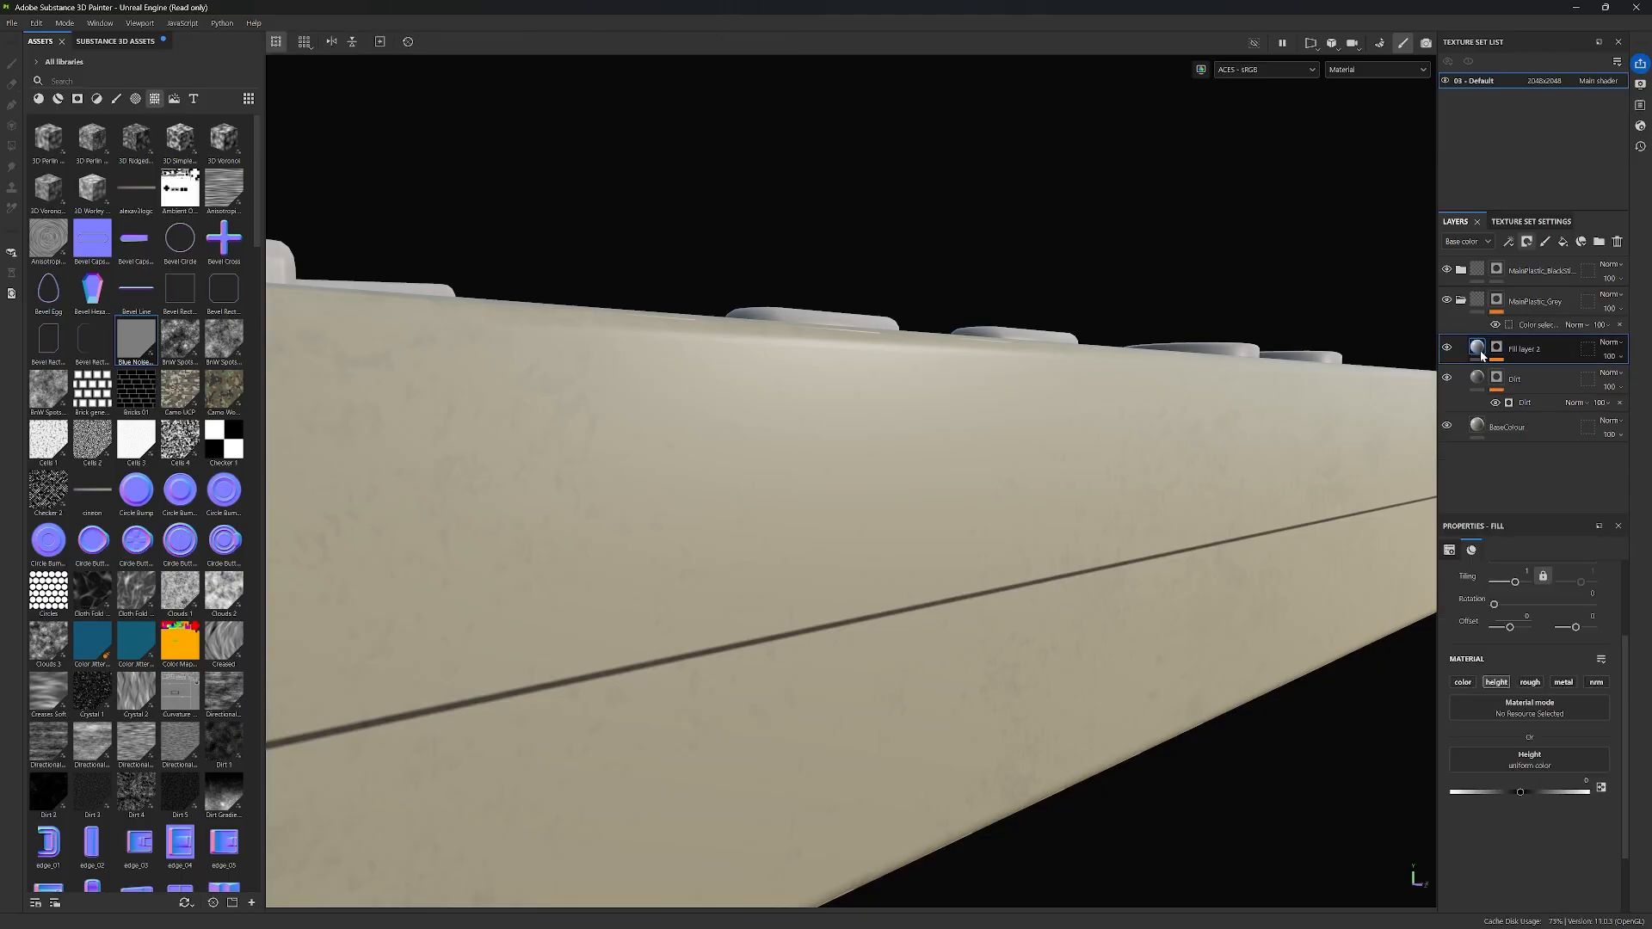
{"action": "left_click", "coordinate": [1521, 790]}
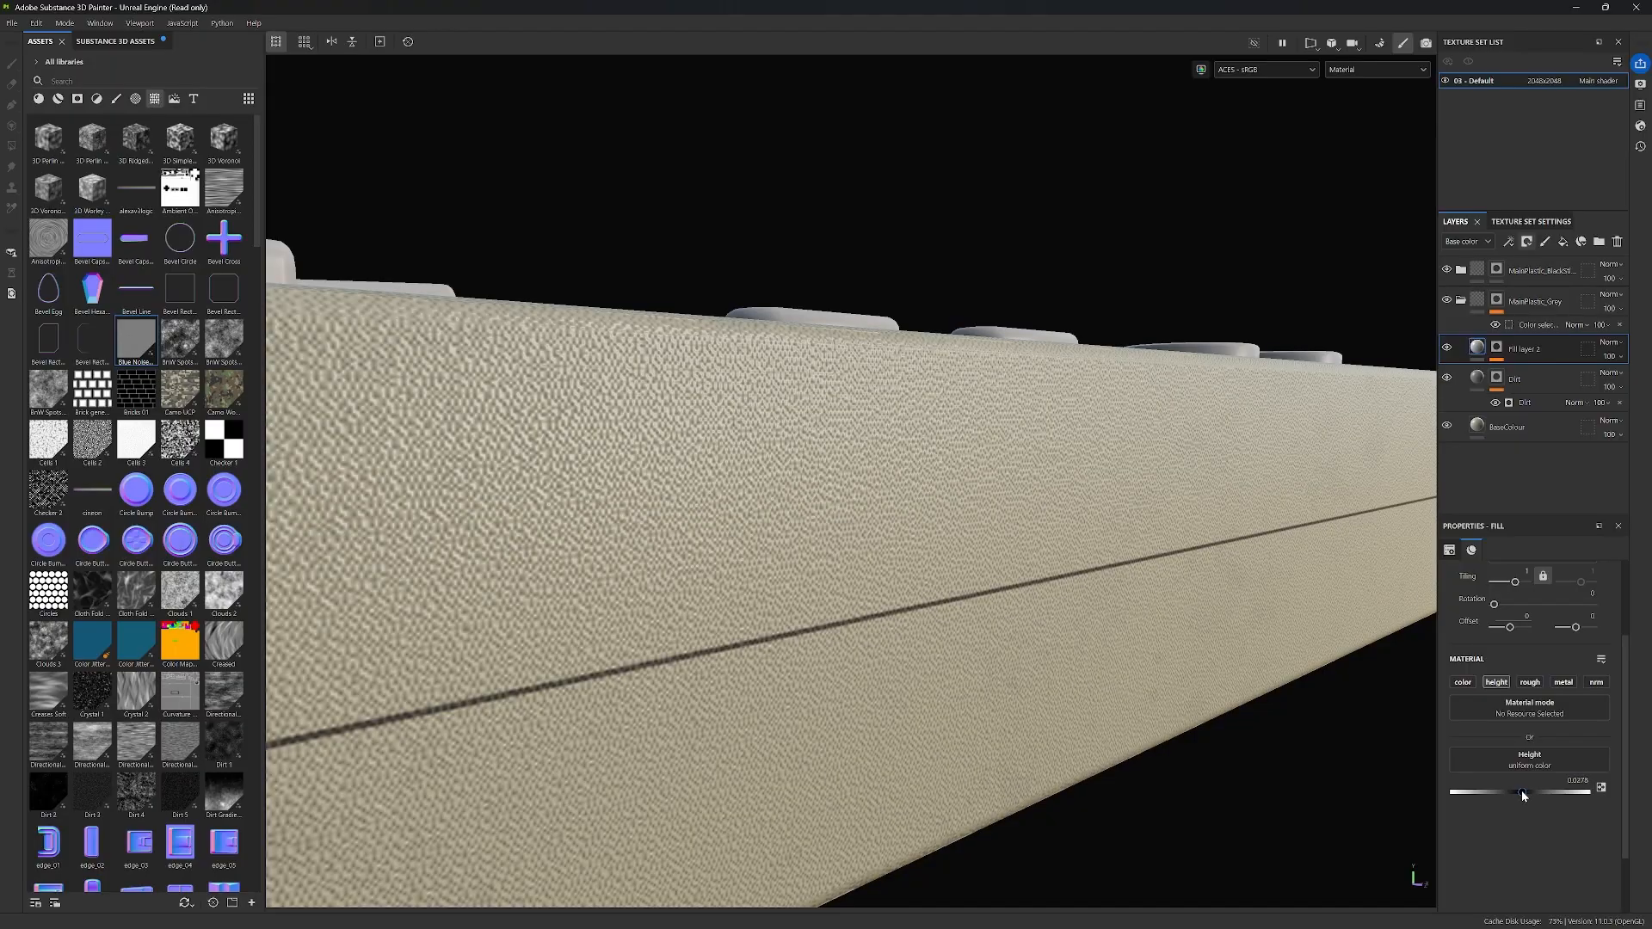
{"action": "left_click_drag", "start_coordinate": [1520, 790], "coordinate": [1521, 790]}
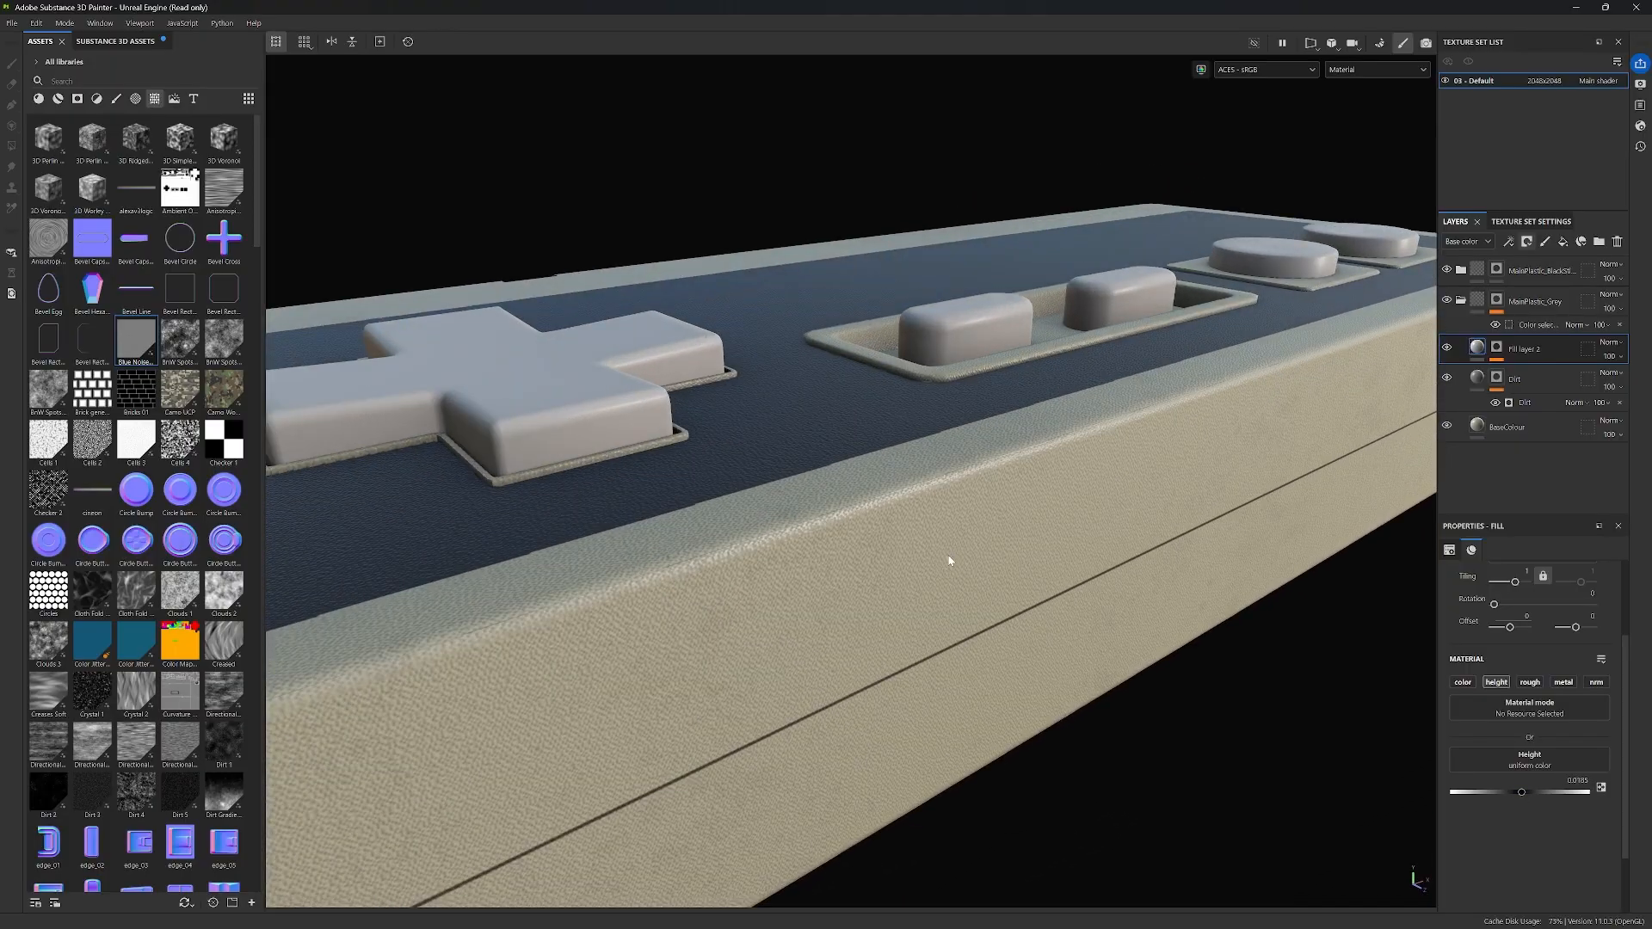
{"action": "left_click_drag", "start_coordinate": [949, 560], "coordinate": [952, 543], "text": "alt"}
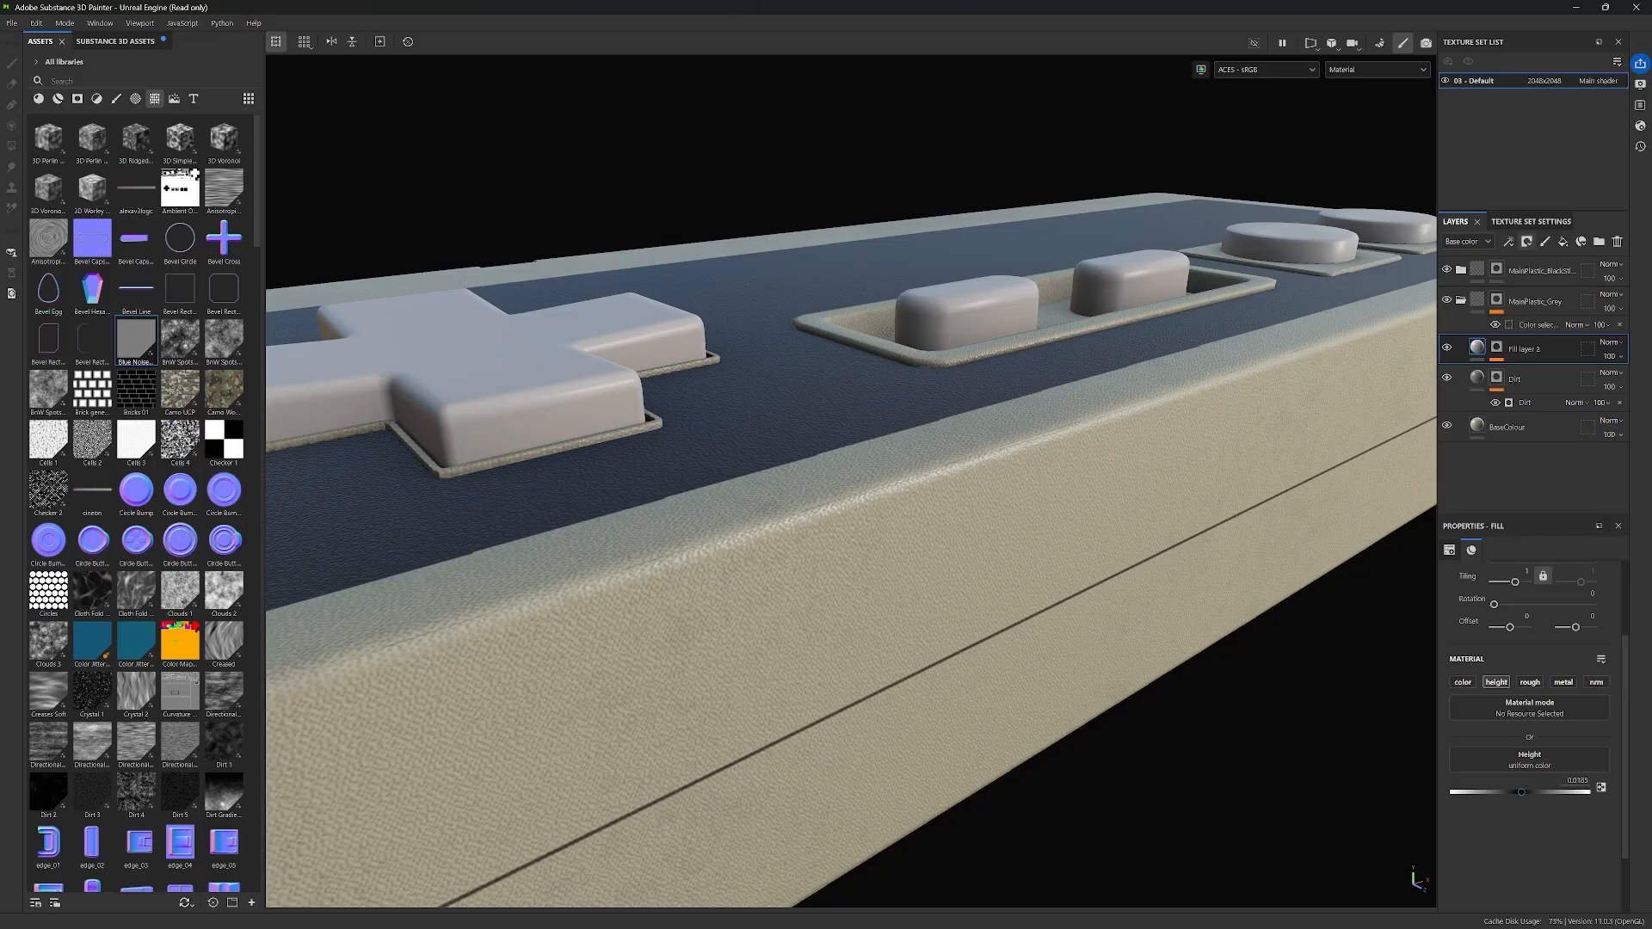
{"action": "left_click_drag", "start_coordinate": [1520, 790], "coordinate": [1523, 790]}
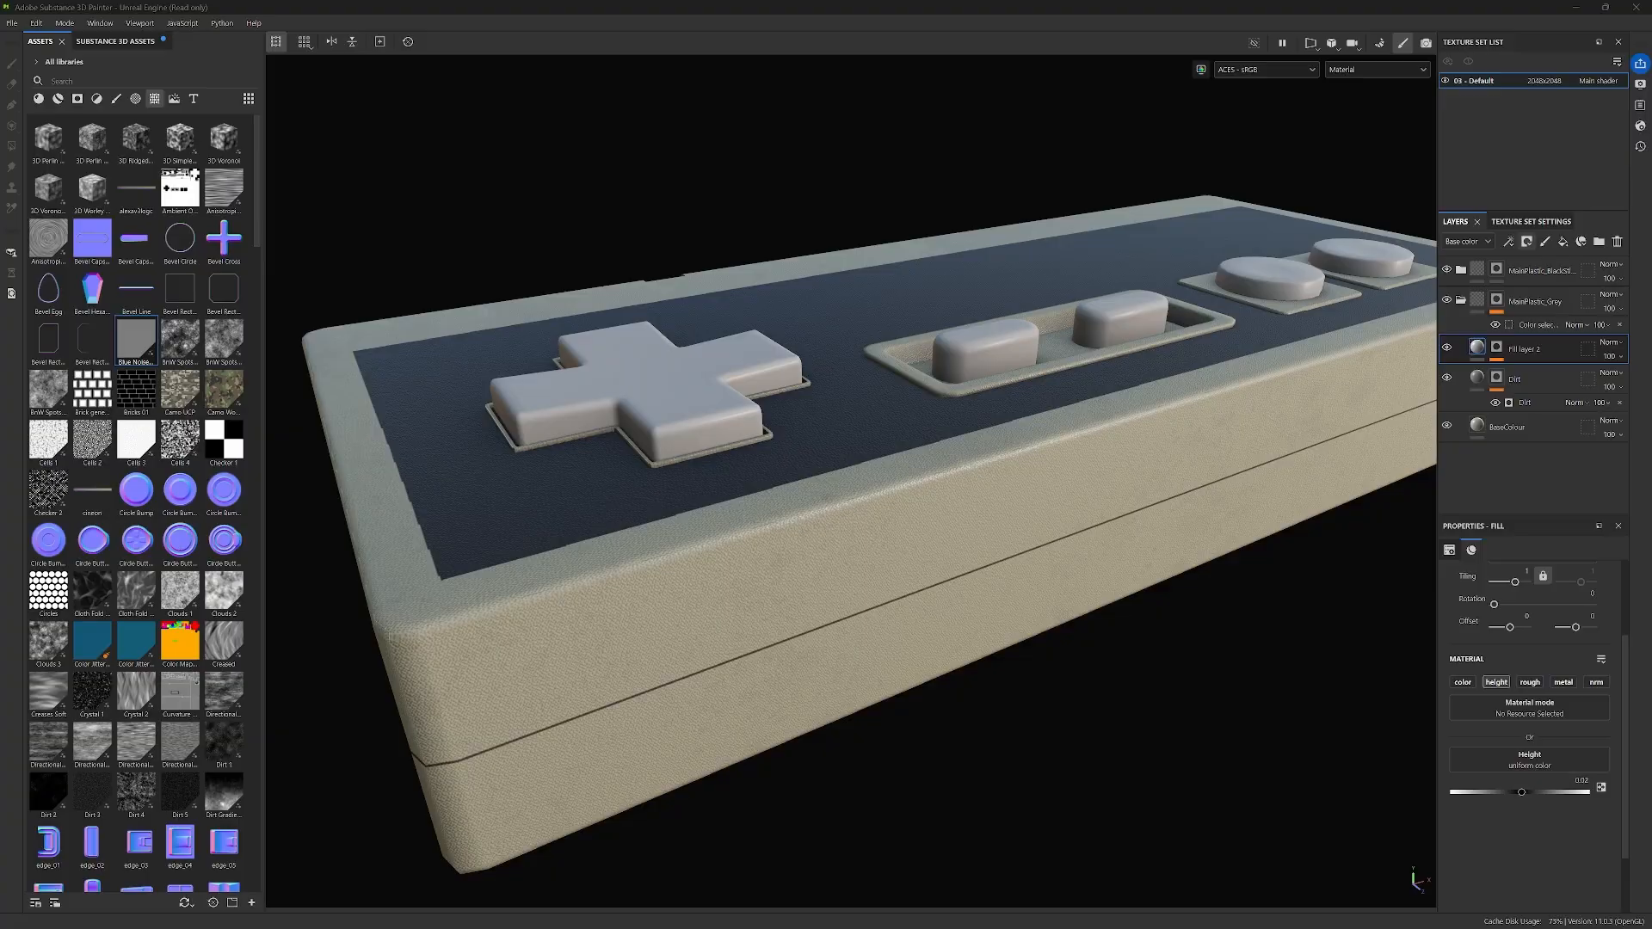
Step: Set the height of Fill layer 2 to 0.01 and check the grain along the controller's front side and edge
{"action": "left_click", "coordinate": [1581, 781]}
{"action": "type", "text": "0.01"}
{"action": "key", "text": "Return"}
{"action": "left_click_drag", "start_coordinate": [1126, 482], "coordinate": [675, 533], "text": "alt"}
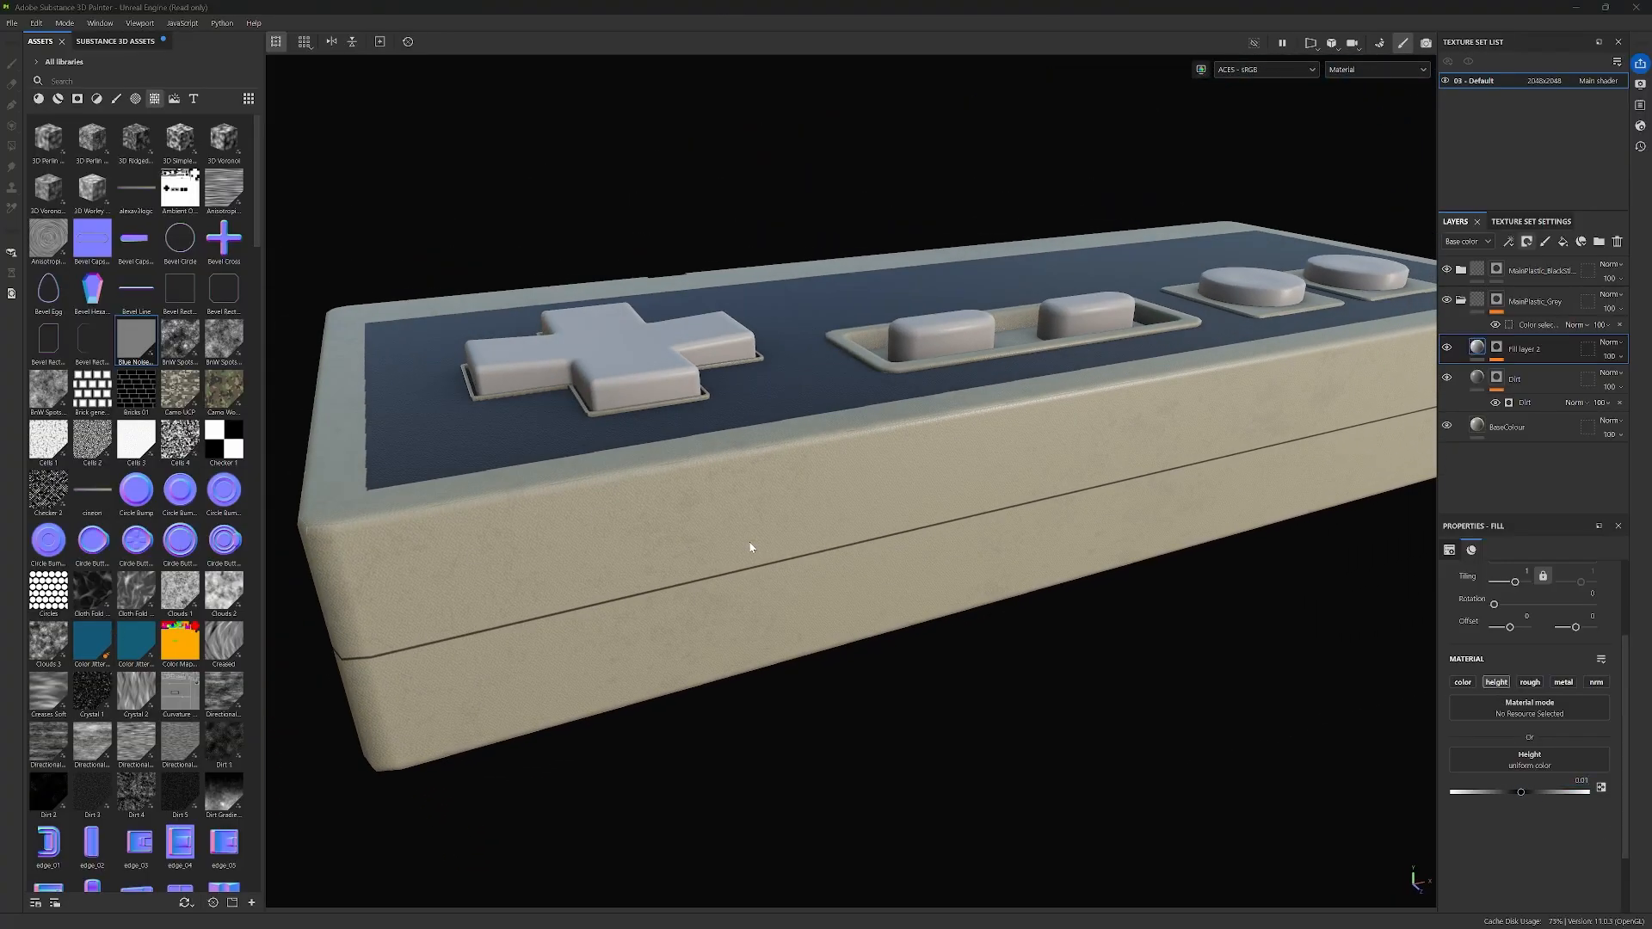
{"action": "left_click_drag", "start_coordinate": [789, 498], "coordinate": [860, 562], "text": "alt"}
{"action": "scroll", "coordinate": [772, 469], "scroll_direction": "up", "scroll_amount": 2}
{"action": "middle_click_drag", "start_coordinate": [785, 510], "coordinate": [859, 470], "text": "alt"}
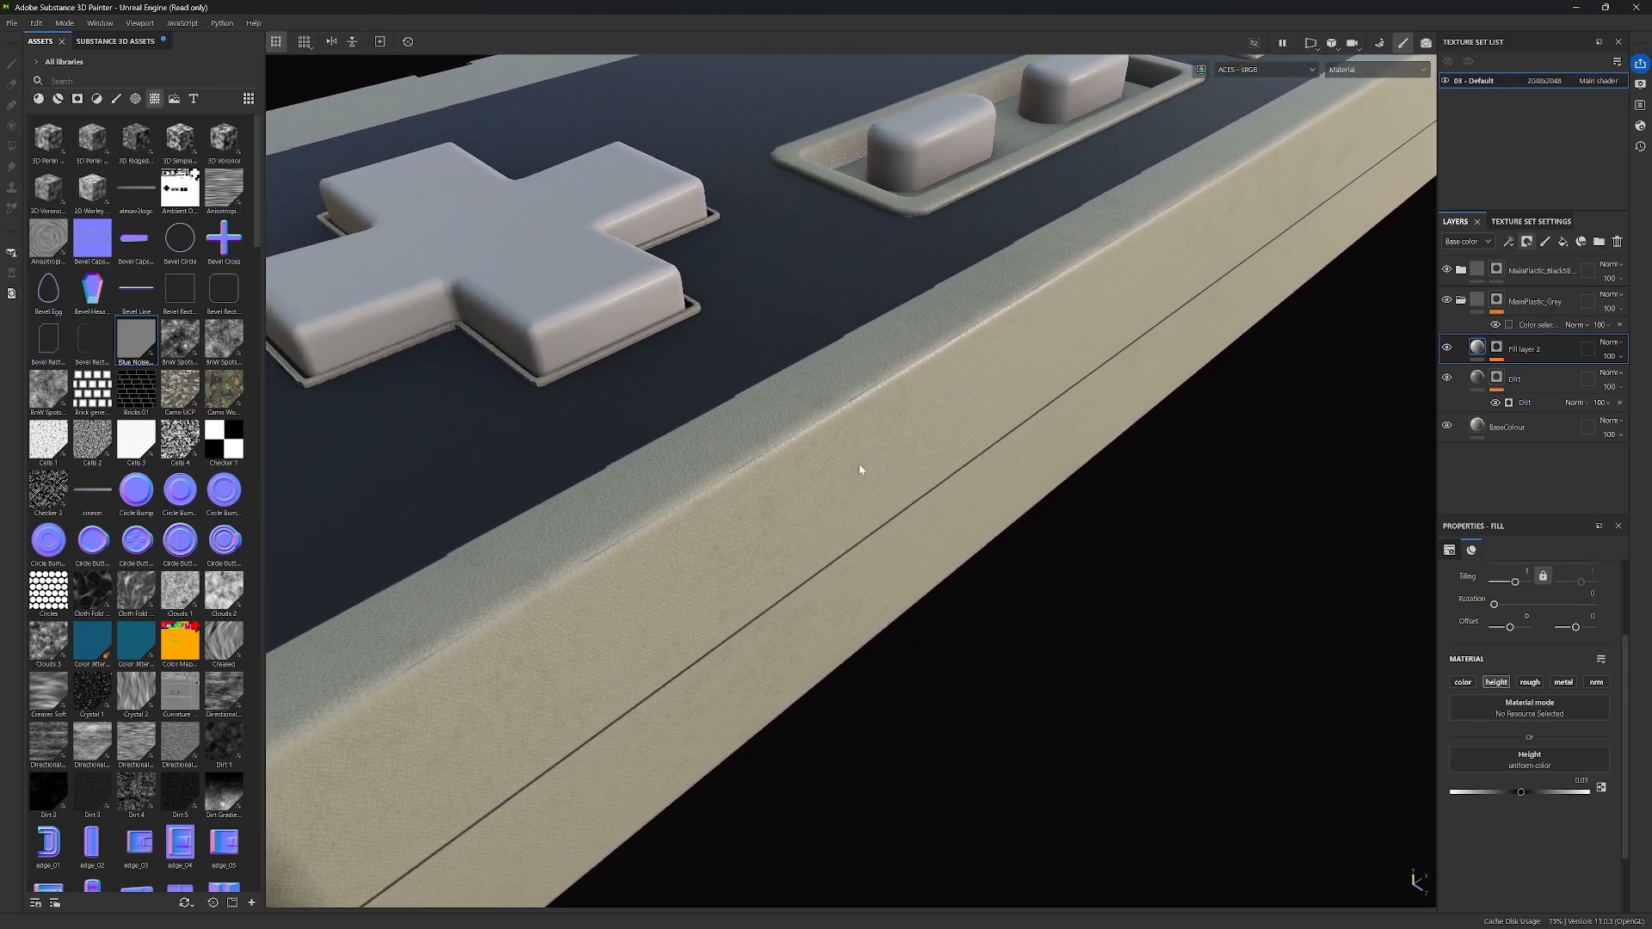
{"action": "left_click_drag", "start_coordinate": [803, 493], "coordinate": [720, 416], "text": "alt"}
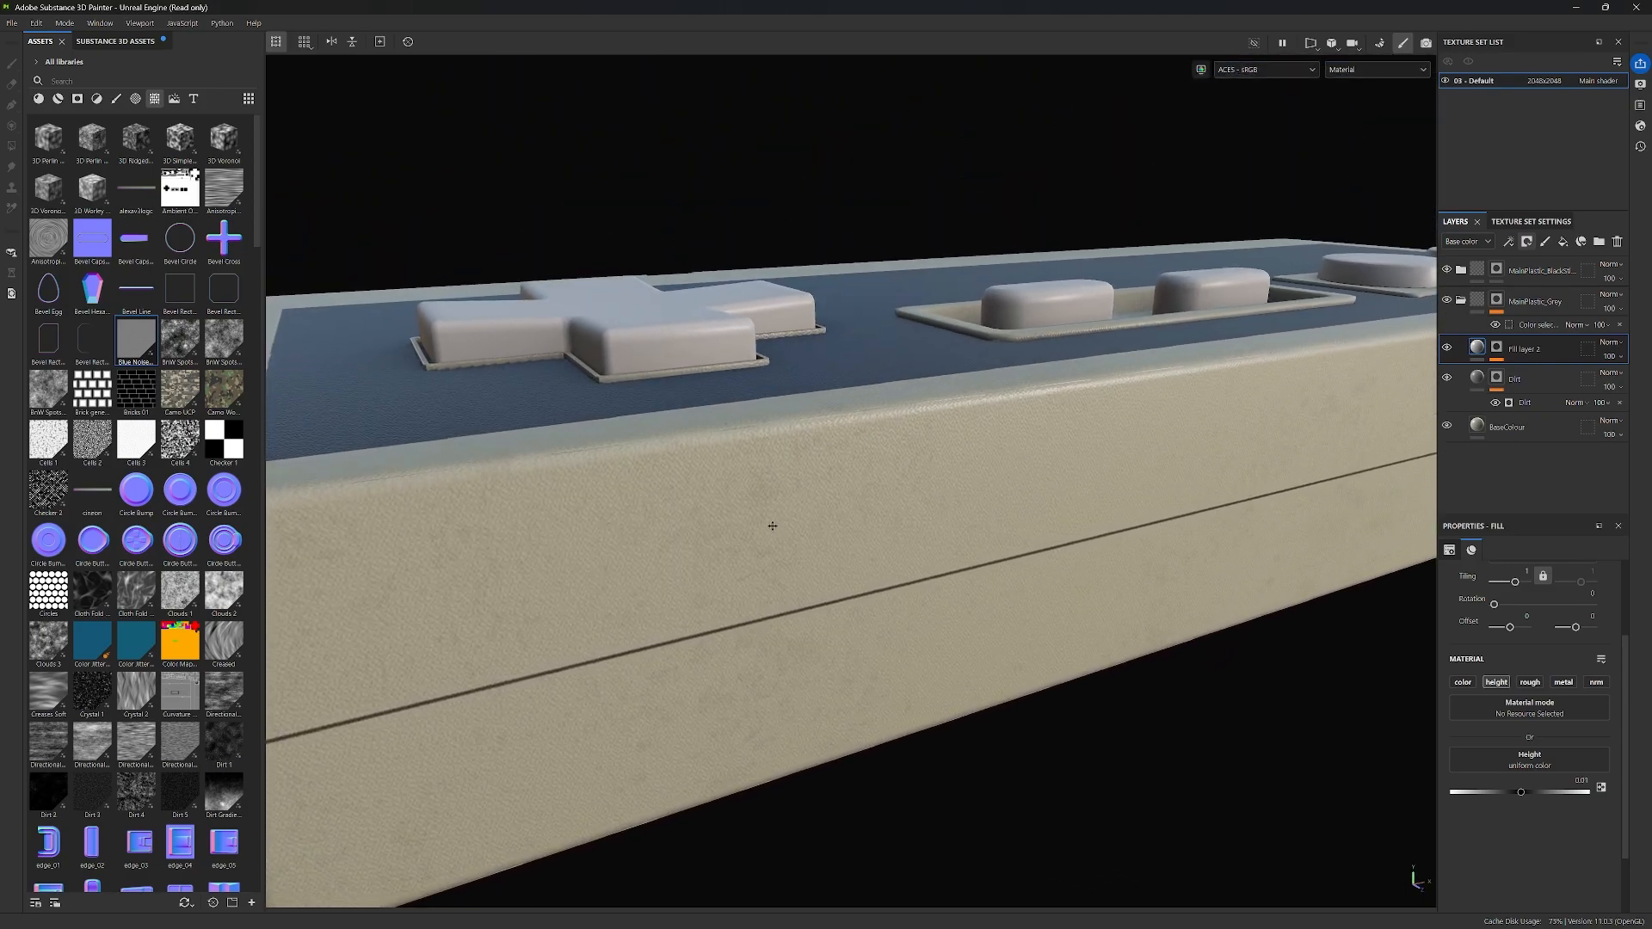
{"action": "middle_click_drag", "start_coordinate": [771, 524], "coordinate": [790, 470], "text": "alt"}
{"action": "left_click_drag", "start_coordinate": [790, 469], "coordinate": [825, 588], "text": "alt"}
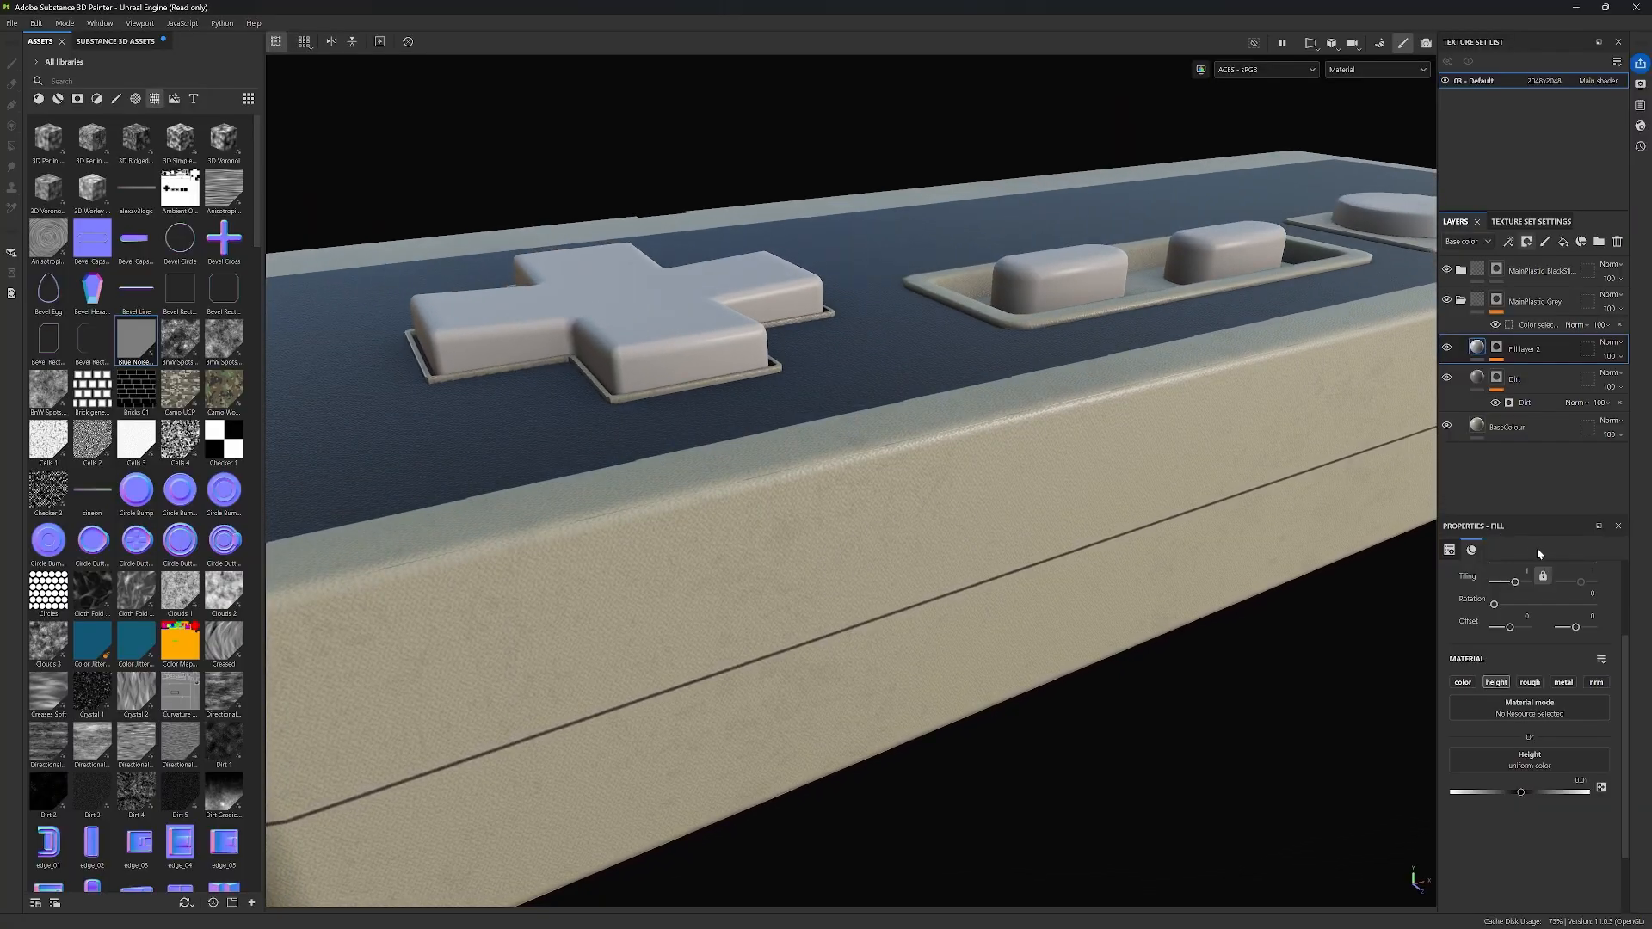
Step: Set the balance to 0.2 and the contrast to 0.31 for the Blue Noise Fast fill in Fill layer 2's mask
{"action": "left_click", "coordinate": [1496, 349]}
{"action": "left_click", "coordinate": [1530, 370]}
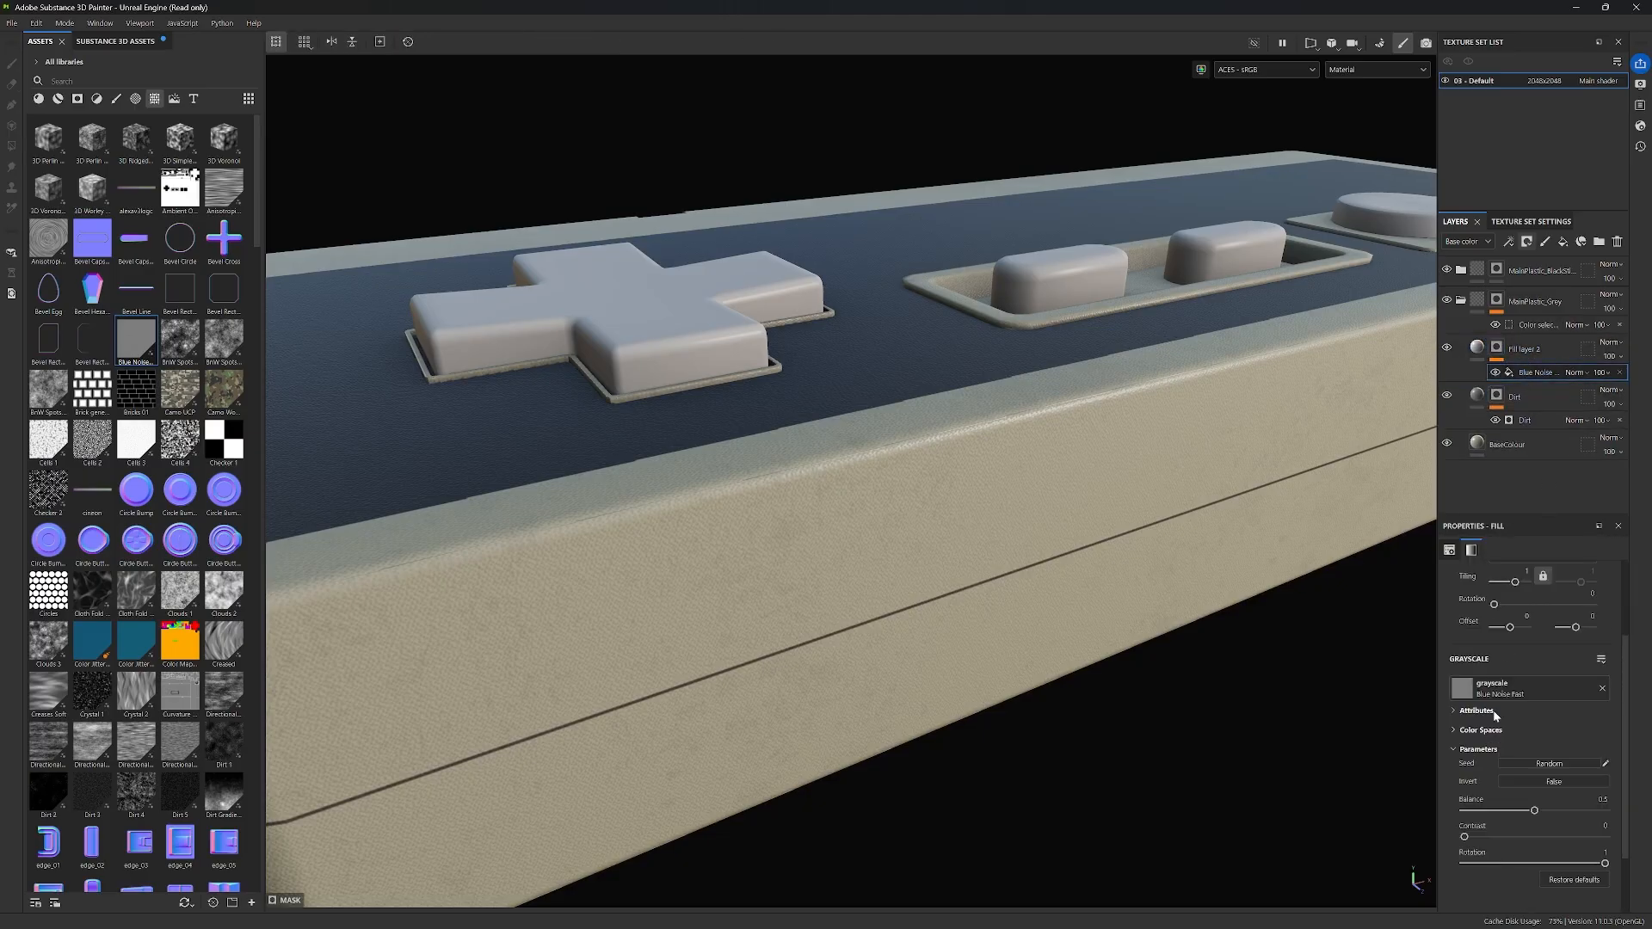
{"action": "scroll", "coordinate": [1514, 783], "scroll_direction": "down", "scroll_amount": 1}
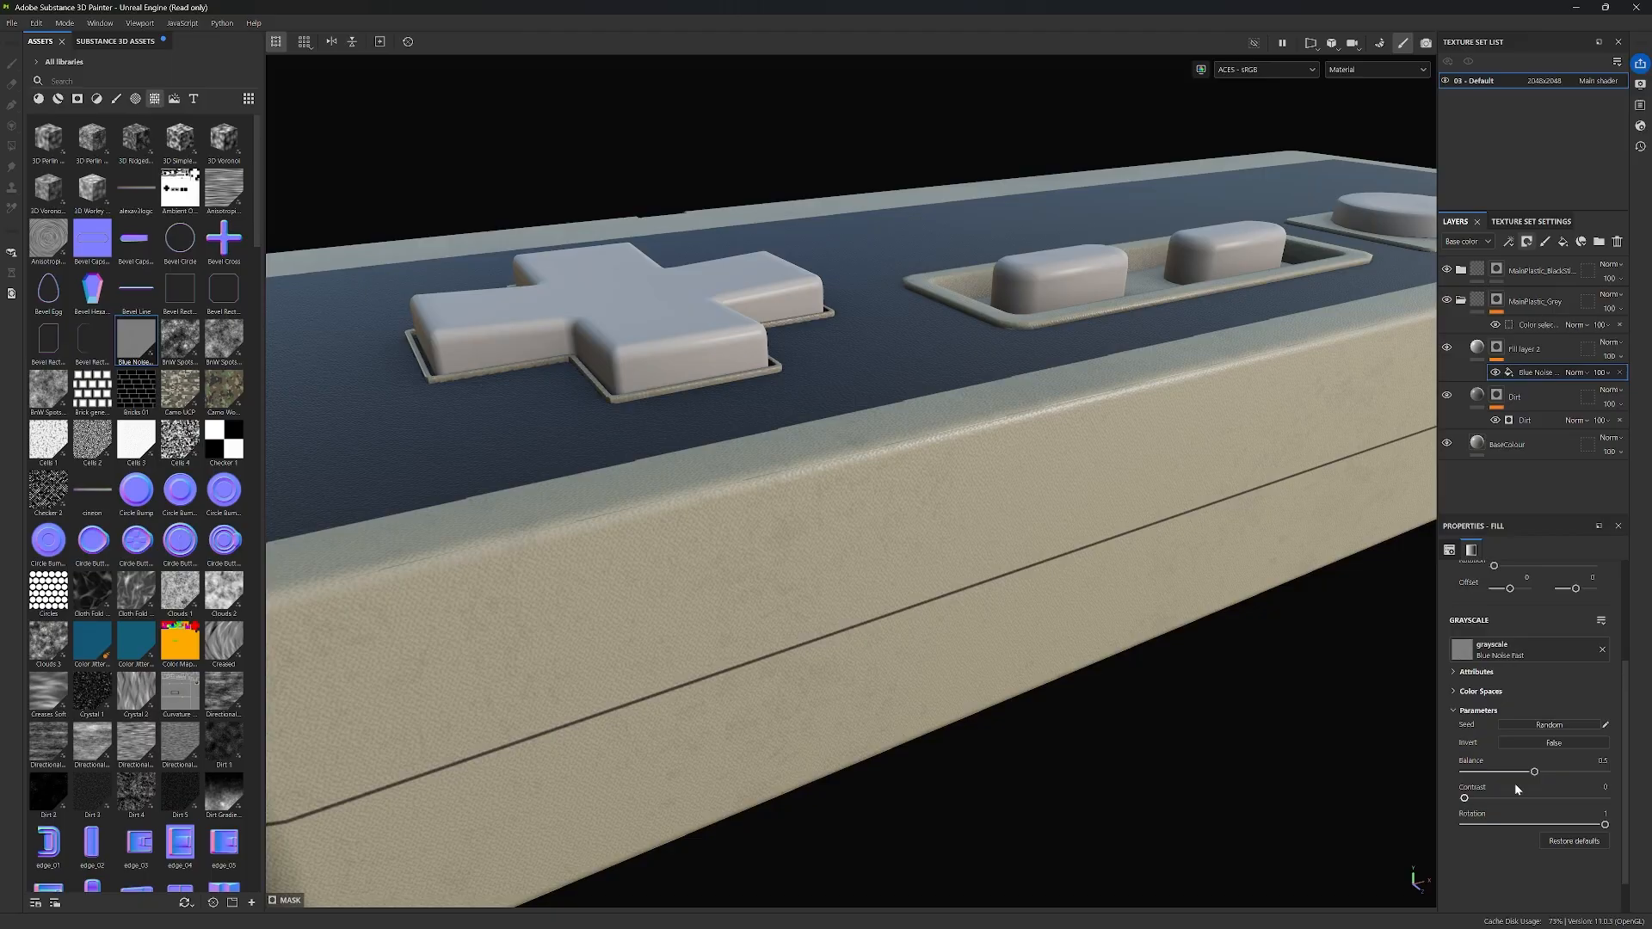
{"action": "left_click_drag", "start_coordinate": [1534, 775], "coordinate": [1507, 804]}
{"action": "scroll", "coordinate": [1530, 637], "scroll_direction": "up", "scroll_amount": 4}
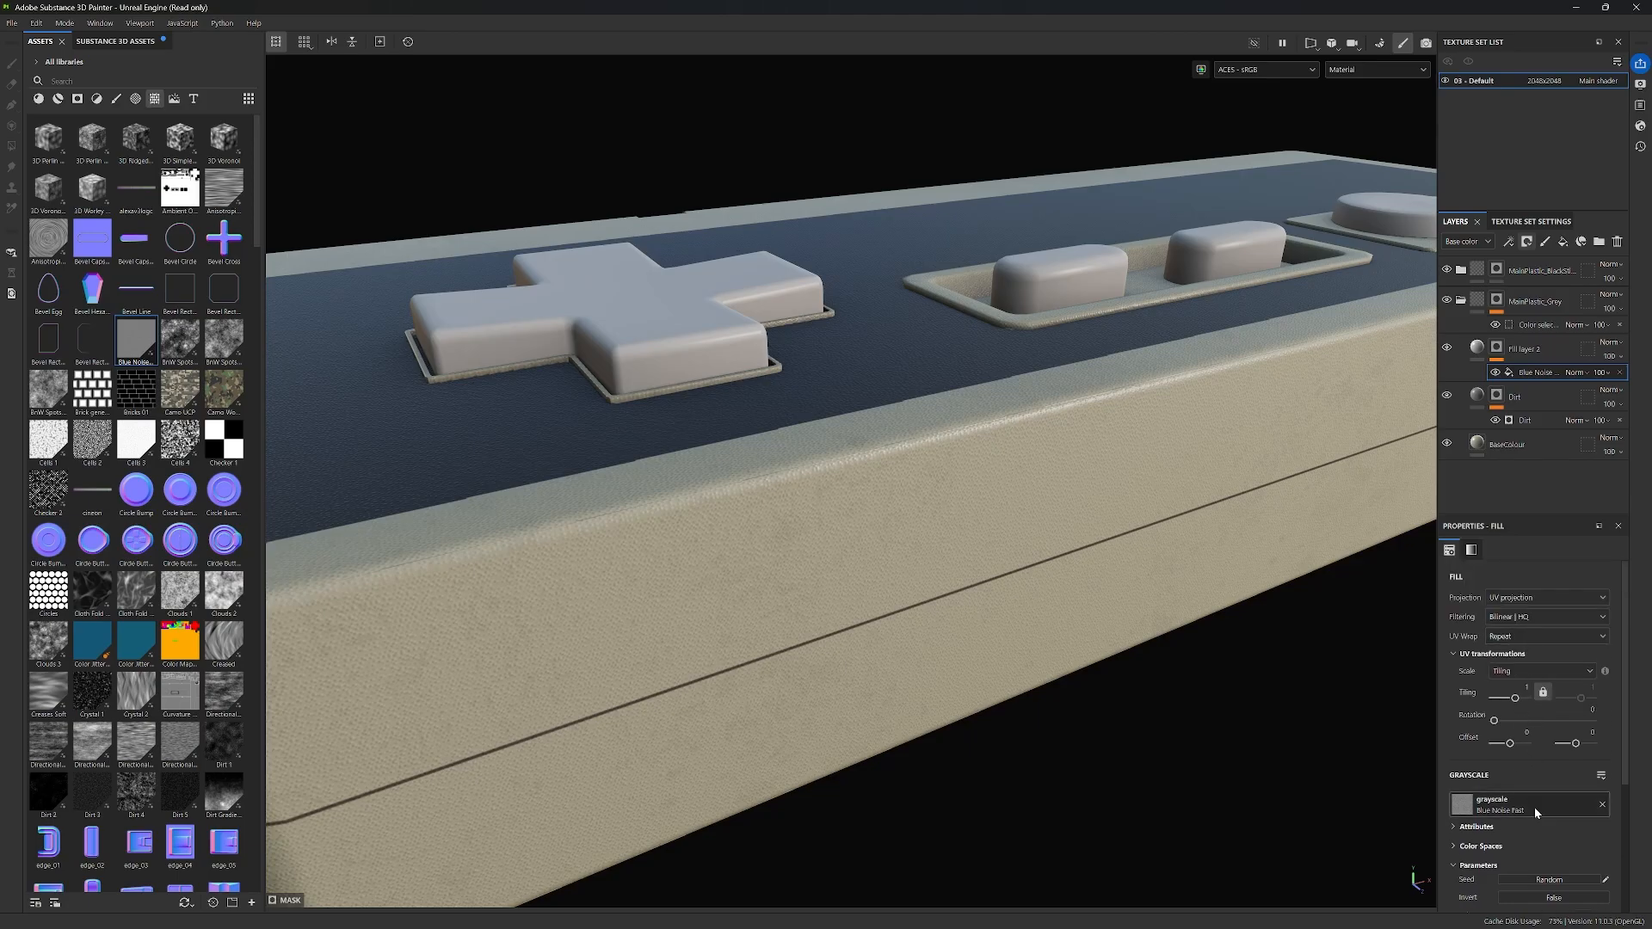
{"action": "scroll", "coordinate": [1535, 807], "scroll_direction": "down", "scroll_amount": 4}
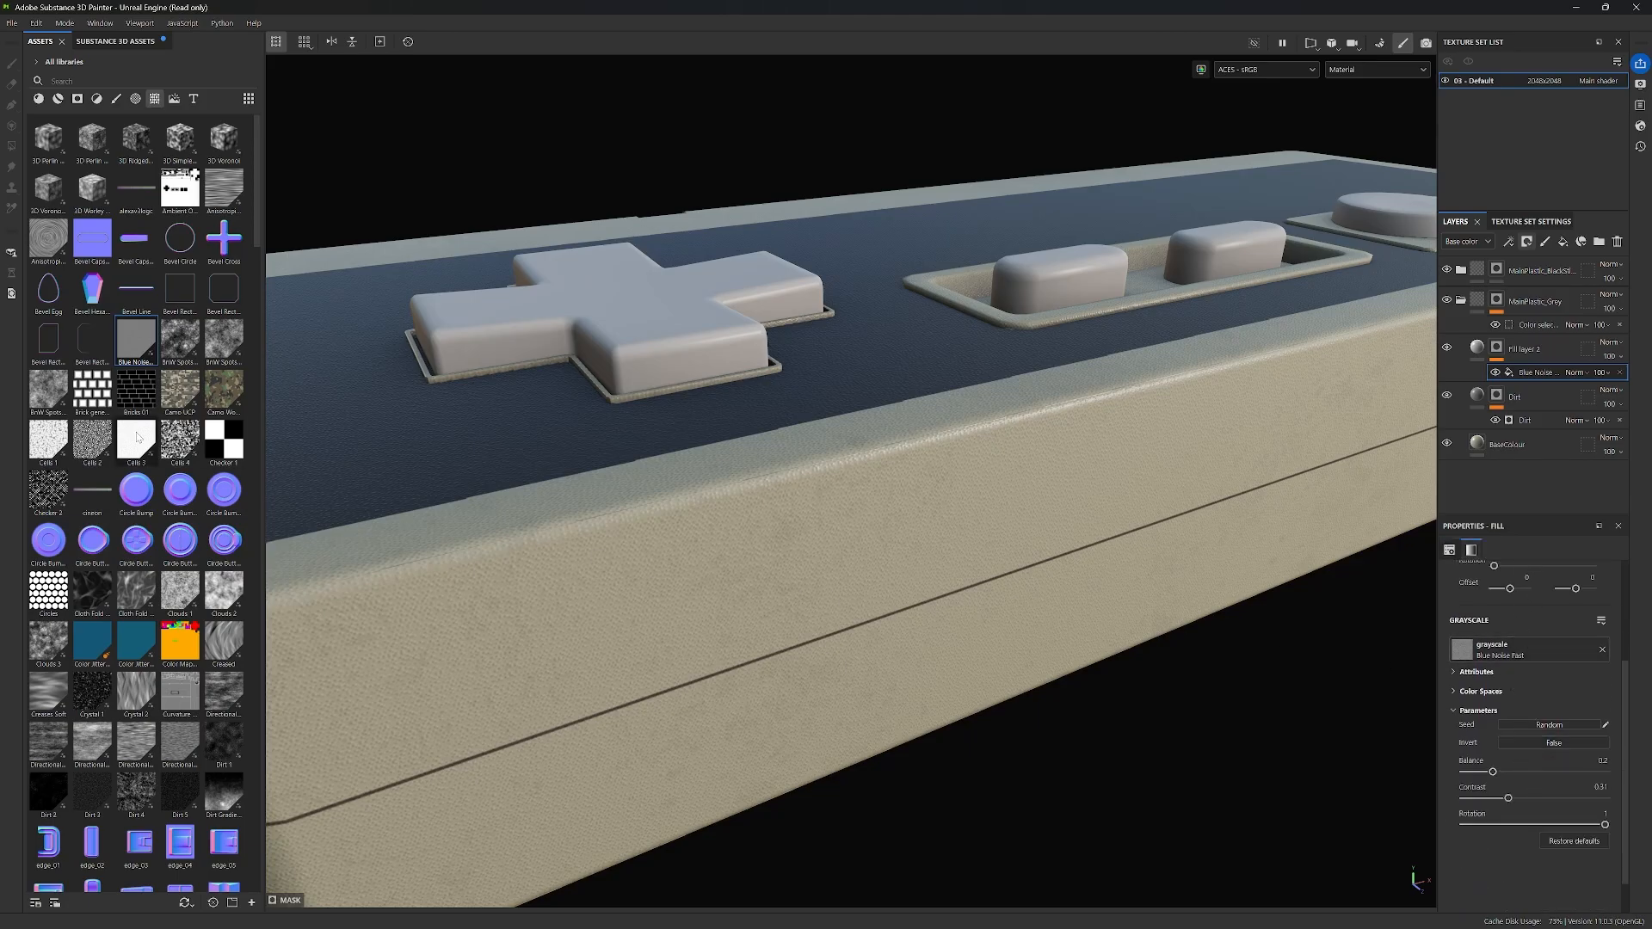
Step: Replace the noise in Fill layer 2's mask with the Cells 1 texture and set its tiling to 32
{"action": "left_click_drag", "start_coordinate": [48, 439], "coordinate": [1511, 649]}
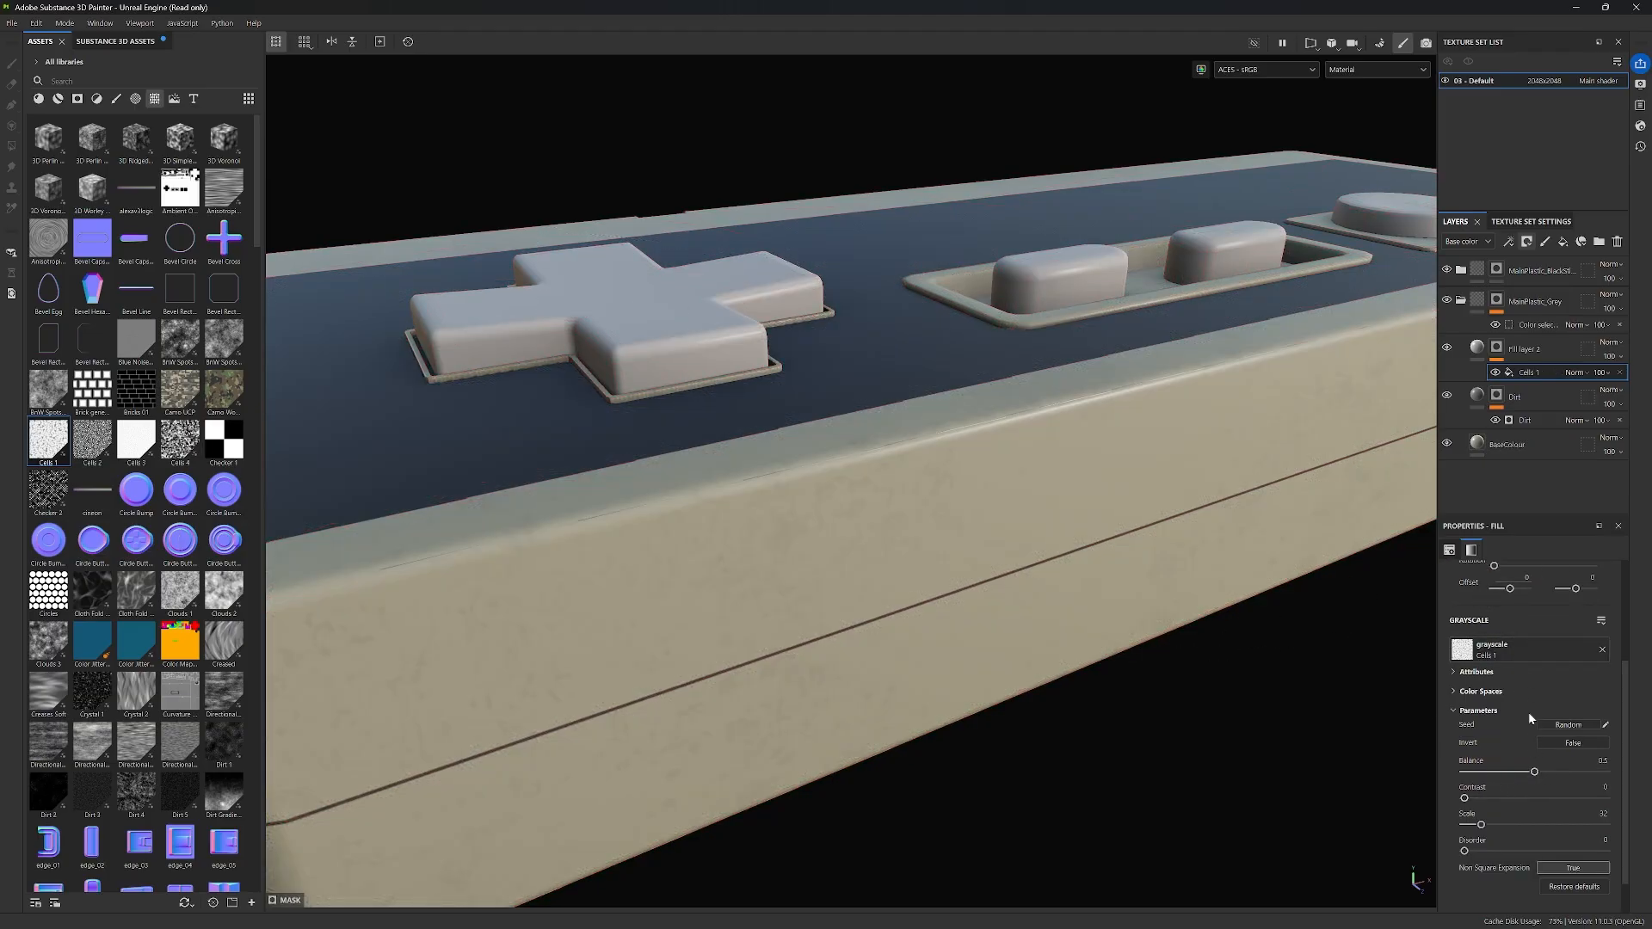
{"action": "scroll", "coordinate": [1528, 697], "scroll_direction": "up", "scroll_amount": 3}
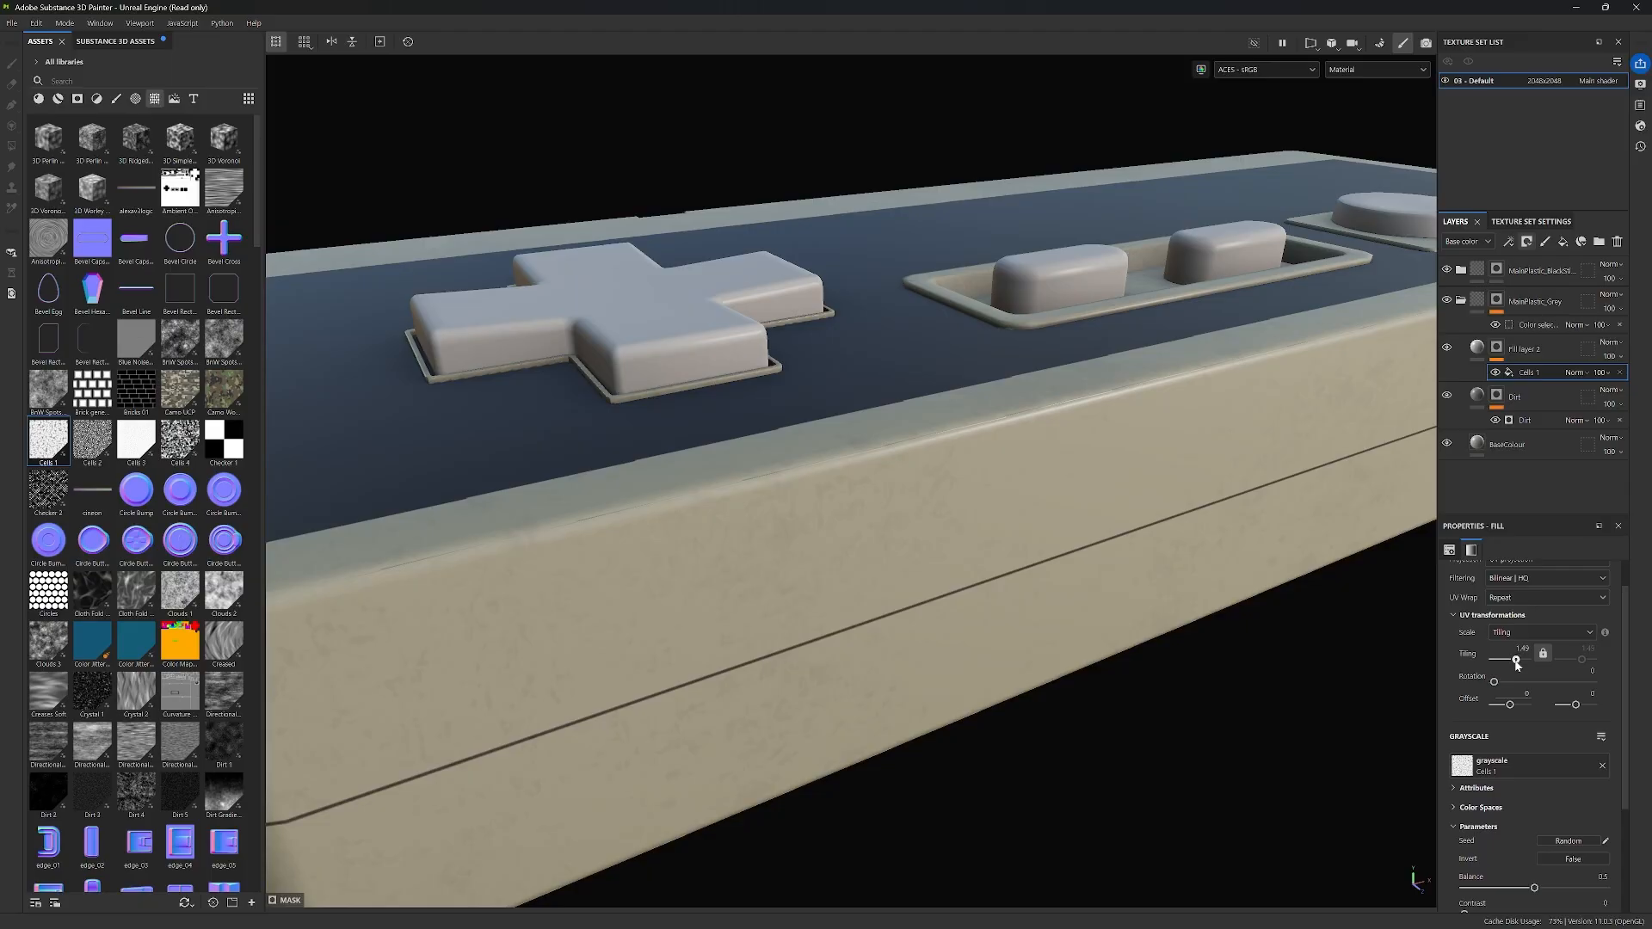
{"action": "left_click_drag", "start_coordinate": [1515, 663], "coordinate": [1529, 663]}
{"action": "left_click_drag", "start_coordinate": [1527, 661], "coordinate": [1526, 662]}
{"action": "left_click_drag", "start_coordinate": [1031, 604], "coordinate": [858, 521], "text": "alt"}
{"action": "left_click_drag", "start_coordinate": [976, 469], "coordinate": [969, 388], "text": "alt"}
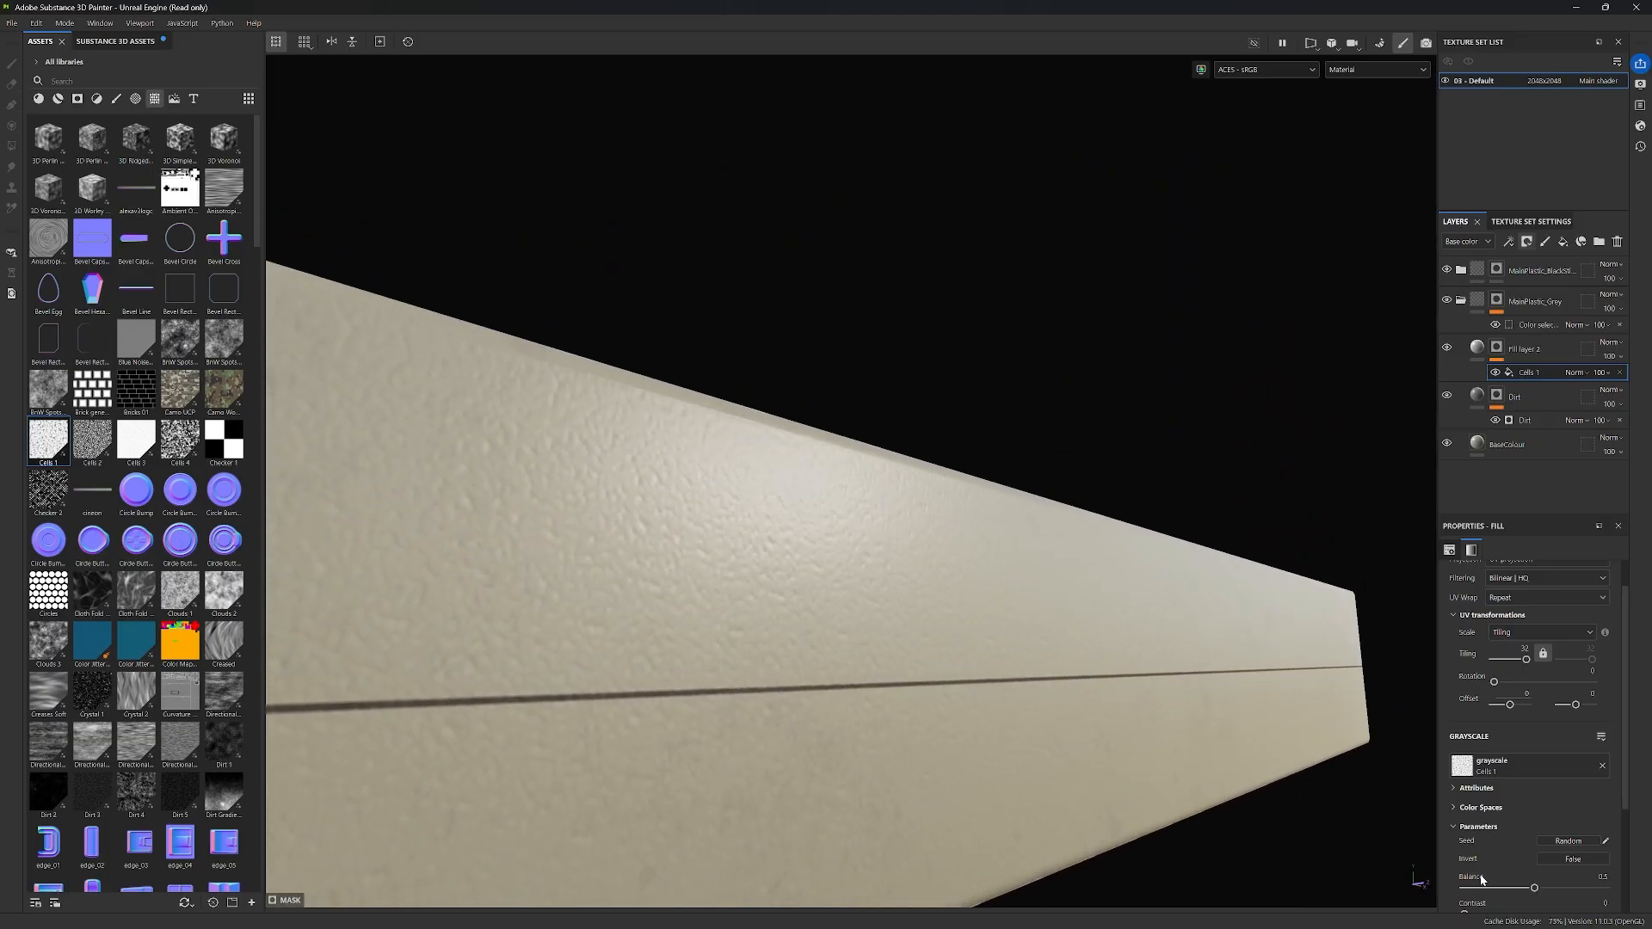
Step: Set the Cells 1 mask fill's balance to 0.47 and contrast to 0.15, comparing the bumps from several angles
{"action": "scroll", "coordinate": [1555, 744], "scroll_direction": "down", "scroll_amount": 3}
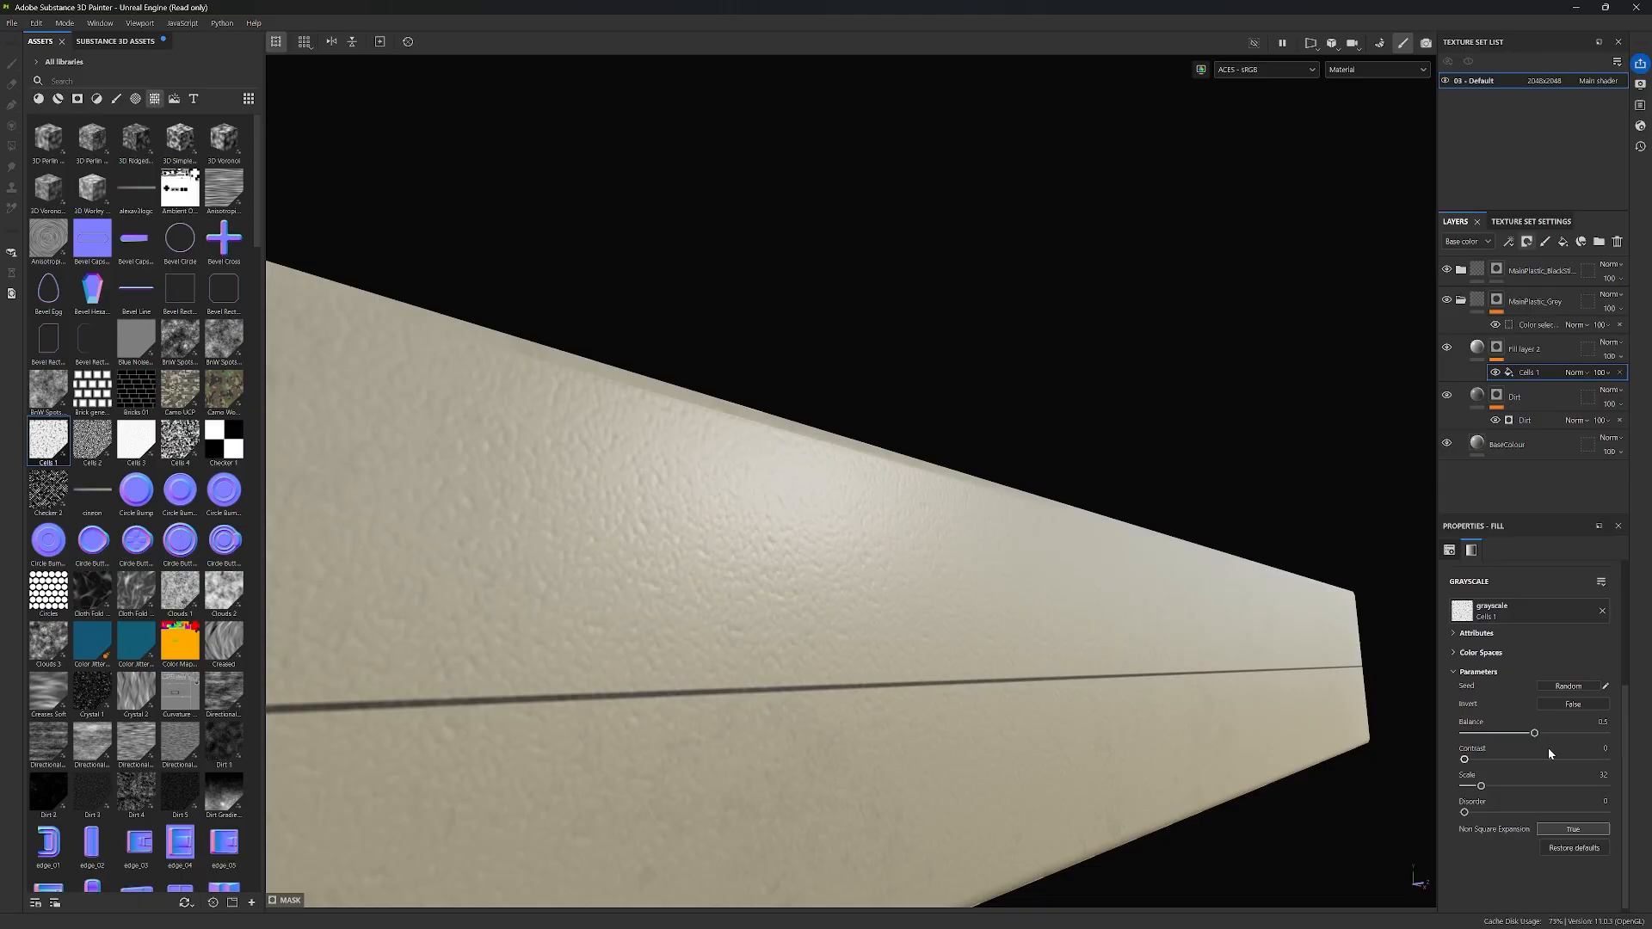
{"action": "mouse_move", "coordinate": [1535, 737]}
{"action": "left_mouse_down"}
{"action": "mouse_move", "coordinate": [1499, 734]}
{"action": "mouse_move", "coordinate": [1532, 740]}
{"action": "left_mouse_up"}
{"action": "mouse_move", "coordinate": [1463, 761]}
{"action": "left_mouse_down"}
{"action": "mouse_move", "coordinate": [1516, 763]}
{"action": "mouse_move", "coordinate": [1487, 761]}
{"action": "left_mouse_up"}
{"action": "left_click_drag", "start_coordinate": [1382, 716], "coordinate": [1017, 558], "text": "alt"}
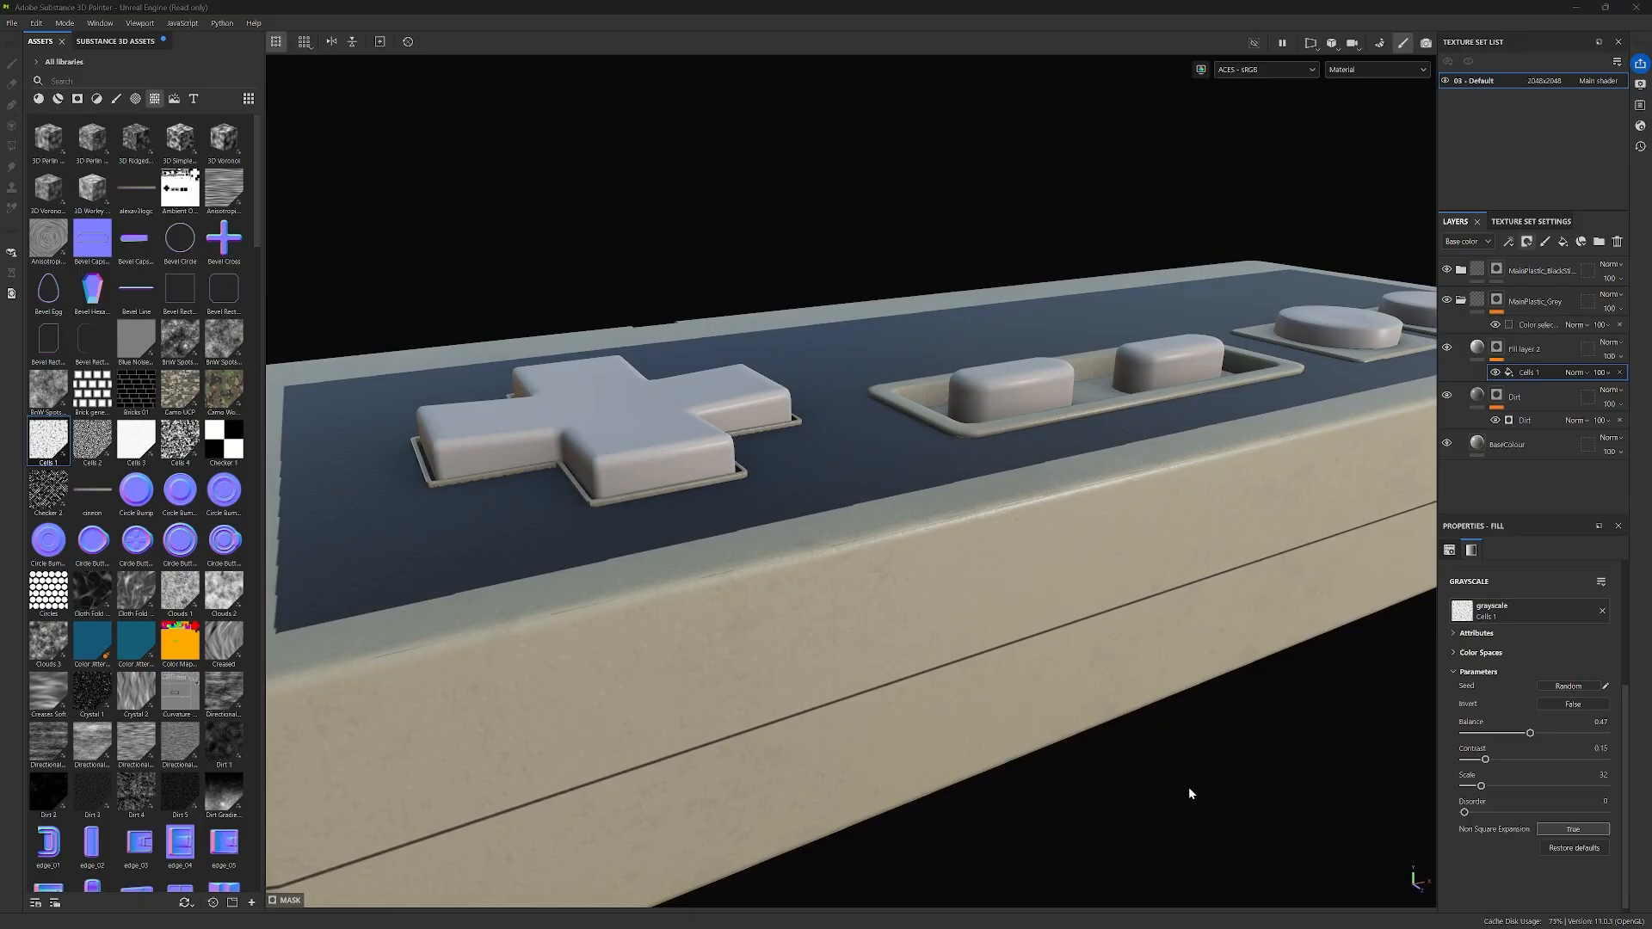
{"action": "left_click_drag", "start_coordinate": [1189, 786], "coordinate": [1269, 579], "text": "alt"}
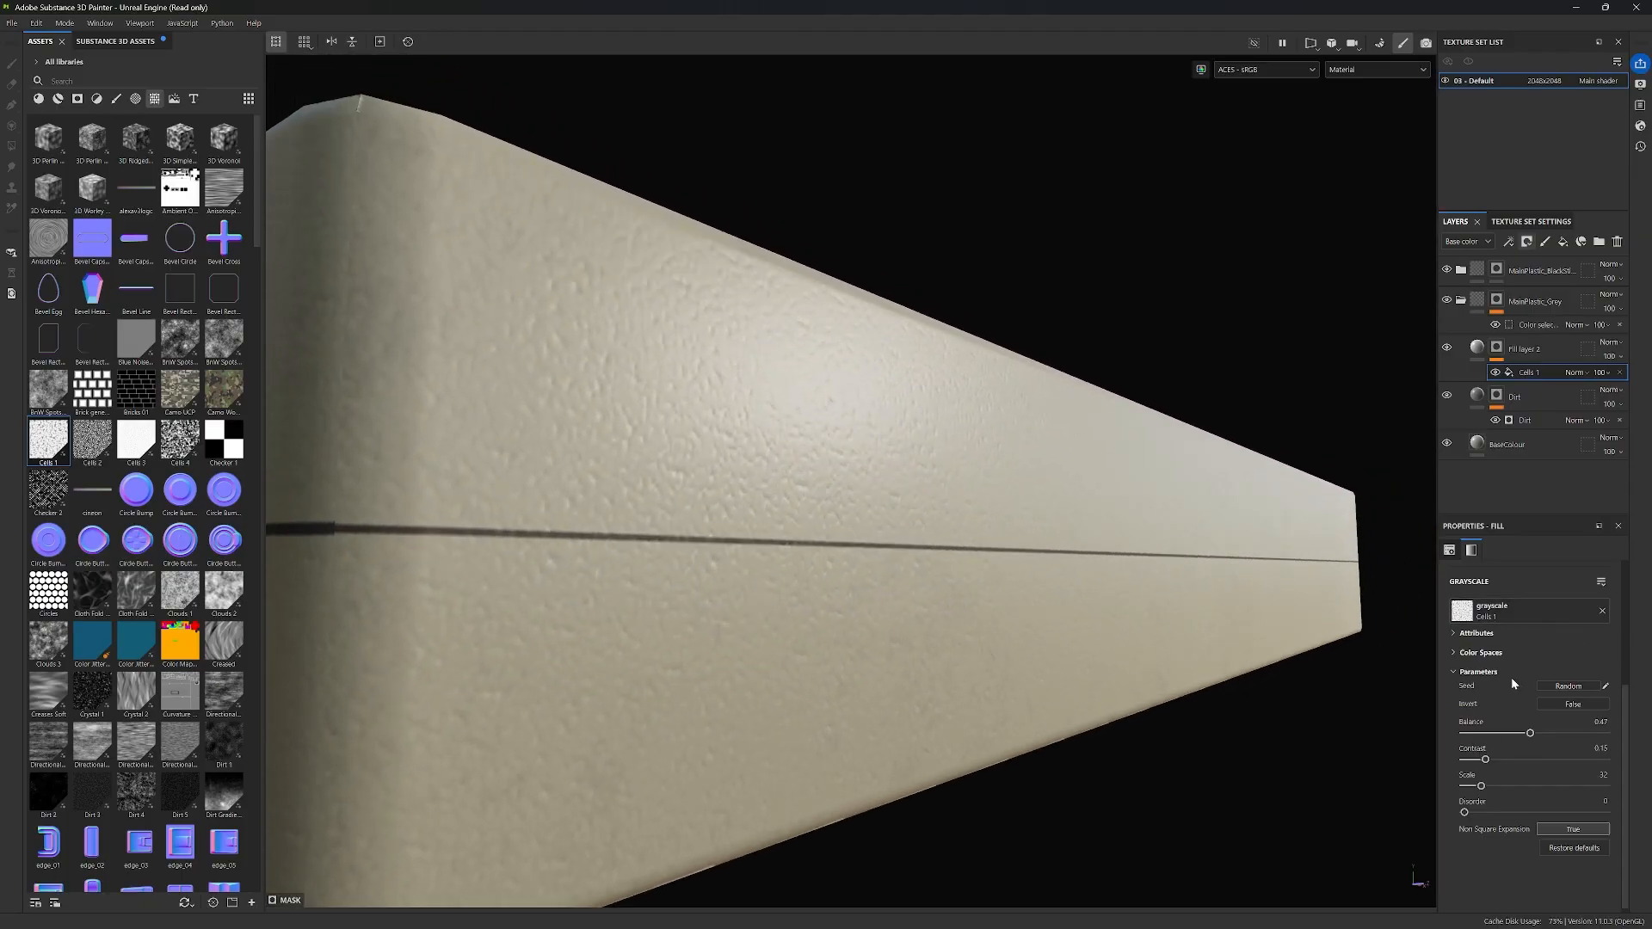
Step: Lower the Cells 1 mask fill's balance for sparser bumps and change its tiling, checking the controller's side
{"action": "scroll", "coordinate": [1511, 678], "scroll_direction": "up", "scroll_amount": 2}
{"action": "scroll", "coordinate": [1508, 696], "scroll_direction": "down", "scroll_amount": 2}
{"action": "left_click_drag", "start_coordinate": [1530, 734], "coordinate": [1497, 759]}
{"action": "scroll", "coordinate": [1537, 652], "scroll_direction": "up", "scroll_amount": 3}
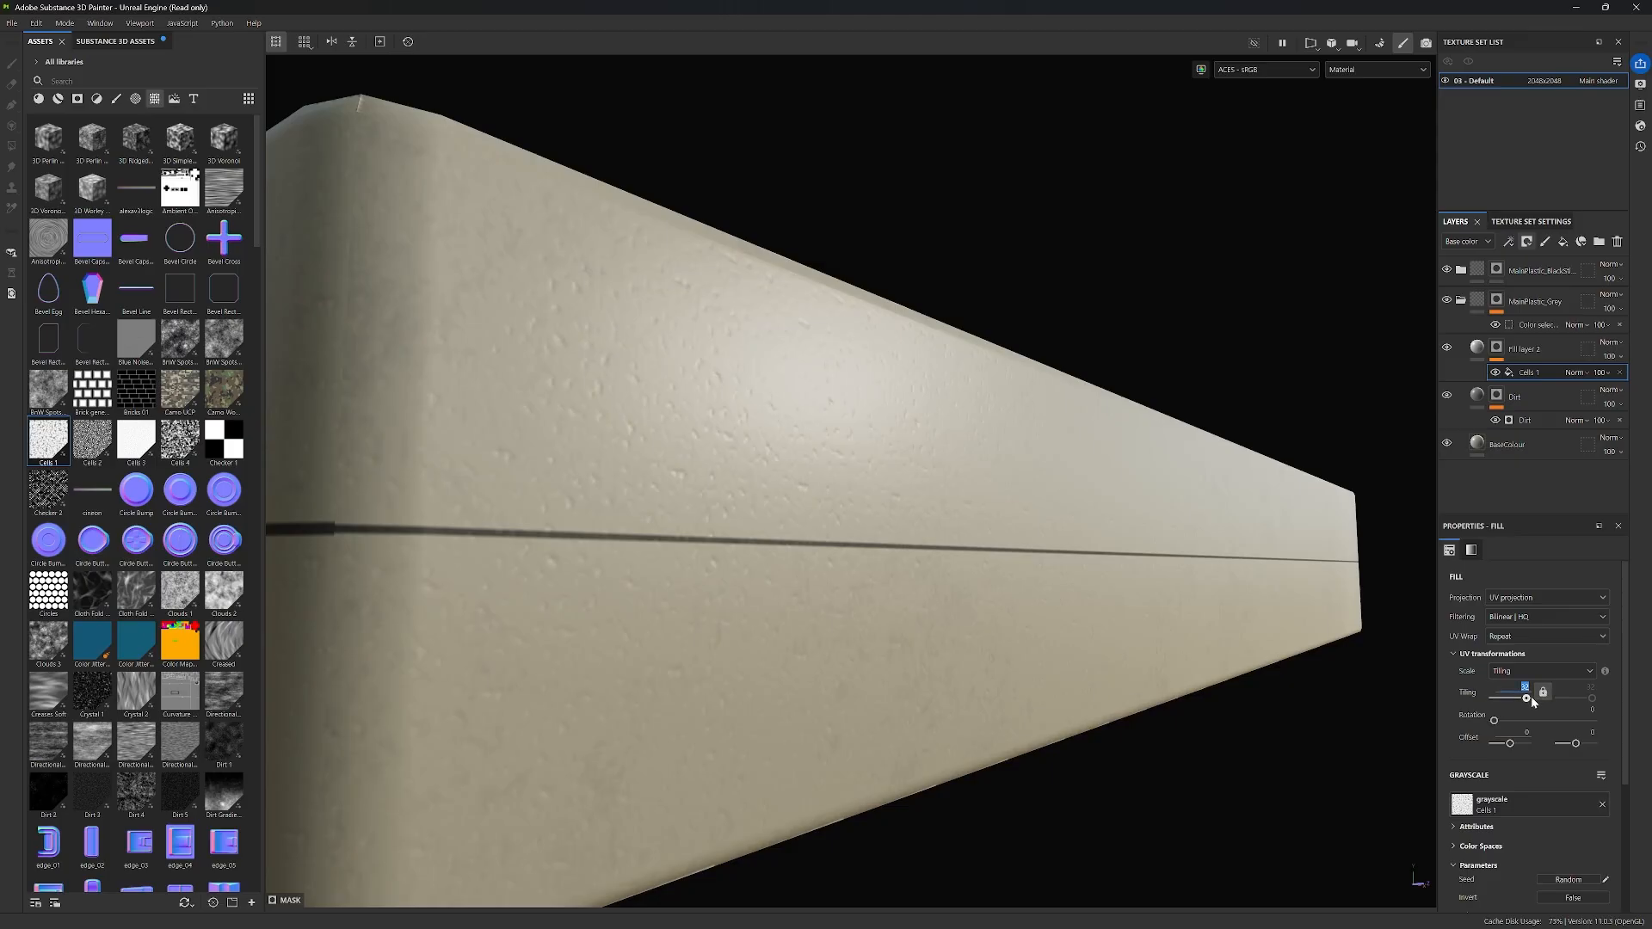
{"action": "key", "text": "Return"}
{"action": "left_click_drag", "start_coordinate": [967, 446], "coordinate": [993, 410], "text": "alt"}
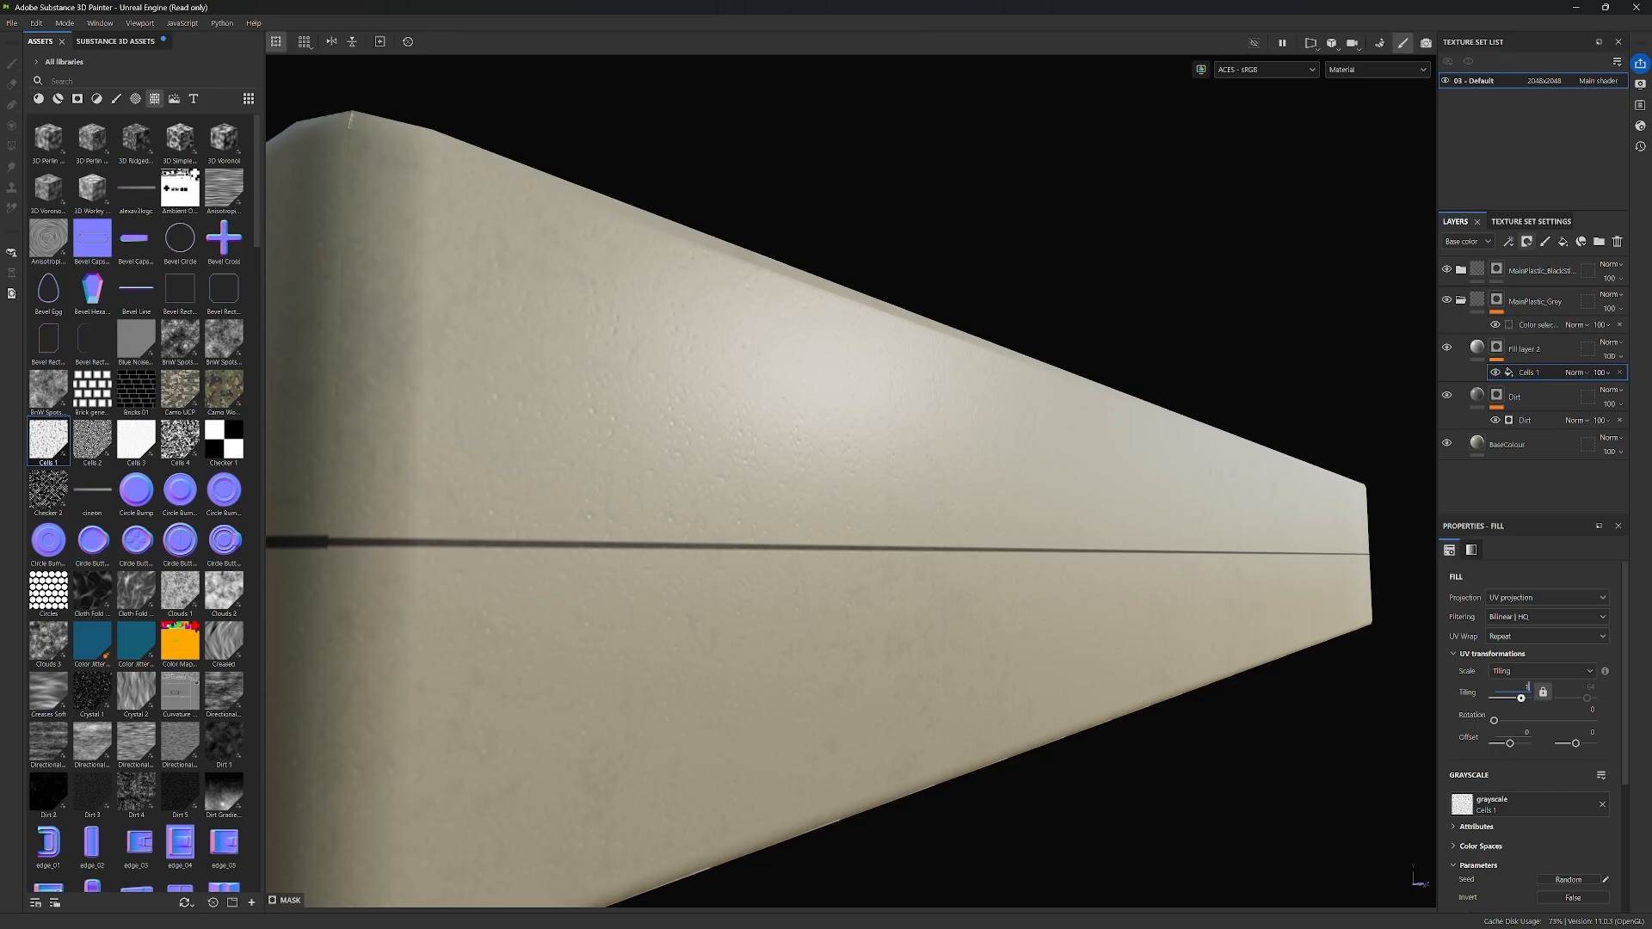
Step: Set the Cells 1 mask fill's tiling to 128 and its balance to 0.58, checking the bumps on the controller's side
{"action": "key", "text": "Return"}
{"action": "mouse_move", "coordinate": [1074, 557]}
{"action": "left_mouse_down", "text": "alt"}
{"action": "mouse_move", "coordinate": [1087, 505]}
{"action": "mouse_move", "coordinate": [1118, 579]}
{"action": "mouse_move", "coordinate": [1110, 561]}
{"action": "mouse_move", "coordinate": [1057, 559]}
{"action": "left_mouse_up", "text": "alt"}
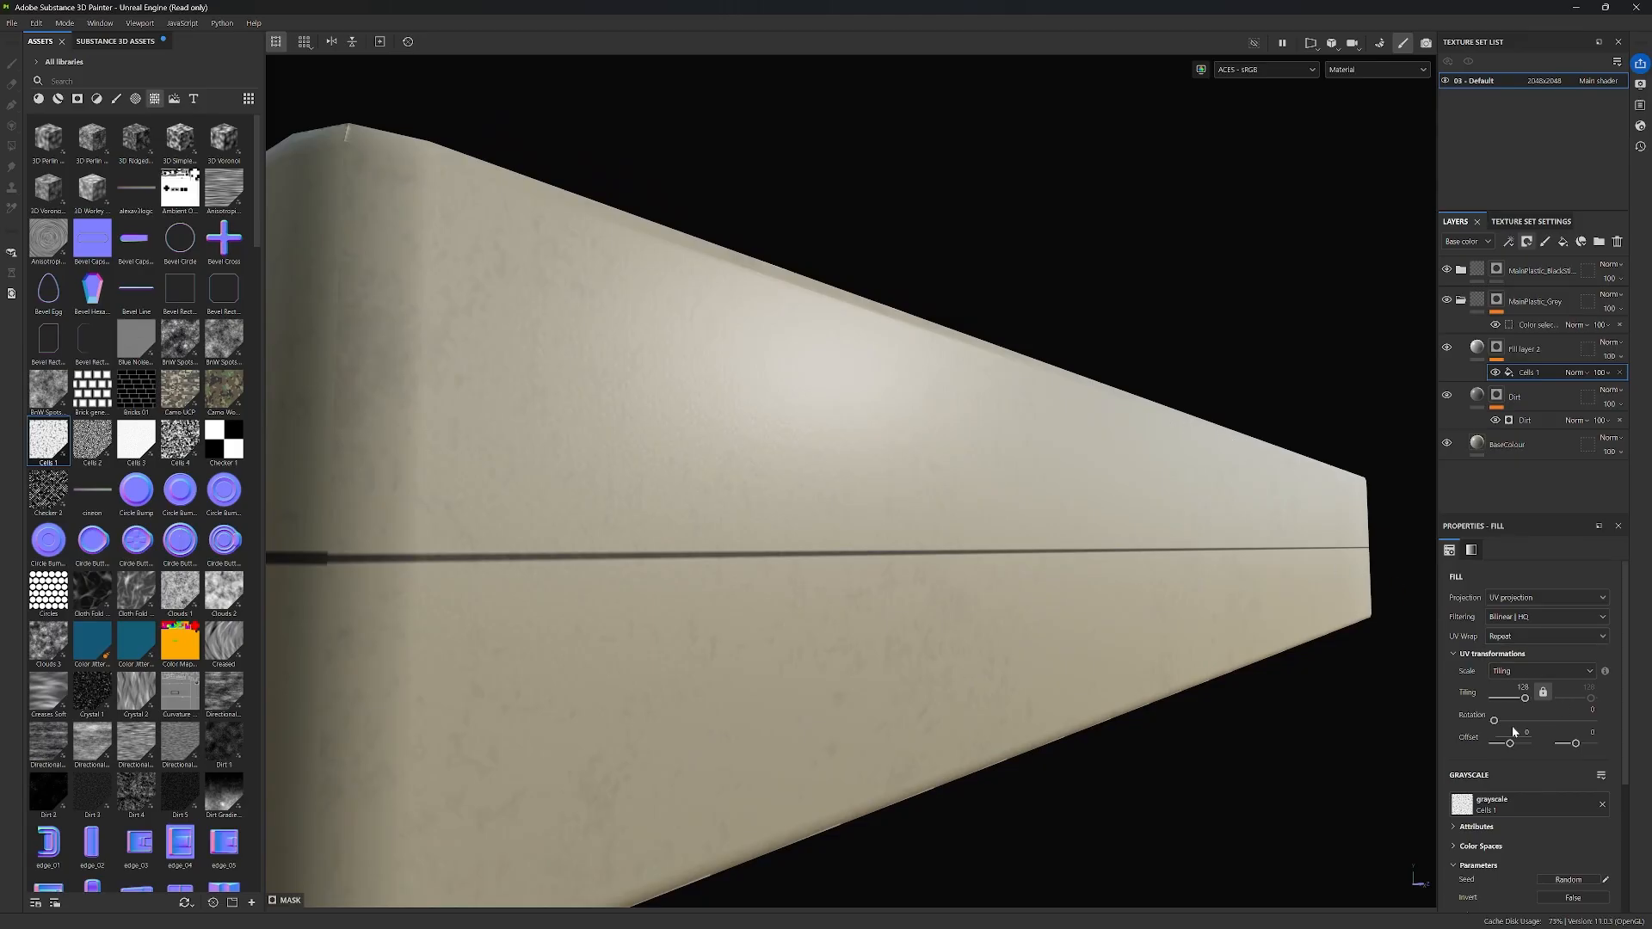
{"action": "scroll", "coordinate": [1540, 738], "scroll_direction": "down", "scroll_amount": 3}
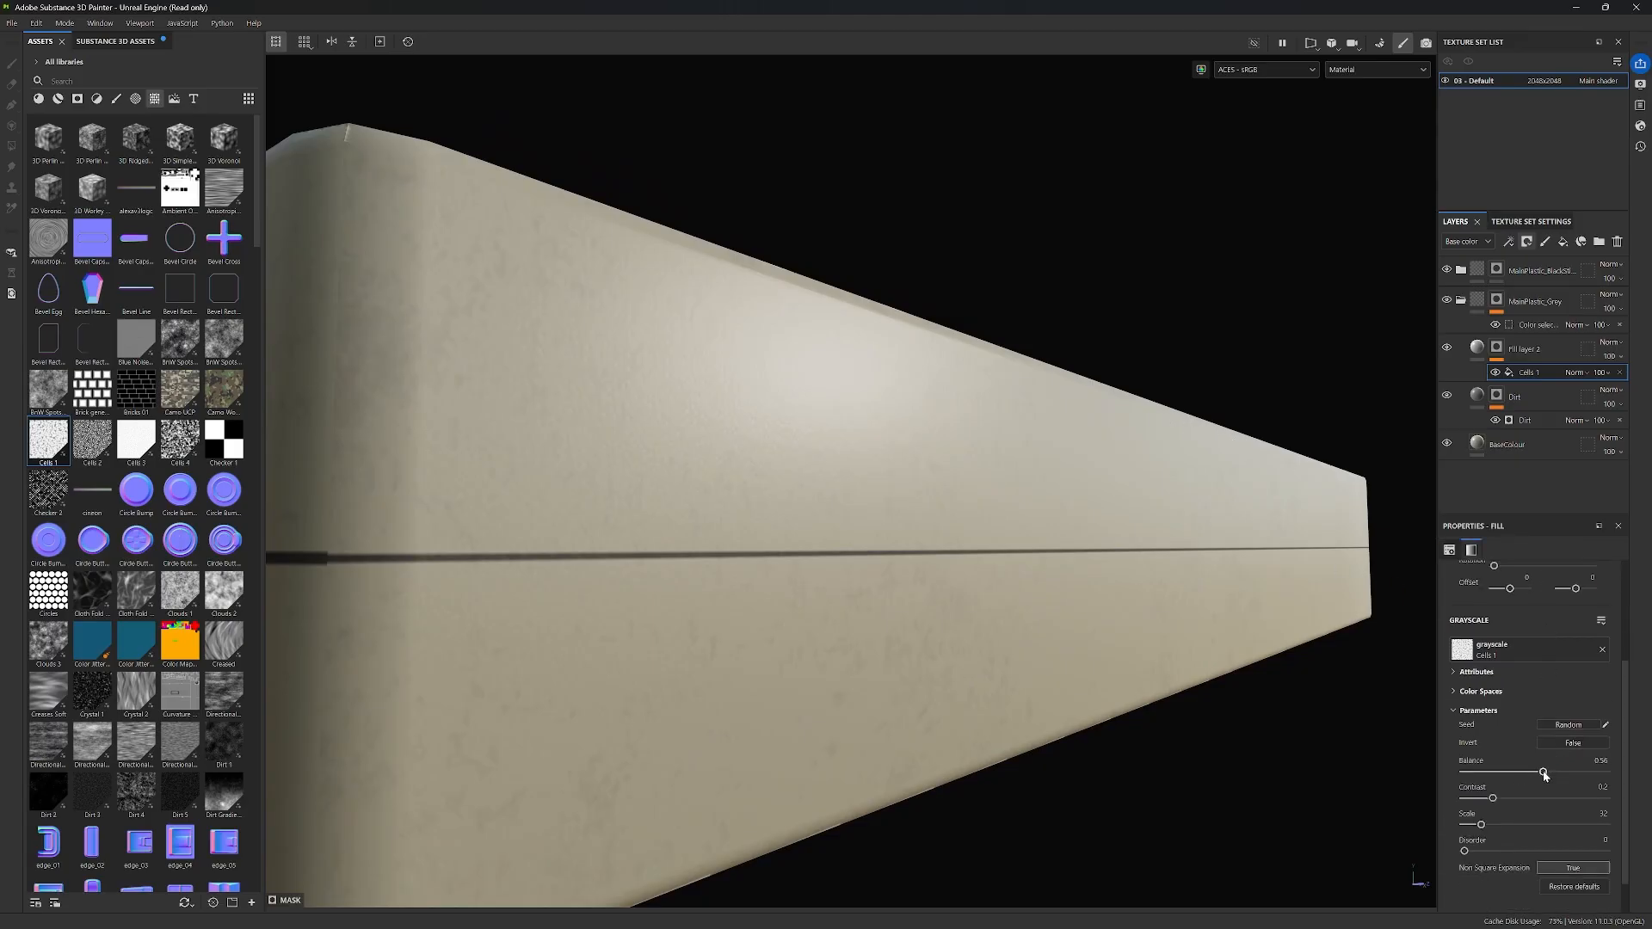
{"action": "mouse_move", "coordinate": [1544, 775]}
{"action": "left_mouse_down"}
{"action": "mouse_move", "coordinate": [1527, 776]}
{"action": "mouse_move", "coordinate": [1548, 776]}
{"action": "left_mouse_up"}
{"action": "left_click_drag", "start_coordinate": [1088, 582], "coordinate": [1100, 576], "text": "alt"}
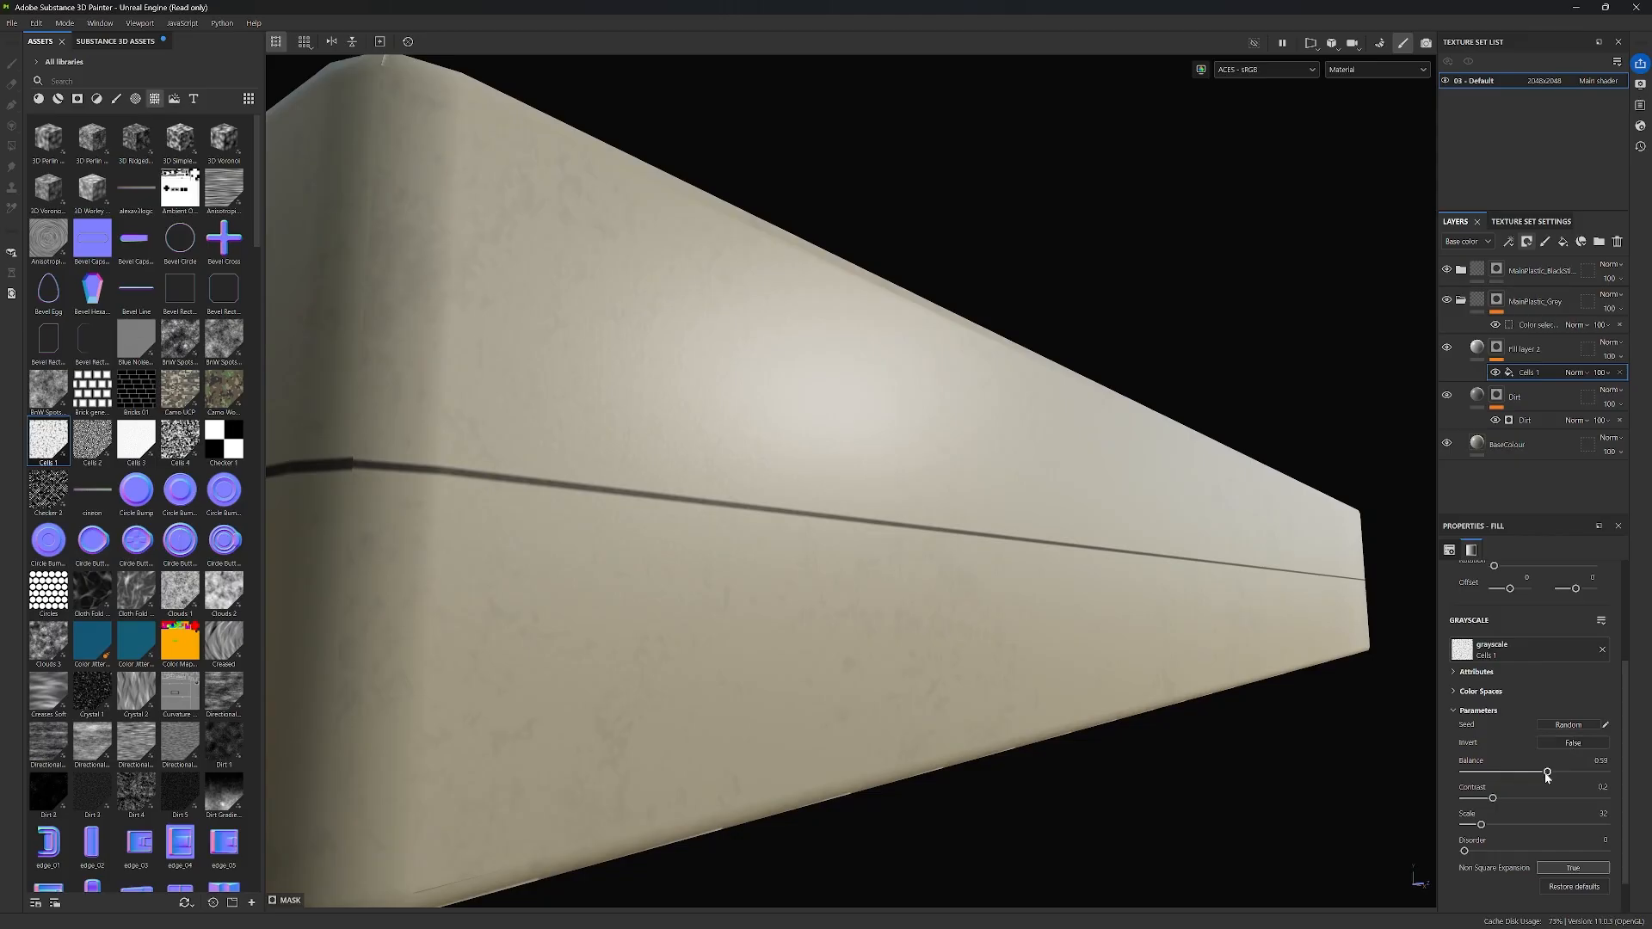
{"action": "left_click_drag", "start_coordinate": [1547, 775], "coordinate": [1547, 774]}
{"action": "mouse_move", "coordinate": [1104, 474]}
{"action": "right_mouse_down", "text": "shift"}
{"action": "mouse_move", "coordinate": [1204, 479]}
{"action": "mouse_move", "coordinate": [1107, 479]}
{"action": "right_mouse_up", "text": "shift"}
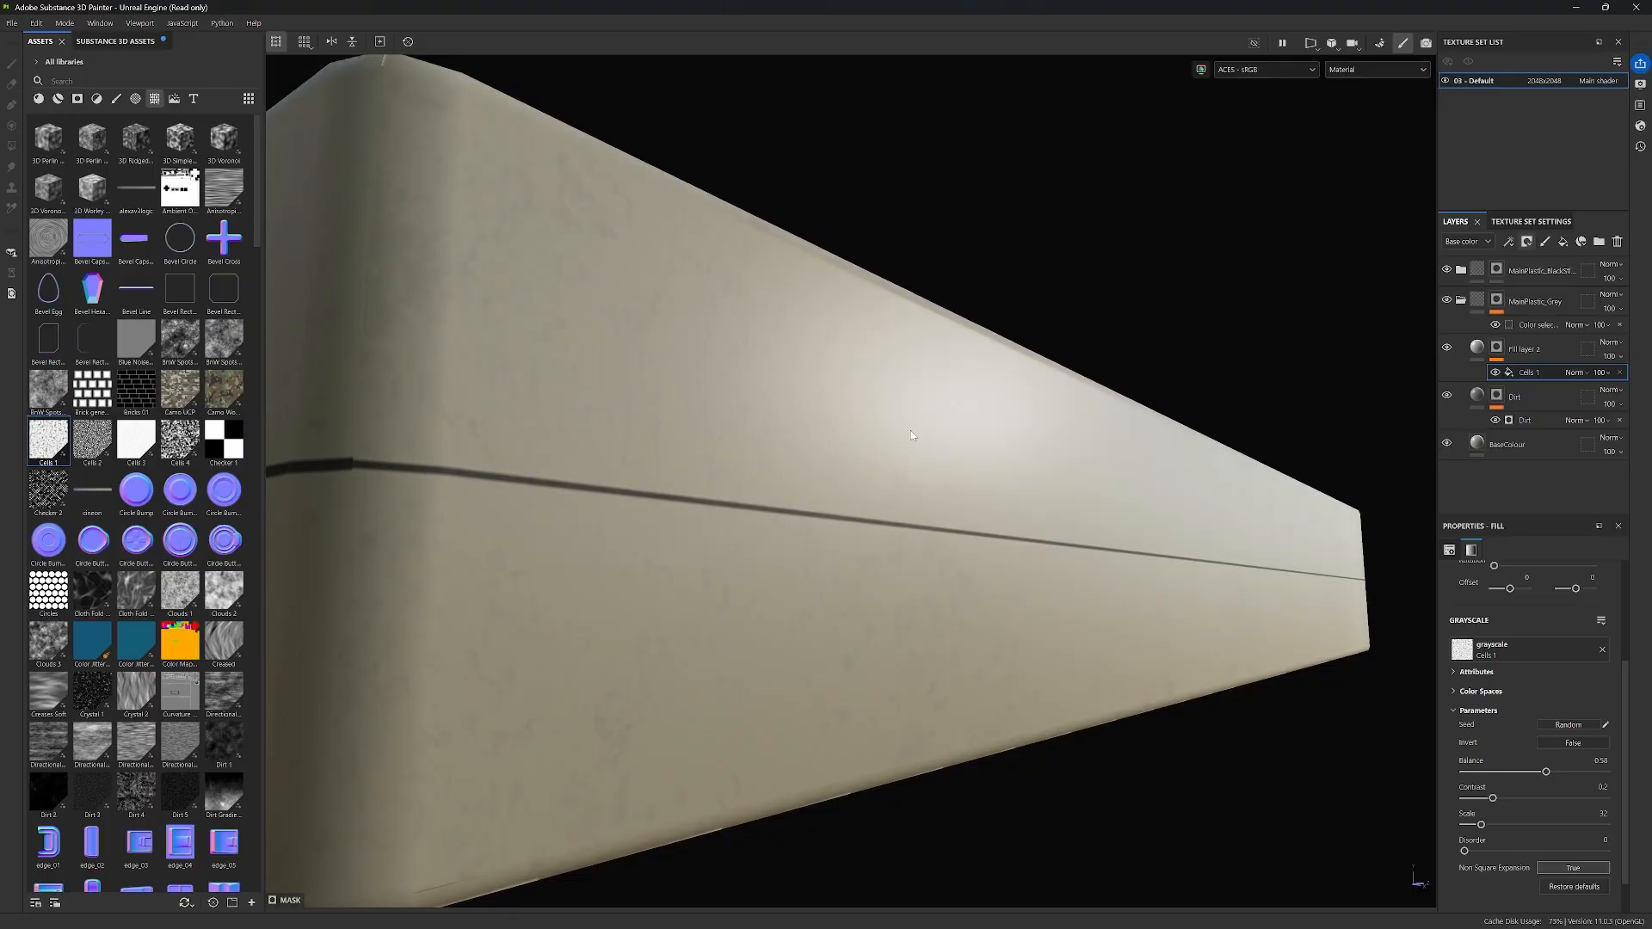
{"action": "scroll", "coordinate": [880, 423], "scroll_direction": "up", "scroll_amount": 1}
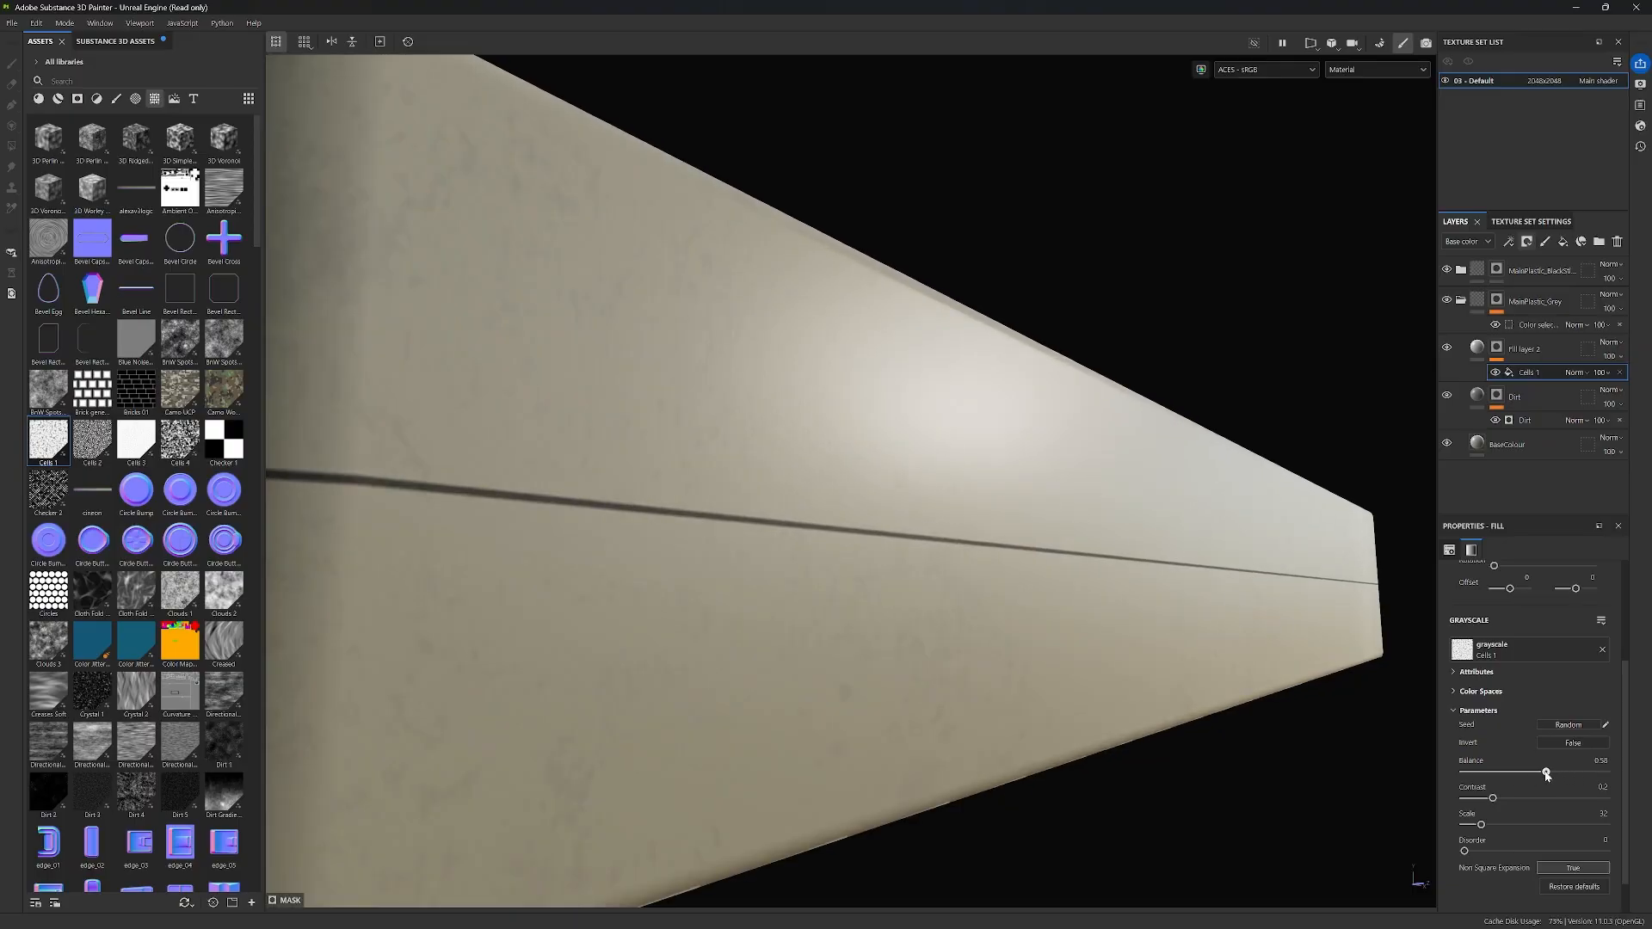
Step: Fine-tune the Cells 1 mask fill to a balance of 0.55 and a contrast of 0.21, checking the whole controller
{"action": "left_click_drag", "start_coordinate": [1547, 772], "coordinate": [1494, 798]}
{"action": "left_click_drag", "start_coordinate": [847, 379], "coordinate": [845, 504], "text": "alt"}
{"action": "left_click_drag", "start_coordinate": [1221, 289], "coordinate": [983, 457], "text": "alt"}
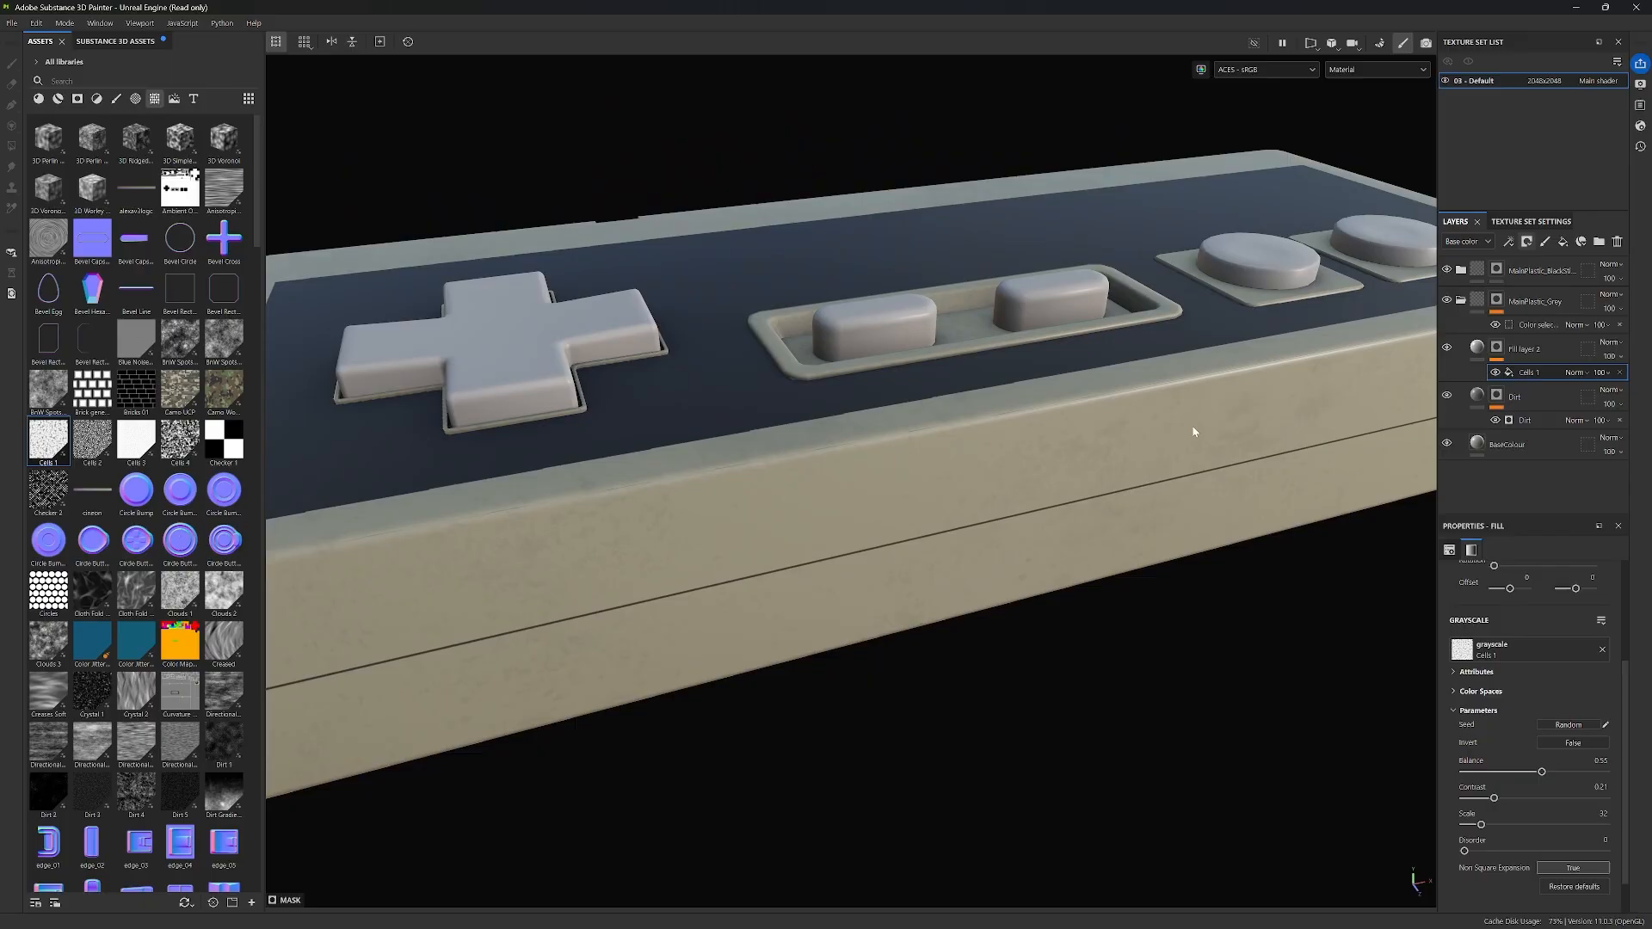
{"action": "left_click_drag", "start_coordinate": [1193, 431], "coordinate": [1032, 537], "text": "alt"}
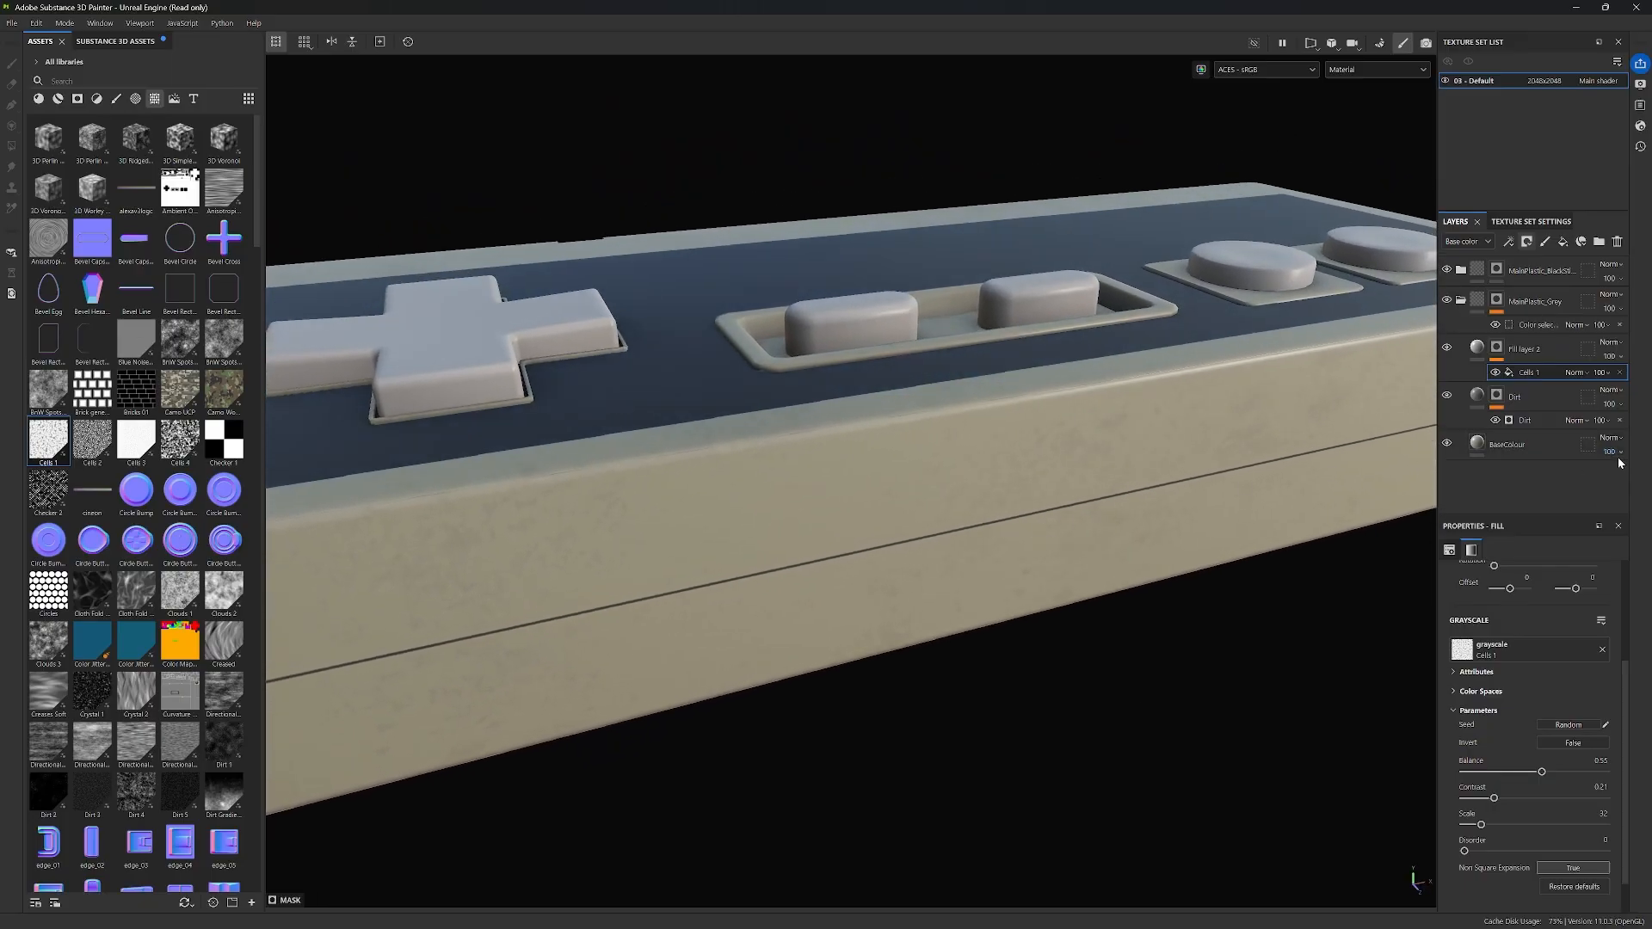
Step: Lower the Dirt layer's mask generator to a dirt level of 0.43, checking the grey plastic from several angles
{"action": "left_click", "coordinate": [1534, 419]}
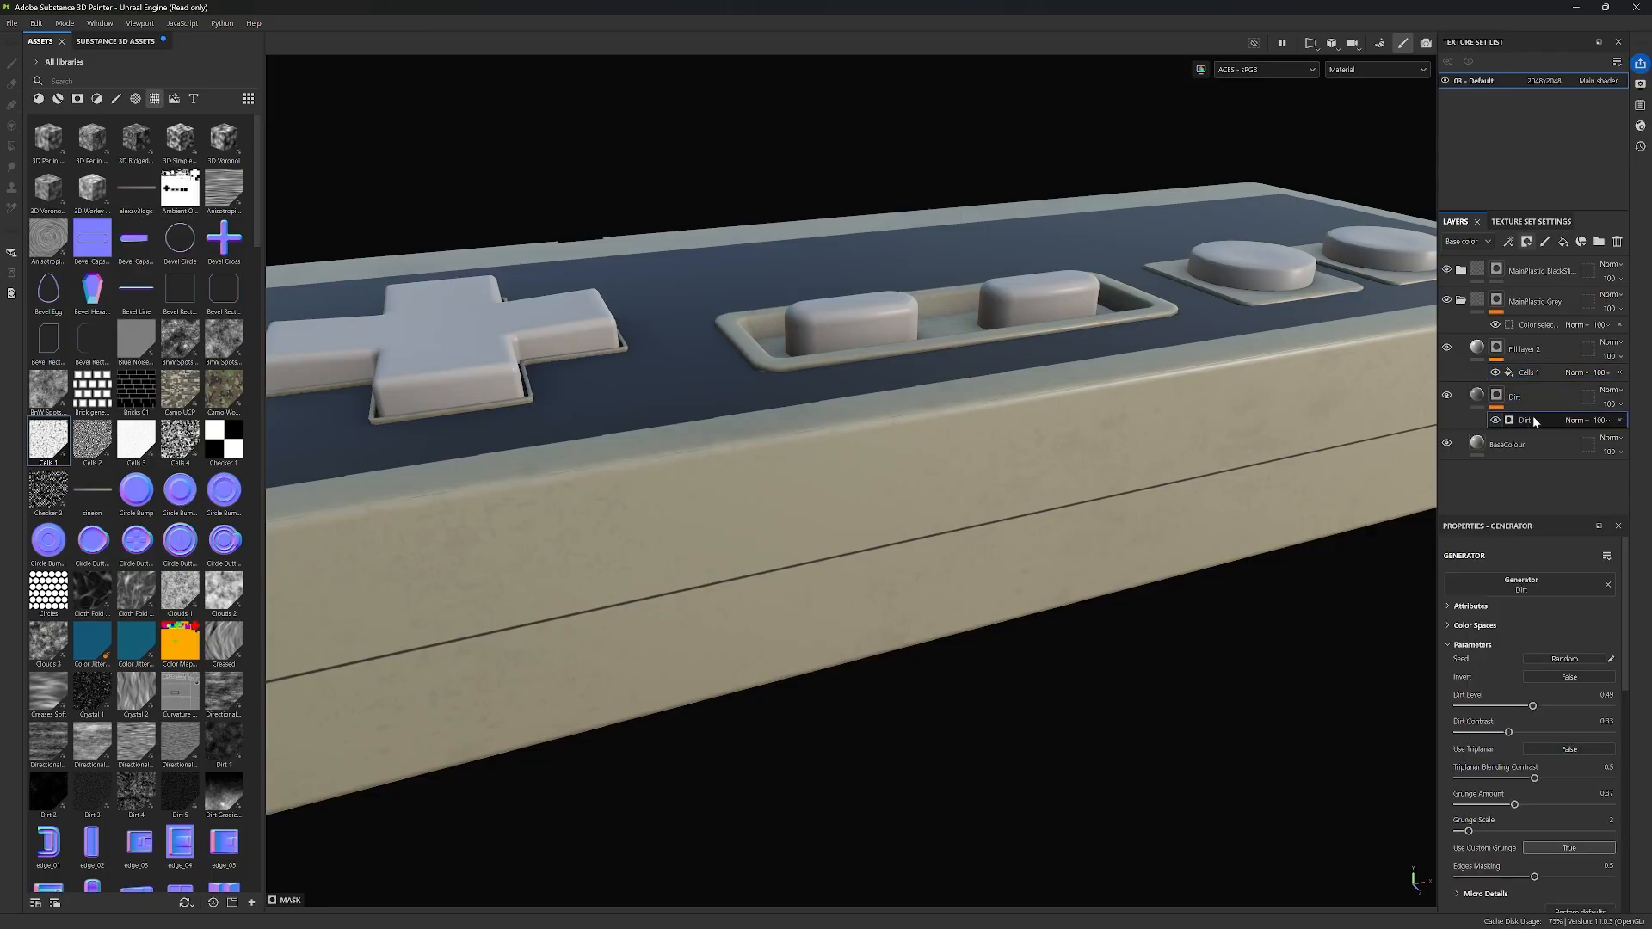
{"action": "left_click_drag", "start_coordinate": [1525, 708], "coordinate": [1521, 708]}
{"action": "left_click_drag", "start_coordinate": [1160, 354], "coordinate": [1153, 508], "text": "alt"}
{"action": "mouse_move", "coordinate": [1529, 707]}
{"action": "left_mouse_down"}
{"action": "mouse_move", "coordinate": [1508, 714]}
{"action": "mouse_move", "coordinate": [1524, 715]}
{"action": "left_mouse_up"}
{"action": "left_click_drag", "start_coordinate": [1075, 667], "coordinate": [1094, 495], "text": "alt"}
{"action": "right_click_drag", "start_coordinate": [1095, 495], "coordinate": [1108, 495], "text": "alt"}
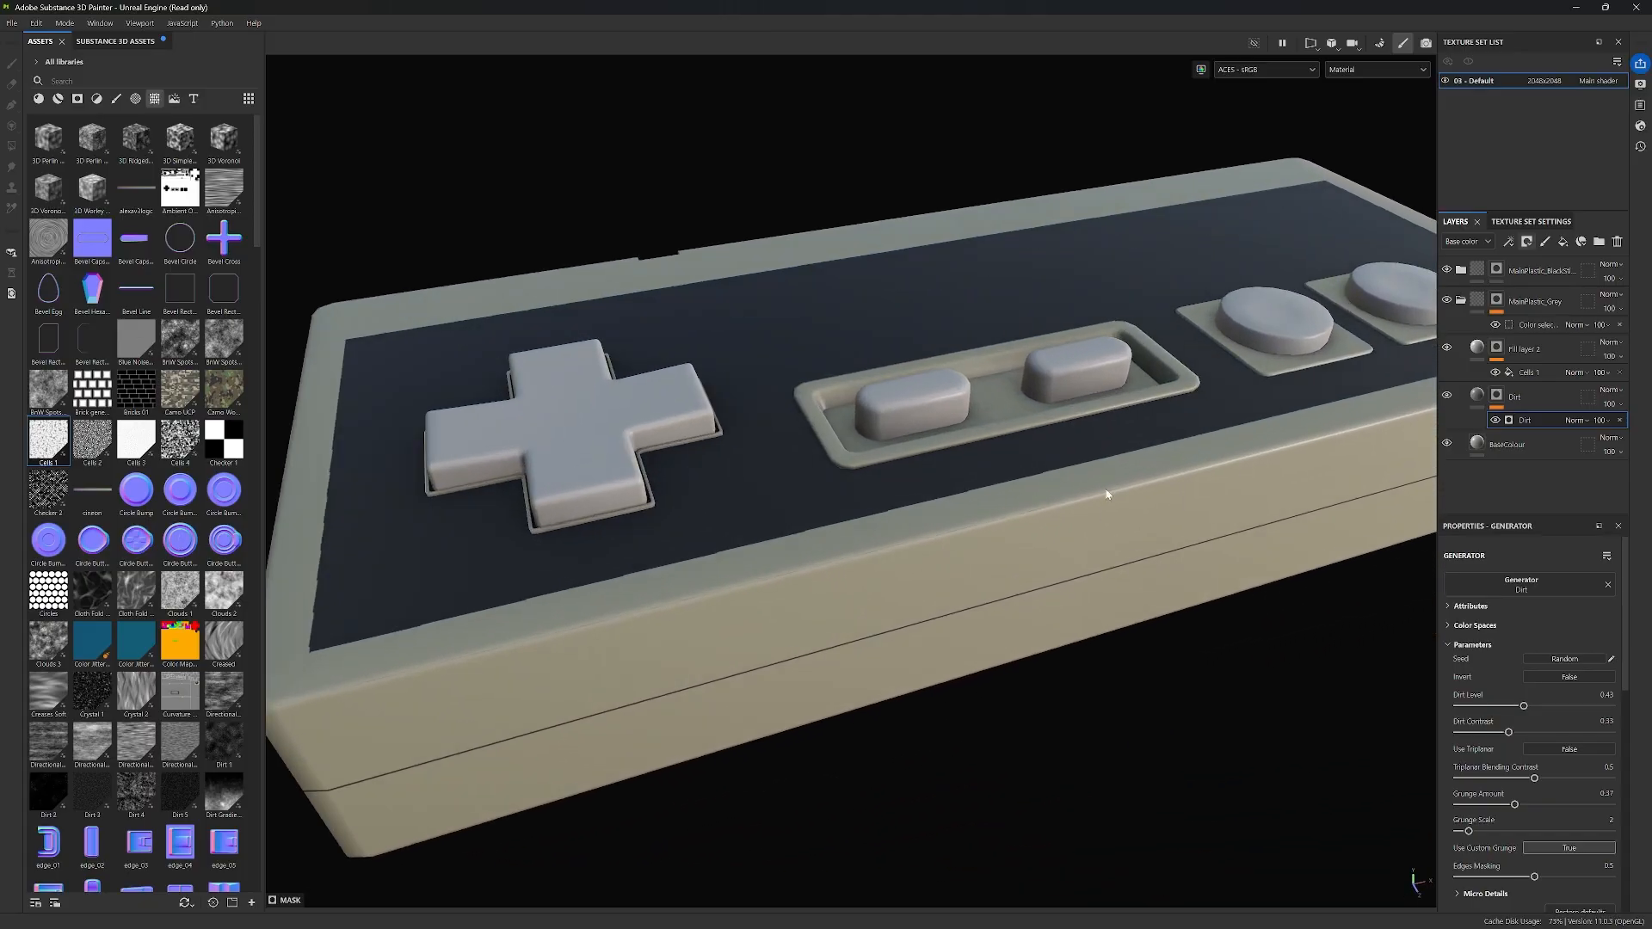
{"action": "left_click_drag", "start_coordinate": [1276, 468], "coordinate": [1147, 520], "text": "alt"}
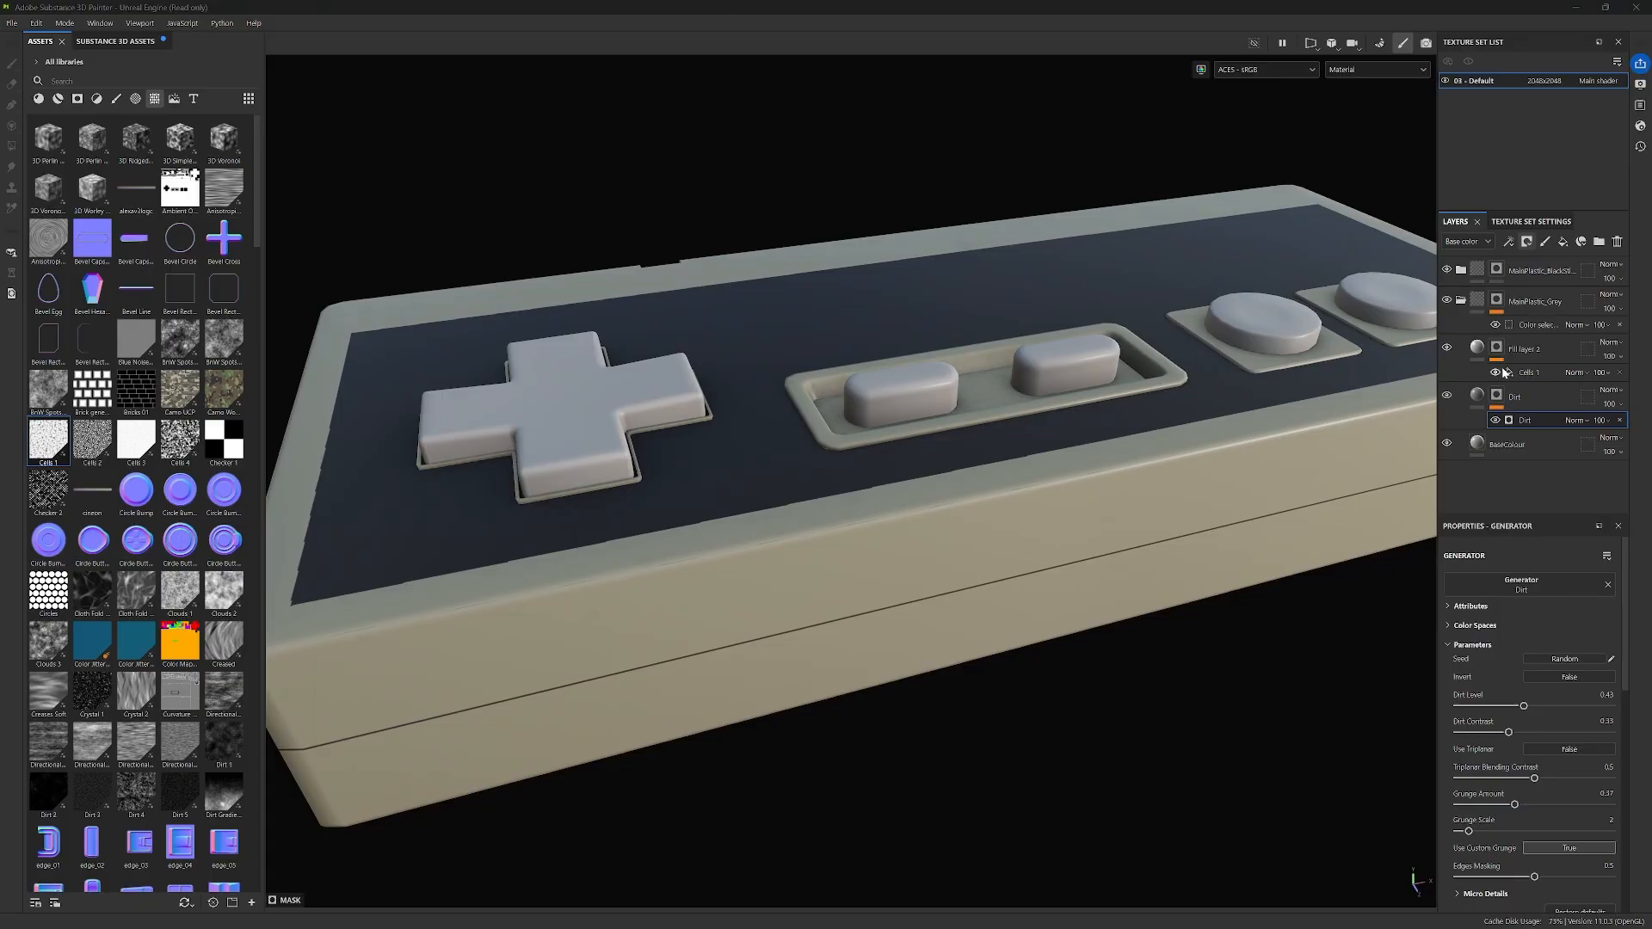
Step: Rename Fill layer 2 in the MainPlastic_Grey folder as Plastic_Grain
{"action": "left_click", "coordinate": [1531, 353]}
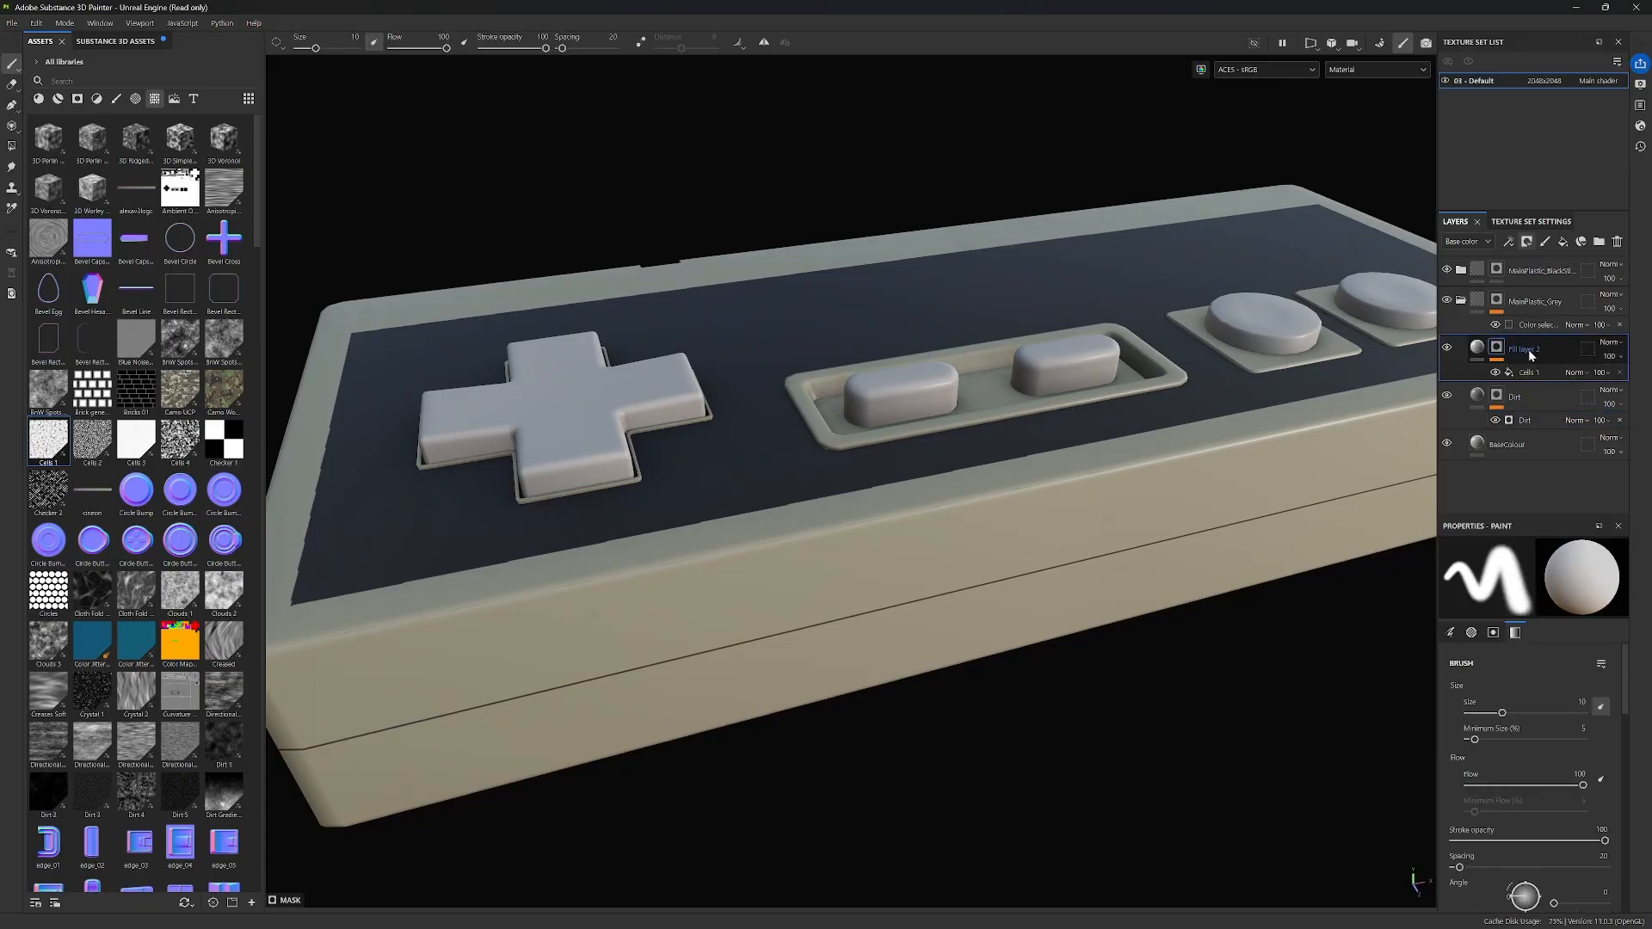
{"action": "double_click", "coordinate": [1528, 349]}
{"action": "type", "text": "Plastic_Grain"}
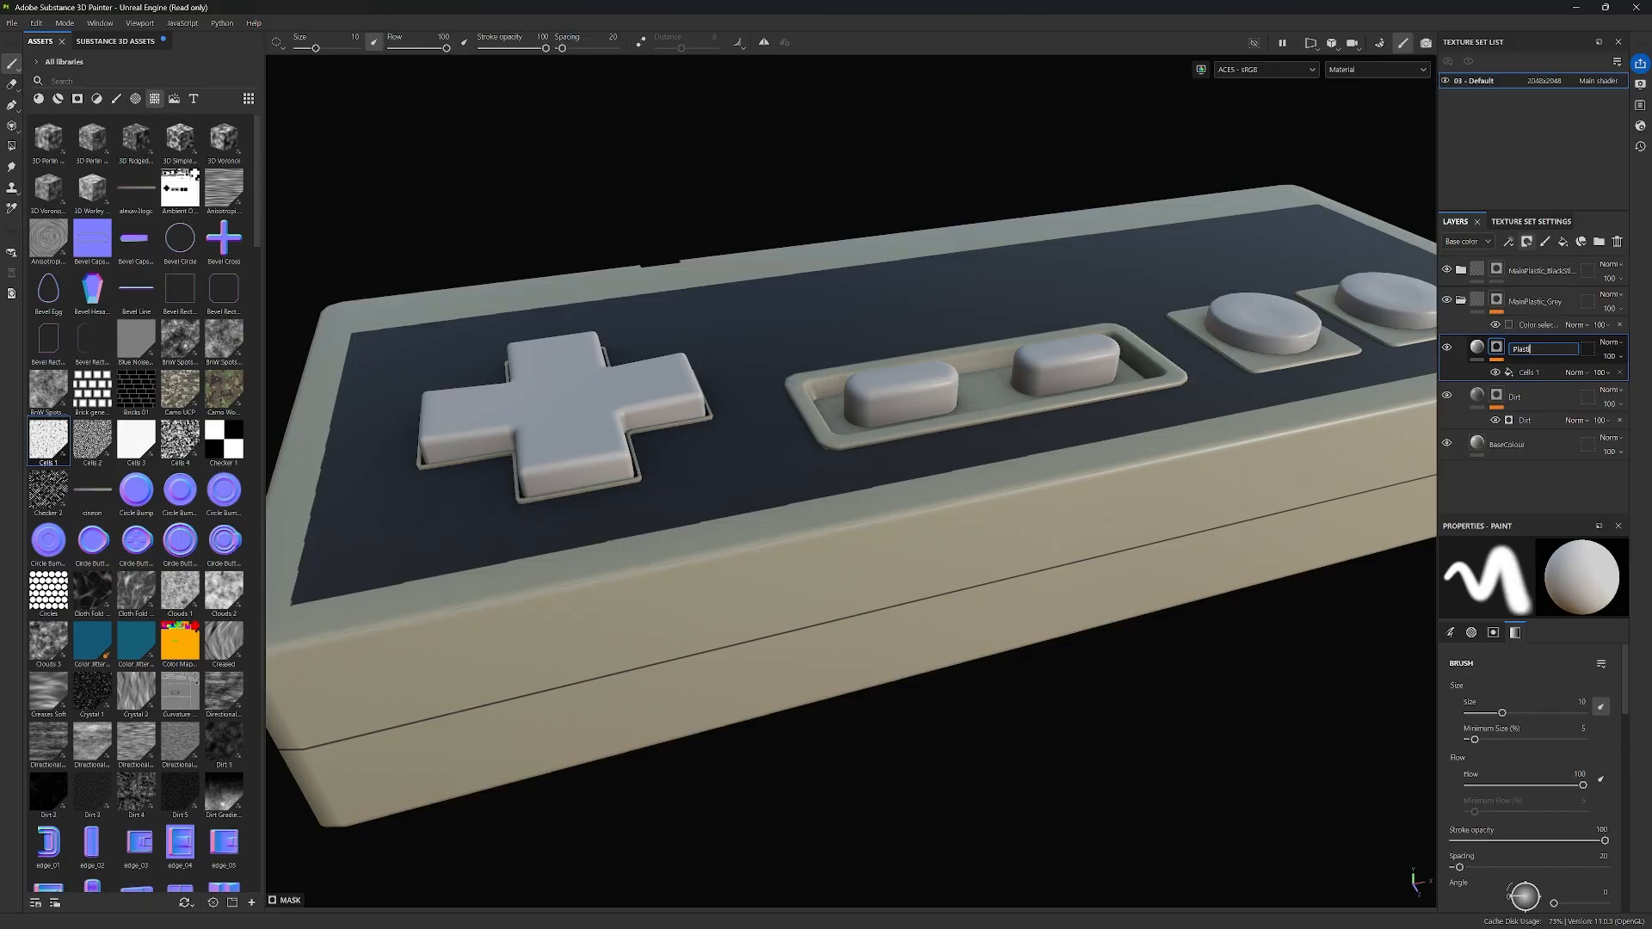
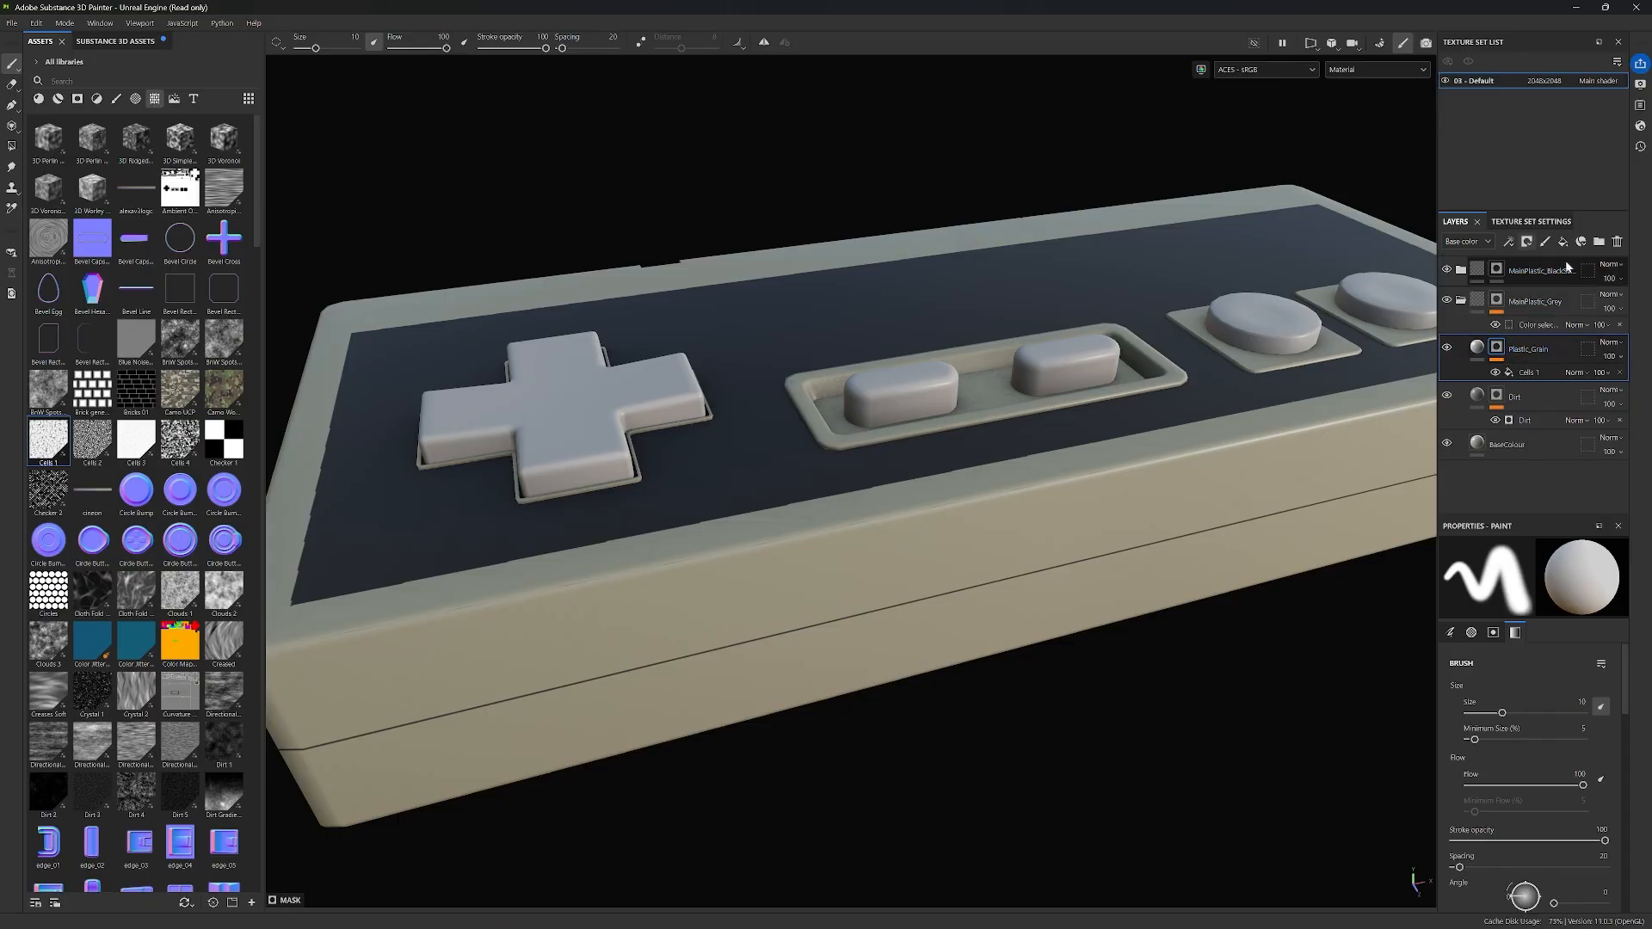
Step: Add a fill layer above Plastic_Grain and name it Scratches
{"action": "left_click", "coordinate": [1564, 242]}
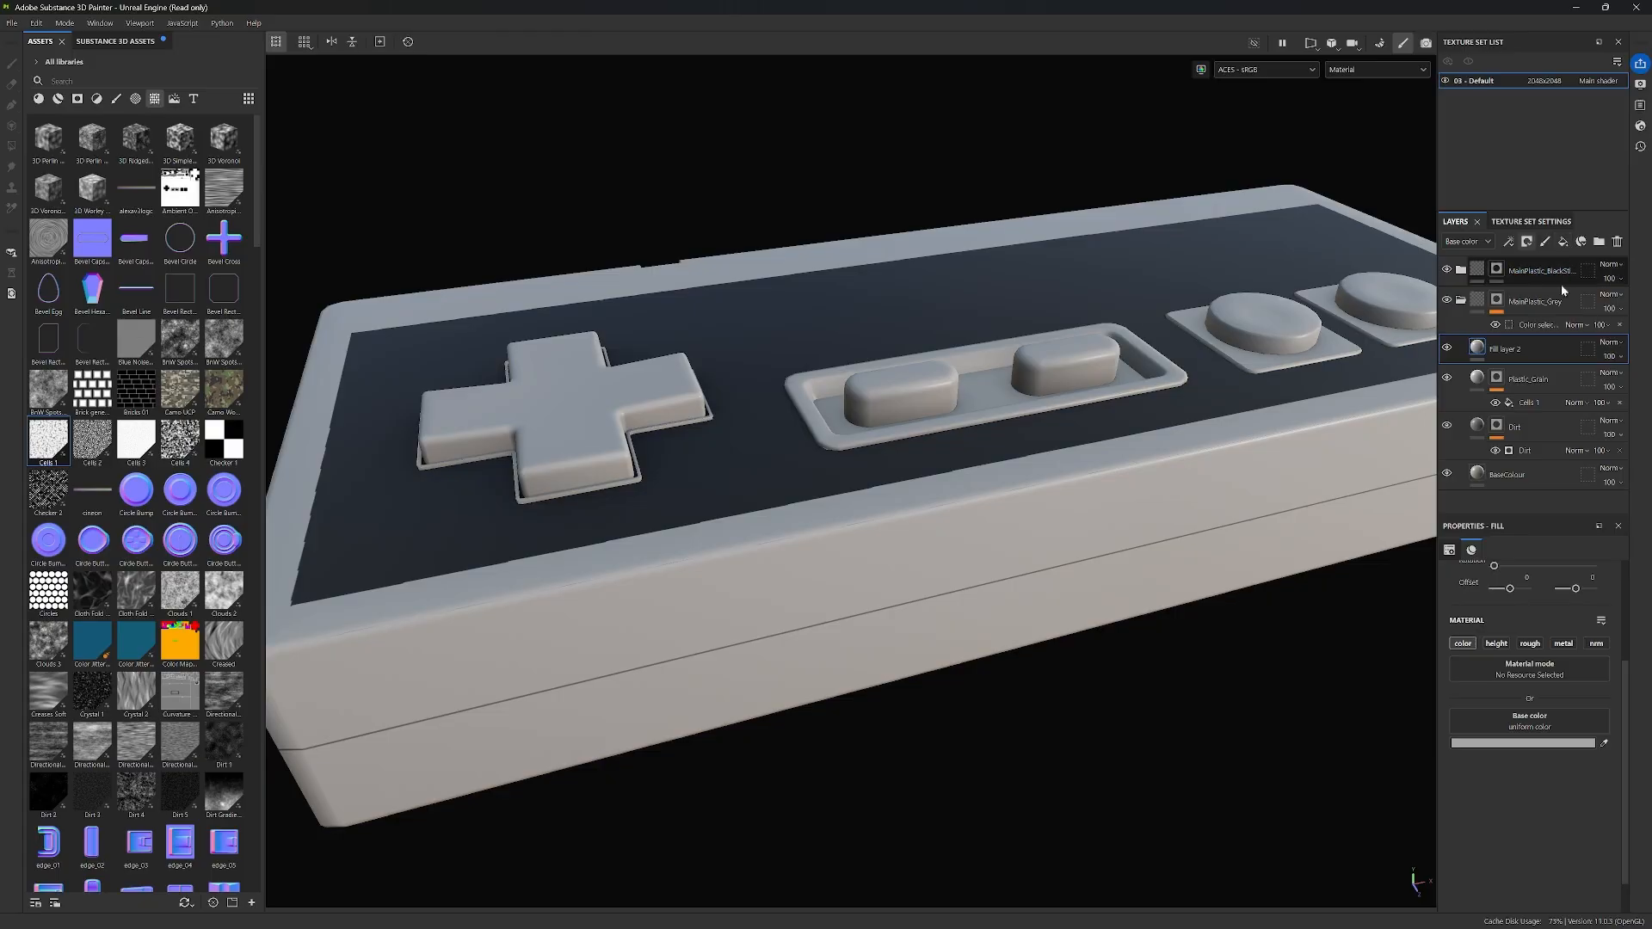
{"action": "double_click", "coordinate": [1506, 349]}
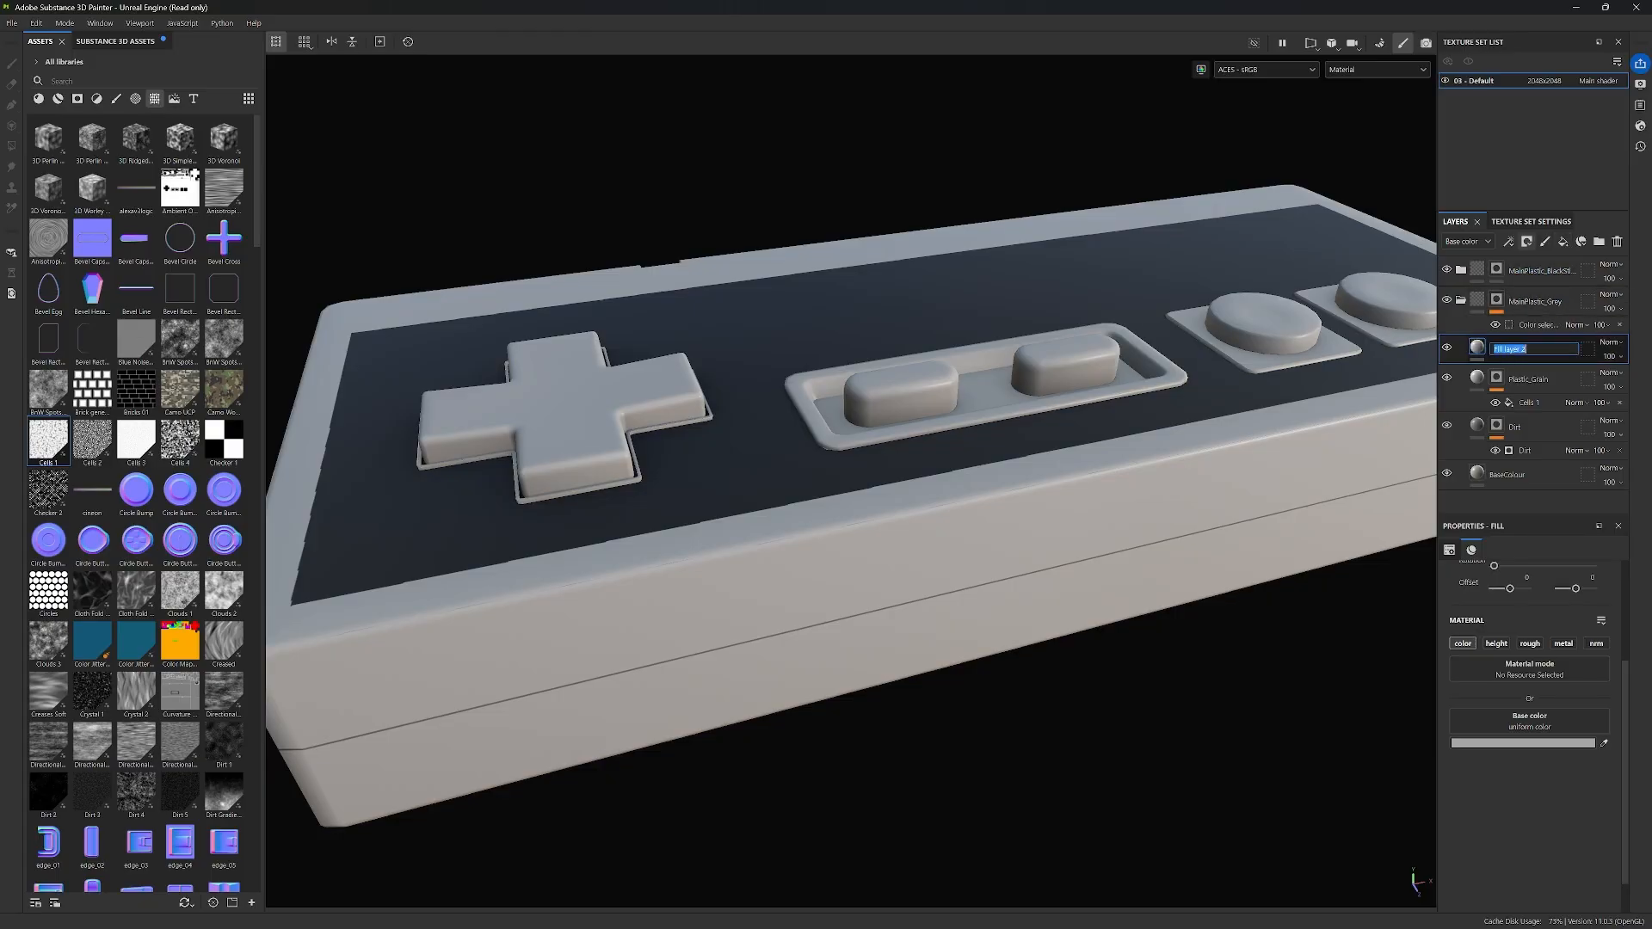
{"action": "type", "text": "Scratches"}
{"action": "key", "text": "Return"}
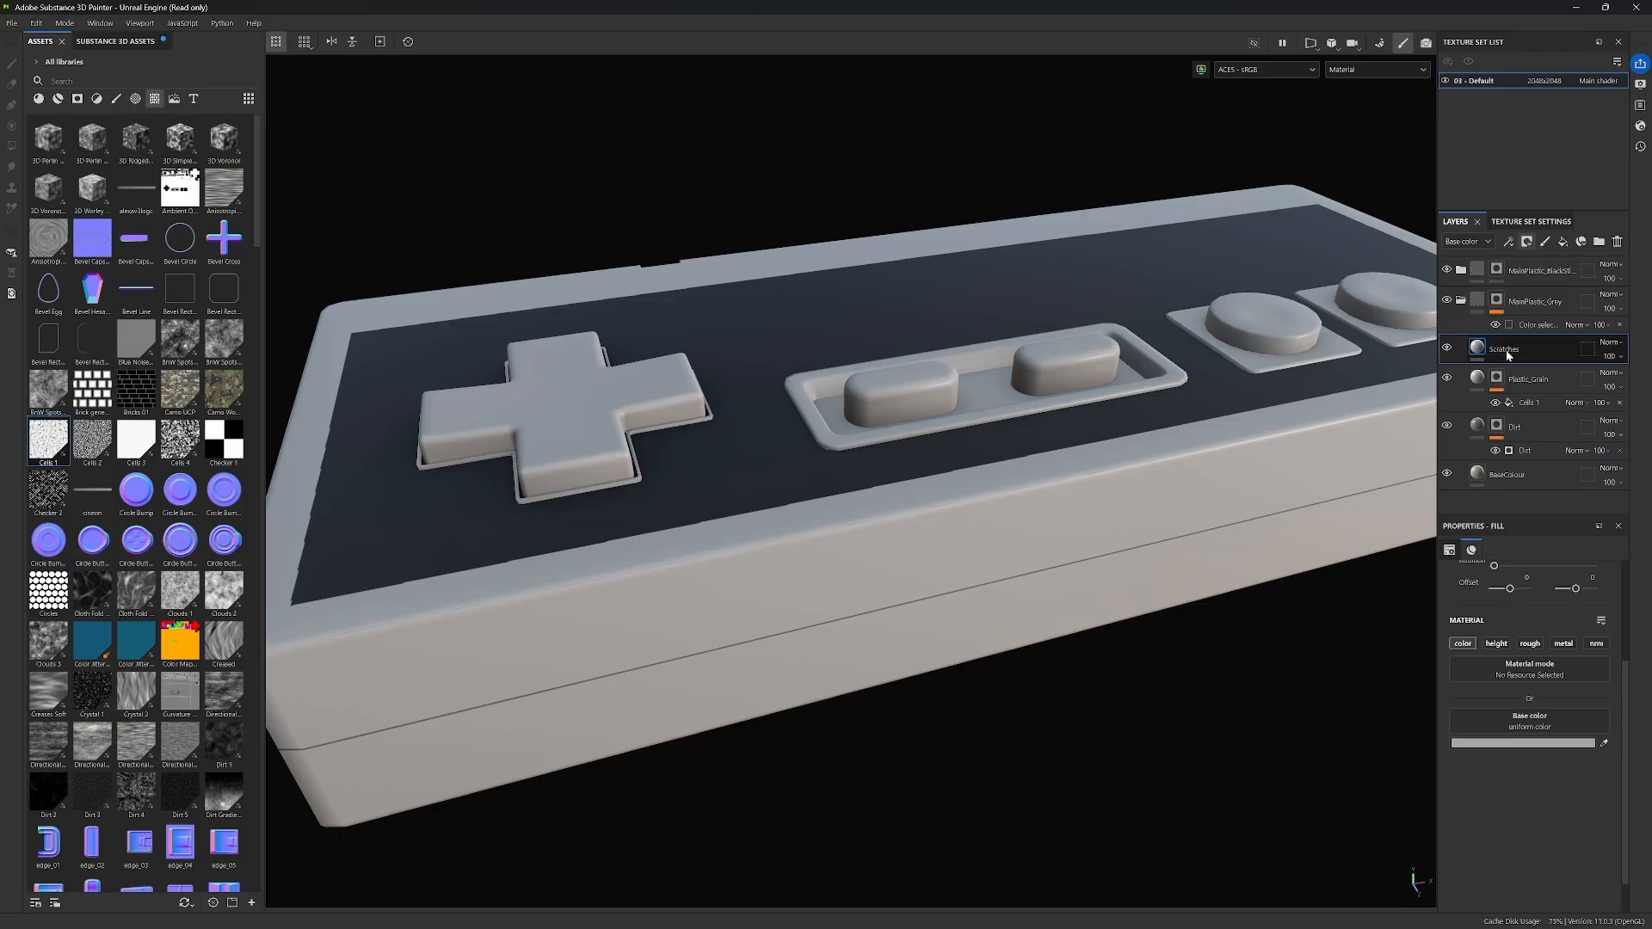
Step: Give the Scratches layer a black mask and add a fill effect to that mask
{"action": "left_click", "coordinate": [1528, 244]}
{"action": "left_click", "coordinate": [1542, 272]}
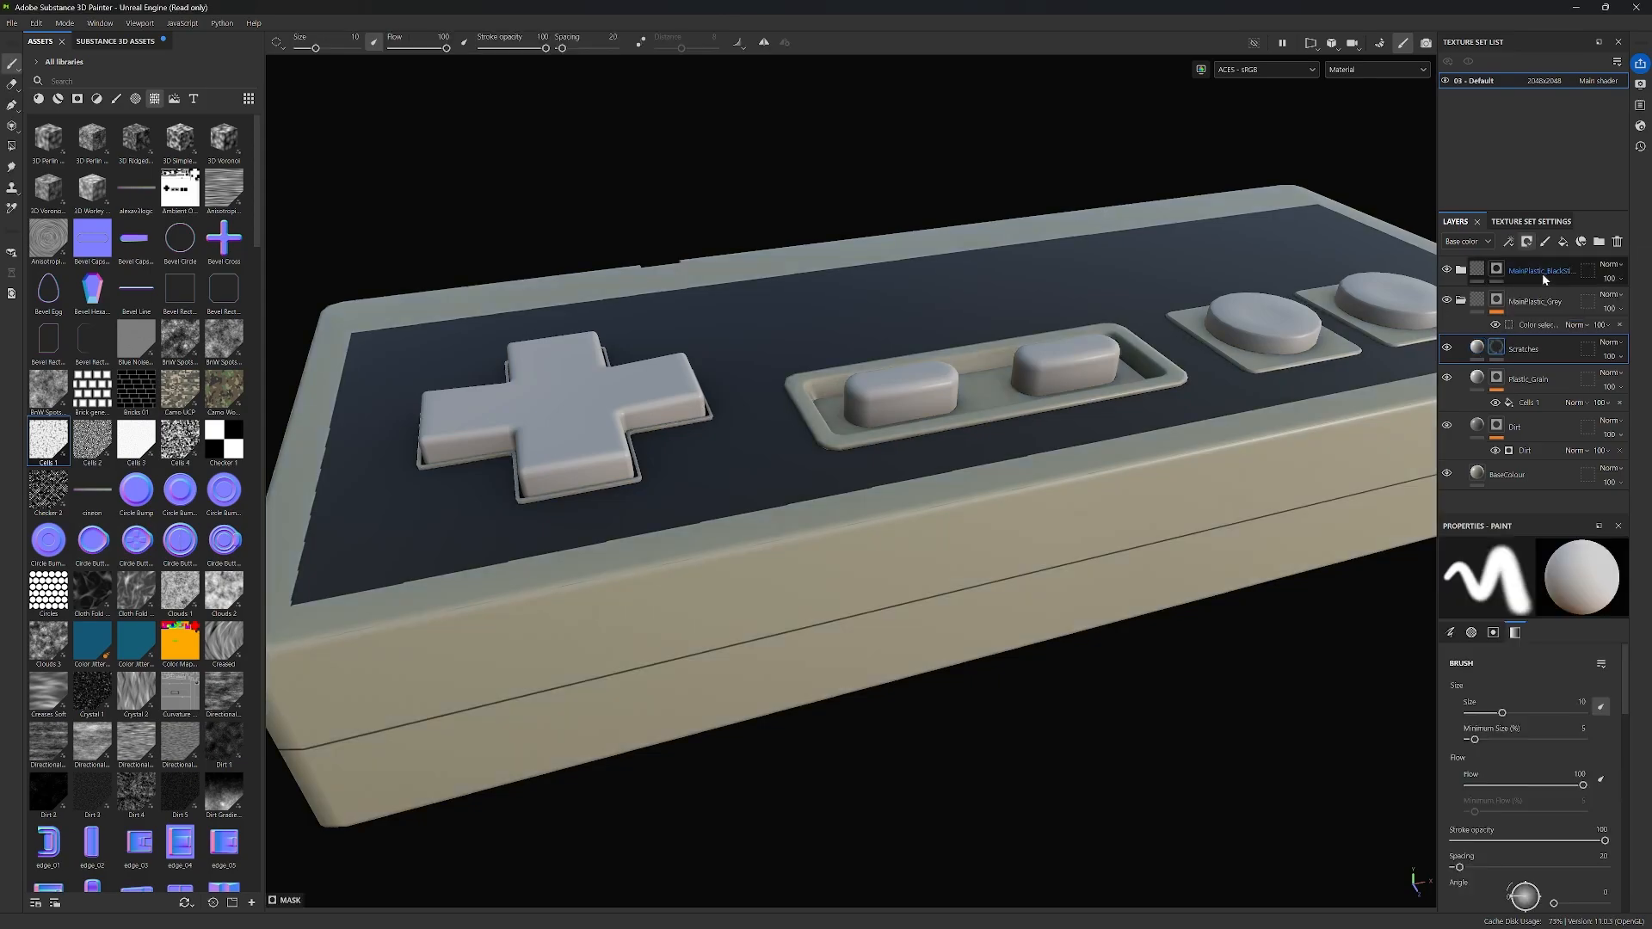
{"action": "right_click", "coordinate": [1502, 349]}
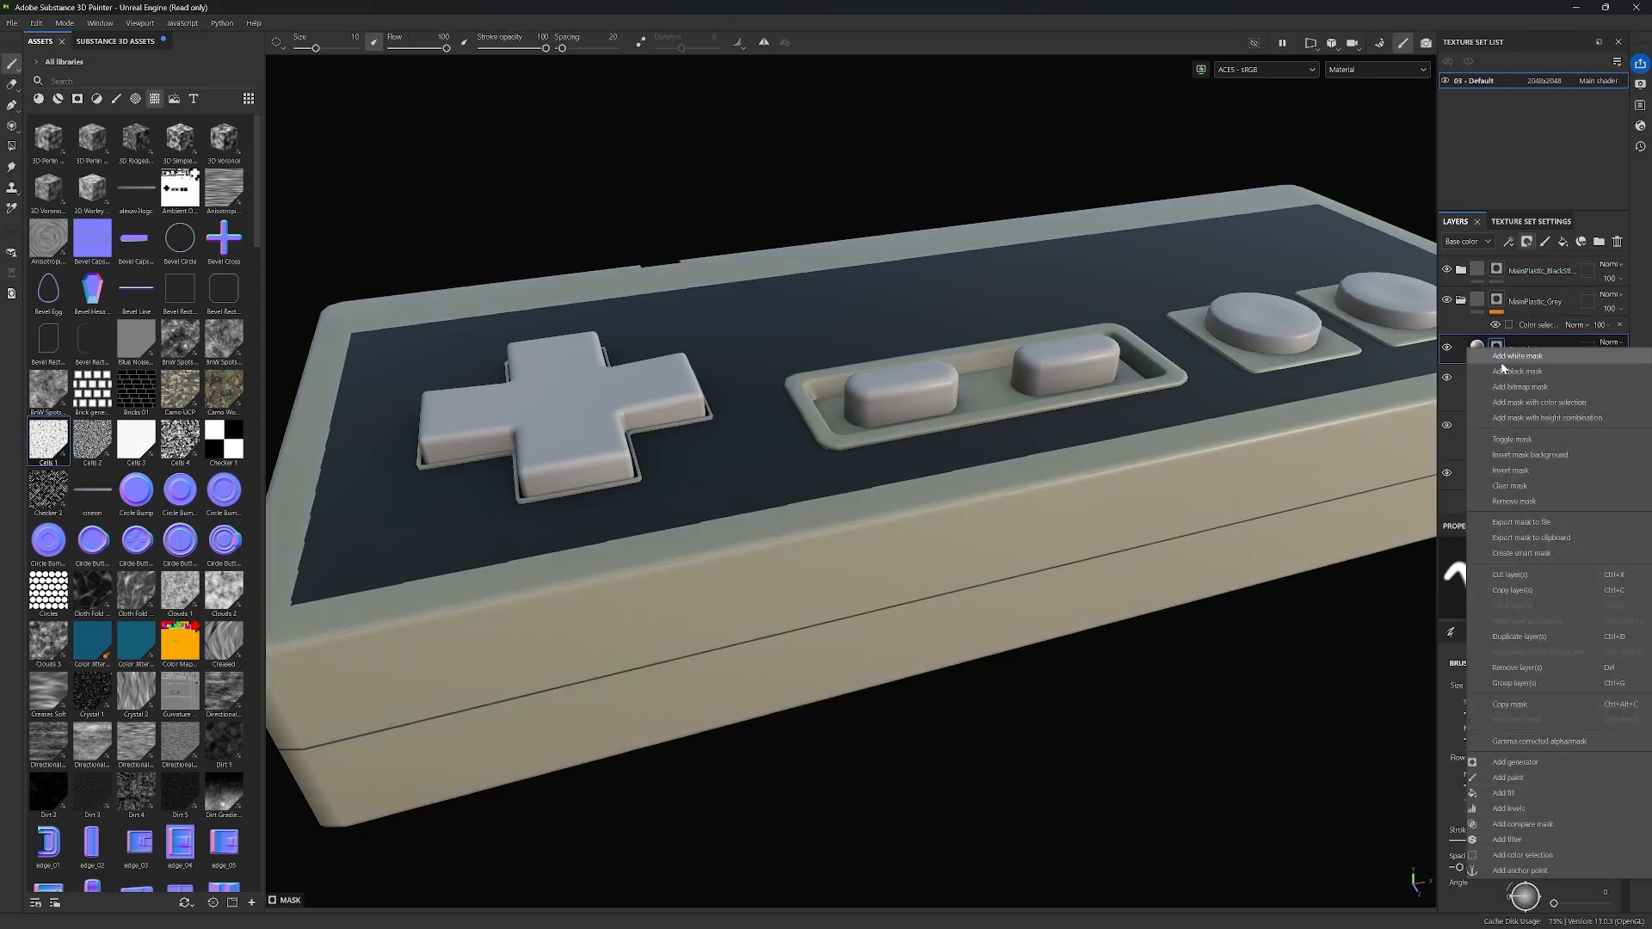
{"action": "left_click", "coordinate": [1539, 793]}
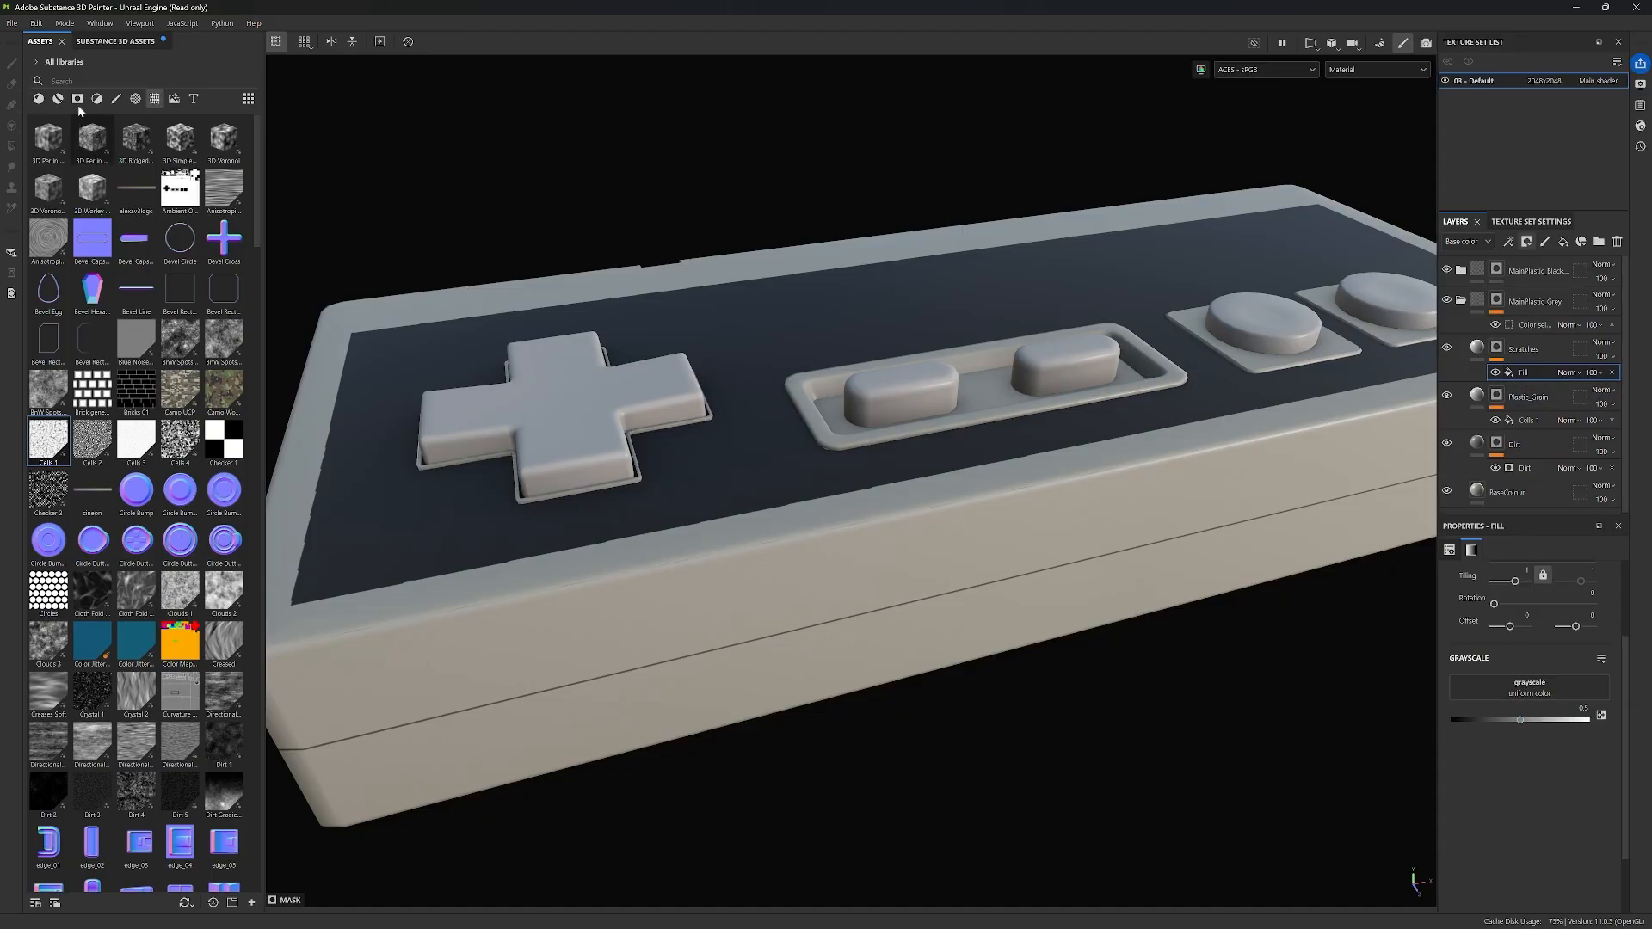
Step: Search the assets for "scratch" and assign the Grunge Scratches Fine texture to the Scratches layer's mask fill
{"action": "left_click", "coordinate": [68, 81]}
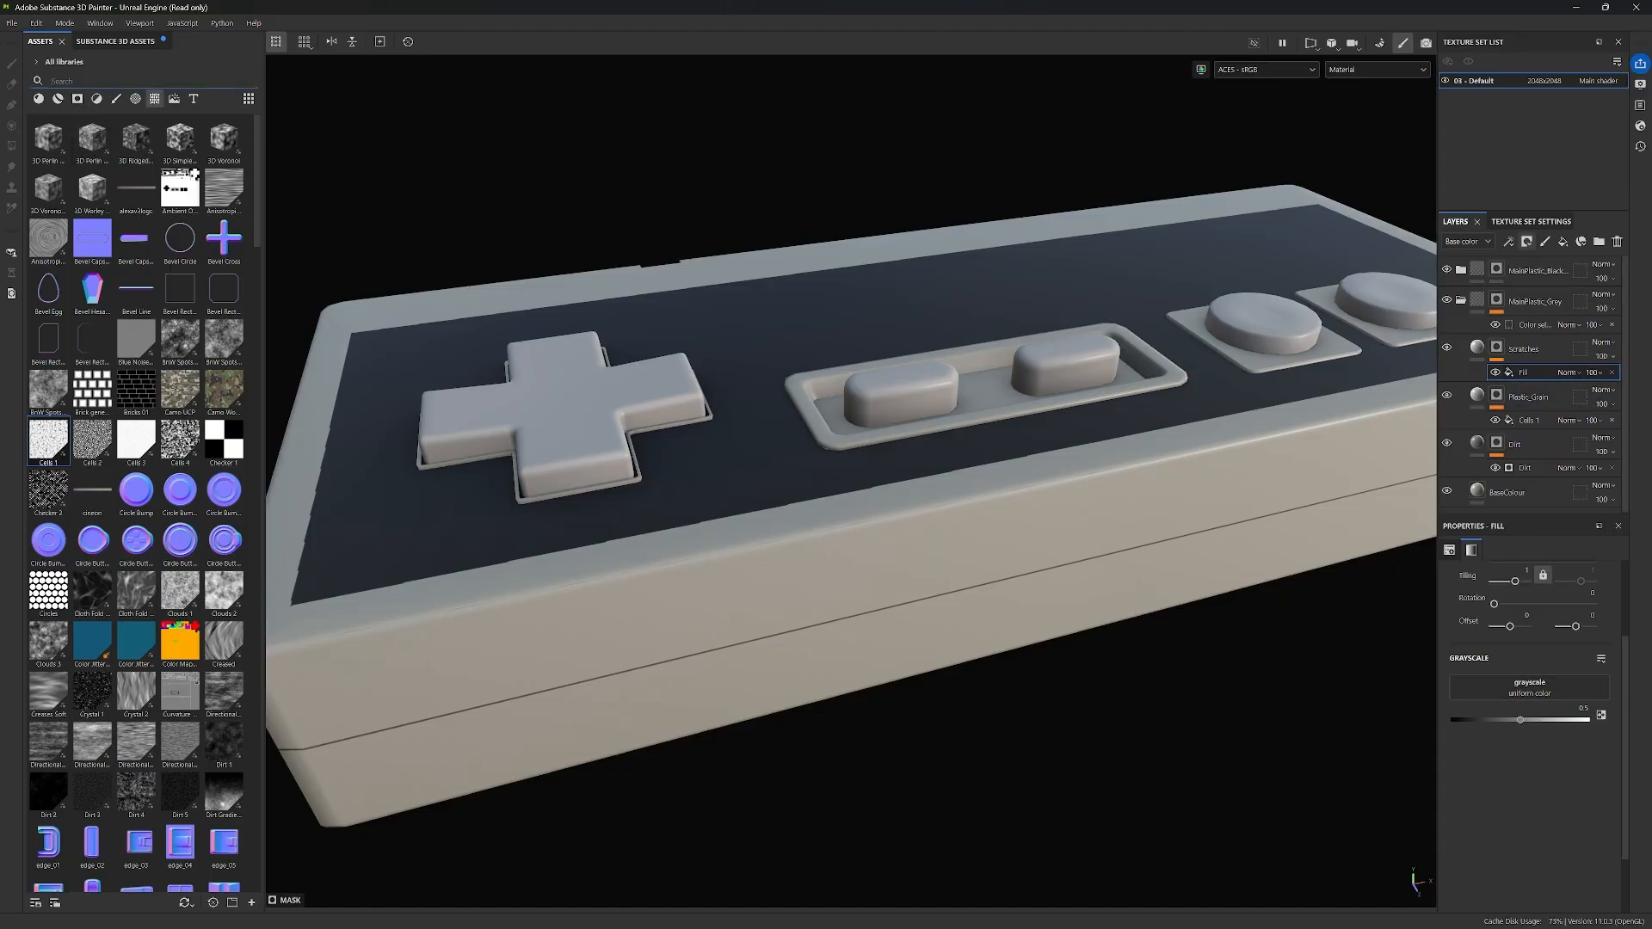
{"action": "type", "text": "scratch"}
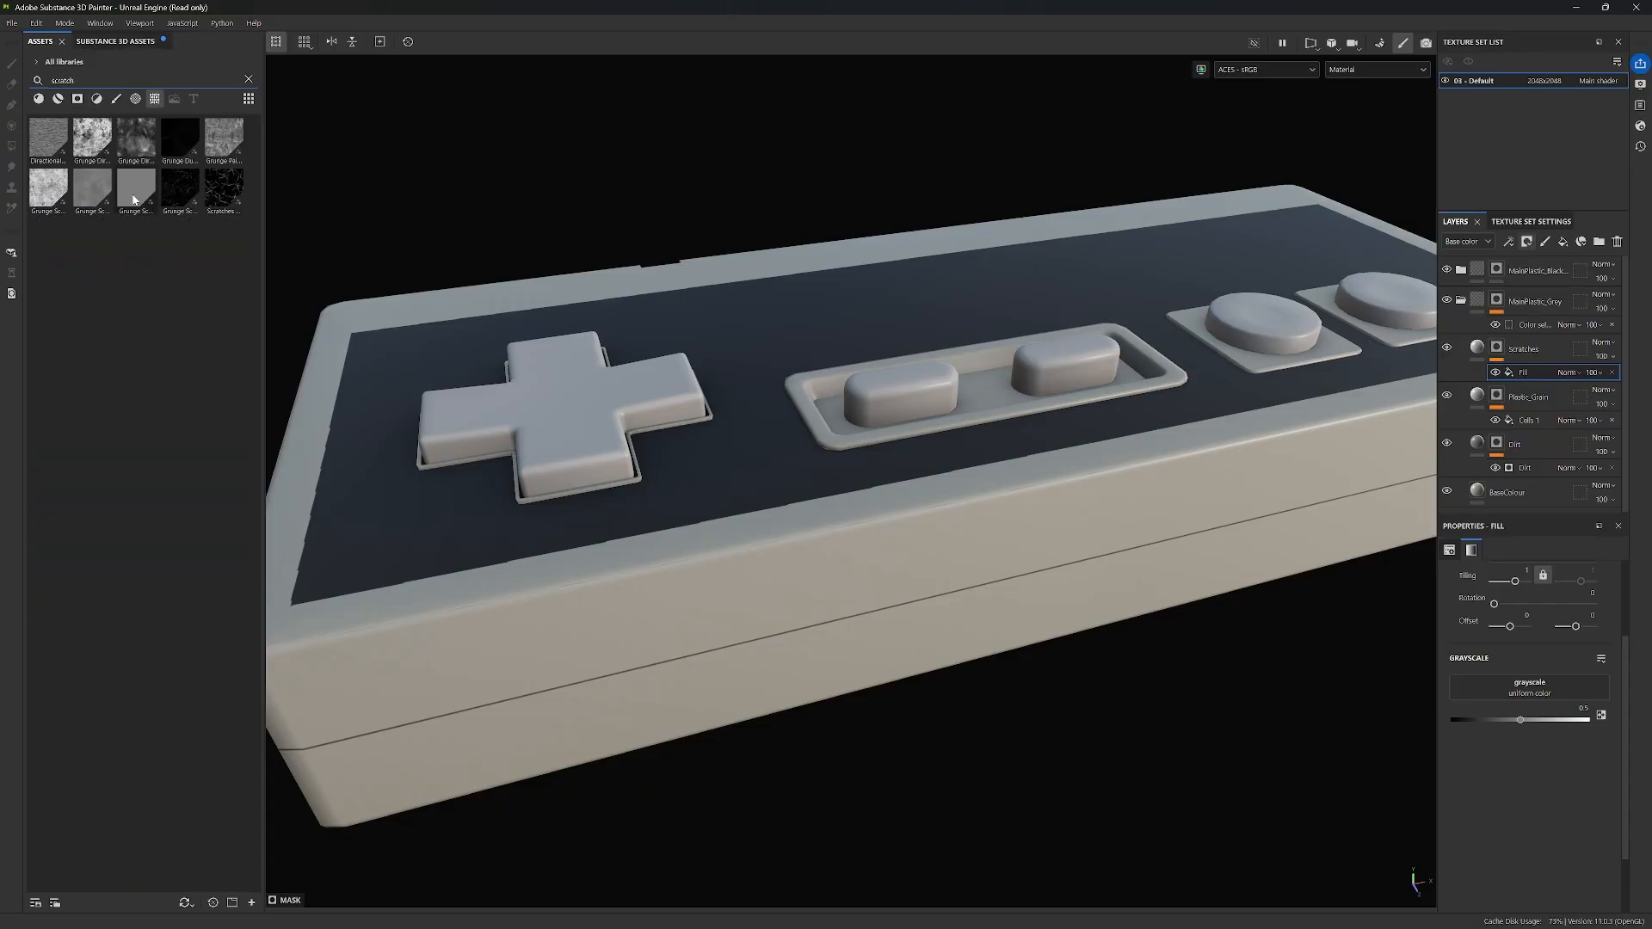
{"action": "mouse_move", "coordinate": [133, 200]}
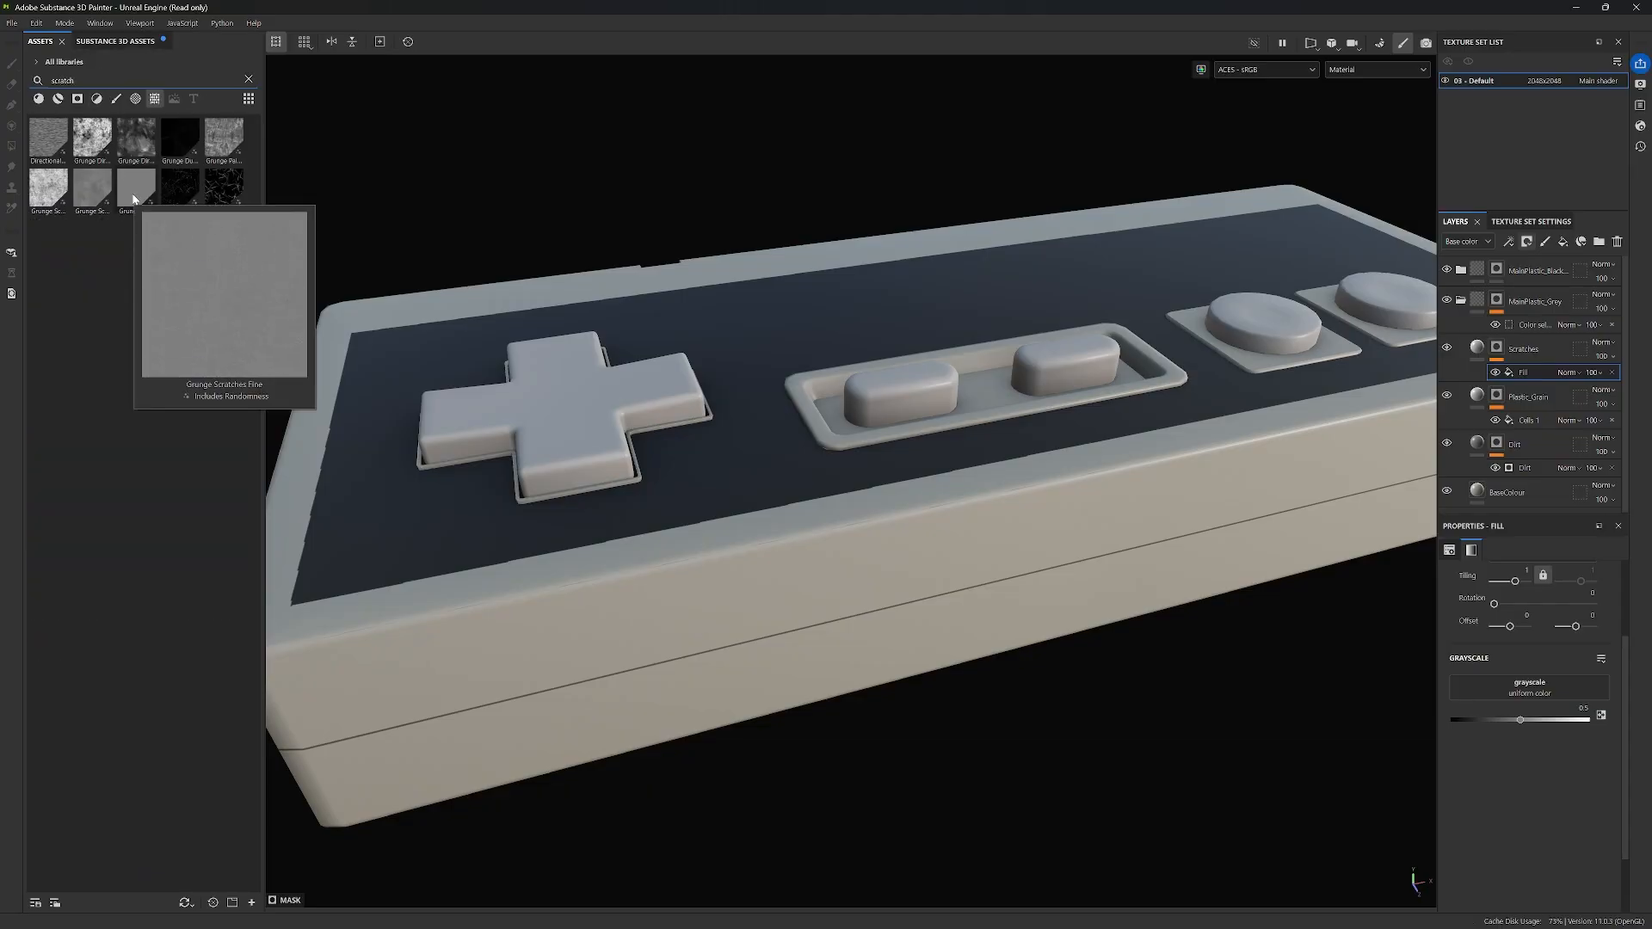
{"action": "left_click_drag", "start_coordinate": [153, 203], "coordinate": [1547, 683]}
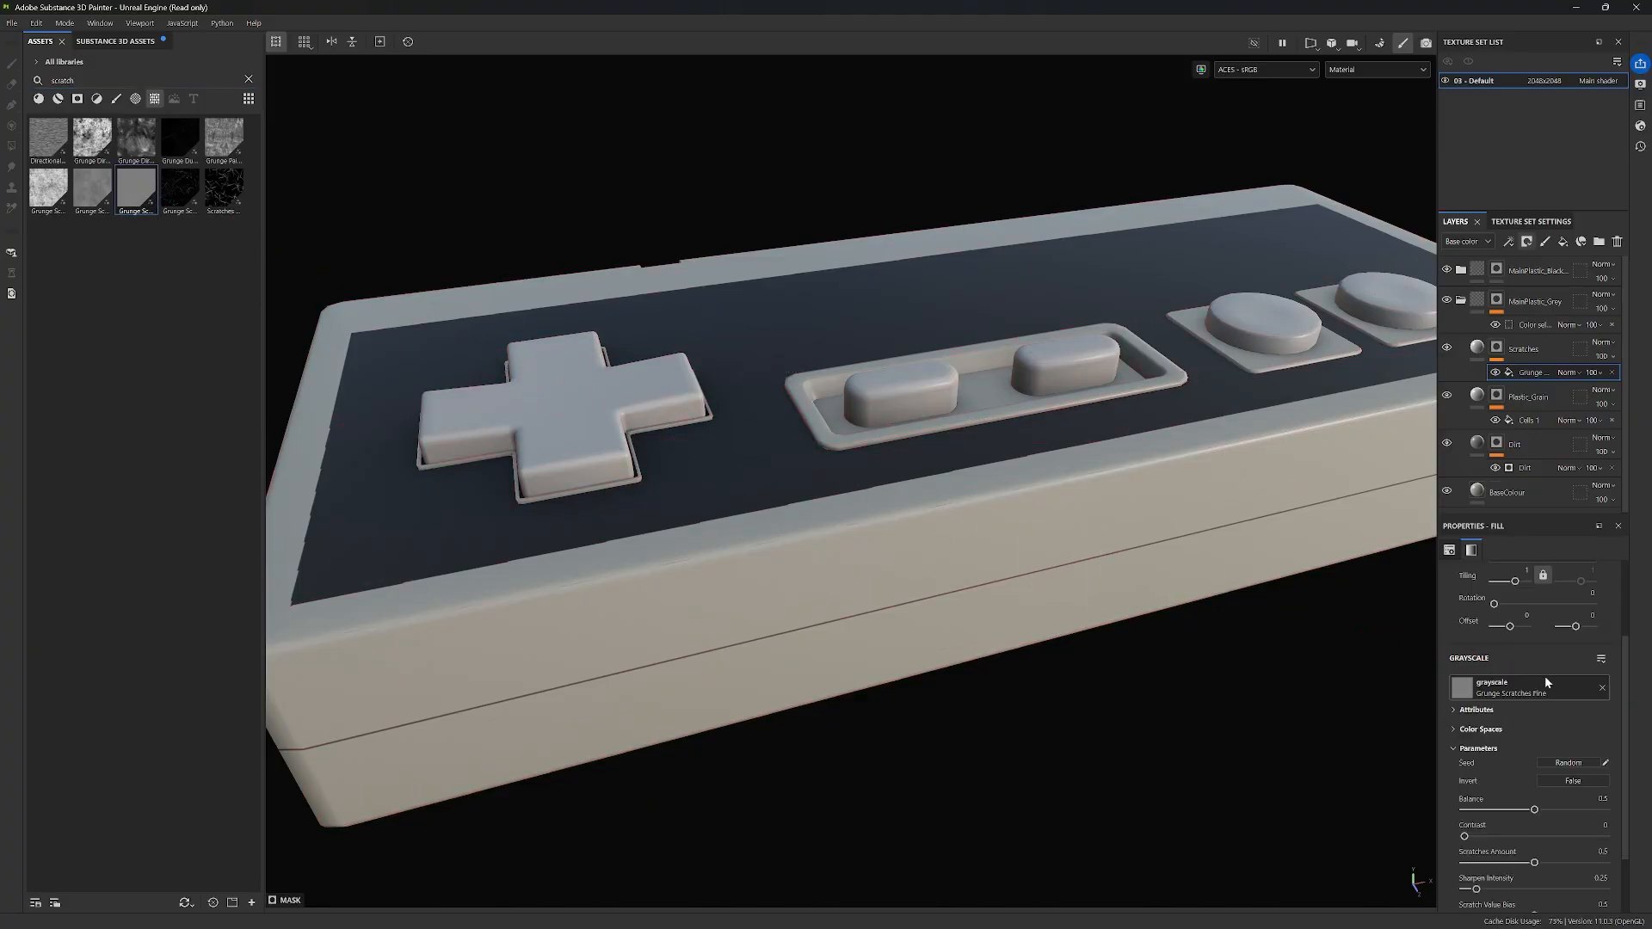
{"action": "left_click_drag", "start_coordinate": [915, 555], "coordinate": [828, 544], "text": "alt"}
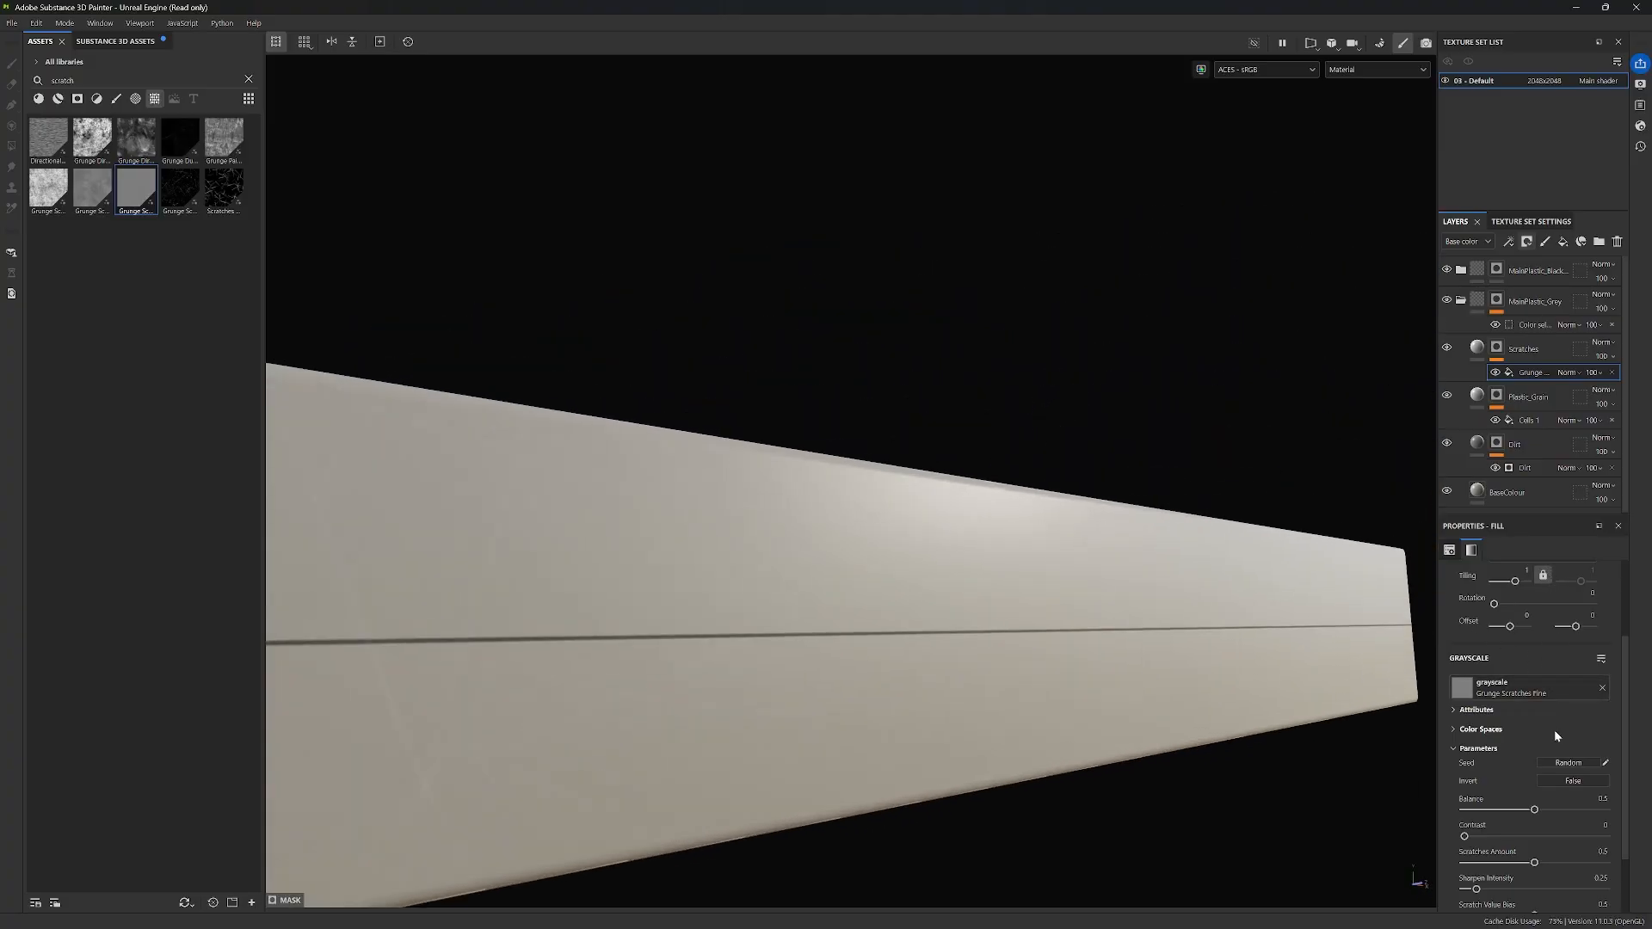
Step: Limit the Scratches layer to its height channel and give it a slightly negative height
{"action": "scroll", "coordinate": [1554, 731], "scroll_direction": "up", "scroll_amount": 2}
{"action": "left_click", "coordinate": [1479, 353]}
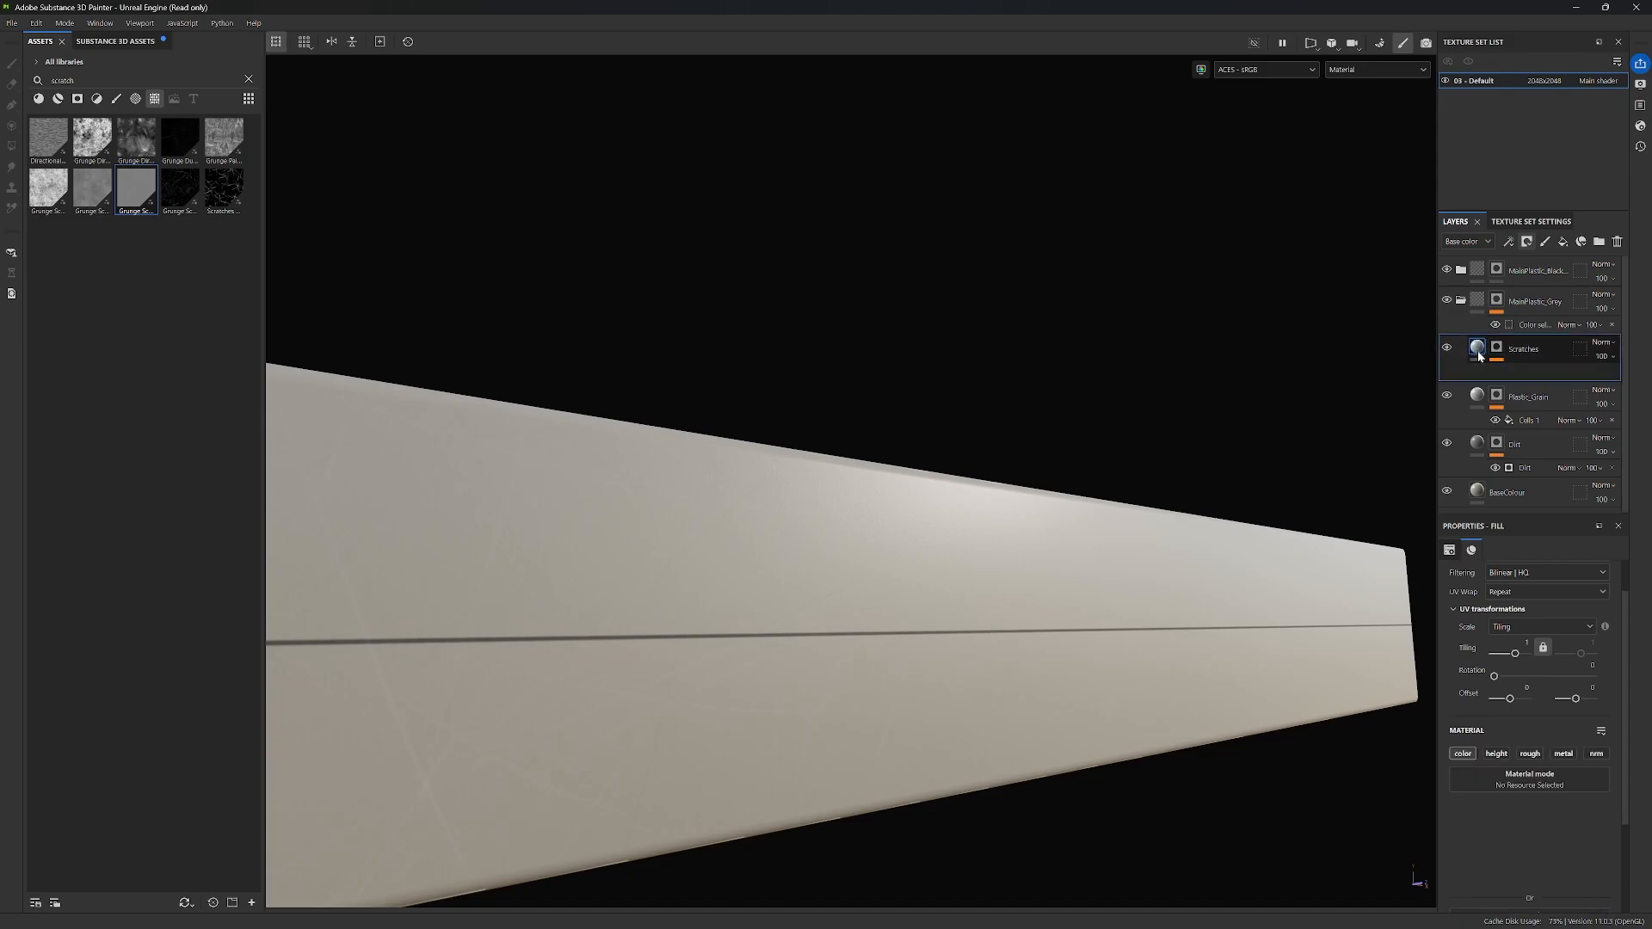
{"action": "left_click", "coordinate": [1463, 754]}
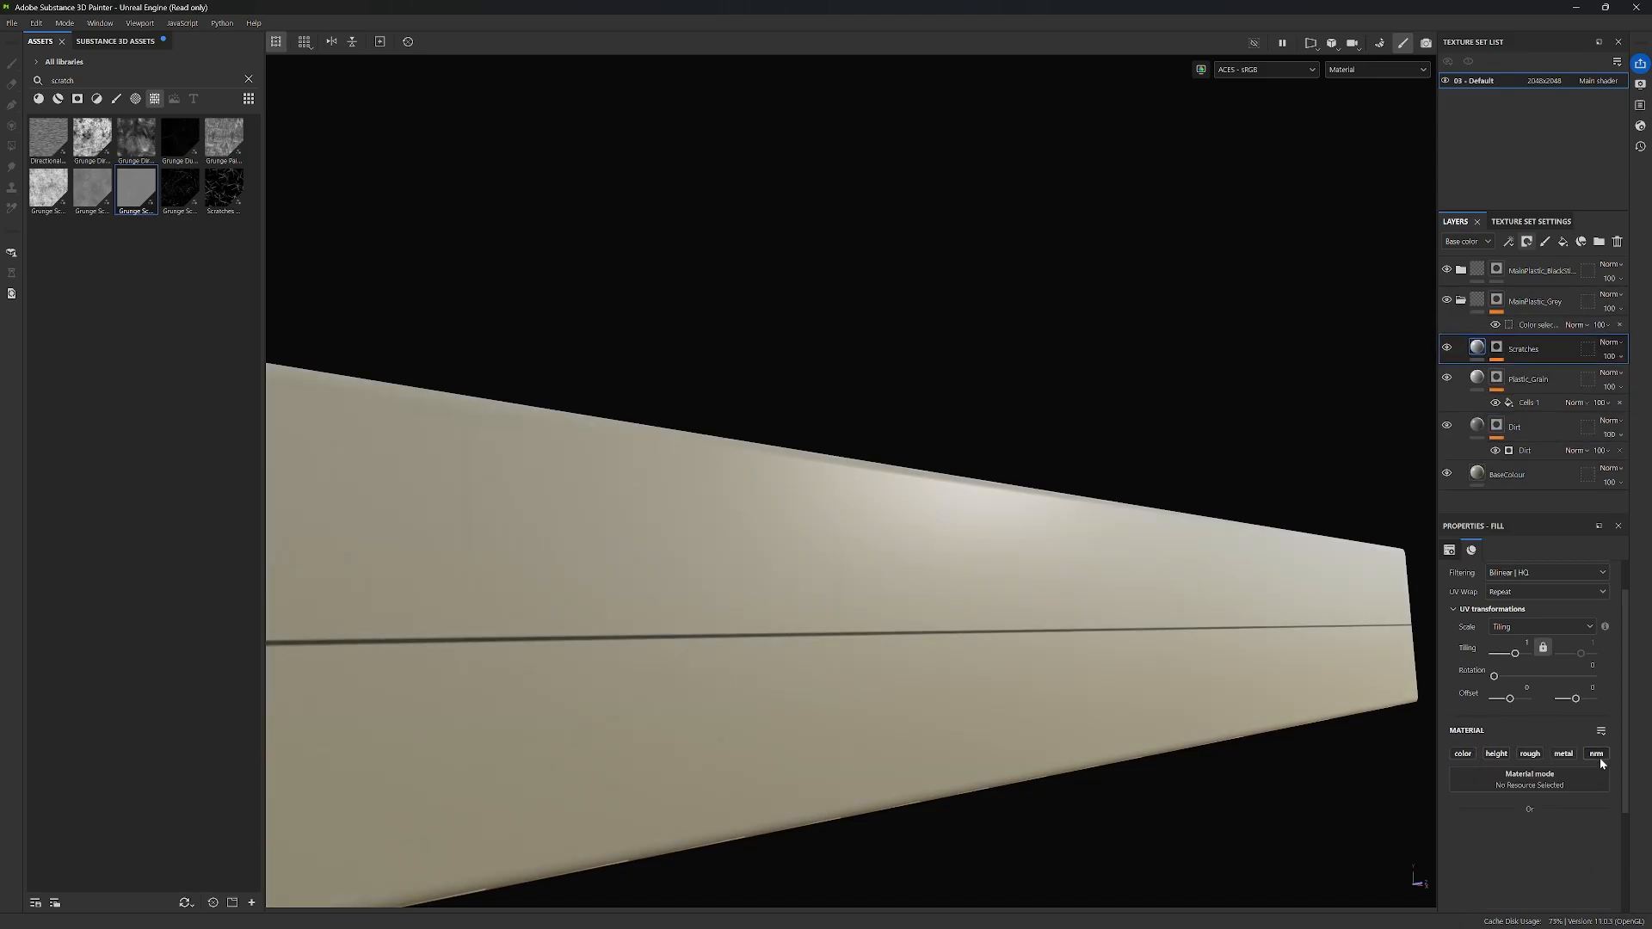
{"action": "left_click", "coordinate": [1498, 755]}
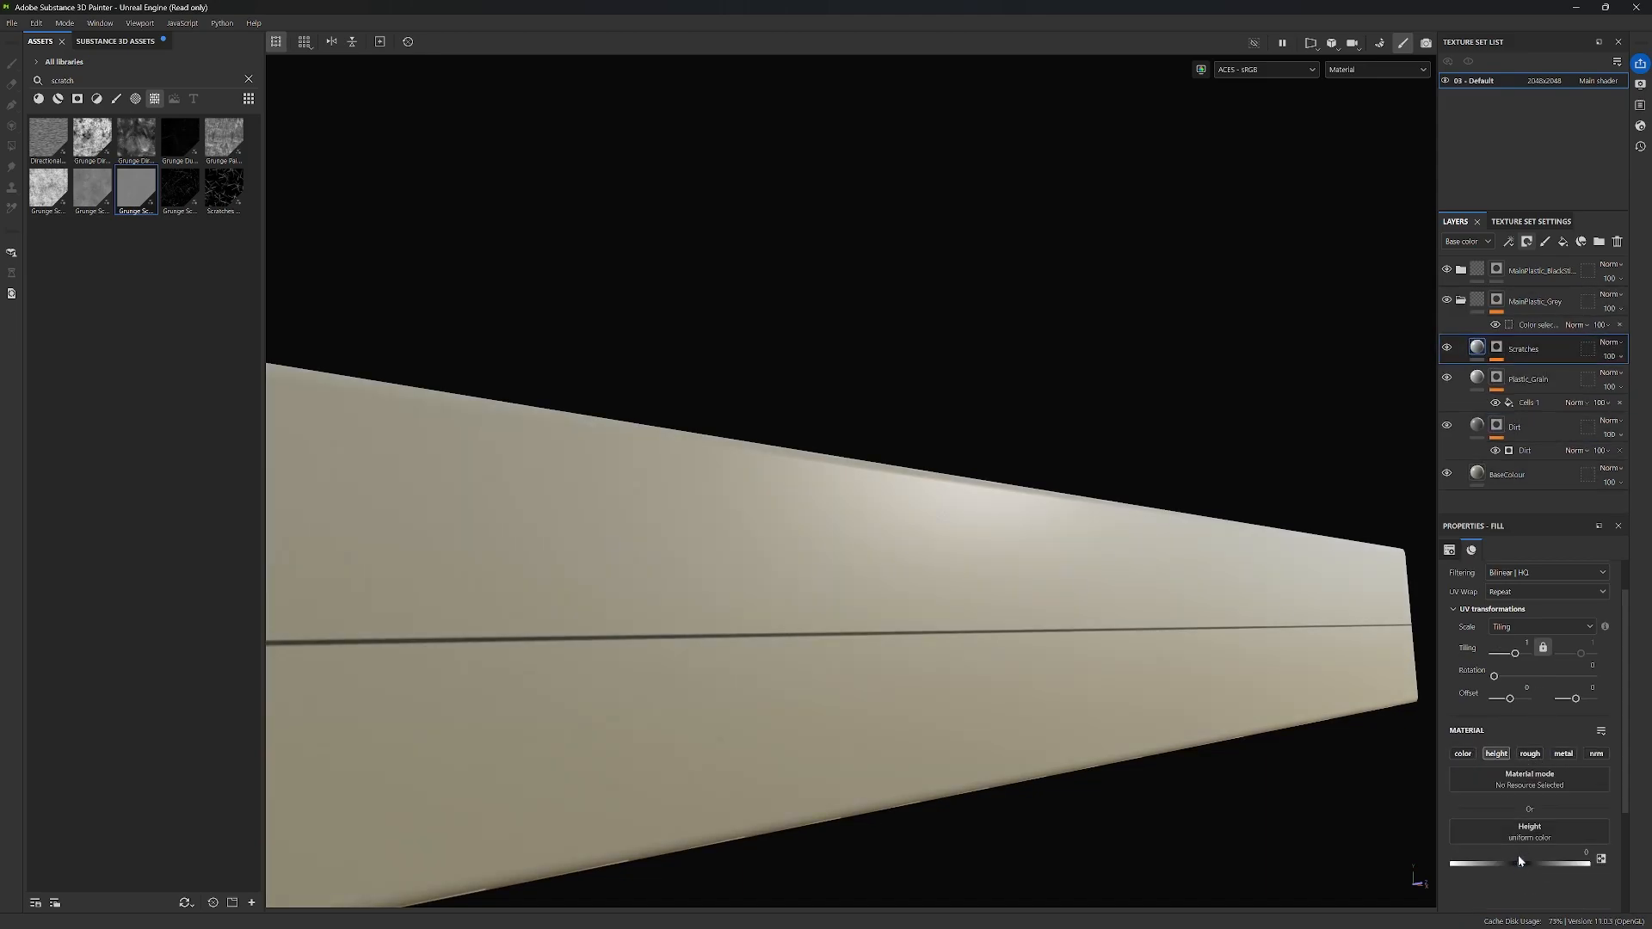
{"action": "left_click_drag", "start_coordinate": [1520, 862], "coordinate": [1520, 864]}
{"action": "left_click_drag", "start_coordinate": [782, 584], "coordinate": [949, 533], "text": "alt"}
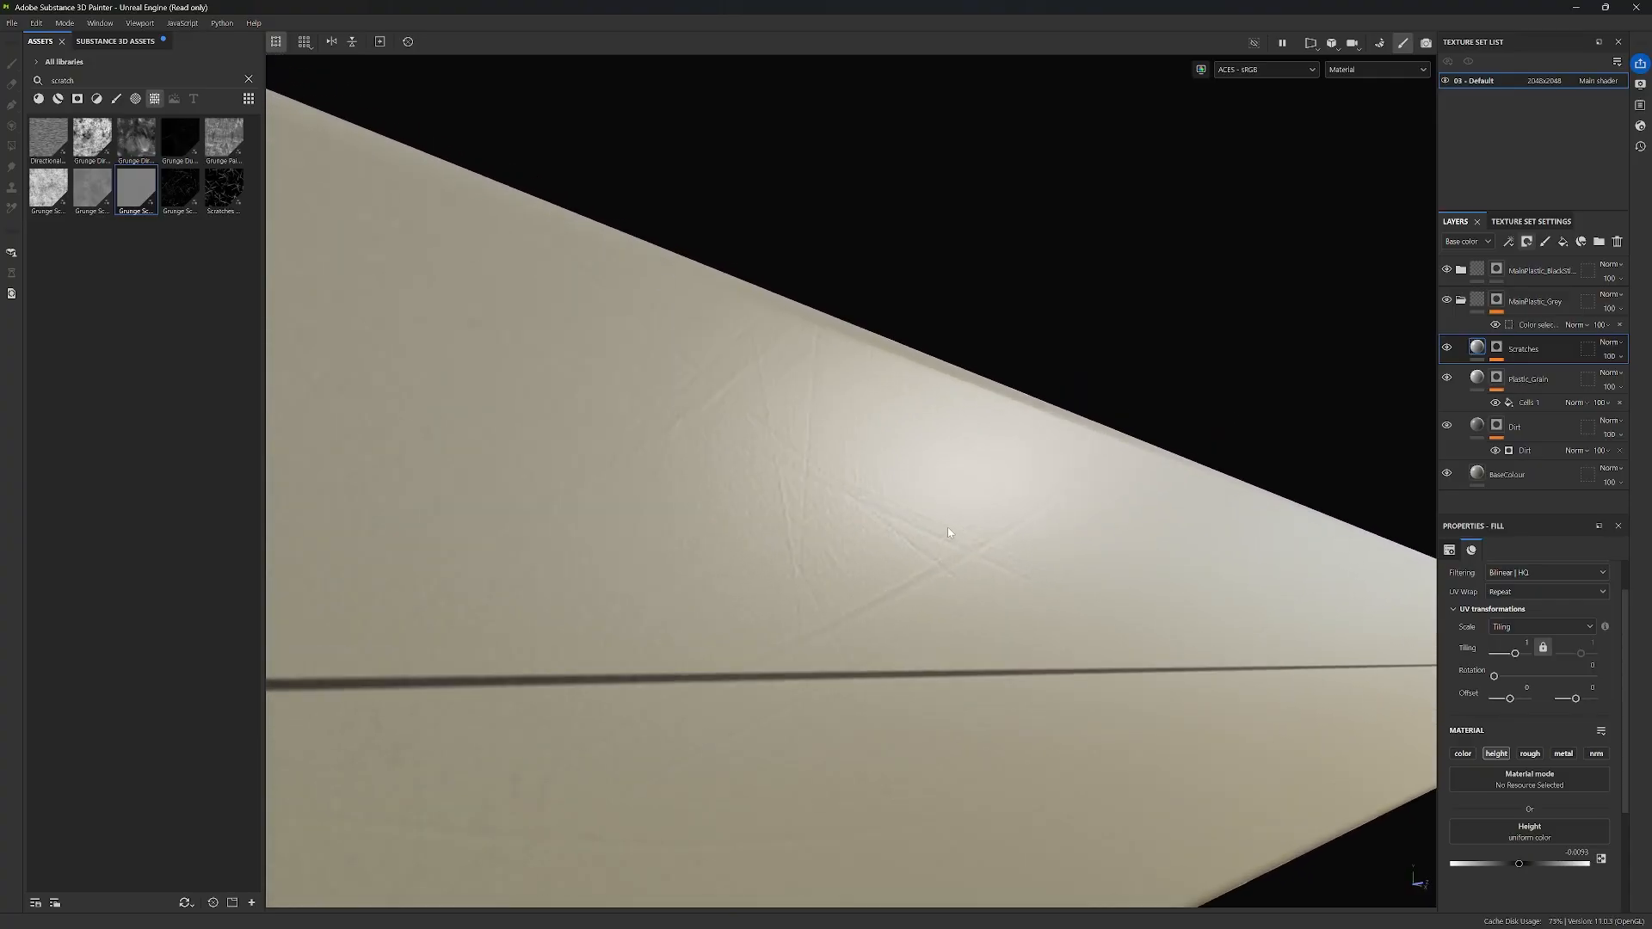
Step: Set the Scratches layer's height to -0.01 and inspect the scratches along the controller's side
{"action": "mouse_move", "coordinate": [1519, 862]}
{"action": "left_mouse_down"}
{"action": "mouse_move", "coordinate": [1499, 857]}
{"action": "mouse_move", "coordinate": [1519, 861]}
{"action": "left_mouse_up"}
{"action": "key", "text": "BackSpace"}
{"action": "type", "text": "2"}
{"action": "key", "text": "Return"}
{"action": "left_click_drag", "start_coordinate": [1059, 551], "coordinate": [1033, 431], "text": "alt"}
{"action": "scroll", "coordinate": [1169, 579], "scroll_direction": "down", "scroll_amount": 3}
{"action": "left_click_drag", "start_coordinate": [1169, 579], "coordinate": [988, 577], "text": "alt"}
{"action": "scroll", "coordinate": [989, 577], "scroll_direction": "up", "scroll_amount": 4}
Step: Lower the Grunge Scratches Fine mask fill's balance, and set its contrast to 0.54 and scratches amount to 0.24
{"action": "left_click", "coordinate": [1496, 348]}
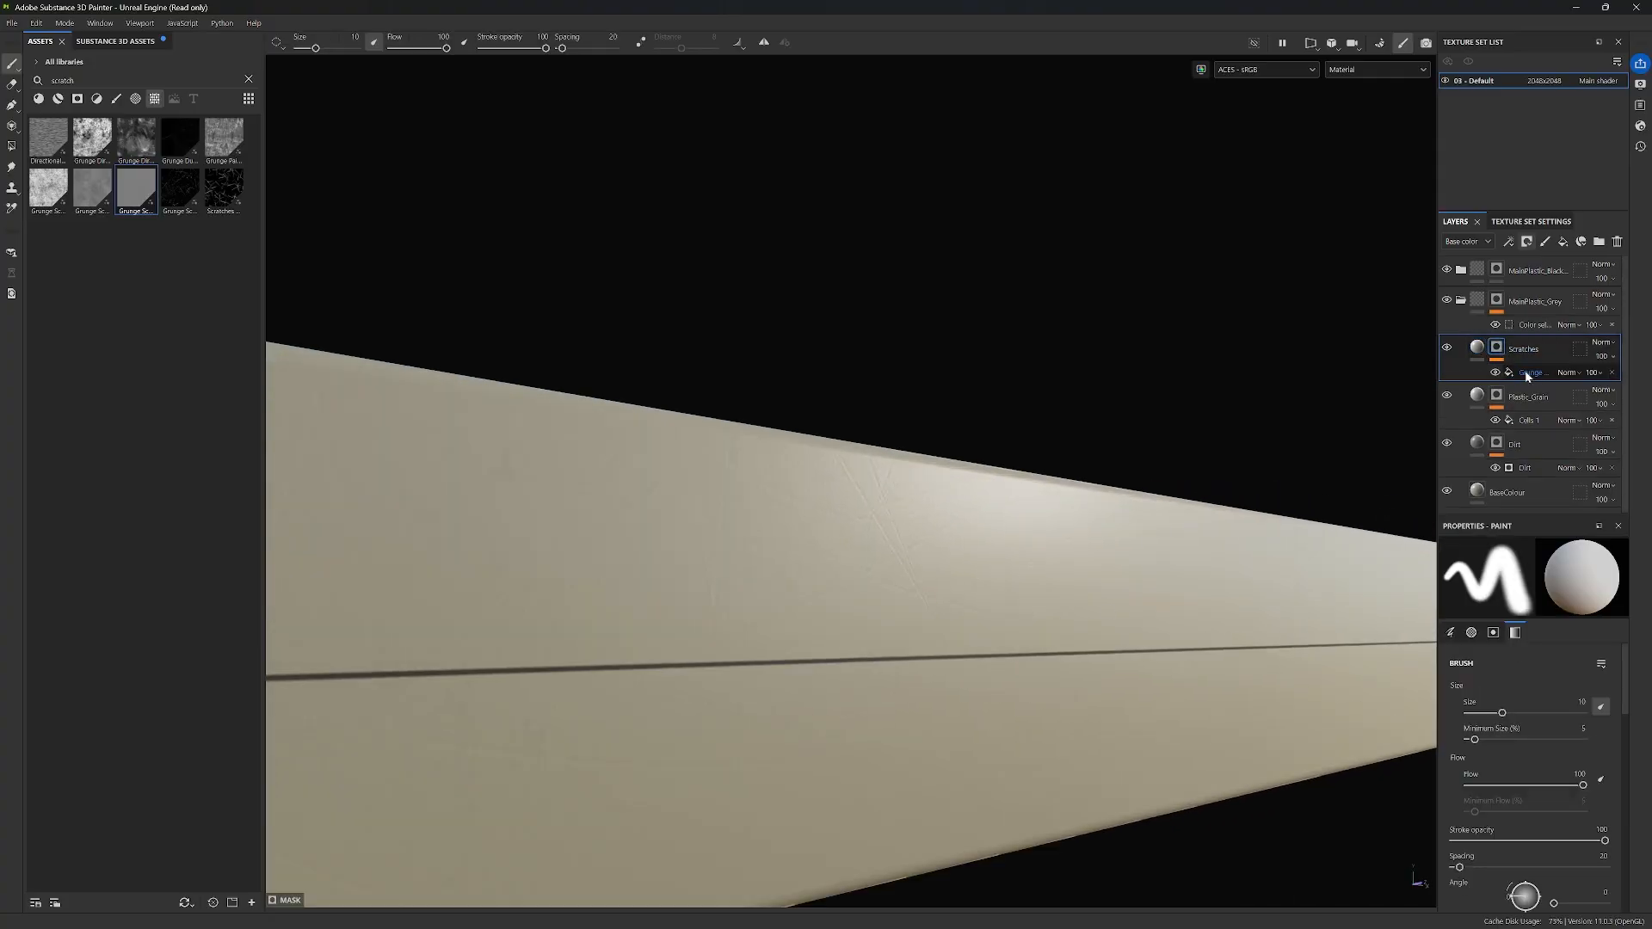
{"action": "left_click", "coordinate": [1528, 372]}
{"action": "left_click_drag", "start_coordinate": [1534, 727], "coordinate": [1491, 727]}
{"action": "left_click_drag", "start_coordinate": [1145, 603], "coordinate": [1058, 607], "text": "alt"}
{"action": "left_click_drag", "start_coordinate": [1534, 780], "coordinate": [1498, 780]}
{"action": "left_click_drag", "start_coordinate": [1075, 585], "coordinate": [1276, 741], "text": "alt"}
{"action": "left_click_drag", "start_coordinate": [1498, 728], "coordinate": [1540, 753]}
{"action": "left_click_drag", "start_coordinate": [1522, 728], "coordinate": [1505, 727]}
{"action": "left_click_drag", "start_coordinate": [1208, 651], "coordinate": [1066, 677], "text": "alt"}
Step: Switch the Scratches layer's projection to Tri-planar projection and inspect the scratches on the controller's side
{"action": "left_click", "coordinate": [1480, 349]}
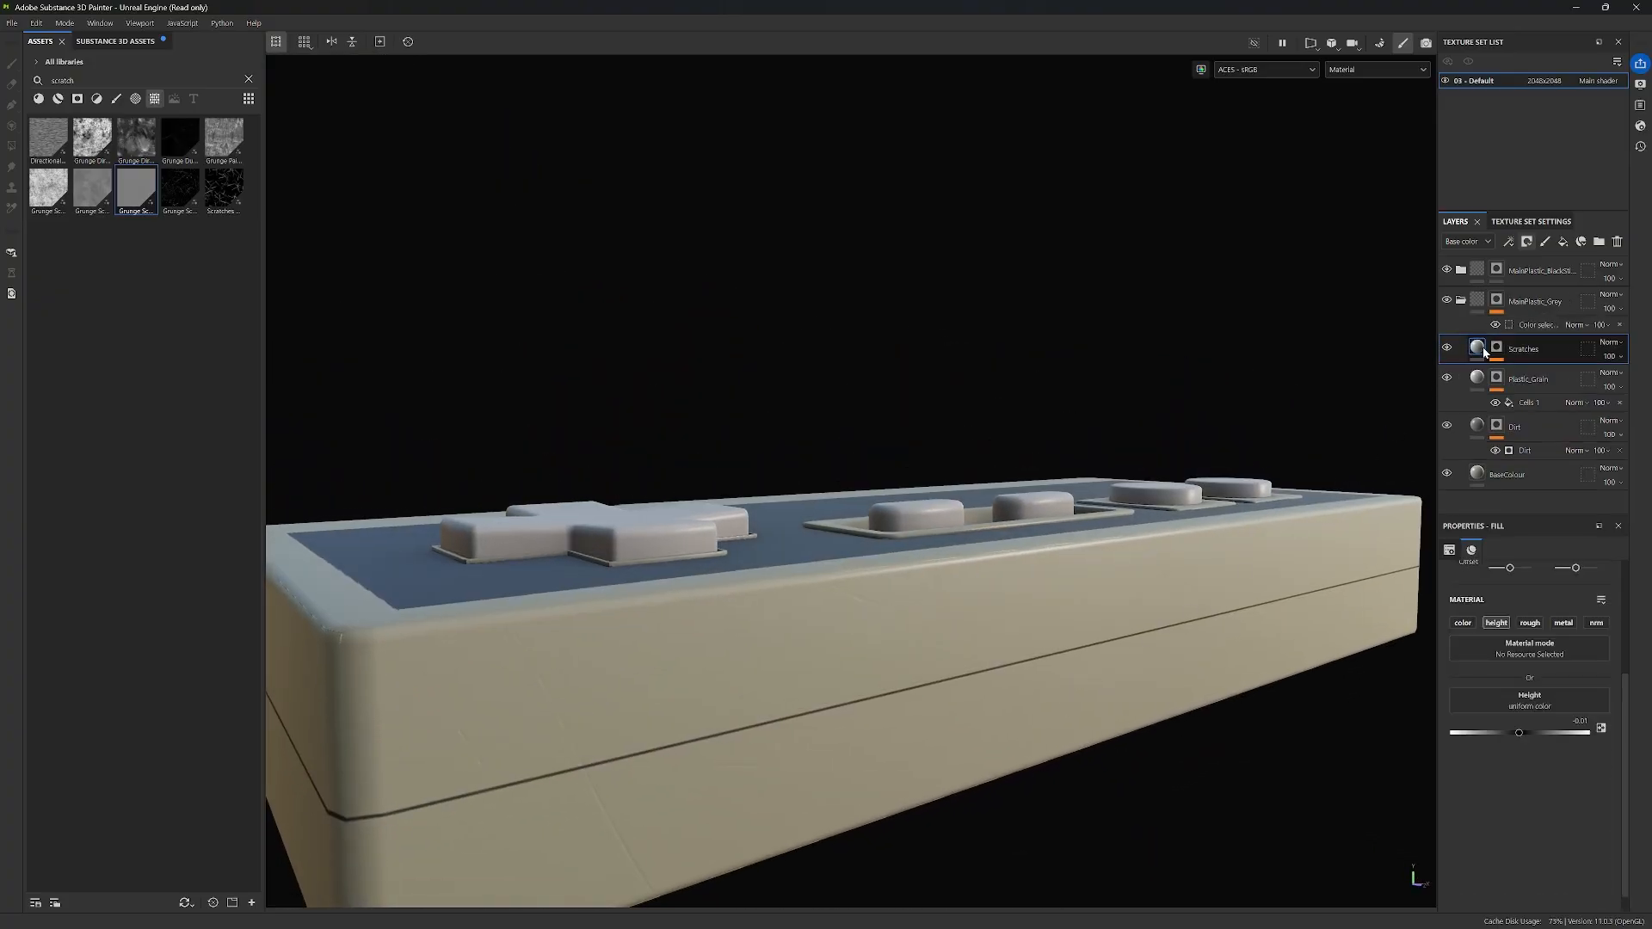
{"action": "scroll", "coordinate": [1531, 678], "scroll_direction": "up", "scroll_amount": 5}
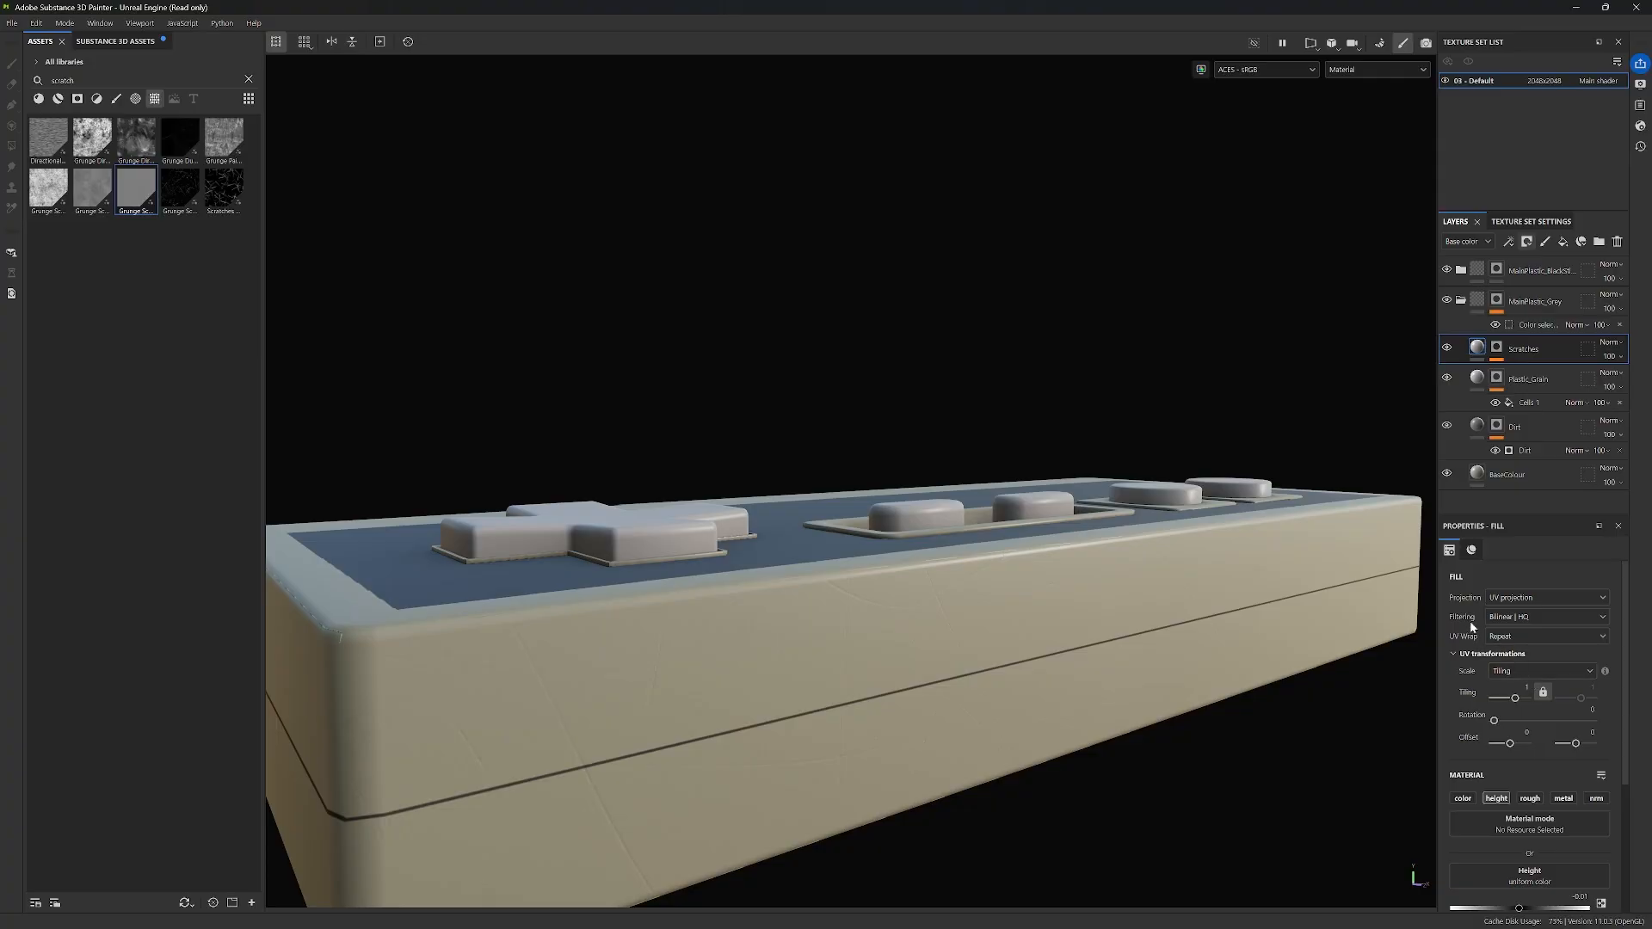
{"action": "left_click", "coordinate": [1604, 601]}
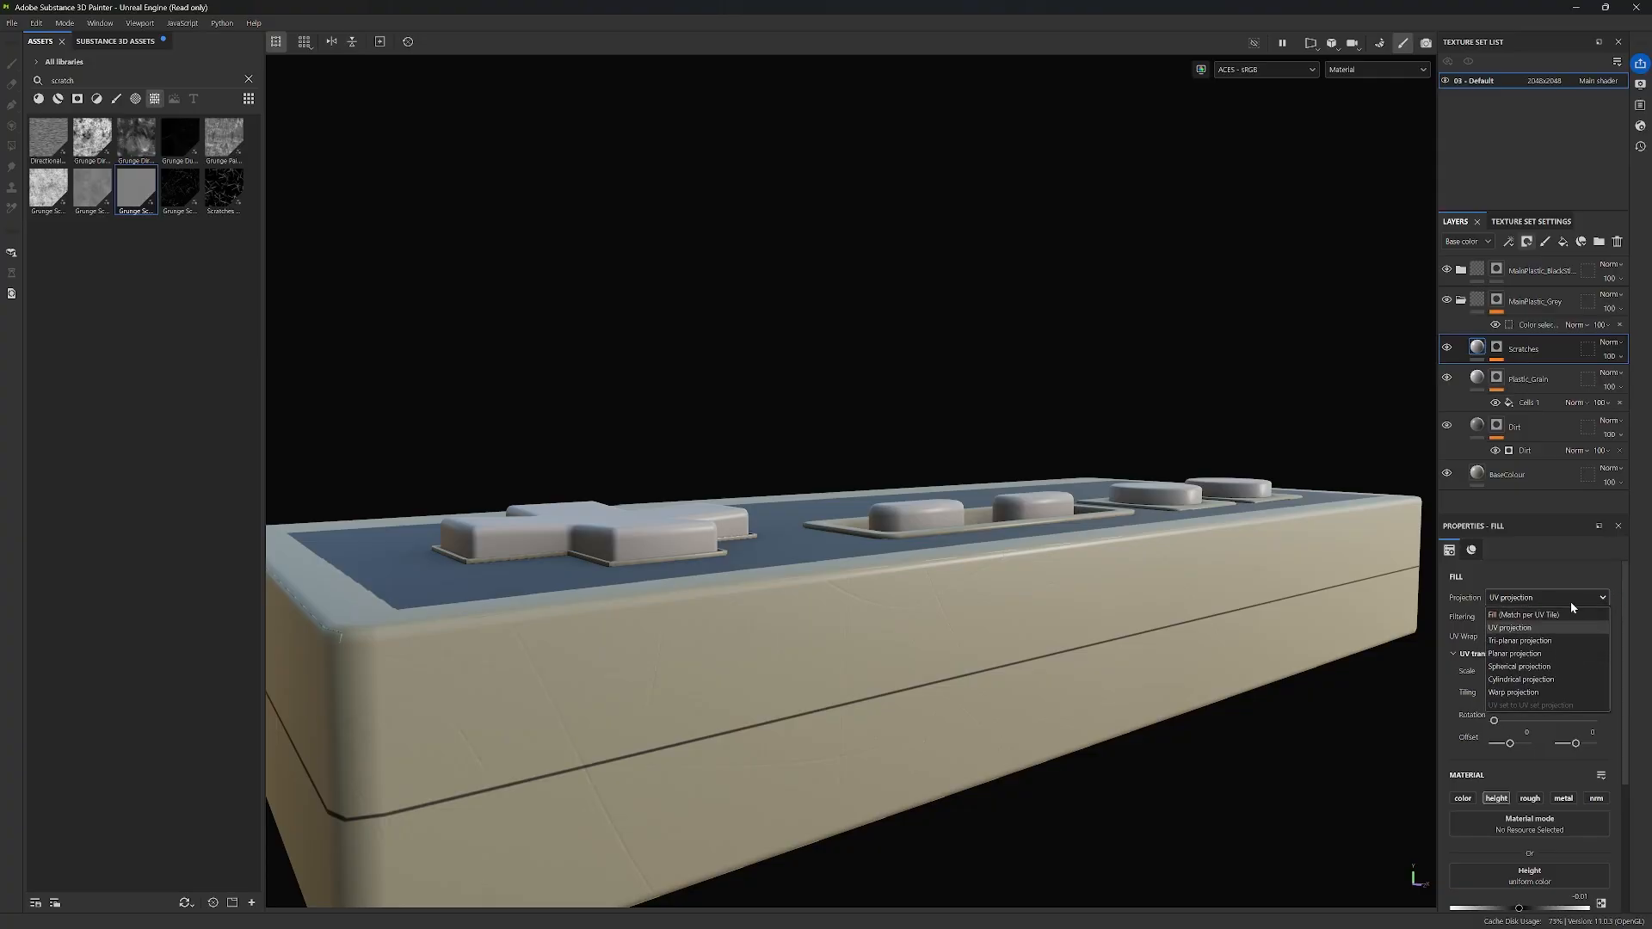
{"action": "left_click", "coordinate": [1535, 637]}
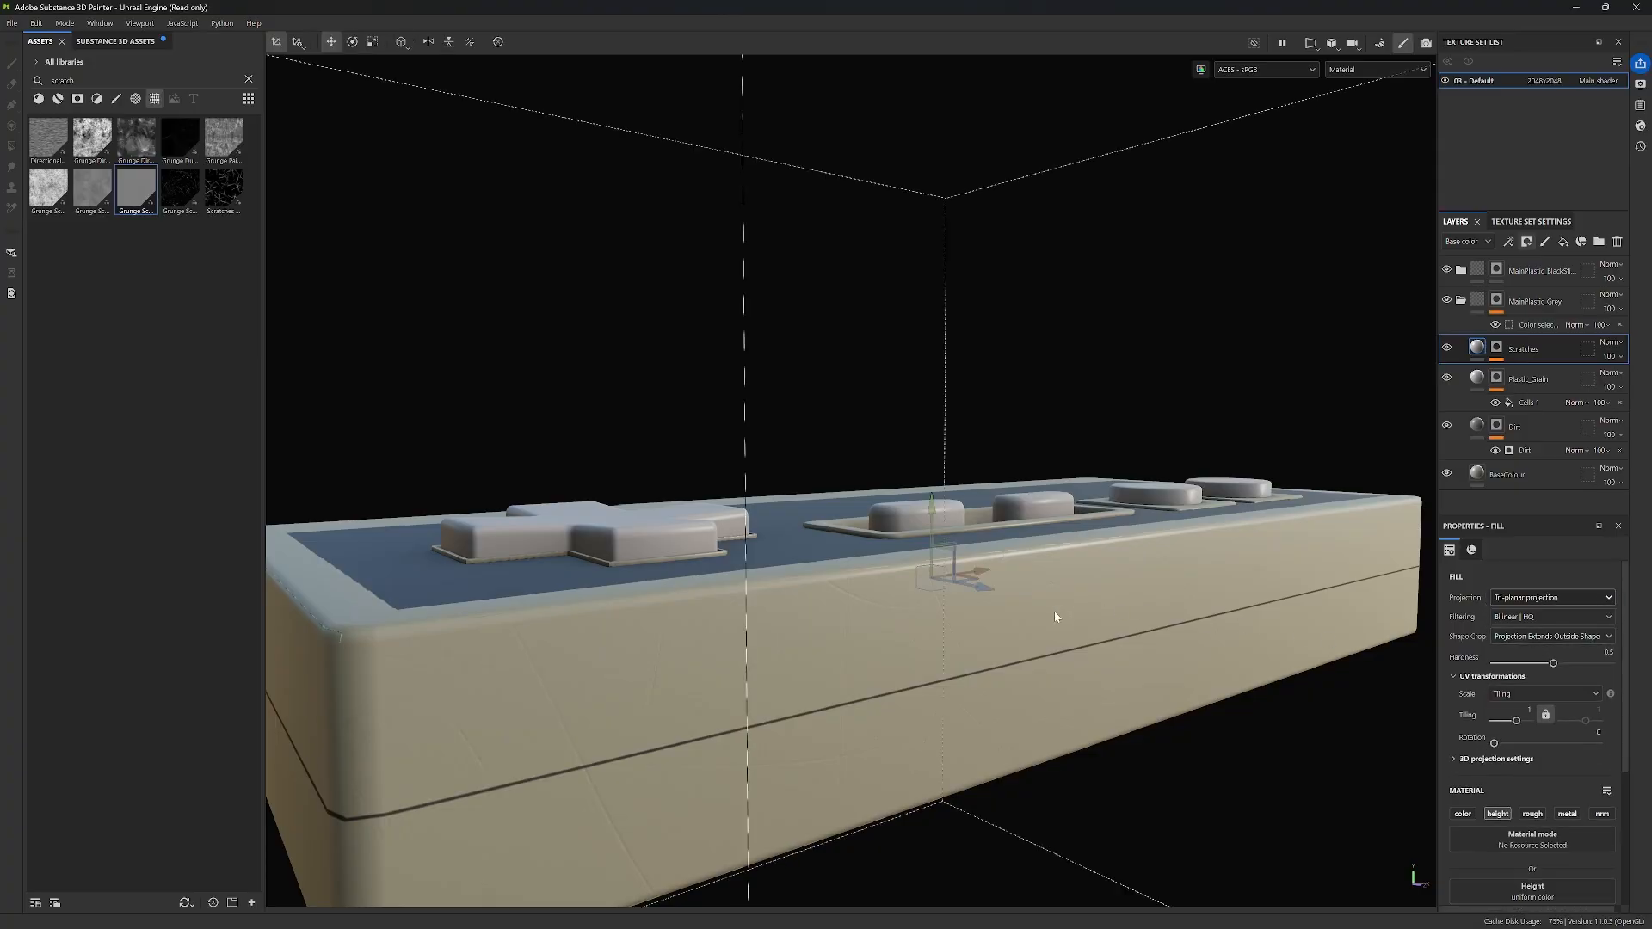
{"action": "left_click_drag", "start_coordinate": [1055, 613], "coordinate": [1217, 627], "text": "alt"}
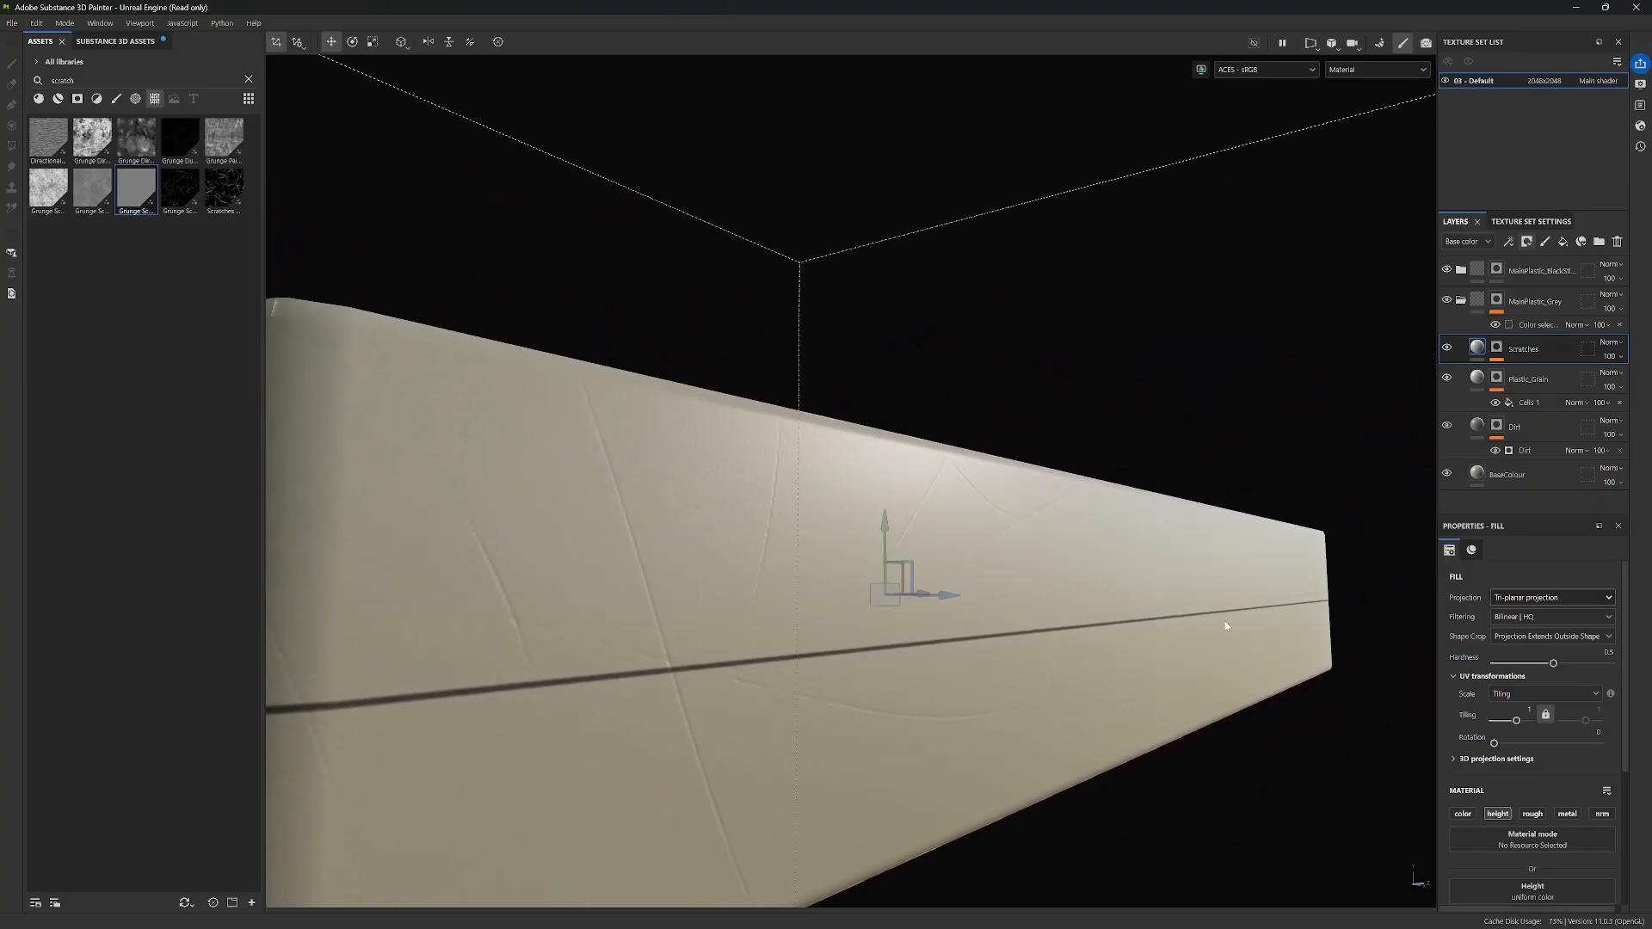
Step: Set the Scratches mask's Grunge Scratches Fine balance to 0.31, contrast to 0.58 and scratches amount to 0.4
{"action": "left_click", "coordinate": [1496, 347]}
{"action": "left_click", "coordinate": [1523, 372]}
{"action": "scroll", "coordinate": [1504, 727], "scroll_direction": "down", "scroll_amount": 3}
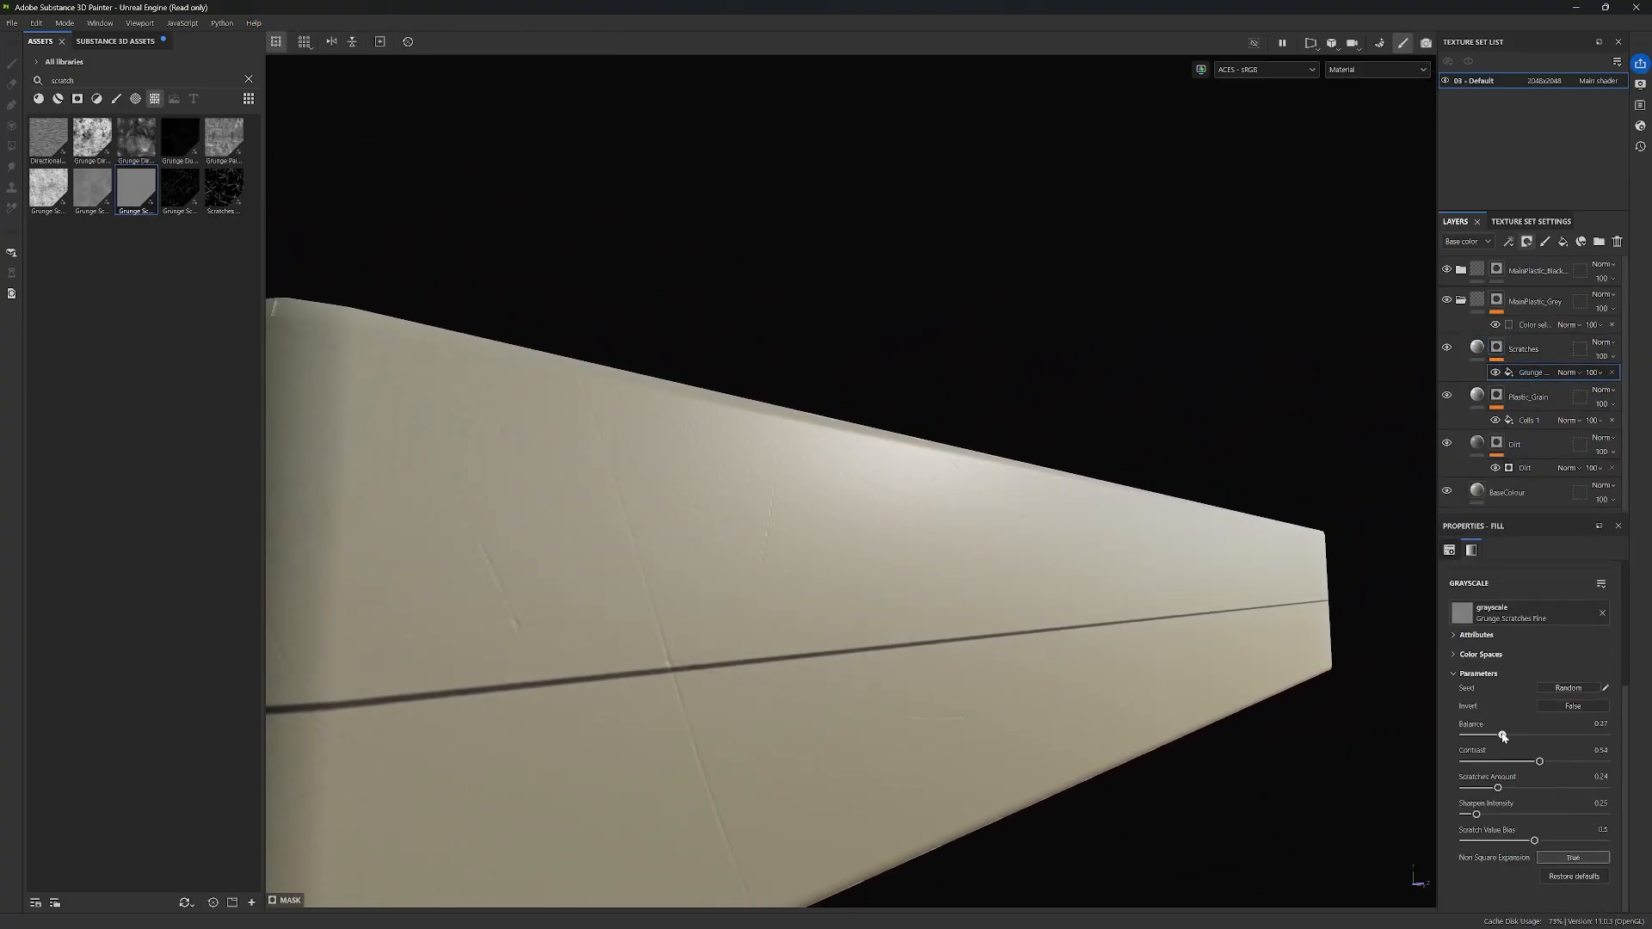
{"action": "left_click_drag", "start_coordinate": [1502, 734], "coordinate": [1509, 735]}
{"action": "left_click_drag", "start_coordinate": [1239, 705], "coordinate": [1209, 635], "text": "alt"}
{"action": "left_click_drag", "start_coordinate": [1540, 762], "coordinate": [1546, 761]}
{"action": "left_click_drag", "start_coordinate": [1188, 714], "coordinate": [1153, 636], "text": "alt"}
{"action": "left_click_drag", "start_coordinate": [1498, 789], "coordinate": [1512, 789]}
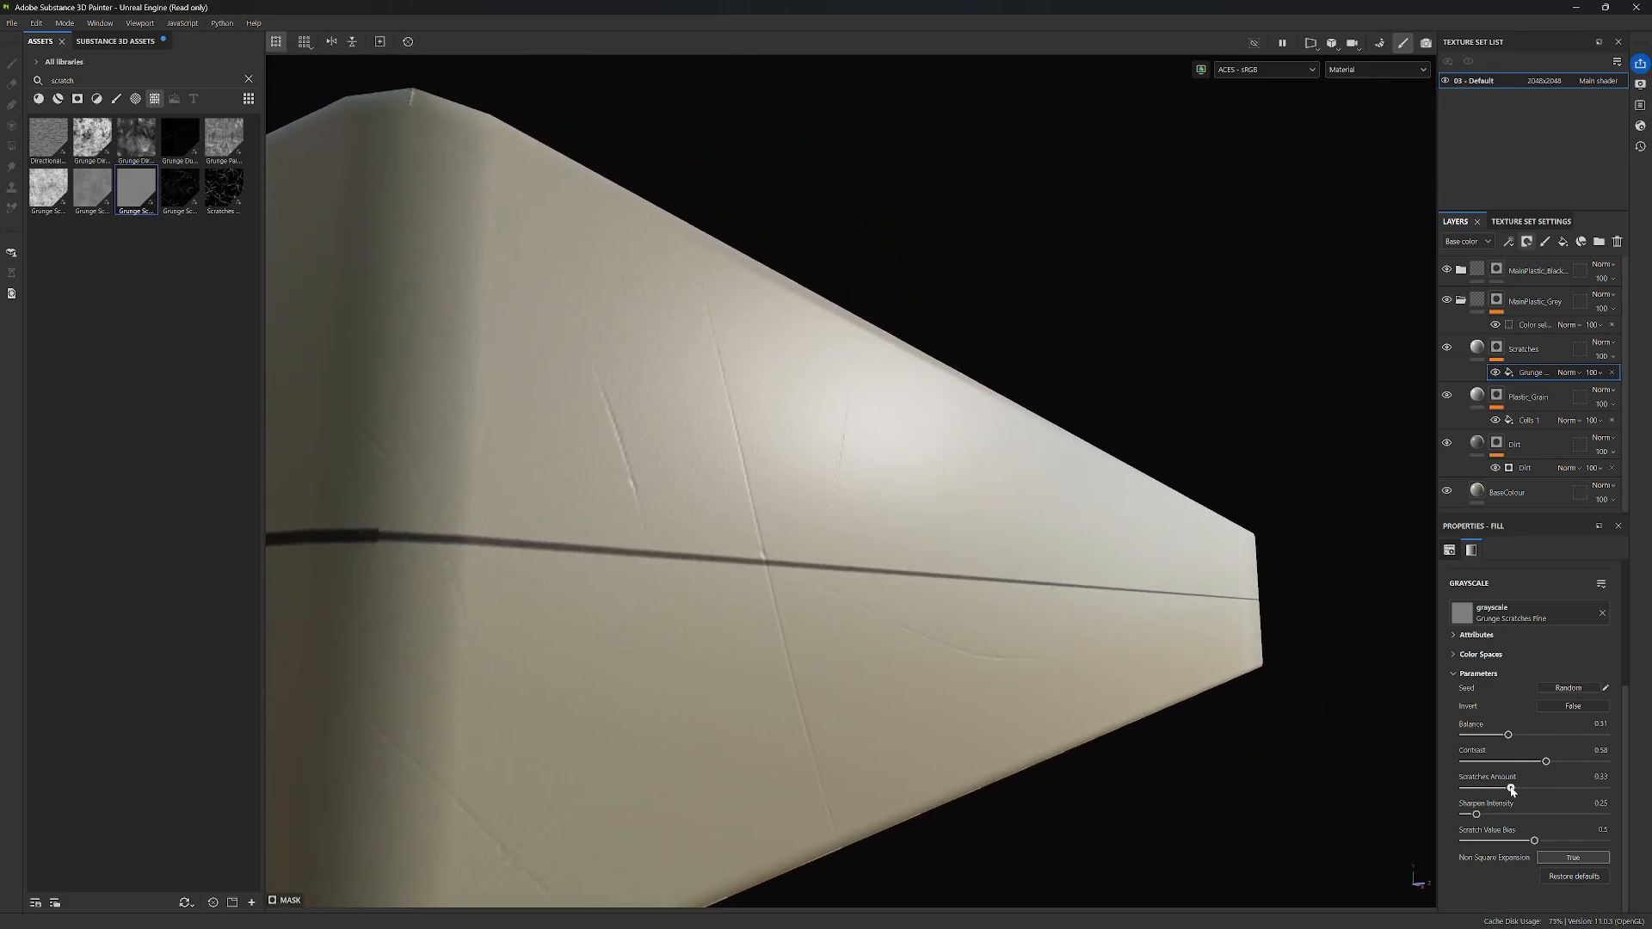
{"action": "left_click_drag", "start_coordinate": [1512, 789], "coordinate": [1522, 789]}
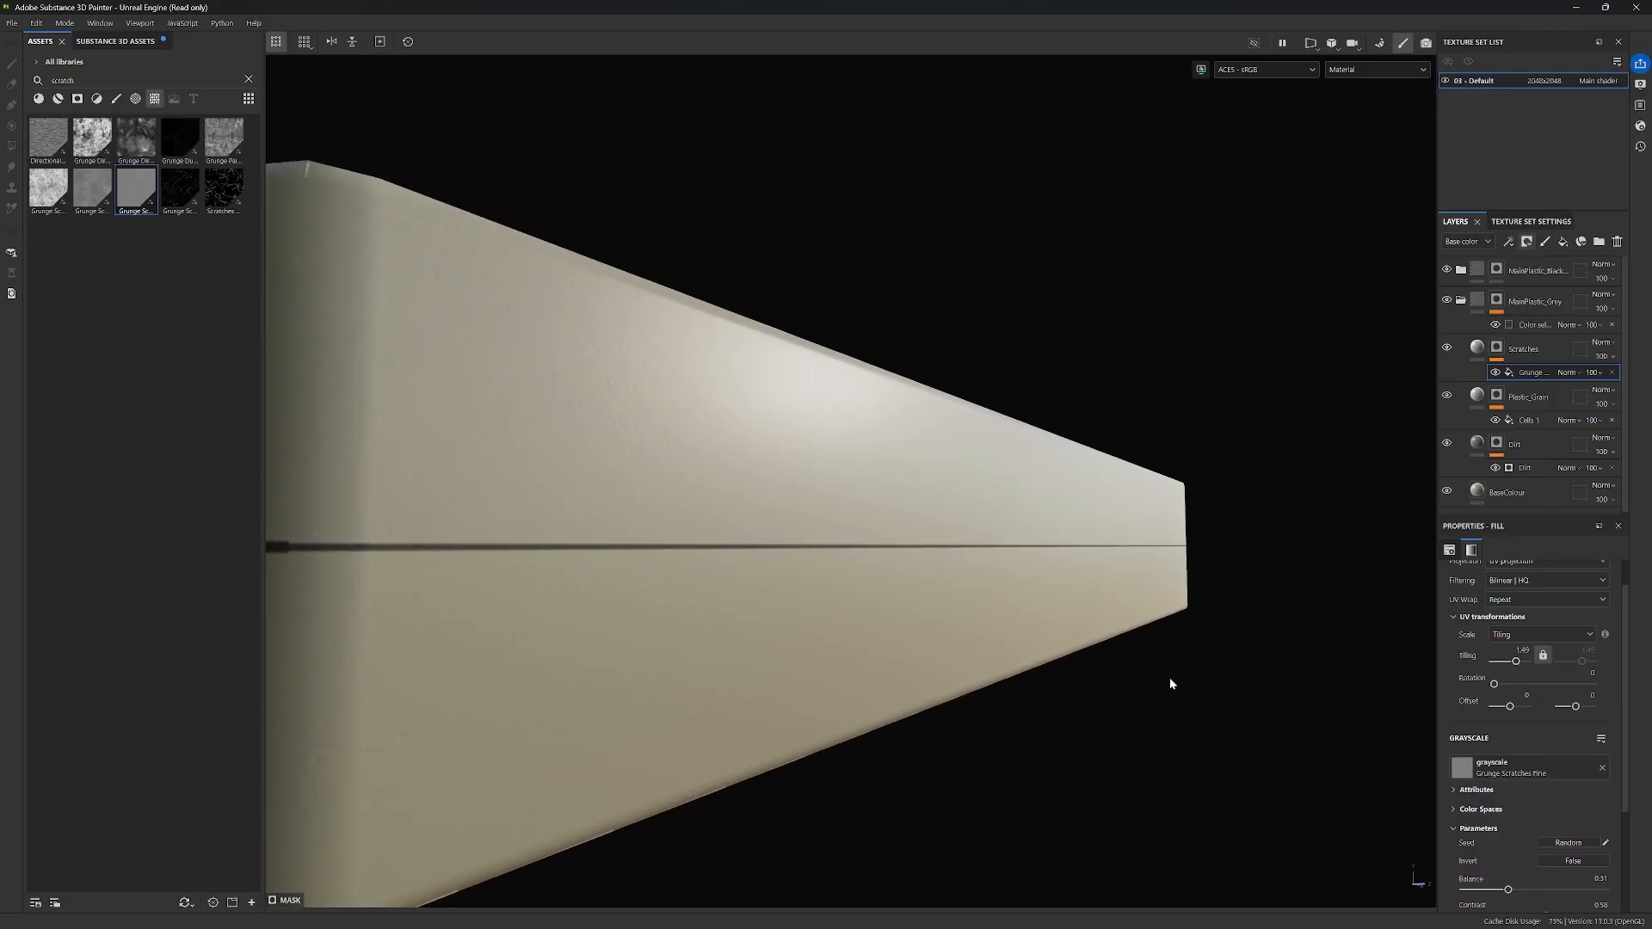
Step: Refine the scratch grunge's balance to 0.32 and contrast to 0.72, checking the scratches around the controller's sides
{"action": "left_click_drag", "start_coordinate": [1508, 812], "coordinate": [1510, 812]}
{"action": "left_click_drag", "start_coordinate": [1545, 838], "coordinate": [1541, 841]}
{"action": "left_click_drag", "start_coordinate": [1541, 841], "coordinate": [1543, 838]}
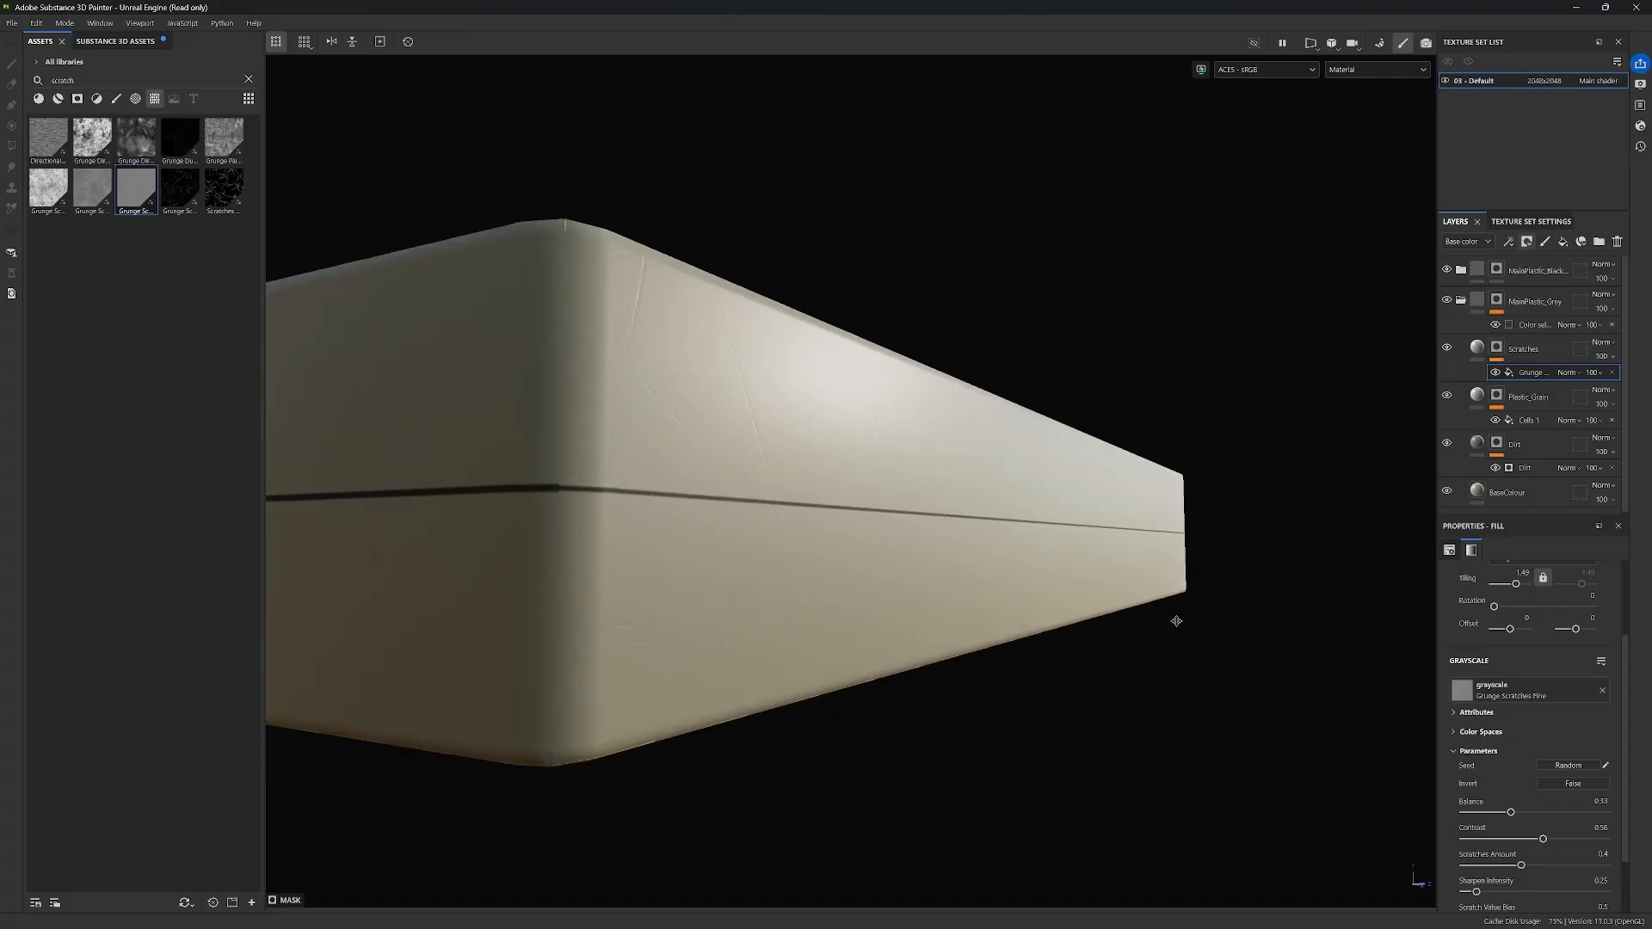
{"action": "left_click_drag", "start_coordinate": [1177, 620], "coordinate": [1162, 543], "text": "alt"}
{"action": "left_click_drag", "start_coordinate": [1542, 840], "coordinate": [1565, 839]}
{"action": "mouse_move", "coordinate": [1295, 734]}
{"action": "left_mouse_down", "text": "alt"}
{"action": "mouse_move", "coordinate": [1088, 634]}
{"action": "mouse_move", "coordinate": [1291, 732]}
{"action": "left_mouse_up", "text": "alt"}
{"action": "left_click_drag", "start_coordinate": [1511, 812], "coordinate": [1509, 812]}
{"action": "left_click_drag", "start_coordinate": [1187, 654], "coordinate": [1088, 635], "text": "alt"}
{"action": "right_click_drag", "start_coordinate": [1087, 634], "coordinate": [1305, 660], "text": "alt"}
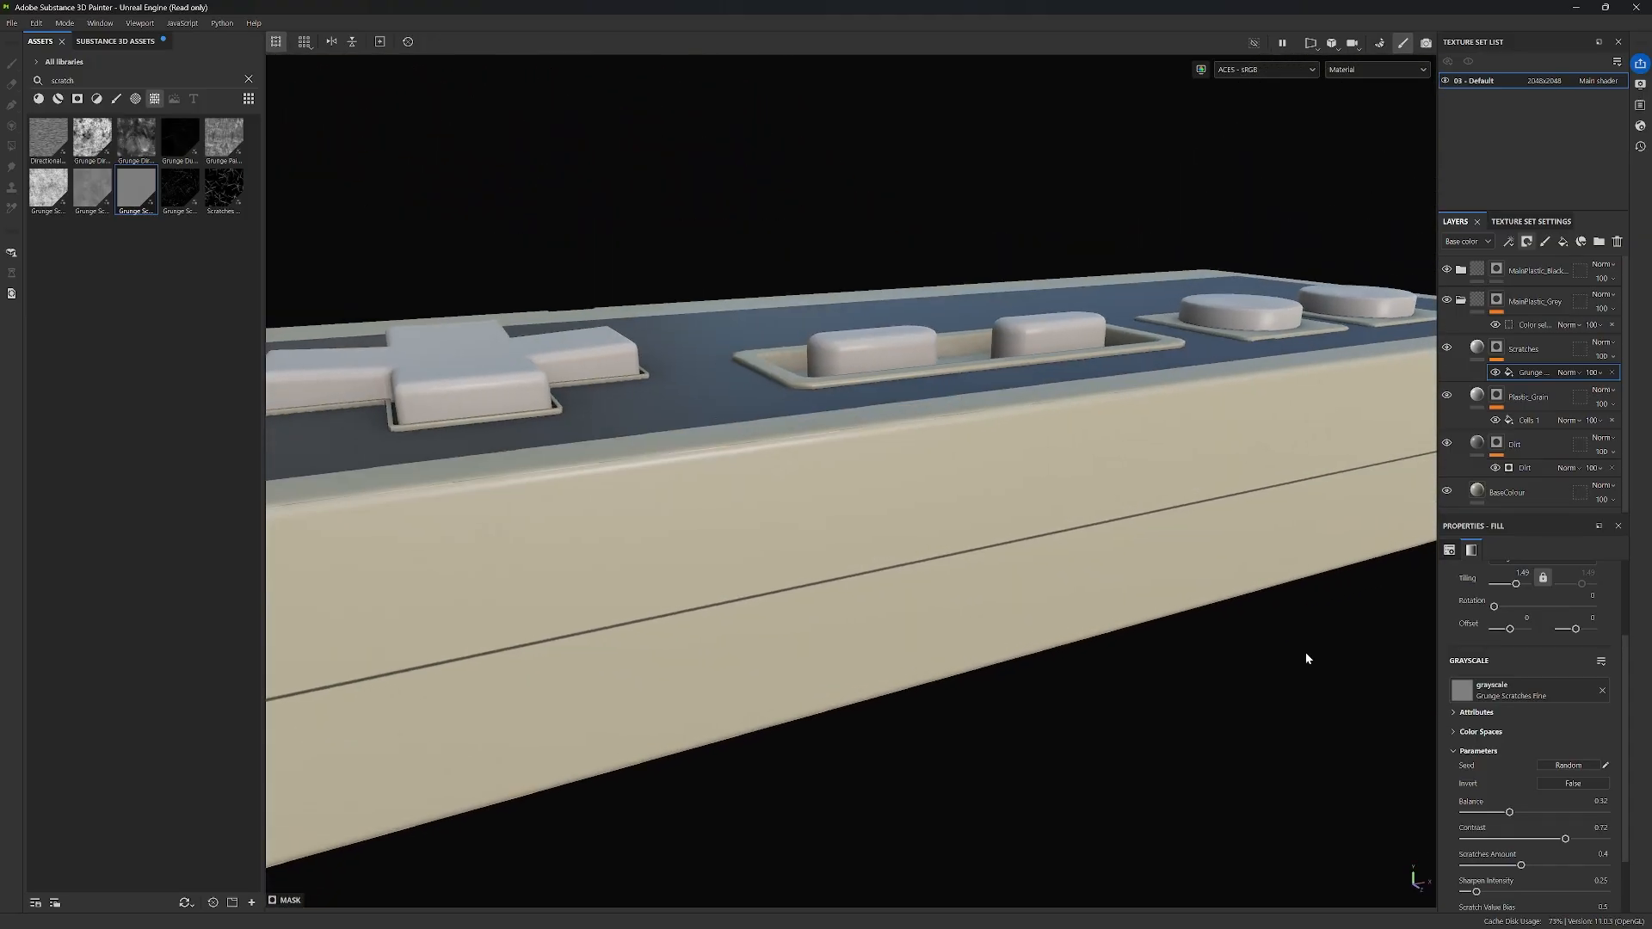
Step: Frame the whole controller and collapse the MainPlastic_Grey folder
{"action": "key", "text": "f"}
{"action": "left_click", "coordinate": [1475, 348]}
{"action": "left_click", "coordinate": [1516, 425]}
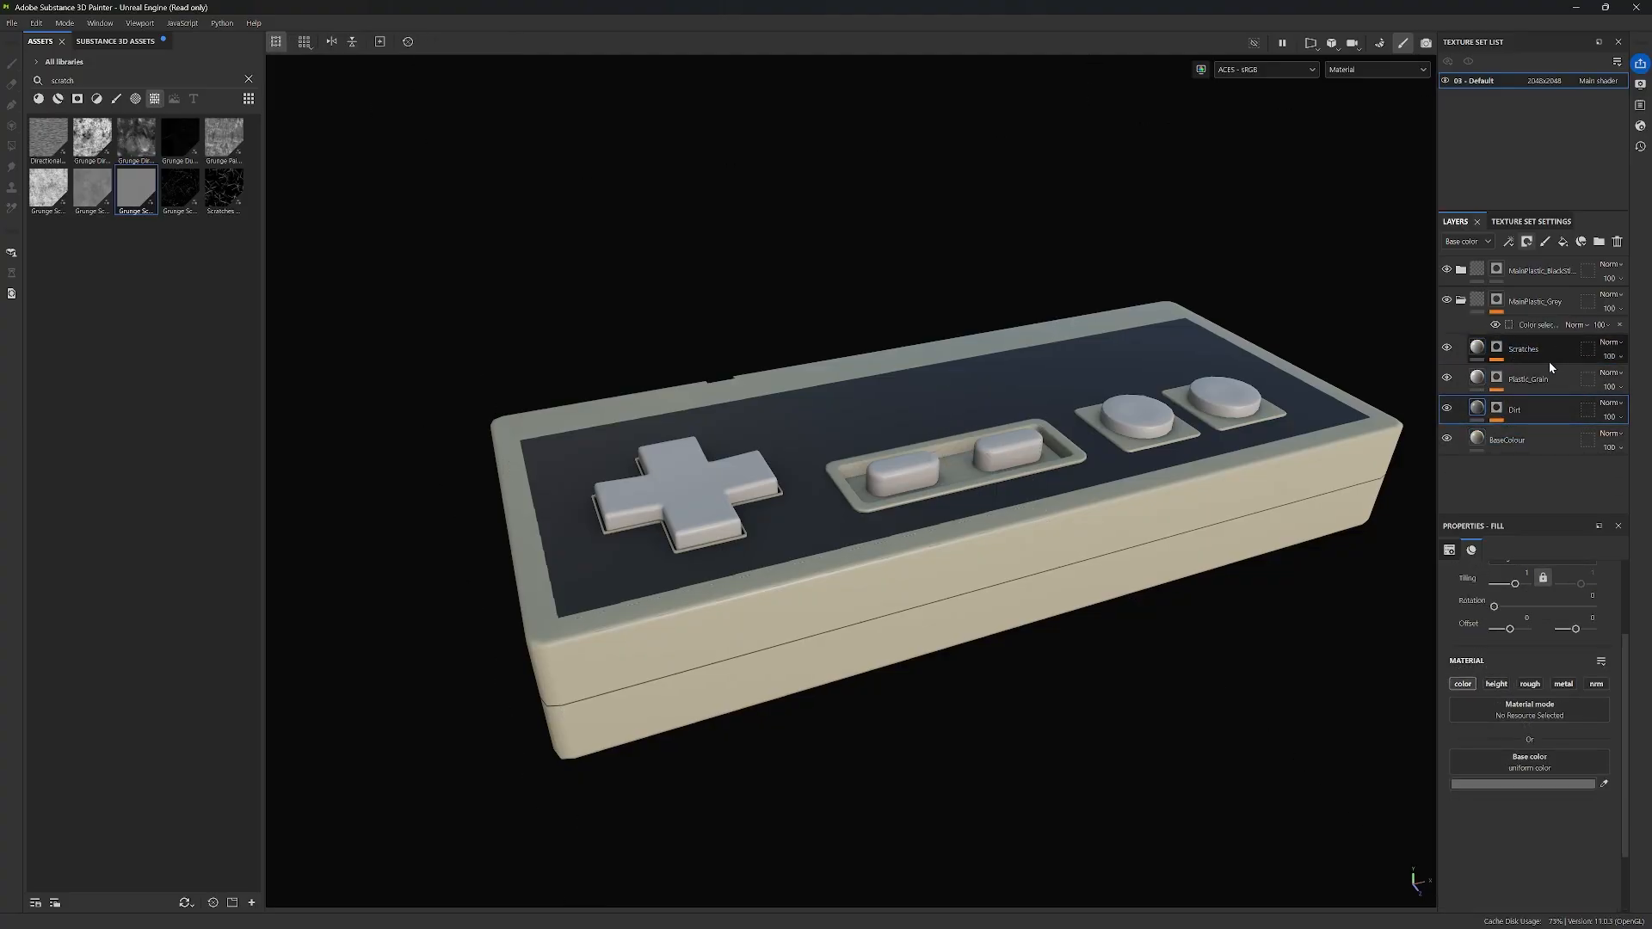
{"action": "left_click", "coordinate": [1461, 299]}
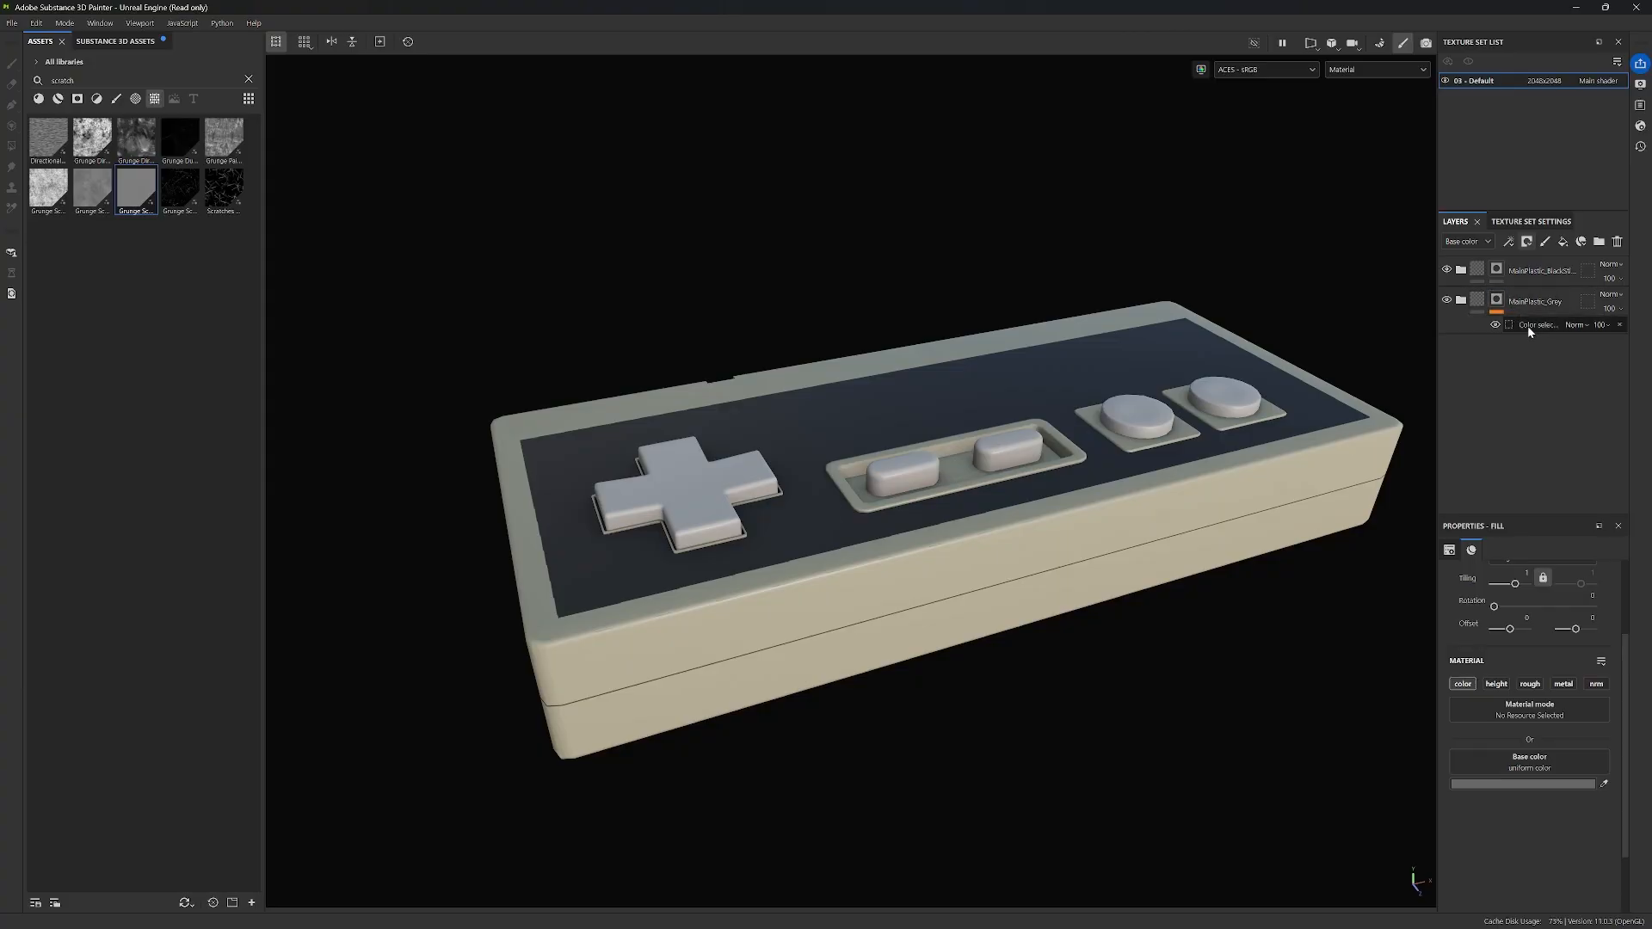
Step: Rename the black sticker folder as MainPlastic_Inner
{"action": "scroll", "coordinate": [875, 504], "scroll_direction": "up", "scroll_amount": 6}
{"action": "left_click_drag", "start_coordinate": [1019, 514], "coordinate": [832, 527], "text": "alt"}
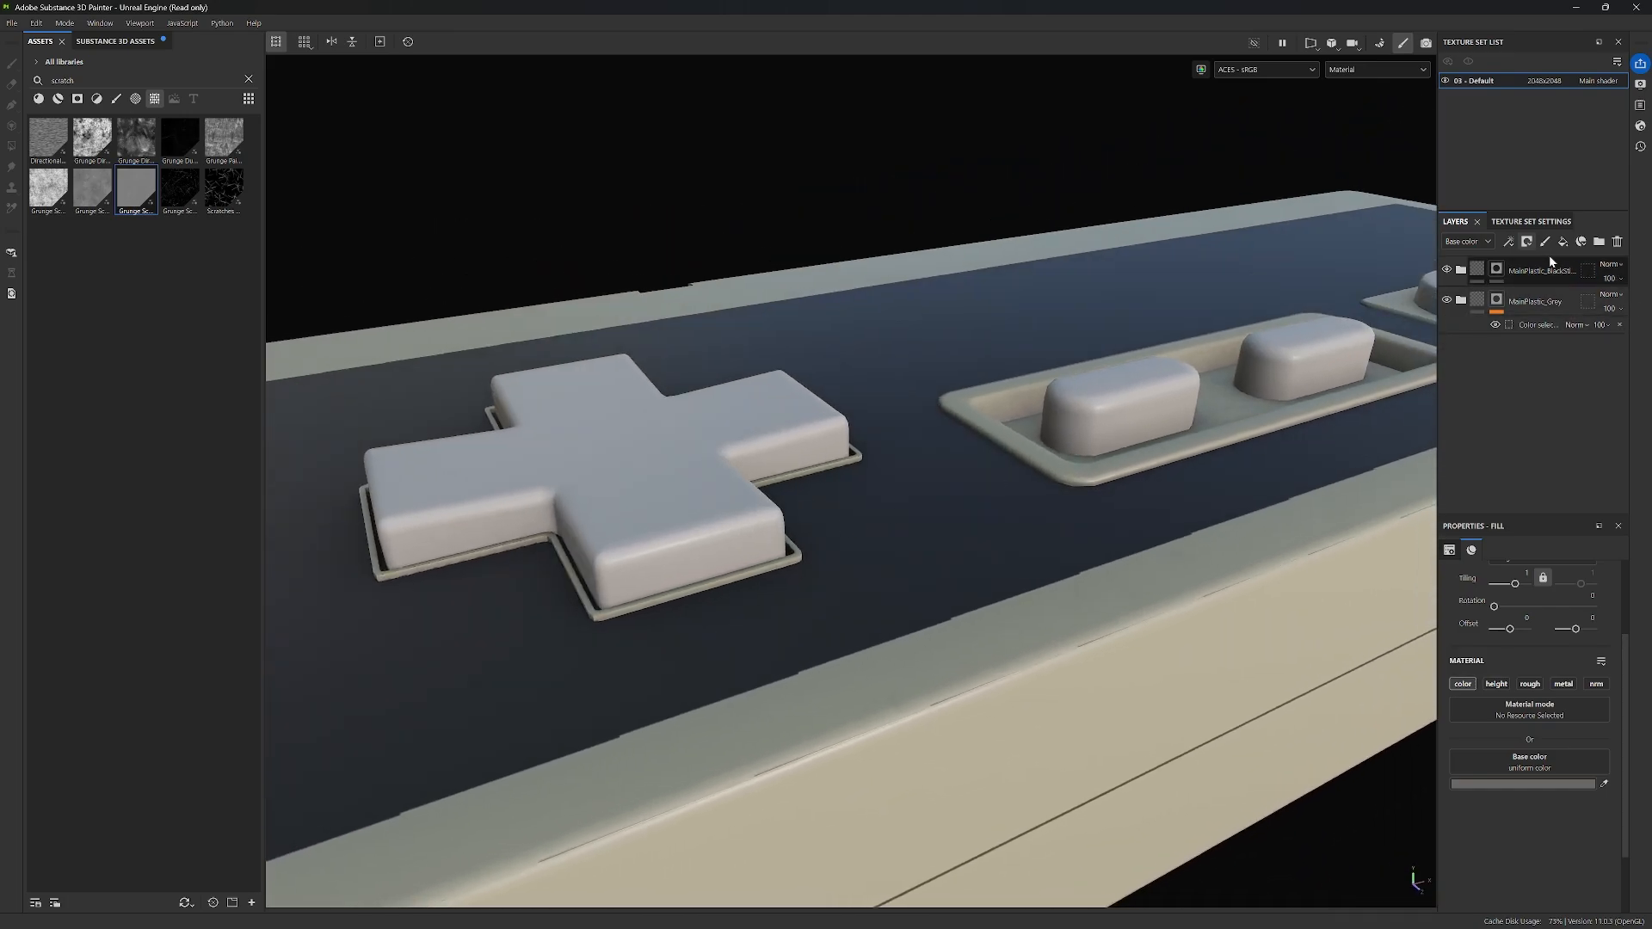
{"action": "left_click", "coordinate": [1564, 276]}
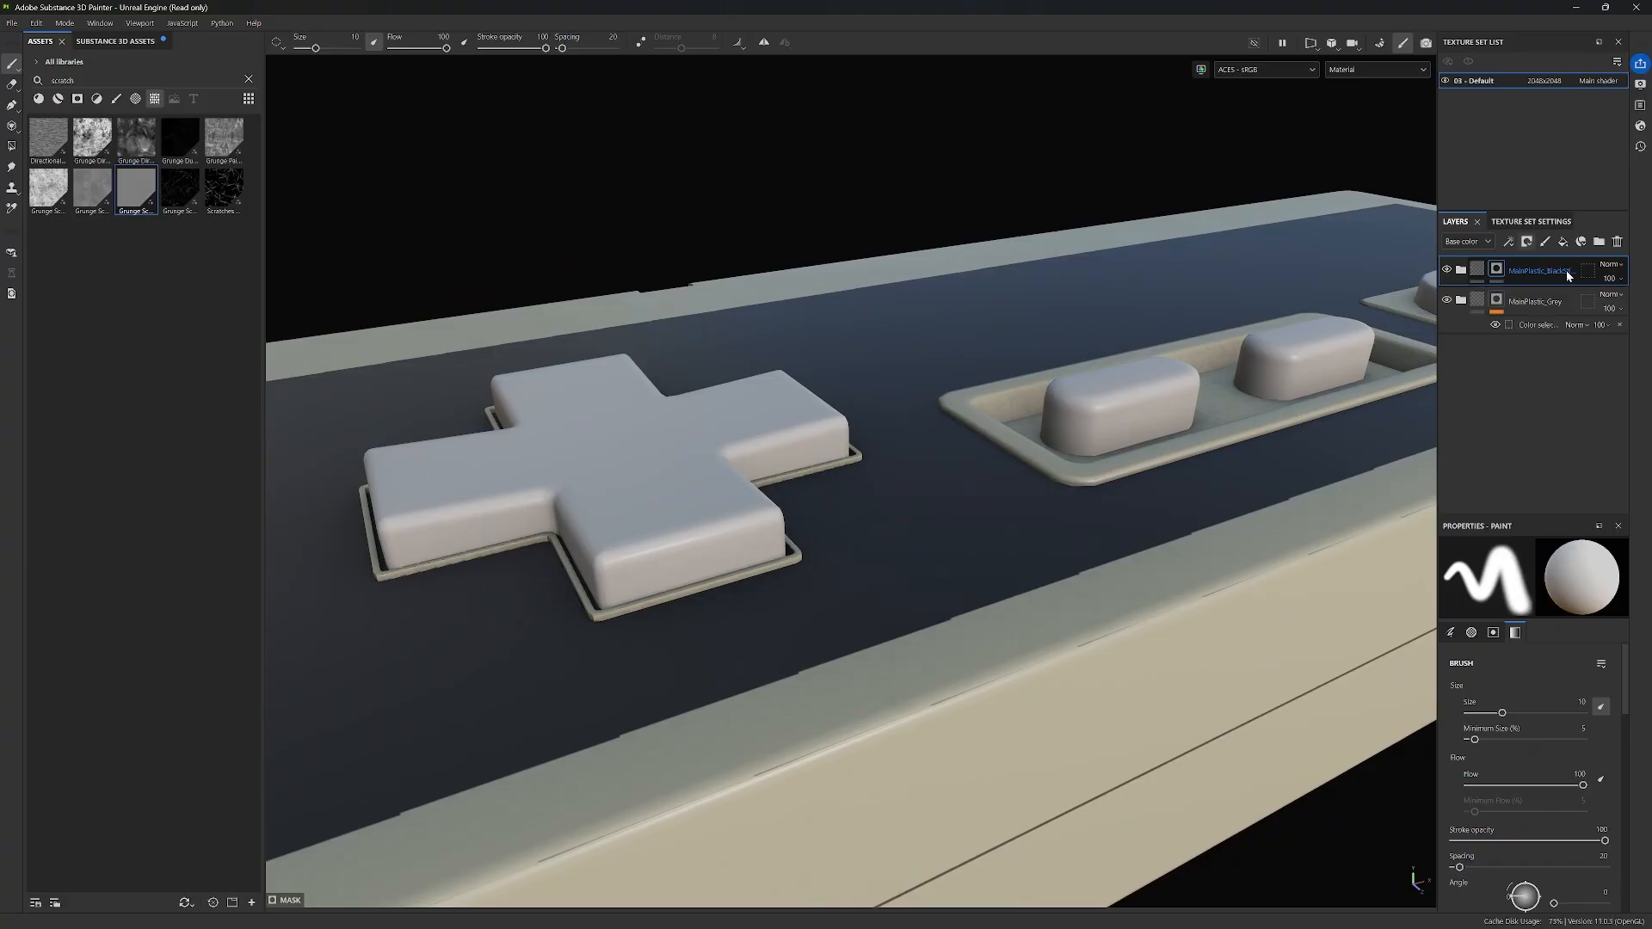
{"action": "double_click", "coordinate": [1566, 271]}
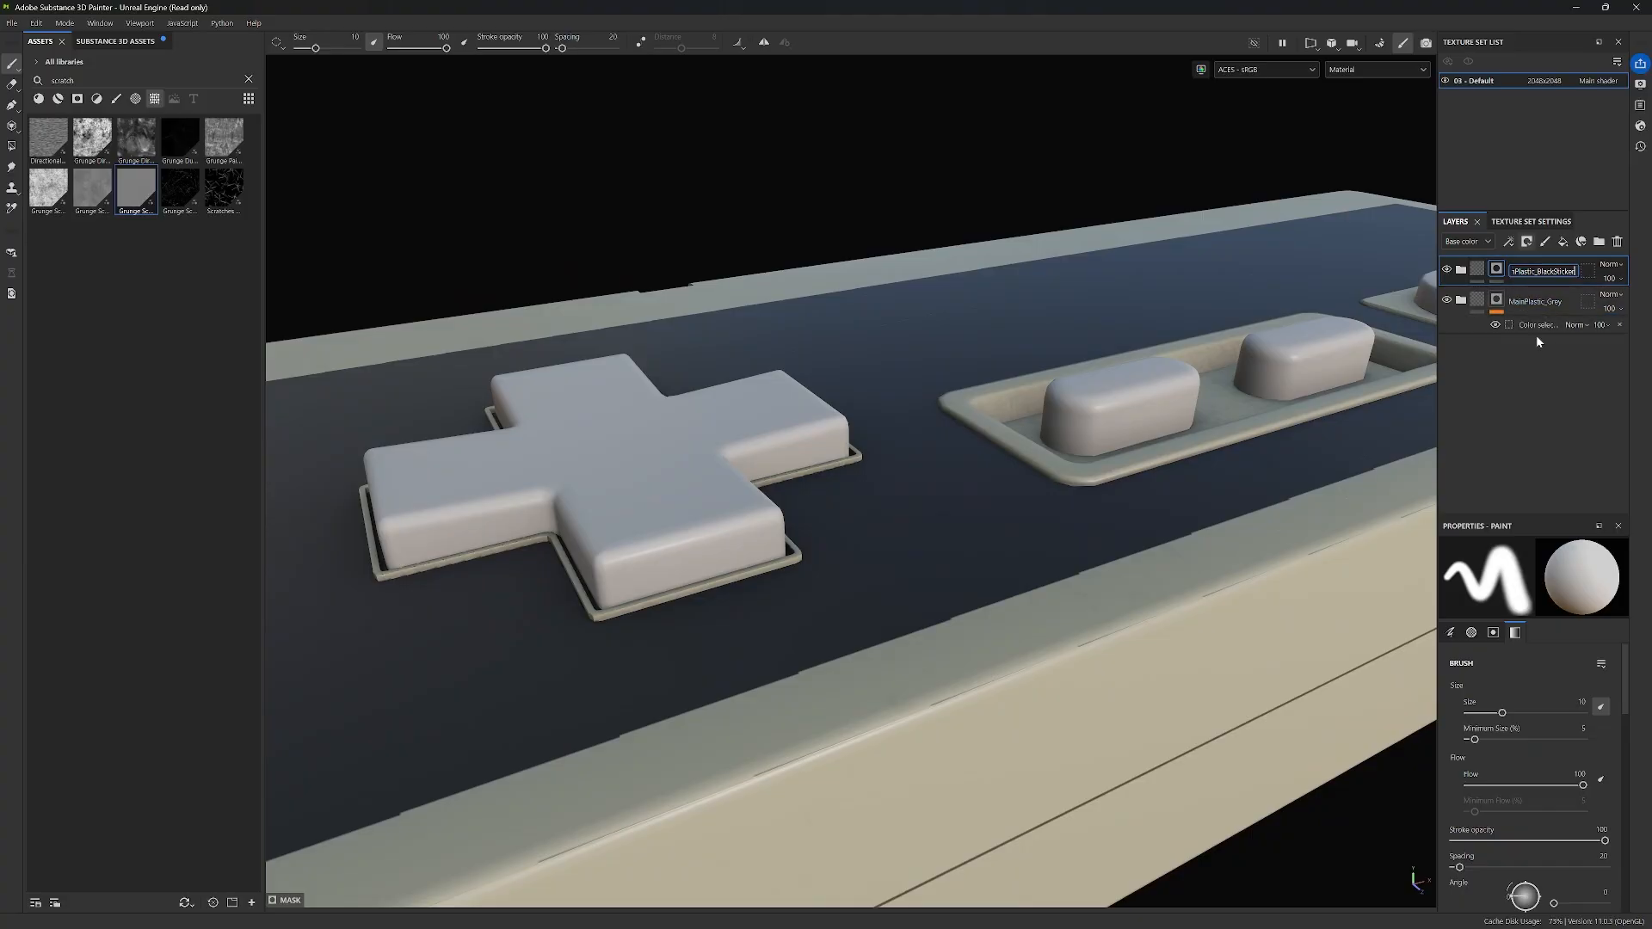
{"action": "key", "text": "BackSpace"}
{"action": "key", "text": "BackSpace"}
{"action": "key", "text": "BackSpace"}
{"action": "key", "text": "BackSpace"}
{"action": "key", "text": "BackSpace"}
{"action": "key", "text": "BackSpace"}
{"action": "key", "text": "BackSpace"}
{"action": "type", "text": "Inner"}
{"action": "key", "text": "Return"}
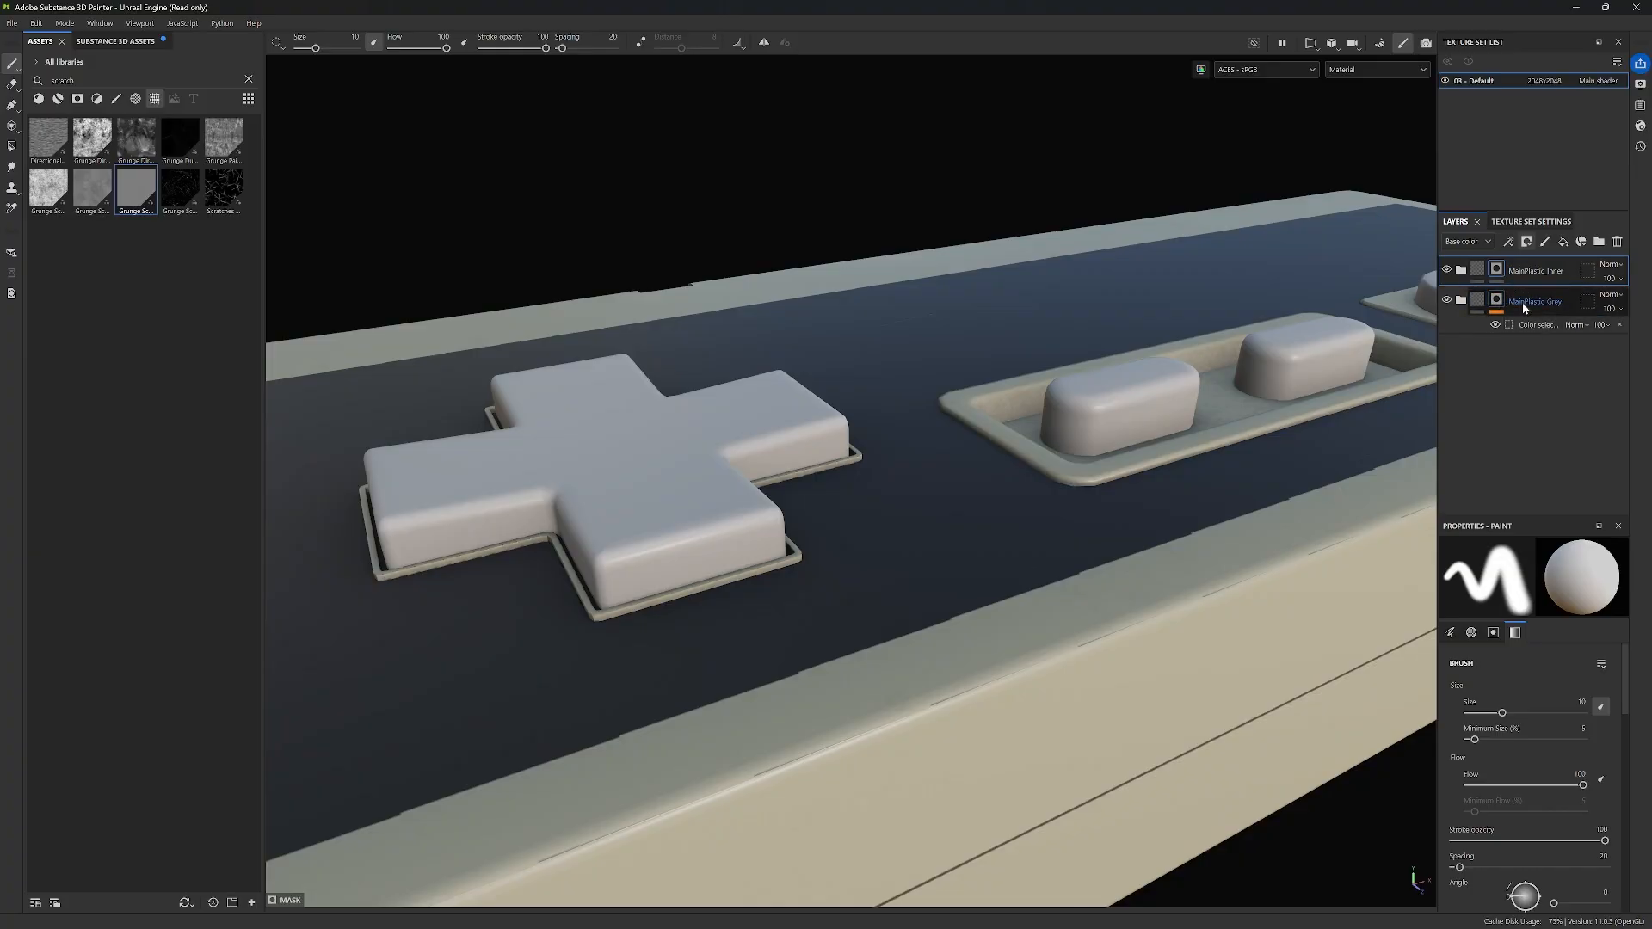
Step: Try to fill the controller's top face black in the MainPlastic_Grey mask using Polygon Fill
{"action": "left_click", "coordinate": [1516, 303]}
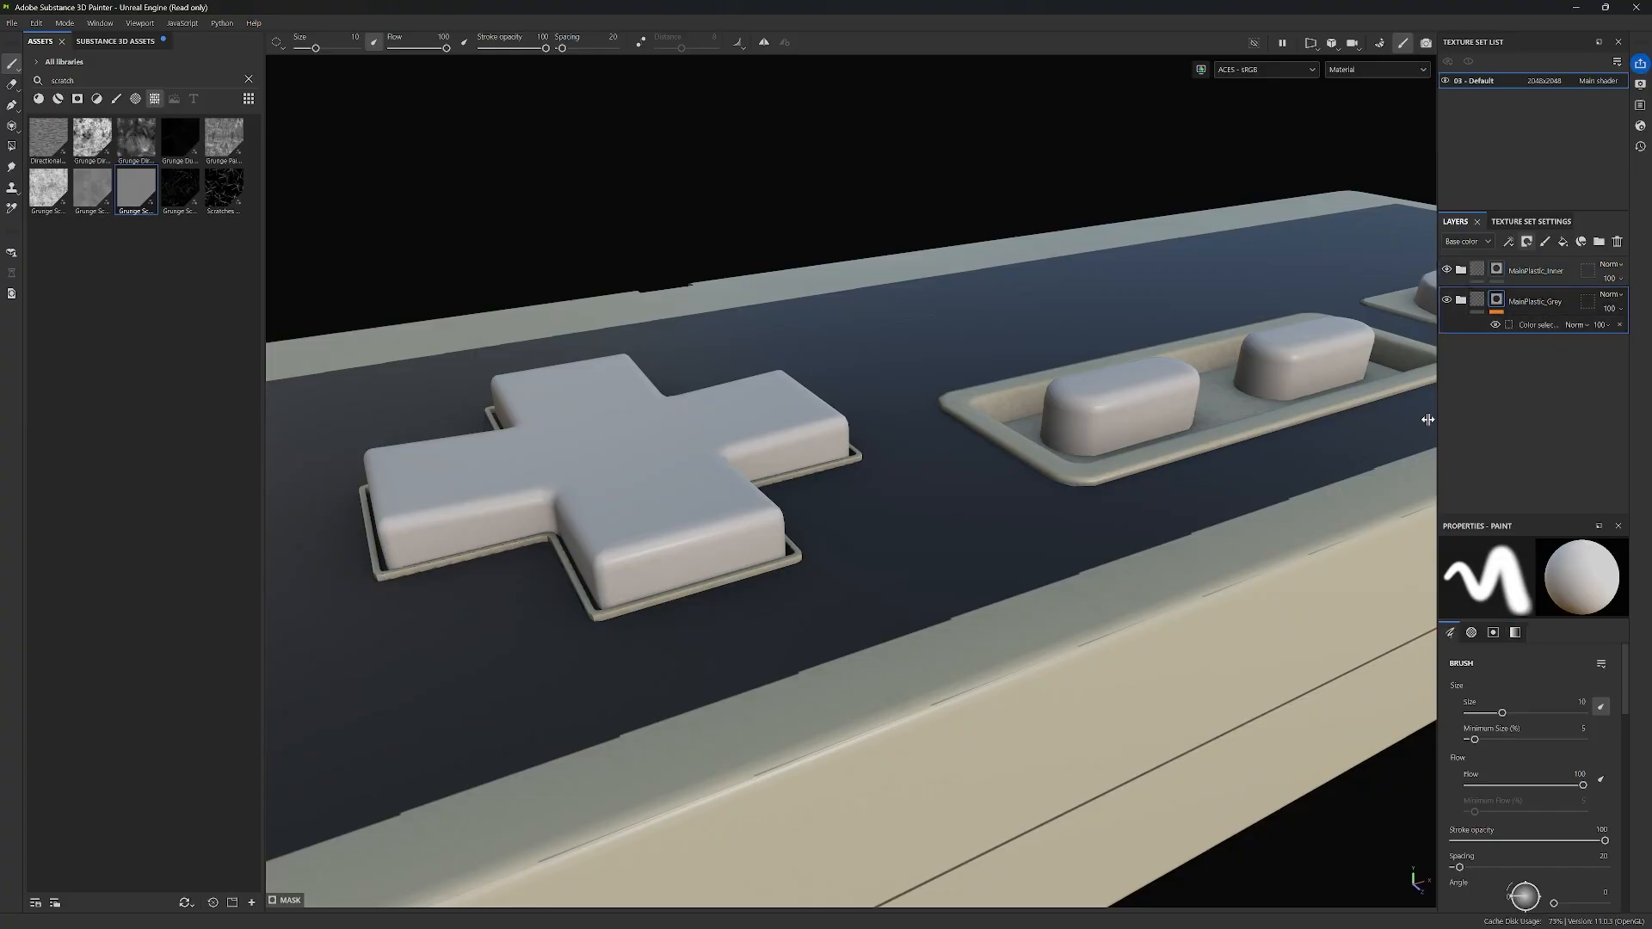
{"action": "left_click_drag", "start_coordinate": [1004, 576], "coordinate": [958, 579], "text": "alt"}
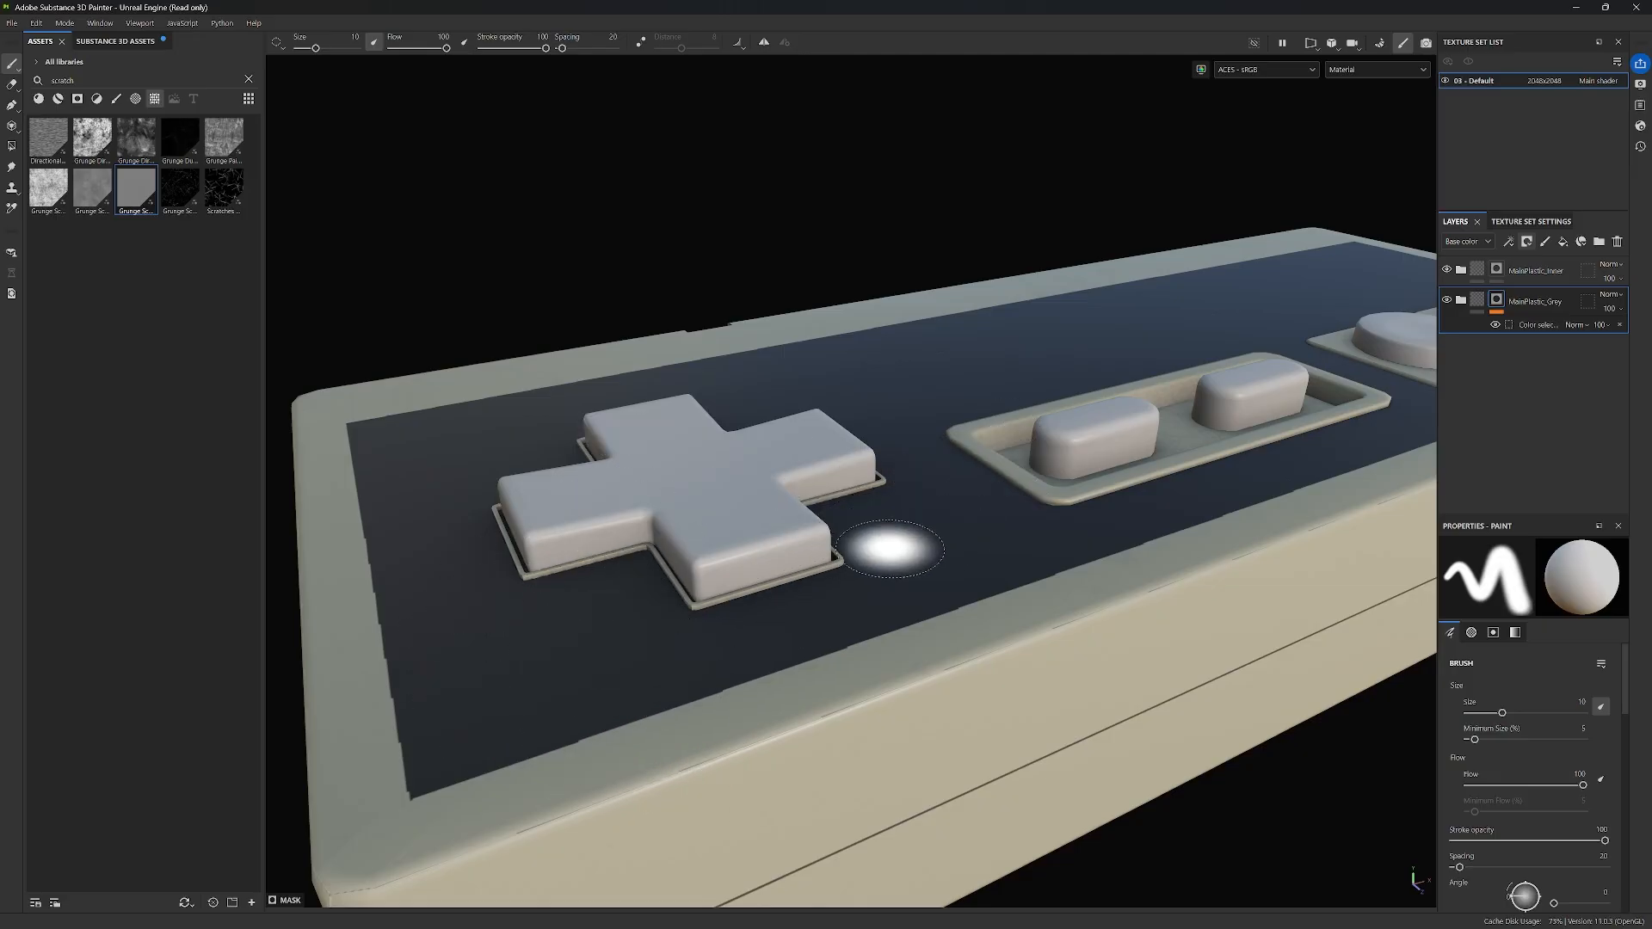
{"action": "left_click_drag", "start_coordinate": [1055, 503], "coordinate": [770, 473], "text": "alt"}
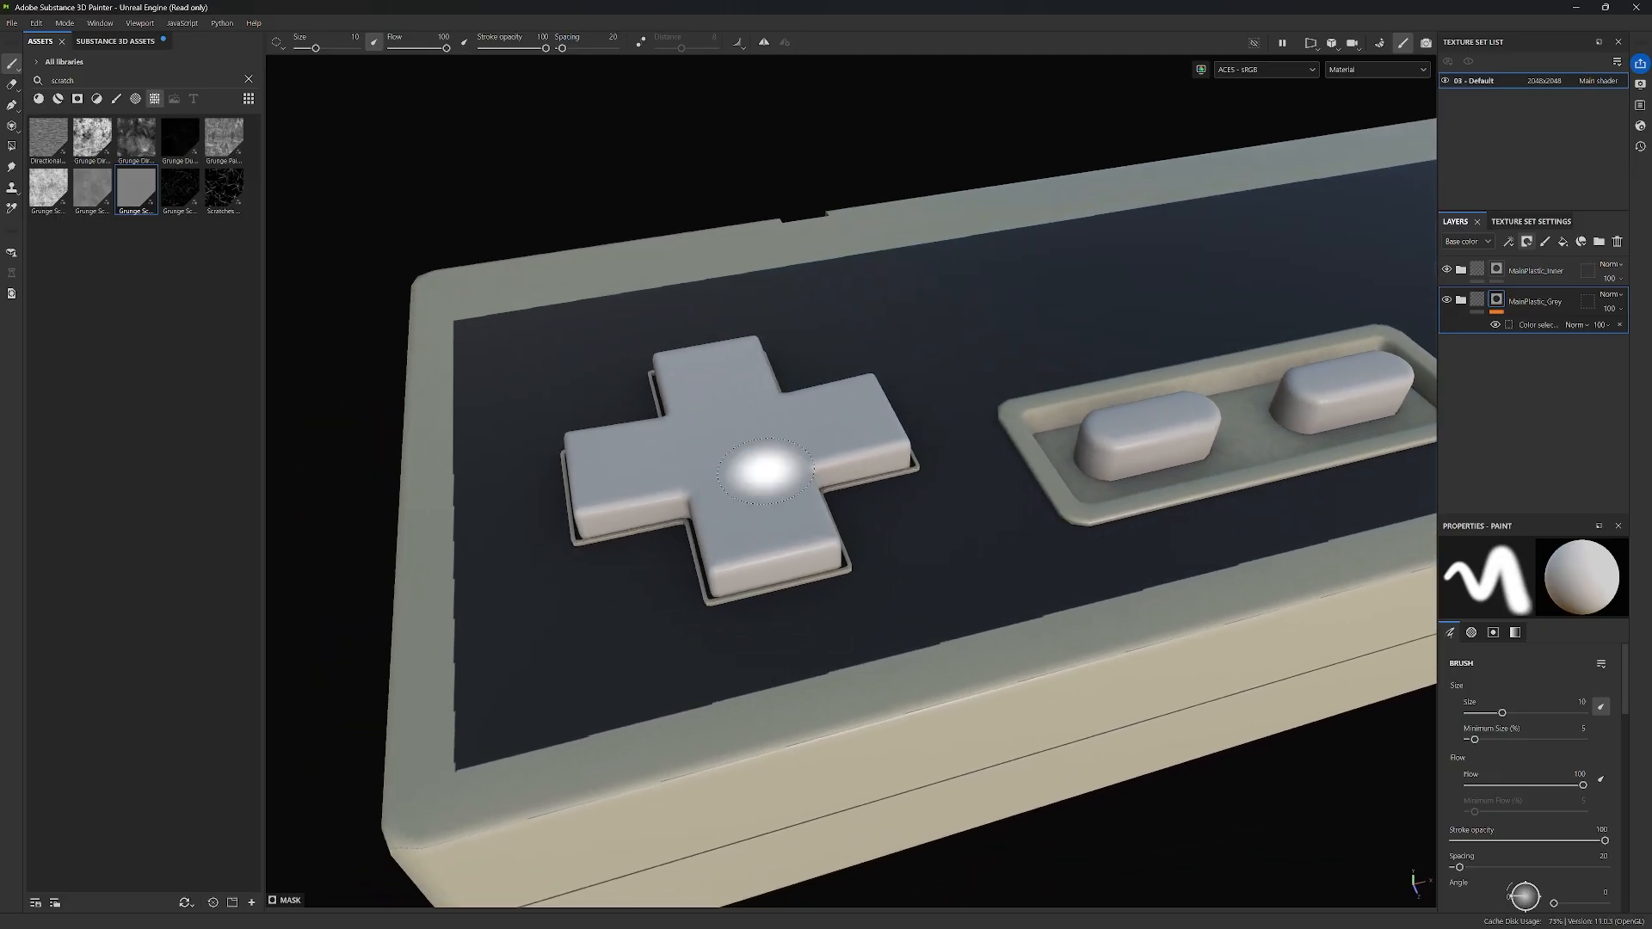
{"action": "left_click", "coordinate": [11, 145]}
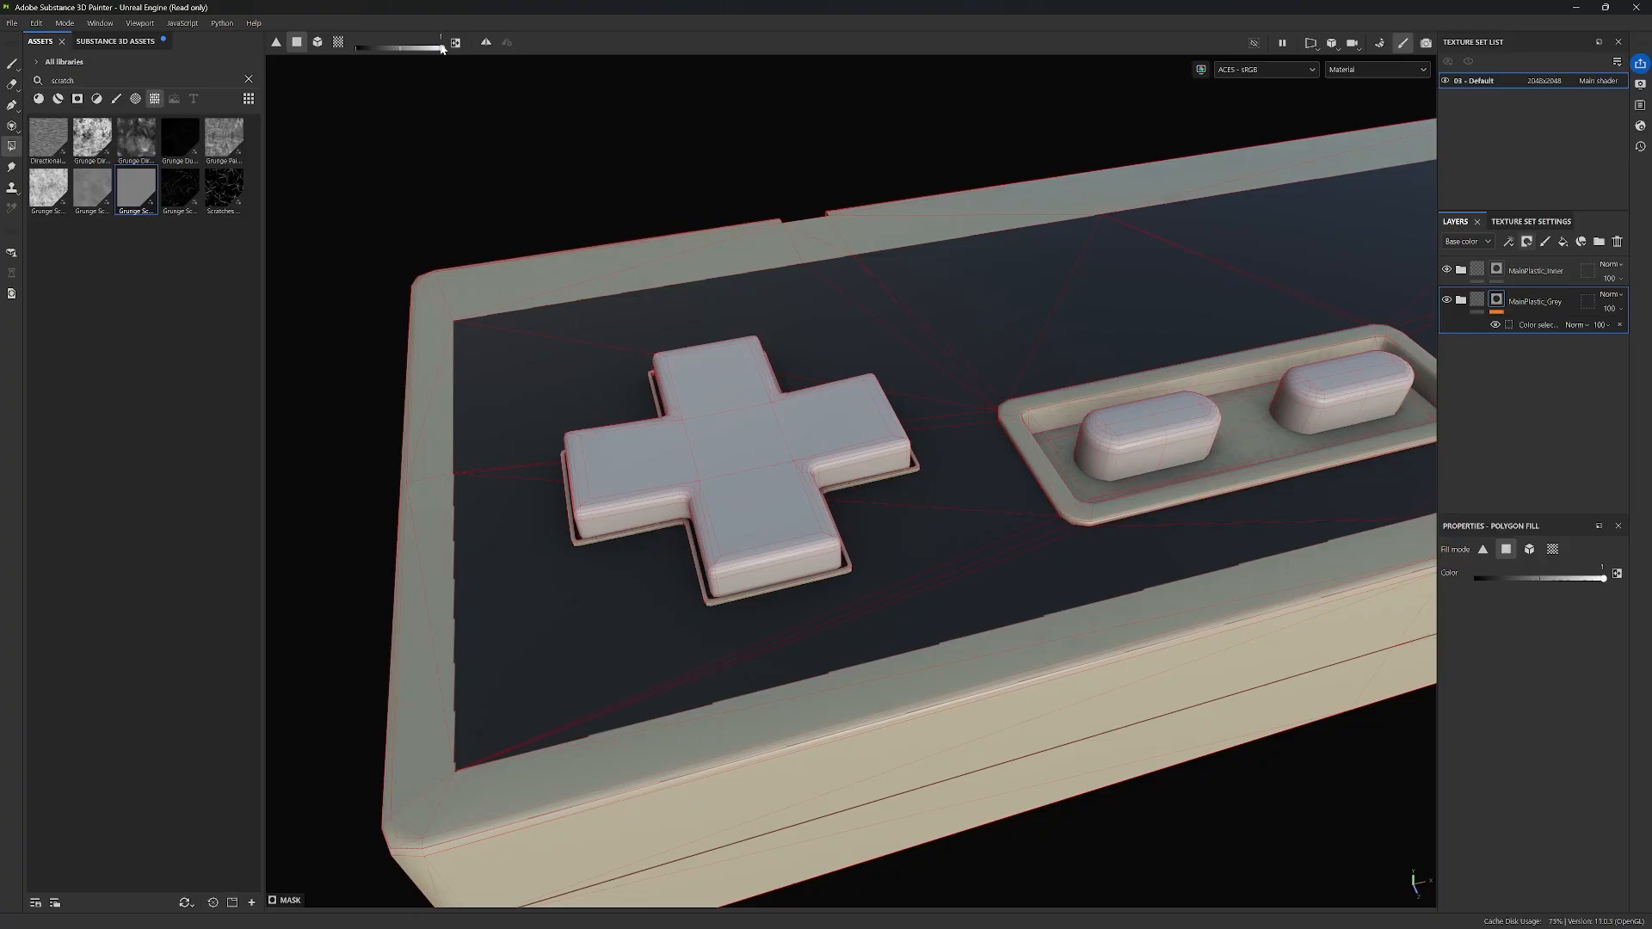
{"action": "left_click_drag", "start_coordinate": [442, 49], "coordinate": [357, 48]}
{"action": "left_click", "coordinate": [912, 570]}
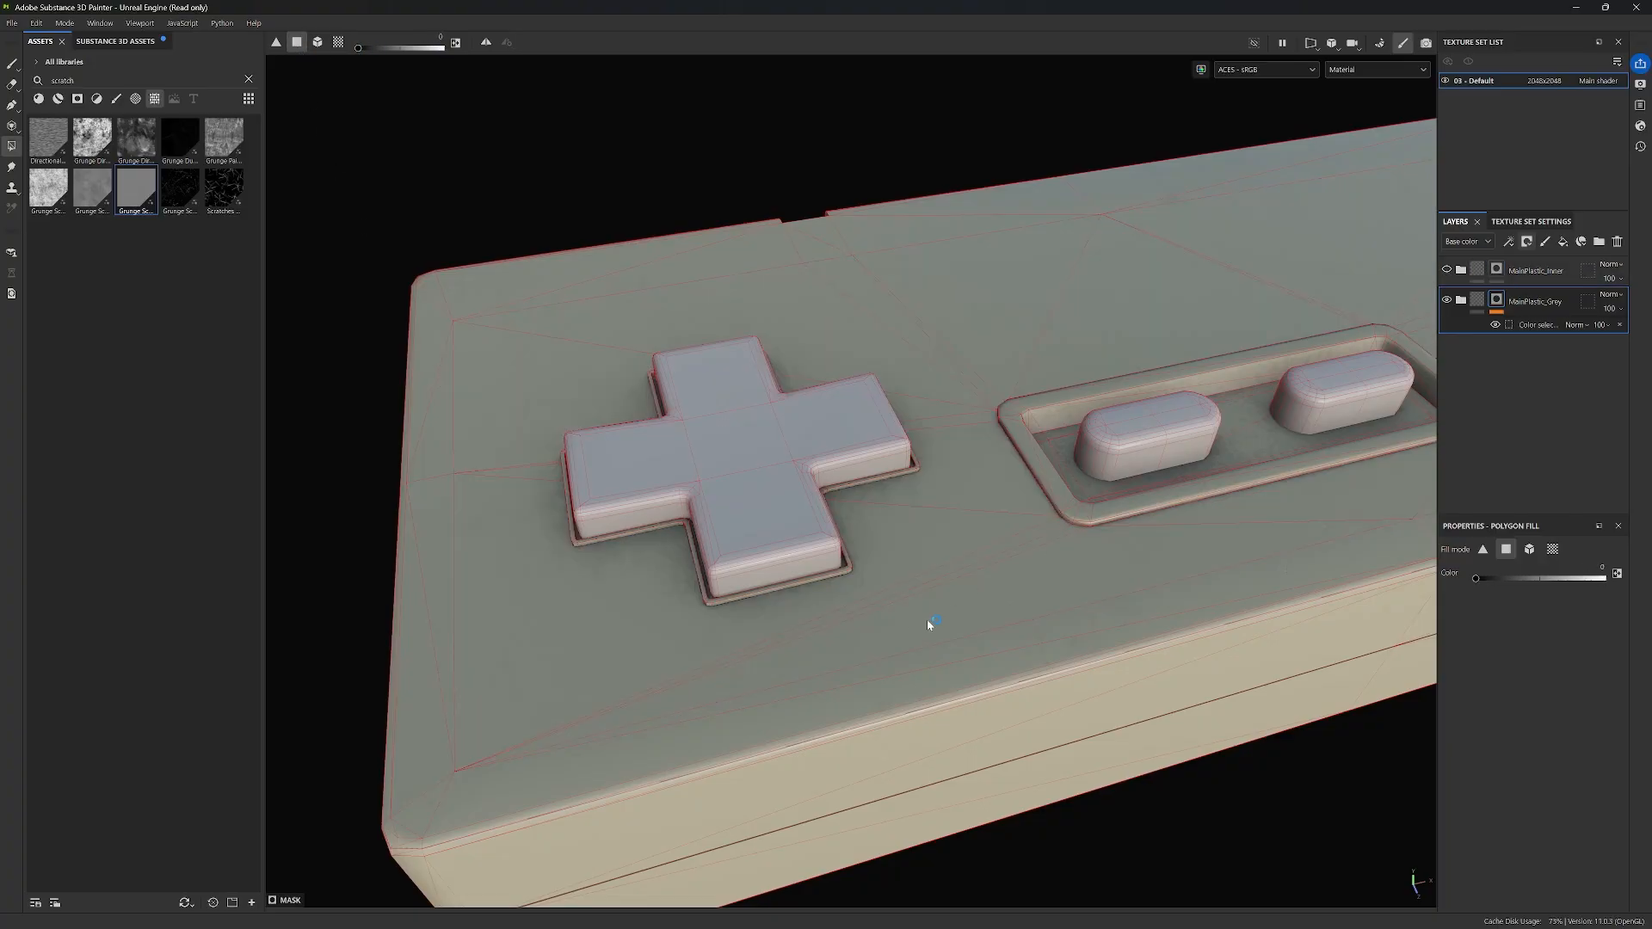
{"action": "left_click_drag", "start_coordinate": [441, 47], "coordinate": [270, 55]}
{"action": "scroll", "coordinate": [973, 573], "scroll_direction": "up", "scroll_amount": 2}
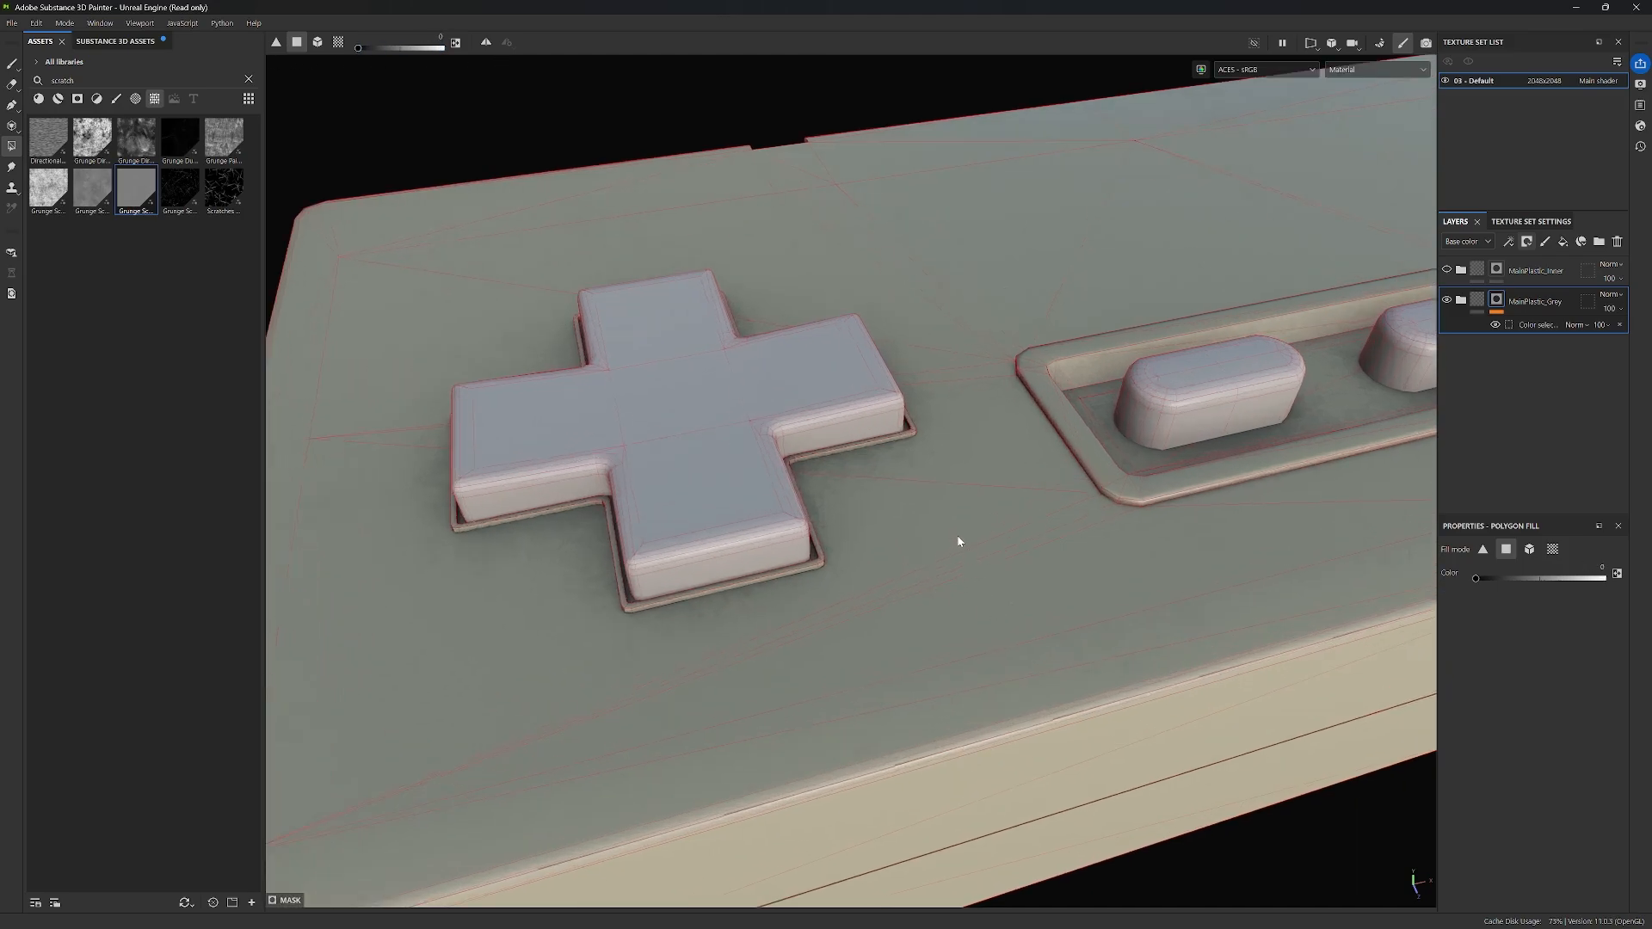
{"action": "key", "text": "f"}
Step: Review the MainPlastic_Grey folder's color selection and duplicate the folder
{"action": "left_click", "coordinate": [1546, 326]}
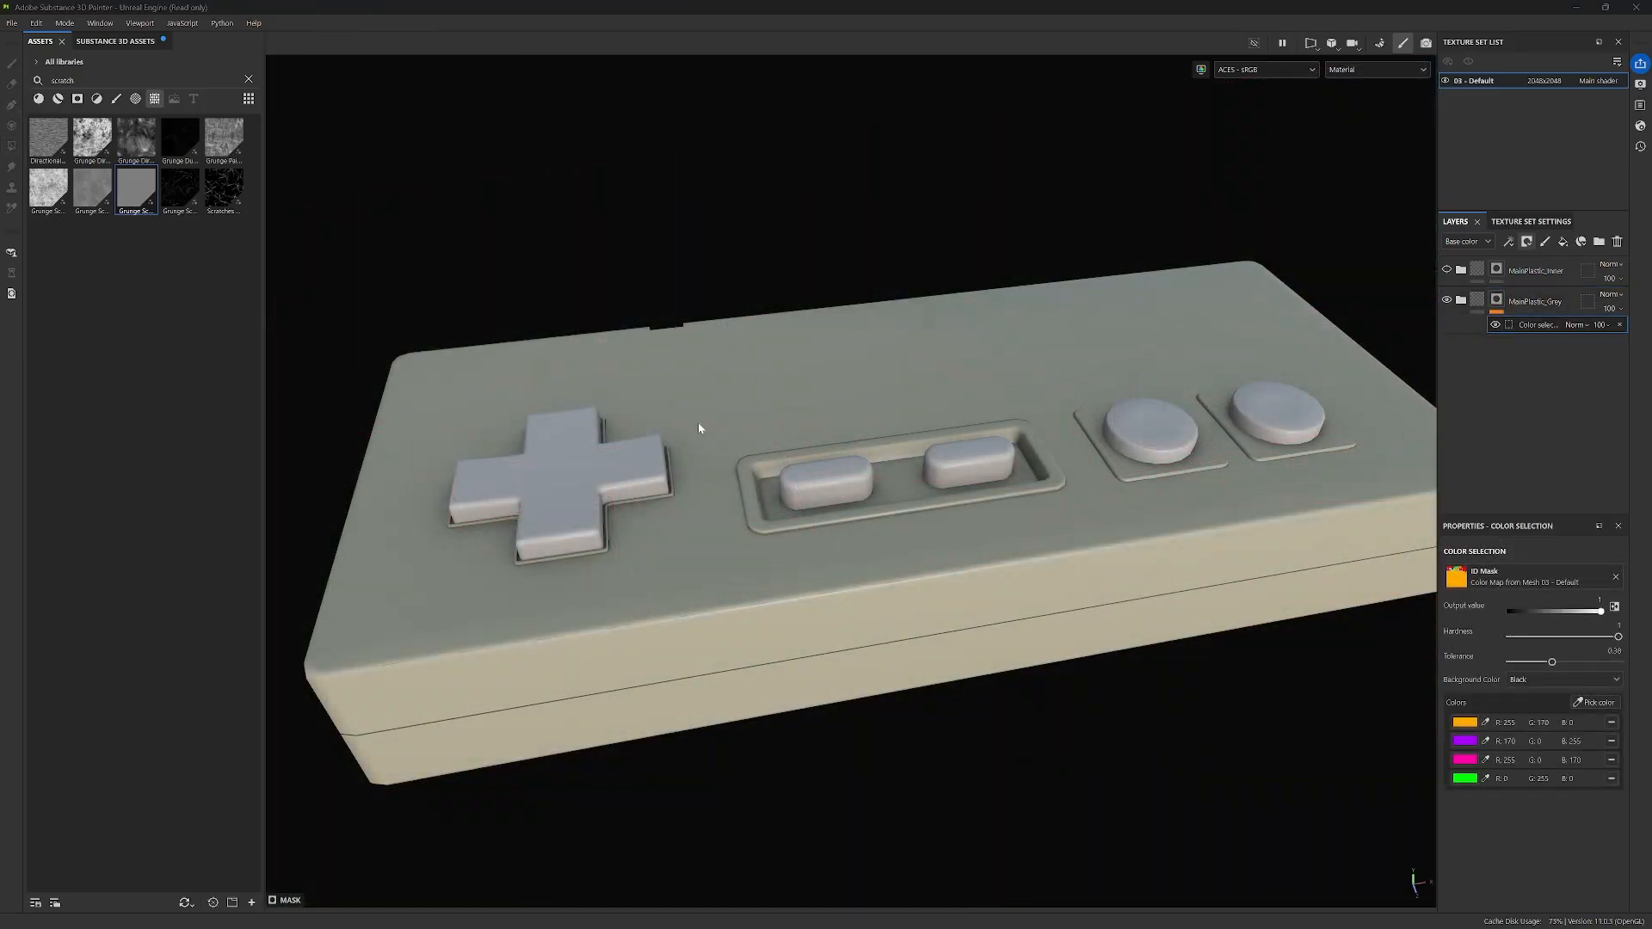
{"action": "right_click", "coordinate": [1522, 303]}
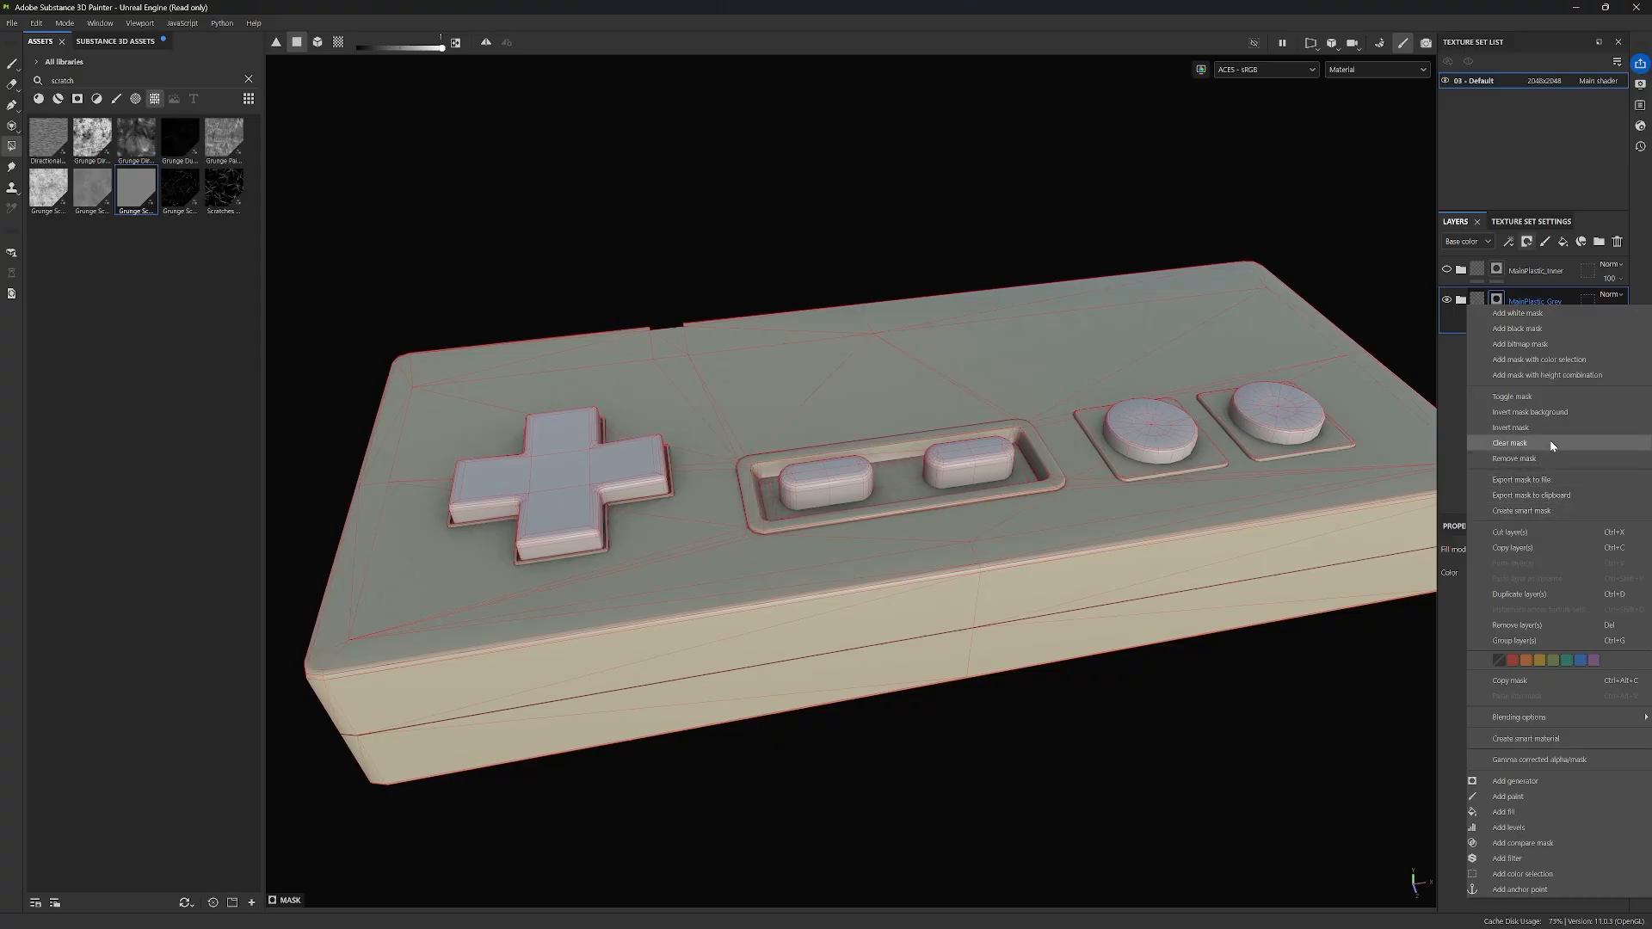
{"action": "left_click", "coordinate": [1545, 595]}
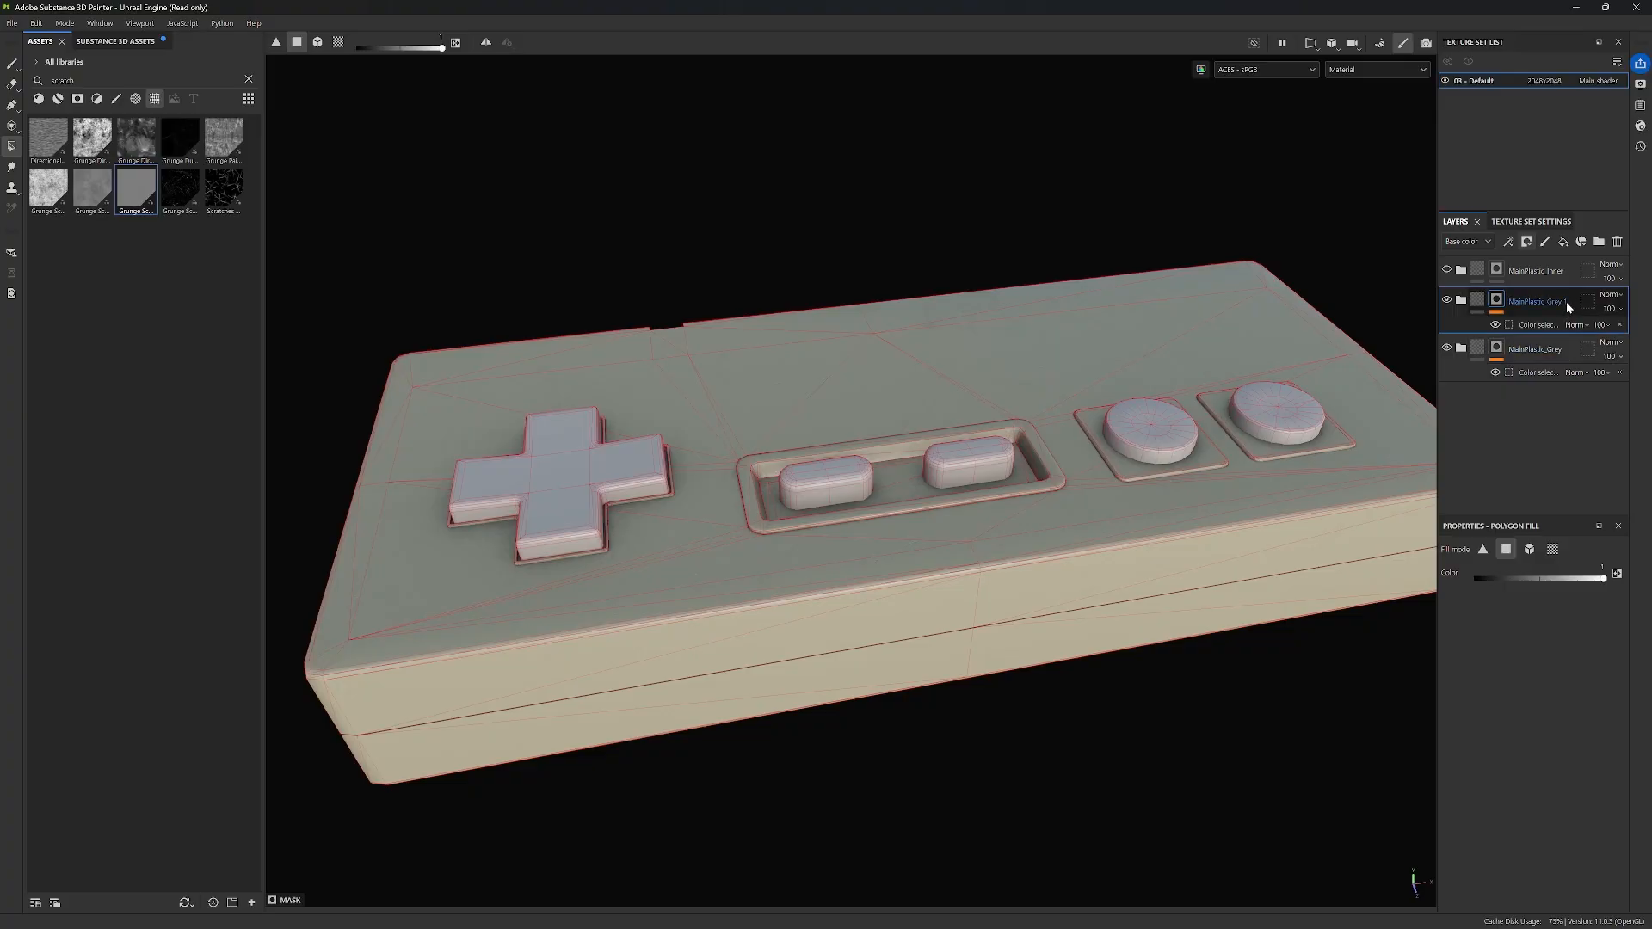
Step: Rename the original grey folder as MainPlastic_Grey01 and its copy as MainPlastic_Grey02
{"action": "left_click", "coordinate": [1563, 349]}
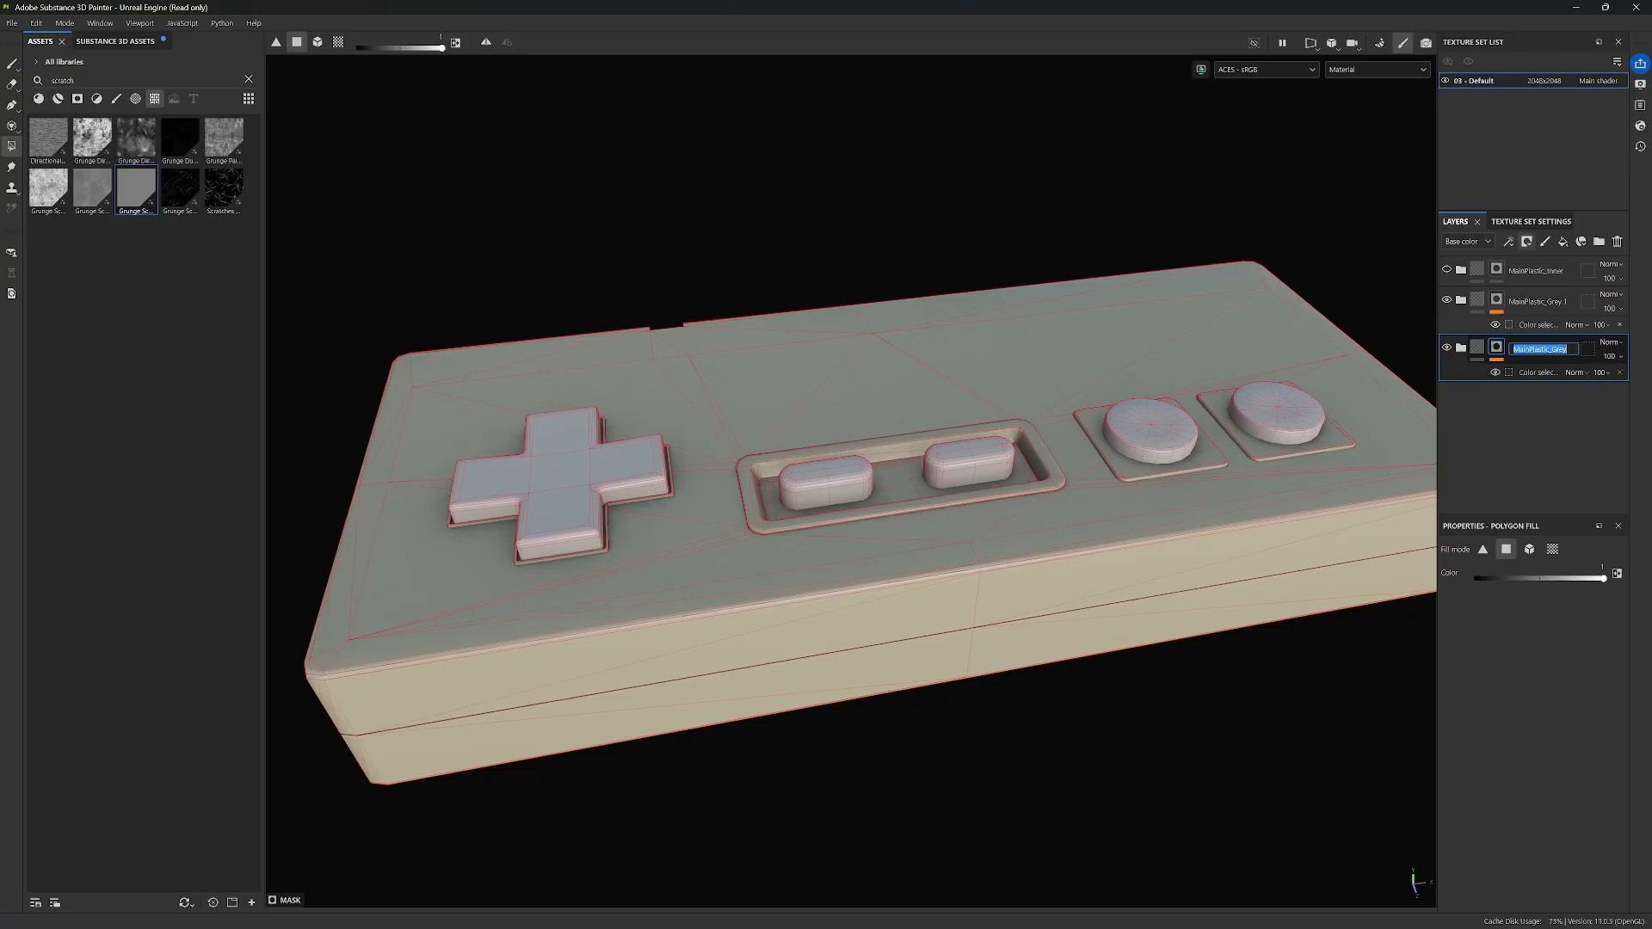
{"action": "left_click", "coordinate": [1566, 348]}
{"action": "left_click", "coordinate": [1561, 300]}
{"action": "double_click", "coordinate": [1568, 303]}
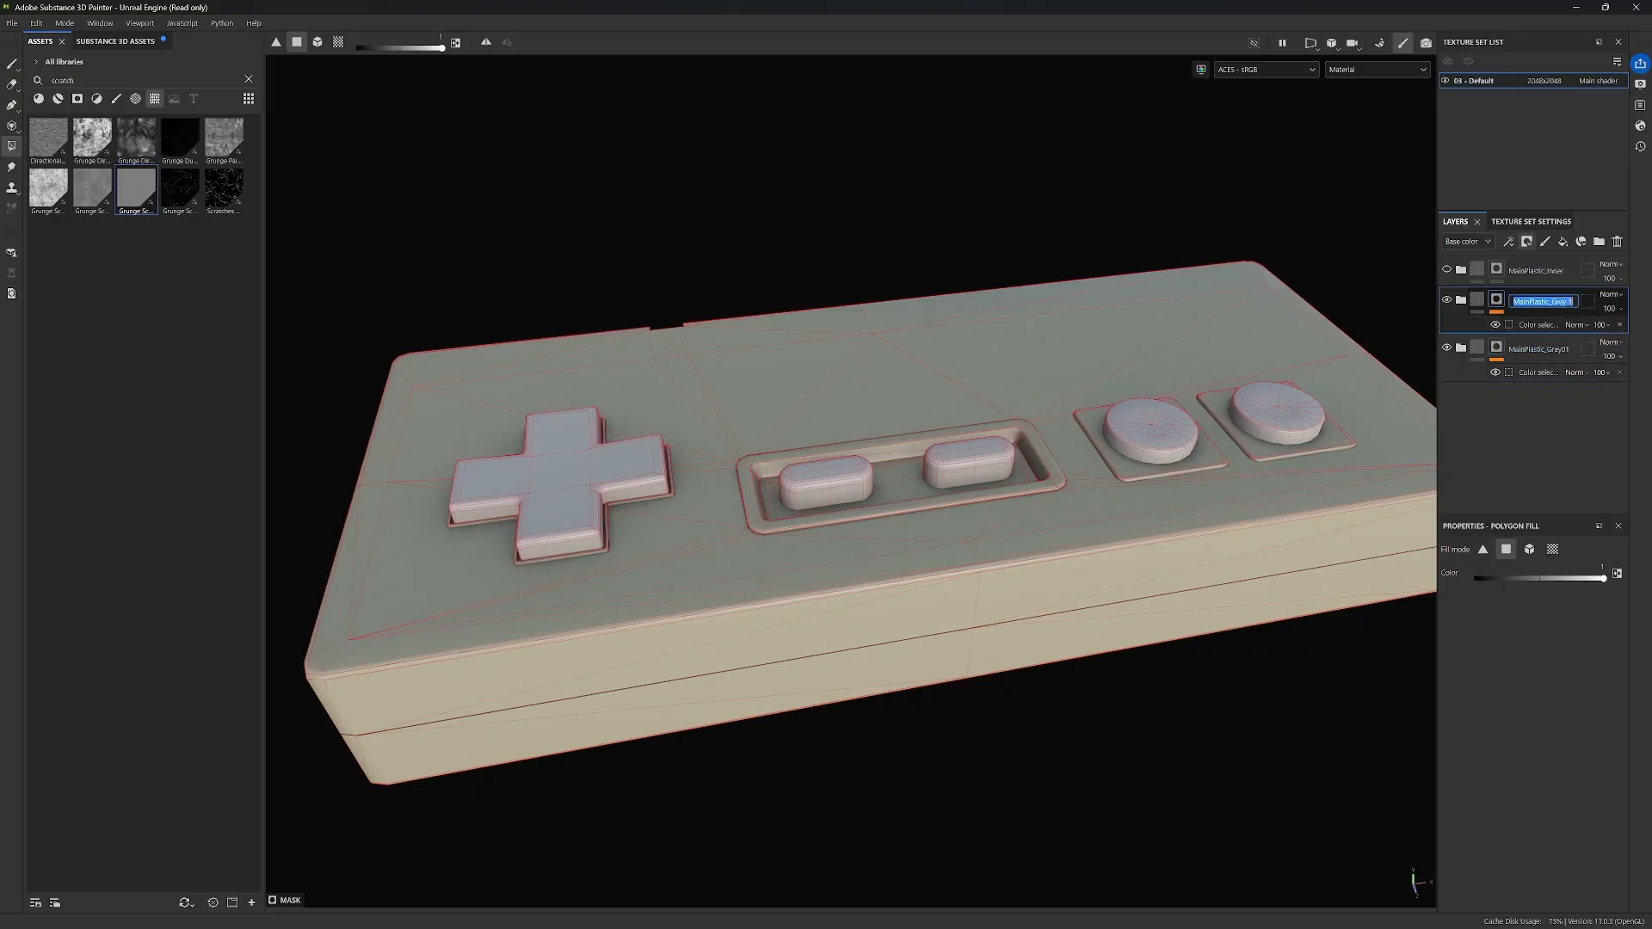
{"action": "left_click", "coordinate": [1571, 301]}
{"action": "type", "text": "2"}
{"action": "key", "text": "Return"}
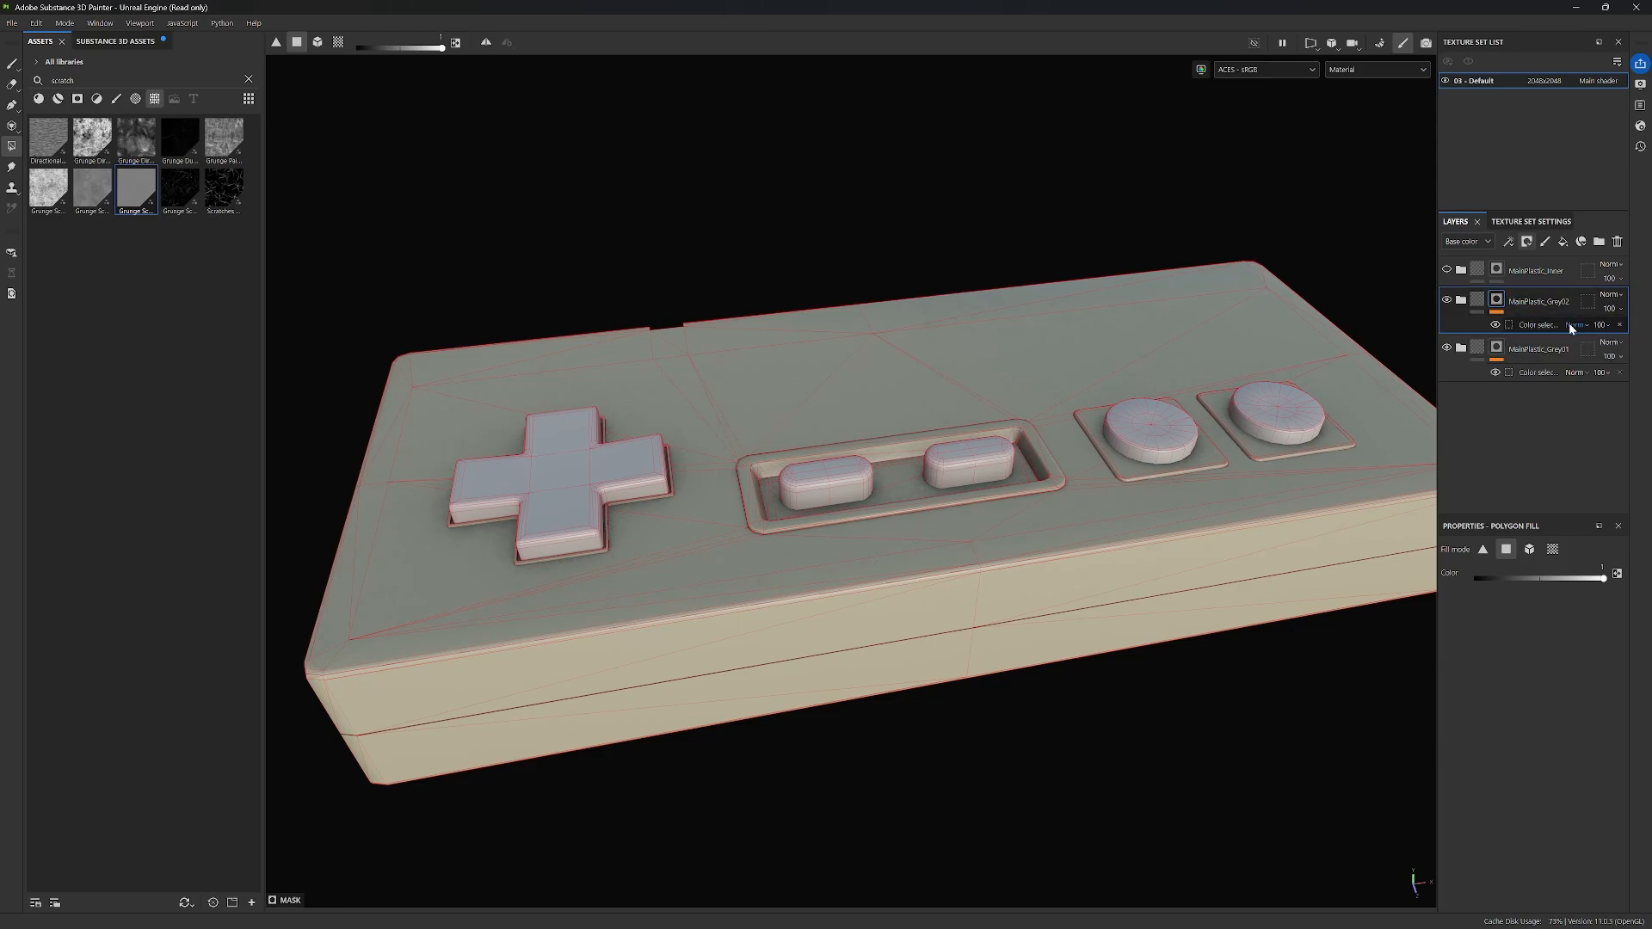
Step: Remove orange from MainPlastic_Grey01's color selection and delete the color selection from MainPlastic_Grey02's mask
{"action": "left_click", "coordinate": [1546, 375]}
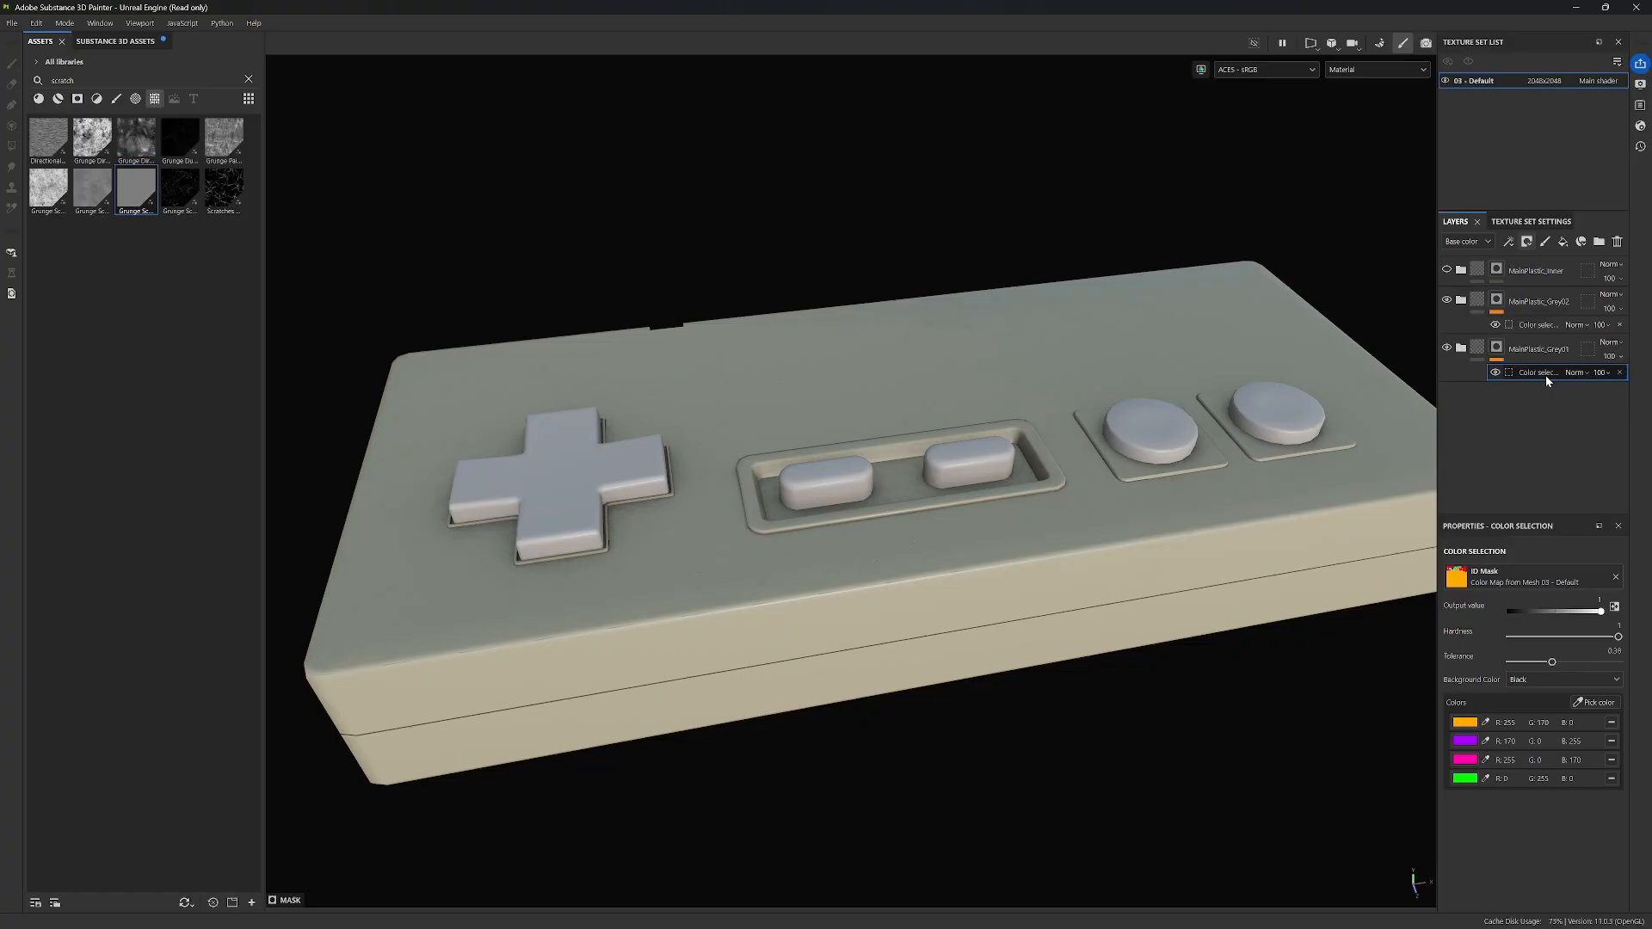
{"action": "left_click", "coordinate": [1612, 722]}
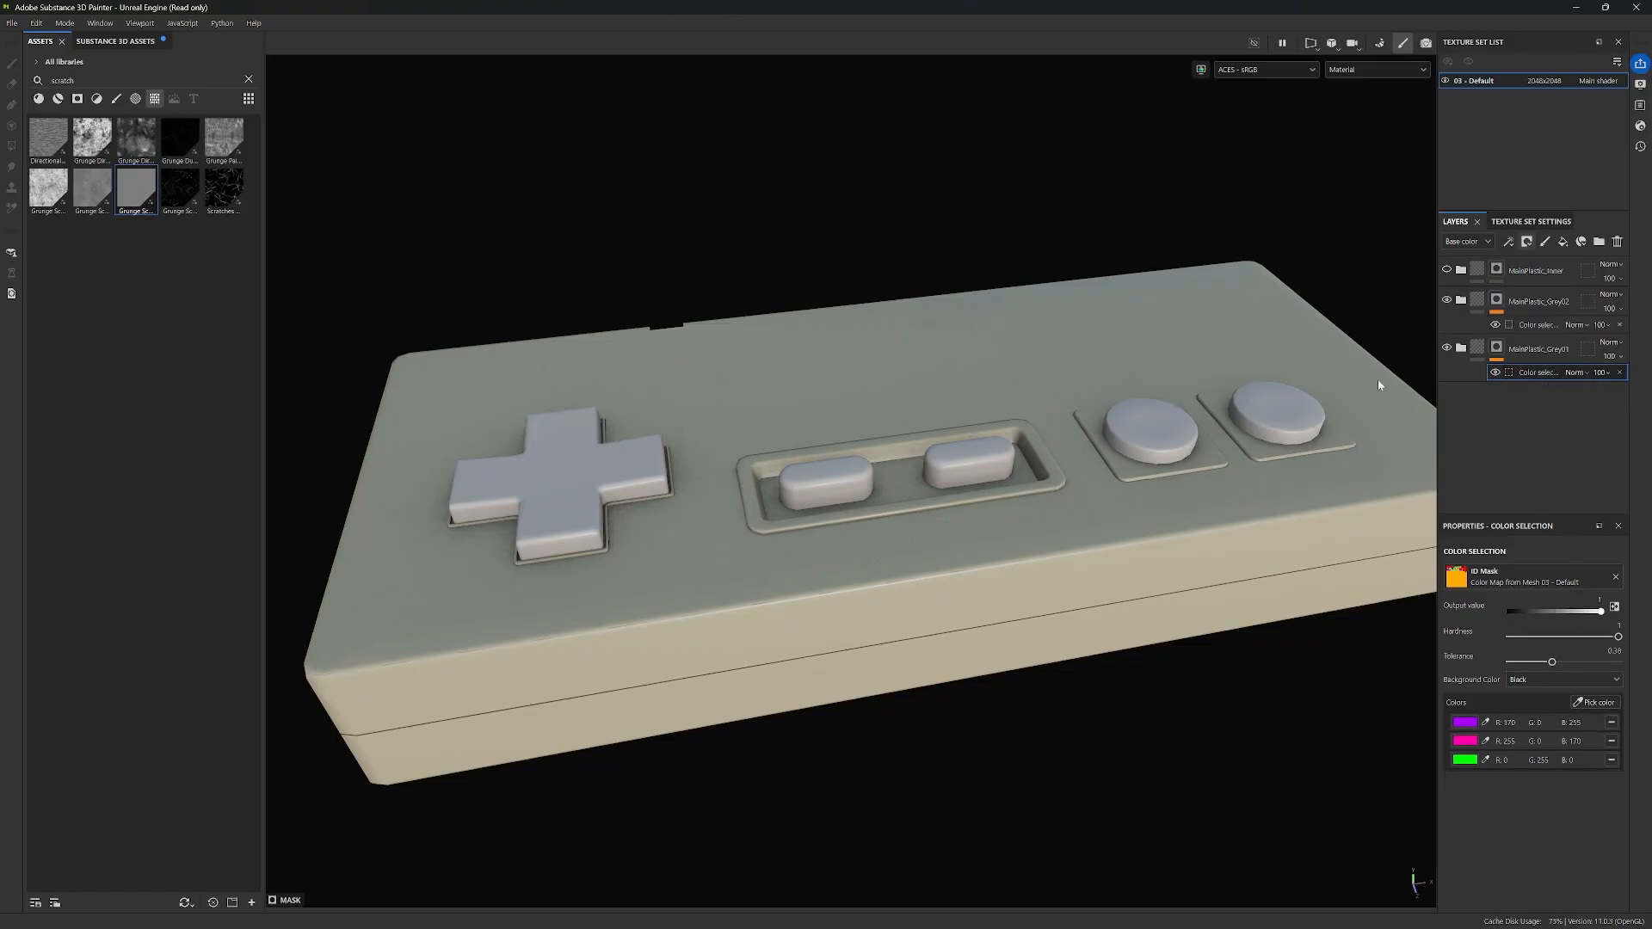
{"action": "left_click", "coordinate": [1620, 325]}
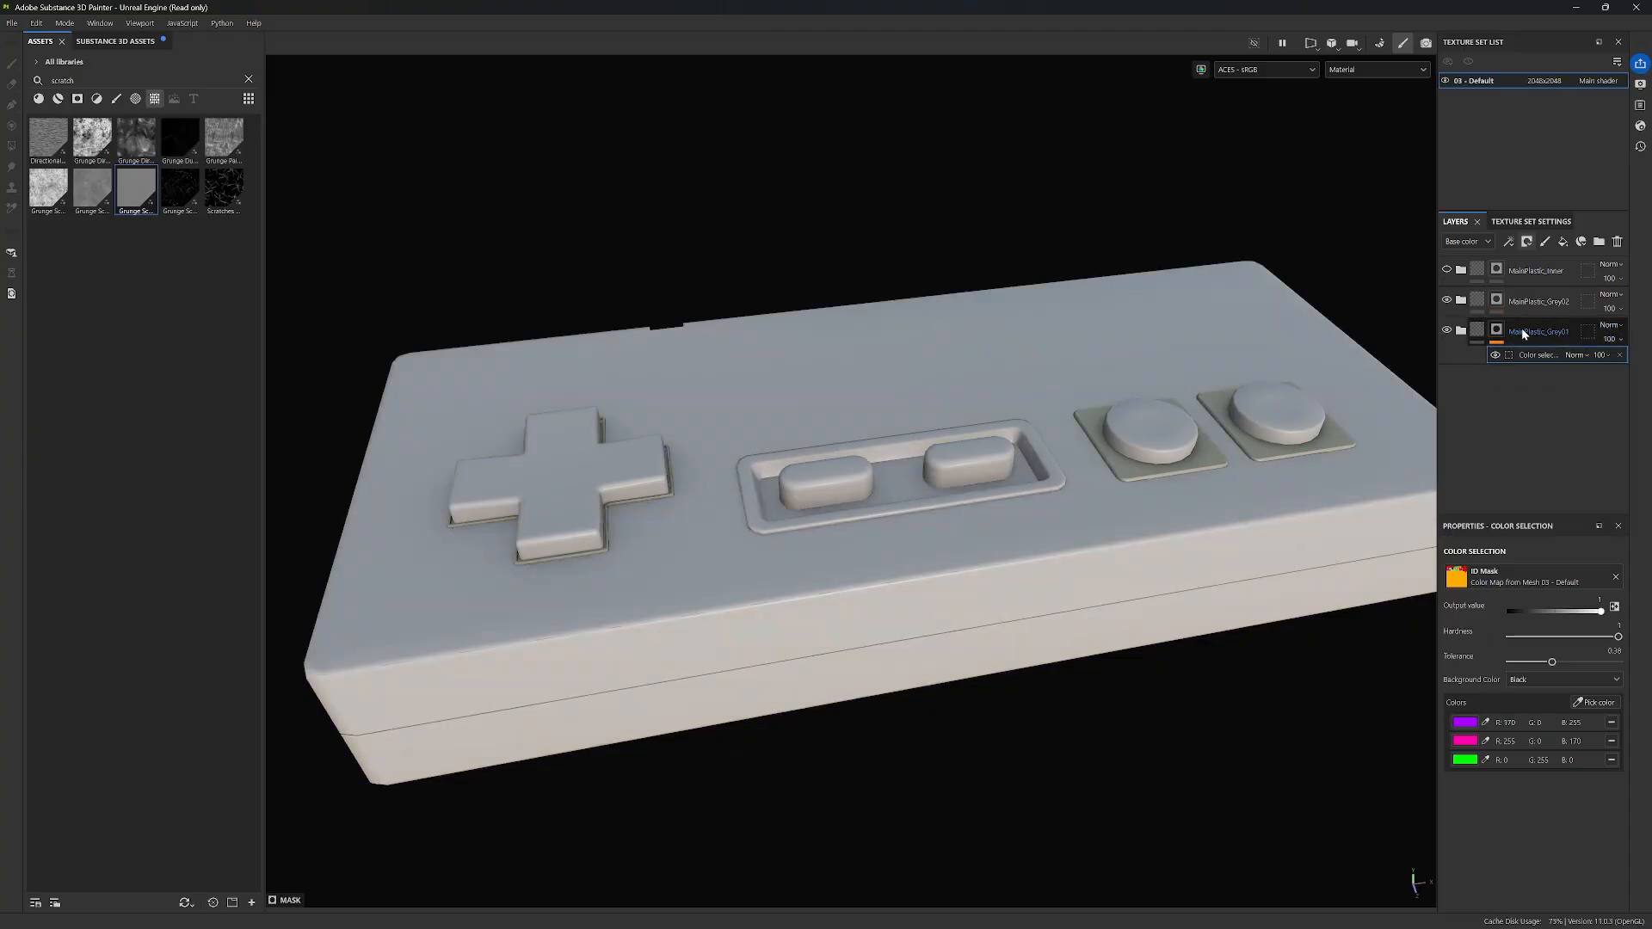
{"action": "left_click", "coordinate": [1533, 301]}
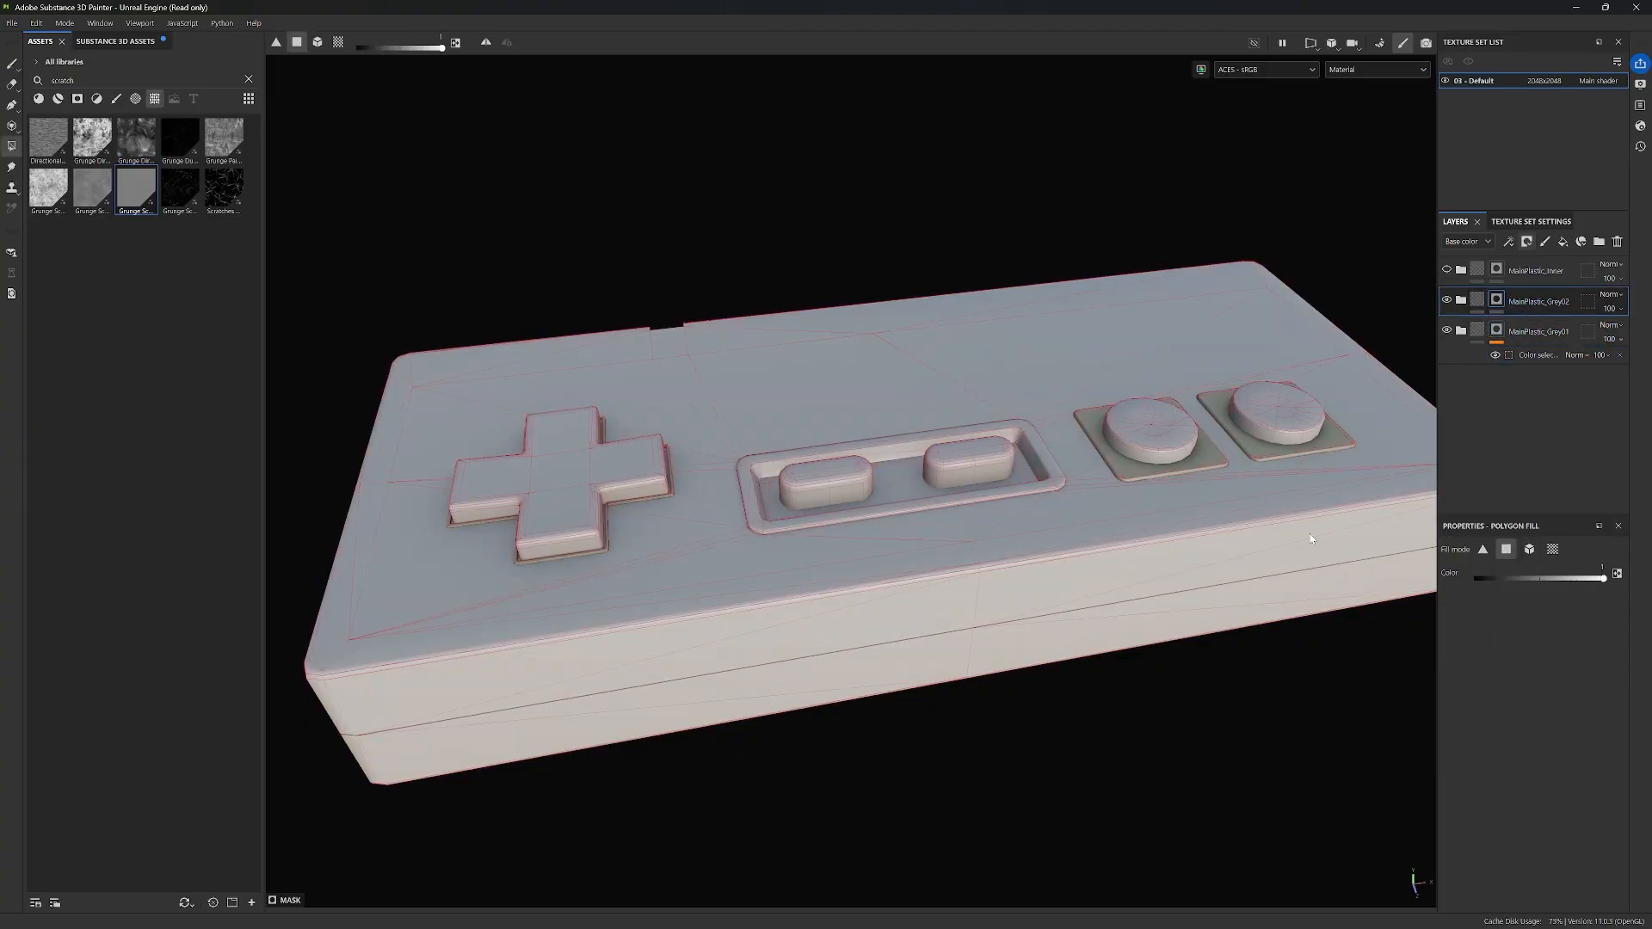
Step: Swap the grey folder names, making the color-selected folder MainPlastic_Grey02 and the one without color selection MainPlastic_Grey01
{"action": "double_click", "coordinate": [1566, 330]}
{"action": "left_click", "coordinate": [1573, 332]}
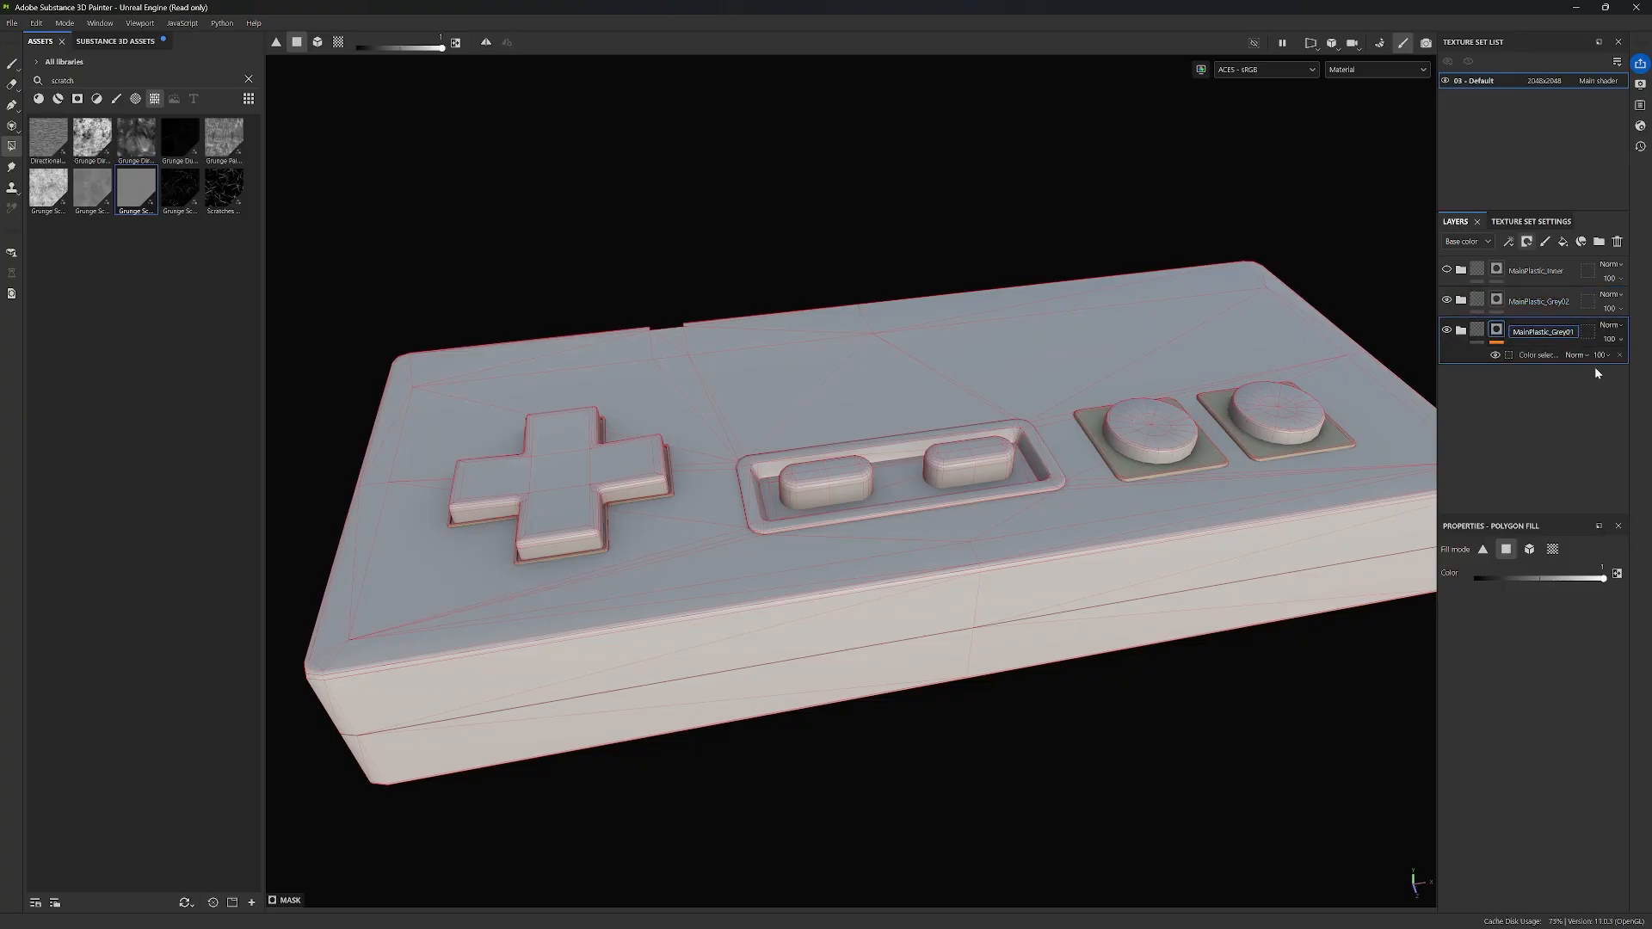
{"action": "type", "text": "2"}
{"action": "key", "text": "Return"}
{"action": "left_click", "coordinate": [1570, 301]}
{"action": "double_click", "coordinate": [1569, 301]}
{"action": "key", "text": "Right"}
{"action": "key", "text": "BackSpace"}
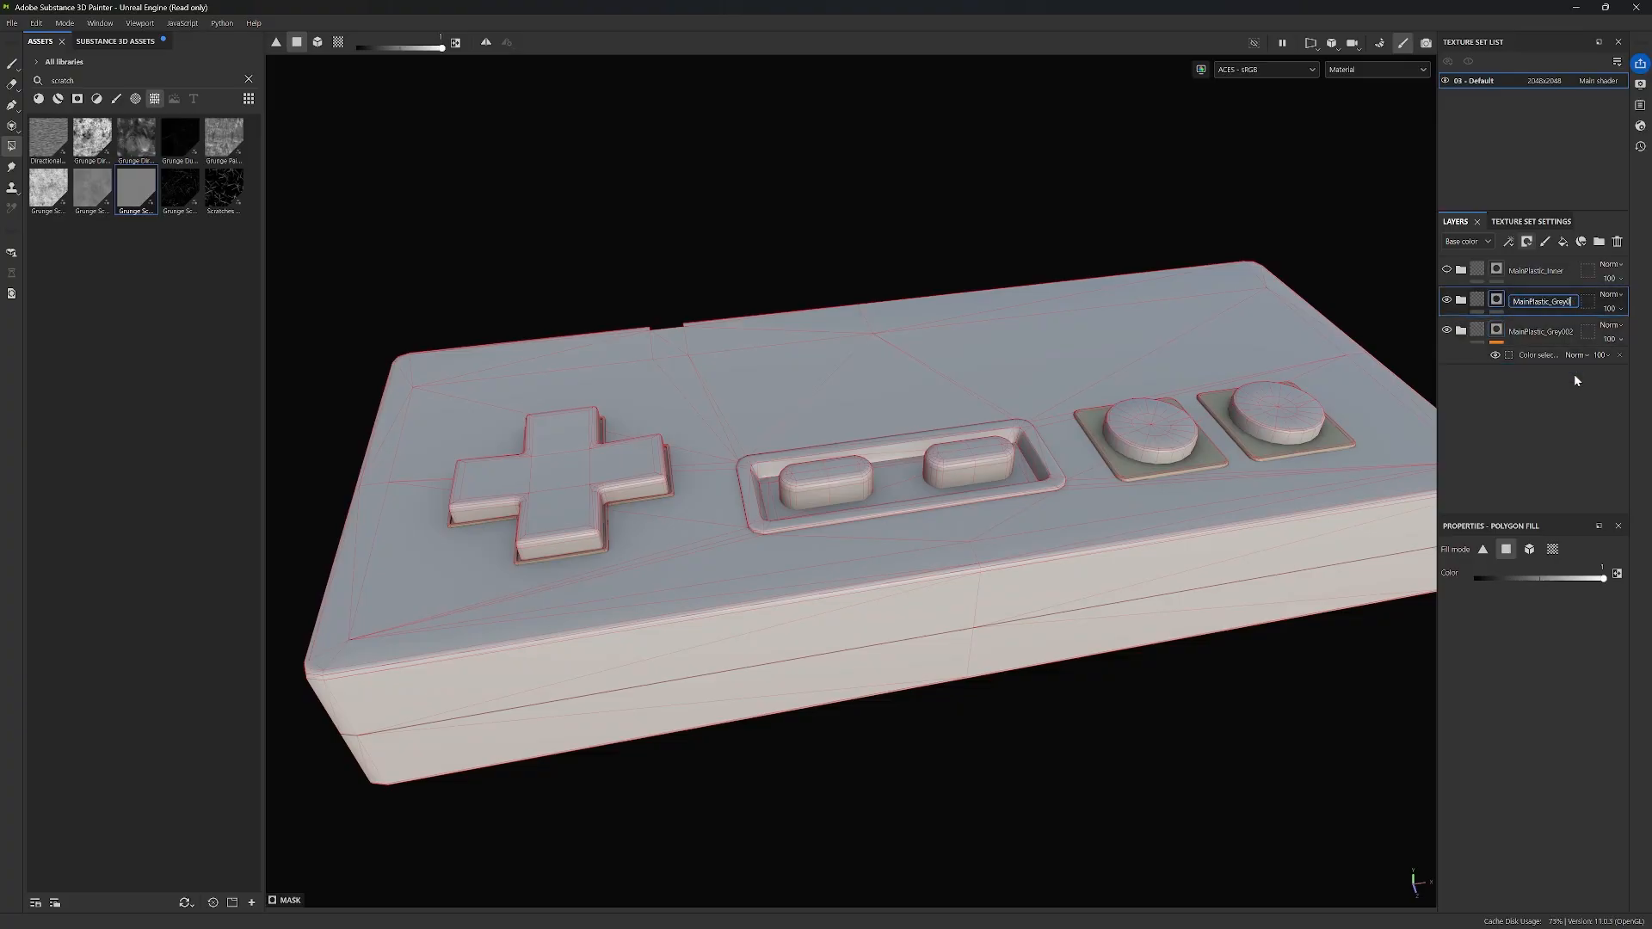
{"action": "type", "text": "1"}
{"action": "key", "text": "Return"}
{"action": "left_click", "coordinate": [1569, 333]}
{"action": "key", "text": "Left"}
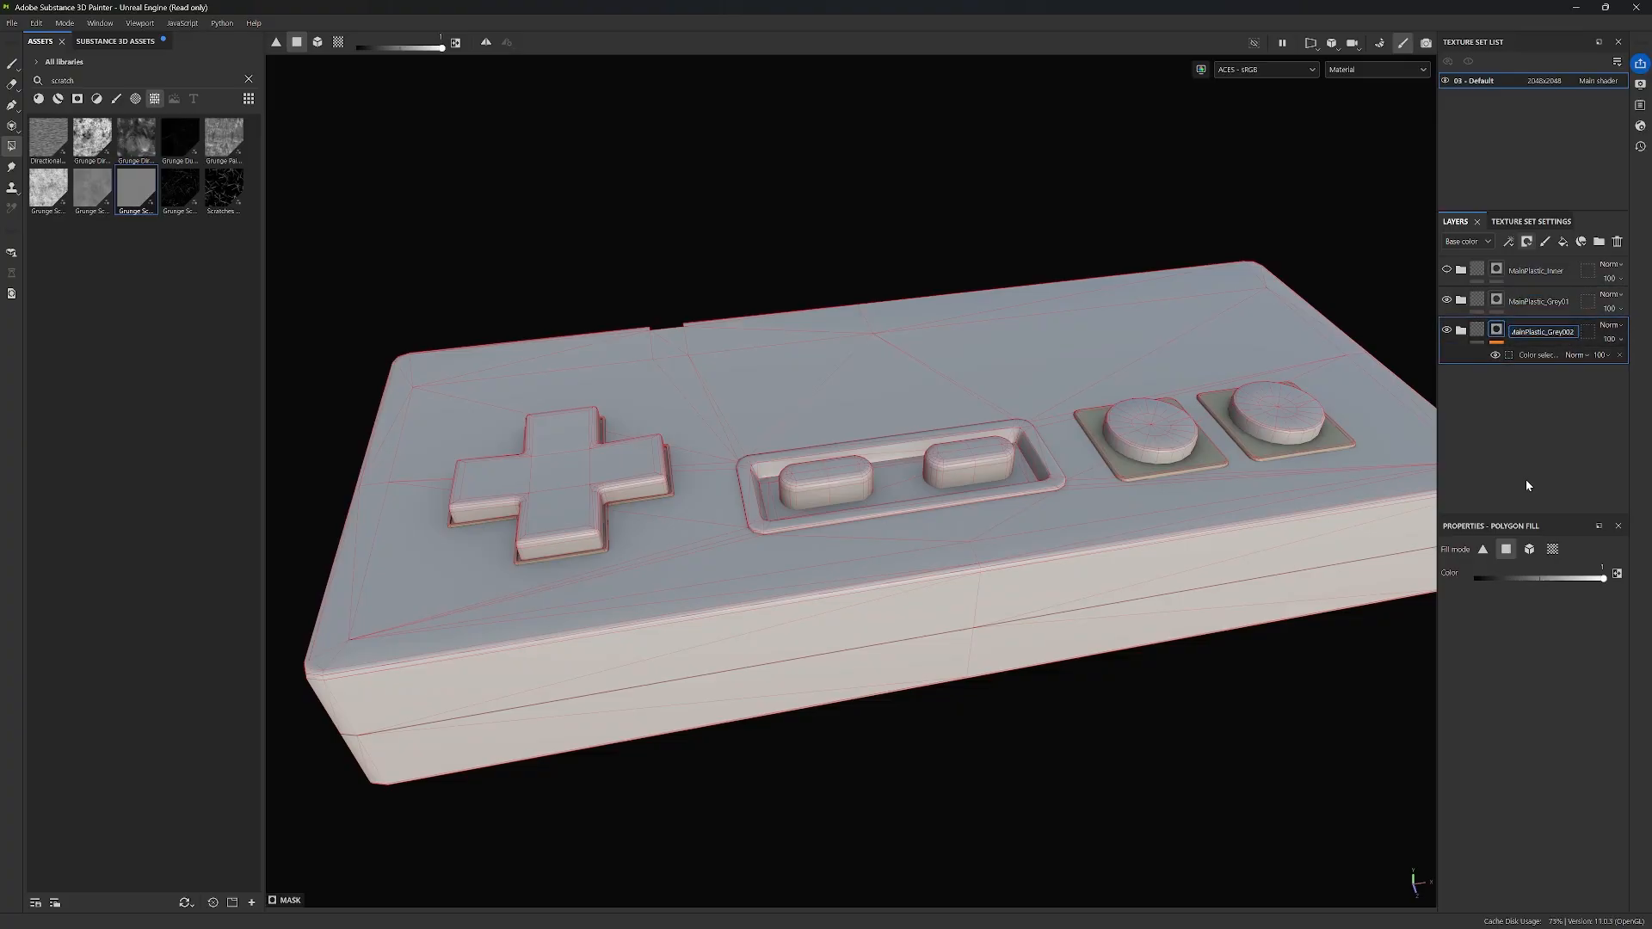
{"action": "key", "text": "BackSpace"}
{"action": "key", "text": "Return"}
Step: Move the MainPlastic_Grey01 folder below MainPlastic_Grey02, check both folders and select MainPlastic_Grey01's mask for editing
{"action": "left_click_drag", "start_coordinate": [1518, 298], "coordinate": [1515, 377]}
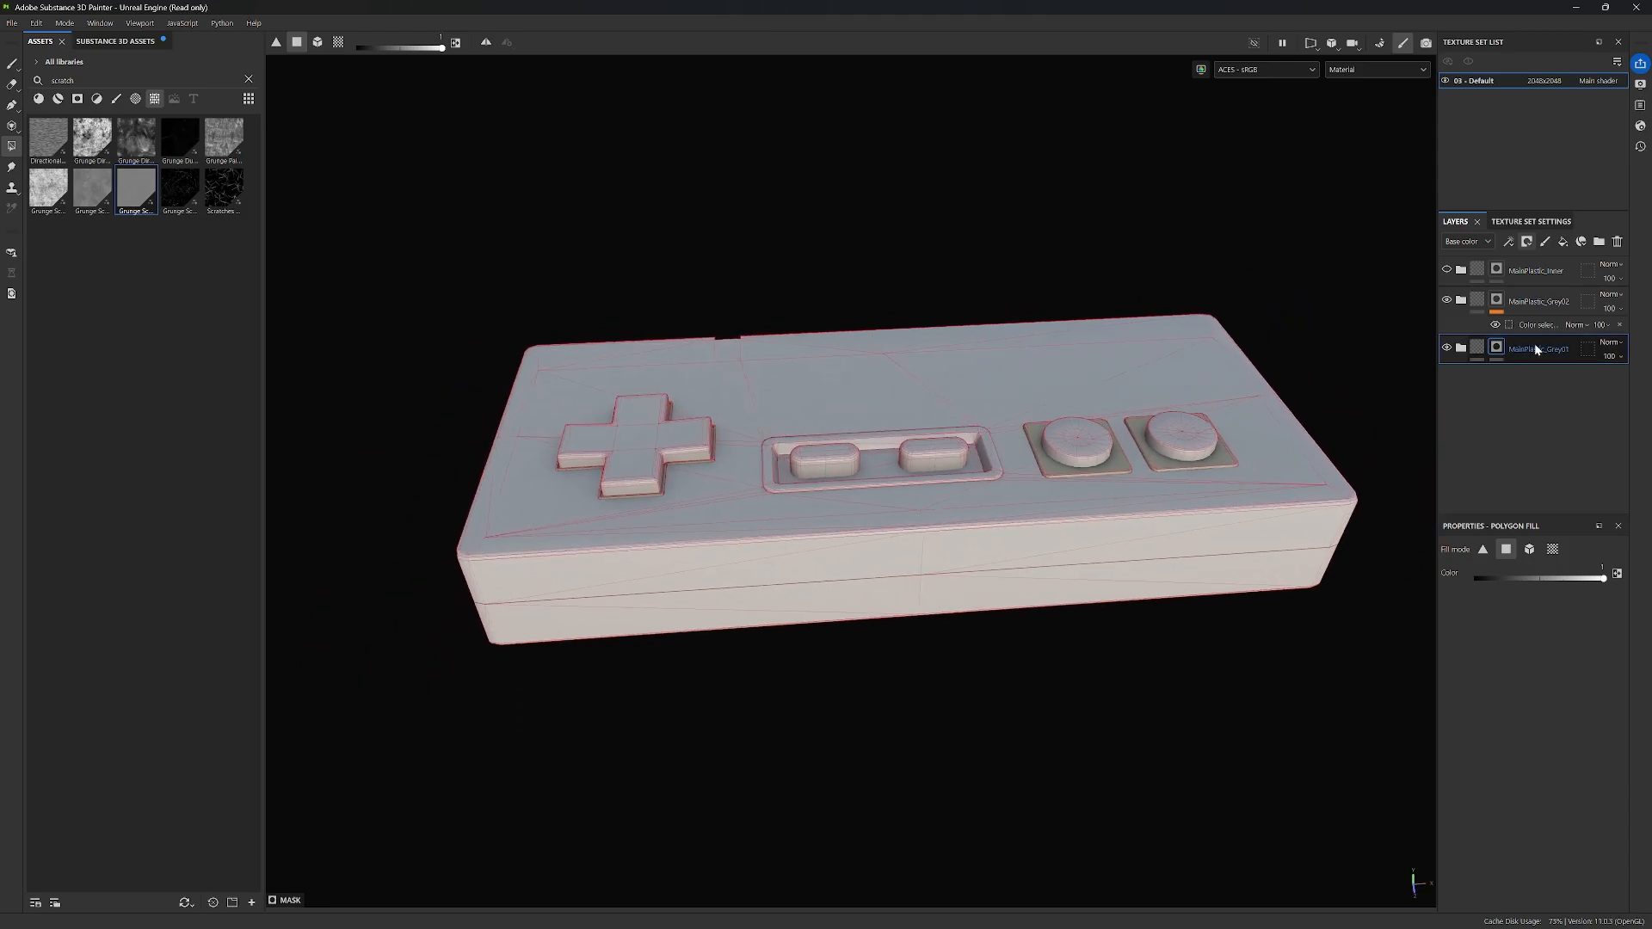
{"action": "left_click", "coordinate": [1460, 347]}
{"action": "key", "text": "x"}
{"action": "left_click_drag", "start_coordinate": [1162, 626], "coordinate": [1089, 638], "text": "alt"}
{"action": "left_click", "coordinate": [1460, 348]}
{"action": "left_click", "coordinate": [1533, 304]}
{"action": "left_click", "coordinate": [1536, 324]}
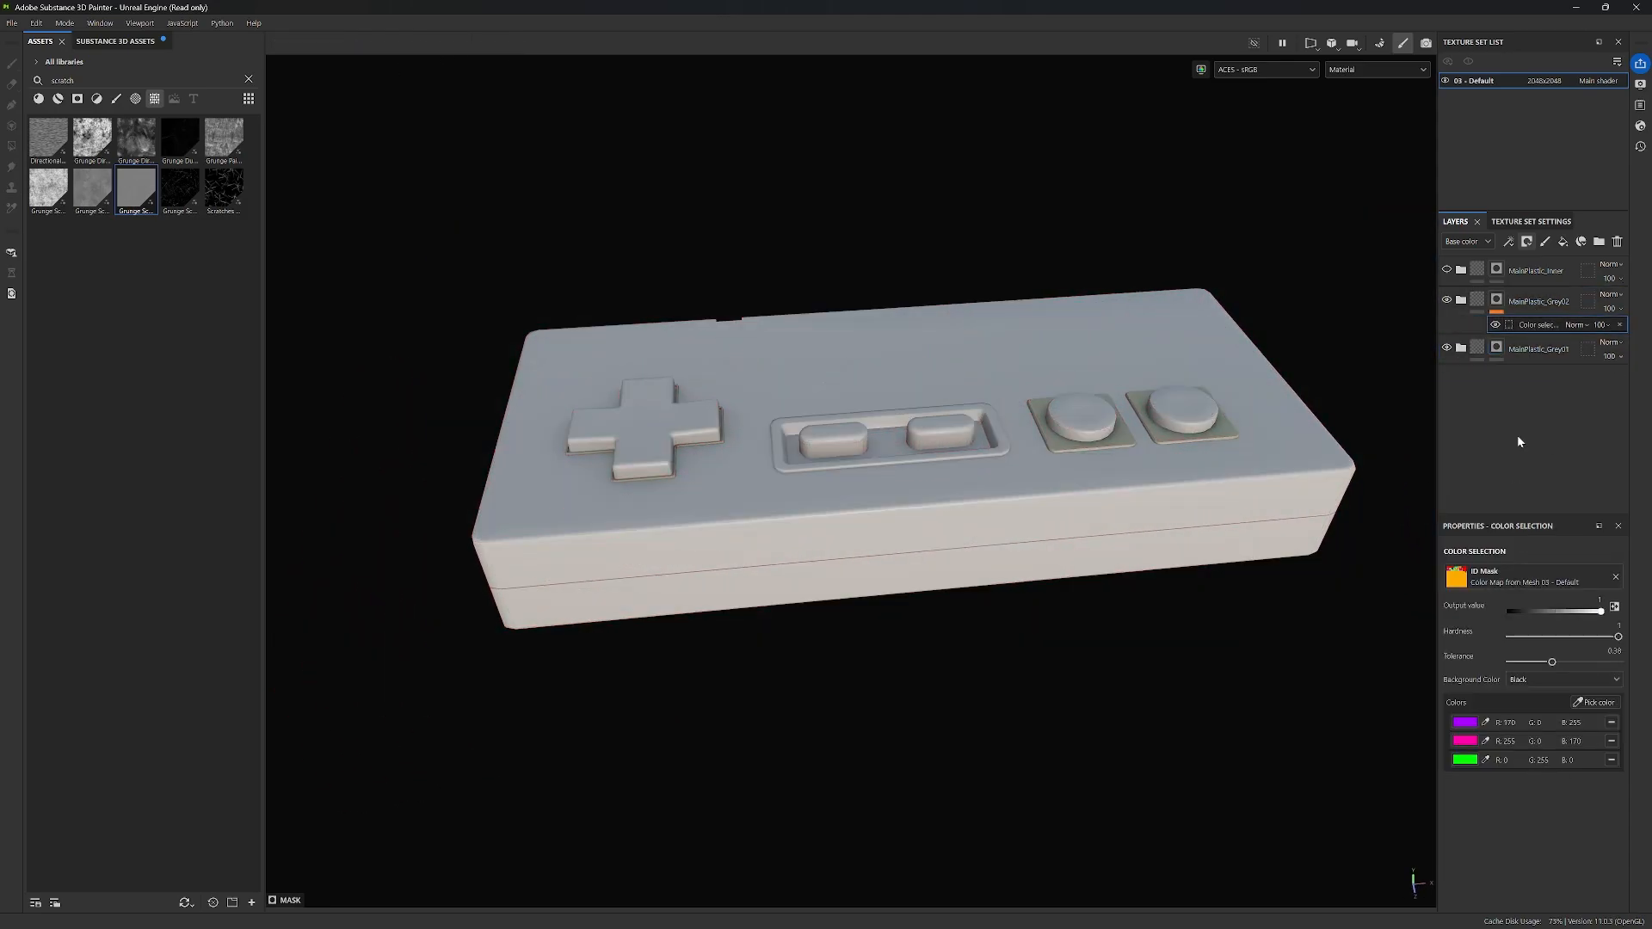
{"action": "left_click", "coordinate": [1531, 349]}
{"action": "left_click", "coordinate": [1448, 270]}
{"action": "left_click", "coordinate": [1448, 270]}
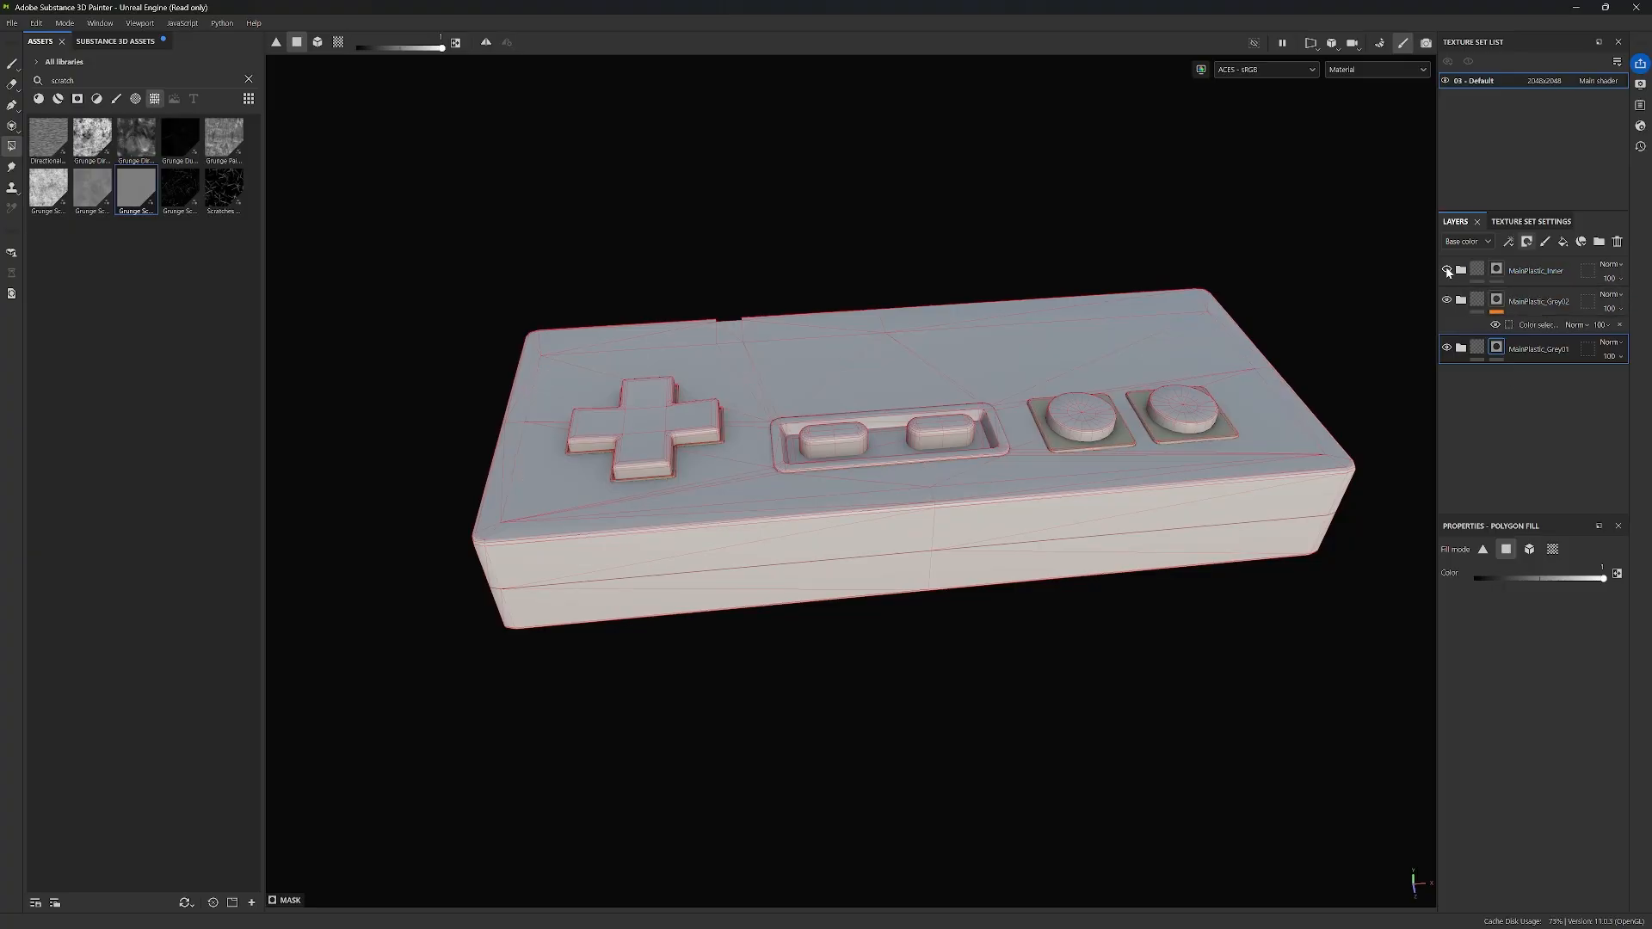
Step: Add the left-end rim and side faces of the controller's outer shell to MainPlastic_Grey01's mask, undoing a stray fill
{"action": "scroll", "coordinate": [516, 469], "scroll_direction": "up", "scroll_amount": 4}
{"action": "left_click", "coordinate": [509, 472]}
{"action": "left_click_drag", "start_coordinate": [509, 472], "coordinate": [494, 628]}
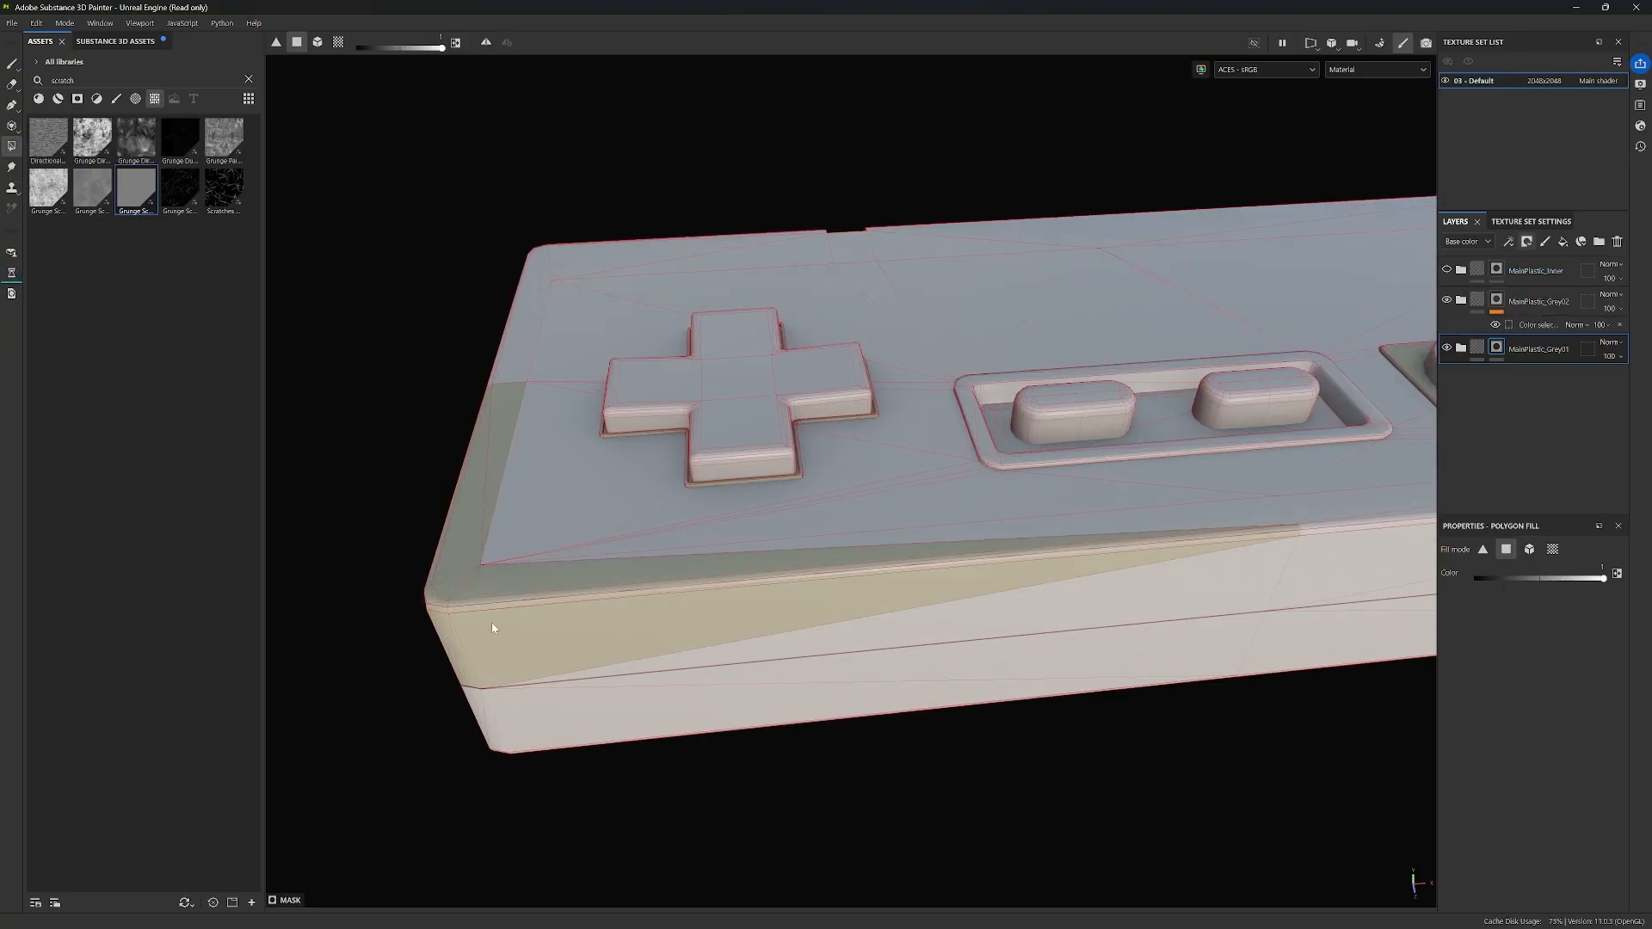
{"action": "scroll", "coordinate": [525, 585], "scroll_direction": "down", "scroll_amount": 4}
{"action": "left_click_drag", "start_coordinate": [406, 250], "coordinate": [1199, 698]}
{"action": "middle_click_drag", "start_coordinate": [957, 723], "coordinate": [936, 644], "text": "alt"}
{"action": "left_click_drag", "start_coordinate": [936, 644], "coordinate": [951, 524], "text": "alt"}
{"action": "scroll", "coordinate": [952, 524], "scroll_direction": "up", "scroll_amount": 3}
{"action": "middle_click_drag", "start_coordinate": [1196, 503], "coordinate": [1245, 487], "text": "alt"}
{"action": "key", "text": "ctrl+z"}
{"action": "scroll", "coordinate": [956, 705], "scroll_direction": "down", "scroll_amount": 3}
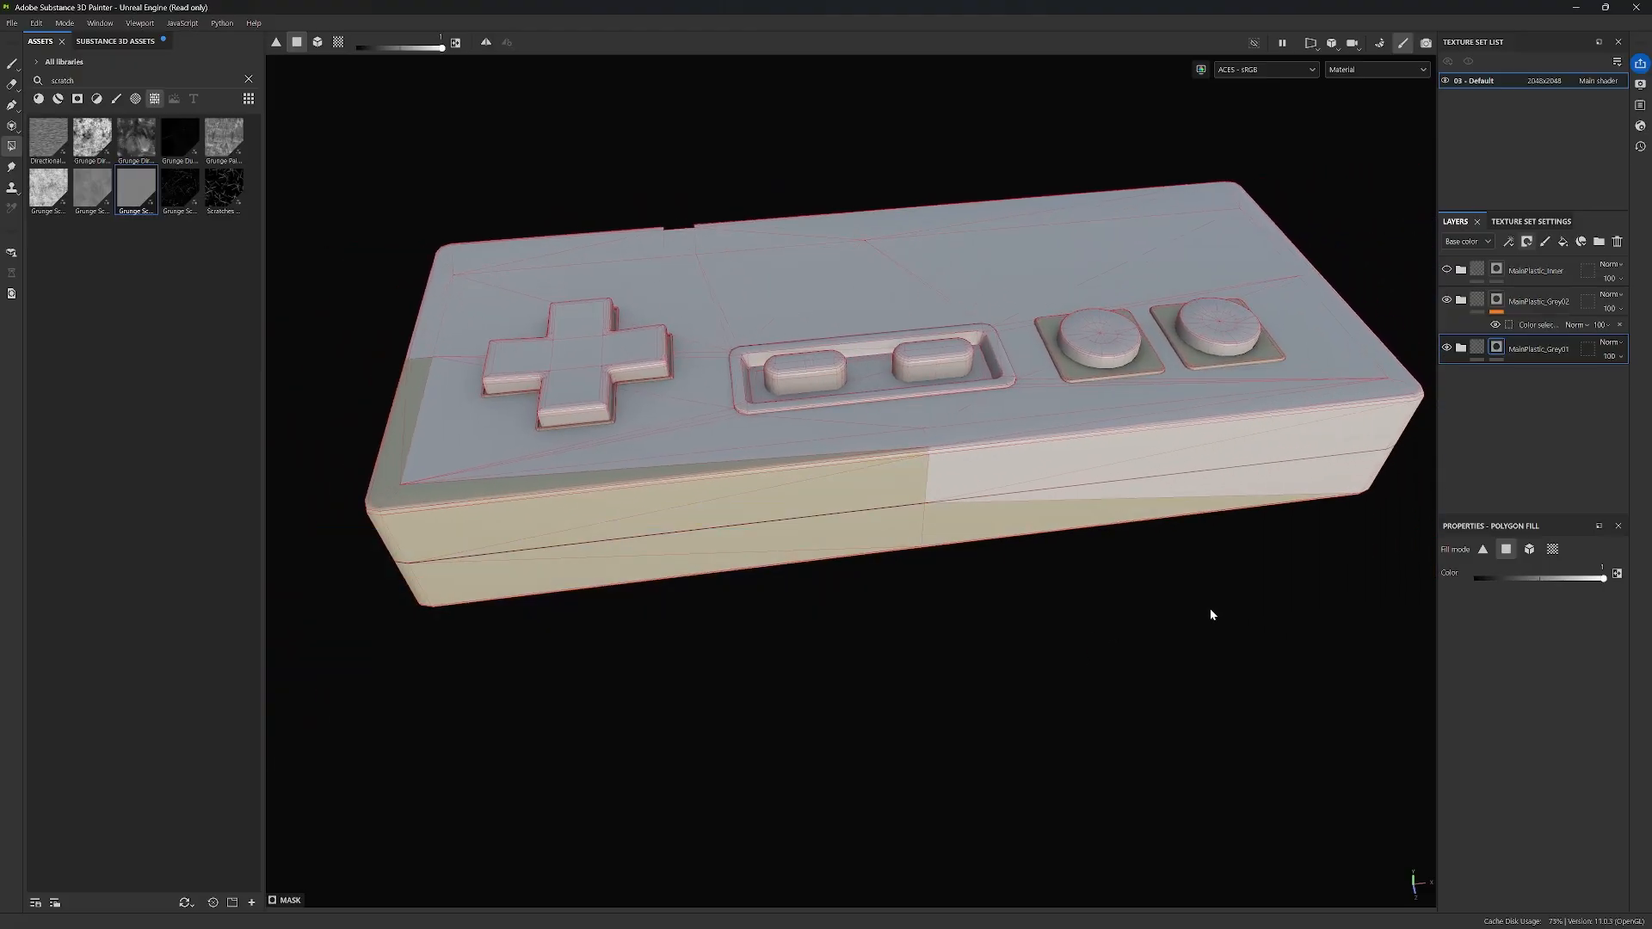
Step: Fill the remaining rim and side faces of the outer shell in MainPlastic_Grey01's mask
{"action": "left_click_drag", "start_coordinate": [1209, 607], "coordinate": [1033, 615], "text": "alt"}
{"action": "left_click_drag", "start_coordinate": [1248, 651], "coordinate": [638, 476]}
{"action": "left_click_drag", "start_coordinate": [654, 507], "coordinate": [1040, 507], "text": "alt"}
{"action": "scroll", "coordinate": [954, 382], "scroll_direction": "up", "scroll_amount": 3}
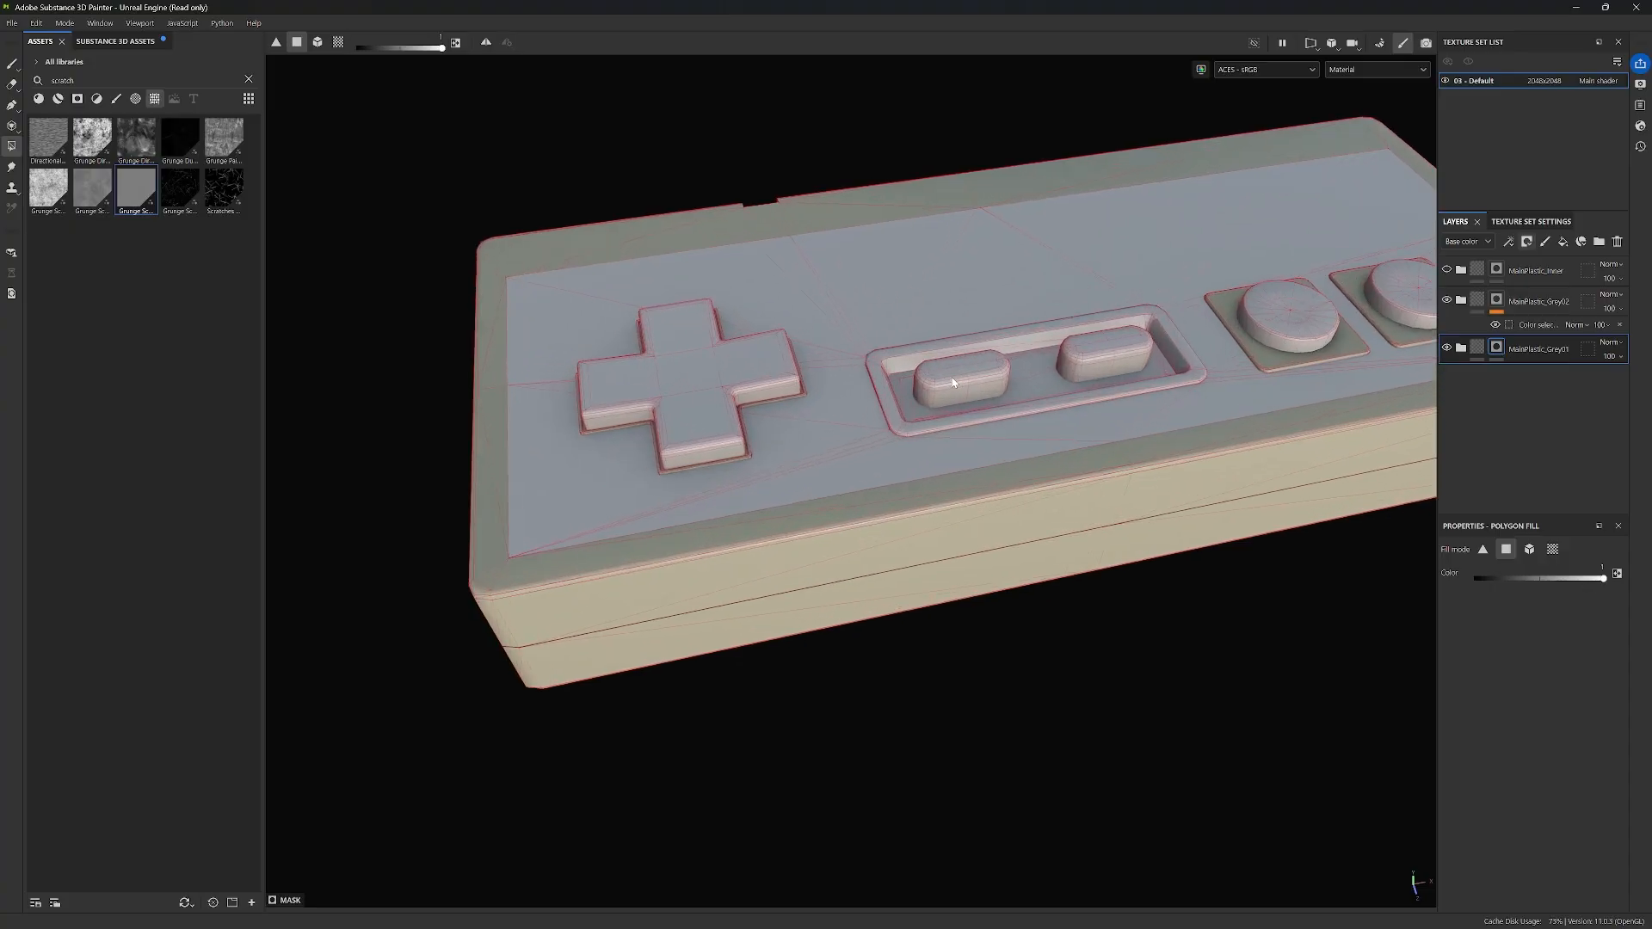
{"action": "left_click_drag", "start_coordinate": [1095, 577], "coordinate": [978, 571], "text": "alt"}
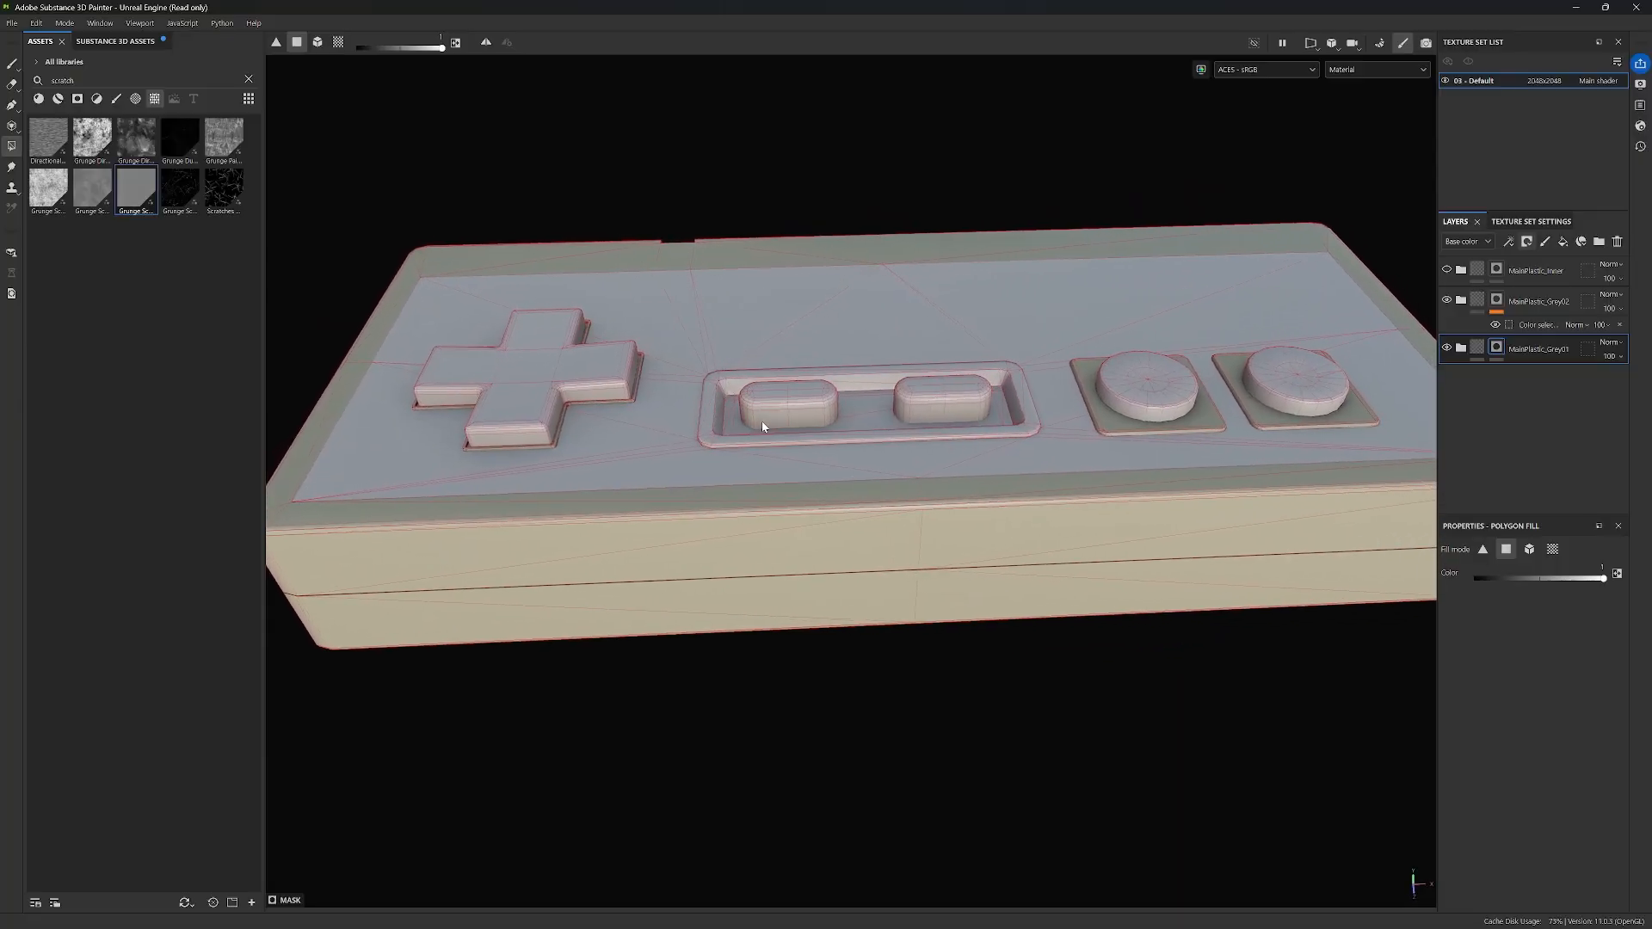
Step: Show the 3D and UV views side by side and fill the Select/Start recess frame's UV island in the mask
{"action": "scroll", "coordinate": [761, 420], "scroll_direction": "up", "scroll_amount": 4}
{"action": "scroll", "coordinate": [775, 429], "scroll_direction": "up", "scroll_amount": 2}
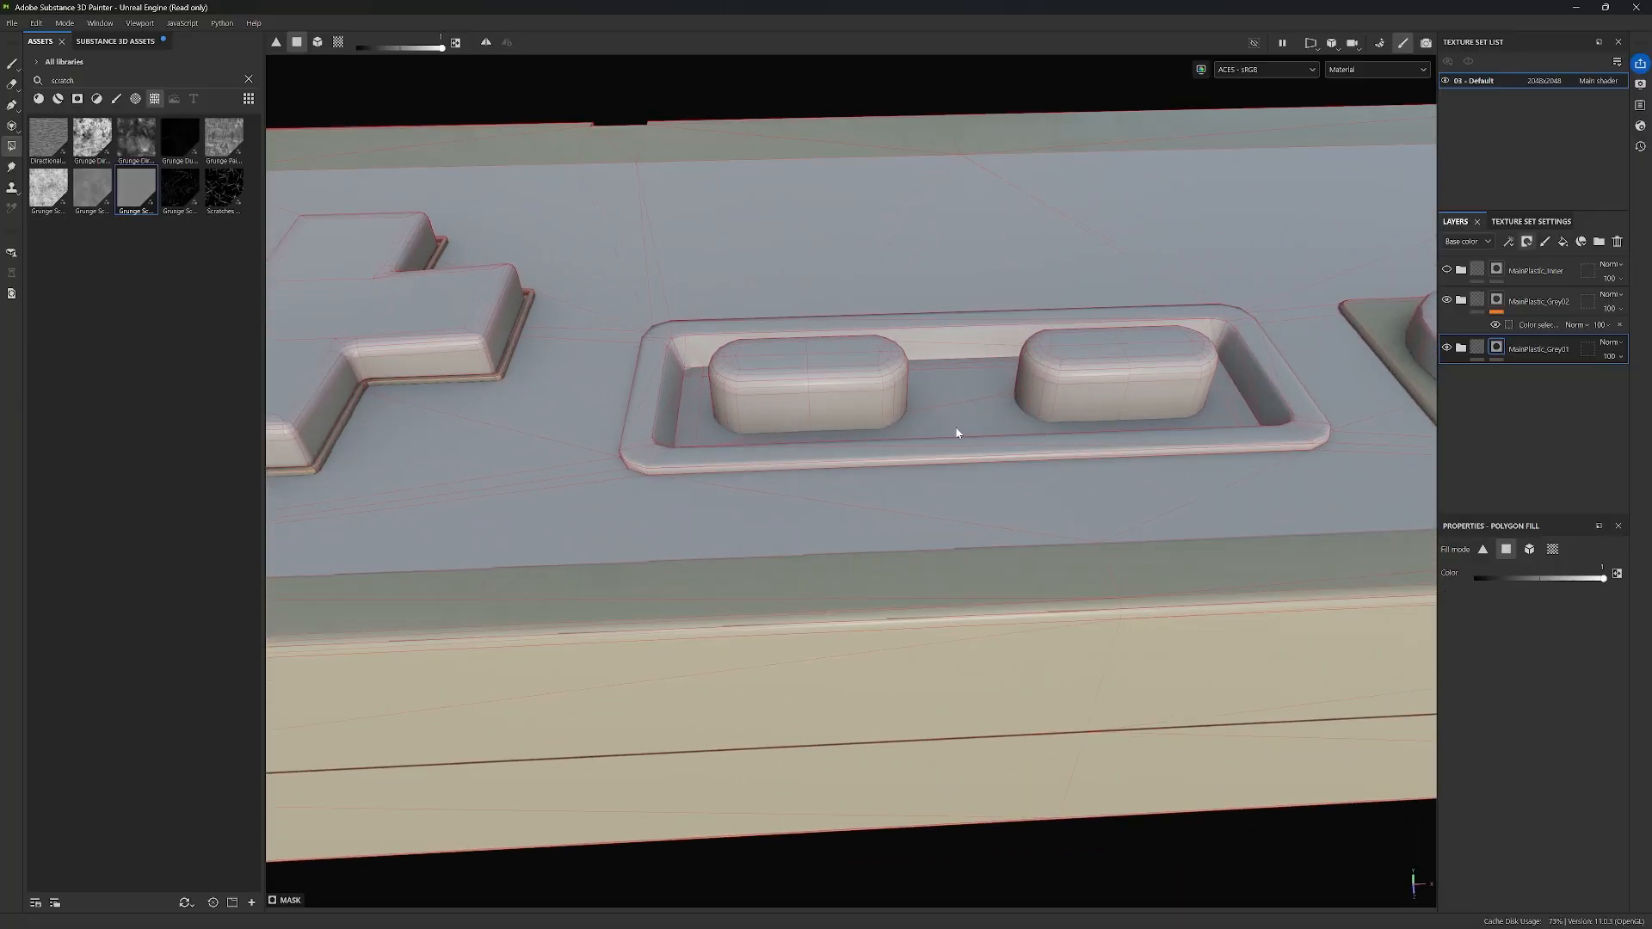
{"action": "middle_click_drag", "start_coordinate": [1169, 430], "coordinate": [922, 473], "text": "alt"}
{"action": "mouse_move", "coordinate": [922, 473]}
{"action": "left_mouse_down", "text": "alt"}
{"action": "mouse_move", "coordinate": [616, 350]}
{"action": "mouse_move", "coordinate": [938, 467]}
{"action": "left_mouse_up", "text": "alt"}
{"action": "scroll", "coordinate": [938, 467], "scroll_direction": "down", "scroll_amount": 2}
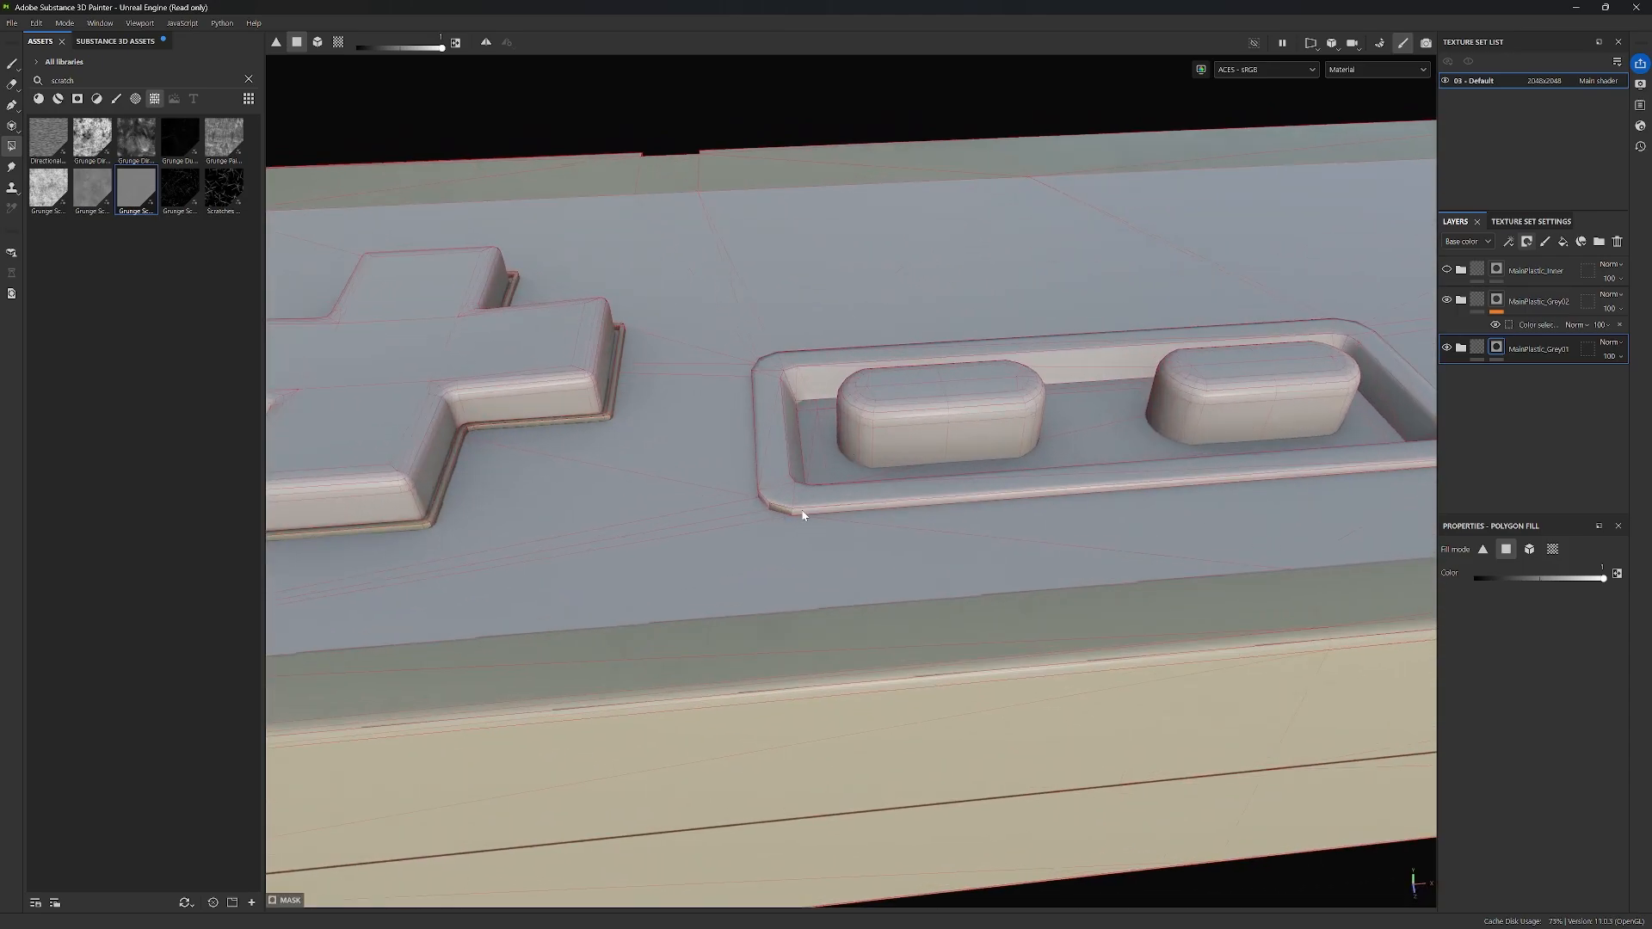
{"action": "left_click", "coordinate": [801, 514]}
{"action": "key", "text": "F3"}
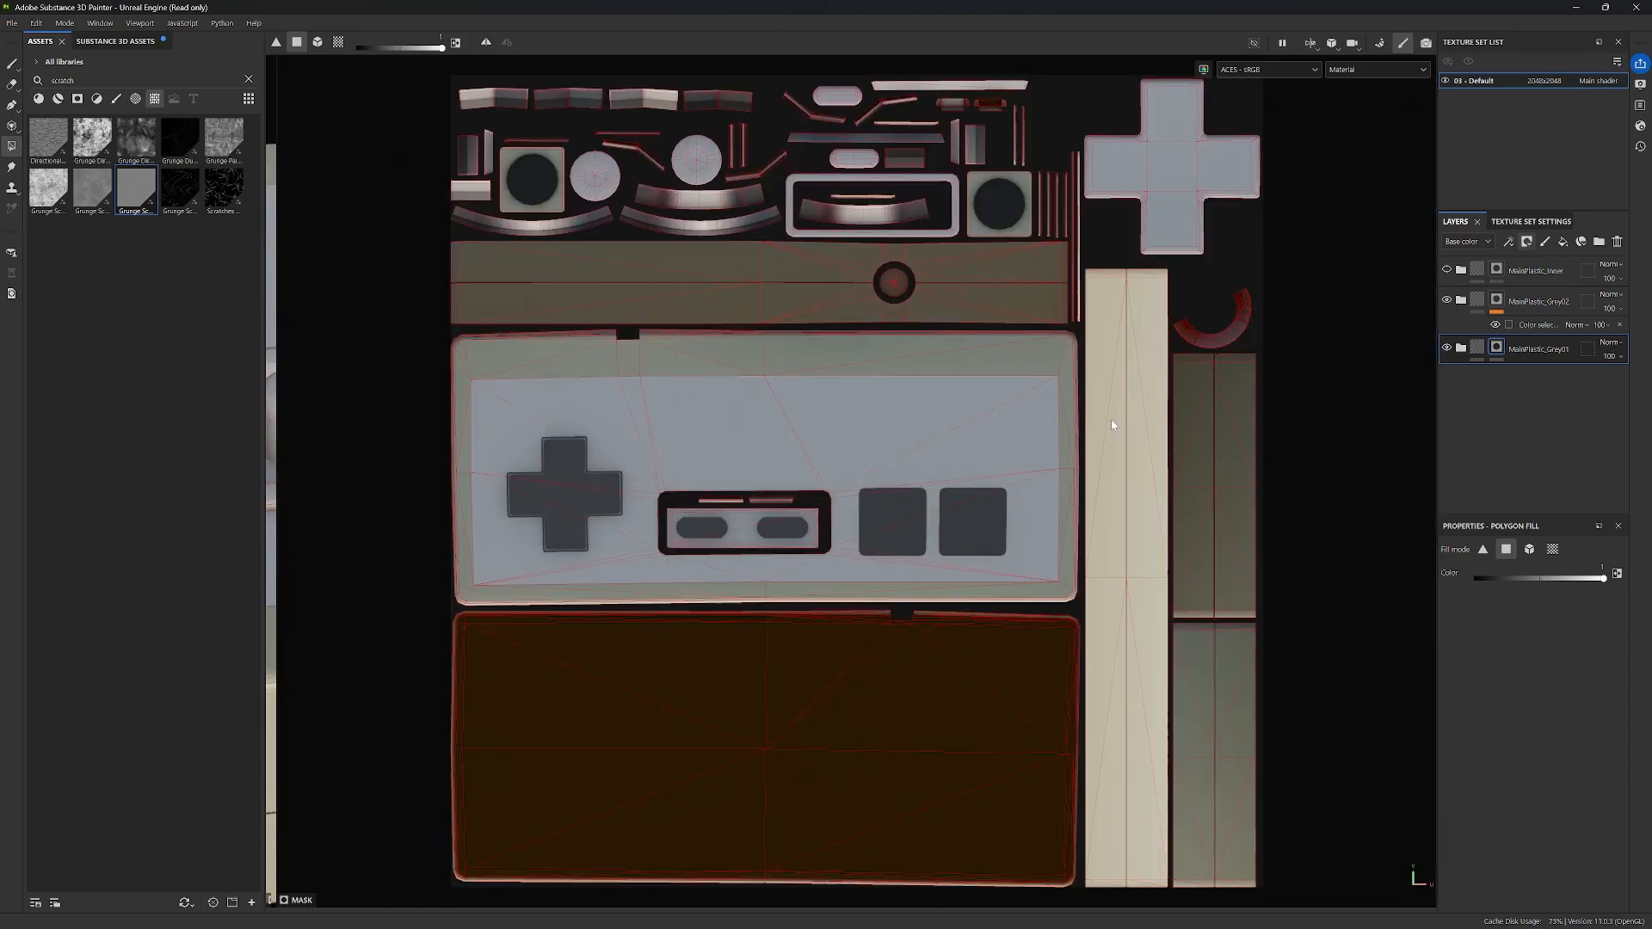
{"action": "key", "text": "F2"}
{"action": "key", "text": "F3"}
{"action": "key", "text": "F1"}
{"action": "scroll", "coordinate": [1029, 370], "scroll_direction": "up", "scroll_amount": 3}
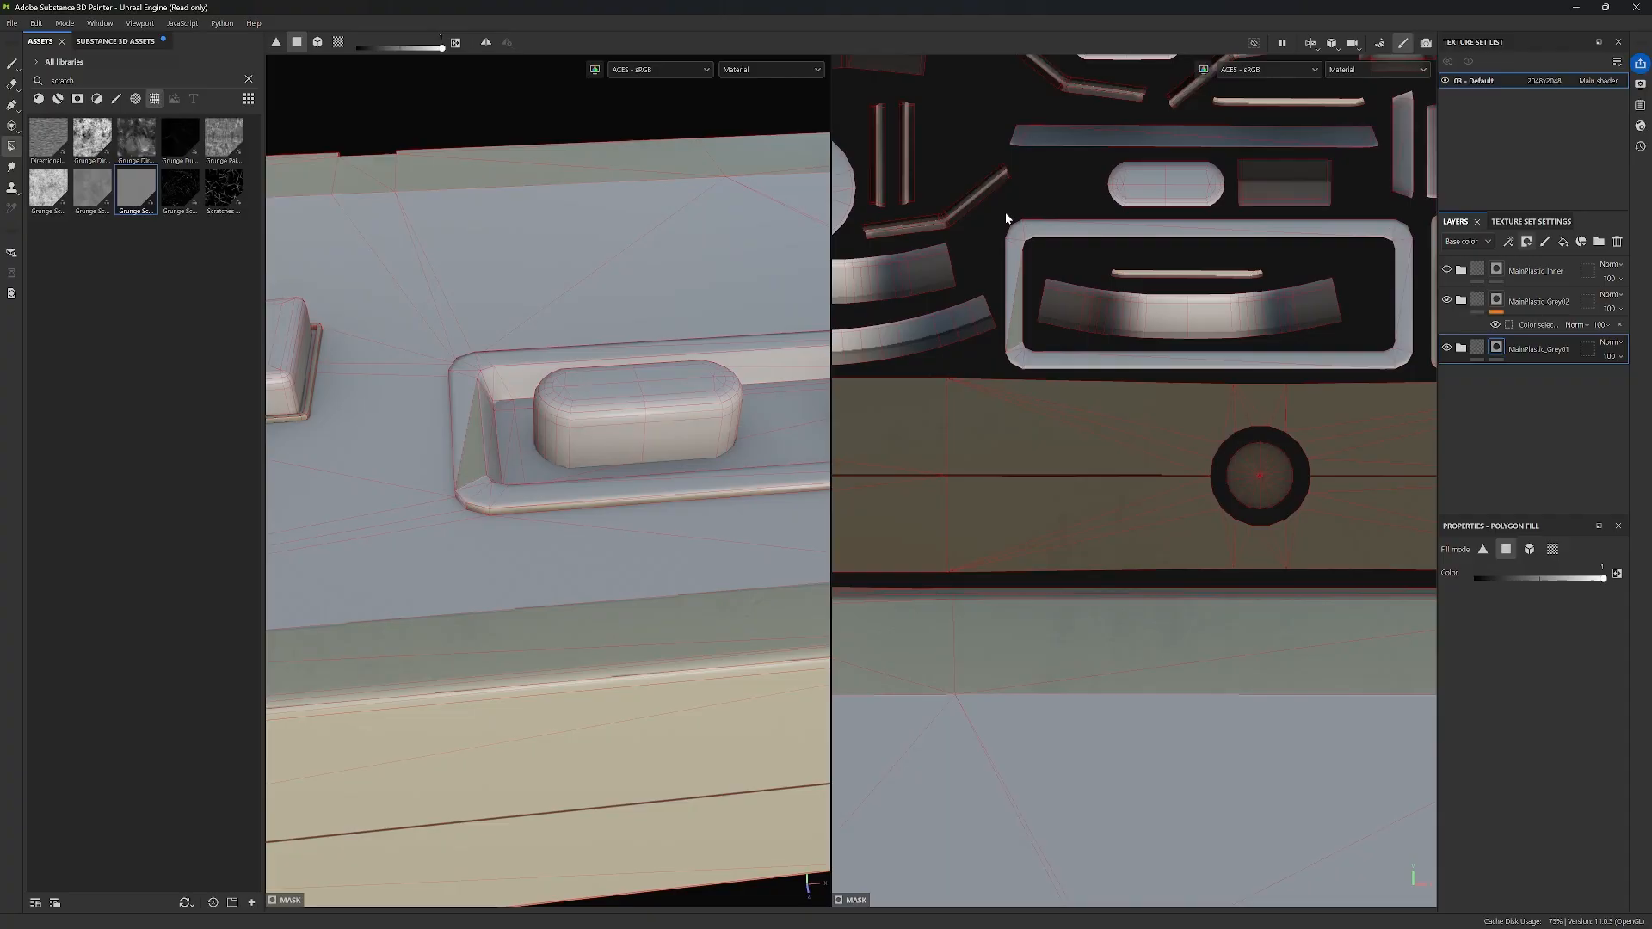
{"action": "mouse_move", "coordinate": [1029, 372]}
{"action": "left_mouse_down"}
{"action": "mouse_move", "coordinate": [1412, 354]}
{"action": "mouse_move", "coordinate": [1398, 228]}
{"action": "left_mouse_up"}
{"action": "middle_click_drag", "start_coordinate": [1398, 227], "coordinate": [1334, 227], "text": "alt"}
Step: Fill the thin outer bevel faces around the Select/Start recess frame in MainPlastic_Grey01's mask
{"action": "scroll", "coordinate": [689, 447], "scroll_direction": "down", "scroll_amount": 2}
{"action": "left_click_drag", "start_coordinate": [688, 448], "coordinate": [627, 387], "text": "alt"}
{"action": "scroll", "coordinate": [627, 455], "scroll_direction": "up", "scroll_amount": 3}
{"action": "scroll", "coordinate": [627, 456], "scroll_direction": "down", "scroll_amount": 3}
{"action": "mouse_move", "coordinate": [627, 455]}
{"action": "middle_mouse_down", "text": "alt"}
{"action": "mouse_move", "coordinate": [682, 442]}
{"action": "mouse_move", "coordinate": [575, 457]}
{"action": "middle_mouse_up", "text": "alt"}
{"action": "scroll", "coordinate": [576, 457], "scroll_direction": "up", "scroll_amount": 3}
{"action": "left_click", "coordinate": [576, 457]}
{"action": "left_click_drag", "start_coordinate": [575, 457], "coordinate": [339, 435], "text": "alt"}
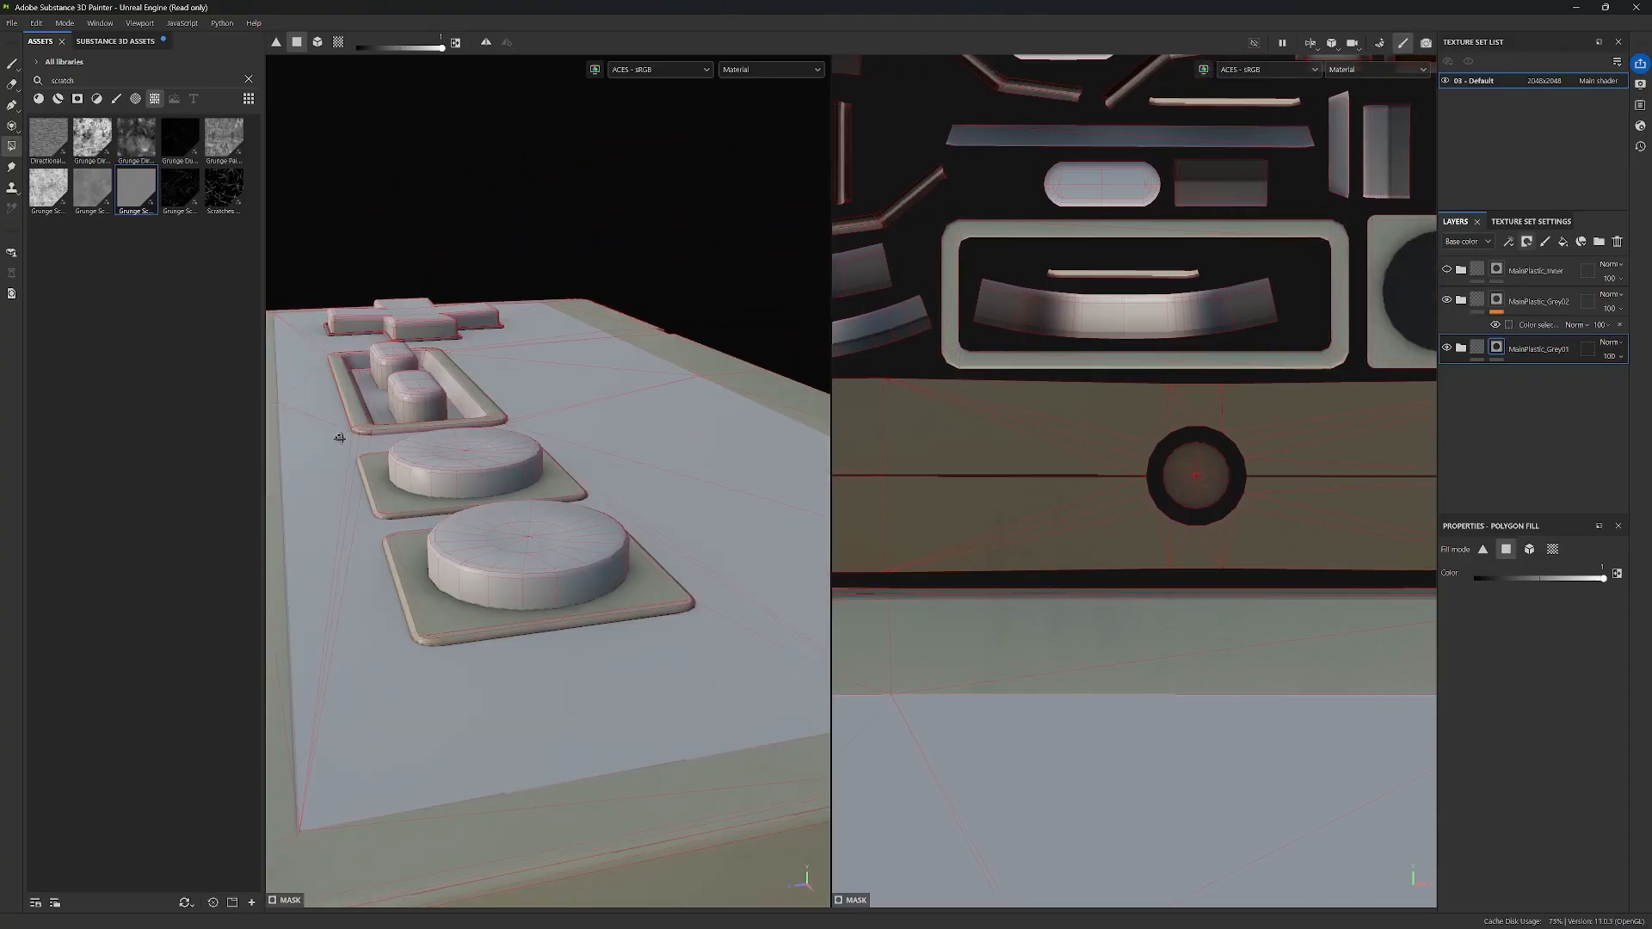
{"action": "scroll", "coordinate": [339, 413], "scroll_direction": "up", "scroll_amount": 3}
{"action": "left_click", "coordinate": [792, 511]}
{"action": "middle_click_drag", "start_coordinate": [791, 511], "coordinate": [519, 523], "text": "alt"}
{"action": "left_click_drag", "start_coordinate": [520, 523], "coordinate": [319, 486], "text": "alt"}
{"action": "scroll", "coordinate": [597, 494], "scroll_direction": "up", "scroll_amount": 2}
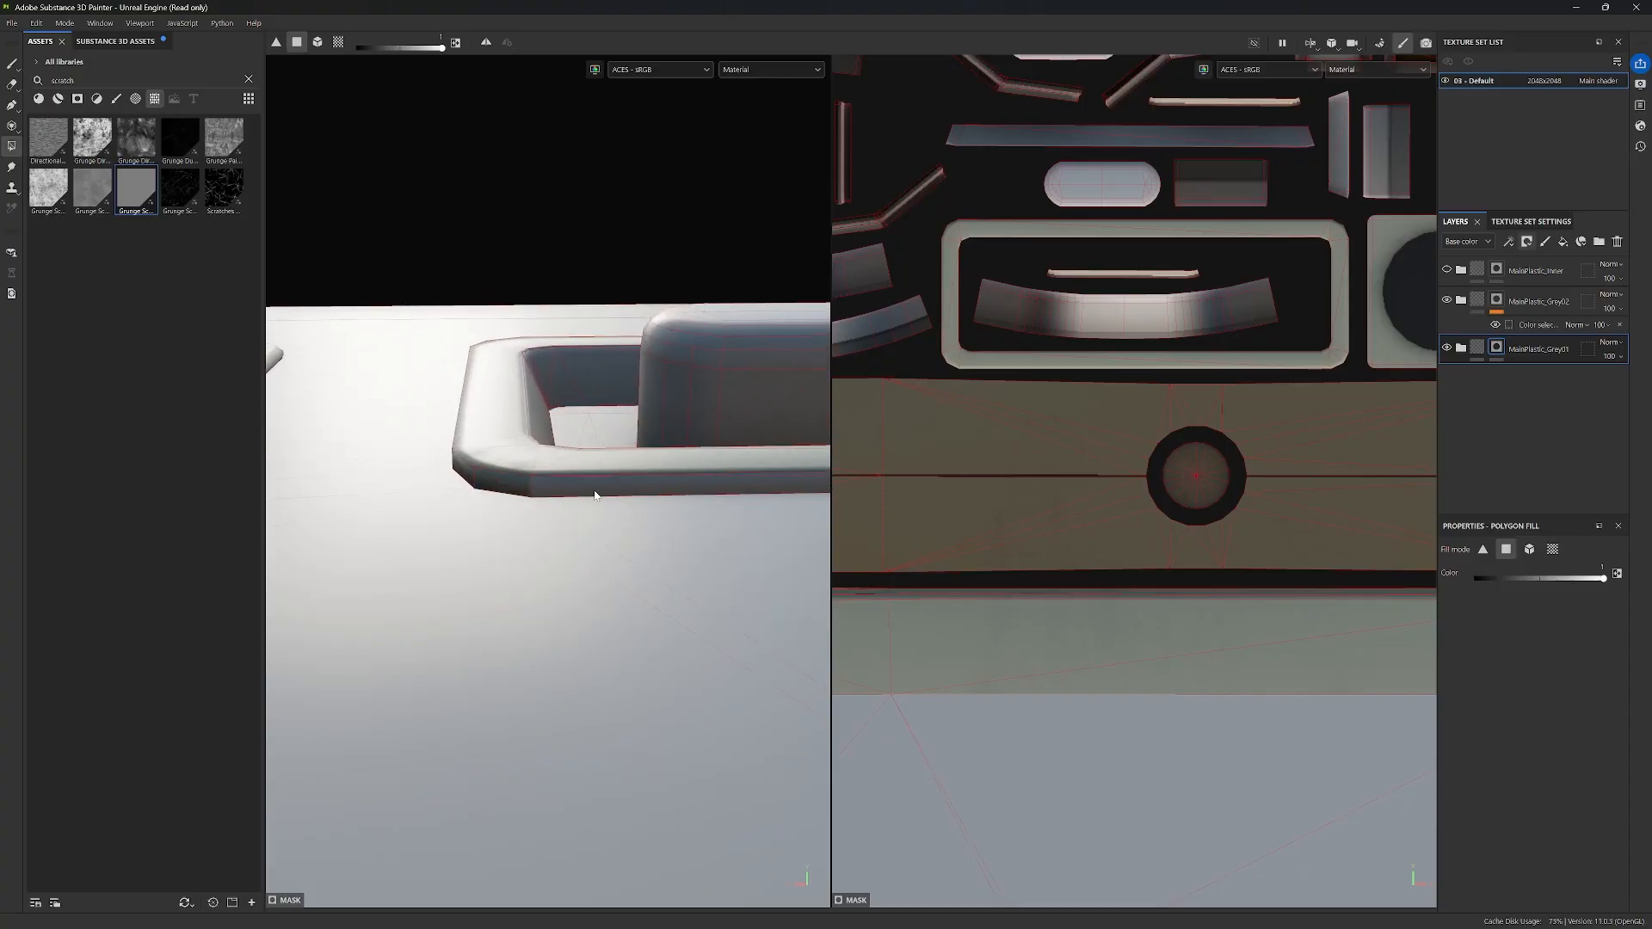
{"action": "middle_click_drag", "start_coordinate": [801, 482], "coordinate": [266, 503], "text": "alt"}
{"action": "left_click", "coordinate": [687, 504]}
{"action": "left_click_drag", "start_coordinate": [710, 504], "coordinate": [431, 498], "text": "alt"}
{"action": "scroll", "coordinate": [542, 492], "scroll_direction": "up", "scroll_amount": 2}
{"action": "left_click", "coordinate": [787, 461]}
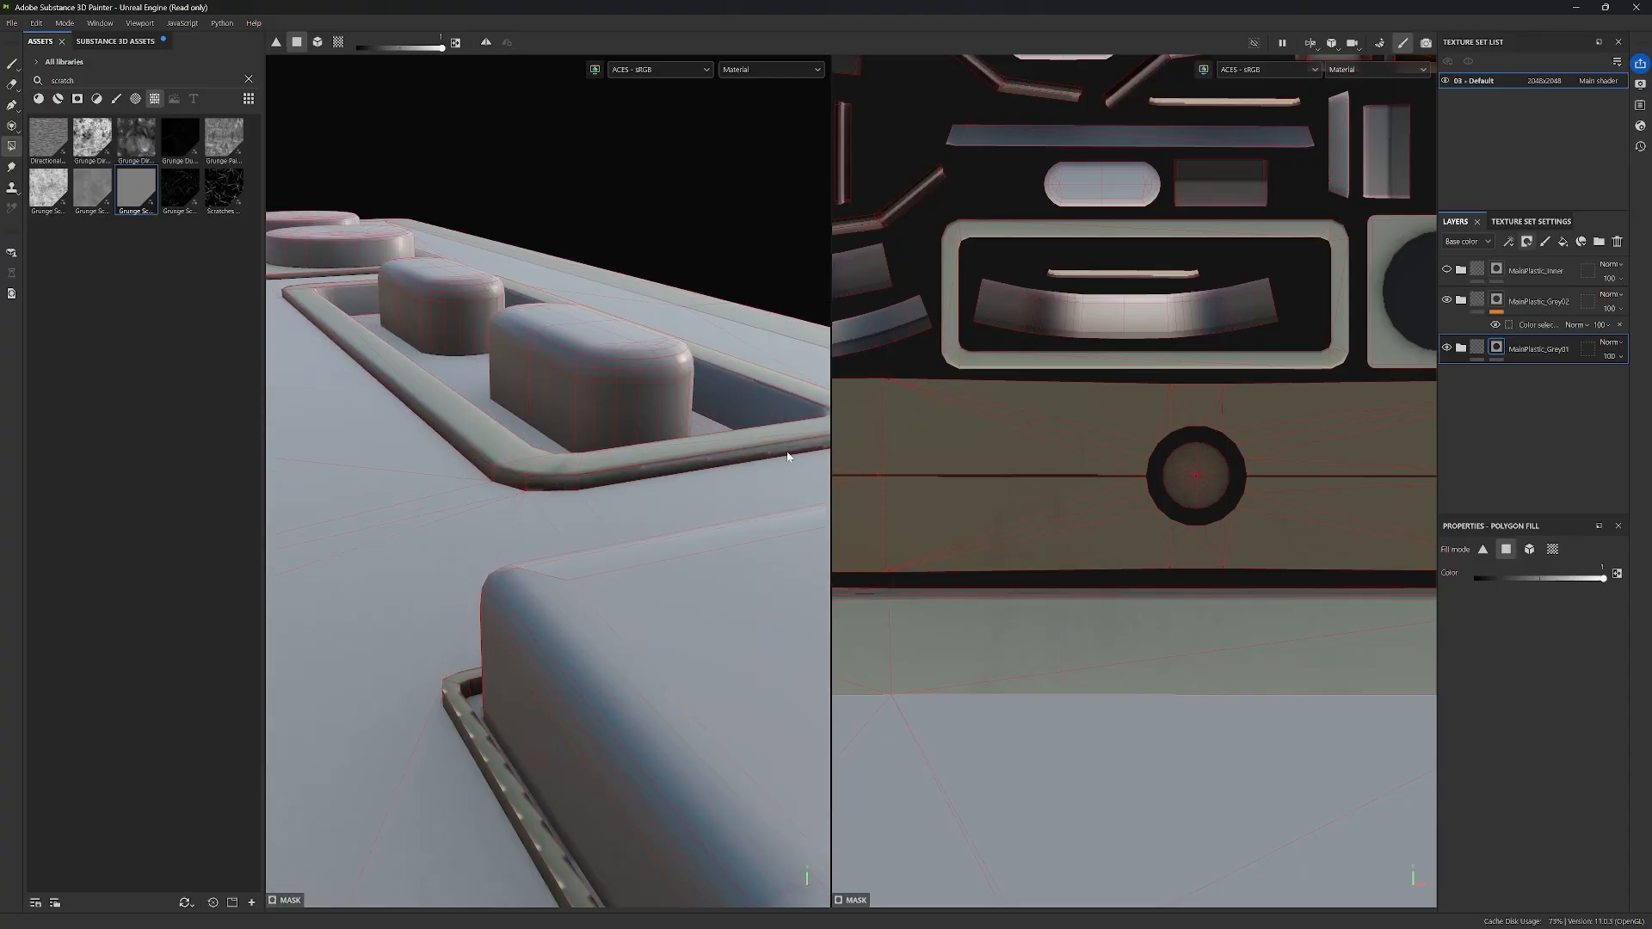
{"action": "left_click_drag", "start_coordinate": [787, 461], "coordinate": [508, 487], "text": "alt"}
{"action": "left_click", "coordinate": [508, 484]}
{"action": "scroll", "coordinate": [520, 489], "scroll_direction": "down", "scroll_amount": 3}
{"action": "left_click_drag", "start_coordinate": [327, 489], "coordinate": [527, 506], "text": "alt"}
{"action": "middle_click_drag", "start_coordinate": [527, 505], "coordinate": [734, 531], "text": "alt"}
{"action": "scroll", "coordinate": [998, 344], "scroll_direction": "down", "scroll_amount": 3}
{"action": "middle_click_drag", "start_coordinate": [852, 310], "coordinate": [998, 309], "text": "alt"}
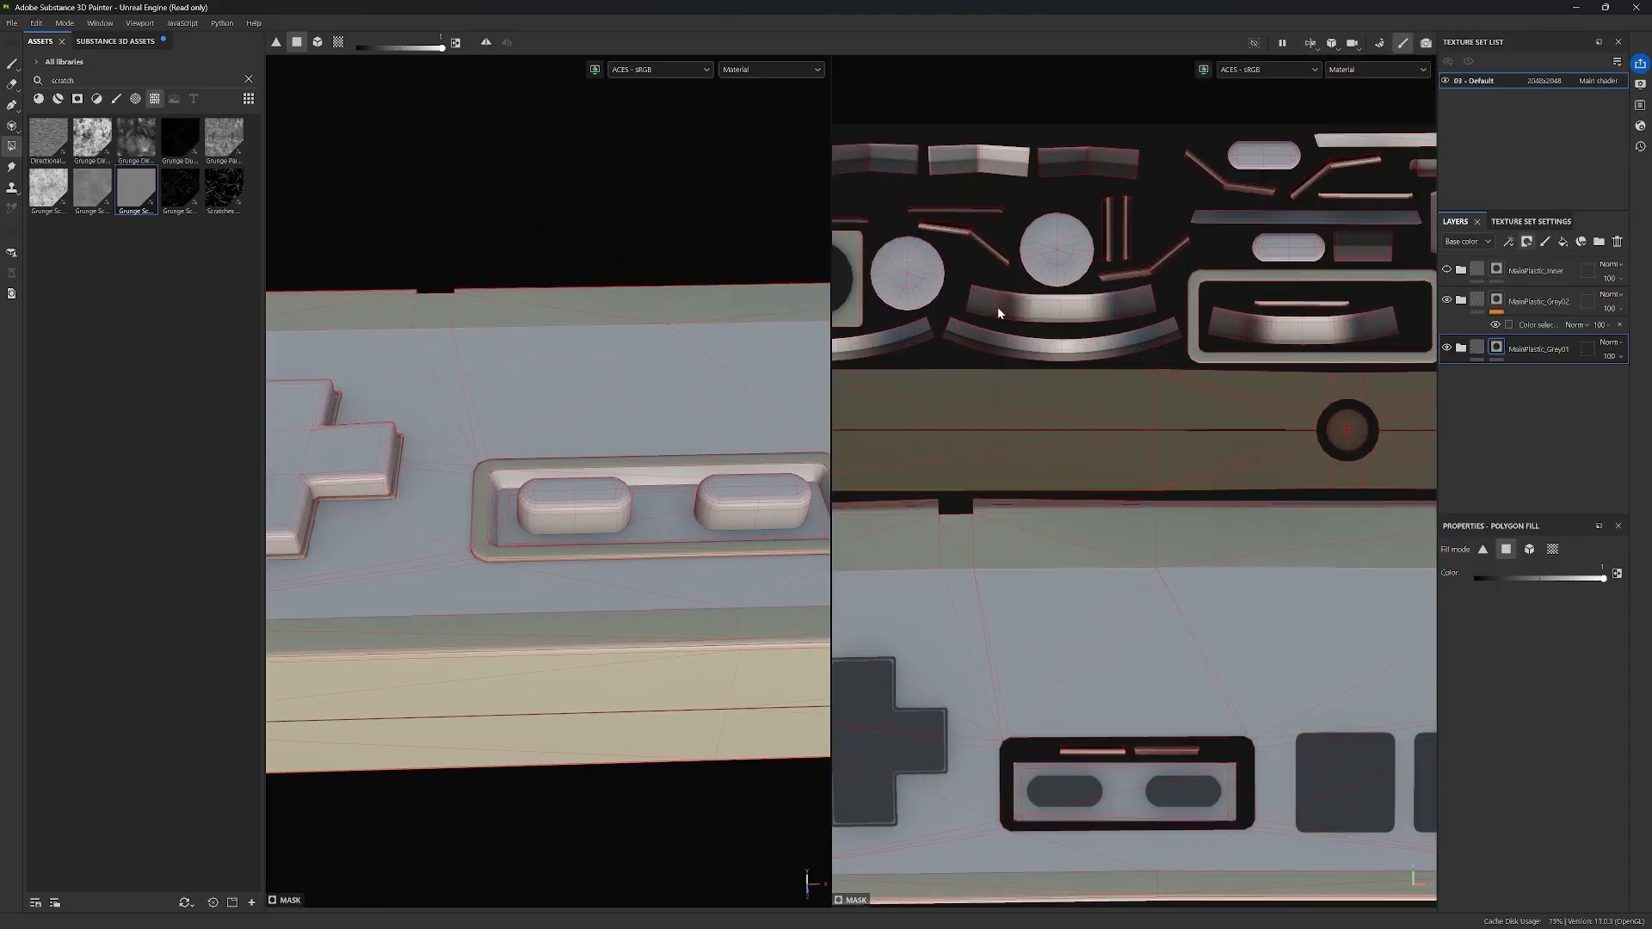
Step: Fill the inner wall faces of the Select/Start recess in MainPlastic_Grey01's mask
{"action": "scroll", "coordinate": [1145, 353], "scroll_direction": "down", "scroll_amount": 1}
{"action": "left_click", "coordinate": [639, 487]}
{"action": "middle_click_drag", "start_coordinate": [1403, 185], "coordinate": [1187, 245], "text": "alt"}
{"action": "scroll", "coordinate": [1205, 241], "scroll_direction": "up", "scroll_amount": 2}
{"action": "left_click", "coordinate": [1224, 236]}
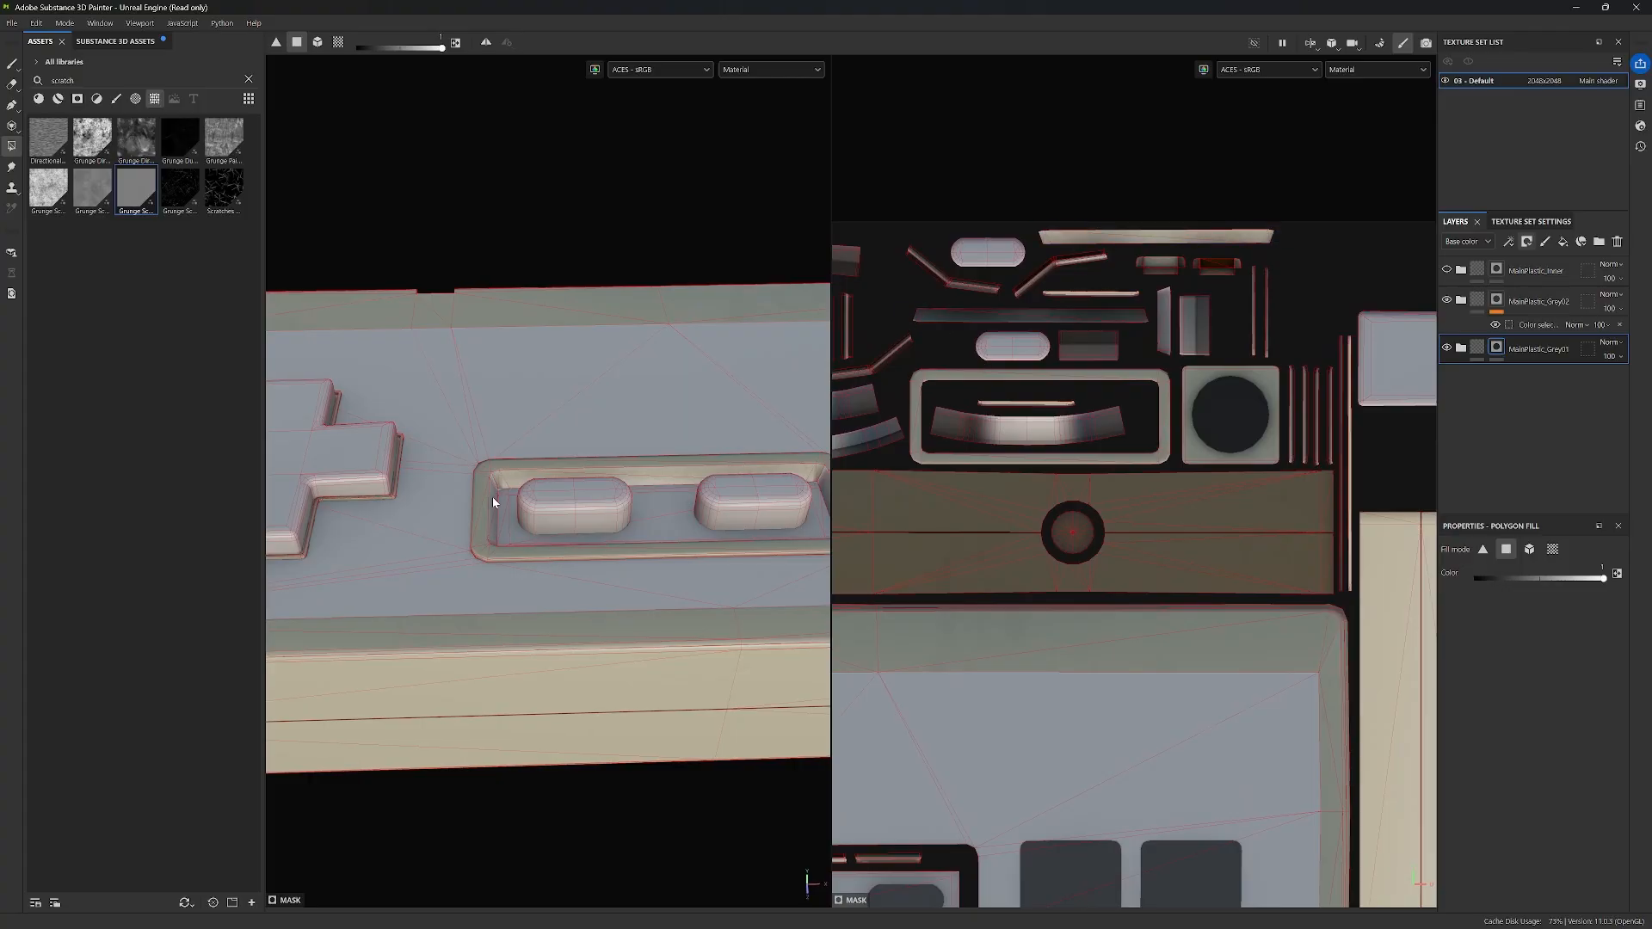
{"action": "scroll", "coordinate": [903, 365], "scroll_direction": "down", "scroll_amount": 2}
{"action": "middle_click_drag", "start_coordinate": [904, 366], "coordinate": [1161, 377], "text": "alt"}
{"action": "left_click", "coordinate": [863, 377]}
{"action": "left_click", "coordinate": [1349, 344]}
{"action": "scroll", "coordinate": [712, 479], "scroll_direction": "up", "scroll_amount": 2}
{"action": "left_click_drag", "start_coordinate": [711, 480], "coordinate": [676, 512], "text": "alt"}
{"action": "scroll", "coordinate": [1043, 430], "scroll_direction": "down", "scroll_amount": 3}
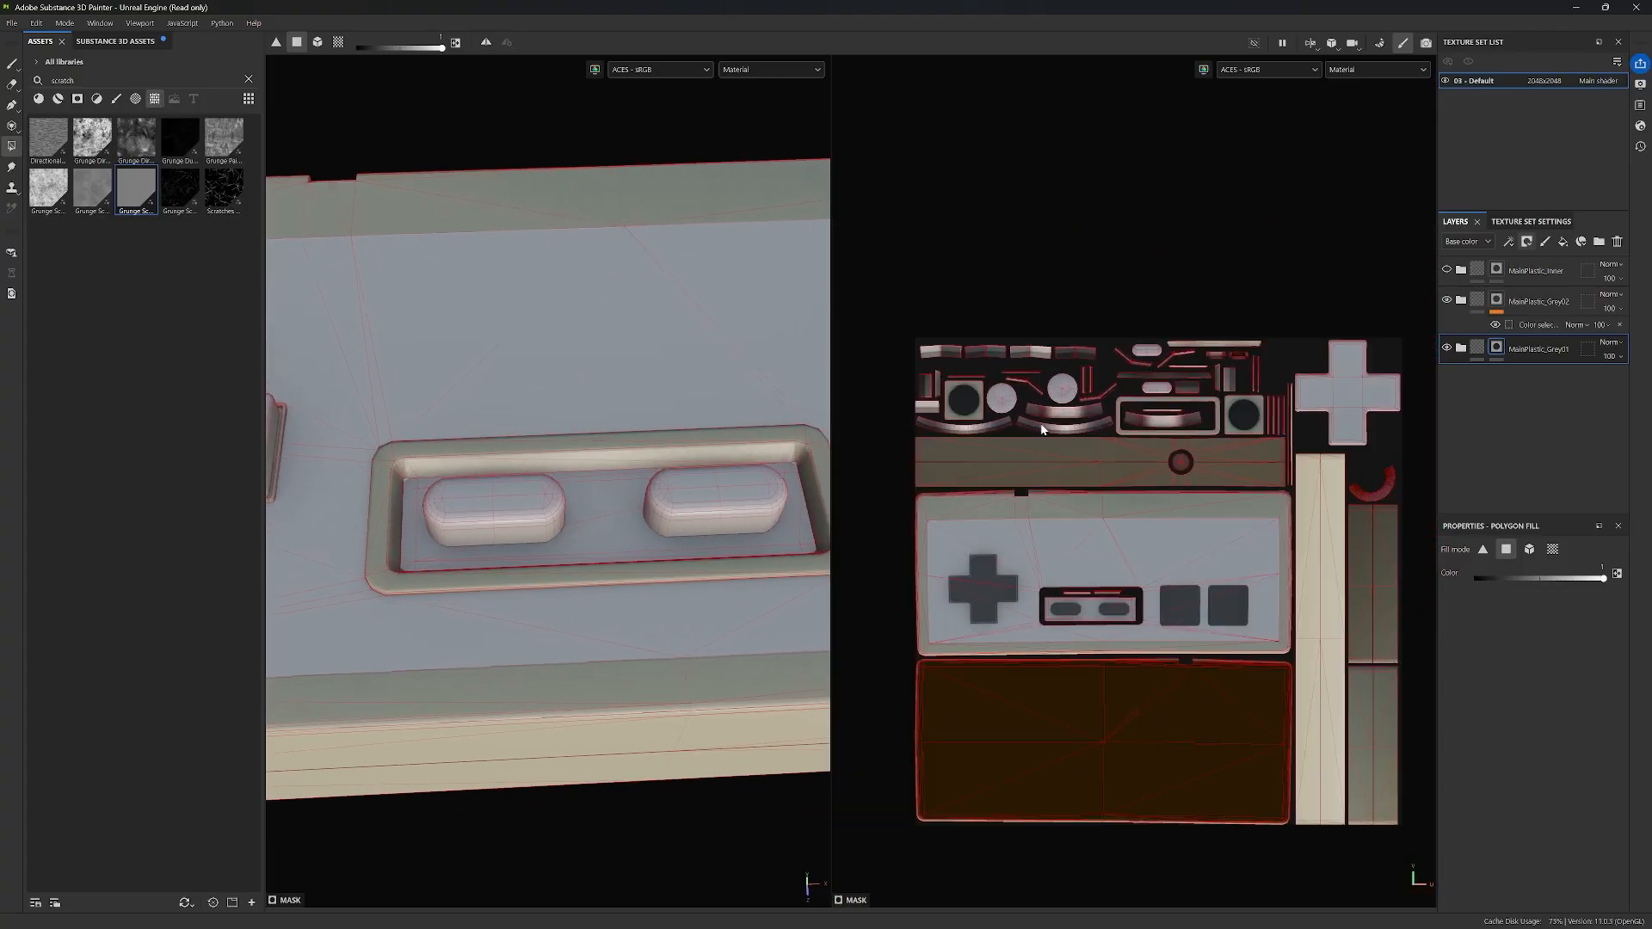
Step: Fill the floor of the Select/Start recess in the mask using its UV island
{"action": "scroll", "coordinate": [1060, 428], "scroll_direction": "up", "scroll_amount": 3}
{"action": "left_click", "coordinate": [1110, 762]}
{"action": "middle_click_drag", "start_coordinate": [1109, 763], "coordinate": [1083, 555], "text": "alt"}
{"action": "scroll", "coordinate": [1046, 568], "scroll_direction": "up", "scroll_amount": 3}
{"action": "left_click_drag", "start_coordinate": [951, 509], "coordinate": [1279, 605]}
{"action": "scroll", "coordinate": [1137, 564], "scroll_direction": "down", "scroll_amount": 2}
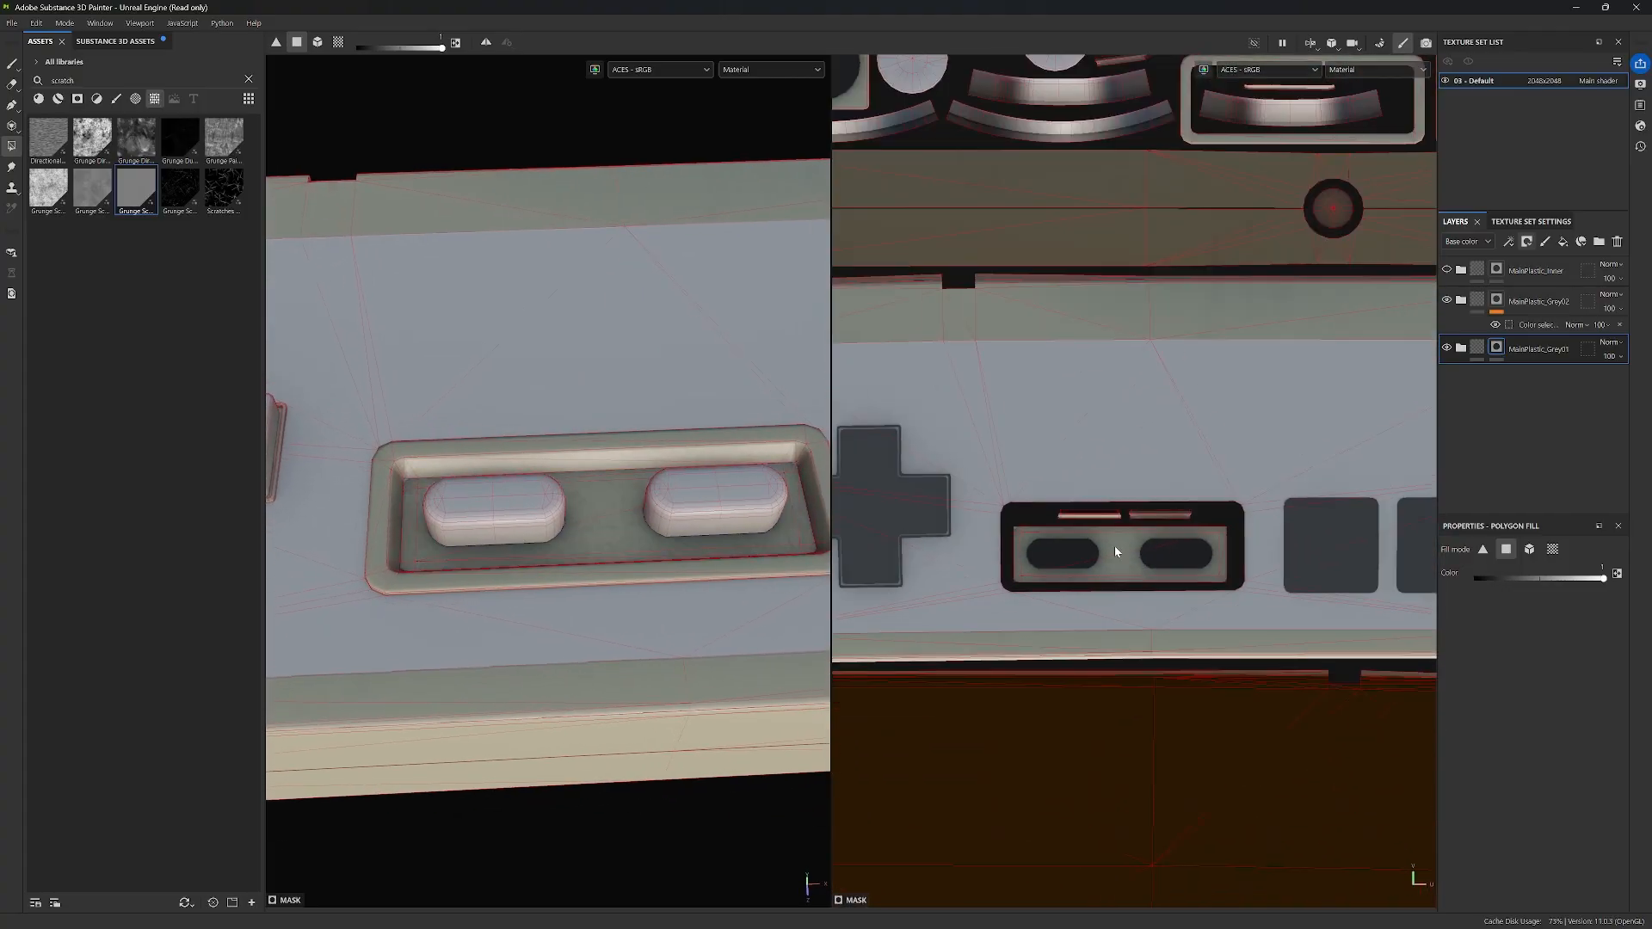
{"action": "left_click_drag", "start_coordinate": [688, 465], "coordinate": [662, 517], "text": "alt"}
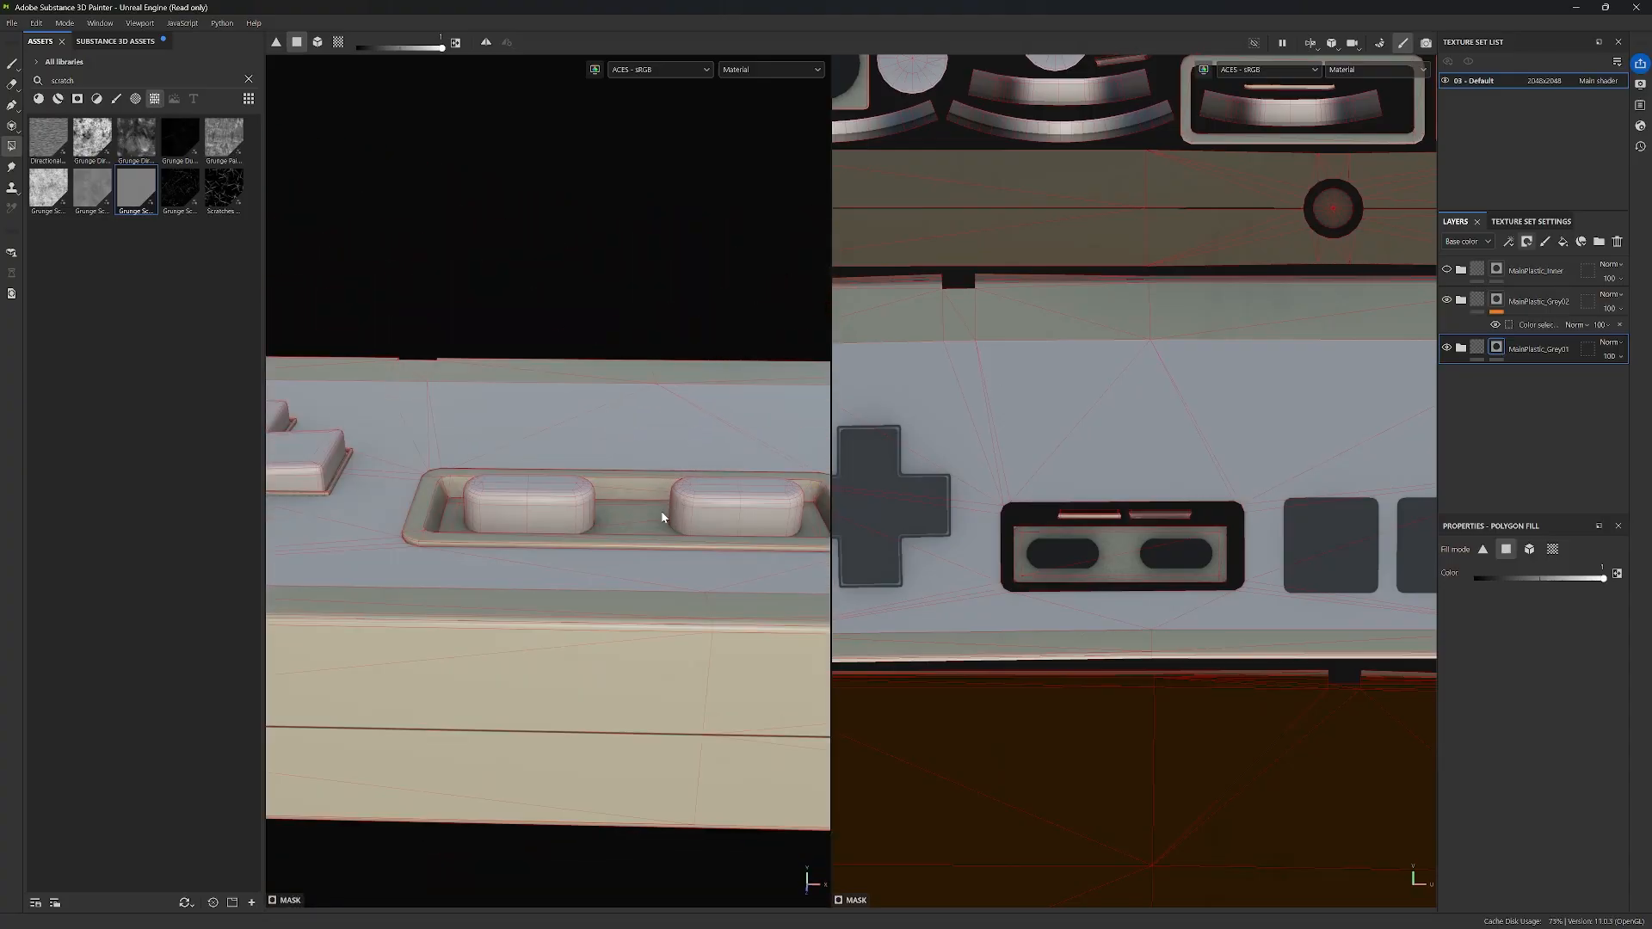
Step: Switch to the 3D view only, make the MainPlastic_Inner folder visible and inspect the masked areas on the controller
{"action": "key", "text": "F2"}
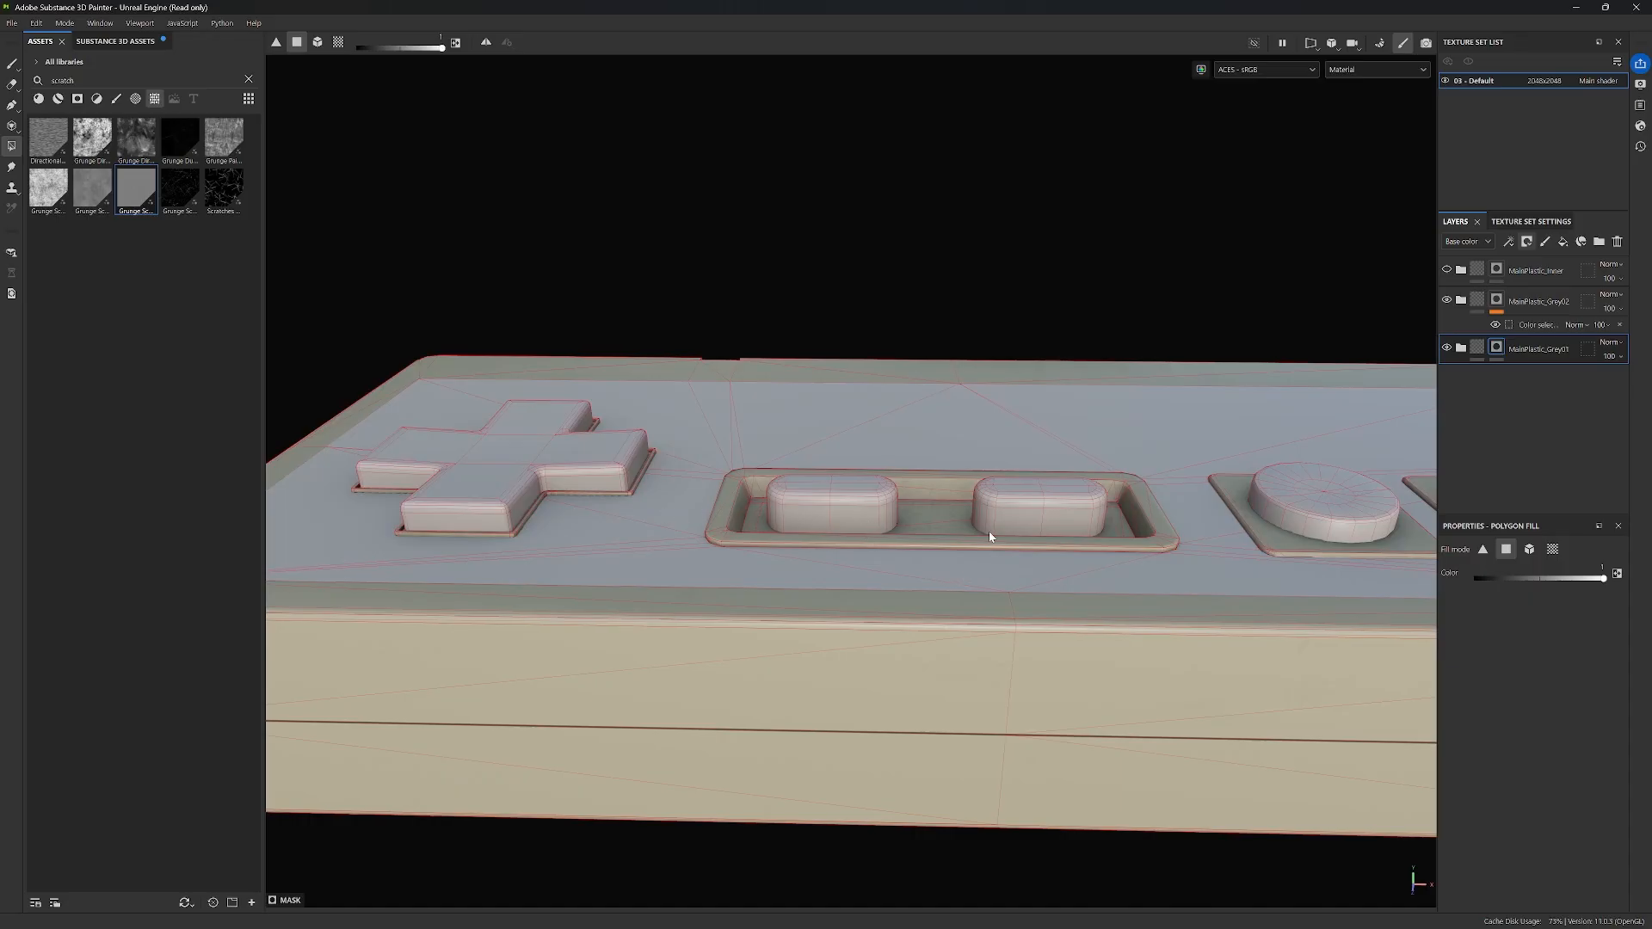
{"action": "scroll", "coordinate": [989, 536], "scroll_direction": "down", "scroll_amount": 3}
{"action": "left_click_drag", "start_coordinate": [989, 530], "coordinate": [1409, 252], "text": "alt"}
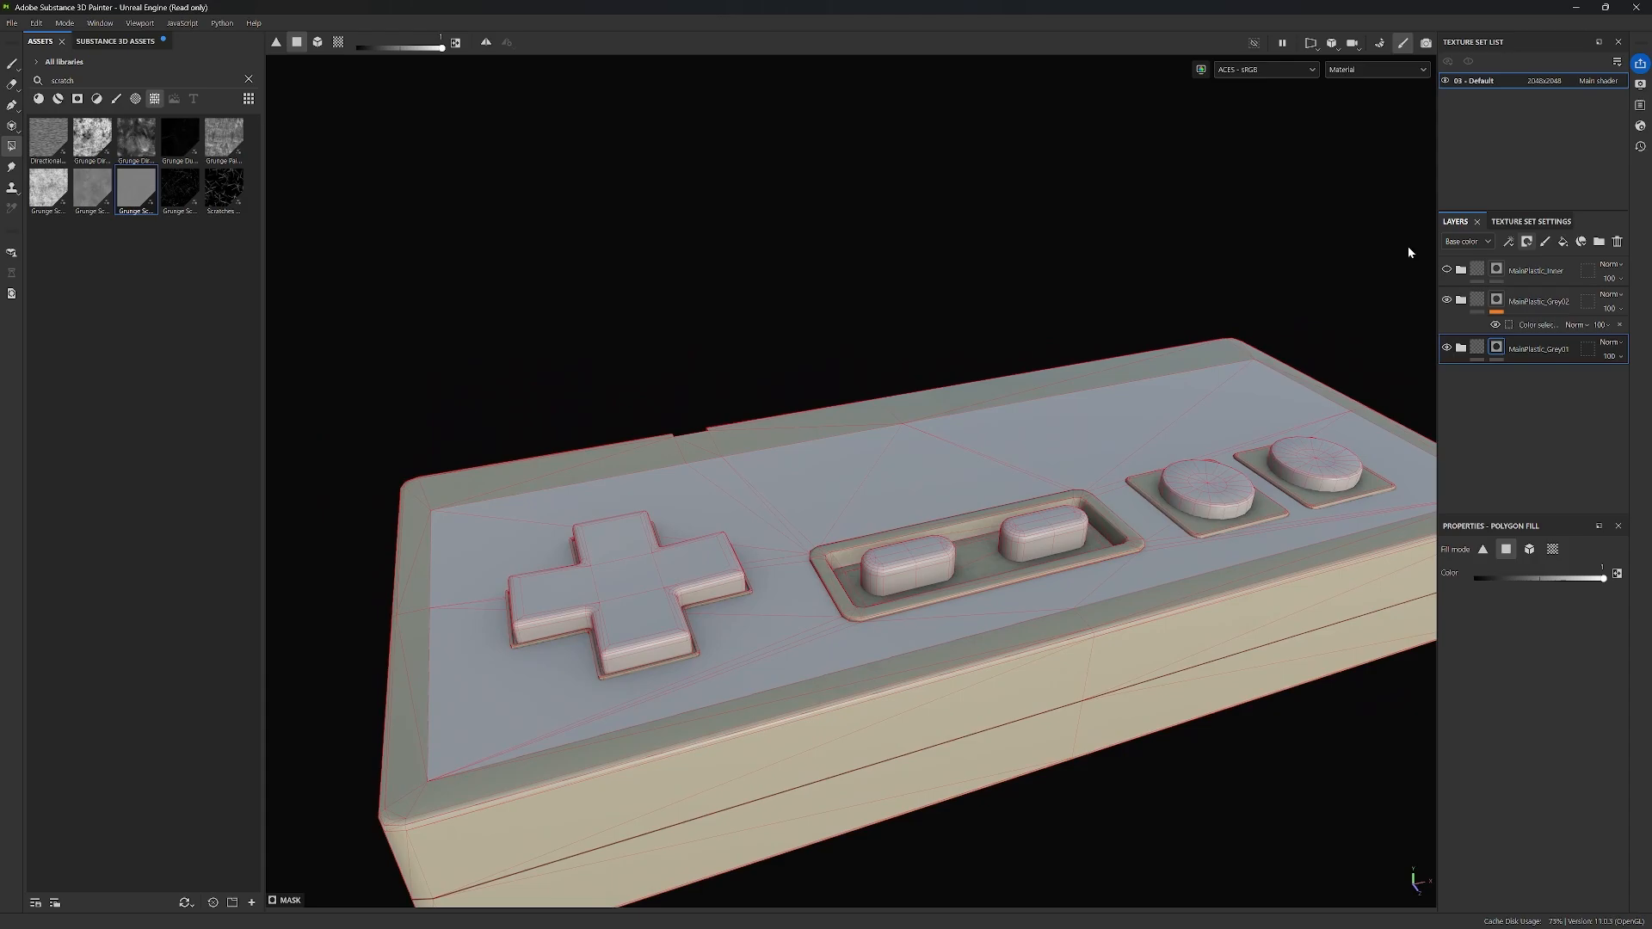
{"action": "left_click", "coordinate": [1449, 271]}
{"action": "left_click_drag", "start_coordinate": [995, 614], "coordinate": [994, 491], "text": "alt"}
{"action": "scroll", "coordinate": [725, 534], "scroll_direction": "up", "scroll_amount": 3}
{"action": "left_click_drag", "start_coordinate": [726, 539], "coordinate": [297, 519], "text": "alt"}
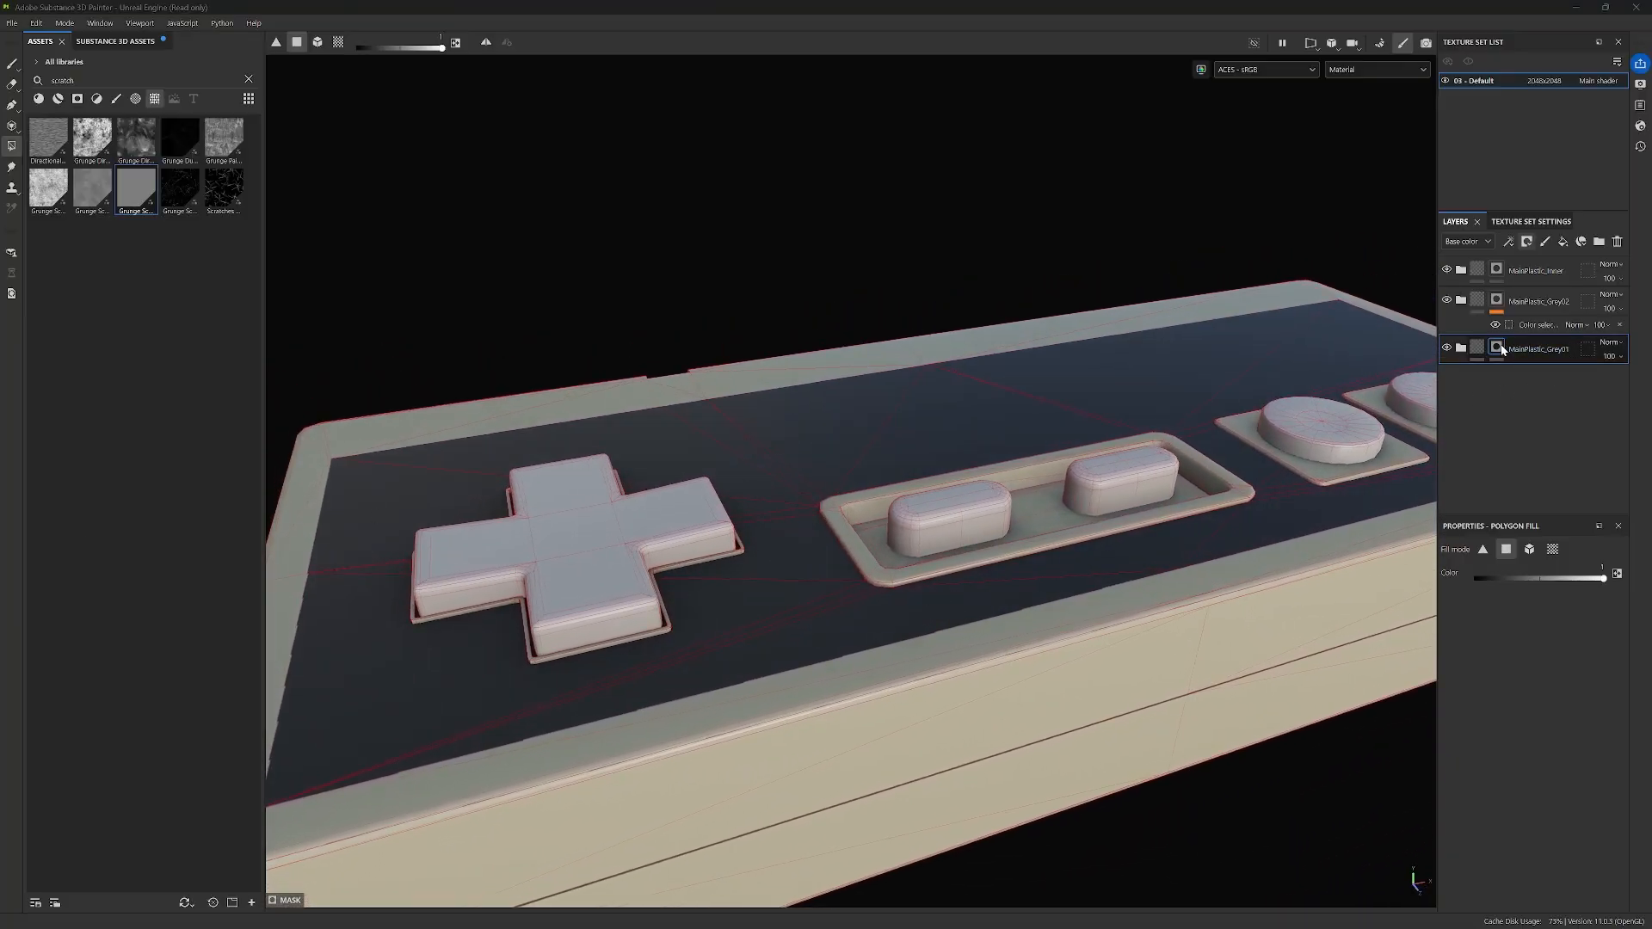
Step: Copy the Scratches, Plastic_Grain and Dirt layers from the MainPlastic_Grey01 folder
{"action": "left_click", "coordinate": [1461, 348]}
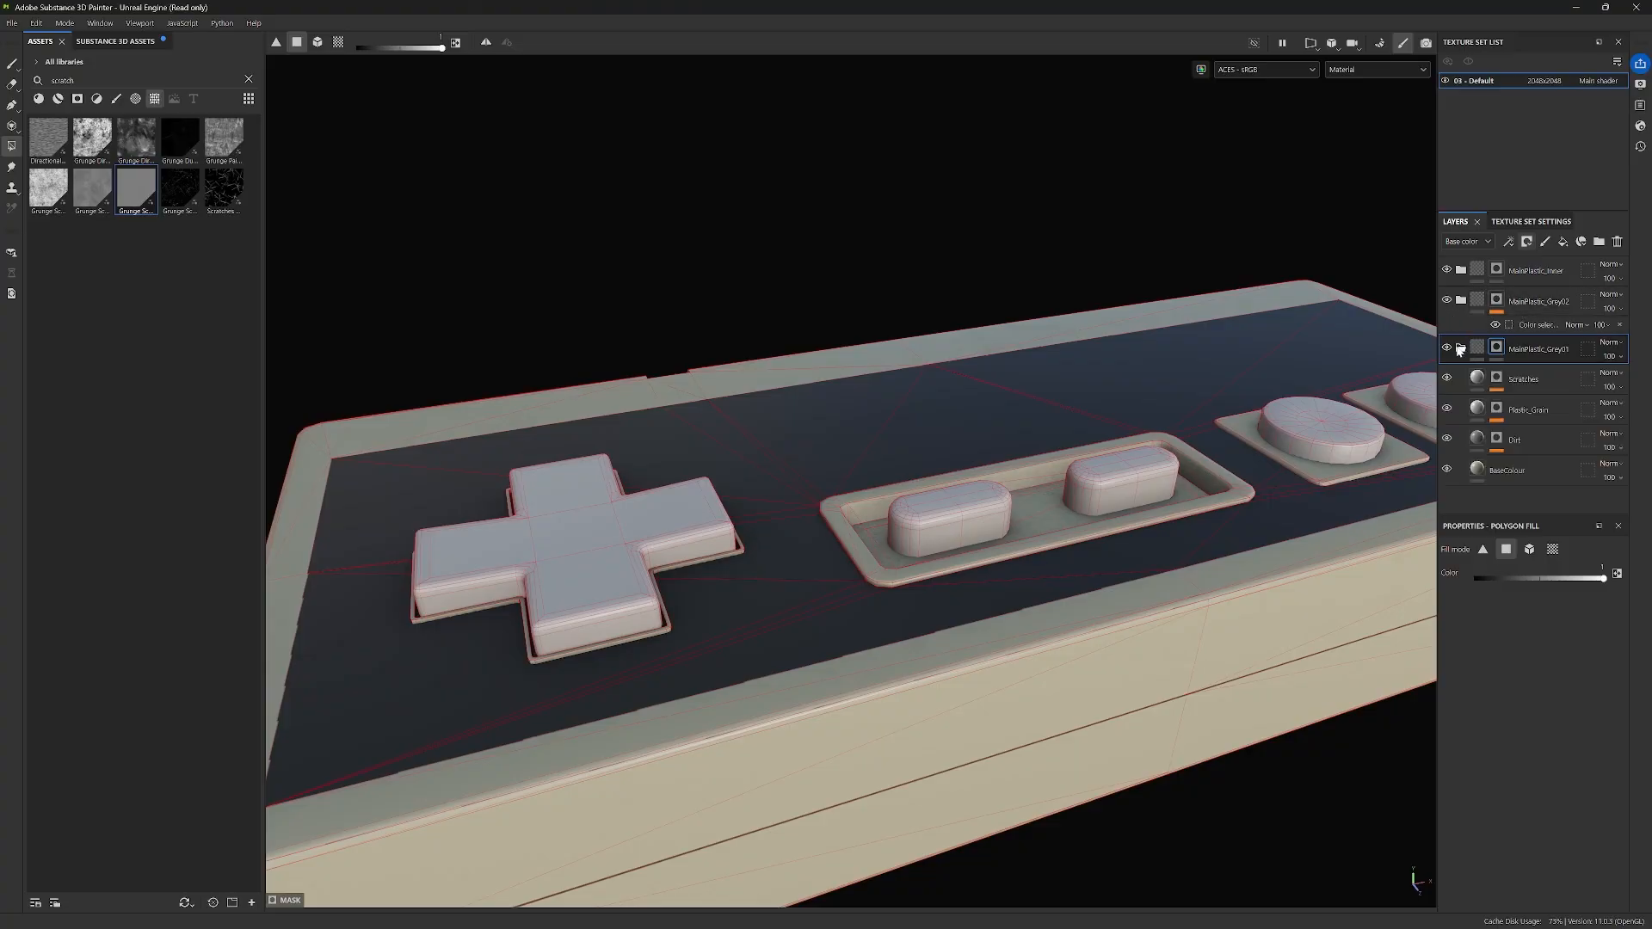
{"action": "left_click", "coordinate": [1547, 381]}
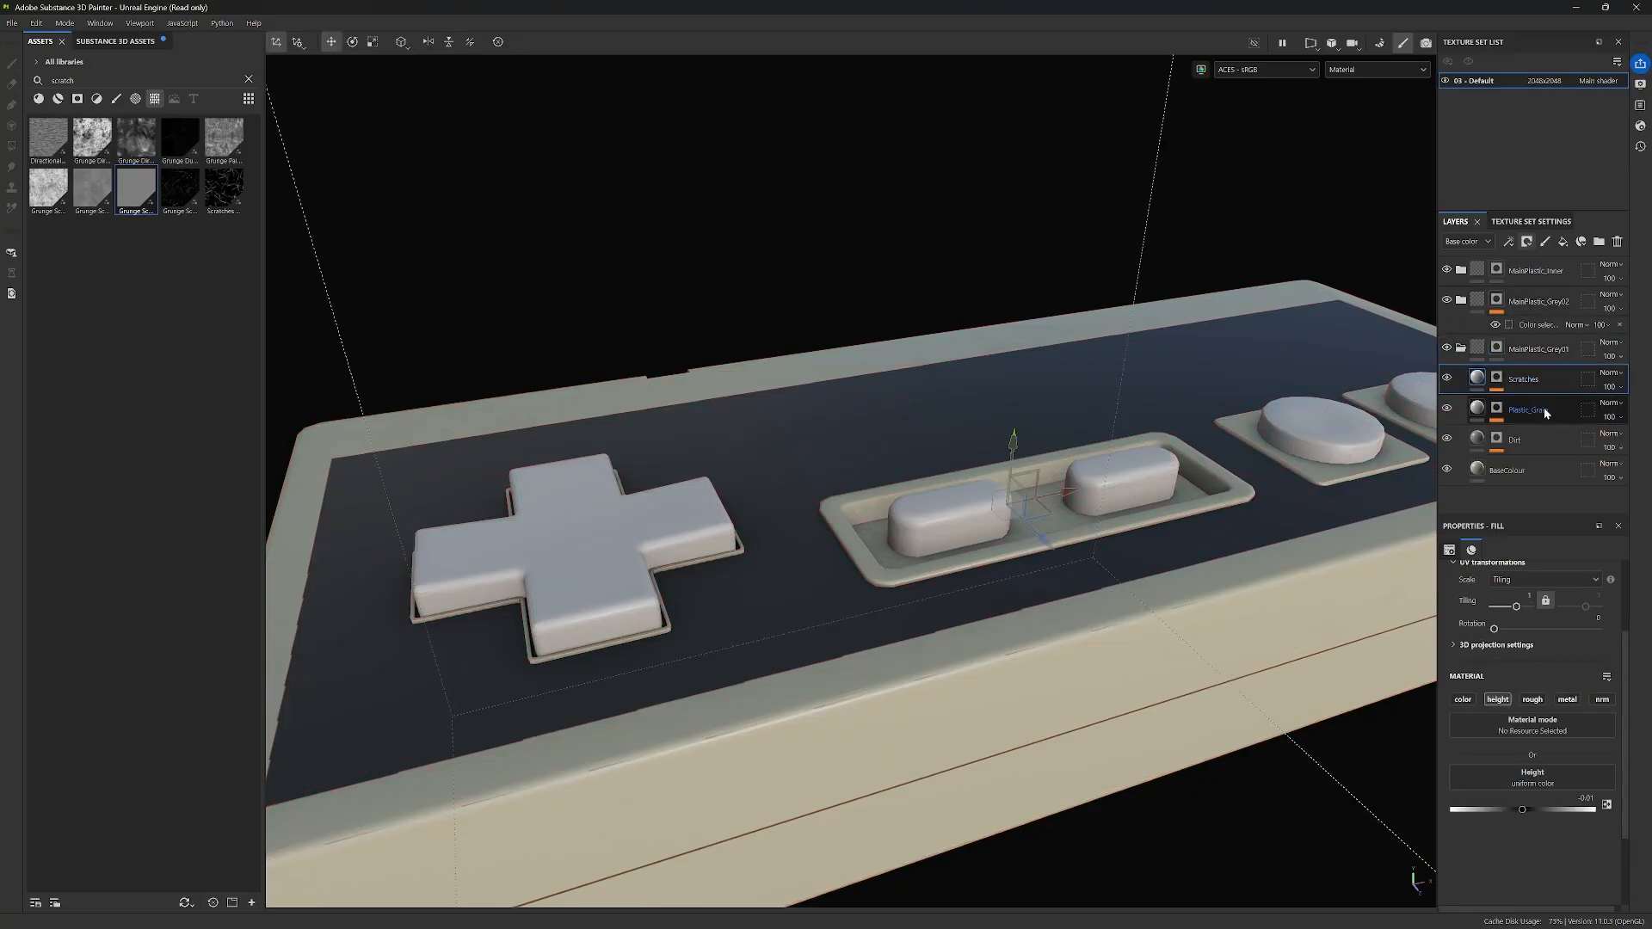
{"action": "left_click", "coordinate": [1549, 406], "text": "shift"}
{"action": "left_click", "coordinate": [1541, 435], "text": "shift"}
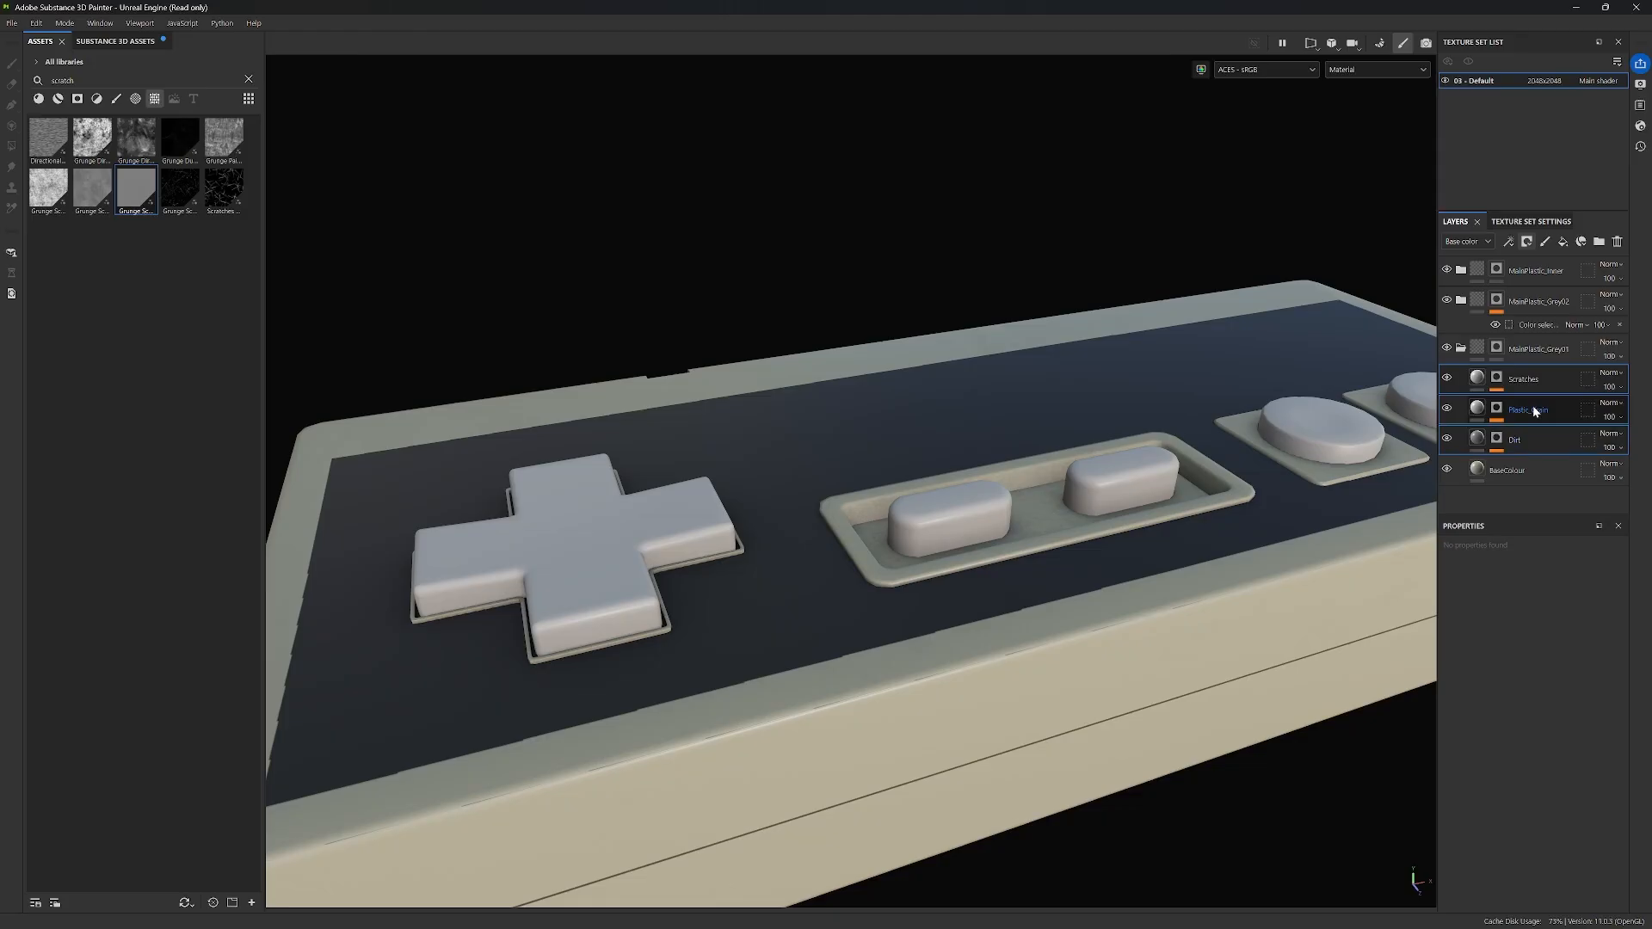
{"action": "right_click", "coordinate": [1530, 380]}
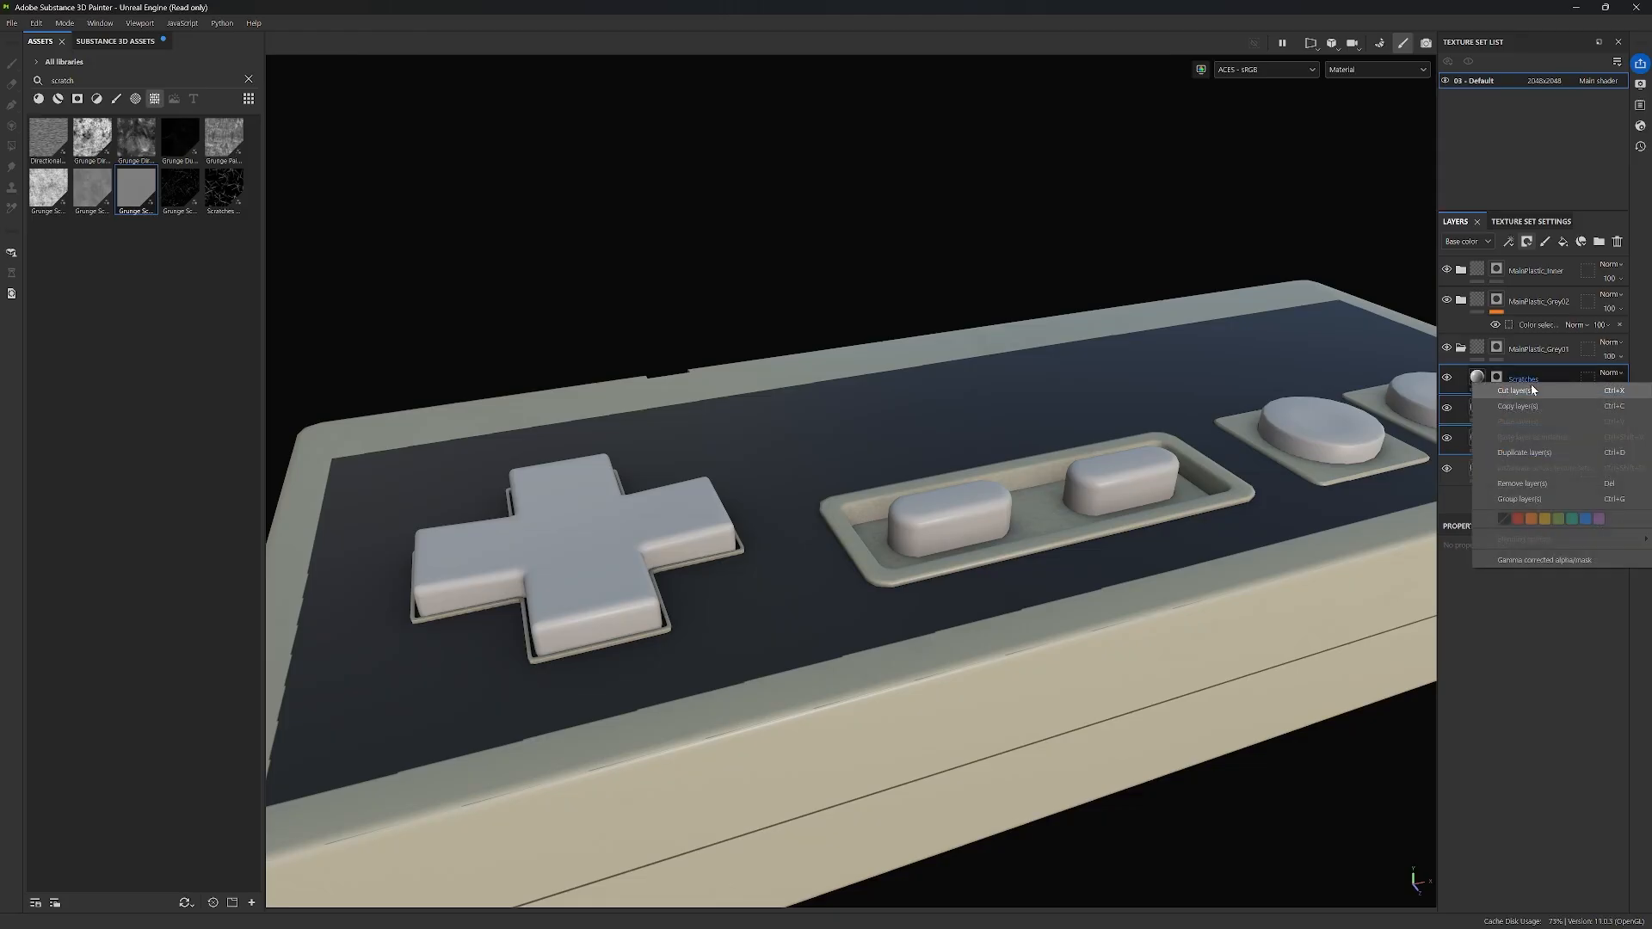
{"action": "left_click", "coordinate": [1536, 405]}
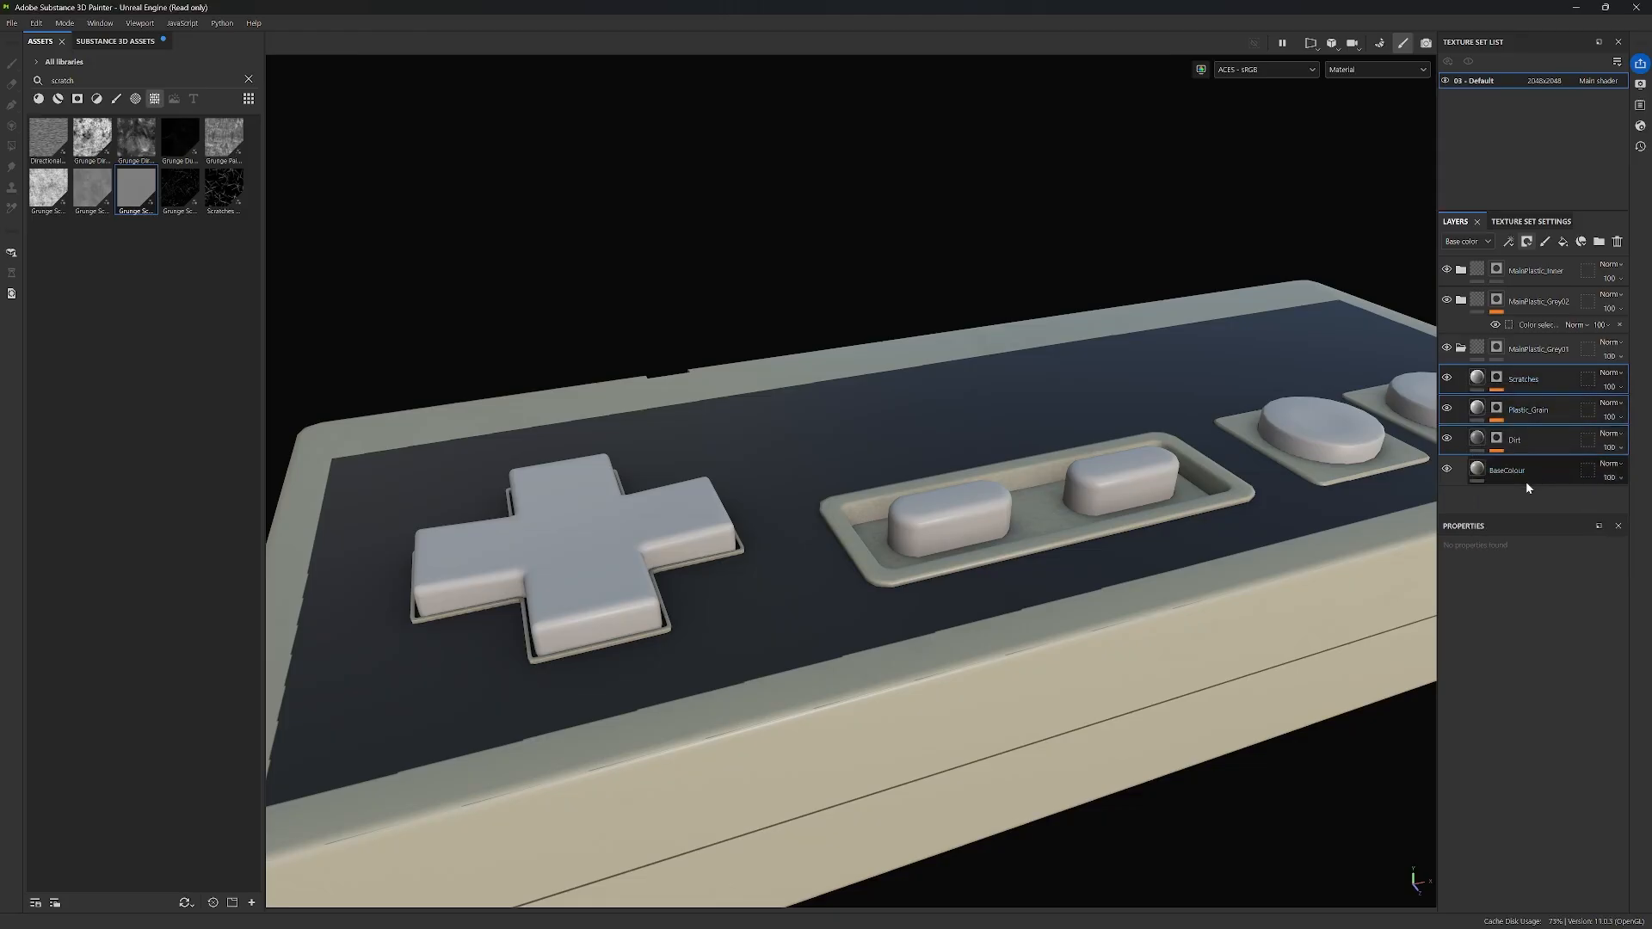
Step: Paste the copied layers above the fill layer in the MainPlastic_Inner folder and check the dark inner area
{"action": "left_click", "coordinate": [1460, 271]}
{"action": "left_click", "coordinate": [1516, 298]}
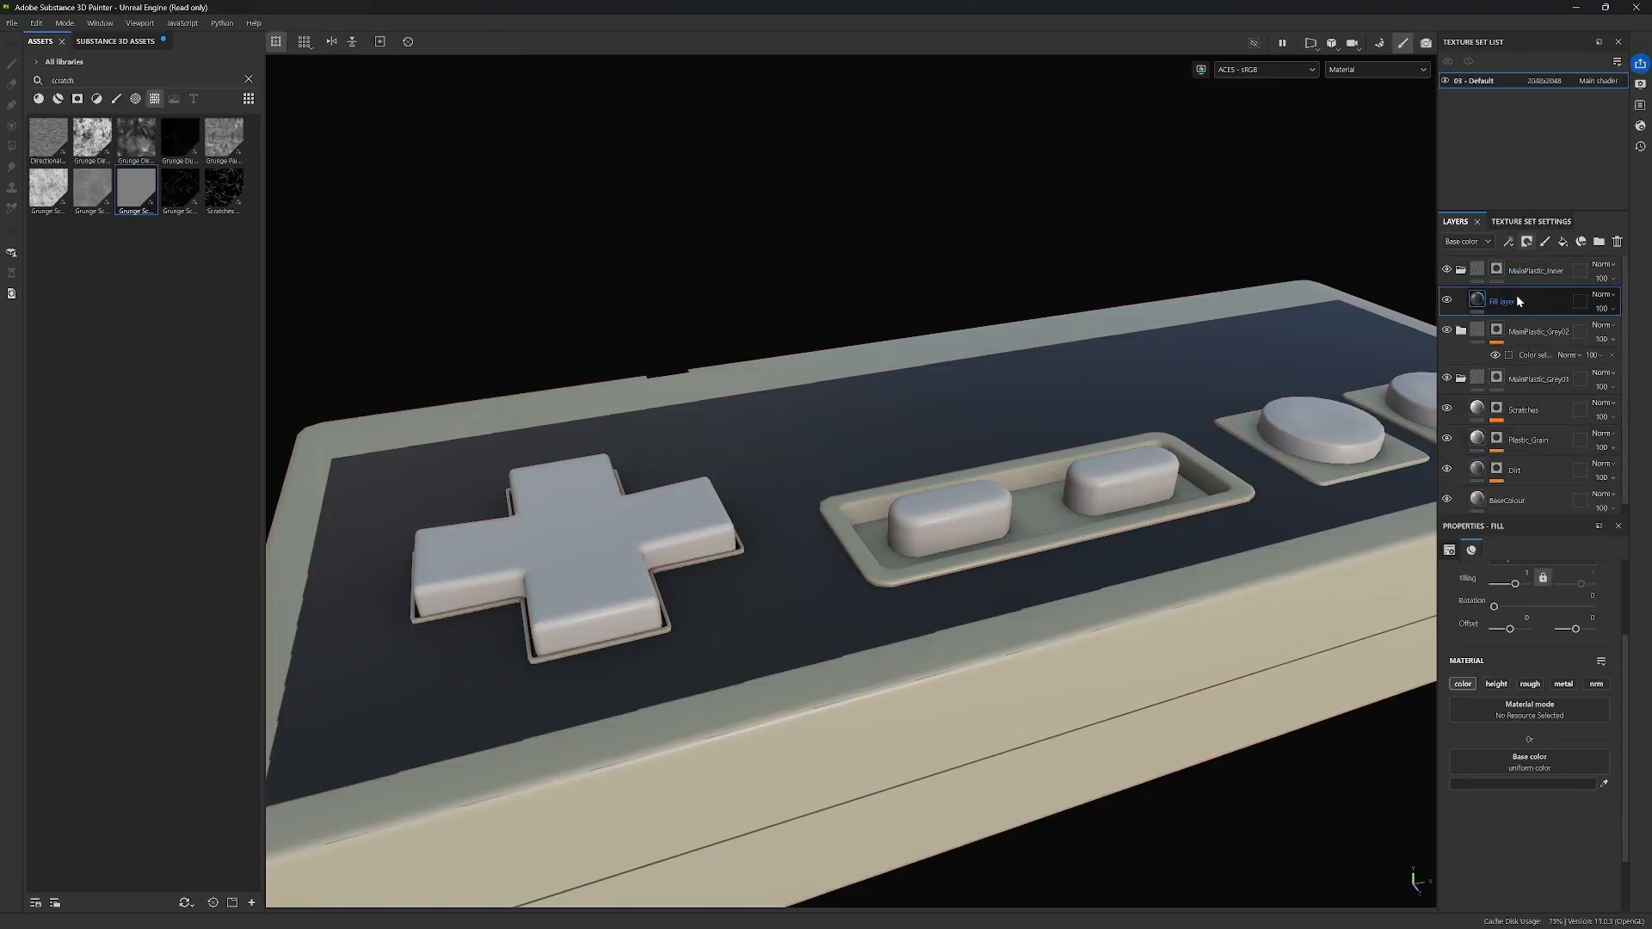
{"action": "key", "text": "ctrl+v"}
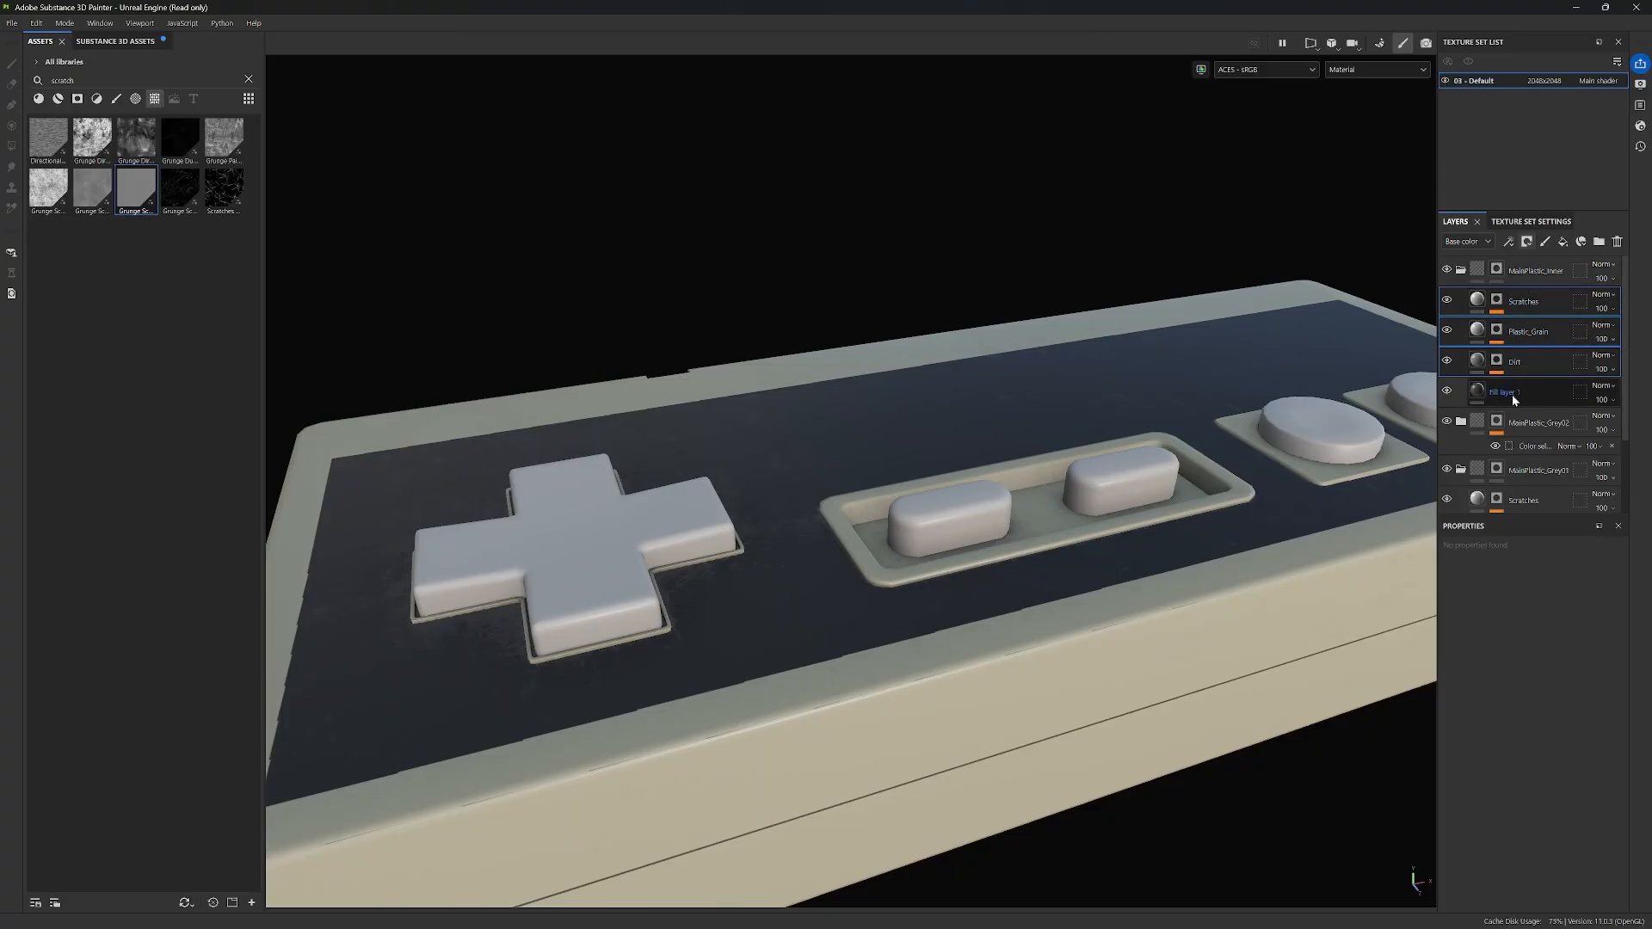
{"action": "left_click_drag", "start_coordinate": [848, 552], "coordinate": [855, 616], "text": "alt"}
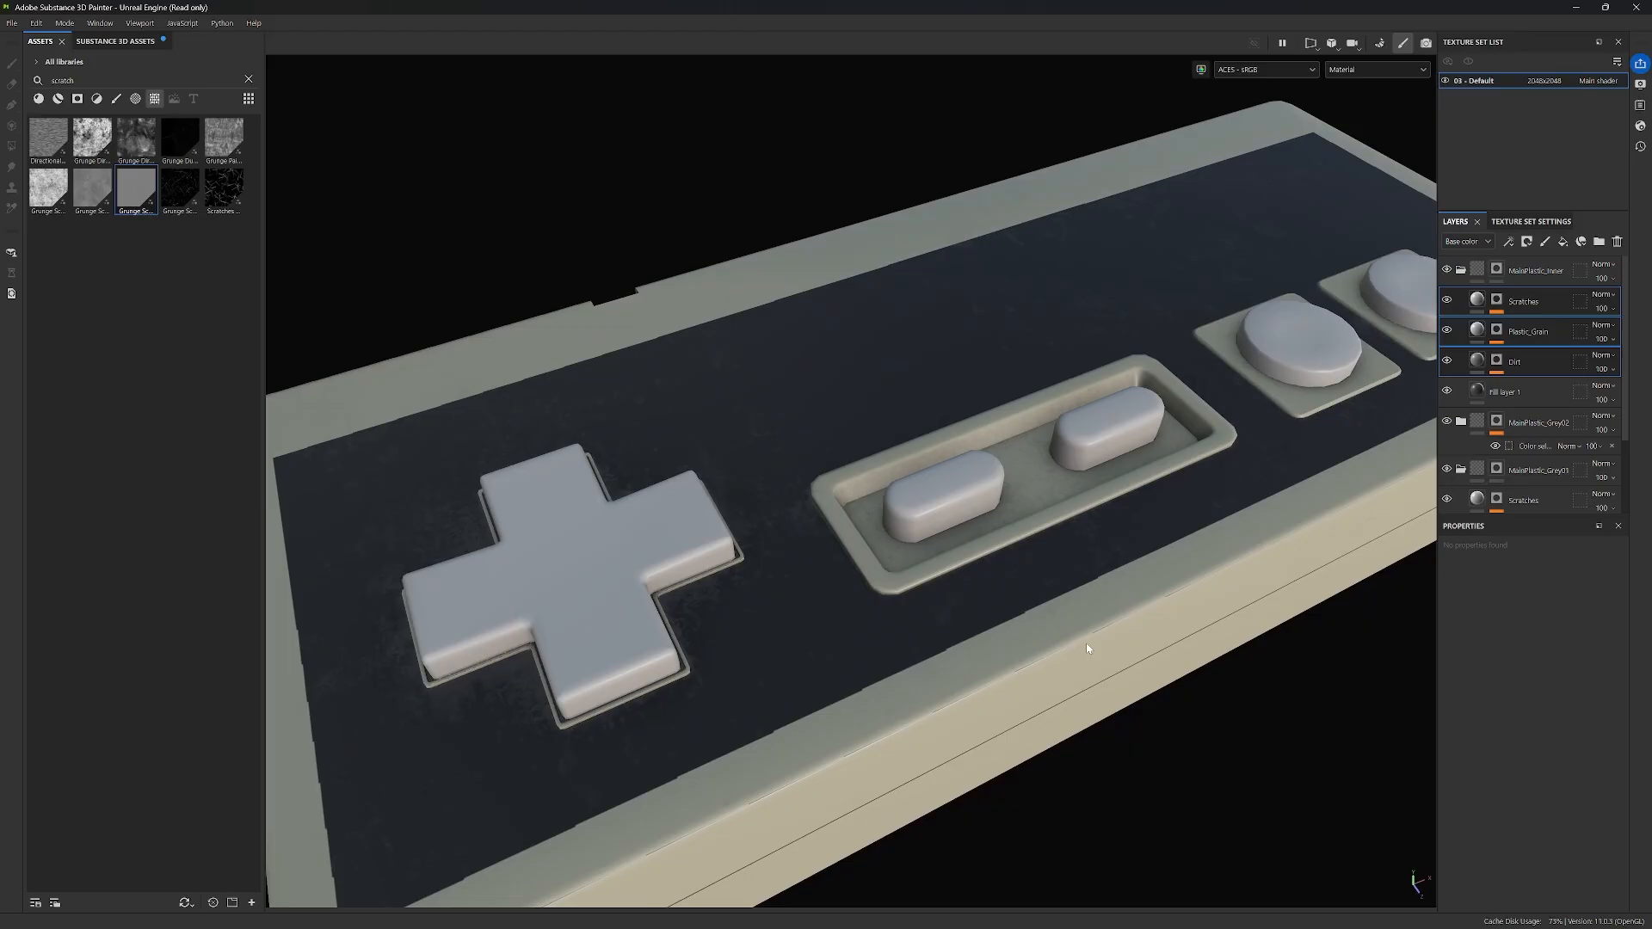
Step: Darken the Dirt layer's base colour to near black in the MainPlastic_Inner folder
{"action": "scroll", "coordinate": [1149, 699], "scroll_direction": "down", "scroll_amount": 5}
{"action": "left_click_drag", "start_coordinate": [1191, 687], "coordinate": [1147, 590], "text": "alt"}
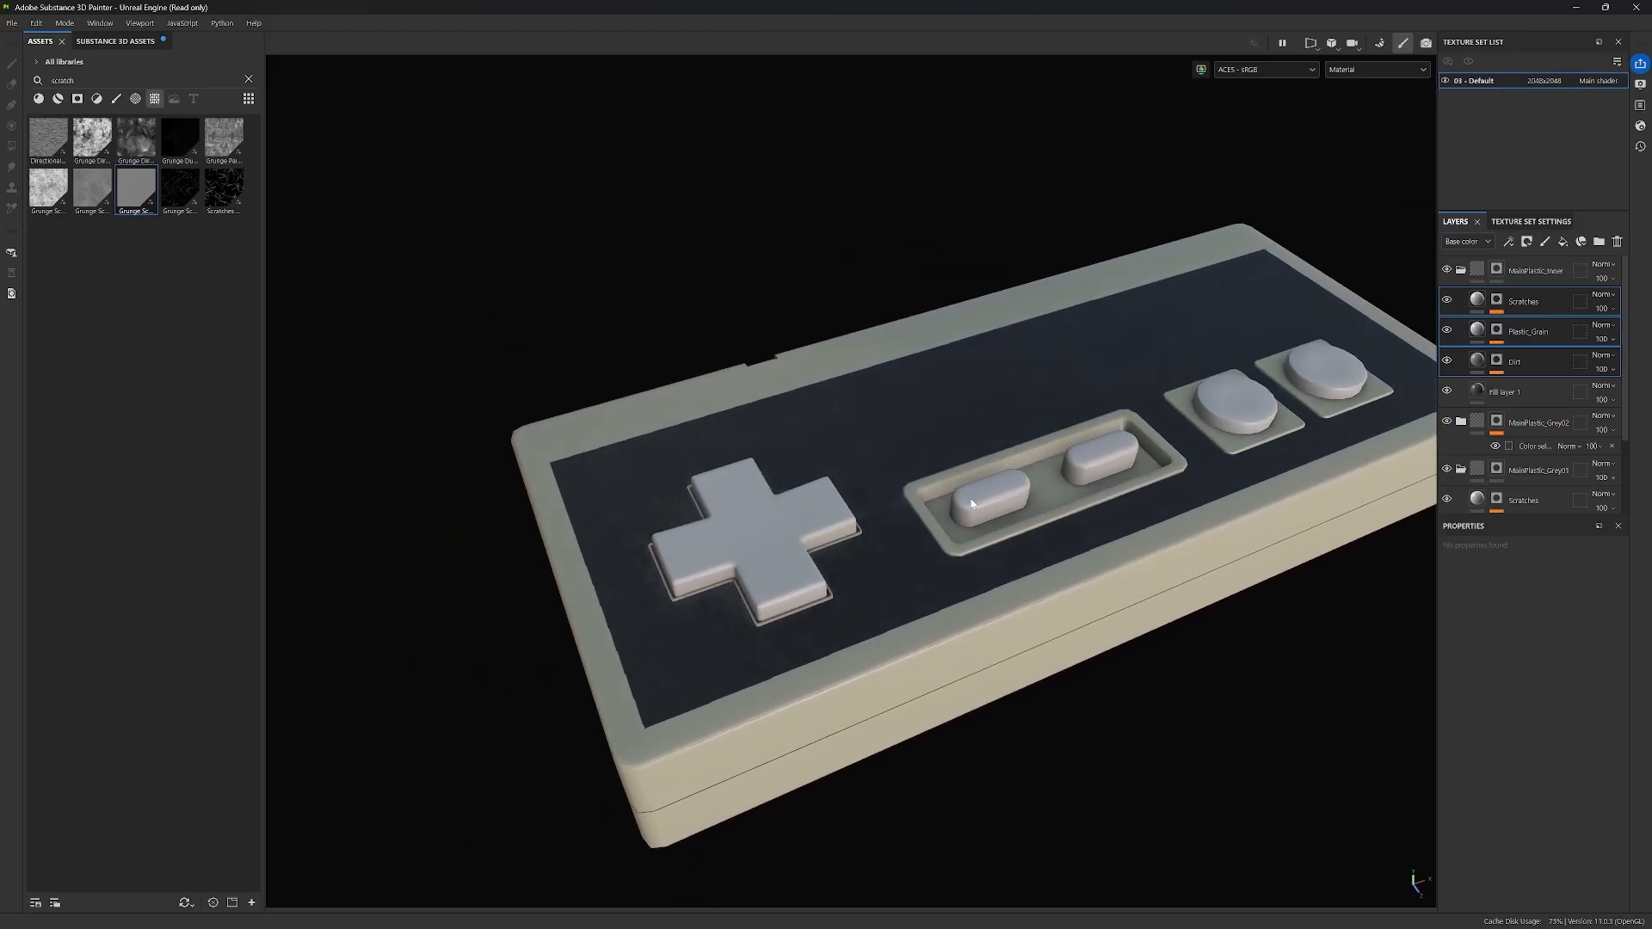
{"action": "scroll", "coordinate": [996, 544], "scroll_direction": "up", "scroll_amount": 3}
{"action": "left_click_drag", "start_coordinate": [995, 542], "coordinate": [1122, 525], "text": "alt"}
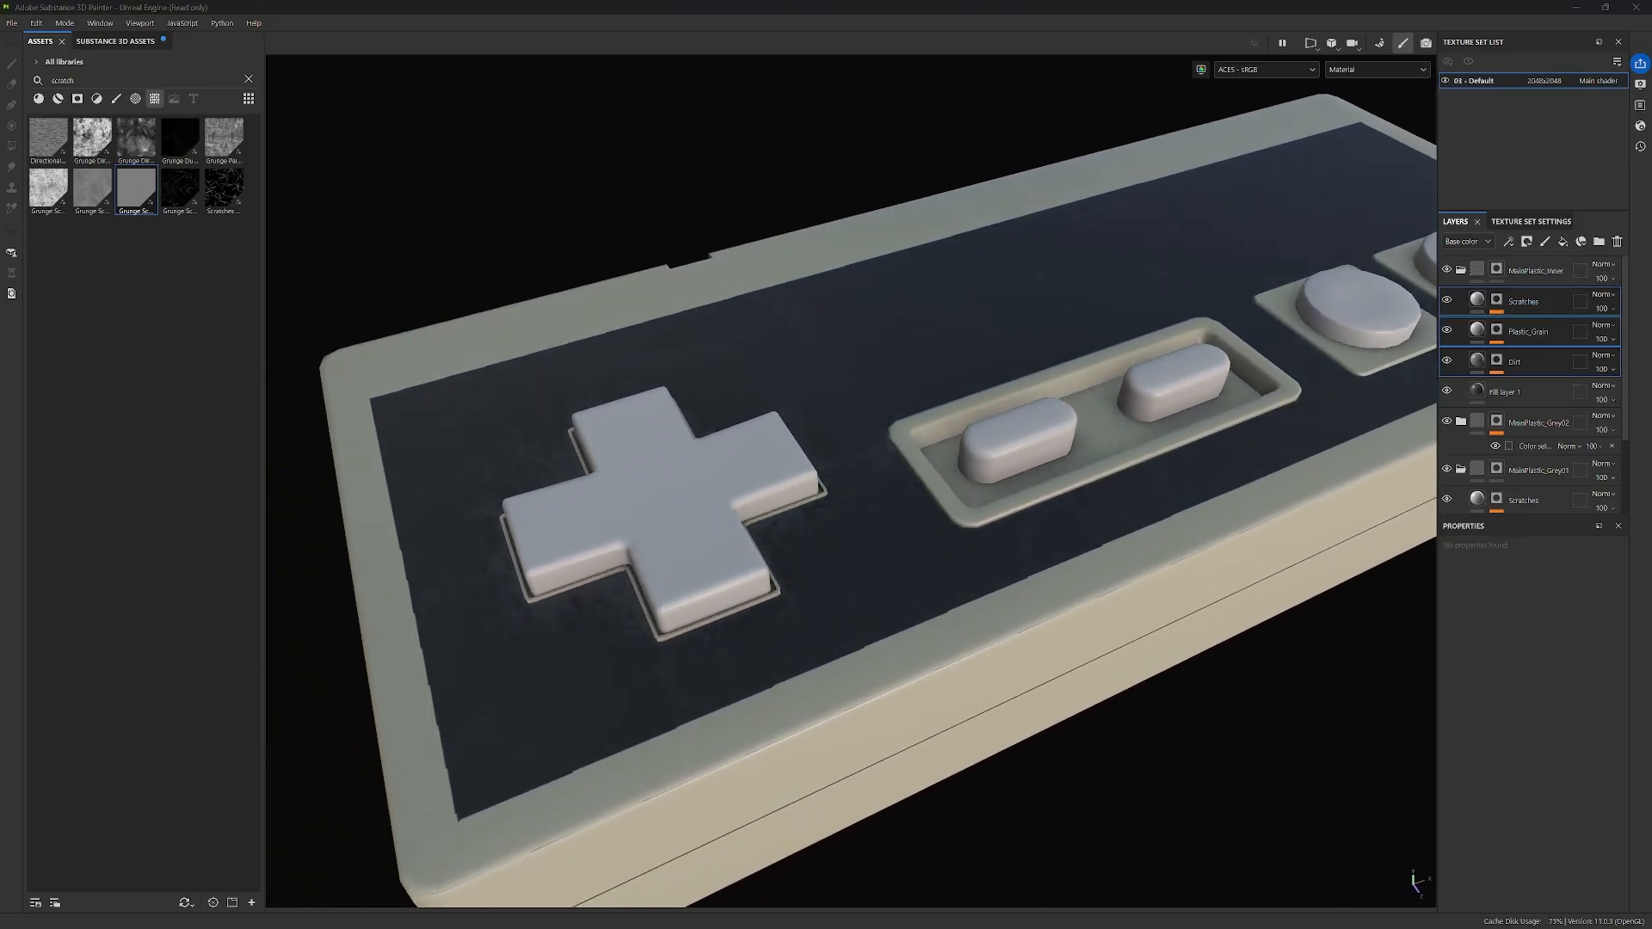
{"action": "left_click", "coordinate": [1530, 365]}
{"action": "left_click", "coordinate": [1558, 783]}
{"action": "left_click_drag", "start_coordinate": [1259, 640], "coordinate": [1119, 542]}
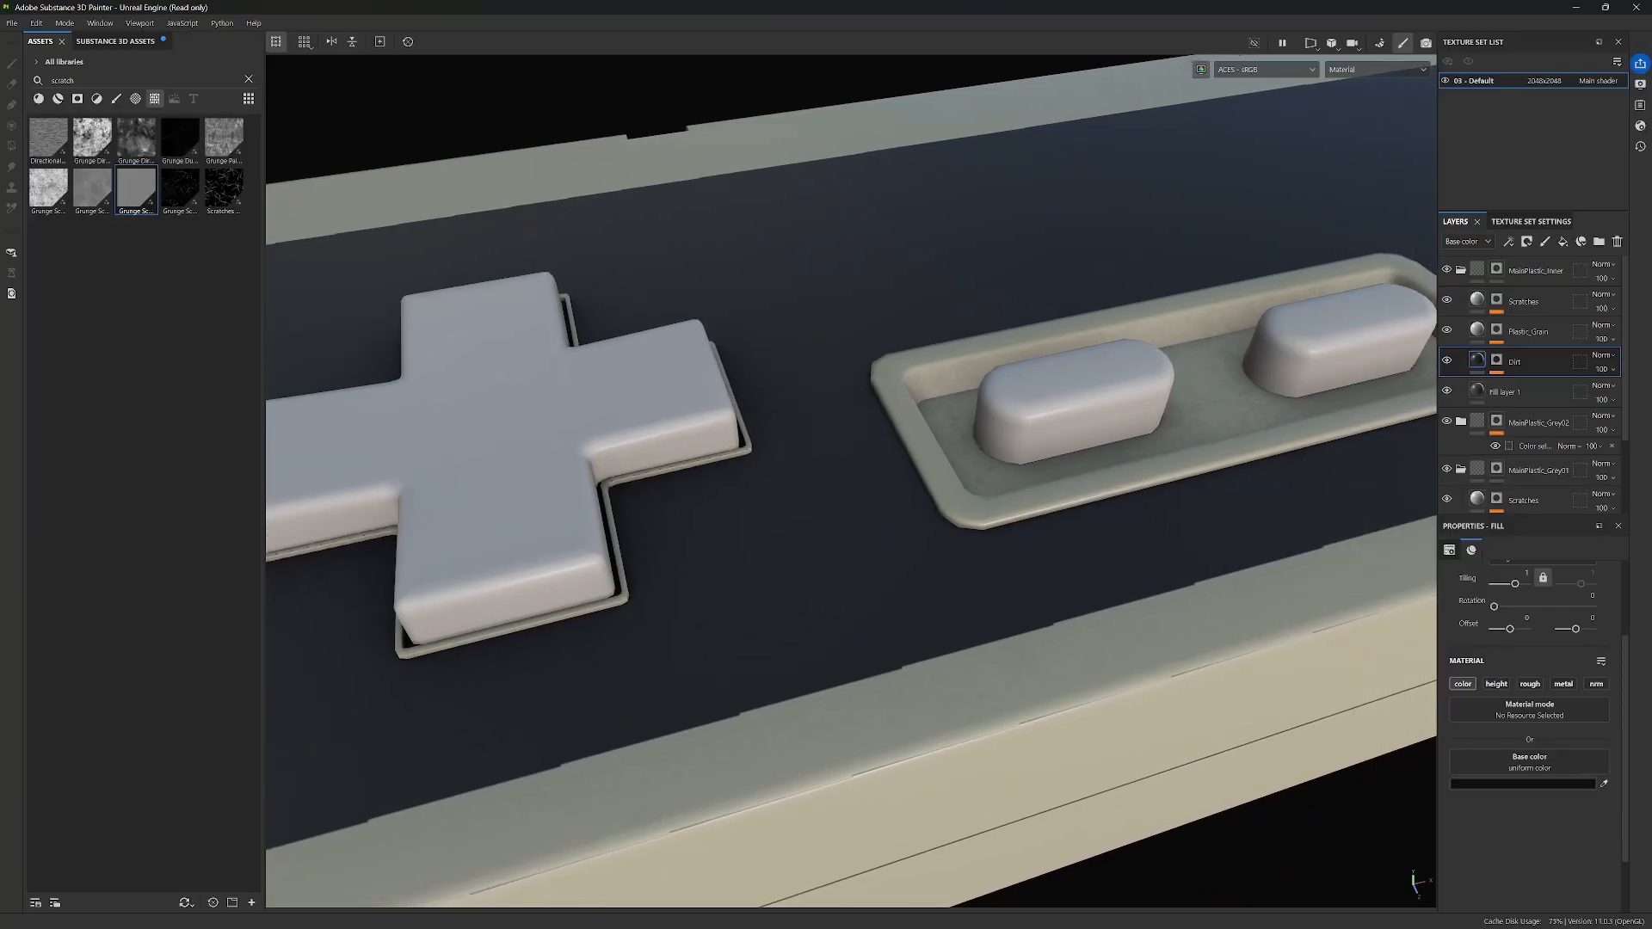
Step: Replace the Cells 1 texture in the MainPlastic_Inner Plastic_Grain mask with Blue Noise Fast and set the layer's height to about 0.055
{"action": "left_click", "coordinate": [1542, 330]}
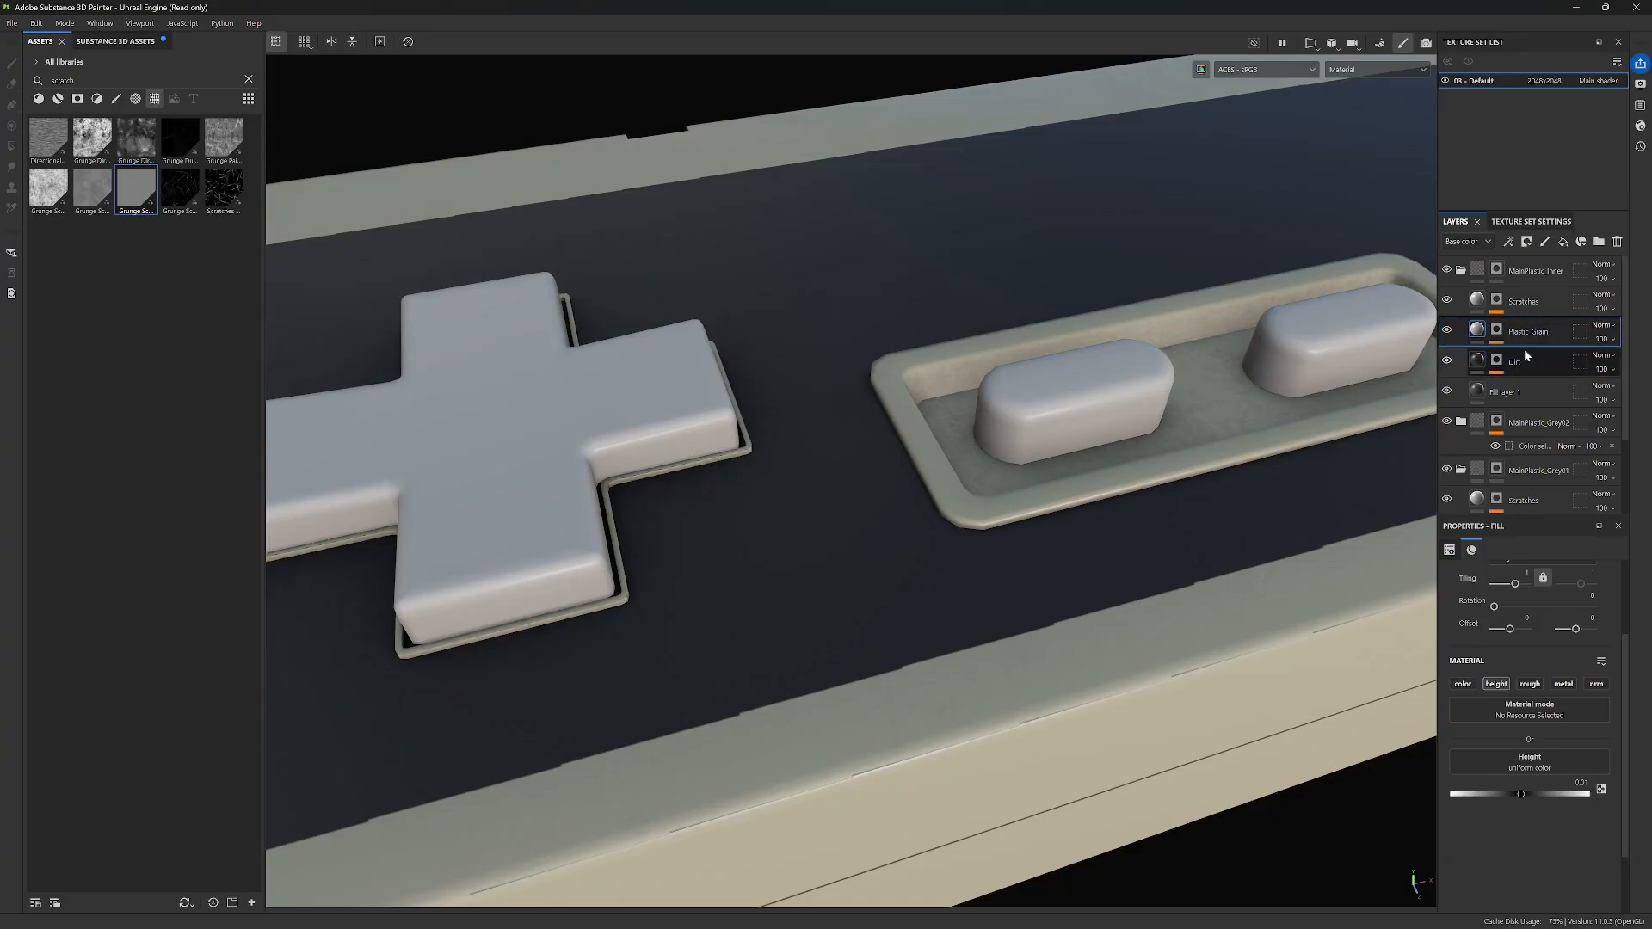
{"action": "left_click", "coordinate": [1498, 332]}
{"action": "key", "text": "4"}
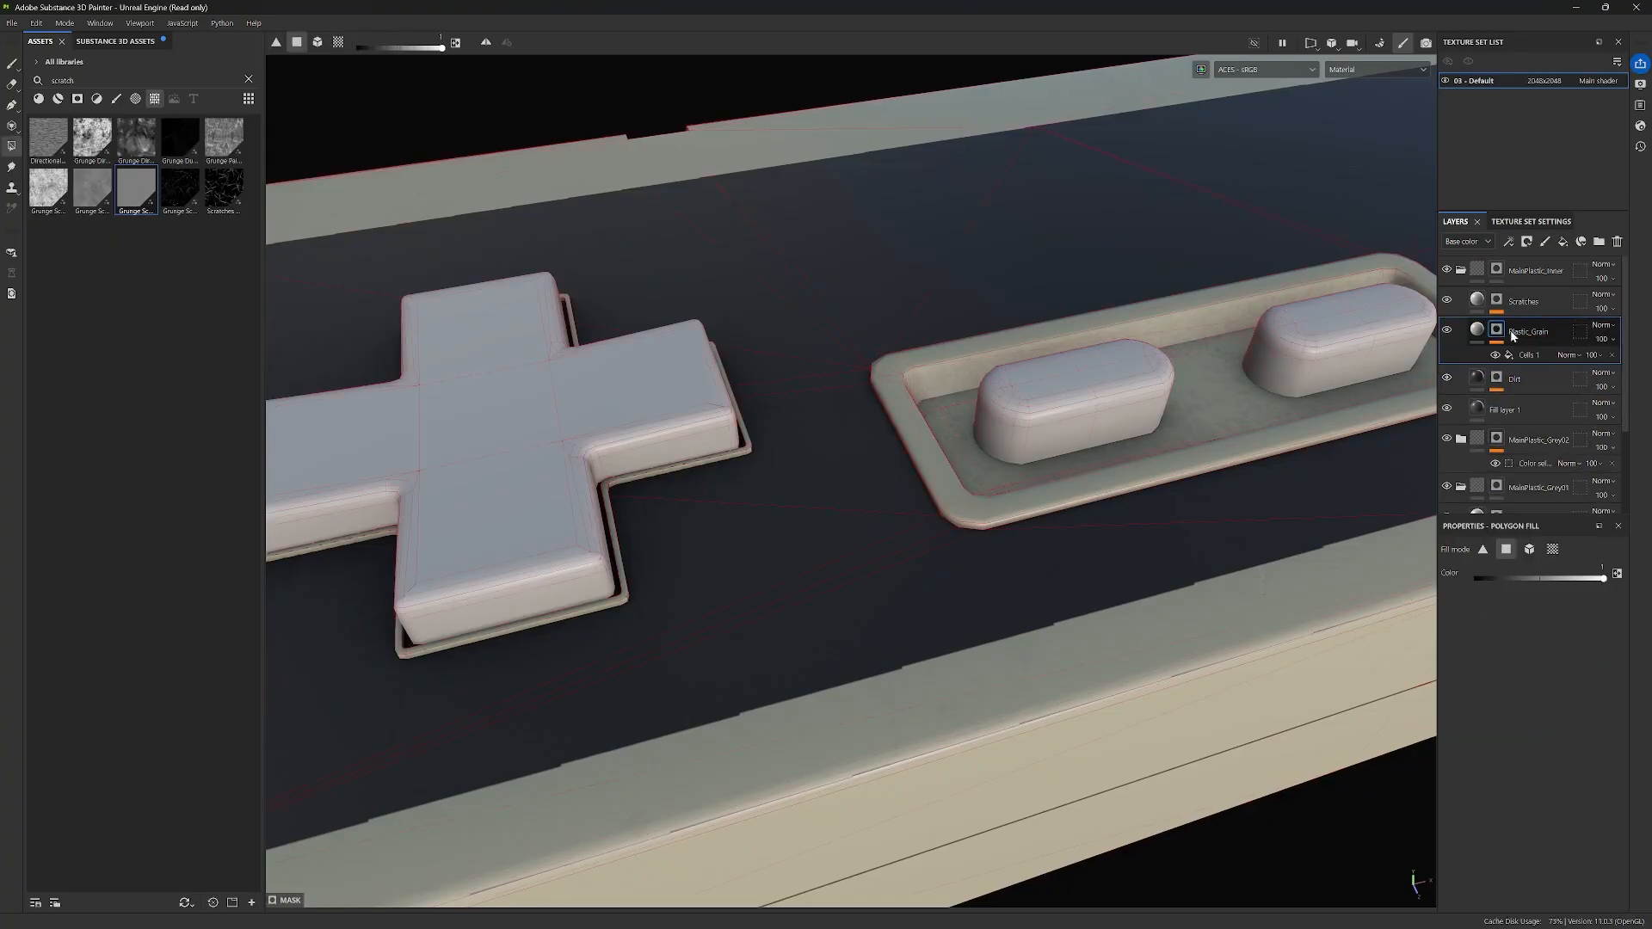
{"action": "left_click", "coordinate": [1536, 355]}
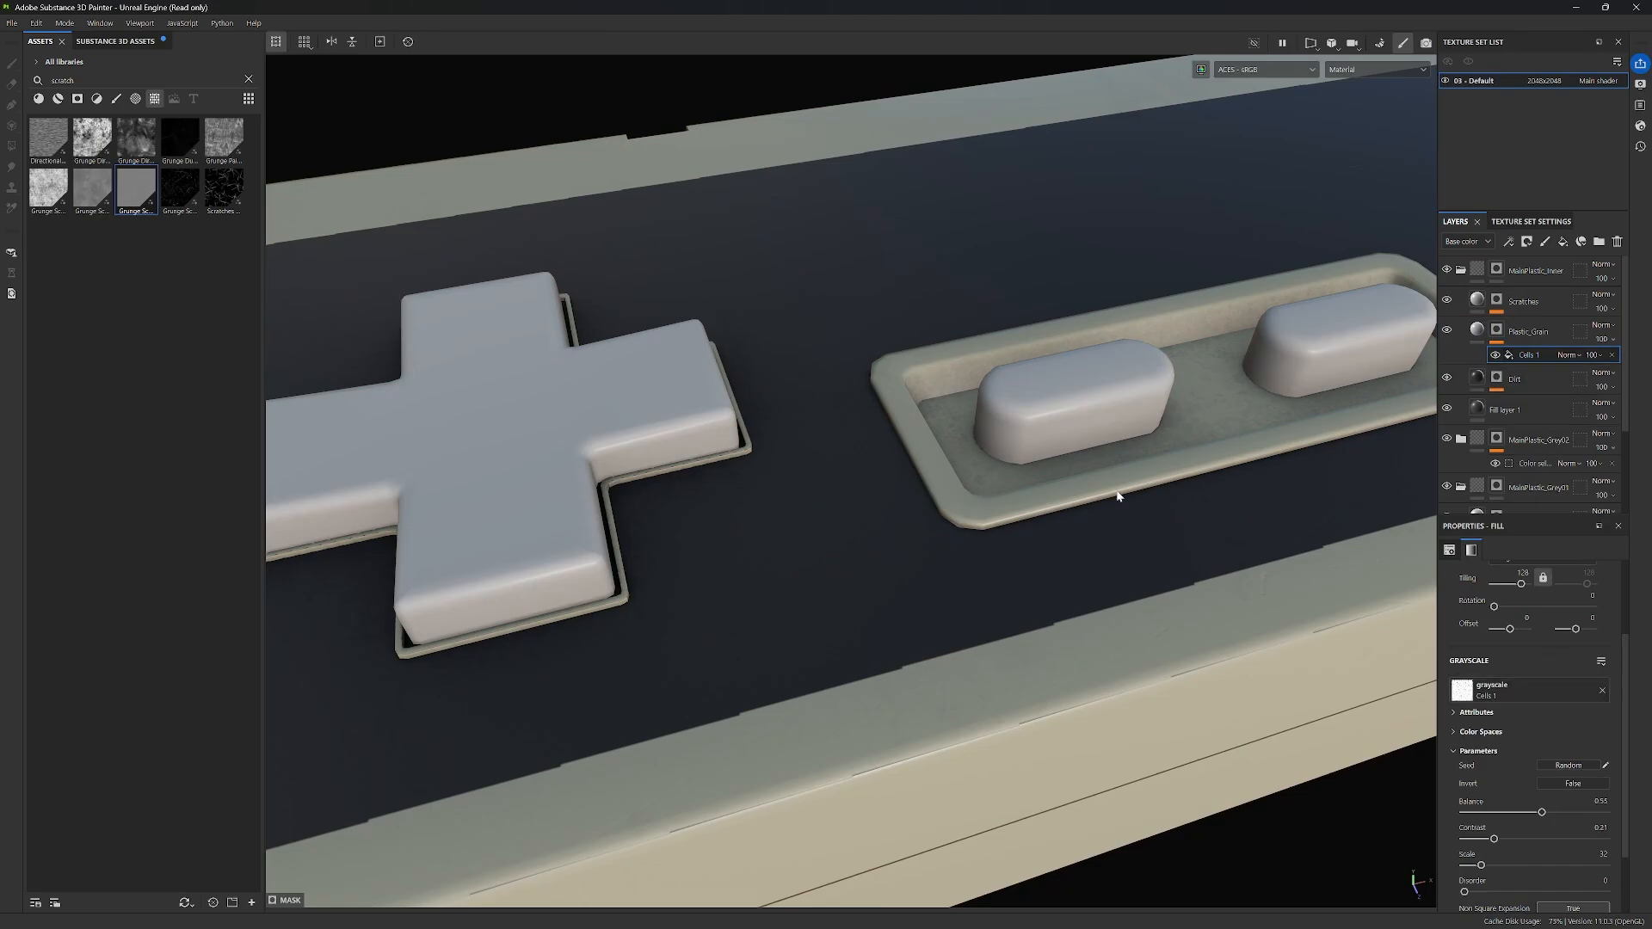
{"action": "left_click", "coordinate": [249, 79]}
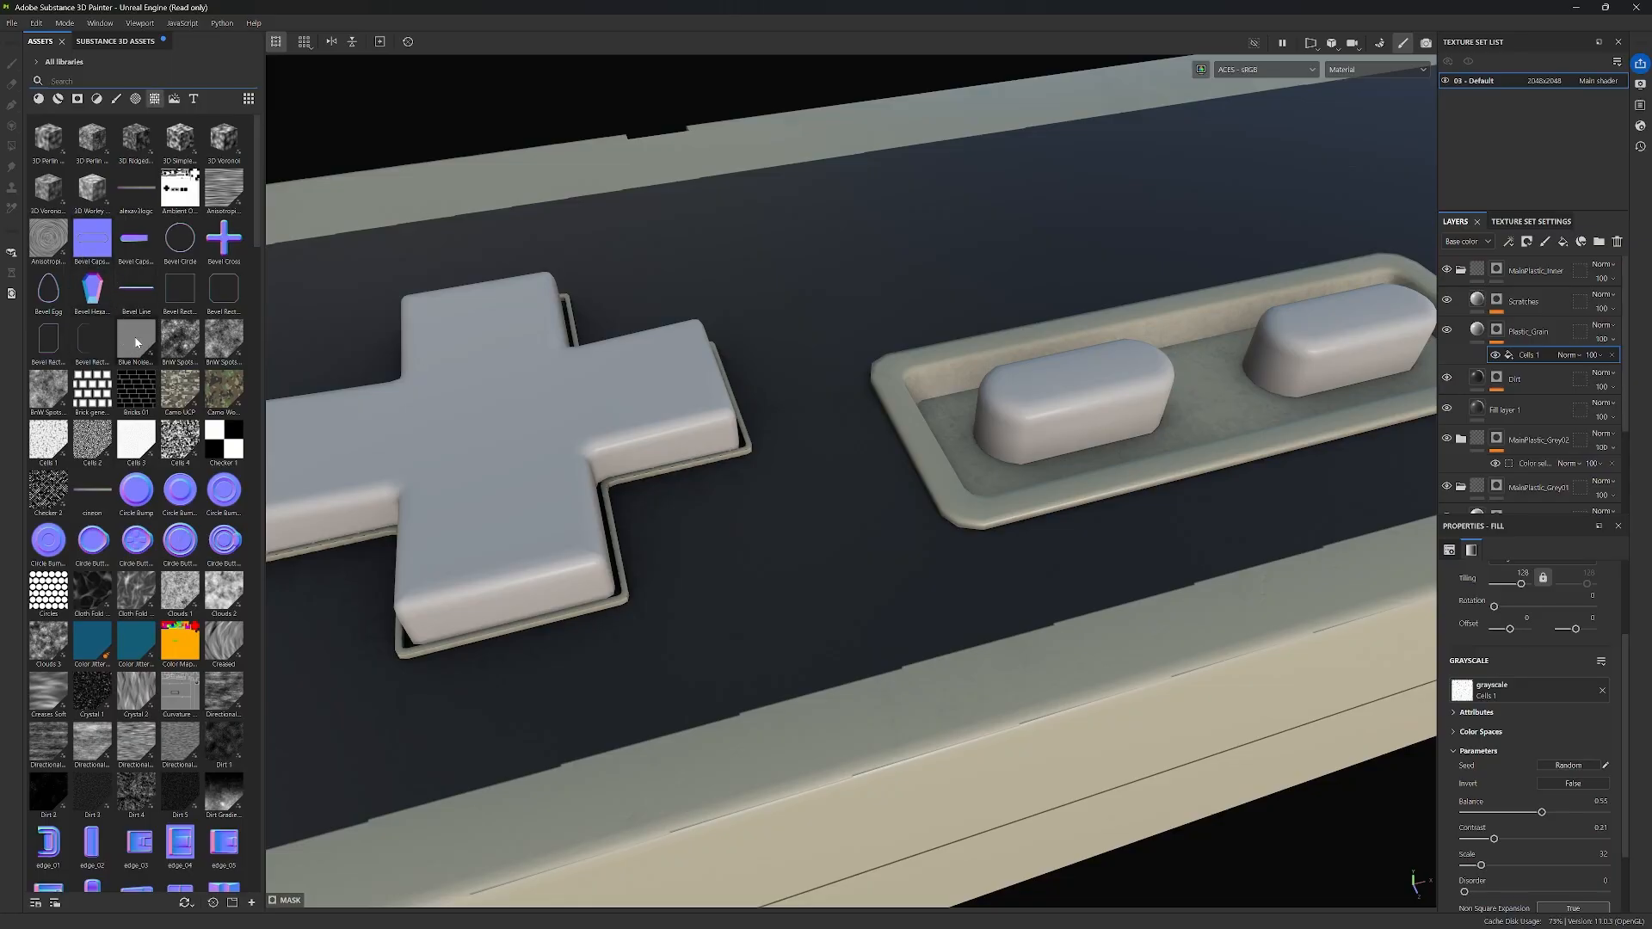
{"action": "left_click_drag", "start_coordinate": [136, 342], "coordinate": [1520, 694]}
{"action": "mouse_move", "coordinate": [955, 520]}
{"action": "left_mouse_down", "text": "alt"}
{"action": "mouse_move", "coordinate": [1018, 502]}
{"action": "mouse_move", "coordinate": [947, 531]}
{"action": "left_mouse_up", "text": "alt"}
{"action": "left_click", "coordinate": [1477, 329]}
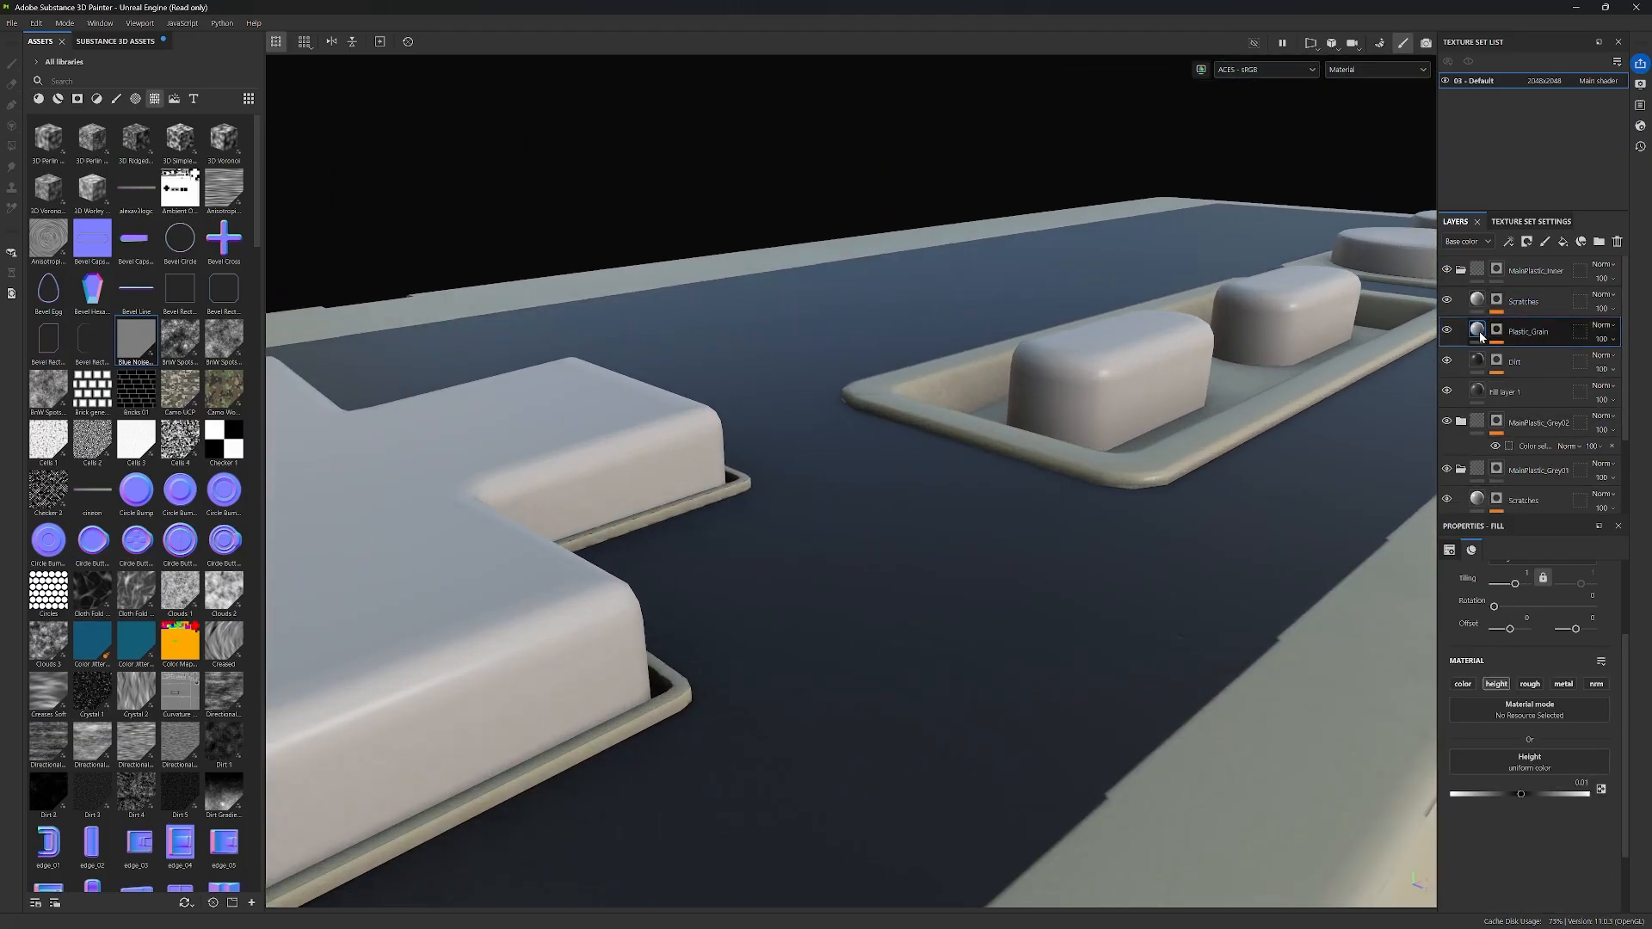
{"action": "left_click_drag", "start_coordinate": [1520, 793], "coordinate": [1575, 797]}
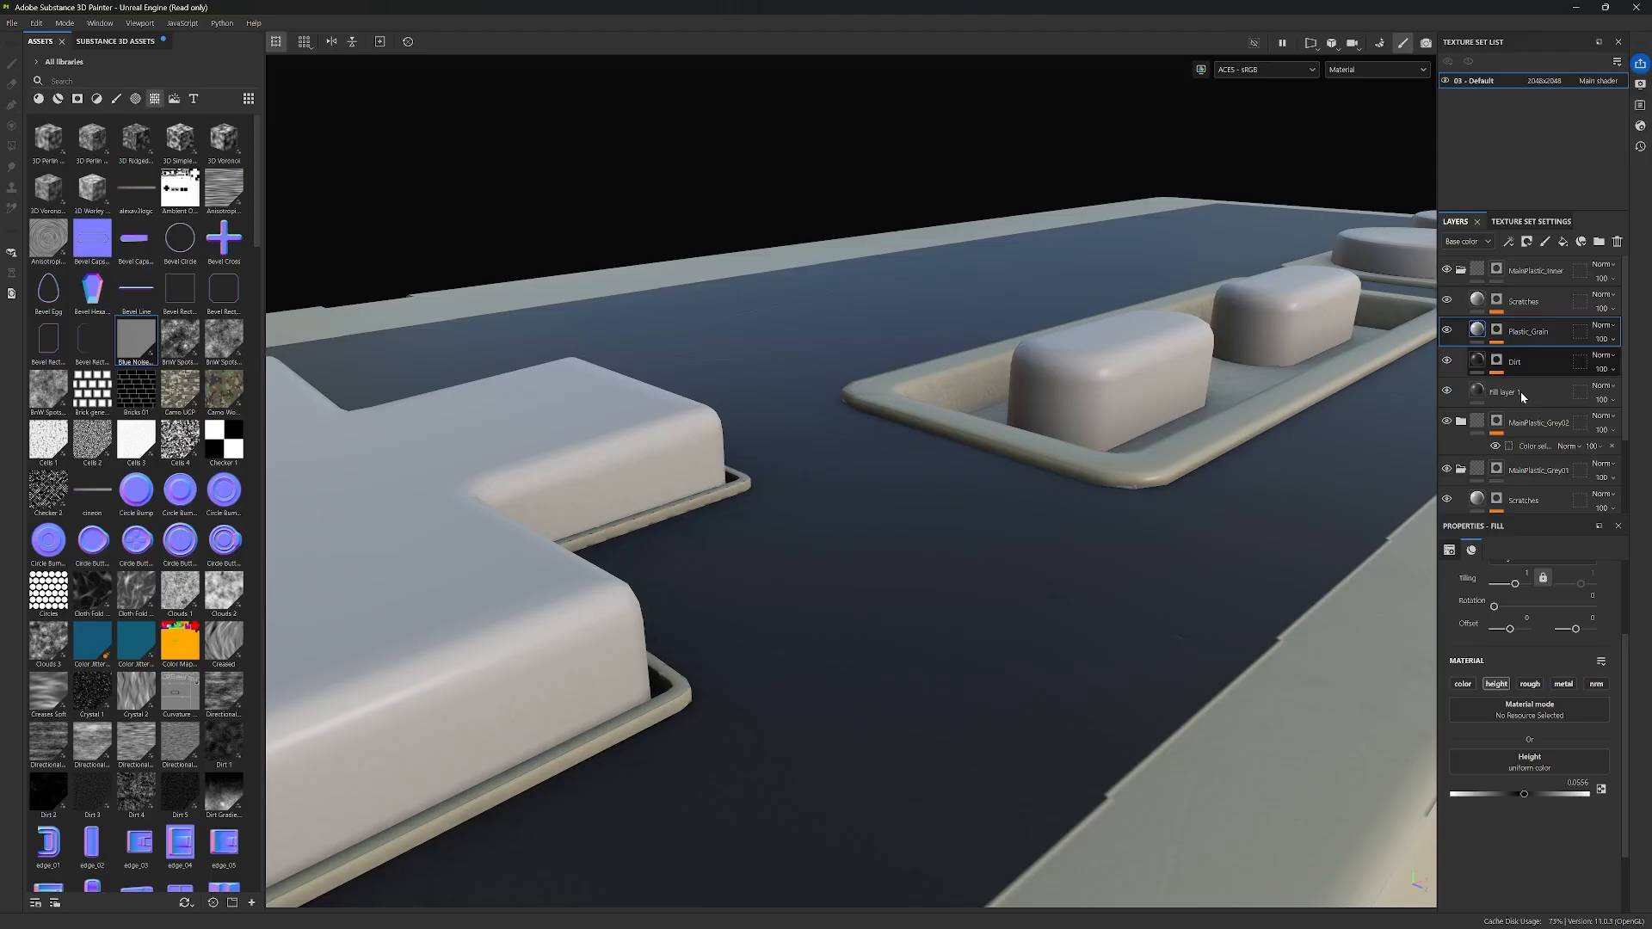
Step: Adjust the tiling of Plastic_Grain's Blue Noise mask fill and set its balance to 0.22 and contrast to 0.14
{"action": "left_click", "coordinate": [1497, 331]}
{"action": "left_click", "coordinate": [1533, 354]}
{"action": "scroll", "coordinate": [1550, 730], "scroll_direction": "up", "scroll_amount": 1}
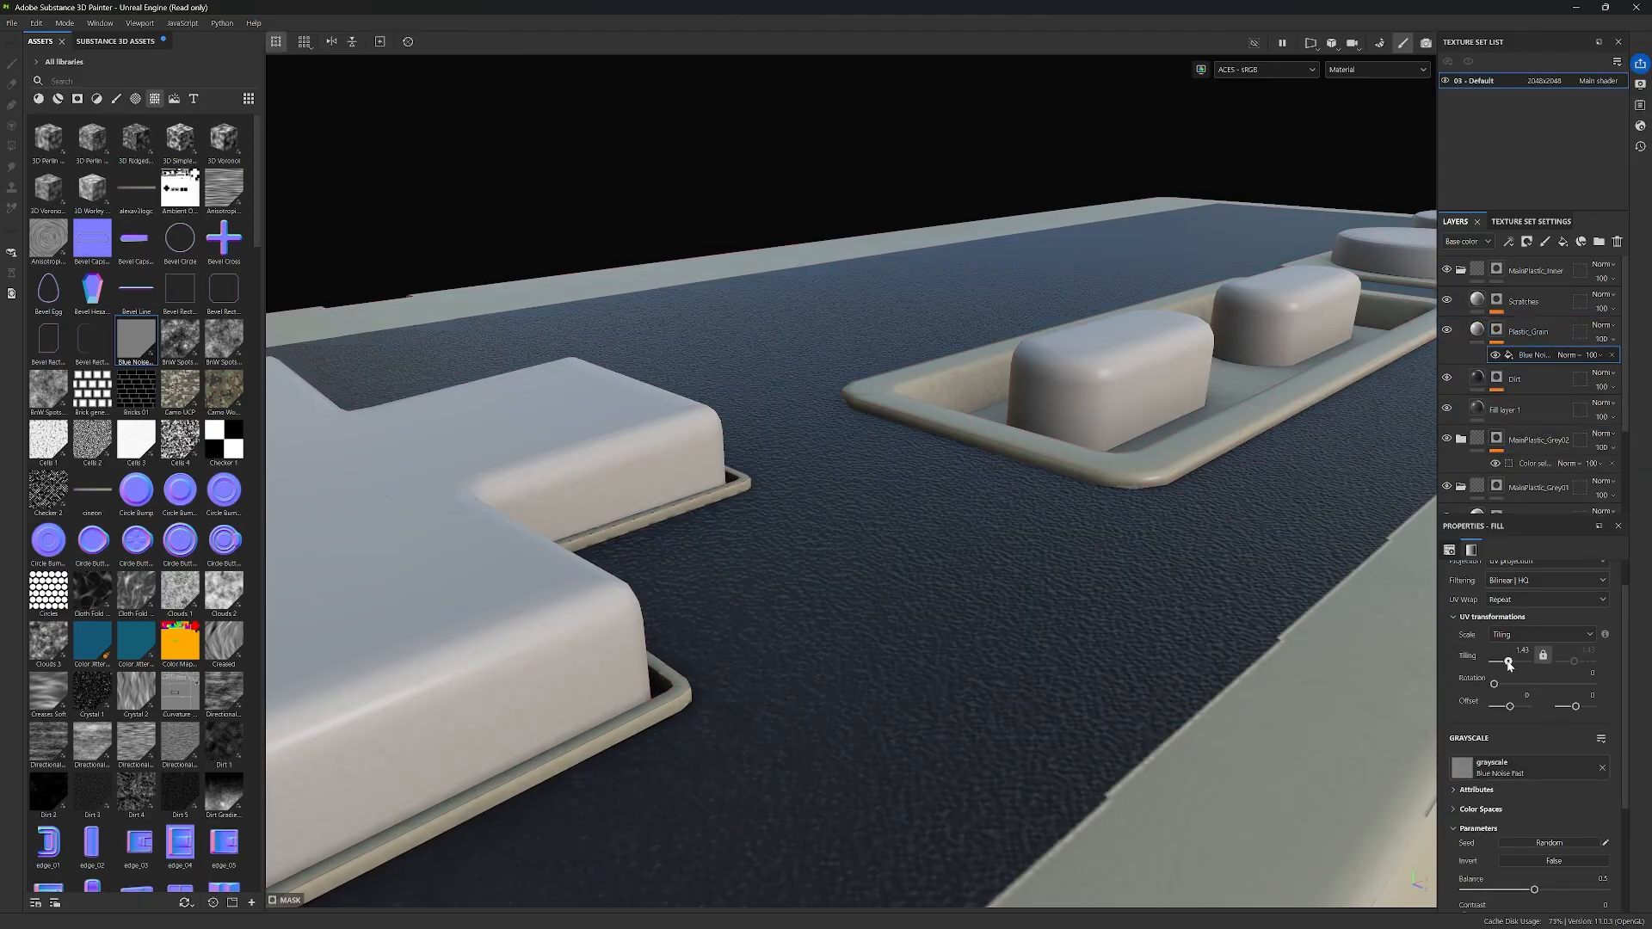
{"action": "scroll", "coordinate": [1511, 667], "scroll_direction": "down", "scroll_amount": 3}
{"action": "left_click_drag", "start_coordinate": [1530, 736], "coordinate": [1495, 736]}
{"action": "mouse_move", "coordinate": [1237, 539]}
{"action": "left_mouse_down", "text": "alt"}
{"action": "mouse_move", "coordinate": [1222, 517]}
{"action": "mouse_move", "coordinate": [1239, 542]}
{"action": "left_mouse_up", "text": "alt"}
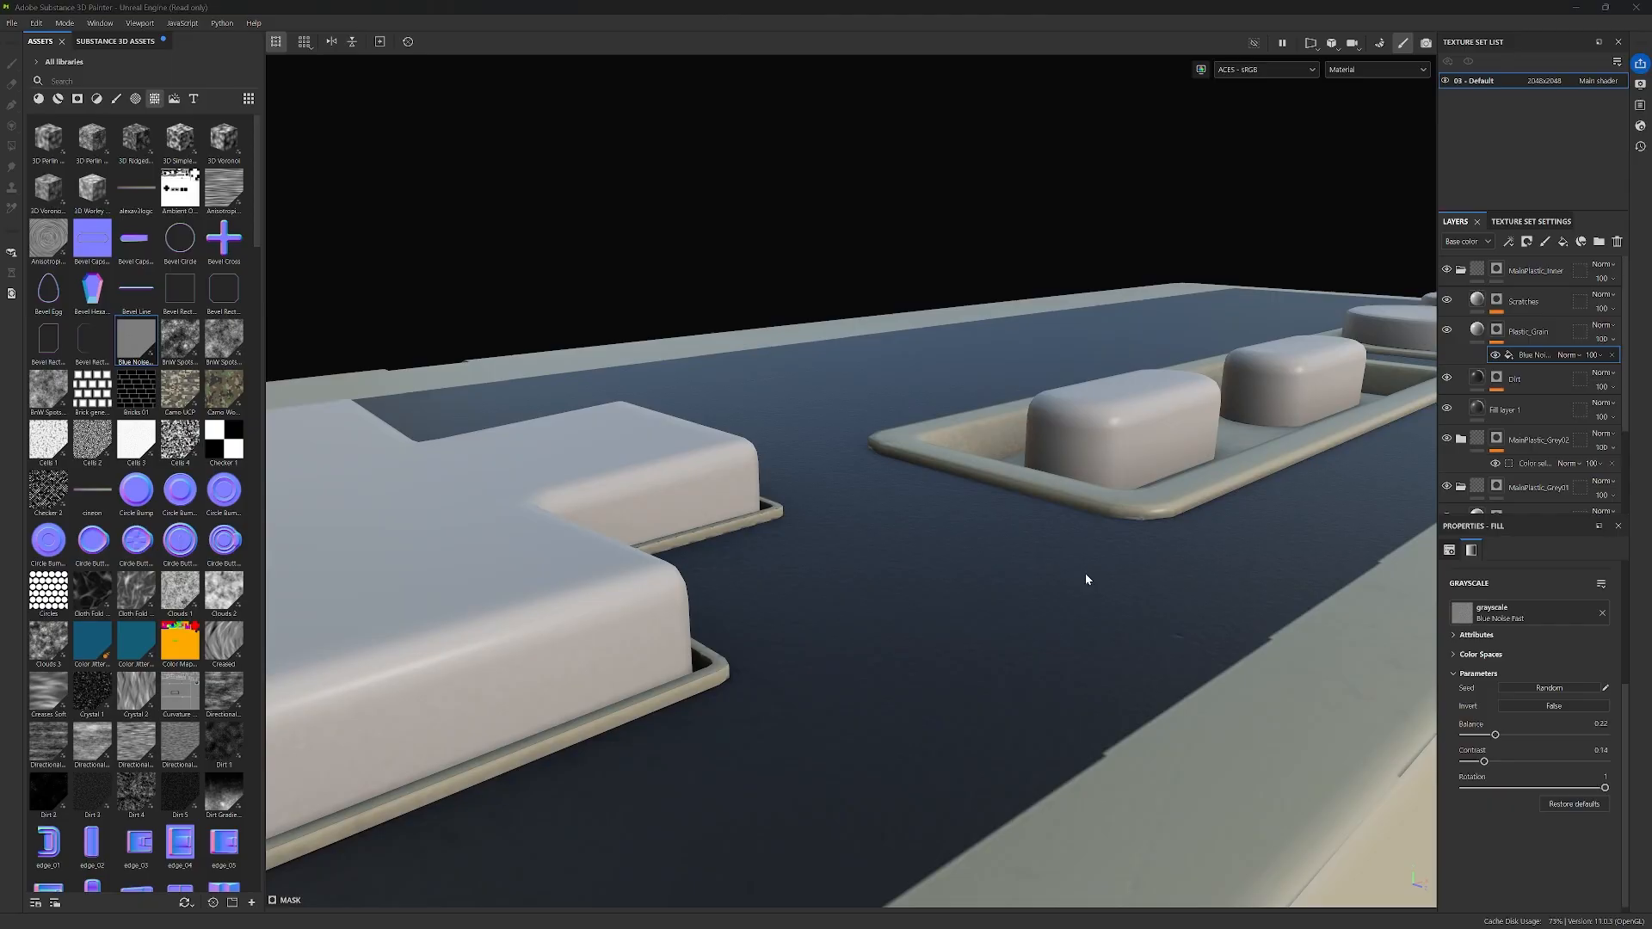
Step: Set the height of the MainPlastic_Inner Plastic_Grain layer to about 0.13 and check the grain on the dark faceplate
{"action": "left_click", "coordinate": [1477, 331]}
{"action": "left_click_drag", "start_coordinate": [1529, 716], "coordinate": [1530, 716]}
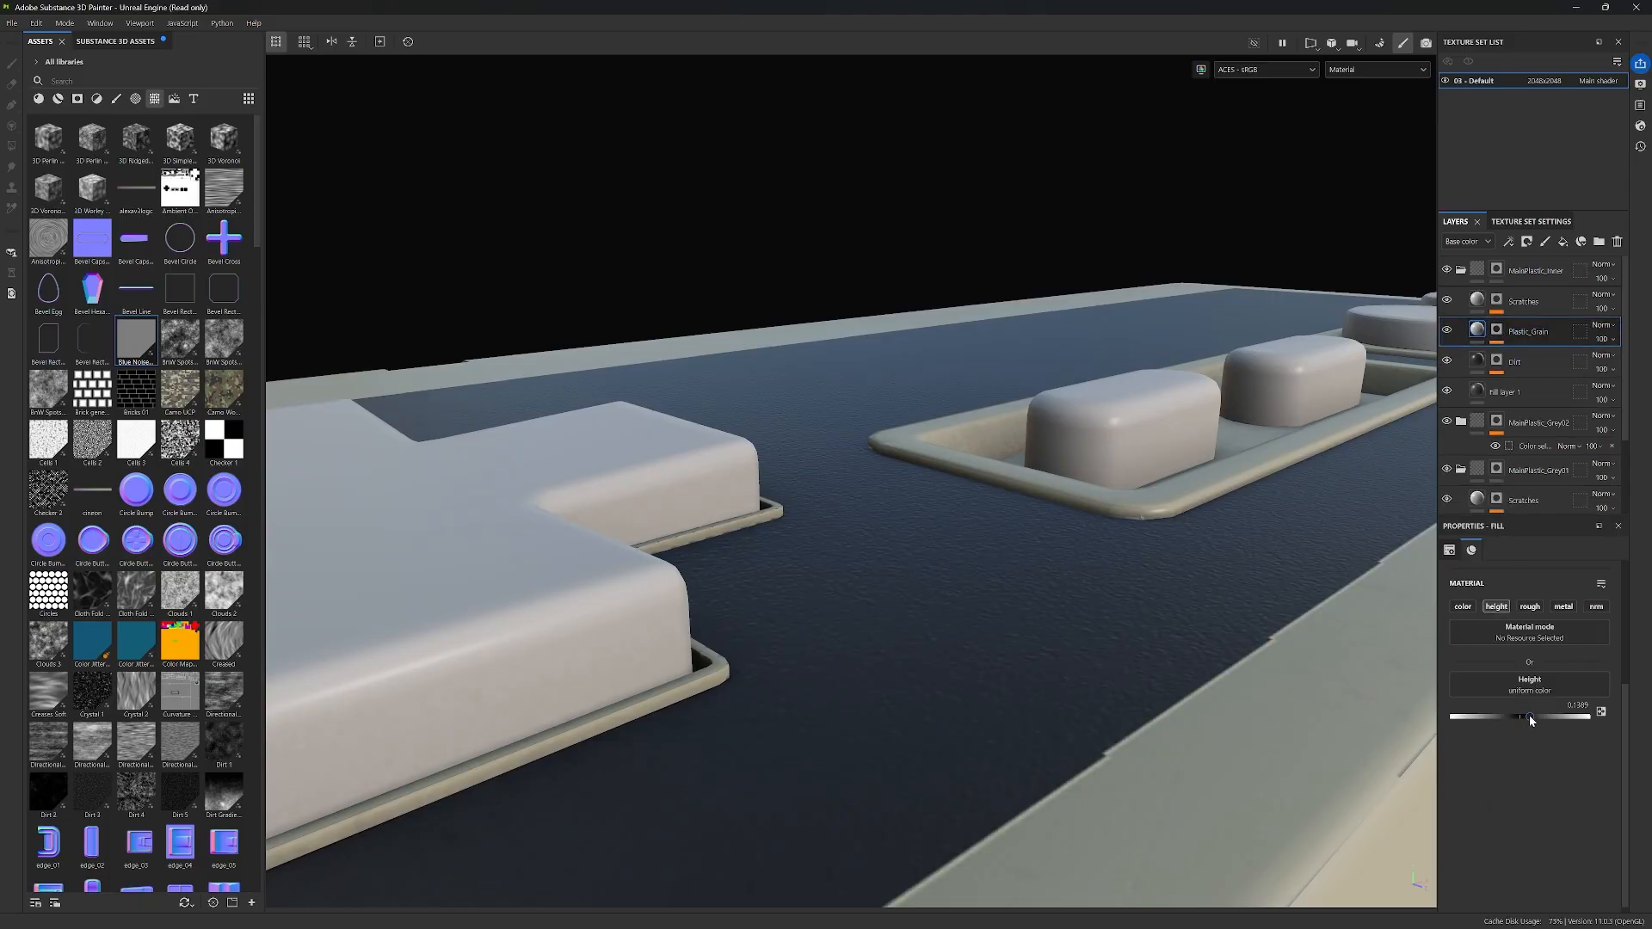
{"action": "left_click_drag", "start_coordinate": [1239, 594], "coordinate": [1174, 589], "text": "alt"}
{"action": "left_click_drag", "start_coordinate": [1086, 646], "coordinate": [1131, 680], "text": "alt"}
{"action": "left_click_drag", "start_coordinate": [1196, 623], "coordinate": [1092, 594], "text": "alt"}
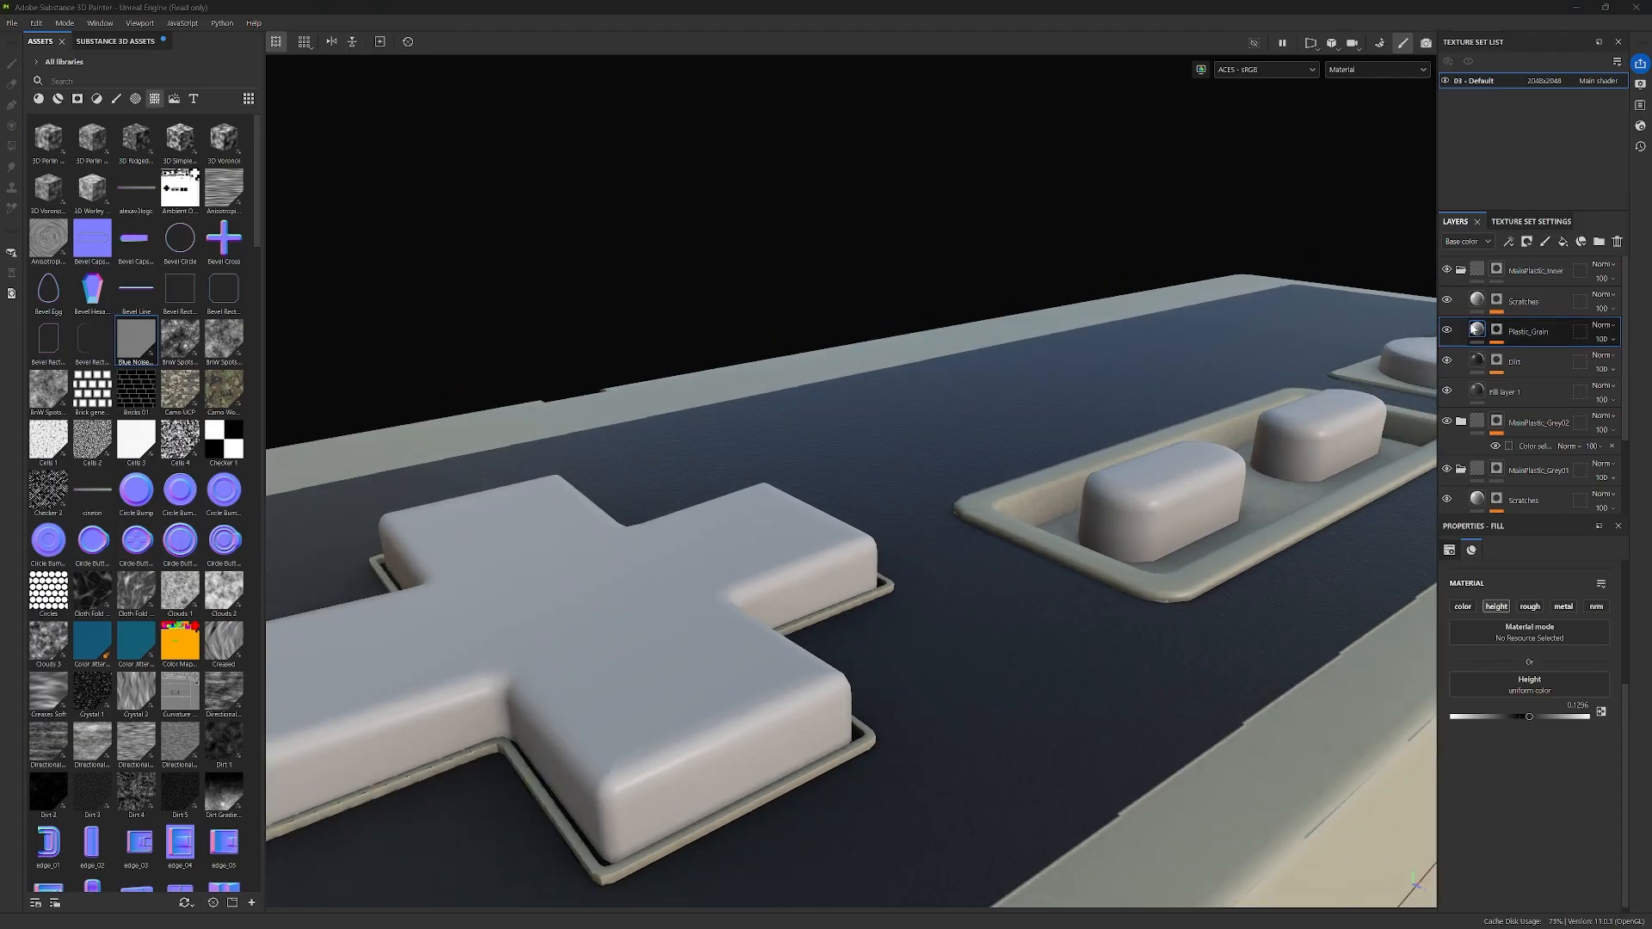
Step: Rename Fill layer 1 in the MainPlastic_Inner folder to BaseColour
{"action": "left_click", "coordinate": [1520, 395]}
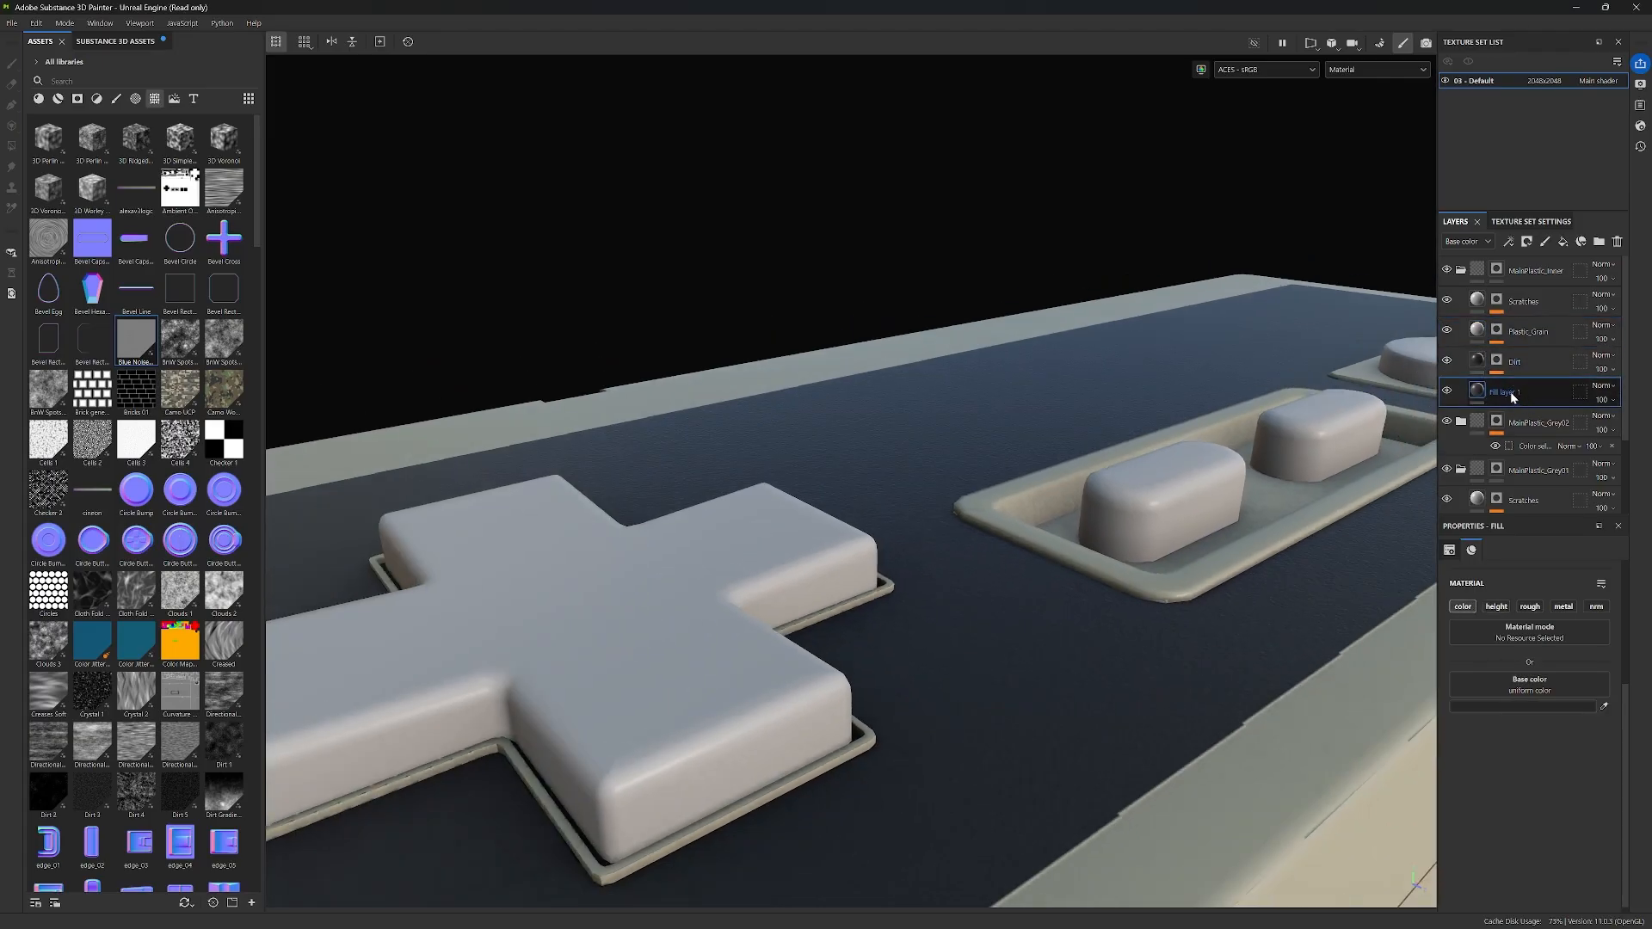
{"action": "double_click", "coordinate": [1513, 394]}
{"action": "type", "text": "BaseColour"}
{"action": "key", "text": "Return"}
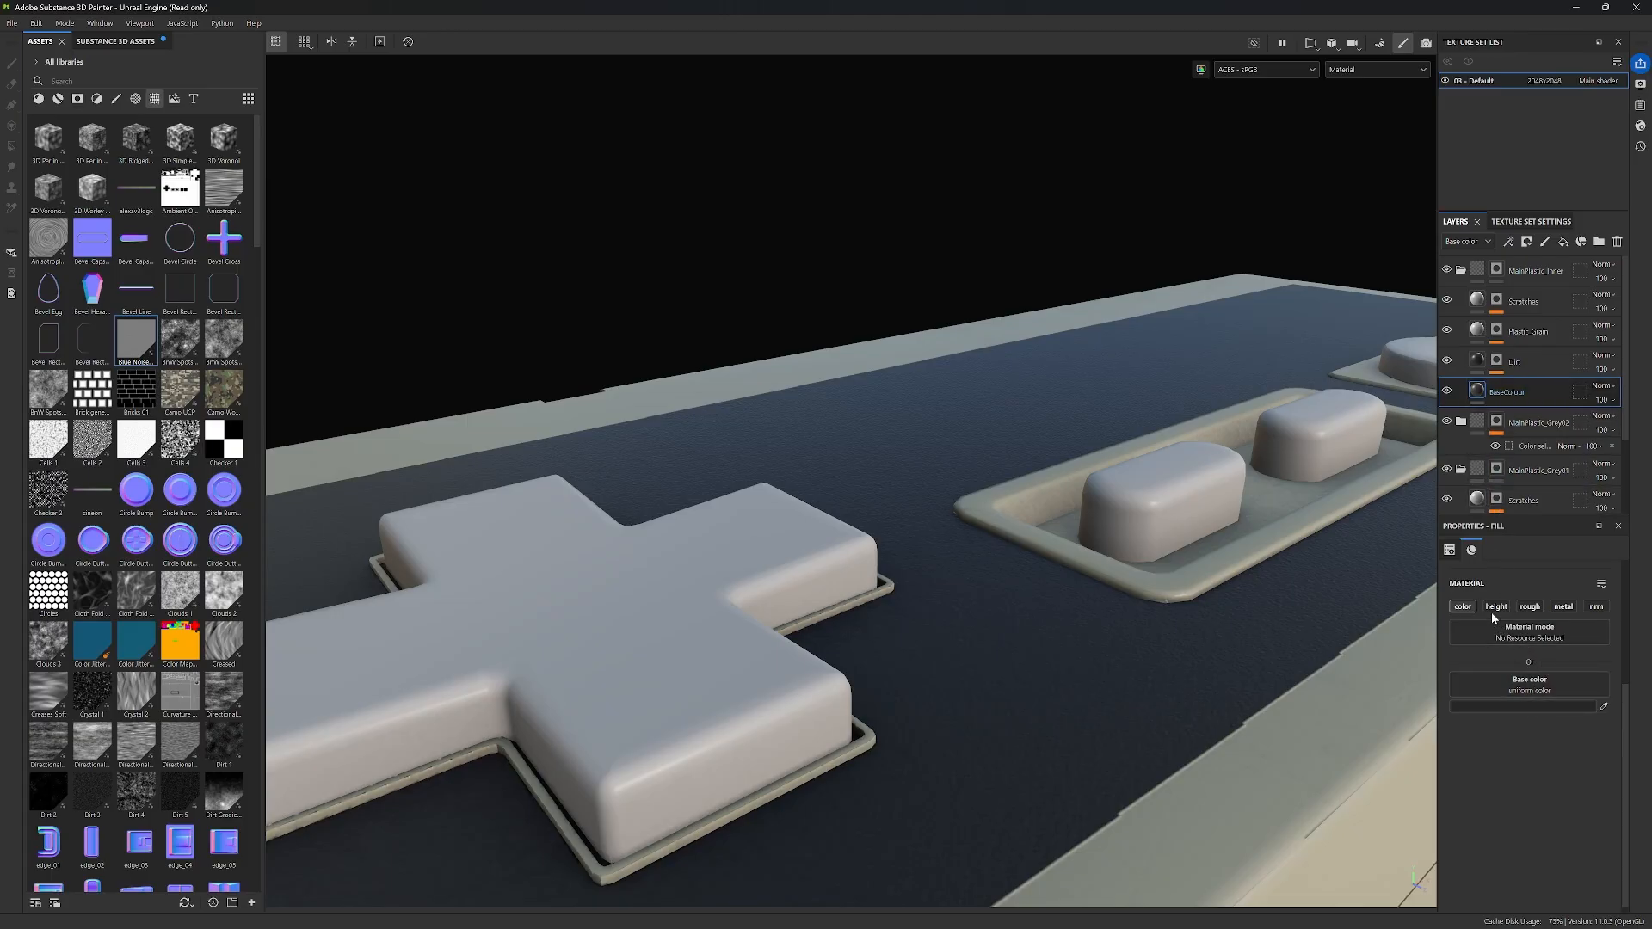
Step: Enable the roughness and metallic channels on the MainPlastic_Inner BaseColour layer and set its roughness to about 0.49
{"action": "left_click", "coordinate": [1531, 607]}
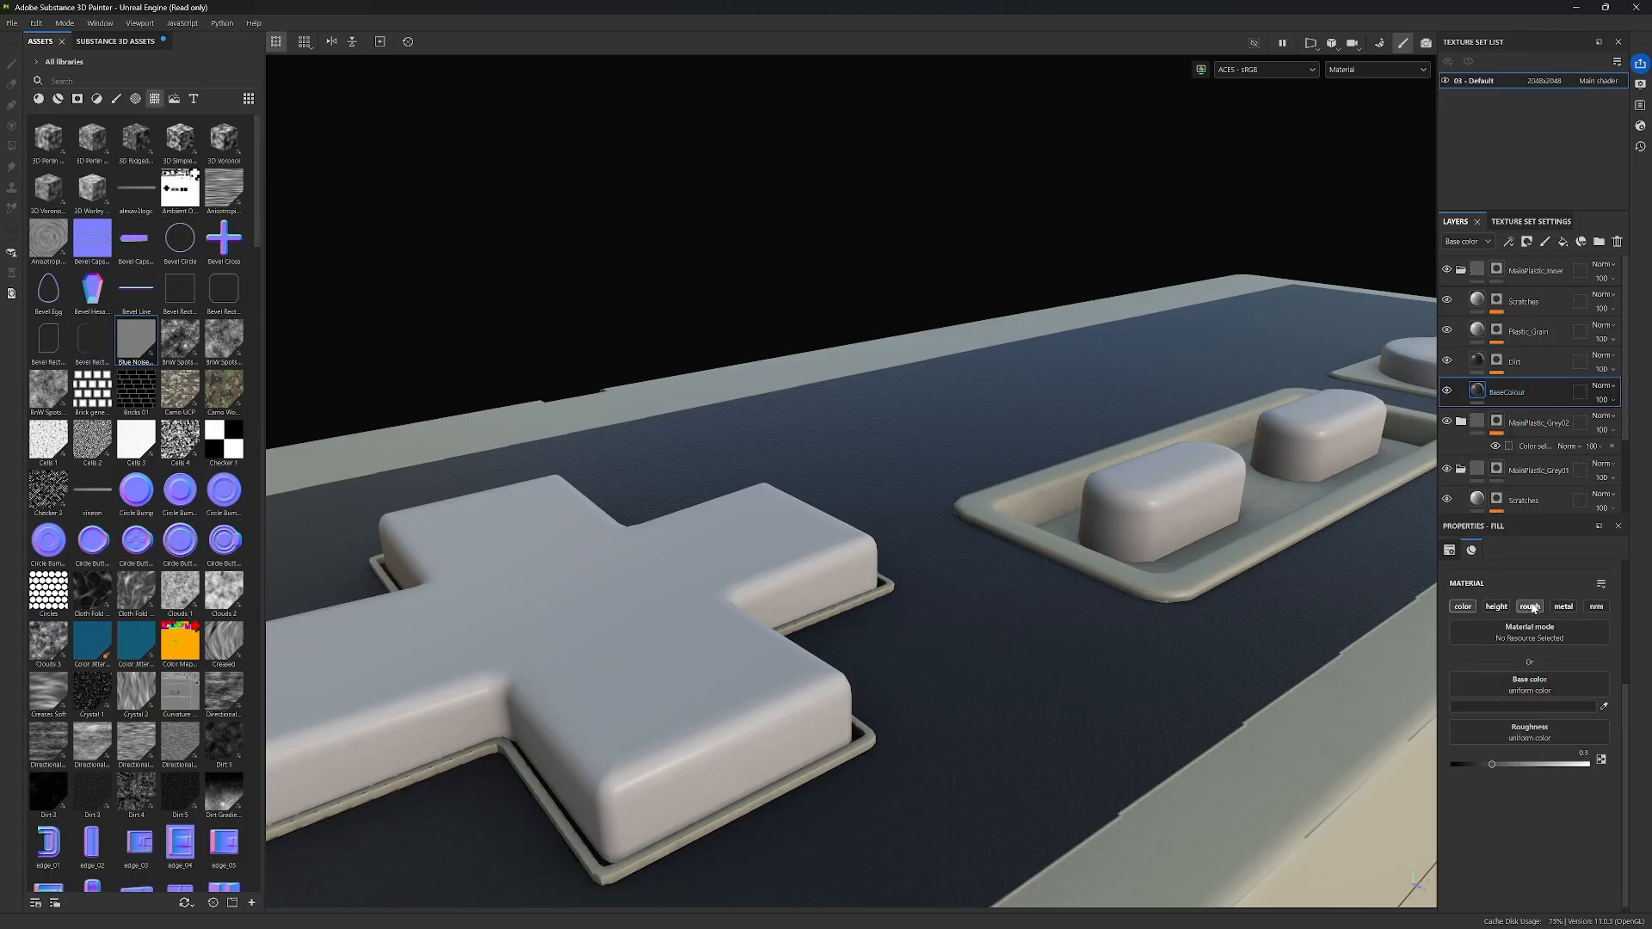
{"action": "left_click", "coordinate": [1563, 608]}
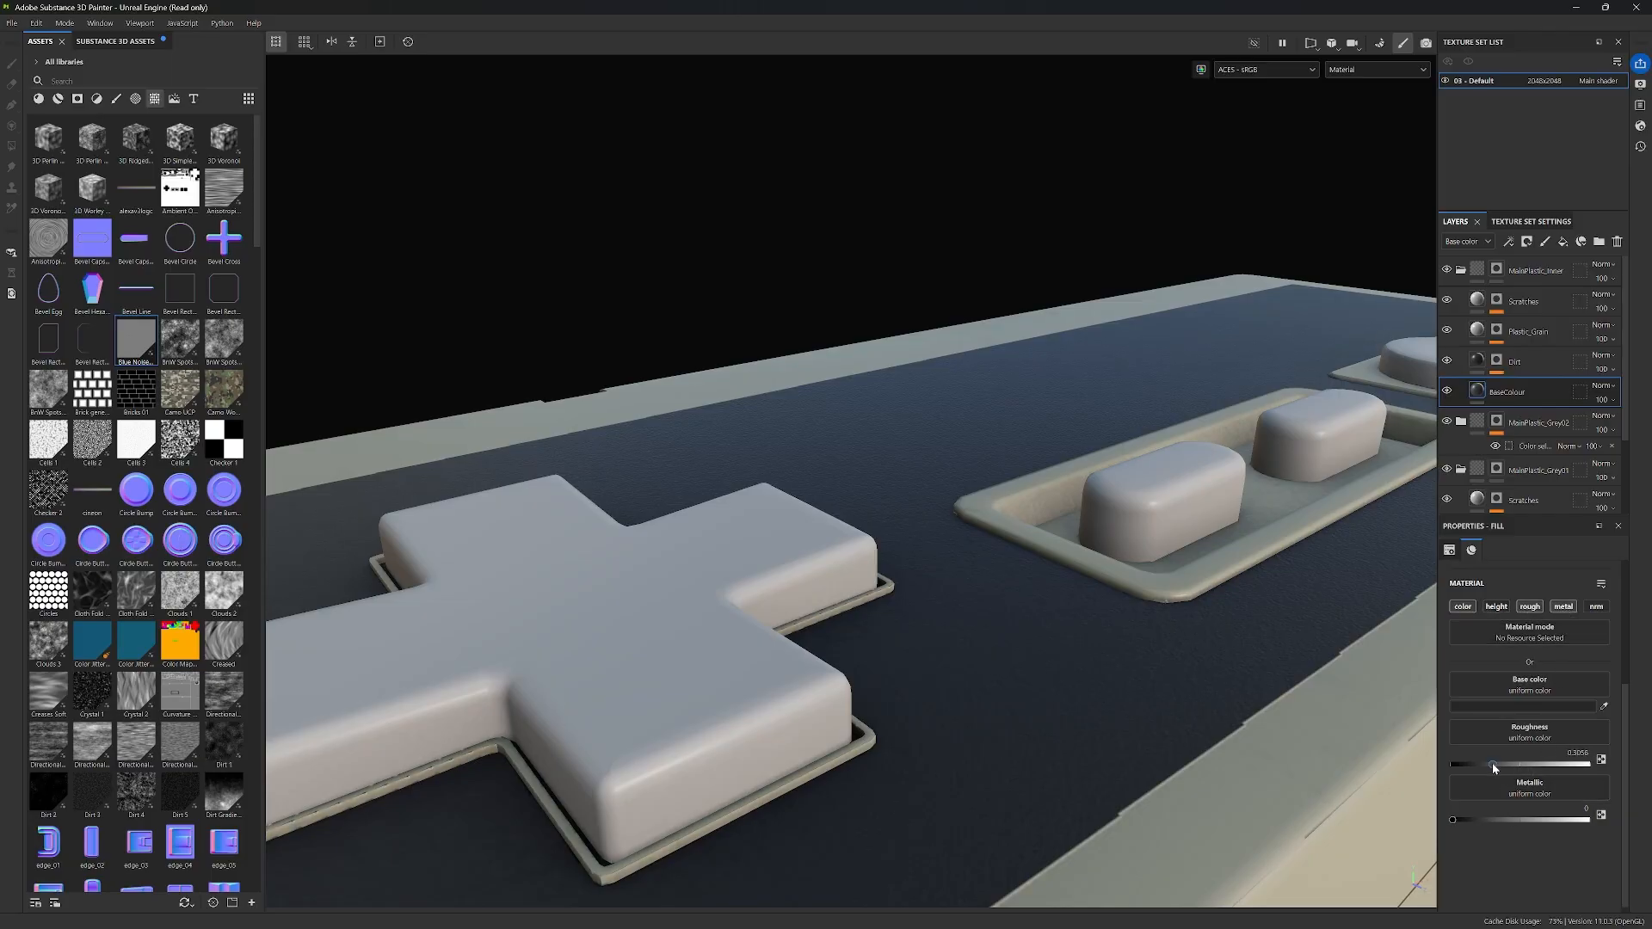
{"action": "left_click_drag", "start_coordinate": [1495, 769], "coordinate": [1513, 764]}
{"action": "mouse_move", "coordinate": [1277, 633]}
{"action": "left_mouse_down", "text": "alt"}
{"action": "mouse_move", "coordinate": [1204, 619]}
{"action": "mouse_move", "coordinate": [1356, 580]}
{"action": "left_mouse_up", "text": "alt"}
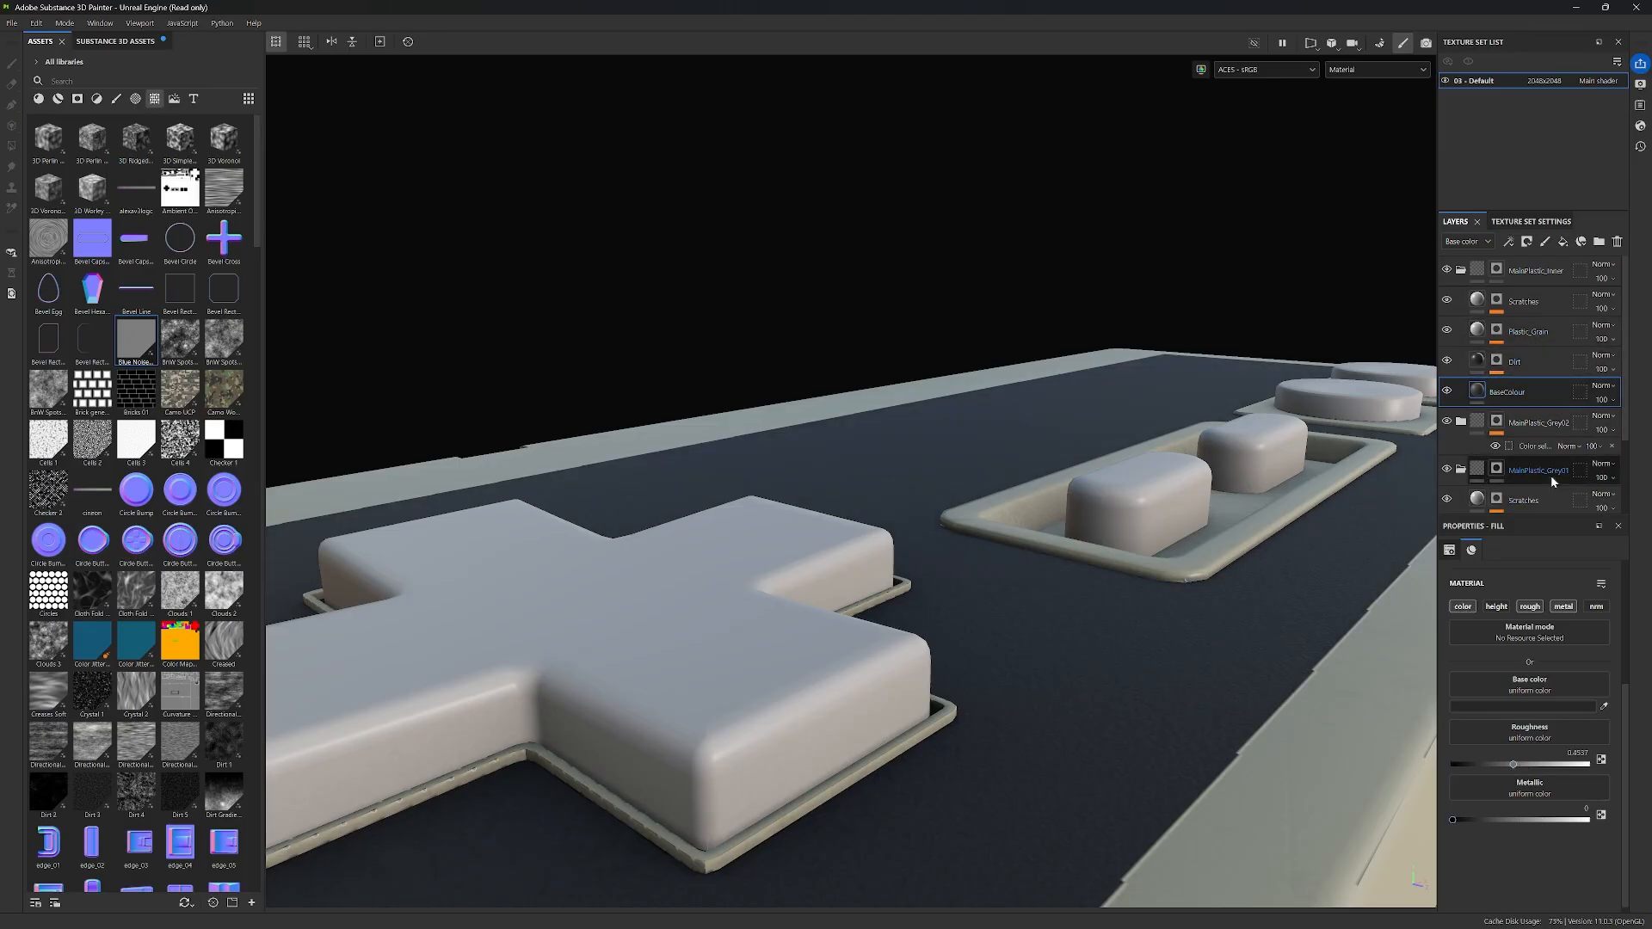
Step: Lower the roughness of the BaseColour layer in the MainPlastic_Grey01 folder to about 0.24, judging the highlight on the controller's side
{"action": "scroll", "coordinate": [1547, 473], "scroll_direction": "down", "scroll_amount": 2}
{"action": "scroll", "coordinate": [1542, 431], "scroll_direction": "down", "scroll_amount": 1}
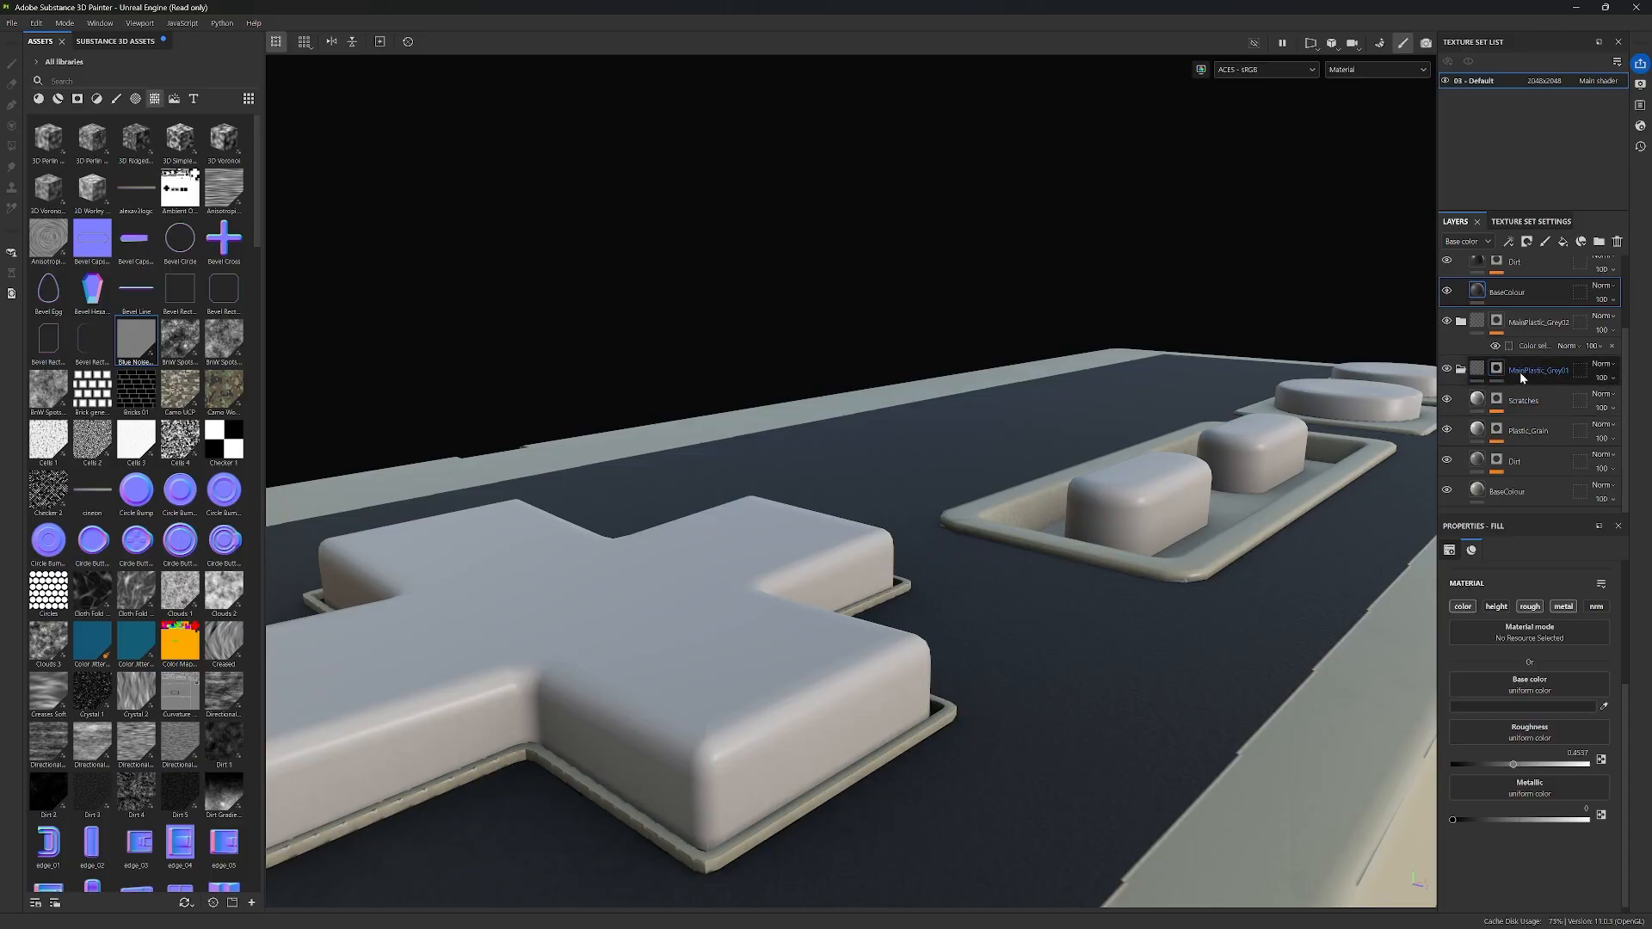
{"action": "left_click", "coordinate": [1461, 370]}
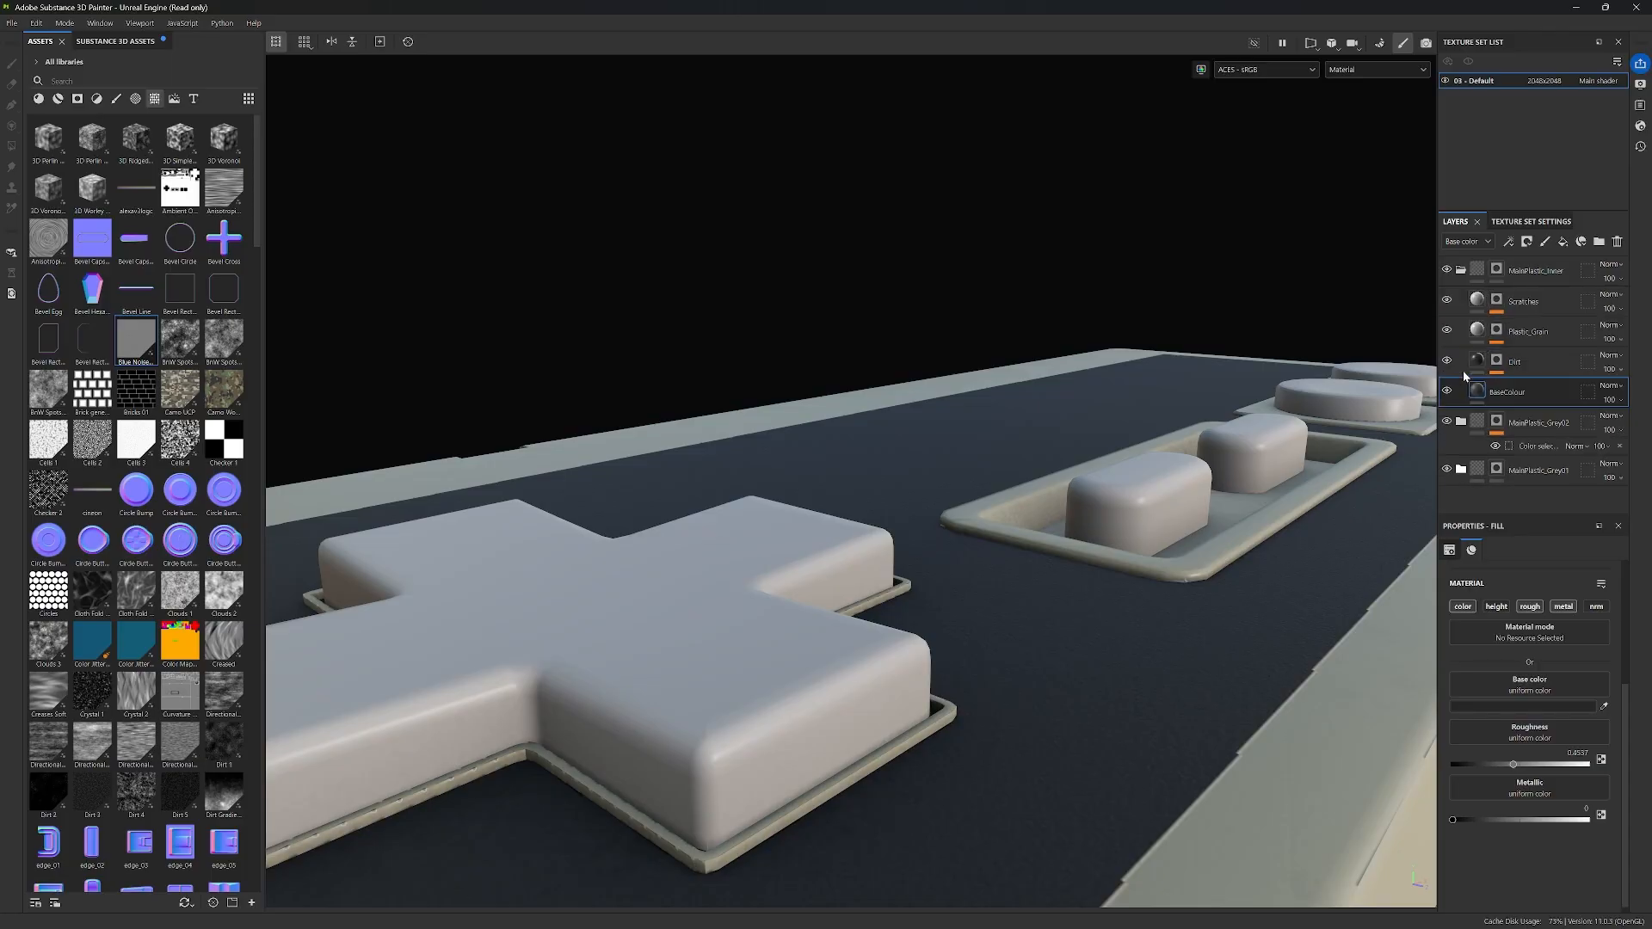
{"action": "left_click", "coordinate": [1462, 470]}
{"action": "scroll", "coordinate": [1556, 426], "scroll_direction": "down", "scroll_amount": 2}
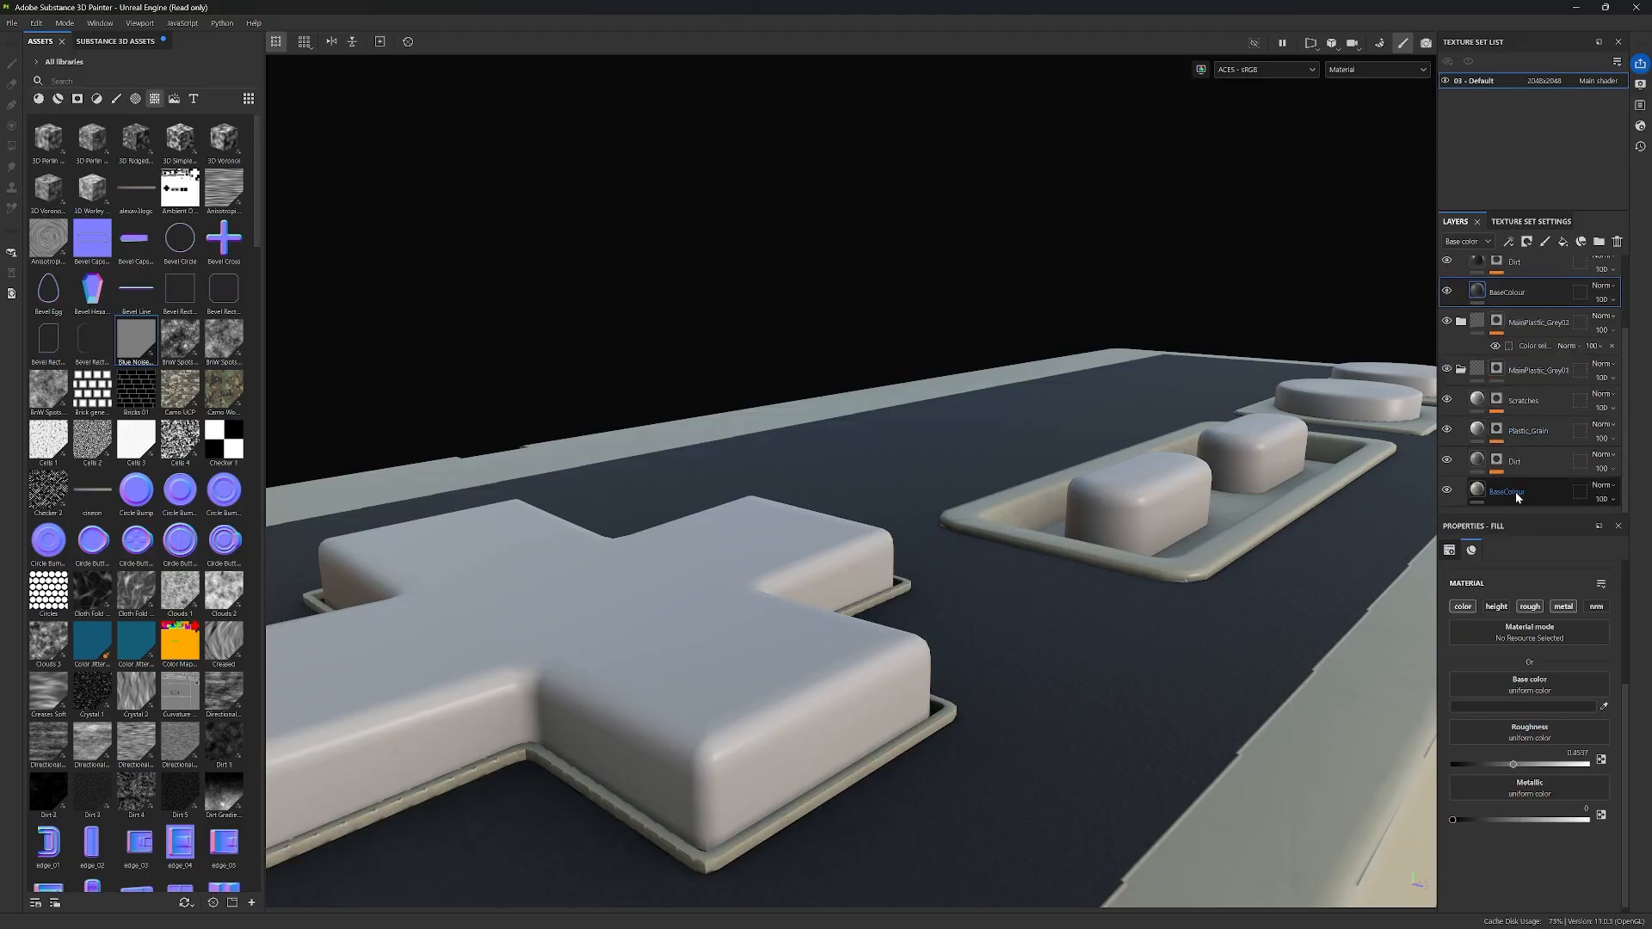
{"action": "left_click", "coordinate": [1515, 492]}
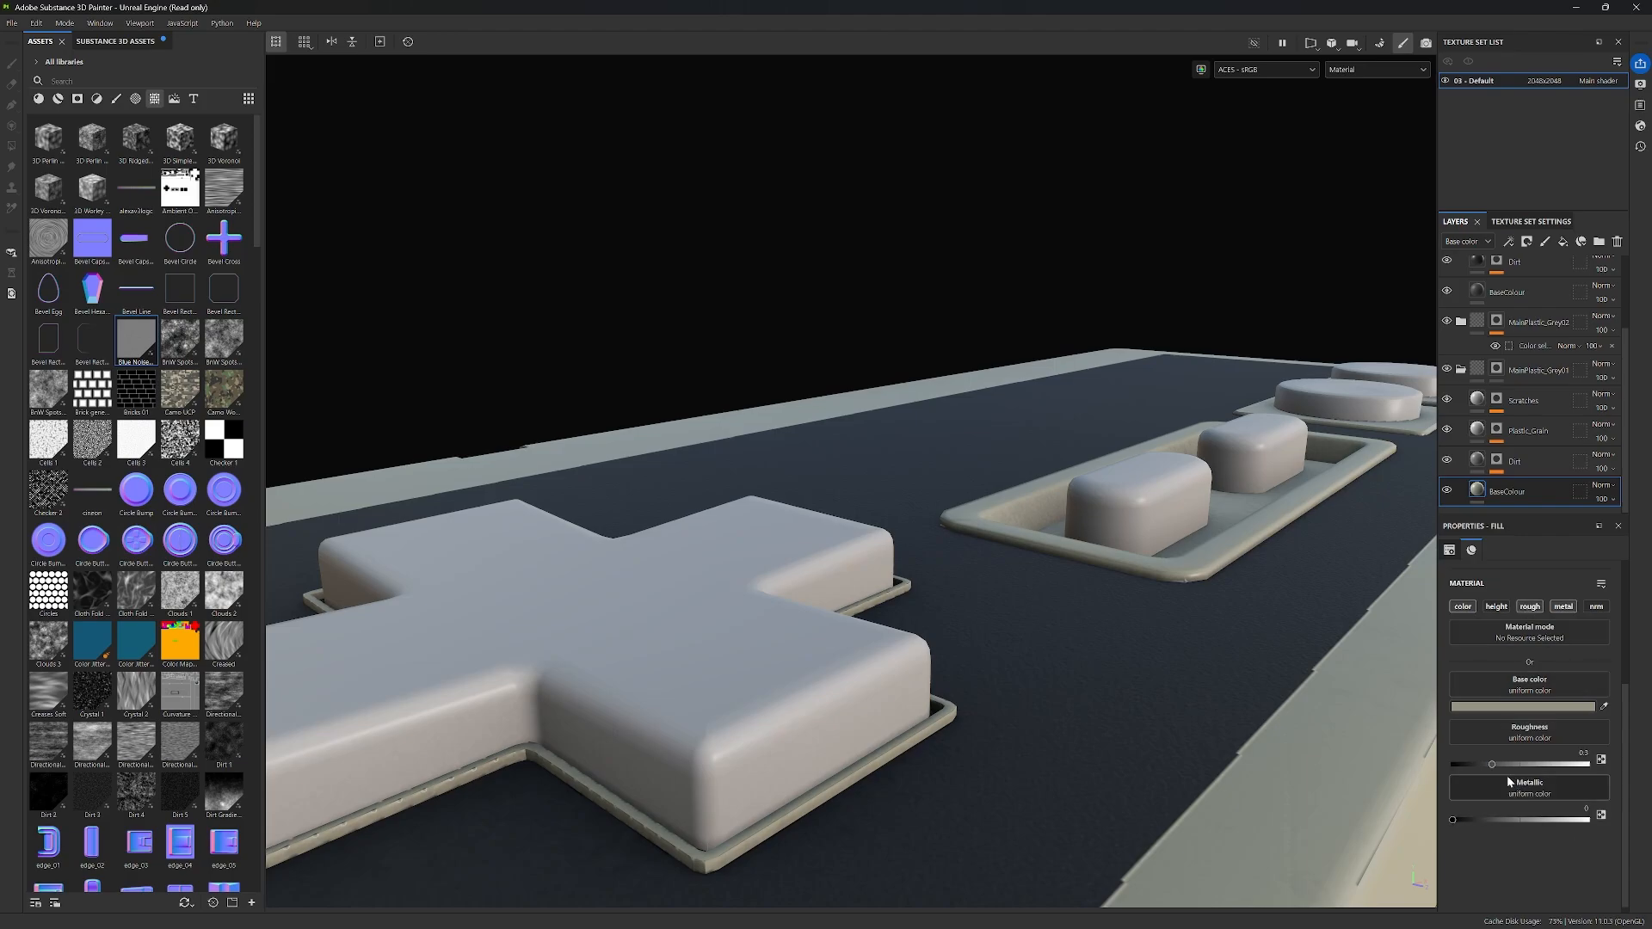
{"action": "left_click_drag", "start_coordinate": [1382, 777], "coordinate": [1219, 648], "text": "alt"}
{"action": "right_click_drag", "start_coordinate": [1258, 682], "coordinate": [1272, 689], "text": "shift"}
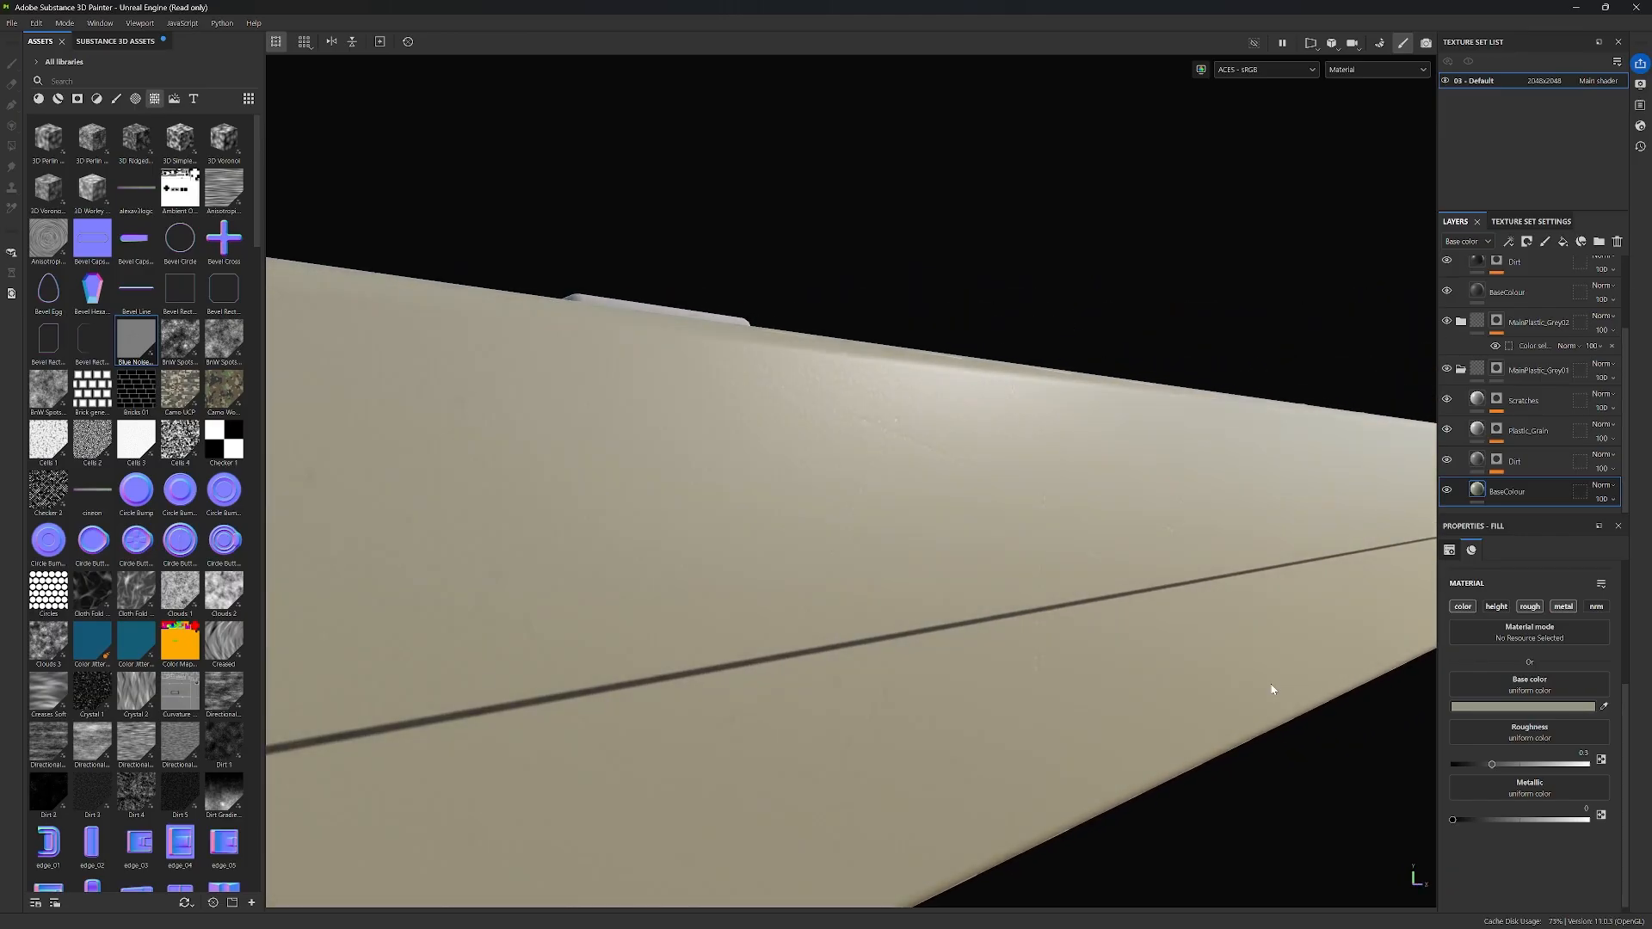
{"action": "left_click", "coordinate": [1491, 763]}
{"action": "left_click_drag", "start_coordinate": [1488, 764], "coordinate": [1481, 764]}
{"action": "scroll", "coordinate": [1184, 661], "scroll_direction": "down", "scroll_amount": 3}
{"action": "left_click_drag", "start_coordinate": [1184, 661], "coordinate": [1139, 553], "text": "alt"}
{"action": "scroll", "coordinate": [1140, 553], "scroll_direction": "up", "scroll_amount": 2}
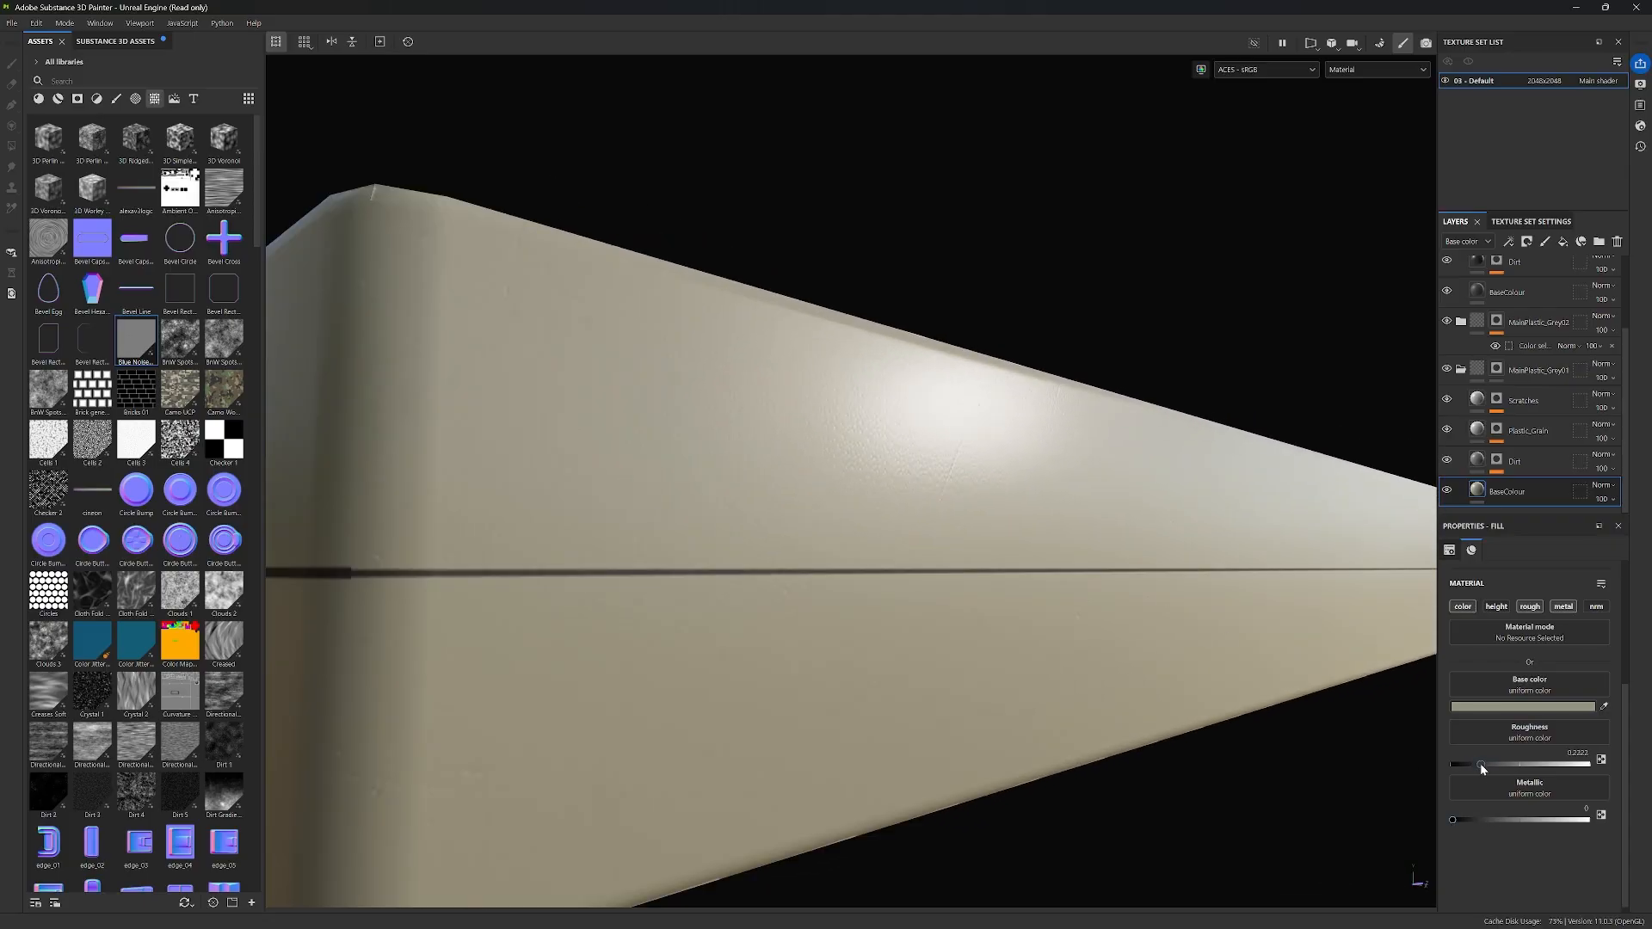
{"action": "left_click_drag", "start_coordinate": [1480, 765], "coordinate": [1482, 767]}
{"action": "left_click_drag", "start_coordinate": [1239, 602], "coordinate": [1092, 712], "text": "alt"}
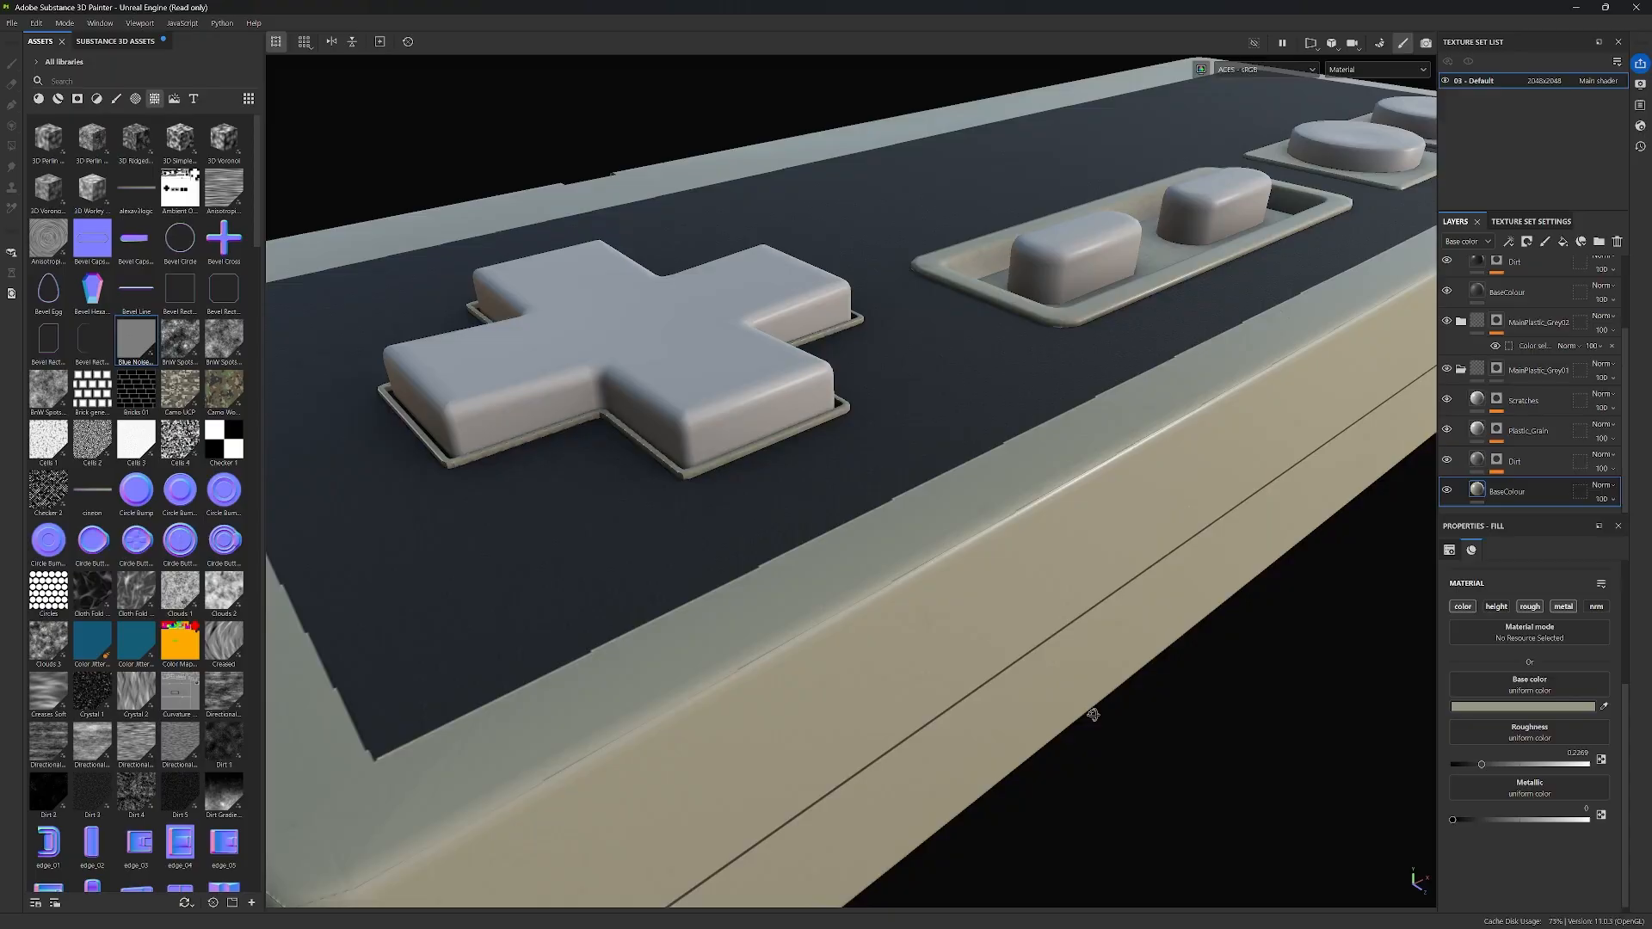
Step: Set the MainPlastic_Grey01 BaseColour roughness to 0.25 and check the casing's sheen from several angles
{"action": "scroll", "coordinate": [1195, 730], "scroll_direction": "down", "scroll_amount": 3}
{"action": "left_click_drag", "start_coordinate": [1196, 730], "coordinate": [1030, 708], "text": "alt"}
{"action": "right_click_drag", "start_coordinate": [1030, 707], "coordinate": [1244, 677], "text": "shift"}
{"action": "left_click_drag", "start_coordinate": [1244, 676], "coordinate": [1343, 413], "text": "alt"}
{"action": "right_click_drag", "start_coordinate": [1217, 723], "coordinate": [1272, 730], "text": "shift"}
{"action": "middle_click_drag", "start_coordinate": [1230, 613], "coordinate": [1228, 615]}
{"action": "left_click_drag", "start_coordinate": [1228, 615], "coordinate": [1099, 812], "text": "alt"}
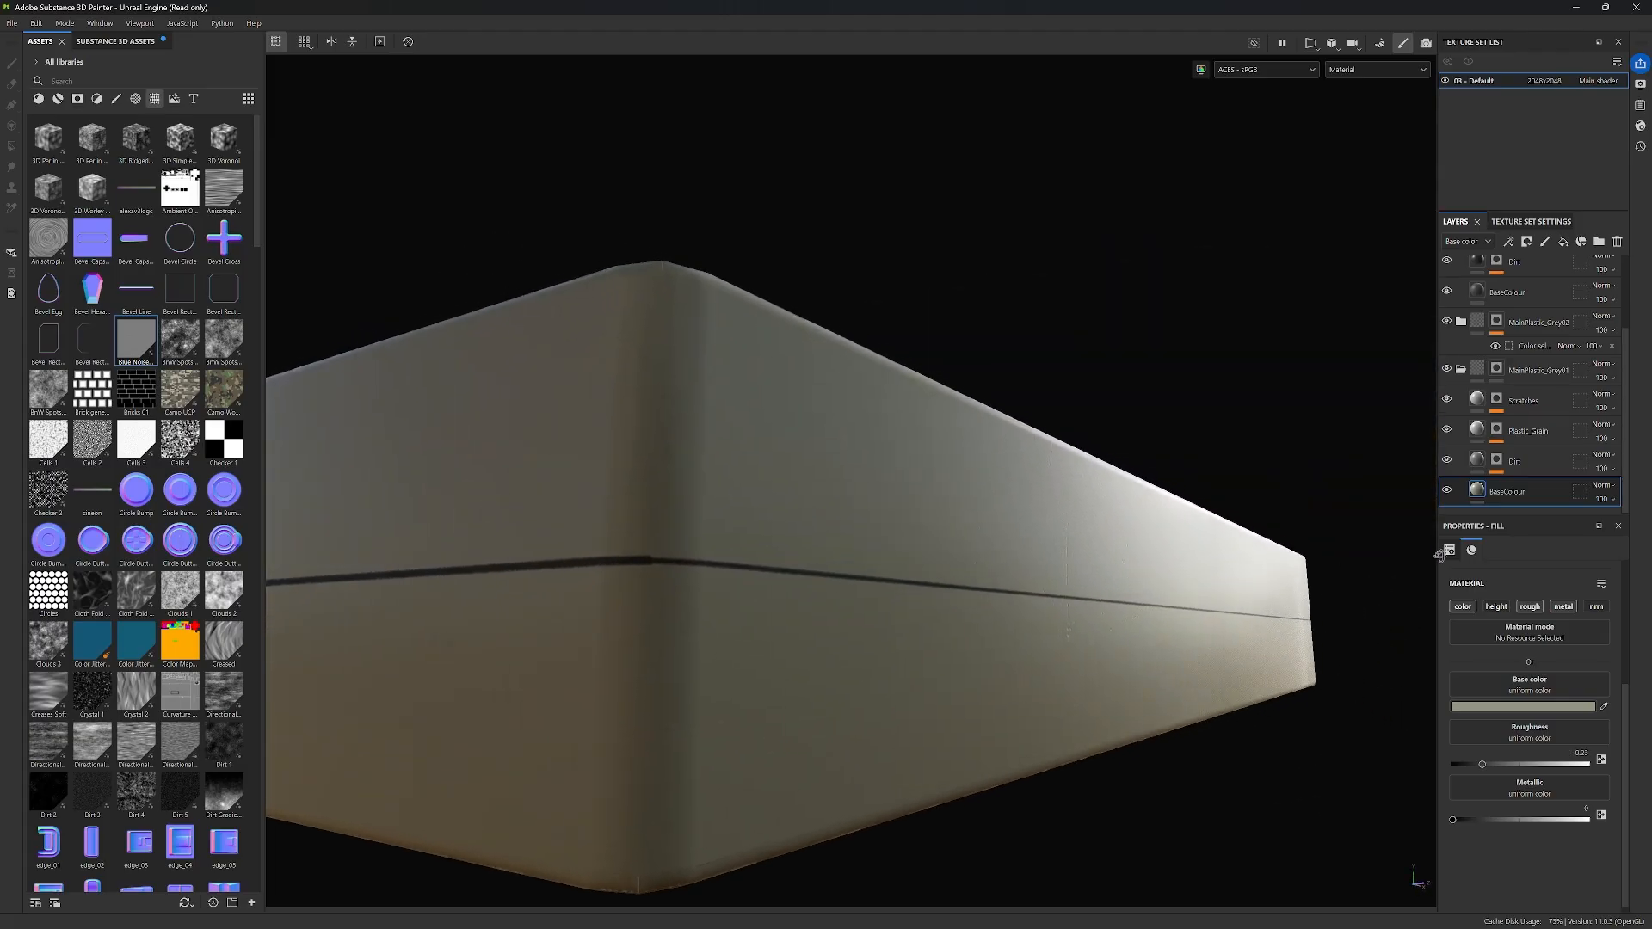
{"action": "left_click_drag", "start_coordinate": [1377, 568], "coordinate": [1300, 721], "text": "alt"}
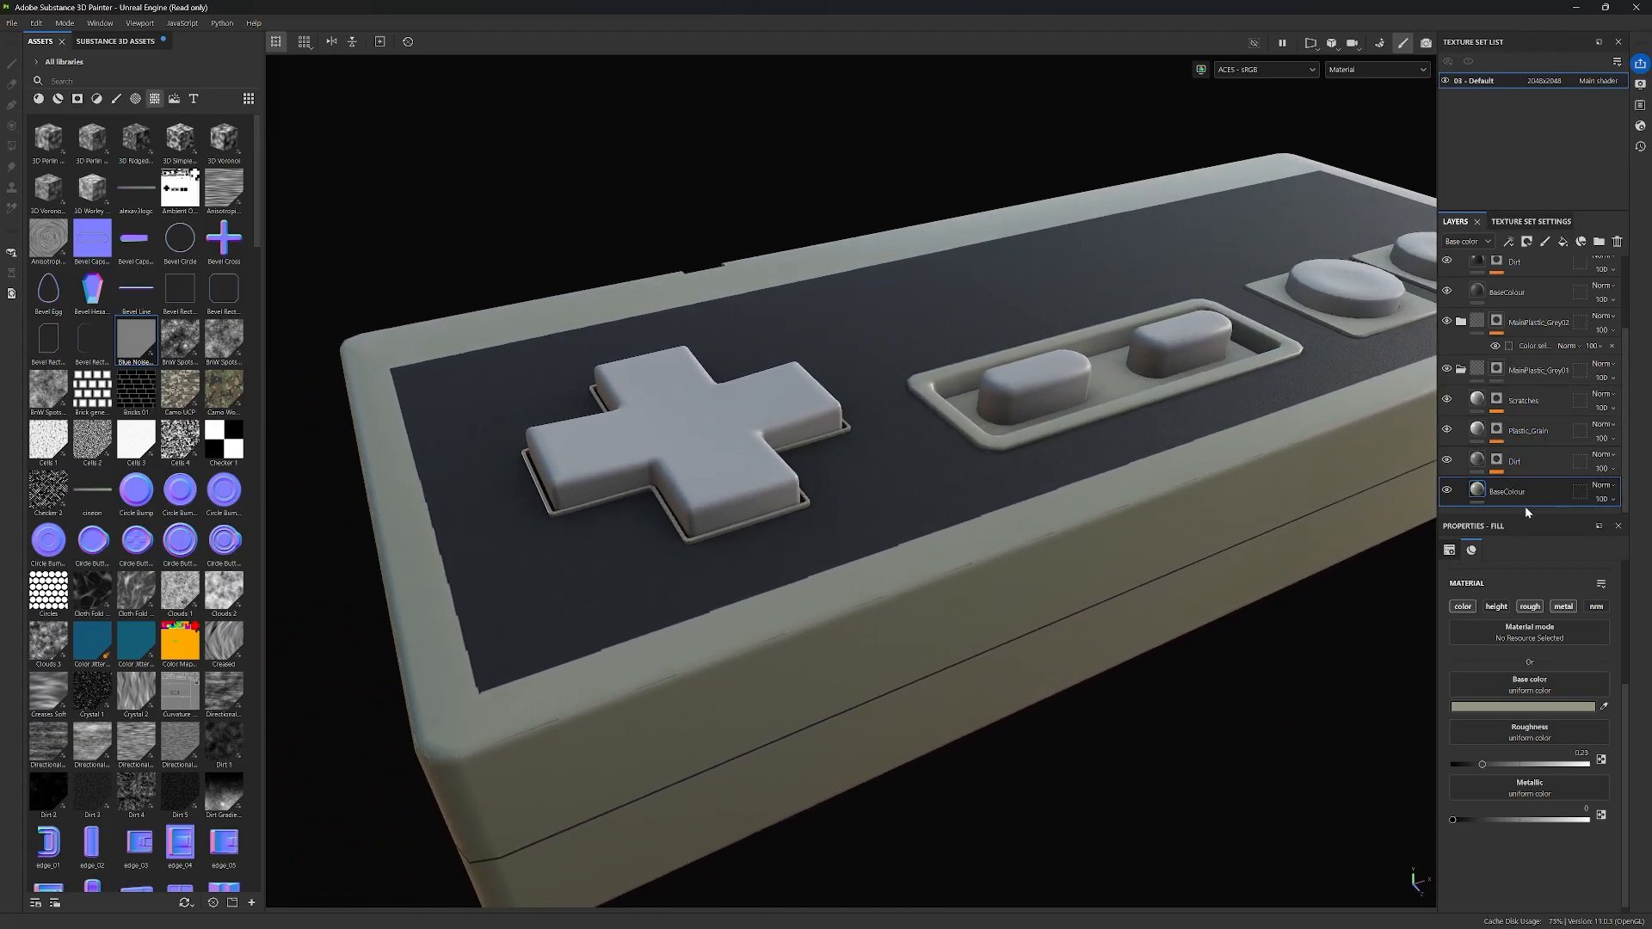
Step: Set the roughness of the BaseColour layer in the MainPlastic_Grey02 folder to 0.25 and inspect the controller under different lighting
{"action": "scroll", "coordinate": [1534, 441], "scroll_direction": "up", "scroll_amount": 1}
{"action": "left_click", "coordinate": [1461, 408]}
{"action": "left_click", "coordinate": [1525, 427]}
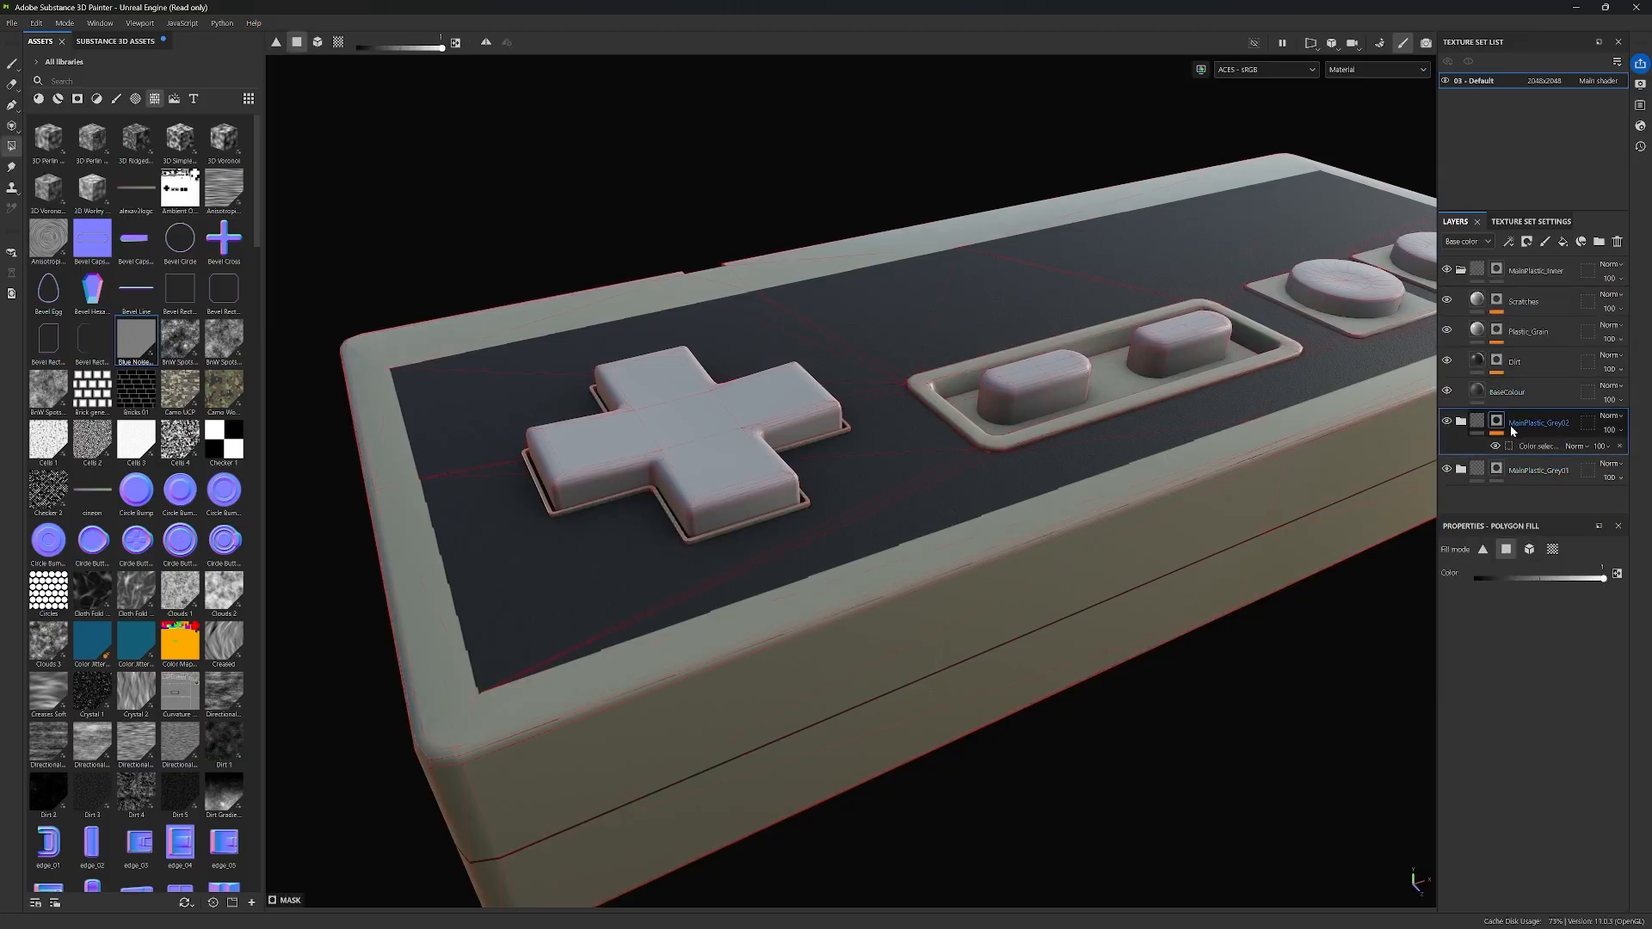
{"action": "left_click", "coordinate": [1461, 421]}
{"action": "scroll", "coordinate": [1478, 431], "scroll_direction": "down", "scroll_amount": 3}
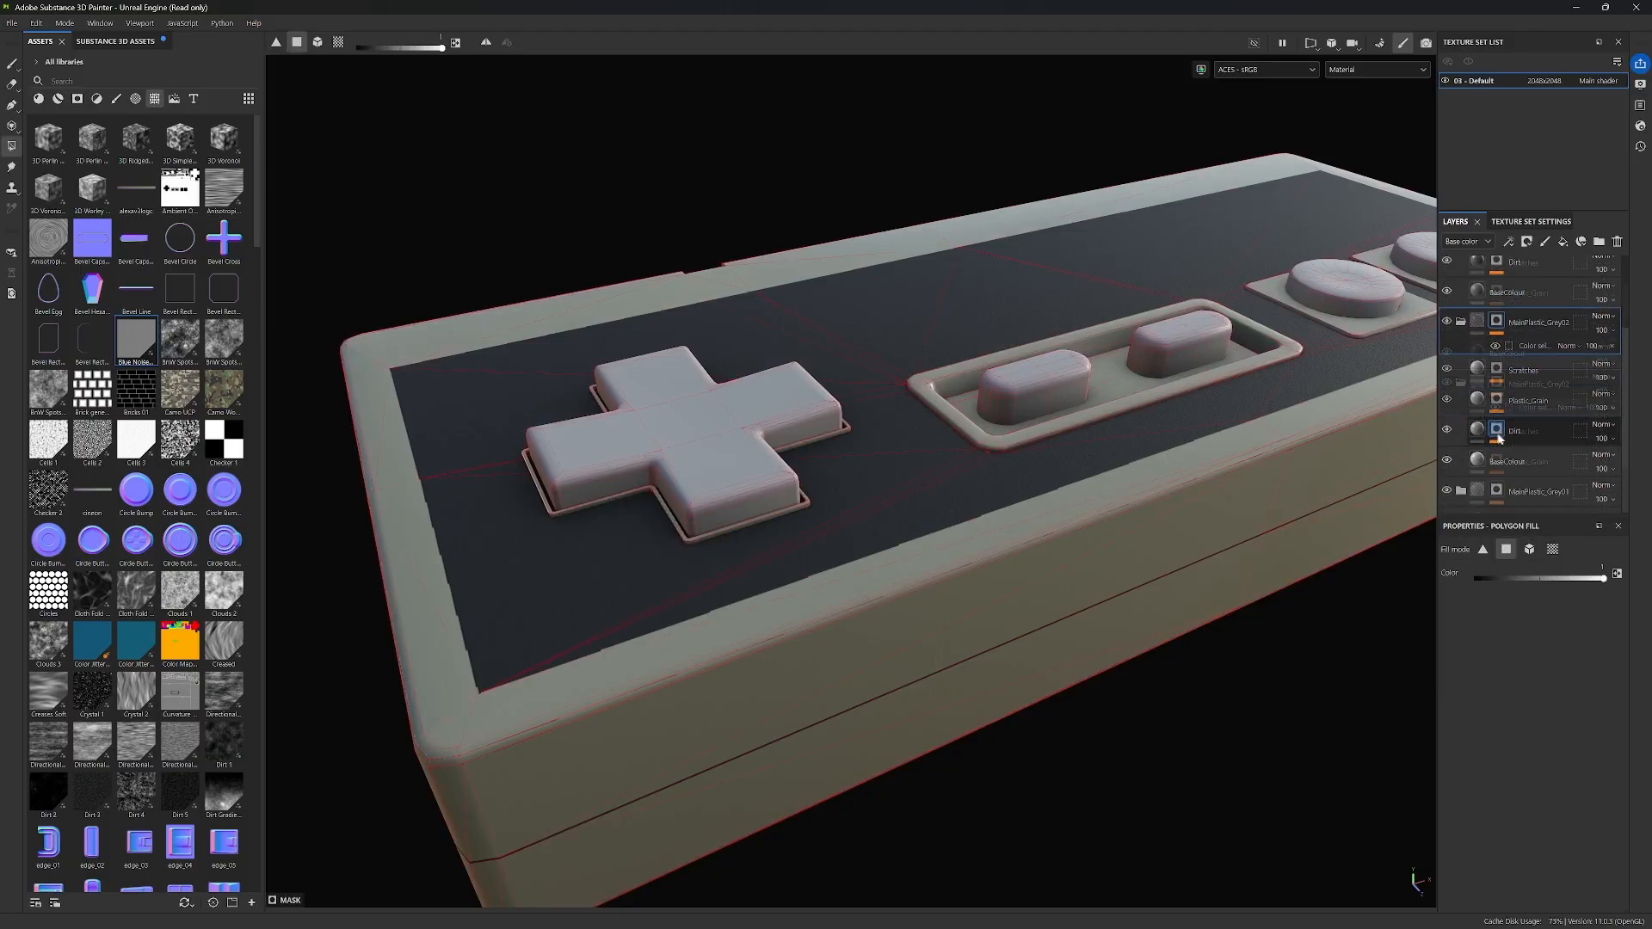
{"action": "left_click", "coordinate": [1514, 461]}
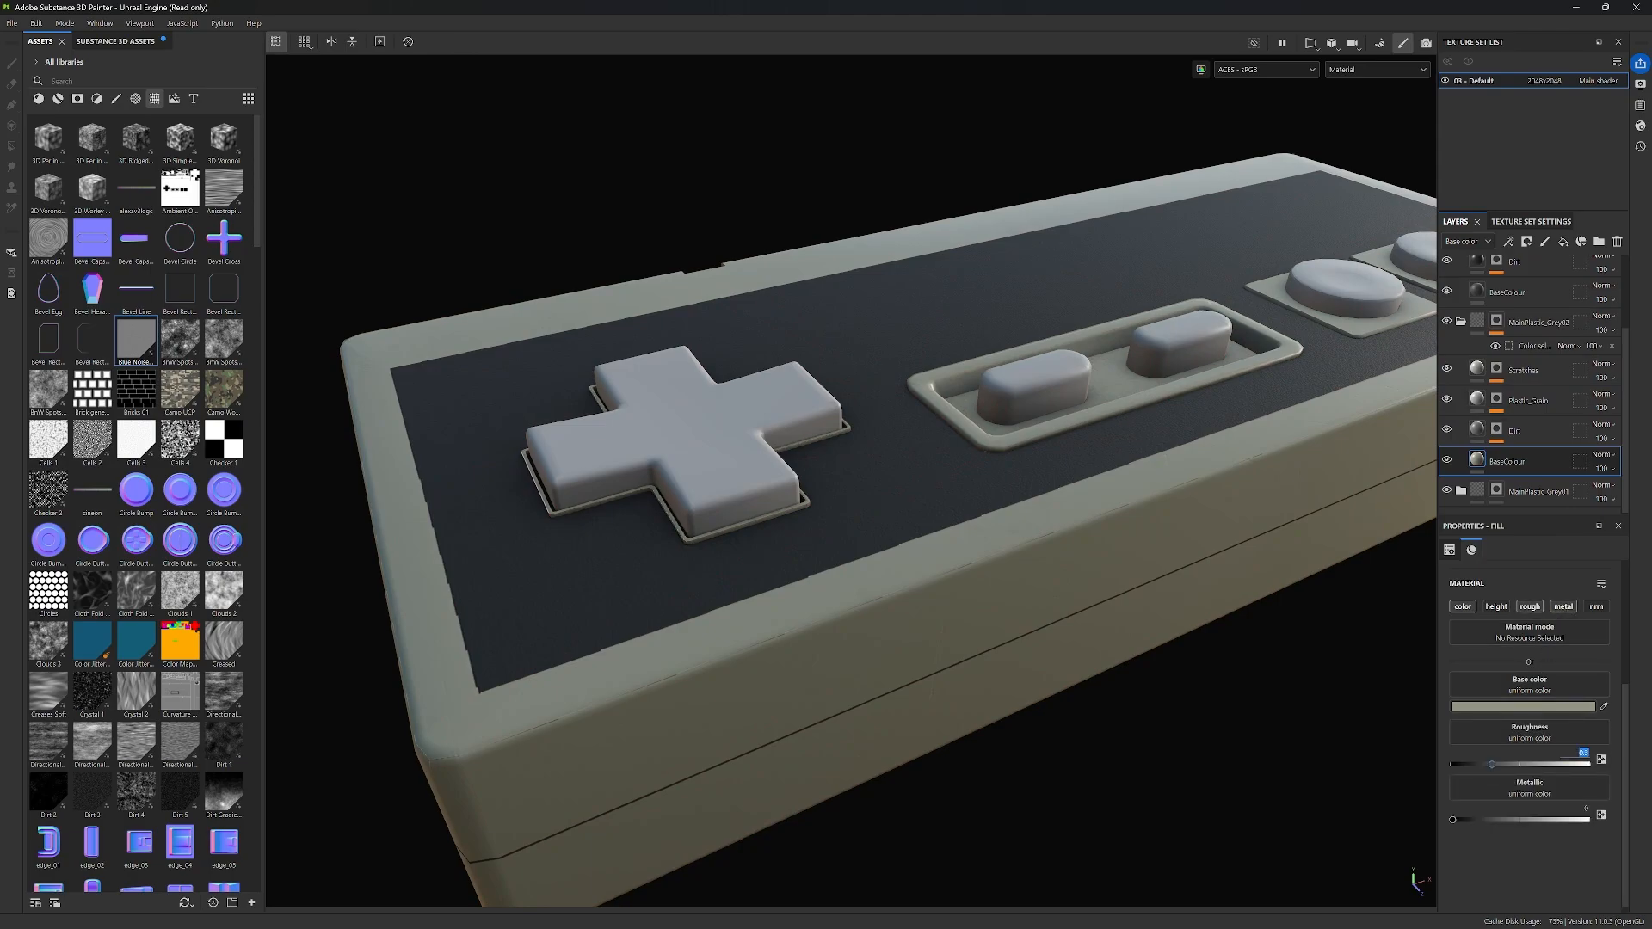
{"action": "left_click_drag", "start_coordinate": [1193, 543], "coordinate": [857, 632], "text": "alt"}
{"action": "left_click_drag", "start_coordinate": [993, 596], "coordinate": [1229, 499], "text": "alt"}
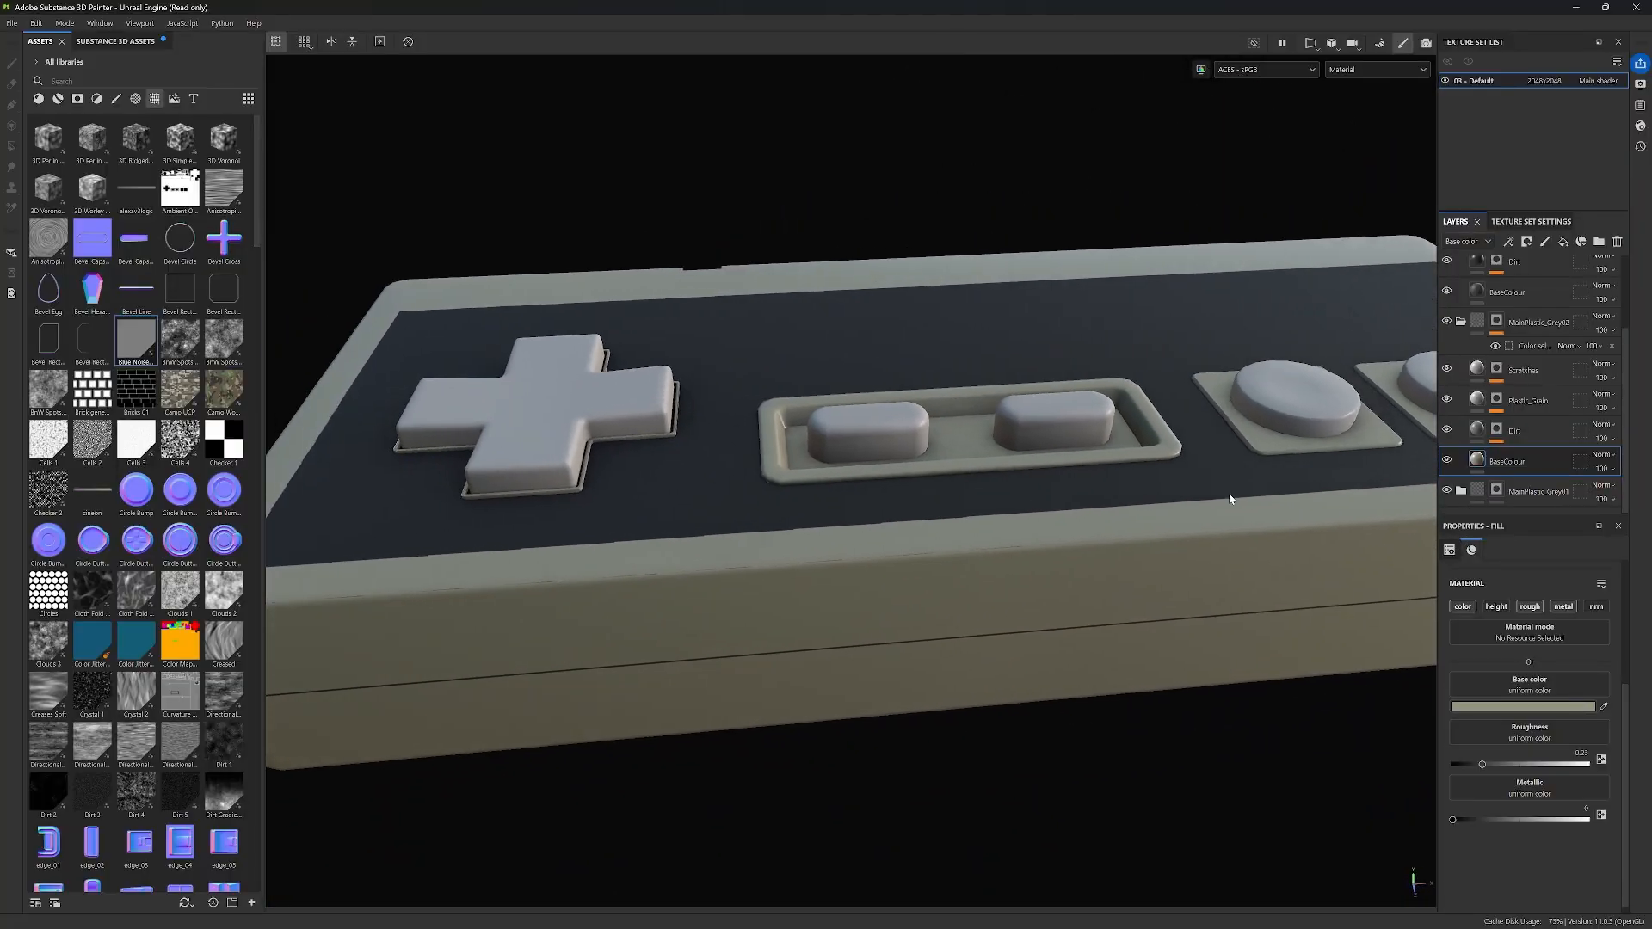
{"action": "left_click_drag", "start_coordinate": [1297, 444], "coordinate": [626, 493], "text": "alt"}
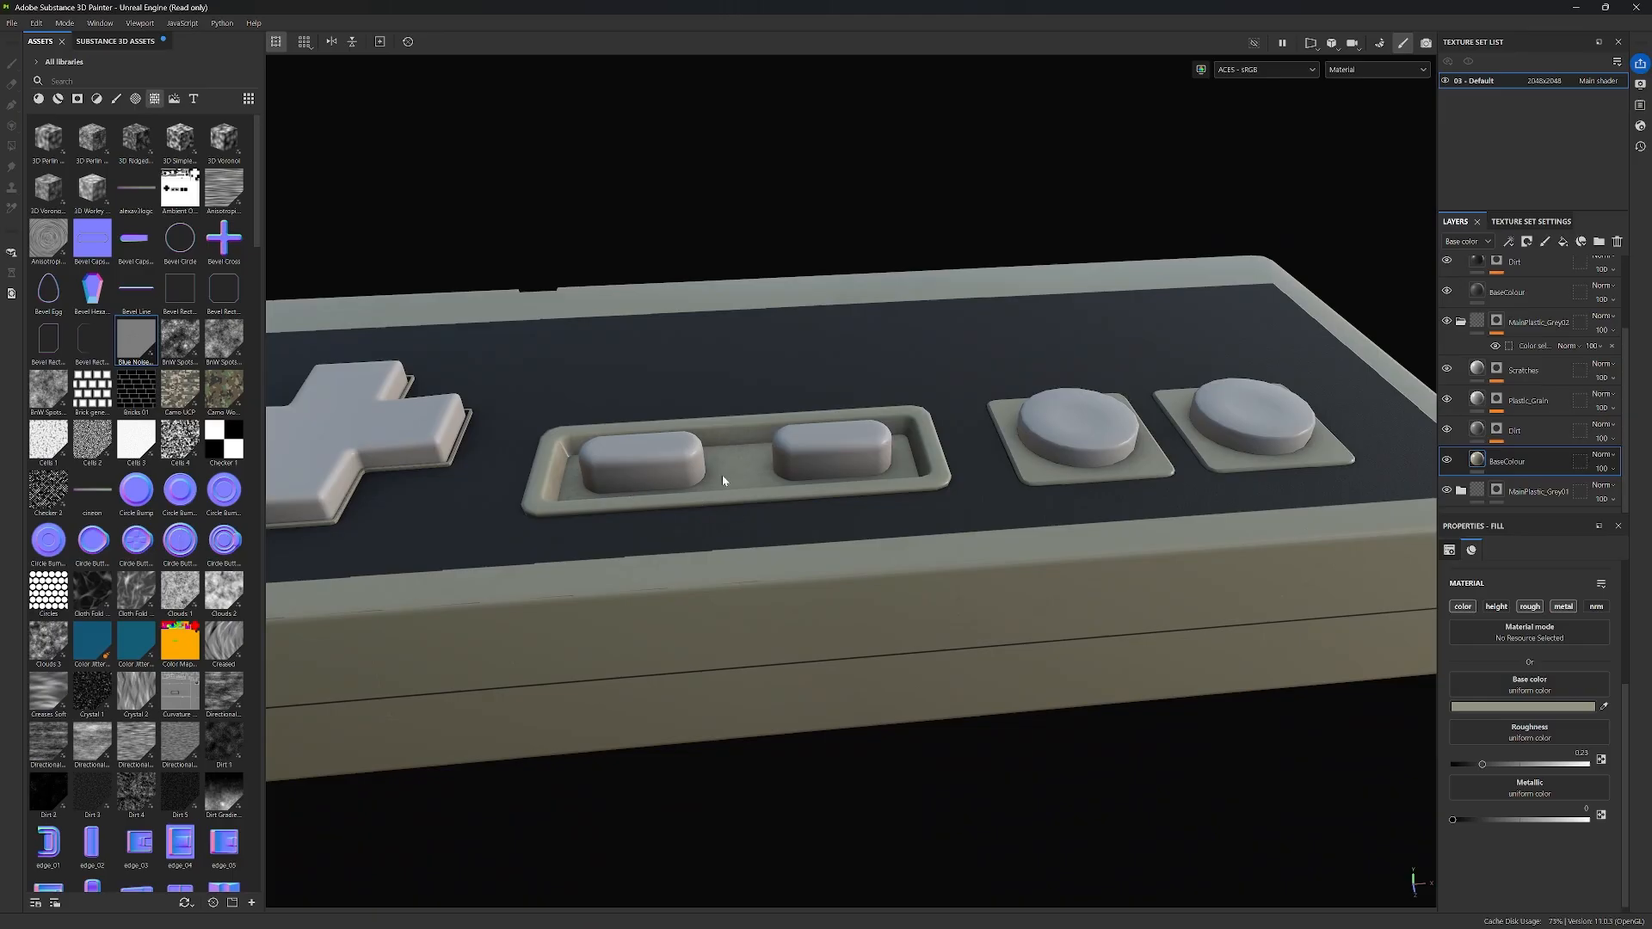
{"action": "left_click_drag", "start_coordinate": [742, 466], "coordinate": [975, 557], "text": "alt"}
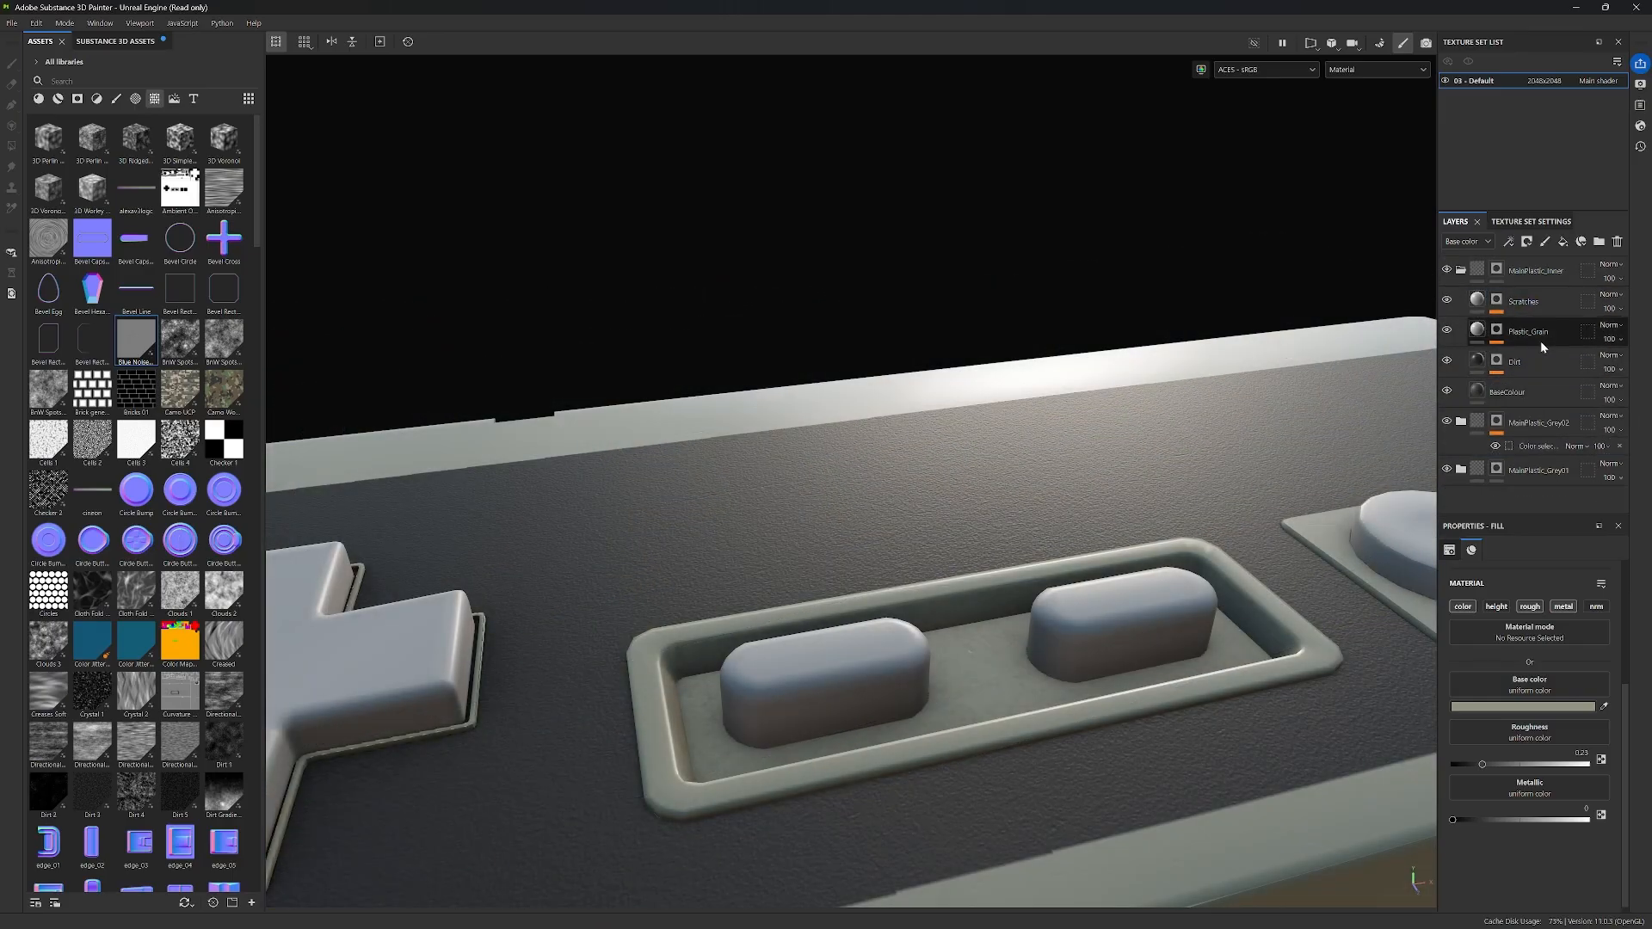
Step: Set the tiling of the Blue Noise fill in the MainPlastic_Inner Plastic_Grain mask to 4.5 and check the grain on the controller
{"action": "left_click", "coordinate": [1537, 332]}
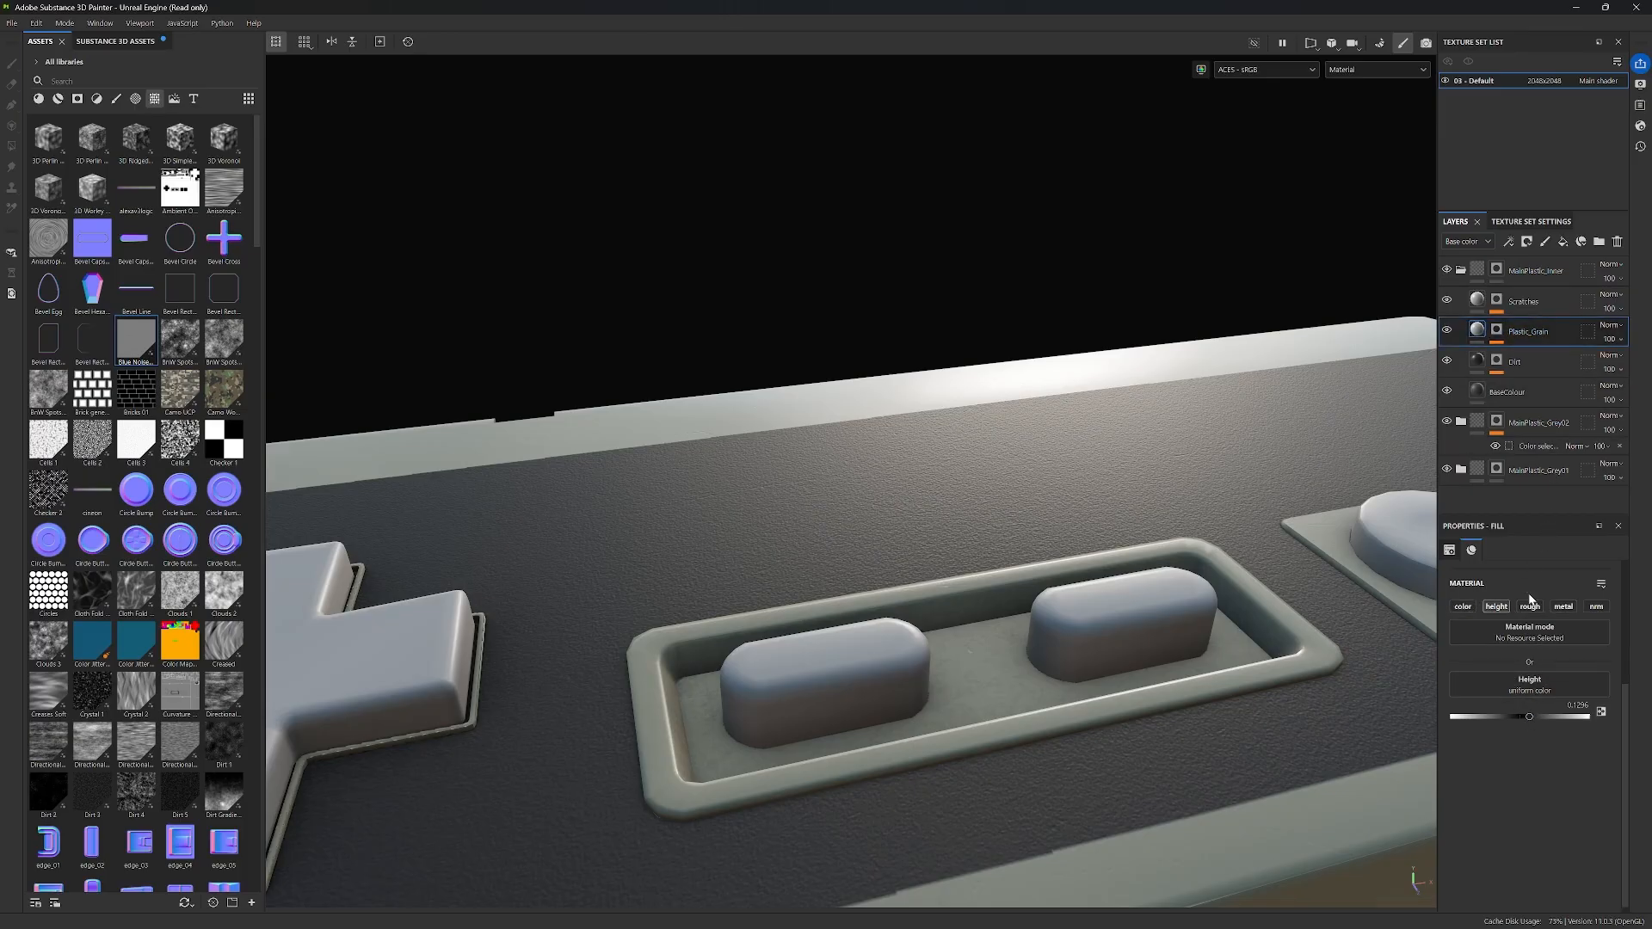
{"action": "left_click", "coordinate": [1536, 355]}
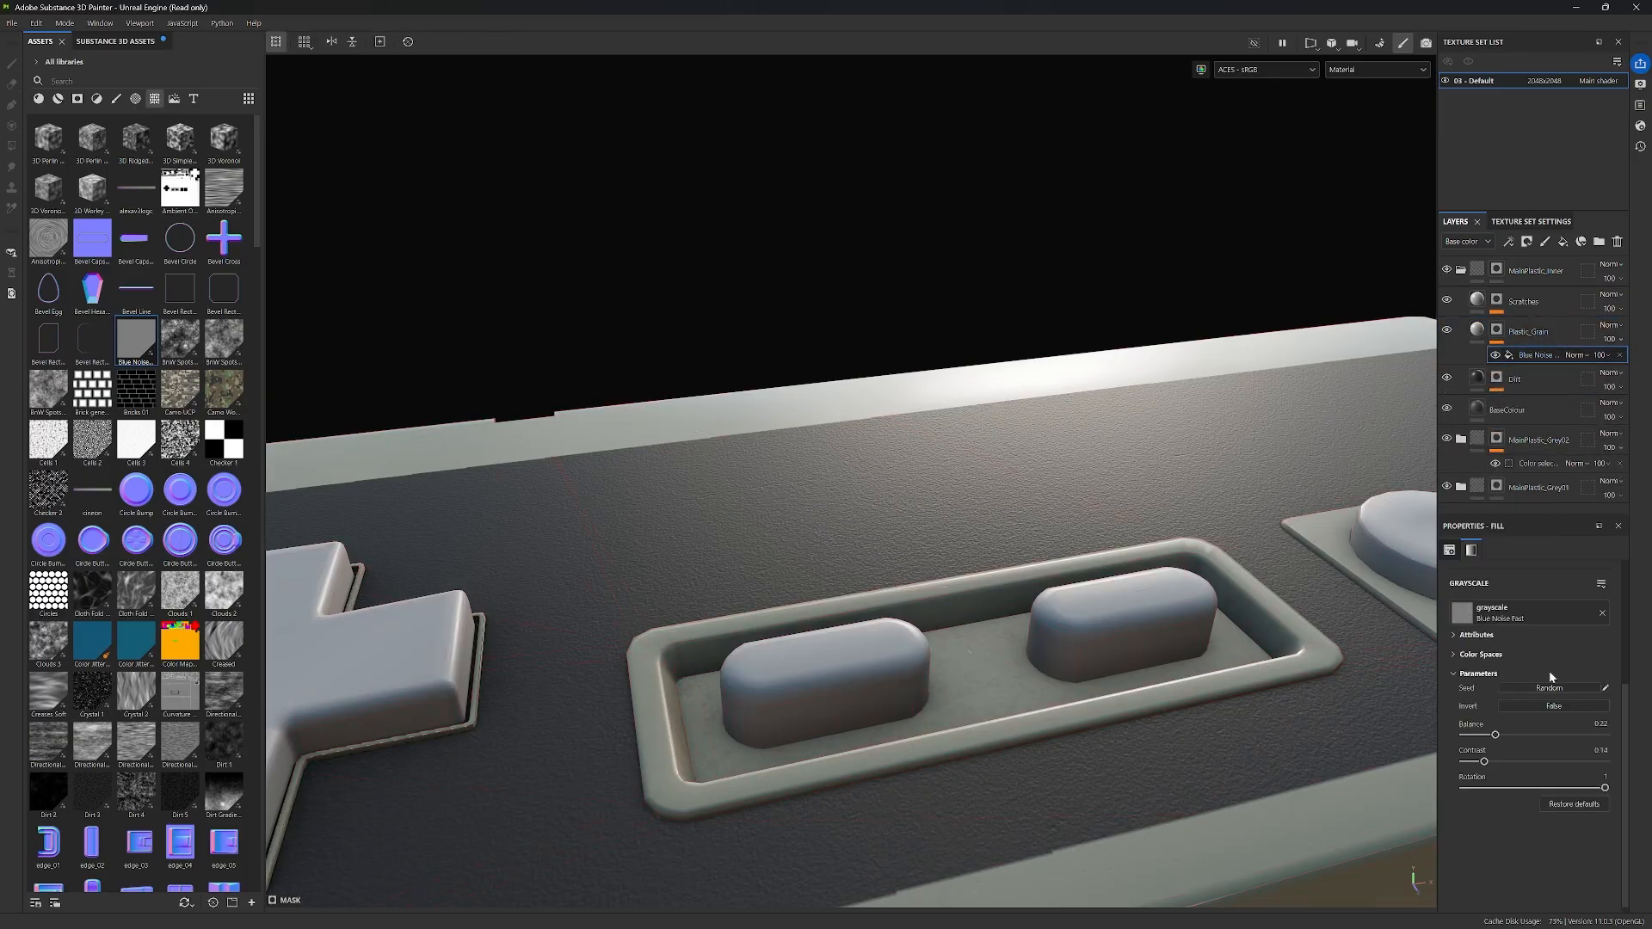
{"action": "scroll", "coordinate": [1547, 678], "scroll_direction": "up", "scroll_amount": 3}
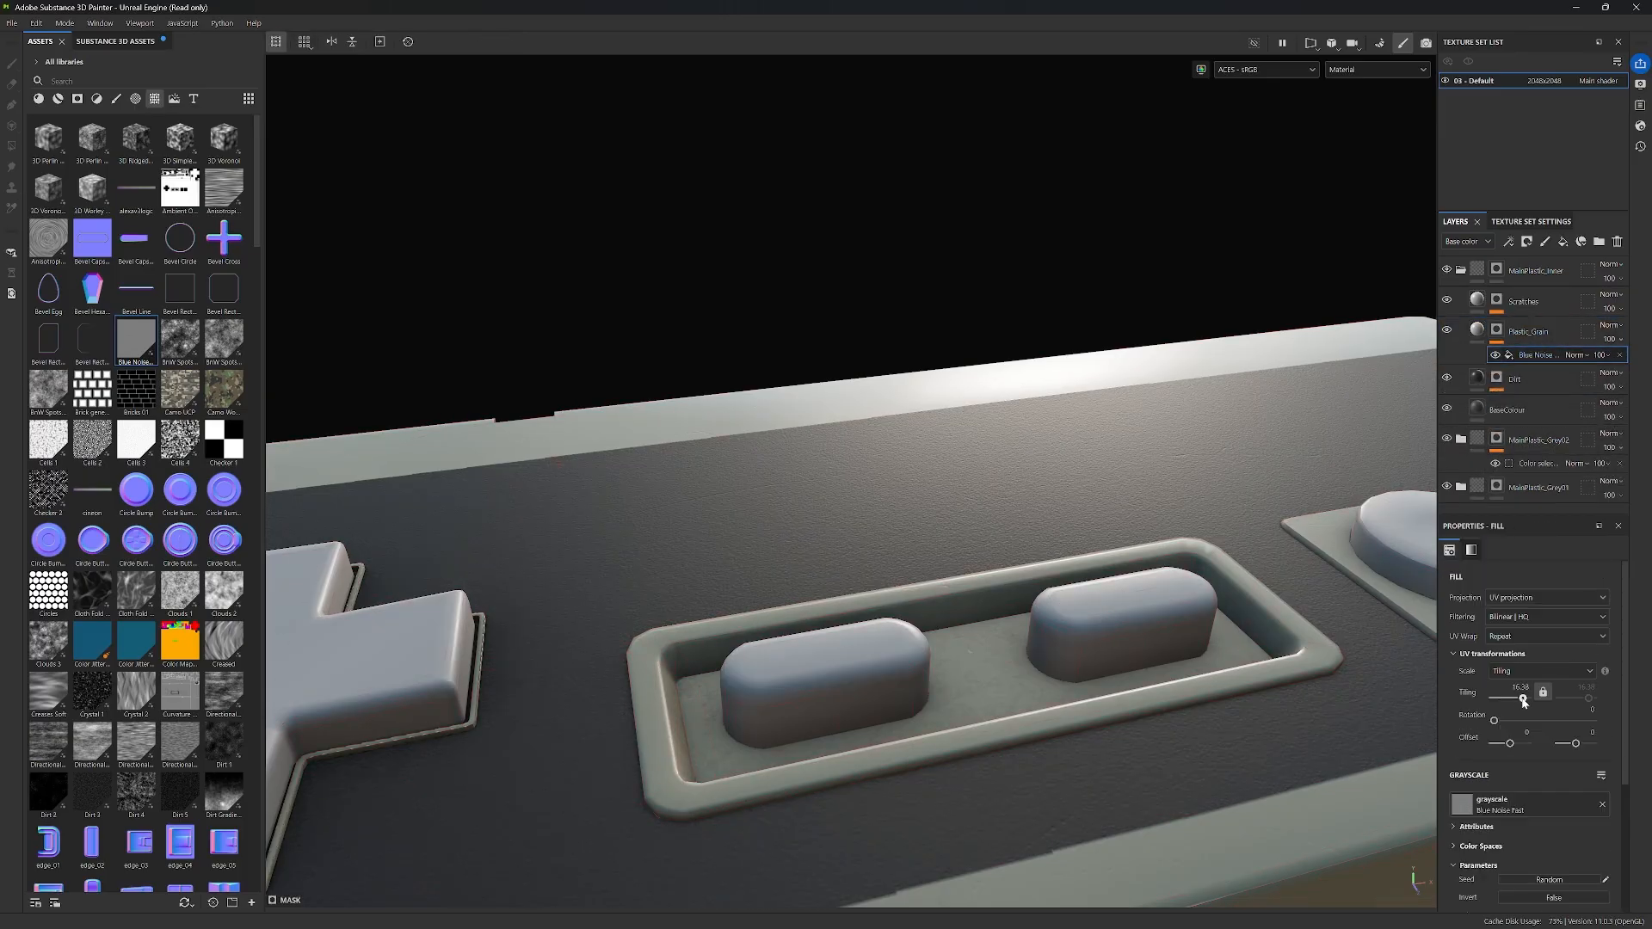
{"action": "left_click_drag", "start_coordinate": [1522, 698], "coordinate": [1518, 700]}
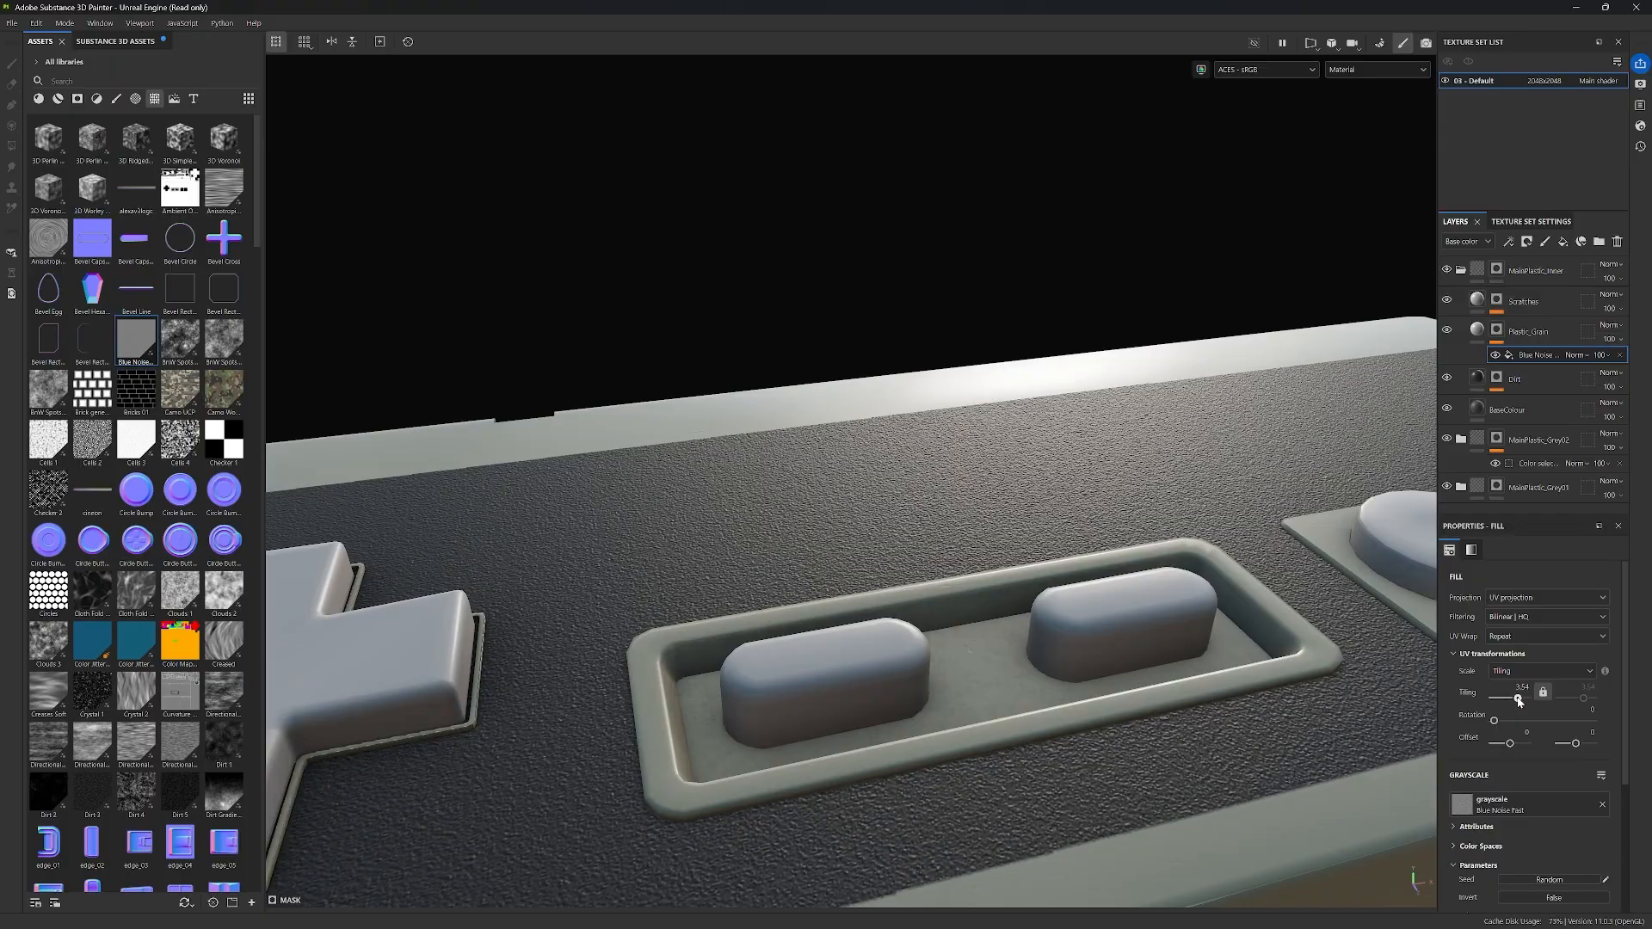
{"action": "right_click_drag", "start_coordinate": [1339, 640], "coordinate": [1290, 637], "text": "alt"}
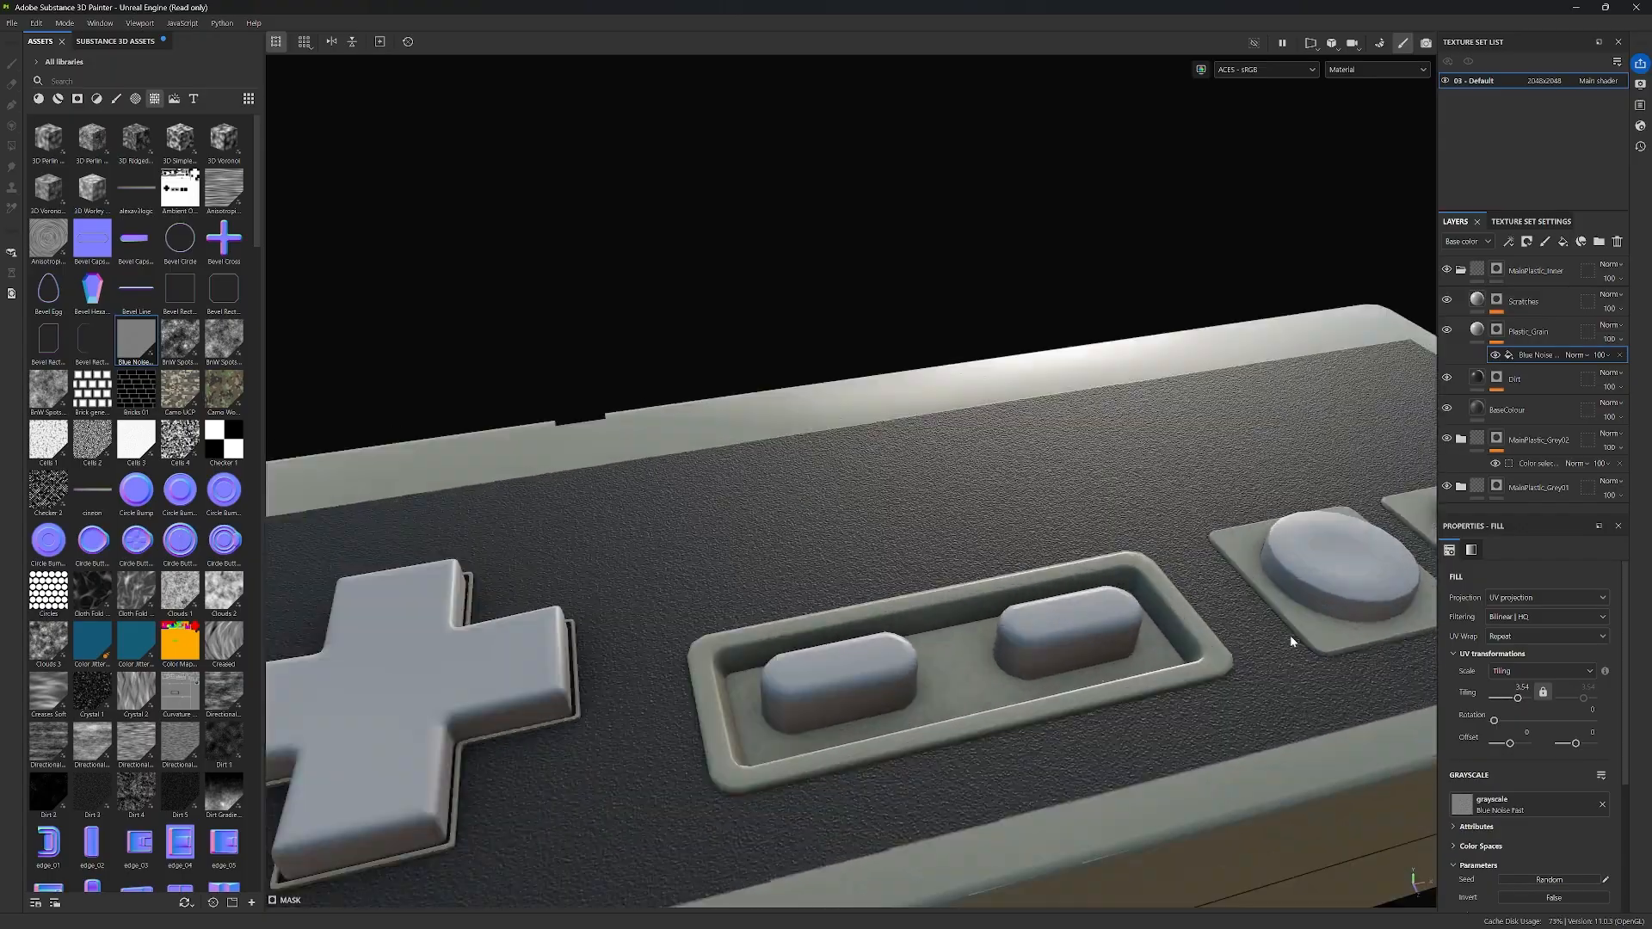
{"action": "left_click_drag", "start_coordinate": [1518, 699], "coordinate": [1519, 700]}
{"action": "right_click_drag", "start_coordinate": [1229, 672], "coordinate": [1221, 612], "text": "alt"}
{"action": "mouse_move", "coordinate": [1221, 611]}
{"action": "left_mouse_down", "text": "alt"}
{"action": "mouse_move", "coordinate": [1235, 610]}
{"action": "mouse_move", "coordinate": [1203, 617]}
{"action": "left_mouse_up", "text": "alt"}
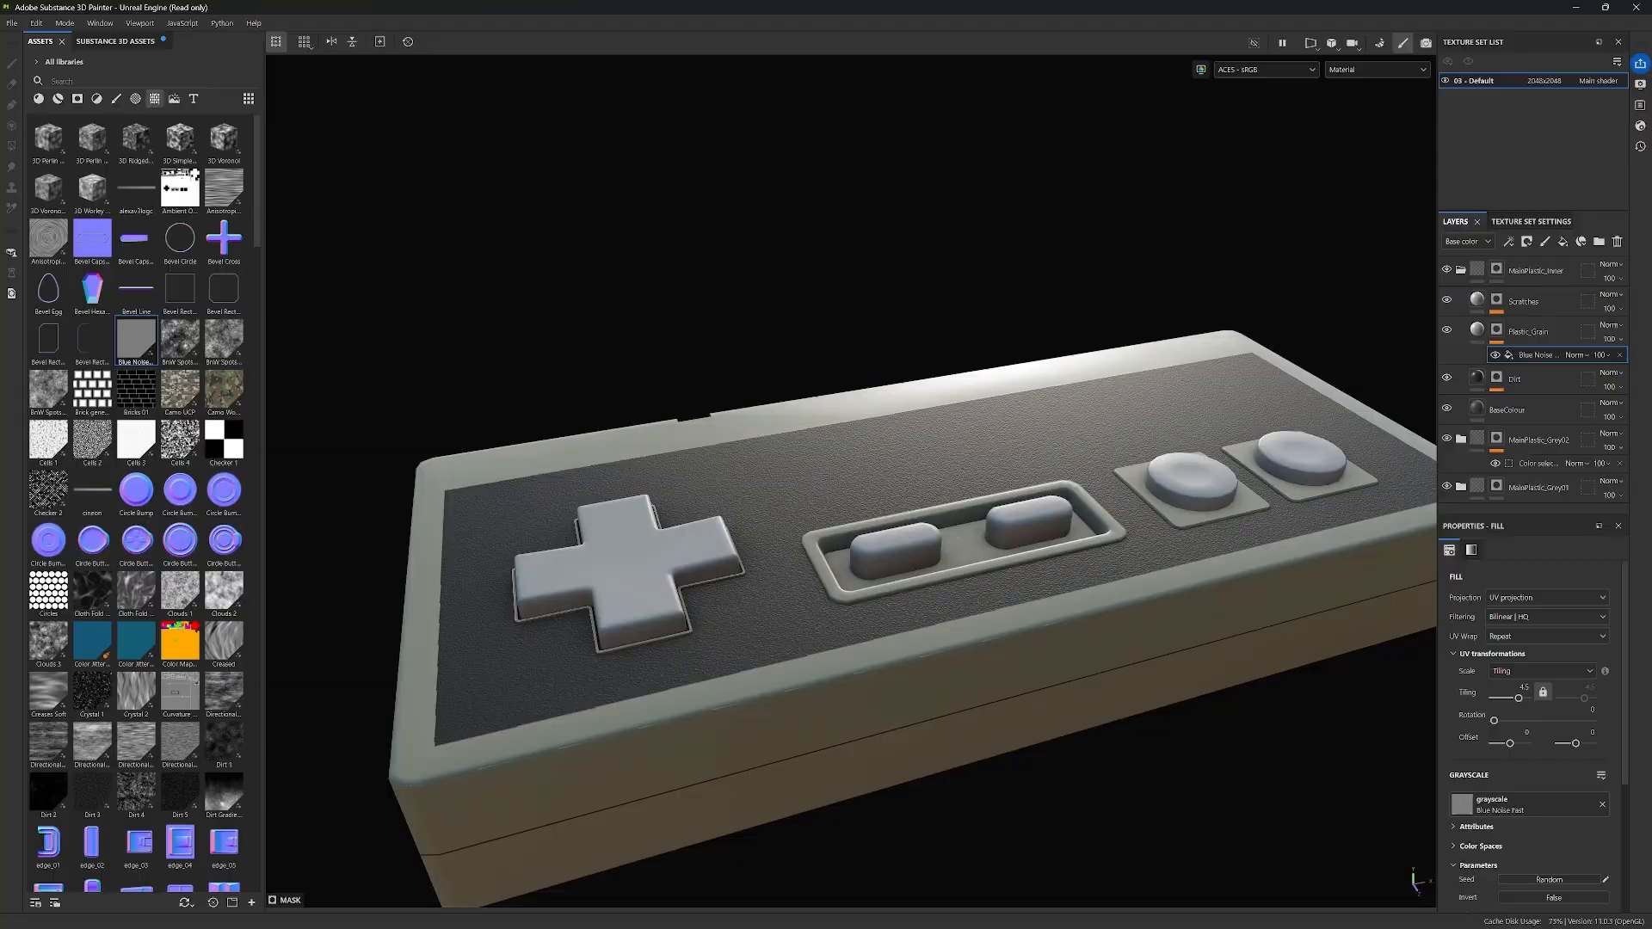
Step: Set the balance of the Grunge Scratches Fine fill in the MainPlastic_Inner Scratches mask to 0.42
{"action": "left_click", "coordinate": [1530, 334]}
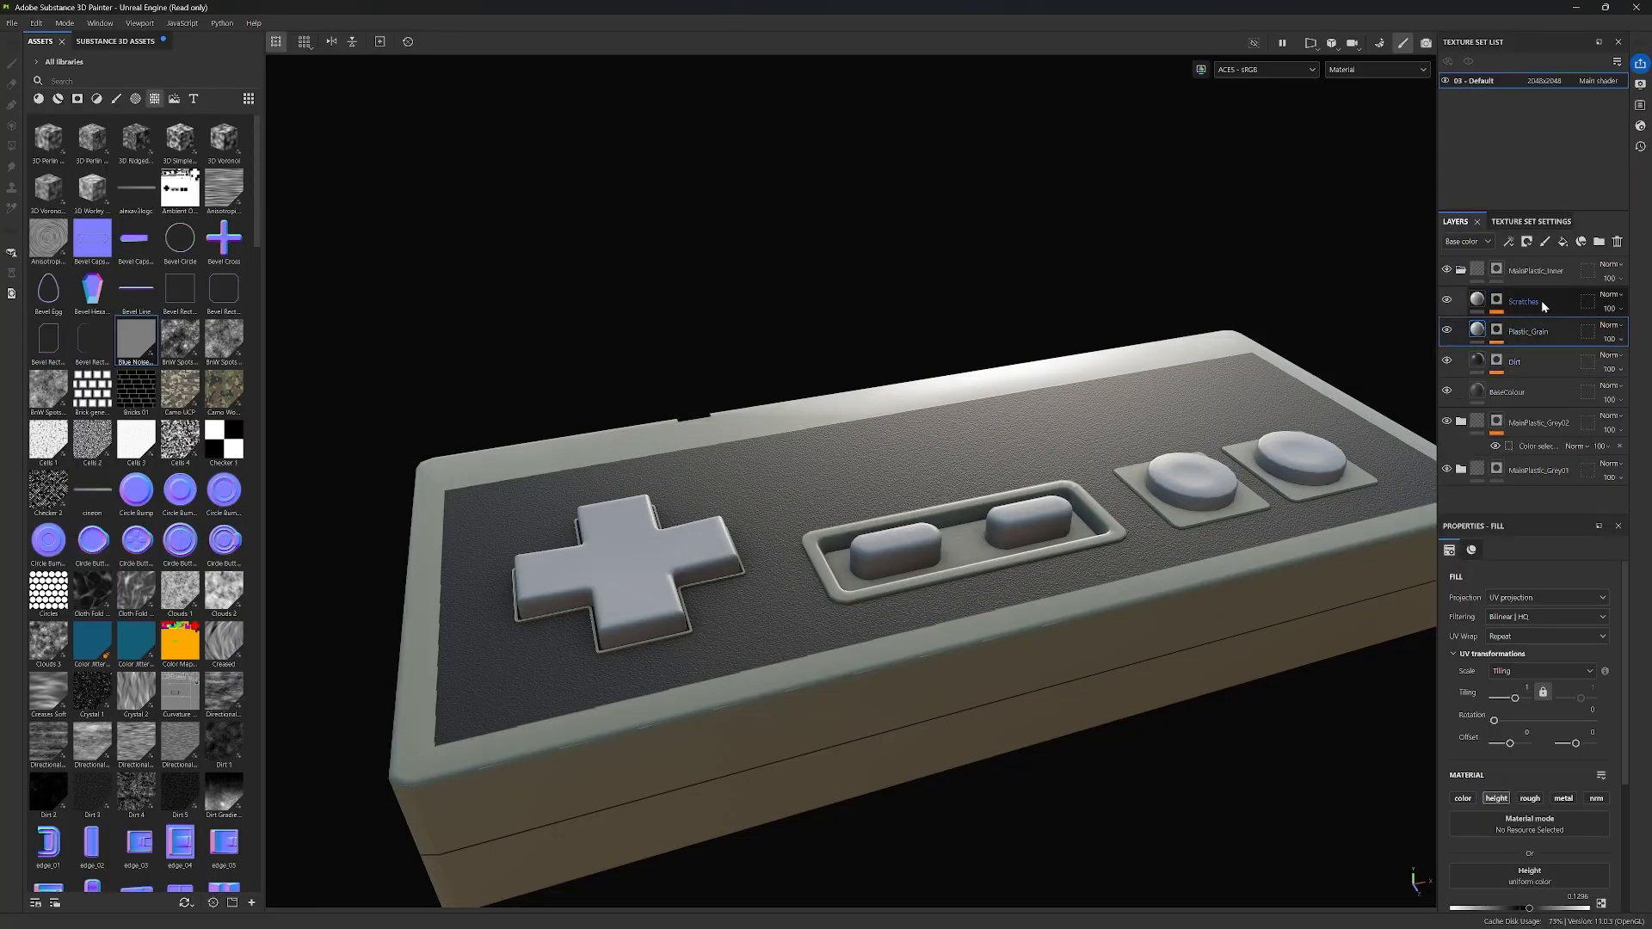
{"action": "left_click", "coordinate": [1497, 299]}
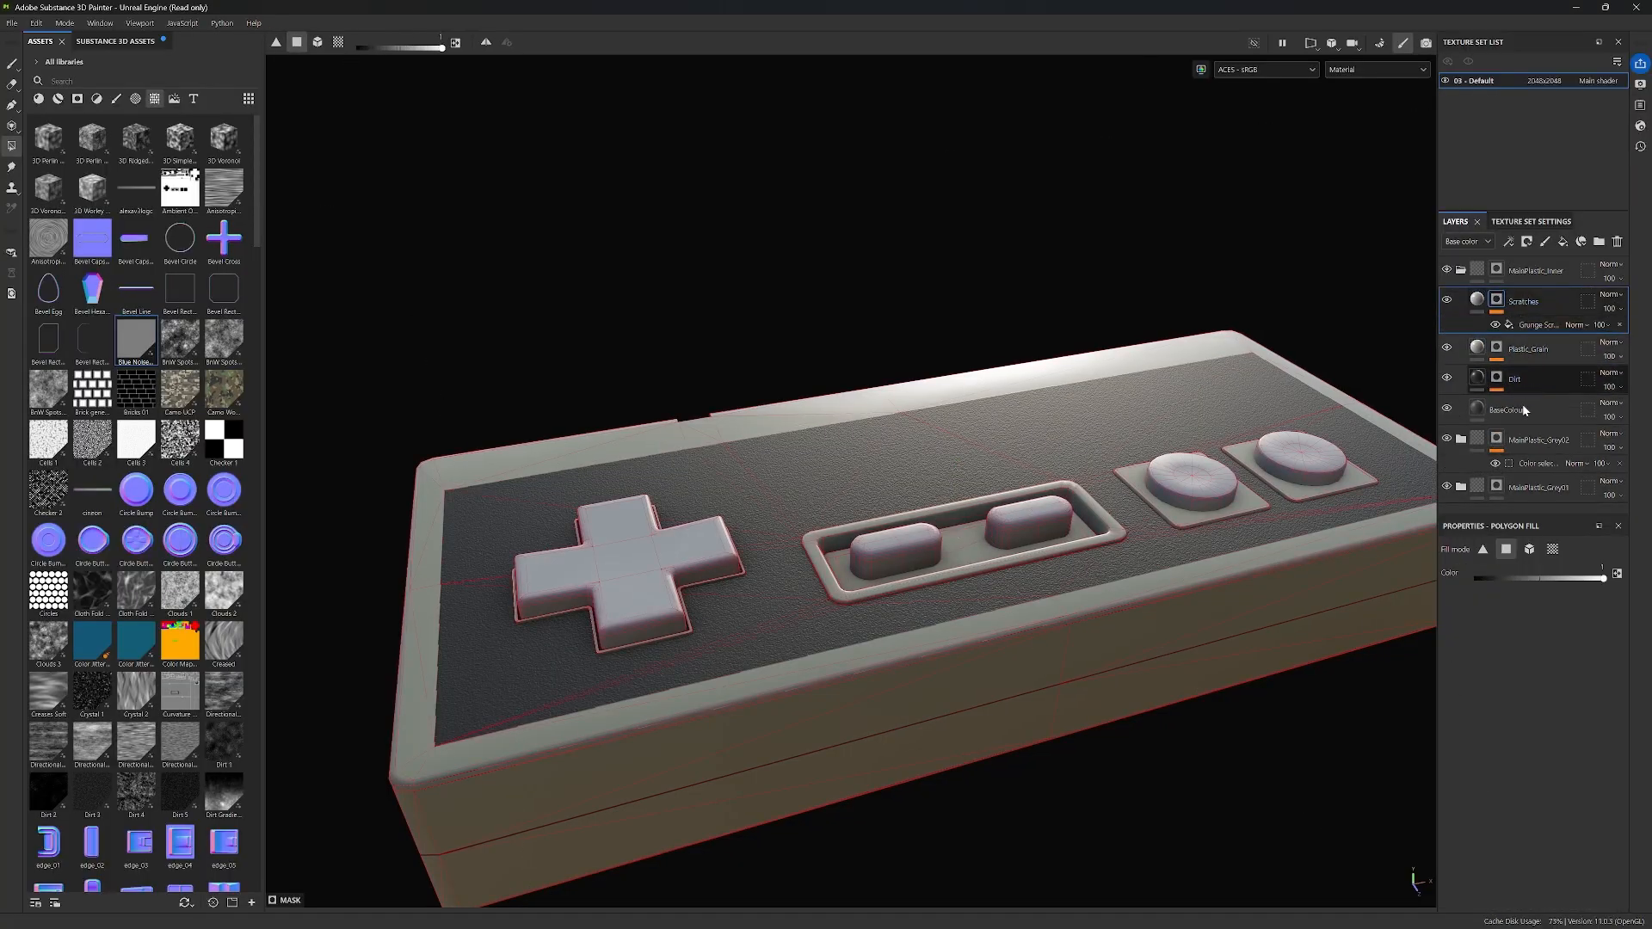
{"action": "left_click", "coordinate": [1525, 323]}
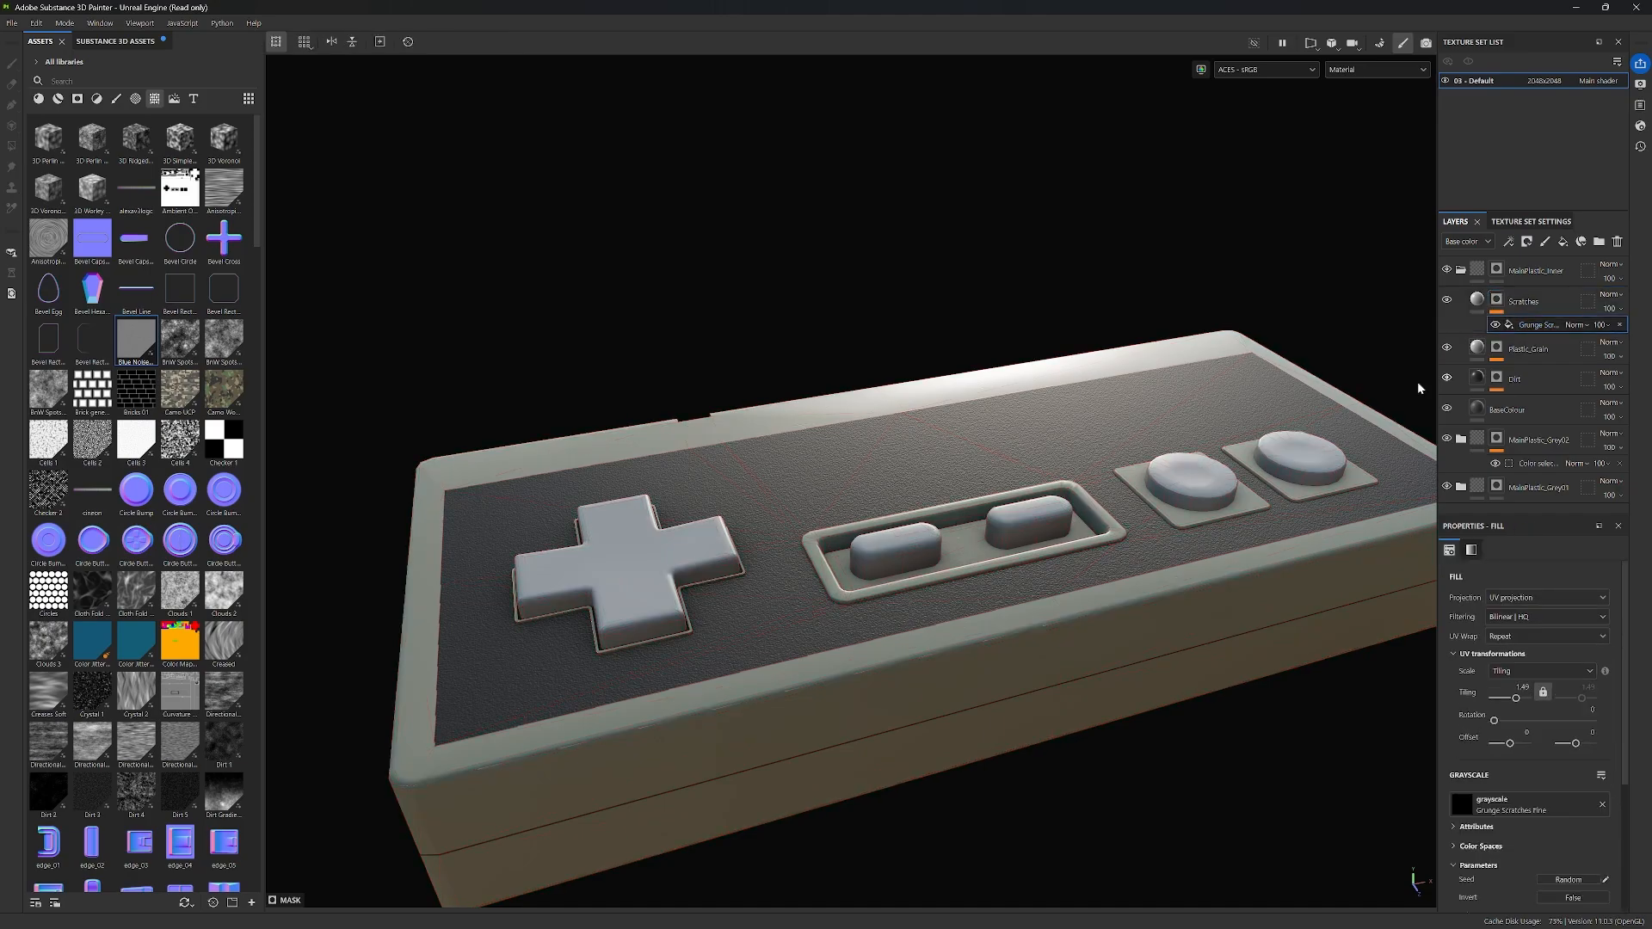
{"action": "scroll", "coordinate": [913, 521], "scroll_direction": "up", "scroll_amount": 3}
{"action": "left_click_drag", "start_coordinate": [912, 520], "coordinate": [981, 567], "text": "alt"}
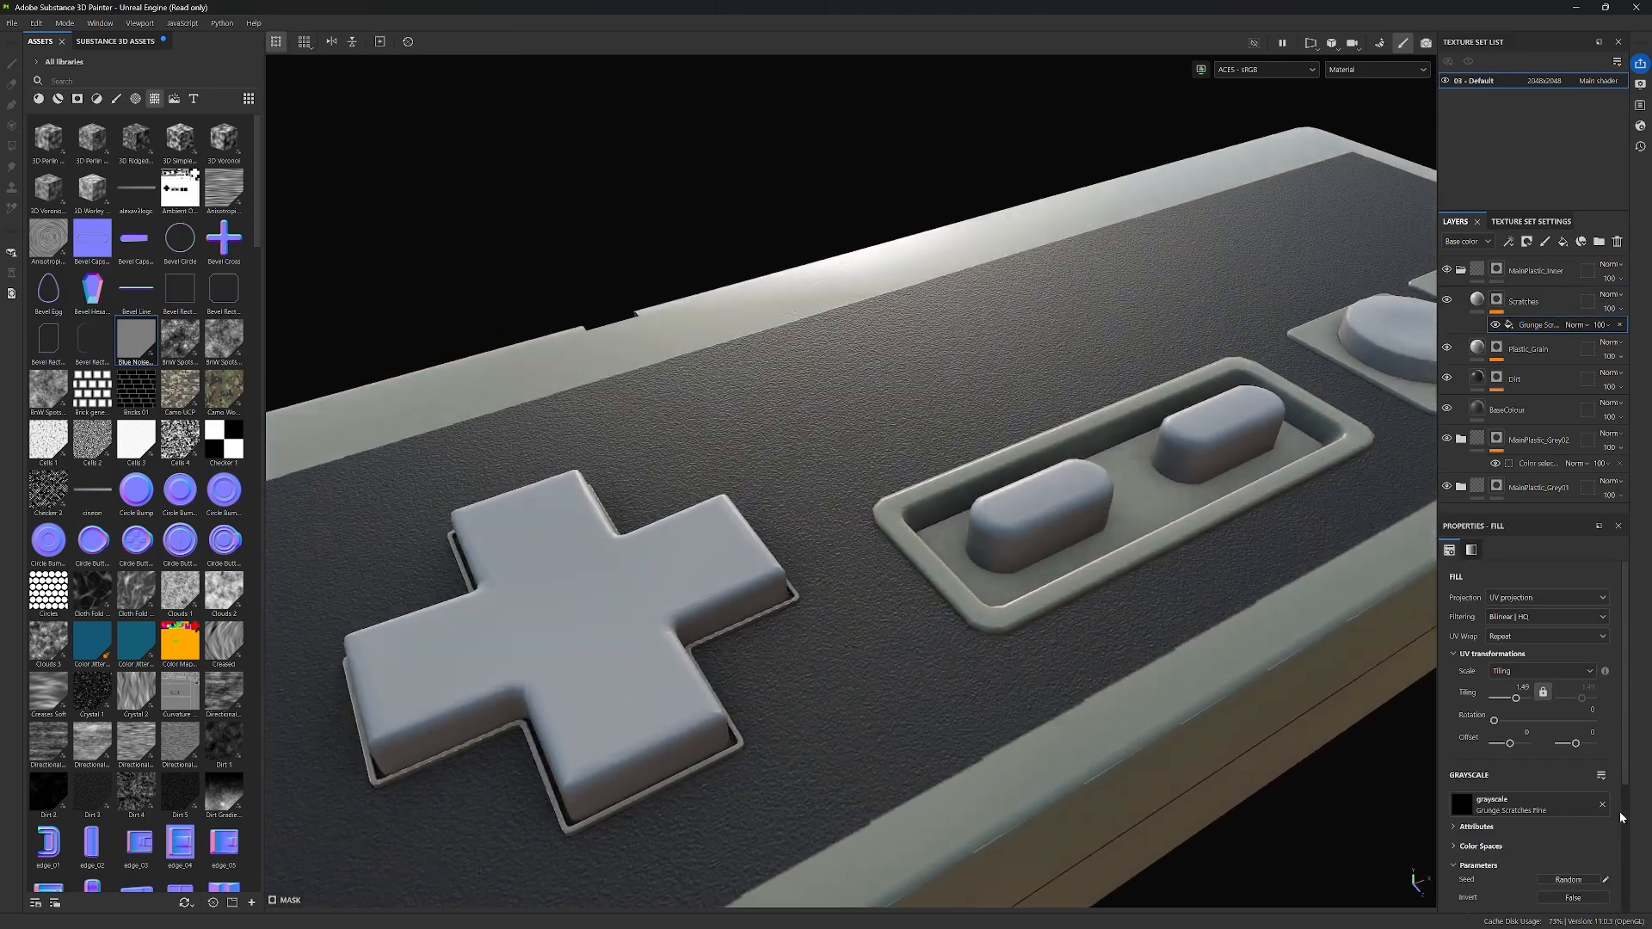
{"action": "scroll", "coordinate": [1547, 739], "scroll_direction": "down", "scroll_amount": 3}
{"action": "left_click_drag", "start_coordinate": [1509, 772], "coordinate": [1524, 771]}
{"action": "scroll", "coordinate": [1118, 419], "scroll_direction": "down", "scroll_amount": 2}
{"action": "left_click_drag", "start_coordinate": [1117, 418], "coordinate": [911, 501], "text": "alt"}
{"action": "scroll", "coordinate": [911, 502], "scroll_direction": "up", "scroll_amount": 4}
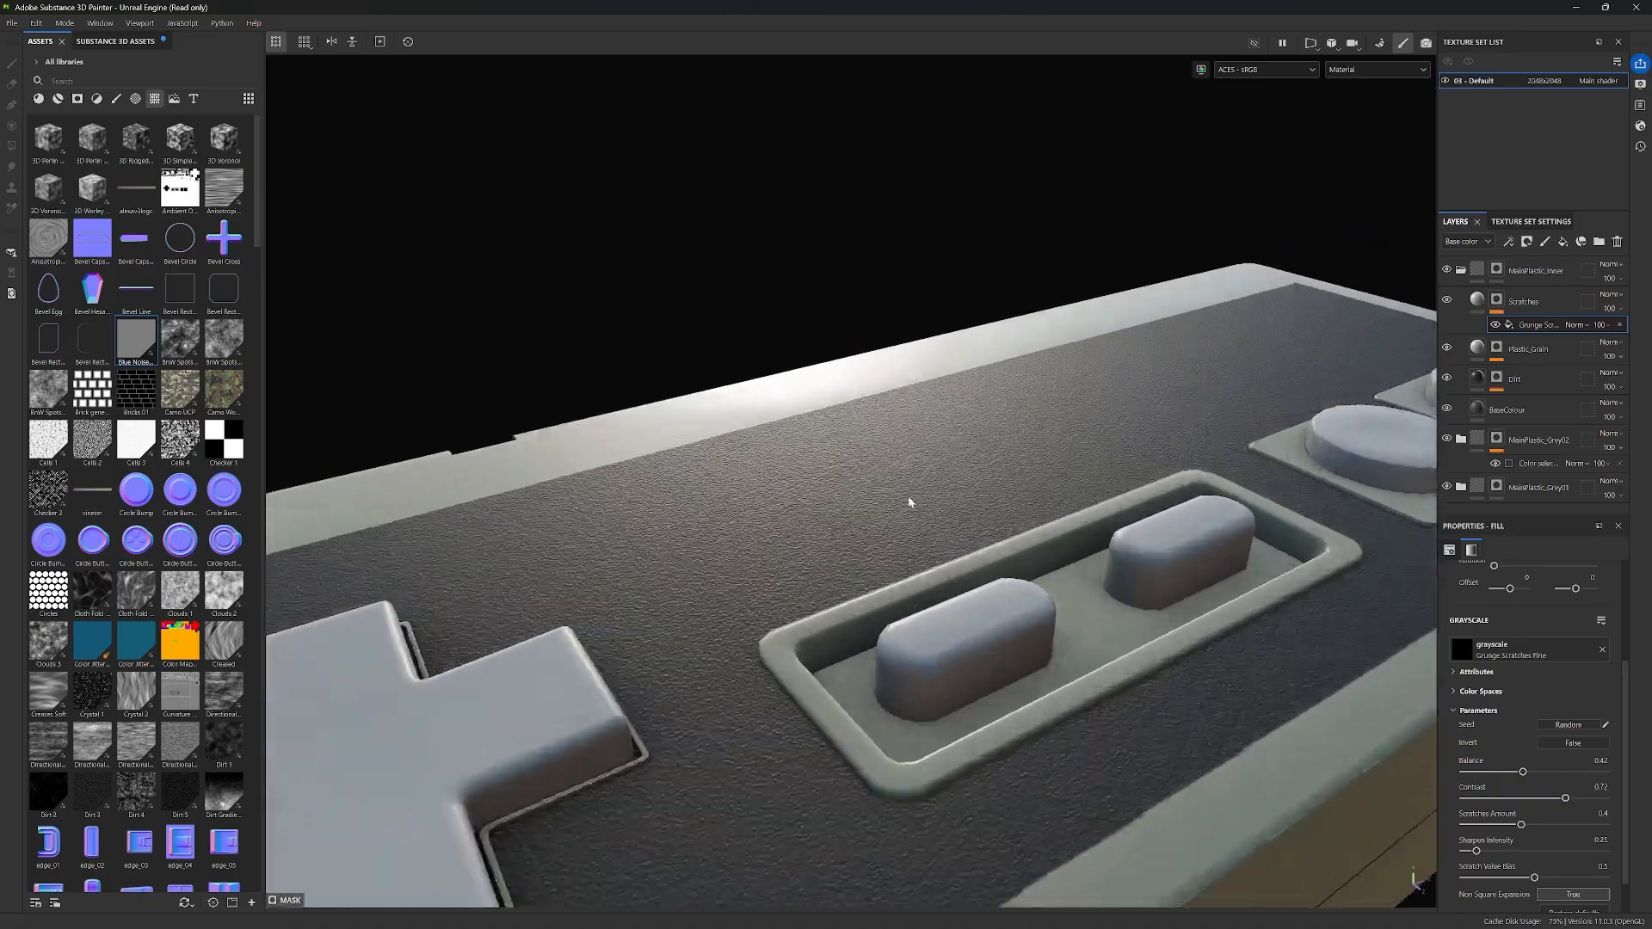
Step: Inspect the scratches on the faceplate from several angles and set the Scratches layer's height to -0.015
{"action": "scroll", "coordinate": [866, 550], "scroll_direction": "down", "scroll_amount": 3}
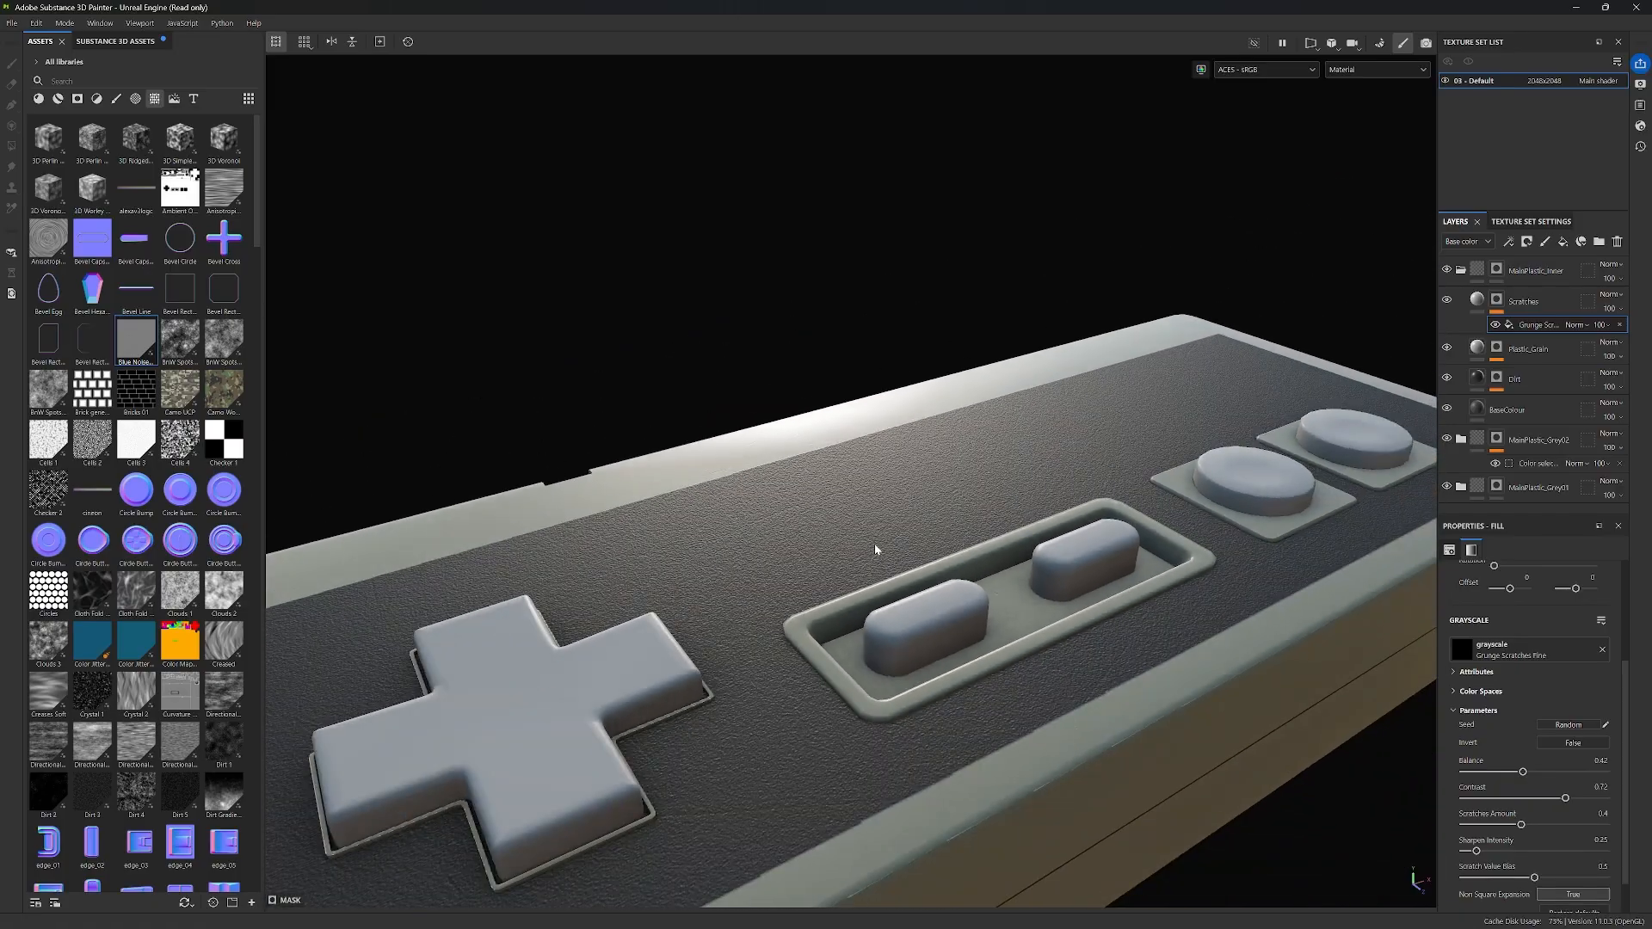
{"action": "mouse_move", "coordinate": [866, 631]}
{"action": "left_mouse_down", "text": "alt"}
{"action": "mouse_move", "coordinate": [960, 590]}
{"action": "mouse_move", "coordinate": [841, 619]}
{"action": "left_mouse_up", "text": "alt"}
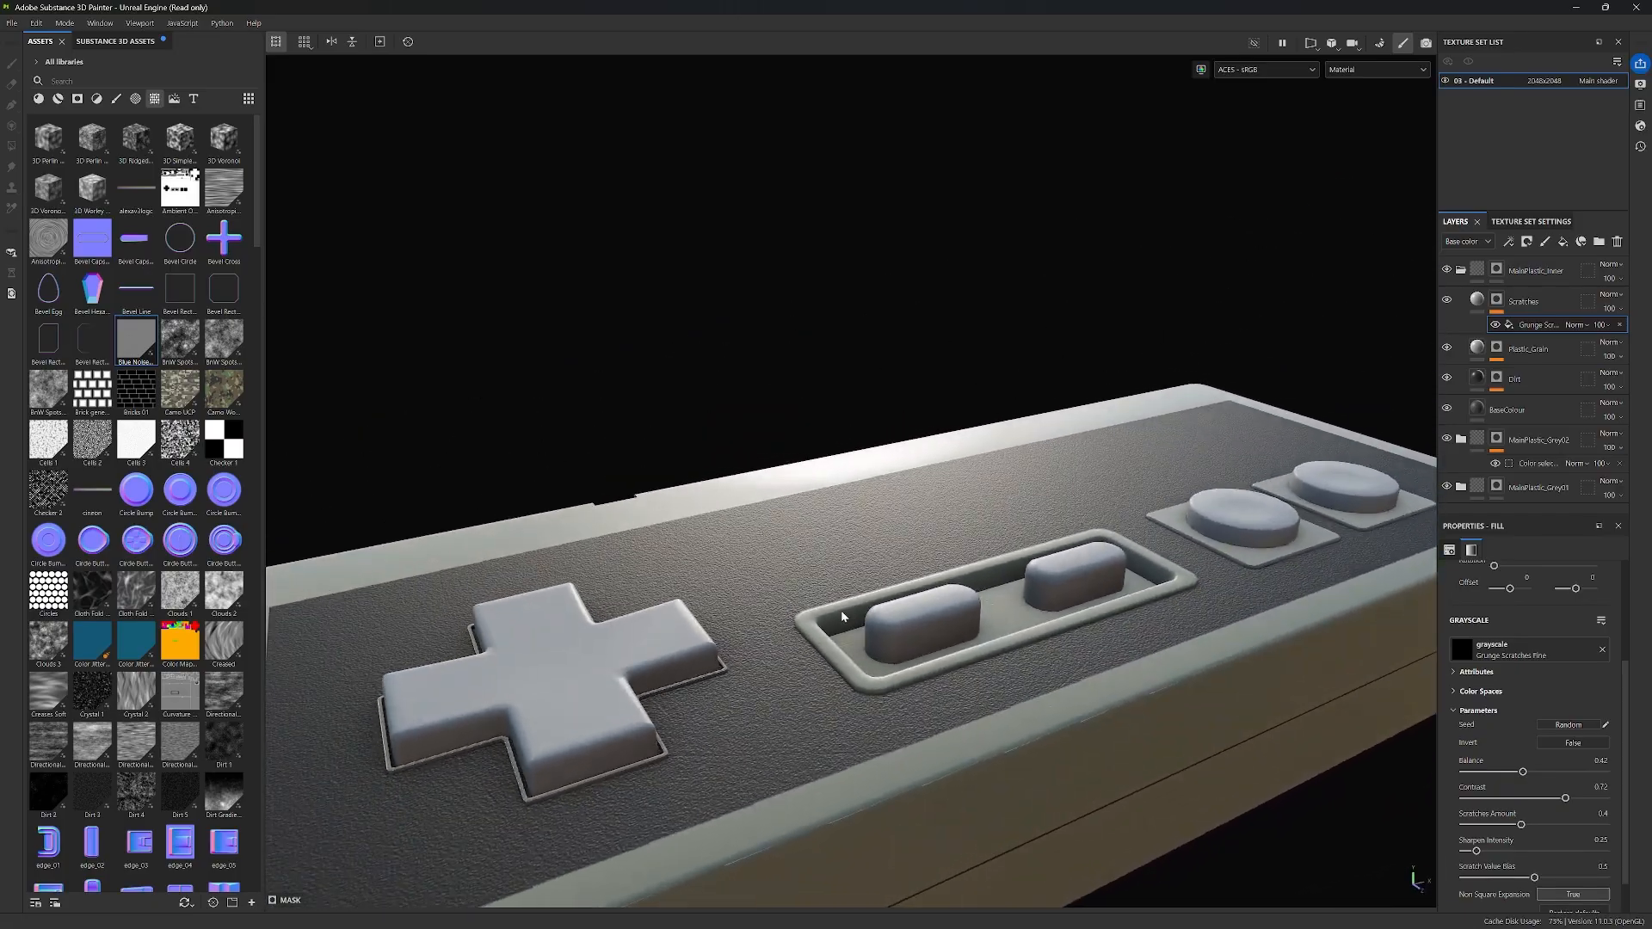
{"action": "middle_click_drag", "start_coordinate": [841, 620], "coordinate": [1142, 498], "text": "alt"}
{"action": "left_click_drag", "start_coordinate": [1142, 497], "coordinate": [1147, 556], "text": "alt"}
{"action": "middle_click_drag", "start_coordinate": [1147, 557], "coordinate": [897, 715], "text": "alt"}
{"action": "scroll", "coordinate": [897, 714], "scroll_direction": "up", "scroll_amount": 3}
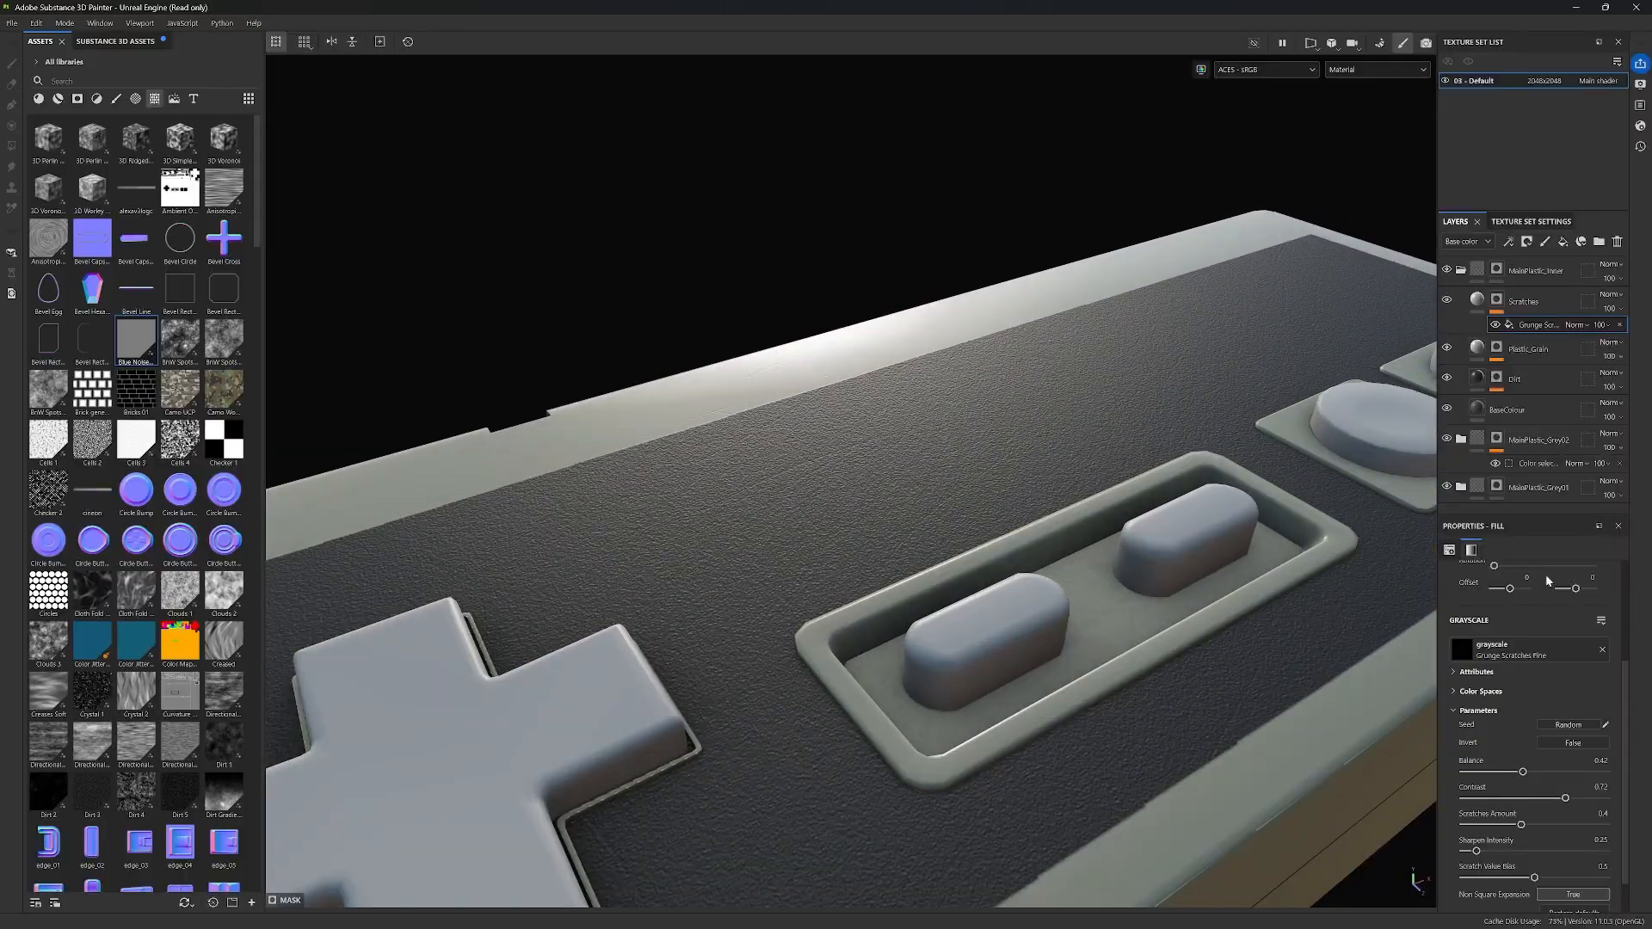
{"action": "left_click", "coordinate": [1476, 300]}
{"action": "type", "text": "-0.015"}
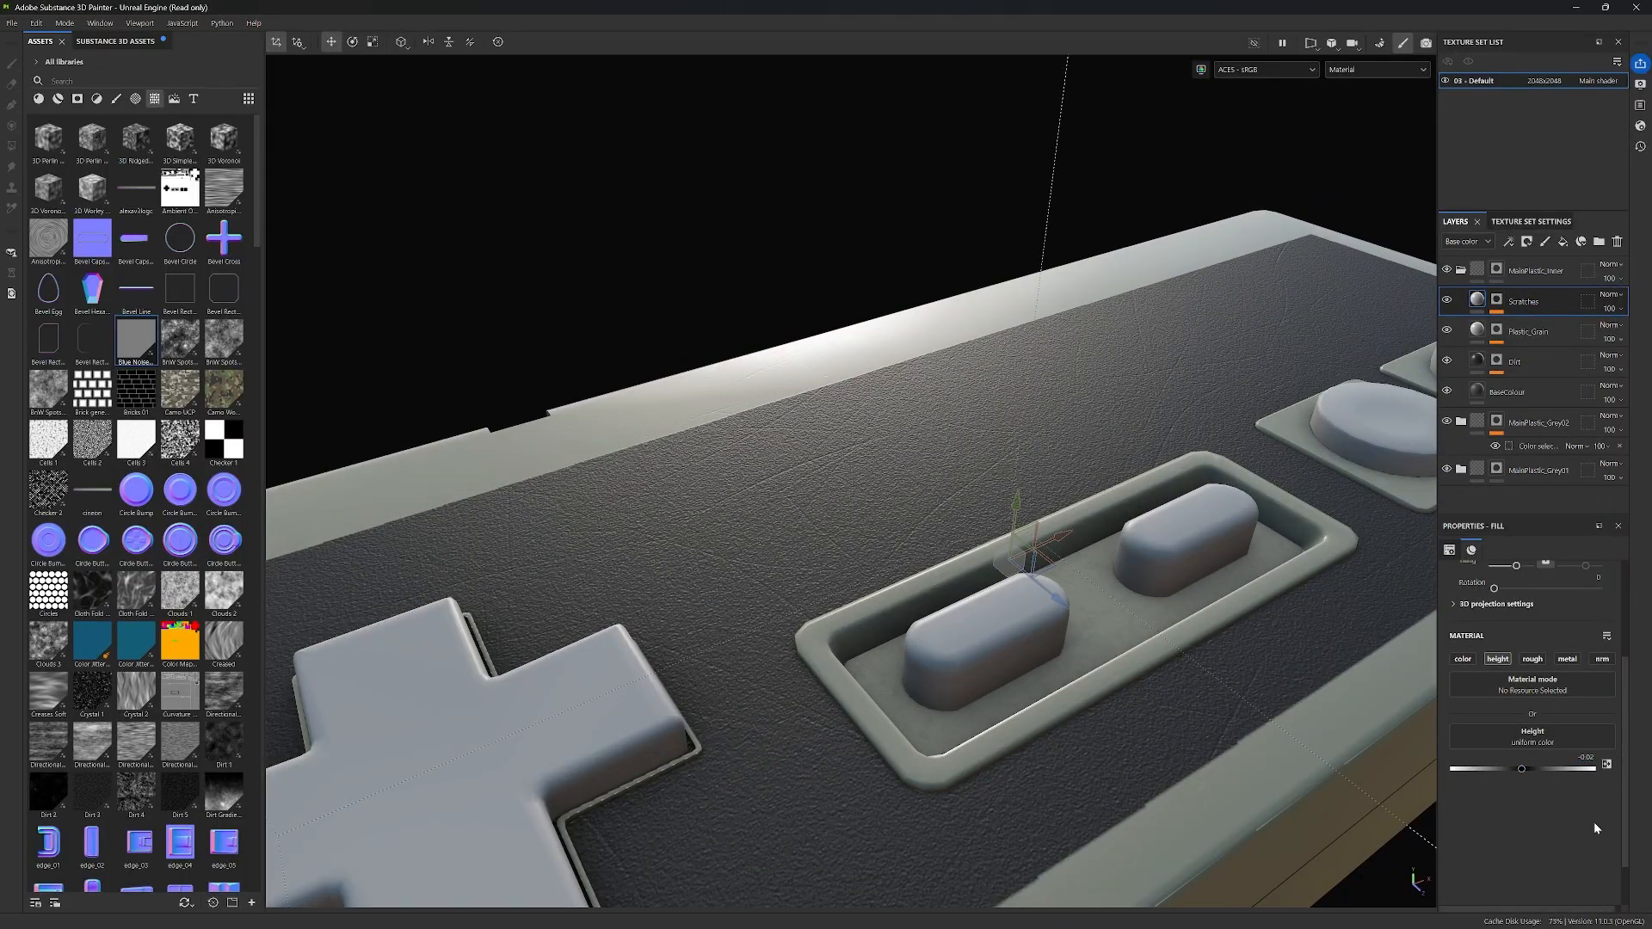
{"action": "key", "text": "Return"}
{"action": "left_click_drag", "start_coordinate": [1203, 714], "coordinate": [1079, 640], "text": "alt"}
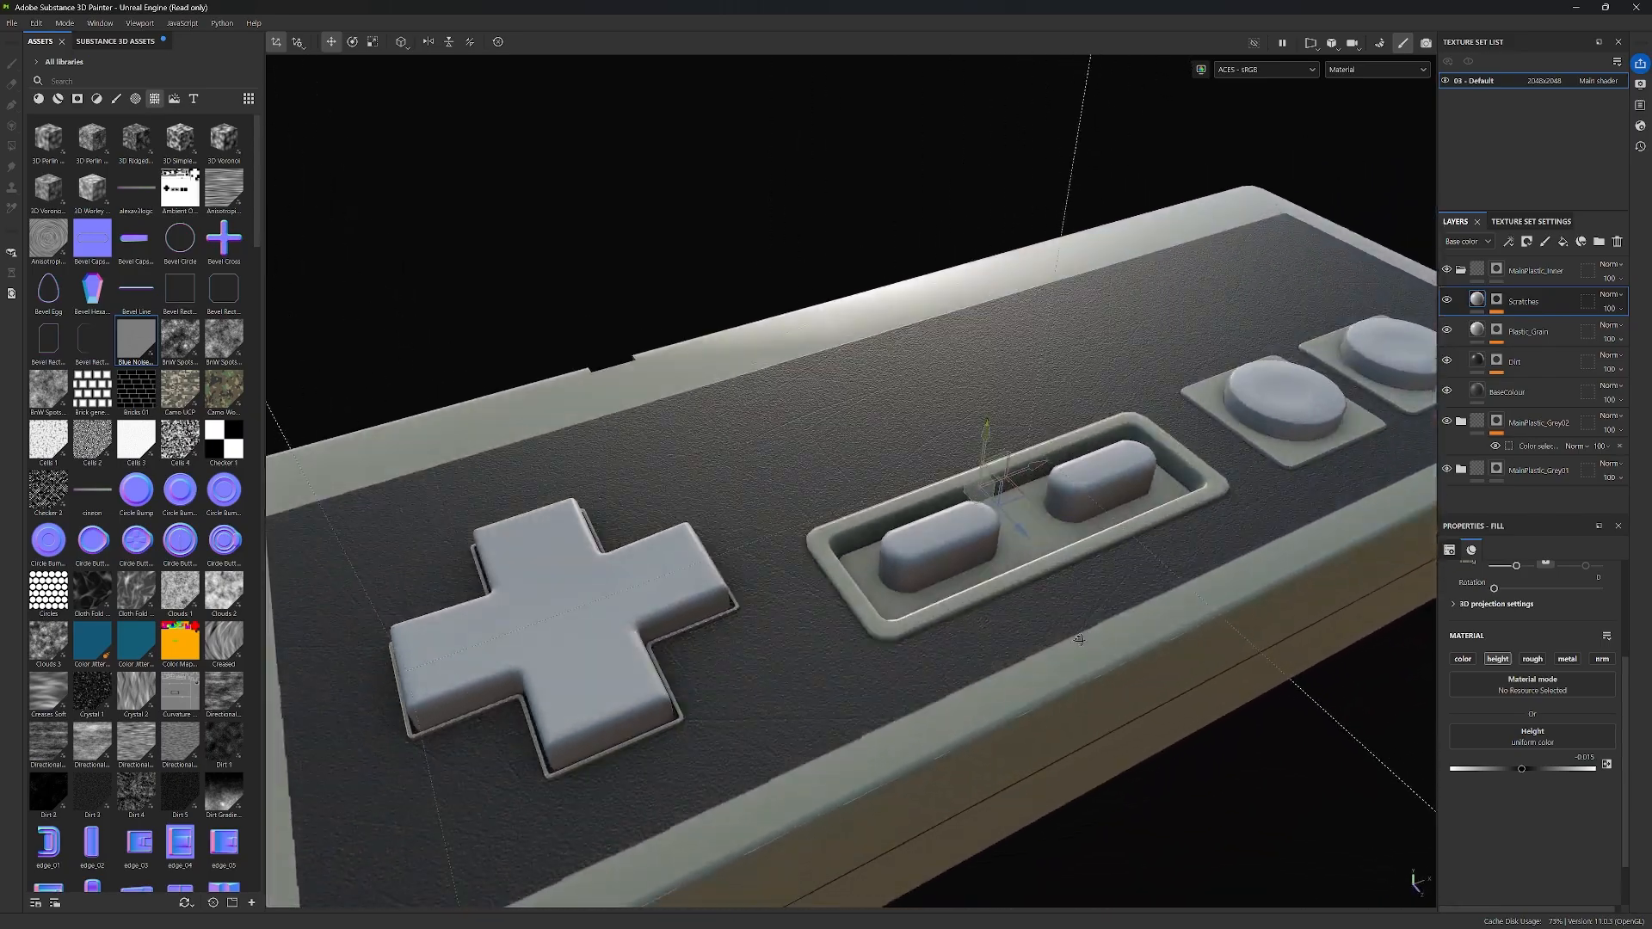
{"action": "left_click_drag", "start_coordinate": [1168, 679], "coordinate": [1128, 689], "text": "alt"}
Step: Set the Scratches layer's height to -0.013 and review the whole faceplate
{"action": "key", "text": "BackSpace"}
{"action": "type", "text": "3"}
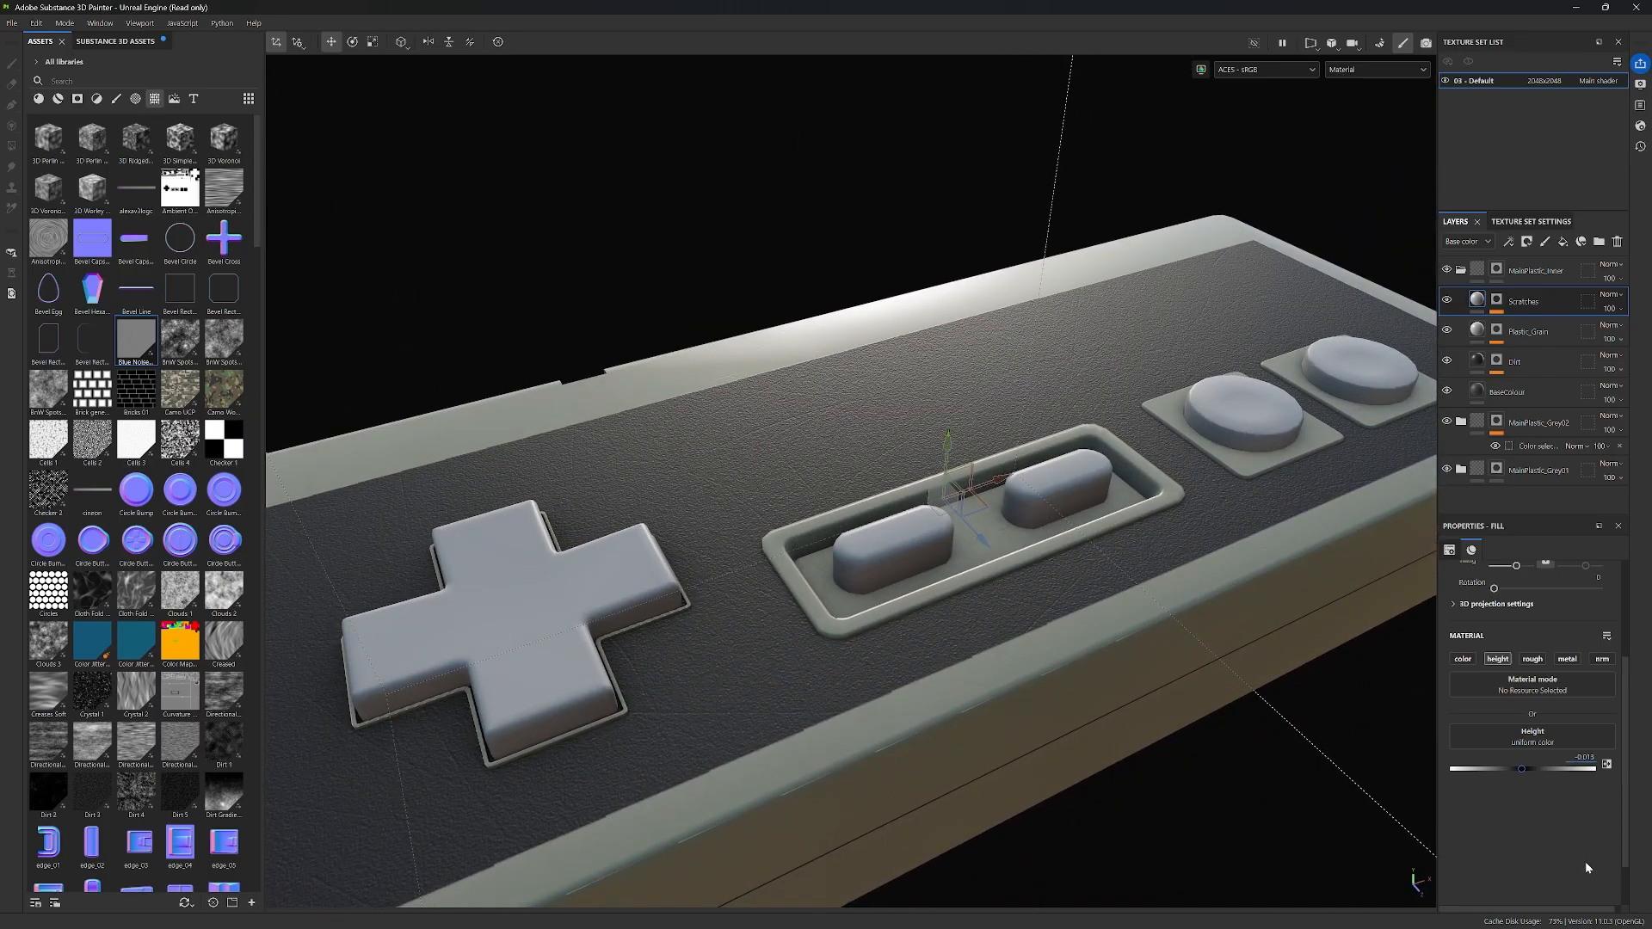
{"action": "key", "text": "Return"}
{"action": "left_click_drag", "start_coordinate": [939, 595], "coordinate": [974, 609], "text": "alt"}
{"action": "scroll", "coordinate": [974, 609], "scroll_direction": "down", "scroll_amount": 4}
{"action": "scroll", "coordinate": [975, 609], "scroll_direction": "up", "scroll_amount": 2}
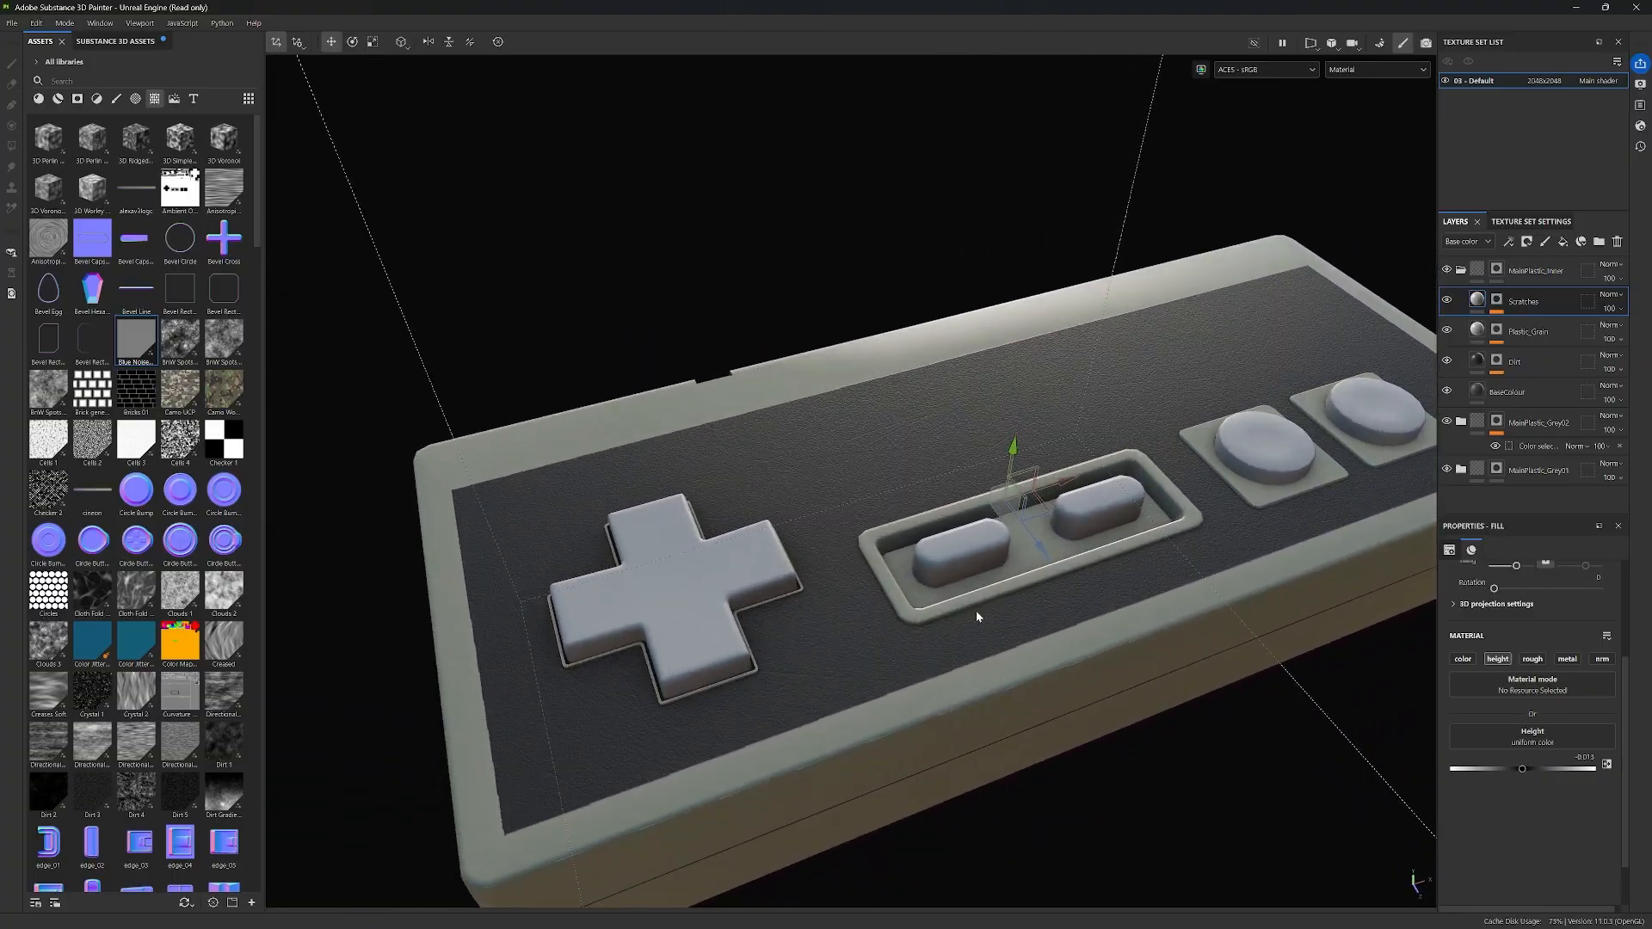
{"action": "scroll", "coordinate": [975, 608], "scroll_direction": "down", "scroll_amount": 2}
{"action": "mouse_move", "coordinate": [1179, 695]}
{"action": "left_mouse_down", "text": "alt"}
{"action": "mouse_move", "coordinate": [1163, 598]}
{"action": "mouse_move", "coordinate": [1175, 671]}
{"action": "left_mouse_up", "text": "alt"}
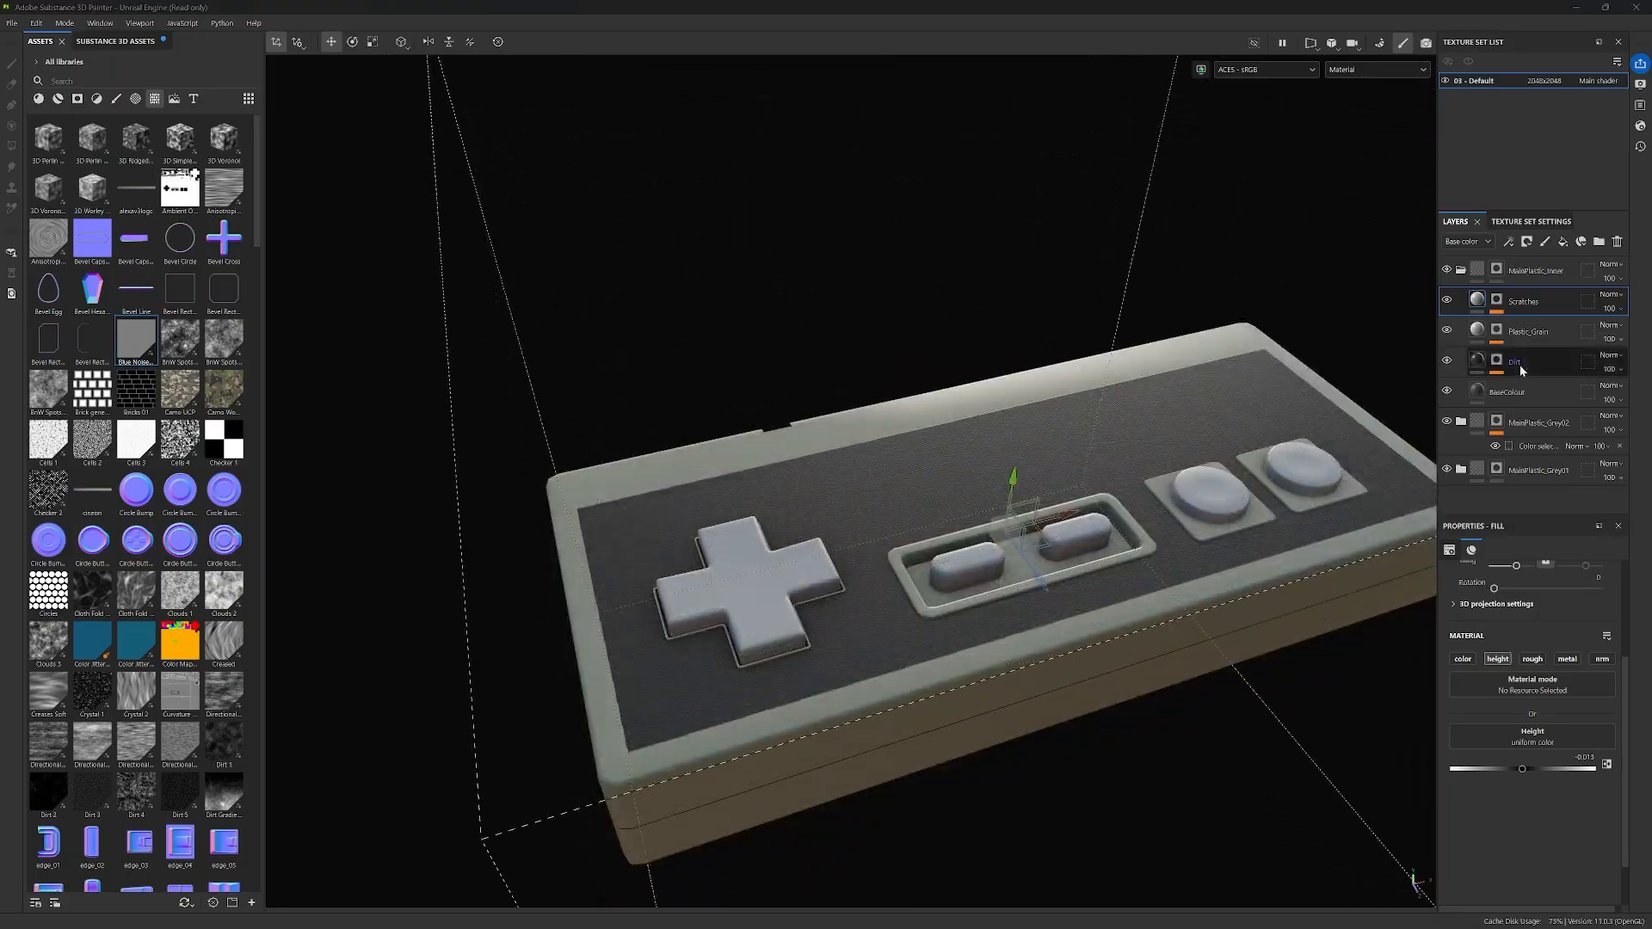
Step: Inspect the faceplate dirt up close and check the base colour of the Dirt layer in the MainPlastic_Inner folder
{"action": "left_click", "coordinate": [1521, 365]}
{"action": "scroll", "coordinate": [848, 633], "scroll_direction": "up", "scroll_amount": 4}
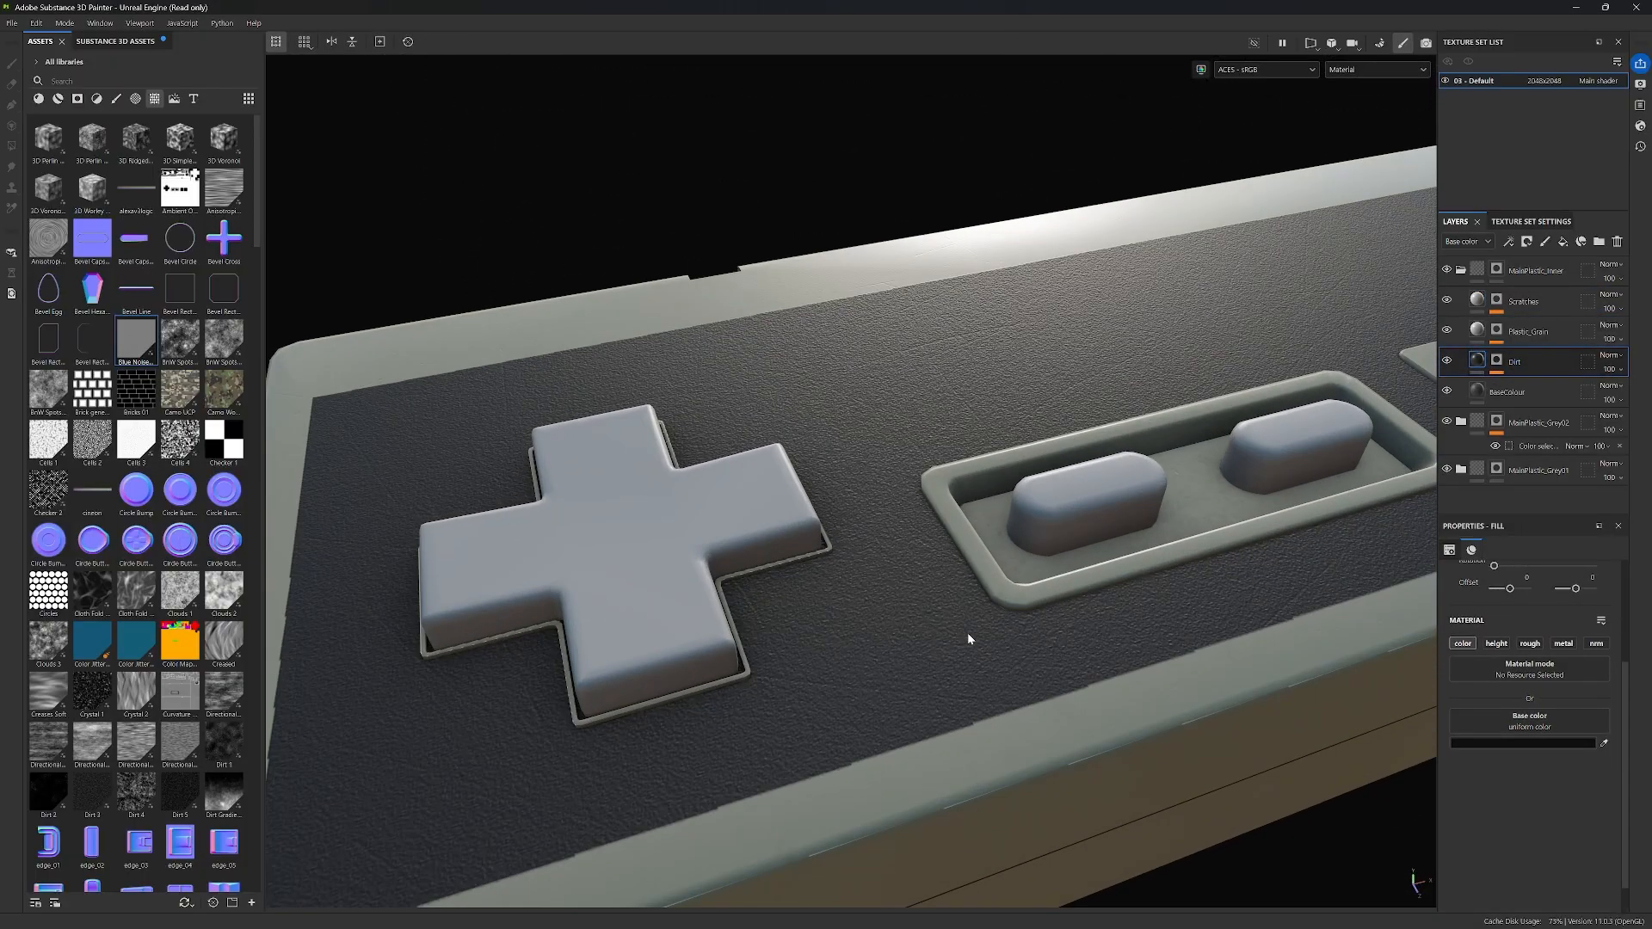
{"action": "left_click_drag", "start_coordinate": [968, 634], "coordinate": [1110, 676], "text": "alt"}
{"action": "left_click", "coordinate": [1523, 742]}
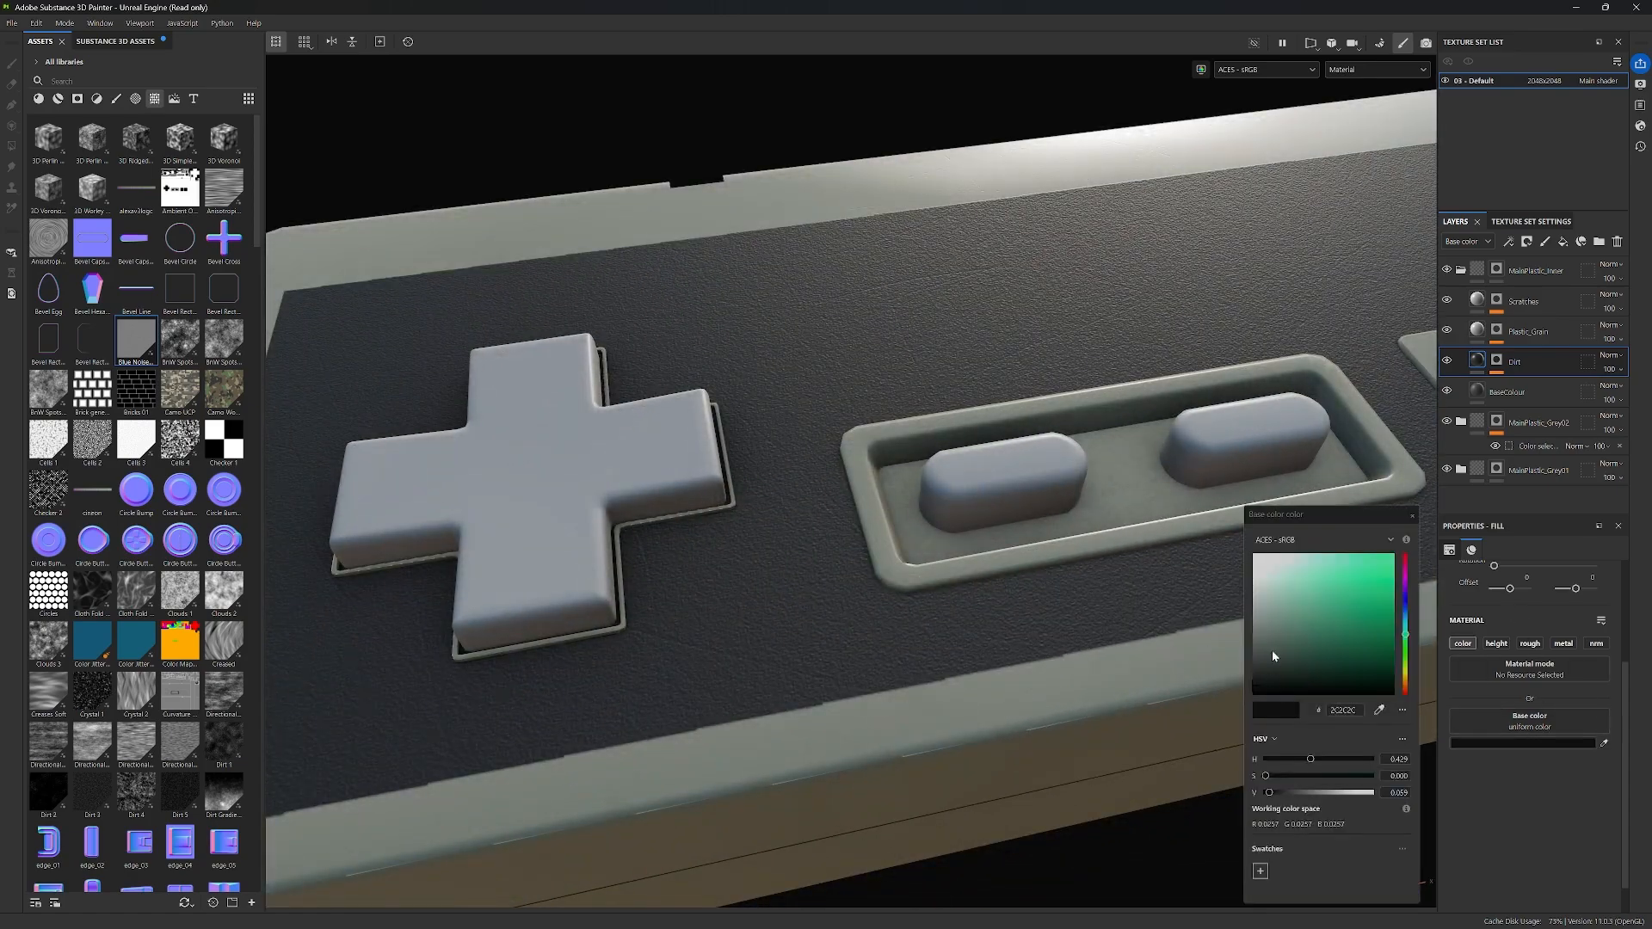
{"action": "left_click", "coordinate": [1412, 514]}
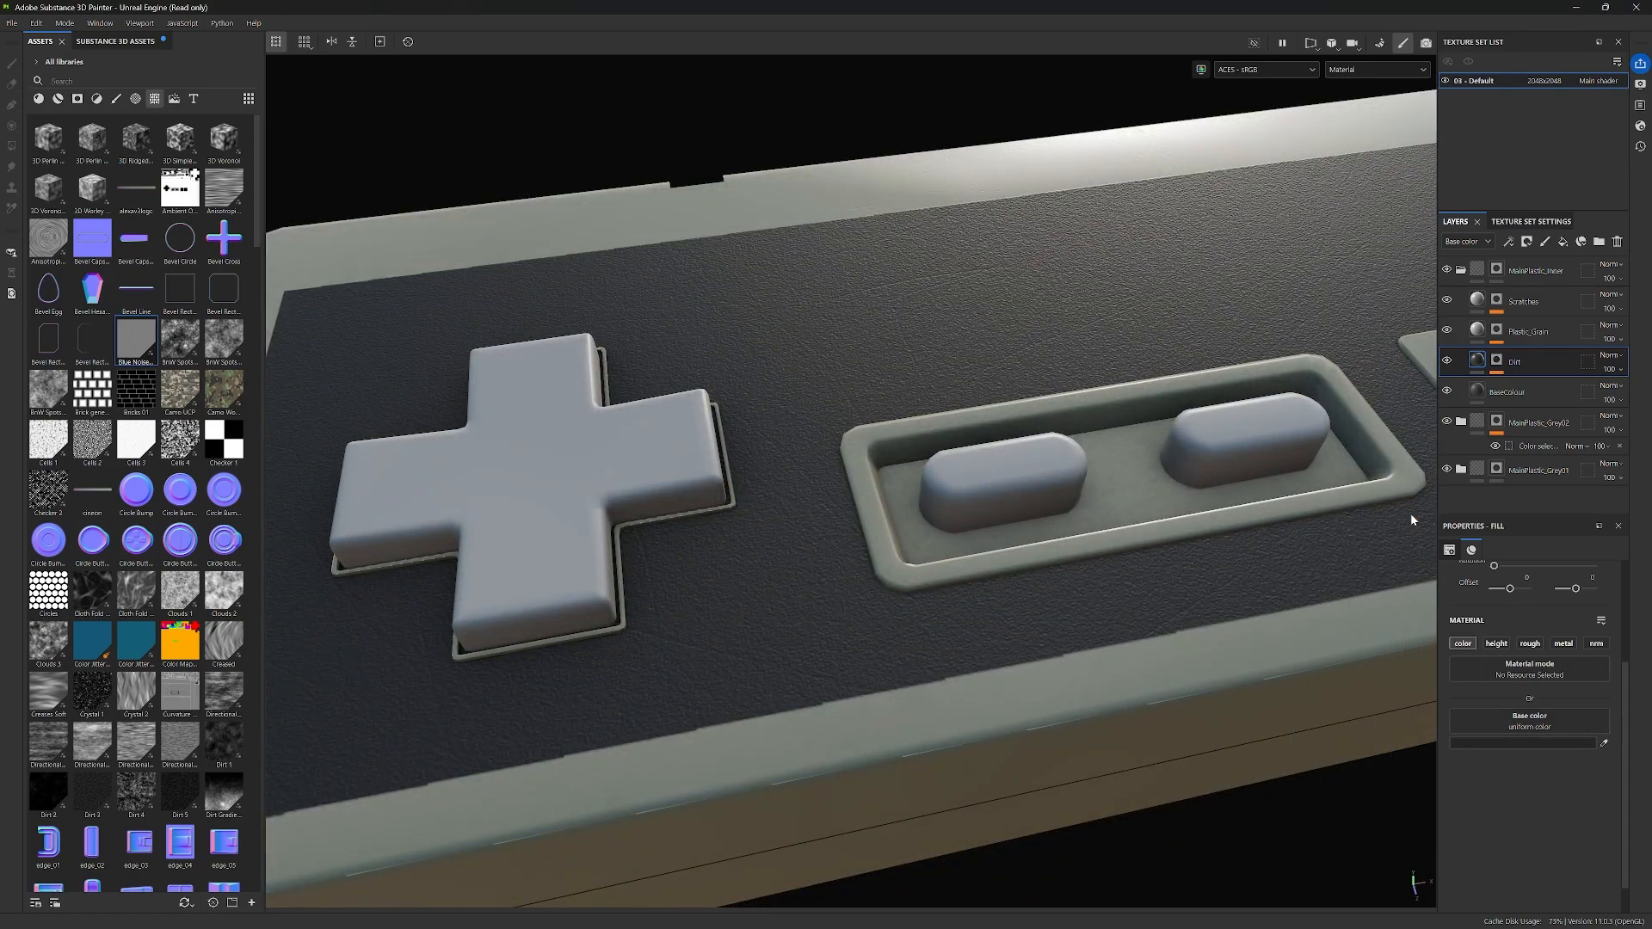
Step: Set the Dirt Level of the Dirt mask generator to 0.42 and look over the faceplate
{"action": "scroll", "coordinate": [1527, 585], "scroll_direction": "up", "scroll_amount": 3}
{"action": "left_click", "coordinate": [1496, 361]}
{"action": "left_click", "coordinate": [1528, 387]}
{"action": "scroll", "coordinate": [1549, 761], "scroll_direction": "down", "scroll_amount": 1}
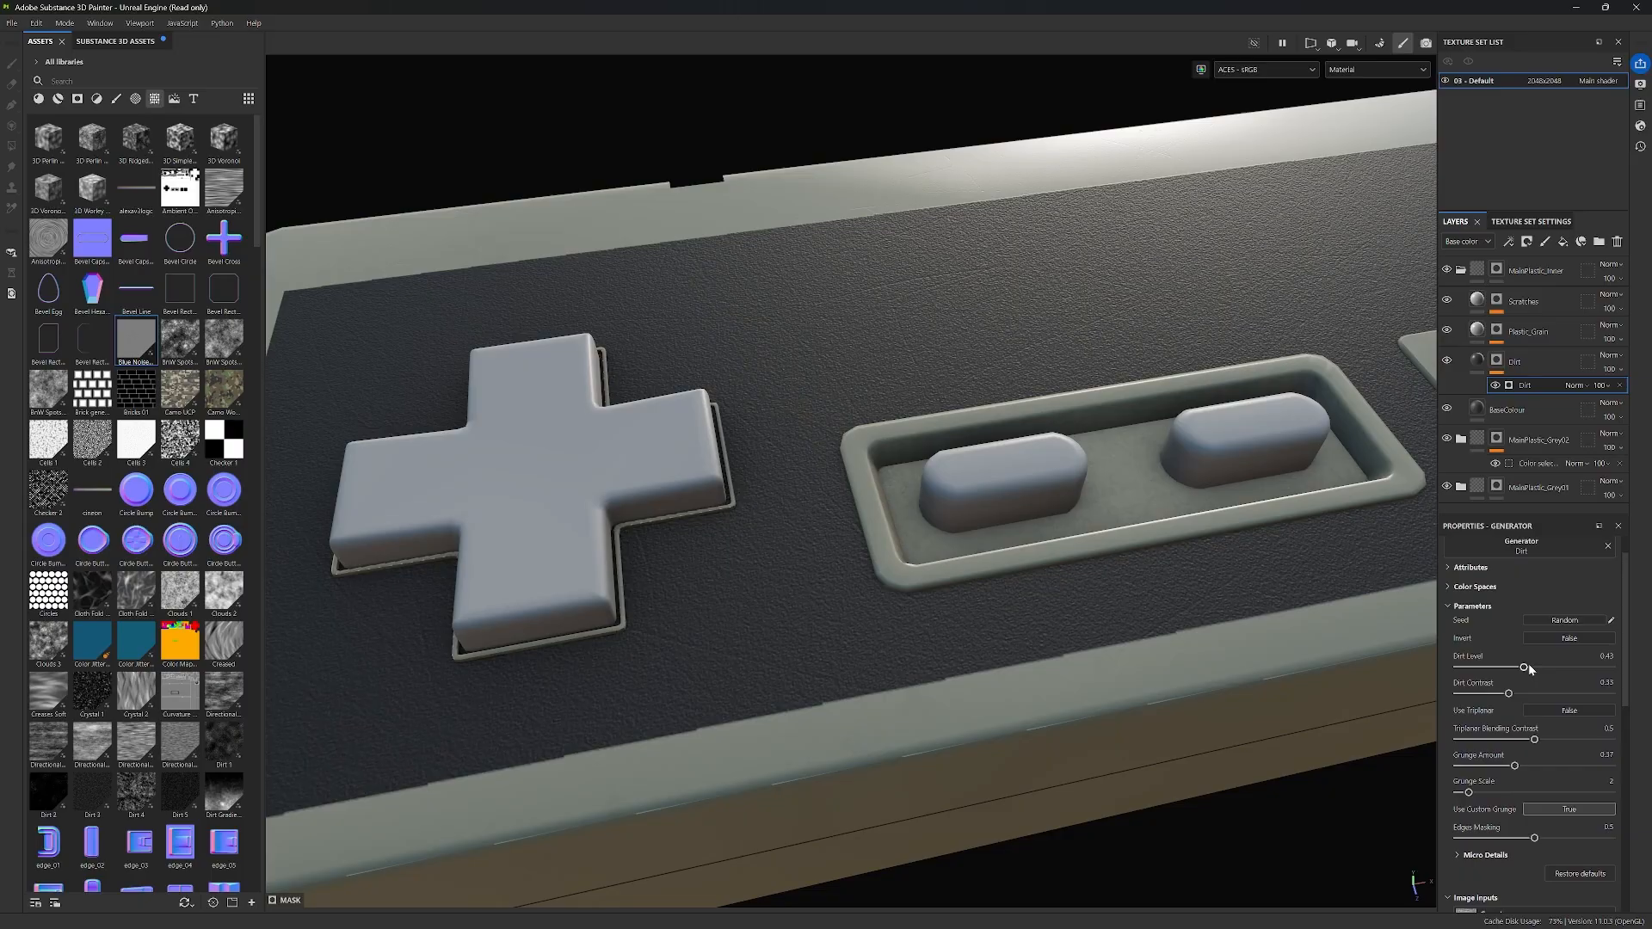
{"action": "mouse_move", "coordinate": [1525, 666]}
{"action": "left_mouse_down"}
{"action": "mouse_move", "coordinate": [1553, 667]}
{"action": "mouse_move", "coordinate": [1523, 668]}
{"action": "left_mouse_up"}
{"action": "left_click_drag", "start_coordinate": [895, 538], "coordinate": [841, 660], "text": "alt"}
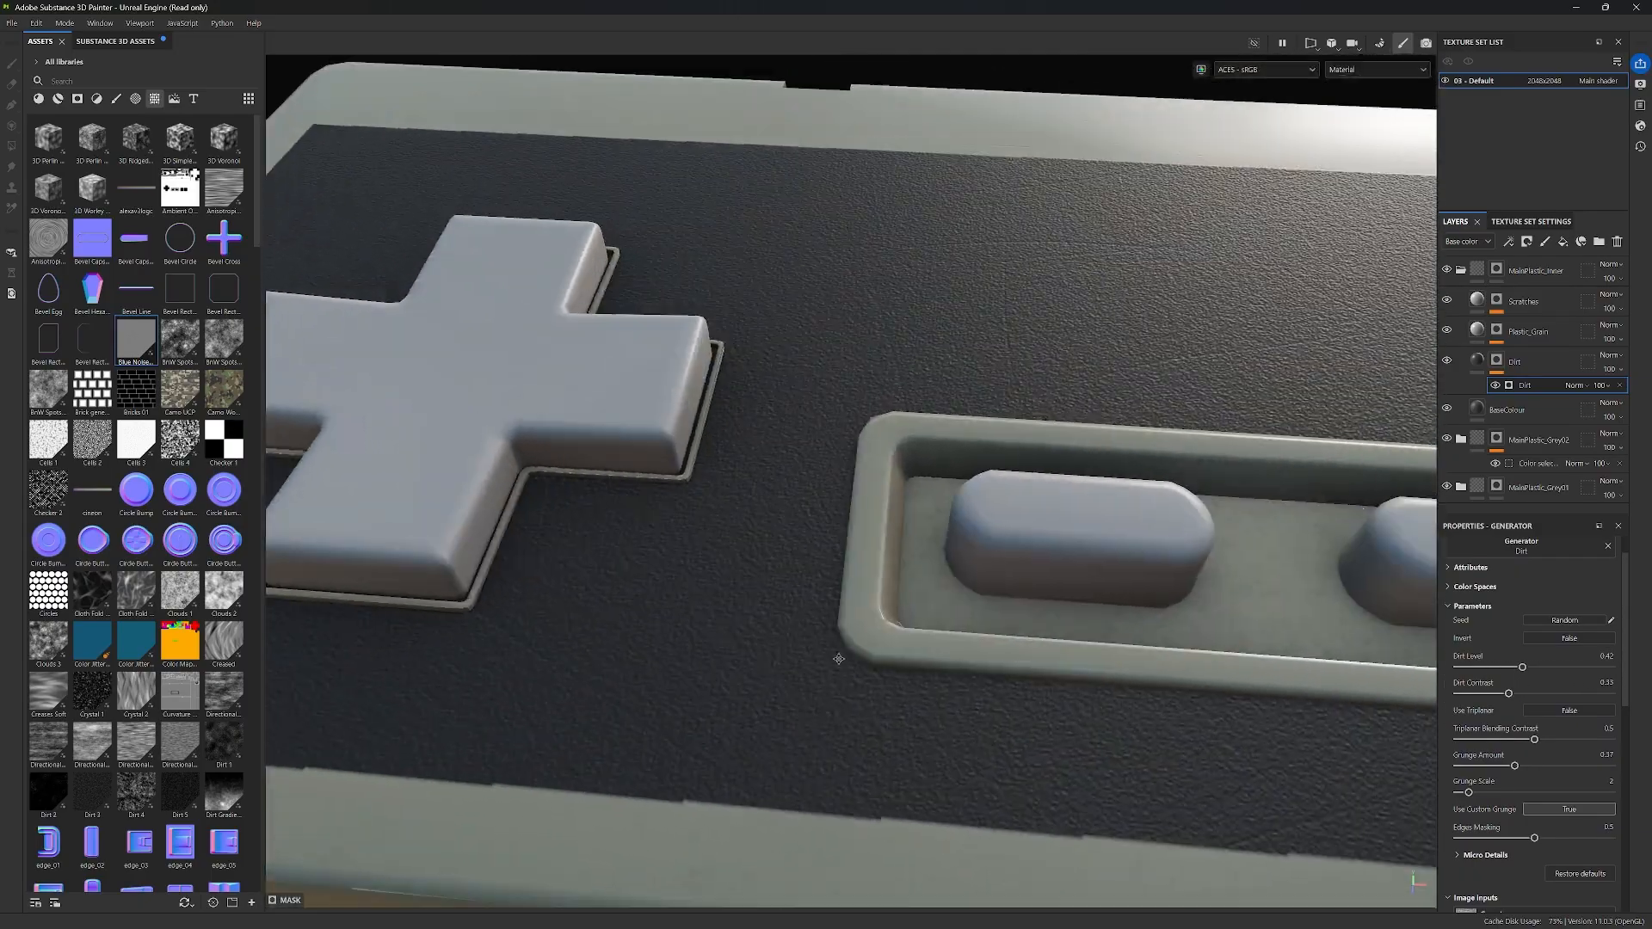
Step: Darken the Dirt layer's base colour to black and check it around the D-pad and the button recess
{"action": "left_click", "coordinate": [1477, 362]}
{"action": "left_click", "coordinate": [1524, 897]}
{"action": "left_click_drag", "start_coordinate": [1255, 671], "coordinate": [1203, 701]}
{"action": "scroll", "coordinate": [771, 522], "scroll_direction": "down", "scroll_amount": 3}
{"action": "left_click_drag", "start_coordinate": [771, 521], "coordinate": [800, 539], "text": "alt"}
{"action": "scroll", "coordinate": [800, 538], "scroll_direction": "up", "scroll_amount": 3}
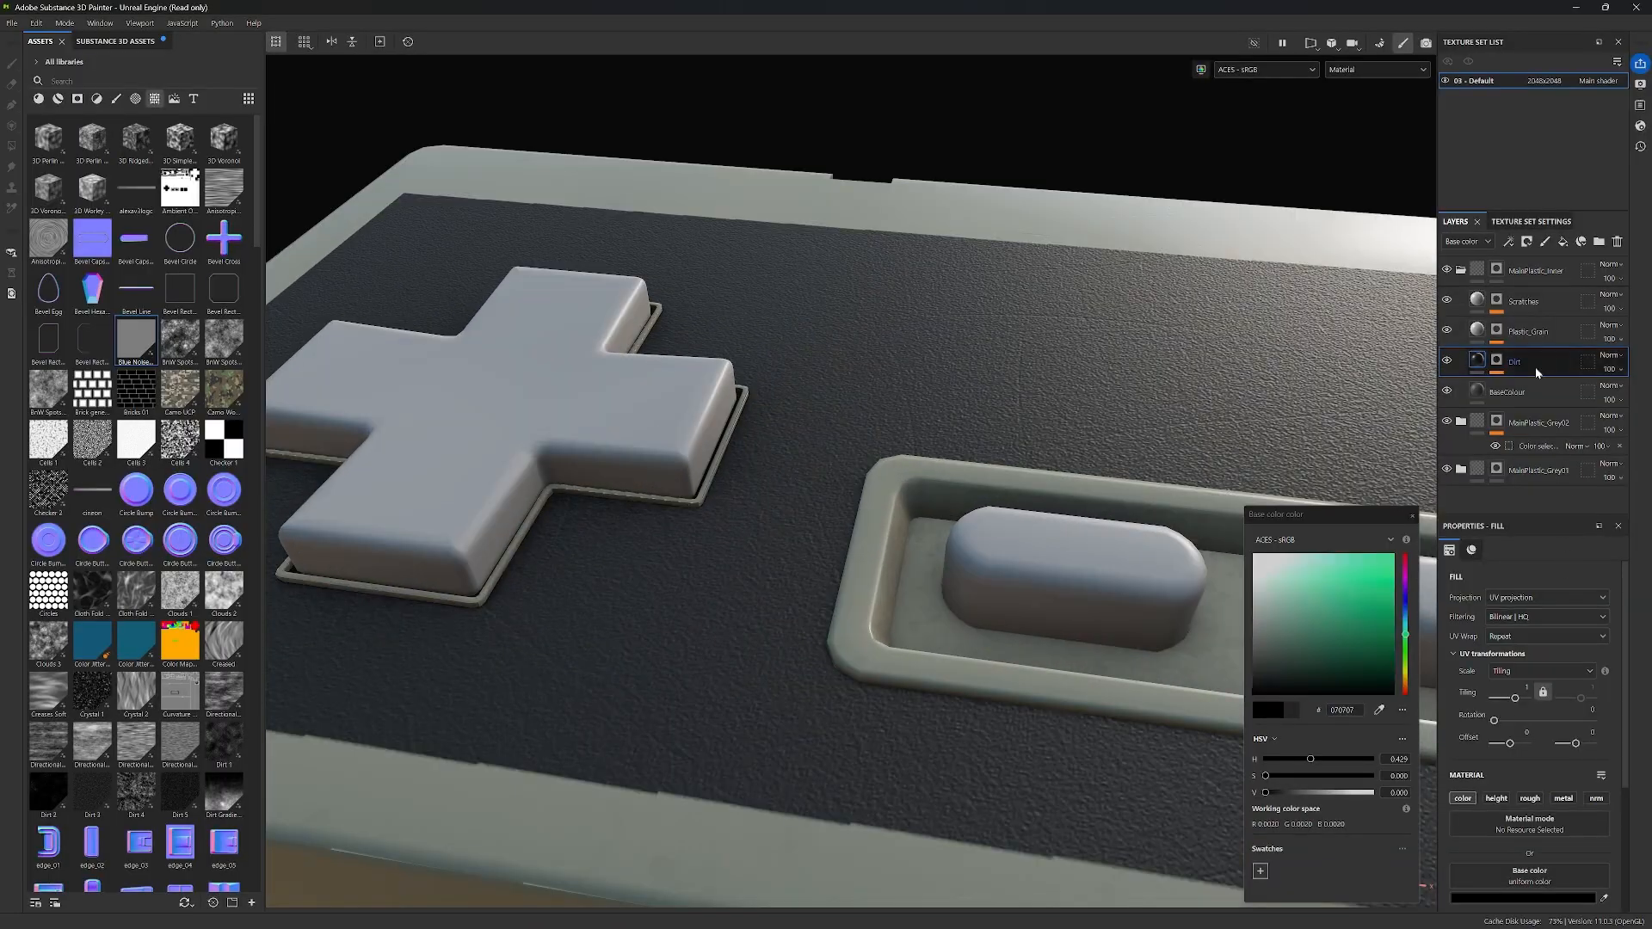
Step: Raise the Dirt generator's Dirt Level to 0.46 and enable roughness on the Dirt layer at about 0.76
{"action": "left_click", "coordinate": [1497, 363]}
{"action": "mouse_move", "coordinate": [1534, 668]}
{"action": "left_mouse_down"}
{"action": "mouse_move", "coordinate": [1579, 670]}
{"action": "mouse_move", "coordinate": [1549, 671]}
{"action": "left_mouse_up"}
{"action": "mouse_move", "coordinate": [1110, 516]}
{"action": "left_mouse_down", "text": "alt"}
{"action": "mouse_move", "coordinate": [1173, 581]}
{"action": "mouse_move", "coordinate": [1063, 491]}
{"action": "mouse_move", "coordinate": [1401, 402]}
{"action": "mouse_move", "coordinate": [1153, 594]}
{"action": "mouse_move", "coordinate": [1150, 571]}
{"action": "mouse_move", "coordinate": [1086, 628]}
{"action": "mouse_move", "coordinate": [1091, 654]}
{"action": "mouse_move", "coordinate": [1079, 525]}
{"action": "left_mouse_up", "text": "alt"}
{"action": "left_click", "coordinate": [1477, 360]}
{"action": "scroll", "coordinate": [1509, 734], "scroll_direction": "down", "scroll_amount": 3}
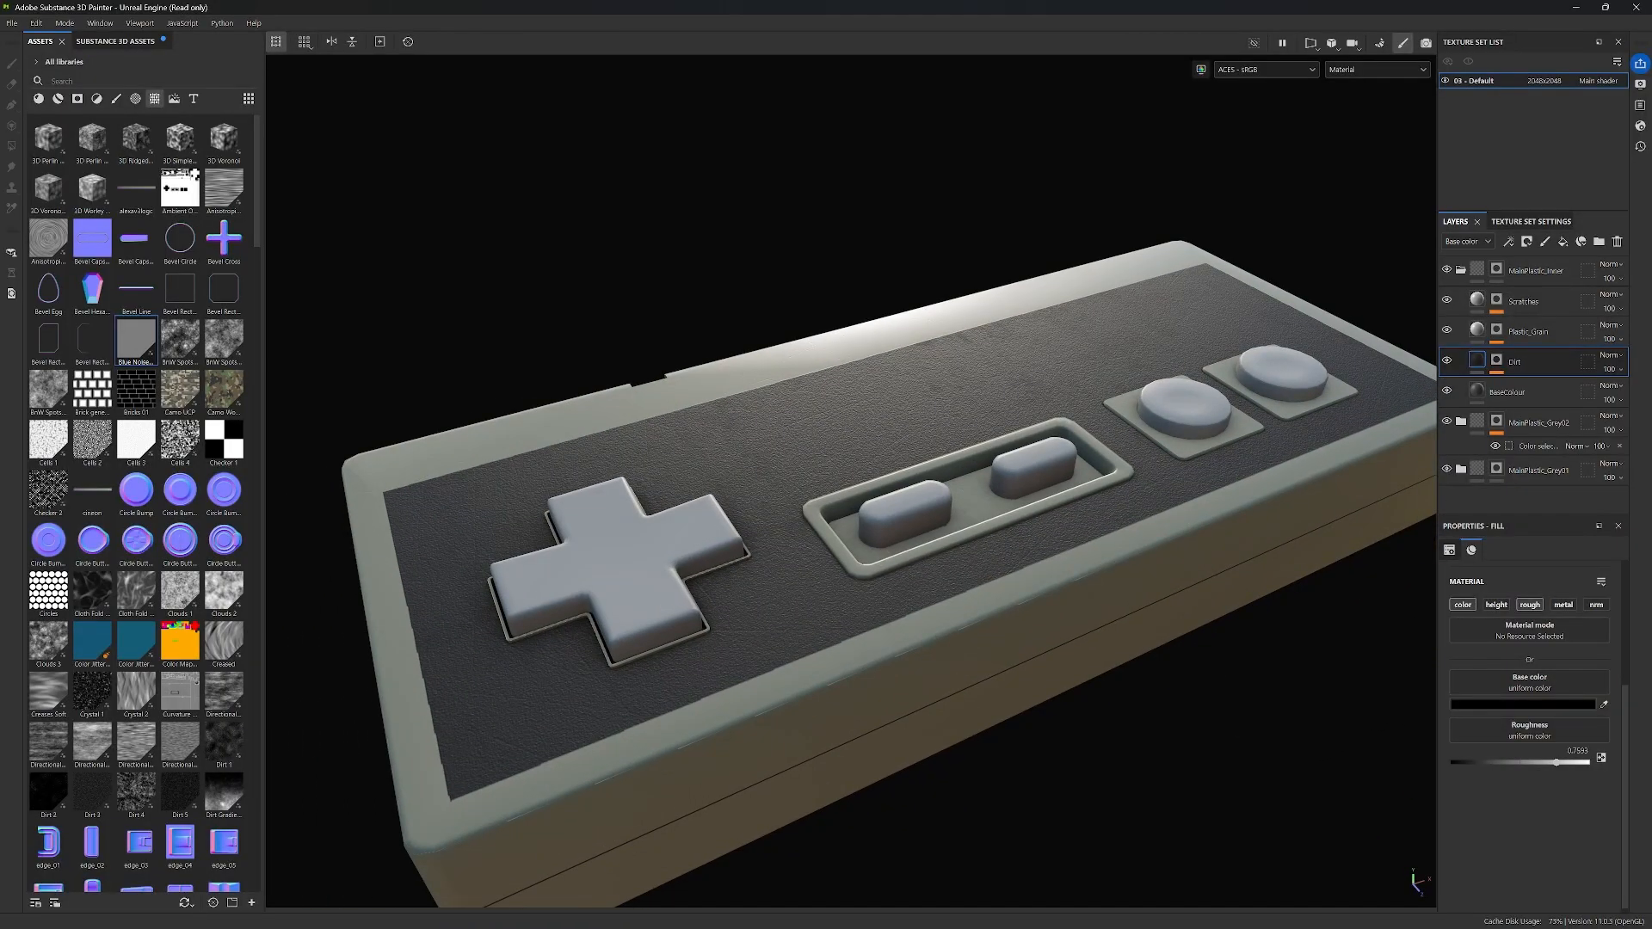
{"action": "left_click_drag", "start_coordinate": [1109, 654], "coordinate": [1083, 616], "text": "alt"}
Step: Raise the Grunge Amount of the Dirt mask generator and judge the dirt patches at grazing angles
{"action": "left_click", "coordinate": [1497, 361]}
{"action": "left_click", "coordinate": [1535, 385]}
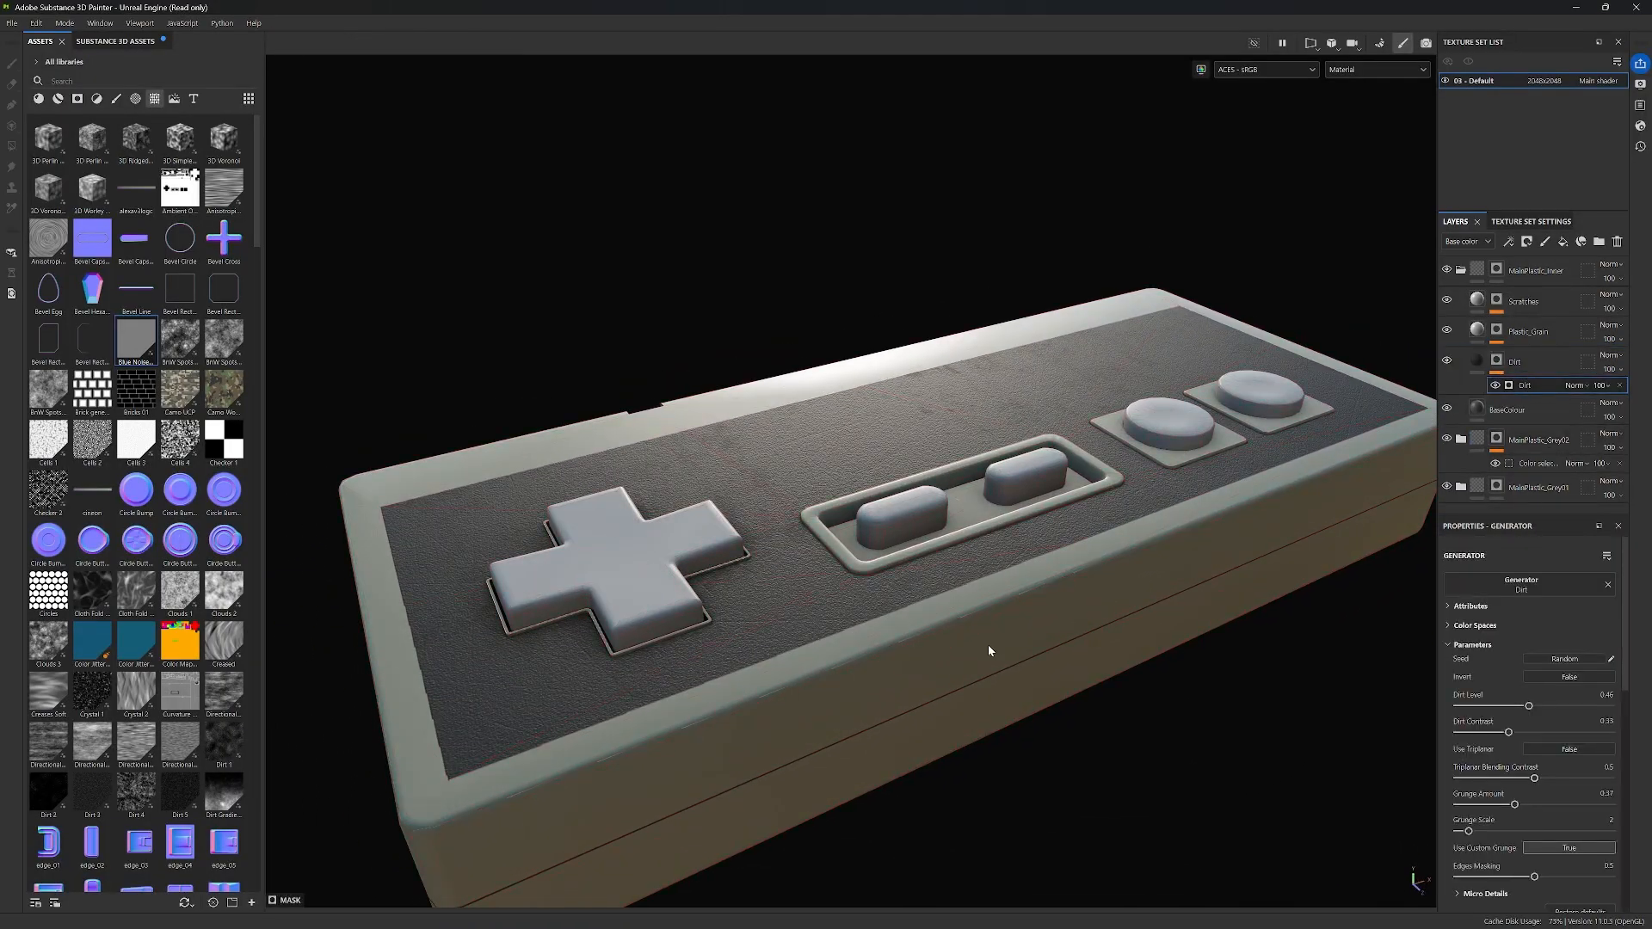
{"action": "left_click_drag", "start_coordinate": [989, 651], "coordinate": [1075, 620], "text": "alt"}
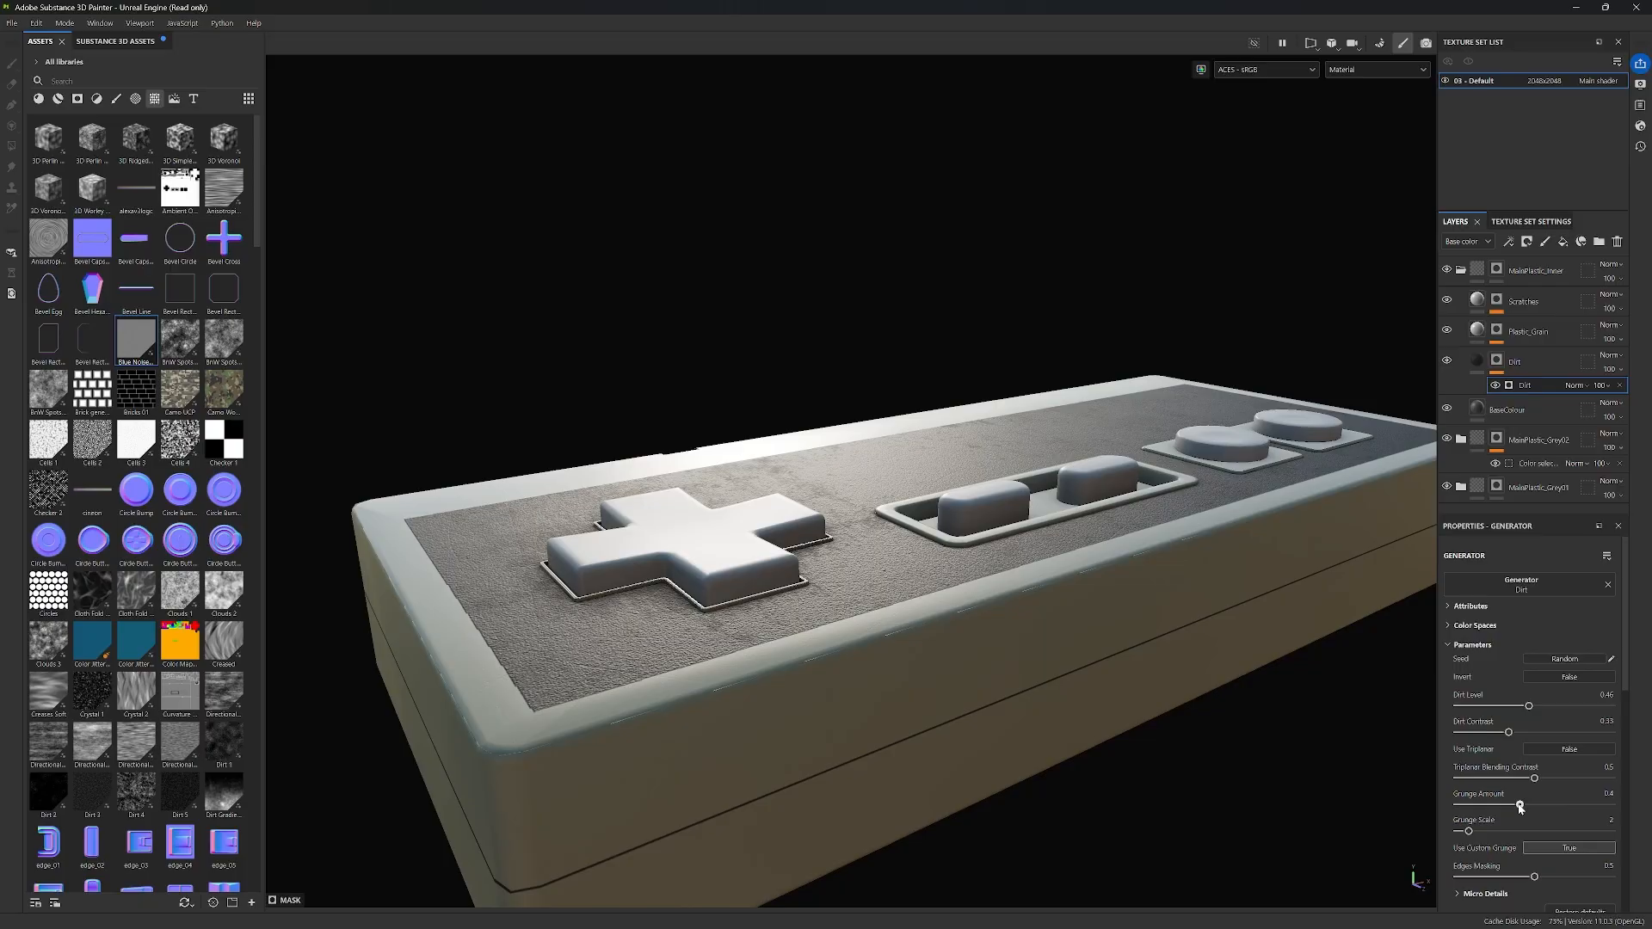
{"action": "left_click_drag", "start_coordinate": [1519, 805], "coordinate": [1524, 805]}
{"action": "left_click_drag", "start_coordinate": [1317, 613], "coordinate": [1136, 635], "text": "alt"}
{"action": "left_click", "coordinate": [1469, 368]}
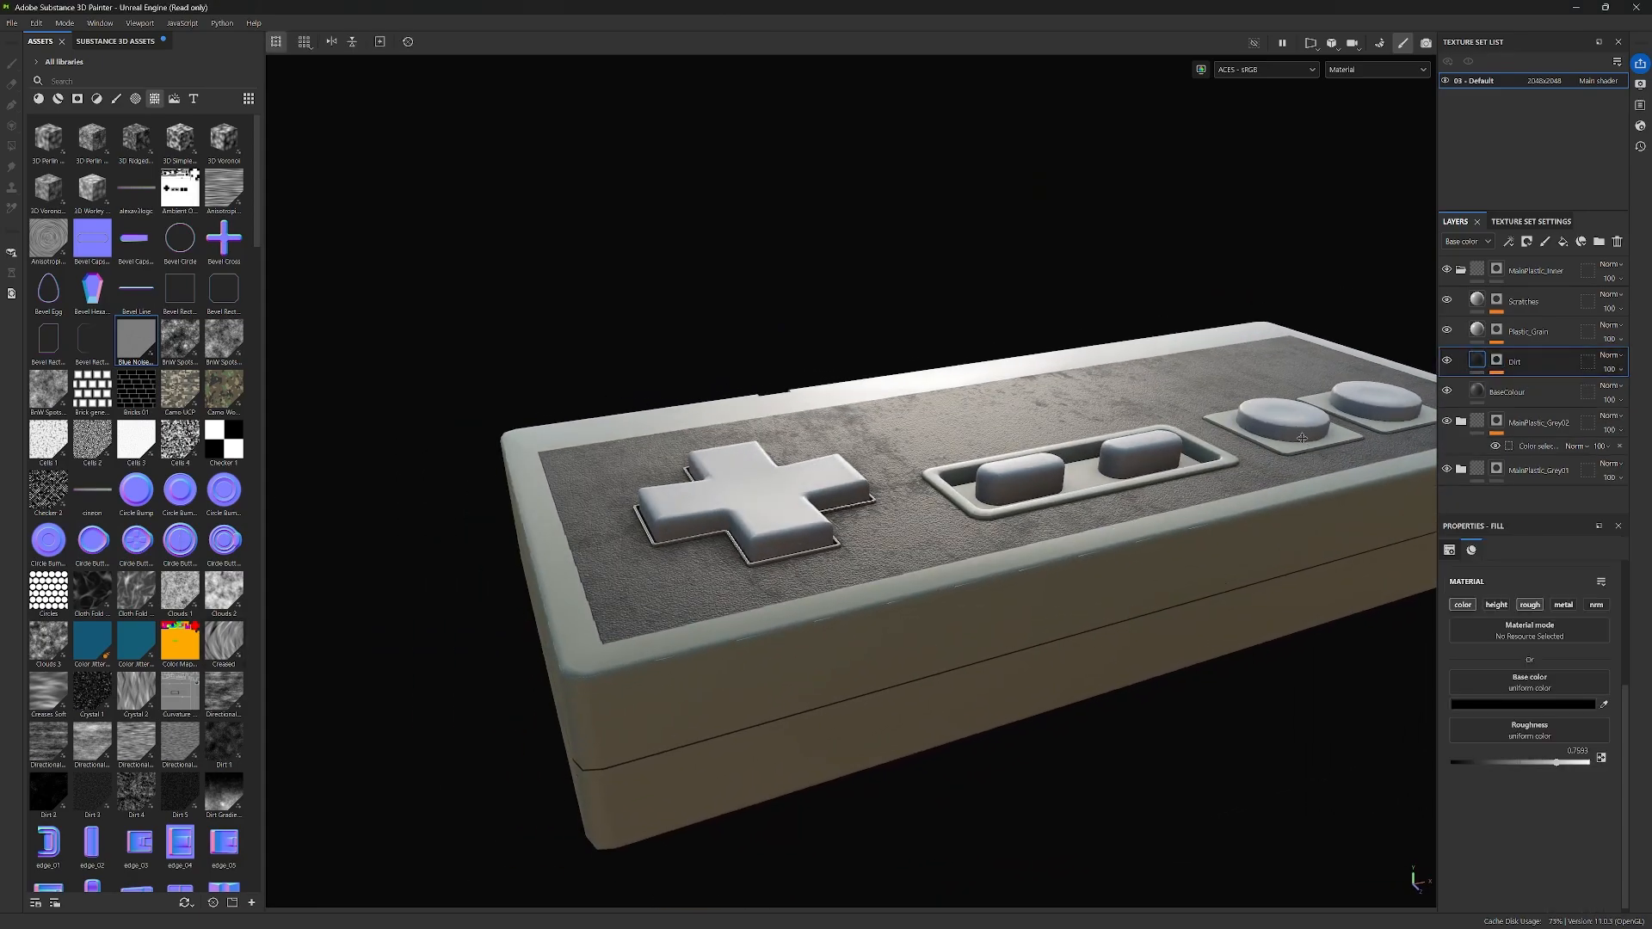
{"action": "left_click_drag", "start_coordinate": [1302, 438], "coordinate": [1128, 469], "text": "alt"}
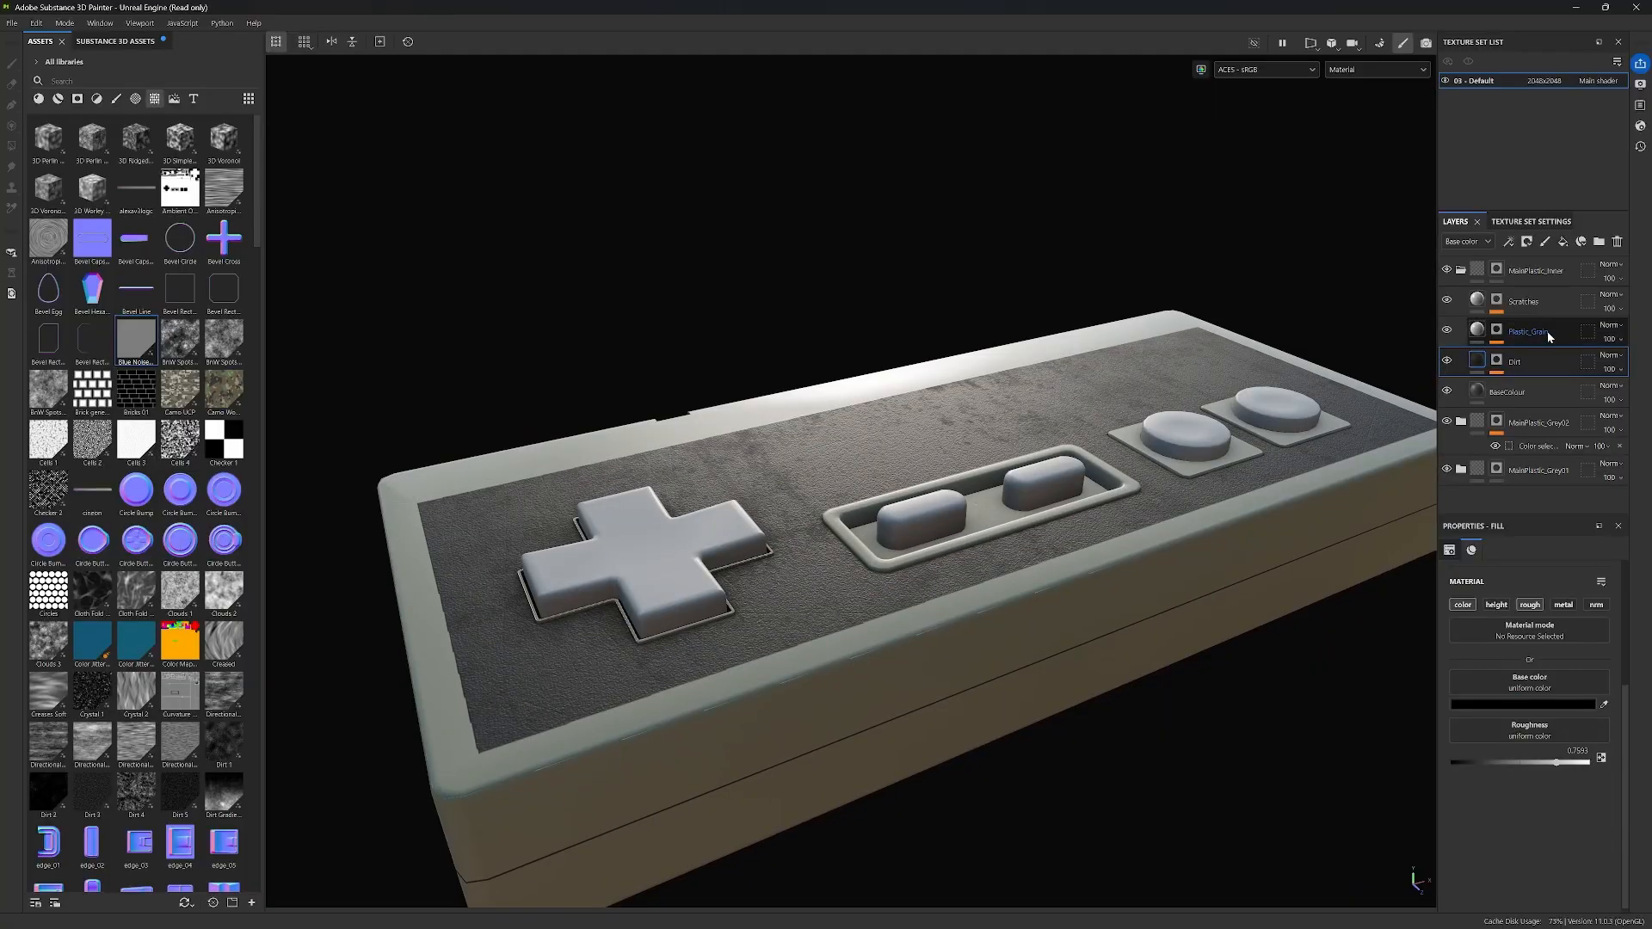
Step: Add a fill layer above Scratches in the MainPlastic_Inner folder and name it Grunge
{"action": "left_click", "coordinate": [1521, 307]}
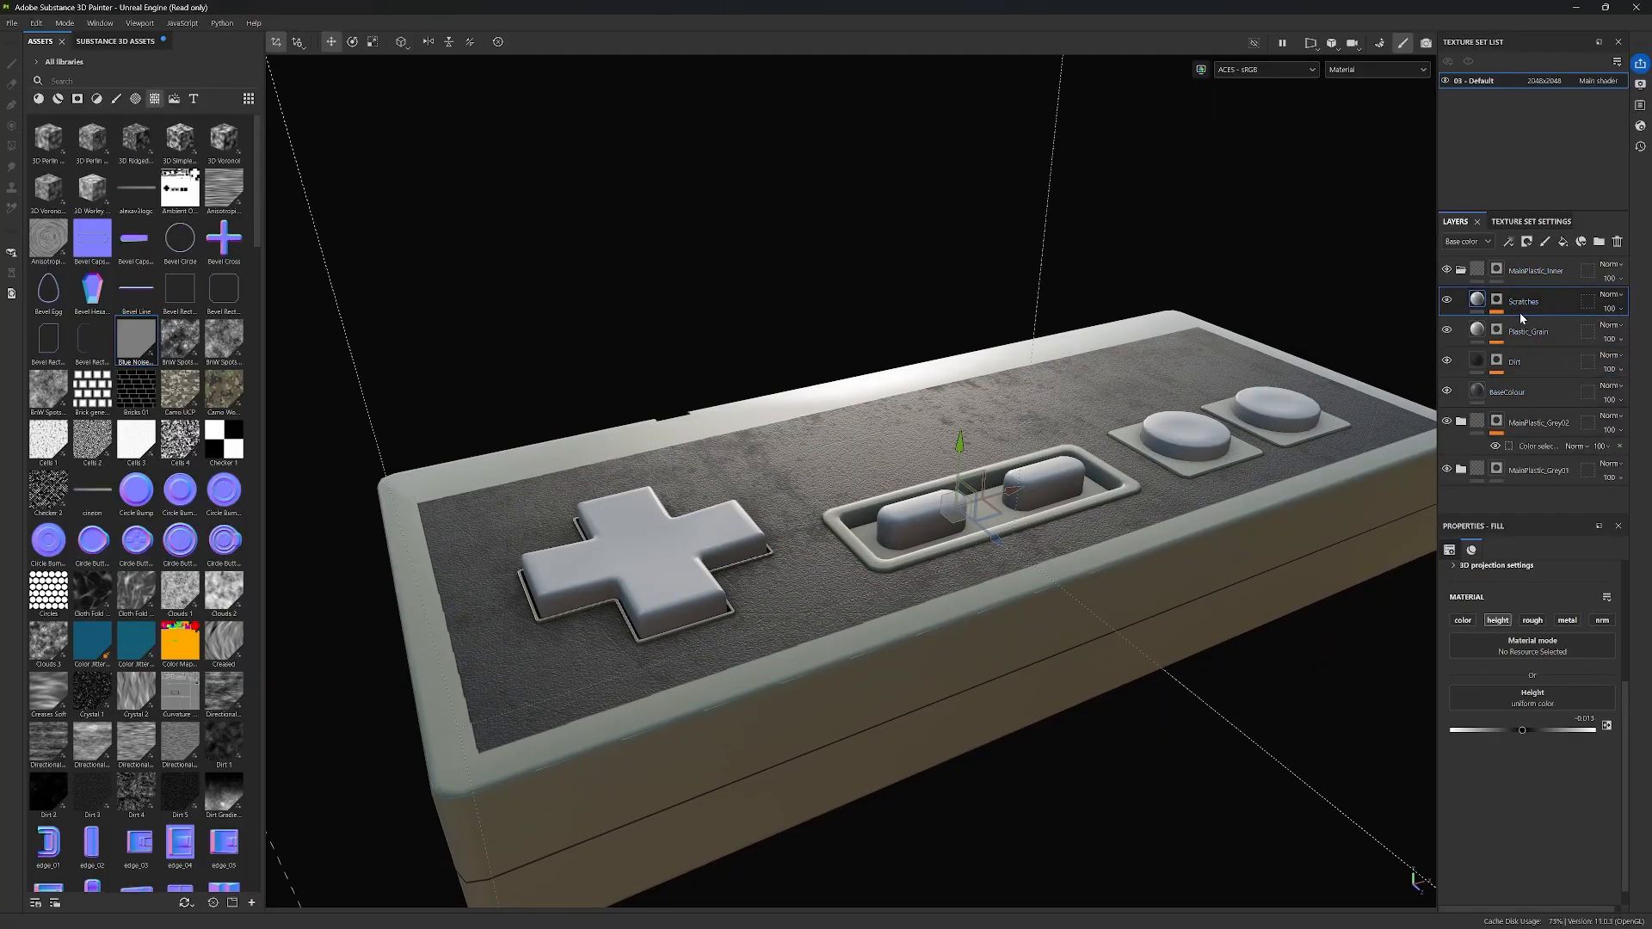
{"action": "left_click", "coordinate": [1566, 248]}
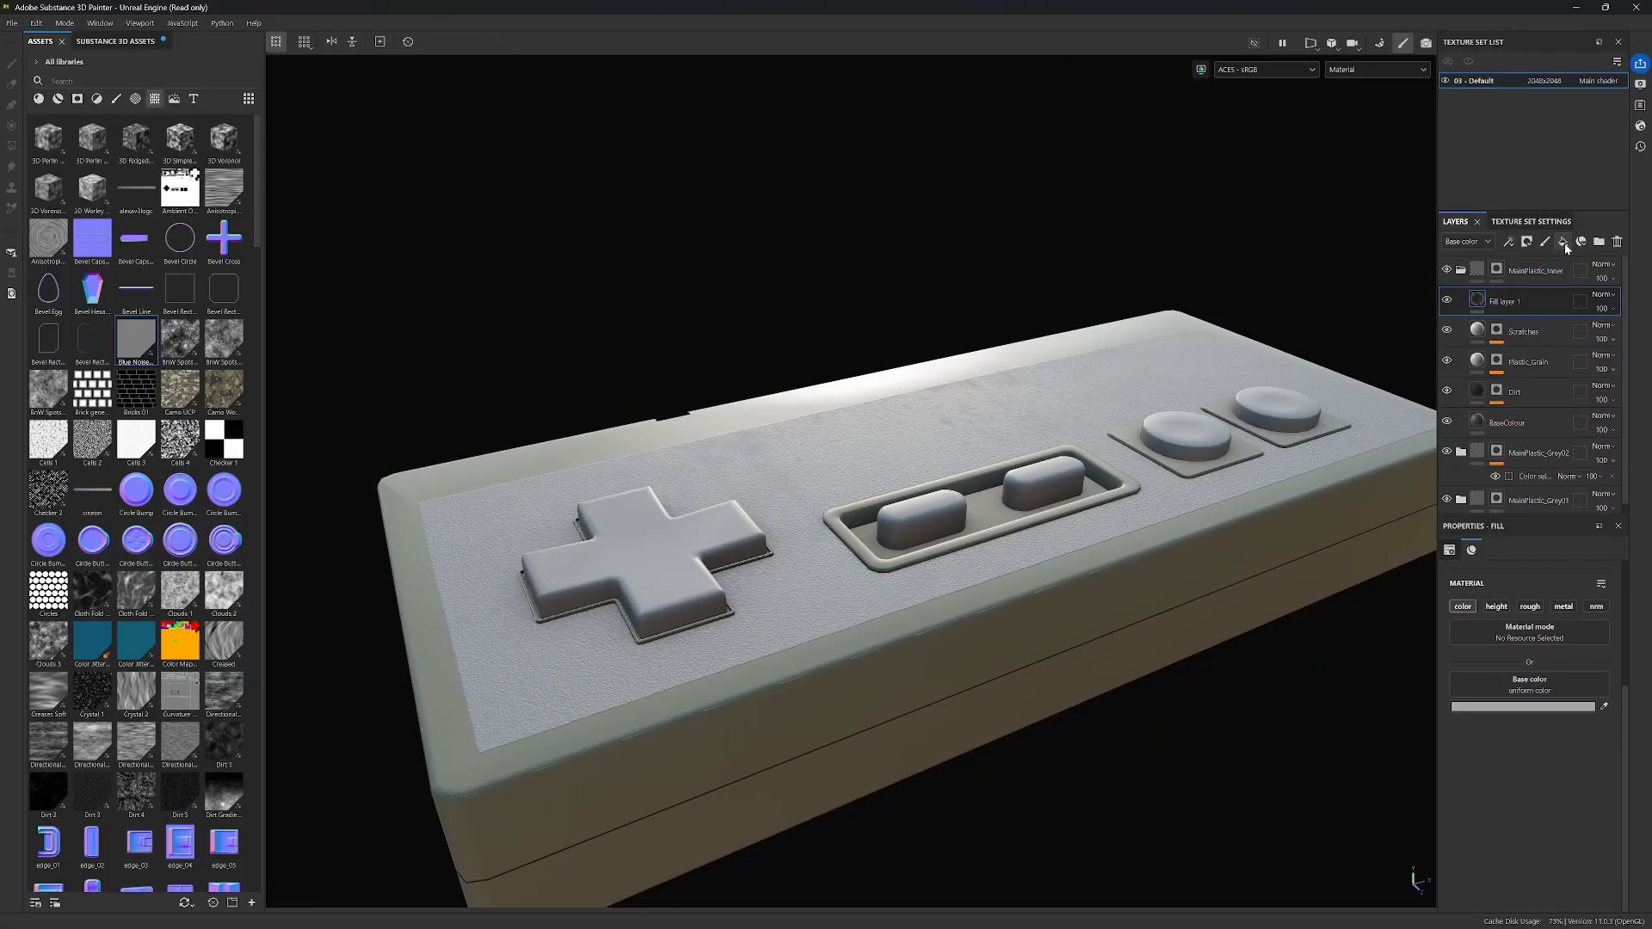
{"action": "double_click", "coordinate": [1517, 302]}
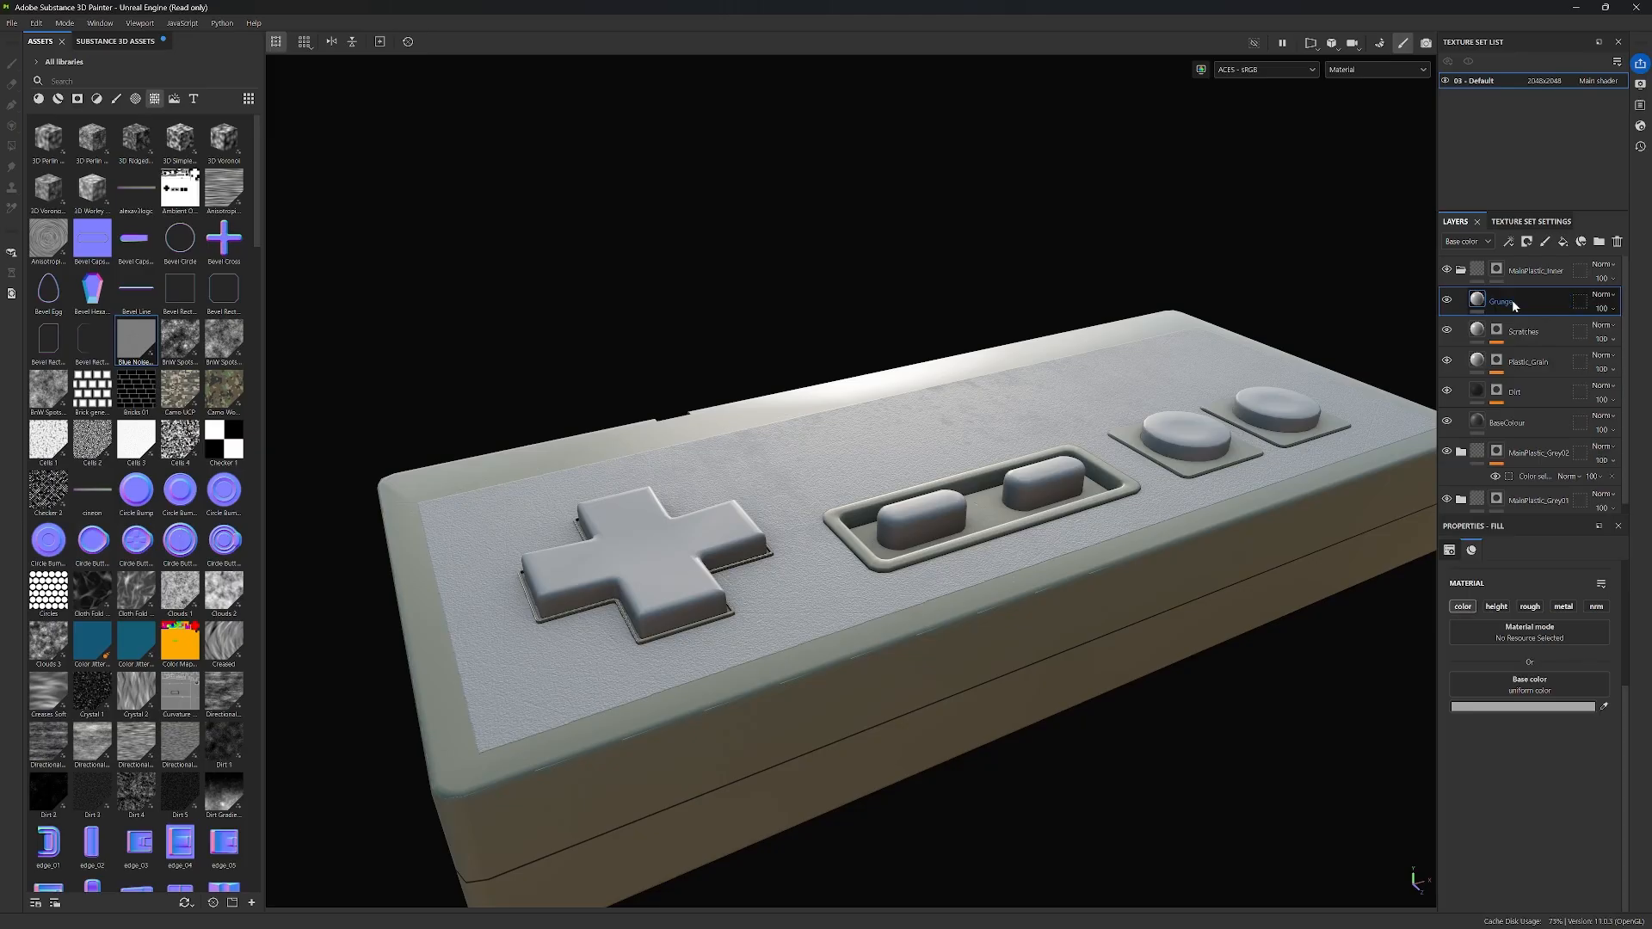
Step: Give the Grunge layer a black mask and add a fill effect to that mask
{"action": "left_click", "coordinate": [1527, 242]}
{"action": "left_click", "coordinate": [1541, 281]}
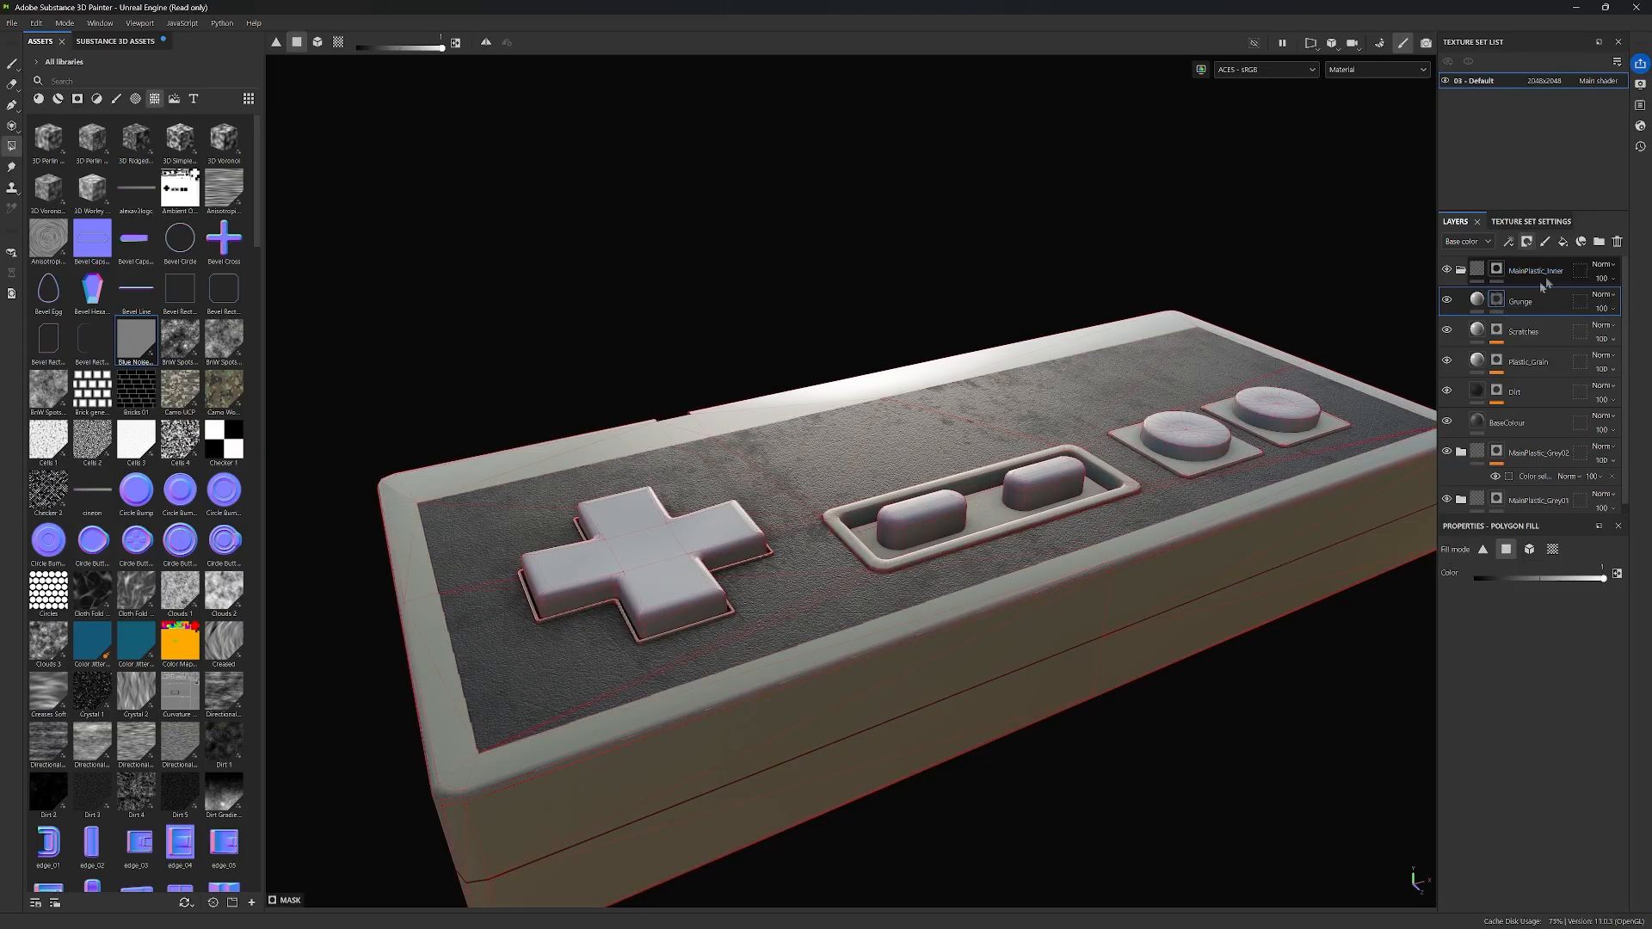
{"action": "right_click", "coordinate": [1499, 302]}
{"action": "left_click", "coordinate": [1518, 747]}
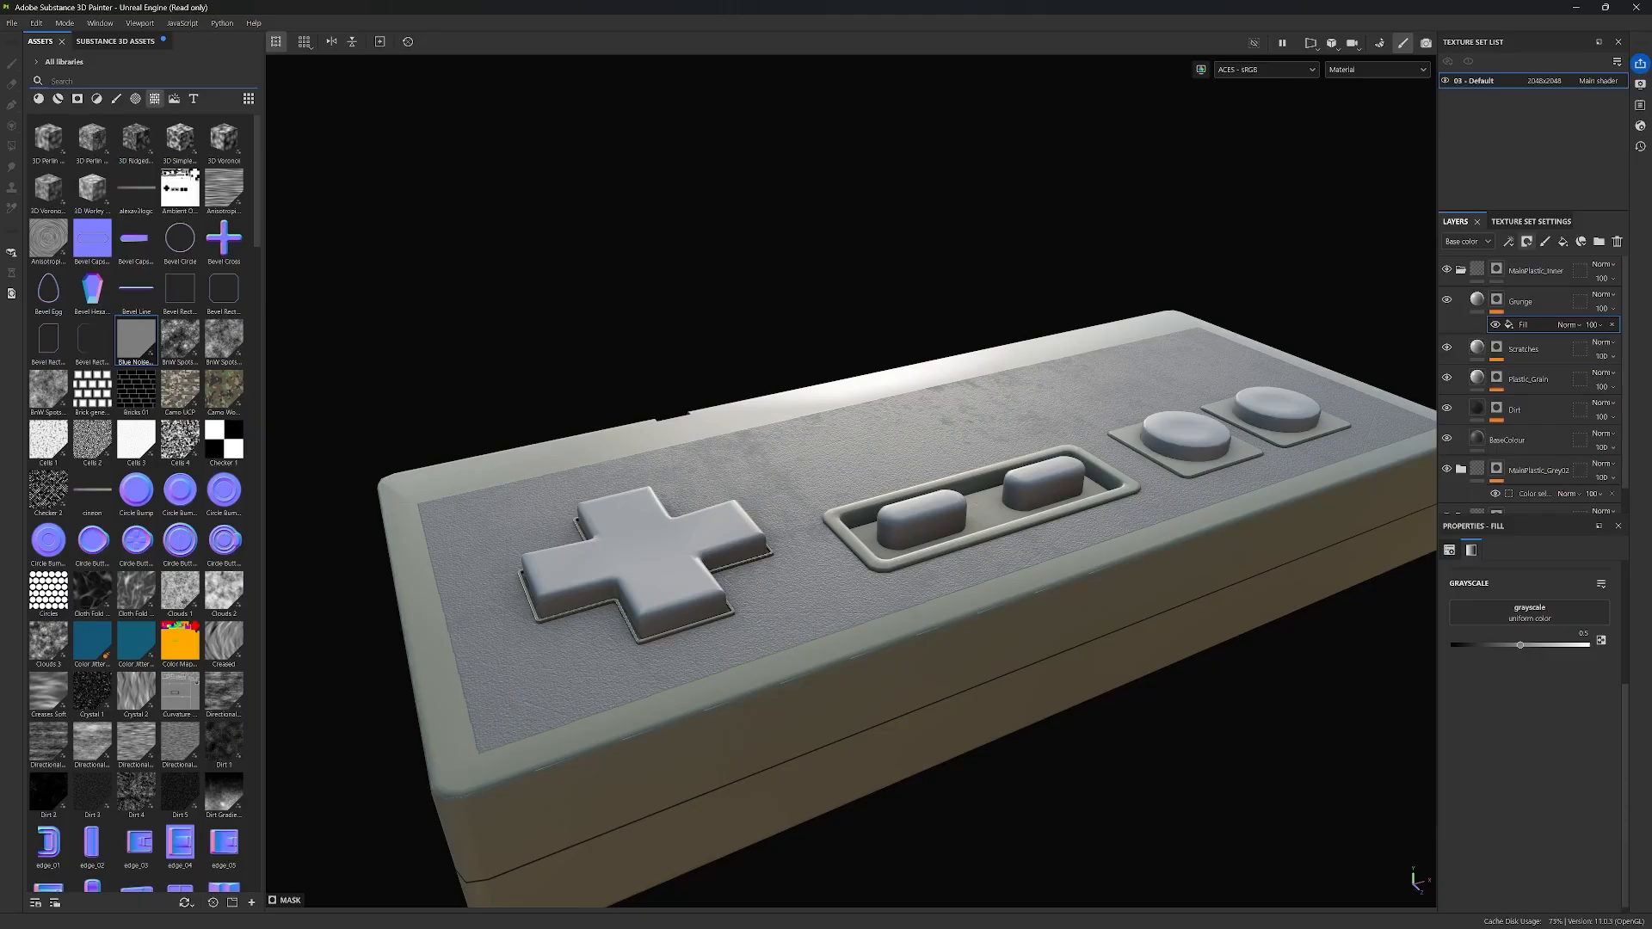
Step: Search the textures for grunge and assign Grunge Map 007 to the Grunge layer's mask fill
{"action": "type", "text": "grunge"}
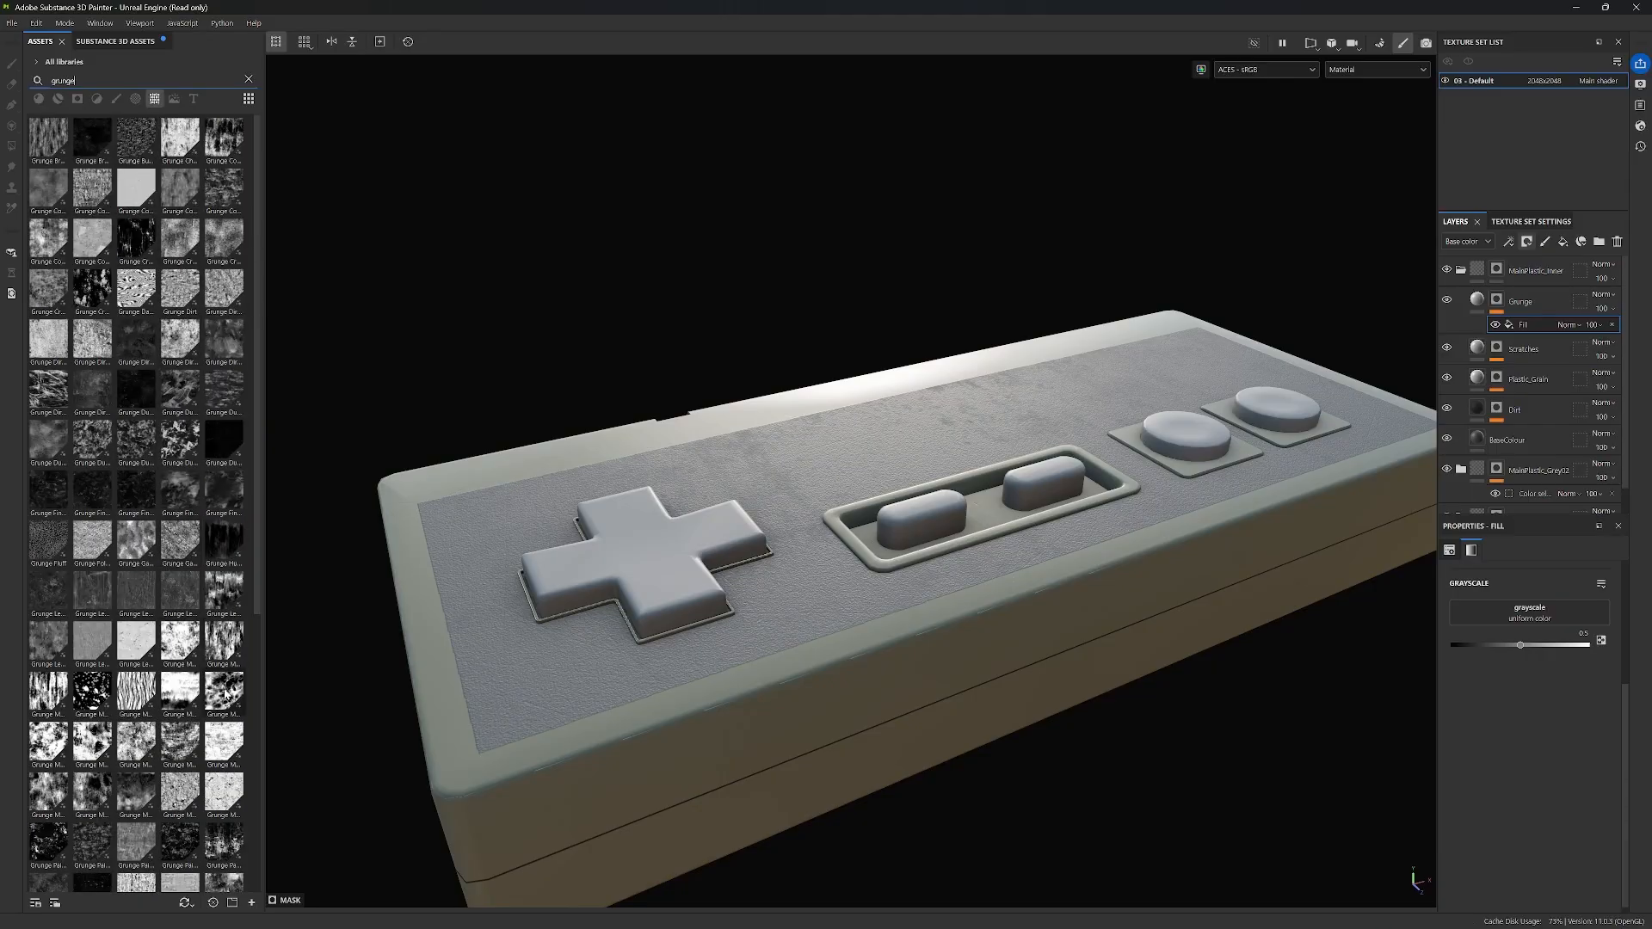
{"action": "mouse_move", "coordinate": [226, 695]}
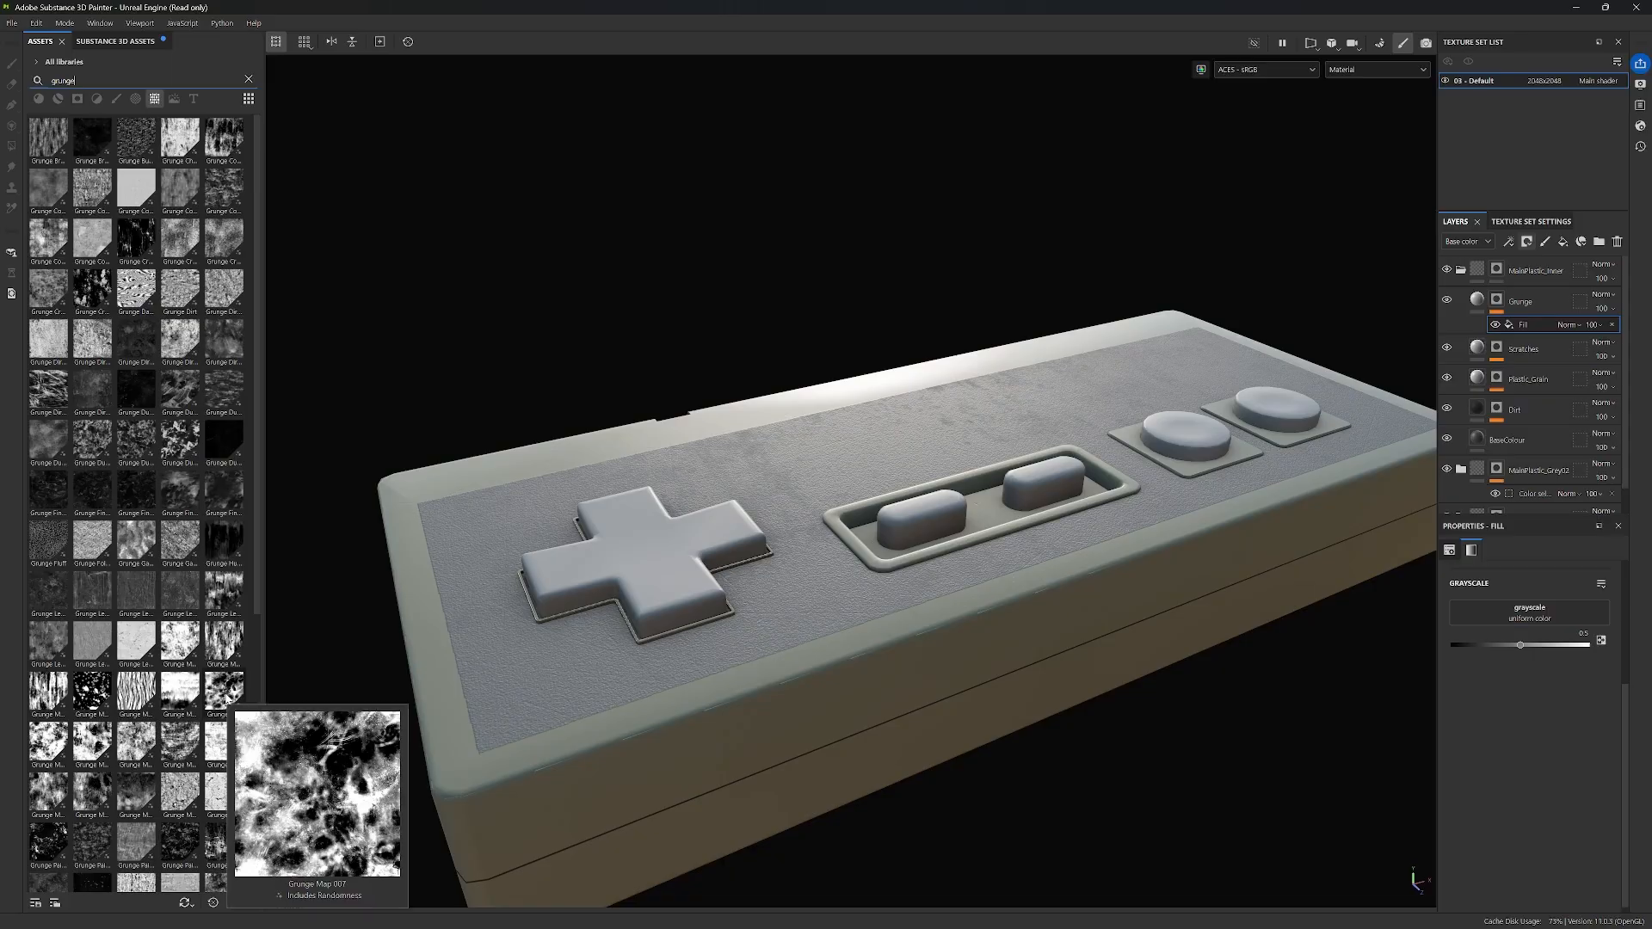
{"action": "left_click_drag", "start_coordinate": [226, 697], "coordinate": [1547, 616]}
{"action": "left_click_drag", "start_coordinate": [1080, 527], "coordinate": [1210, 582], "text": "alt"}
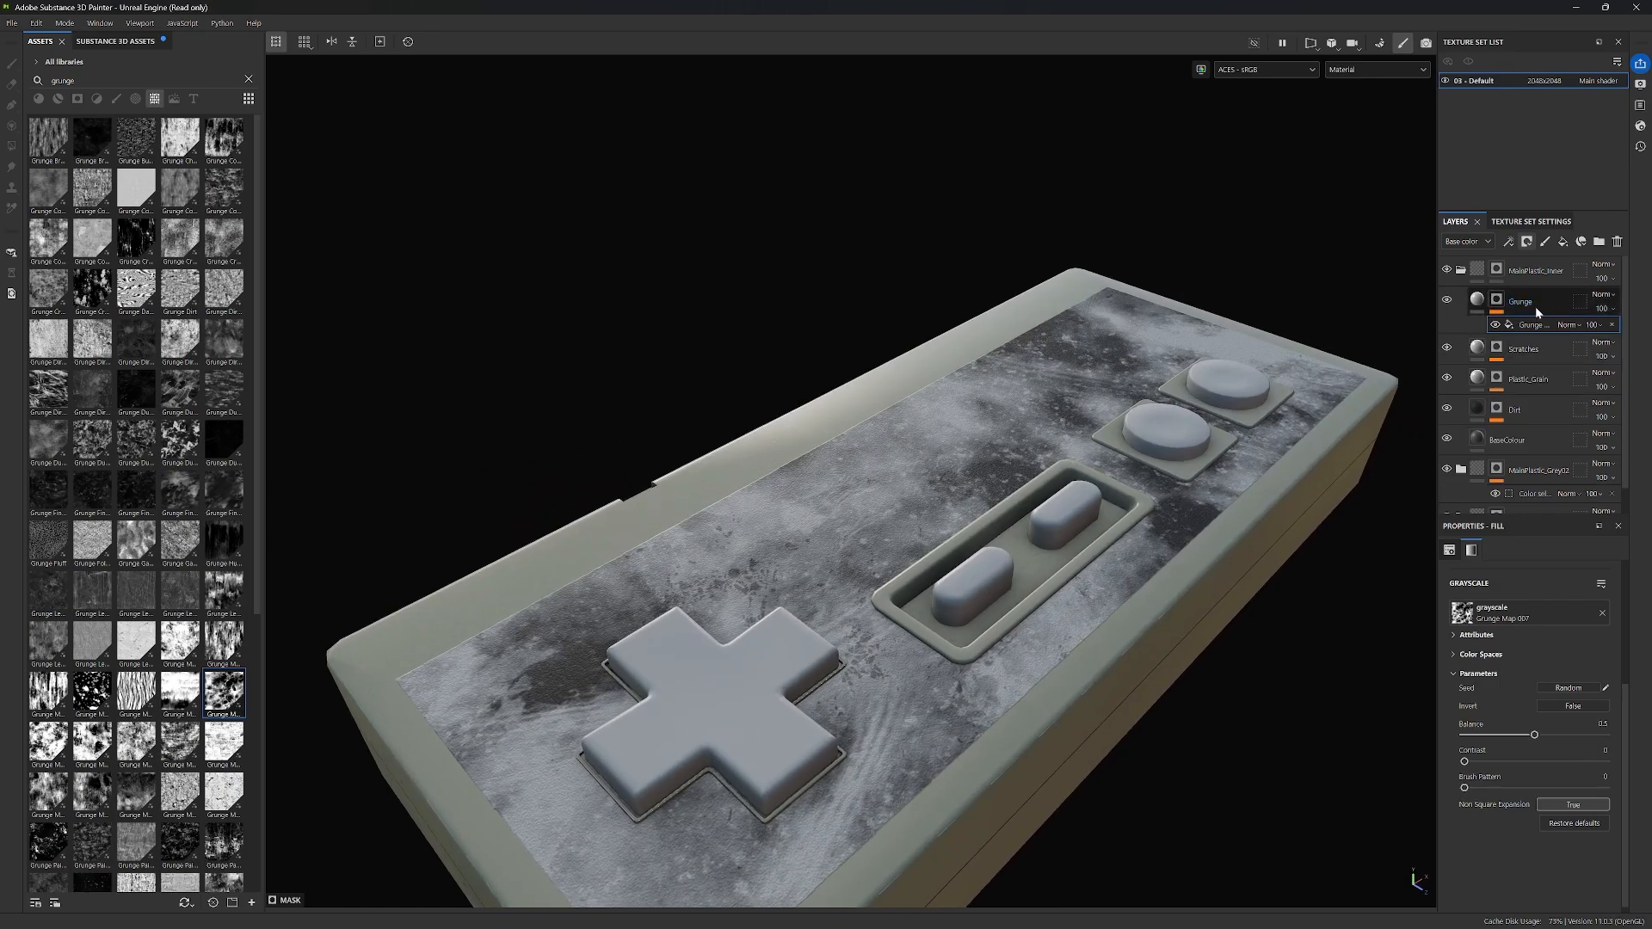
Step: Restrict the Grunge layer to the roughness channel by disabling its colour, and set its roughness to 1
{"action": "left_click", "coordinate": [1479, 301]}
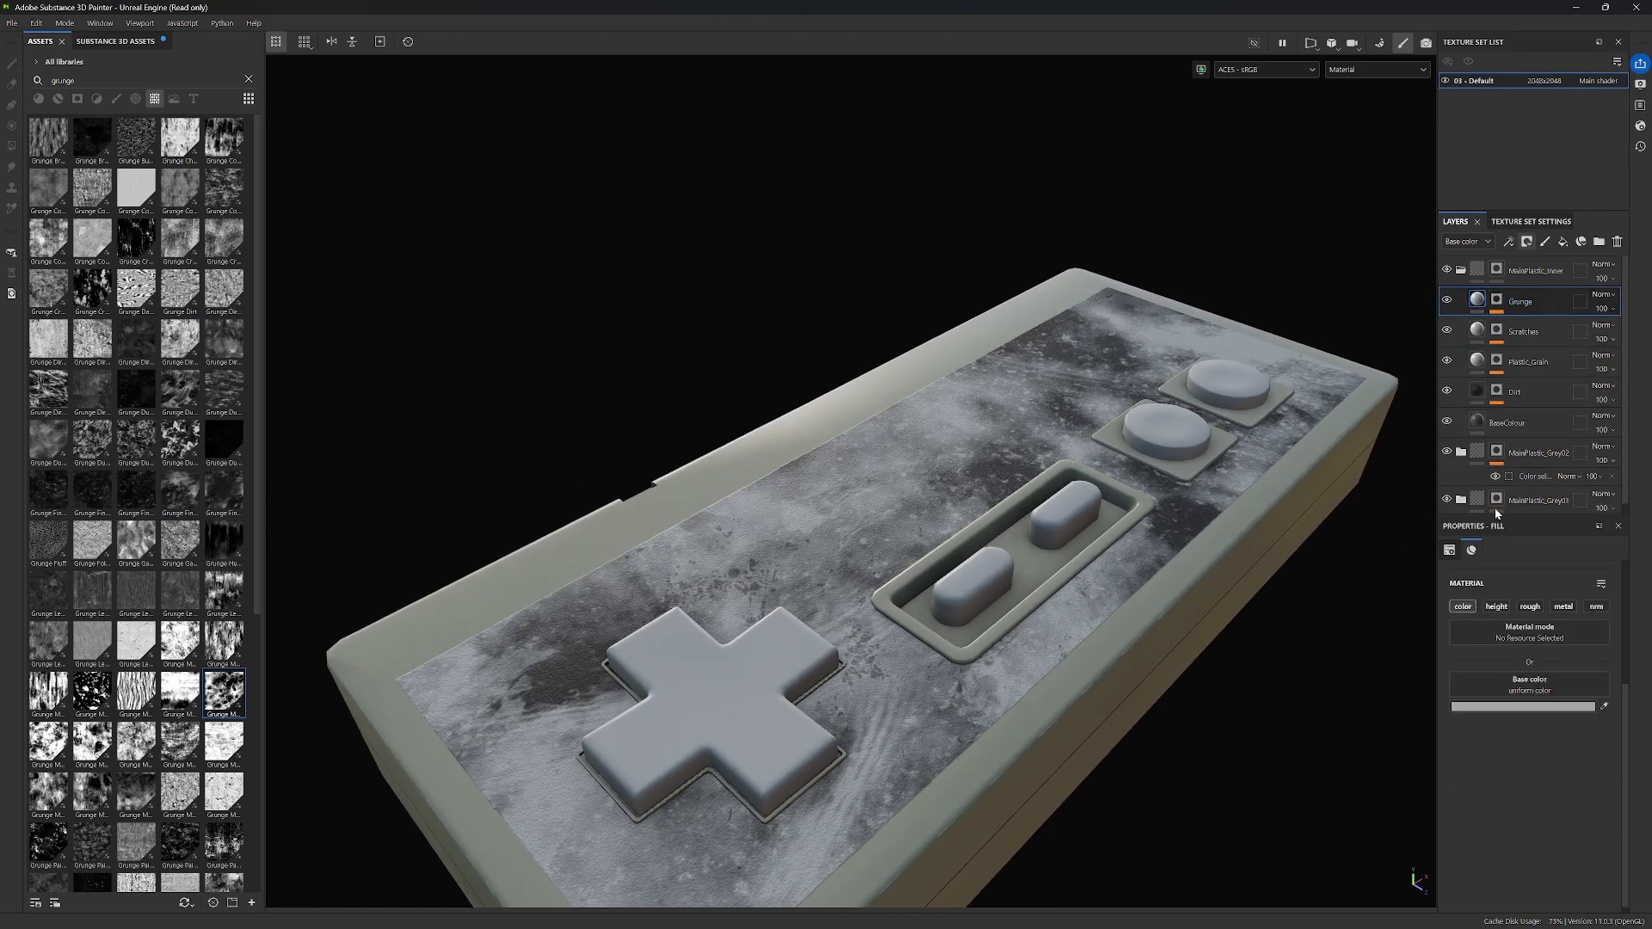
{"action": "left_click", "coordinate": [1463, 607]}
{"action": "left_click", "coordinate": [1531, 608]}
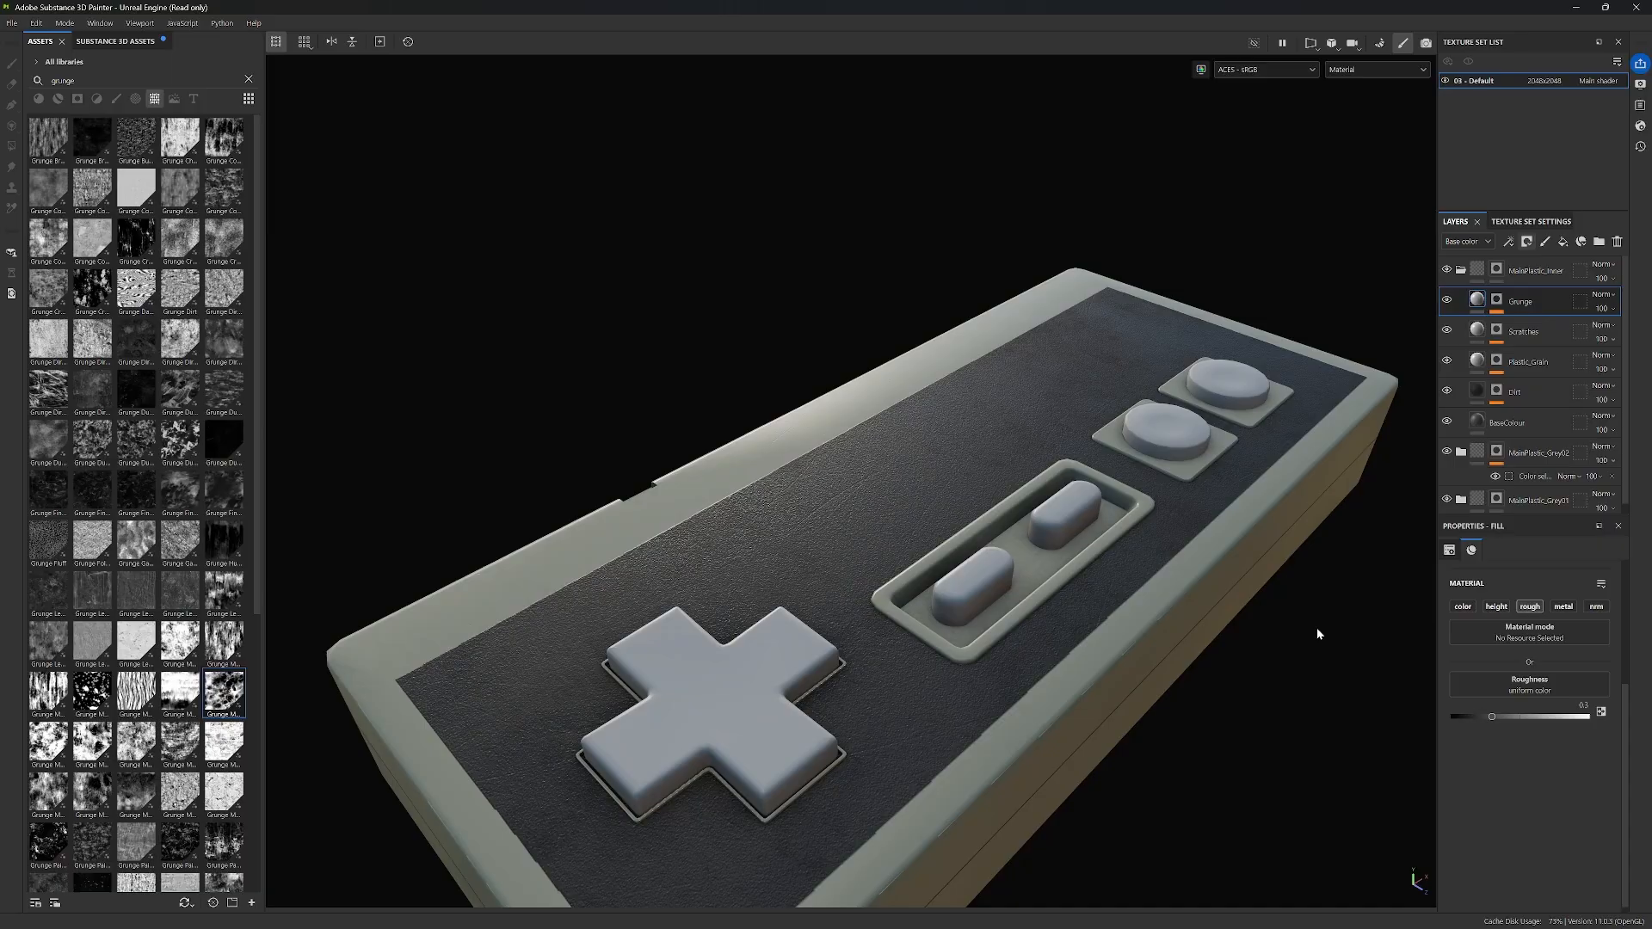
{"action": "left_click_drag", "start_coordinate": [1491, 716], "coordinate": [1589, 717]}
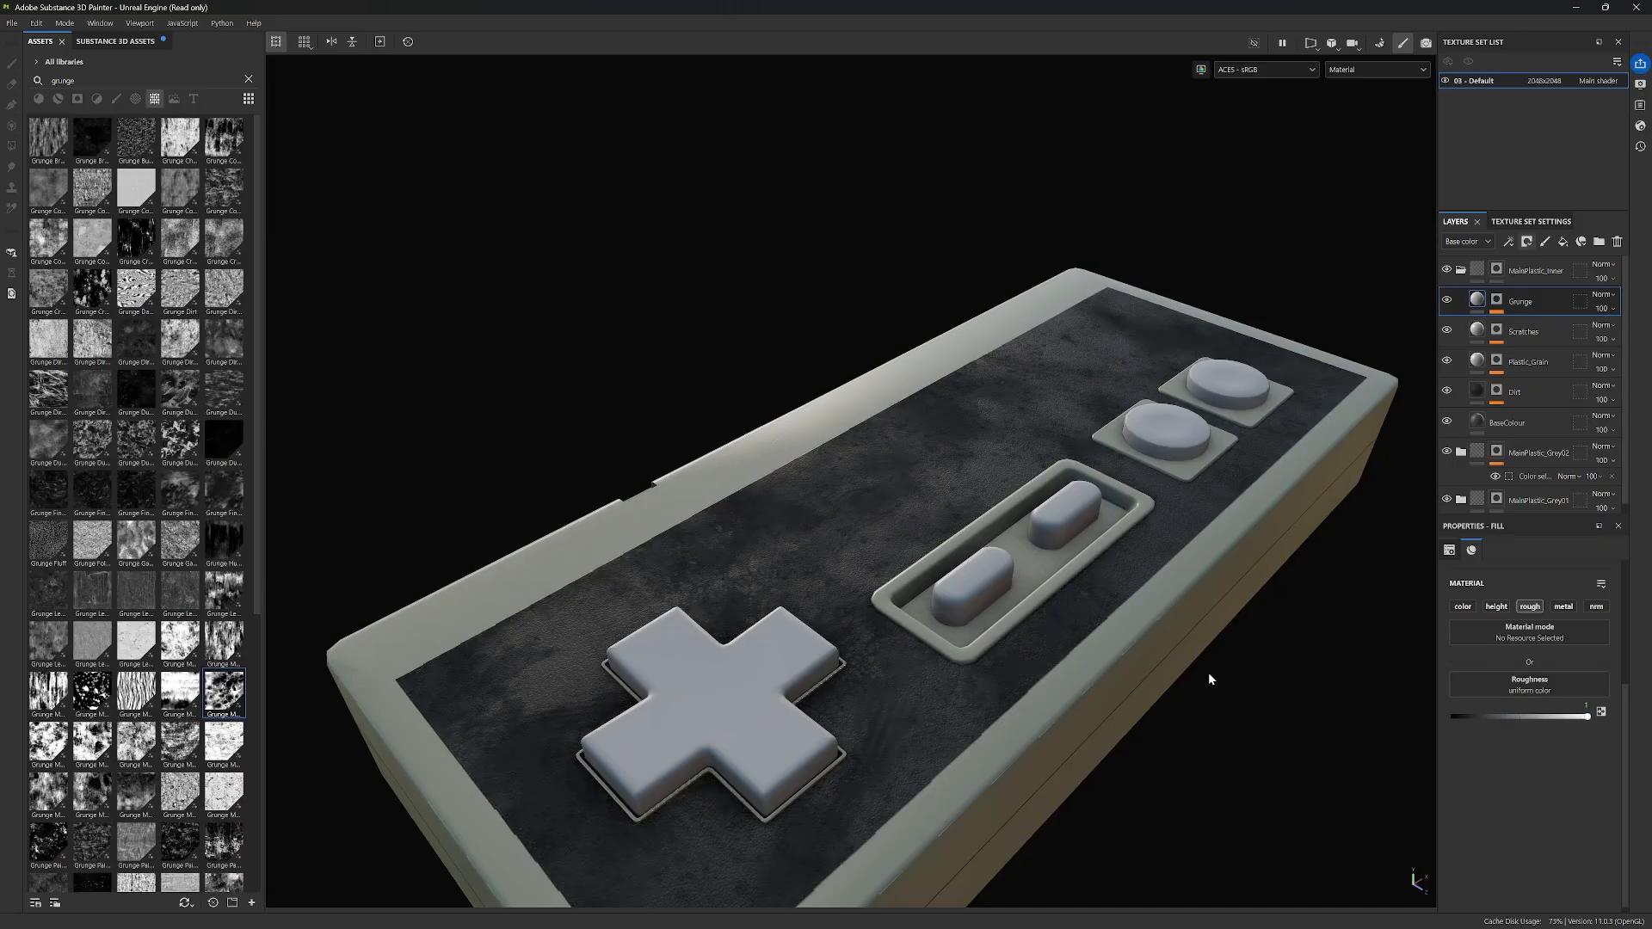
{"action": "left_click_drag", "start_coordinate": [1208, 679], "coordinate": [1114, 670], "text": "alt"}
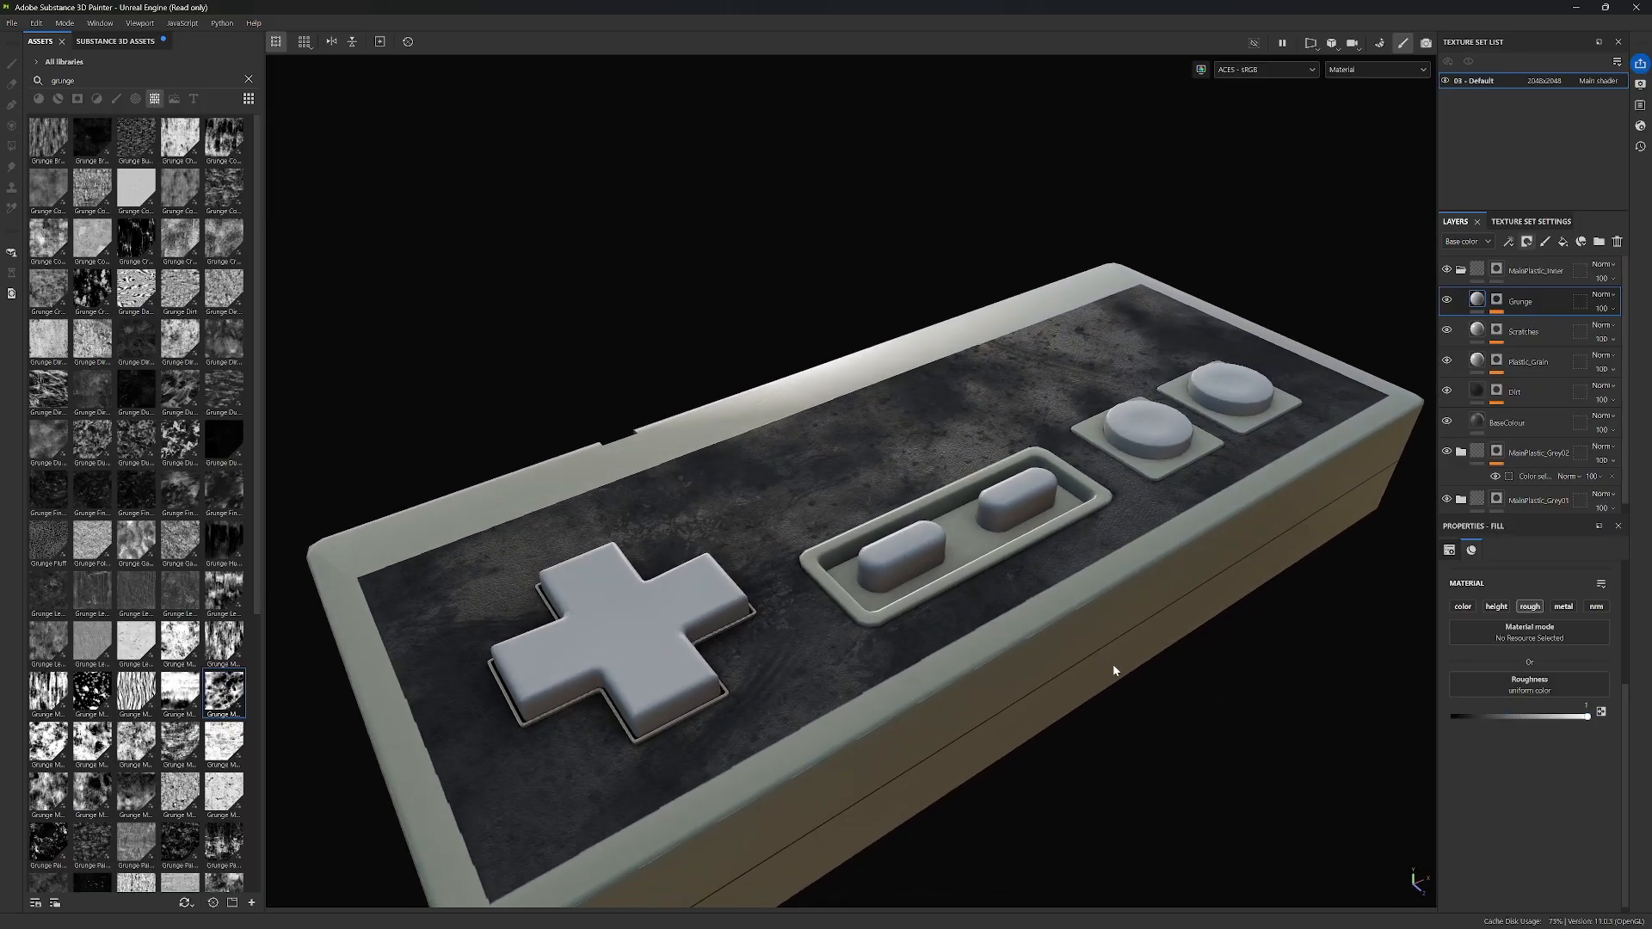
Step: Adjust the grunge map's Balance in the Grunge mask to about 0.44, checking the pattern at grazing angles
{"action": "left_click", "coordinate": [1497, 300]}
{"action": "left_click", "coordinate": [1528, 326]}
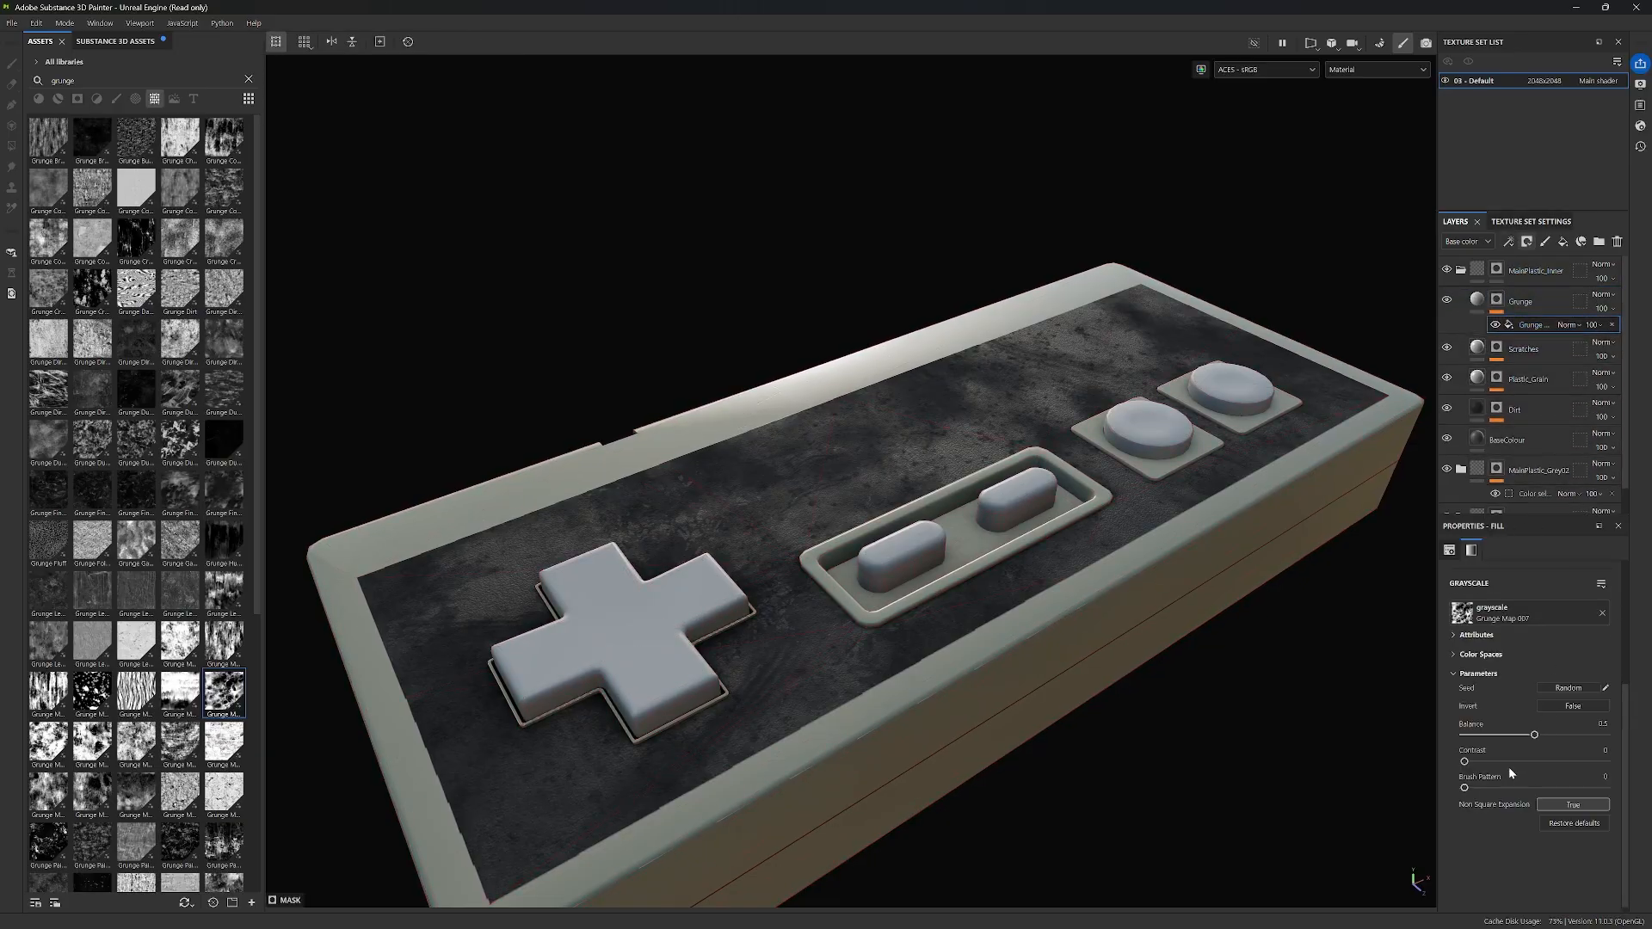
{"action": "left_click_drag", "start_coordinate": [1529, 738], "coordinate": [1552, 750]}
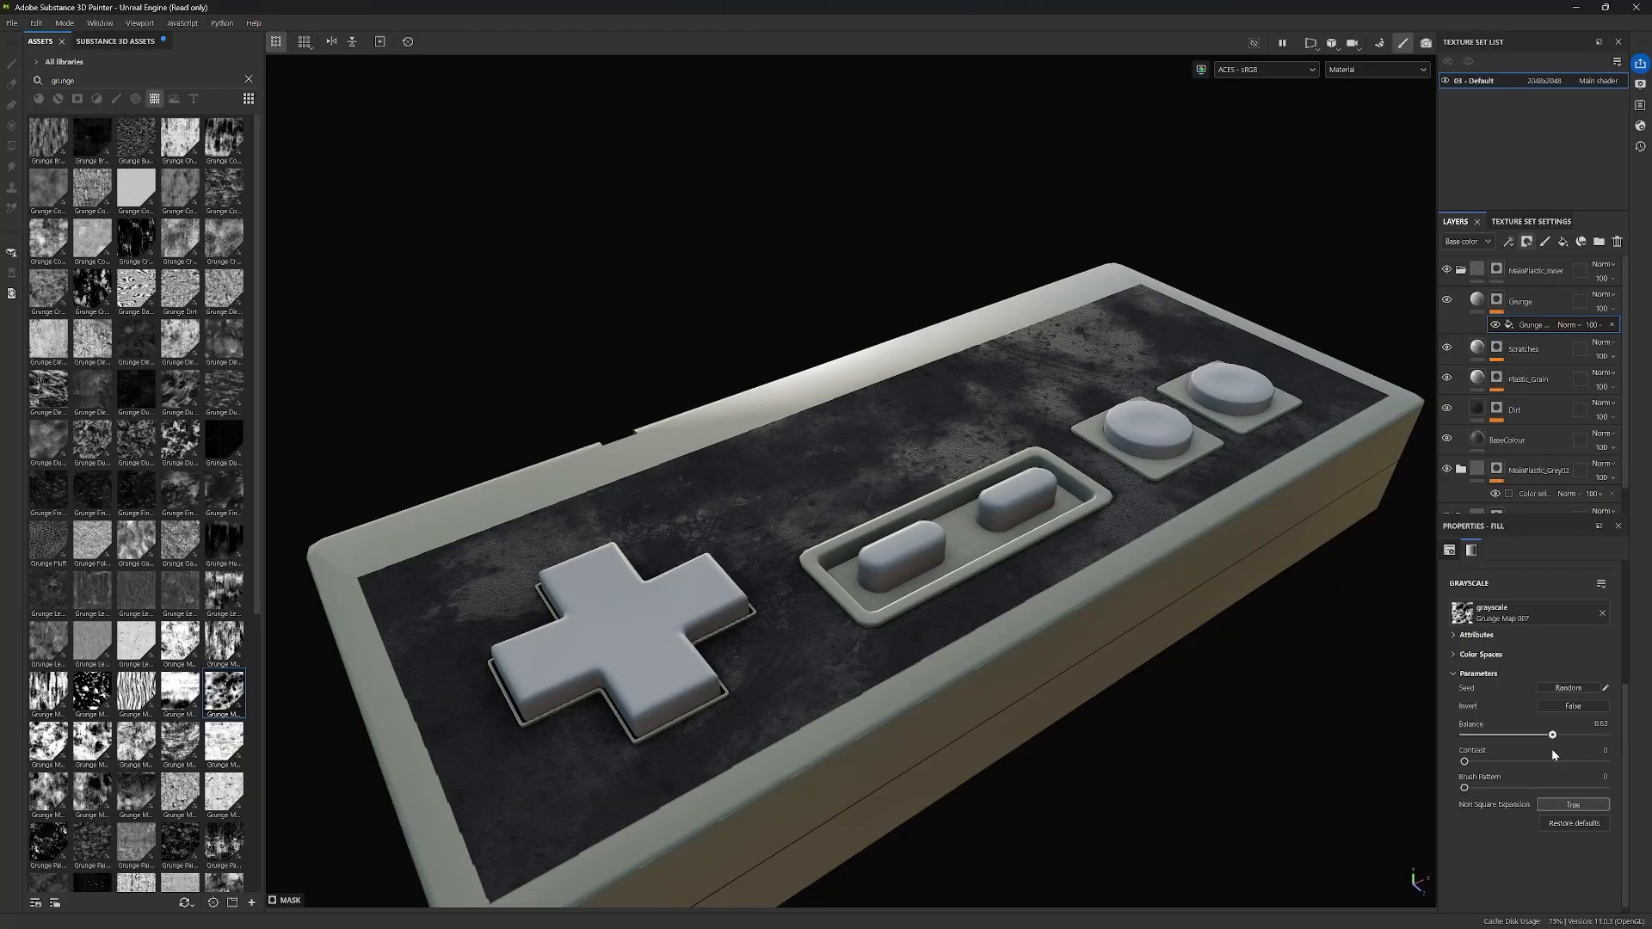
{"action": "left_click_drag", "start_coordinate": [1205, 692], "coordinate": [1175, 655], "text": "alt"}
{"action": "mouse_move", "coordinate": [1464, 761]}
{"action": "left_mouse_down"}
{"action": "mouse_move", "coordinate": [1514, 759]}
{"action": "mouse_move", "coordinate": [1452, 764]}
{"action": "mouse_move", "coordinate": [1494, 788]}
{"action": "mouse_move", "coordinate": [1460, 788]}
{"action": "left_mouse_up"}
{"action": "mouse_move", "coordinate": [1016, 576]}
{"action": "left_mouse_down", "text": "alt"}
{"action": "mouse_move", "coordinate": [1121, 610]}
{"action": "mouse_move", "coordinate": [913, 537]}
{"action": "left_mouse_up", "text": "alt"}
{"action": "left_click_drag", "start_coordinate": [1552, 736], "coordinate": [1533, 734]}
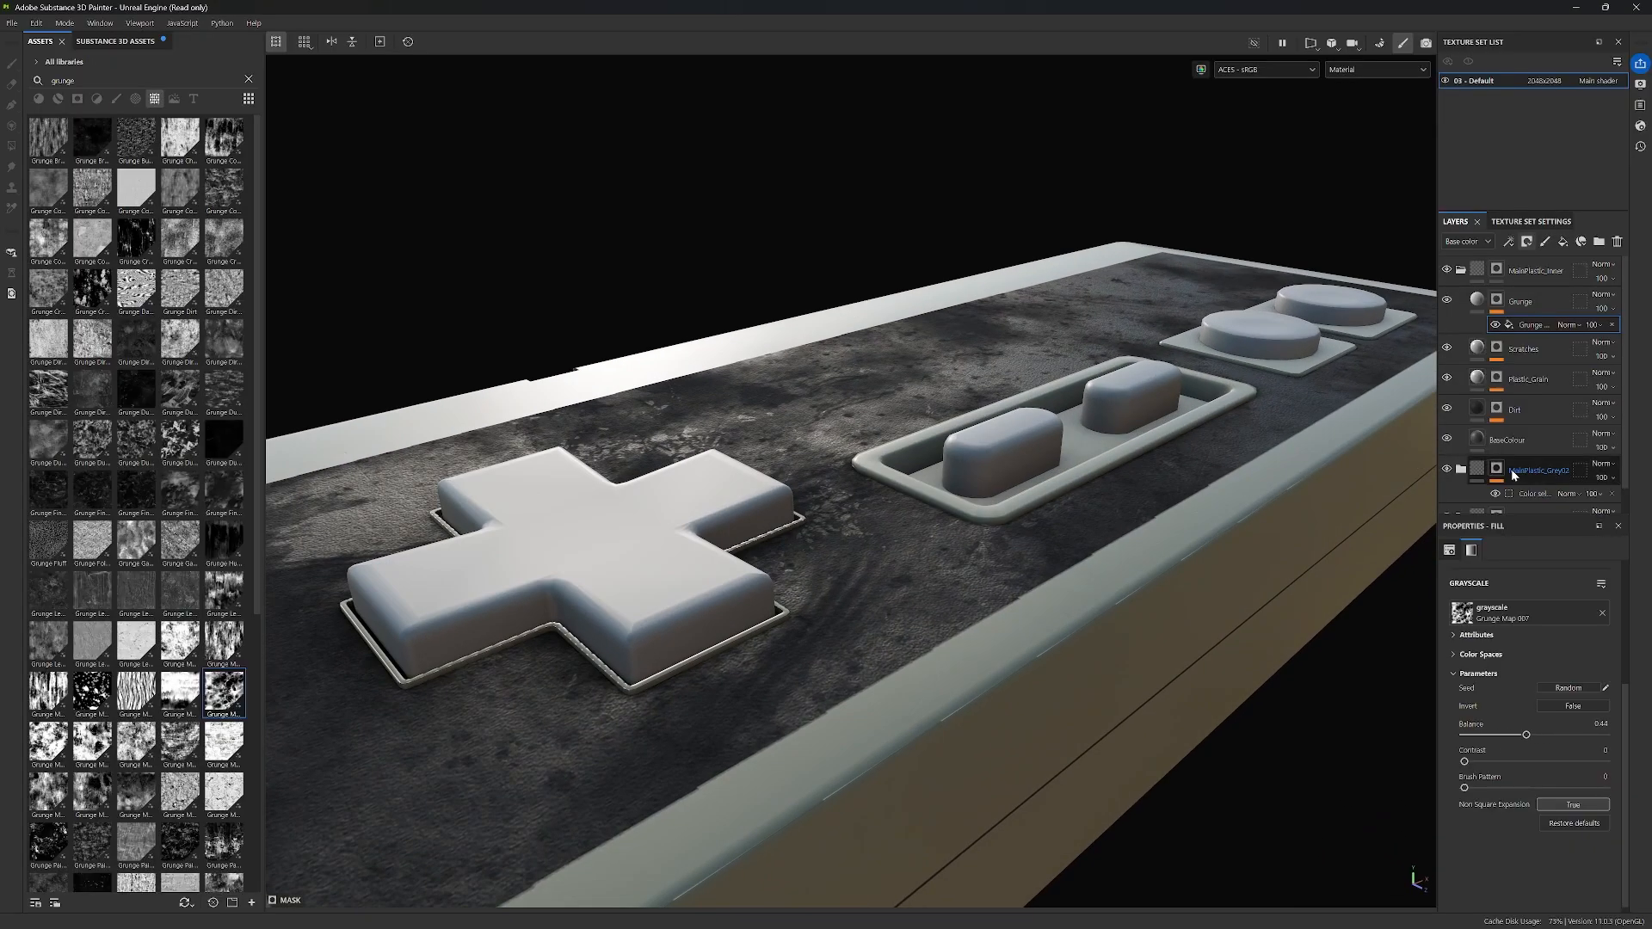
Step: Lower the Grunge layer's roughness to about 0.35 so it blends subtly into the inner plastic
{"action": "left_click", "coordinate": [1478, 299]}
{"action": "left_click_drag", "start_coordinate": [1587, 718], "coordinate": [1501, 717]}
{"action": "left_click_drag", "start_coordinate": [1291, 585], "coordinate": [1118, 463], "text": "alt"}
{"action": "left_click_drag", "start_coordinate": [1502, 717], "coordinate": [1519, 721]}
{"action": "left_click_drag", "start_coordinate": [1504, 716], "coordinate": [1499, 716]}
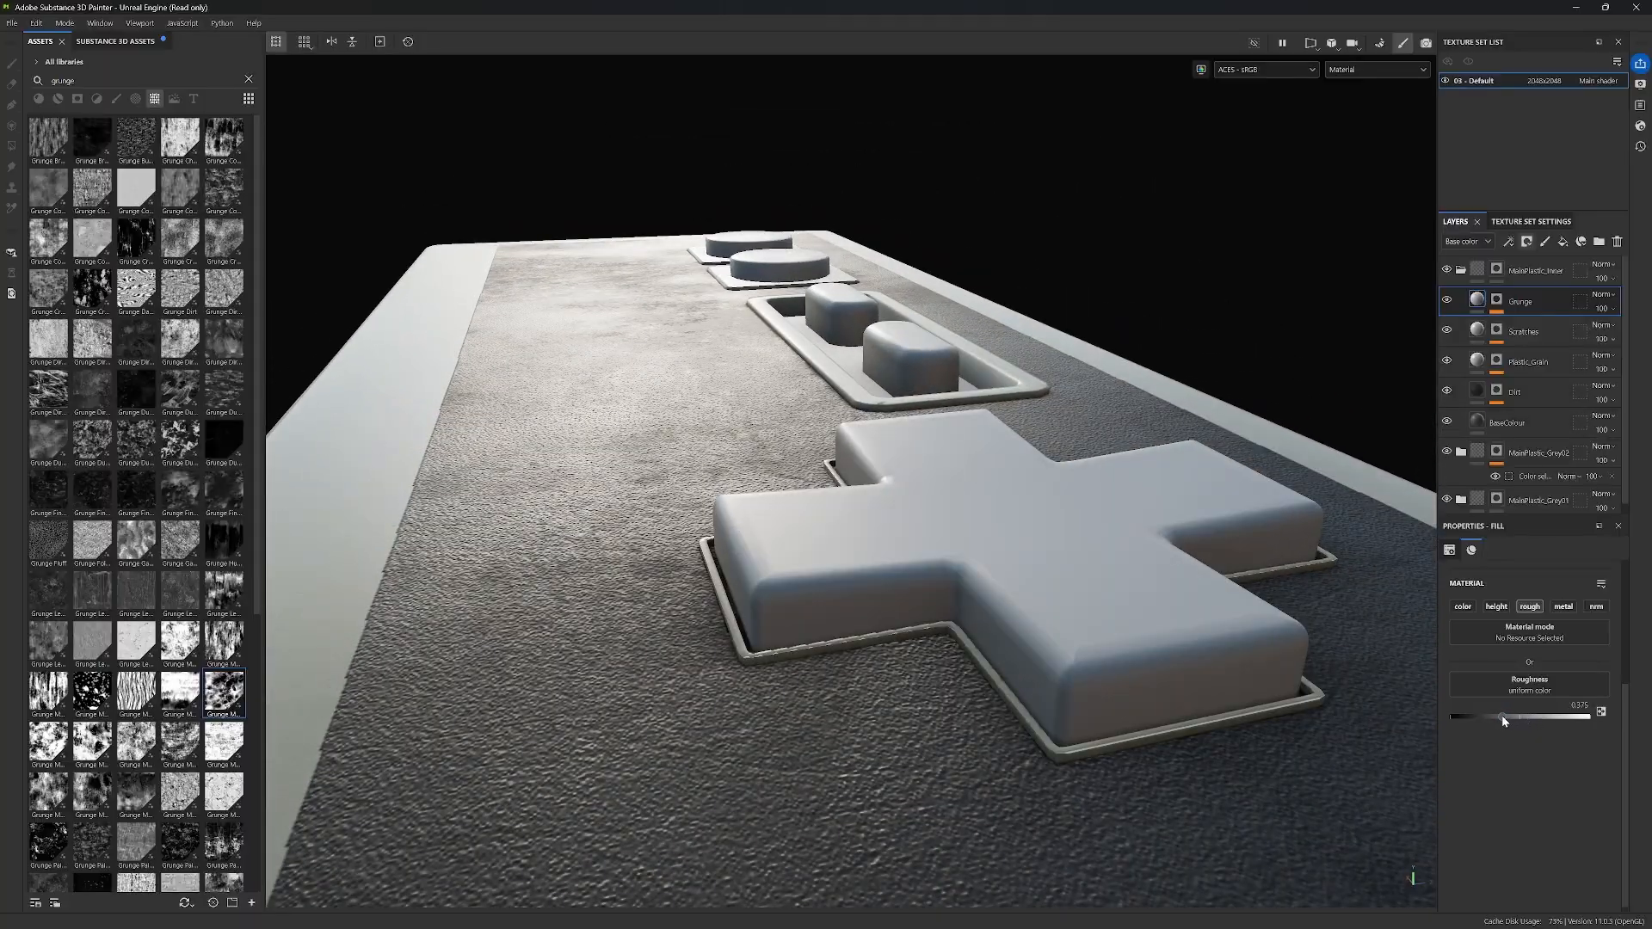
{"action": "mouse_move", "coordinate": [1033, 516]}
{"action": "left_mouse_down", "text": "alt"}
{"action": "mouse_move", "coordinate": [1085, 516]}
{"action": "mouse_move", "coordinate": [808, 491]}
{"action": "mouse_move", "coordinate": [1131, 523]}
{"action": "mouse_move", "coordinate": [852, 628]}
{"action": "mouse_move", "coordinate": [1051, 579]}
{"action": "mouse_move", "coordinate": [1030, 548]}
{"action": "left_mouse_up", "text": "alt"}
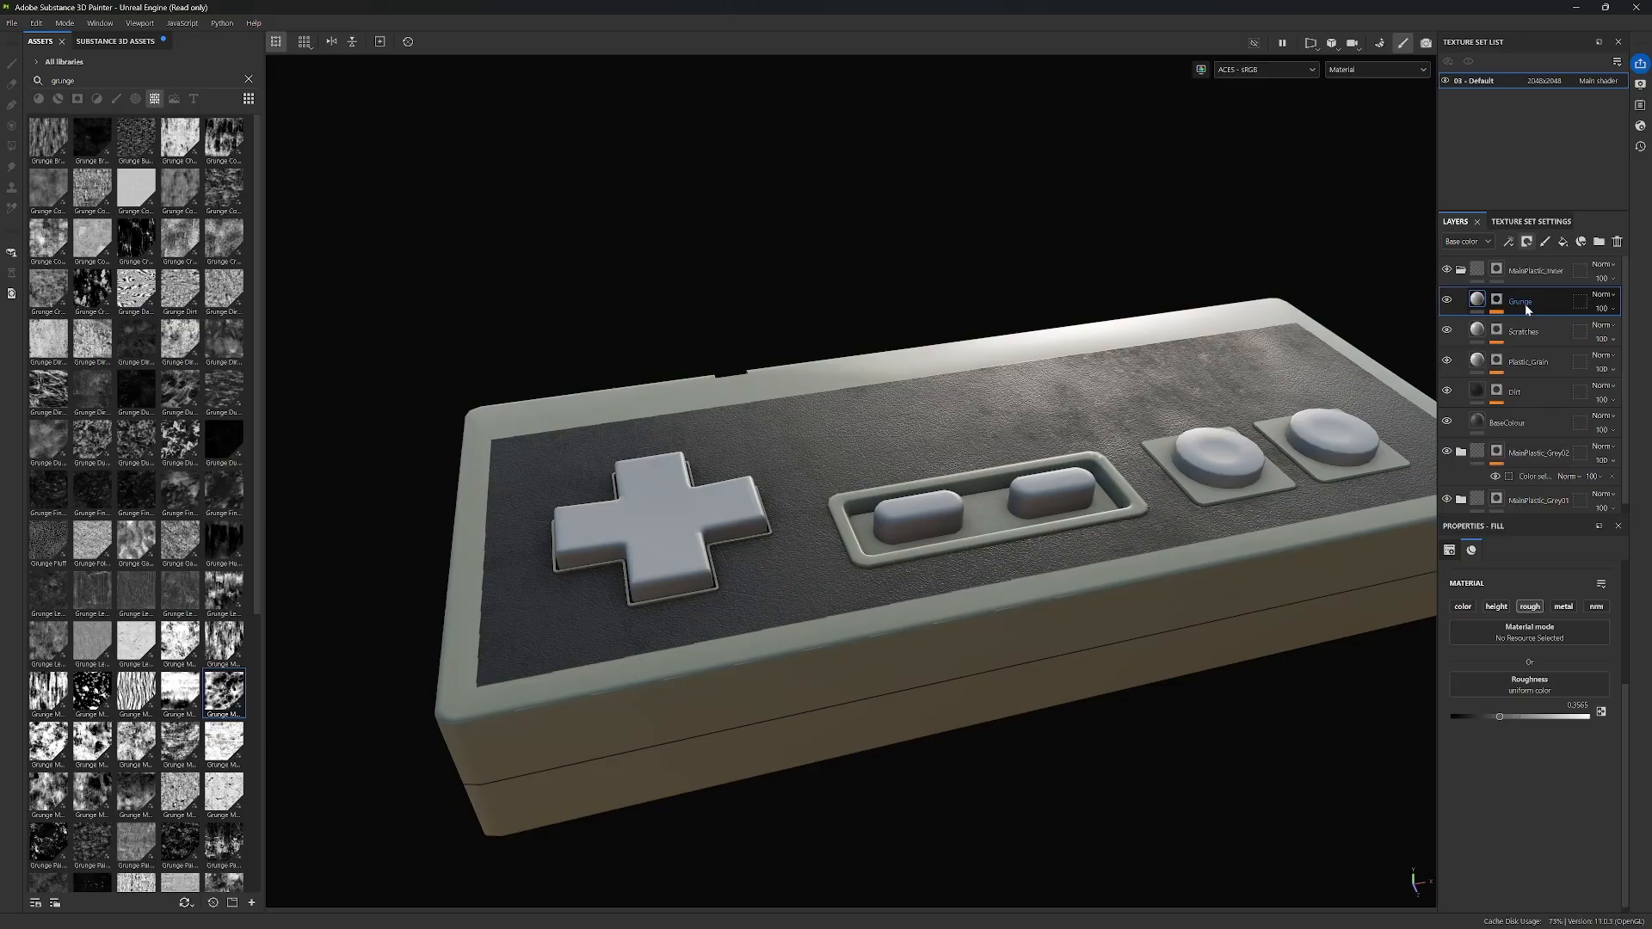
Step: Copy the Grunge layer above Scratches in the MainPlastic_Grey01 and MainPlastic_Grey02 folders and check it under rotated lighting
{"action": "left_click", "coordinate": [1461, 272]}
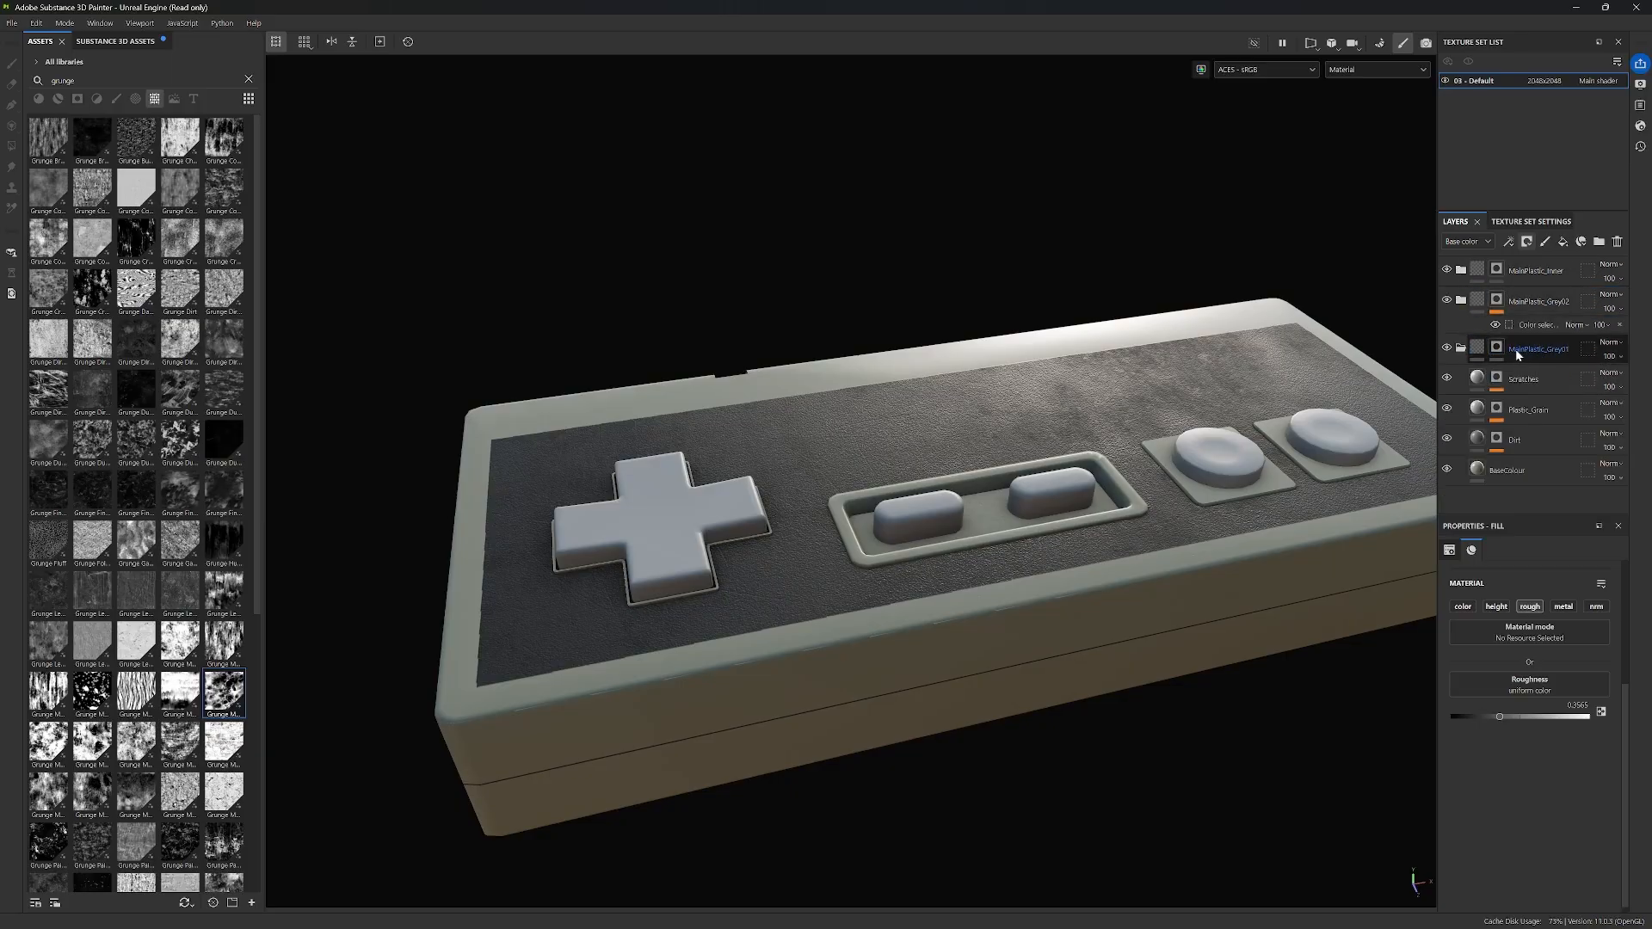
{"action": "left_click", "coordinate": [1527, 380]}
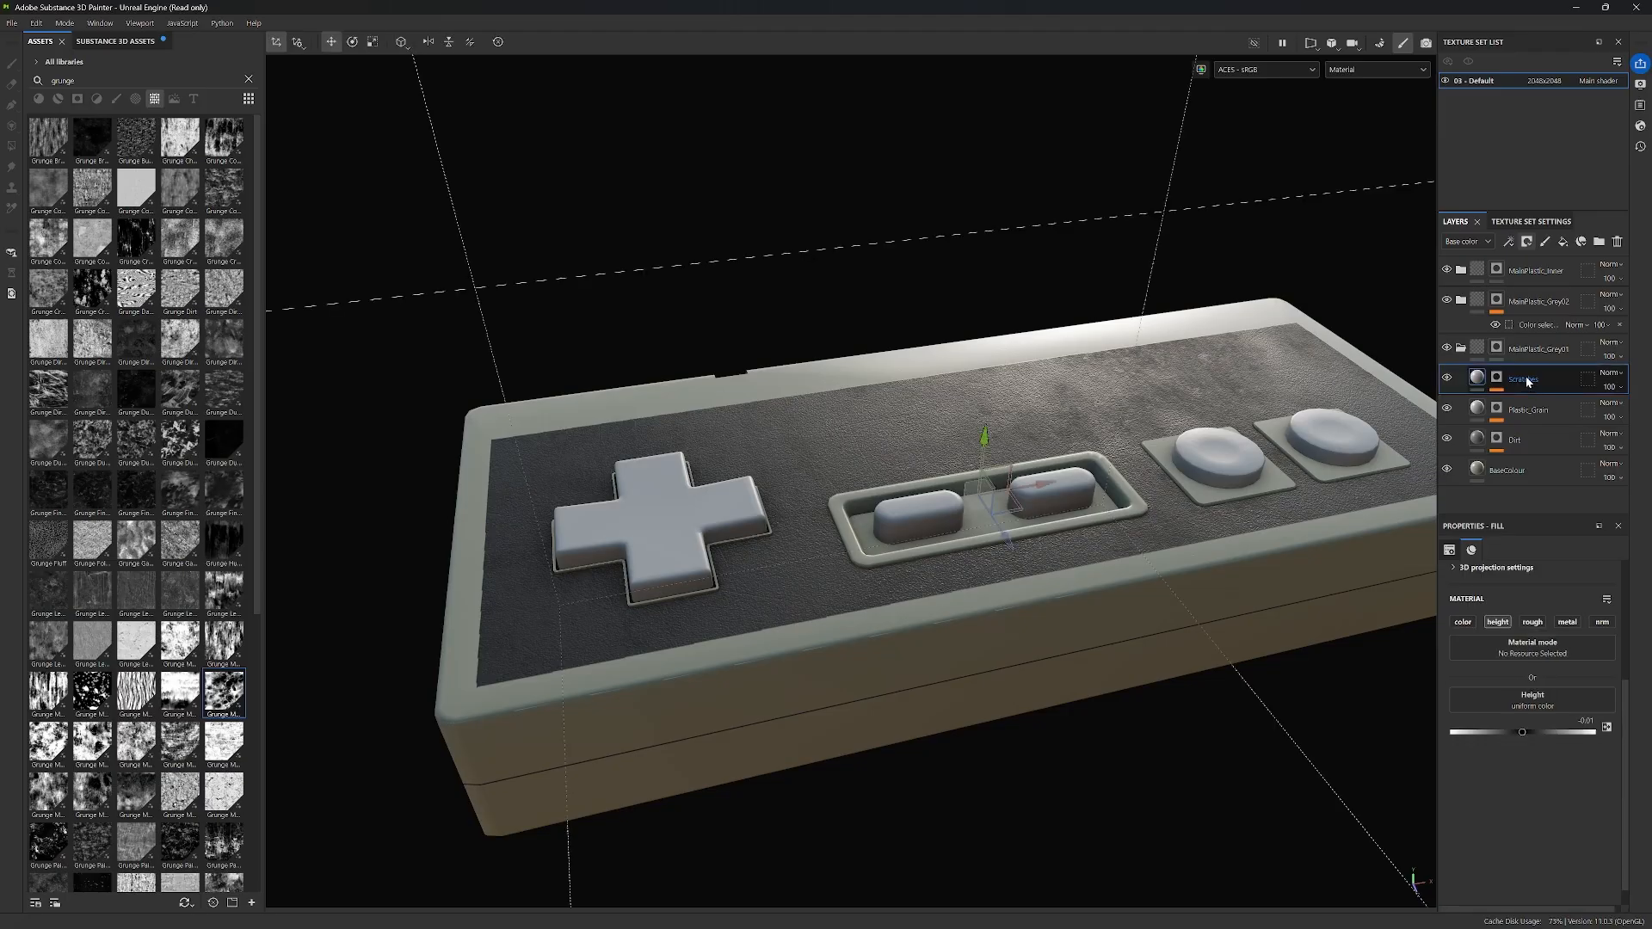
{"action": "key", "text": "ctrl+v"}
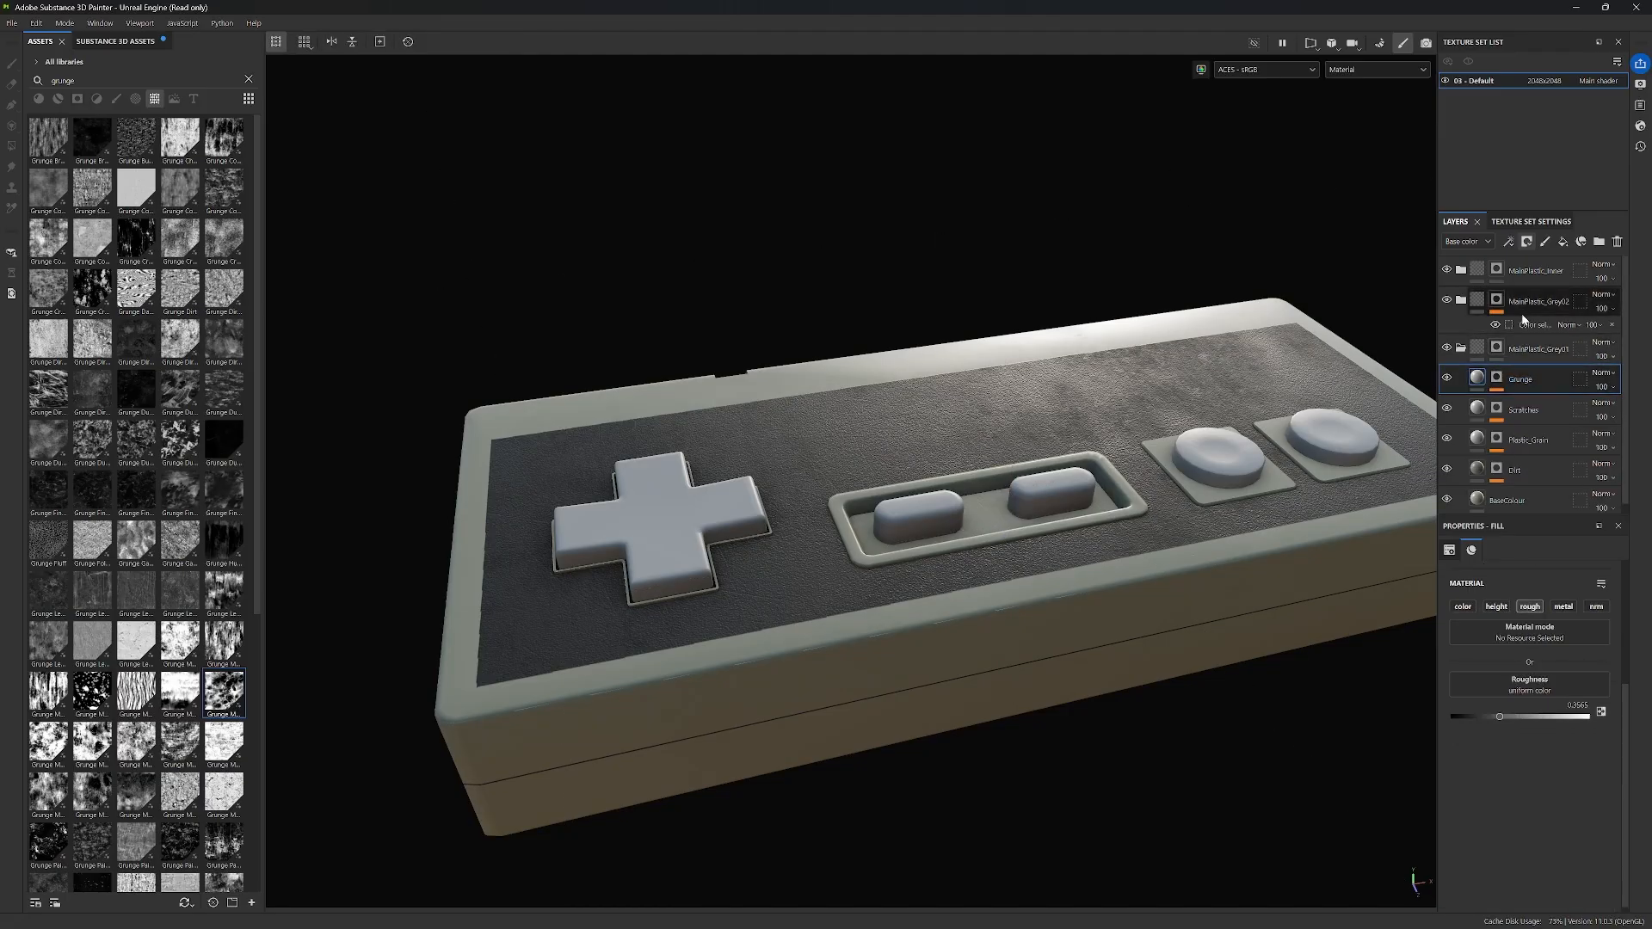
{"action": "left_click", "coordinate": [1461, 301]}
{"action": "left_click_drag", "start_coordinate": [1519, 354], "coordinate": [1520, 353]}
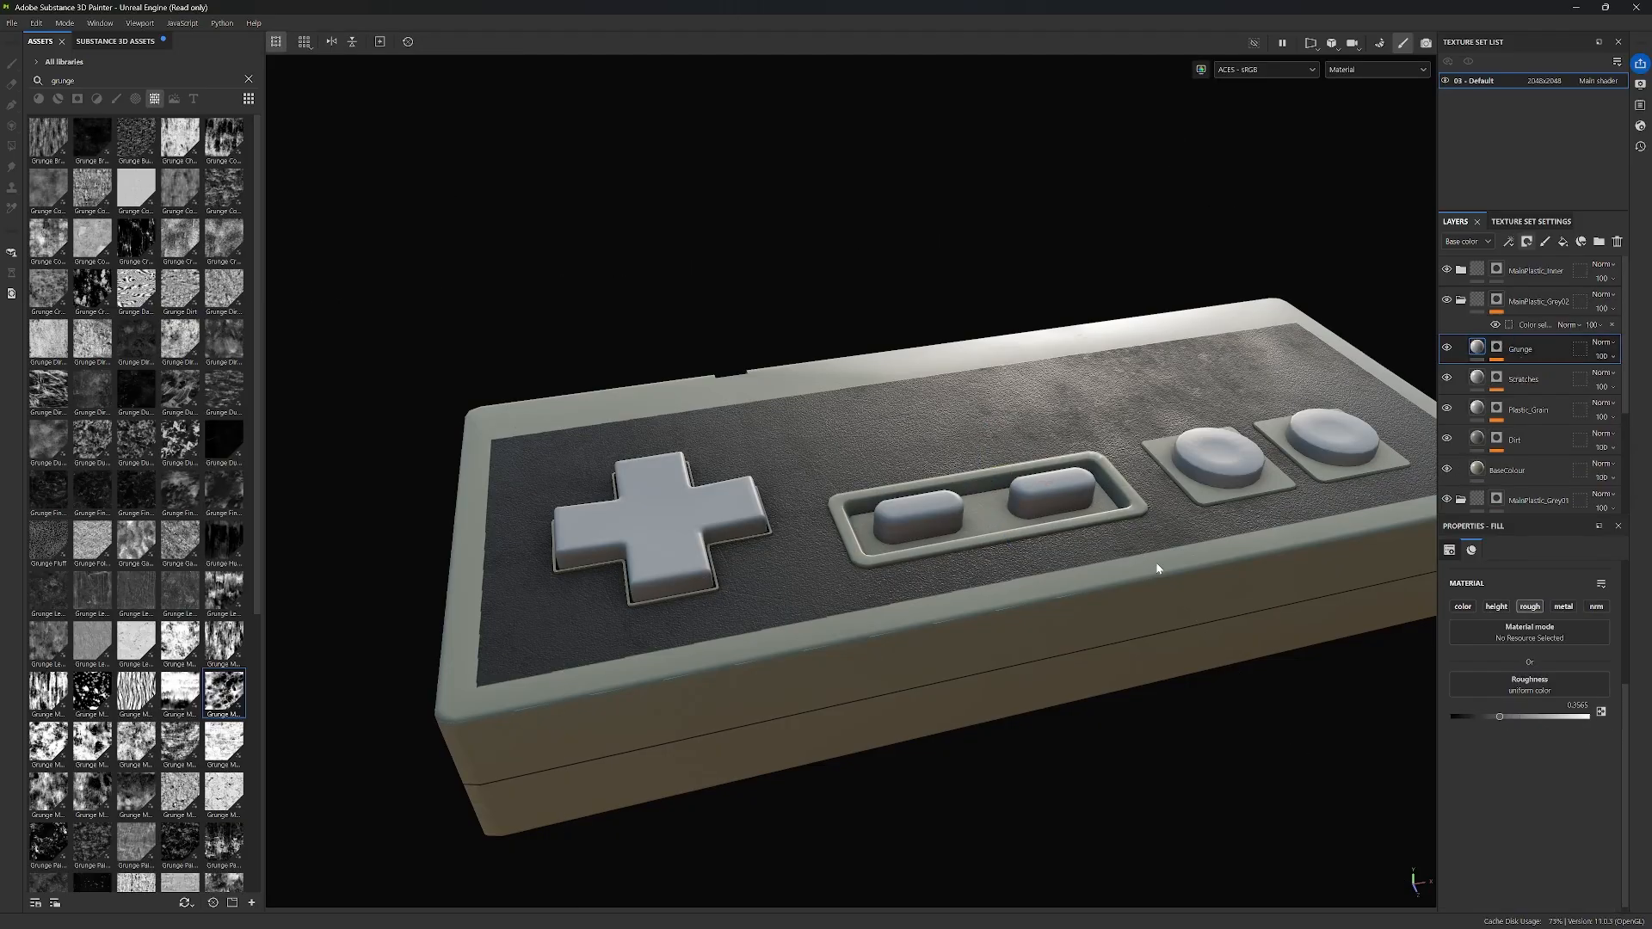
{"action": "left_click_drag", "start_coordinate": [1158, 689], "coordinate": [1194, 586], "text": "alt"}
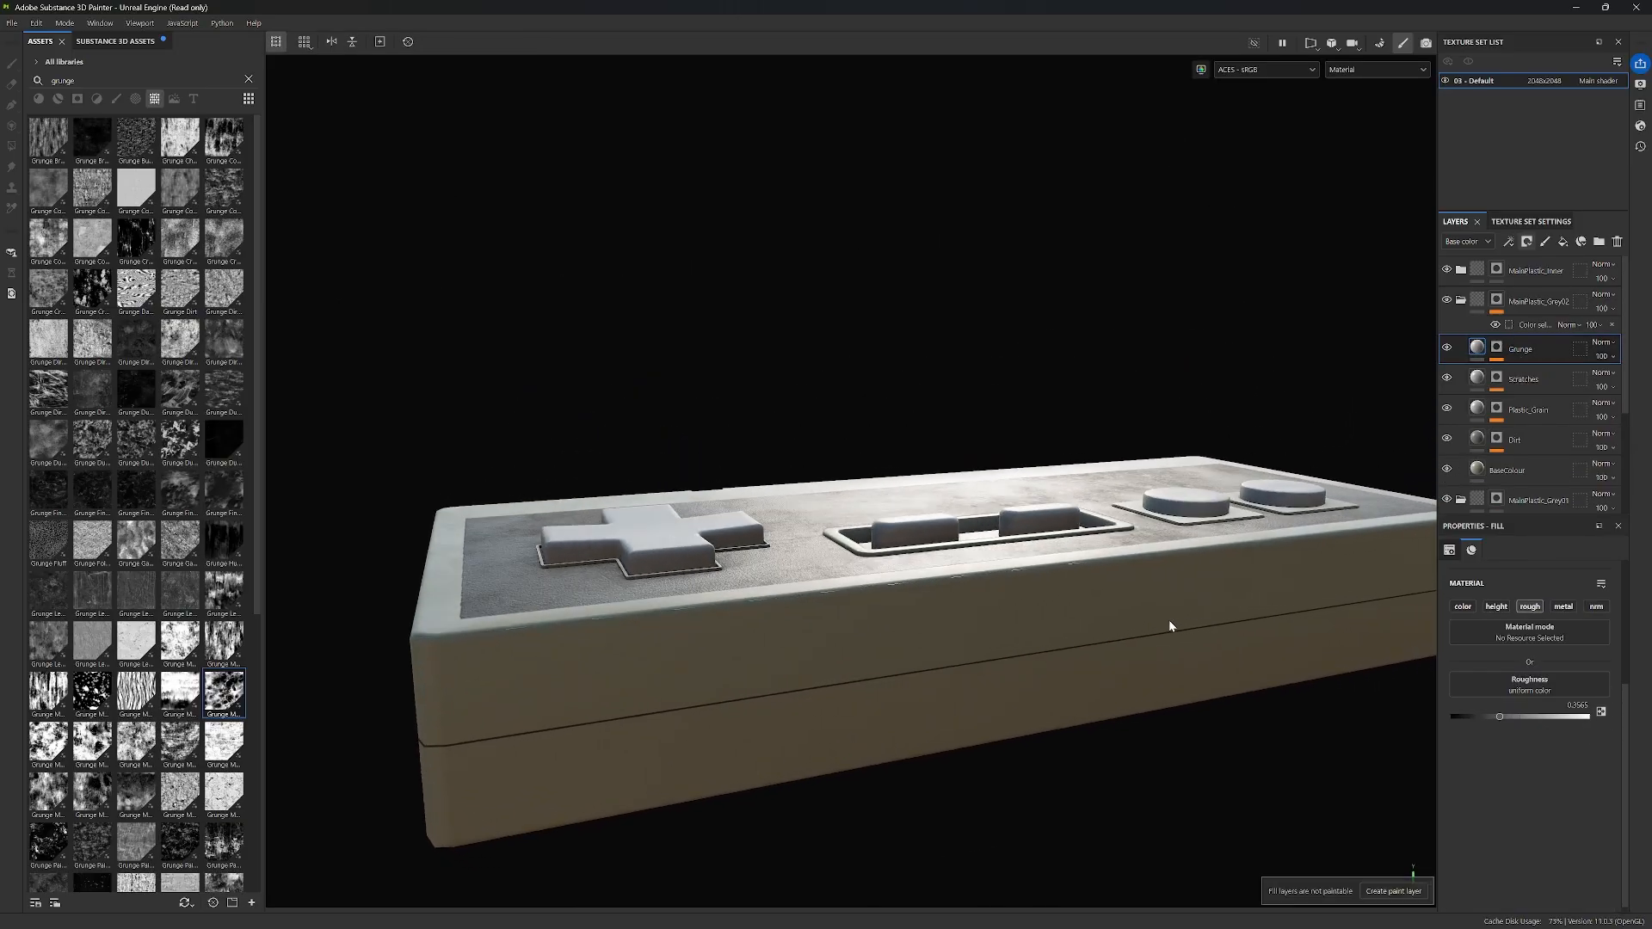
{"action": "right_click_drag", "start_coordinate": [1192, 616], "coordinate": [1142, 618], "text": "shift"}
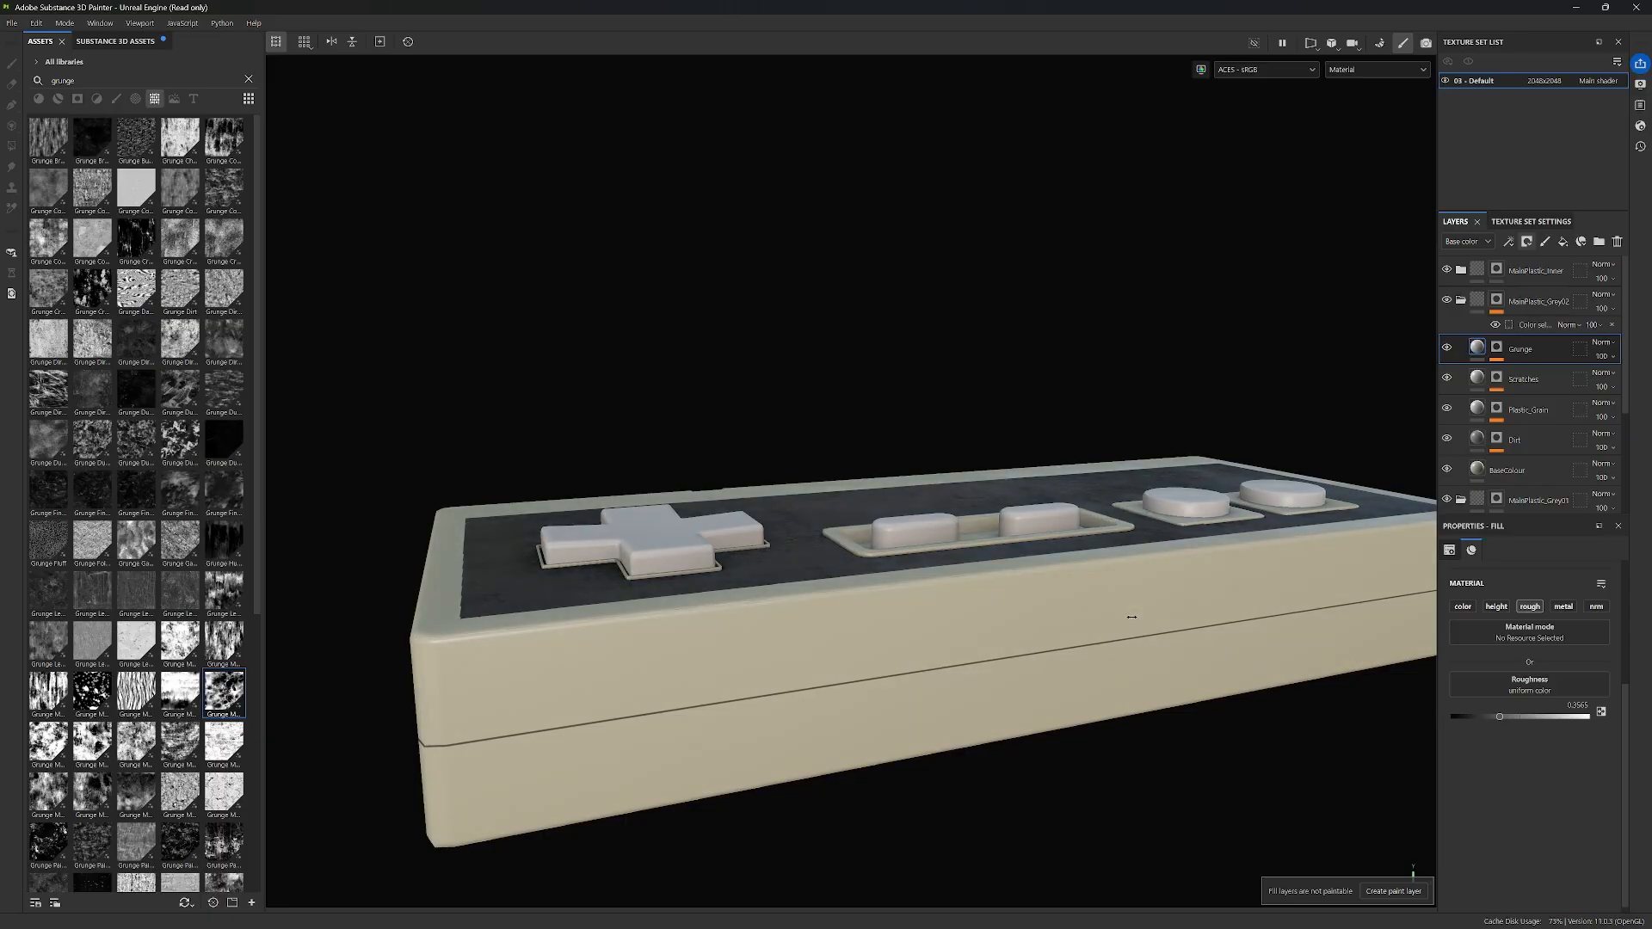
{"action": "left_click_drag", "start_coordinate": [1131, 634], "coordinate": [1294, 582], "text": "alt"}
{"action": "right_click_drag", "start_coordinate": [1294, 582], "coordinate": [1339, 586], "text": "shift"}
{"action": "left_click_drag", "start_coordinate": [1339, 586], "coordinate": [1191, 574], "text": "alt"}
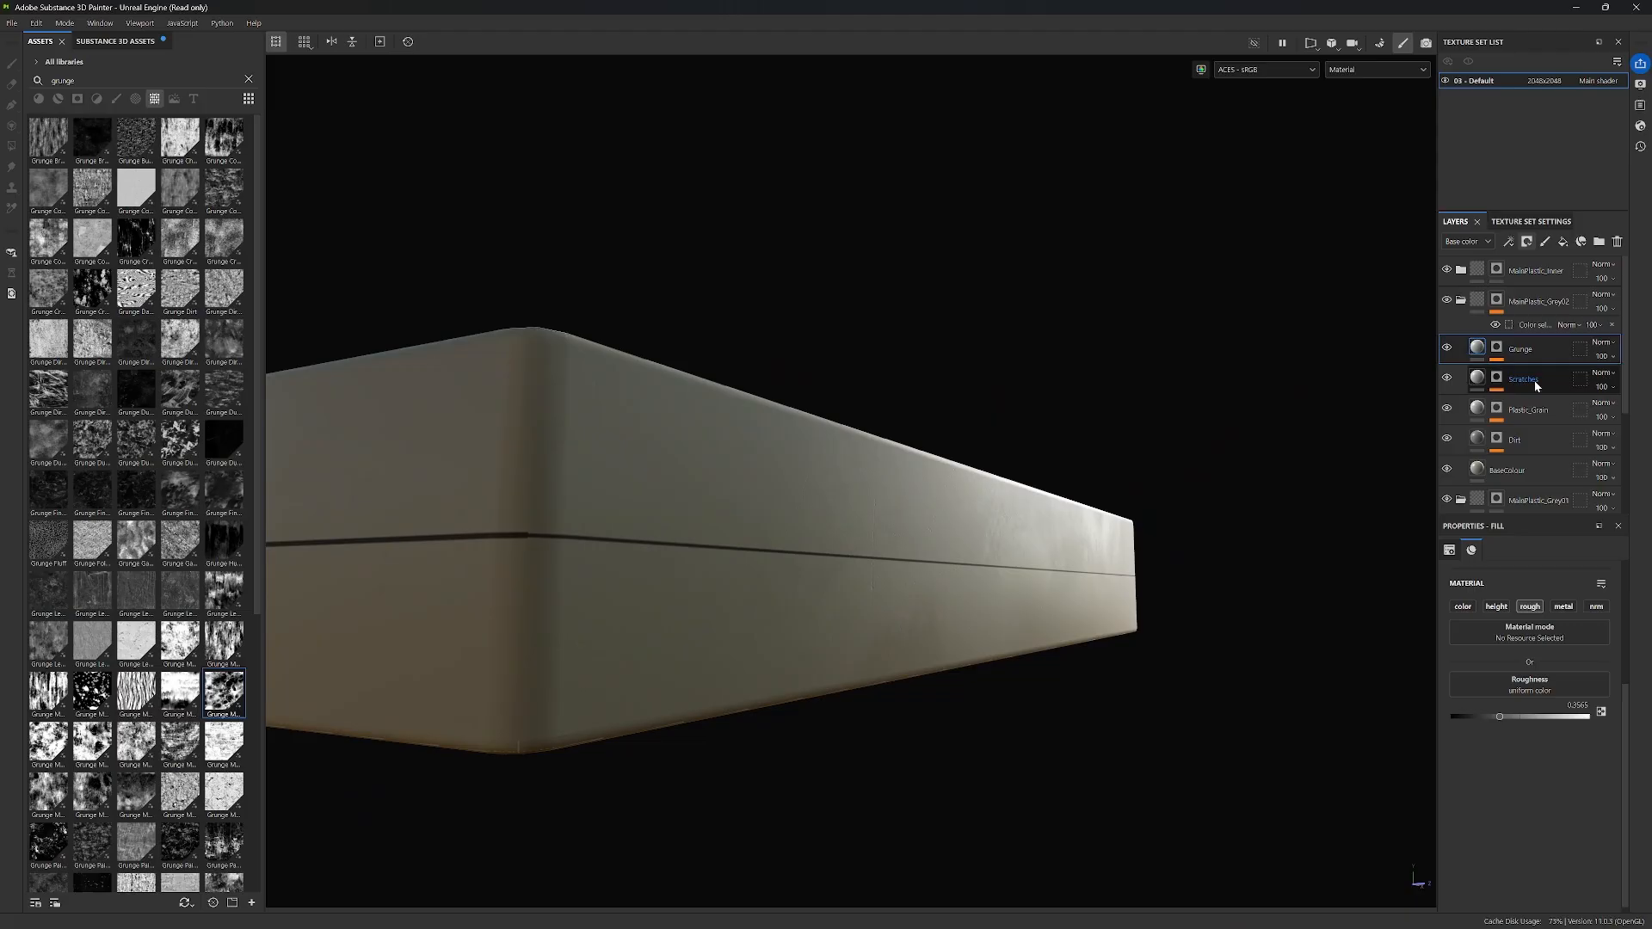
Step: Raise the Dirt layer's roughness to 0.7 in the MainPlastic_Grey02 folder and about 0.84 in MainPlastic_Grey01
{"action": "left_click", "coordinate": [1539, 442]}
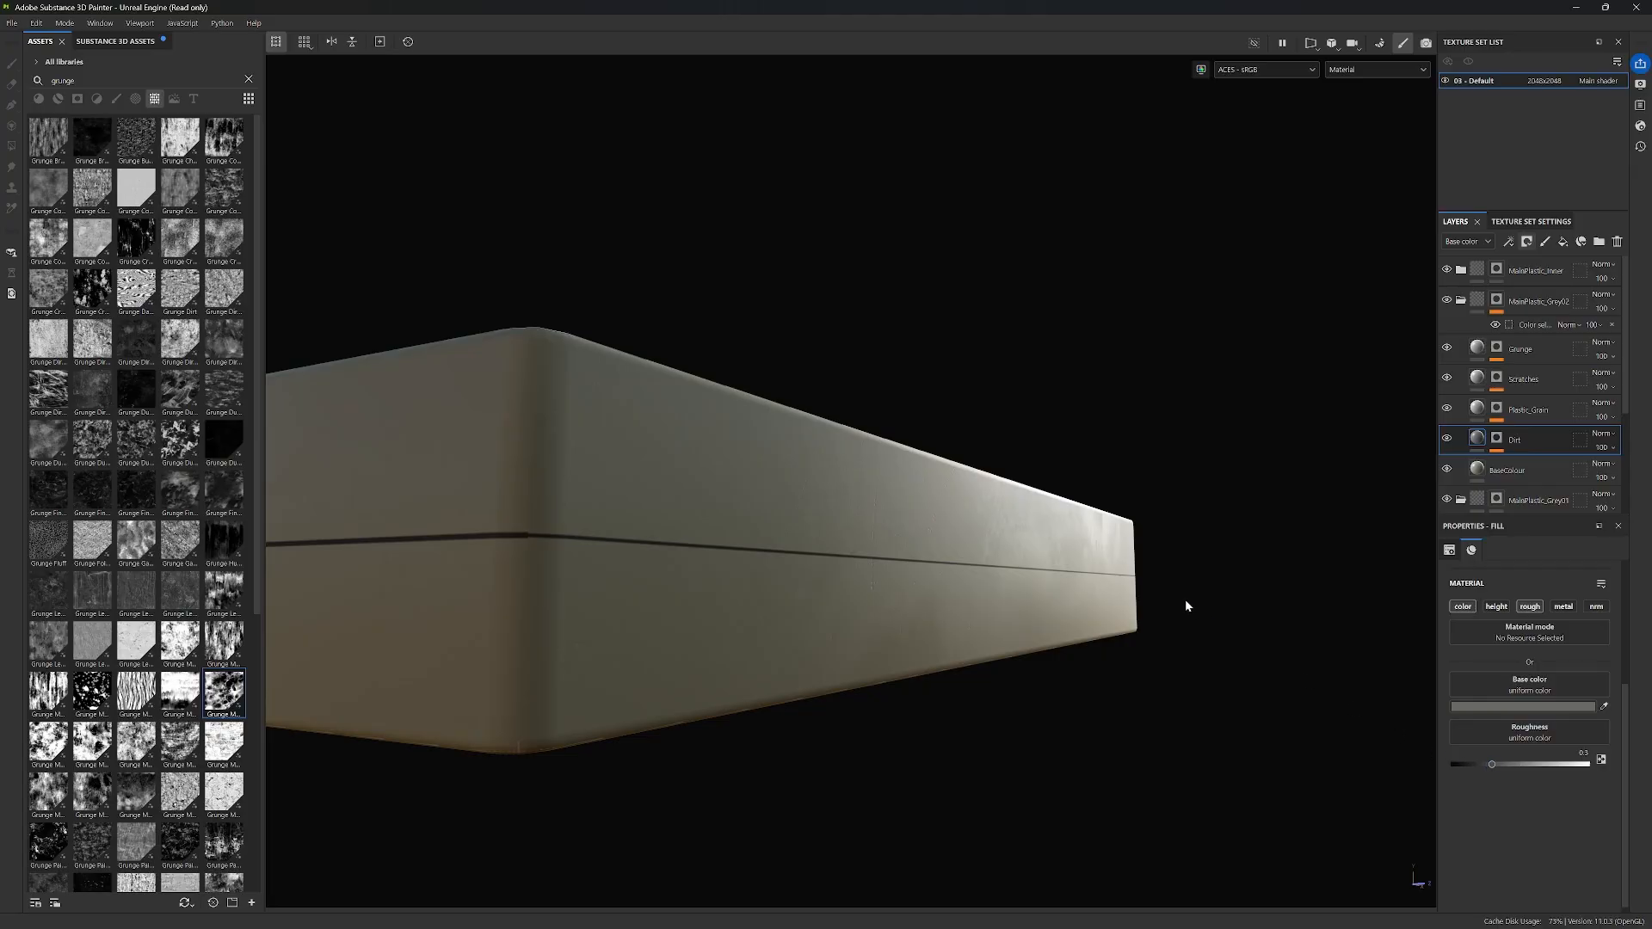
{"action": "middle_click_drag", "start_coordinate": [1185, 599], "coordinate": [1268, 579], "text": "alt"}
{"action": "scroll", "coordinate": [1268, 579], "scroll_direction": "up", "scroll_amount": 3}
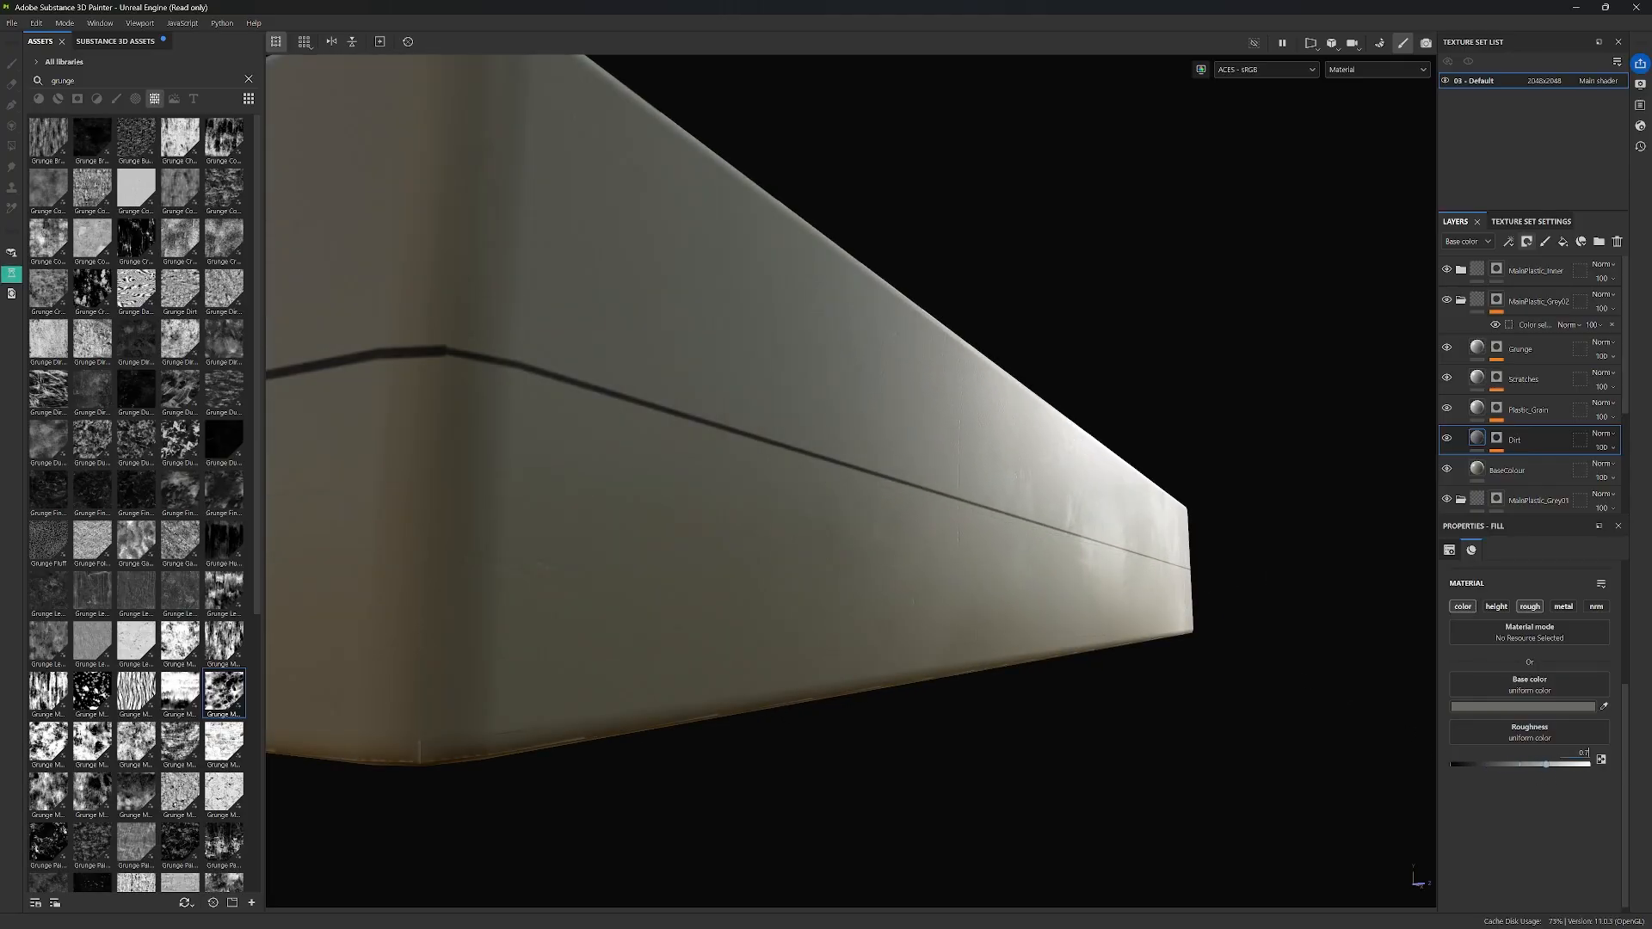
{"action": "left_click_drag", "start_coordinate": [1268, 579], "coordinate": [1534, 307], "text": "alt"}
{"action": "left_click", "coordinate": [1461, 300]}
{"action": "left_click", "coordinate": [1529, 470]}
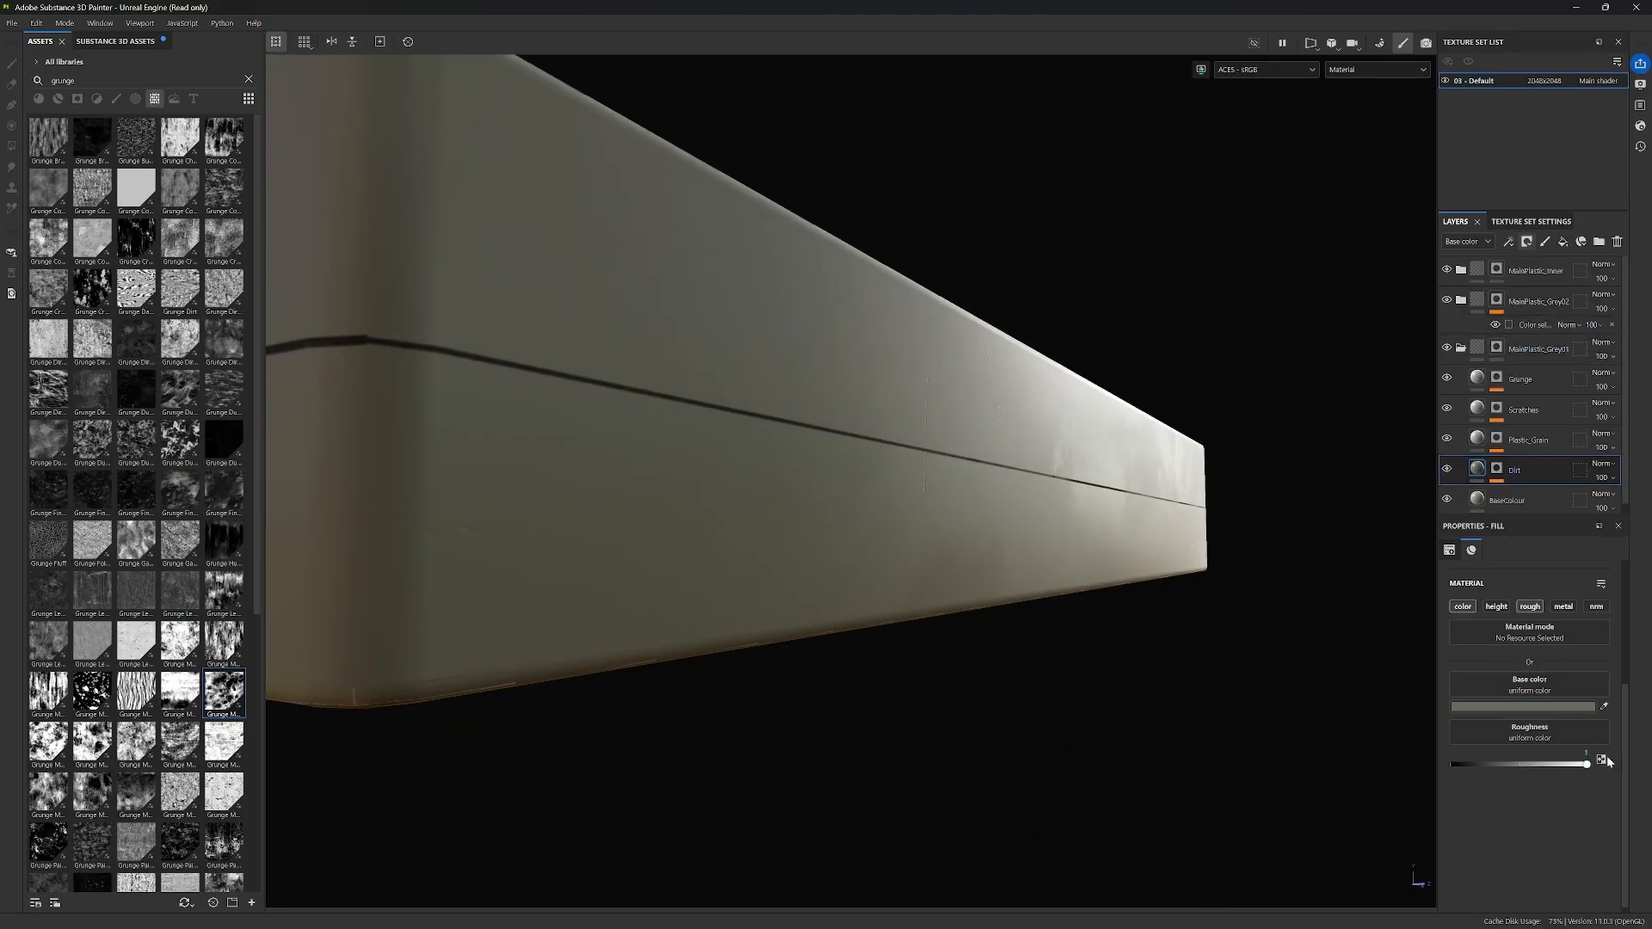
{"action": "mouse_move", "coordinate": [1587, 764]}
{"action": "left_mouse_down"}
{"action": "mouse_move", "coordinate": [1528, 766]}
{"action": "mouse_move", "coordinate": [1568, 765]}
{"action": "left_mouse_up"}
Step: Examine the dirt on the controller's sides and button recess from several angles and light directions
{"action": "left_click_drag", "start_coordinate": [1317, 508], "coordinate": [1239, 494], "text": "alt"}
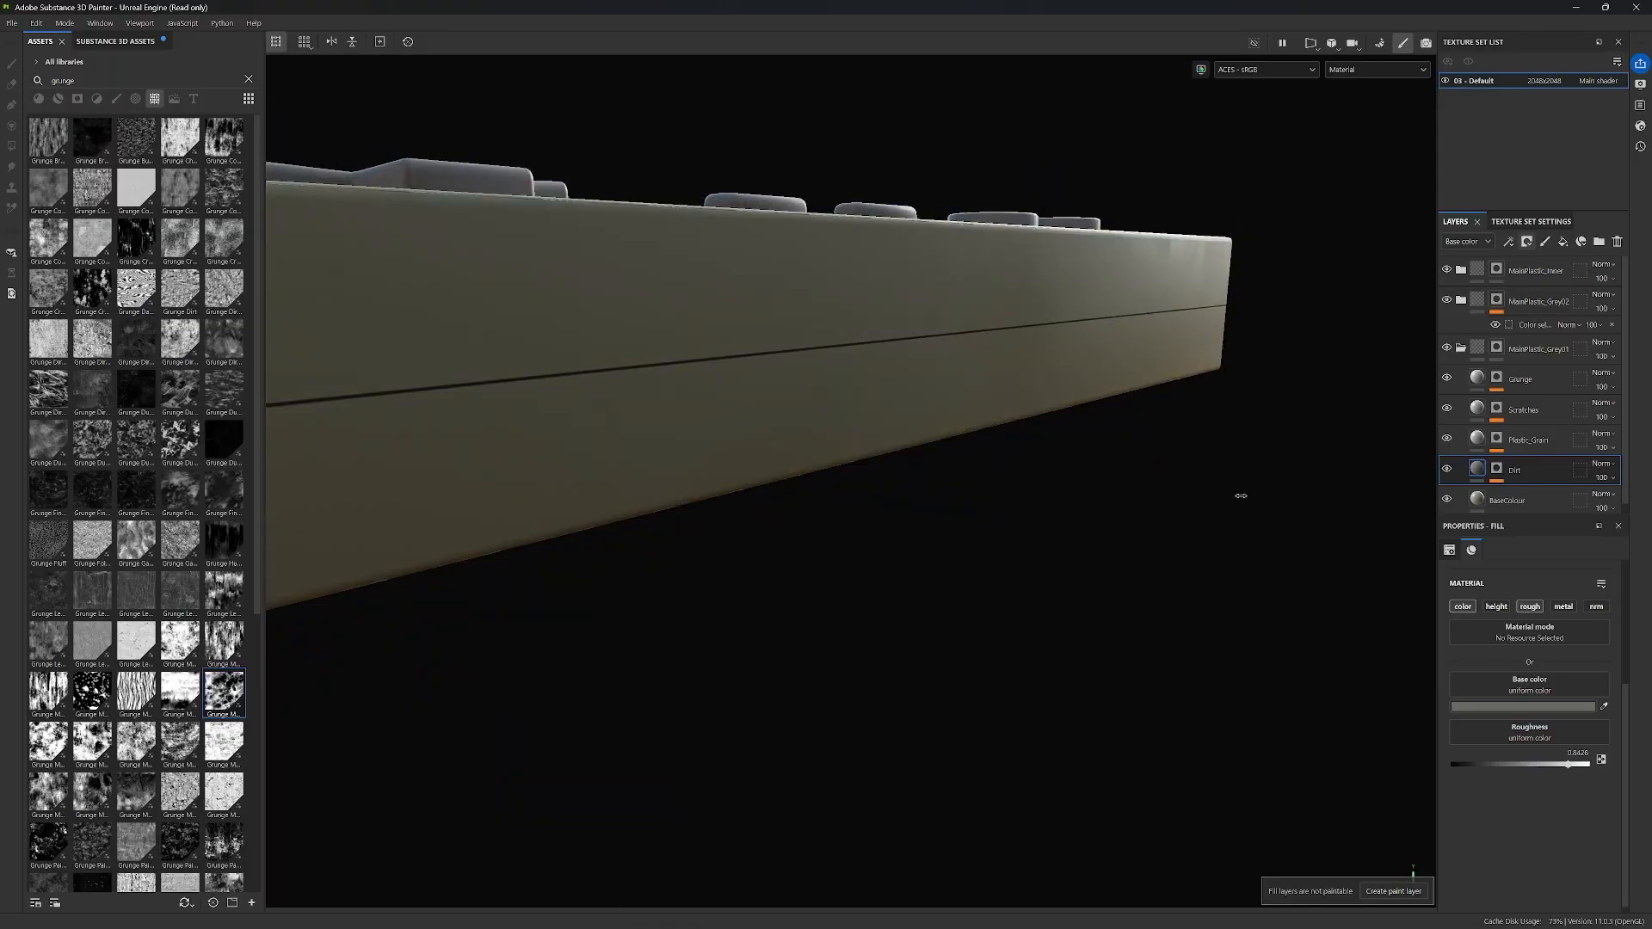
{"action": "right_click_drag", "start_coordinate": [1239, 494], "coordinate": [1187, 492], "text": "shift"}
{"action": "left_click_drag", "start_coordinate": [1187, 493], "coordinate": [1280, 493], "text": "alt"}
{"action": "mouse_move", "coordinate": [1280, 493]}
{"action": "right_mouse_down", "text": "shift"}
{"action": "mouse_move", "coordinate": [1193, 499]}
{"action": "mouse_move", "coordinate": [1151, 532]}
{"action": "right_mouse_up", "text": "shift"}
{"action": "mouse_move", "coordinate": [1152, 532]}
{"action": "left_mouse_down", "text": "alt"}
{"action": "mouse_move", "coordinate": [1262, 583]}
{"action": "mouse_move", "coordinate": [1168, 445]}
{"action": "mouse_move", "coordinate": [938, 465]}
{"action": "mouse_move", "coordinate": [1110, 444]}
{"action": "left_mouse_up", "text": "alt"}
{"action": "scroll", "coordinate": [938, 464], "scroll_direction": "up", "scroll_amount": 3}
{"action": "right_click_drag", "start_coordinate": [1110, 444], "coordinate": [1076, 443], "text": "shift"}
{"action": "scroll", "coordinate": [1074, 443], "scroll_direction": "up", "scroll_amount": 2}
Step: Set the roughness of the Dirt layer in the MainPlastic_Grey02 folder to 0.4
{"action": "left_click", "coordinate": [1460, 300]}
{"action": "left_click", "coordinate": [1477, 439]}
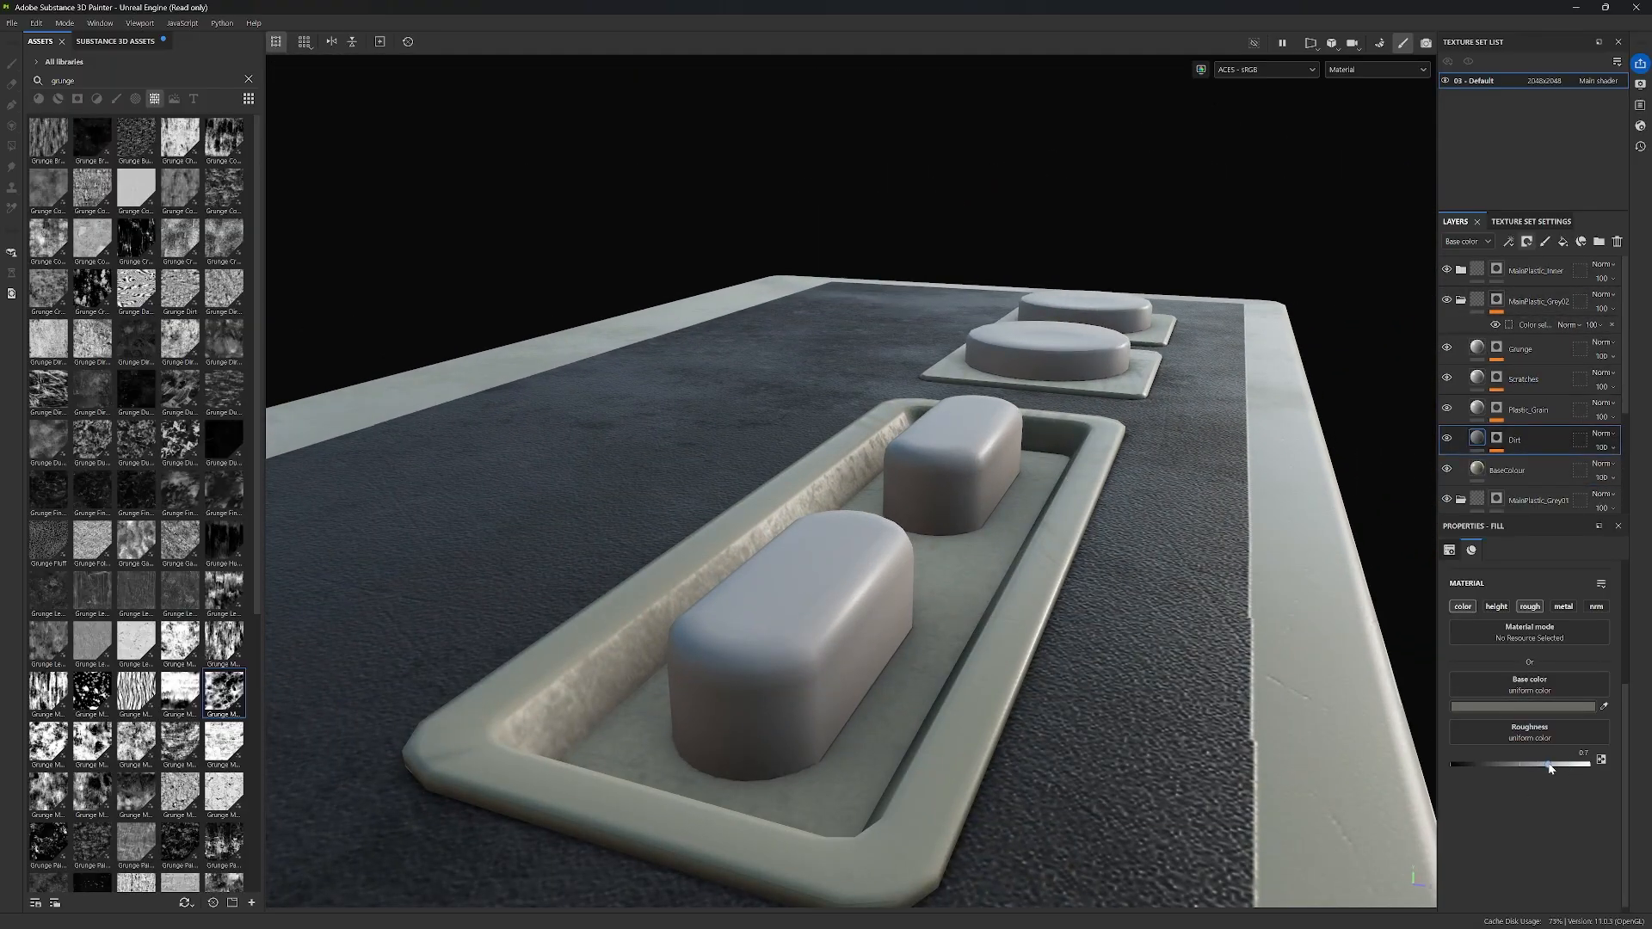
{"action": "left_click", "coordinate": [1548, 764]}
{"action": "left_click_drag", "start_coordinate": [1204, 516], "coordinate": [1343, 571], "text": "alt"}
{"action": "left_click", "coordinate": [1577, 753]}
{"action": "type", "text": "0.4"}
{"action": "key", "text": "Return"}
Step: Set the Dirt layer's roughness to 0.5 in both the MainPlastic_Grey01 and MainPlastic_Grey02 folders, and collapse the folders
{"action": "scroll", "coordinate": [1530, 388], "scroll_direction": "down", "scroll_amount": 3}
{"action": "left_click", "coordinate": [1477, 461]}
{"action": "left_click", "coordinate": [1577, 752]}
{"action": "type", "text": "0.4"}
{"action": "left_click_drag", "start_coordinate": [1506, 764], "coordinate": [1516, 778]}
{"action": "left_click", "coordinate": [1576, 753]}
{"action": "type", "text": "0.5"}
{"action": "left_click_drag", "start_coordinate": [1291, 516], "coordinate": [1325, 457], "text": "alt"}
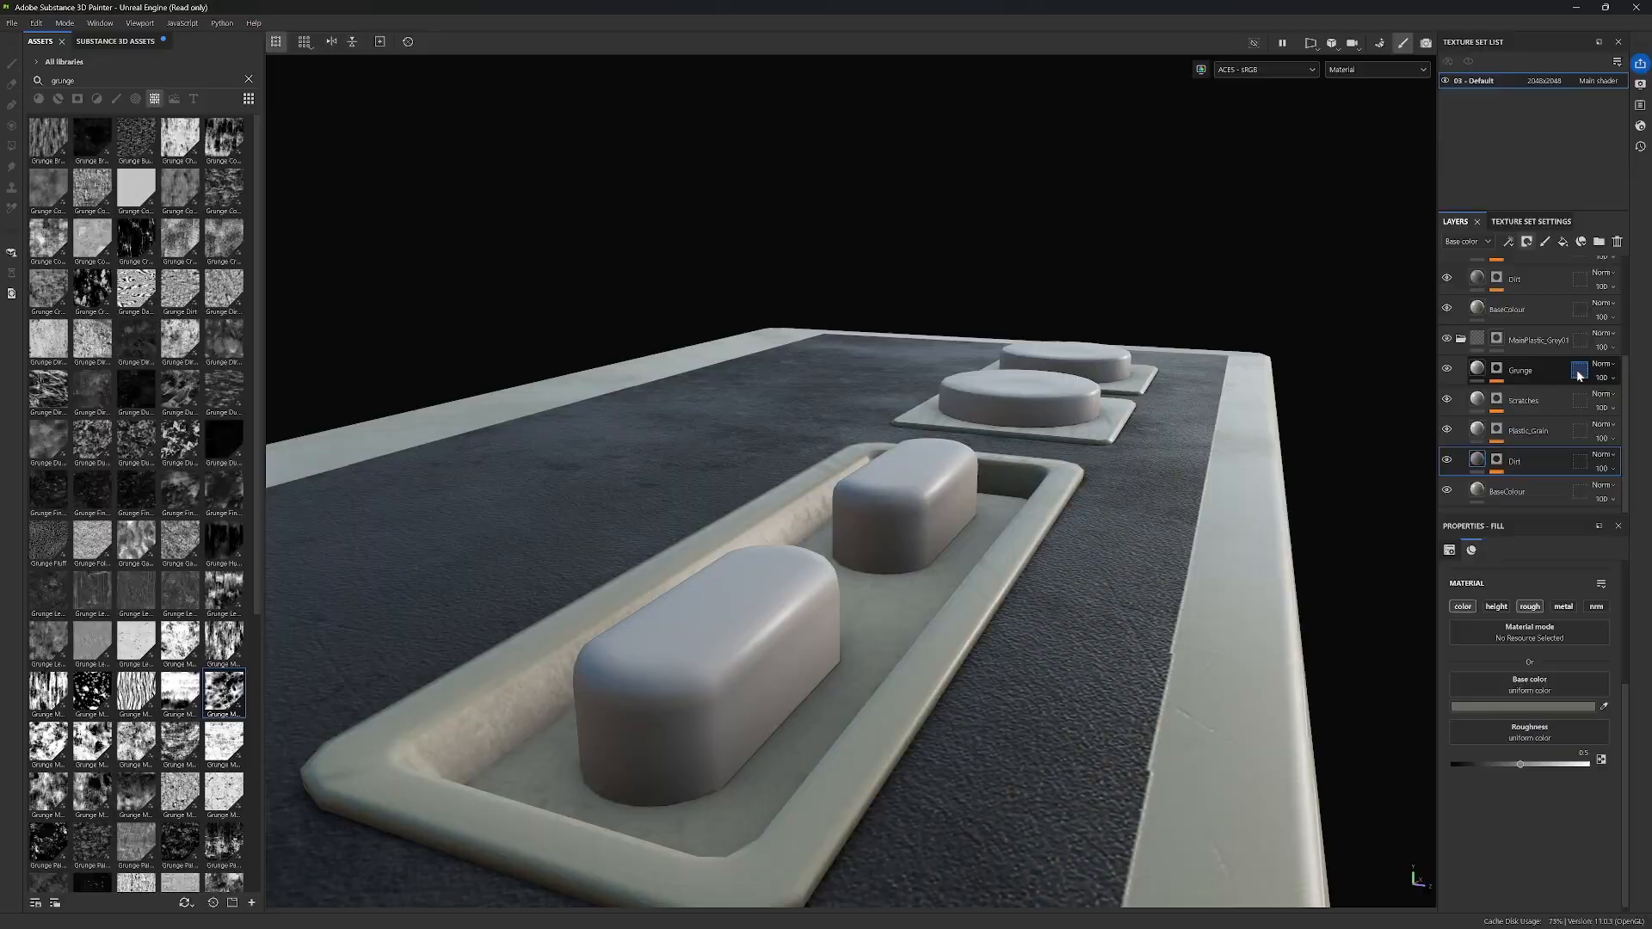
{"action": "left_click", "coordinate": [1476, 277]}
{"action": "left_click_drag", "start_coordinate": [1376, 361], "coordinate": [1248, 344], "text": "alt"}
{"action": "left_click", "coordinate": [1460, 338]}
{"action": "left_click", "coordinate": [1461, 300]}
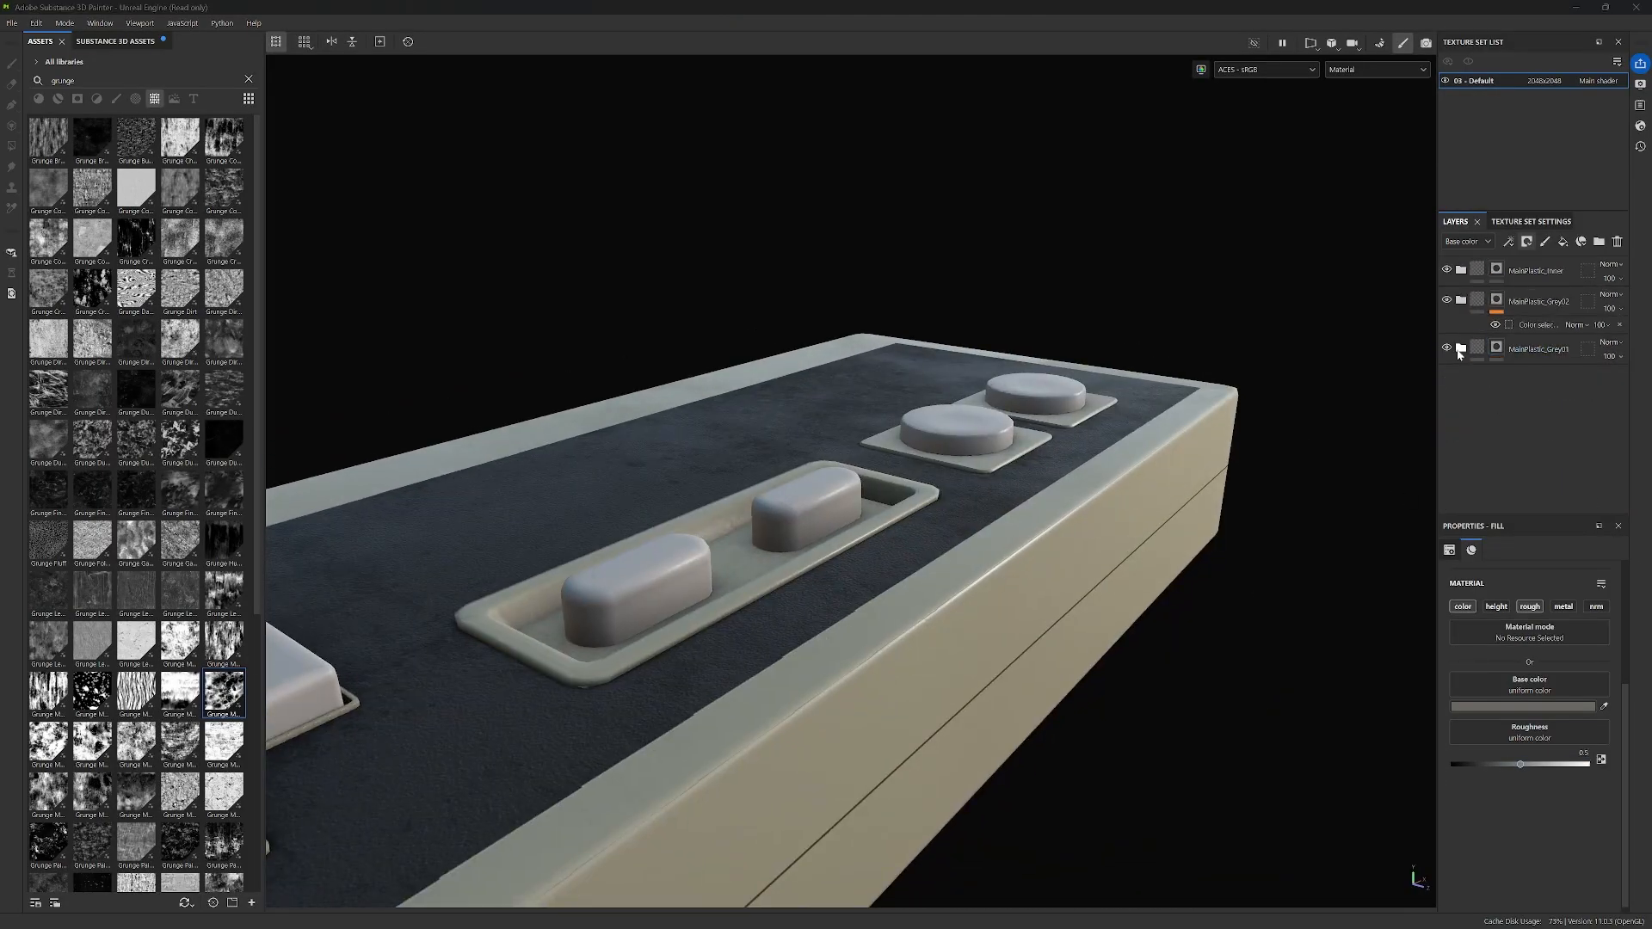
Step: Try a bright yellow base colour (FFF700) on the BaseColour layer in MainPlastic_Grey01 to see which parts it covers, and undo it
{"action": "left_click", "coordinate": [1521, 349]}
{"action": "left_click", "coordinate": [1460, 347]}
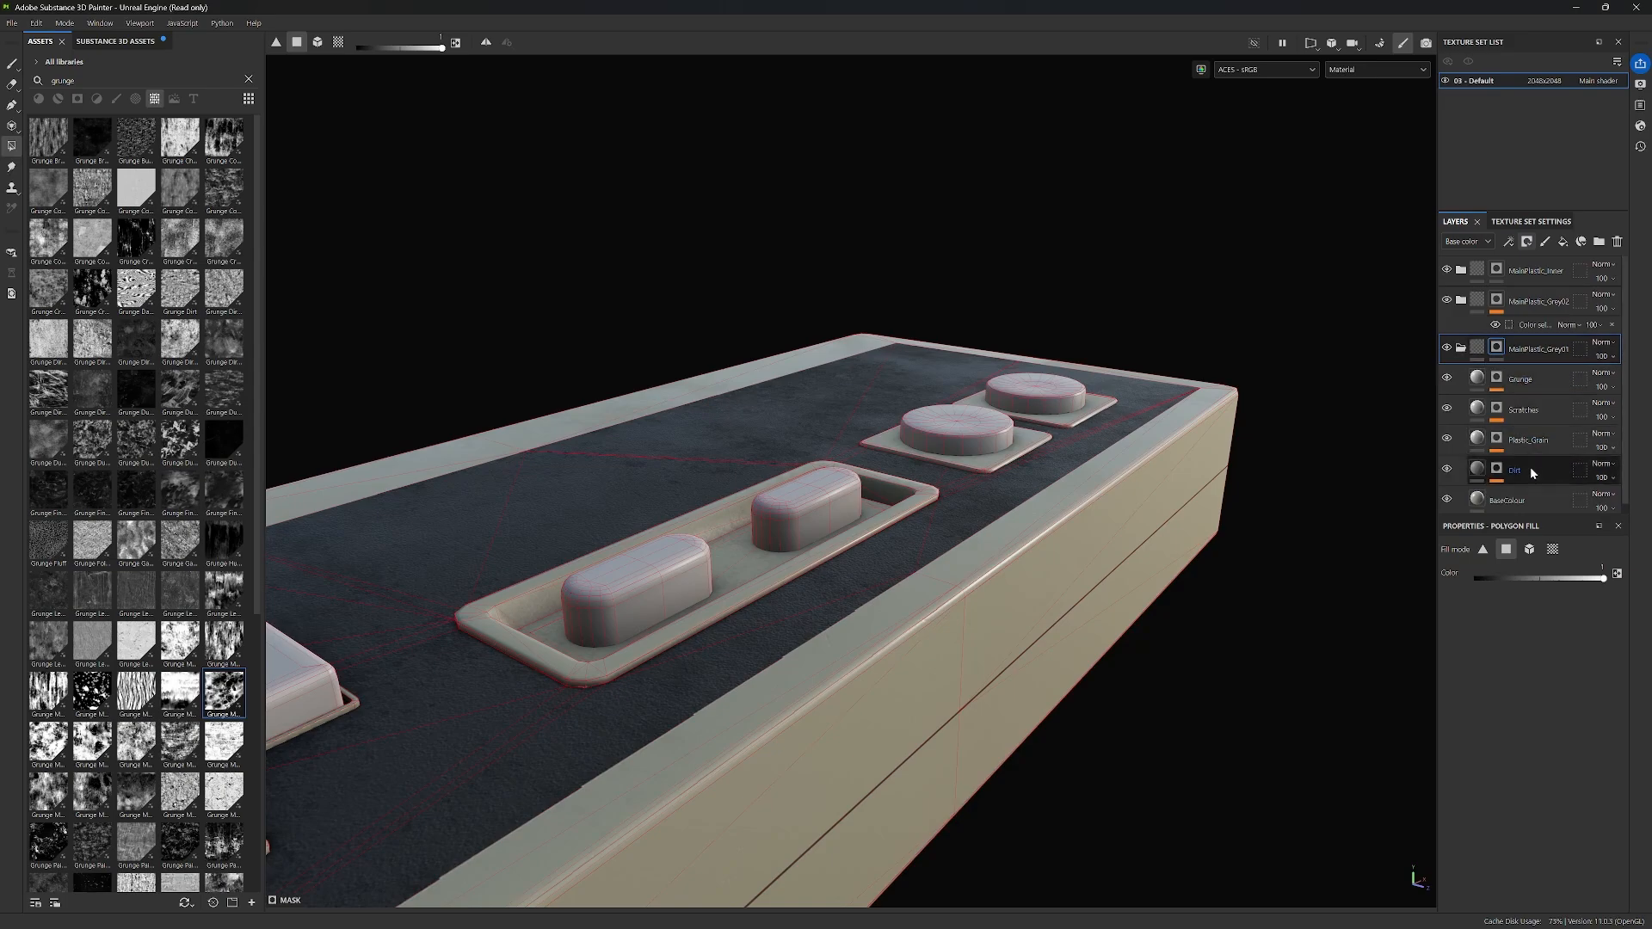
{"action": "left_click", "coordinate": [1519, 491]}
{"action": "left_click", "coordinate": [1521, 707]}
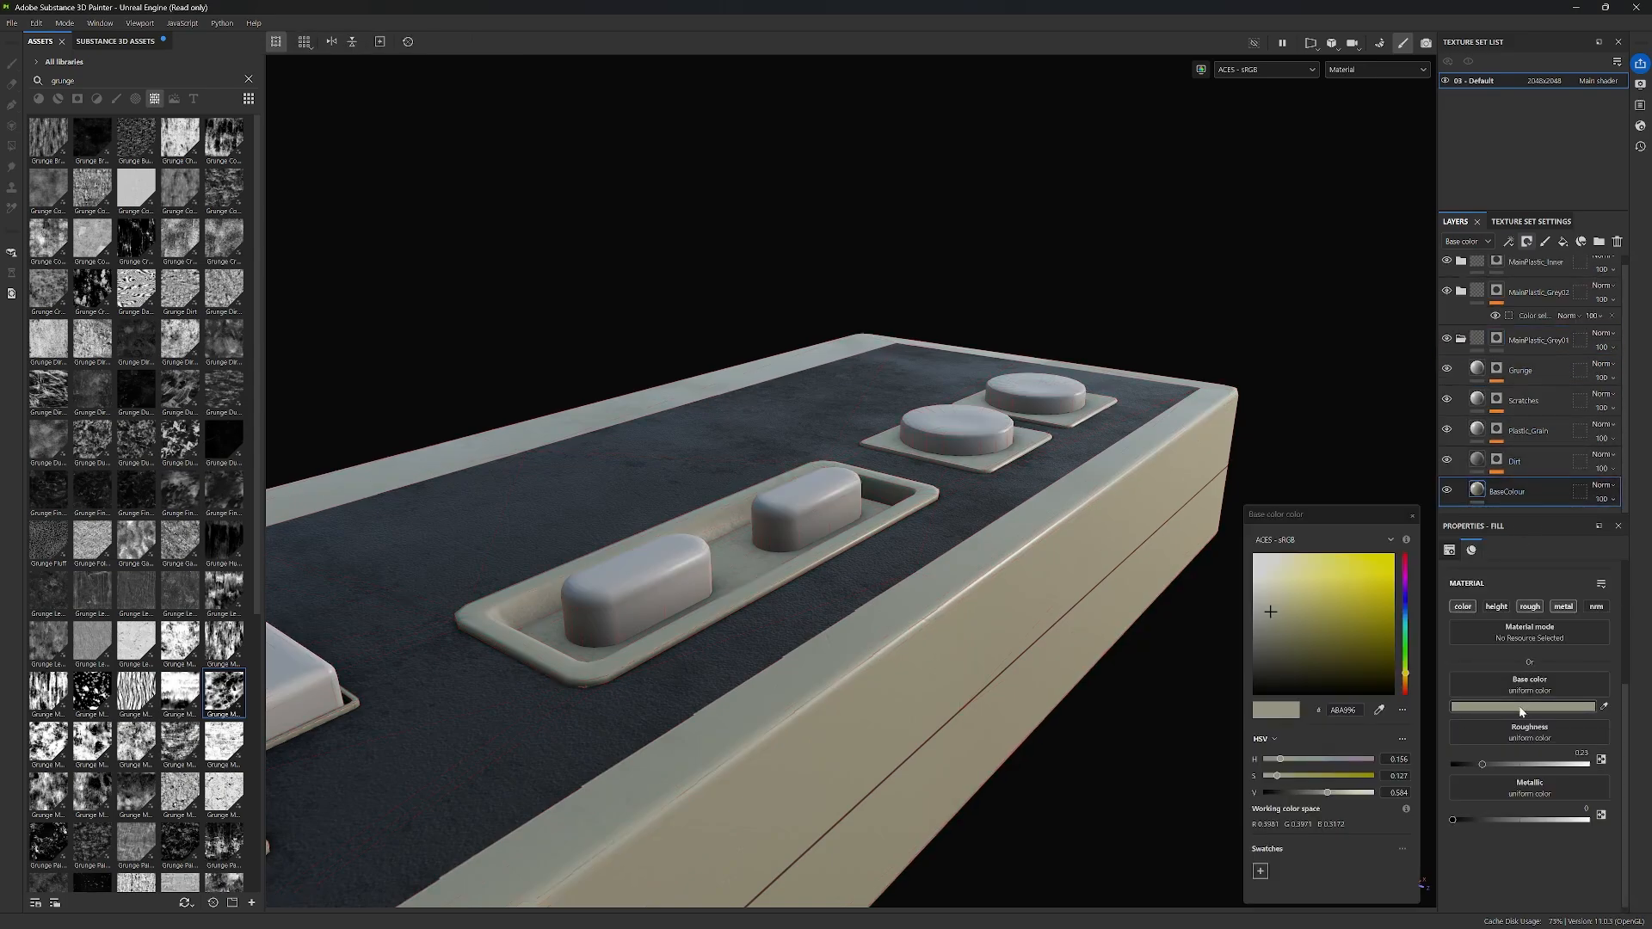
{"action": "left_click_drag", "start_coordinate": [1304, 644], "coordinate": [1408, 579]}
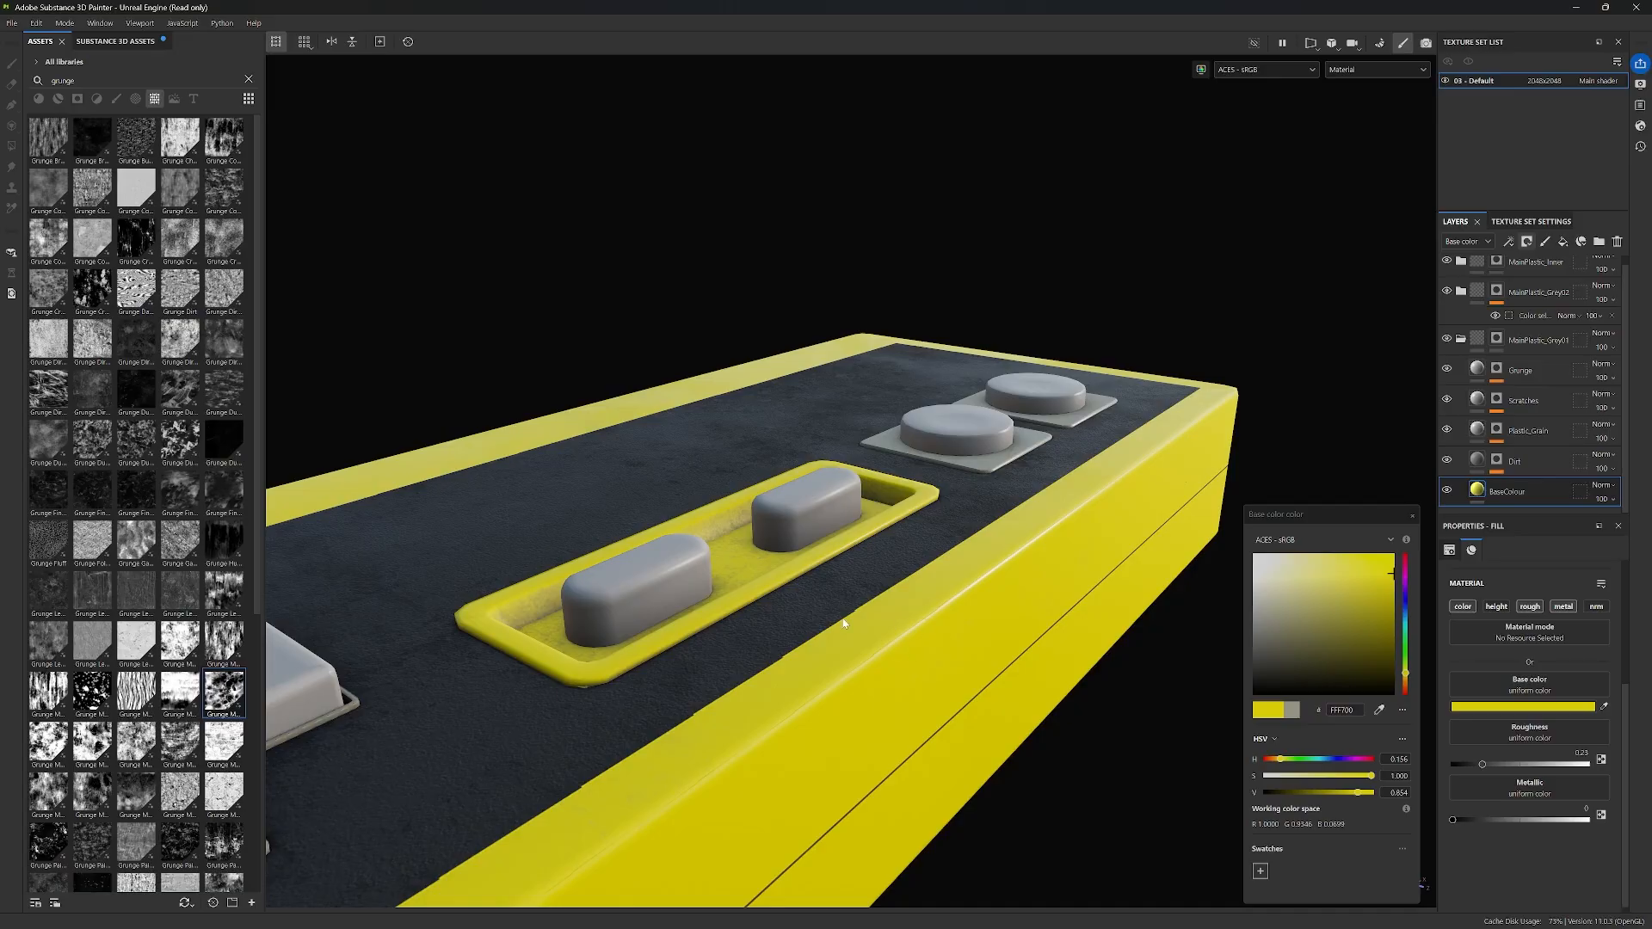
{"action": "middle_click_drag", "start_coordinate": [843, 623], "coordinate": [865, 529], "text": "alt"}
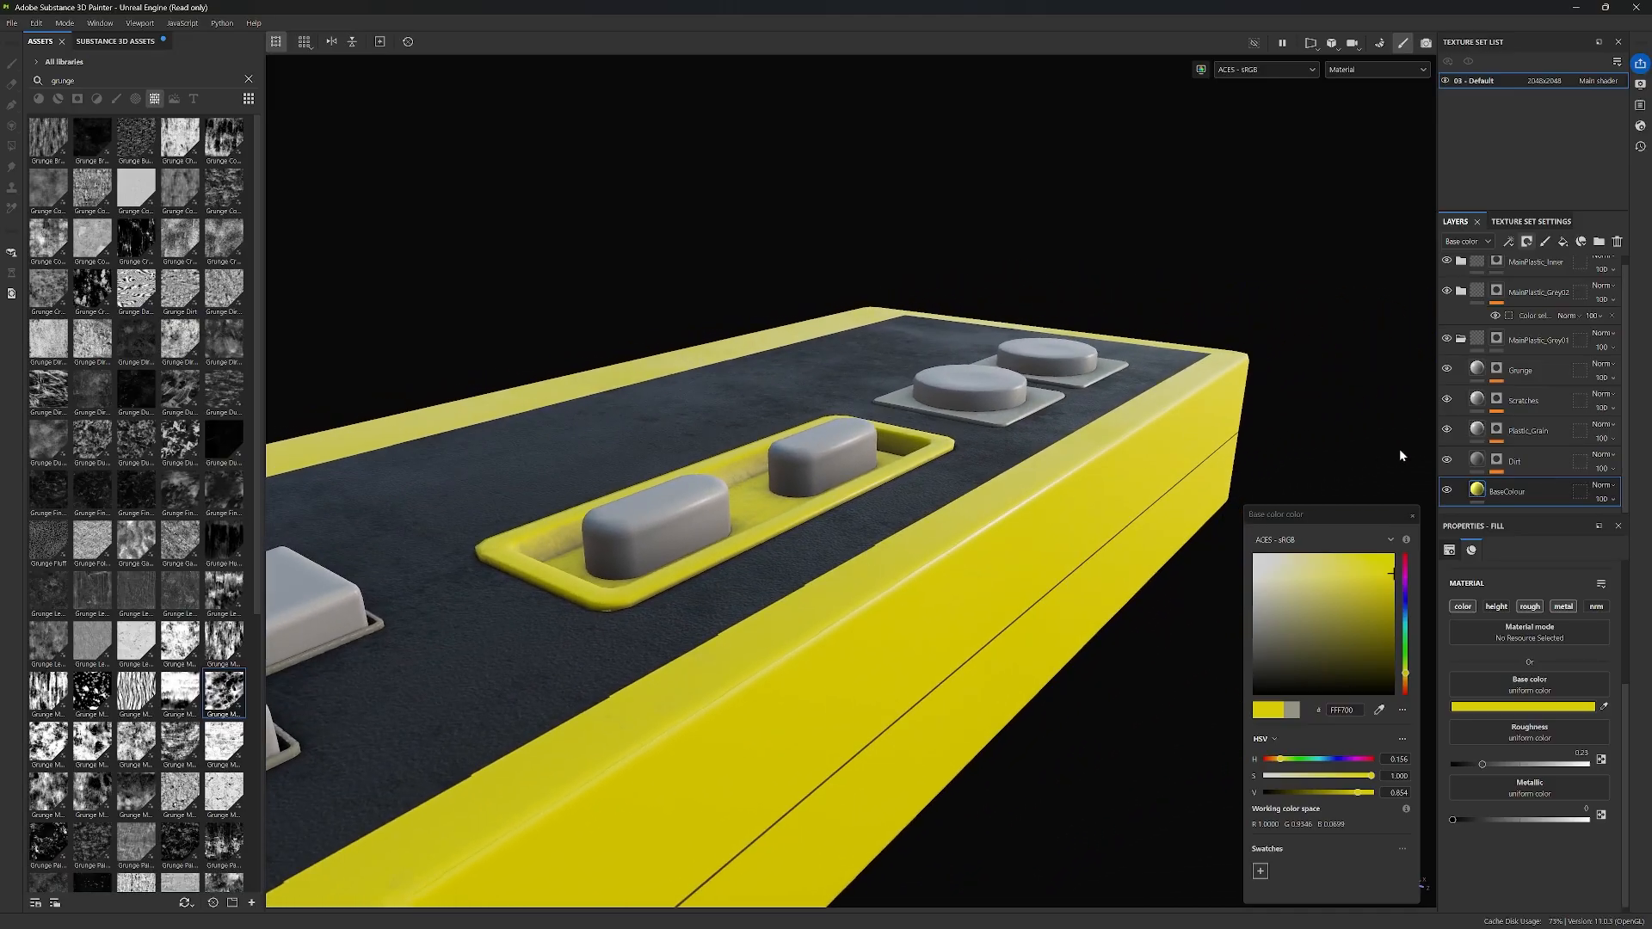
{"action": "key", "text": "ctrl+z"}
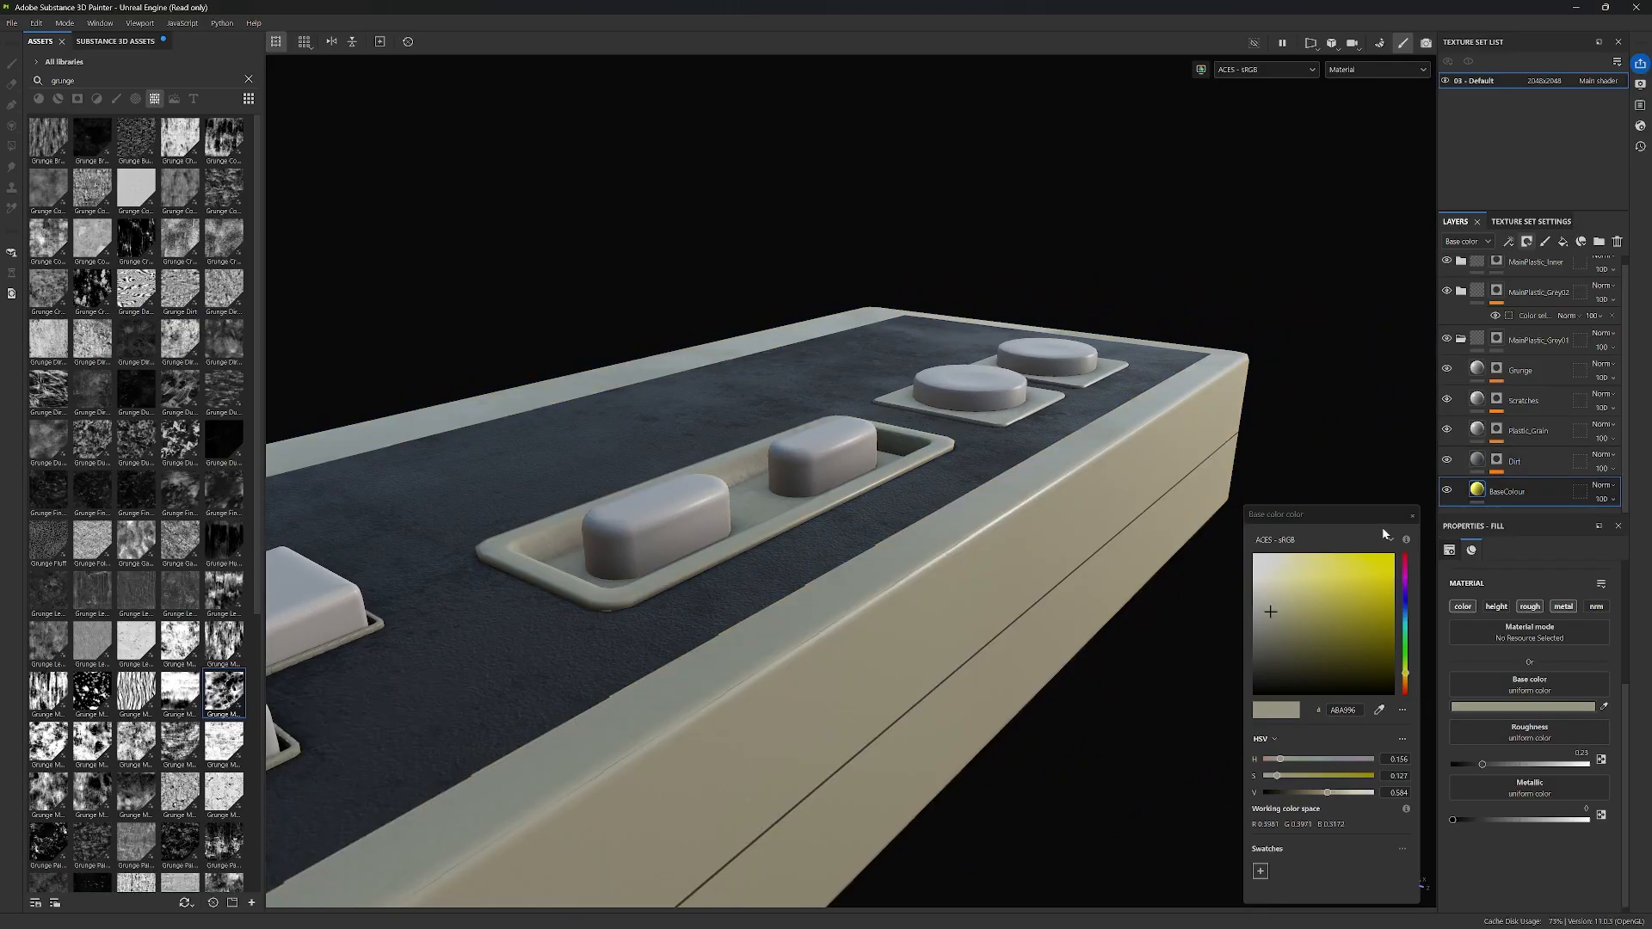
{"action": "left_click", "coordinate": [1411, 515]}
Step: Rename the MainPlastic_Grey01 folder to MainPlastic_GreyMain and the MainPlastic_Grey02 folder to MainPlastic_GreyExtra
{"action": "double_click", "coordinate": [1564, 340]}
{"action": "left_click", "coordinate": [1565, 340]}
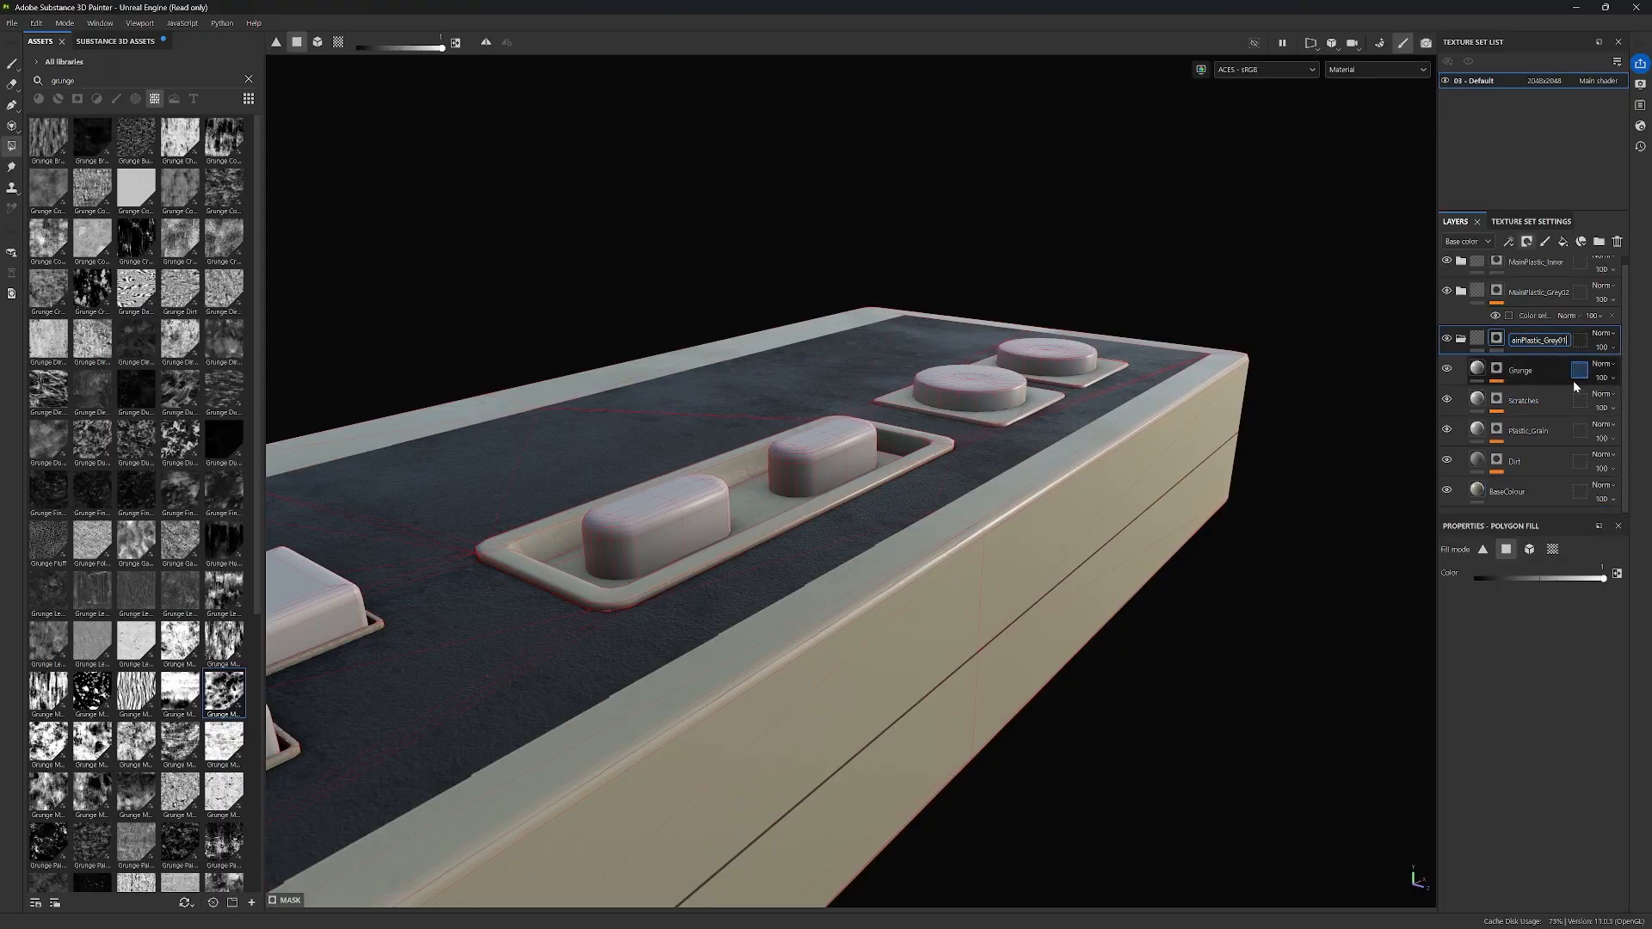
{"action": "key", "text": "BackSpace"}
{"action": "key", "text": "BackSpace"}
{"action": "type", "text": "M"}
{"action": "left_click", "coordinate": [1560, 293]}
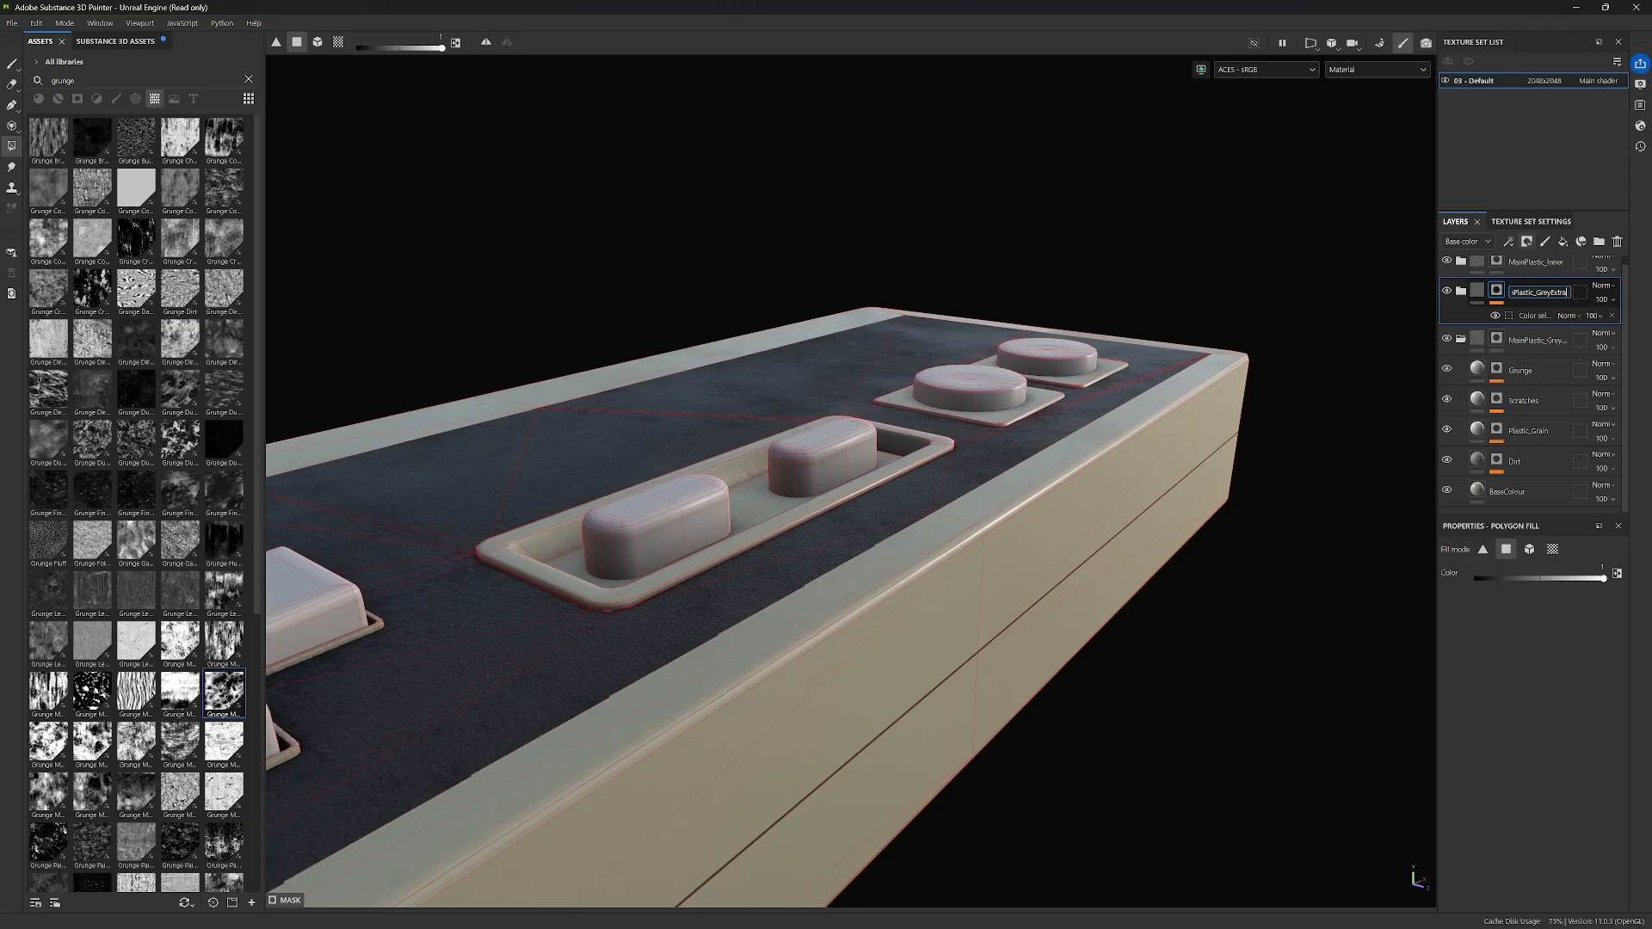
{"action": "left_click", "coordinate": [1462, 340]}
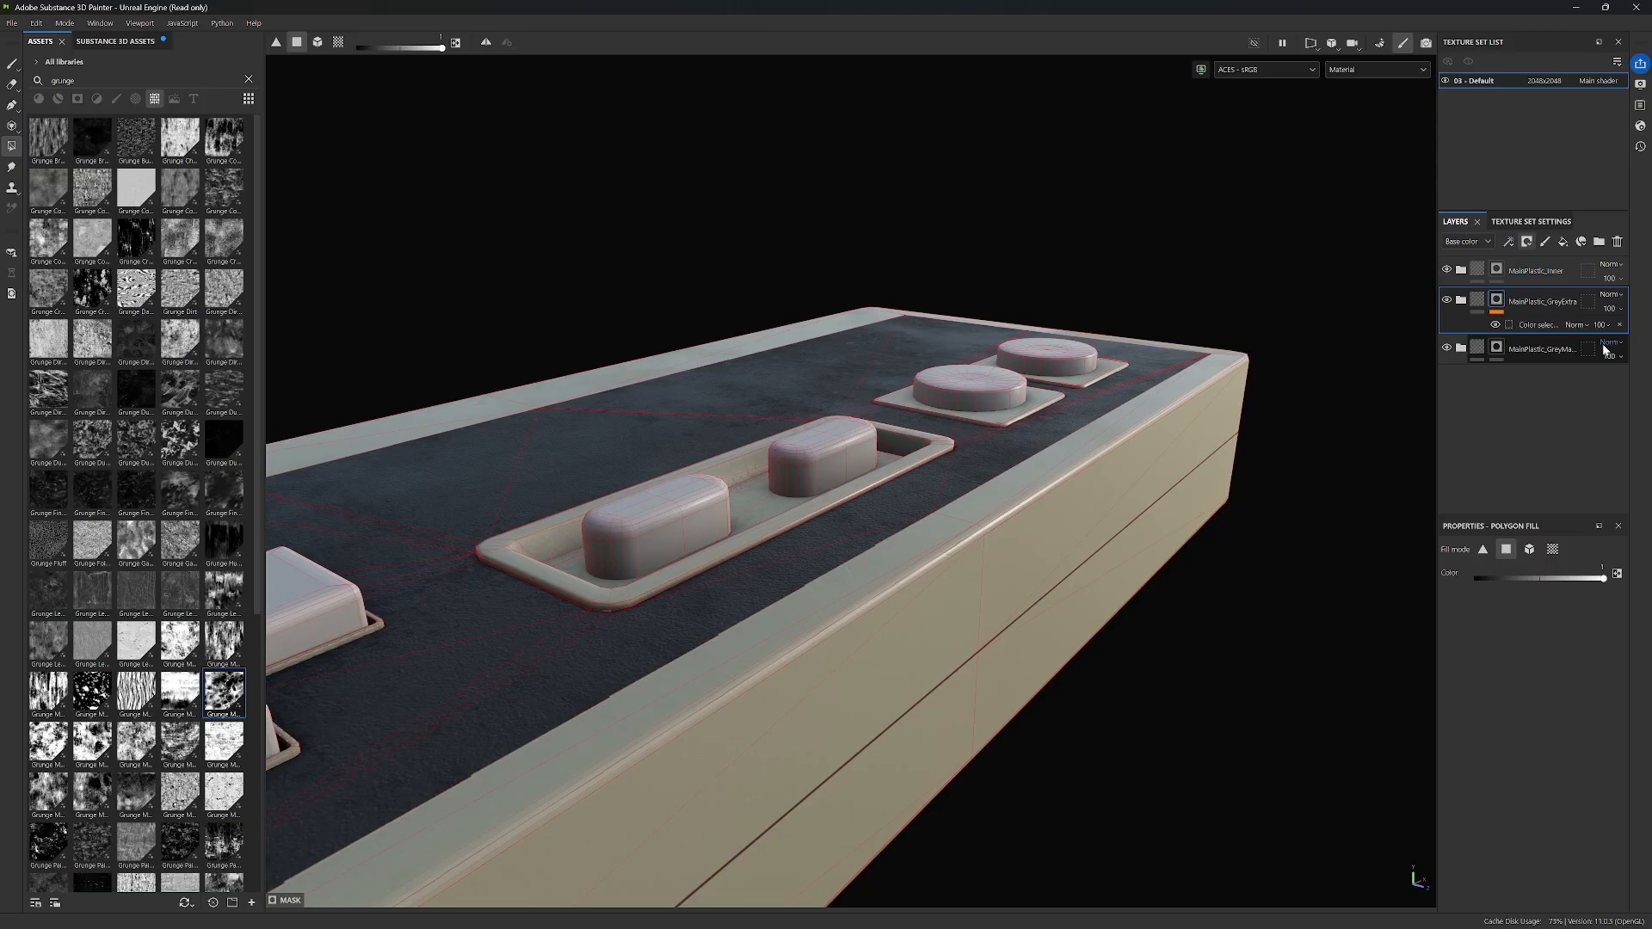
{"action": "left_click", "coordinate": [1536, 302]}
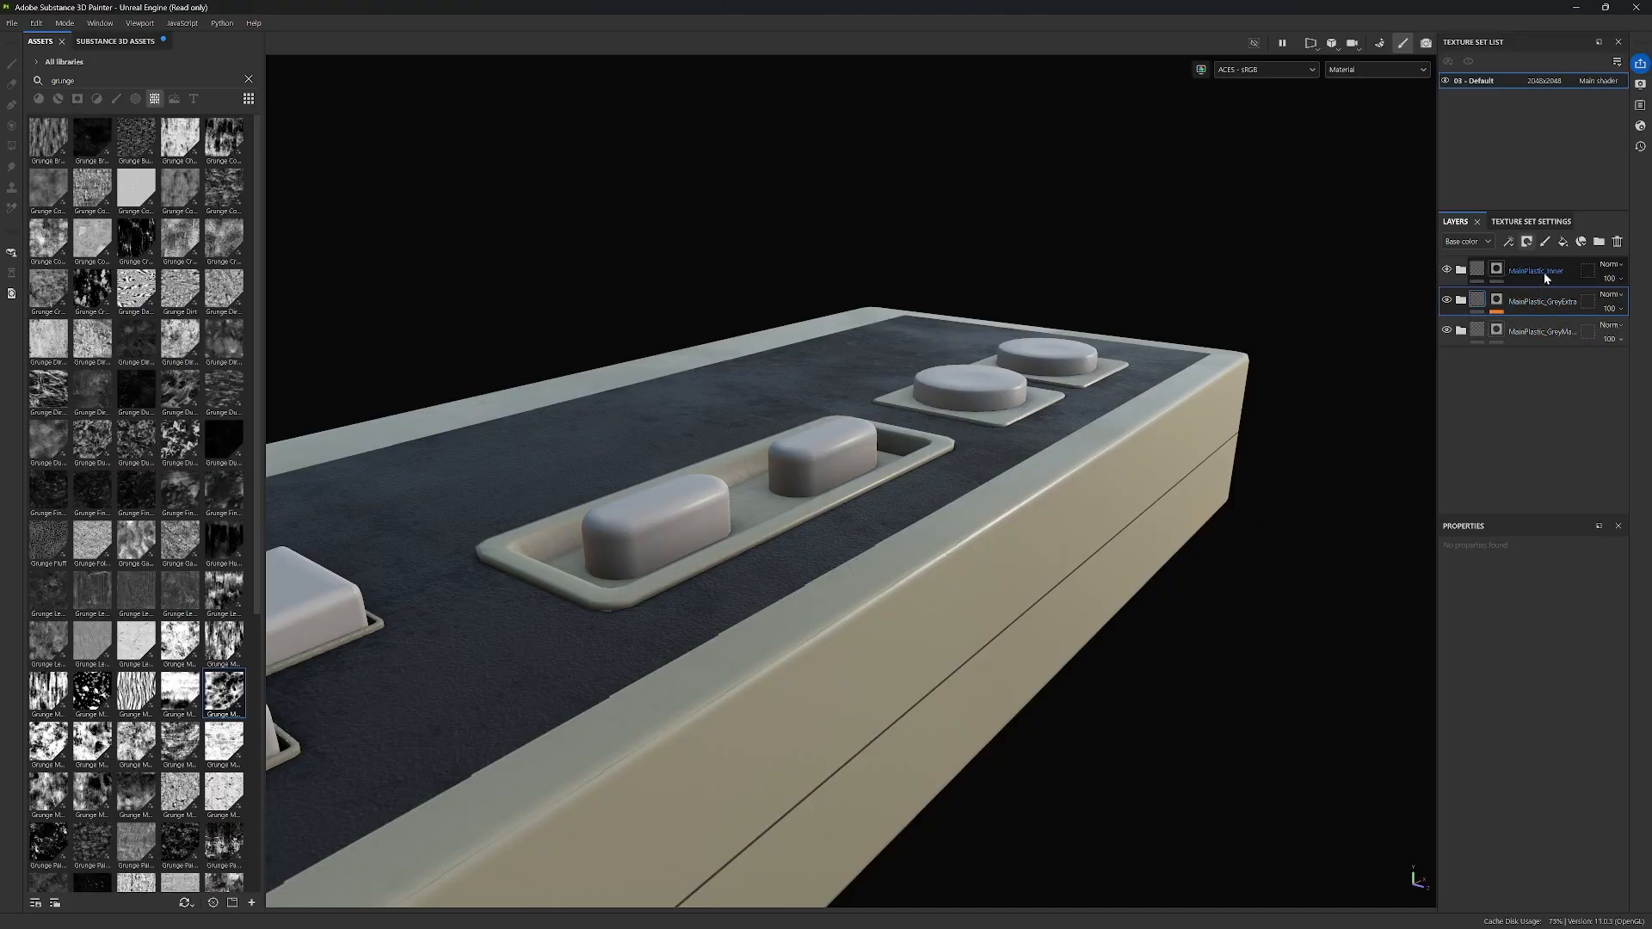
Step: Duplicate the MainPlastic_GreyMain folder and name the copy MainPlastic_DPad
{"action": "middle_click_drag", "start_coordinate": [1046, 493], "coordinate": [1268, 448], "text": "alt"}
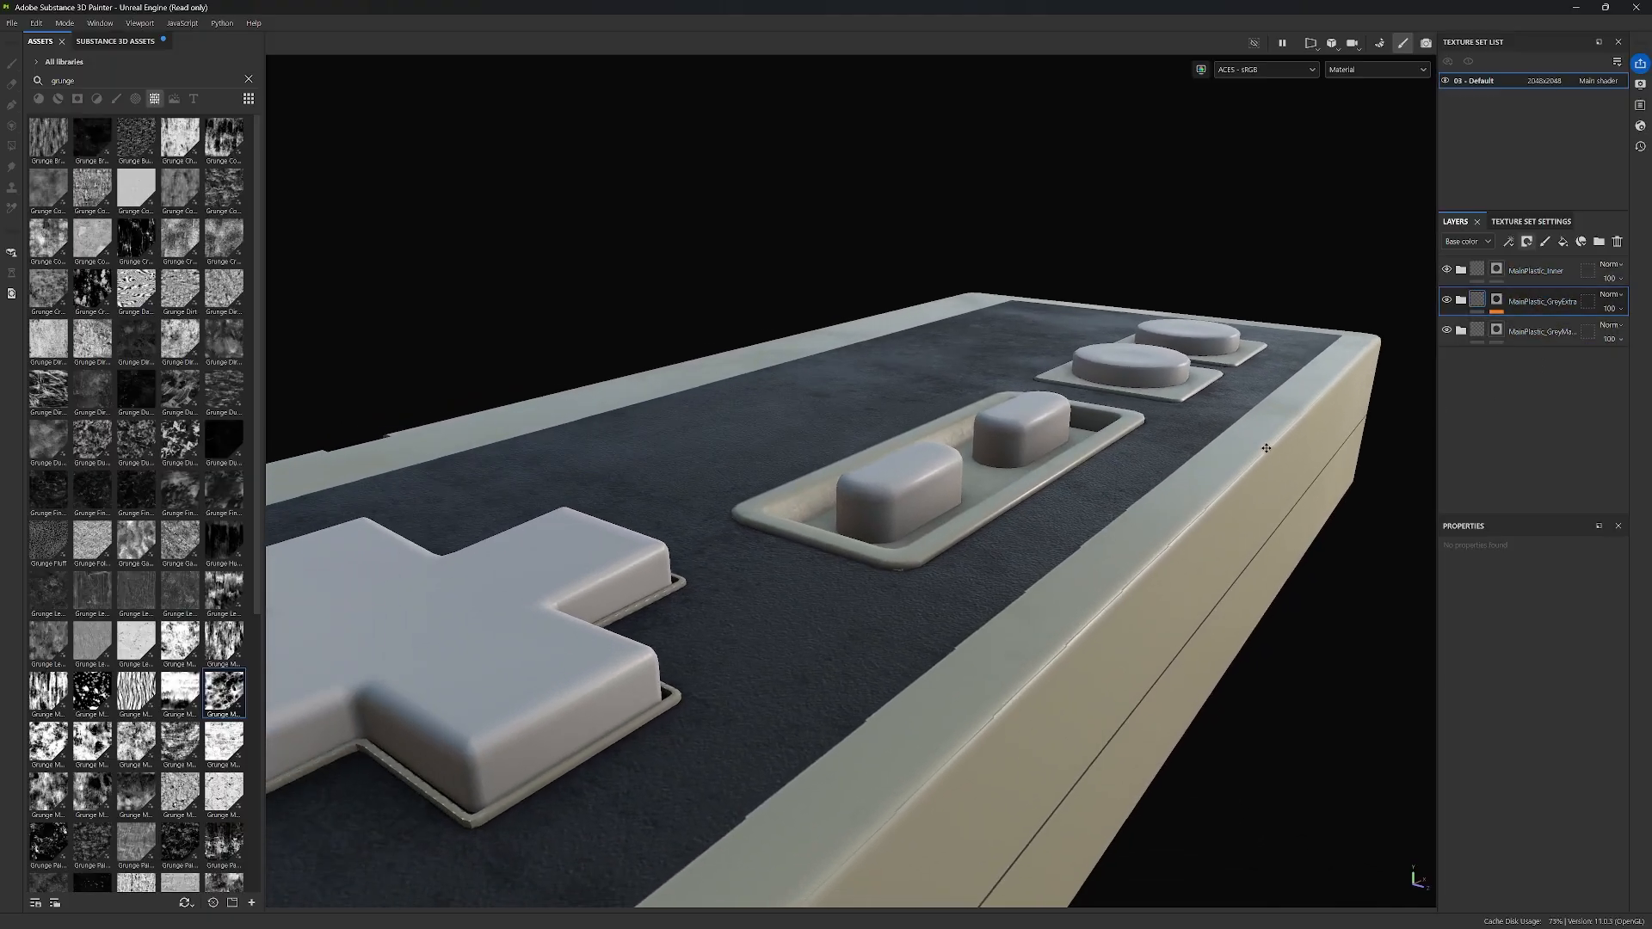
{"action": "left_click", "coordinate": [1530, 334]}
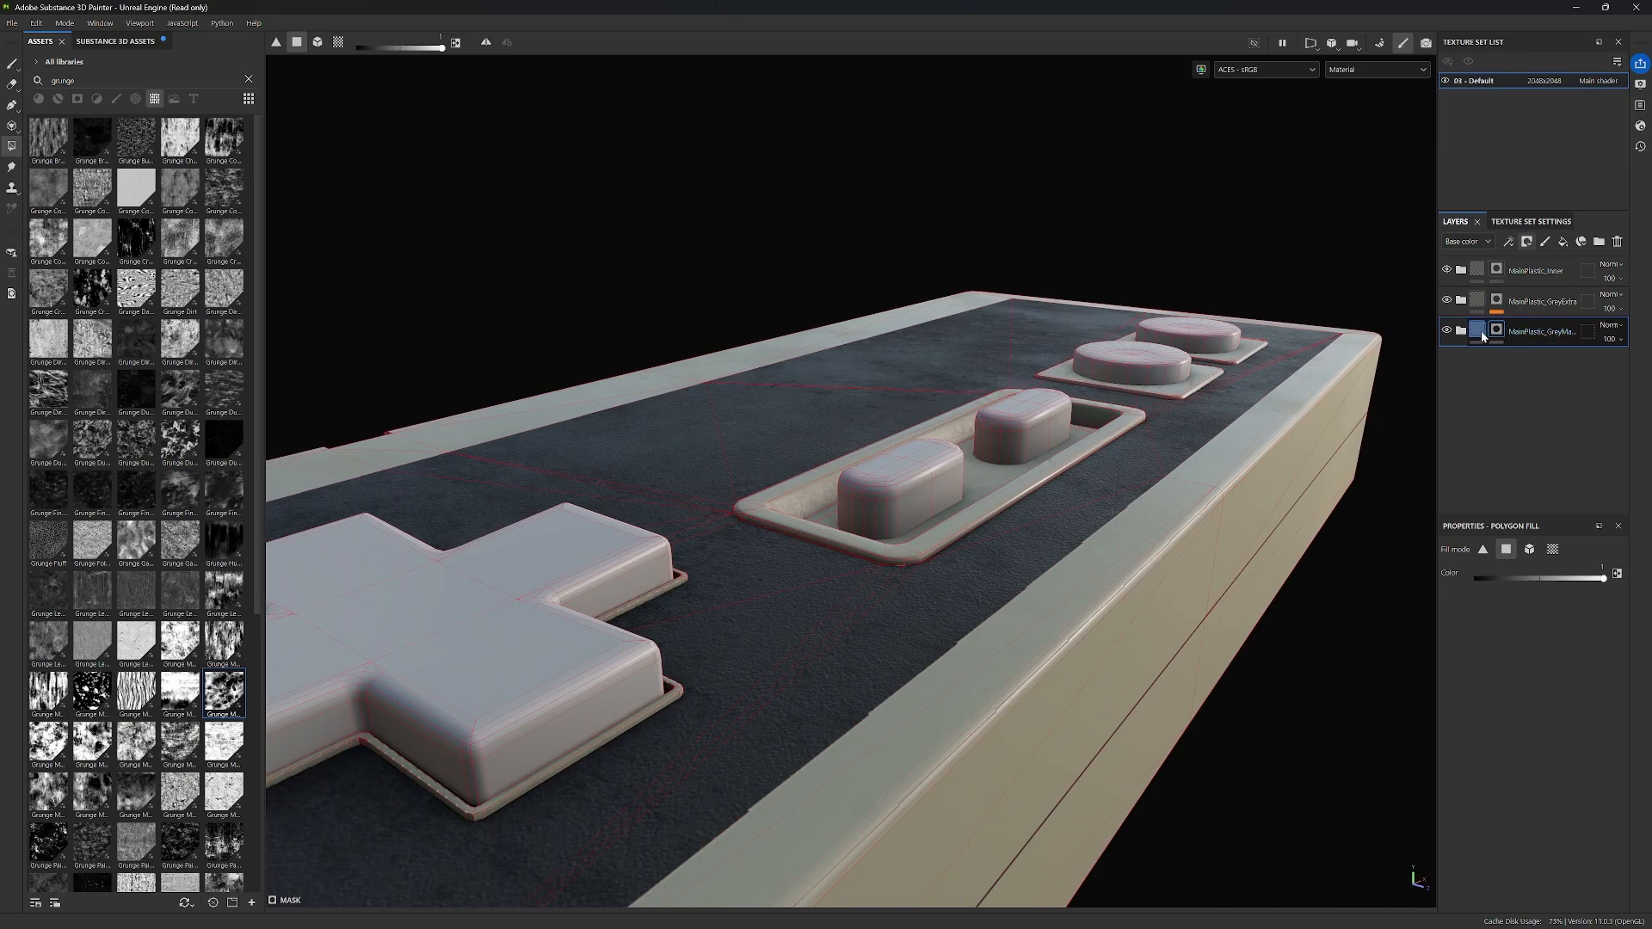
{"action": "right_click", "coordinate": [1496, 330]}
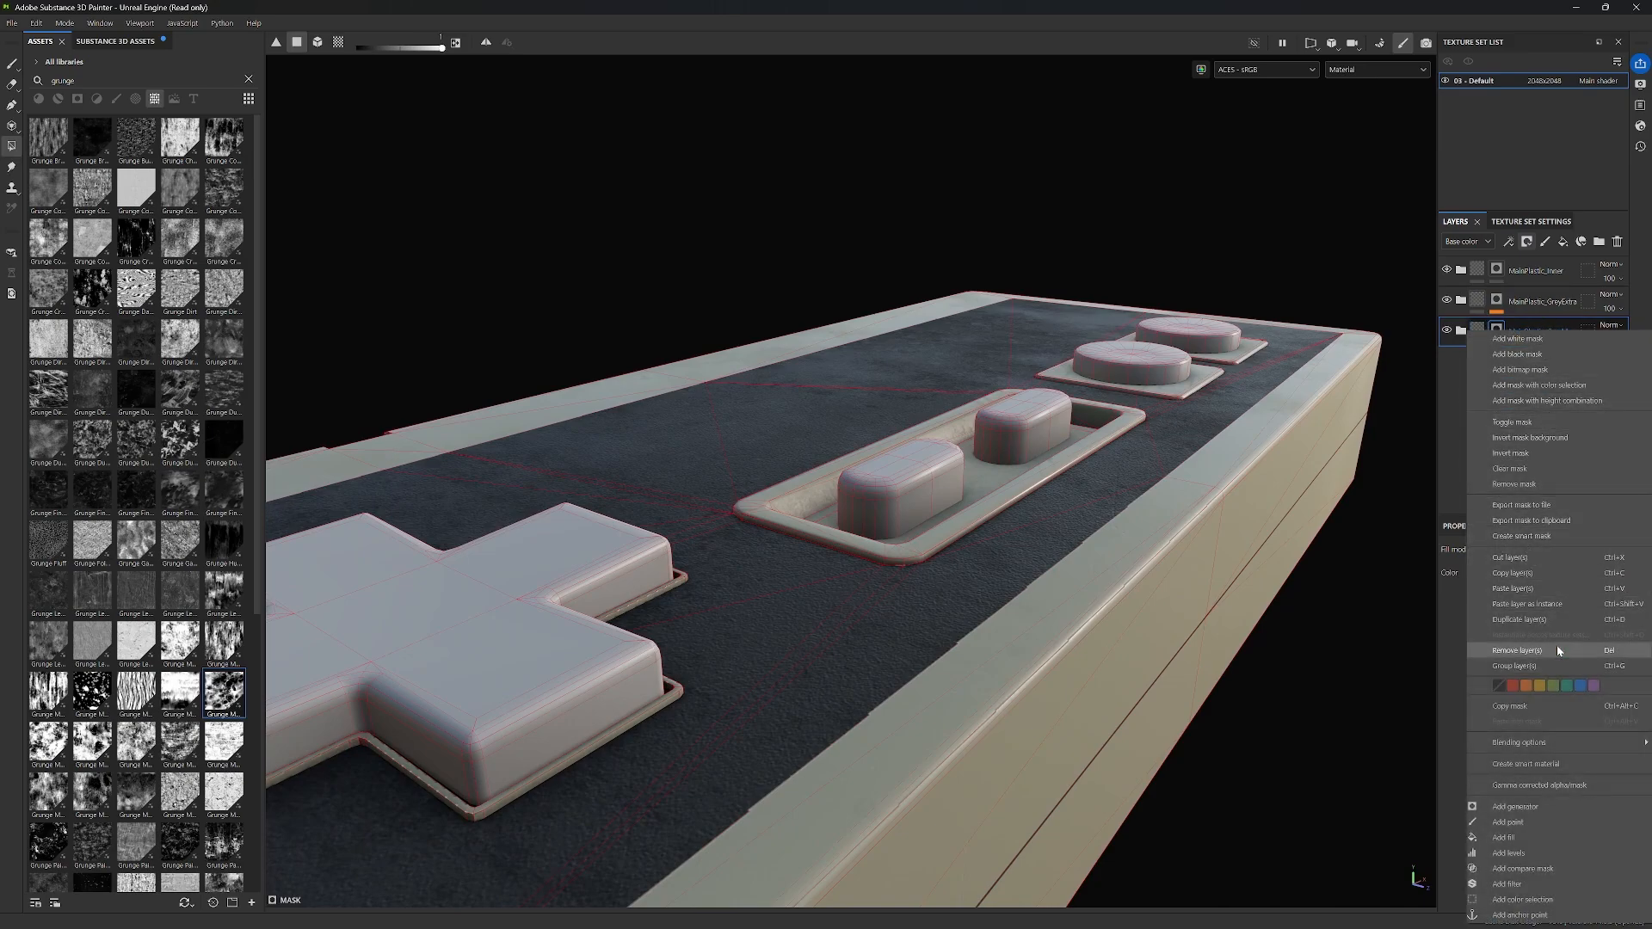
{"action": "left_click", "coordinate": [1540, 619]}
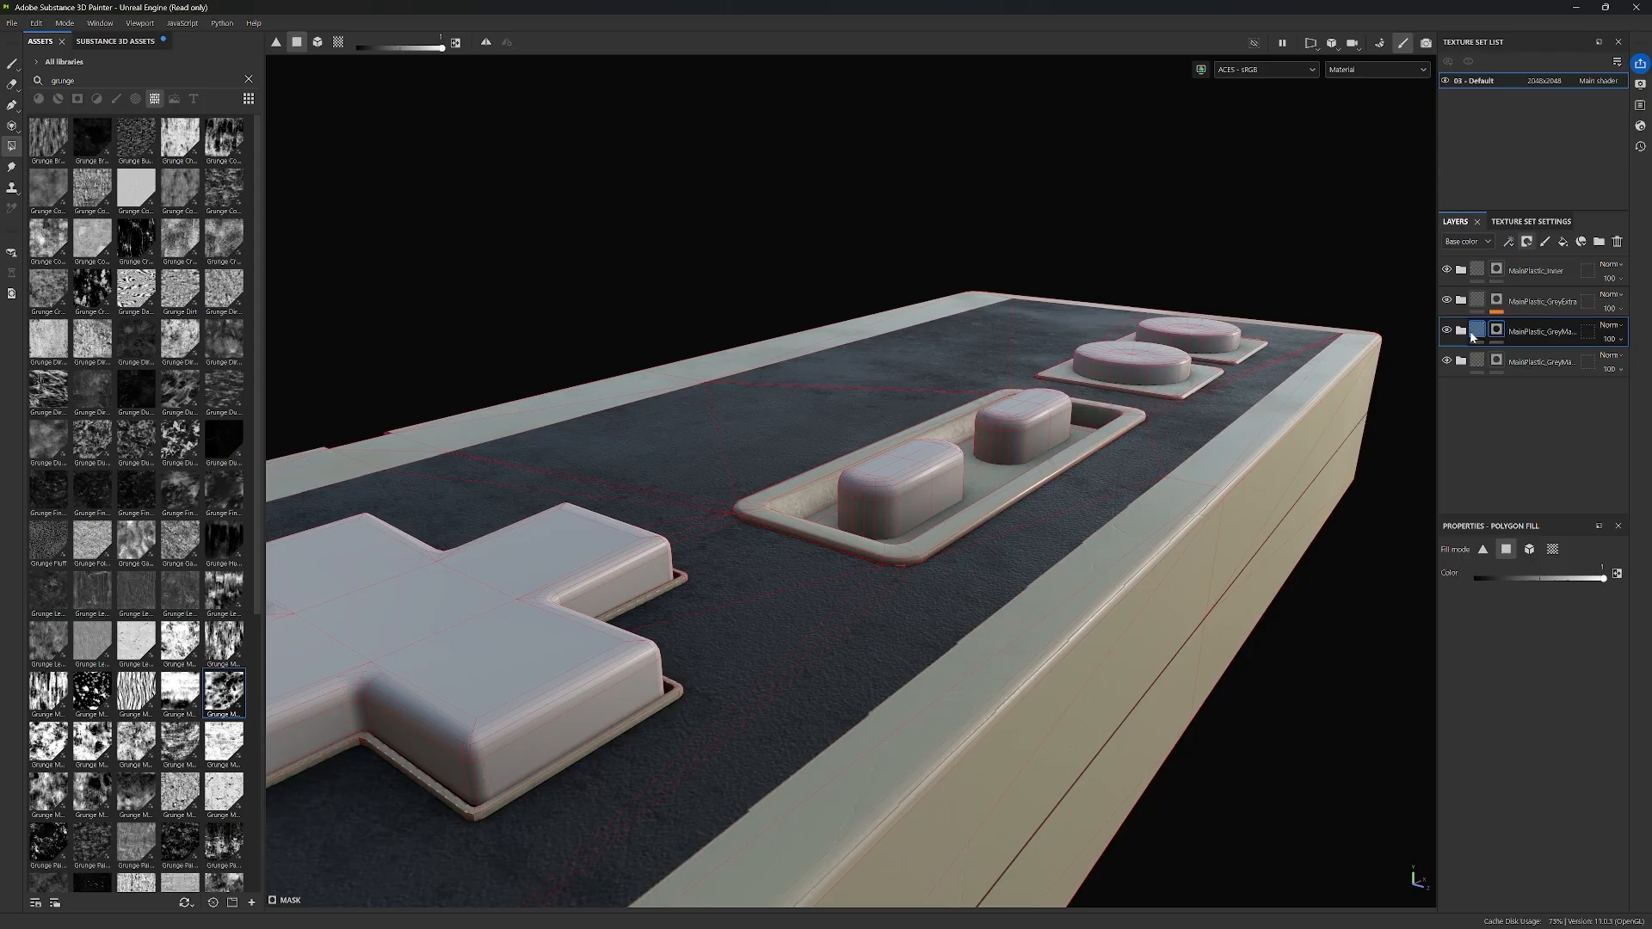
{"action": "scroll", "coordinate": [1281, 390], "scroll_direction": "down", "scroll_amount": 4}
{"action": "left_click_drag", "start_coordinate": [1280, 390], "coordinate": [1125, 435], "text": "alt"}
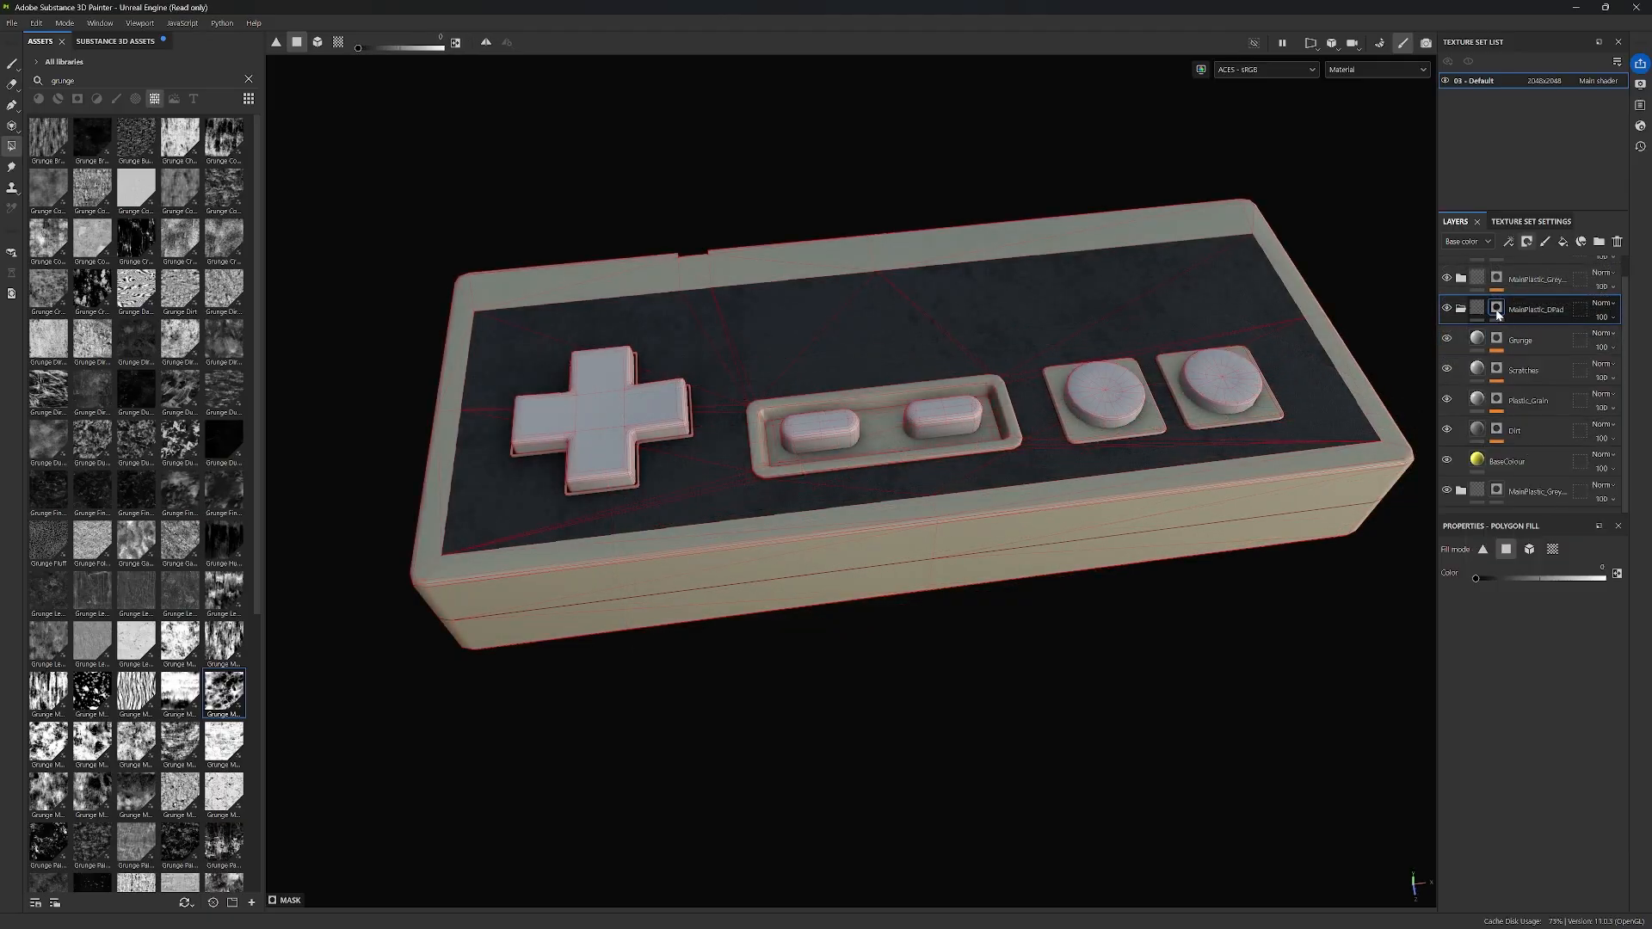
Step: Replace the MainPlastic_DPad folder's mask with a color selection mask that picks the D-pad's red ID colour
{"action": "right_click", "coordinate": [1498, 315]}
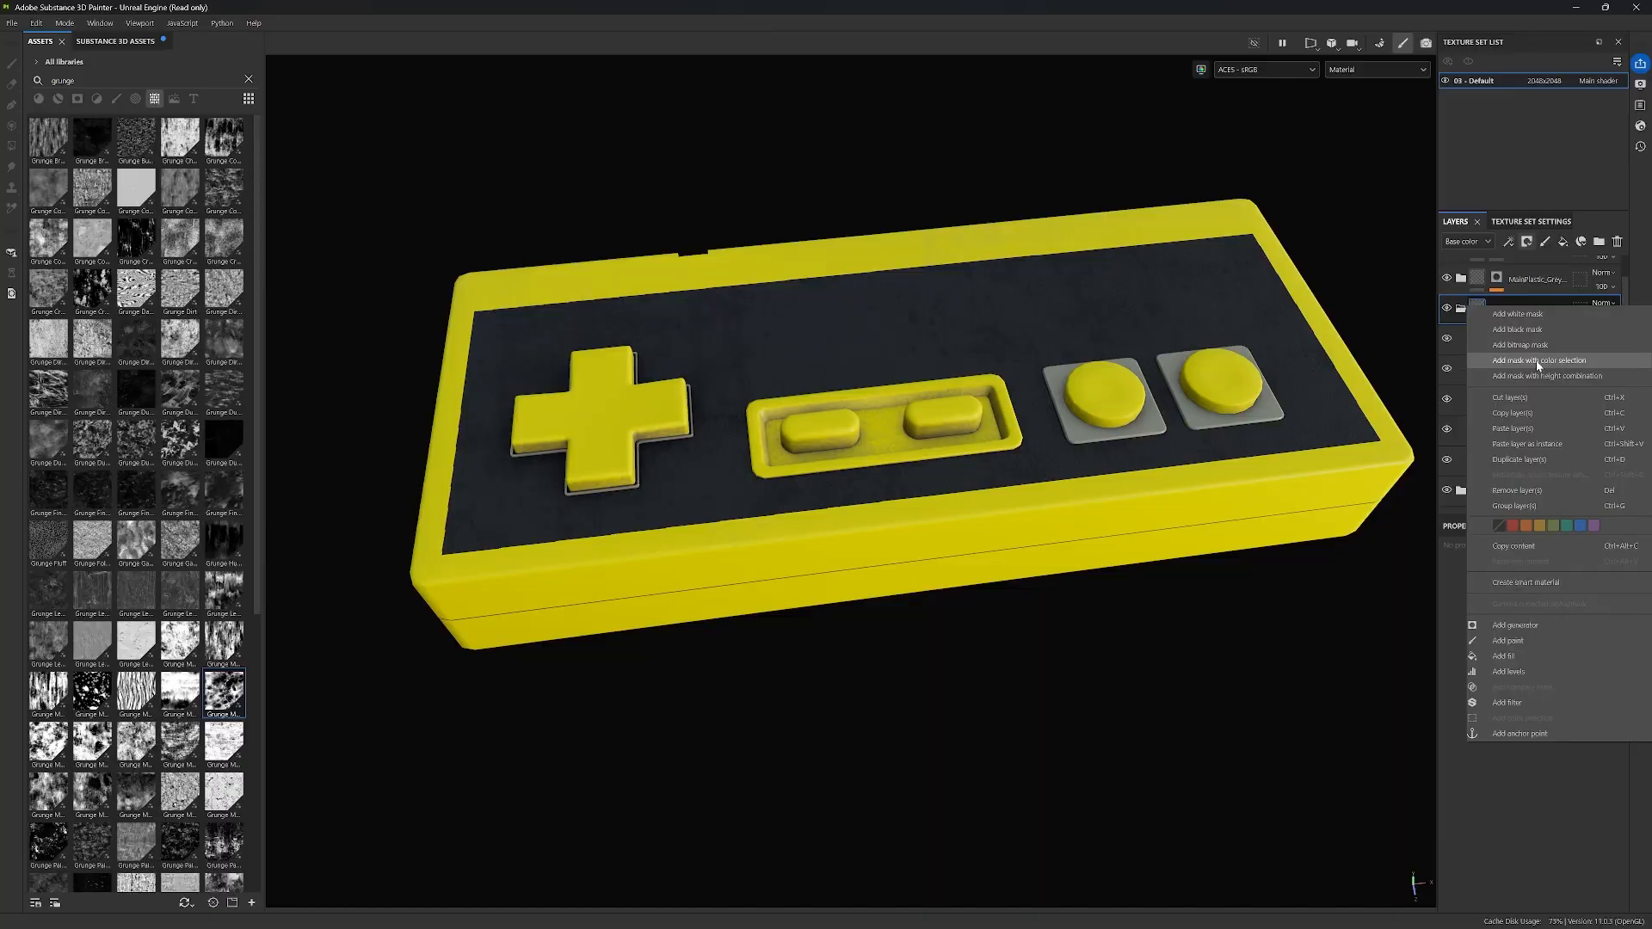
{"action": "left_click", "coordinate": [1537, 361]}
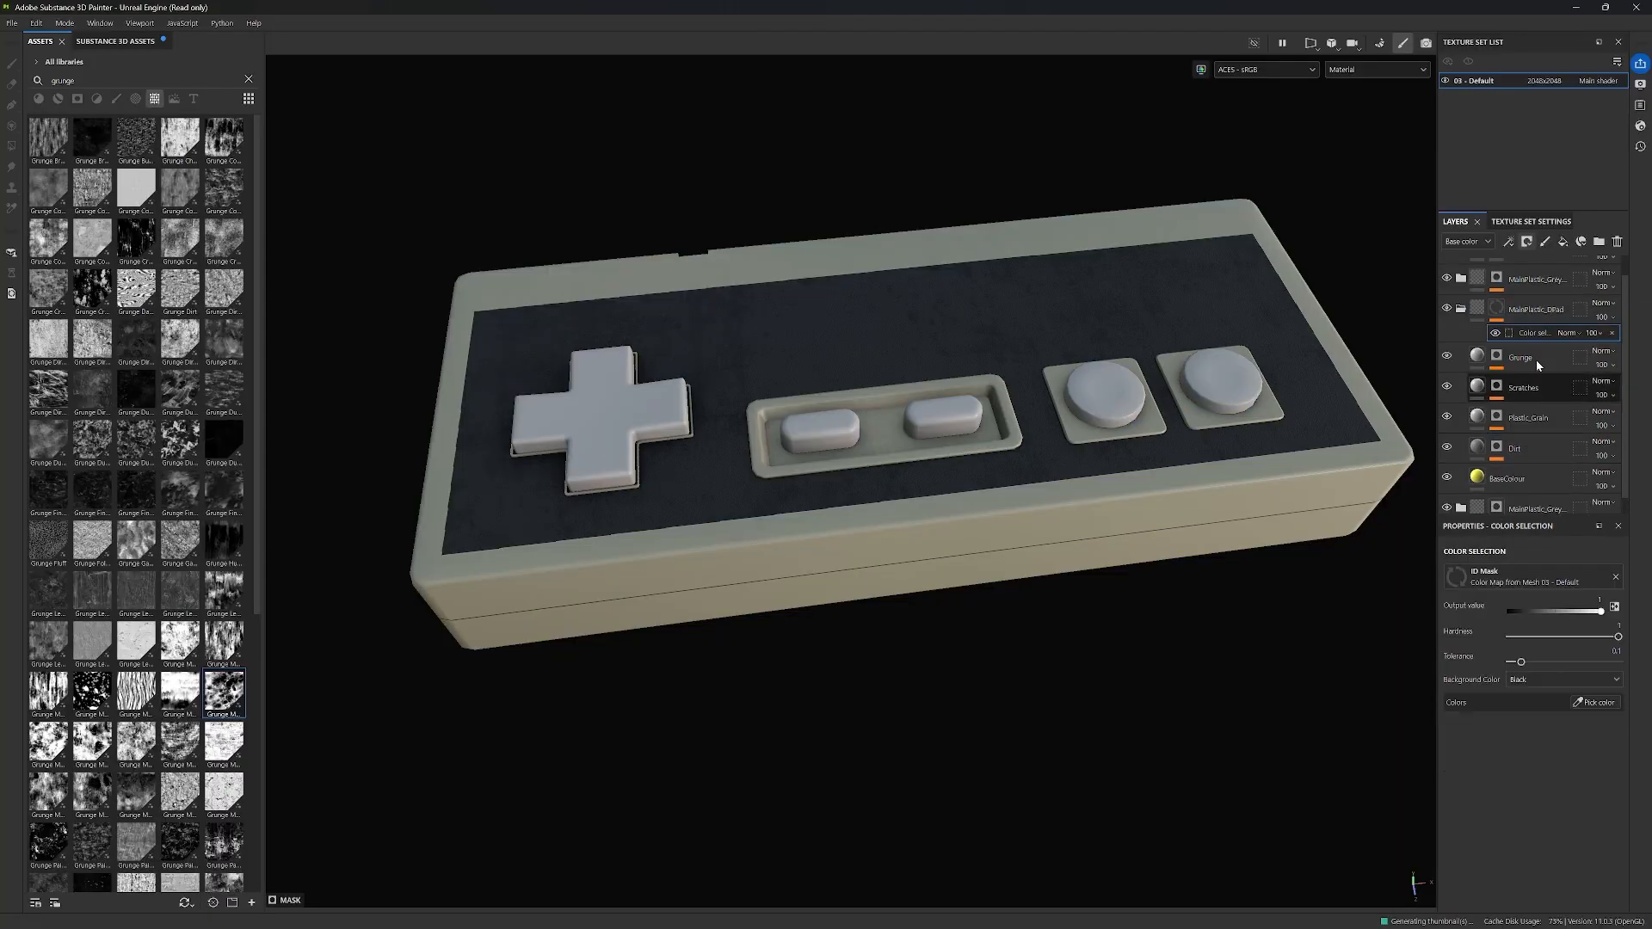
{"action": "left_click", "coordinate": [1578, 704]}
{"action": "left_click", "coordinate": [612, 407]}
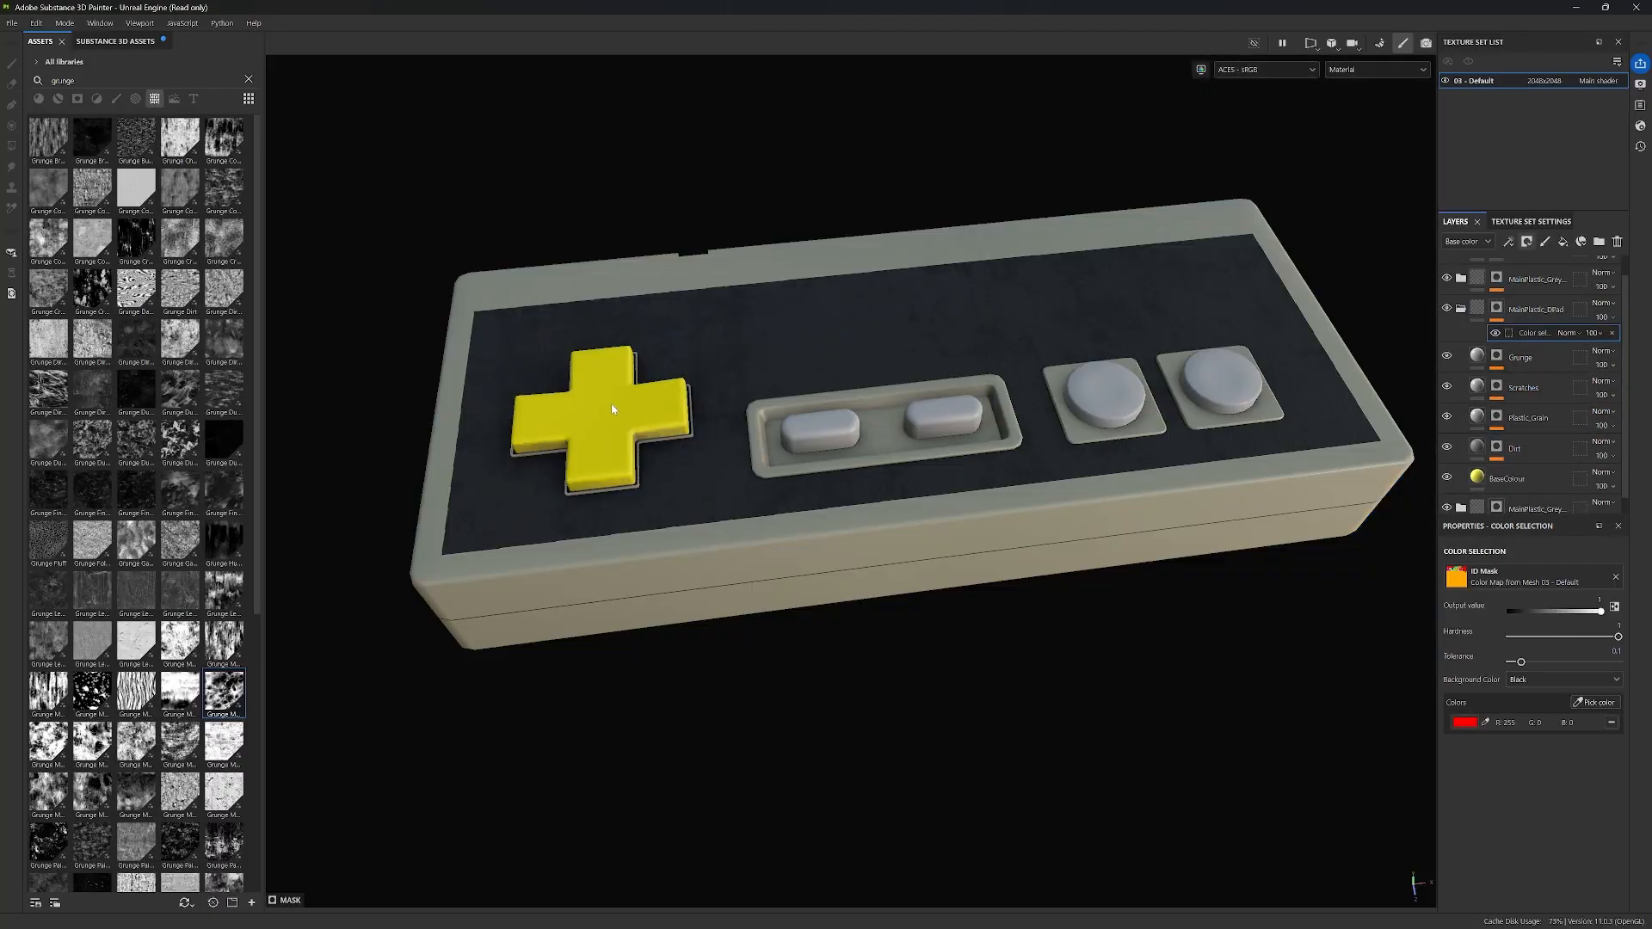
Step: Set the base colour of the BaseColour layer in the MainPlastic_DPad folder to black
{"action": "scroll", "coordinate": [570, 402], "scroll_direction": "up", "scroll_amount": 2}
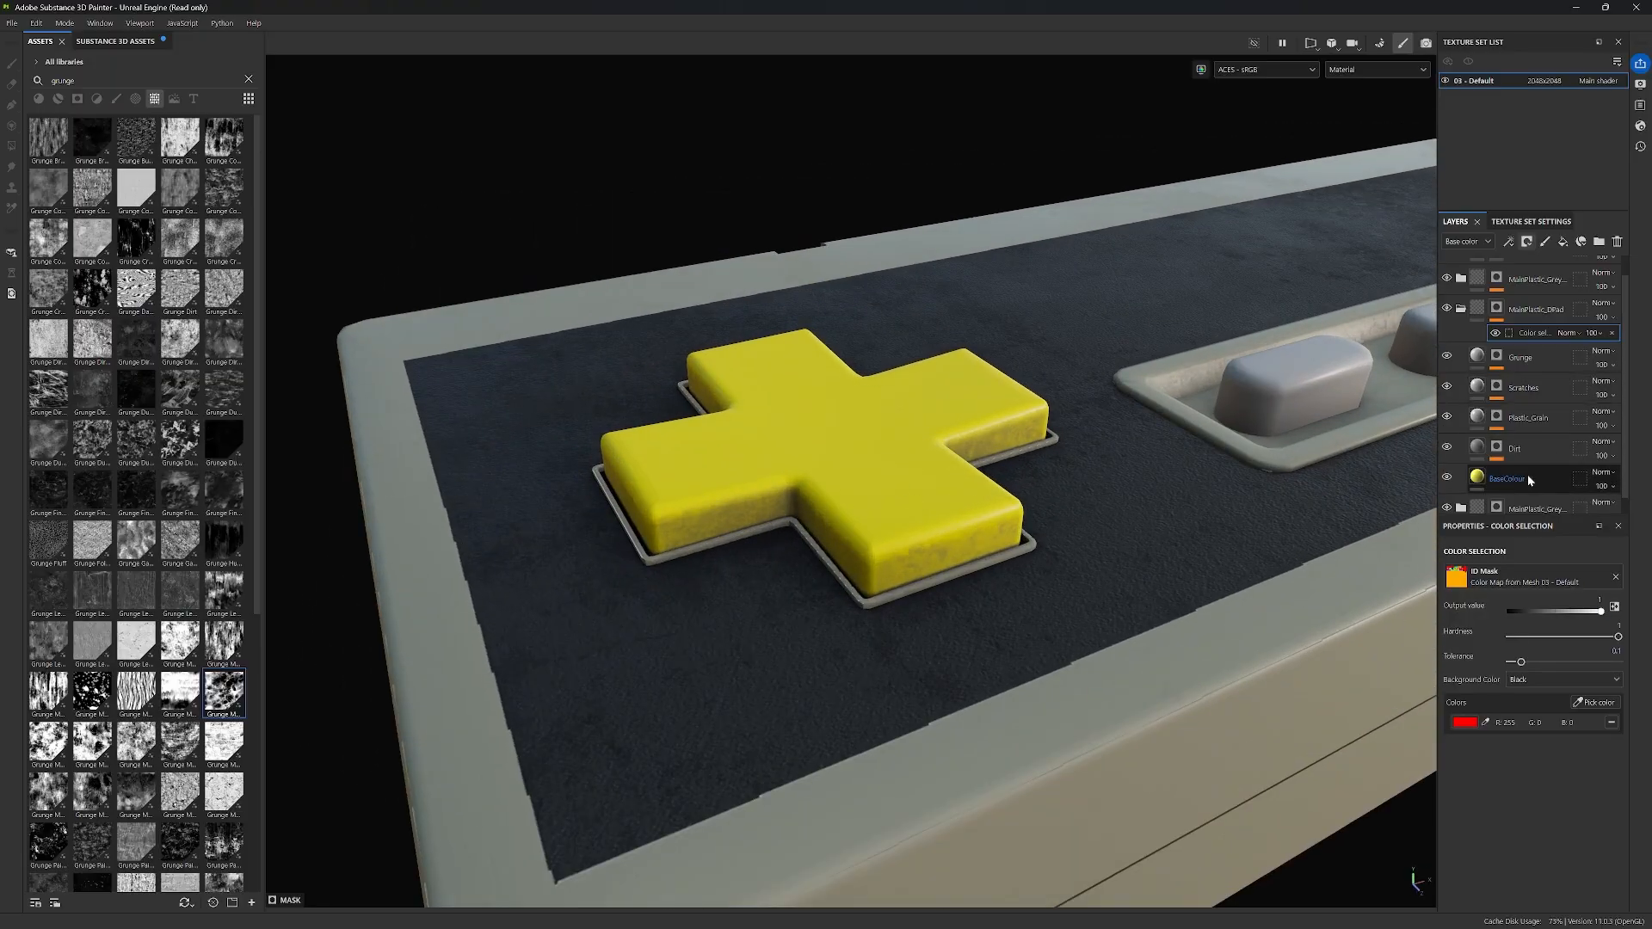
{"action": "left_click", "coordinate": [1506, 479]}
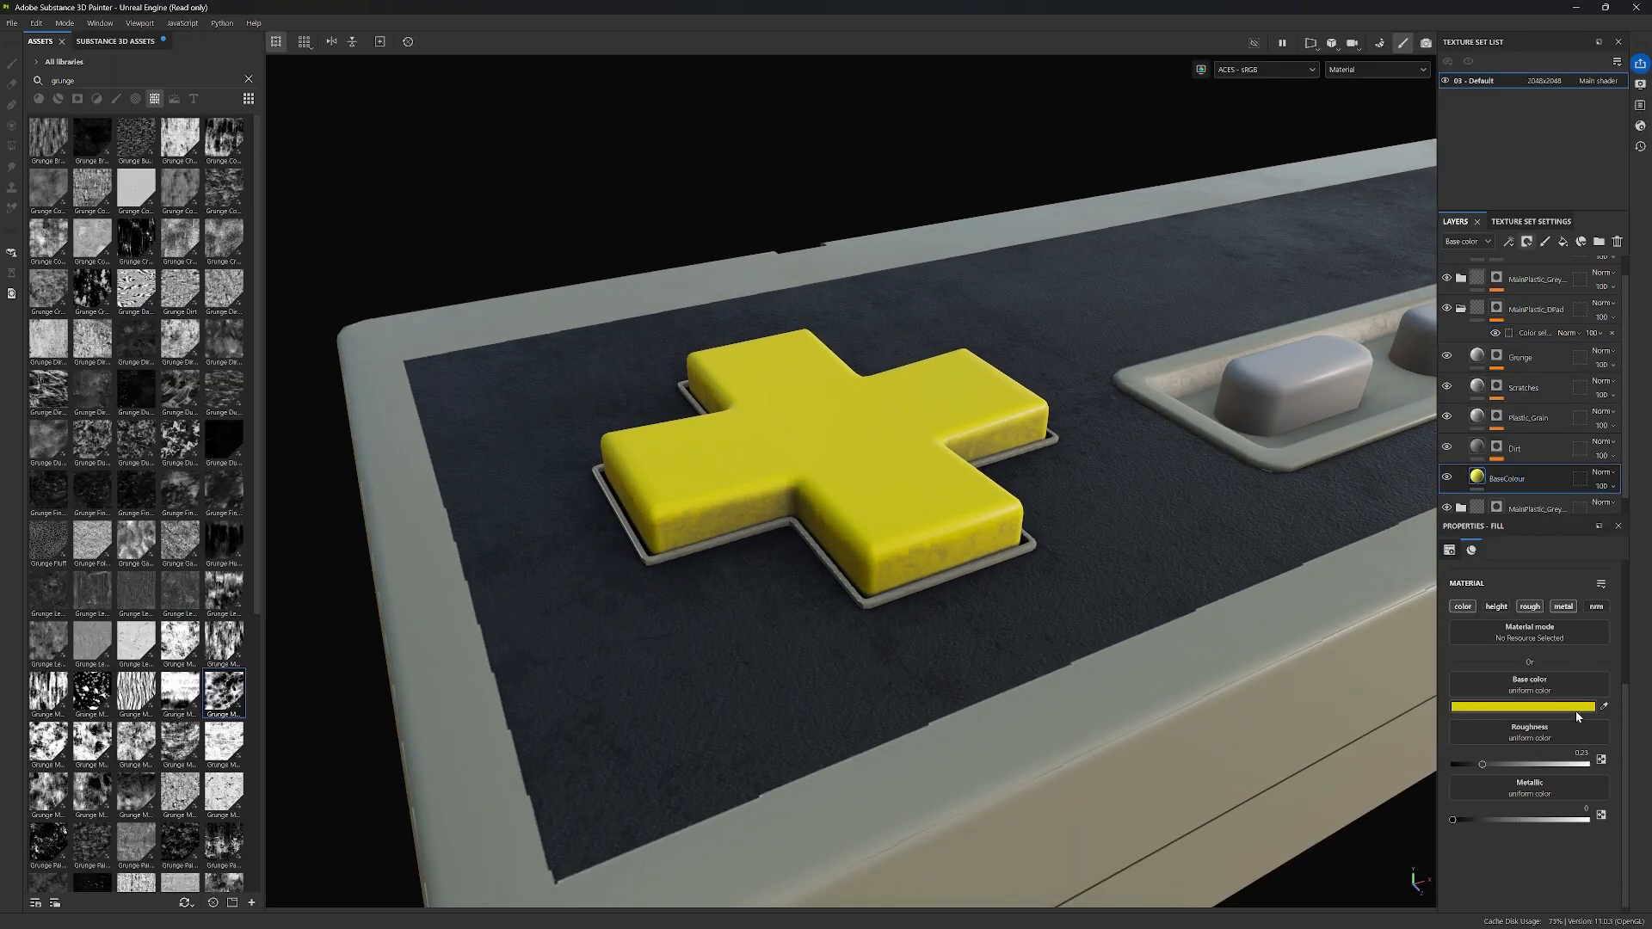
{"action": "left_click", "coordinate": [1576, 707]}
{"action": "left_click", "coordinate": [1258, 691]}
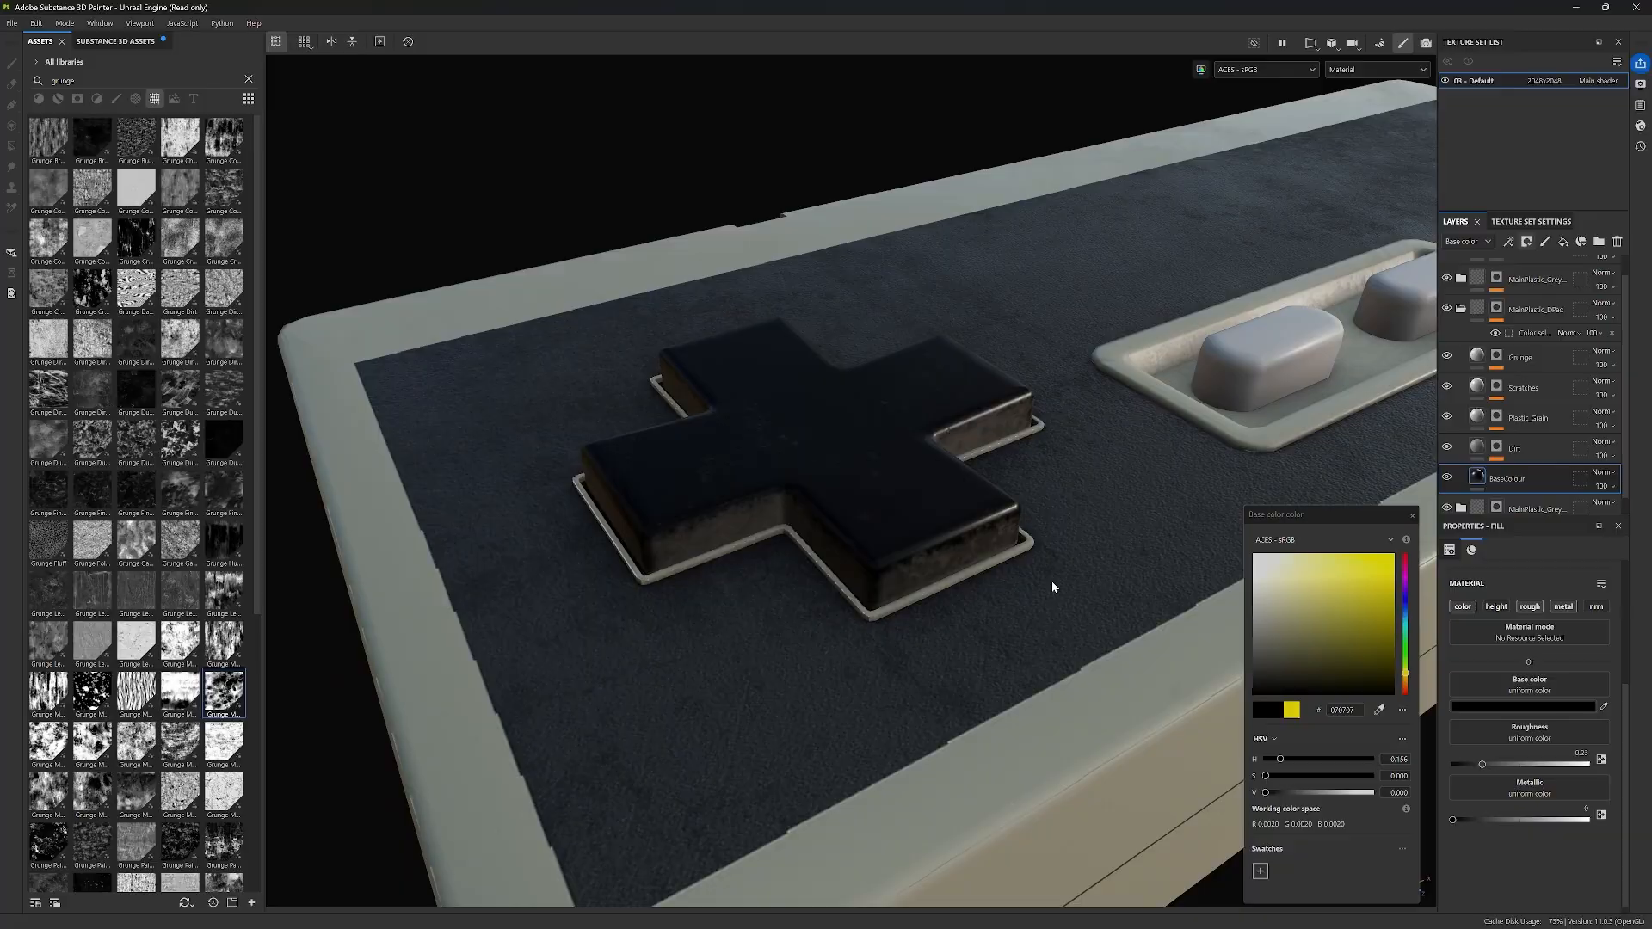
{"action": "left_click", "coordinate": [1058, 583]}
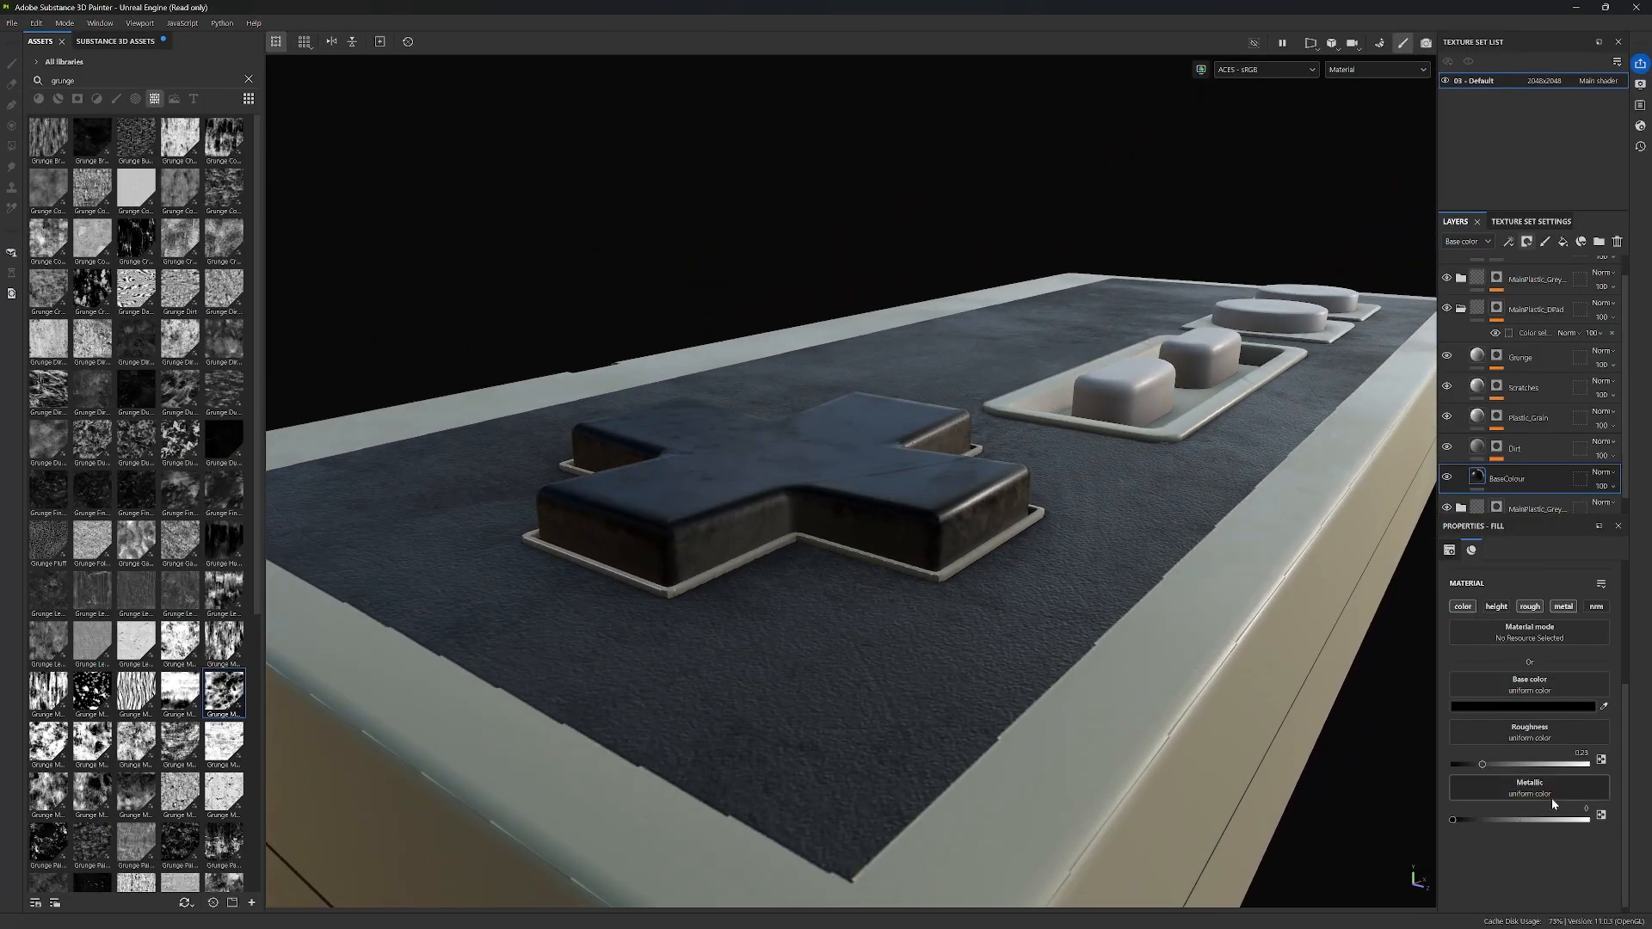
Step: Lower the roughness of the D-pad's BaseColour layer to give the black plastic a glossier finish
{"action": "left_click_drag", "start_coordinate": [1481, 763], "coordinate": [1471, 763]}
{"action": "left_click_drag", "start_coordinate": [1229, 623], "coordinate": [1326, 679], "text": "alt"}
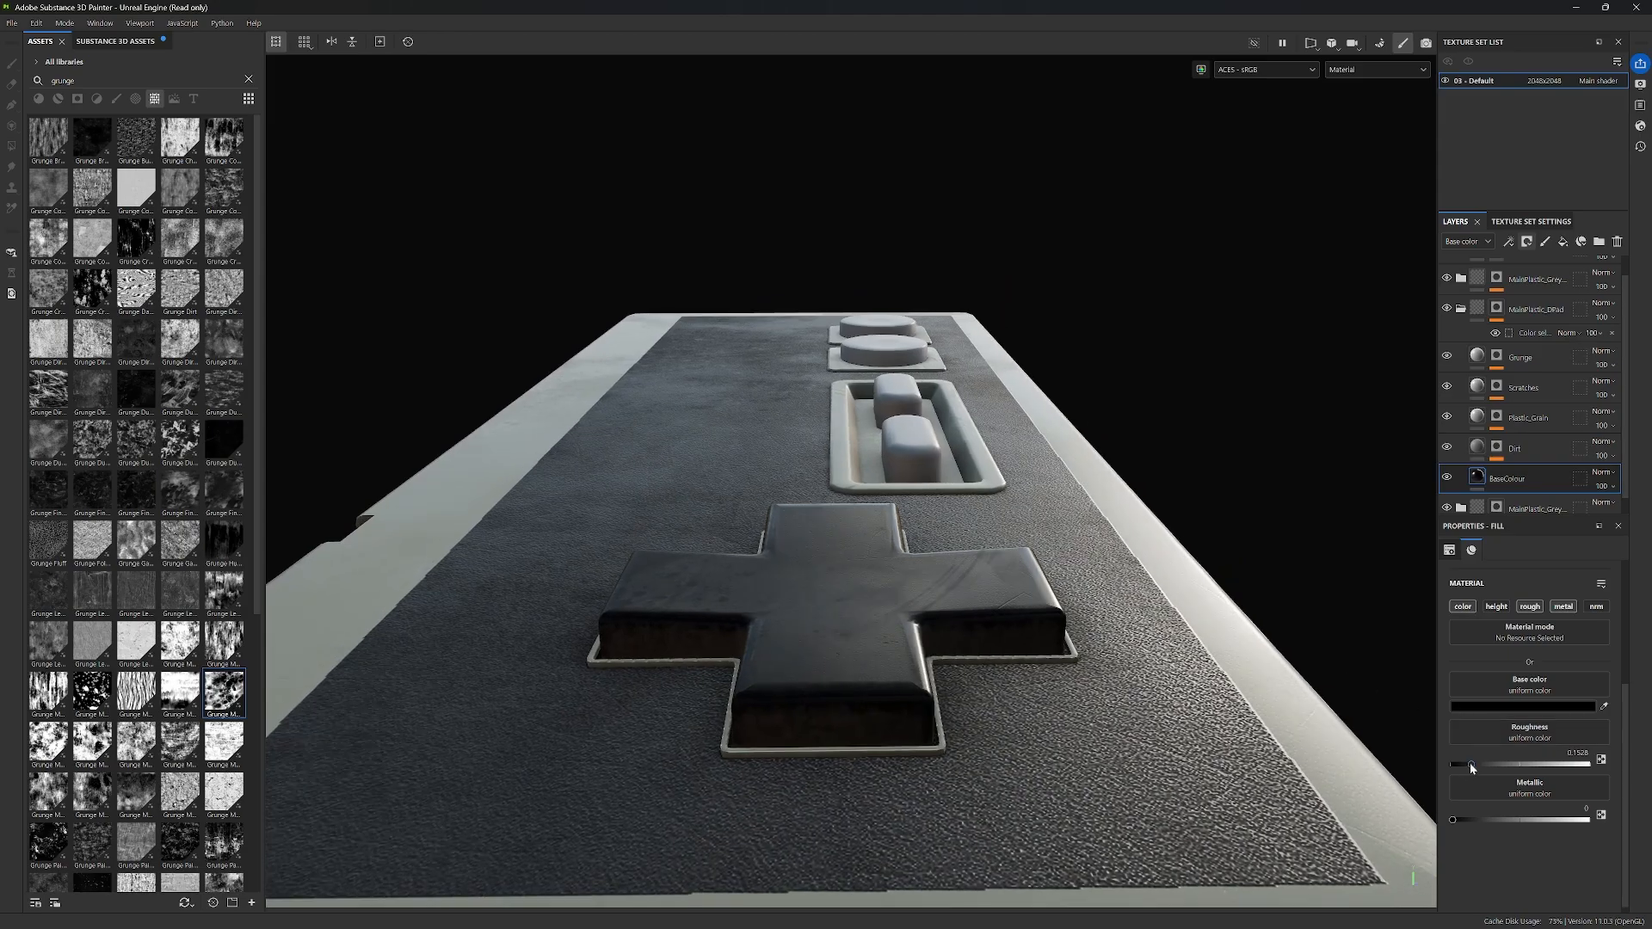
{"action": "left_click_drag", "start_coordinate": [1470, 763], "coordinate": [1466, 763]}
{"action": "left_click_drag", "start_coordinate": [1172, 685], "coordinate": [1058, 698], "text": "alt"}
Step: Darken the base colour of the D-pad's Dirt layer to a dark grey
{"action": "left_click", "coordinate": [1519, 451]}
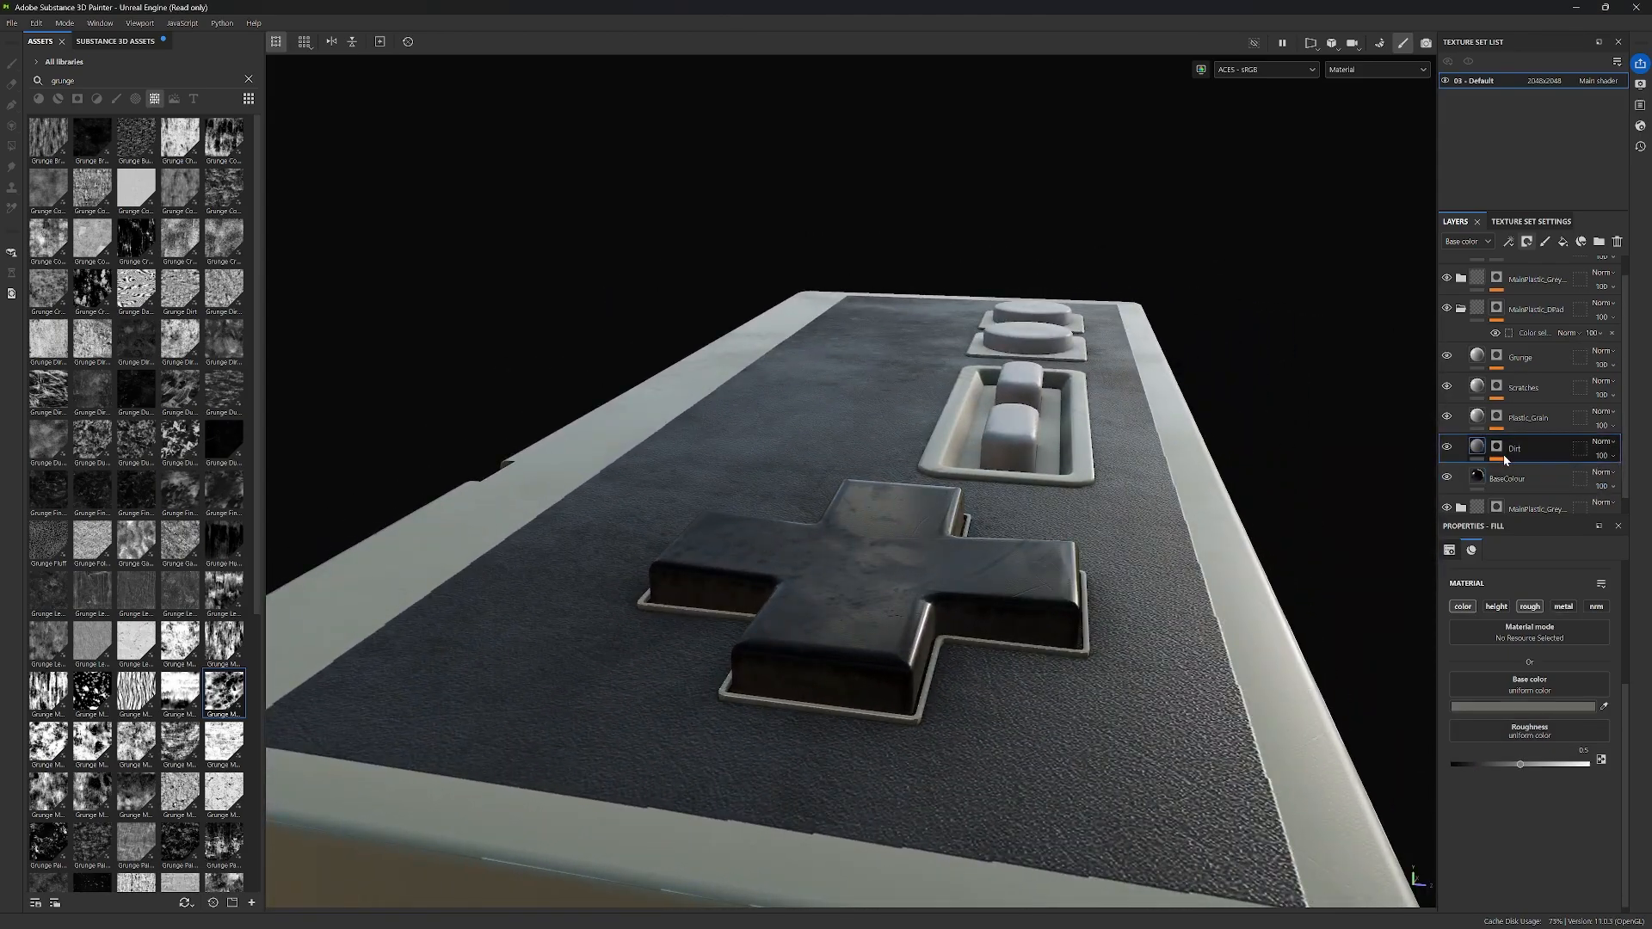
{"action": "left_click", "coordinate": [1531, 704]}
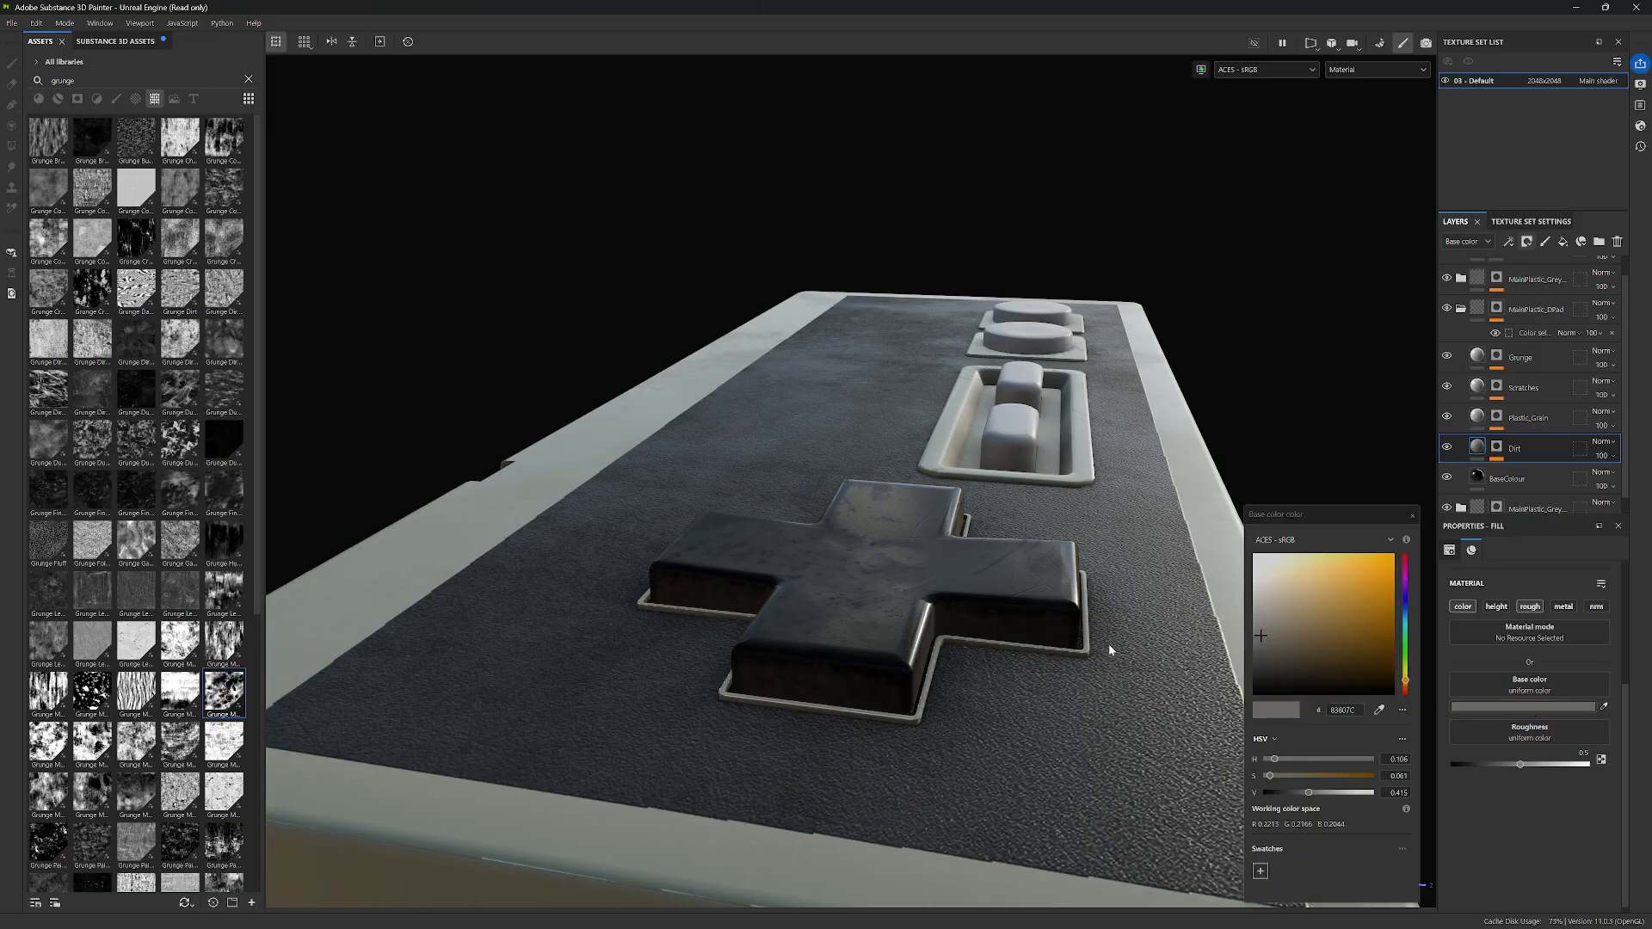
{"action": "left_click_drag", "start_coordinate": [1058, 644], "coordinate": [654, 602], "text": "alt"}
{"action": "left_click_drag", "start_coordinate": [1263, 641], "coordinate": [1252, 661]}
Step: Check the Dirt generator in the D-pad's Dirt mask and raise the Dirt layer's roughness to about 0.67
{"action": "left_click", "coordinate": [1496, 447]}
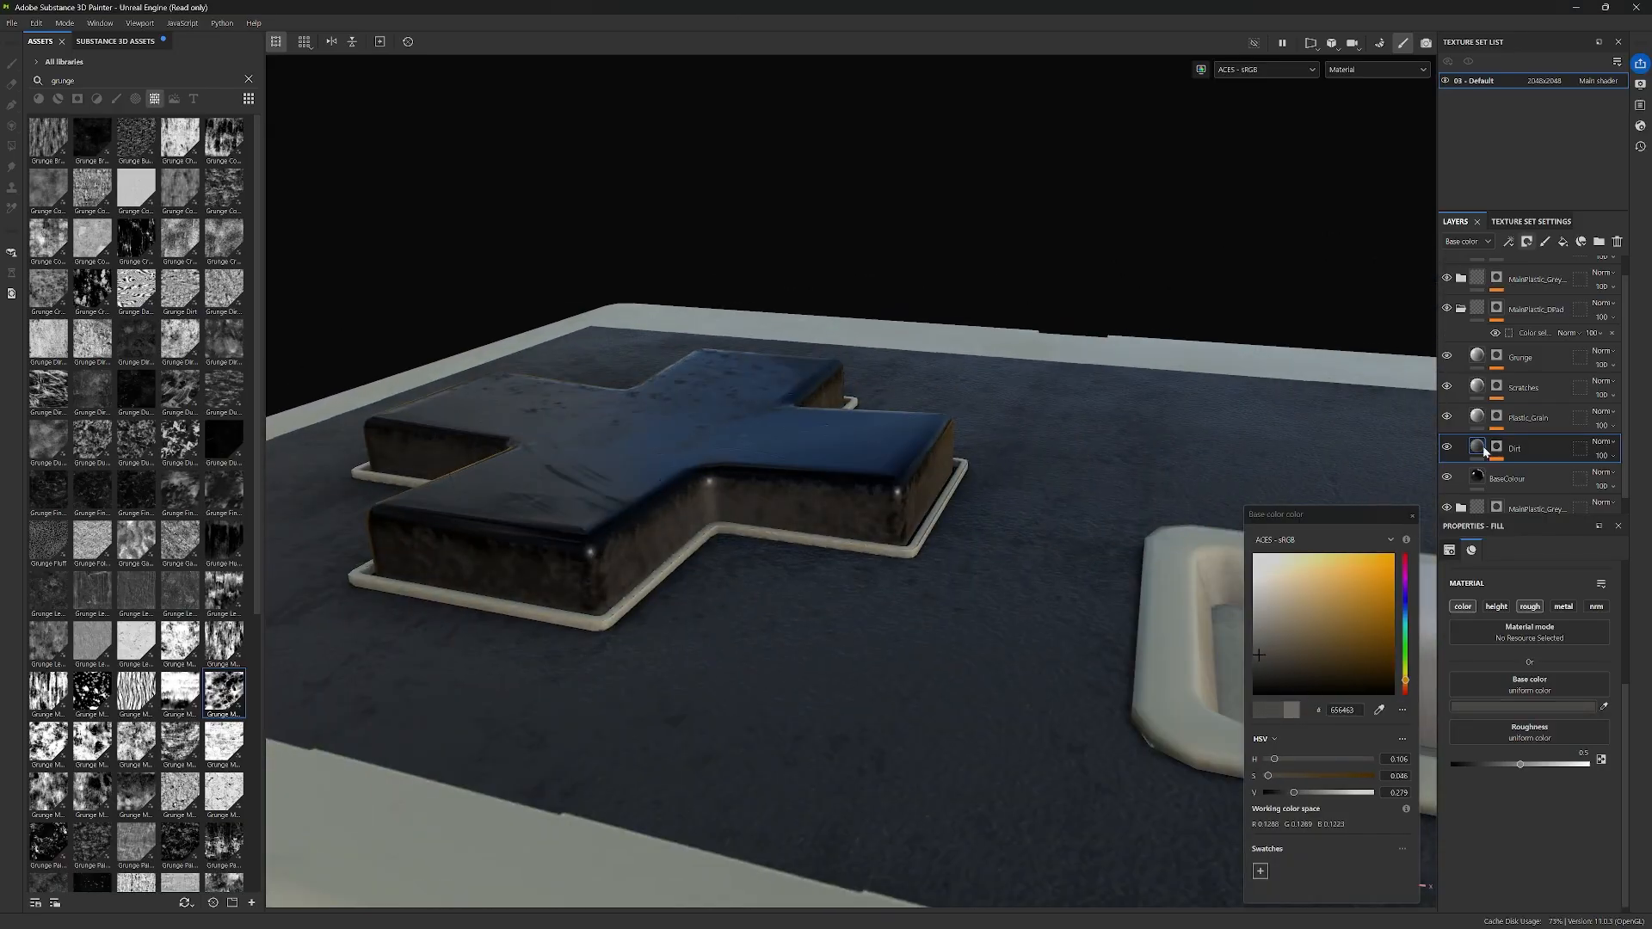
{"action": "left_click", "coordinate": [1525, 470]}
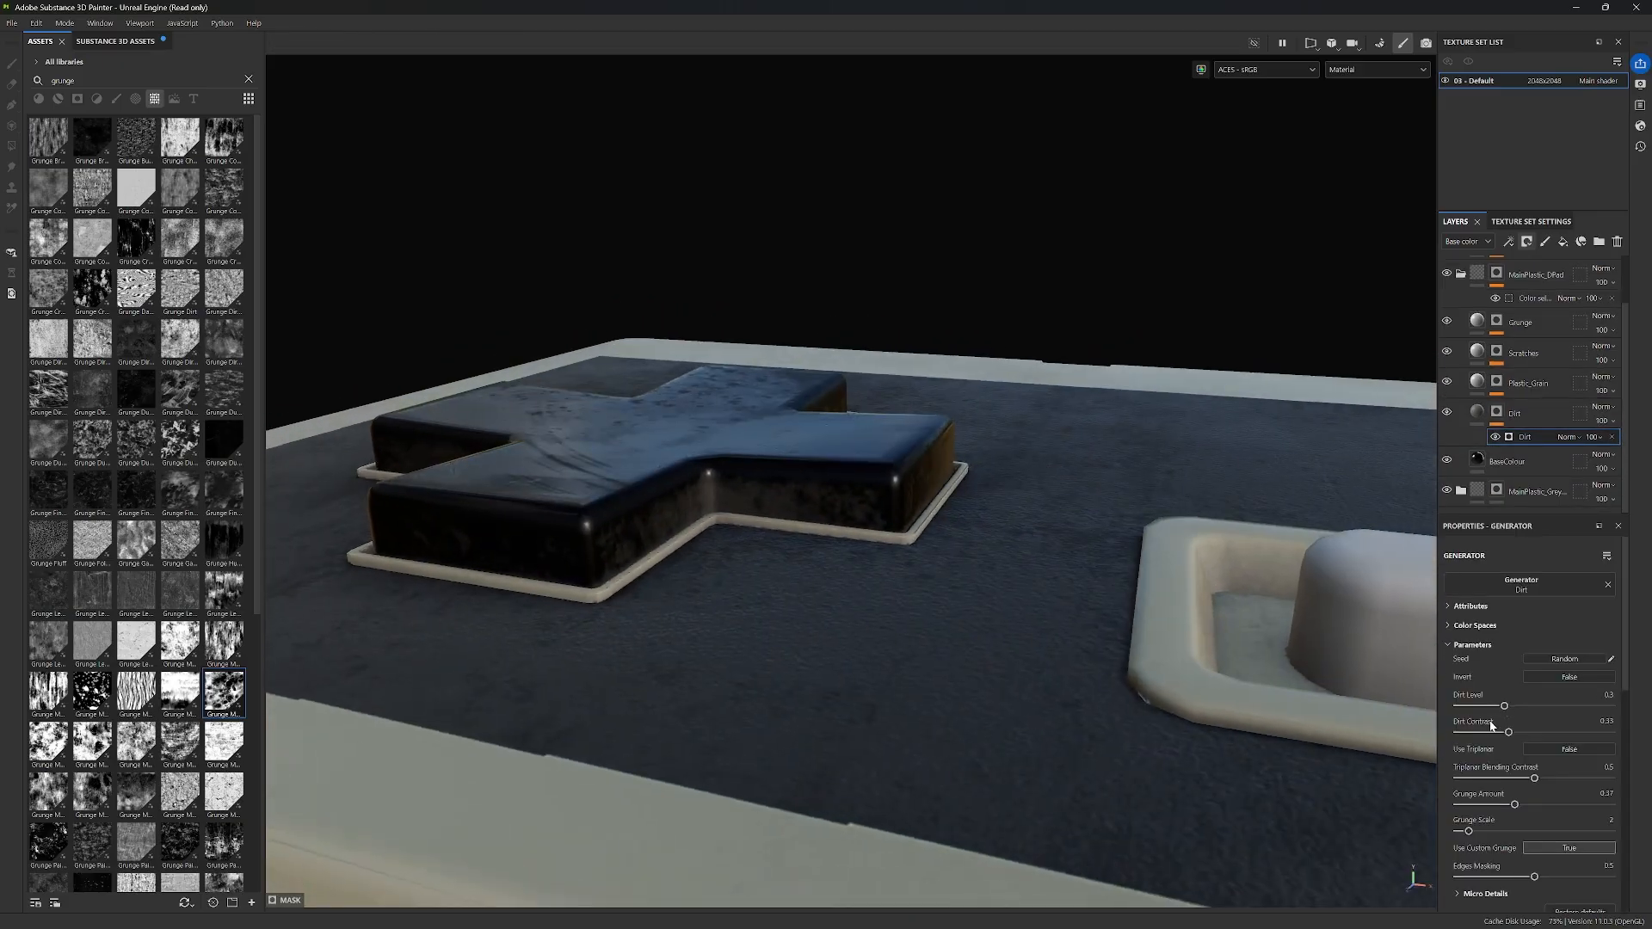
{"action": "left_click", "coordinate": [1517, 413]}
{"action": "left_click_drag", "start_coordinate": [1511, 763], "coordinate": [1524, 766]}
{"action": "left_click_drag", "start_coordinate": [1230, 585], "coordinate": [1326, 481], "text": "alt"}
{"action": "left_click_drag", "start_coordinate": [1526, 765], "coordinate": [1544, 764]}
{"action": "left_click_drag", "start_coordinate": [1101, 496], "coordinate": [922, 545], "text": "alt"}
{"action": "left_click_drag", "start_coordinate": [1222, 516], "coordinate": [1180, 550], "text": "alt"}
{"action": "right_click_drag", "start_coordinate": [1180, 550], "coordinate": [1202, 556], "text": "shift"}
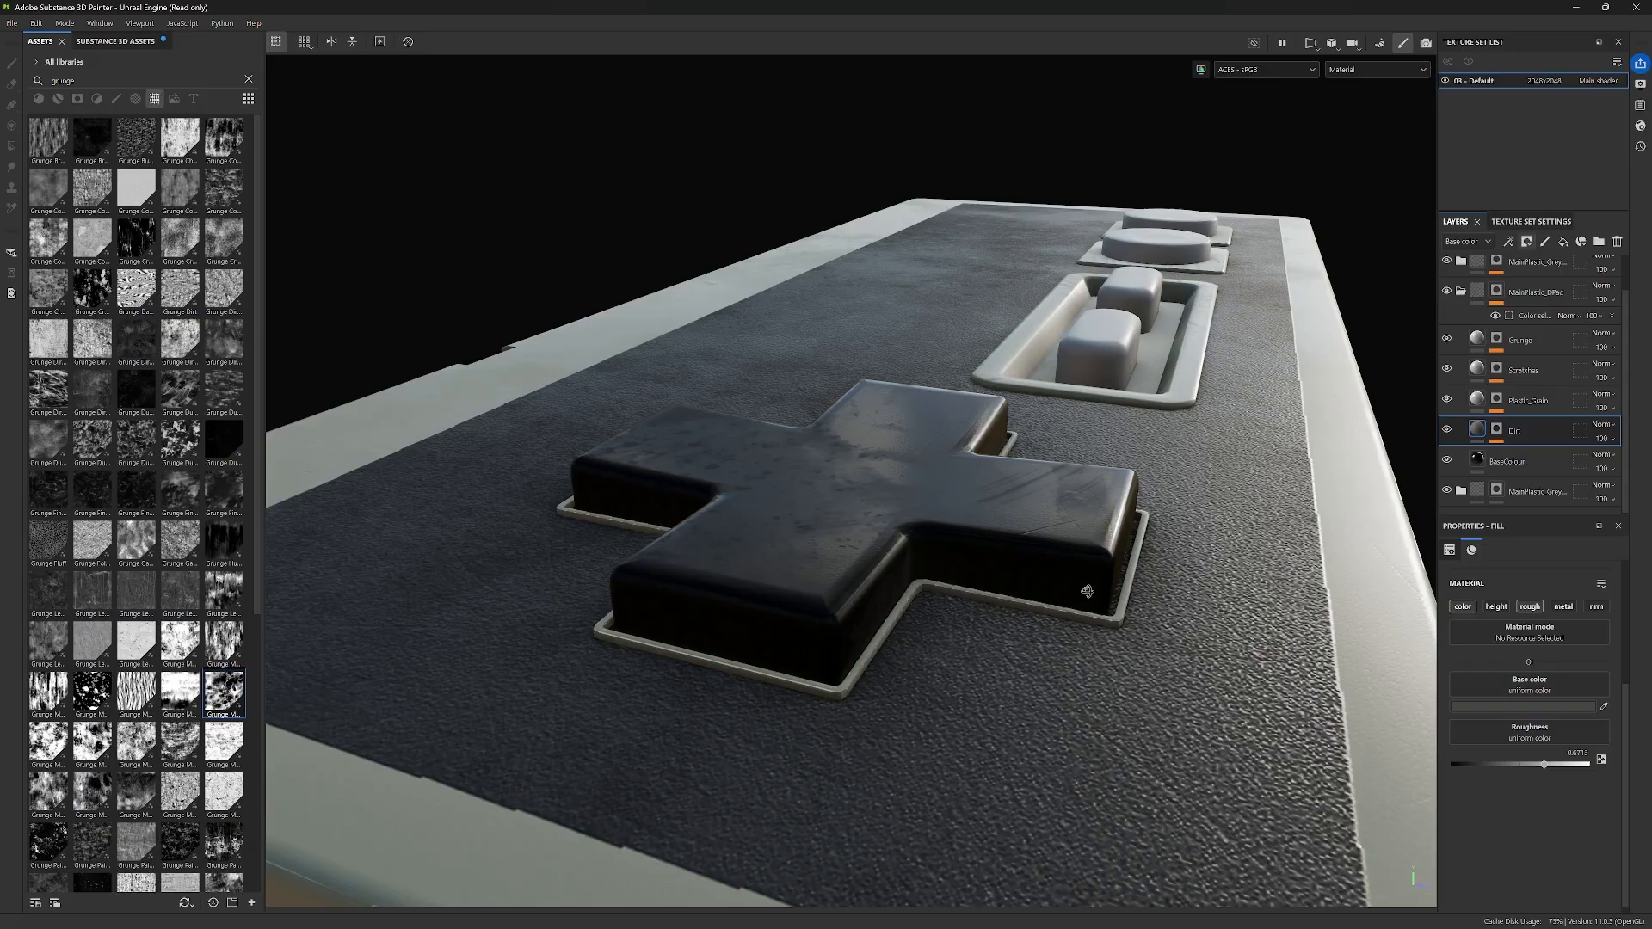
{"action": "left_click_drag", "start_coordinate": [1087, 591], "coordinate": [1167, 533], "text": "alt"}
Step: Lower the roughness of the D-pad's Grunge layer to about 0.02, comparing higher and lower values on the model
{"action": "left_click", "coordinate": [1521, 340]}
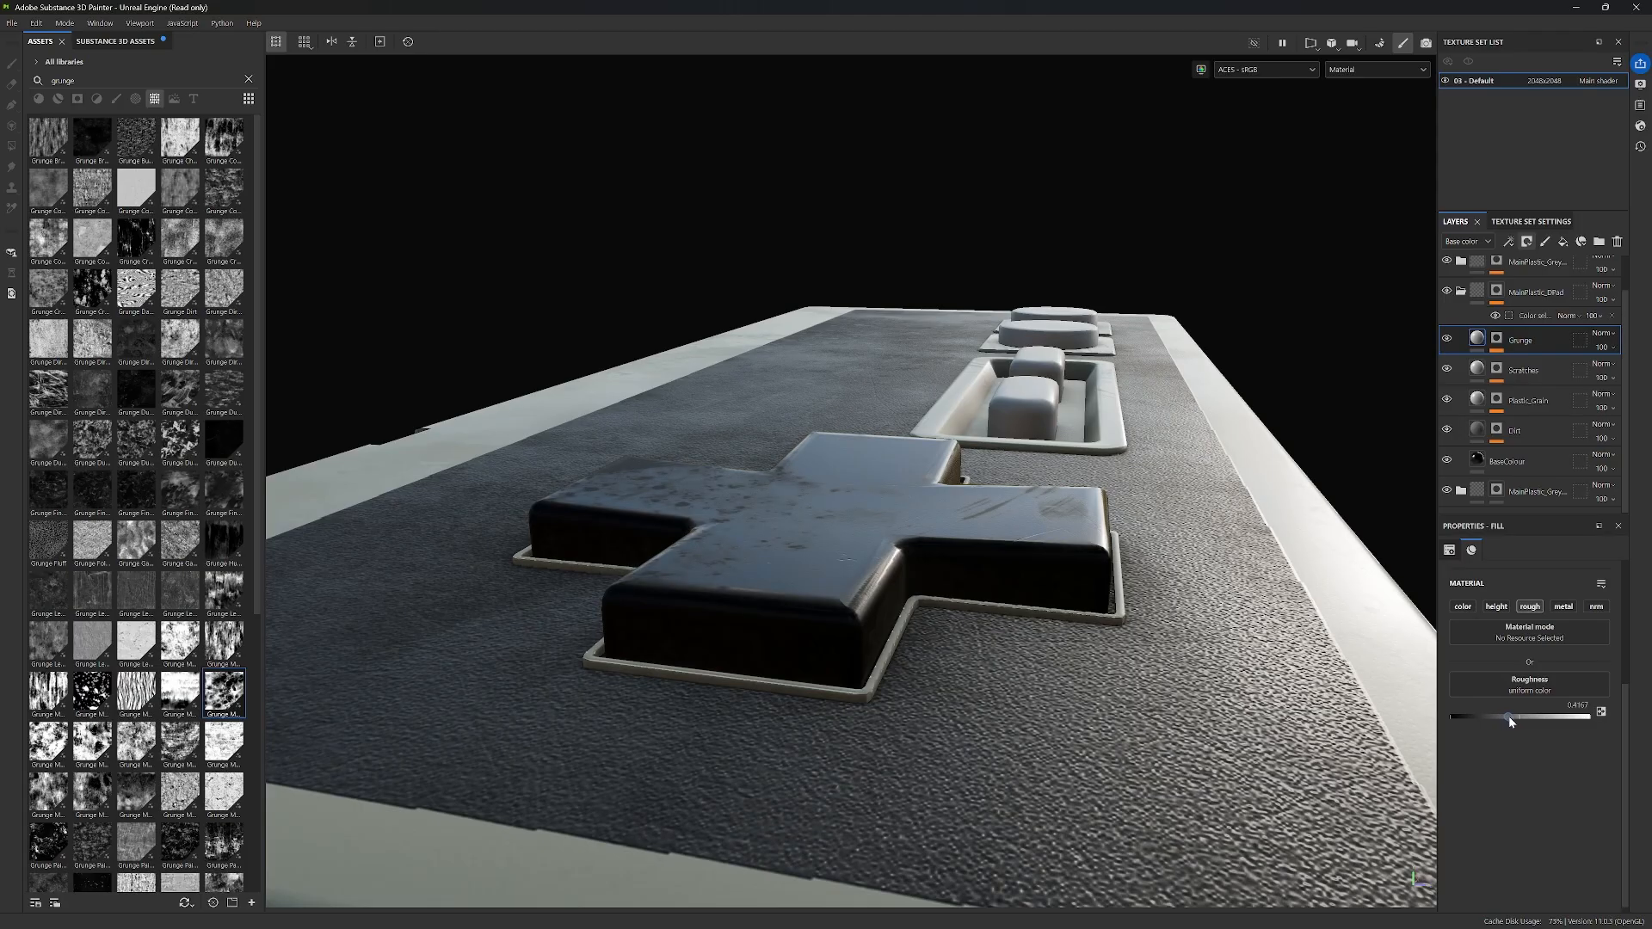
{"action": "left_click_drag", "start_coordinate": [1486, 716], "coordinate": [1492, 716]}
{"action": "left_click_drag", "start_coordinate": [1145, 469], "coordinate": [1173, 509], "text": "alt"}
{"action": "left_click_drag", "start_coordinate": [1491, 716], "coordinate": [1486, 716]}
{"action": "left_click_drag", "start_coordinate": [1196, 559], "coordinate": [1213, 596], "text": "alt"}
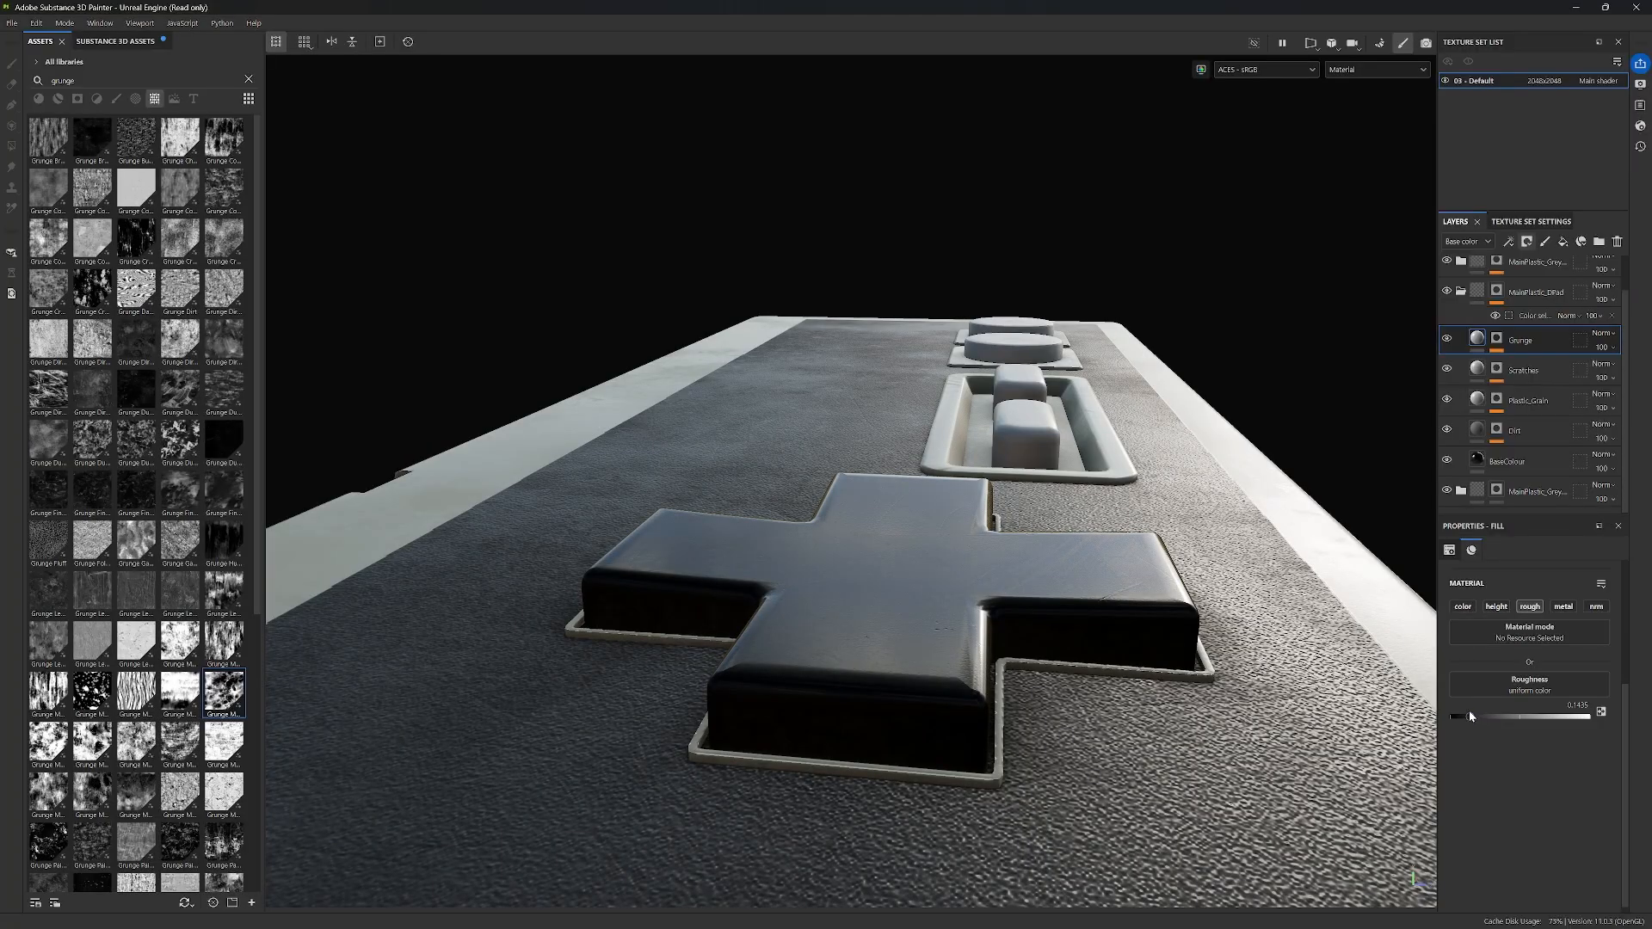
{"action": "left_click_drag", "start_coordinate": [1454, 706], "coordinate": [1454, 707]}
{"action": "left_click_drag", "start_coordinate": [1222, 667], "coordinate": [1335, 580], "text": "alt"}
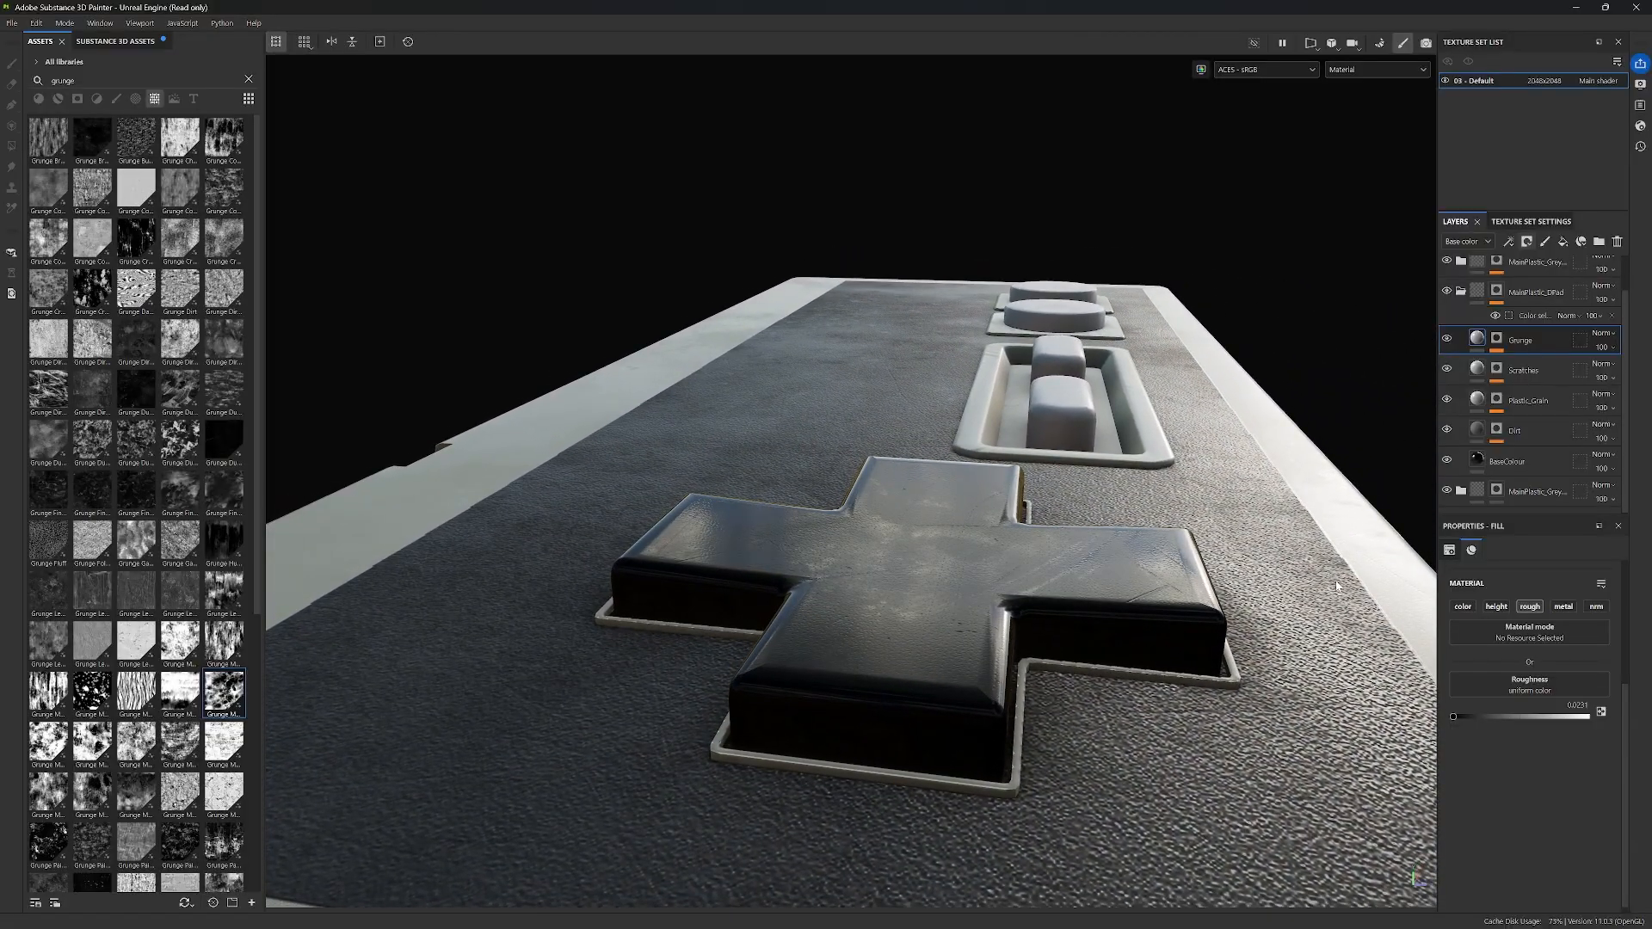
Step: Rename the D-pad's Grunge layer to GrungeGrease, then duplicate it and name the copy GrungeDirt
{"action": "right_click", "coordinate": [1533, 348]}
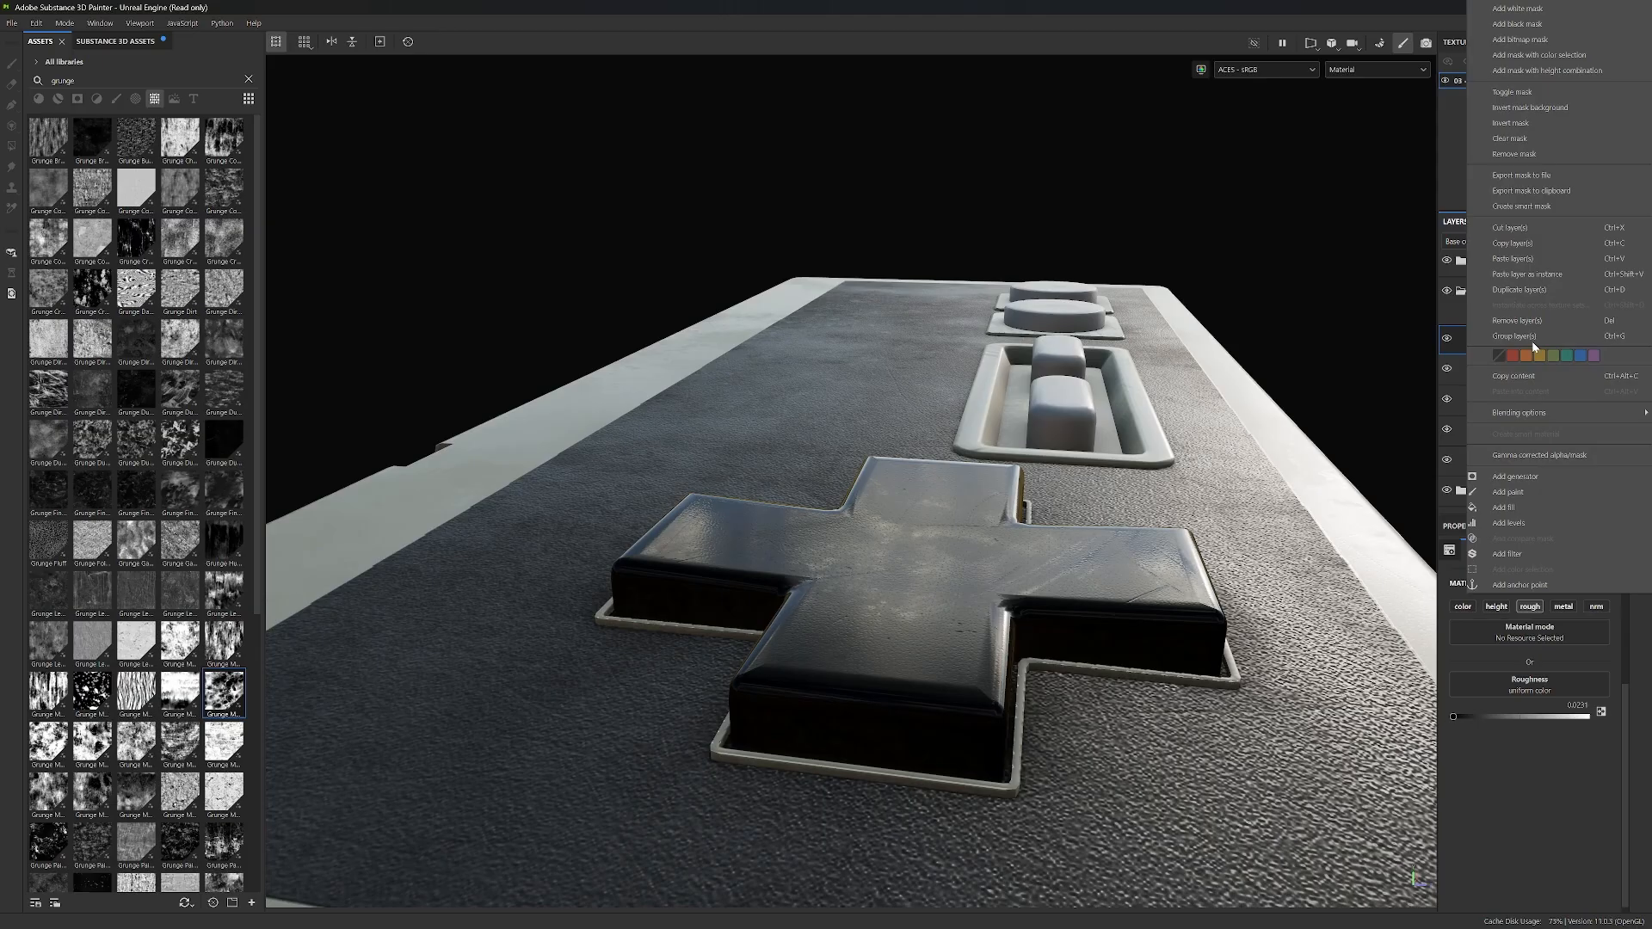
{"action": "left_click", "coordinate": [1453, 357]}
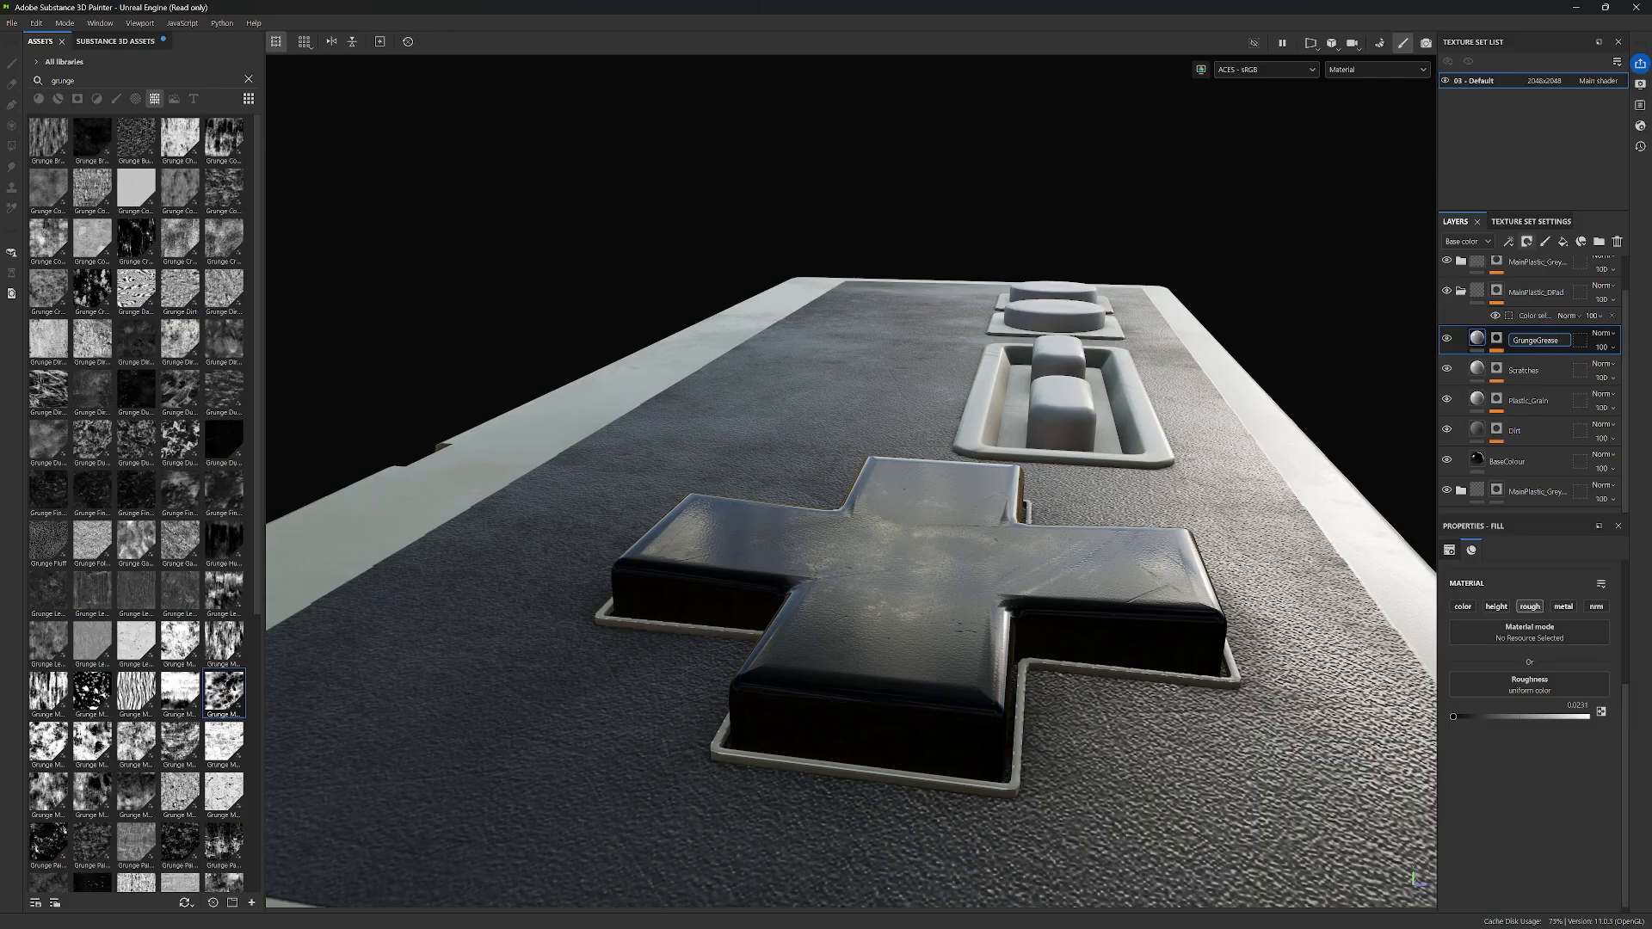
{"action": "right_click", "coordinate": [1528, 346]}
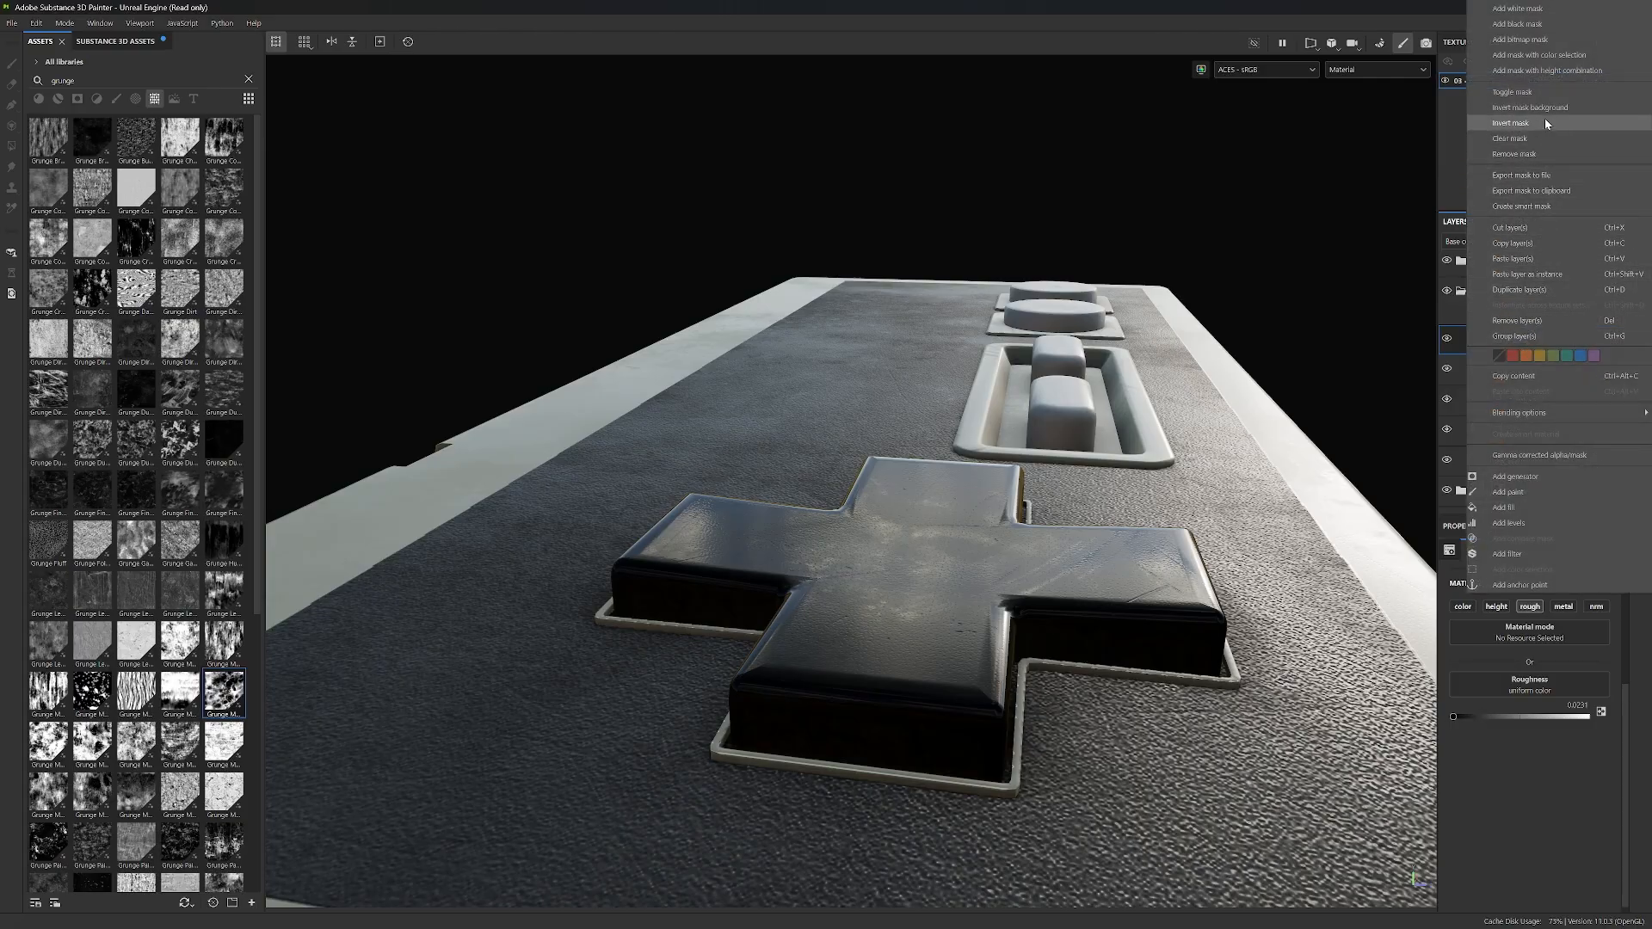
{"action": "left_click", "coordinate": [1529, 290]}
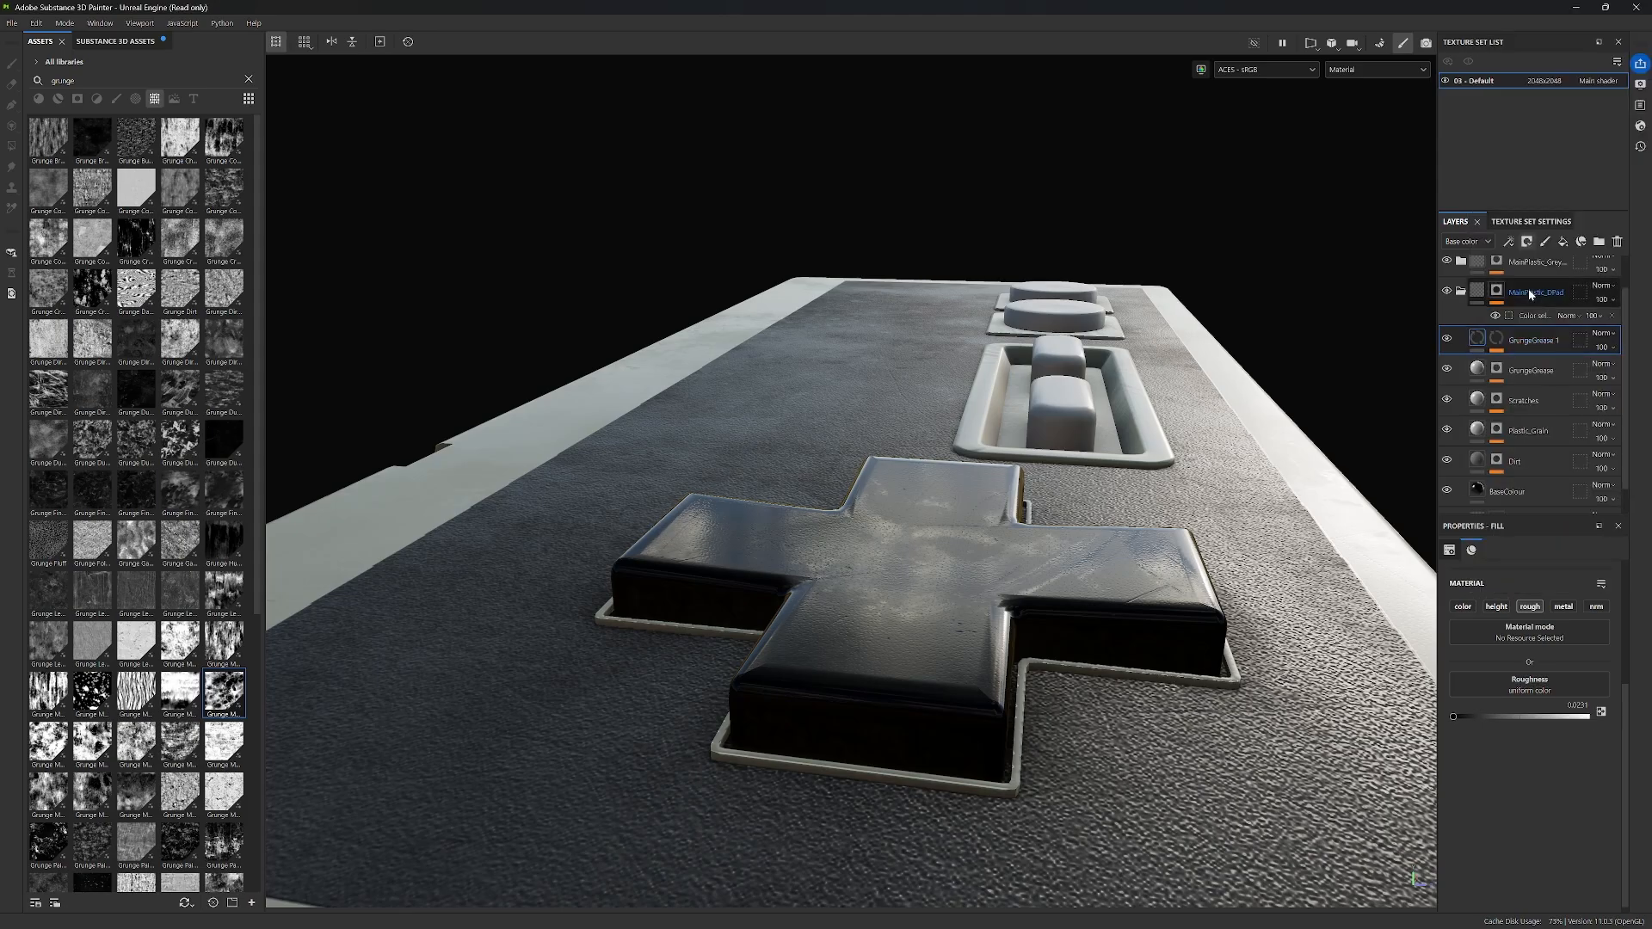
{"action": "double_click", "coordinate": [1544, 339]}
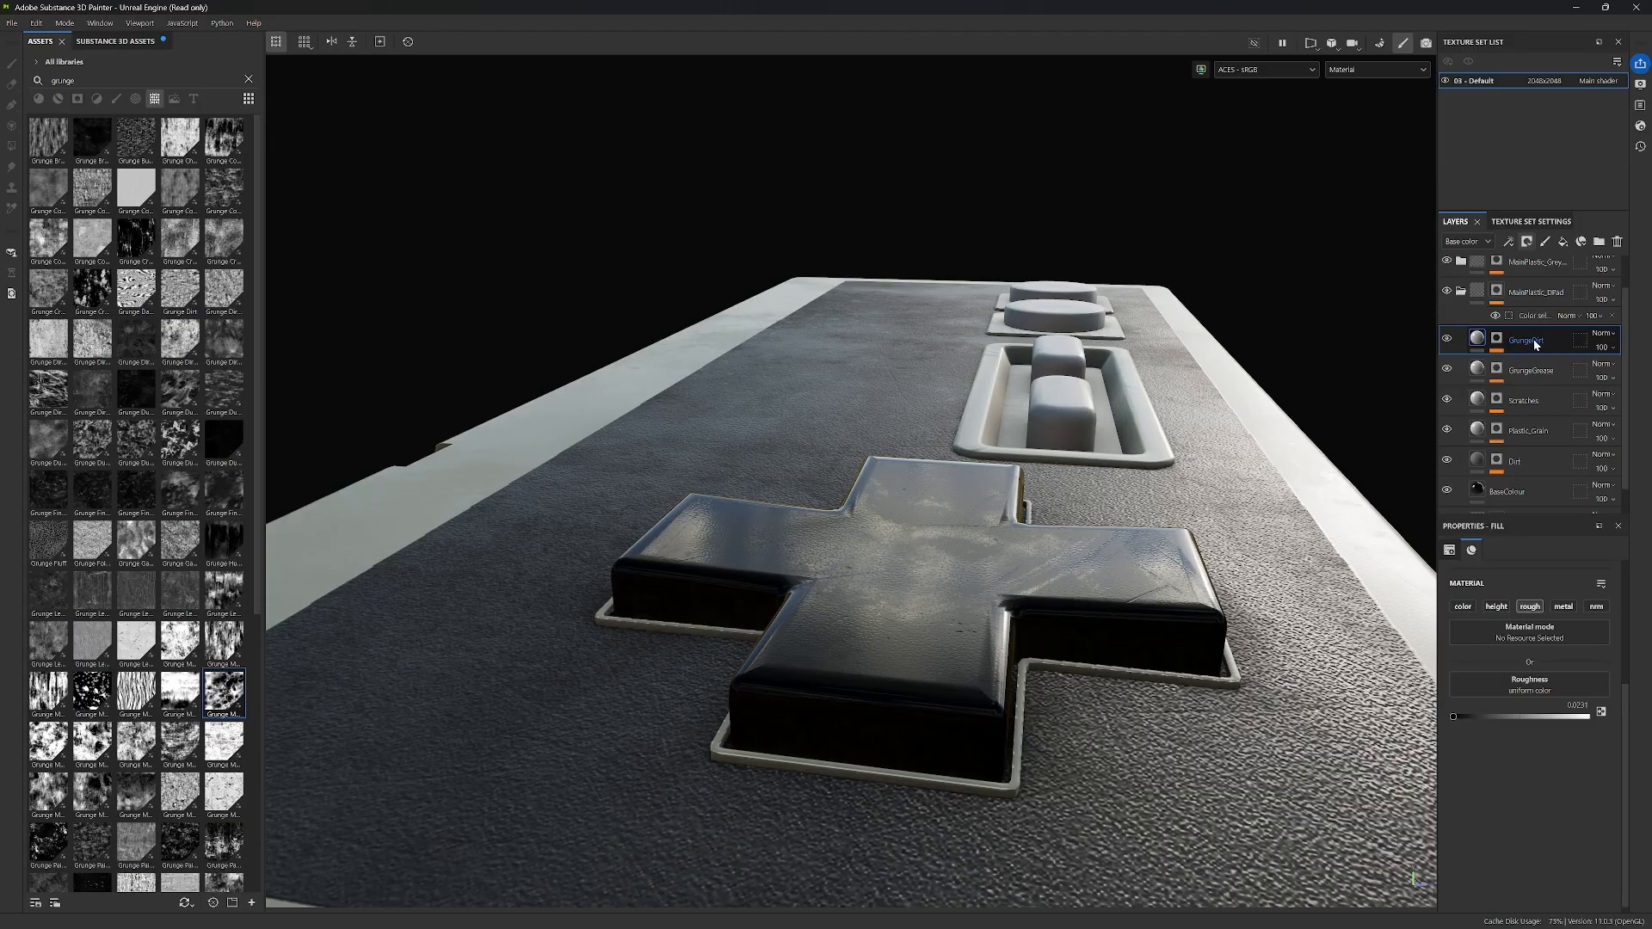
Step: Set the grunge map balance in the GrungeDirt mask to 0.55 and the GrungeDirt layer's roughness to about 0.27
{"action": "left_click", "coordinate": [1496, 339]}
{"action": "left_click", "coordinate": [1535, 367]}
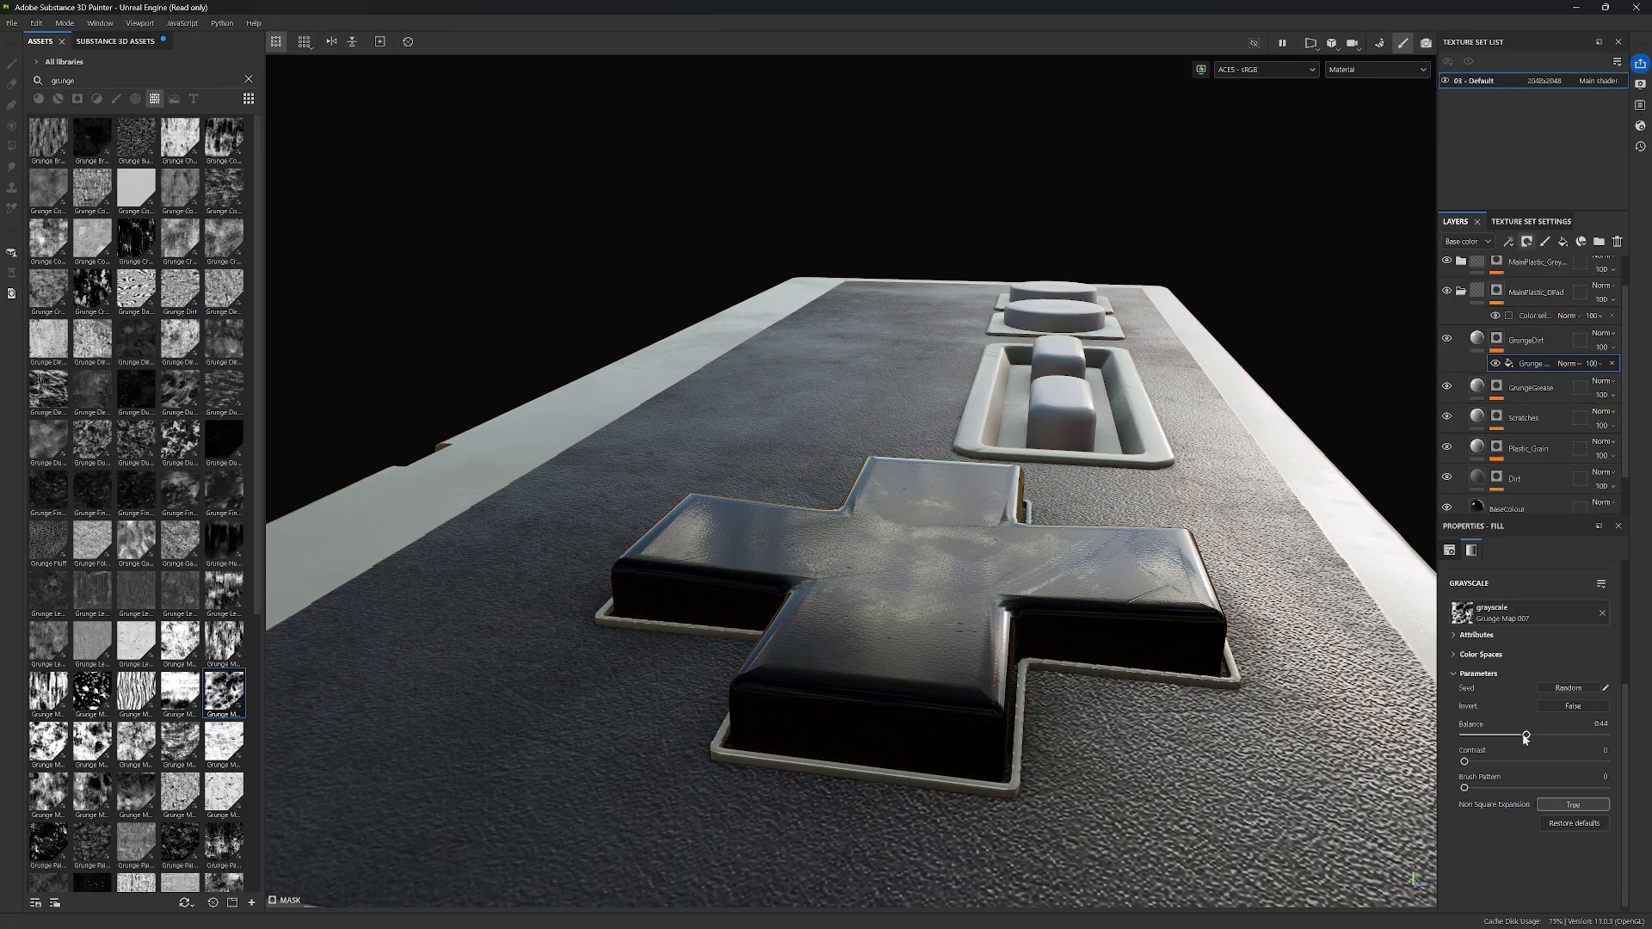
{"action": "left_click_drag", "start_coordinate": [1528, 735], "coordinate": [1522, 736]}
{"action": "left_click", "coordinate": [1476, 338]}
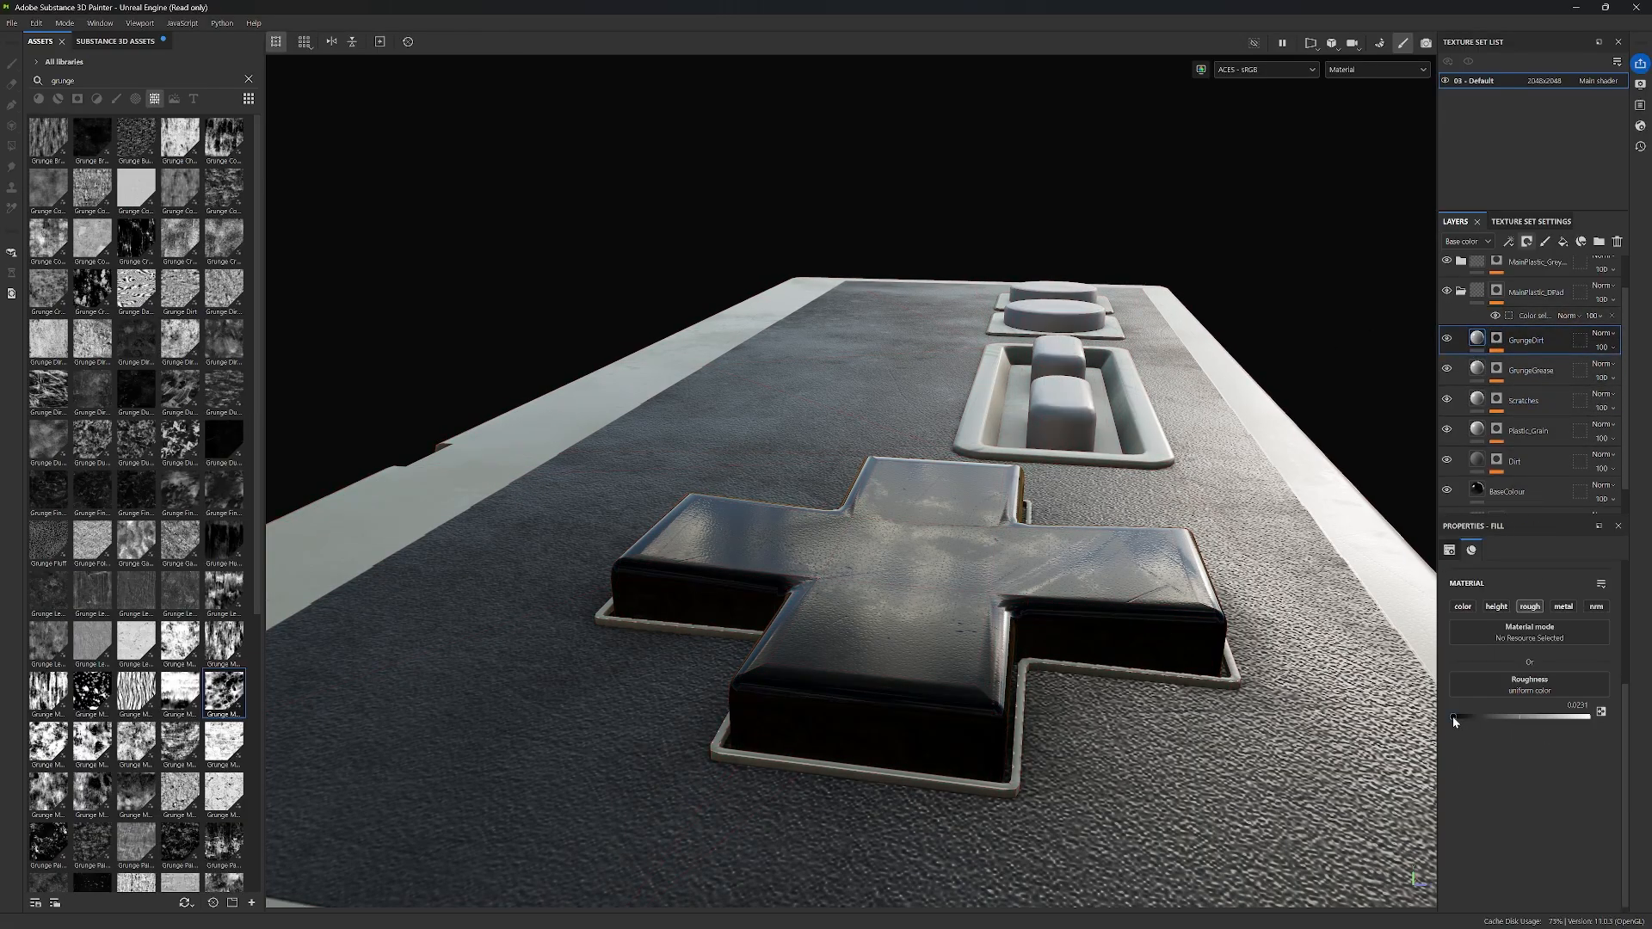
{"action": "left_click_drag", "start_coordinate": [1455, 718], "coordinate": [1487, 727]}
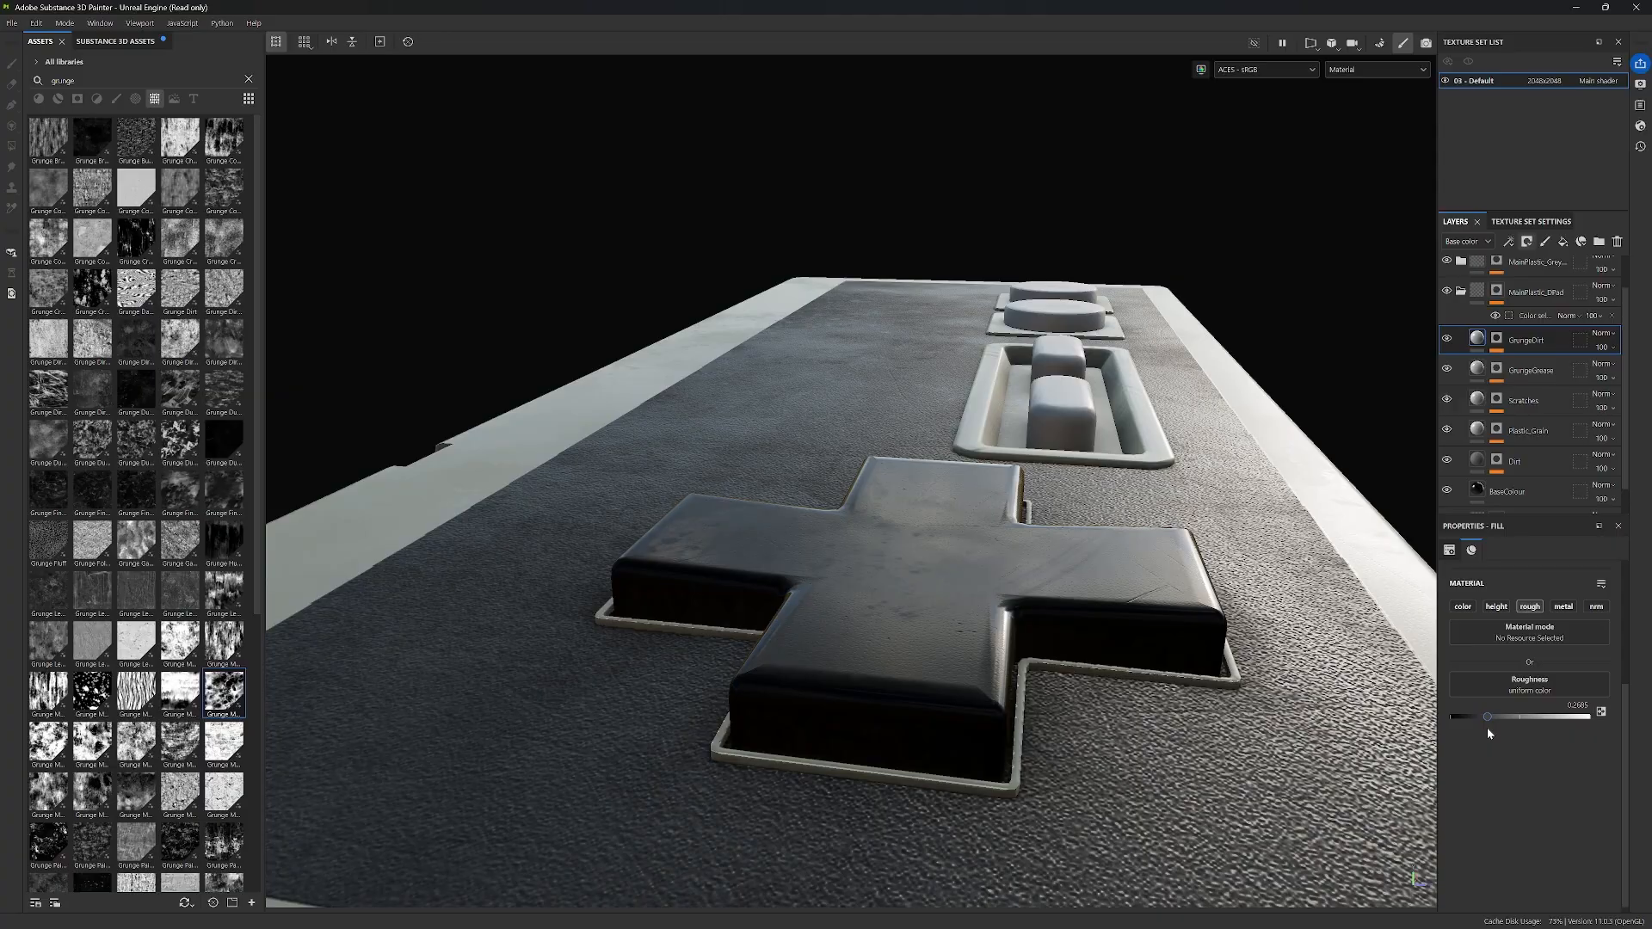
{"action": "left_click_drag", "start_coordinate": [1134, 670], "coordinate": [1229, 652], "text": "alt"}
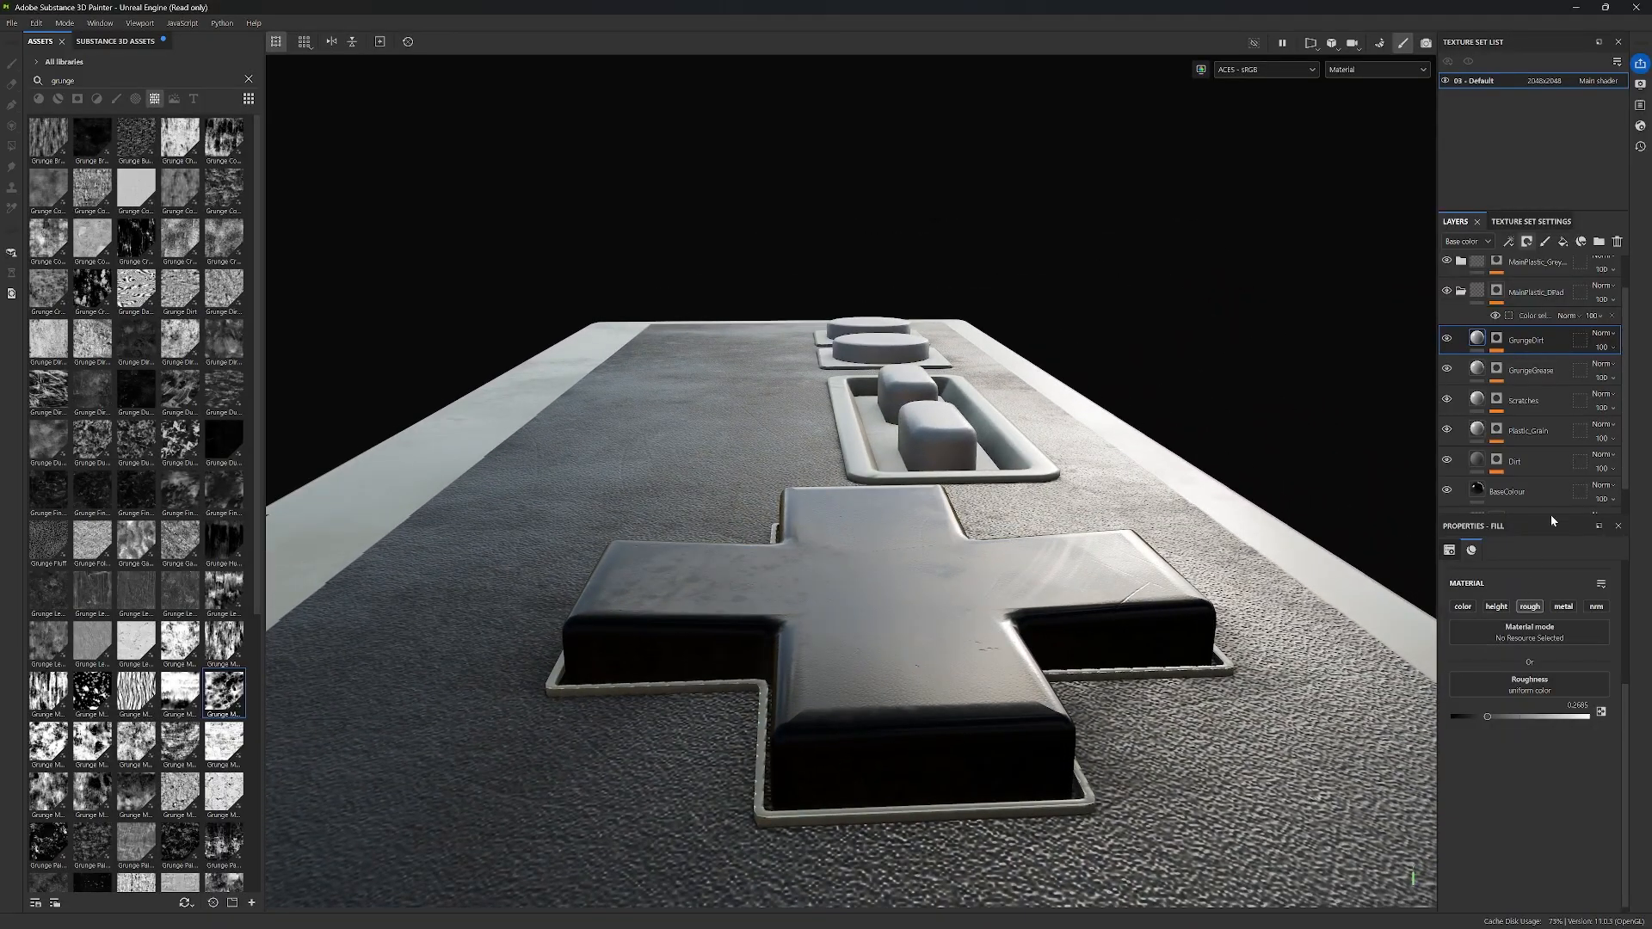
Step: Adjust the grunge map in the GrungeDirt mask to a balance of 0.26 and a contrast of 0.13
{"action": "left_click", "coordinate": [1500, 336]}
{"action": "left_click", "coordinate": [1542, 361]}
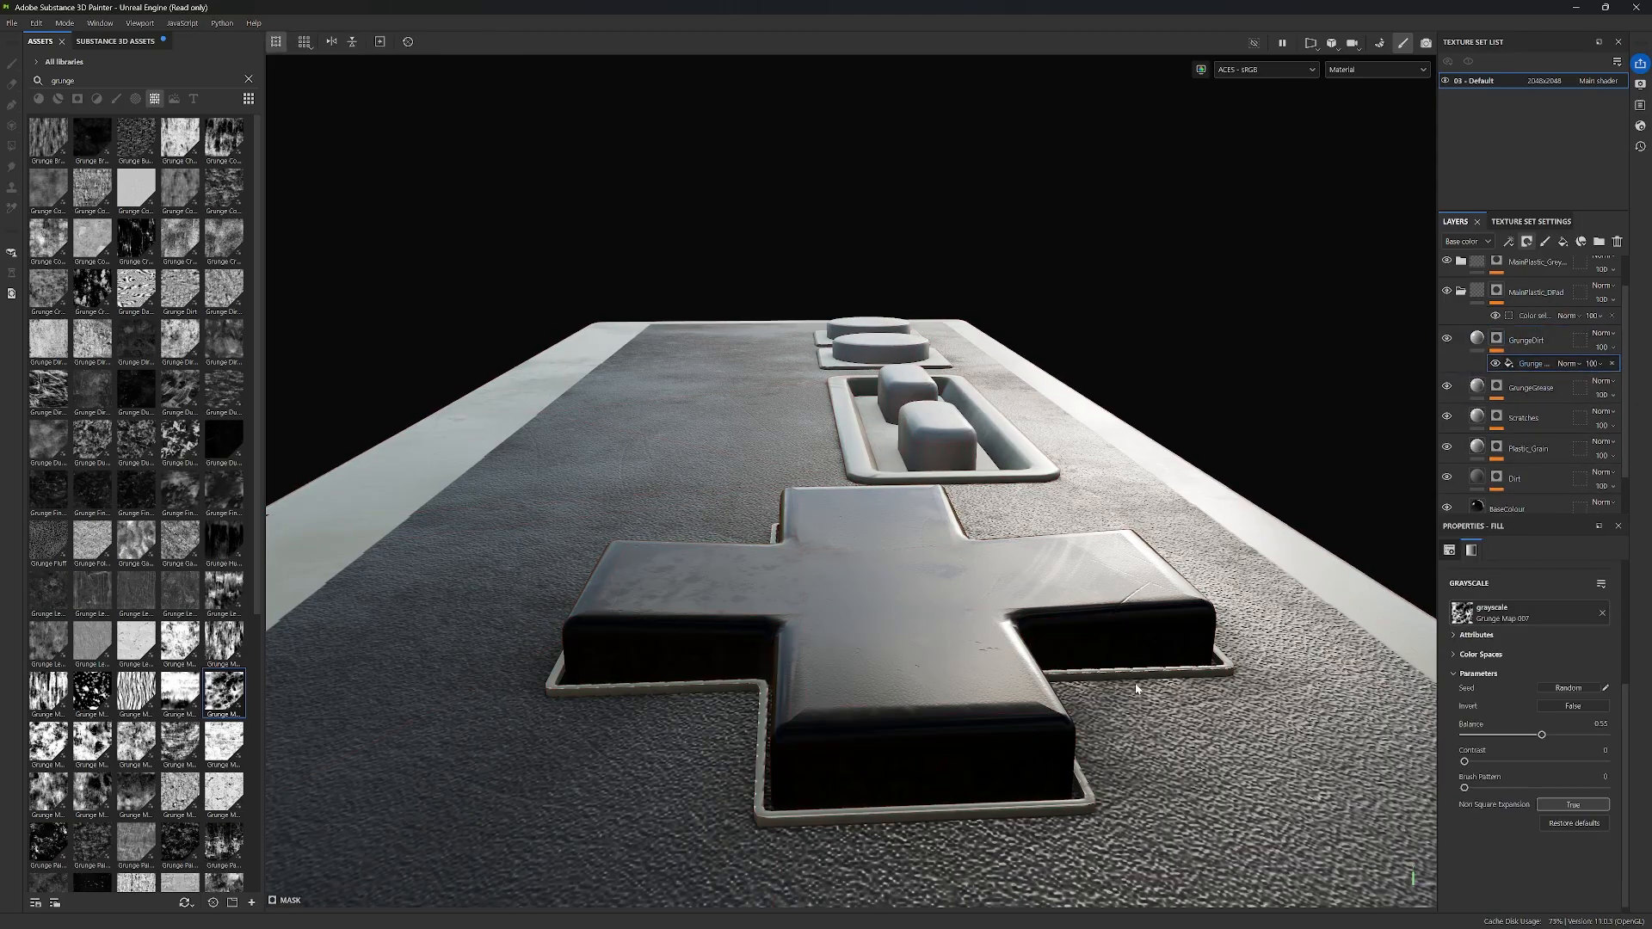
{"action": "left_click_drag", "start_coordinate": [1162, 663], "coordinate": [1110, 736], "text": "alt"}
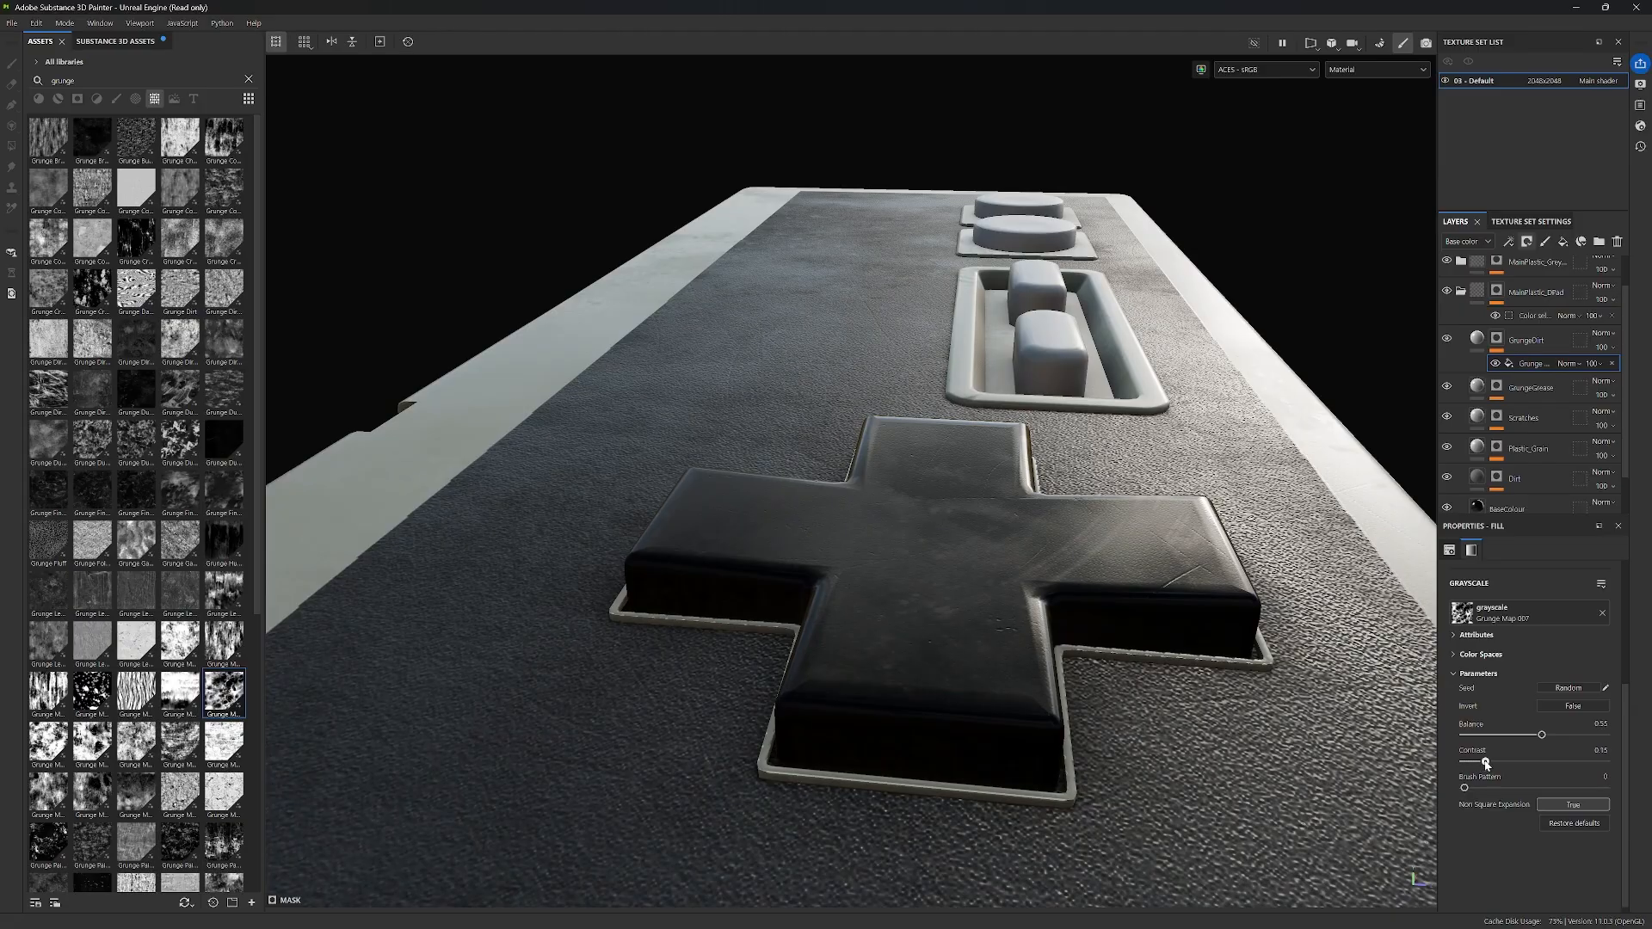
{"action": "left_click_drag", "start_coordinate": [1250, 661], "coordinate": [1297, 639], "text": "alt"}
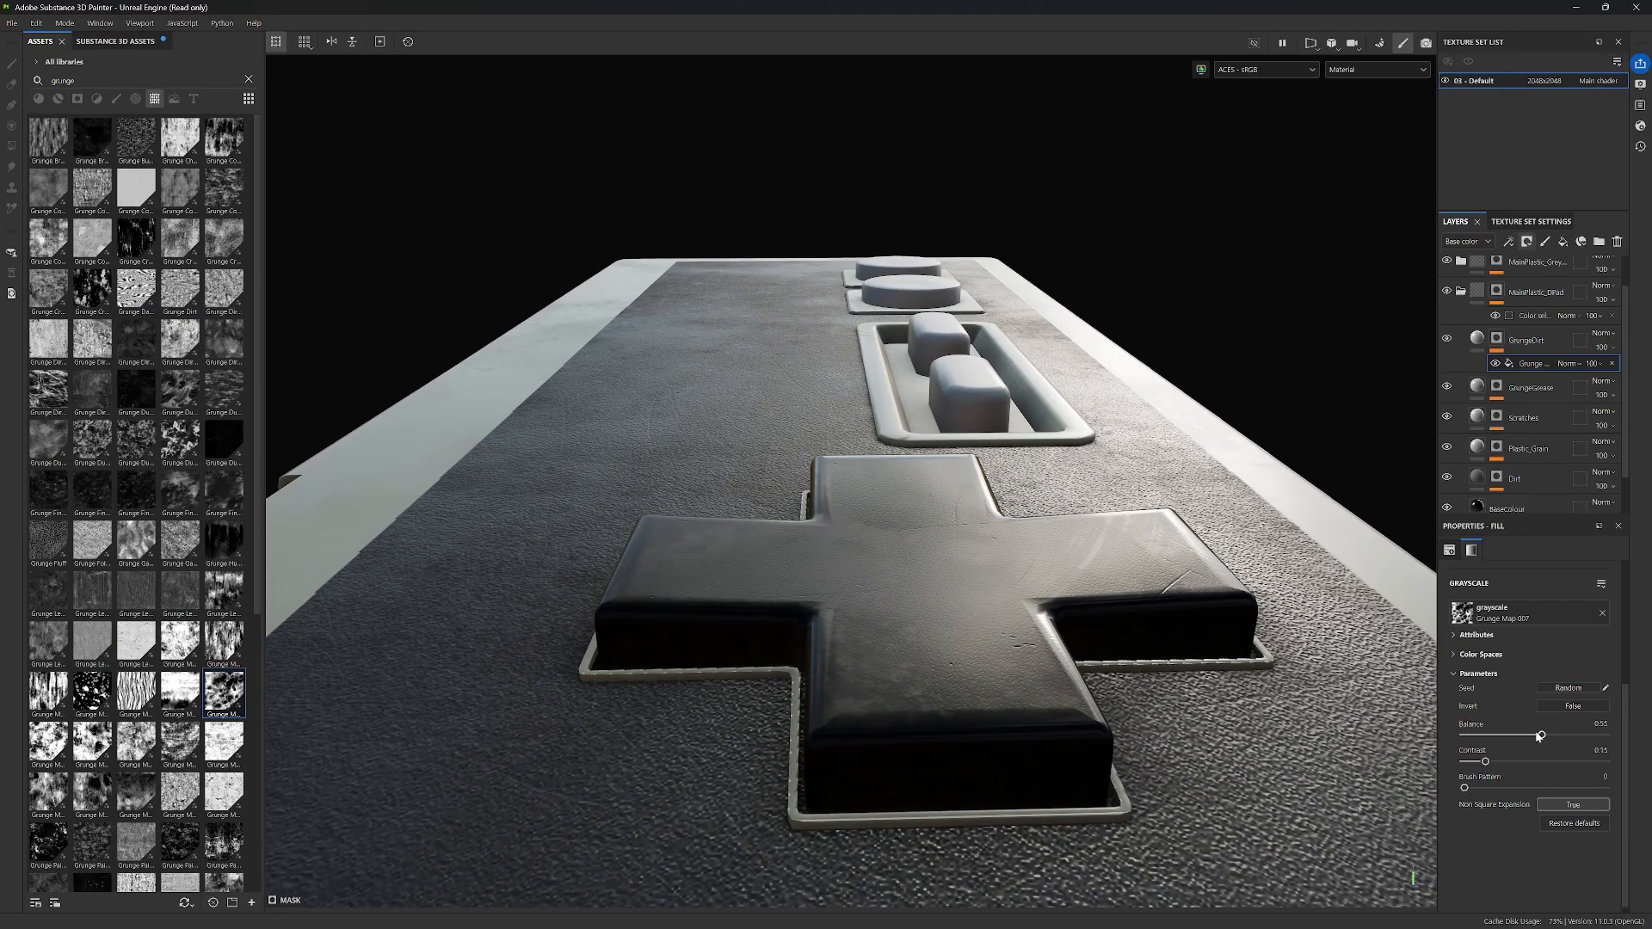
{"action": "left_click_drag", "start_coordinate": [1542, 738], "coordinate": [1480, 747]}
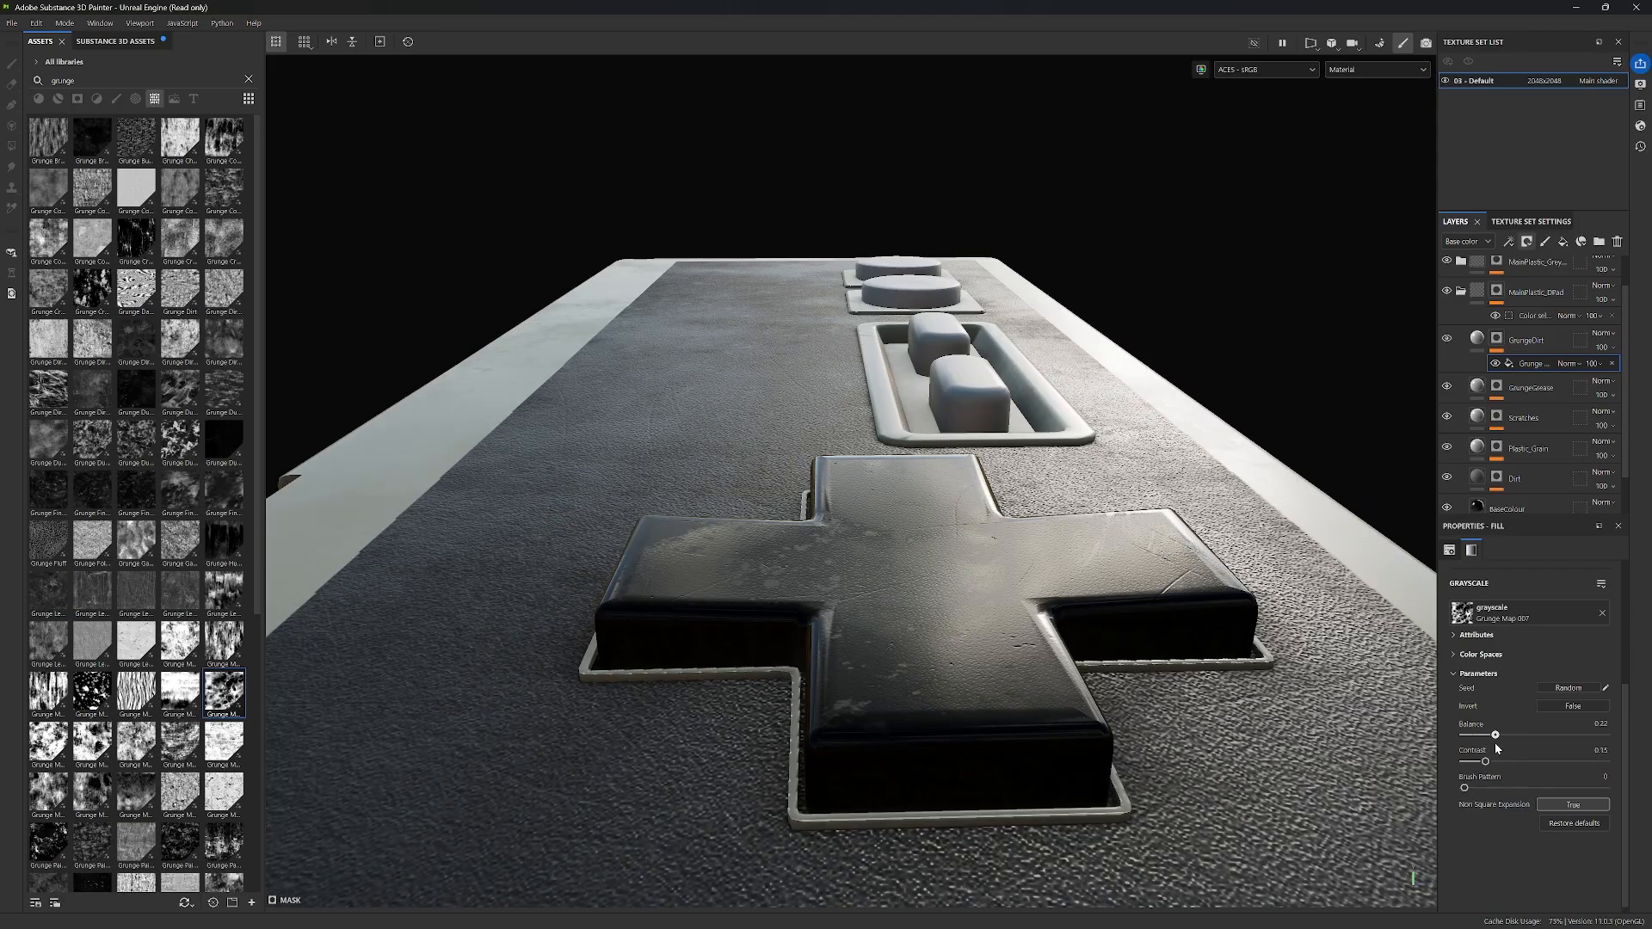
{"action": "left_click_drag", "start_coordinate": [1231, 638], "coordinate": [1203, 637], "text": "alt"}
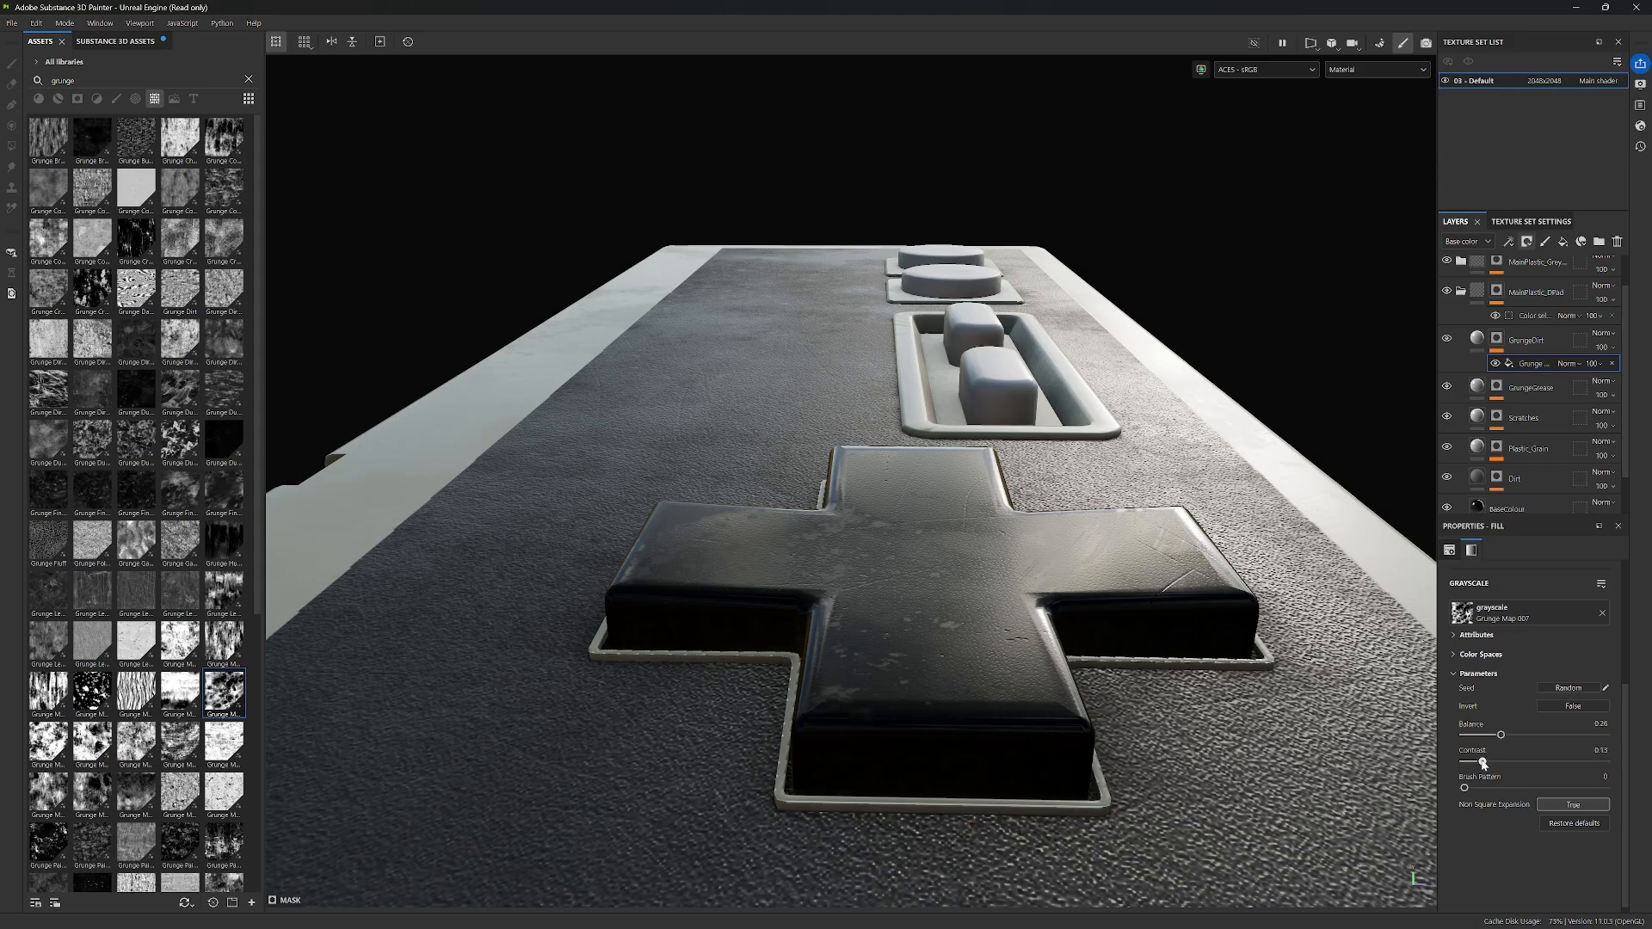
Step: Set the grunge map in the GrungeDirt mask to a contrast of 0 and a balance of 0.44
{"action": "left_click_drag", "start_coordinate": [1483, 762], "coordinate": [1453, 766]}
{"action": "left_click_drag", "start_coordinate": [1242, 552], "coordinate": [1277, 551], "text": "alt"}
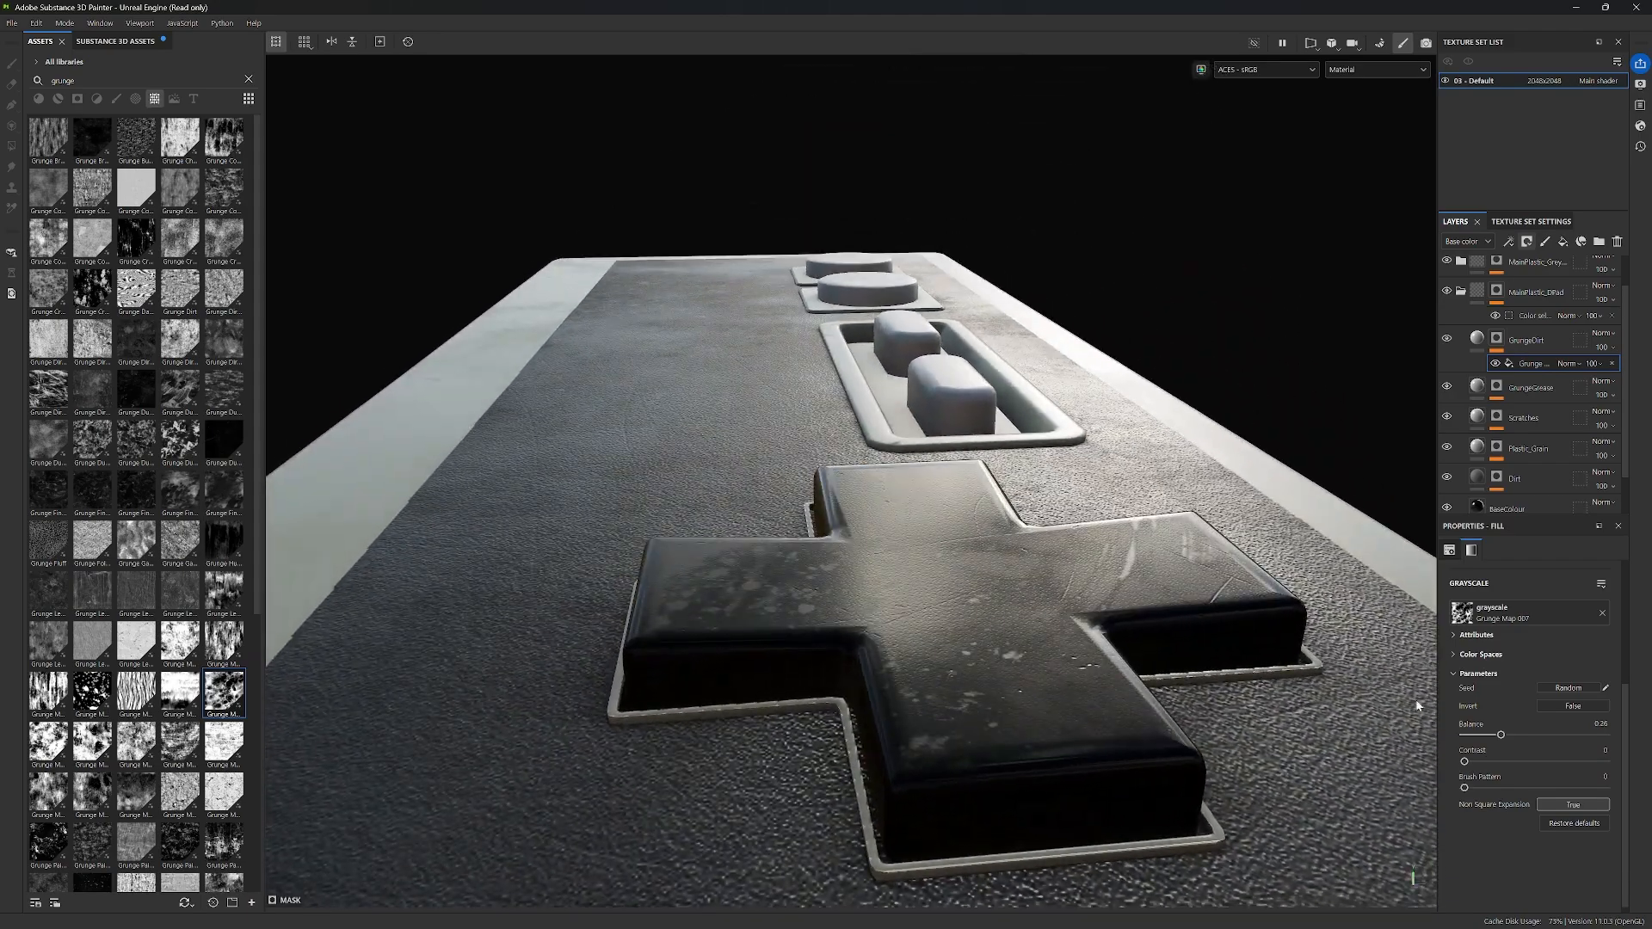
{"action": "mouse_move", "coordinate": [1502, 738]}
{"action": "left_mouse_down"}
{"action": "mouse_move", "coordinate": [1465, 738]}
{"action": "mouse_move", "coordinate": [1527, 742]}
{"action": "left_mouse_up"}
{"action": "mouse_move", "coordinate": [1205, 688]}
{"action": "left_mouse_down", "text": "alt"}
{"action": "mouse_move", "coordinate": [1290, 637]}
{"action": "mouse_move", "coordinate": [1081, 753]}
{"action": "mouse_move", "coordinate": [1205, 688]}
{"action": "left_mouse_up", "text": "alt"}
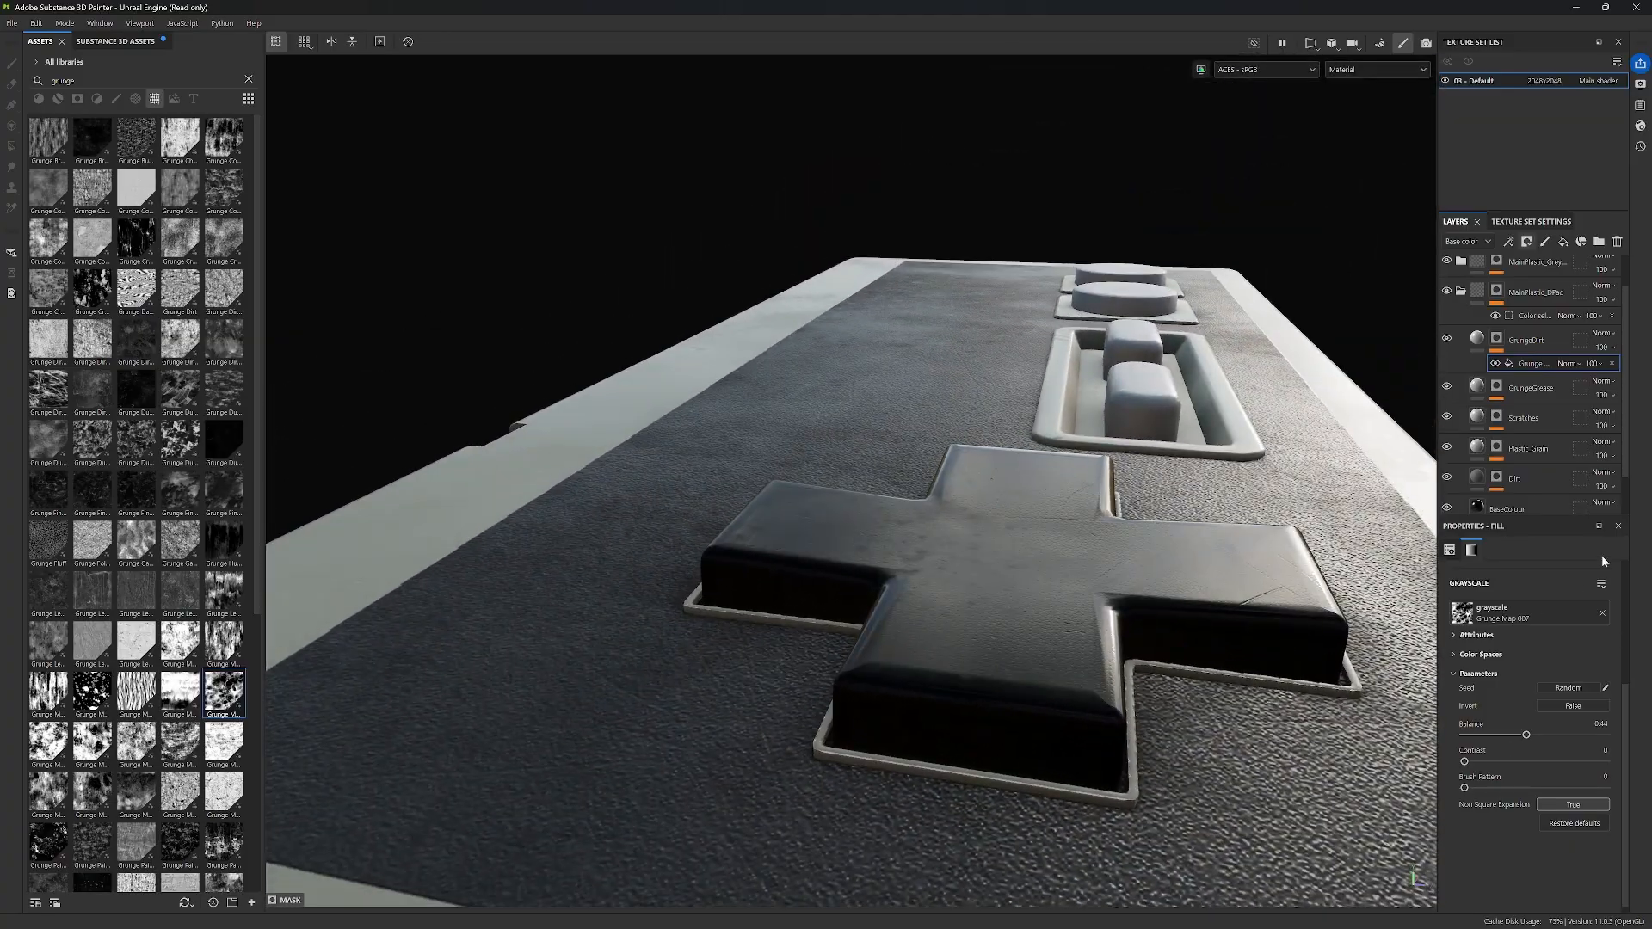
Step: Lower the GrungeDirt layer's roughness to about 0.21 and check the D-pad's reflections
{"action": "left_click", "coordinate": [1536, 341]}
{"action": "left_click_drag", "start_coordinate": [1481, 717], "coordinate": [1480, 718]}
{"action": "left_click_drag", "start_coordinate": [1291, 645], "coordinate": [1165, 596], "text": "alt"}
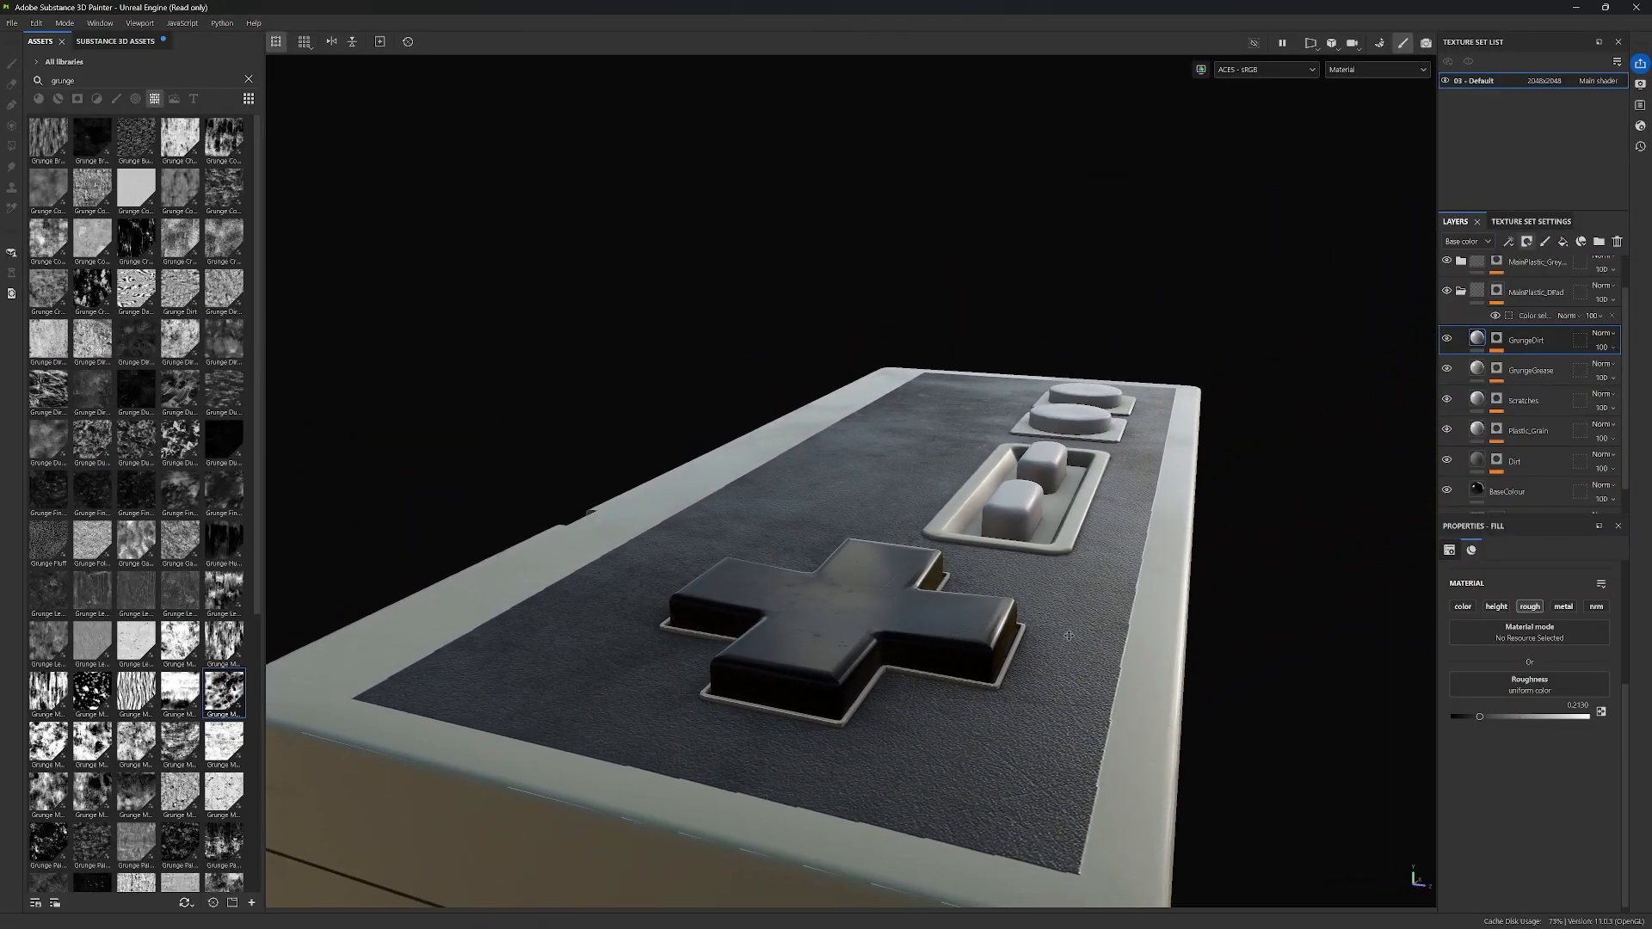
{"action": "left_click_drag", "start_coordinate": [1068, 635], "coordinate": [1162, 640], "text": "alt"}
Step: Compare the D-pad with the GrungeDirt layer hidden and shown, then delete that layer
{"action": "left_click", "coordinate": [1448, 339]}
{"action": "left_click", "coordinate": [1447, 339]}
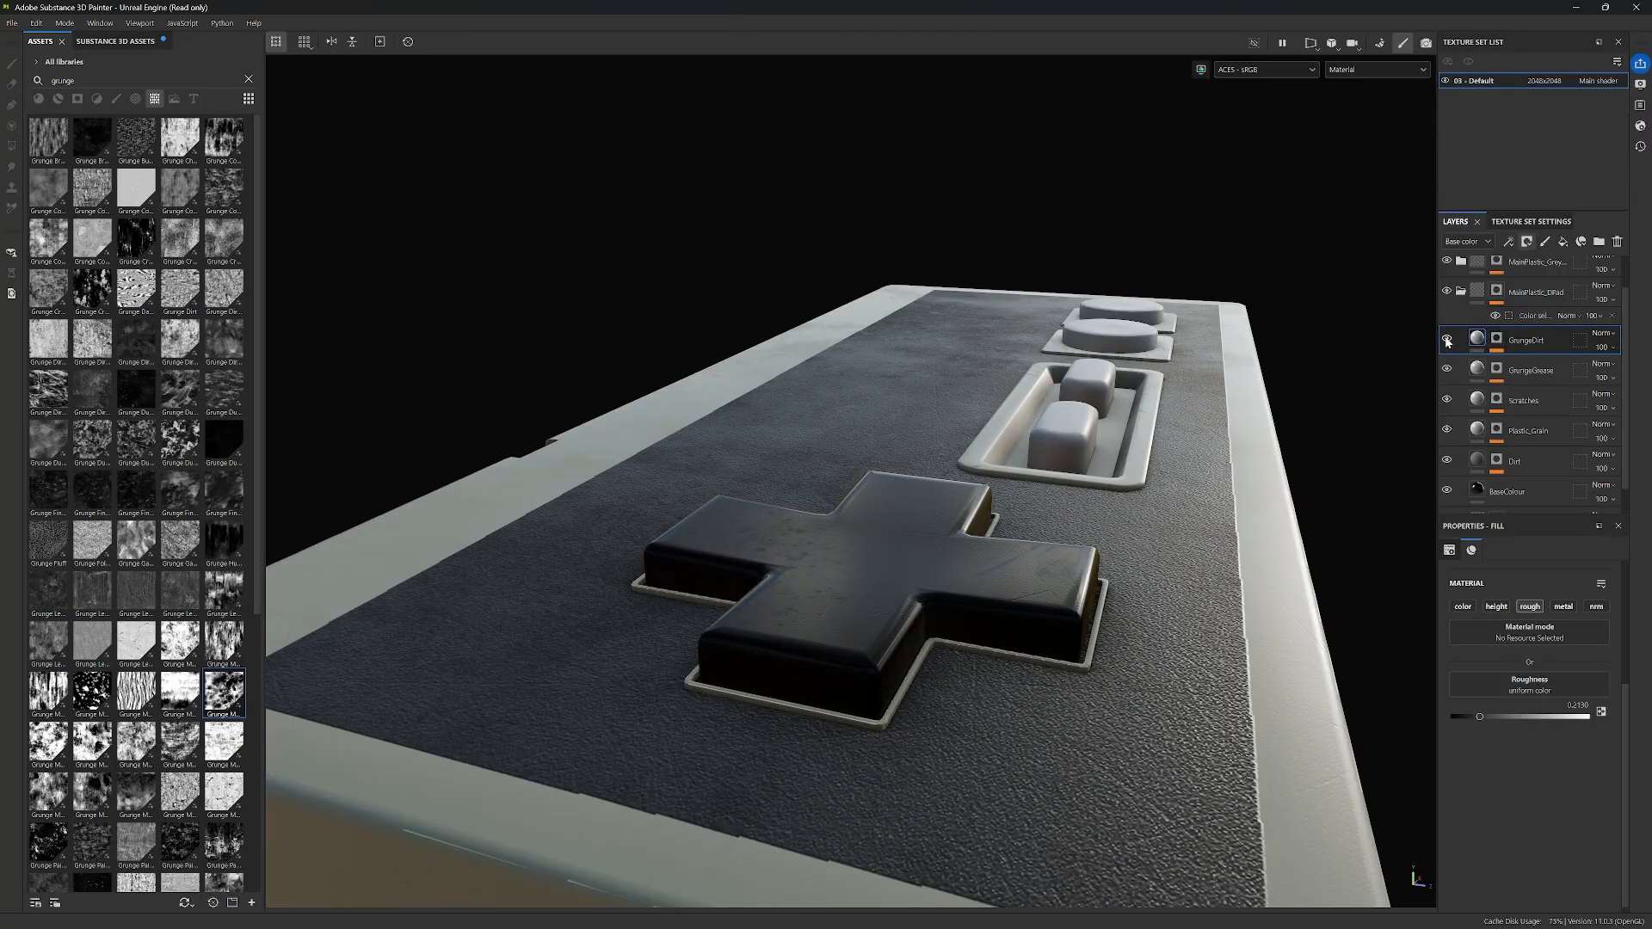
{"action": "left_click", "coordinate": [1447, 340]}
{"action": "left_click_drag", "start_coordinate": [1370, 404], "coordinate": [1239, 575], "text": "alt"}
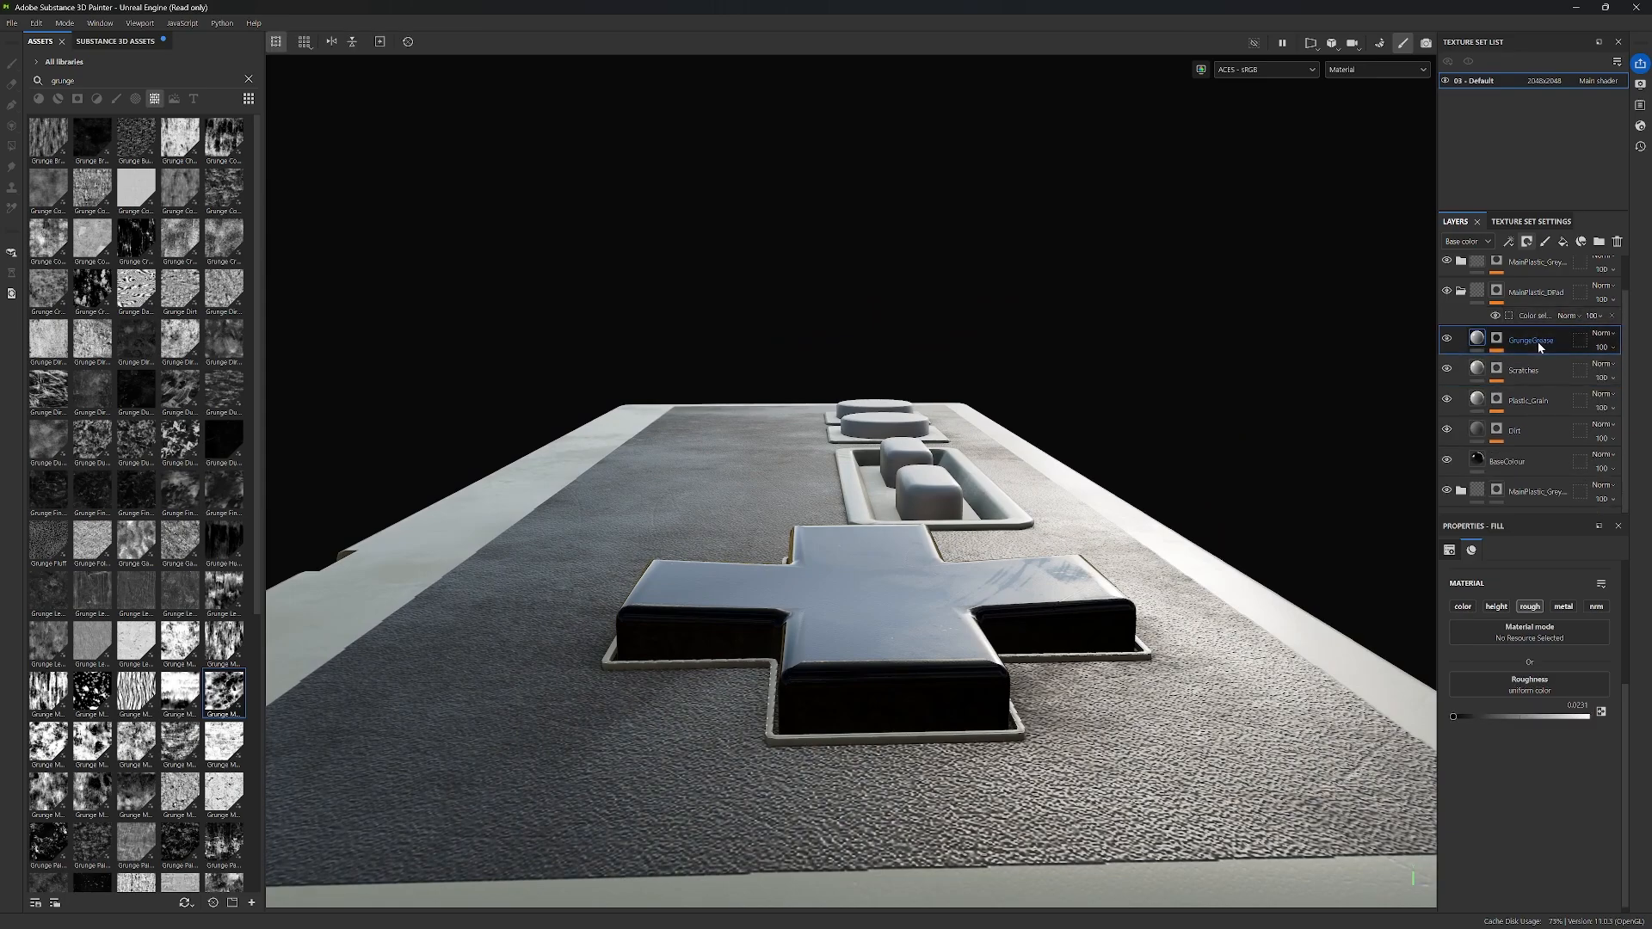
{"action": "key", "text": "Delete"}
Step: Add a paint effect to the mask of the D-pad's GrungeGrease layer
{"action": "left_click_drag", "start_coordinate": [1222, 594], "coordinate": [1007, 644], "text": "alt"}
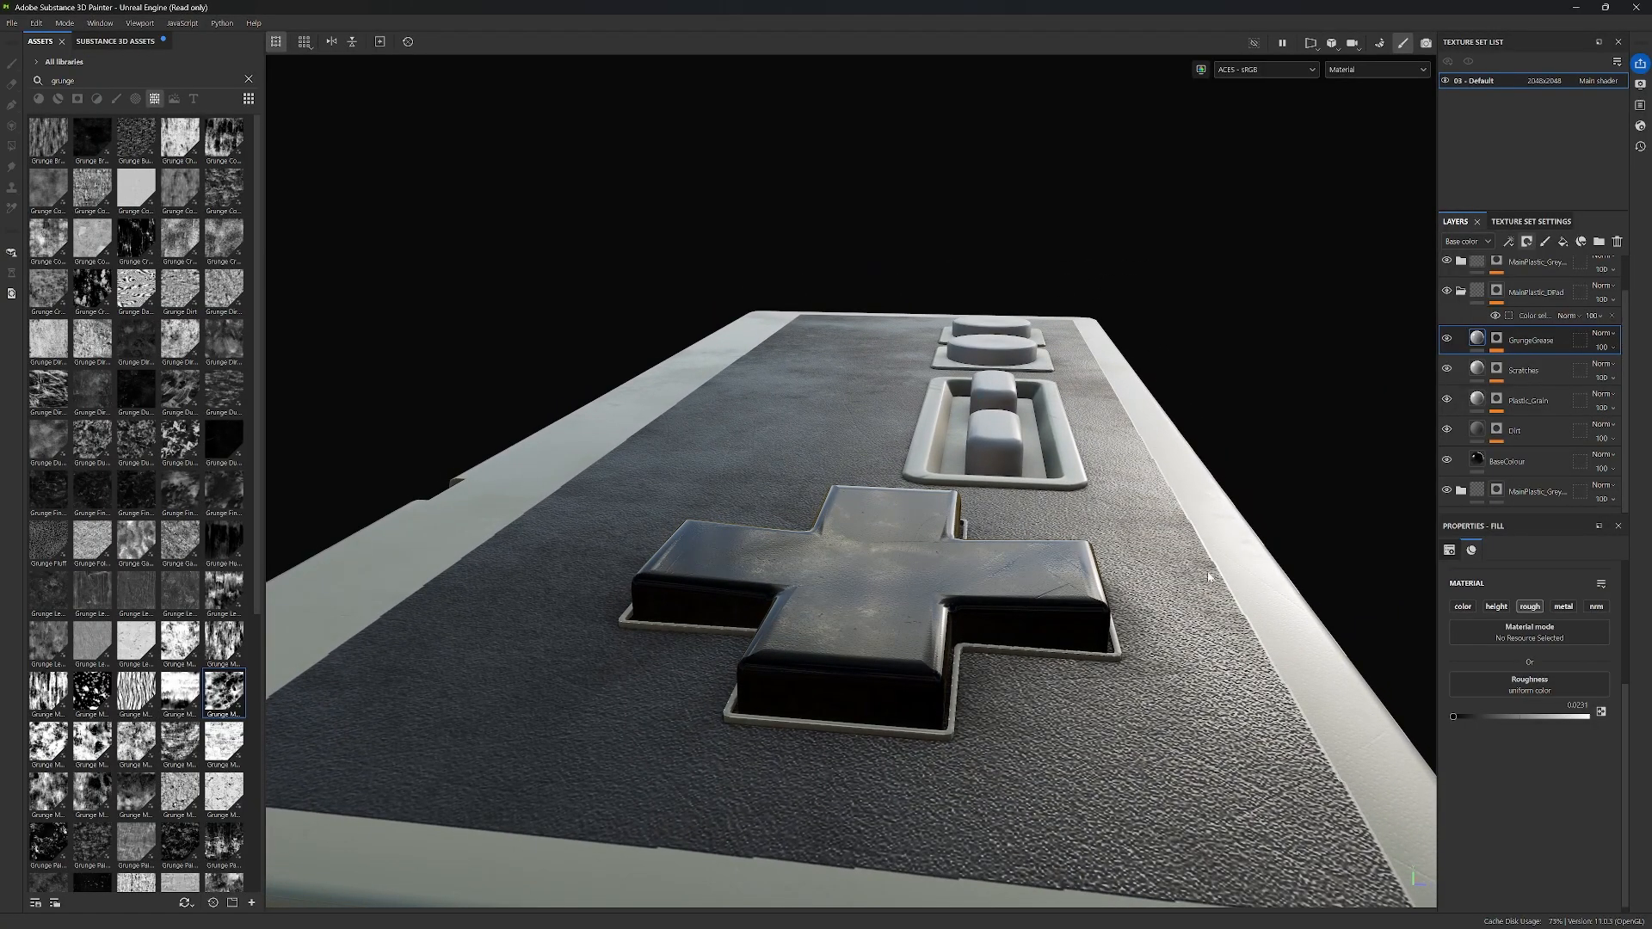
{"action": "left_click_drag", "start_coordinate": [1209, 577], "coordinate": [891, 602], "text": "alt"}
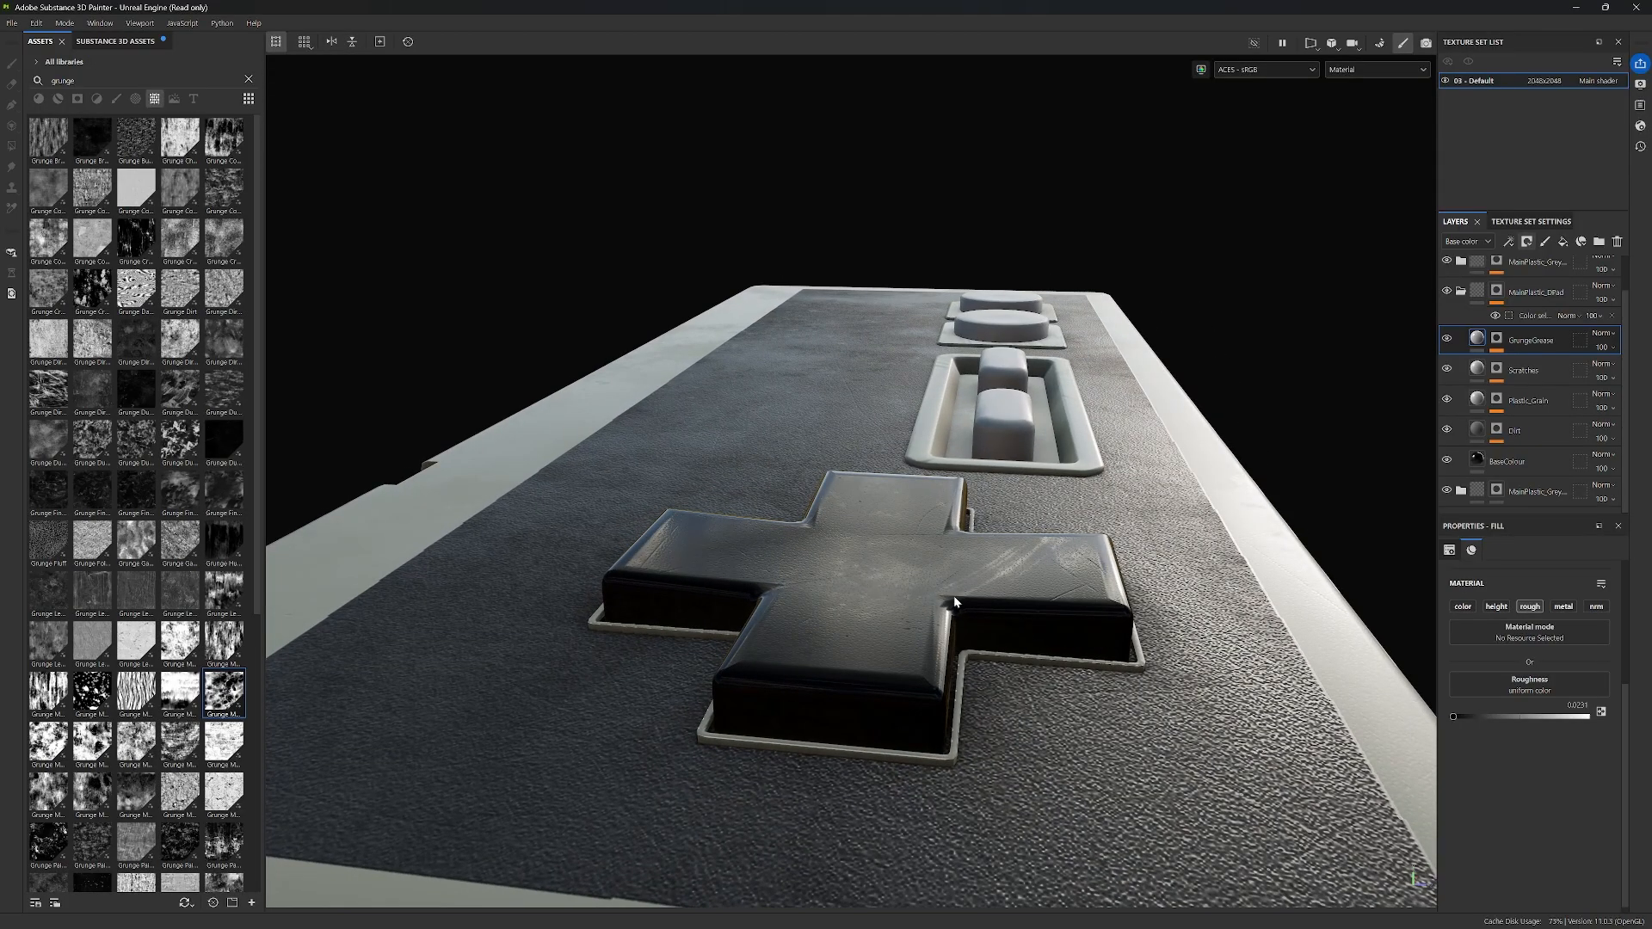
{"action": "left_click_drag", "start_coordinate": [1018, 561], "coordinate": [1171, 610], "text": "alt"}
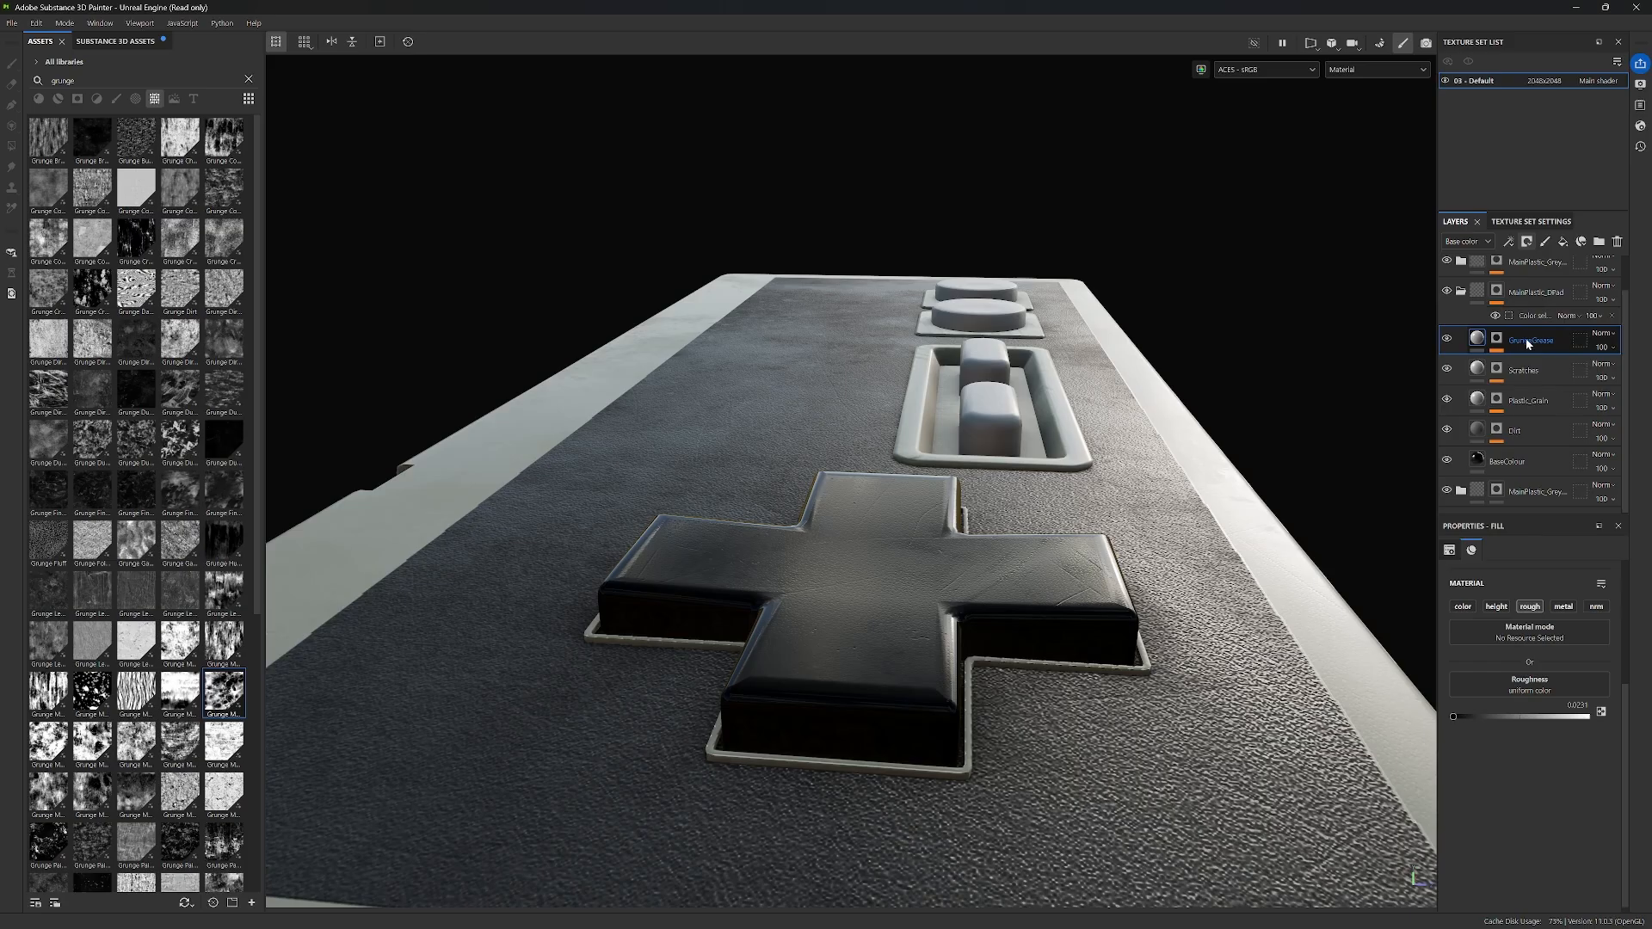
{"action": "left_click", "coordinate": [1498, 338]}
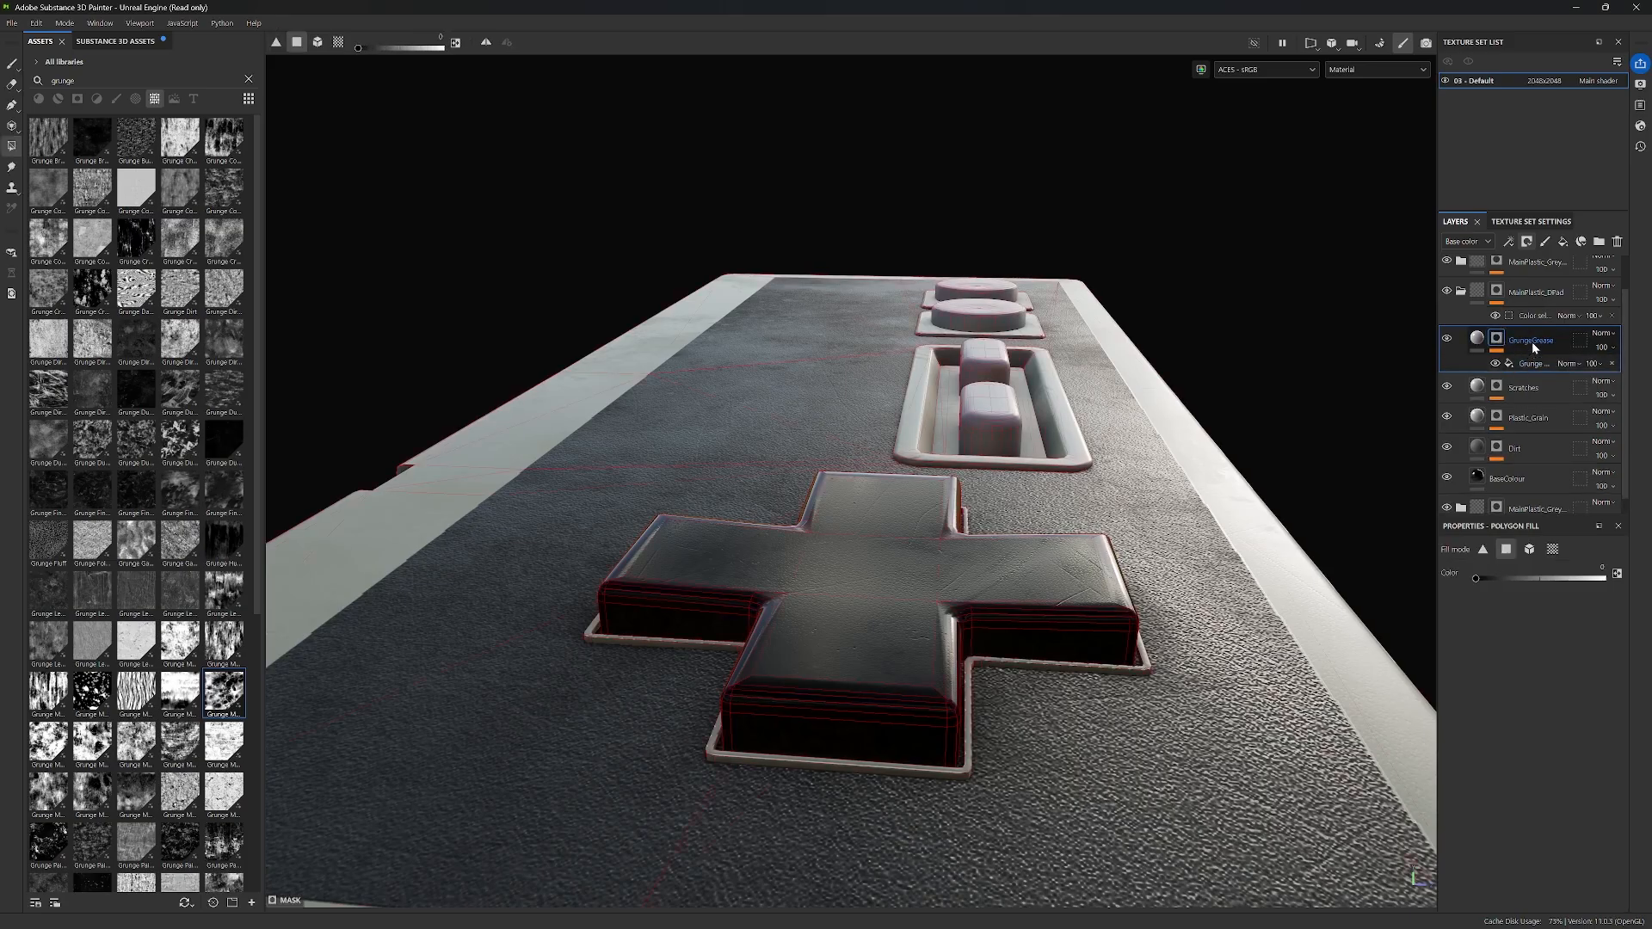
{"action": "right_click", "coordinate": [1523, 342]}
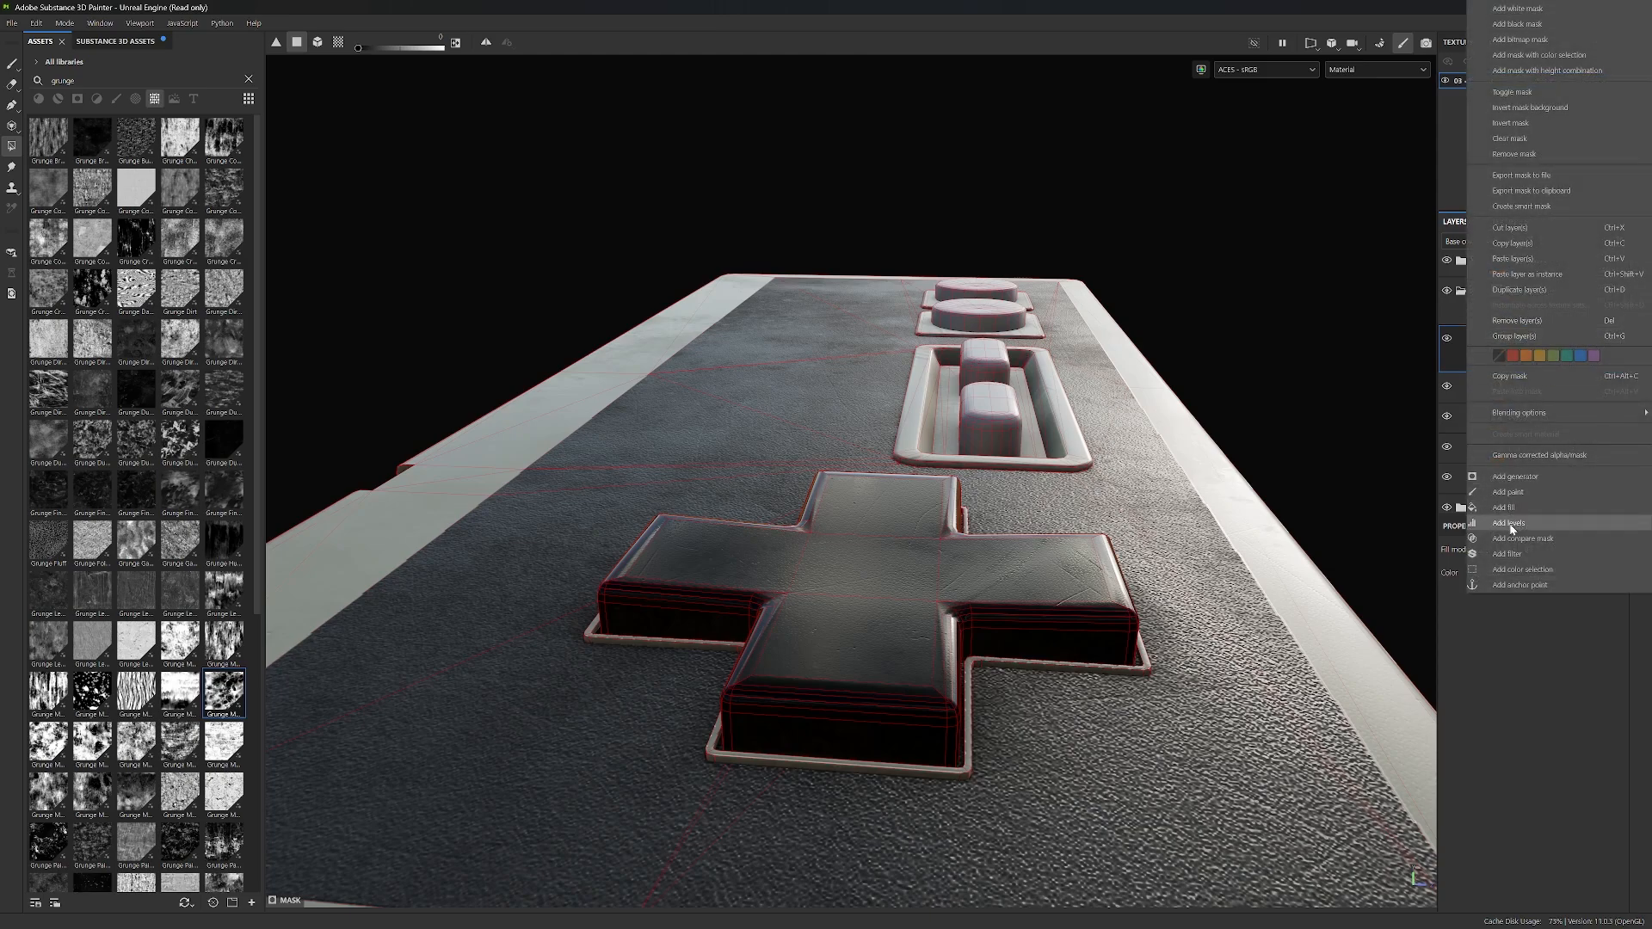
{"action": "left_click", "coordinate": [1532, 490]}
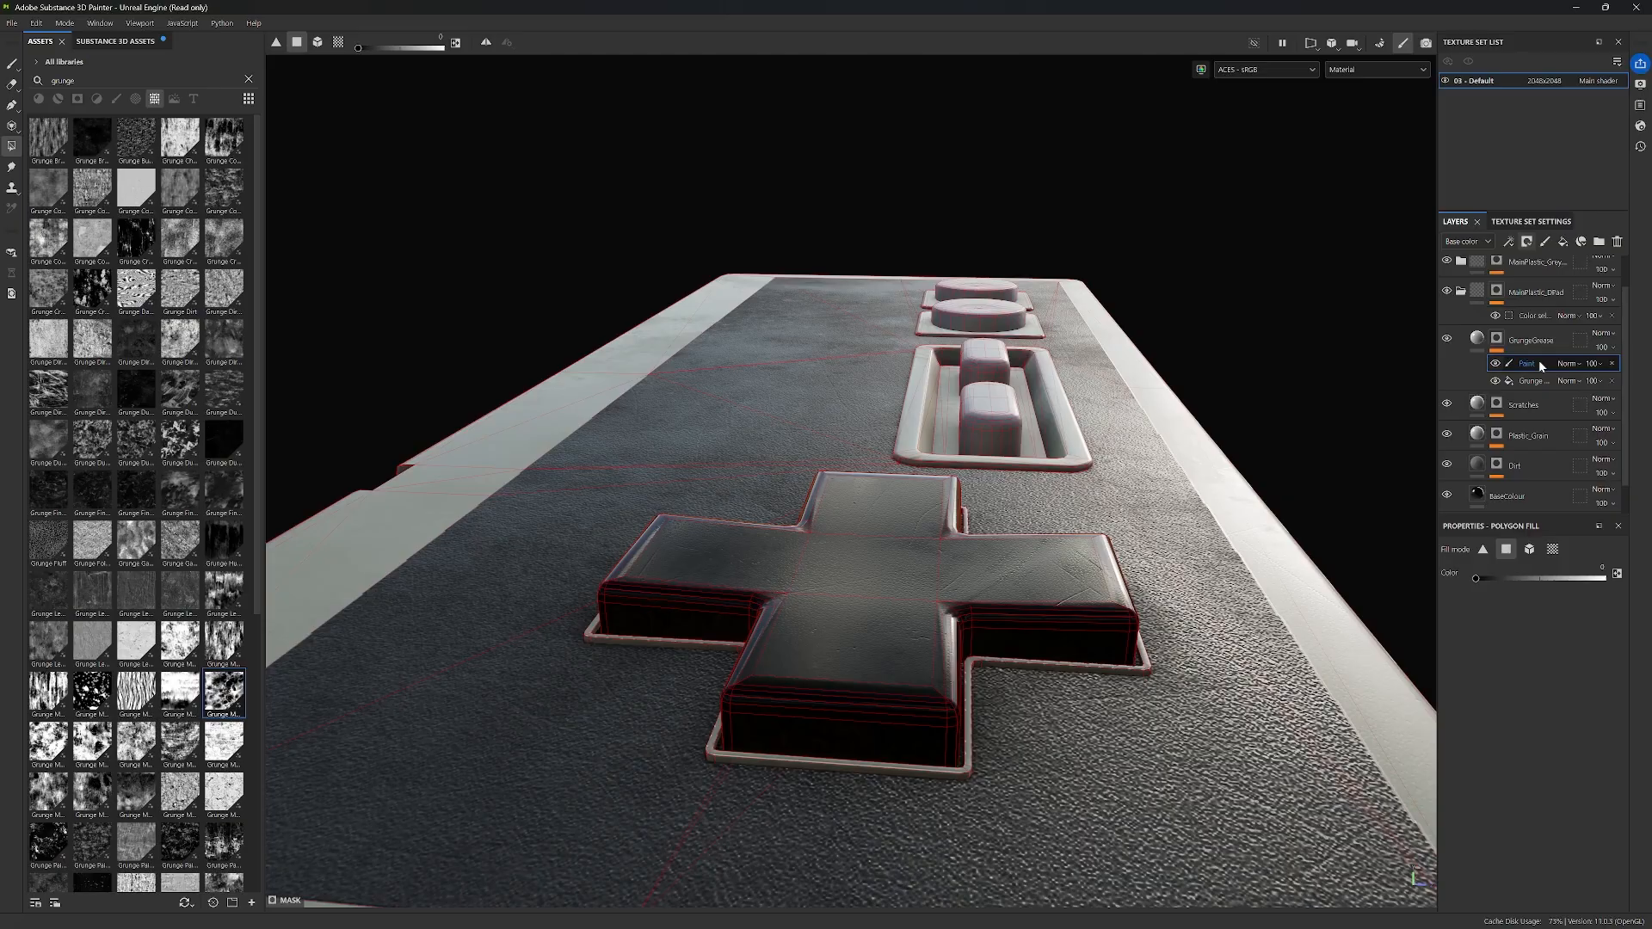
Step: Search the alpha assets for "finger" and load the Fingerprint alpha into the paint brush
{"action": "left_click", "coordinate": [135, 99]}
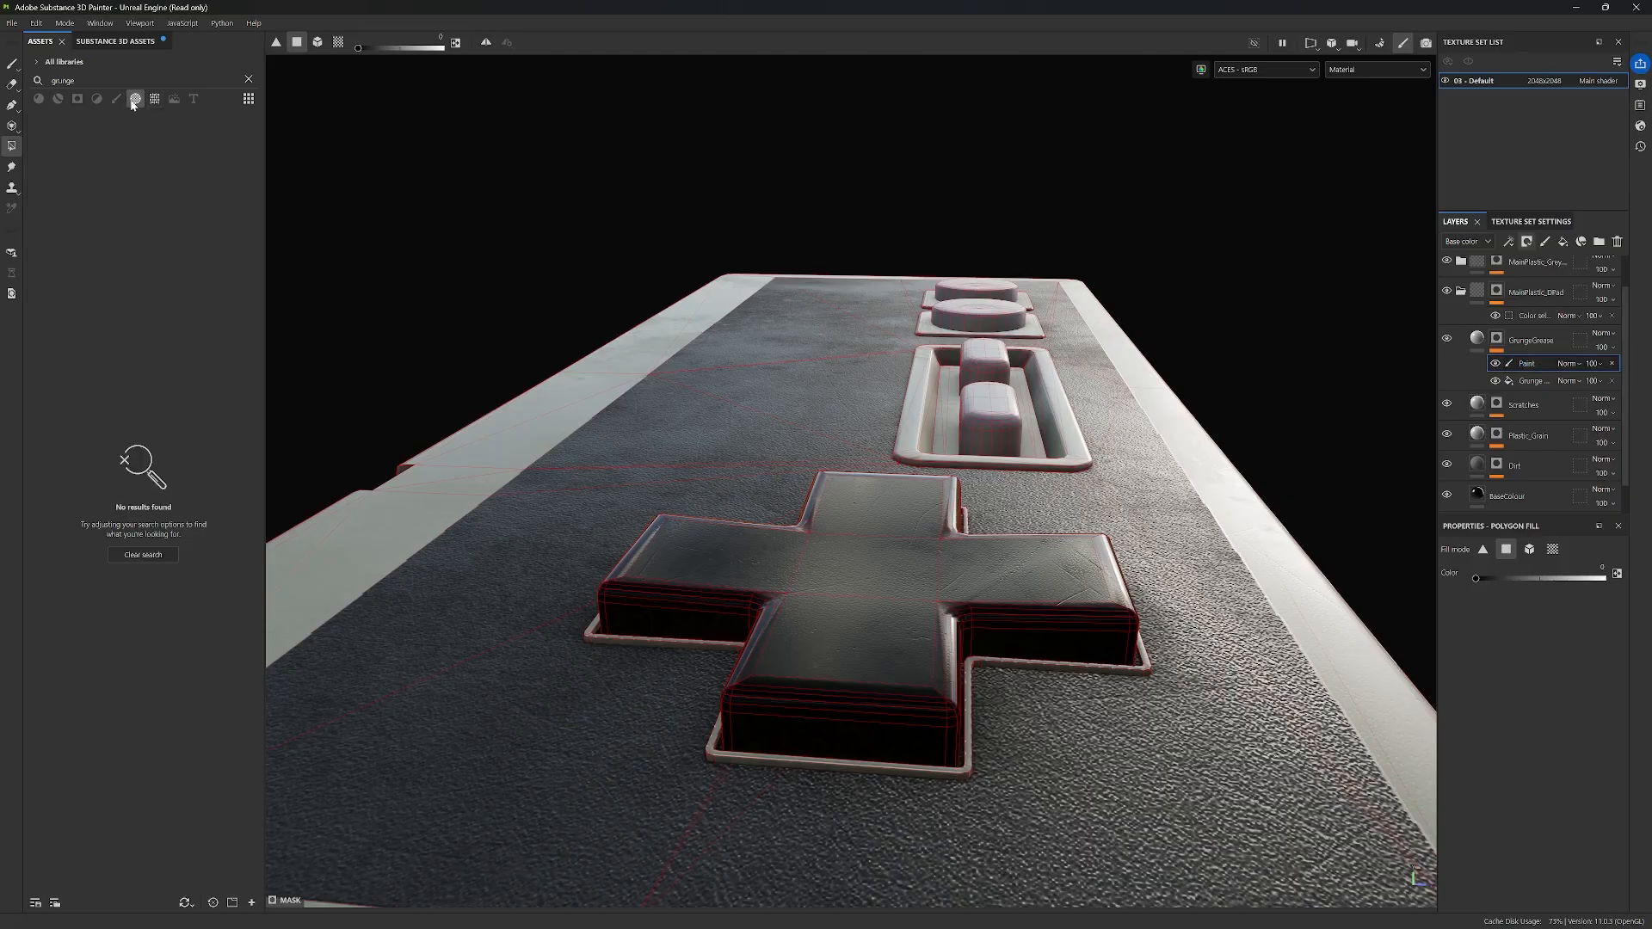
{"action": "left_click", "coordinate": [249, 79]}
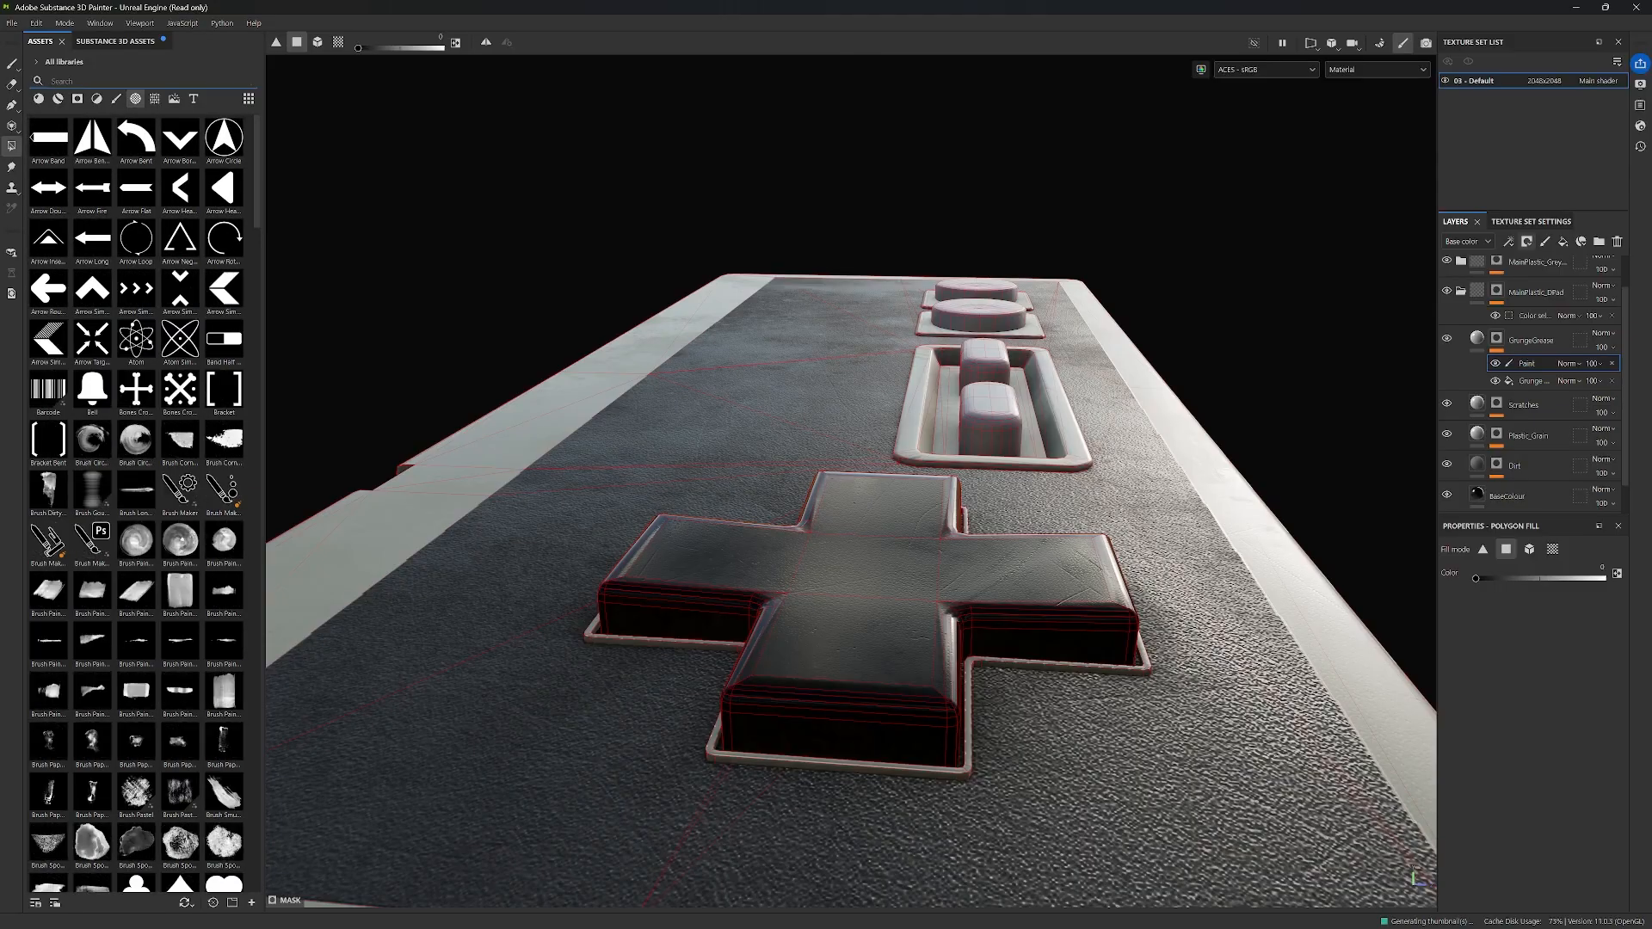
{"action": "type", "text": "finger"}
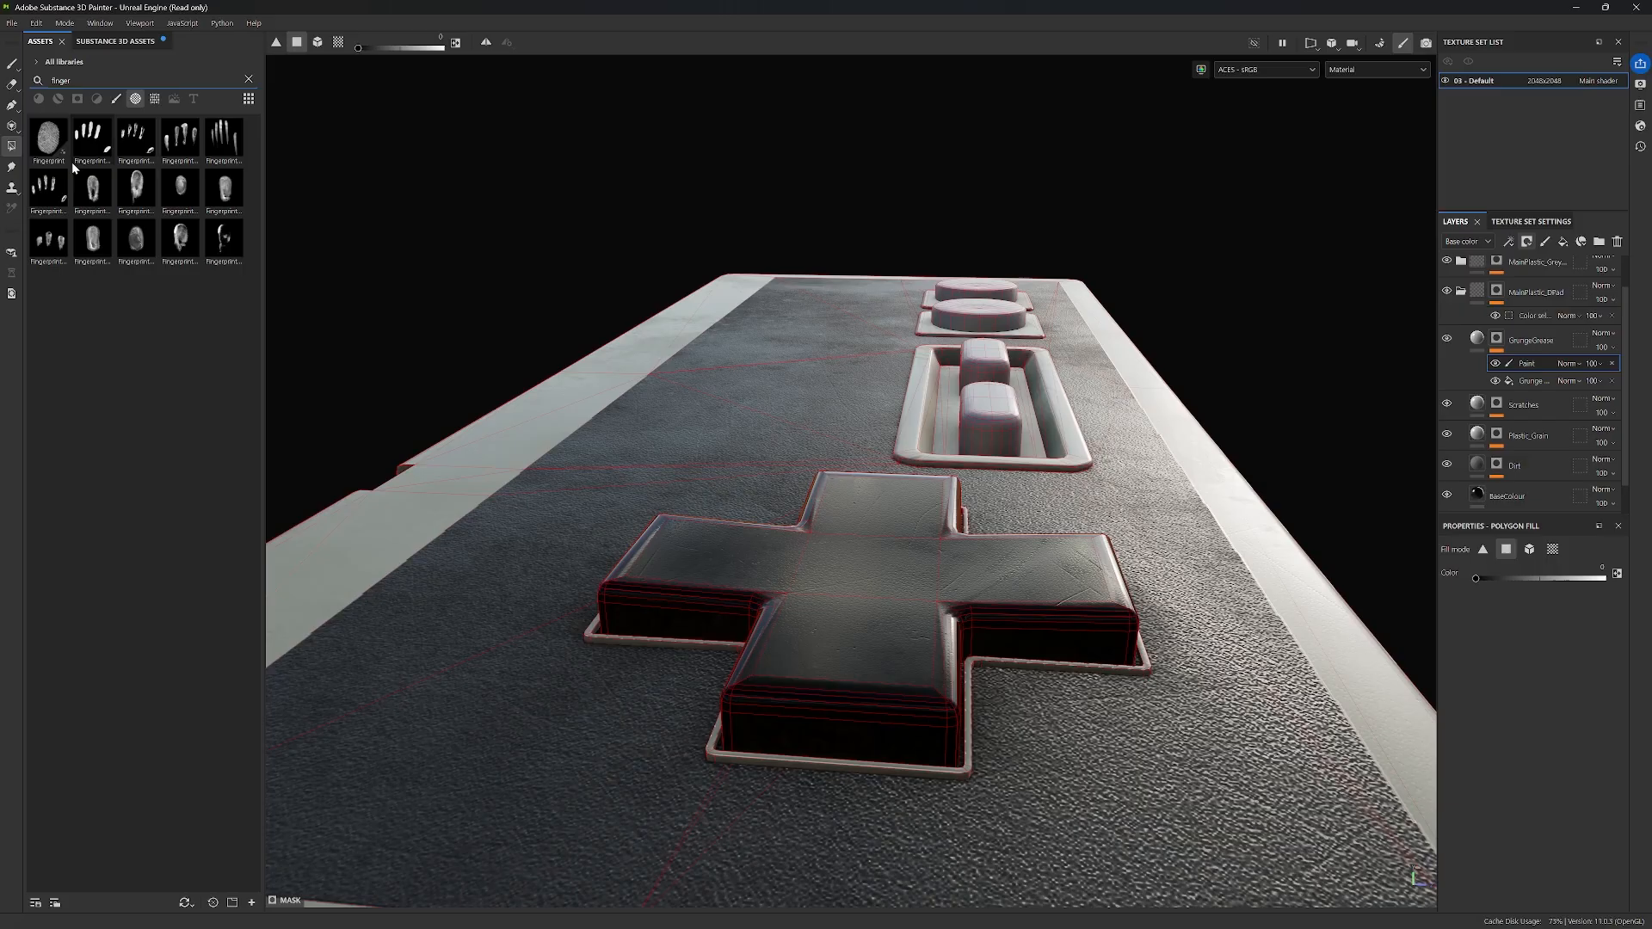
{"action": "mouse_move", "coordinate": [48, 147]}
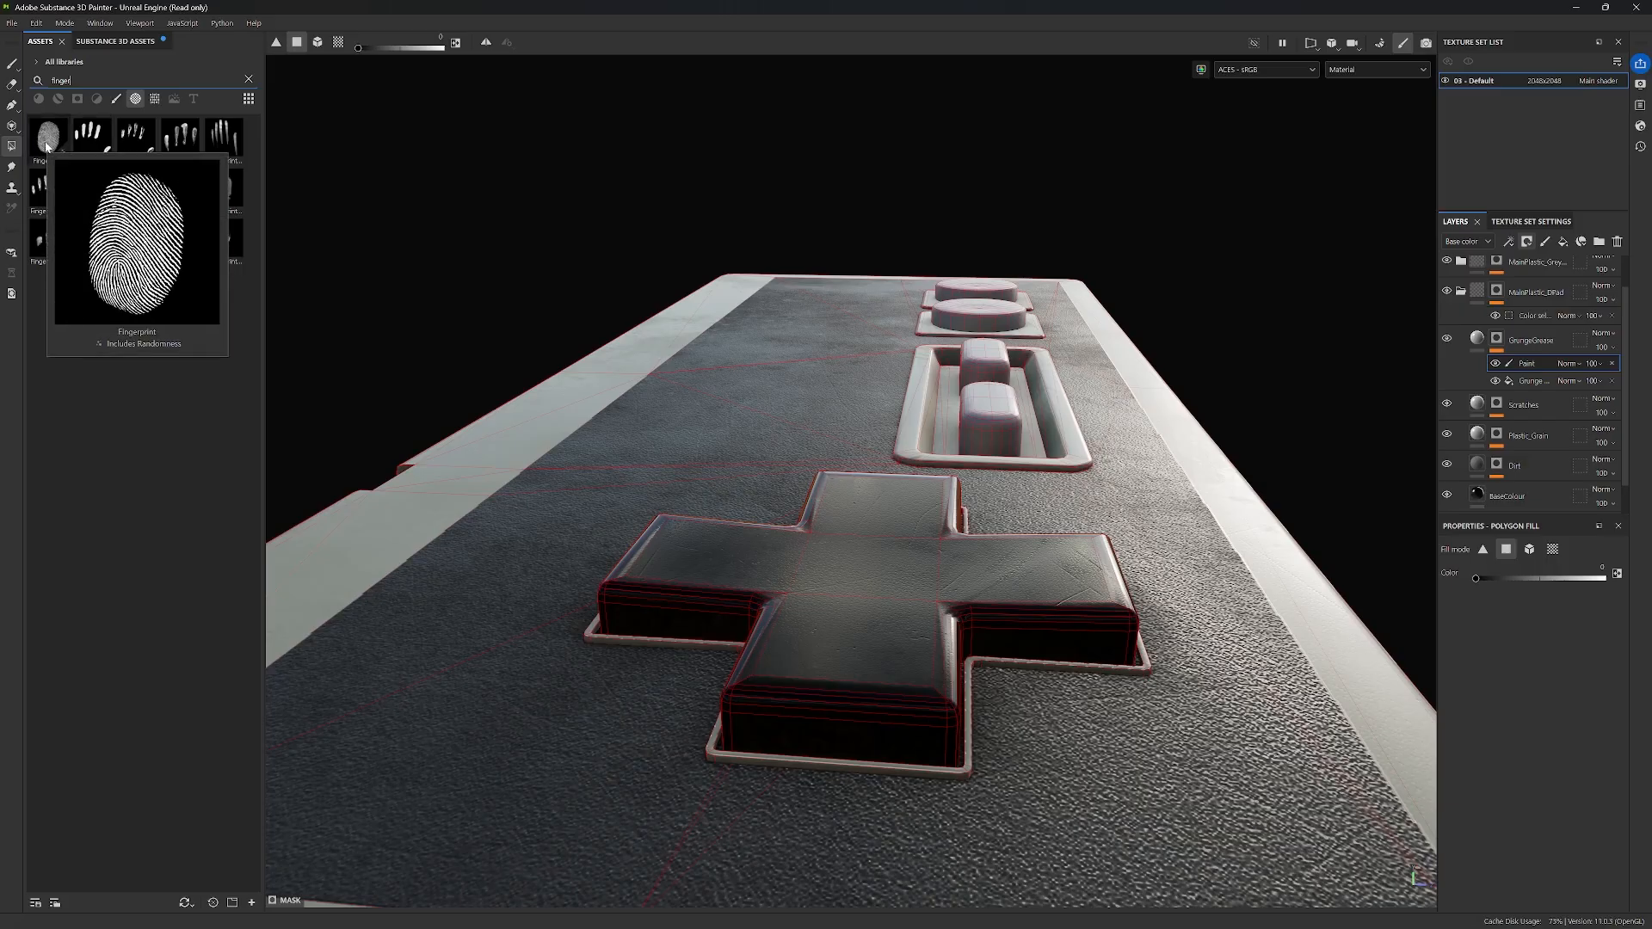
{"action": "left_click", "coordinate": [47, 144]}
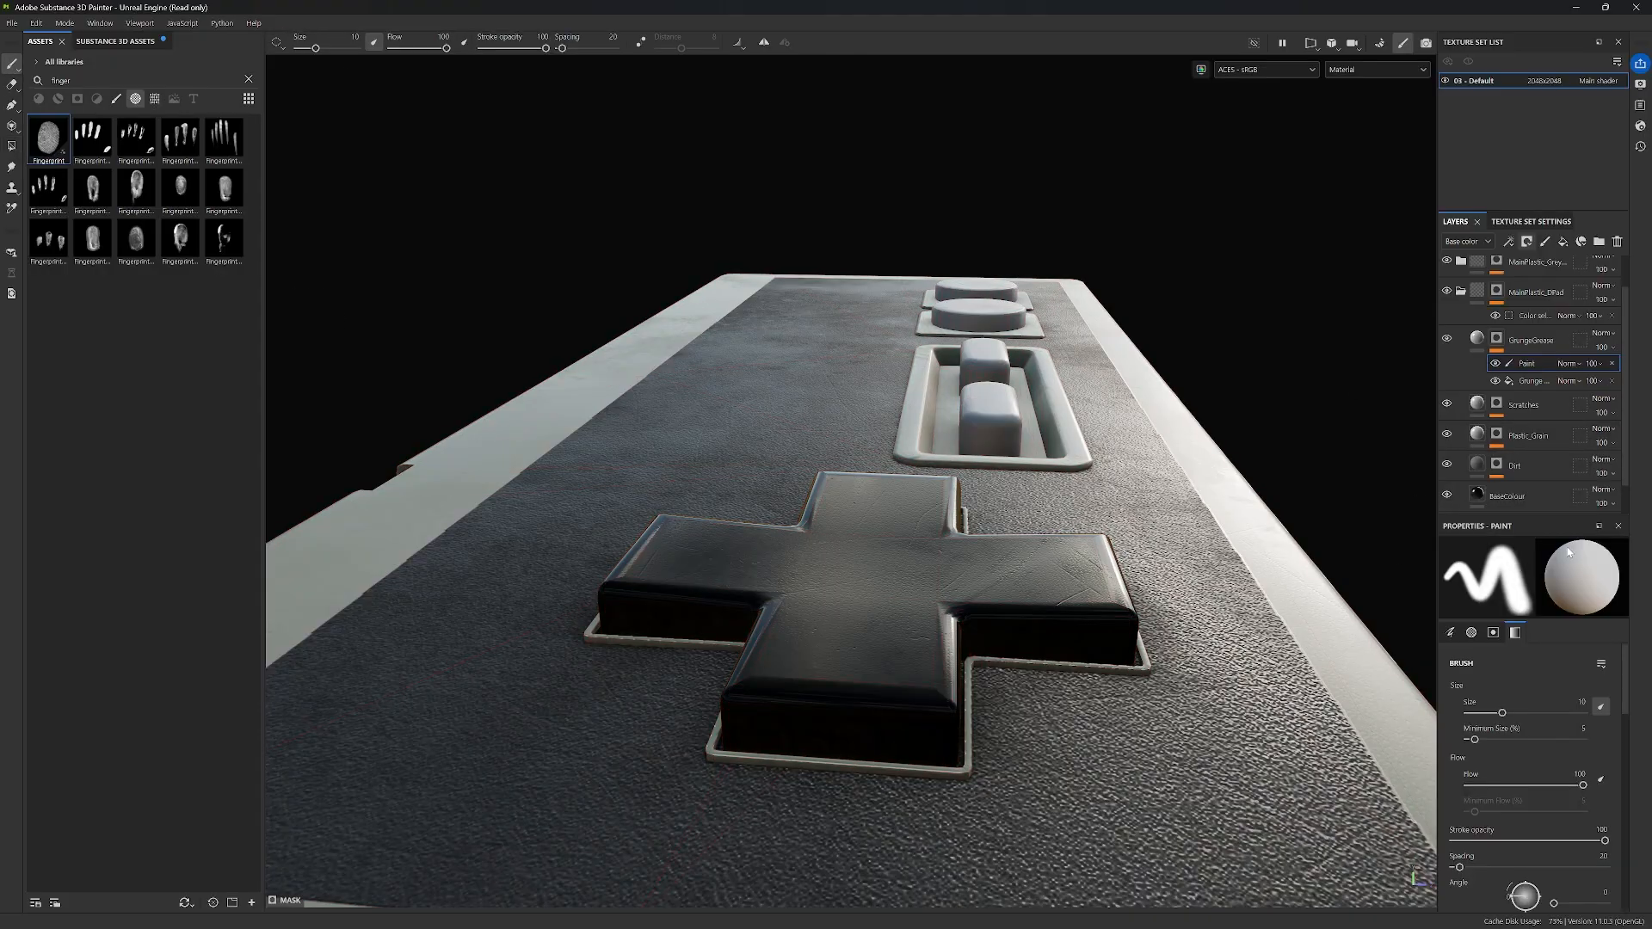
Step: Enlarge the brush to about 24.95, try one fingerprint stamp on the D-pad and undo it
{"action": "mouse_move", "coordinate": [924, 607]}
{"action": "left_mouse_down", "text": "alt"}
{"action": "mouse_move", "coordinate": [870, 560]}
{"action": "mouse_move", "coordinate": [981, 560]}
{"action": "mouse_move", "coordinate": [914, 244]}
{"action": "mouse_move", "coordinate": [925, 259]}
{"action": "left_mouse_up", "text": "alt"}
{"action": "right_click_drag", "start_coordinate": [935, 484], "coordinate": [966, 504], "text": "ctrl"}
{"action": "mouse_move", "coordinate": [966, 503]}
{"action": "left_mouse_down", "text": "alt"}
{"action": "mouse_move", "coordinate": [999, 542]}
{"action": "mouse_move", "coordinate": [992, 509]}
{"action": "left_mouse_up", "text": "alt"}
{"action": "left_click", "coordinate": [994, 507]}
{"action": "scroll", "coordinate": [1541, 766], "scroll_direction": "up", "scroll_amount": 5}
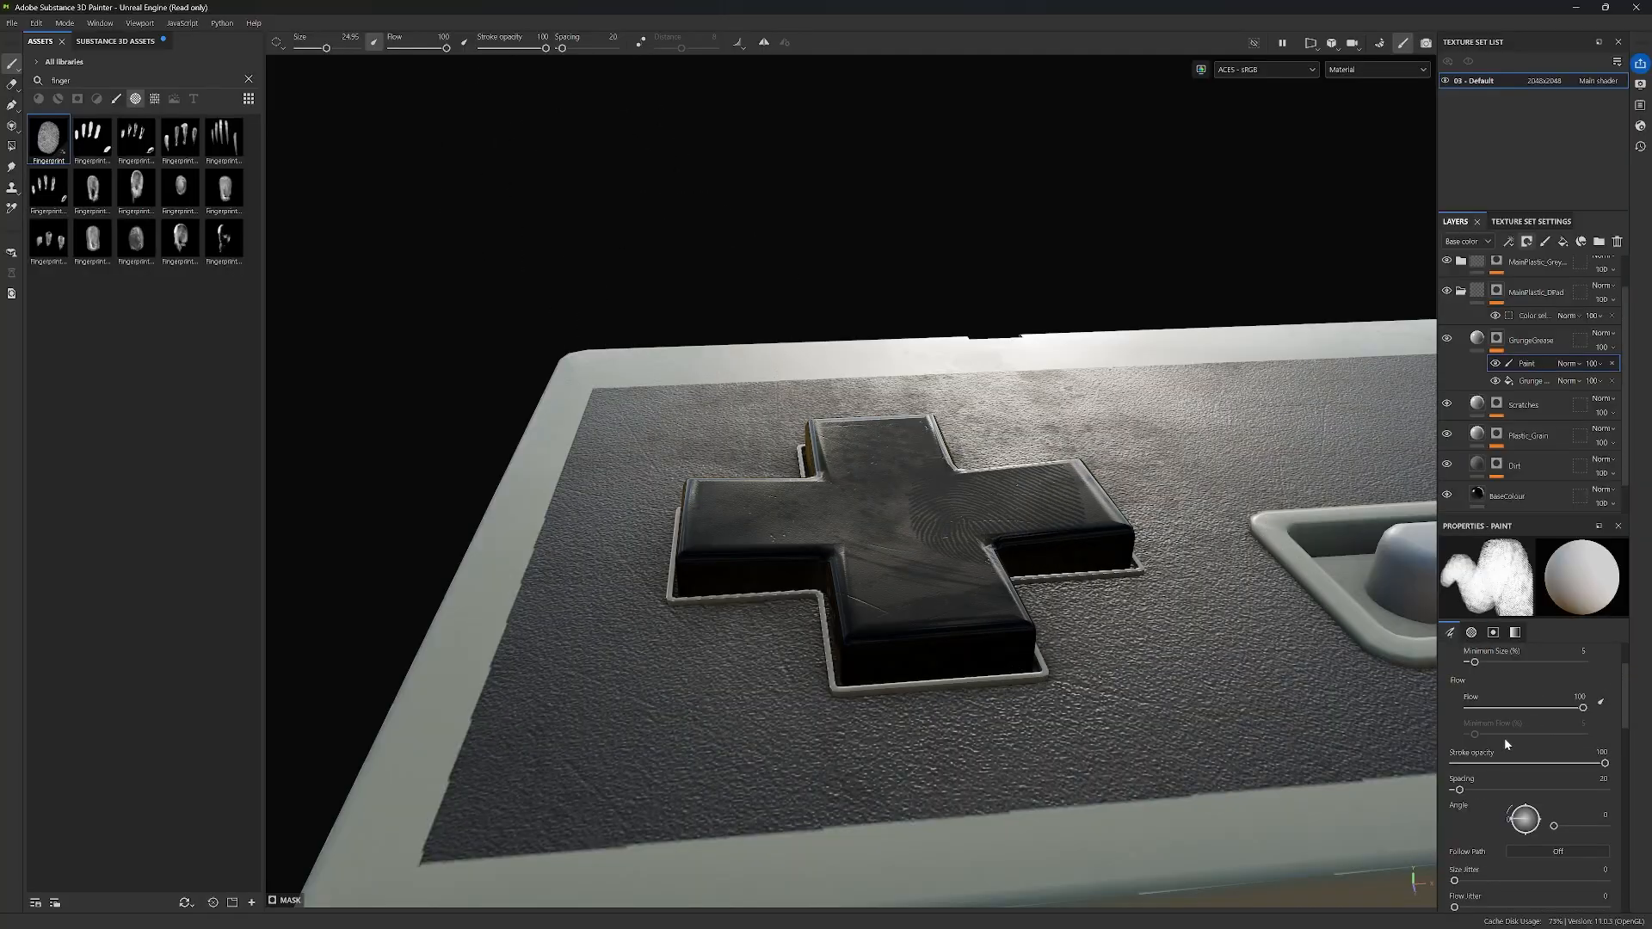
{"action": "key", "text": "ctrl+z"}
Step: Stamp fingerprints over the D-pad's arms with the brush's angle jitter at 151, then lower the jitter to 21
{"action": "left_click_drag", "start_coordinate": [1455, 817], "coordinate": [1580, 818]}
{"action": "left_click", "coordinate": [1020, 508]}
{"action": "left_click", "coordinate": [763, 507]}
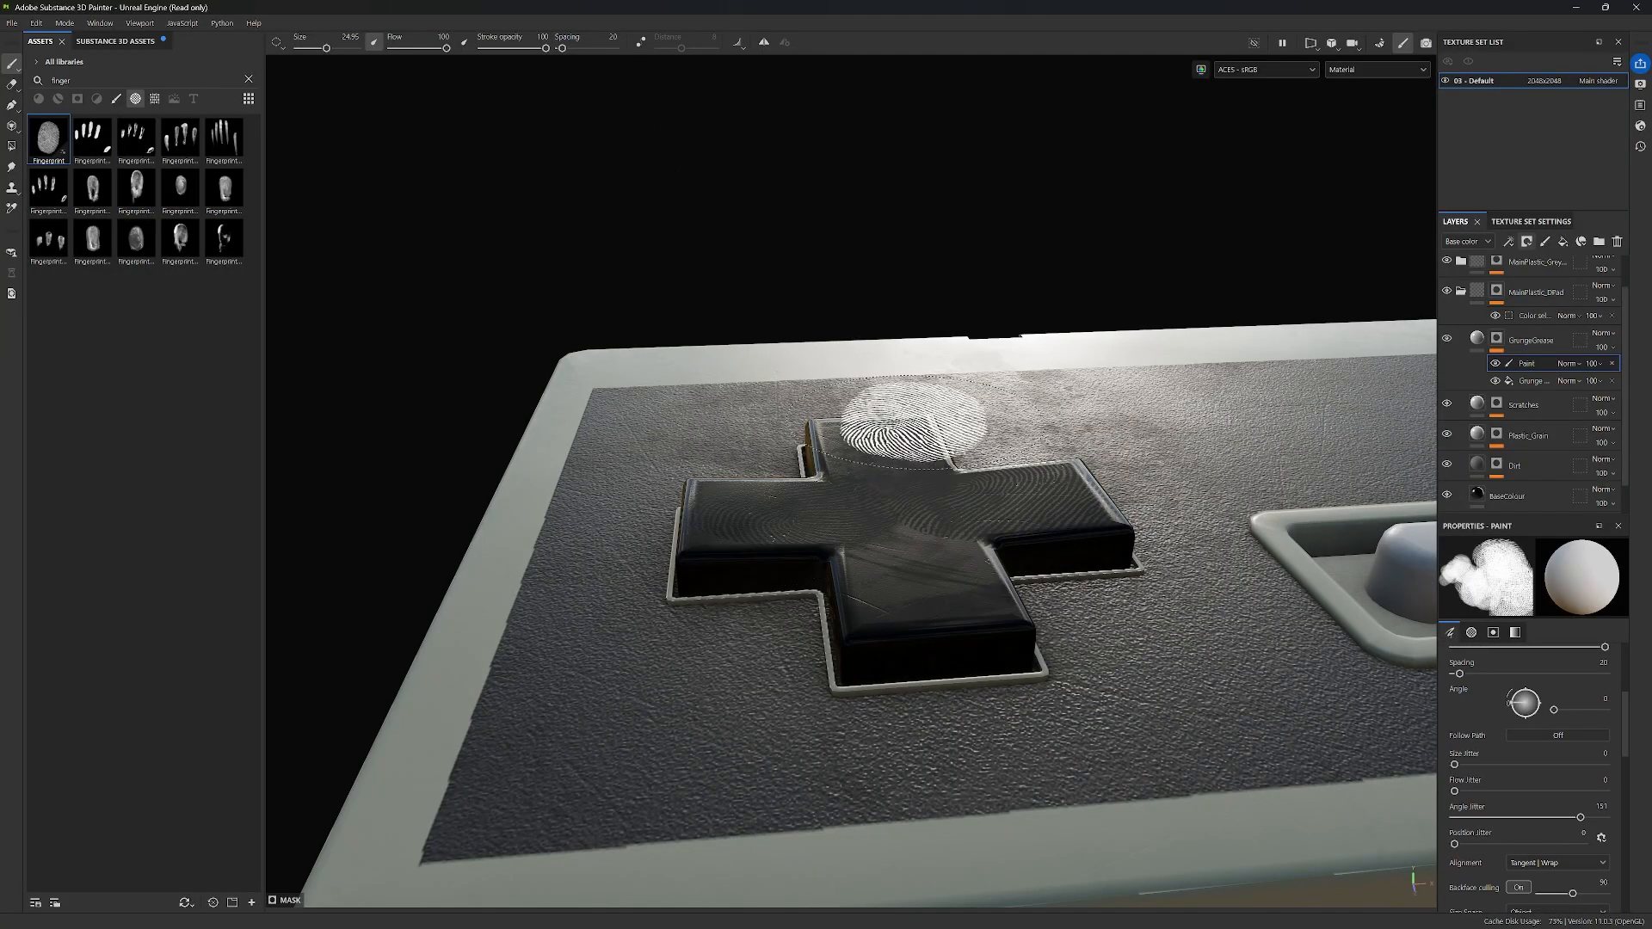
{"action": "left_click", "coordinate": [912, 419]}
{"action": "left_click", "coordinate": [925, 568]}
{"action": "left_click_drag", "start_coordinate": [1153, 516], "coordinate": [1288, 450], "text": "alt"}
{"action": "left_click_drag", "start_coordinate": [1580, 817], "coordinate": [1472, 817]}
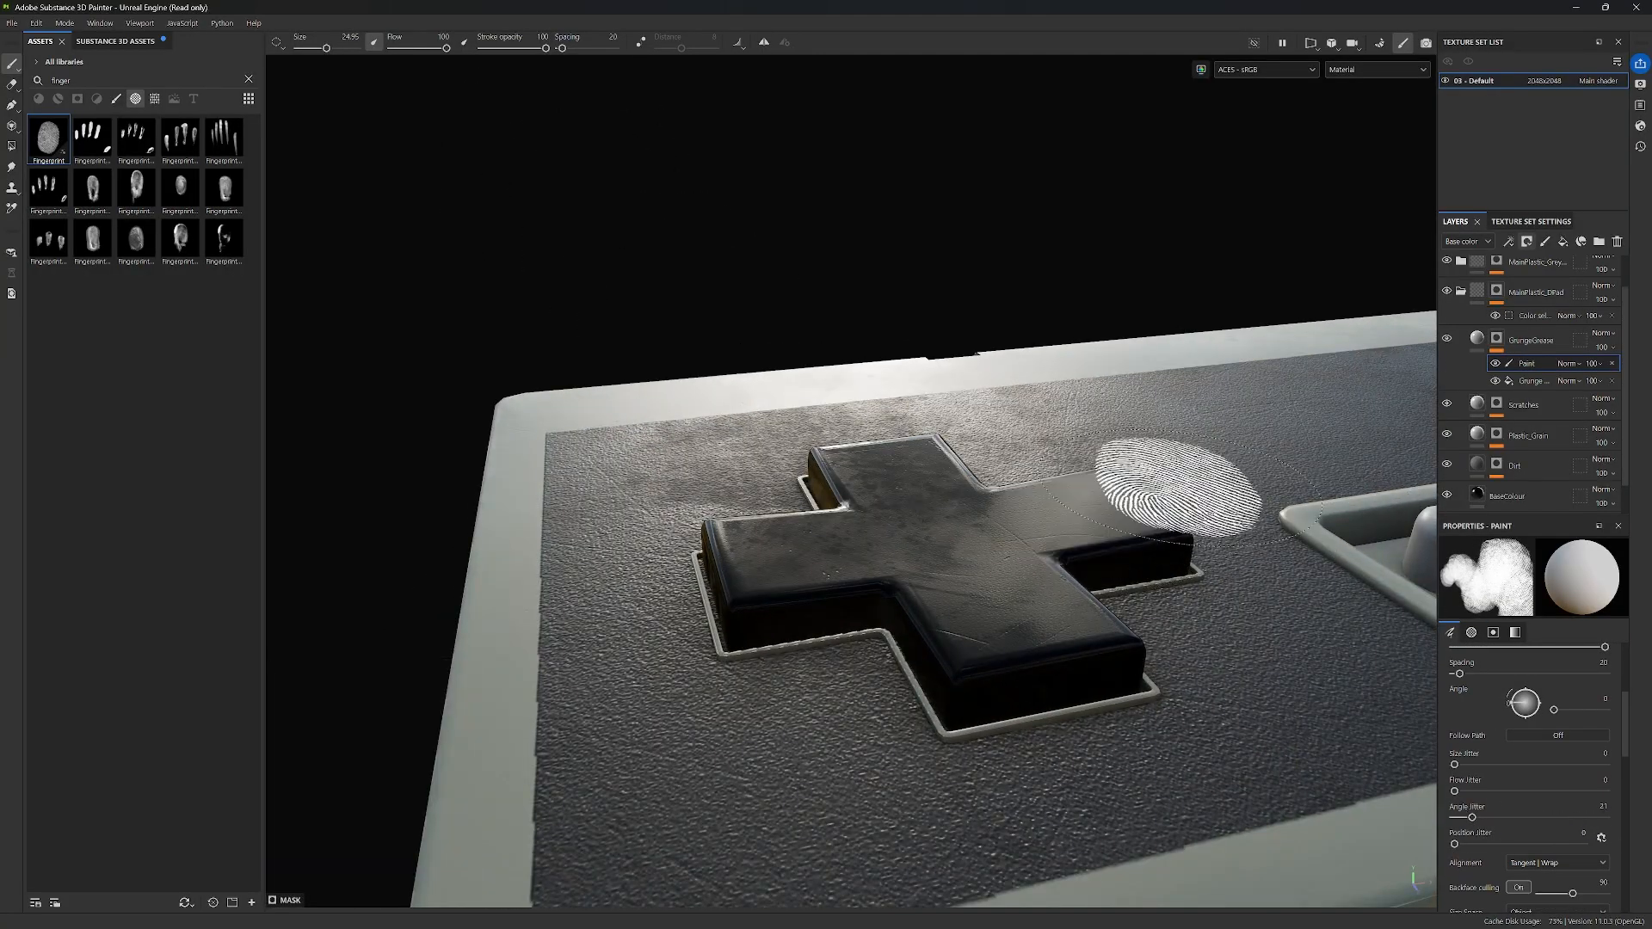
{"action": "mouse_move", "coordinate": [1180, 494]}
{"action": "left_mouse_down", "text": "alt"}
{"action": "mouse_move", "coordinate": [1303, 551]}
{"action": "mouse_move", "coordinate": [1272, 495]}
{"action": "mouse_move", "coordinate": [840, 423]}
{"action": "mouse_move", "coordinate": [1342, 490]}
{"action": "mouse_move", "coordinate": [1264, 473]}
{"action": "mouse_move", "coordinate": [1208, 579]}
{"action": "mouse_move", "coordinate": [1171, 505]}
{"action": "mouse_move", "coordinate": [1295, 542]}
{"action": "mouse_move", "coordinate": [1161, 551]}
{"action": "left_mouse_up", "text": "alt"}
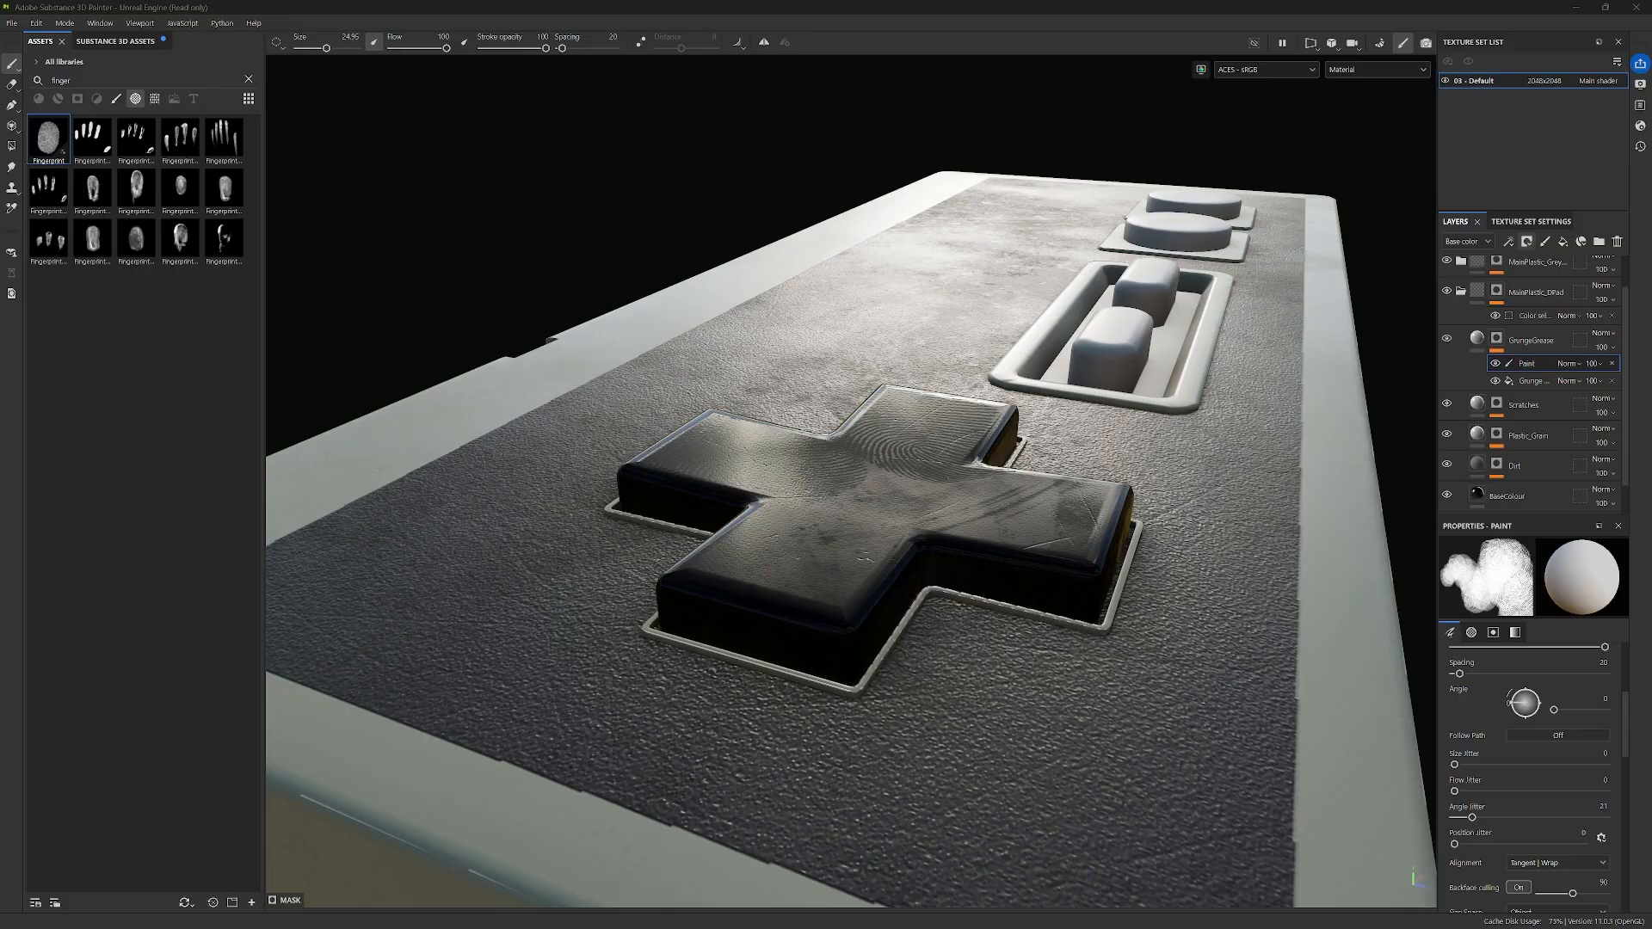
Step: Adjust the opacity of the fingerprint Paint effect in the GrungeGrease mask
{"action": "left_click", "coordinate": [1493, 633]}
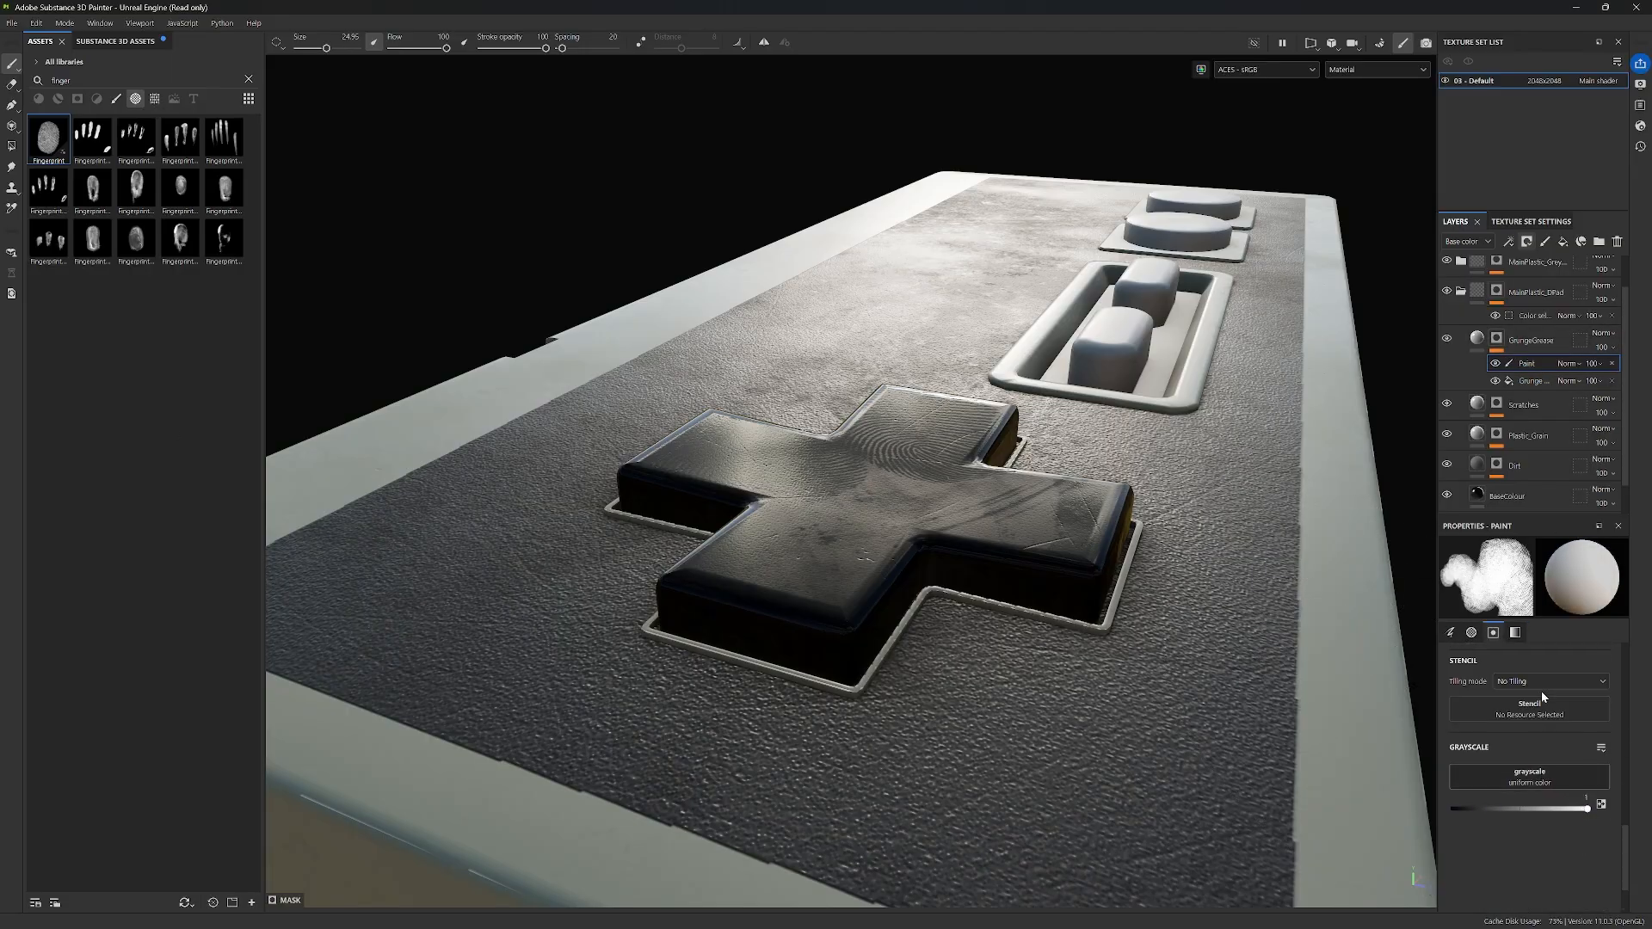
{"action": "scroll", "coordinate": [1499, 760], "scroll_direction": "up", "scroll_amount": 15}
{"action": "mouse_move", "coordinate": [1291, 612]}
{"action": "left_mouse_down", "text": "alt"}
{"action": "mouse_move", "coordinate": [1233, 582]}
{"action": "mouse_move", "coordinate": [1233, 613]}
{"action": "left_mouse_up", "text": "alt"}
{"action": "left_click", "coordinate": [1598, 364]}
{"action": "left_click", "coordinate": [1600, 387]}
{"action": "mouse_move", "coordinate": [1210, 489]}
{"action": "left_mouse_down", "text": "alt"}
{"action": "mouse_move", "coordinate": [1210, 450]}
{"action": "mouse_move", "coordinate": [1200, 463]}
{"action": "mouse_move", "coordinate": [1307, 436]}
{"action": "mouse_move", "coordinate": [1102, 460]}
{"action": "mouse_move", "coordinate": [1243, 457]}
{"action": "left_mouse_up", "text": "alt"}
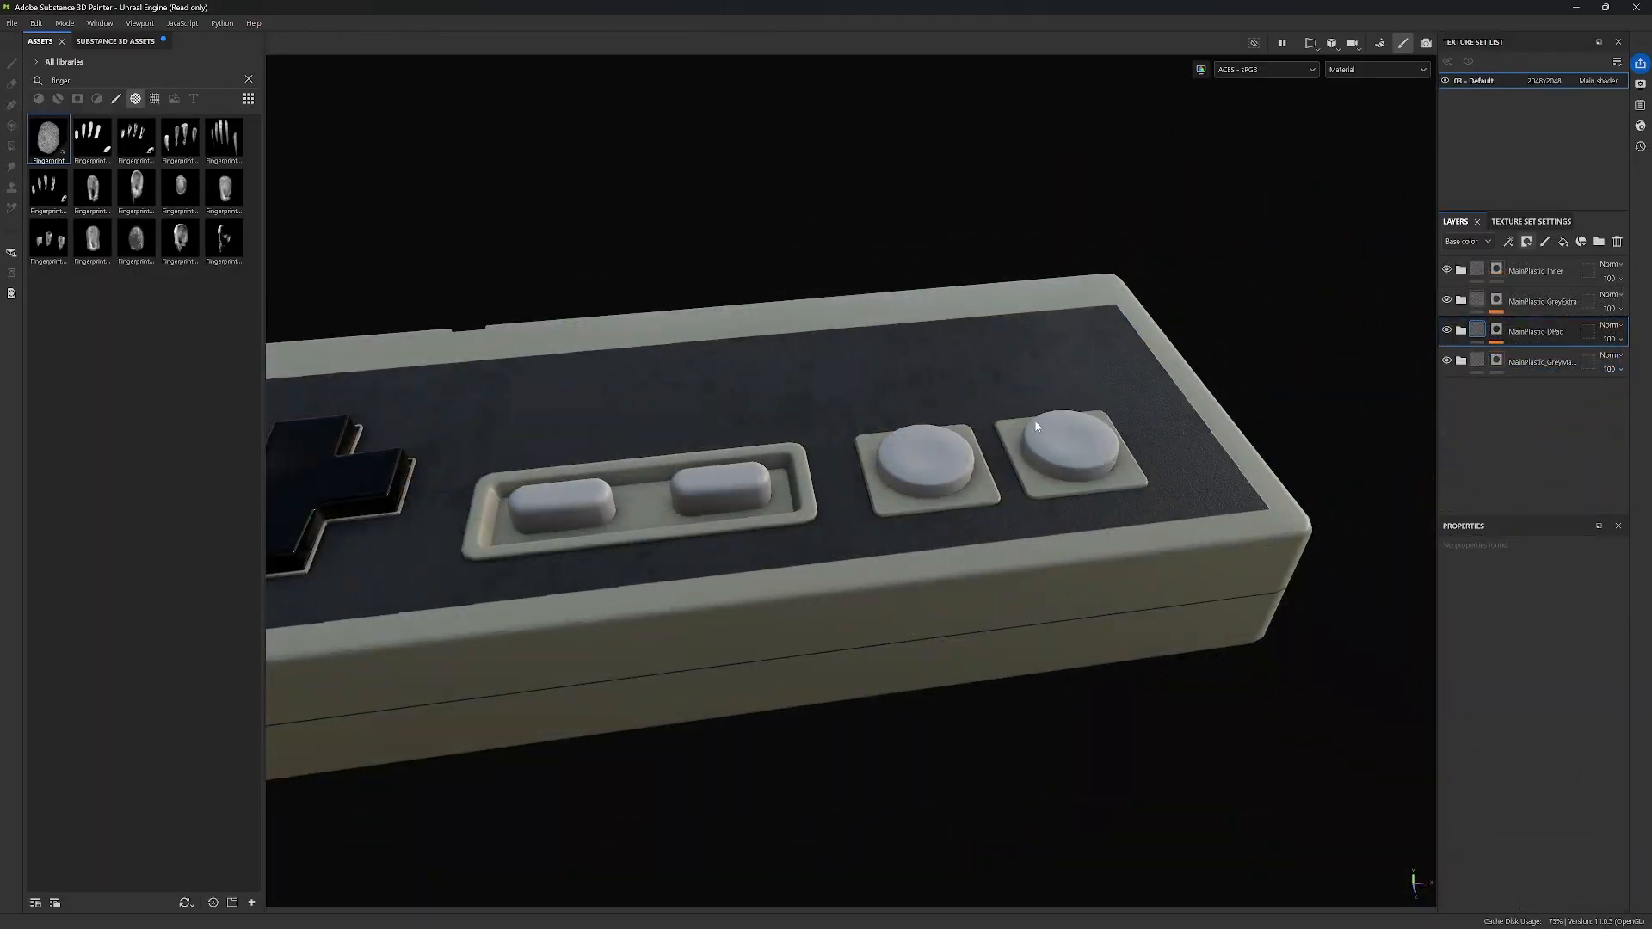
Step: Duplicate the main grey MainPlastic folder and remove the mask from the copy
{"action": "left_click_drag", "start_coordinate": [1037, 427], "coordinate": [1105, 422], "text": "alt"}
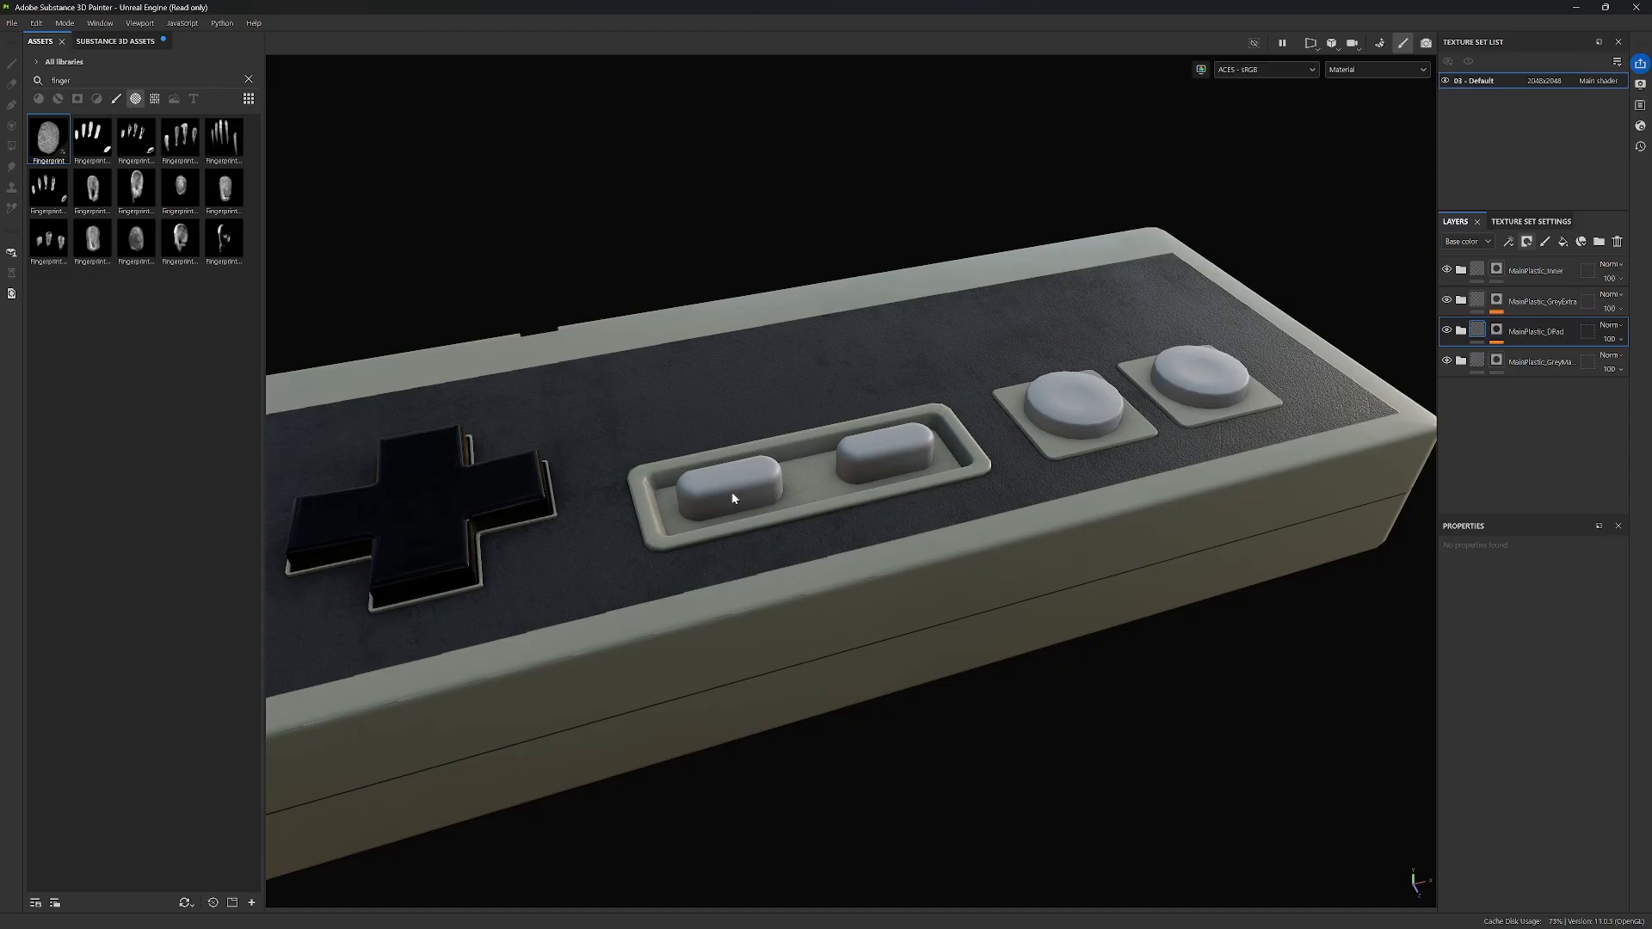
{"action": "left_click_drag", "start_coordinate": [1160, 467], "coordinate": [964, 403], "text": "alt"}
{"action": "left_click_drag", "start_coordinate": [1023, 468], "coordinate": [994, 454], "text": "alt"}
{"action": "right_click", "coordinate": [1527, 359]}
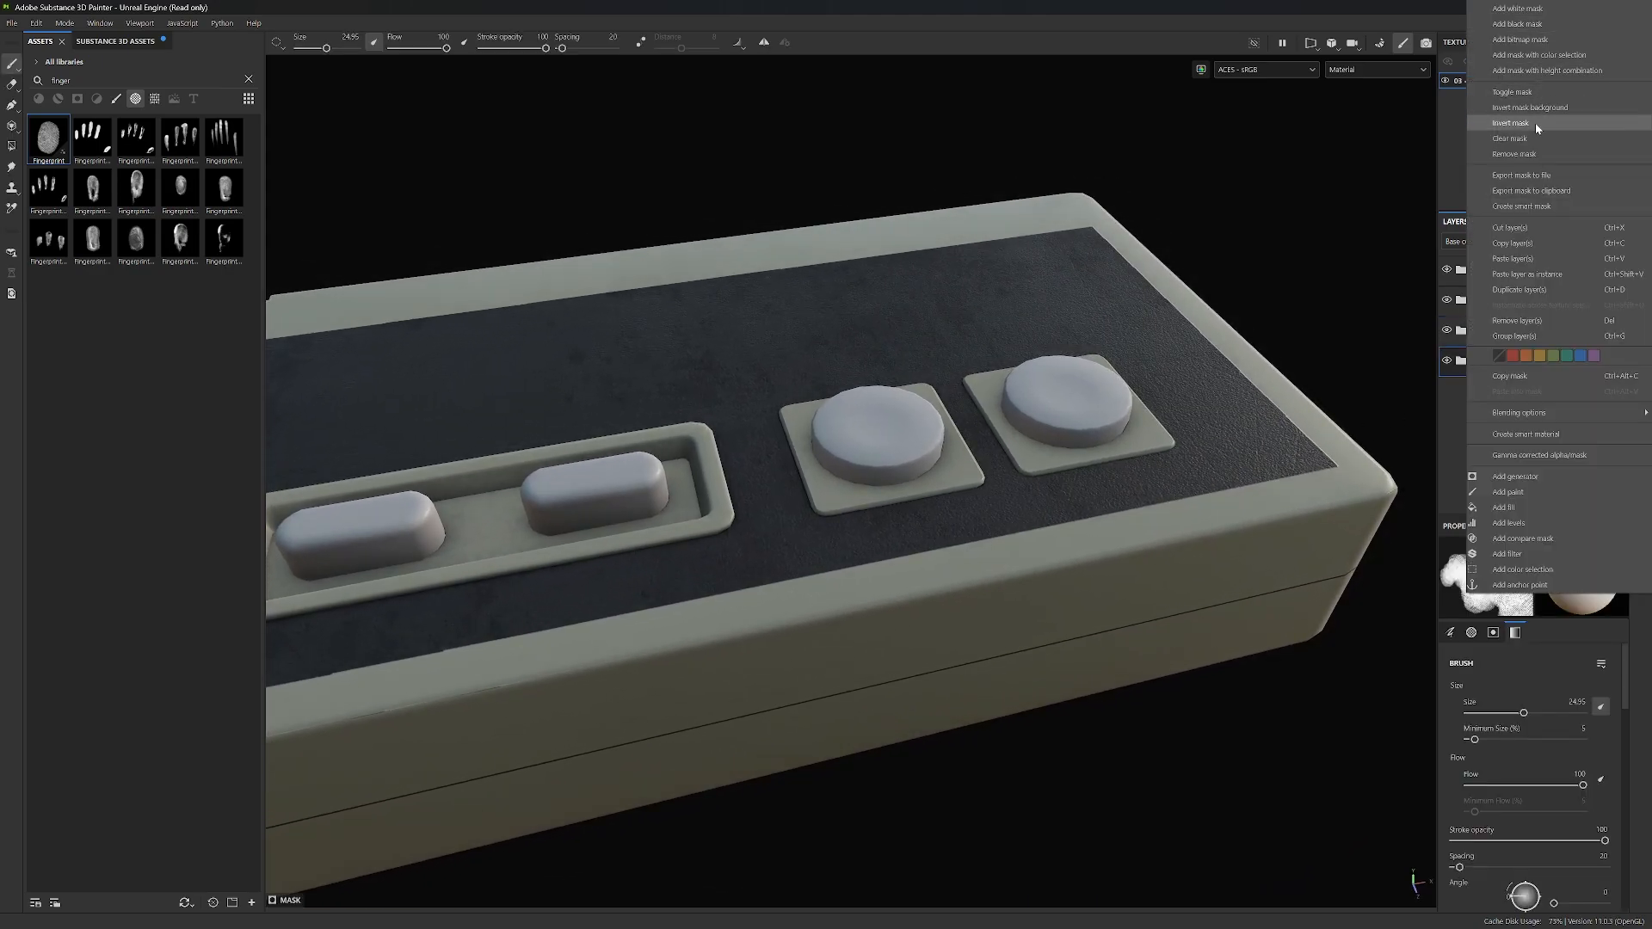
{"action": "left_click", "coordinate": [1534, 290]}
{"action": "right_click", "coordinate": [1498, 362]}
{"action": "left_click", "coordinate": [1515, 516]}
Step: Add a color selection mask to the copied folder and pick the two round buttons
{"action": "right_click", "coordinate": [1481, 365]}
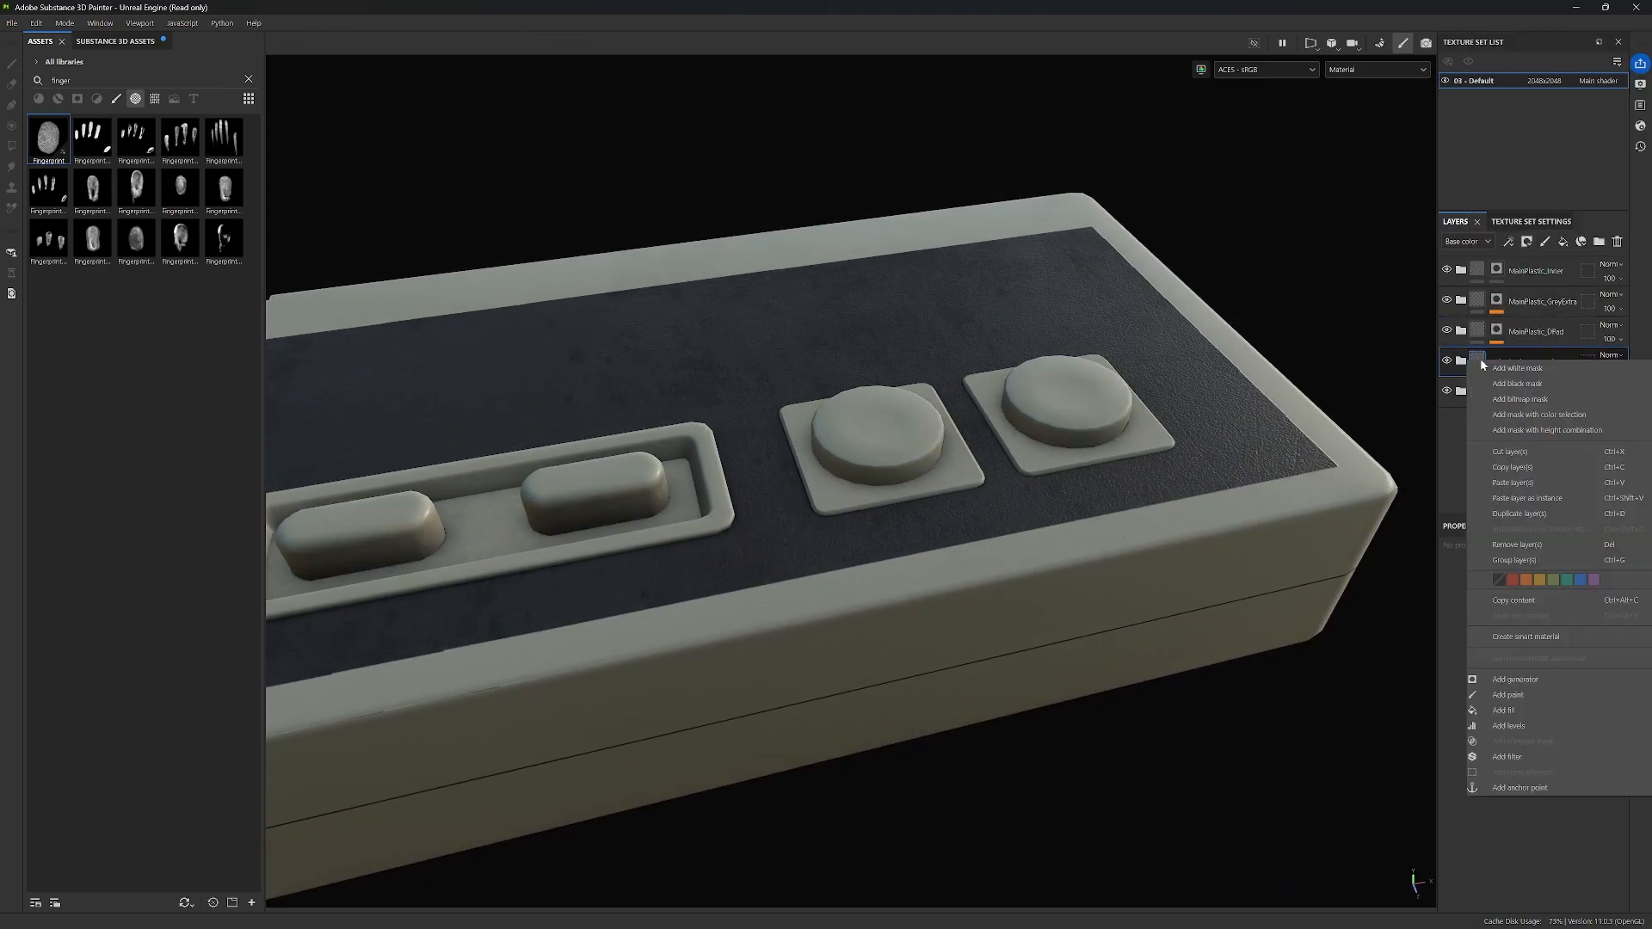
{"action": "left_click", "coordinate": [1538, 417]}
{"action": "left_click", "coordinate": [1593, 702]}
{"action": "left_click_drag", "start_coordinate": [878, 430], "coordinate": [1069, 416]}
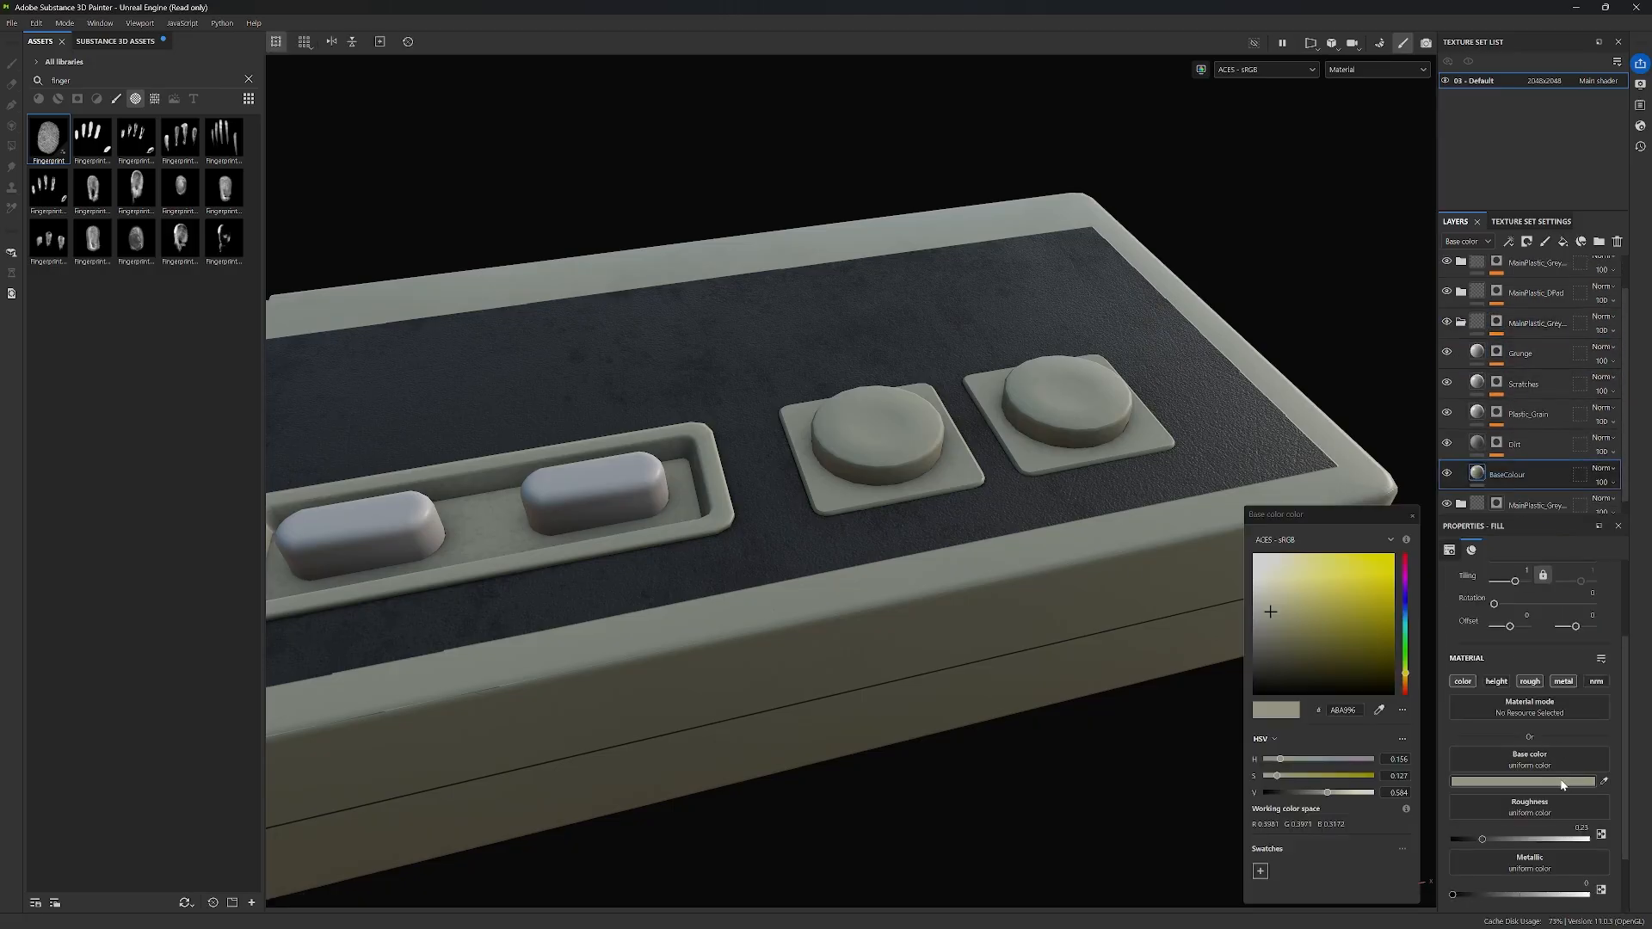
Step: Change the base color of the round buttons' BaseColour layer to a deep red
{"action": "left_click_drag", "start_coordinate": [1405, 602], "coordinate": [1405, 556]}
{"action": "middle_click_drag", "start_coordinate": [1119, 431], "coordinate": [1043, 507], "text": "alt"}
{"action": "left_click_drag", "start_coordinate": [1042, 506], "coordinate": [1051, 473], "text": "alt"}
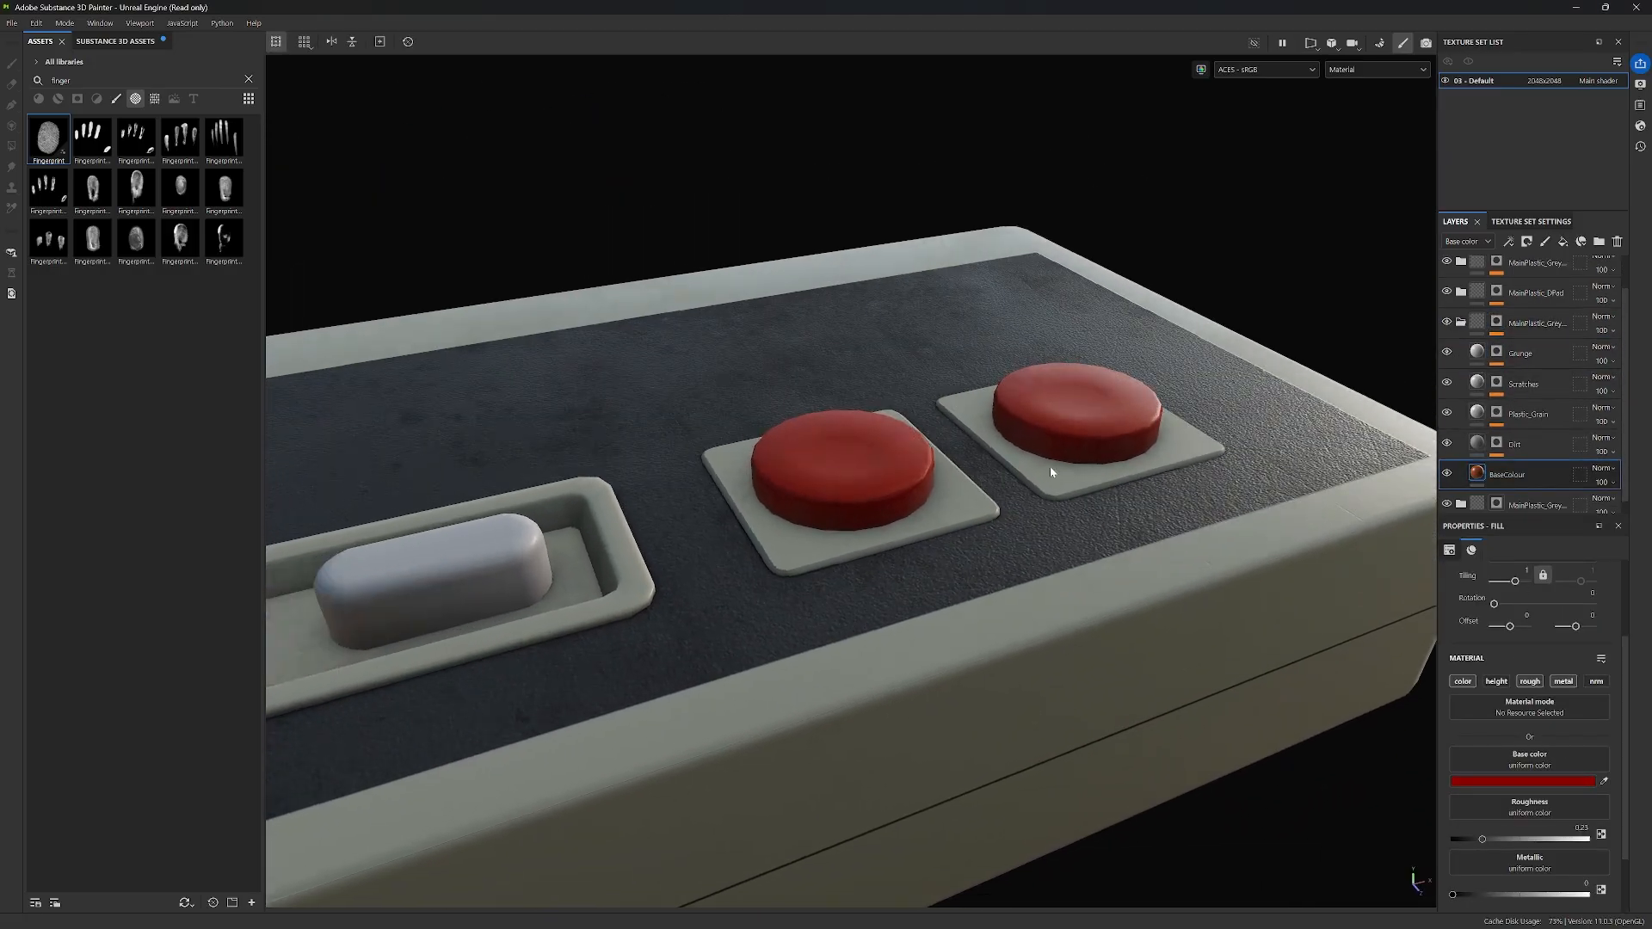
Step: Set the base color of the red buttons' Dirt layer to neutral grey 747474
{"action": "scroll", "coordinate": [1051, 472], "scroll_direction": "up", "scroll_amount": 2}
{"action": "left_click", "coordinate": [1538, 450]}
{"action": "left_click", "coordinate": [1523, 781]}
{"action": "left_click_drag", "start_coordinate": [1273, 602], "coordinate": [1237, 591]}
{"action": "left_click", "coordinate": [1254, 649]}
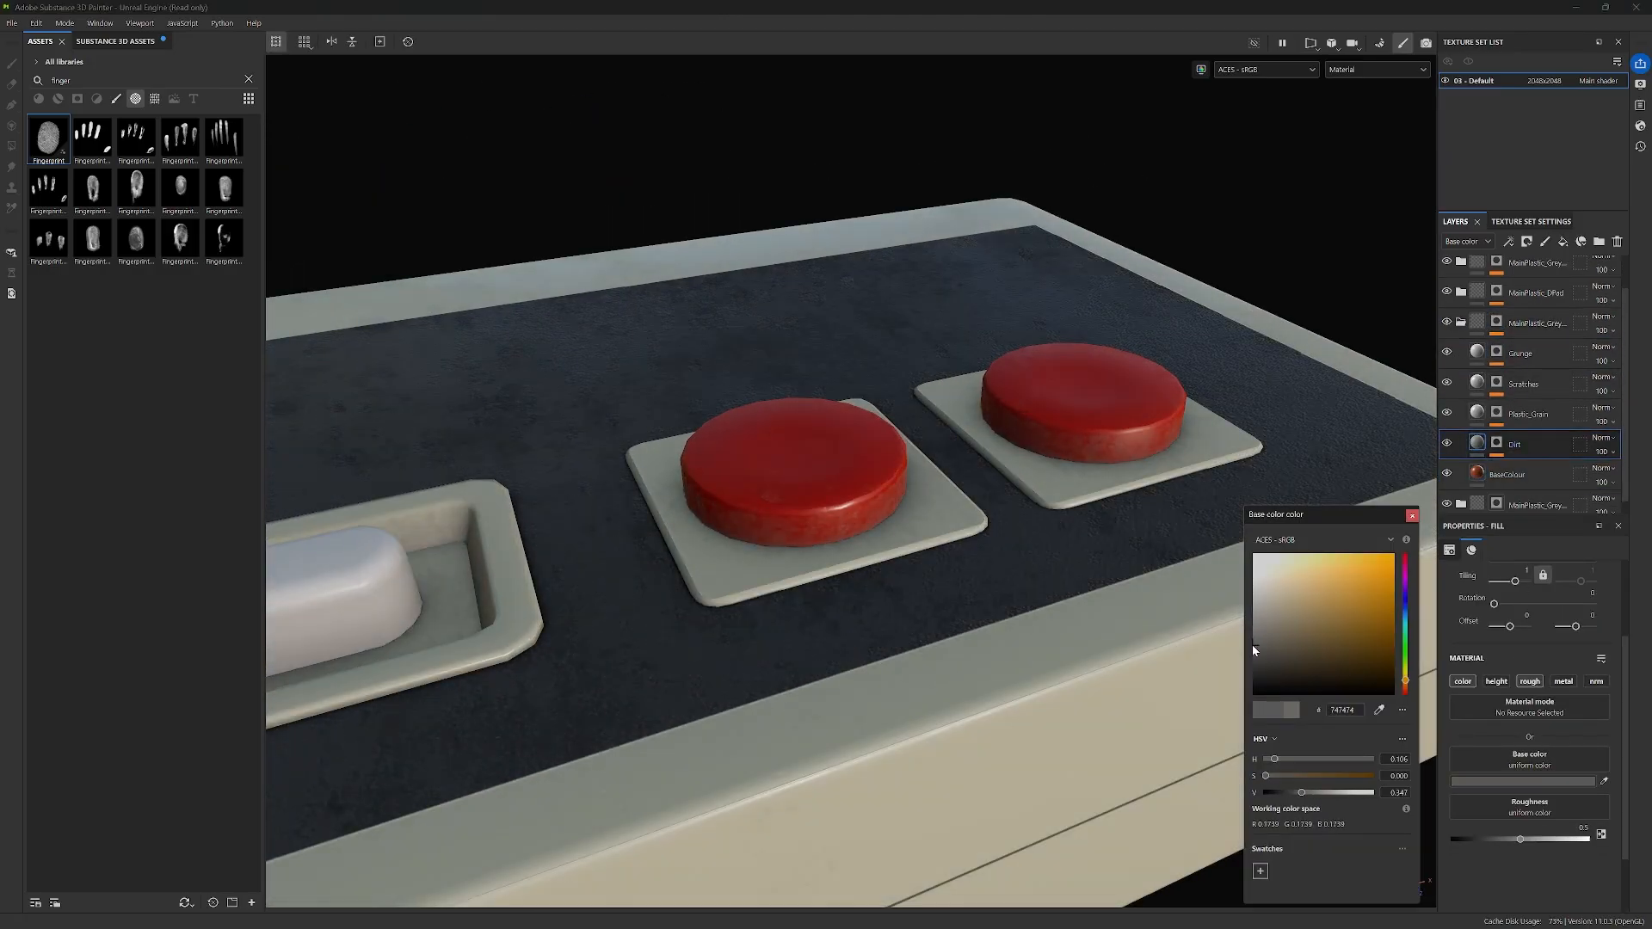
{"action": "left_click", "coordinate": [1412, 517]}
Step: Reduce the red buttons' Dirt generator to a grunge amount of about 0.21 and a dirt level of 0.42
{"action": "left_click", "coordinate": [1496, 443]}
{"action": "left_click", "coordinate": [1525, 467]}
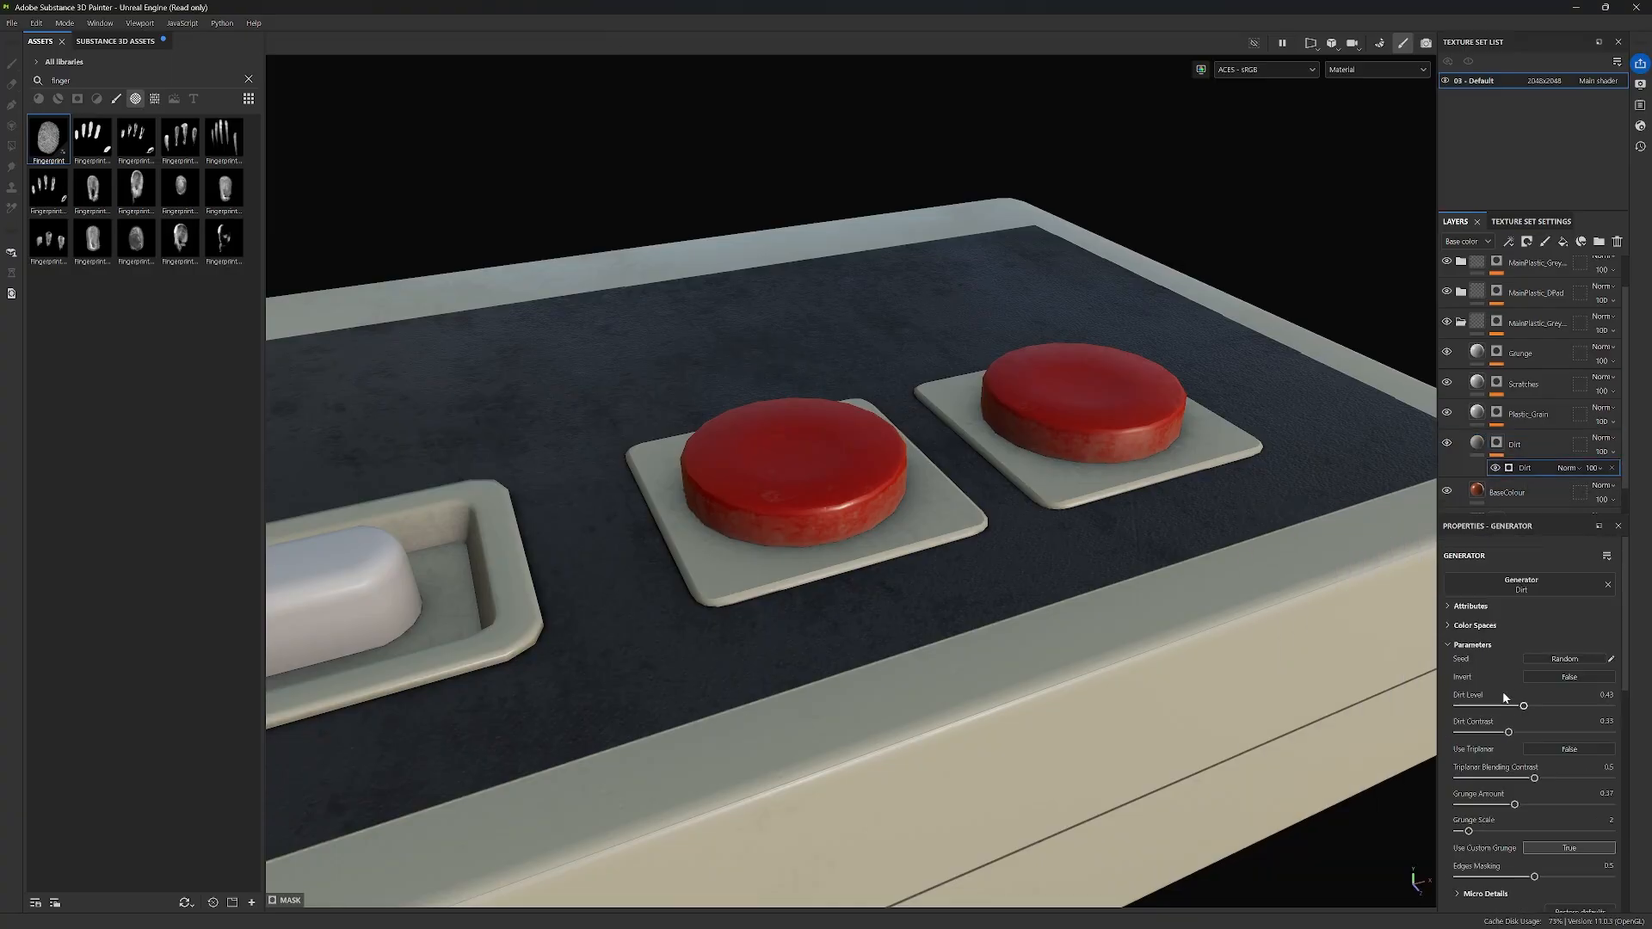
{"action": "scroll", "coordinate": [1505, 698], "scroll_direction": "down", "scroll_amount": 1}
{"action": "left_click_drag", "start_coordinate": [1510, 727], "coordinate": [1484, 728]}
{"action": "left_click_drag", "start_coordinate": [1534, 629], "coordinate": [1523, 629]}
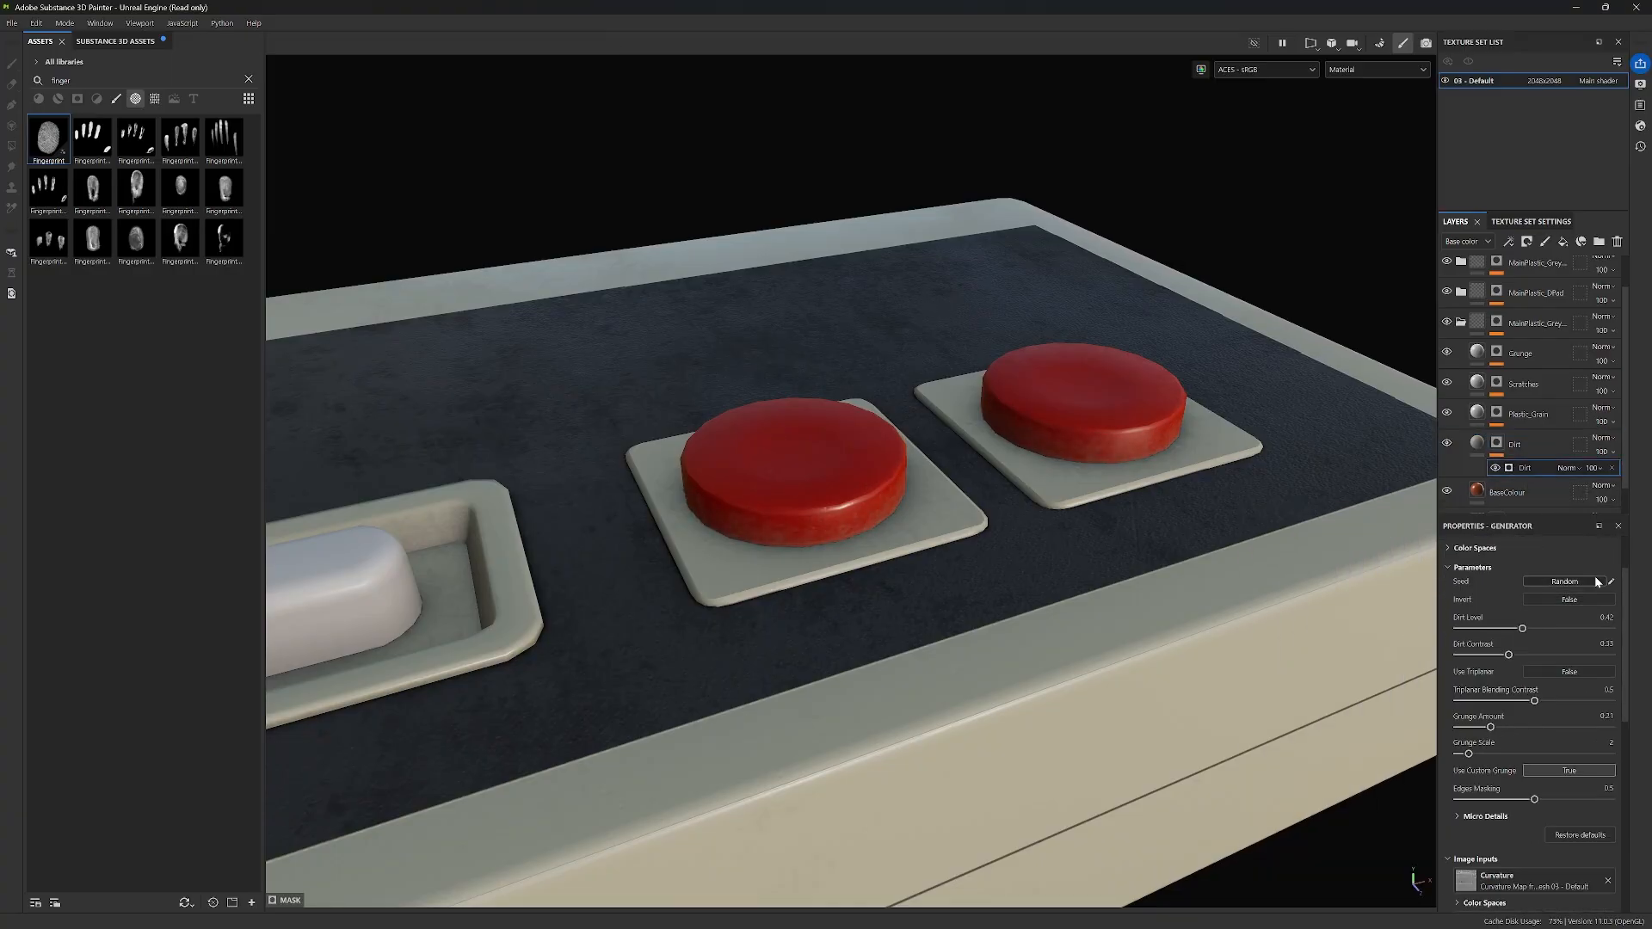
Step: Raise the roughness of the red buttons' Dirt layer to about 0.67, checking the reflections on the model
{"action": "left_click", "coordinate": [1476, 443]}
{"action": "left_click_drag", "start_coordinate": [1521, 839], "coordinate": [1539, 839]}
{"action": "left_click_drag", "start_coordinate": [1273, 689], "coordinate": [1213, 607], "text": "alt"}
{"action": "right_click_drag", "start_coordinate": [1213, 607], "coordinate": [1271, 606], "text": "shift"}
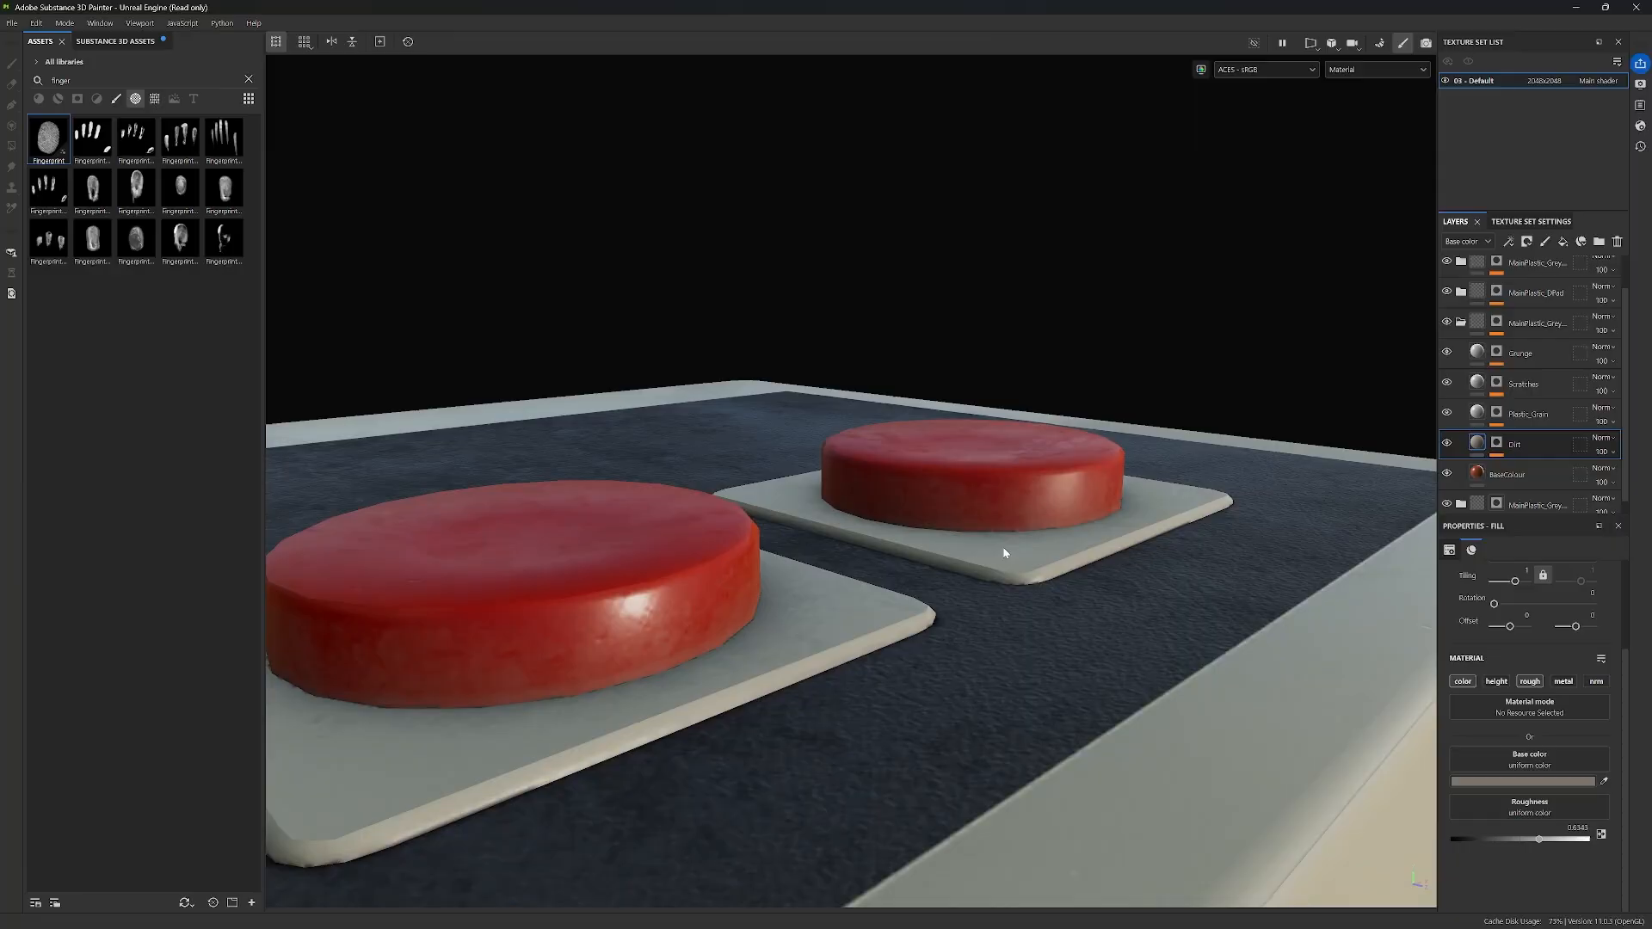
{"action": "left_click", "coordinate": [1476, 474]}
{"action": "left_click", "coordinate": [1477, 443]}
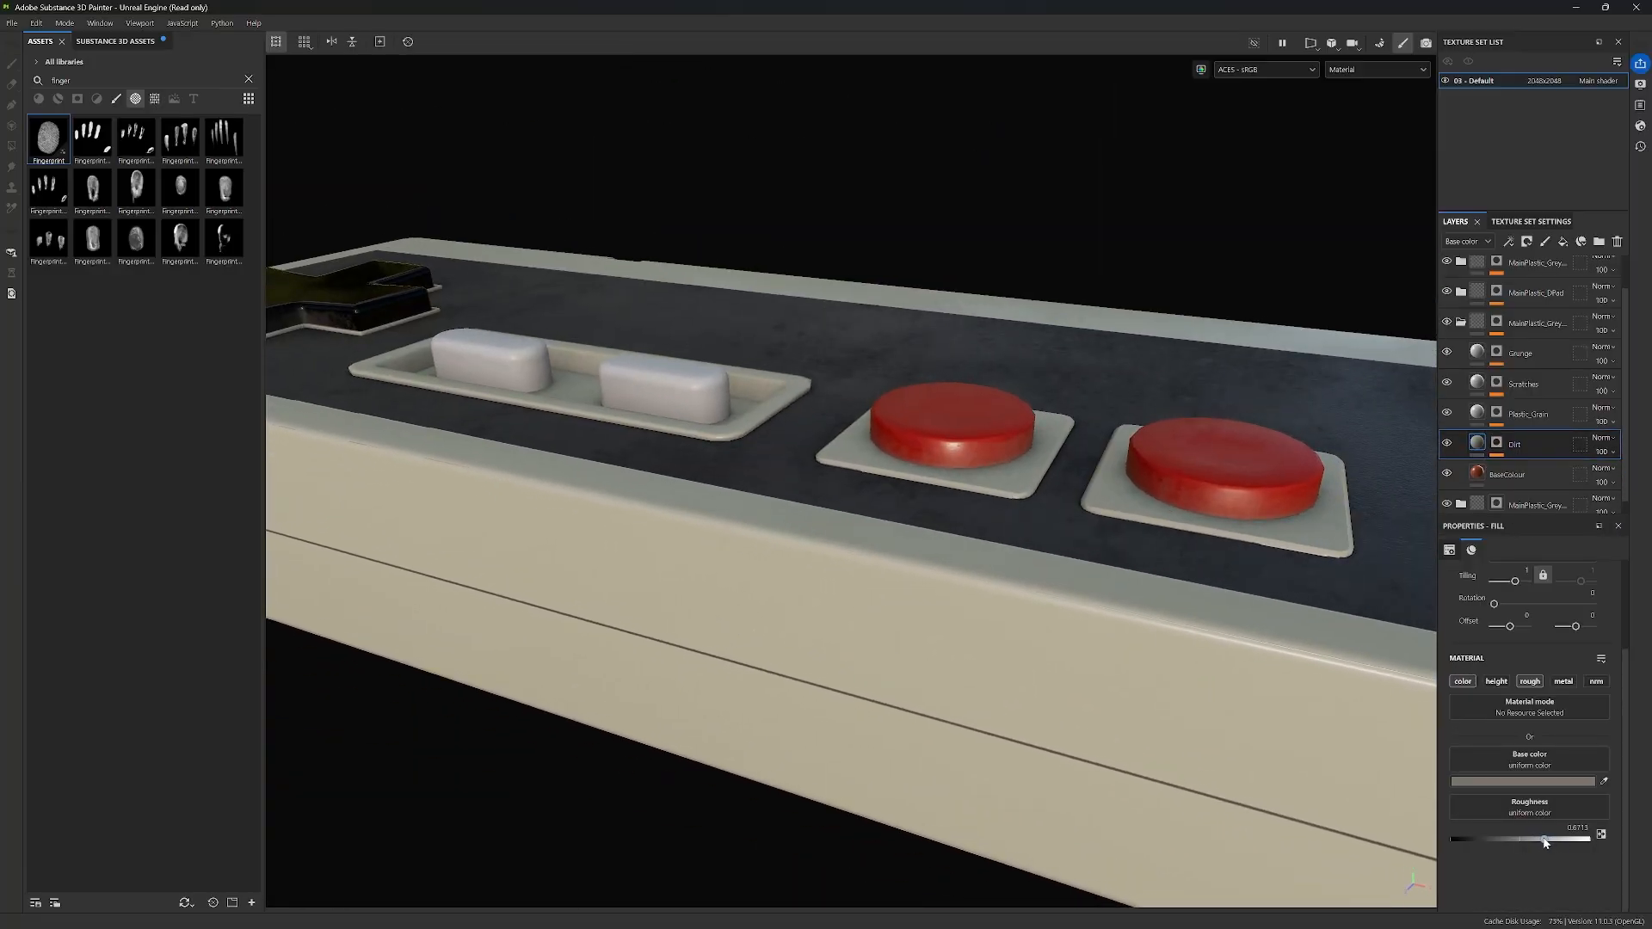
{"action": "left_click_drag", "start_coordinate": [867, 591], "coordinate": [859, 679], "text": "alt"}
{"action": "right_click_drag", "start_coordinate": [858, 679], "coordinate": [1077, 598], "text": "alt"}
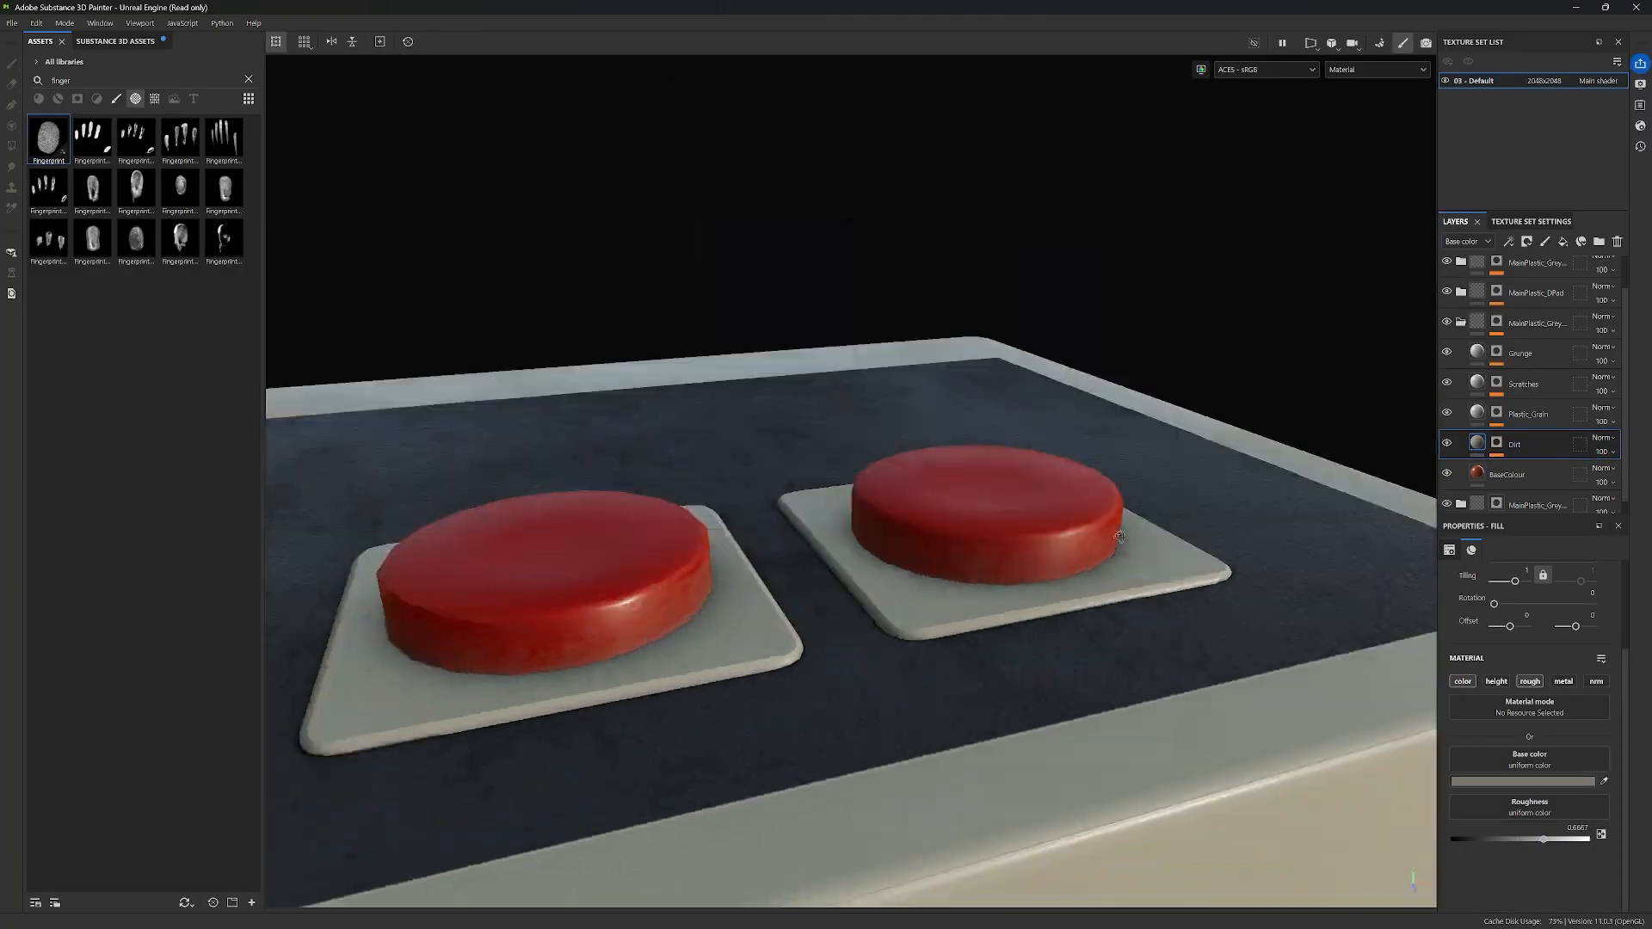
{"action": "left_click_drag", "start_coordinate": [1077, 598], "coordinate": [1110, 576], "text": "alt"}
Step: Set the Cells 1 map in the red buttons' Plastic_Grain mask to a balance of 0.6 and a contrast of 0.33
{"action": "left_click", "coordinate": [1534, 416]}
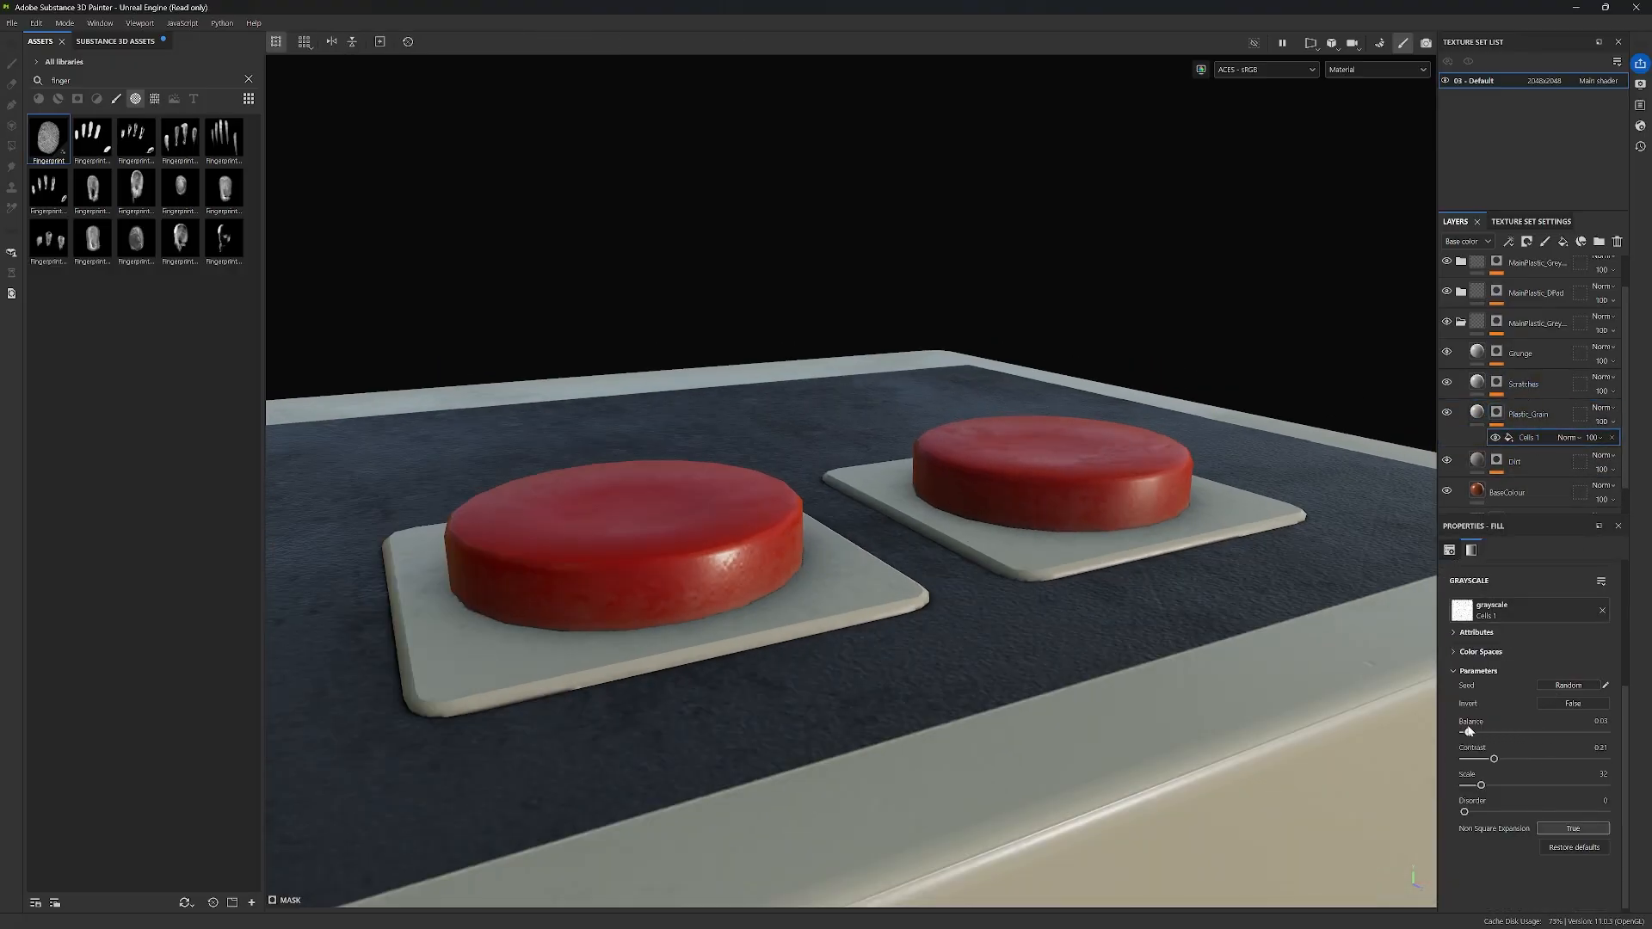
{"action": "left_click_drag", "start_coordinate": [1517, 734], "coordinate": [1551, 734]}
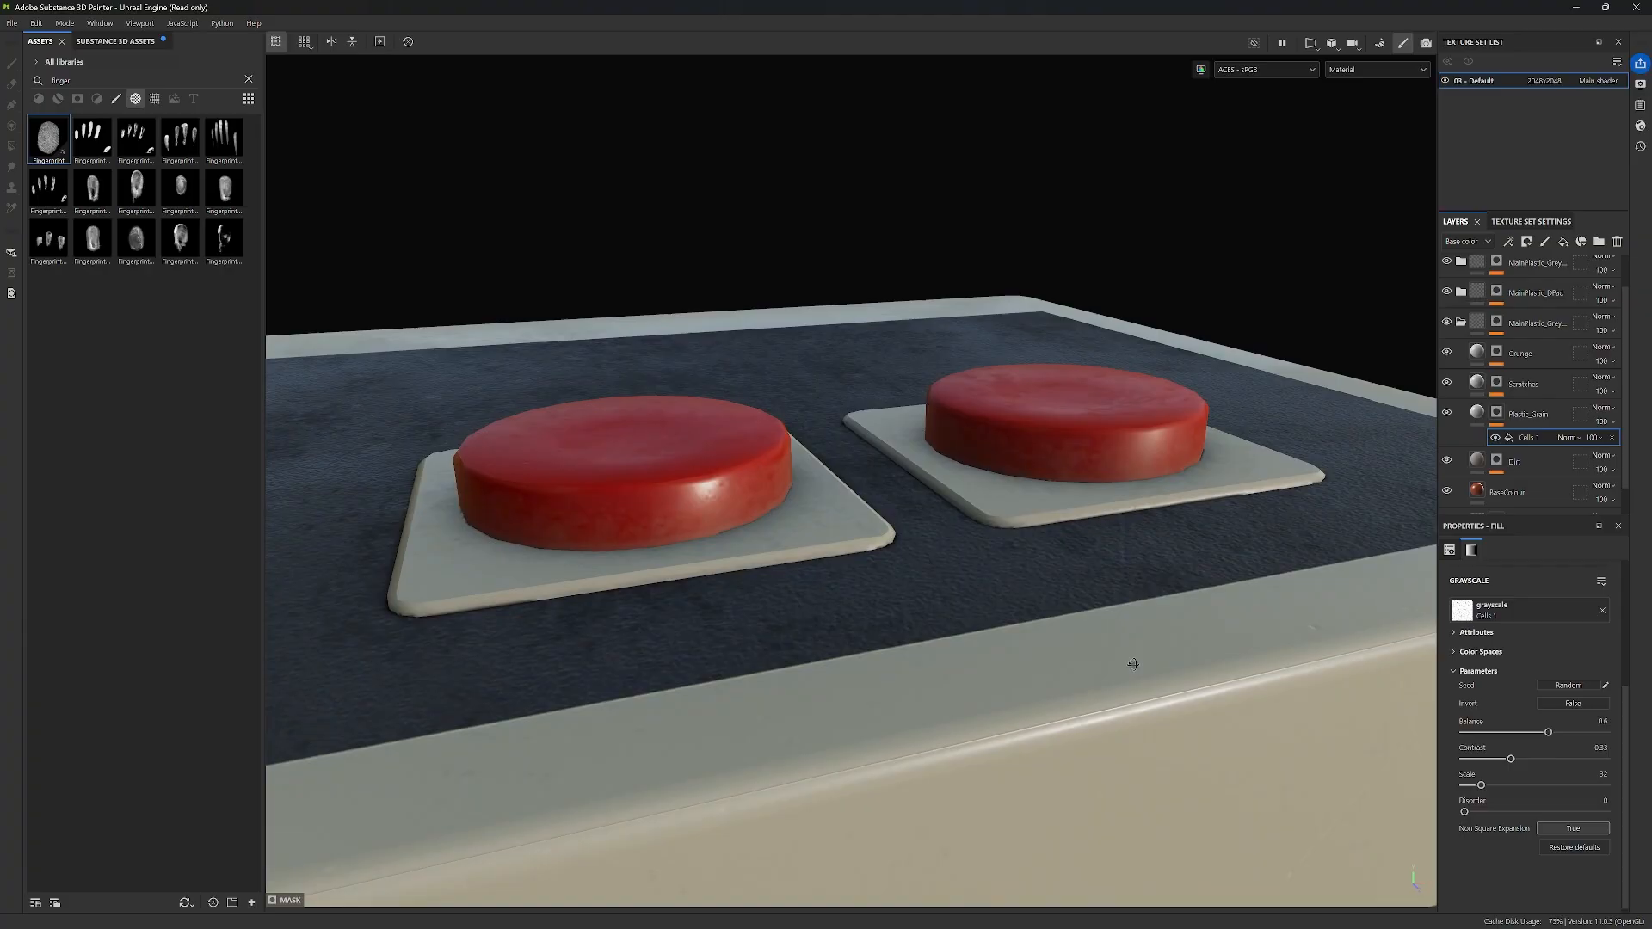
Step: Raise the contrast of the red buttons' Scratches mask and set the roughness of their Grunge layer to about 0.34
{"action": "left_click", "coordinate": [1531, 383]}
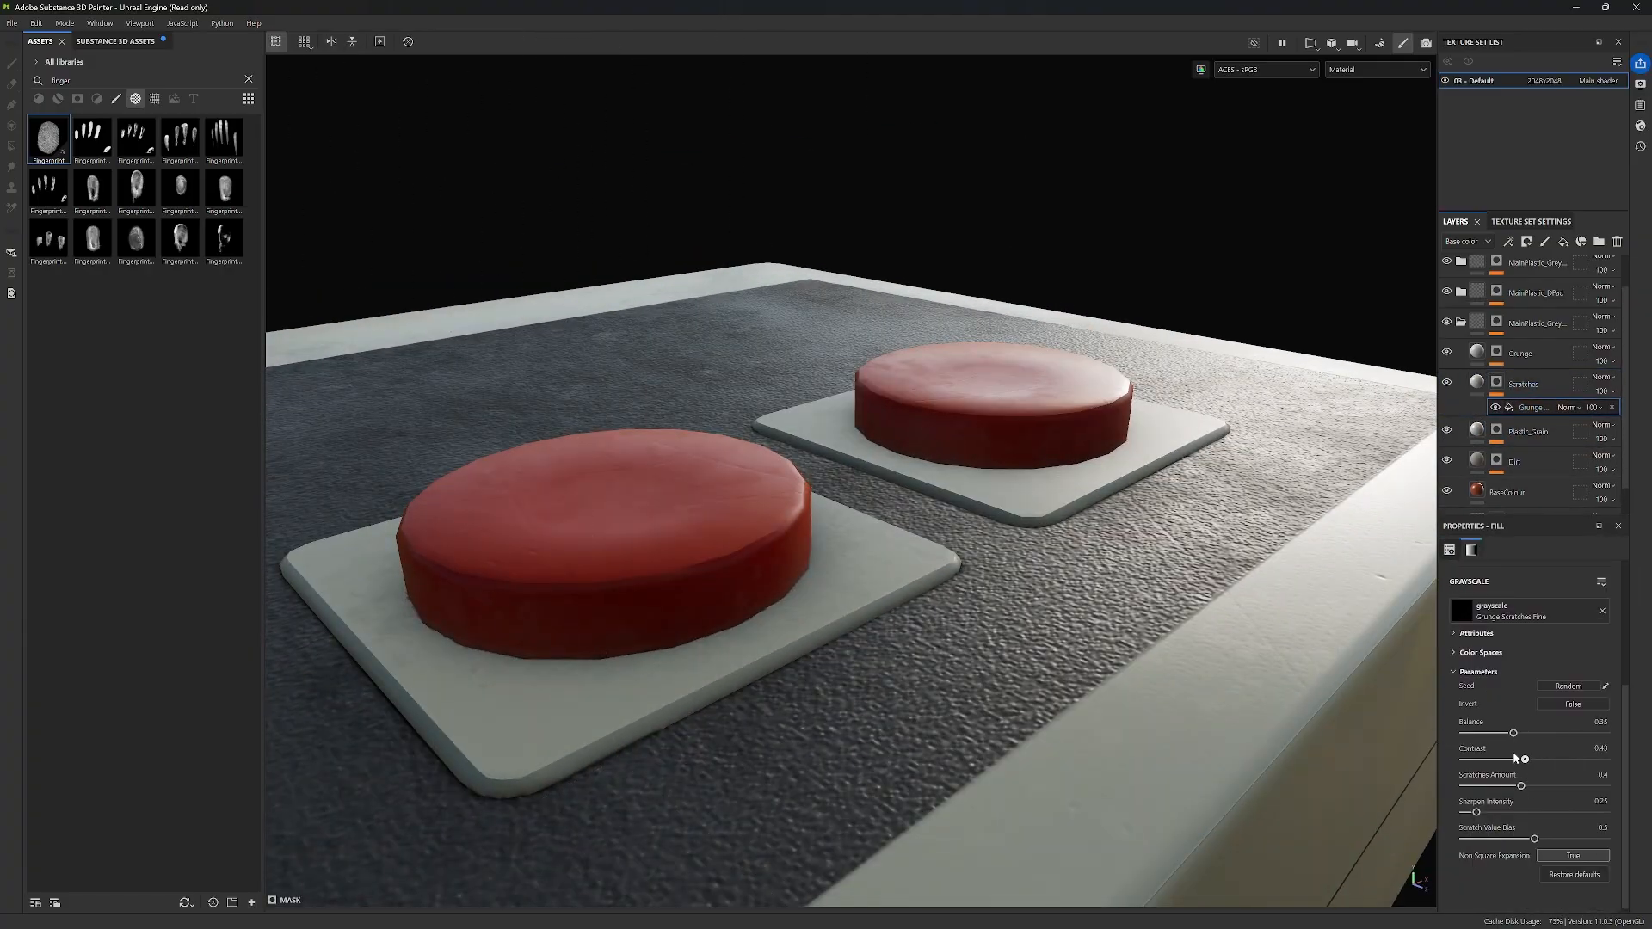
{"action": "left_click_drag", "start_coordinate": [1565, 761], "coordinate": [1601, 762]}
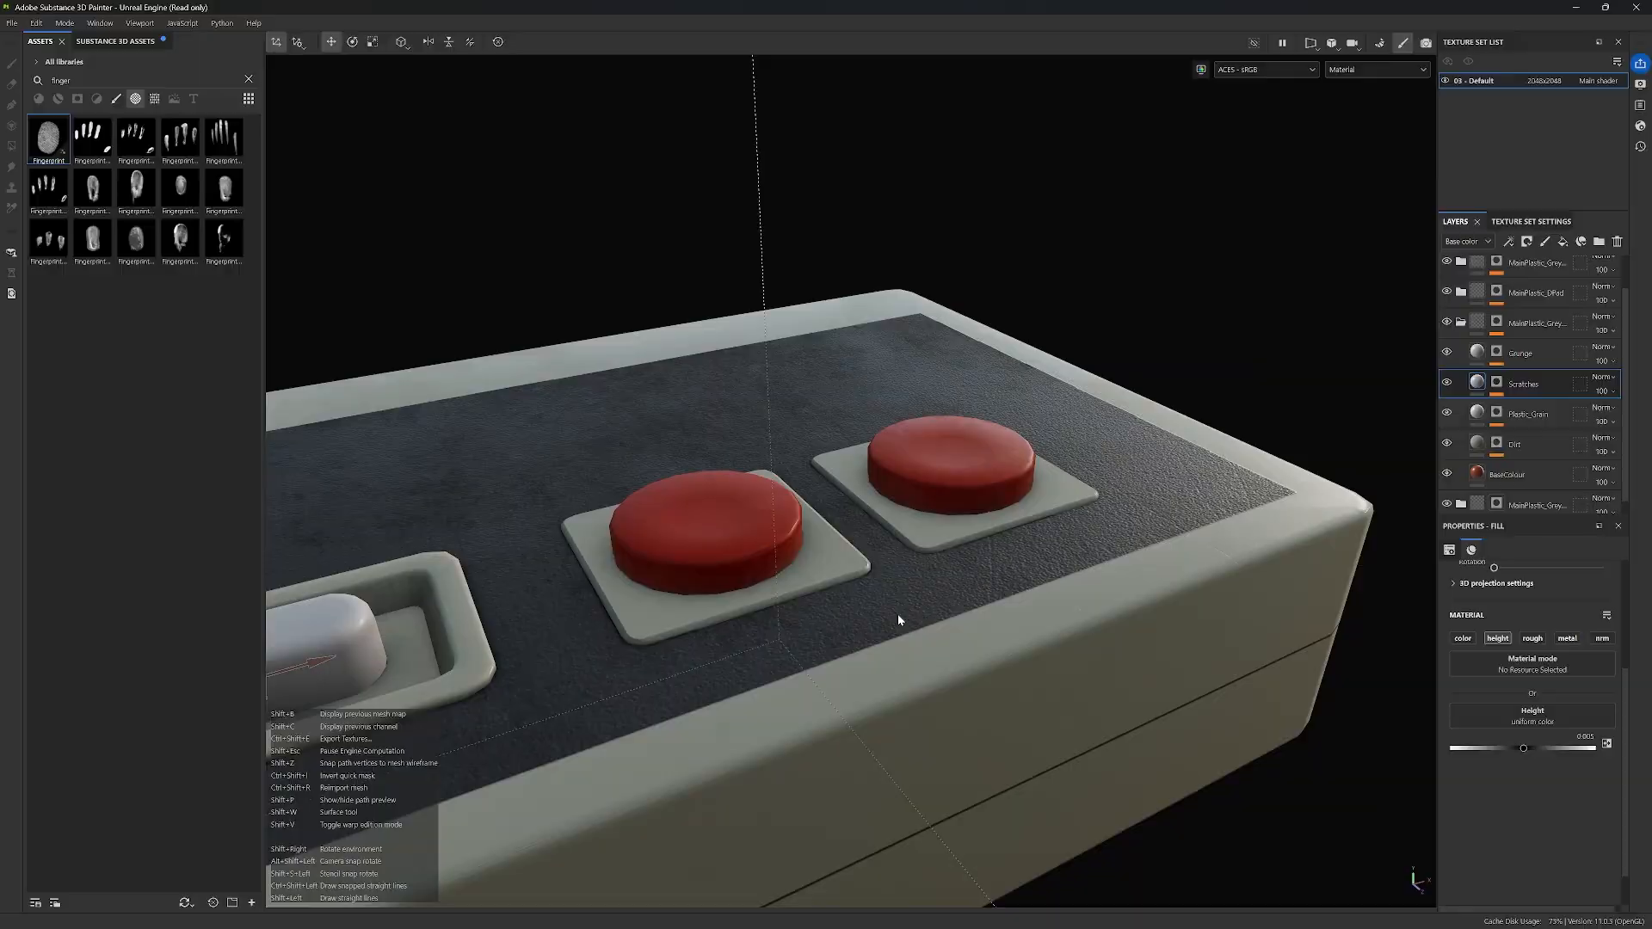
{"action": "left_click", "coordinate": [1520, 353]}
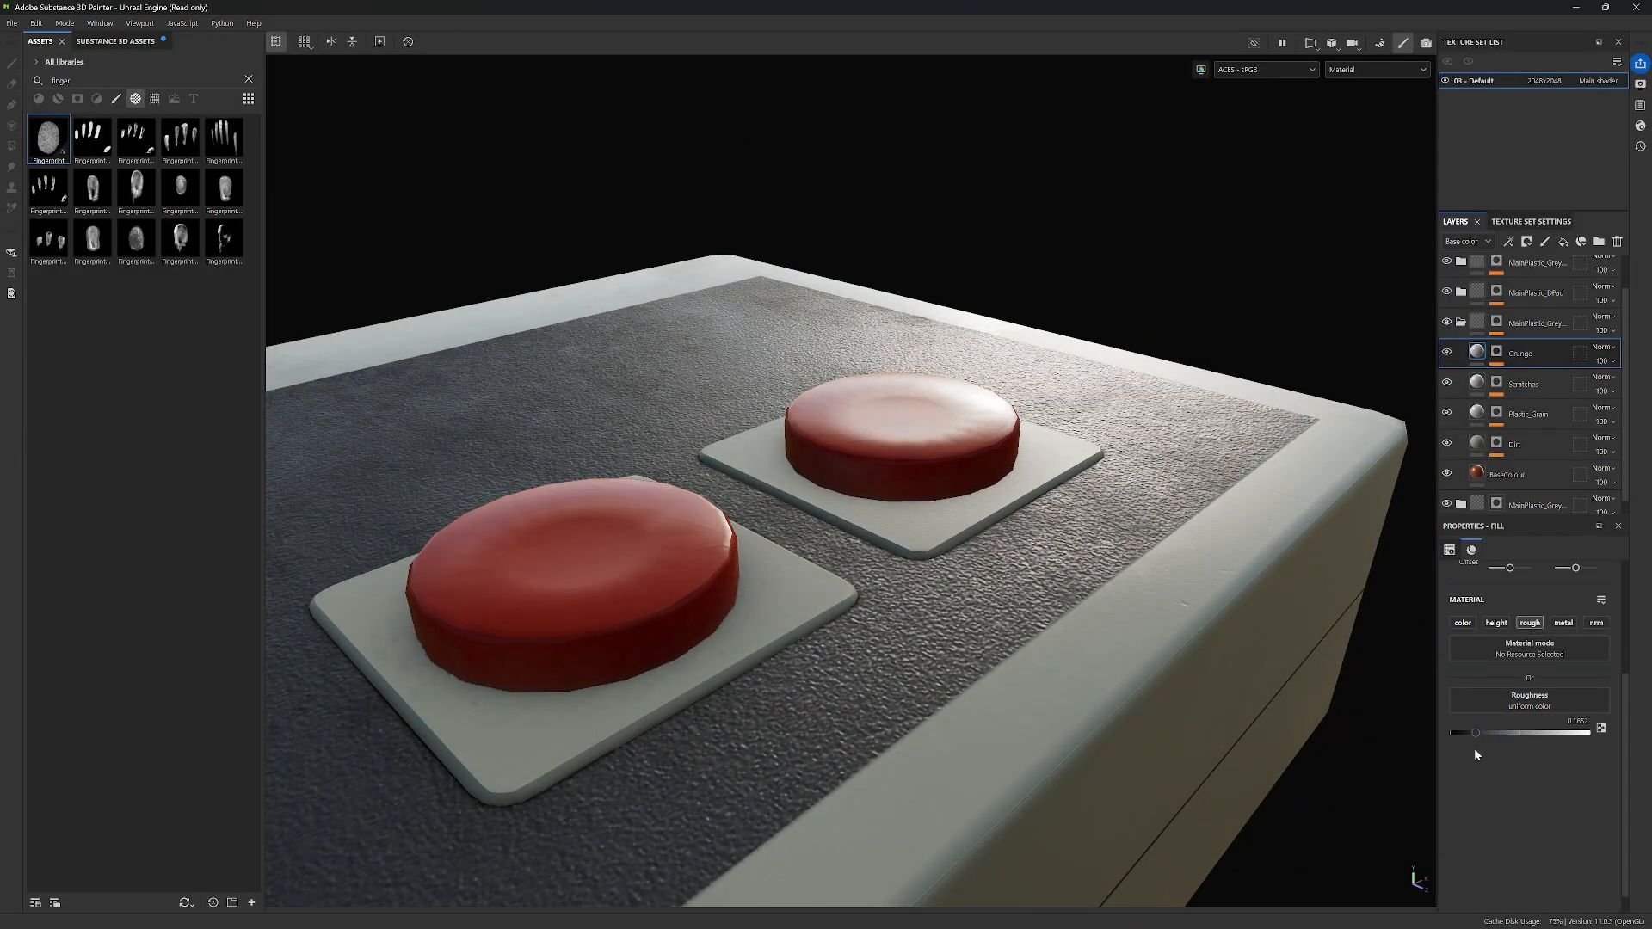
{"action": "left_click_drag", "start_coordinate": [1475, 732], "coordinate": [1468, 734]}
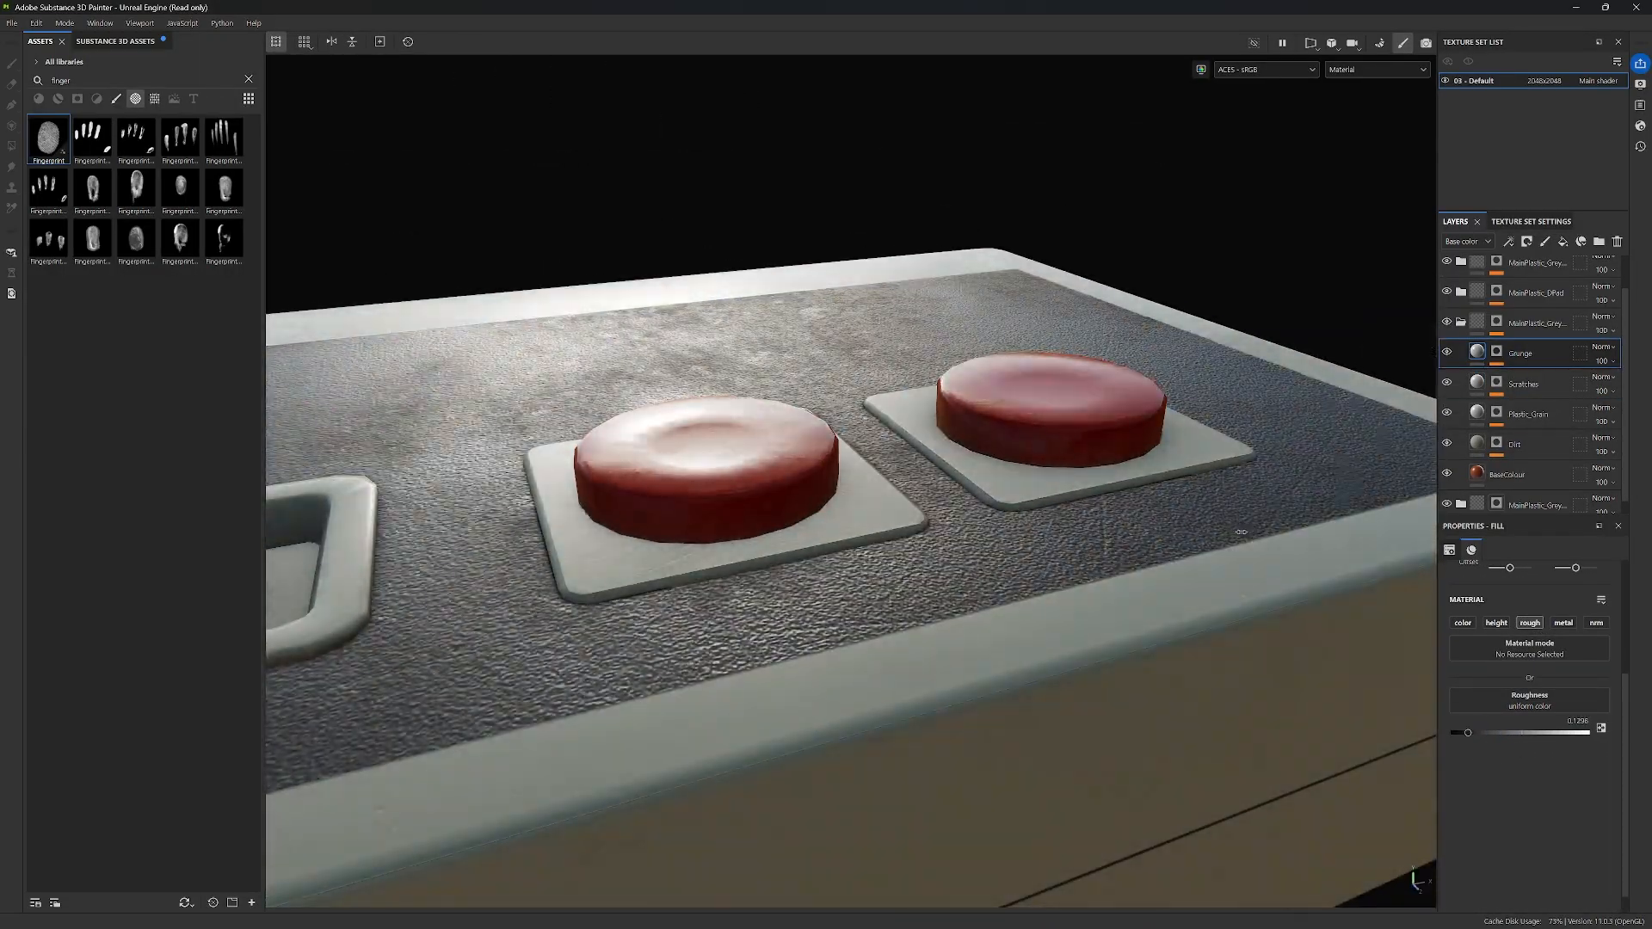
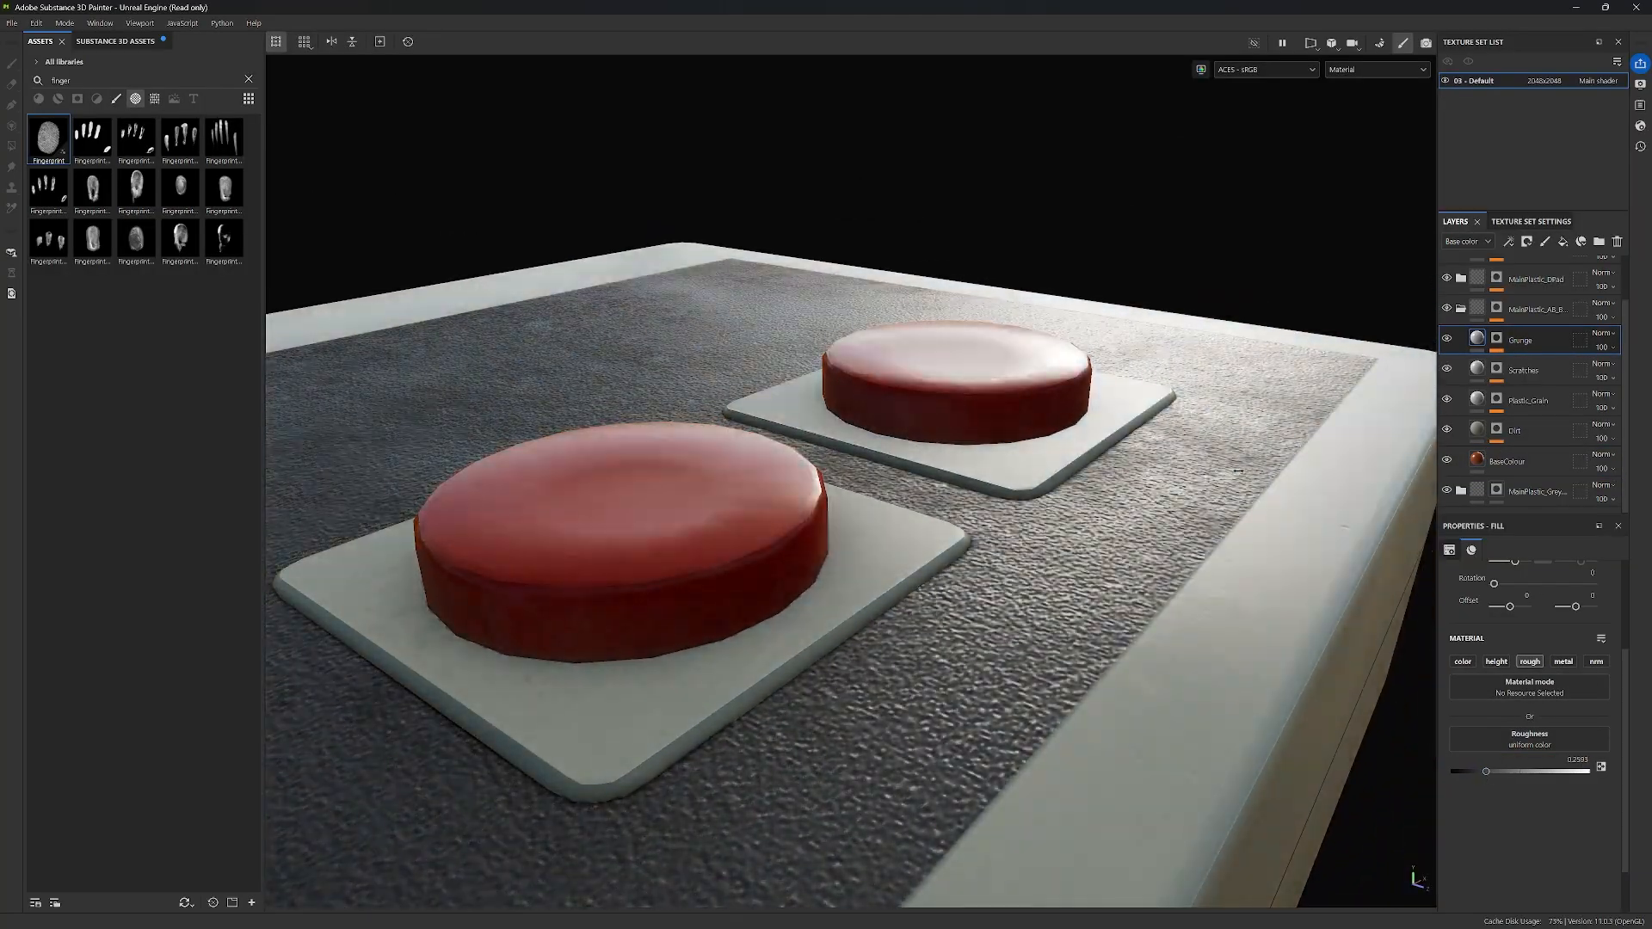
{"action": "left_click_drag", "start_coordinate": [1487, 772], "coordinate": [1507, 772]}
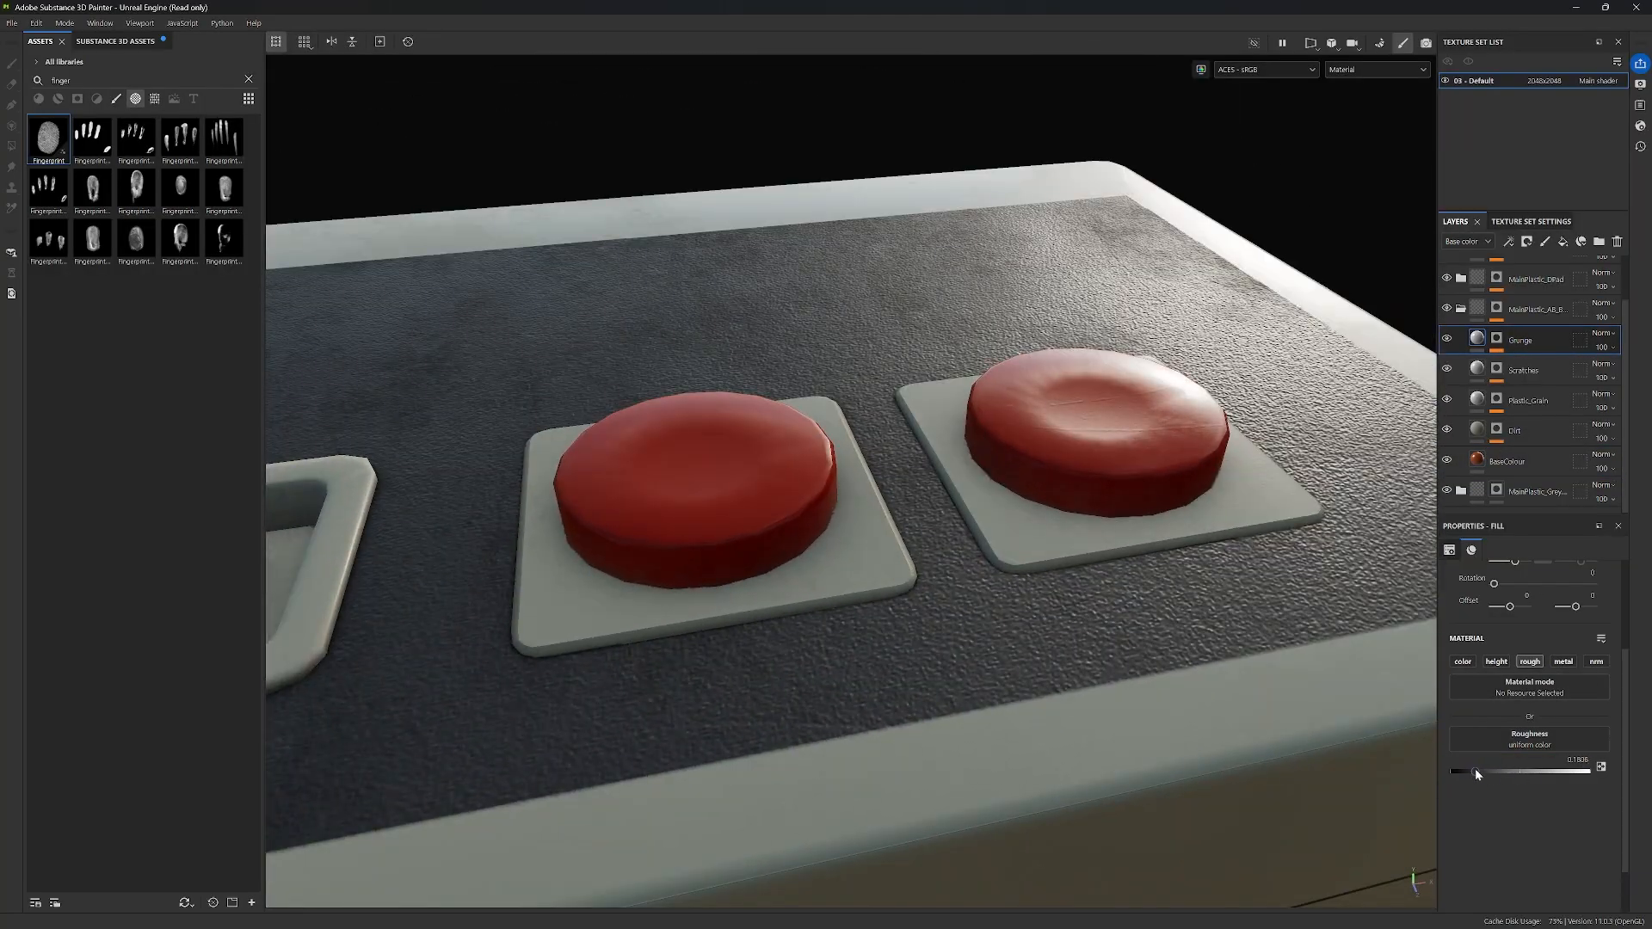
{"action": "left_click_drag", "start_coordinate": [1475, 772], "coordinate": [1497, 772]}
Step: Duplicate the red buttons' Grunge layer as a Fingerprints layer and stamp fingerprints on both buttons with a brush size of about 21
{"action": "right_click", "coordinate": [1527, 340]}
{"action": "left_click", "coordinate": [1526, 233]}
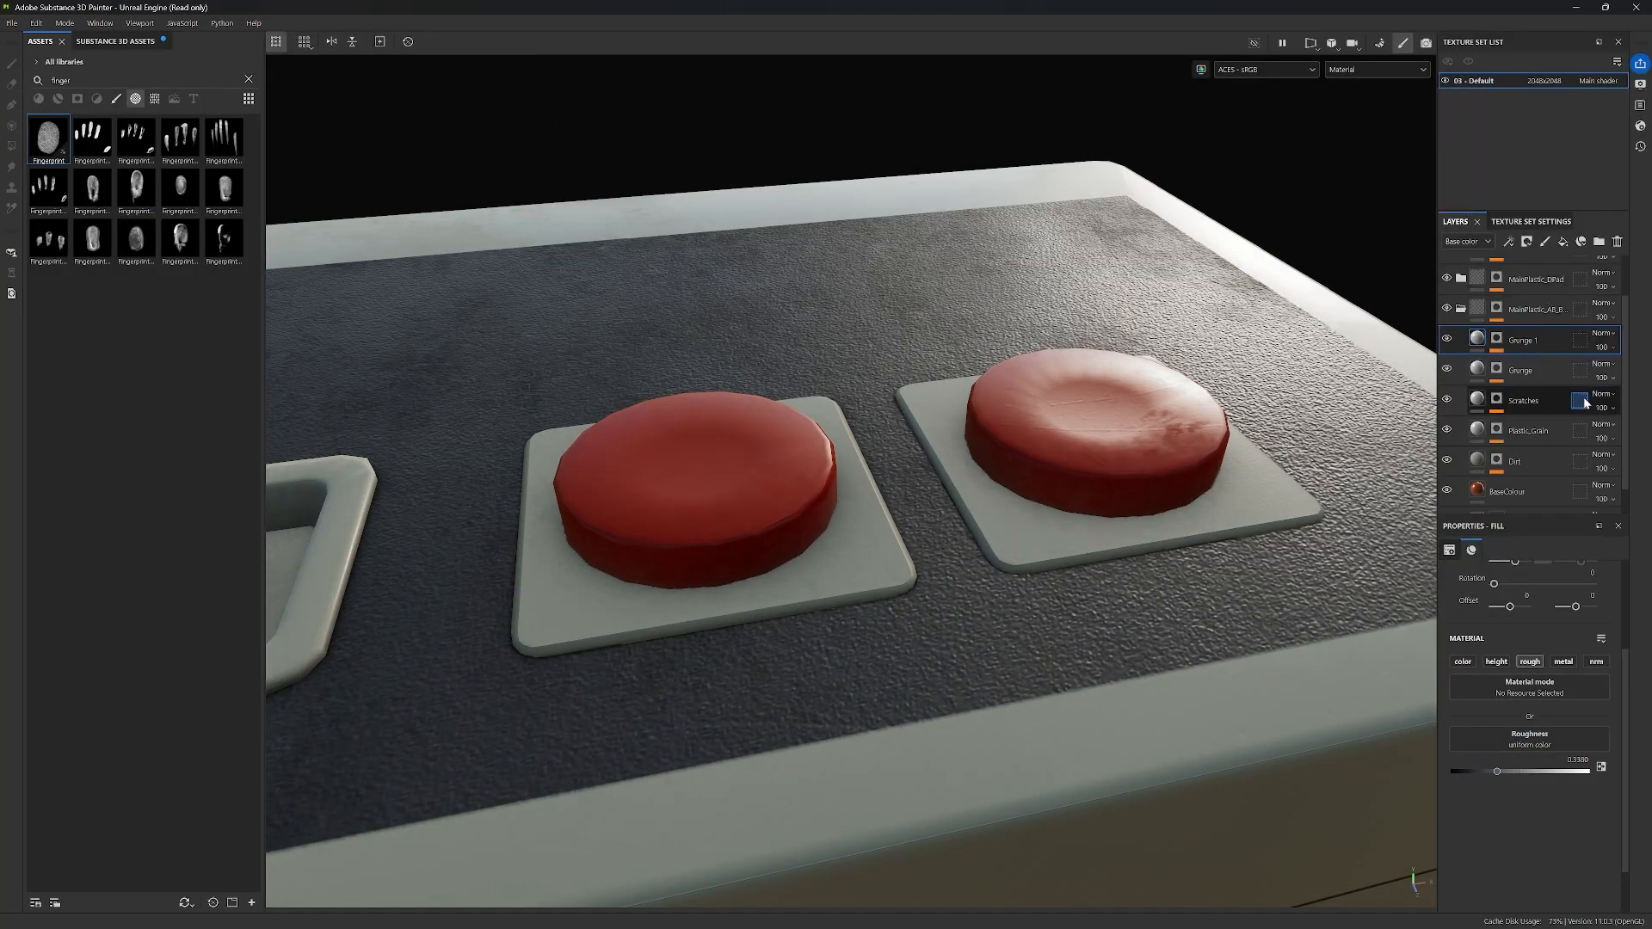
{"action": "right_click", "coordinate": [1535, 349]}
{"action": "left_click", "coordinate": [1525, 341]}
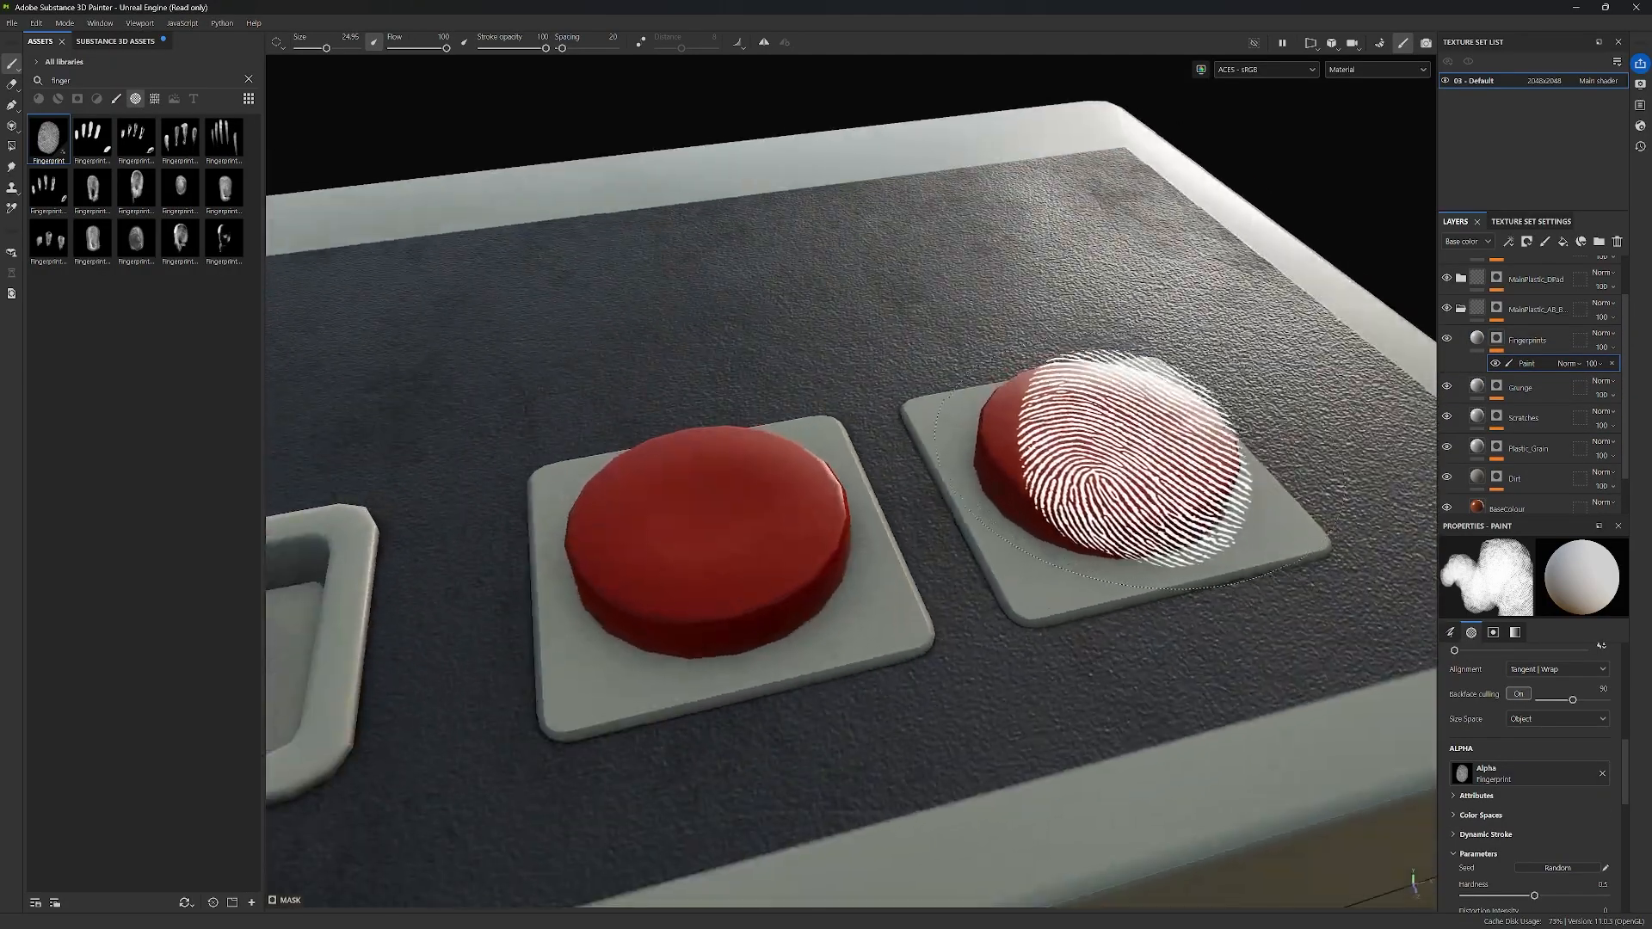
{"action": "left_click_drag", "start_coordinate": [326, 49], "coordinate": [324, 48]}
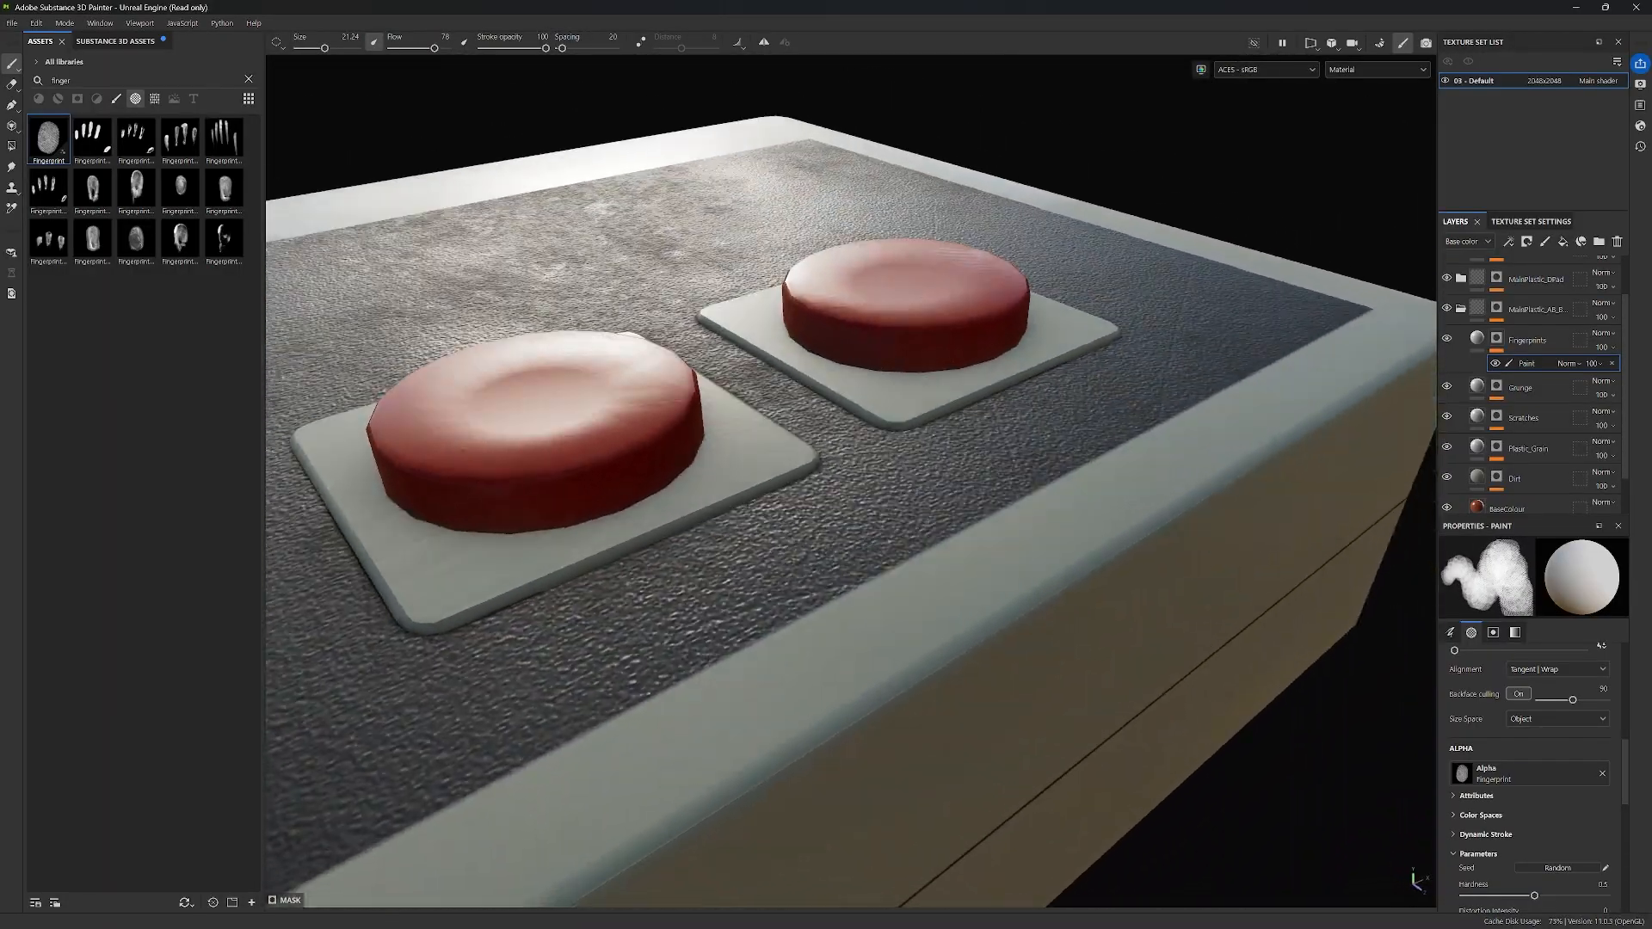
Step: Set the roughness of the red buttons' Fingerprints layer to about 0.06 and reduce the opacity of the fingerprints
{"action": "scroll", "coordinate": [1470, 794], "scroll_direction": "down", "scroll_amount": 5}
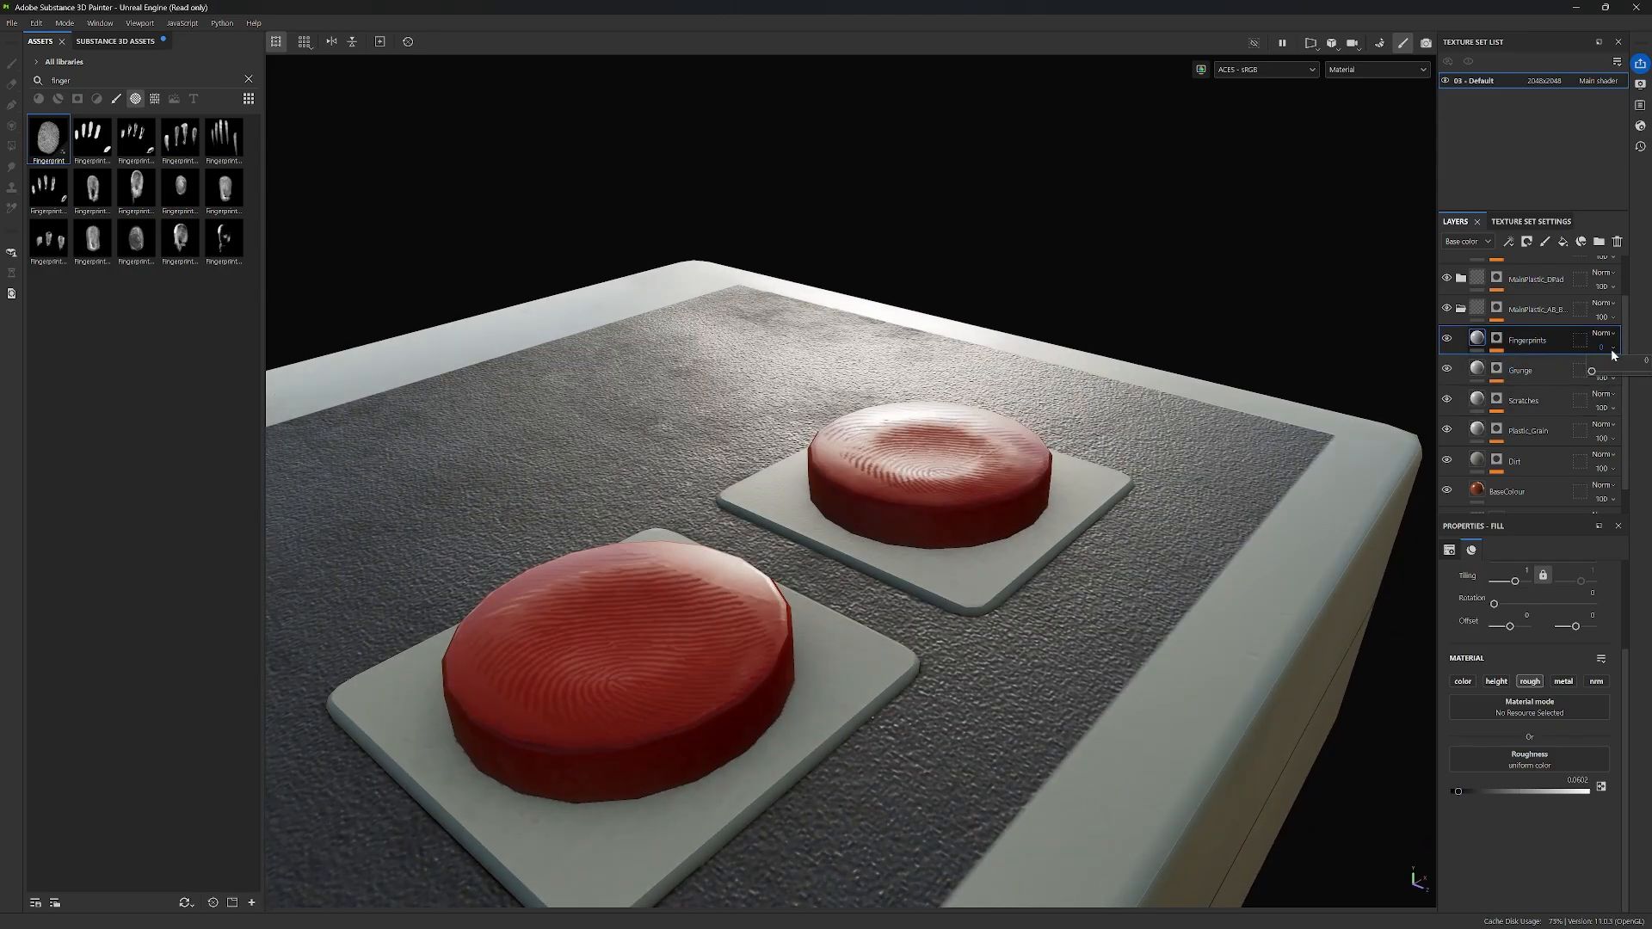
{"action": "left_click", "coordinate": [1496, 338]}
{"action": "left_click_drag", "start_coordinate": [1613, 387], "coordinate": [1621, 387]}
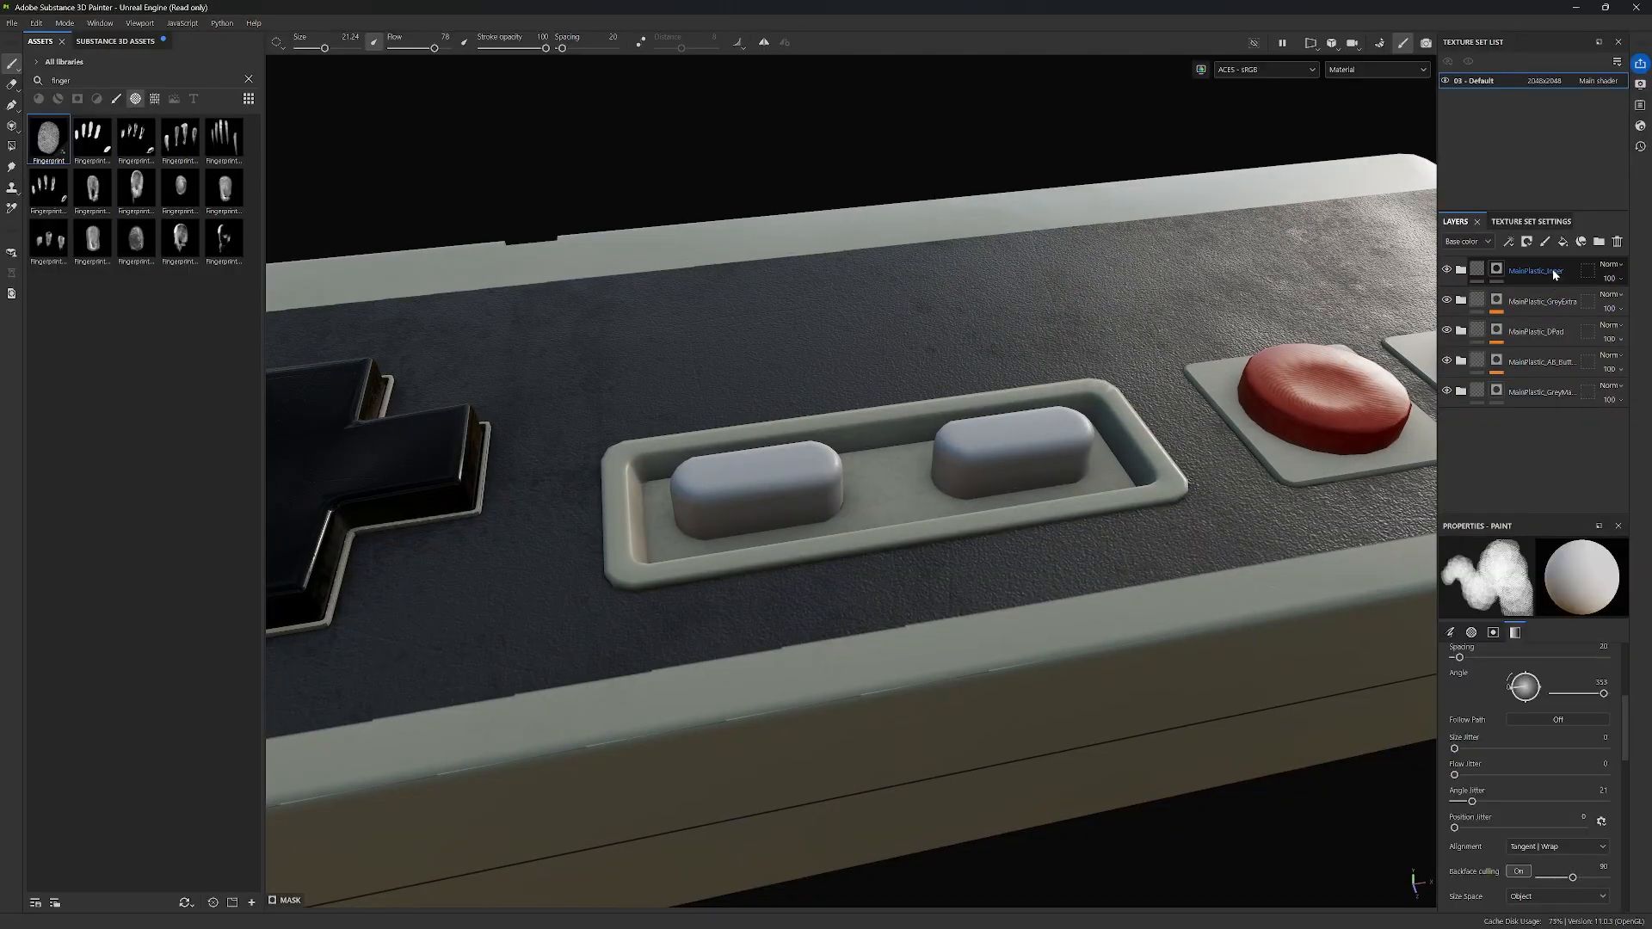
Step: Duplicate the main grey plastic folder and rename the copy BlackRubber for the two pill-shaped buttons
{"action": "right_click", "coordinate": [1541, 391]}
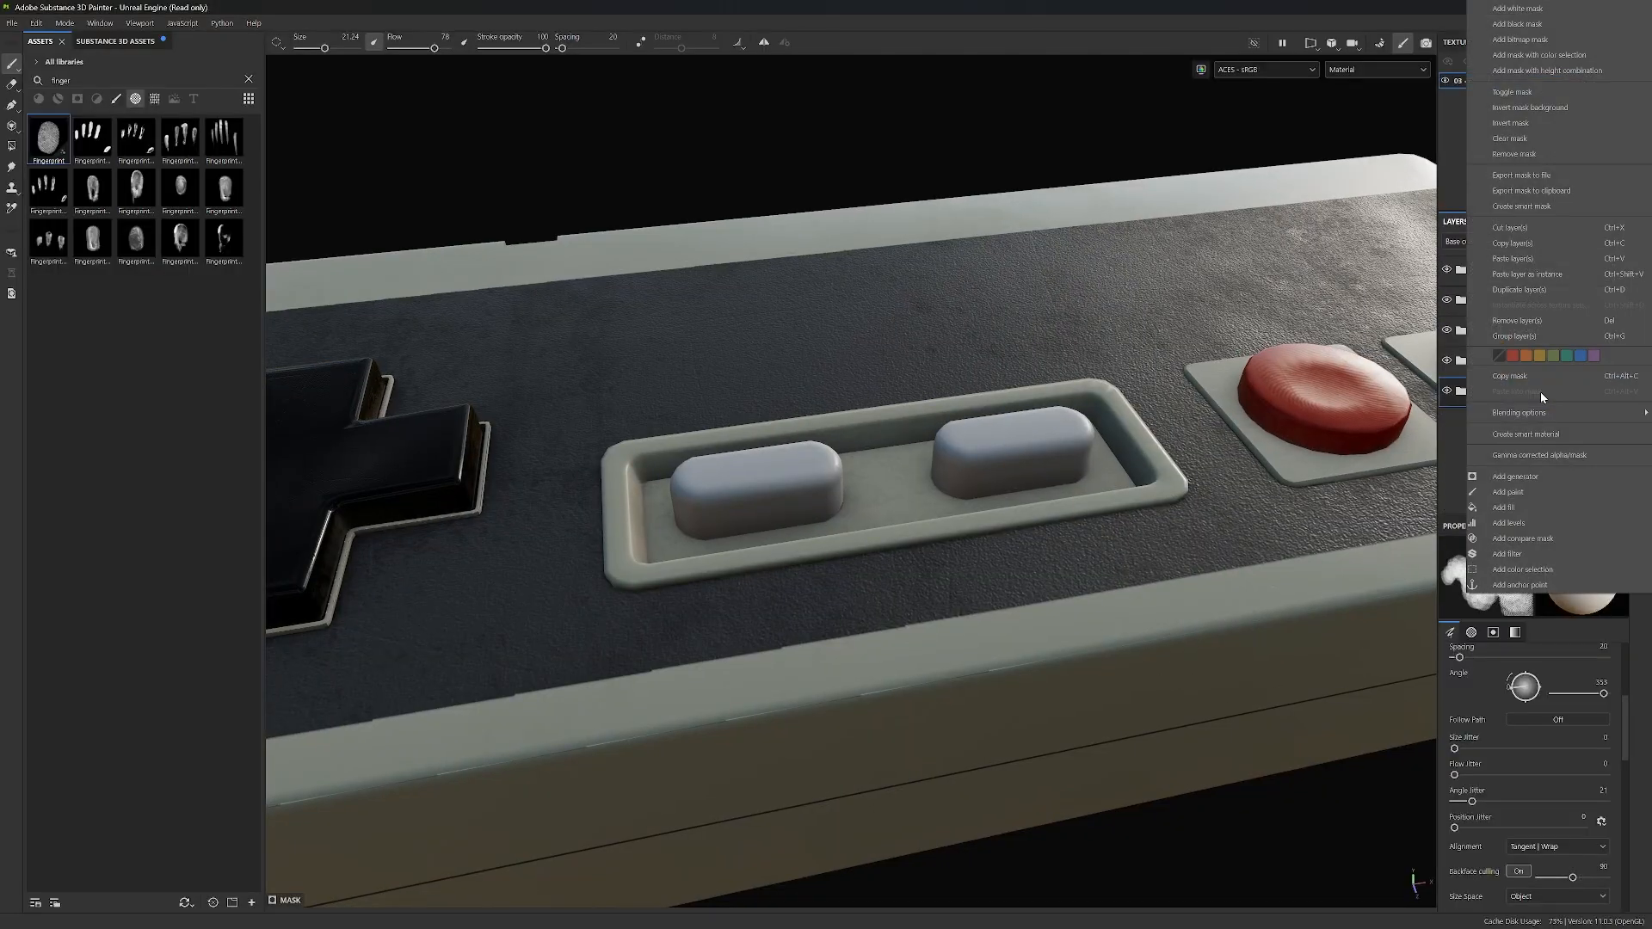
{"action": "left_click", "coordinate": [1552, 351]}
{"action": "type", "text": "BlackRubber"}
{"action": "key", "text": "Return"}
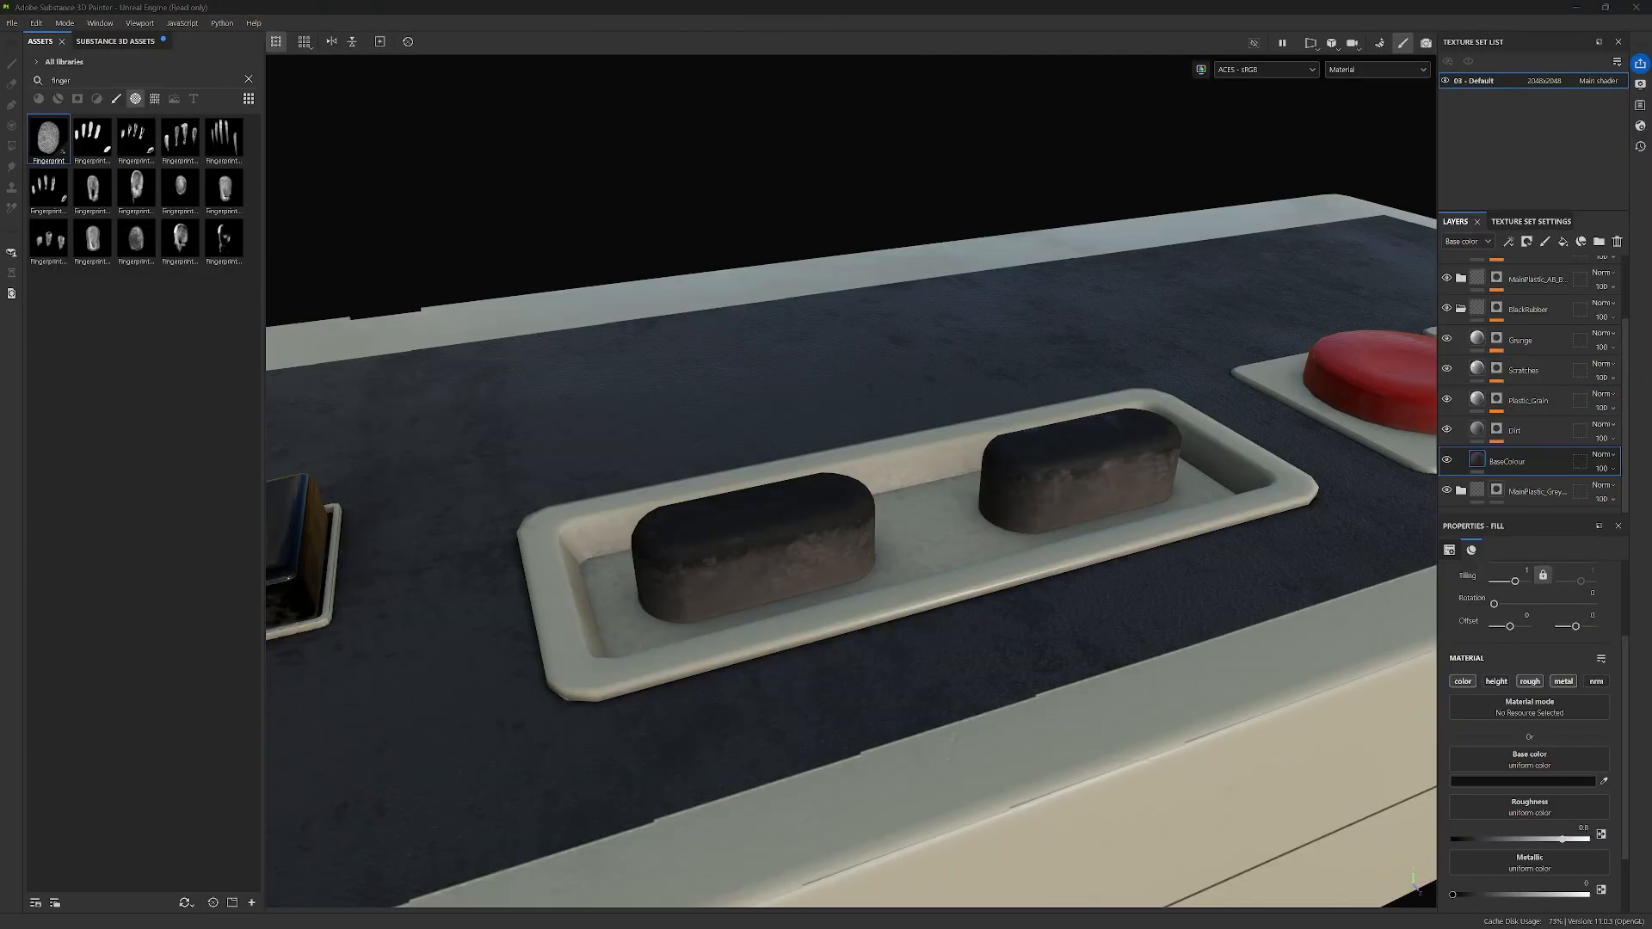
Step: Darken the base color of BlackRubber's Dirt layer to a dark grey and set its generator's dirt level to about 0.31
{"action": "left_click", "coordinate": [1528, 436]}
{"action": "left_click", "coordinate": [1501, 781]}
{"action": "left_click_drag", "start_coordinate": [1260, 635], "coordinate": [1250, 665]}
{"action": "left_click", "coordinate": [1549, 656]}
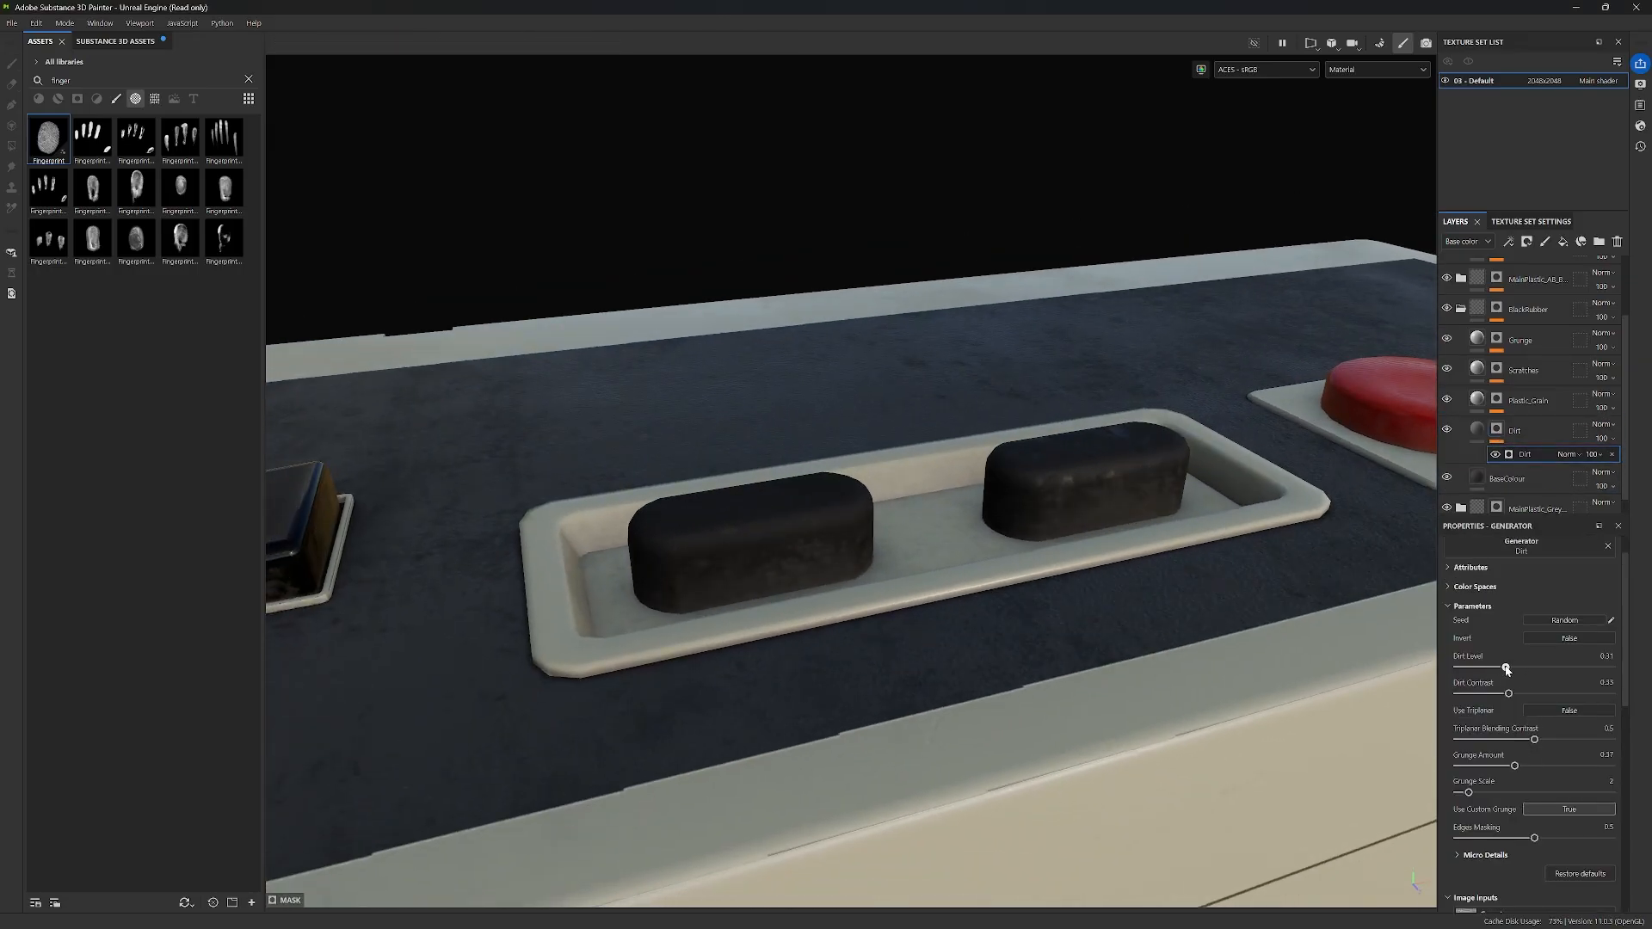
{"action": "left_click", "coordinate": [1539, 431]}
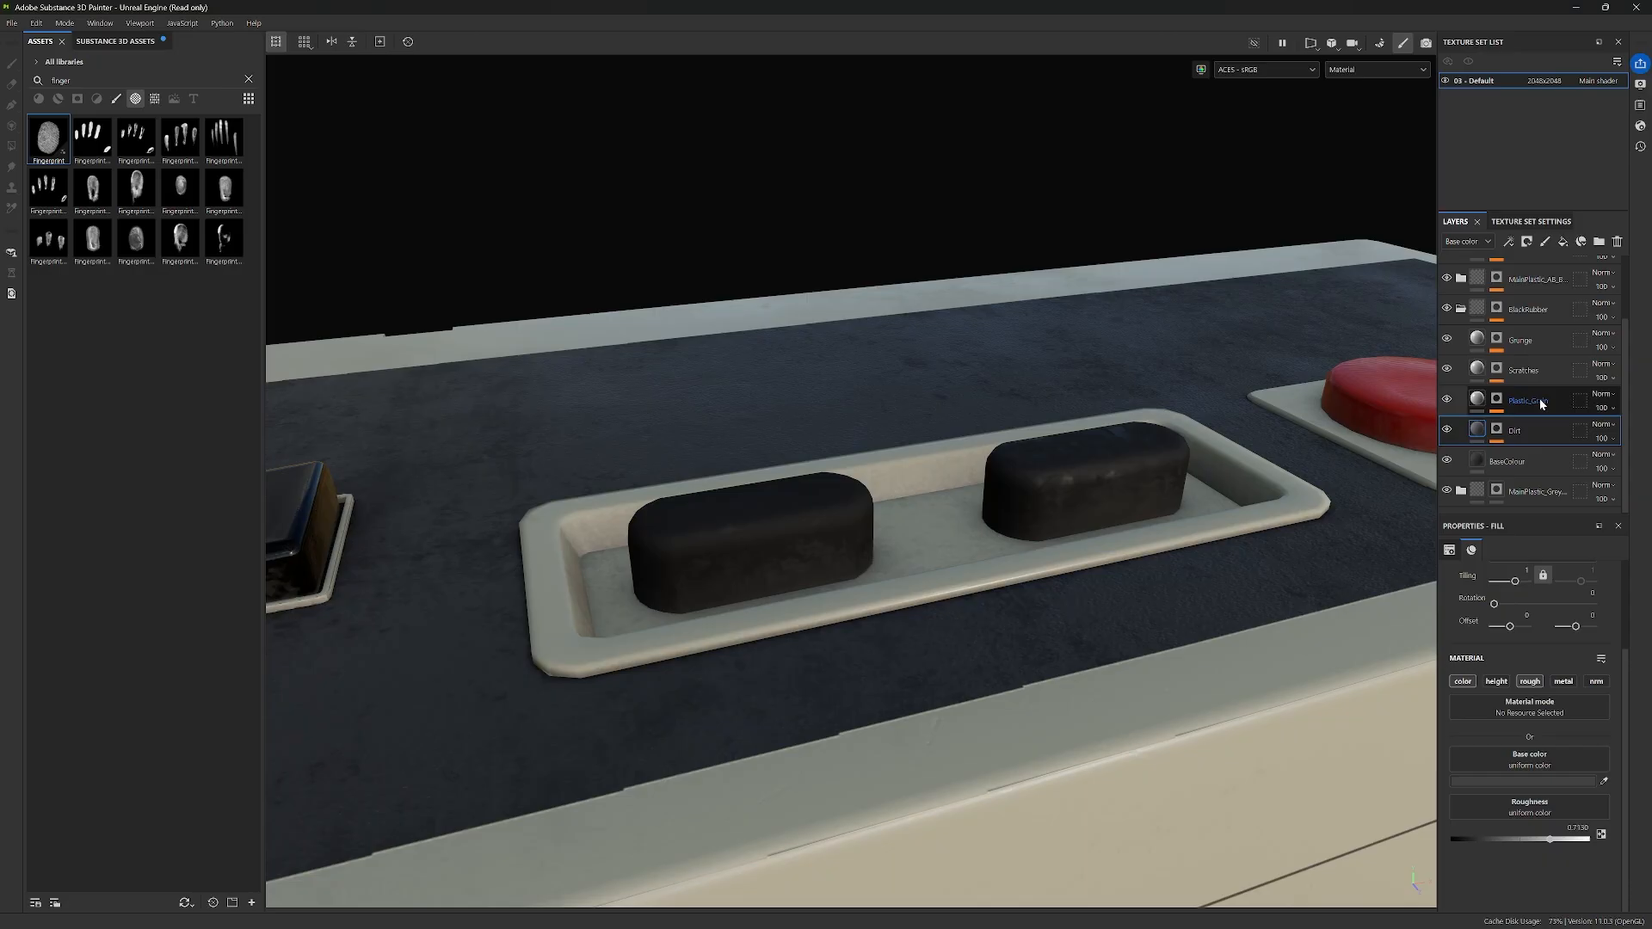
Step: Delete the Plastic_Grain and Scratches layers from the BlackRubber folder
{"action": "left_click", "coordinate": [1540, 403]}
{"action": "left_click", "coordinate": [1569, 425]}
{"action": "key", "text": "Delete"}
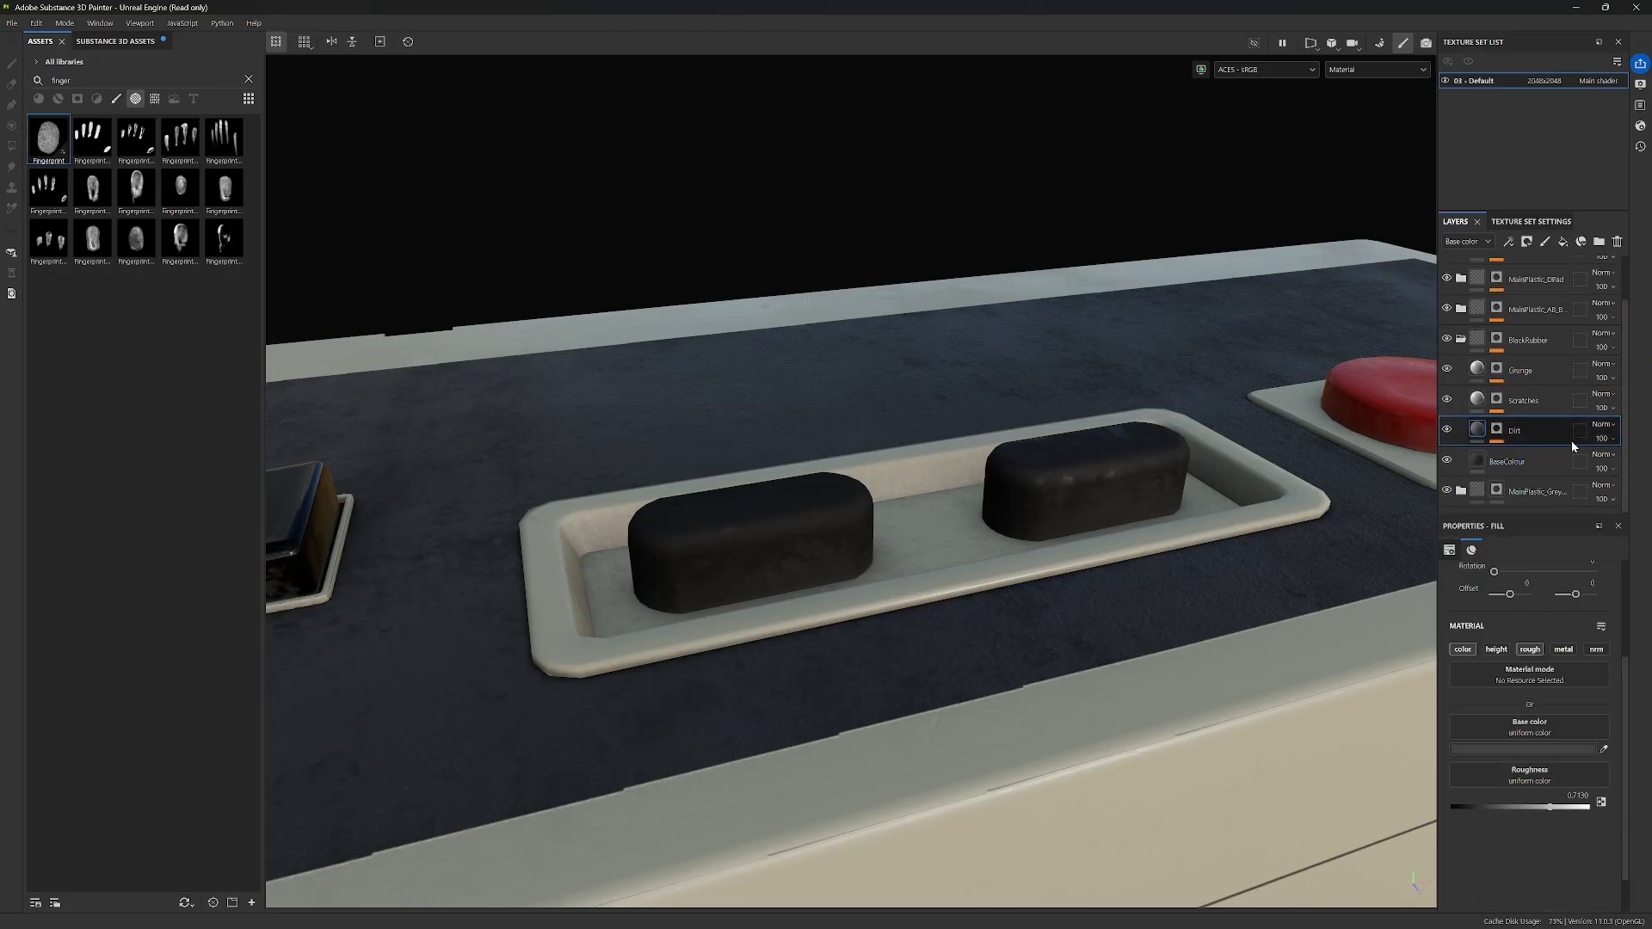
{"action": "key", "text": "Delete"}
Step: Set the Grunge Map 007 in BlackRubber's Grunge mask to a balance of about 0.39 and a contrast of 0
{"action": "left_click", "coordinate": [1498, 402]}
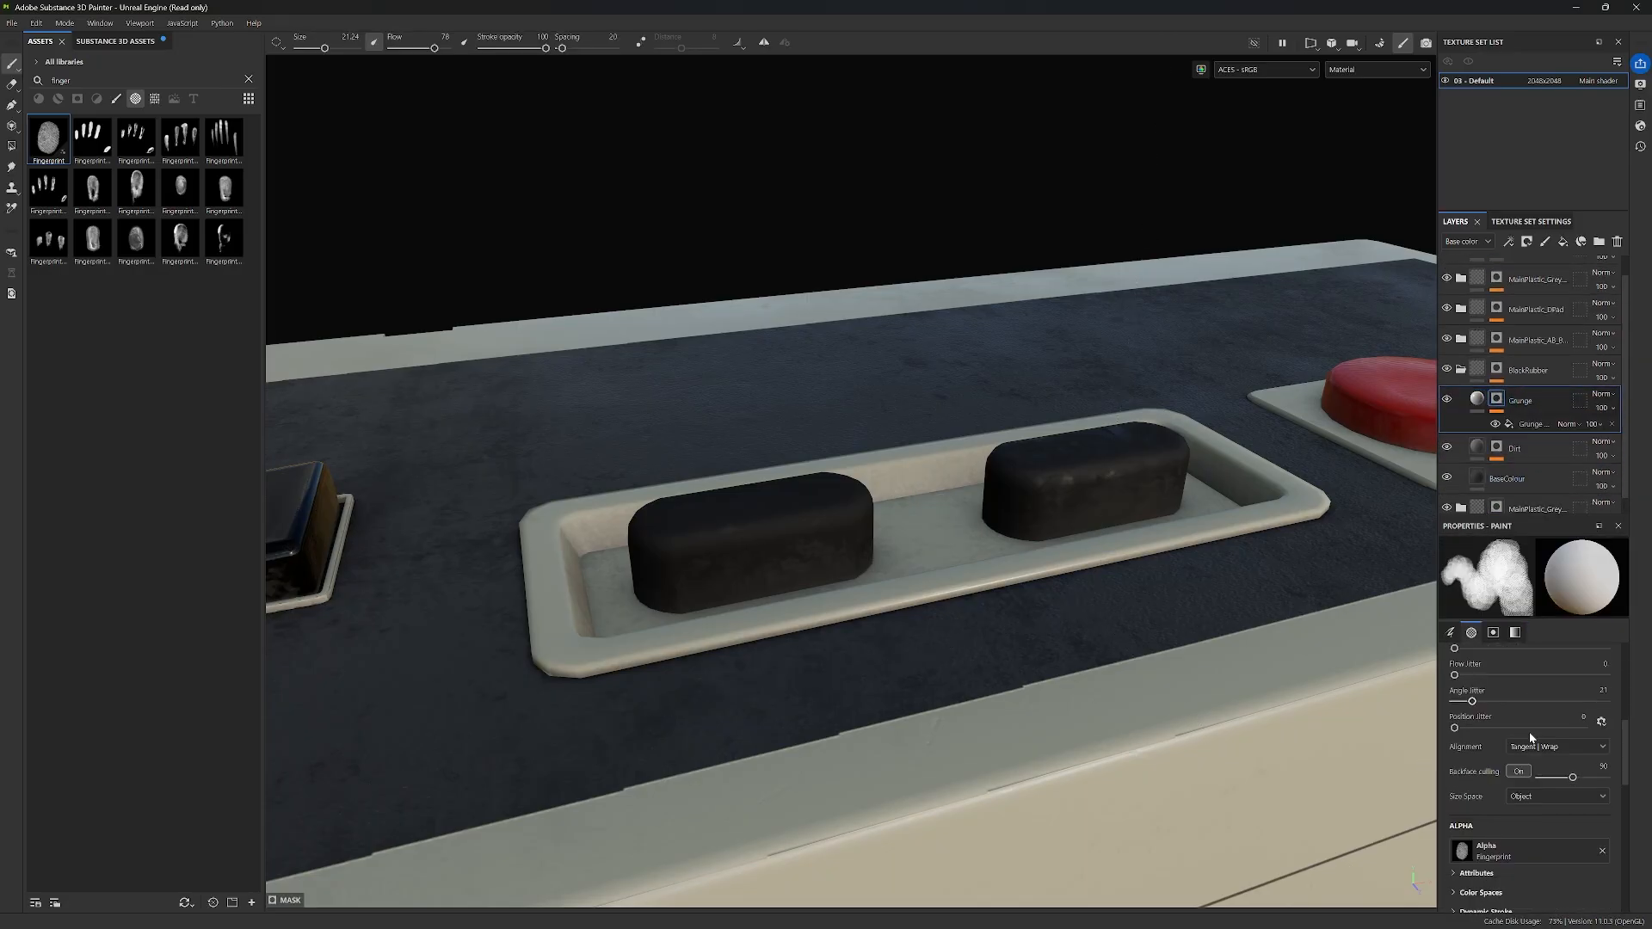
{"action": "left_click", "coordinate": [1535, 423]}
{"action": "scroll", "coordinate": [1518, 773], "scroll_direction": "down", "scroll_amount": 1}
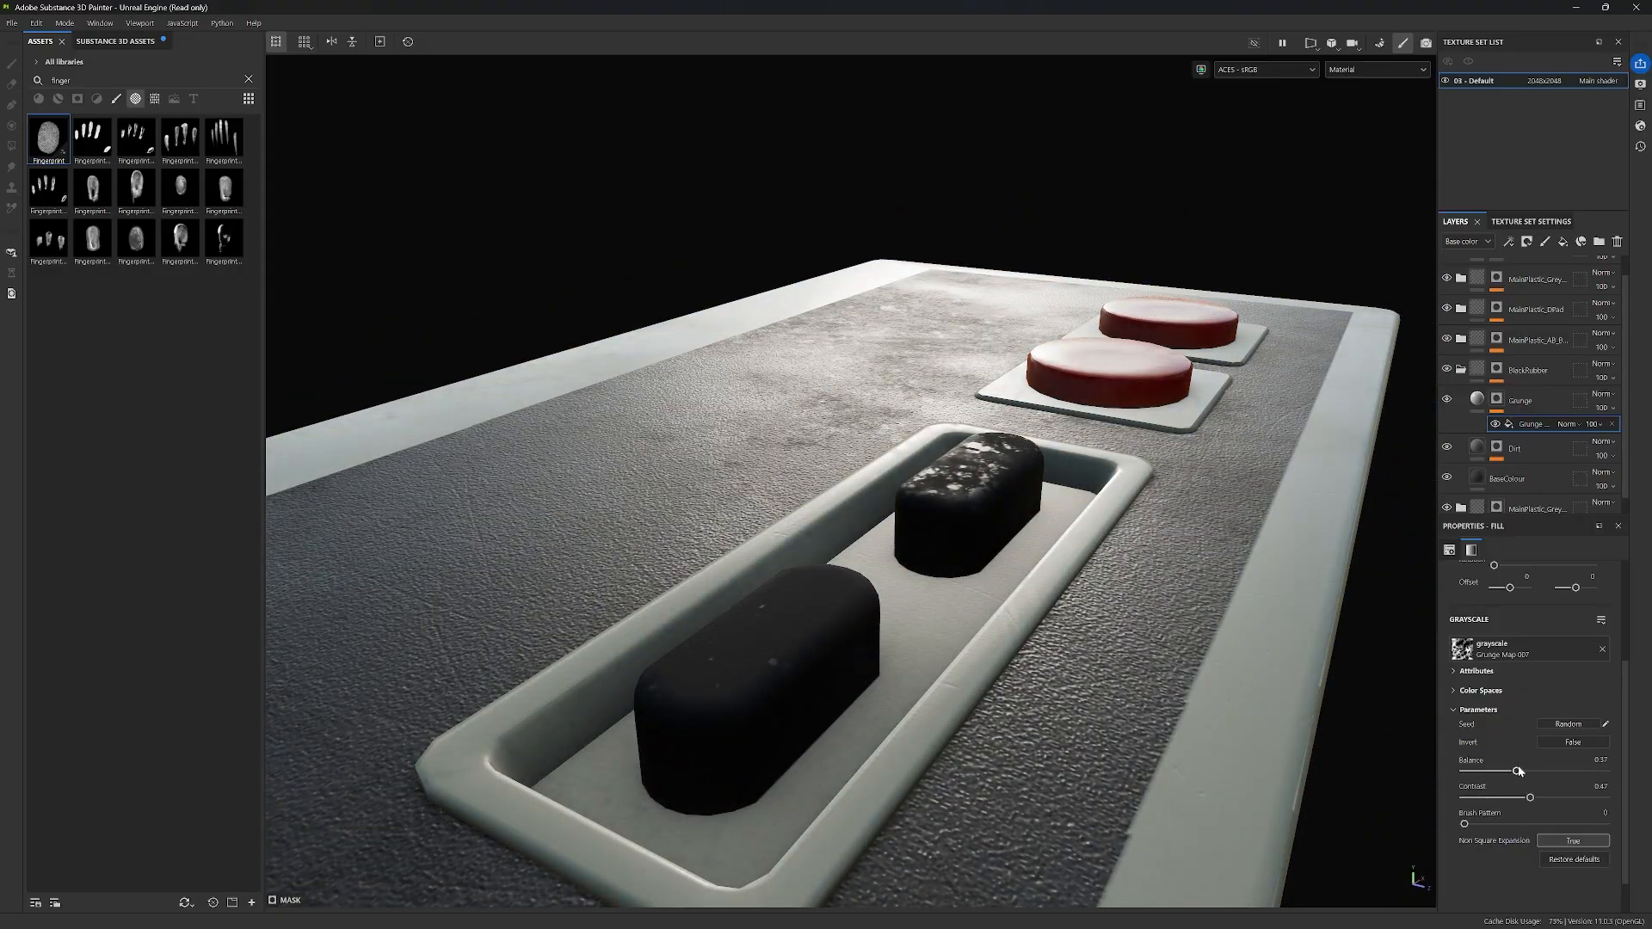
{"action": "left_click_drag", "start_coordinate": [1528, 771], "coordinate": [1519, 771]}
{"action": "right_click_drag", "start_coordinate": [1325, 582], "coordinate": [1188, 590], "text": "shift"}
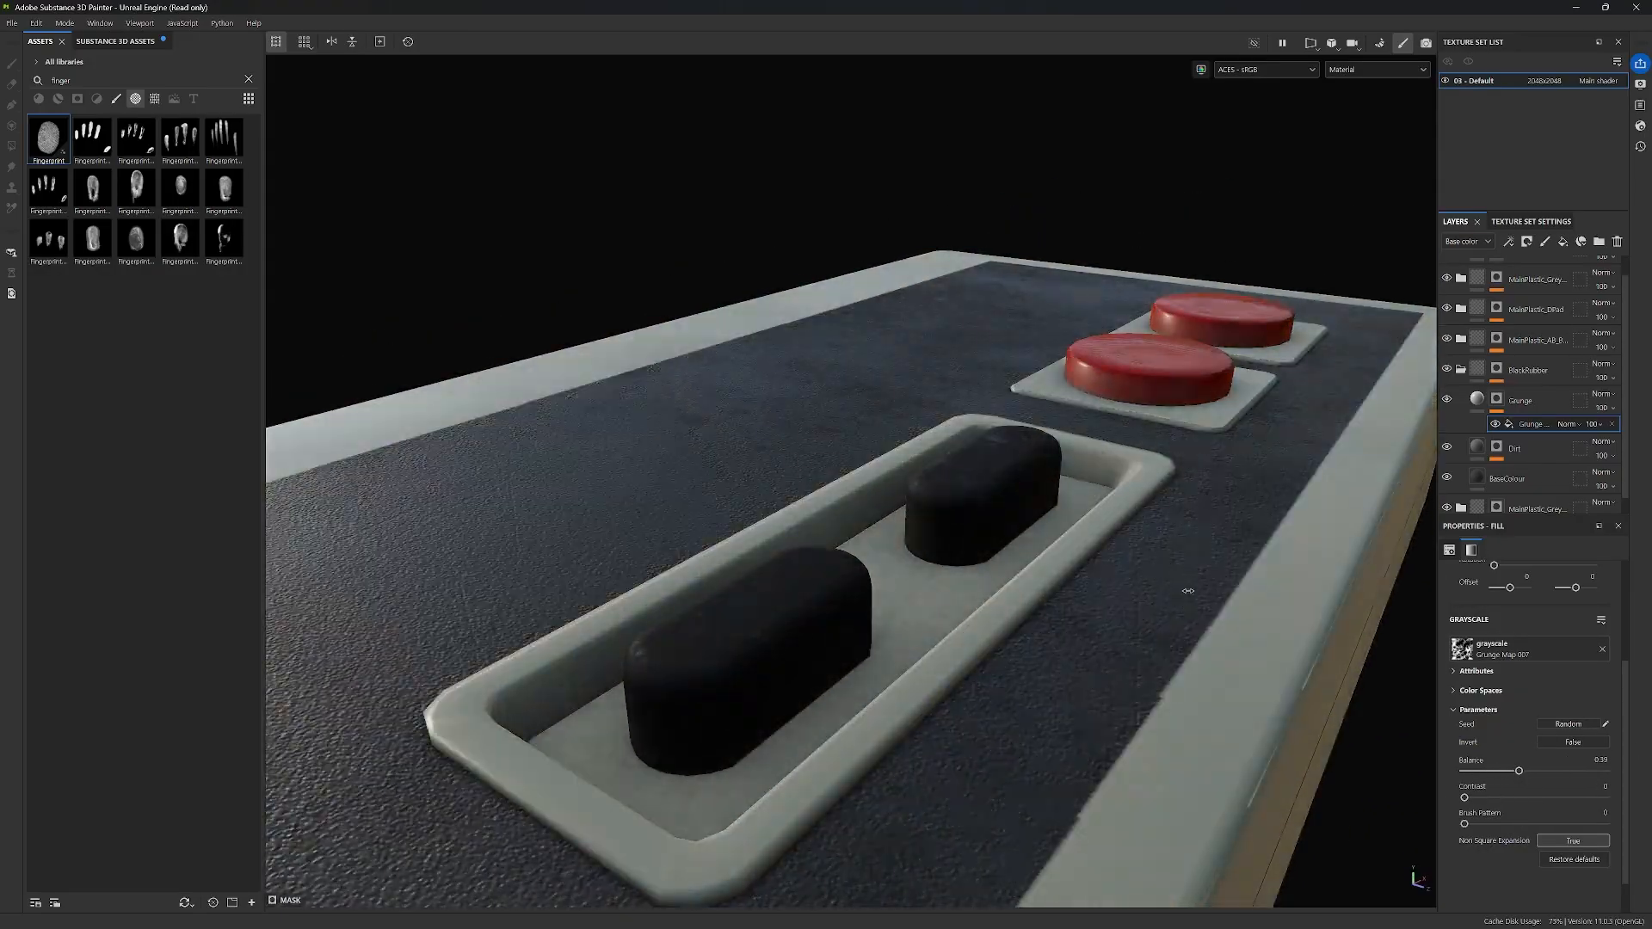
{"action": "left_click_drag", "start_coordinate": [1188, 591], "coordinate": [1259, 659], "text": "alt"}
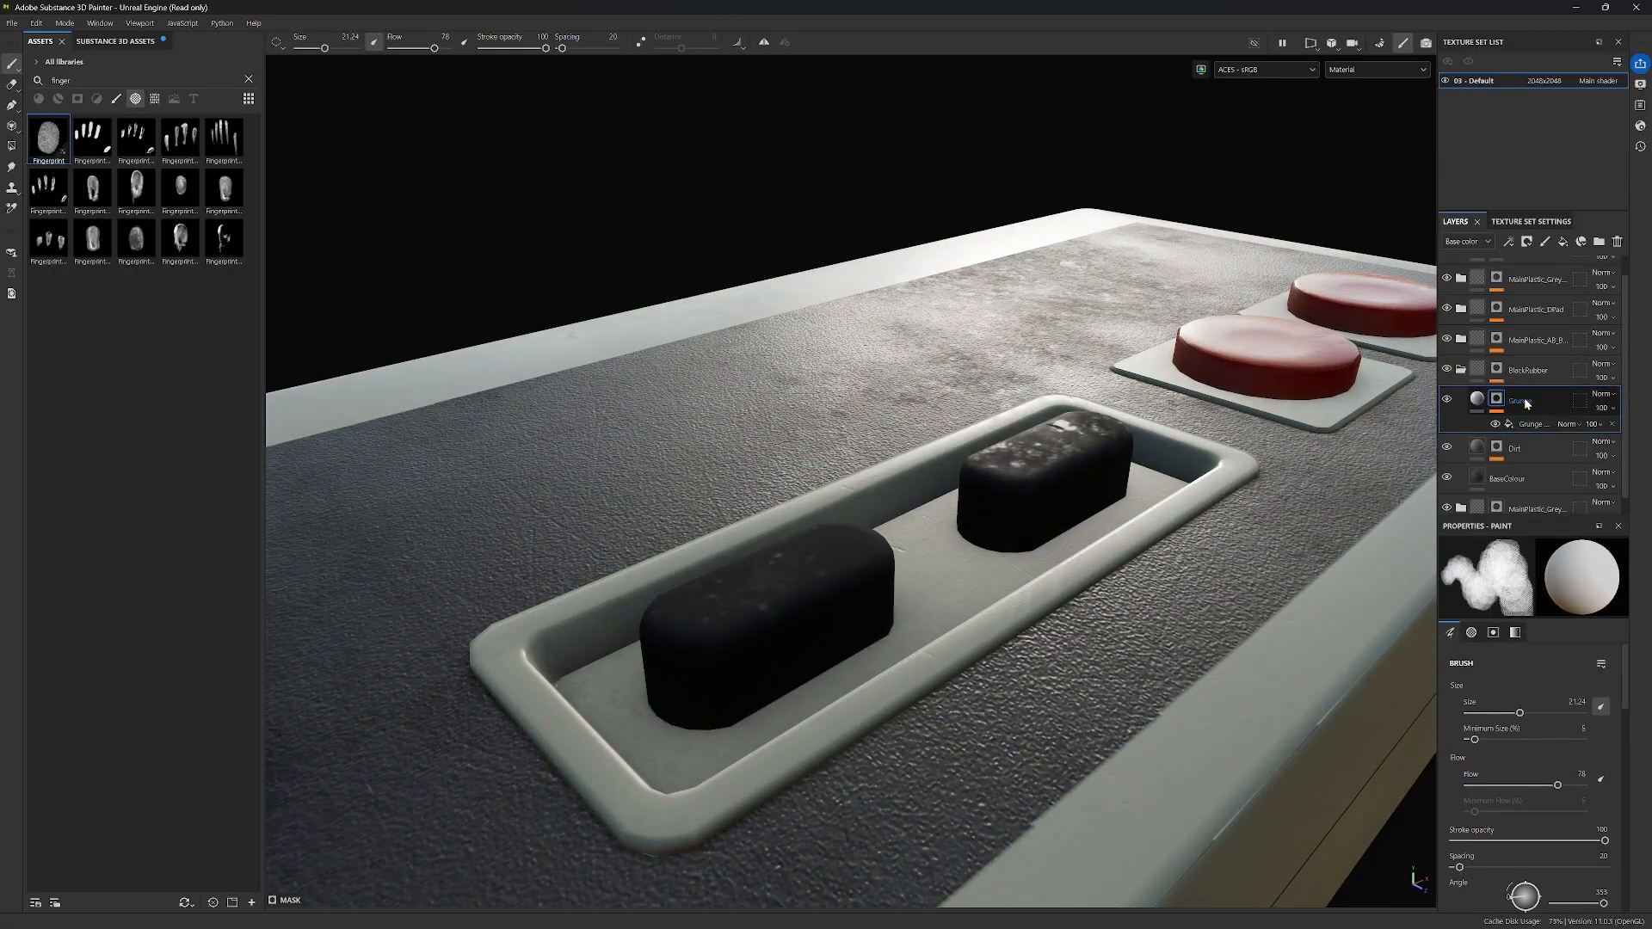
Step: Stamp fingerprints on both black buttons in a Fingerprints layer of the BlackRubber folder and reduce the paint's opacity
{"action": "left_click", "coordinate": [1526, 403]}
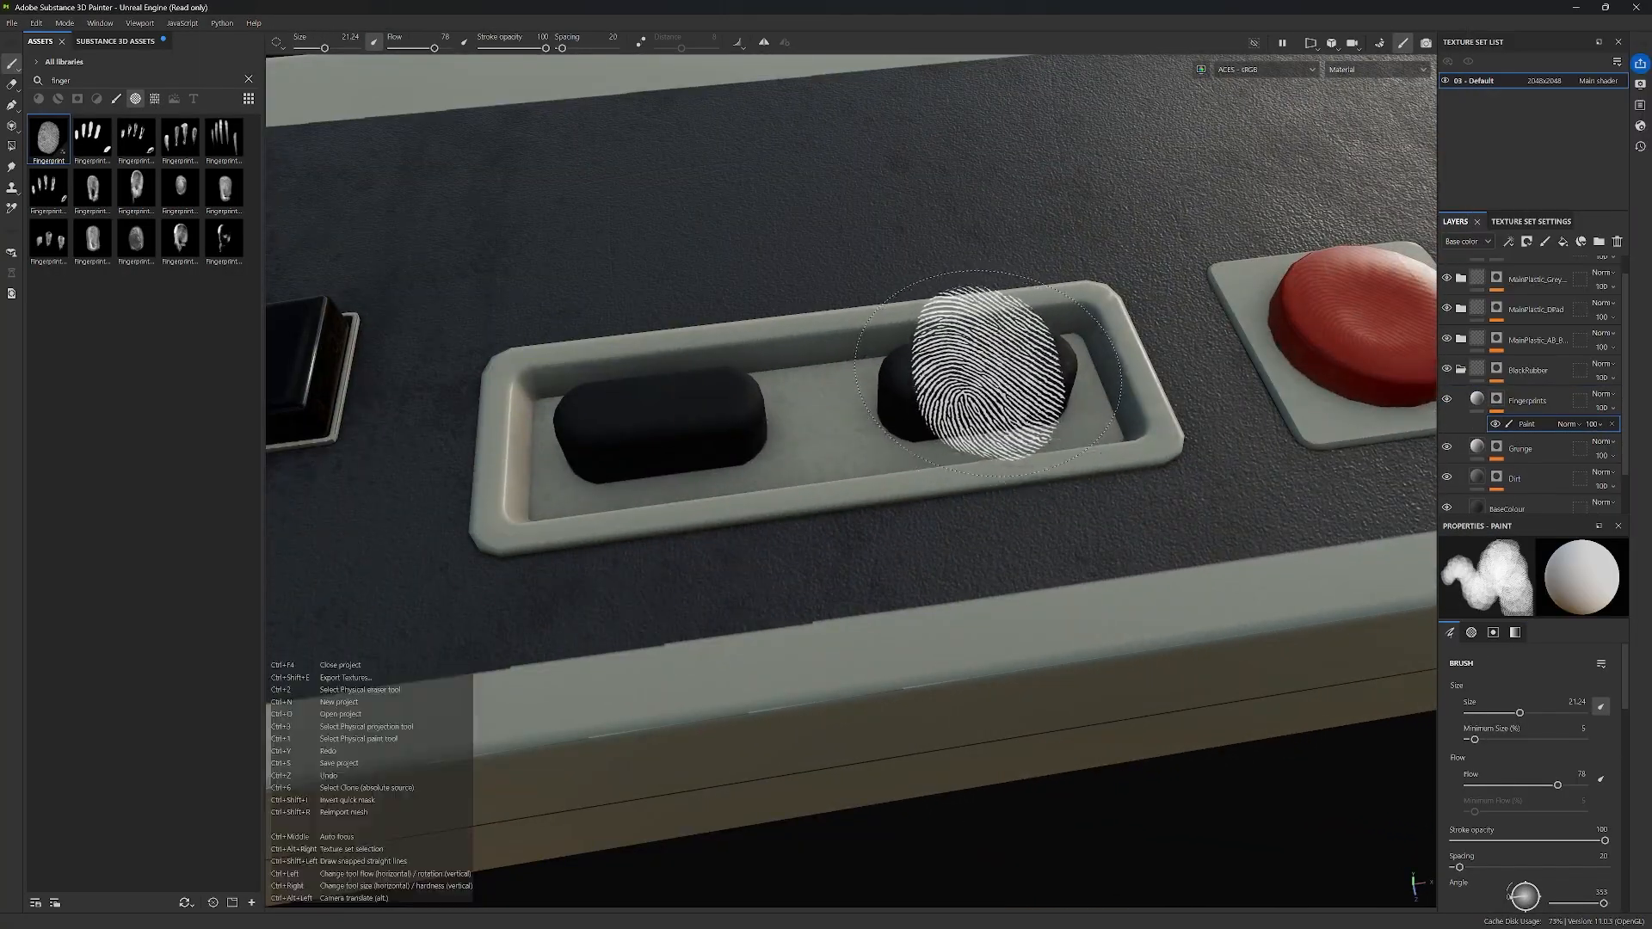
{"action": "left_click", "coordinate": [1532, 405]}
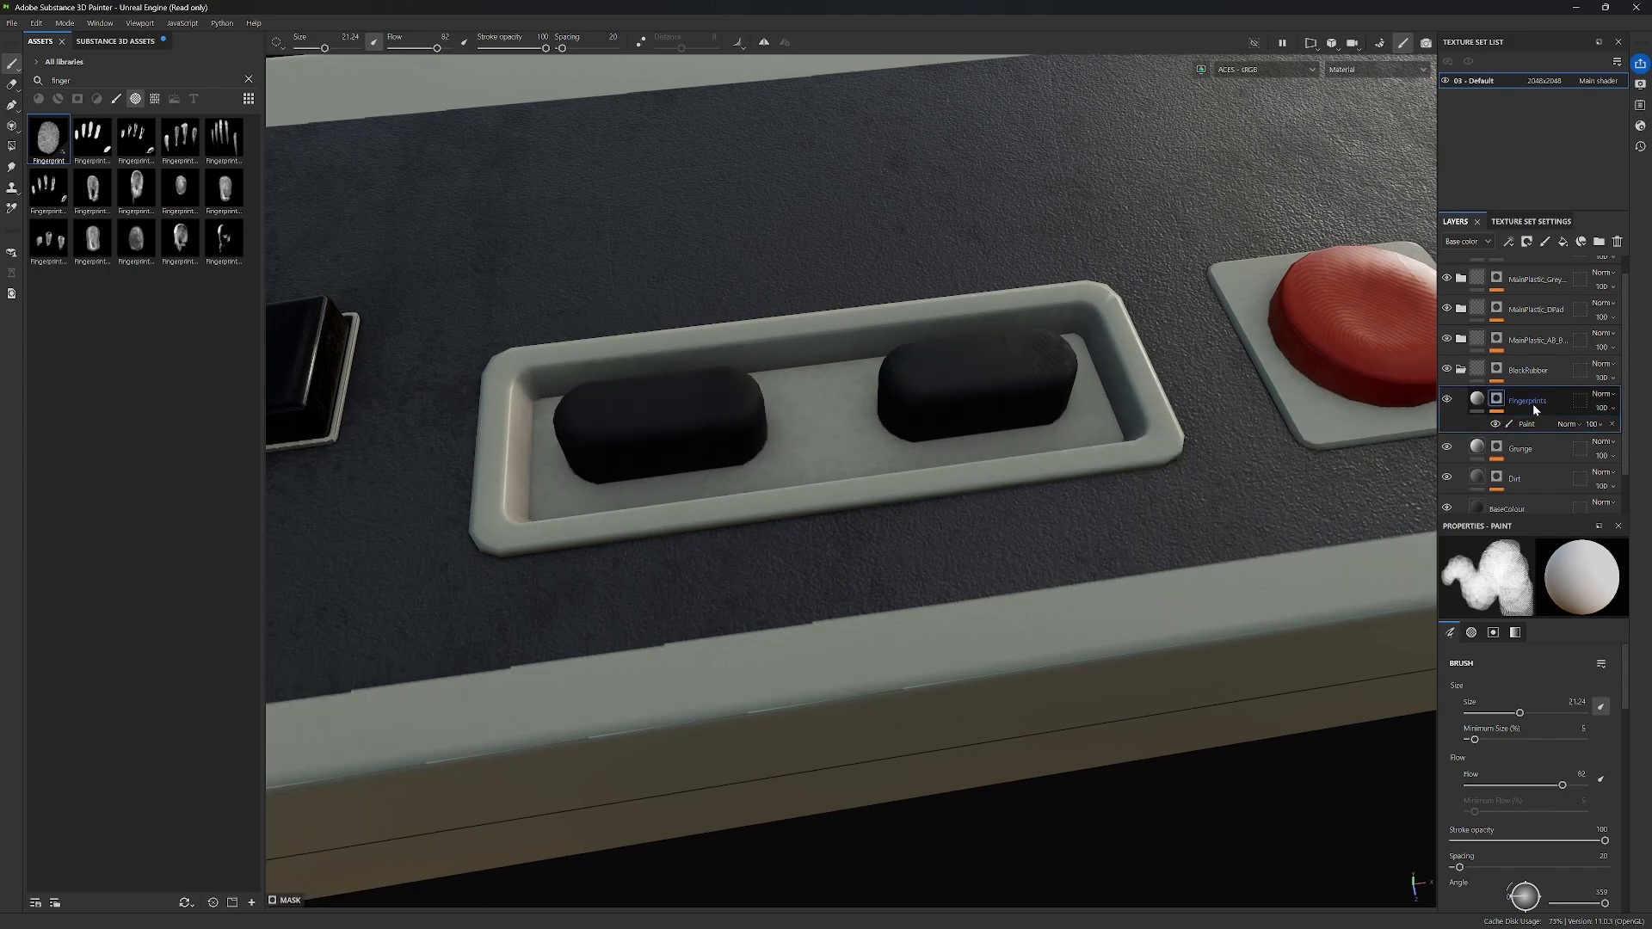
{"action": "left_click", "coordinate": [1592, 423]}
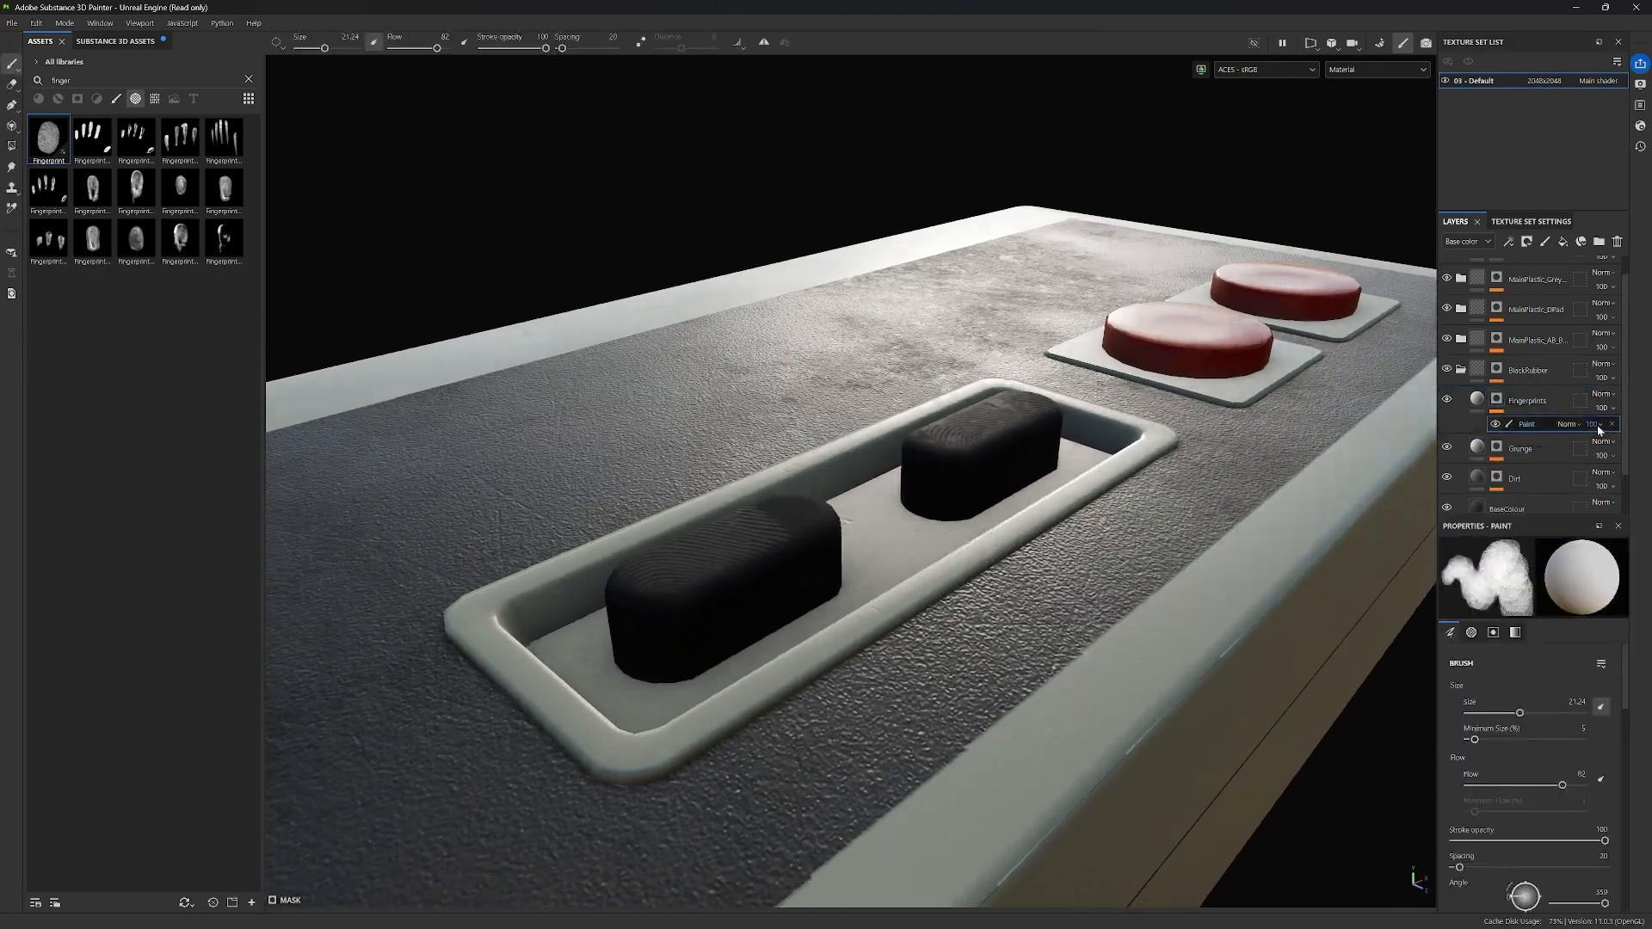
{"action": "left_click_drag", "start_coordinate": [1615, 450], "coordinate": [1627, 450]}
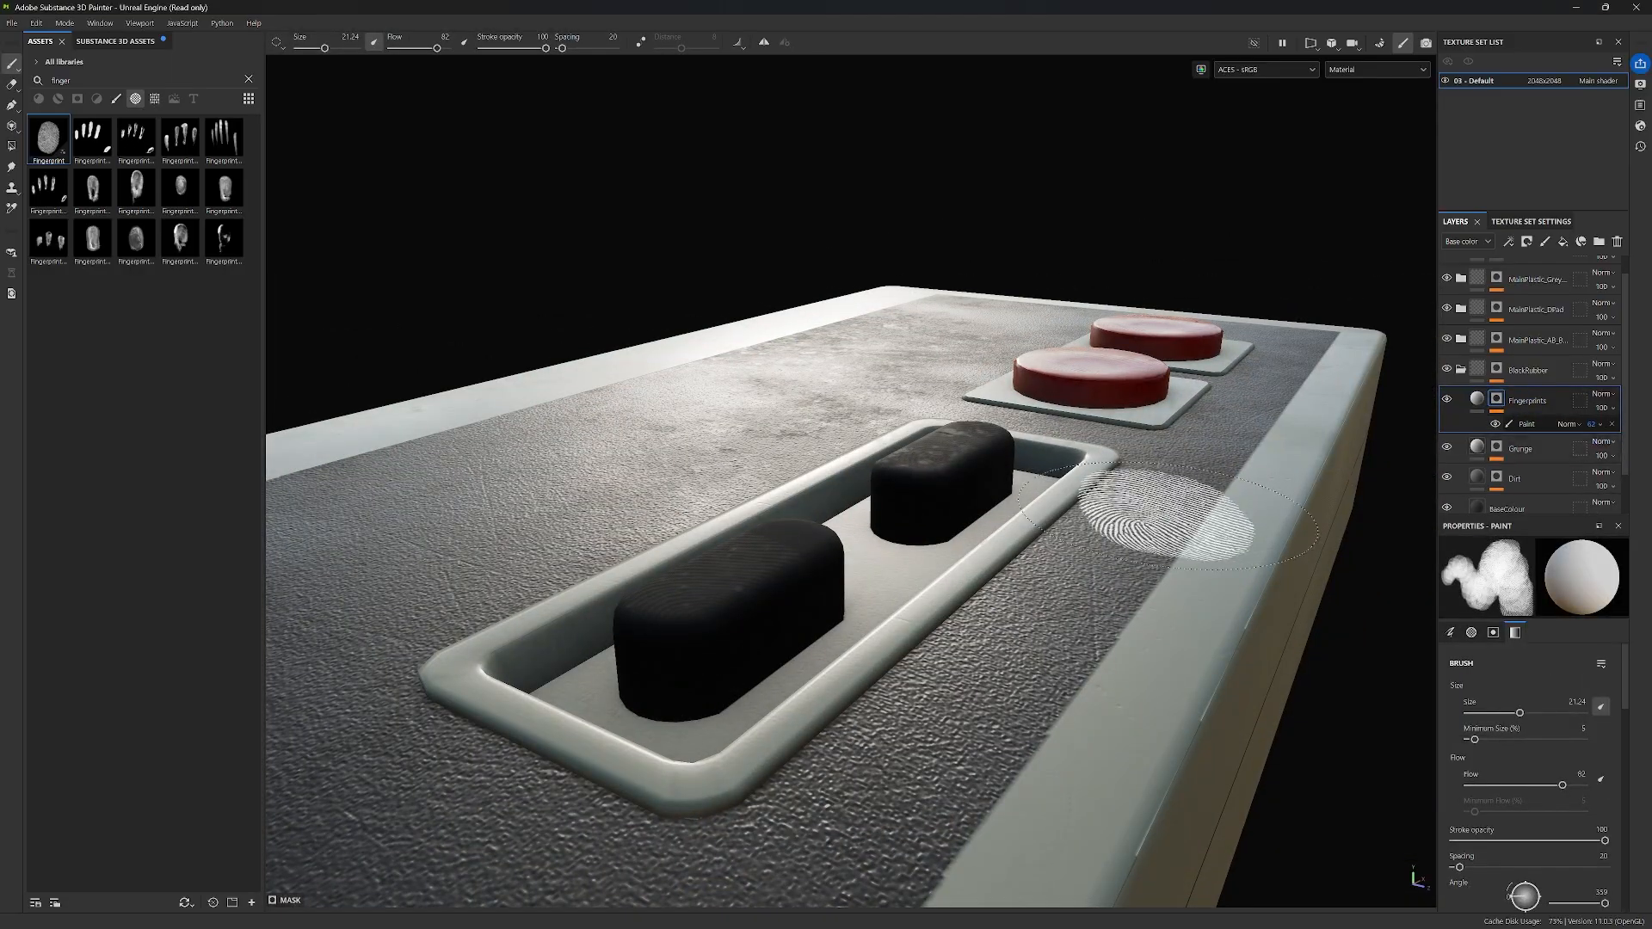
Step: Collapse the BlackRubber folder and draw a closed path through the four corners of the dark front panel on a new paint layer
{"action": "left_click_drag", "start_coordinate": [1167, 517], "coordinate": [946, 585], "text": "alt"}
{"action": "scroll", "coordinate": [1202, 519], "scroll_direction": "down", "scroll_amount": 4}
{"action": "middle_click_drag", "start_coordinate": [1202, 520], "coordinate": [1086, 570], "text": "alt"}
{"action": "left_click", "coordinate": [1461, 370]}
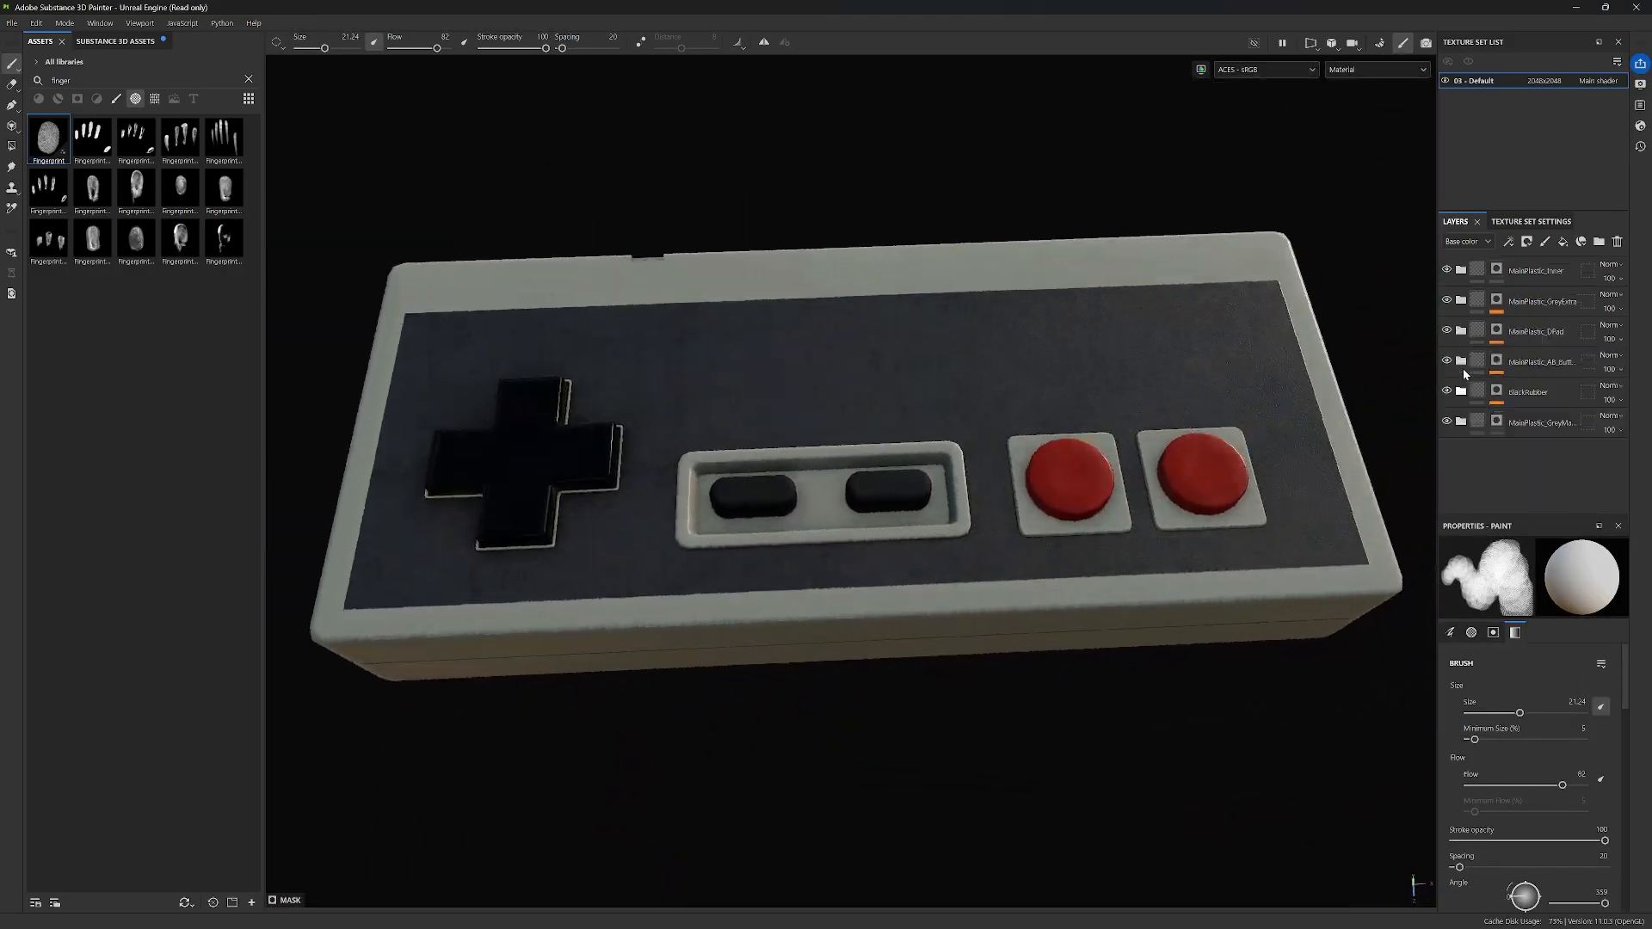
{"action": "left_click_drag", "start_coordinate": [947, 447], "coordinate": [998, 489], "text": "alt"}
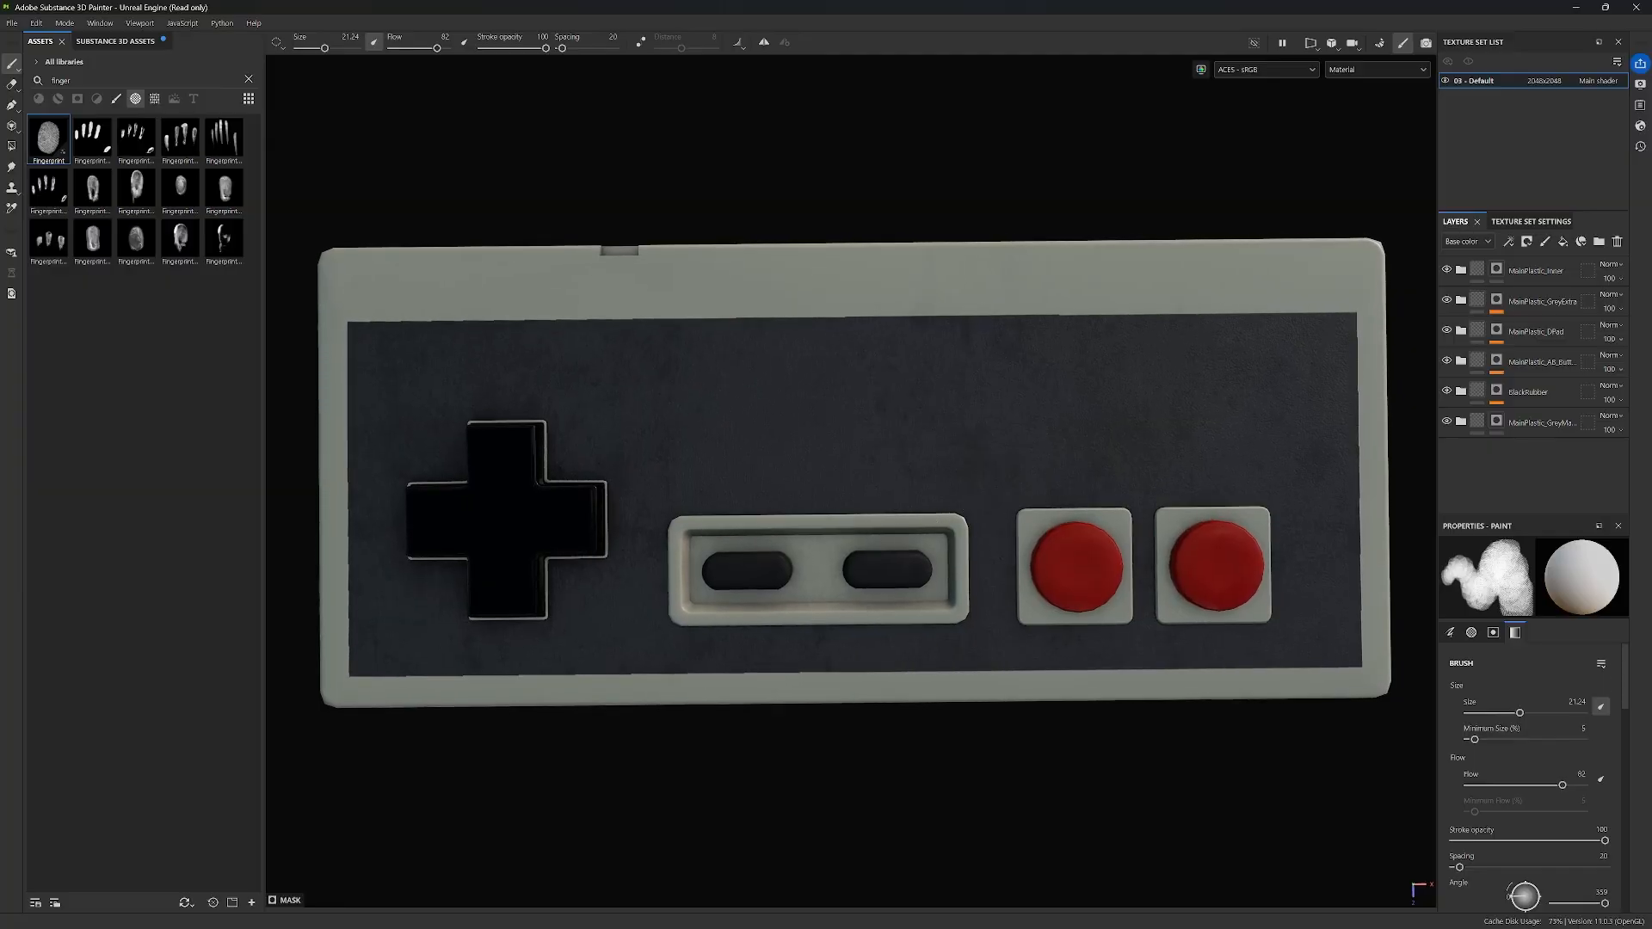
{"action": "key", "text": "3"}
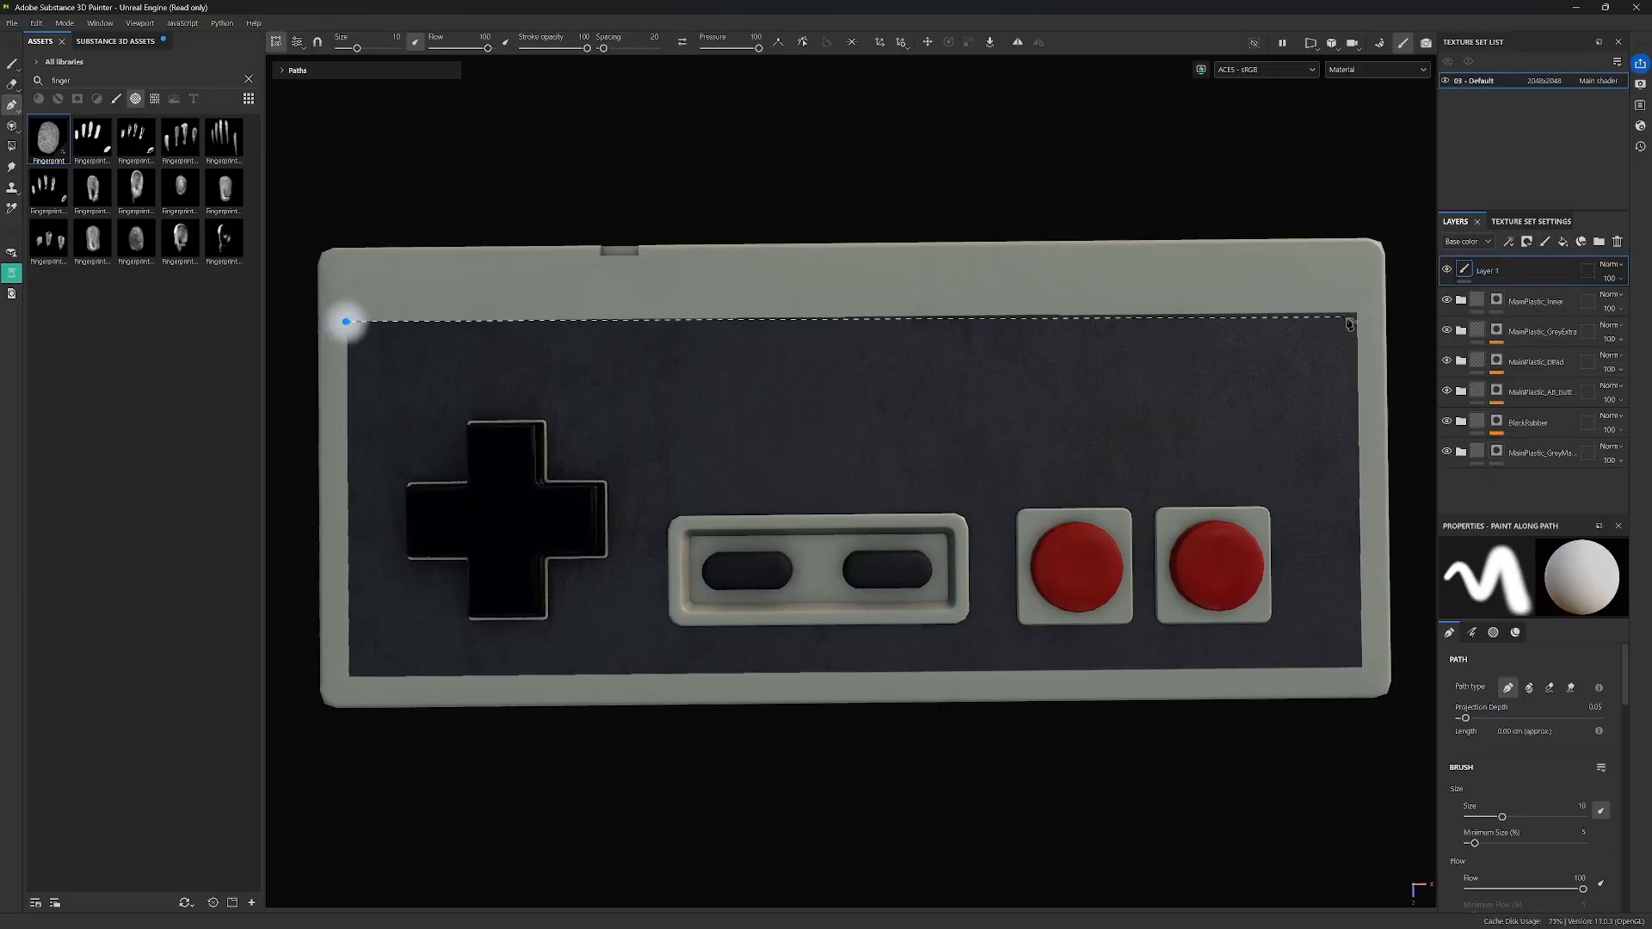
{"action": "left_click", "coordinate": [1356, 315]}
{"action": "left_click", "coordinate": [1364, 675]}
{"action": "left_click", "coordinate": [348, 675]}
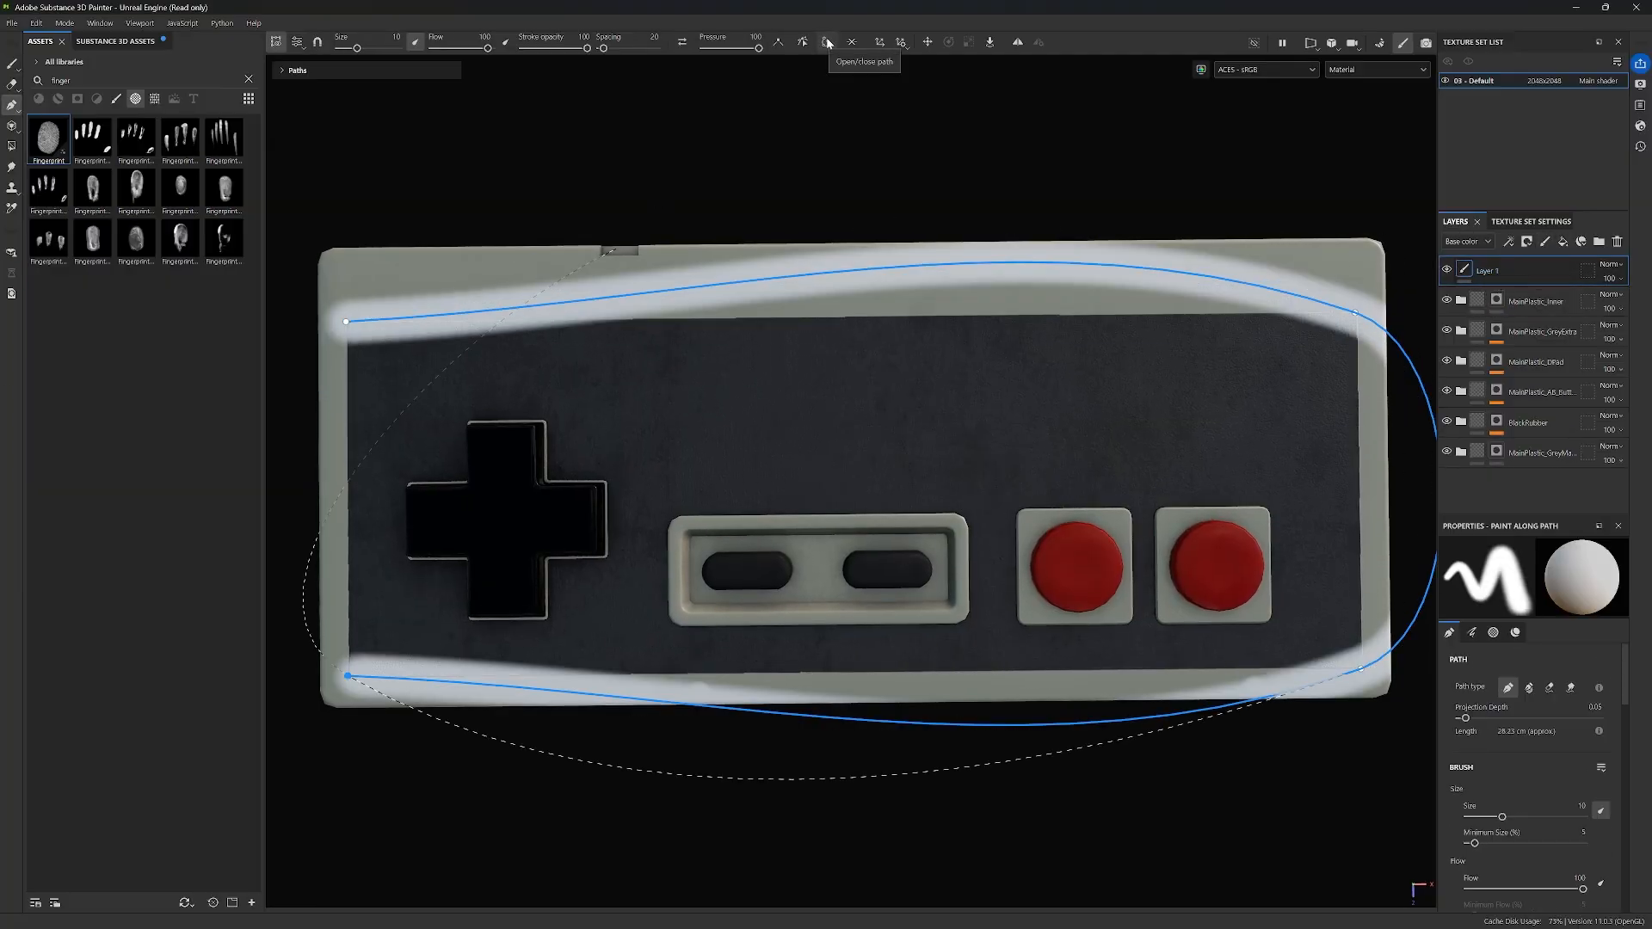
{"action": "left_click", "coordinate": [827, 43]}
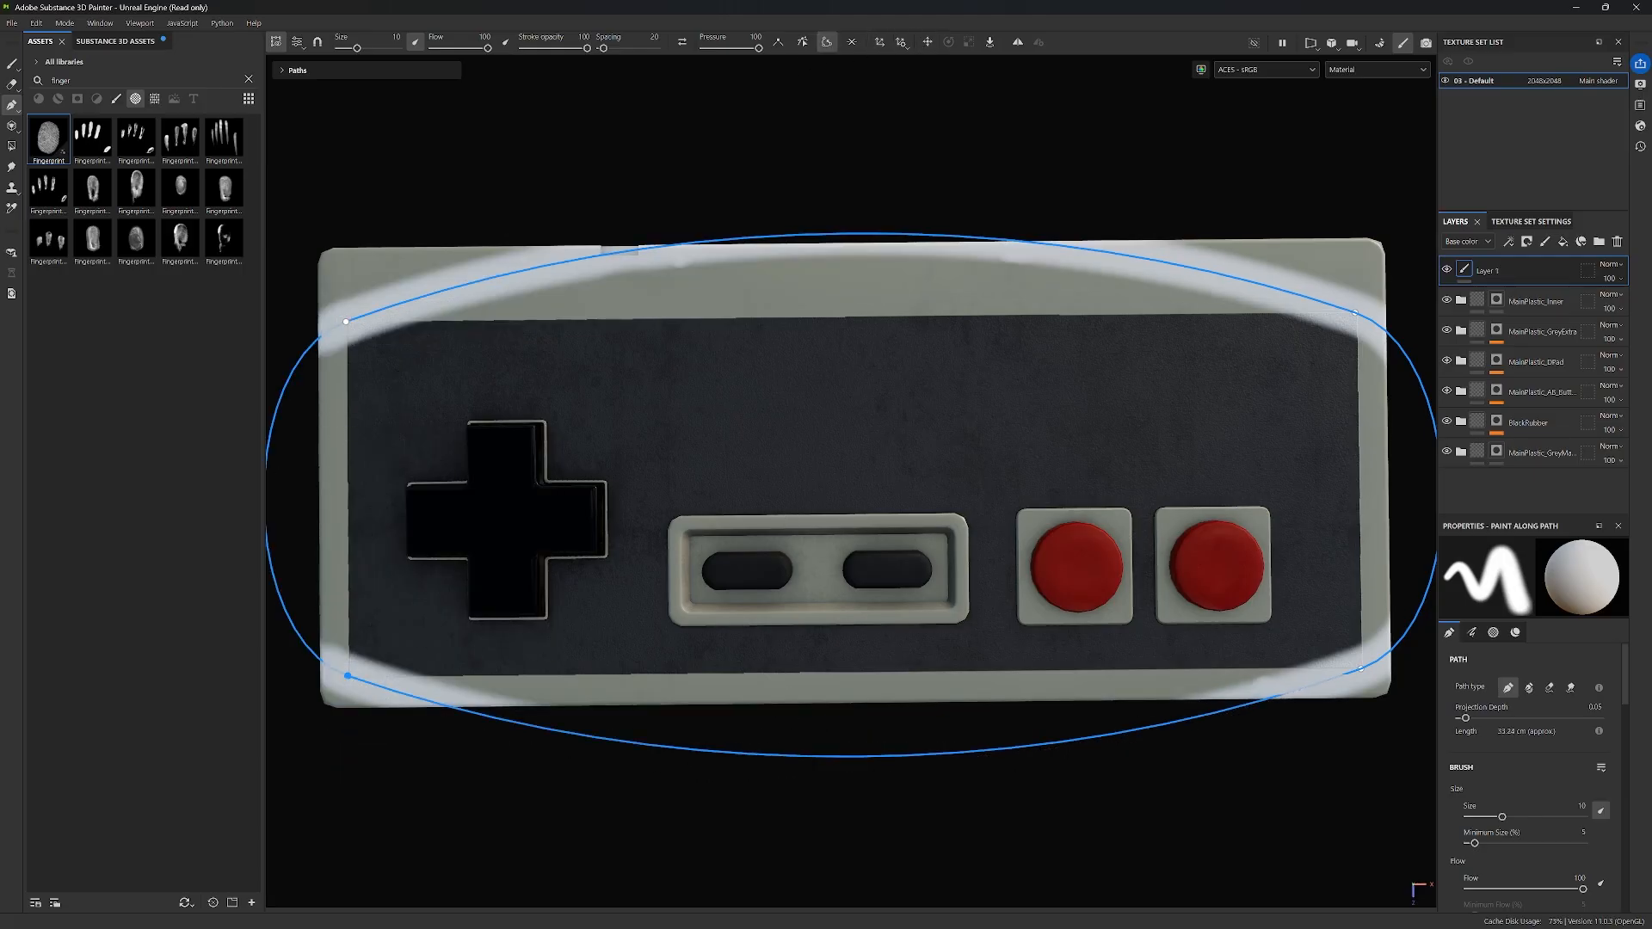
Step: Convert the path's four curved points to sharp corners so it follows the dark panel's rectangular edge
{"action": "double_click", "coordinate": [346, 322]}
{"action": "double_click", "coordinate": [1355, 313]}
{"action": "double_click", "coordinate": [1361, 668]}
{"action": "double_click", "coordinate": [347, 676]}
Step: Set the path's brush to size 0.95 and hardness 0.8, painting only the height channel
{"action": "scroll", "coordinate": [1501, 792], "scroll_direction": "down", "scroll_amount": 1}
{"action": "left_click_drag", "start_coordinate": [1502, 778], "coordinate": [1470, 778]}
{"action": "scroll", "coordinate": [1547, 729], "scroll_direction": "down", "scroll_amount": 12}
{"action": "scroll", "coordinate": [1547, 732], "scroll_direction": "up", "scroll_amount": 2}
{"action": "left_click", "coordinate": [1463, 737]}
{"action": "left_click", "coordinate": [1530, 738]}
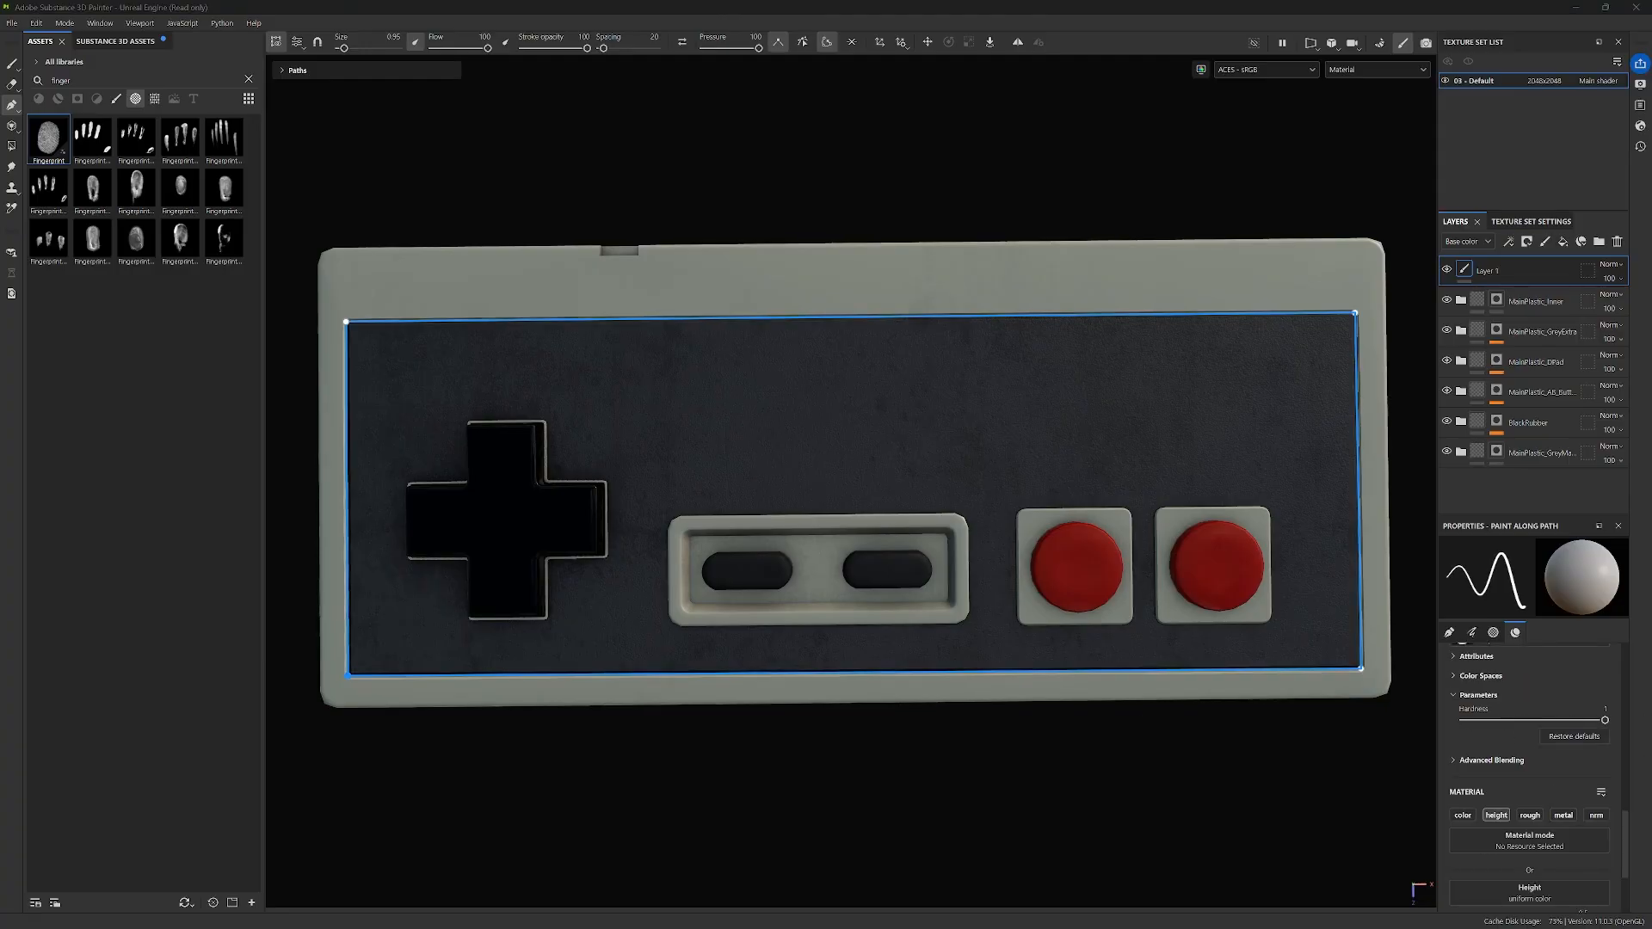
{"action": "left_click_drag", "start_coordinate": [1605, 720], "coordinate": [1601, 721]}
Step: Reduce the brush size of the dark panel's outline path to about 0.49, checking the line near the red buttons
{"action": "middle_click_drag", "start_coordinate": [1092, 673], "coordinate": [1125, 601], "text": "alt"}
{"action": "left_click_drag", "start_coordinate": [1124, 602], "coordinate": [1497, 271], "text": "alt"}
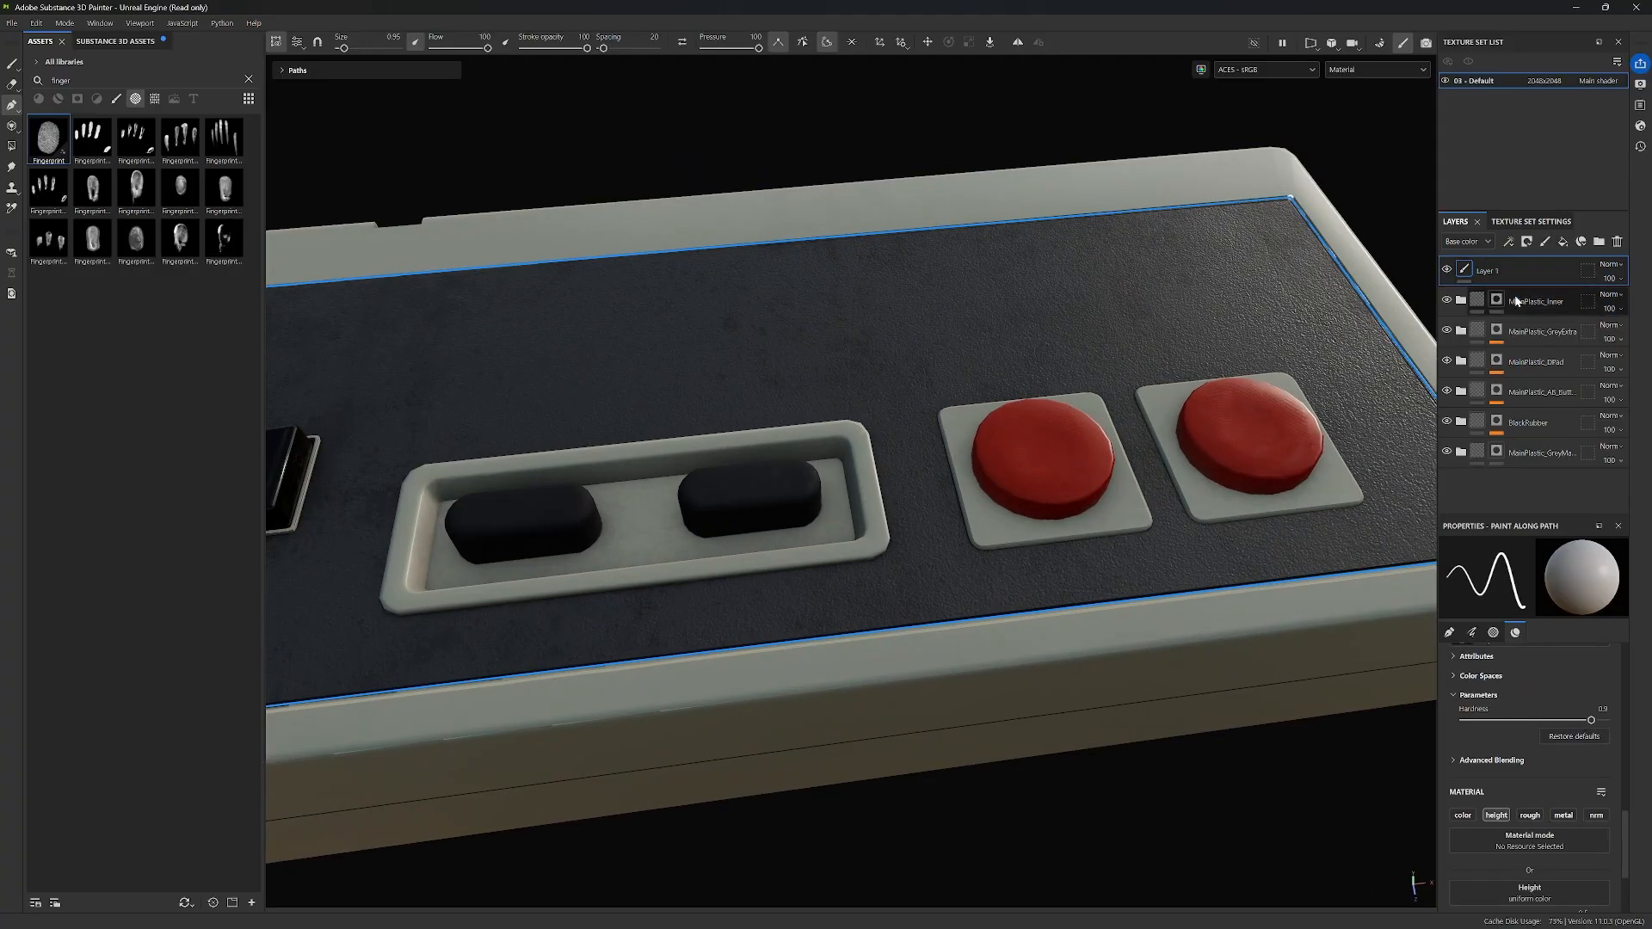
{"action": "key", "text": "Escape"}
{"action": "mouse_move", "coordinate": [1187, 482]}
{"action": "left_mouse_down", "text": "alt"}
{"action": "mouse_move", "coordinate": [1022, 534]}
{"action": "mouse_move", "coordinate": [1509, 252]}
{"action": "left_mouse_up", "text": "alt"}
{"action": "scroll", "coordinate": [1519, 747], "scroll_direction": "up", "scroll_amount": 5}
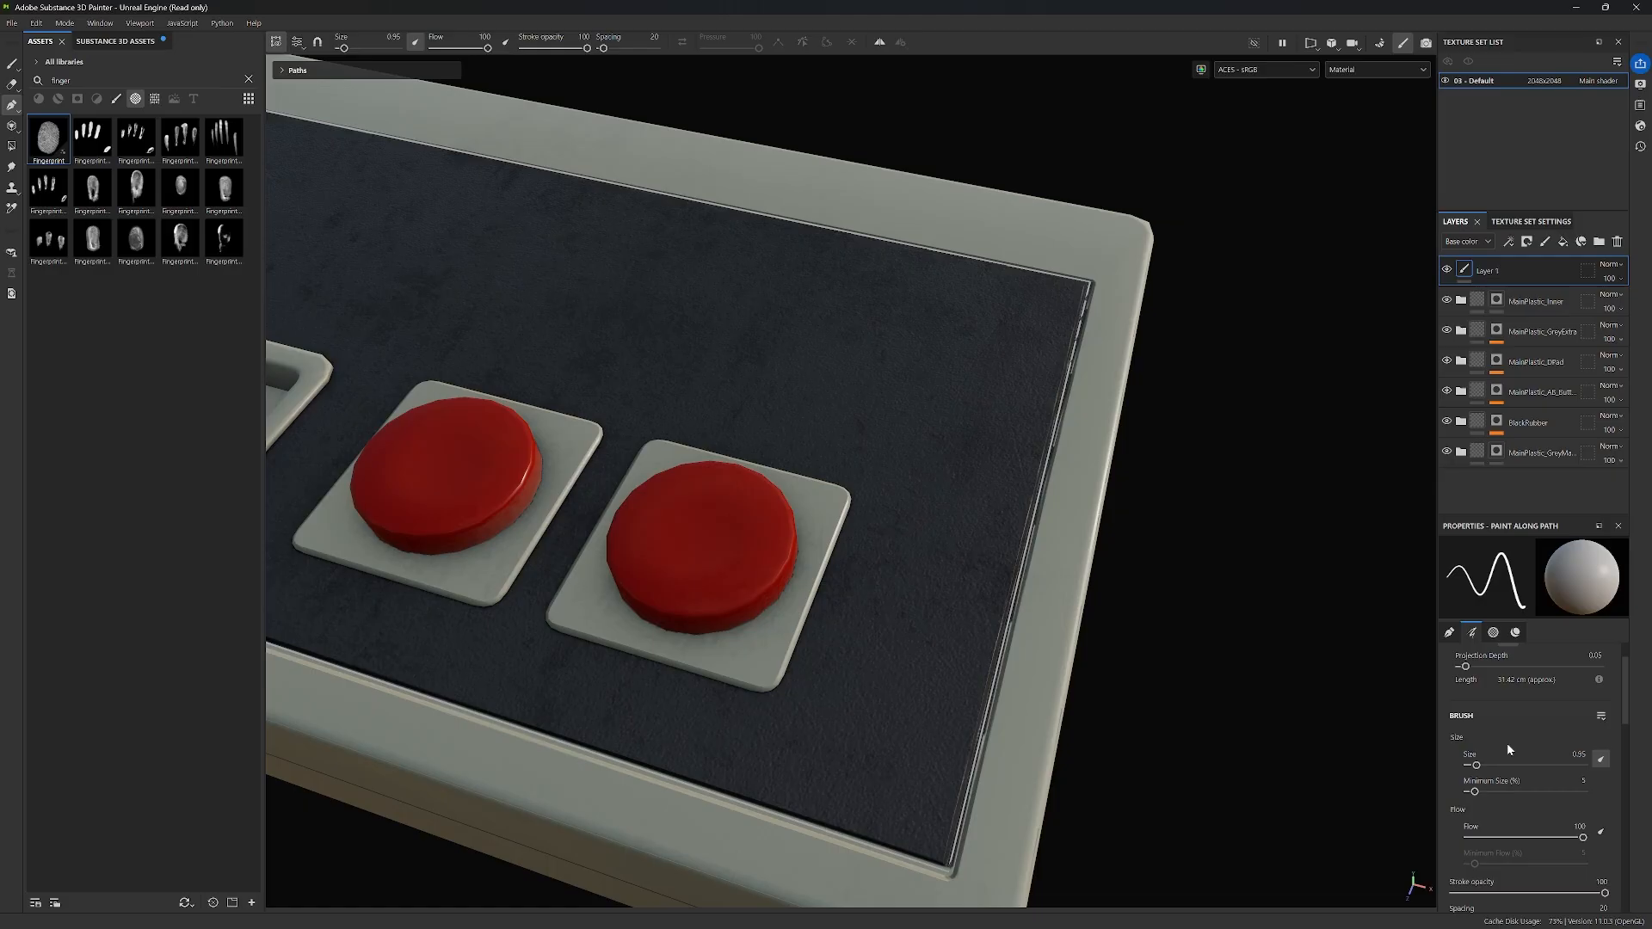
{"action": "left_click_drag", "start_coordinate": [1474, 741], "coordinate": [1469, 741]}
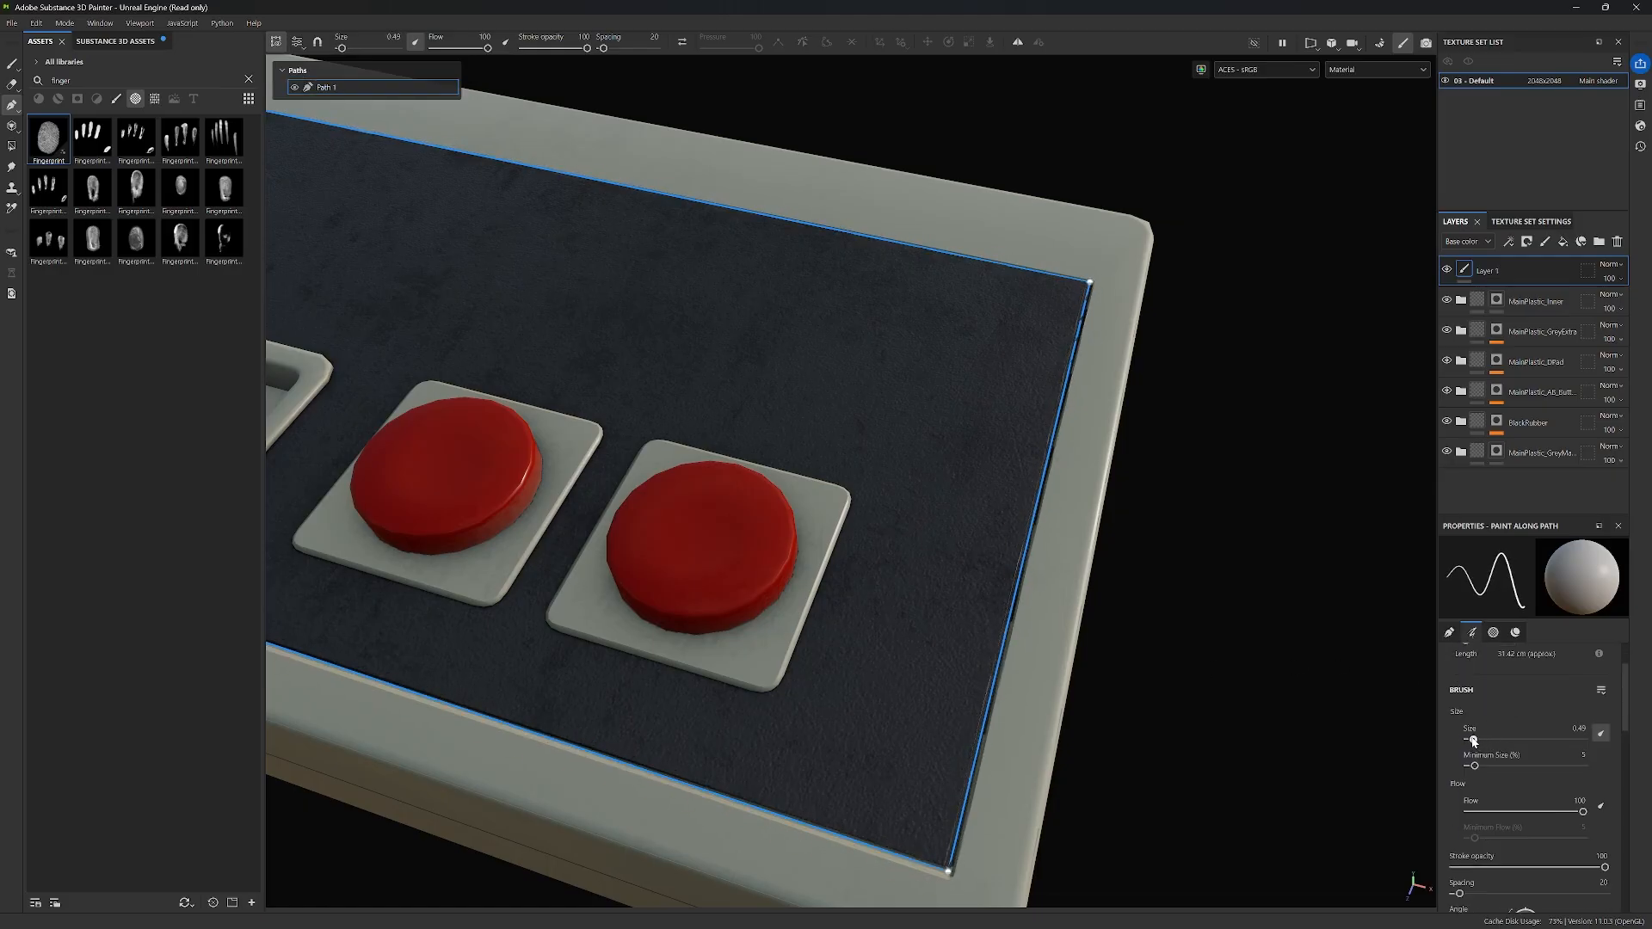
Step: Examine the outline around the dark front panel from several angles without the path selected
{"action": "mouse_move", "coordinate": [749, 654]}
{"action": "left_mouse_down", "text": "alt"}
{"action": "mouse_move", "coordinate": [1099, 524]}
{"action": "mouse_move", "coordinate": [1205, 602]}
{"action": "left_mouse_up", "text": "alt"}
{"action": "right_click_drag", "start_coordinate": [1205, 603], "coordinate": [1541, 844], "text": "alt"}
{"action": "left_click", "coordinate": [1497, 301]}
{"action": "scroll", "coordinate": [1221, 472], "scroll_direction": "down", "scroll_amount": 3}
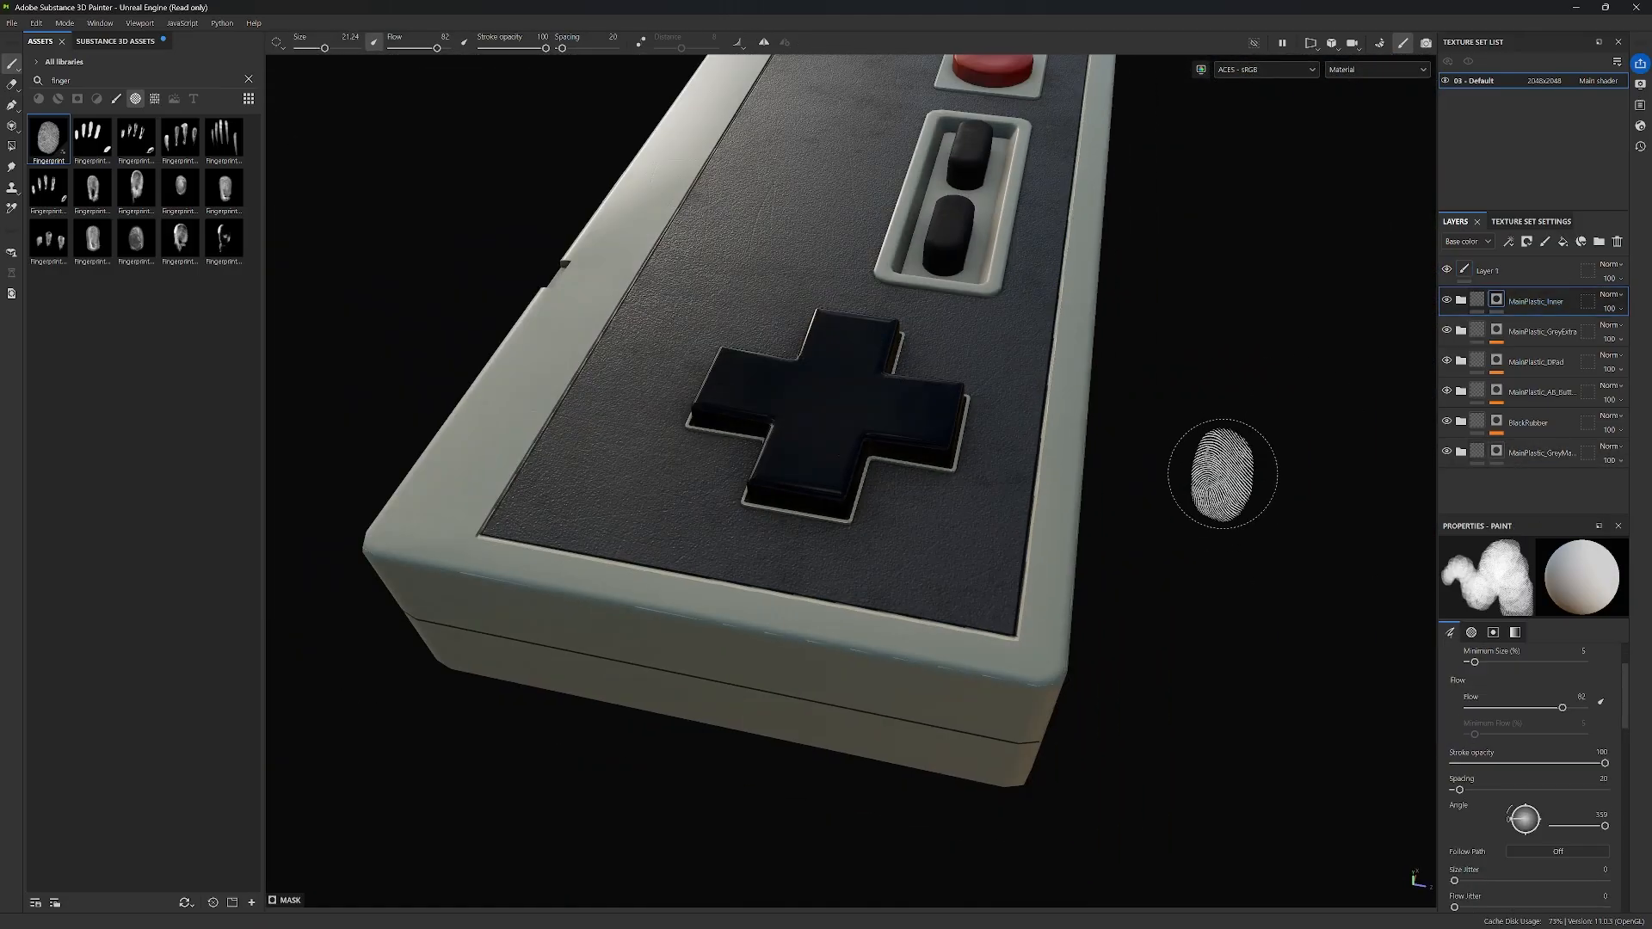
{"action": "left_click_drag", "start_coordinate": [1221, 472], "coordinate": [946, 474], "text": "alt"}
{"action": "middle_click_drag", "start_coordinate": [946, 474], "coordinate": [1106, 521], "text": "alt"}
{"action": "left_click", "coordinate": [1488, 270]}
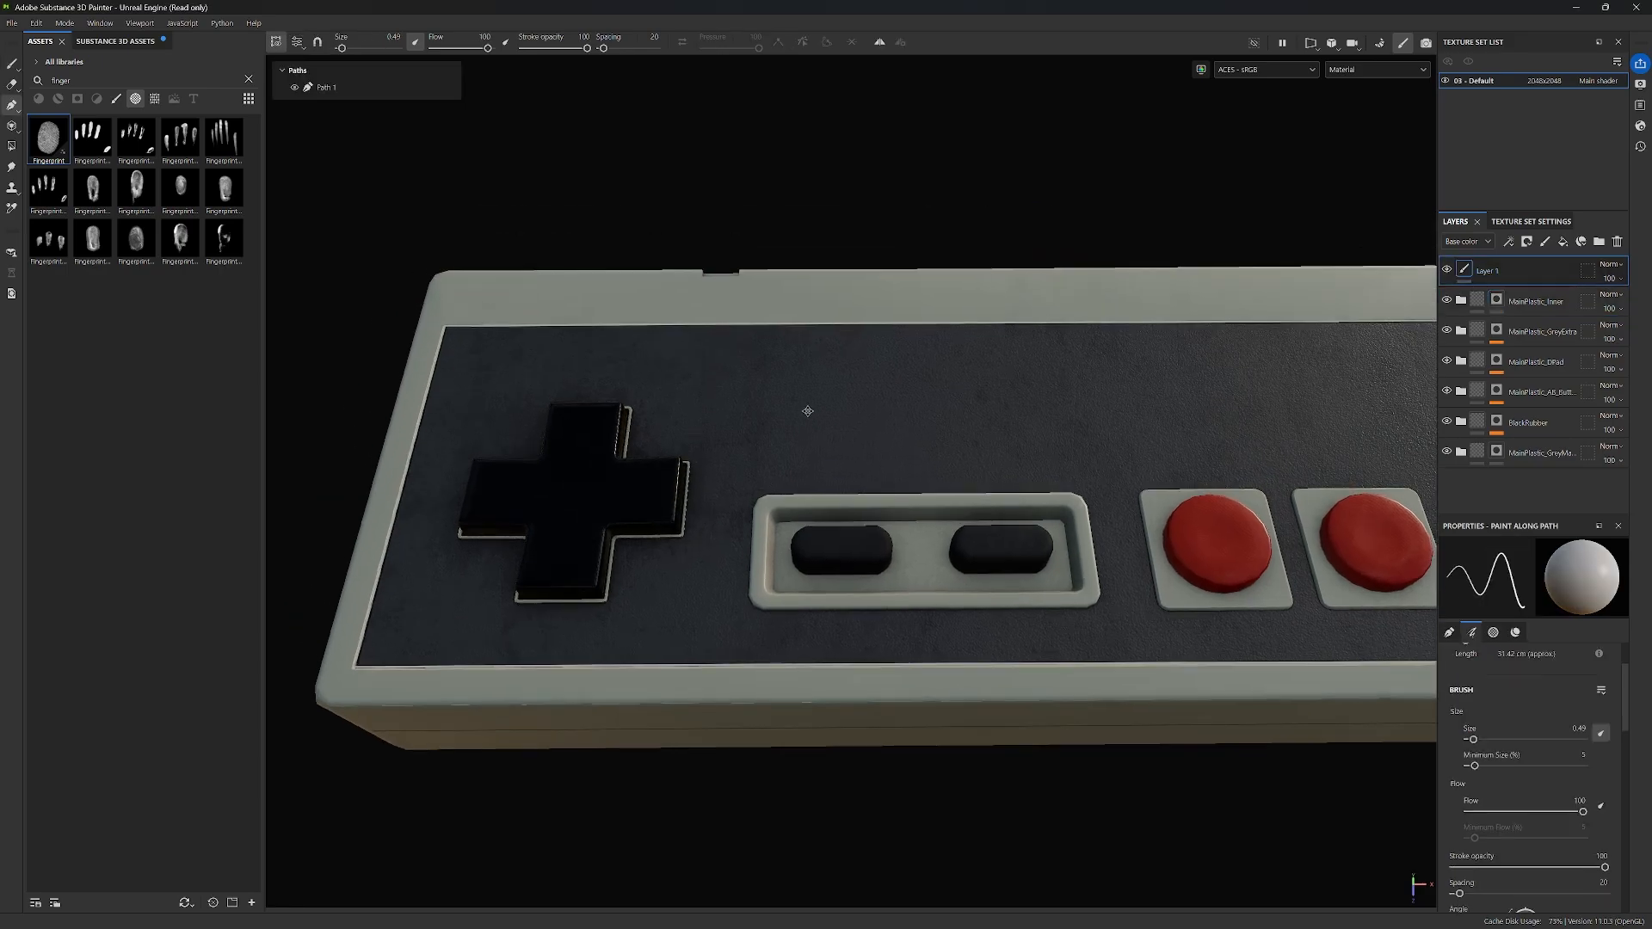
Step: Reposition the outline path's two corner points nearest the D-pad onto the corners of the dark panel
{"action": "left_click_drag", "start_coordinate": [808, 413], "coordinate": [903, 490], "text": "alt"}
{"action": "scroll", "coordinate": [402, 309], "scroll_direction": "up", "scroll_amount": 8}
{"action": "left_click_drag", "start_coordinate": [737, 441], "coordinate": [756, 441]}
{"action": "scroll", "coordinate": [755, 441], "scroll_direction": "down", "scroll_amount": 7}
{"action": "middle_click_drag", "start_coordinate": [874, 688], "coordinate": [874, 302], "text": "alt"}
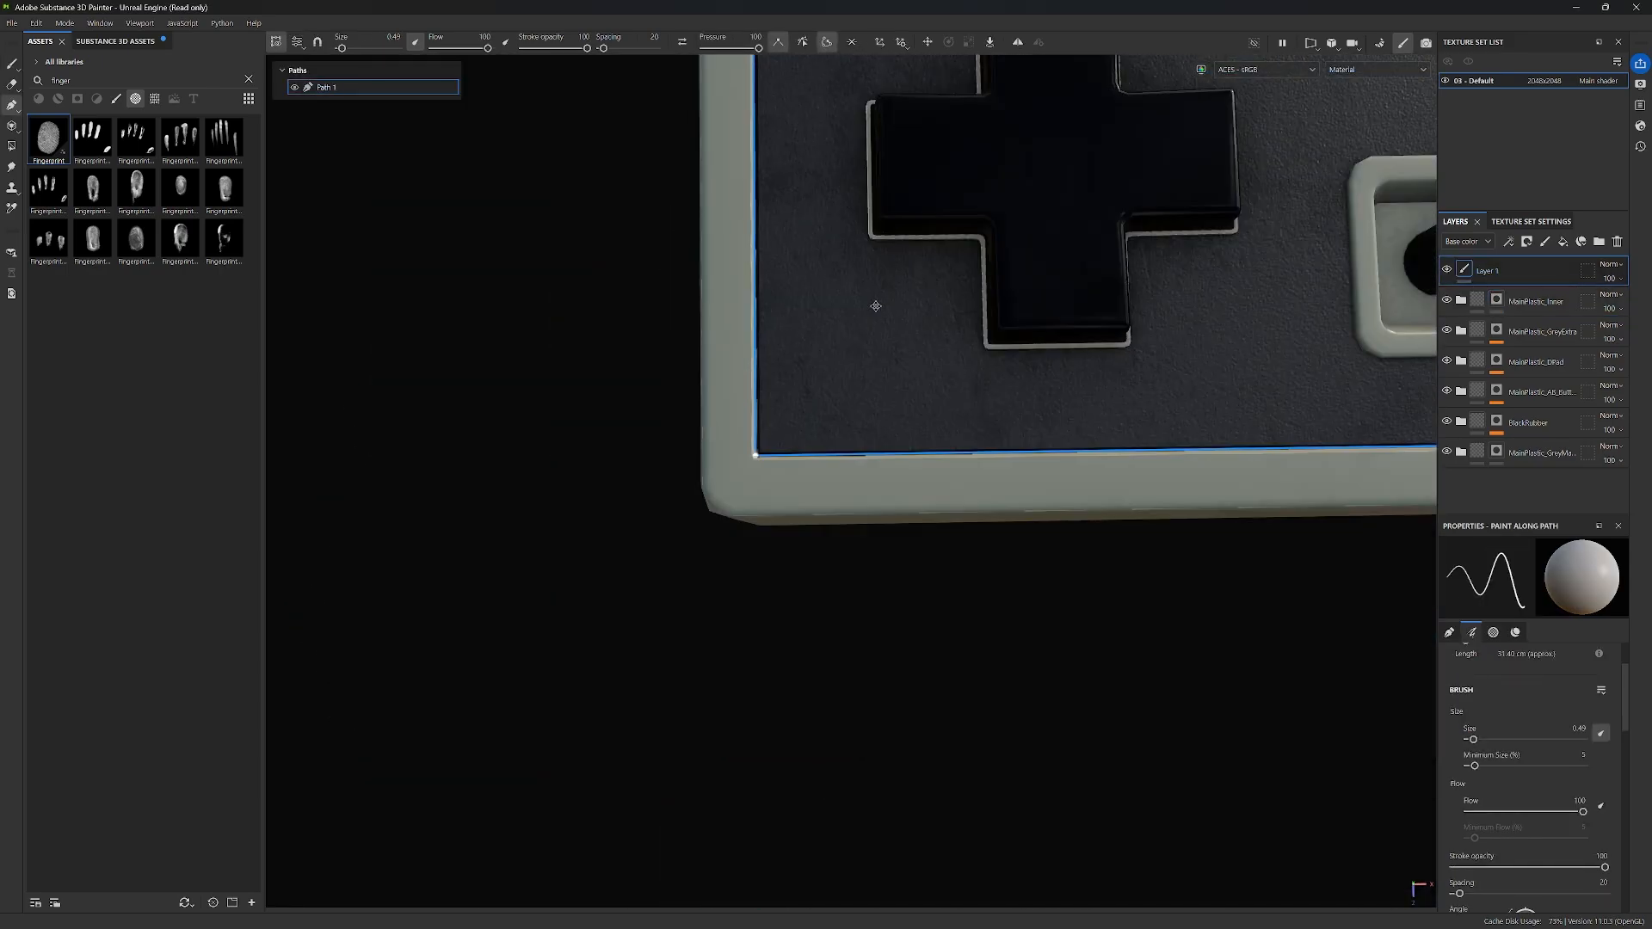
{"action": "scroll", "coordinate": [751, 454], "scroll_direction": "up", "scroll_amount": 7}
{"action": "left_click_drag", "start_coordinate": [721, 435], "coordinate": [706, 436]}
{"action": "scroll", "coordinate": [890, 426], "scroll_direction": "down", "scroll_amount": 7}
Step: Reposition the outline path's two corner points on the red buttons' end onto the corners of the dark panel
{"action": "middle_click_drag", "start_coordinate": [1290, 430], "coordinate": [689, 469], "text": "alt"}
{"action": "scroll", "coordinate": [845, 474], "scroll_direction": "up", "scroll_amount": 7}
{"action": "left_click_drag", "start_coordinate": [860, 464], "coordinate": [908, 433]}
{"action": "scroll", "coordinate": [908, 434], "scroll_direction": "down", "scroll_amount": 7}
{"action": "middle_click_drag", "start_coordinate": [904, 192], "coordinate": [892, 420], "text": "alt"}
{"action": "scroll", "coordinate": [892, 421], "scroll_direction": "up", "scroll_amount": 7}
{"action": "left_click_drag", "start_coordinate": [964, 467], "coordinate": [938, 472]}
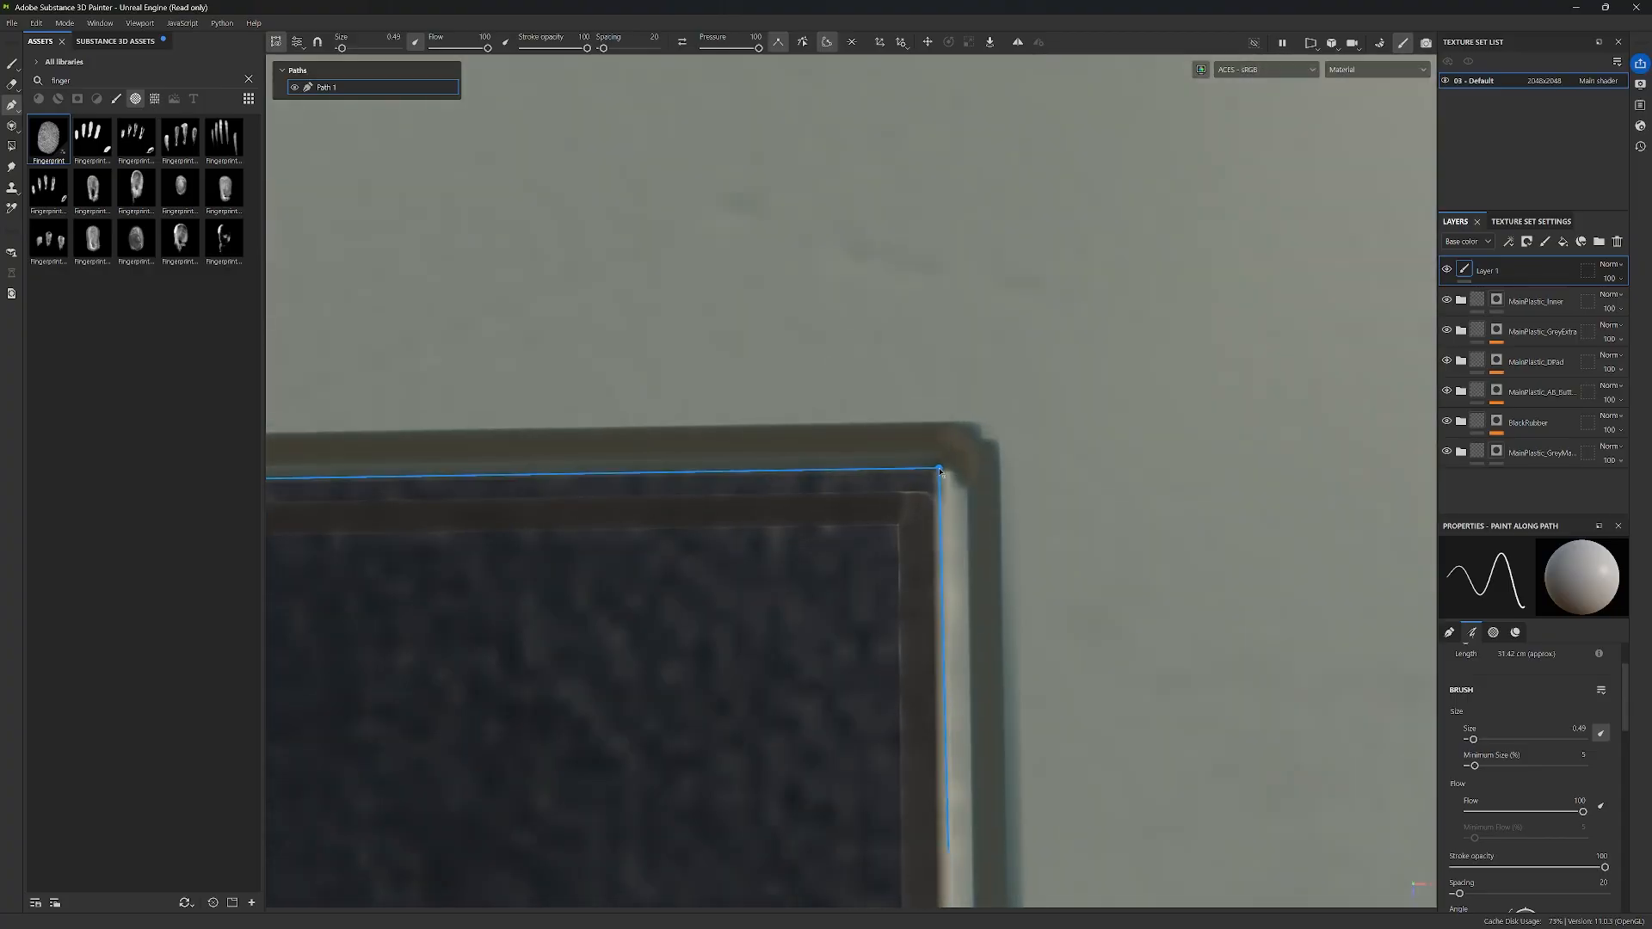
{"action": "scroll", "coordinate": [905, 472], "scroll_direction": "down", "scroll_amount": 7}
Step: Examine the corrected outline around the dark panel from several angles, with the MainPlastic_Inner folder's mask selected instead of the path
{"action": "left_click", "coordinate": [1497, 300]}
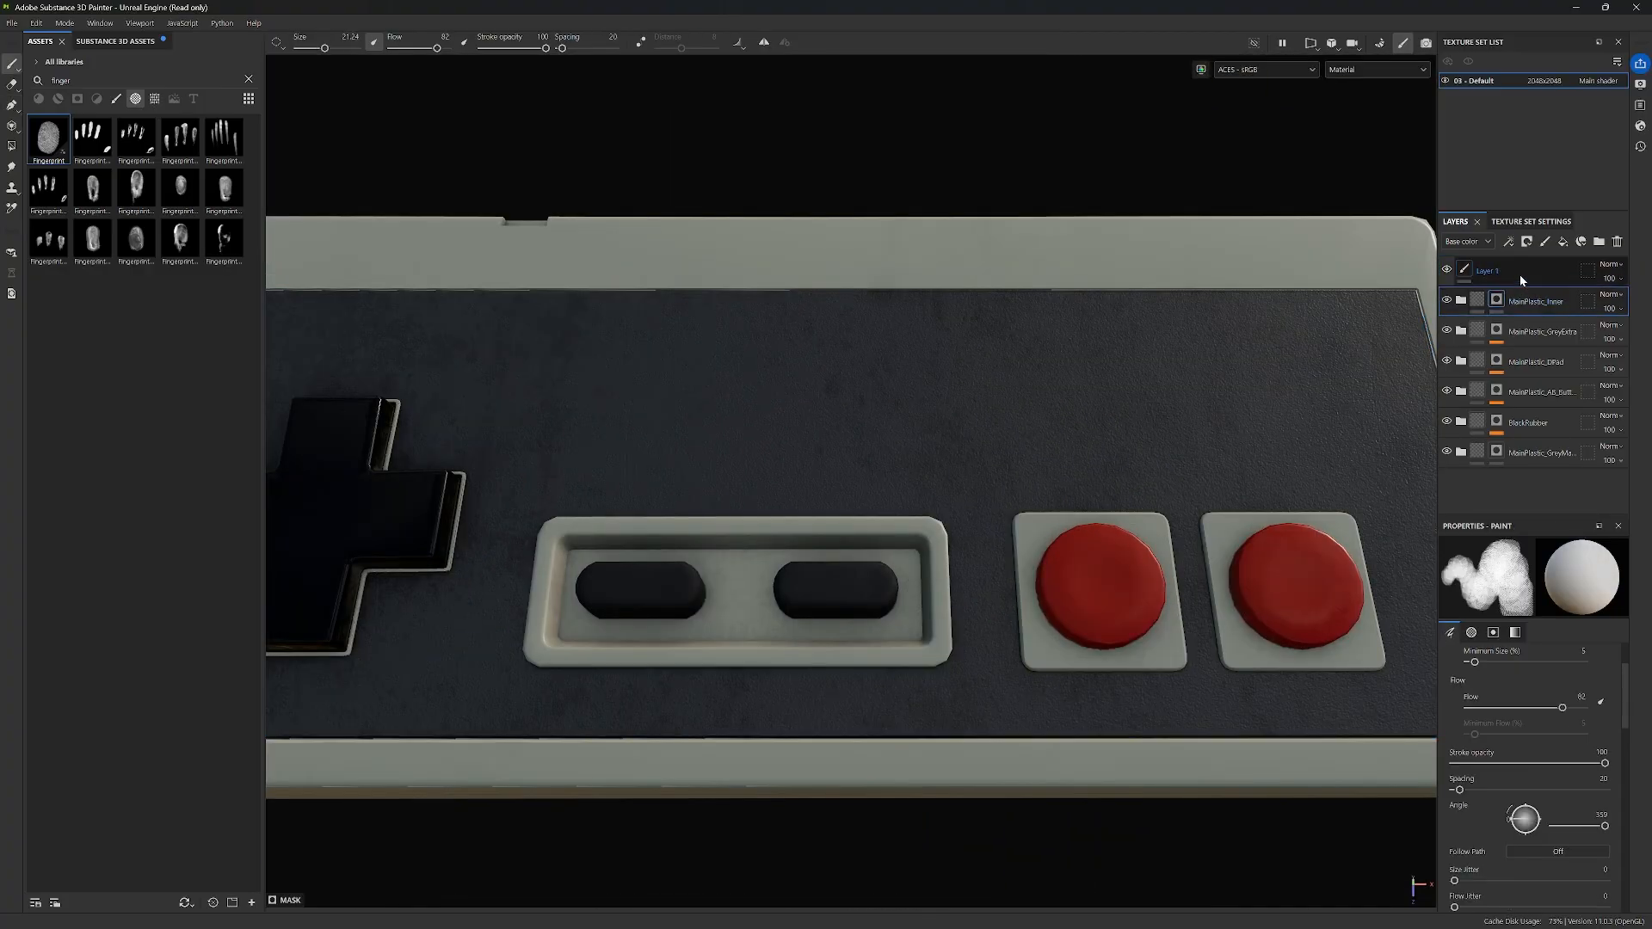
{"action": "scroll", "coordinate": [907, 321], "scroll_direction": "down", "scroll_amount": 2}
{"action": "left_click_drag", "start_coordinate": [907, 321], "coordinate": [856, 369], "text": "alt"}
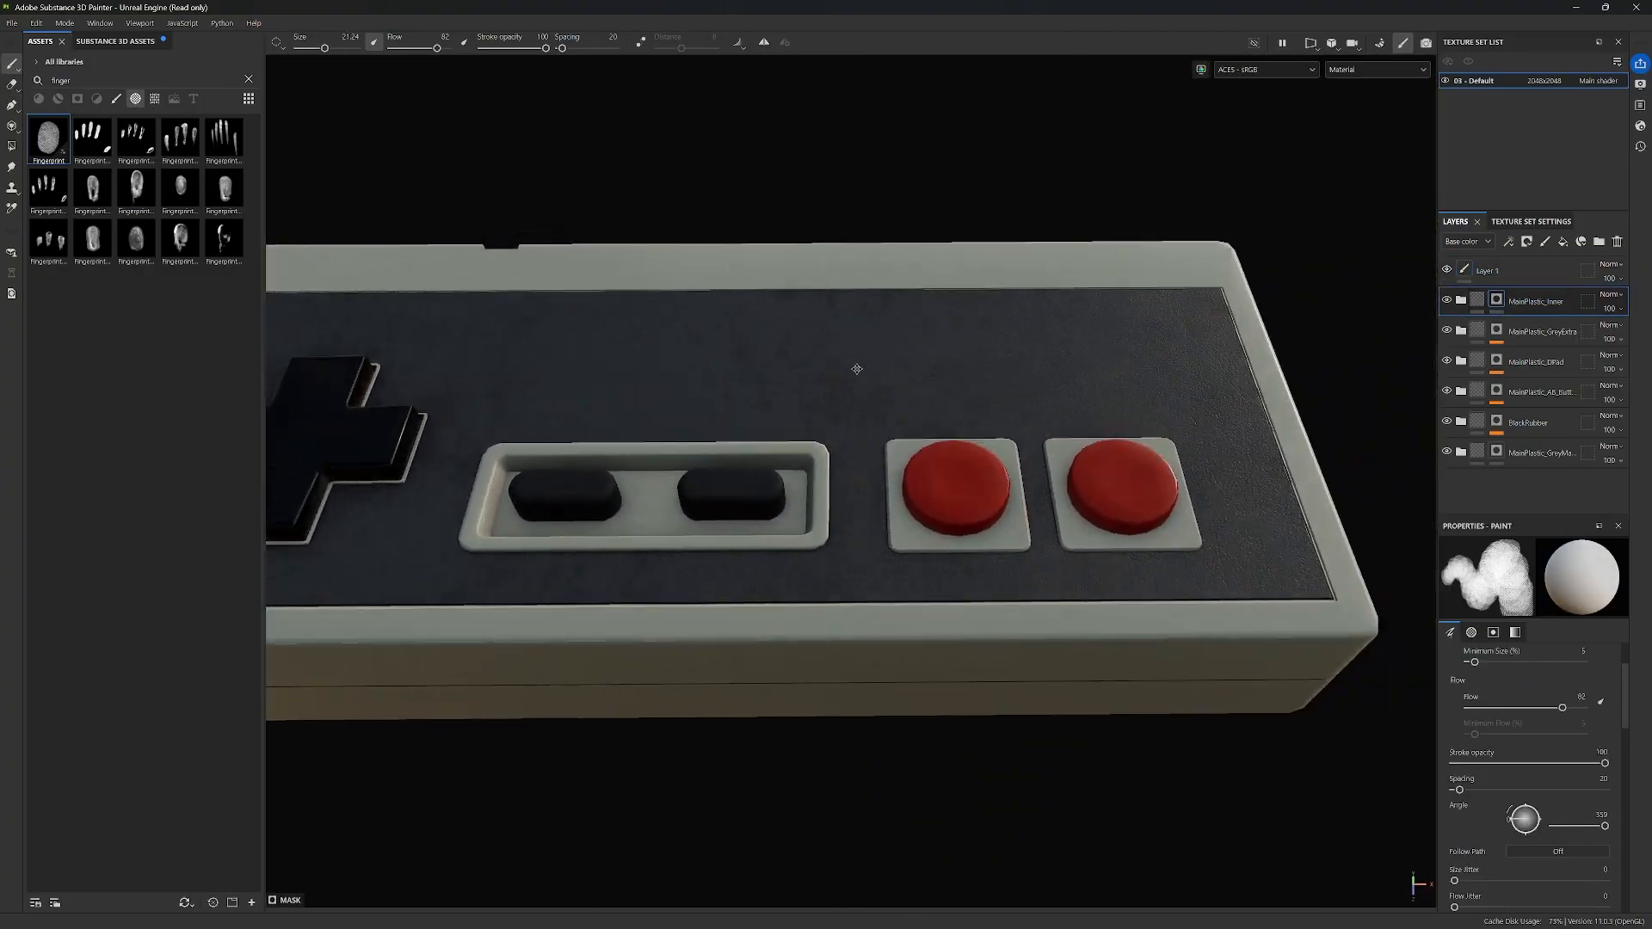
{"action": "middle_click_drag", "start_coordinate": [855, 369], "coordinate": [1027, 360], "text": "alt"}
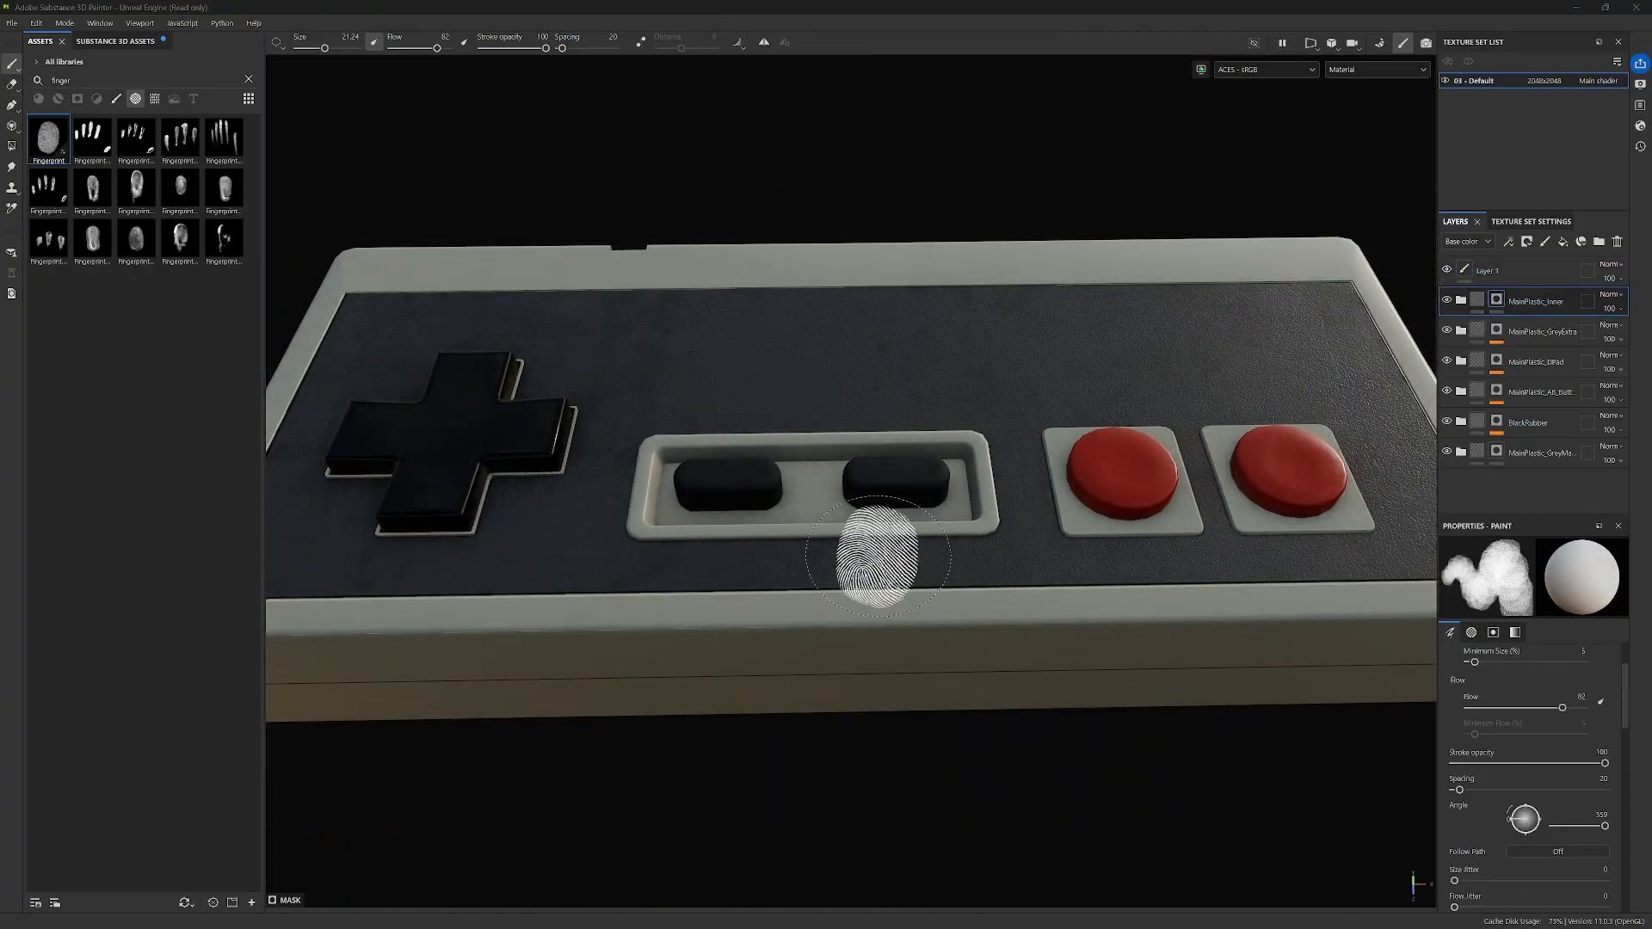
{"action": "left_click_drag", "start_coordinate": [878, 555], "coordinate": [973, 521], "text": "alt"}
{"action": "middle_click_drag", "start_coordinate": [973, 520], "coordinate": [1110, 482], "text": "alt"}
{"action": "scroll", "coordinate": [657, 620], "scroll_direction": "up", "scroll_amount": 2}
{"action": "mouse_move", "coordinate": [778, 530]}
{"action": "middle_mouse_down", "text": "alt"}
{"action": "mouse_move", "coordinate": [822, 559]}
{"action": "mouse_move", "coordinate": [862, 630]}
{"action": "middle_mouse_up", "text": "alt"}
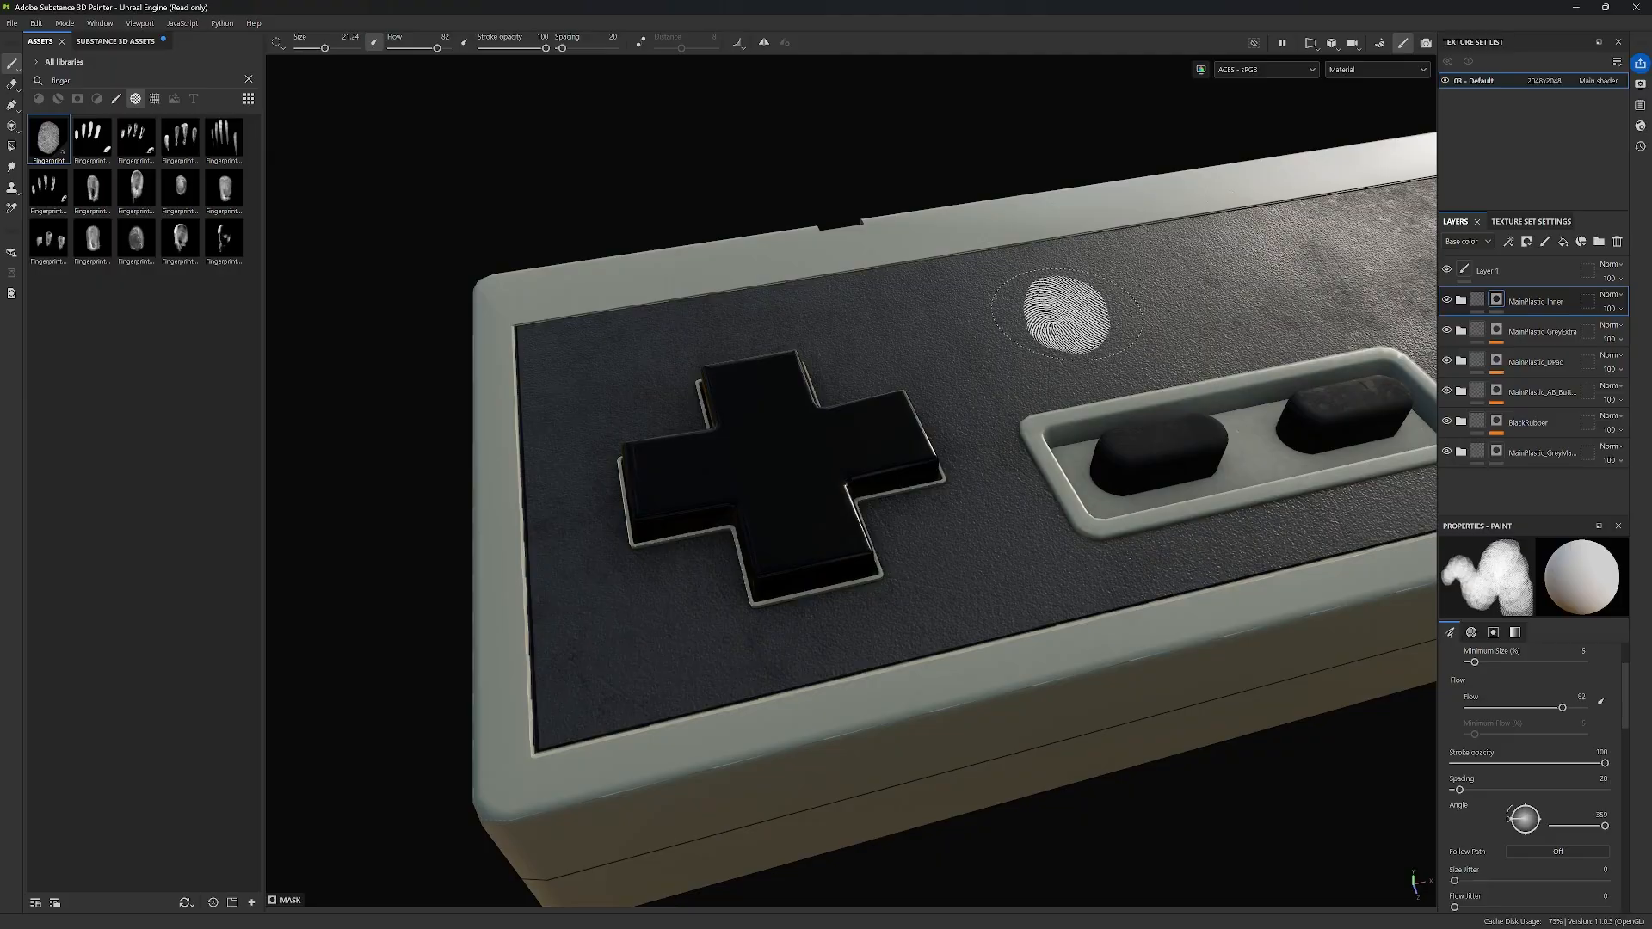
{"action": "scroll", "coordinate": [1067, 314], "scroll_direction": "down", "scroll_amount": 2}
{"action": "left_click_drag", "start_coordinate": [1067, 314], "coordinate": [630, 516], "text": "alt"}
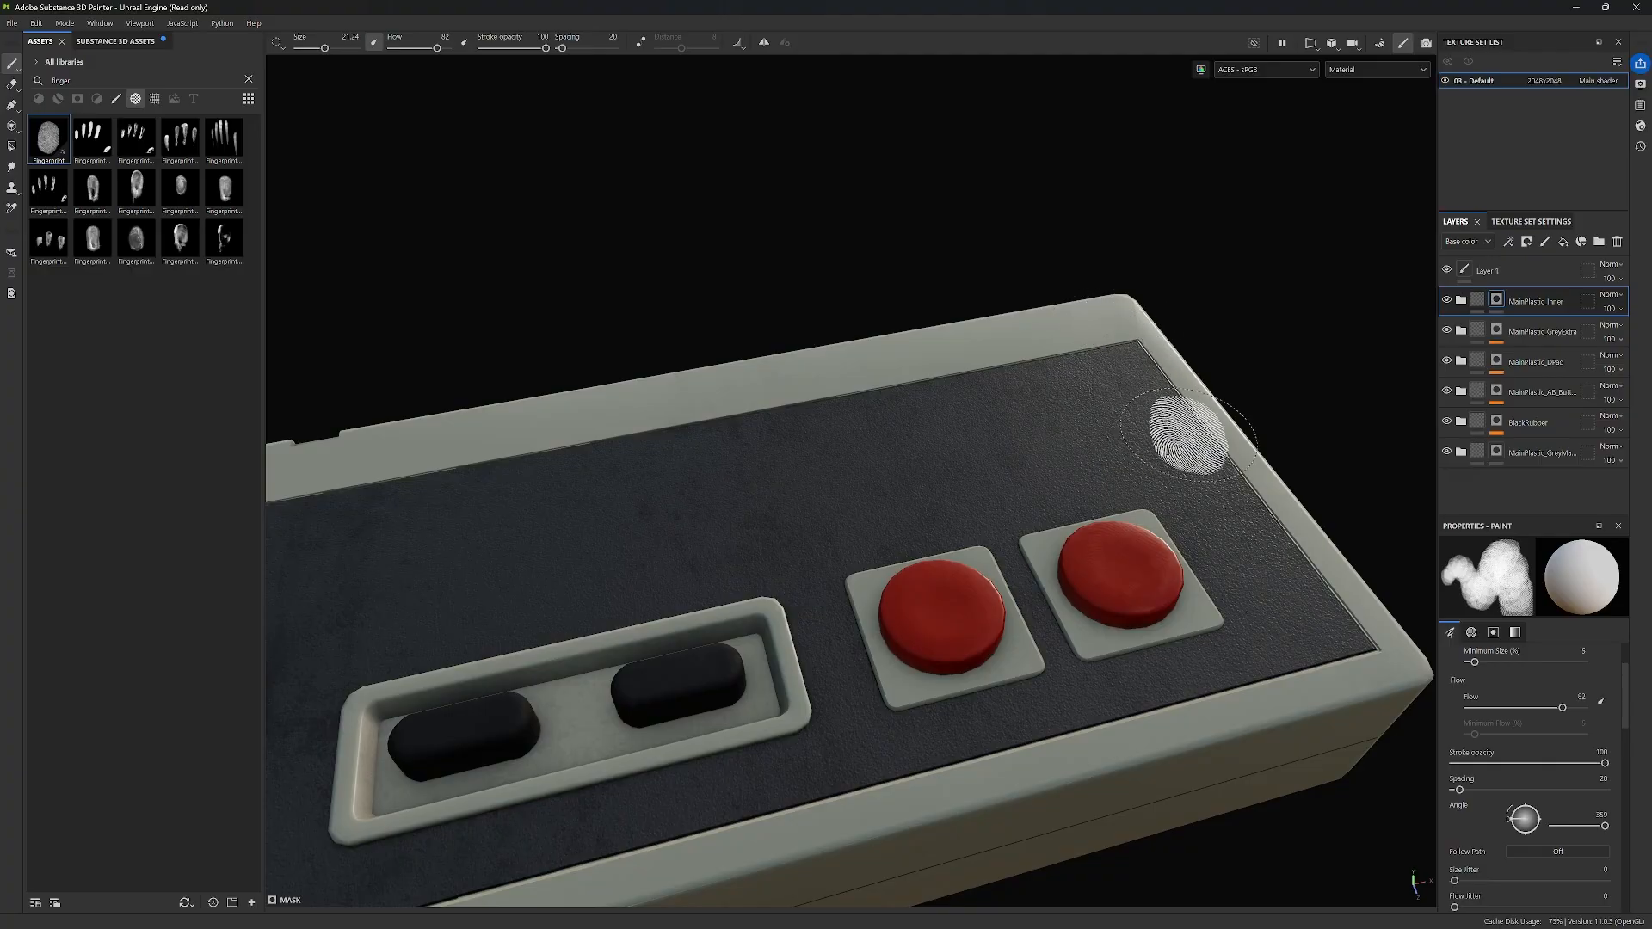
{"action": "left_click_drag", "start_coordinate": [1188, 434], "coordinate": [954, 422], "text": "alt"}
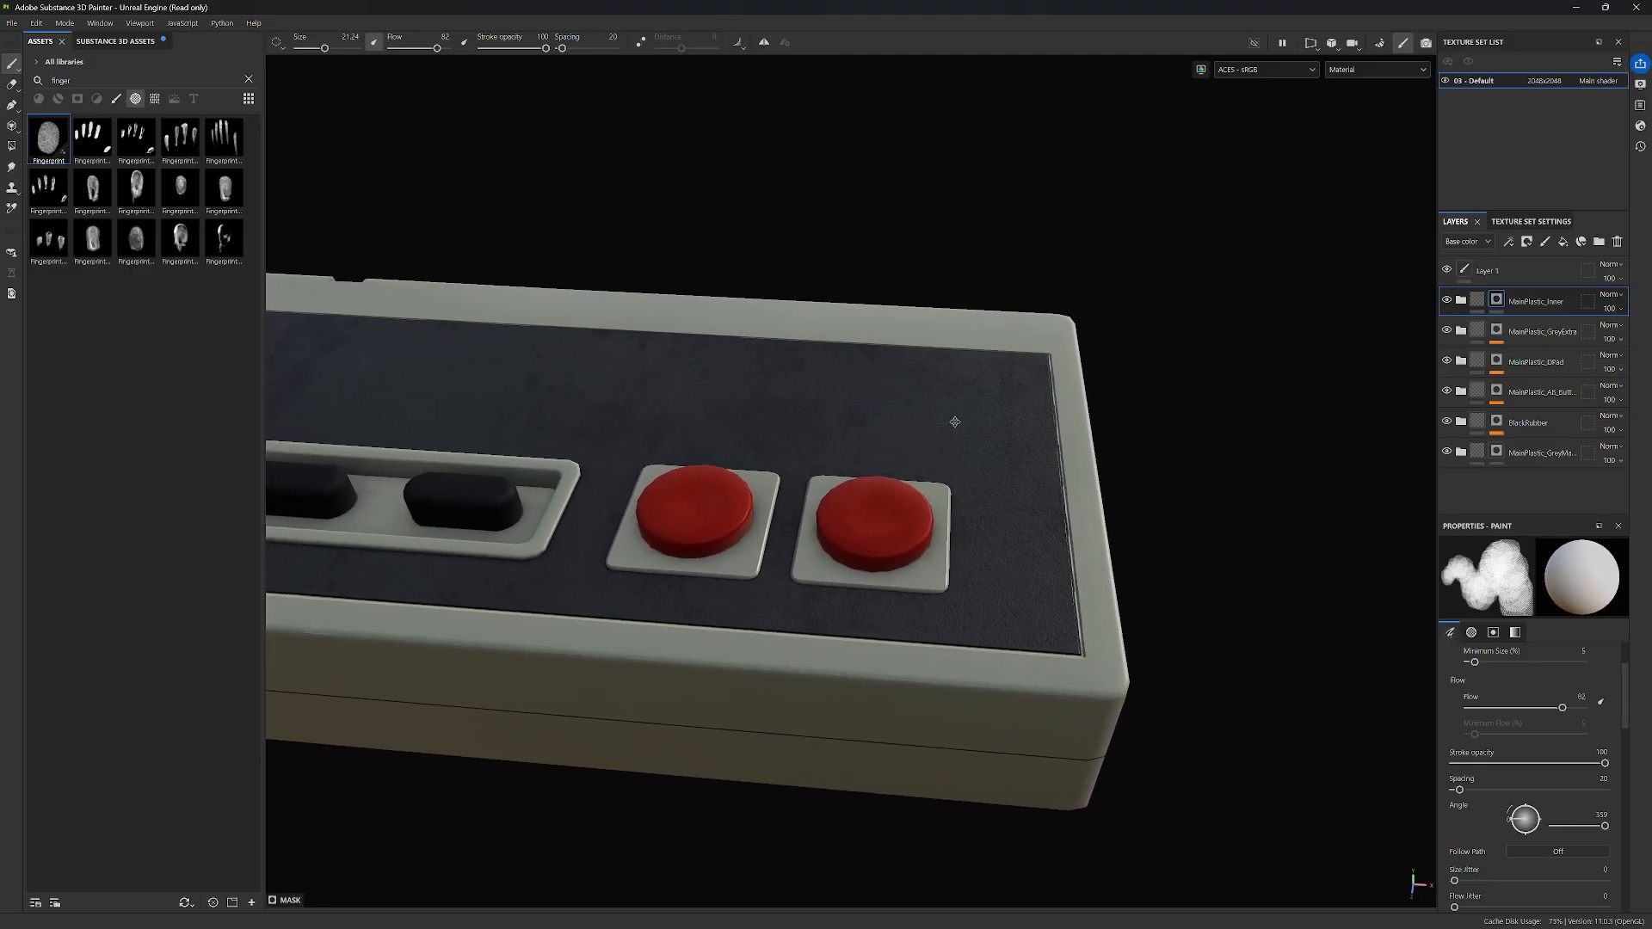
{"action": "middle_click_drag", "start_coordinate": [954, 421], "coordinate": [914, 422], "text": "alt"}
{"action": "scroll", "coordinate": [998, 511], "scroll_direction": "up", "scroll_amount": 3}
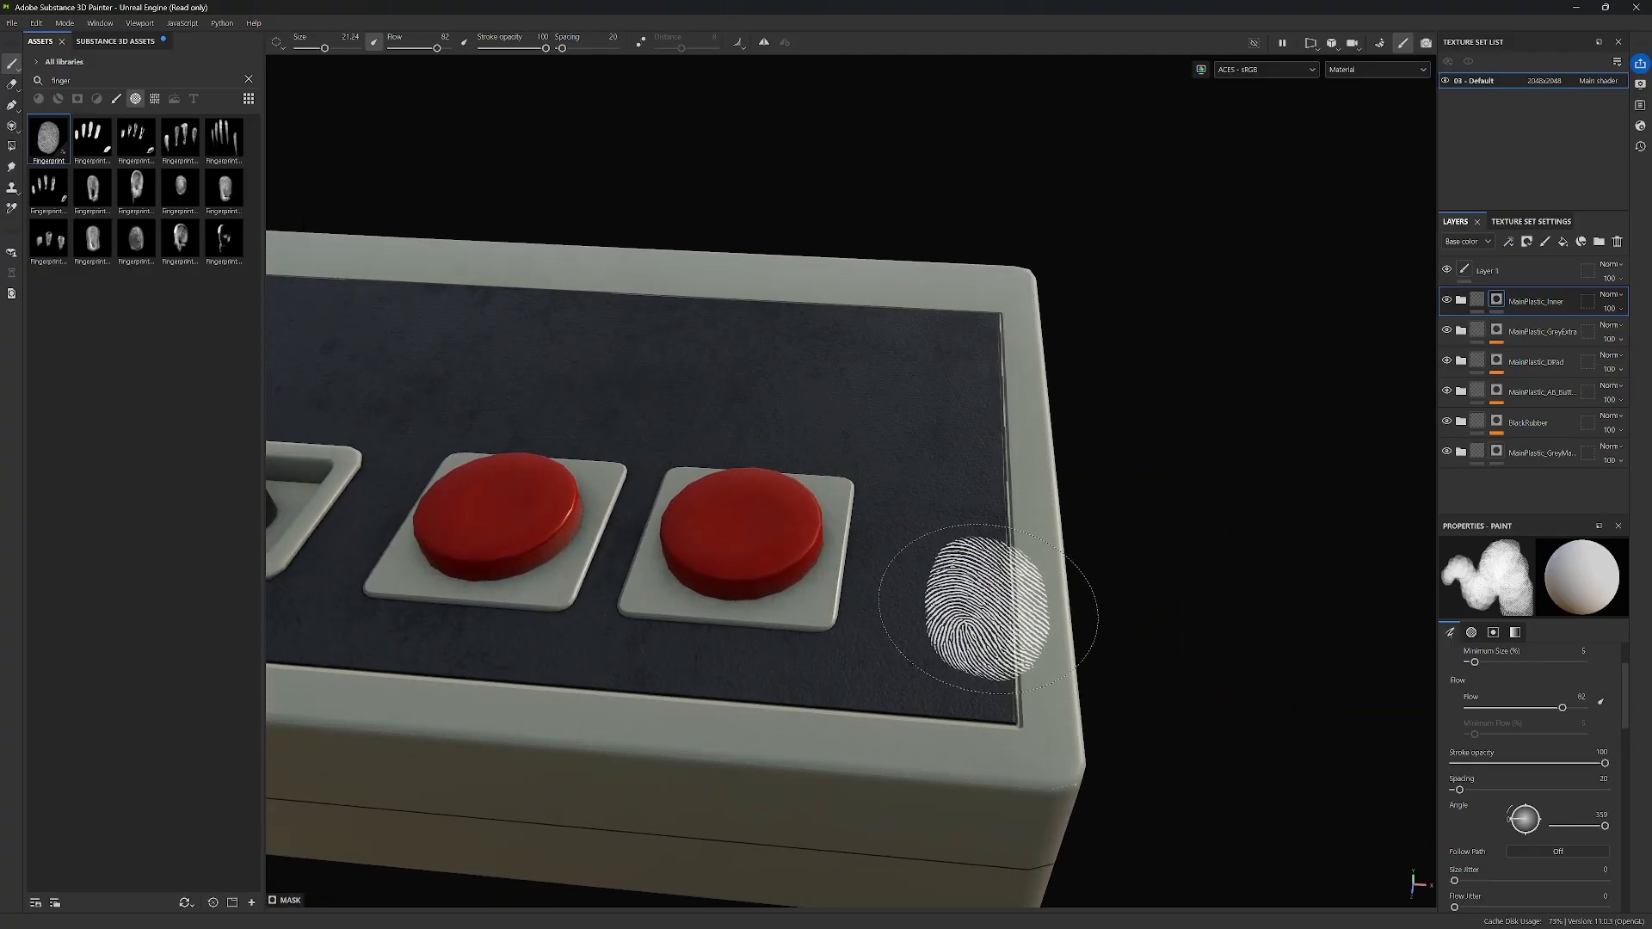
{"action": "left_click_drag", "start_coordinate": [878, 590], "coordinate": [661, 520], "text": "alt"}
{"action": "middle_click_drag", "start_coordinate": [661, 520], "coordinate": [1196, 575], "text": "alt"}
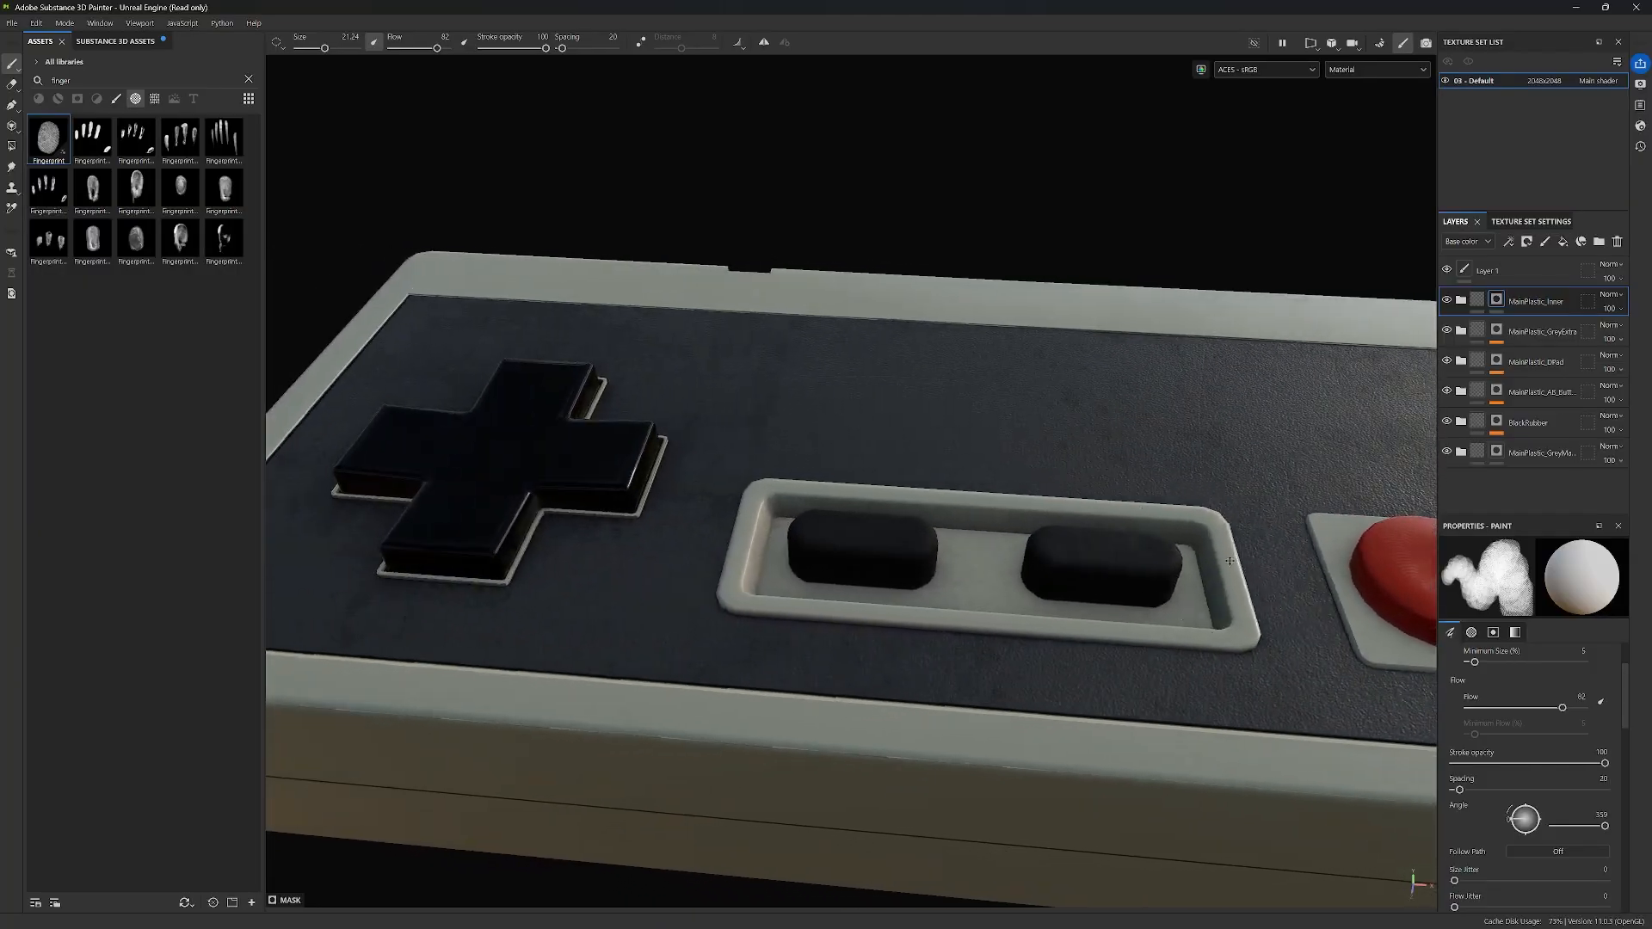
{"action": "mouse_move", "coordinate": [715, 524]}
{"action": "left_mouse_down", "text": "alt"}
{"action": "mouse_move", "coordinate": [839, 552]}
{"action": "mouse_move", "coordinate": [939, 544]}
{"action": "mouse_move", "coordinate": [922, 590]}
{"action": "left_mouse_up", "text": "alt"}
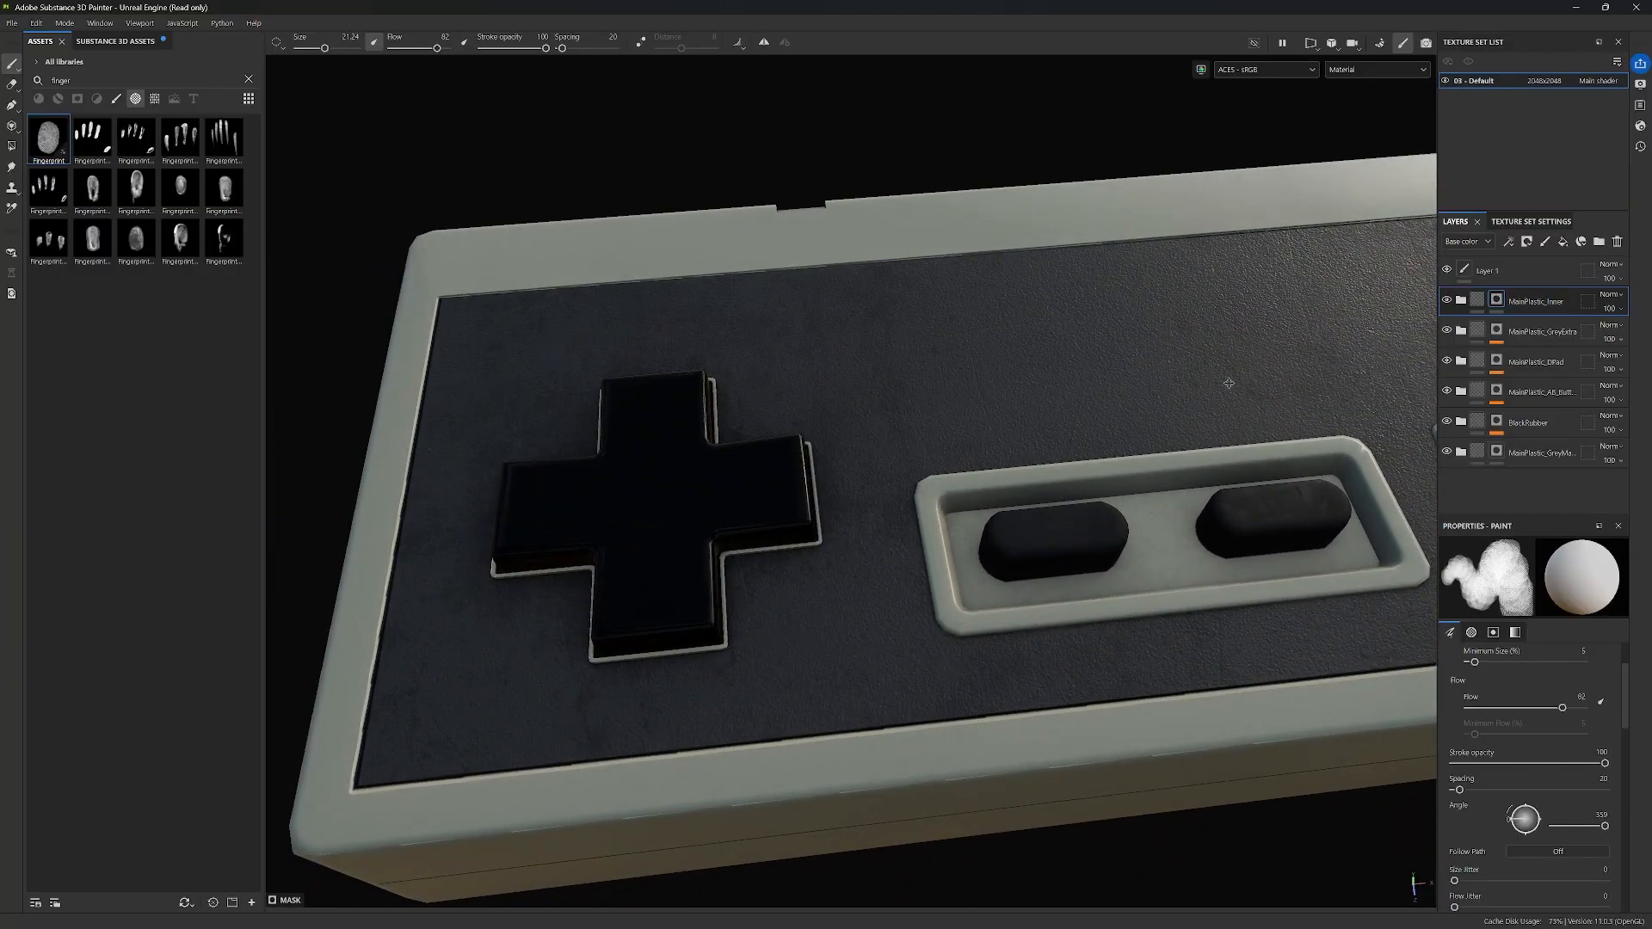
{"action": "mouse_move", "coordinate": [1229, 383]}
{"action": "middle_mouse_down", "text": "alt"}
{"action": "mouse_move", "coordinate": [686, 410]}
{"action": "mouse_move", "coordinate": [1100, 366]}
{"action": "mouse_move", "coordinate": [996, 403]}
{"action": "middle_mouse_up", "text": "alt"}
{"action": "scroll", "coordinate": [1100, 365], "scroll_direction": "down", "scroll_amount": 2}
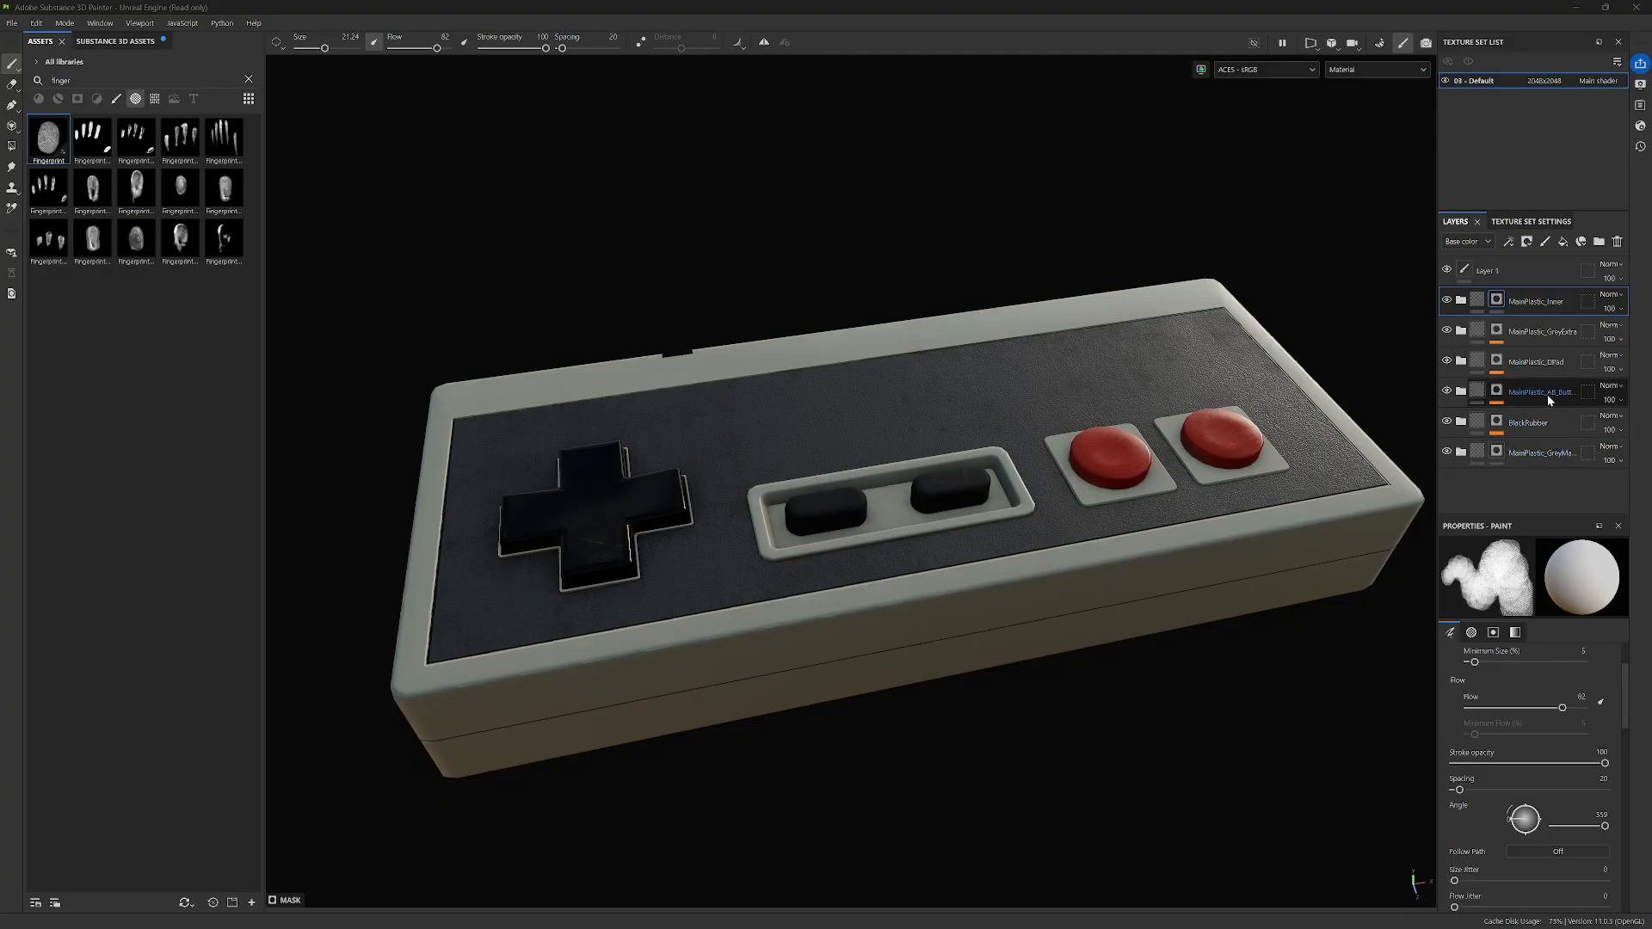
Step: Expand the MainPlastic_DPad folder and add a paint layer directly above its BaseColour layer
{"action": "left_click", "coordinate": [1554, 362]}
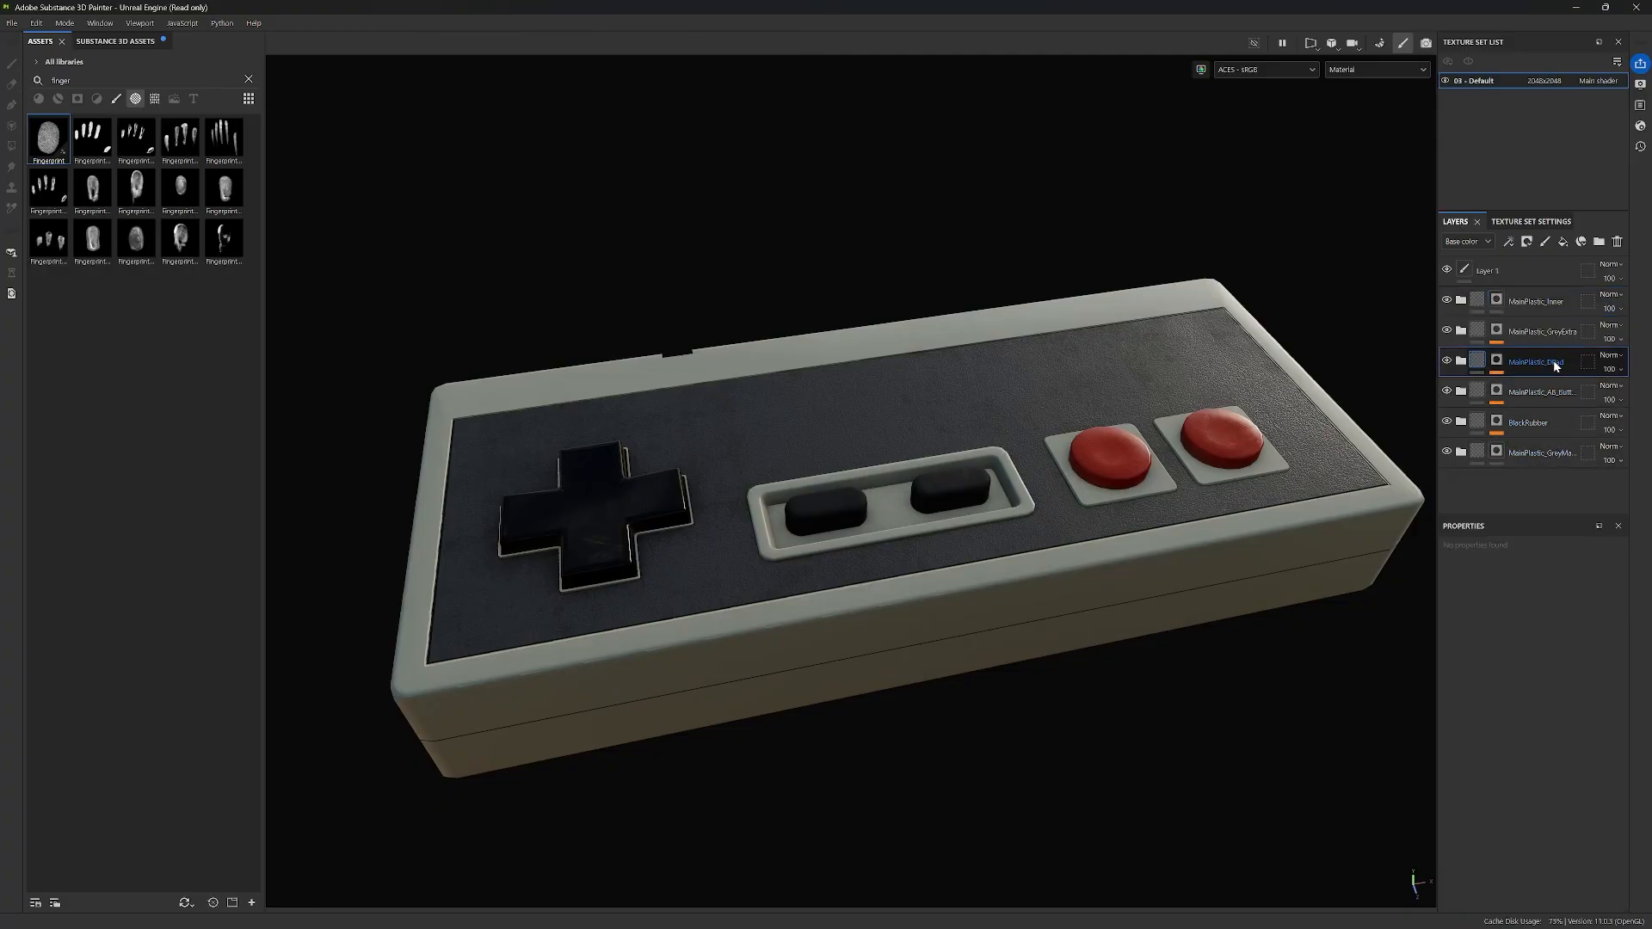
{"action": "left_click", "coordinate": [1462, 362]}
{"action": "scroll", "coordinate": [1549, 458], "scroll_direction": "down", "scroll_amount": 3}
{"action": "scroll", "coordinate": [1546, 456], "scroll_direction": "up", "scroll_amount": 1}
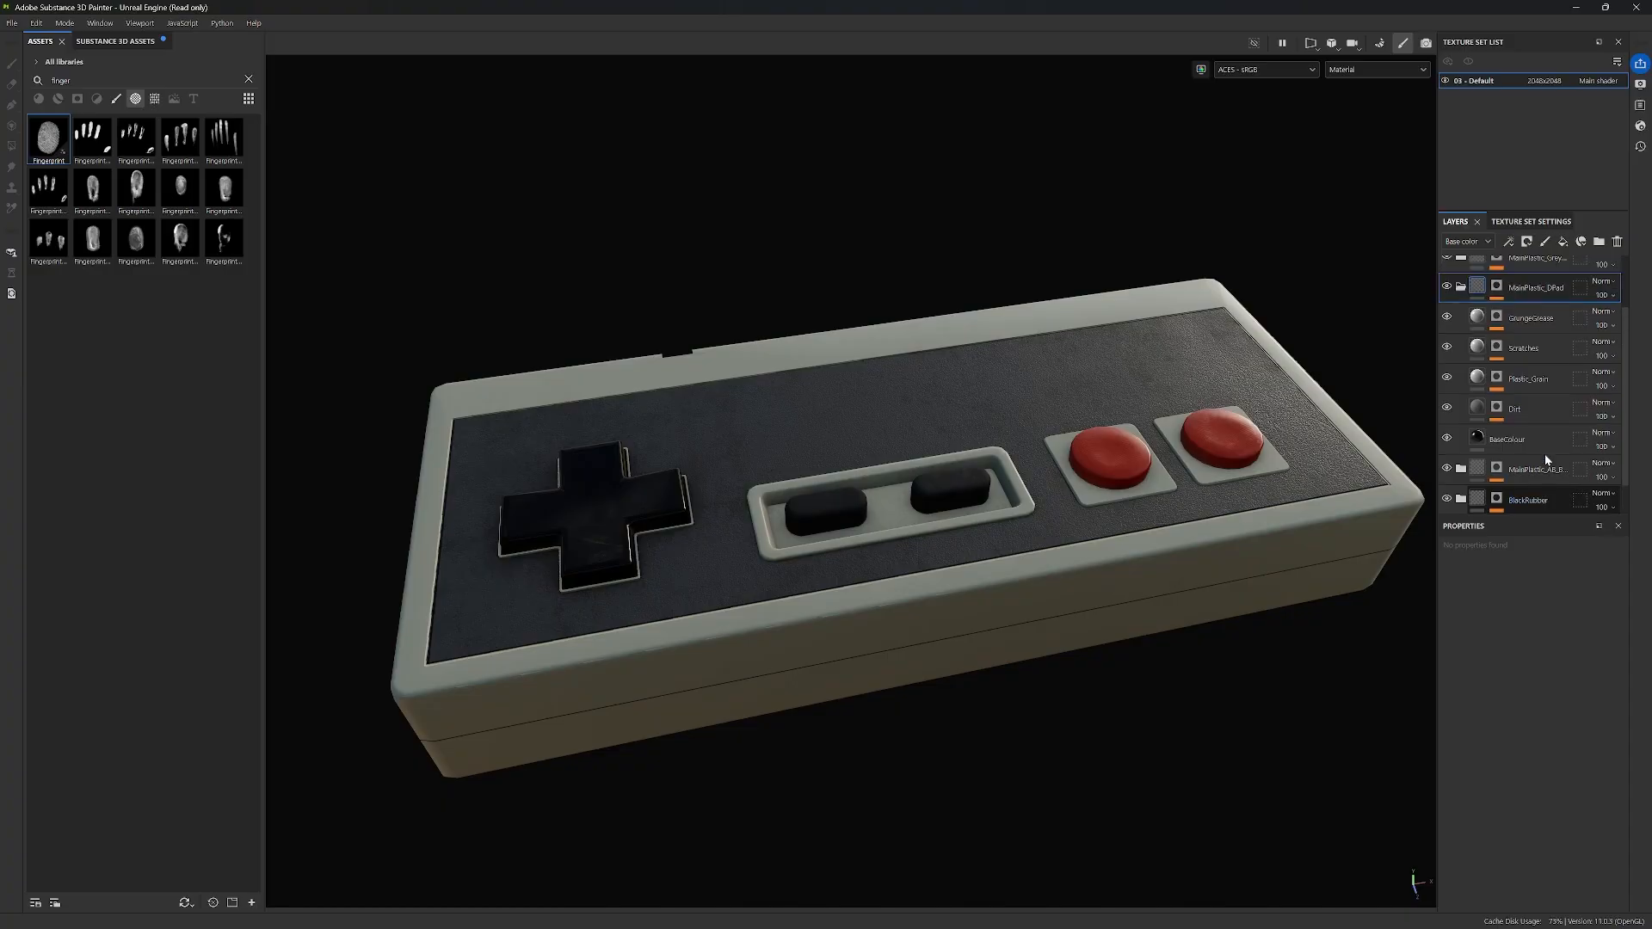
{"action": "left_click", "coordinate": [1529, 437]}
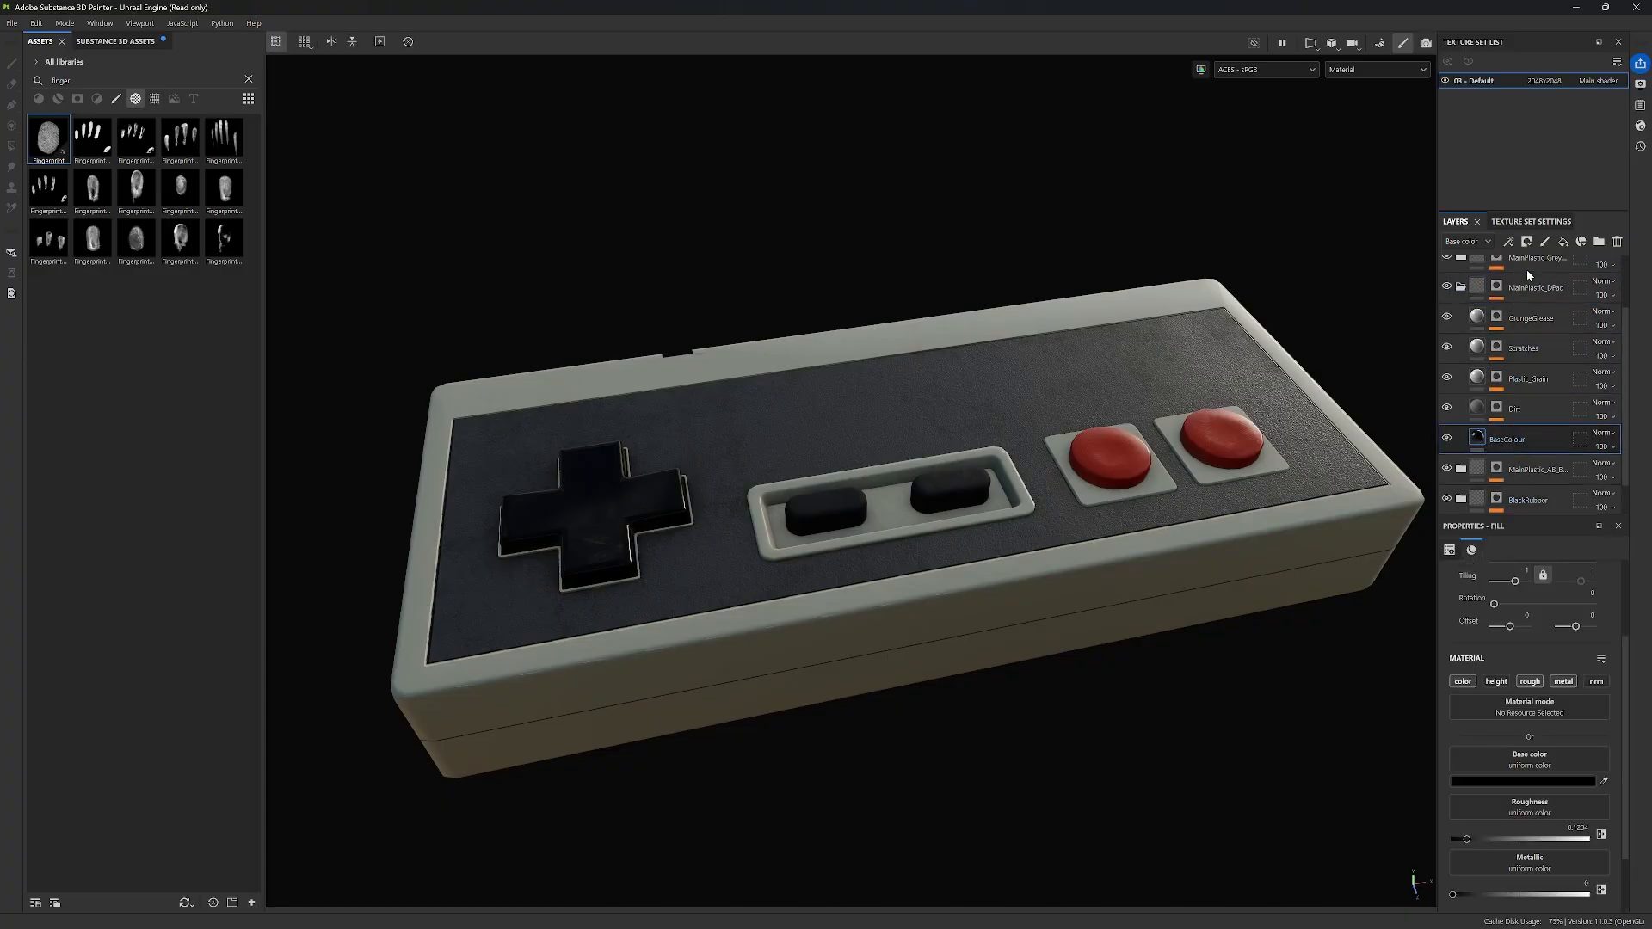
{"action": "left_click", "coordinate": [1545, 242]}
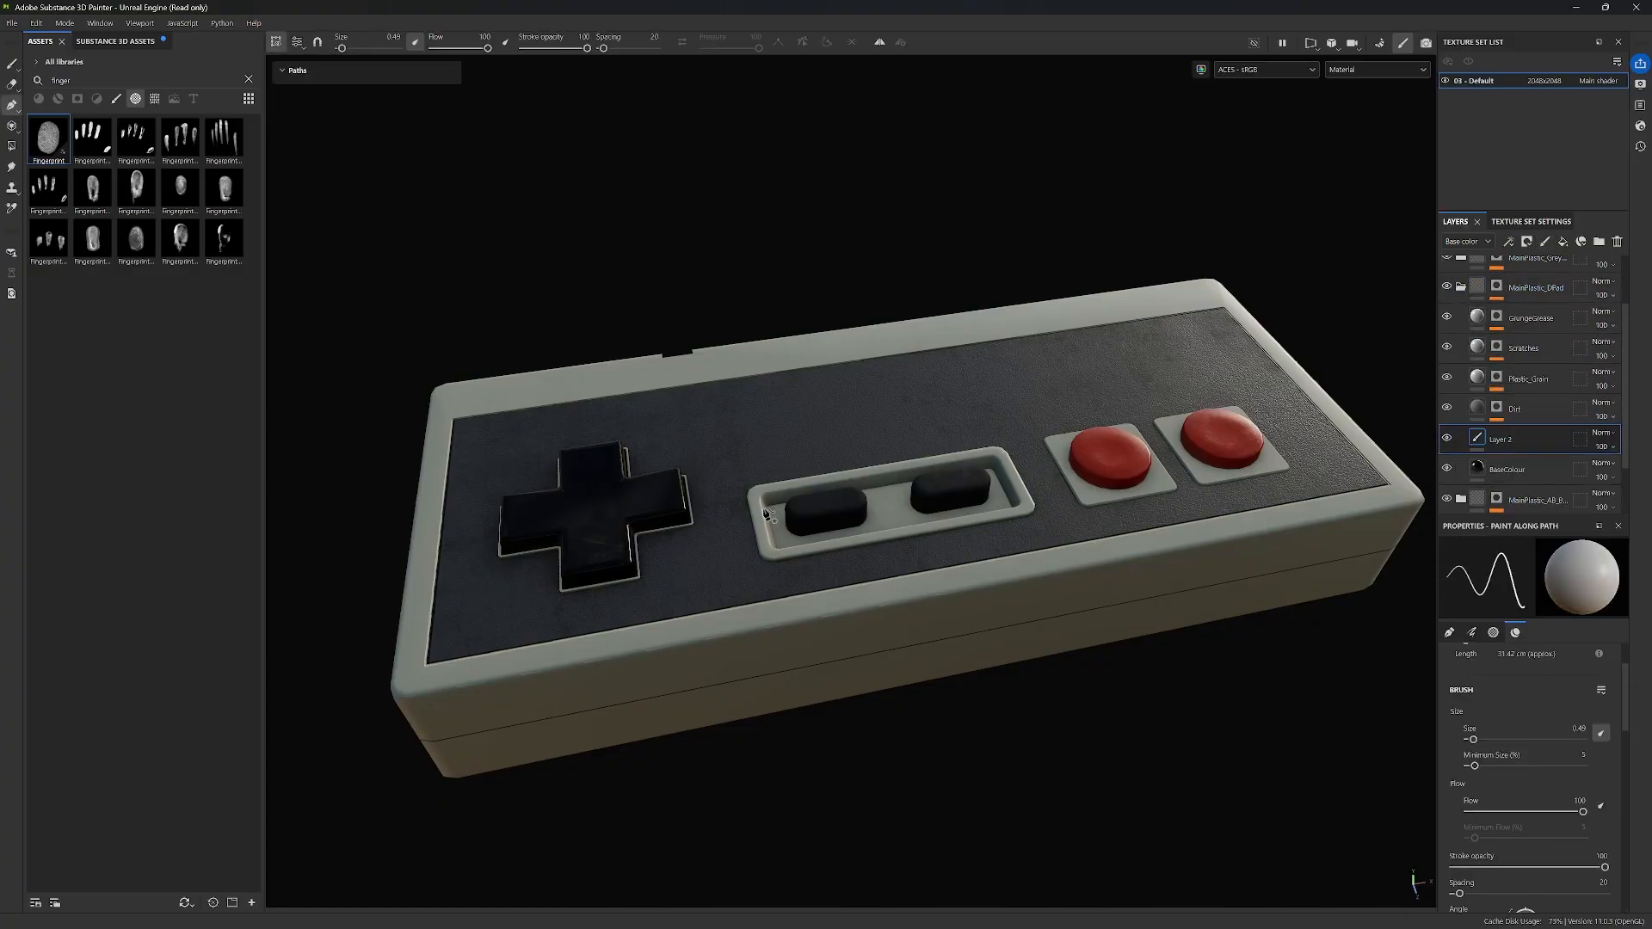
Step: Switch the D-pad's new layer from path painting to the regular Paint tool with the Arrow Head Smooth alpha
{"action": "scroll", "coordinate": [767, 514], "scroll_direction": "up", "scroll_amount": 3}
{"action": "middle_click_drag", "start_coordinate": [757, 489], "coordinate": [985, 464], "text": "alt"}
{"action": "left_click_drag", "start_coordinate": [985, 465], "coordinate": [944, 521], "text": "alt"}
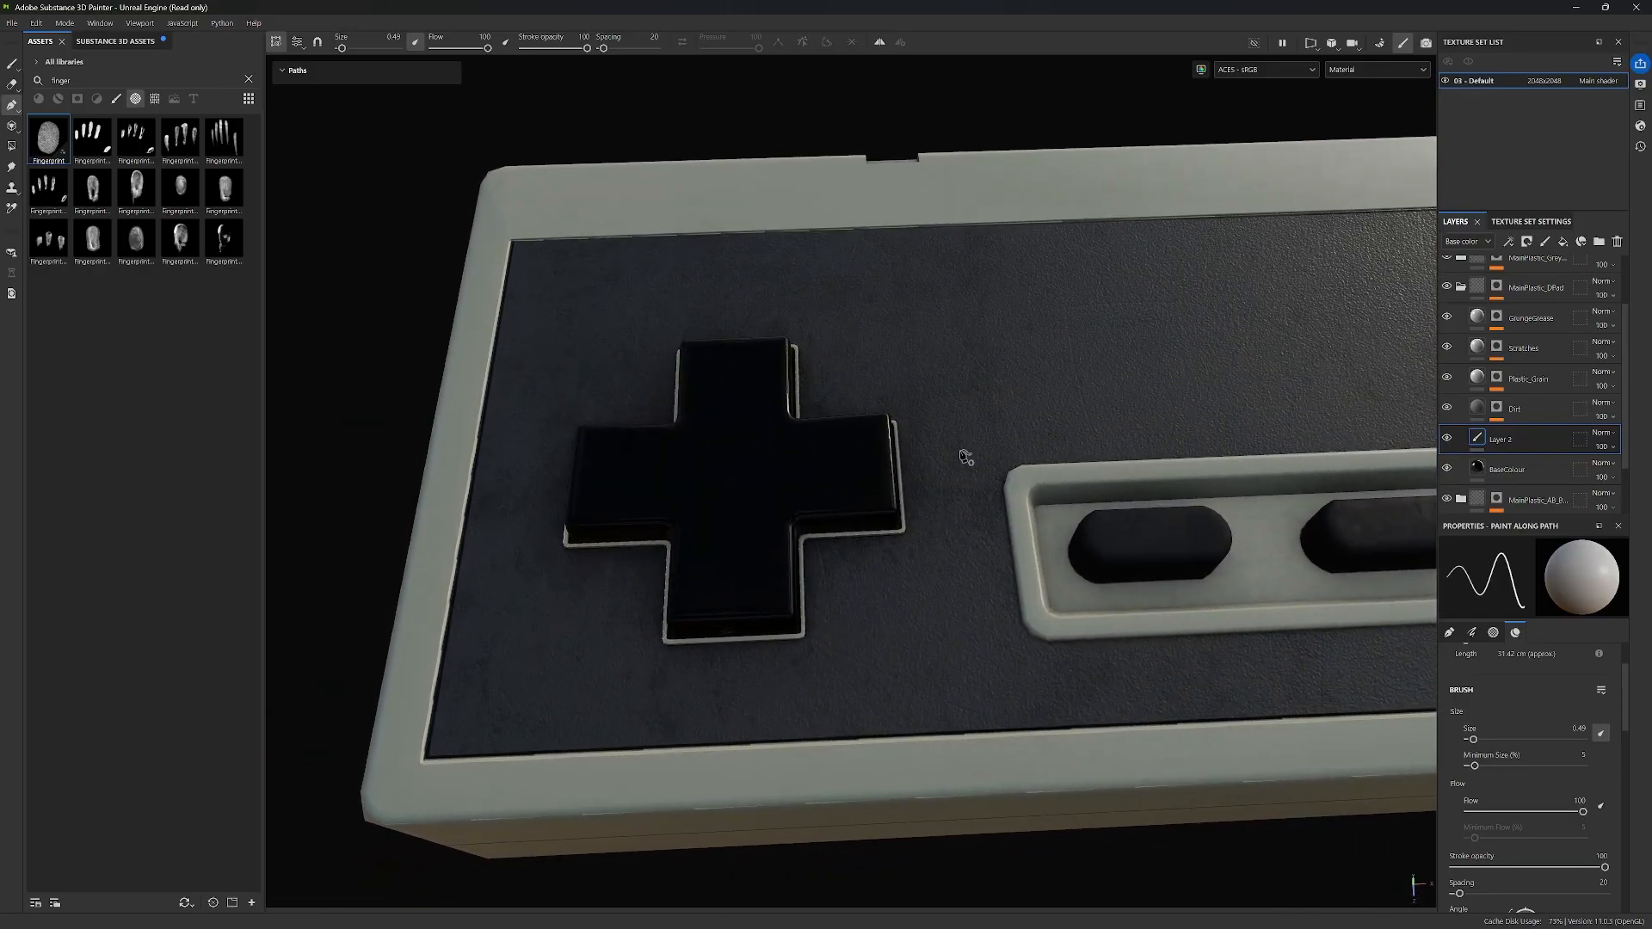
{"action": "middle_click_drag", "start_coordinate": [947, 499], "coordinate": [1050, 482], "text": "alt"}
{"action": "mouse_move", "coordinate": [1050, 482]}
{"action": "left_mouse_down", "text": "alt"}
{"action": "mouse_move", "coordinate": [1047, 458]}
{"action": "mouse_move", "coordinate": [1055, 473]}
{"action": "left_mouse_up", "text": "alt"}
{"action": "mouse_move", "coordinate": [1055, 472]}
{"action": "right_mouse_down", "text": "shift"}
{"action": "mouse_move", "coordinate": [1081, 473]}
{"action": "mouse_move", "coordinate": [955, 447]}
{"action": "mouse_move", "coordinate": [969, 460]}
{"action": "right_mouse_up", "text": "shift"}
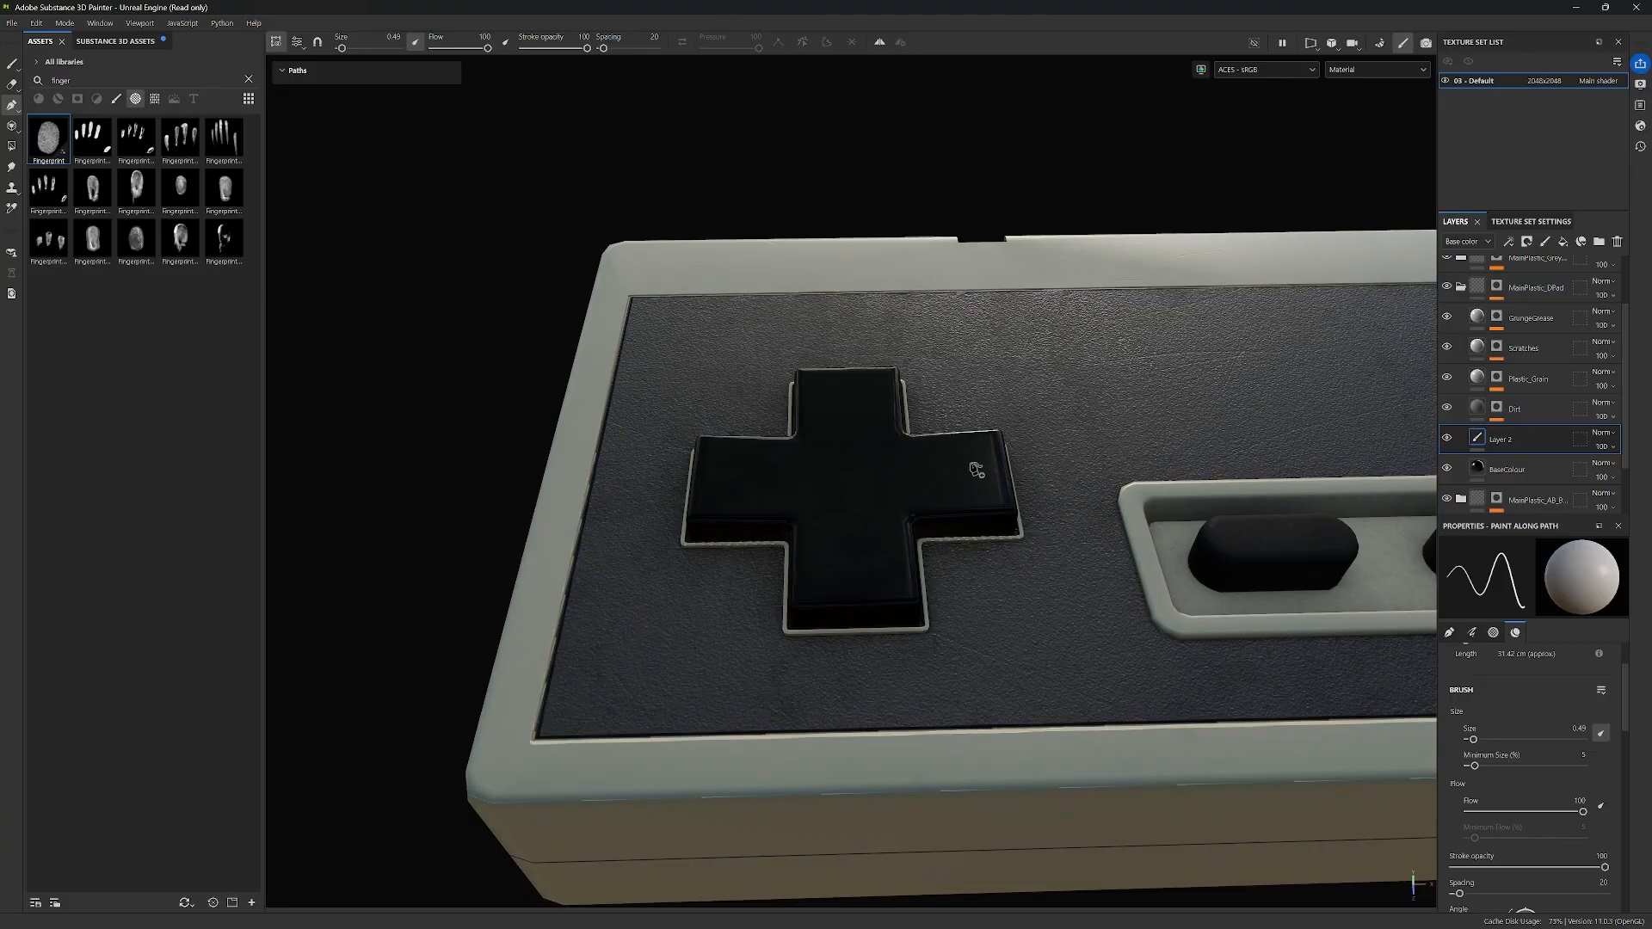
{"action": "scroll", "coordinate": [931, 473], "scroll_direction": "up", "scroll_amount": 2}
{"action": "middle_click_drag", "start_coordinate": [1020, 556], "coordinate": [1080, 564], "text": "alt"}
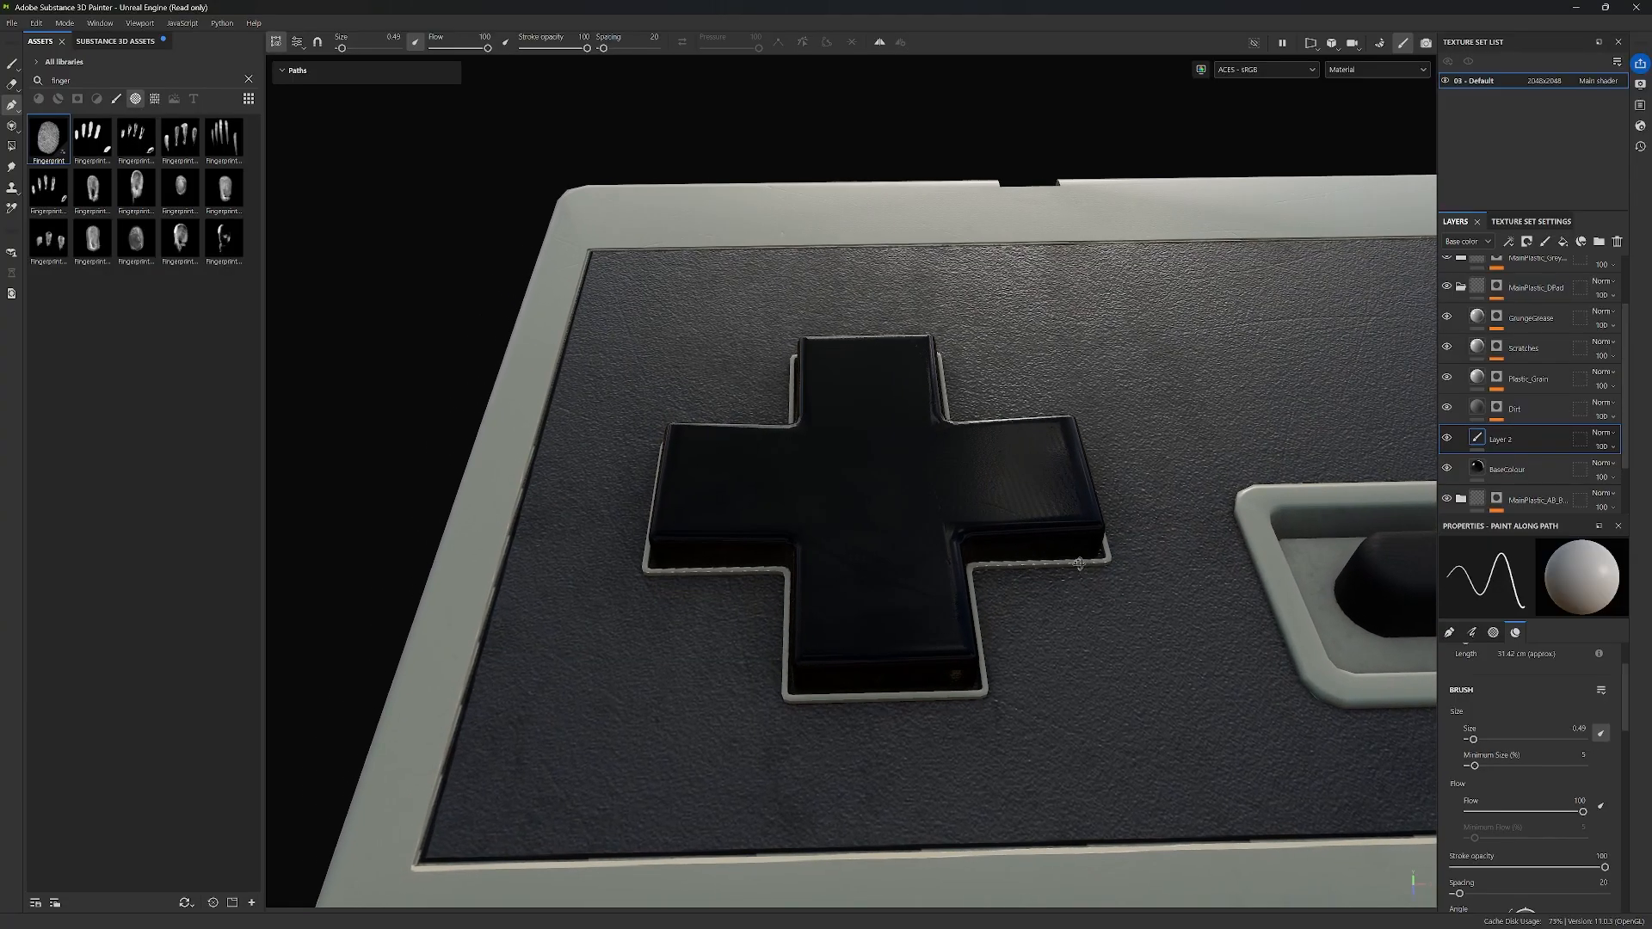
{"action": "left_click_drag", "start_coordinate": [1079, 563], "coordinate": [1074, 540], "text": "alt"}
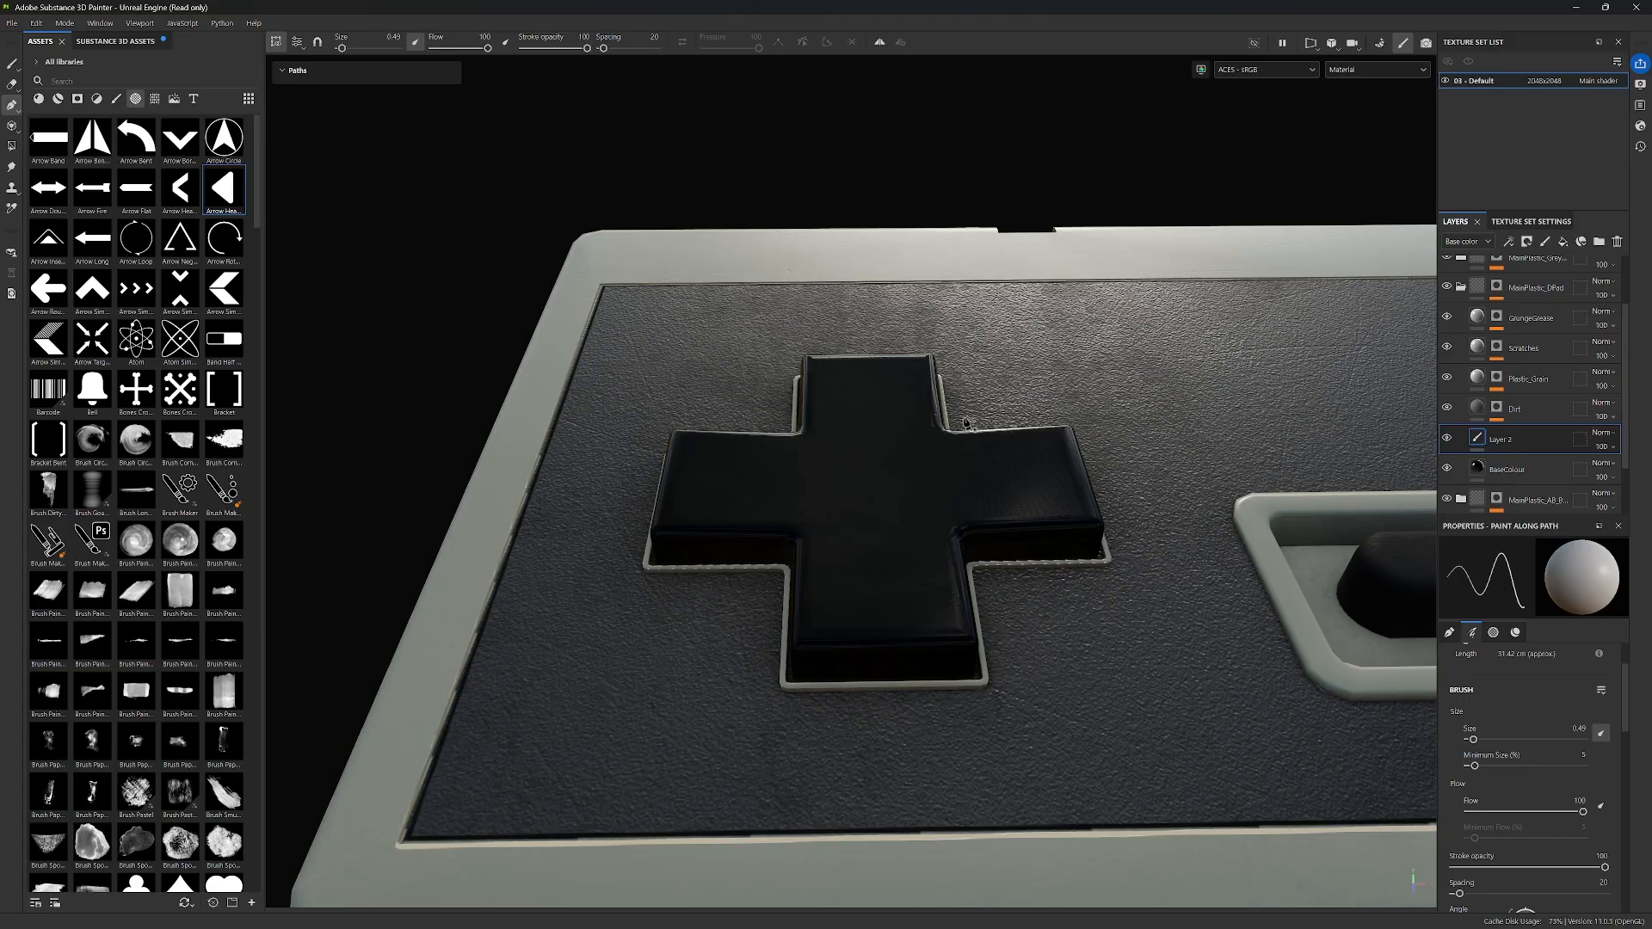
{"action": "middle_click_drag", "start_coordinate": [967, 422], "coordinate": [919, 466], "text": "alt"}
{"action": "left_click", "coordinate": [13, 63]}
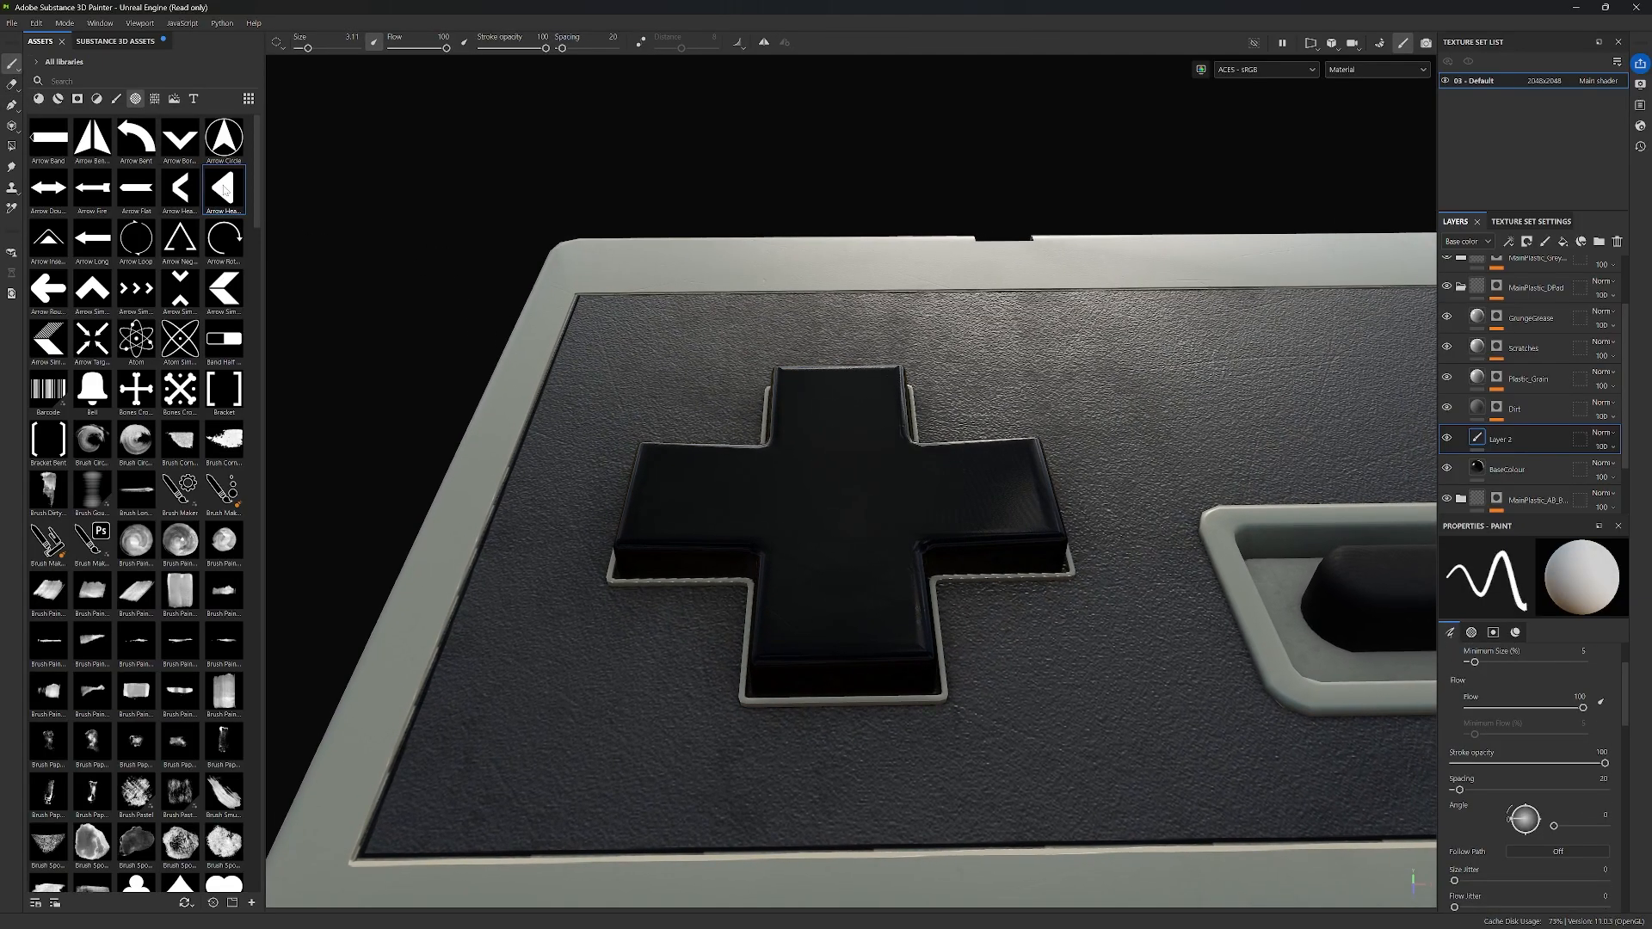
Step: Limit the brush material to the height channel and lower its height value to near the minimum
{"action": "scroll", "coordinate": [1530, 789], "scroll_direction": "down", "scroll_amount": 5}
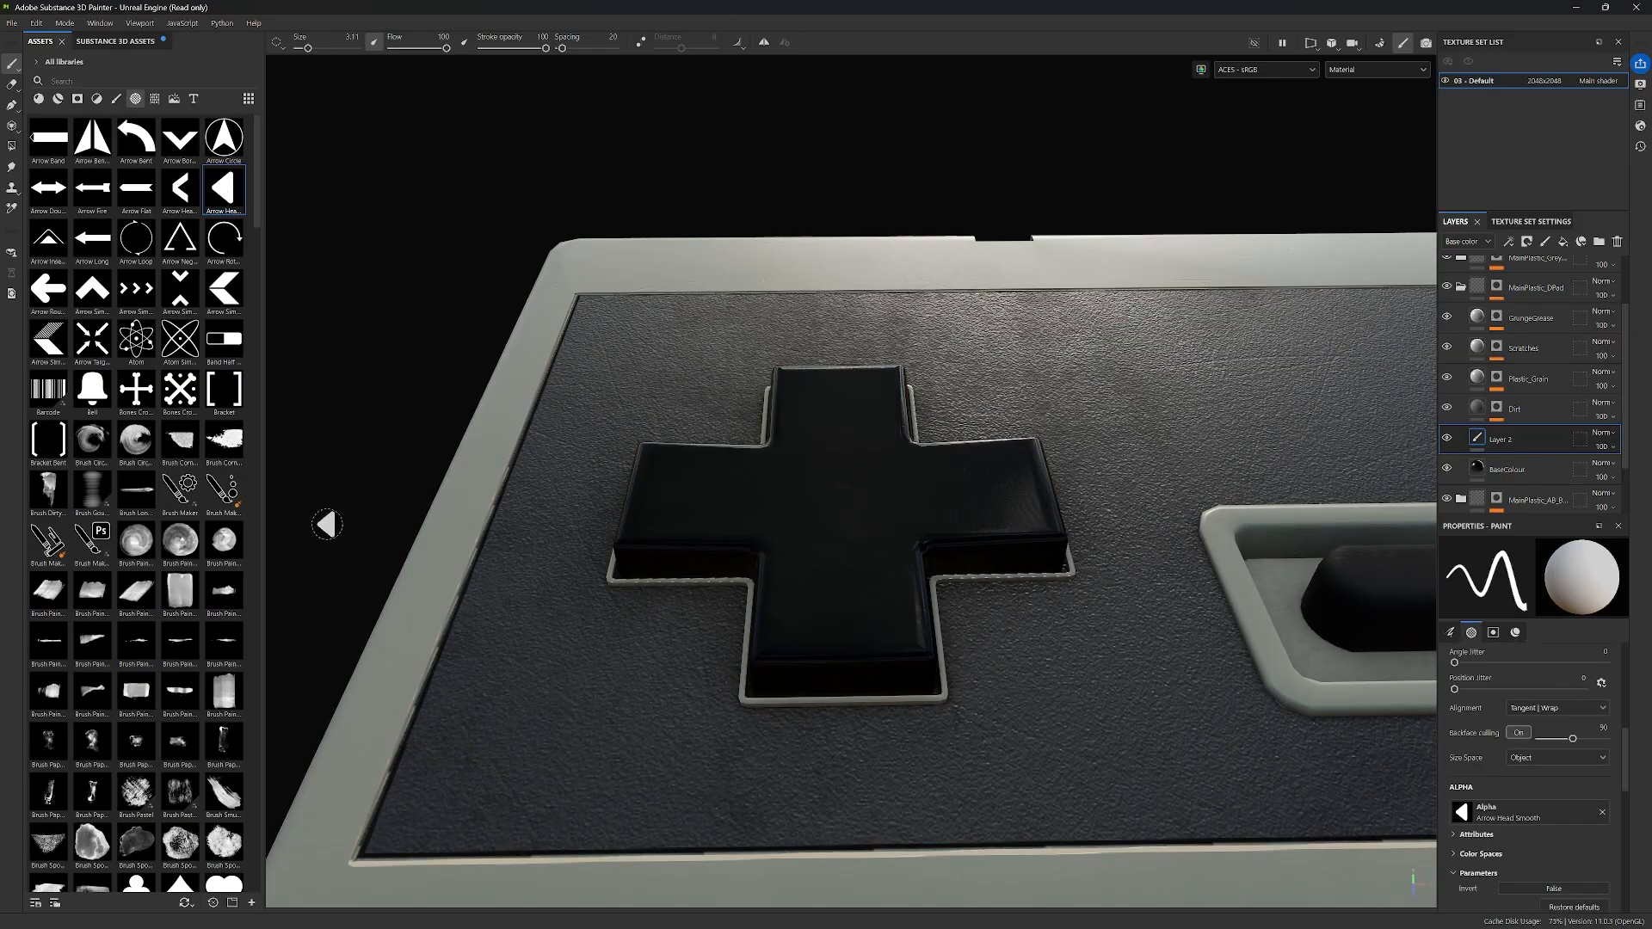
{"action": "scroll", "coordinate": [1597, 778], "scroll_direction": "down", "scroll_amount": 8}
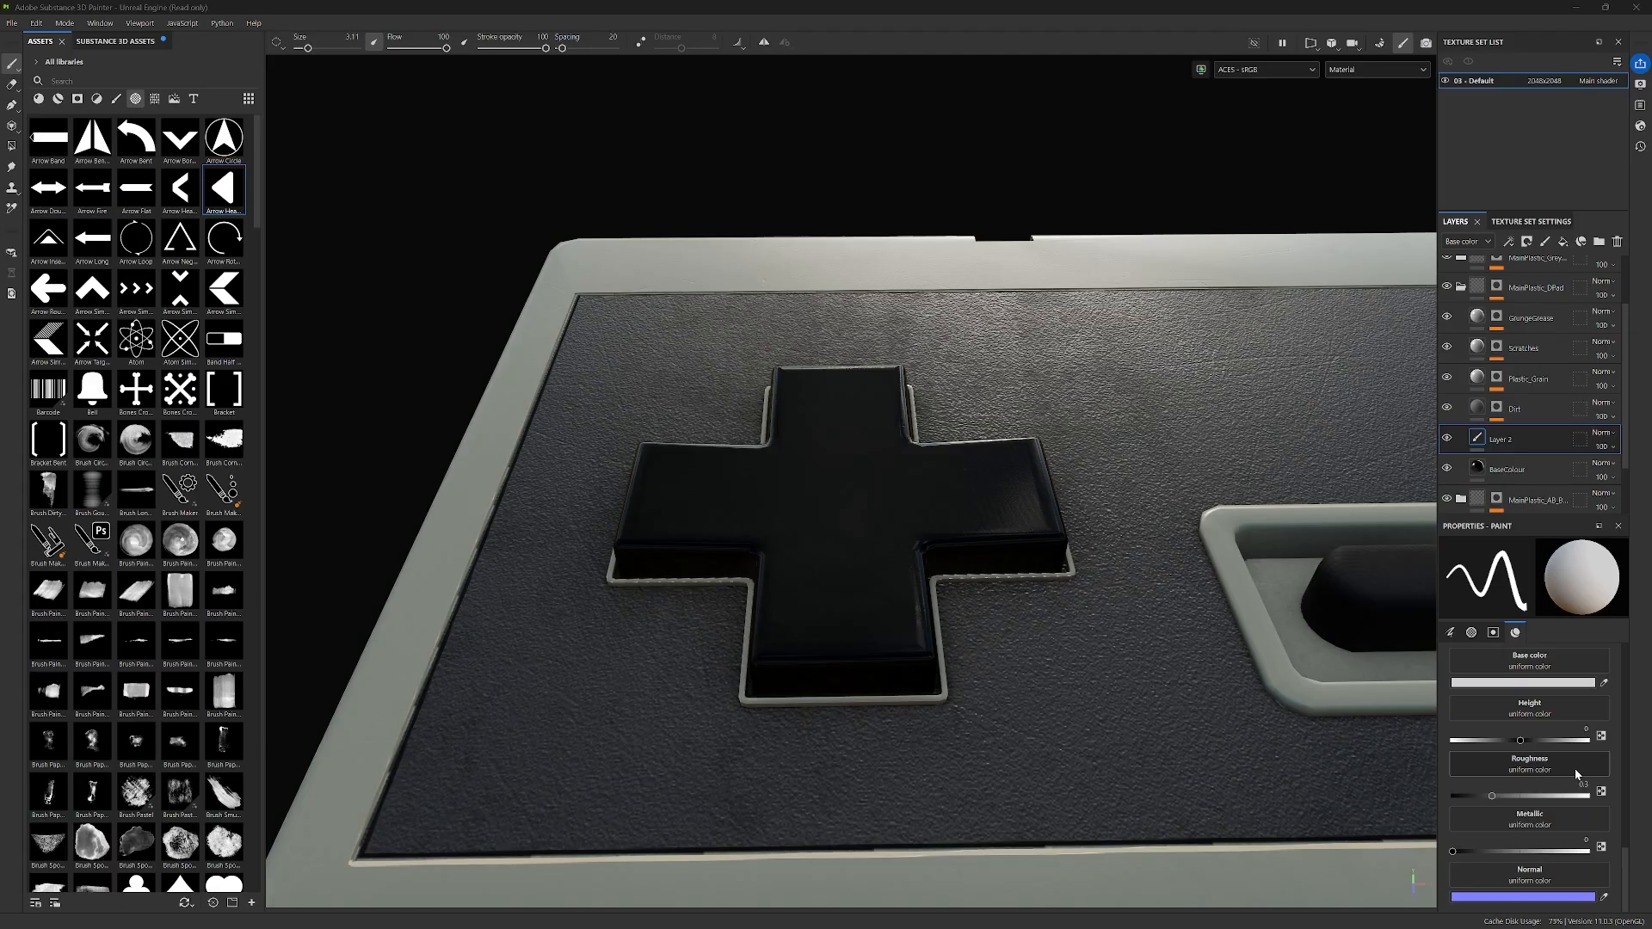
{"action": "scroll", "coordinate": [1575, 773], "scroll_direction": "up", "scroll_amount": 2}
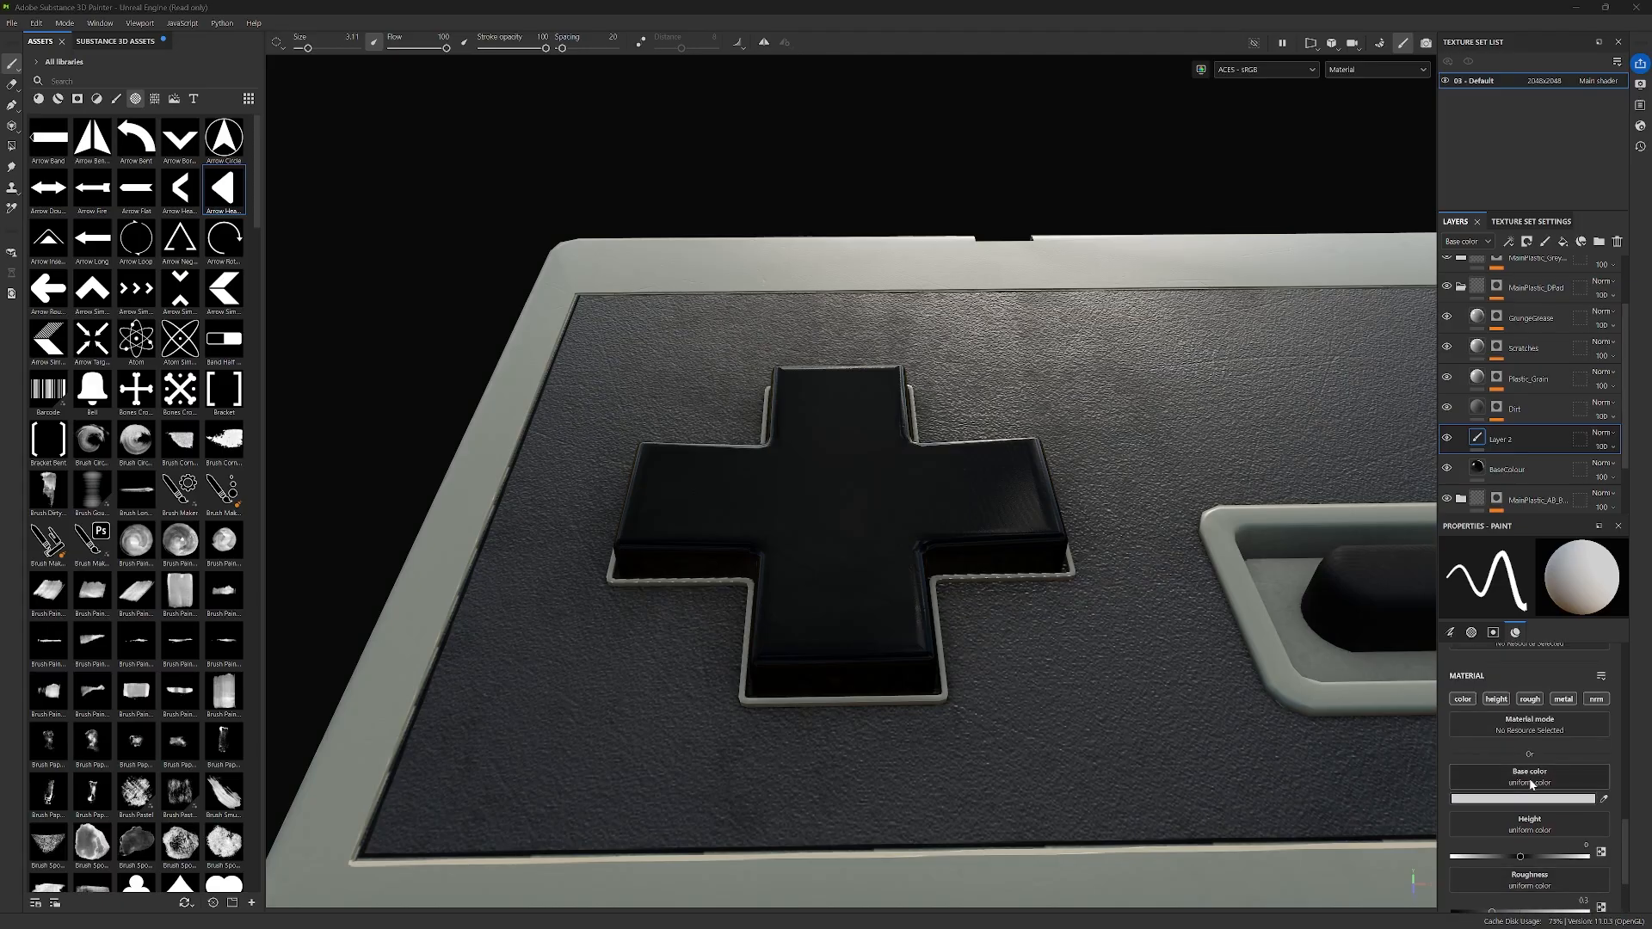
{"action": "left_click", "coordinate": [1464, 699]}
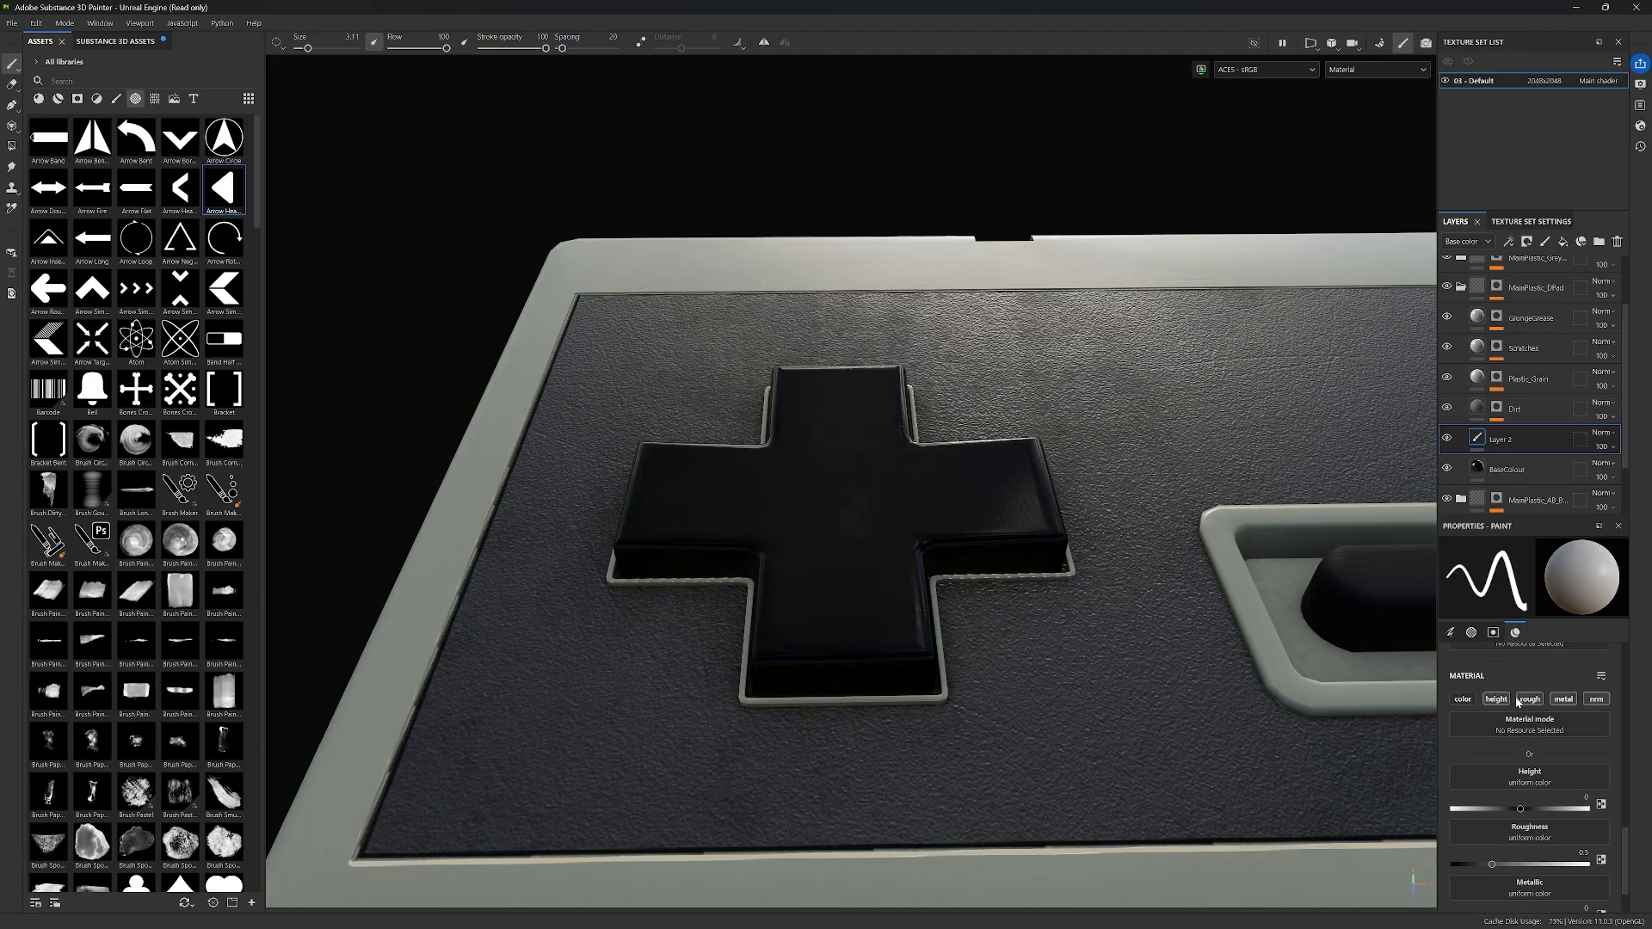
{"action": "left_click", "coordinate": [1564, 699]}
{"action": "left_click_drag", "start_coordinate": [1522, 810], "coordinate": [1454, 814]}
Step: Enlarge the brush to a size of about 10 and stamp an indented arrow on the D-pad's left arm
{"action": "left_click_drag", "start_coordinate": [969, 460], "coordinate": [1045, 657], "text": "alt"}
{"action": "middle_click_drag", "start_coordinate": [1045, 657], "coordinate": [1051, 544], "text": "alt"}
{"action": "scroll", "coordinate": [903, 454], "scroll_direction": "up", "scroll_amount": 3}
{"action": "middle_click_drag", "start_coordinate": [1160, 500], "coordinate": [1183, 507], "text": "alt"}
{"action": "right_click_drag", "start_coordinate": [627, 487], "coordinate": [679, 487], "text": "ctrl"}
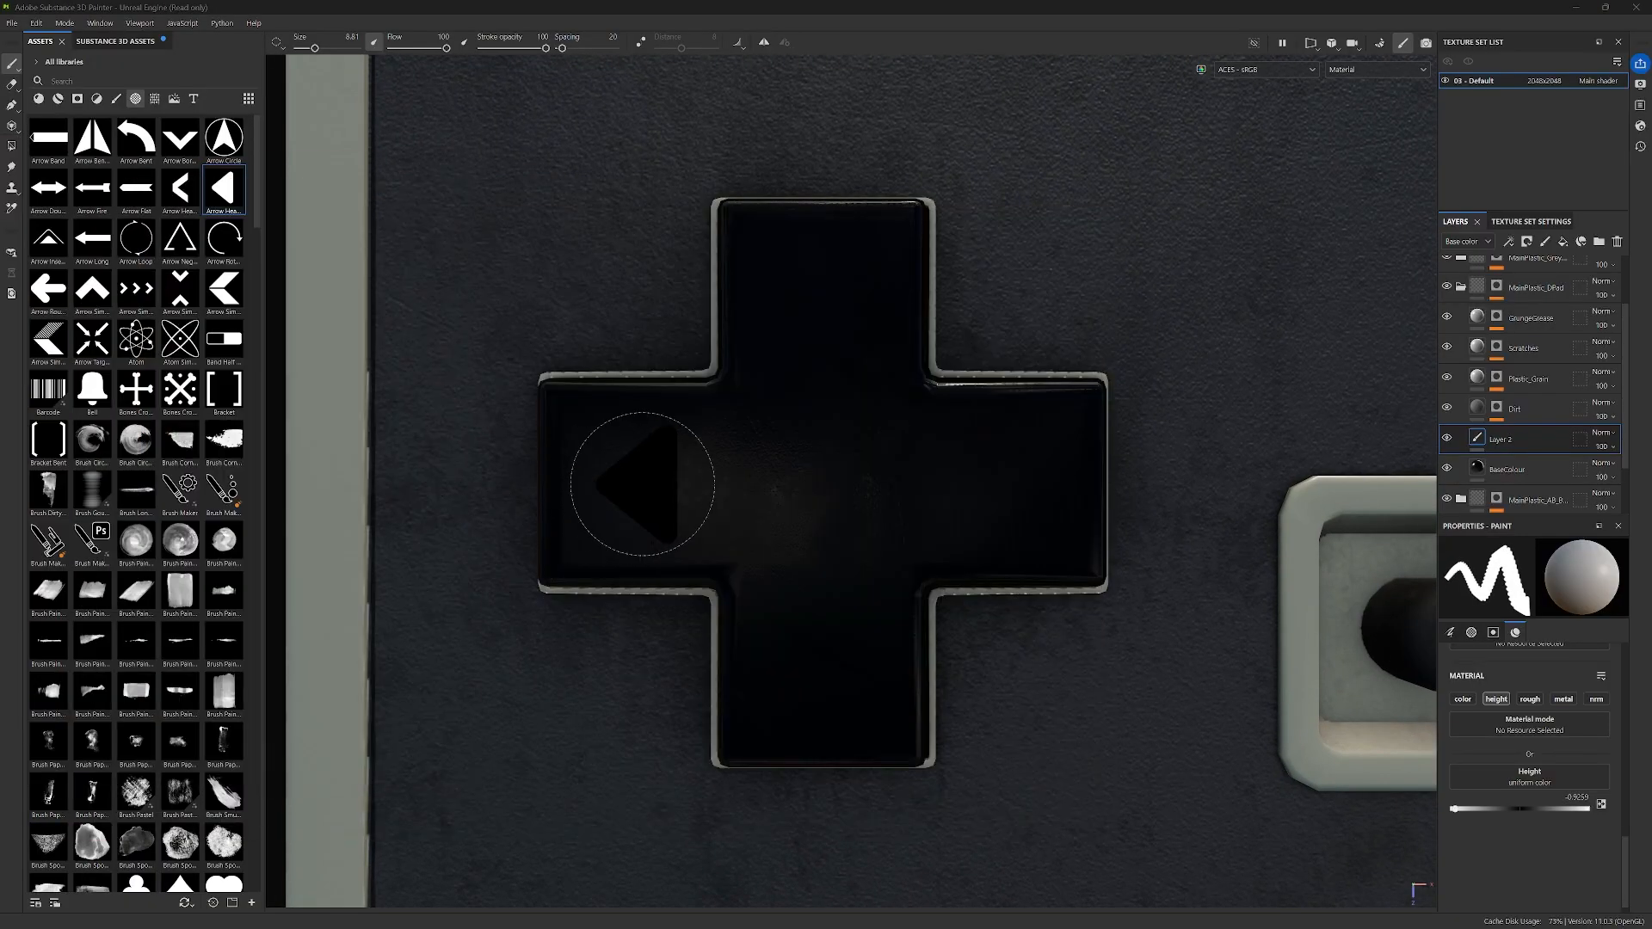
{"action": "right_click_drag", "start_coordinate": [618, 484], "coordinate": [629, 484], "text": "ctrl"}
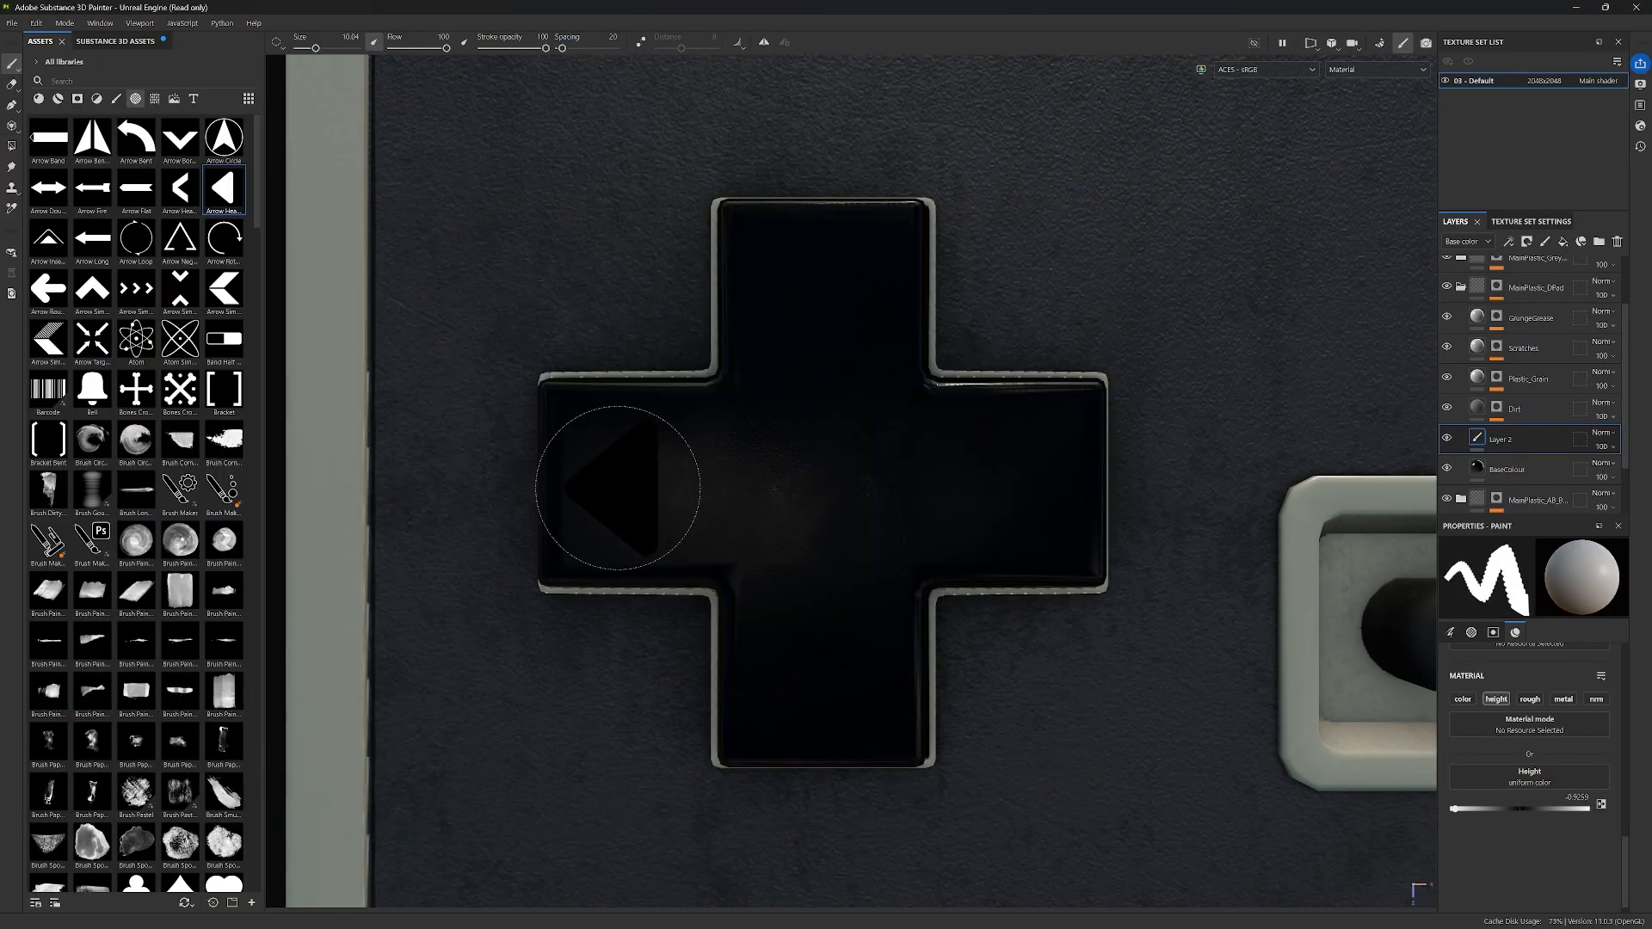
{"action": "left_click", "coordinate": [618, 484]}
Step: Stamp indented arrows on the D-pad's upper arm at a 90 degree brush angle and right arm at 180 degrees
{"action": "scroll", "coordinate": [1515, 745], "scroll_direction": "up", "scroll_amount": 4}
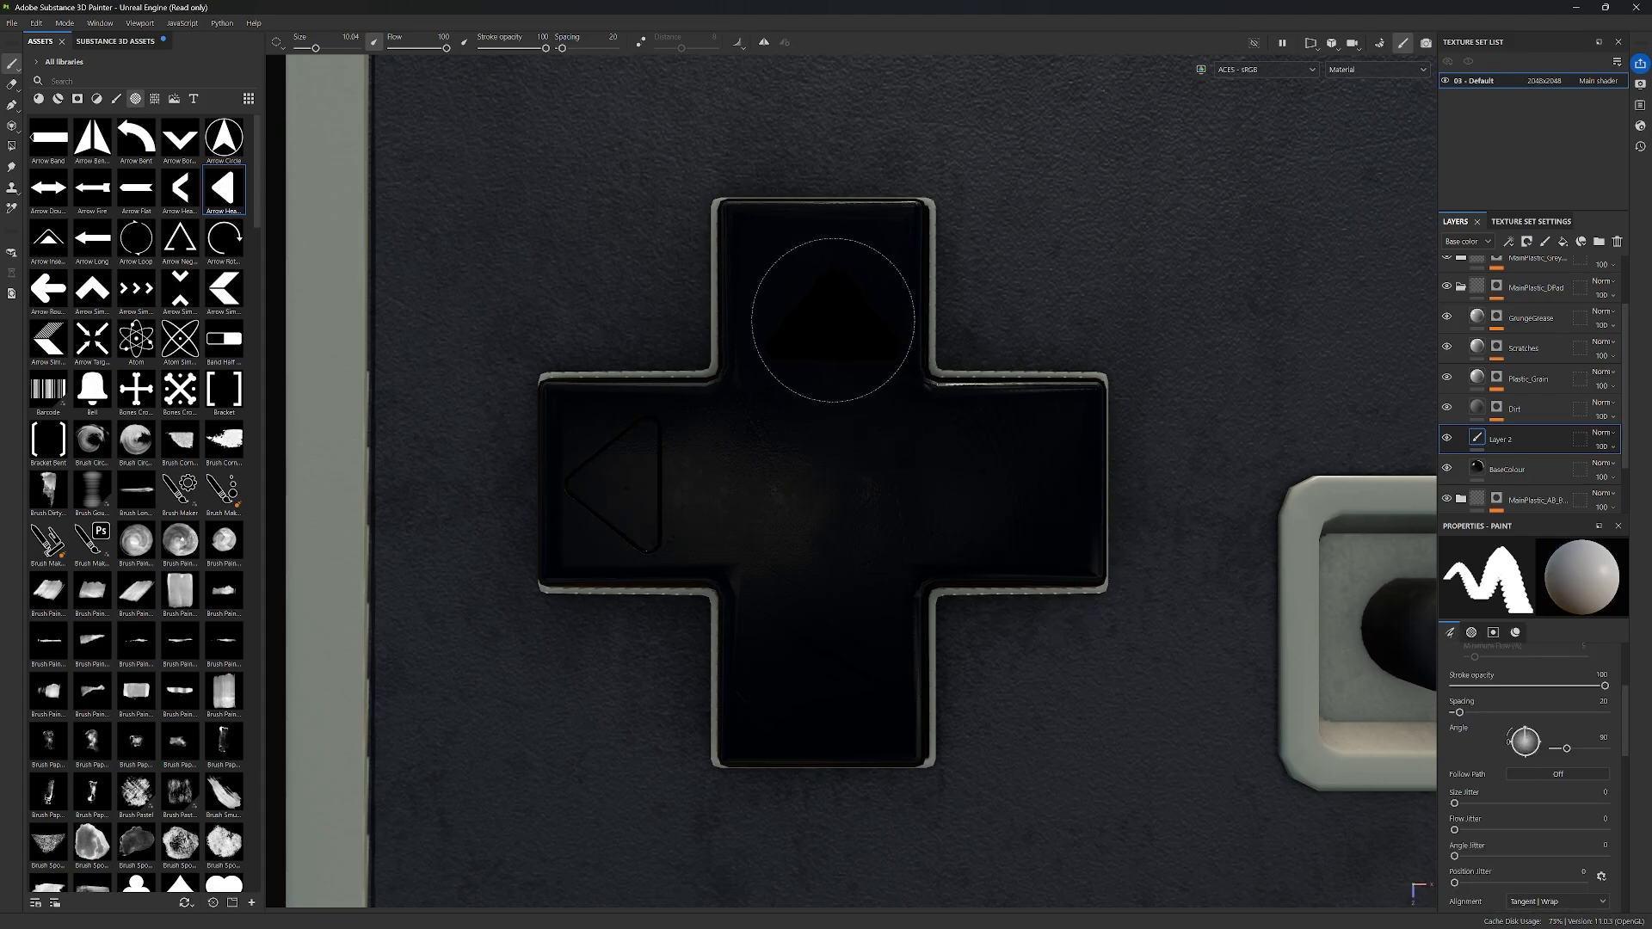
{"action": "scroll", "coordinate": [823, 291], "scroll_direction": "up", "scroll_amount": 6}
{"action": "left_click", "coordinate": [826, 270]}
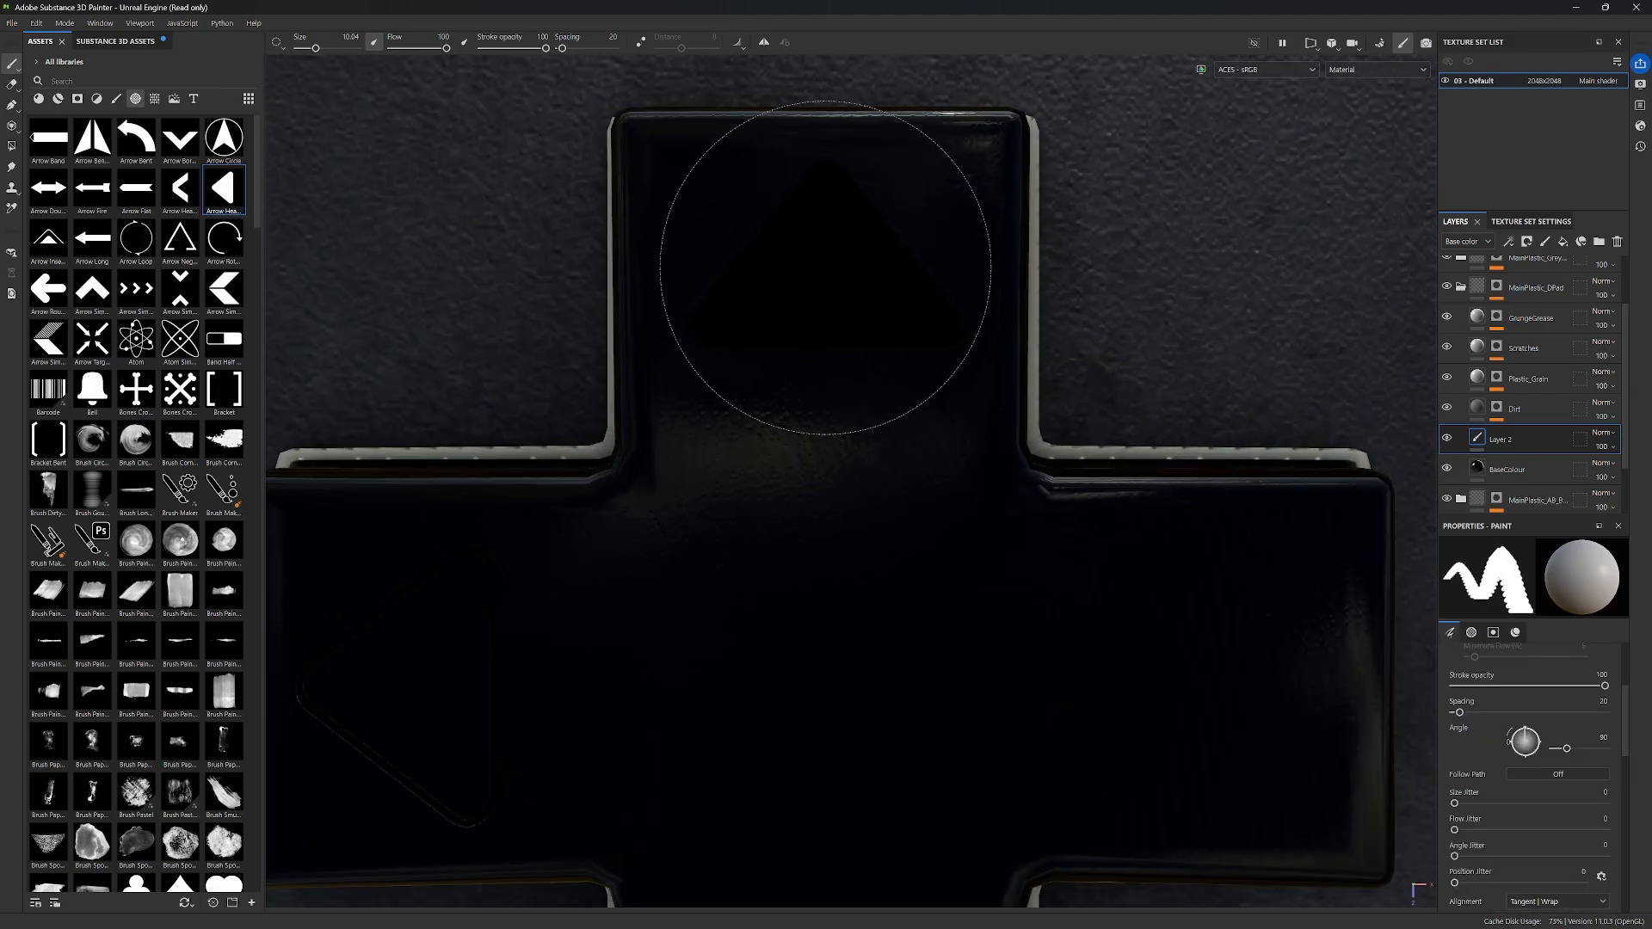
{"action": "scroll", "coordinate": [817, 435], "scroll_direction": "down", "scroll_amount": 4}
{"action": "left_click", "coordinate": [1539, 742]}
{"action": "scroll", "coordinate": [1081, 604], "scroll_direction": "up", "scroll_amount": 1}
{"action": "scroll", "coordinate": [1081, 603], "scroll_direction": "up", "scroll_amount": 3}
{"action": "left_click", "coordinate": [1095, 573]}
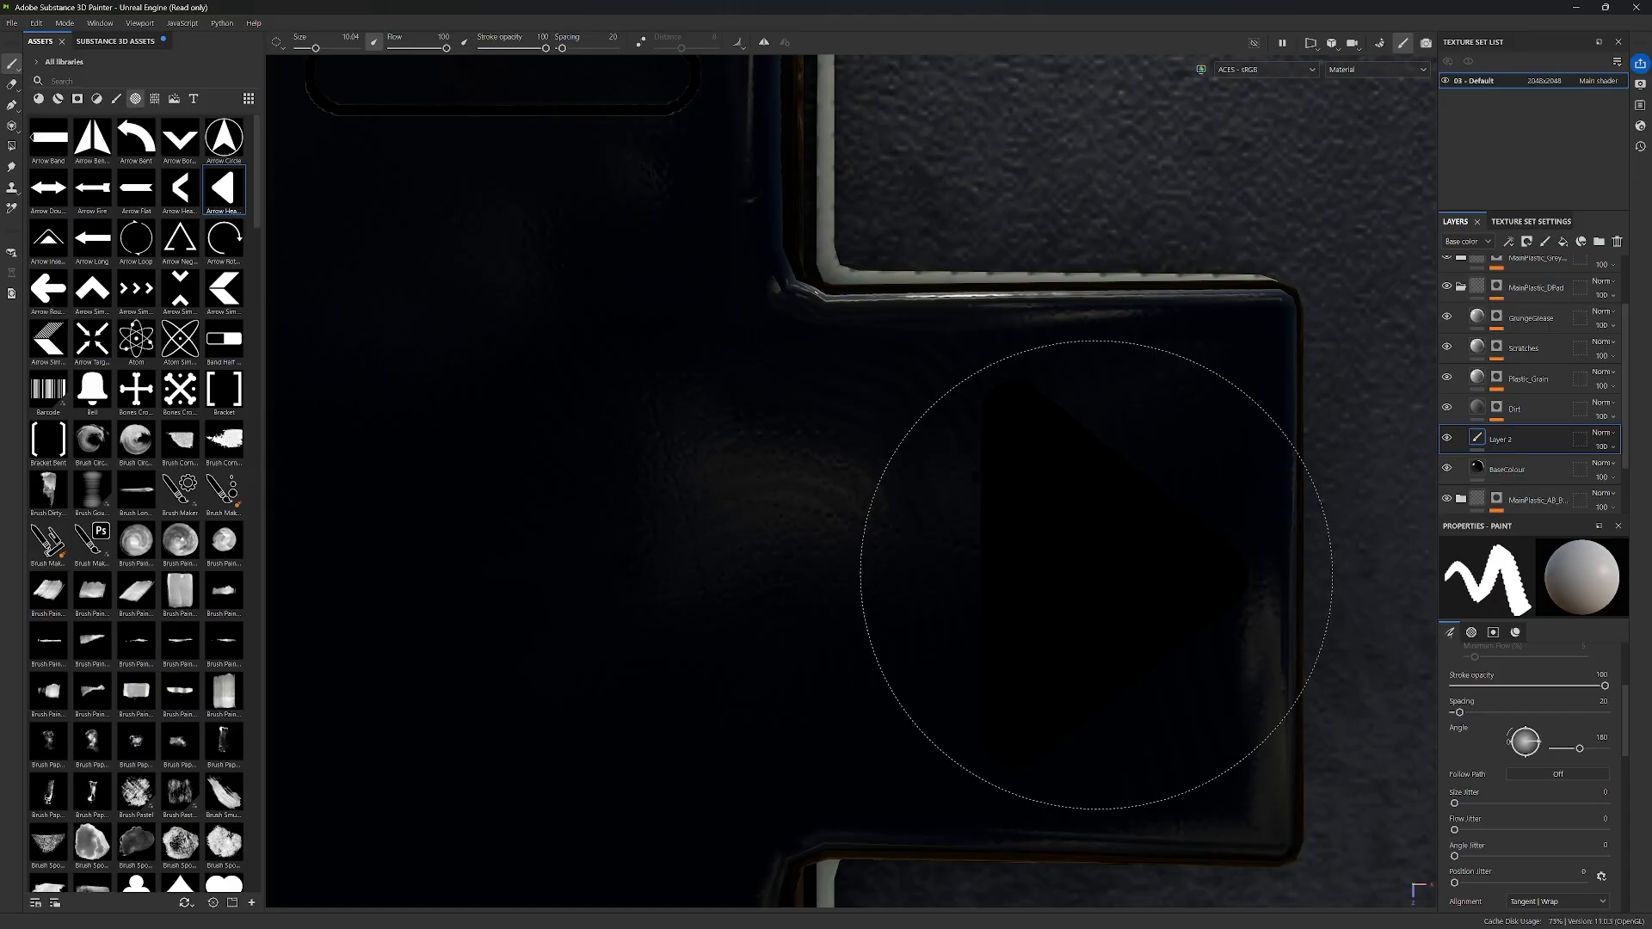
Step: Set the brush angle to 270 degrees and stamp a downward indented arrow on the D-pad's lower arm
{"action": "scroll", "coordinate": [1033, 563], "scroll_direction": "down", "scroll_amount": 3}
{"action": "scroll", "coordinate": [994, 561], "scroll_direction": "up", "scroll_amount": 2}
{"action": "scroll", "coordinate": [778, 534], "scroll_direction": "down", "scroll_amount": 5}
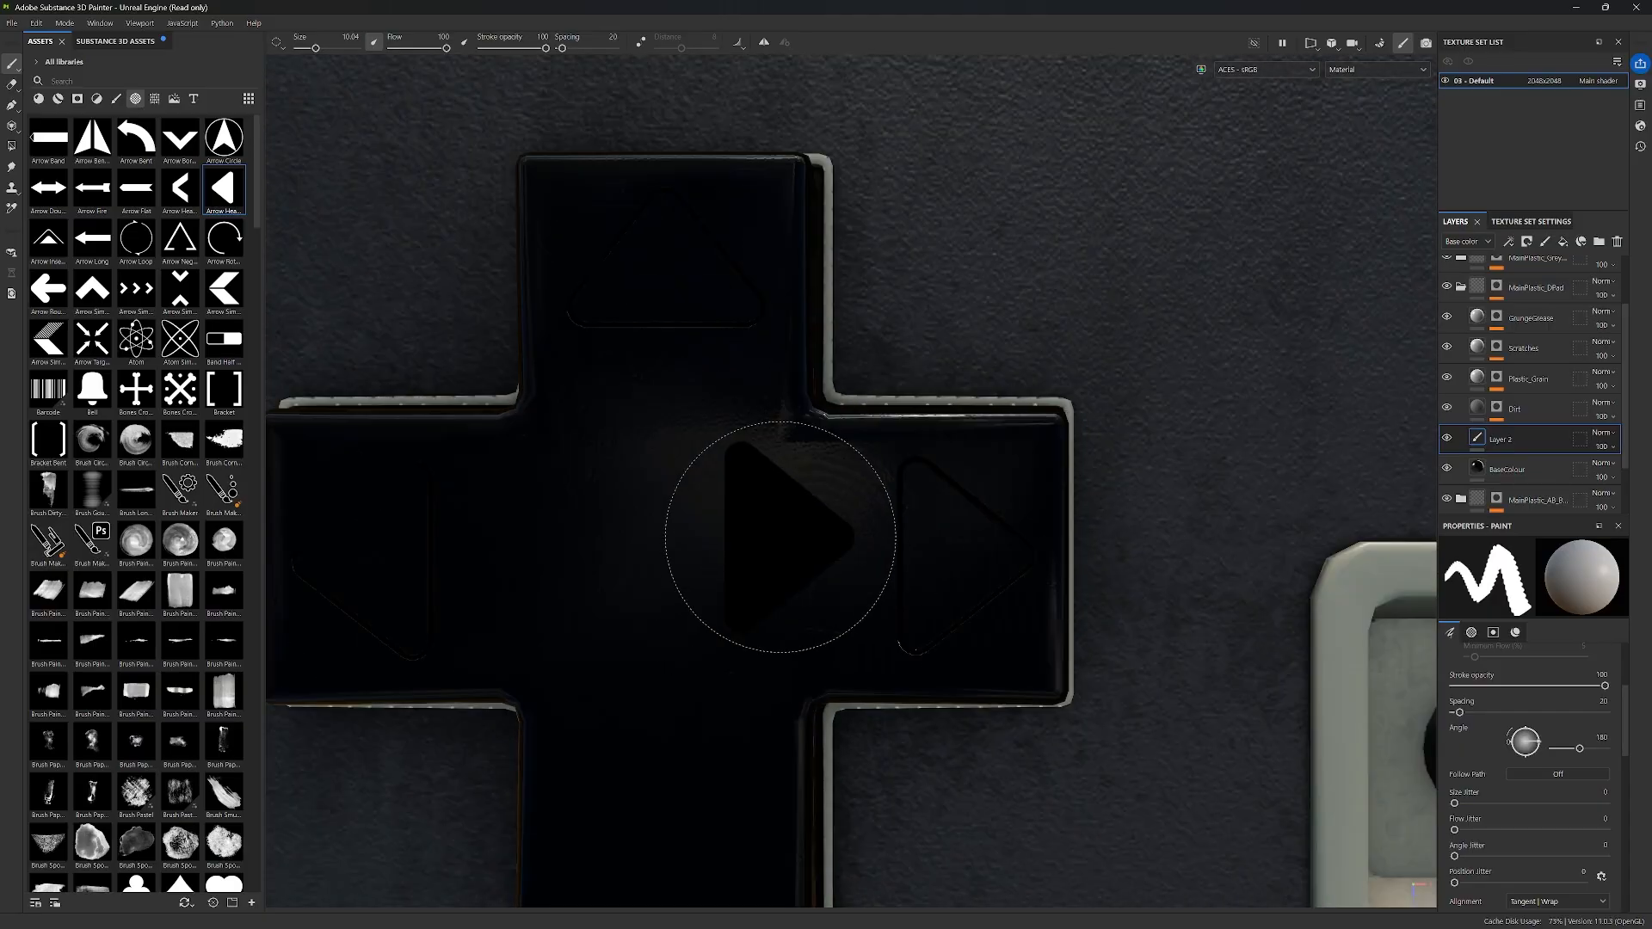
{"action": "left_click", "coordinate": [1538, 747]}
{"action": "left_click", "coordinate": [1524, 753]}
{"action": "scroll", "coordinate": [826, 501], "scroll_direction": "up", "scroll_amount": 3}
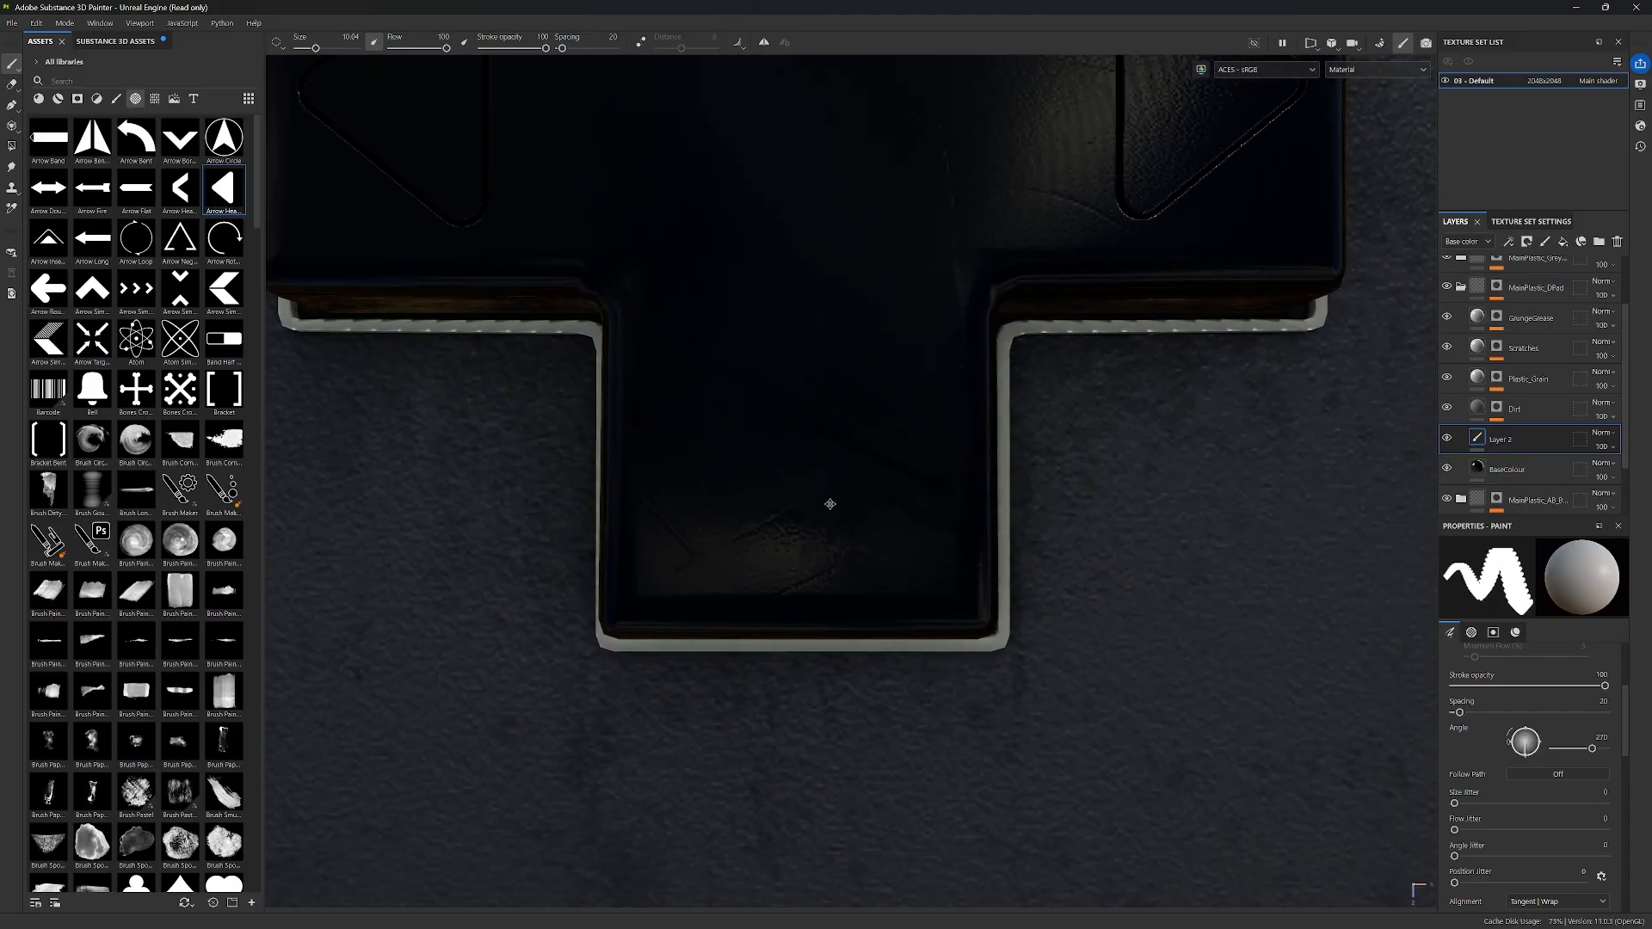
{"action": "left_click", "coordinate": [802, 479]}
{"action": "scroll", "coordinate": [802, 479], "scroll_direction": "down", "scroll_amount": 5}
{"action": "middle_click_drag", "start_coordinate": [865, 302], "coordinate": [895, 508], "text": "alt"}
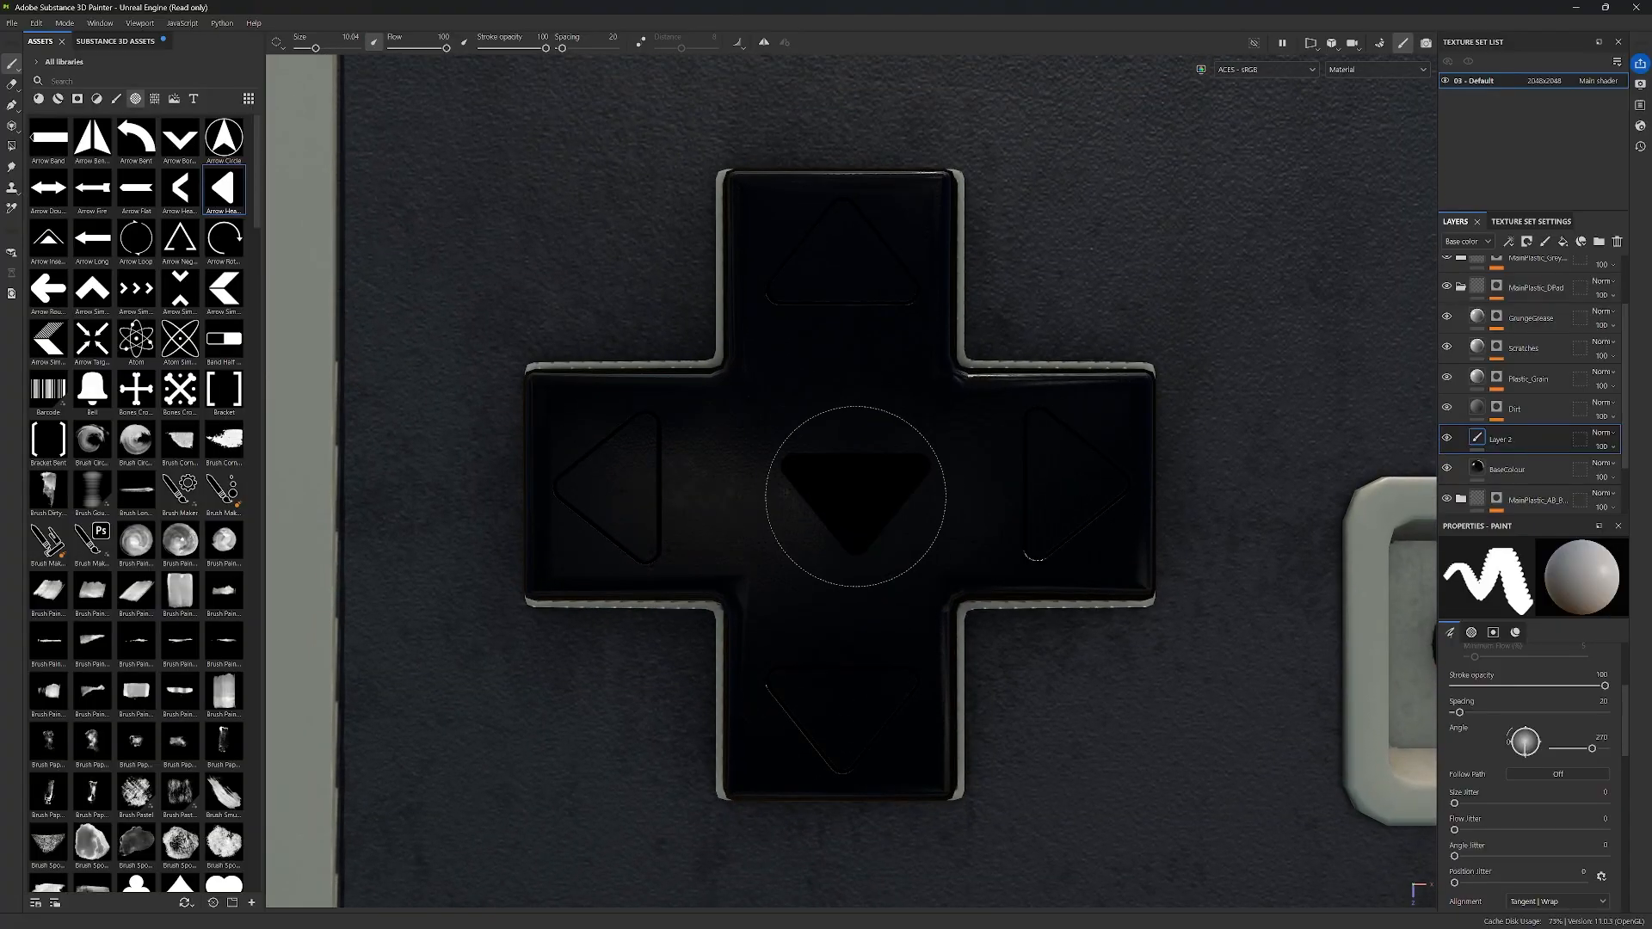
Step: Find the square shapes among the alphas and choose the solid square as the brush alpha
{"action": "scroll", "coordinate": [856, 498], "scroll_direction": "up", "scroll_amount": 1}
{"action": "left_click_drag", "start_coordinate": [259, 189], "coordinate": [275, 777]}
{"action": "mouse_move", "coordinate": [255, 677]}
{"action": "left_mouse_down"}
{"action": "mouse_move", "coordinate": [246, 783]}
{"action": "mouse_move", "coordinate": [289, 712]}
{"action": "mouse_move", "coordinate": [289, 726]}
{"action": "mouse_move", "coordinate": [339, 210]}
{"action": "mouse_move", "coordinate": [296, 467]}
{"action": "mouse_move", "coordinate": [307, 860]}
{"action": "left_mouse_up"}
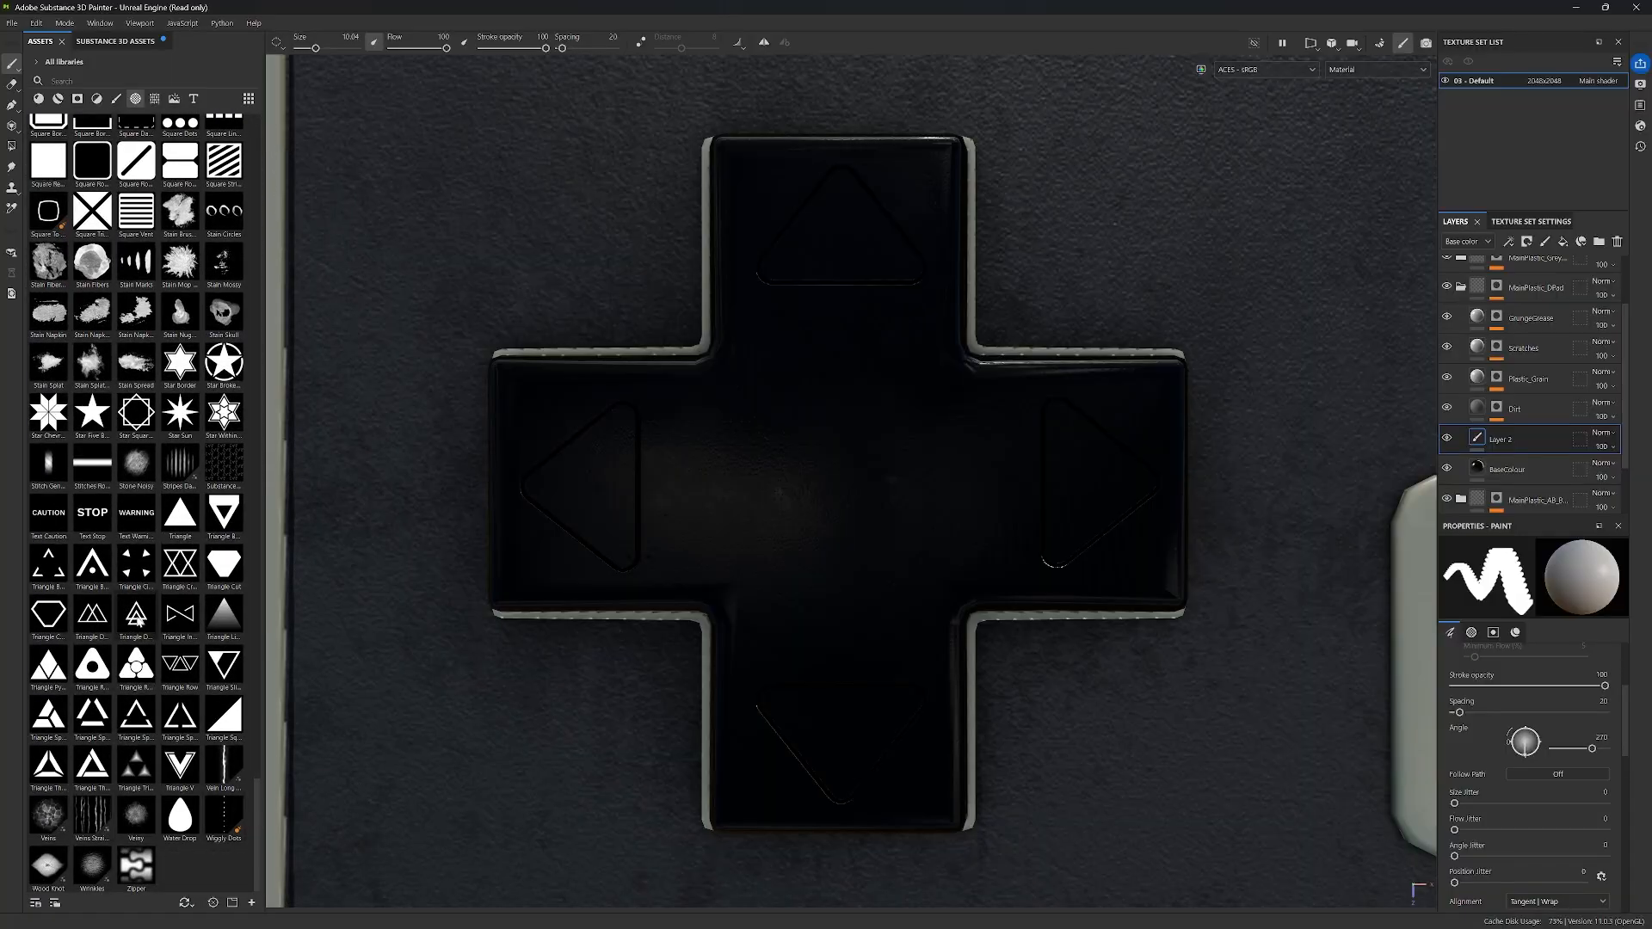
{"action": "scroll", "coordinate": [139, 622], "scroll_direction": "up", "scroll_amount": 3}
{"action": "left_click", "coordinate": [53, 535]}
{"action": "left_click", "coordinate": [49, 481]}
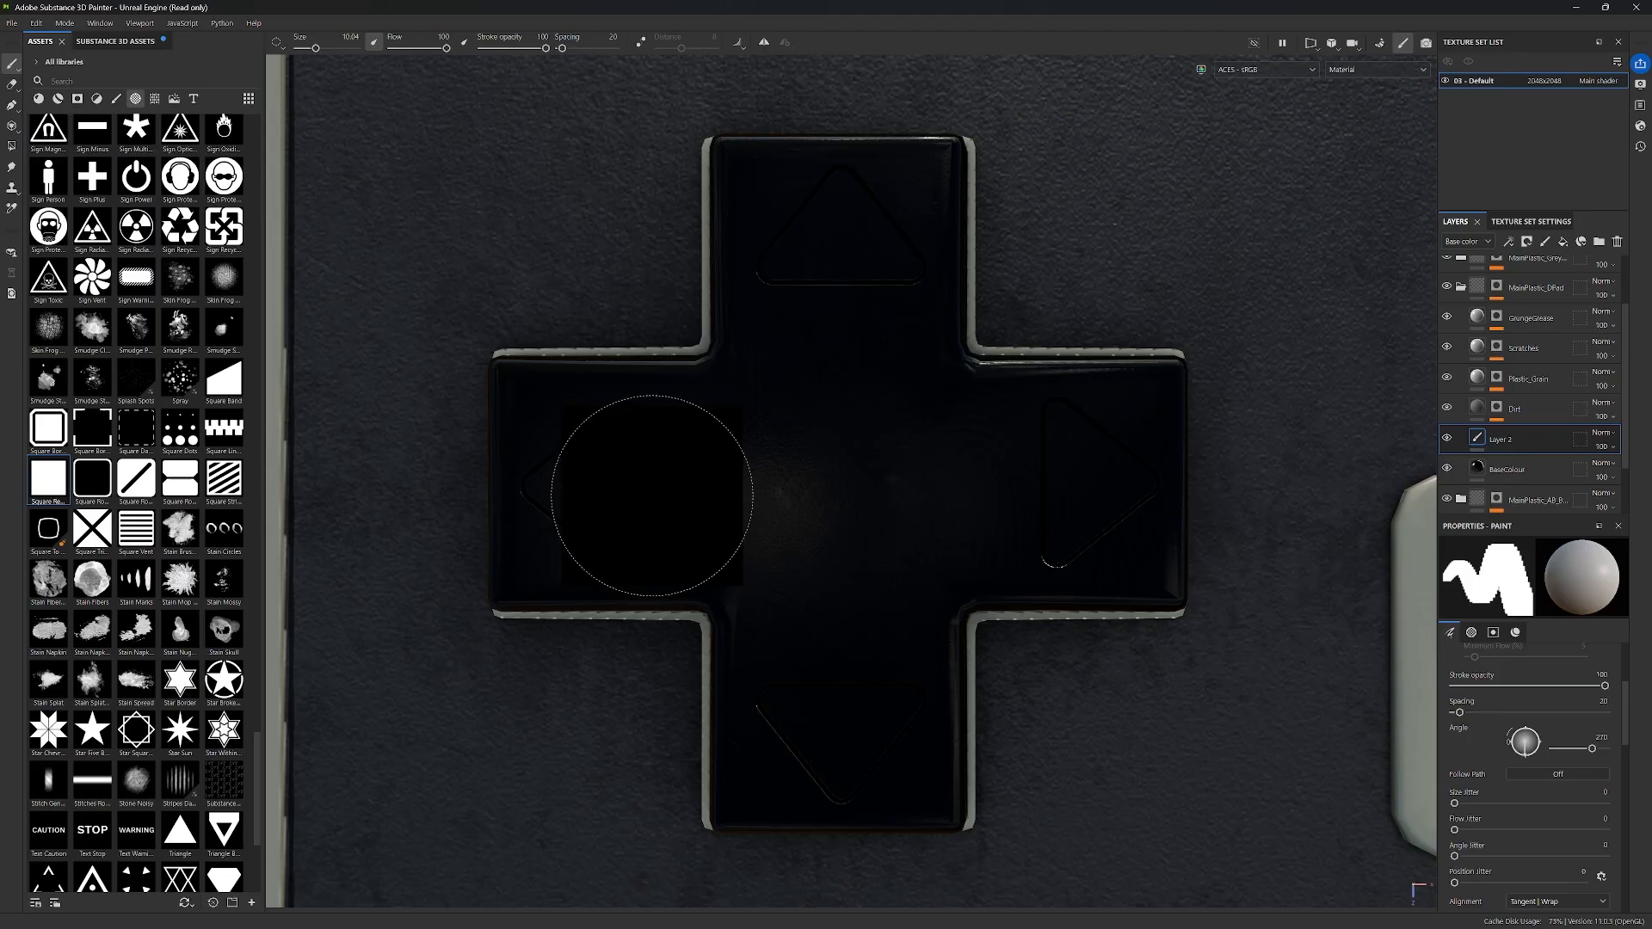
Step: Reduce the brush size to 5.6 and stamp a square stem onto the arrow on the D-pad's left arm
{"action": "key", "text": "bracketleft"}
{"action": "key", "text": "bracketleft"}
{"action": "key", "text": "bracketleft"}
{"action": "key", "text": "bracketleft"}
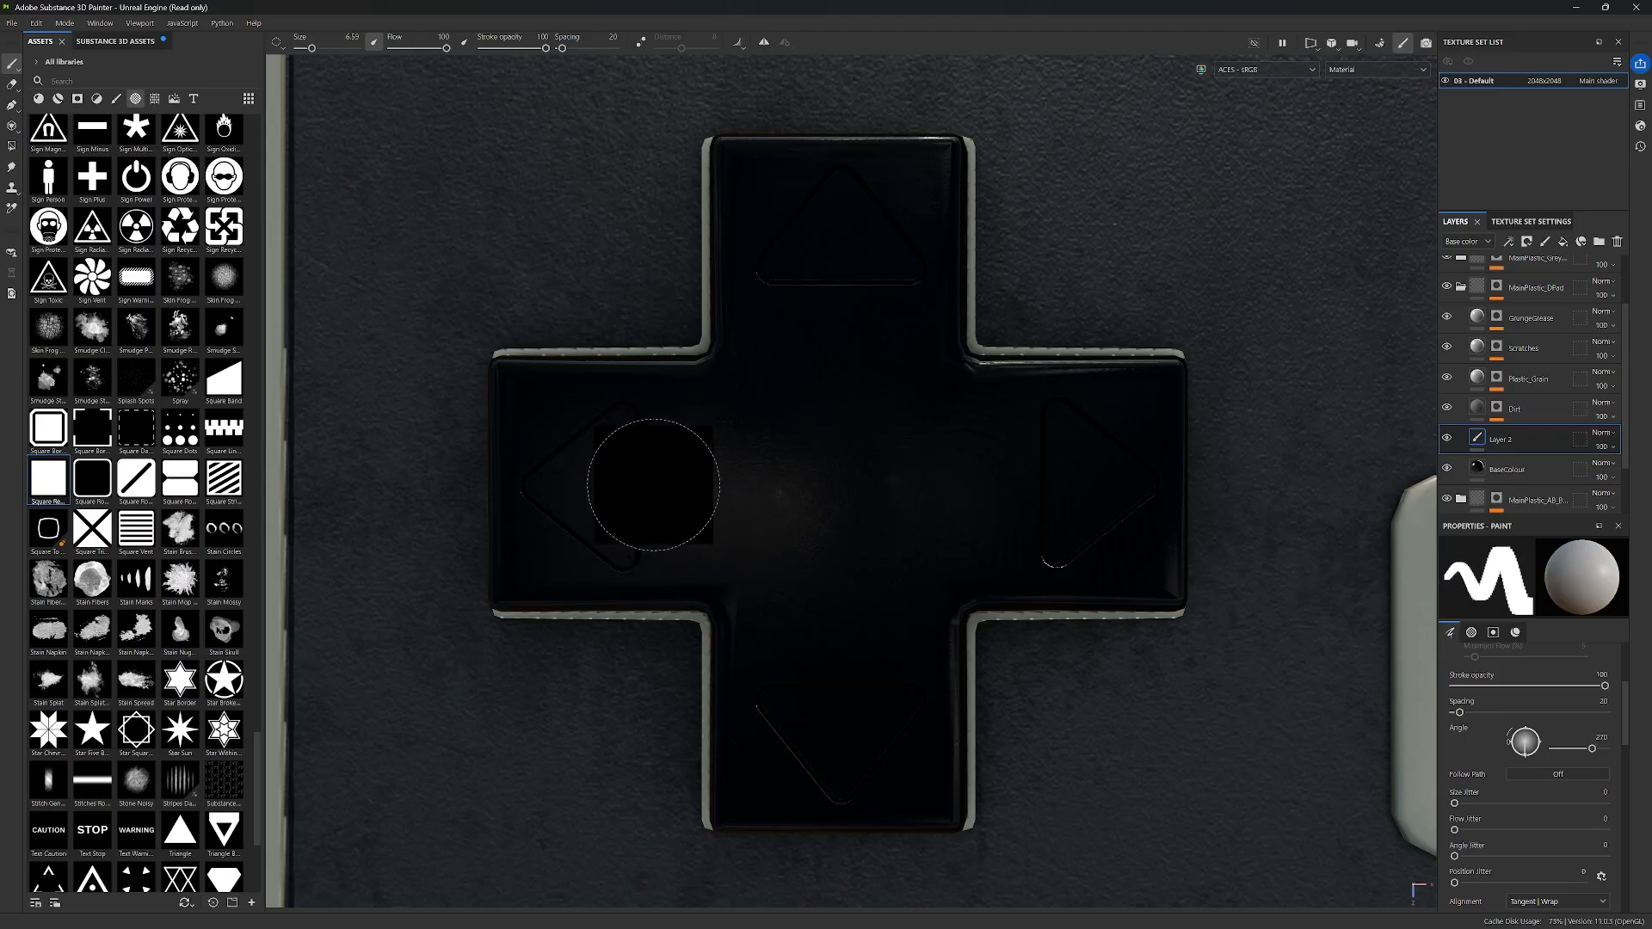
{"action": "scroll", "coordinate": [653, 484], "scroll_direction": "up", "scroll_amount": 2}
{"action": "key", "text": "bracketleft"}
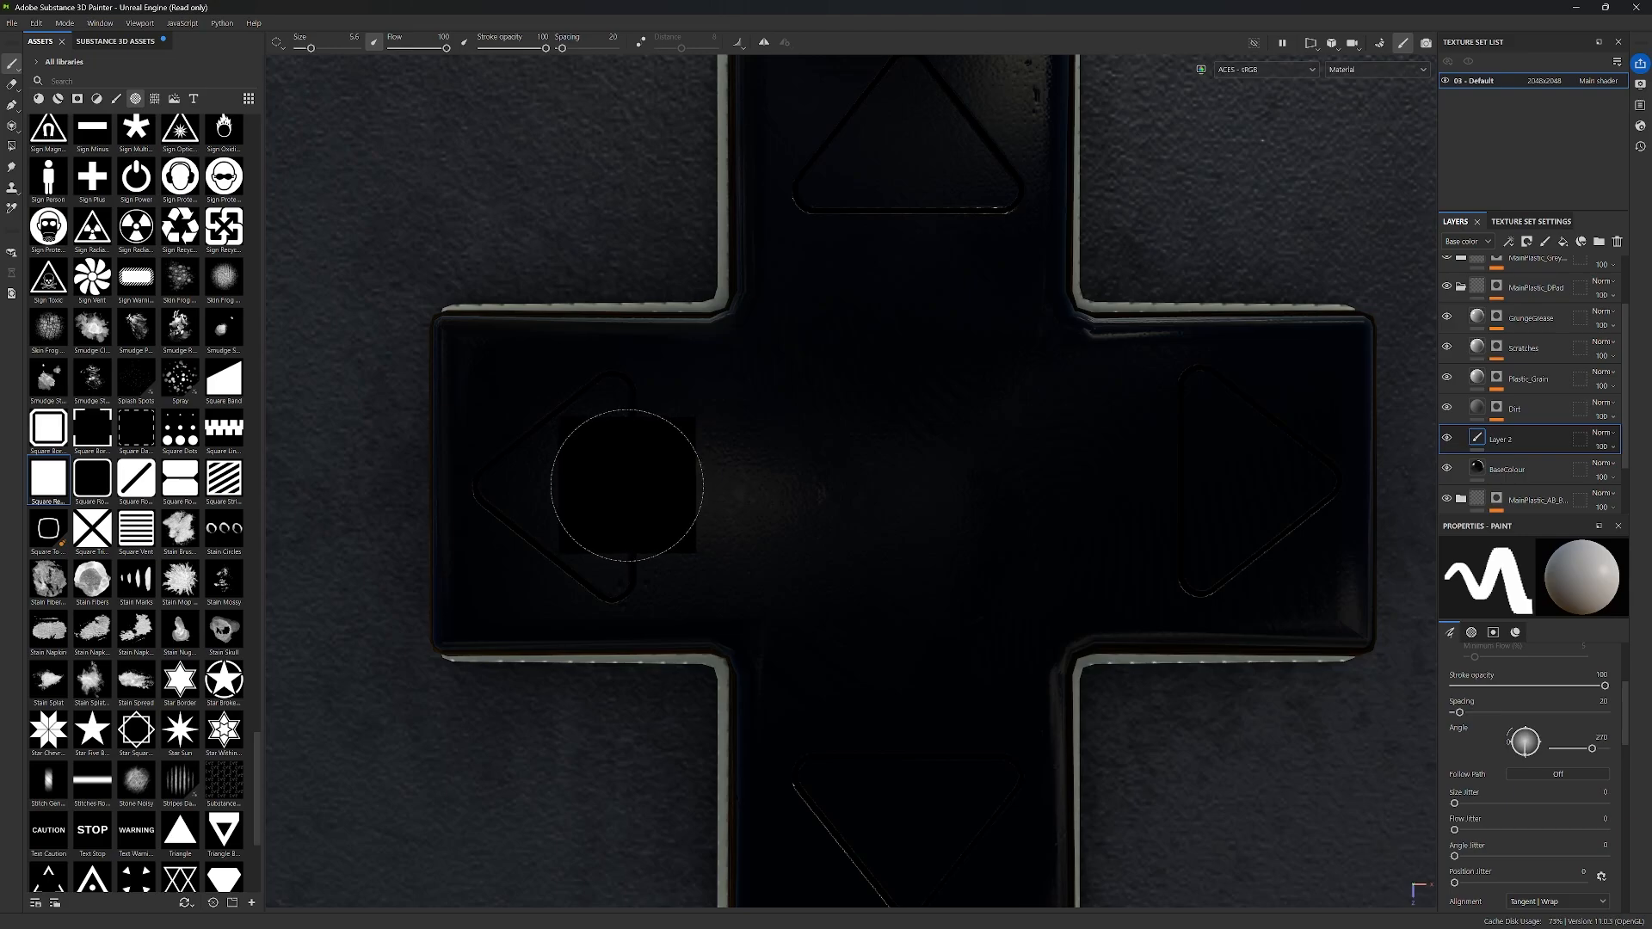
{"action": "left_click", "coordinate": [628, 485]}
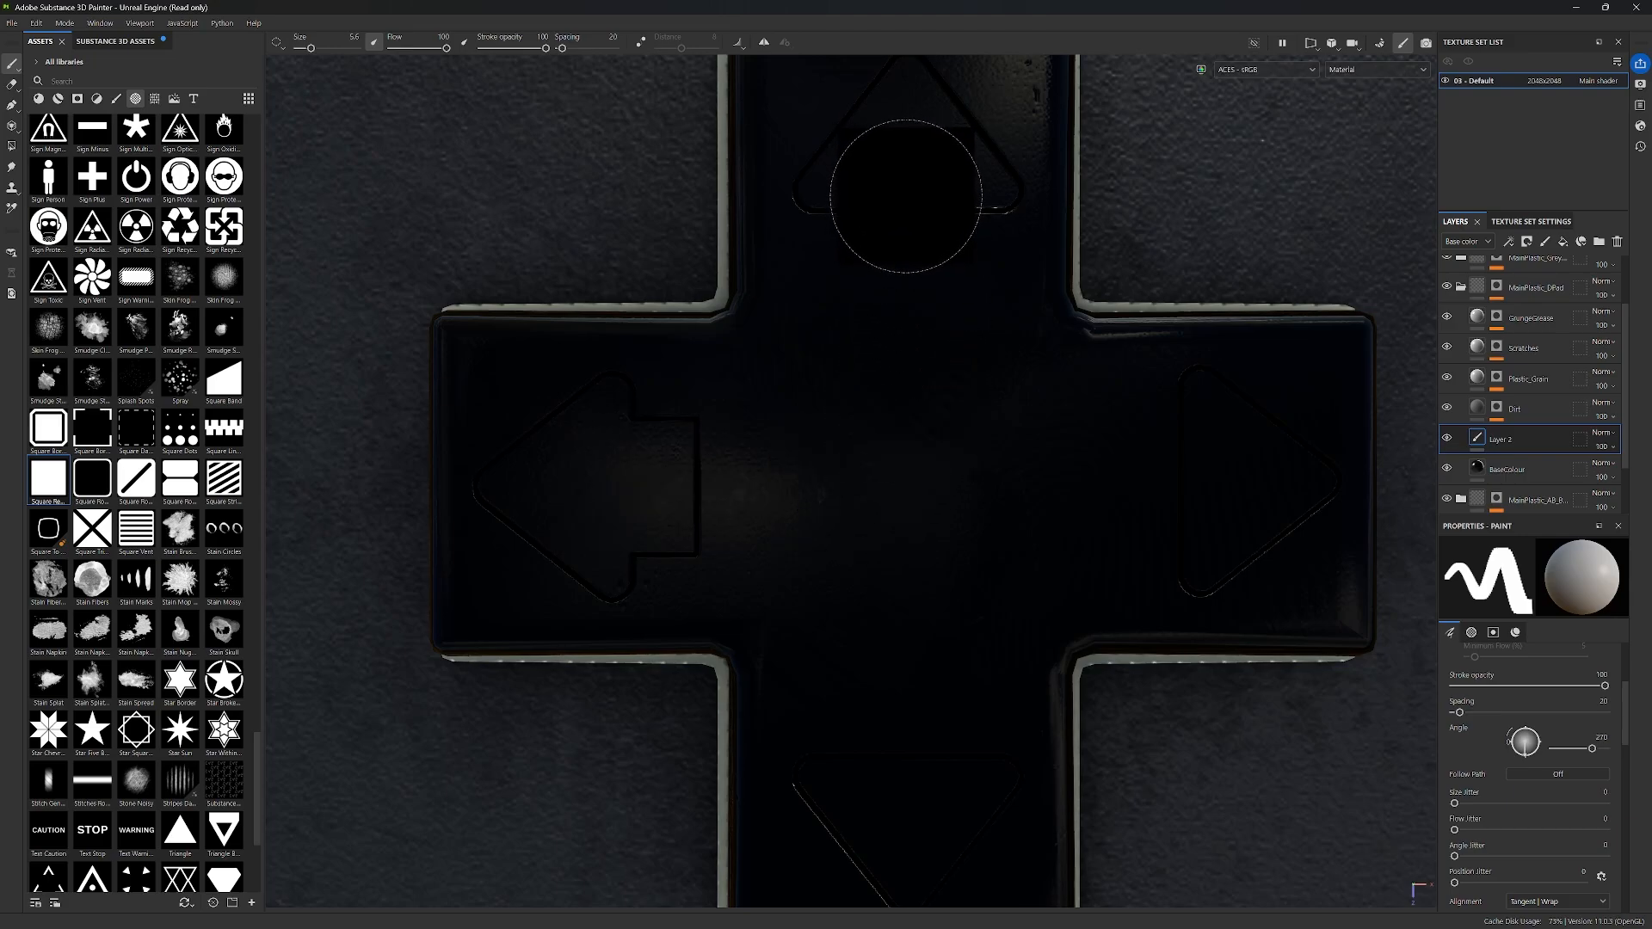
Step: Stamp matching square stems onto the arrows on the D-pad's upper, right and lower arms
{"action": "middle_click_drag", "start_coordinate": [933, 196], "coordinate": [722, 375], "text": "alt"}
{"action": "scroll", "coordinate": [709, 375], "scroll_direction": "up", "scroll_amount": 2}
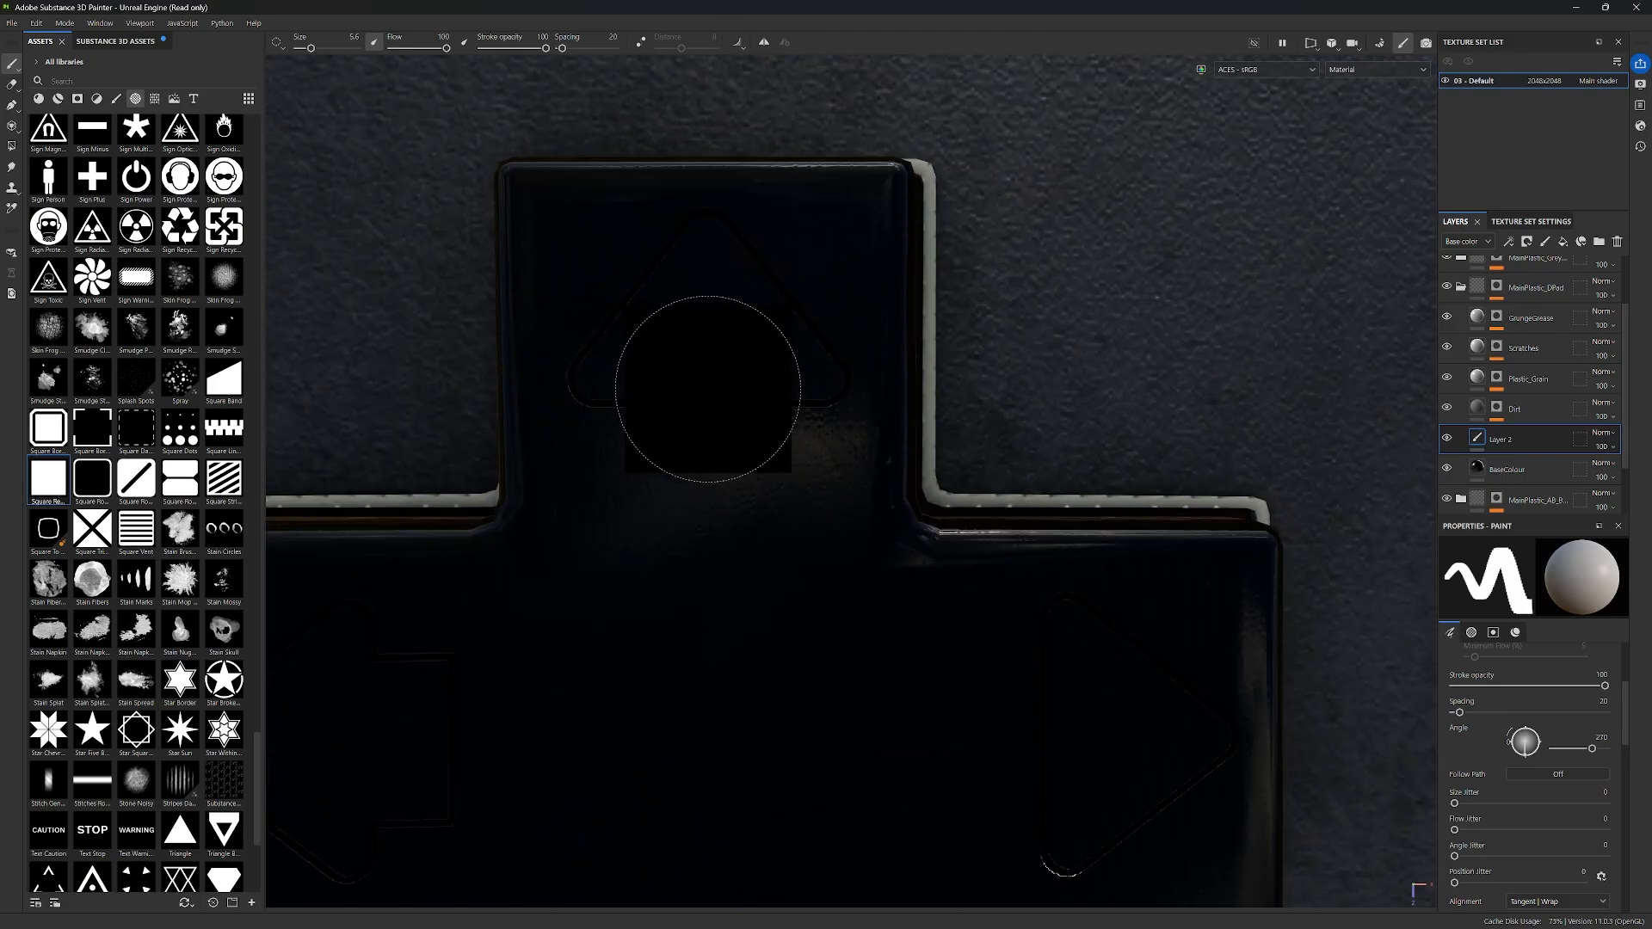
{"action": "left_click", "coordinate": [708, 389]}
{"action": "middle_click_drag", "start_coordinate": [864, 557], "coordinate": [727, 325], "text": "alt"}
{"action": "middle_click_drag", "start_coordinate": [920, 502], "coordinate": [774, 434], "text": "alt"}
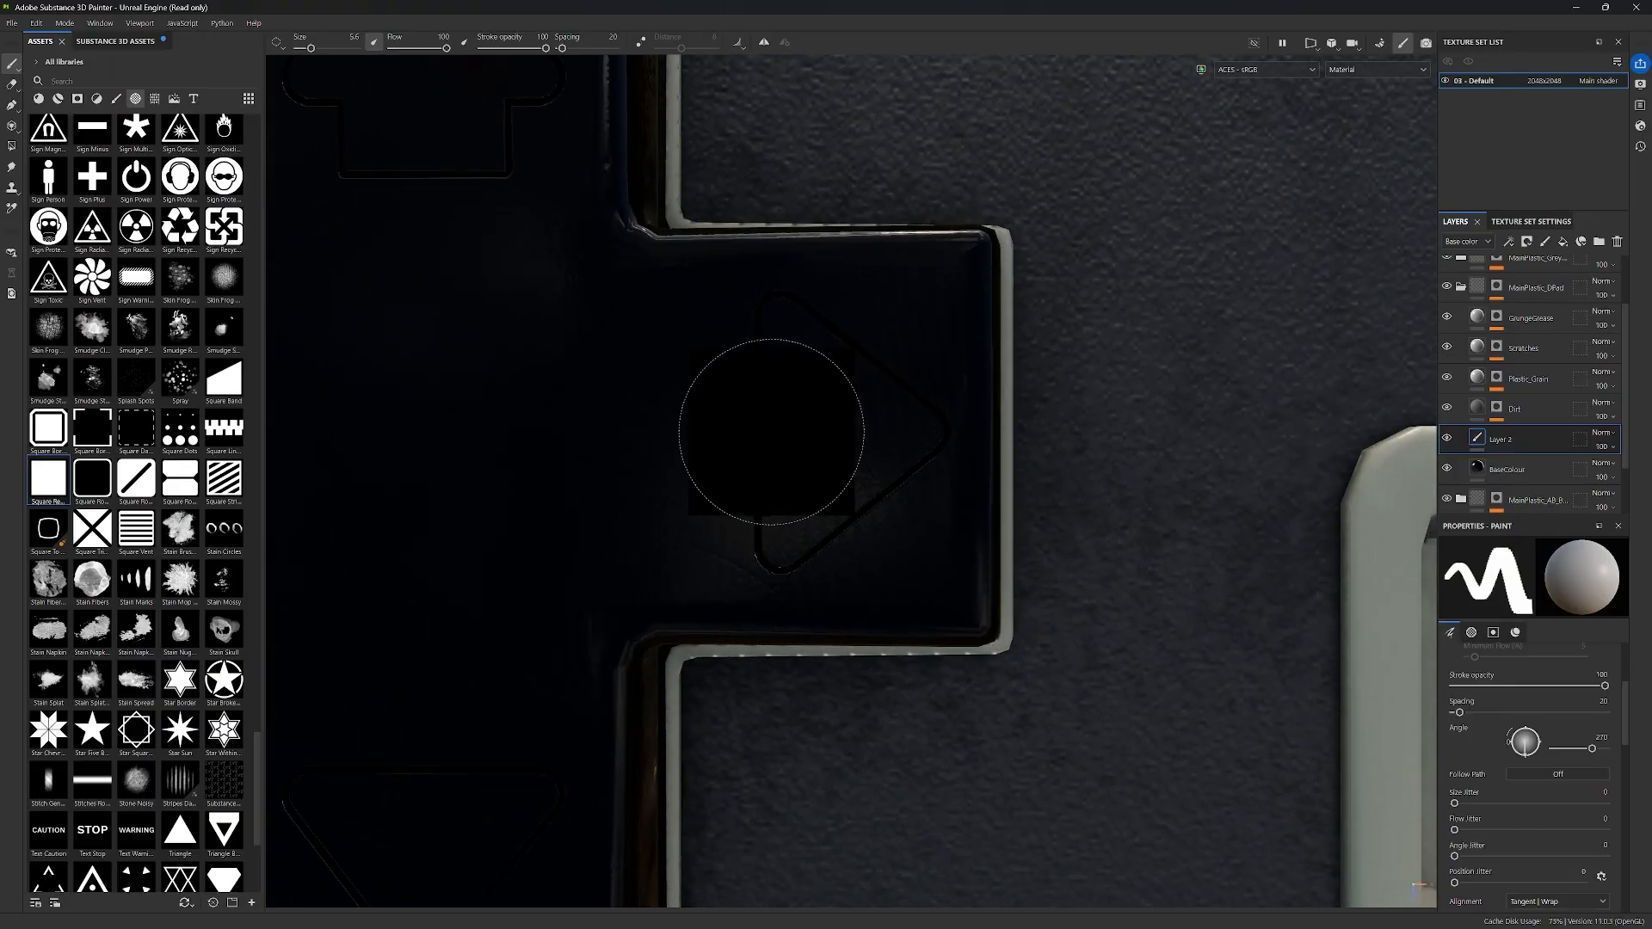
{"action": "left_click", "coordinate": [769, 432]}
{"action": "mouse_move", "coordinate": [634, 450]}
{"action": "middle_mouse_down", "text": "alt"}
{"action": "mouse_move", "coordinate": [948, 251]}
{"action": "mouse_move", "coordinate": [948, 268]}
{"action": "middle_mouse_up", "text": "alt"}
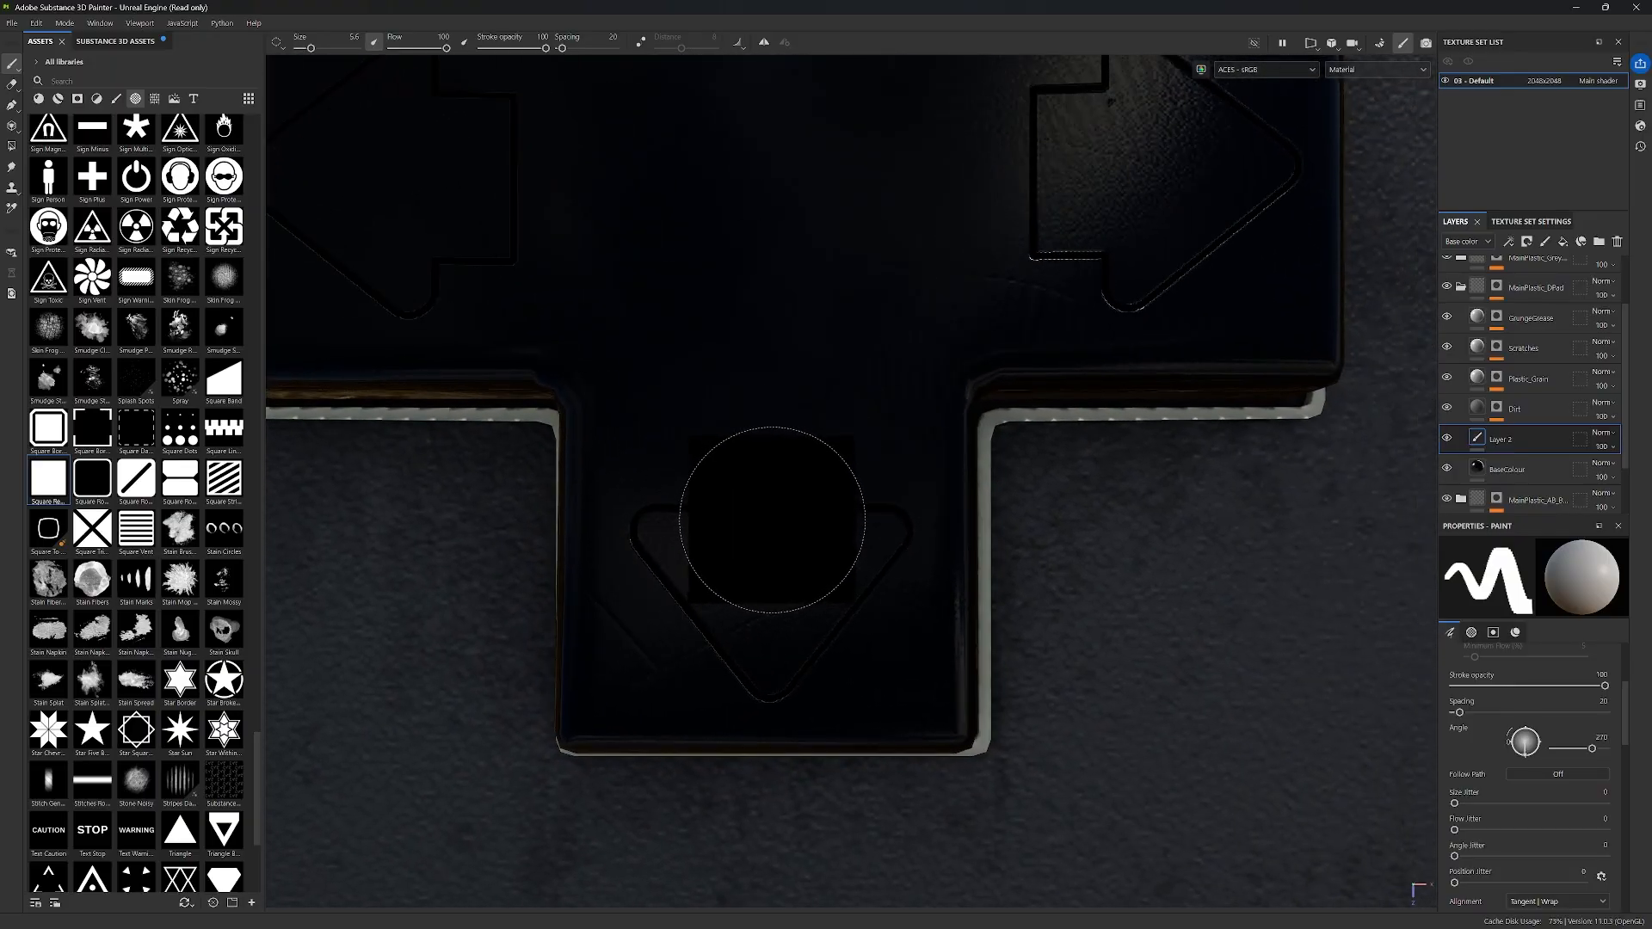
{"action": "left_click", "coordinate": [772, 519]}
Step: Browse the alphas for a circle shape suited to the D-pad's centre
{"action": "scroll", "coordinate": [846, 292], "scroll_direction": "down", "scroll_amount": 3}
{"action": "middle_click_drag", "start_coordinate": [870, 226], "coordinate": [885, 500], "text": "alt"}
{"action": "scroll", "coordinate": [844, 477], "scroll_direction": "up", "scroll_amount": 1}
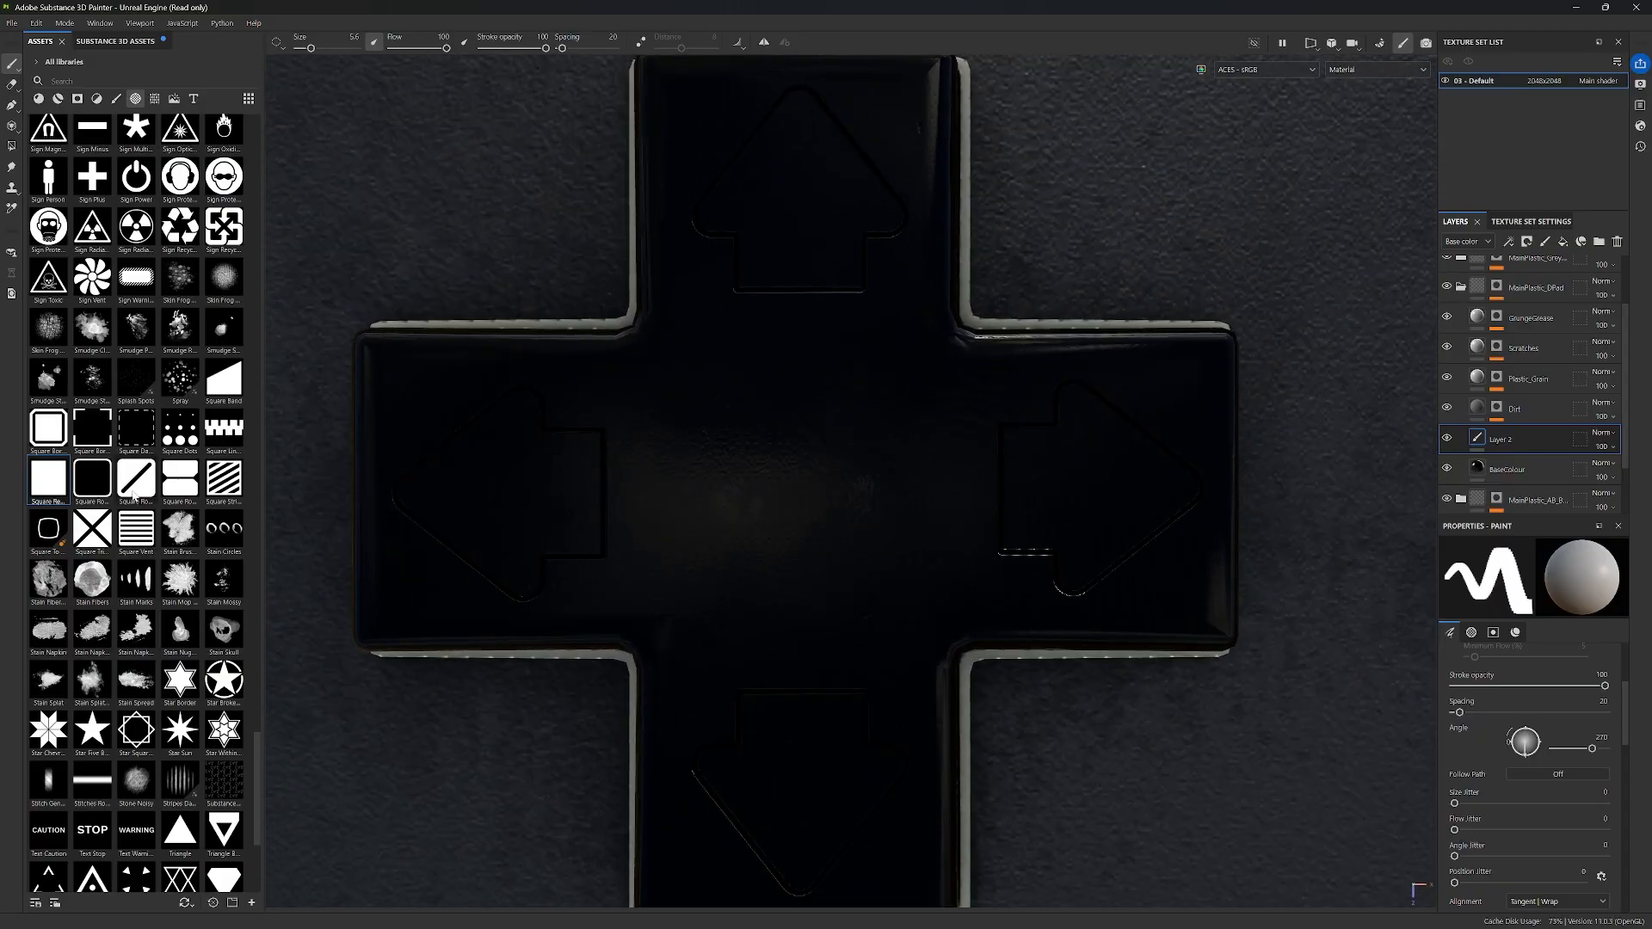
{"action": "scroll", "coordinate": [172, 479], "scroll_direction": "up", "scroll_amount": 10}
{"action": "scroll", "coordinate": [172, 479], "scroll_direction": "down", "scroll_amount": 12}
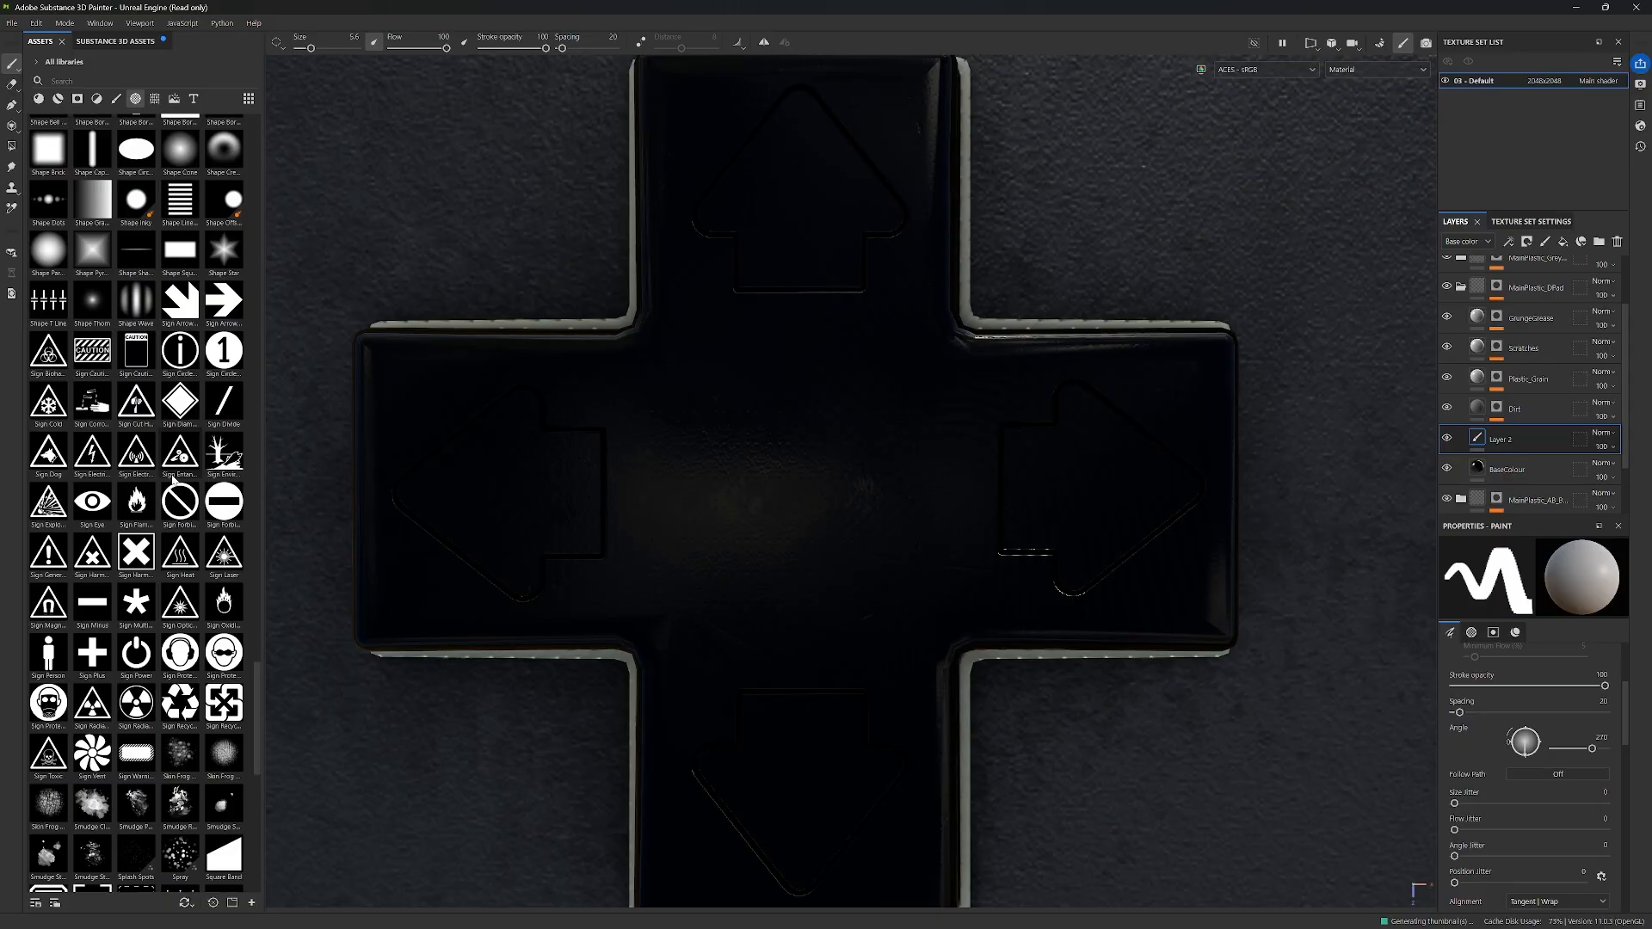
{"action": "scroll", "coordinate": [164, 499], "scroll_direction": "up", "scroll_amount": 15}
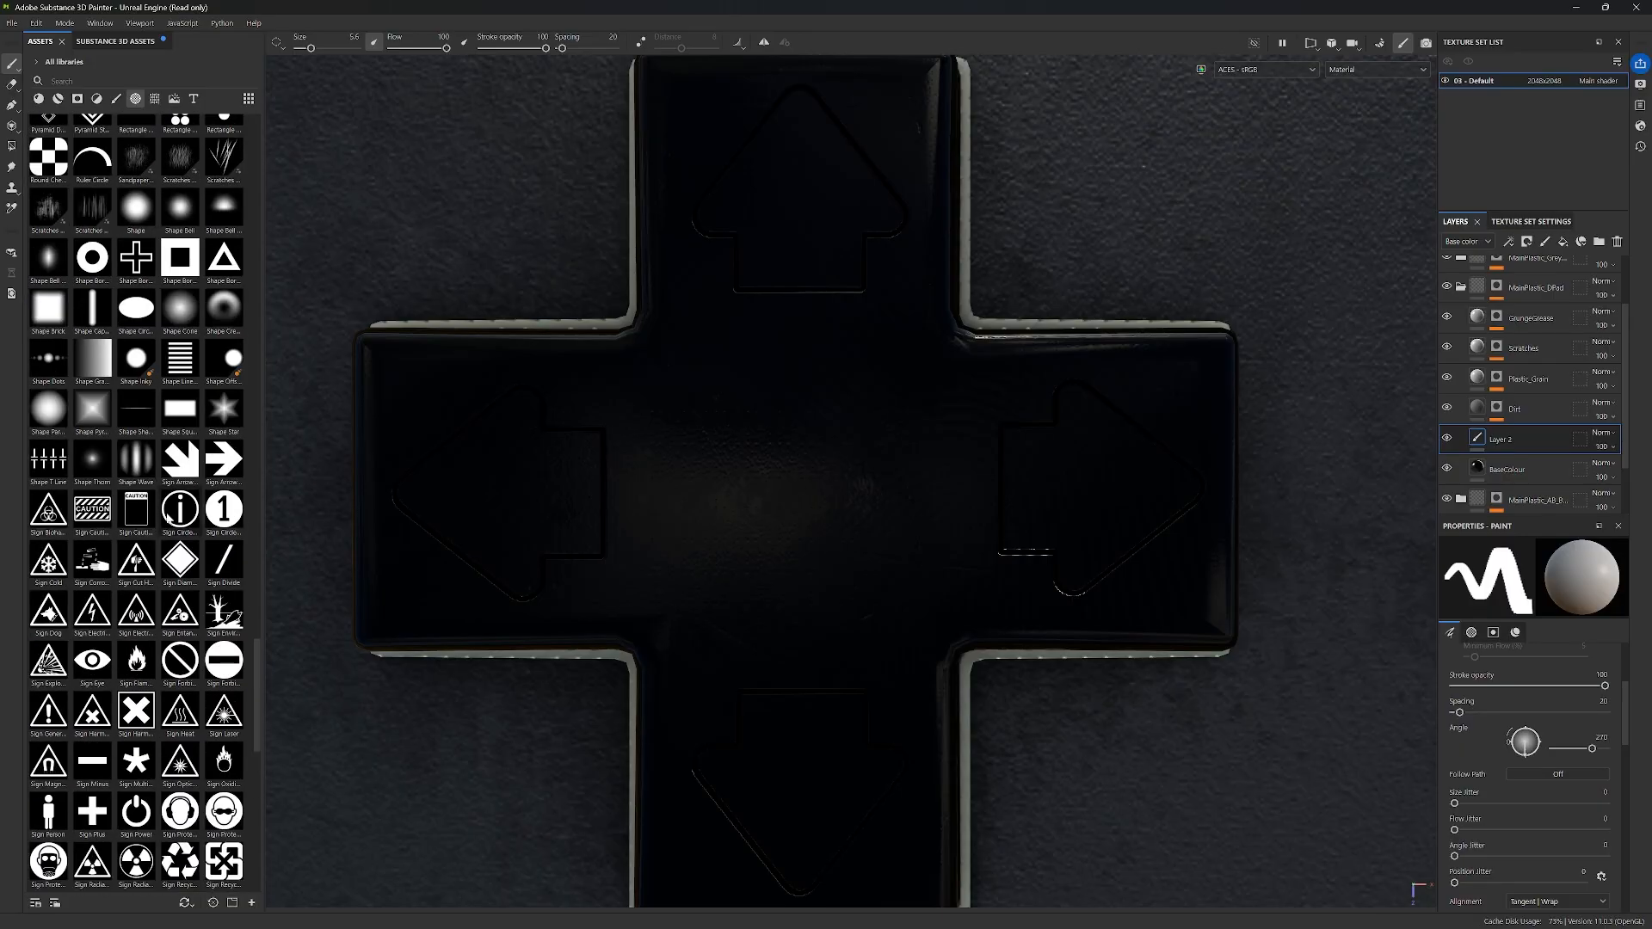
{"action": "scroll", "coordinate": [152, 484], "scroll_direction": "up", "scroll_amount": 3}
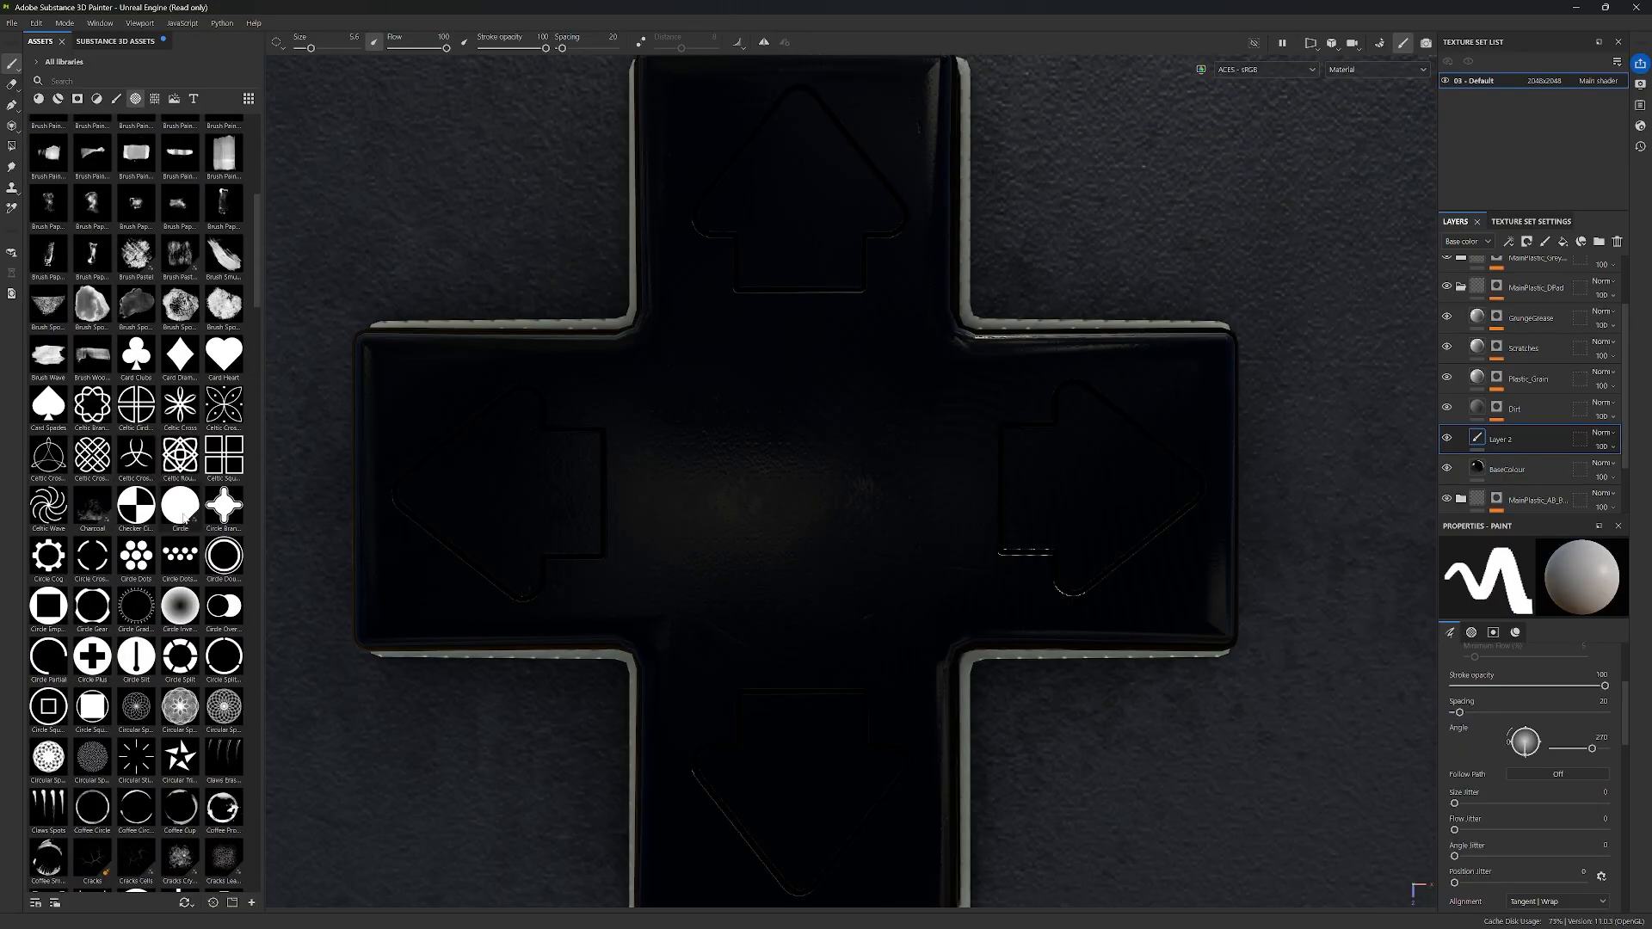
Step: Rename the D-pad's arrow paint layer to ArrowEdges and duplicate it
{"action": "double_click", "coordinate": [1504, 440]}
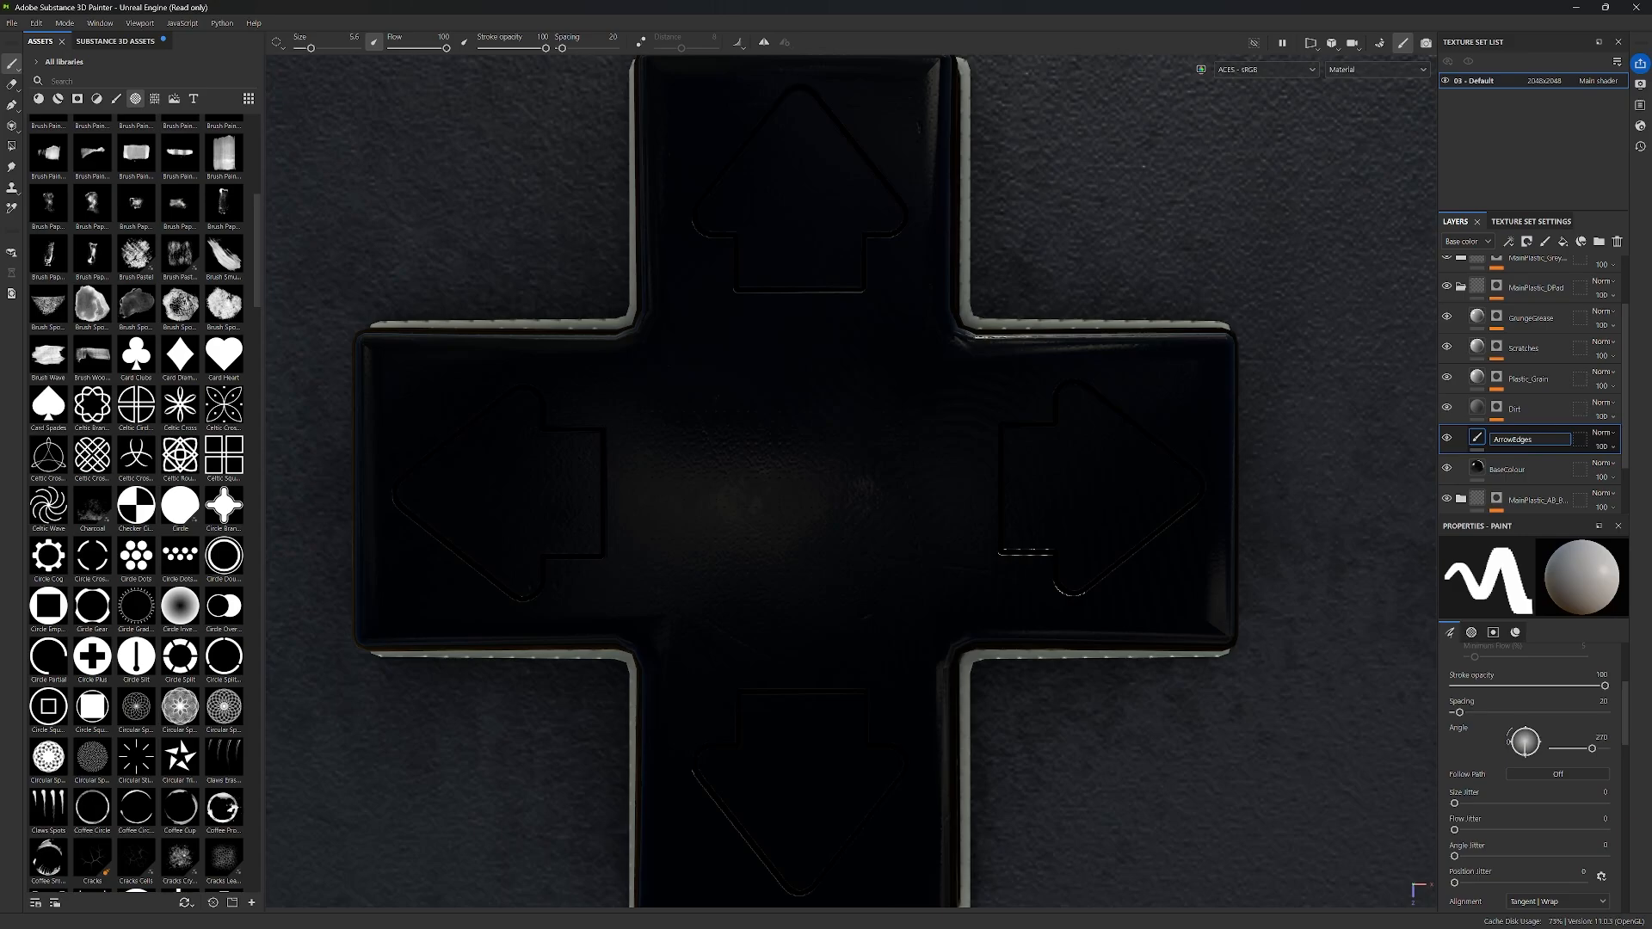
{"action": "right_click", "coordinate": [1521, 443]}
{"action": "left_click", "coordinate": [1540, 292]}
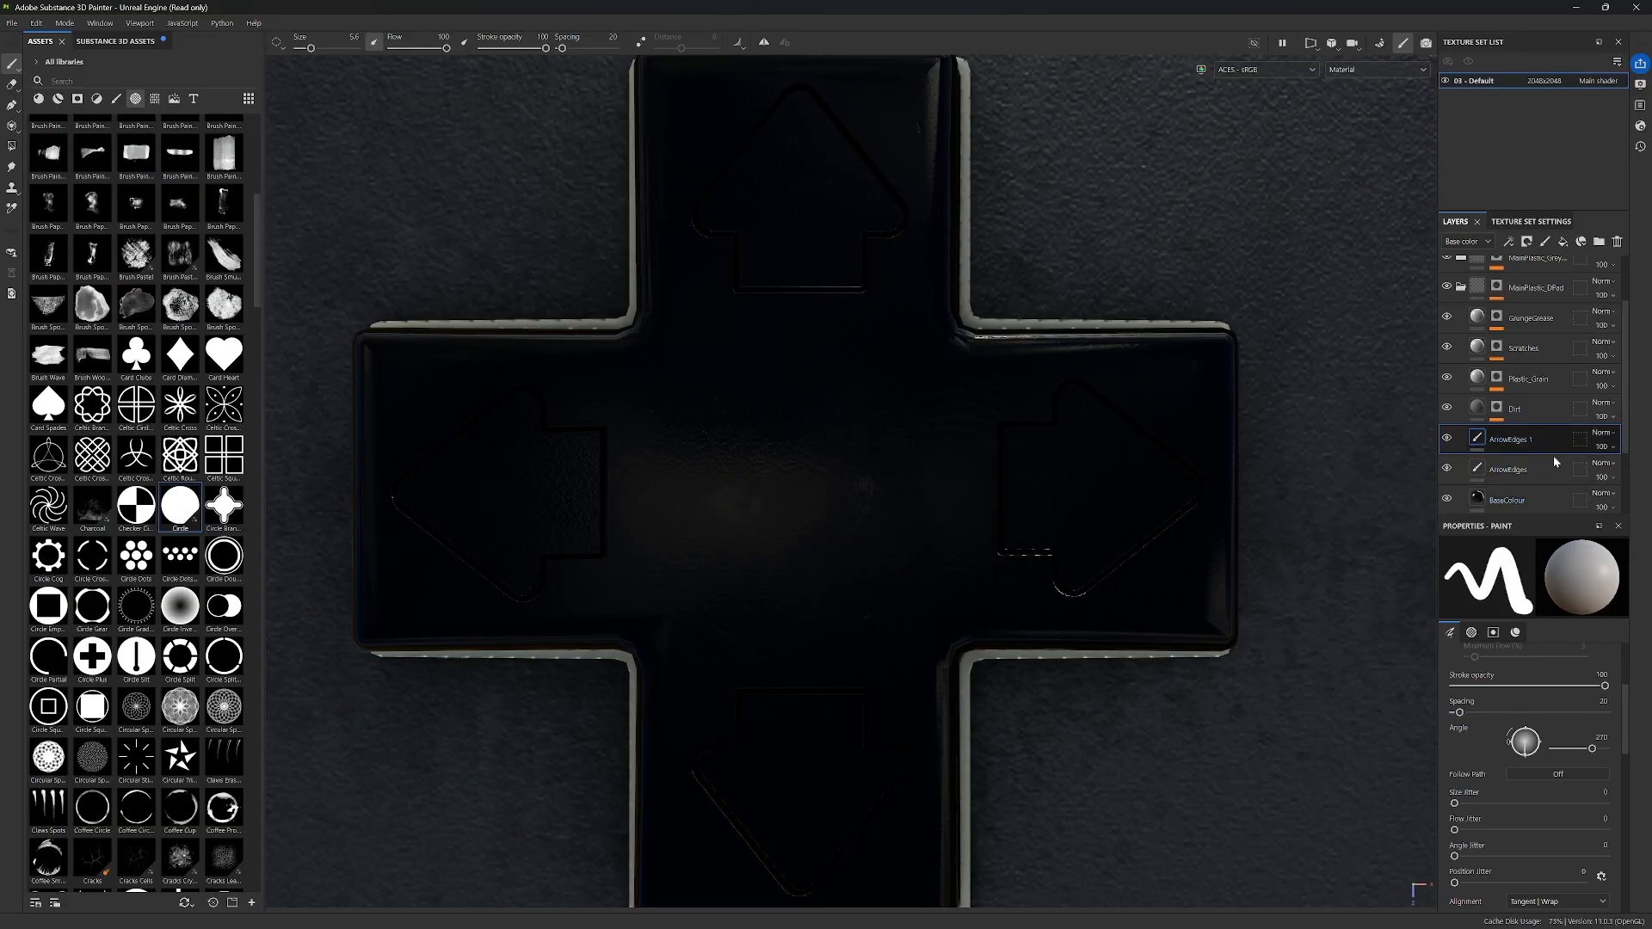
Step: Using the Circle alpha on the duplicated layer, set the paint height to about -0.78 and the brush size to 8.81
{"action": "scroll", "coordinate": [1548, 735], "scroll_direction": "down", "scroll_amount": 1}
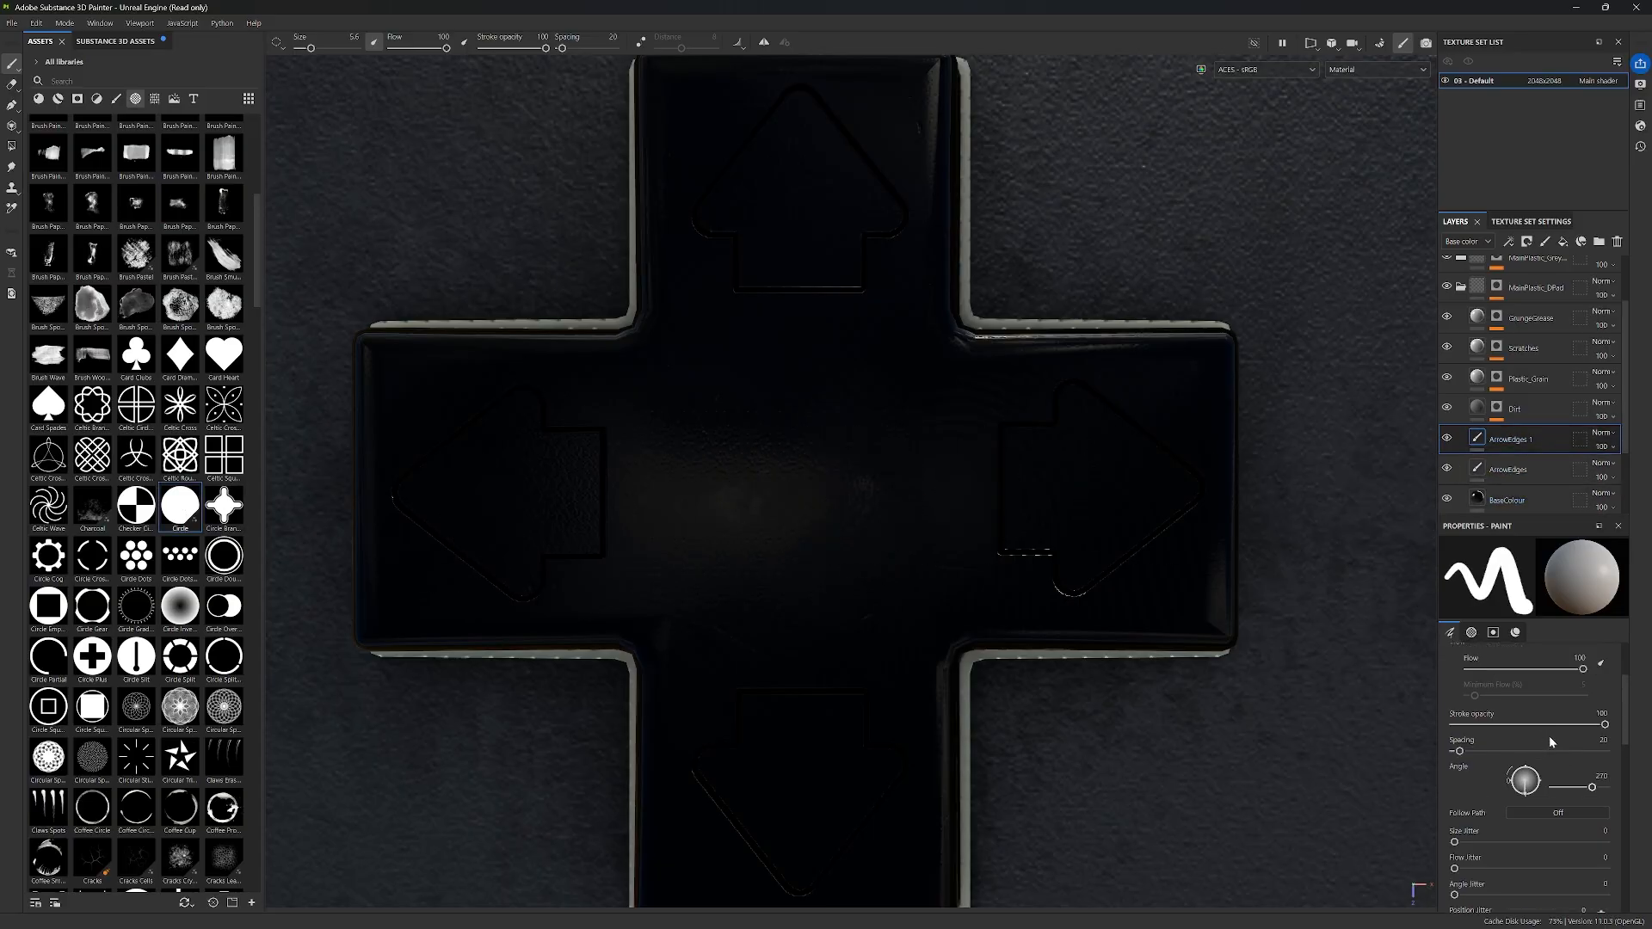
{"action": "scroll", "coordinate": [1550, 738], "scroll_direction": "down", "scroll_amount": 10}
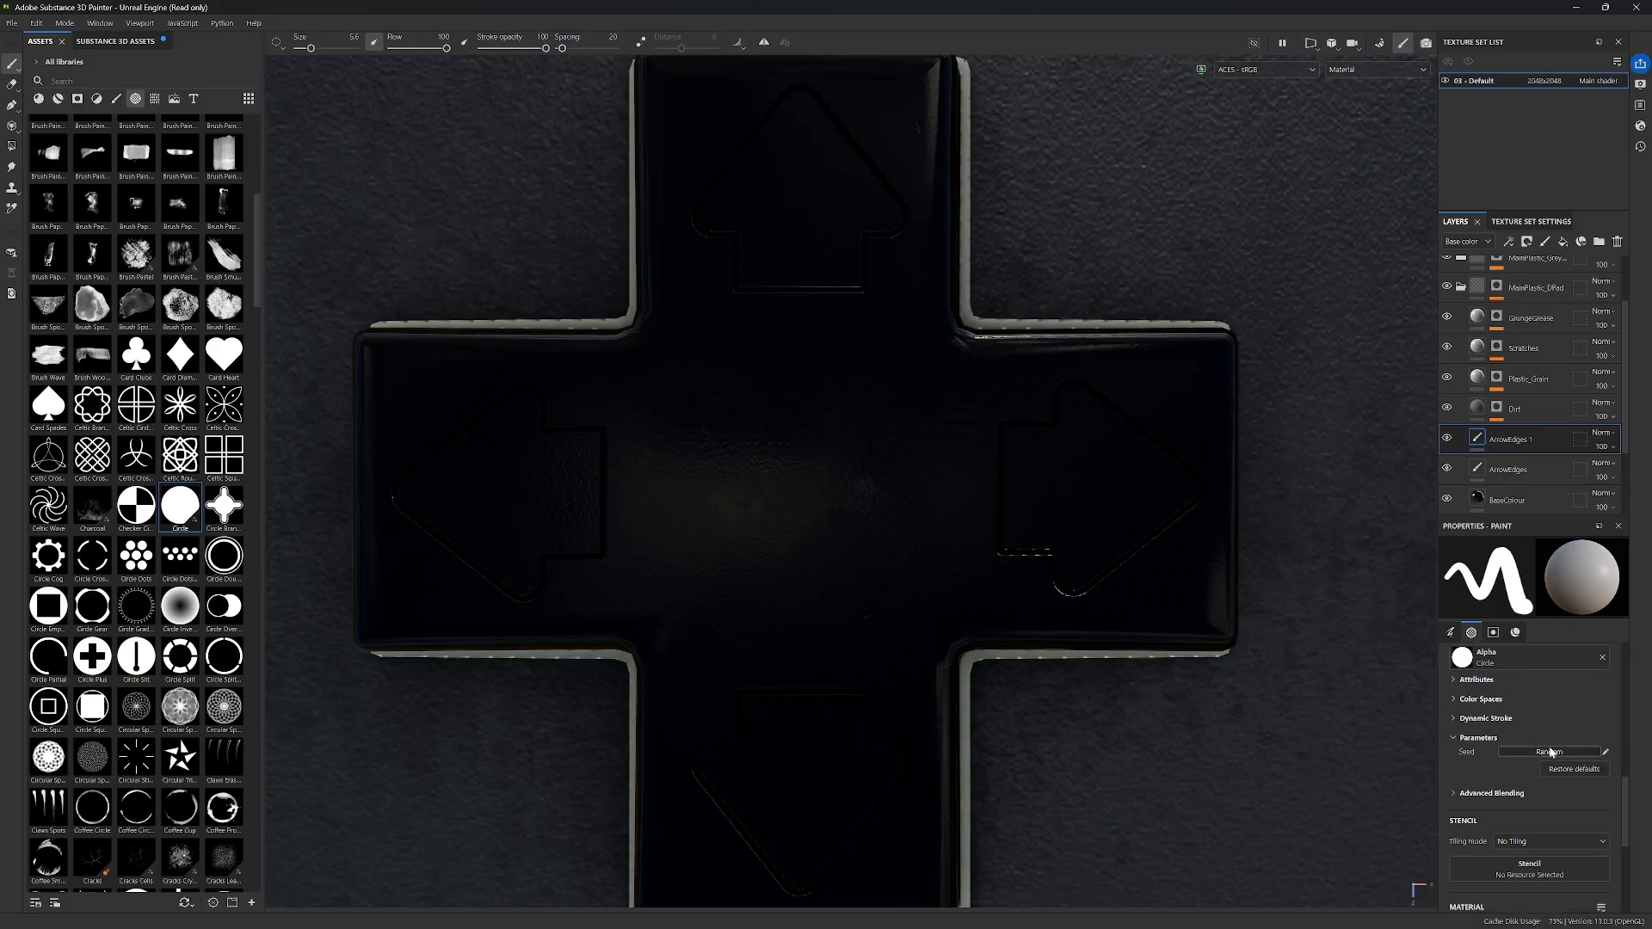
{"action": "scroll", "coordinate": [1546, 754], "scroll_direction": "up", "scroll_amount": 1}
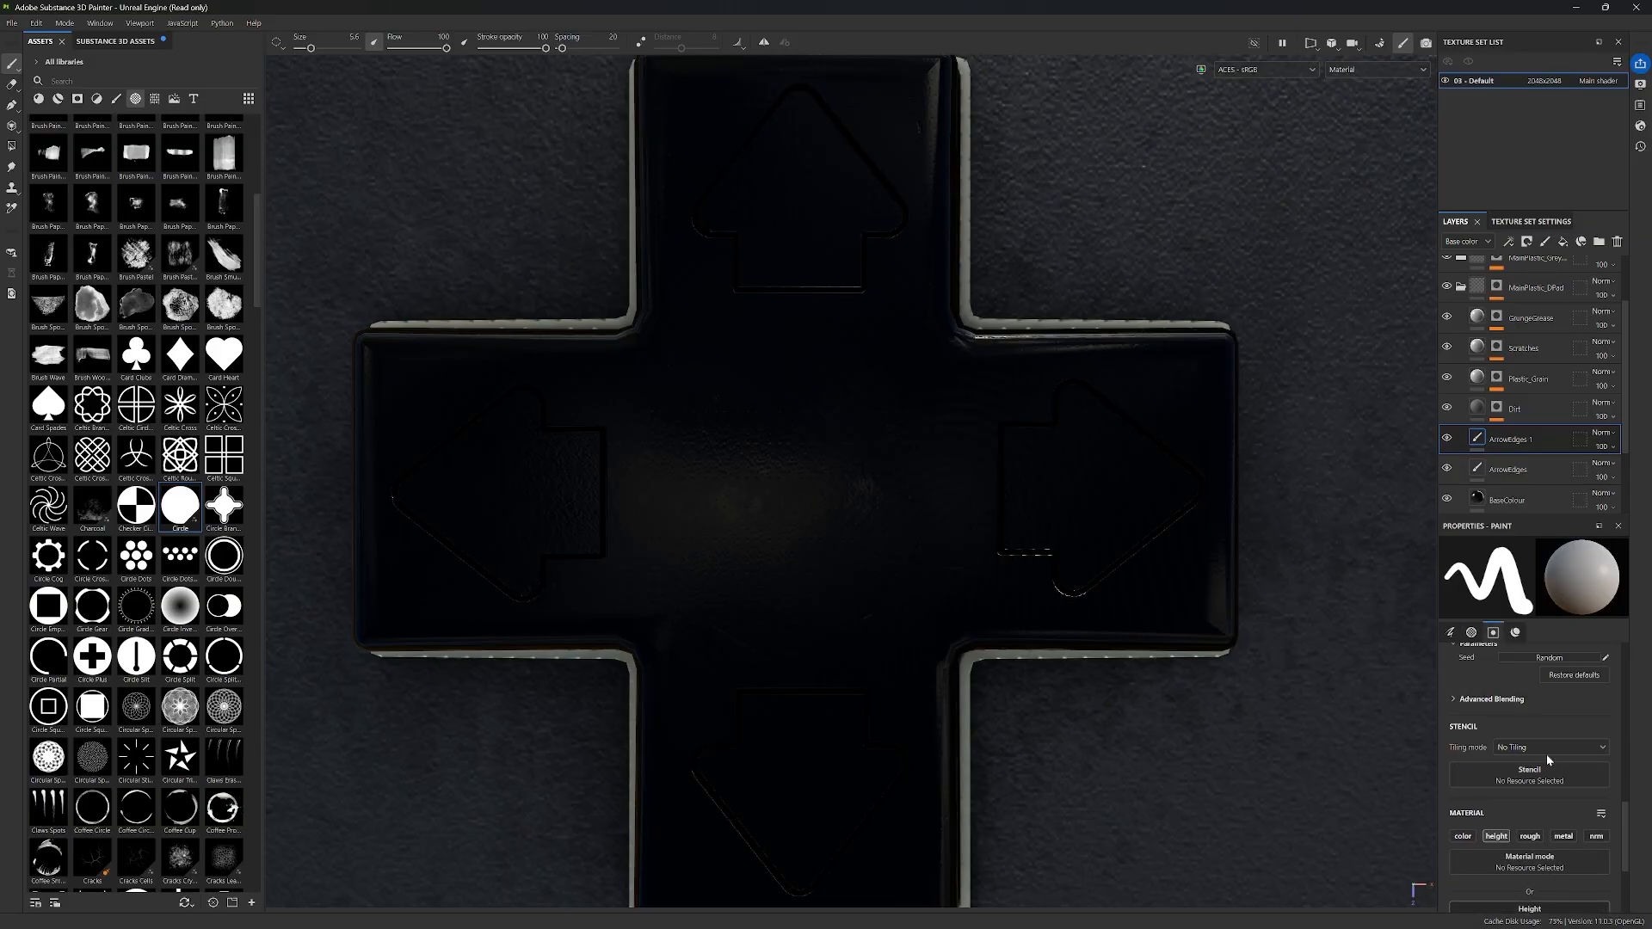
{"action": "scroll", "coordinate": [1542, 730], "scroll_direction": "up", "scroll_amount": 5}
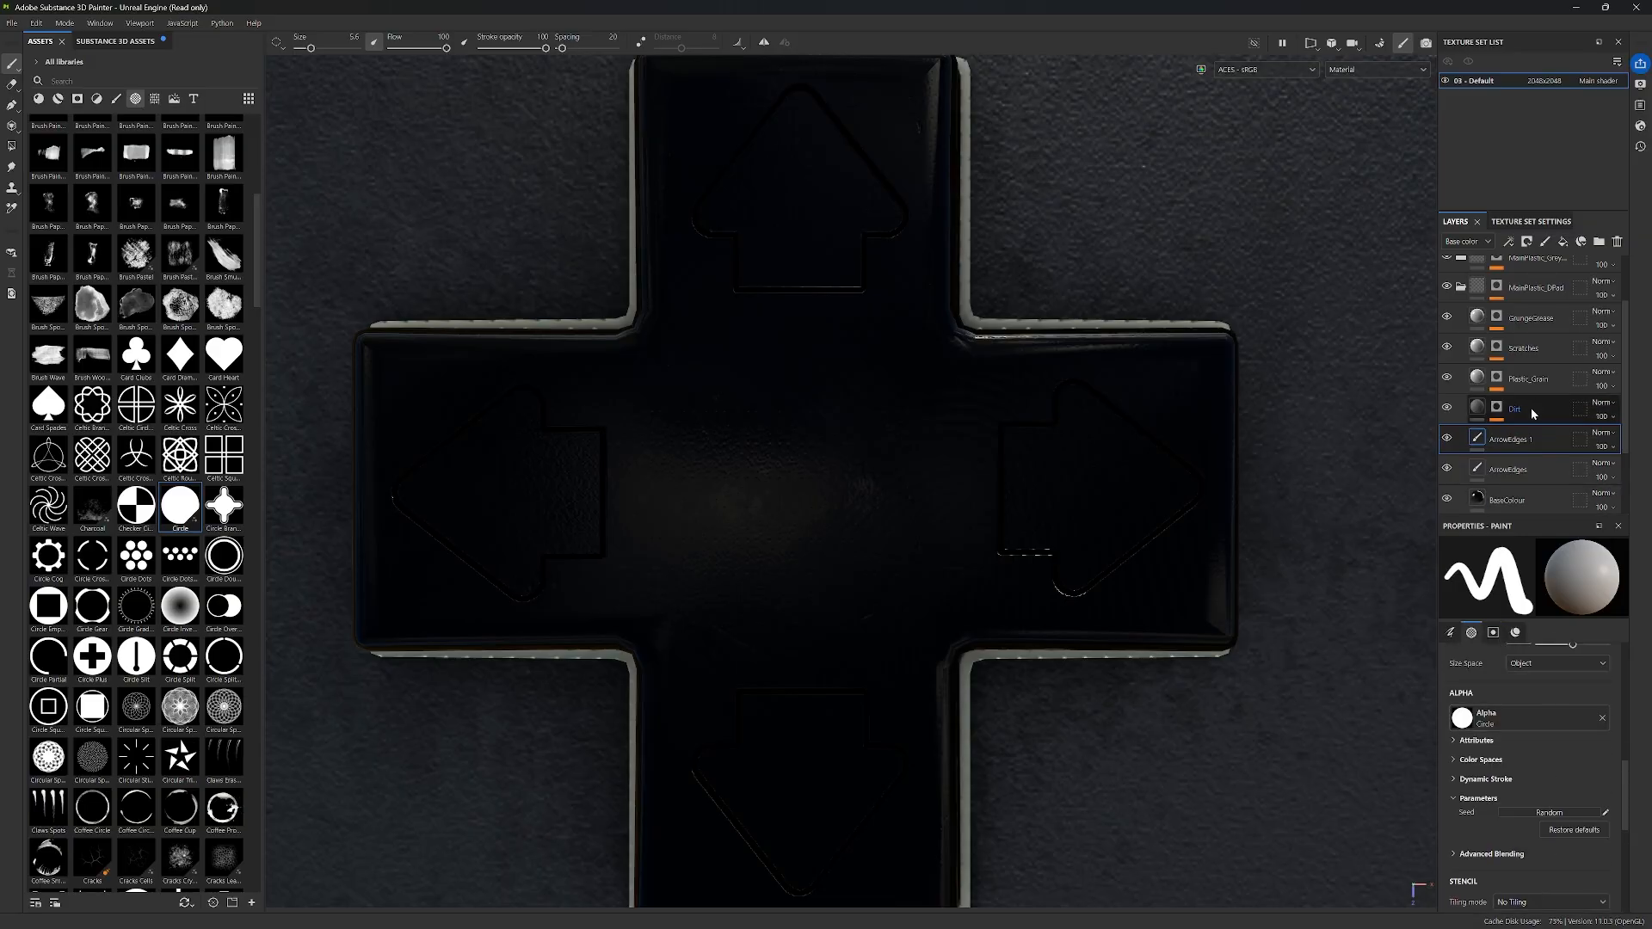
{"action": "scroll", "coordinate": [1540, 755], "scroll_direction": "down", "scroll_amount": 5}
{"action": "scroll", "coordinate": [1544, 768], "scroll_direction": "up", "scroll_amount": 4}
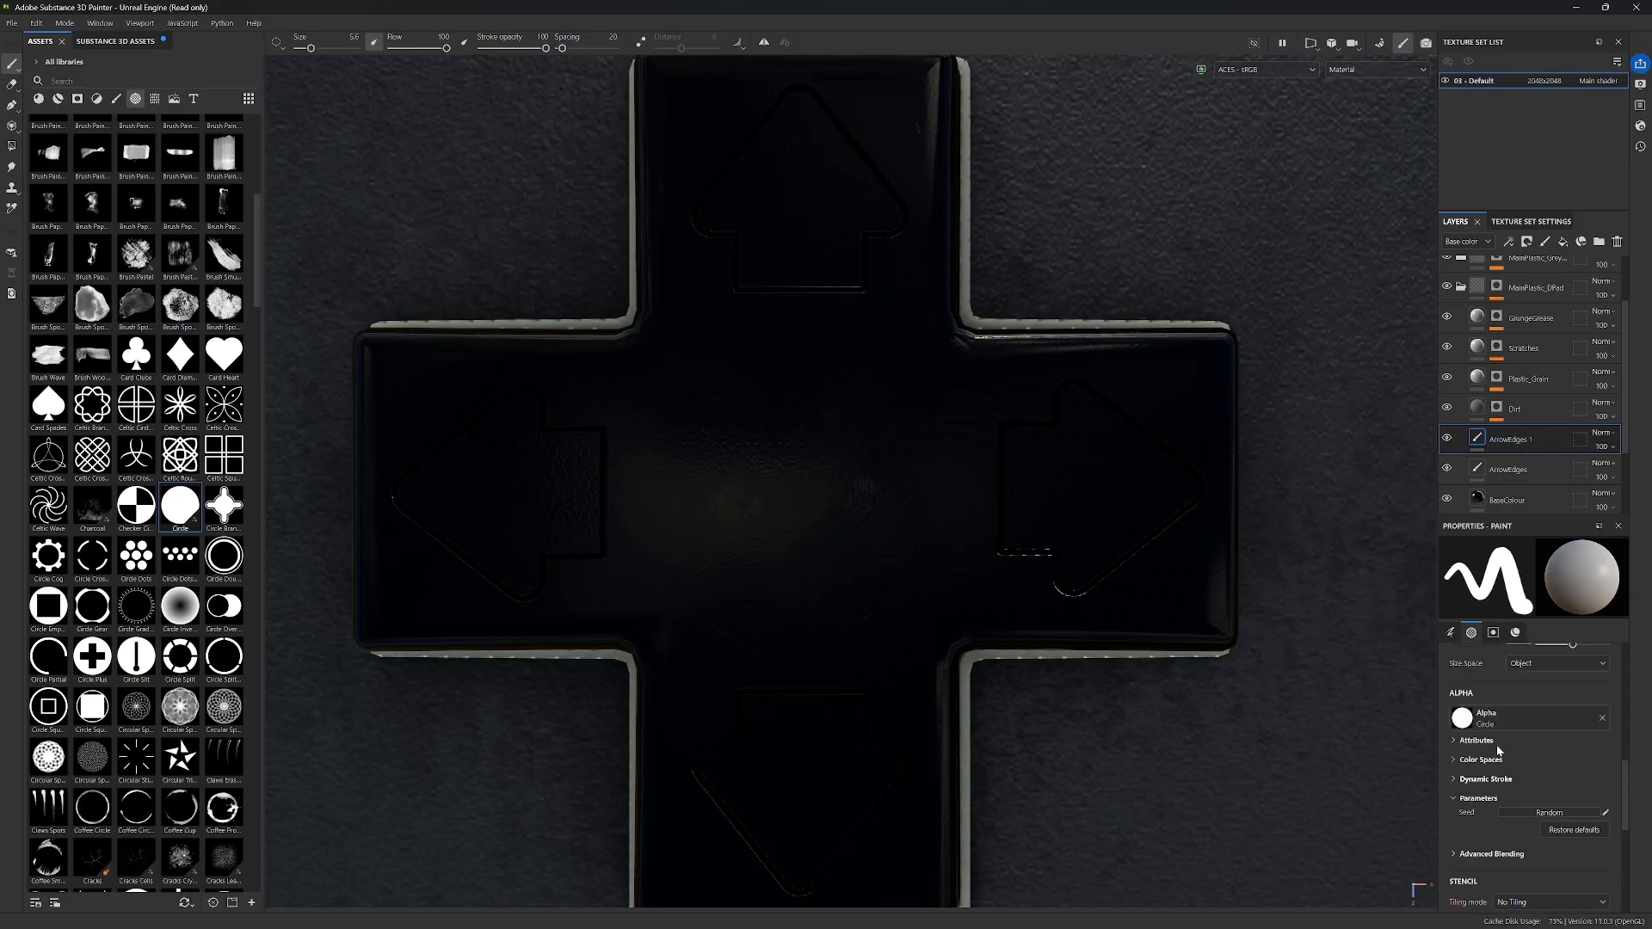
{"action": "scroll", "coordinate": [1507, 757], "scroll_direction": "up", "scroll_amount": 8}
{"action": "scroll", "coordinate": [1556, 761], "scroll_direction": "down", "scroll_amount": 8}
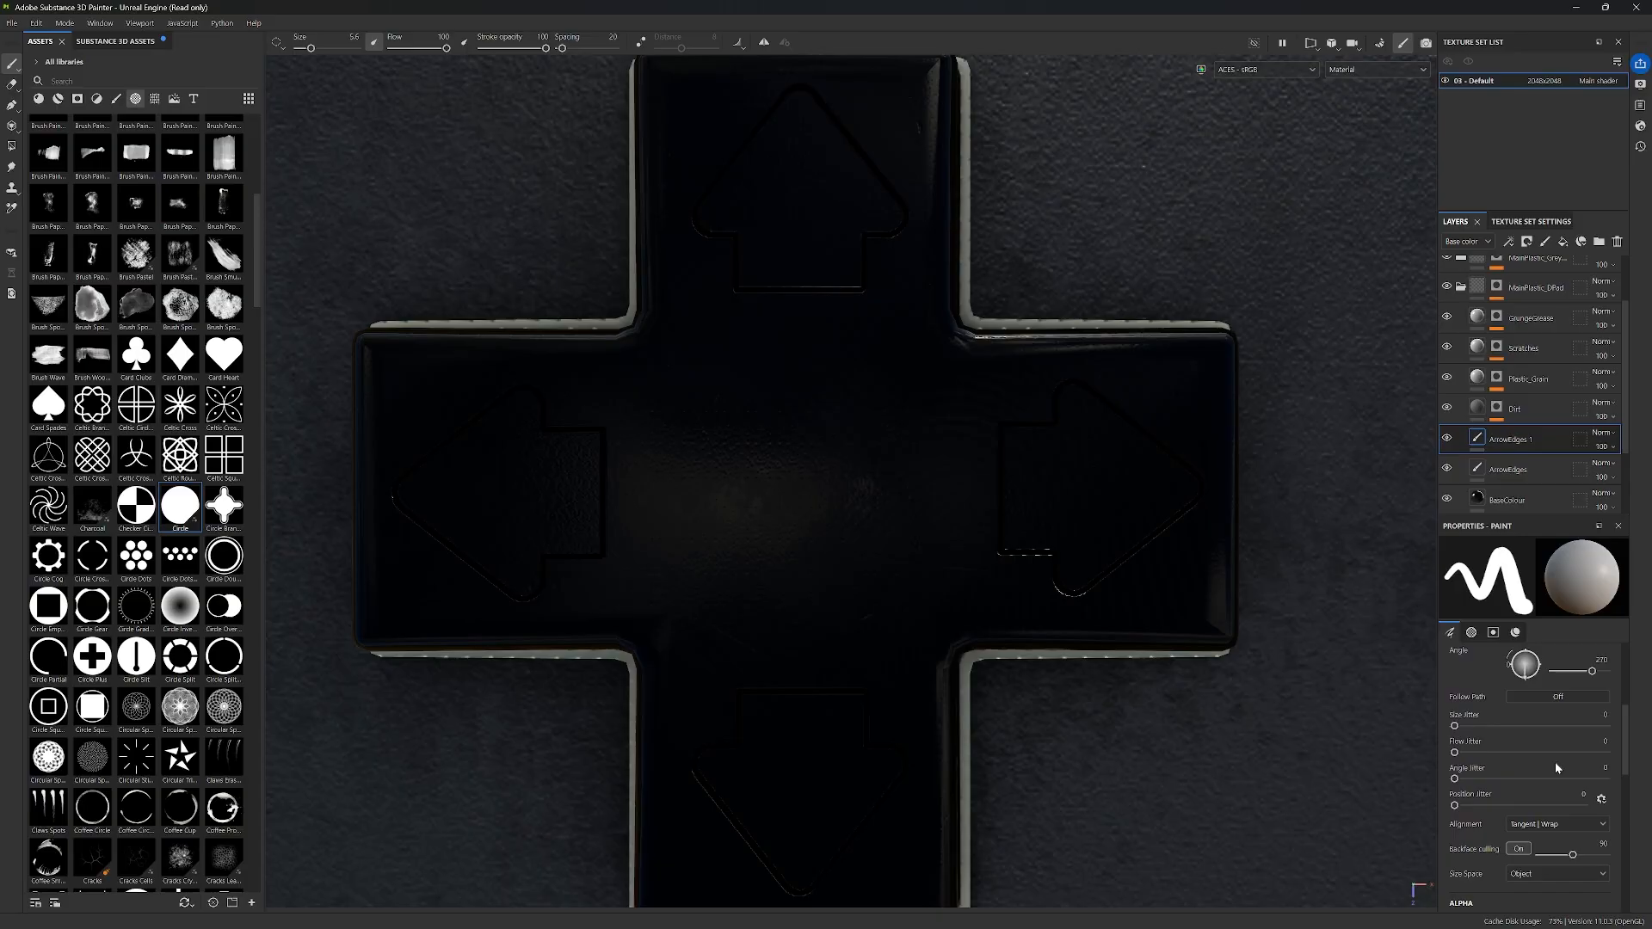
{"action": "scroll", "coordinate": [1530, 765], "scroll_direction": "down", "scroll_amount": 3}
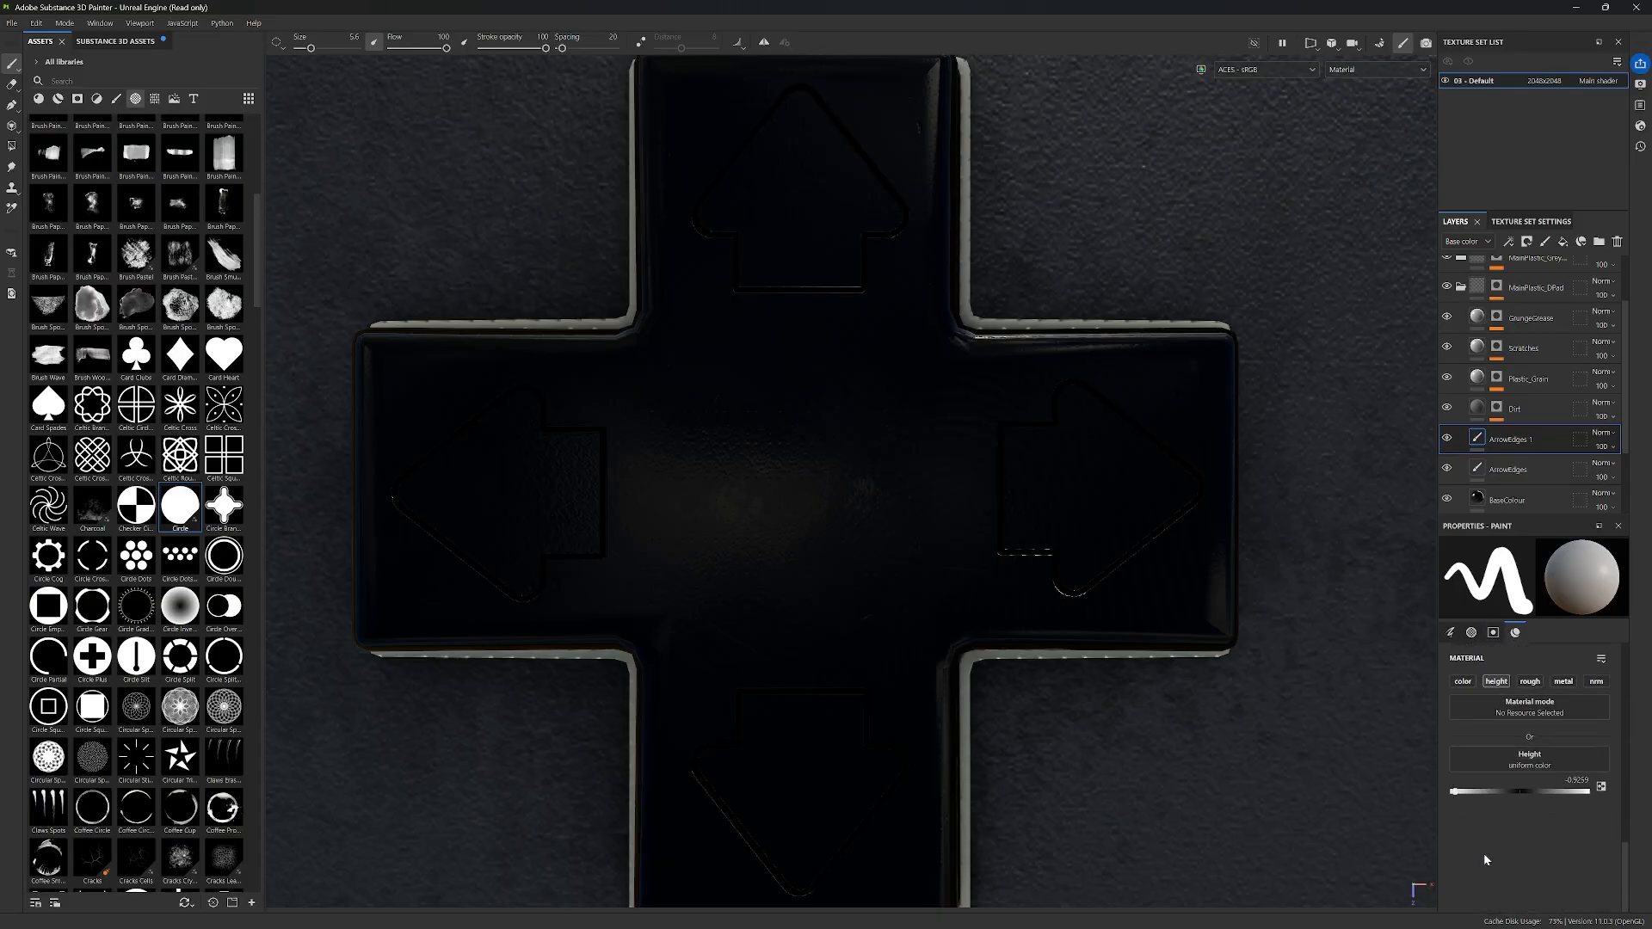
{"action": "left_click_drag", "start_coordinate": [1458, 796], "coordinate": [1470, 794]}
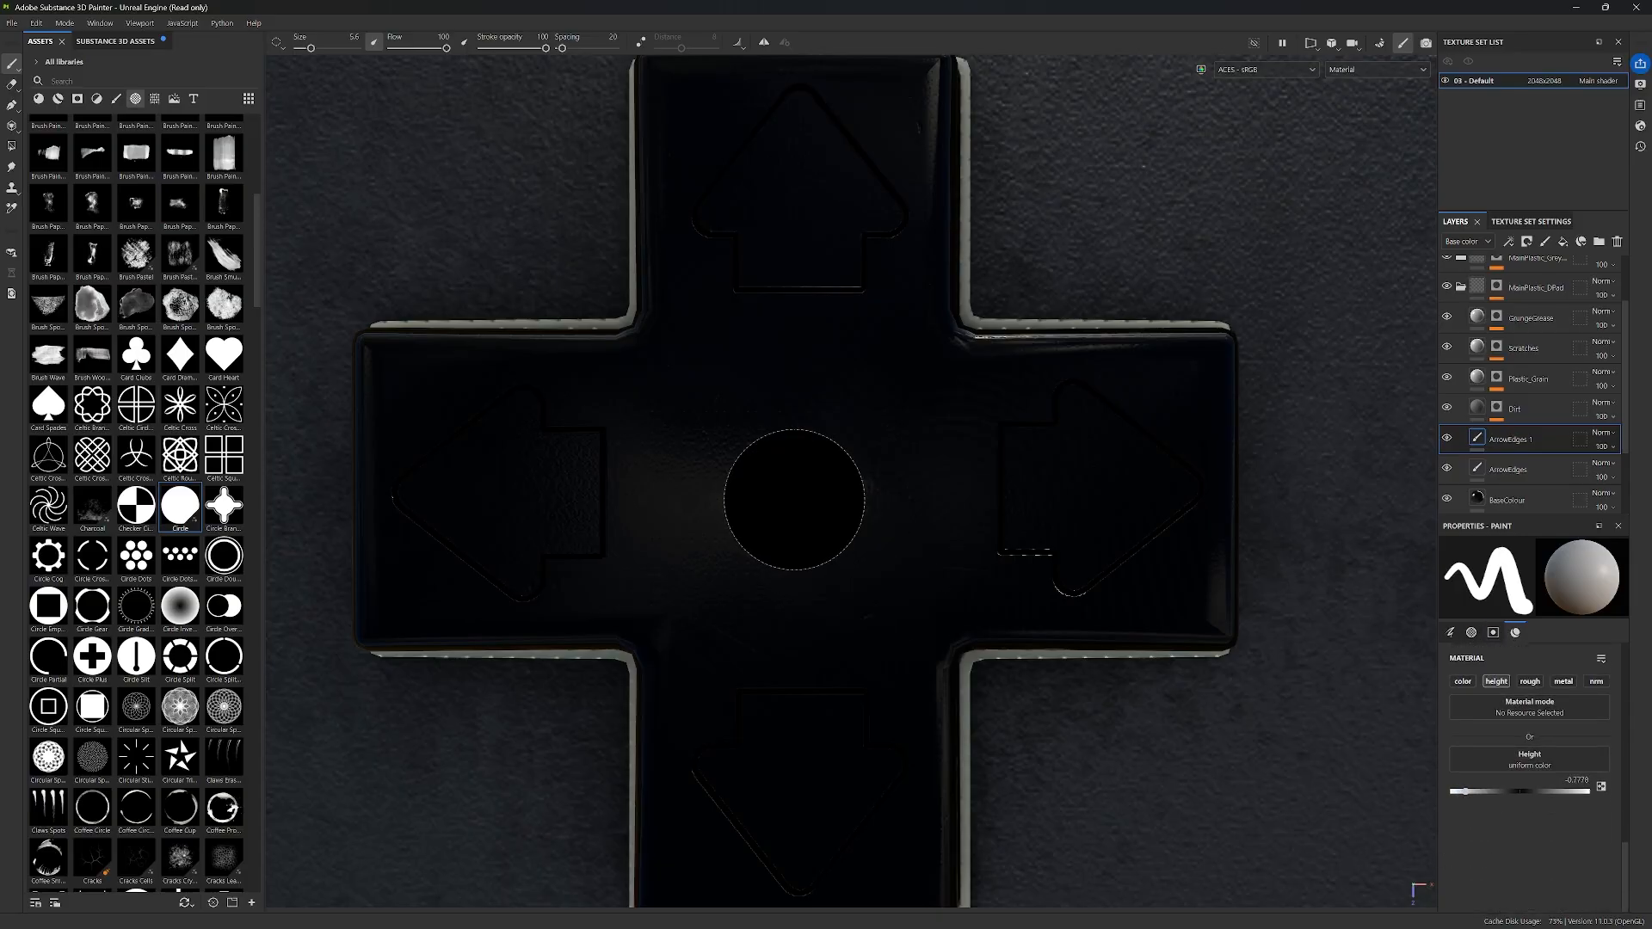
{"action": "right_click_drag", "start_coordinate": [794, 499], "coordinate": [802, 499], "text": "ctrl"}
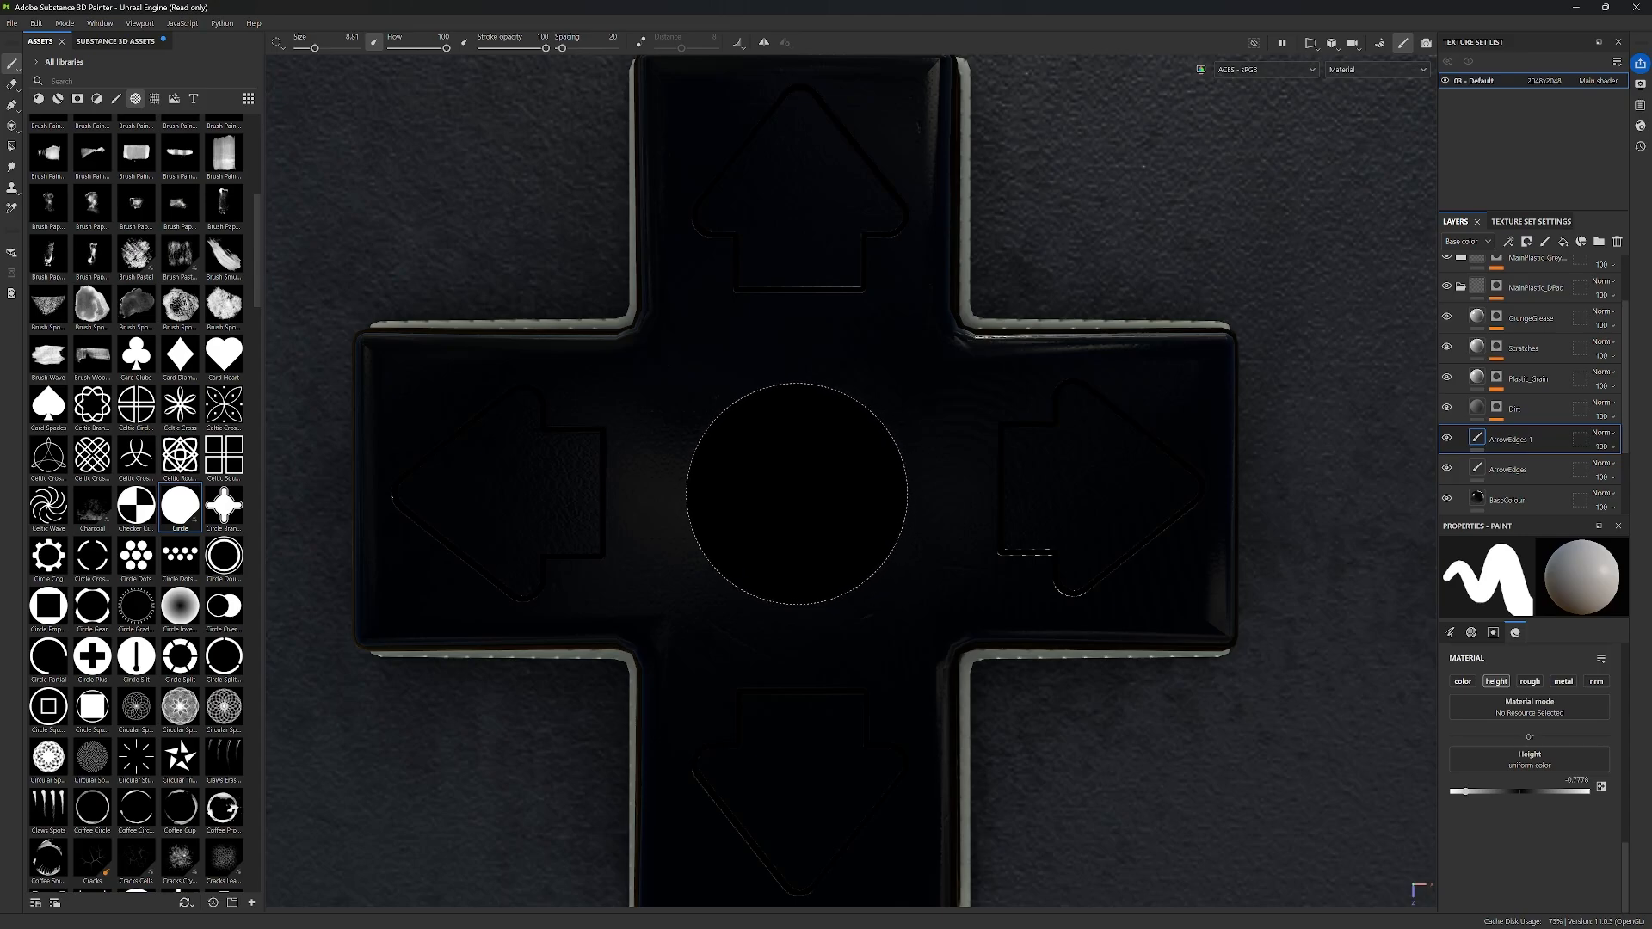
Step: Try stamping an indented circle at the centre of the D-pad
{"action": "left_click", "coordinate": [796, 494]}
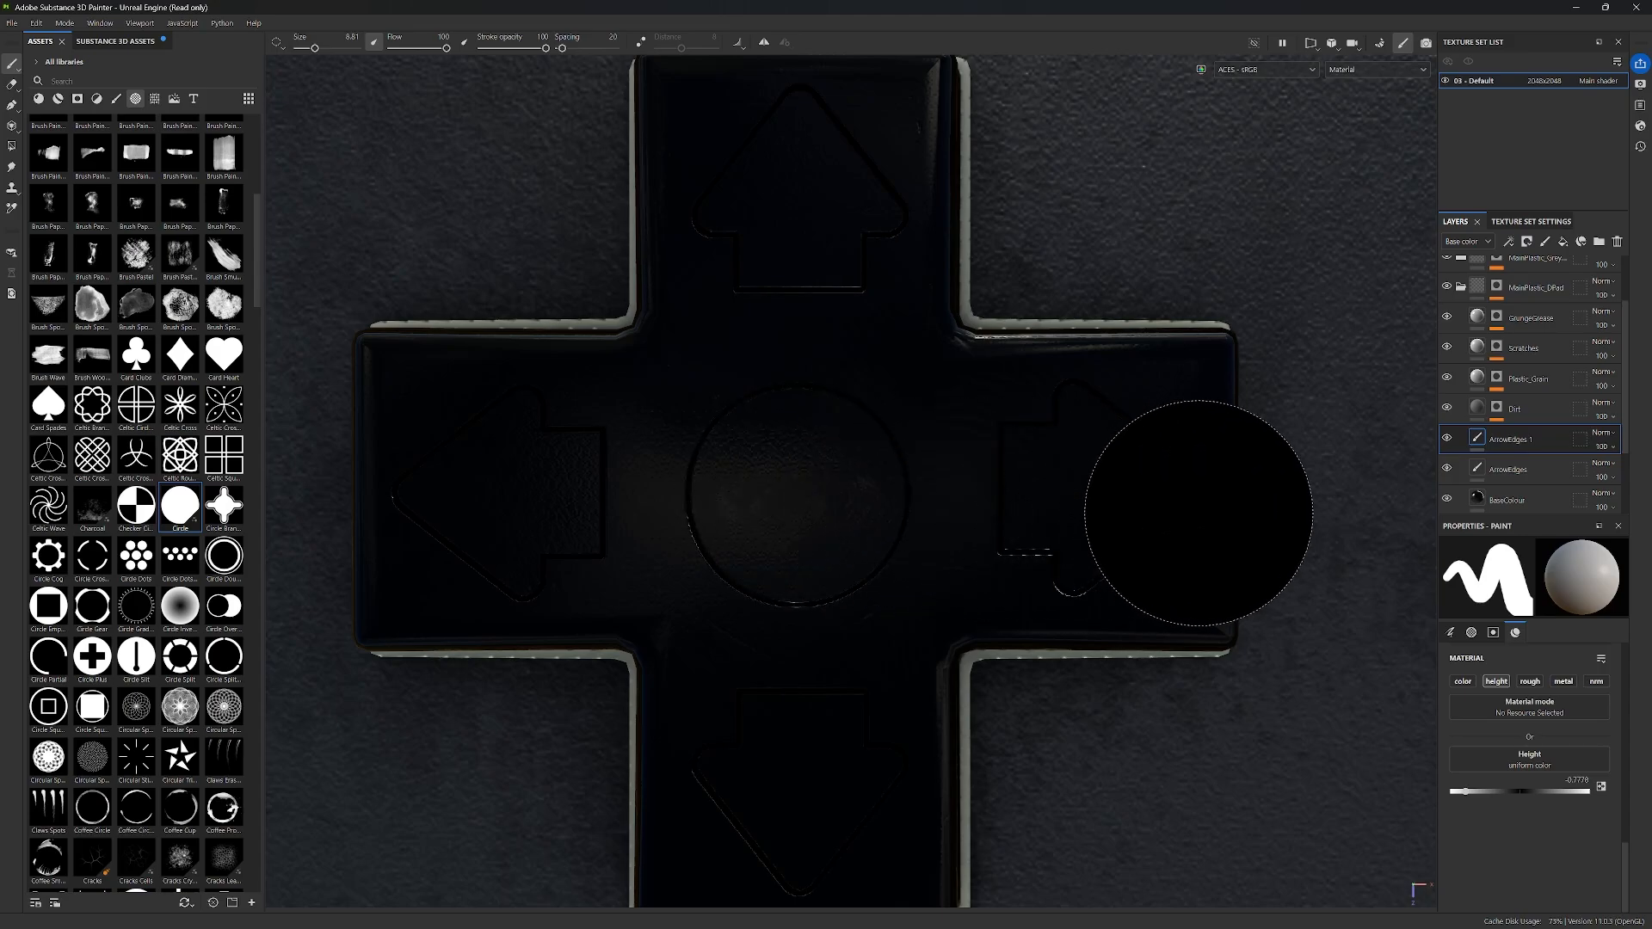
{"action": "scroll", "coordinate": [1198, 513], "scroll_direction": "down", "scroll_amount": 5}
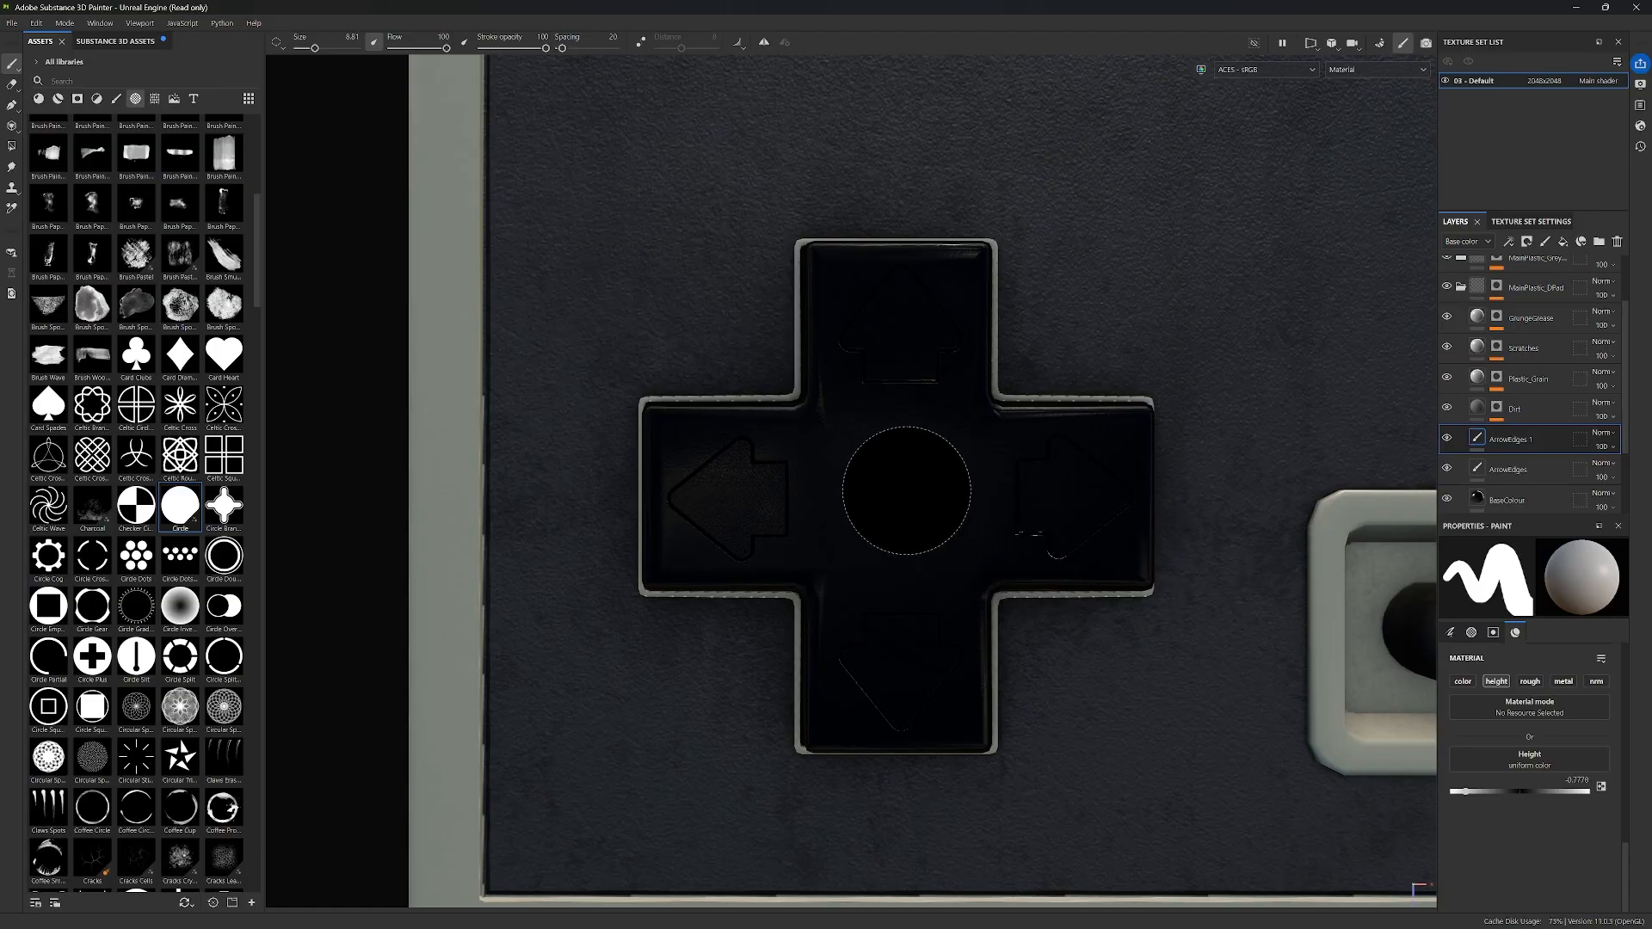
{"action": "scroll", "coordinate": [907, 491], "scroll_direction": "up", "scroll_amount": 4}
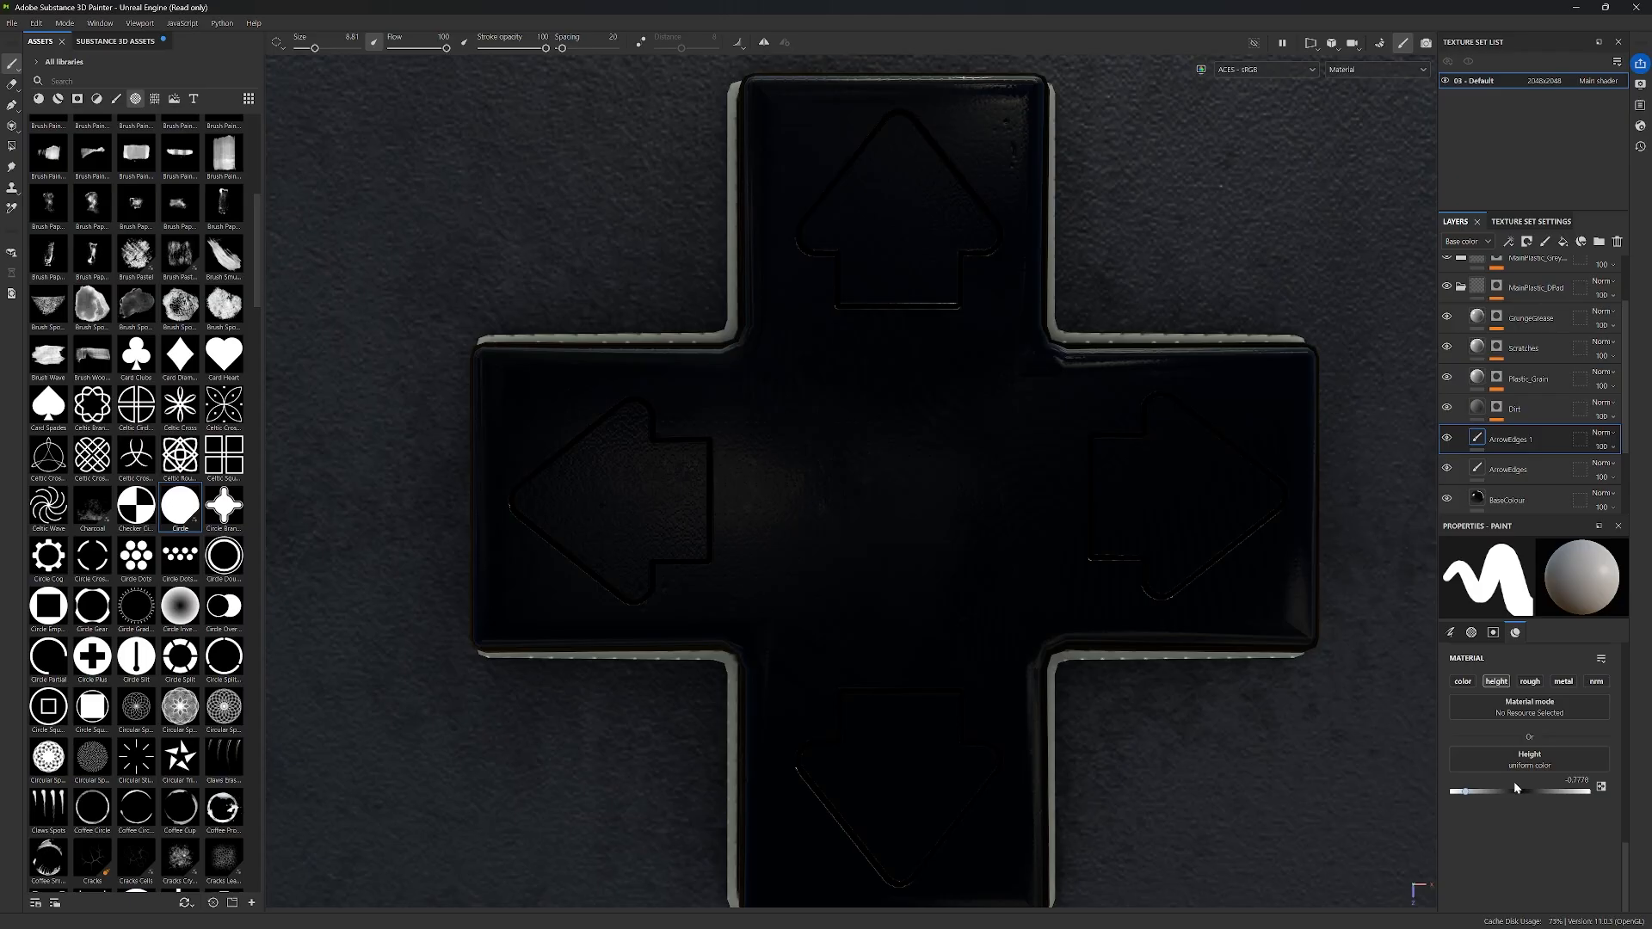
Step: Choose the Shape Cone alpha and try stamping a conical indent at the D-pad's centre
{"action": "scroll", "coordinate": [1551, 733], "scroll_direction": "up", "scroll_amount": 6}
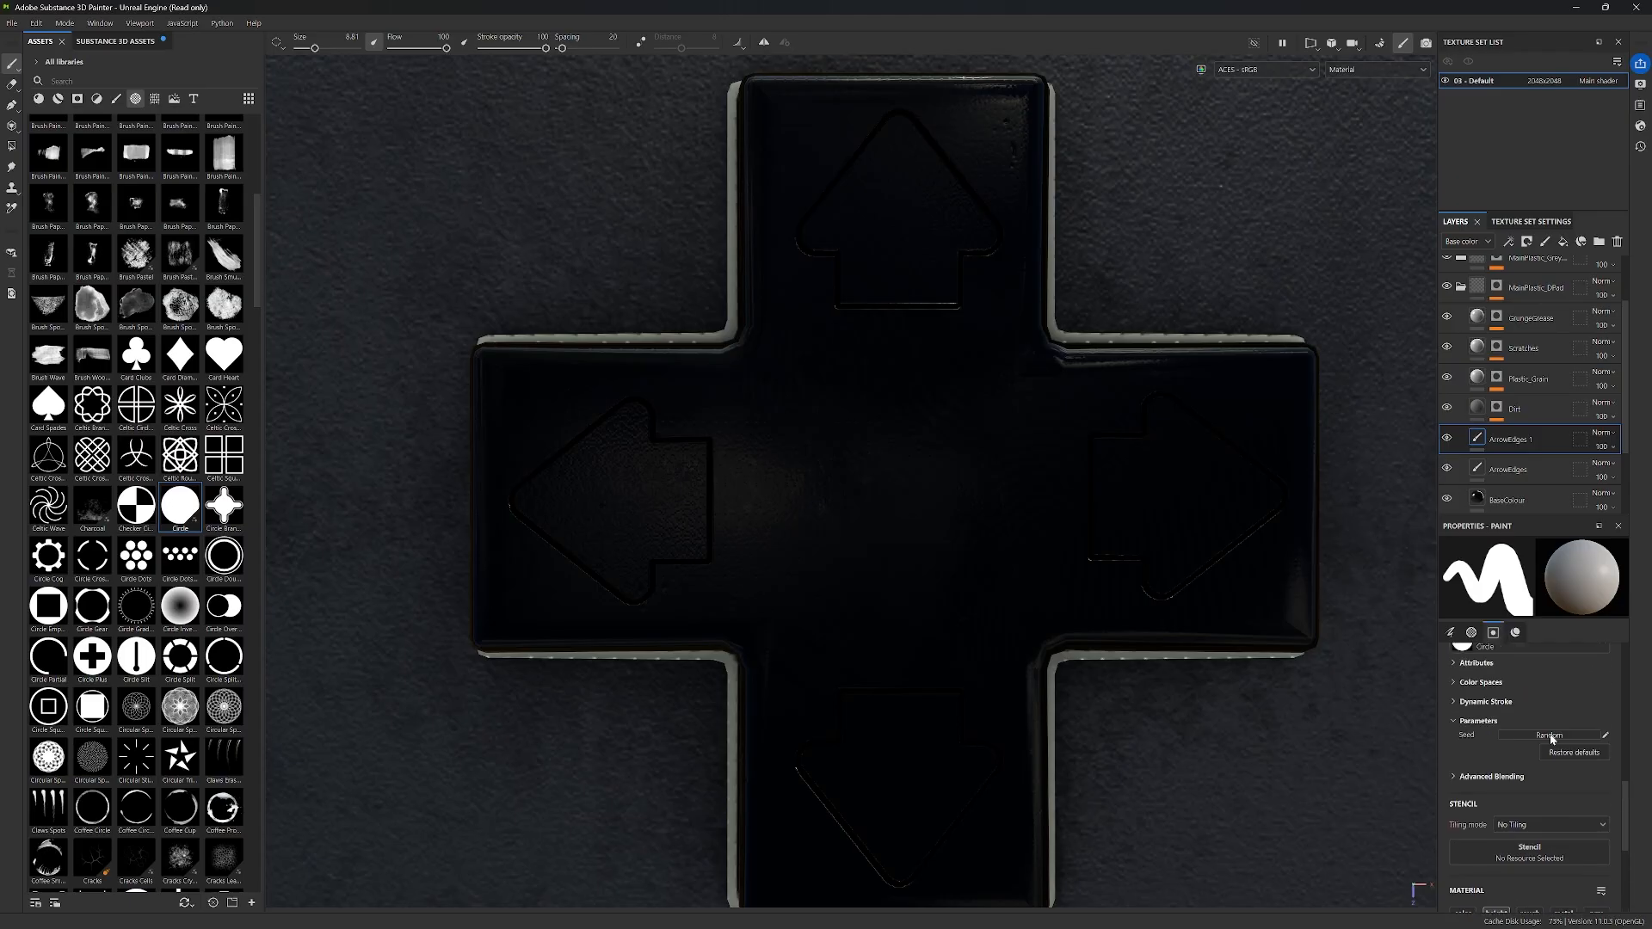
{"action": "scroll", "coordinate": [1536, 726], "scroll_direction": "up", "scroll_amount": 5}
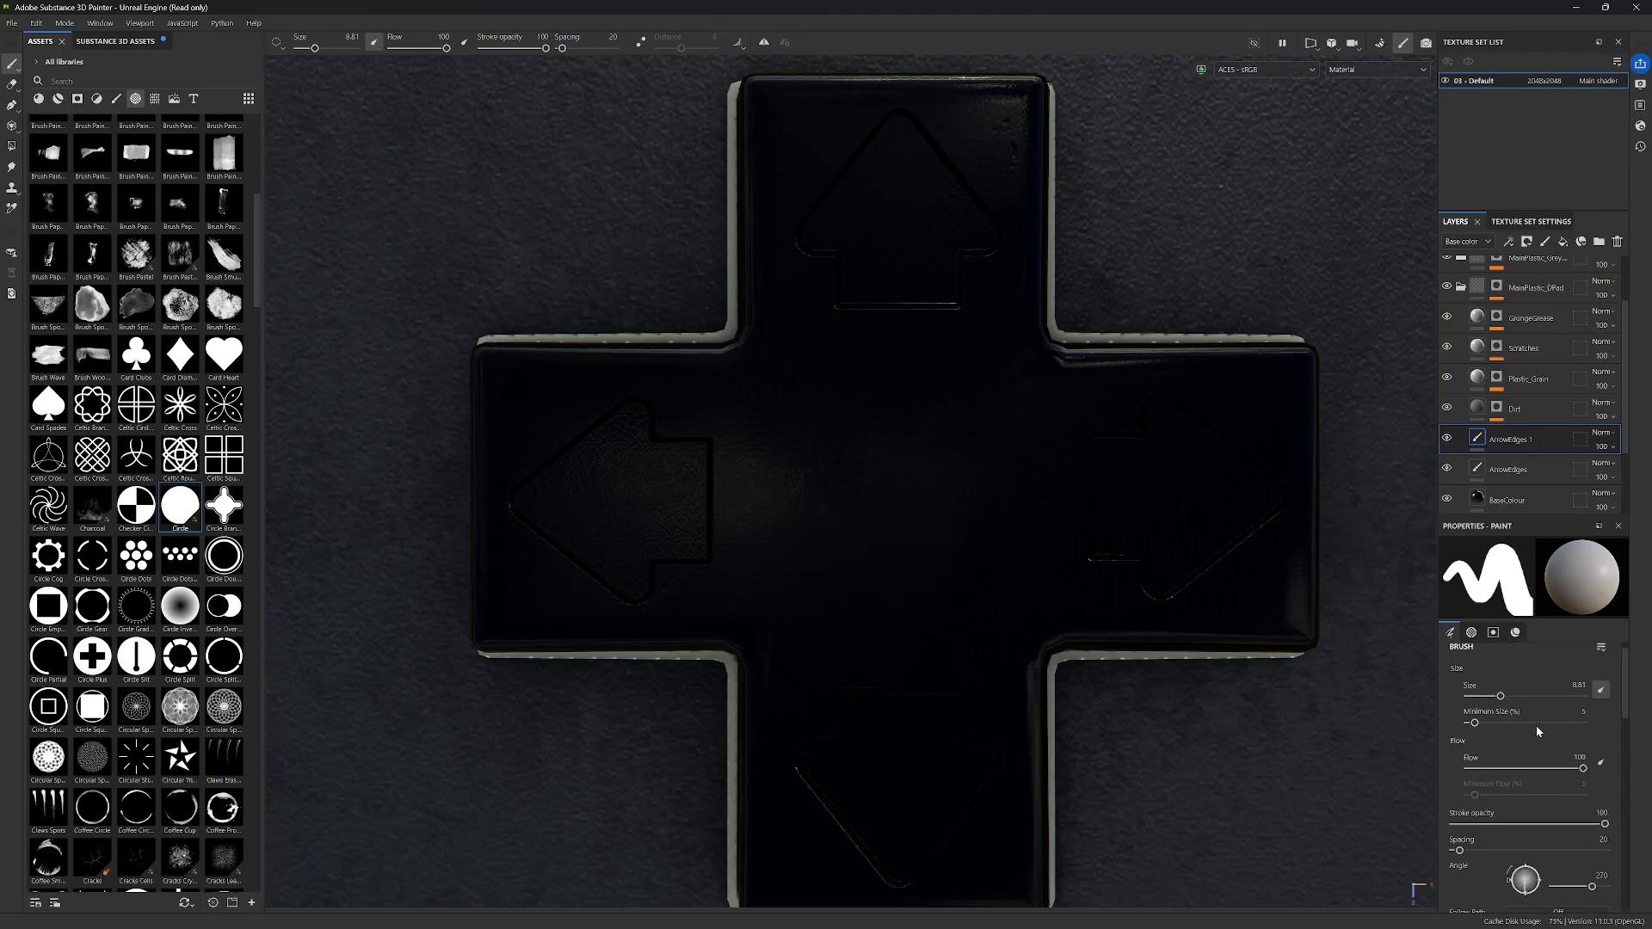
{"action": "scroll", "coordinate": [1536, 726], "scroll_direction": "down", "scroll_amount": 5}
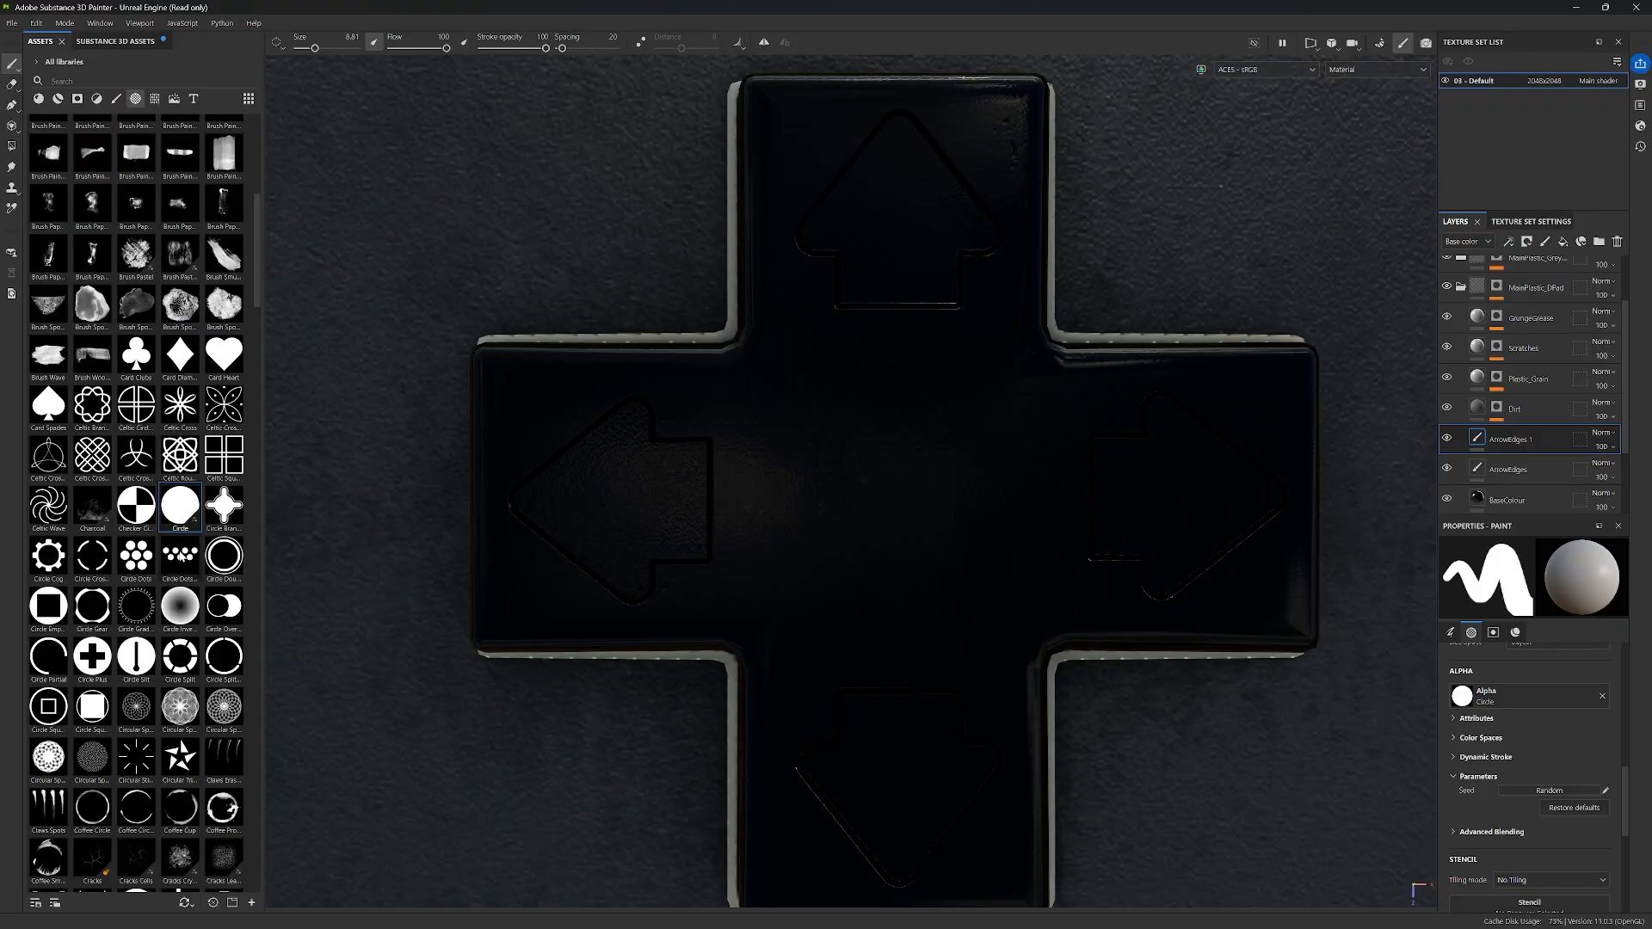
{"action": "scroll", "coordinate": [195, 521], "scroll_direction": "down", "scroll_amount": 5}
{"action": "scroll", "coordinate": [187, 546], "scroll_direction": "down", "scroll_amount": 8}
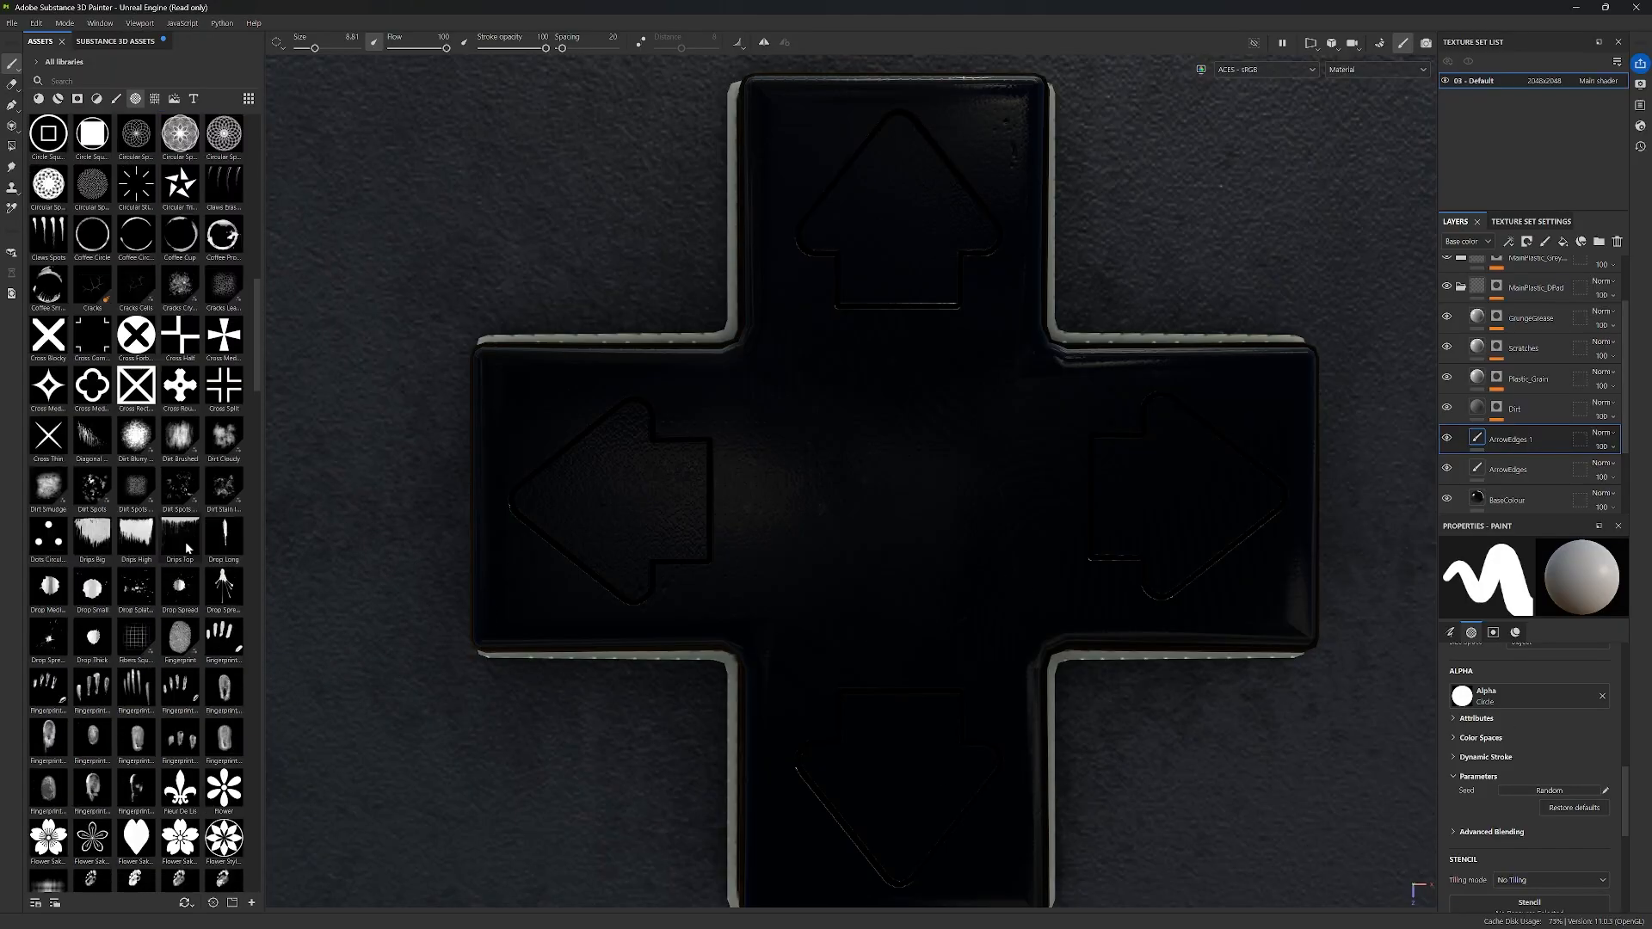
{"action": "scroll", "coordinate": [187, 548], "scroll_direction": "down", "scroll_amount": 8}
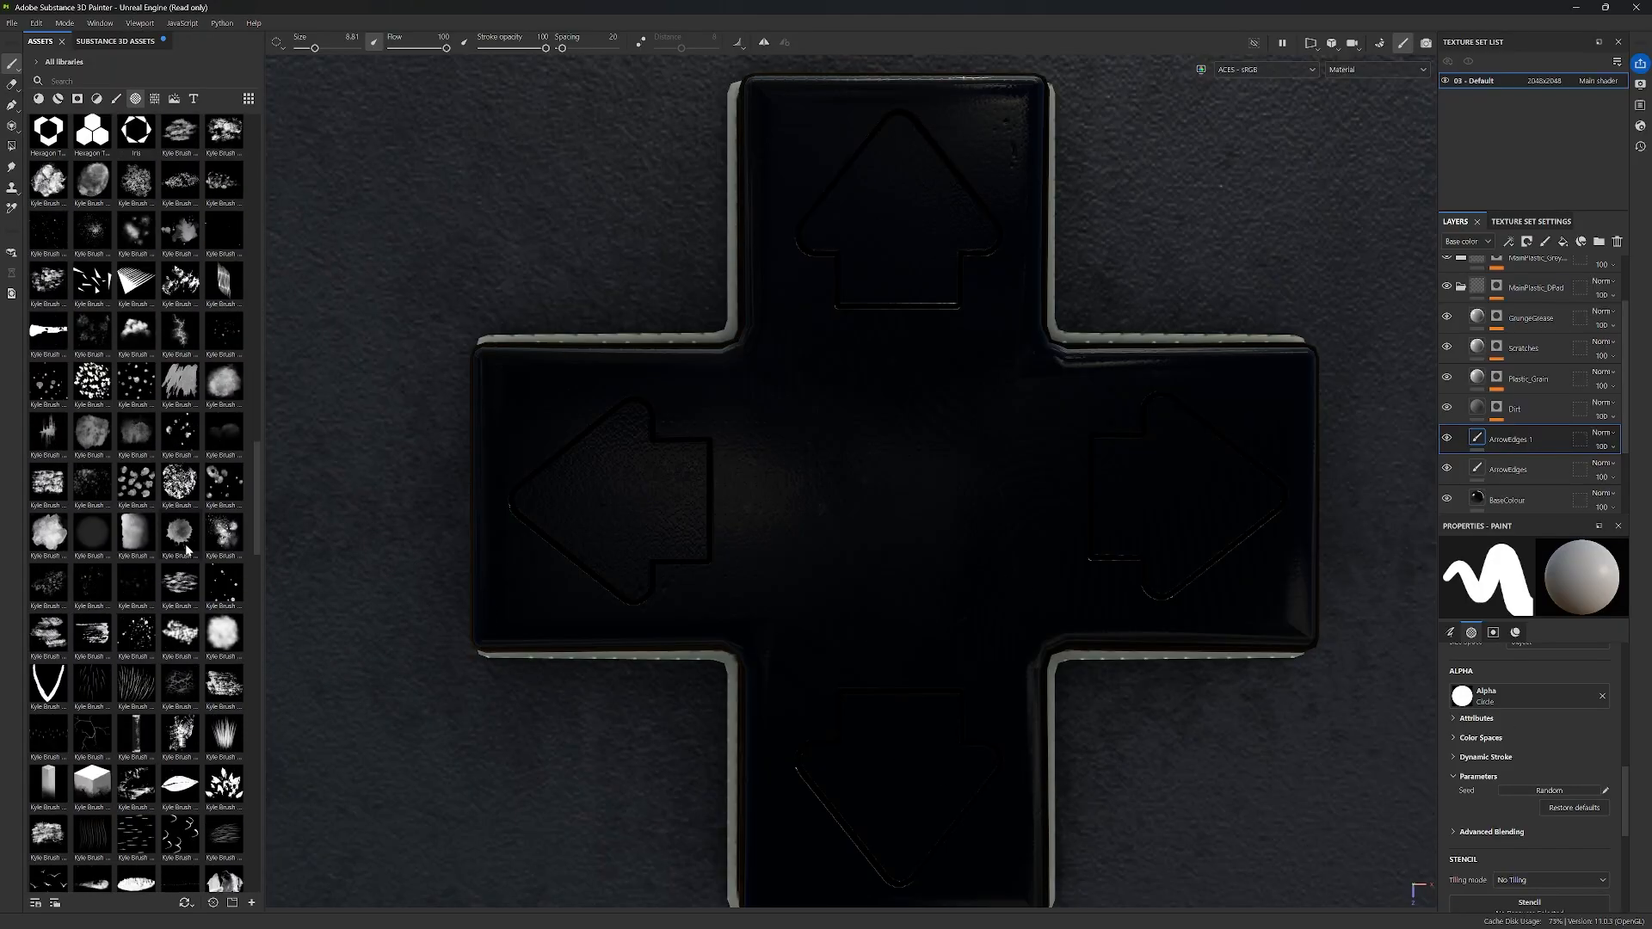
{"action": "scroll", "coordinate": [188, 548], "scroll_direction": "down", "scroll_amount": 2}
{"action": "scroll", "coordinate": [193, 568], "scroll_direction": "down", "scroll_amount": 10}
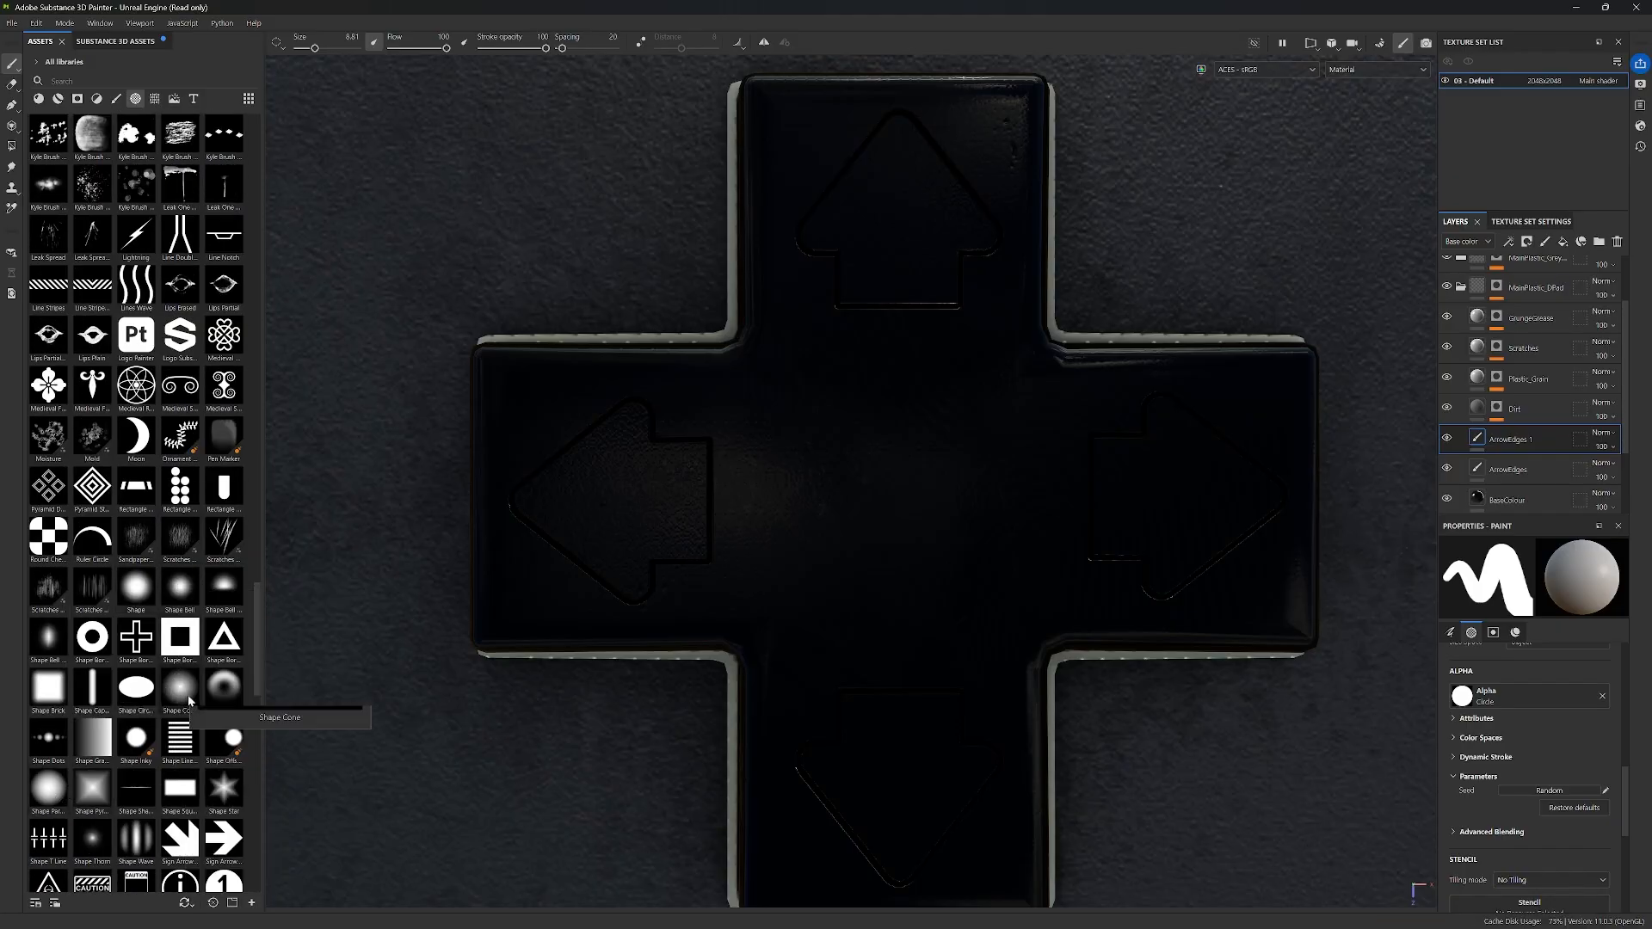
{"action": "mouse_move", "coordinate": [138, 597]}
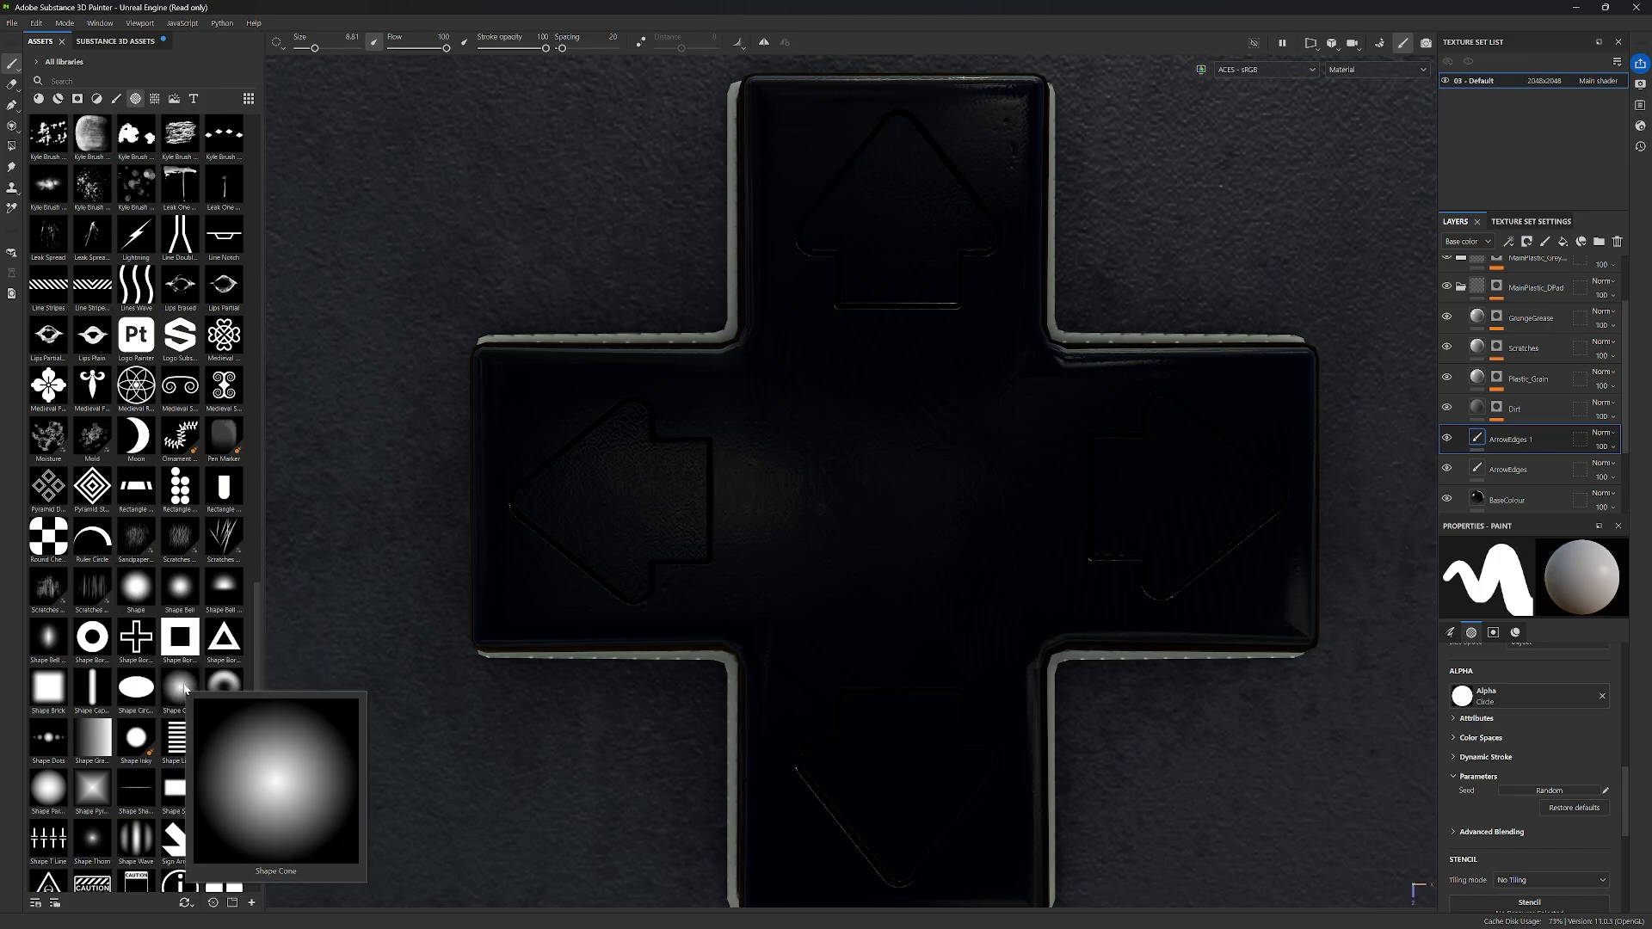
{"action": "left_click", "coordinate": [185, 689]}
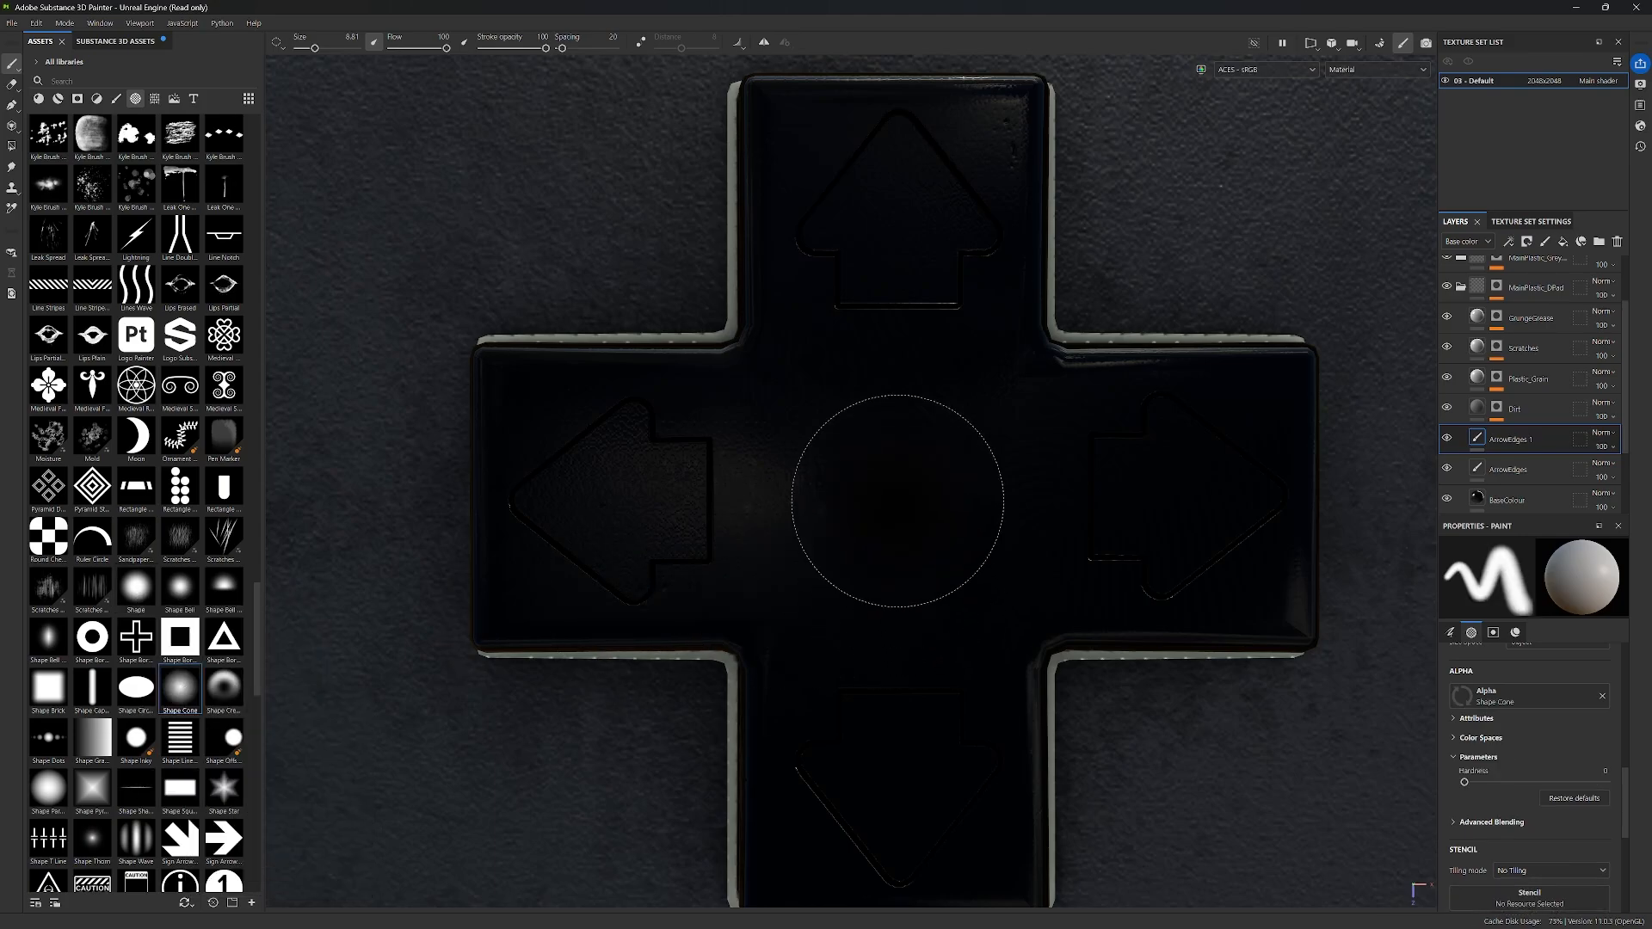
{"action": "left_click", "coordinate": [895, 505]}
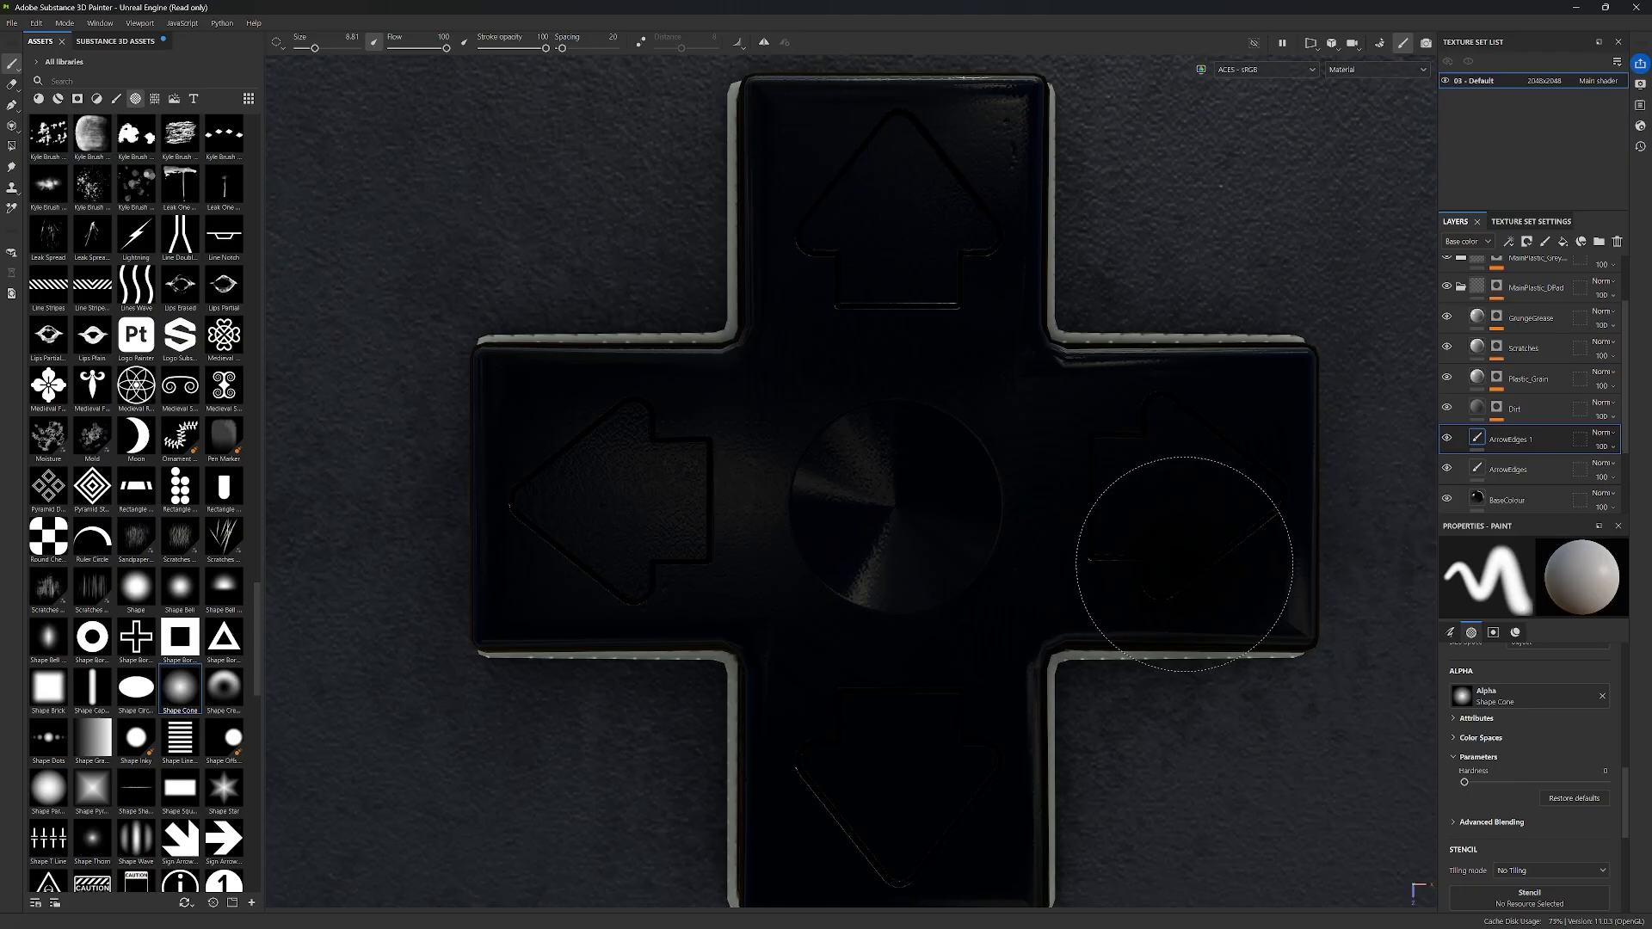
Step: Choose the Shape Crescent alpha and stamp a rounded indent at the D-pad's centre
{"action": "mouse_move", "coordinate": [1159, 588]}
{"action": "left_mouse_down", "text": "alt"}
{"action": "mouse_move", "coordinate": [1051, 583]}
{"action": "mouse_move", "coordinate": [1087, 513]}
{"action": "mouse_move", "coordinate": [1132, 288]}
{"action": "mouse_move", "coordinate": [1065, 361]}
{"action": "mouse_move", "coordinate": [1060, 472]}
{"action": "mouse_move", "coordinate": [1092, 546]}
{"action": "mouse_move", "coordinate": [1066, 538]}
{"action": "mouse_move", "coordinate": [1065, 447]}
{"action": "mouse_move", "coordinate": [1022, 539]}
{"action": "mouse_move", "coordinate": [1010, 507]}
{"action": "mouse_move", "coordinate": [1018, 524]}
{"action": "left_mouse_up", "text": "alt"}
{"action": "left_click_drag", "start_coordinate": [944, 460], "coordinate": [942, 468], "text": "alt"}
{"action": "middle_click_drag", "start_coordinate": [942, 468], "coordinate": [986, 448], "text": "alt"}
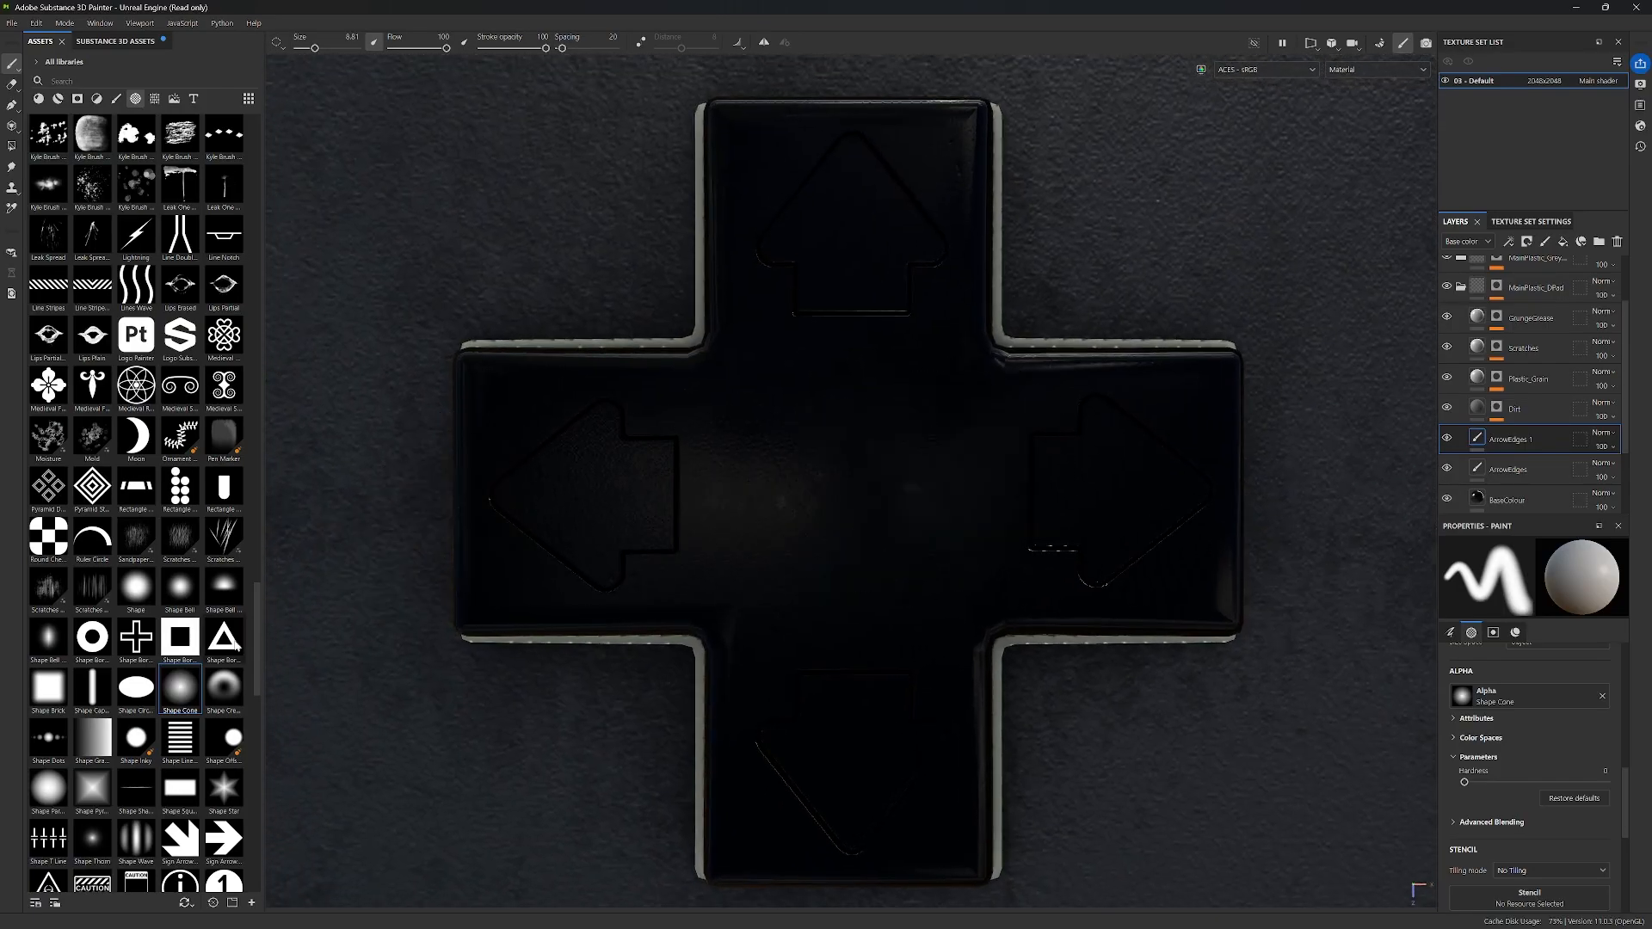
{"action": "left_click", "coordinate": [211, 704]}
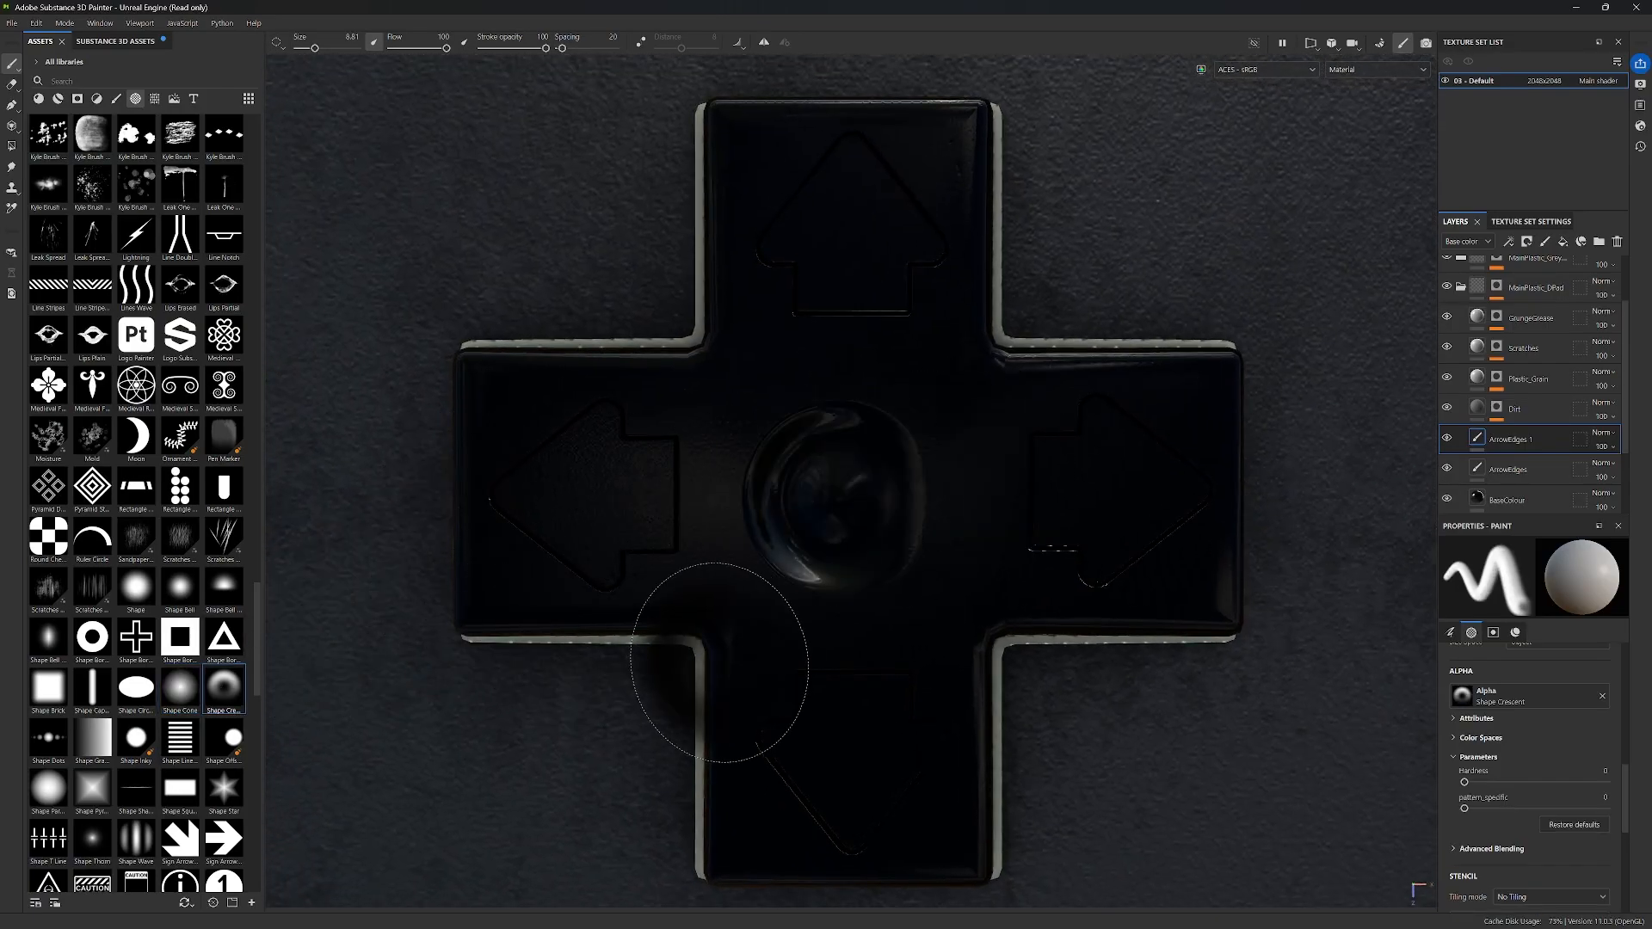
Step: Undo the crescent stamp and stamp a smooth round indent at the D-pad's centre using the Shape Bell alpha
{"action": "middle_click_drag", "start_coordinate": [719, 663], "coordinate": [641, 607], "text": "alt"}
{"action": "key", "text": "ctrl+z"}
{"action": "scroll", "coordinate": [194, 616], "scroll_direction": "down", "scroll_amount": 3}
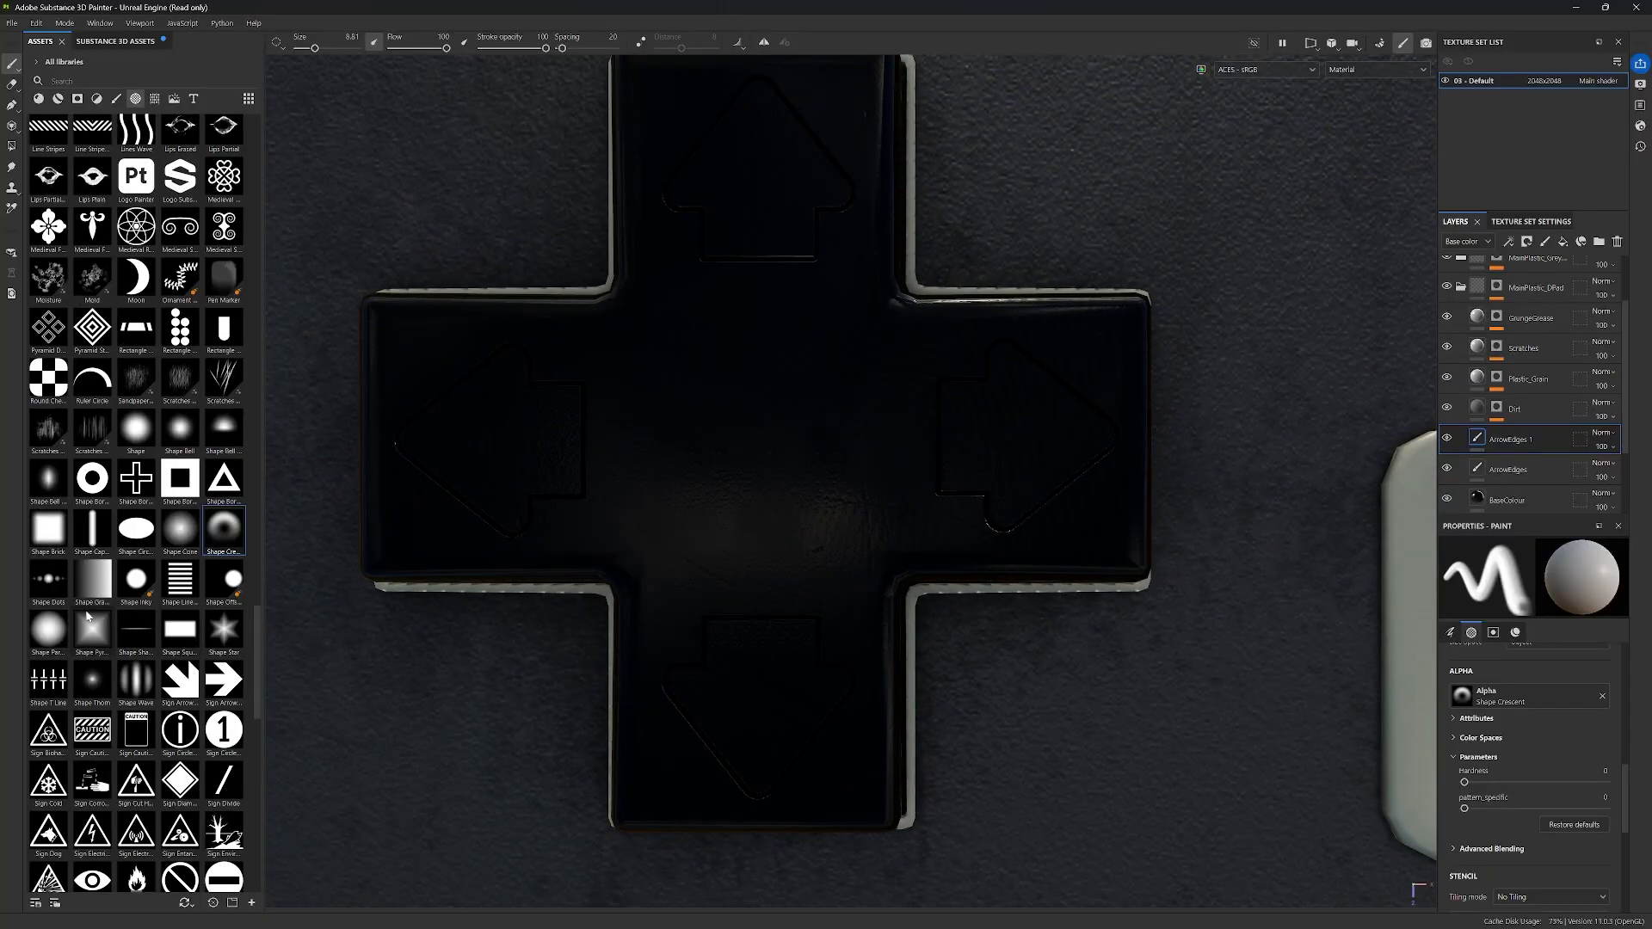
{"action": "middle_click_drag", "start_coordinate": [626, 509], "coordinate": [657, 550], "text": "alt"}
{"action": "left_click", "coordinate": [180, 428]}
{"action": "left_click", "coordinate": [779, 478]}
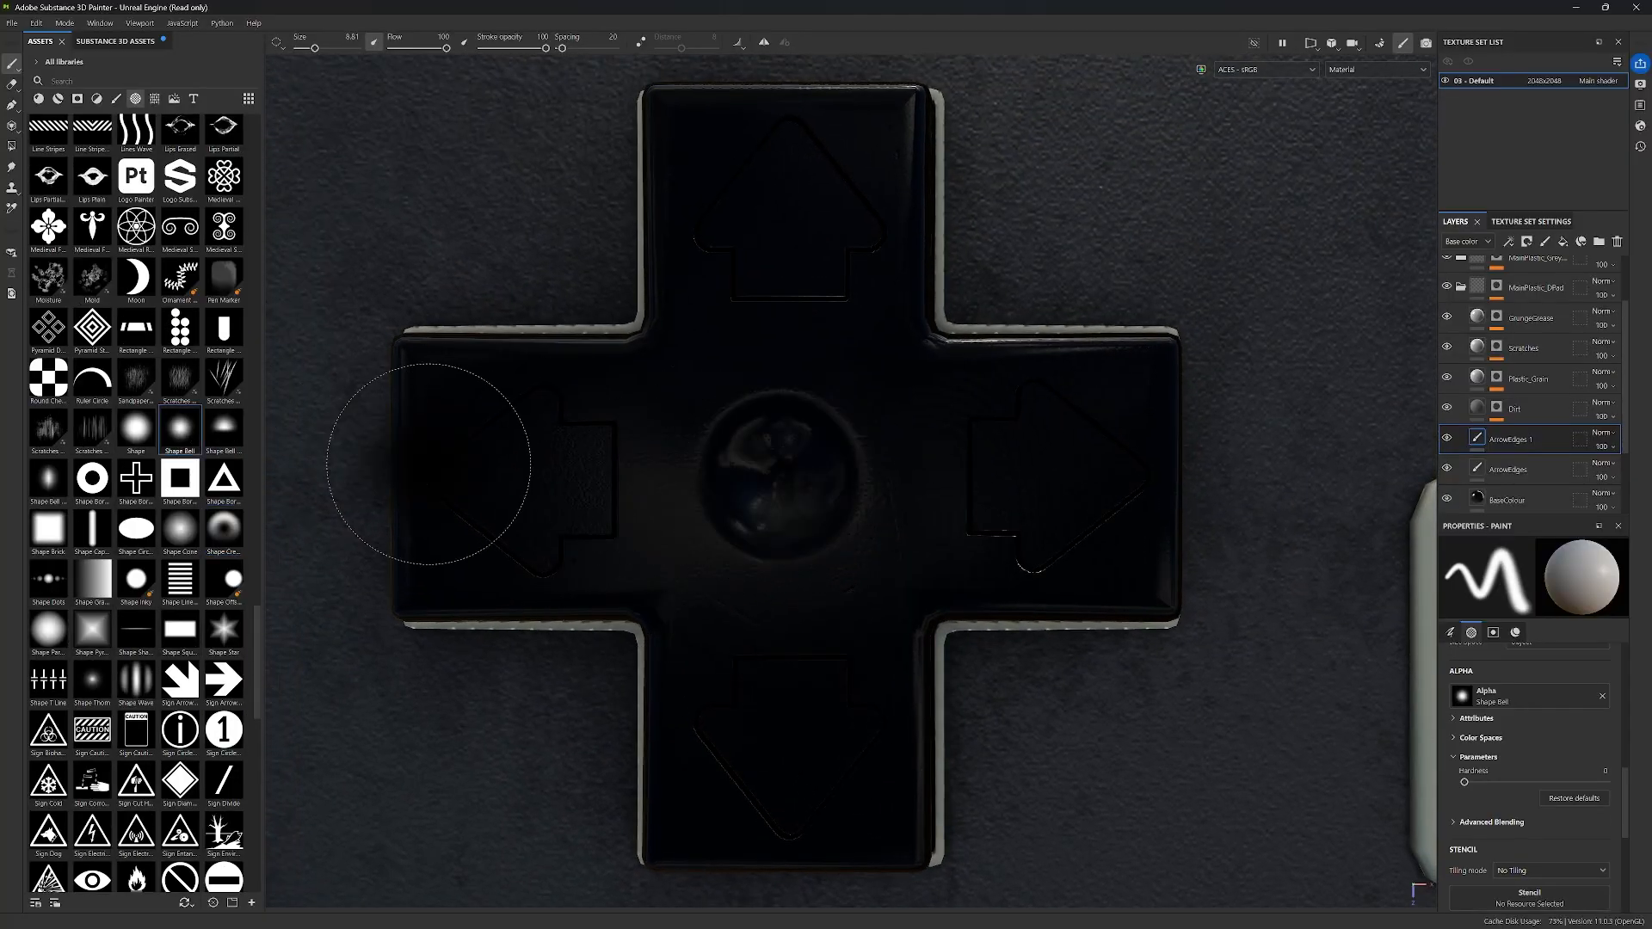
{"action": "mouse_move", "coordinate": [429, 465]}
{"action": "left_mouse_down", "text": "alt"}
{"action": "mouse_move", "coordinate": [886, 523]}
{"action": "mouse_move", "coordinate": [879, 537]}
{"action": "left_mouse_up", "text": "alt"}
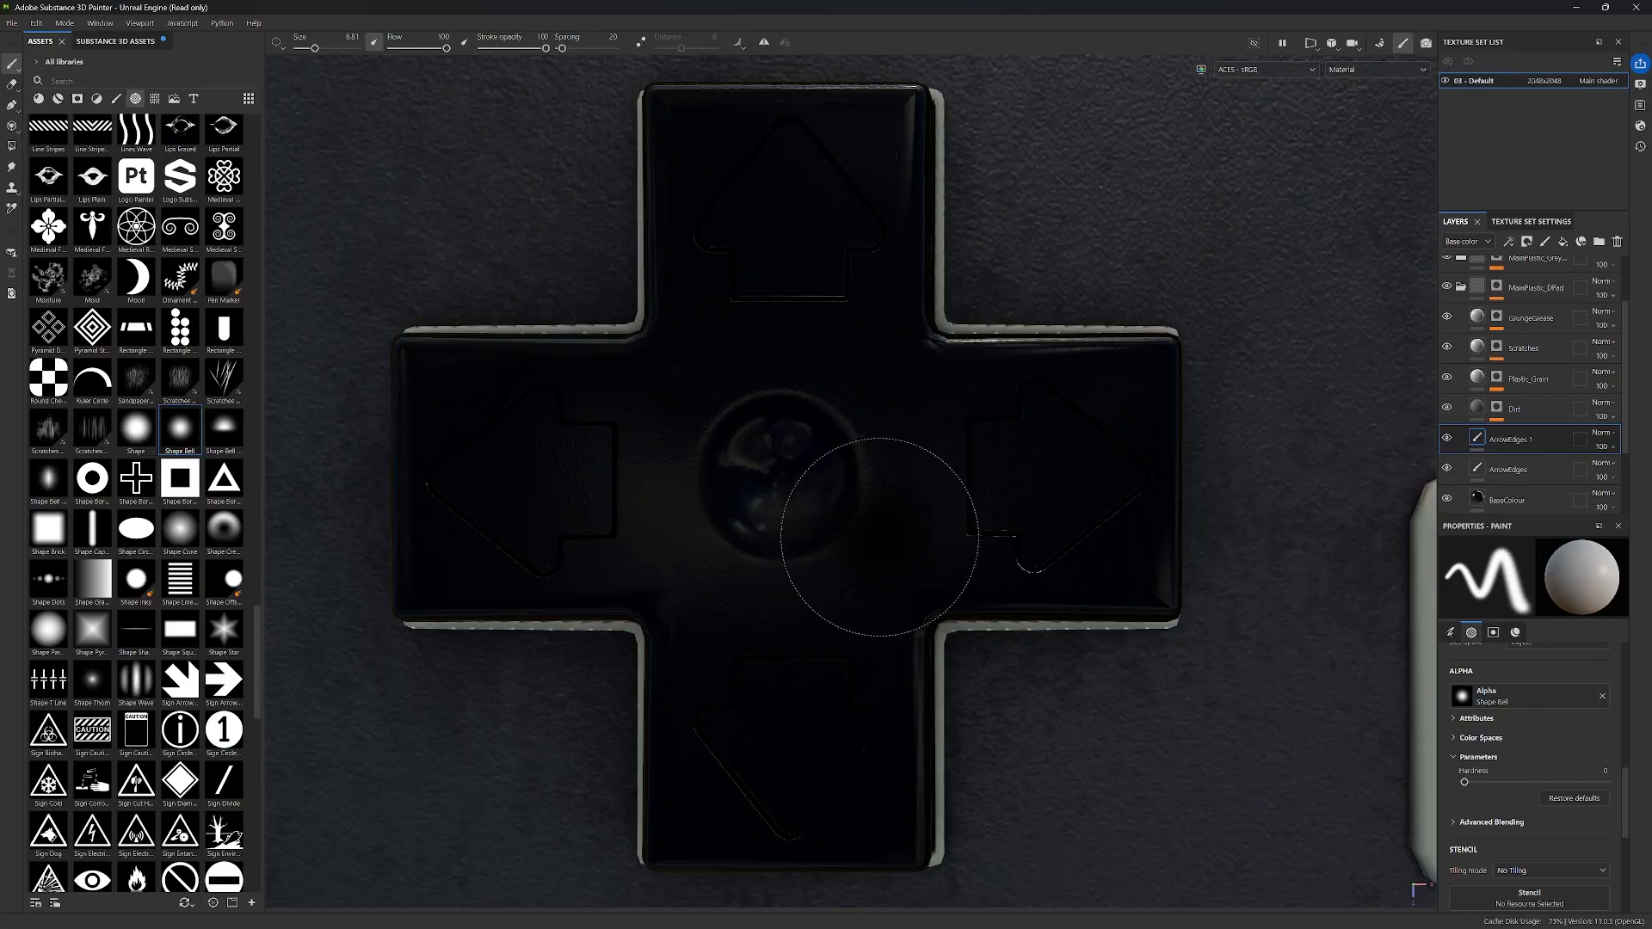
{"action": "key", "text": "ctrl+z"}
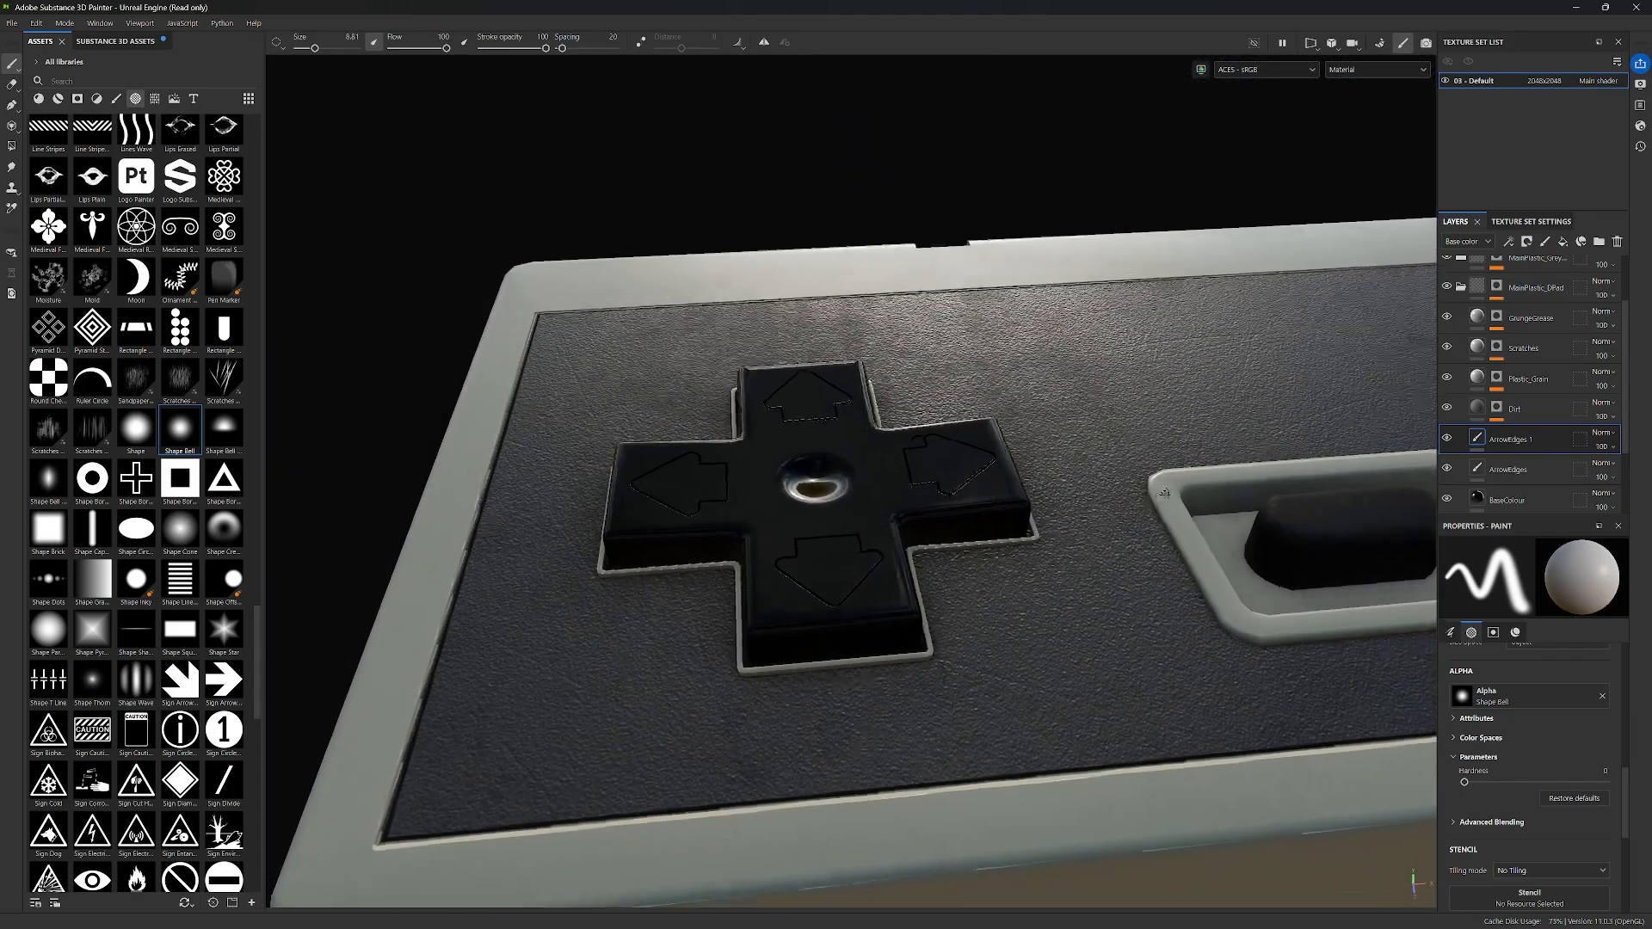
{"action": "mouse_move", "coordinate": [1118, 452]}
{"action": "left_mouse_down", "text": "alt"}
{"action": "mouse_move", "coordinate": [1256, 440]}
{"action": "mouse_move", "coordinate": [1223, 453]}
{"action": "left_mouse_up", "text": "alt"}
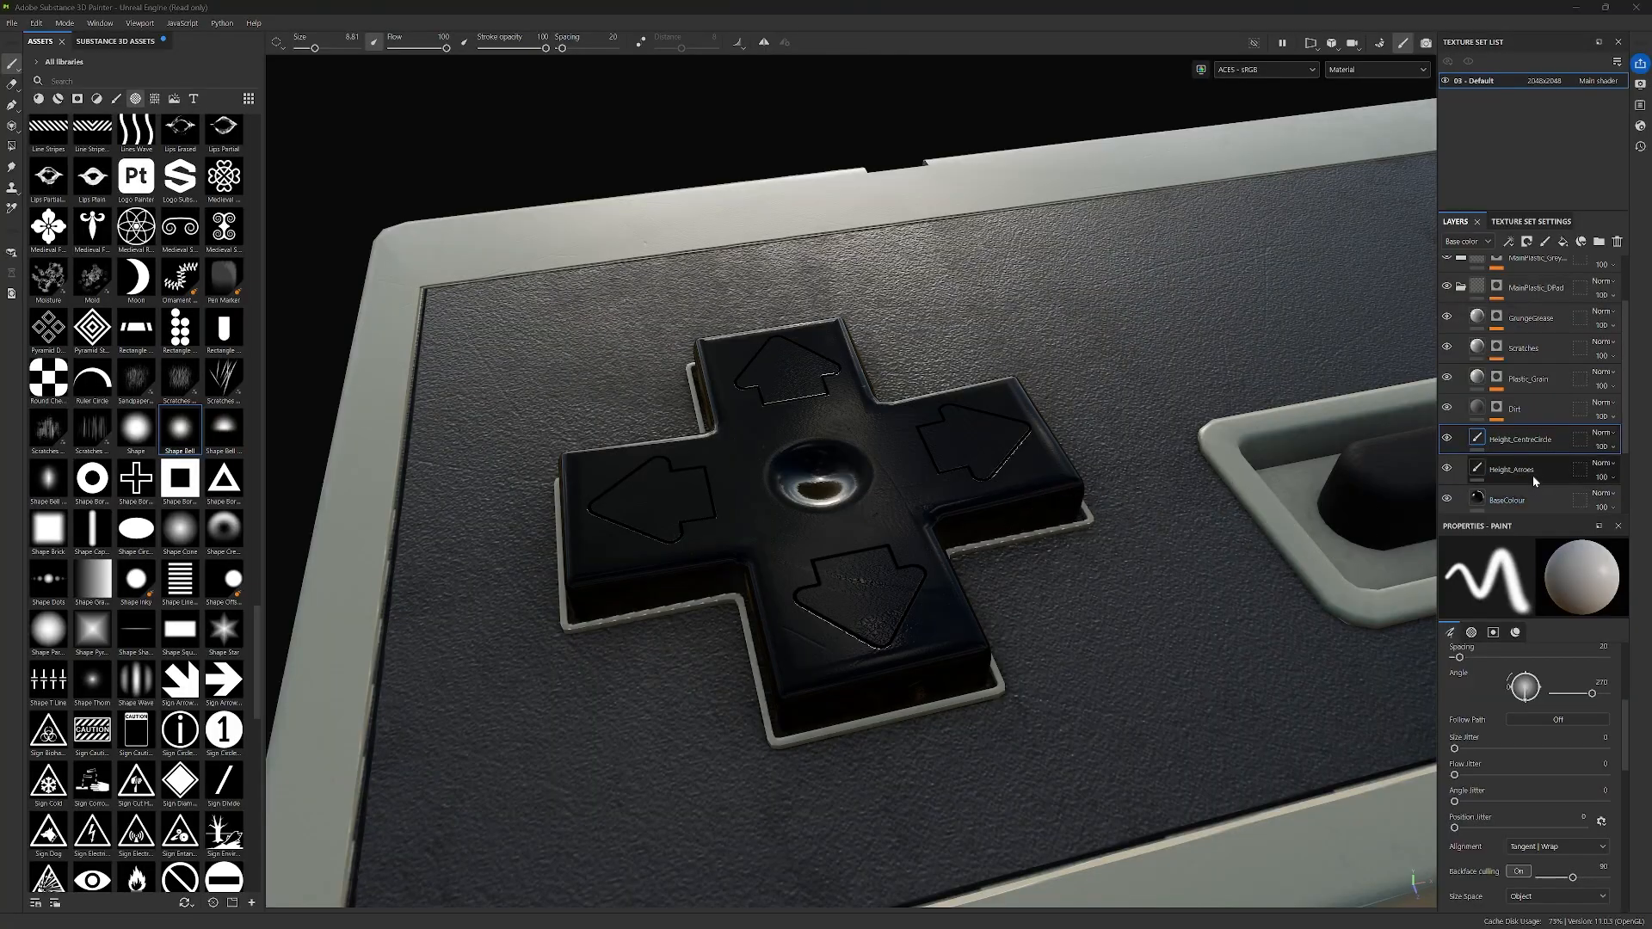
Step: Add an anchor point to the arrows height layer and another to the Height_CentreCircle layer
{"action": "right_click", "coordinate": [1521, 471]}
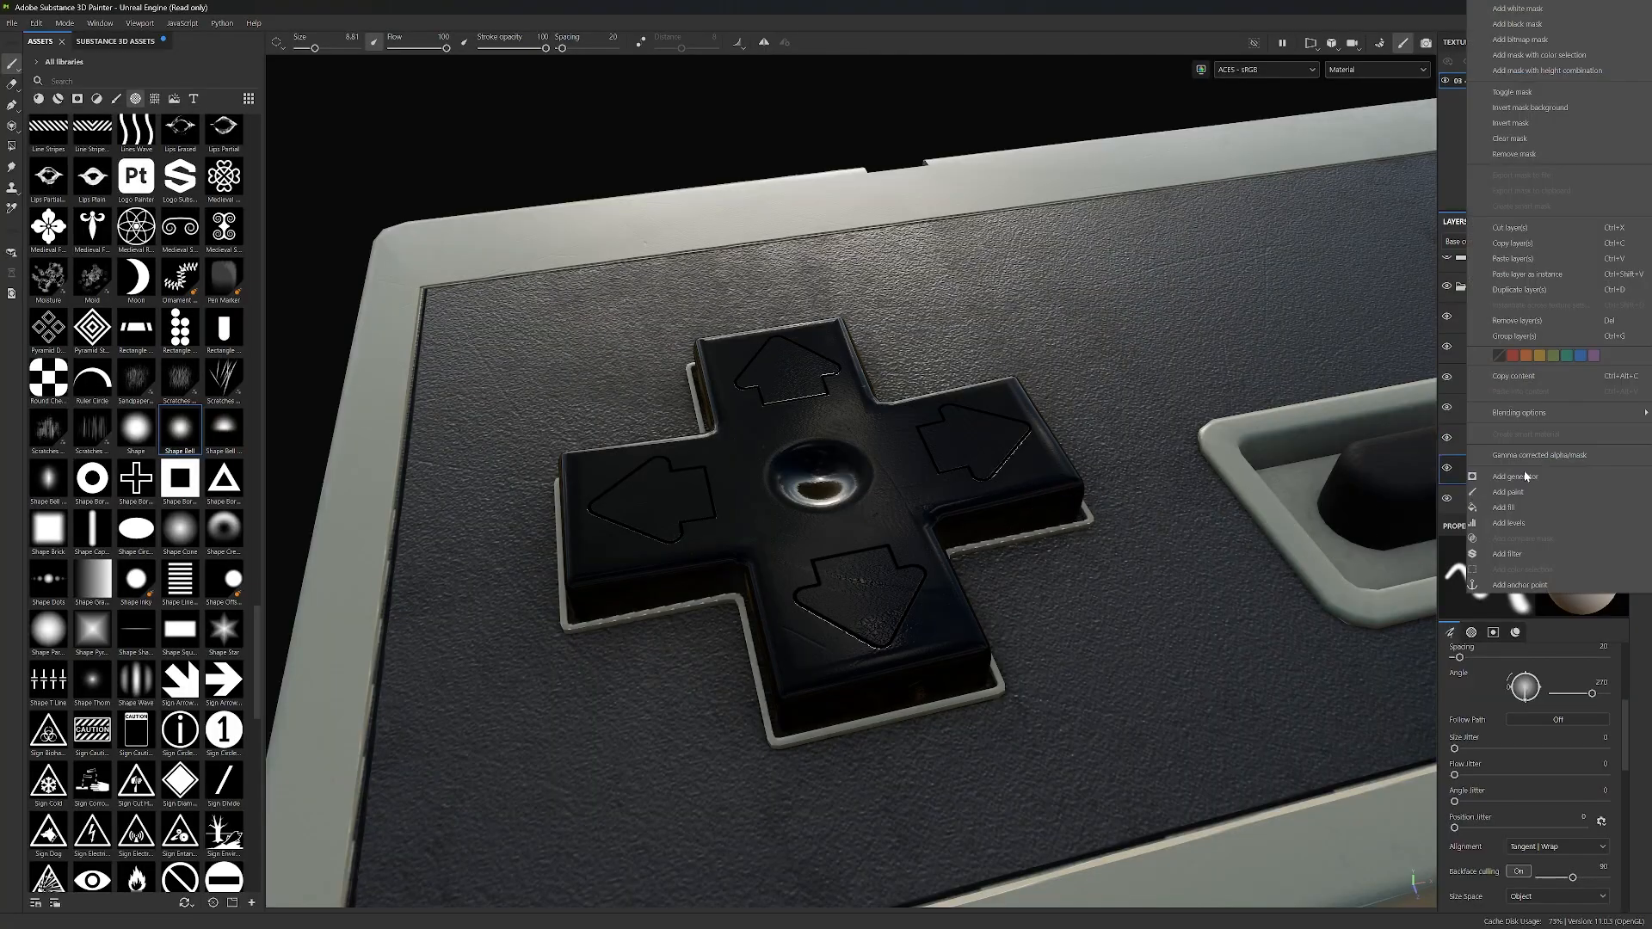
{"action": "left_click", "coordinate": [1519, 585]}
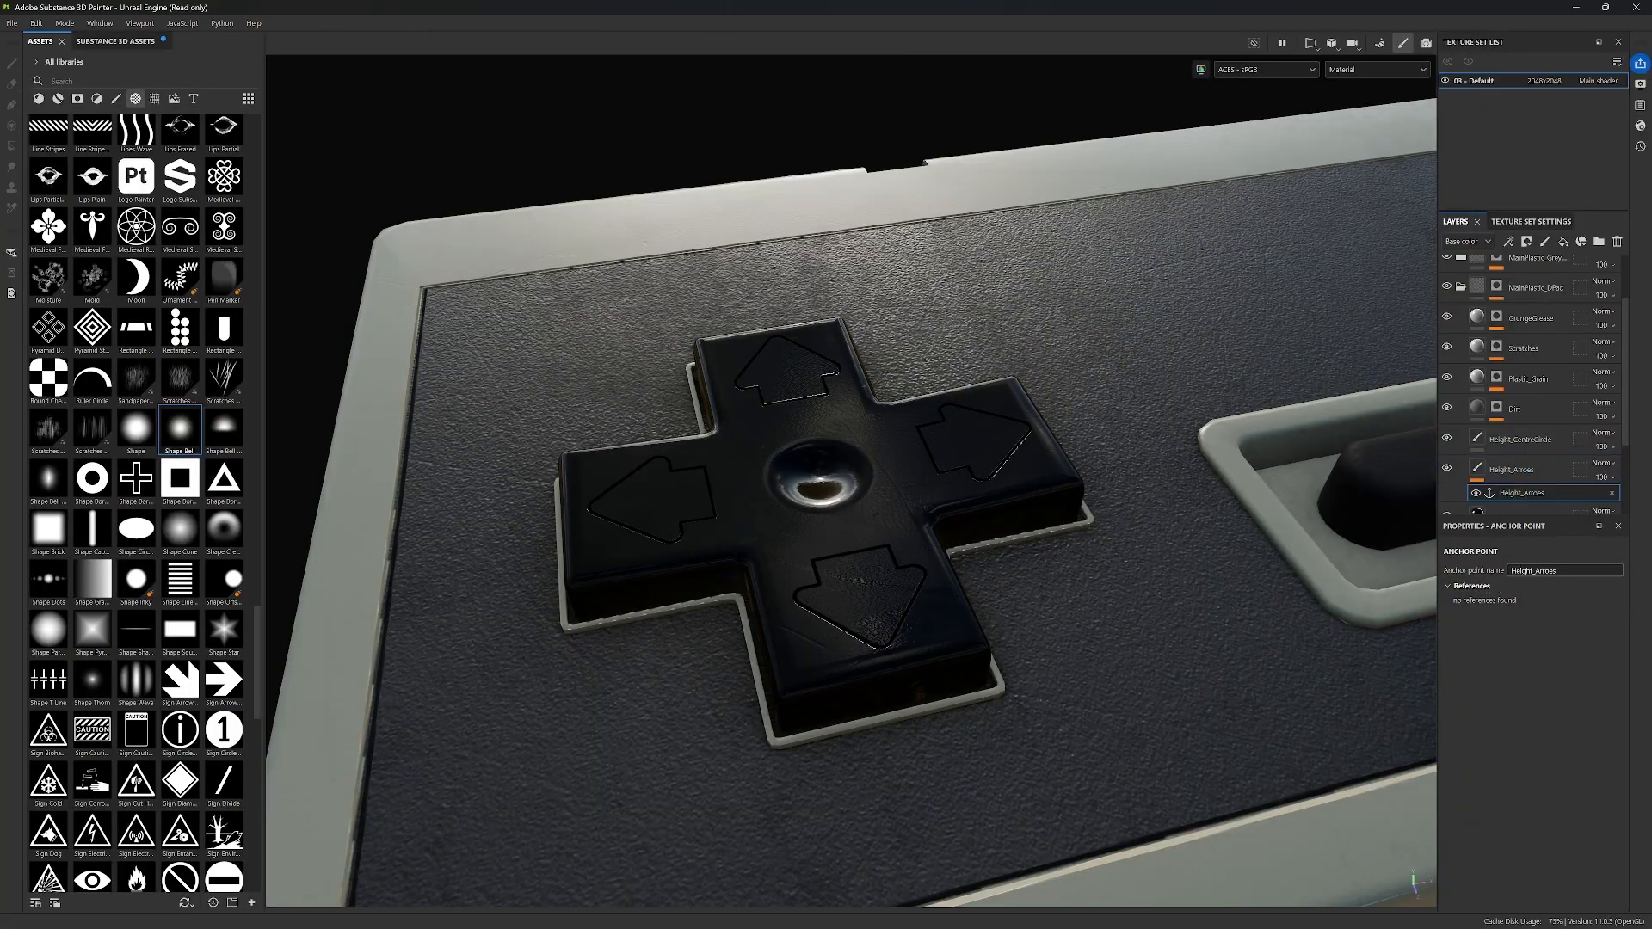
{"action": "left_click", "coordinate": [1524, 441]}
{"action": "right_click", "coordinate": [1525, 441]}
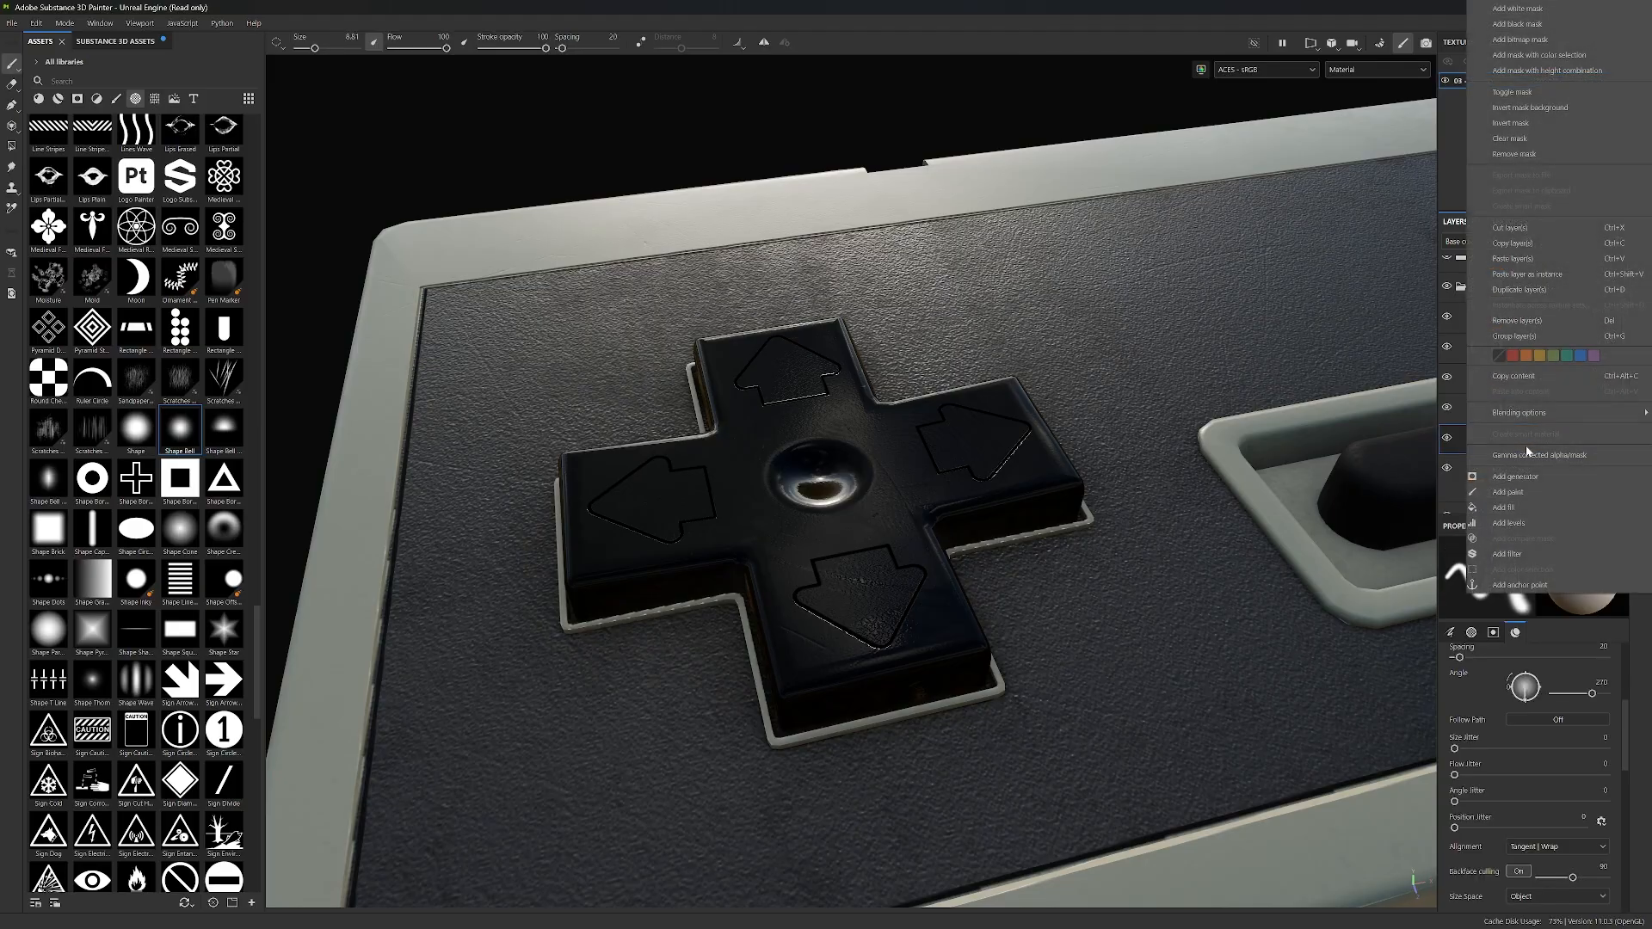
{"action": "left_click", "coordinate": [1521, 584]}
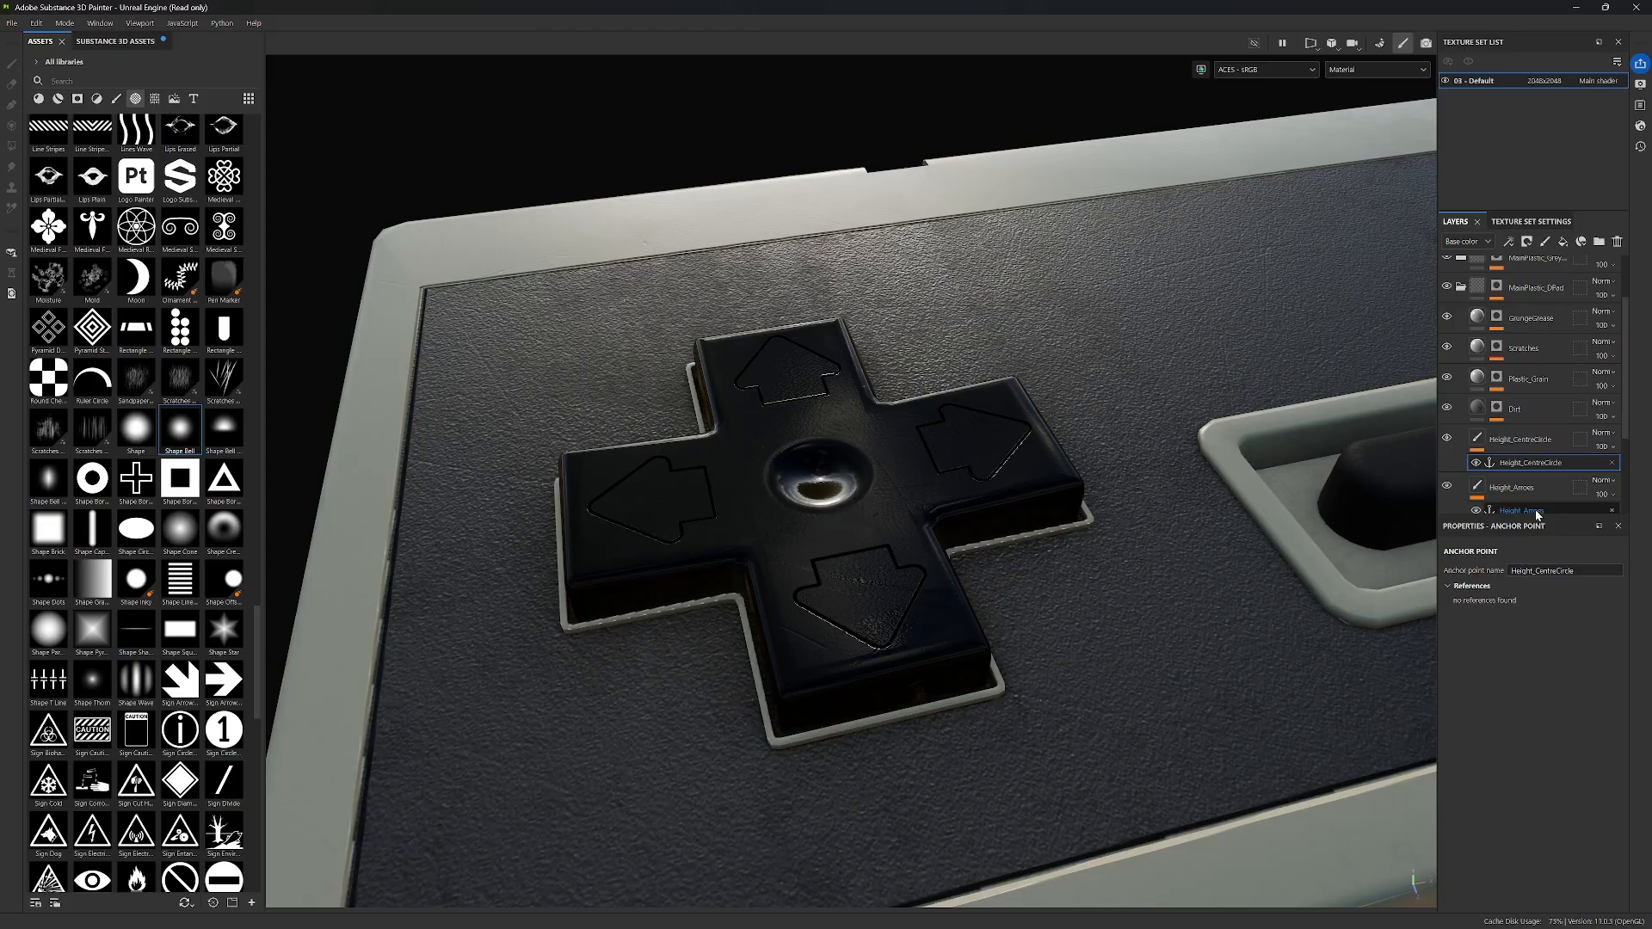
Step: In the Dirt generator on the D-pad's Dirt layer mask, set Micro Height to the arrows layer's anchor point
{"action": "scroll", "coordinate": [1540, 417], "scroll_direction": "up", "scroll_amount": 1}
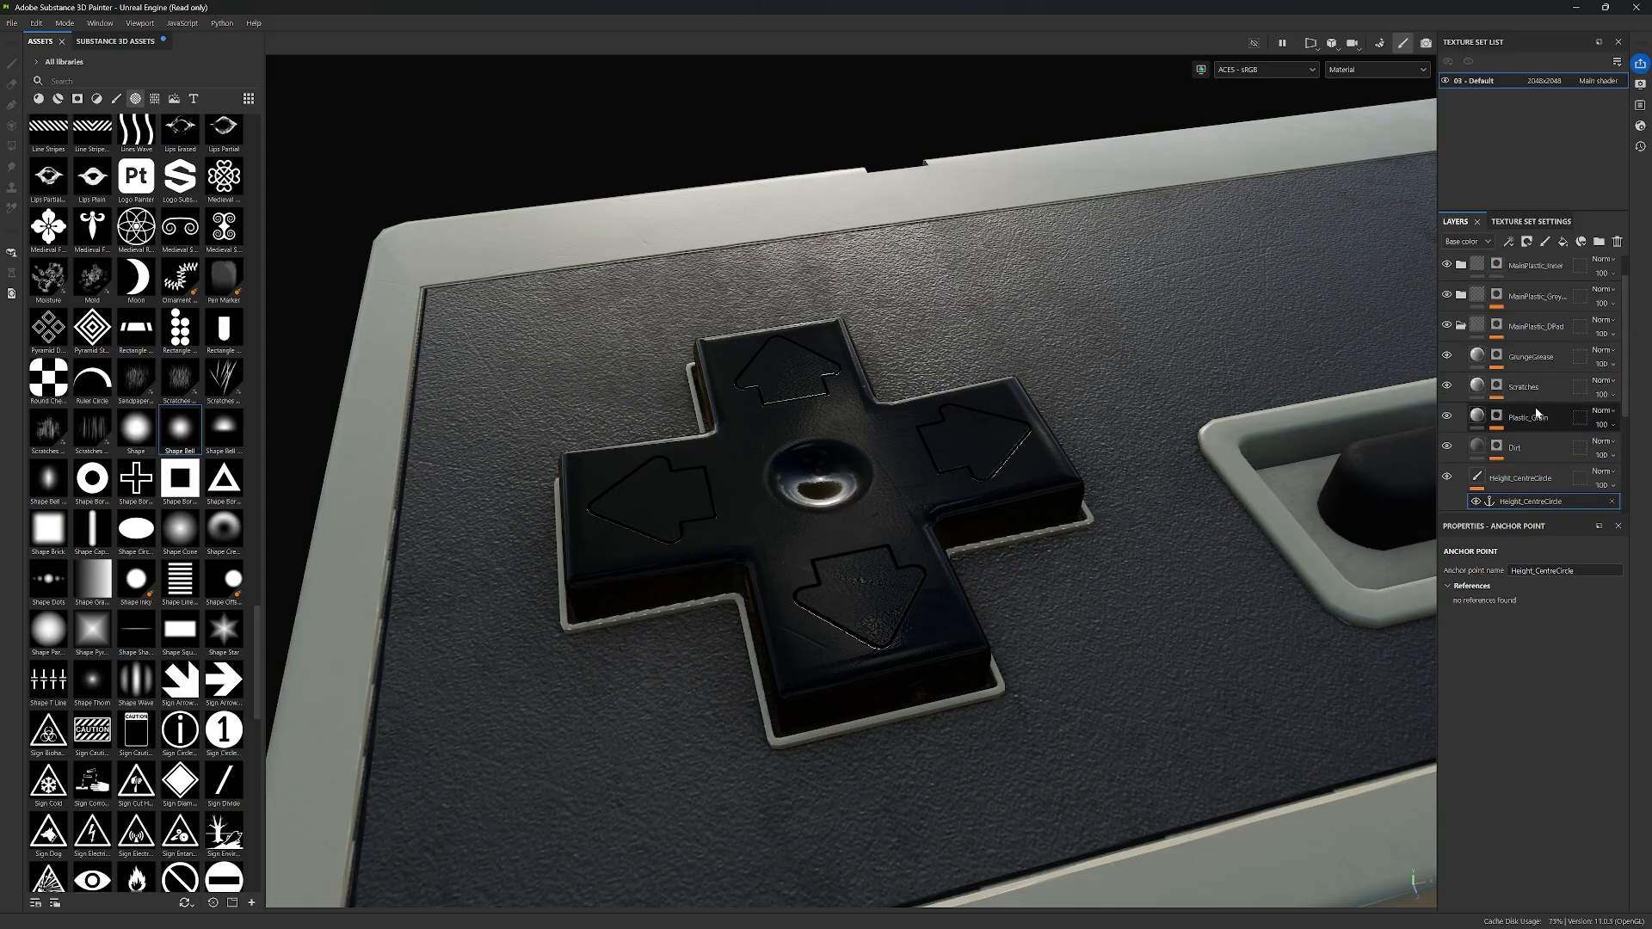
{"action": "left_click", "coordinate": [1521, 448]}
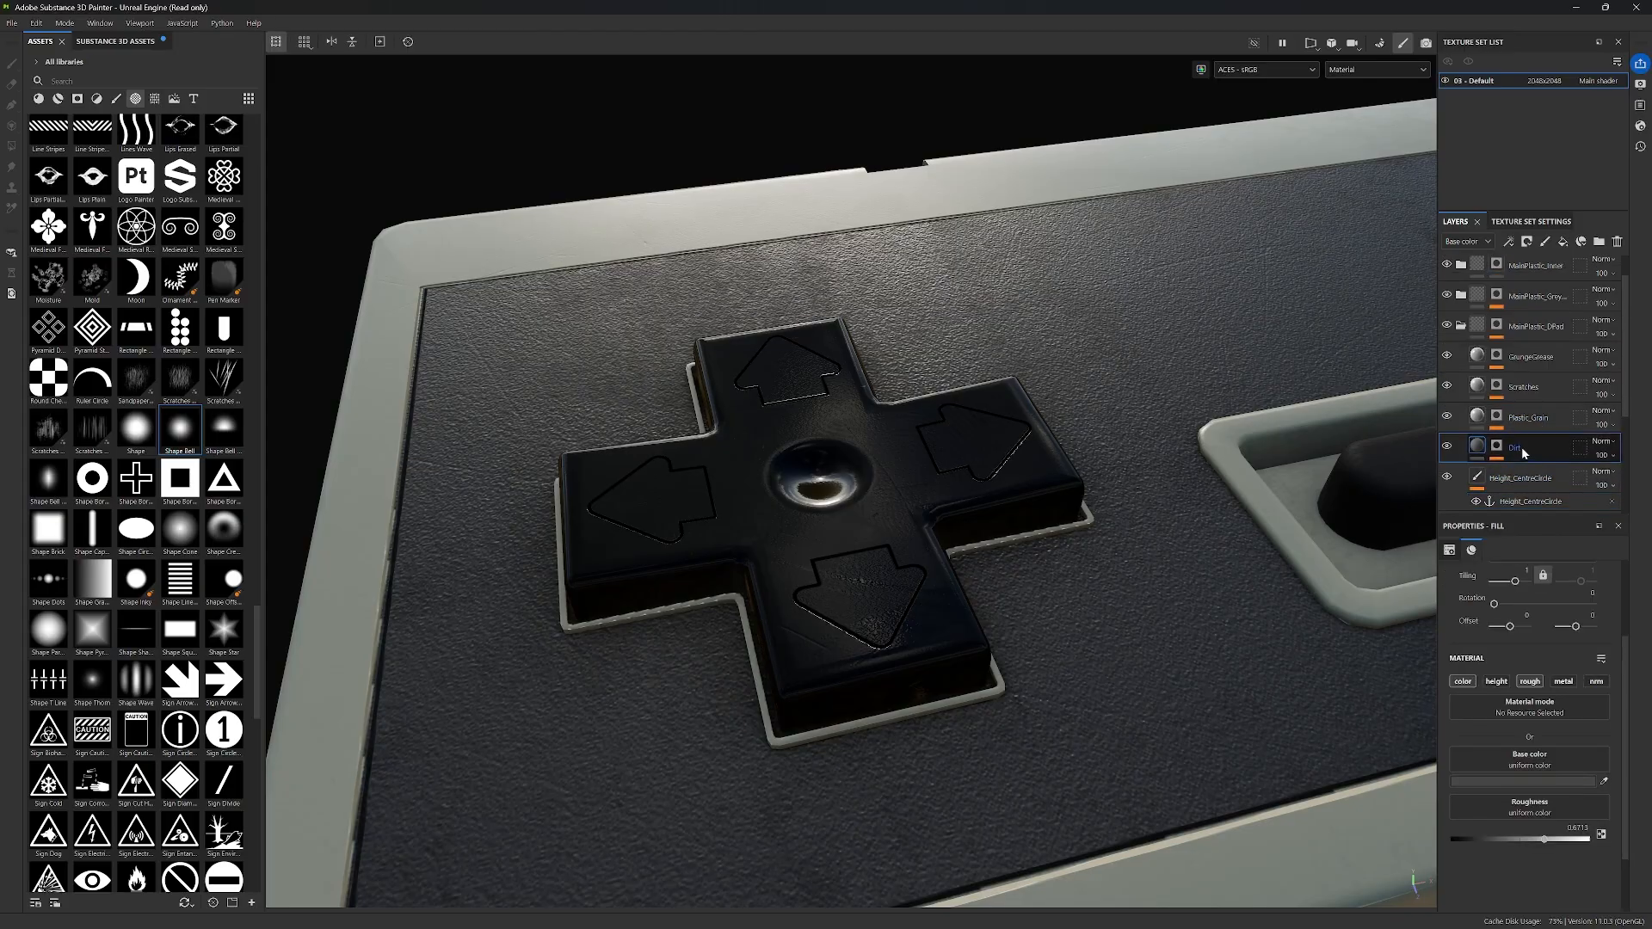
{"action": "scroll", "coordinate": [1552, 731], "scroll_direction": "down", "scroll_amount": 2}
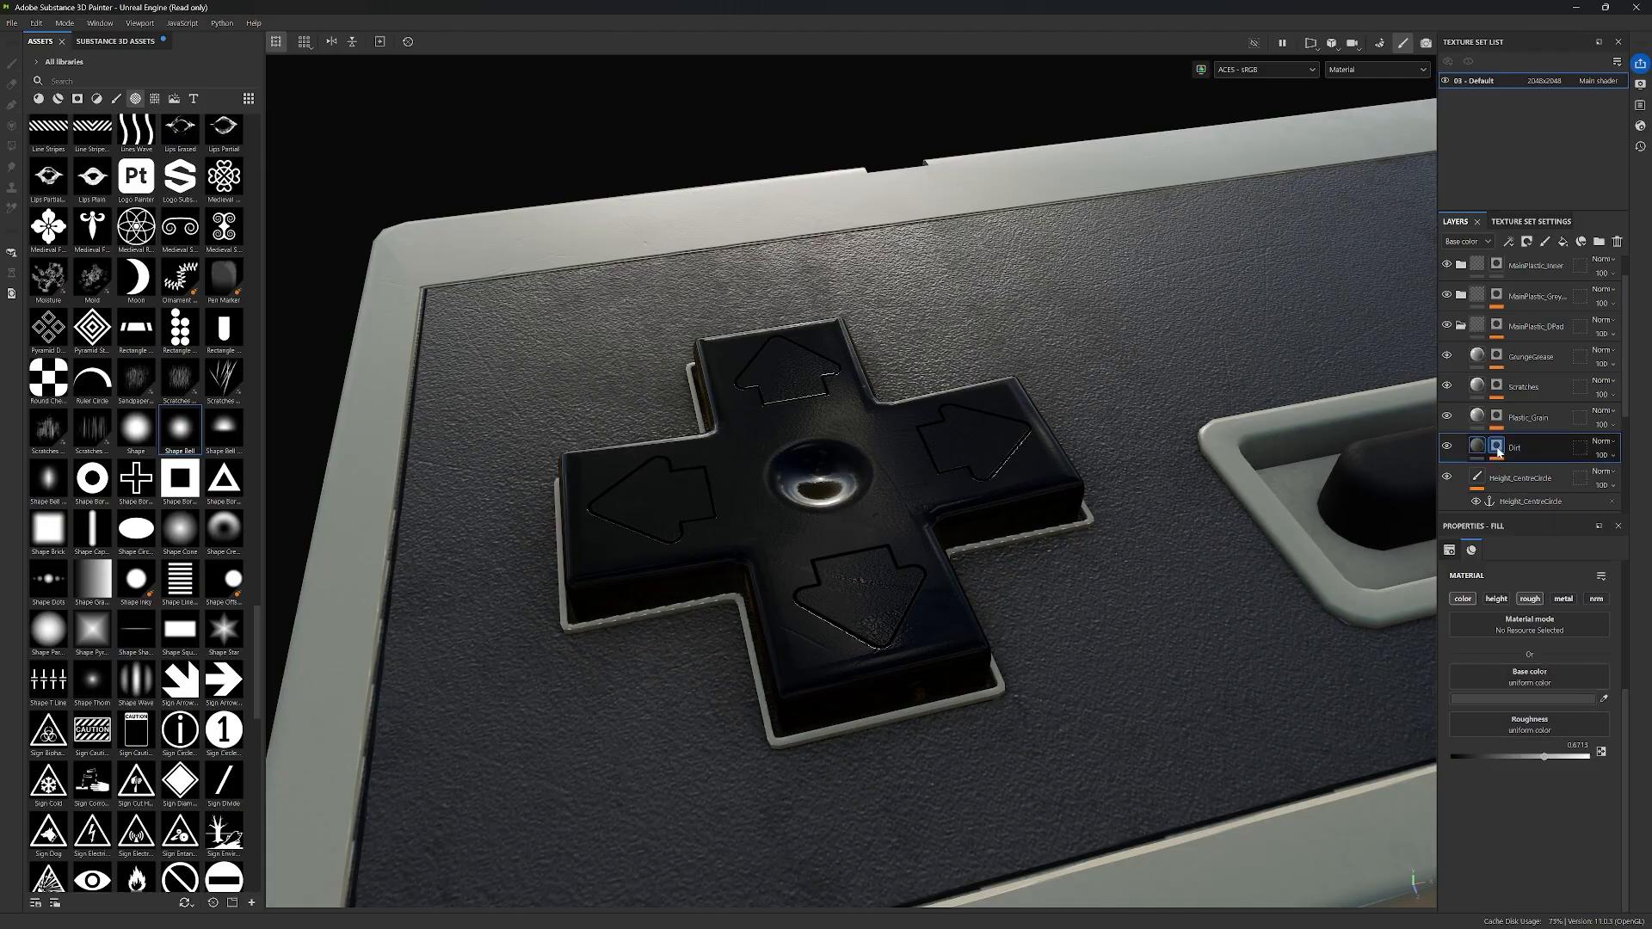
{"action": "left_click", "coordinate": [1496, 449]}
{"action": "scroll", "coordinate": [1546, 763], "scroll_direction": "down", "scroll_amount": 8}
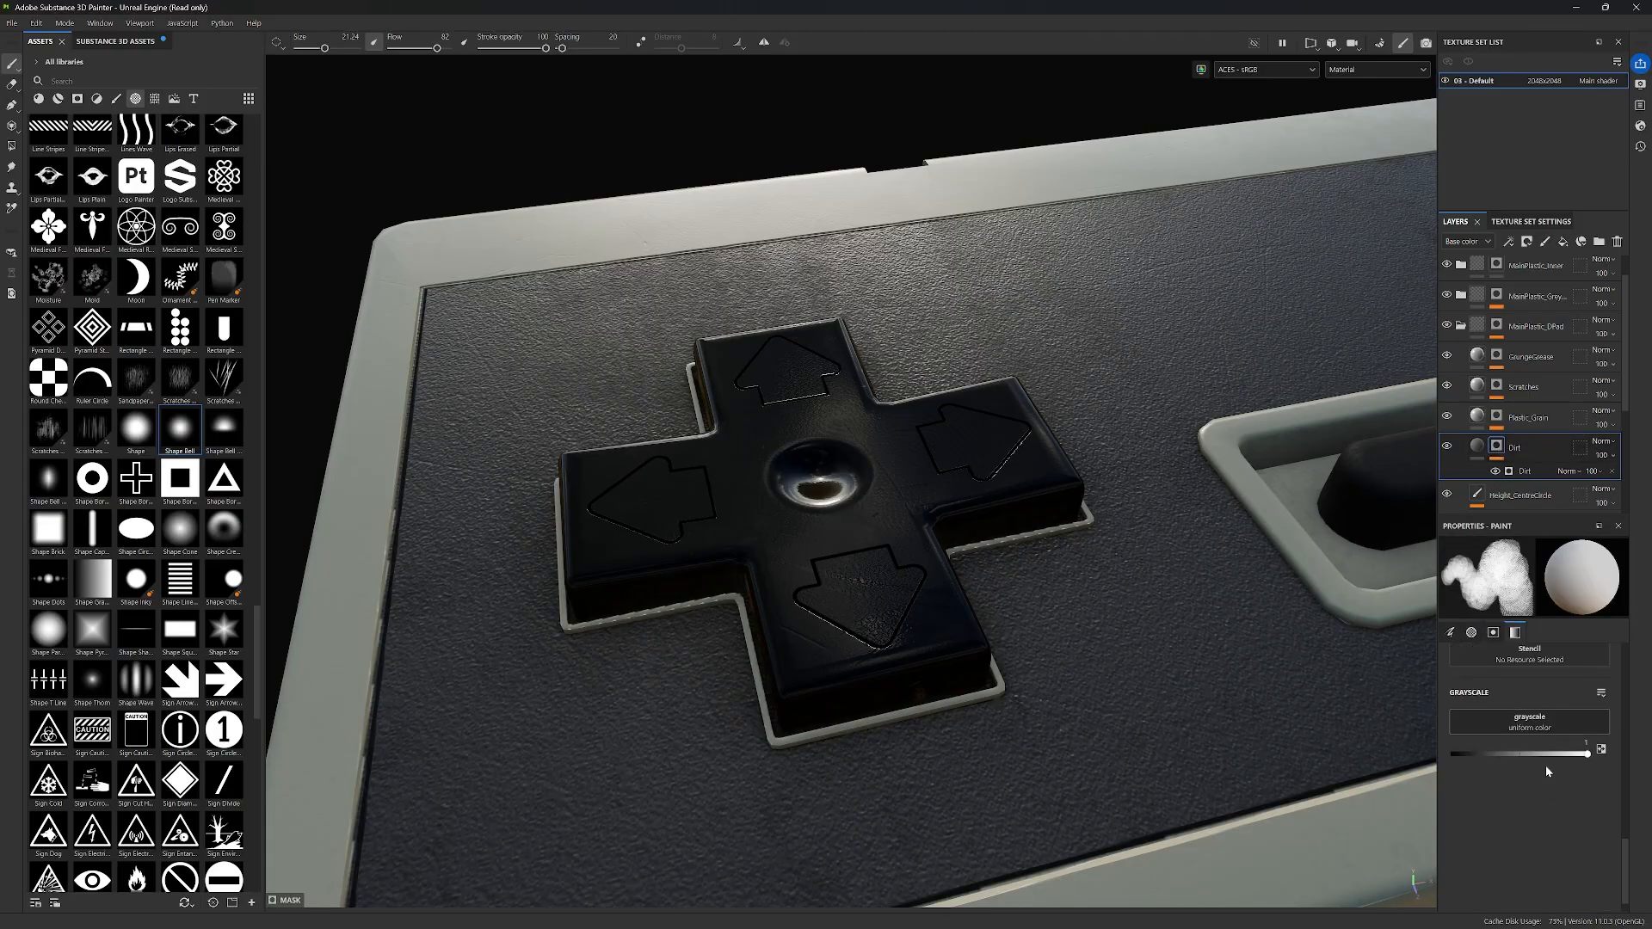
{"action": "scroll", "coordinate": [1546, 771], "scroll_direction": "up", "scroll_amount": 3}
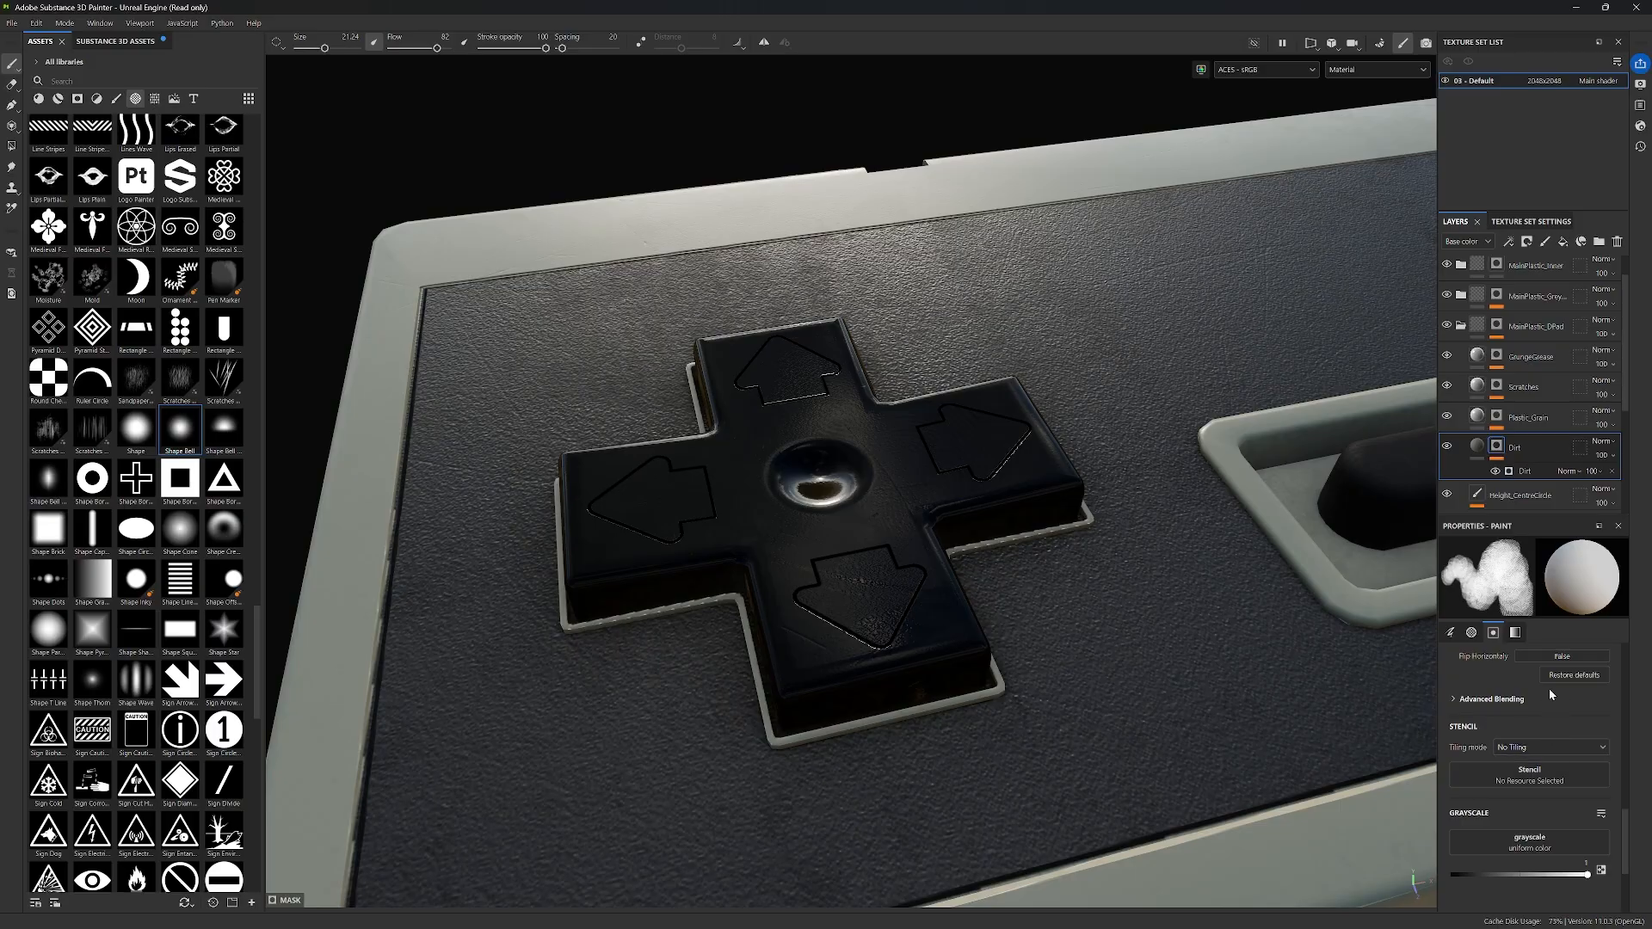
{"action": "left_click", "coordinate": [1524, 473]}
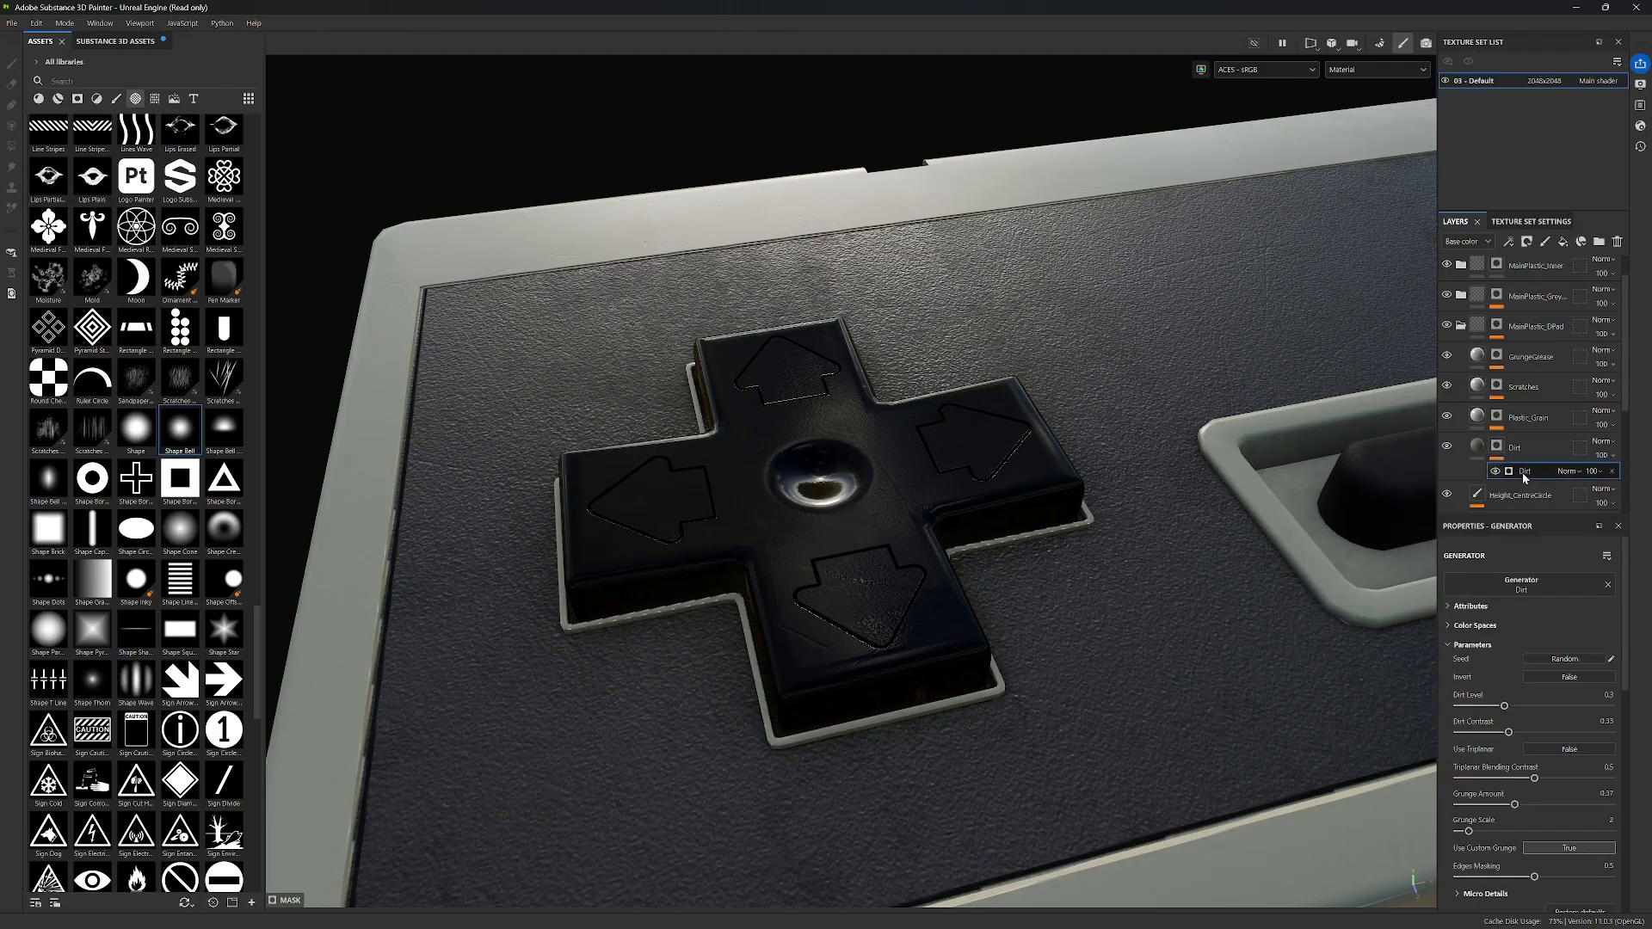
{"action": "scroll", "coordinate": [1553, 804], "scroll_direction": "down", "scroll_amount": 10}
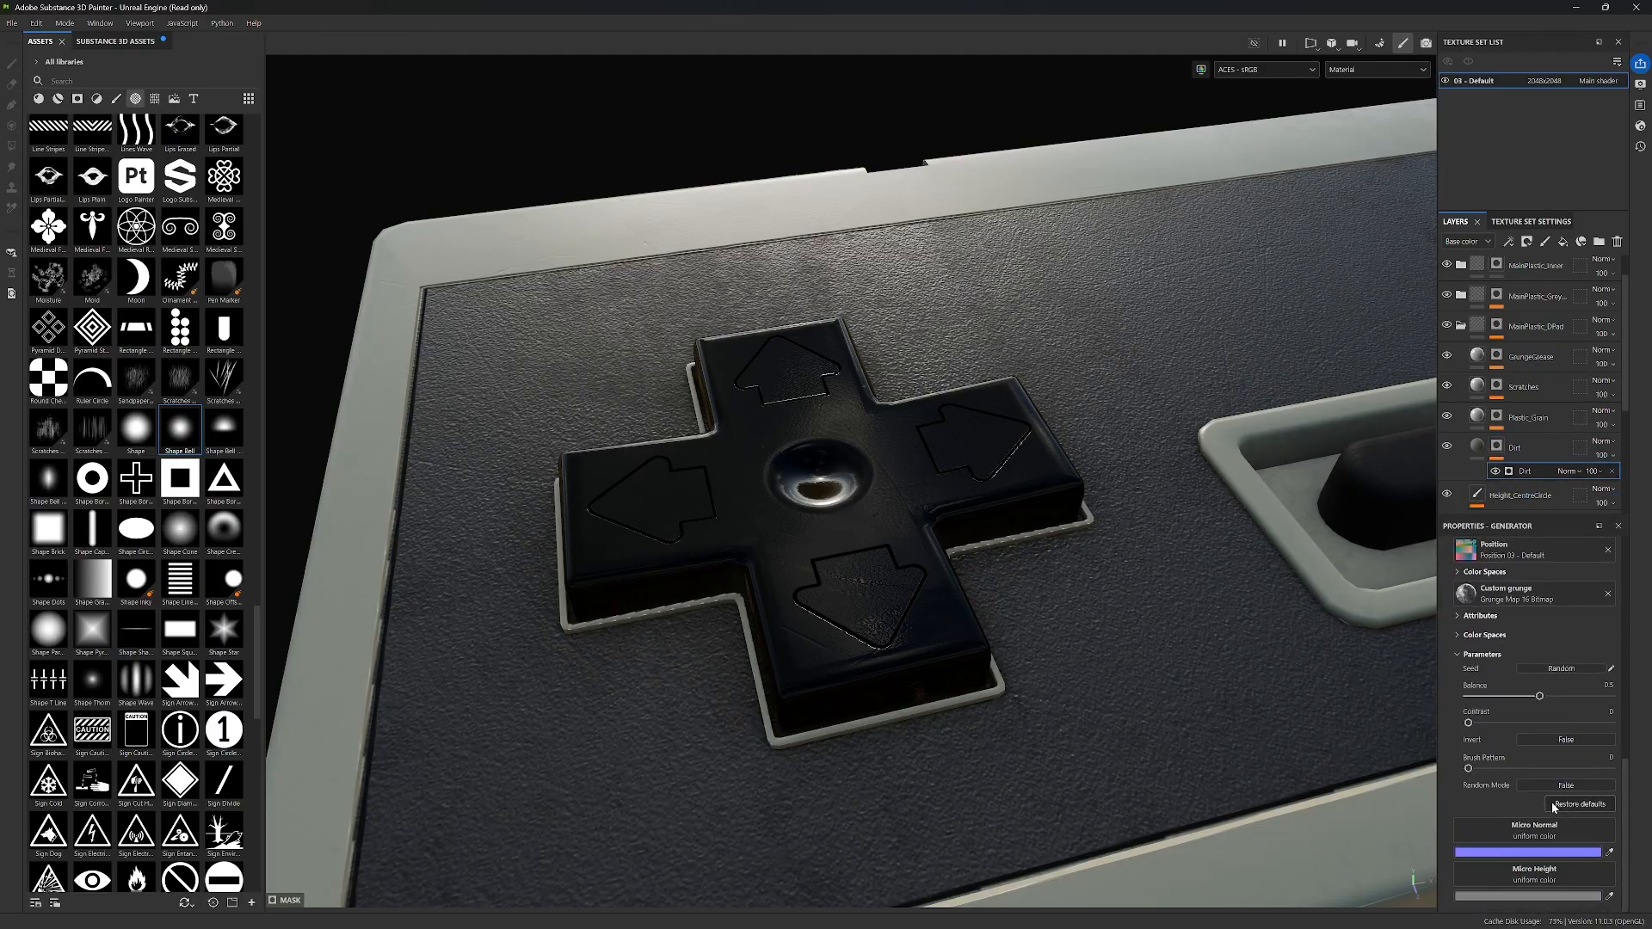
{"action": "left_click", "coordinate": [1559, 876]}
{"action": "left_click", "coordinate": [1552, 688]}
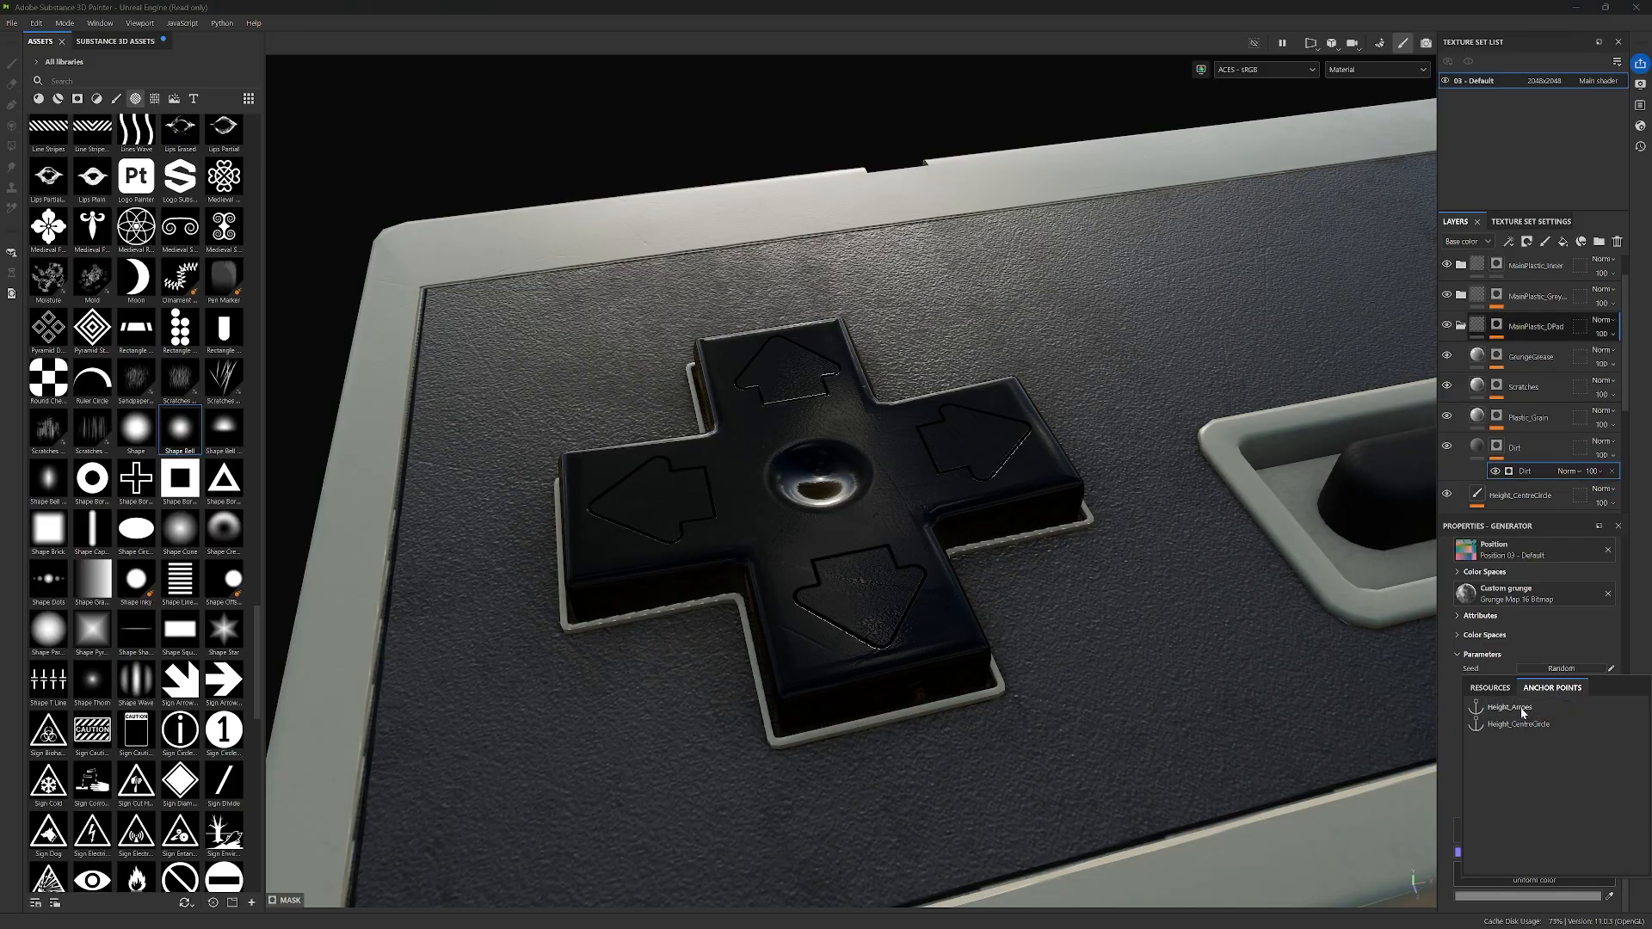
{"action": "left_click", "coordinate": [1521, 708]}
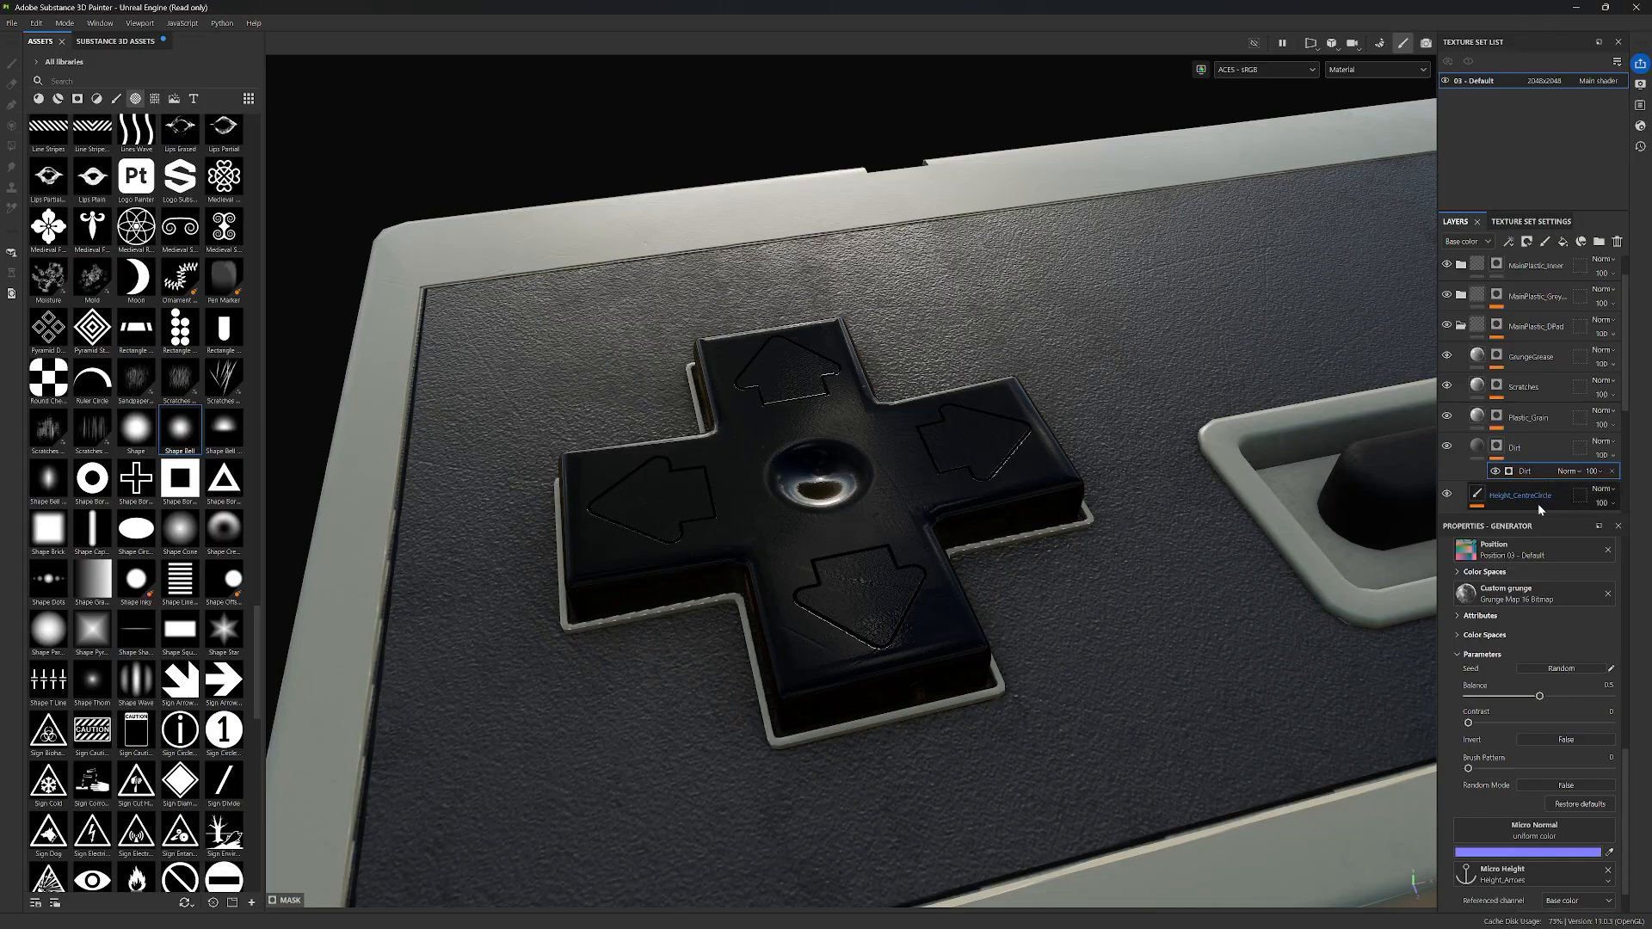
Step: Correct the spelling of the arrows anchor point and its paint layer, renaming both to Height_Arrows
{"action": "scroll", "coordinate": [1547, 422], "scroll_direction": "down", "scroll_amount": 2}
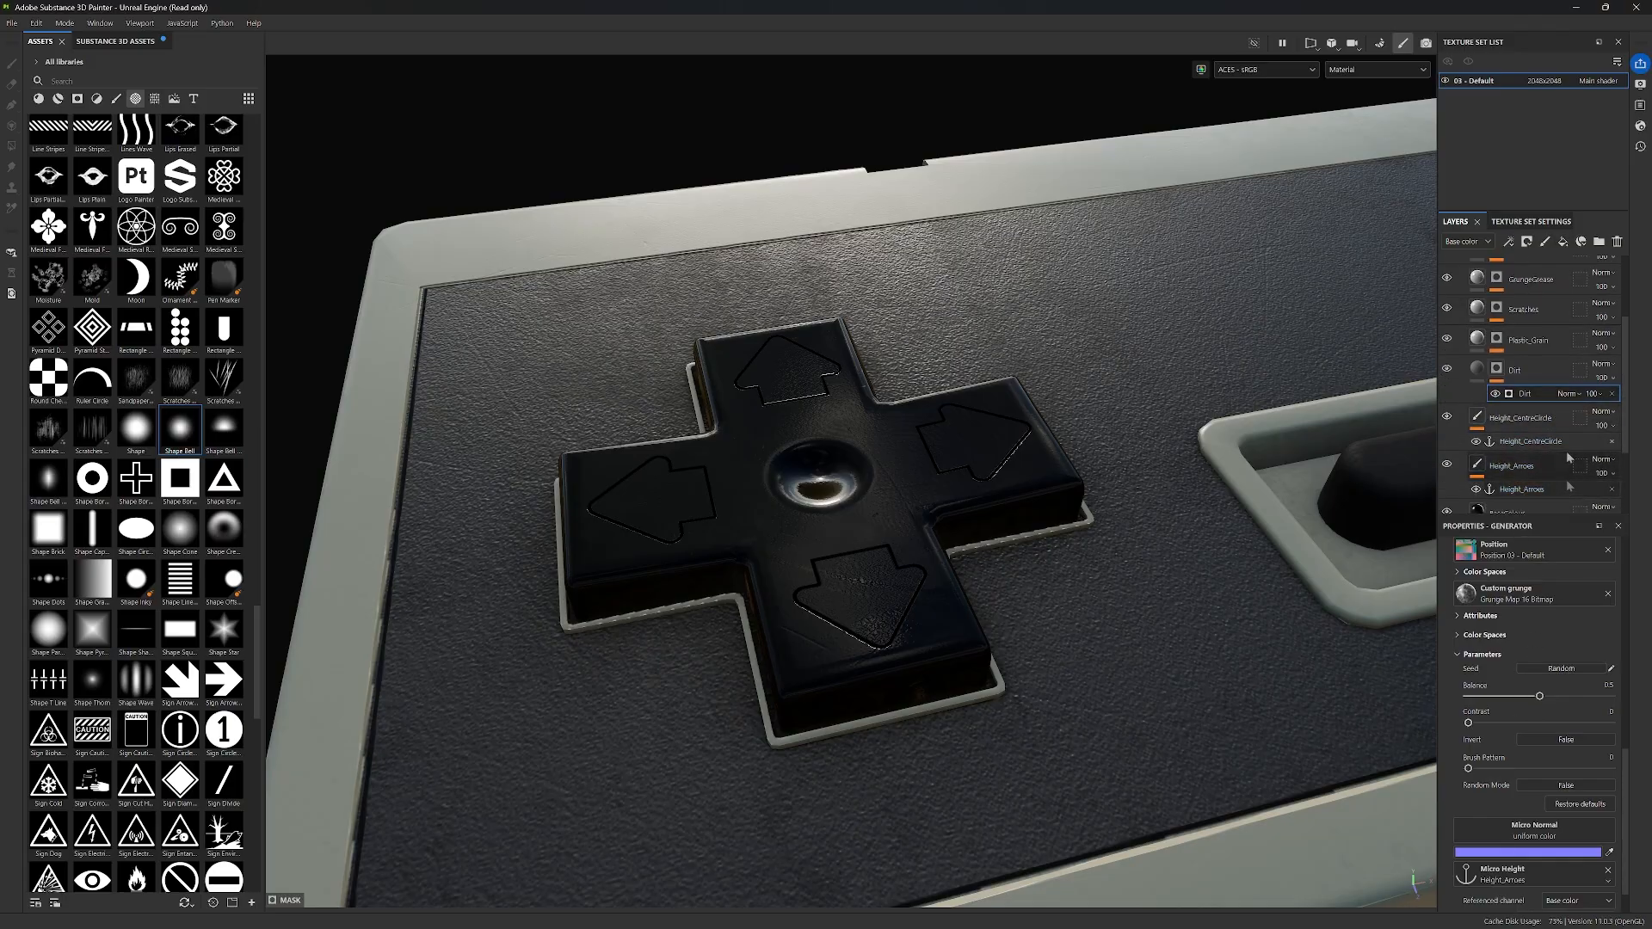
{"action": "left_click", "coordinate": [1541, 490]}
{"action": "double_click", "coordinate": [1543, 490]}
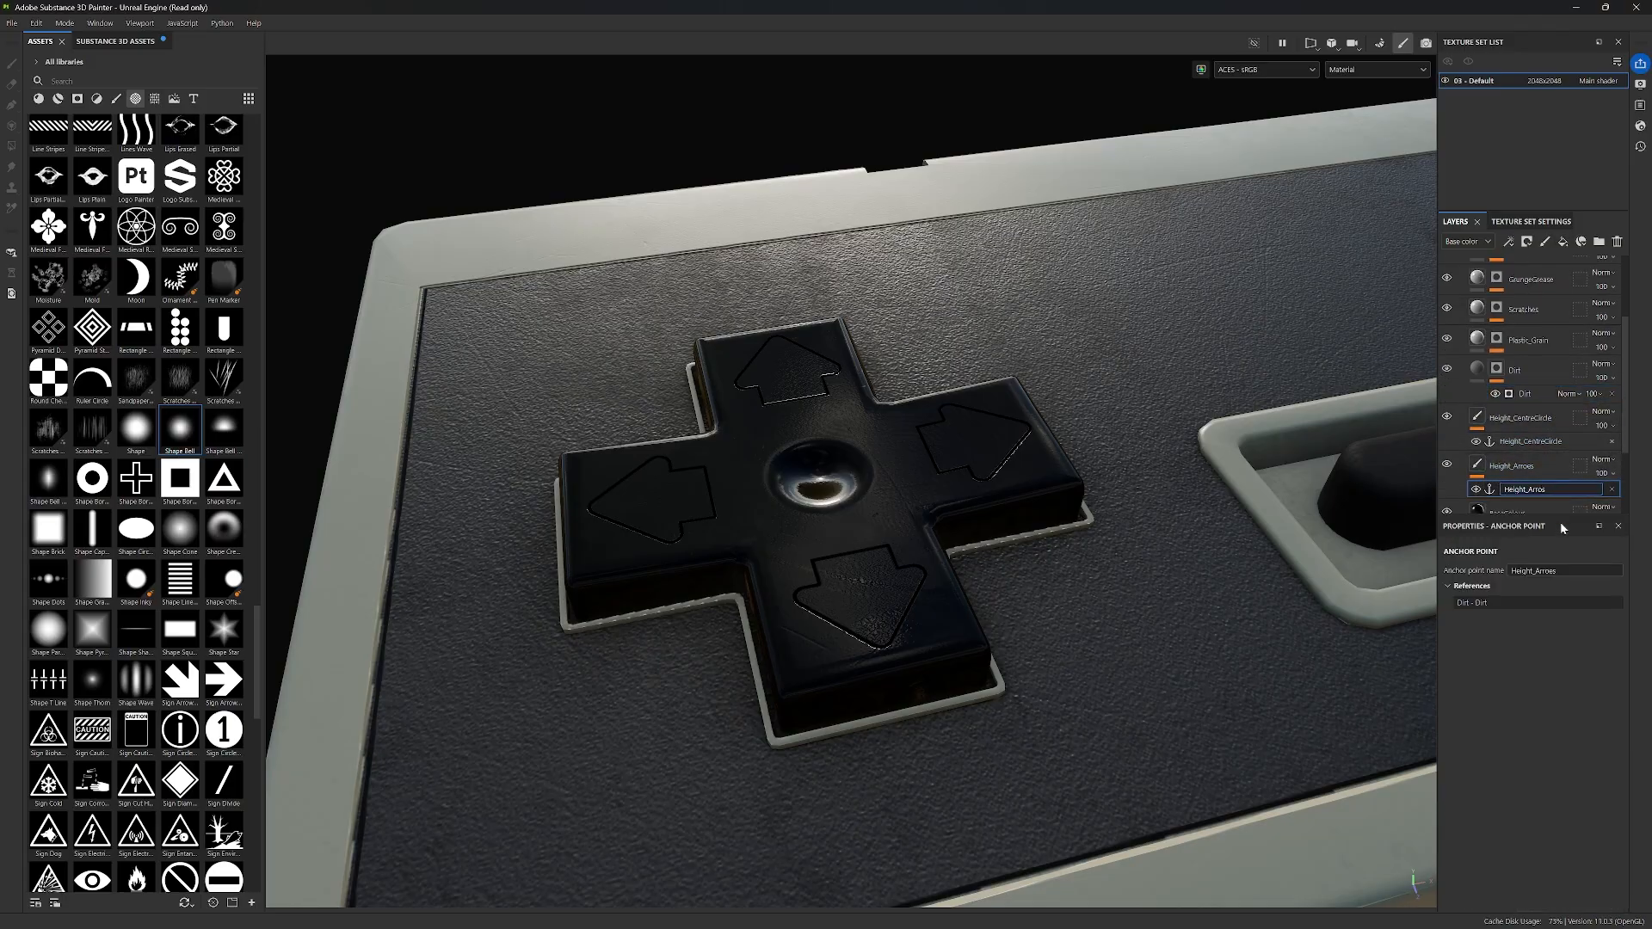
{"action": "type", "text": "w"}
{"action": "key", "text": "Return"}
{"action": "double_click", "coordinate": [1536, 465]}
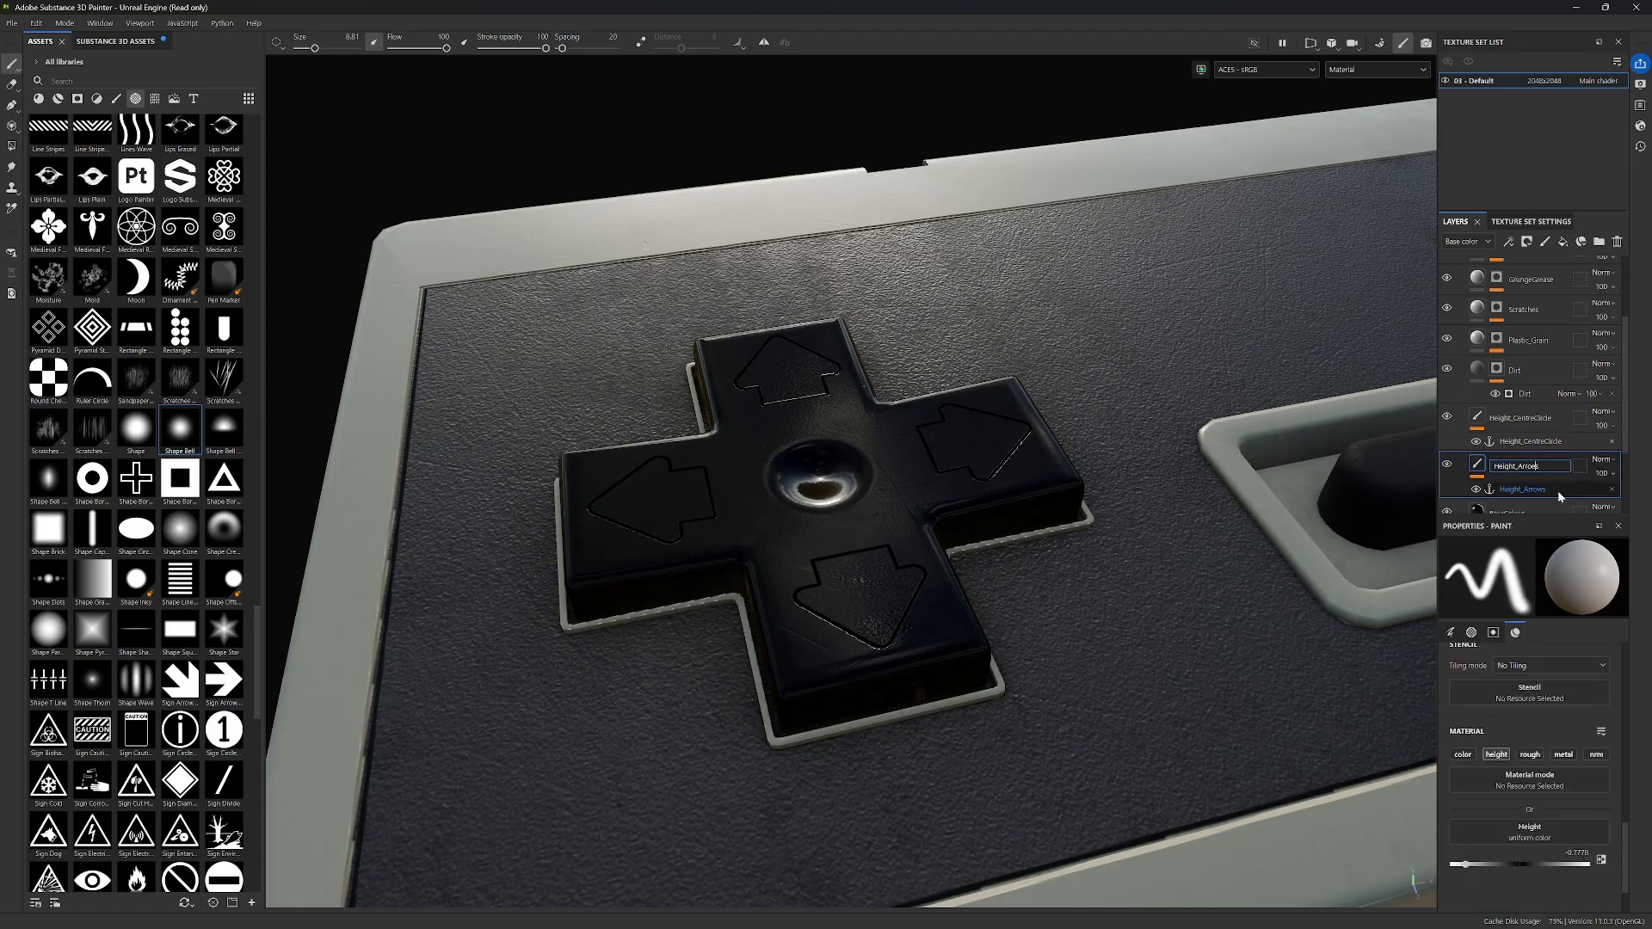
{"action": "key", "text": "BackSpace"}
{"action": "type", "text": "ws"}
{"action": "key", "text": "Return"}
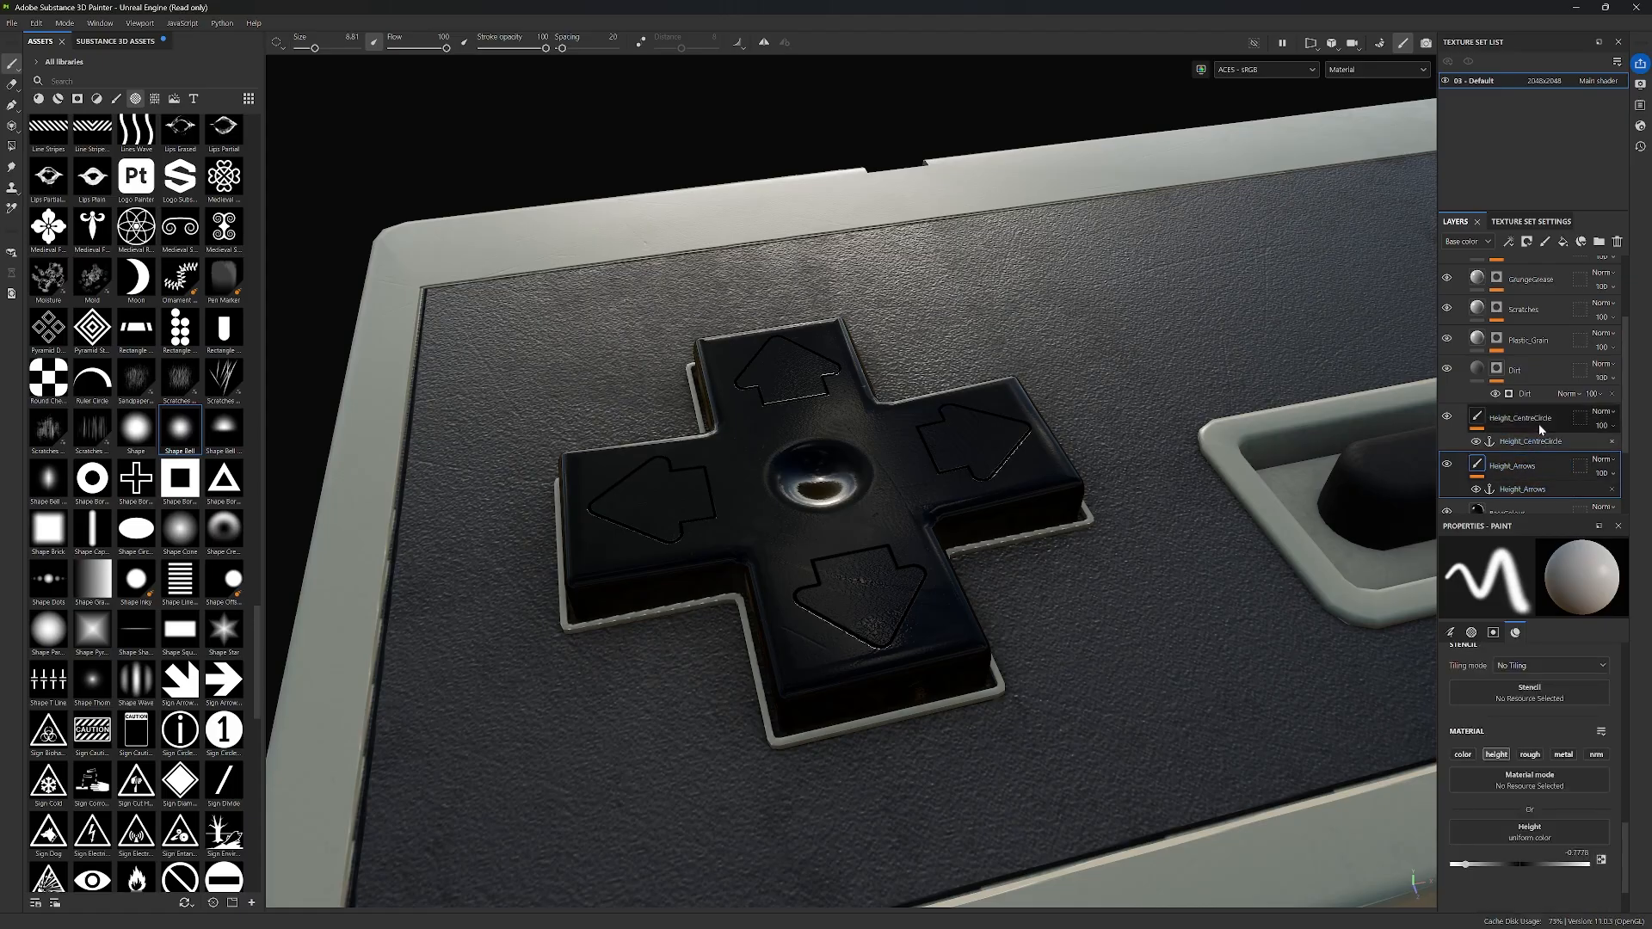
Step: Return to the mask of the D-pad's Dirt layer and examine its settings
{"action": "left_click", "coordinate": [1527, 370]}
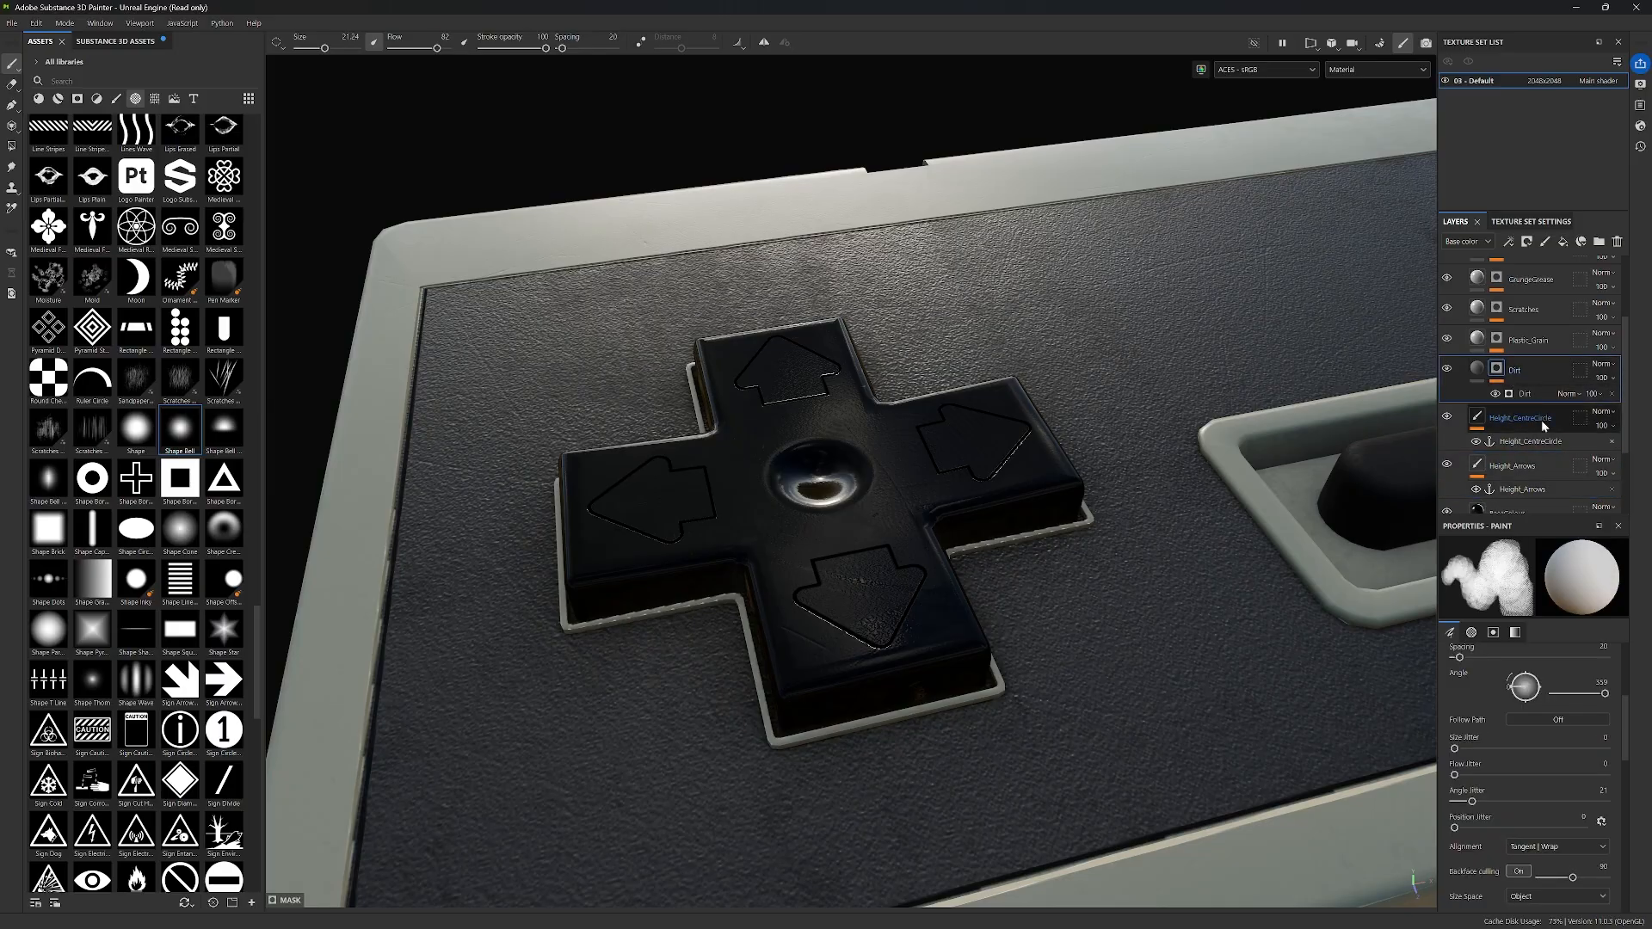
{"action": "scroll", "coordinate": [1532, 831], "scroll_direction": "down", "scroll_amount": 10}
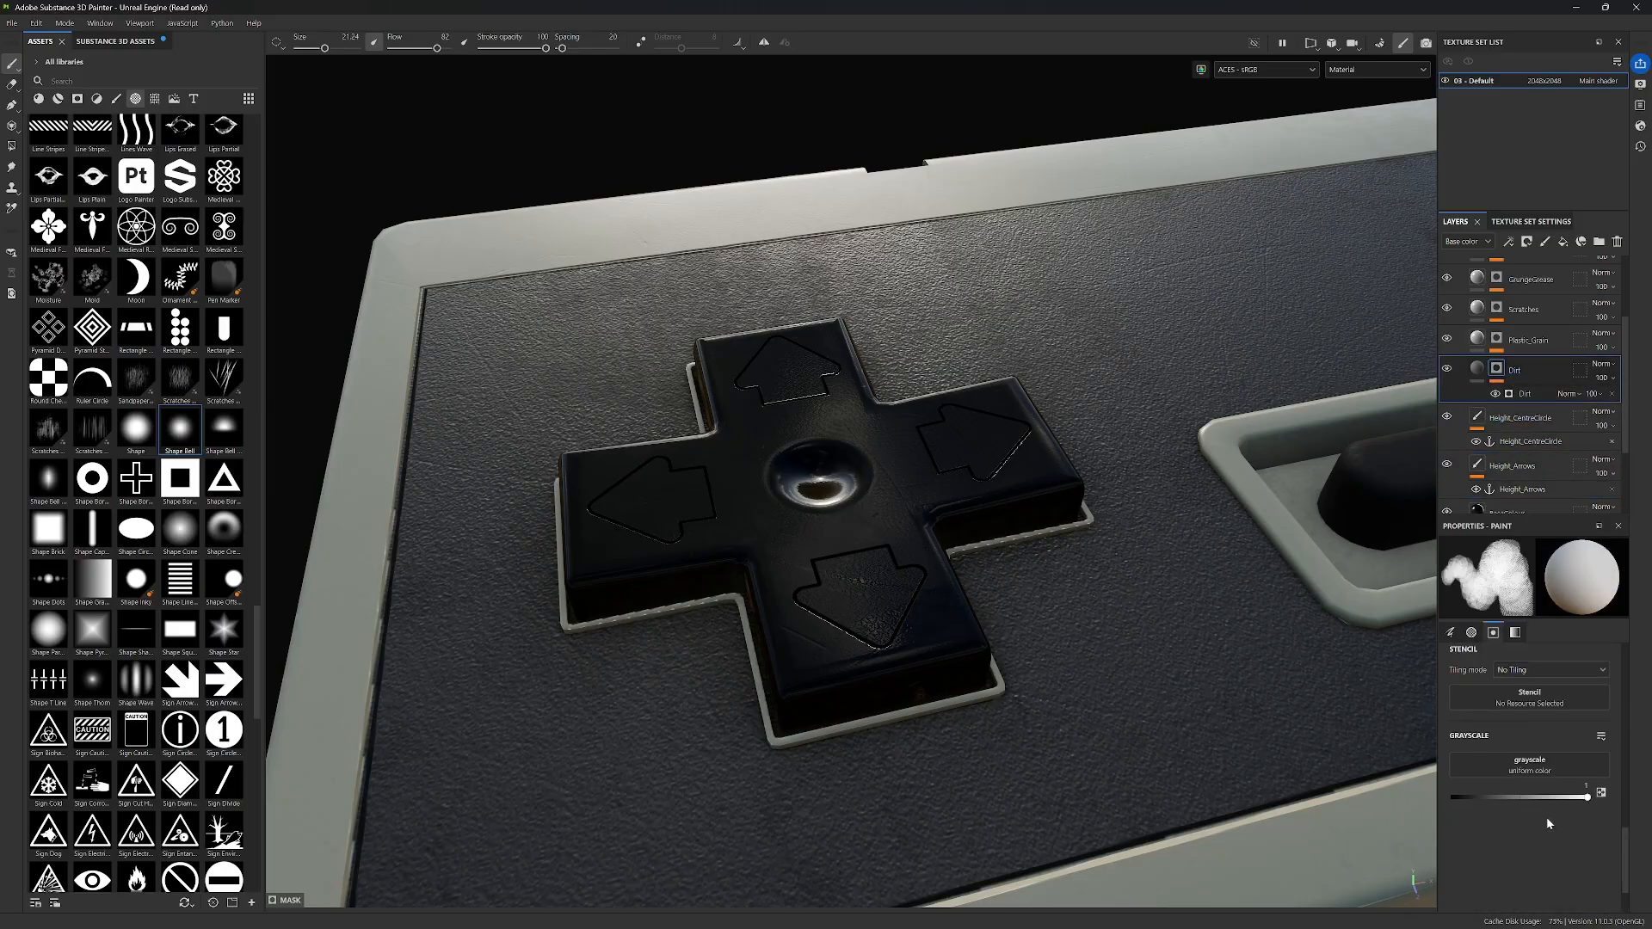
Step: Set the referenced channel of the Dirt generator's Micro Height anchor to Height
{"action": "scroll", "coordinate": [1553, 774], "scroll_direction": "up", "scroll_amount": 2}
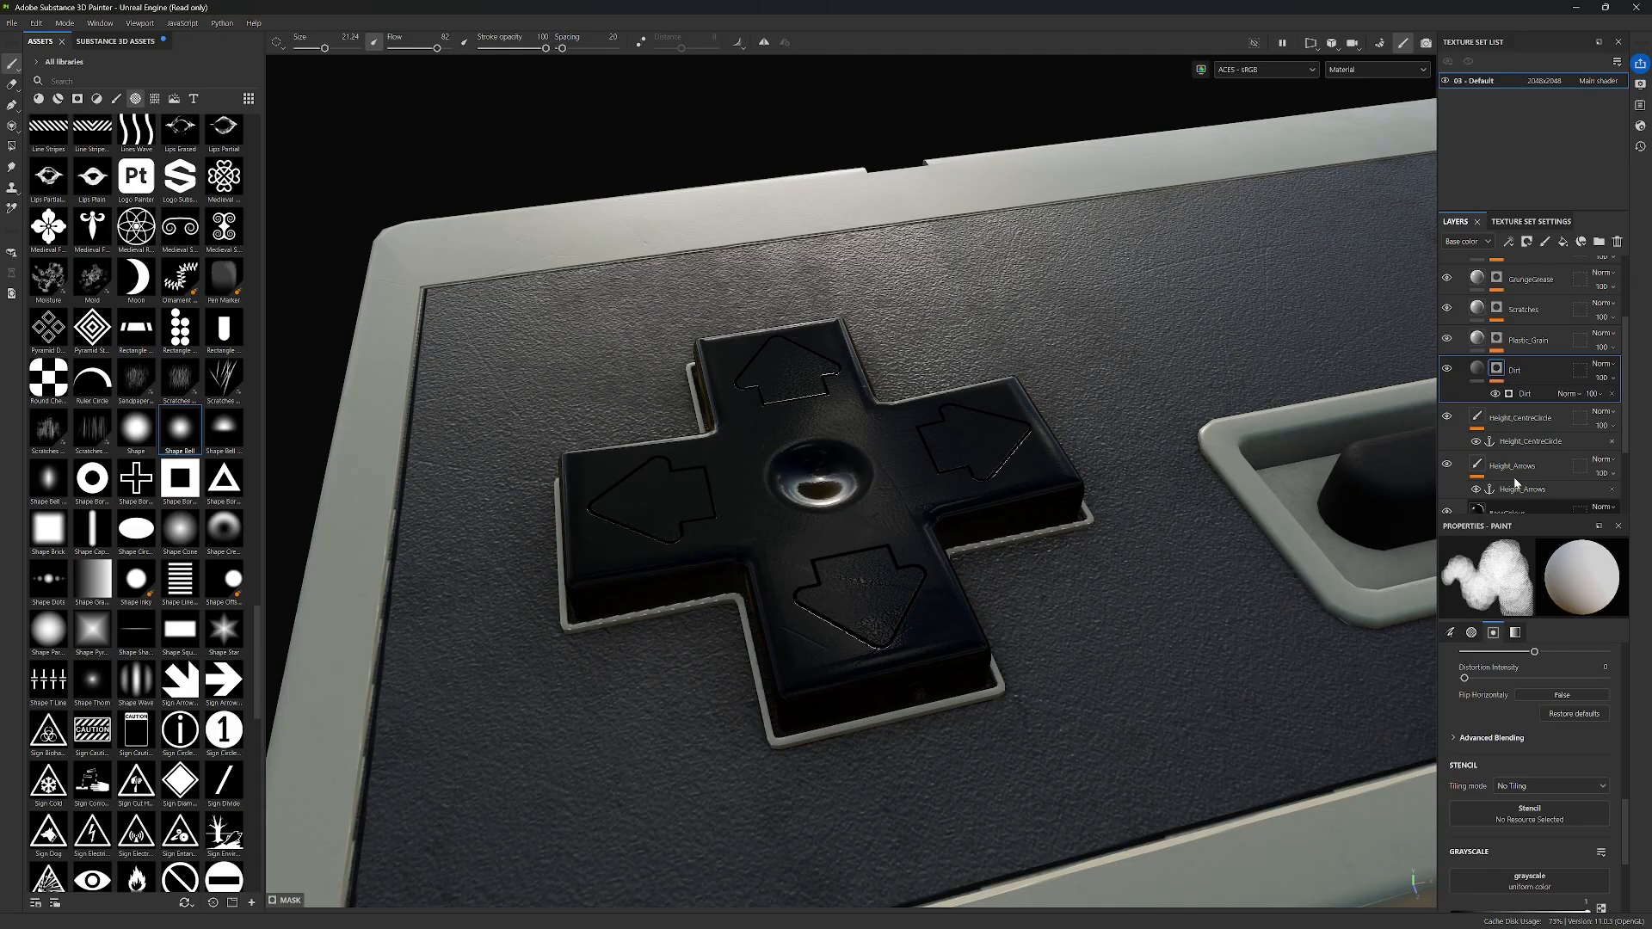
{"action": "left_click", "coordinate": [1518, 396]}
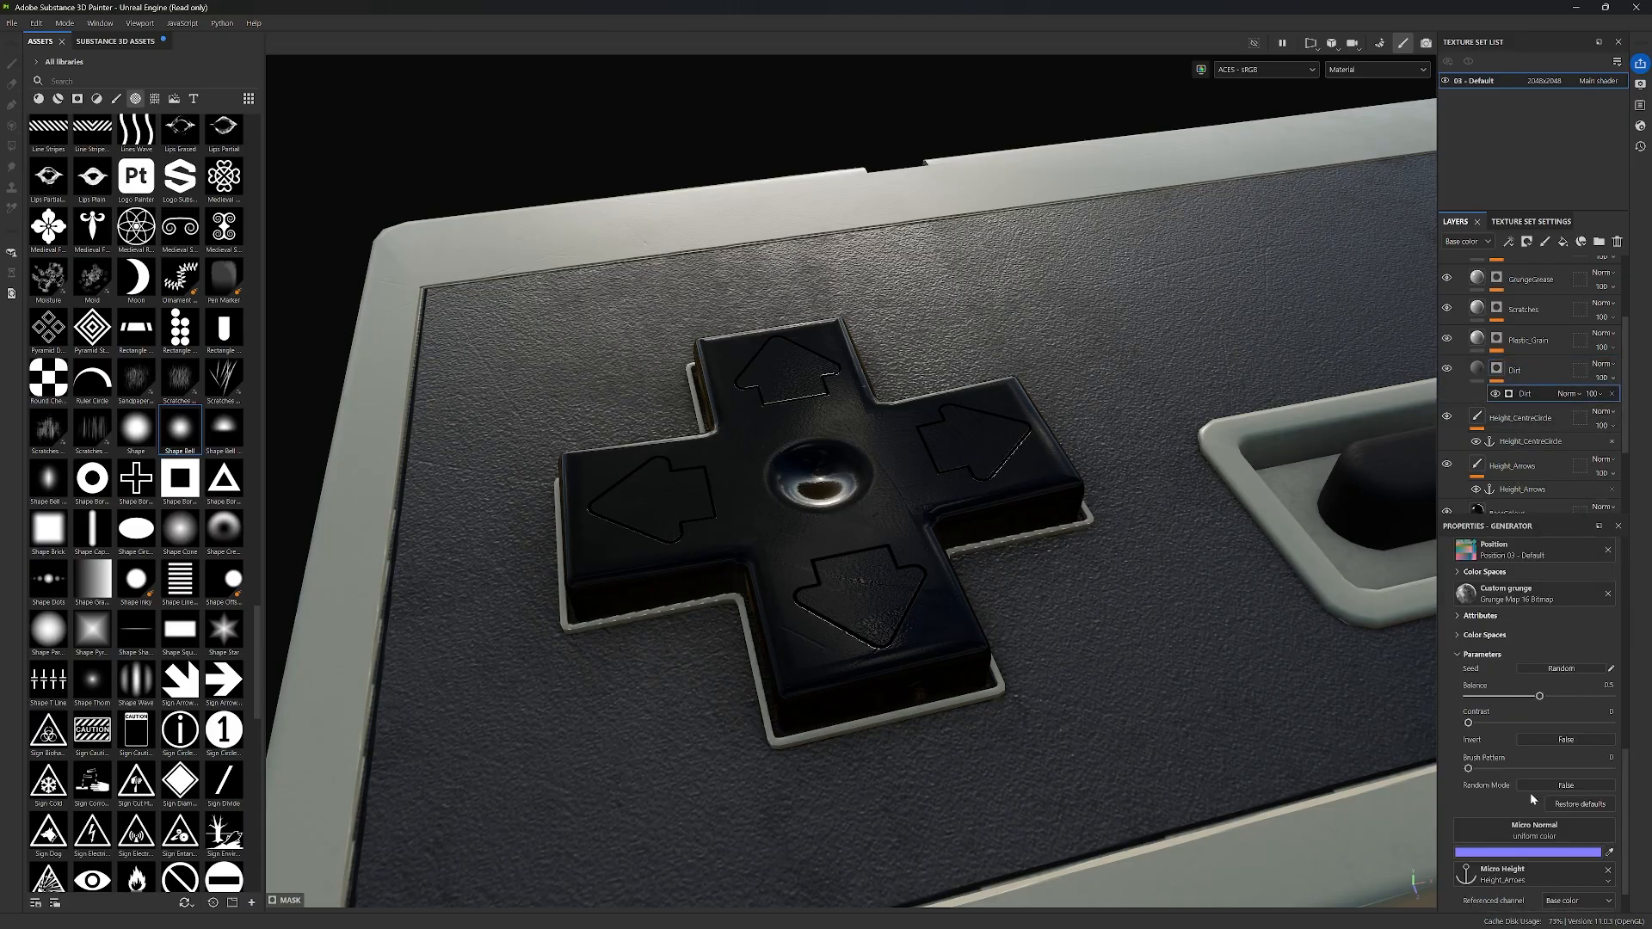
{"action": "scroll", "coordinate": [1530, 793], "scroll_direction": "down", "scroll_amount": 2}
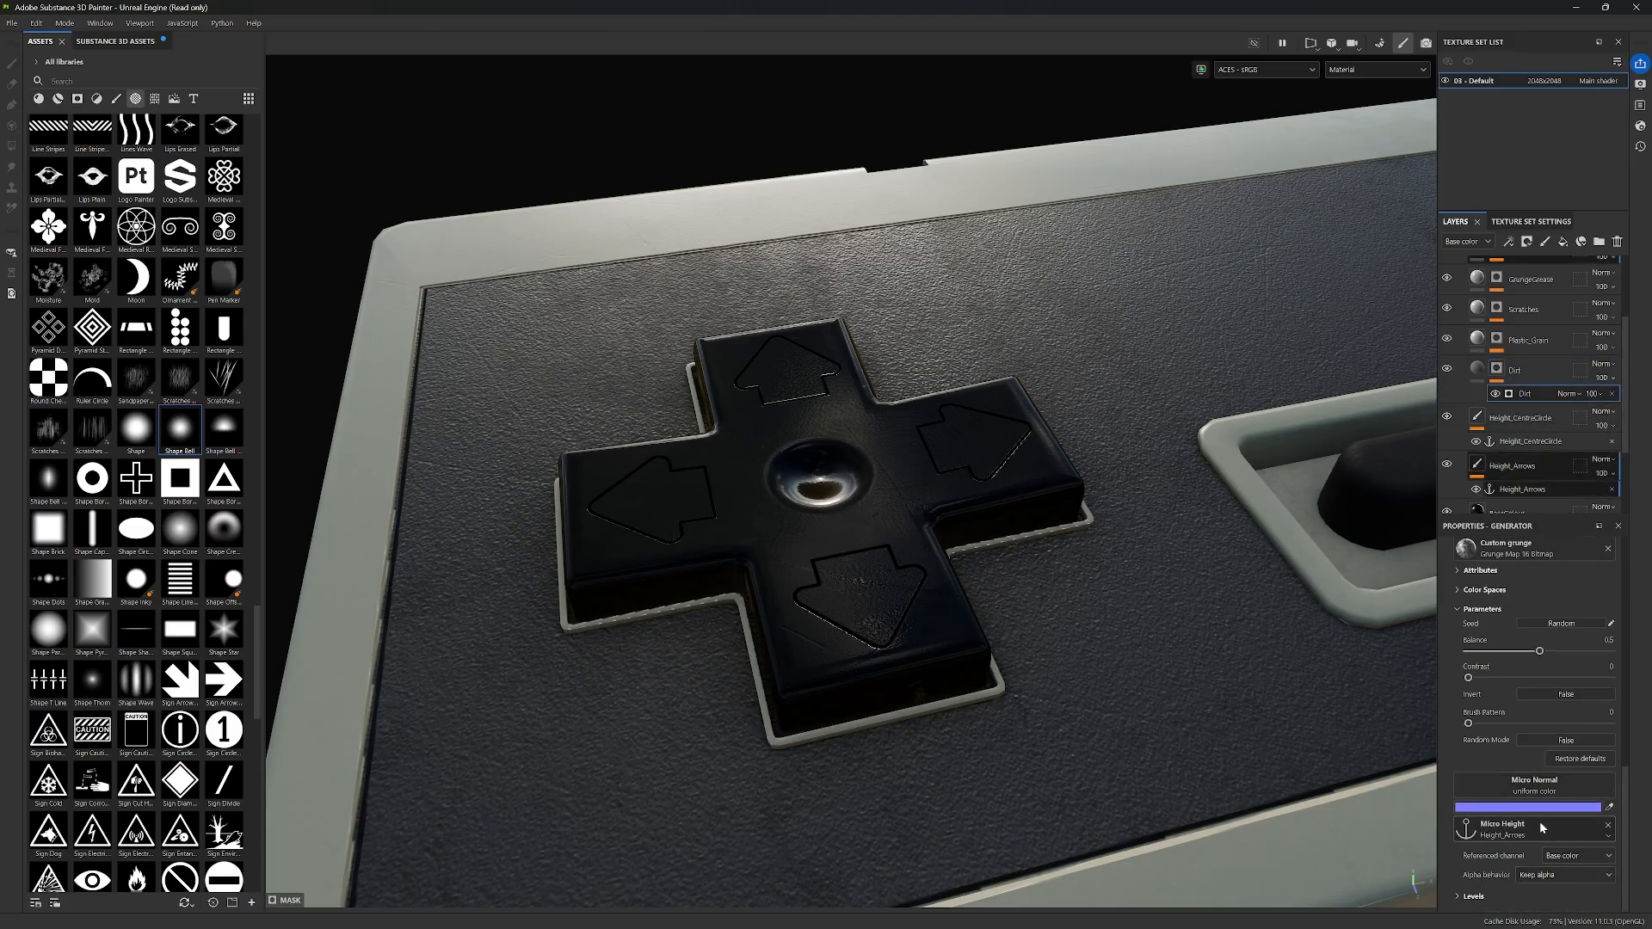
{"action": "left_click", "coordinate": [1600, 857]}
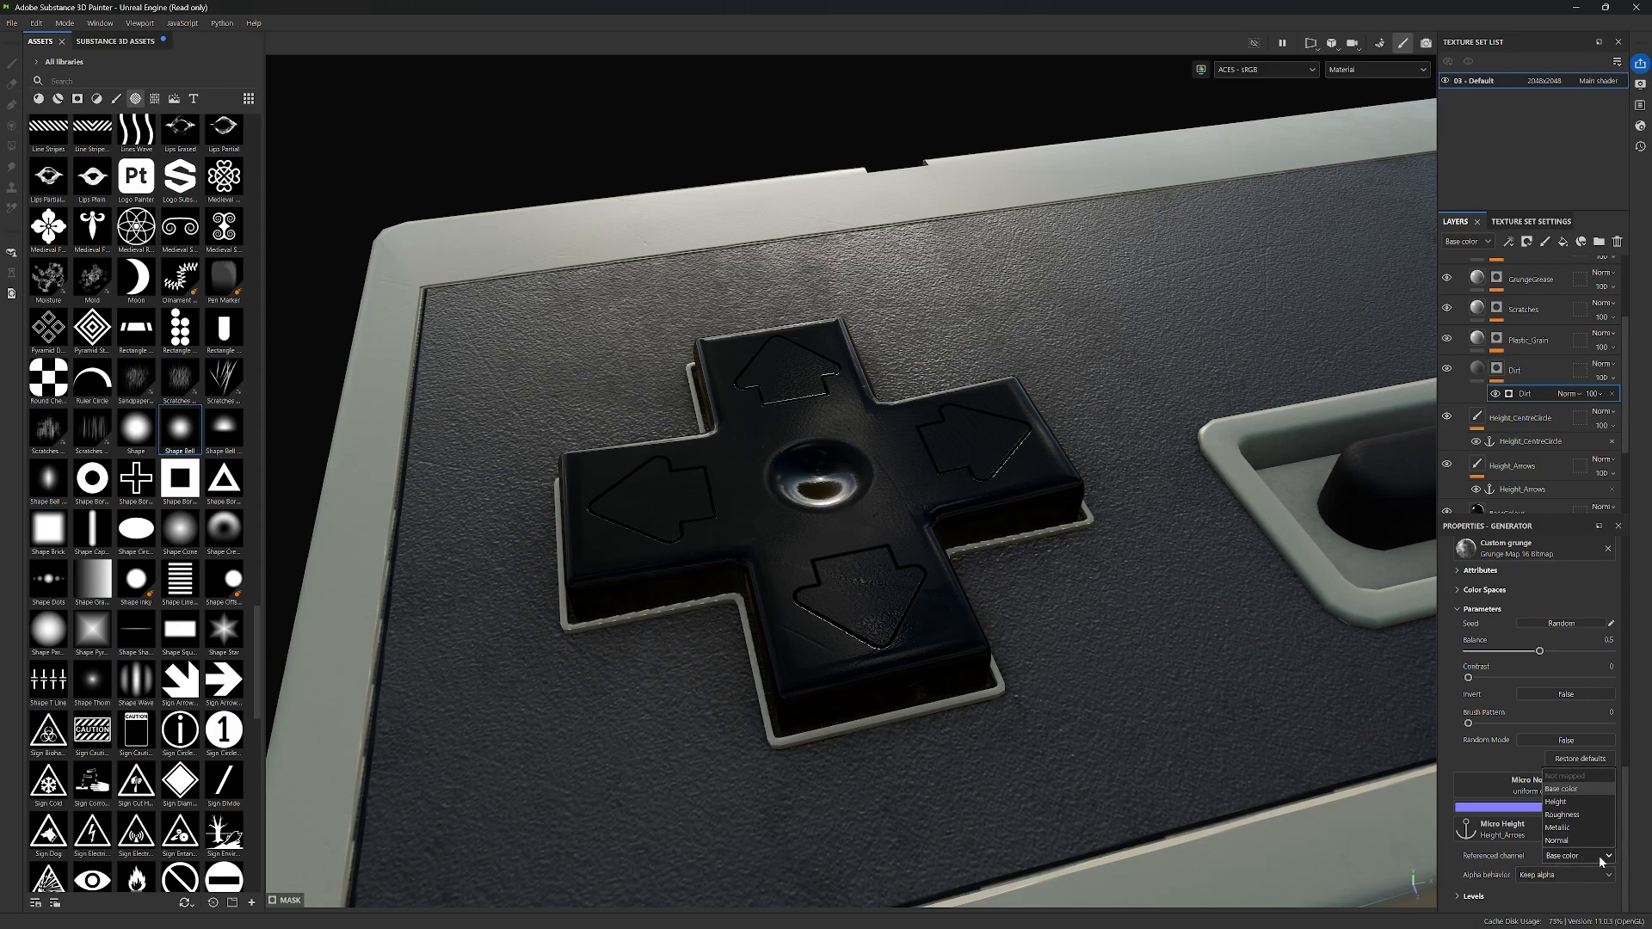
{"action": "left_click", "coordinate": [1556, 801]}
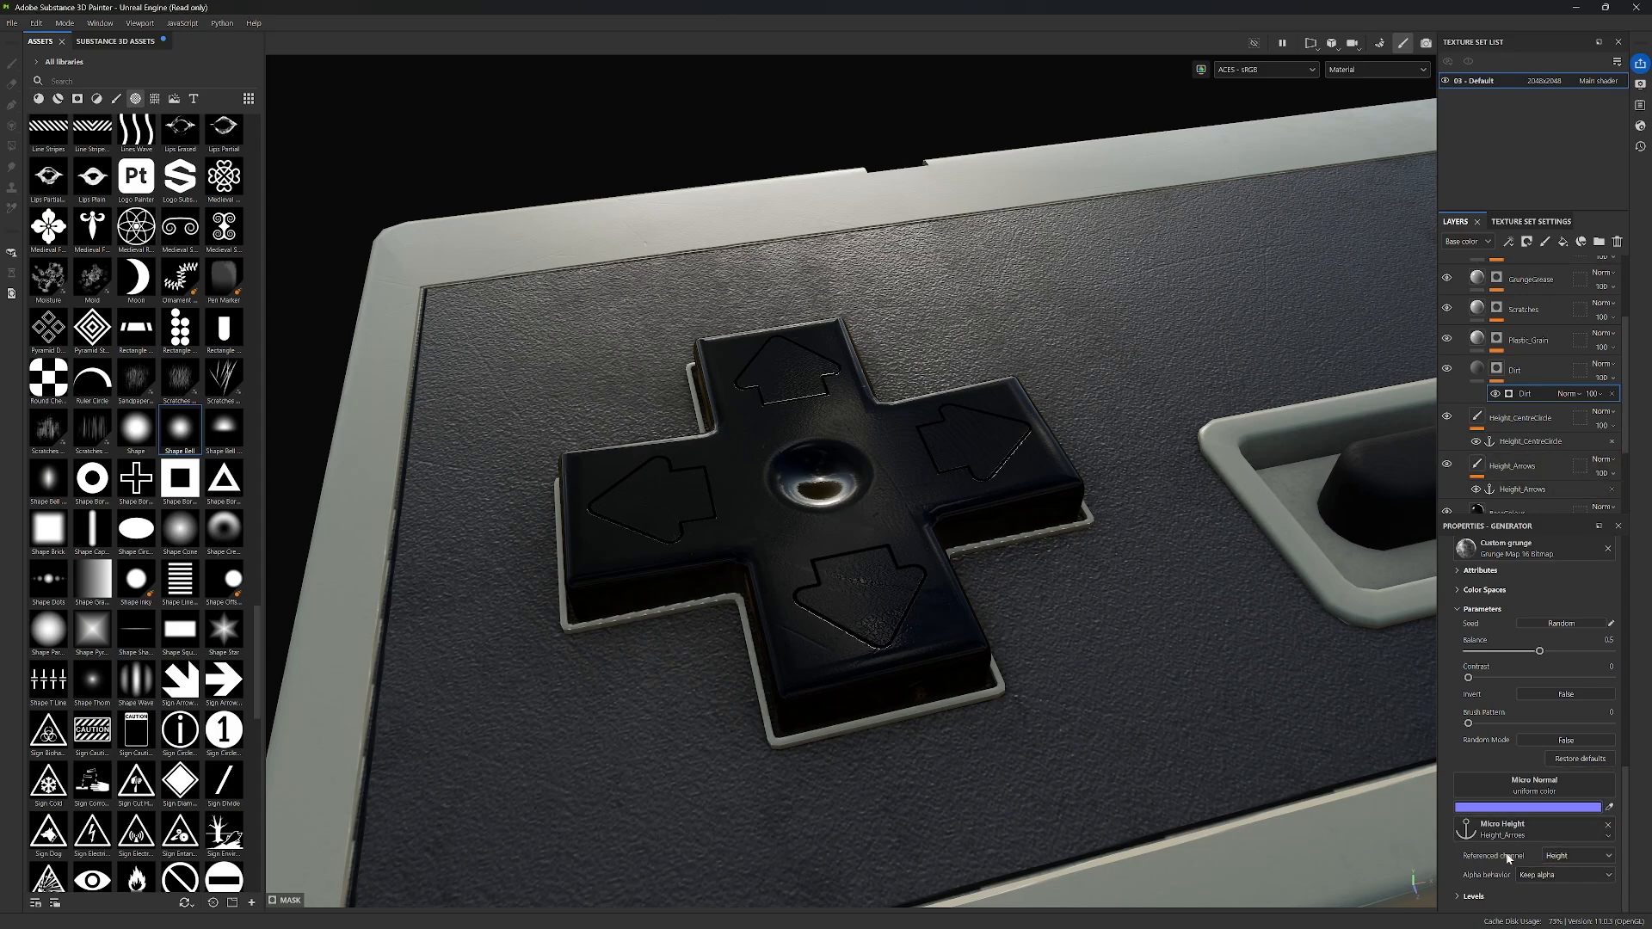
Step: Assign the Height_CentreCircle anchor point to the Dirt generator's Micro Normal input and set its referenced channel to Height
{"action": "left_click", "coordinate": [1546, 824]}
{"action": "left_click", "coordinate": [1552, 593]}
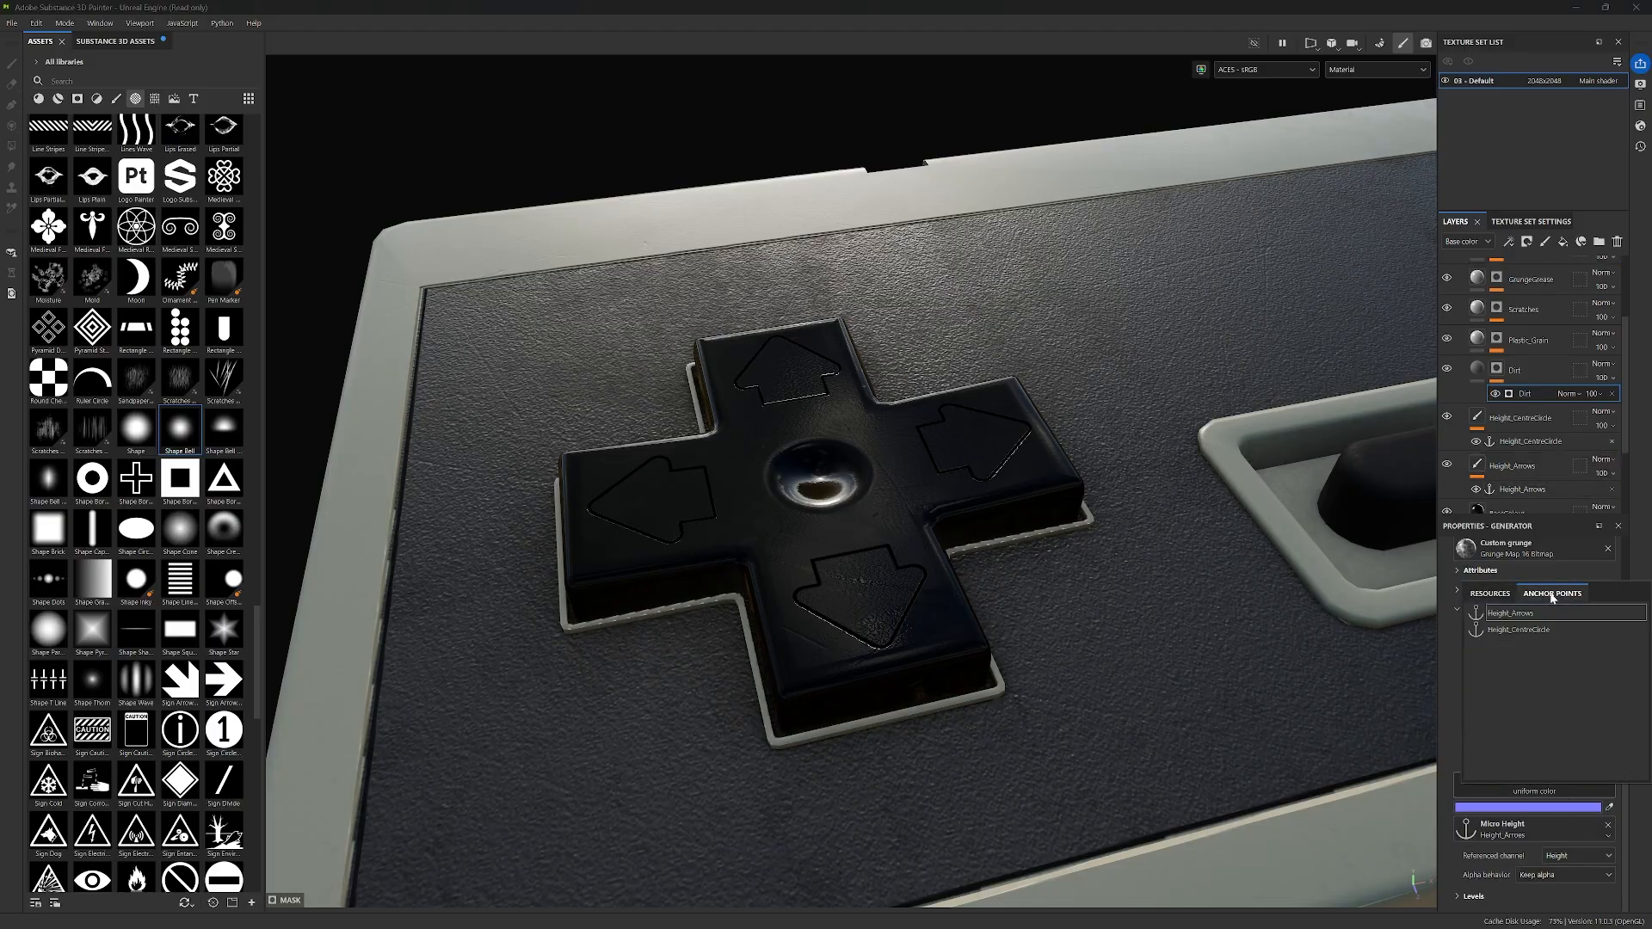
{"action": "left_click", "coordinate": [1531, 630]}
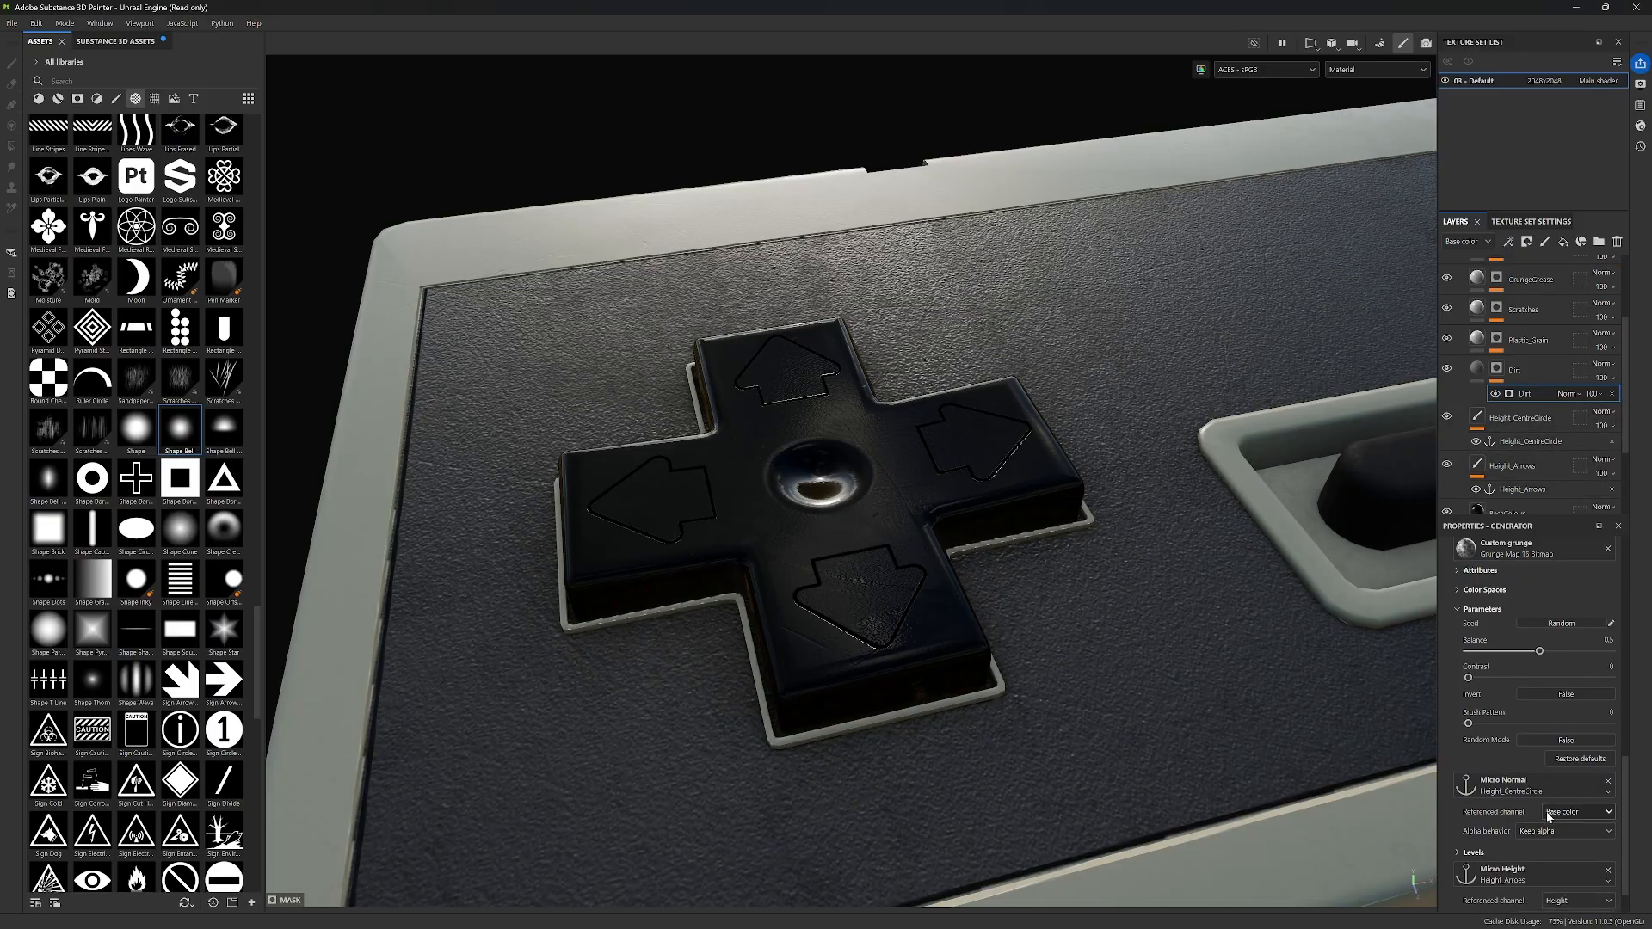
{"action": "scroll", "coordinate": [1549, 813], "scroll_direction": "down", "scroll_amount": 2}
{"action": "left_click", "coordinate": [1575, 767]}
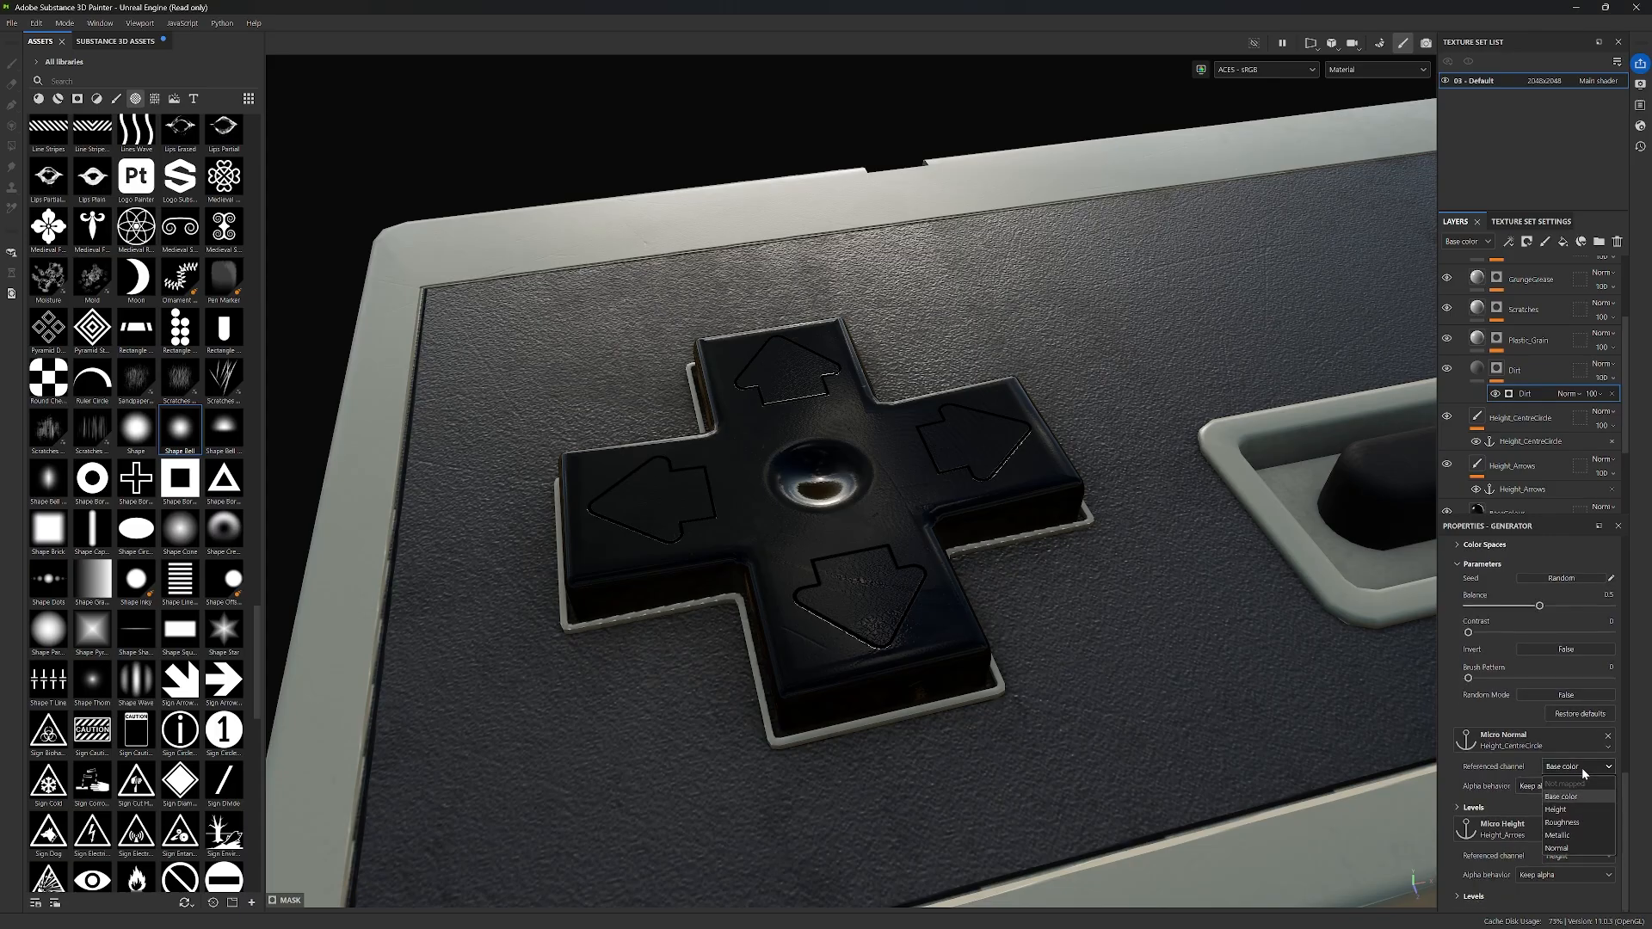
{"action": "left_click", "coordinate": [1557, 810]}
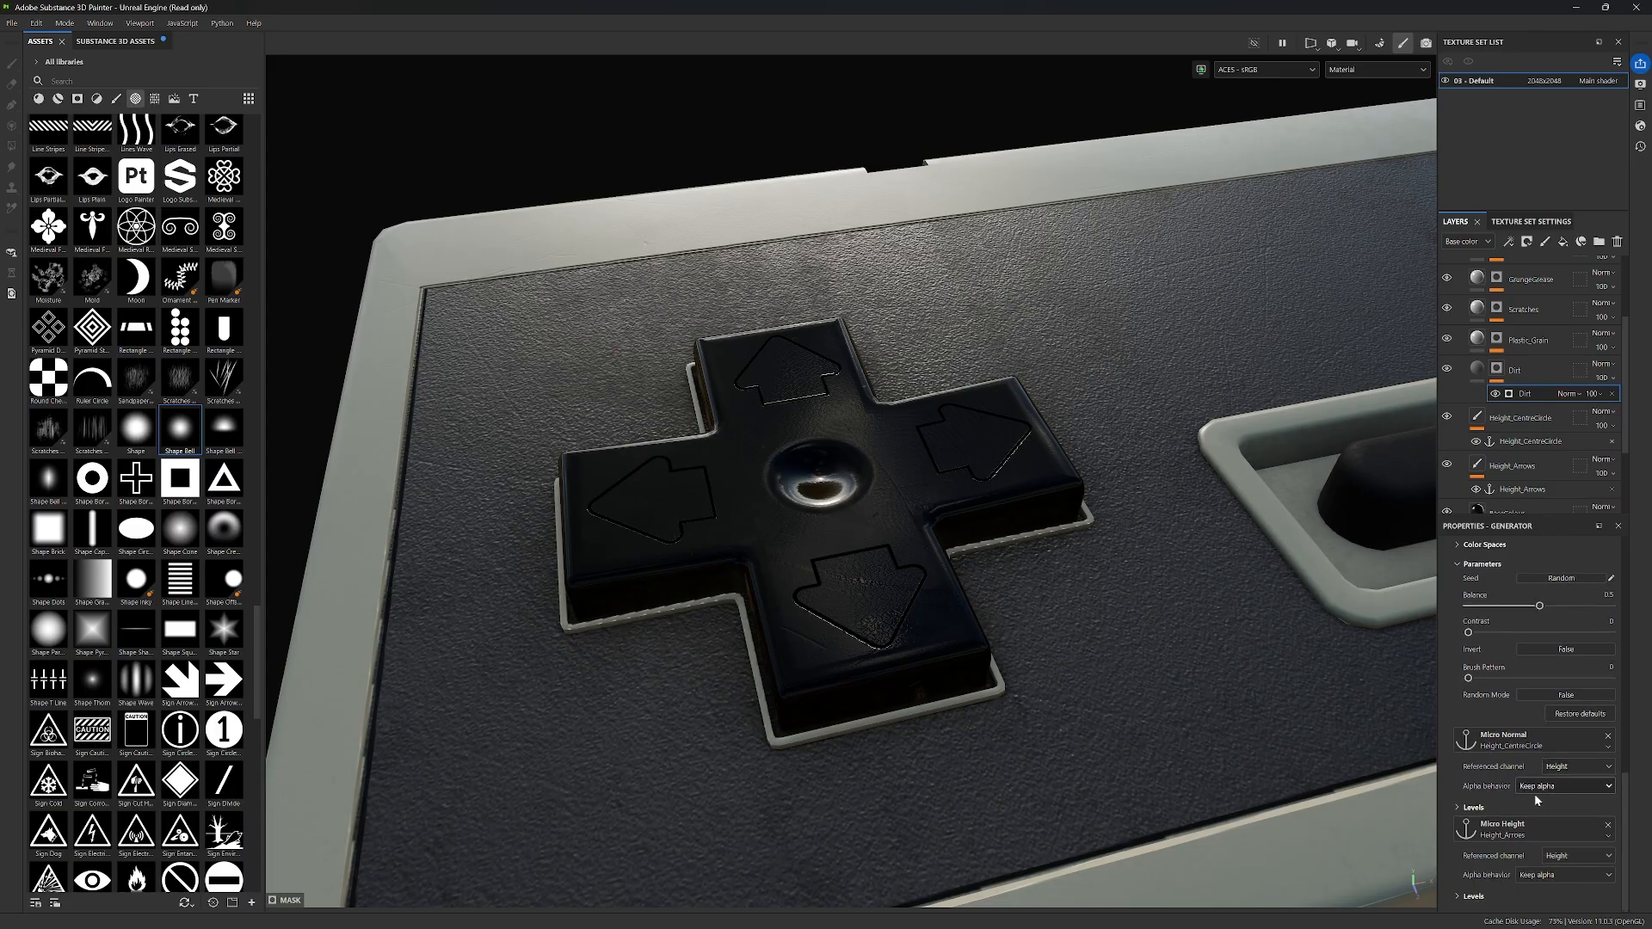
Step: Enable Micro Height in the Dirt generator's micro details
{"action": "scroll", "coordinate": [1531, 645], "scroll_direction": "up", "scroll_amount": 10}
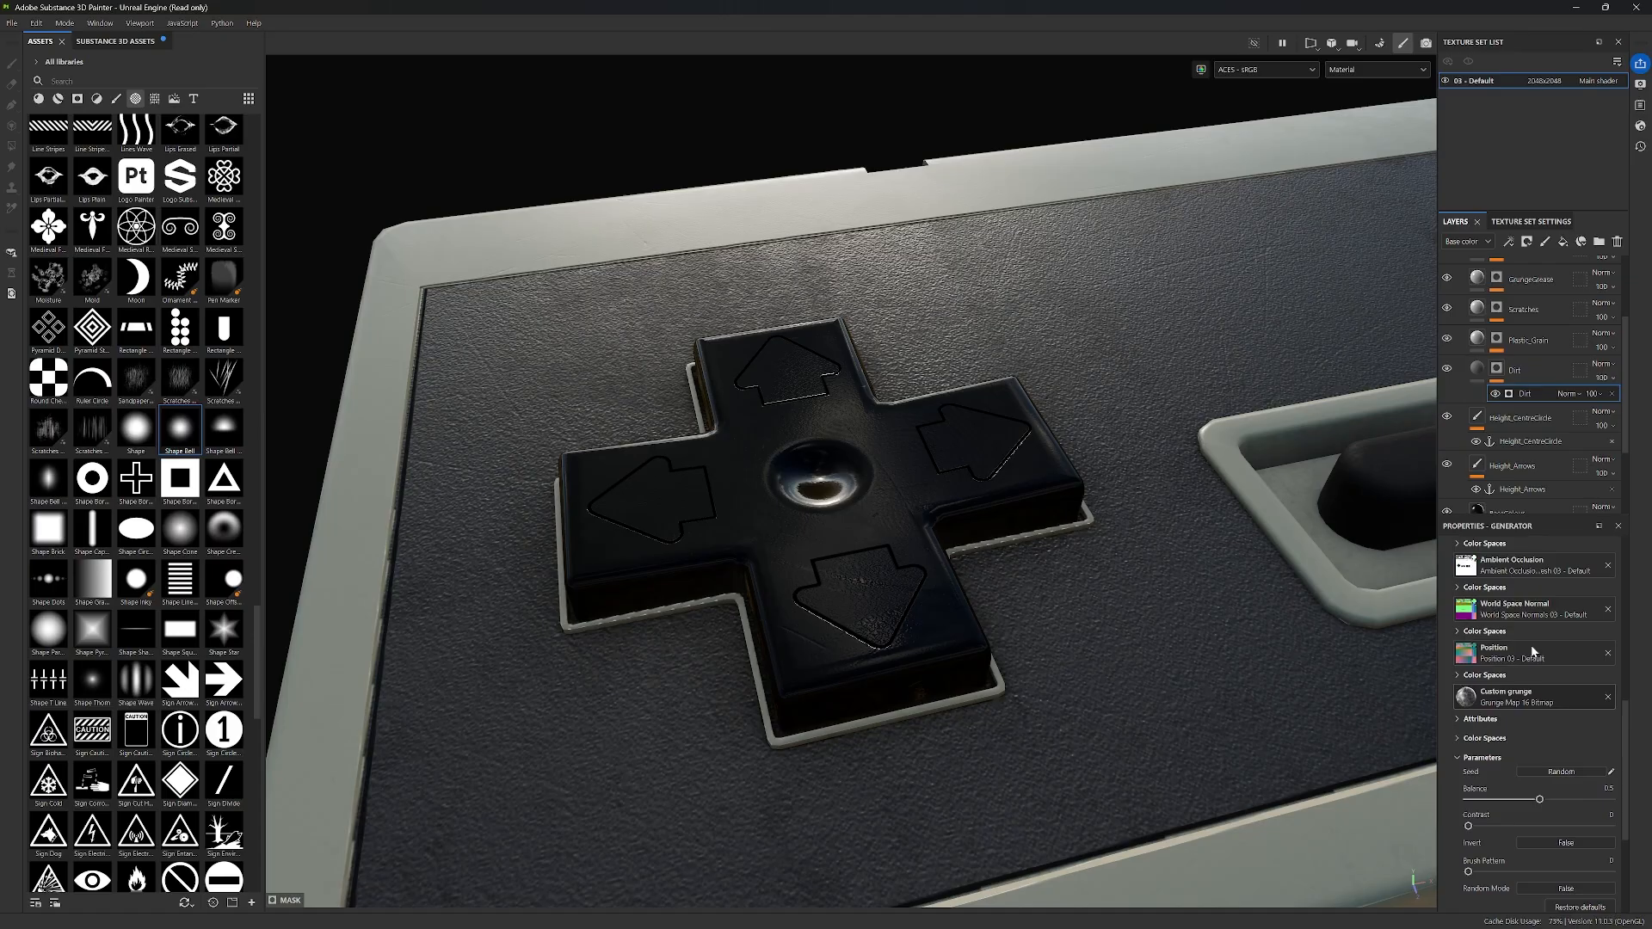
{"action": "scroll", "coordinate": [1531, 644], "scroll_direction": "up", "scroll_amount": 3}
{"action": "left_click", "coordinate": [1486, 650]}
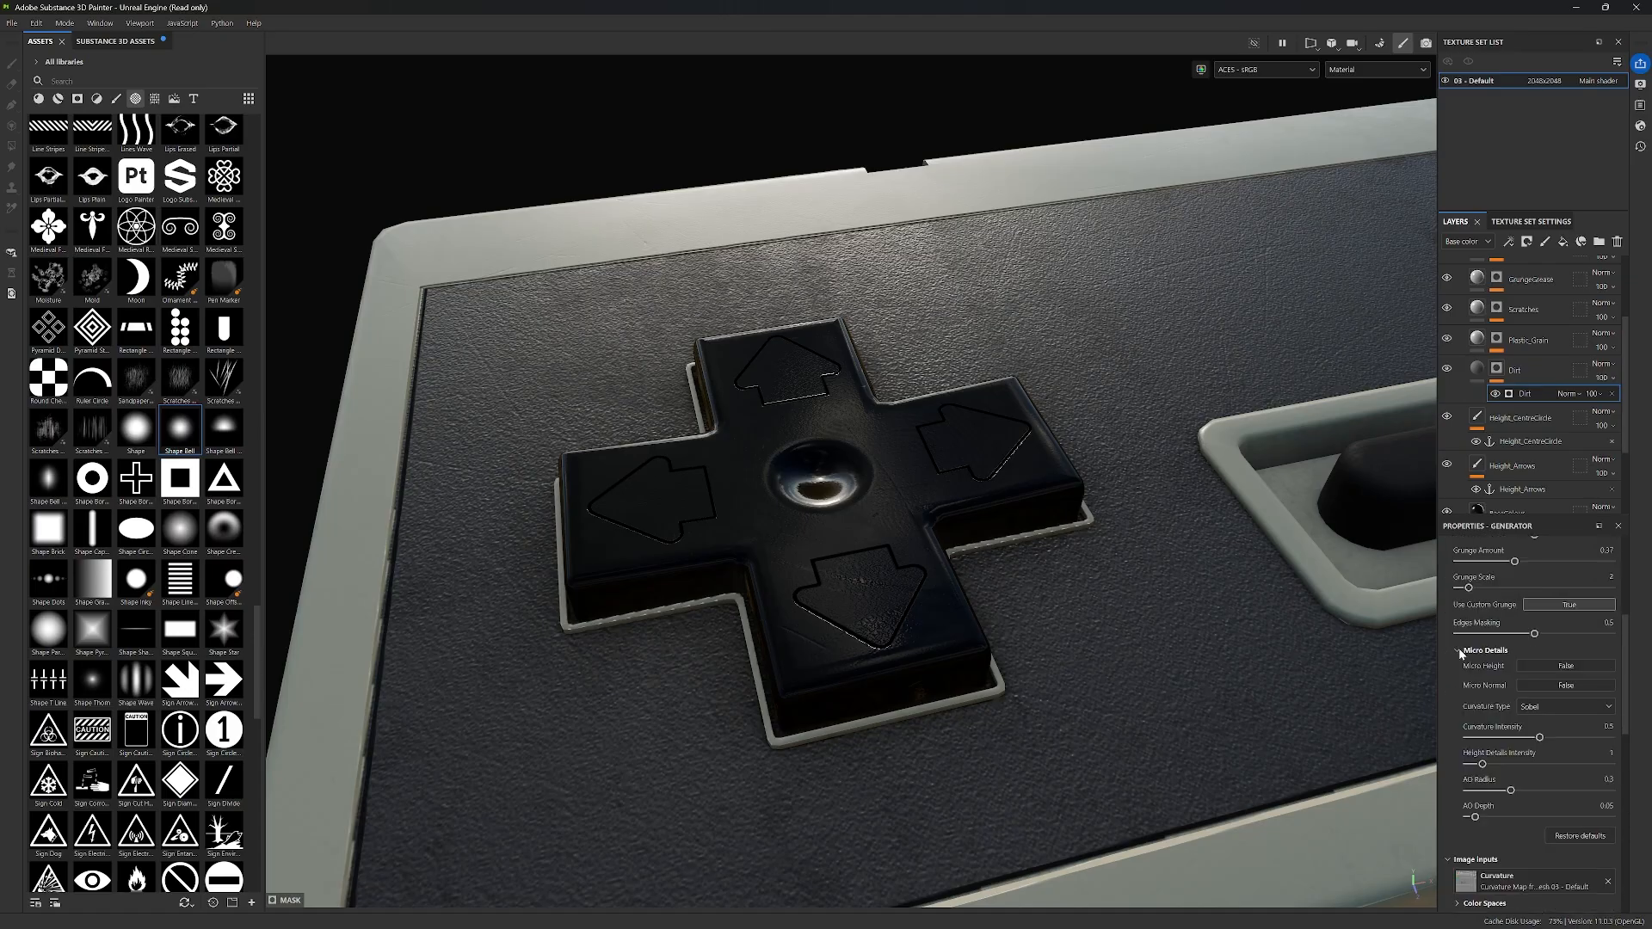
{"action": "left_click", "coordinate": [1565, 667]}
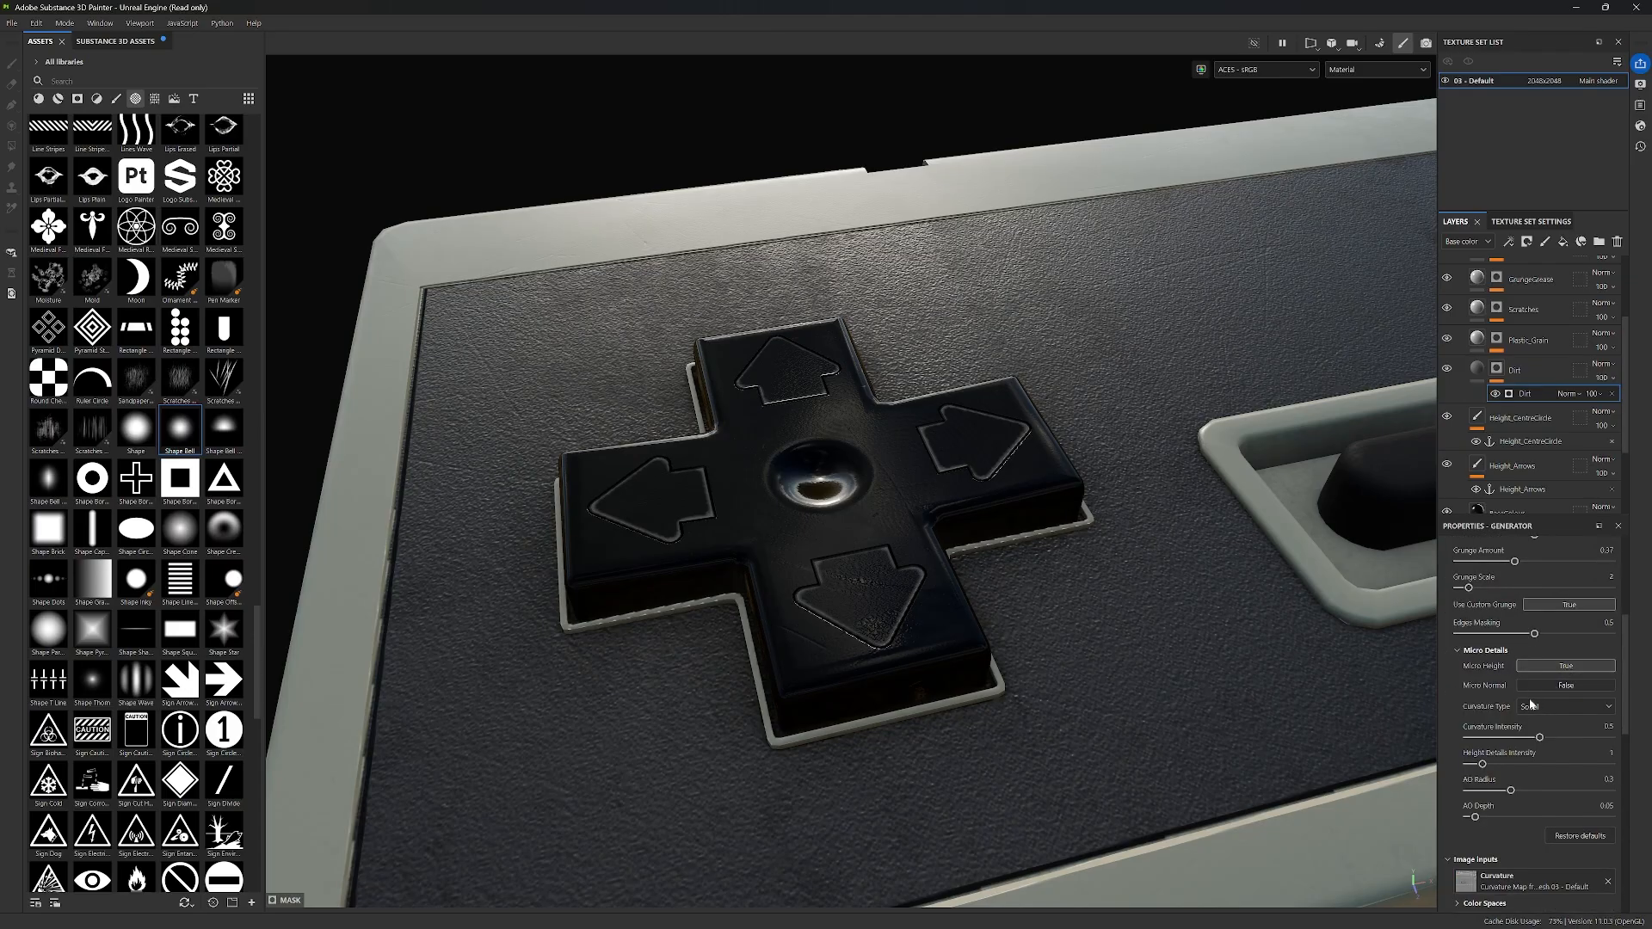
Step: Try higher and lower AO Depth values for the dirt around the D-pad arrows
{"action": "right_click_drag", "start_coordinate": [849, 565], "coordinate": [932, 580], "text": "alt"}
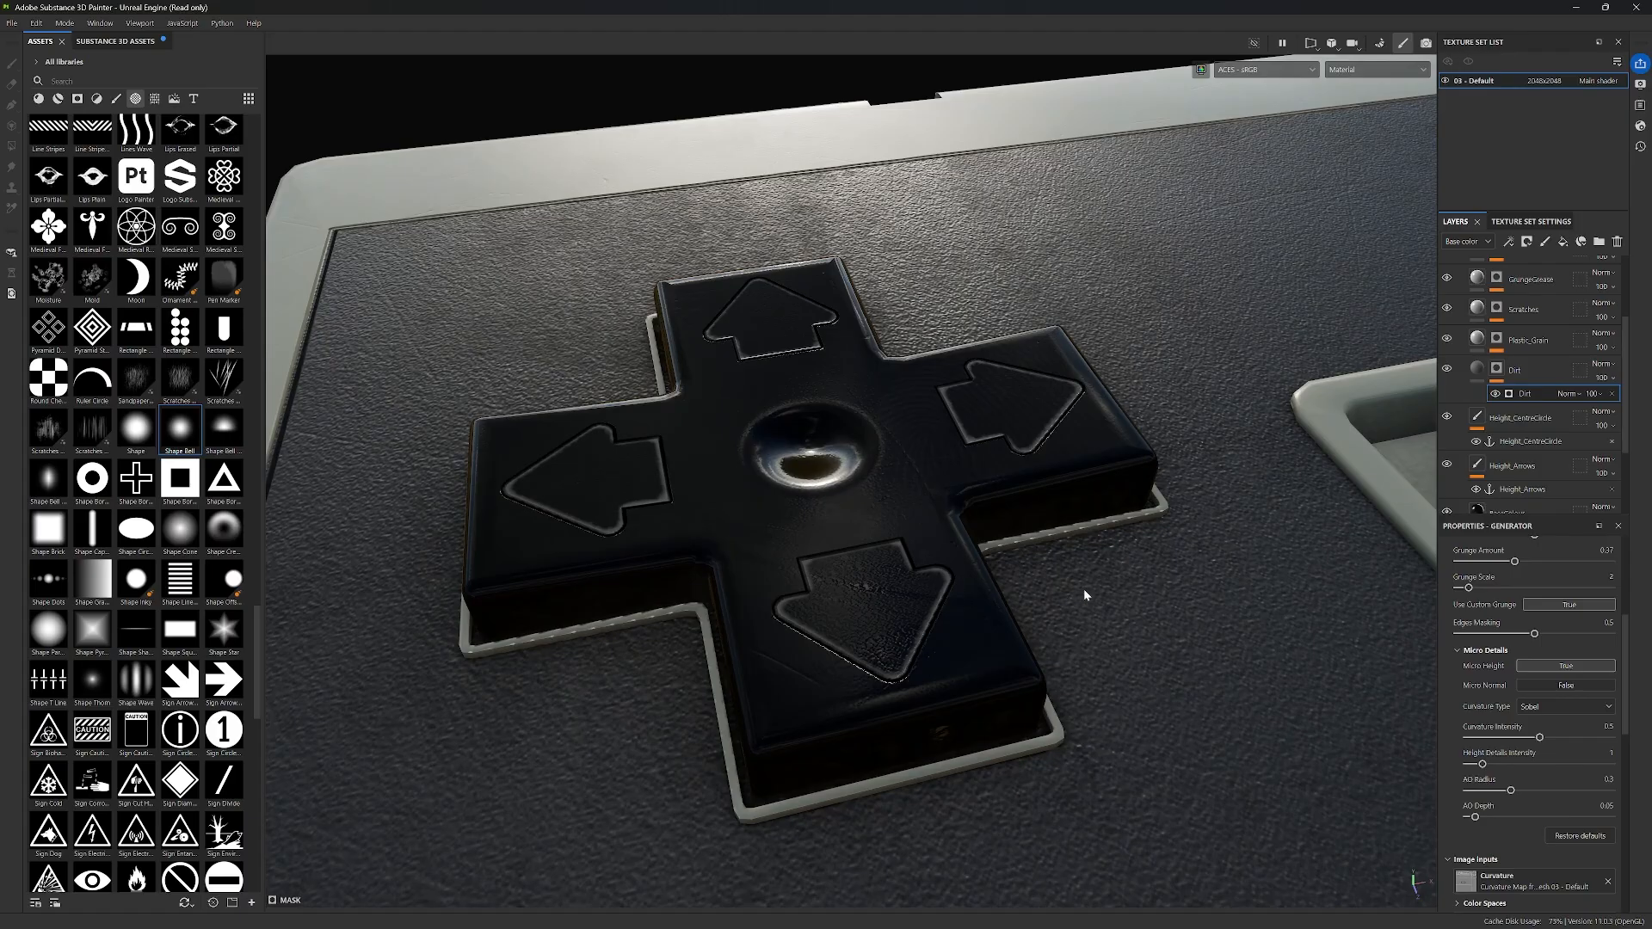
{"action": "left_click_drag", "start_coordinate": [1085, 596], "coordinate": [1117, 566], "text": "alt"}
{"action": "scroll", "coordinate": [919, 544], "scroll_direction": "up", "scroll_amount": 3}
{"action": "middle_click_drag", "start_coordinate": [990, 588], "coordinate": [1078, 583], "text": "alt"}
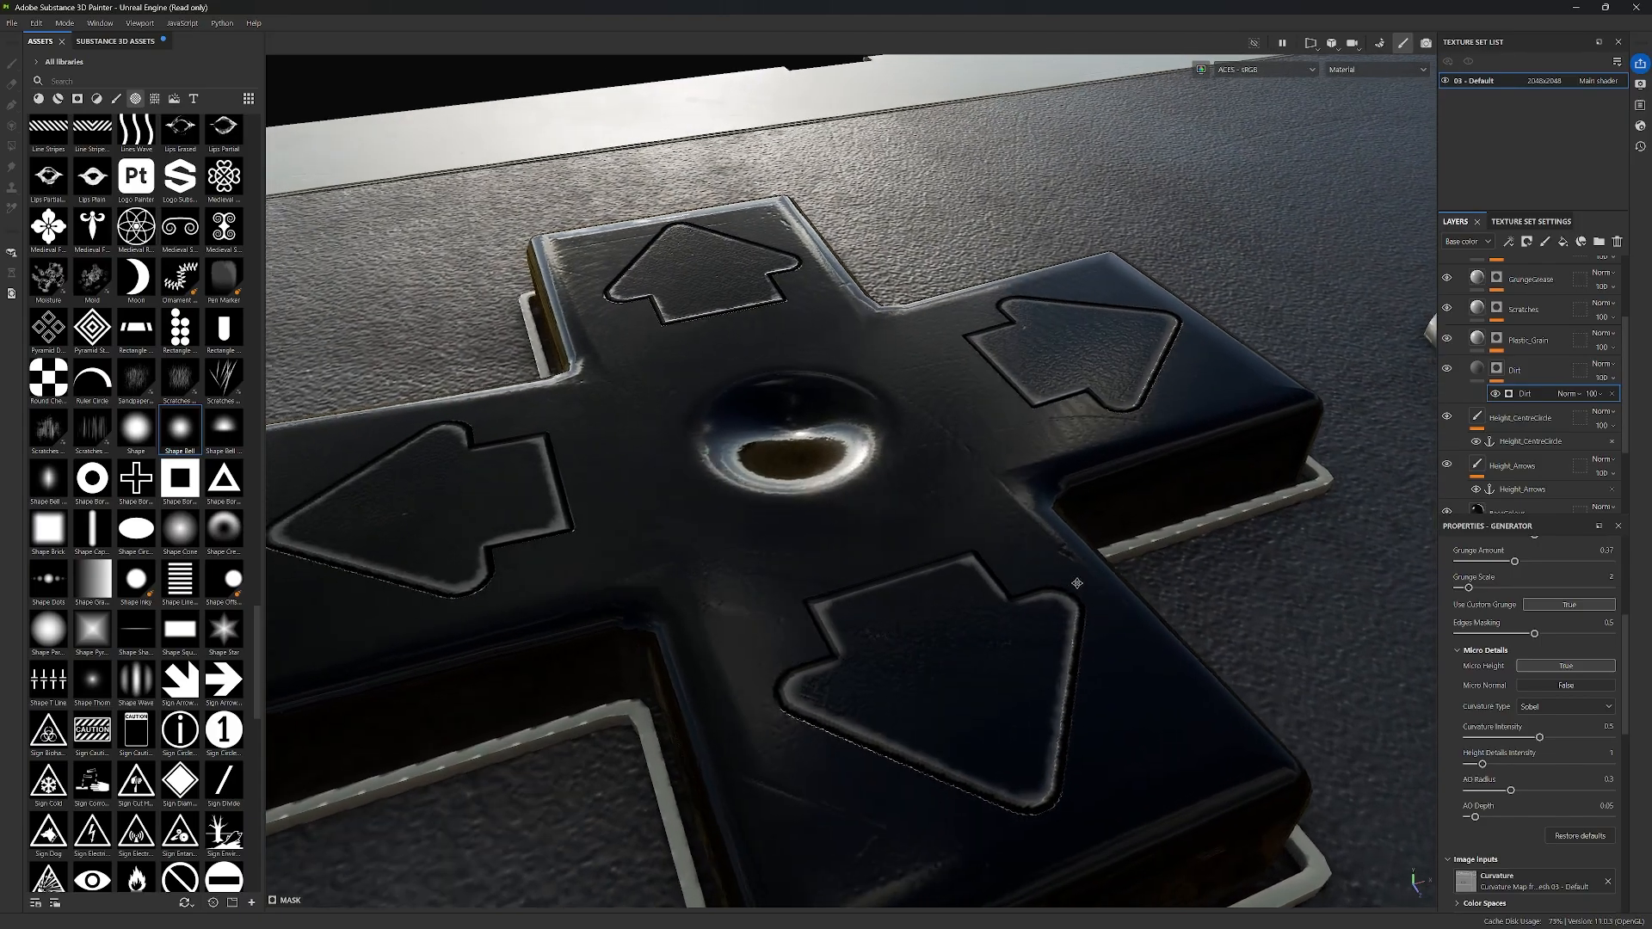
{"action": "left_click_drag", "start_coordinate": [1077, 583], "coordinate": [1077, 601], "text": "alt"}
{"action": "scroll", "coordinate": [1081, 609], "scroll_direction": "down", "scroll_amount": 3}
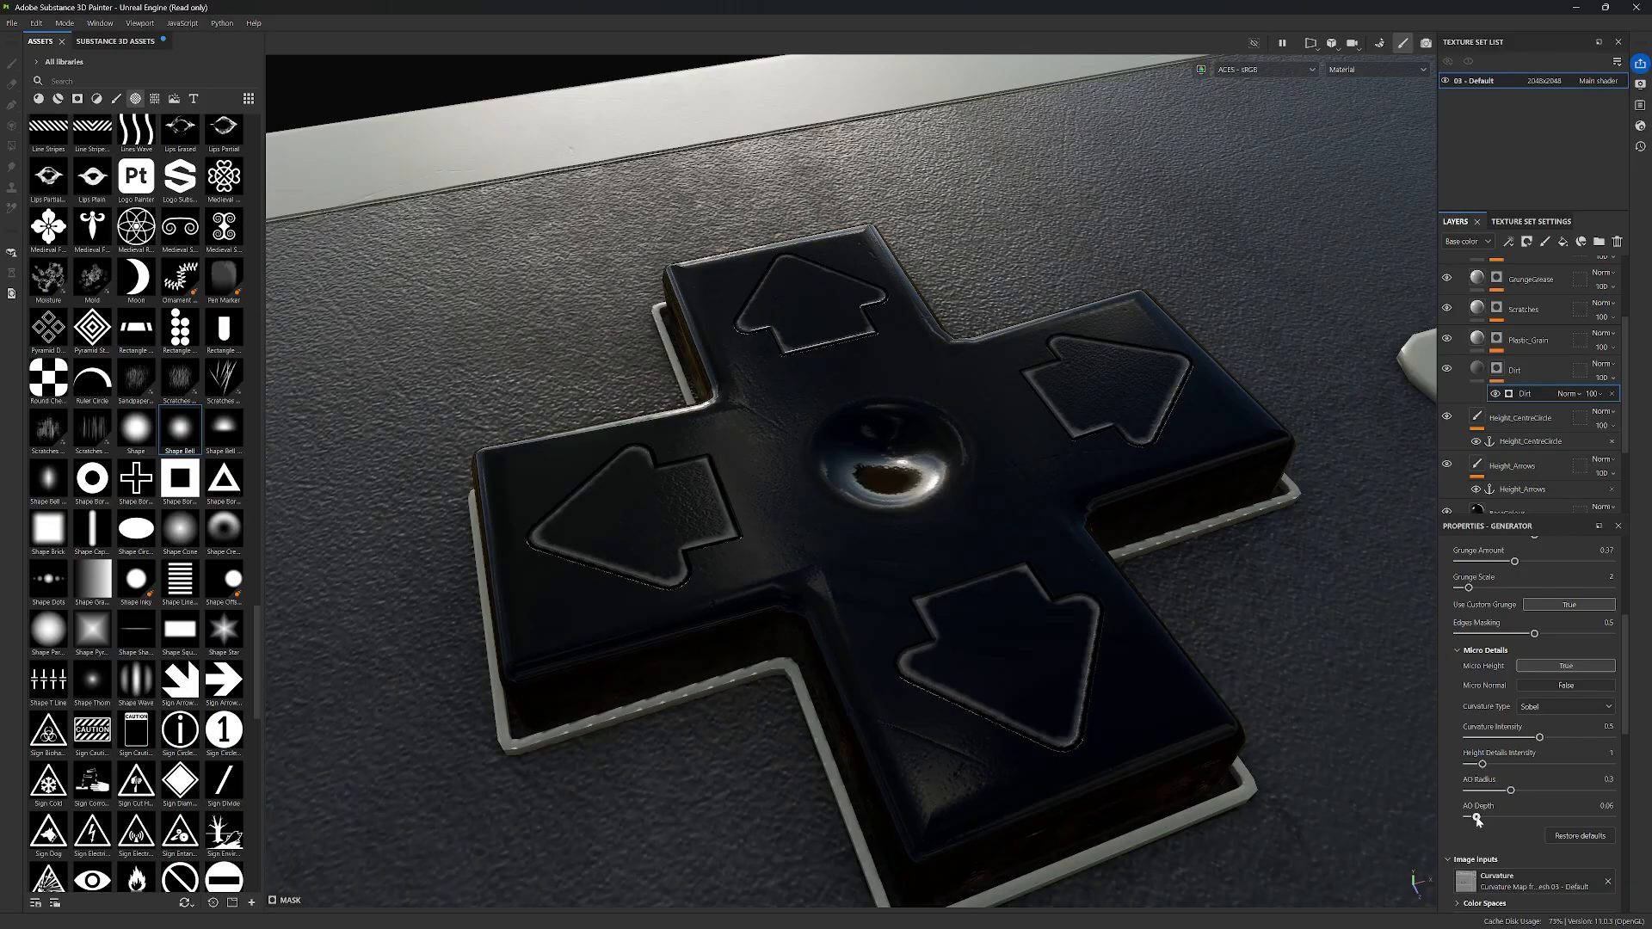
{"action": "left_click_drag", "start_coordinate": [1477, 818], "coordinate": [1518, 821]}
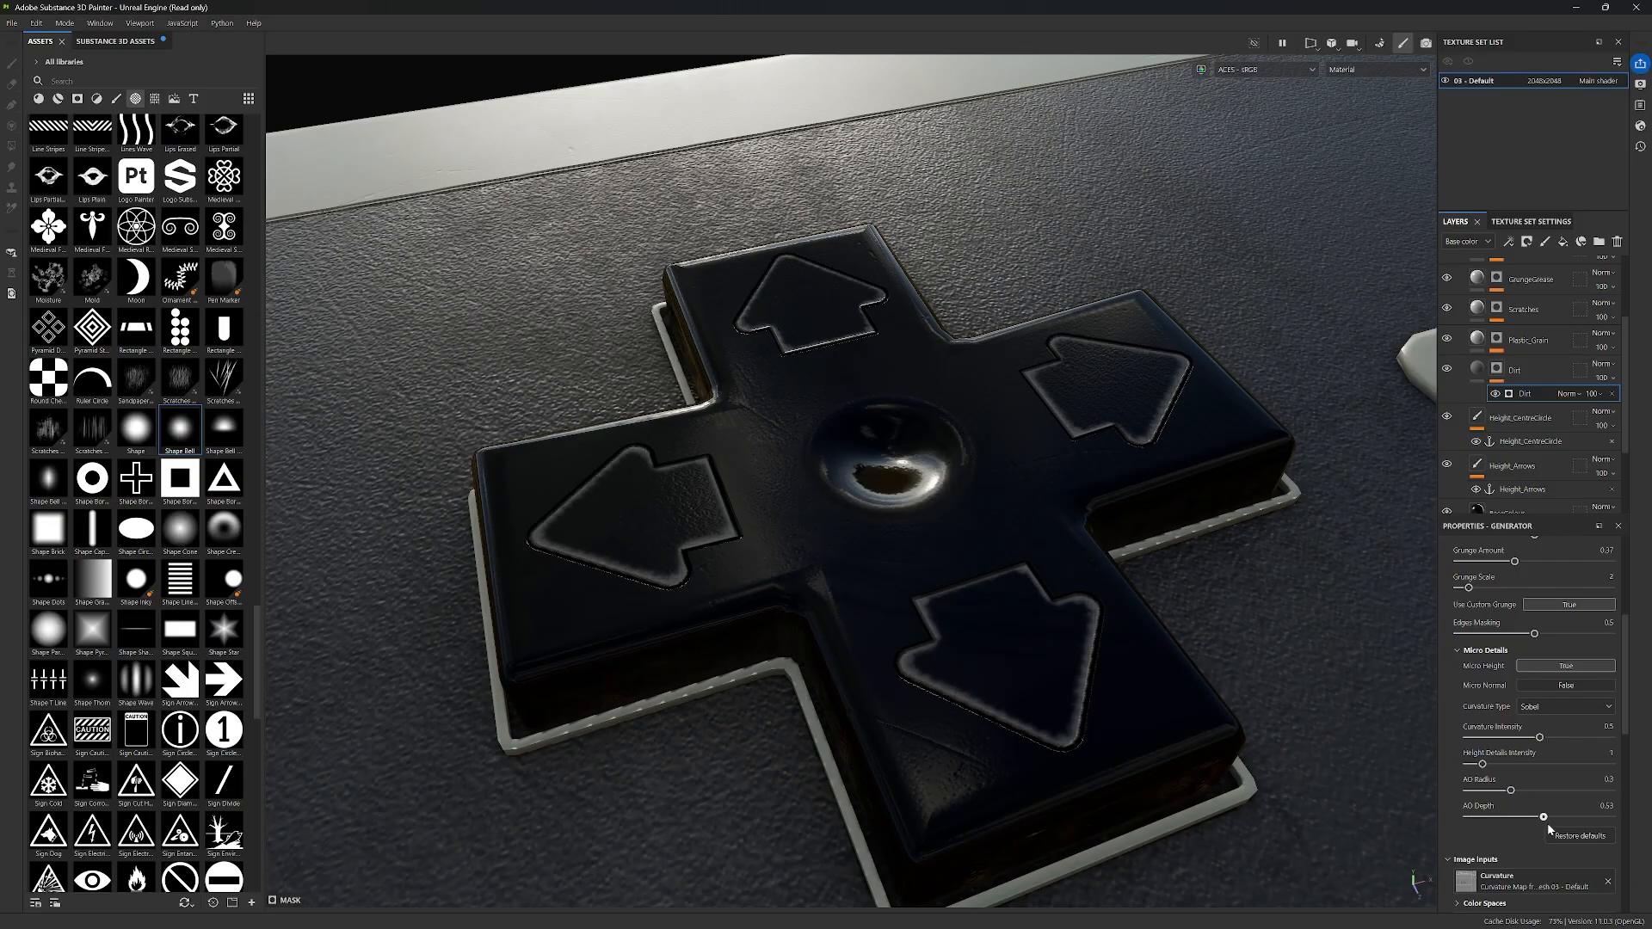
{"action": "left_click", "coordinate": [1473, 818]}
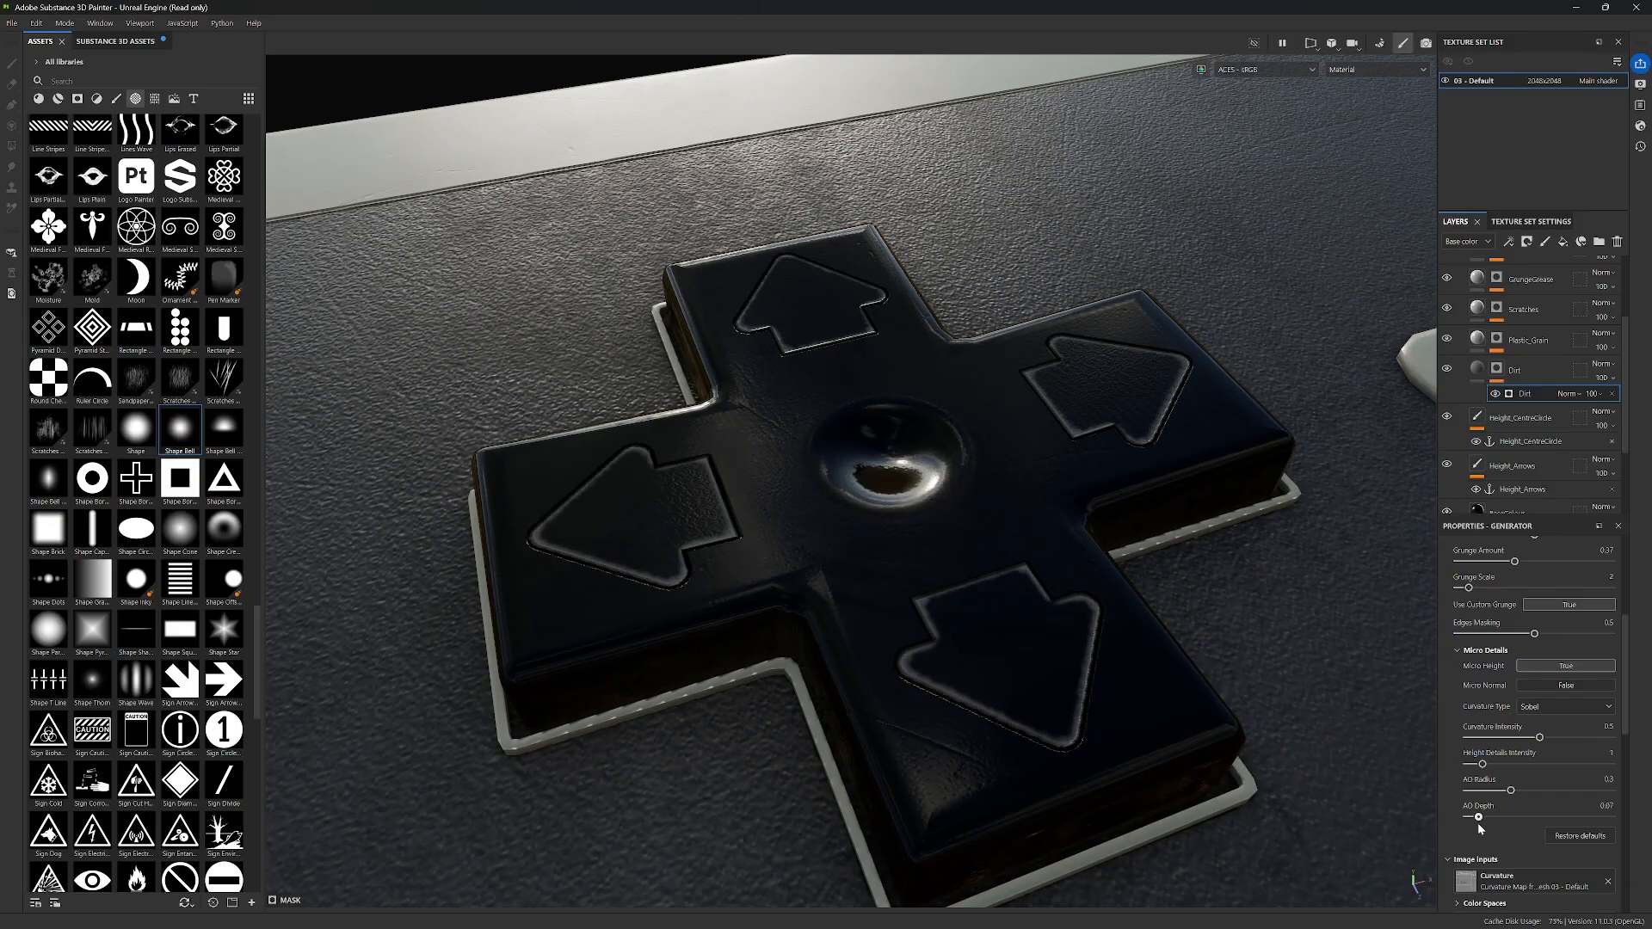
Step: Set the Dirt generator's Curvature Intensity to 0.35, Height Details Intensity to 1.49, AO Radius to 0.57 and AO Depth to 0.02
{"action": "left_click_drag", "start_coordinate": [1394, 654], "coordinate": [1111, 647], "text": "alt"}
{"action": "scroll", "coordinate": [1299, 611], "scroll_direction": "up", "scroll_amount": 3}
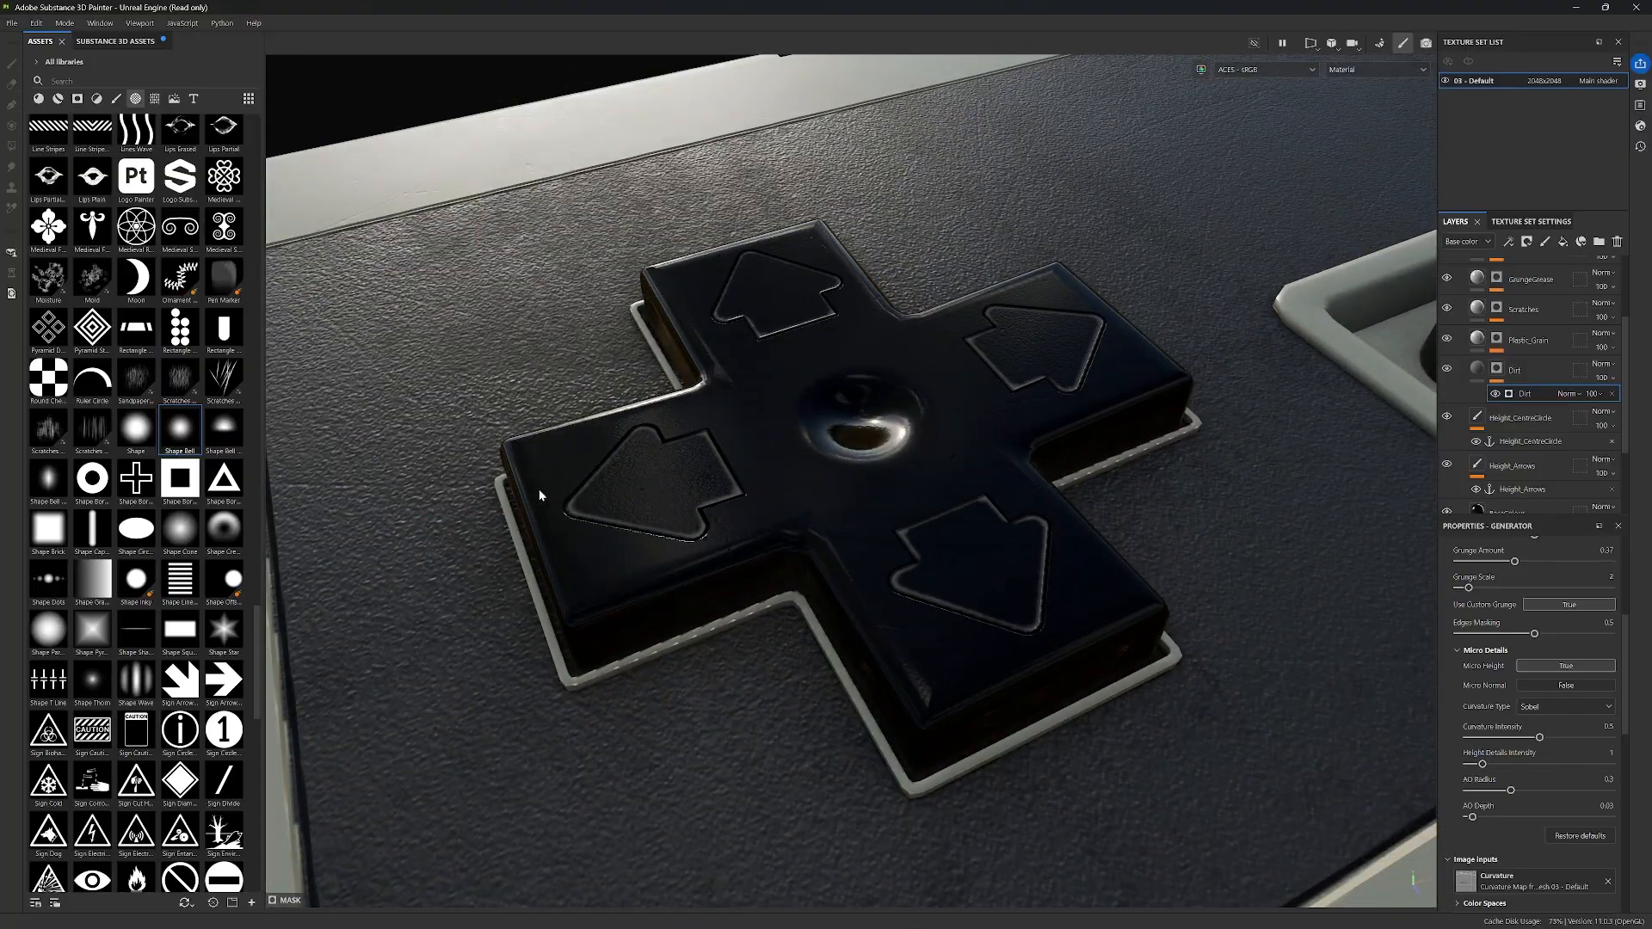
{"action": "left_click_drag", "start_coordinate": [540, 495], "coordinate": [860, 671], "text": "alt"}
{"action": "scroll", "coordinate": [1089, 577], "scroll_direction": "up", "scroll_amount": 3}
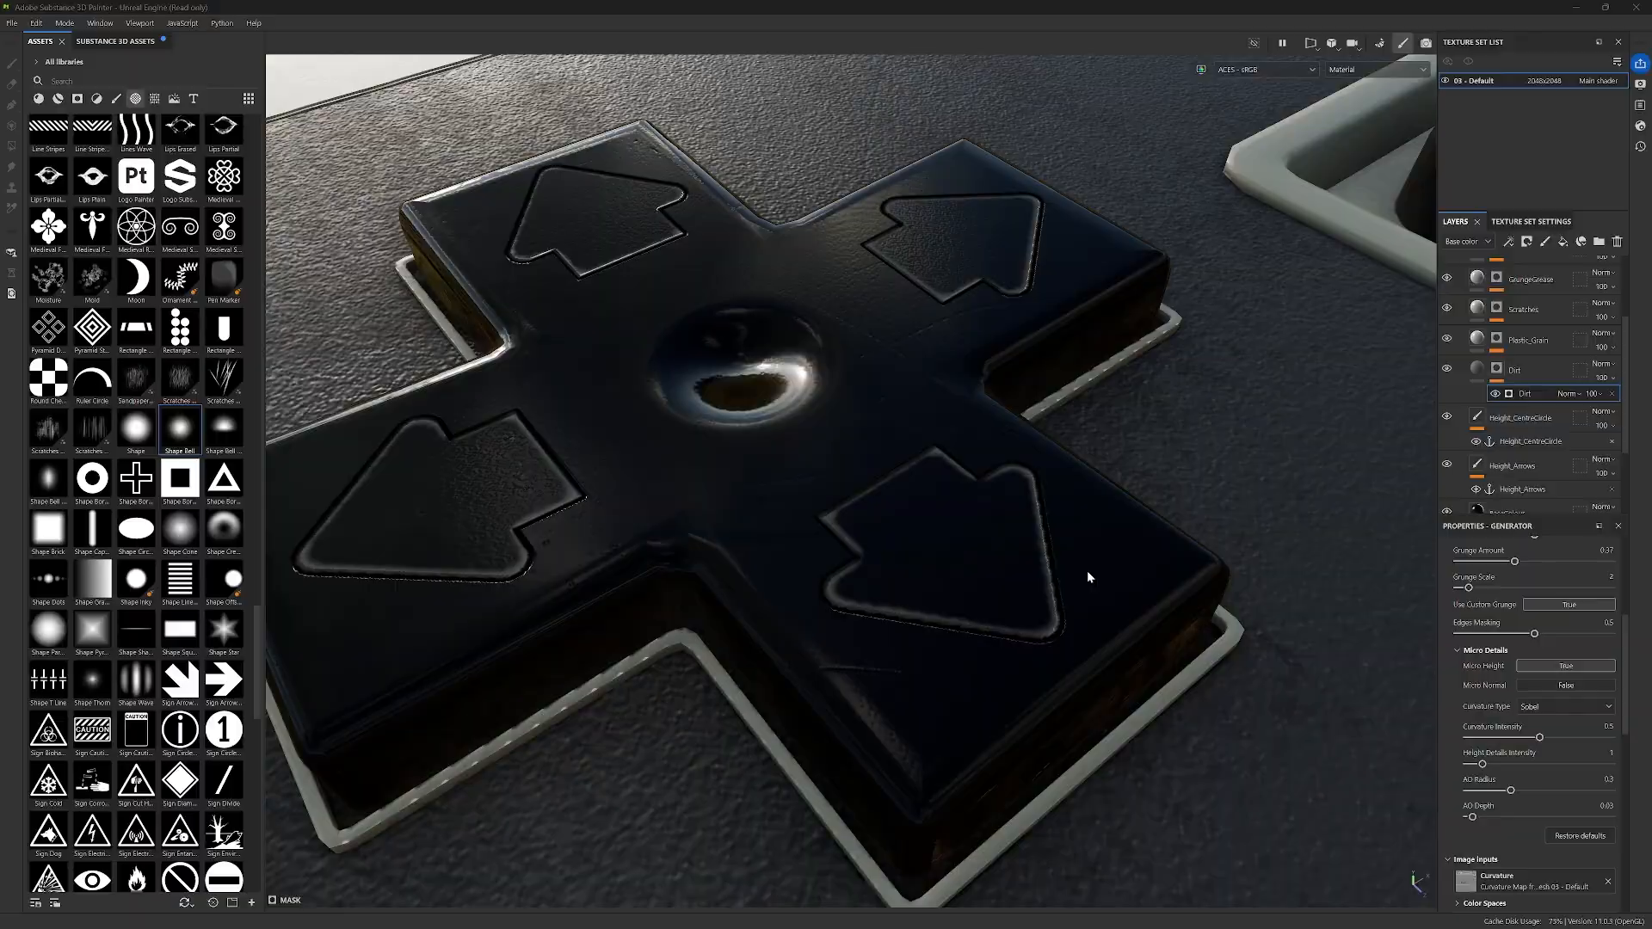
{"action": "left_click_drag", "start_coordinate": [1511, 790], "coordinate": [1532, 793]}
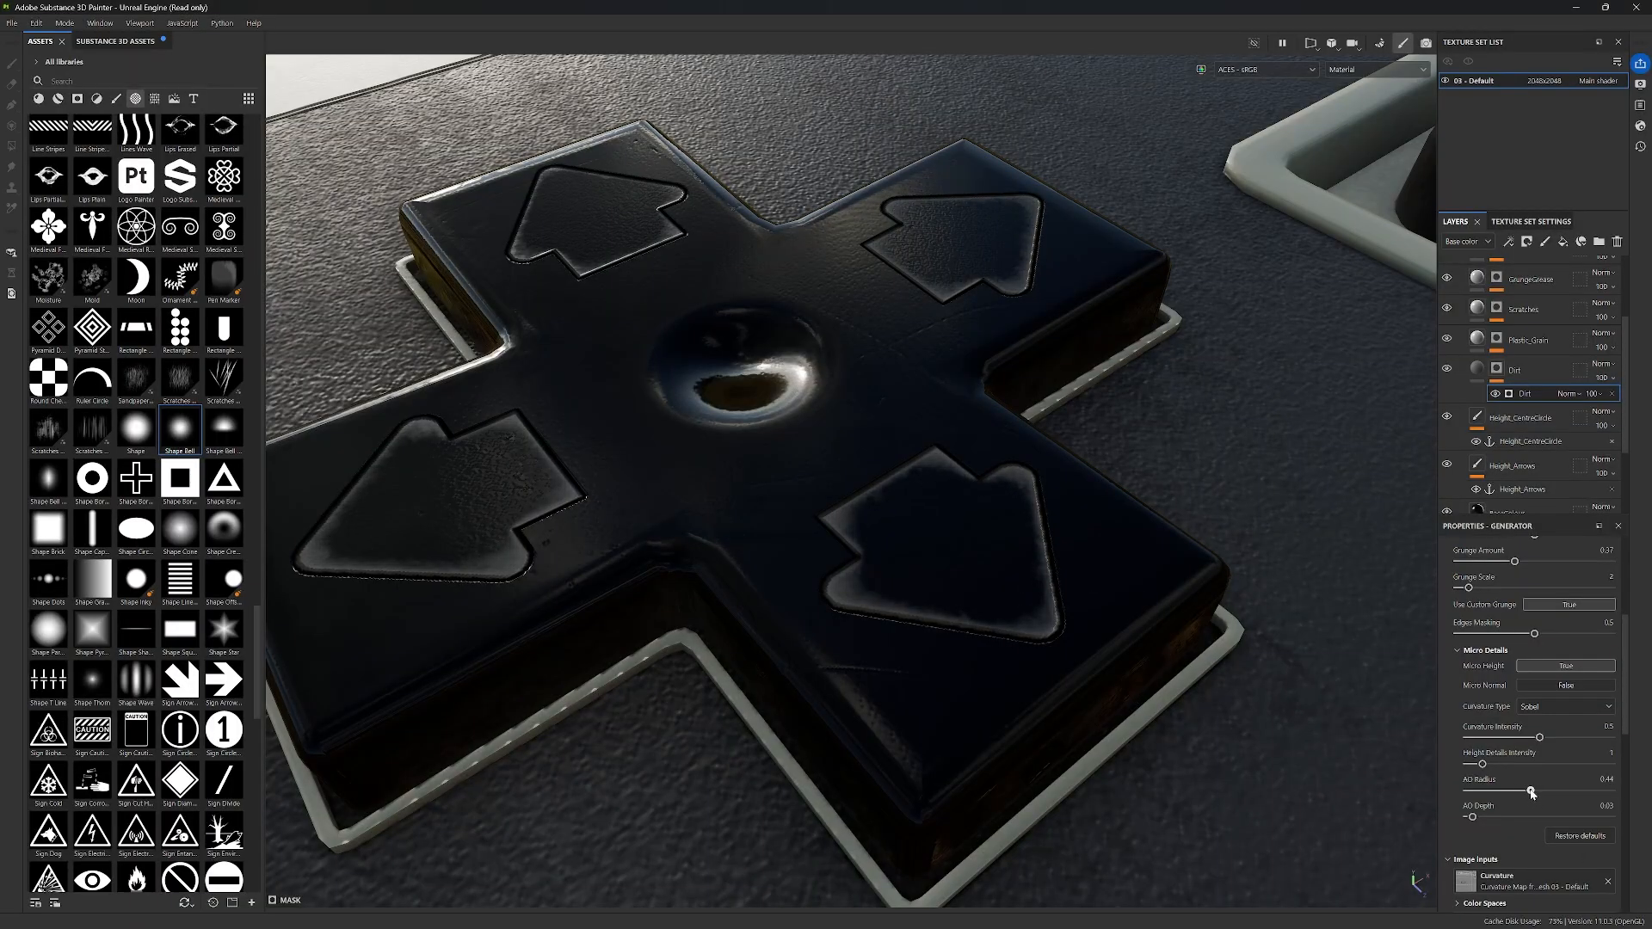
{"action": "left_click_drag", "start_coordinate": [1539, 737], "coordinate": [1548, 790]}
{"action": "left_click_drag", "start_coordinate": [1472, 818], "coordinate": [1550, 792]}
Step: Examine the D-pad dirt and the surface textures across the whole controller from several angles
{"action": "scroll", "coordinate": [1153, 491], "scroll_direction": "down", "scroll_amount": 2}
{"action": "left_click_drag", "start_coordinate": [1153, 490], "coordinate": [1205, 581], "text": "alt"}
{"action": "left_click_drag", "start_coordinate": [1283, 524], "coordinate": [1119, 543], "text": "alt"}
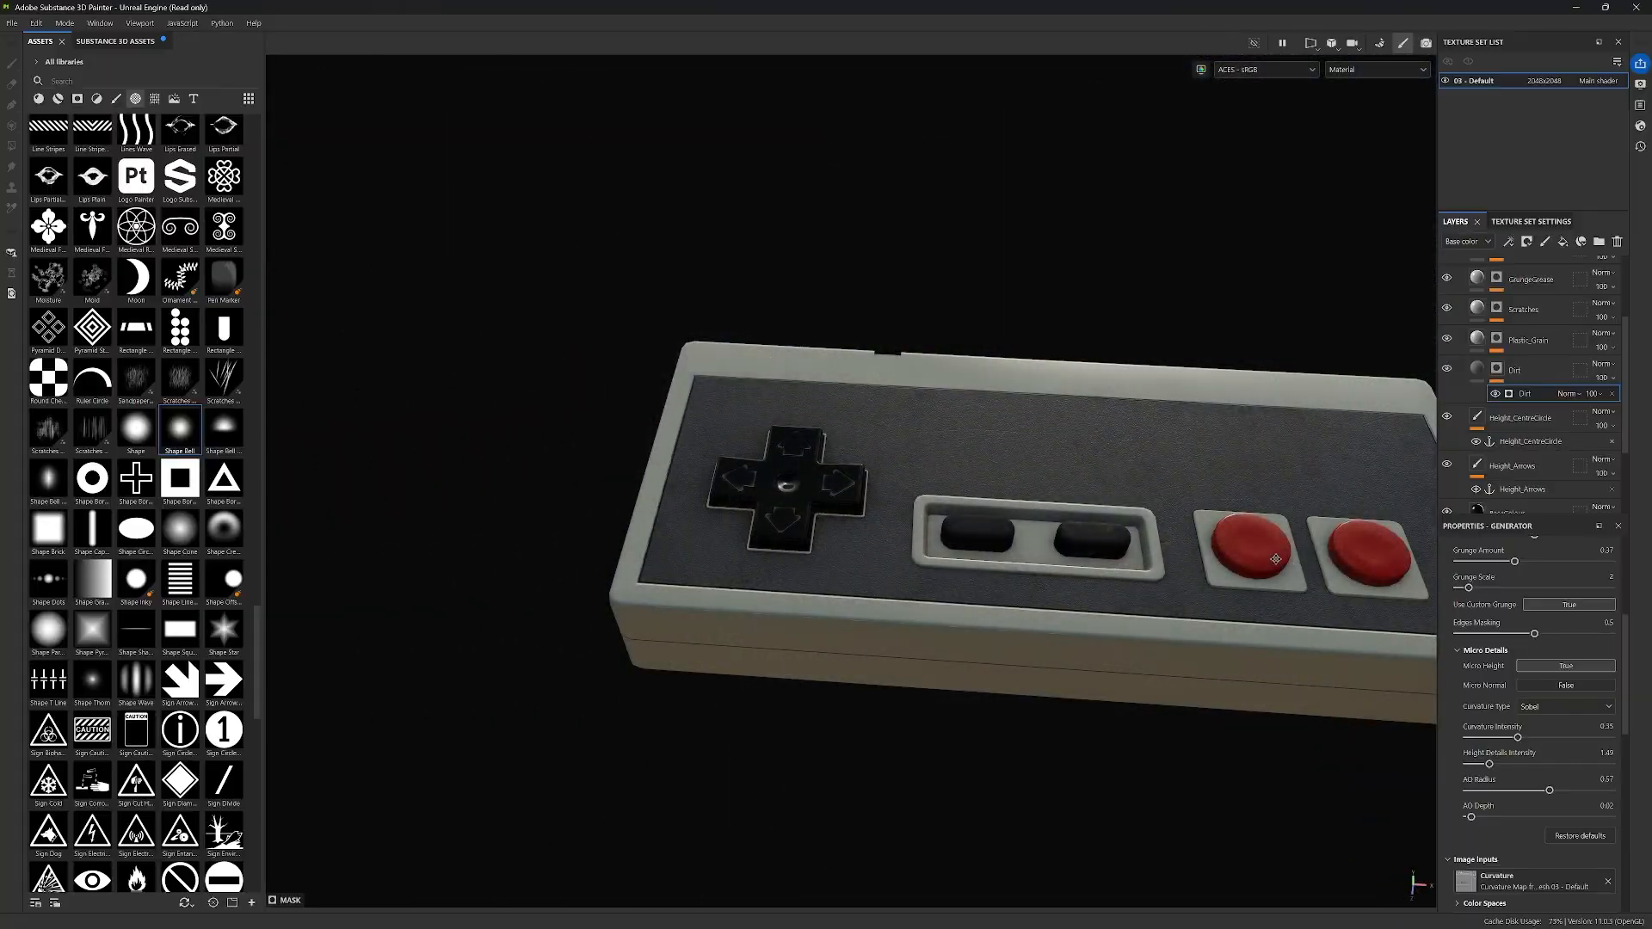
{"action": "middle_click_drag", "start_coordinate": [1279, 559], "coordinate": [1166, 558], "text": "alt"}
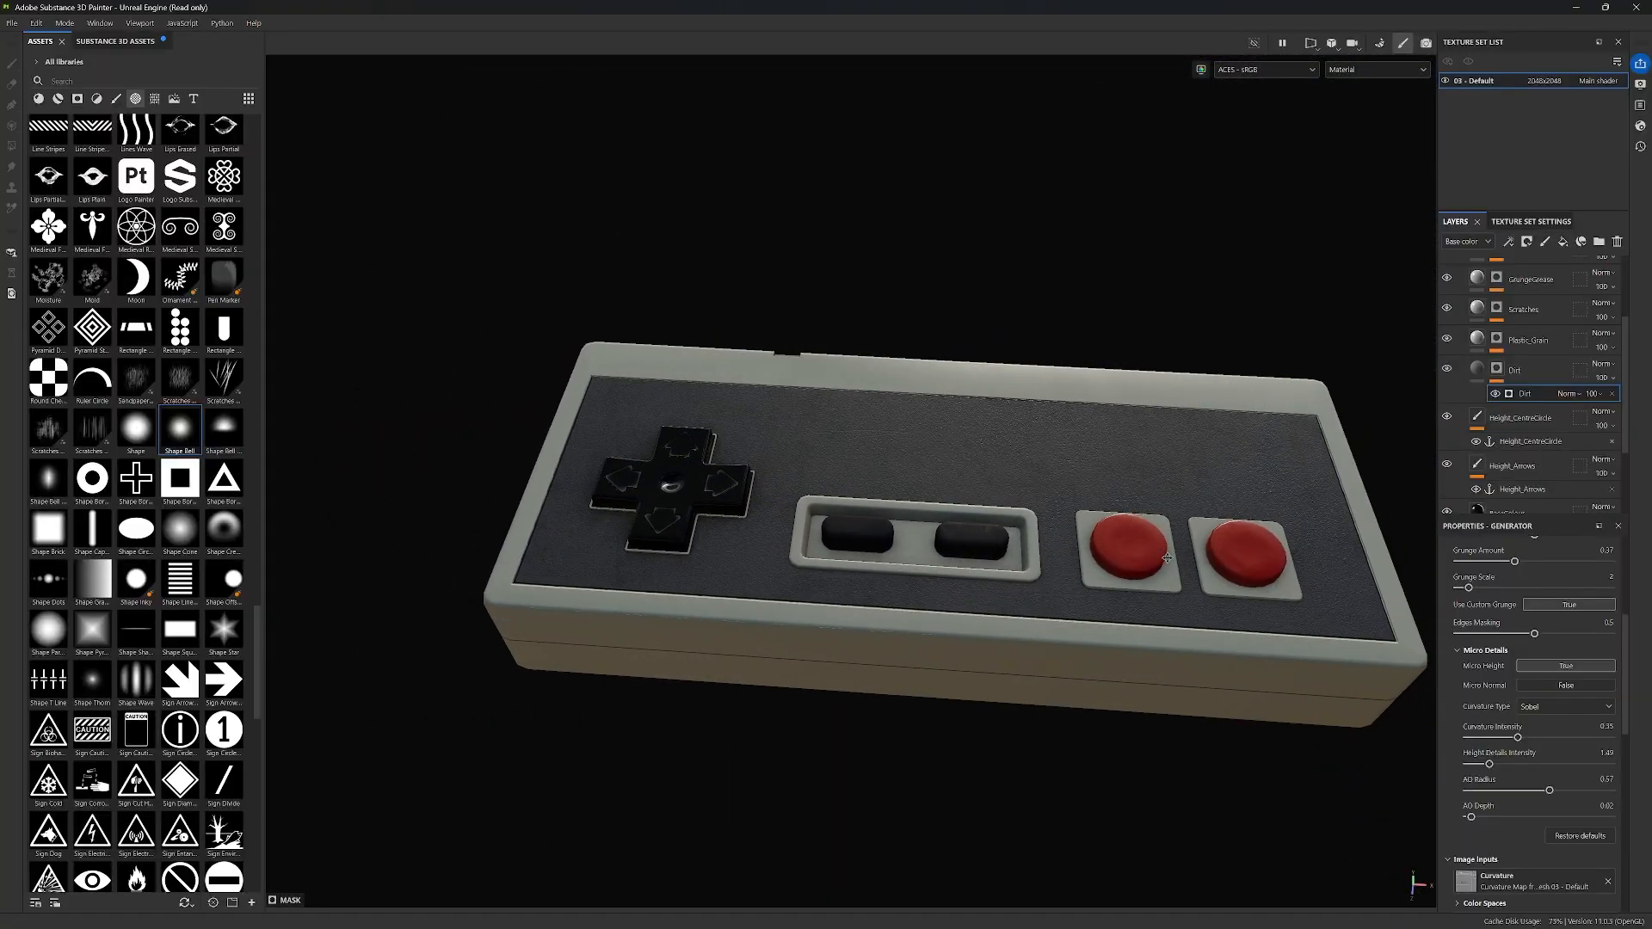
{"action": "left_click_drag", "start_coordinate": [1166, 558], "coordinate": [1043, 556], "text": "alt"}
{"action": "scroll", "coordinate": [984, 457], "scroll_direction": "up", "scroll_amount": 2}
{"action": "middle_click_drag", "start_coordinate": [1196, 456], "coordinate": [1115, 461], "text": "alt"}
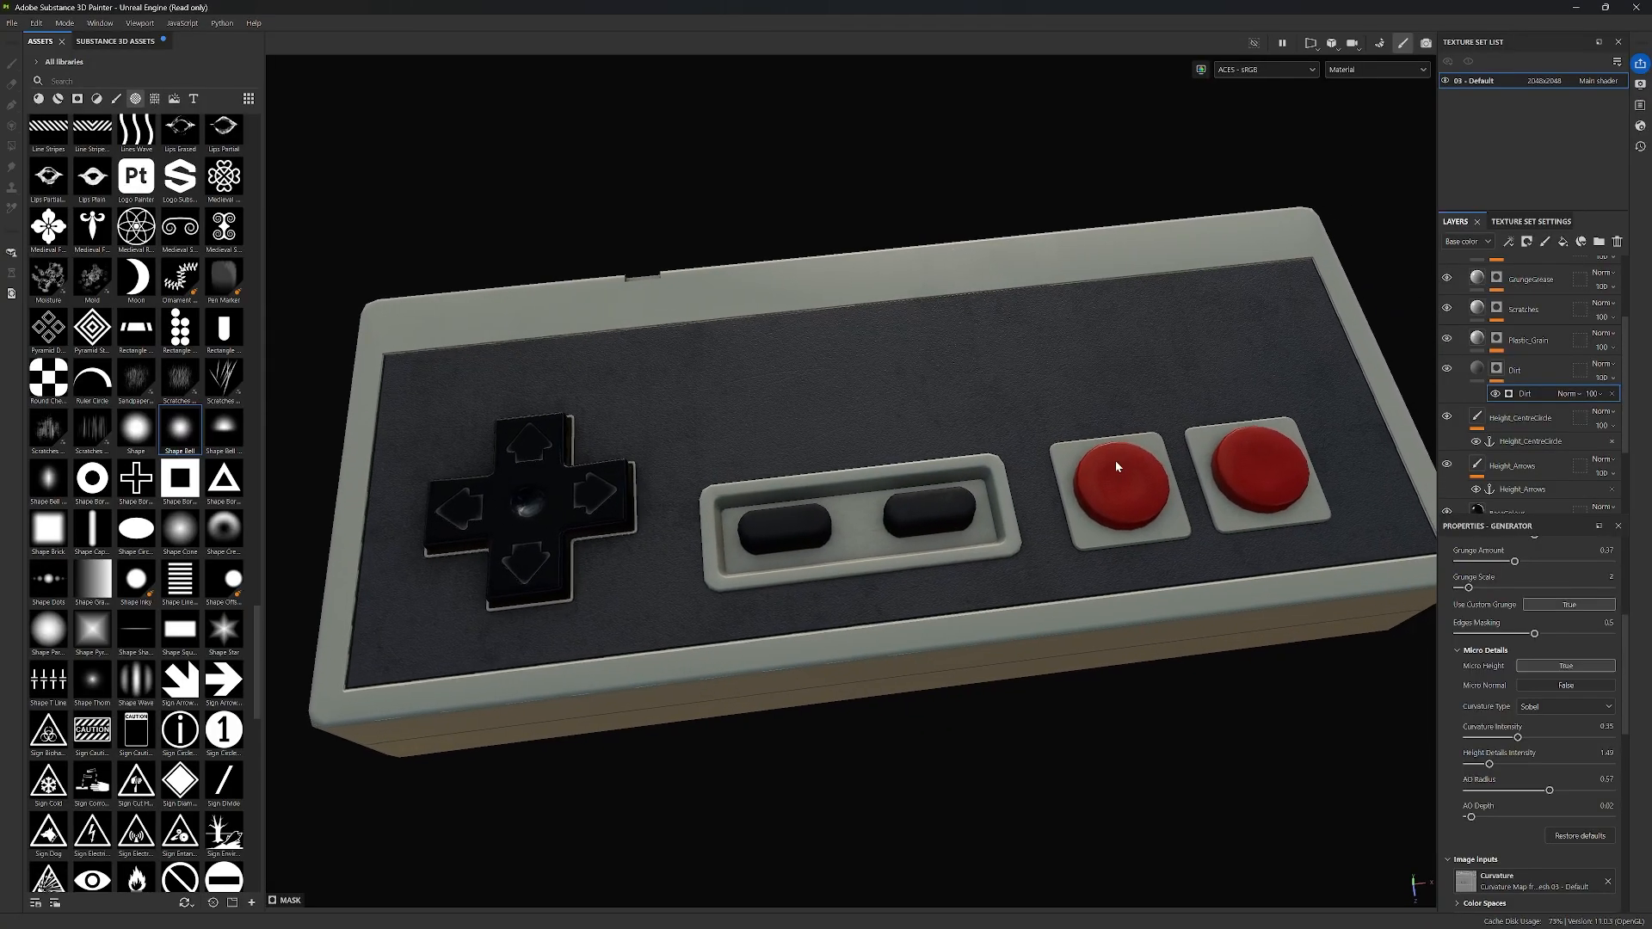
{"action": "left_click_drag", "start_coordinate": [1115, 462], "coordinate": [789, 456], "text": "alt"}
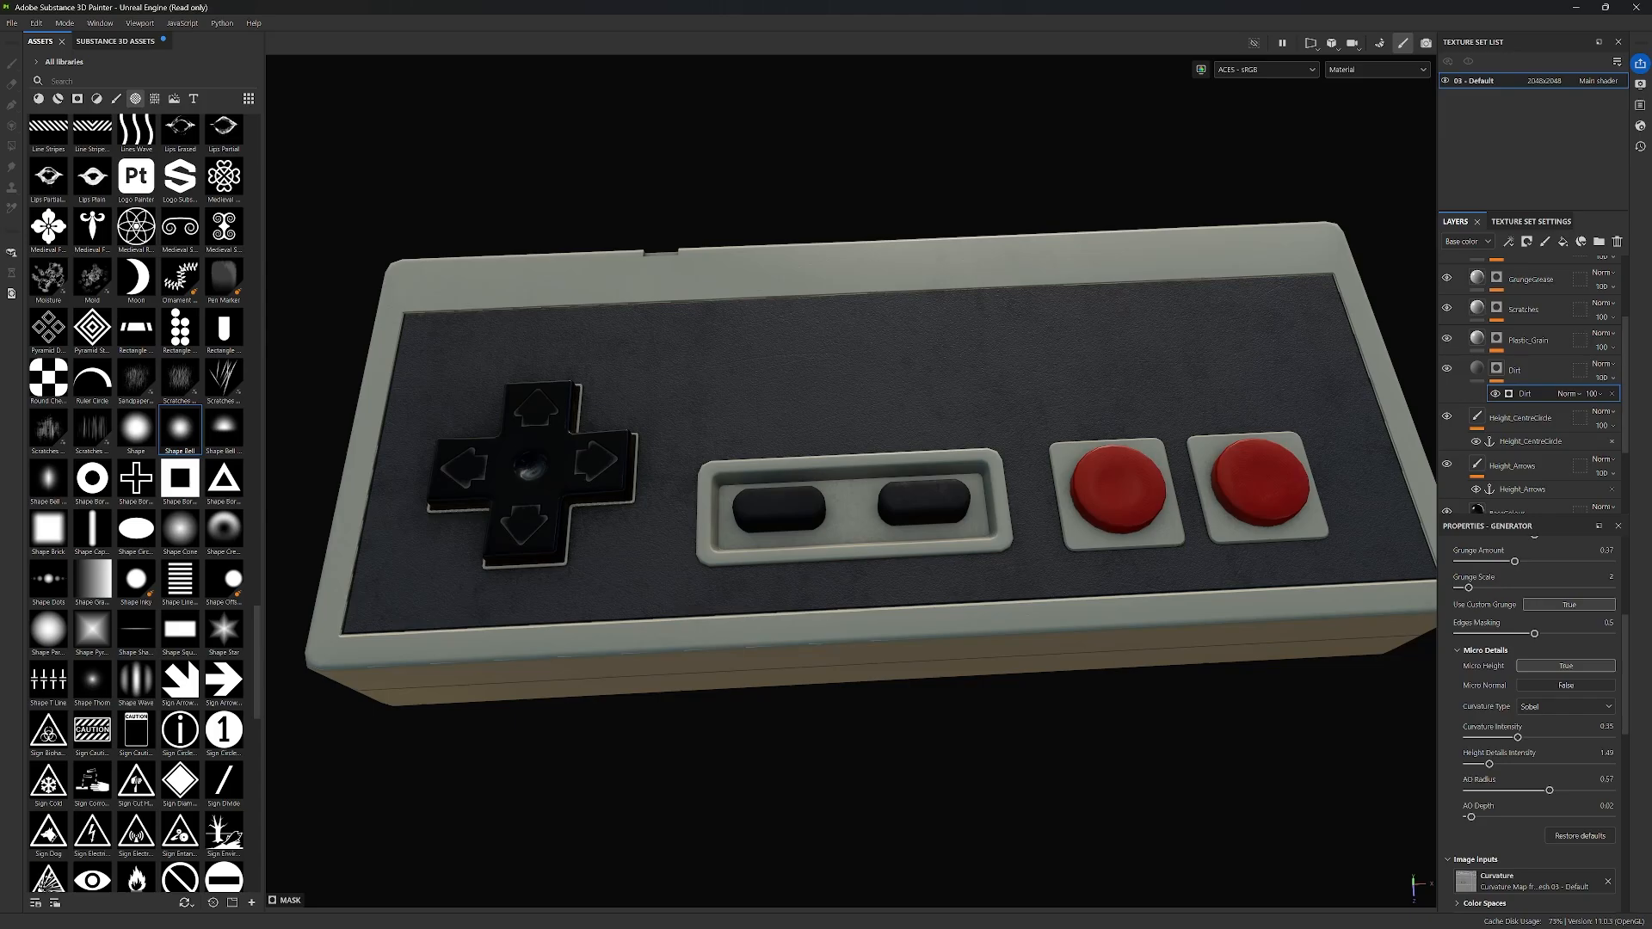
Step: Examine the controller reference photos for the faceplate stripes, logo and button lettering
{"action": "right_click_drag", "start_coordinate": [0, 508], "coordinate": [452, 477]}
{"action": "scroll", "coordinate": [594, 484], "scroll_direction": "down", "scroll_amount": 5}
{"action": "middle_click_drag", "start_coordinate": [693, 481], "coordinate": [541, 482]}
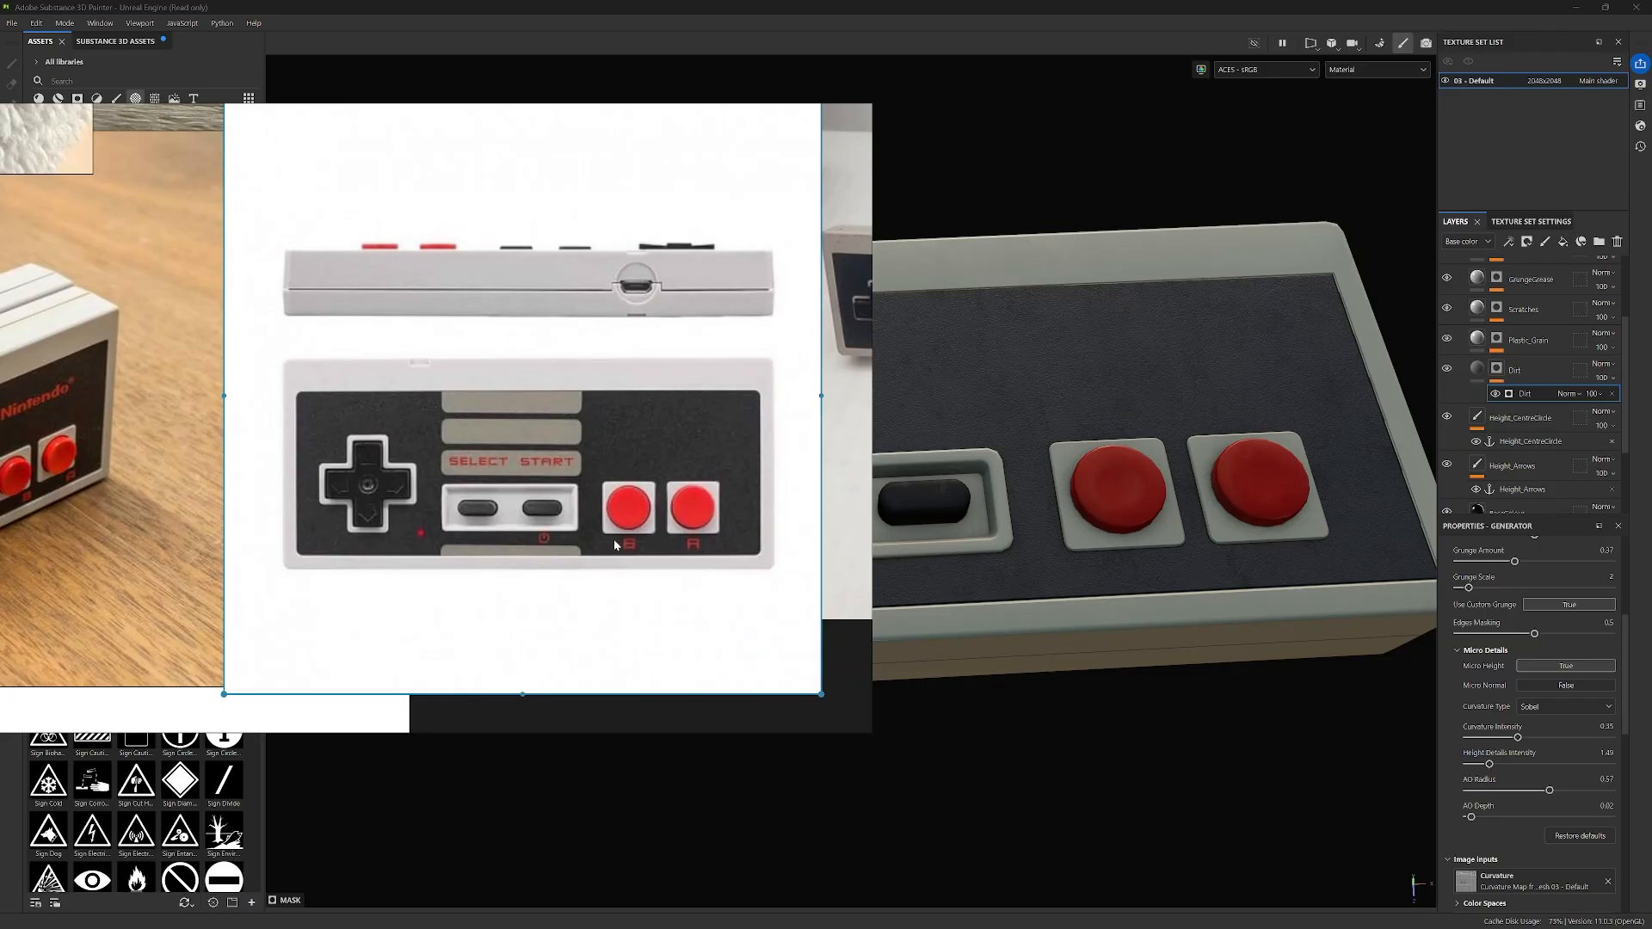
{"action": "scroll", "coordinate": [565, 535], "scroll_direction": "up", "scroll_amount": 4}
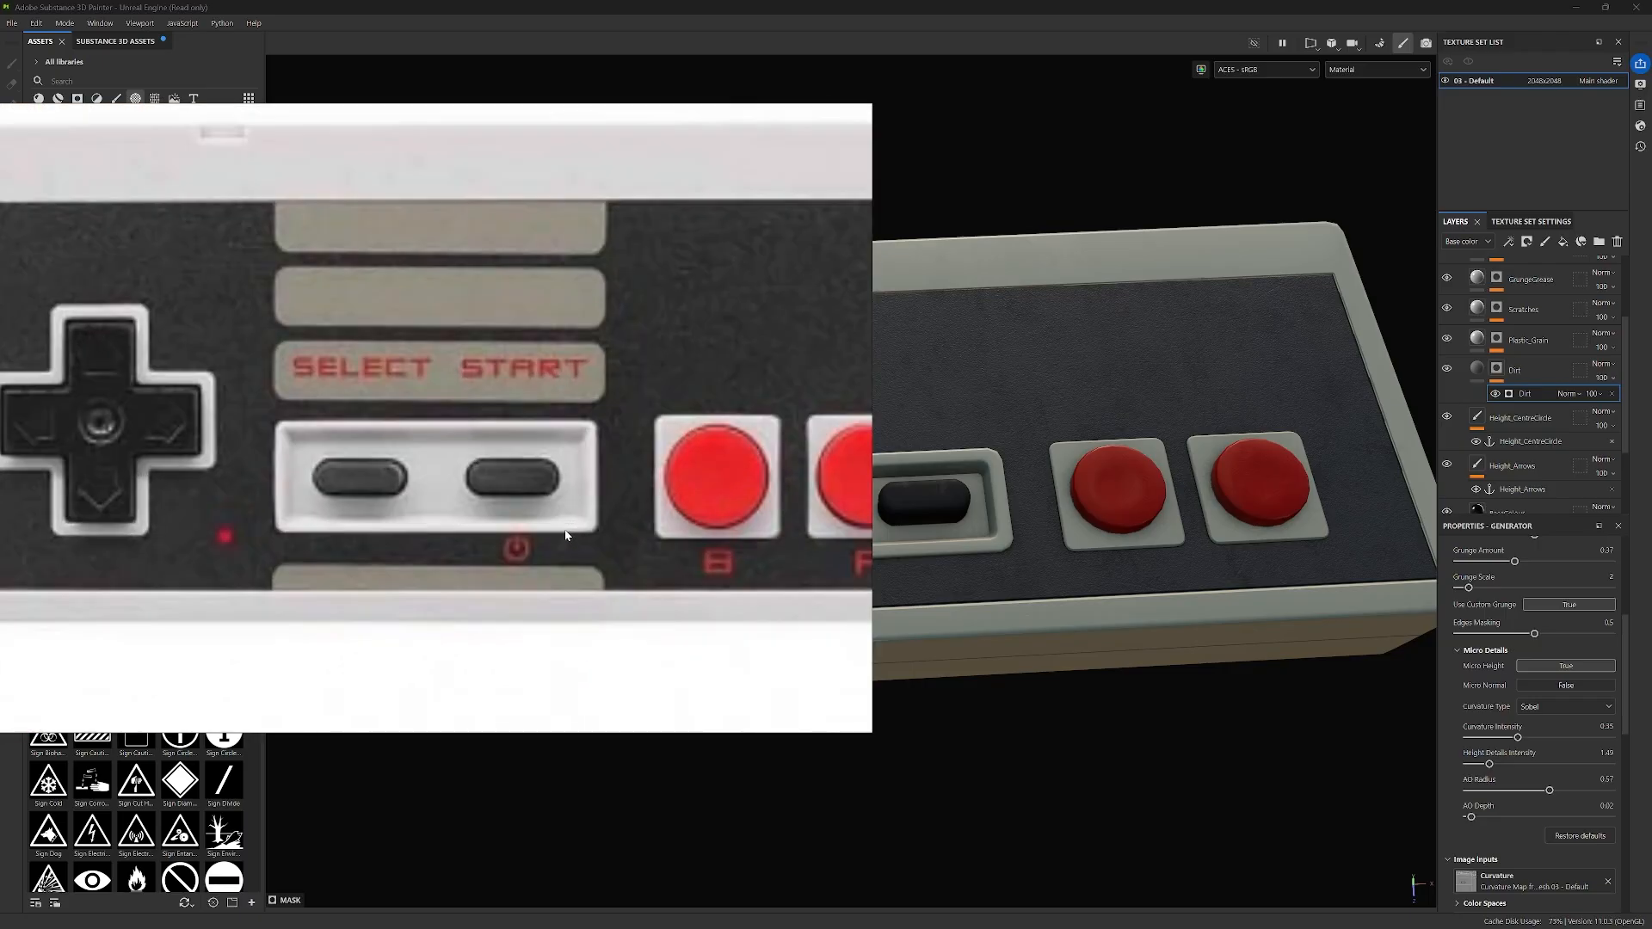
{"action": "scroll", "coordinate": [509, 532], "scroll_direction": "down", "scroll_amount": 5}
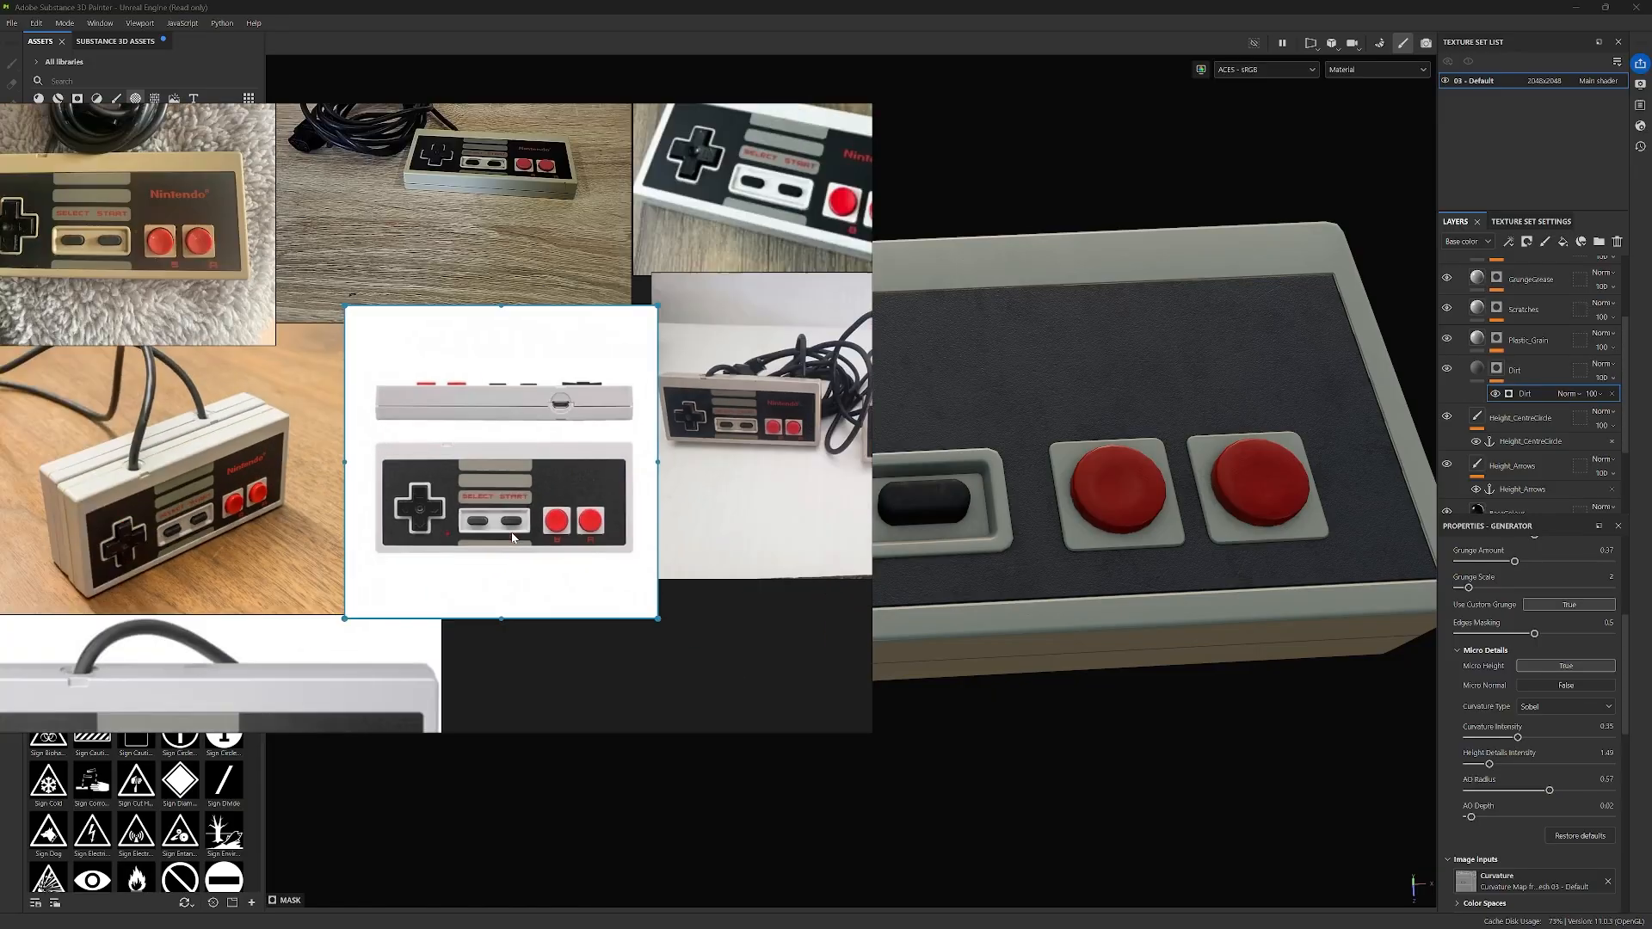
{"action": "middle_click_drag", "start_coordinate": [548, 398], "coordinate": [592, 340]}
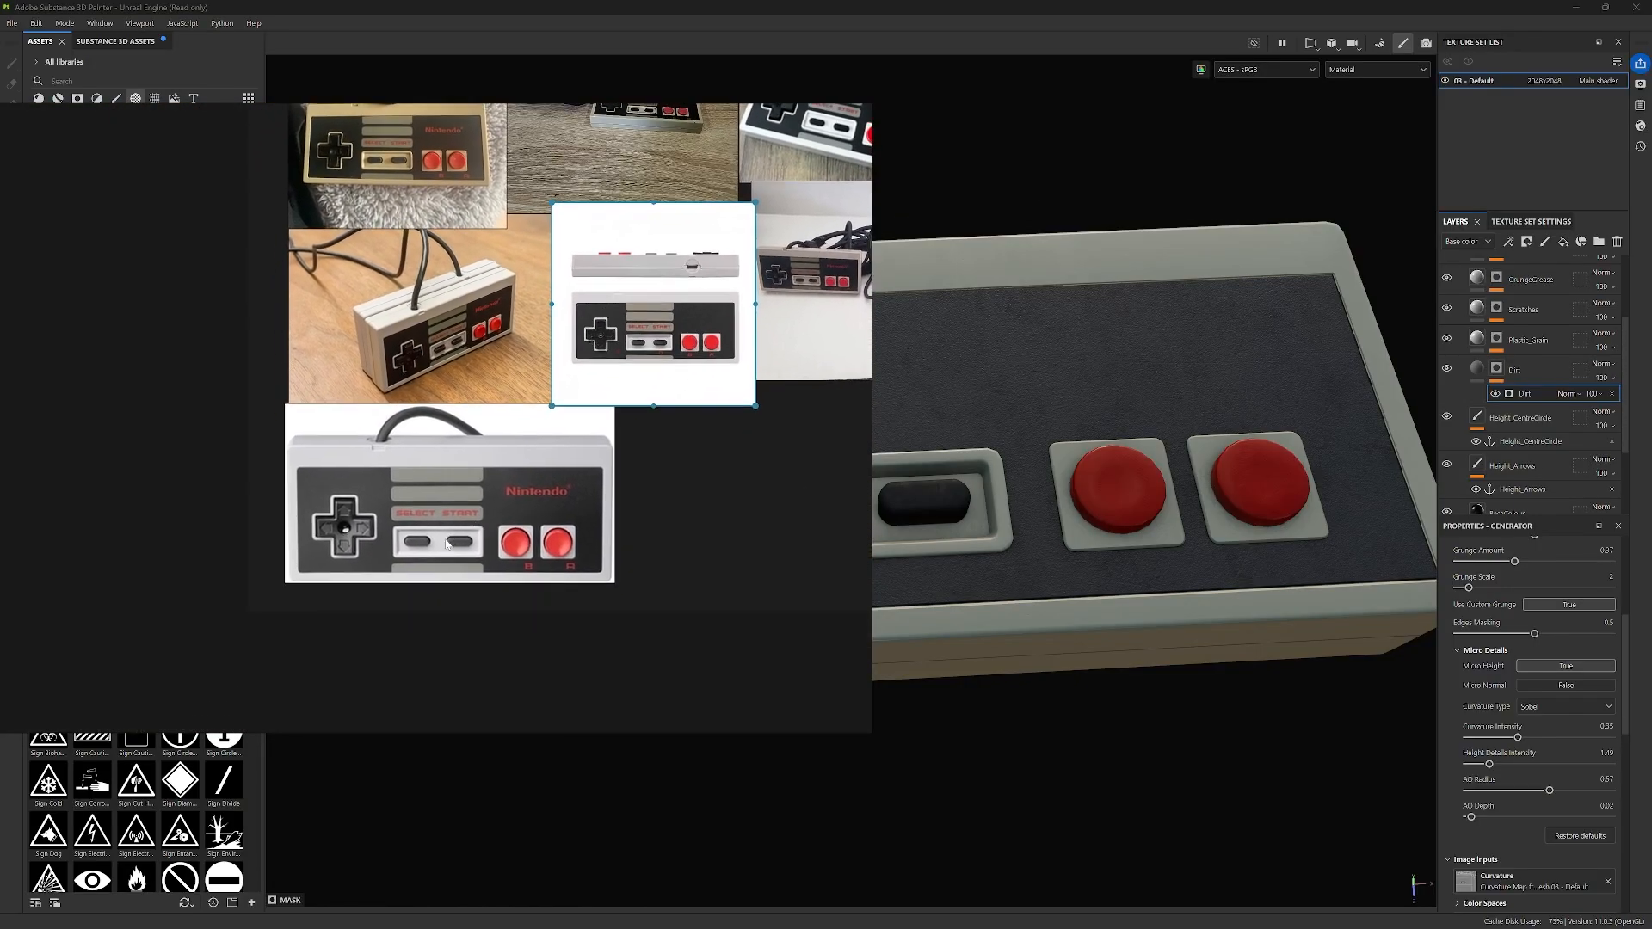
{"action": "scroll", "coordinate": [447, 544], "scroll_direction": "up", "scroll_amount": 5}
{"action": "scroll", "coordinate": [506, 555], "scroll_direction": "down", "scroll_amount": 2}
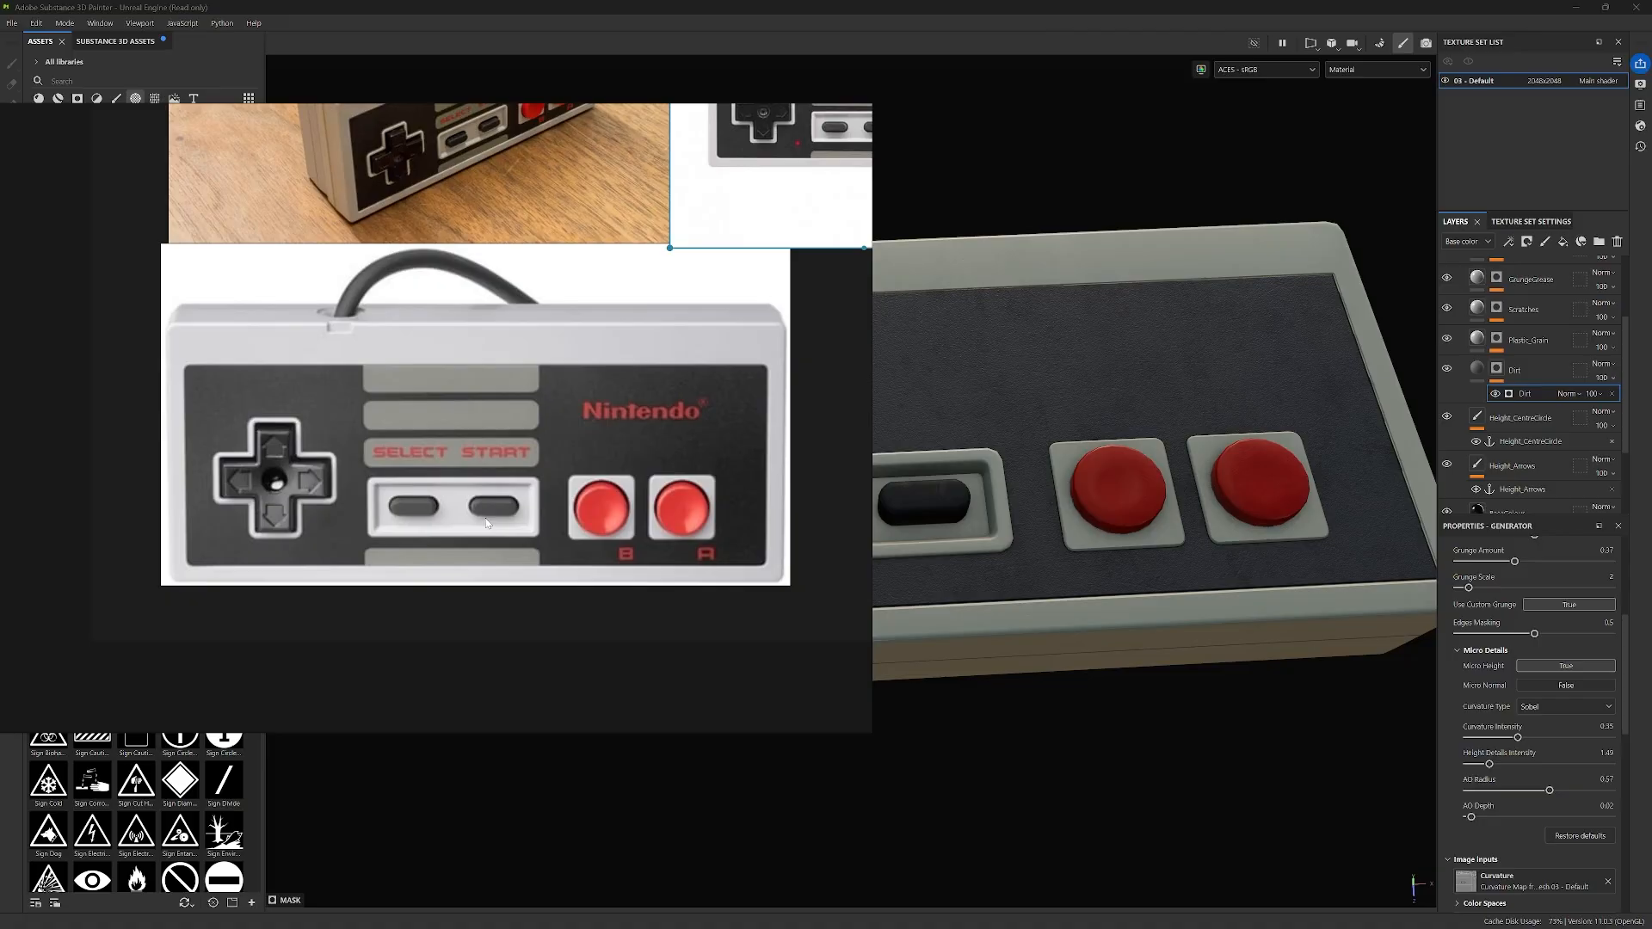
{"action": "middle_click_drag", "start_coordinate": [632, 440], "coordinate": [622, 446]}
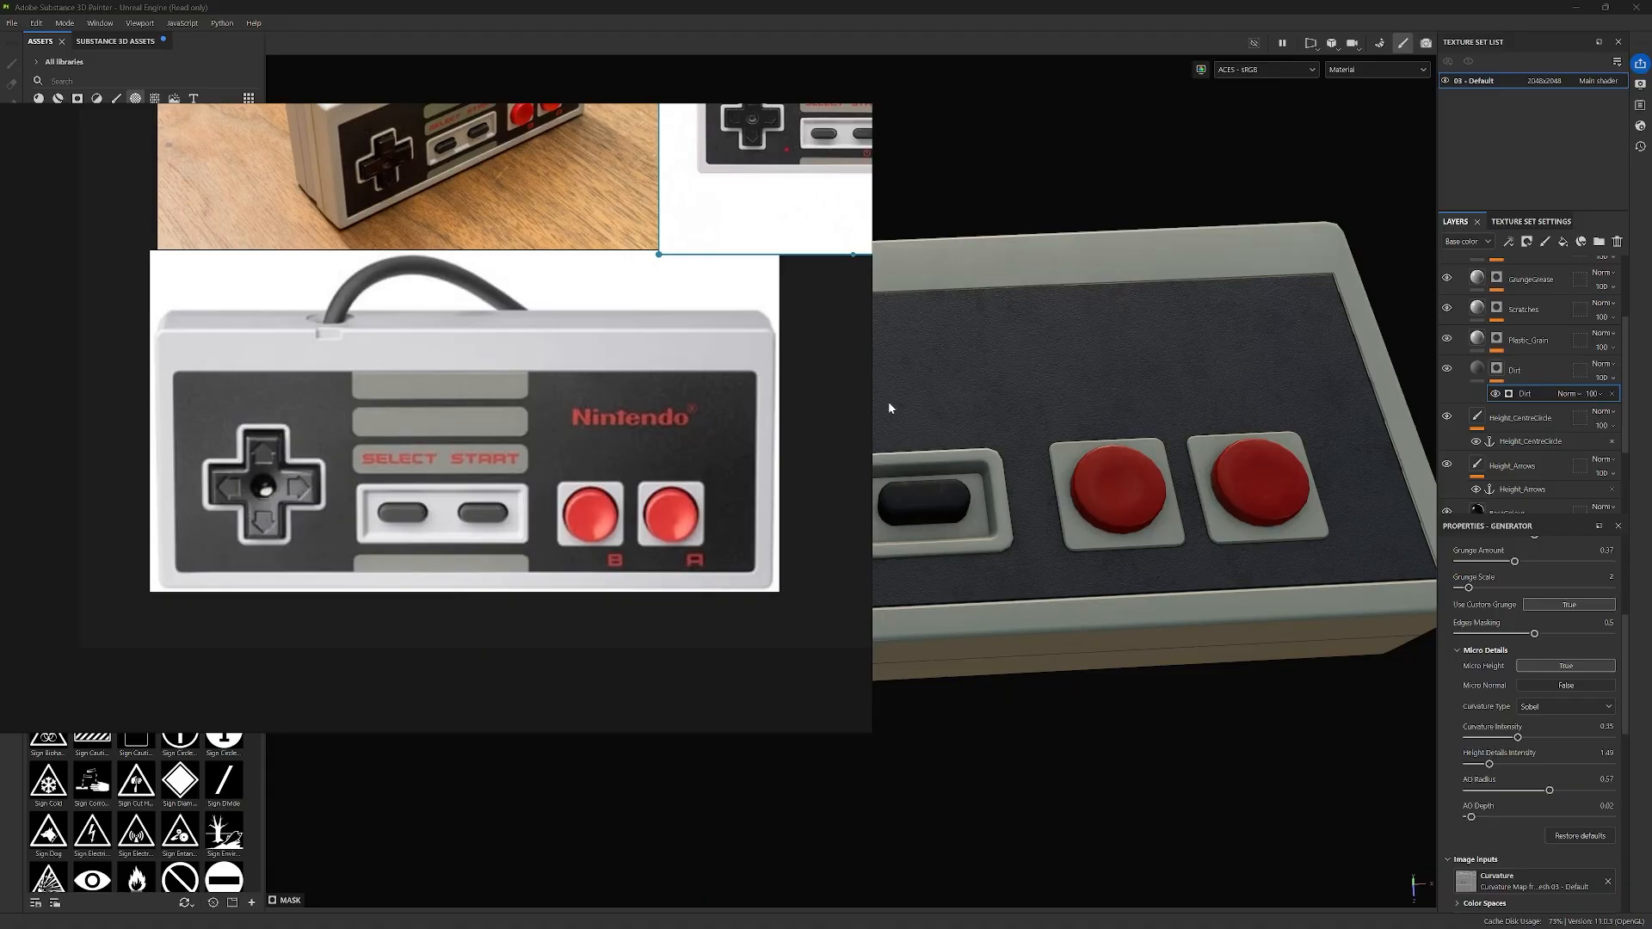
{"action": "mouse_move", "coordinate": [795, 367]}
{"action": "right_mouse_down"}
{"action": "mouse_move", "coordinate": [675, 395]}
{"action": "mouse_move", "coordinate": [0, 442]}
{"action": "right_mouse_up"}
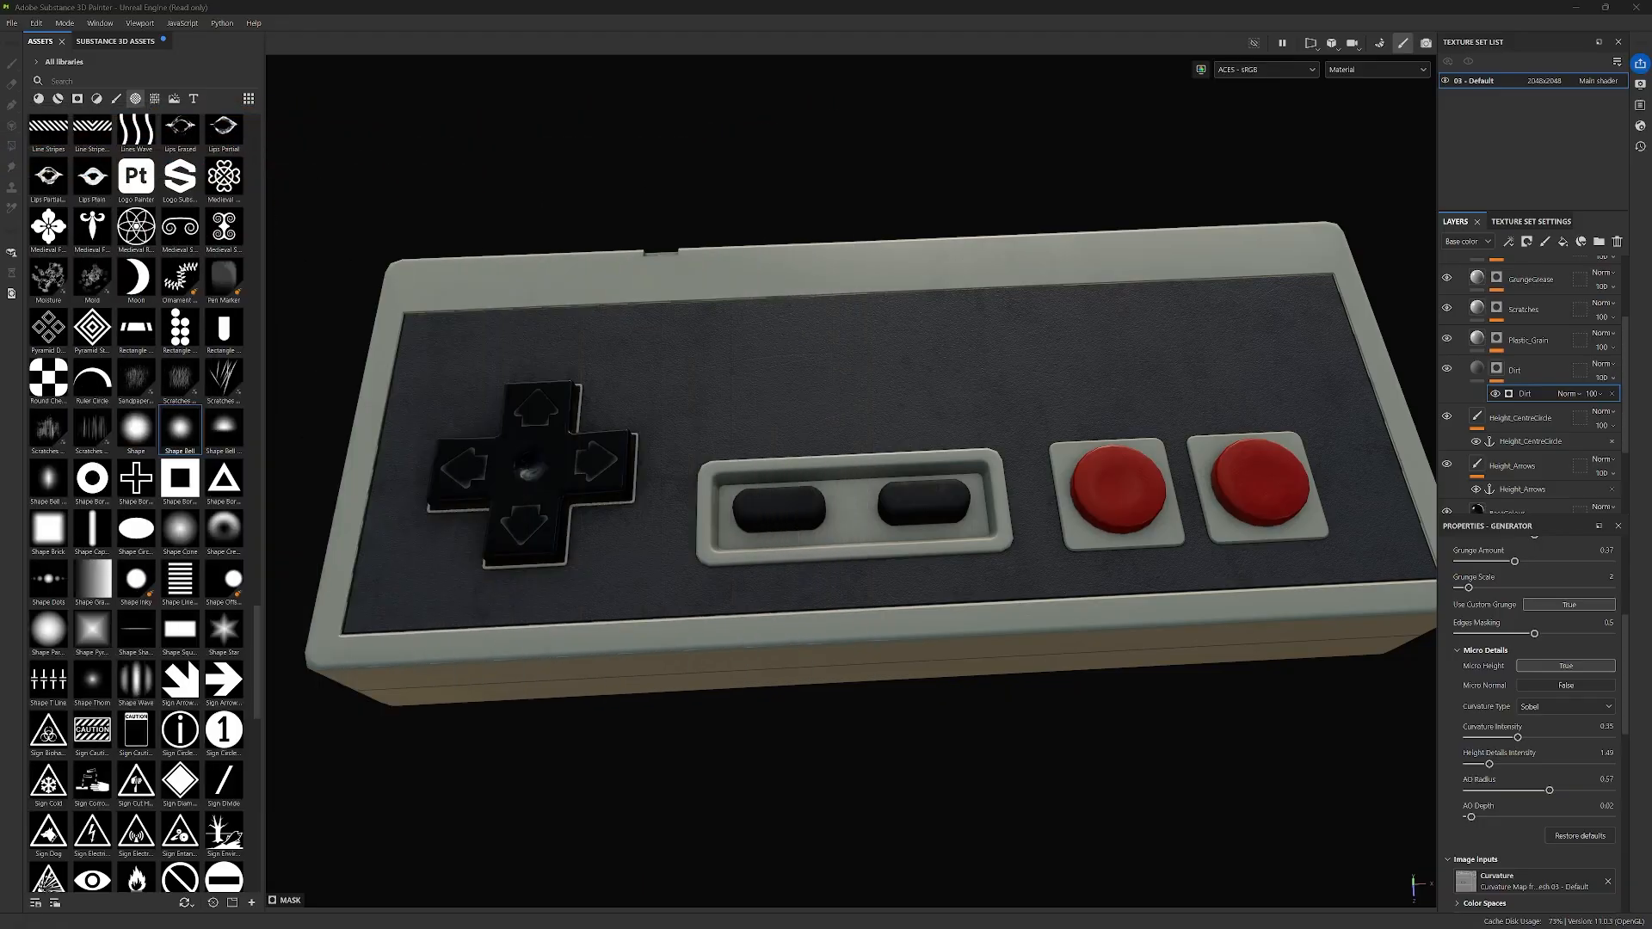
Step: Switch to Photoshop and create a new 2048 x 2048 px RGB document at 72 ppi with transparent background contents
{"action": "left_click", "coordinate": [12, 24]}
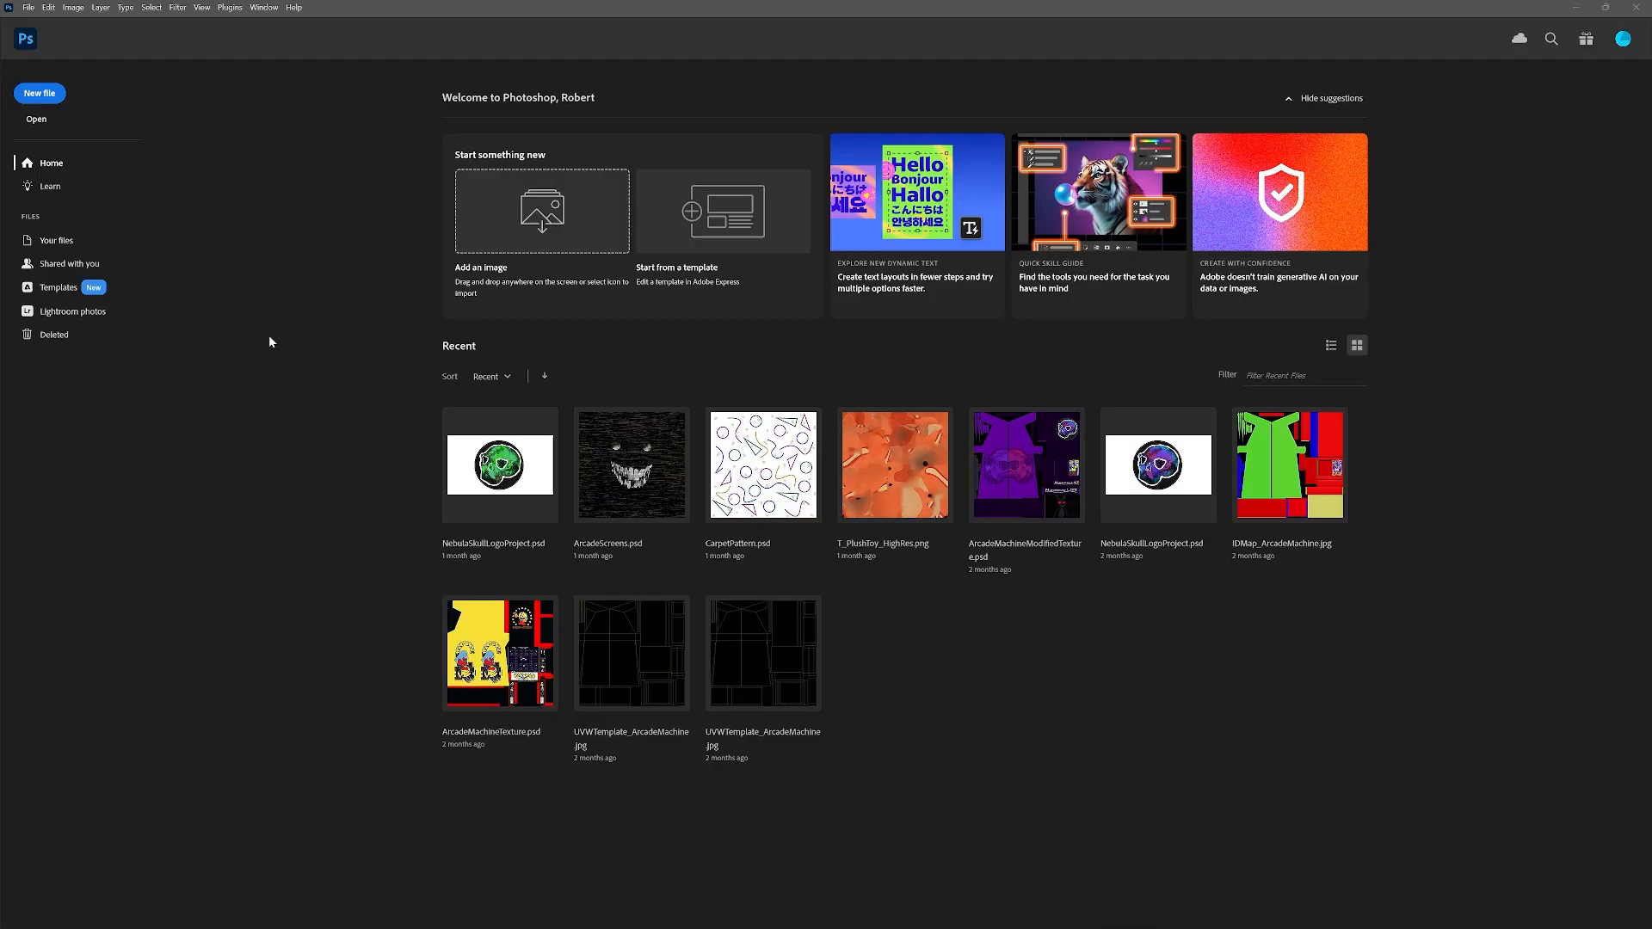
{"action": "left_click", "coordinate": [40, 96]}
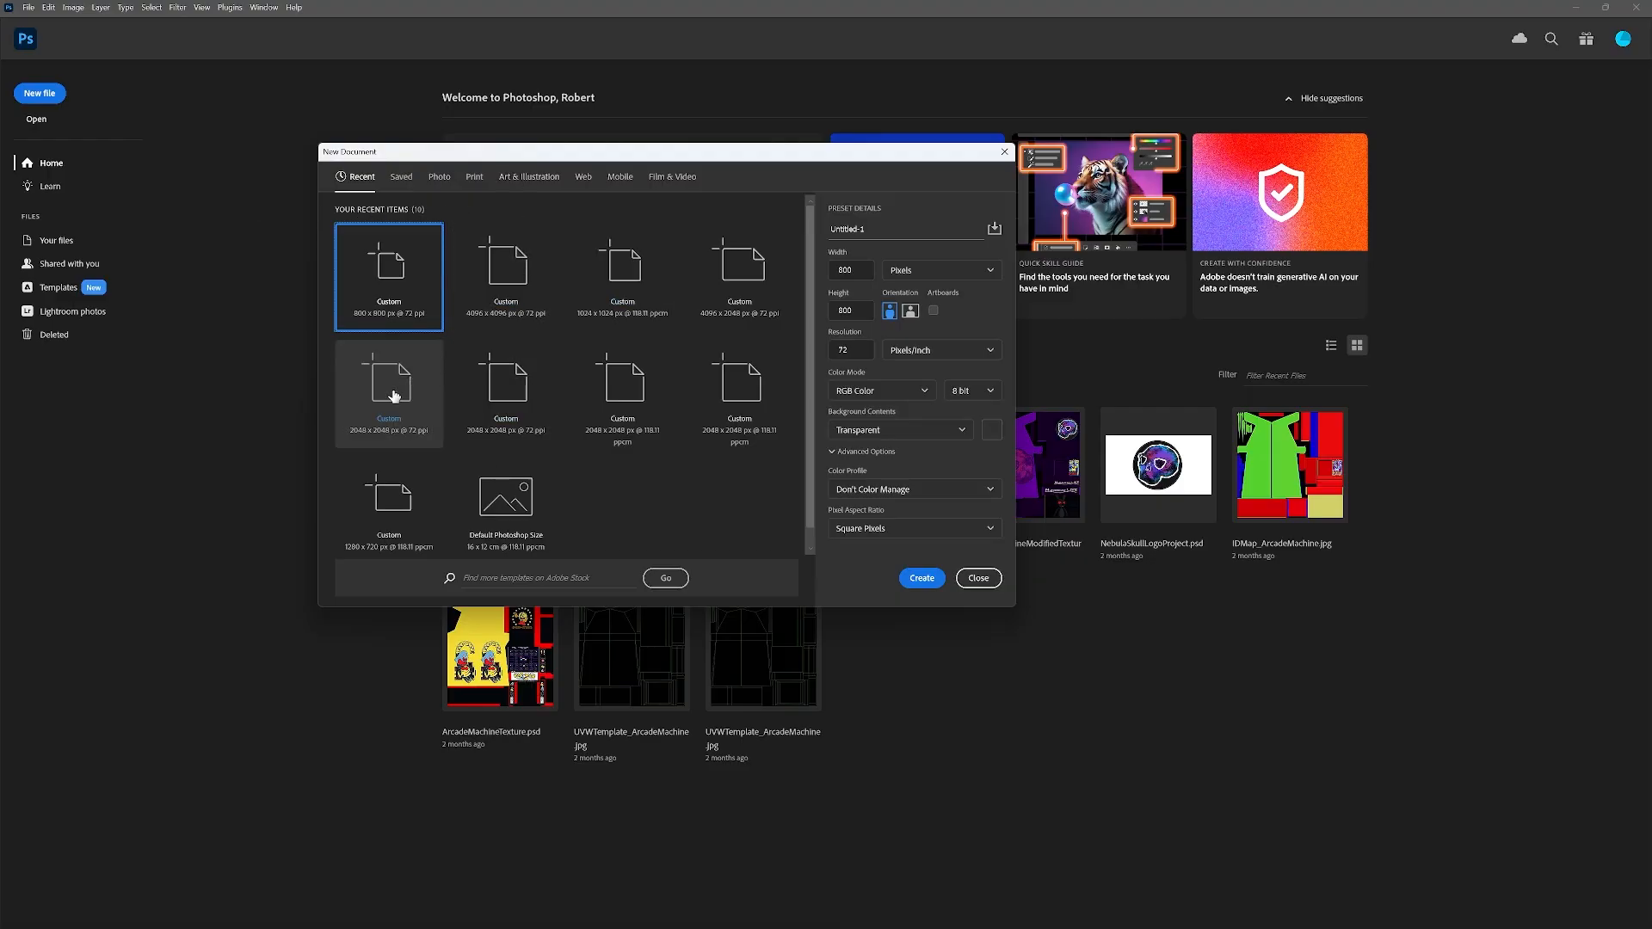
{"action": "left_click", "coordinate": [394, 395]}
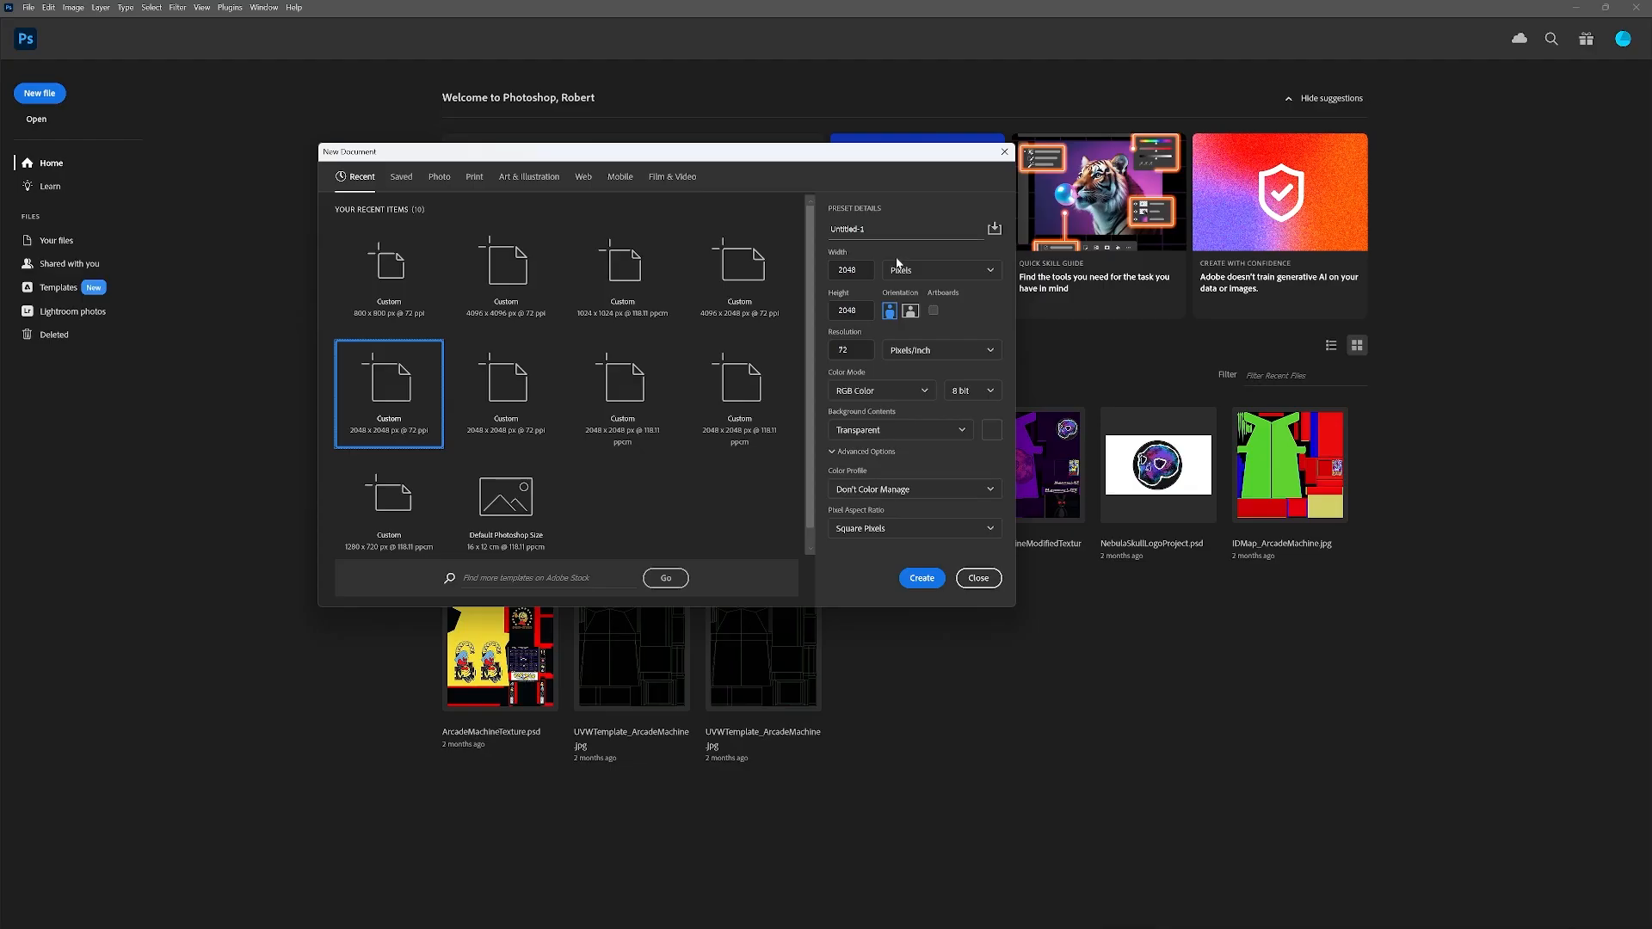
{"action": "left_click", "coordinate": [922, 578]}
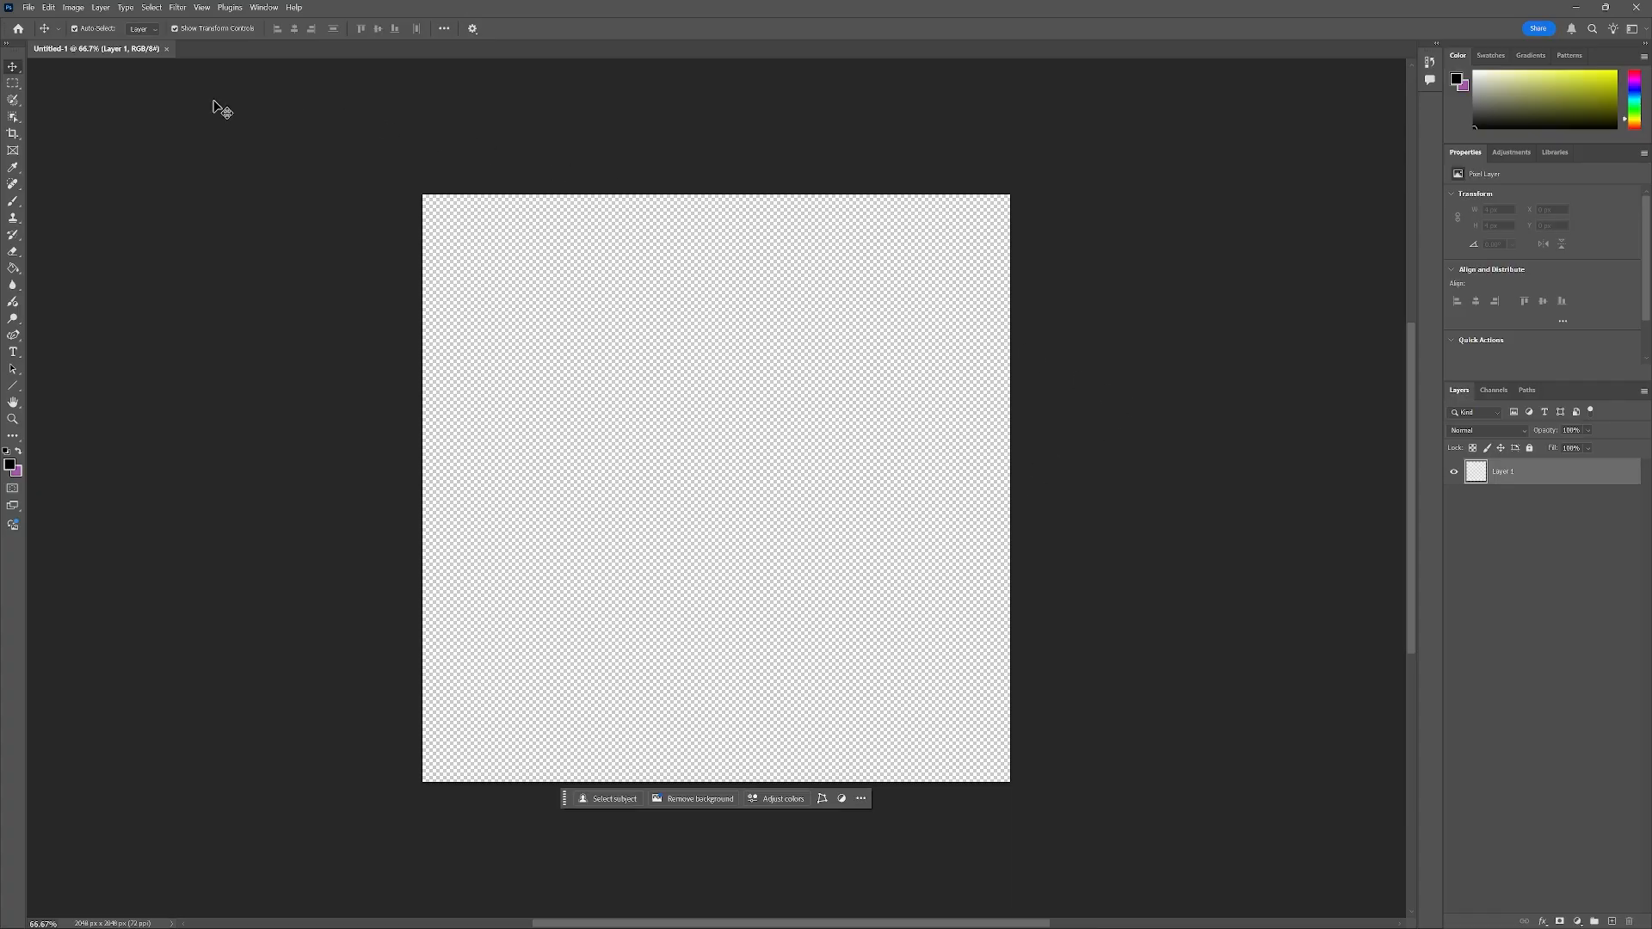
Step: Create a paragraph text box in the middle of the canvas and set its font to Pretendo
{"action": "left_click", "coordinate": [12, 352]}
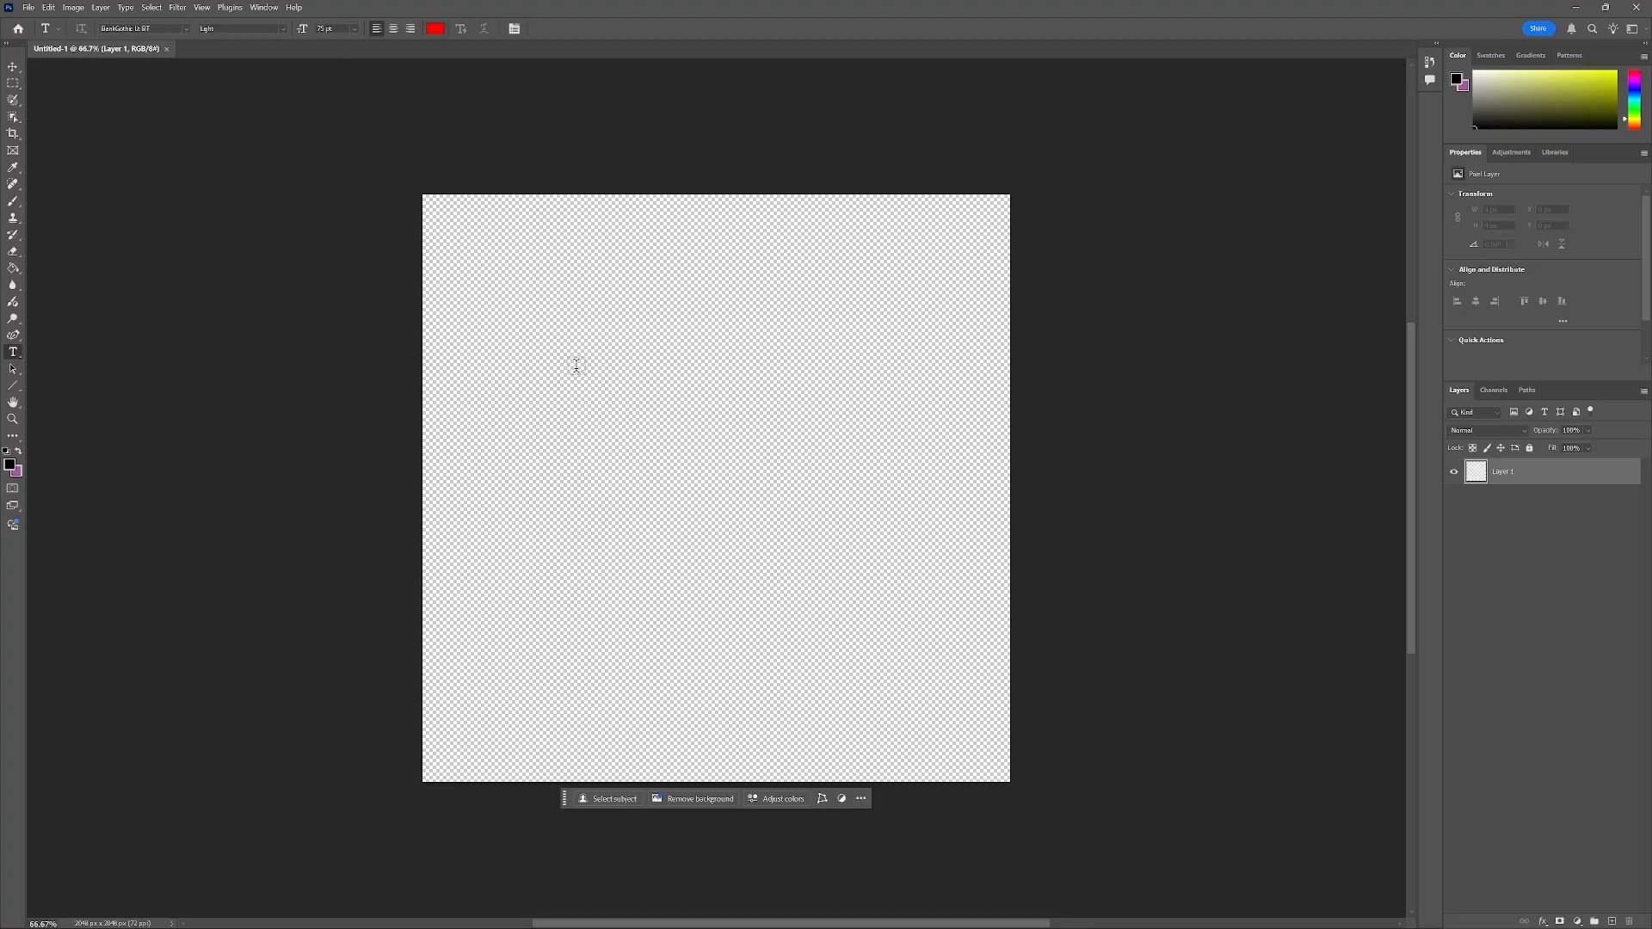
{"action": "left_click_drag", "start_coordinate": [576, 369], "coordinate": [832, 488]}
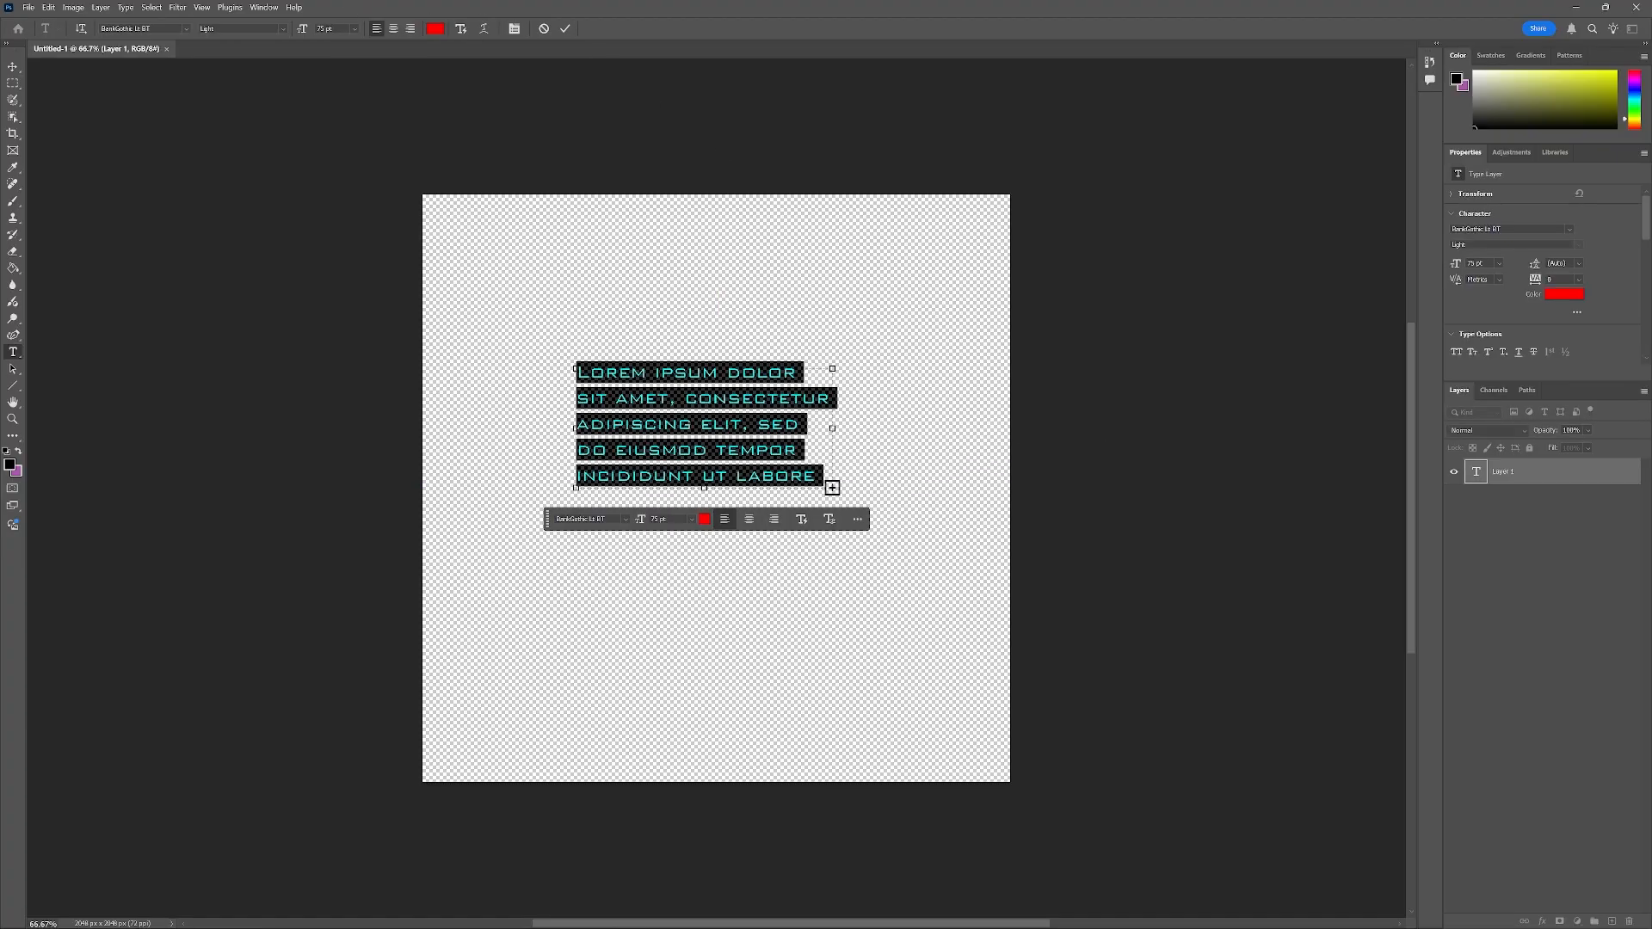
{"action": "left_click", "coordinate": [187, 29]}
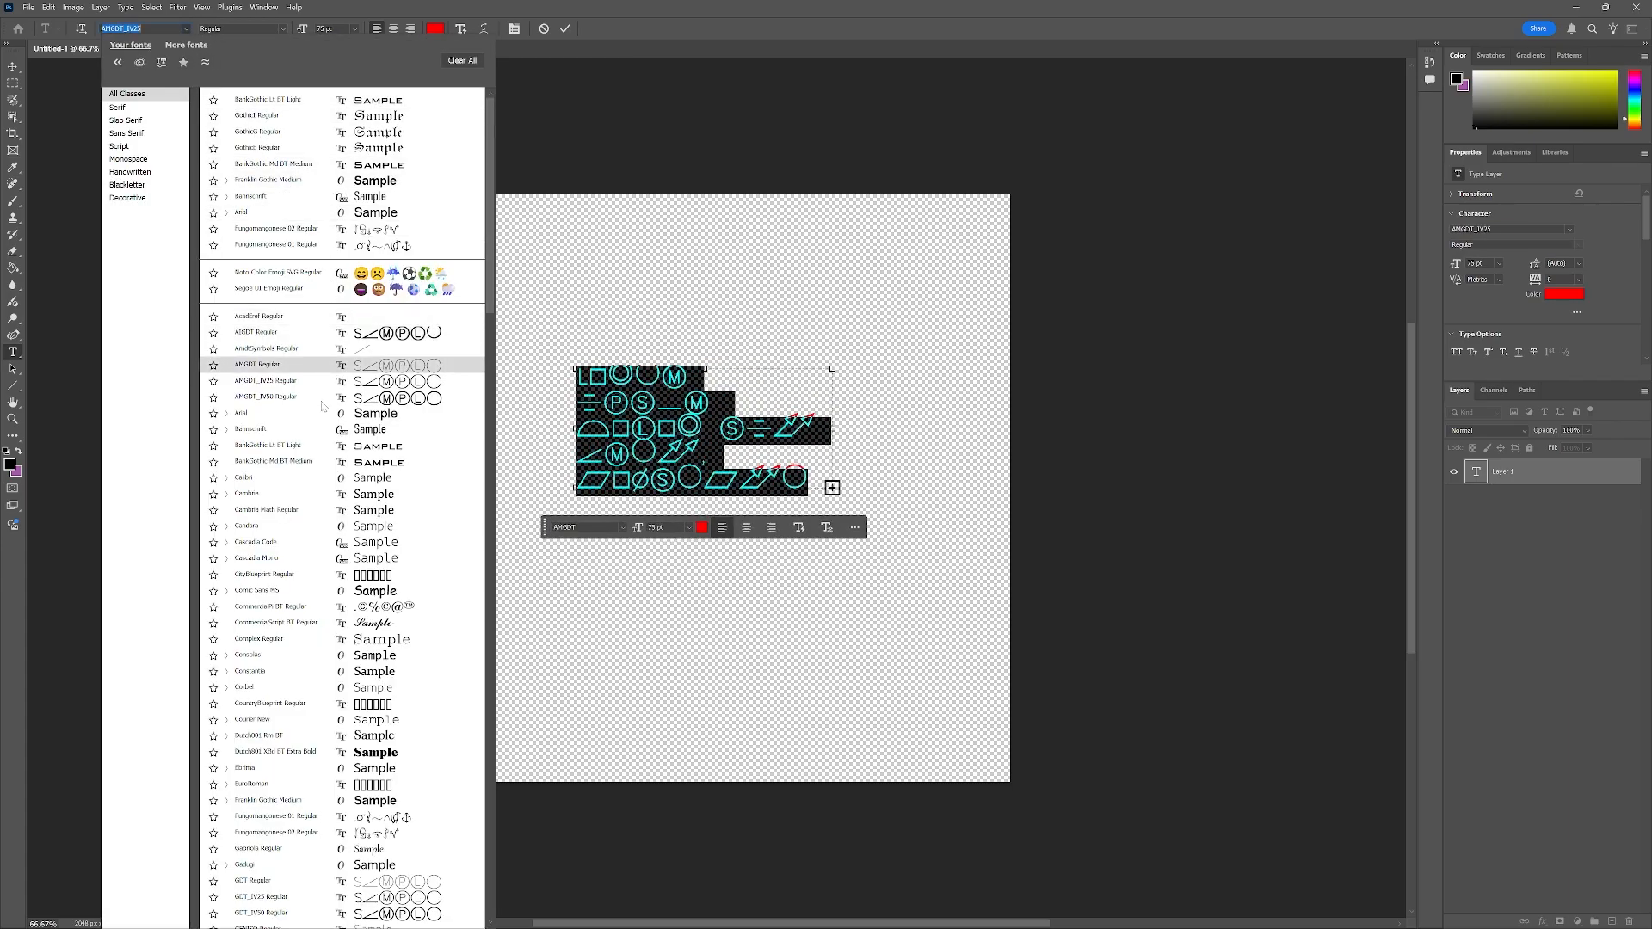
{"action": "scroll", "coordinate": [313, 473], "scroll_direction": "down", "scroll_amount": 12}
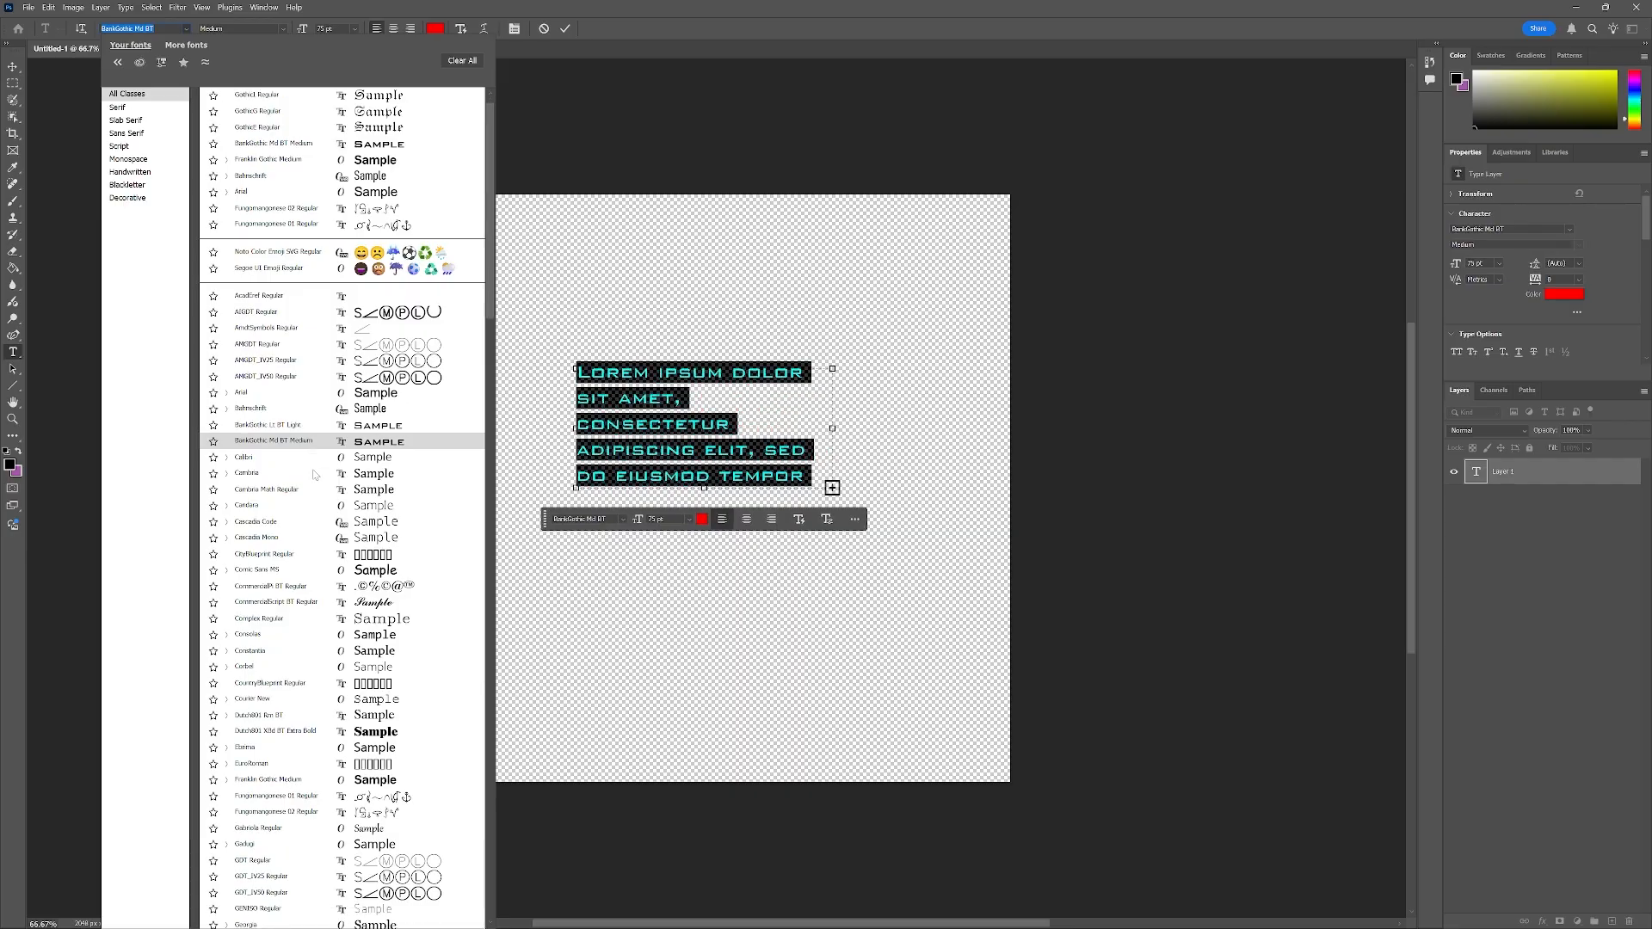
{"action": "scroll", "coordinate": [313, 474], "scroll_direction": "down", "scroll_amount": 20}
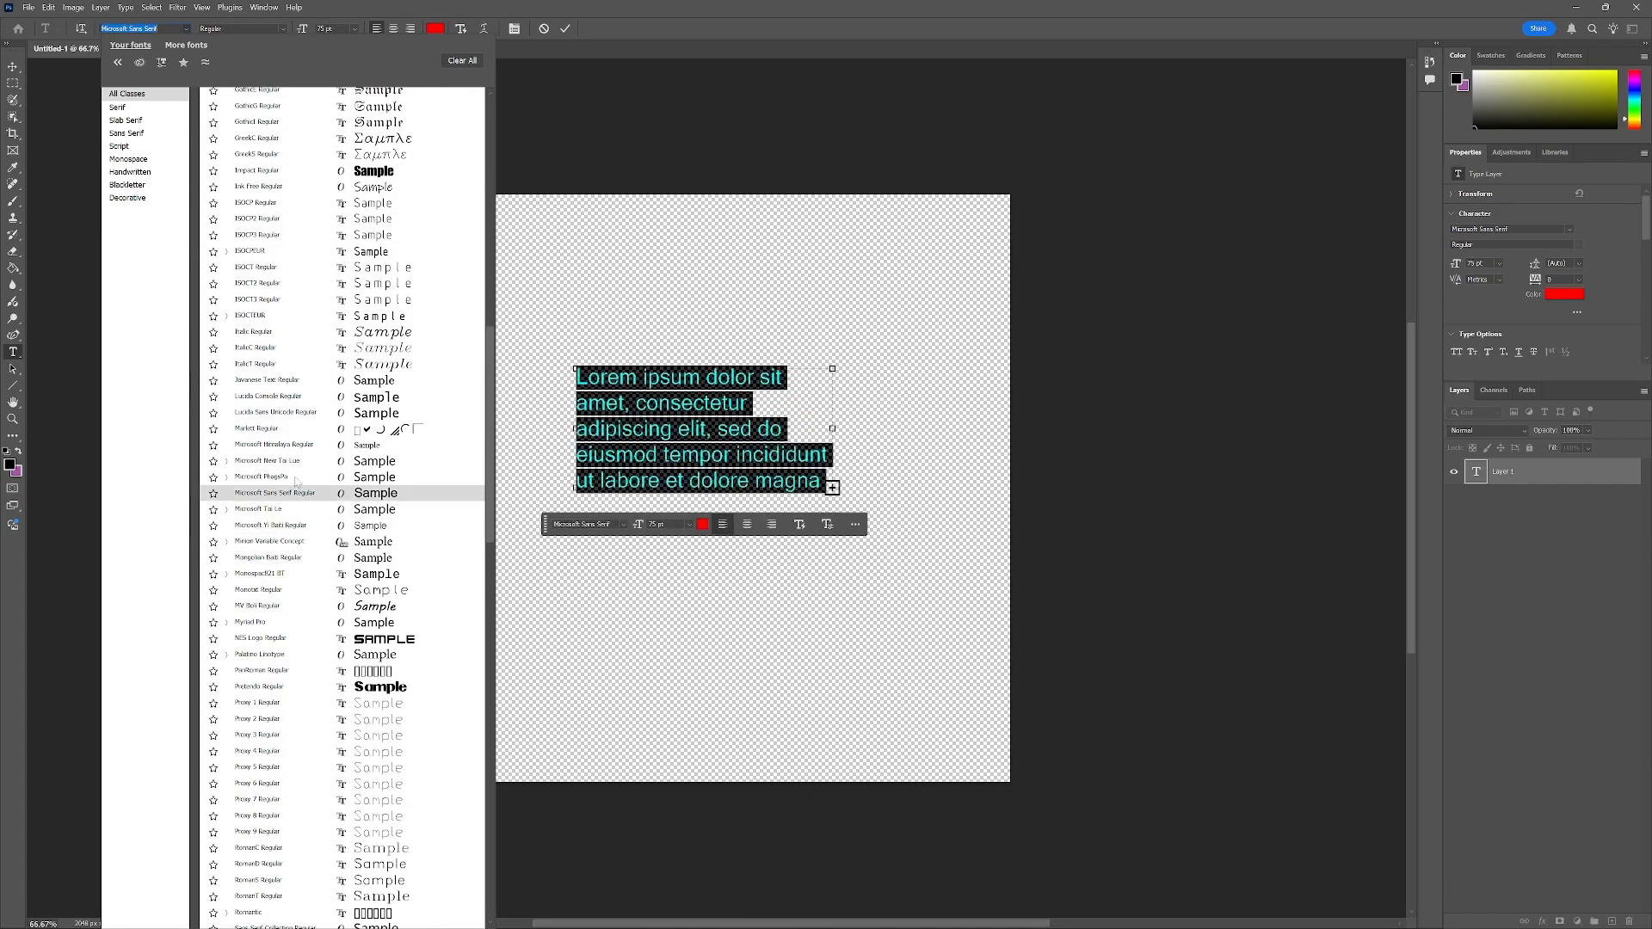
{"action": "left_click", "coordinate": [282, 642]}
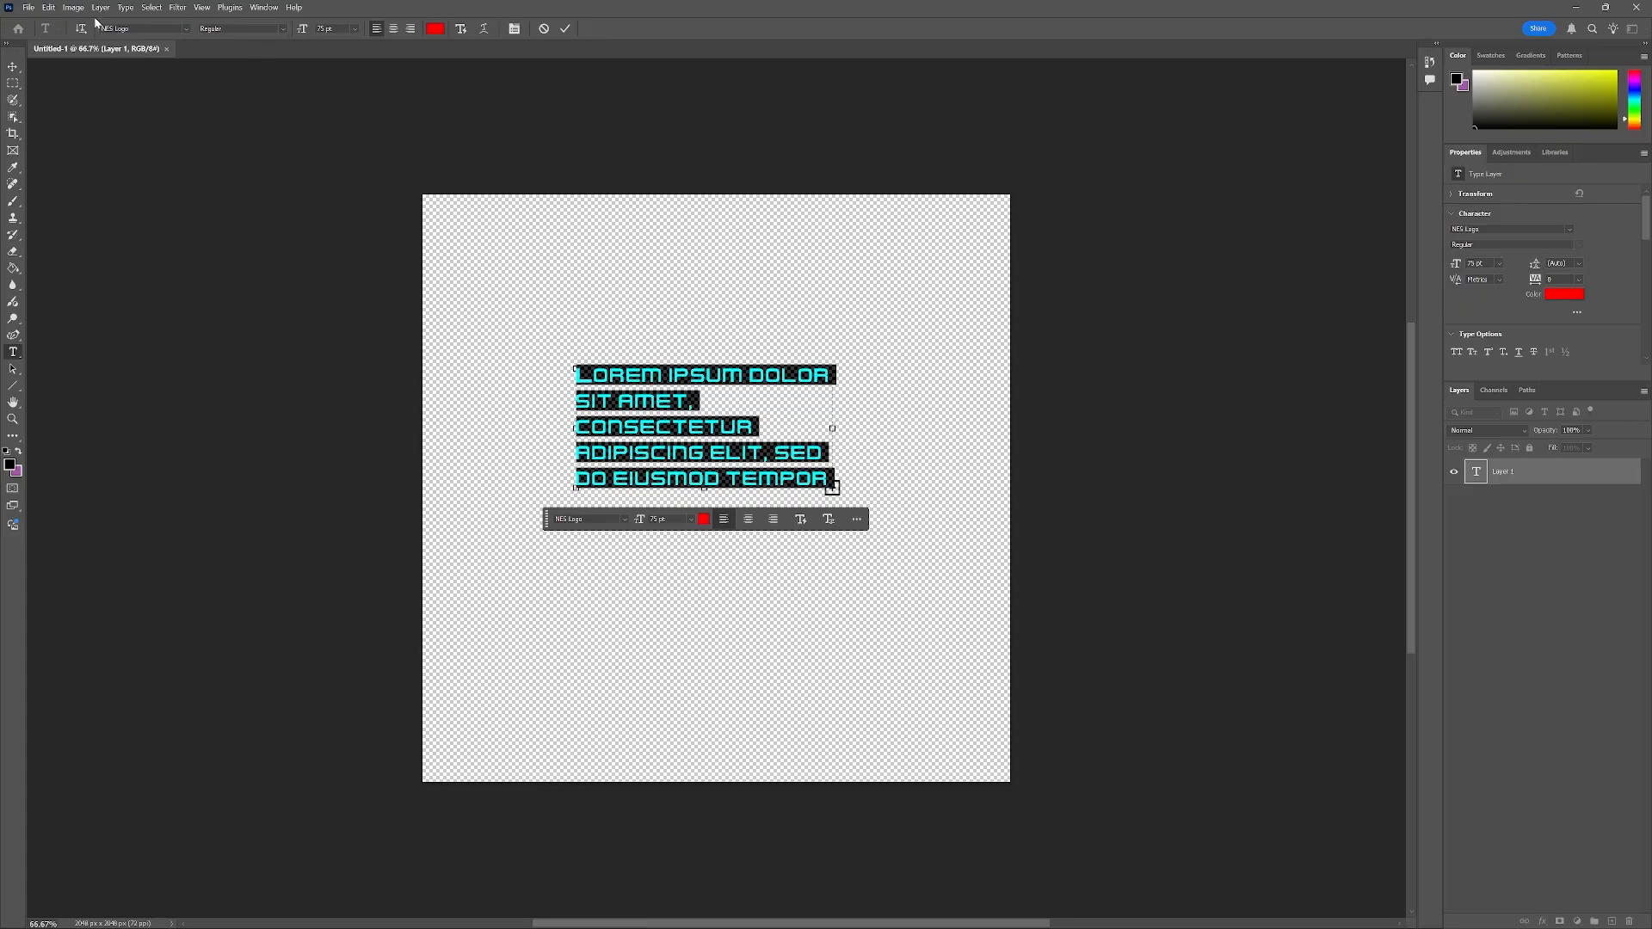
{"action": "left_click", "coordinate": [186, 29]}
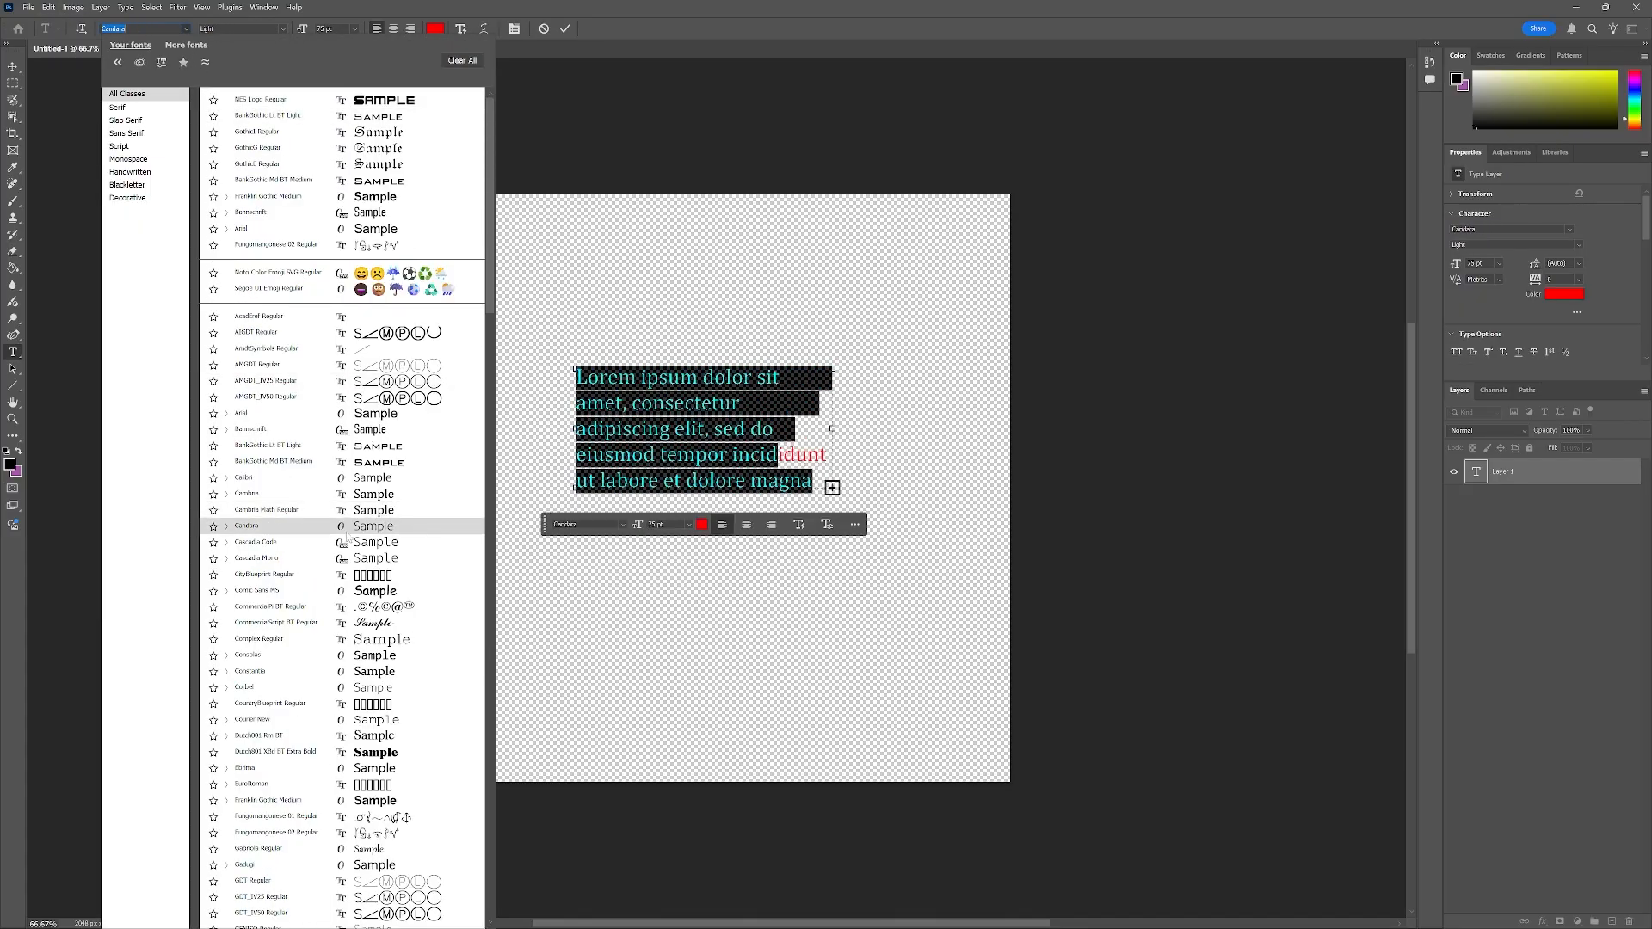
{"action": "scroll", "coordinate": [352, 557], "scroll_direction": "down", "scroll_amount": 16}
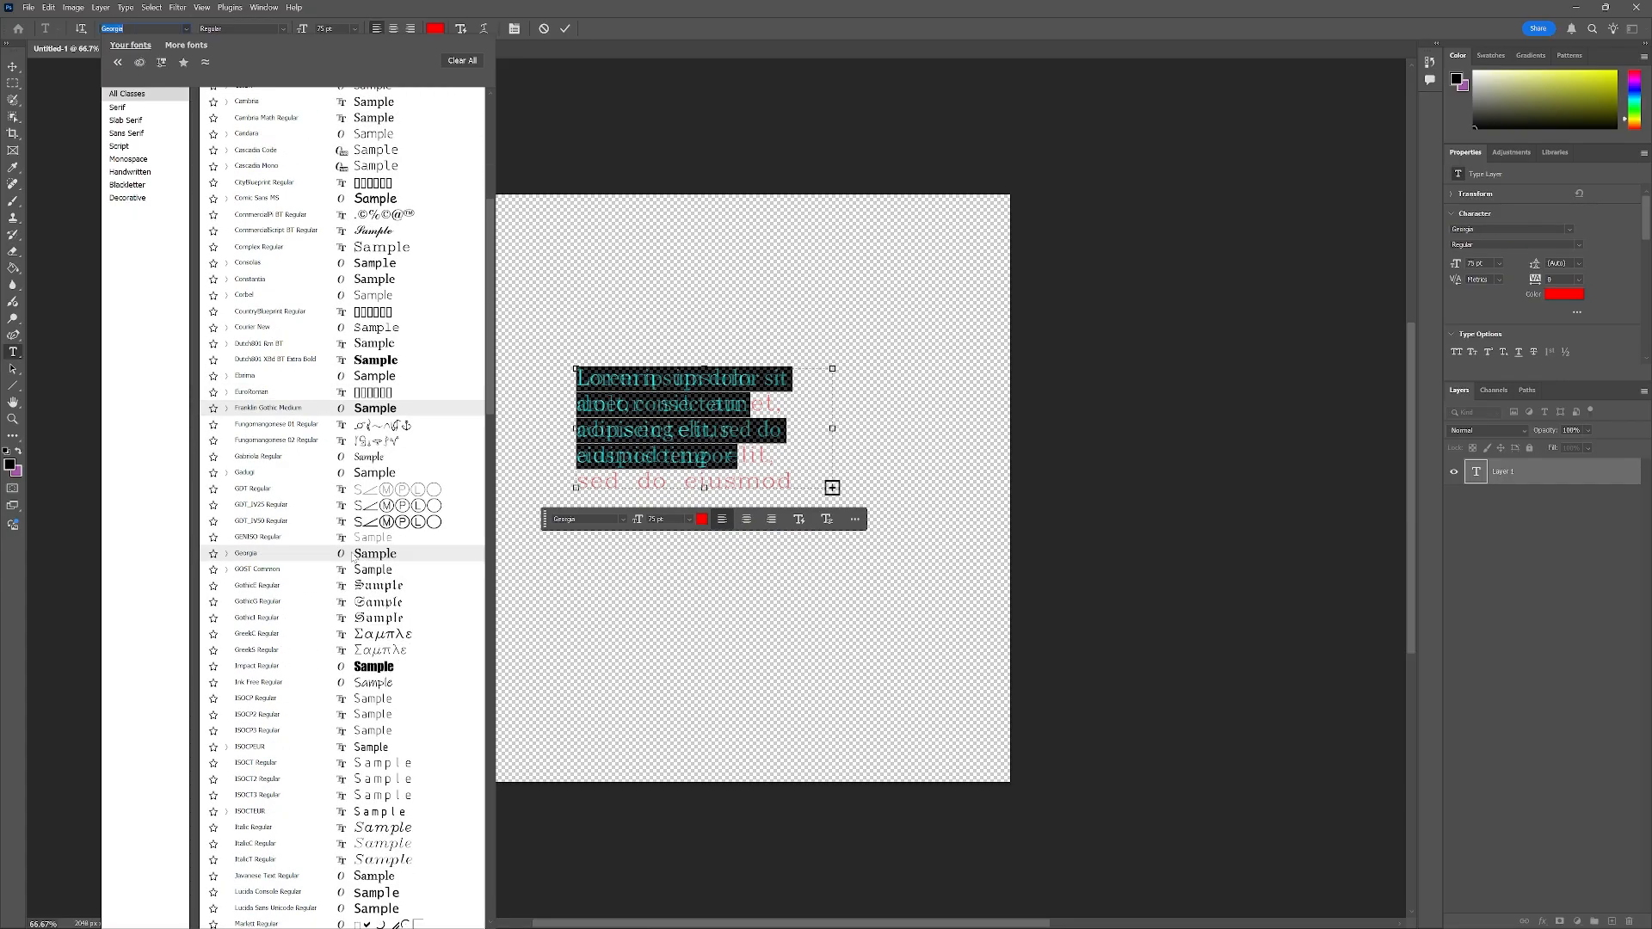
{"action": "scroll", "coordinate": [352, 557], "scroll_direction": "down", "scroll_amount": 4}
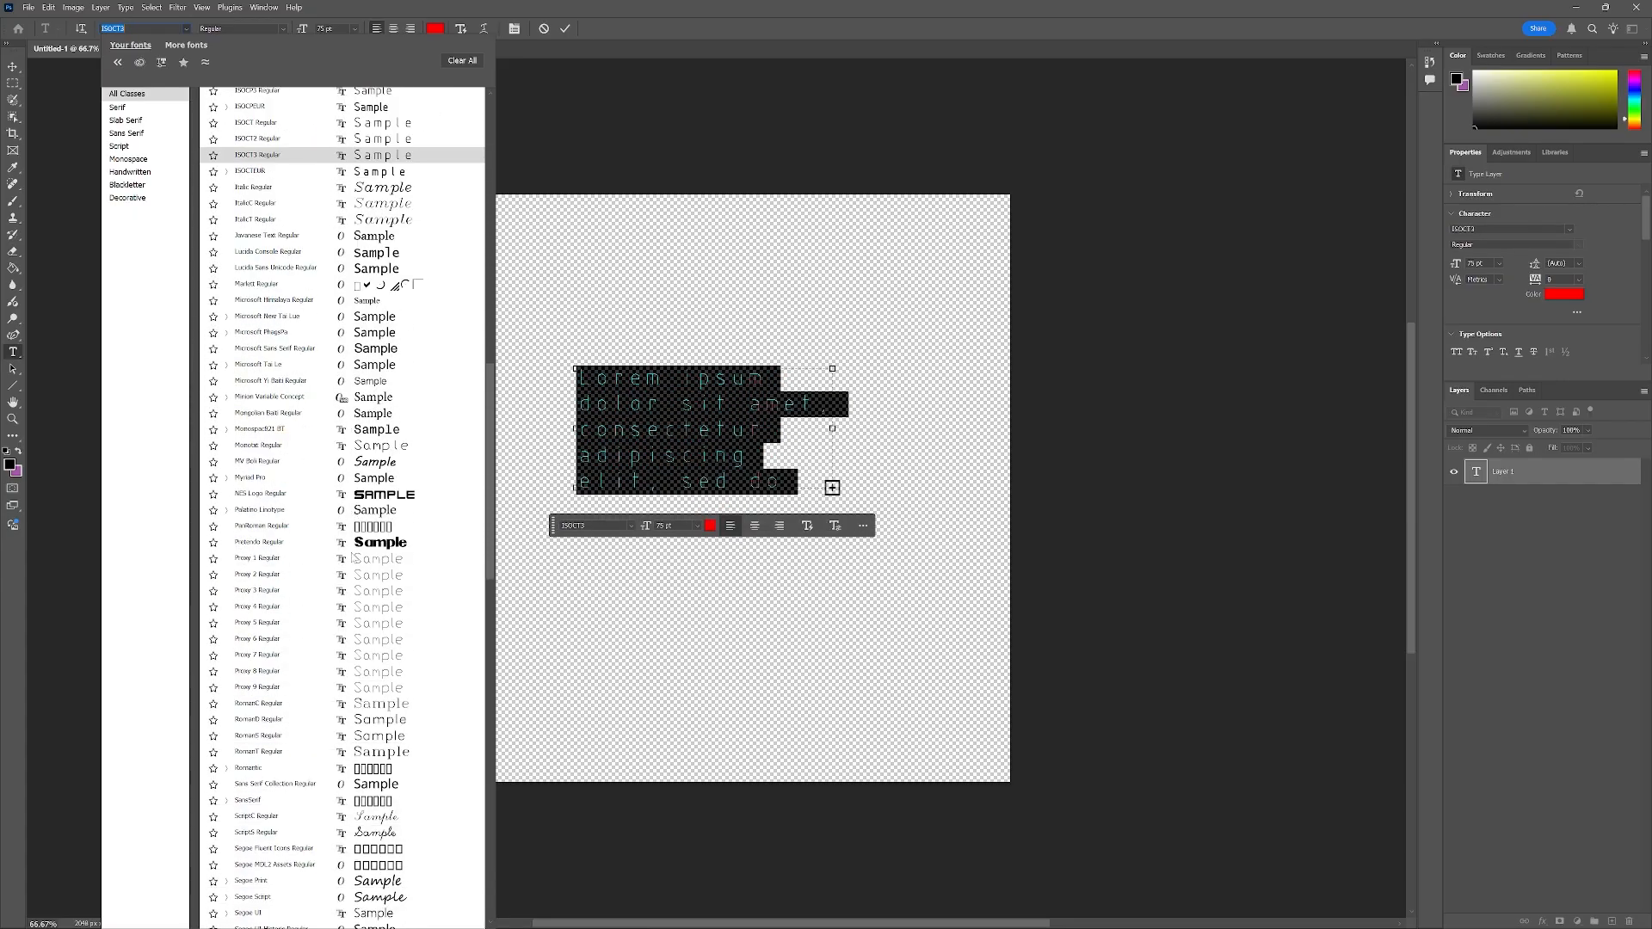
{"action": "left_click", "coordinate": [286, 548]}
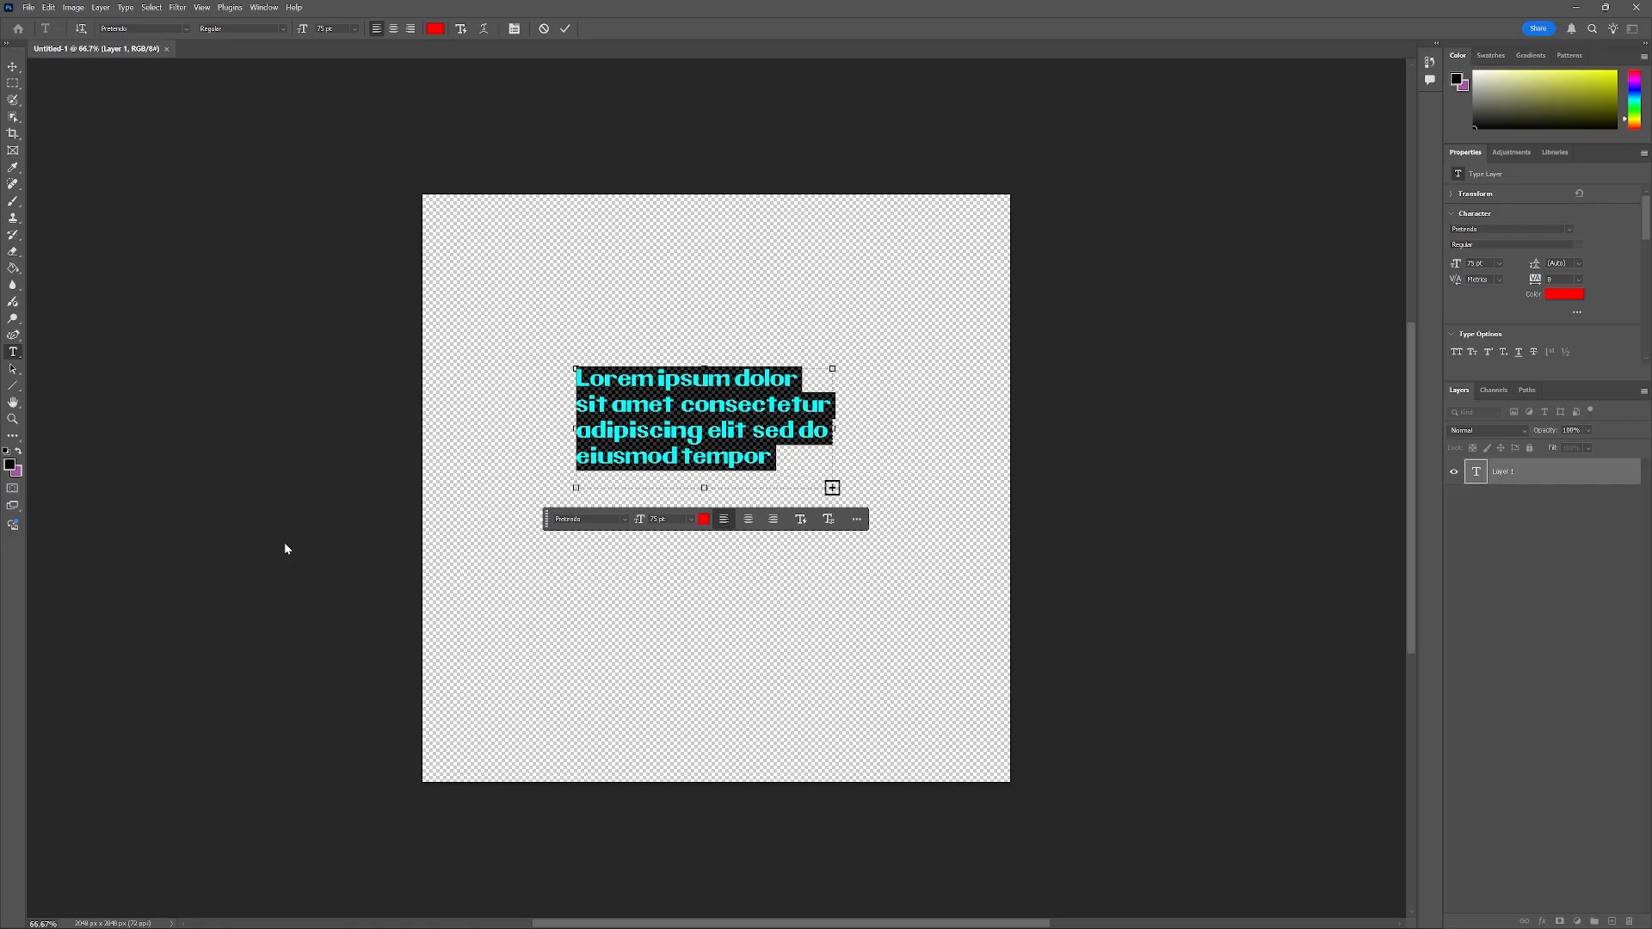
{"action": "type", "text": "Ninten"}
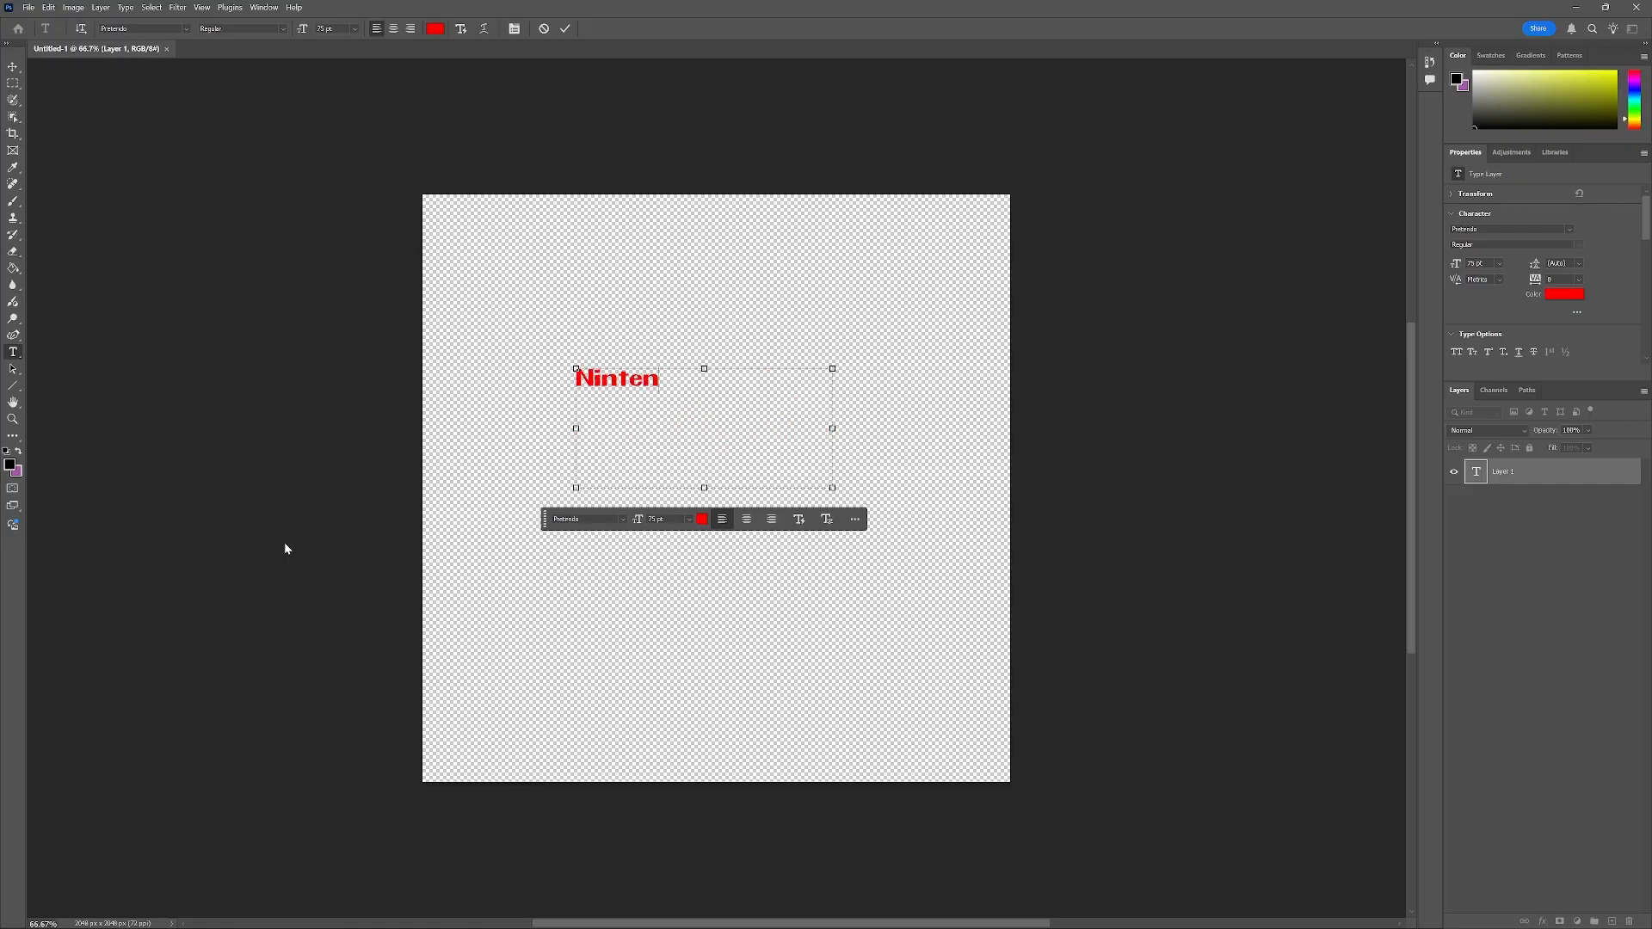
{"action": "type", "text": "do"}
{"action": "key", "text": "BackSpace"}
{"action": "key", "text": "BackSpace"}
{"action": "key", "text": "BackSpace"}
{"action": "key", "text": "BackSpace"}
{"action": "key", "text": "BackSpace"}
{"action": "key", "text": "BackSpace"}
{"action": "key", "text": "BackSpace"}
{"action": "left_click", "coordinate": [11, 69]}
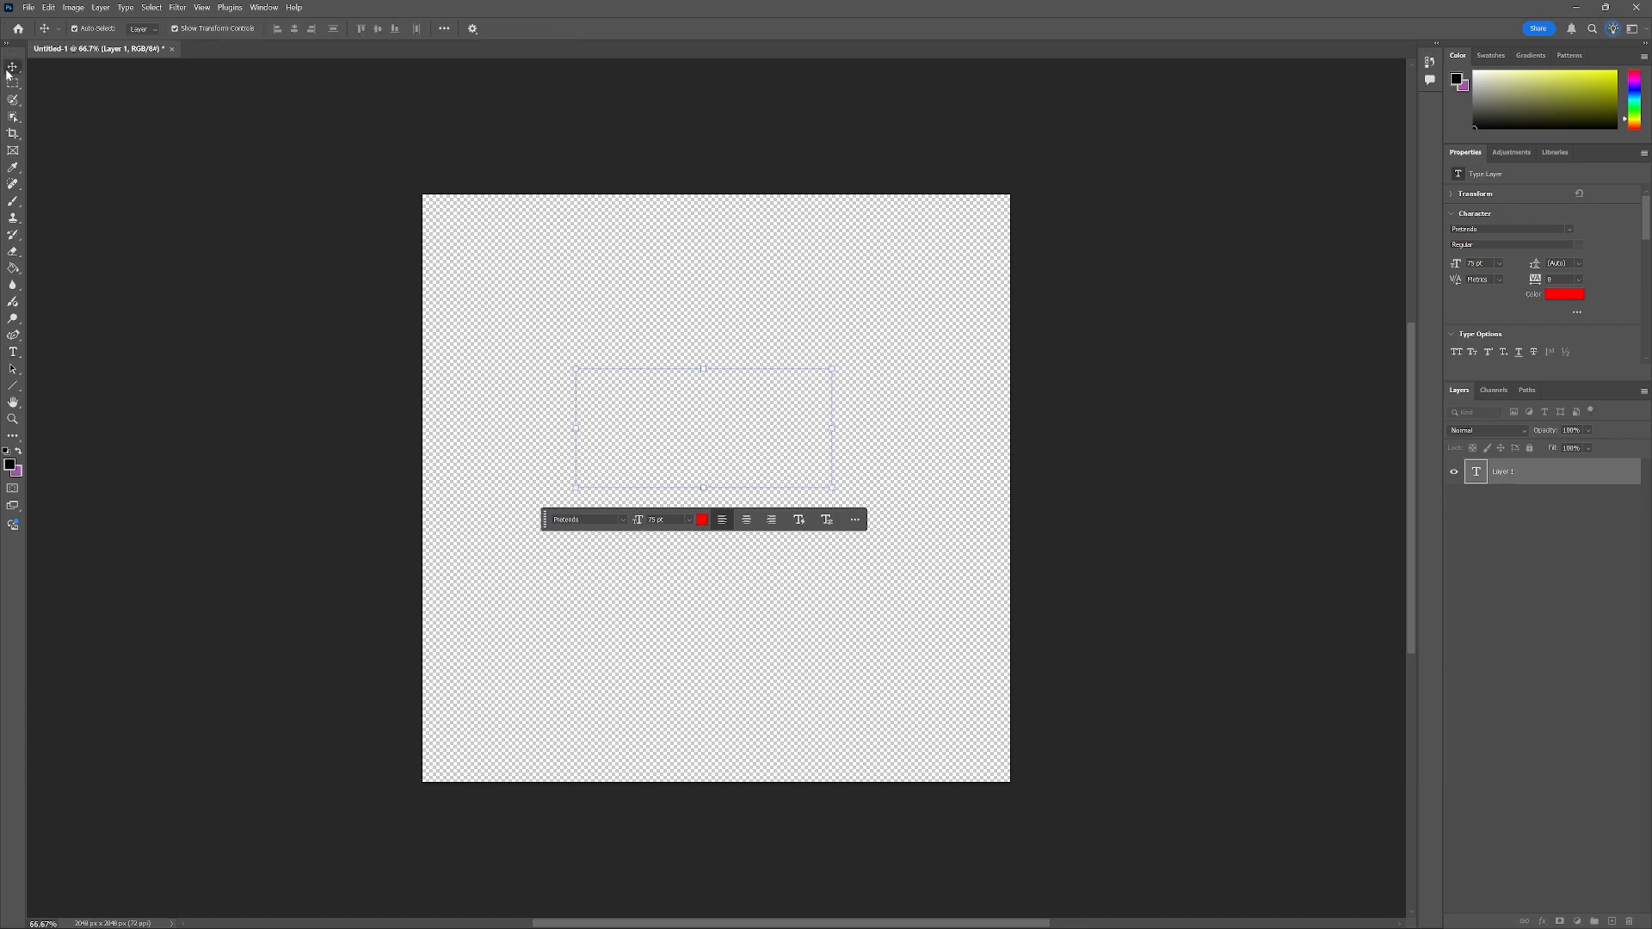
{"action": "left_click", "coordinate": [626, 367]}
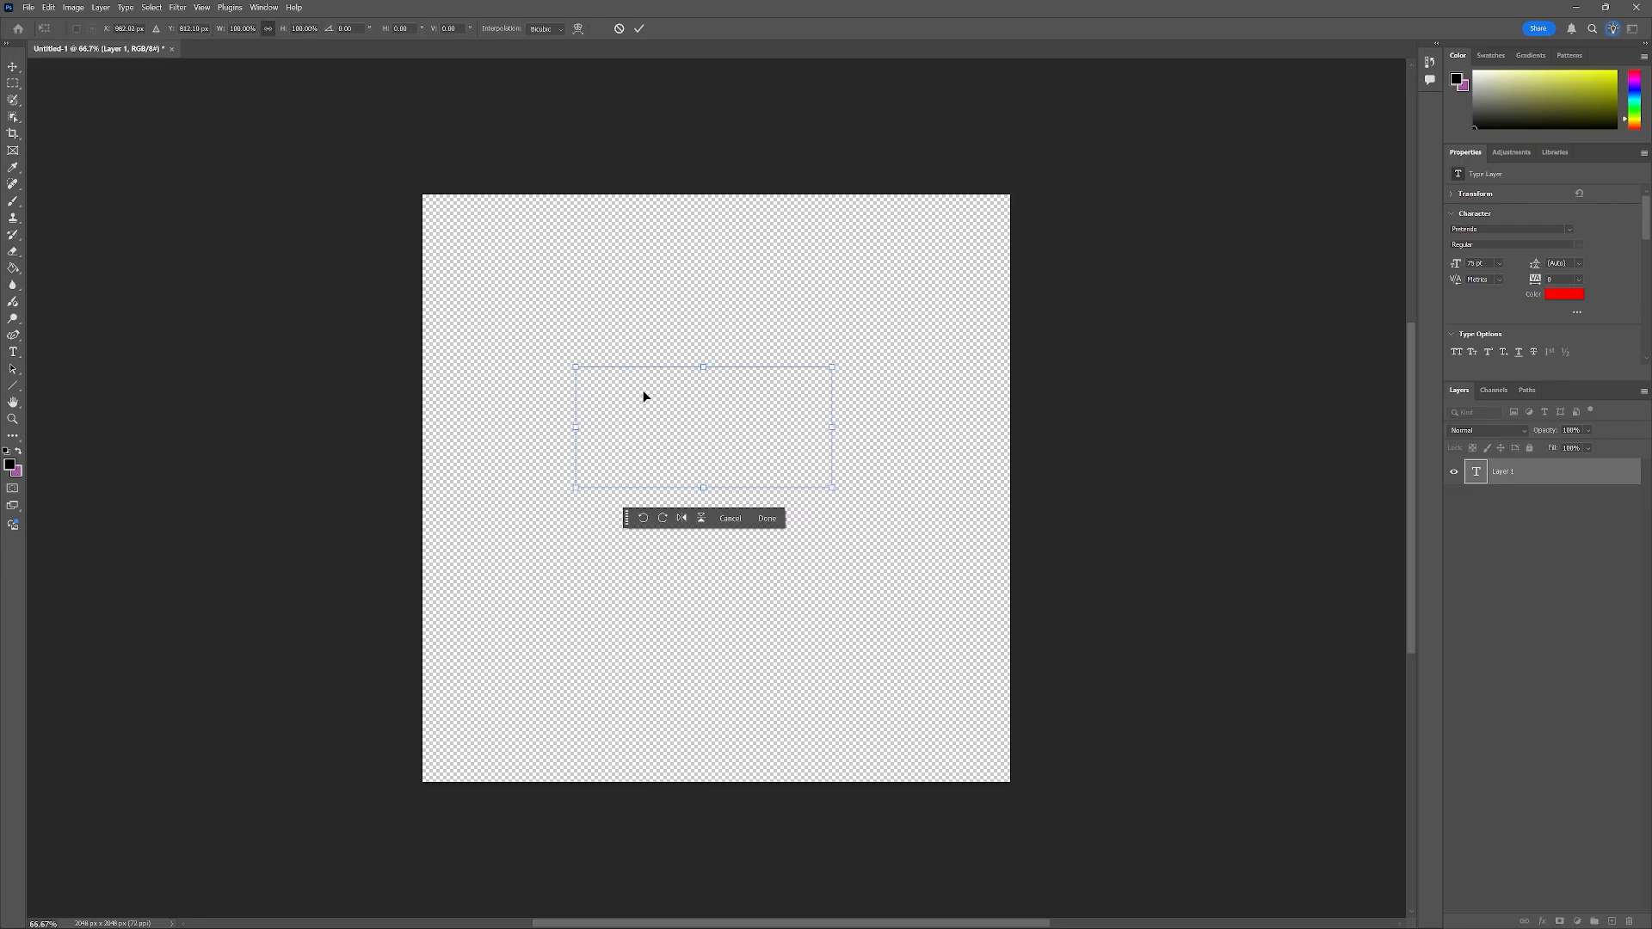
{"action": "left_click_drag", "start_coordinate": [614, 422], "coordinate": [628, 424]}
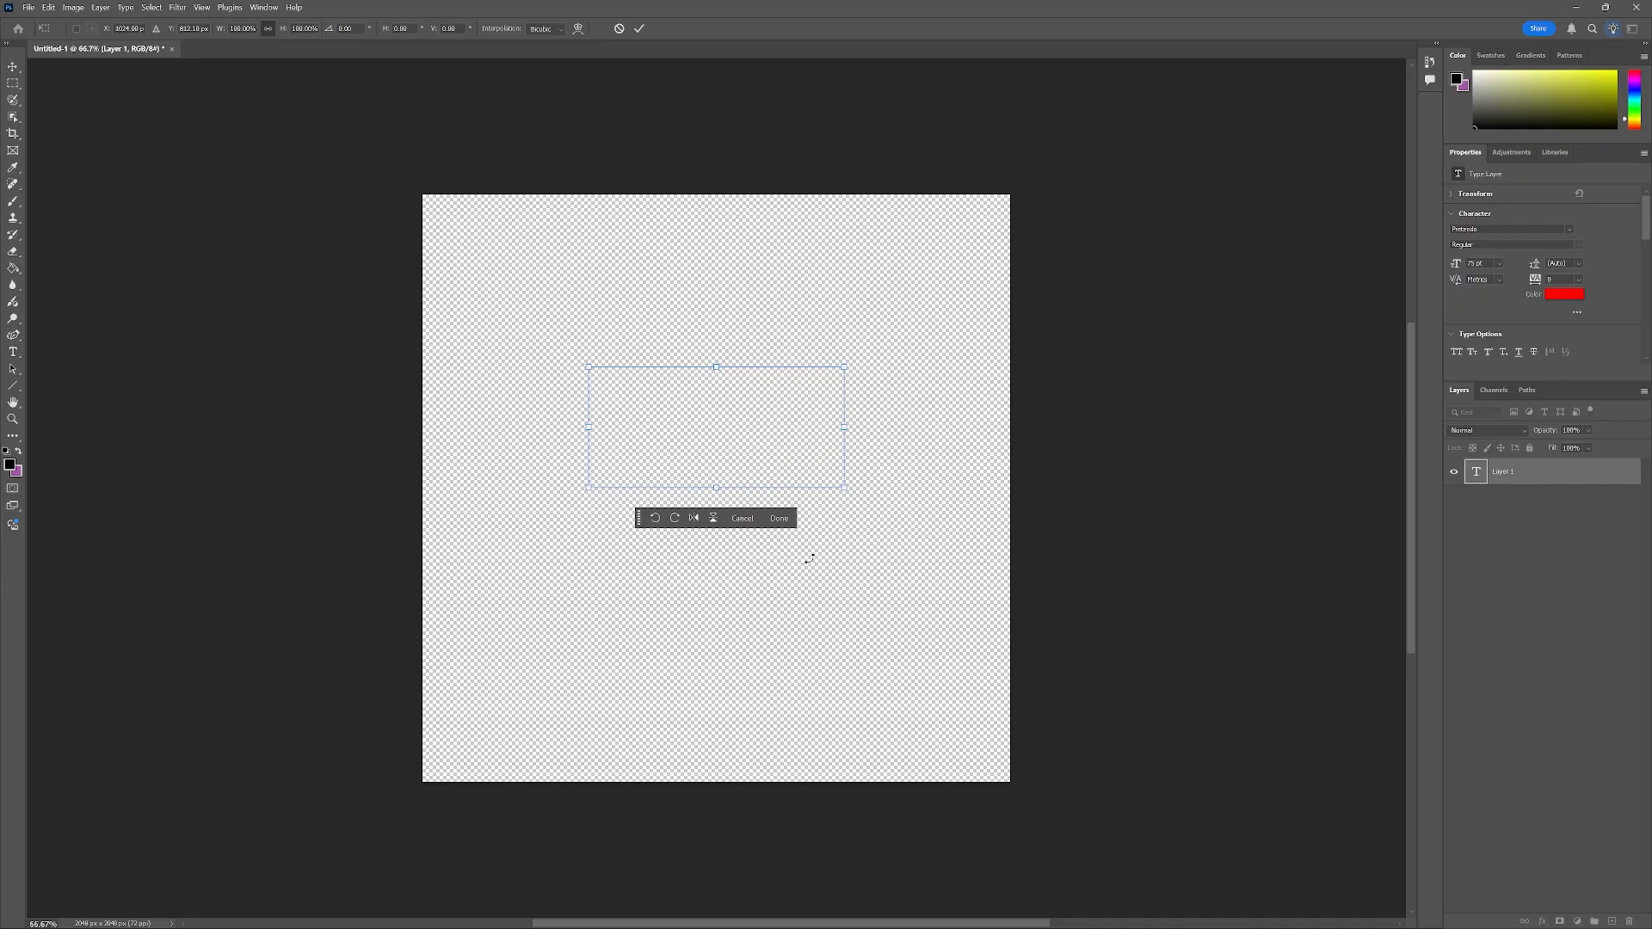
{"action": "left_click", "coordinate": [741, 519]}
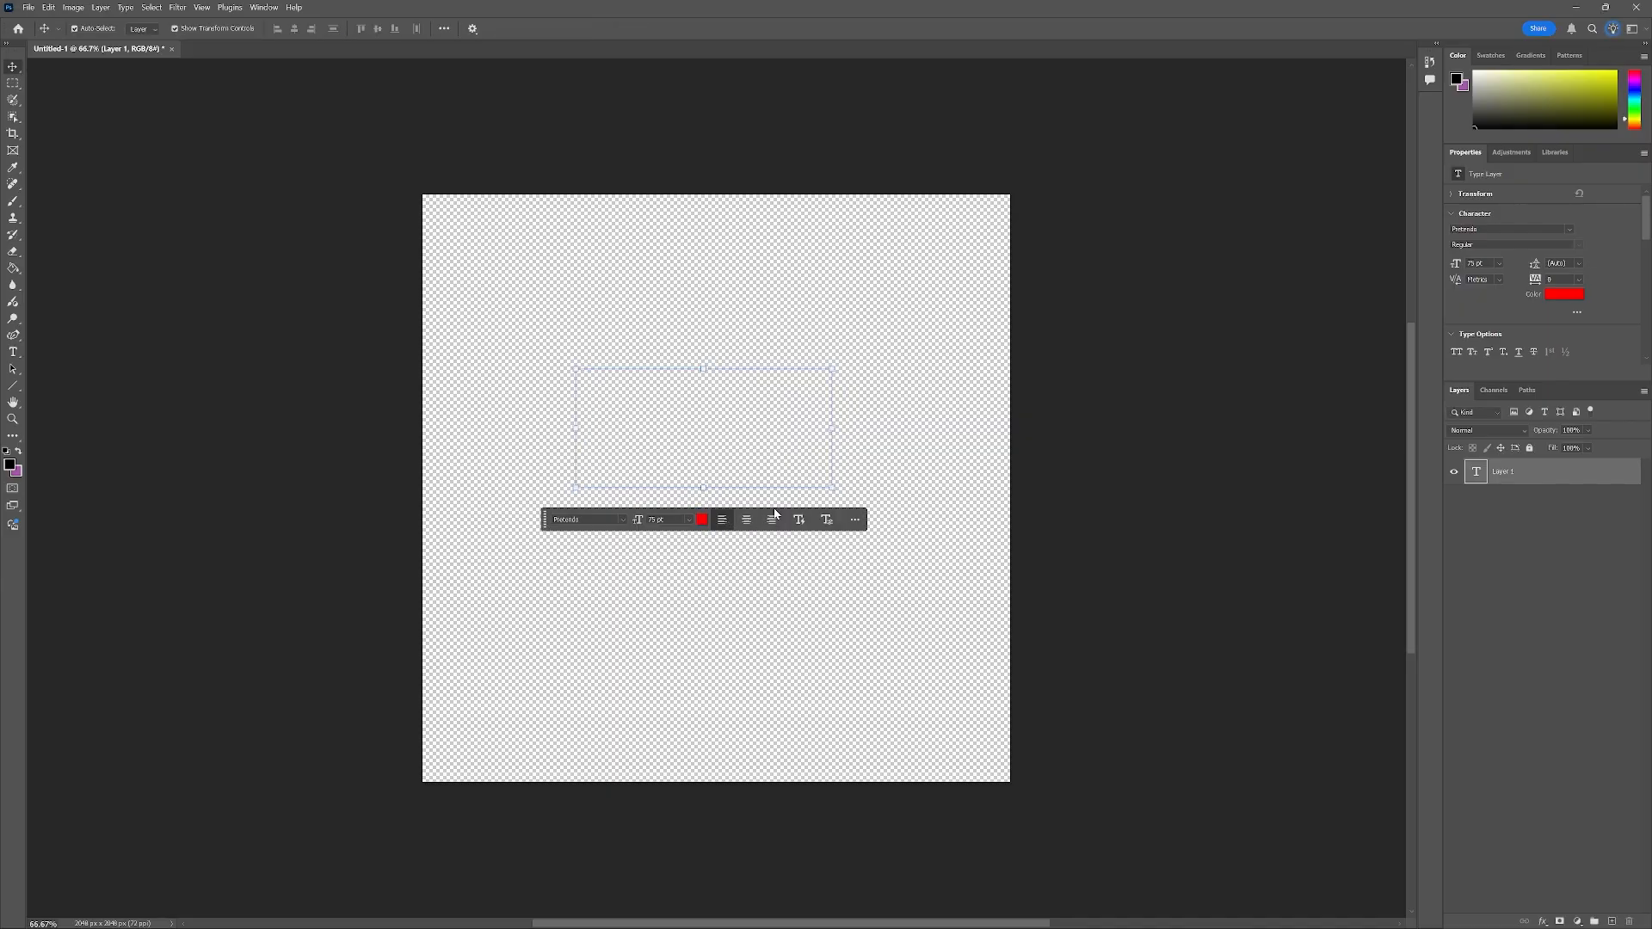
{"action": "left_click", "coordinate": [144, 222]}
{"action": "key", "text": "t"}
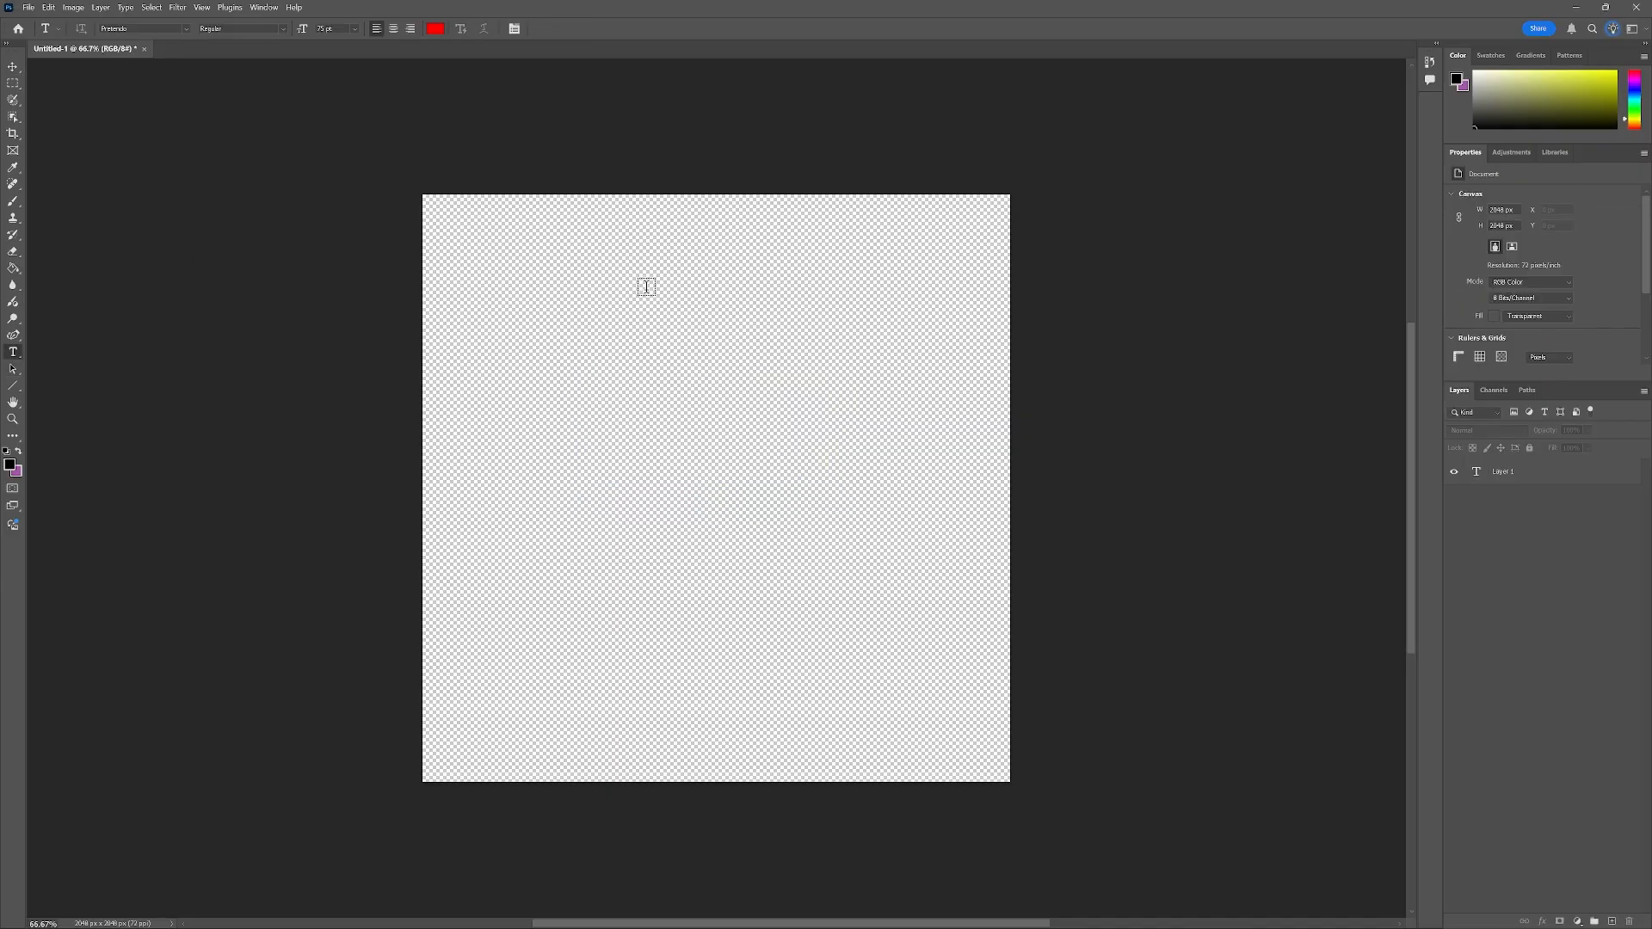
Step: Add a new layer, fill the whole canvas with black and rename the layer BG_Black
{"action": "left_click", "coordinate": [1501, 478]}
{"action": "left_click", "coordinate": [1612, 921]}
{"action": "key", "text": "m"}
{"action": "key", "text": "ctrl+a"}
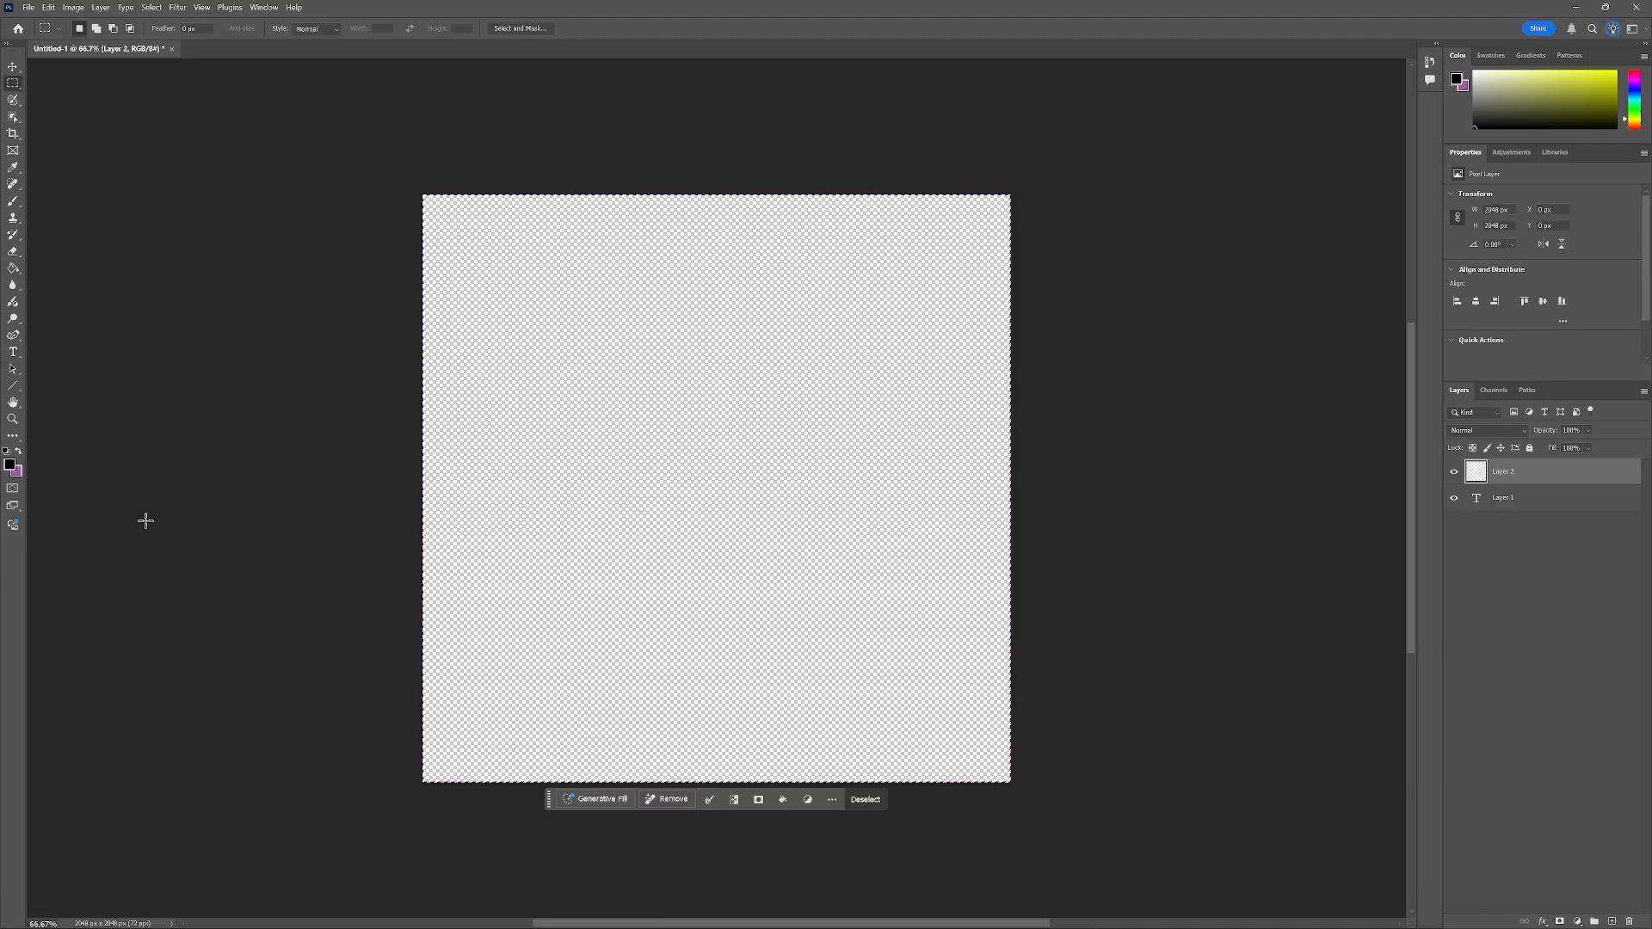
{"action": "key", "text": "g"}
{"action": "left_click", "coordinate": [625, 478]}
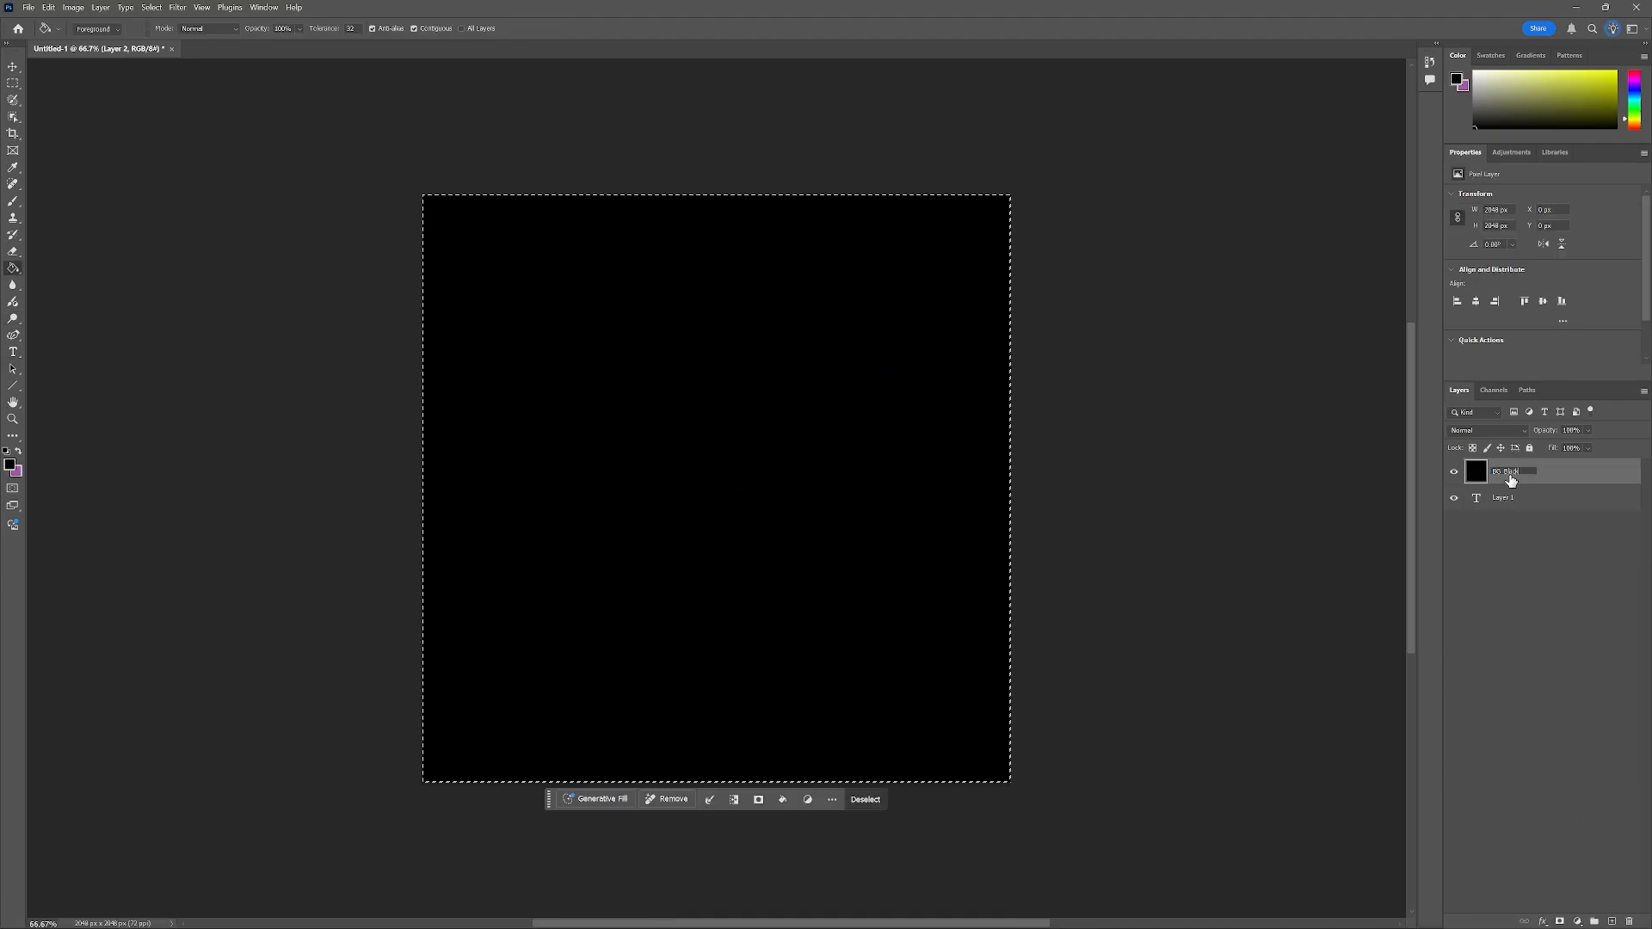
{"action": "right_click", "coordinate": [1540, 477]}
{"action": "left_click", "coordinate": [1549, 509]}
{"action": "left_click", "coordinate": [798, 348]}
Step: Delete the empty text layer and shrink the placed registered-trademark image into the canvas's upper-right corner
{"action": "right_click", "coordinate": [1527, 506]}
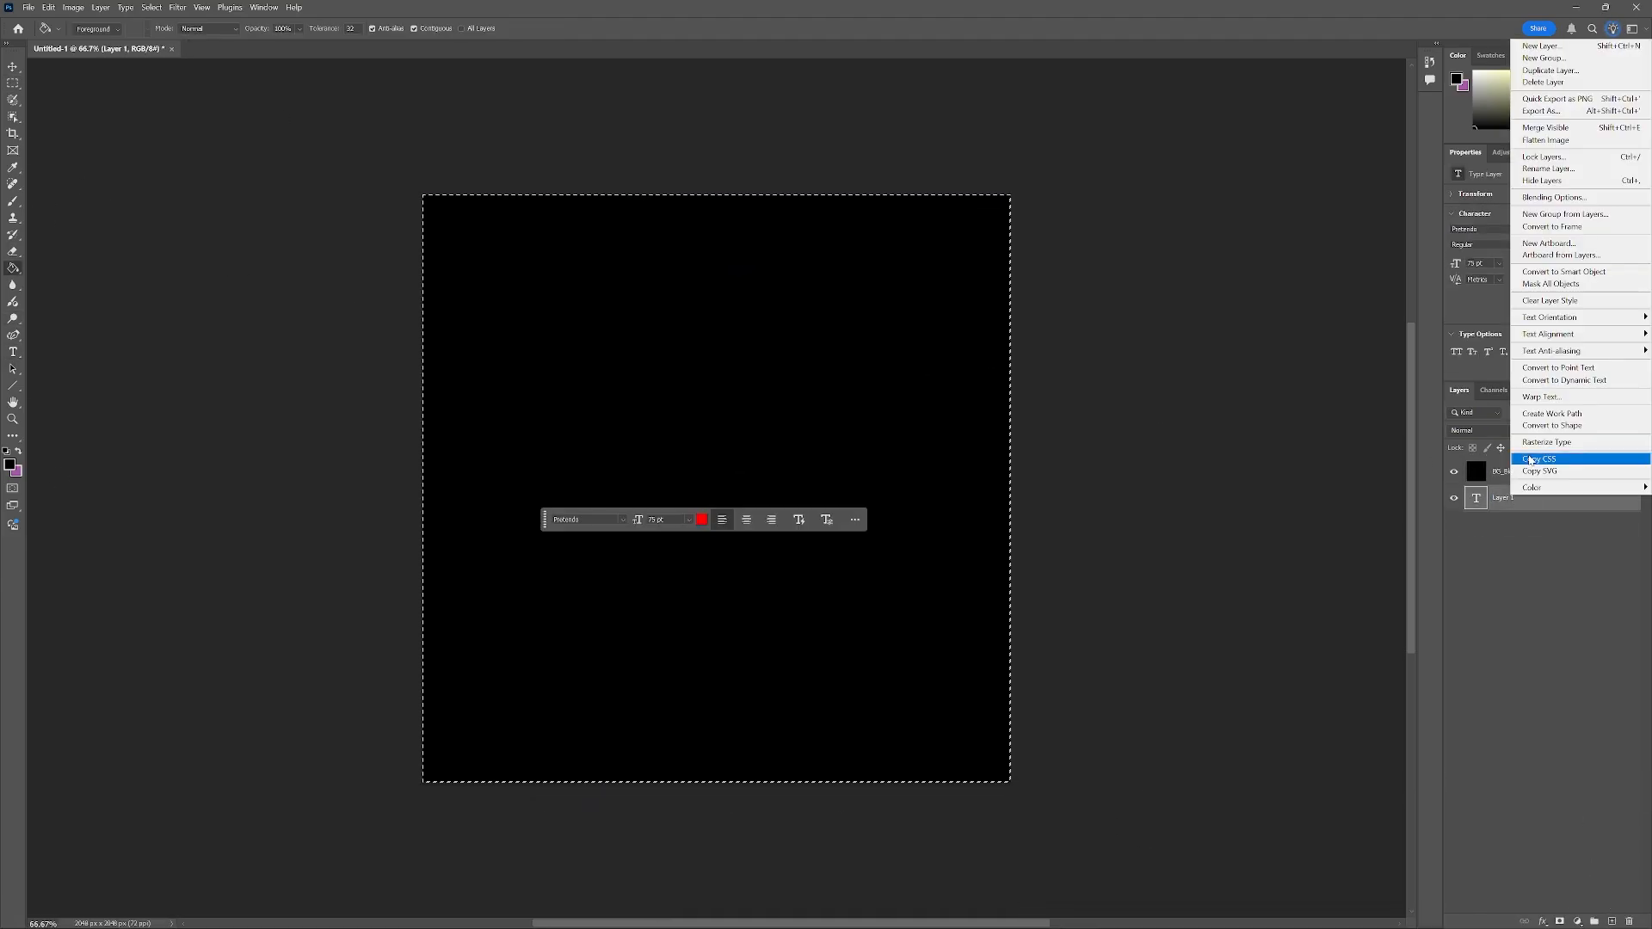
{"action": "left_click", "coordinate": [1540, 76]}
{"action": "left_click", "coordinate": [798, 348]}
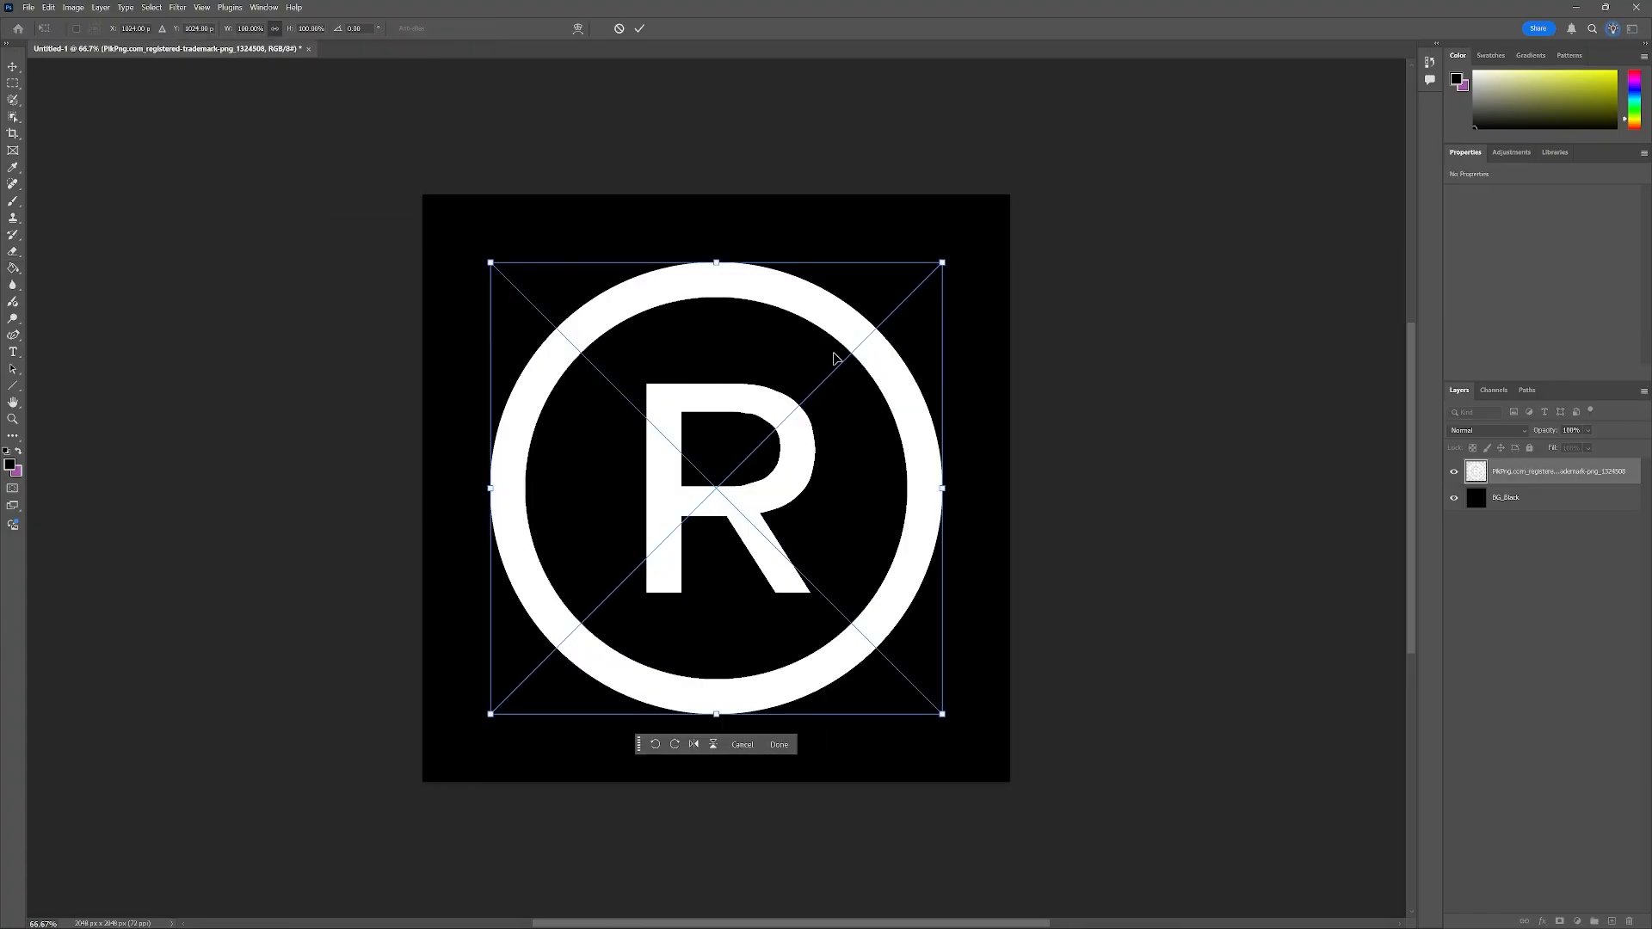
{"action": "left_click_drag", "start_coordinate": [940, 262], "coordinate": [553, 663]}
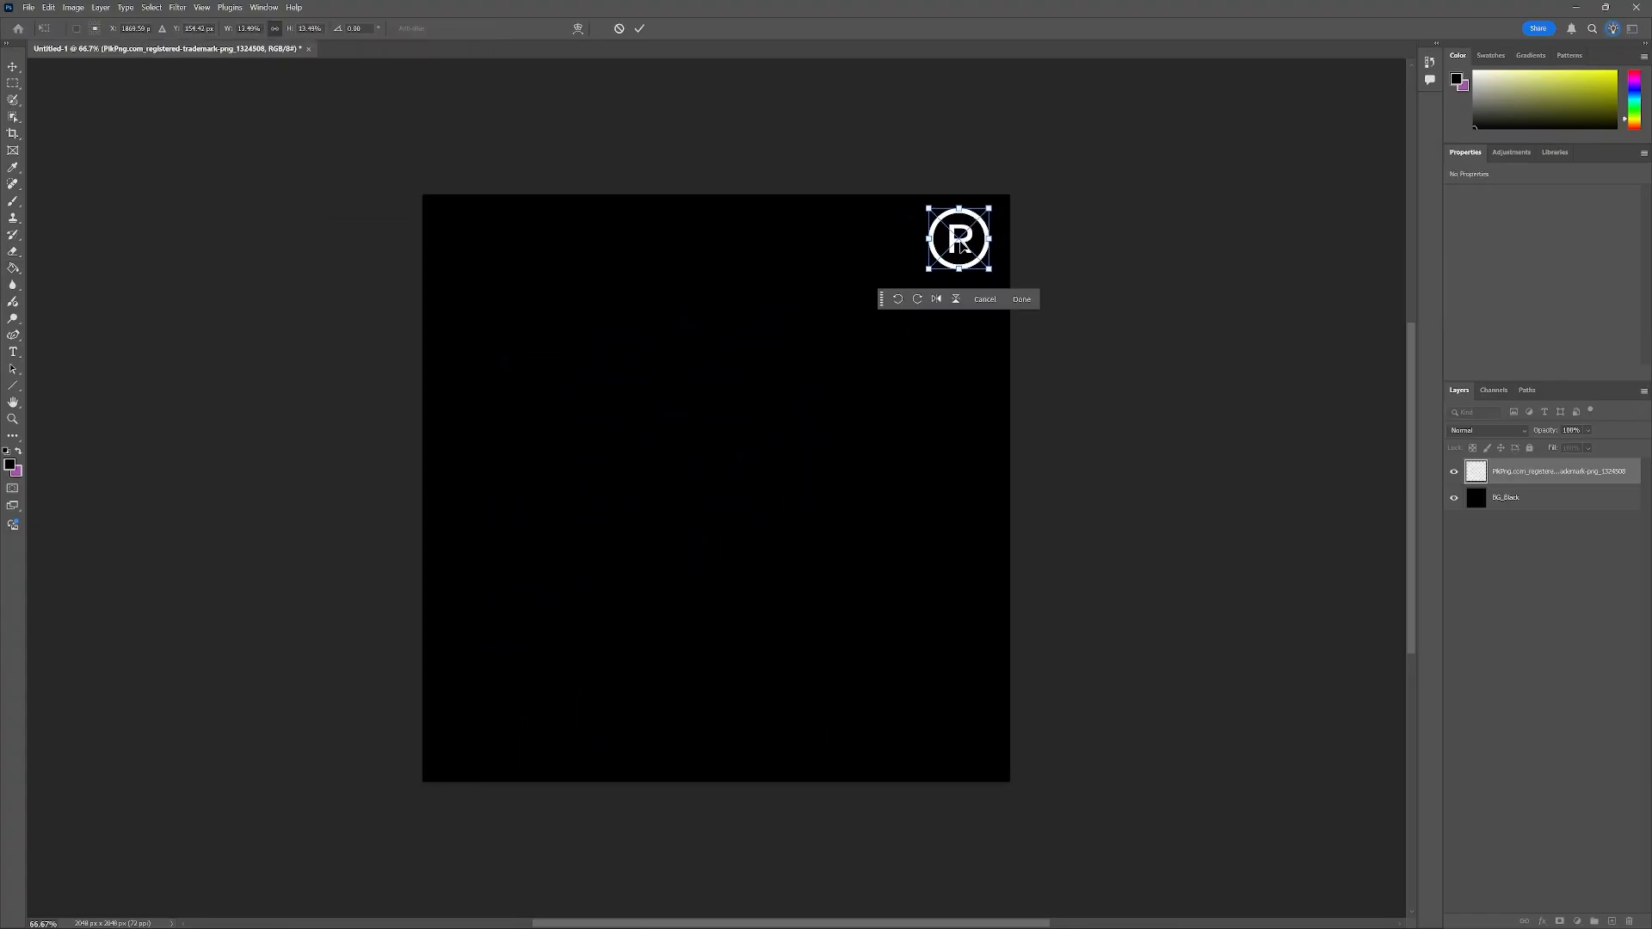
Step: Add the word Nintendo in white 300 pt Pretendo lettering across the top of the black canvas
{"action": "key", "text": "t"}
{"action": "left_click", "coordinate": [672, 288]}
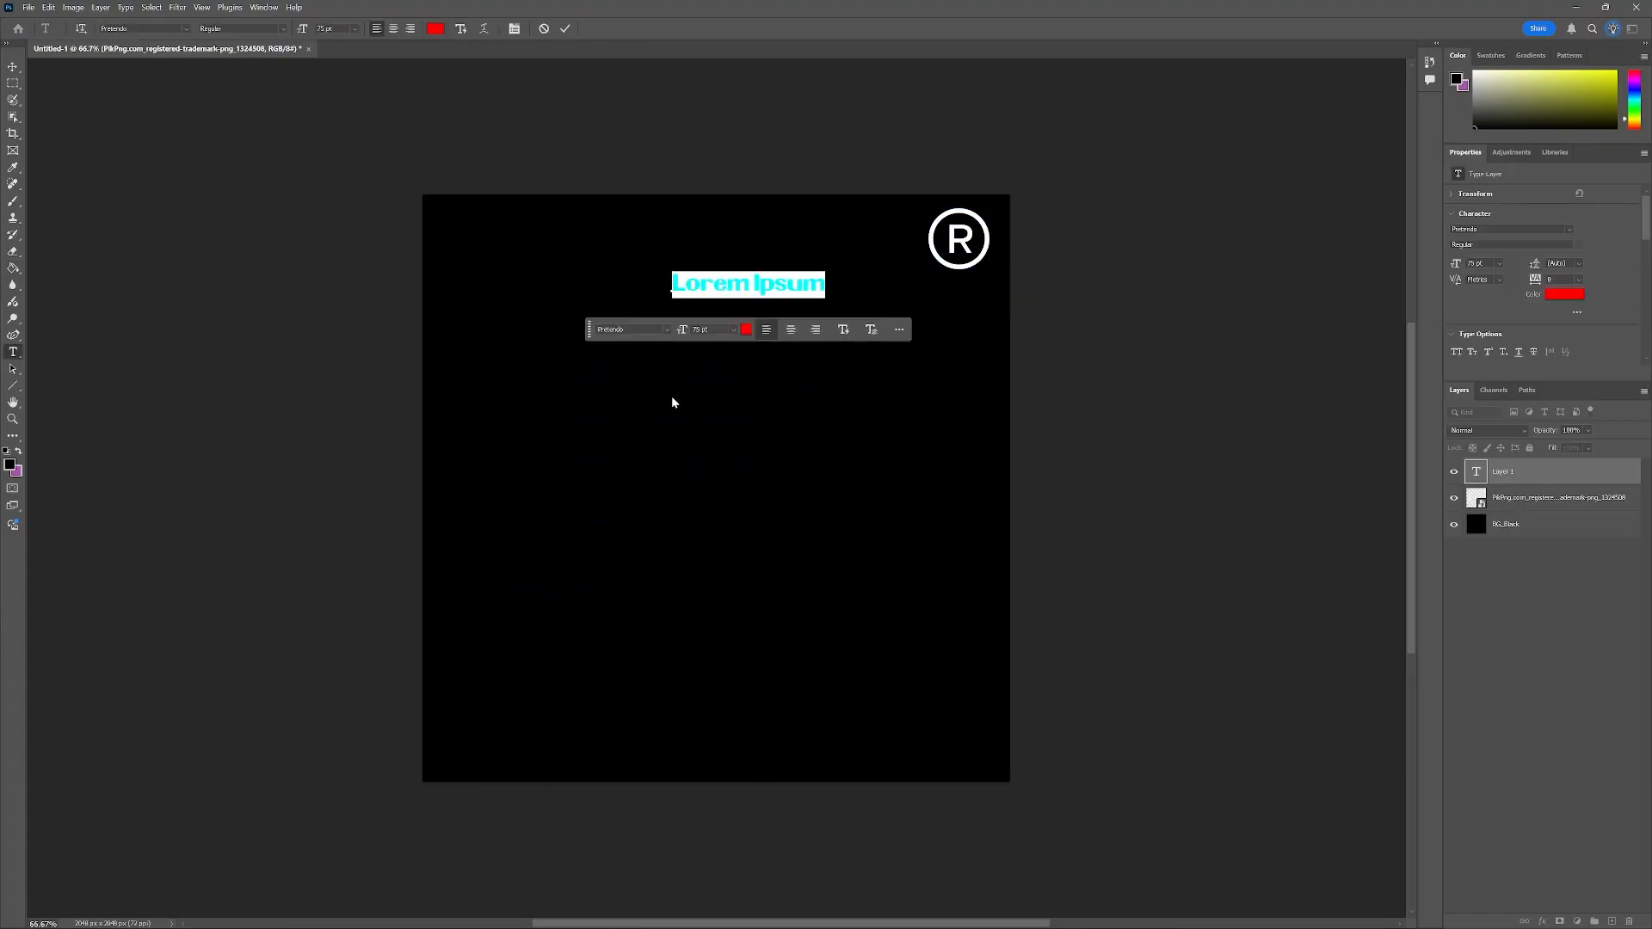
{"action": "type", "text": "Nintendo"}
{"action": "key", "text": "ctrl+a"}
{"action": "left_click", "coordinate": [726, 330]}
{"action": "left_click", "coordinate": [335, 386]}
{"action": "left_click", "coordinate": [627, 380]}
{"action": "left_click", "coordinate": [719, 330]}
{"action": "left_click", "coordinate": [693, 529]}
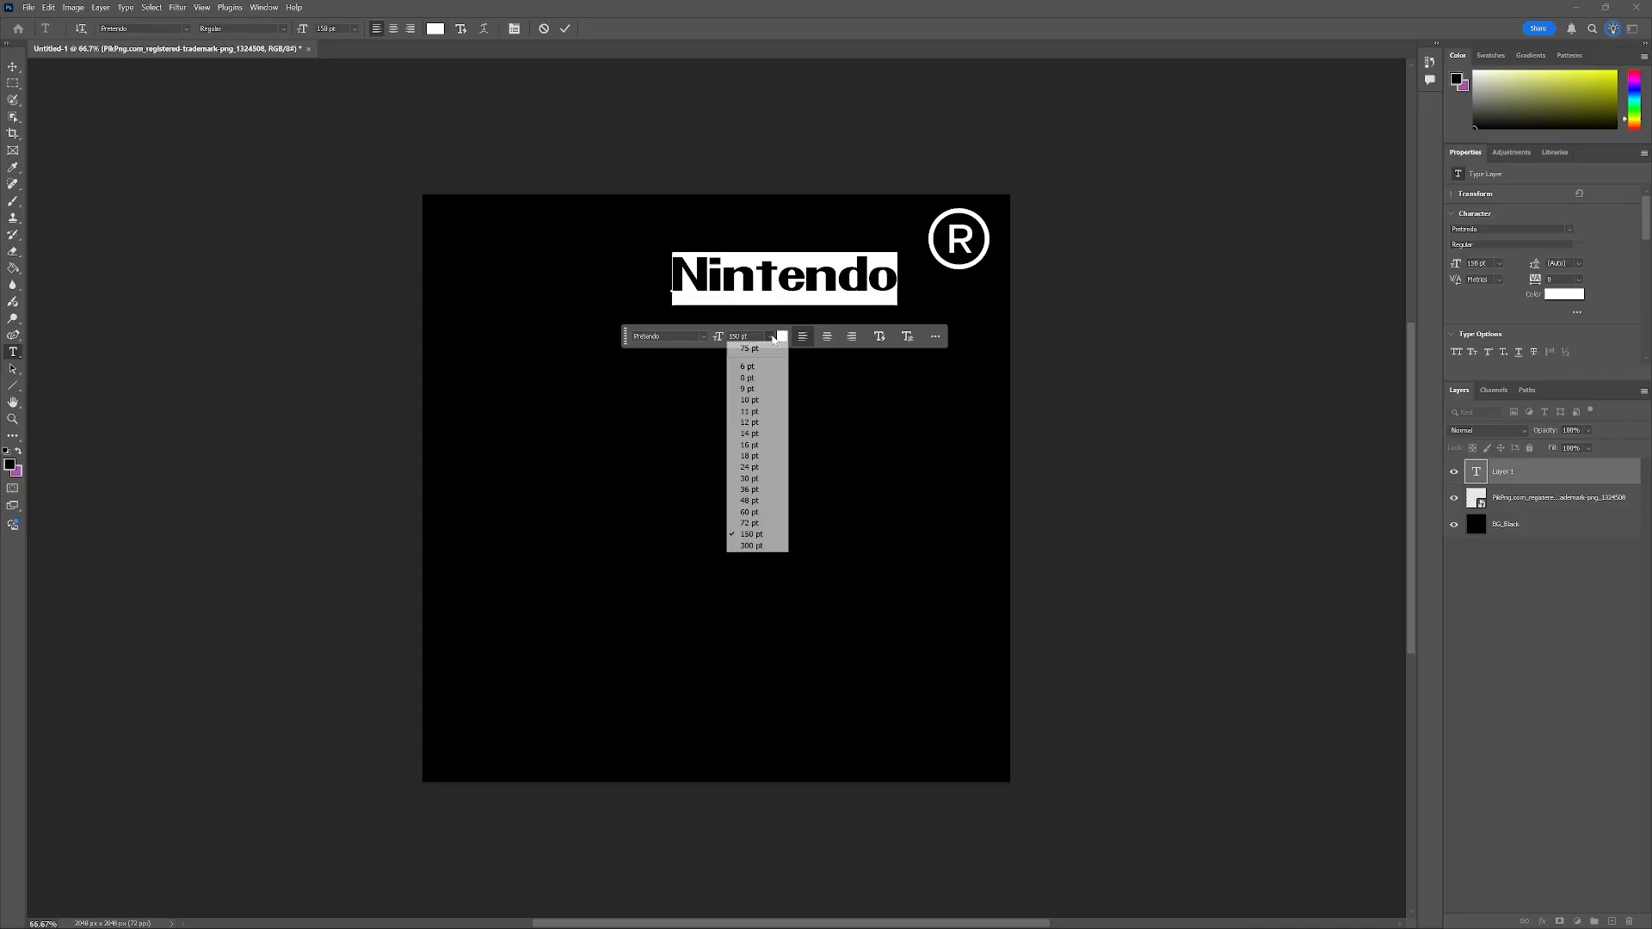
{"action": "left_click", "coordinate": [748, 544]}
{"action": "left_click", "coordinate": [13, 67]}
{"action": "left_click_drag", "start_coordinate": [786, 255], "coordinate": [585, 268]}
Step: Scale the registered-trademark symbol down further and place it at the upper right of the Nintendo lettering
{"action": "left_click", "coordinate": [943, 249]}
{"action": "left_click", "coordinate": [959, 212]}
{"action": "left_click_drag", "start_coordinate": [990, 209], "coordinate": [944, 235]}
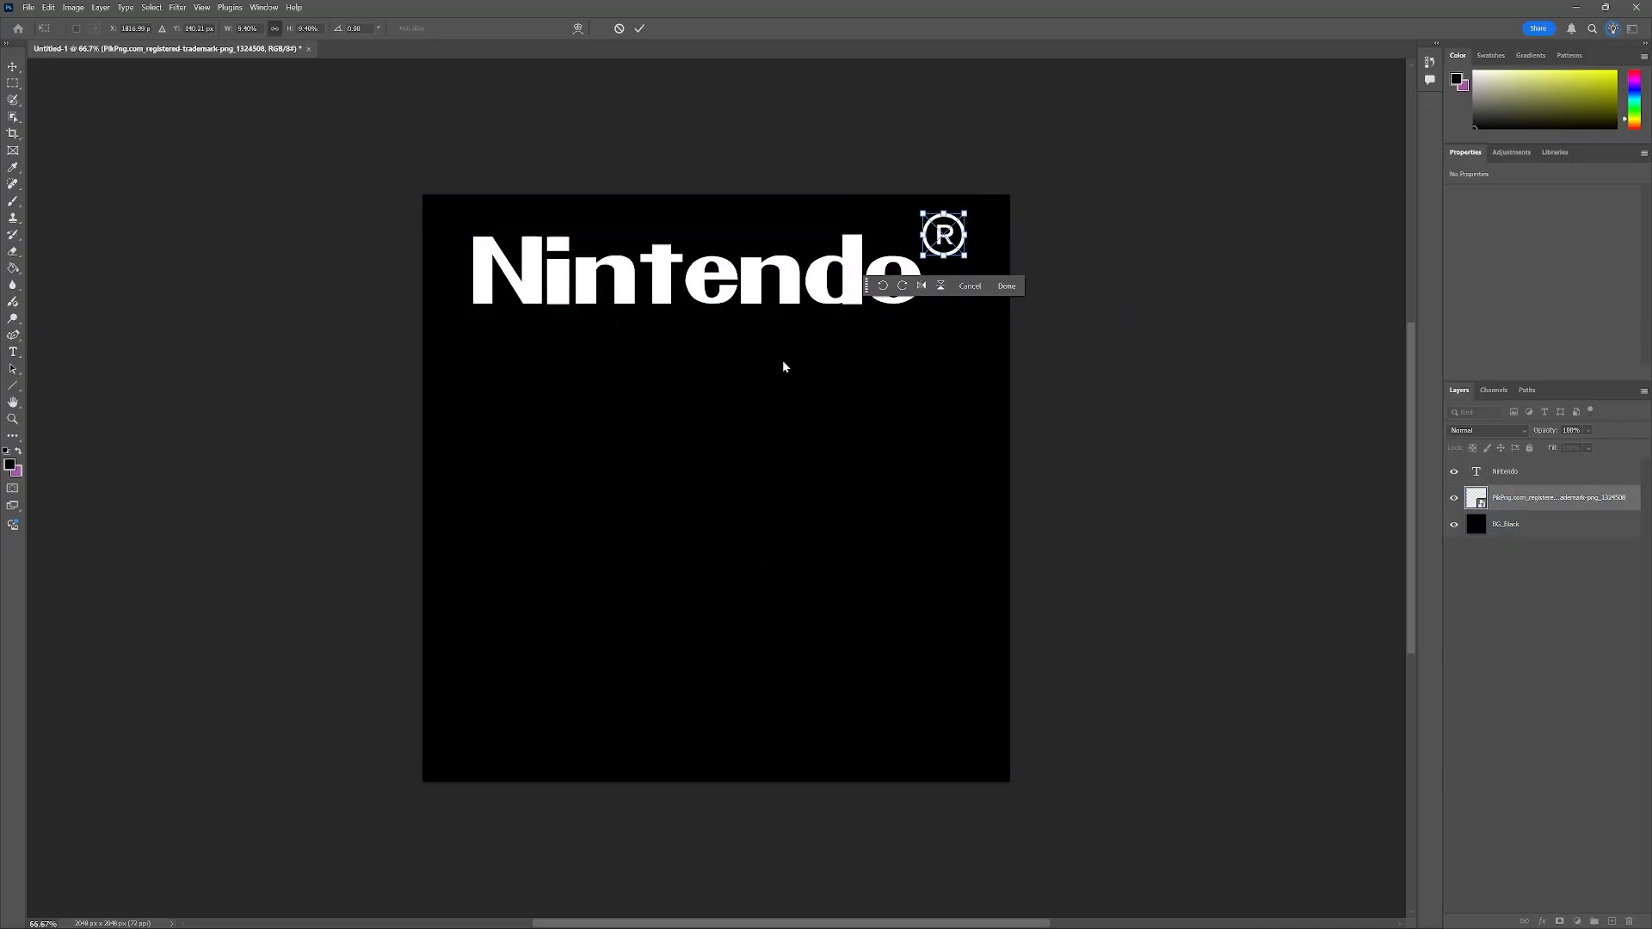
Step: Add 60 pt NES Logo text below the Nintendo lettering, with START, SELECT and a widely spaced A and B on three lines
{"action": "left_click", "coordinate": [15, 354]}
{"action": "left_click", "coordinate": [500, 389]}
{"action": "left_click", "coordinate": [792, 446]}
{"action": "left_click", "coordinate": [770, 641]}
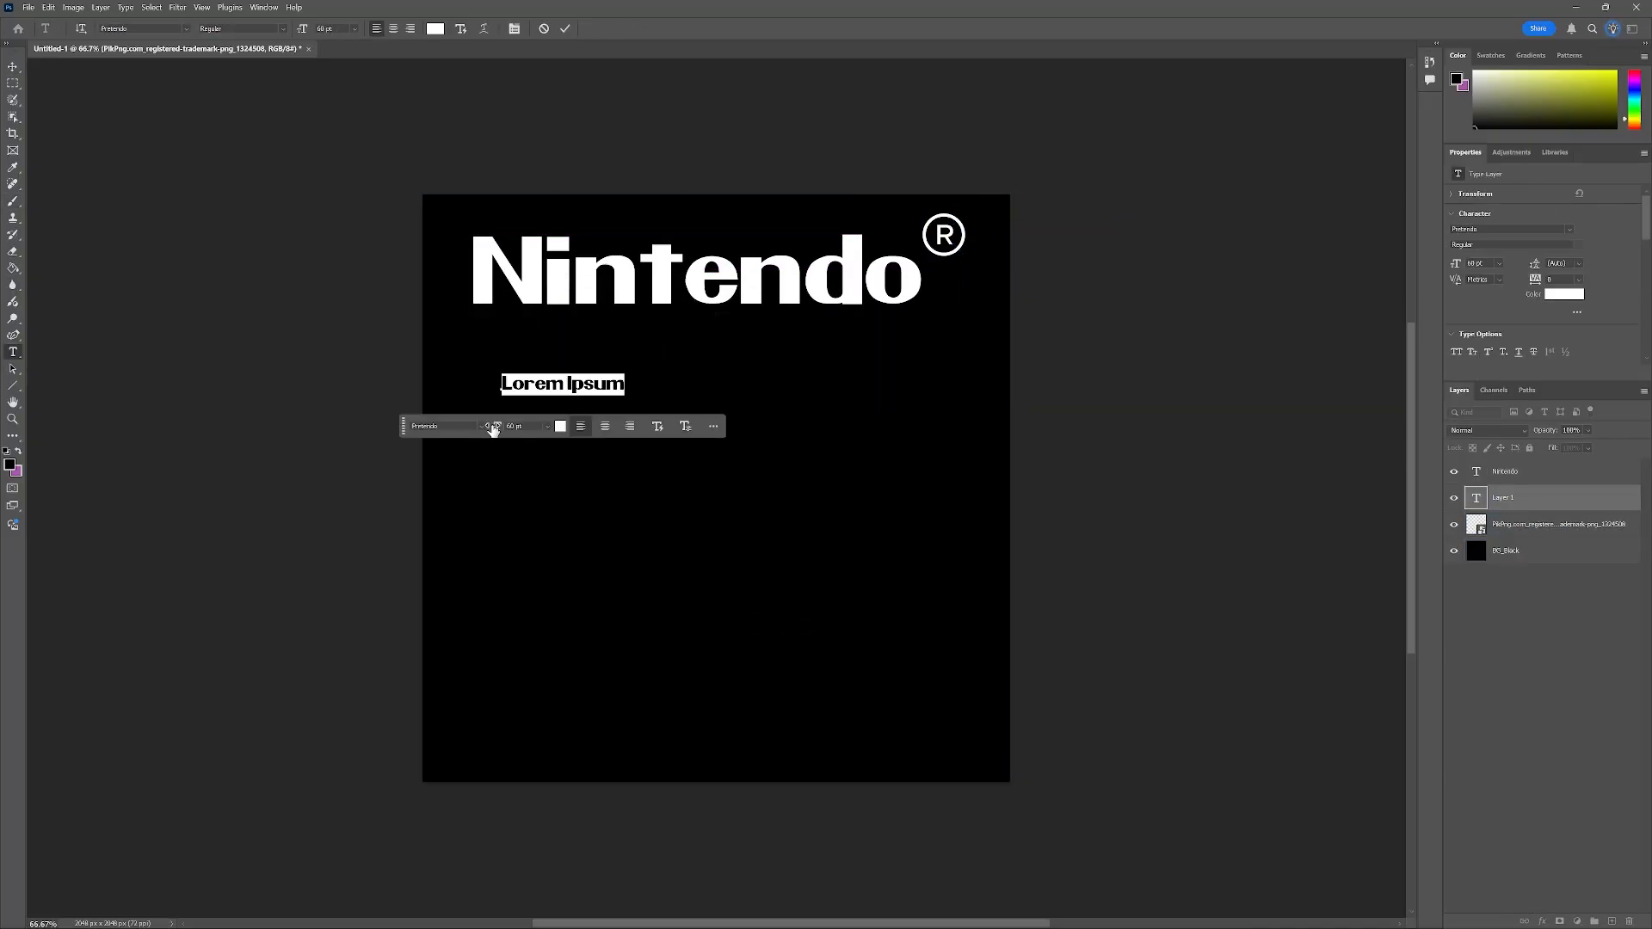
{"action": "left_click", "coordinate": [489, 429]}
{"action": "left_click", "coordinate": [596, 511]}
{"action": "type", "text": "START"}
{"action": "key", "text": "Return"}
{"action": "type", "text": "SELECT"}
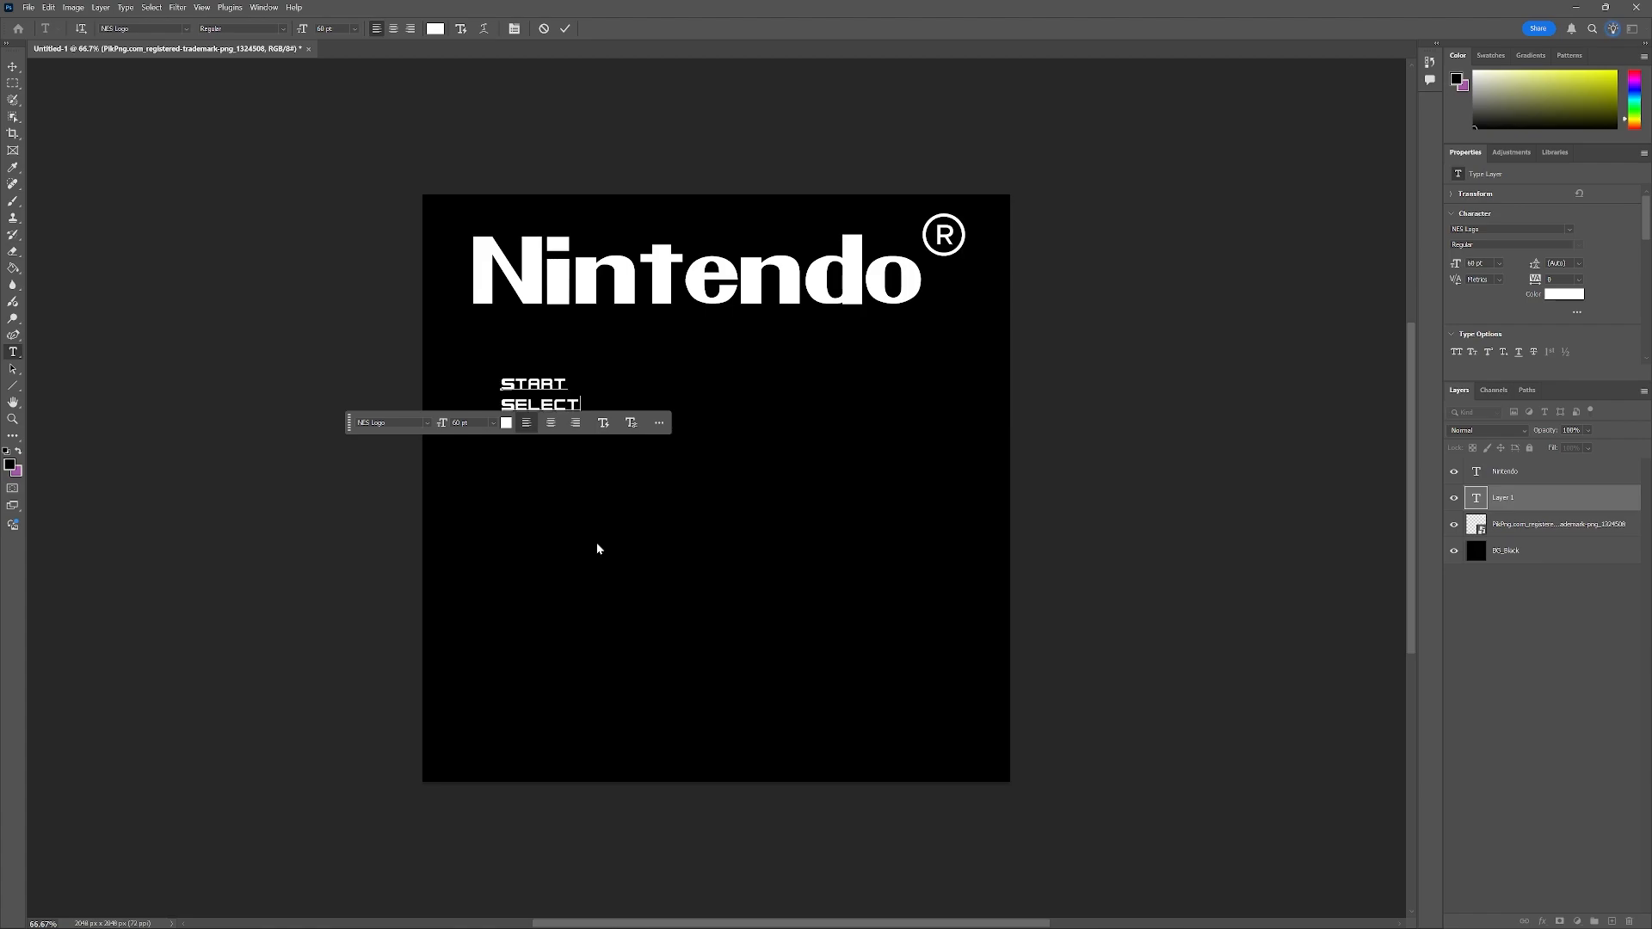
{"action": "key", "text": "Return"}
{"action": "type", "text": "A     B"}
Step: Centre-align the three lines of button lettering and set their size to 150 pt
{"action": "key", "text": "ctrl+a"}
{"action": "left_click", "coordinate": [393, 29]}
{"action": "left_click", "coordinate": [487, 642]}
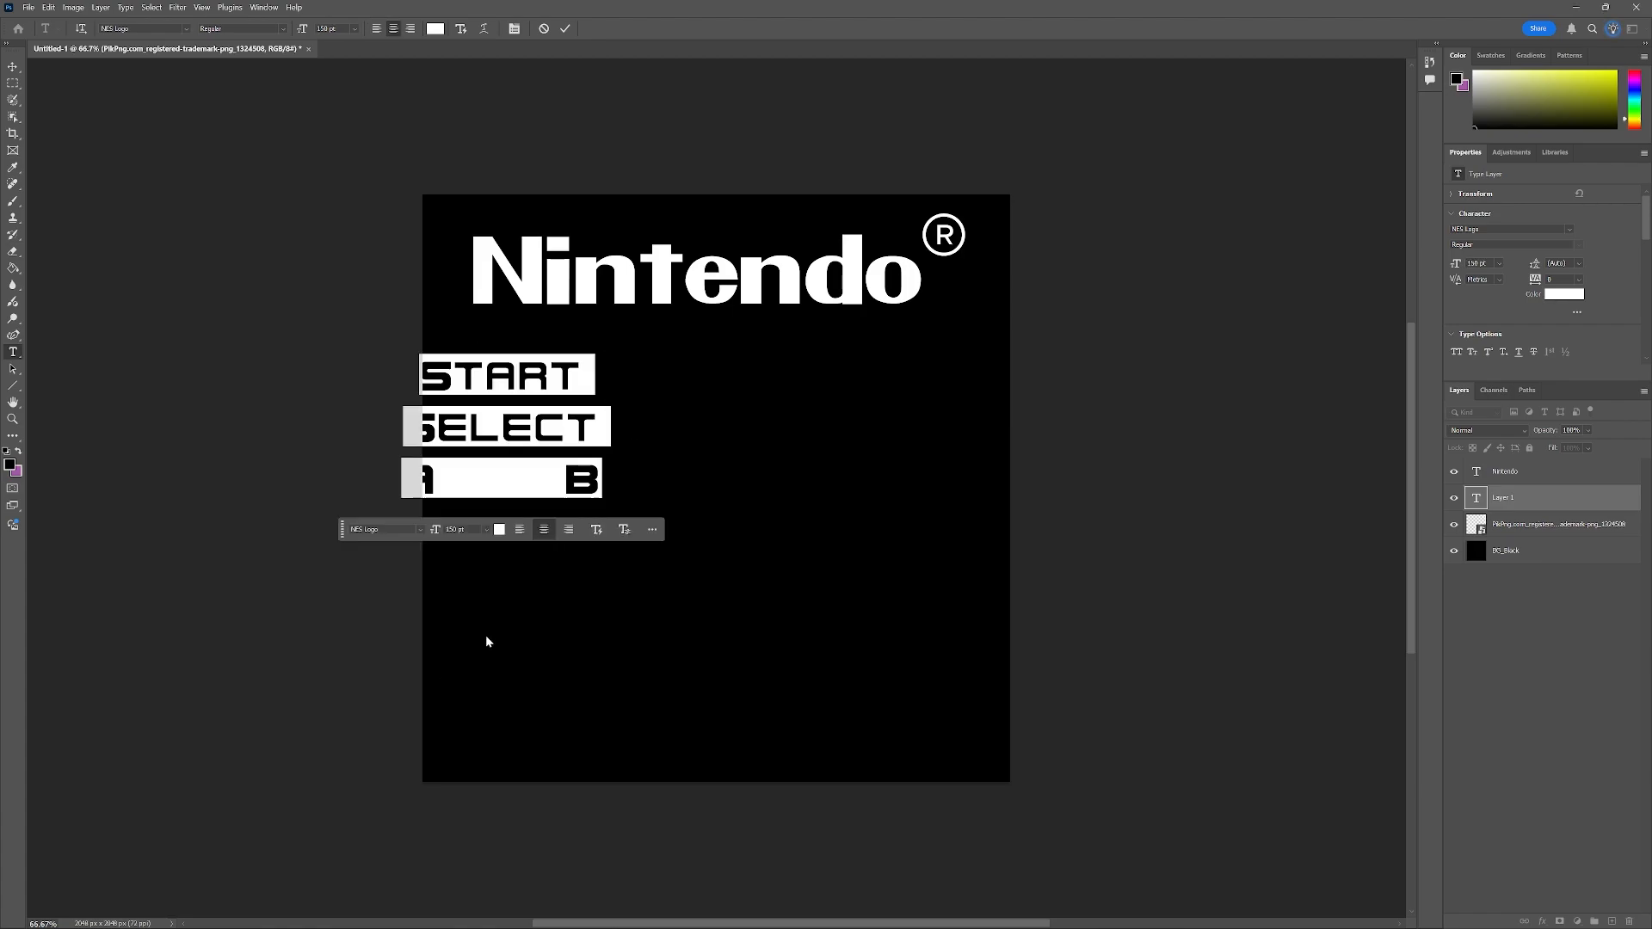
Step: Enlarge the button lettering to 300 pt and move it under the Nintendo lettering
{"action": "left_click", "coordinate": [488, 527]}
{"action": "left_click", "coordinate": [482, 732]}
{"action": "left_click", "coordinate": [12, 66]}
{"action": "left_click_drag", "start_coordinate": [513, 461], "coordinate": [713, 466]}
Step: Try sizes of 150 and 200 pt on all the START, SELECT, A and B text, and set it to 250 pt
{"action": "double_click", "coordinate": [862, 565]}
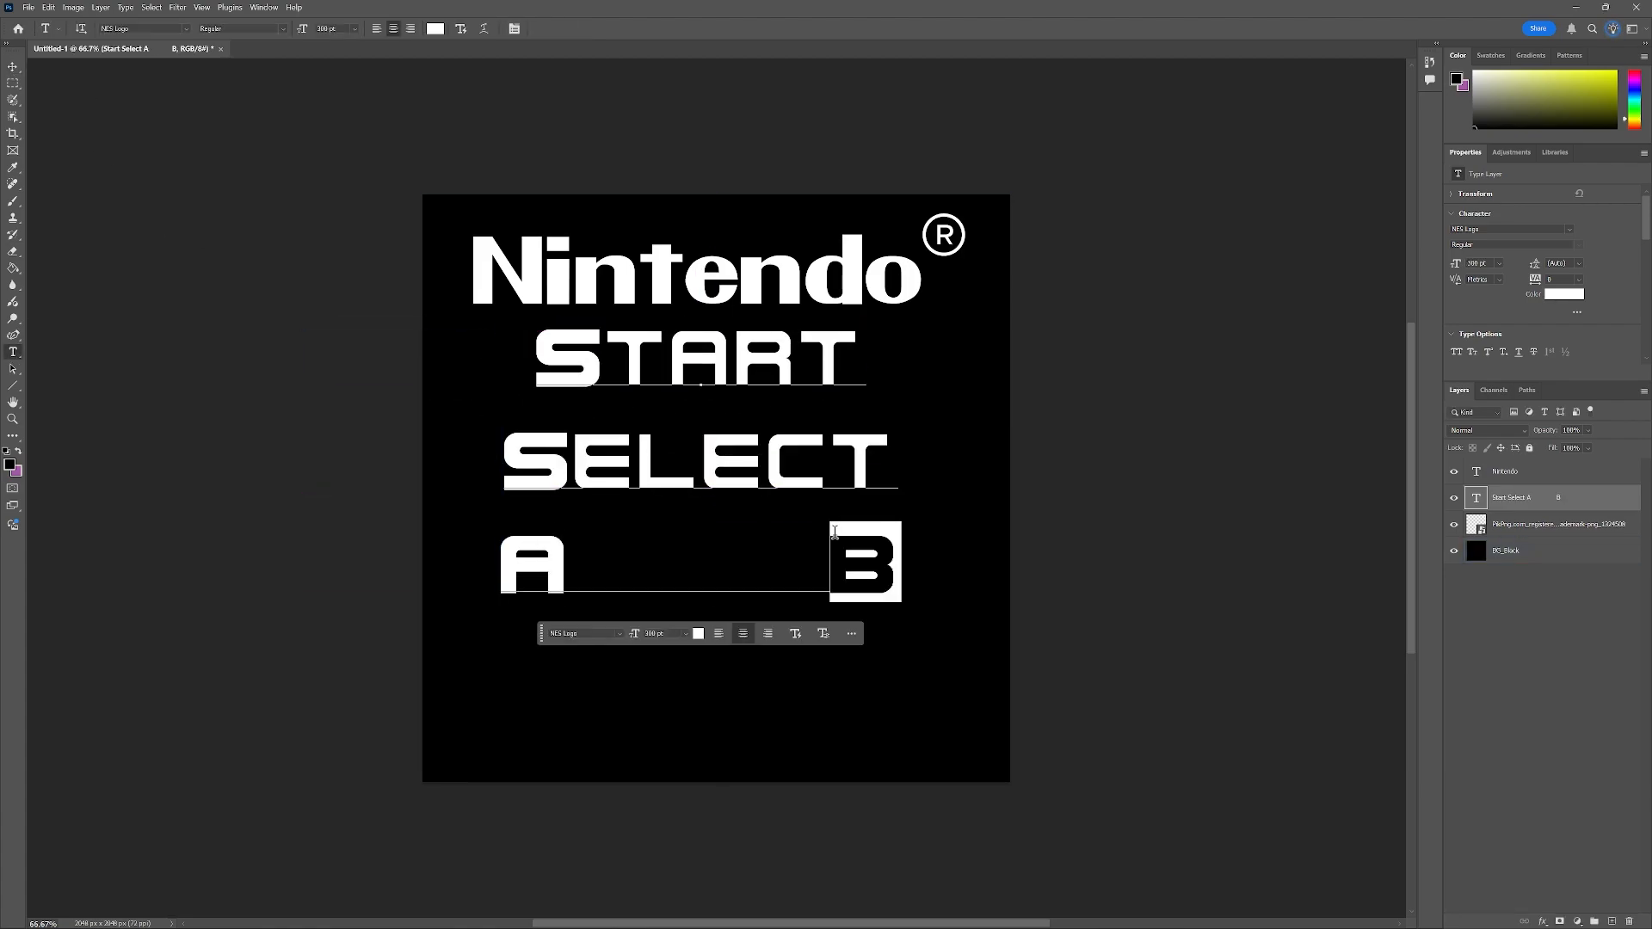
{"action": "key", "text": "ctrl+a"}
{"action": "left_click", "coordinate": [657, 634]}
{"action": "type", "text": "150"}
{"action": "key", "text": "Return"}
{"action": "type", "text": "200"}
{"action": "key", "text": "Return"}
{"action": "type", "text": "250"}
{"action": "key", "text": "Return"}
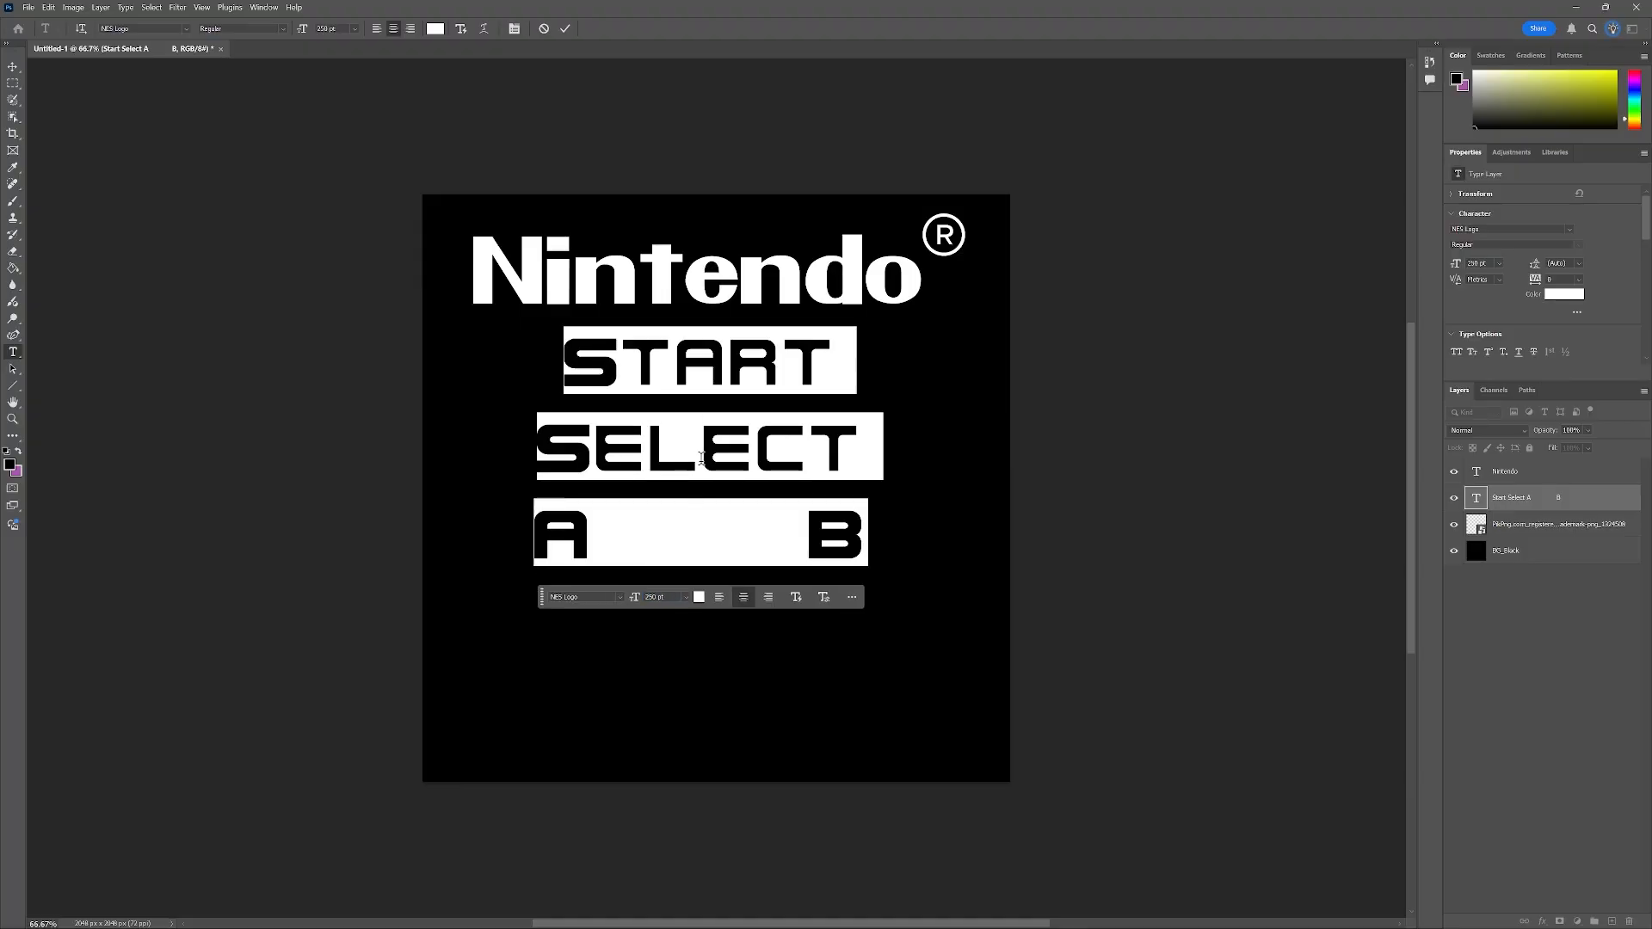
Step: Draw a rounded rectangle with white fill and white stroke, about 1469 x 289 px, below the A and B letters
{"action": "left_click", "coordinate": [13, 385]}
{"action": "right_click", "coordinate": [14, 390]}
{"action": "left_click", "coordinate": [72, 384]}
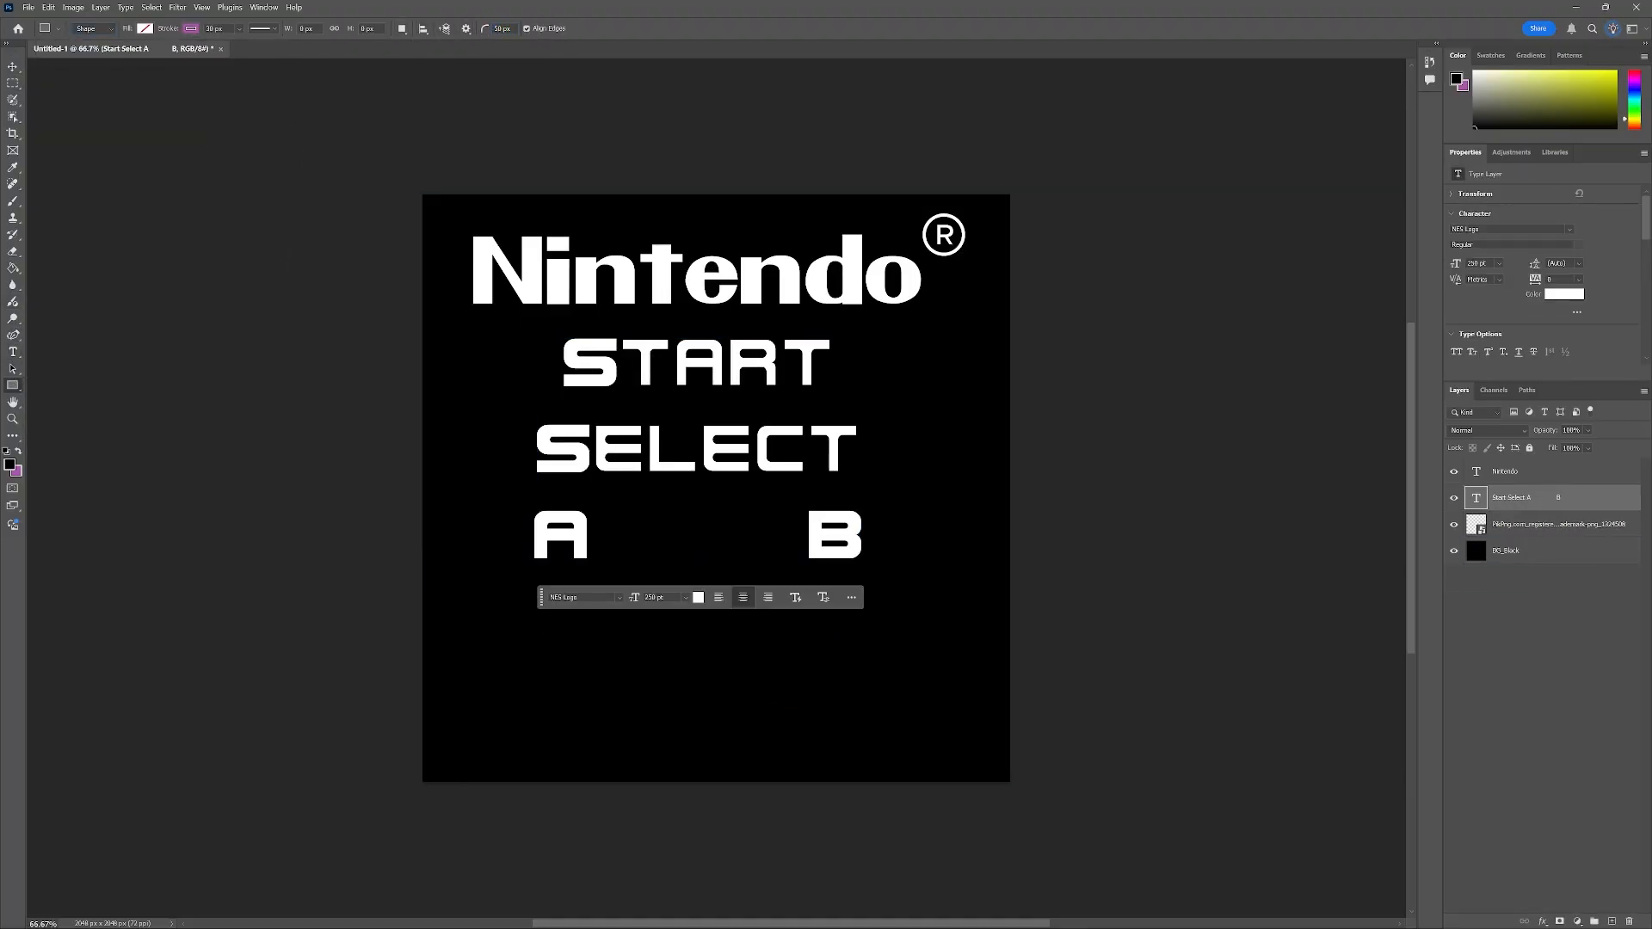
{"action": "left_click_drag", "start_coordinate": [557, 653], "coordinate": [859, 736]}
{"action": "key", "text": "ctrl+z"}
{"action": "left_click", "coordinate": [144, 29]}
{"action": "left_click", "coordinate": [81, 96]}
{"action": "left_click", "coordinate": [191, 29]}
{"action": "left_click", "coordinate": [129, 97]}
{"action": "left_click_drag", "start_coordinate": [592, 653], "coordinate": [817, 732]}
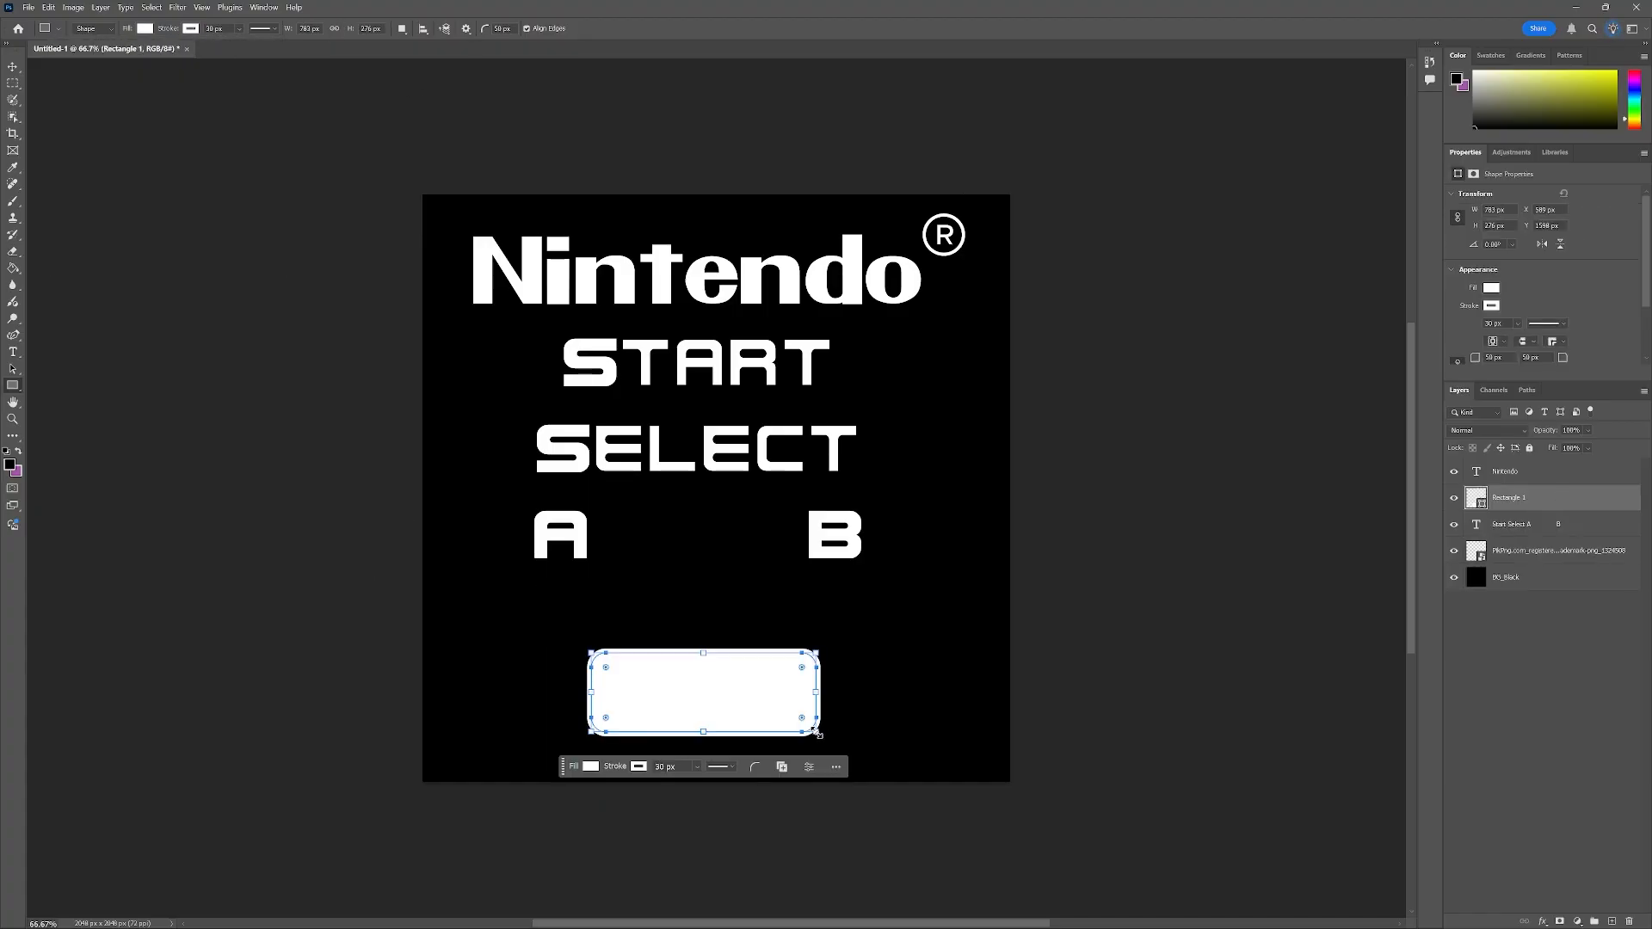
{"action": "key", "text": "ctrl+z"}
{"action": "left_click_drag", "start_coordinate": [494, 591], "coordinate": [919, 678]}
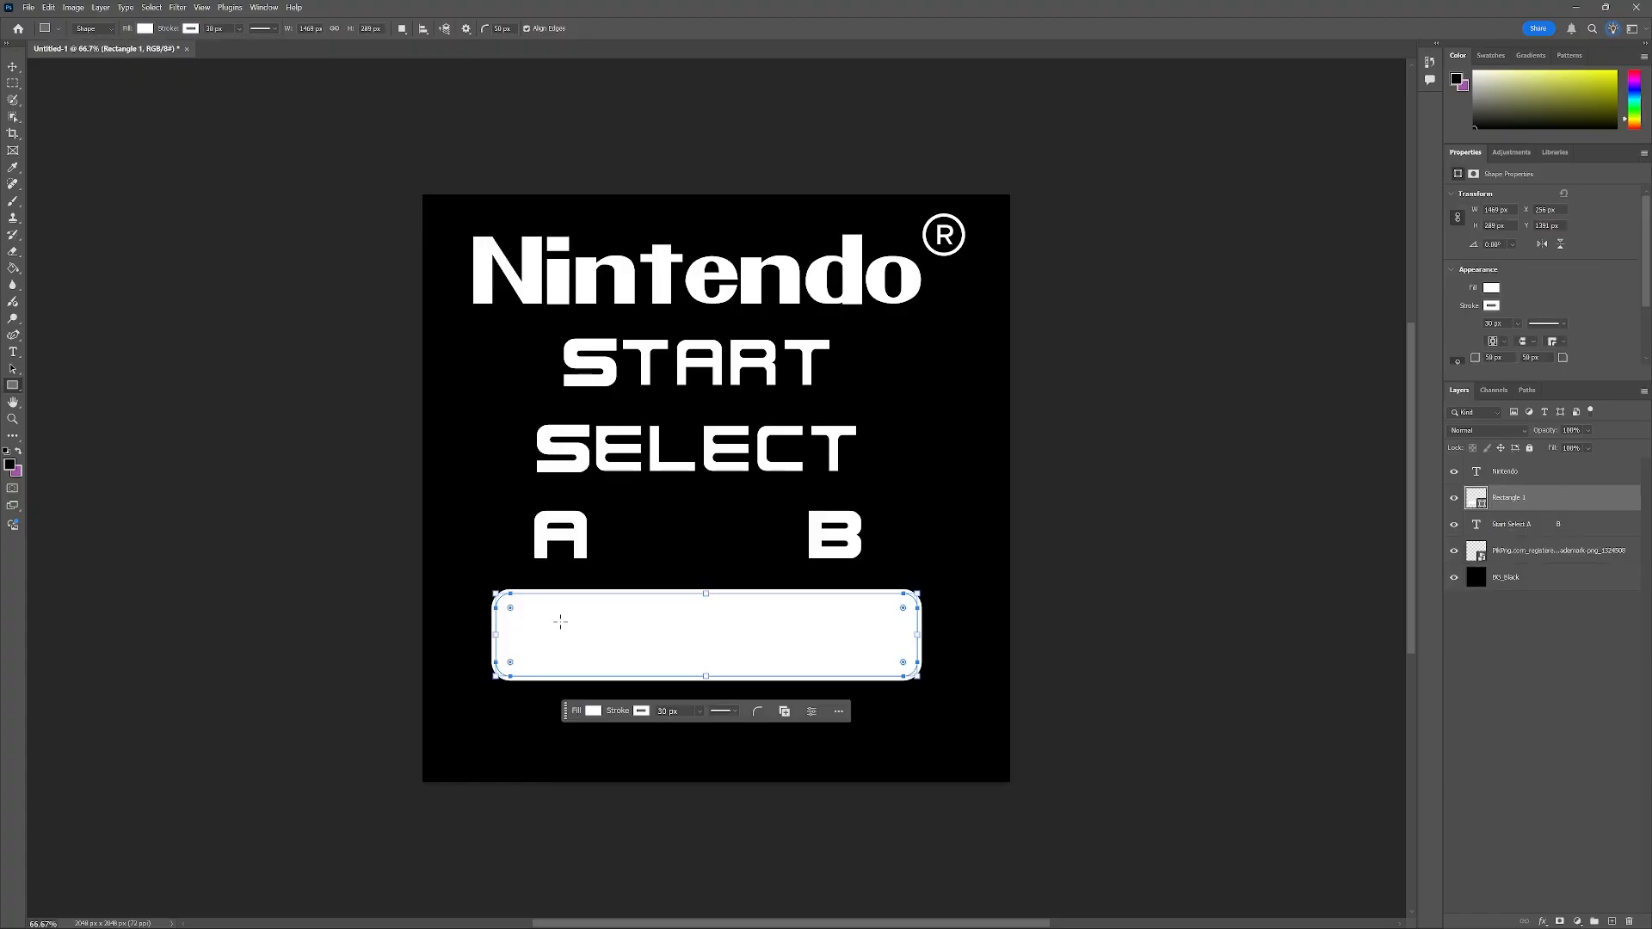
Step: Centre the white rectangle and the START, SELECT, A and B text horizontally on the canvas
{"action": "key", "text": "v"}
{"action": "left_click_drag", "start_coordinate": [694, 650], "coordinate": [705, 658]}
{"action": "left_click_drag", "start_coordinate": [684, 363], "coordinate": [703, 364]}
Step: Duplicate the white rounded rectangle and move the copy straight down below the original
{"action": "left_click", "coordinate": [807, 658]}
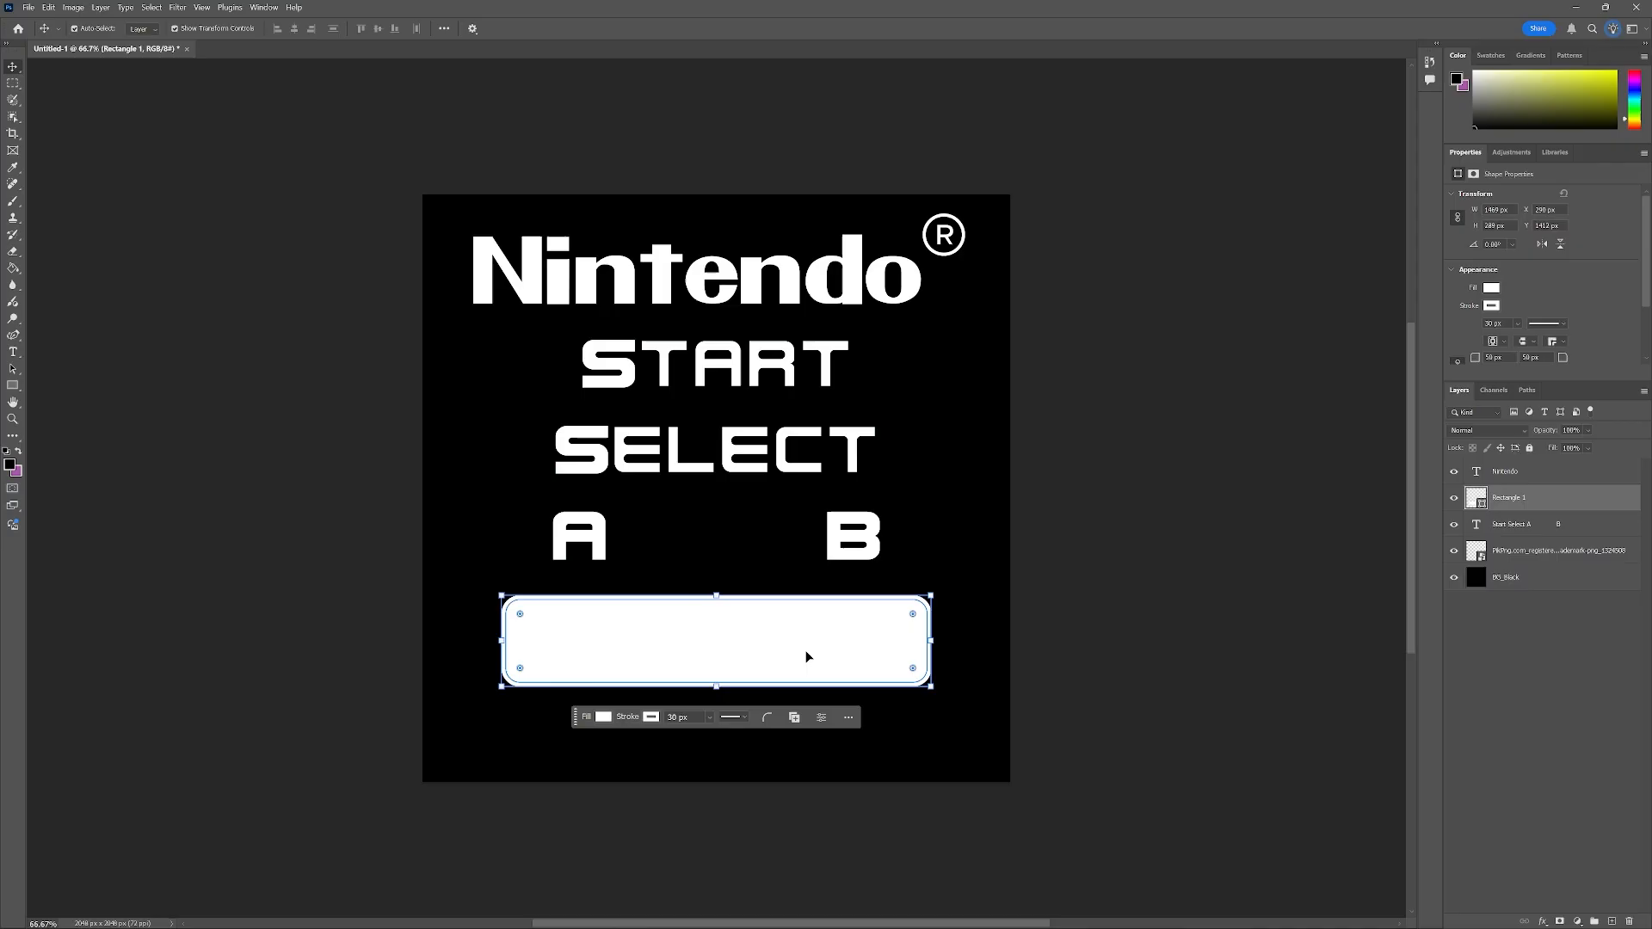
{"action": "right_click", "coordinate": [1508, 498]}
{"action": "left_click", "coordinate": [1549, 564]}
{"action": "key", "text": "Return"}
{"action": "left_click_drag", "start_coordinate": [727, 651], "coordinate": [730, 762]}
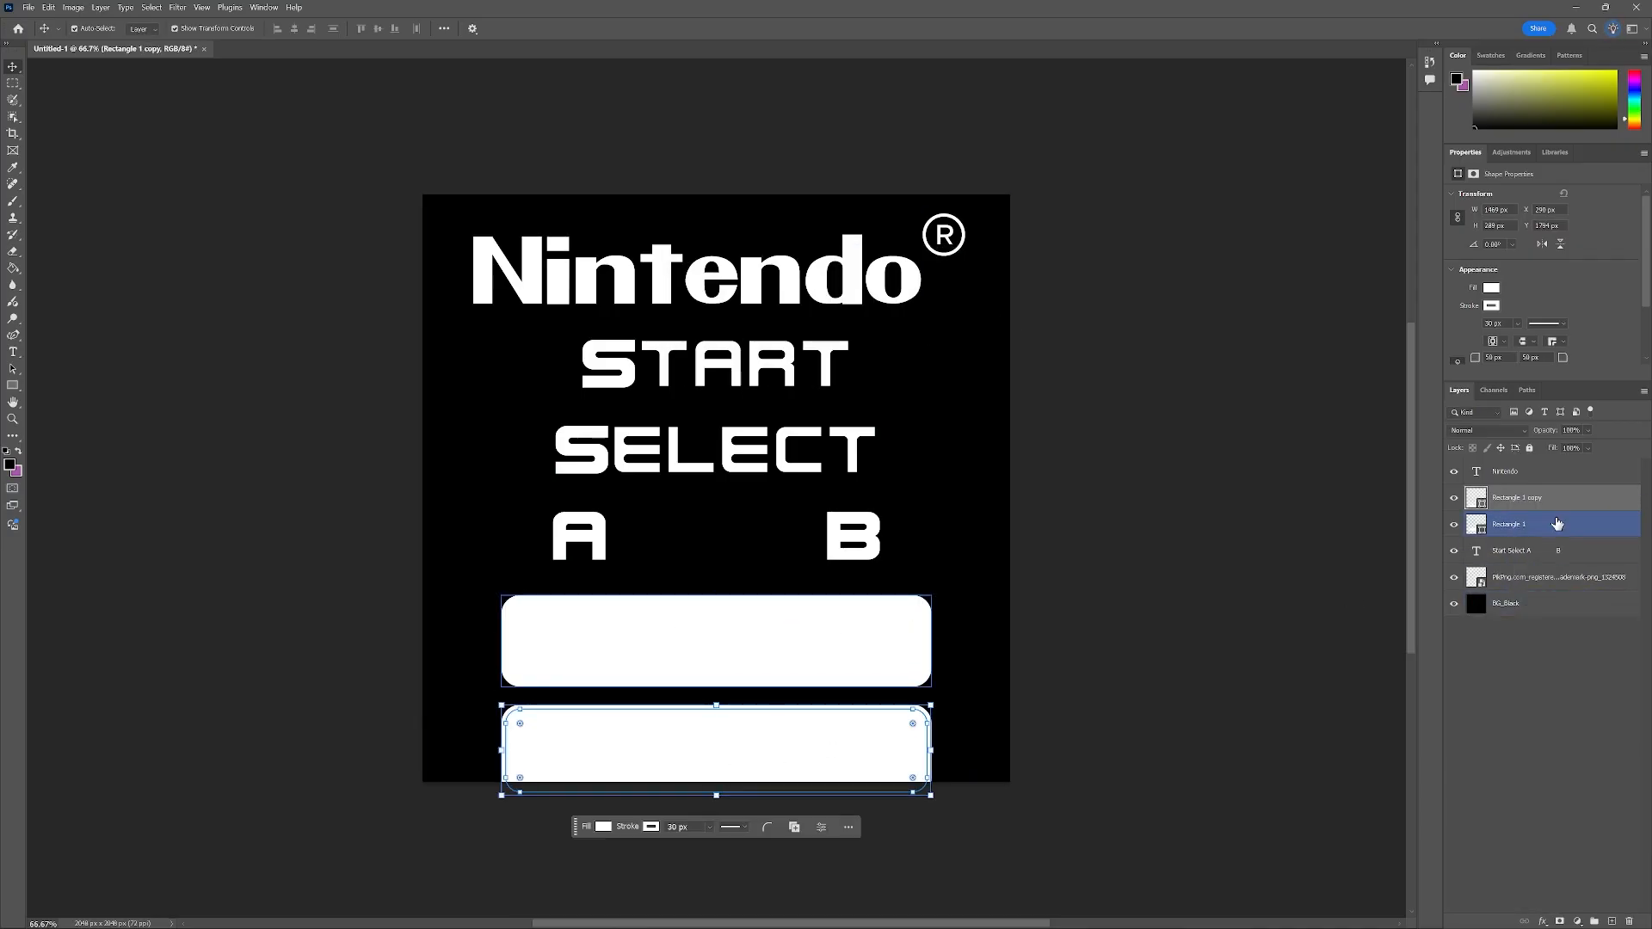
Step: Rasterize the rectangle copy and delete its bottom part so it ends in a straight edge above the canvas border
{"action": "right_click", "coordinate": [1549, 495]}
{"action": "left_click", "coordinate": [1549, 539]}
{"action": "key", "text": "m"}
{"action": "left_click_drag", "start_coordinate": [454, 782], "coordinate": [987, 755]}
{"action": "key", "text": "Delete"}
{"action": "key", "text": "v"}
{"action": "key", "text": "ctrl+d"}
{"action": "left_click", "coordinate": [189, 335]}
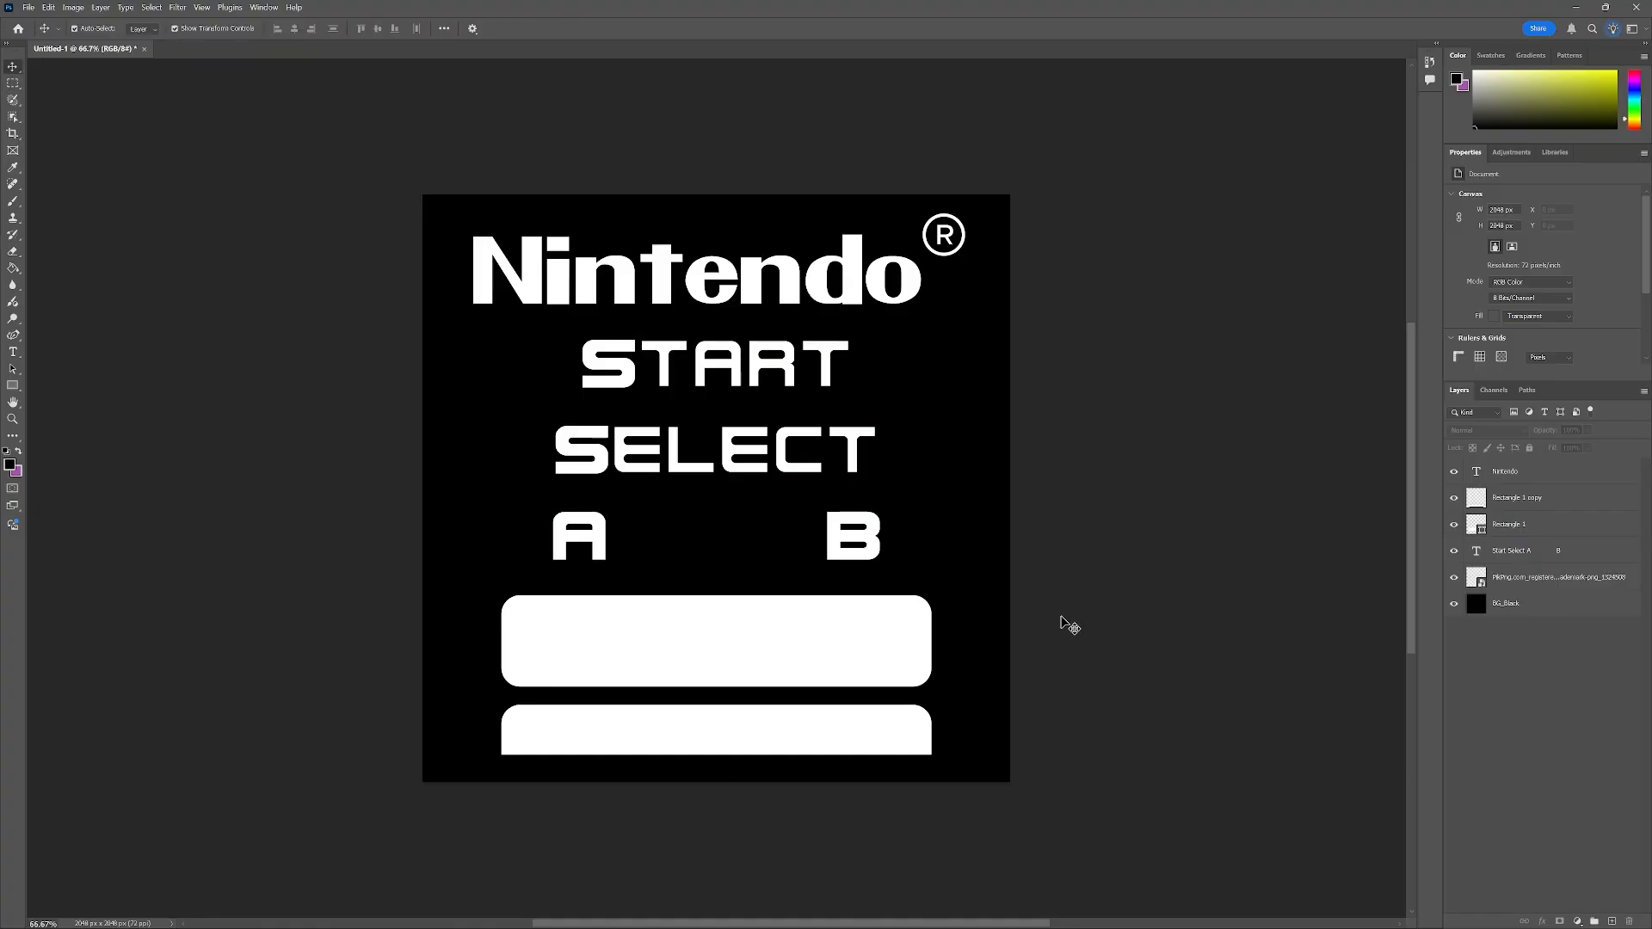
Step: Undo the cut on the rectangle copy and delete a thinner strip from its bottom above the canvas border
{"action": "left_click", "coordinate": [660, 660]}
{"action": "left_click", "coordinate": [710, 744]}
{"action": "key", "text": "ctrl+z"}
{"action": "key", "text": "ctrl+z"}
{"action": "key", "text": "ctrl+t"}
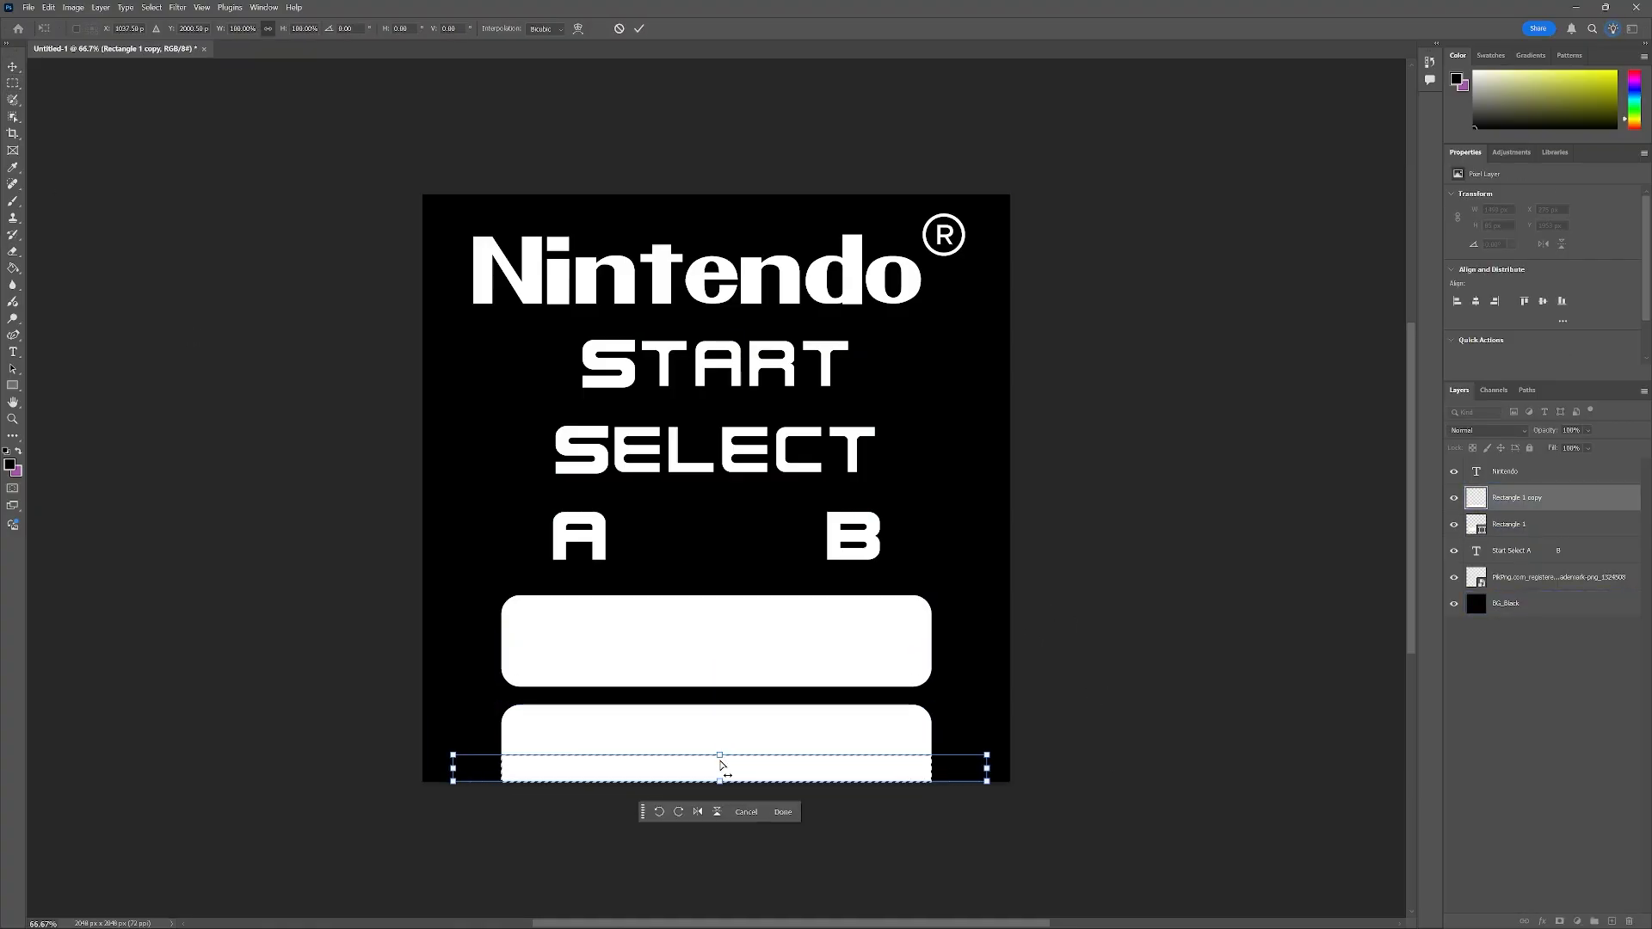
{"action": "key", "text": "Return"}
{"action": "key", "text": "Delete"}
{"action": "key", "text": "ctrl+d"}
{"action": "left_click", "coordinate": [1121, 736]}
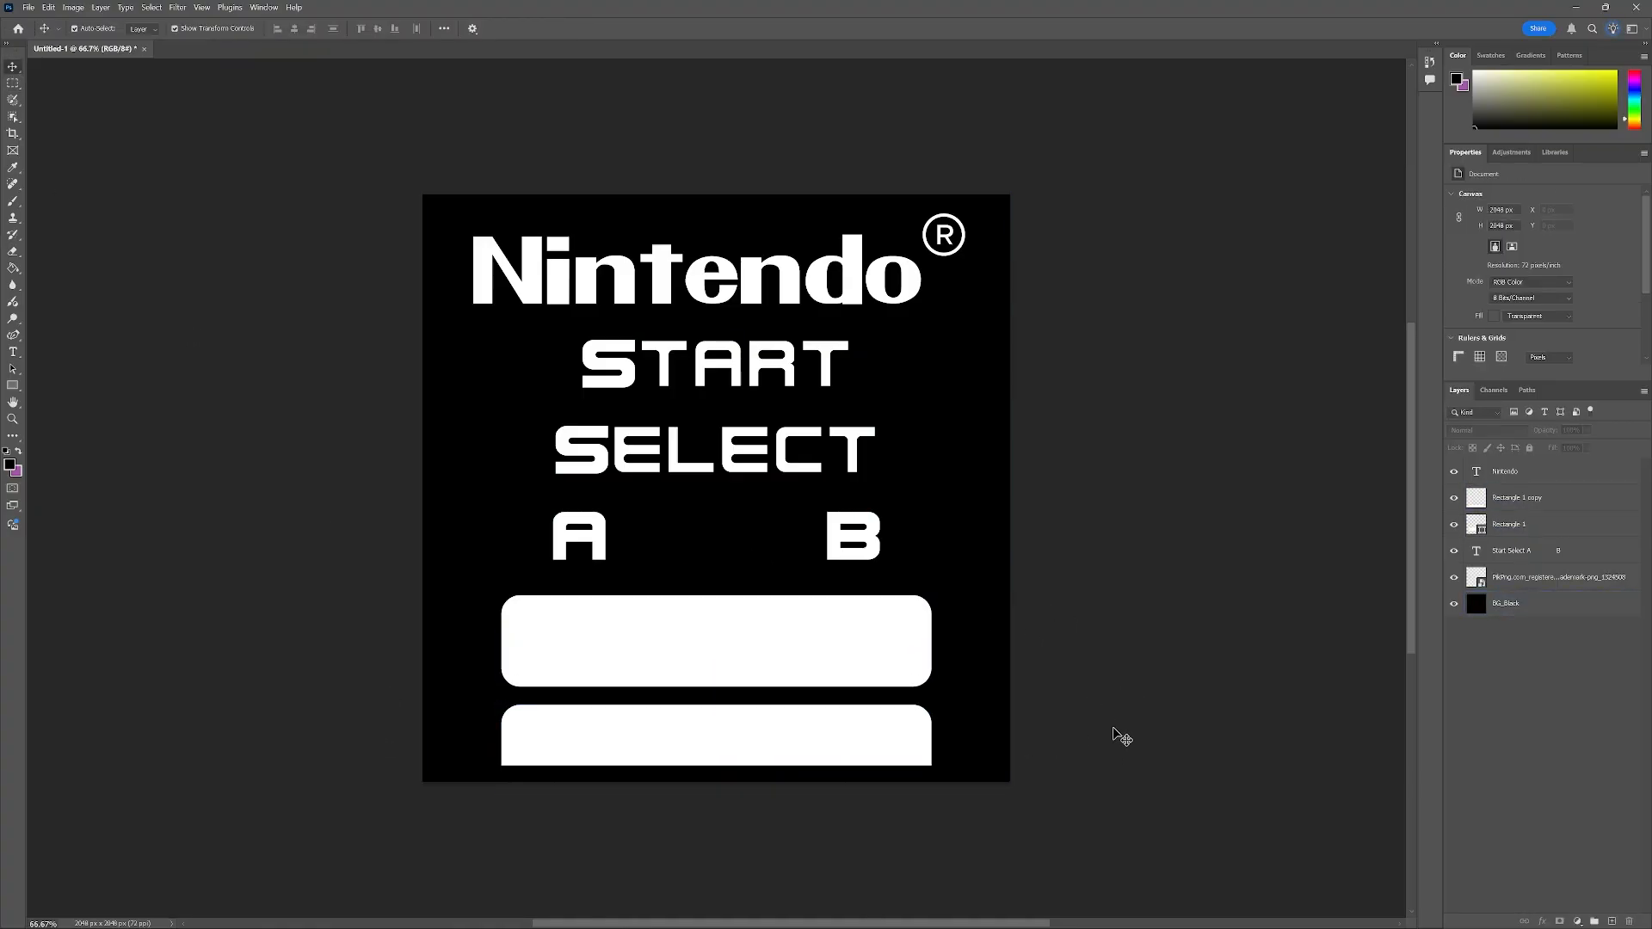
Step: Nudge the full white rounded rectangle slightly upward, towards the A and B letters
{"action": "left_click_drag", "start_coordinate": [725, 648], "coordinate": [725, 638]}
{"action": "left_click_drag", "start_coordinate": [730, 736], "coordinate": [730, 736]}
{"action": "left_click", "coordinate": [1119, 714]}
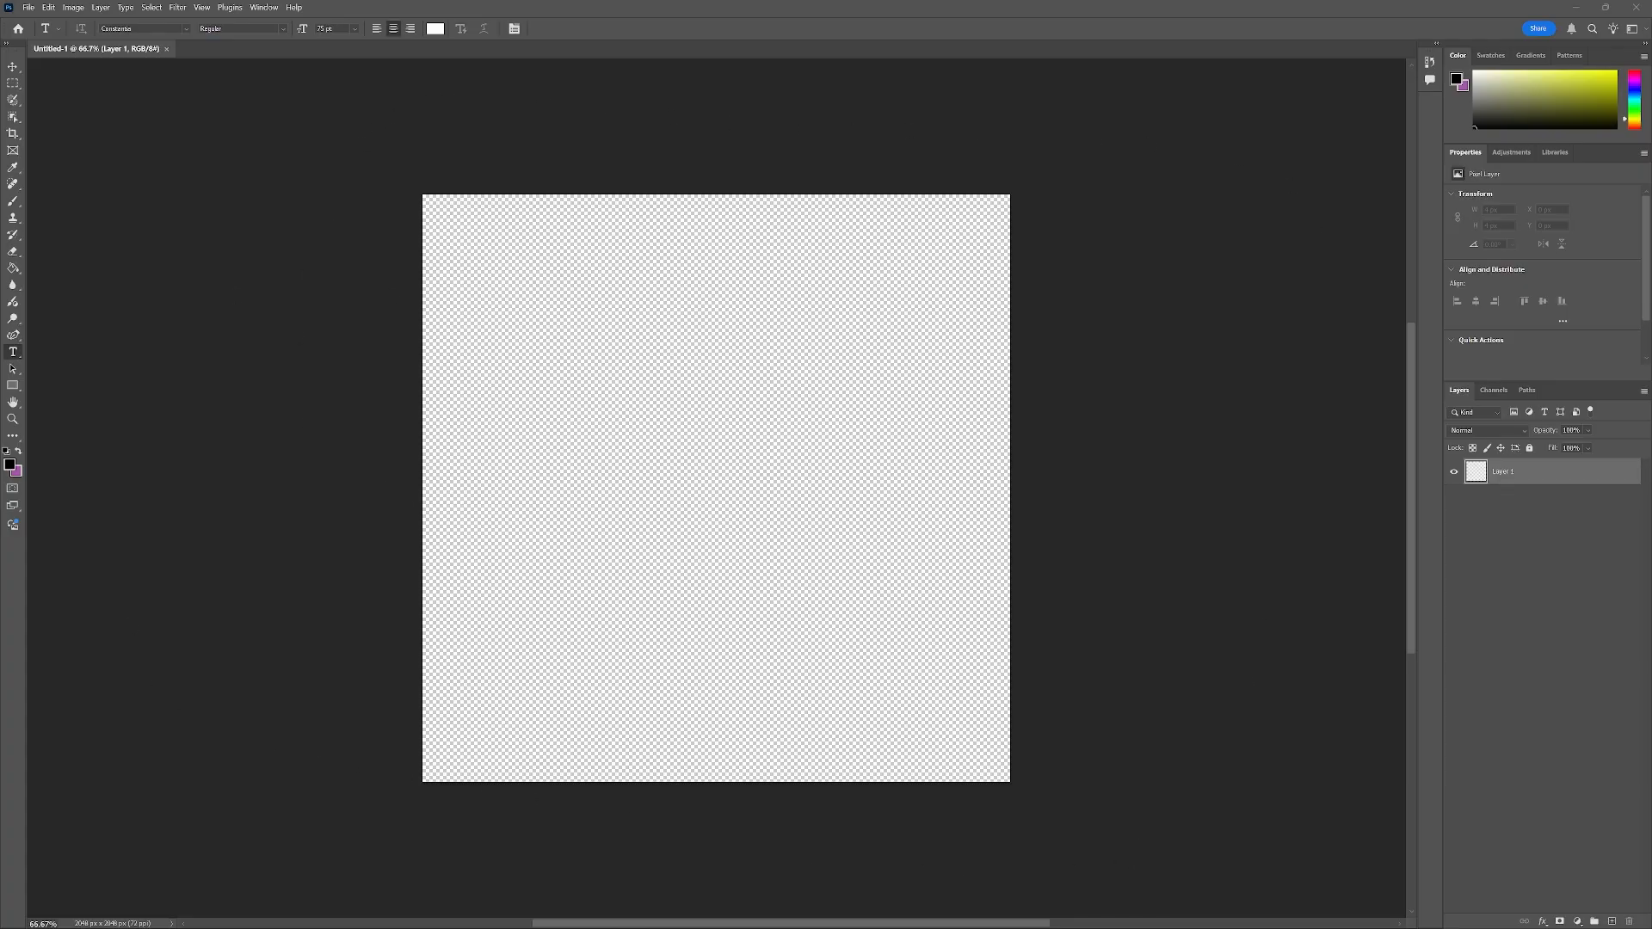
Step: Examine the reference photo of the controller's back, focusing on the lettering and framing of the engraved label
{"action": "right_click_drag", "start_coordinate": [0, 441], "coordinate": [801, 420]}
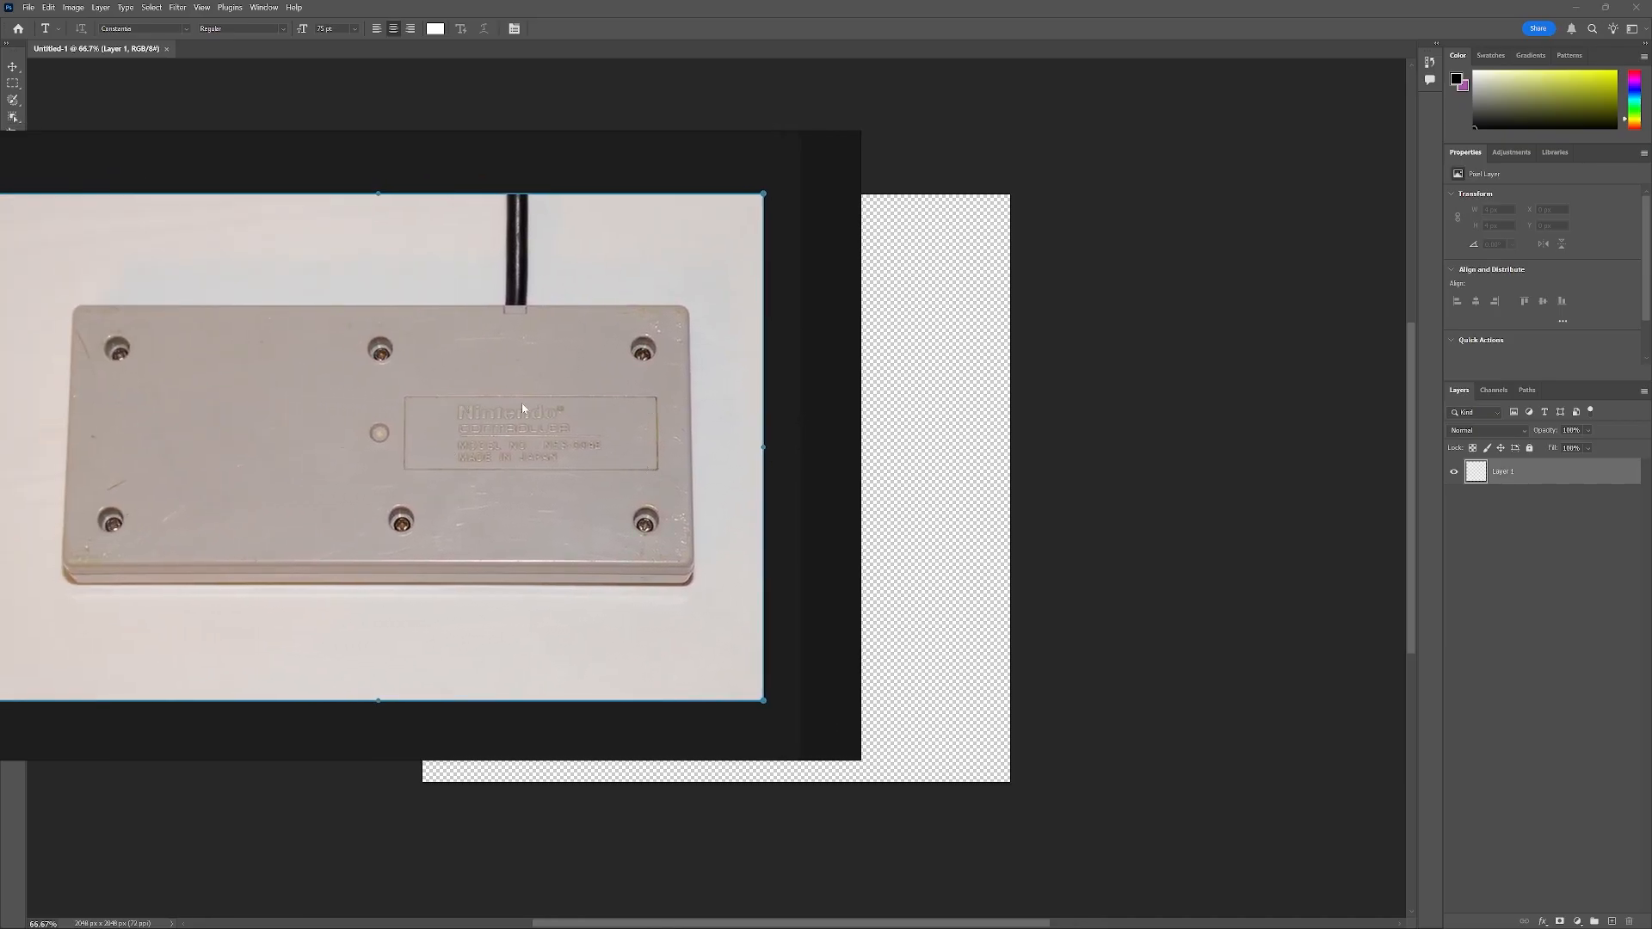
{"action": "scroll", "coordinate": [542, 434], "scroll_direction": "up", "scroll_amount": 5}
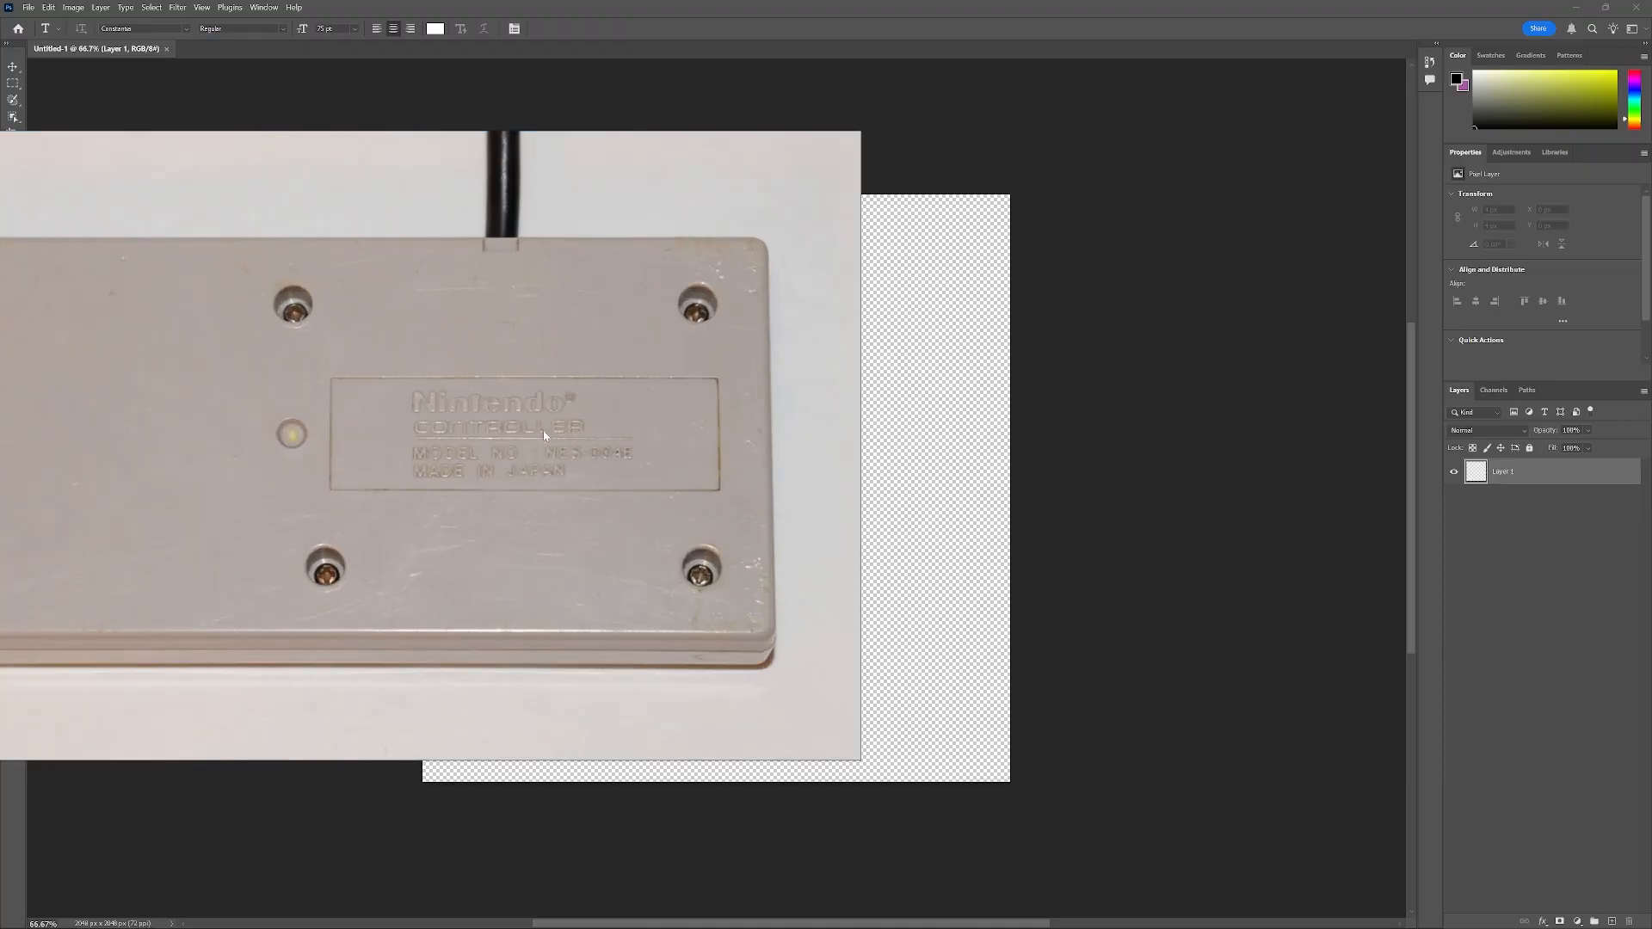
{"action": "right_click_drag", "start_coordinate": [570, 567], "coordinate": [603, 574]}
{"action": "scroll", "coordinate": [603, 574], "scroll_direction": "down", "scroll_amount": 3}
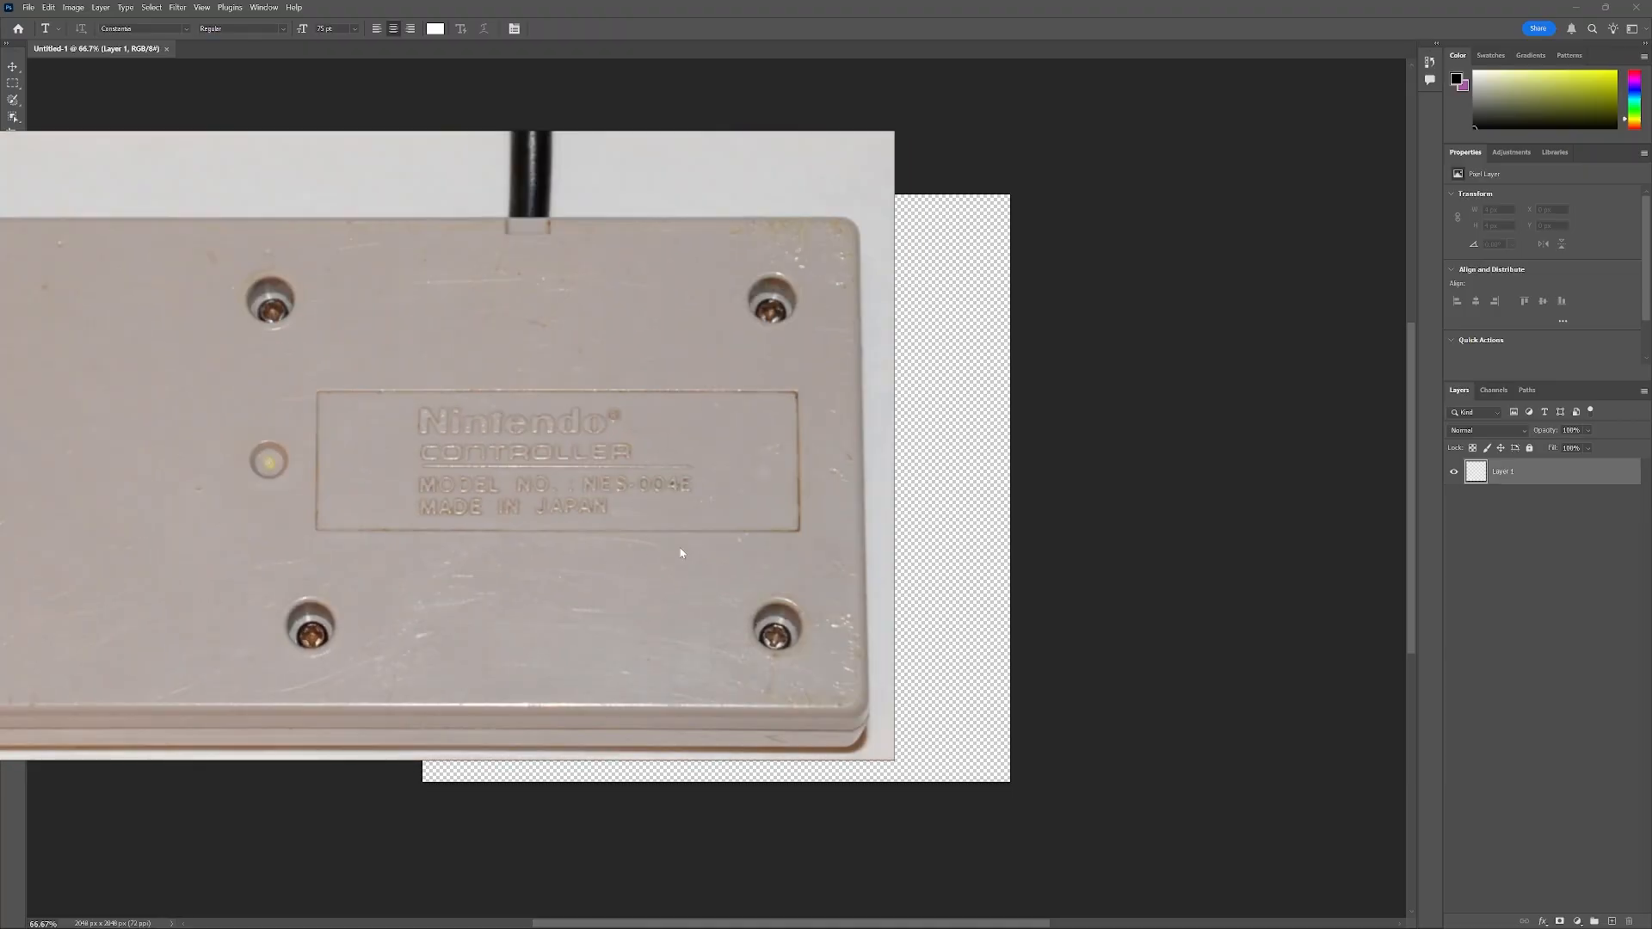
{"action": "right_click_drag", "start_coordinate": [703, 553], "coordinate": [710, 554]}
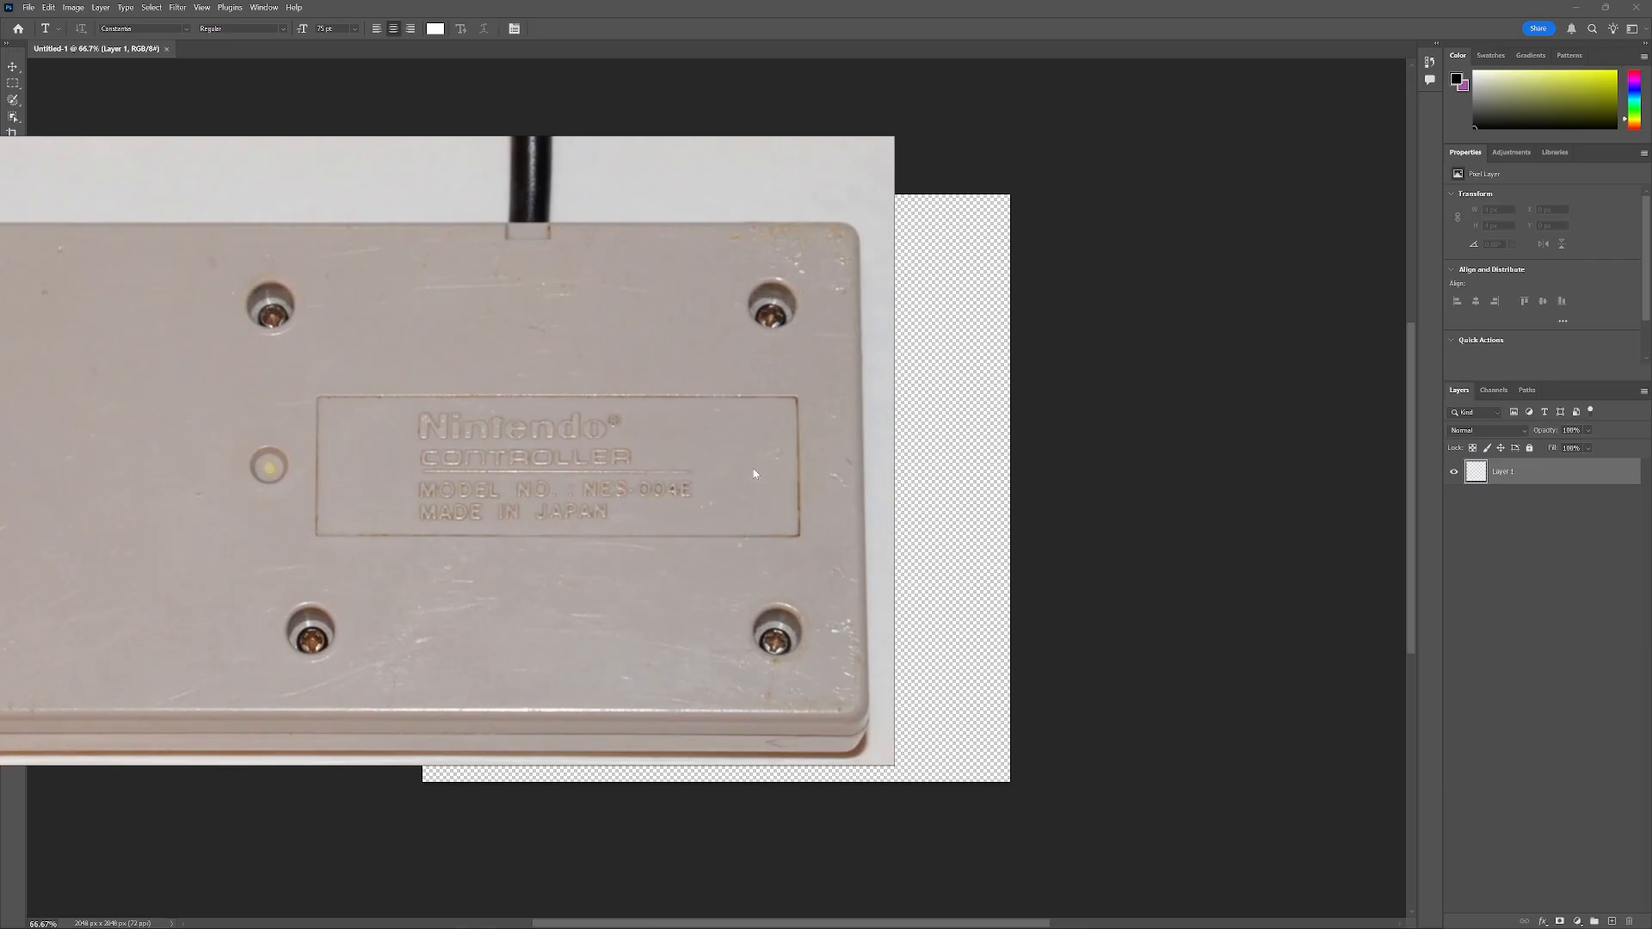
{"action": "right_click_drag", "start_coordinate": [816, 466], "coordinate": [0, 461]}
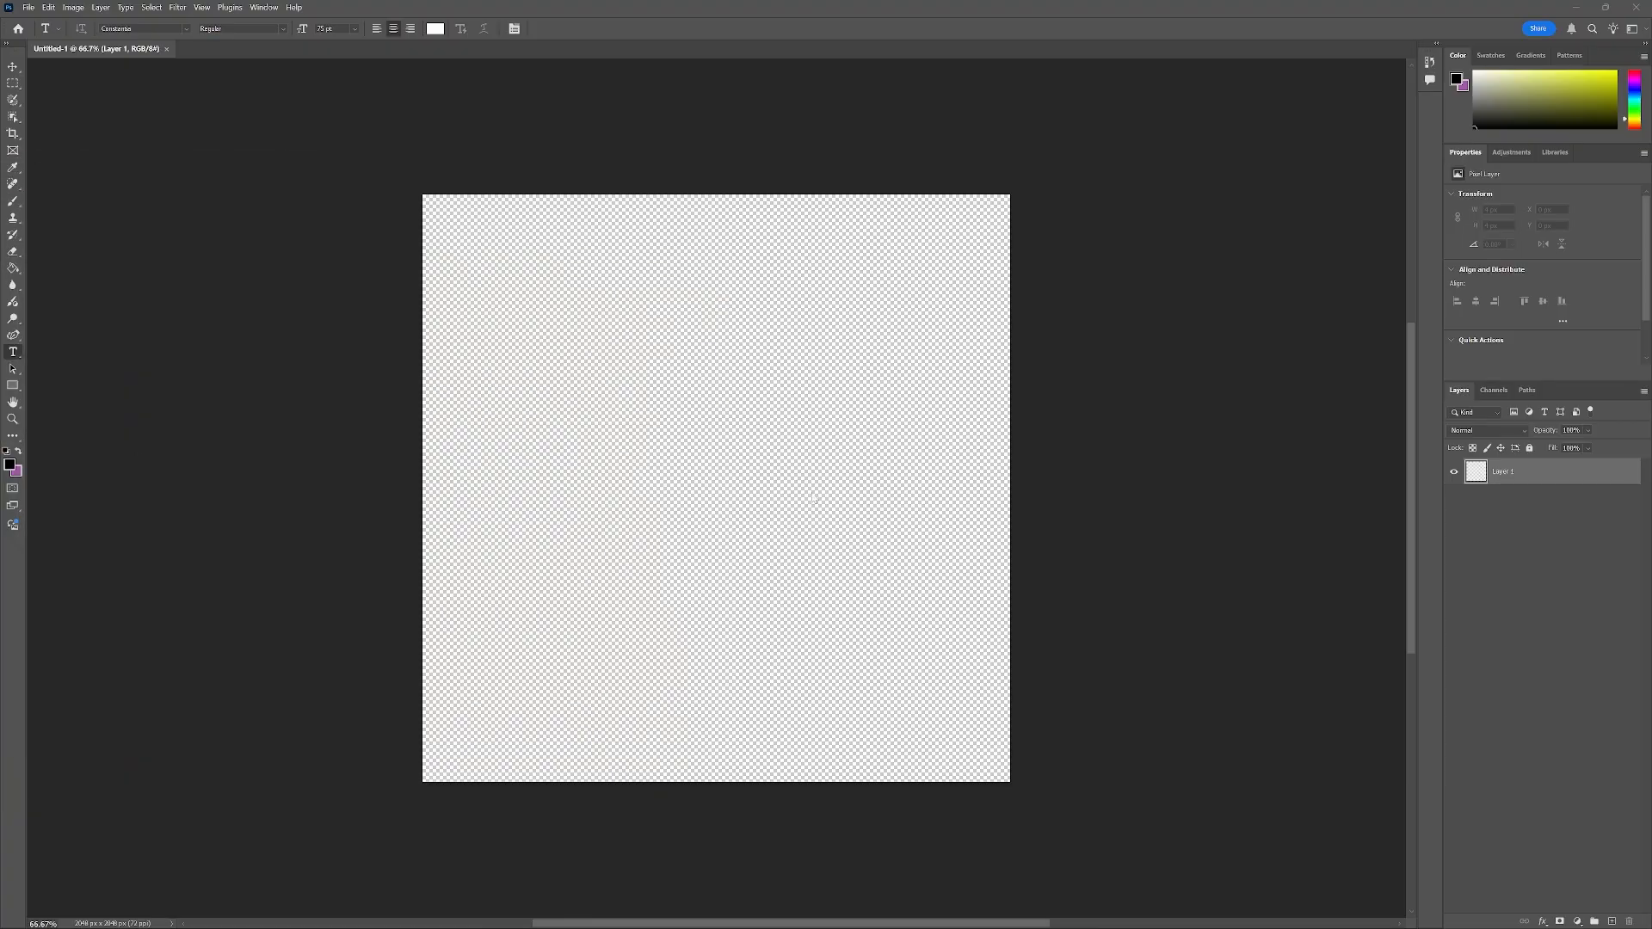
Step: Add the text "Nintendo" in the upper part of the transparent canvas and set its colour to black (000000)
{"action": "left_click", "coordinate": [571, 380]}
{"action": "type", "text": "Nintendo"}
{"action": "left_click_drag", "start_coordinate": [616, 370], "coordinate": [523, 372]}
{"action": "left_click", "coordinate": [568, 415]}
{"action": "left_click", "coordinate": [336, 551]}
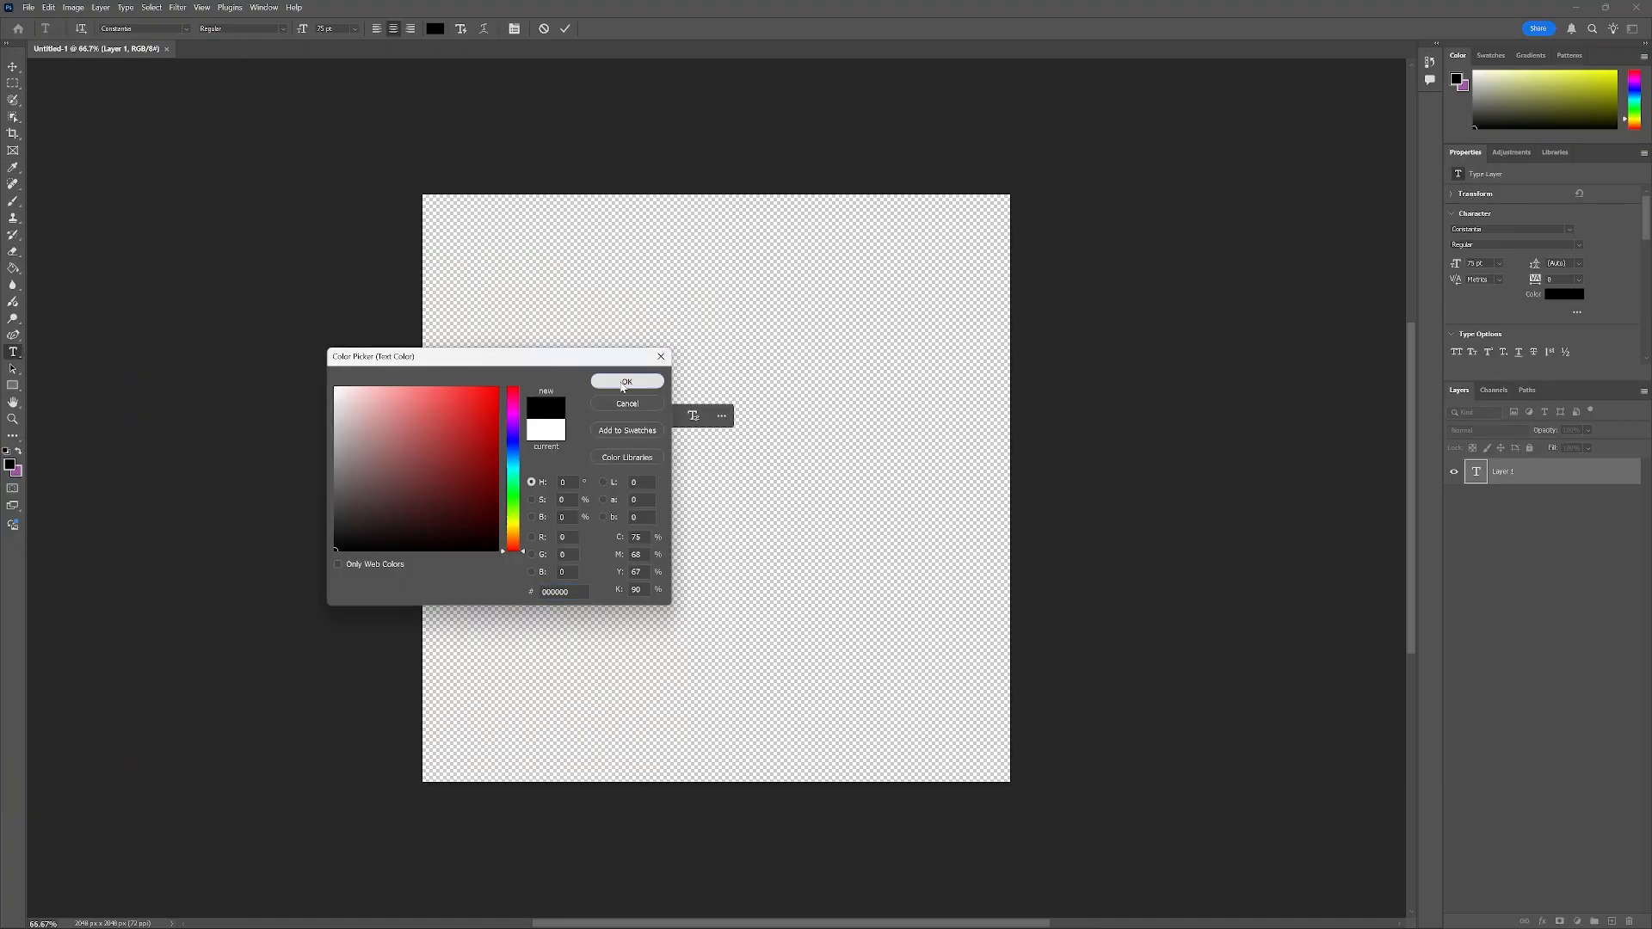
{"action": "left_click", "coordinate": [626, 384]}
Step: Set the Nintendo text to the Pretendo font at 100 pt and move it slightly towards the canvas centre
{"action": "left_click", "coordinate": [601, 381]}
{"action": "double_click", "coordinate": [571, 373]}
{"action": "left_click", "coordinate": [489, 416]}
{"action": "scroll", "coordinate": [690, 717], "scroll_direction": "down", "scroll_amount": 10}
{"action": "left_click", "coordinate": [692, 783]}
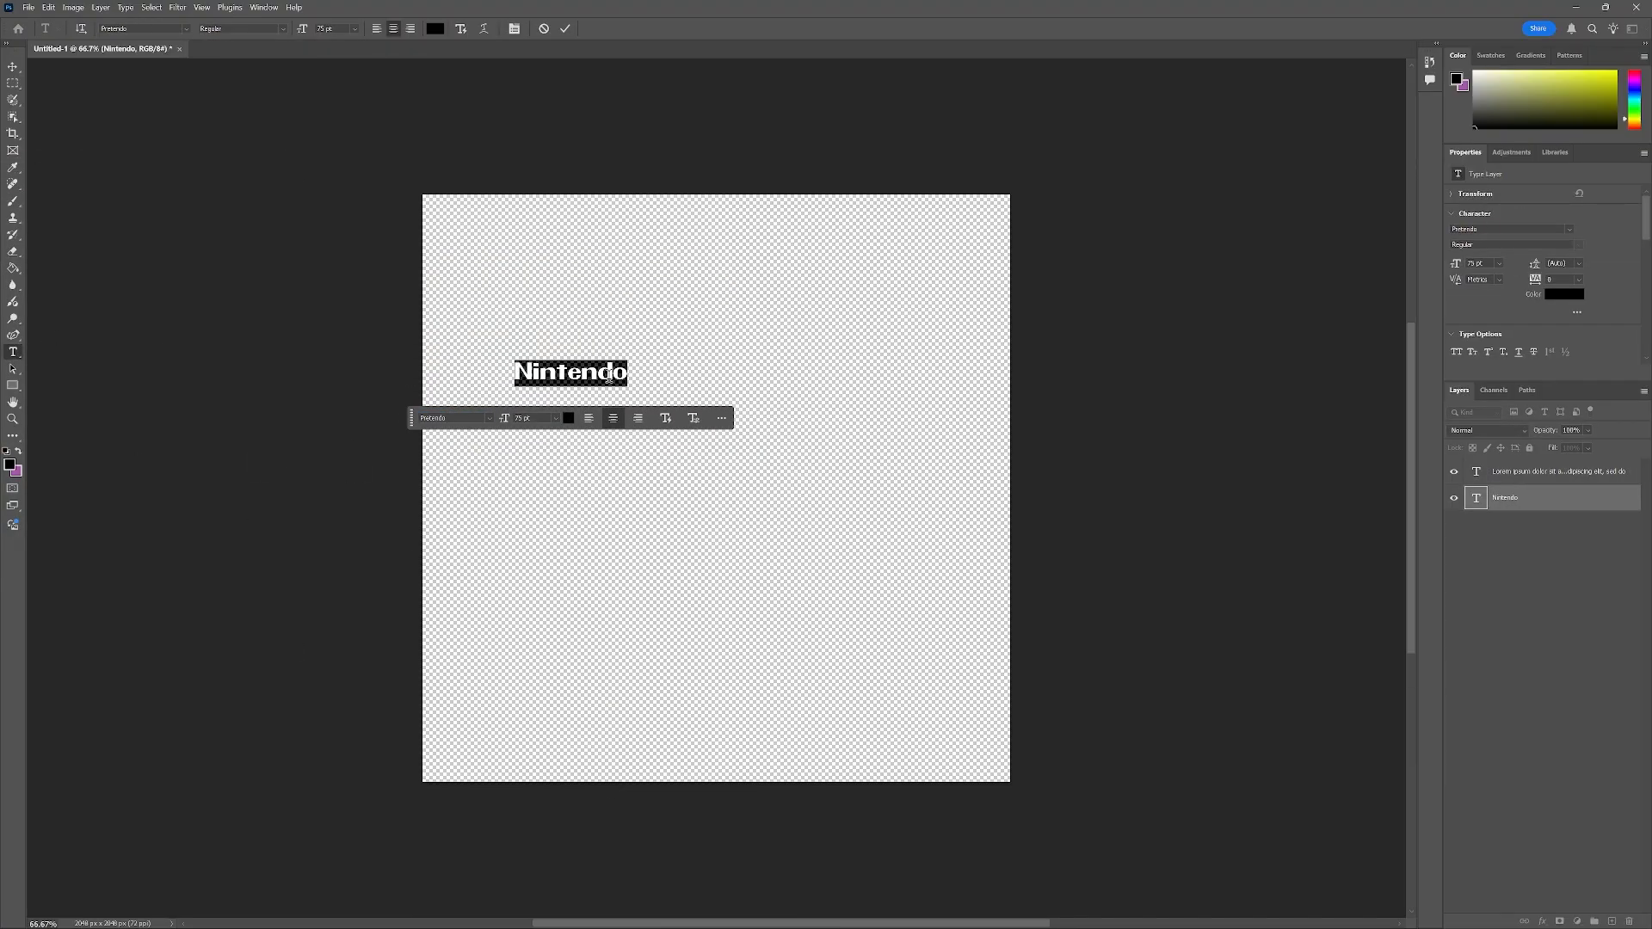
{"action": "left_click", "coordinate": [555, 418]}
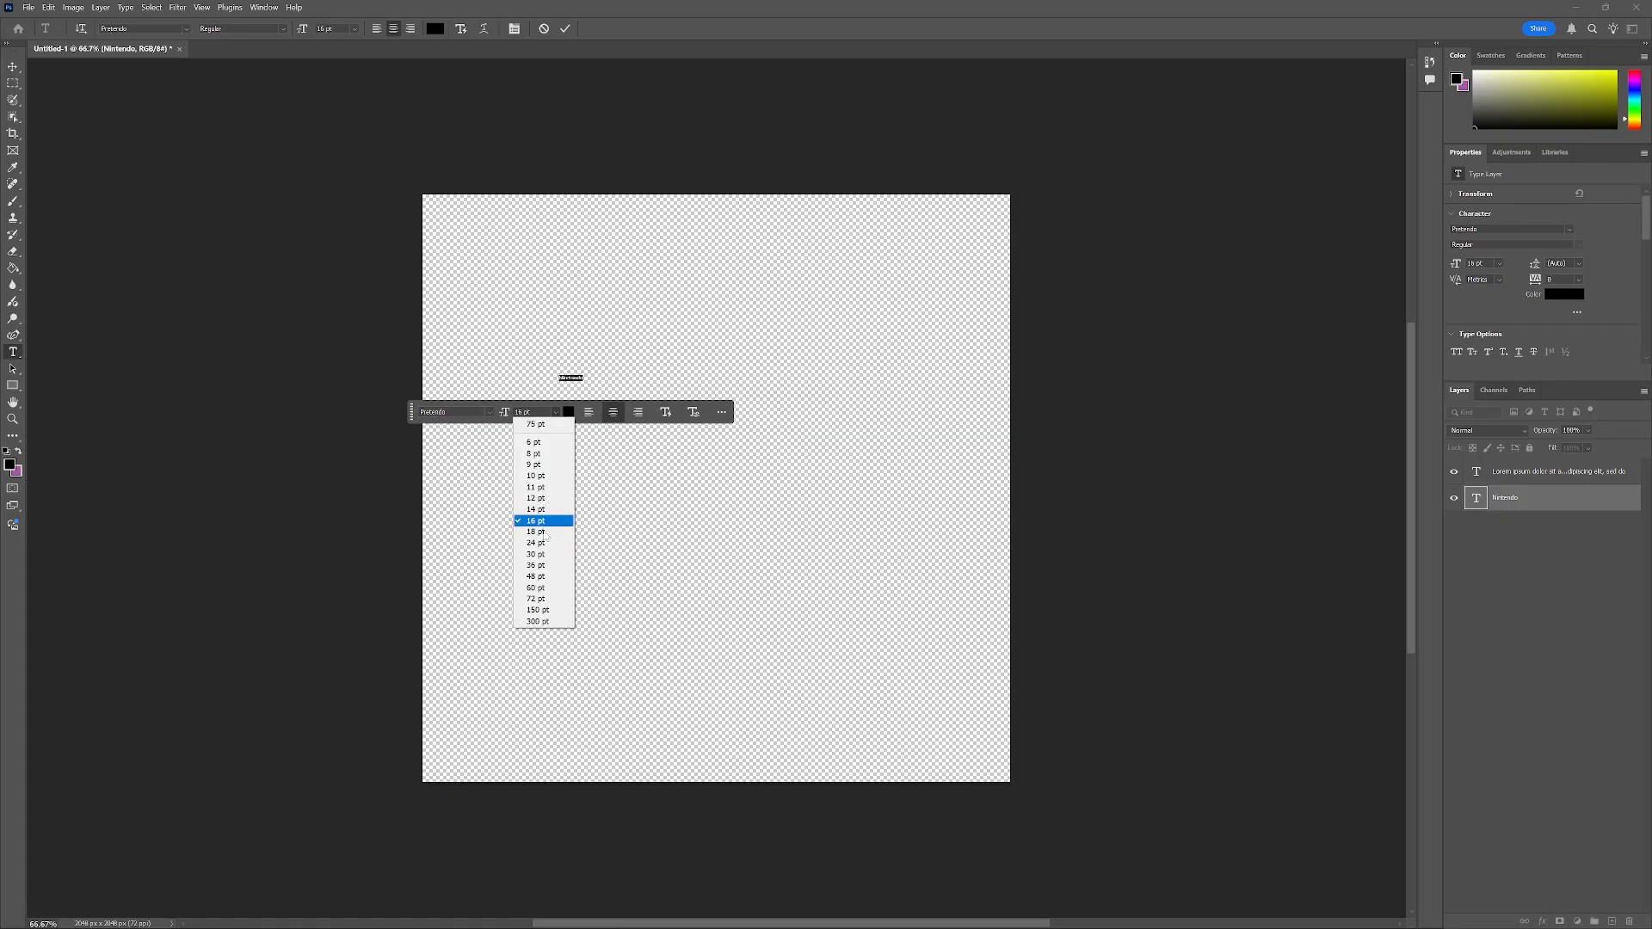
{"action": "left_click", "coordinate": [542, 618]}
{"action": "left_click", "coordinate": [14, 67]}
{"action": "left_click_drag", "start_coordinate": [570, 369], "coordinate": [622, 406]}
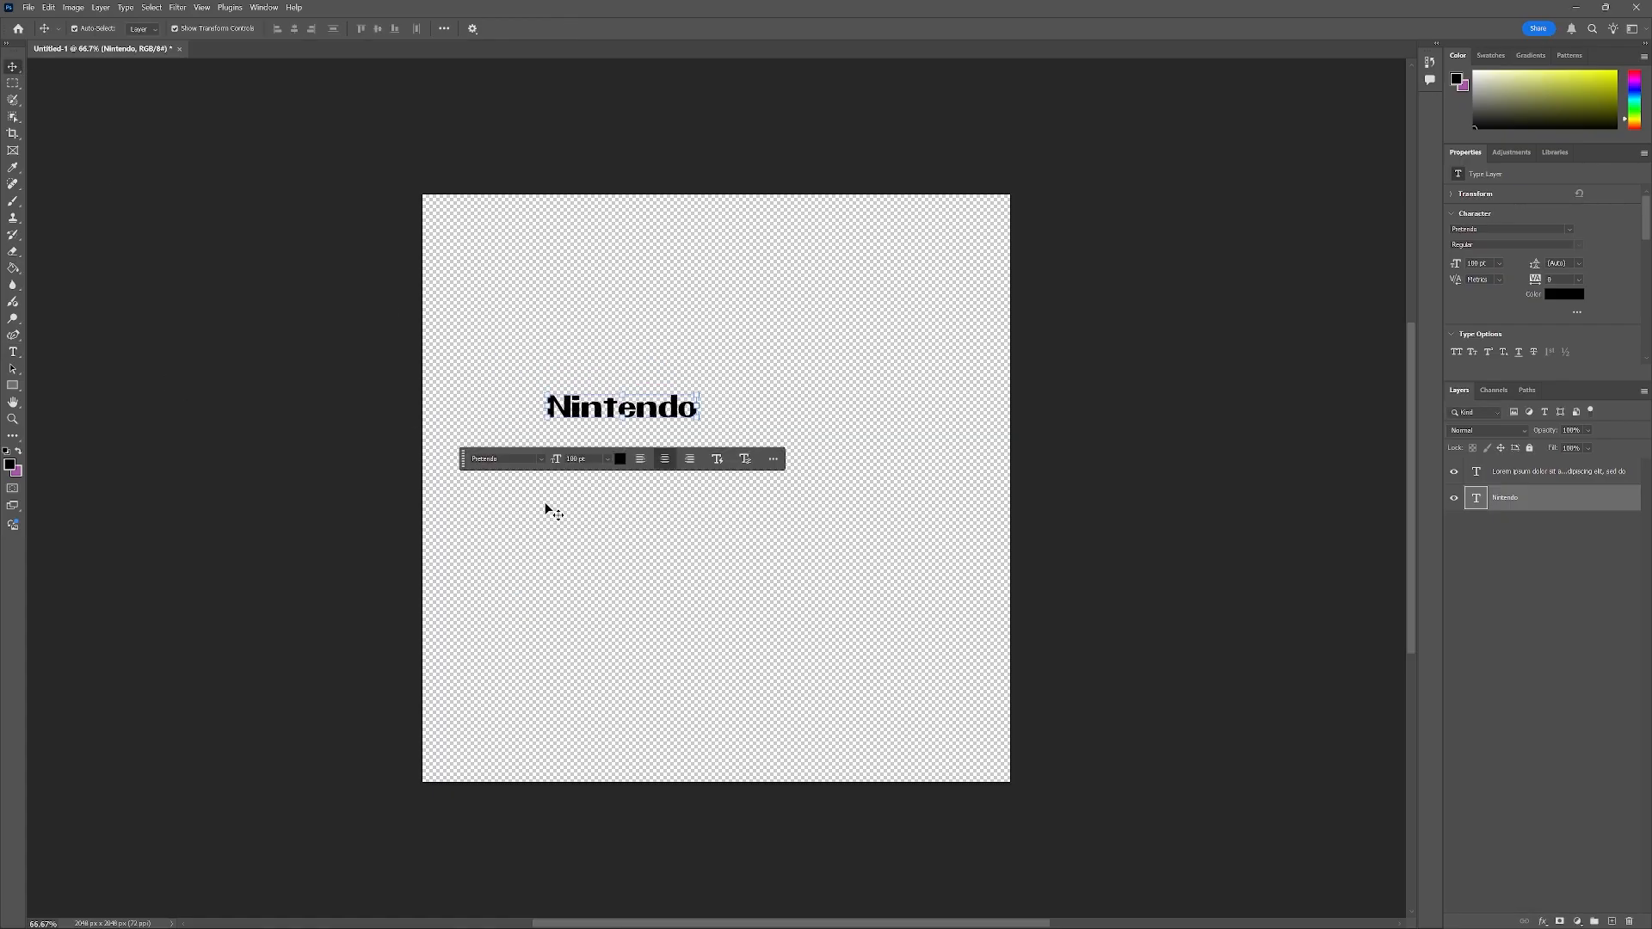
Step: Rename the topmost placeholder text layer as Nintendo_Text
{"action": "key", "text": "t"}
{"action": "double_click", "coordinate": [1530, 472]}
{"action": "type", "text": "Nintendo_Text"}
{"action": "key", "text": "Return"}
Step: Add the text "Controller" below the Nintendo lettering and set its font to Helvetica
{"action": "left_click", "coordinate": [587, 517]}
{"action": "type", "text": "Controller"}
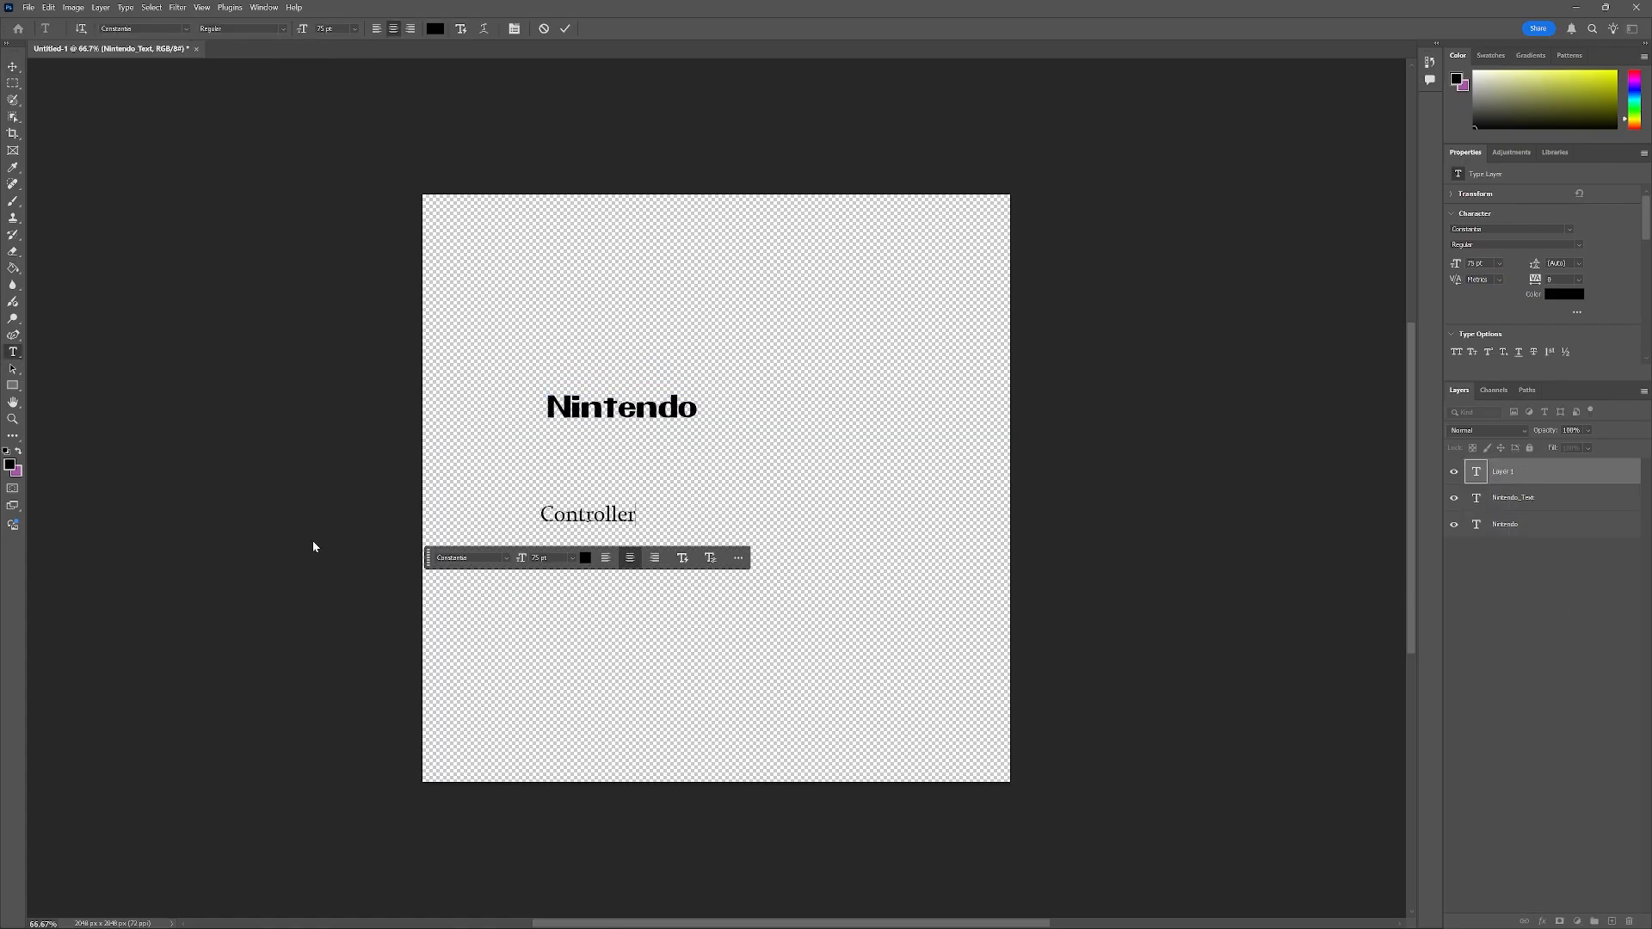
{"action": "left_click", "coordinate": [507, 557]}
{"action": "scroll", "coordinate": [619, 134], "scroll_direction": "down", "scroll_amount": 5}
{"action": "scroll", "coordinate": [622, 402], "scroll_direction": "down", "scroll_amount": 1}
{"action": "left_click", "coordinate": [563, 391]}
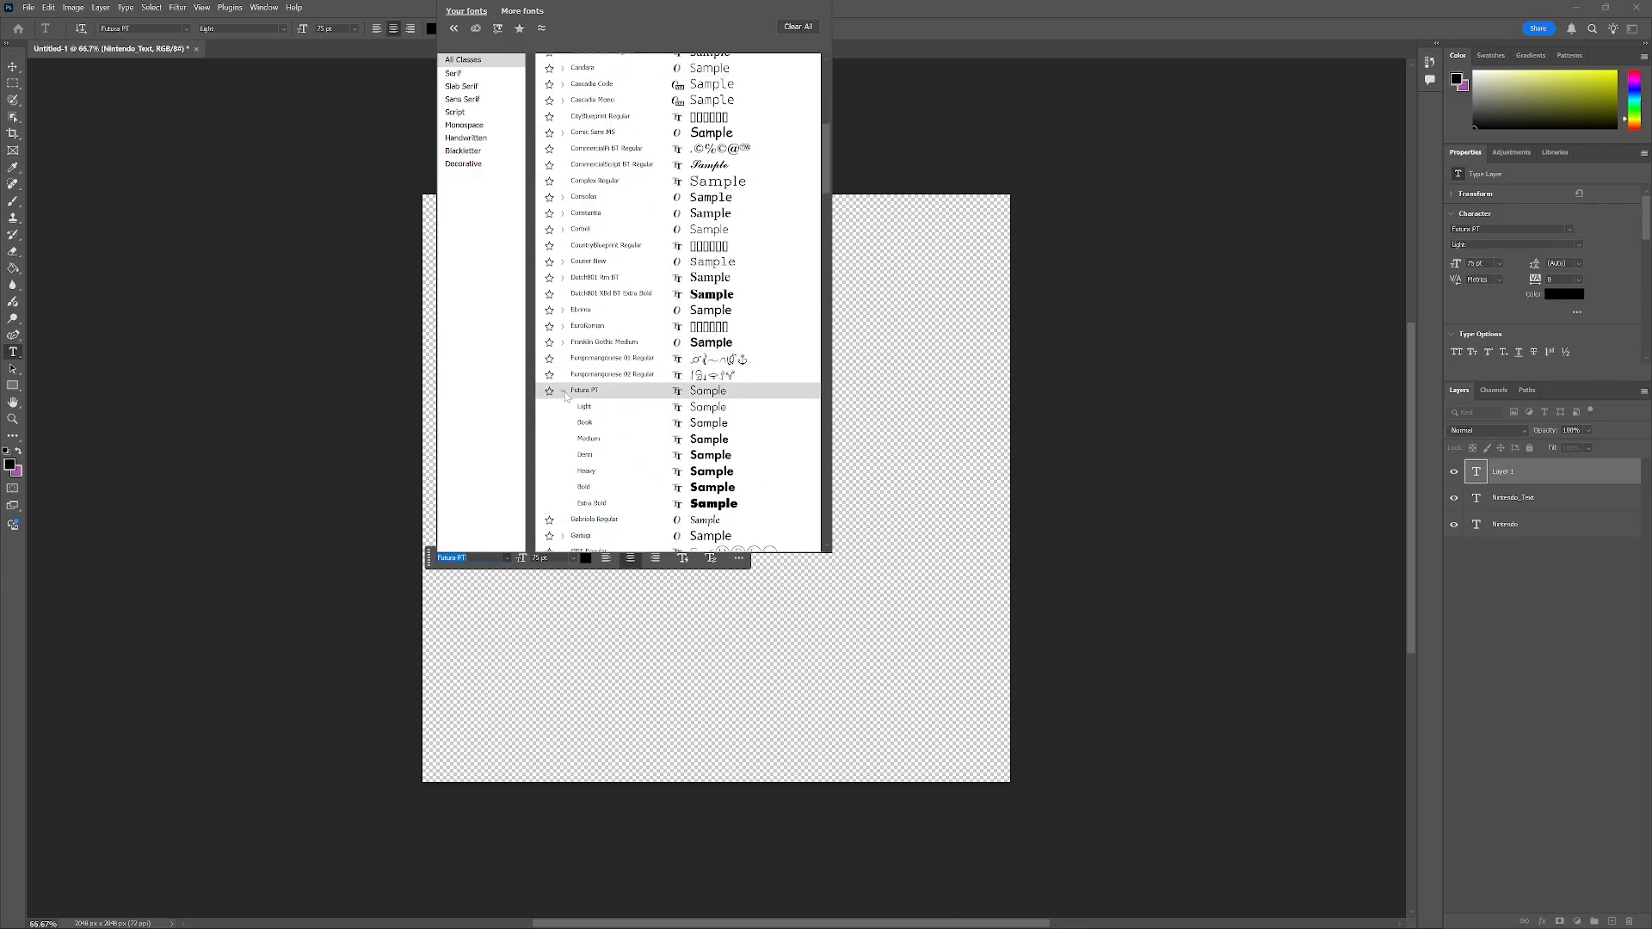
{"action": "left_click", "coordinate": [563, 392]}
{"action": "scroll", "coordinate": [594, 388], "scroll_direction": "down", "scroll_amount": 3}
{"action": "left_click", "coordinate": [563, 452]}
{"action": "left_click", "coordinate": [588, 467]}
{"action": "left_click", "coordinate": [590, 516]}
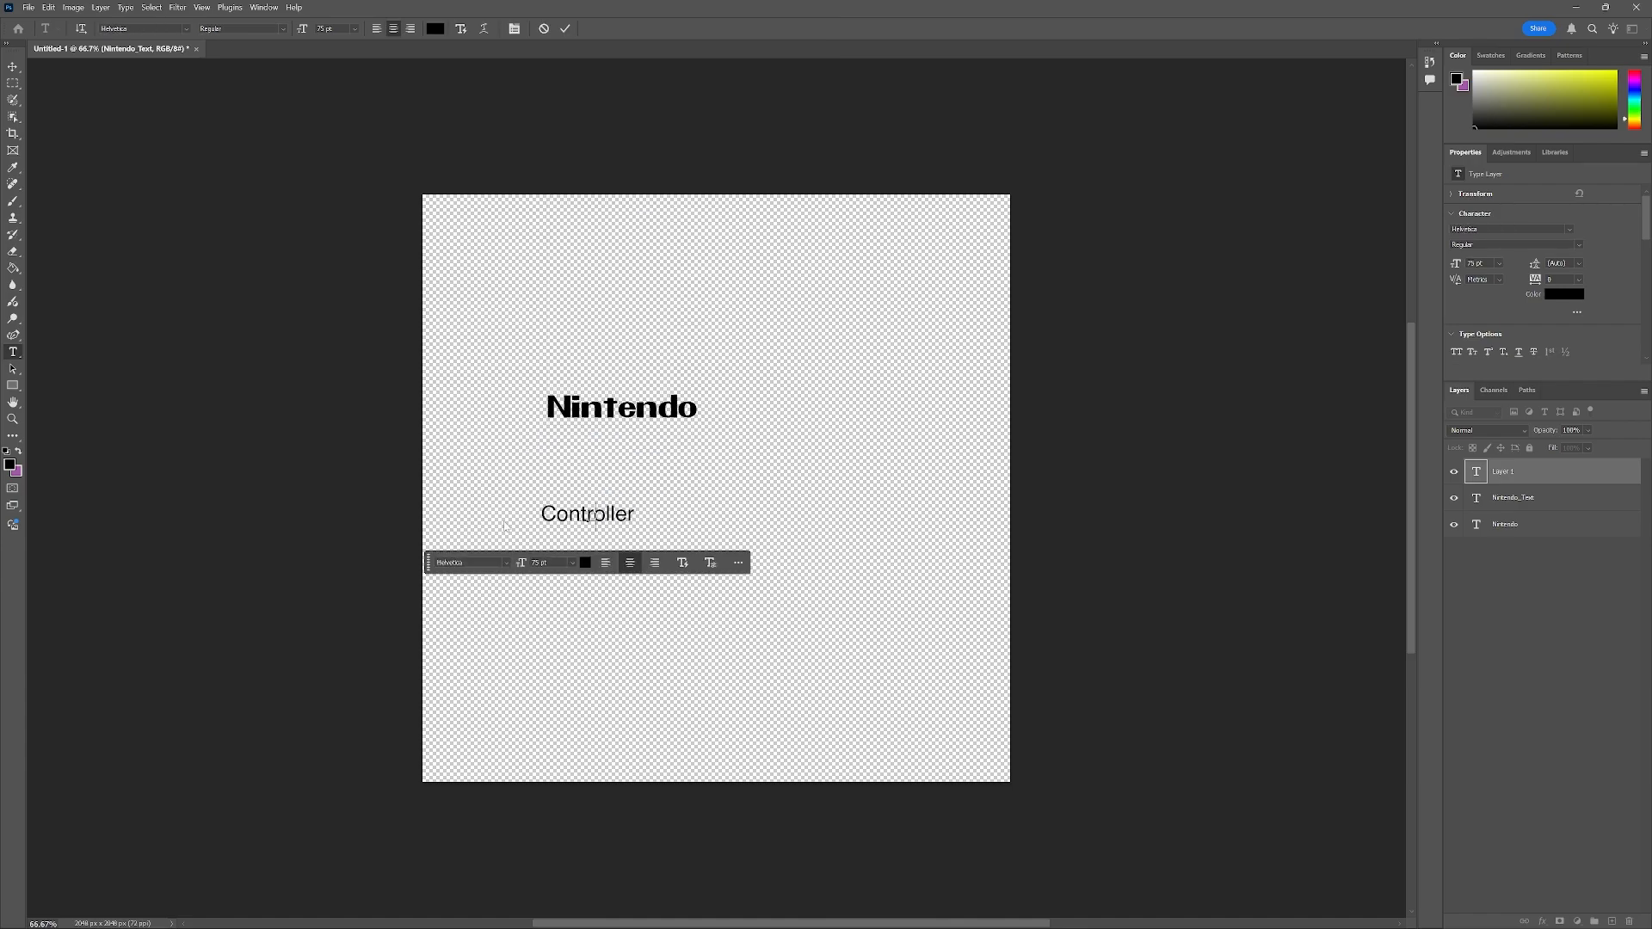
Step: Replace the Controller text with "CONTROLLER" in capitals and set its font to Futura PT Medium
{"action": "key", "text": "ctrl+a"}
{"action": "type", "text": "CONTROLLER"}
{"action": "key", "text": "ctrl+a"}
{"action": "left_click", "coordinate": [507, 563]}
{"action": "left_click", "coordinate": [607, 434]}
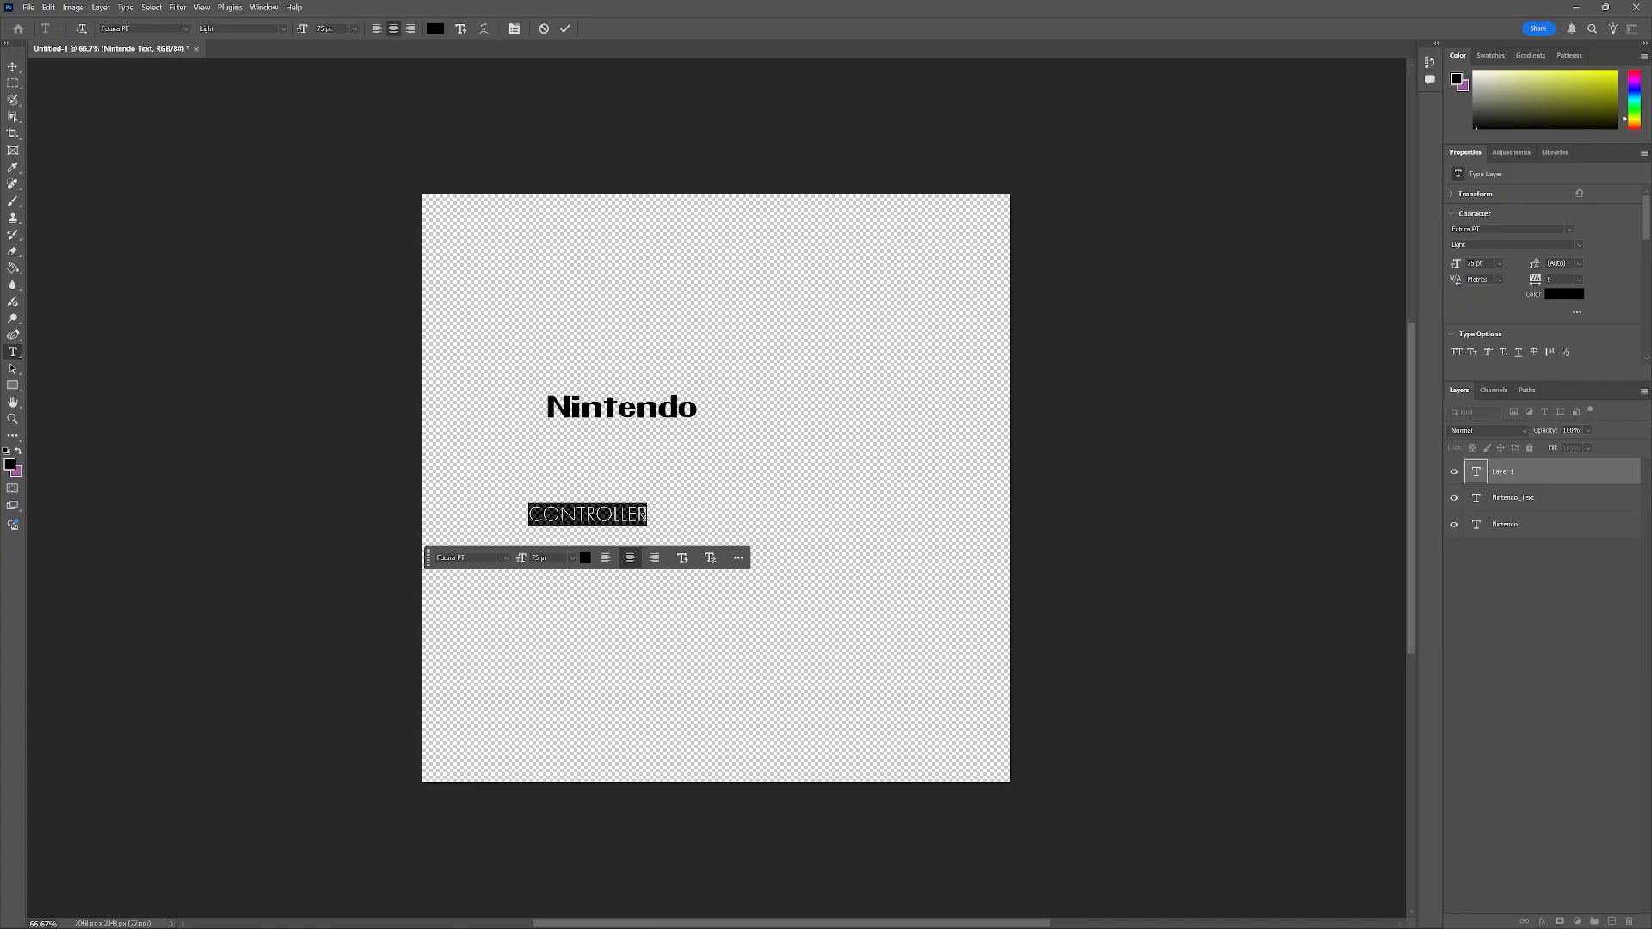
{"action": "left_click", "coordinate": [507, 558]}
{"action": "scroll", "coordinate": [608, 327], "scroll_direction": "down", "scroll_amount": 5}
{"action": "left_click", "coordinate": [607, 436]}
{"action": "left_click", "coordinate": [507, 558]}
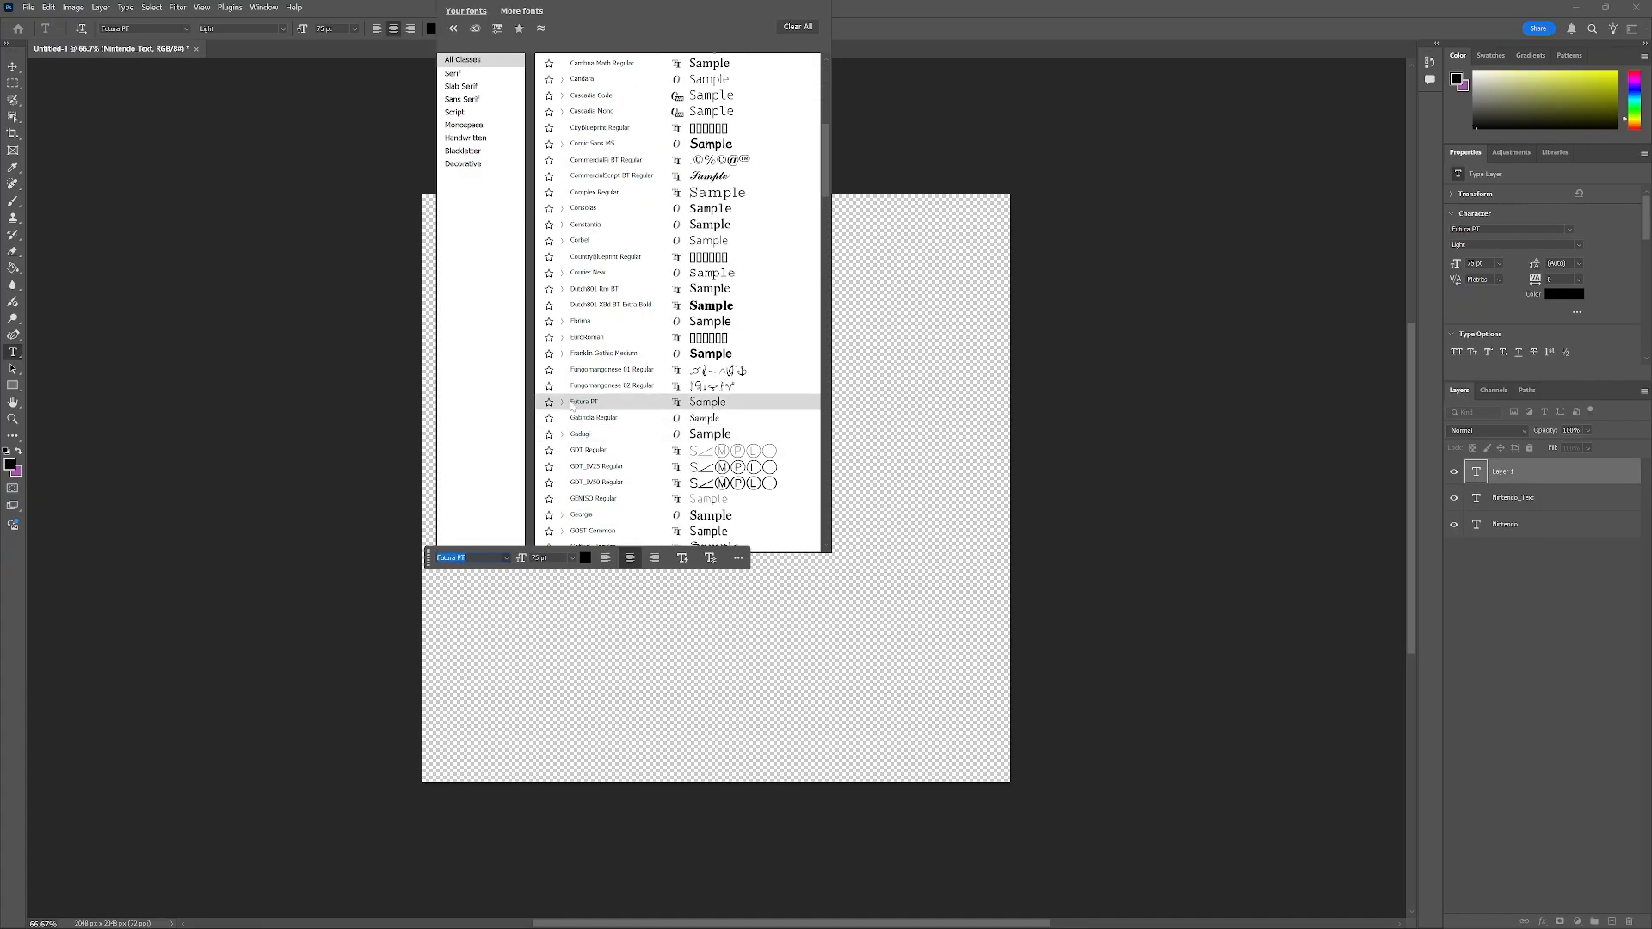
{"action": "left_click", "coordinate": [563, 402]}
{"action": "left_click", "coordinate": [602, 450]}
{"action": "key", "text": "ctrl+Return"}
Step: Rasterize the CONTROLLER text layer and stretch it horizontally with a free transform
{"action": "right_click", "coordinate": [1536, 472]}
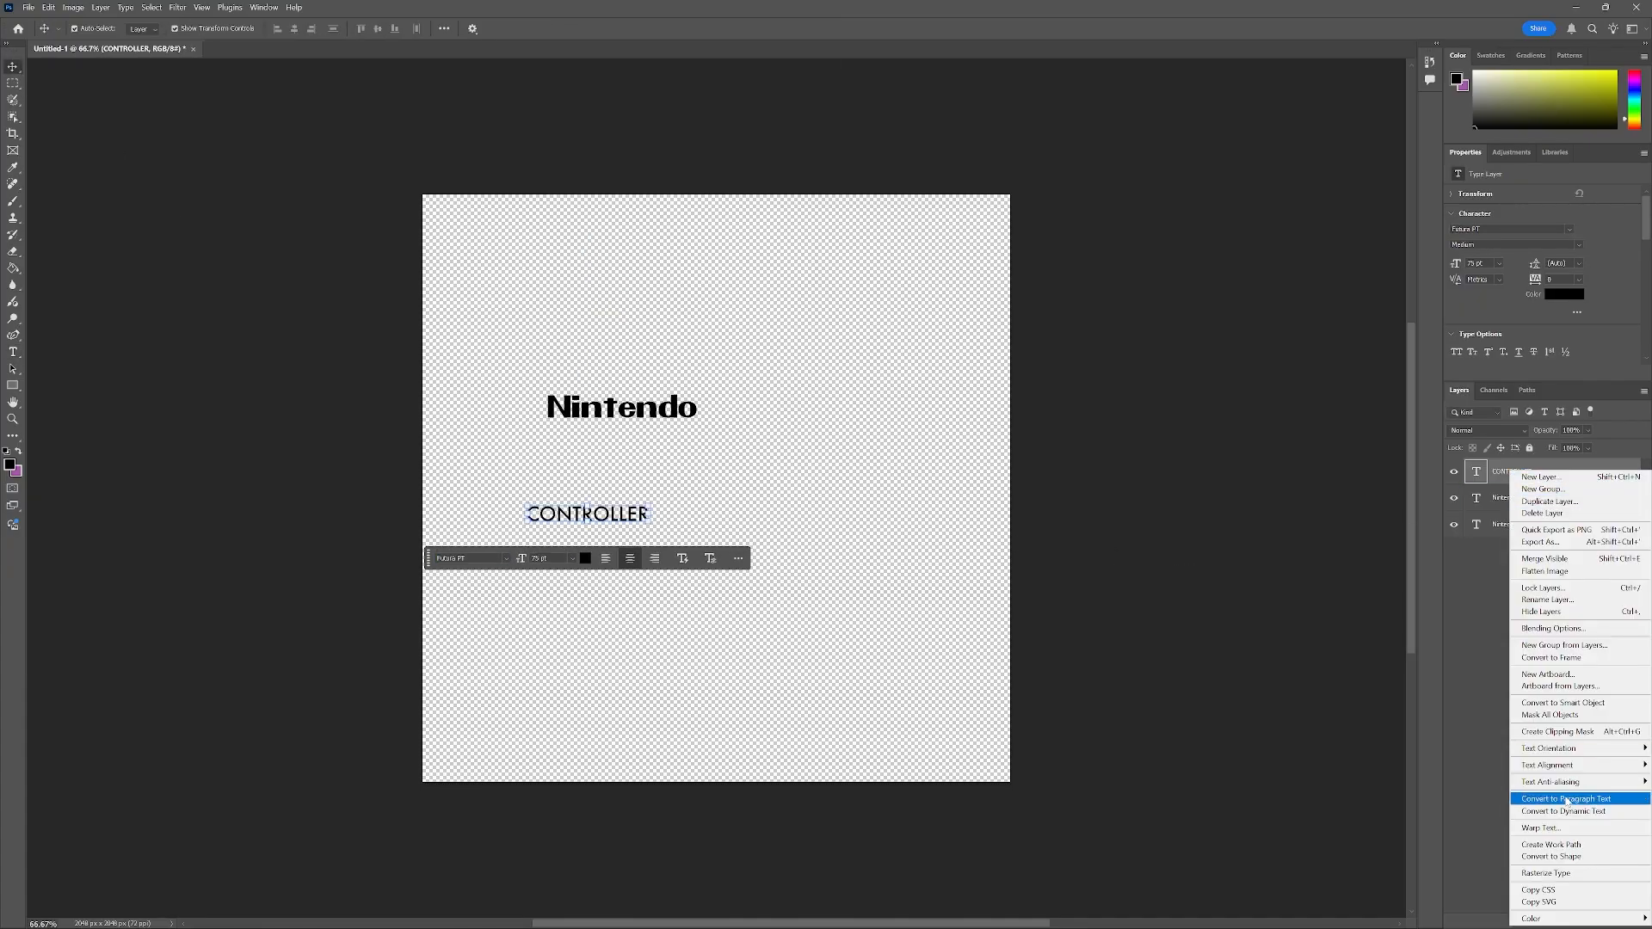
{"action": "left_click", "coordinate": [1567, 798]}
{"action": "left_click", "coordinate": [29, 7]}
{"action": "mouse_move", "coordinate": [49, 7]}
{"action": "left_click", "coordinate": [95, 312]}
{"action": "left_click_drag", "start_coordinate": [650, 515], "coordinate": [732, 517], "text": "shift"}
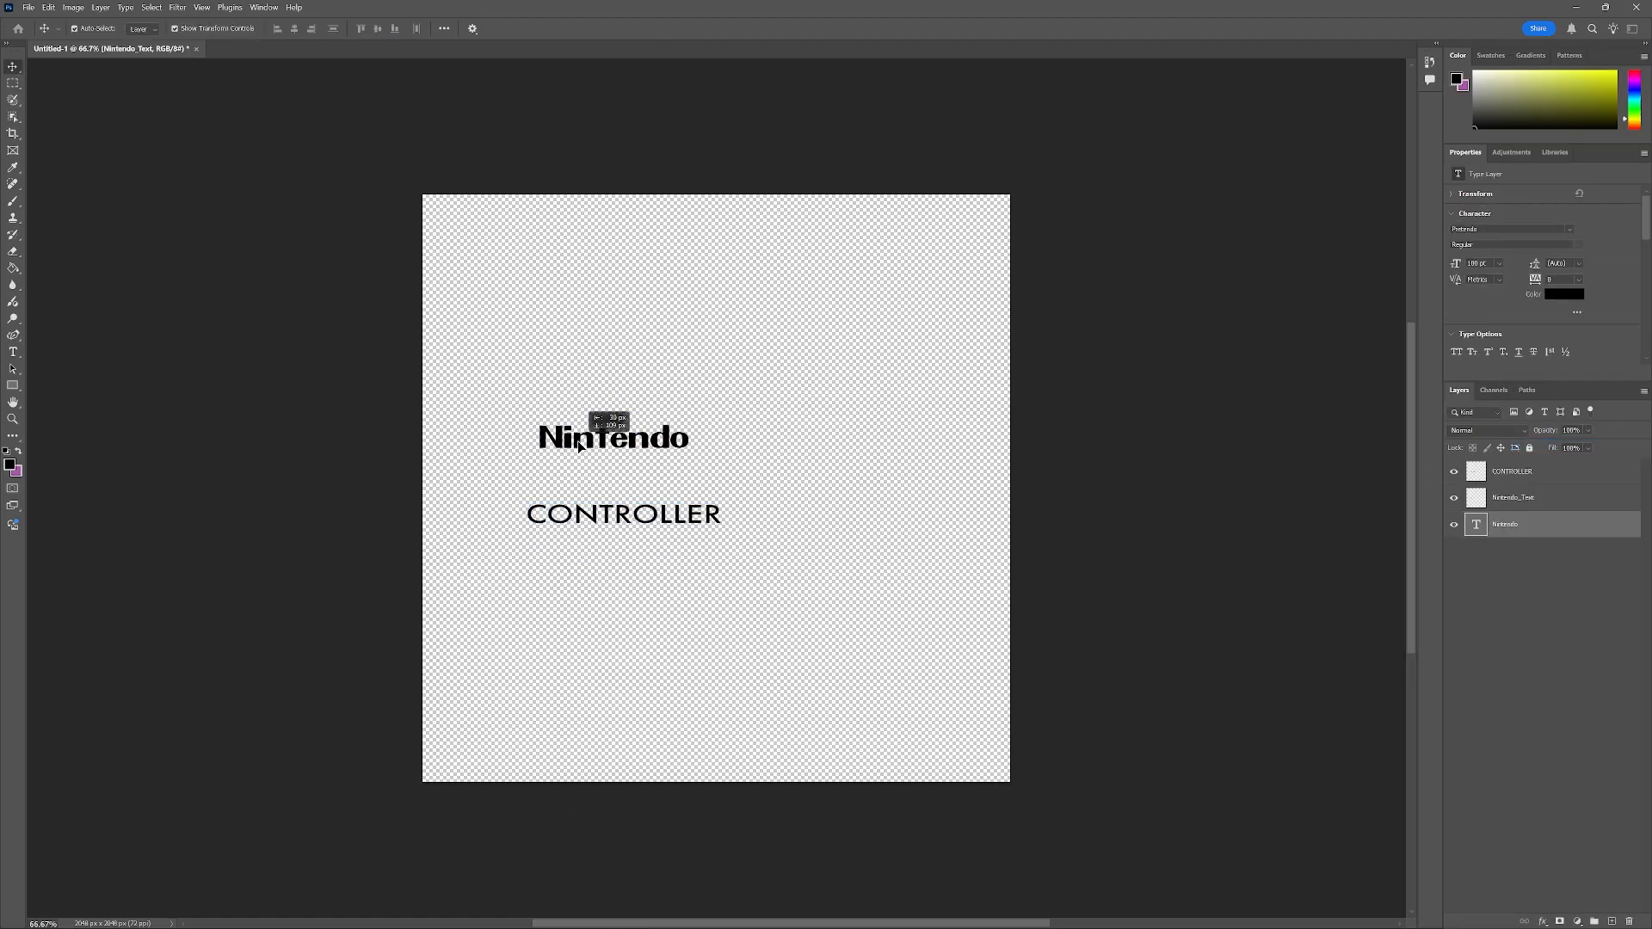
Step: Widen the Nintendo text to about 124% just above CONTROLLER and stretch CONTROLLER slightly past its width
{"action": "left_click", "coordinate": [48, 7]}
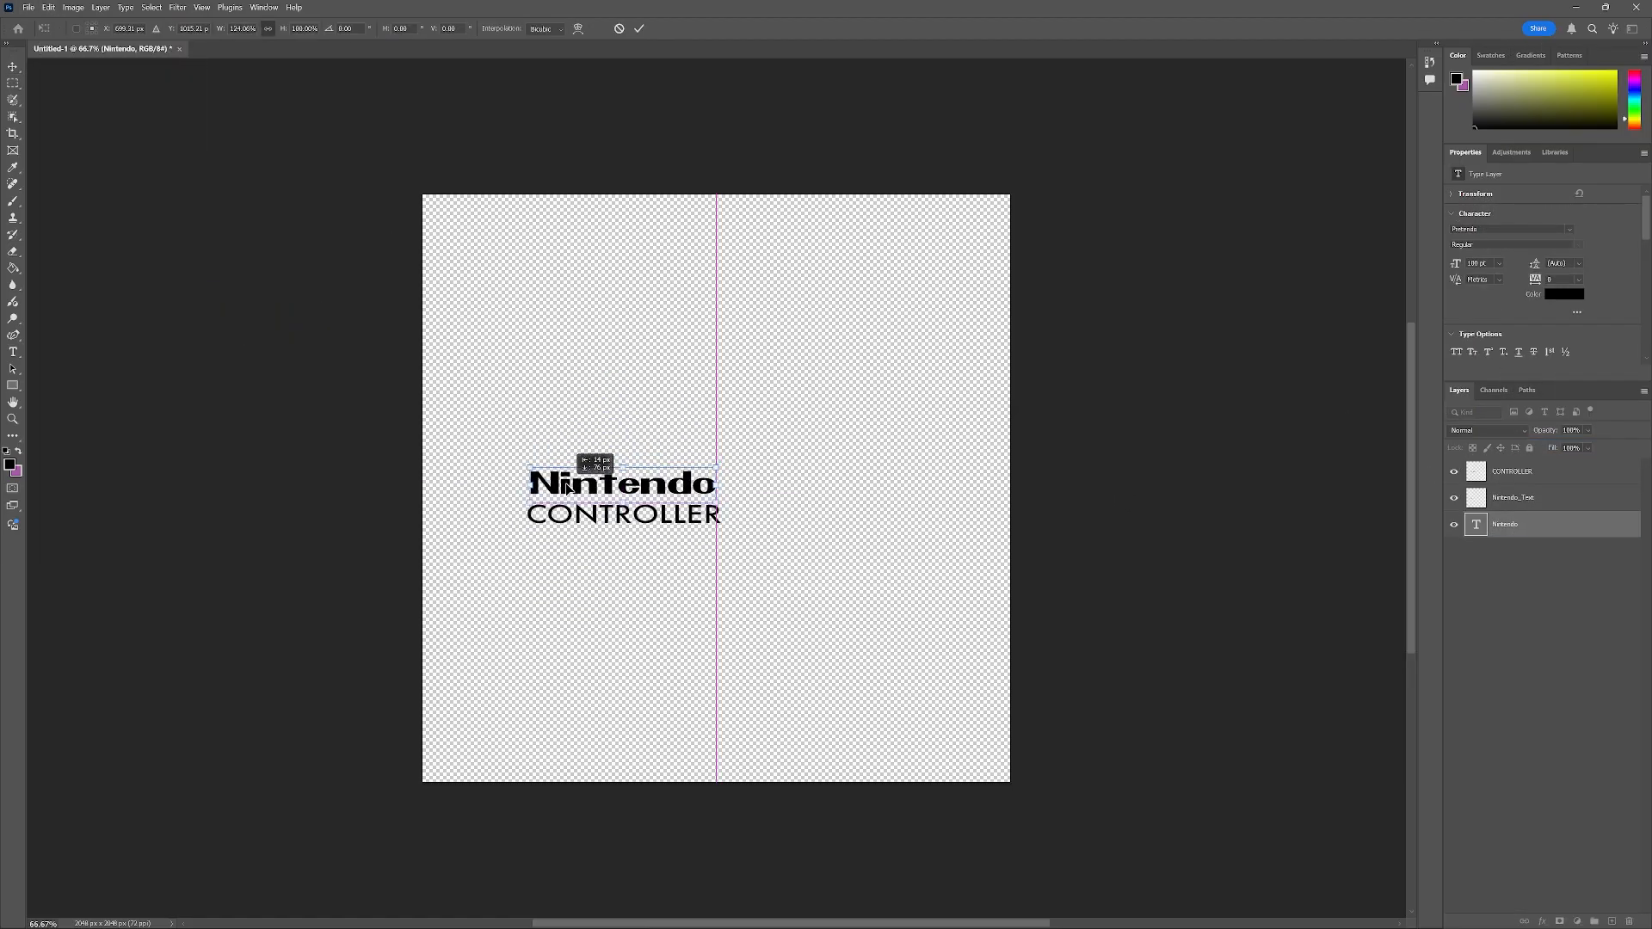
{"action": "left_click_drag", "start_coordinate": [721, 515], "coordinate": [743, 516], "text": "shift"}
{"action": "left_click_drag", "start_coordinate": [621, 515], "coordinate": [838, 528]}
{"action": "key", "text": "Return"}
Step: Draw a horizontal line about 1084 px long under CONTROLLER with black fill and stroke, and thin its stroke
{"action": "right_click", "coordinate": [12, 385]}
{"action": "left_click", "coordinate": [70, 449]}
{"action": "left_click", "coordinate": [570, 559]}
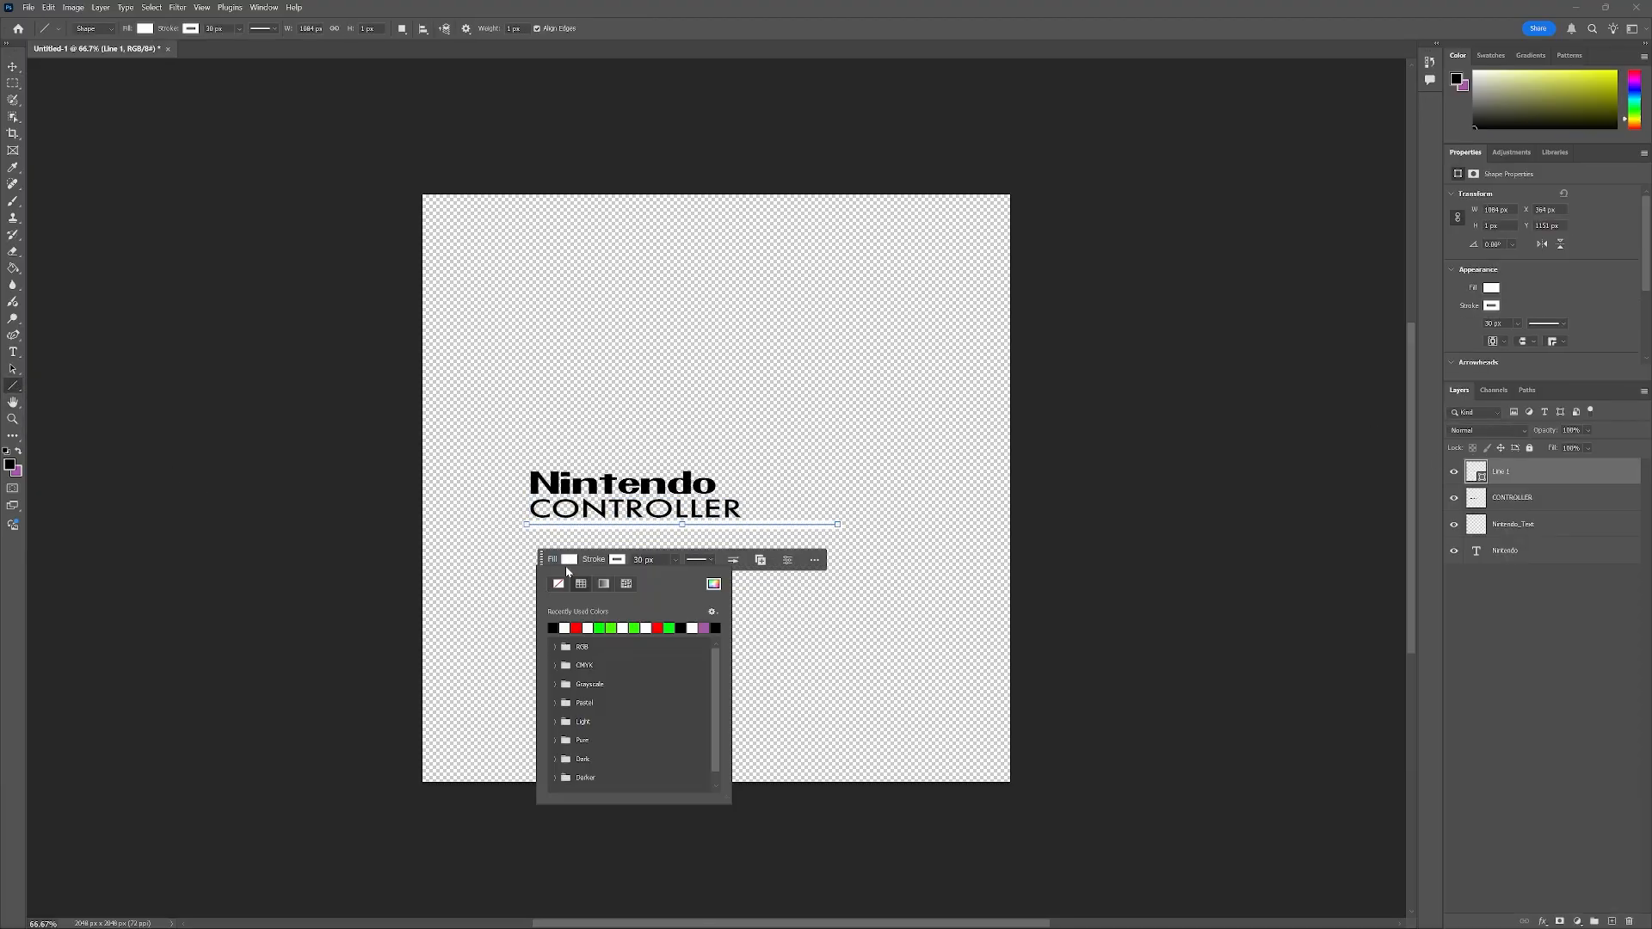
{"action": "left_click", "coordinate": [554, 628]}
{"action": "left_click", "coordinate": [616, 559]}
{"action": "left_click", "coordinate": [554, 627]}
{"action": "left_click", "coordinate": [675, 560]}
{"action": "left_click_drag", "start_coordinate": [692, 578], "coordinate": [662, 577]}
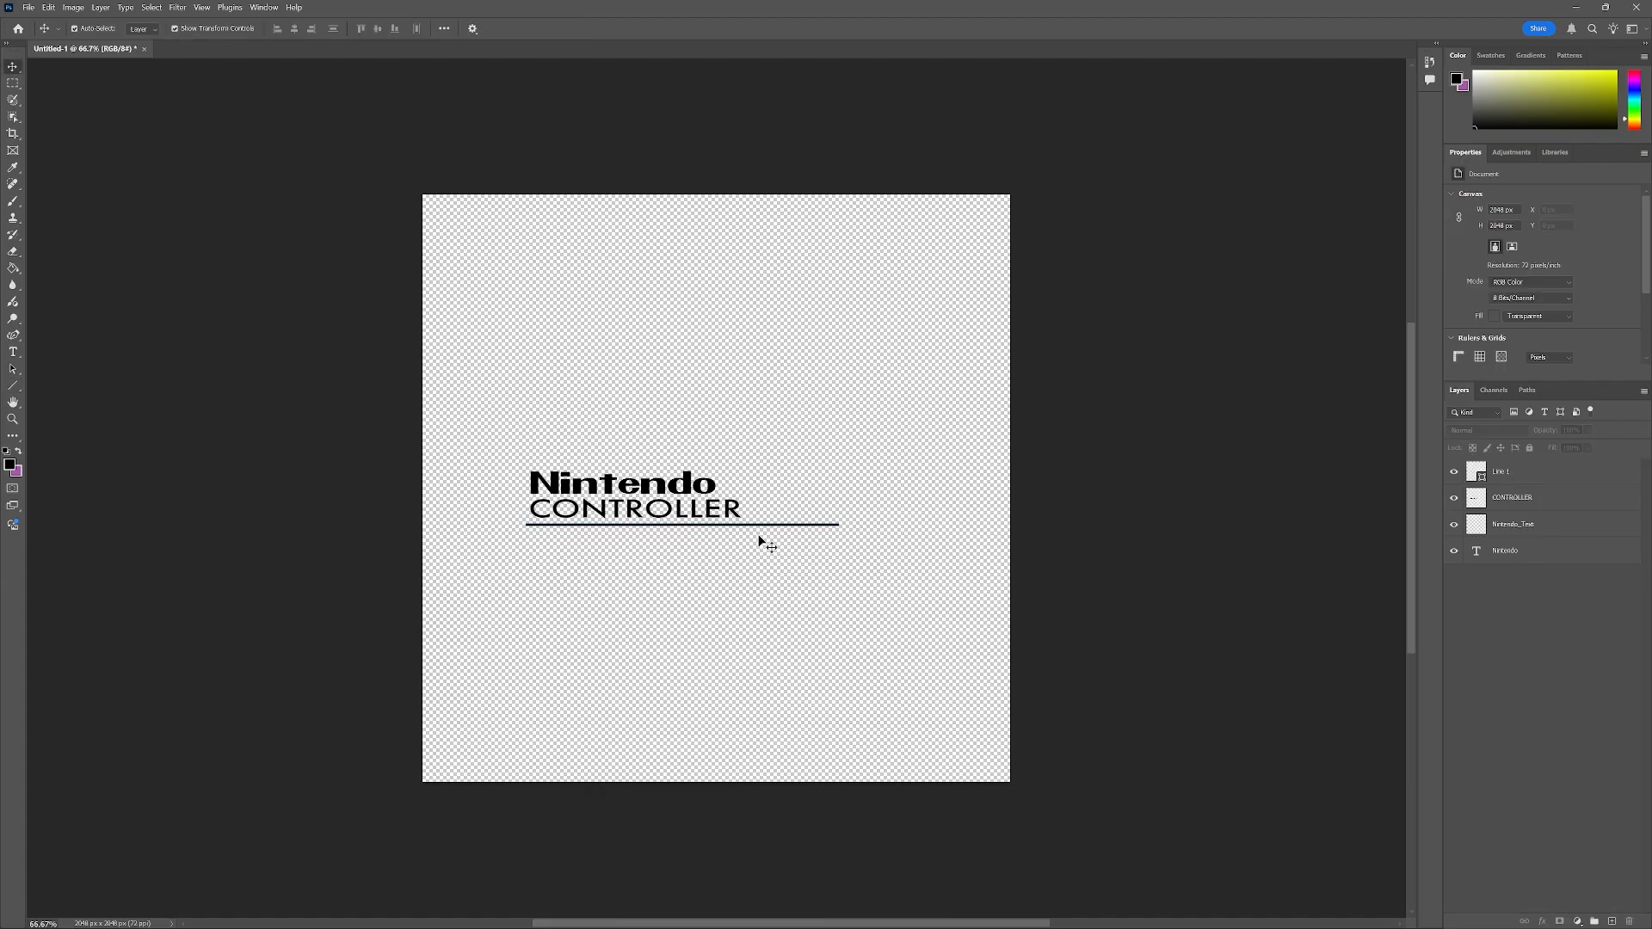
Step: Add the text "MODEL NO. :NES-004E" in Helvetica below the line
{"action": "key", "text": "t"}
{"action": "left_click", "coordinate": [553, 568]}
{"action": "type", "text": "MODEL NO NES"}
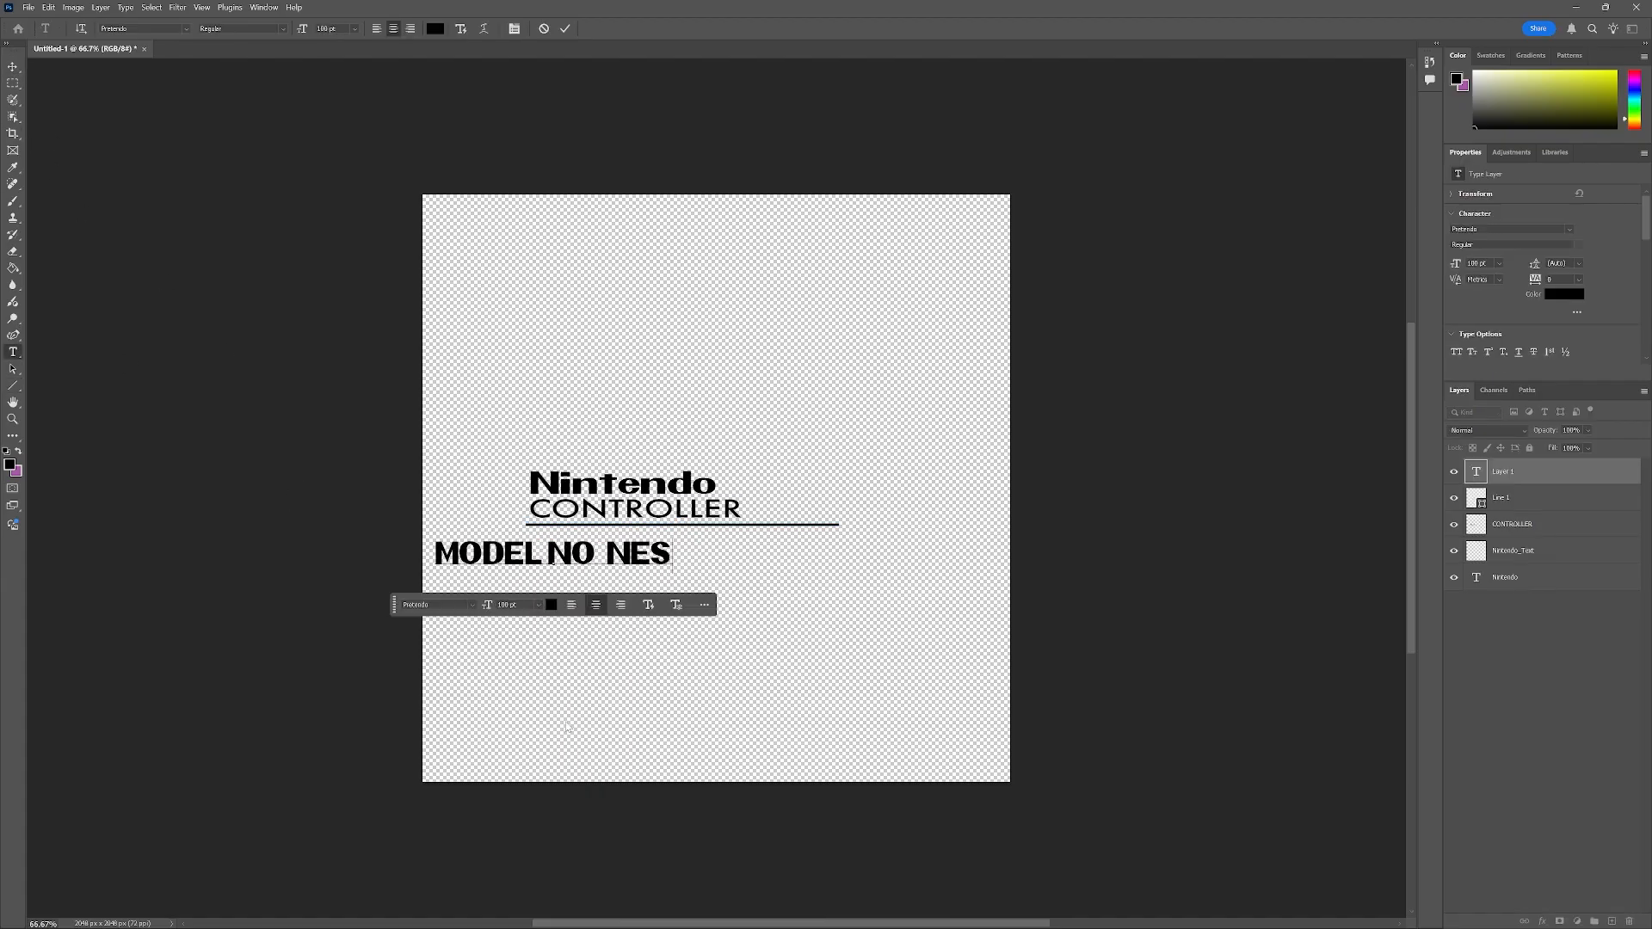
{"action": "key", "text": "BackSpace"}
{"action": "key", "text": "ctrl+a"}
{"action": "left_click", "coordinate": [472, 605]}
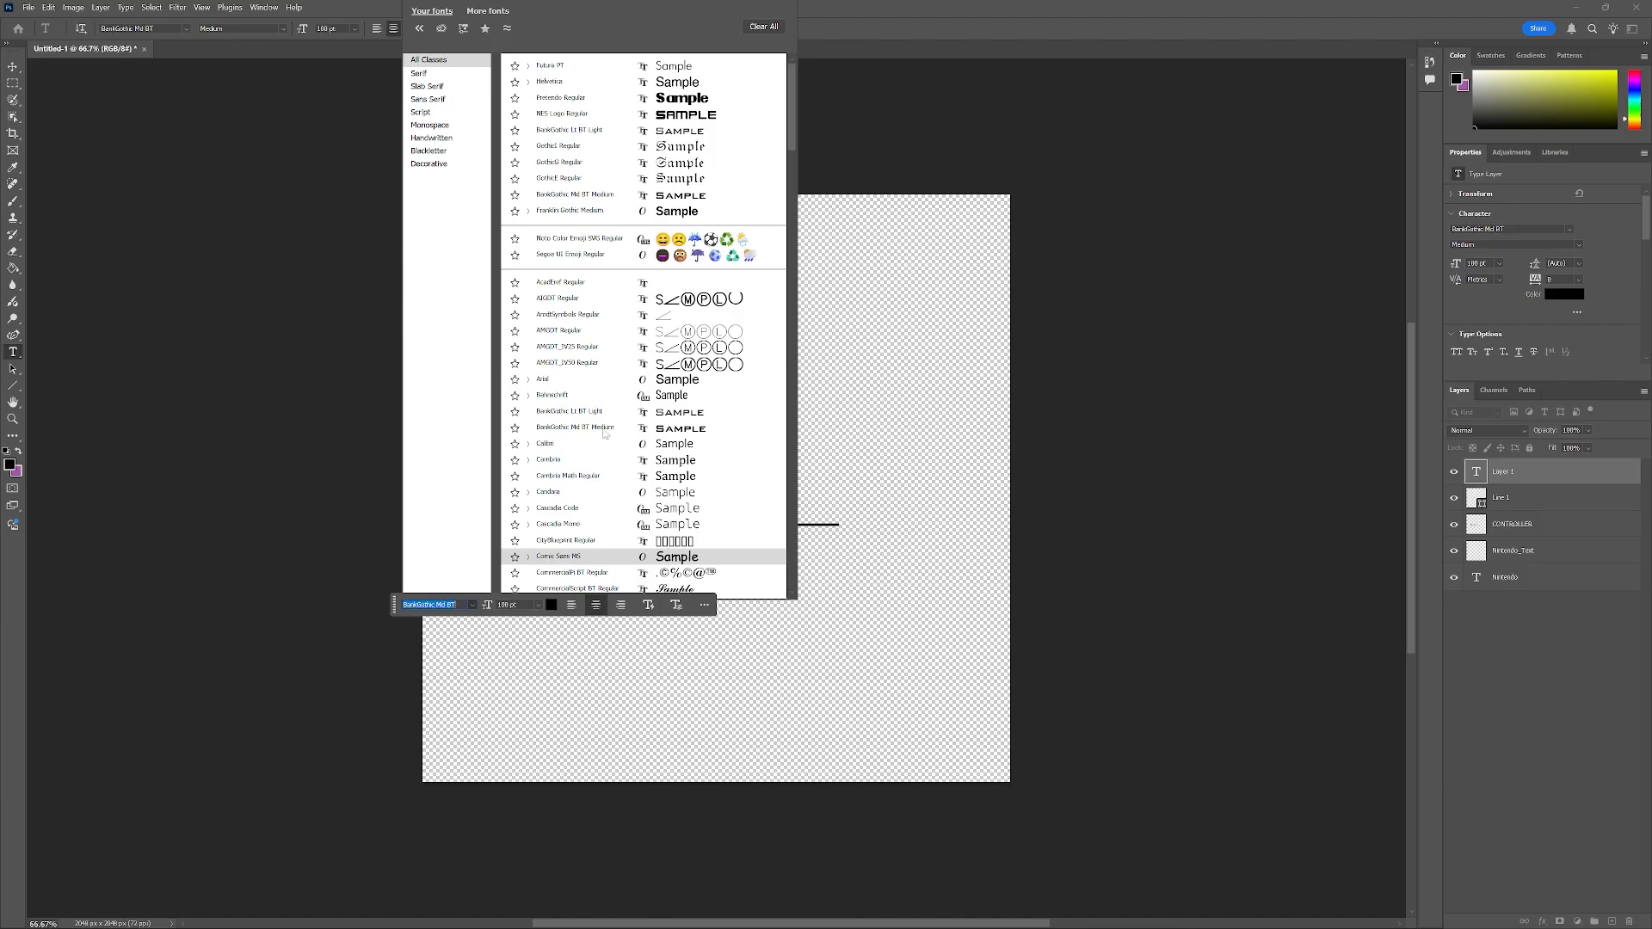
{"action": "scroll", "coordinate": [602, 427], "scroll_direction": "down", "scroll_amount": 3}
{"action": "left_click", "coordinate": [670, 555]}
{"action": "left_click", "coordinate": [672, 555]}
{"action": "type", "text": "-004E"}
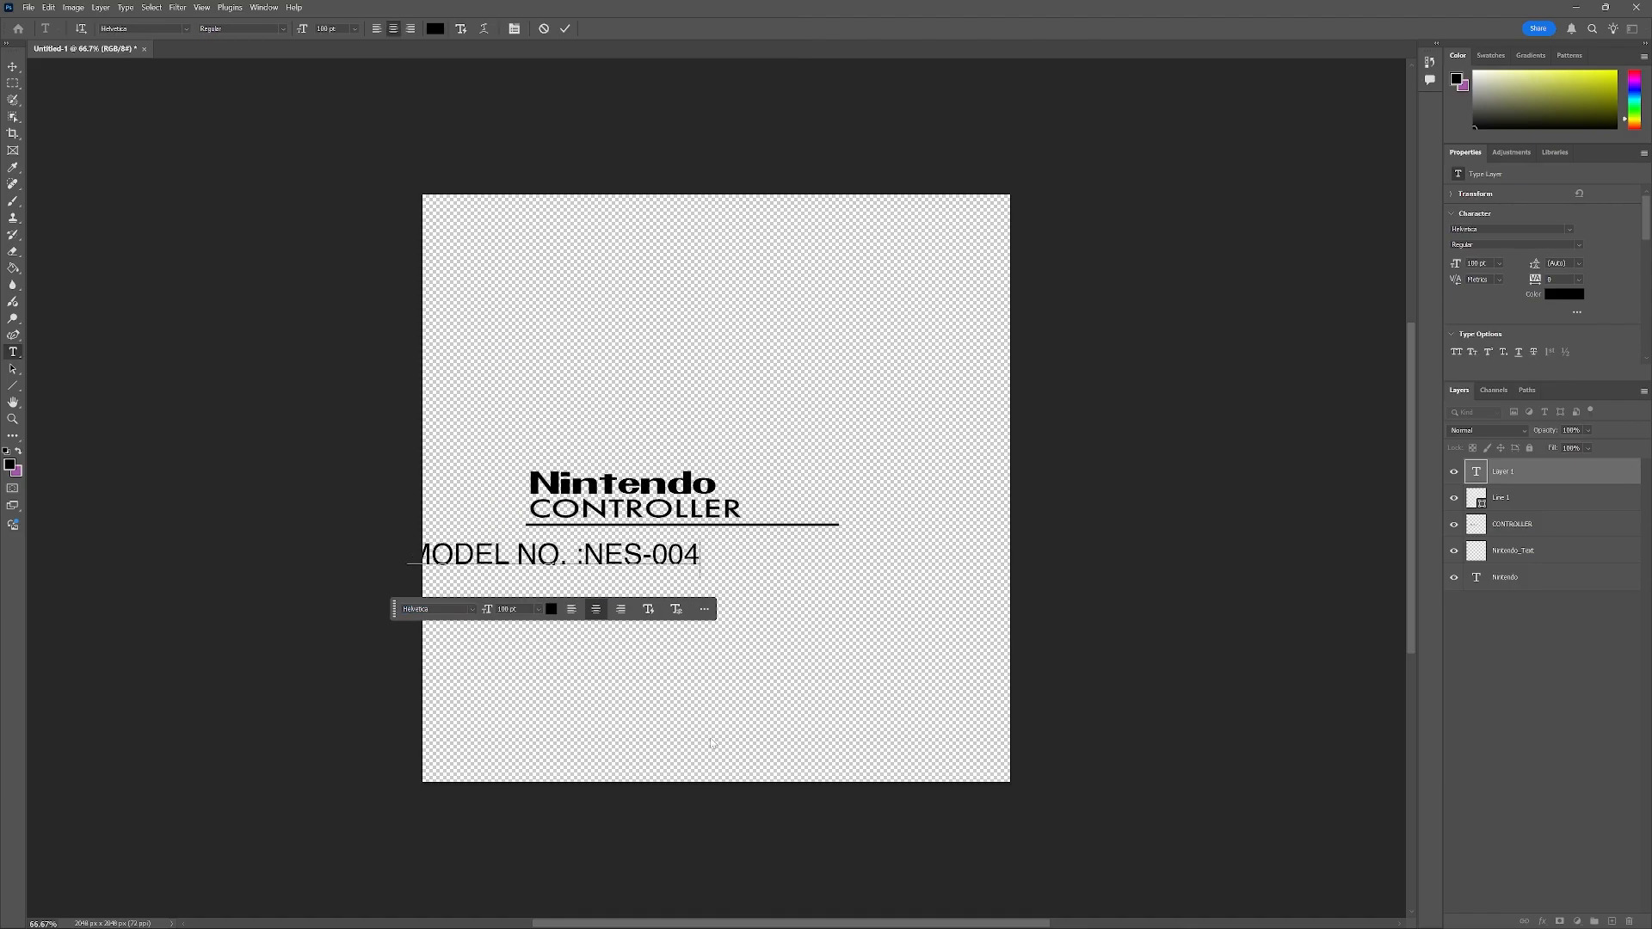
Step: Add a second line "MADE IN JAPAN", left-align the text block, place it under the line and set it to 90 pt
{"action": "key", "text": "Return"}
{"action": "type", "text": "MADE IN JAPAN"}
{"action": "key", "text": "ctrl+a"}
{"action": "left_click", "coordinate": [571, 644]}
{"action": "key", "text": "ctrl+Return"}
{"action": "key", "text": "v"}
{"action": "left_click_drag", "start_coordinate": [586, 582], "coordinate": [562, 575]}
{"action": "double_click", "coordinate": [726, 580]}
{"action": "key", "text": "ctrl+alt+shift+comma"}
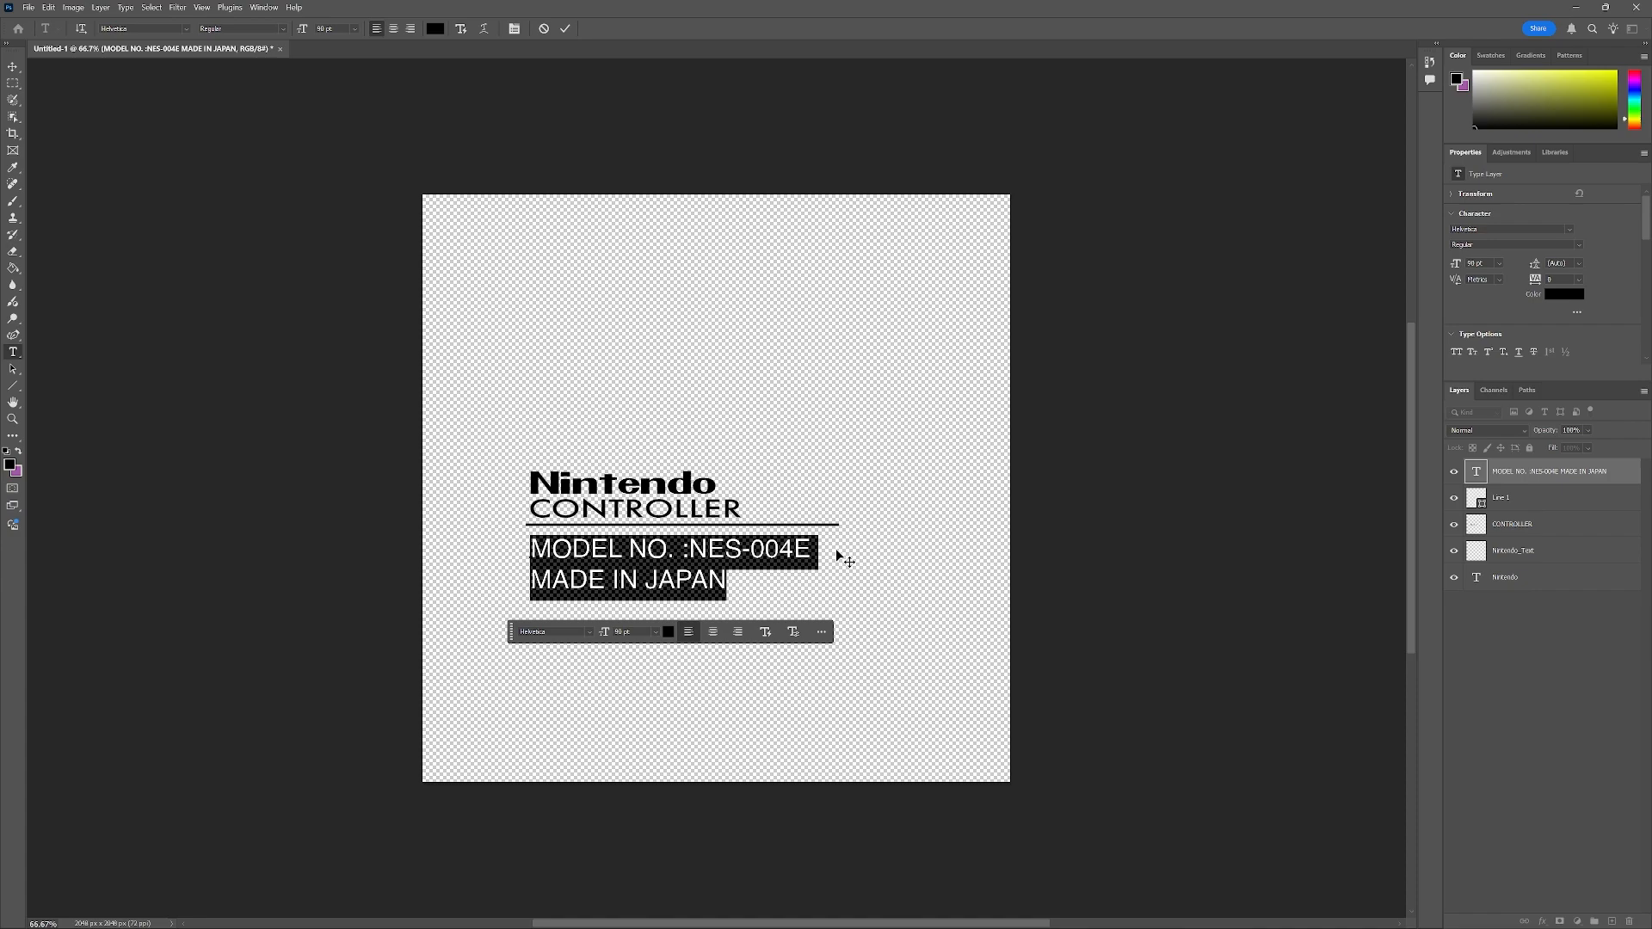
Step: Insert extra spaces in the model number line so it reads "MODEL NO. : NES-004E" and spans the line's width
{"action": "left_click", "coordinate": [637, 554]}
{"action": "left_click", "coordinate": [698, 552]}
{"action": "left_click", "coordinate": [687, 554]}
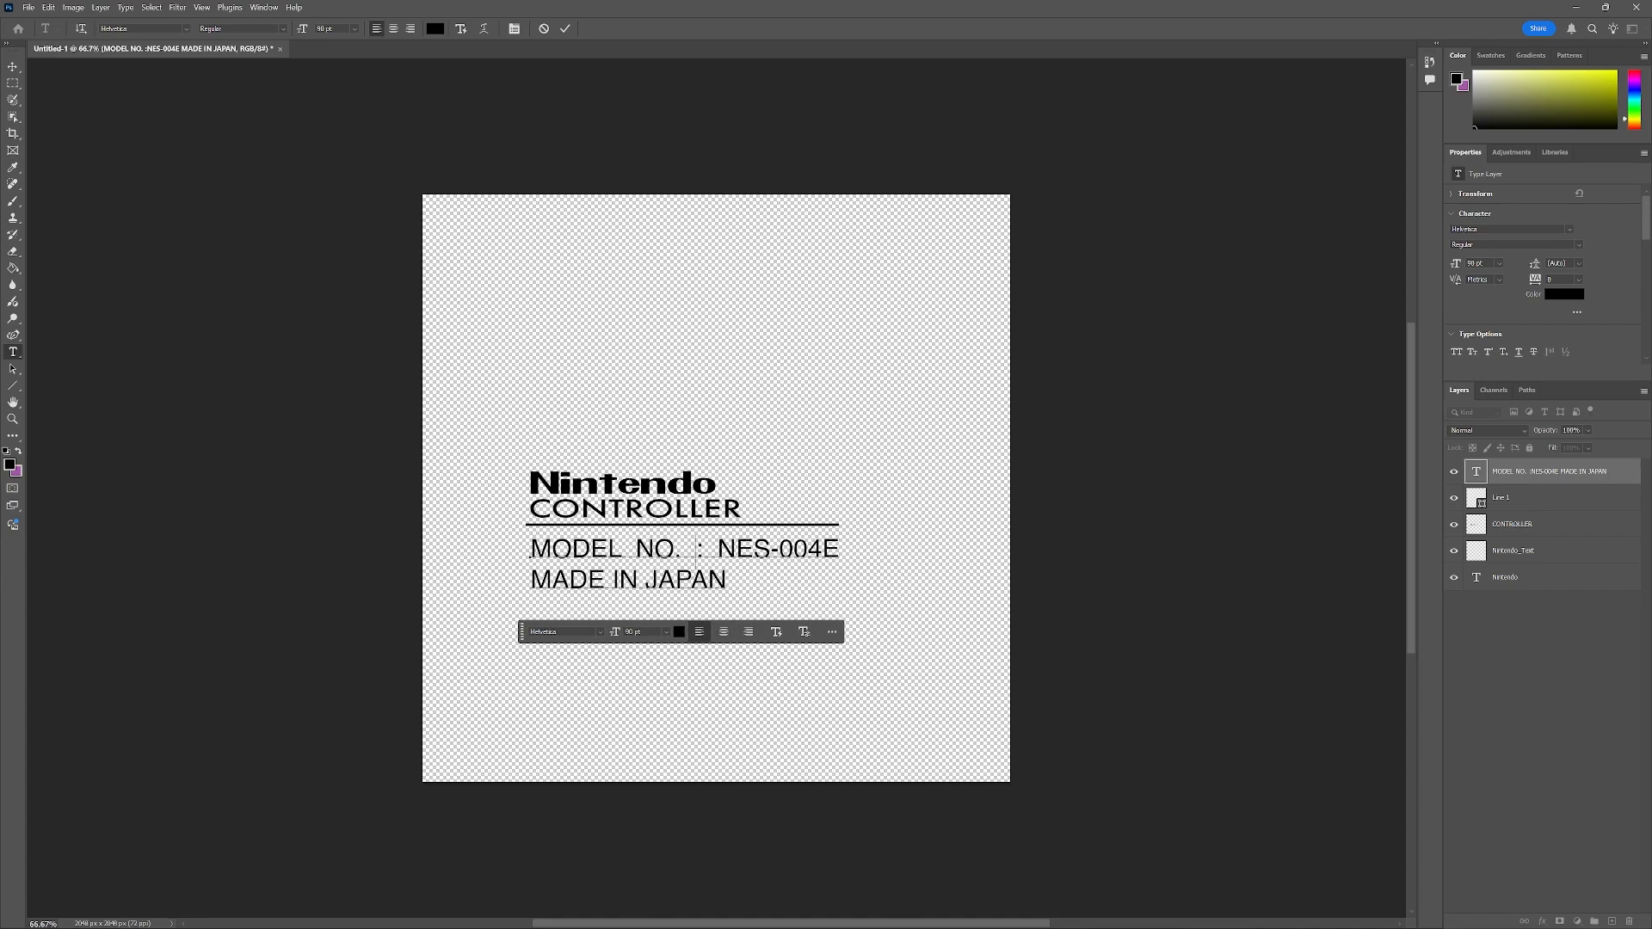
{"action": "left_click", "coordinate": [12, 66]}
Step: Rasterize the model number text layer and compress its height to about 88%
{"action": "left_click", "coordinate": [48, 7]}
{"action": "right_click", "coordinate": [1549, 473]}
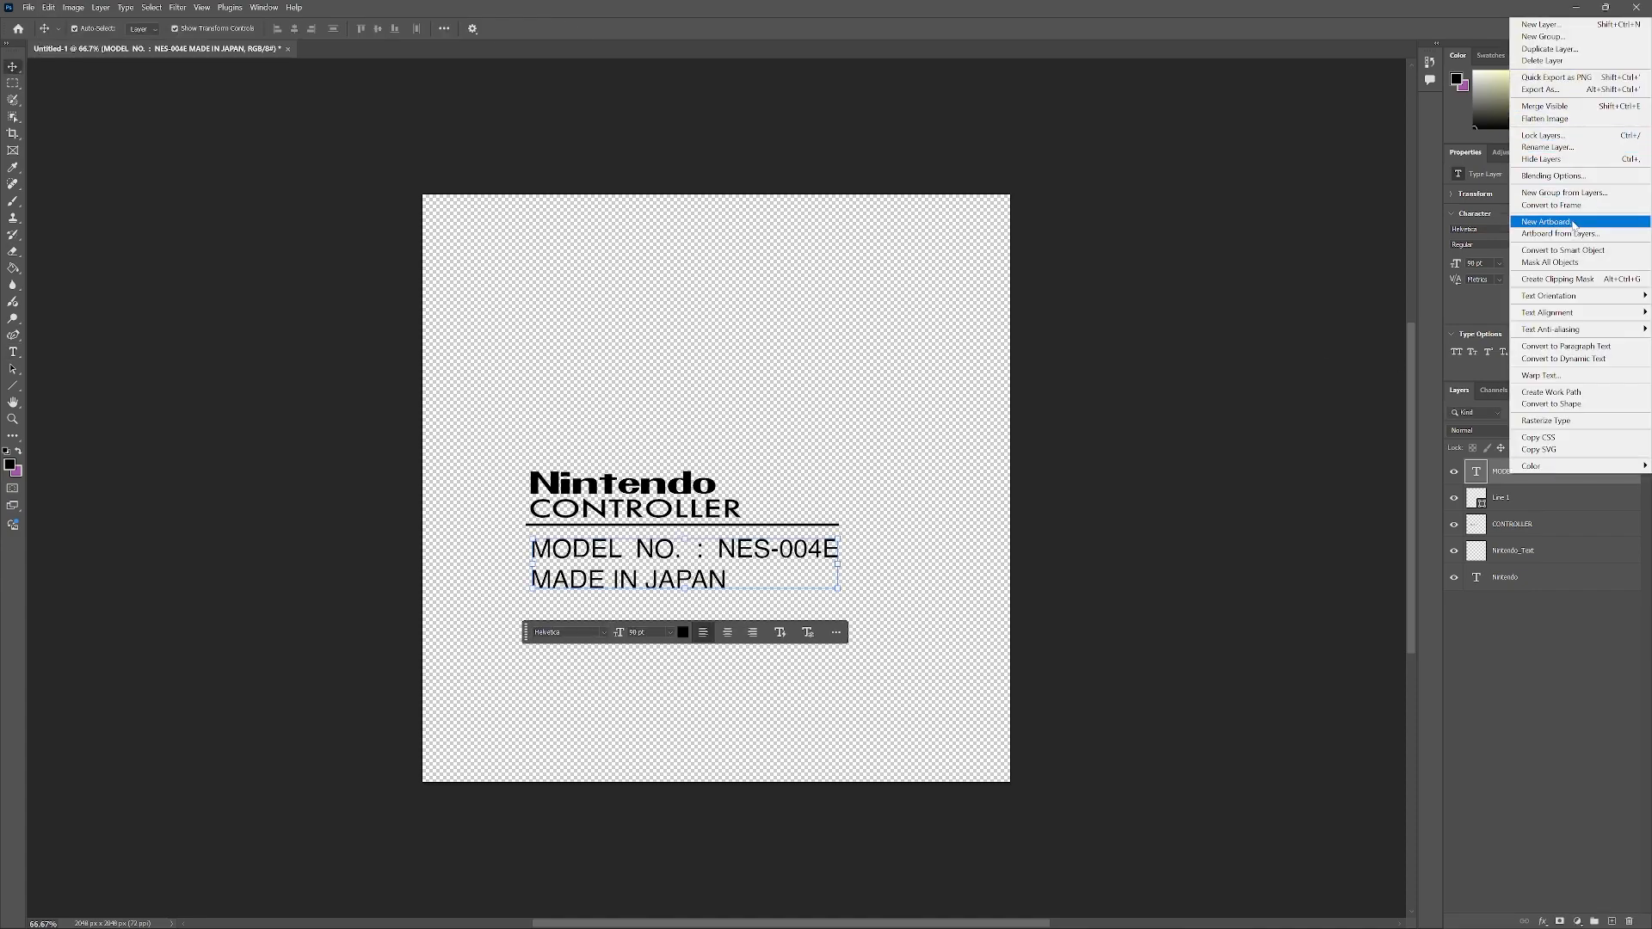
{"action": "left_click", "coordinate": [1549, 222]}
{"action": "left_click", "coordinate": [48, 7]}
{"action": "left_click", "coordinate": [103, 298]}
{"action": "left_click_drag", "start_coordinate": [685, 592], "coordinate": [685, 579]}
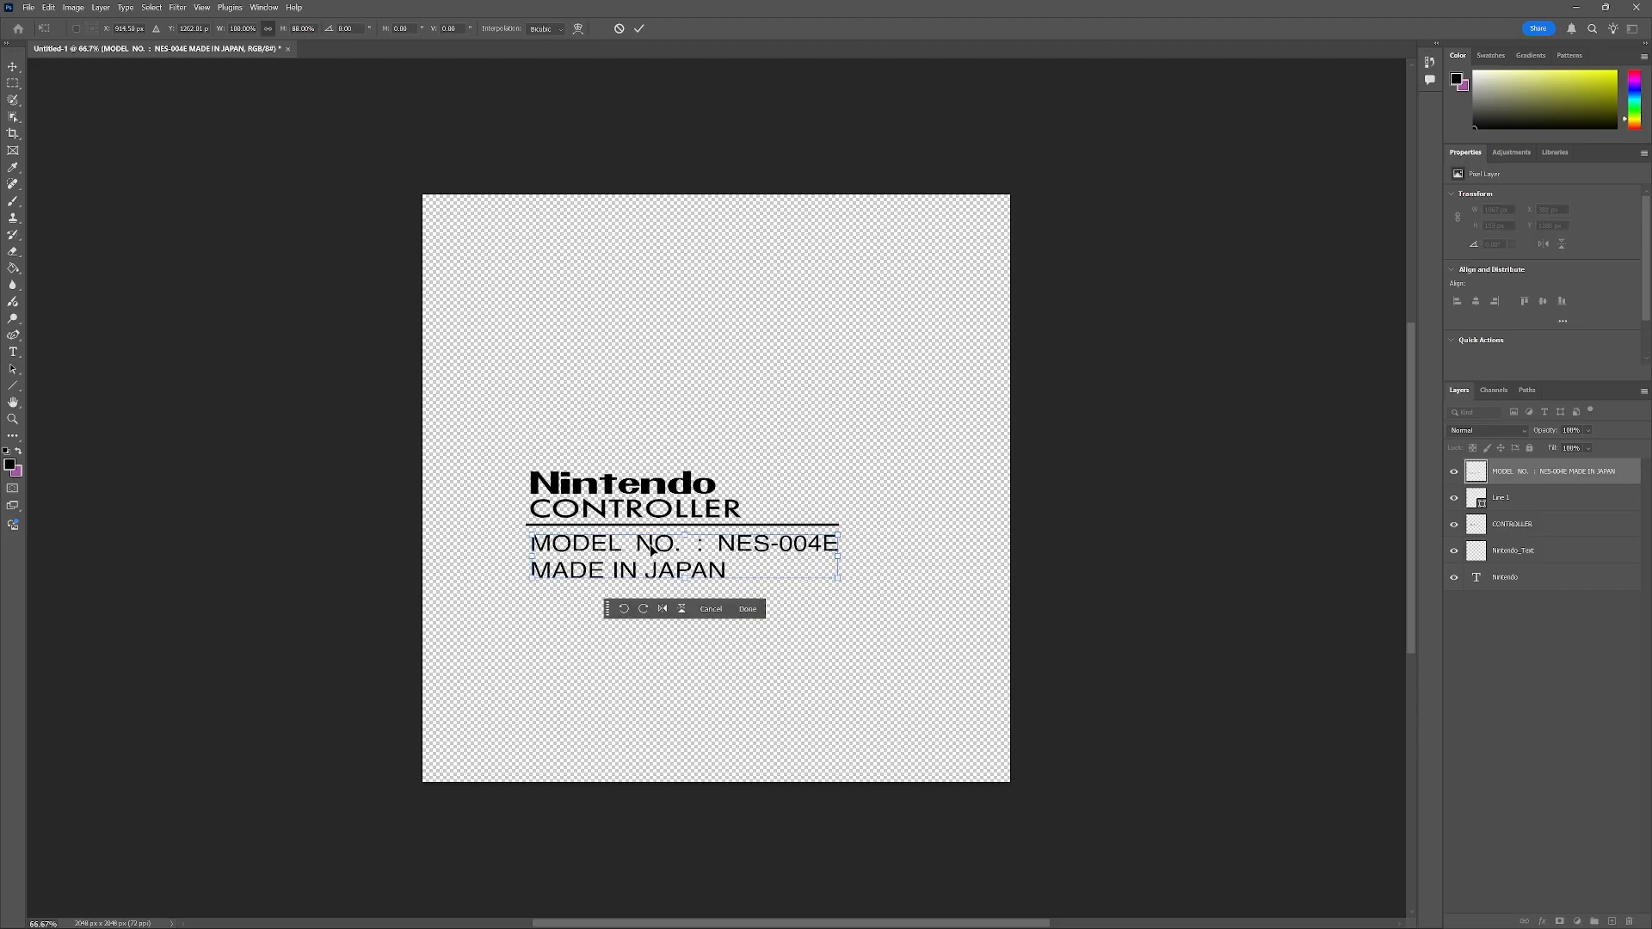
Step: Place the white registered-trademark image in the document and scale it down beside the end of the Nintendo text
{"action": "right_click_drag", "start_coordinate": [101, 634], "coordinate": [0, 644]}
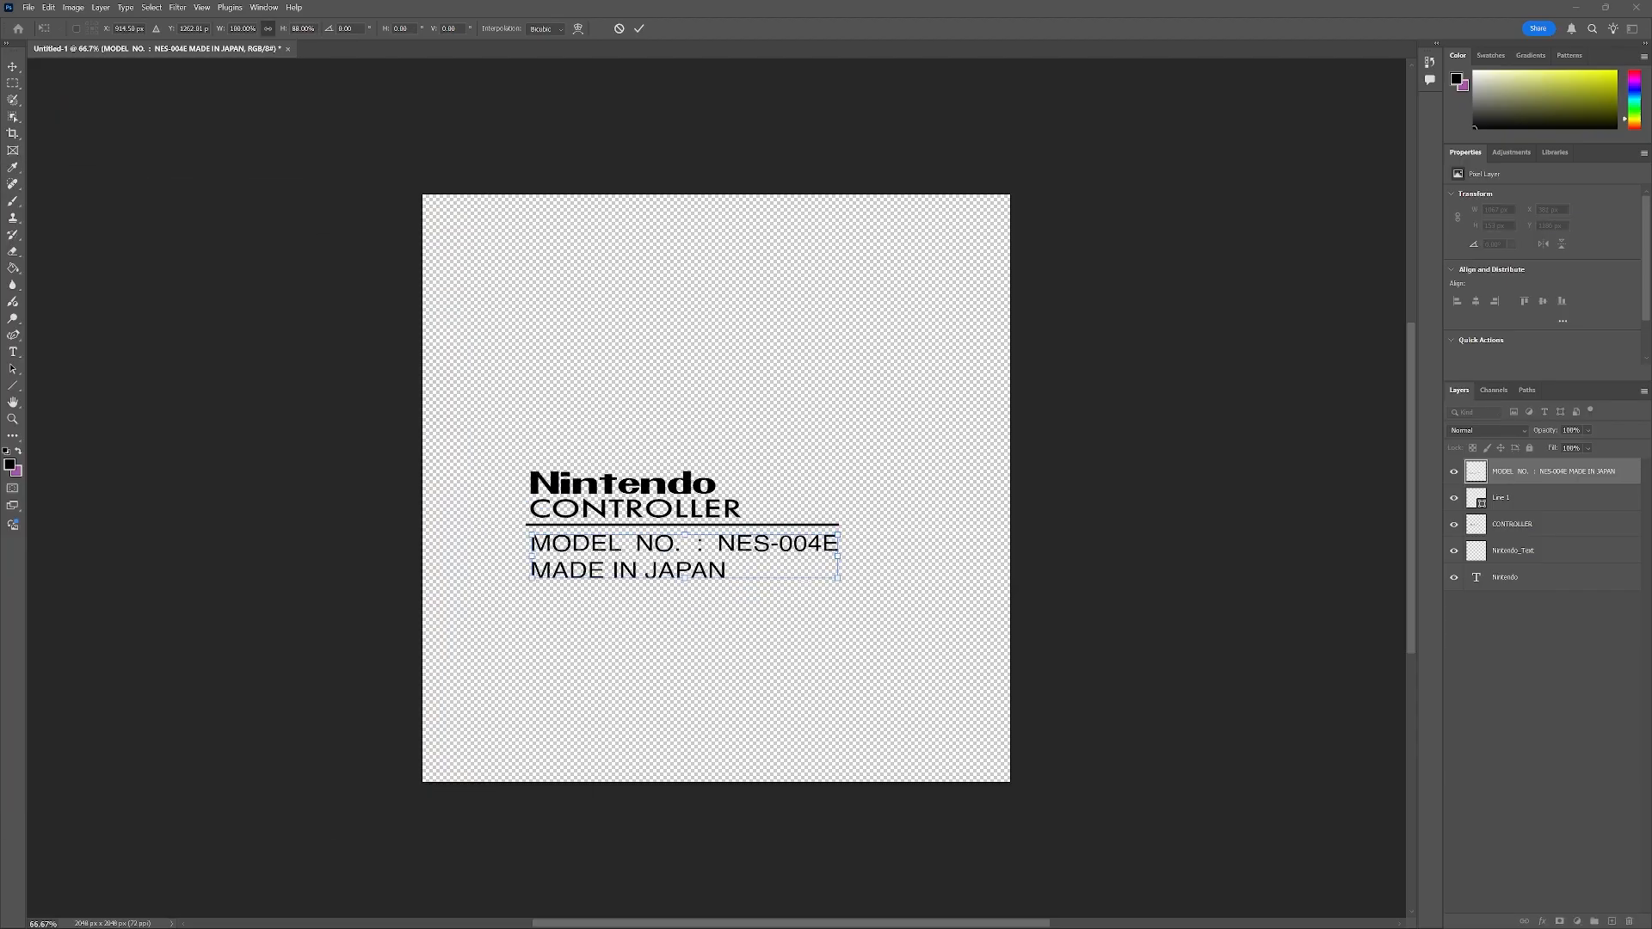
{"action": "left_click_drag", "start_coordinate": [0, 335], "coordinate": [482, 179]}
{"action": "left_click_drag", "start_coordinate": [258, 376], "coordinate": [1132, 597]}
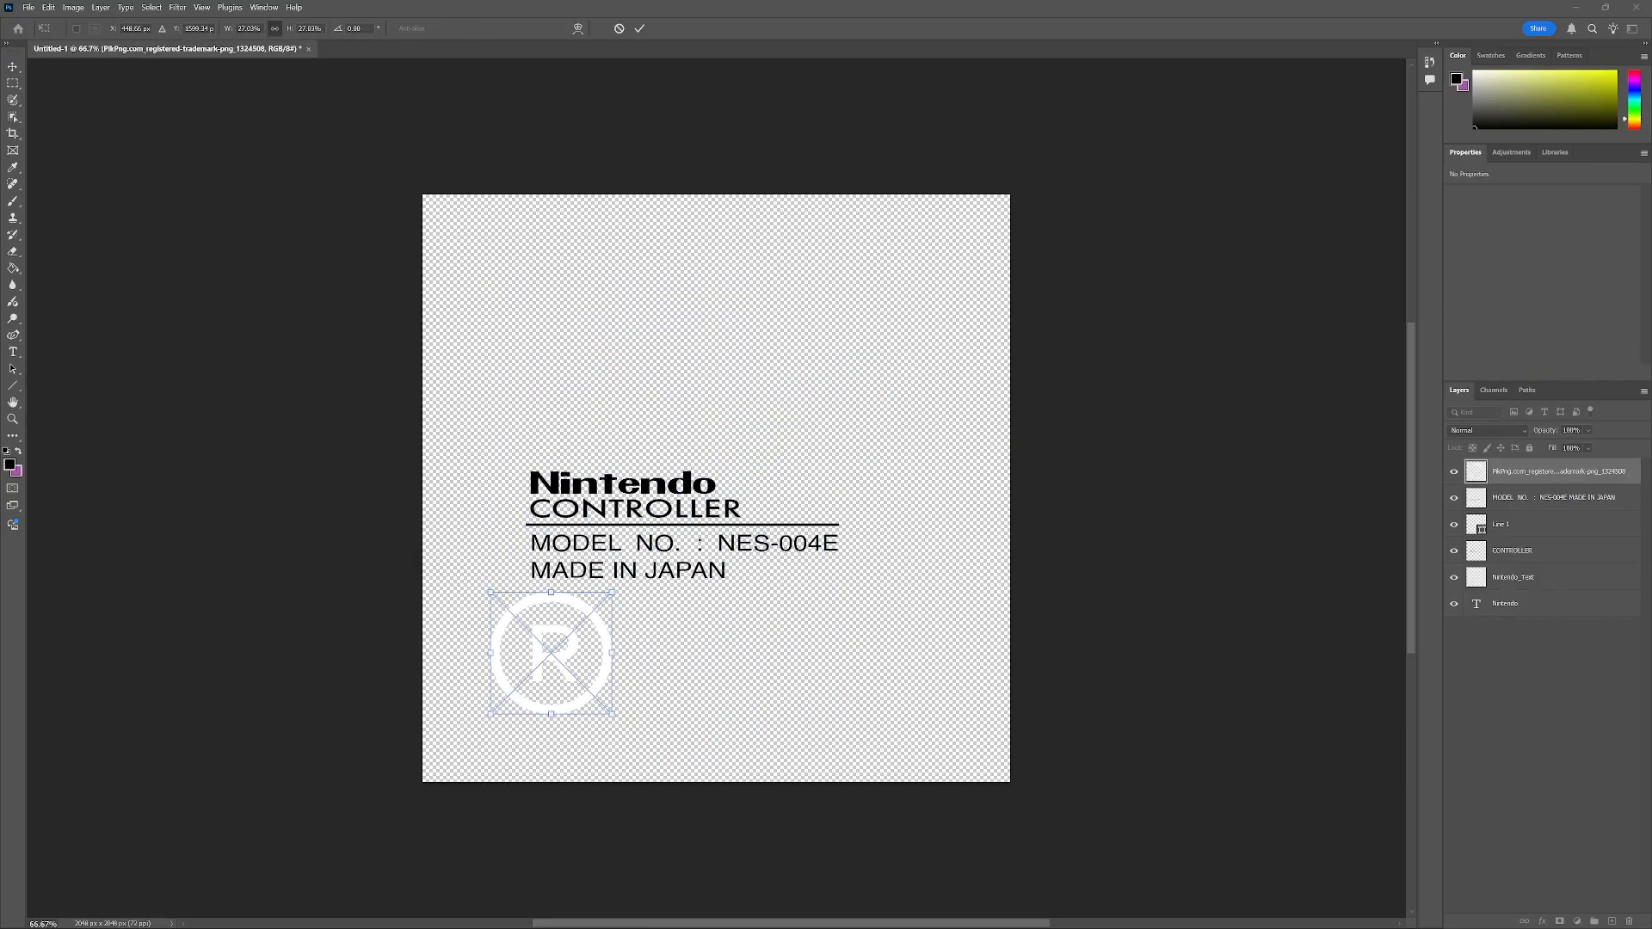
{"action": "left_click_drag", "start_coordinate": [551, 653], "coordinate": [789, 426]}
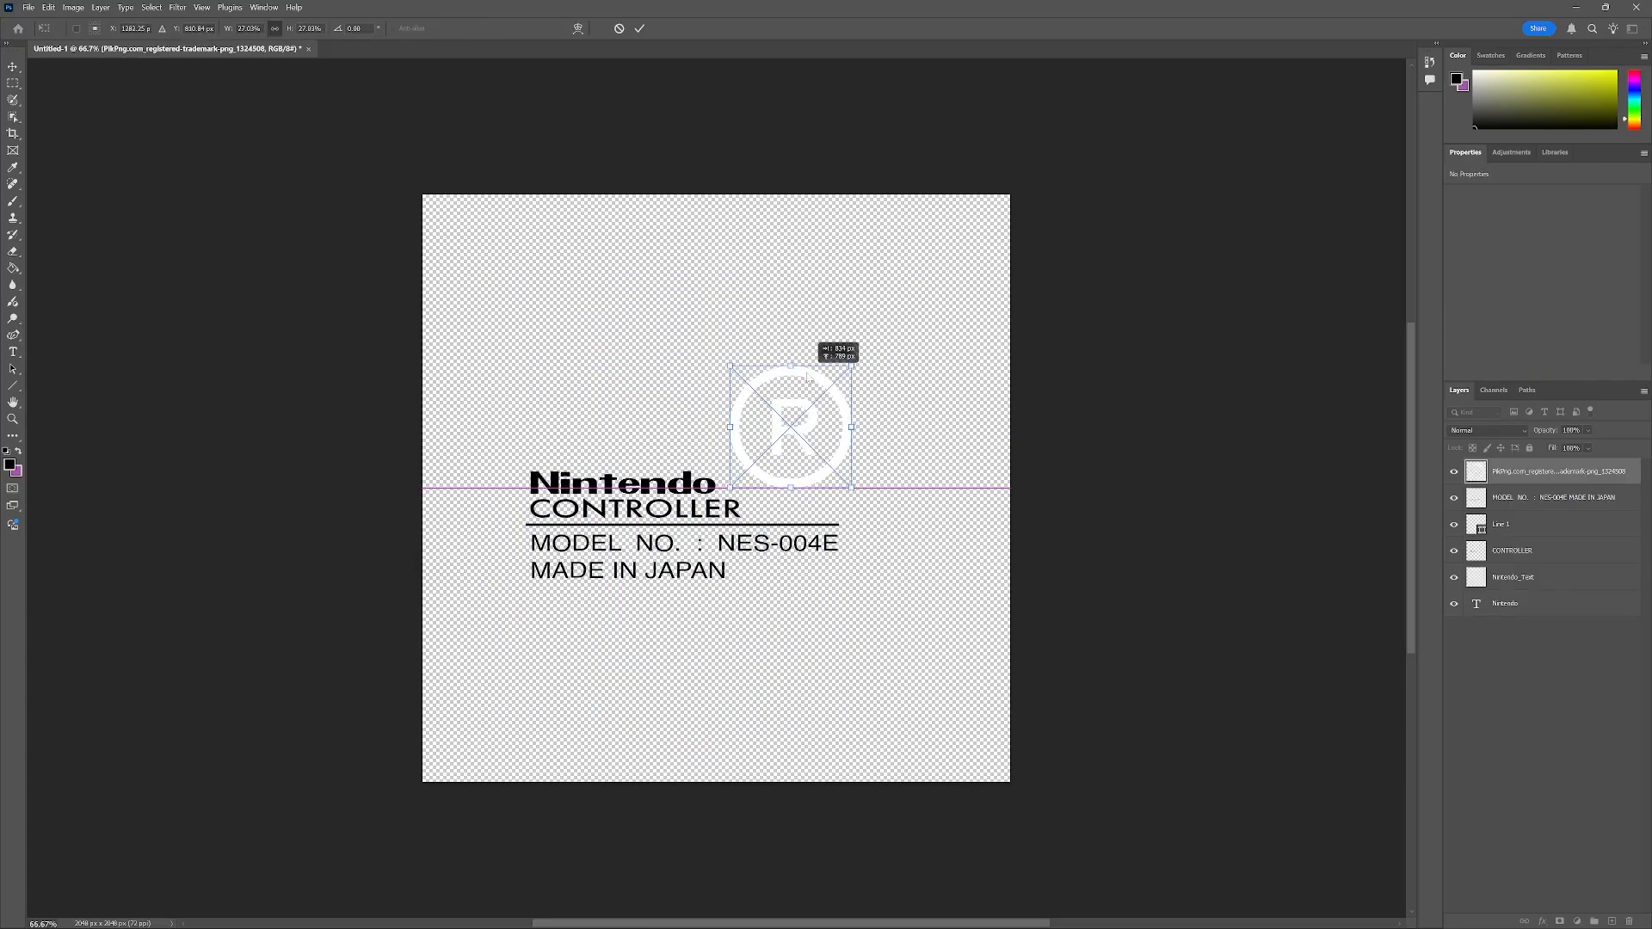
{"action": "left_click_drag", "start_coordinate": [852, 366], "coordinate": [745, 473]}
{"action": "left_click_drag", "start_coordinate": [1388, 775], "coordinate": [929, 749]}
{"action": "scroll", "coordinate": [929, 749], "scroll_direction": "up", "scroll_amount": 5, "text": "ctrl"}
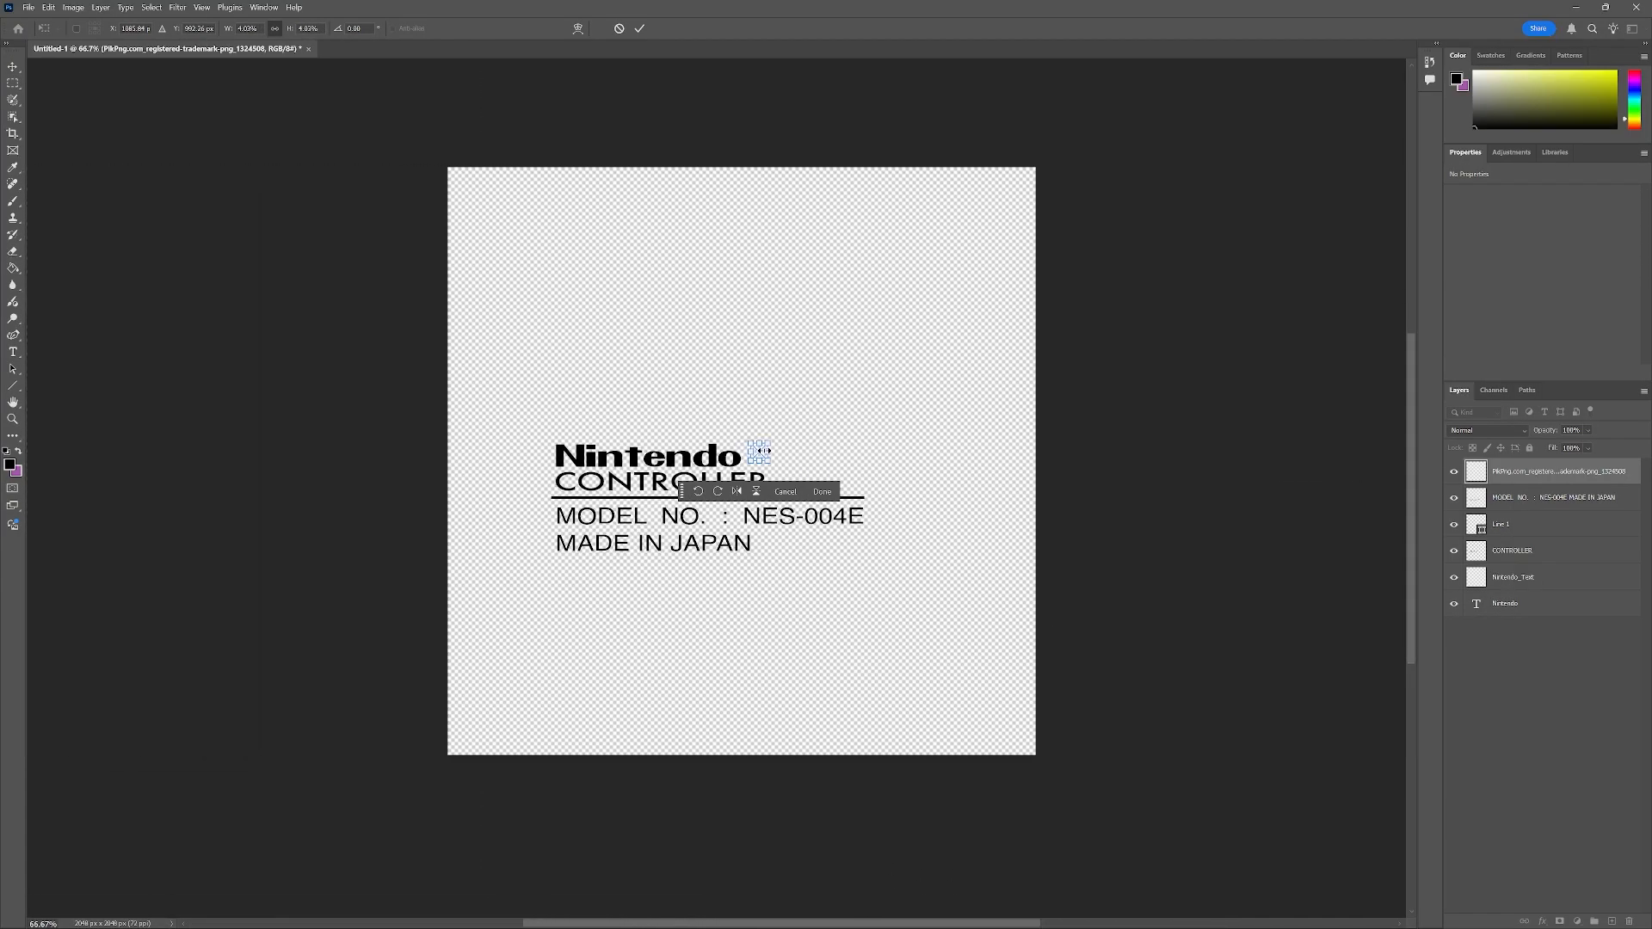
{"action": "left_click", "coordinate": [822, 492]}
Step: Invert the registered-trademark symbol to black, shrink it to about 47 x 47 px and place it at Nintendo's upper end
{"action": "key", "text": "ctrl+i"}
{"action": "scroll", "coordinate": [741, 452], "scroll_direction": "up", "scroll_amount": 2, "text": "alt"}
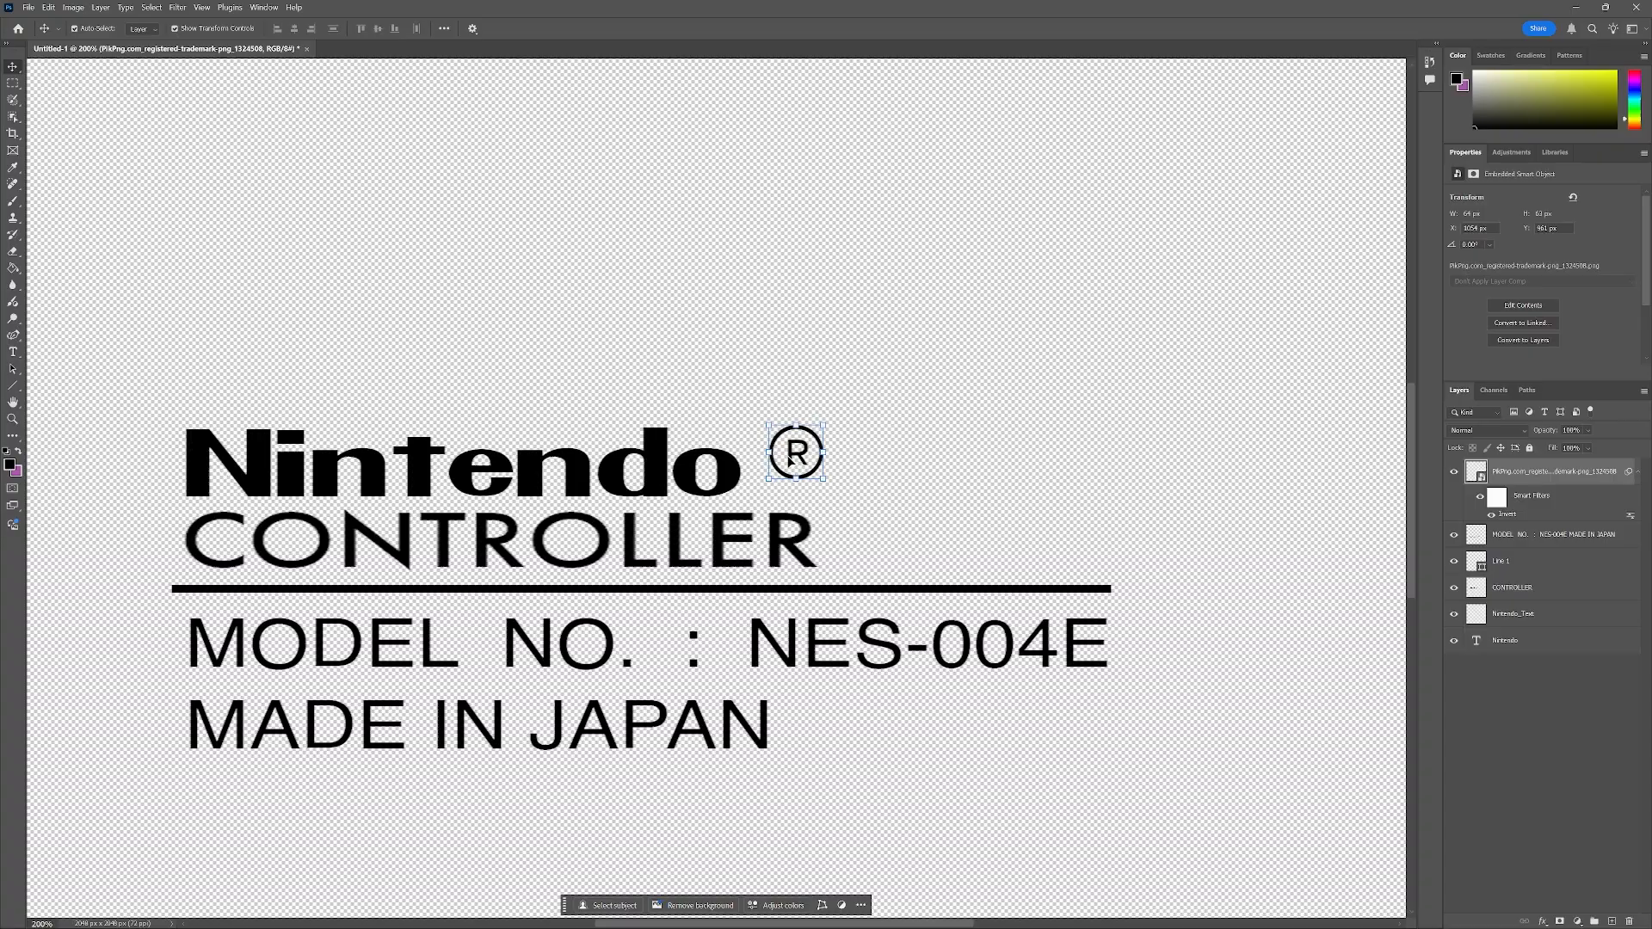
{"action": "left_click", "coordinate": [798, 398]}
{"action": "left_click_drag", "start_coordinate": [797, 453], "coordinate": [844, 427]}
{"action": "key", "text": "Return"}
{"action": "key", "text": "Return"}
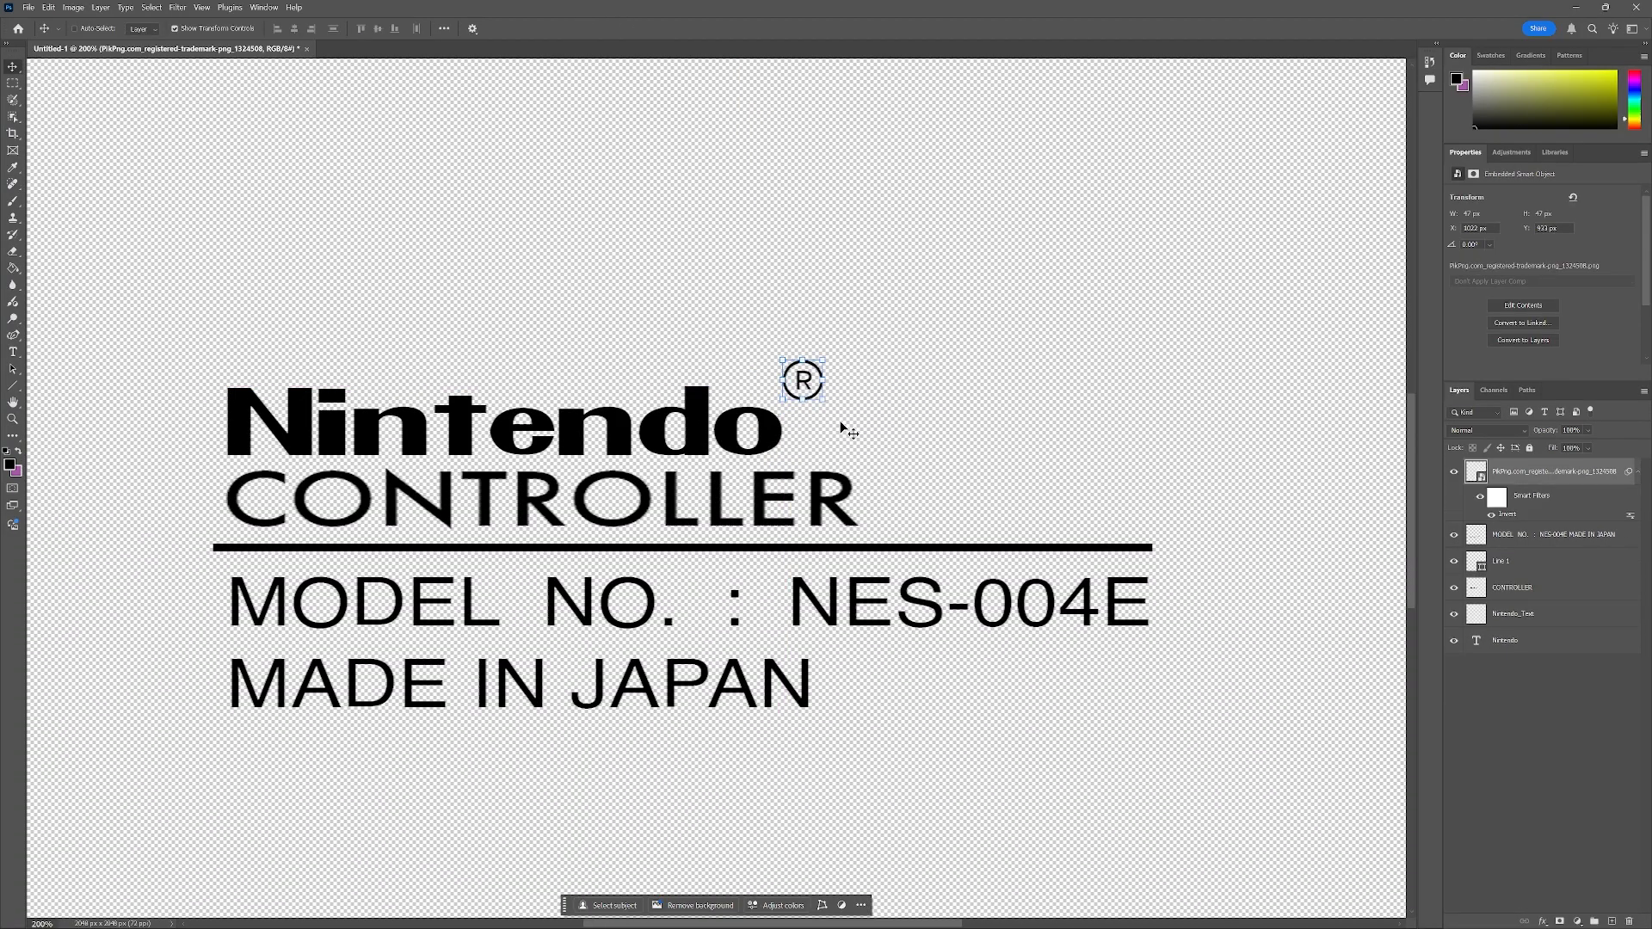
Step: Select all the label layers and move the label graphics toward the centre of the canvas
{"action": "left_click_drag", "start_coordinate": [695, 487], "coordinate": [391, 415], "text": "ctrl"}
{"action": "left_click", "coordinate": [1539, 614], "text": "shift"}
{"action": "left_click", "coordinate": [1539, 640], "text": "shift"}
{"action": "left_click_drag", "start_coordinate": [686, 474], "coordinate": [710, 437]}
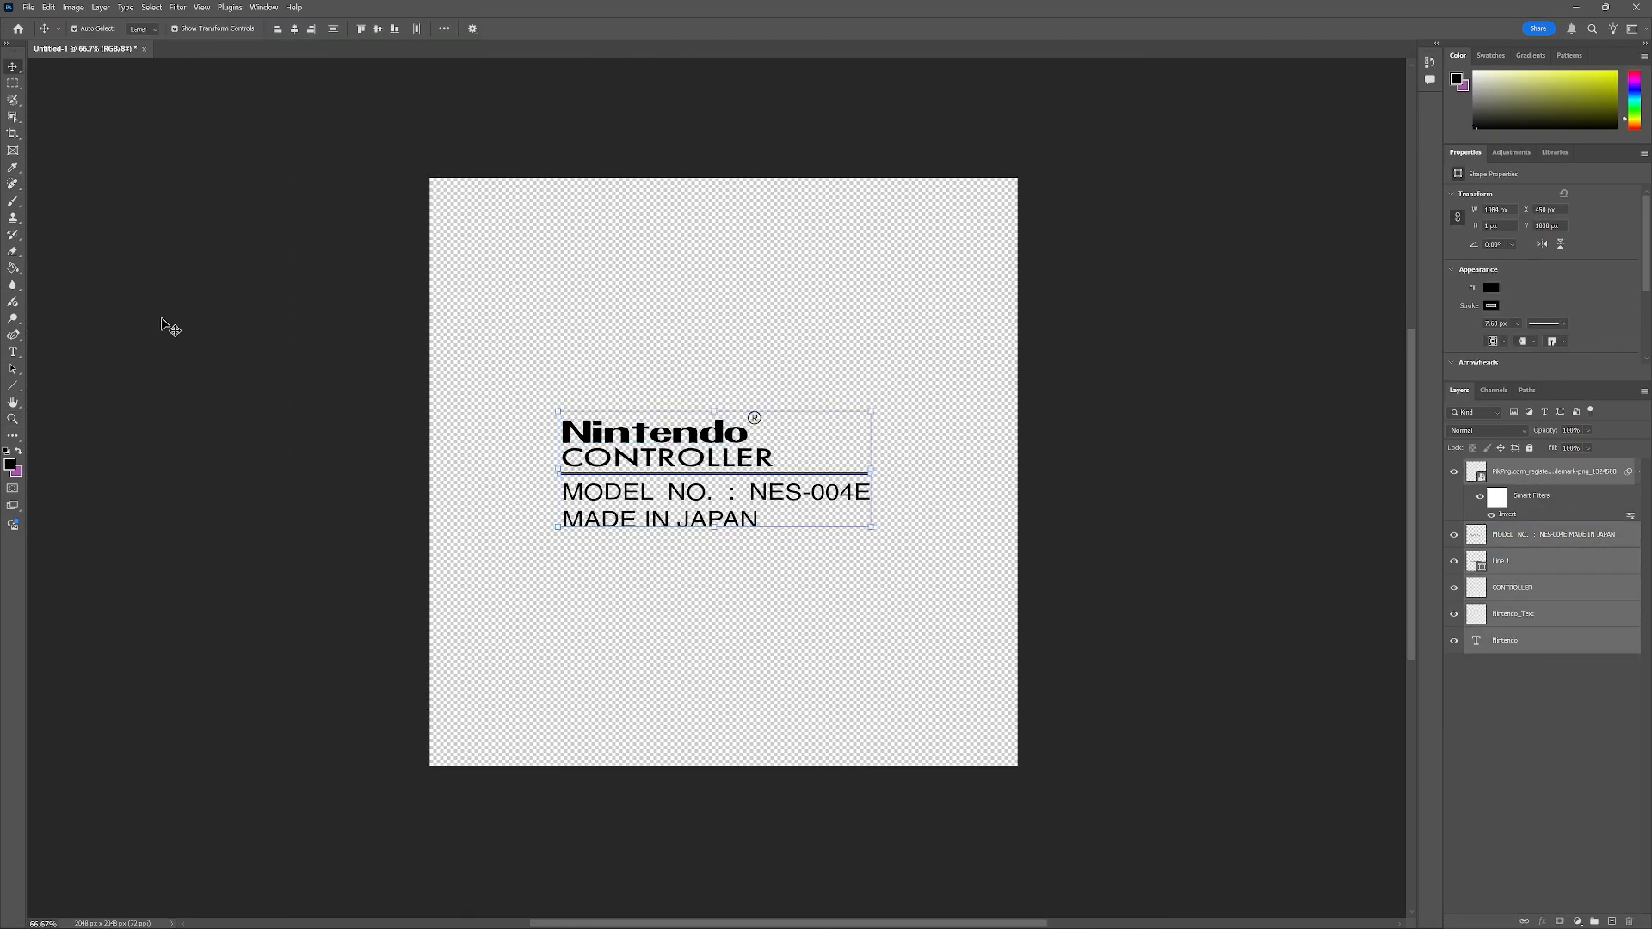
Step: Try a black rounded rectangle of about 1280 x 266 px above the label text and undo it
{"action": "left_click", "coordinate": [424, 98]}
{"action": "key", "text": "u"}
{"action": "left_click_drag", "start_coordinate": [506, 318], "coordinate": [874, 398]}
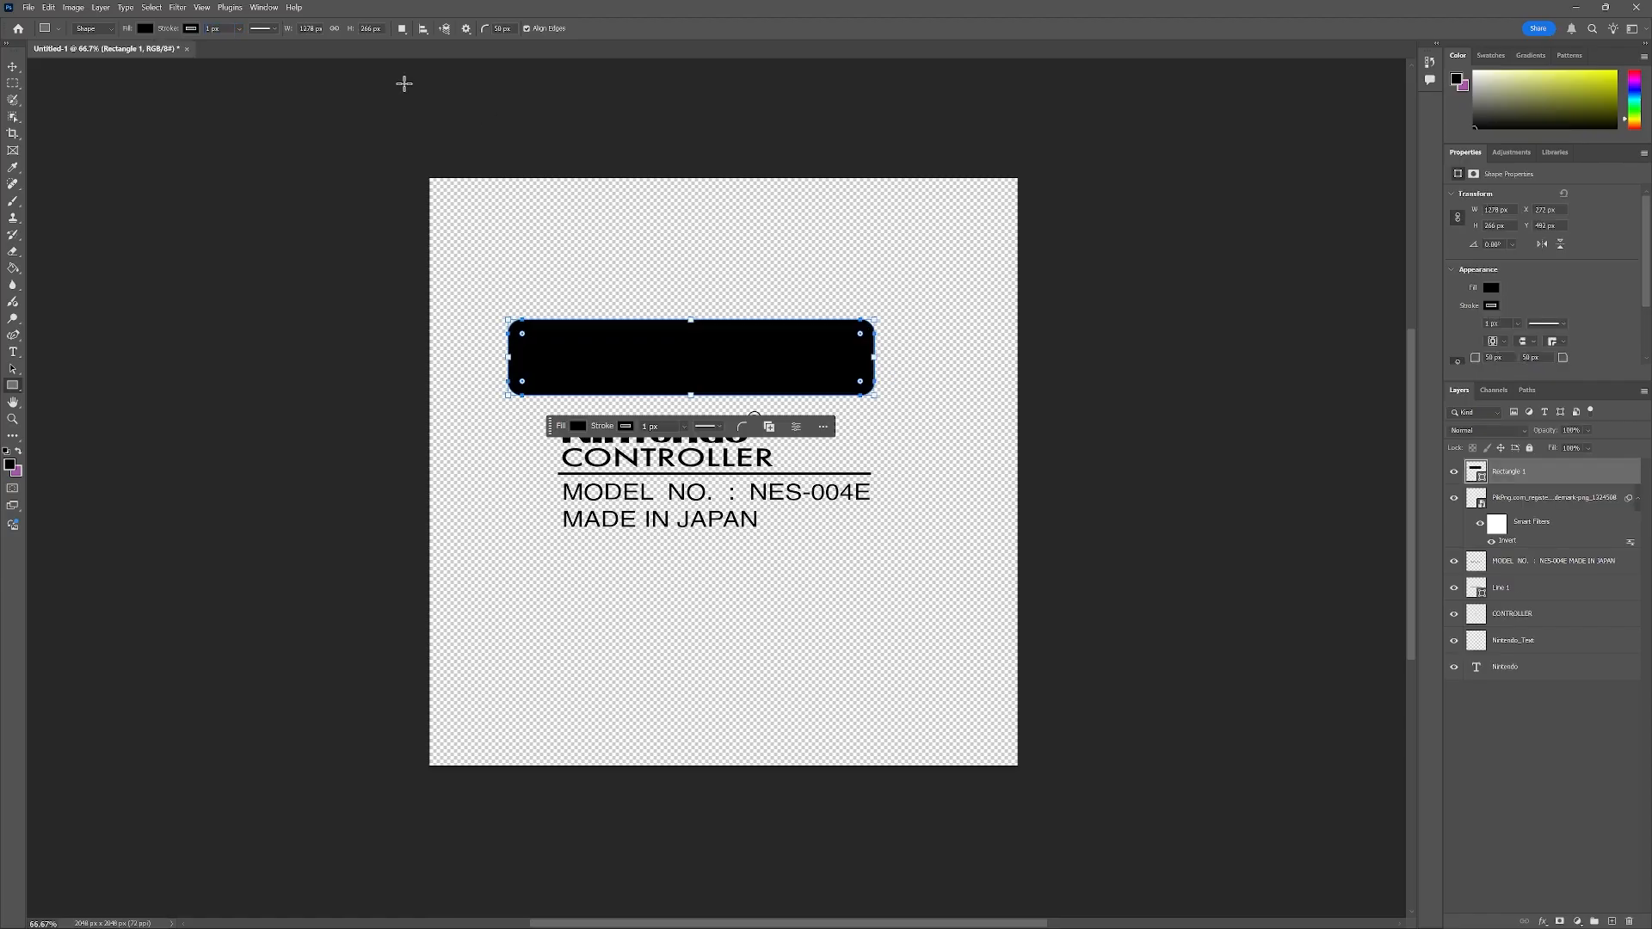
{"action": "key", "text": "ctrl+z"}
{"action": "key", "text": "ctrl+z"}
Step: Select all the label layers again and centre the label graphics on the canvas
{"action": "left_click", "coordinate": [1553, 471]}
{"action": "left_click", "coordinate": [1565, 592], "text": "shift"}
{"action": "left_click", "coordinate": [1553, 640], "text": "shift"}
{"action": "key", "text": "v"}
{"action": "left_click_drag", "start_coordinate": [566, 476], "coordinate": [600, 444]}
Step: Draw a white rectangle about 1700 x 567 px with 5 px corners around the label and place its layer beneath Nintendo_Text
{"action": "left_click", "coordinate": [12, 387]}
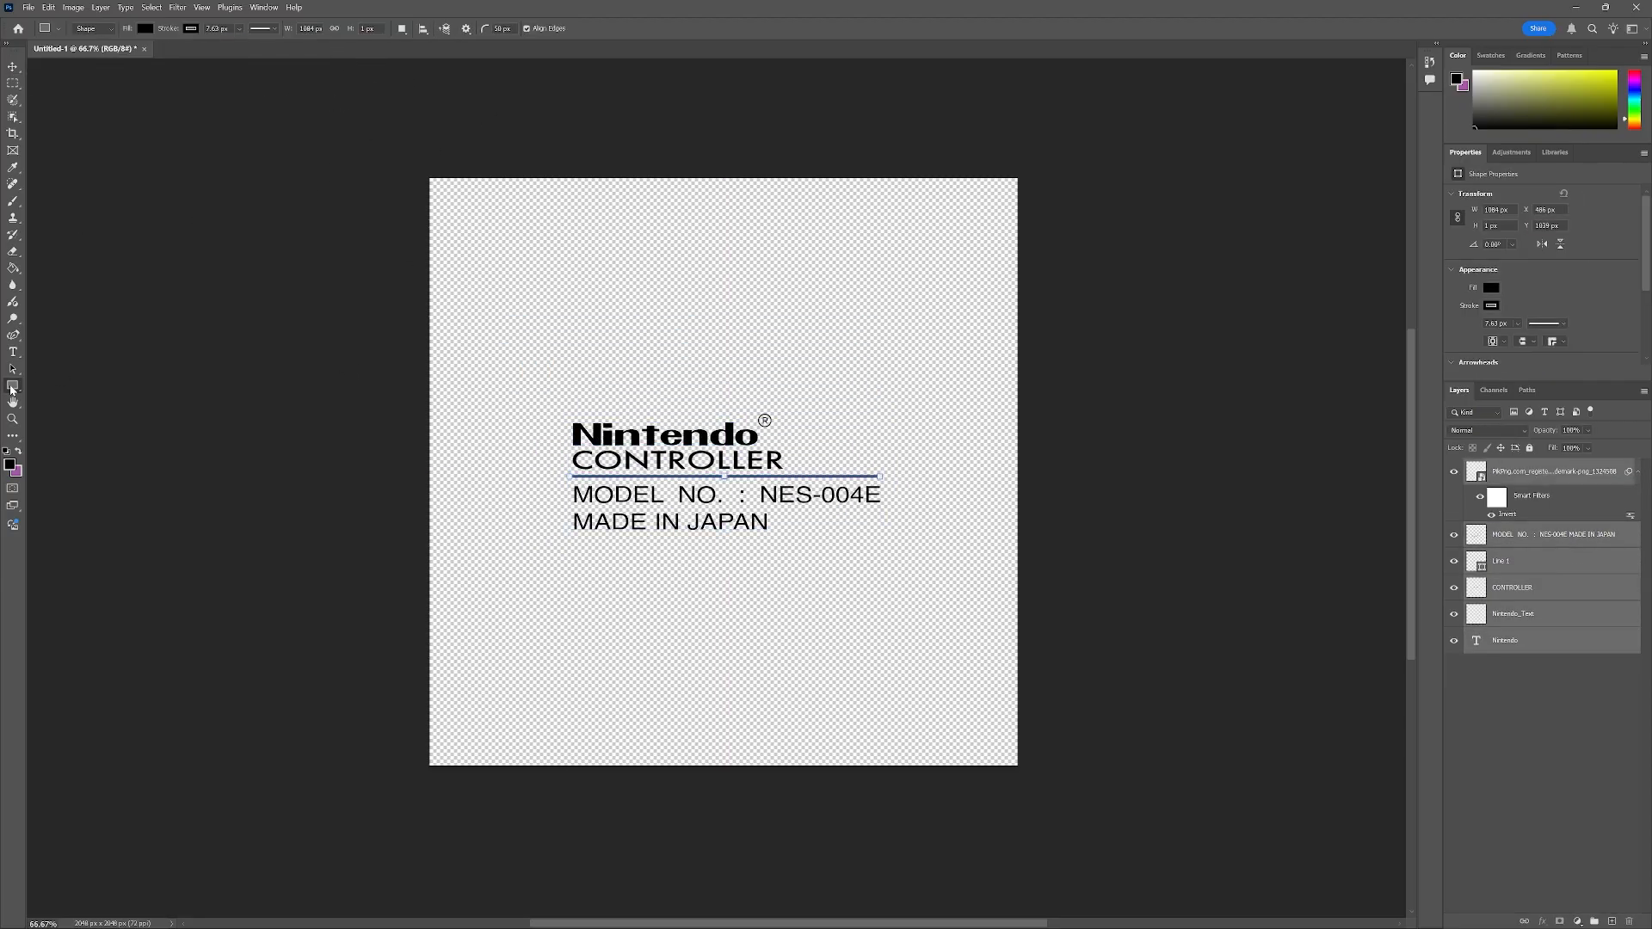
{"action": "left_click_drag", "start_coordinate": [535, 277], "coordinate": [896, 373]}
{"action": "key", "text": "ctrl+z"}
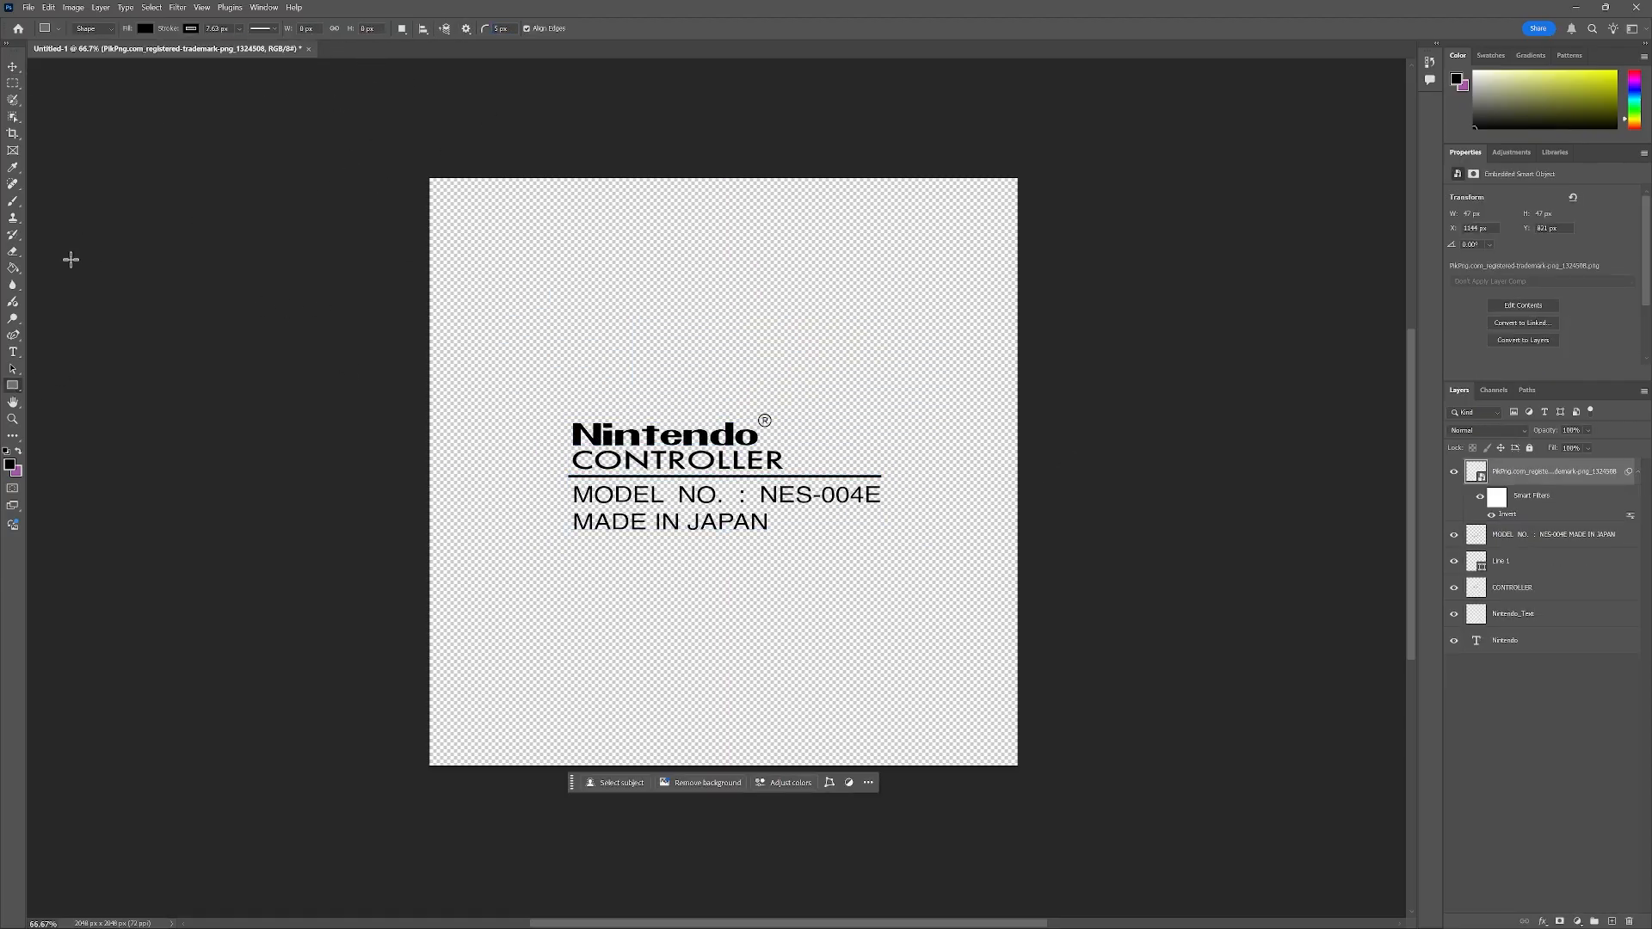
{"action": "left_click_drag", "start_coordinate": [478, 398], "coordinate": [969, 563]}
{"action": "key", "text": "v"}
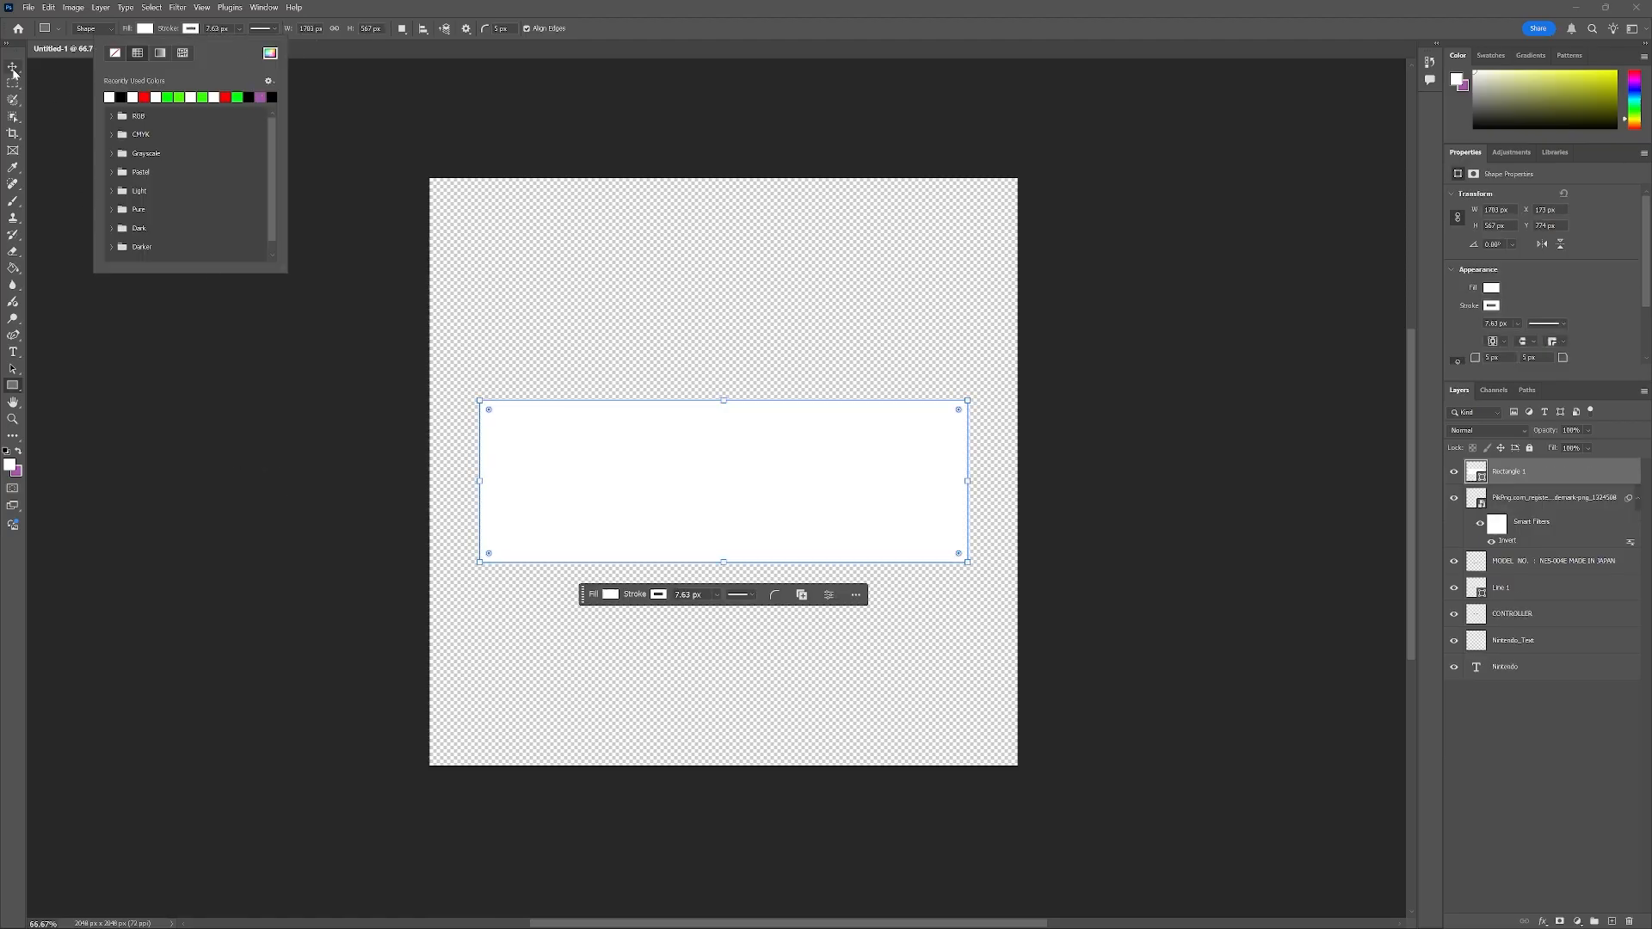
{"action": "left_click_drag", "start_coordinate": [1518, 472], "coordinate": [1528, 651]}
{"action": "left_click", "coordinate": [1154, 513]}
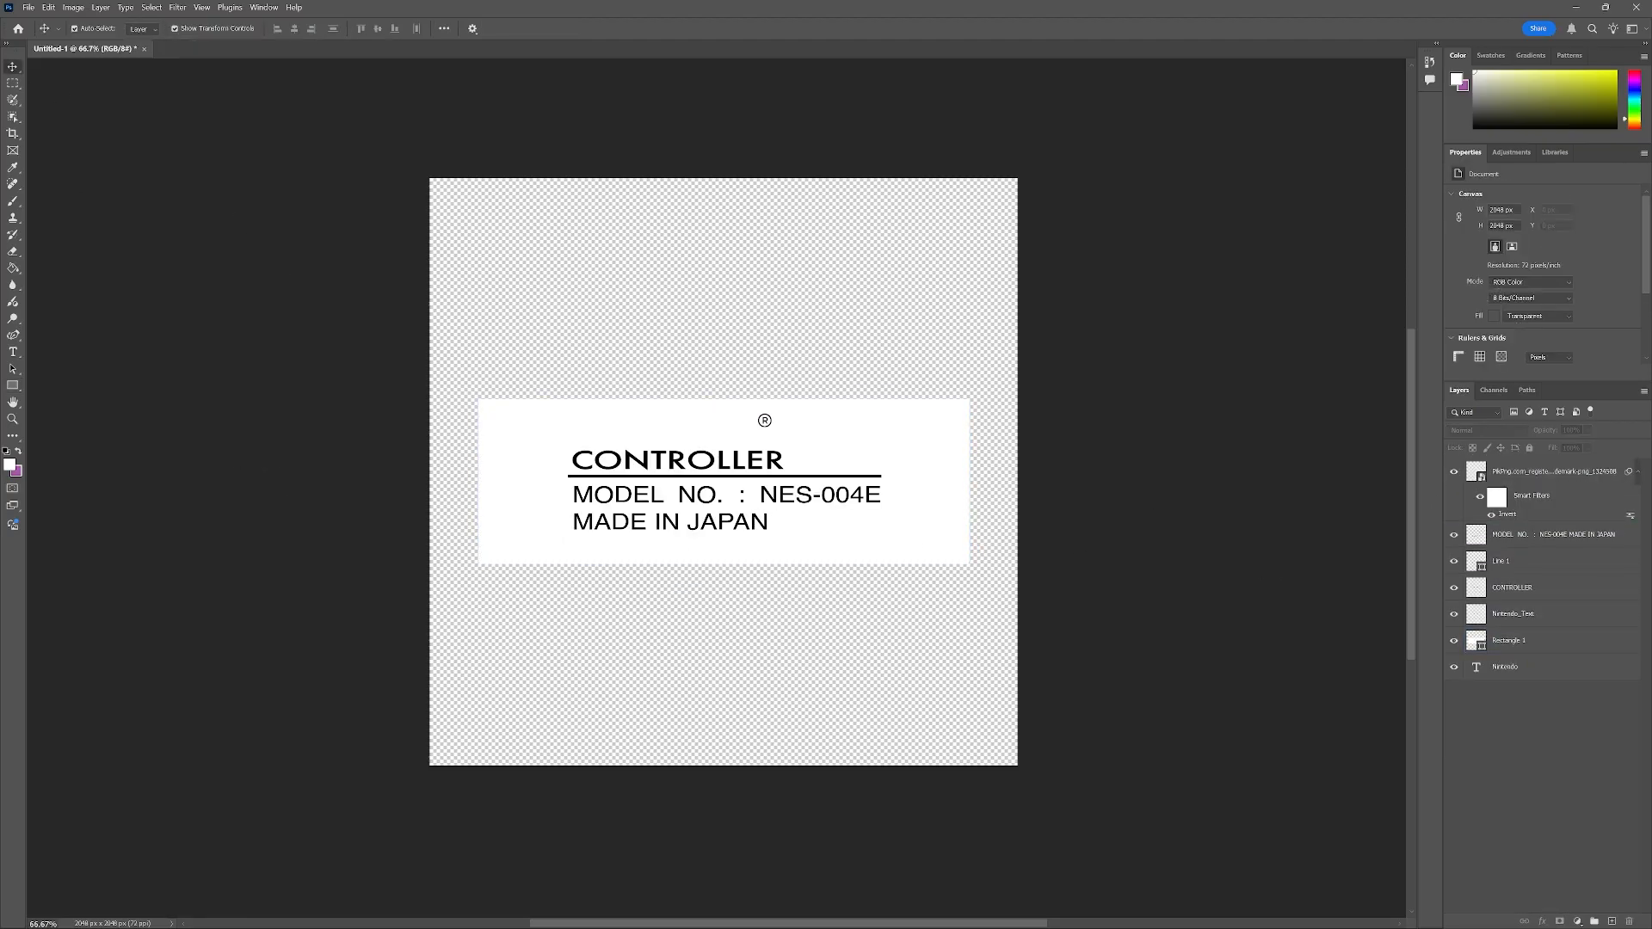
Step: Move the registered-trademark symbol down to the upper end of the CONTROLLER text
{"action": "left_click", "coordinate": [197, 8]}
{"action": "left_click", "coordinate": [27, 6]}
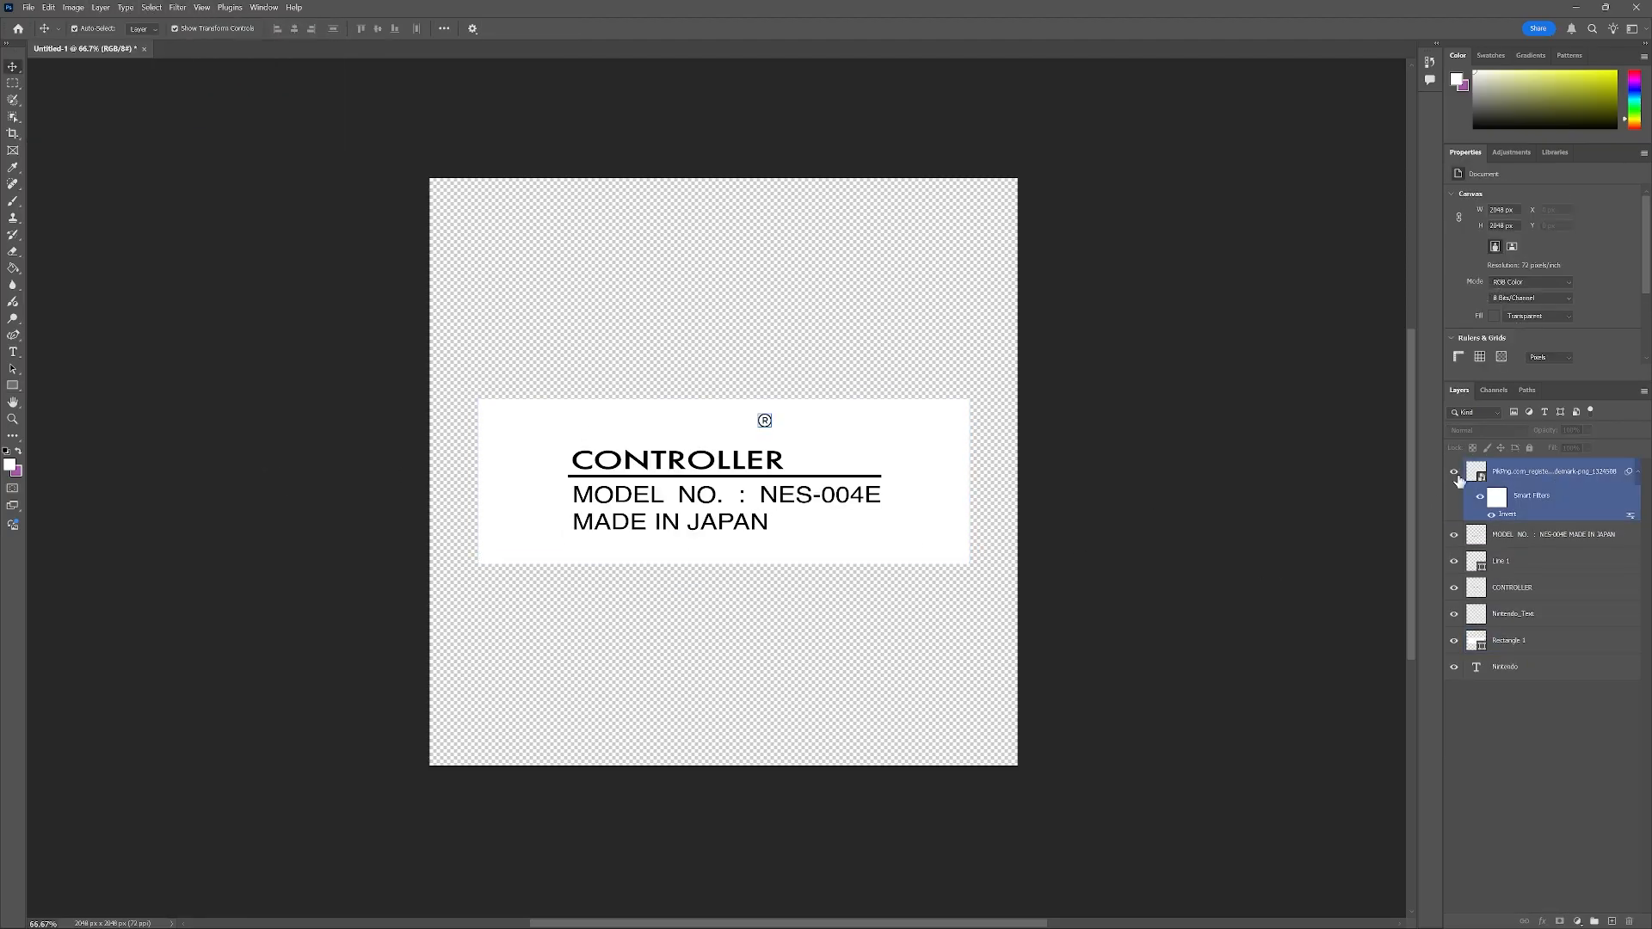
{"action": "left_click", "coordinate": [764, 421]}
{"action": "scroll", "coordinate": [766, 431], "scroll_direction": "up", "scroll_amount": 1}
{"action": "scroll", "coordinate": [767, 435], "scroll_direction": "up", "scroll_amount": 3, "text": "alt"}
{"action": "left_click_drag", "start_coordinate": [719, 373], "coordinate": [836, 486]}
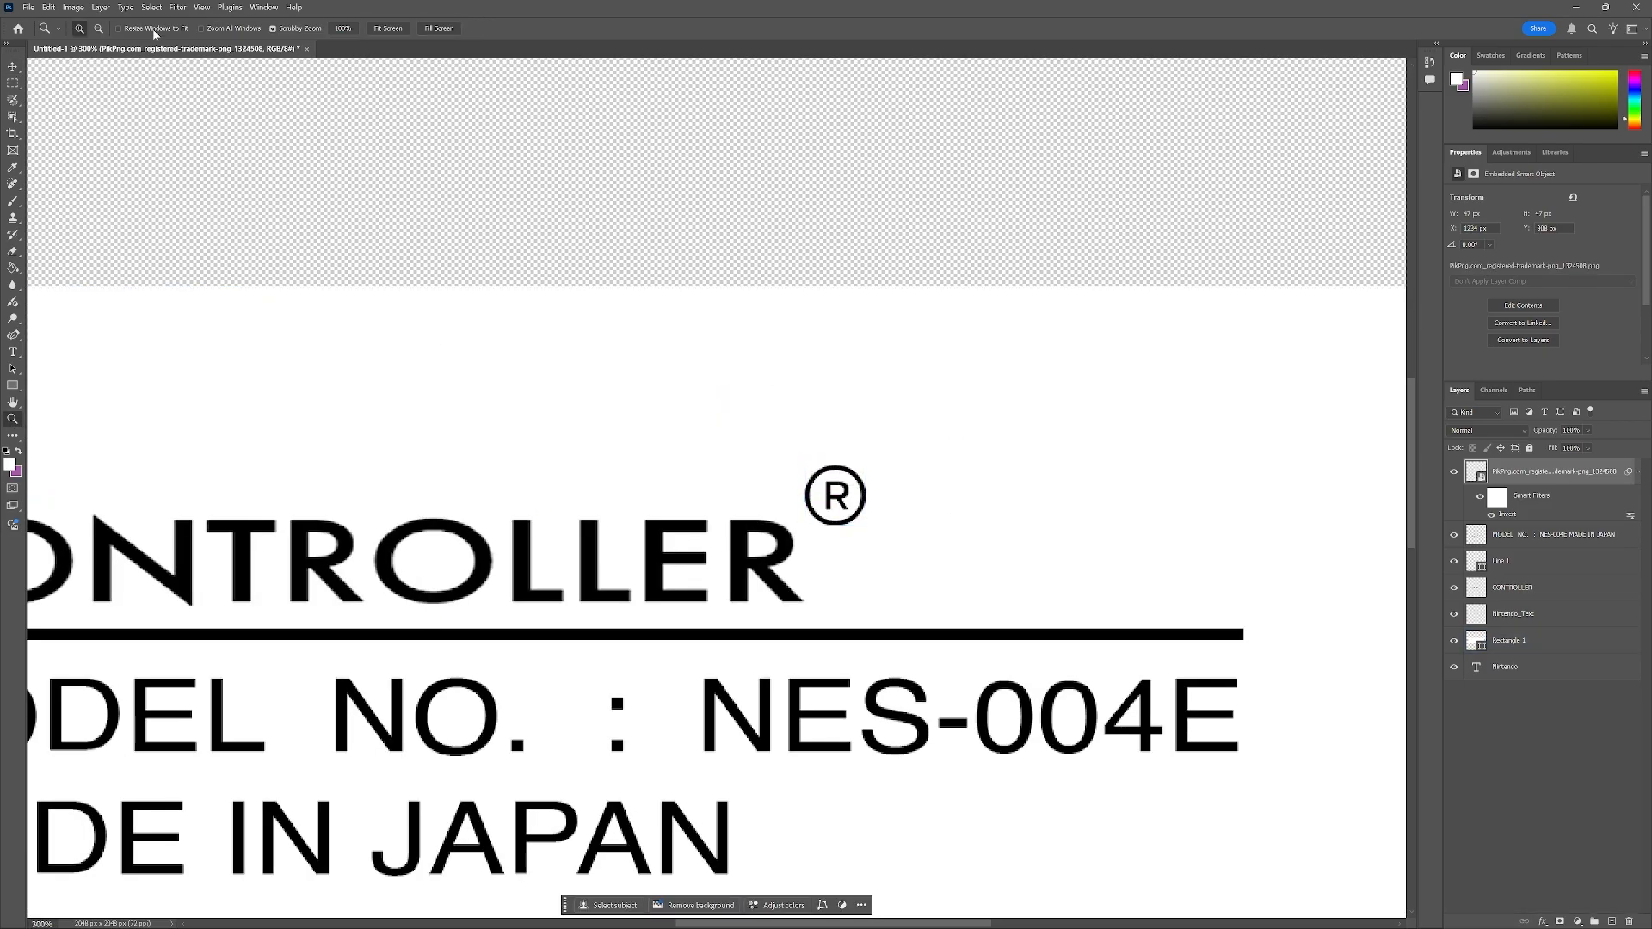
{"action": "scroll", "coordinate": [327, 628], "scroll_direction": "down", "scroll_amount": 3, "text": "alt"}
{"action": "left_click_drag", "start_coordinate": [676, 668], "coordinate": [1027, 534]}
{"action": "left_click", "coordinate": [179, 7]}
{"action": "left_click", "coordinate": [180, 7]}
{"action": "left_click", "coordinate": [189, 96]}
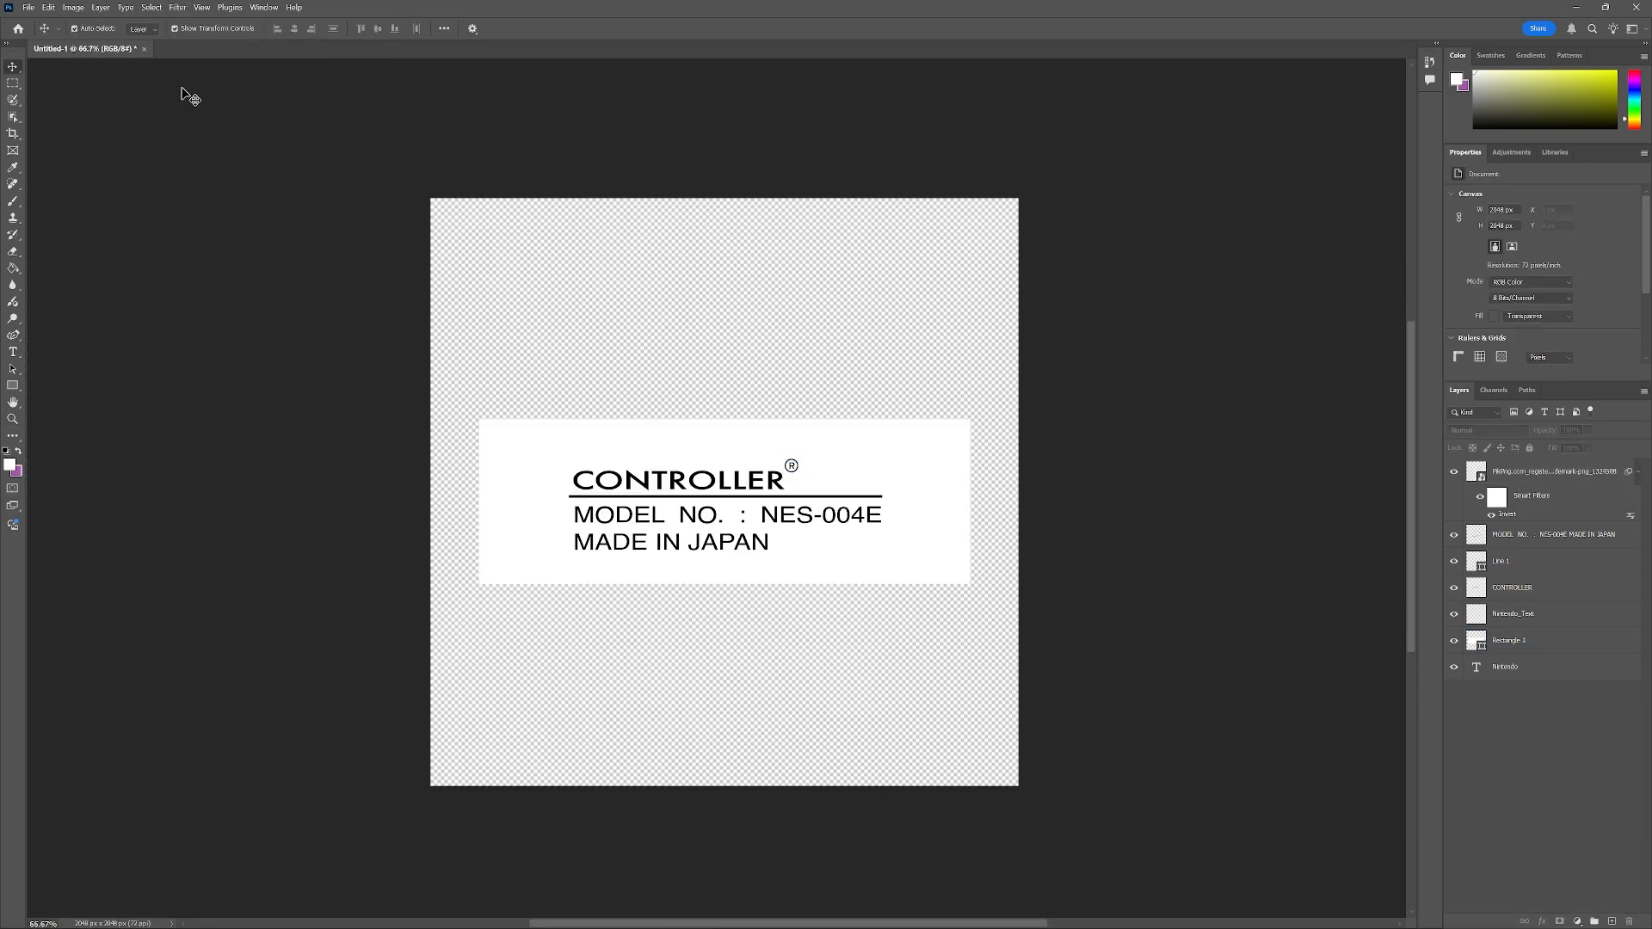
Step: Move the Nintendo text layer above the white rectangle's layer and select the label layers
{"action": "left_click", "coordinate": [179, 7]}
{"action": "left_click", "coordinate": [179, 8]}
{"action": "left_click", "coordinate": [1514, 667]}
{"action": "left_click", "coordinate": [1532, 471], "text": "shift"}
{"action": "left_click", "coordinate": [1505, 671]}
{"action": "left_click_drag", "start_coordinate": [1506, 671], "coordinate": [1516, 631]}
{"action": "left_click", "coordinate": [1514, 667]}
{"action": "left_click", "coordinate": [1517, 534], "text": "shift"}
{"action": "left_click", "coordinate": [1518, 467], "text": "shift"}
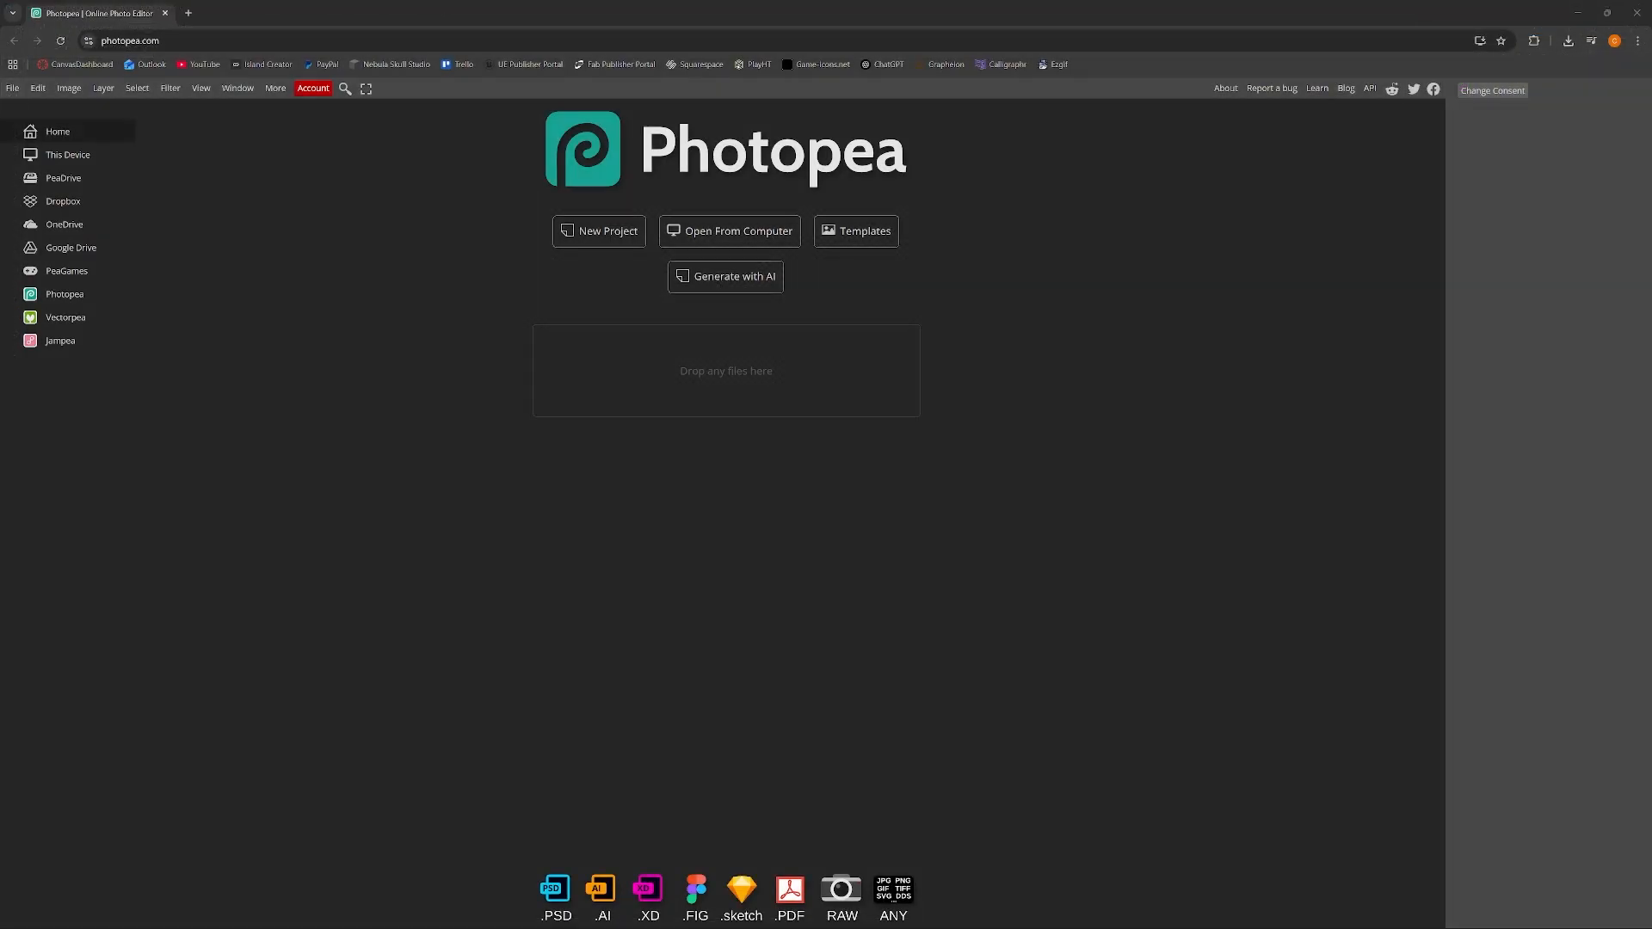
Step: Switch to Photopea, open NES_Embossed.png from the AssessedTutorial folder and start the Normal Map filter on it
{"action": "left_click_drag", "start_coordinate": [0, 486], "coordinate": [512, 403]}
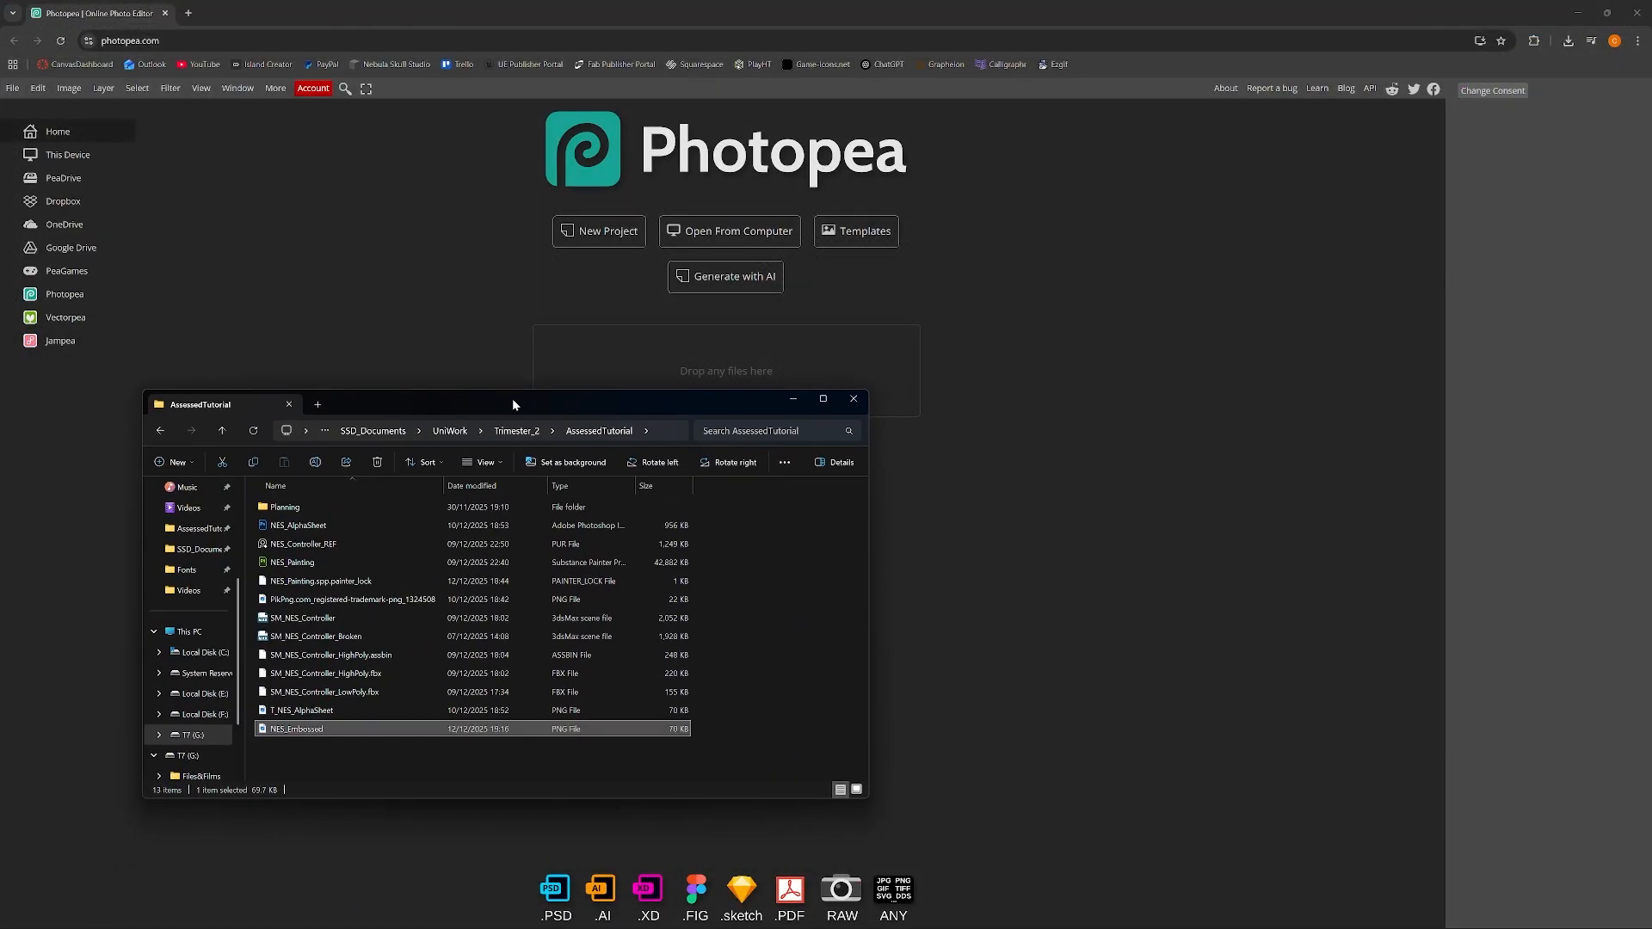
{"action": "left_click_drag", "start_coordinate": [331, 734], "coordinate": [746, 346]}
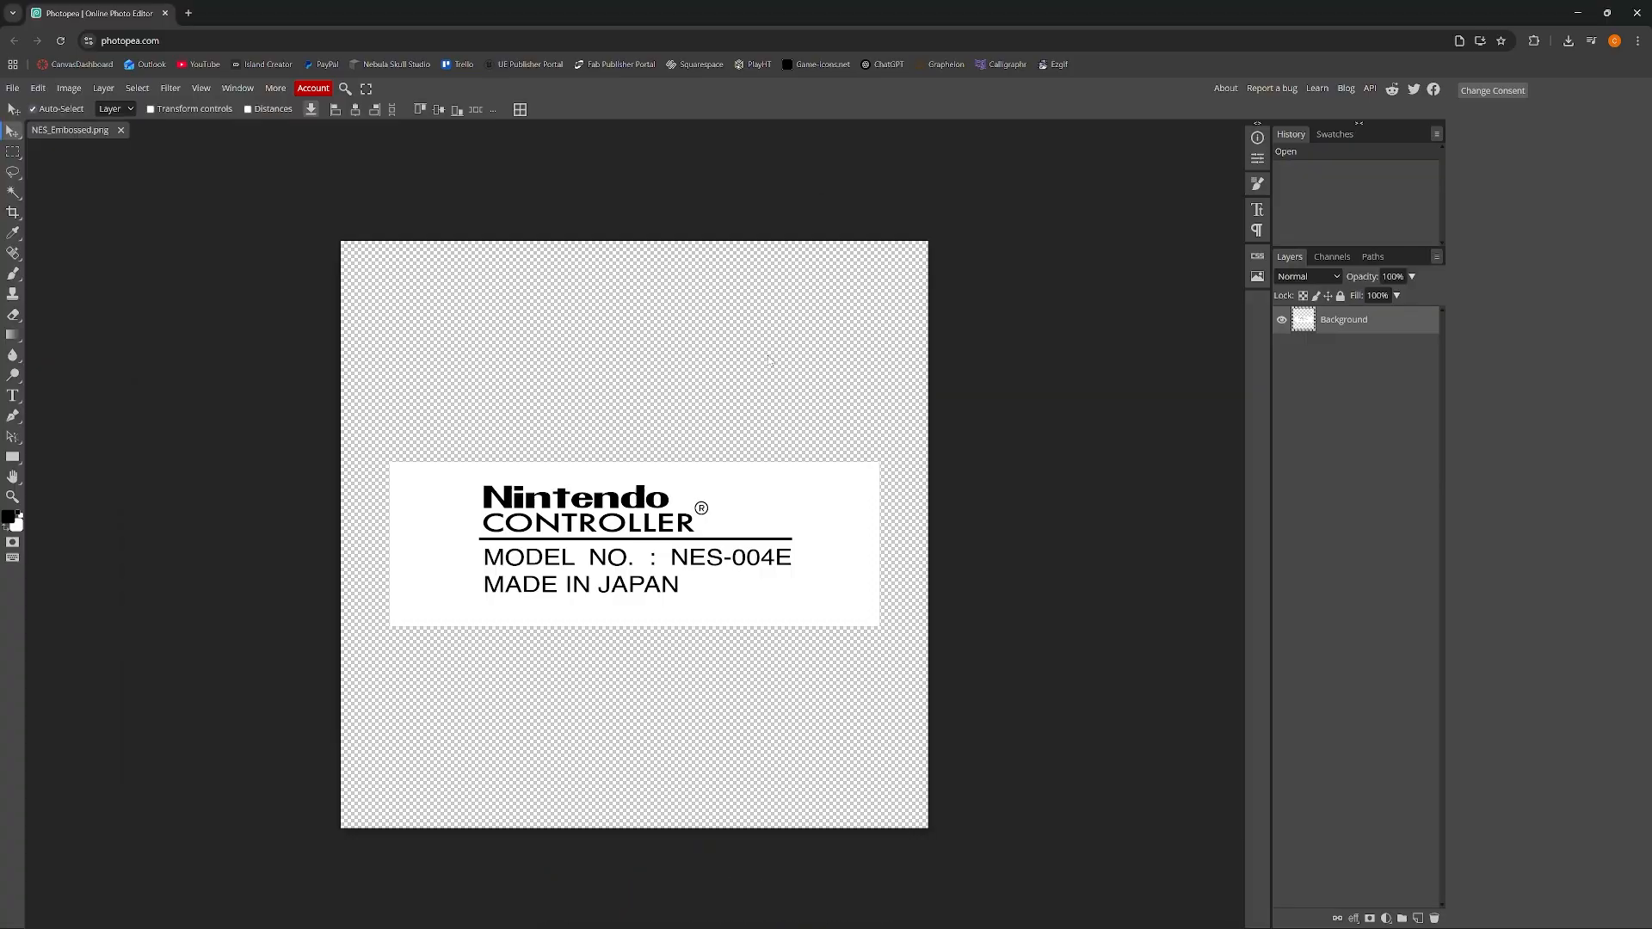
{"action": "left_click", "coordinate": [169, 89]}
{"action": "mouse_move", "coordinate": [231, 243]}
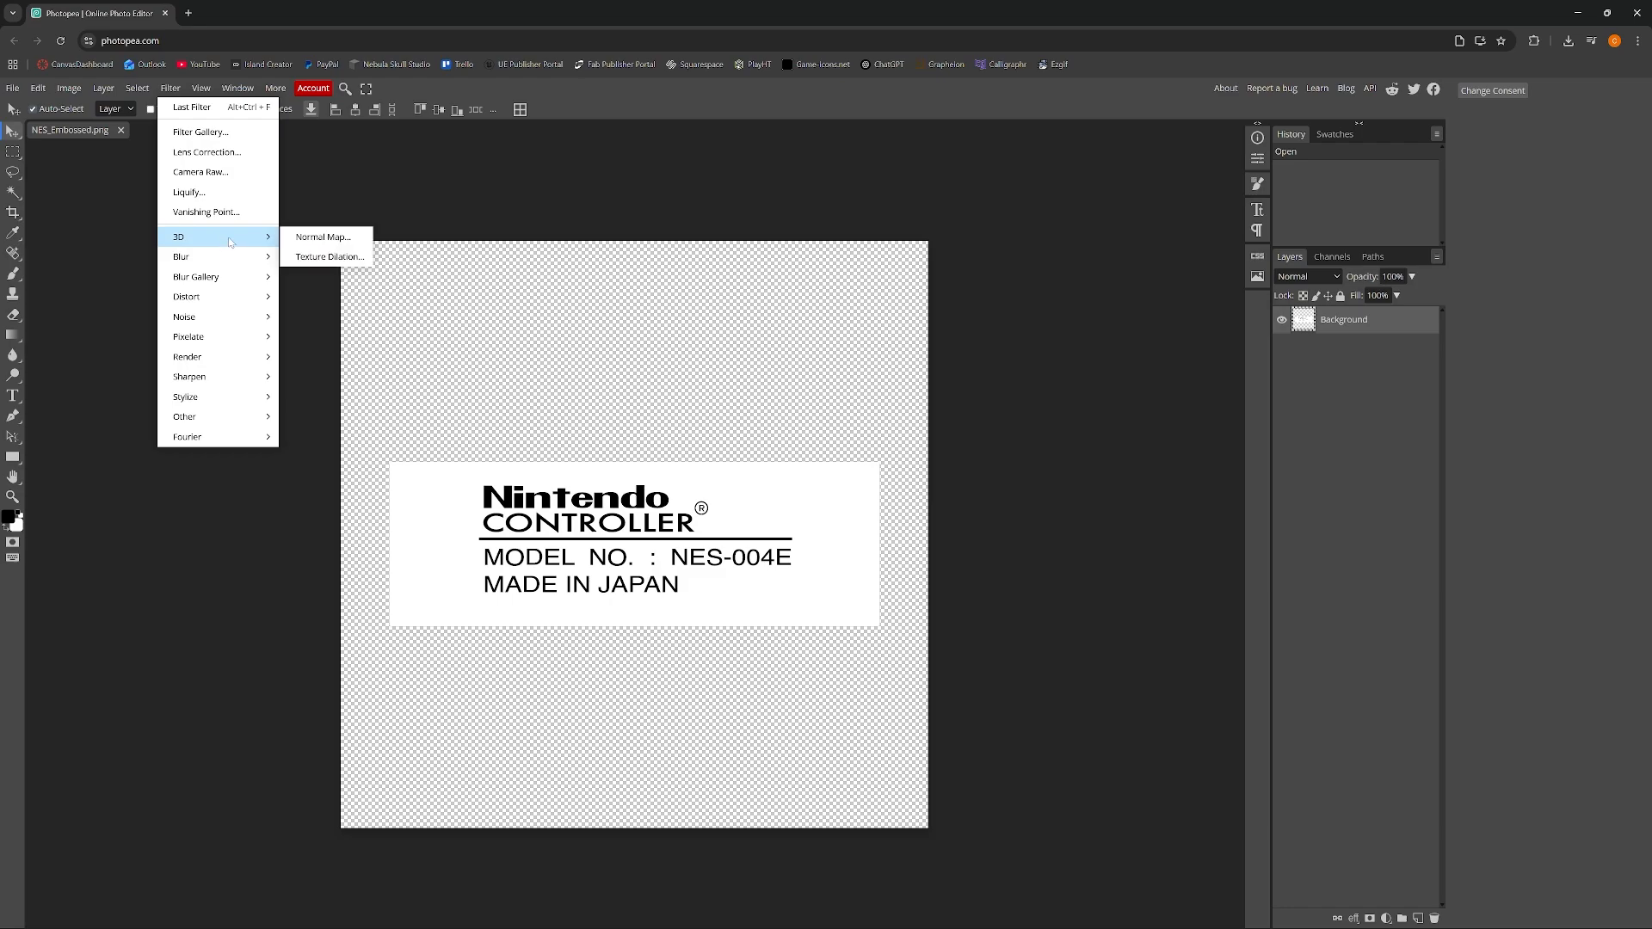
{"action": "left_click", "coordinate": [323, 237]}
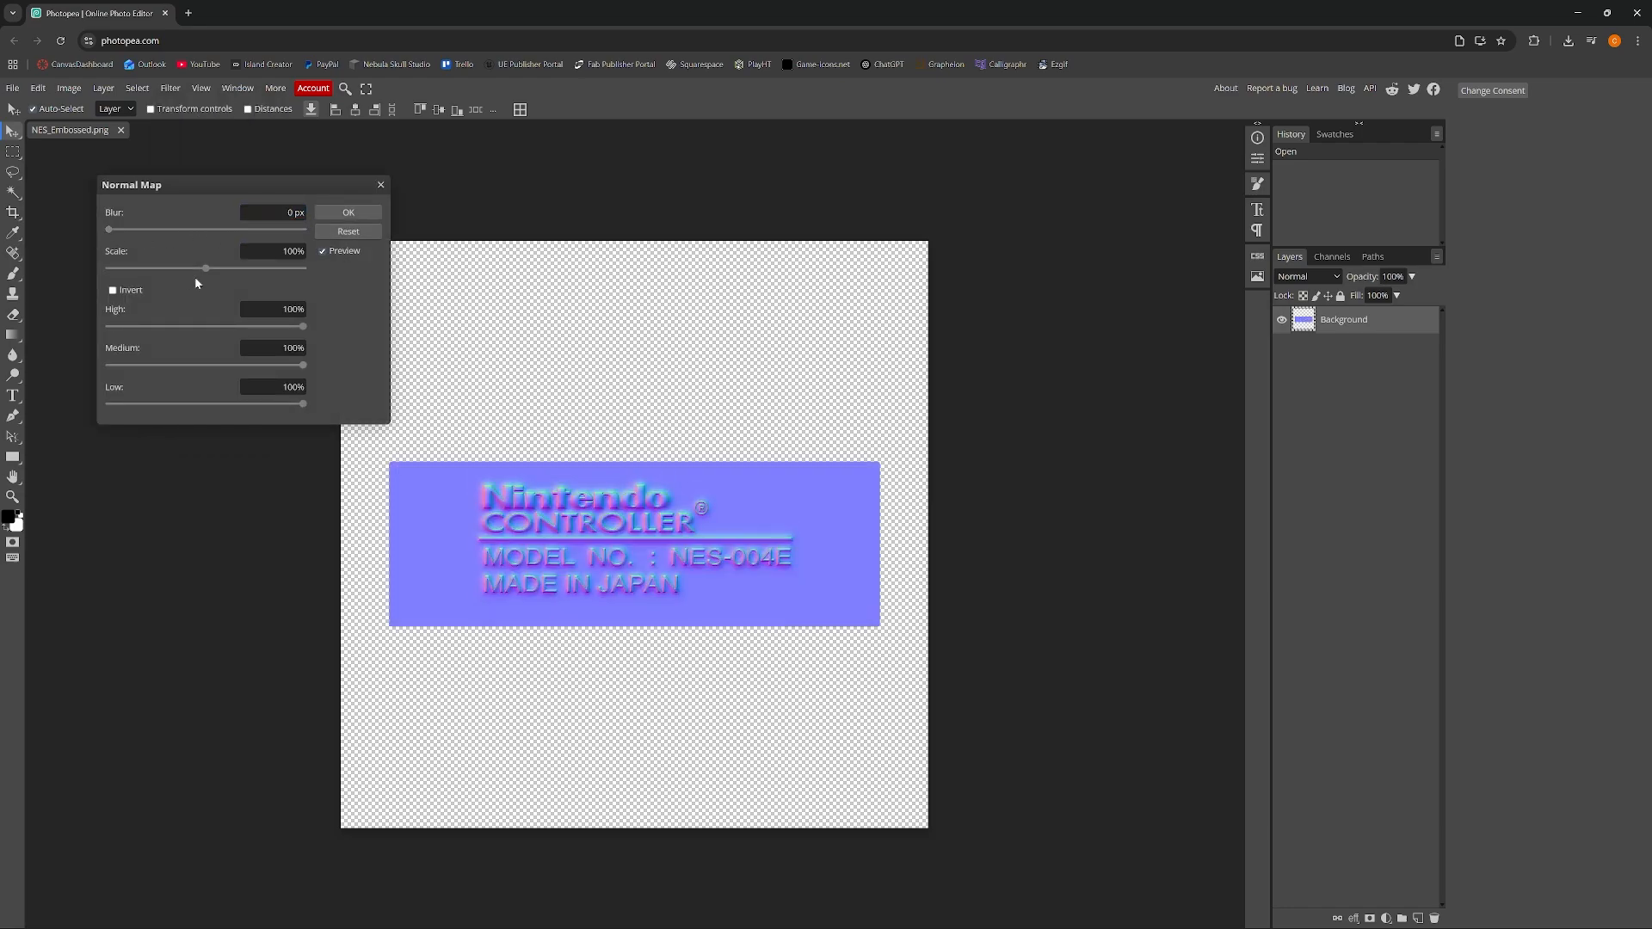
Step: Try inverting the normal map and revert to the non-inverted version
{"action": "left_click", "coordinate": [142, 291]}
{"action": "left_click", "coordinate": [111, 290]}
{"action": "left_click", "coordinate": [111, 290]}
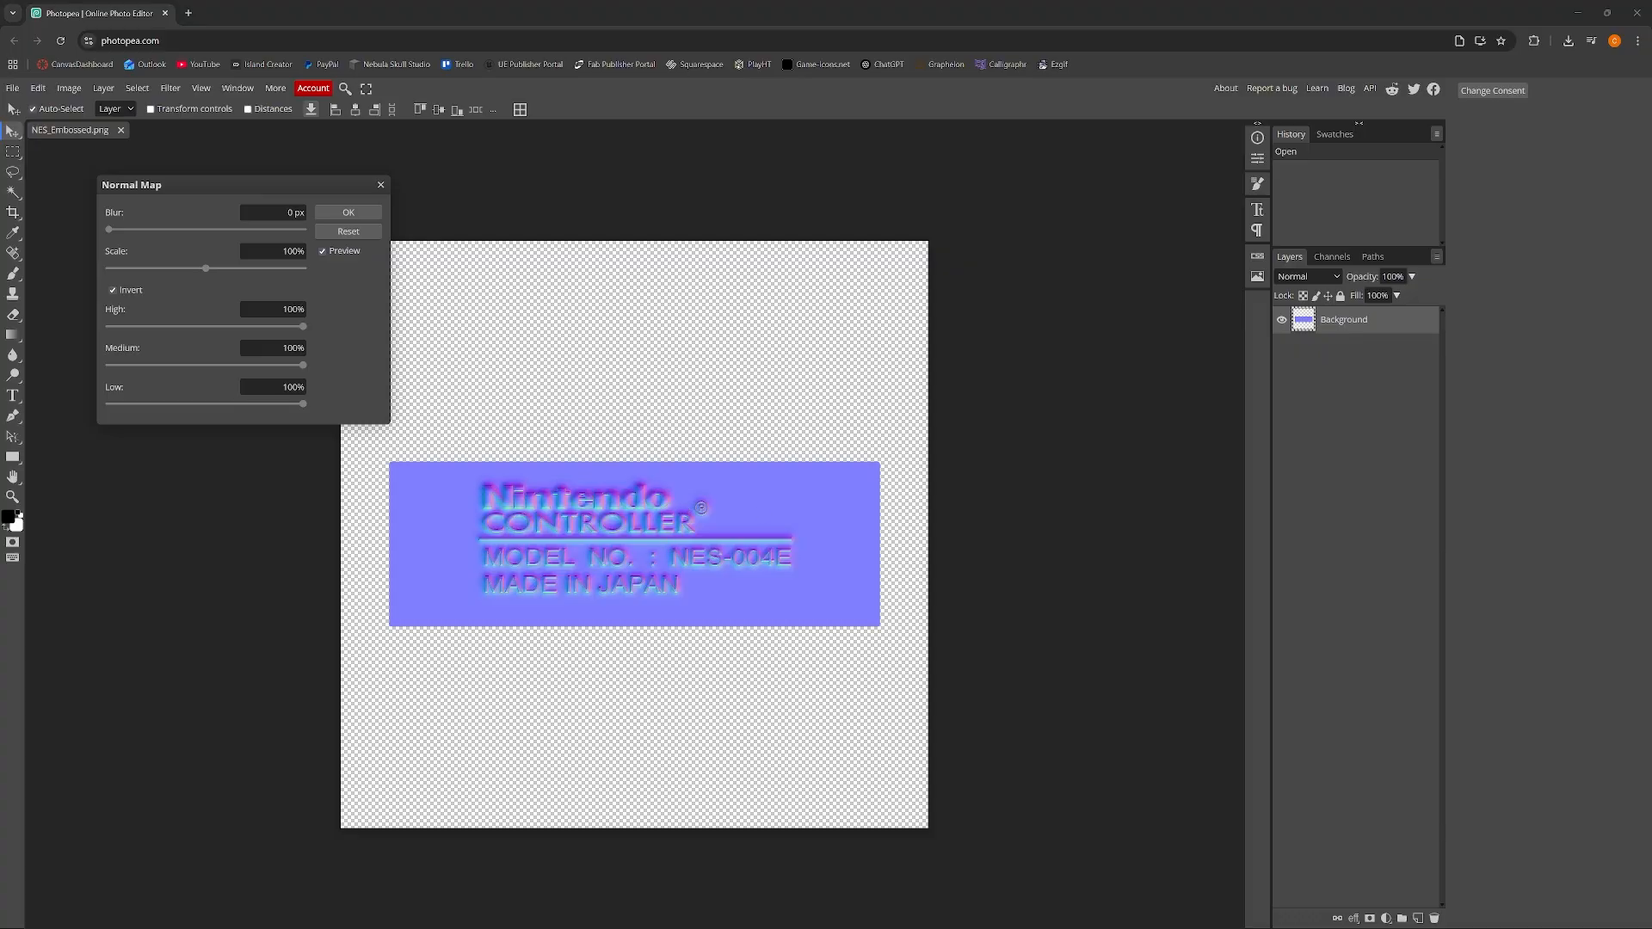
{"action": "left_click", "coordinate": [113, 290]}
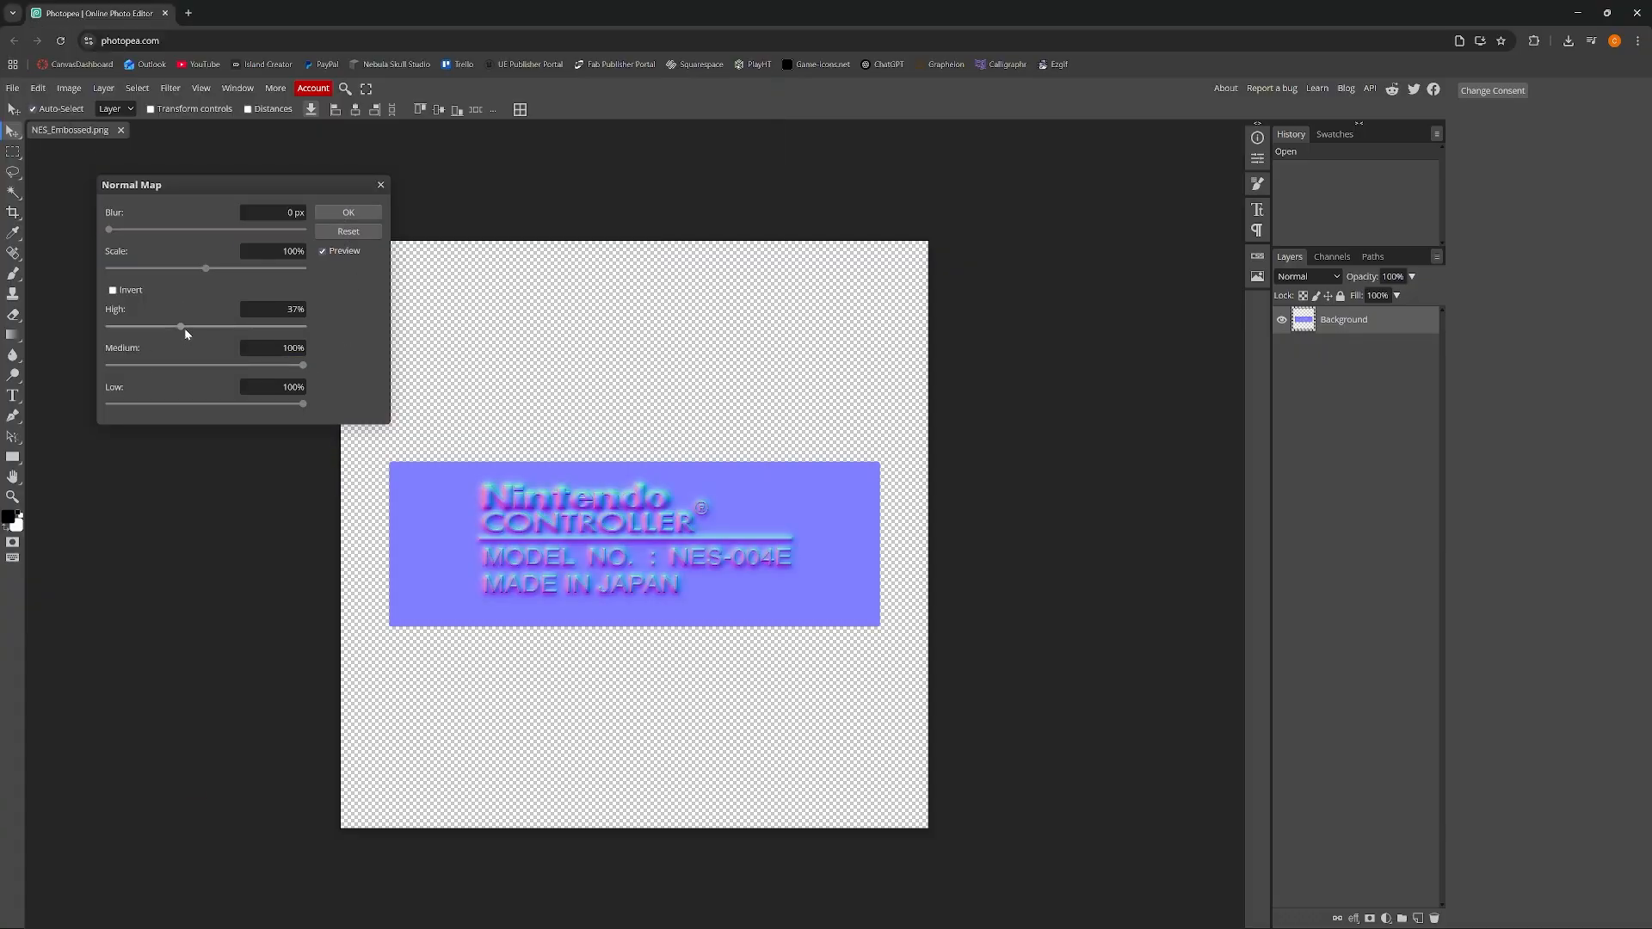
Step: Set the normal map's detail levels to High 90%, Medium 13% and Low 0%, and apply the filter
{"action": "left_click_drag", "start_coordinate": [302, 366], "coordinate": [192, 370]}
{"action": "left_click_drag", "start_coordinate": [300, 404], "coordinate": [106, 421]}
{"action": "left_click_drag", "start_coordinate": [192, 365], "coordinate": [135, 370]}
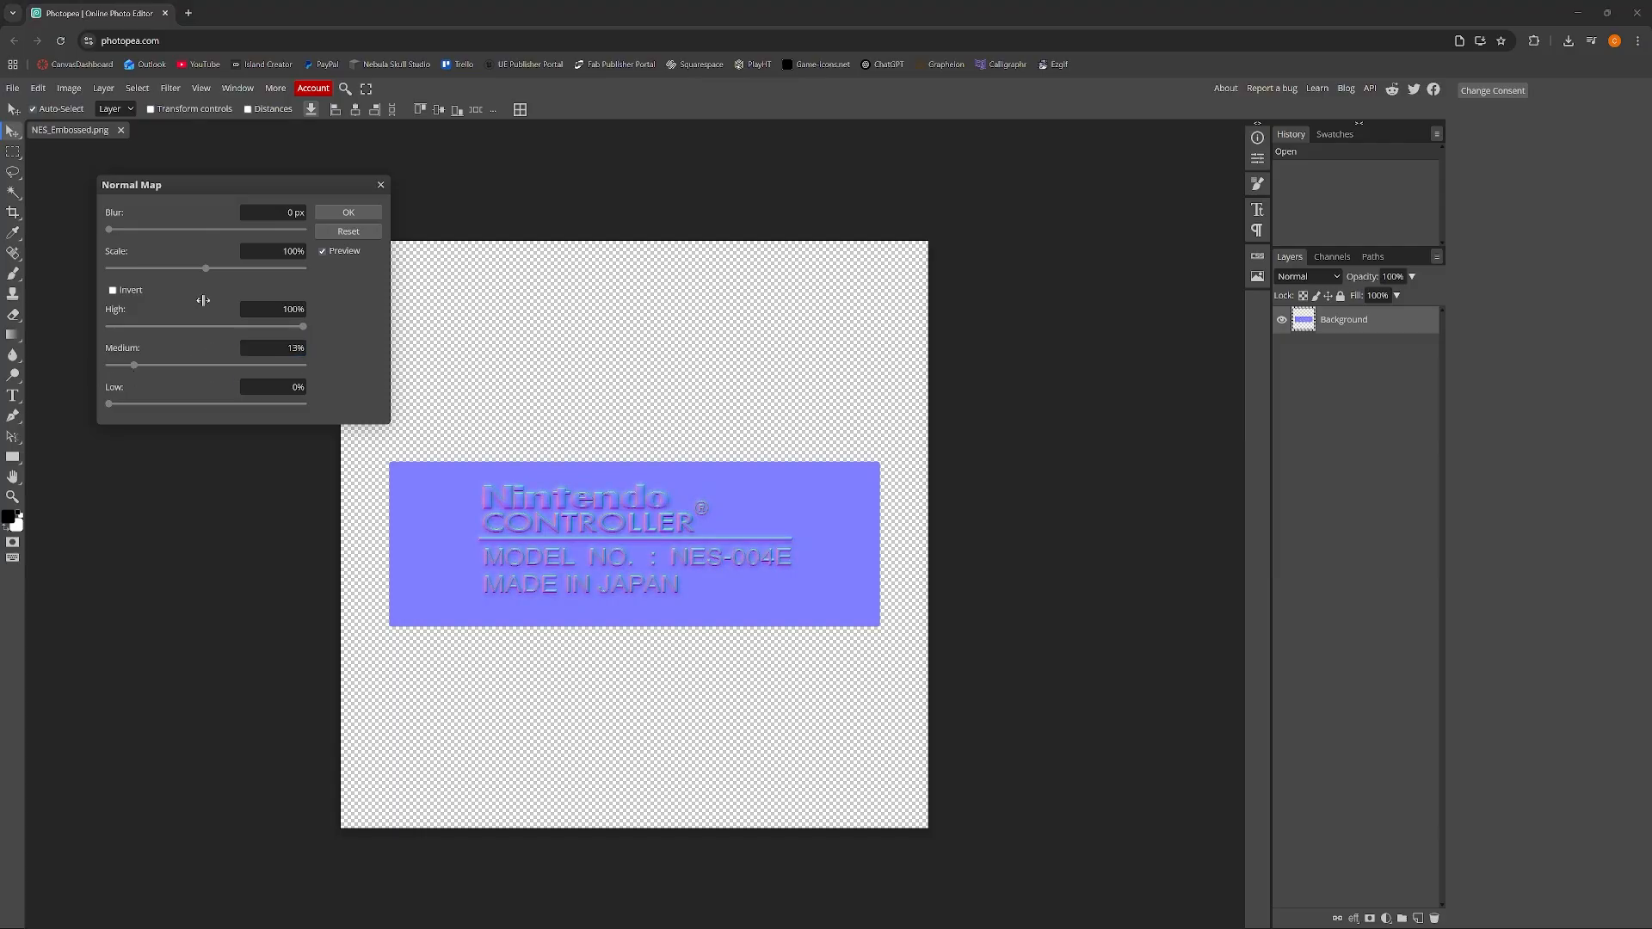
{"action": "mouse_move", "coordinate": [301, 327]}
{"action": "left_mouse_down"}
{"action": "mouse_move", "coordinate": [242, 332]}
{"action": "mouse_move", "coordinate": [285, 335]}
{"action": "left_mouse_up"}
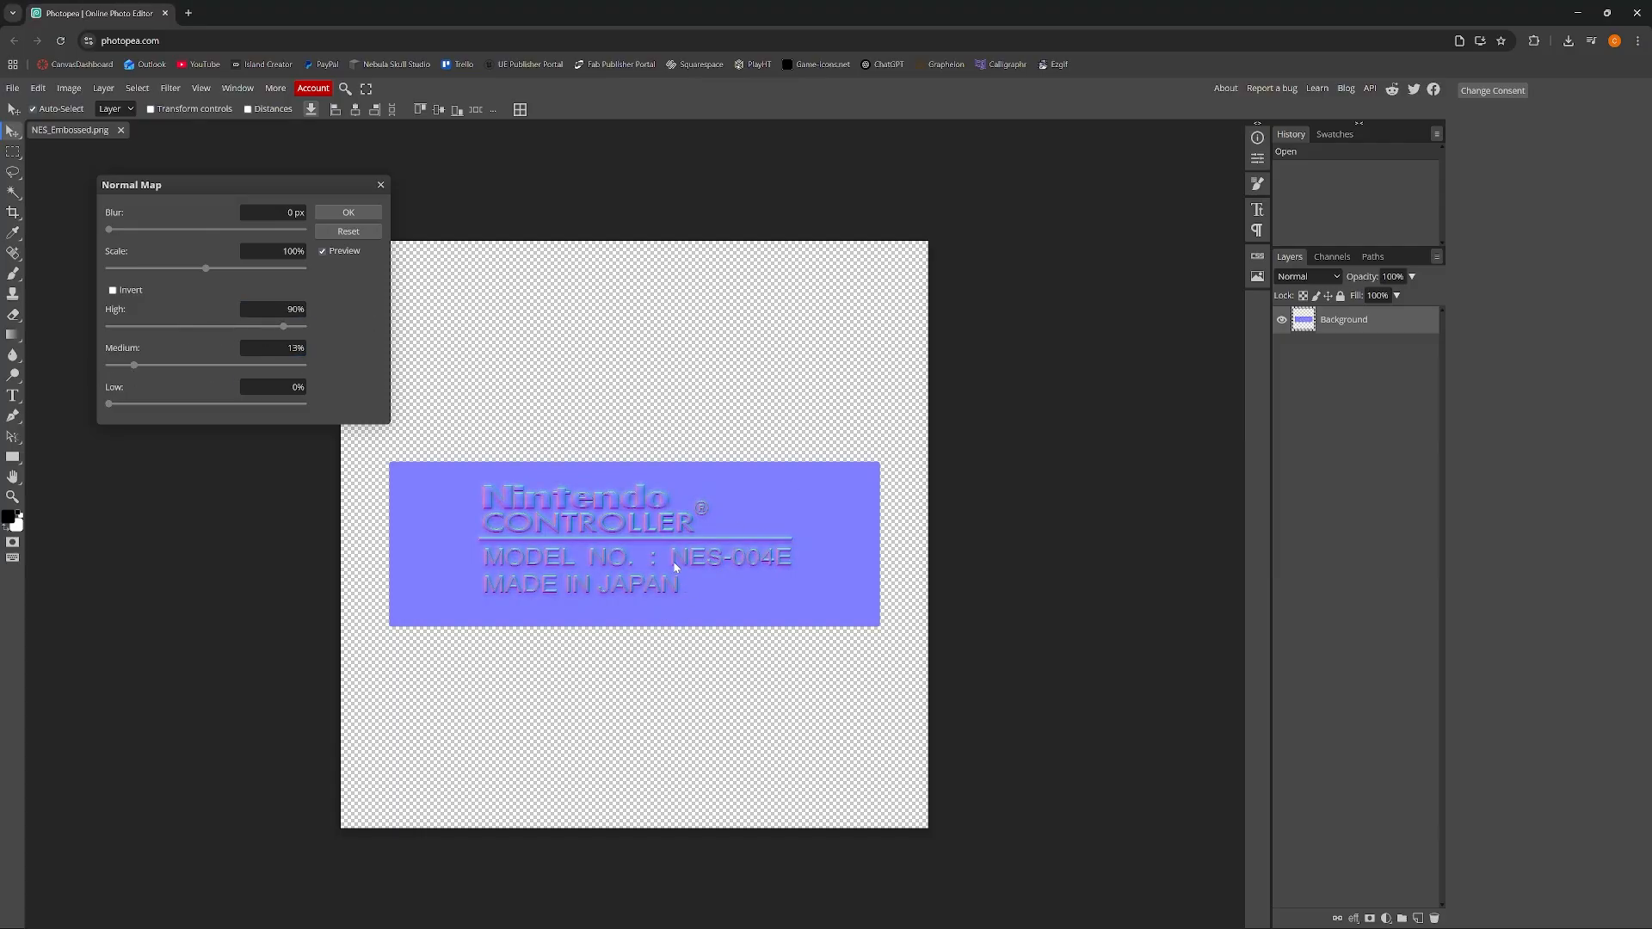
{"action": "left_click", "coordinate": [360, 212]}
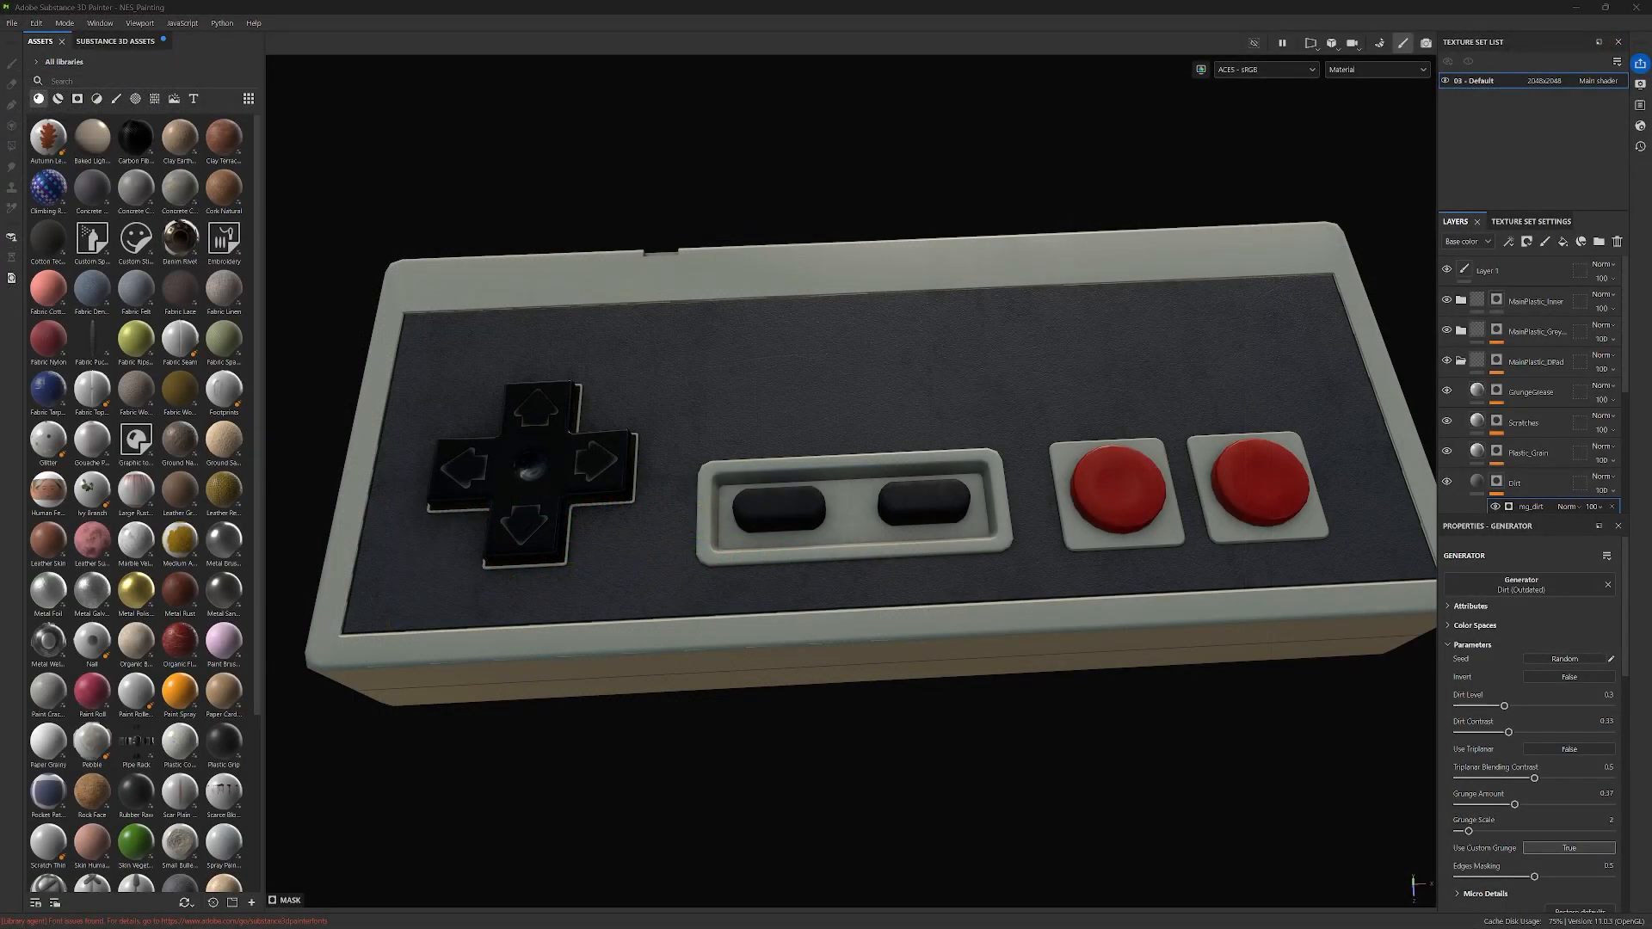
Step: Switch to Substance 3D Painter and add N_NES_Embossed.png and T_NES_AlphaSheet.png to the resources for import
{"action": "left_click", "coordinate": [12, 24]}
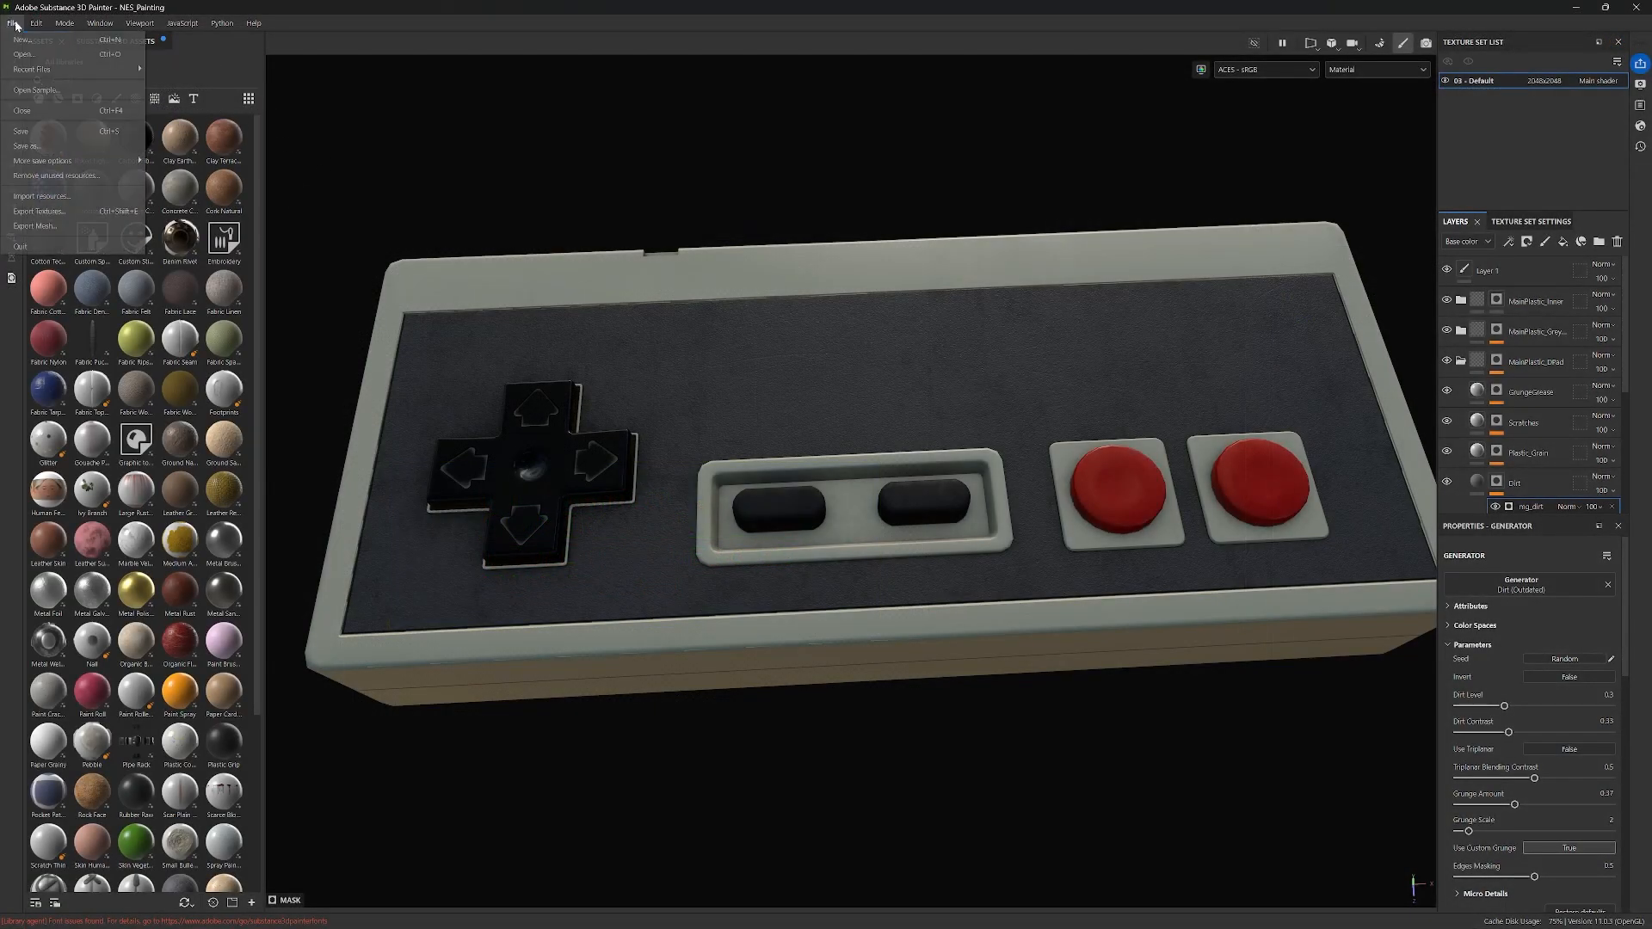
{"action": "left_click", "coordinate": [129, 196]}
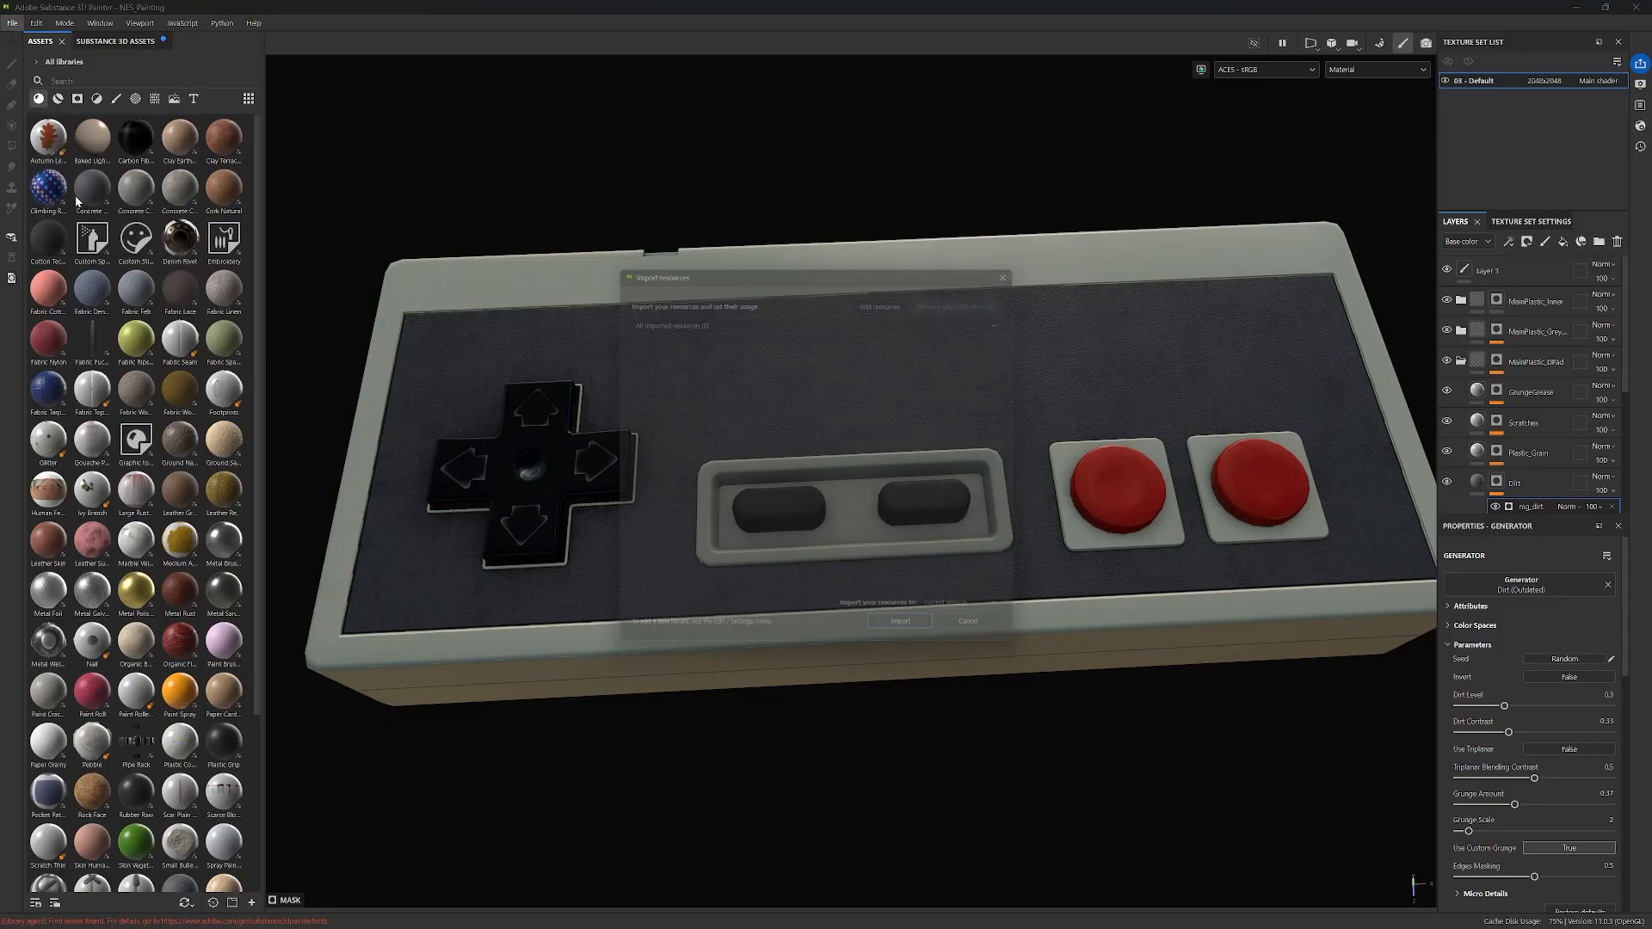
{"action": "left_click", "coordinate": [891, 293]}
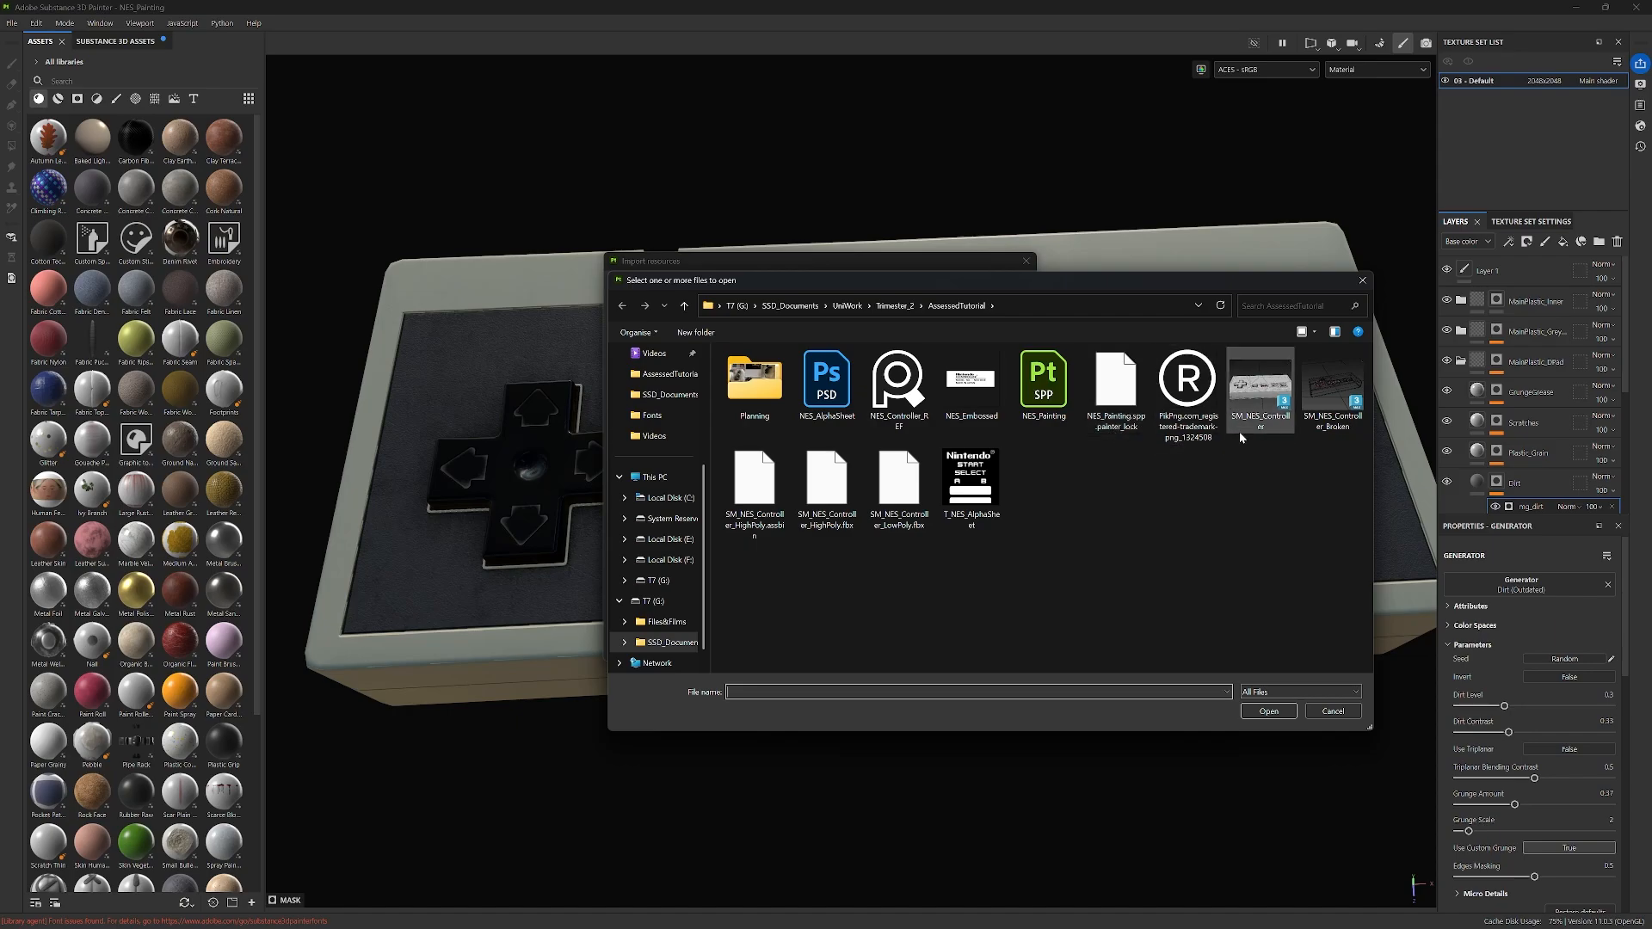
{"action": "left_click", "coordinate": [978, 493]}
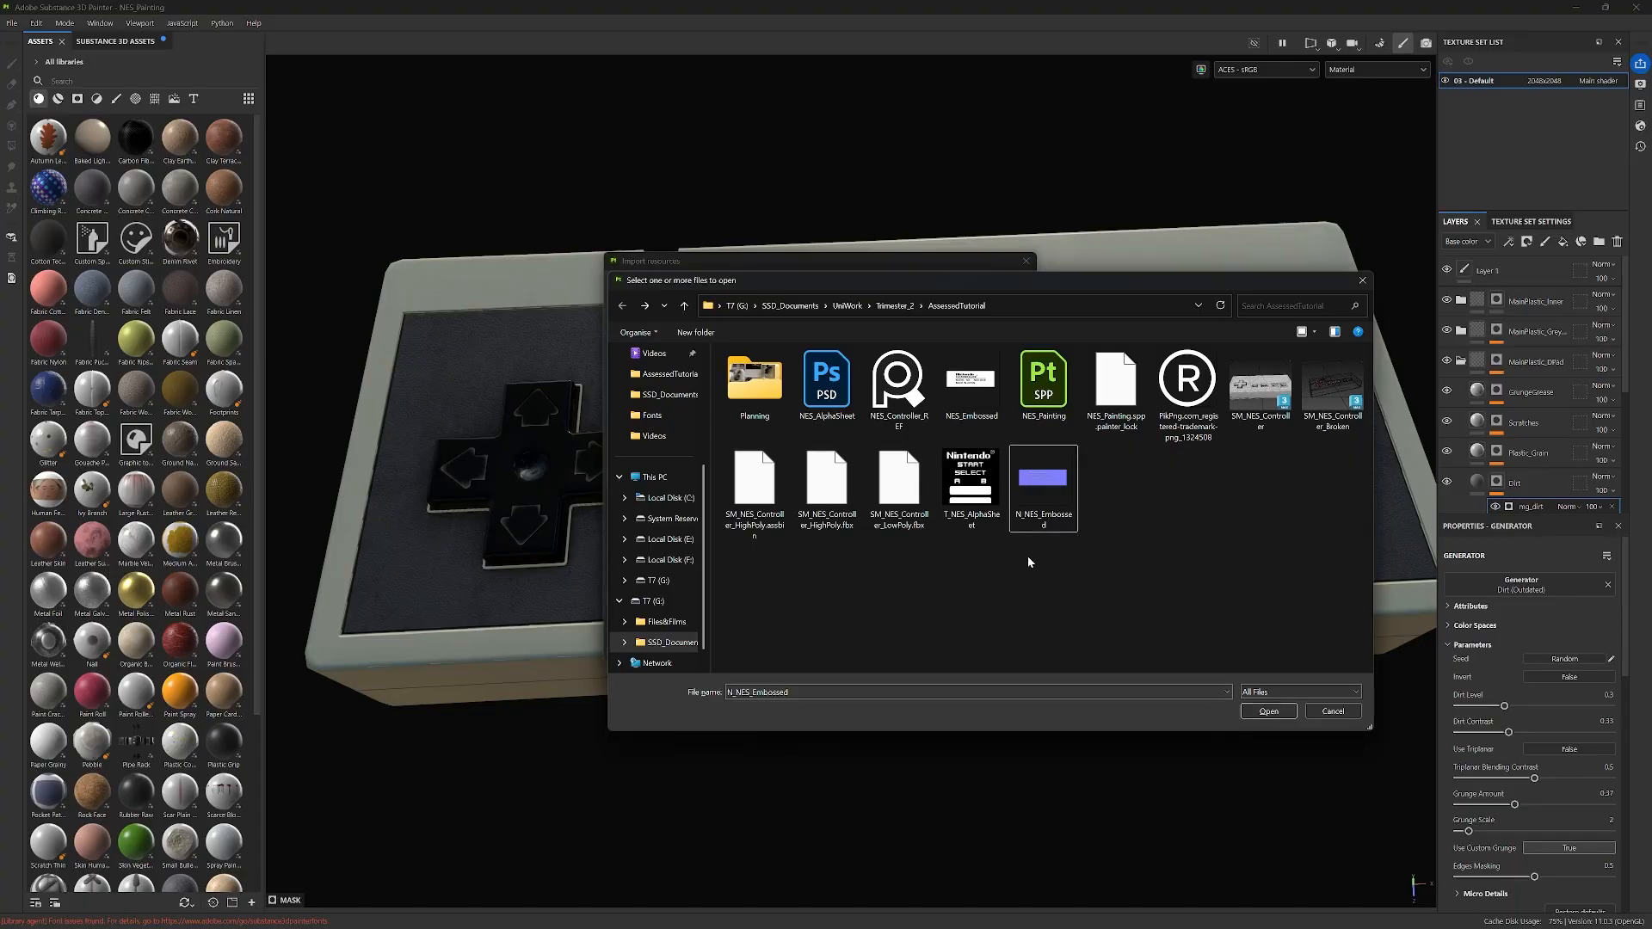
{"action": "left_click_drag", "start_coordinate": [1157, 560], "coordinate": [977, 518]}
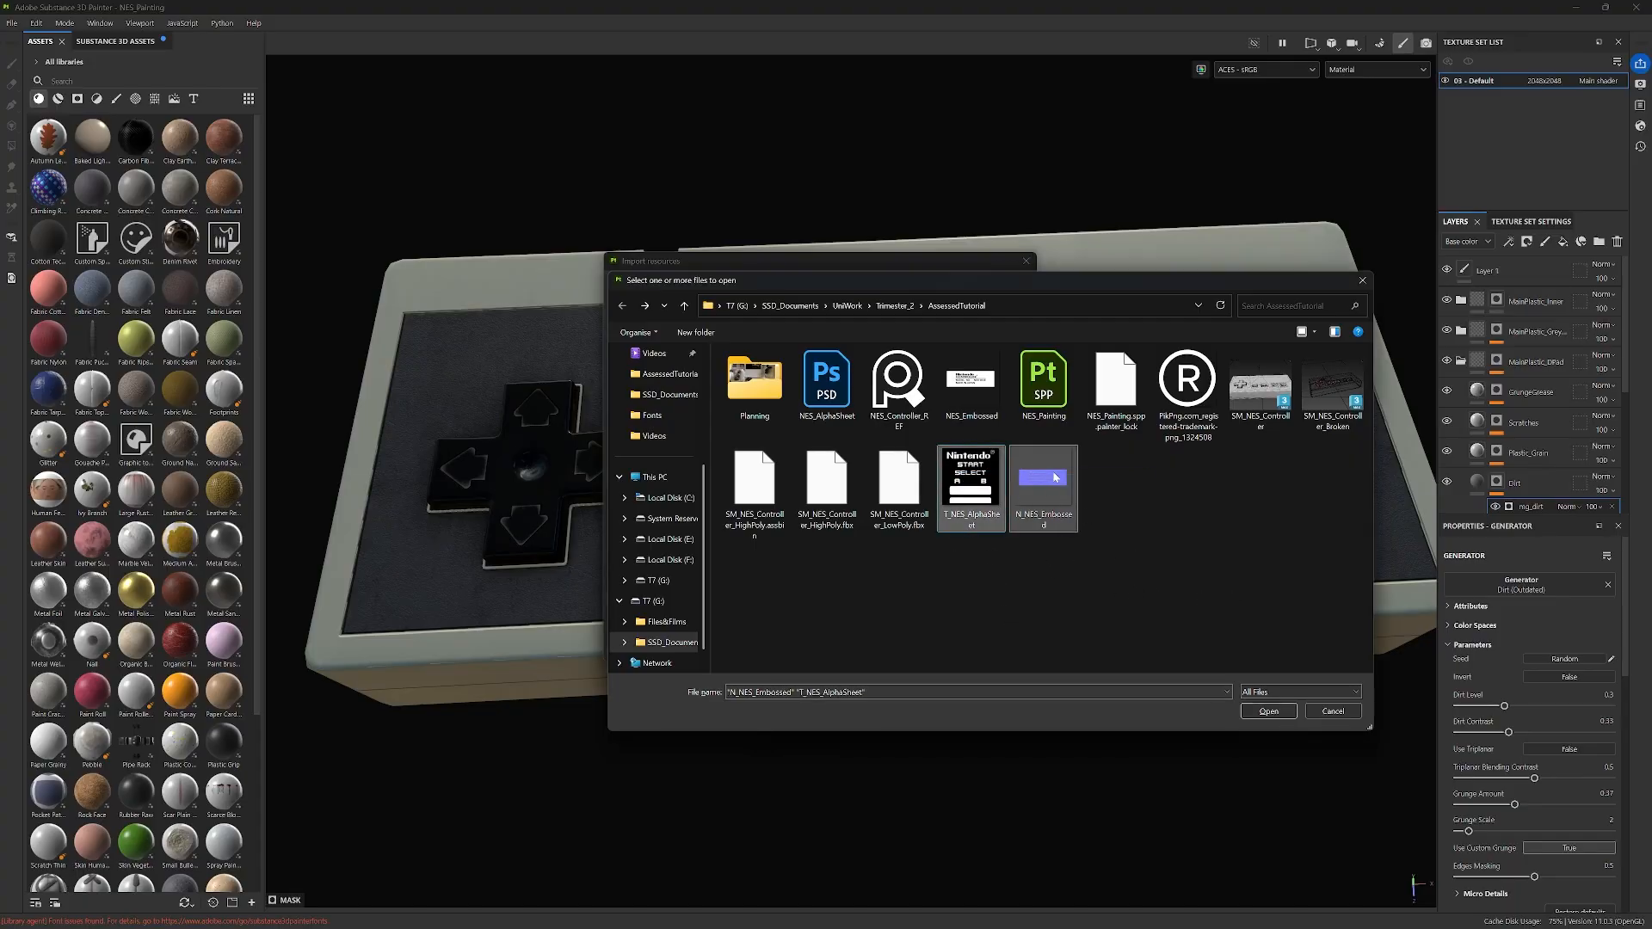
{"action": "left_click", "coordinate": [1269, 711]}
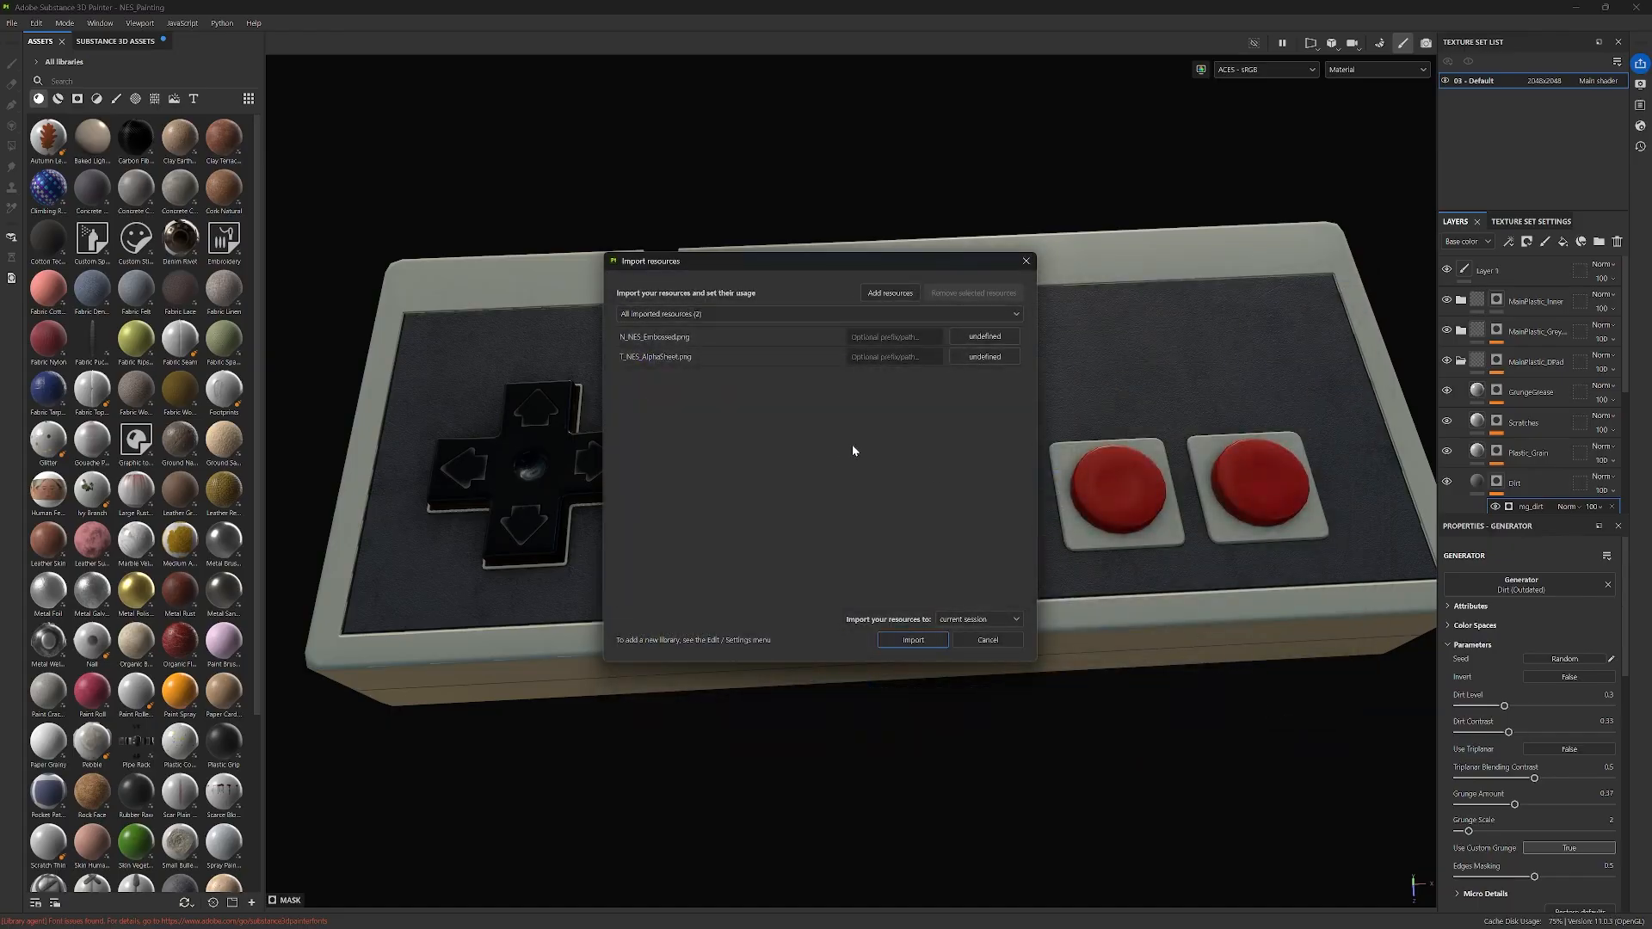
Step: Set the usage of both files to texture and import them into the current session
{"action": "left_click", "coordinate": [981, 336]}
{"action": "left_click", "coordinate": [1012, 379]}
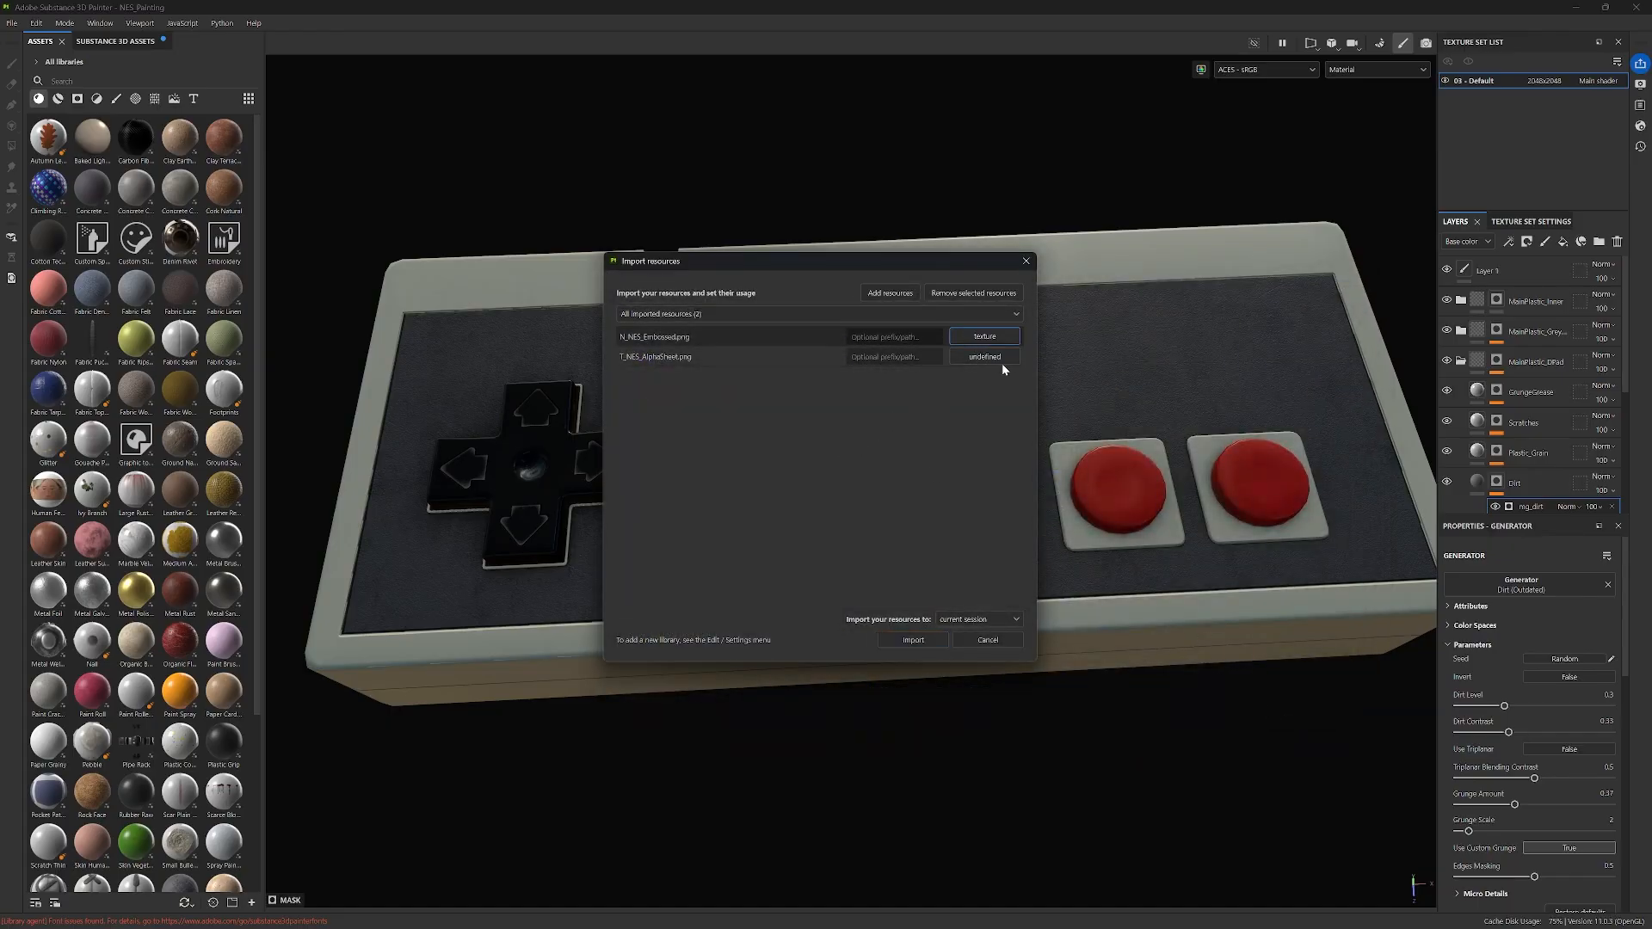
{"action": "left_click", "coordinate": [981, 356]}
{"action": "left_click", "coordinate": [1010, 400]}
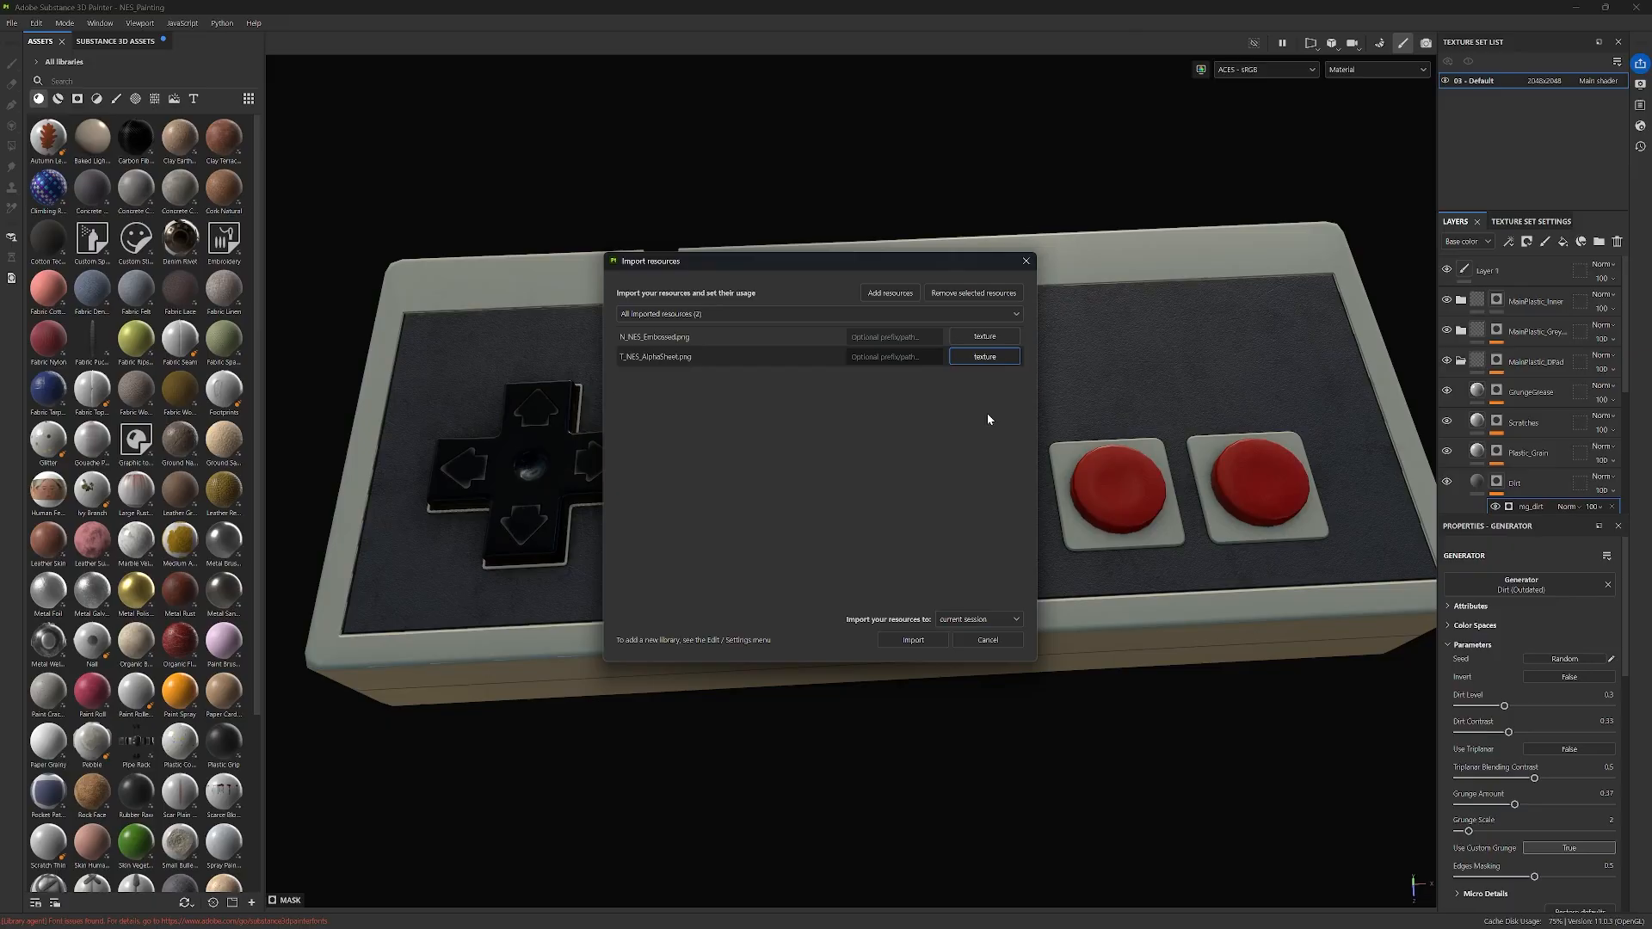
{"action": "left_click", "coordinate": [910, 641]}
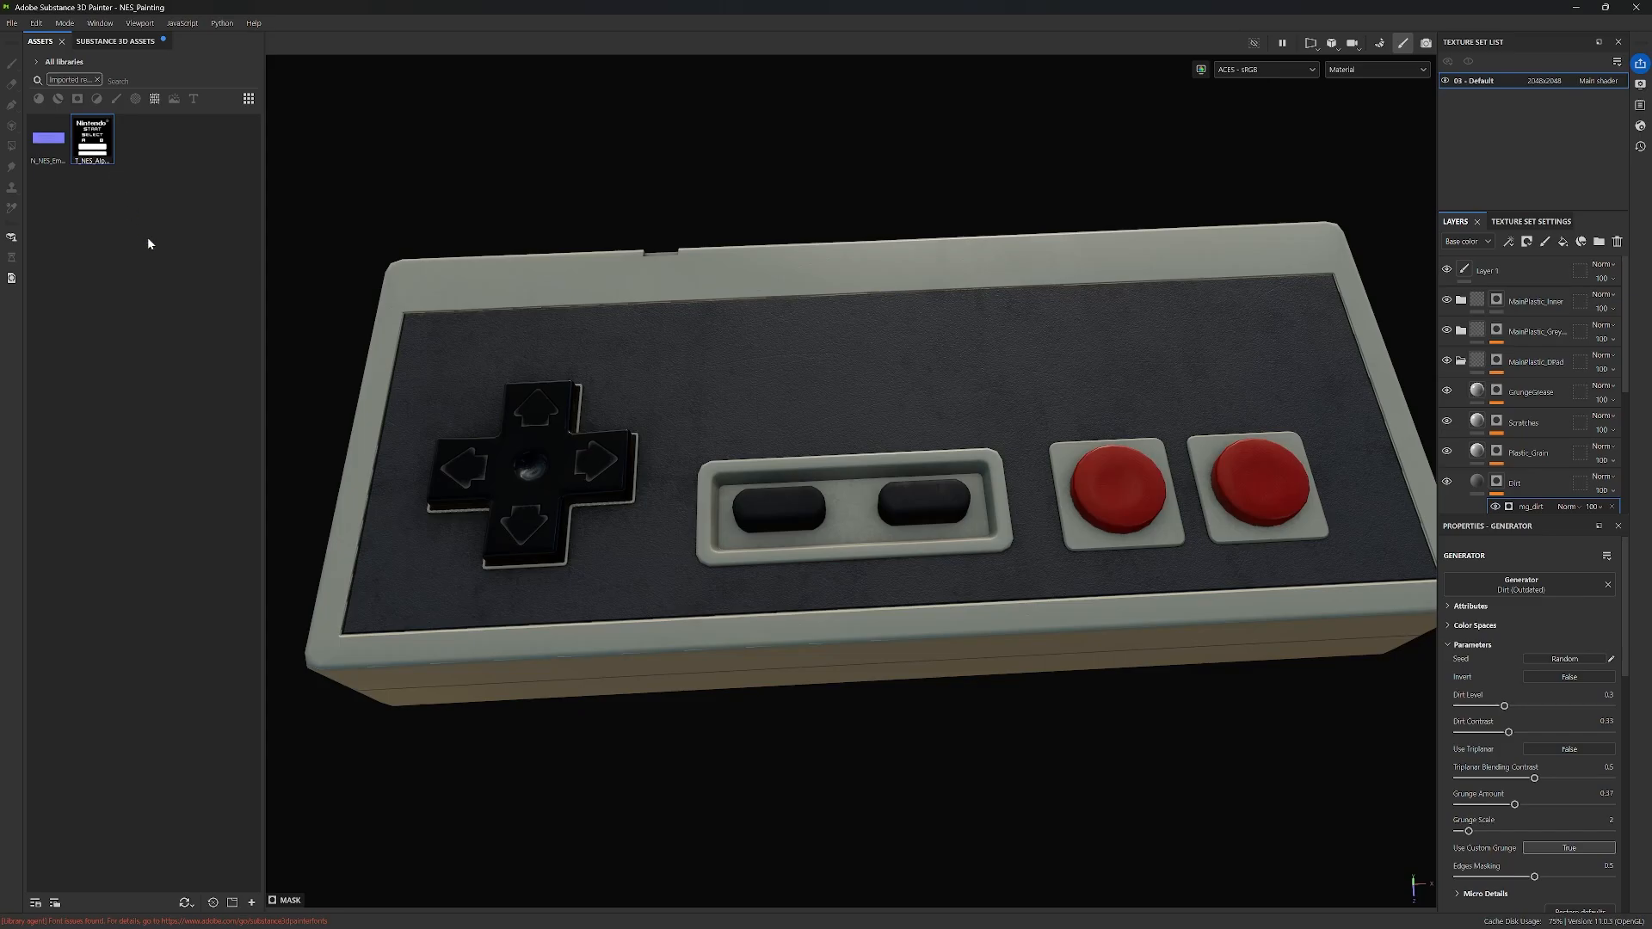
Step: Delete the T_NES_AlphaSheet texture from the assets and add T_NES_AlphaSheet.png to a new resource import
{"action": "right_click", "coordinate": [107, 144]}
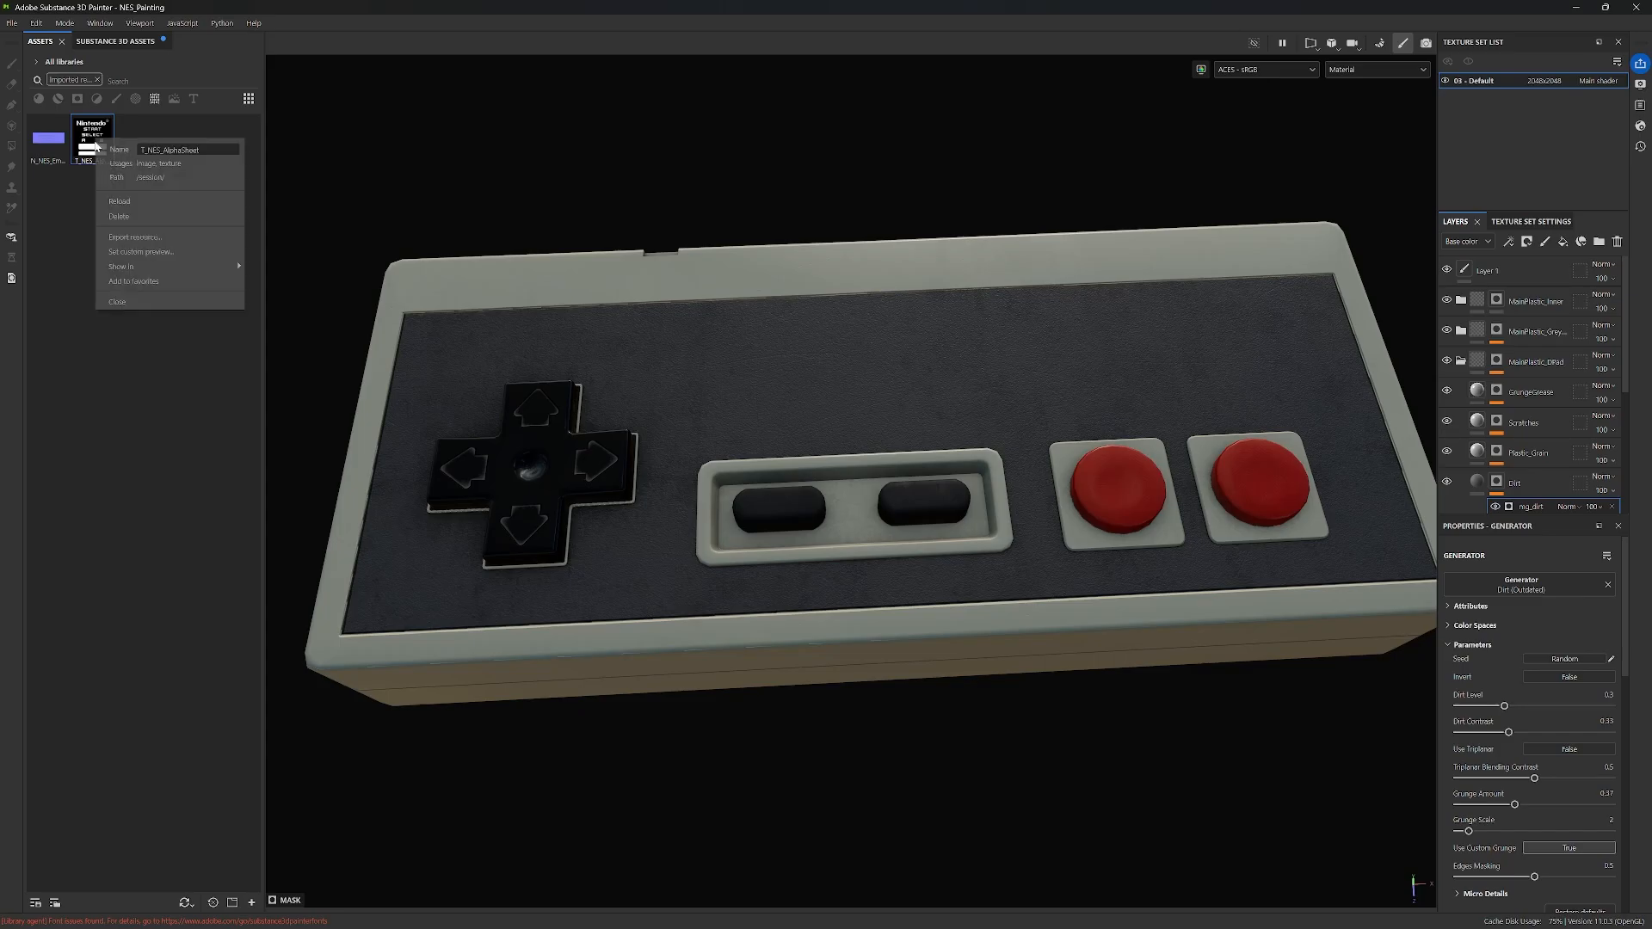
{"action": "left_click", "coordinate": [135, 217]}
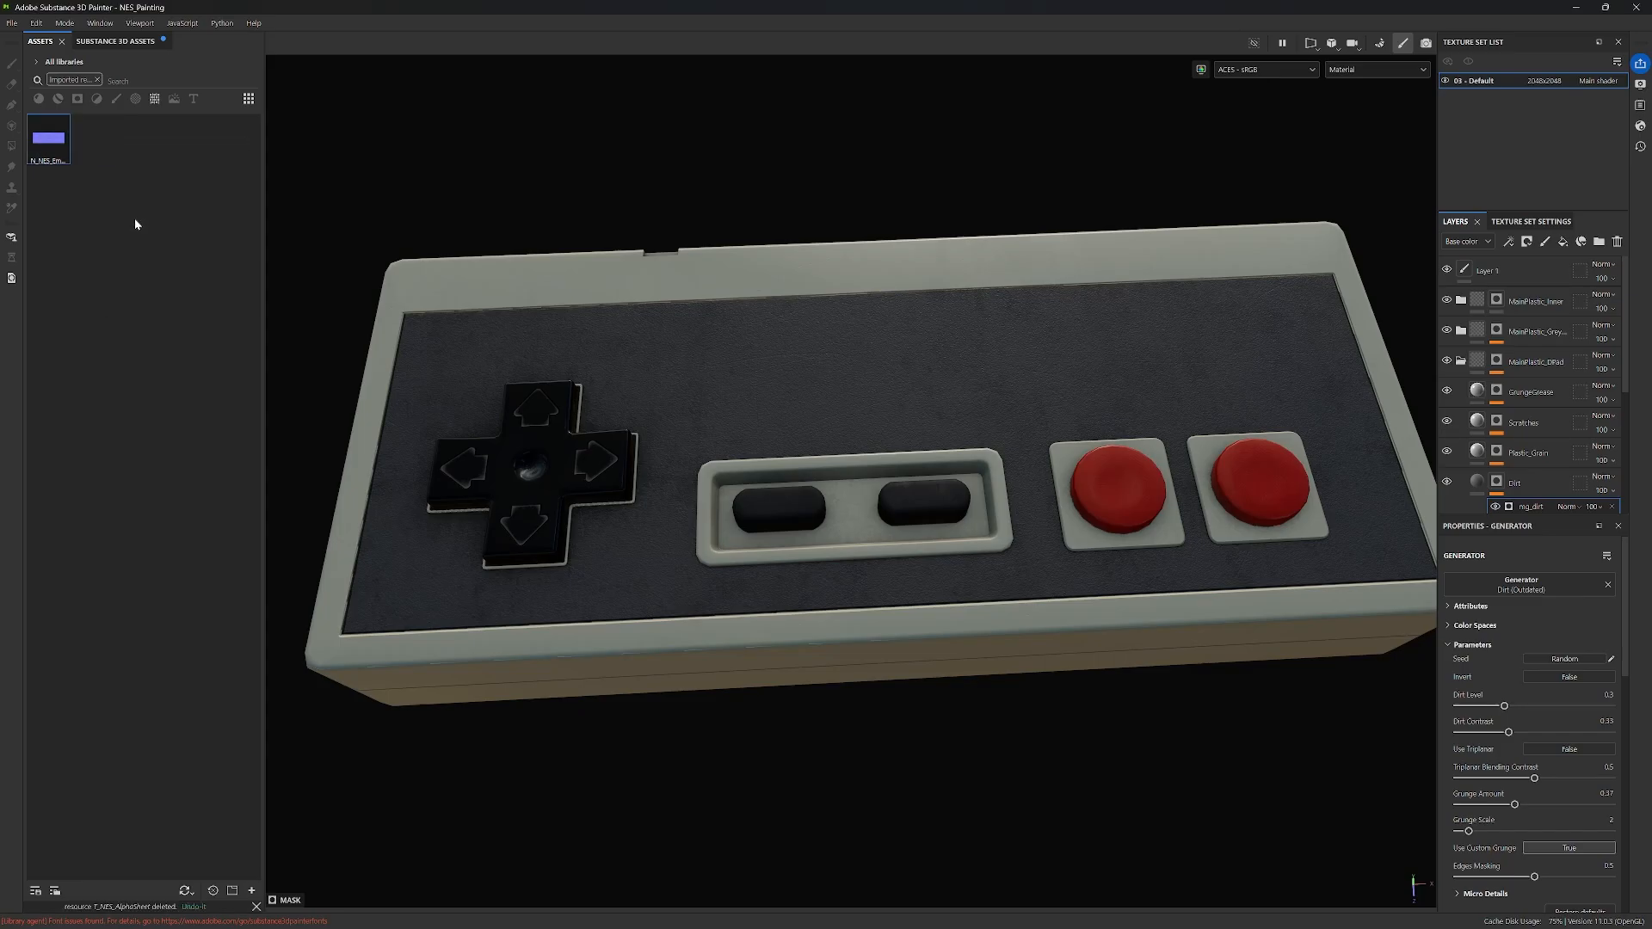
{"action": "left_click", "coordinate": [12, 23]}
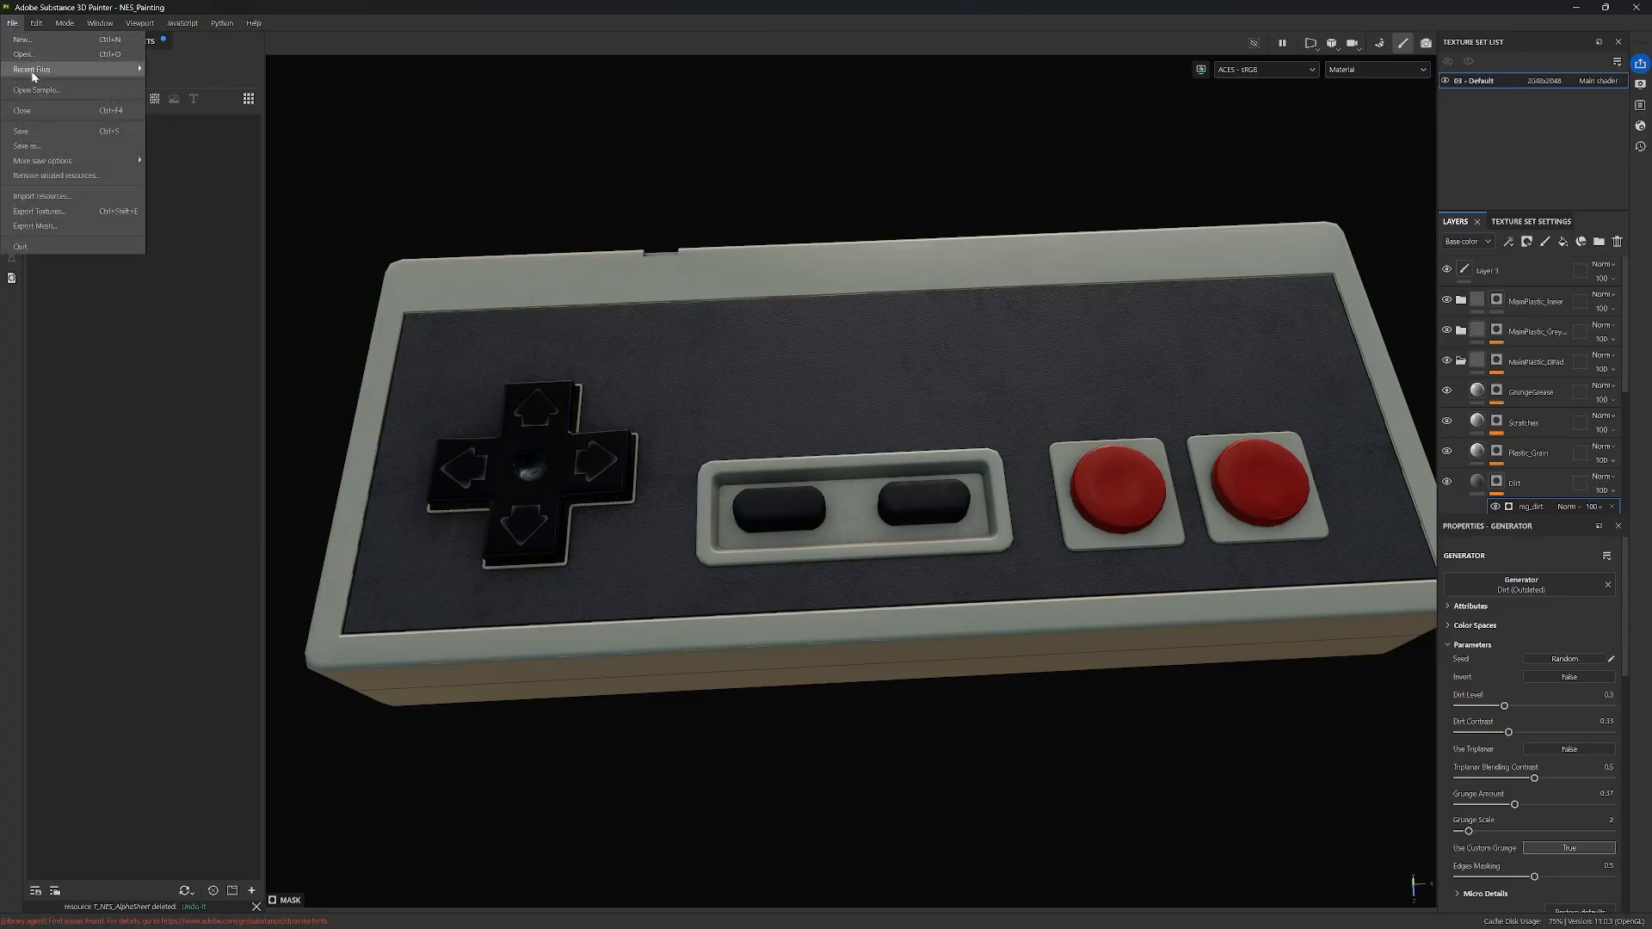
{"action": "left_click", "coordinate": [62, 195]}
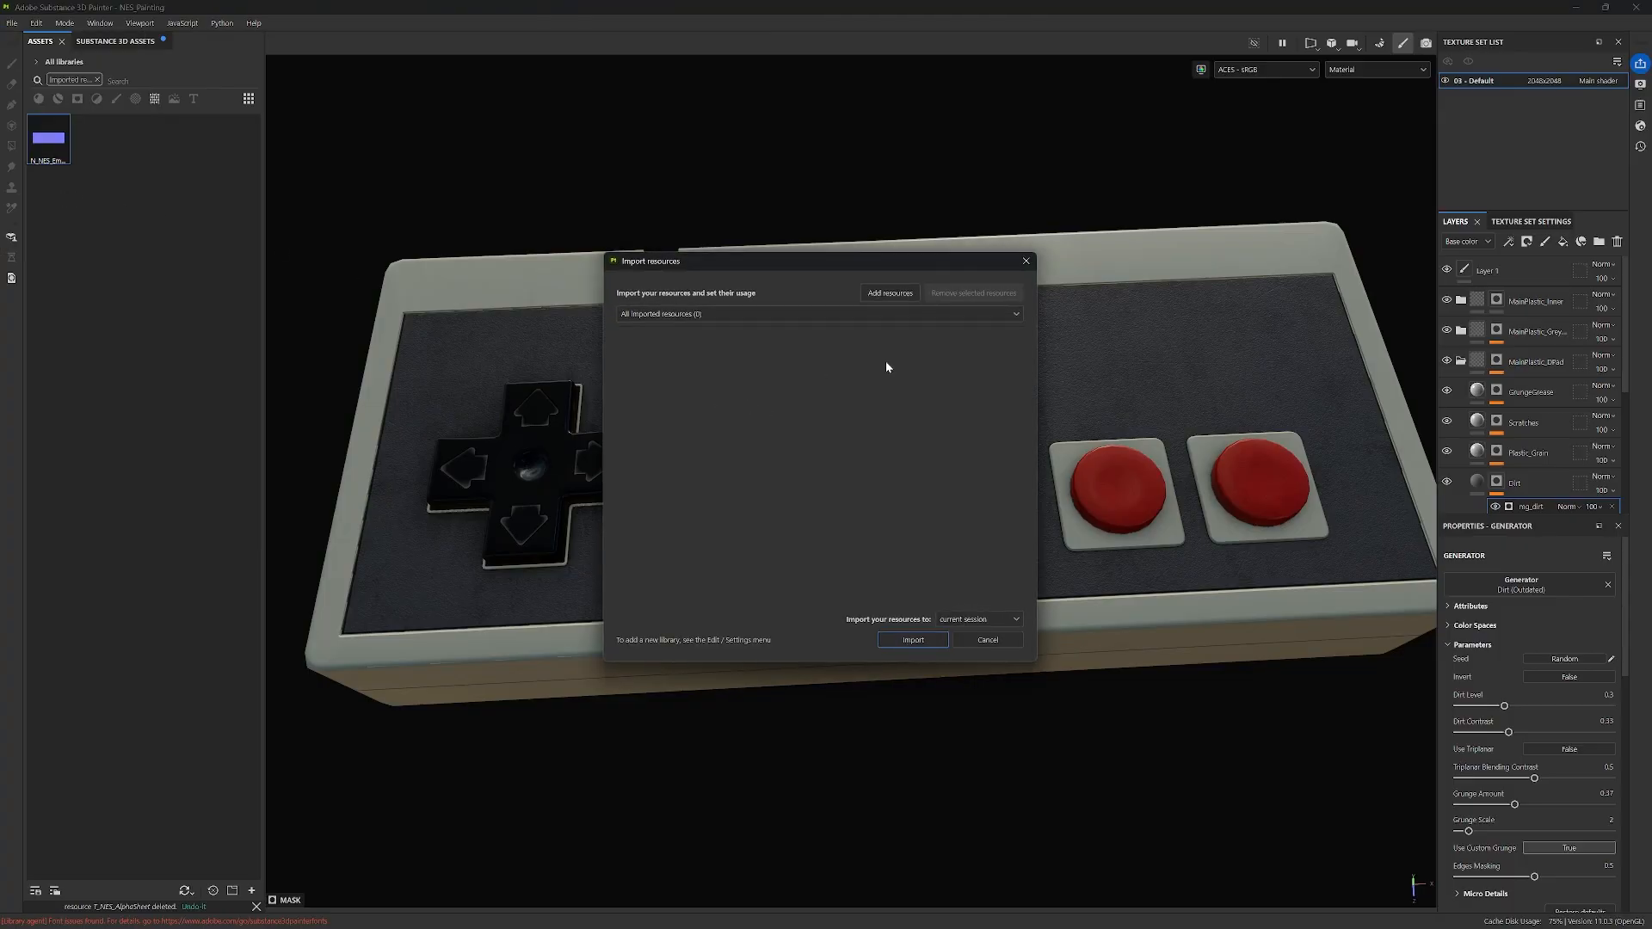
{"action": "left_click", "coordinate": [890, 293]}
{"action": "double_click", "coordinate": [1048, 482]}
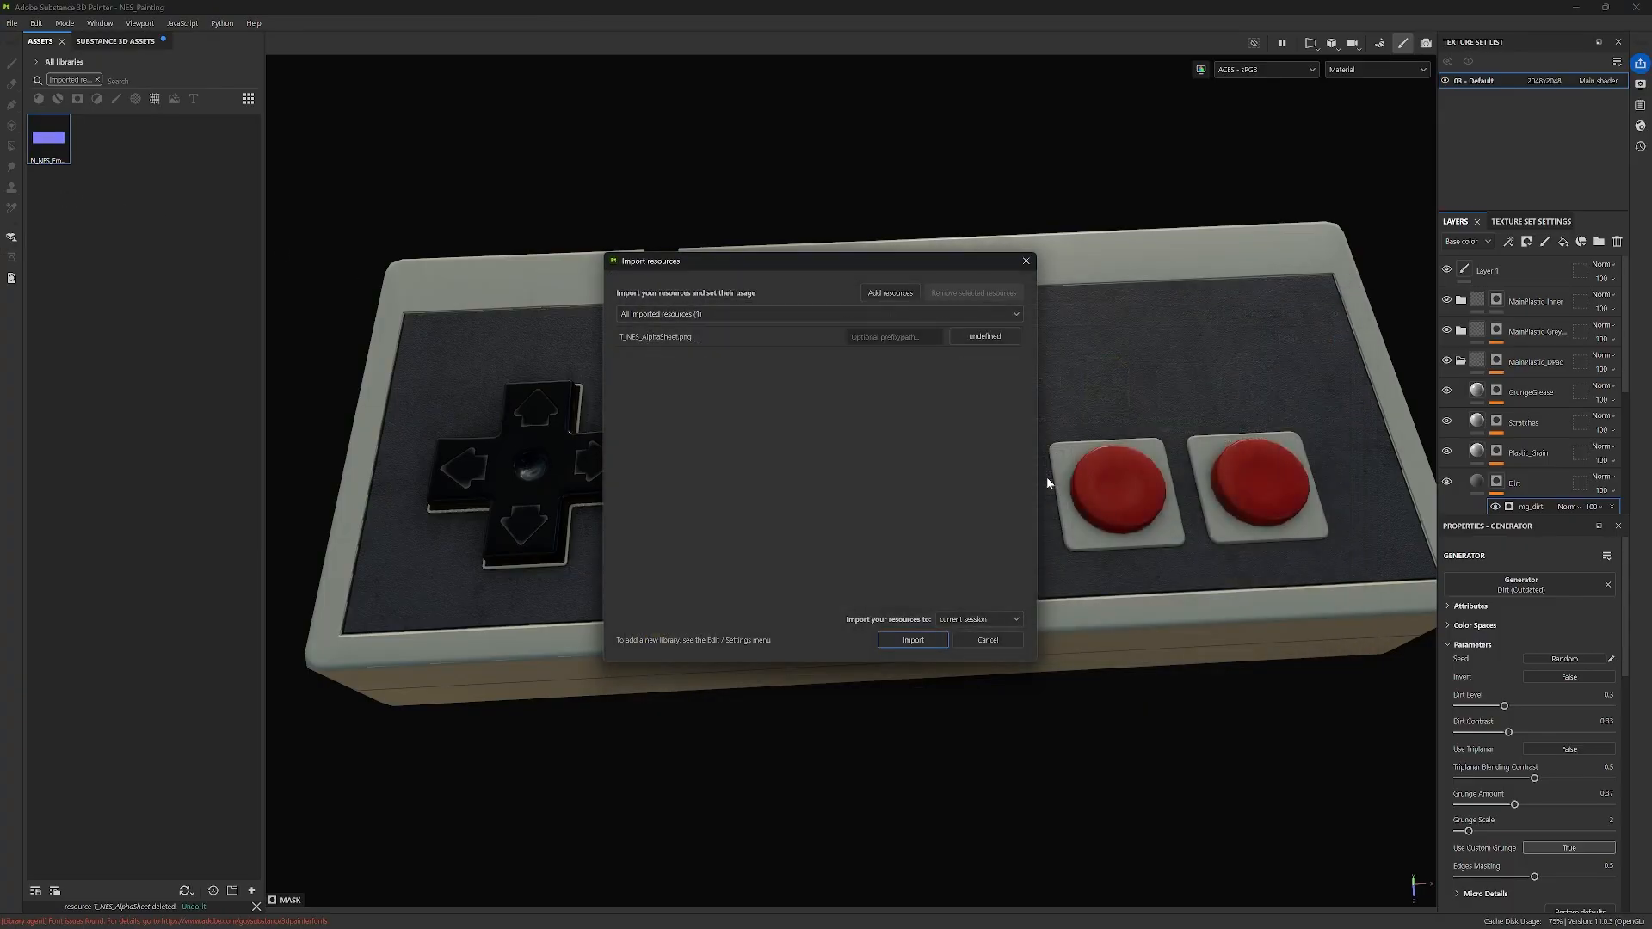
Step: Set the usage of T_NES_AlphaSheet.png to alpha and import it into the current session
{"action": "left_click", "coordinate": [981, 337]}
{"action": "left_click", "coordinate": [981, 337]}
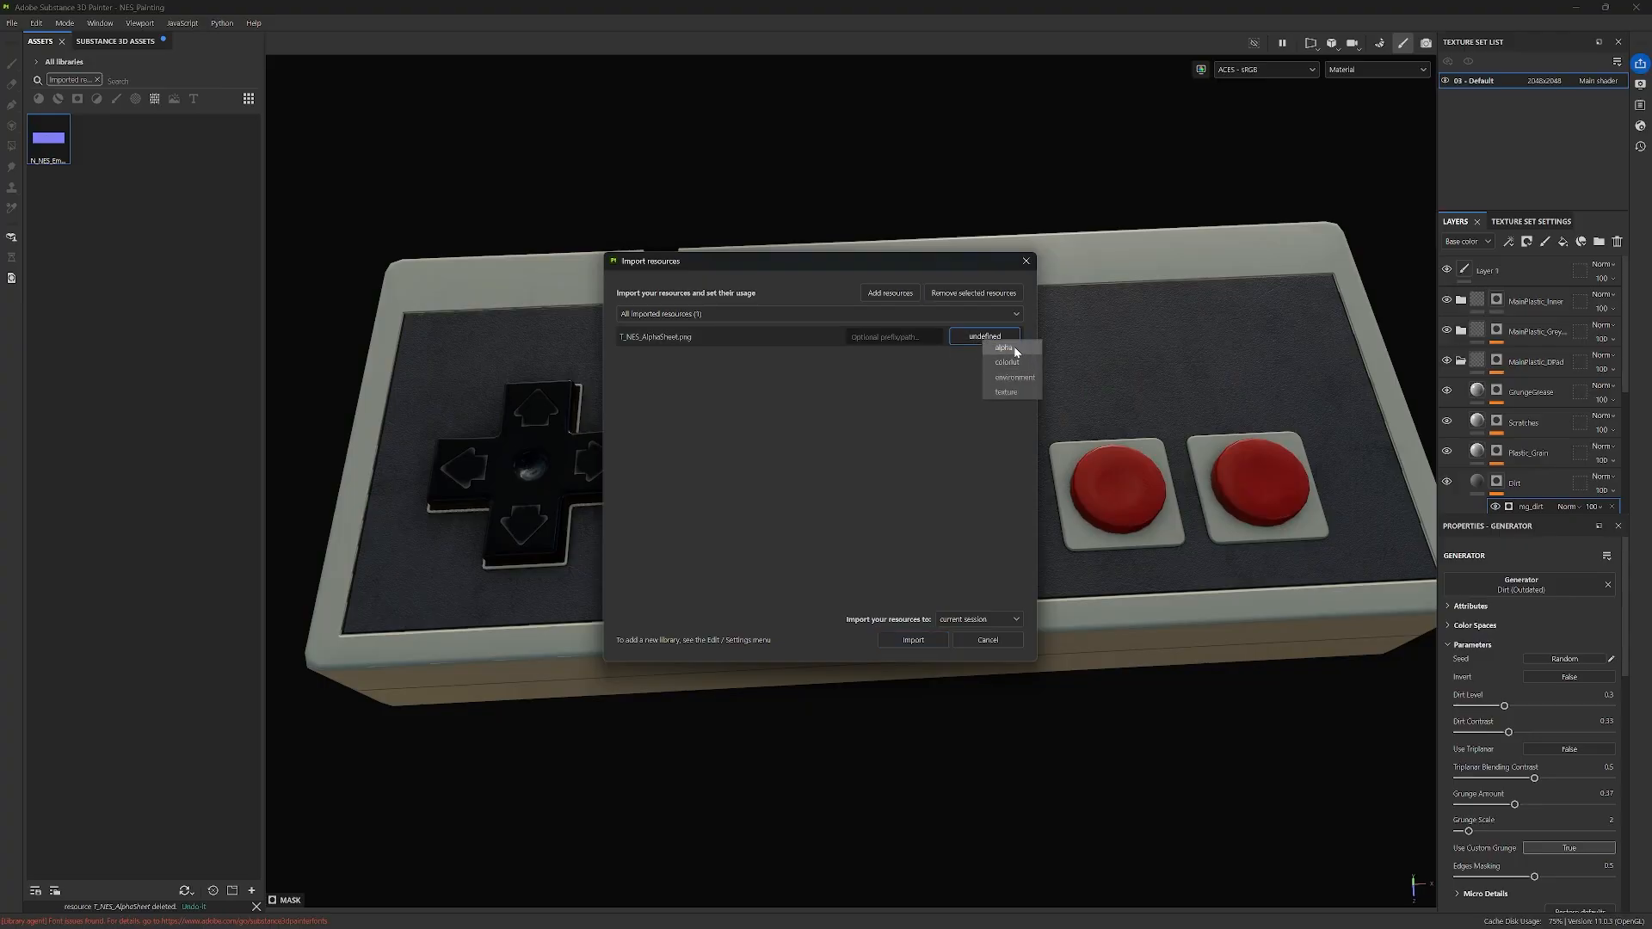
{"action": "left_click", "coordinate": [1007, 347]}
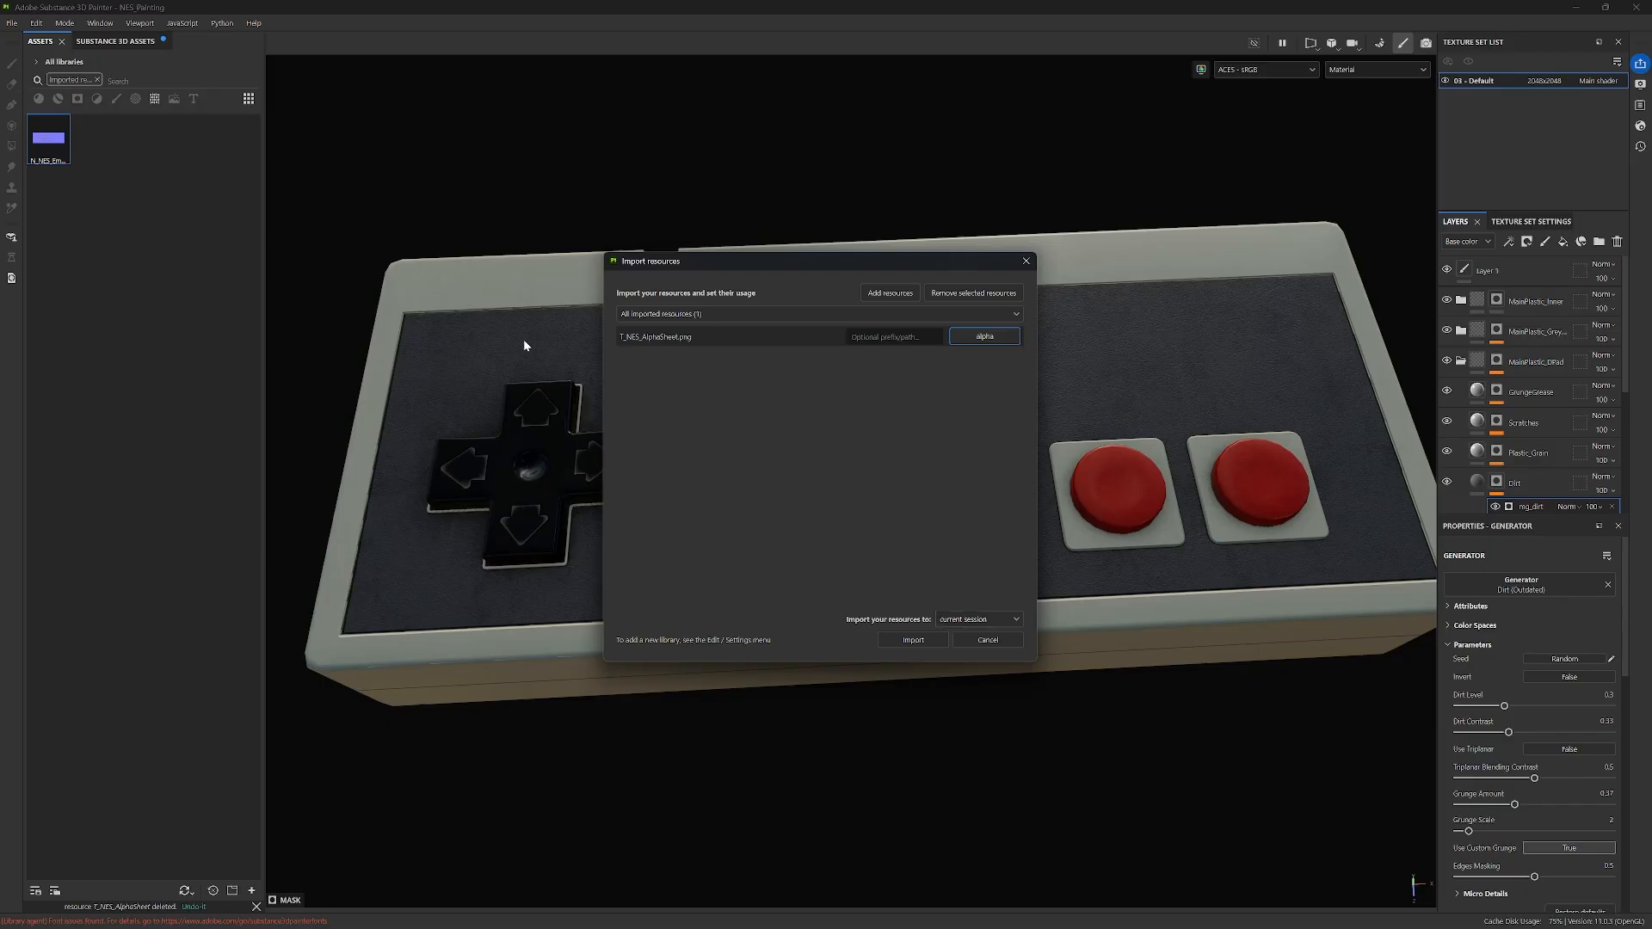
{"action": "left_click", "coordinate": [914, 641]}
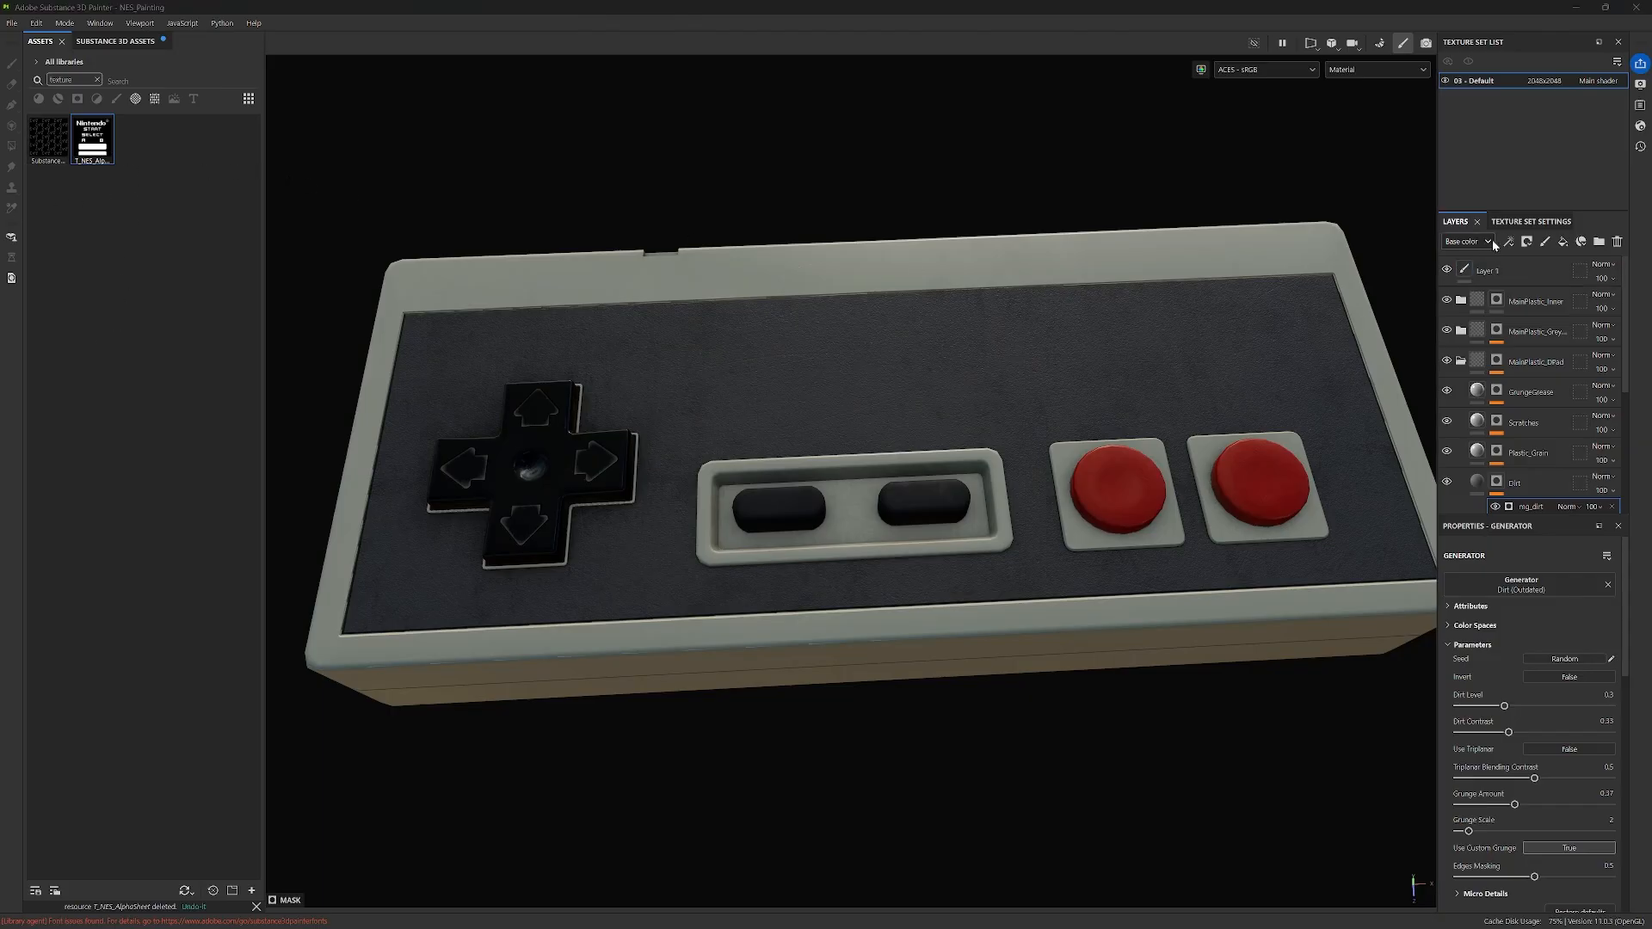
Step: Rename the topmost paint layer to Top_Trim_Emboss
{"action": "left_click", "coordinate": [1510, 274]}
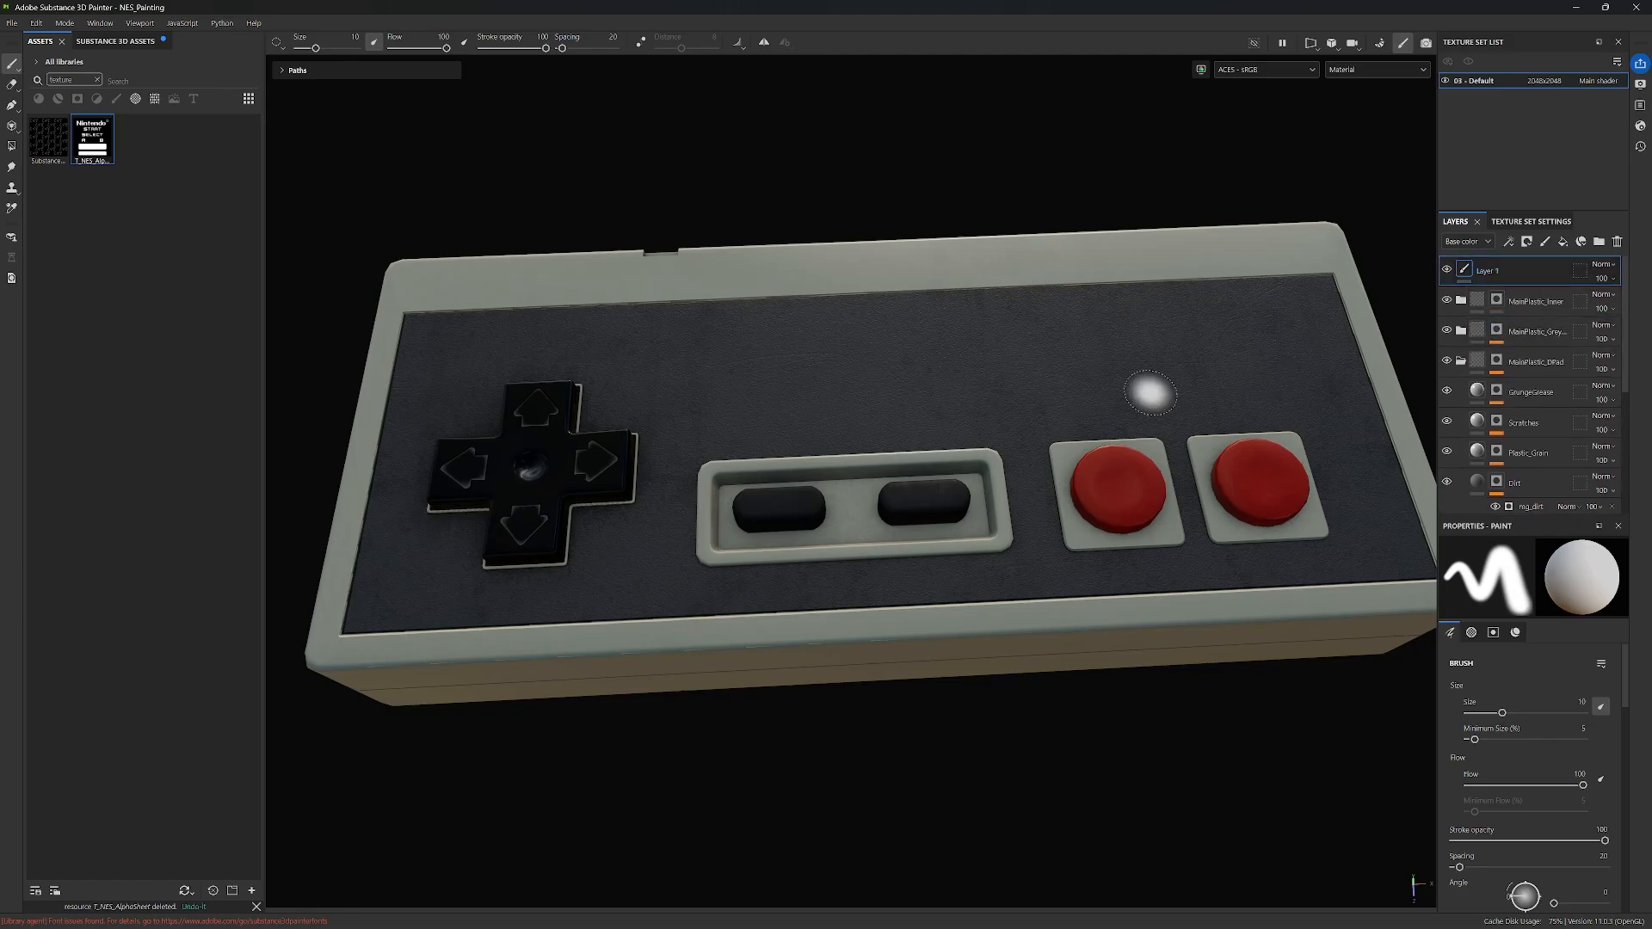
{"action": "scroll", "coordinate": [1151, 392], "scroll_direction": "down", "scroll_amount": 2}
{"action": "middle_click_drag", "start_coordinate": [1248, 437], "coordinate": [1243, 445], "text": "alt"}
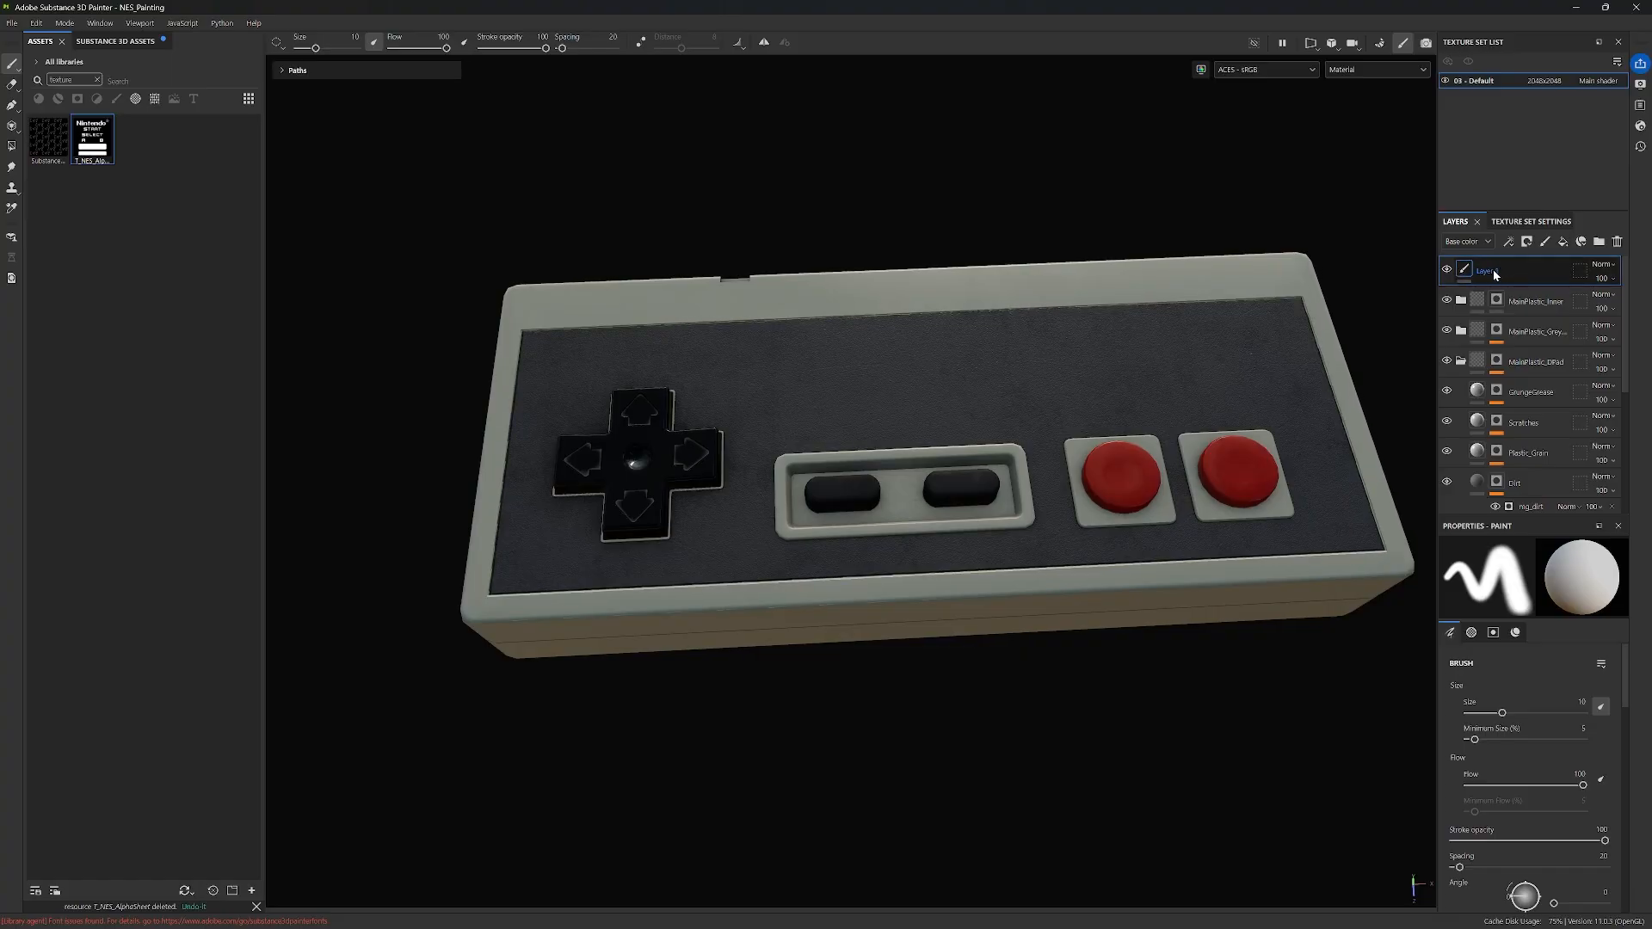
{"action": "double_click", "coordinate": [1495, 274]}
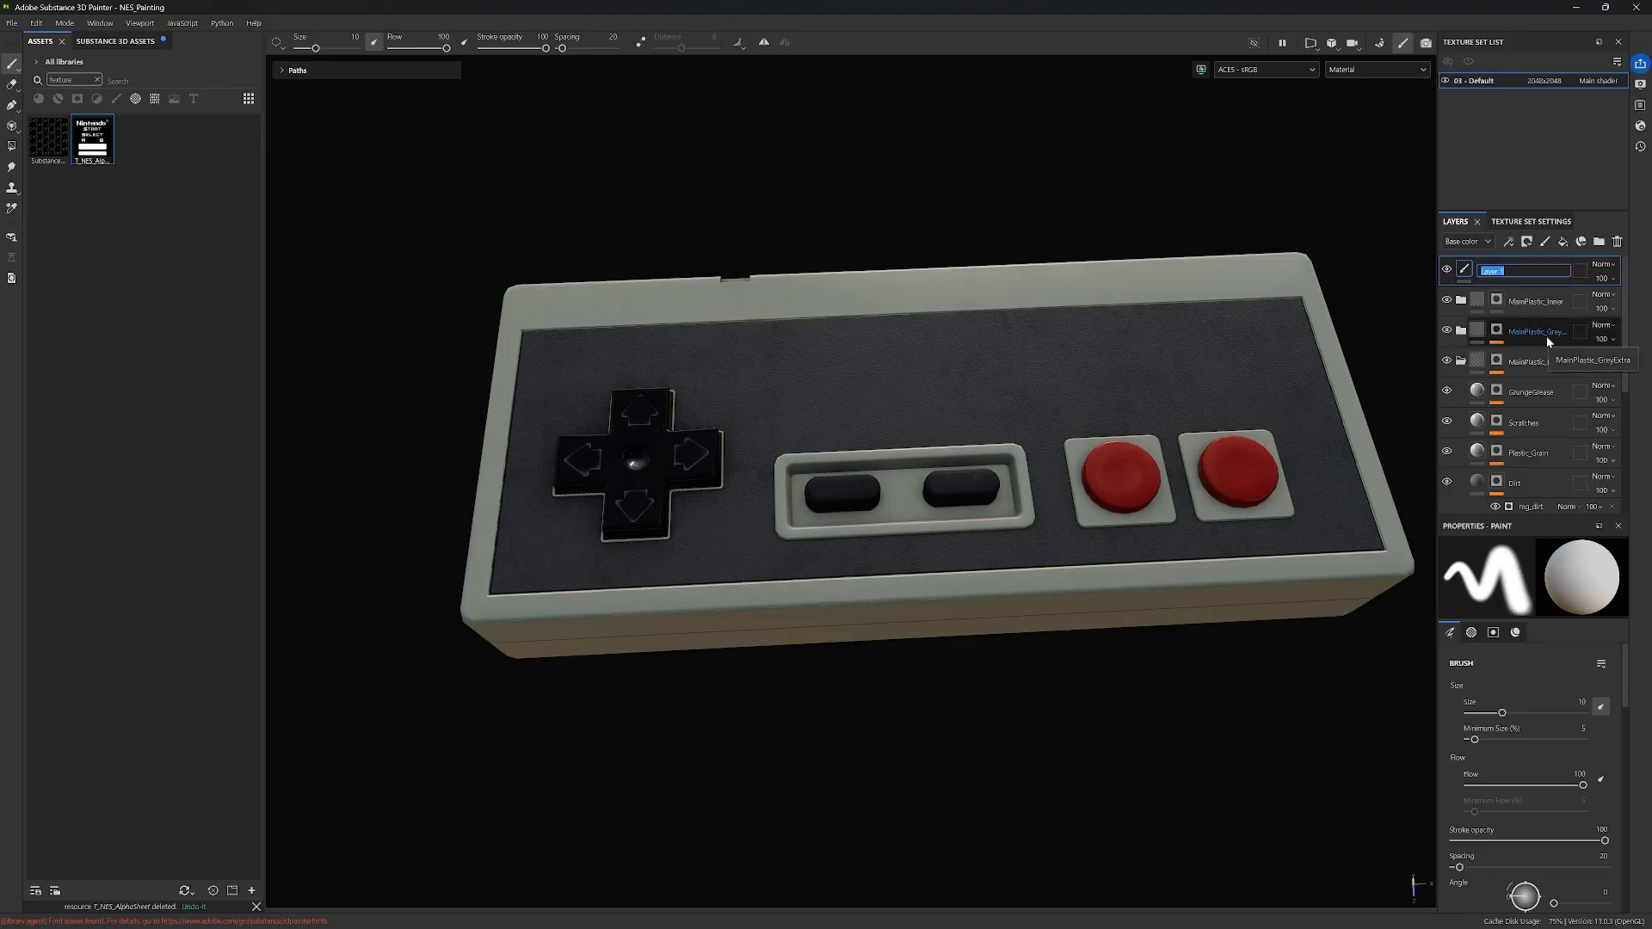
{"action": "type", "text": "T"}
{"action": "type", "text": "op_Trim_Emboss"}
{"action": "key", "text": "Return"}
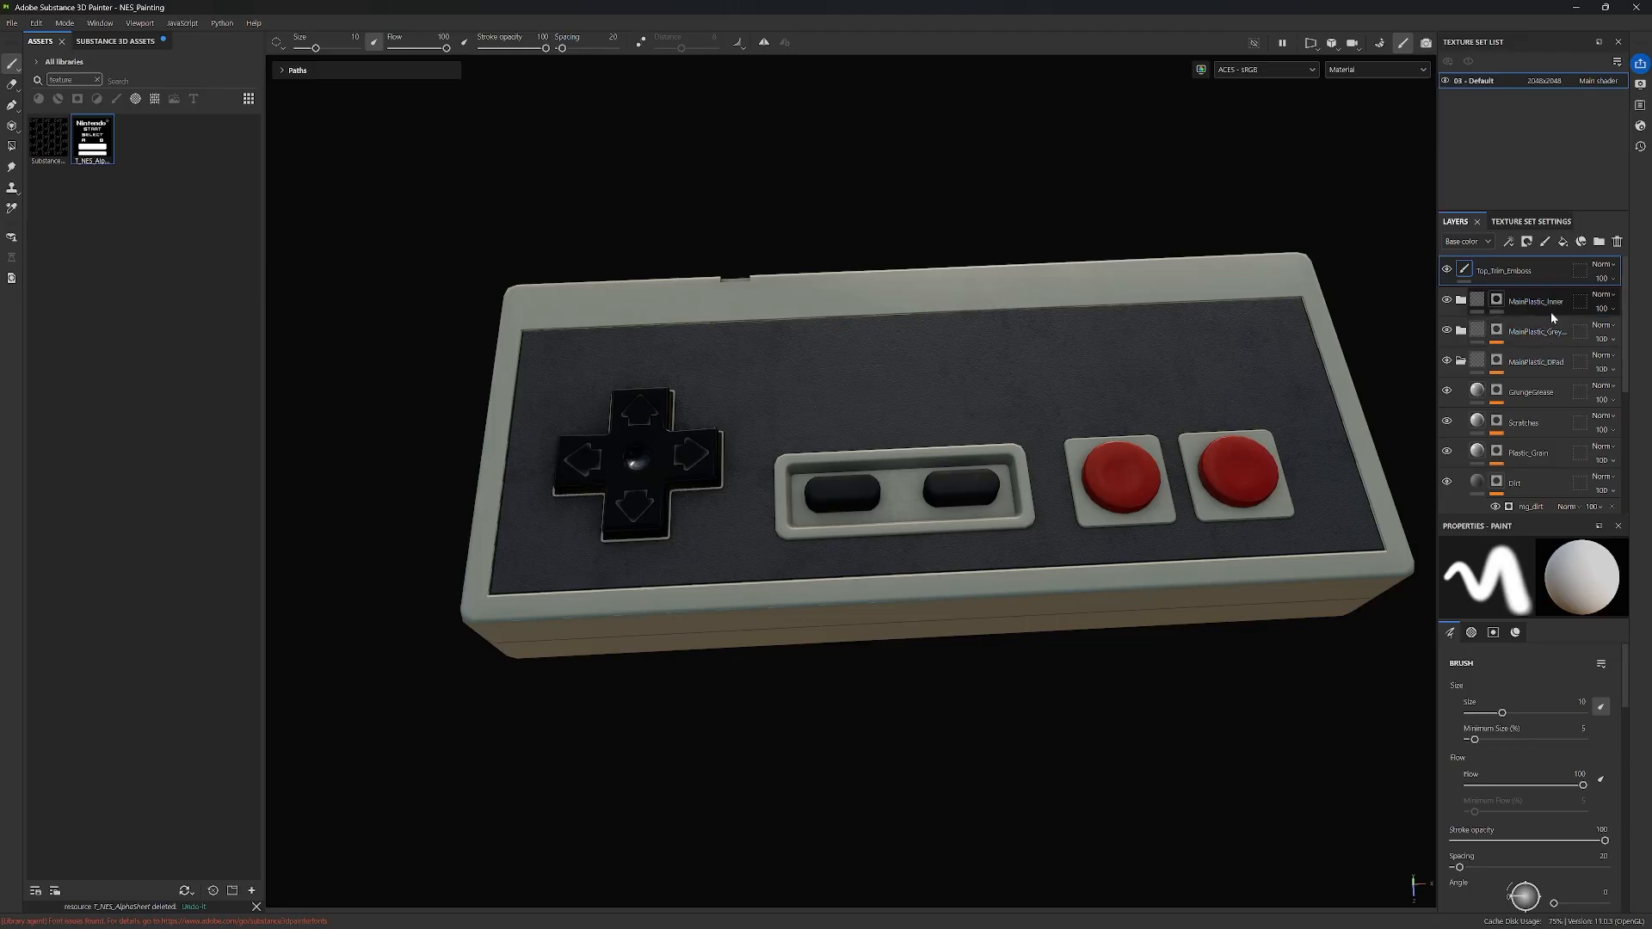
Step: Add a new paint layer at the top of the stack and name it Text_Decals
{"action": "left_click", "coordinate": [1545, 243]}
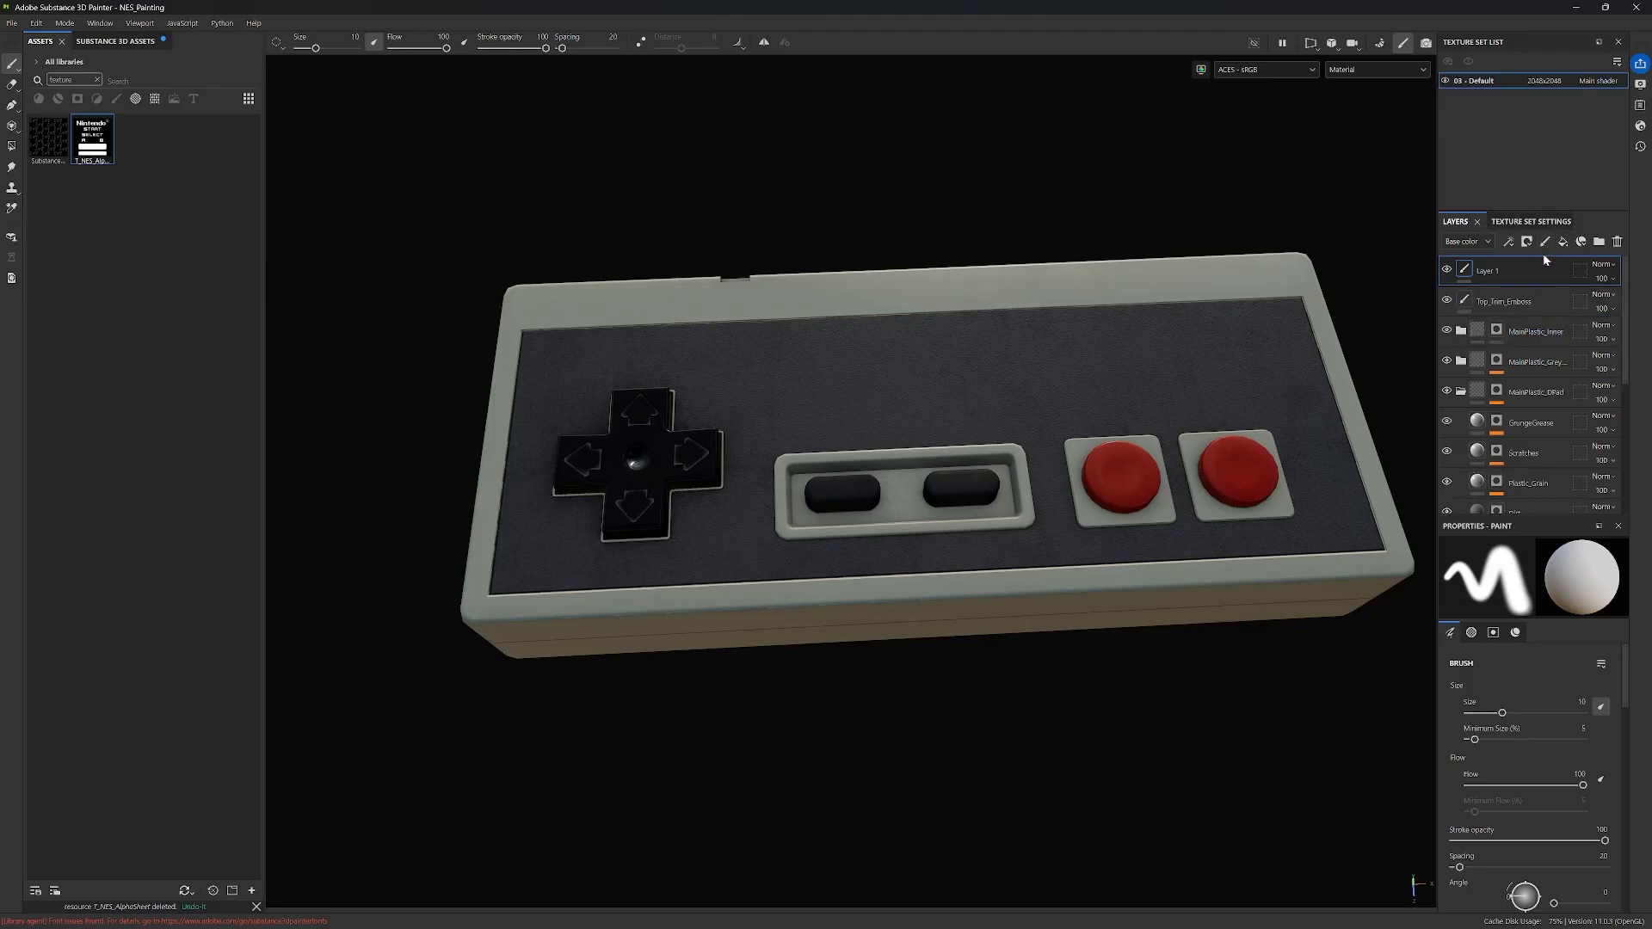
{"action": "double_click", "coordinate": [1489, 270]}
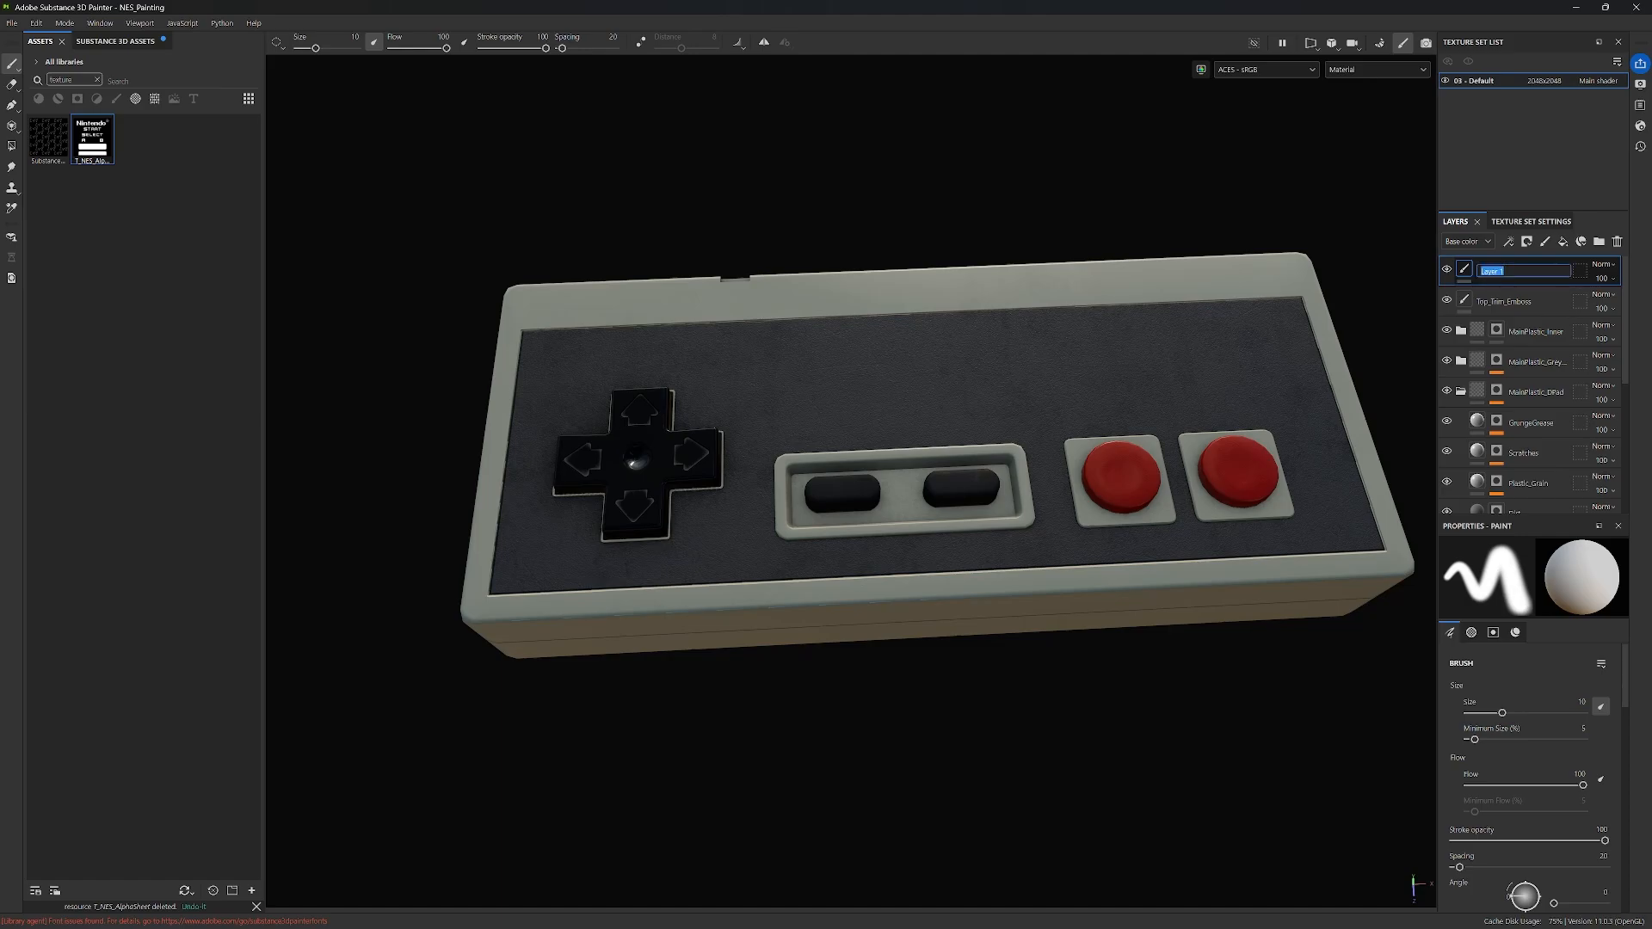
{"action": "type", "text": "Text_Decals"}
Step: Assign T_NES_AlphaSheet as the stencil of the paint brush
{"action": "scroll", "coordinate": [1549, 714], "scroll_direction": "down", "scroll_amount": 6}
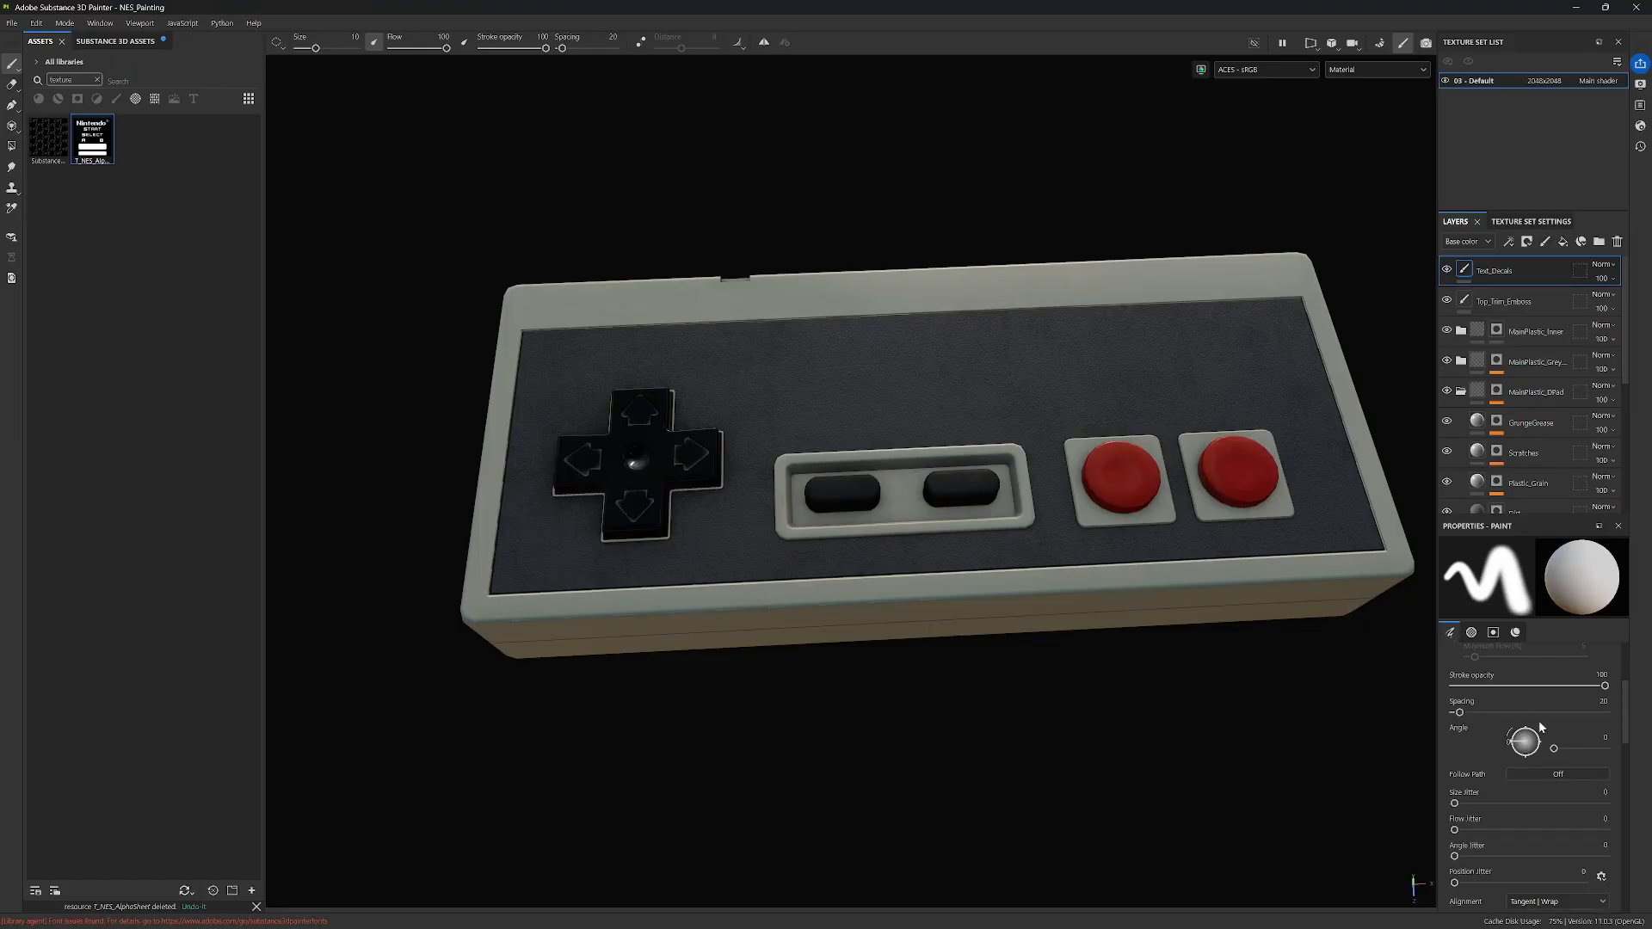
{"action": "scroll", "coordinate": [1532, 766], "scroll_direction": "down", "scroll_amount": 5}
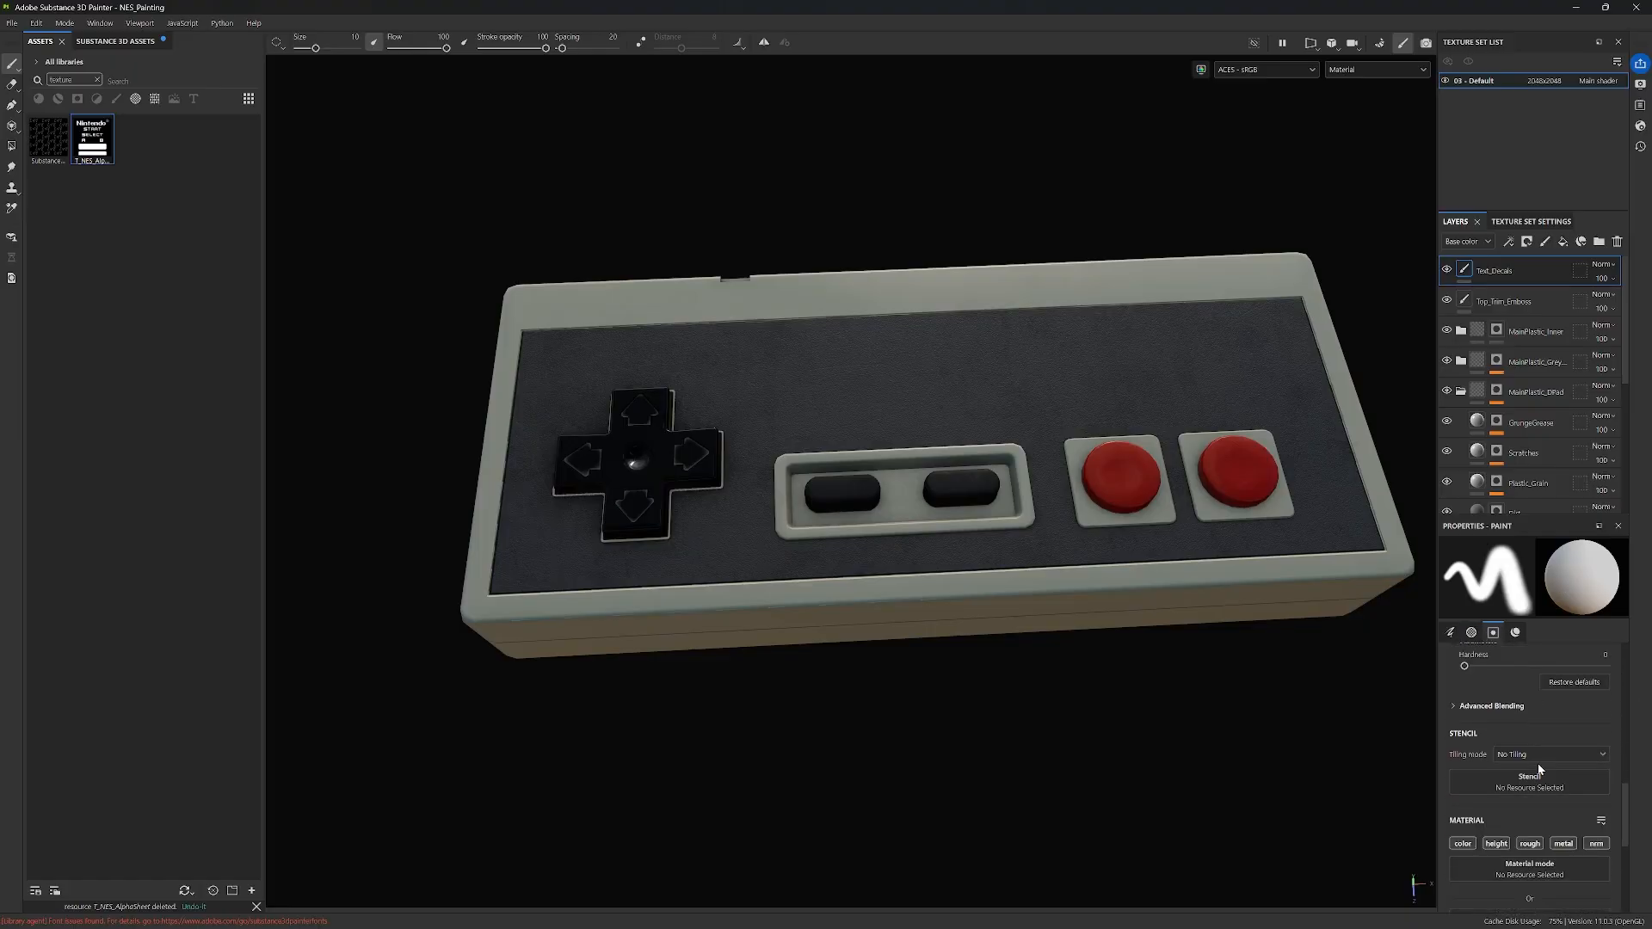
{"action": "left_click_drag", "start_coordinate": [92, 142], "coordinate": [1525, 737]}
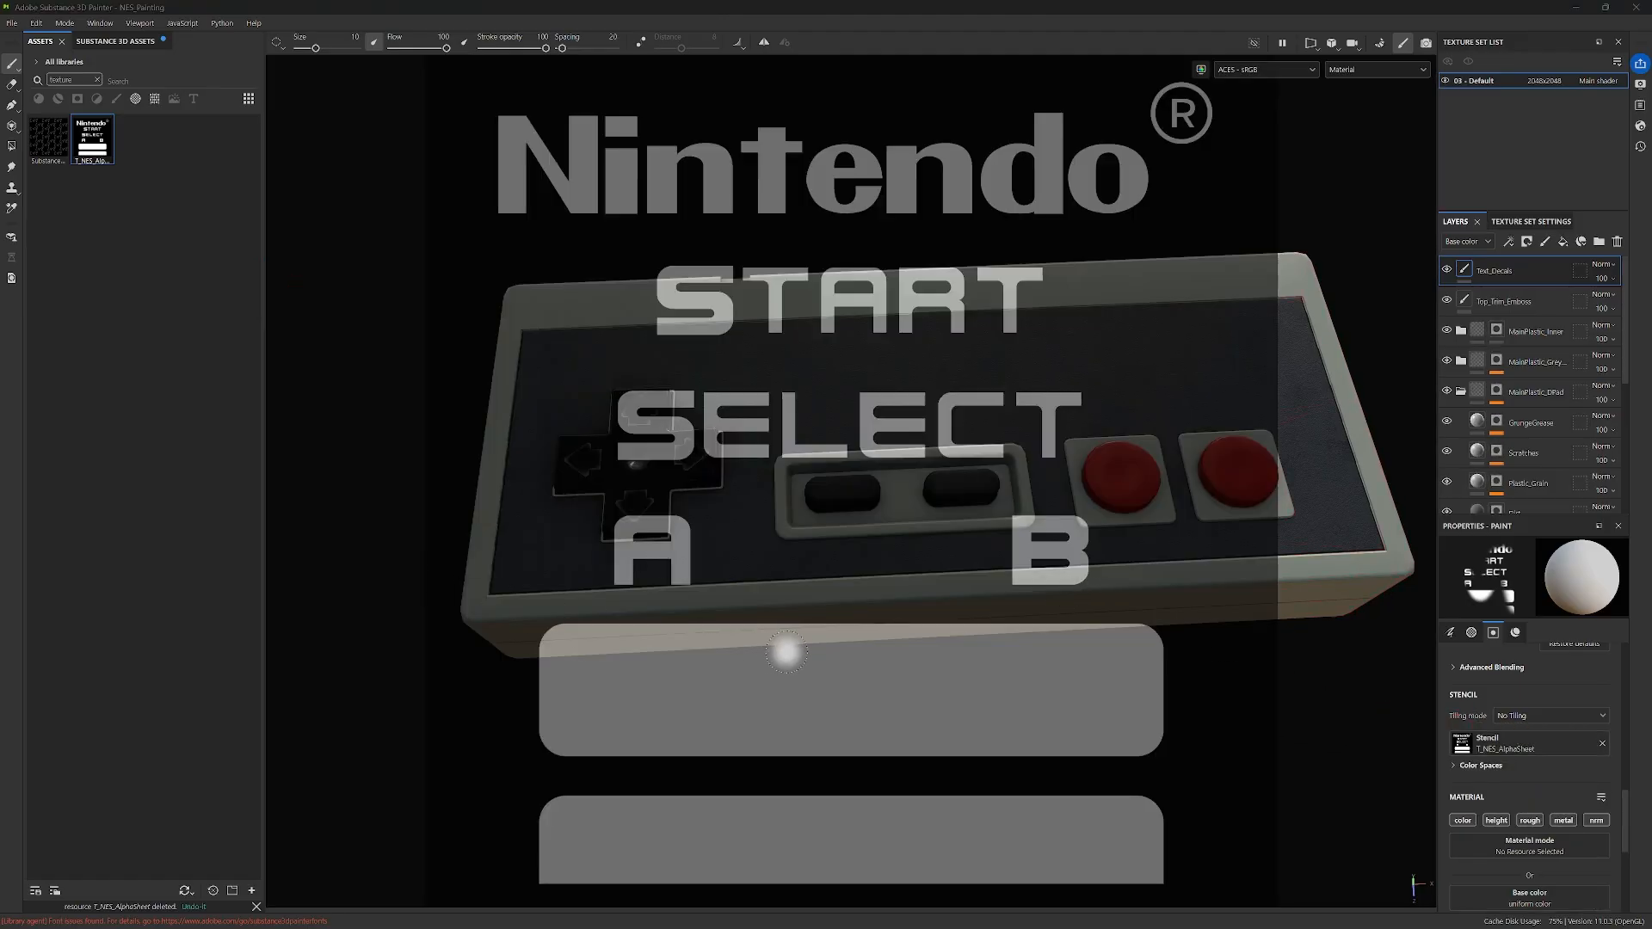
Step: Move, rotate and scale down the stencil until it sits small and upright over the middle of the controller
{"action": "key", "text": "s"}
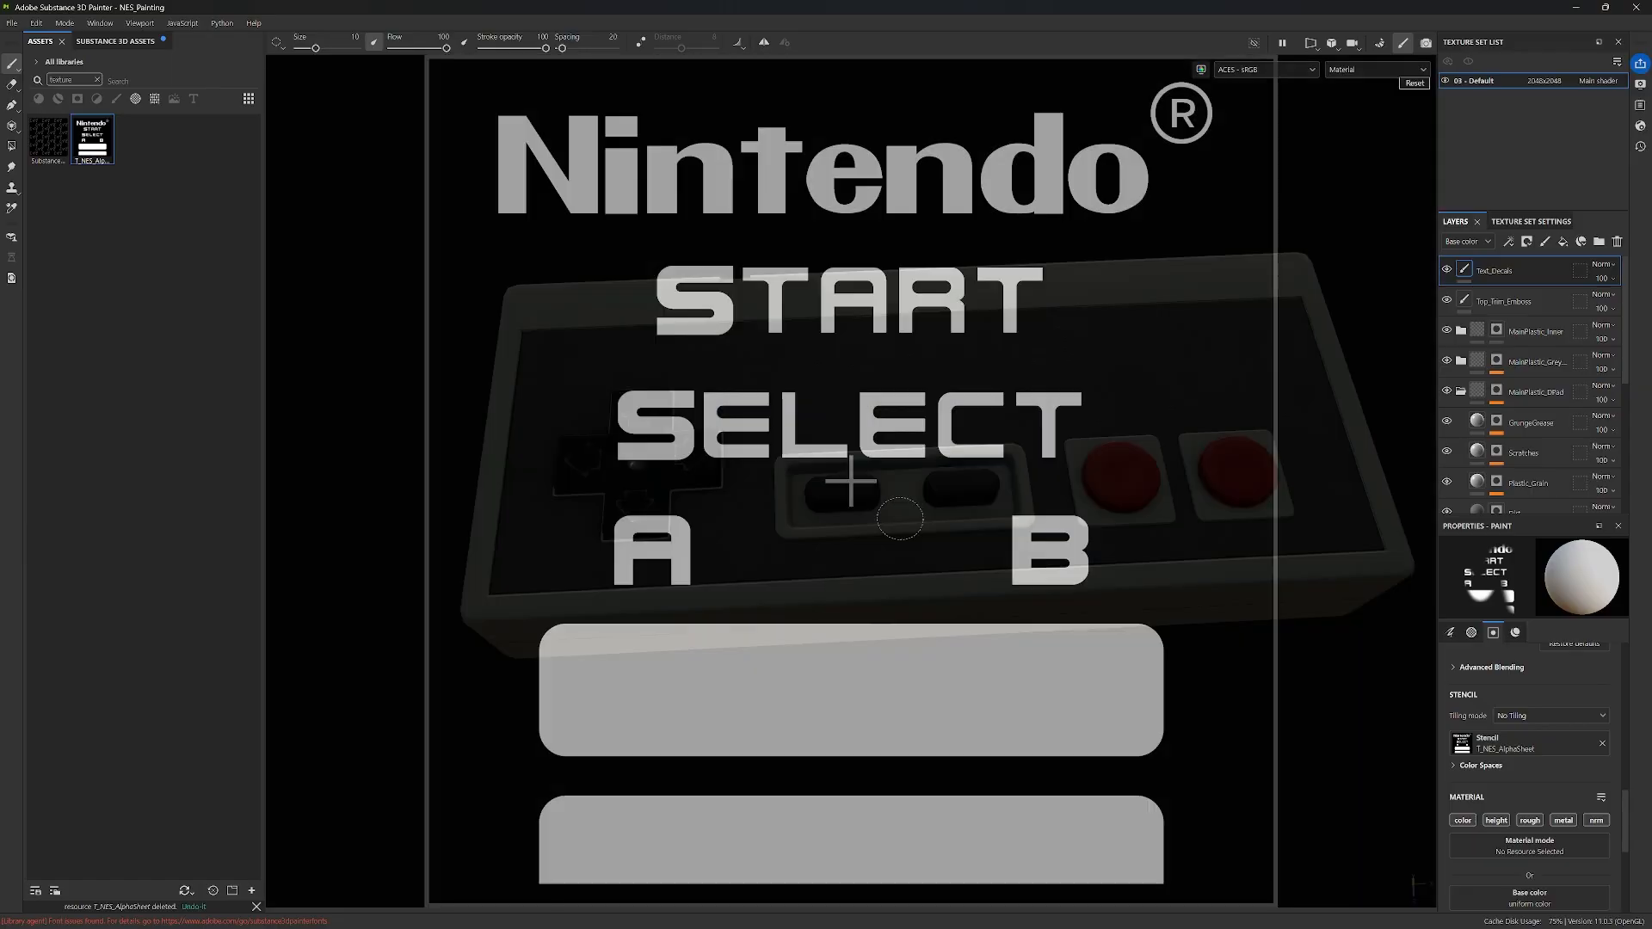
{"action": "middle_click_drag", "start_coordinate": [935, 597], "coordinate": [990, 577]}
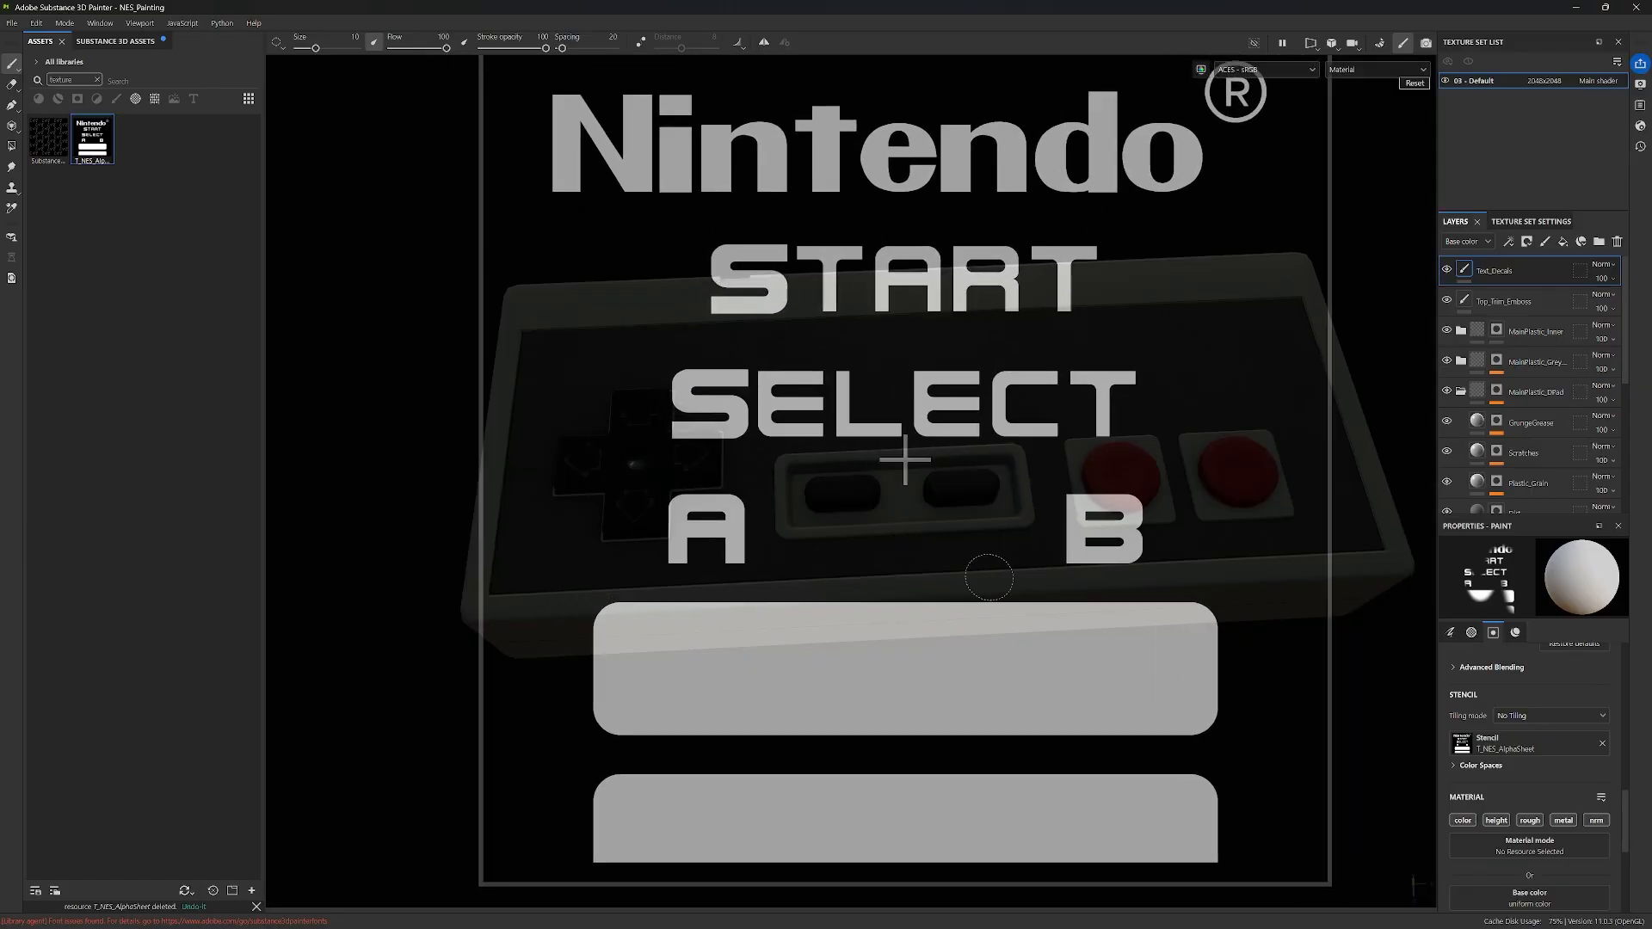
{"action": "left_click_drag", "start_coordinate": [967, 519], "coordinate": [964, 491]}
{"action": "key", "text": "ctrl+z"}
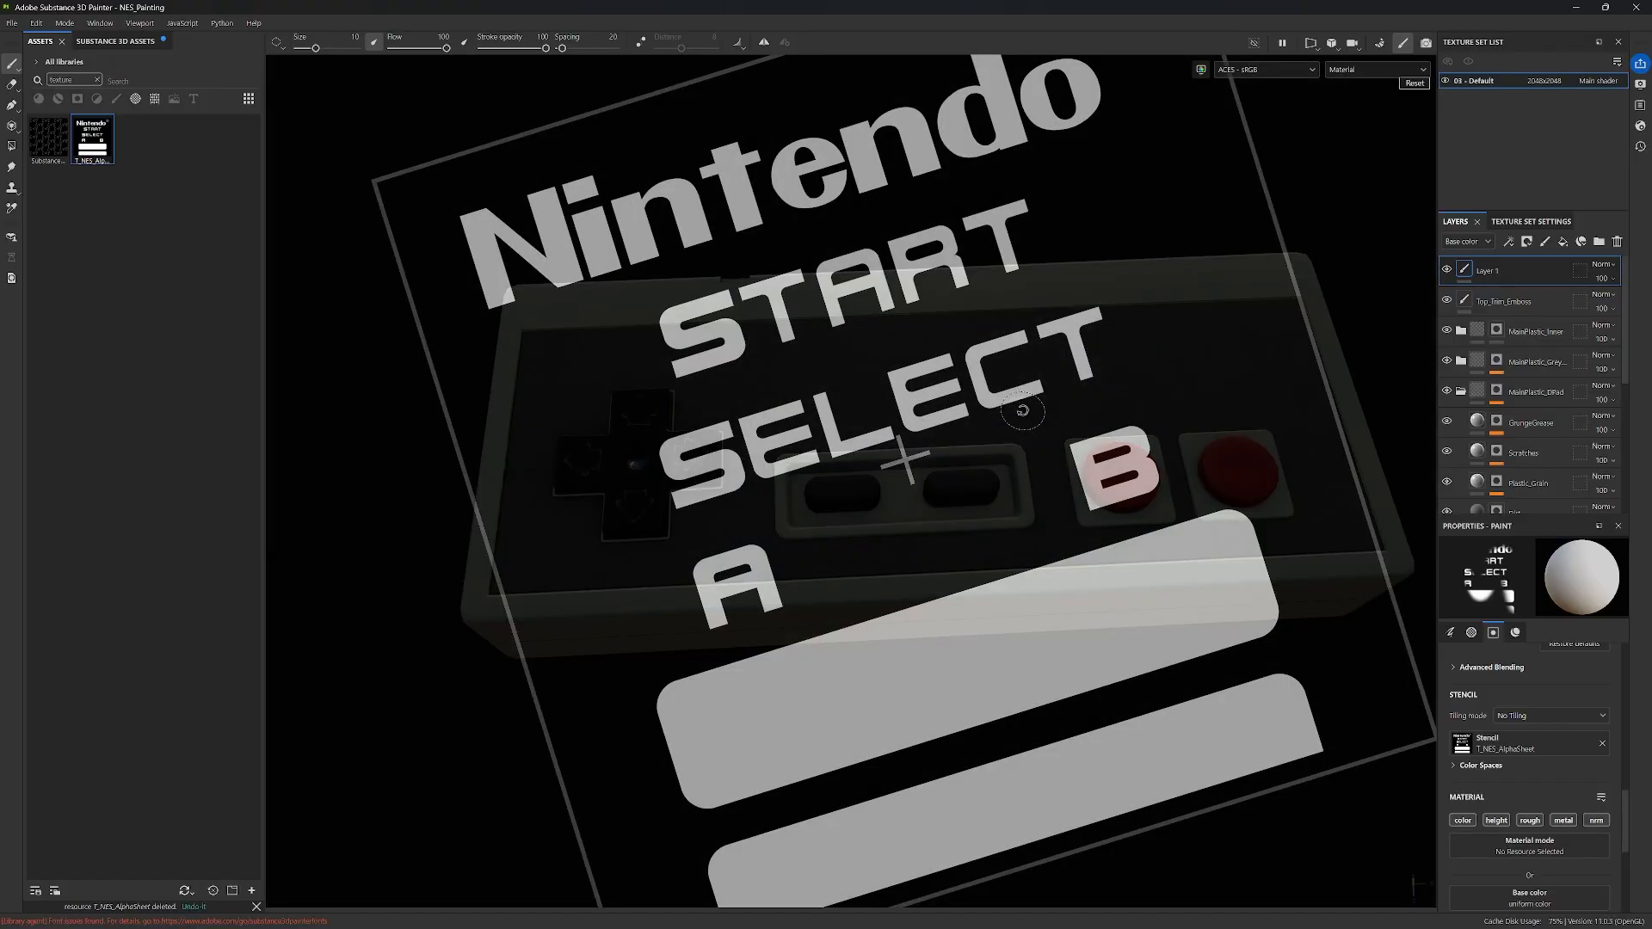
{"action": "left_click_drag", "start_coordinate": [1023, 411], "coordinate": [1027, 448]}
{"action": "right_click_drag", "start_coordinate": [1027, 449], "coordinate": [1000, 349]}
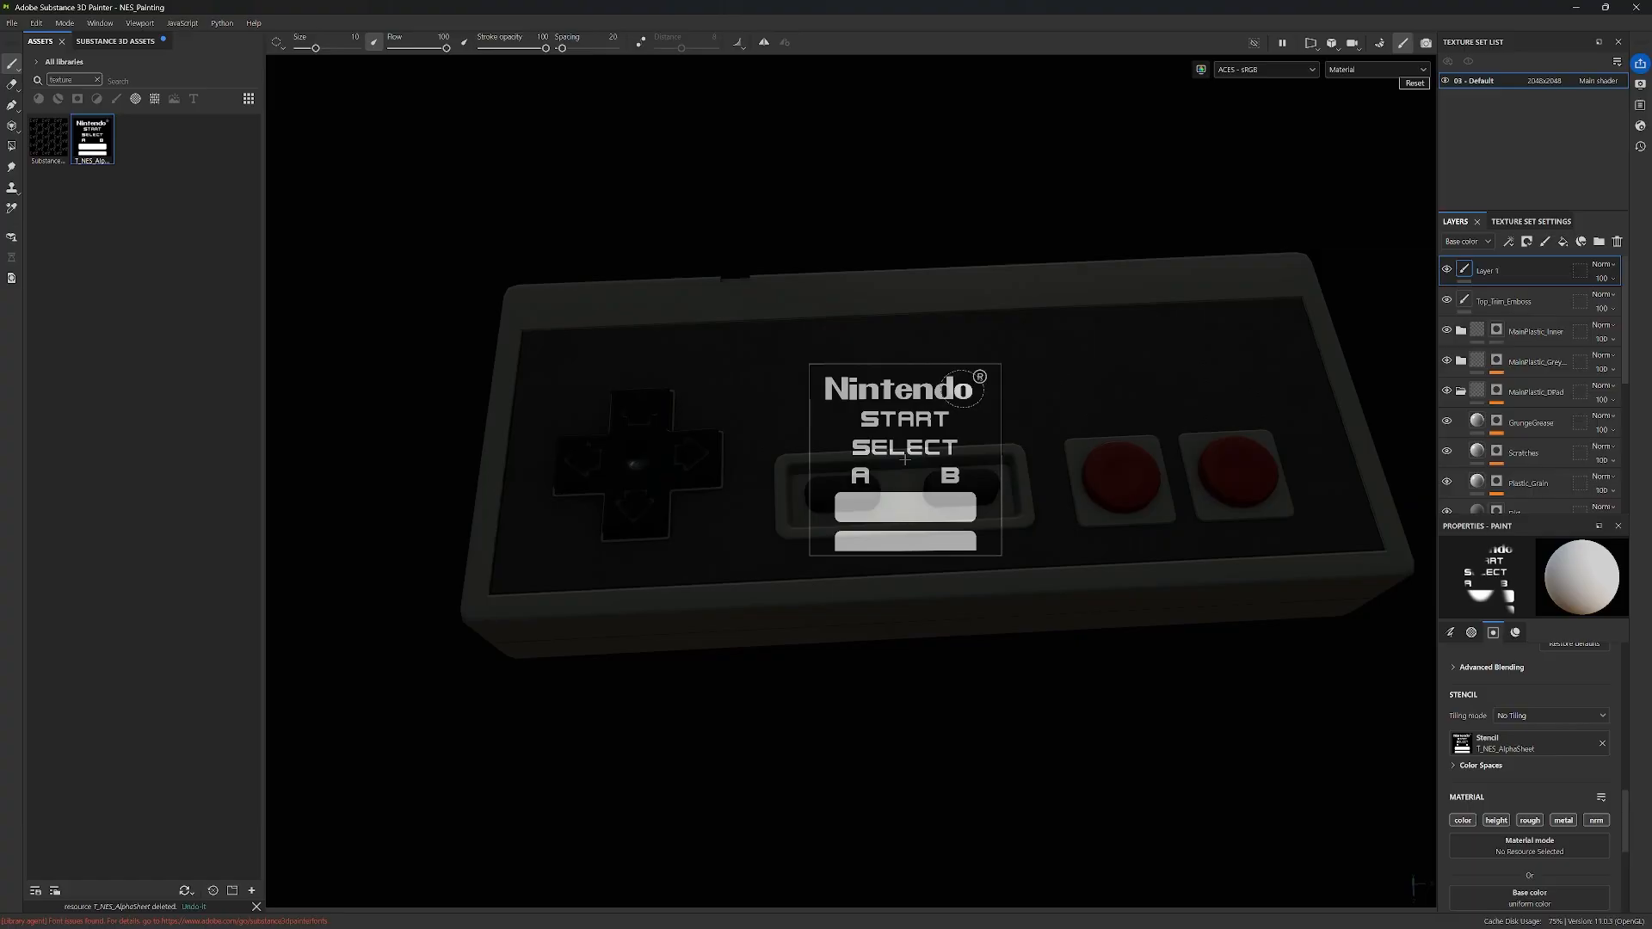
{"action": "left_click_drag", "start_coordinate": [962, 389], "coordinate": [962, 388]}
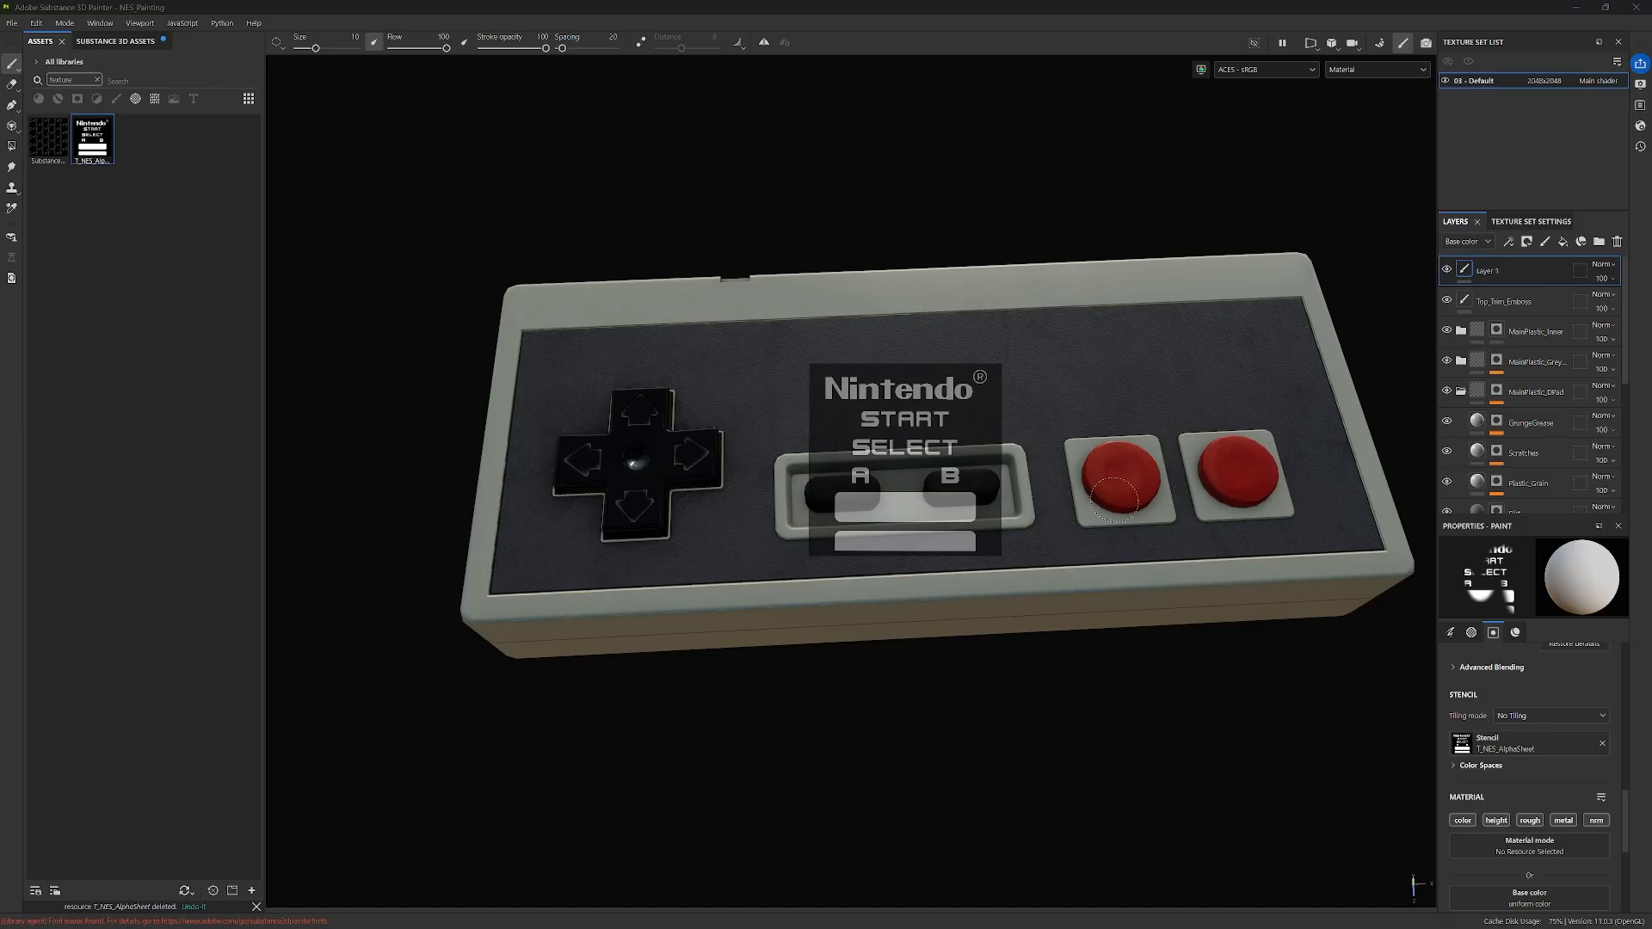
{"action": "middle_click_drag", "start_coordinate": [1104, 502], "coordinate": [1088, 505], "text": "alt"}
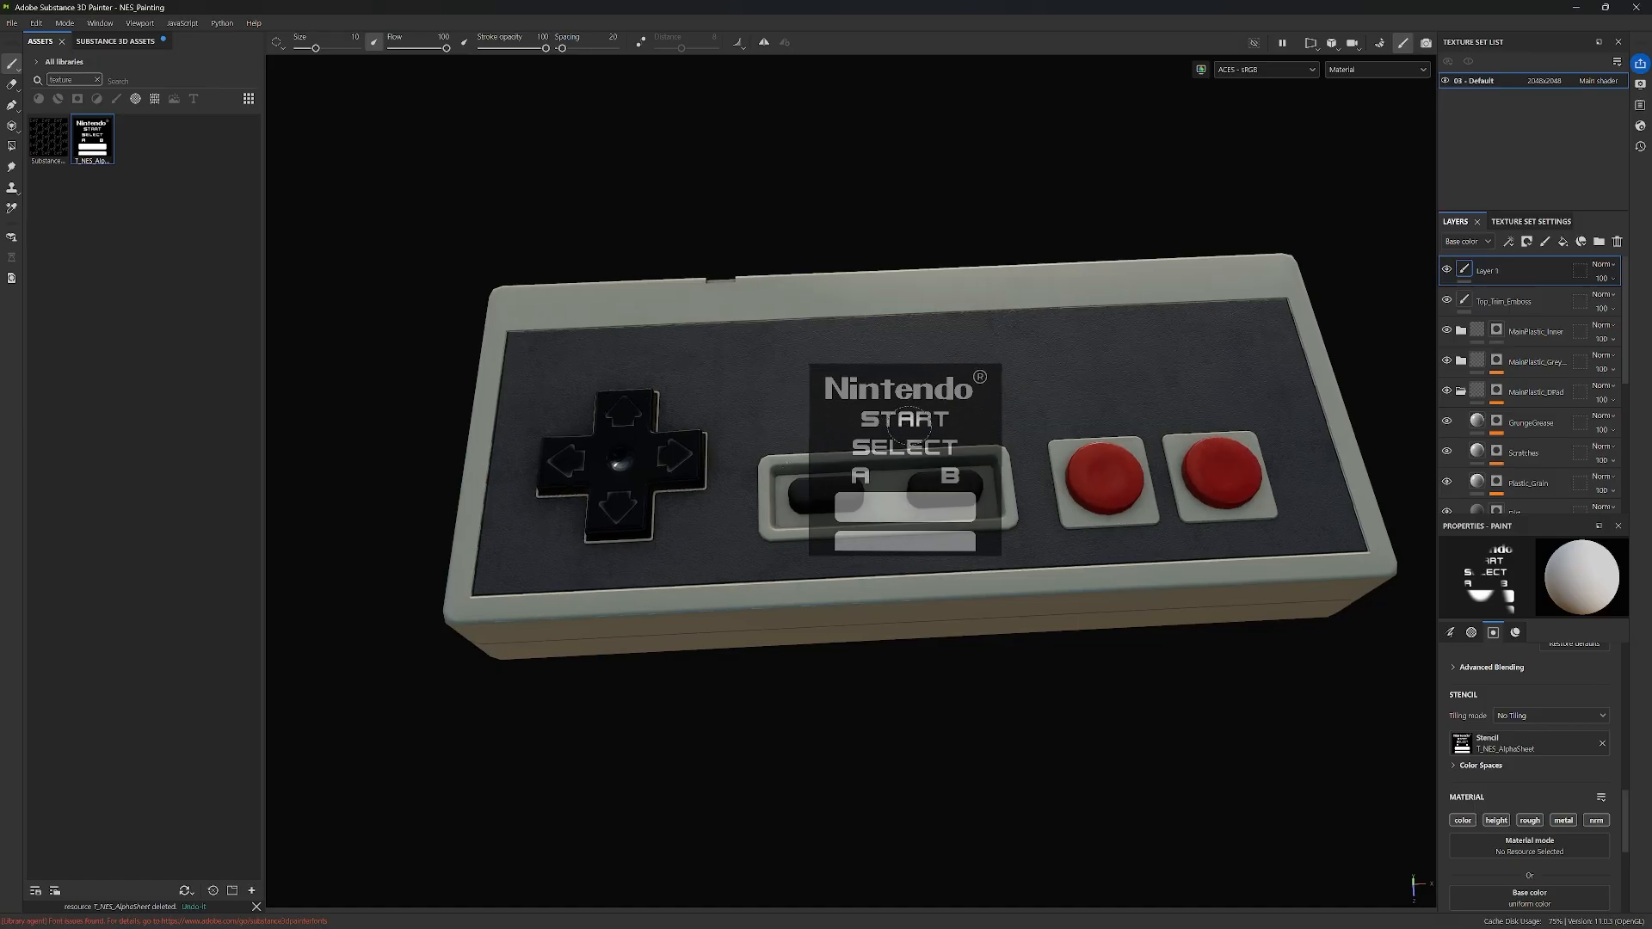
{"action": "key", "text": "s"}
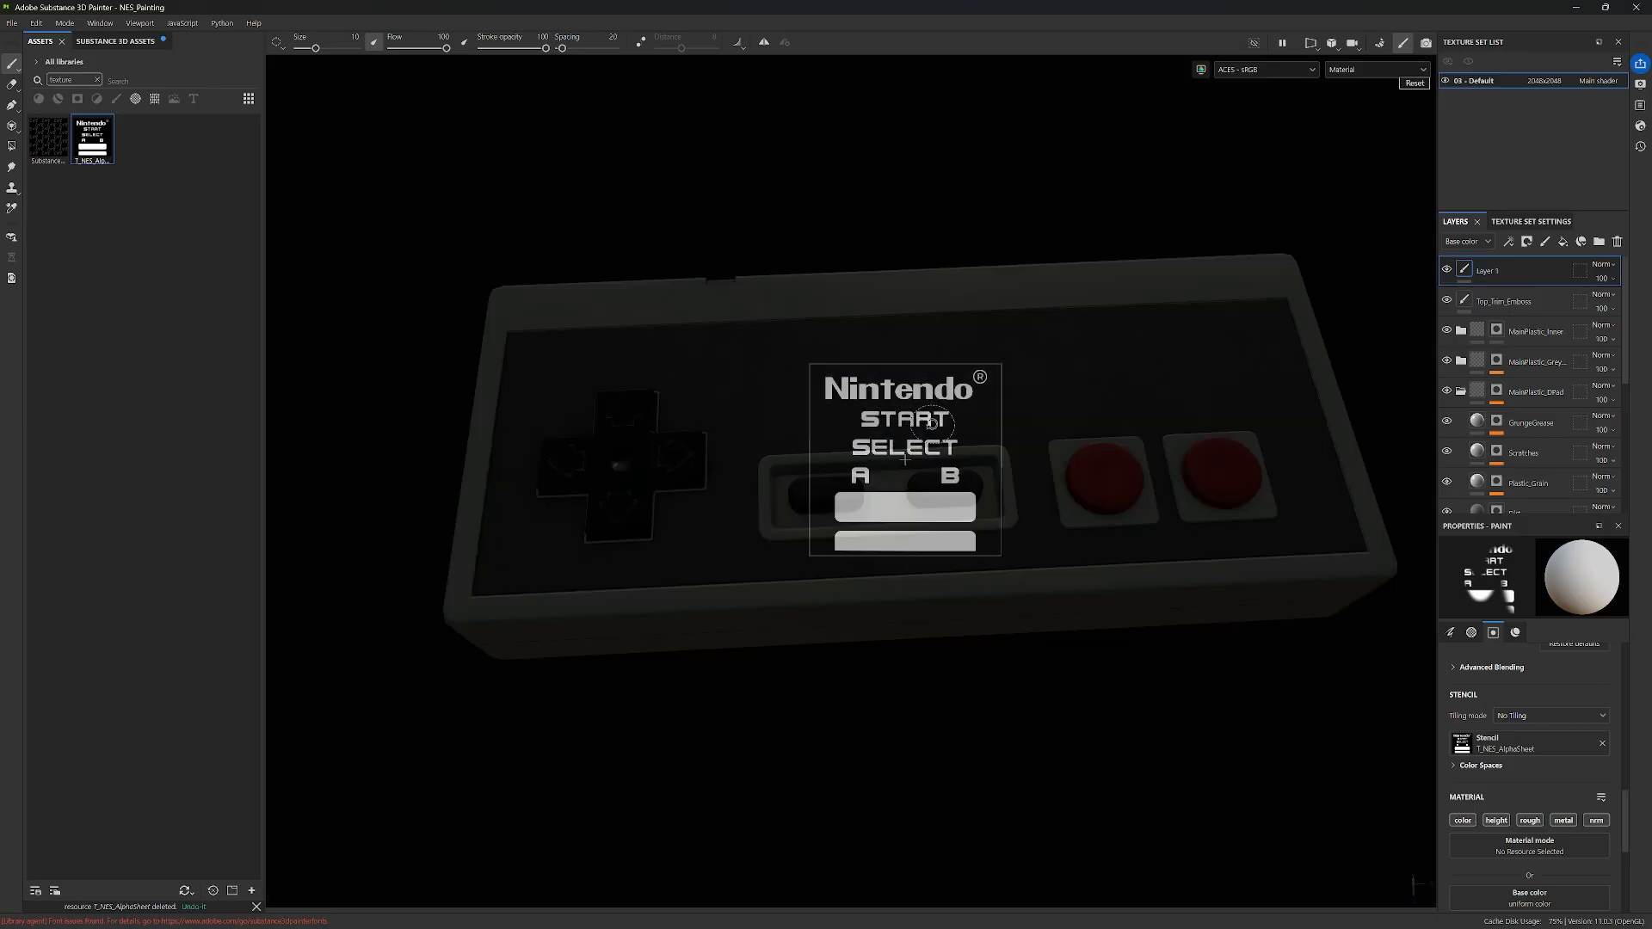
{"action": "left_click_drag", "start_coordinate": [931, 425], "coordinate": [922, 421]}
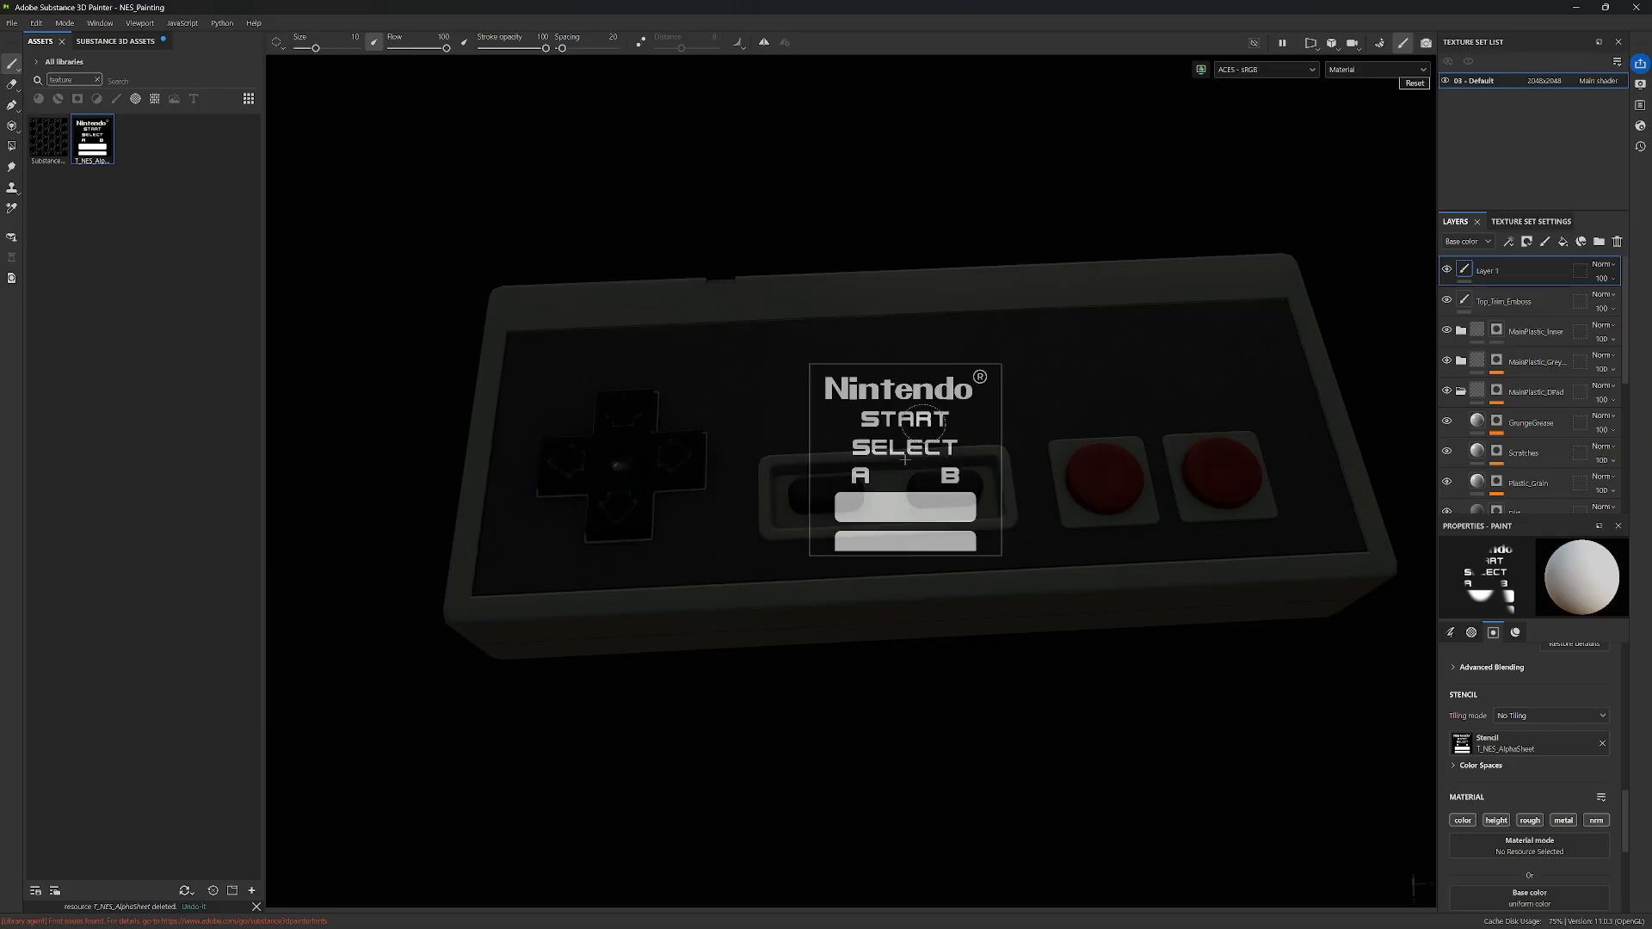
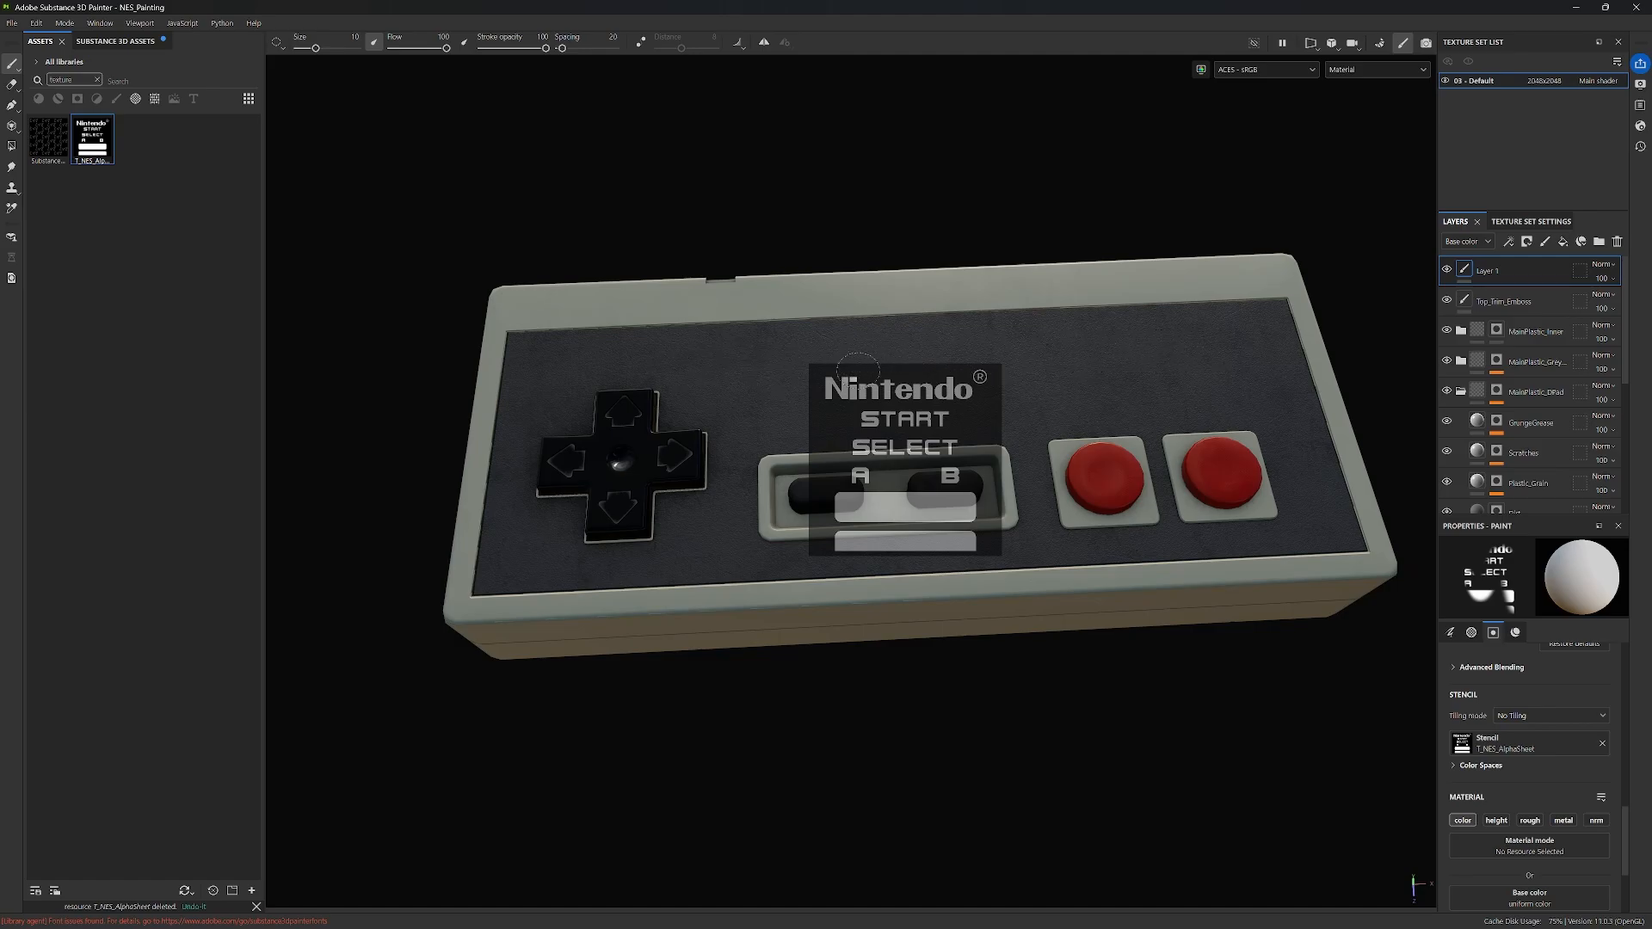
Step: Bring up the reference photos and set the paint's base color to a muted dark red like the printed lettering
{"action": "right_click_drag", "start_coordinate": [0, 507], "coordinate": [470, 542]}
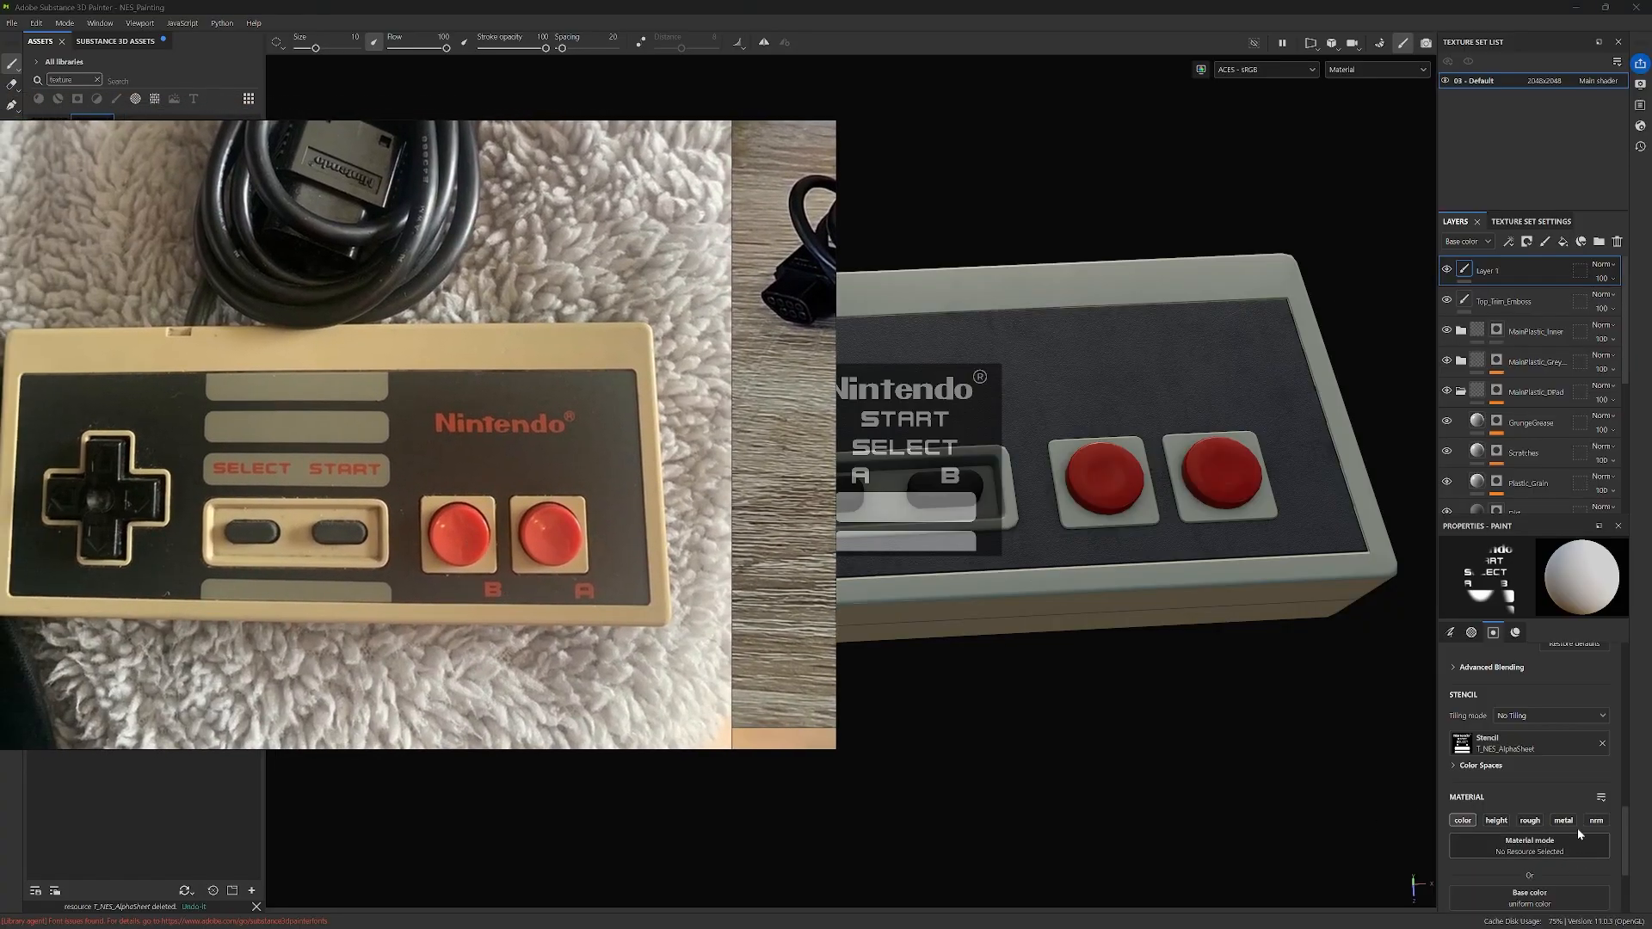
{"action": "scroll", "coordinate": [1578, 829], "scroll_direction": "down", "scroll_amount": 3}
{"action": "left_click", "coordinate": [1556, 783]}
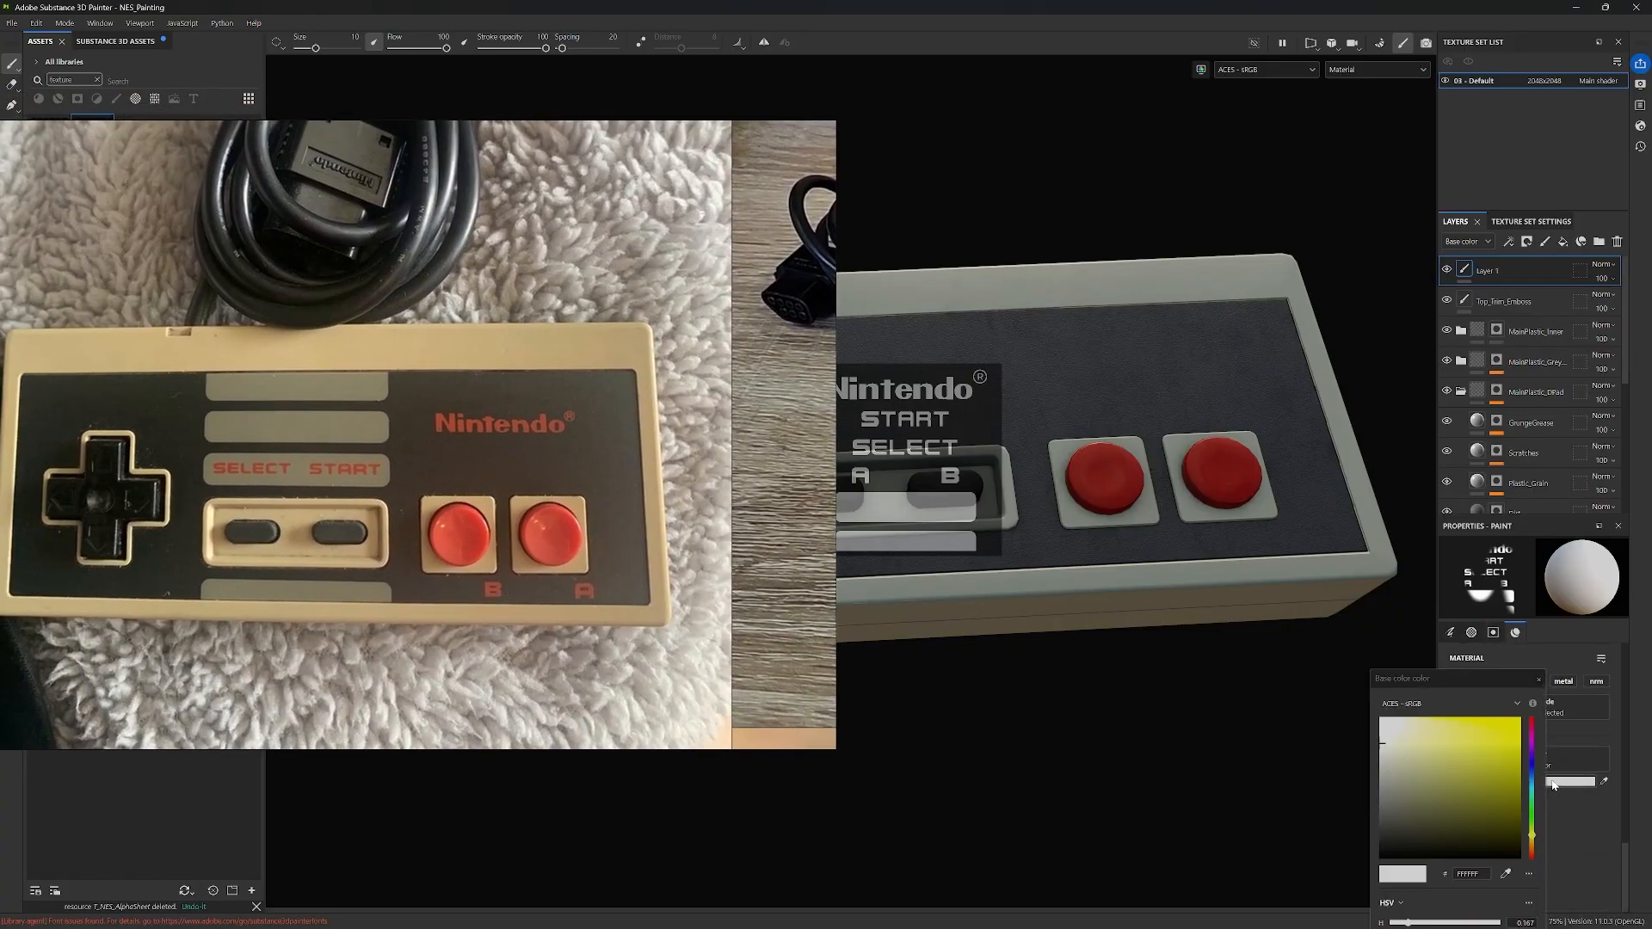
{"action": "mouse_move", "coordinate": [1532, 730]}
{"action": "left_mouse_down"}
{"action": "mouse_move", "coordinate": [1529, 676]}
{"action": "mouse_move", "coordinate": [1475, 776]}
{"action": "left_mouse_up"}
{"action": "left_click", "coordinate": [1513, 738]}
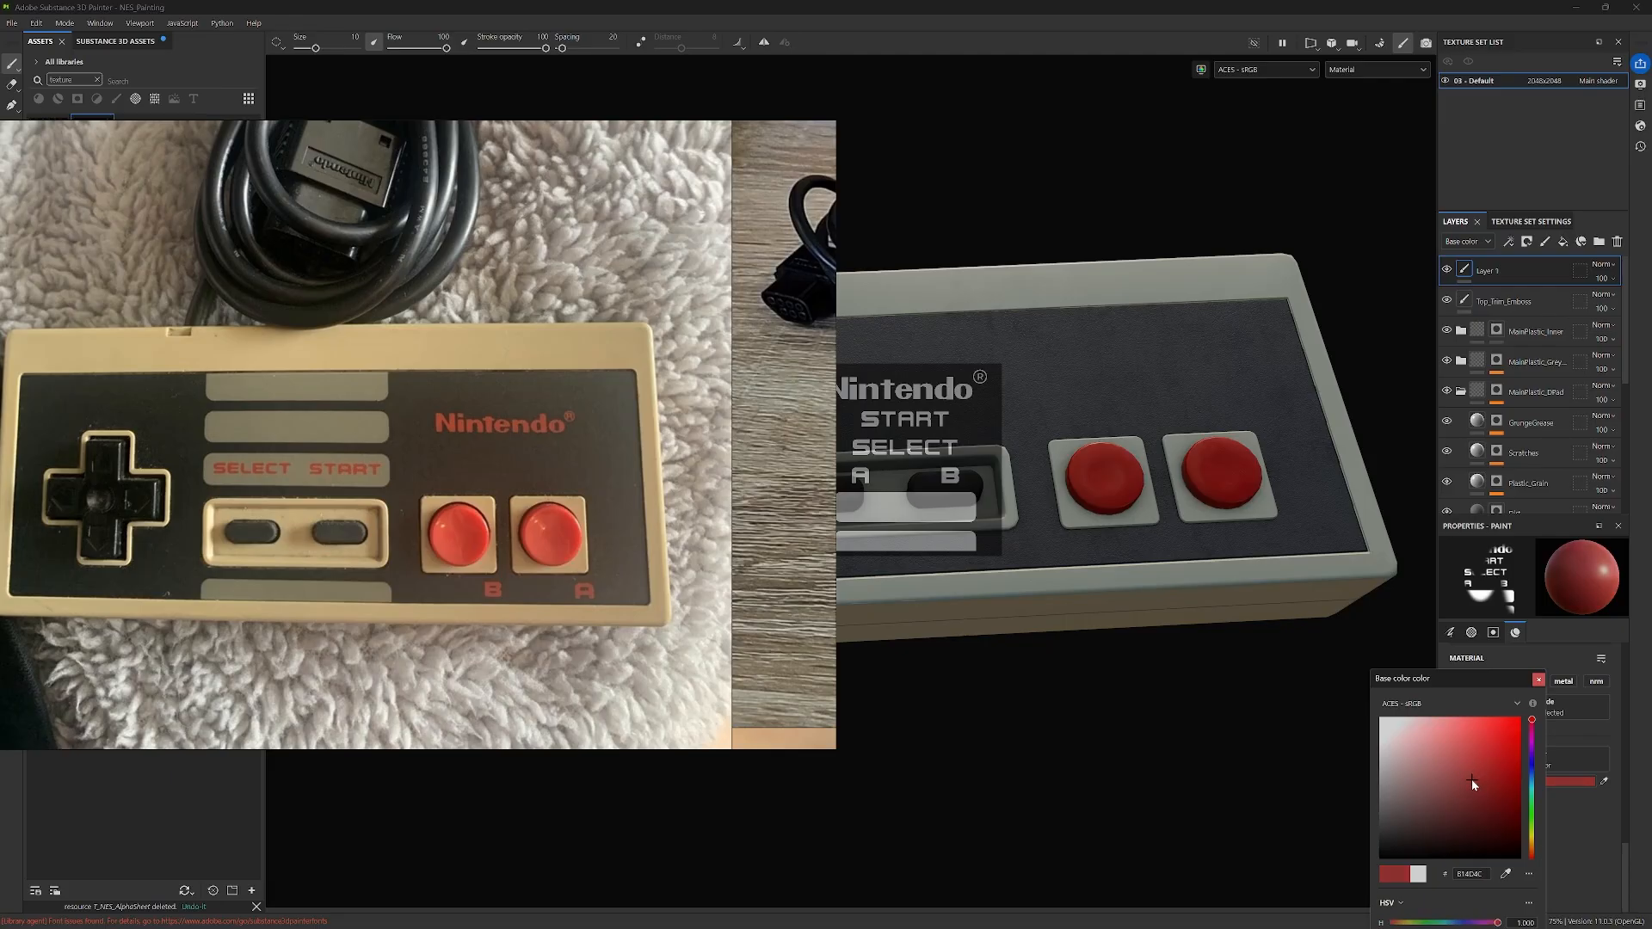
{"action": "left_click_drag", "start_coordinate": [1473, 781], "coordinate": [1473, 777]}
{"action": "left_click_drag", "start_coordinate": [1474, 776], "coordinate": [1470, 781]}
{"action": "left_click", "coordinate": [1588, 575]}
Step: Examine the reference photos for the color and placement of the lettering and grey bars on the controller's faceplate
{"action": "scroll", "coordinate": [586, 542], "scroll_direction": "down", "scroll_amount": 3}
{"action": "middle_click_drag", "start_coordinate": [586, 532], "coordinate": [491, 444]}
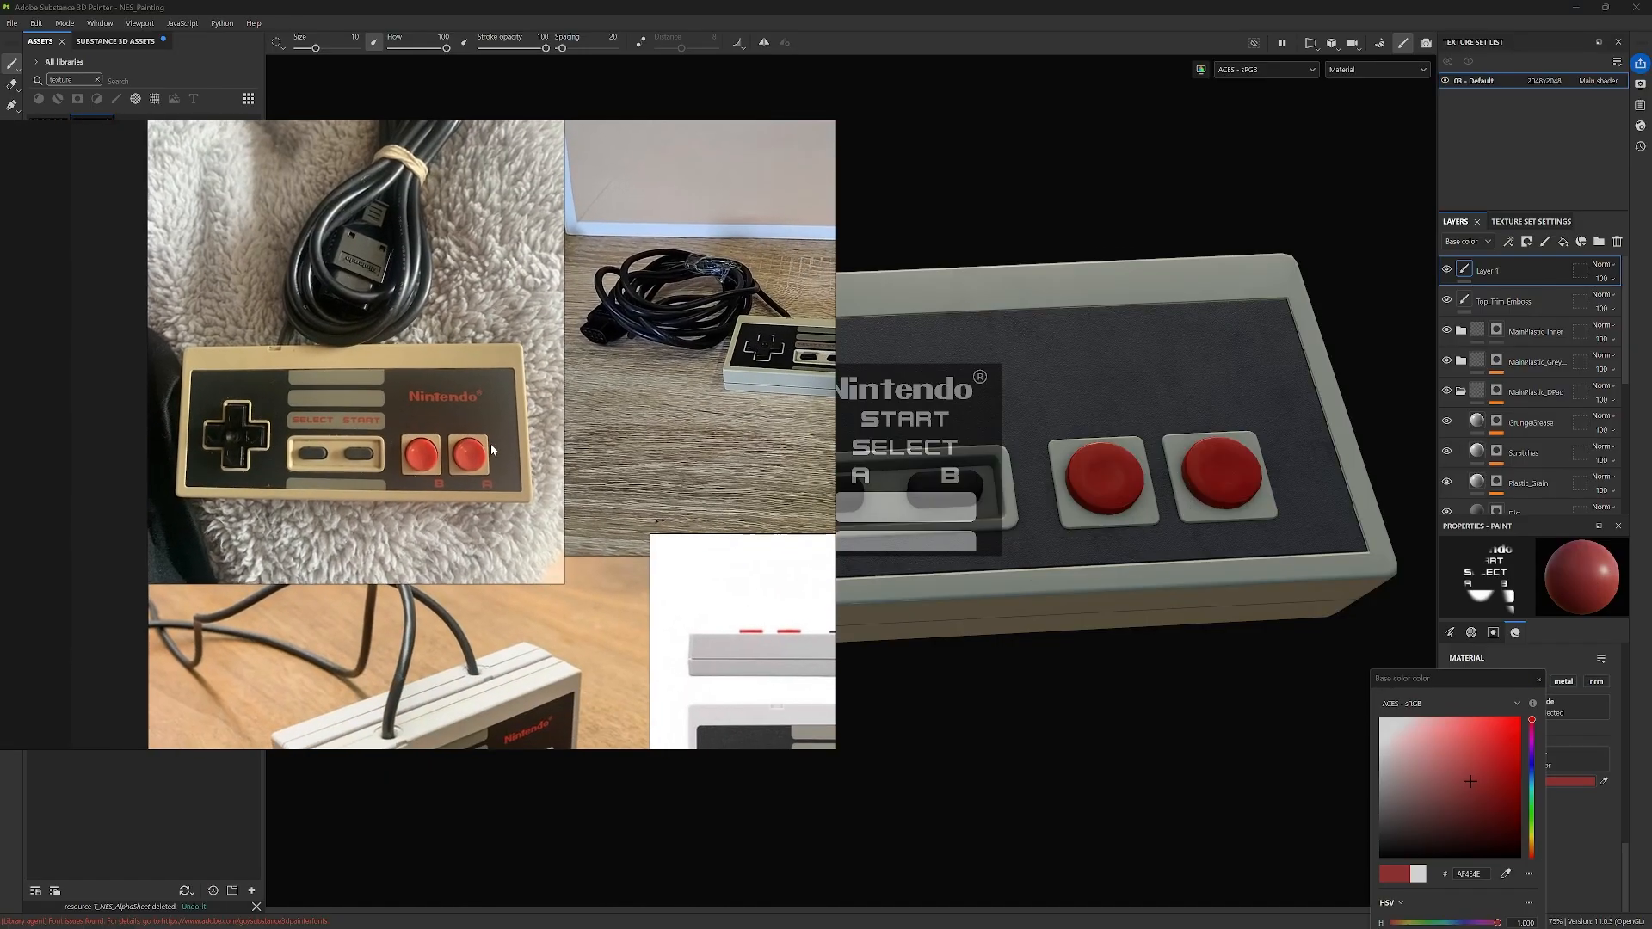
{"action": "scroll", "coordinate": [490, 443], "scroll_direction": "down", "scroll_amount": 2}
{"action": "scroll", "coordinate": [488, 442], "scroll_direction": "up", "scroll_amount": 2}
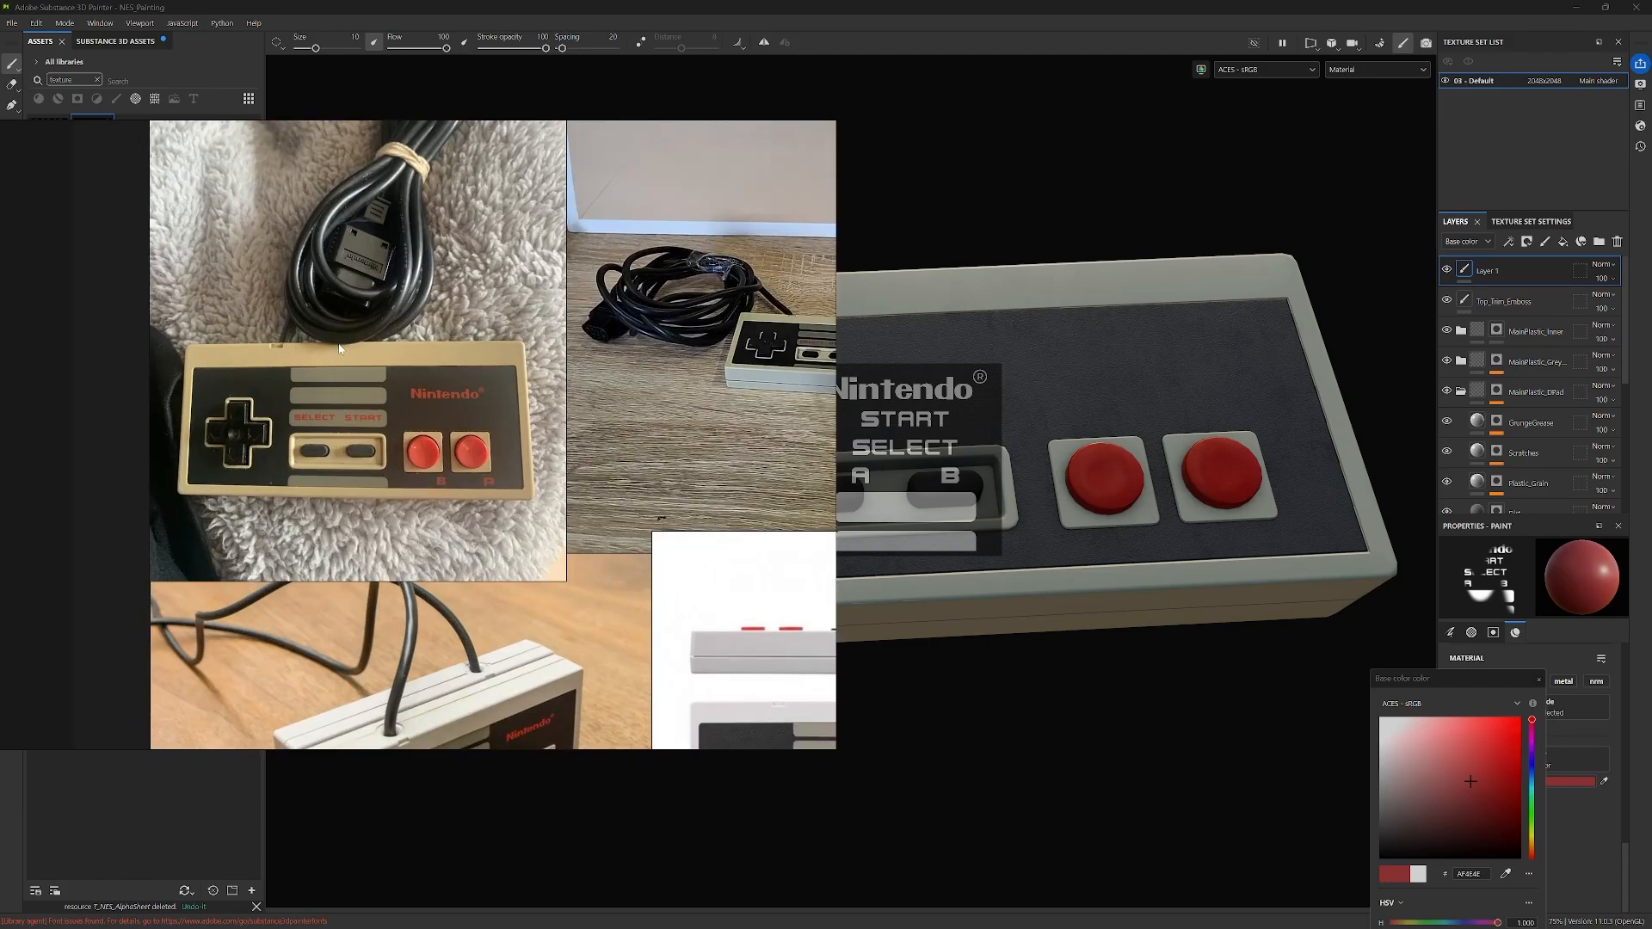
{"action": "scroll", "coordinate": [439, 515], "scroll_direction": "down", "scroll_amount": 3}
{"action": "middle_click_drag", "start_coordinate": [439, 515], "coordinate": [368, 379]}
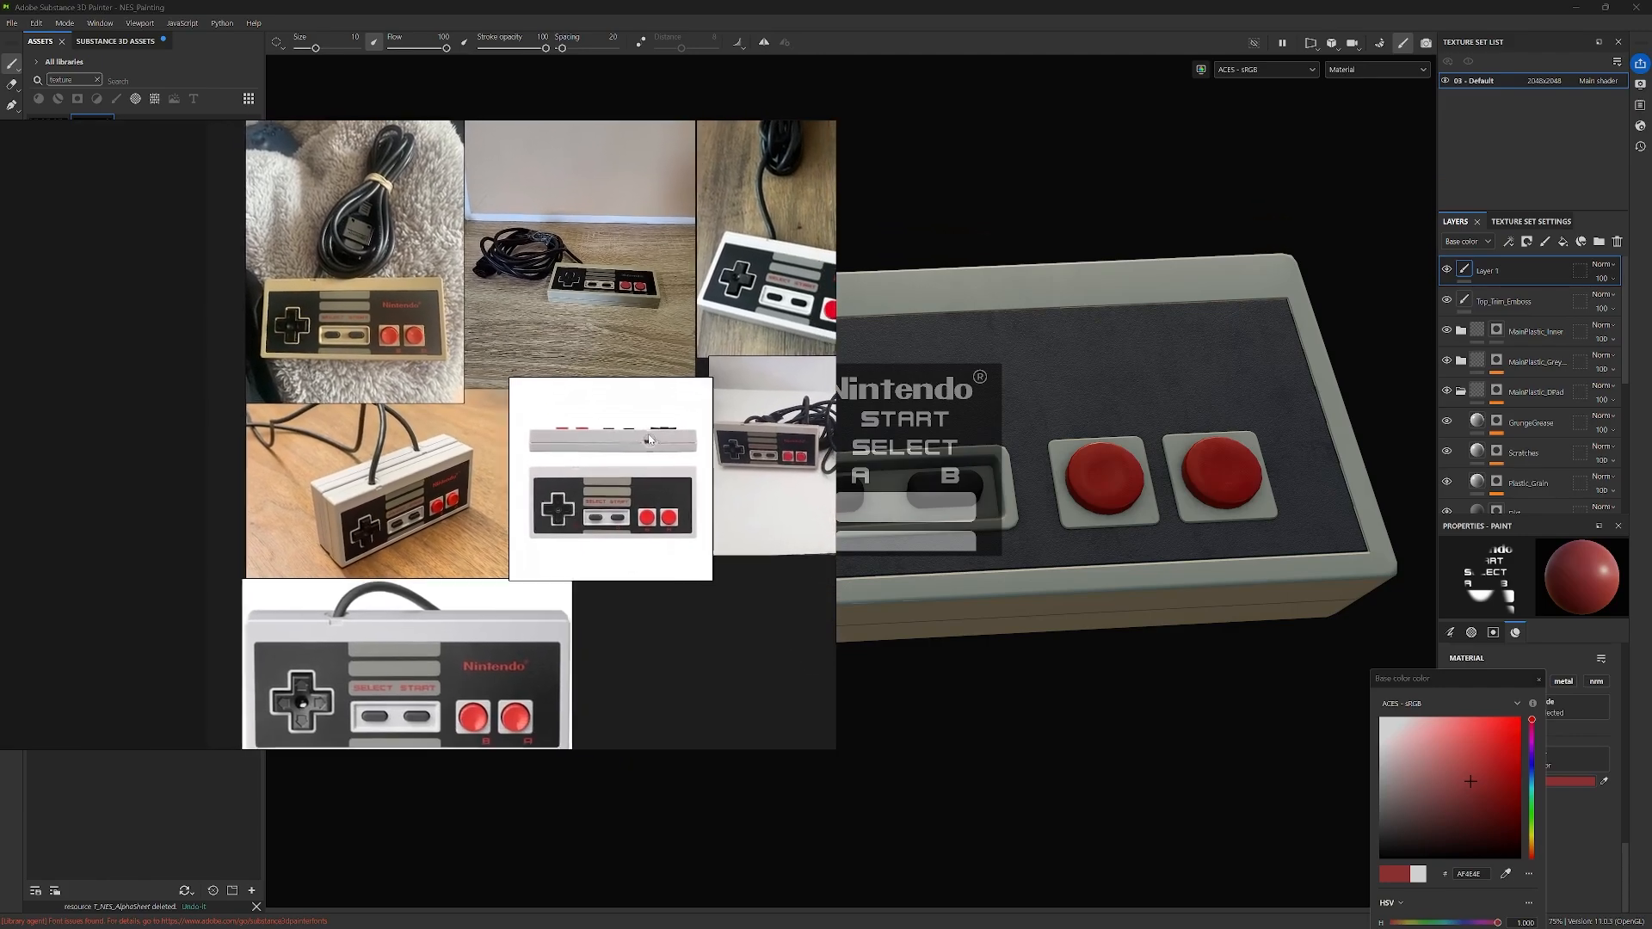
{"action": "middle_click_drag", "start_coordinate": [646, 422], "coordinate": [449, 625]}
{"action": "scroll", "coordinate": [628, 482], "scroll_direction": "up", "scroll_amount": 3}
{"action": "scroll", "coordinate": [628, 481], "scroll_direction": "down", "scroll_amount": 3}
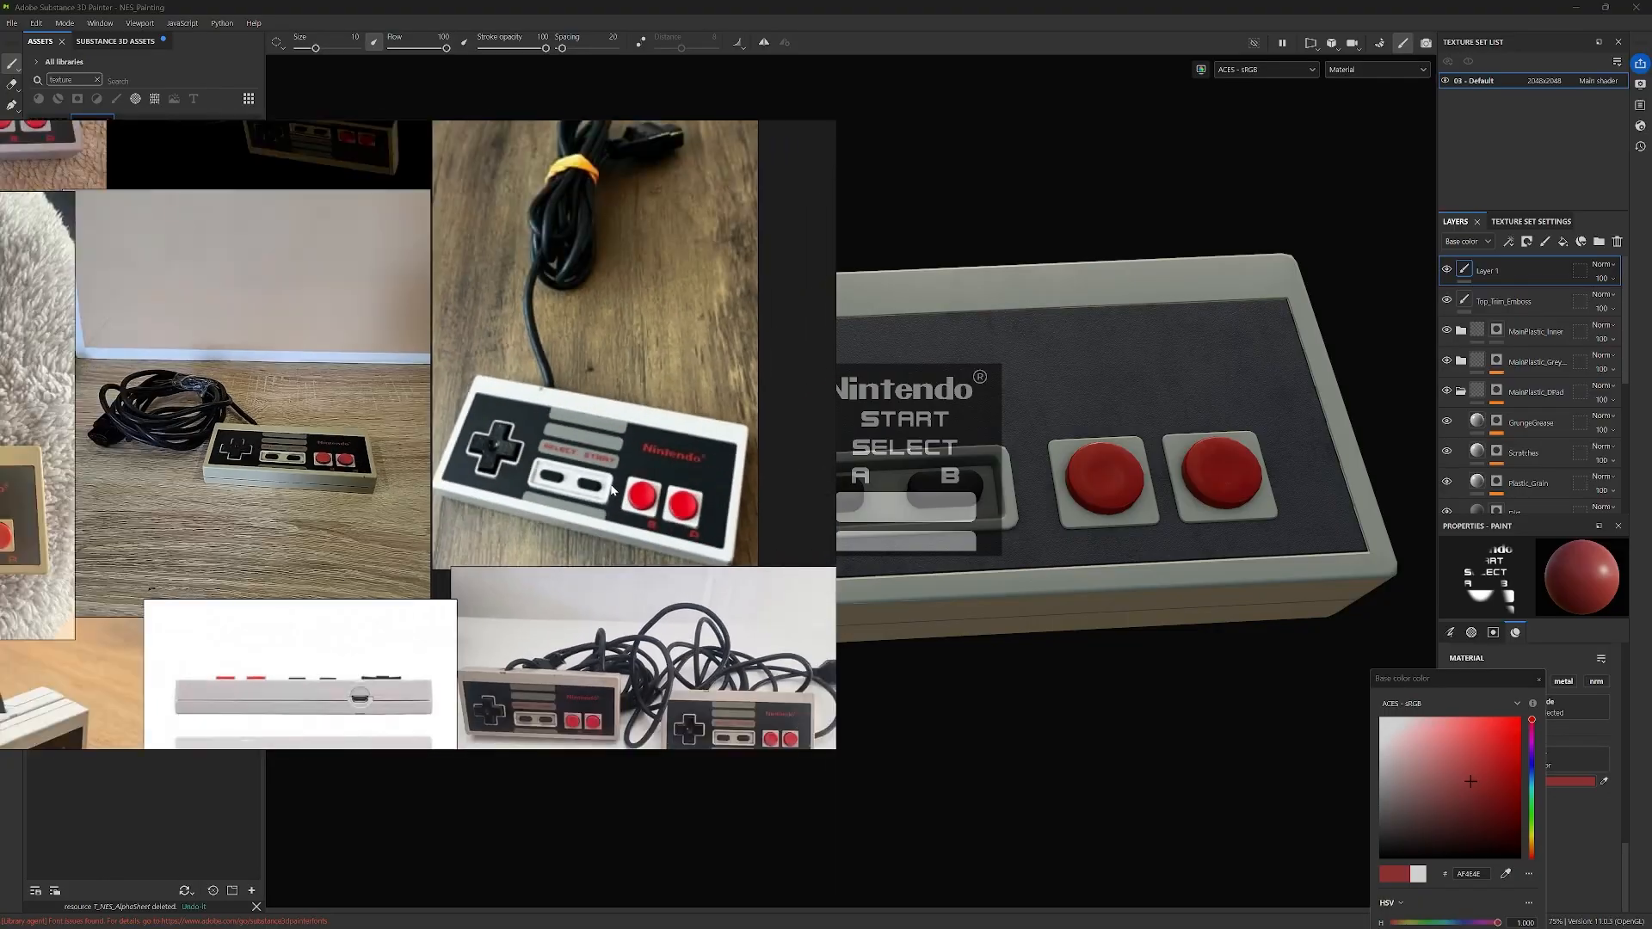
{"action": "middle_click_drag", "start_coordinate": [367, 721], "coordinate": [207, 560]}
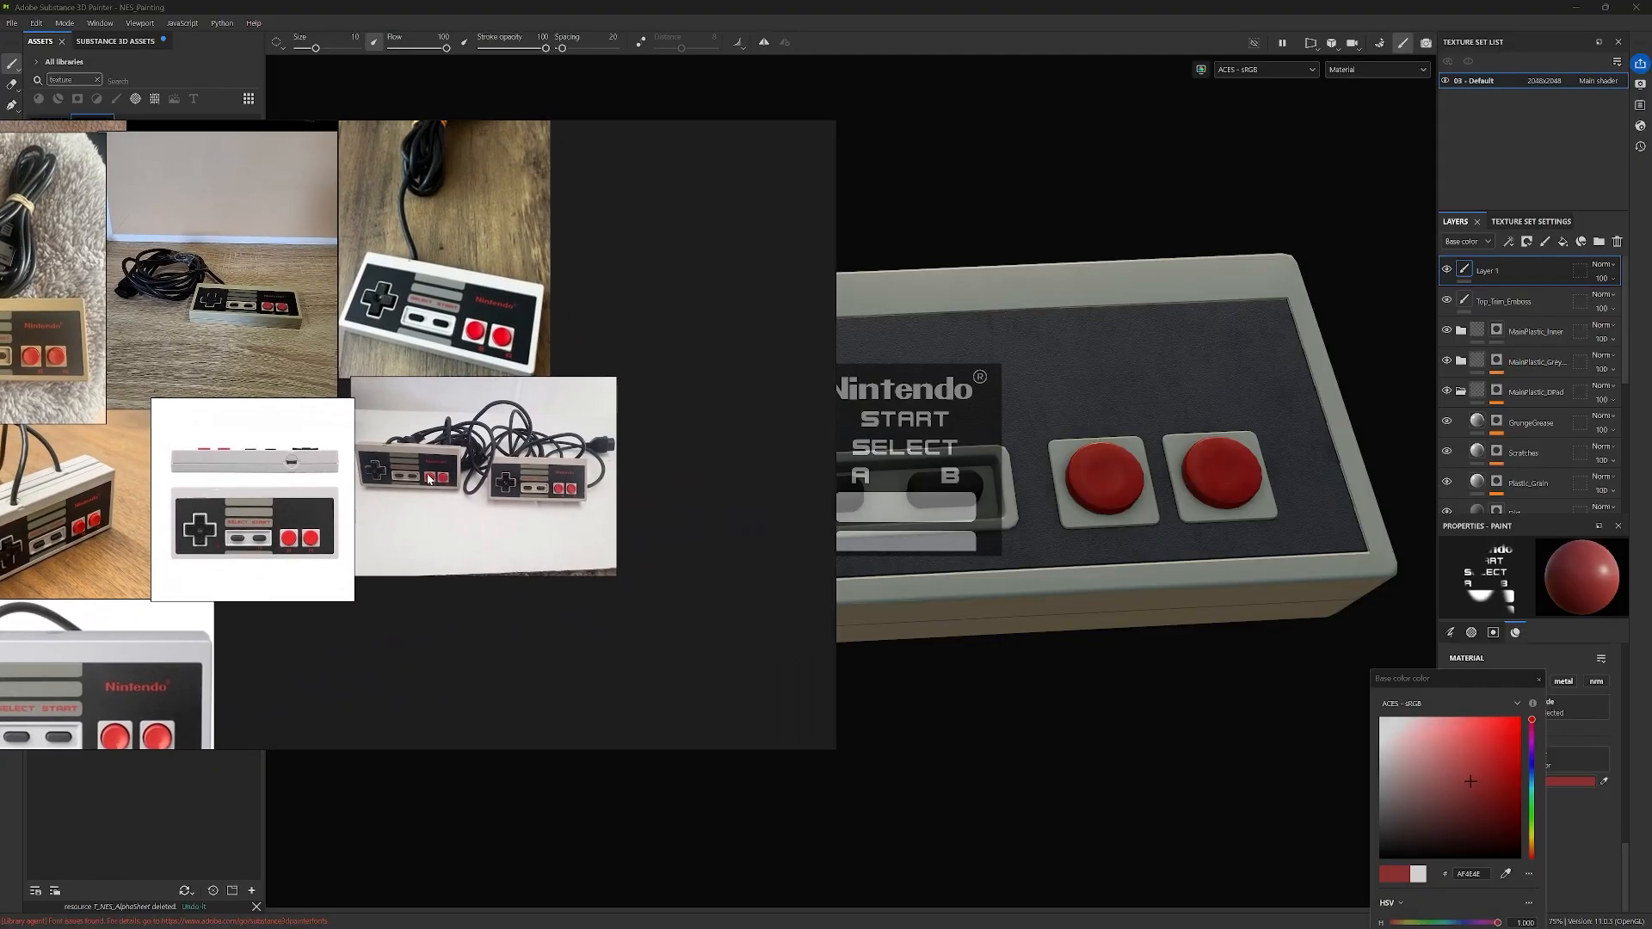
{"action": "middle_click_drag", "start_coordinate": [522, 462], "coordinate": [307, 456]}
{"action": "scroll", "coordinate": [676, 470], "scroll_direction": "up", "scroll_amount": 2}
{"action": "scroll", "coordinate": [623, 492], "scroll_direction": "up", "scroll_amount": 5}
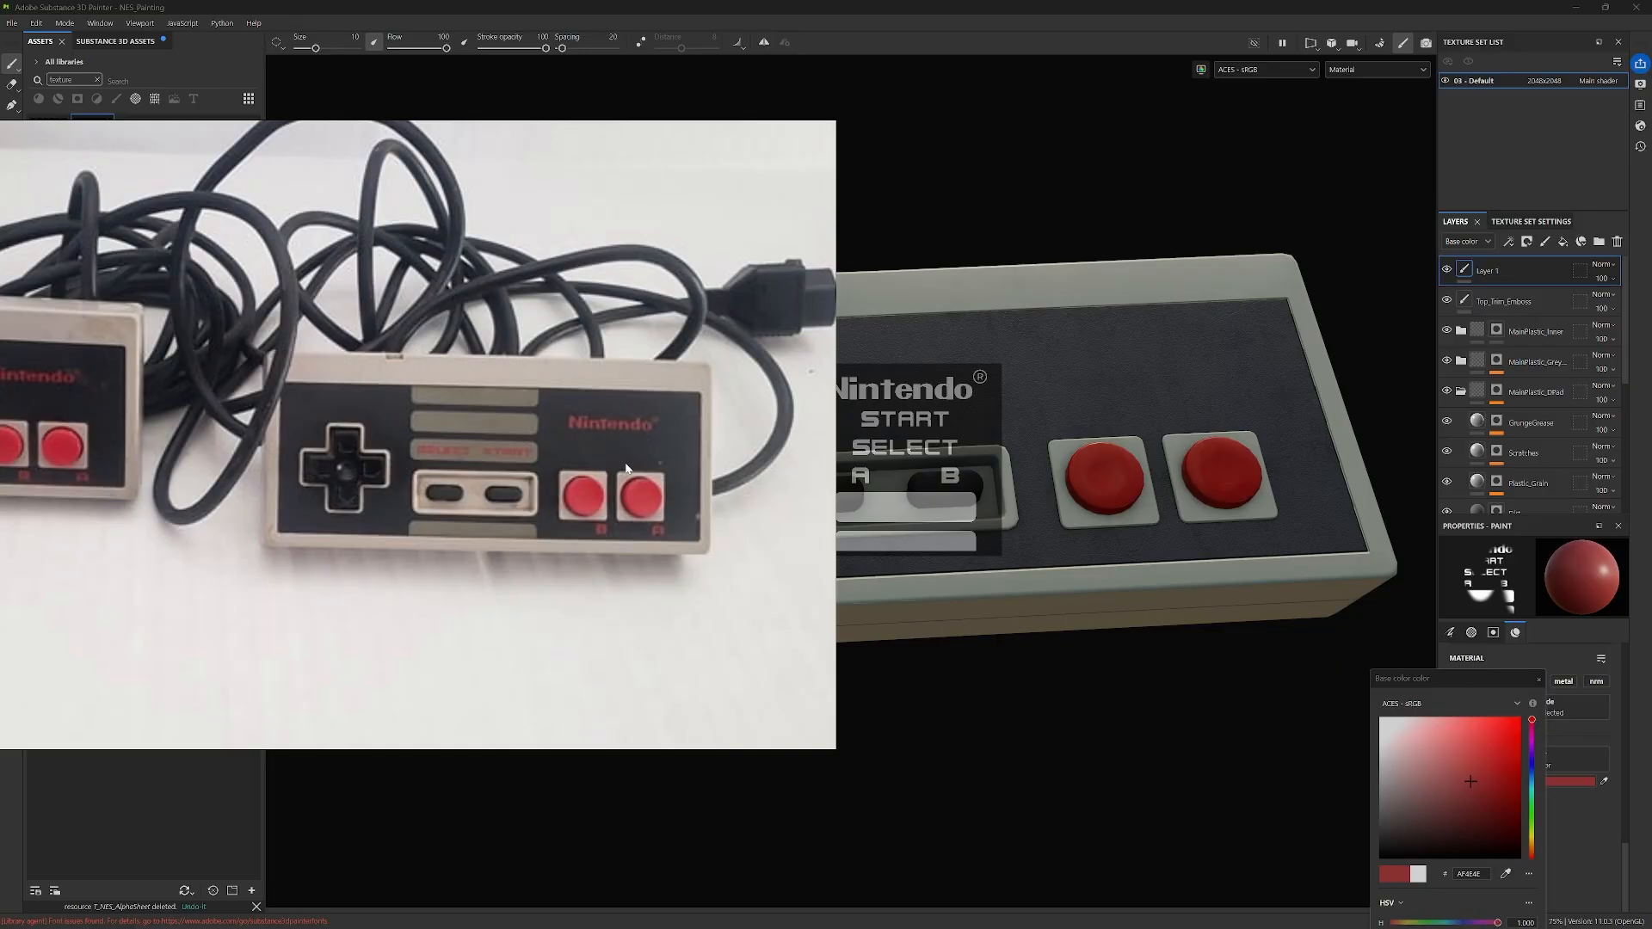
Step: Compare the reference photos, examine the top-down controller shot for the Nintendo logo's placement, and move the reference board aside
{"action": "scroll", "coordinate": [609, 425], "scroll_direction": "down", "scroll_amount": 5}
{"action": "scroll", "coordinate": [527, 469], "scroll_direction": "down", "scroll_amount": 3}
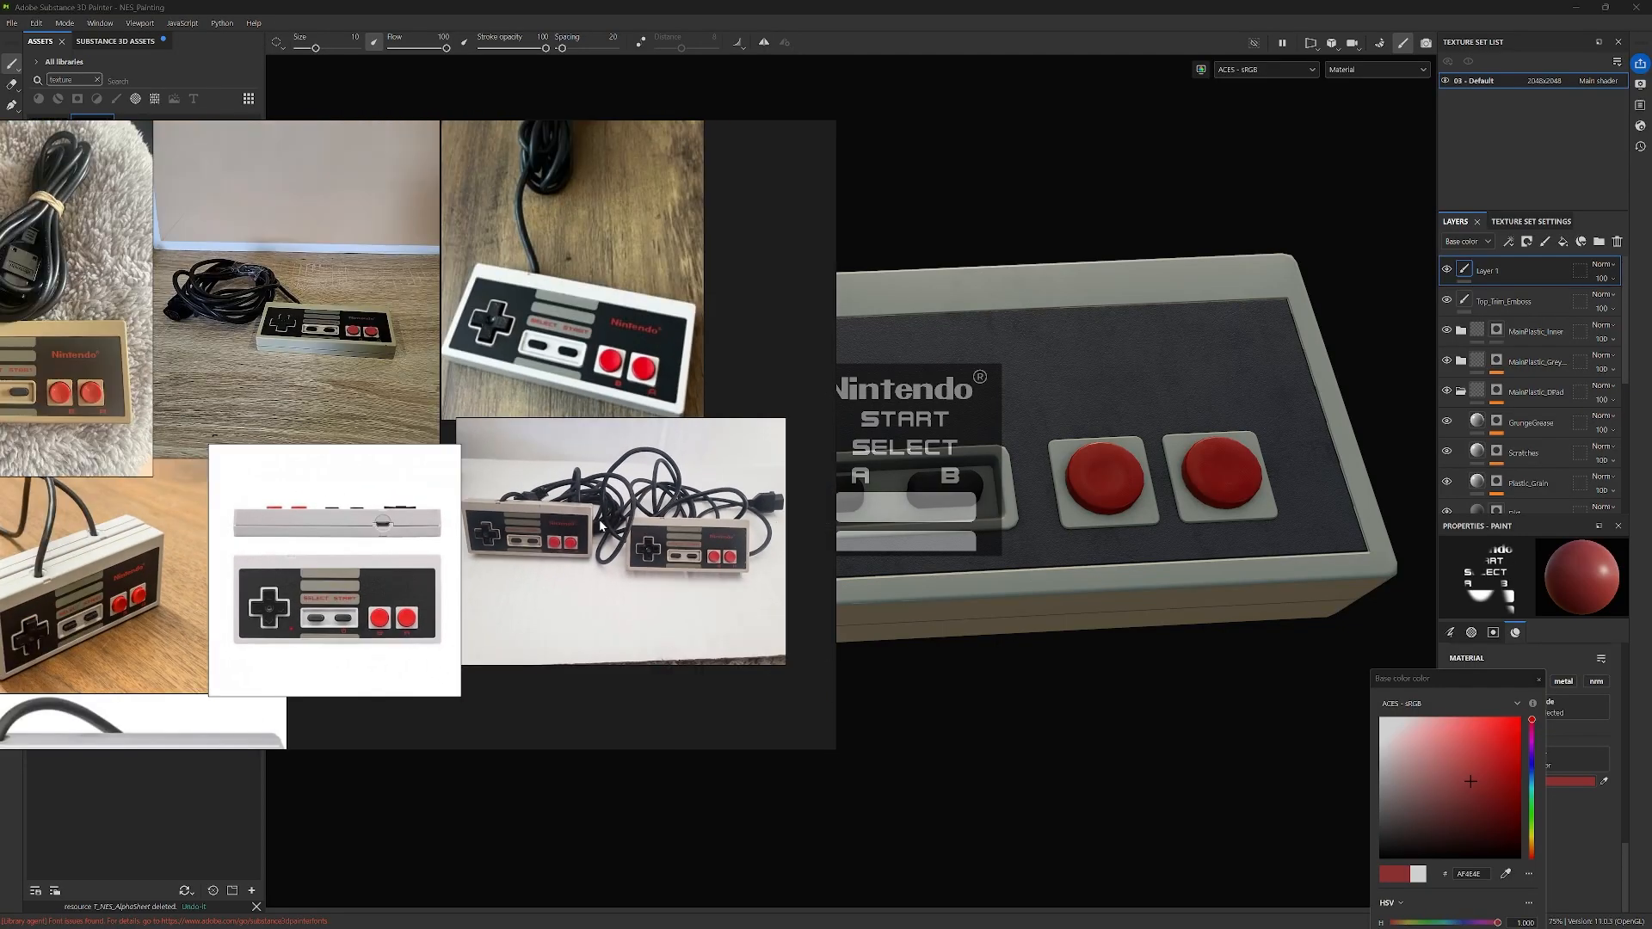
{"action": "middle_click_drag", "start_coordinate": [259, 447], "coordinate": [557, 428]}
{"action": "scroll", "coordinate": [557, 428], "scroll_direction": "up", "scroll_amount": 5}
{"action": "scroll", "coordinate": [602, 434], "scroll_direction": "up", "scroll_amount": 2}
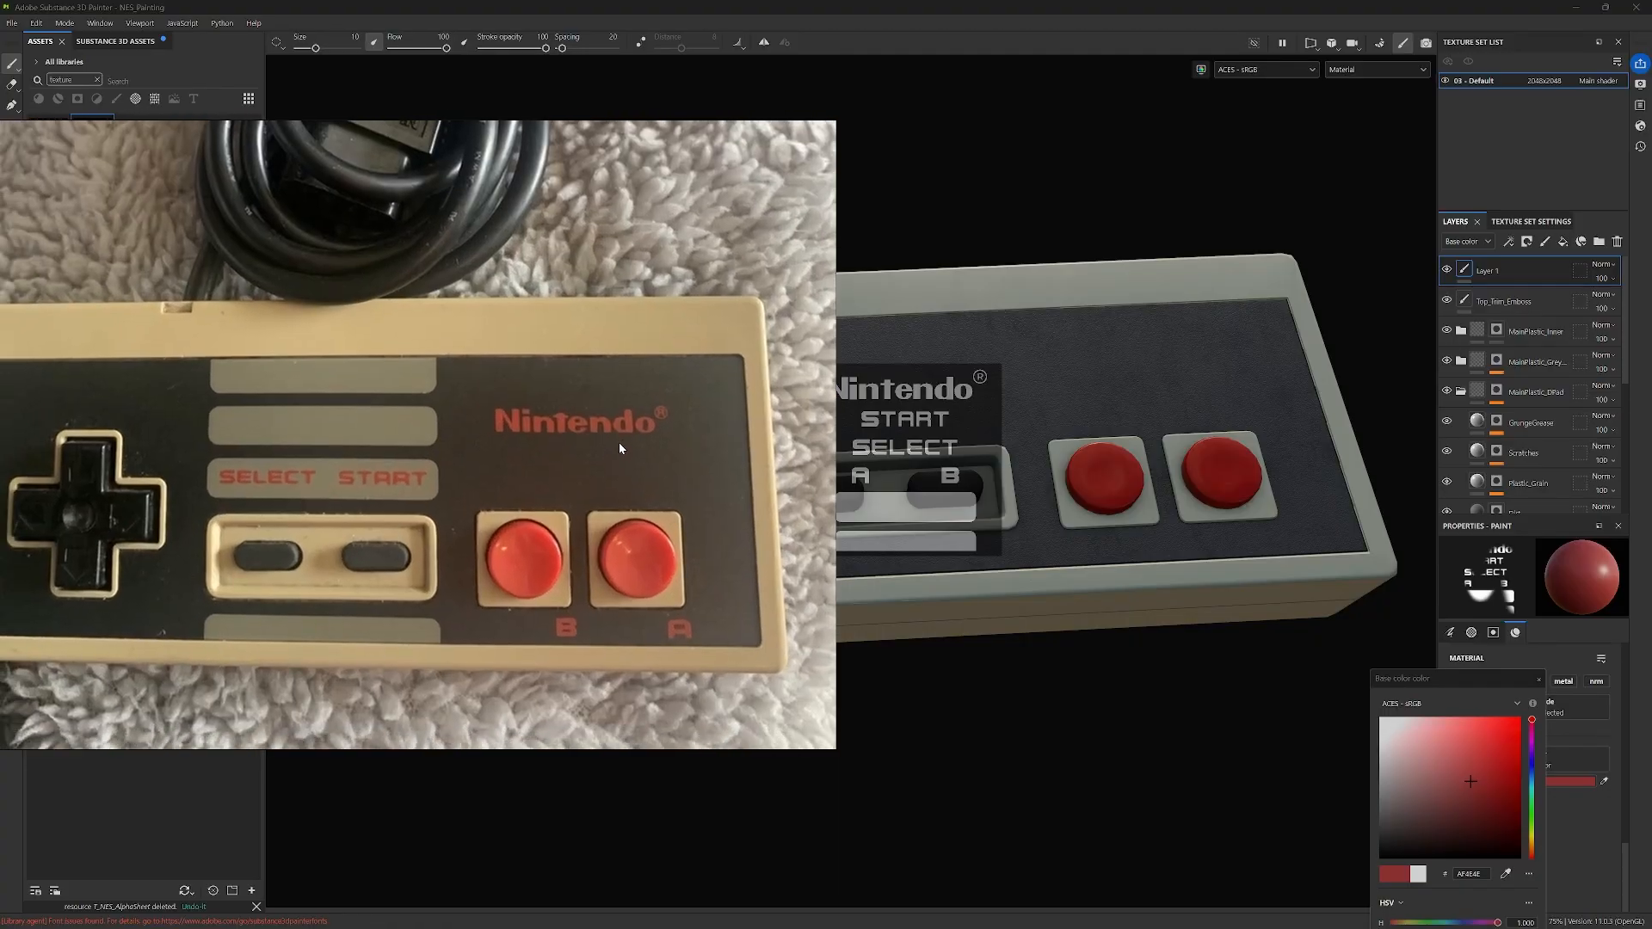
{"action": "scroll", "coordinate": [736, 408], "scroll_direction": "down", "scroll_amount": 4}
{"action": "scroll", "coordinate": [636, 439], "scroll_direction": "up", "scroll_amount": 3}
{"action": "middle_click_drag", "start_coordinate": [587, 455], "coordinate": [605, 466]}
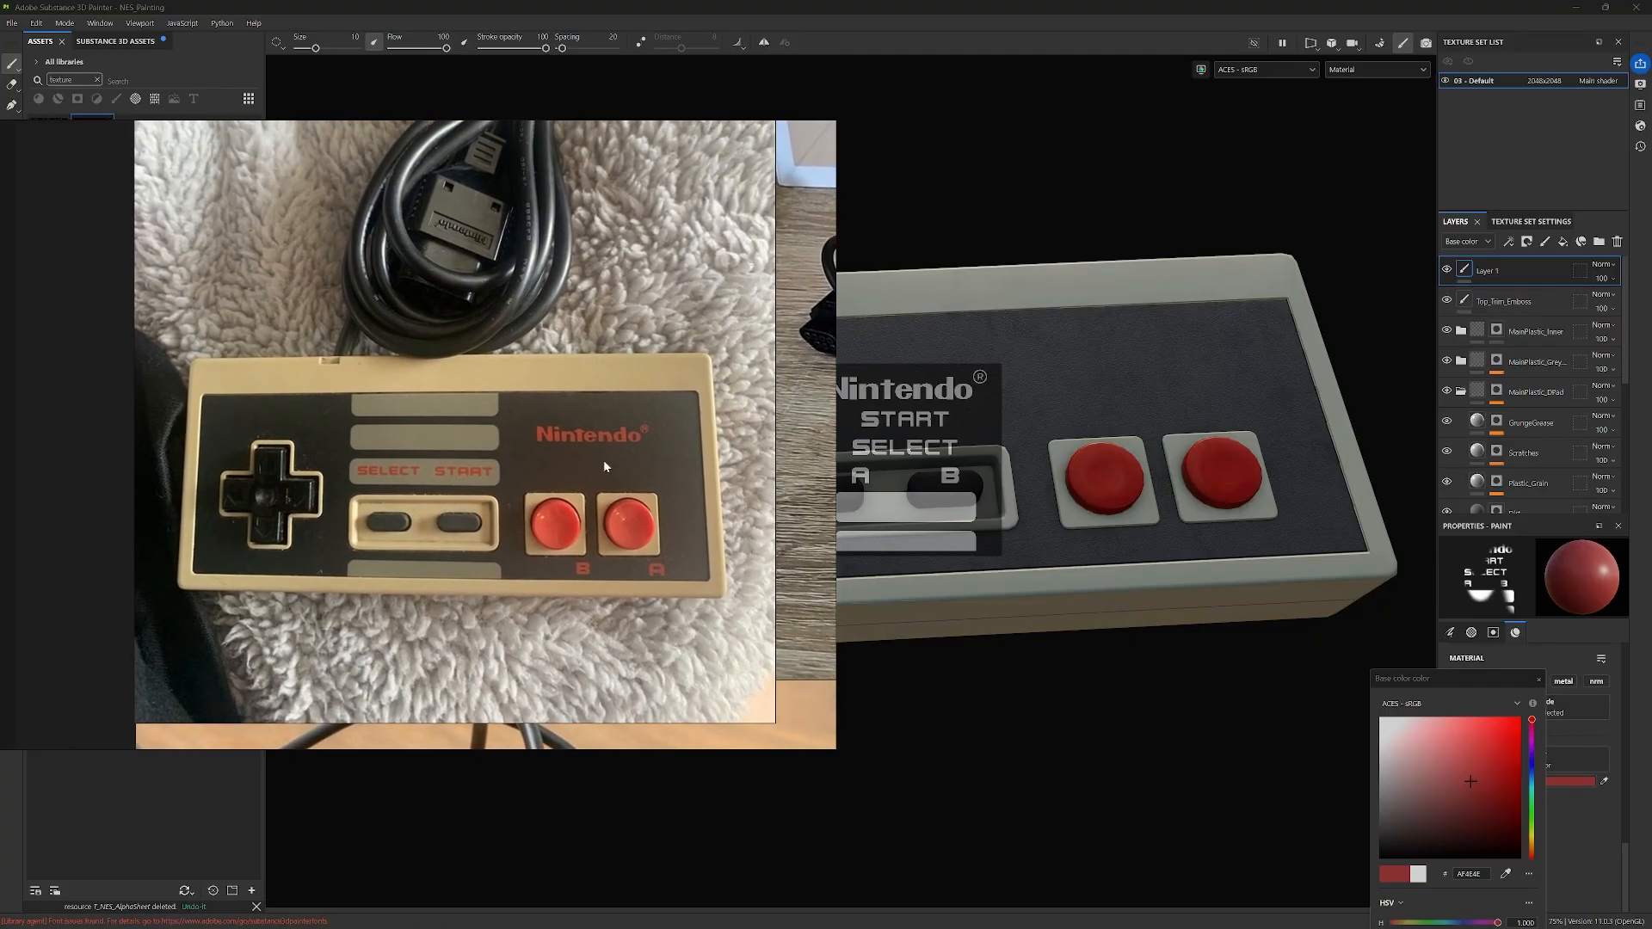
{"action": "right_click_drag", "start_coordinate": [742, 457], "coordinate": [0, 469]}
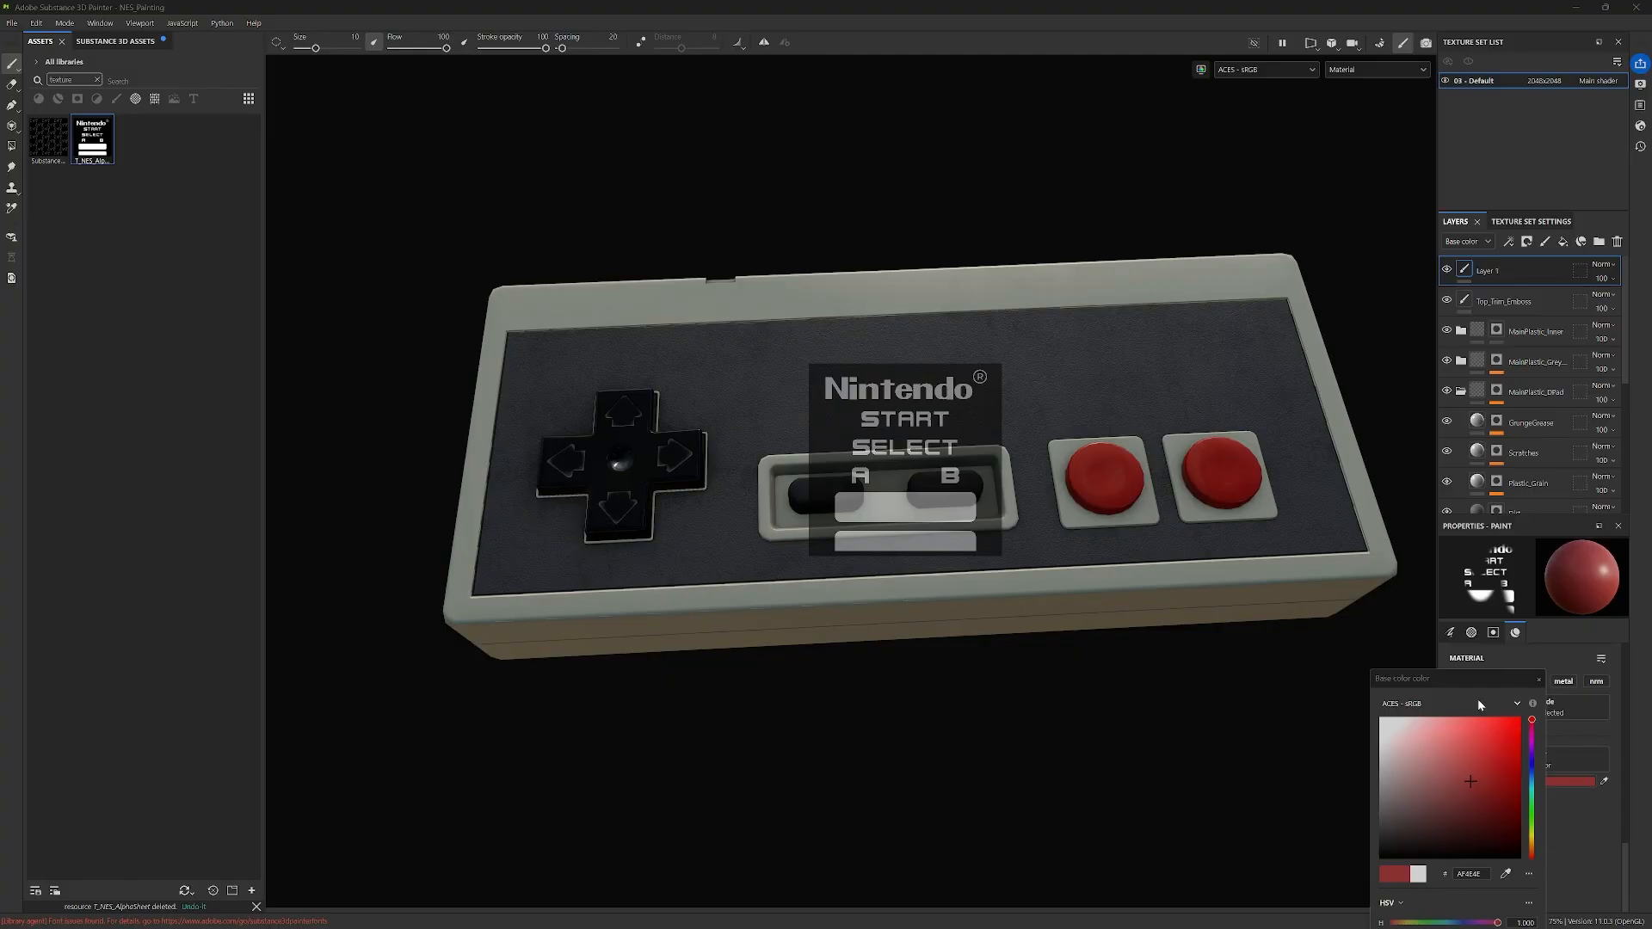
Step: Close the base color picker, turn the controller to face the camera straight on, and switch to the orthographic view
{"action": "left_click_drag", "start_coordinate": [1478, 678], "coordinate": [1354, 513]}
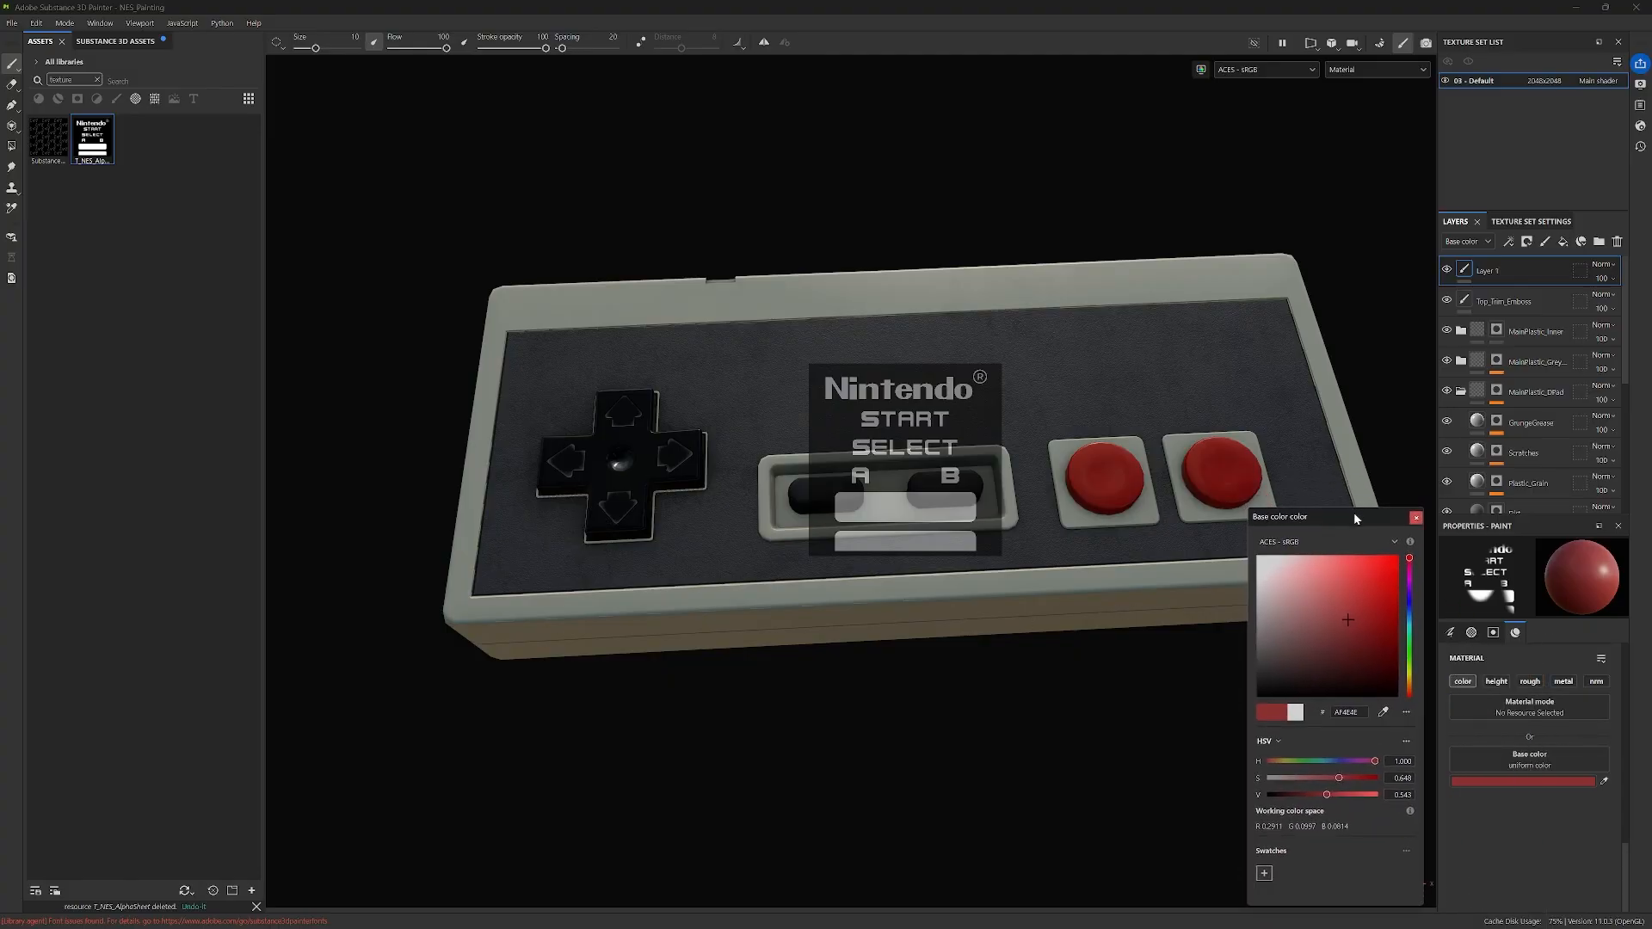
{"action": "left_click", "coordinate": [1416, 517]}
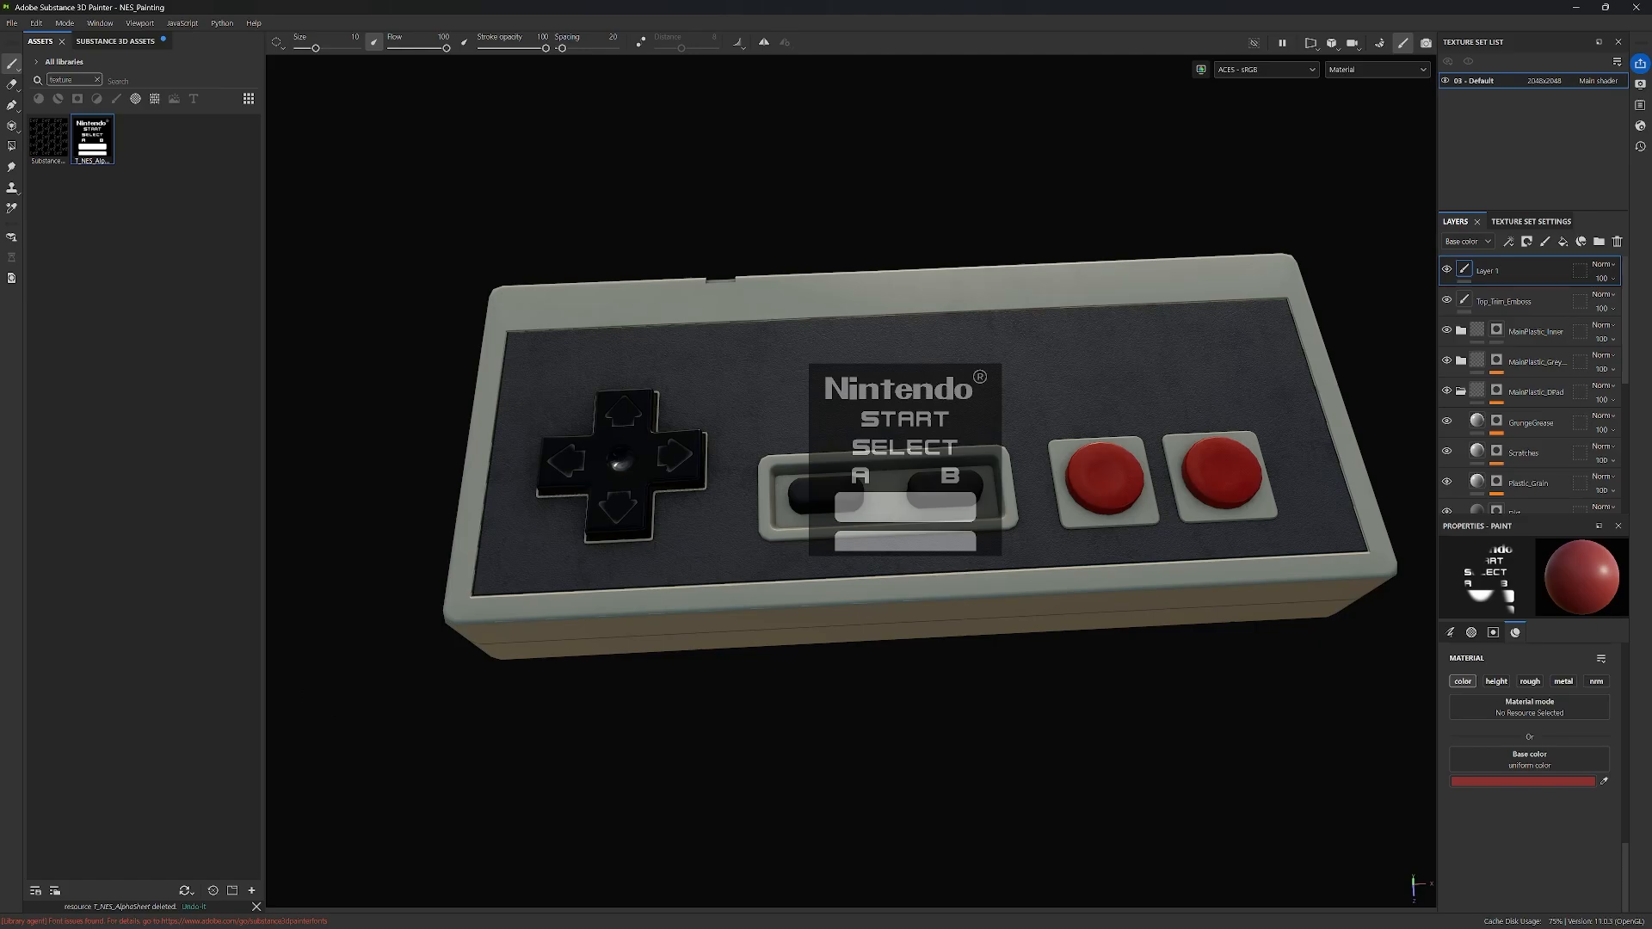
{"action": "scroll", "coordinate": [1045, 523], "scroll_direction": "down", "scroll_amount": 2}
{"action": "middle_click_drag", "start_coordinate": [1062, 523], "coordinate": [1058, 523], "text": "alt"}
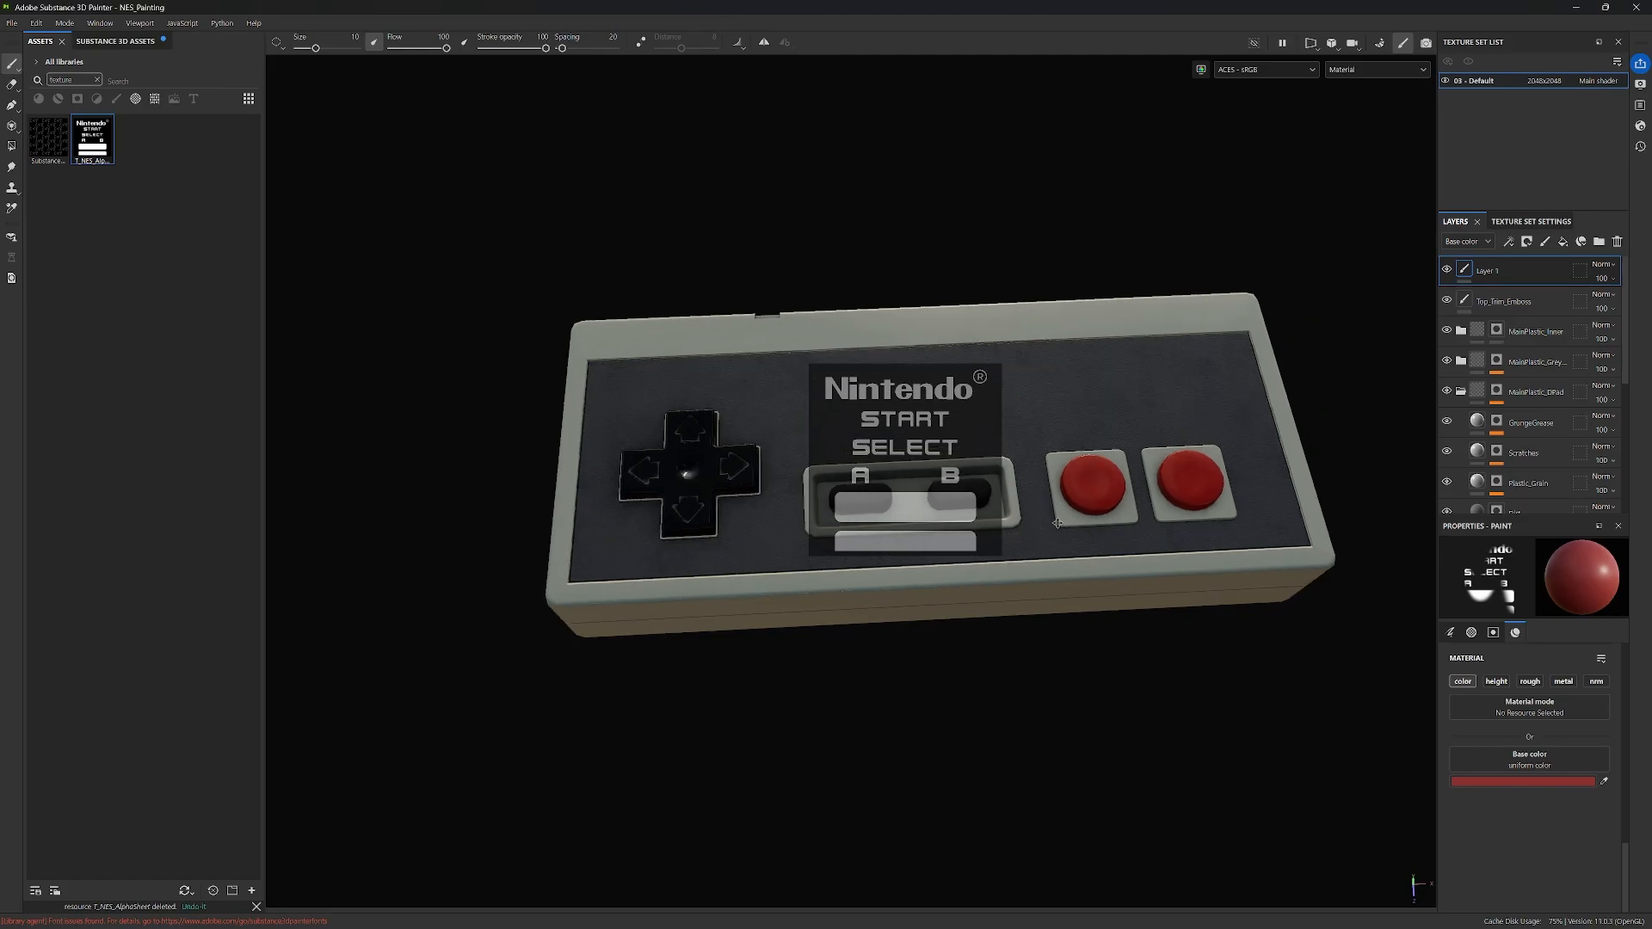
{"action": "left_click_drag", "start_coordinate": [1058, 523], "coordinate": [1002, 584], "text": "alt"}
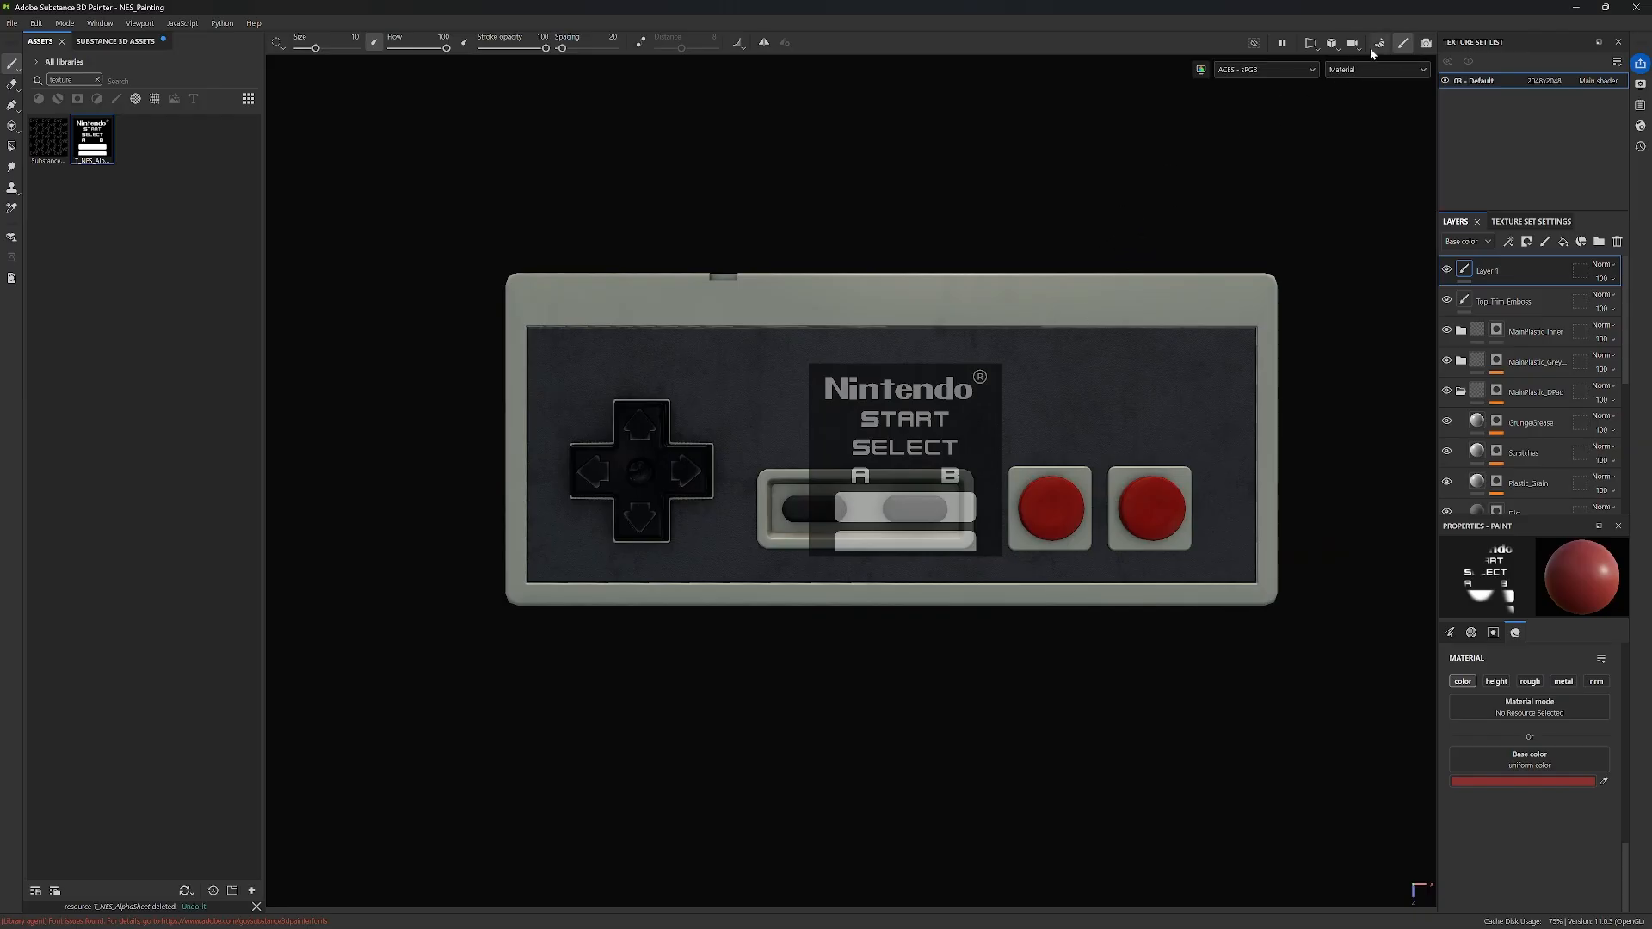
{"action": "left_click", "coordinate": [1333, 48]}
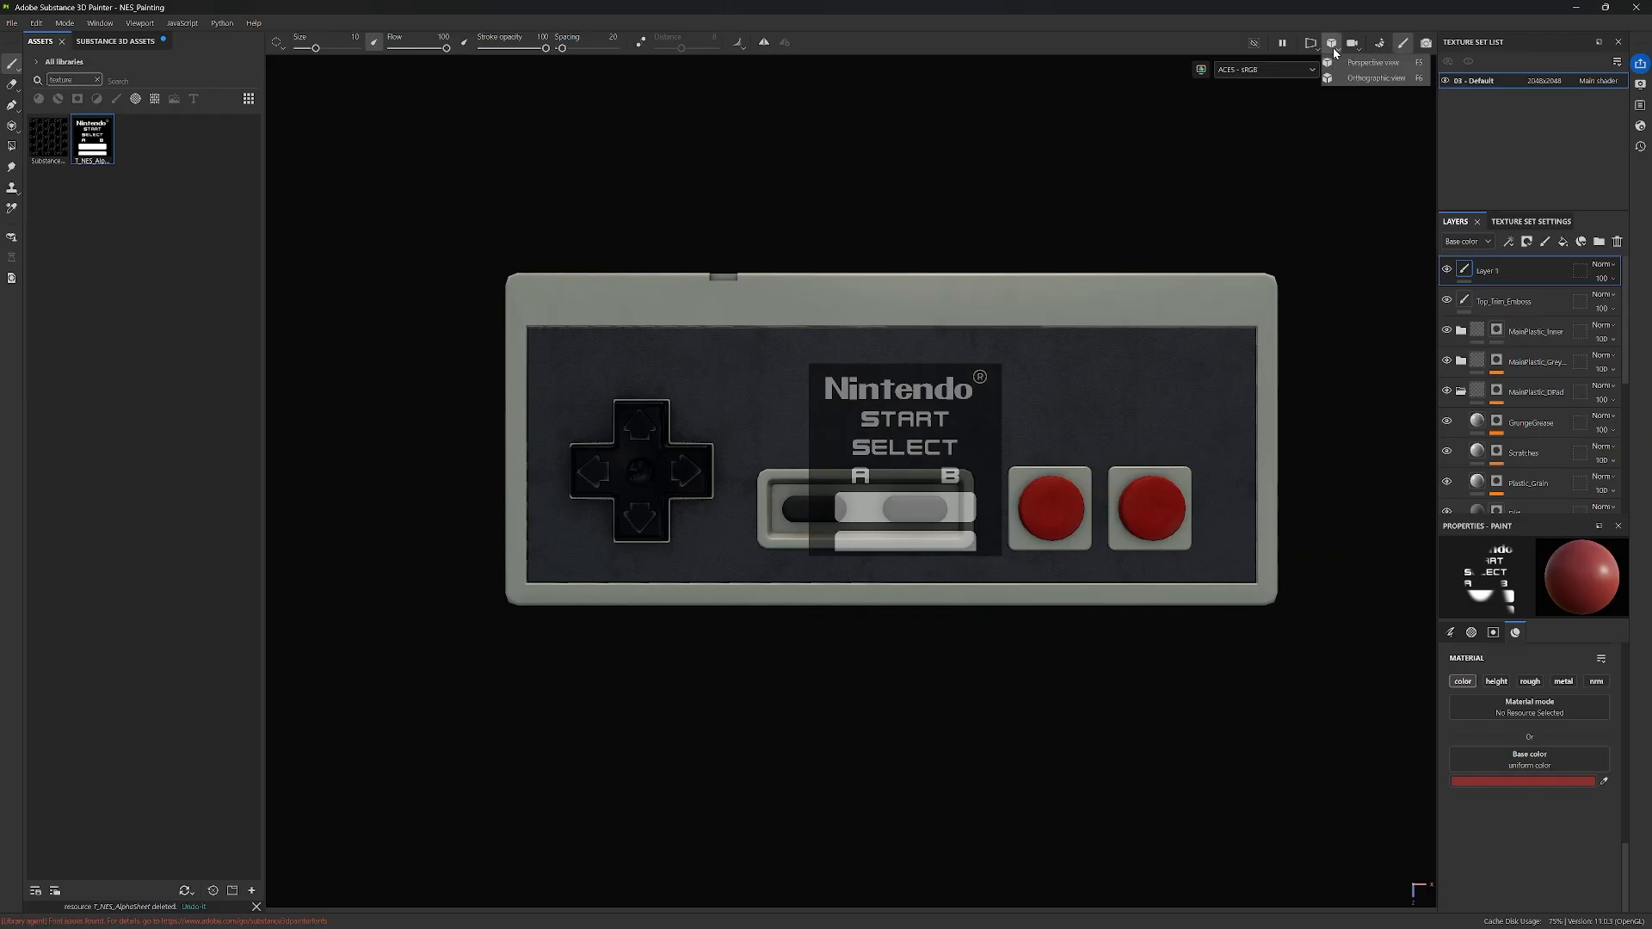
{"action": "left_click", "coordinate": [1379, 78]}
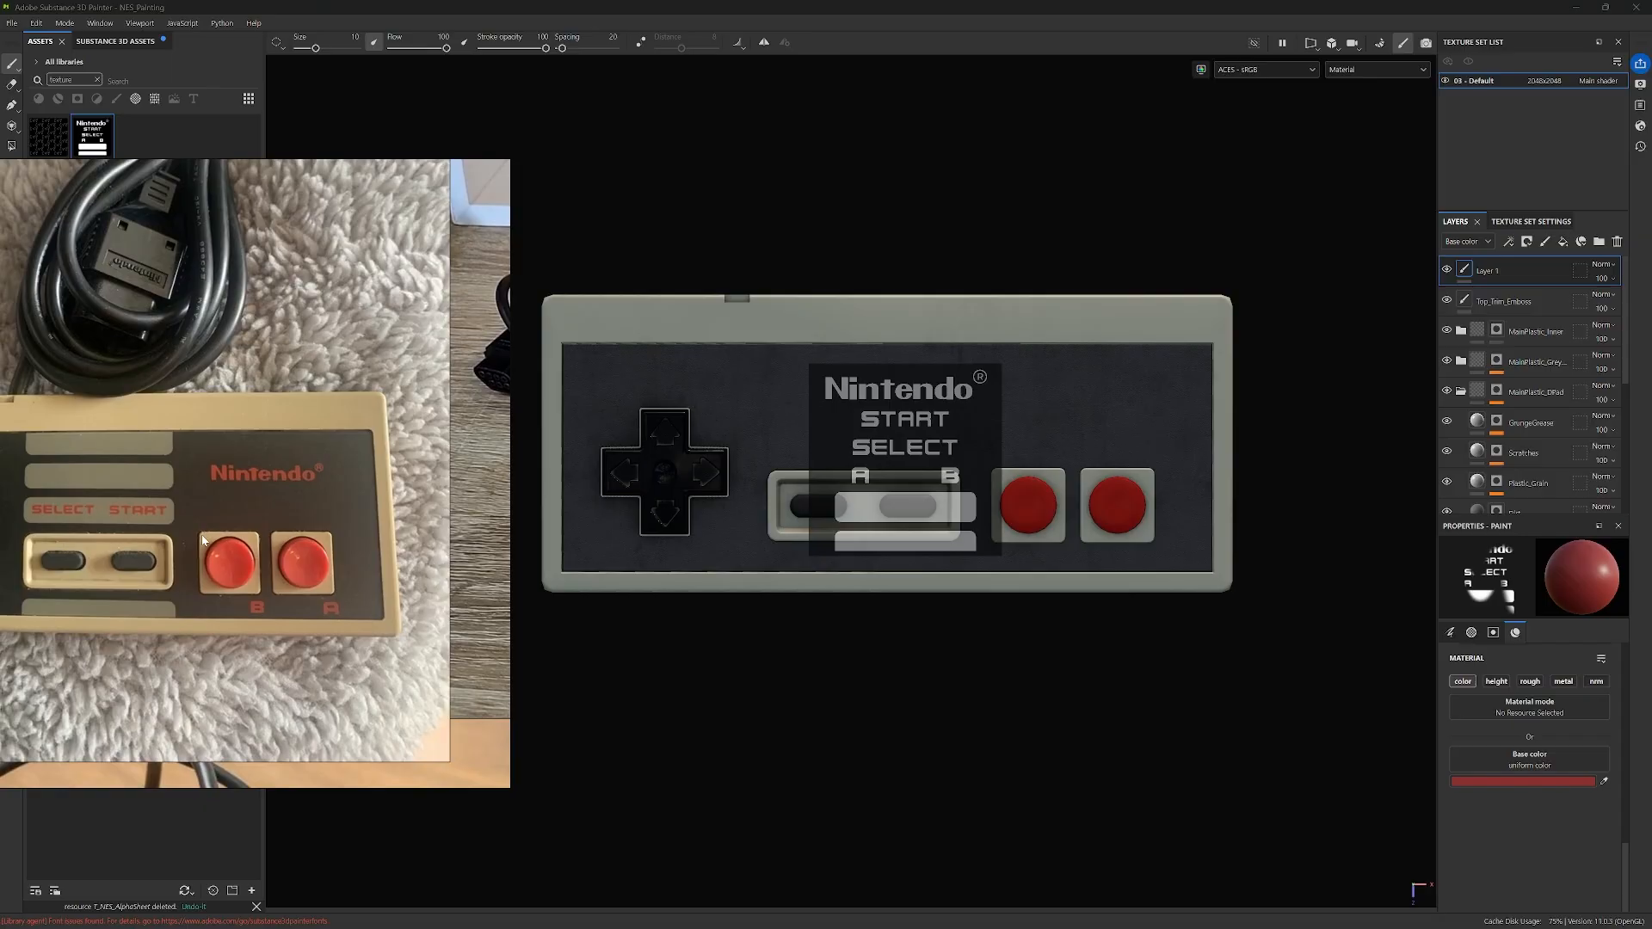
Step: Move the stencil over the two red buttons and scale it down so the Nintendo logo sits above them
{"action": "scroll", "coordinate": [957, 439], "scroll_direction": "up", "scroll_amount": 2}
{"action": "scroll", "coordinate": [1129, 456], "scroll_direction": "up", "scroll_amount": 1}
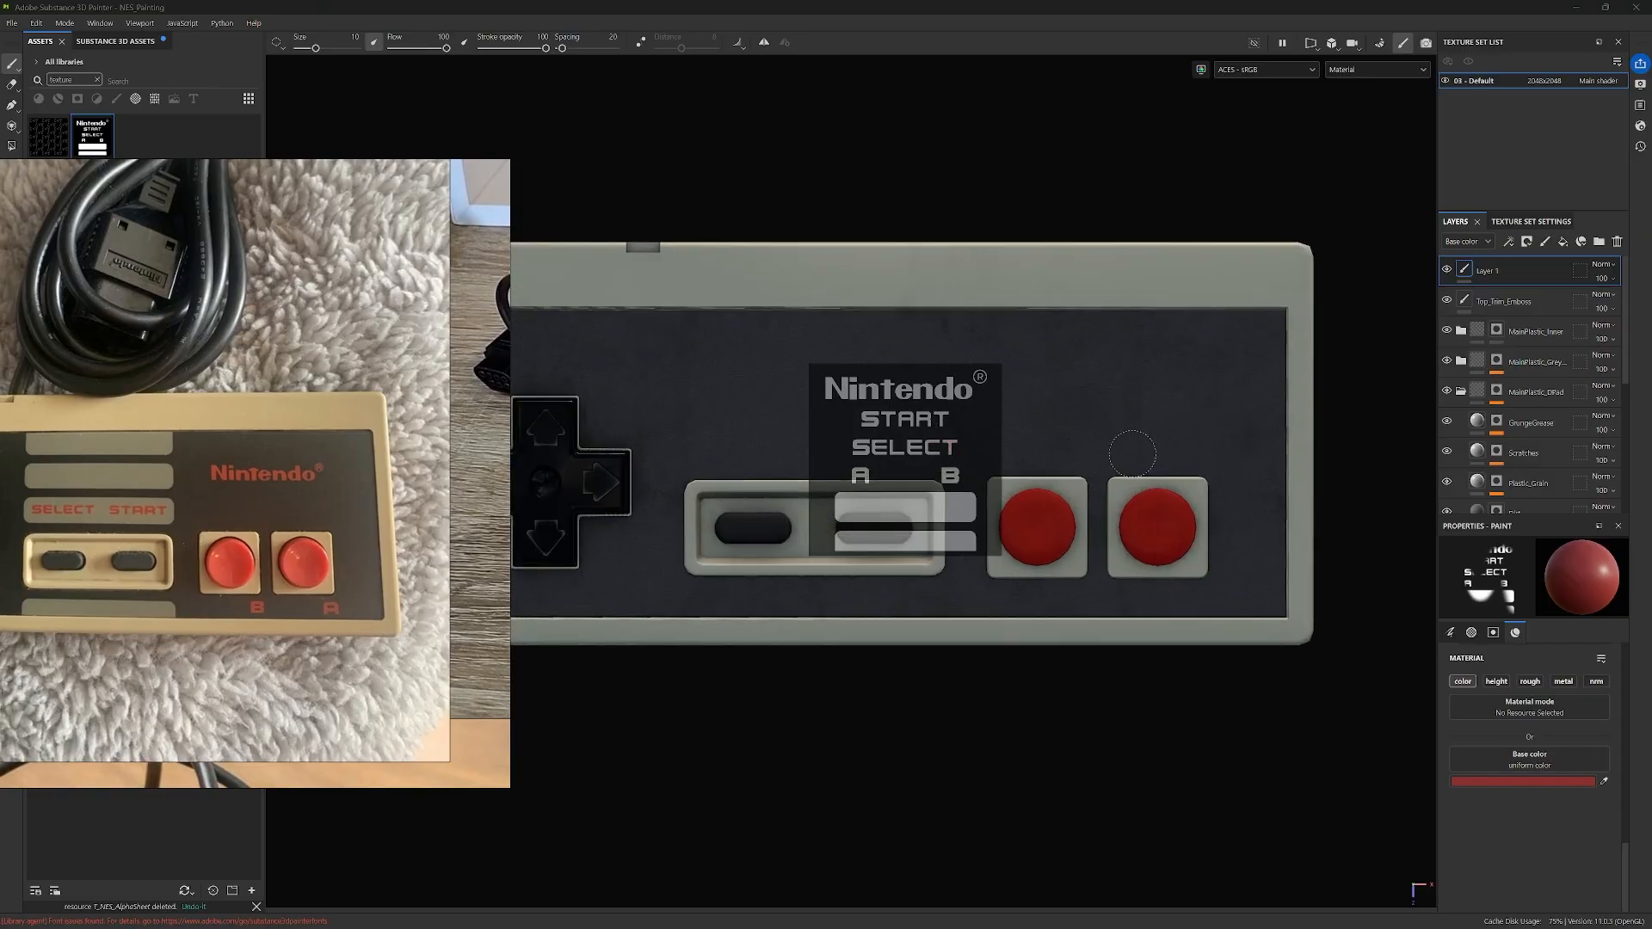
{"action": "scroll", "coordinate": [1129, 456], "scroll_direction": "down", "scroll_amount": 1}
{"action": "scroll", "coordinate": [1128, 456], "scroll_direction": "down", "scroll_amount": 1}
{"action": "middle_click_drag", "start_coordinate": [1128, 456], "coordinate": [1023, 467]}
{"action": "scroll", "coordinate": [1022, 467], "scroll_direction": "up", "scroll_amount": 1}
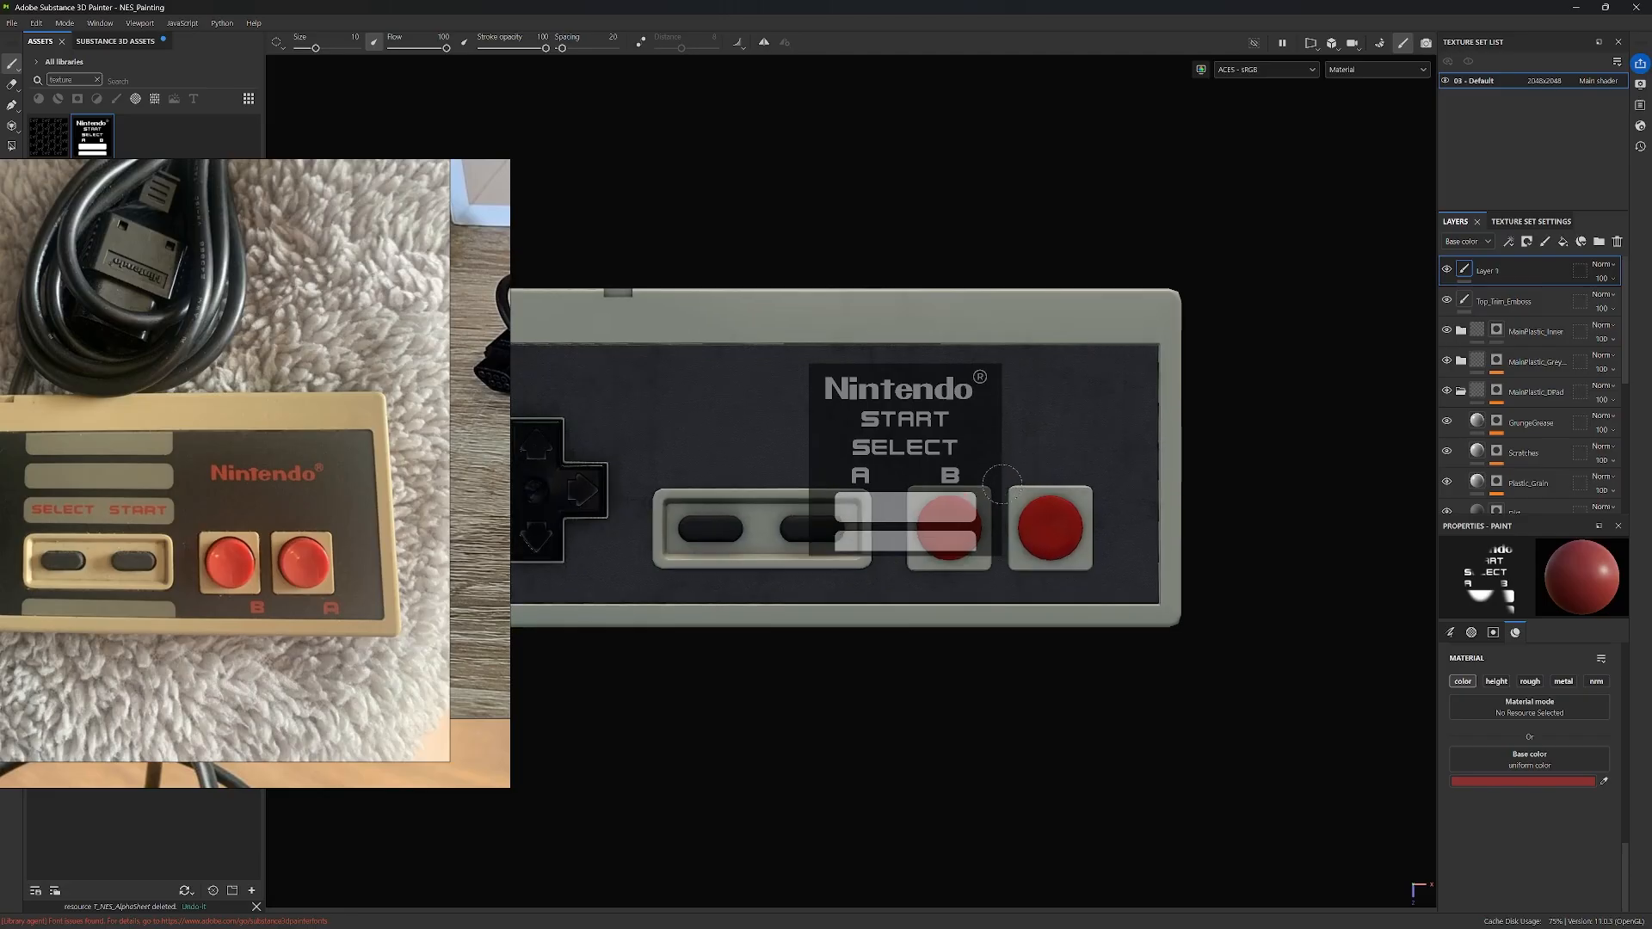
{"action": "key", "text": "s"}
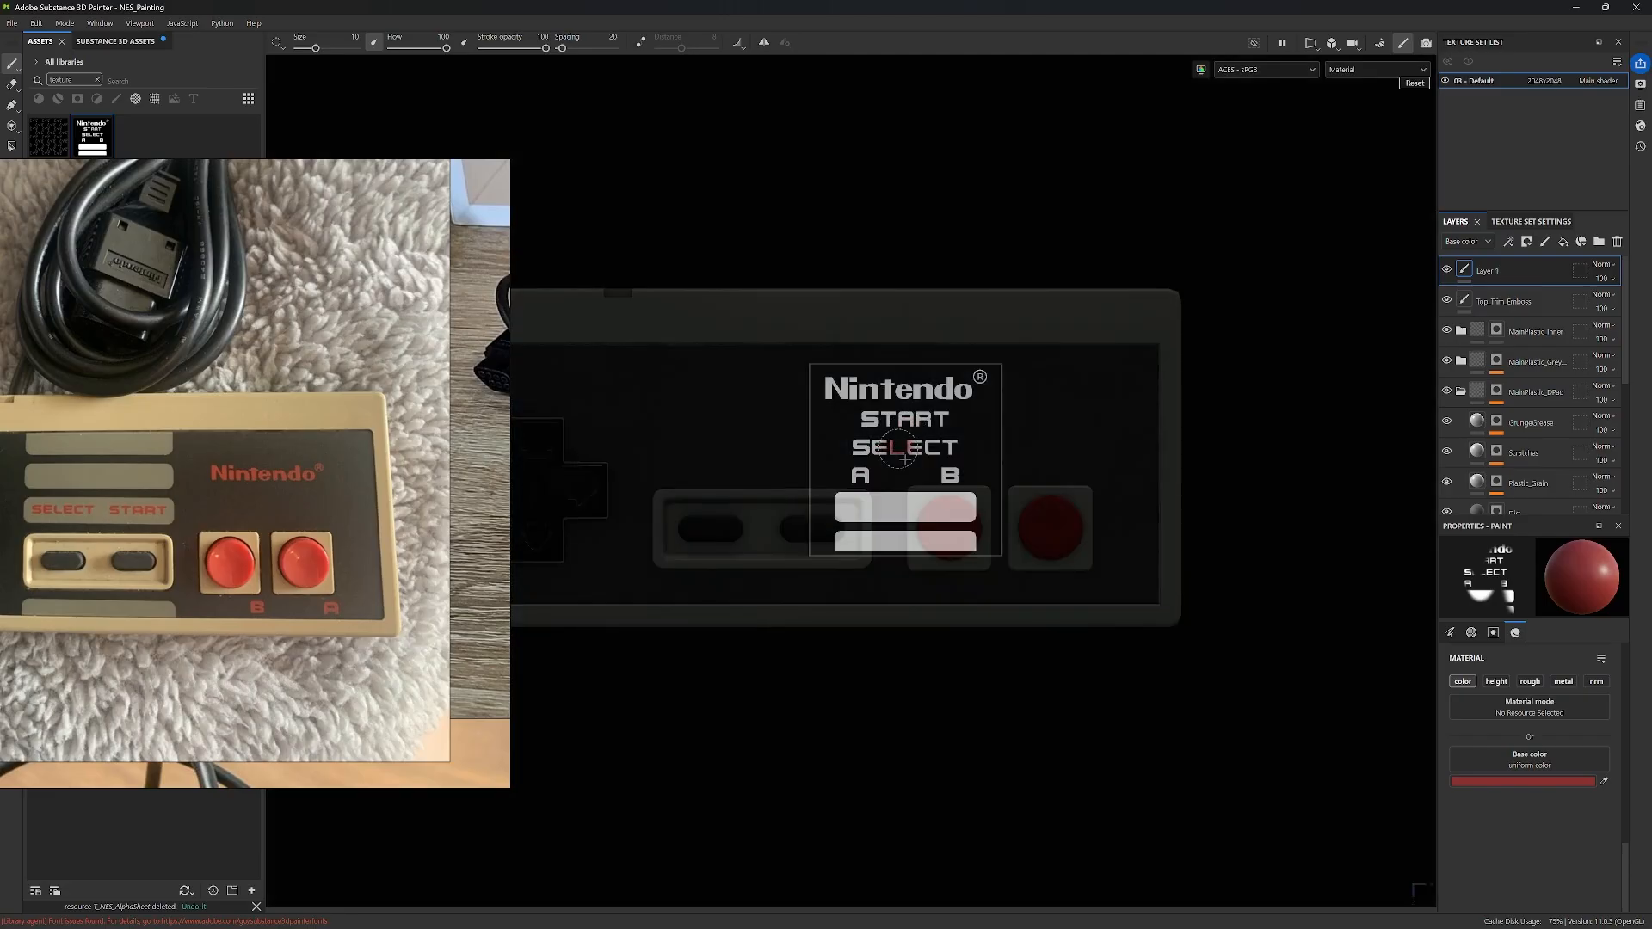
{"action": "right_click_drag", "start_coordinate": [900, 450], "coordinate": [913, 453]}
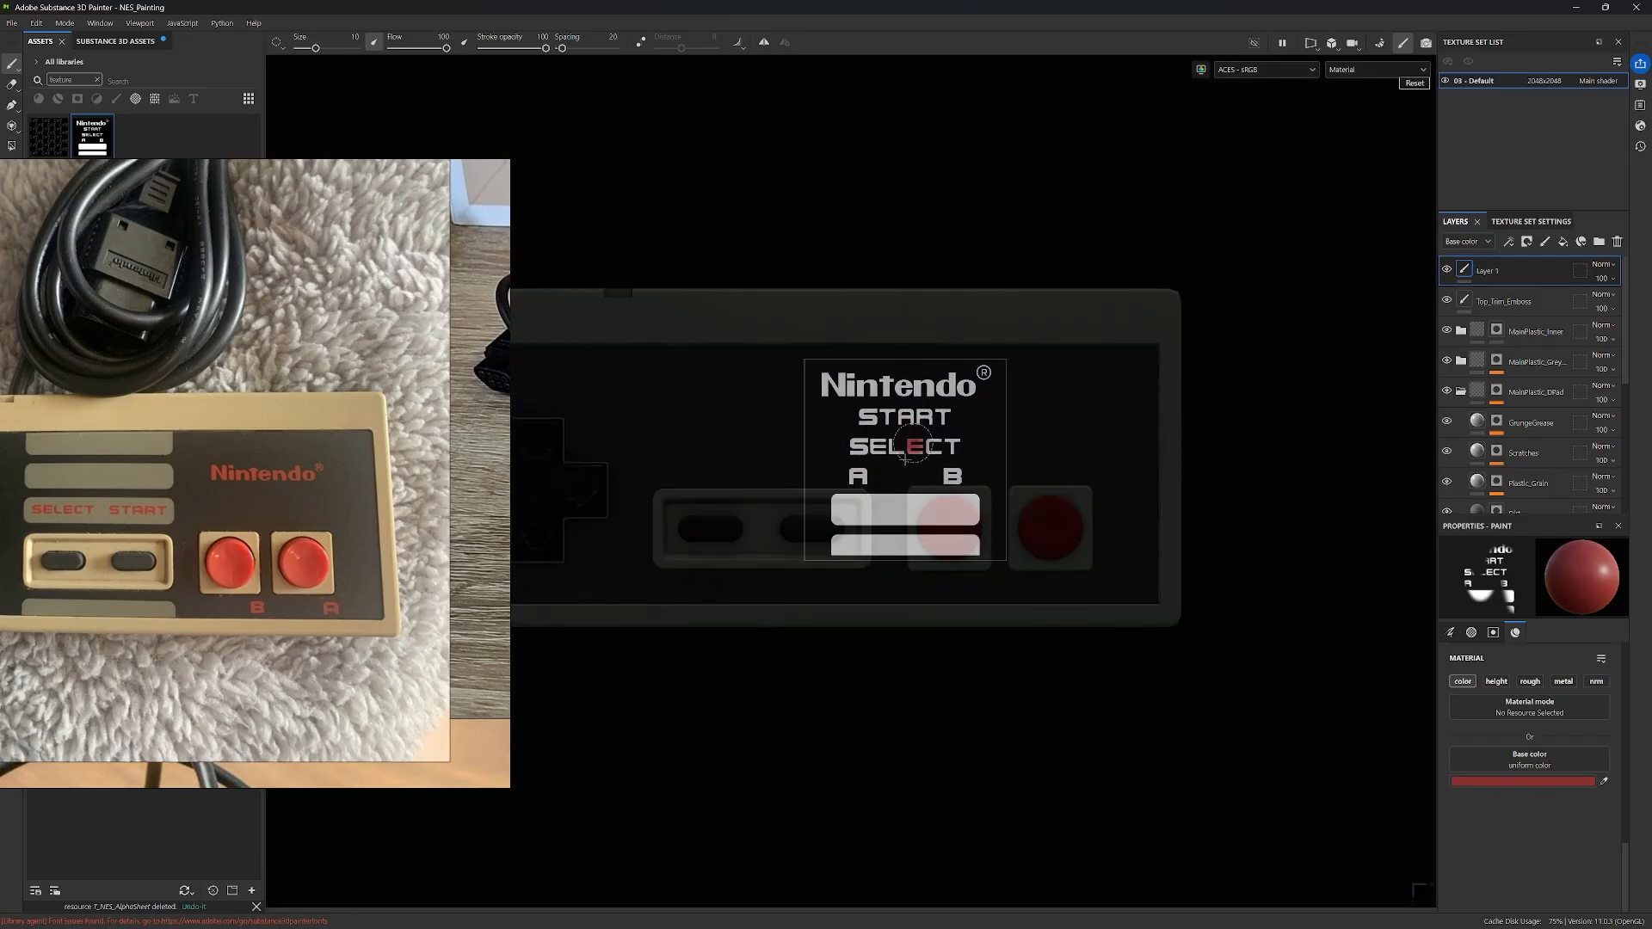
{"action": "left_click_drag", "start_coordinate": [905, 460], "coordinate": [1003, 442]}
{"action": "right_click_drag", "start_coordinate": [1003, 442], "coordinate": [988, 450]}
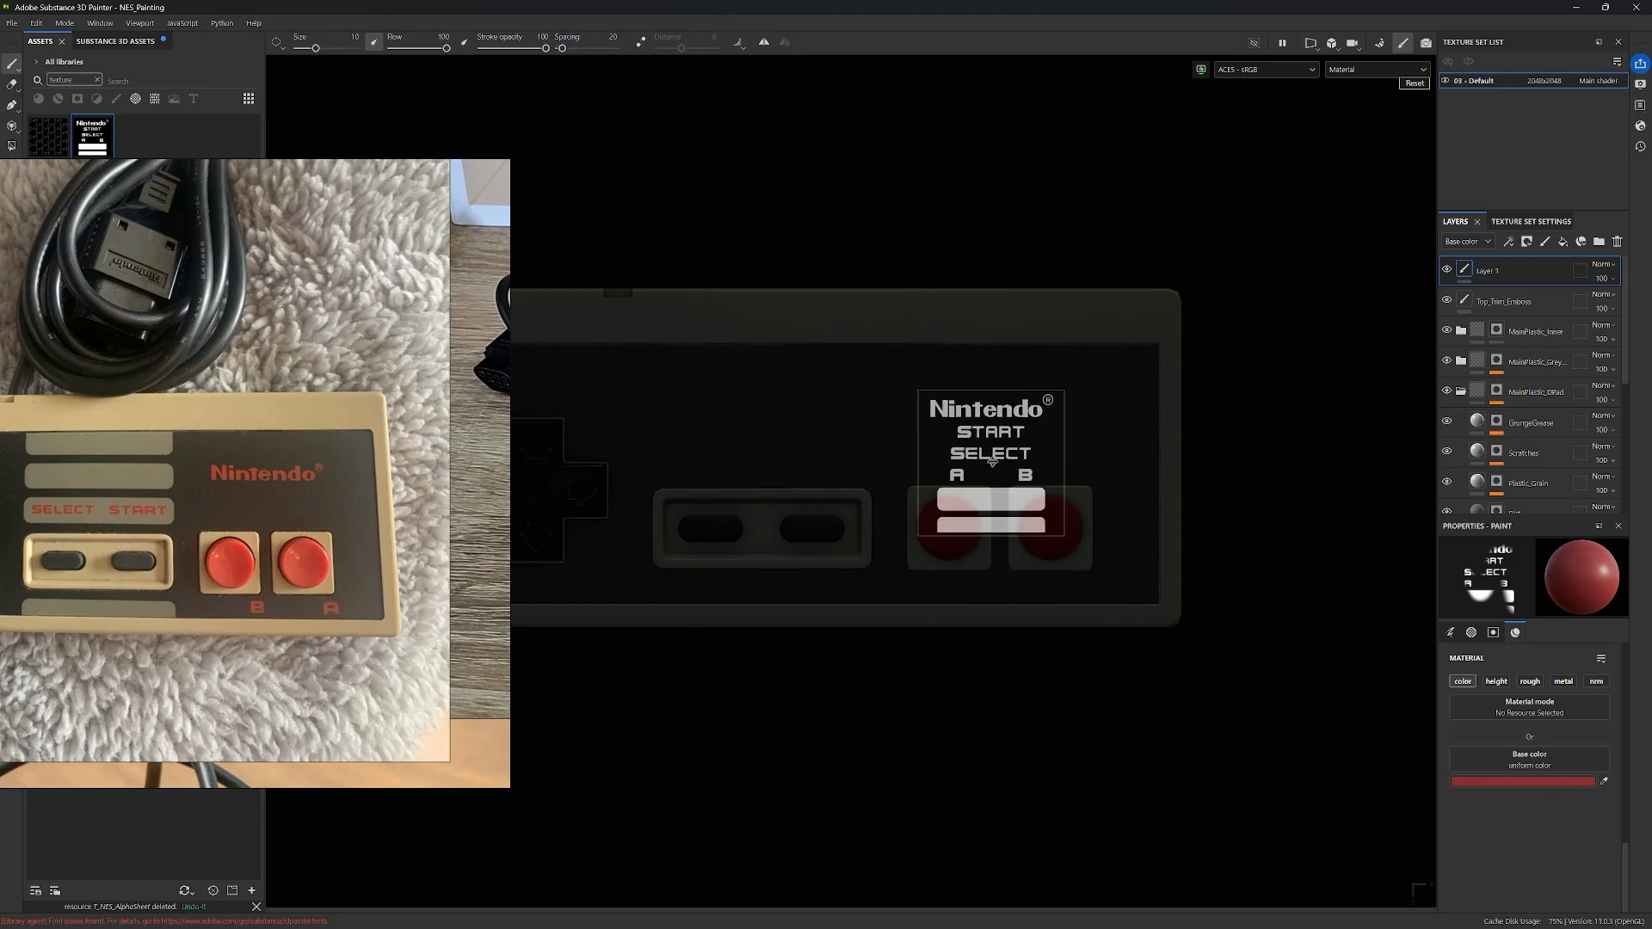
Step: Fine-tune the stencil's position and scale until the Nintendo logo matches its size and placement in the reference photo
{"action": "middle_click_drag", "start_coordinate": [988, 450], "coordinate": [999, 461]}
{"action": "right_click_drag", "start_coordinate": [999, 462], "coordinate": [1000, 467]}
{"action": "middle_click_drag", "start_coordinate": [999, 466], "coordinate": [1006, 468]}
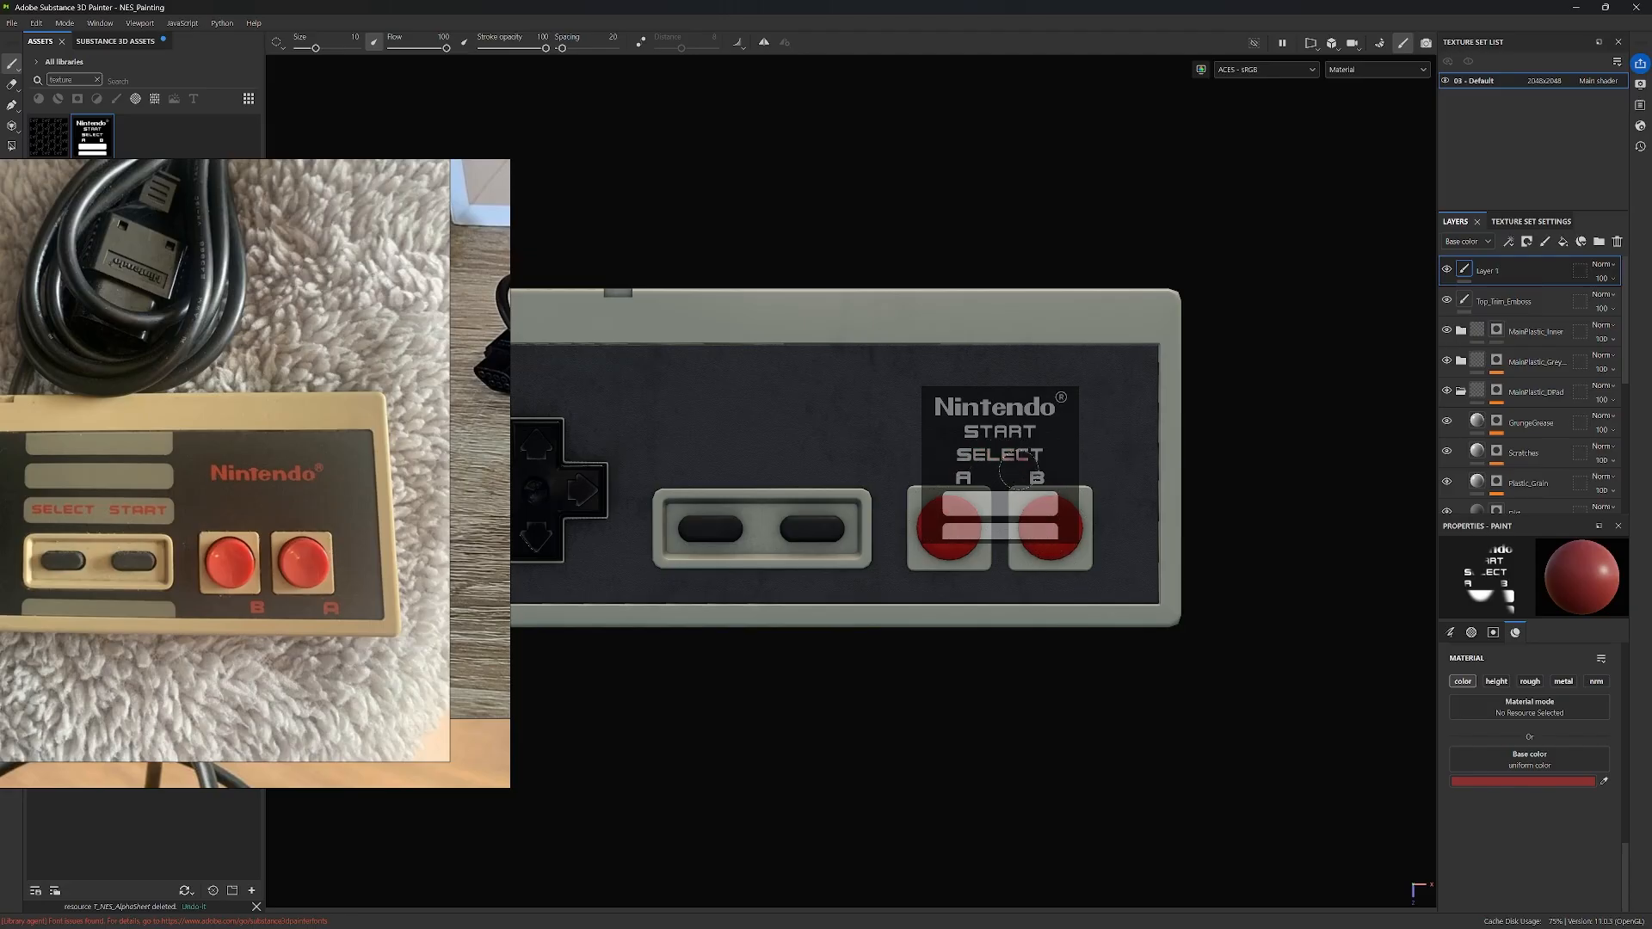
{"action": "key", "text": "s"}
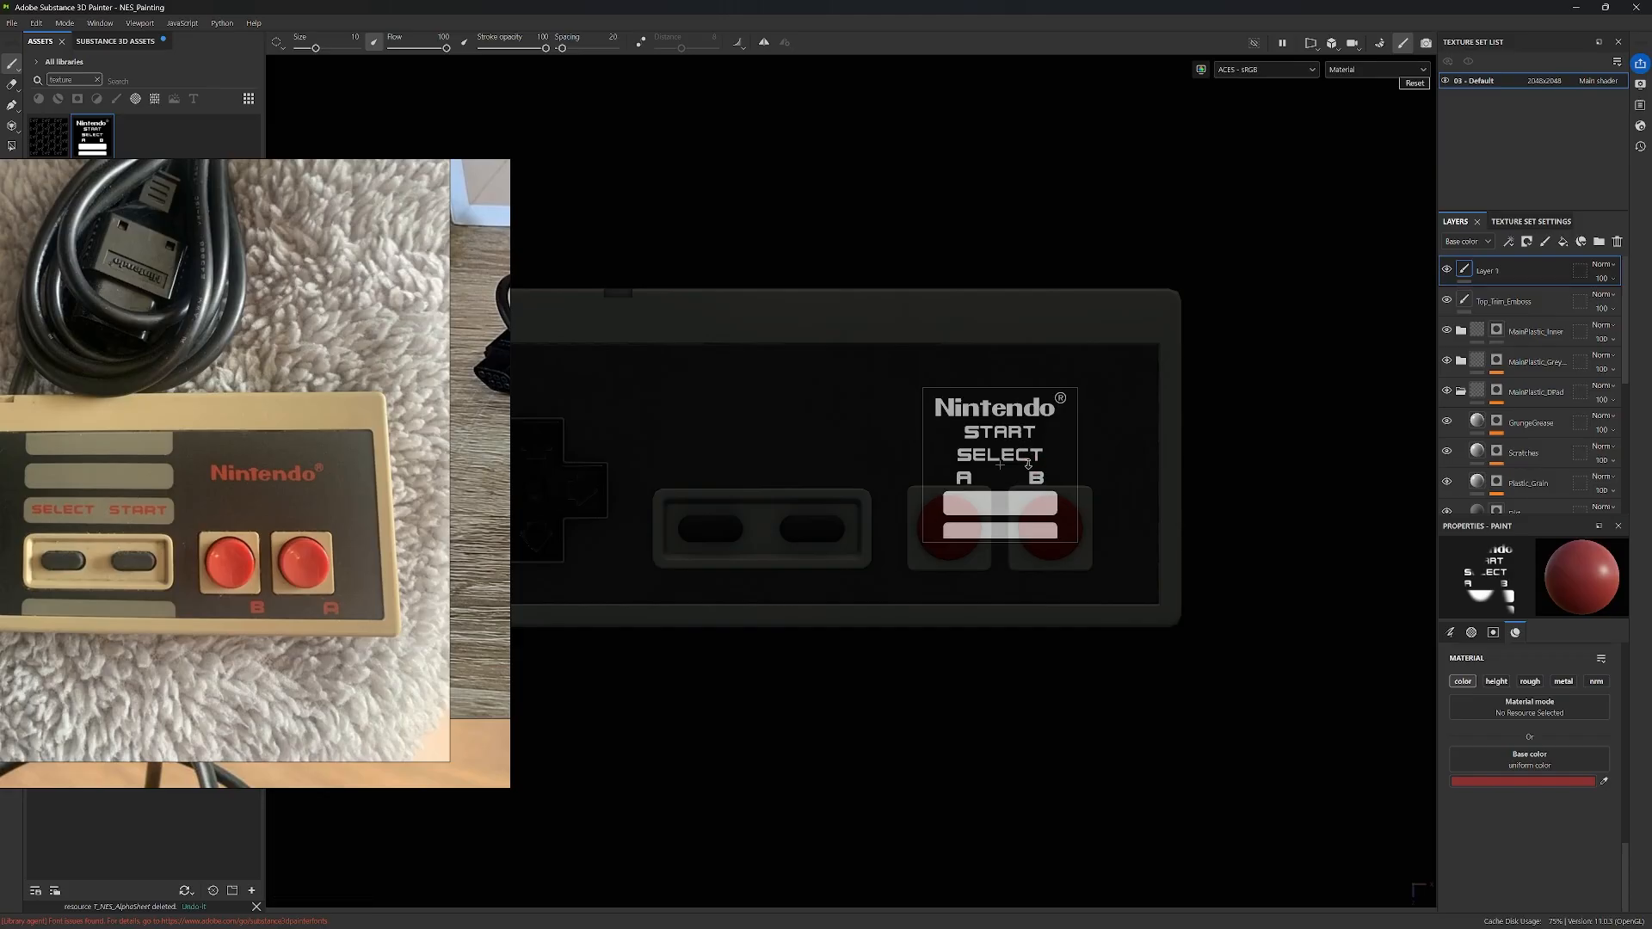
{"action": "right_click_drag", "start_coordinate": [1028, 465], "coordinate": [1033, 467]}
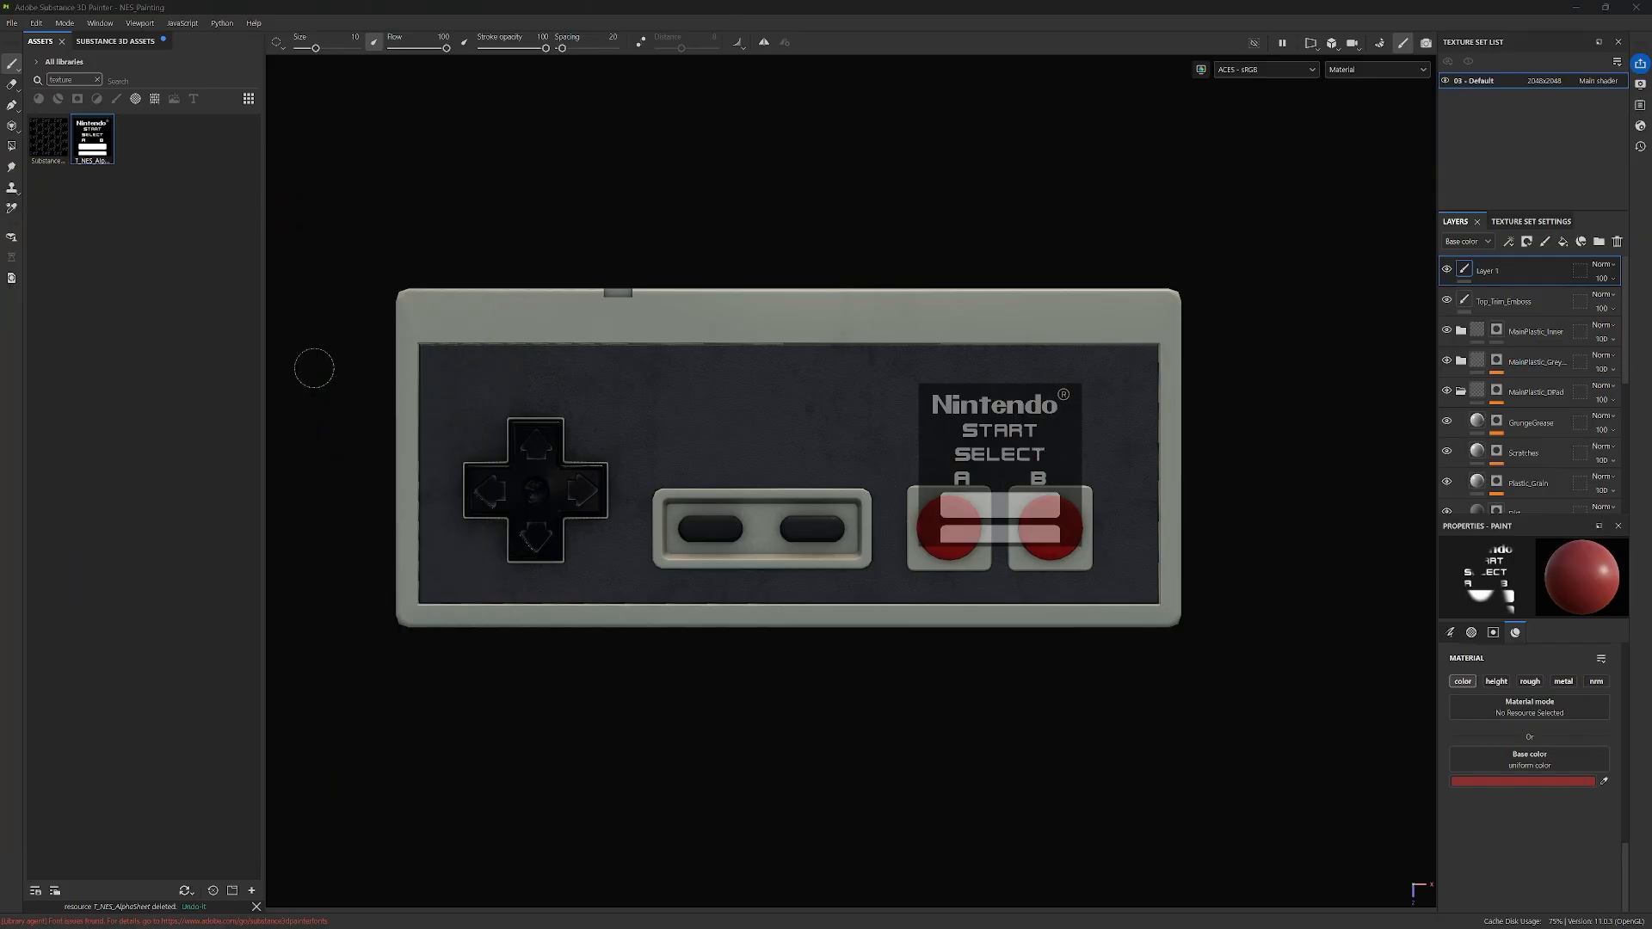
Step: Remove the brush's alpha shape so it paints with a uniform alpha, with stroke spacing at 5
{"action": "scroll", "coordinate": [1566, 813], "scroll_direction": "up", "scroll_amount": 10}
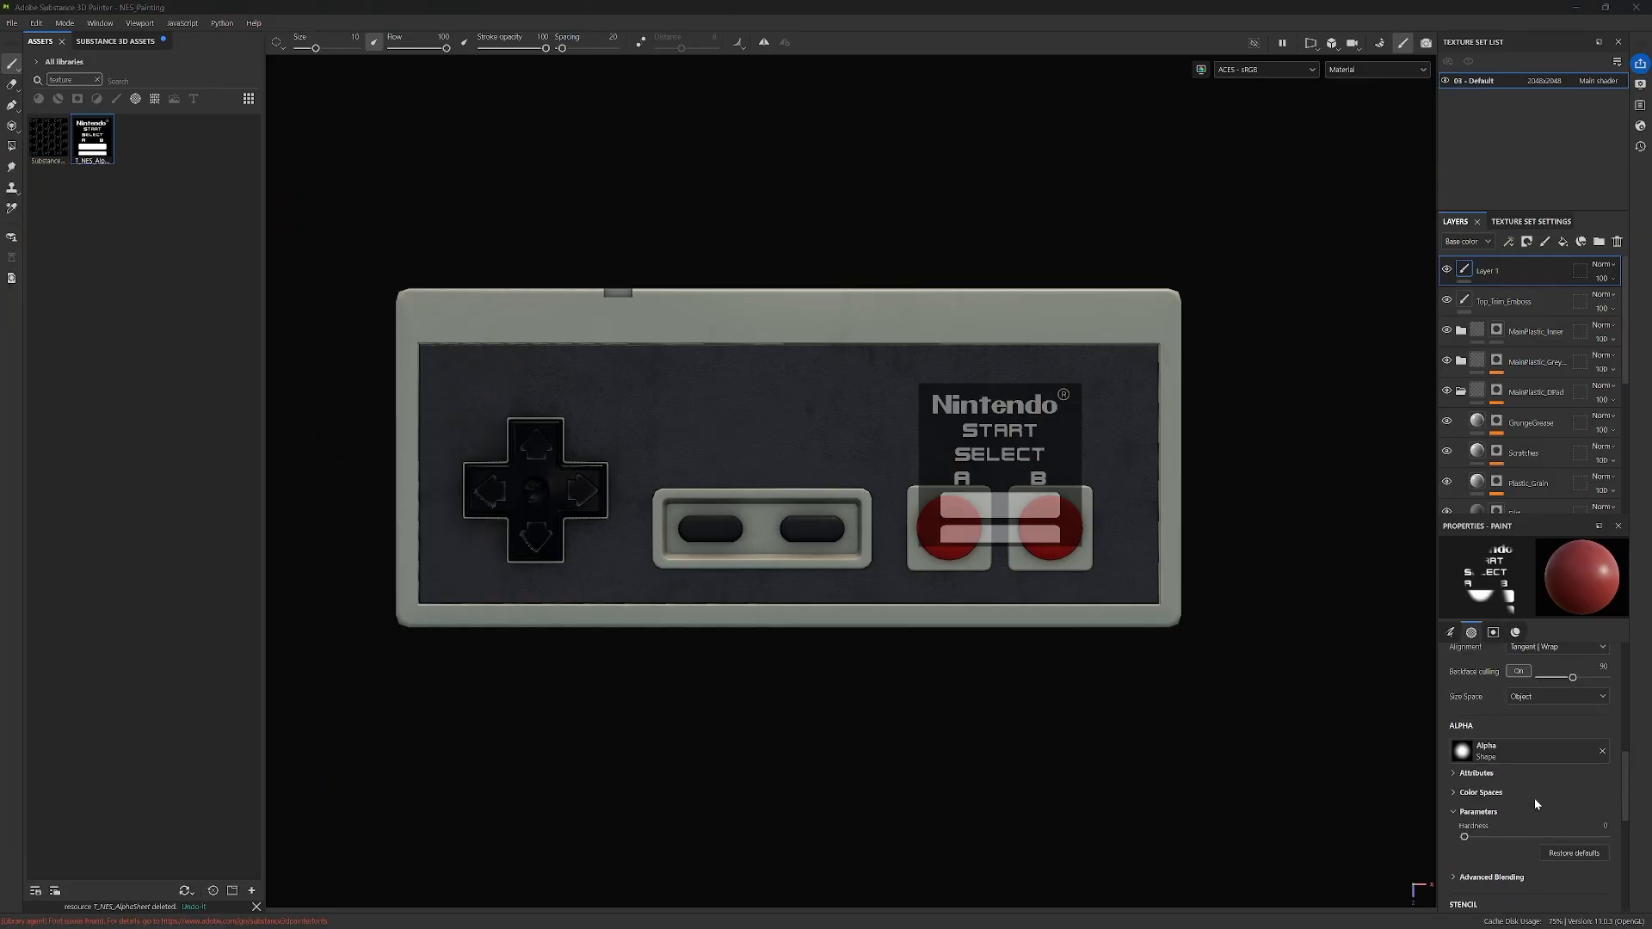
{"action": "left_click", "coordinate": [1602, 751]}
{"action": "scroll", "coordinate": [1541, 832], "scroll_direction": "up", "scroll_amount": 4}
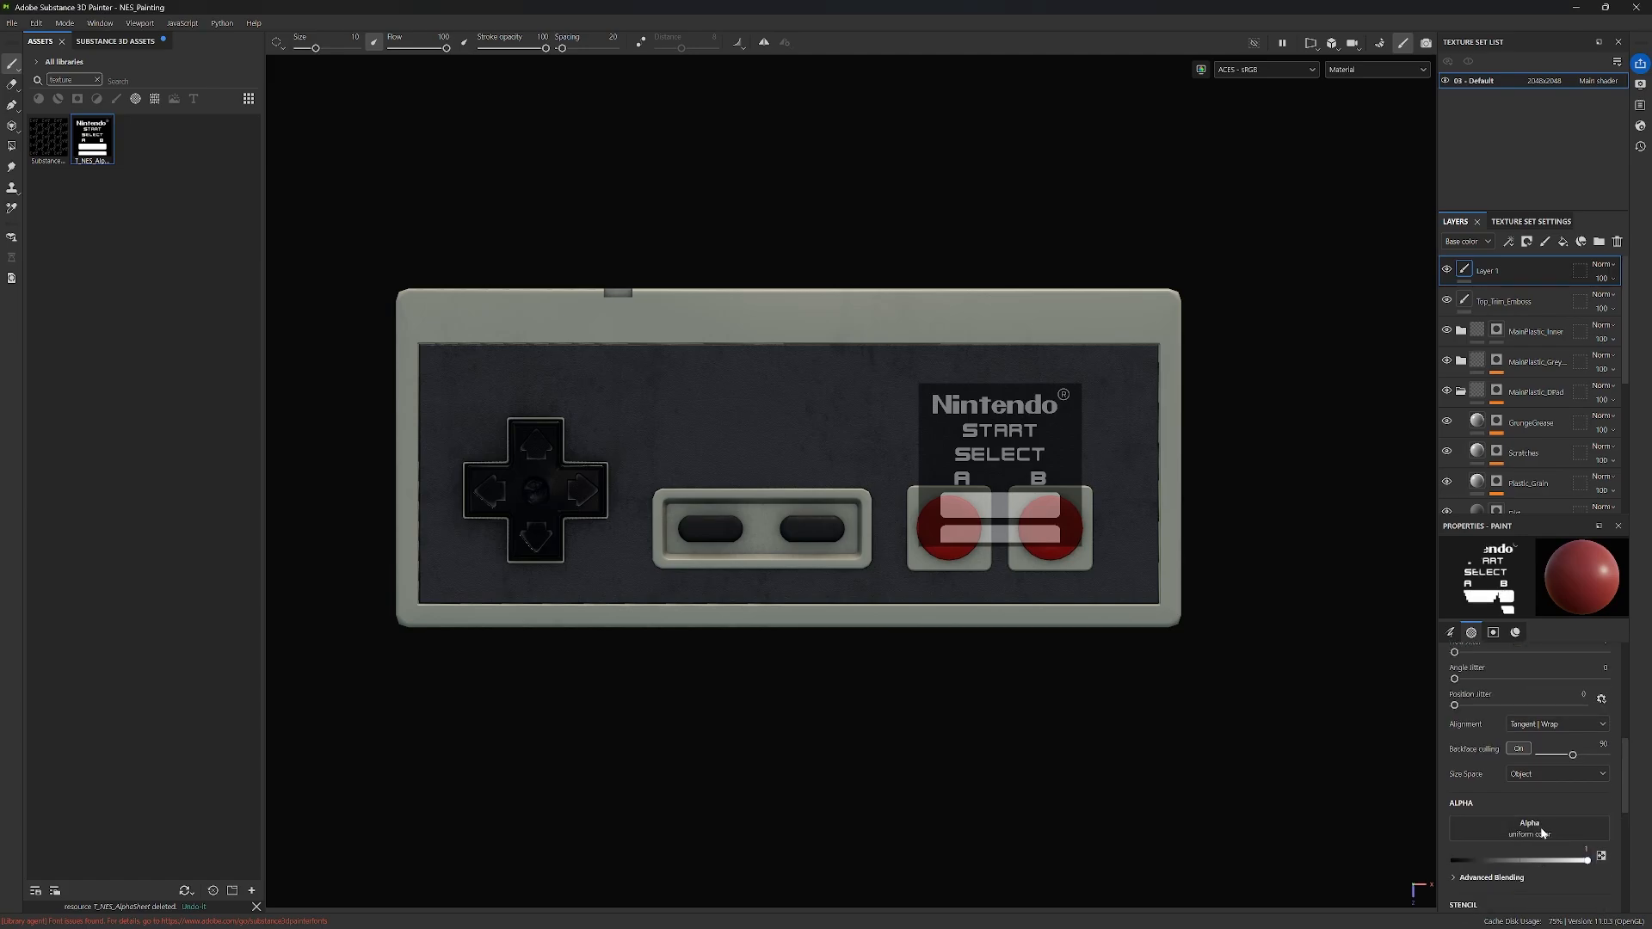
{"action": "scroll", "coordinate": [1523, 790], "scroll_direction": "up", "scroll_amount": 4}
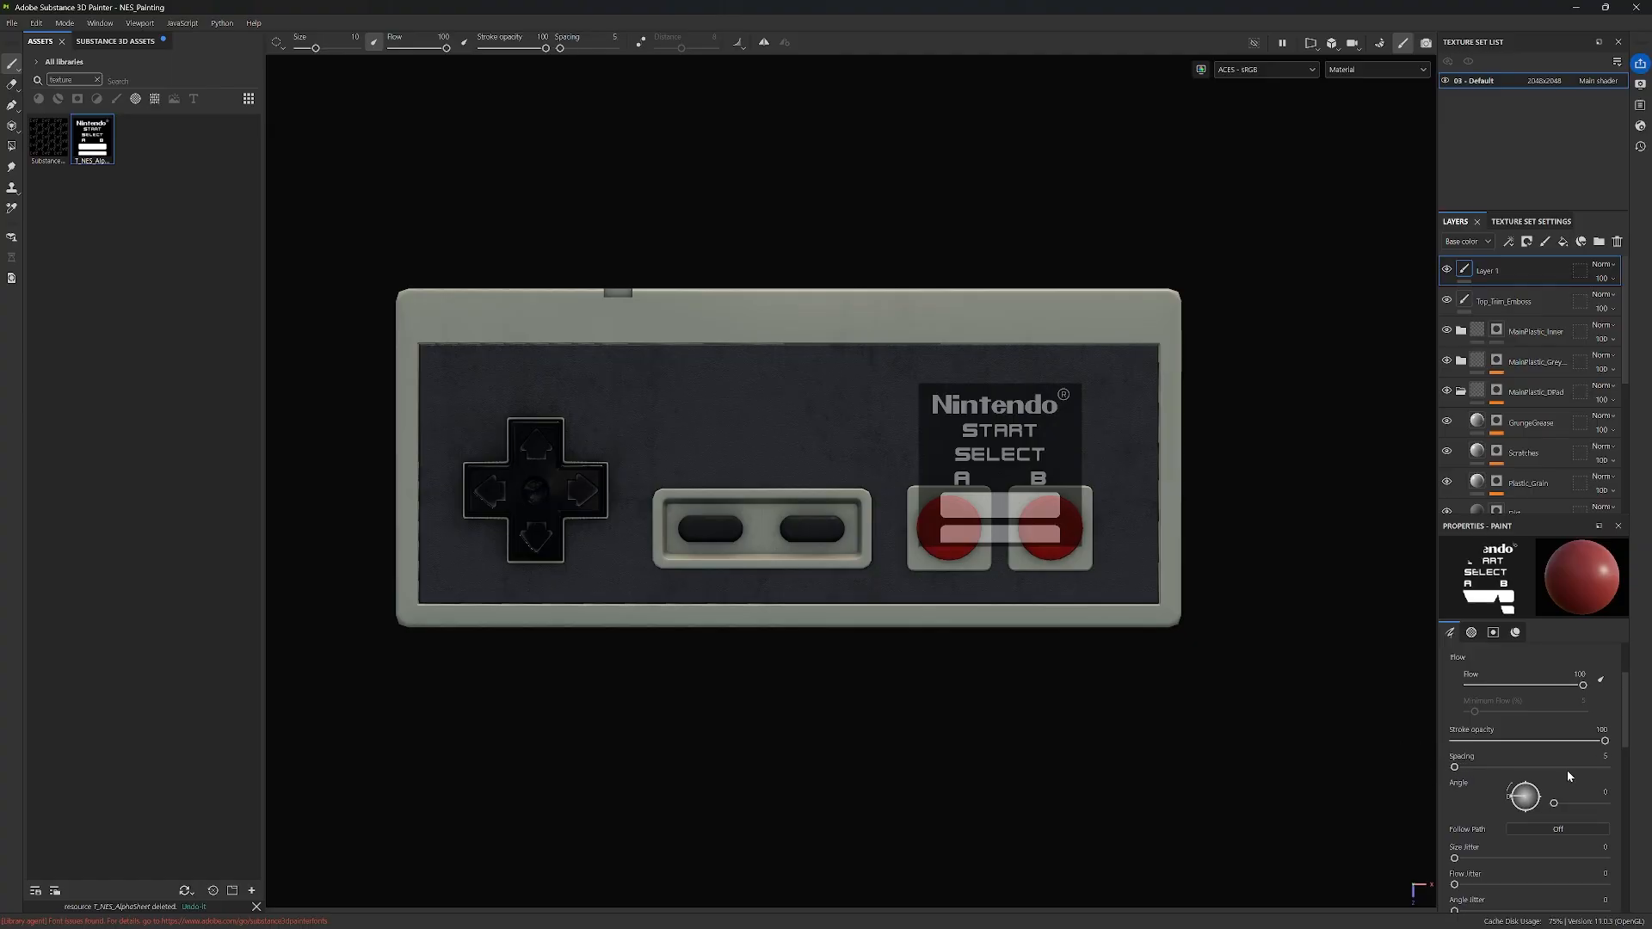
{"action": "scroll", "coordinate": [1567, 776], "scroll_direction": "up", "scroll_amount": 1}
{"action": "scroll", "coordinate": [1567, 771], "scroll_direction": "up", "scroll_amount": 1}
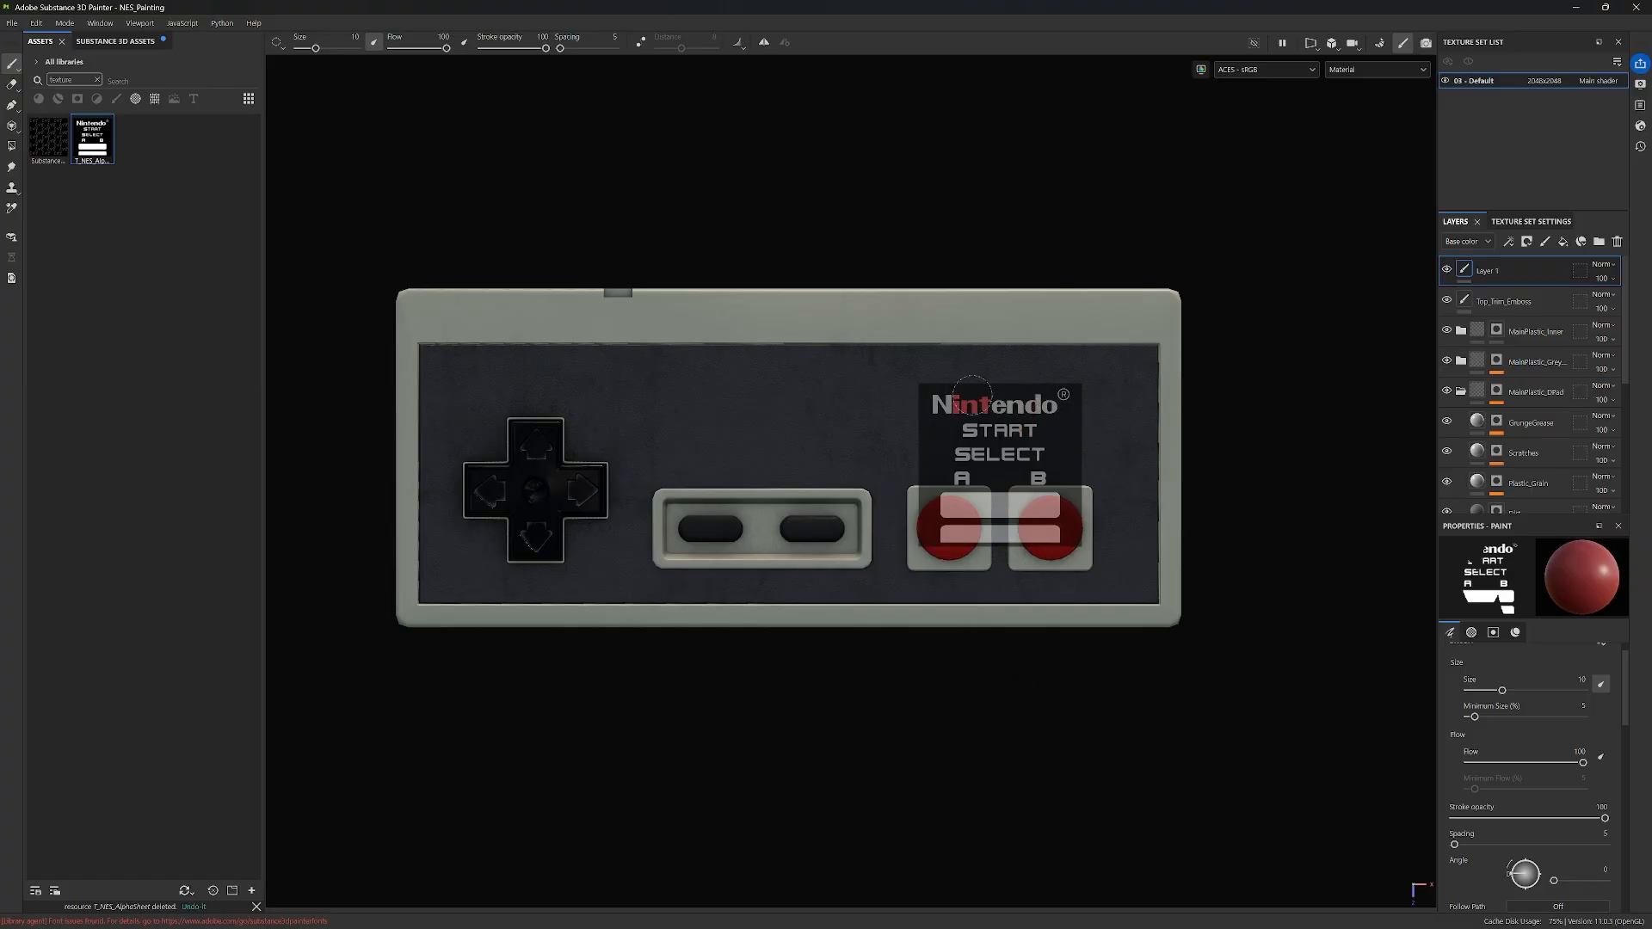
Step: Reduce the brush size to 6.57 and paint the Nintendo logo and its registered mark in red through the stencil
{"action": "key", "text": "bracketleft"}
{"action": "key", "text": "bracketleft"}
{"action": "left_click_drag", "start_coordinate": [938, 404], "coordinate": [1070, 395]}
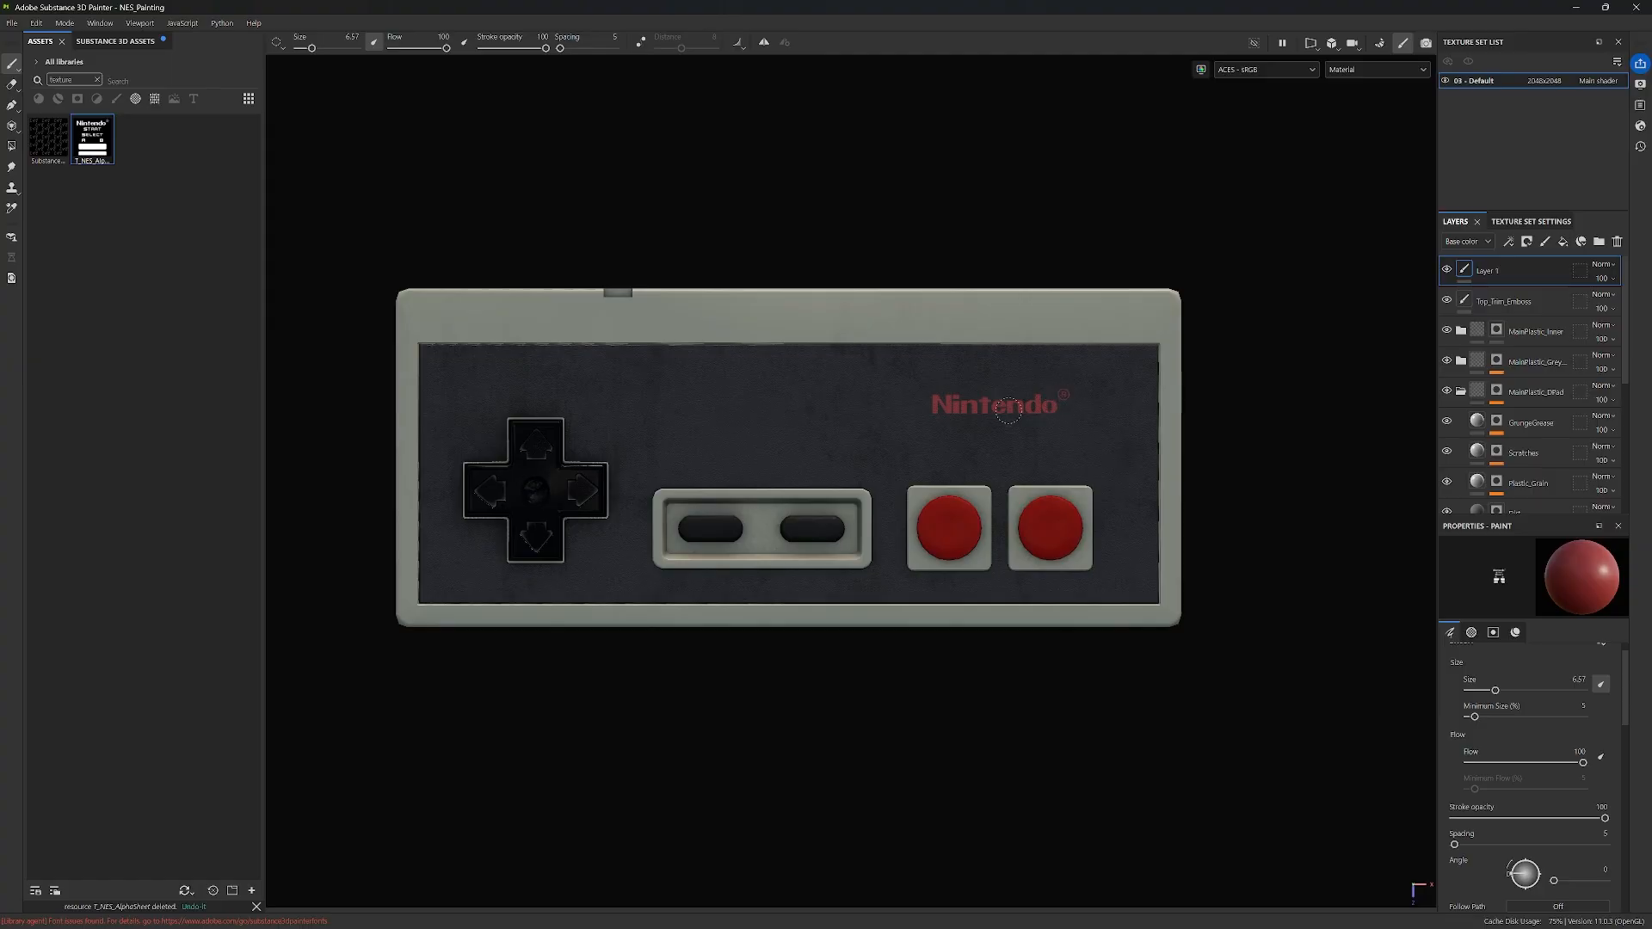
{"action": "left_click_drag", "start_coordinate": [1009, 411], "coordinate": [955, 414]}
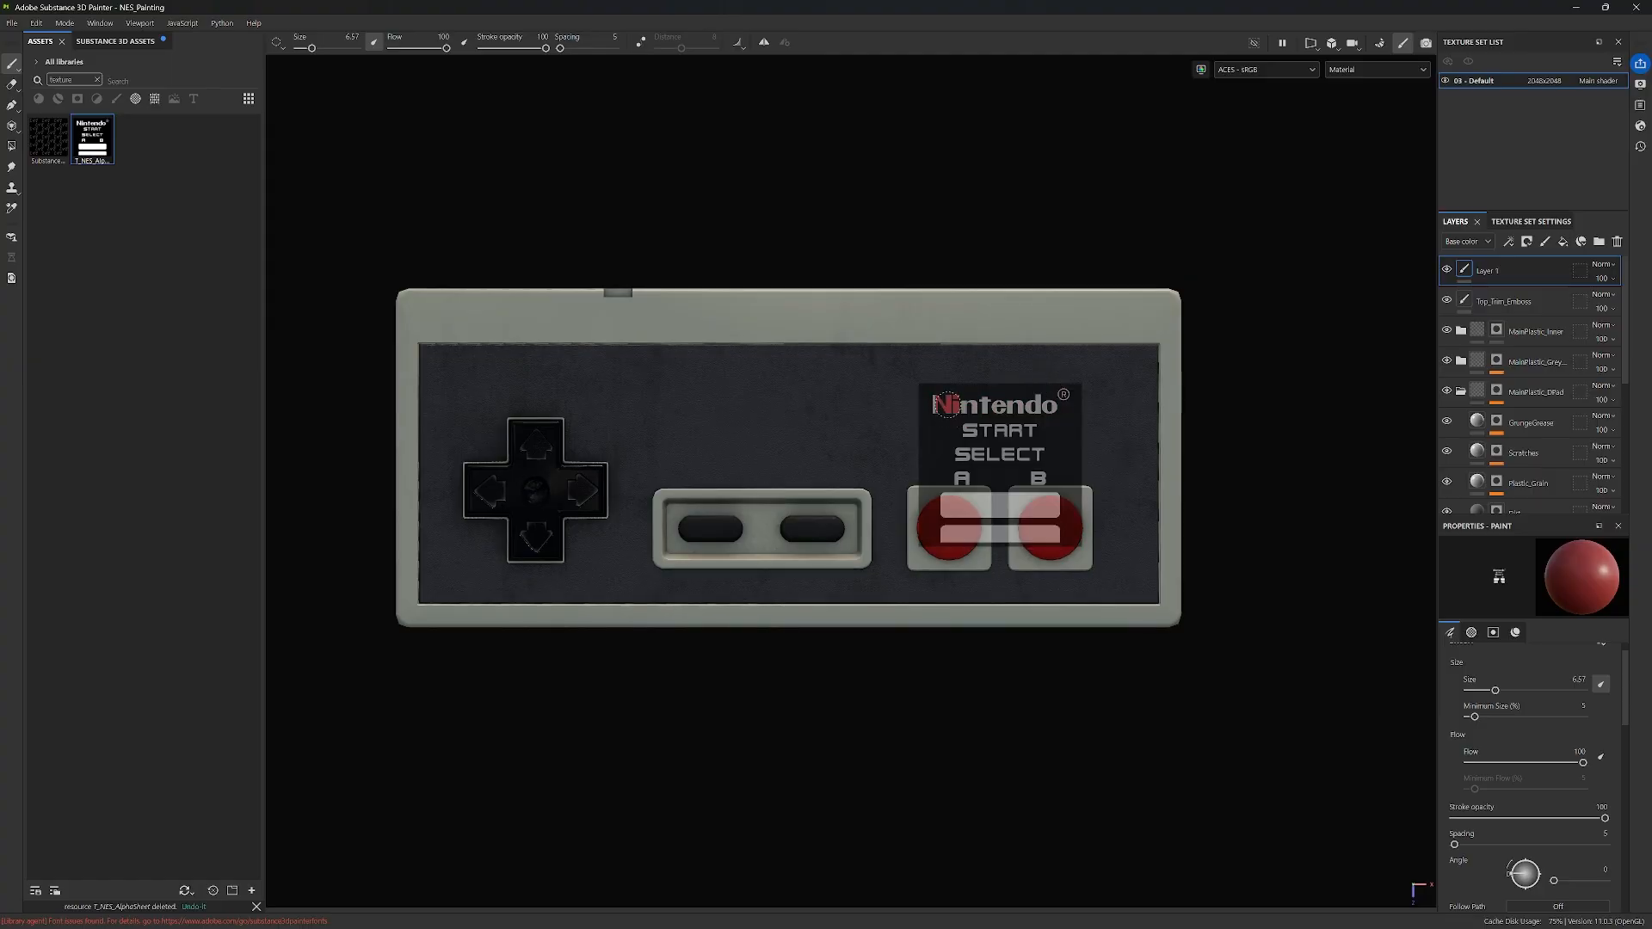
{"action": "mouse_move", "coordinate": [938, 404]}
{"action": "left_mouse_down"}
{"action": "mouse_move", "coordinate": [1074, 404]}
{"action": "mouse_move", "coordinate": [1069, 389]}
{"action": "mouse_move", "coordinate": [951, 391]}
{"action": "left_mouse_up"}
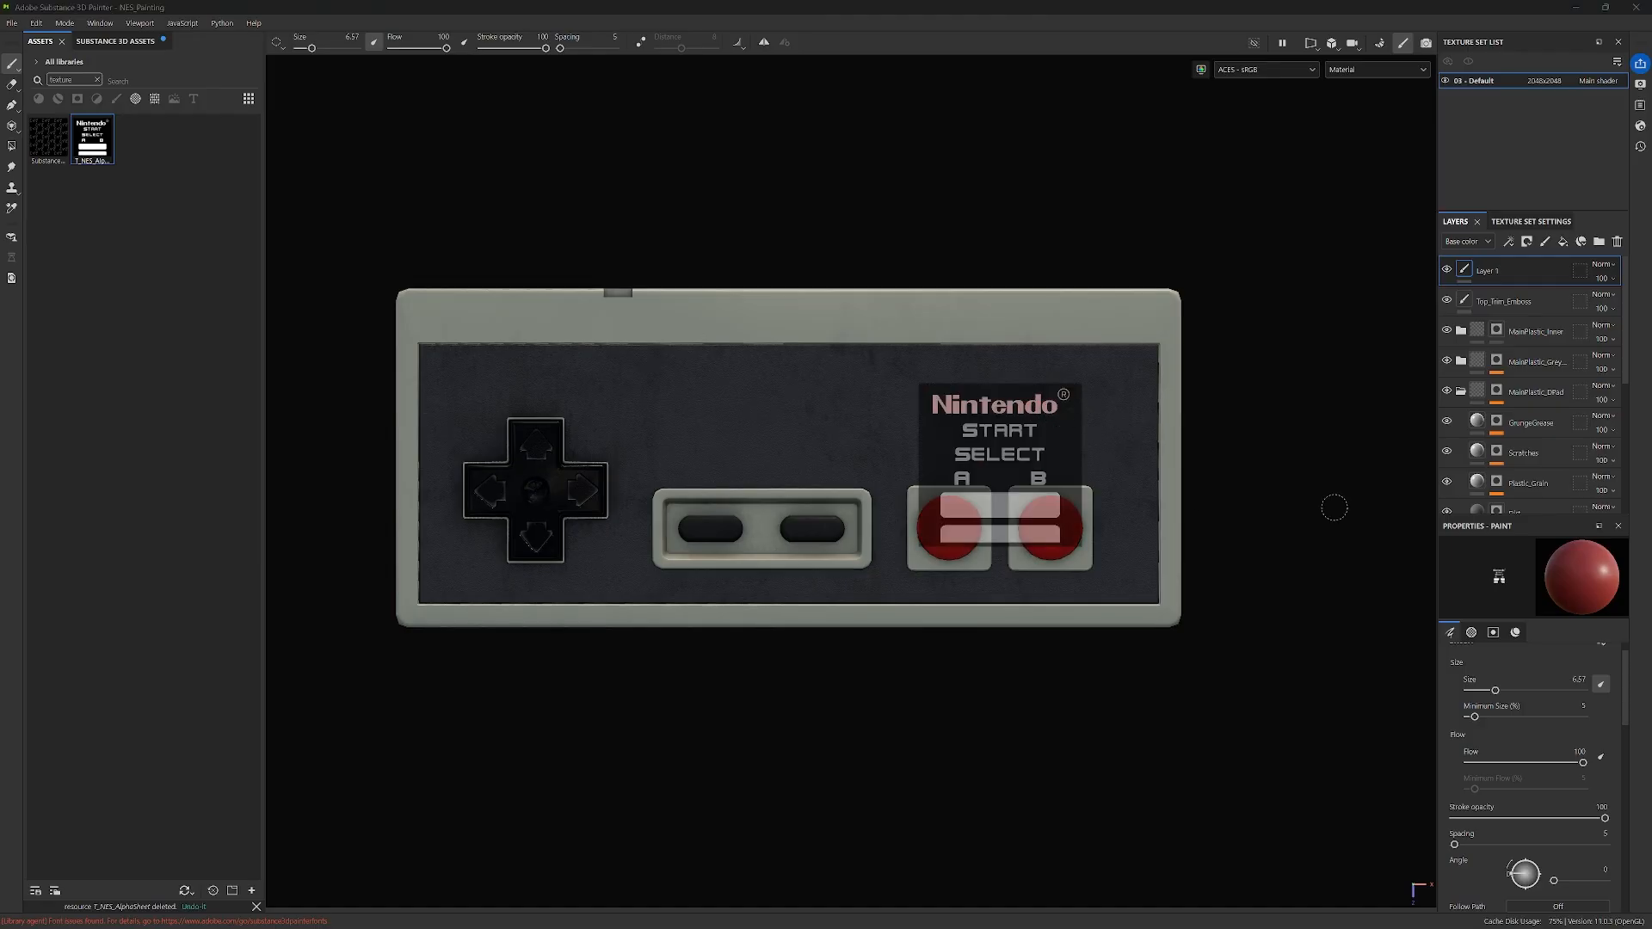
Step: Rename the logo's paint layer NES_Text and add a new paint layer above it
{"action": "double_click", "coordinate": [1491, 270]}
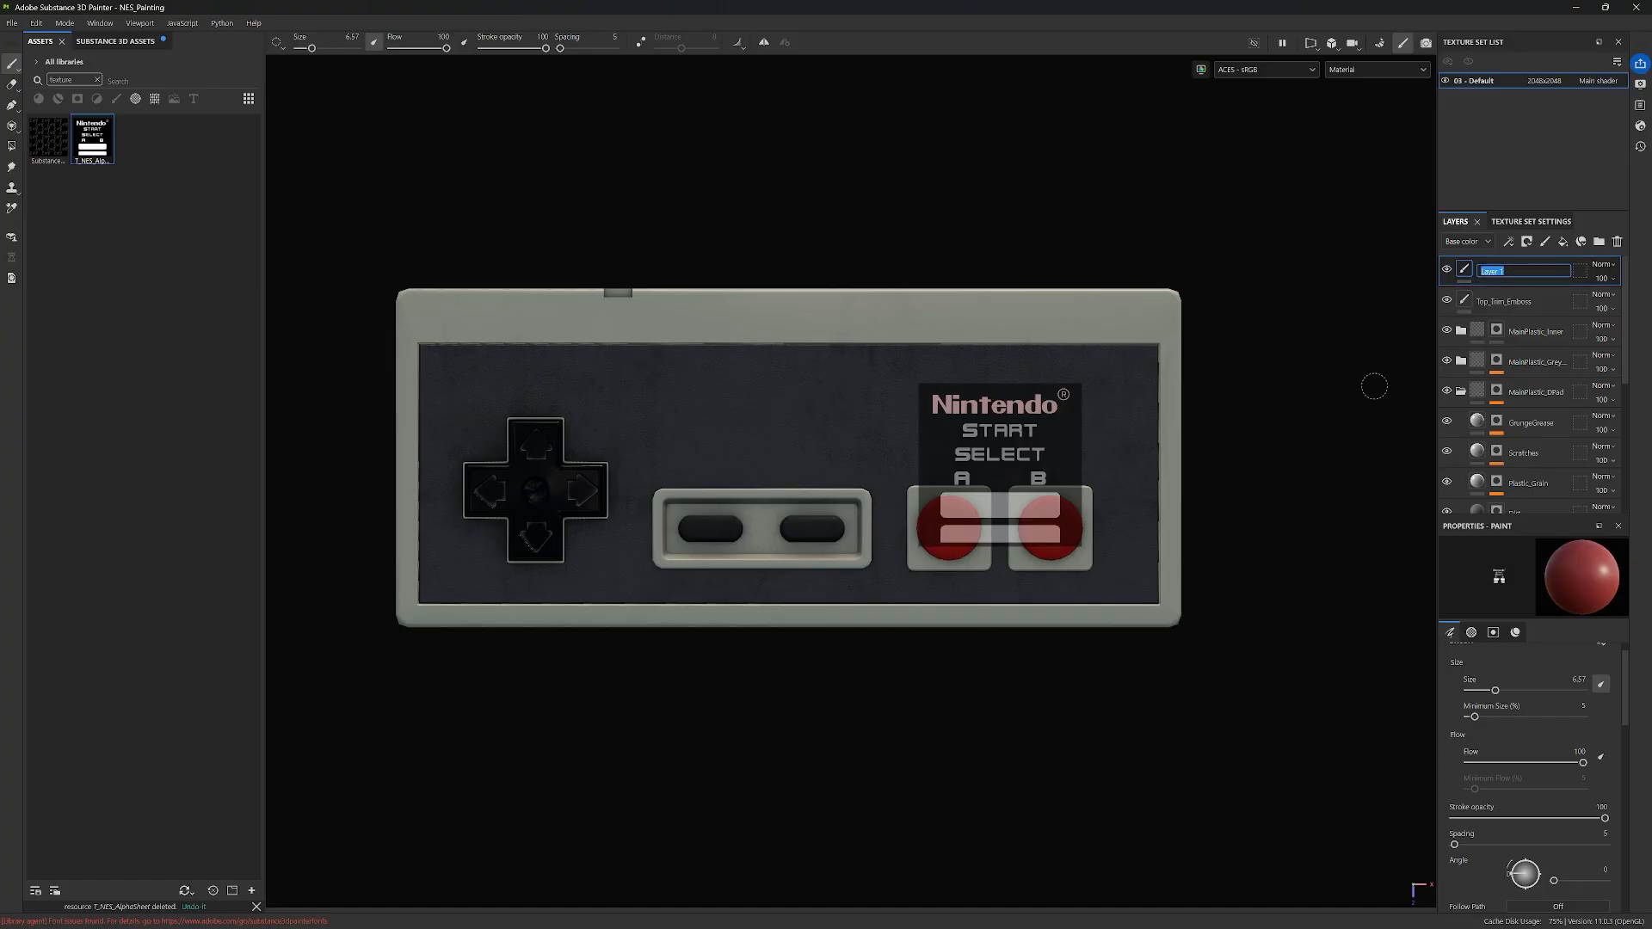
{"action": "type", "text": "NES_Text"}
{"action": "key", "text": "Return"}
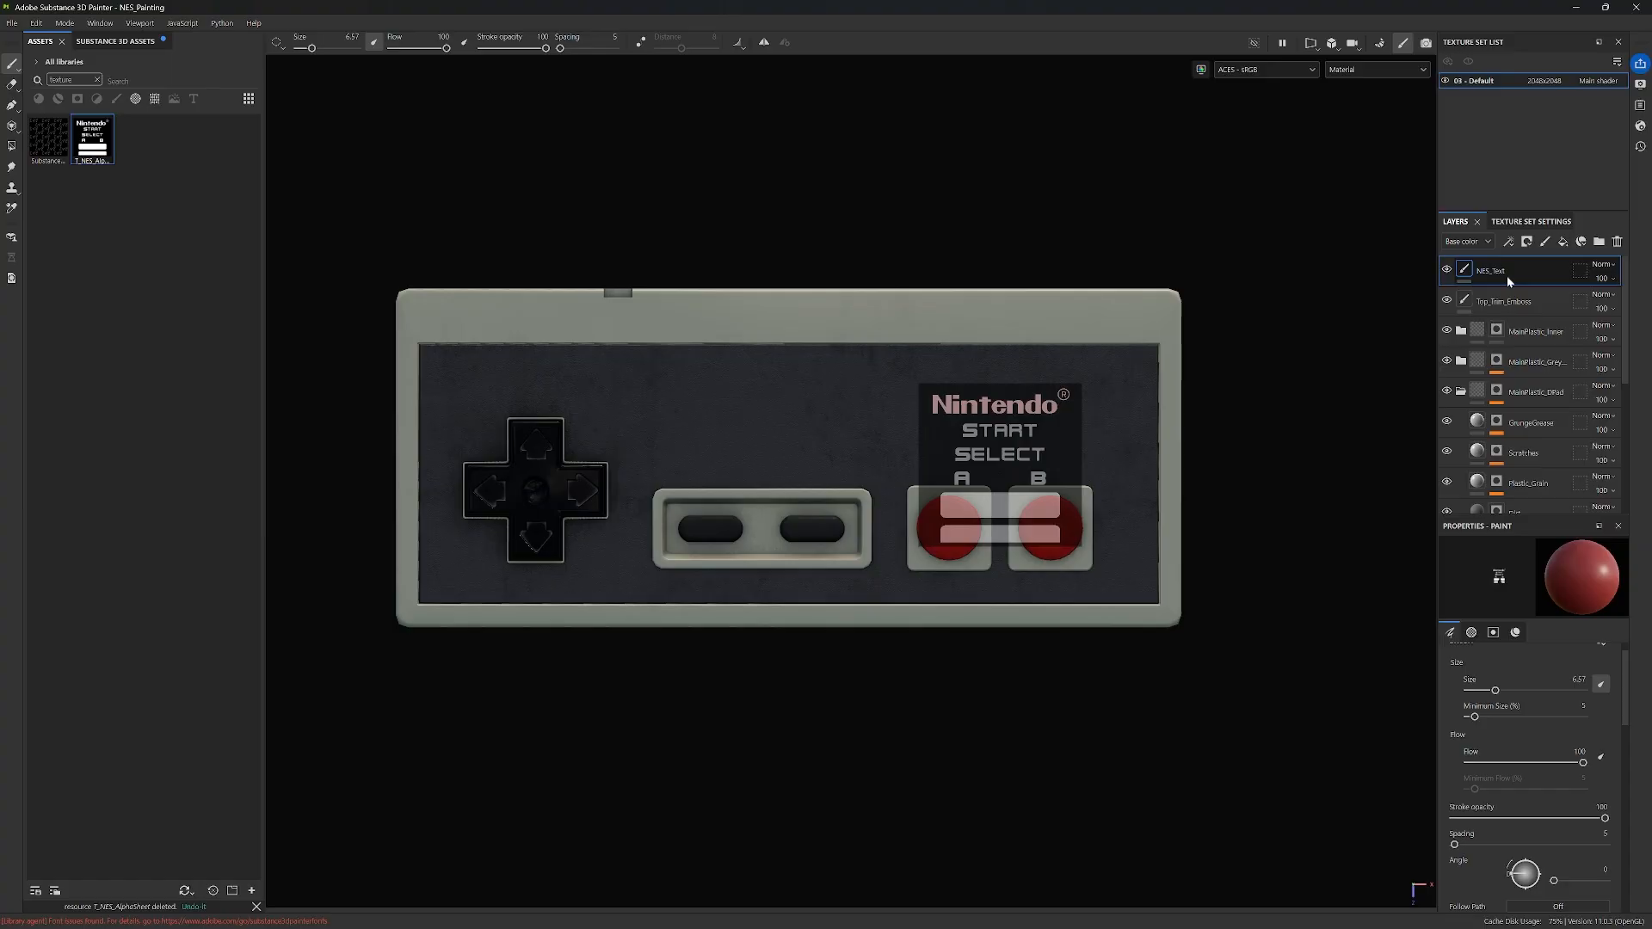
{"action": "left_click", "coordinate": [1546, 242]}
Step: Review the brush's alpha, stencil and stroke settings, including the available alphas
{"action": "scroll", "coordinate": [1546, 771], "scroll_direction": "down", "scroll_amount": 10}
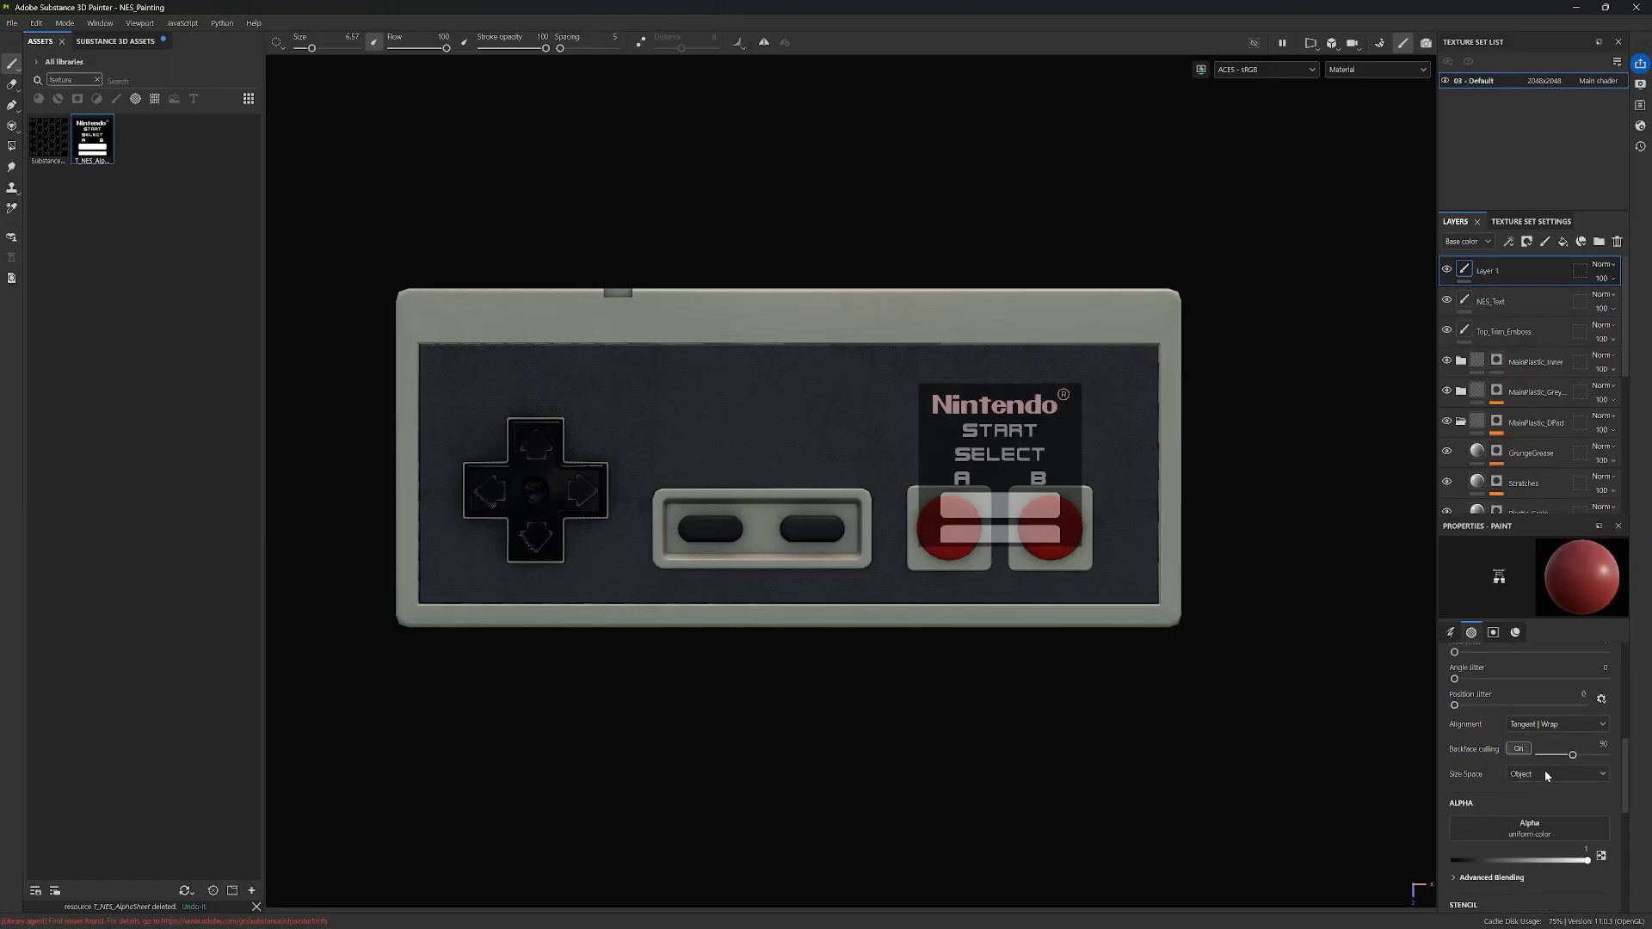
{"action": "scroll", "coordinate": [1551, 725], "scroll_direction": "up", "scroll_amount": 3}
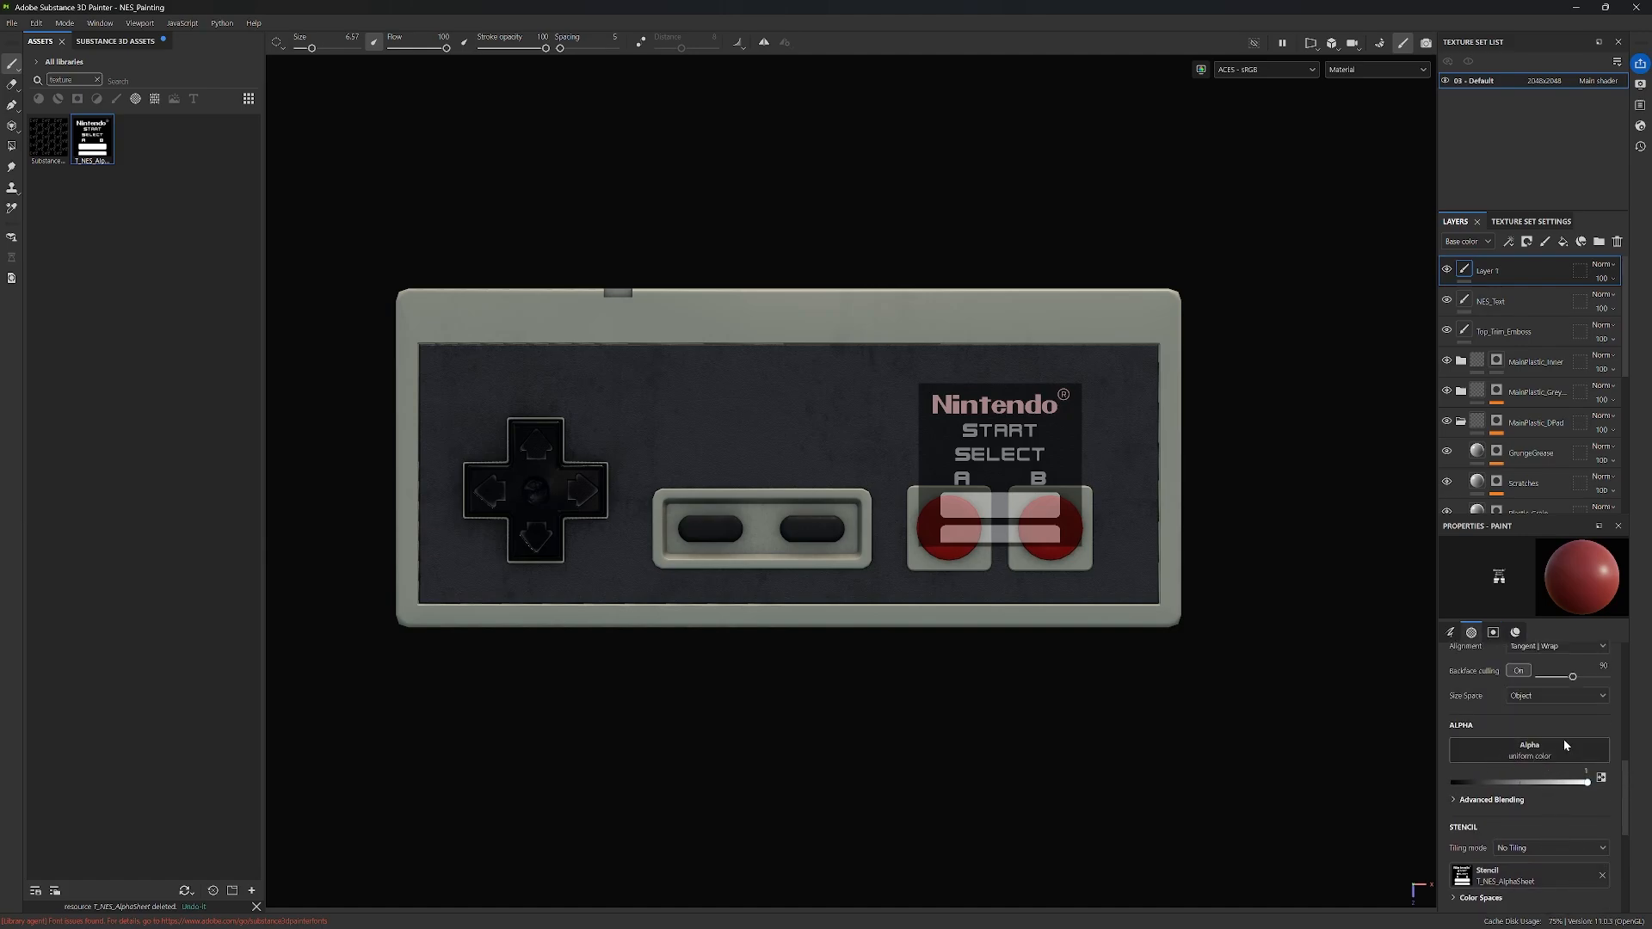
{"action": "scroll", "coordinate": [1567, 740], "scroll_direction": "up", "scroll_amount": 2}
{"action": "scroll", "coordinate": [1476, 795], "scroll_direction": "down", "scroll_amount": 1}
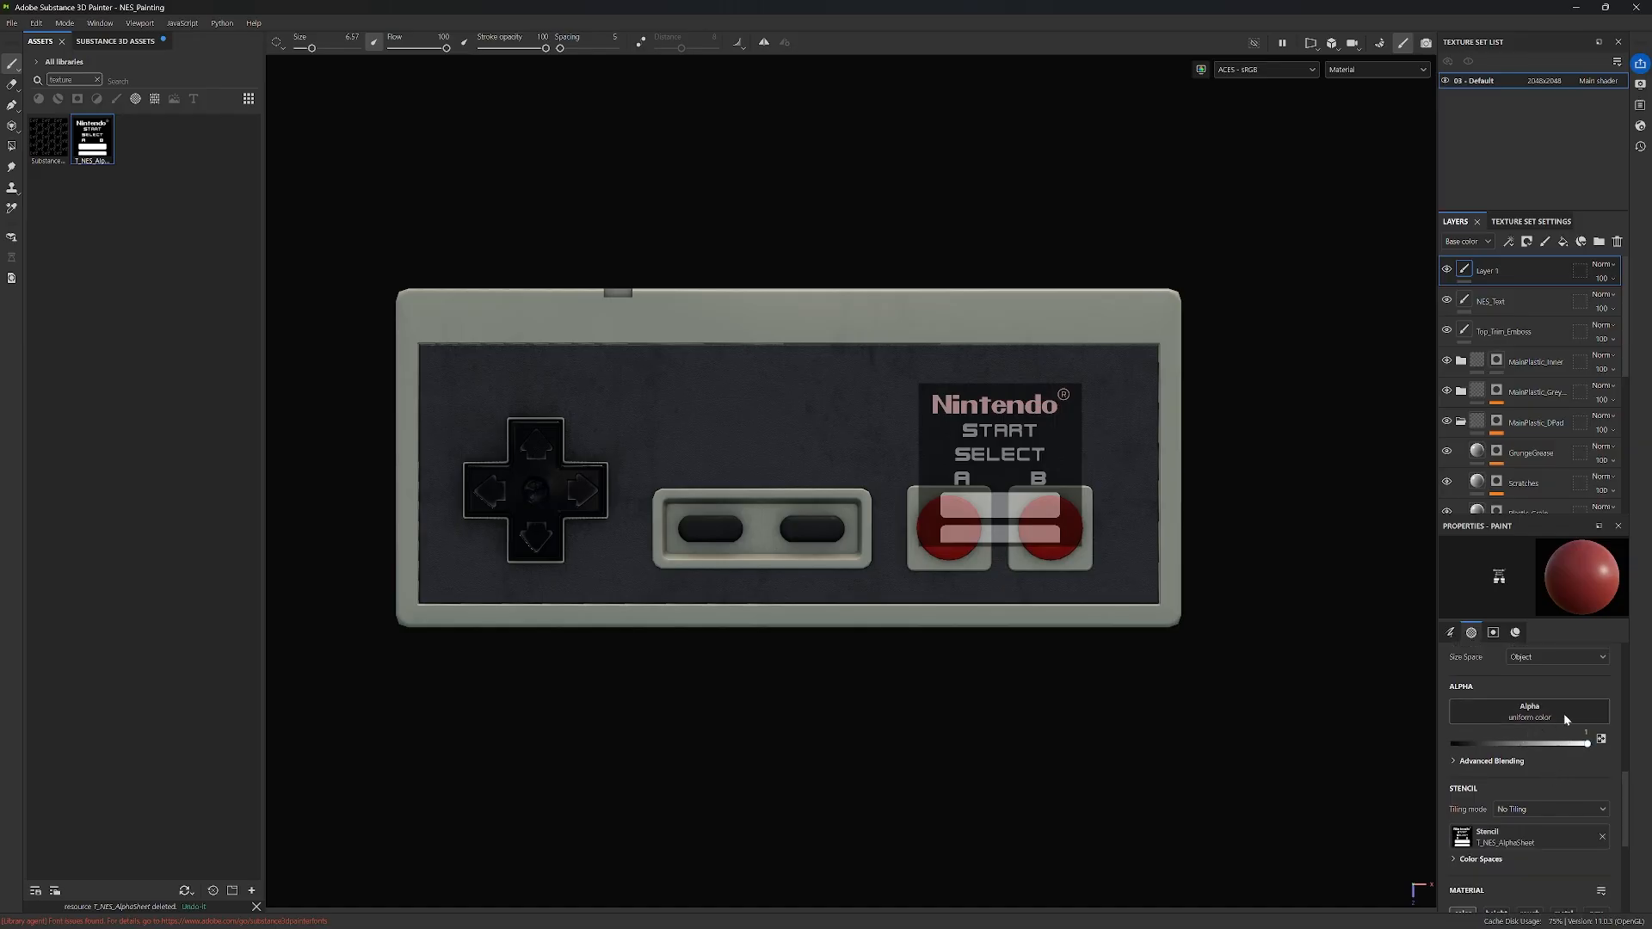
{"action": "scroll", "coordinate": [1556, 740], "scroll_direction": "down", "scroll_amount": 1}
{"action": "left_click", "coordinate": [1561, 746]}
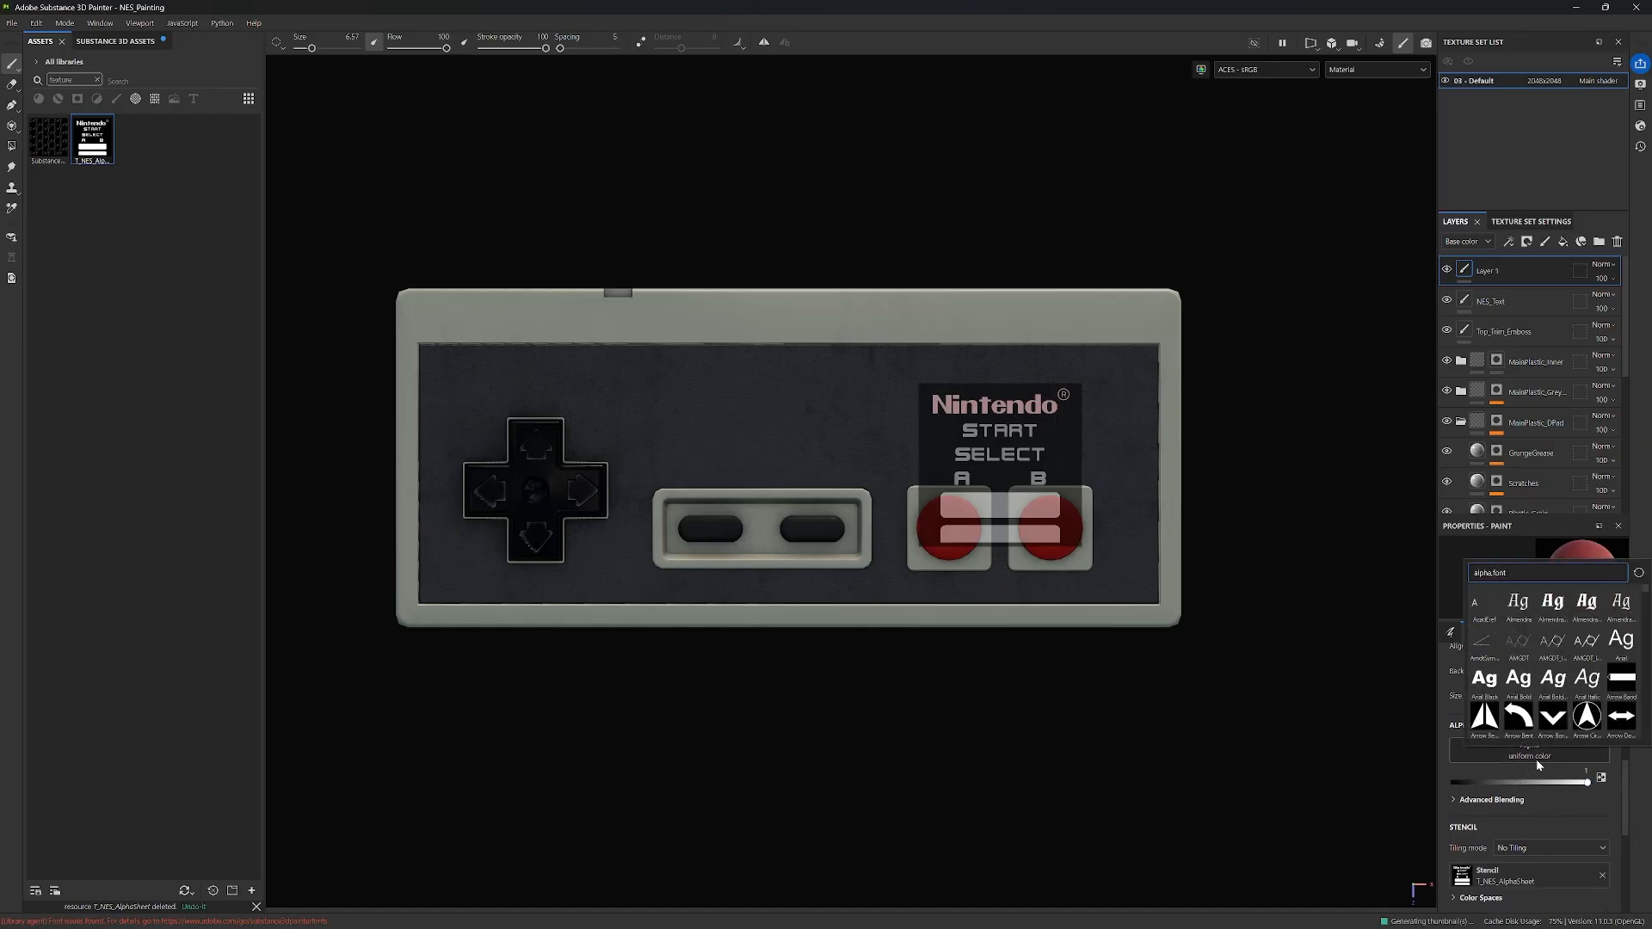
{"action": "scroll", "coordinate": [1566, 764], "scroll_direction": "up", "scroll_amount": 6}
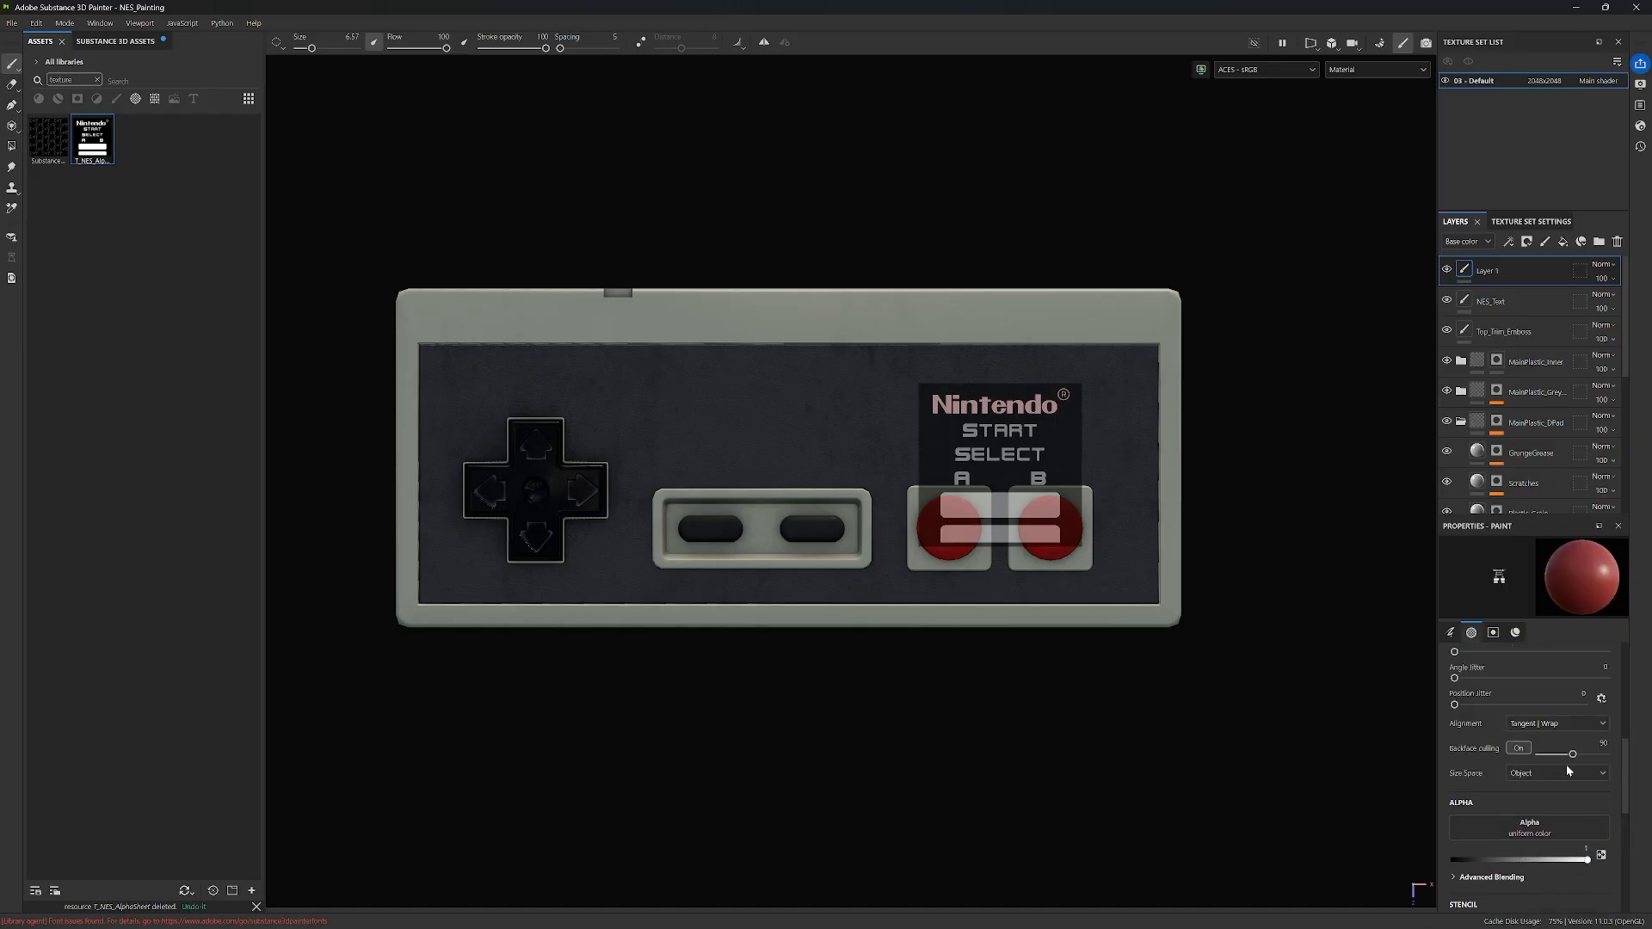
{"action": "scroll", "coordinate": [1561, 764], "scroll_direction": "up", "scroll_amount": 4}
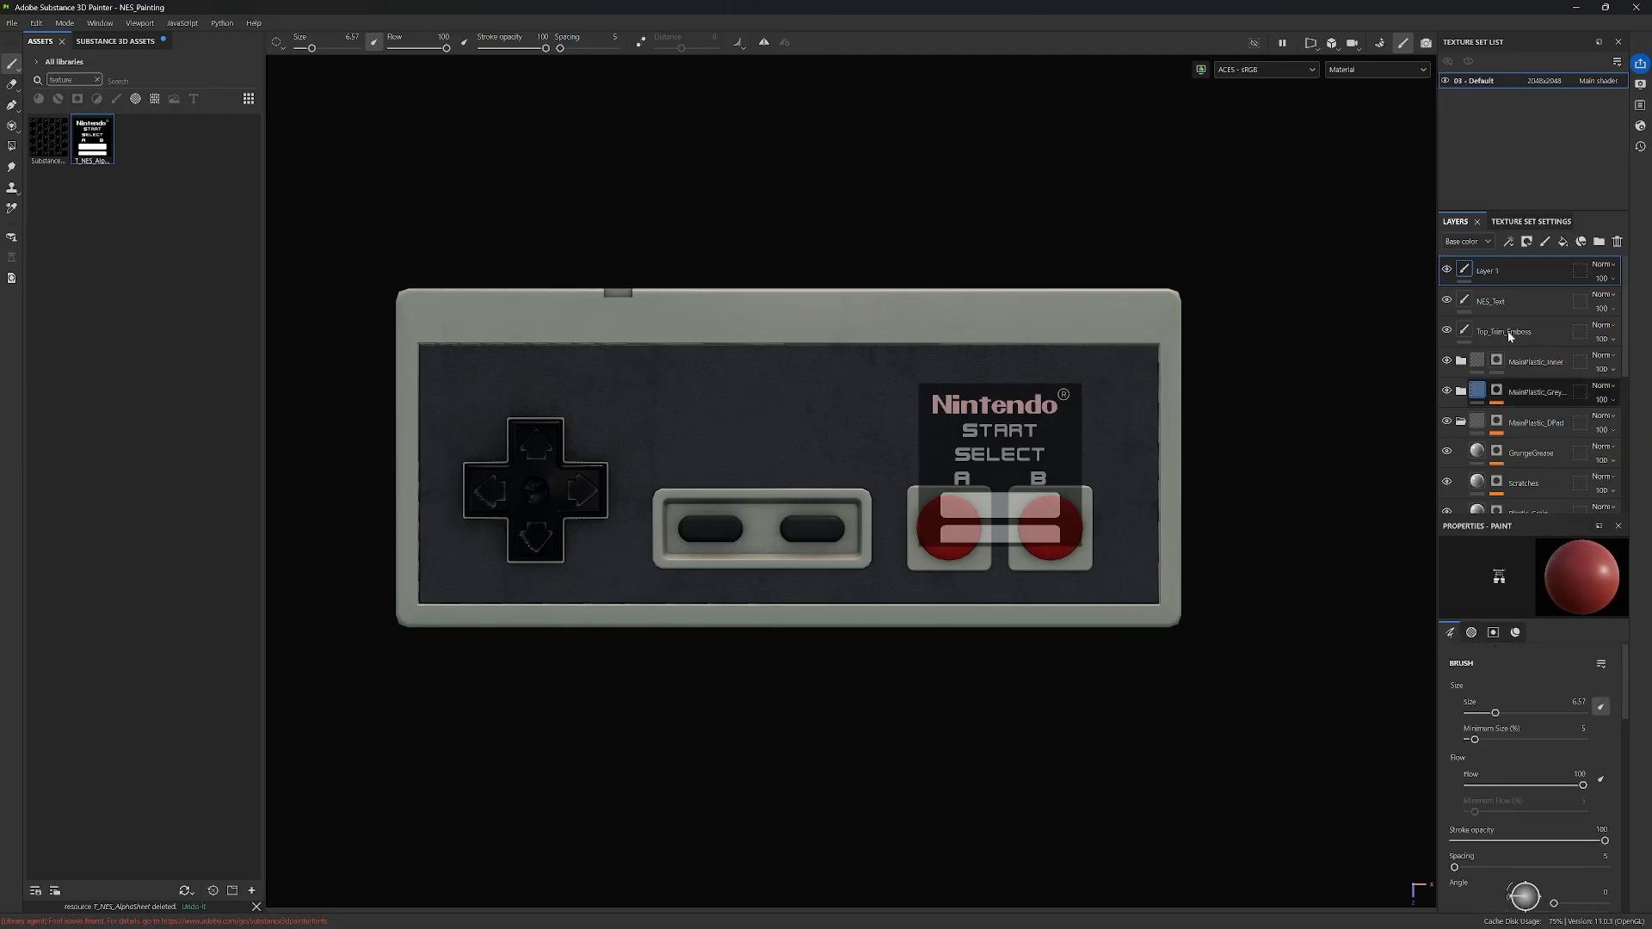
Step: Rename the new paint layer NES_Decals
{"action": "double_click", "coordinate": [1487, 271]}
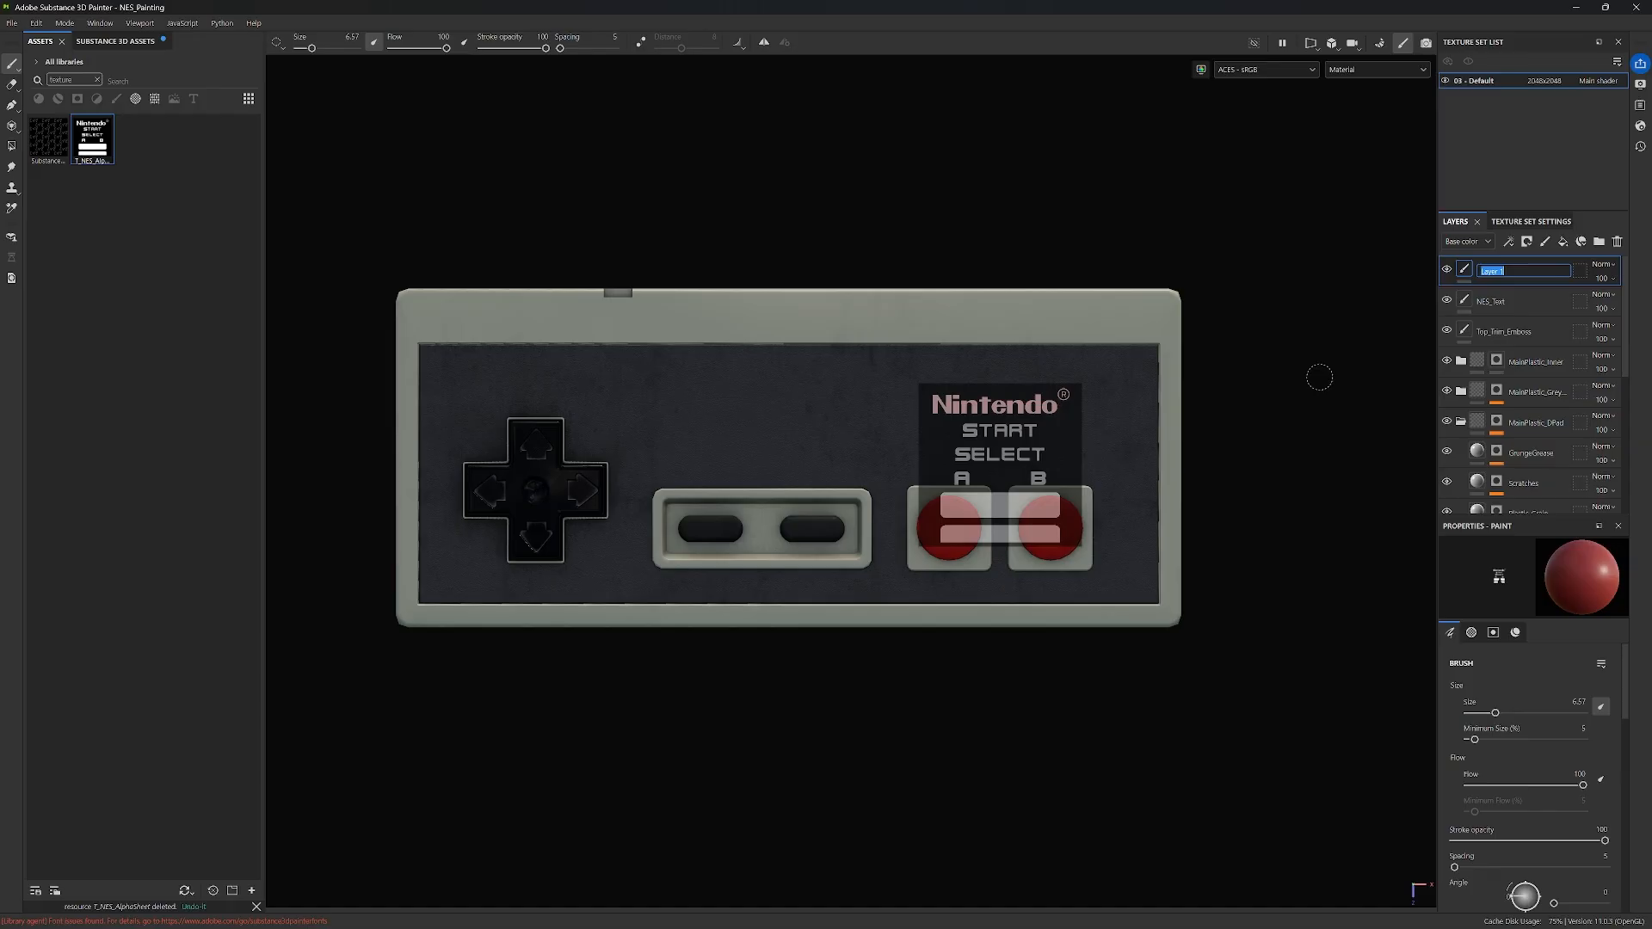
{"action": "type", "text": "NES_Decals"}
{"action": "key", "text": "Return"}
Step: Turn the stencil upside down, enlarge it and place its bars over the faceplate's centre, above the Start and Select buttons
{"action": "key", "text": "s"}
{"action": "left_click_drag", "start_coordinate": [1028, 460], "coordinate": [881, 425]}
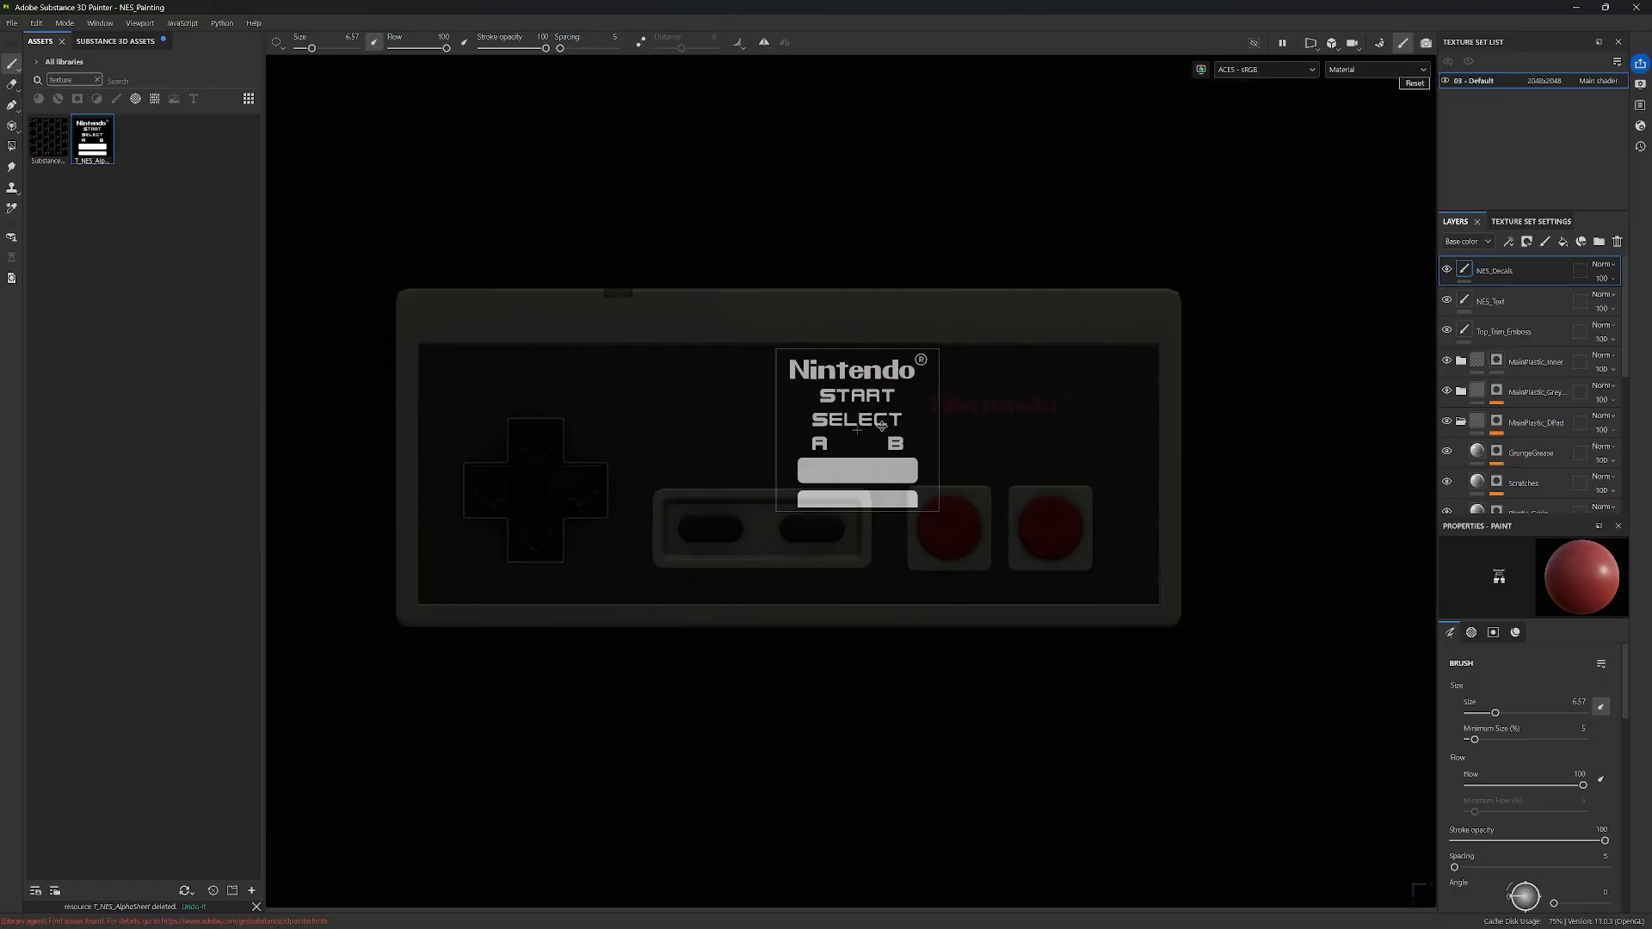
{"action": "middle_click_drag", "start_coordinate": [881, 426], "coordinate": [788, 422]}
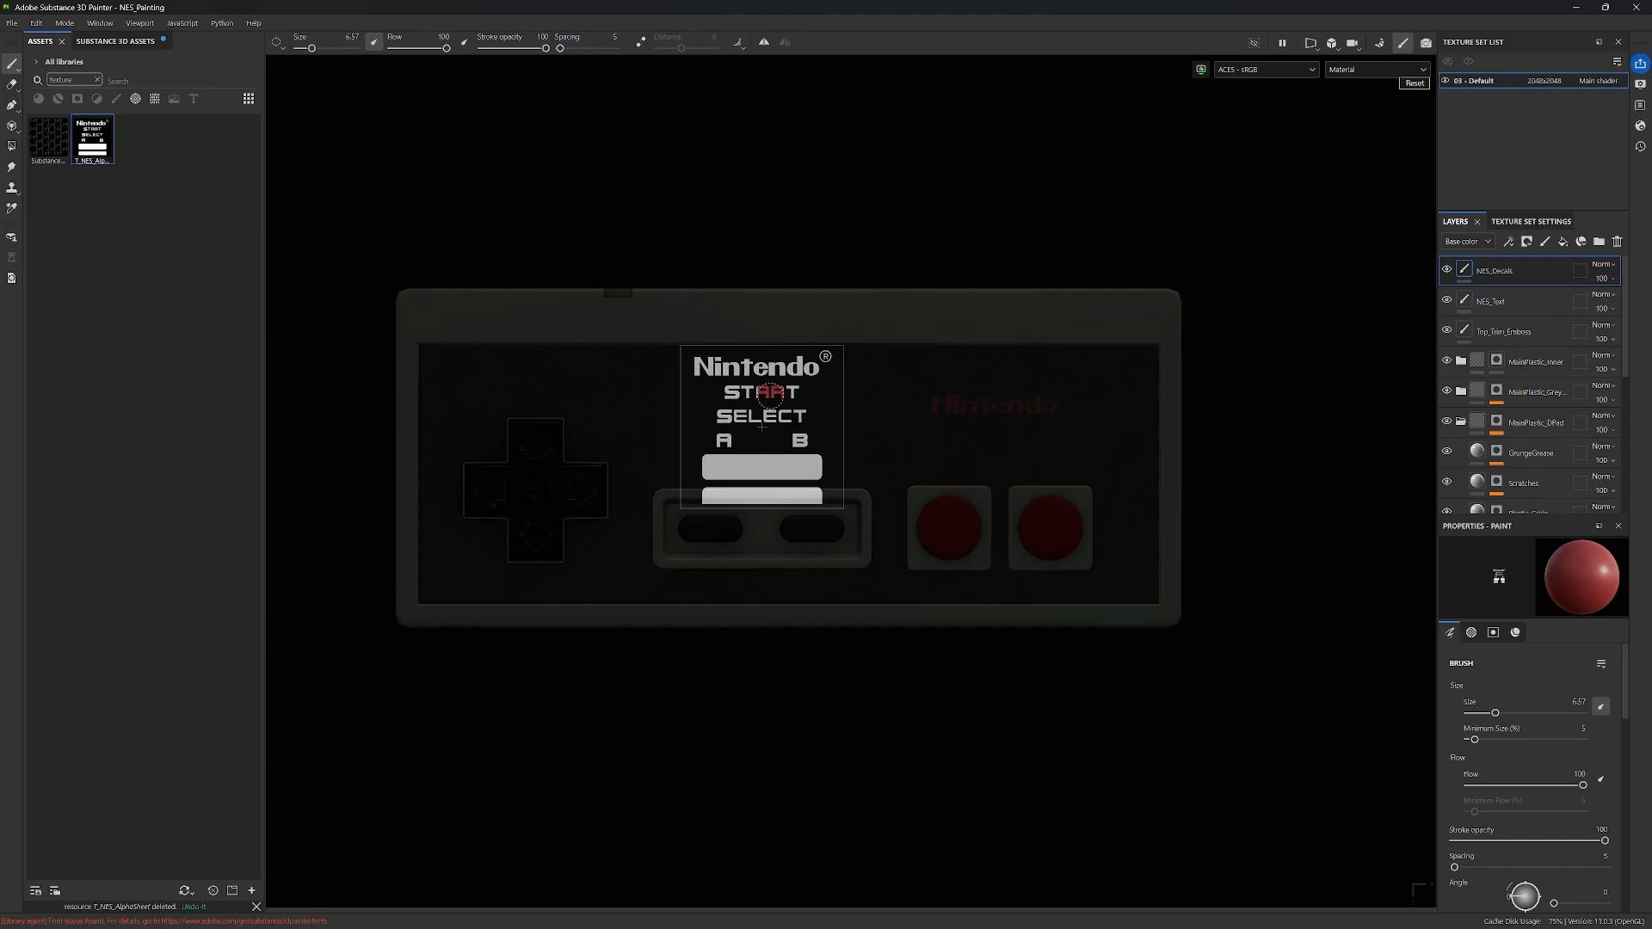
{"action": "right_click_drag", "start_coordinate": [772, 390], "coordinate": [780, 401]}
{"action": "mouse_move", "coordinate": [781, 401]}
{"action": "left_mouse_down"}
{"action": "mouse_move", "coordinate": [839, 516]}
{"action": "mouse_move", "coordinate": [749, 593]}
{"action": "mouse_move", "coordinate": [677, 543]}
{"action": "left_mouse_up"}
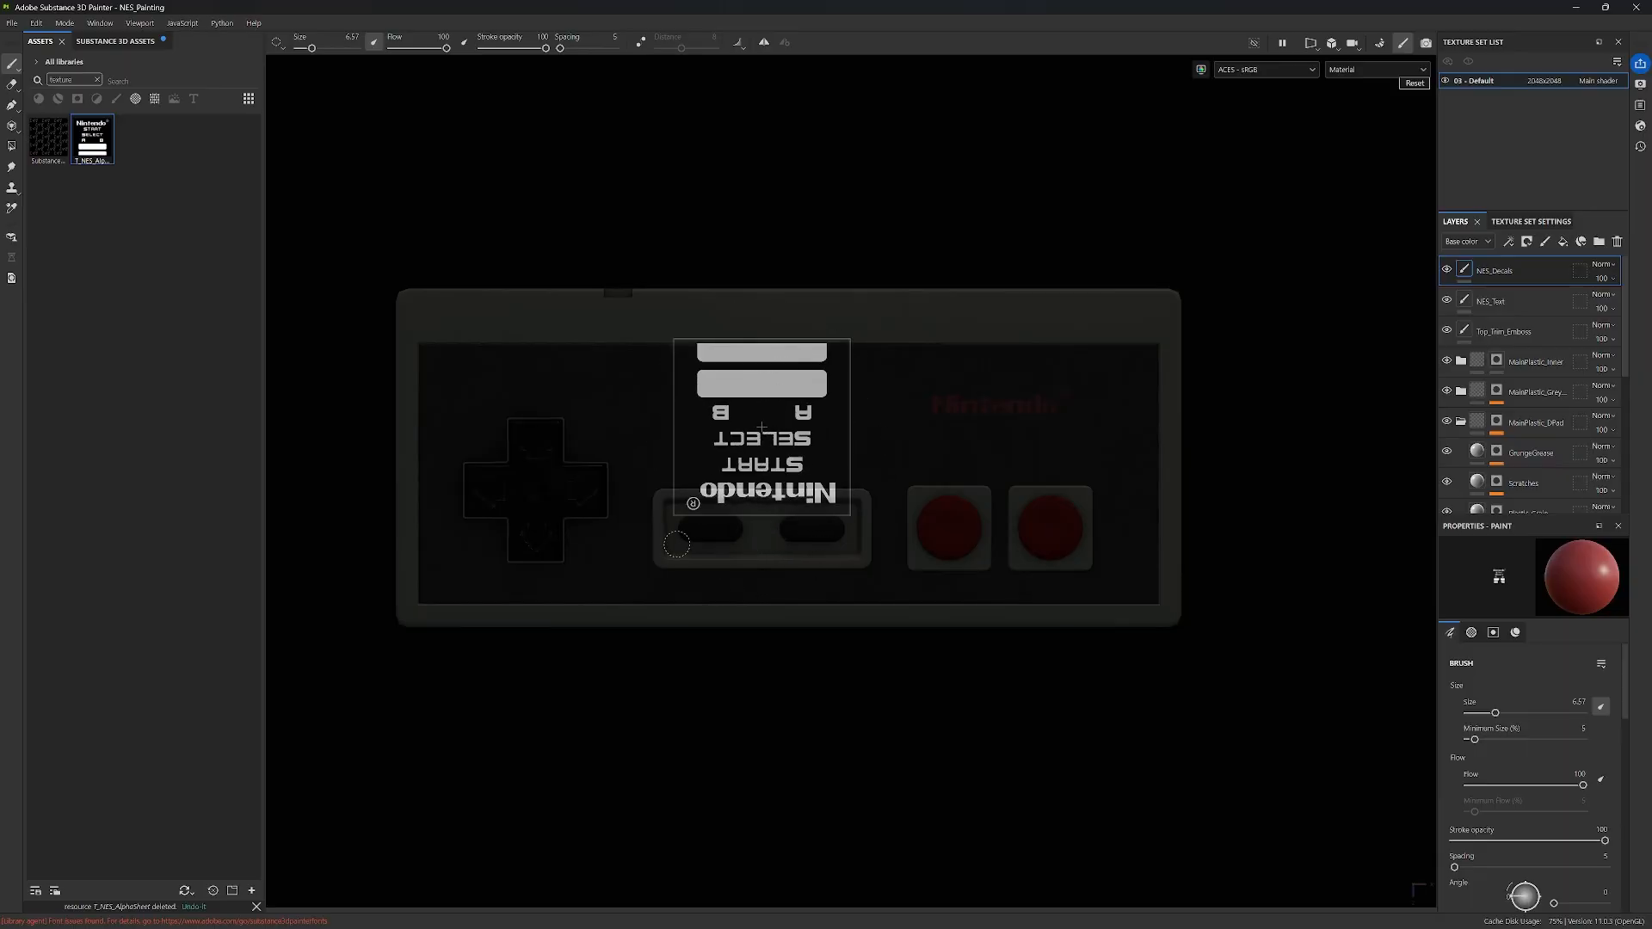
{"action": "right_click_drag", "start_coordinate": [764, 427], "coordinate": [828, 448]}
{"action": "middle_click_drag", "start_coordinate": [819, 373], "coordinate": [794, 413]}
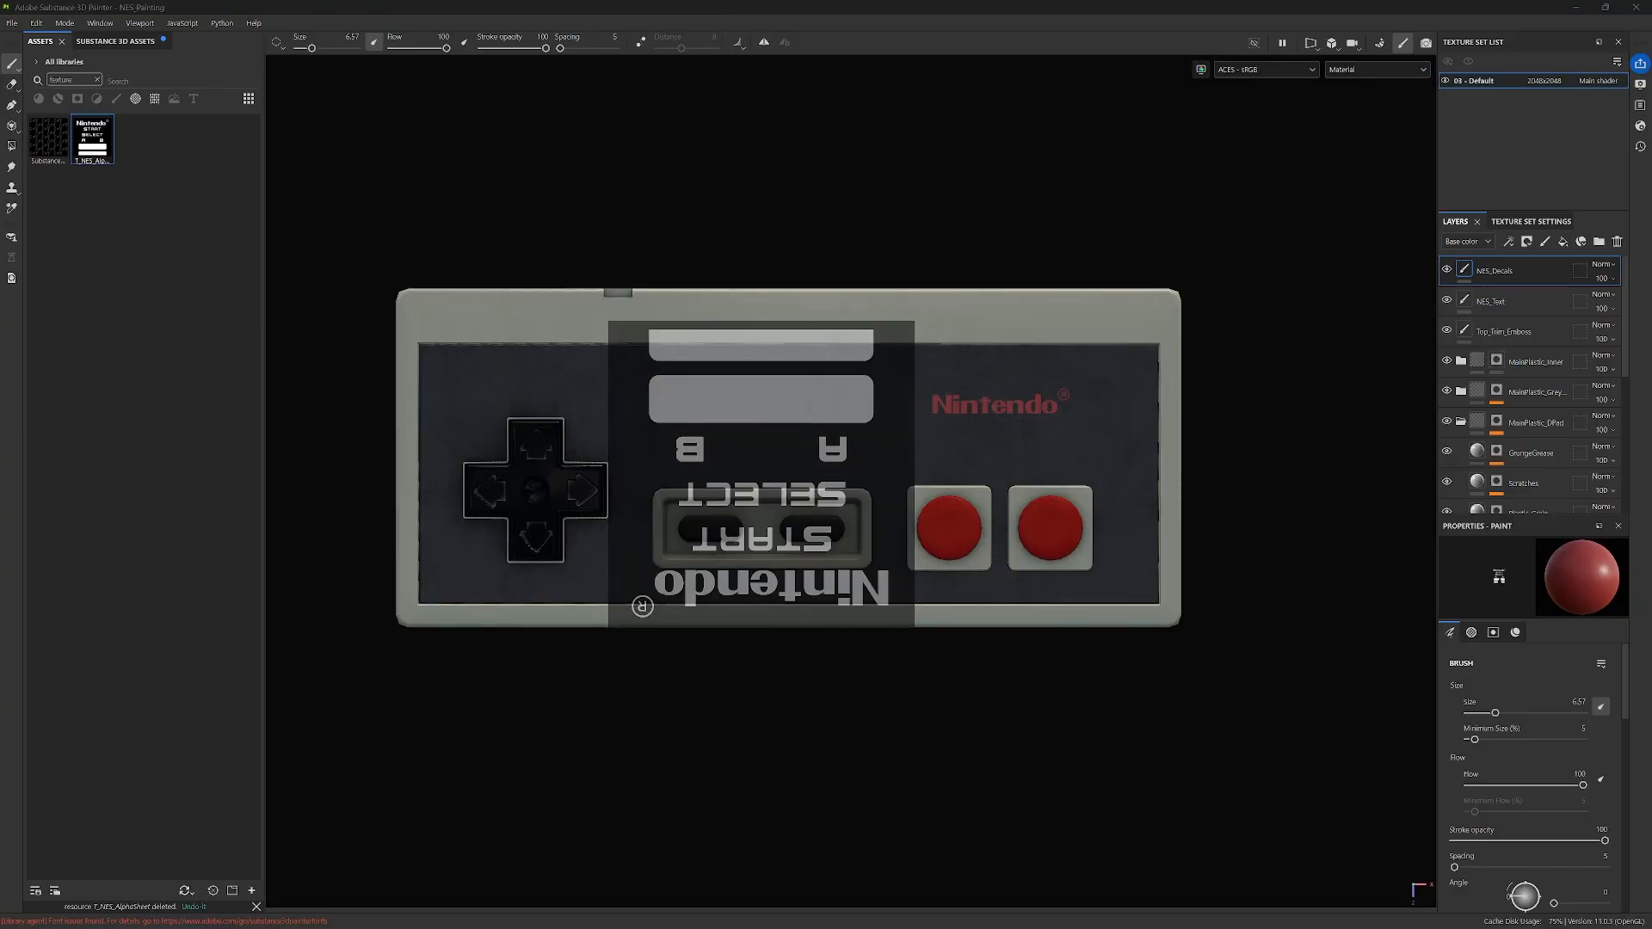
Step: Bring the reference board into view and copy the hex code of the brush's red base color
{"action": "right_click_drag", "start_coordinate": [0, 490], "coordinate": [157, 445]}
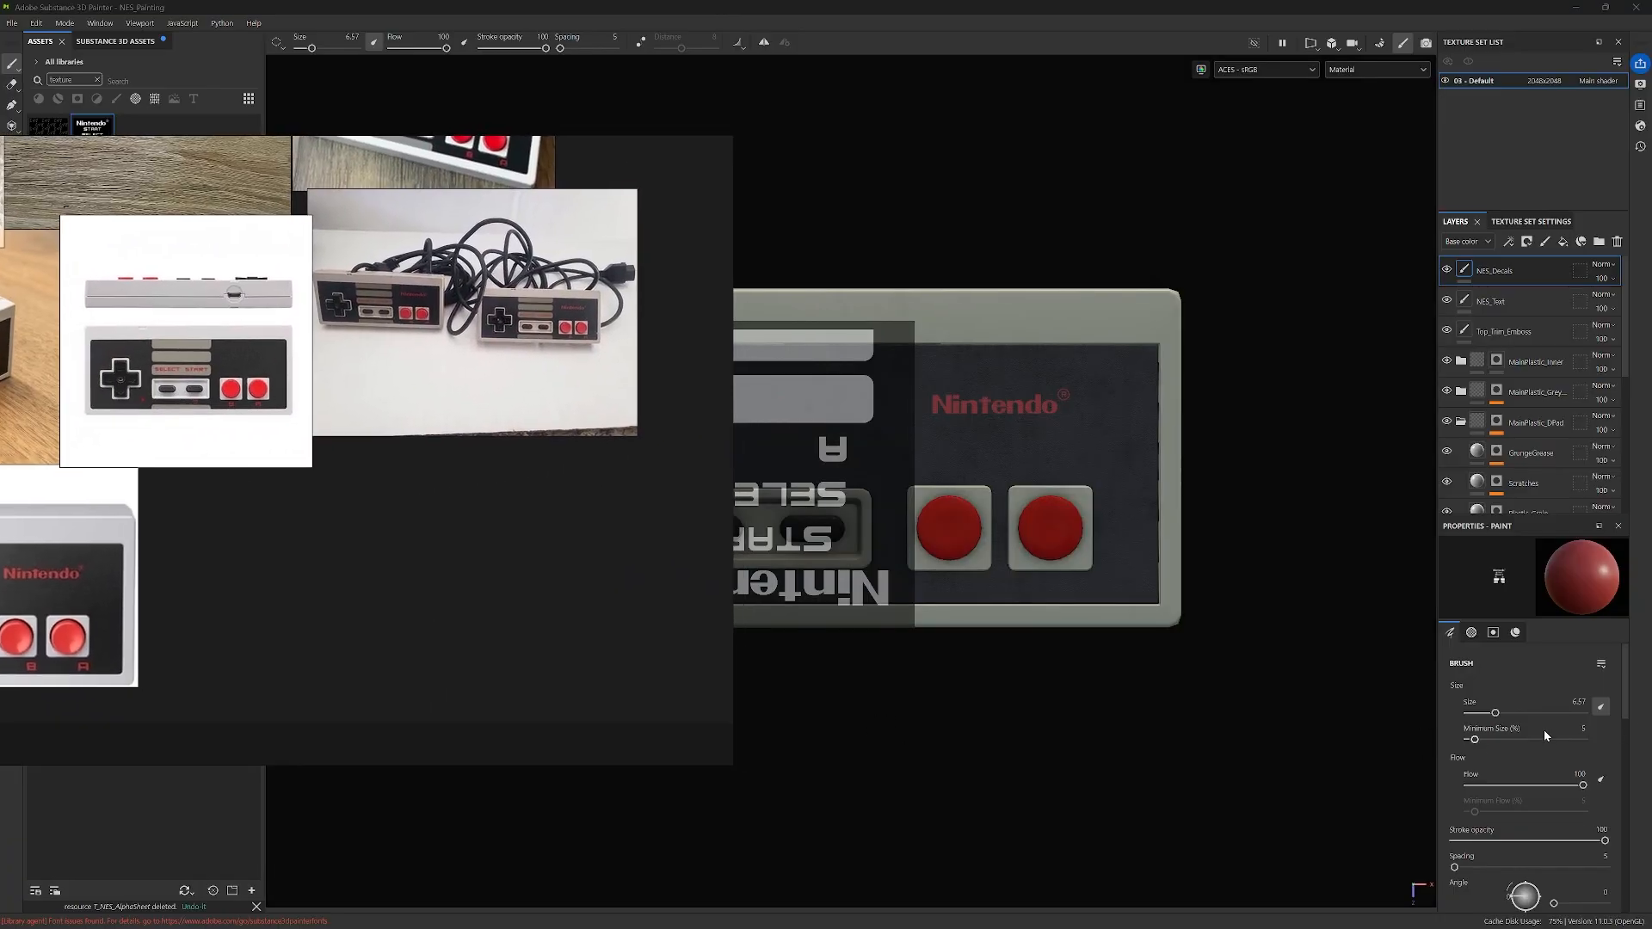
{"action": "scroll", "coordinate": [1527, 735], "scroll_direction": "down", "scroll_amount": 5}
{"action": "scroll", "coordinate": [1528, 739], "scroll_direction": "down", "scroll_amount": 10}
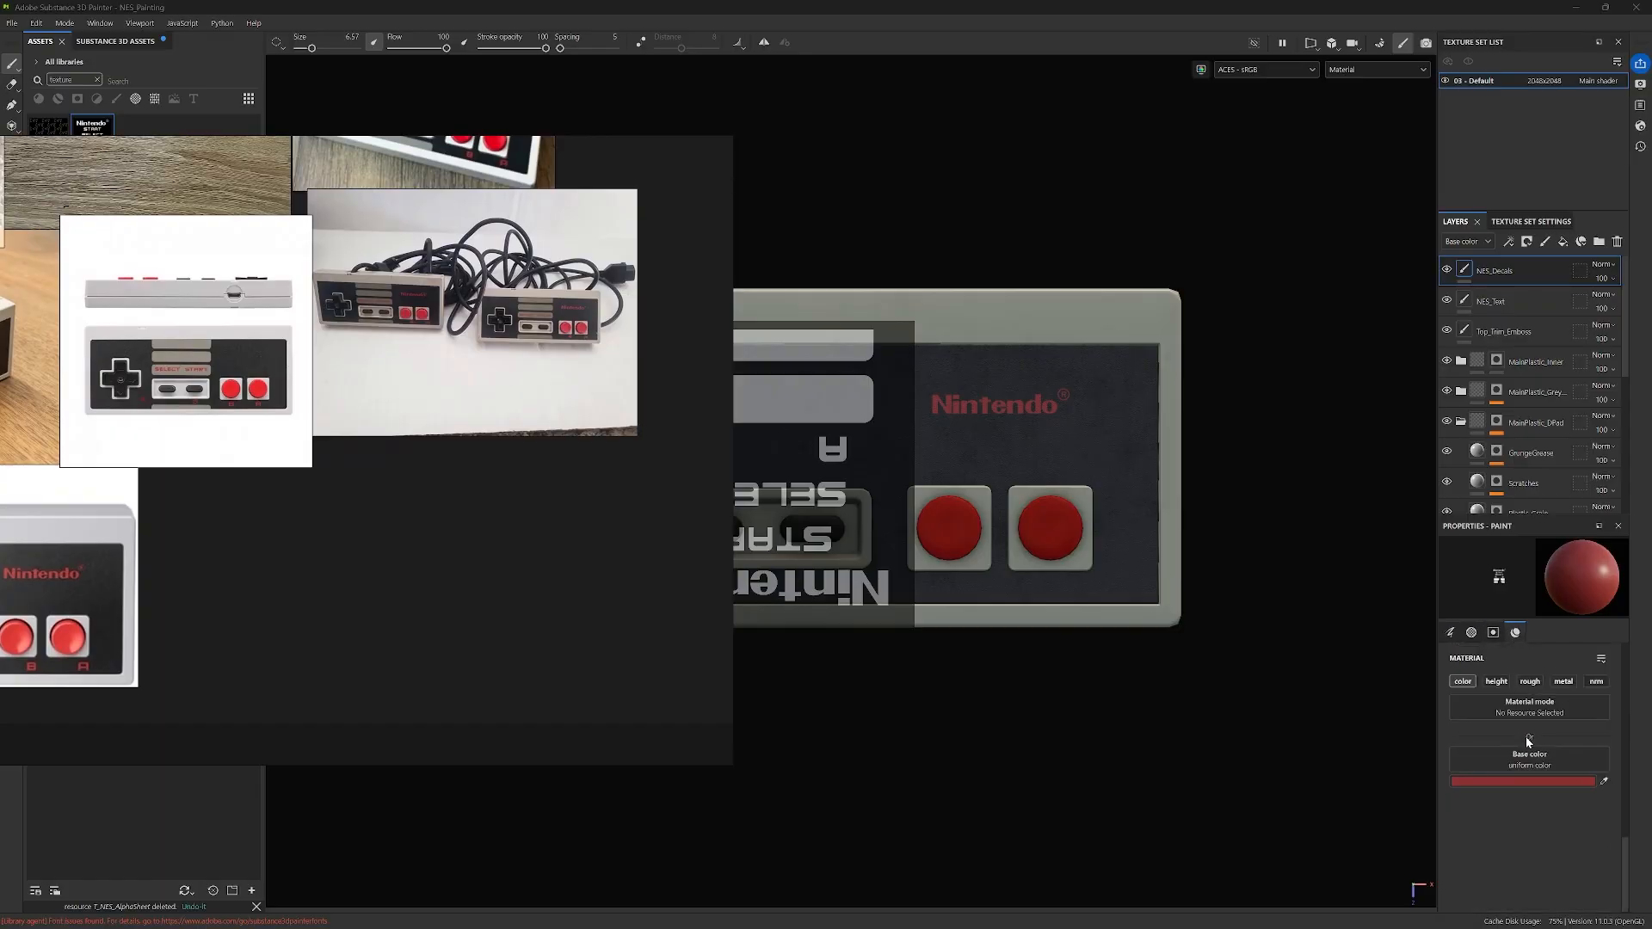
{"action": "left_click", "coordinate": [1526, 782]}
{"action": "left_click", "coordinate": [1356, 715]}
{"action": "key", "text": "ctrl+c"}
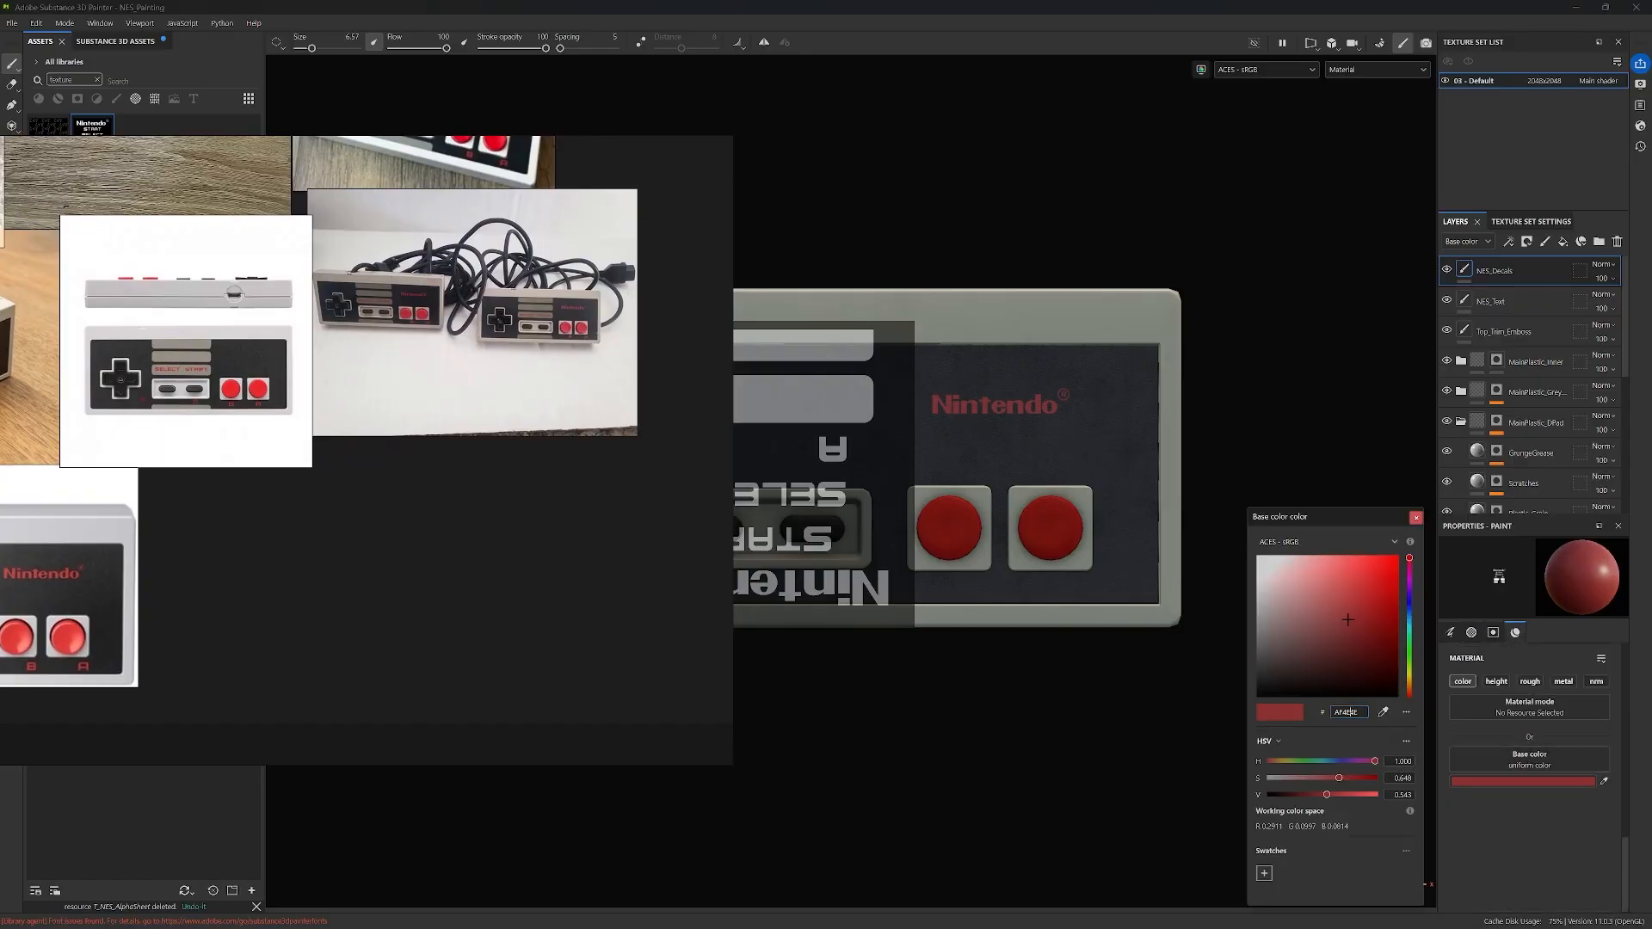
Step: Add the note "Nintendo Red: AF4E4E" to the reference board, put the board aside and close the color picker
{"action": "right_click", "coordinate": [344, 583]}
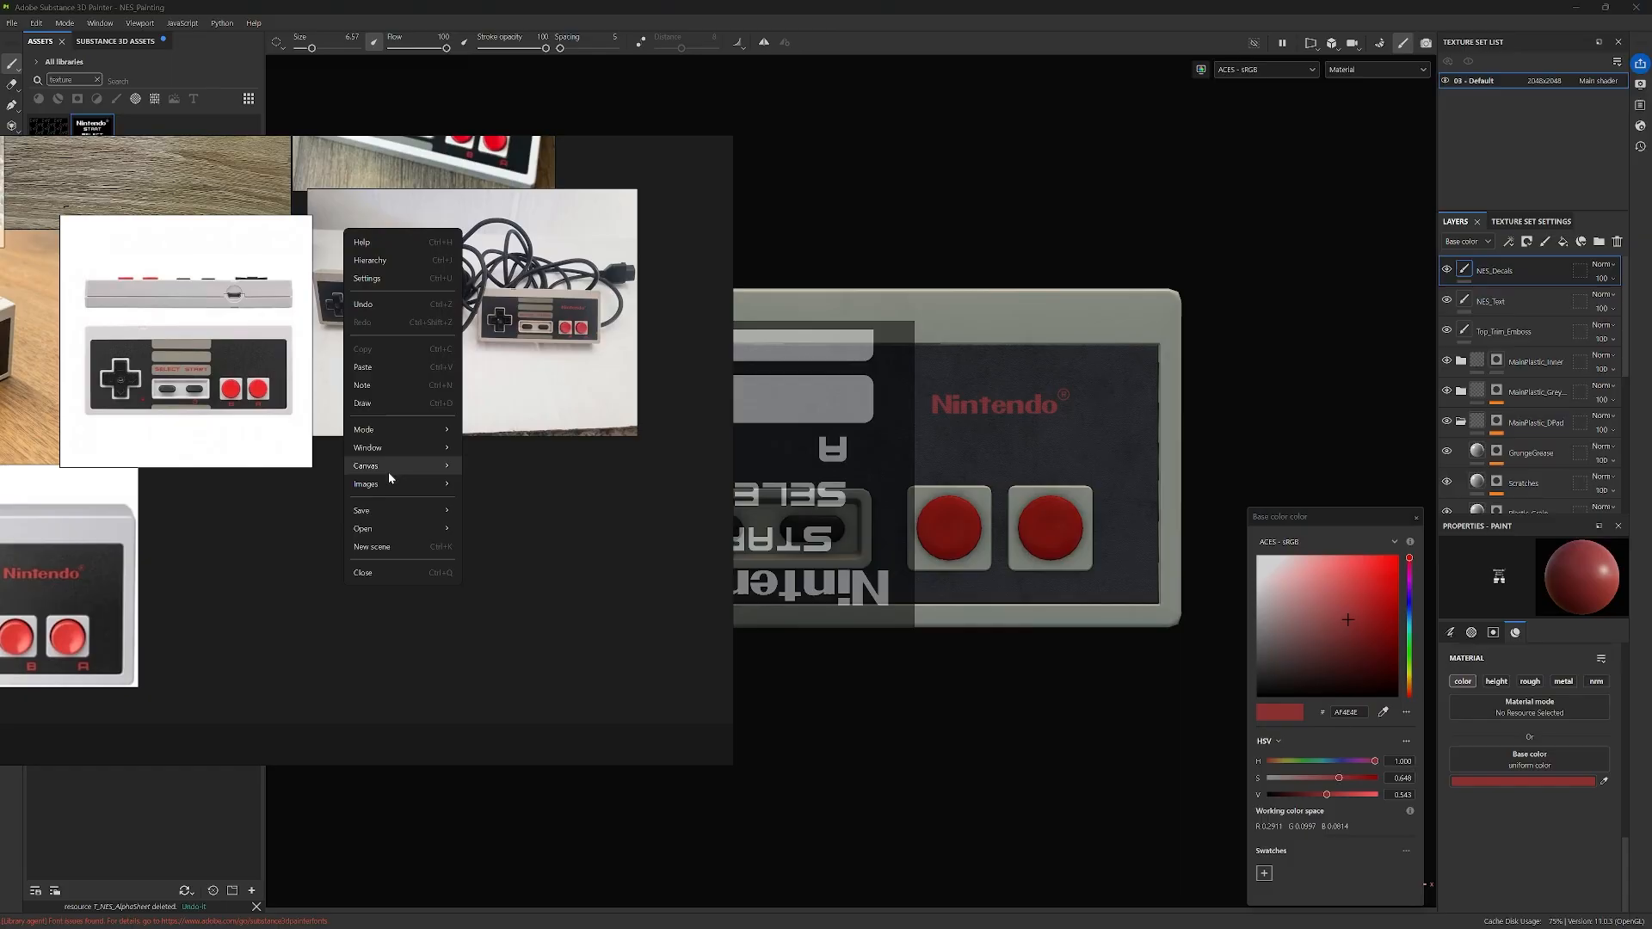
{"action": "mouse_move", "coordinate": [394, 454]}
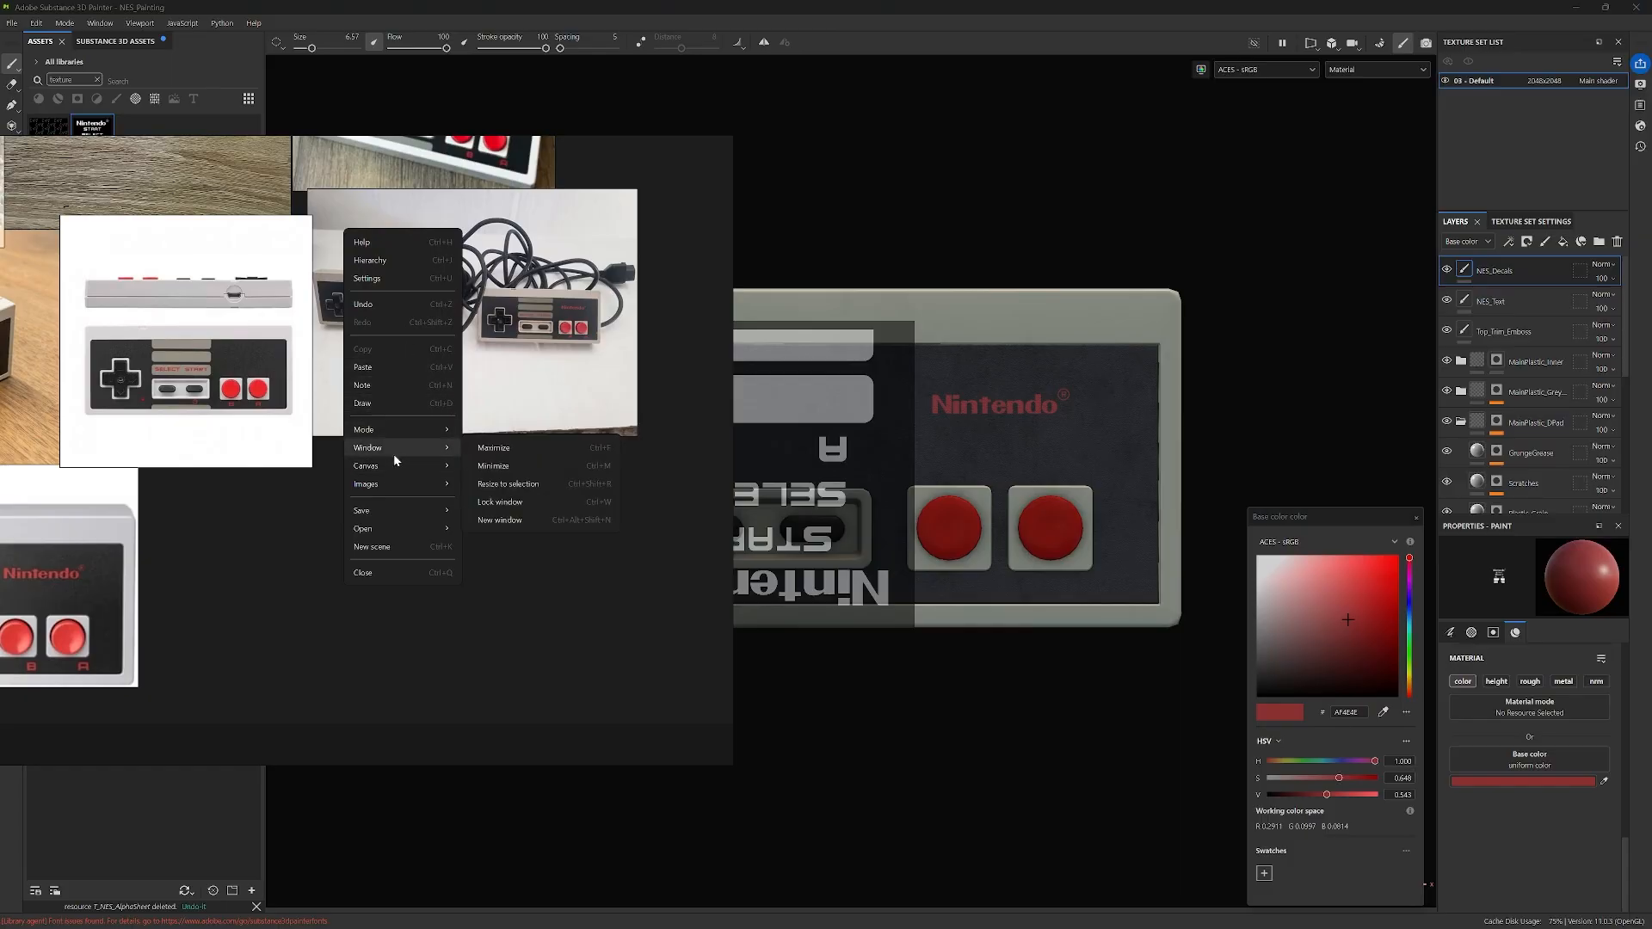
{"action": "left_click", "coordinate": [403, 384]}
{"action": "type", "text": "Nintendo Red:"}
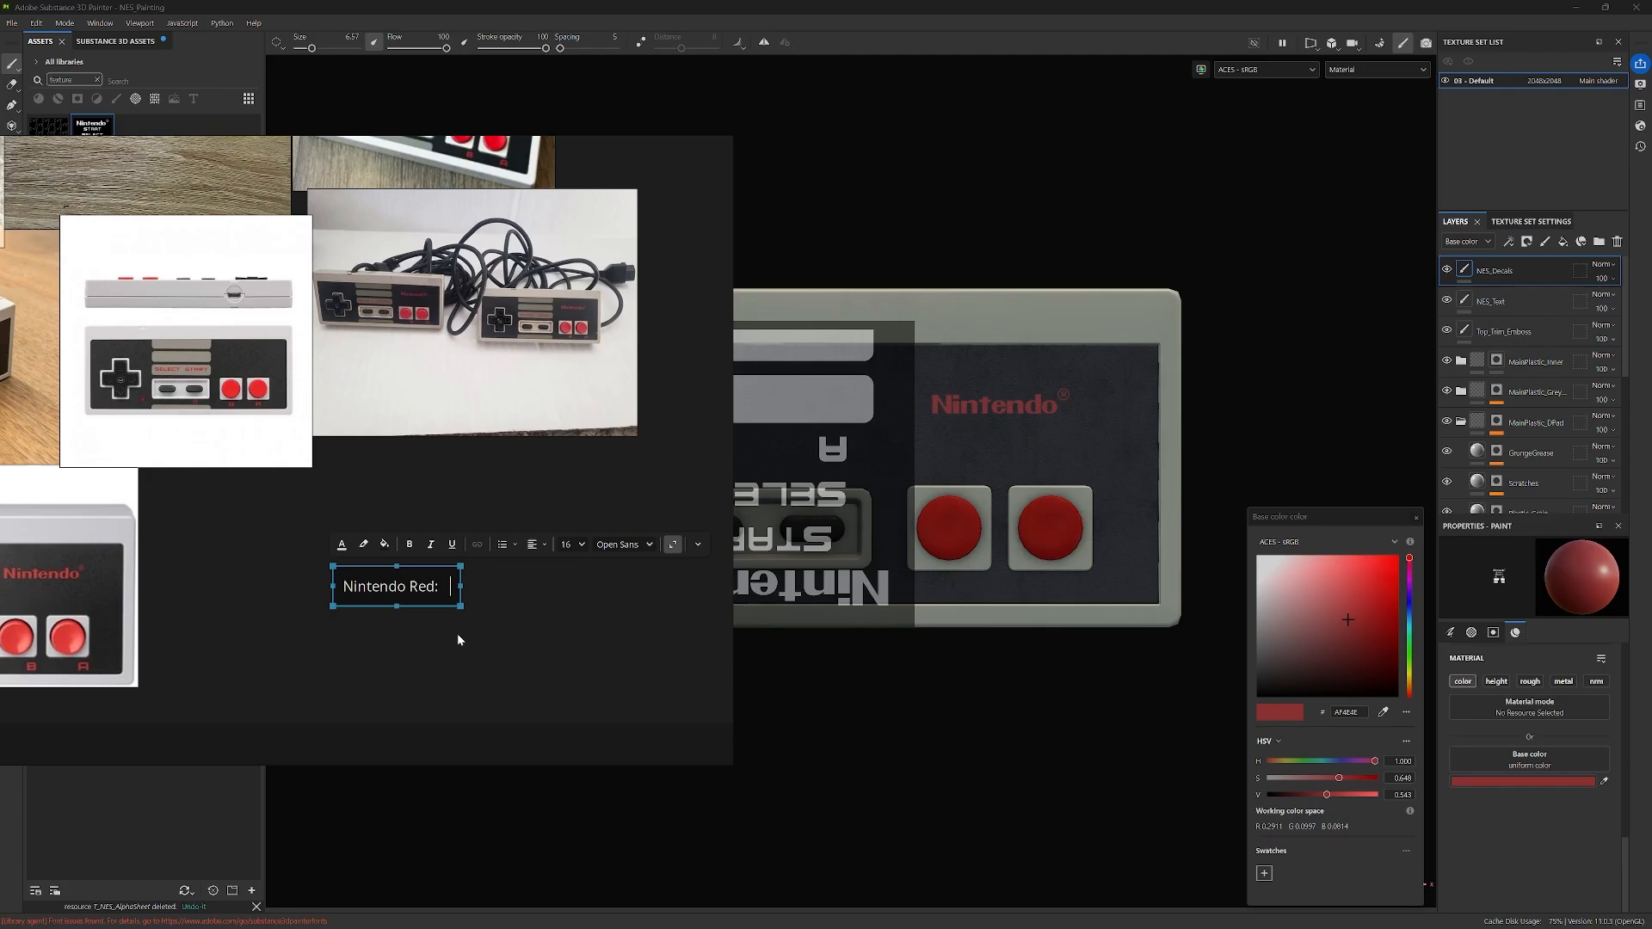
{"action": "key", "text": "ctrl+v"}
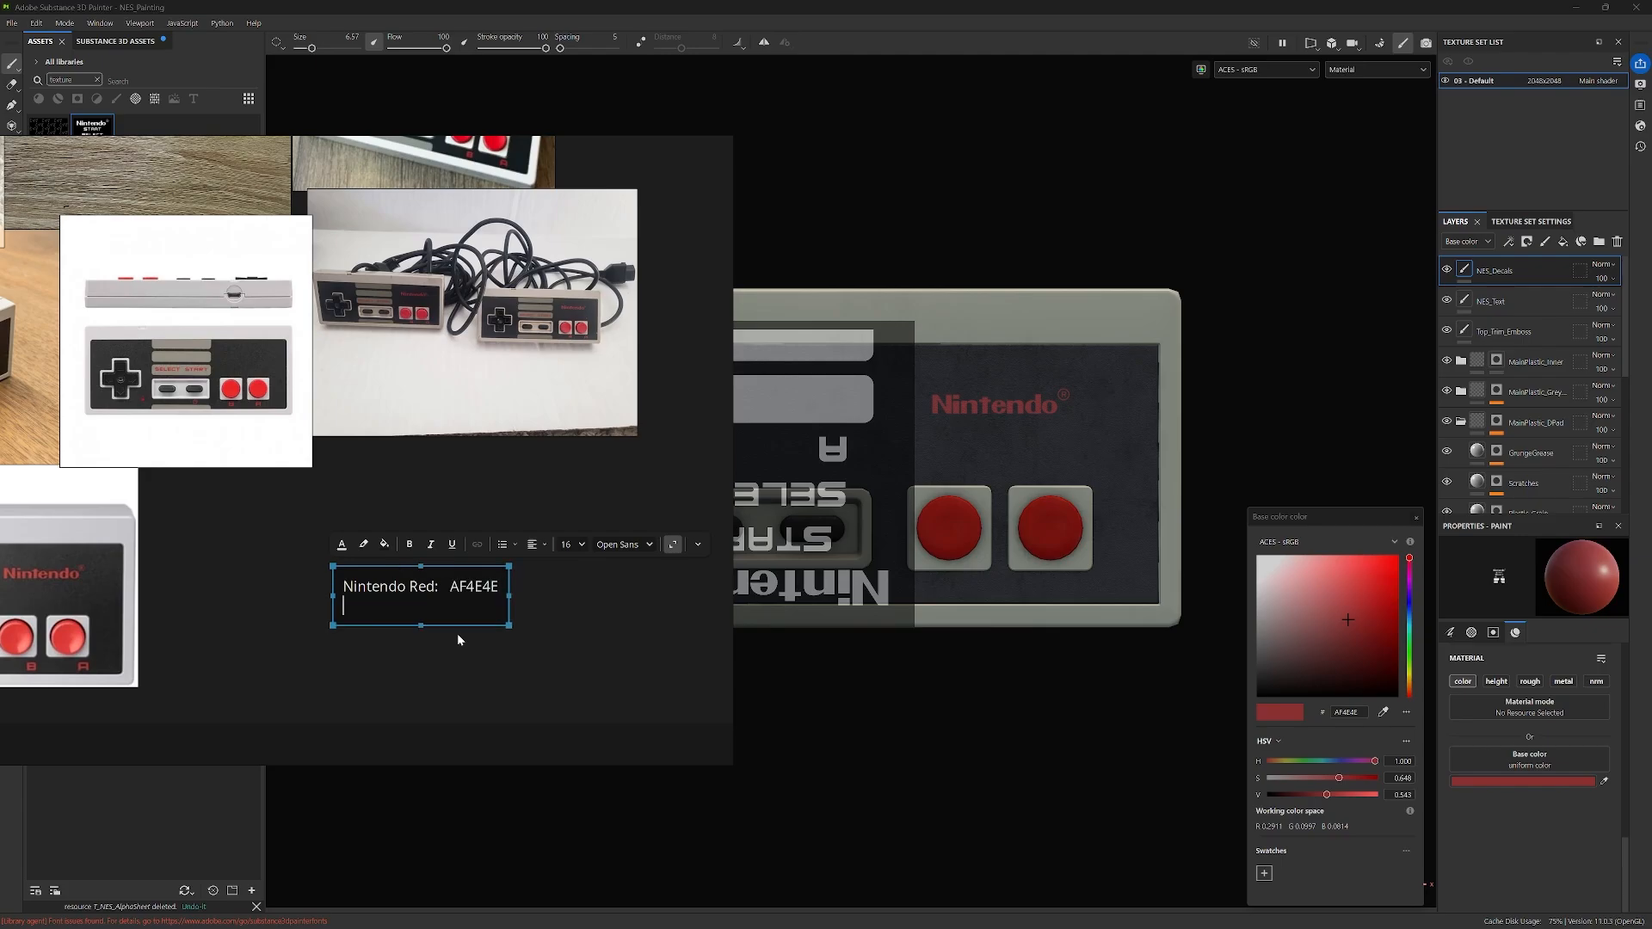
{"action": "left_click", "coordinate": [507, 637]}
{"action": "right_click_drag", "start_coordinate": [666, 486], "coordinate": [0, 464]}
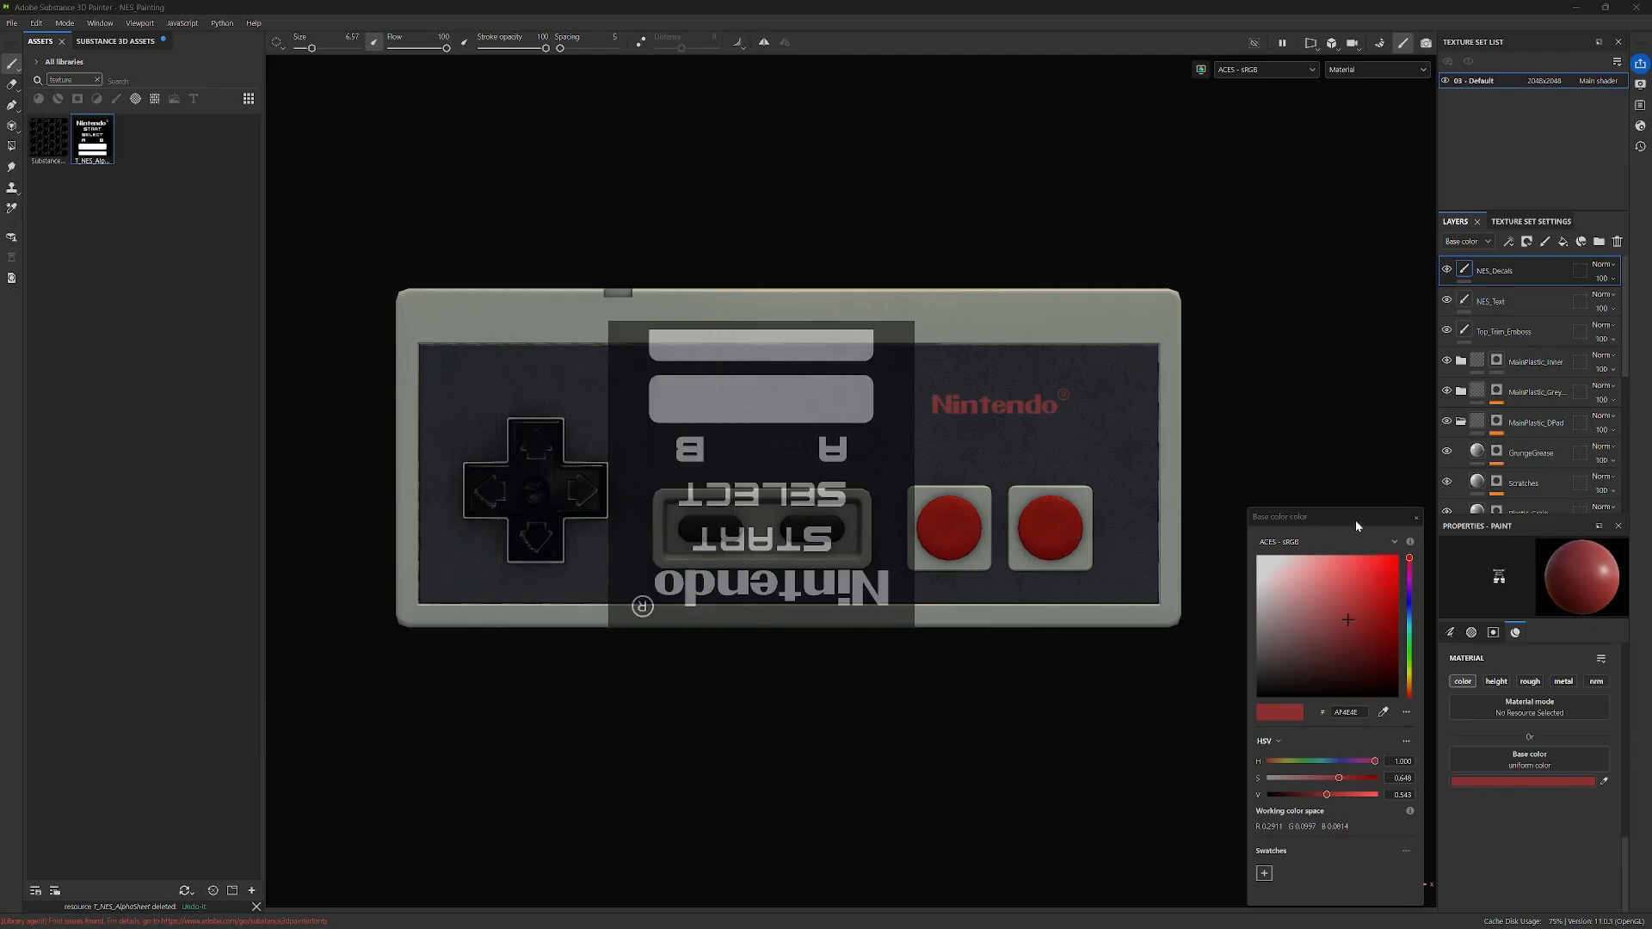
{"action": "left_click", "coordinate": [1418, 522]}
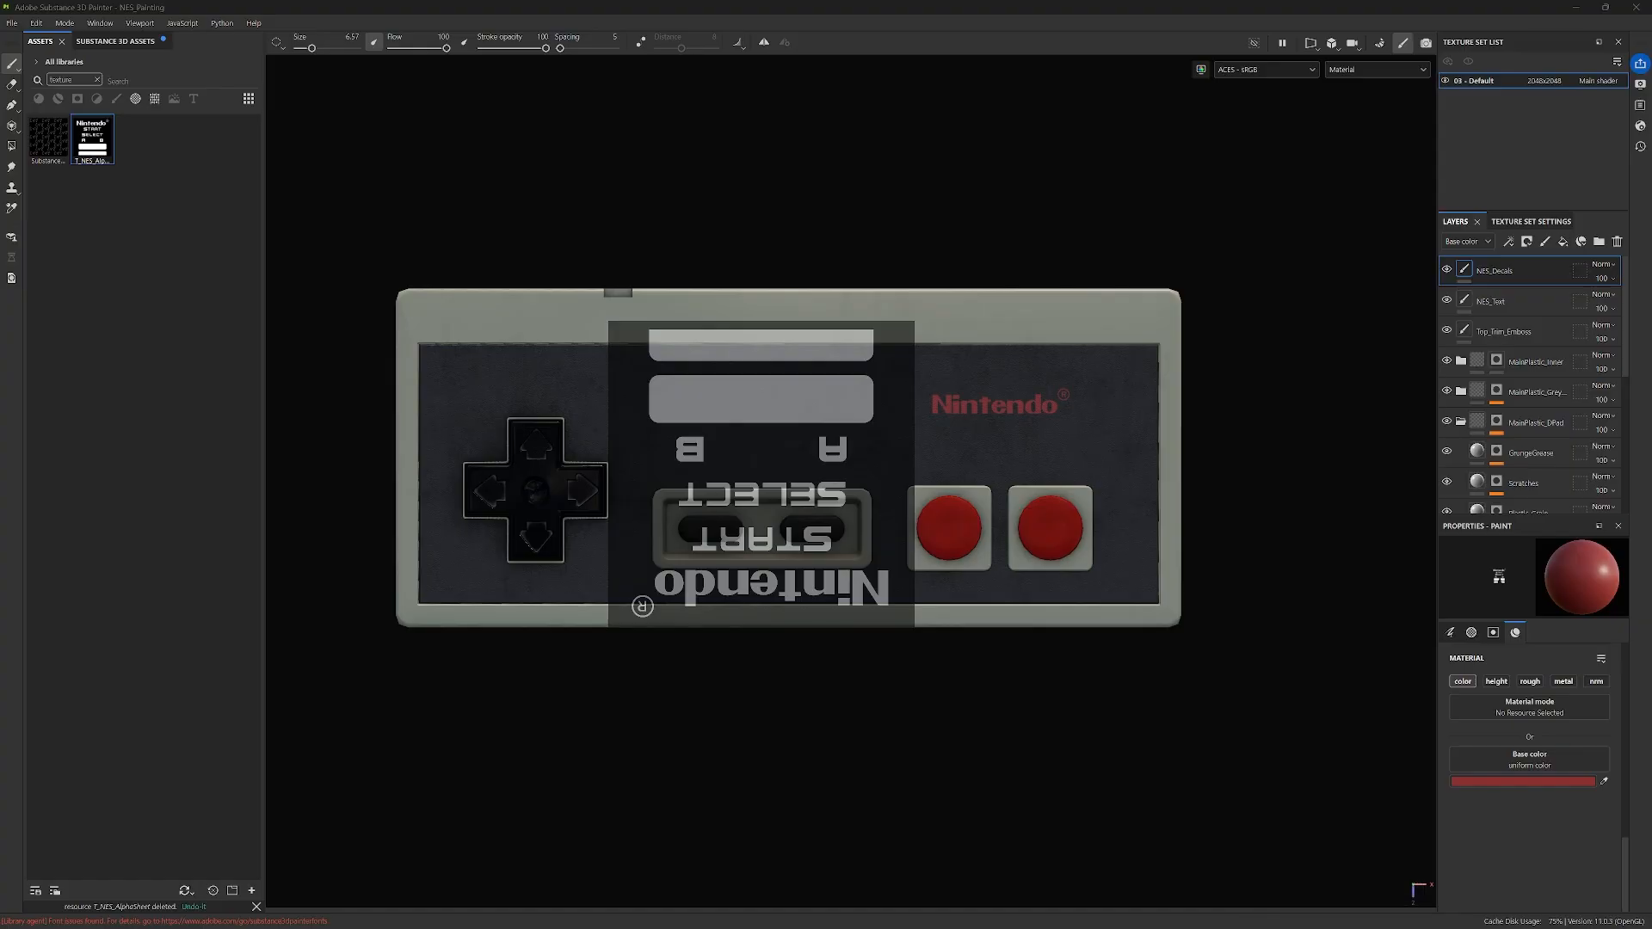
Step: Sample the brush's base color from a grey bar on the yellowed controller photo in the reference board
{"action": "right_click_drag", "start_coordinate": [4, 538], "coordinate": [730, 560]}
{"action": "scroll", "coordinate": [259, 469], "scroll_direction": "up", "scroll_amount": 4}
{"action": "scroll", "coordinate": [260, 470], "scroll_direction": "down", "scroll_amount": 4}
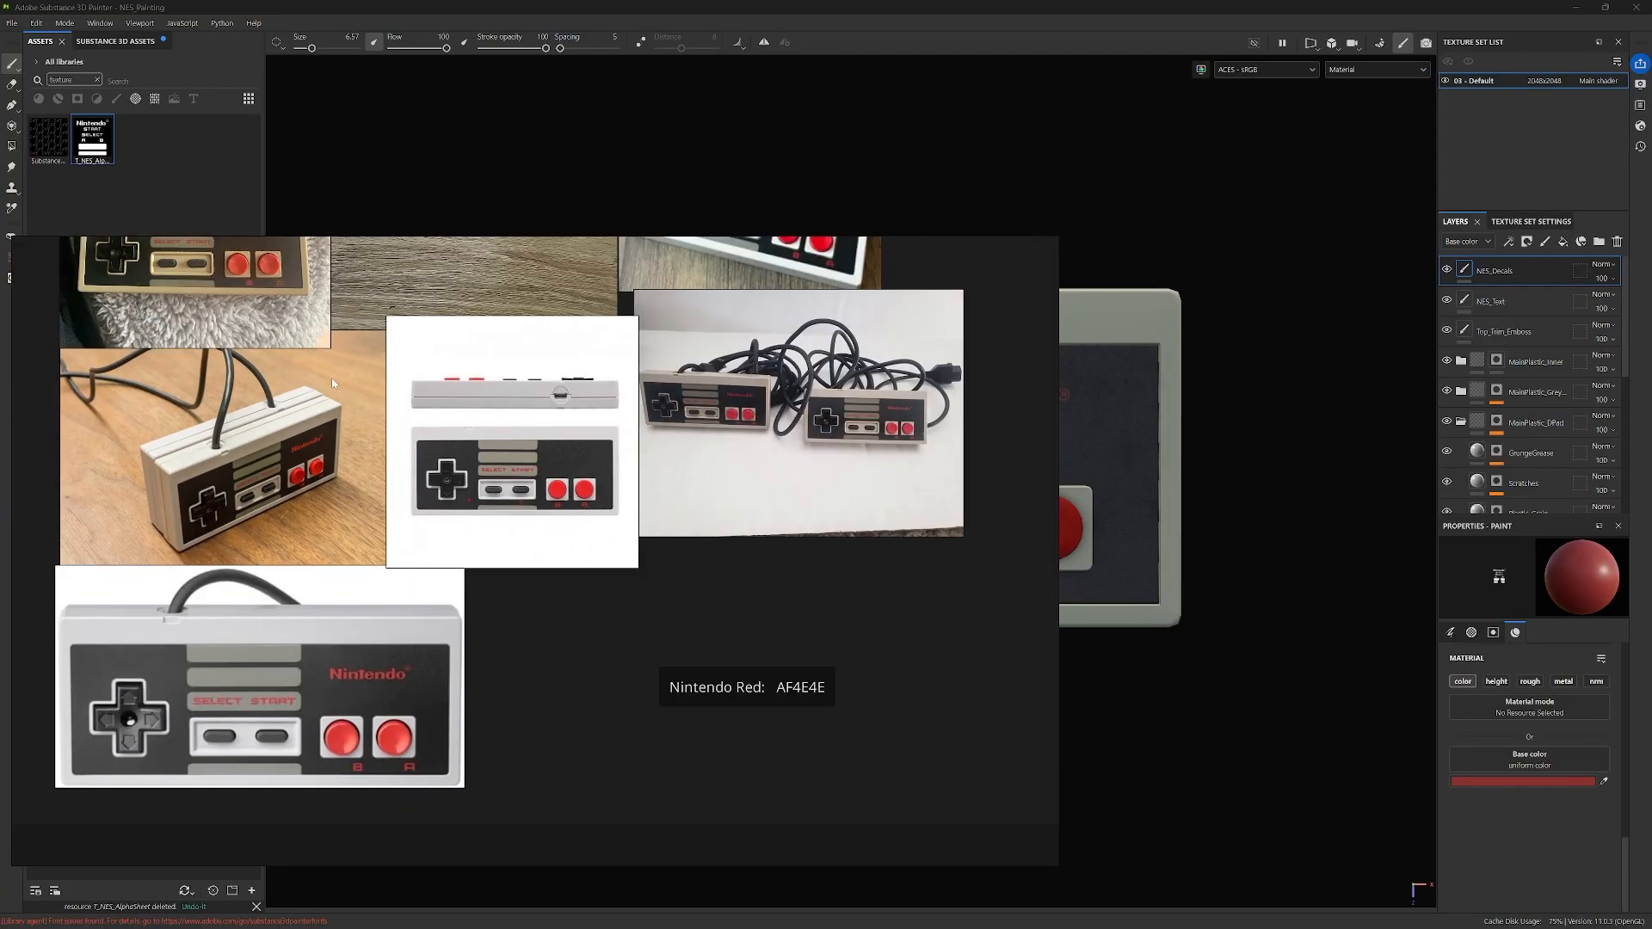
{"action": "middle_click_drag", "start_coordinate": [332, 379], "coordinate": [514, 656]}
{"action": "scroll", "coordinate": [427, 522], "scroll_direction": "up", "scroll_amount": 4}
{"action": "middle_click_drag", "start_coordinate": [322, 492], "coordinate": [545, 590]}
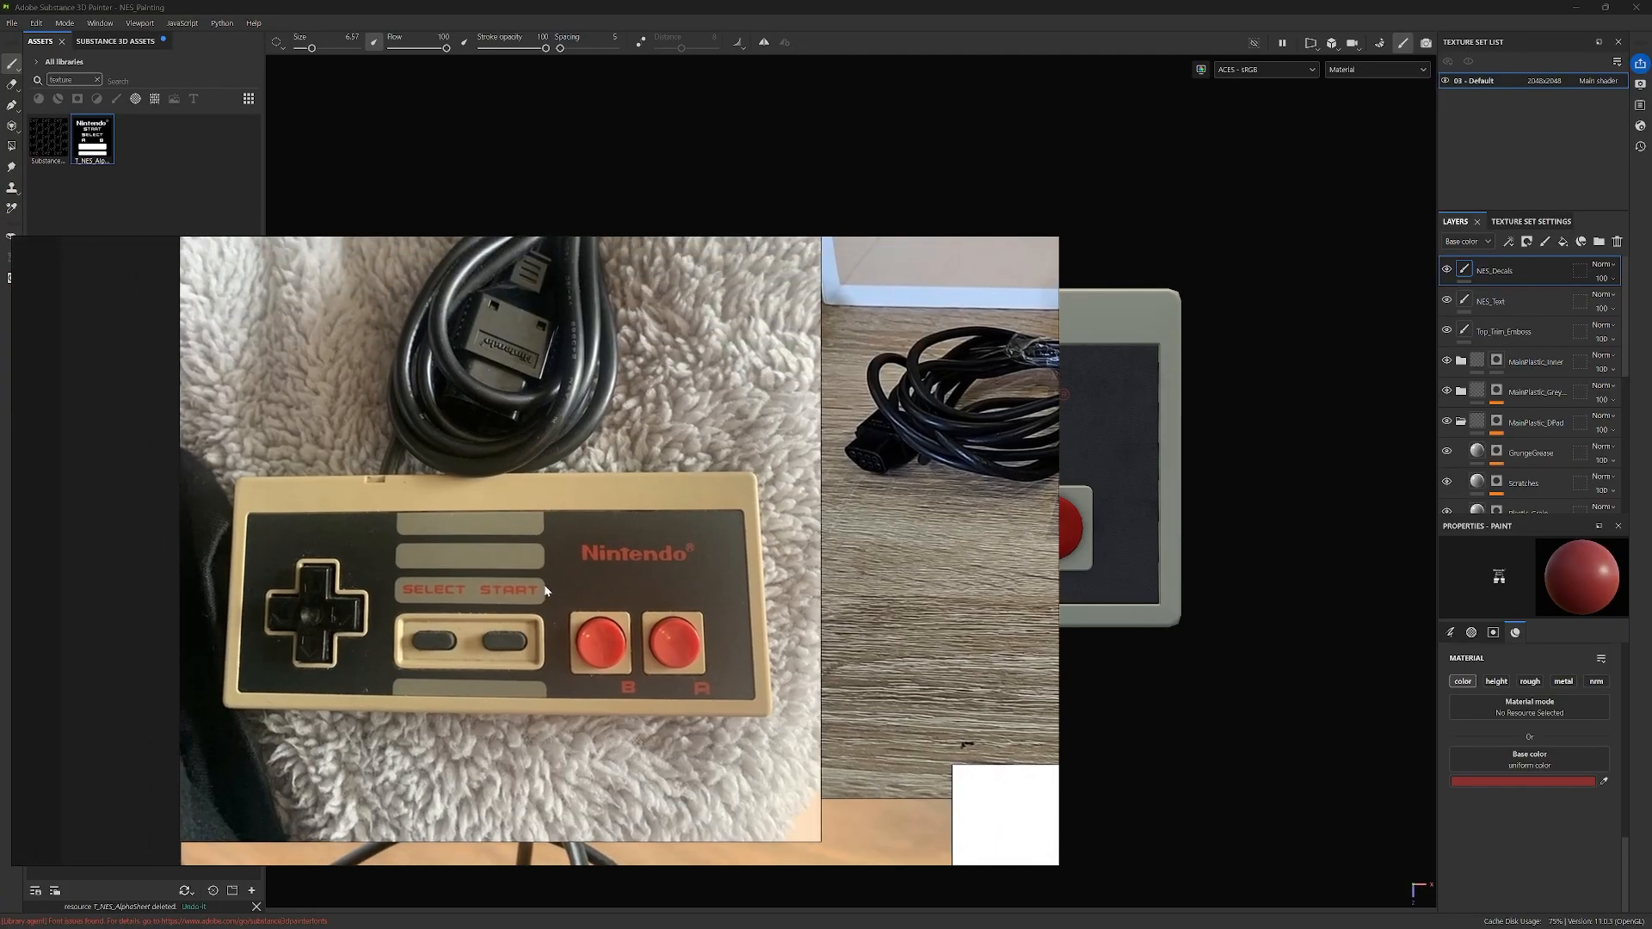
{"action": "scroll", "coordinate": [545, 591], "scroll_direction": "up", "scroll_amount": 4}
{"action": "scroll", "coordinate": [591, 566], "scroll_direction": "down", "scroll_amount": 2}
{"action": "middle_click_drag", "start_coordinate": [742, 626], "coordinate": [681, 580]}
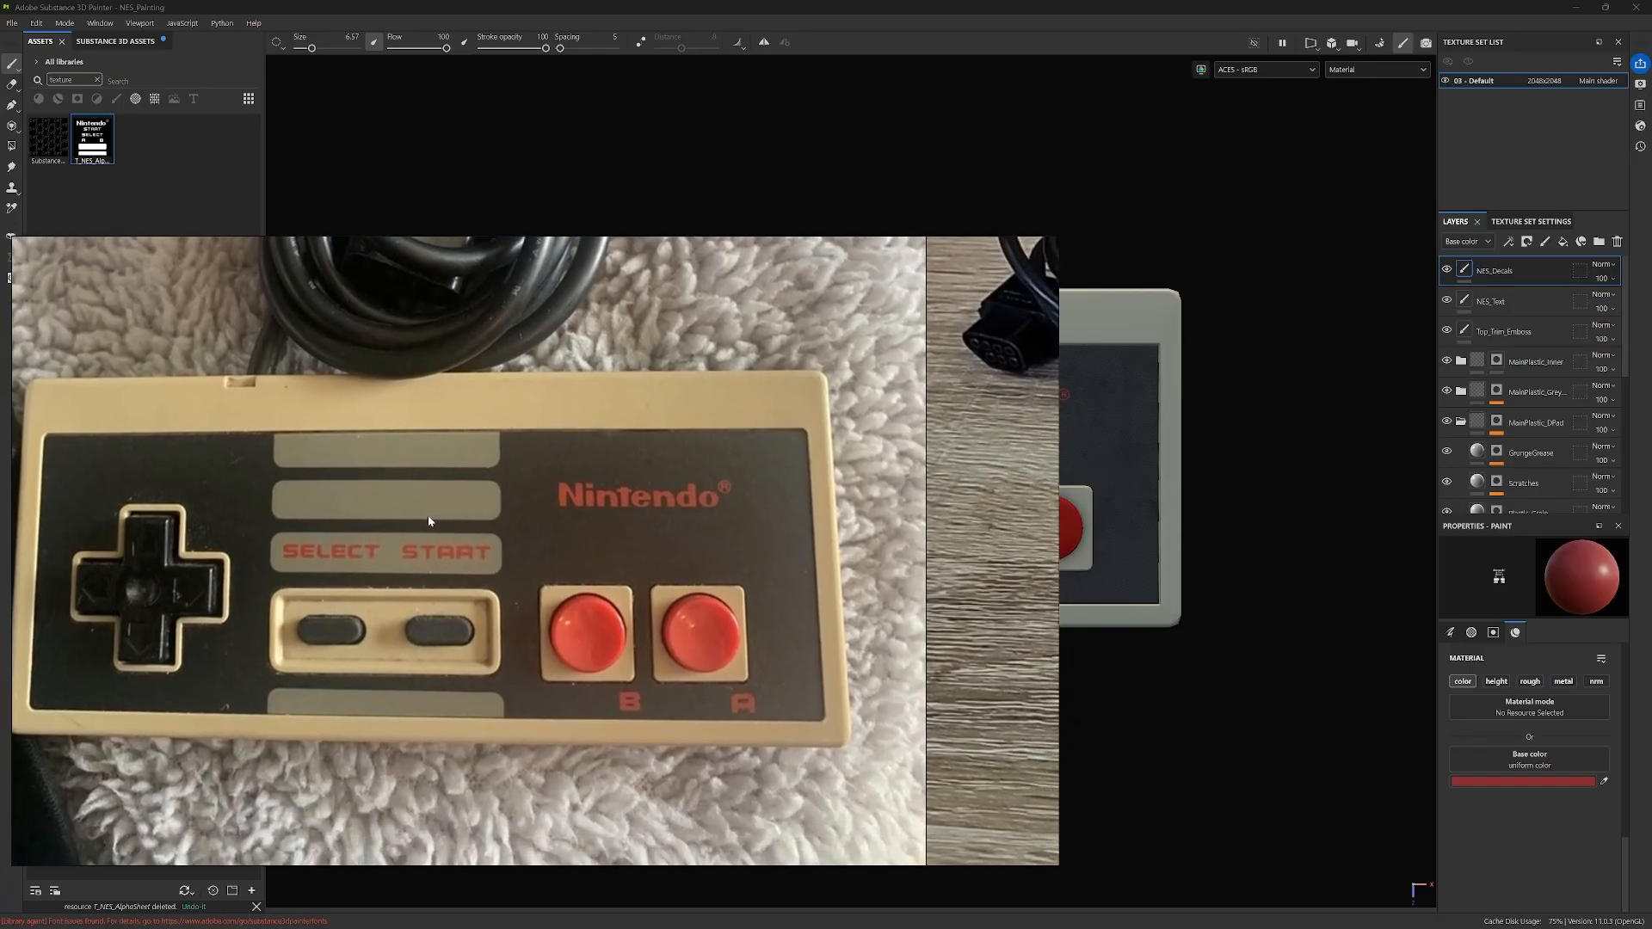
{"action": "left_click", "coordinate": [1603, 781]}
{"action": "left_click", "coordinate": [391, 503]}
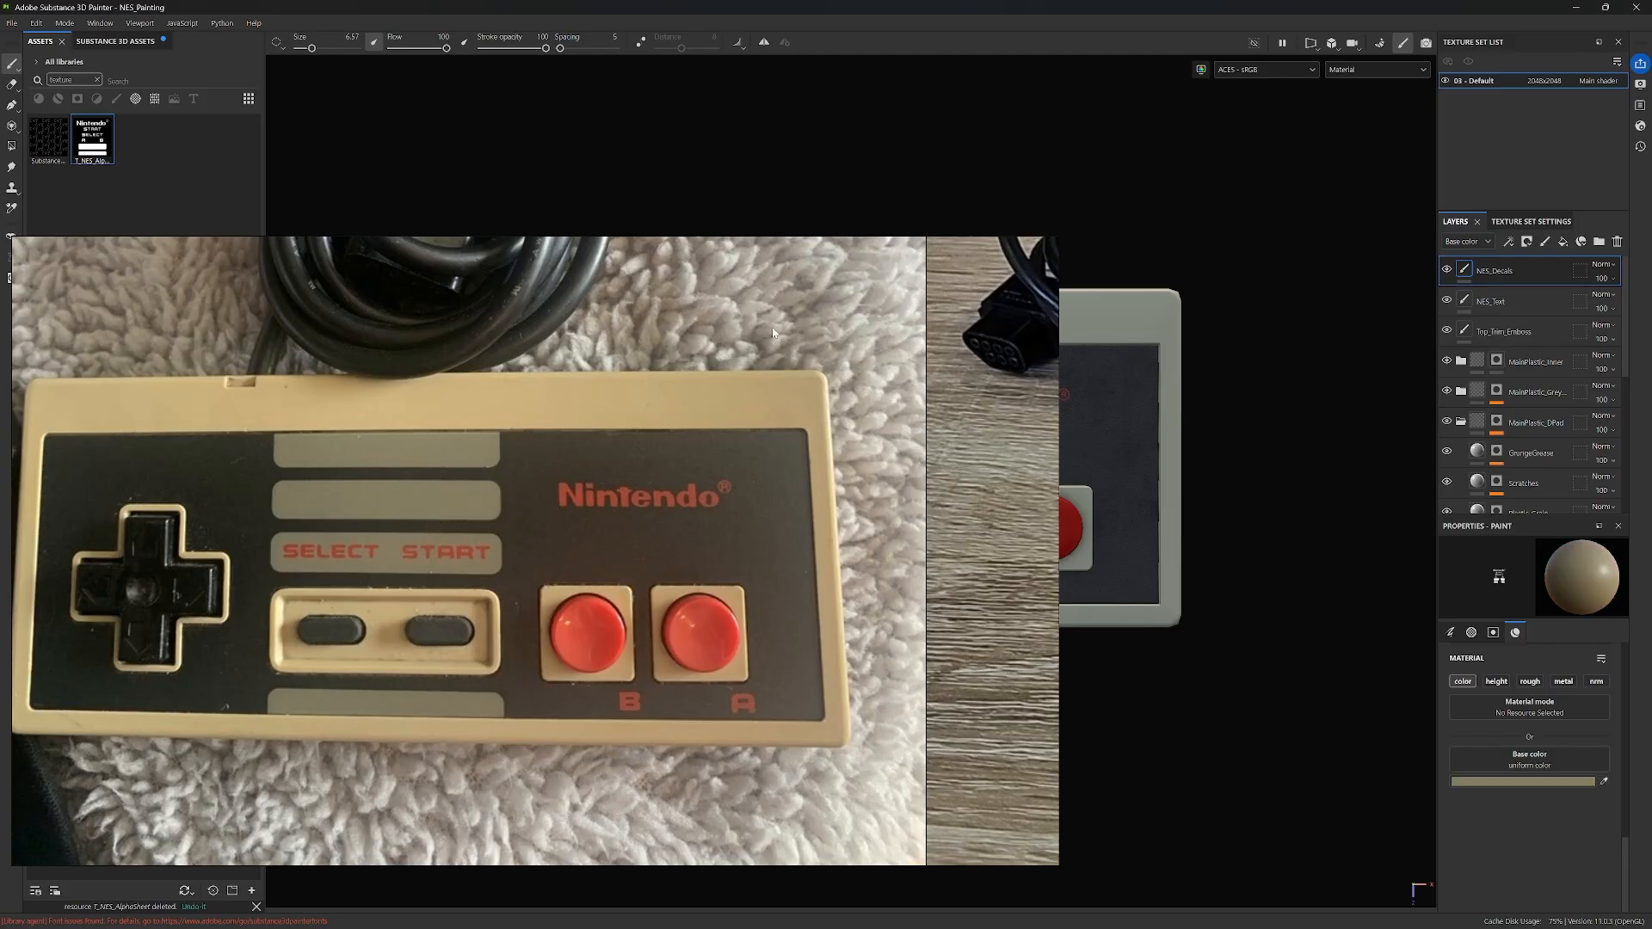
Step: Examine the color and placement of the grey bars in the other controller reference photos
{"action": "mouse_move", "coordinate": [772, 333]}
{"action": "right_mouse_down"}
{"action": "mouse_move", "coordinate": [0, 335]}
{"action": "mouse_move", "coordinate": [667, 354]}
{"action": "mouse_move", "coordinate": [757, 336]}
{"action": "right_mouse_up"}
{"action": "scroll", "coordinate": [845, 562], "scroll_direction": "down", "scroll_amount": 5}
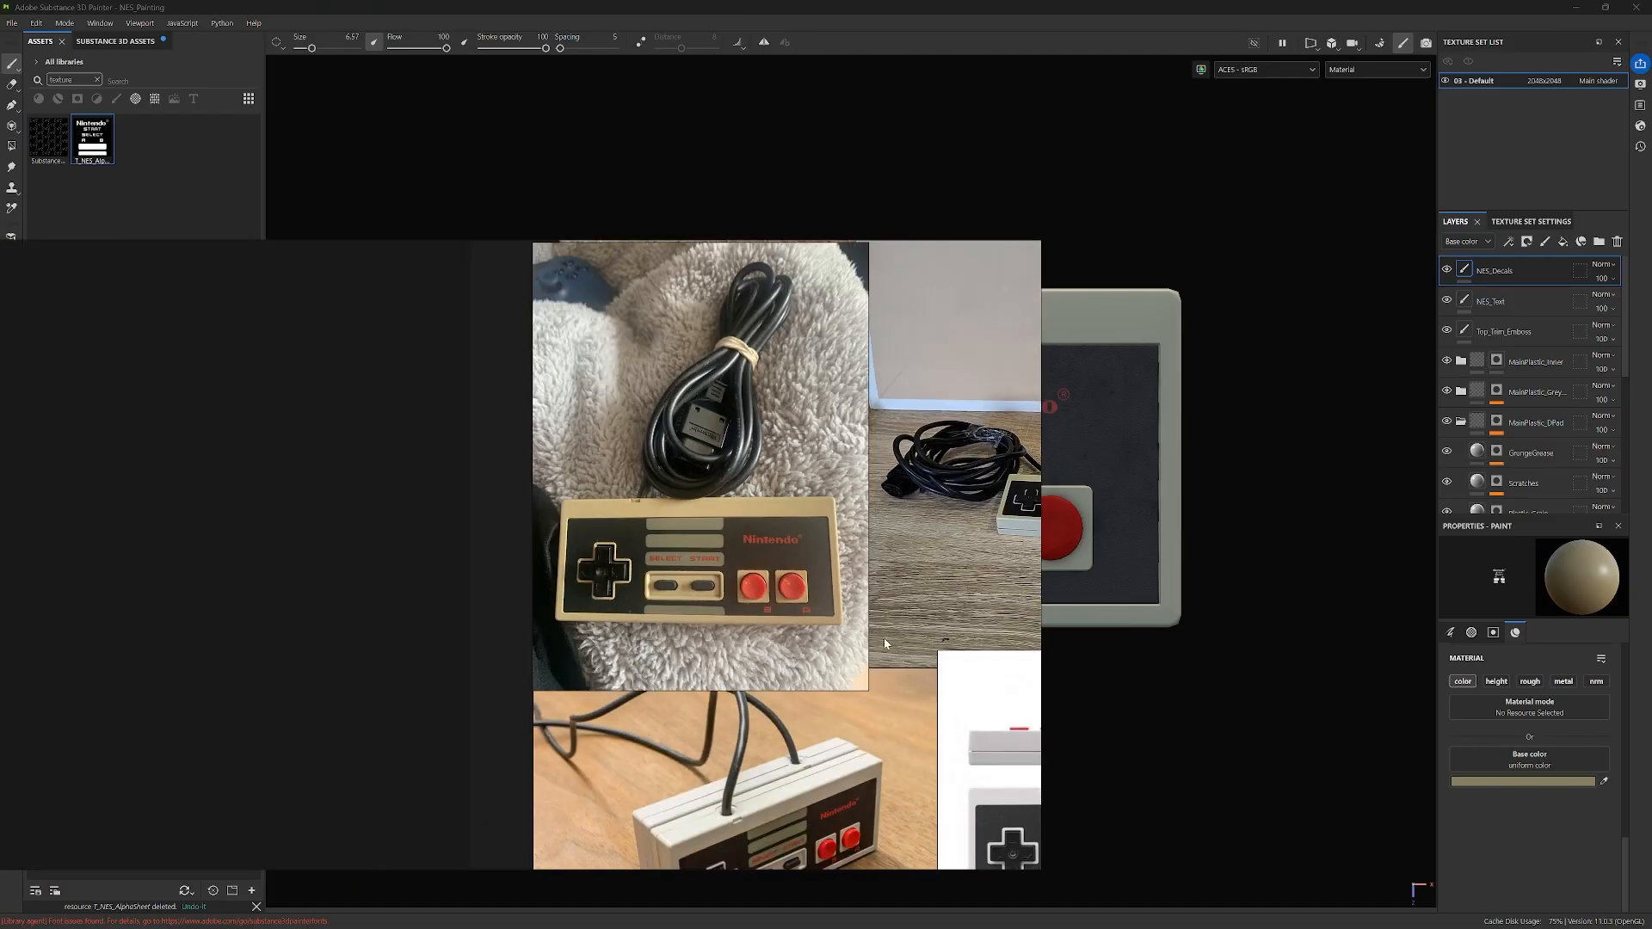
{"action": "middle_click_drag", "start_coordinate": [903, 643], "coordinate": [586, 304]}
{"action": "middle_click_drag", "start_coordinate": [860, 497], "coordinate": [906, 295]}
{"action": "scroll", "coordinate": [596, 483], "scroll_direction": "up", "scroll_amount": 5}
{"action": "scroll", "coordinate": [626, 493], "scroll_direction": "down", "scroll_amount": 5}
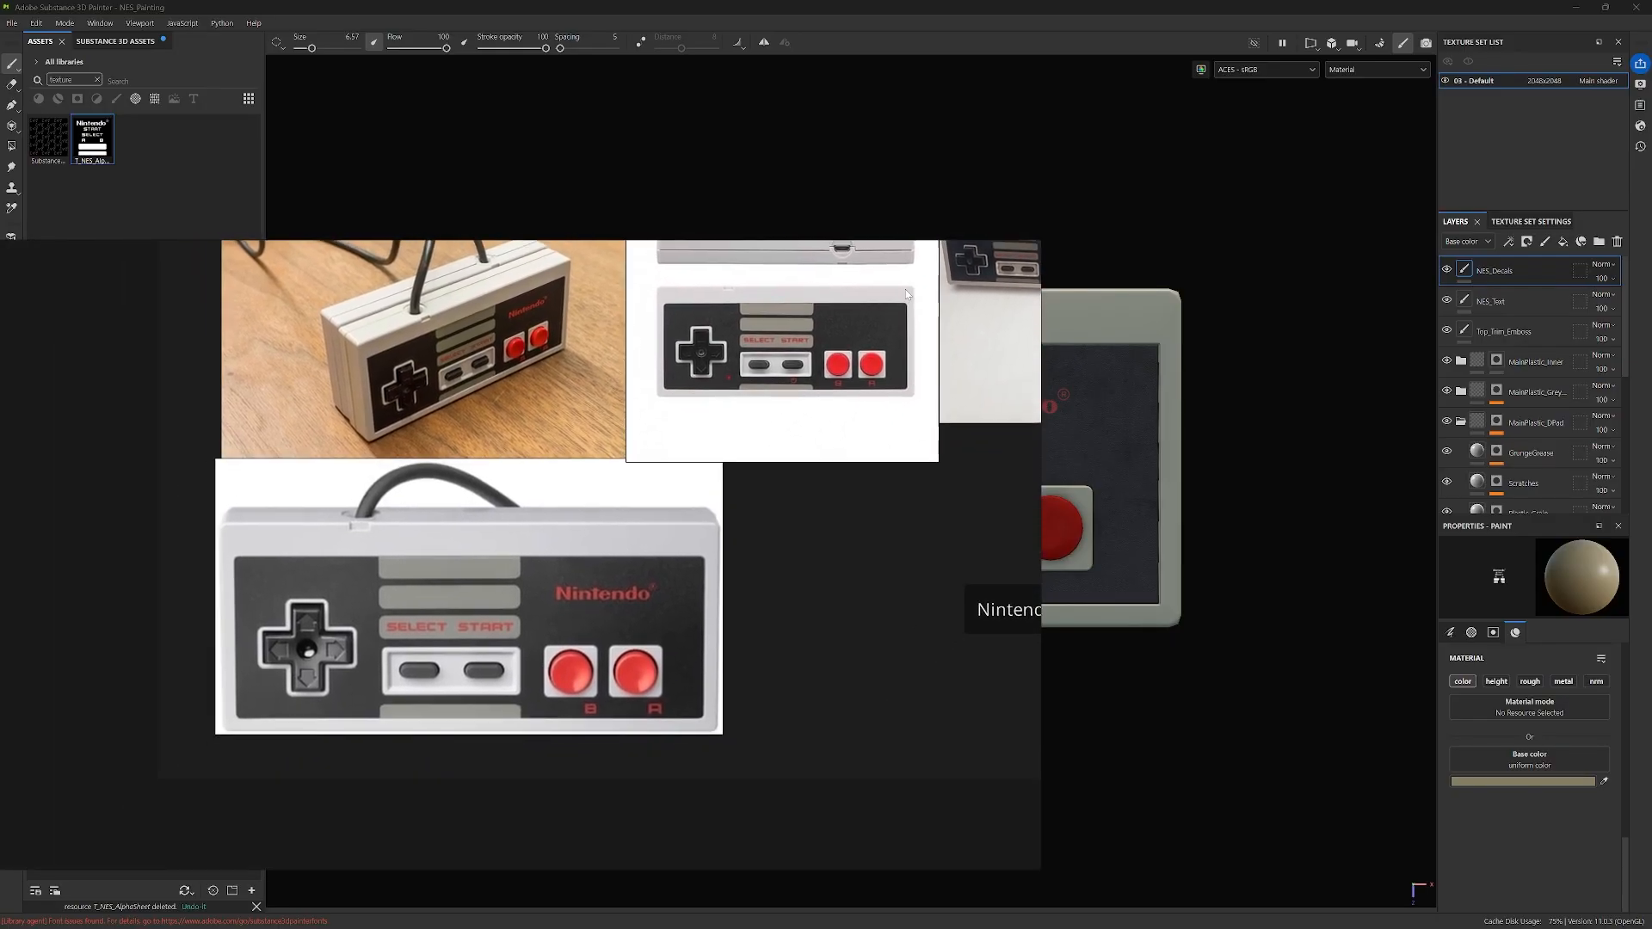
{"action": "middle_click_drag", "start_coordinate": [609, 558], "coordinate": [720, 483]}
{"action": "scroll", "coordinate": [529, 524], "scroll_direction": "up", "scroll_amount": 3}
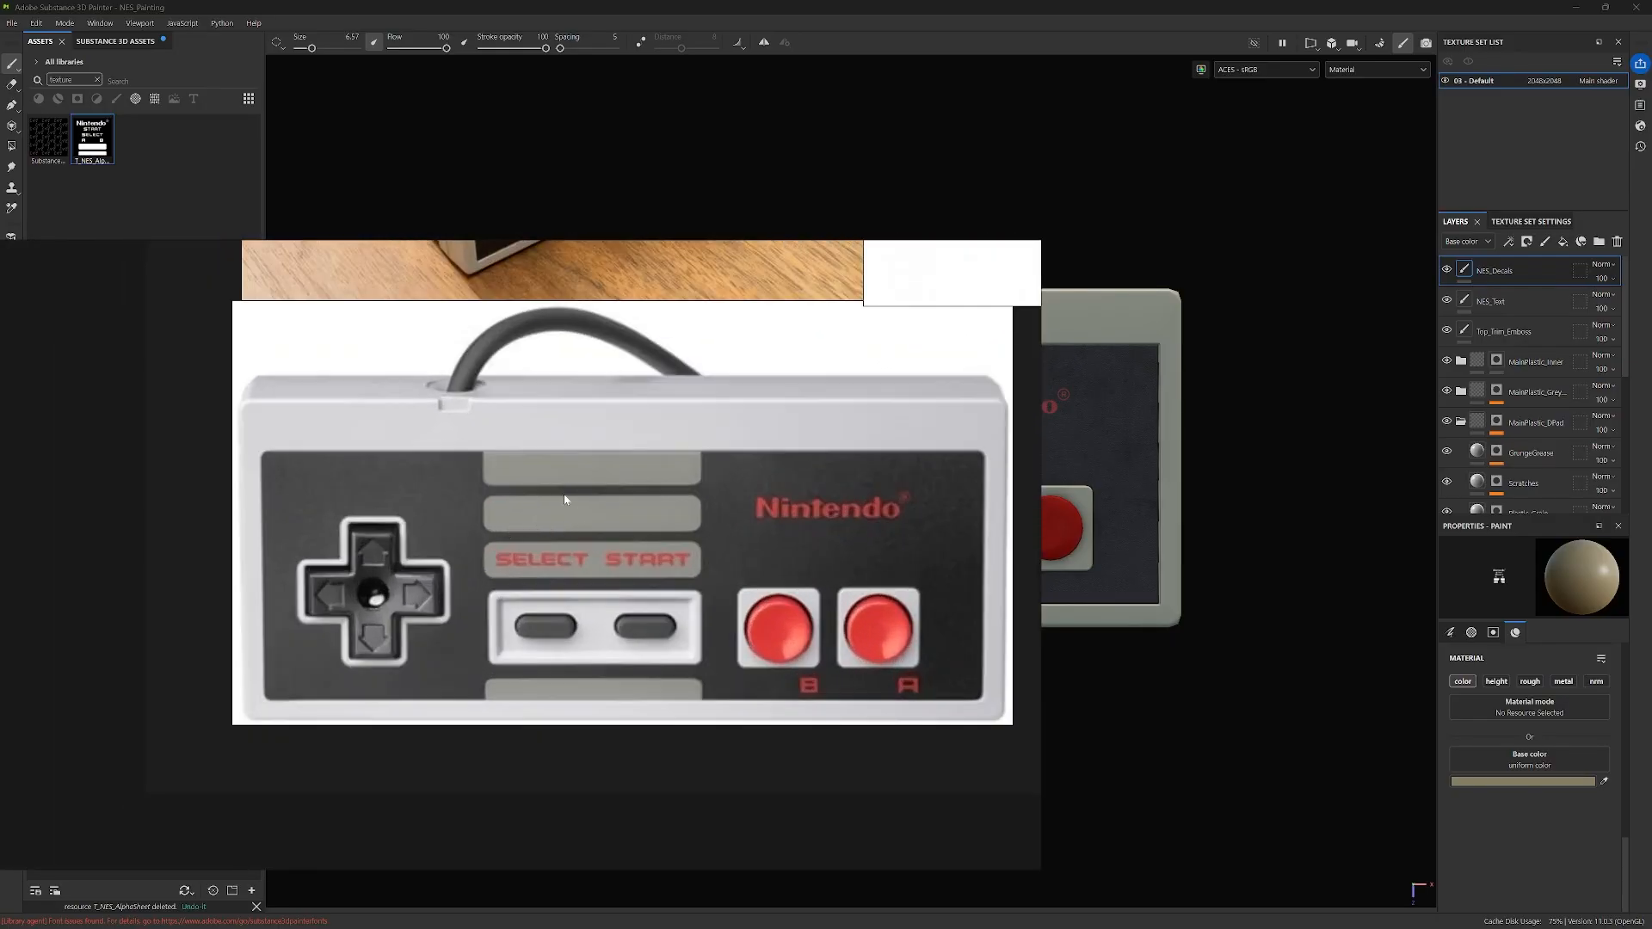
{"action": "scroll", "coordinate": [707, 511], "scroll_direction": "down", "scroll_amount": 4}
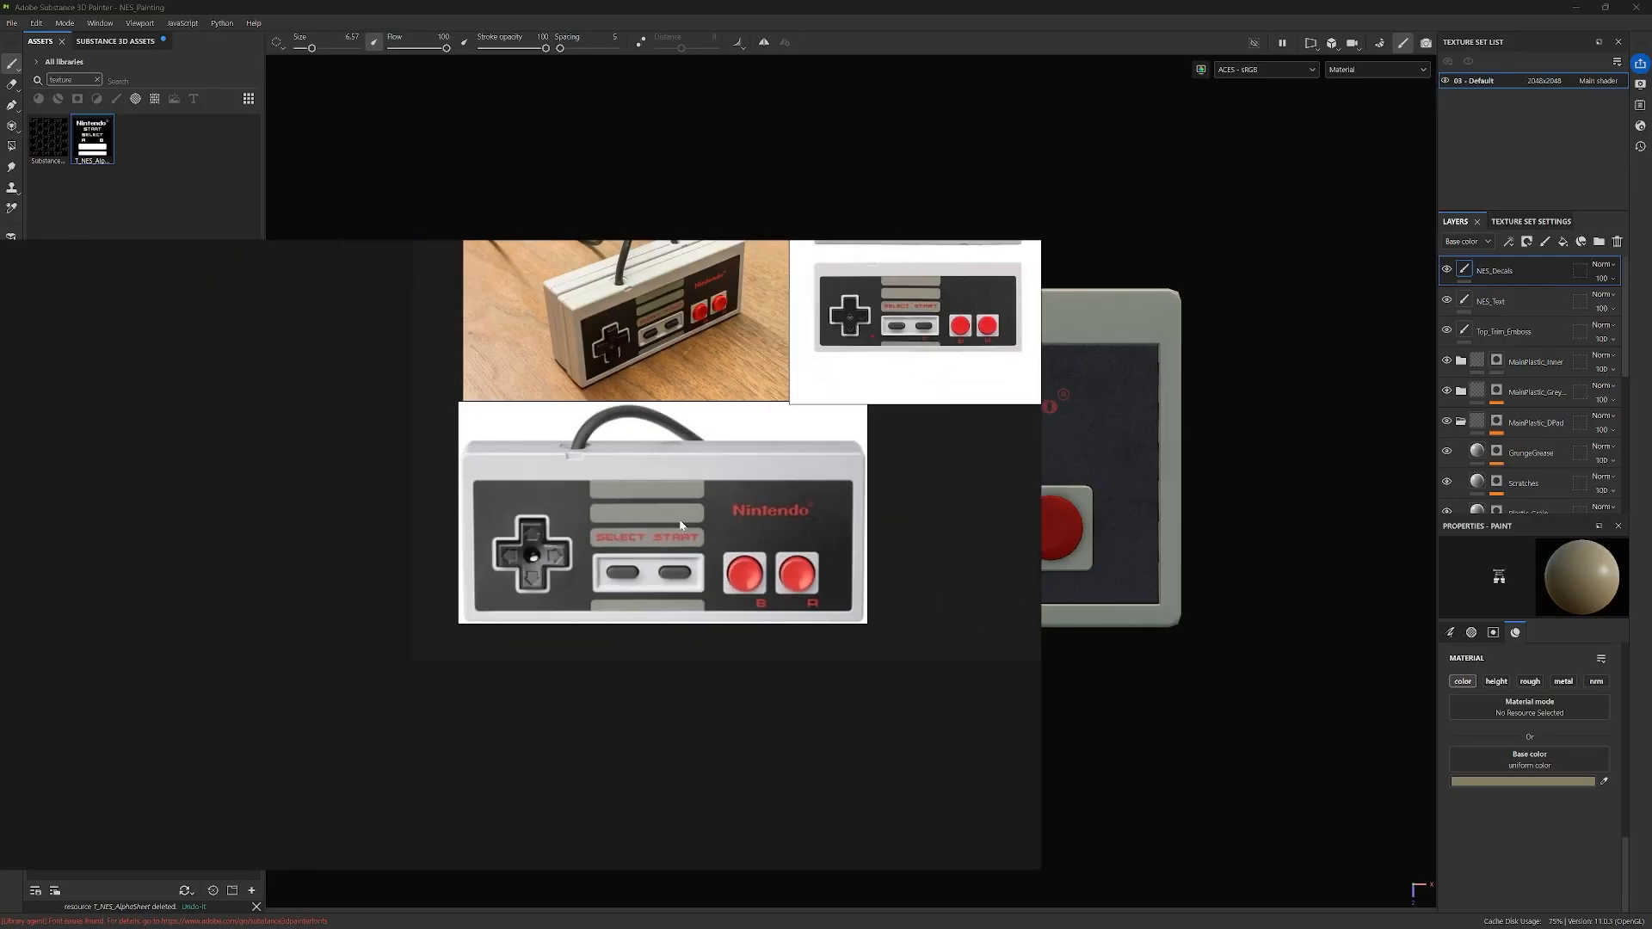
{"action": "scroll", "coordinate": [645, 512], "scroll_direction": "up", "scroll_amount": 3}
{"action": "scroll", "coordinate": [706, 490], "scroll_direction": "down", "scroll_amount": 3}
{"action": "middle_click_drag", "start_coordinate": [822, 446], "coordinate": [691, 559]}
{"action": "right_click_drag", "start_coordinate": [900, 561], "coordinate": [0, 483]}
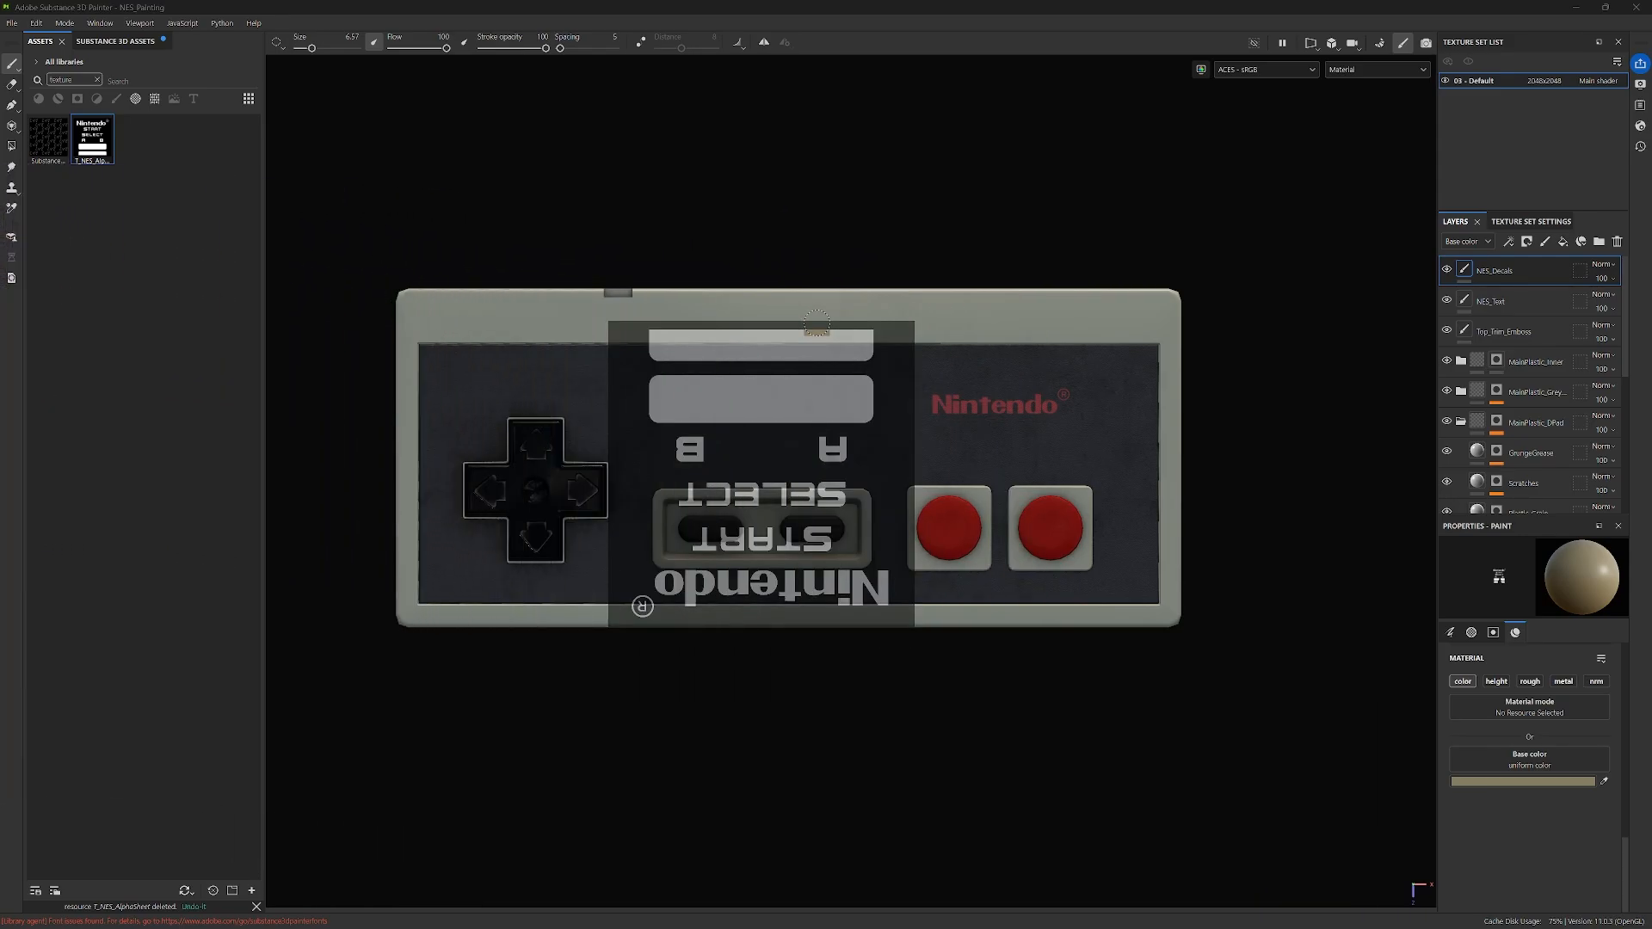
Step: Desaturate the brush's sampled base color to a warm grey with a saturation of 0.073
{"action": "left_click", "coordinate": [1510, 782]}
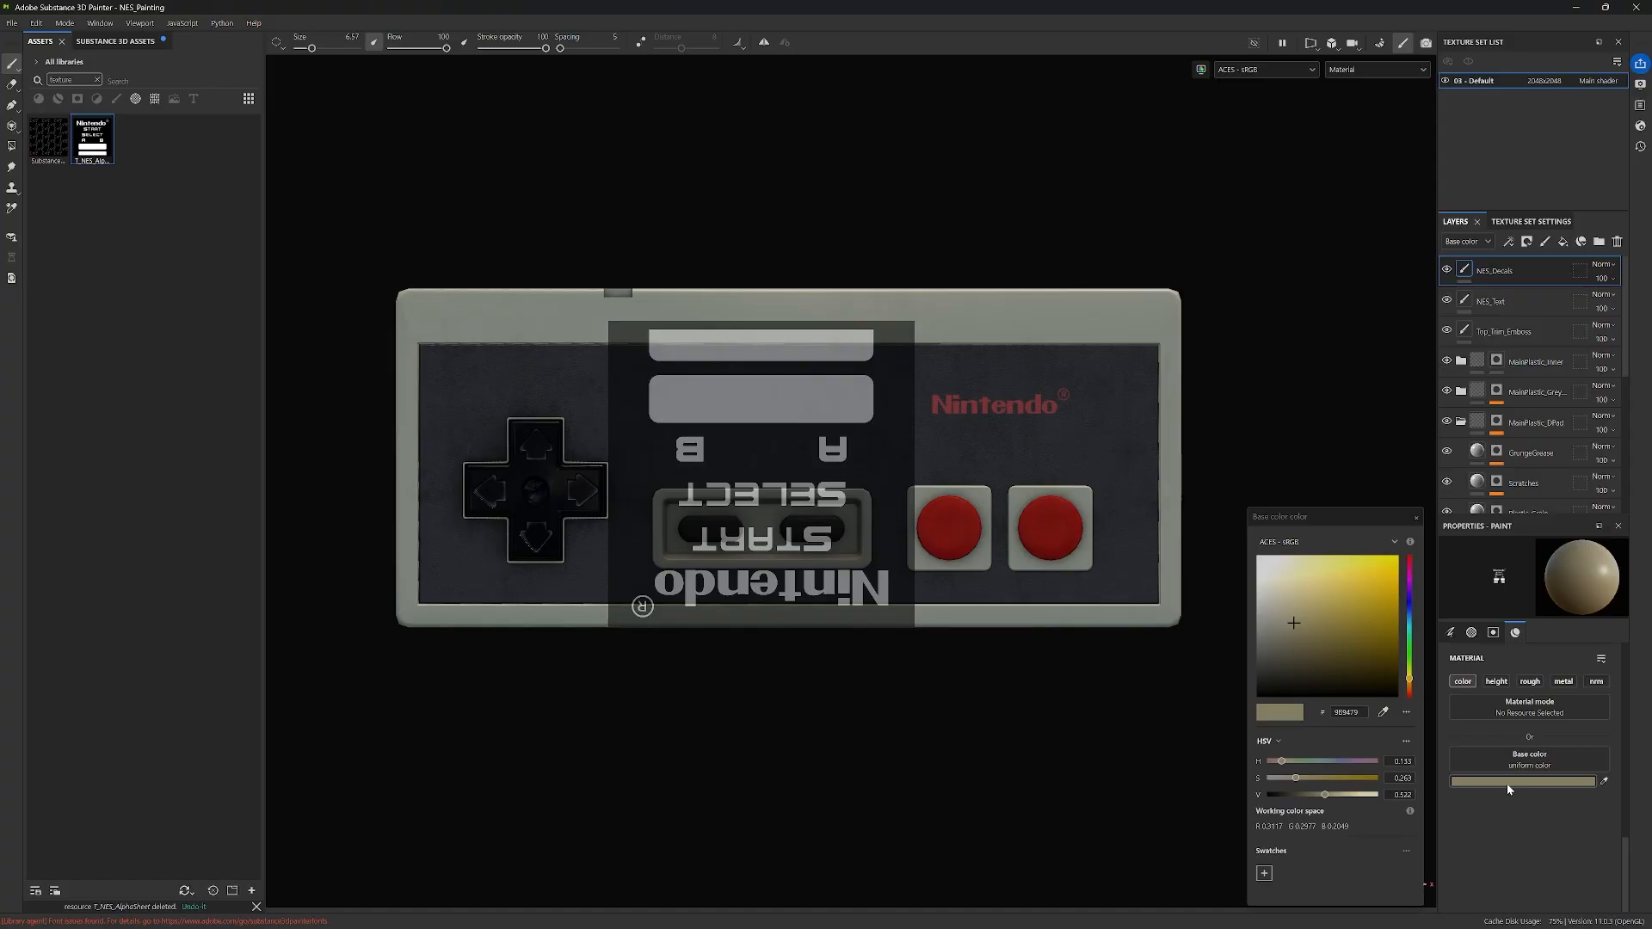
{"action": "left_click_drag", "start_coordinate": [1296, 624], "coordinate": [1278, 625]}
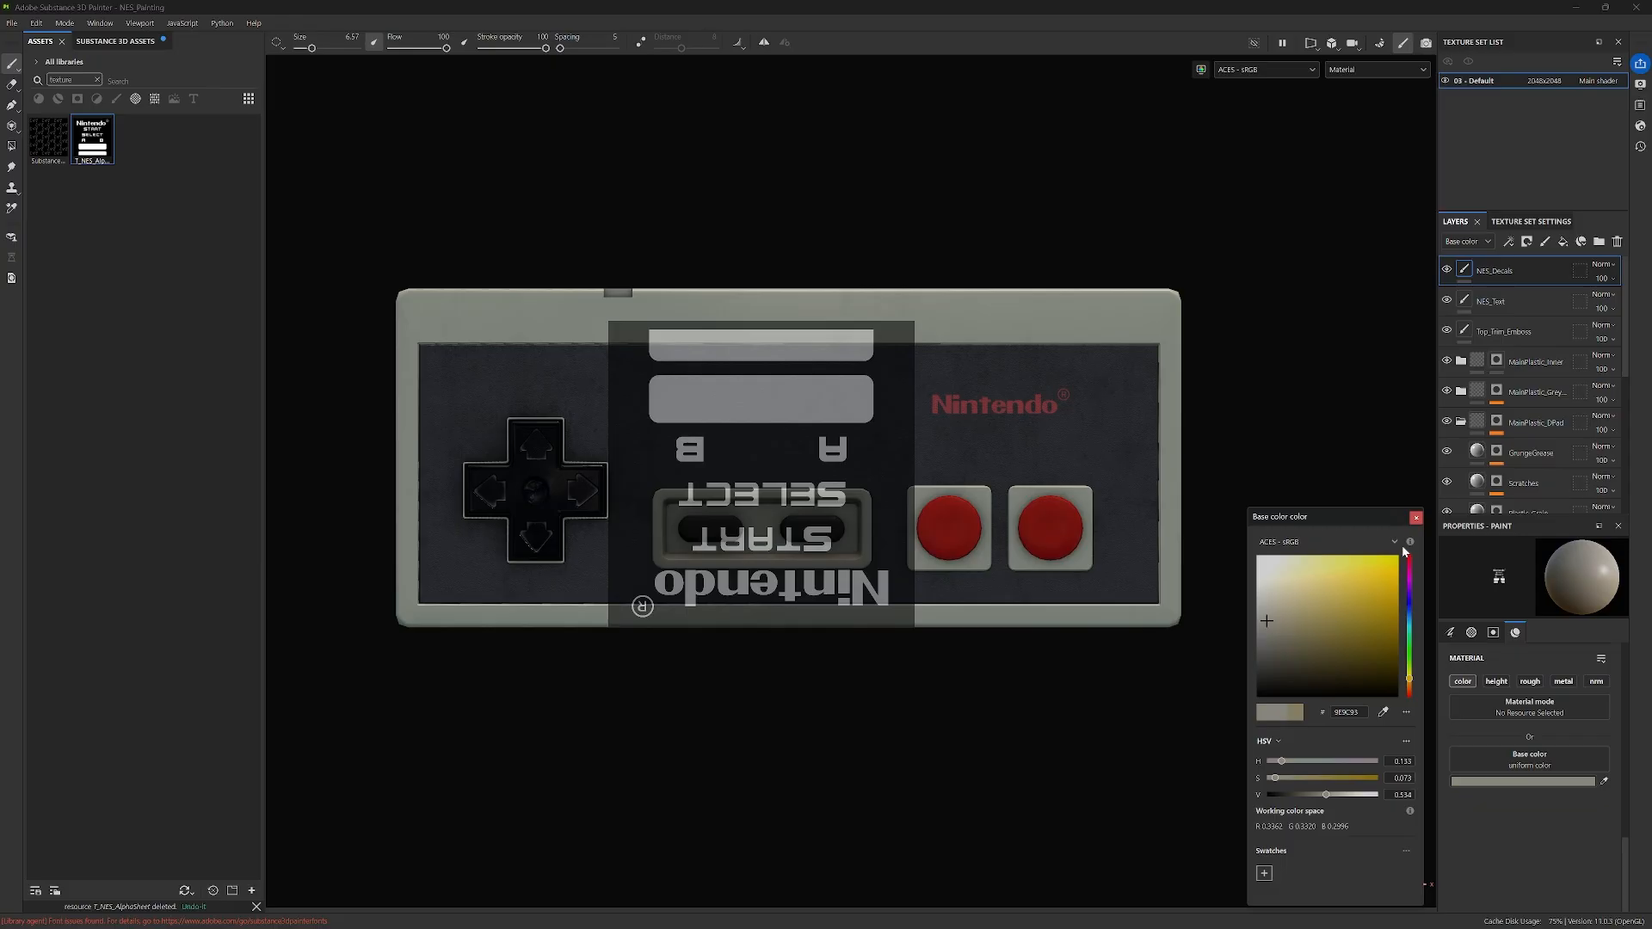
{"action": "left_click", "coordinate": [1415, 519]}
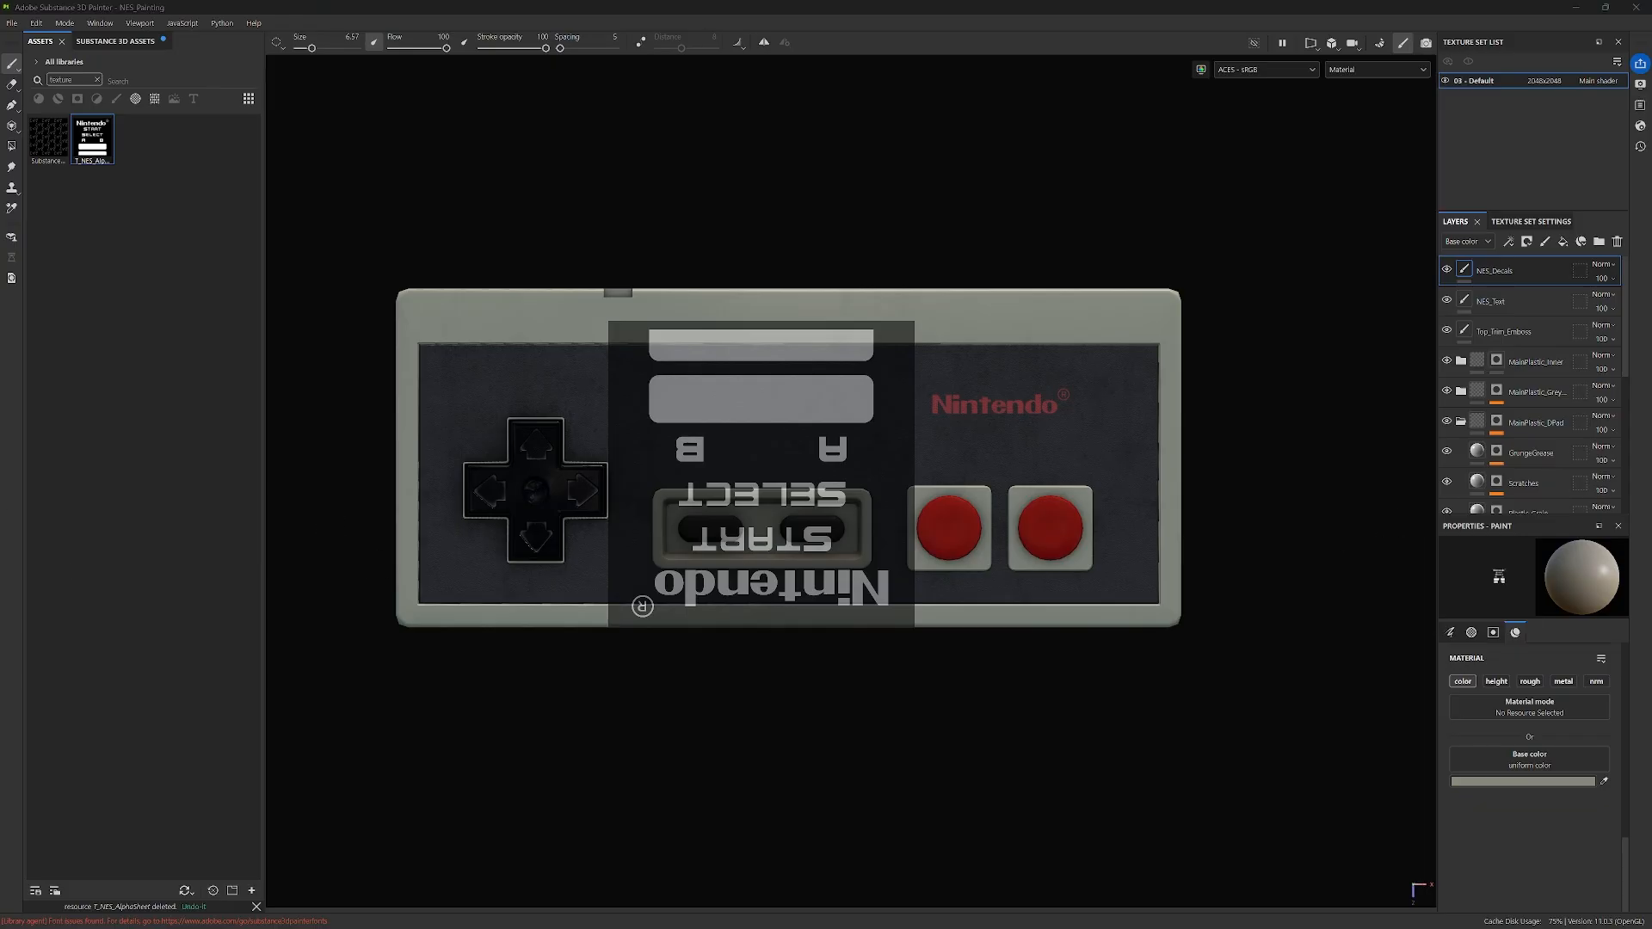
Step: Align the stencil's cut-off bar with the dark faceplate's upper edge and paint the topmost bar in grey
{"action": "key", "text": "s"}
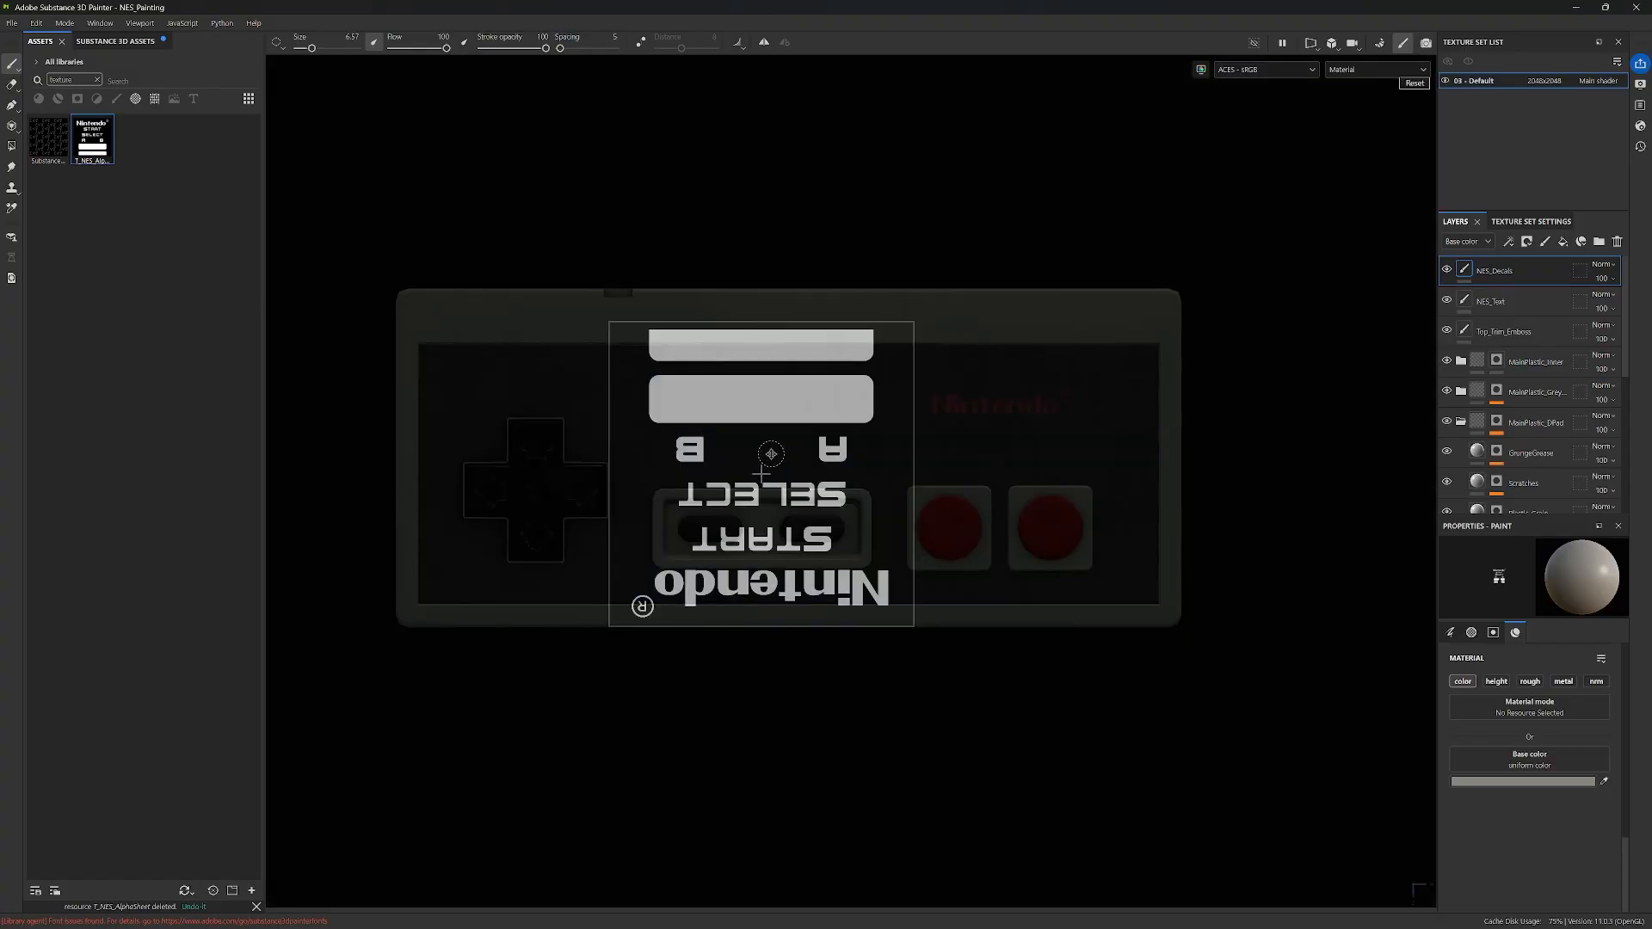
{"action": "middle_click_drag", "start_coordinate": [771, 454], "coordinate": [770, 470]}
{"action": "right_click_drag", "start_coordinate": [758, 383], "coordinate": [859, 454], "text": "alt"}
{"action": "middle_click_drag", "start_coordinate": [999, 470], "coordinate": [1080, 473], "text": "alt"}
{"action": "key", "text": "s"}
{"action": "middle_click_drag", "start_coordinate": [791, 471], "coordinate": [878, 458]}
{"action": "key", "text": "s"}
{"action": "right_click_drag", "start_coordinate": [872, 458], "coordinate": [870, 482]}
{"action": "middle_click_drag", "start_coordinate": [868, 436], "coordinate": [865, 482]}
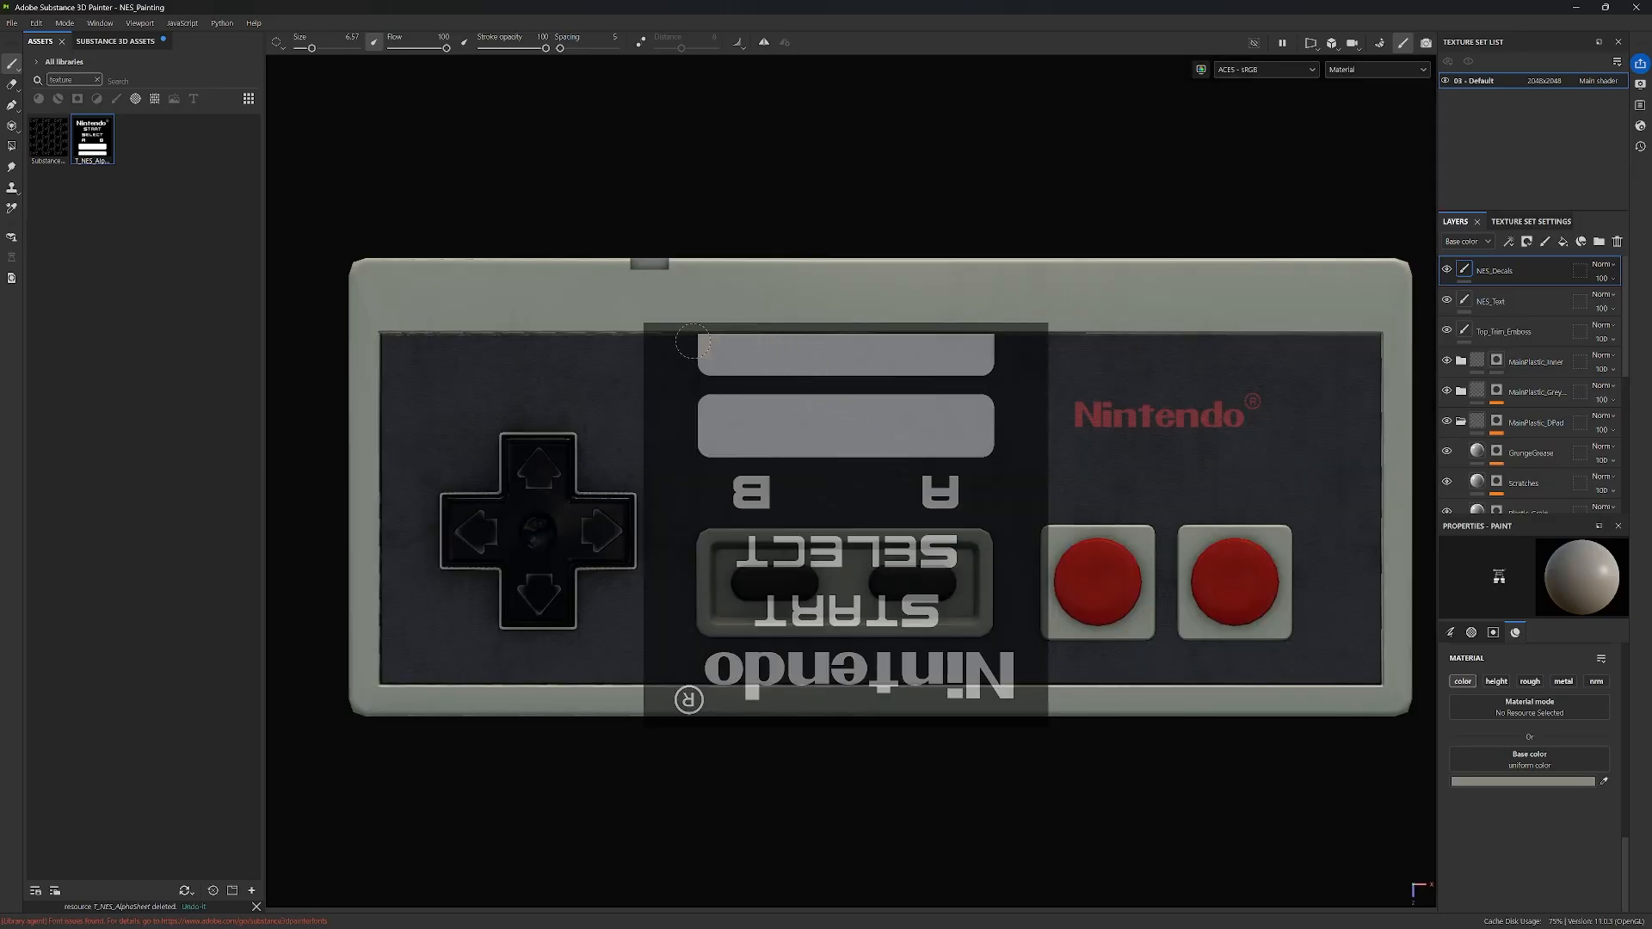
{"action": "left_click_drag", "start_coordinate": [693, 342], "coordinate": [1017, 344]}
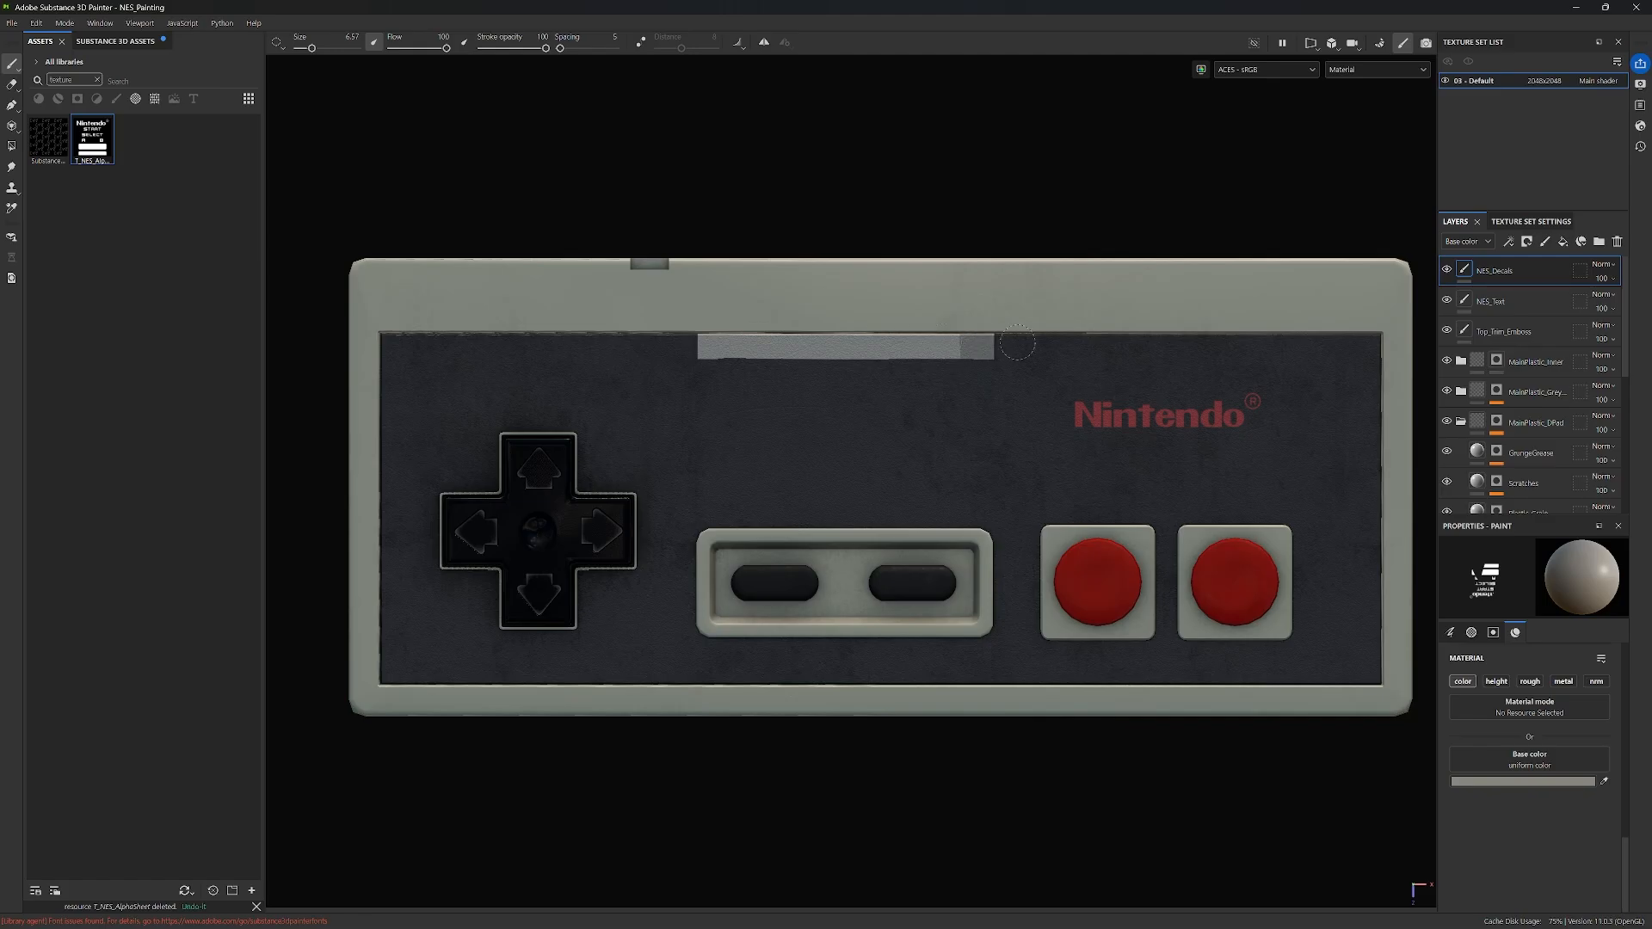
Step: Shift the stencil up slightly, finish the topmost grey bar and paint the full rounded bar beneath it
{"action": "key", "text": "s"}
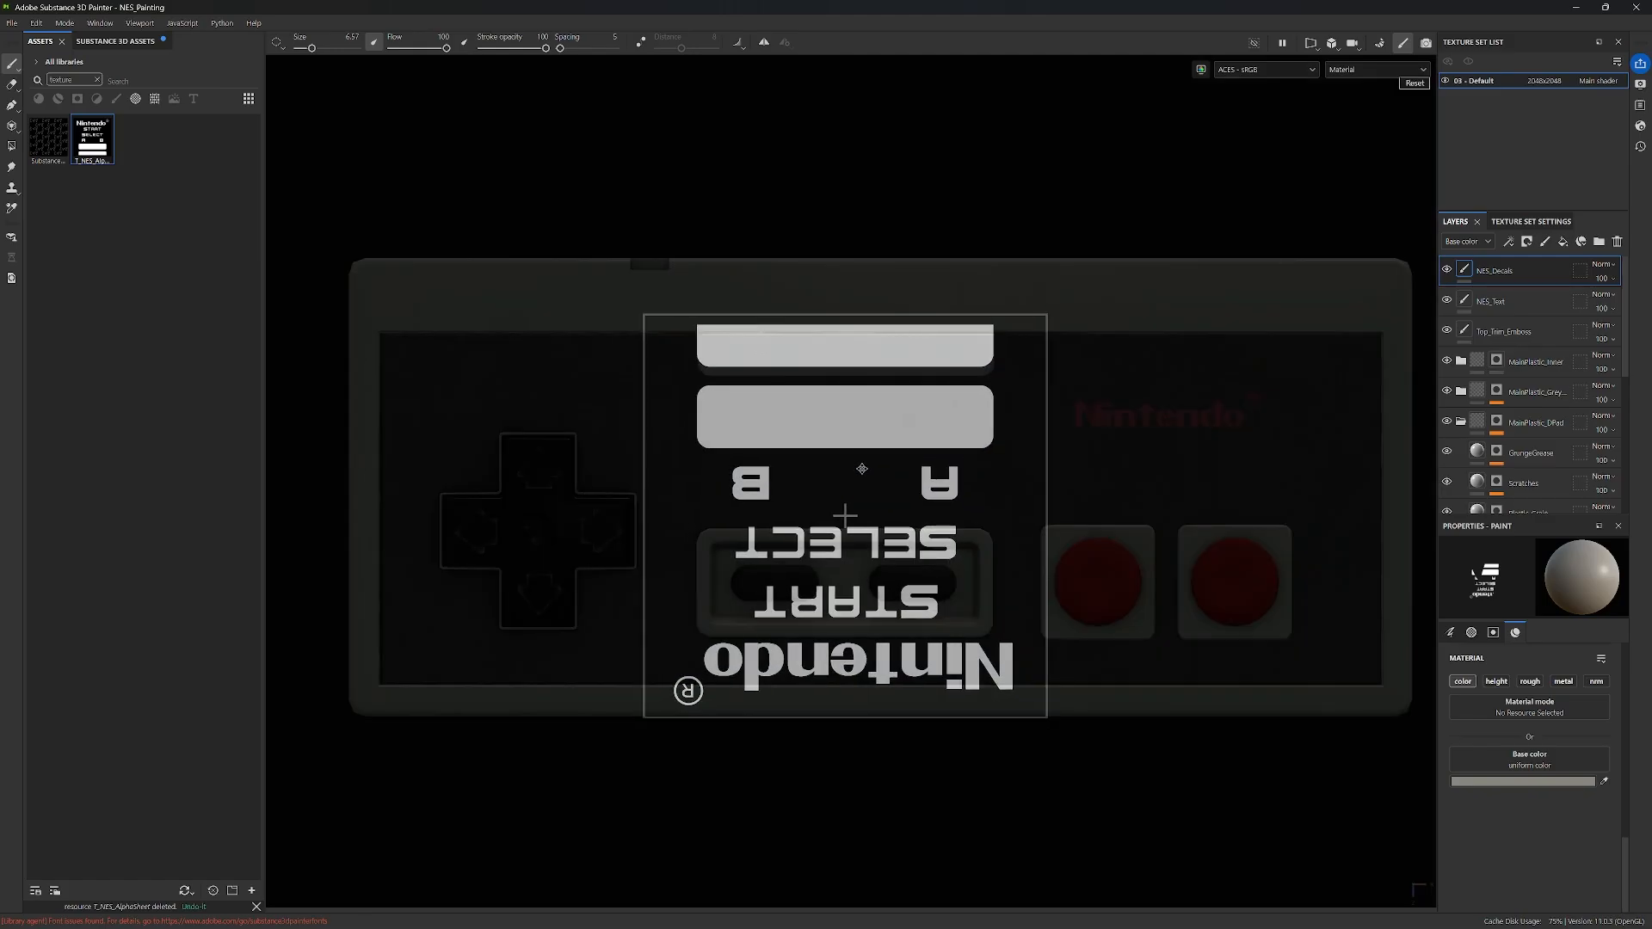
{"action": "middle_click_drag", "start_coordinate": [863, 469], "coordinate": [864, 469]}
{"action": "mouse_move", "coordinate": [805, 398]}
{"action": "left_mouse_down"}
{"action": "mouse_move", "coordinate": [990, 400]}
{"action": "mouse_move", "coordinate": [879, 429]}
{"action": "mouse_move", "coordinate": [731, 417]}
{"action": "left_mouse_up"}
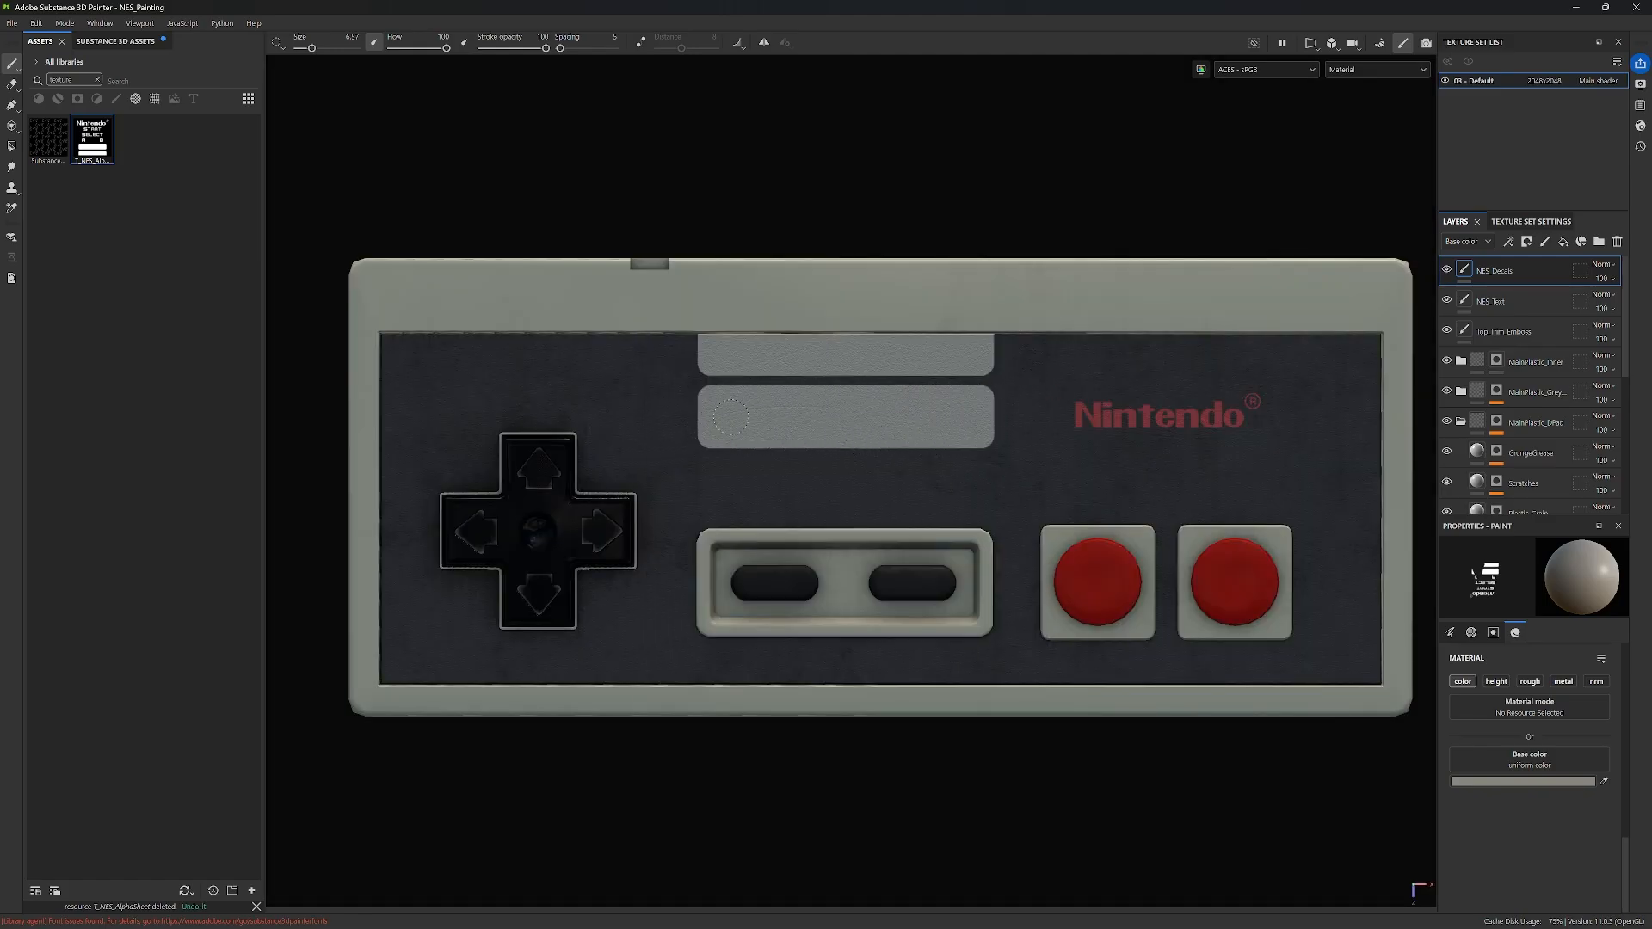
Step: Move the stencil down and paint a third grey bar directly above the Start and Select button frame
{"action": "key", "text": "s"}
{"action": "middle_click_drag", "start_coordinate": [870, 401], "coordinate": [867, 473]}
{"action": "mouse_move", "coordinate": [998, 469]}
{"action": "left_mouse_down"}
{"action": "mouse_move", "coordinate": [734, 506]}
{"action": "mouse_move", "coordinate": [805, 488]}
{"action": "left_mouse_up"}
{"action": "key", "text": "s"}
{"action": "mouse_move", "coordinate": [953, 482]}
{"action": "right_mouse_down"}
{"action": "mouse_move", "coordinate": [973, 530]}
{"action": "mouse_move", "coordinate": [955, 479]}
{"action": "right_mouse_up"}
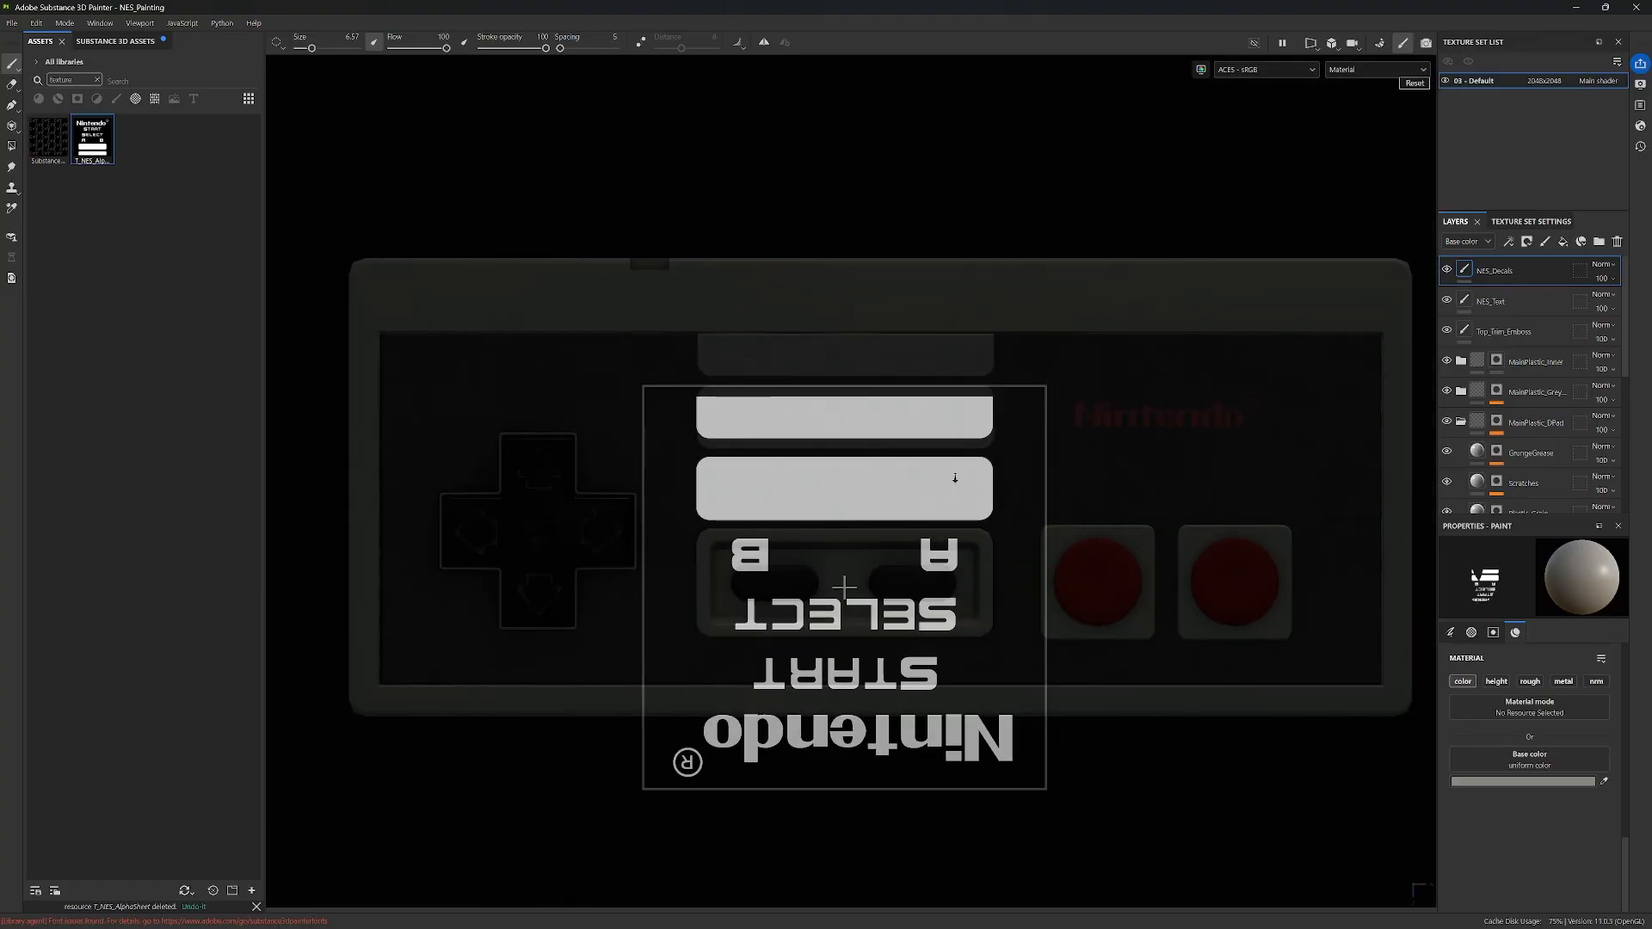
{"action": "key", "text": "s"}
{"action": "left_click_drag", "start_coordinate": [990, 482], "coordinate": [870, 628]}
Step: Turn the stencil upright and paint the cut-off grey bar below the Start and Select button frame at the faceplate's lower edge
{"action": "key", "text": "s"}
{"action": "middle_click_drag", "start_coordinate": [864, 657], "coordinate": [864, 565]}
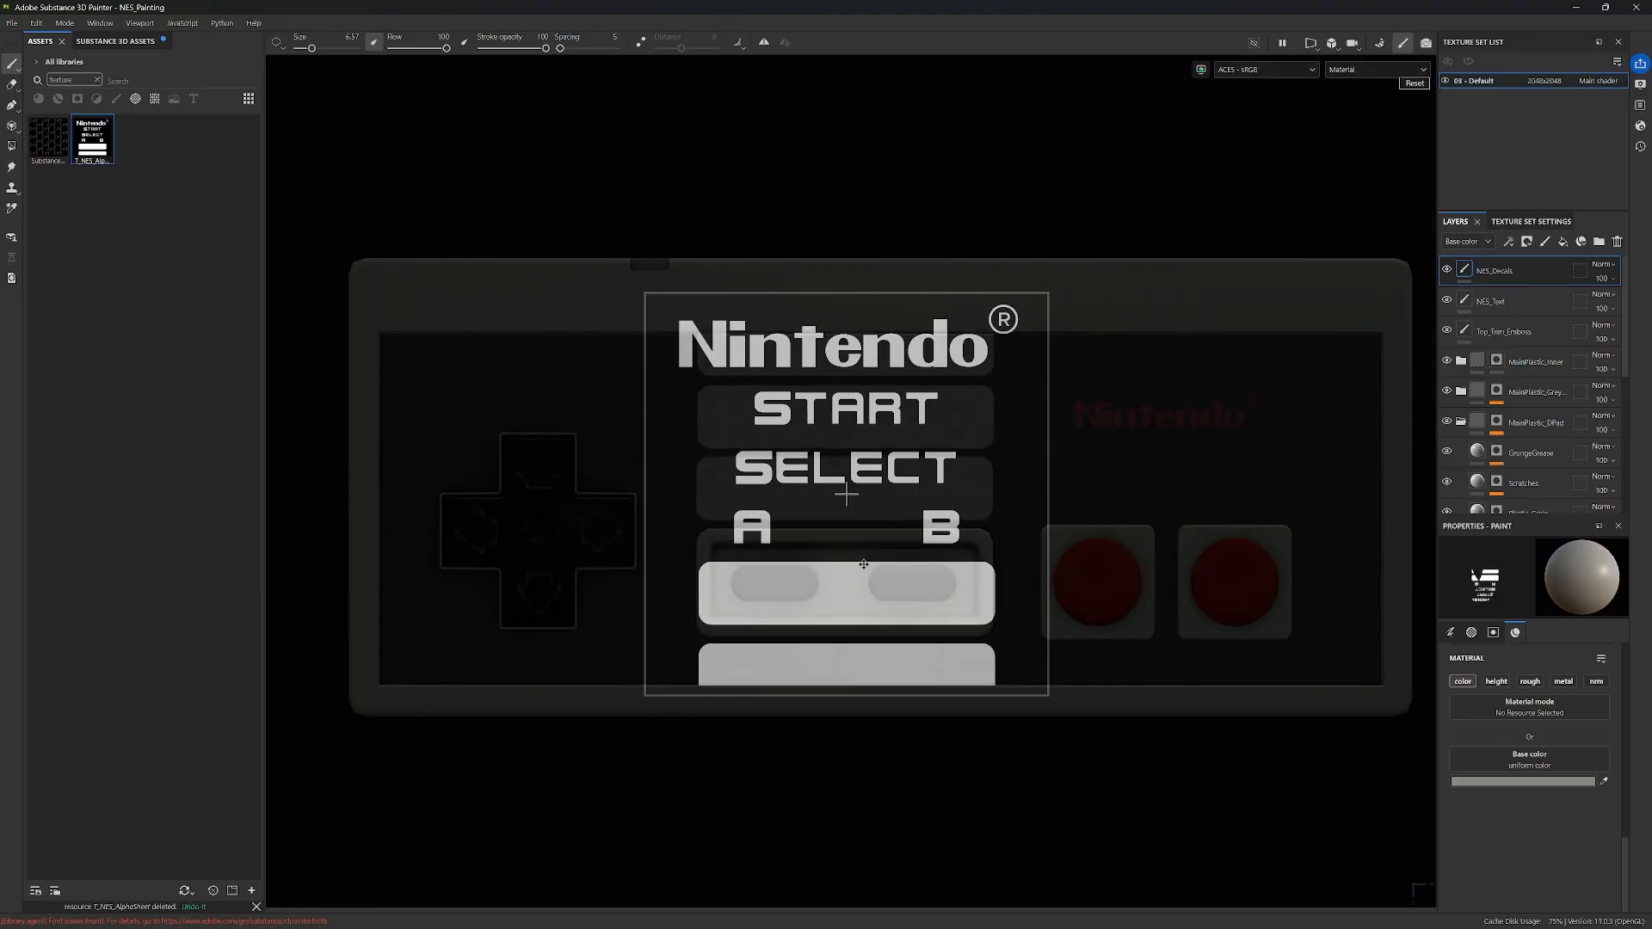
{"action": "mouse_move", "coordinate": [1001, 653]}
{"action": "left_mouse_down"}
{"action": "mouse_move", "coordinate": [718, 654]}
{"action": "mouse_move", "coordinate": [838, 667]}
{"action": "left_mouse_up"}
{"action": "left_click_drag", "start_coordinate": [989, 668], "coordinate": [1033, 646]}
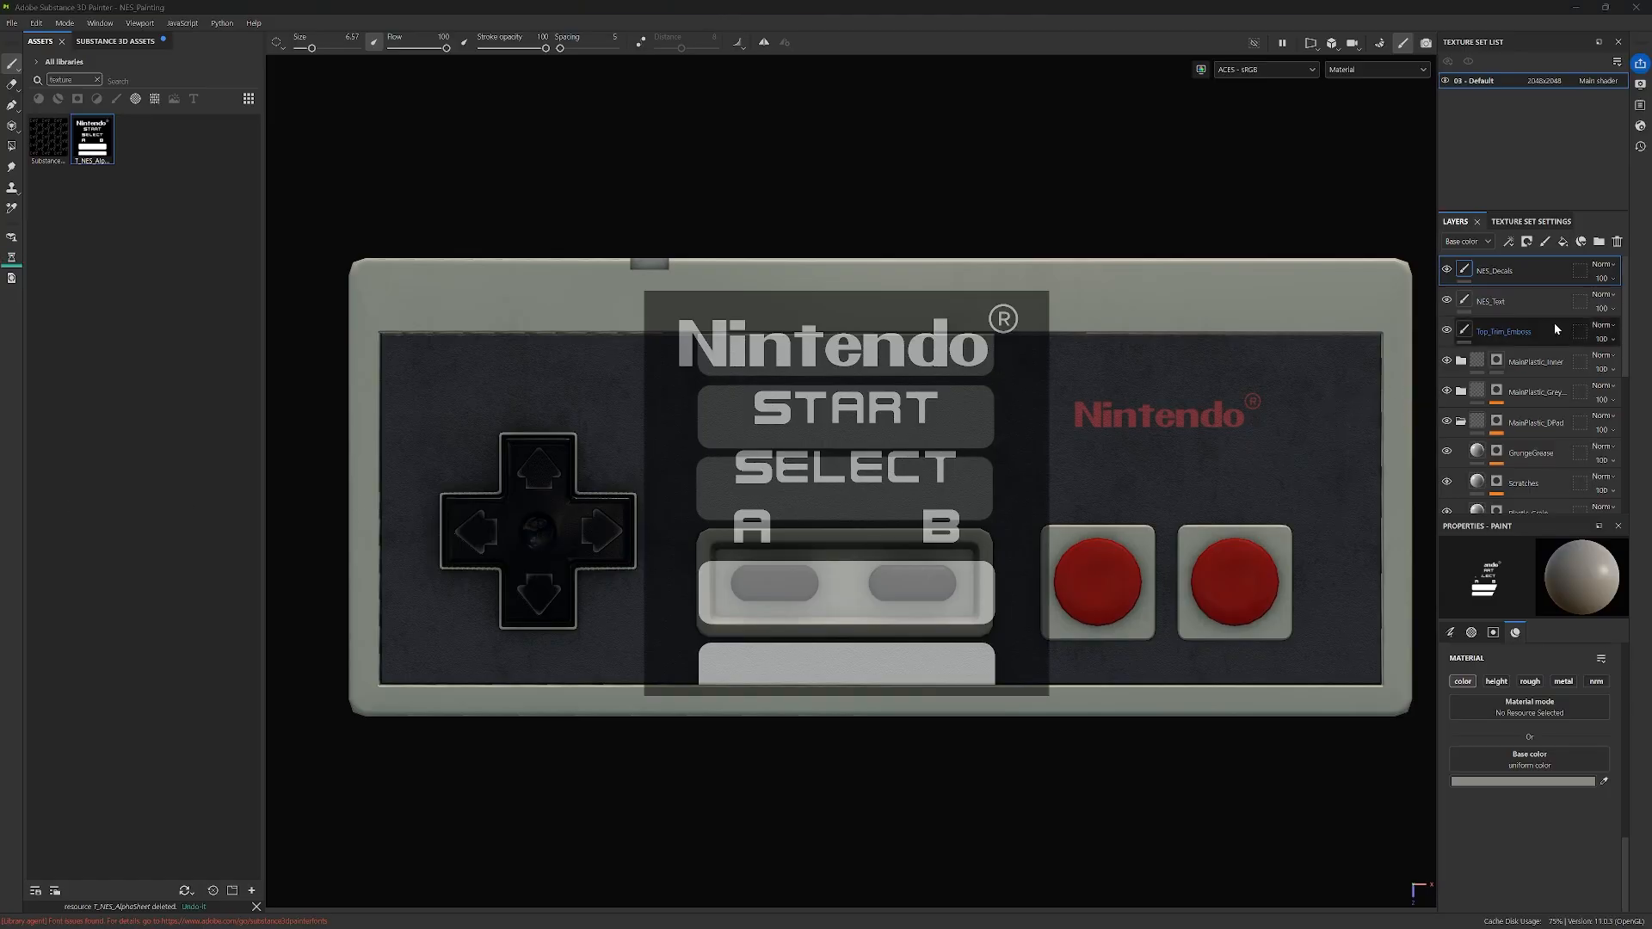
Step: Move the NES_Text layer above NES_Decals and select the hex code AF4E4E in the reference board's note
{"action": "left_click_drag", "start_coordinate": [1519, 302], "coordinate": [1522, 269]}
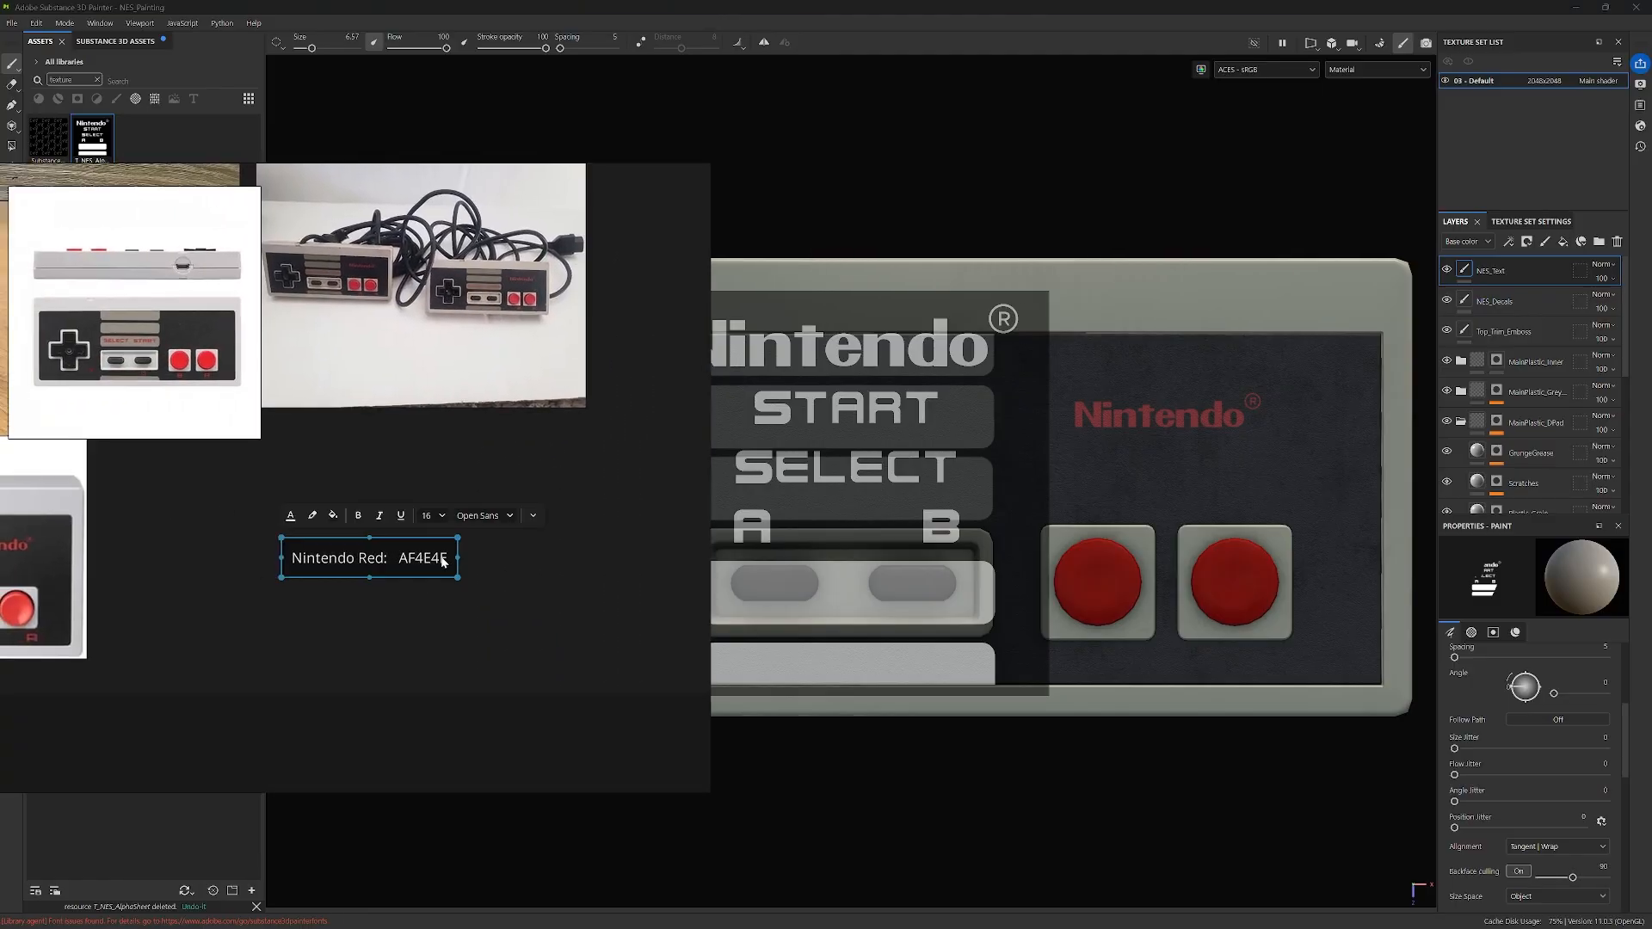
{"action": "double_click", "coordinate": [444, 561]}
{"action": "left_click", "coordinate": [448, 563]}
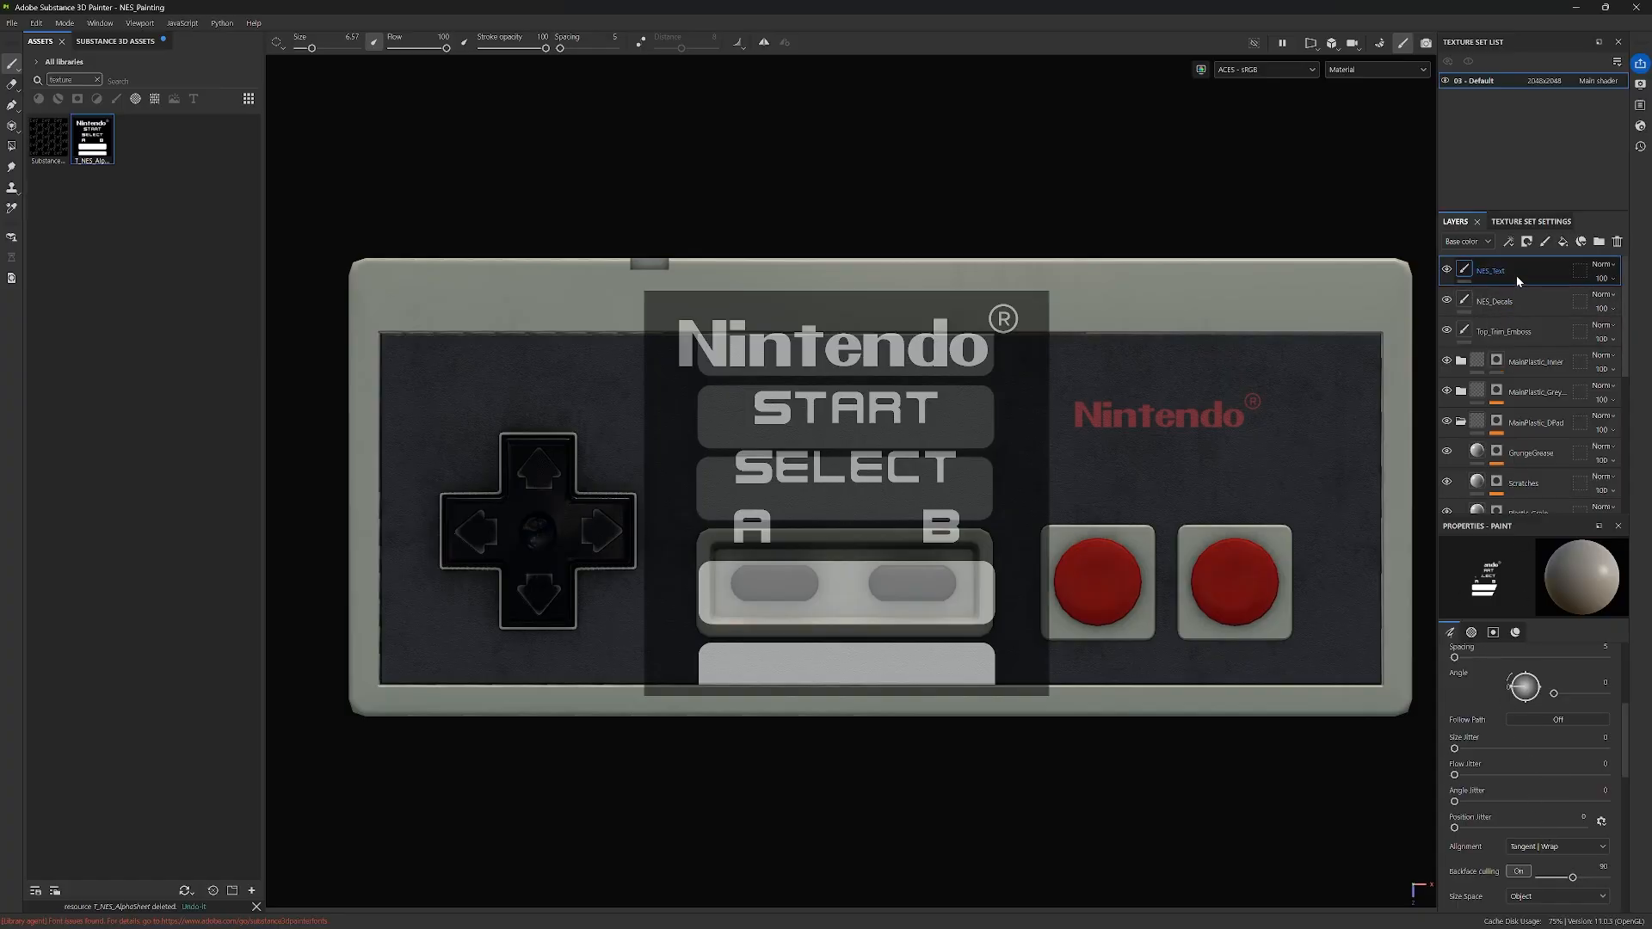
Step: Set the brush's base color to hex AF4E4E for painting on the NES_Text layer
{"action": "left_click", "coordinate": [1516, 632]}
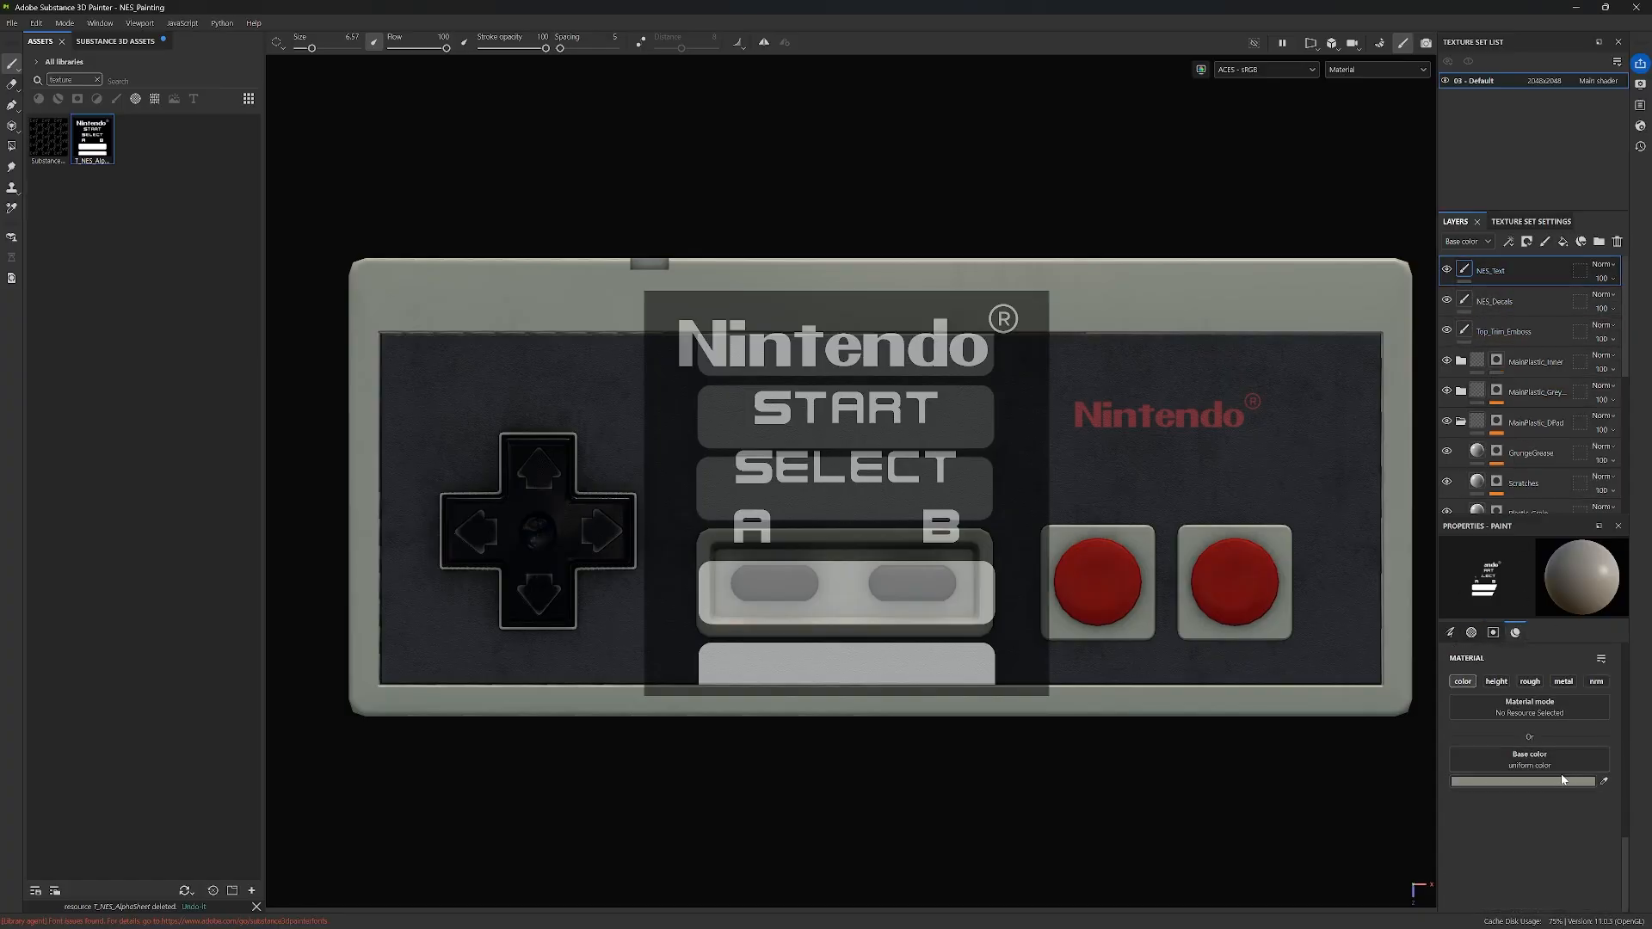
{"action": "left_click", "coordinate": [1557, 781]}
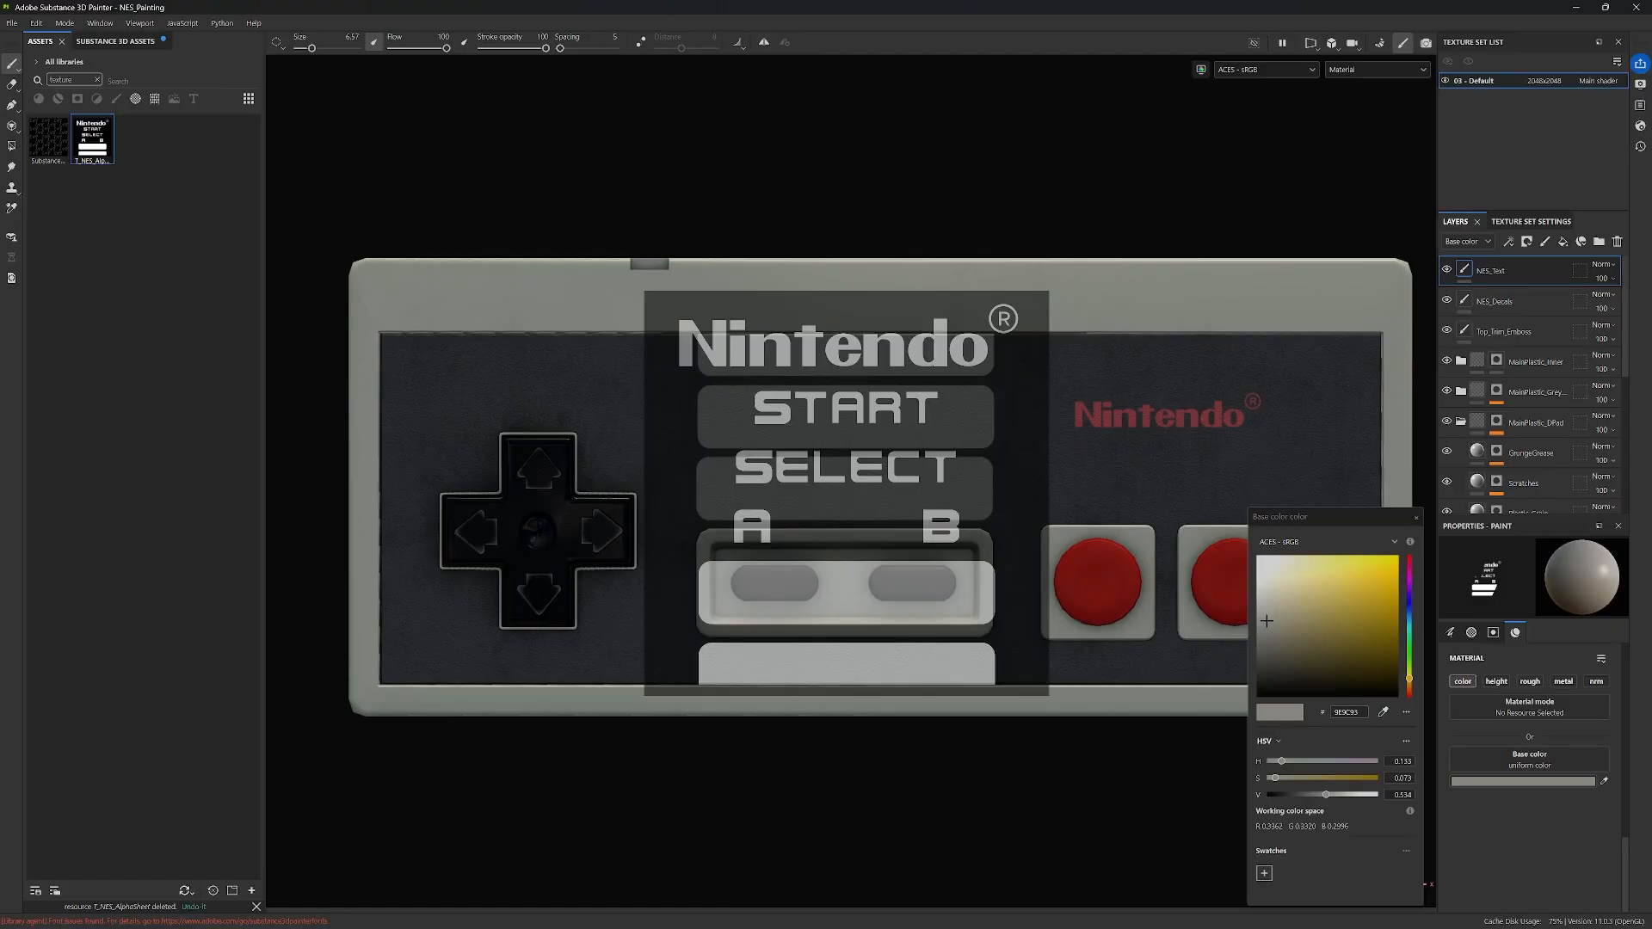
{"action": "type", "text": "AF4E4E"}
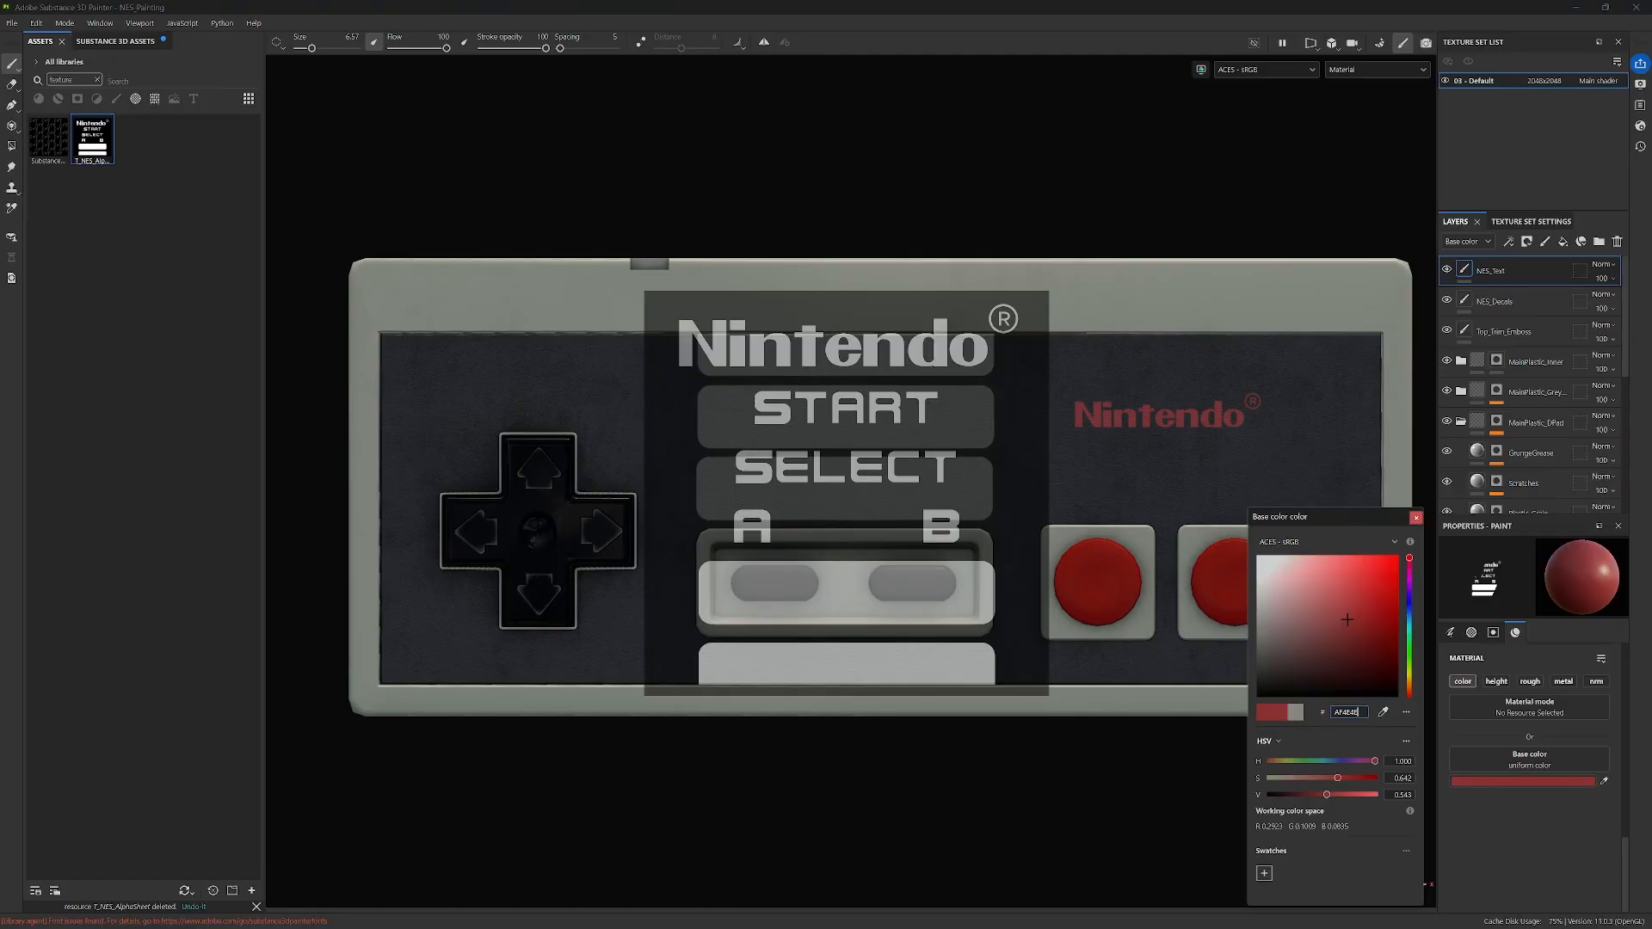
{"action": "left_click", "coordinate": [1415, 517]}
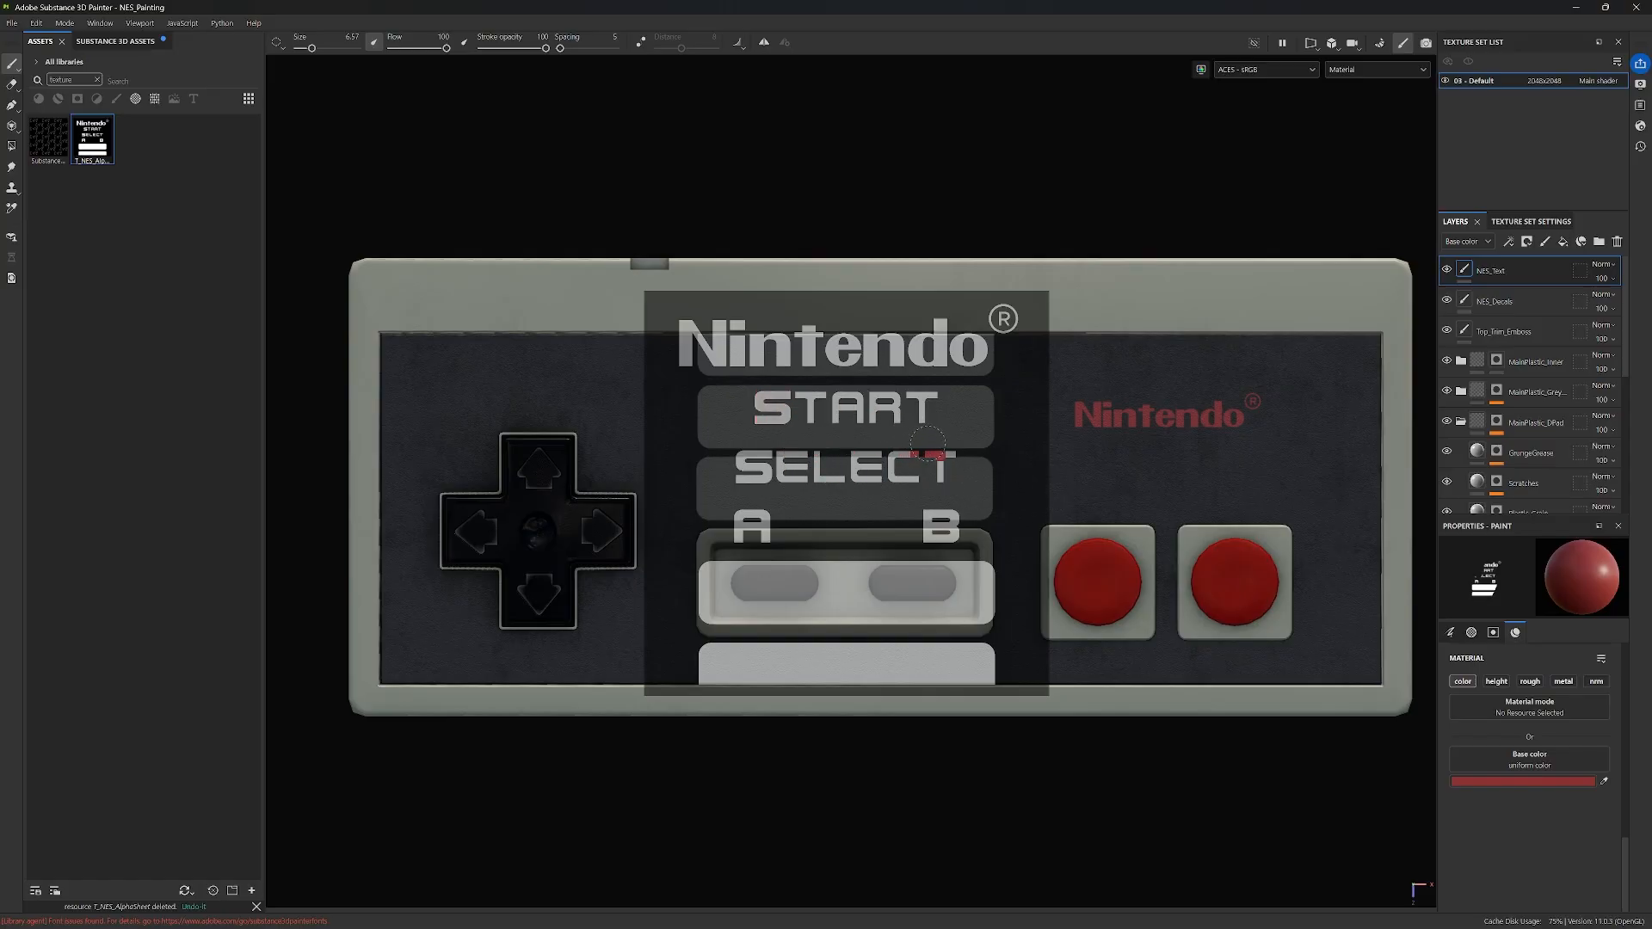
Step: Shrink the stencil and paint the red word SELECT on the grey bar directly above the Start and Select button frame
{"action": "key", "text": "s"}
{"action": "middle_click_drag", "start_coordinate": [893, 435], "coordinate": [857, 520]}
{"action": "right_click_drag", "start_coordinate": [857, 519], "coordinate": [837, 528]}
{"action": "middle_click_drag", "start_coordinate": [837, 528], "coordinate": [812, 497]}
{"action": "scroll", "coordinate": [812, 529], "scroll_direction": "up", "scroll_amount": 1}
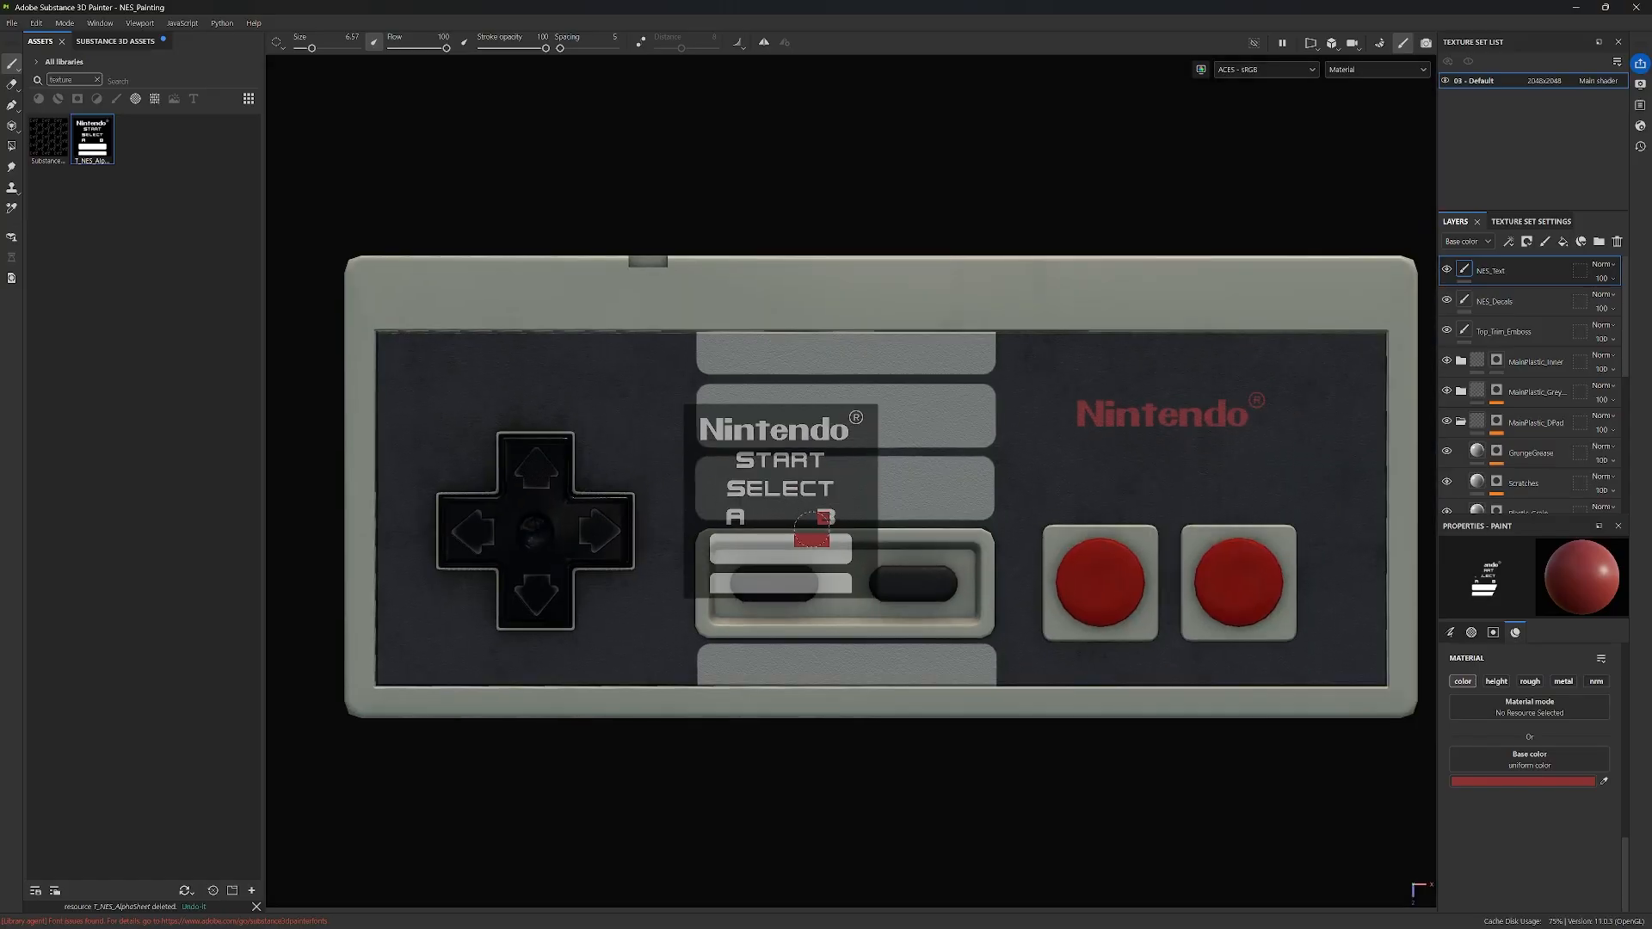
{"action": "key", "text": "s"}
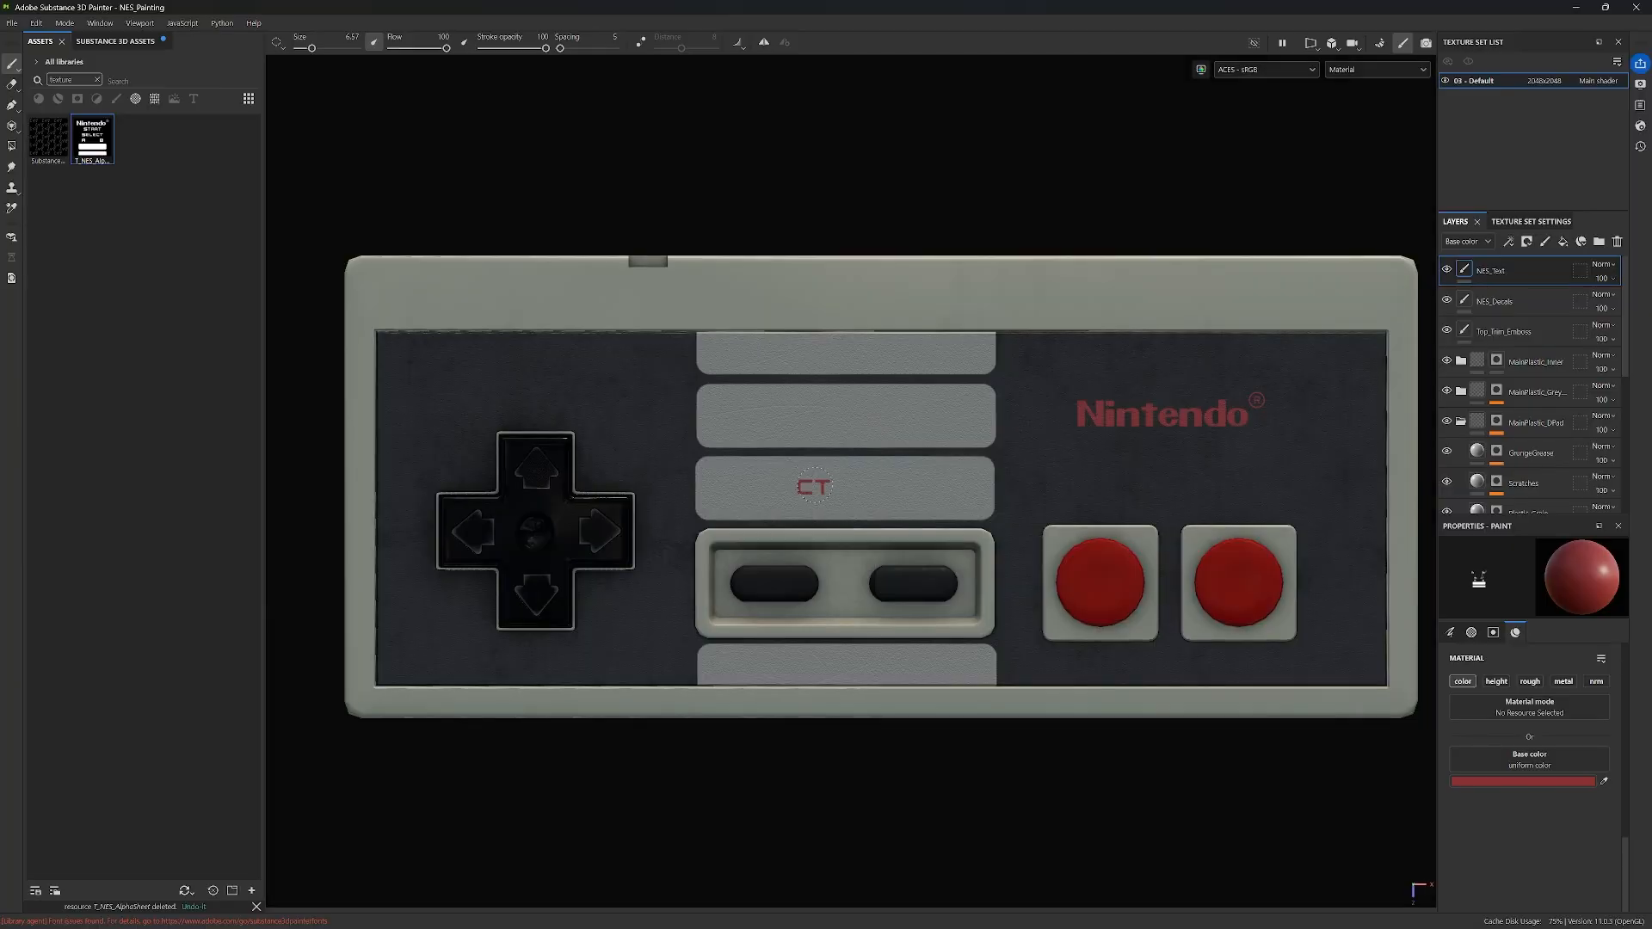
Step: Try painting START beside SELECT at the same small stencil size, then undo both words
{"action": "key", "text": "s"}
{"action": "middle_click_drag", "start_coordinate": [778, 500], "coordinate": [915, 527]}
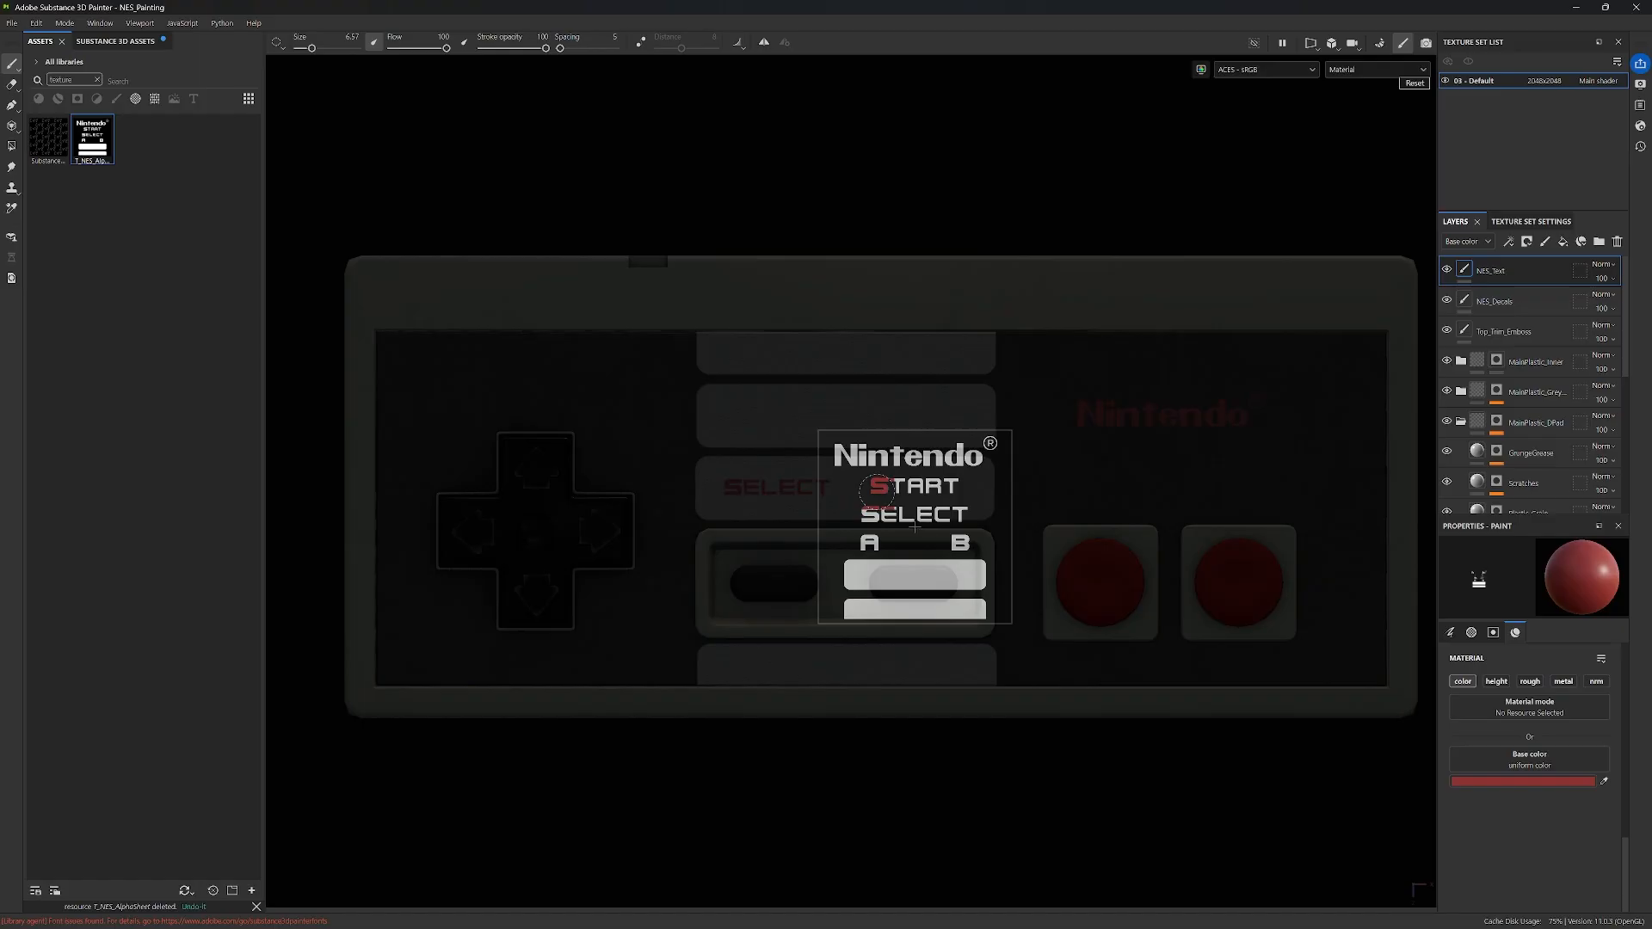
{"action": "left_click_drag", "start_coordinate": [868, 486], "coordinate": [958, 486]}
{"action": "key", "text": "s"}
{"action": "middle_click_drag", "start_coordinate": [979, 566], "coordinate": [1206, 608]}
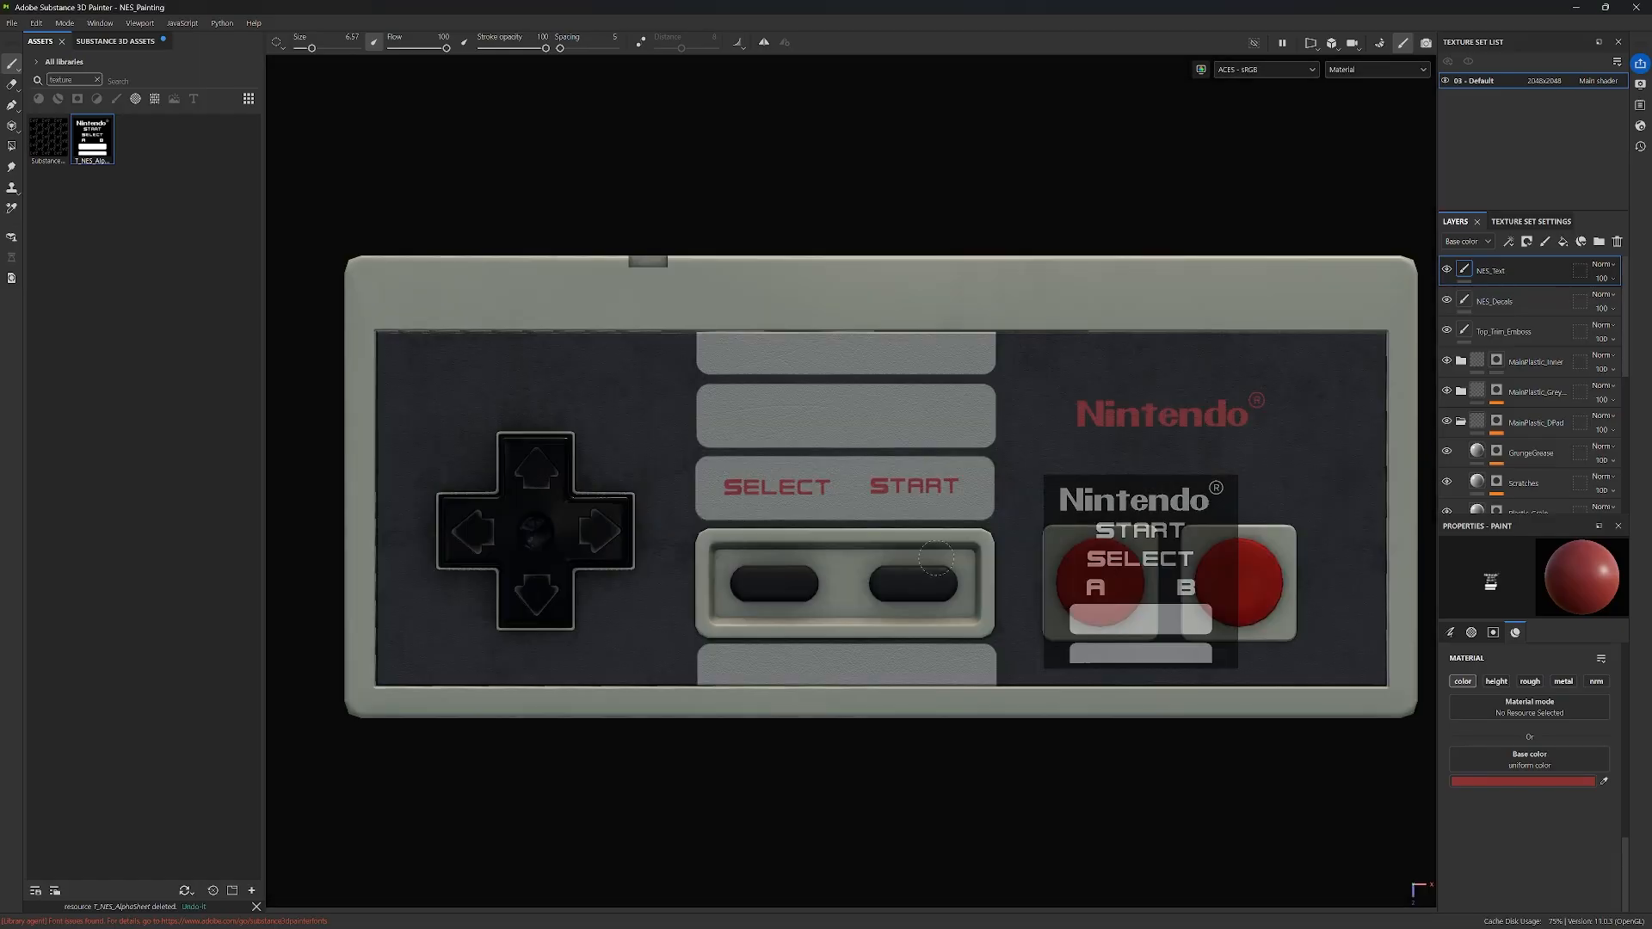
{"action": "key", "text": "ctrl+z"}
{"action": "key", "text": "ctrl+z"}
Step: Enlarge the stencil slightly and paint the red words SELECT and START side by side on the grey bar above the button frame
{"action": "key", "text": "s"}
{"action": "middle_click_drag", "start_coordinate": [1131, 554], "coordinate": [765, 485]}
{"action": "mouse_move", "coordinate": [764, 486]}
{"action": "right_mouse_down"}
{"action": "mouse_move", "coordinate": [791, 470]}
{"action": "mouse_move", "coordinate": [779, 482]}
{"action": "right_mouse_up"}
{"action": "left_click_drag", "start_coordinate": [821, 487], "coordinate": [730, 488]}
{"action": "key", "text": "s"}
{"action": "middle_click_drag", "start_coordinate": [795, 470], "coordinate": [932, 502]}
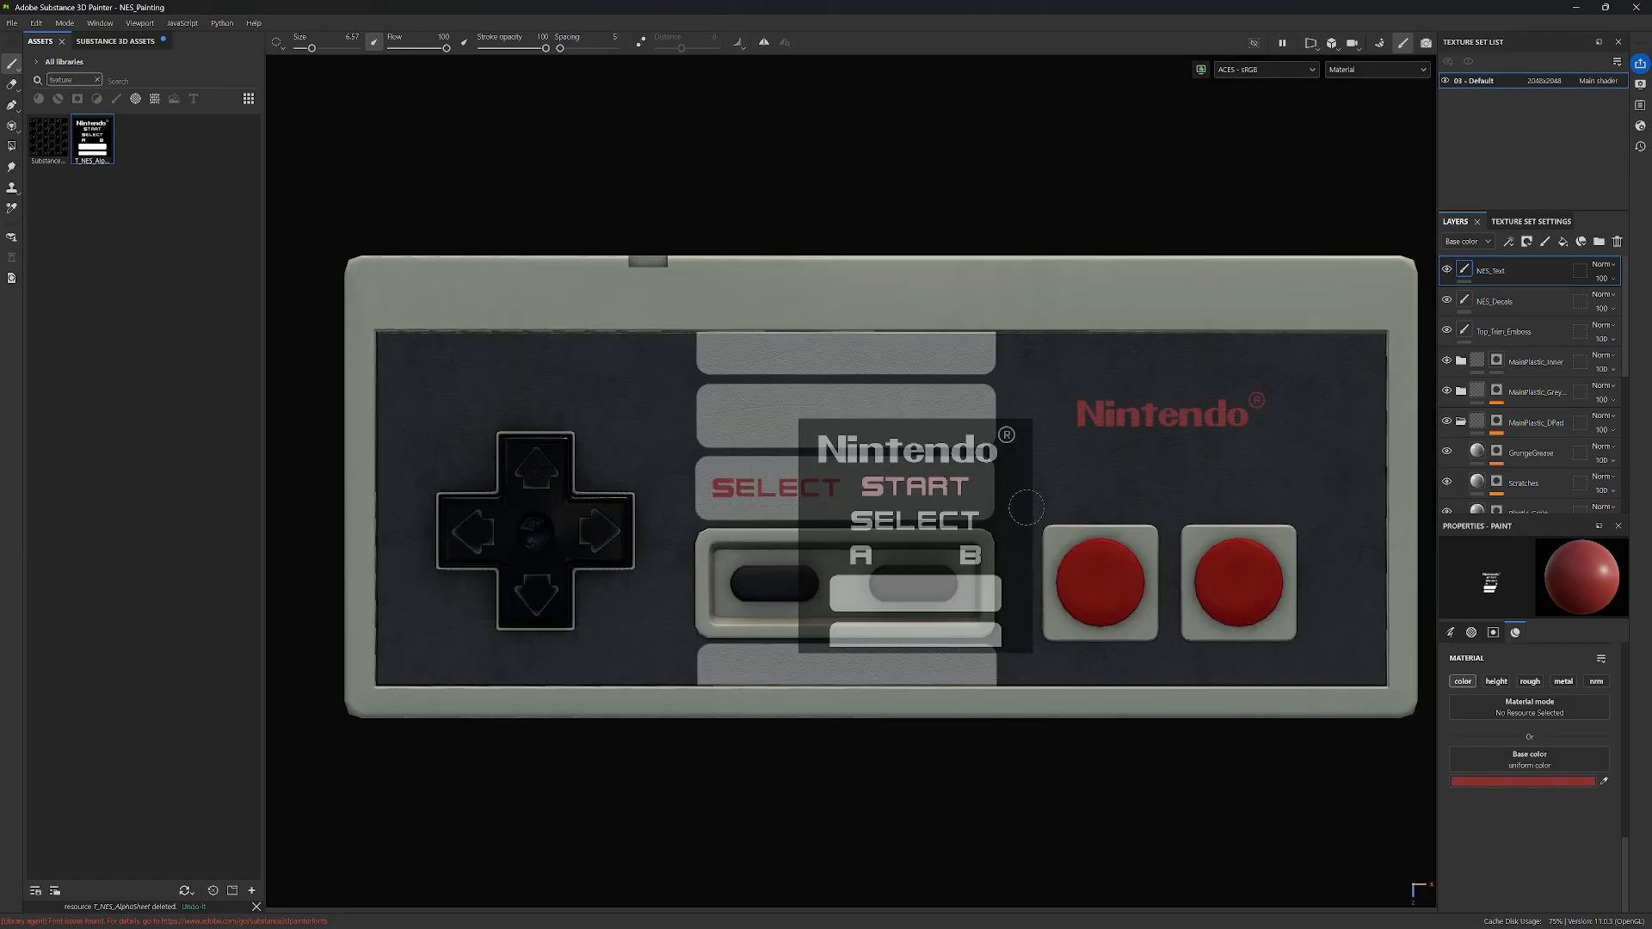
Step: Check the reference photos for the button letters, then stencil a red B and A beneath the two red buttons' lower-right corners
{"action": "middle_click_drag", "start_coordinate": [971, 594], "coordinate": [1142, 698]}
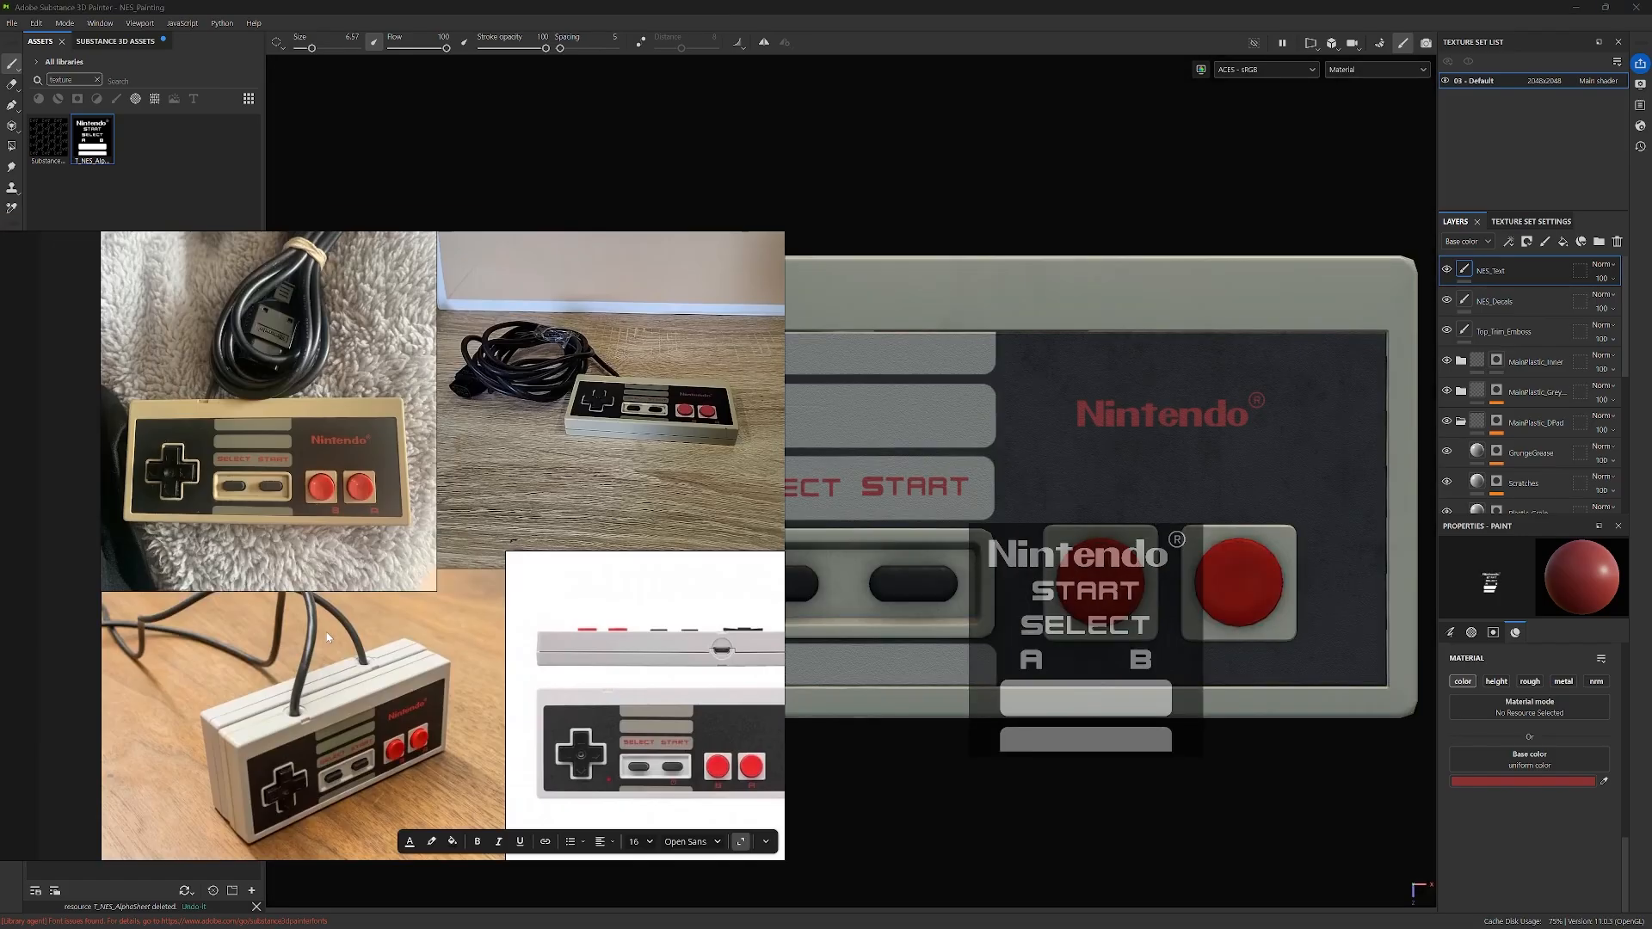
{"action": "scroll", "coordinate": [484, 531], "scroll_direction": "up", "scroll_amount": 3}
{"action": "scroll", "coordinate": [457, 553], "scroll_direction": "down", "scroll_amount": 3}
{"action": "key", "text": "alt+Tab"}
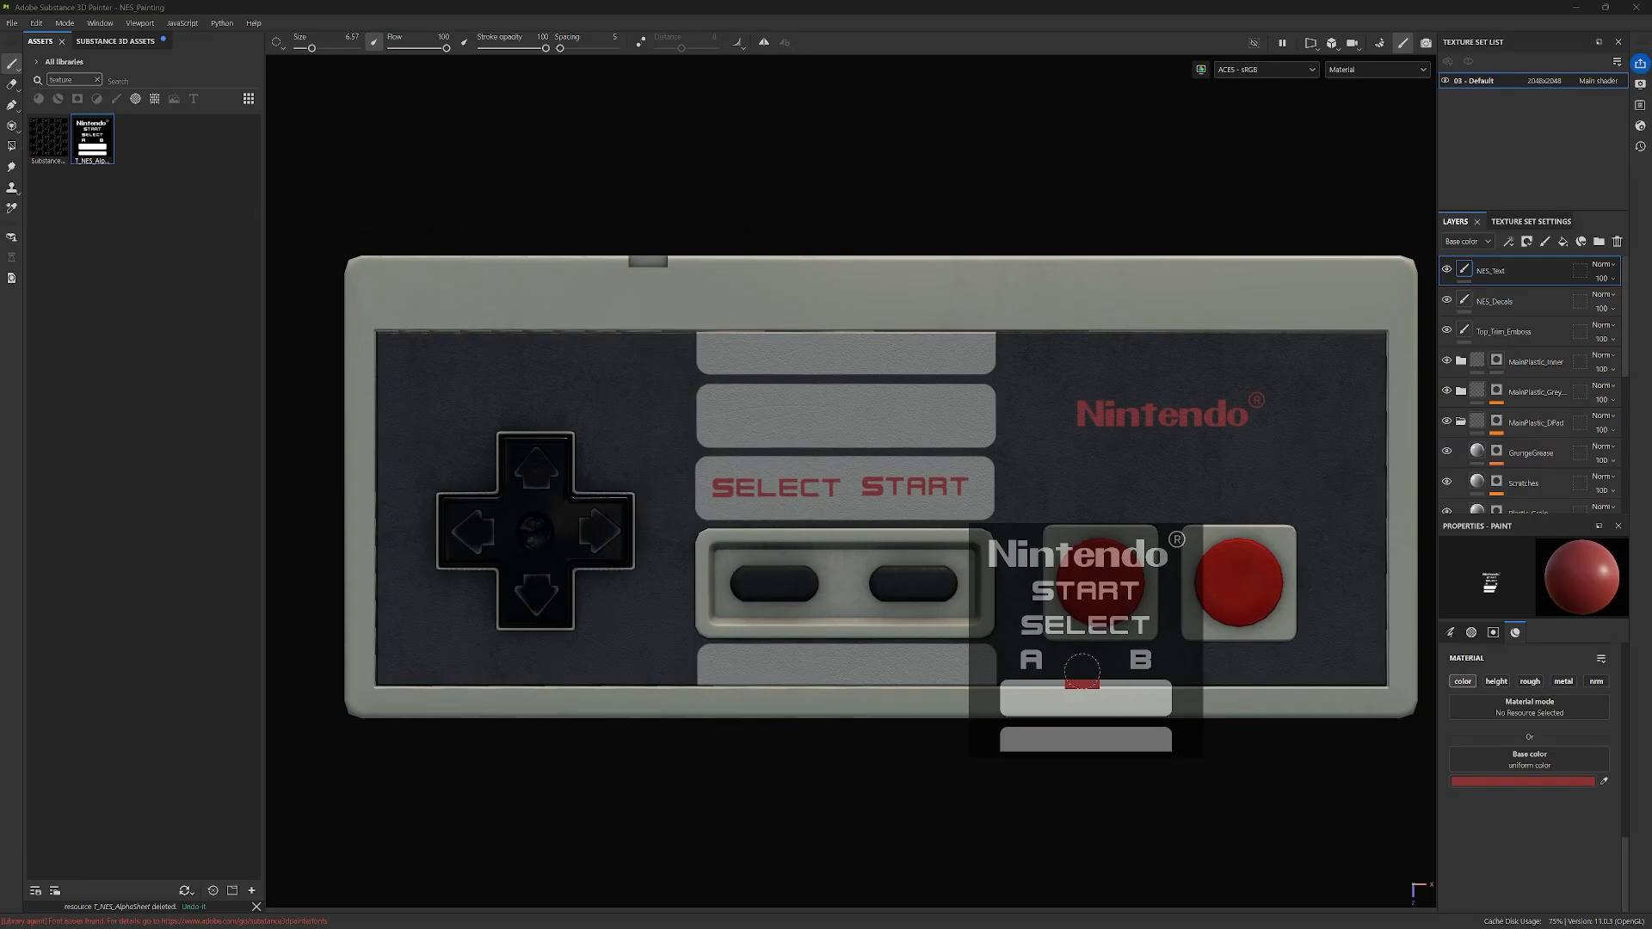
{"action": "key", "text": "s"}
{"action": "middle_click_drag", "start_coordinate": [1081, 657], "coordinate": [520, 734]}
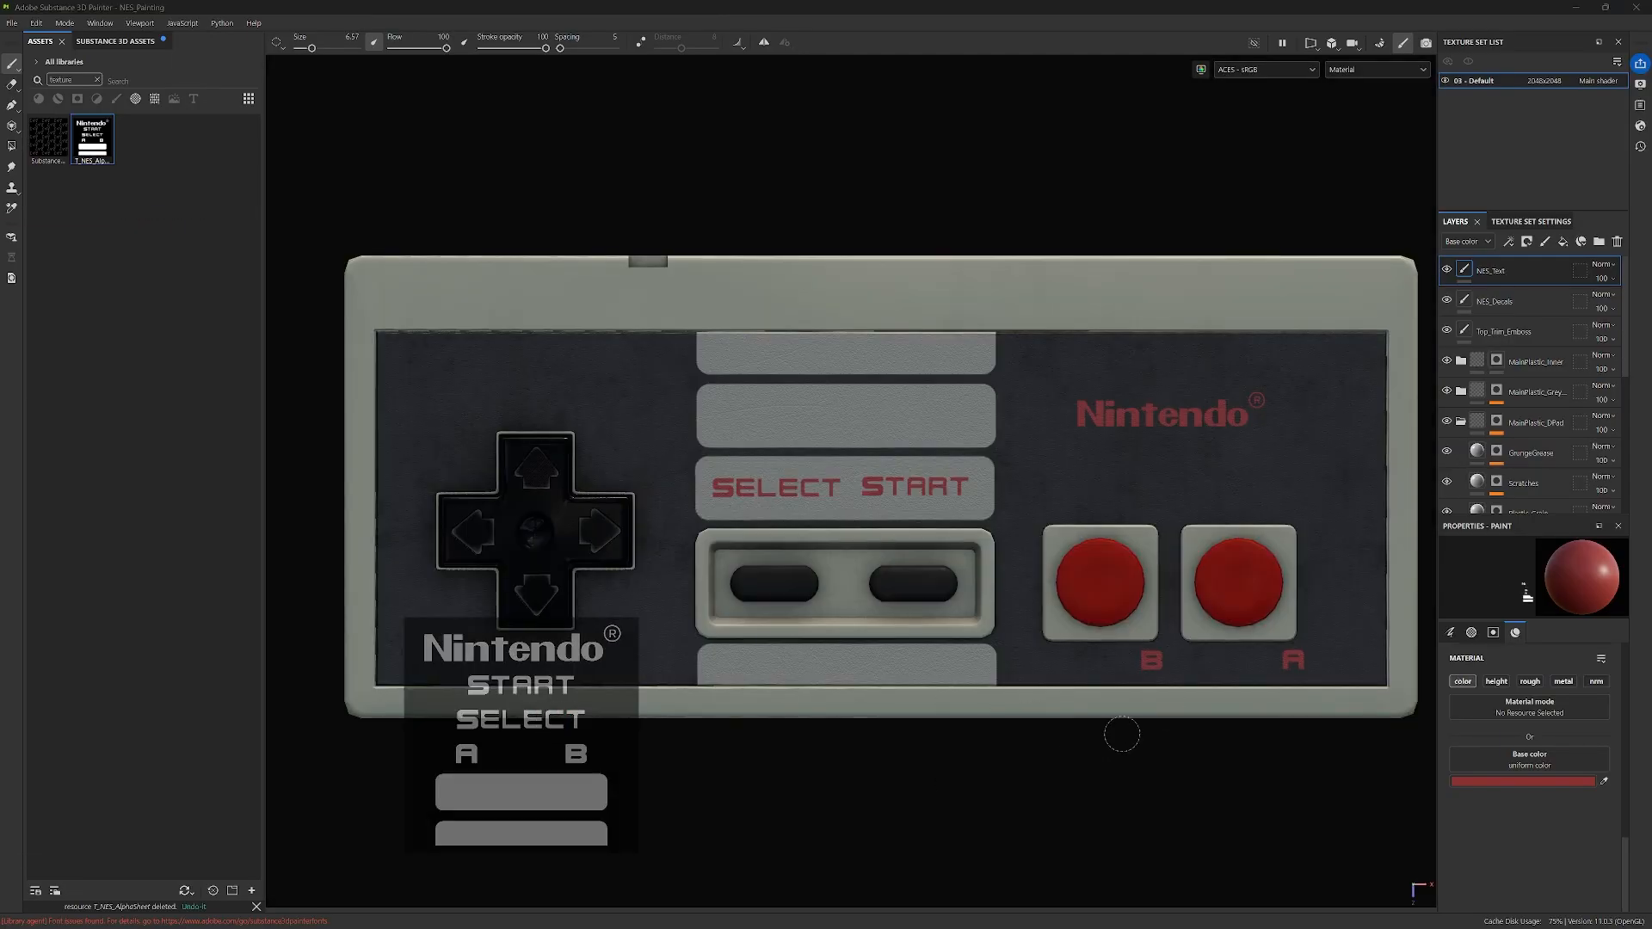
Step: Remove the alpha sheet from the brush's stencil slot
{"action": "middle_click_drag", "start_coordinate": [1109, 741], "coordinate": [1092, 734]}
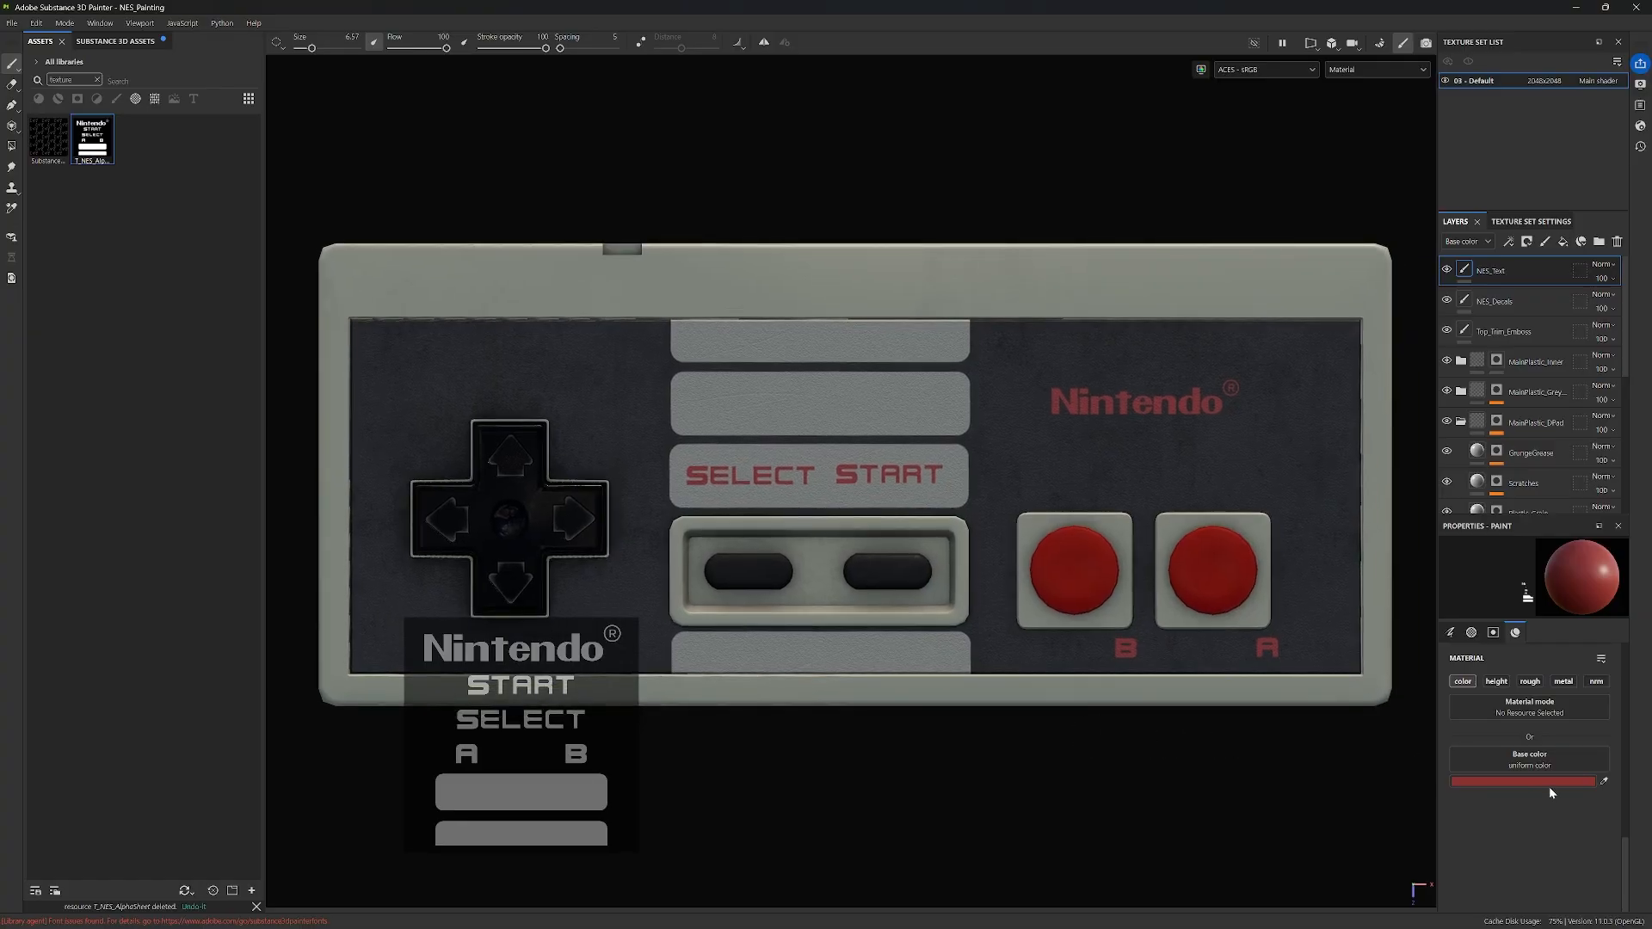
{"action": "scroll", "coordinate": [1552, 792], "scroll_direction": "up", "scroll_amount": 3}
{"action": "left_click", "coordinate": [1603, 760]}
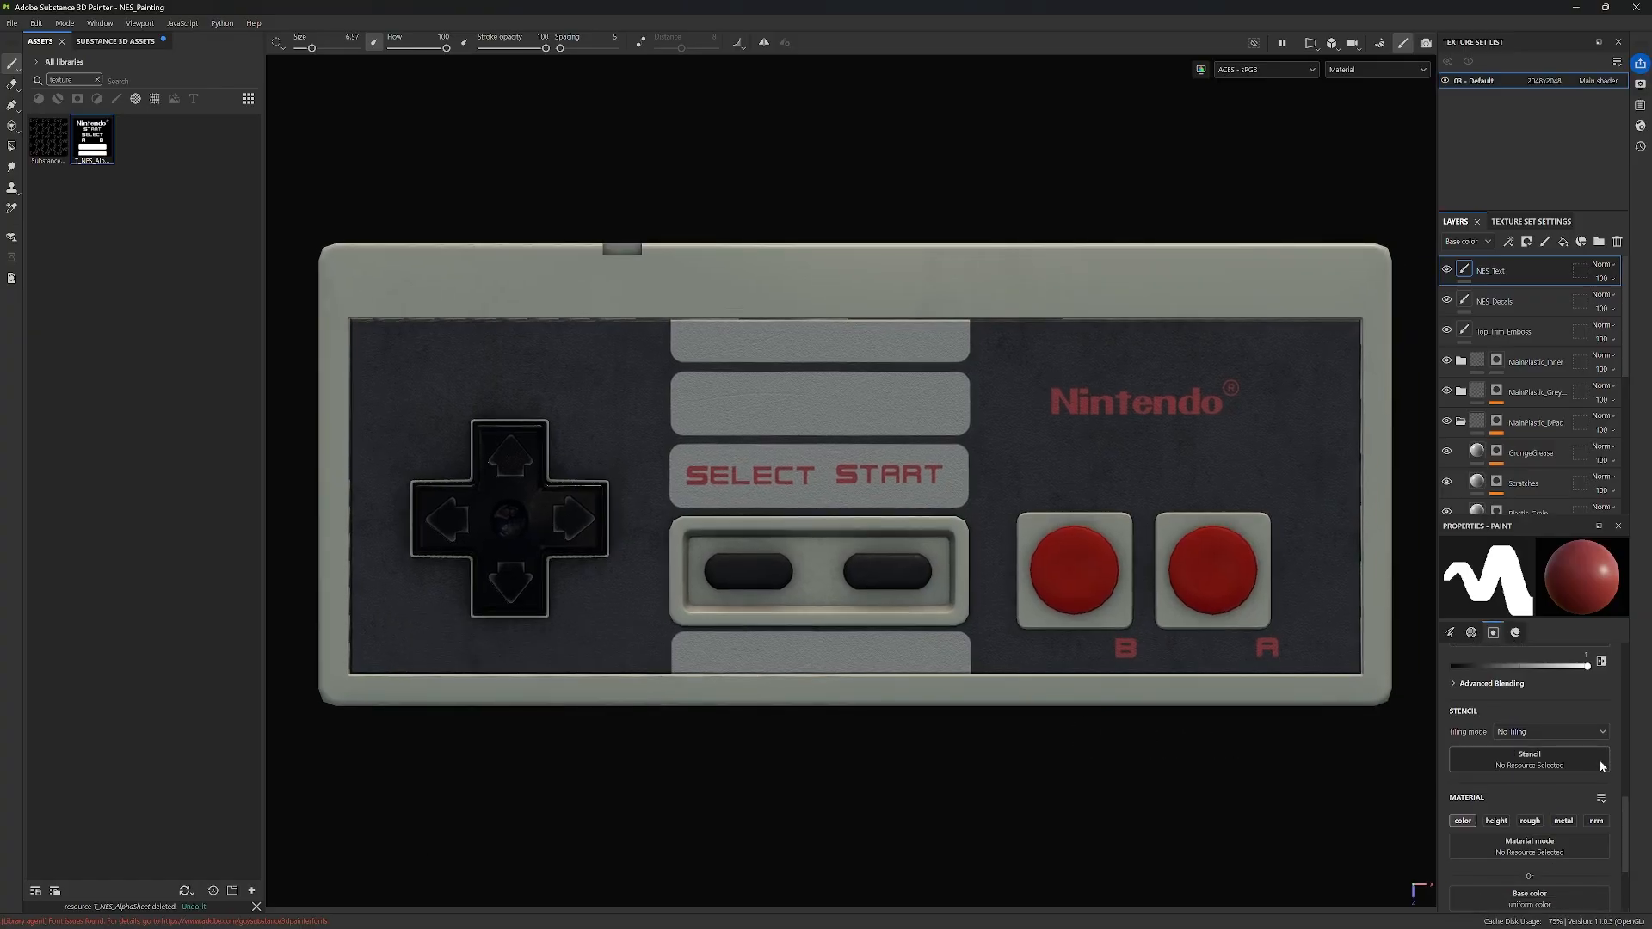
Step: Examine the painted grey bars and red lettering on the faceplate from the front and at an angle
{"action": "middle_click_drag", "start_coordinate": [888, 751], "coordinate": [918, 734]}
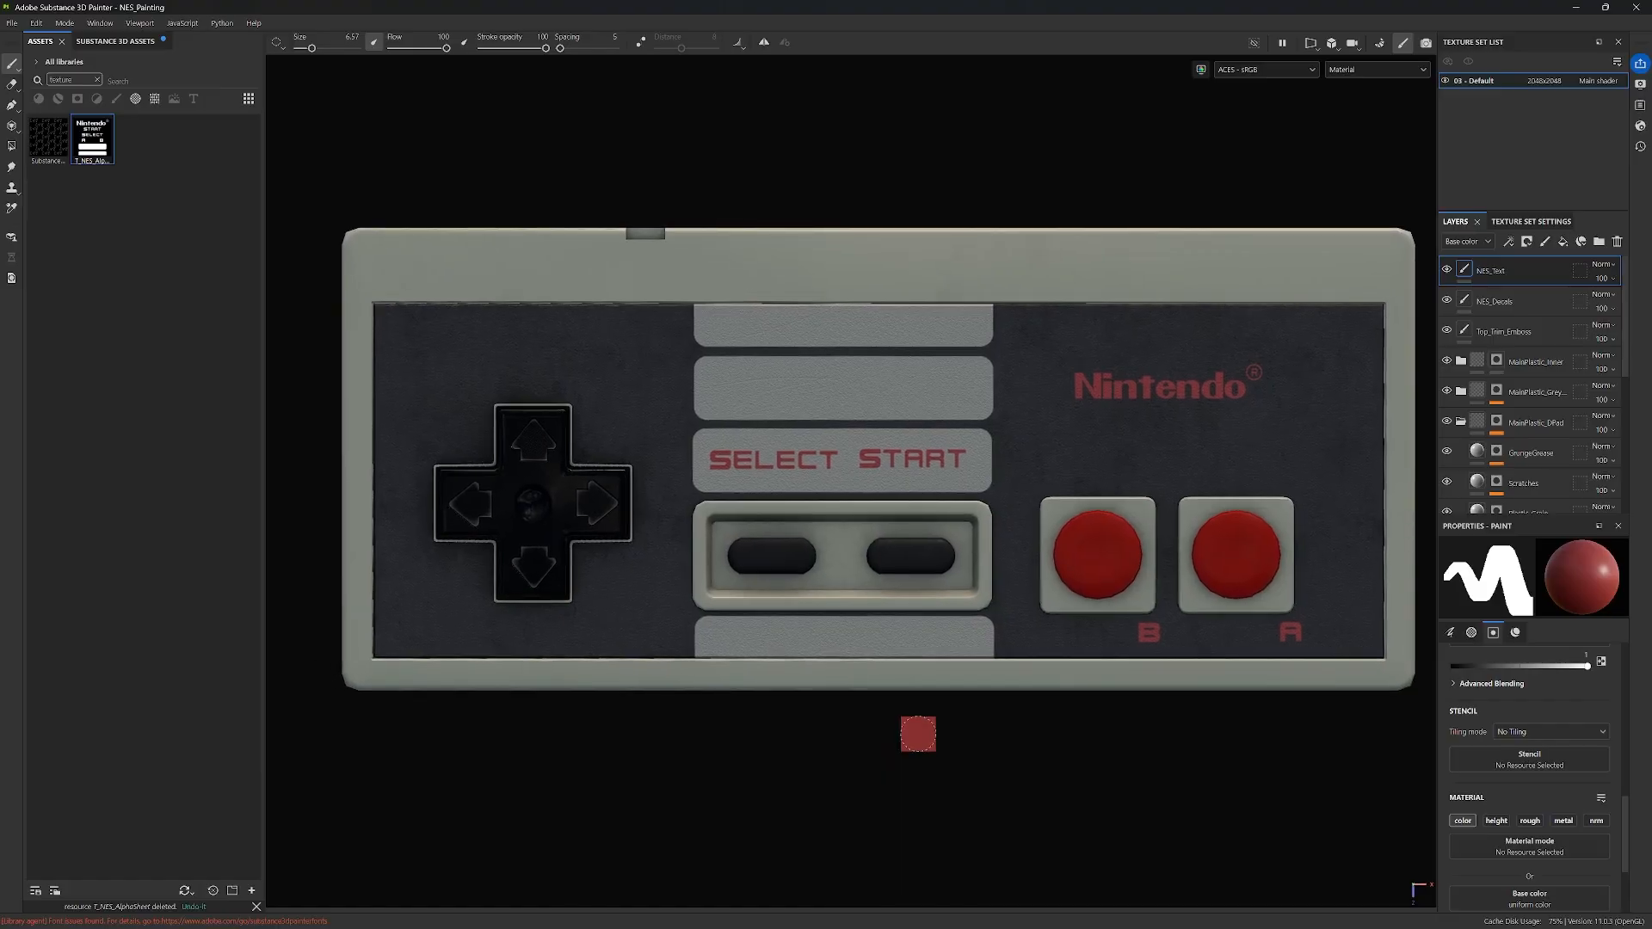
{"action": "scroll", "coordinate": [918, 733], "scroll_direction": "up", "scroll_amount": 2}
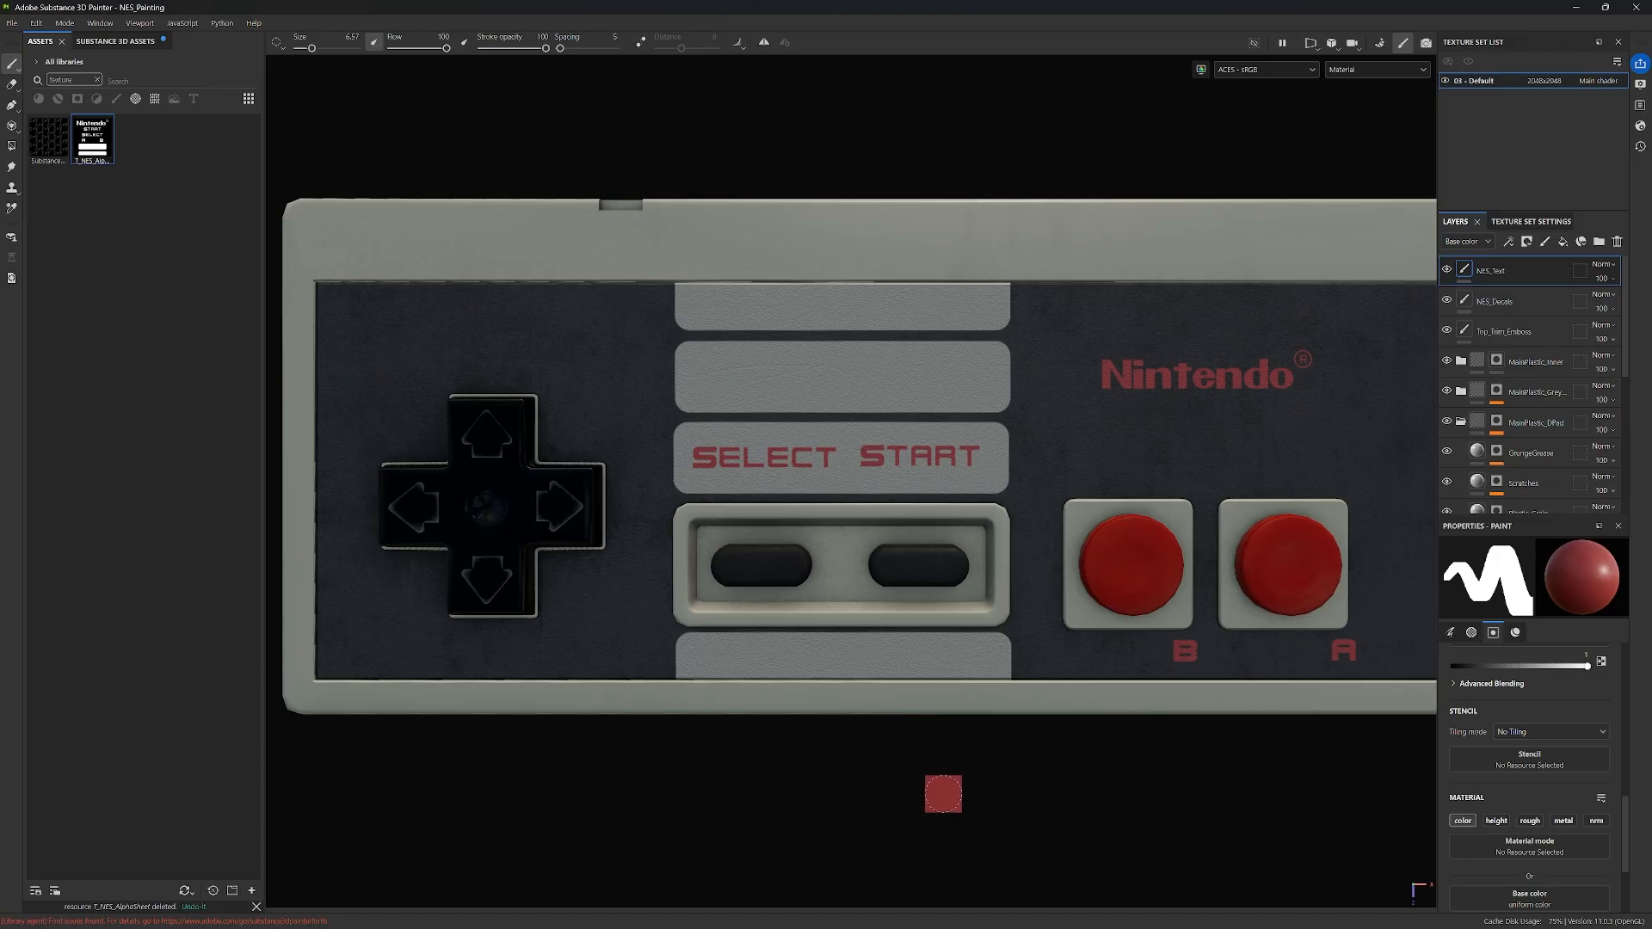
{"action": "scroll", "coordinate": [1059, 757], "scroll_direction": "down", "scroll_amount": 3}
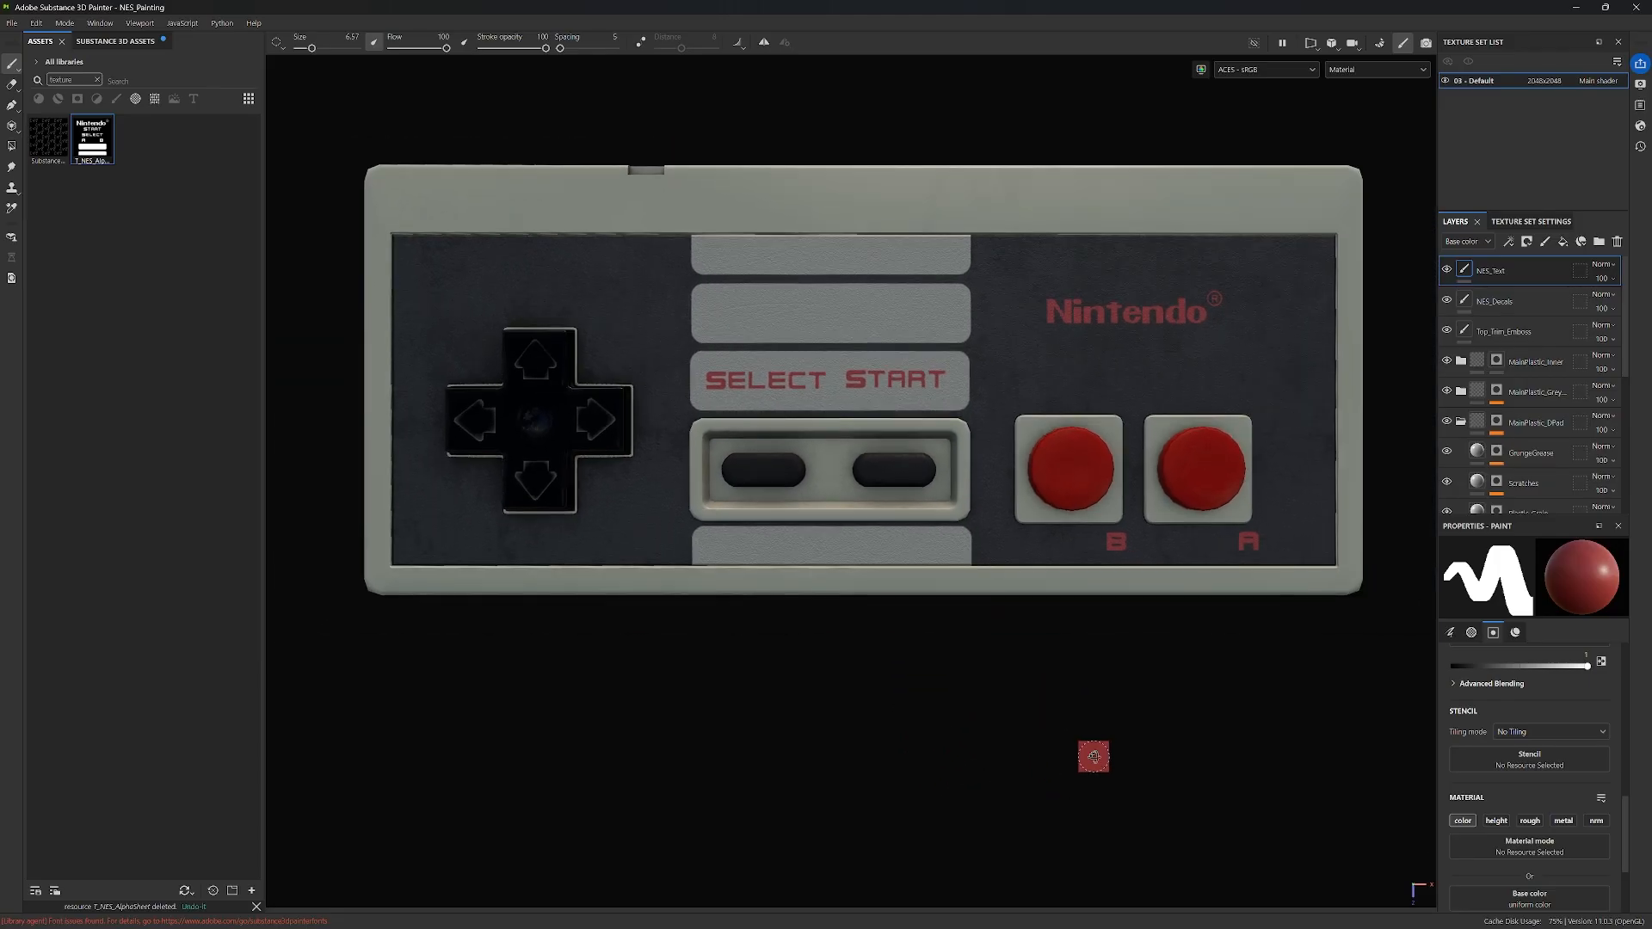
{"action": "mouse_move", "coordinate": [1092, 757]}
{"action": "left_mouse_down", "text": "alt"}
{"action": "mouse_move", "coordinate": [1086, 574]}
{"action": "mouse_move", "coordinate": [960, 618]}
{"action": "left_mouse_up", "text": "alt"}
{"action": "scroll", "coordinate": [961, 617], "scroll_direction": "down", "scroll_amount": 3}
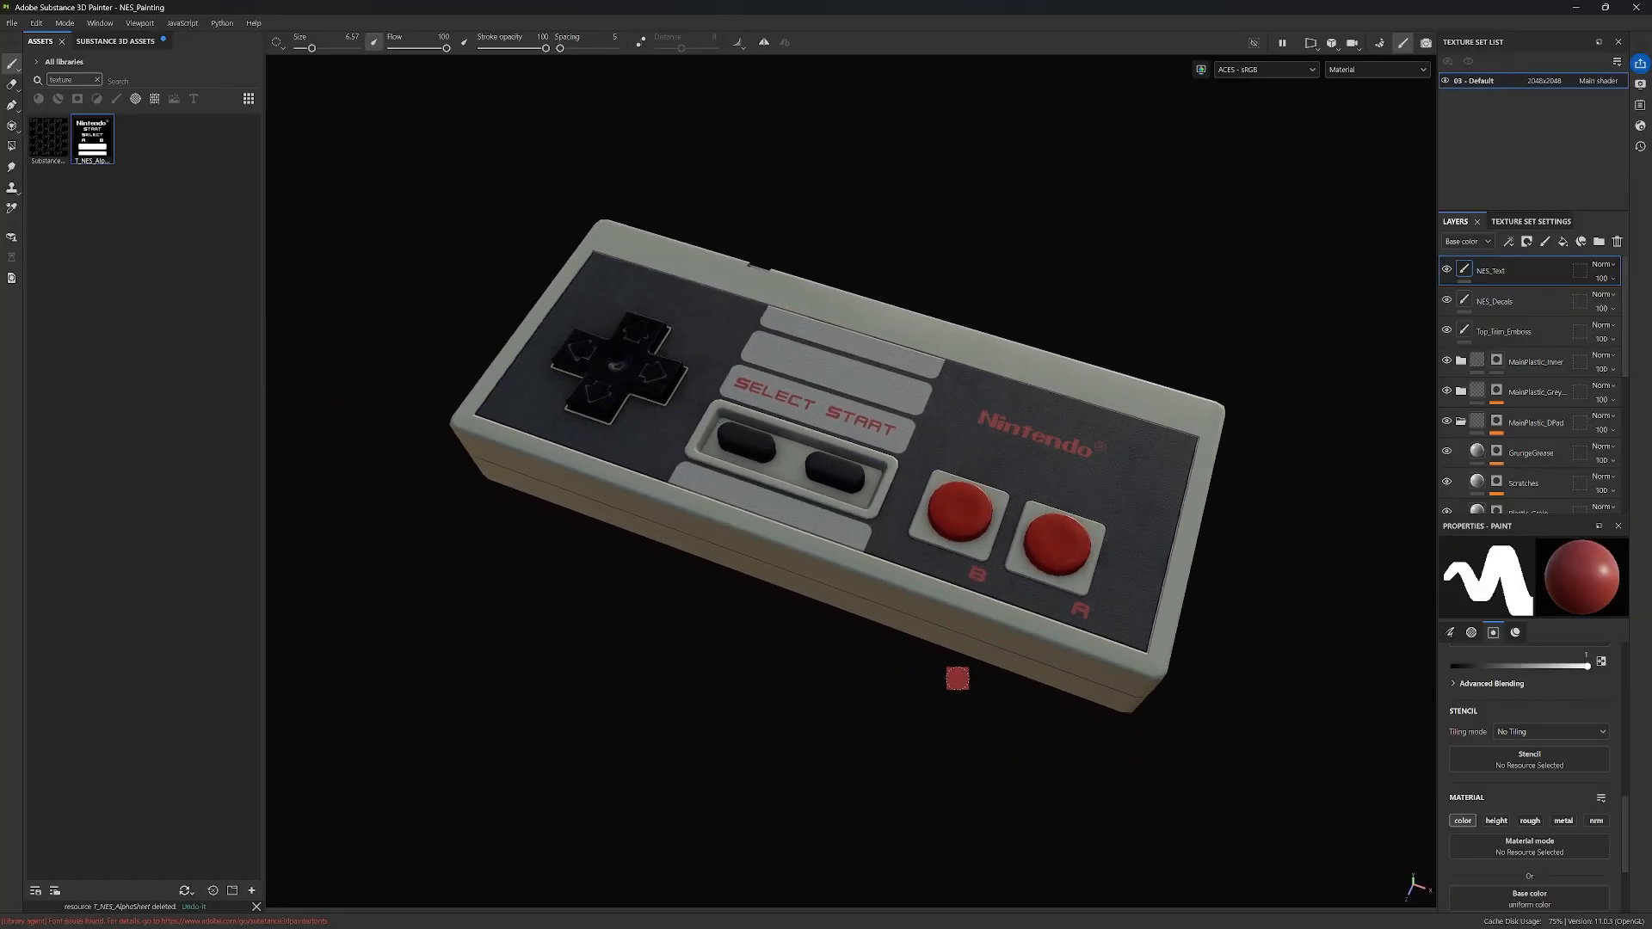
{"action": "left_click_drag", "start_coordinate": [952, 679], "coordinate": [1162, 731], "text": "alt"}
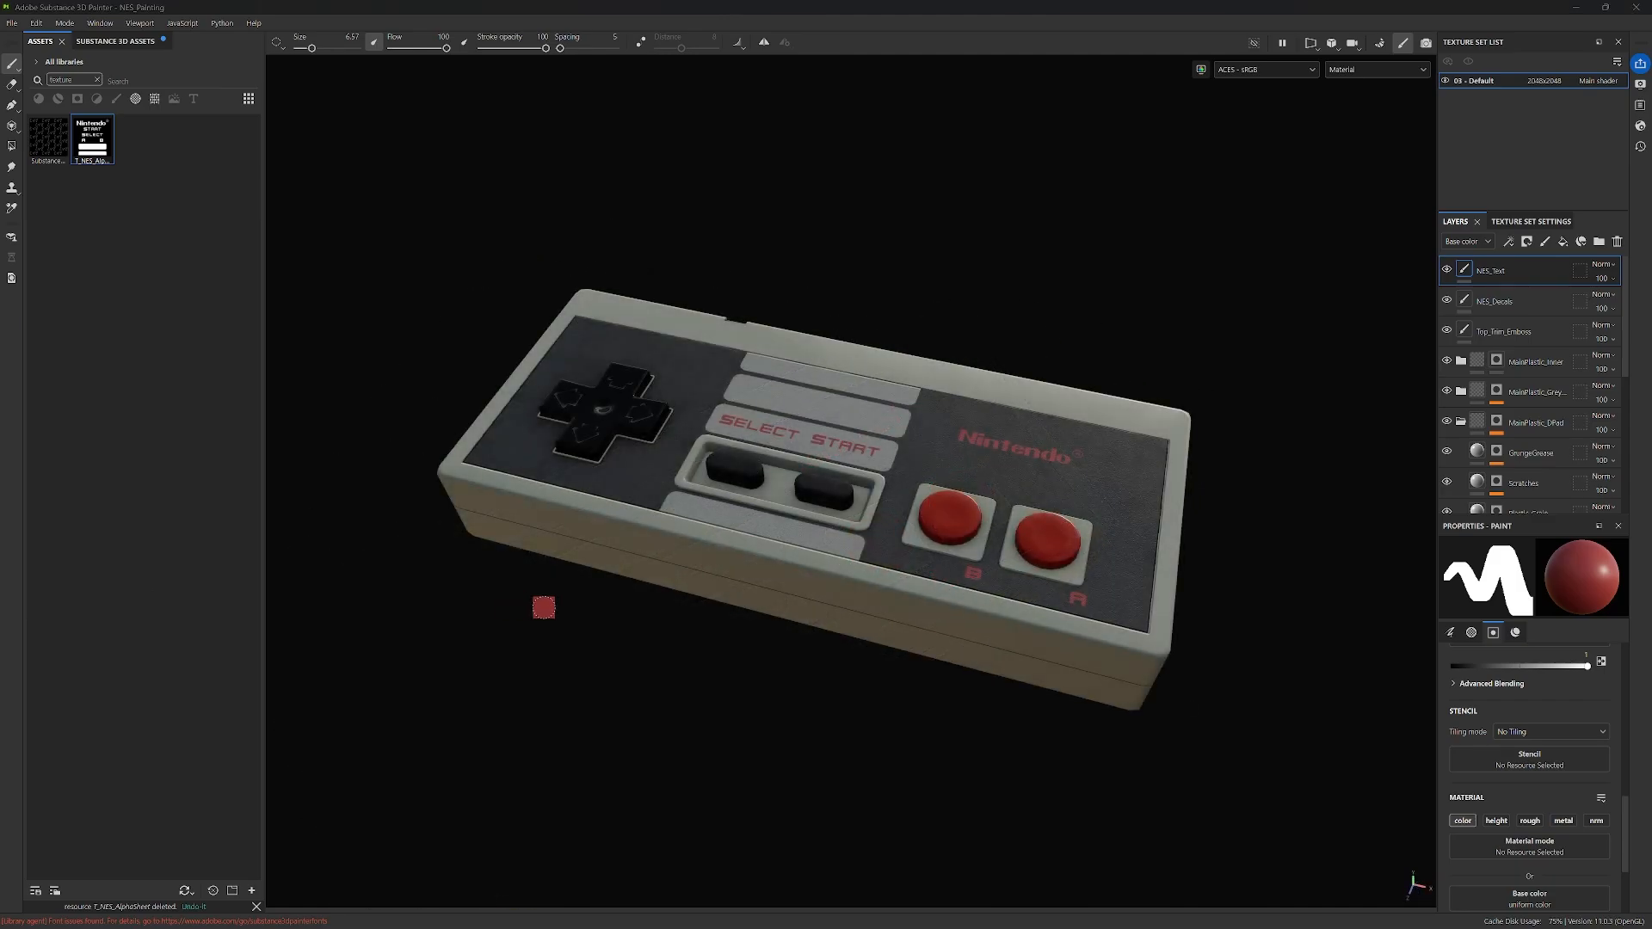
{"action": "mouse_move", "coordinate": [1137, 671]}
{"action": "middle_mouse_down", "text": "alt"}
{"action": "mouse_move", "coordinate": [1110, 602]}
{"action": "mouse_move", "coordinate": [1138, 653]}
{"action": "middle_mouse_up", "text": "alt"}
Step: Inspect the blank back face of the controller straight on
{"action": "left_click_drag", "start_coordinate": [1255, 725], "coordinate": [481, 525], "text": "alt"}
{"action": "left_click_drag", "start_coordinate": [1083, 710], "coordinate": [915, 332], "text": "alt"}
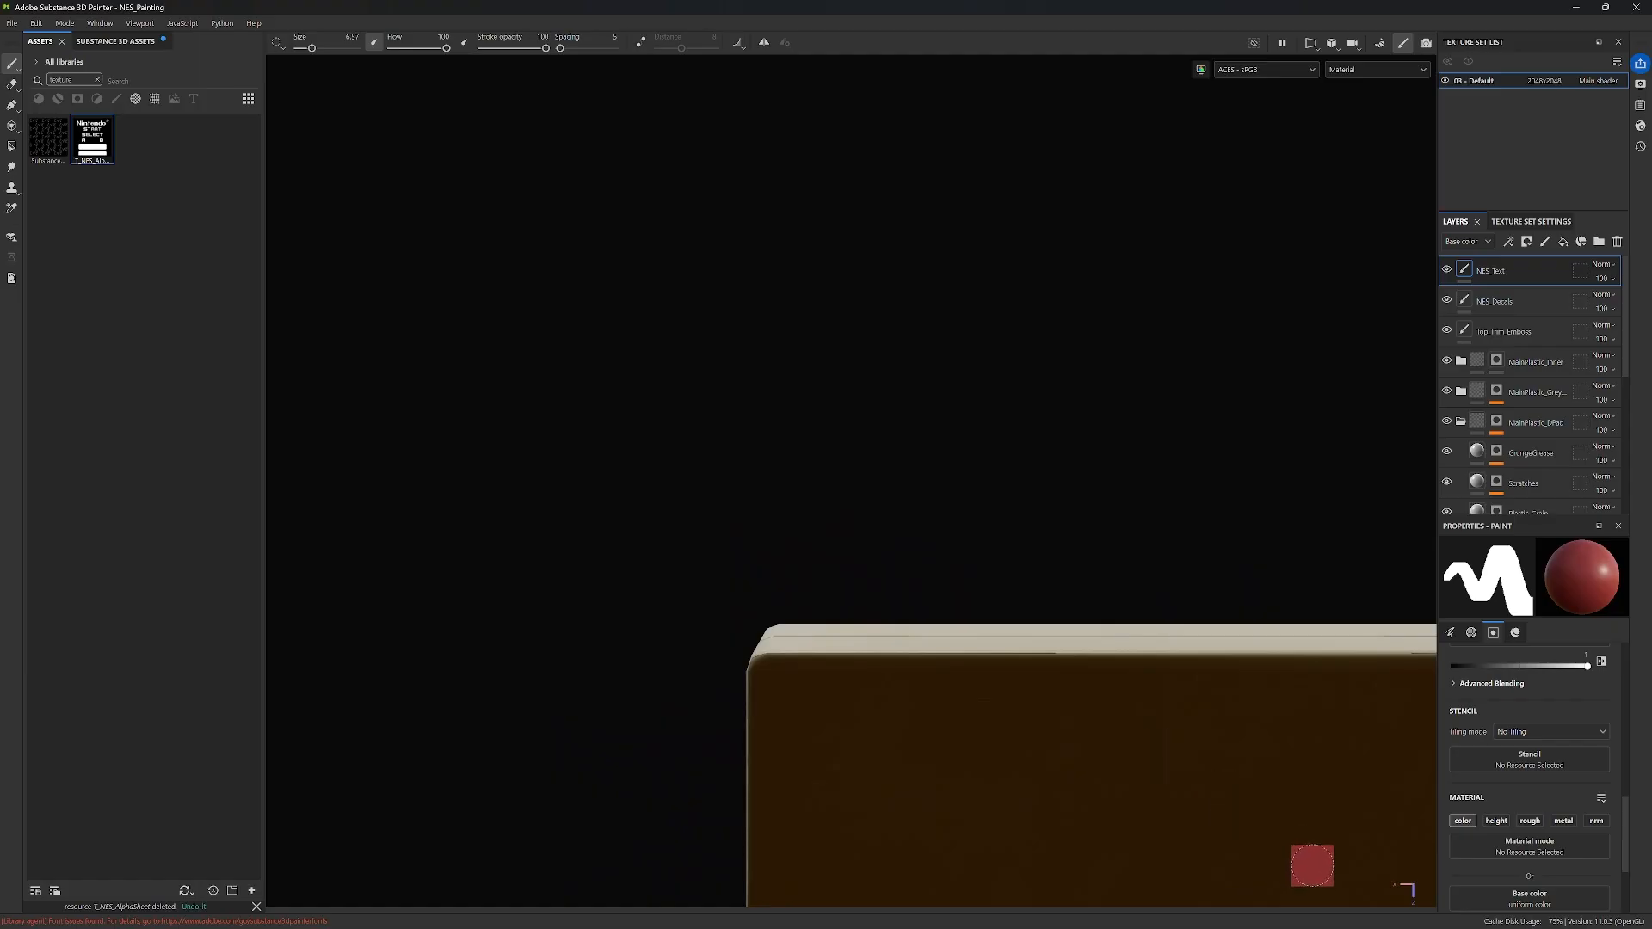
{"action": "middle_click_drag", "start_coordinate": [1273, 749], "coordinate": [1026, 447], "text": "alt"}
{"action": "scroll", "coordinate": [1064, 512], "scroll_direction": "down", "scroll_amount": 1}
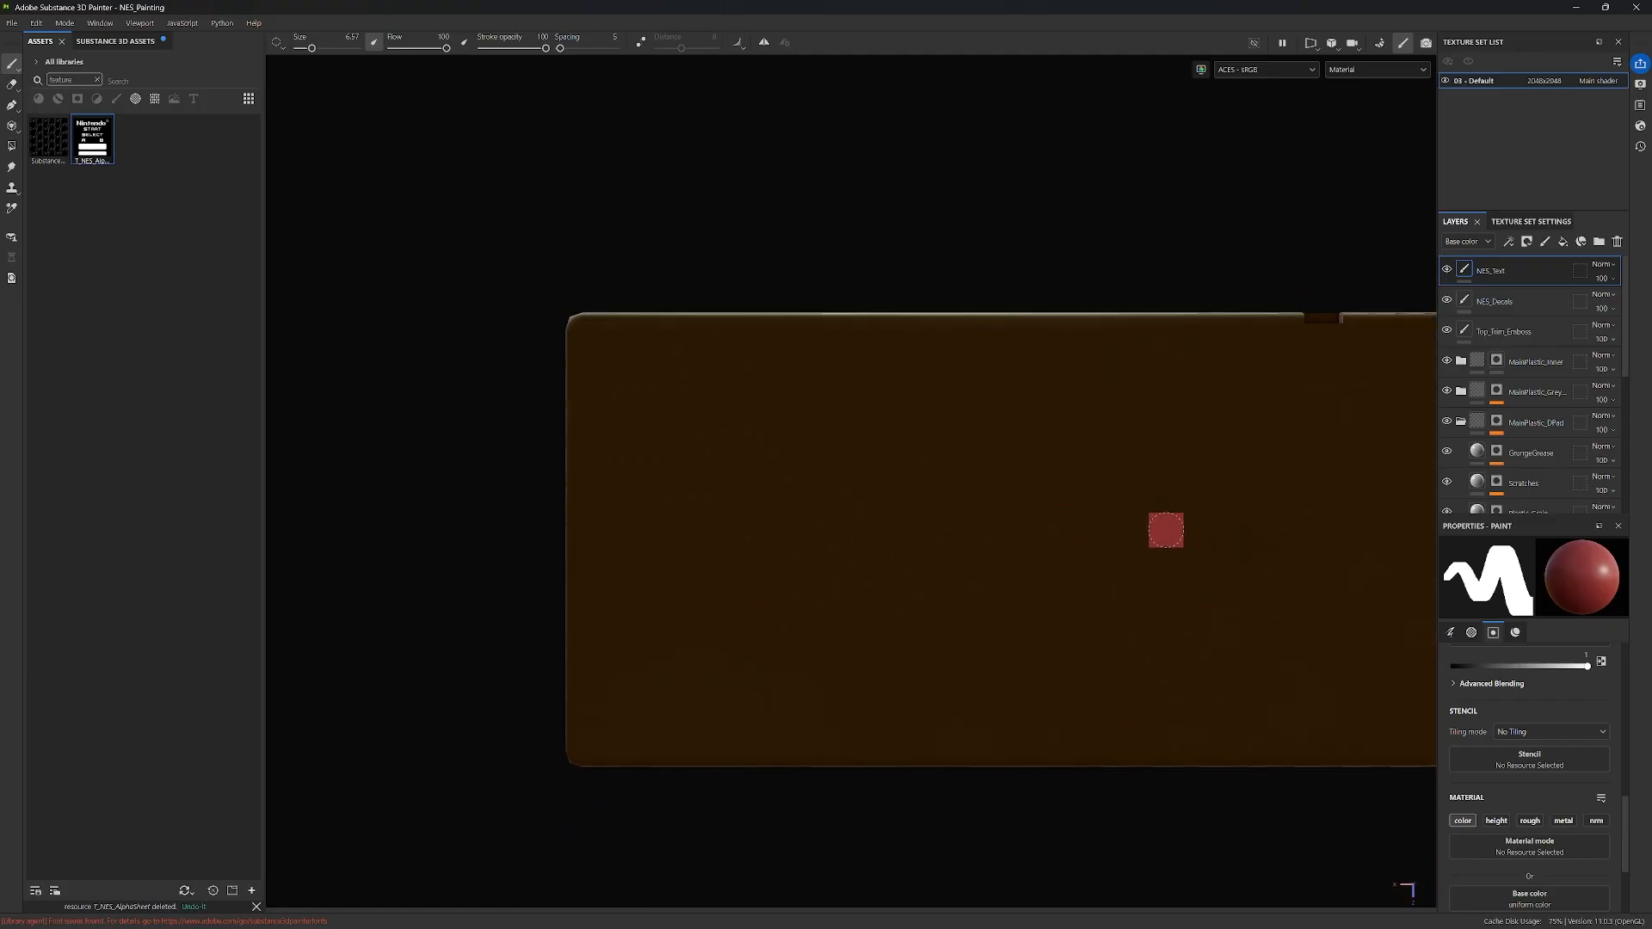
{"action": "mouse_move", "coordinate": [1236, 524]}
{"action": "middle_mouse_down", "text": "alt"}
{"action": "mouse_move", "coordinate": [952, 522]}
{"action": "mouse_move", "coordinate": [878, 545]}
{"action": "middle_mouse_up", "text": "alt"}
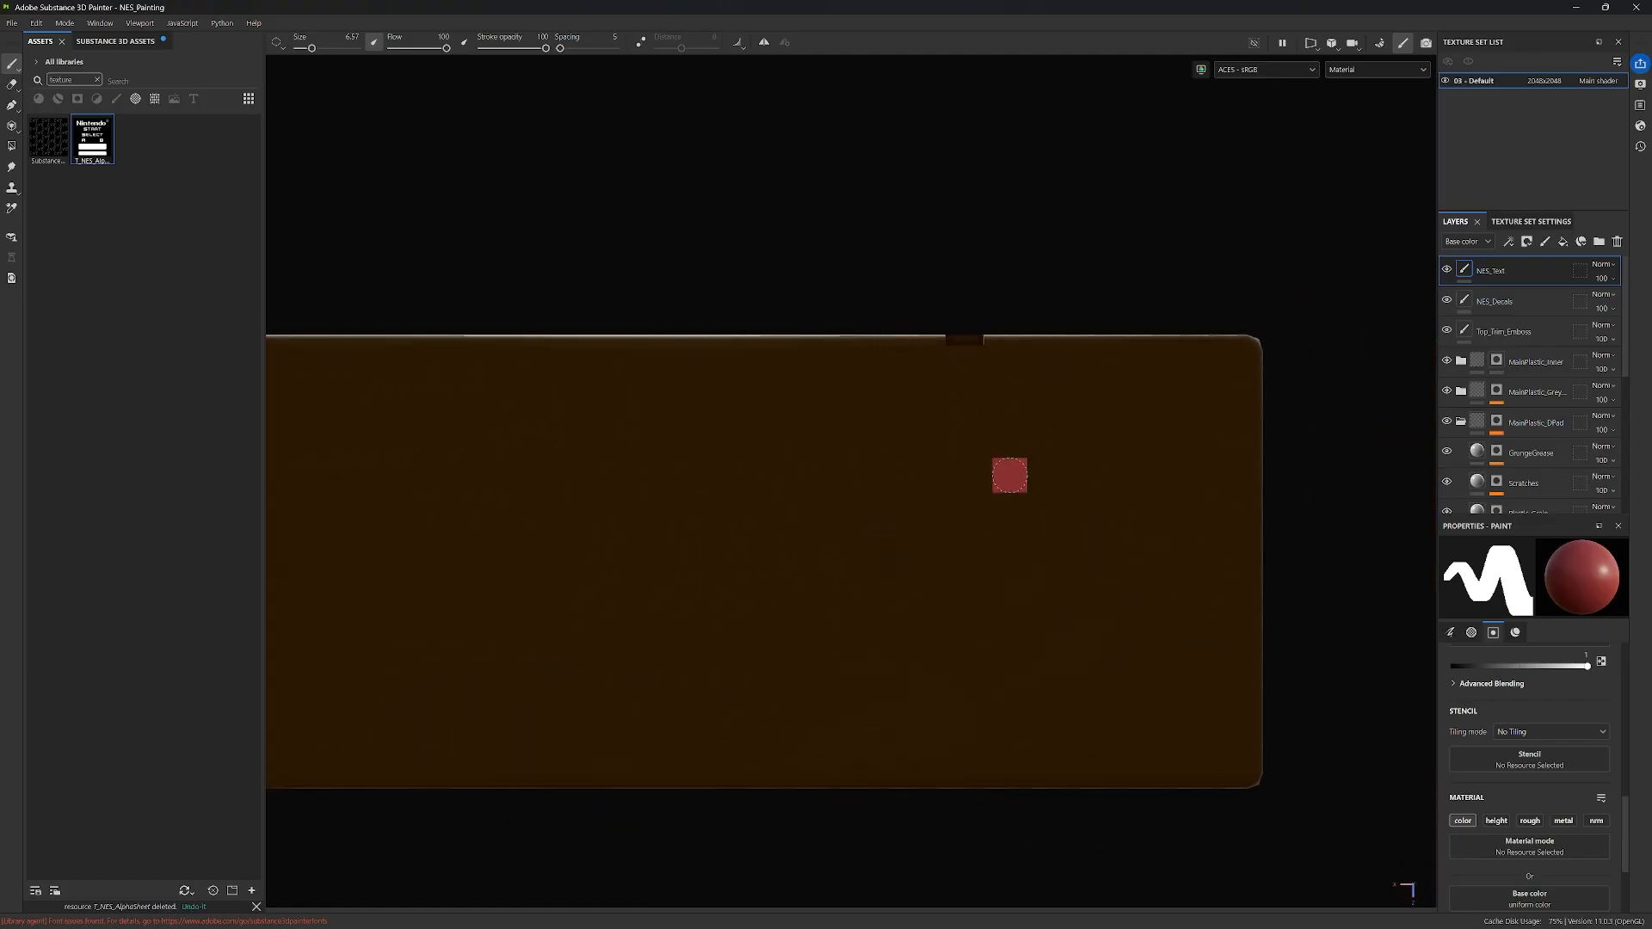
{"action": "middle_click_drag", "start_coordinate": [689, 524], "coordinate": [812, 519], "text": "alt"}
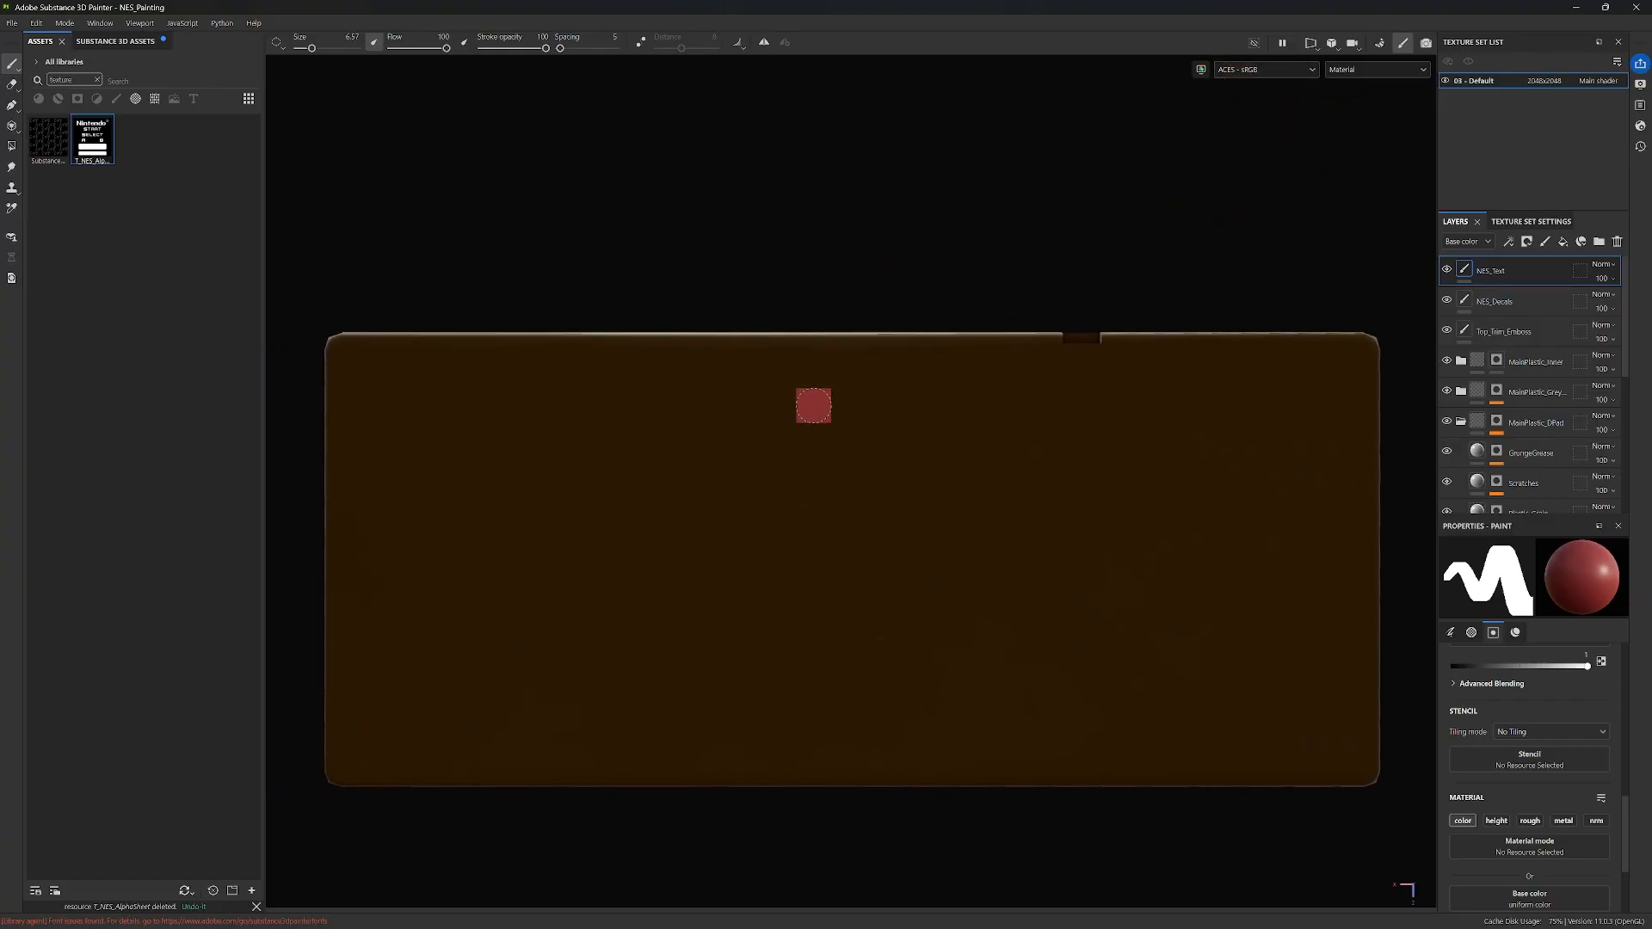
{"action": "scroll", "coordinate": [814, 406], "scroll_direction": "down", "scroll_amount": 3}
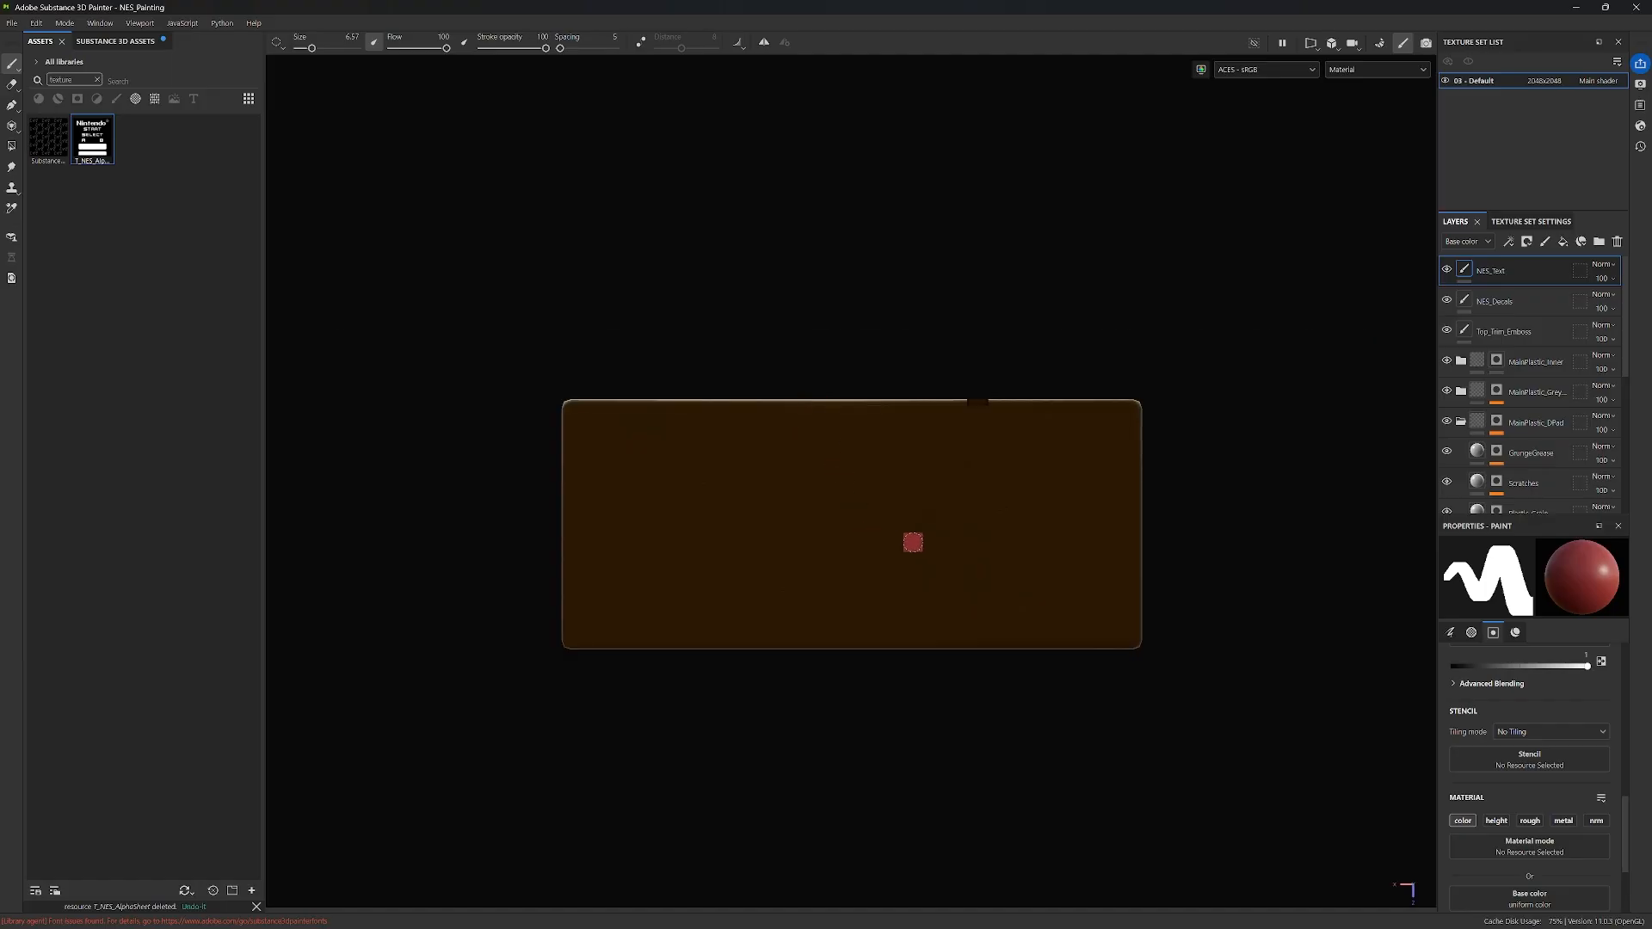
{"action": "scroll", "coordinate": [913, 542], "scroll_direction": "up", "scroll_amount": 3}
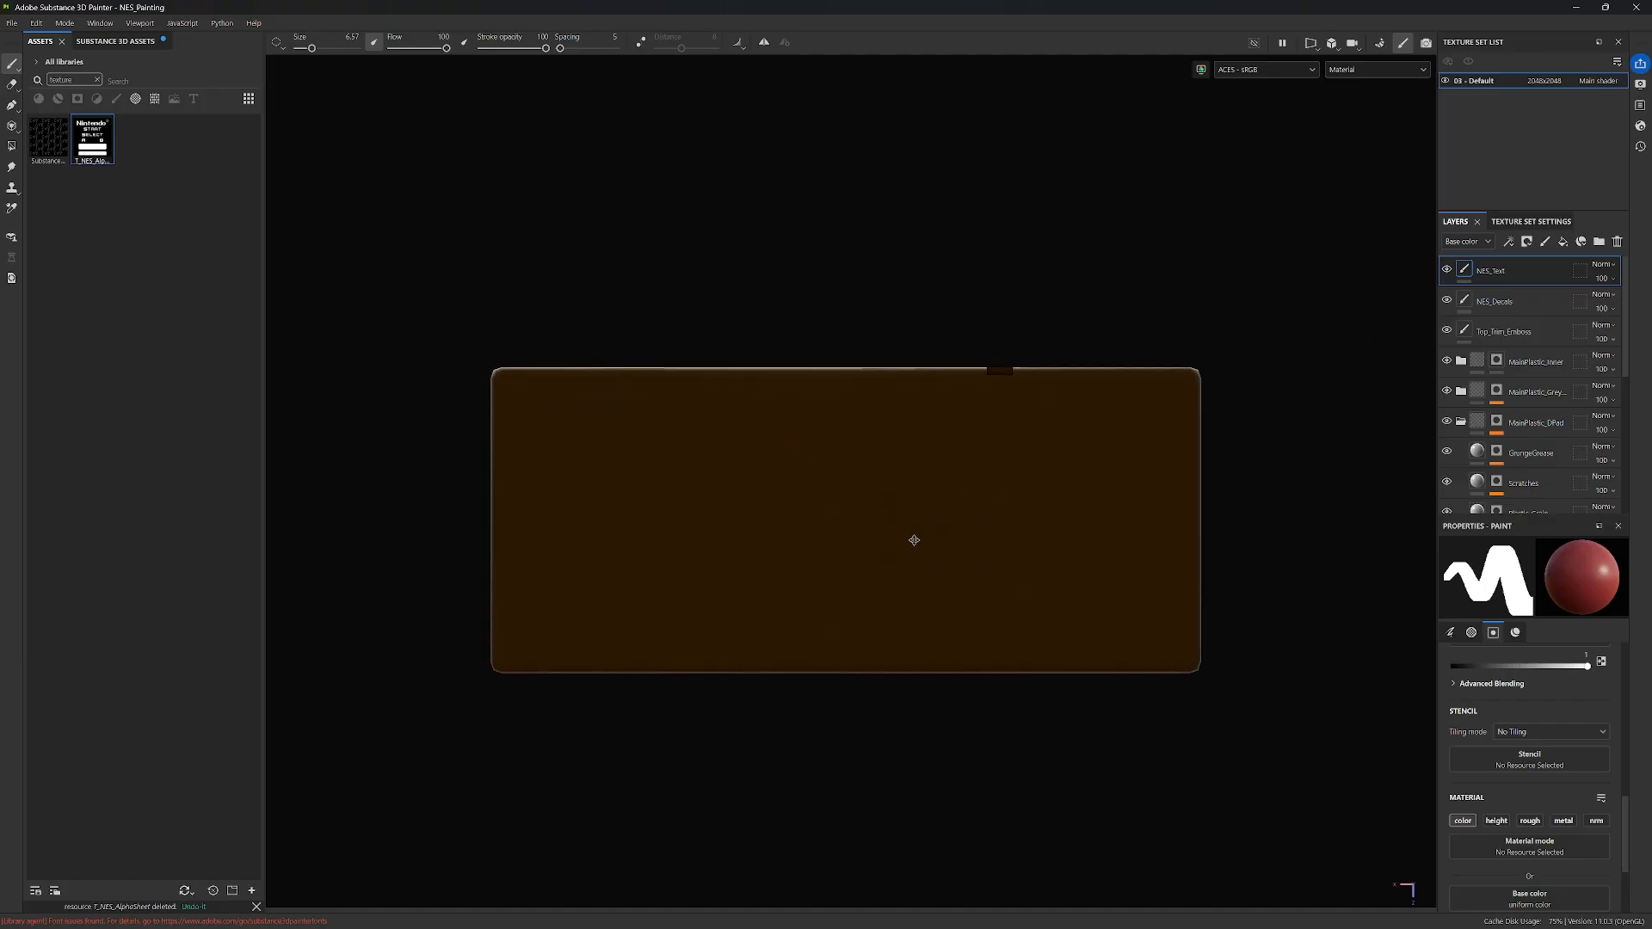
{"action": "scroll", "coordinate": [914, 539], "scroll_direction": "up", "scroll_amount": 2}
{"action": "middle_click_drag", "start_coordinate": [919, 537], "coordinate": [923, 536]}
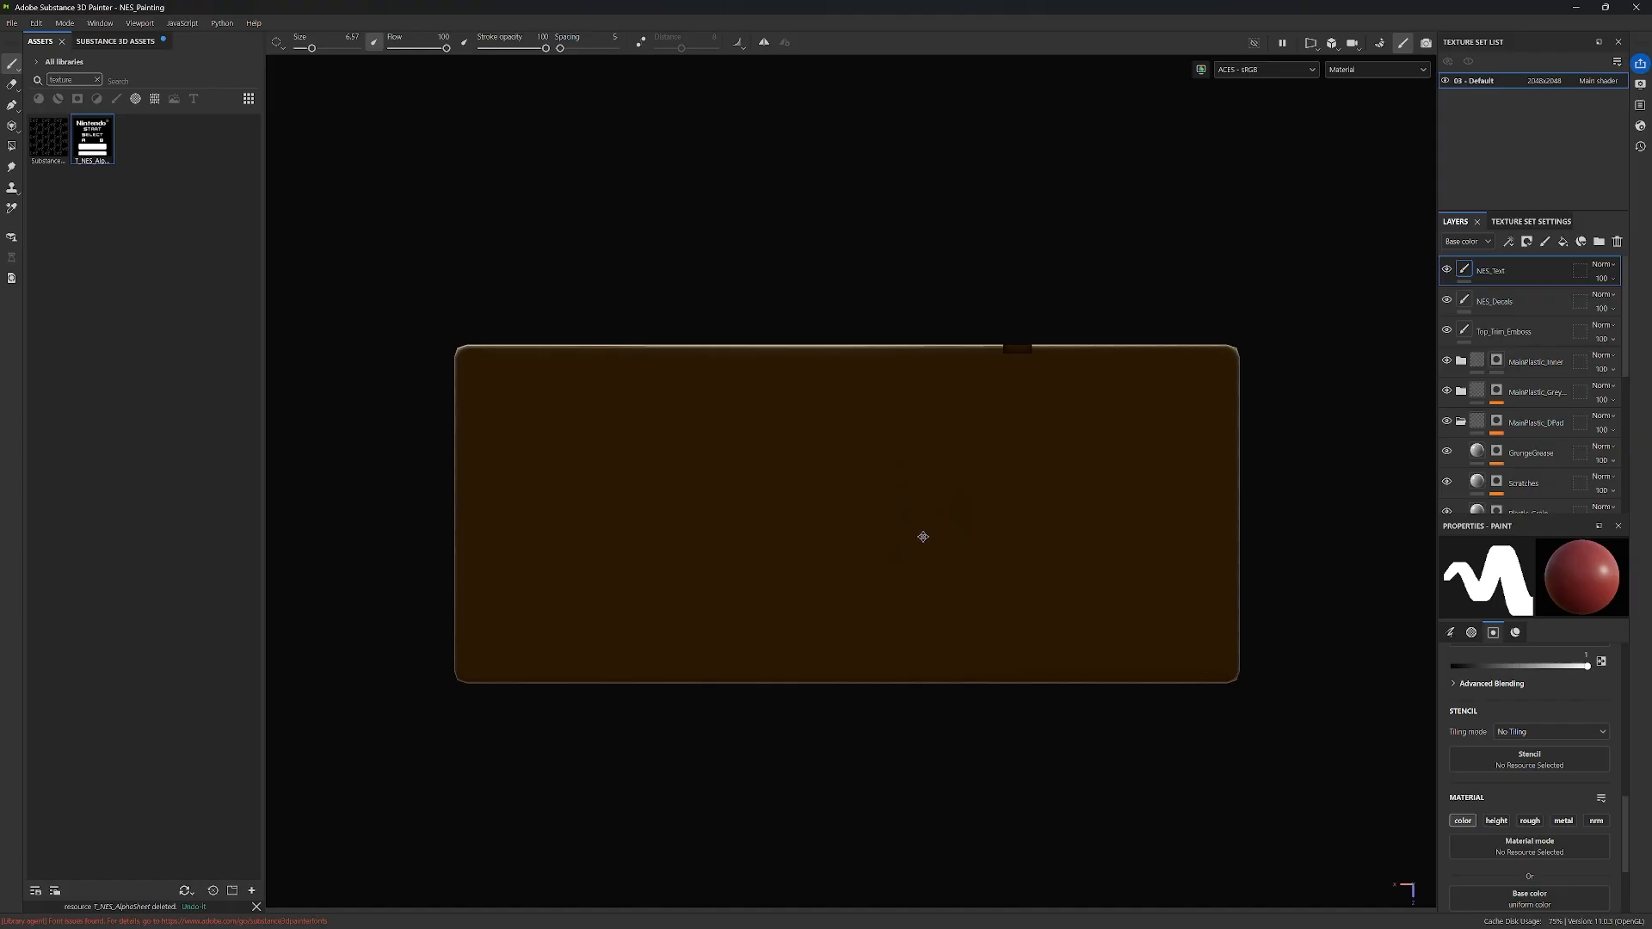
Step: Add a paint layer above NES_Text and name it N_BackEmboss
{"action": "left_click", "coordinate": [1549, 240]}
{"action": "double_click", "coordinate": [1493, 271]}
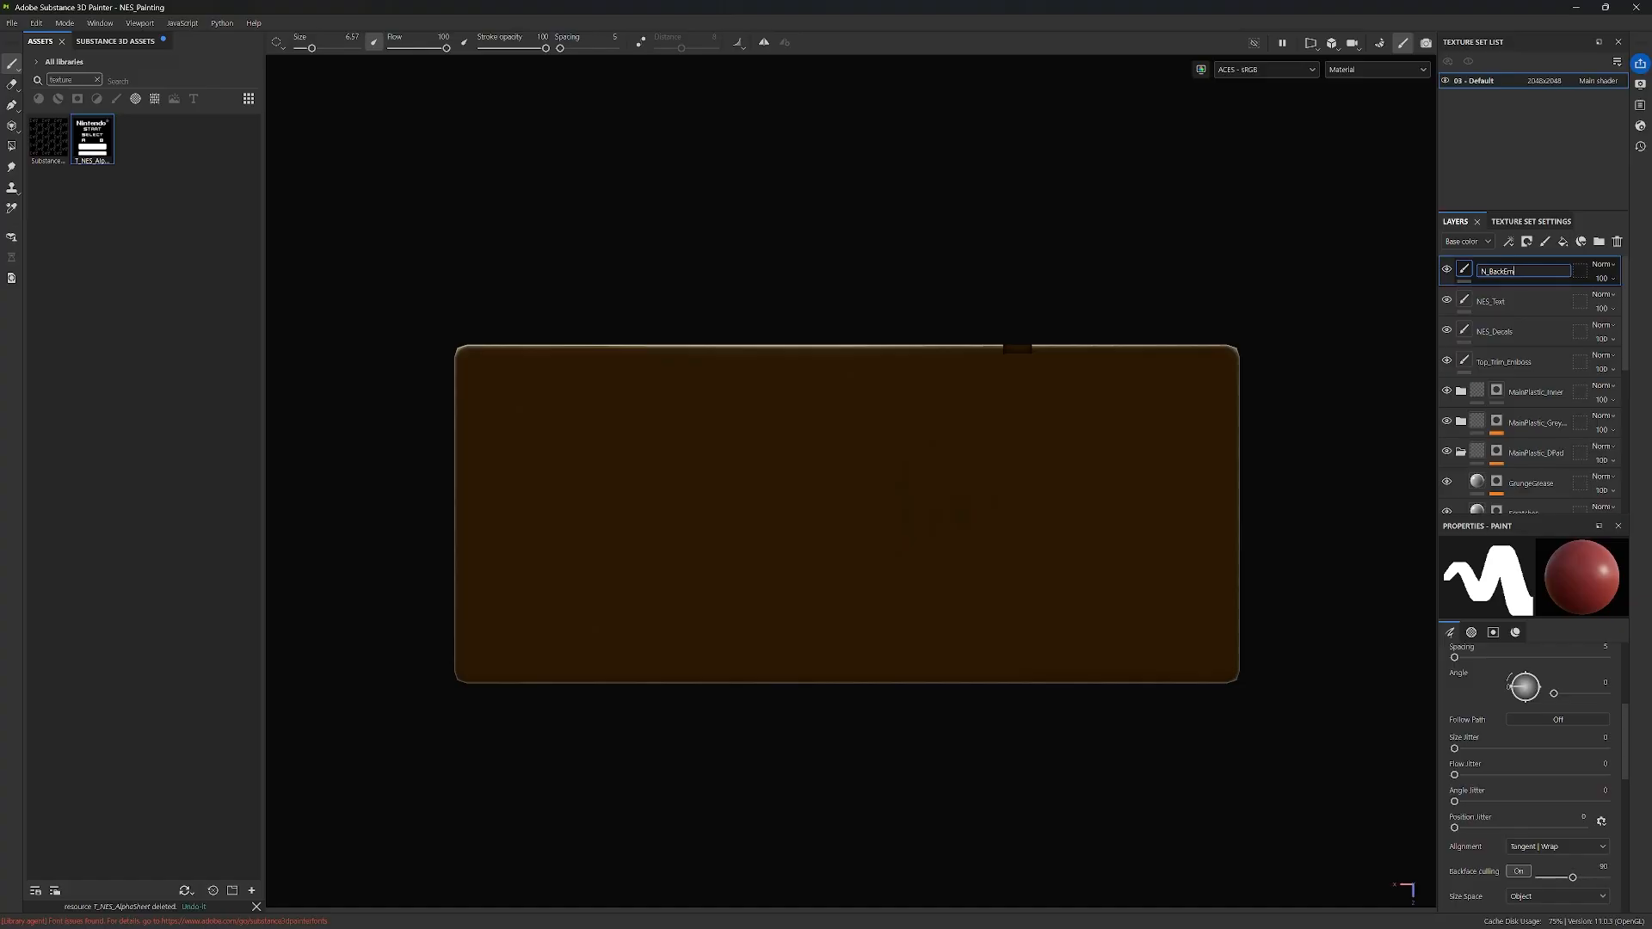
{"action": "key", "text": "Return"}
Step: Clear the asset search, filter the library to textures and locate the NES emboss normal map
{"action": "left_click", "coordinate": [97, 80]}
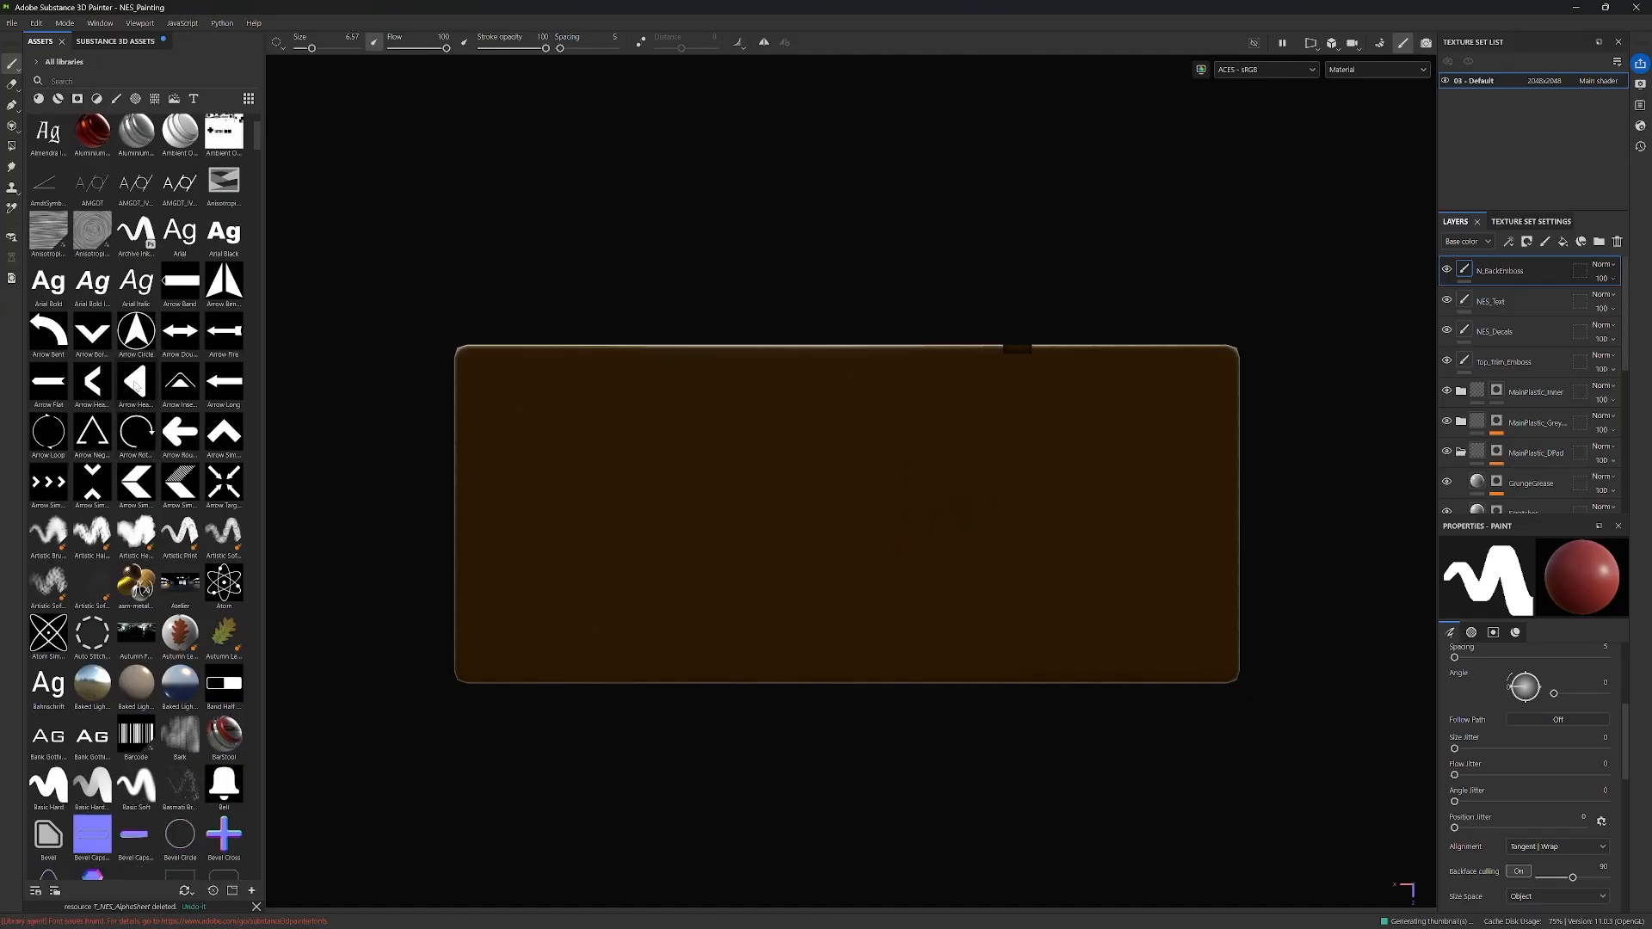
{"action": "left_click", "coordinate": [137, 99]}
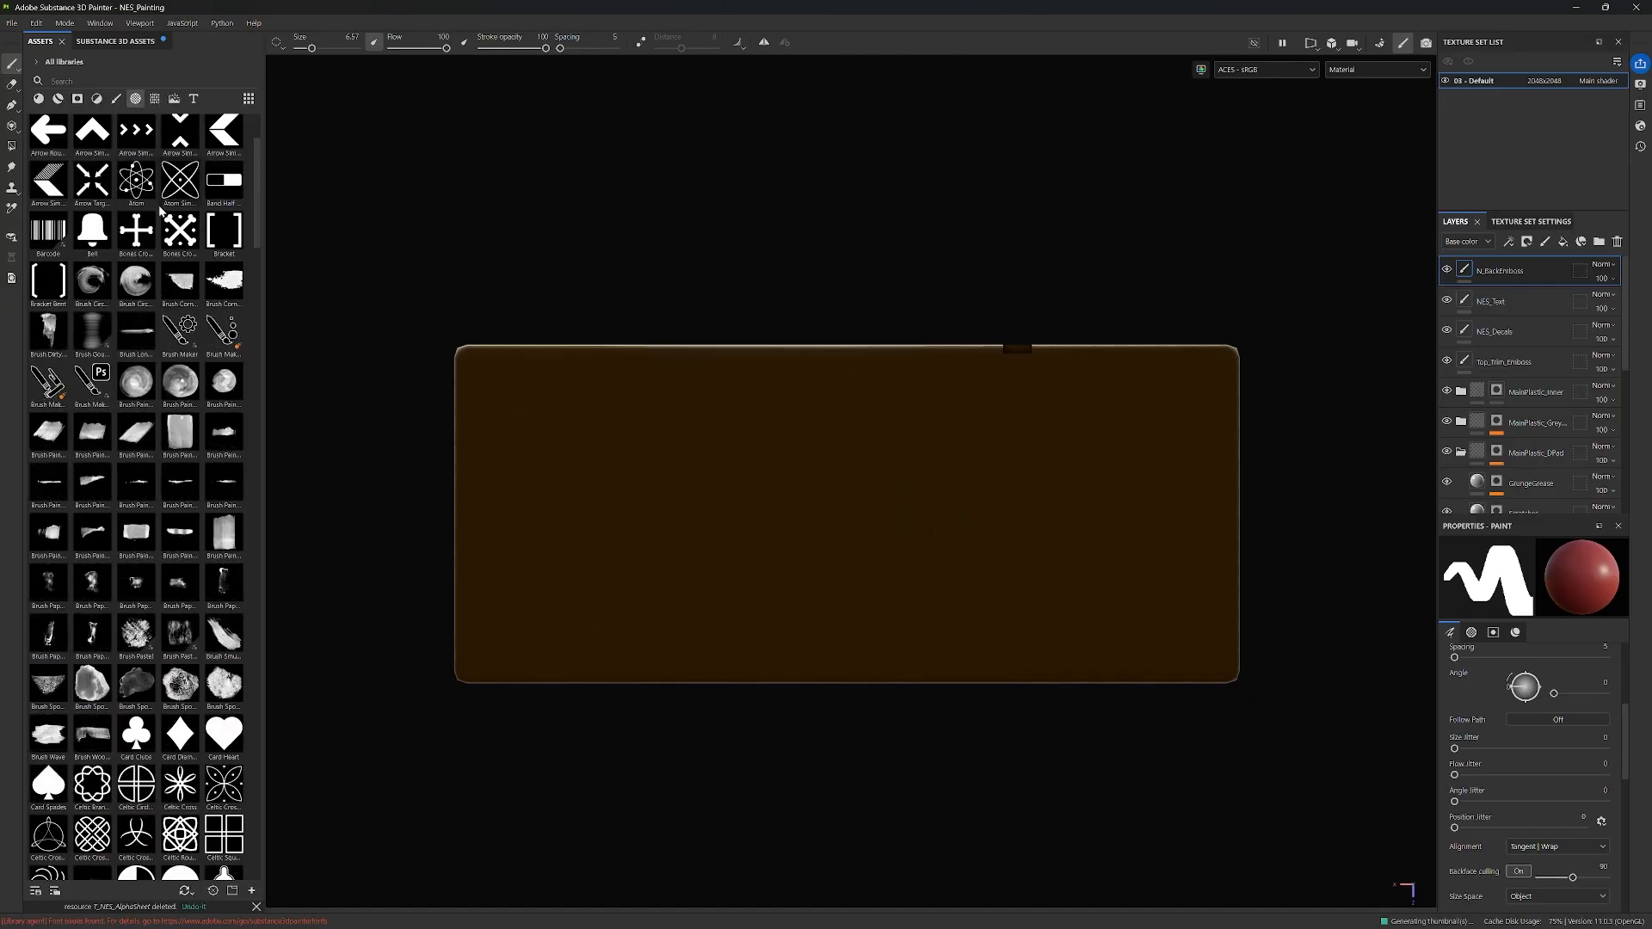
{"action": "left_click", "coordinate": [156, 99]}
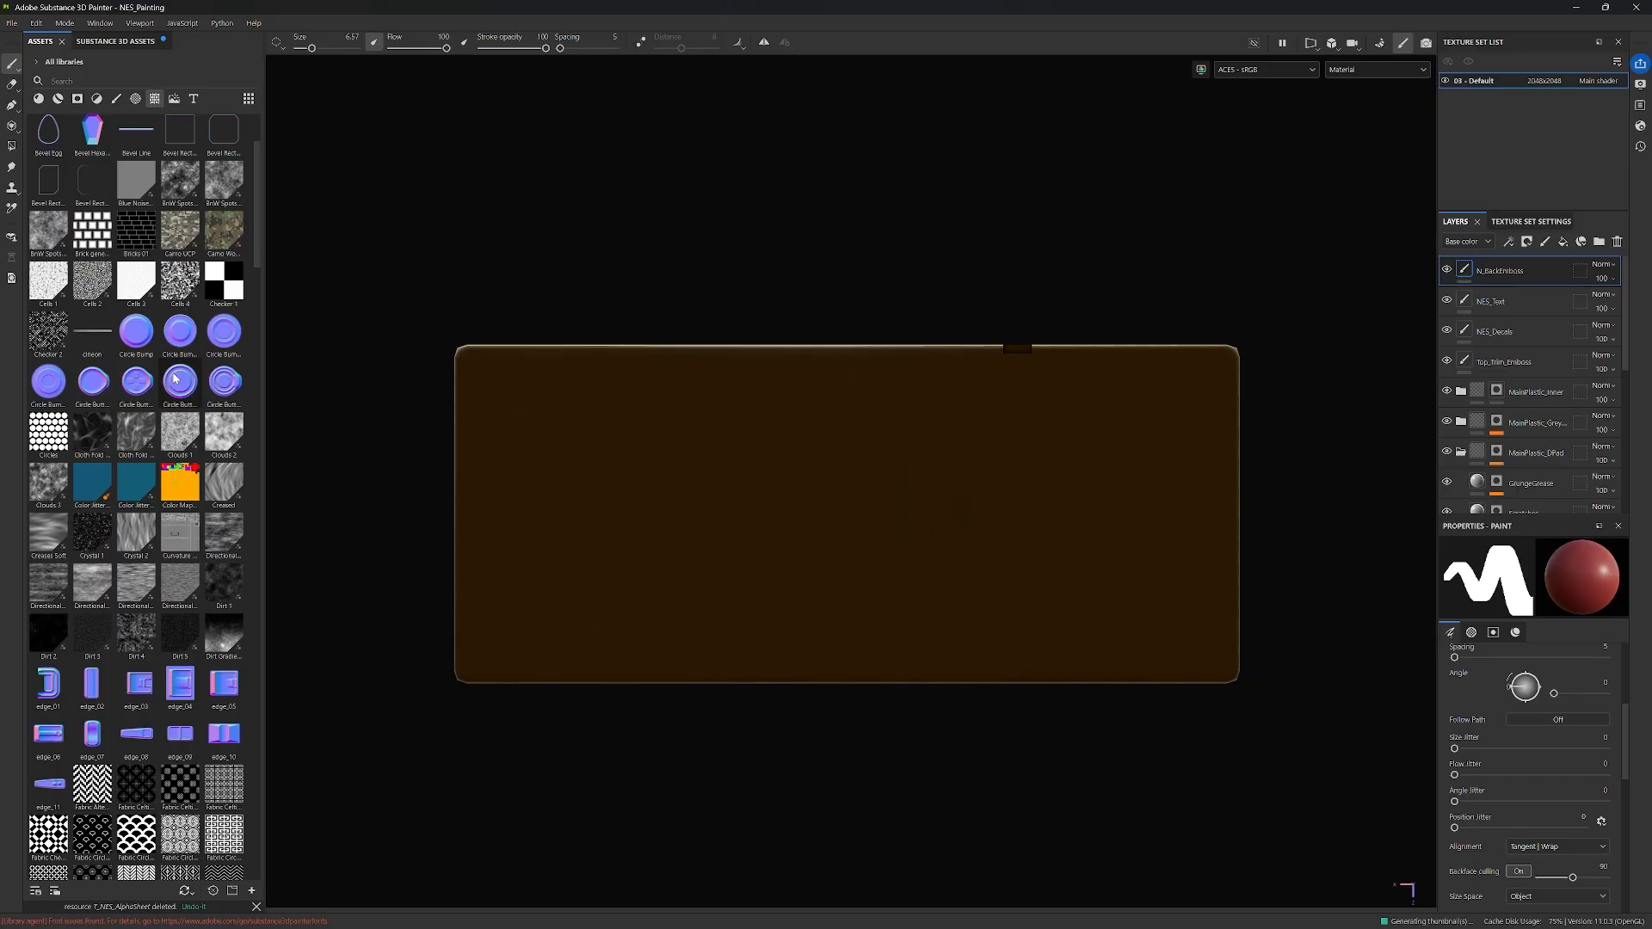
{"action": "scroll", "coordinate": [181, 356], "scroll_direction": "down", "scroll_amount": 5}
{"action": "scroll", "coordinate": [181, 357], "scroll_direction": "up", "scroll_amount": 5}
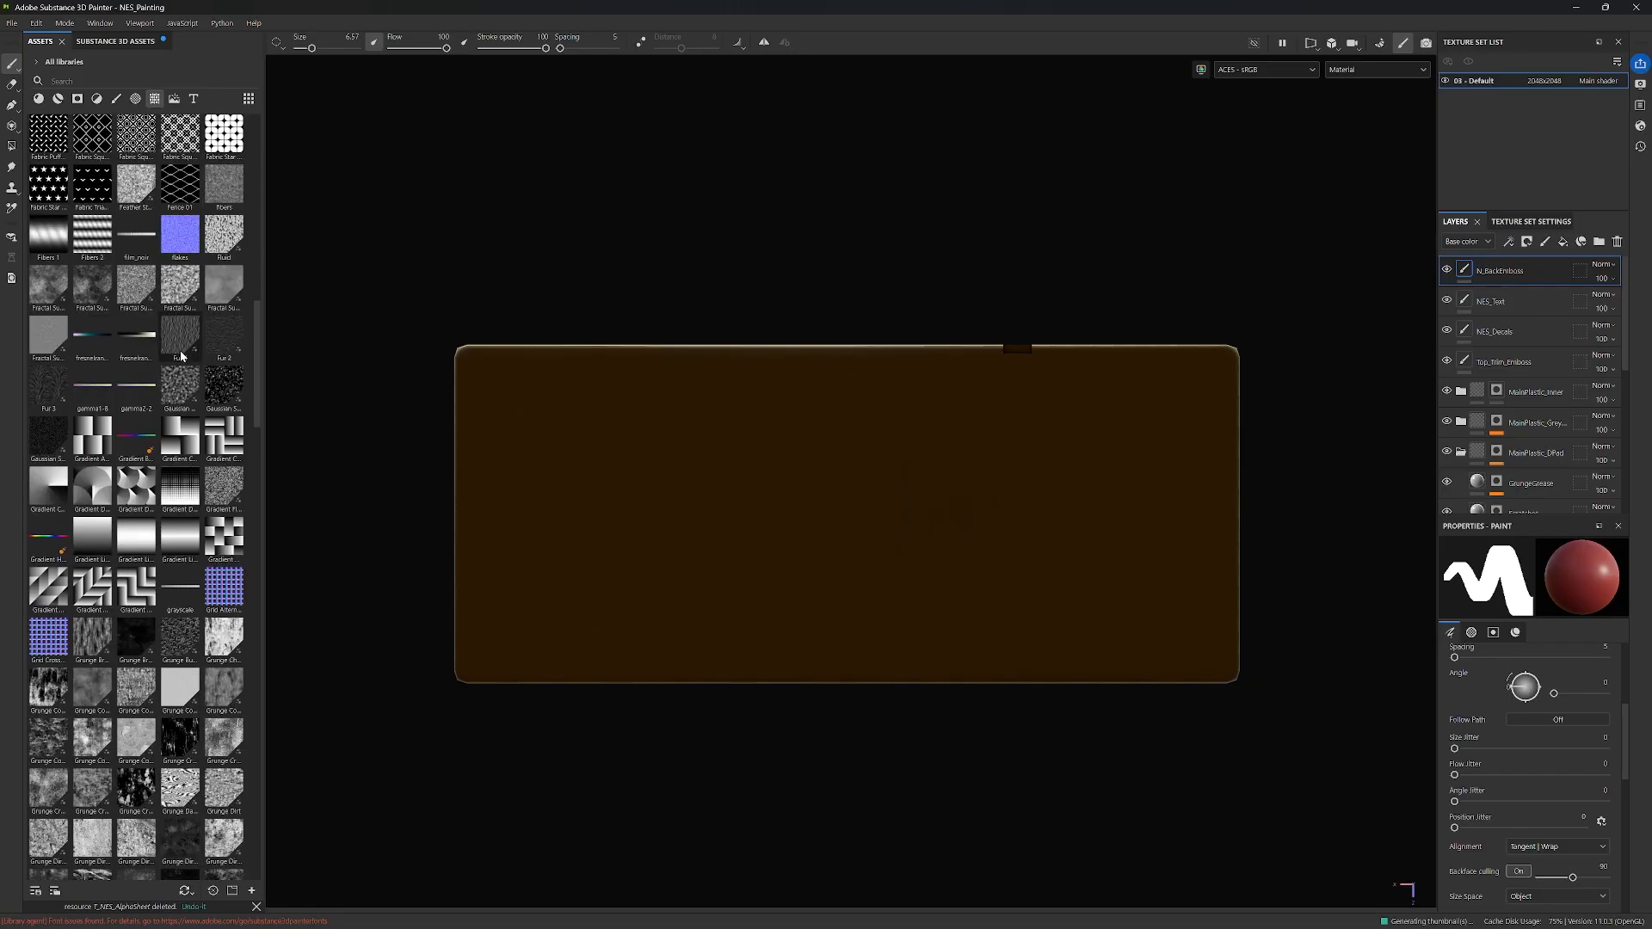
{"action": "scroll", "coordinate": [181, 356], "scroll_direction": "down", "scroll_amount": 10}
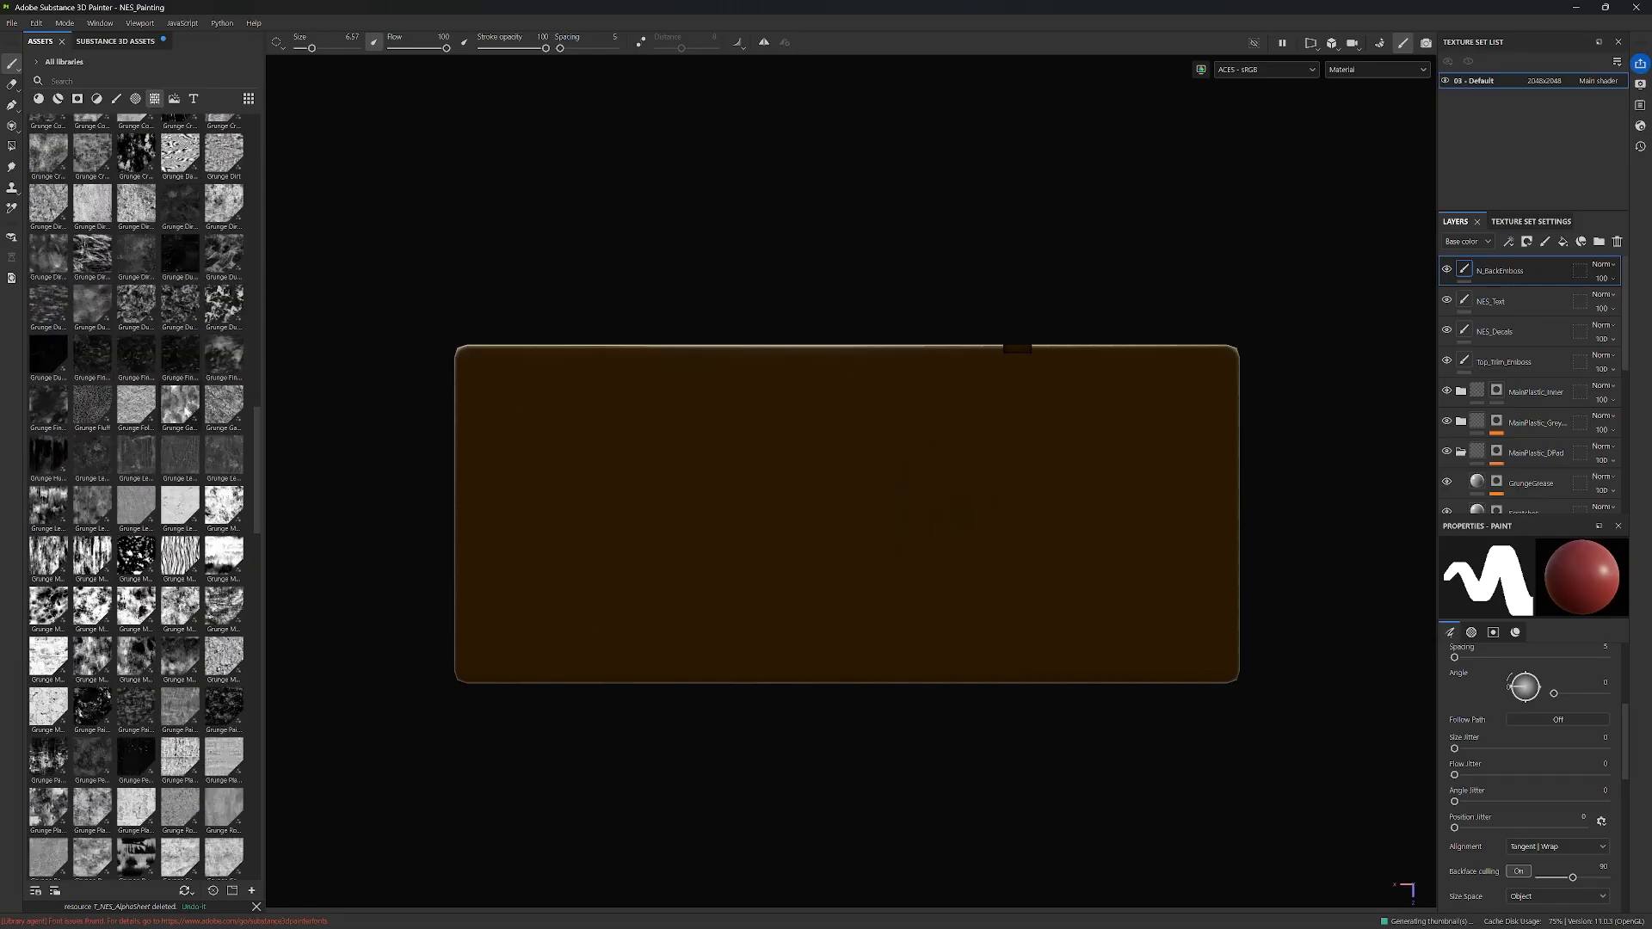
{"action": "scroll", "coordinate": [185, 450], "scroll_direction": "down", "scroll_amount": 10}
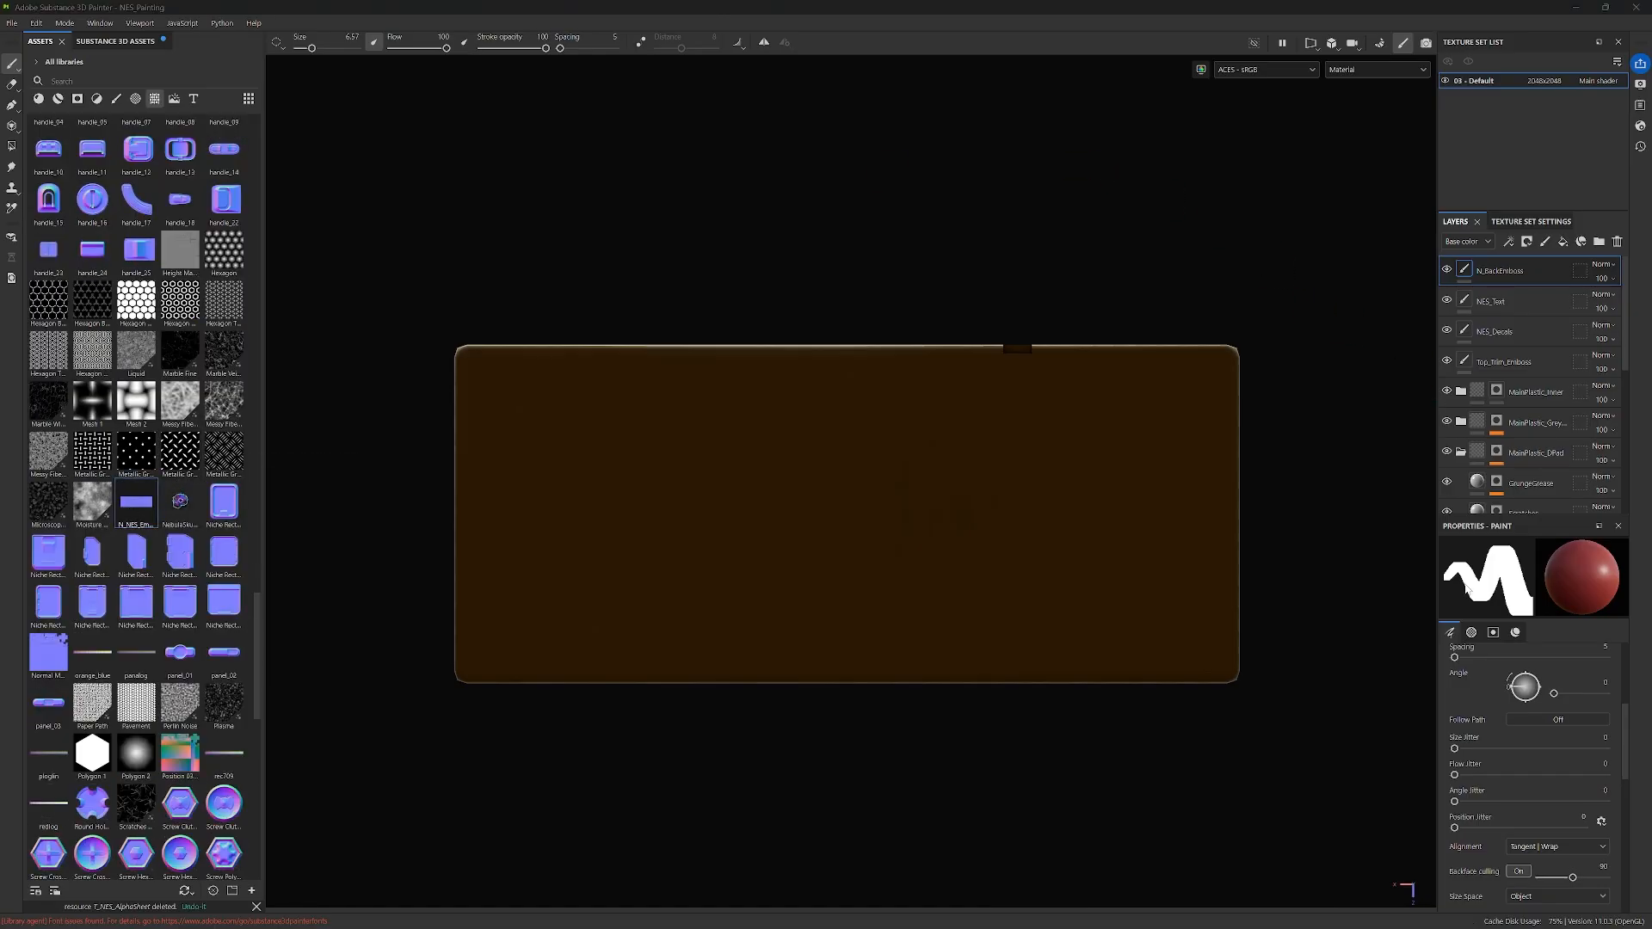
Step: Limit the brush material to the normal channel by disabling color and enabling nrm
{"action": "scroll", "coordinate": [1510, 782], "scroll_direction": "down", "scroll_amount": 8}
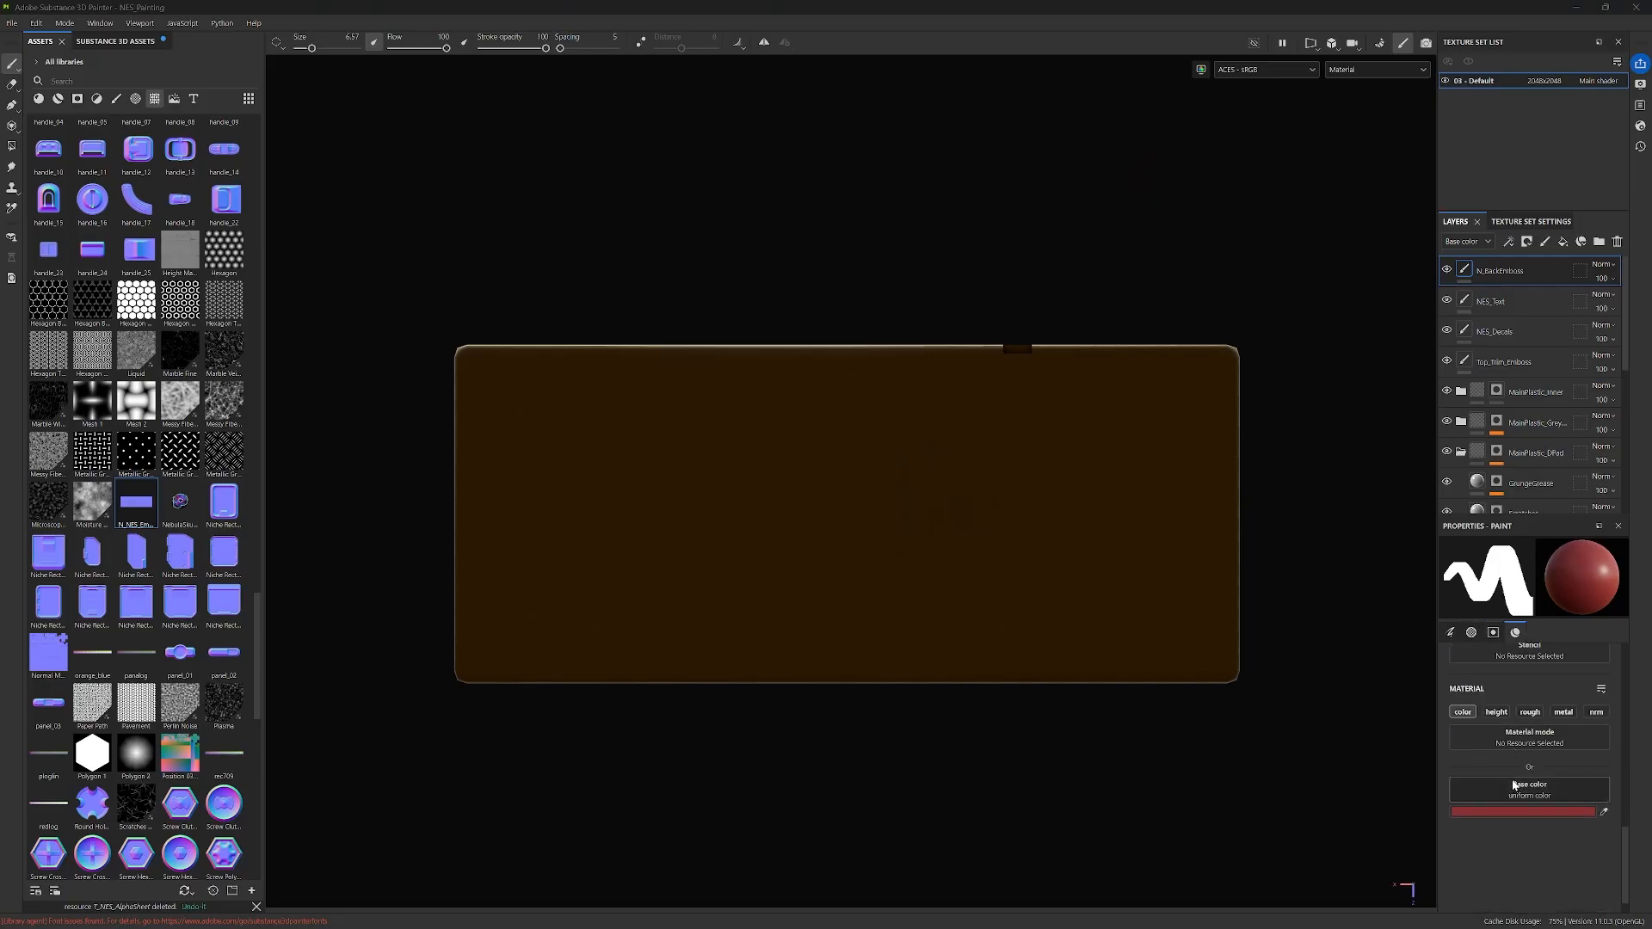
{"action": "left_click", "coordinate": [1465, 751]}
{"action": "left_click", "coordinate": [1596, 751]}
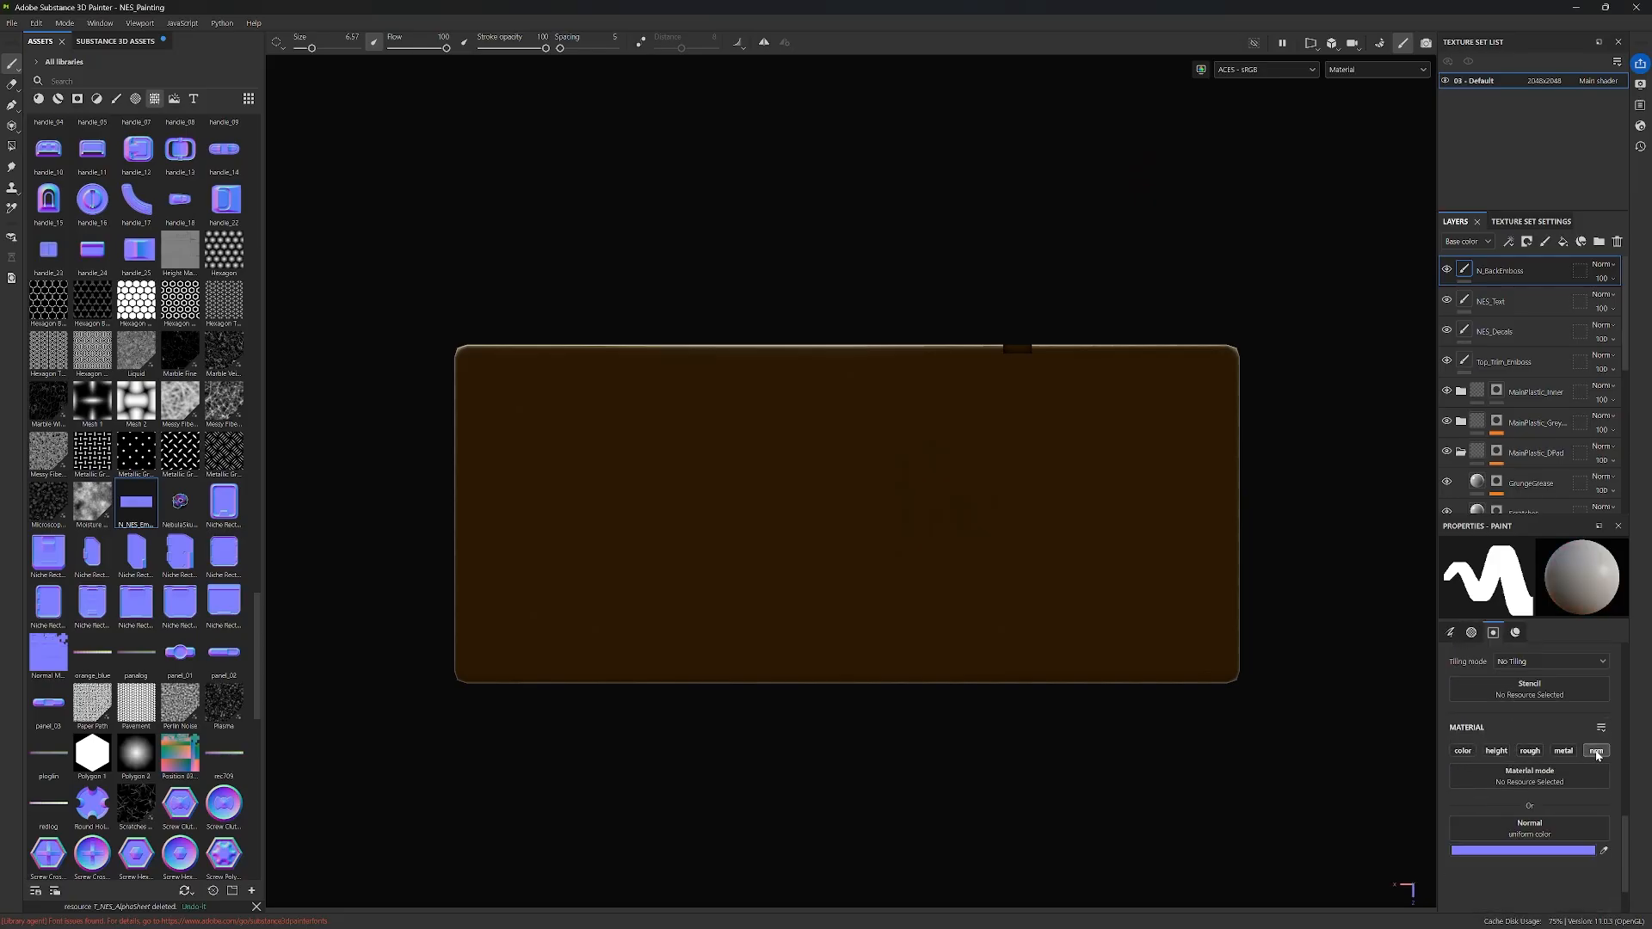
Step: Assign the N_NES_Embossed texture to the brush's normal channel and raise the brush spacing to about 368
{"action": "scroll", "coordinate": [382, 529], "scroll_direction": "up", "scroll_amount": 1}
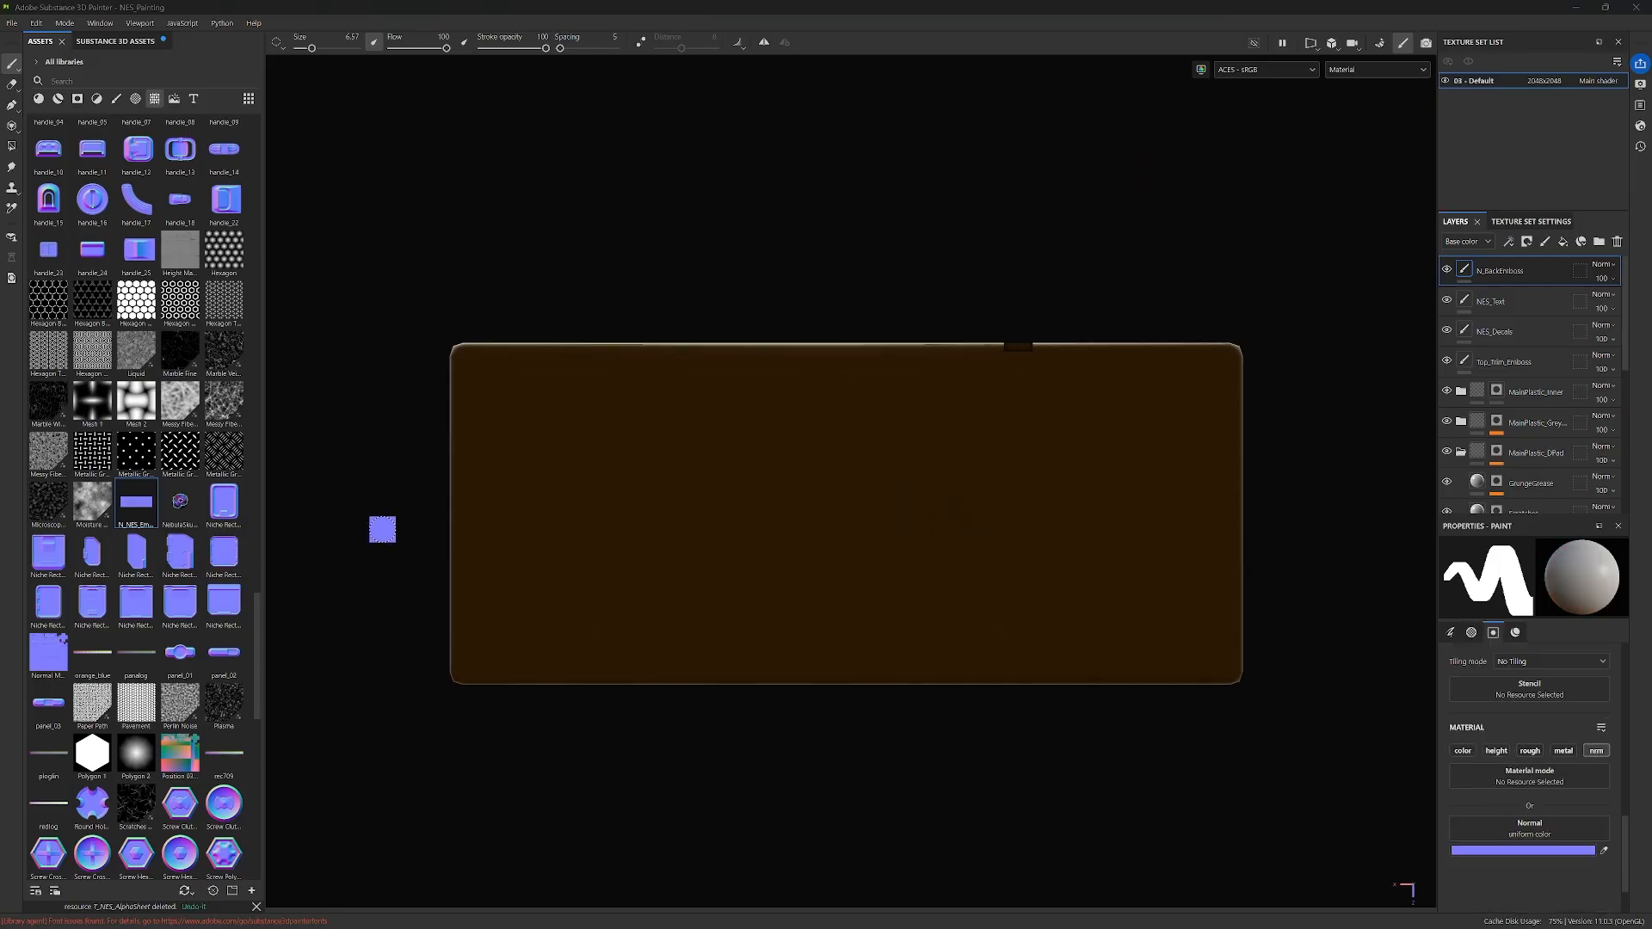
{"action": "left_click_drag", "start_coordinate": [136, 509], "coordinate": [1537, 831]}
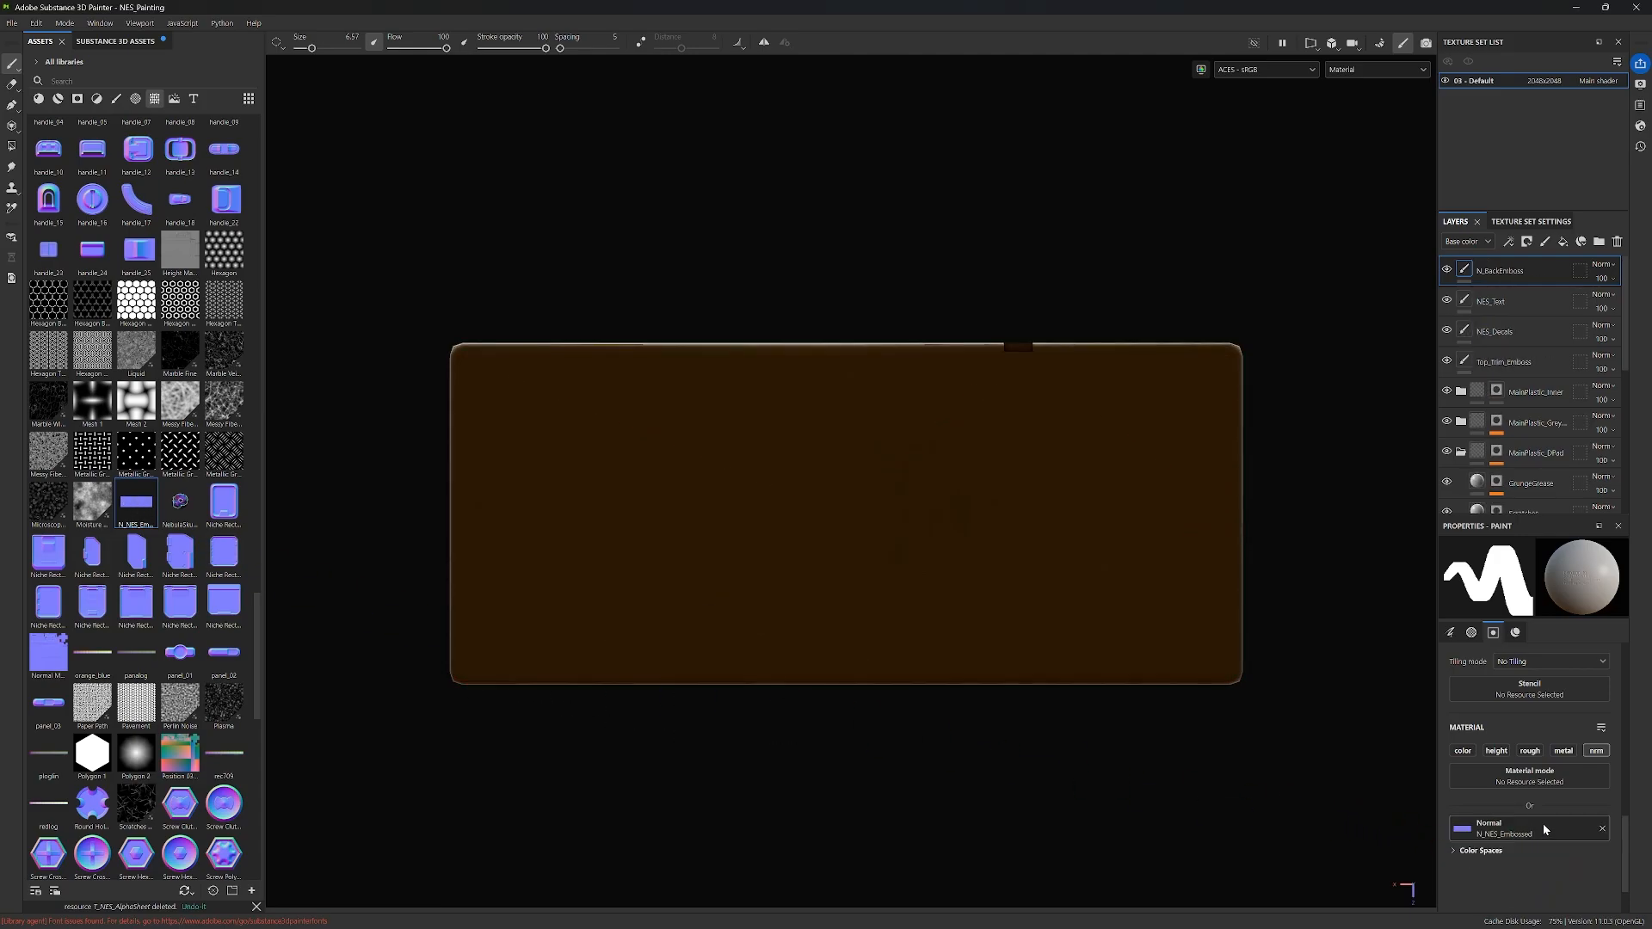
{"action": "scroll", "coordinate": [1535, 726], "scroll_direction": "up", "scroll_amount": 10}
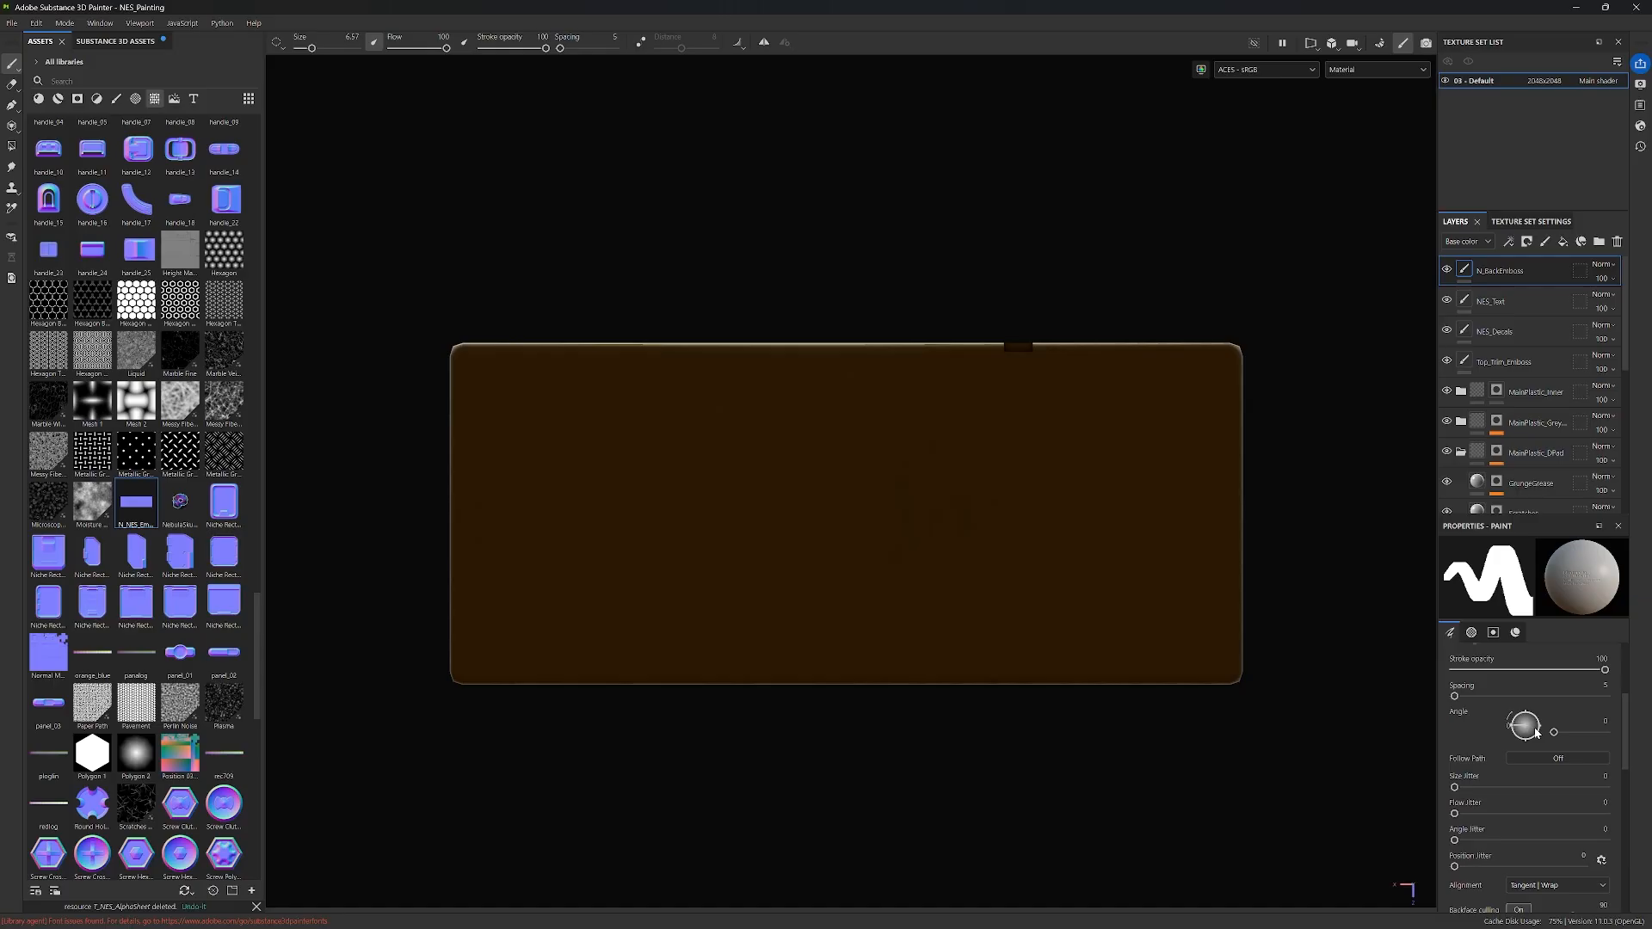
{"action": "scroll", "coordinate": [1535, 732], "scroll_direction": "up", "scroll_amount": 2}
{"action": "left_click_drag", "start_coordinate": [1471, 777], "coordinate": [1593, 785]}
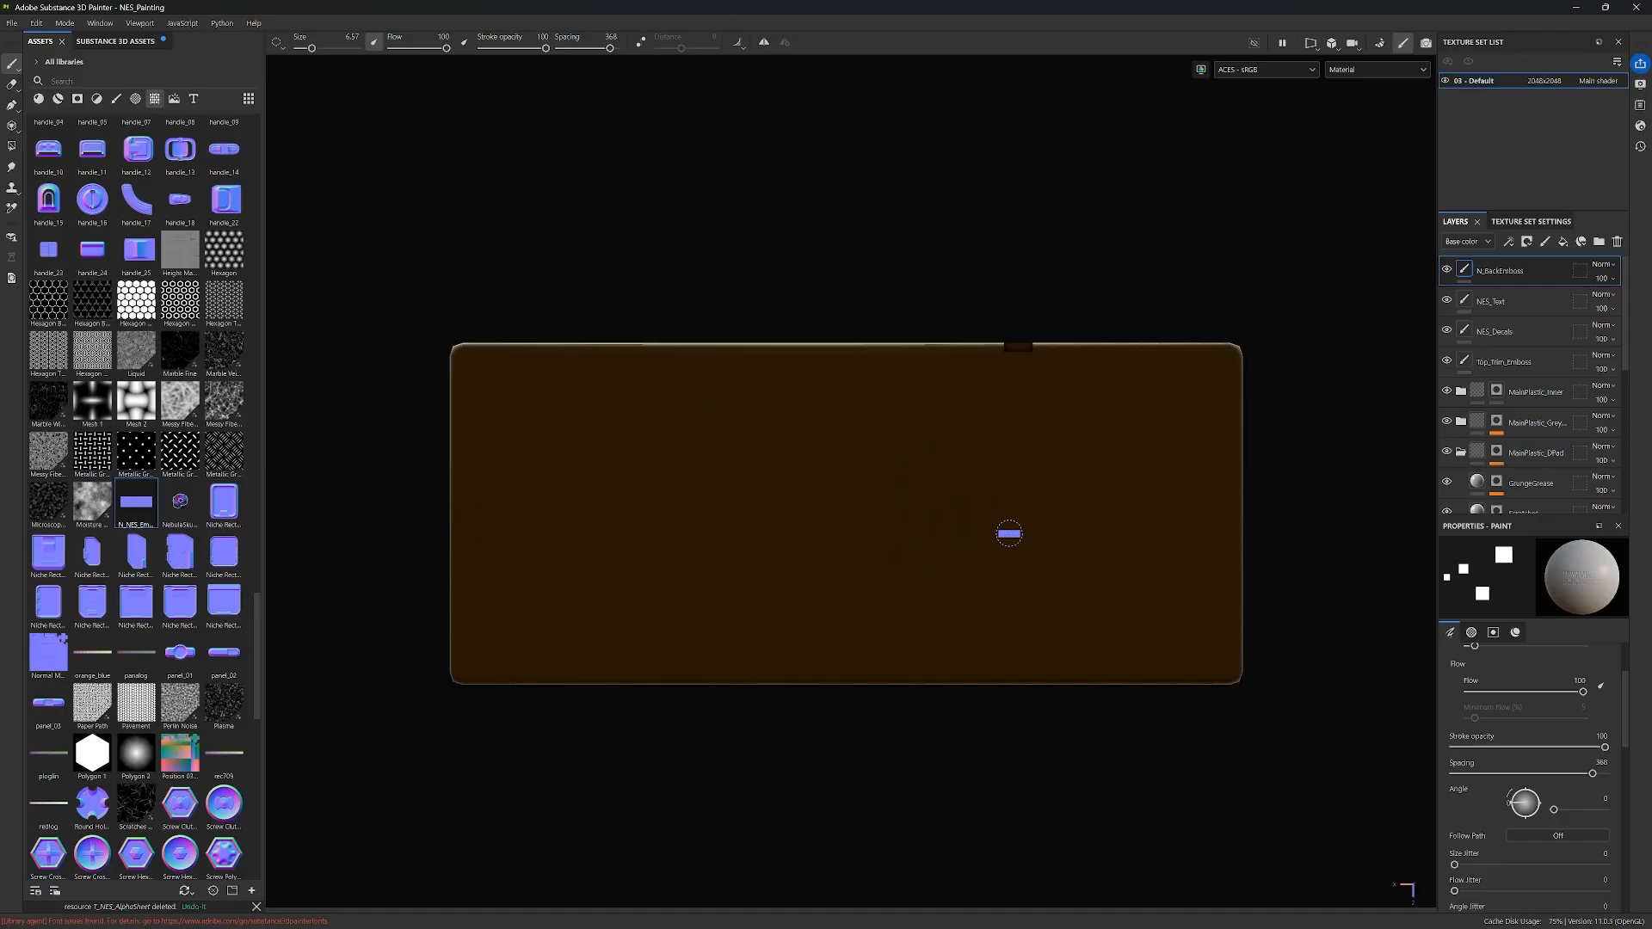
Step: Try stamping the emboss on the controller's back at brush size 100, and undo the stamp
{"action": "right_click_drag", "start_coordinate": [954, 543], "coordinate": [1172, 543], "text": "ctrl"}
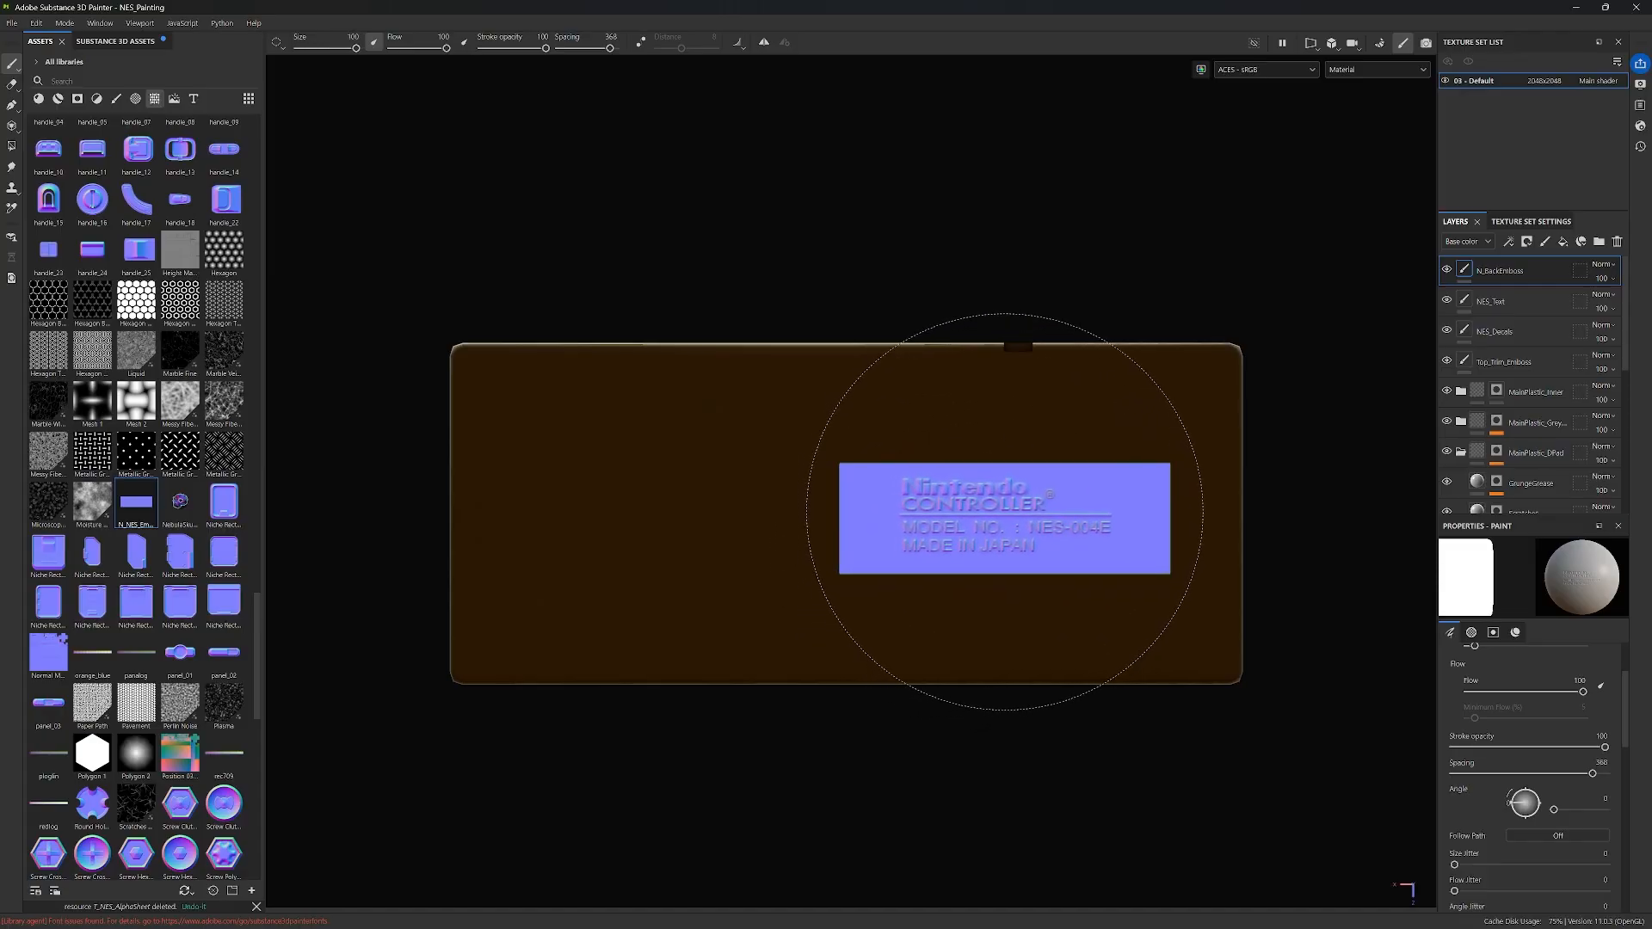
{"action": "left_click", "coordinate": [1000, 509]}
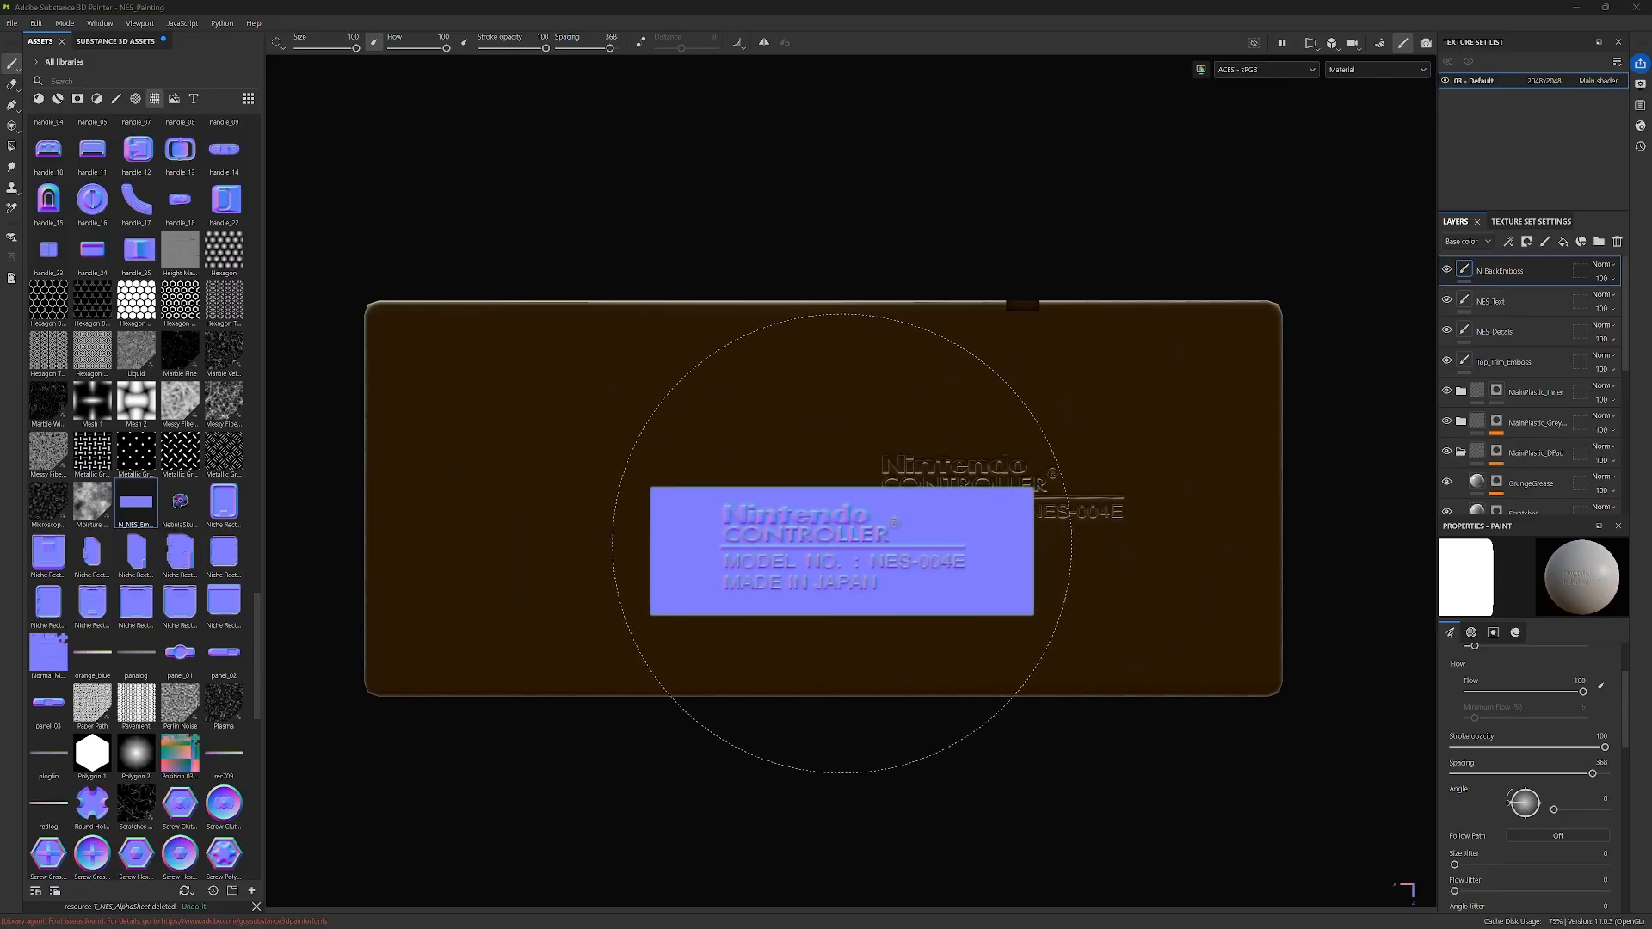
{"action": "scroll", "coordinate": [174, 620], "scroll_direction": "down", "scroll_amount": 3}
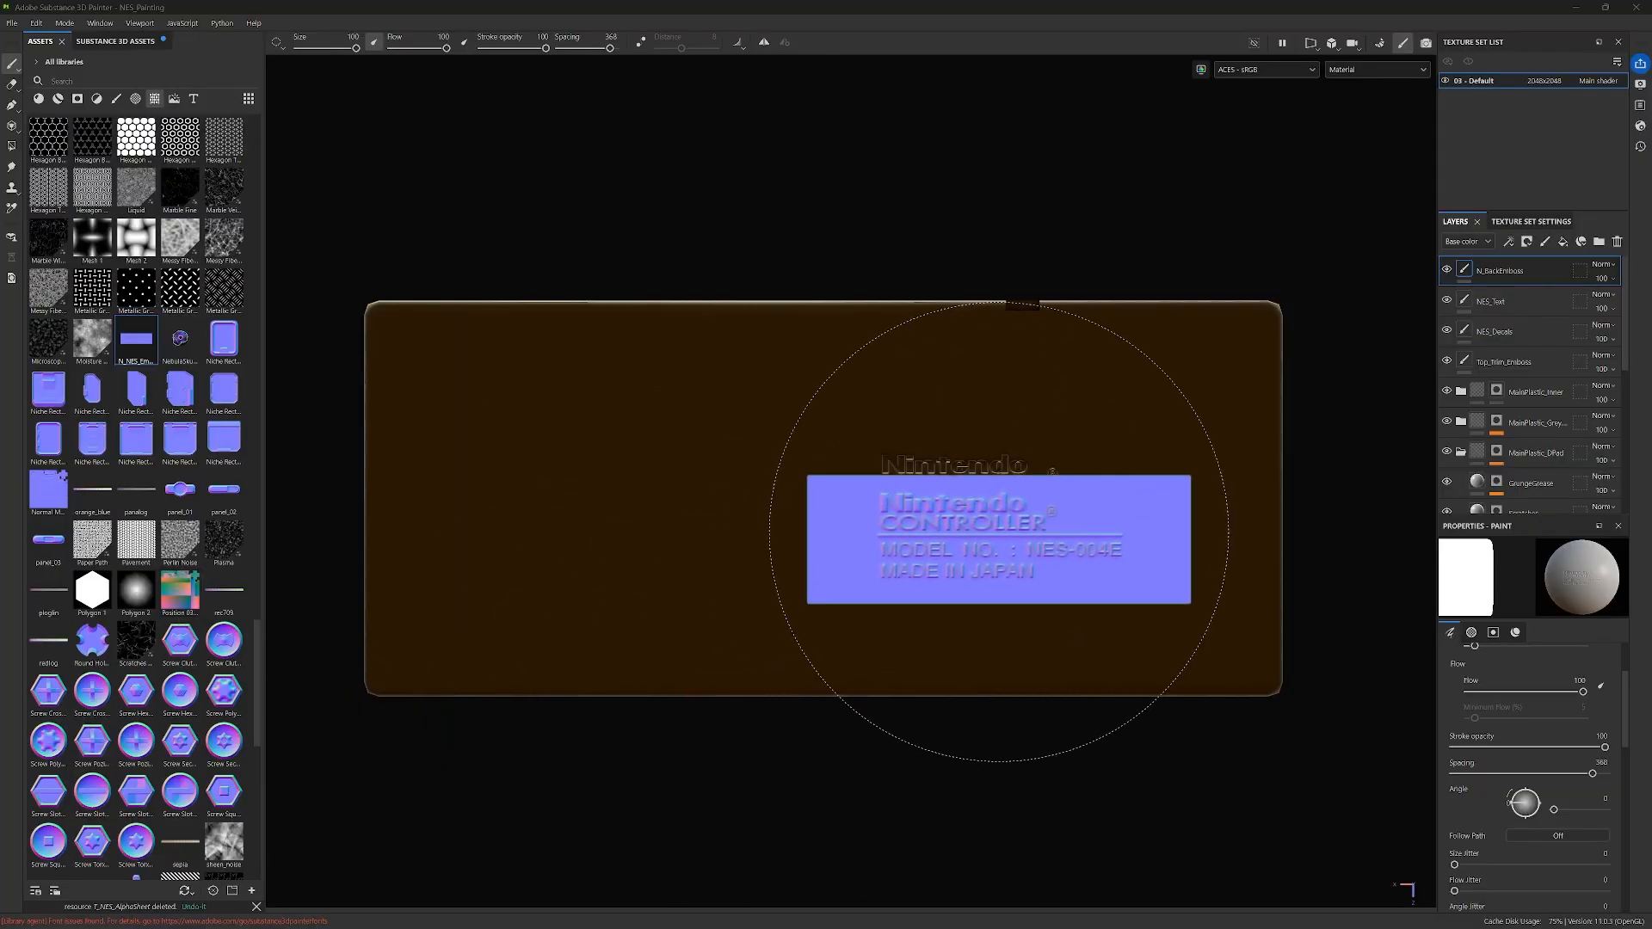
{"action": "left_click", "coordinate": [998, 487]}
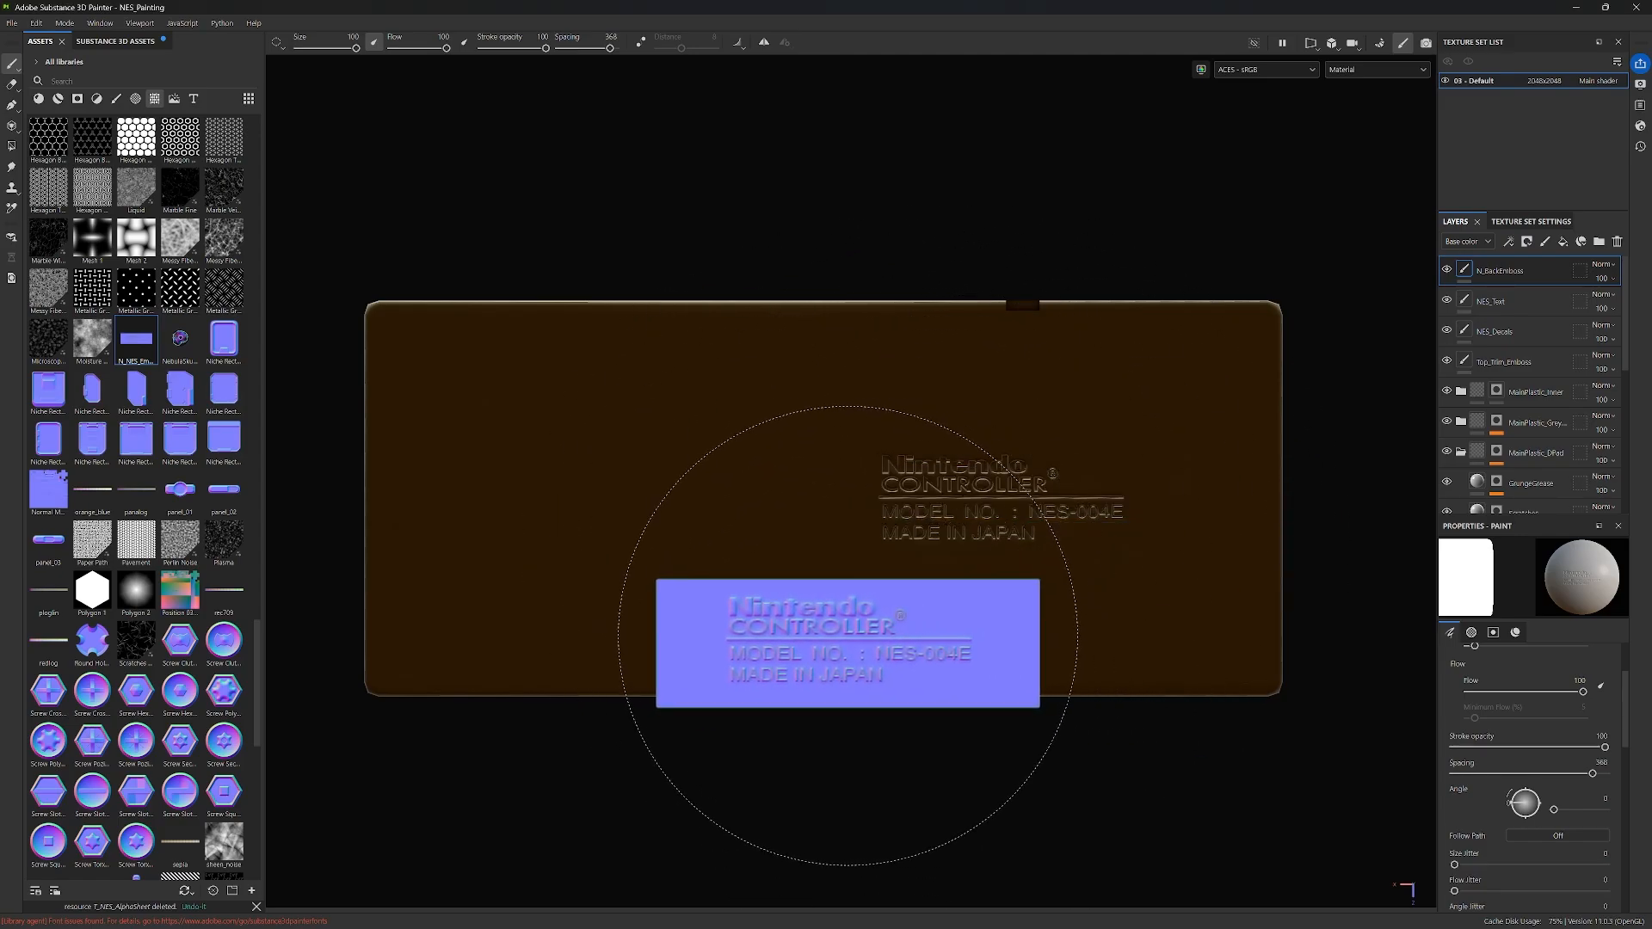
{"action": "key", "text": "ctrl+z"}
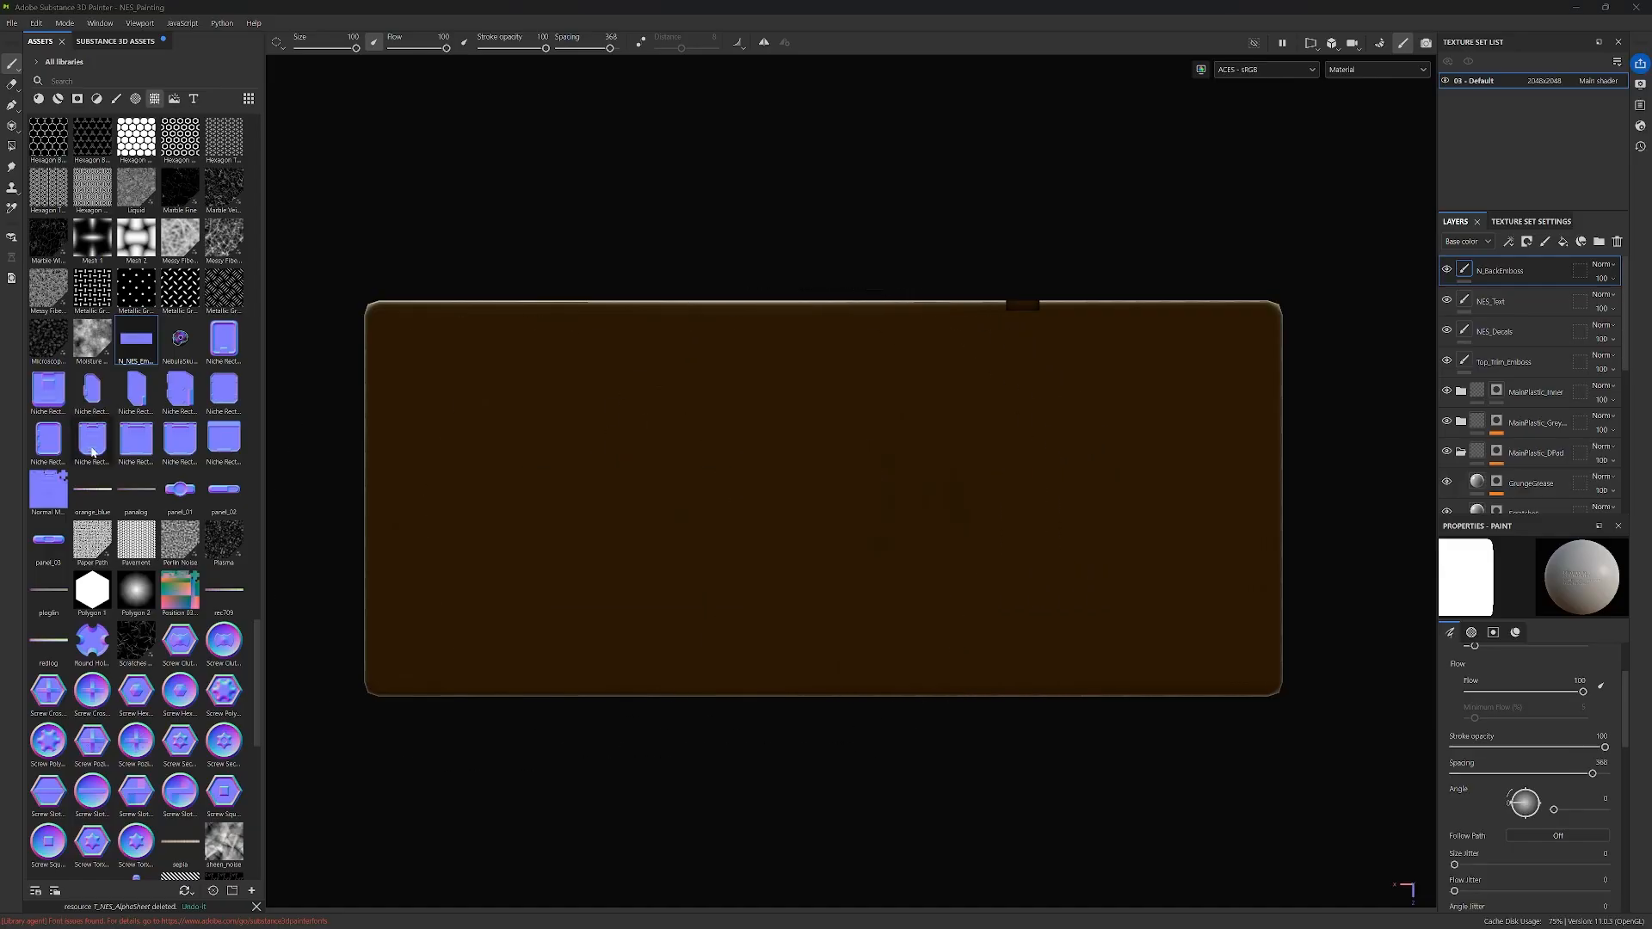
Step: Delete the N_NES_Embossed texture from the asset library and remove it from the brush's normal channel
{"action": "right_click", "coordinate": [140, 341]}
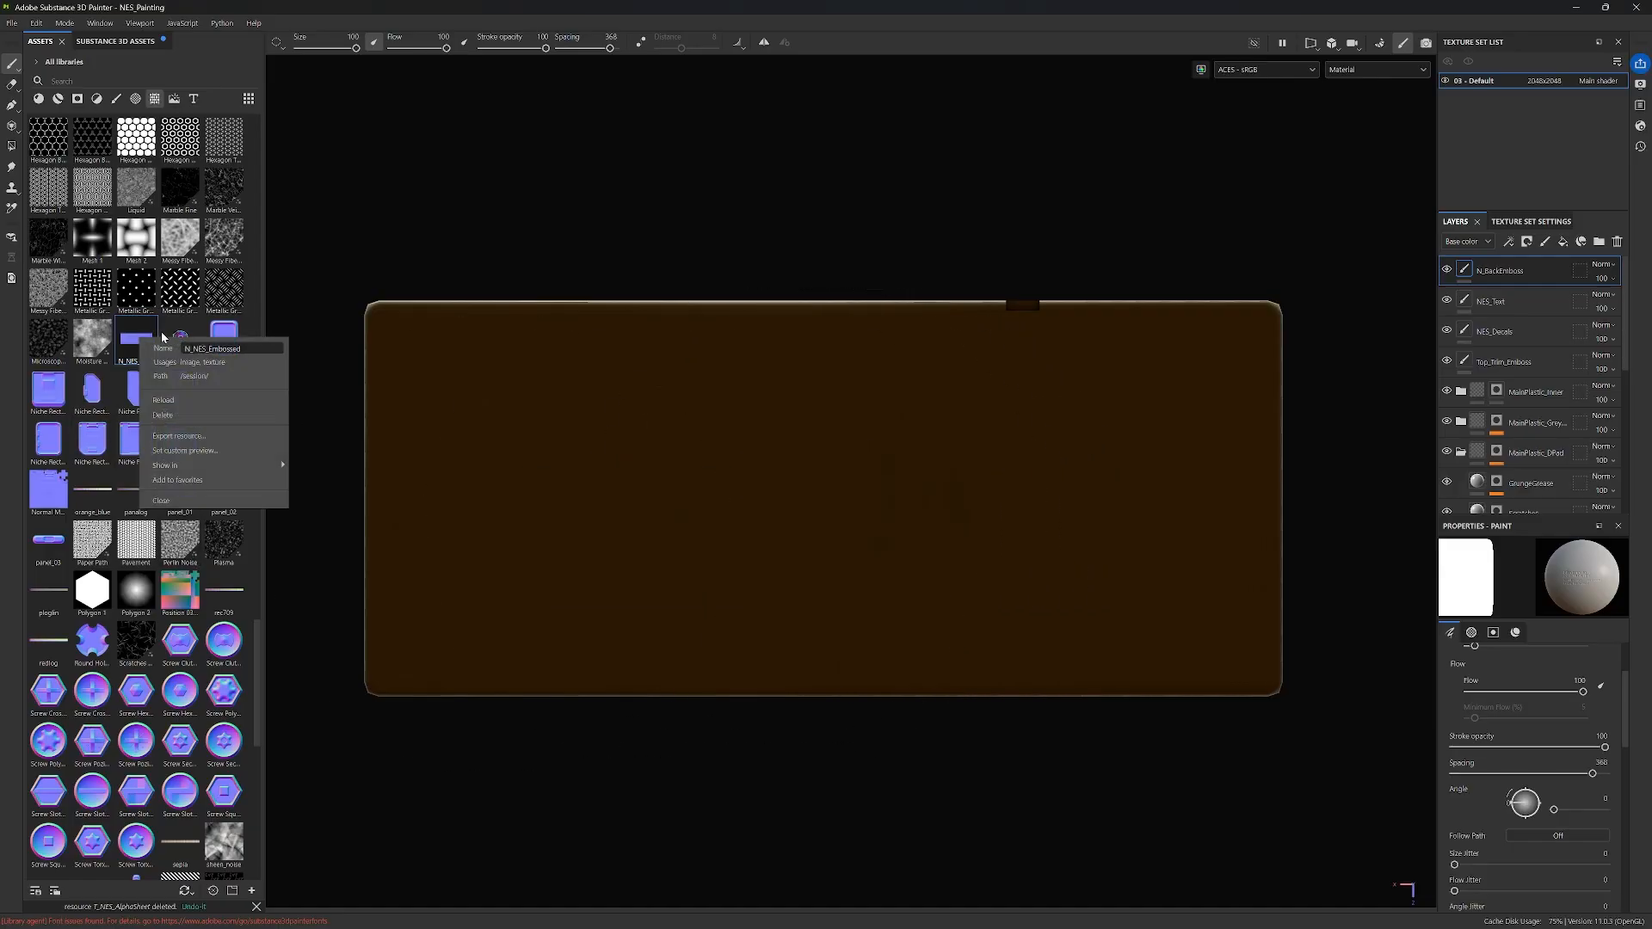
{"action": "left_click", "coordinate": [185, 415]}
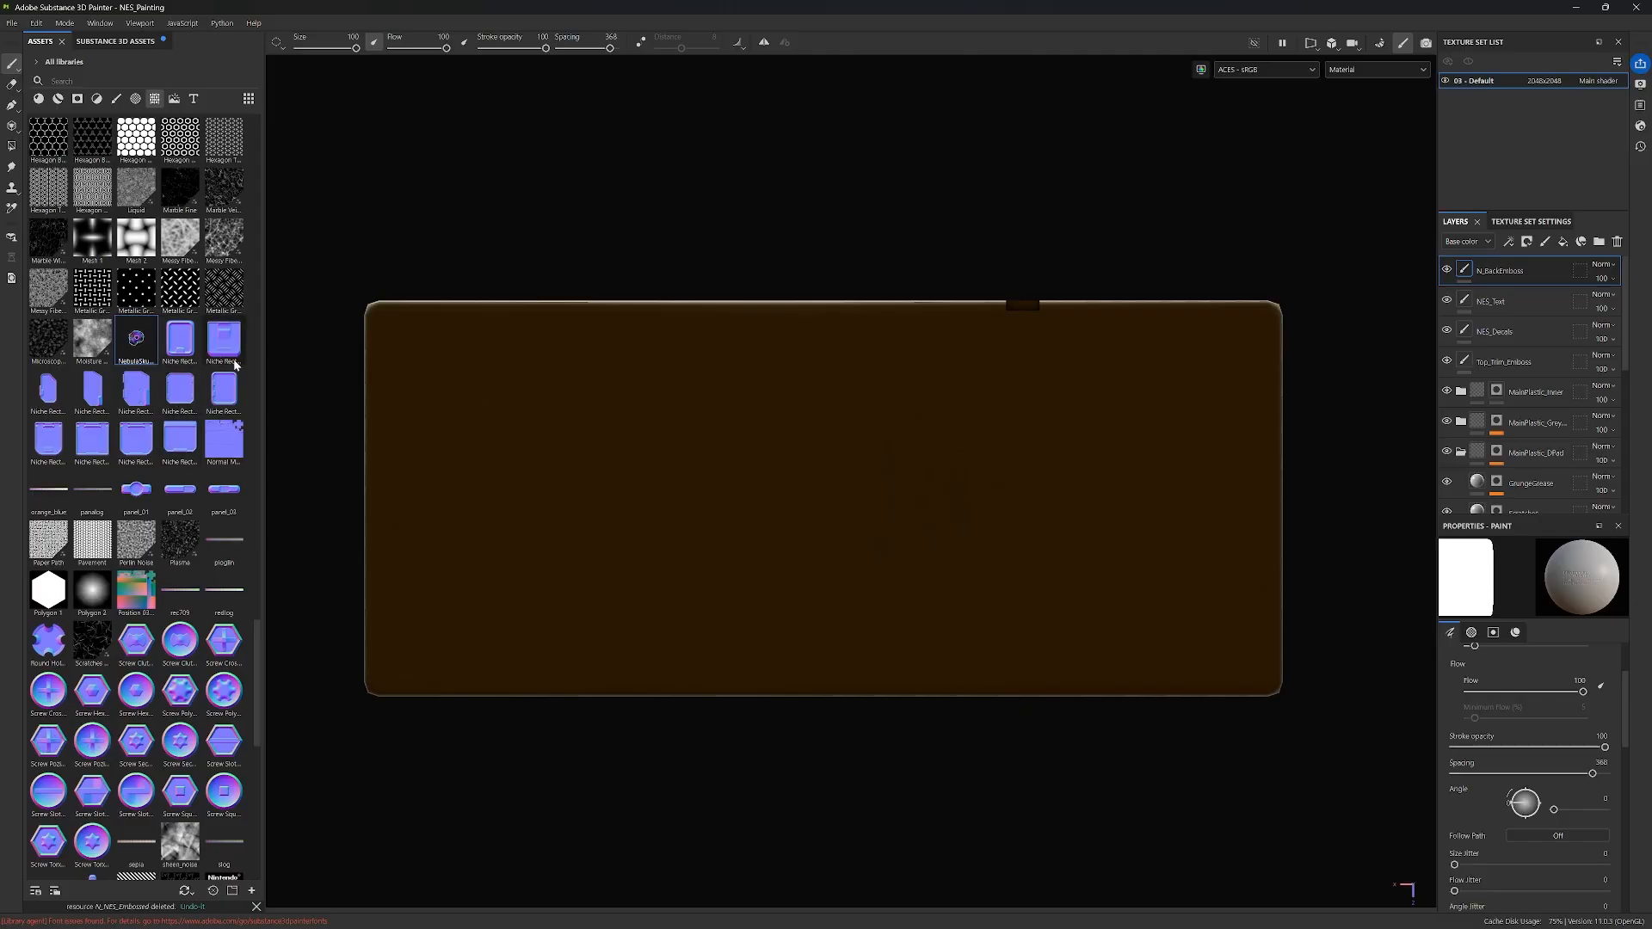
{"action": "scroll", "coordinate": [1579, 787], "scroll_direction": "down", "scroll_amount": 10}
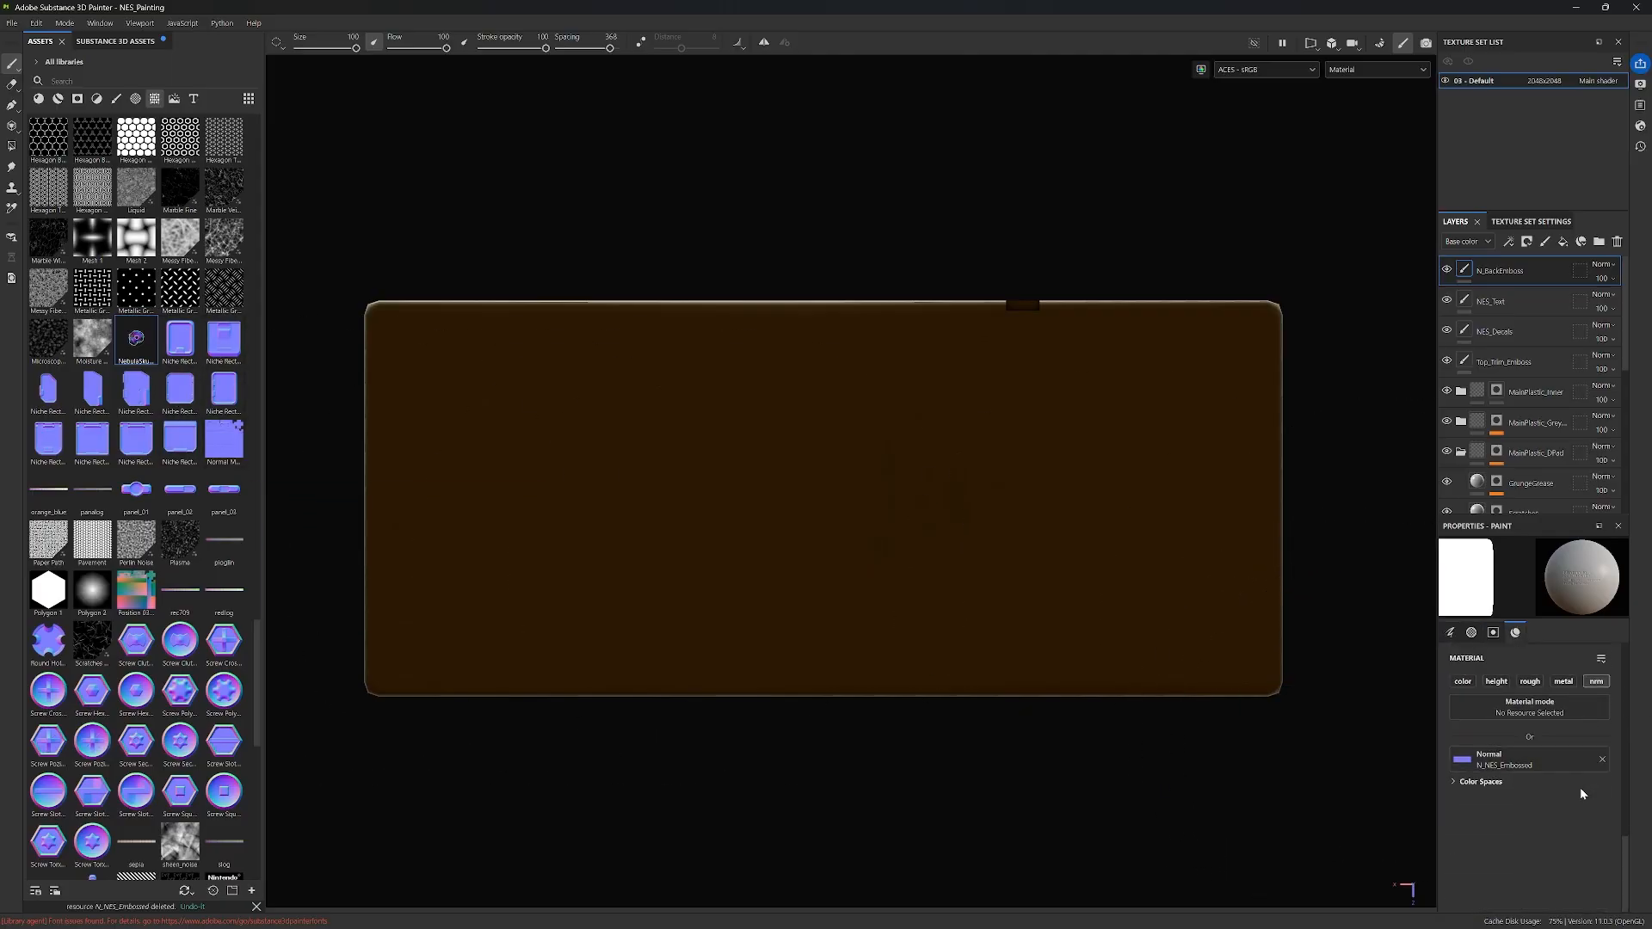
{"action": "left_click", "coordinate": [1603, 760]}
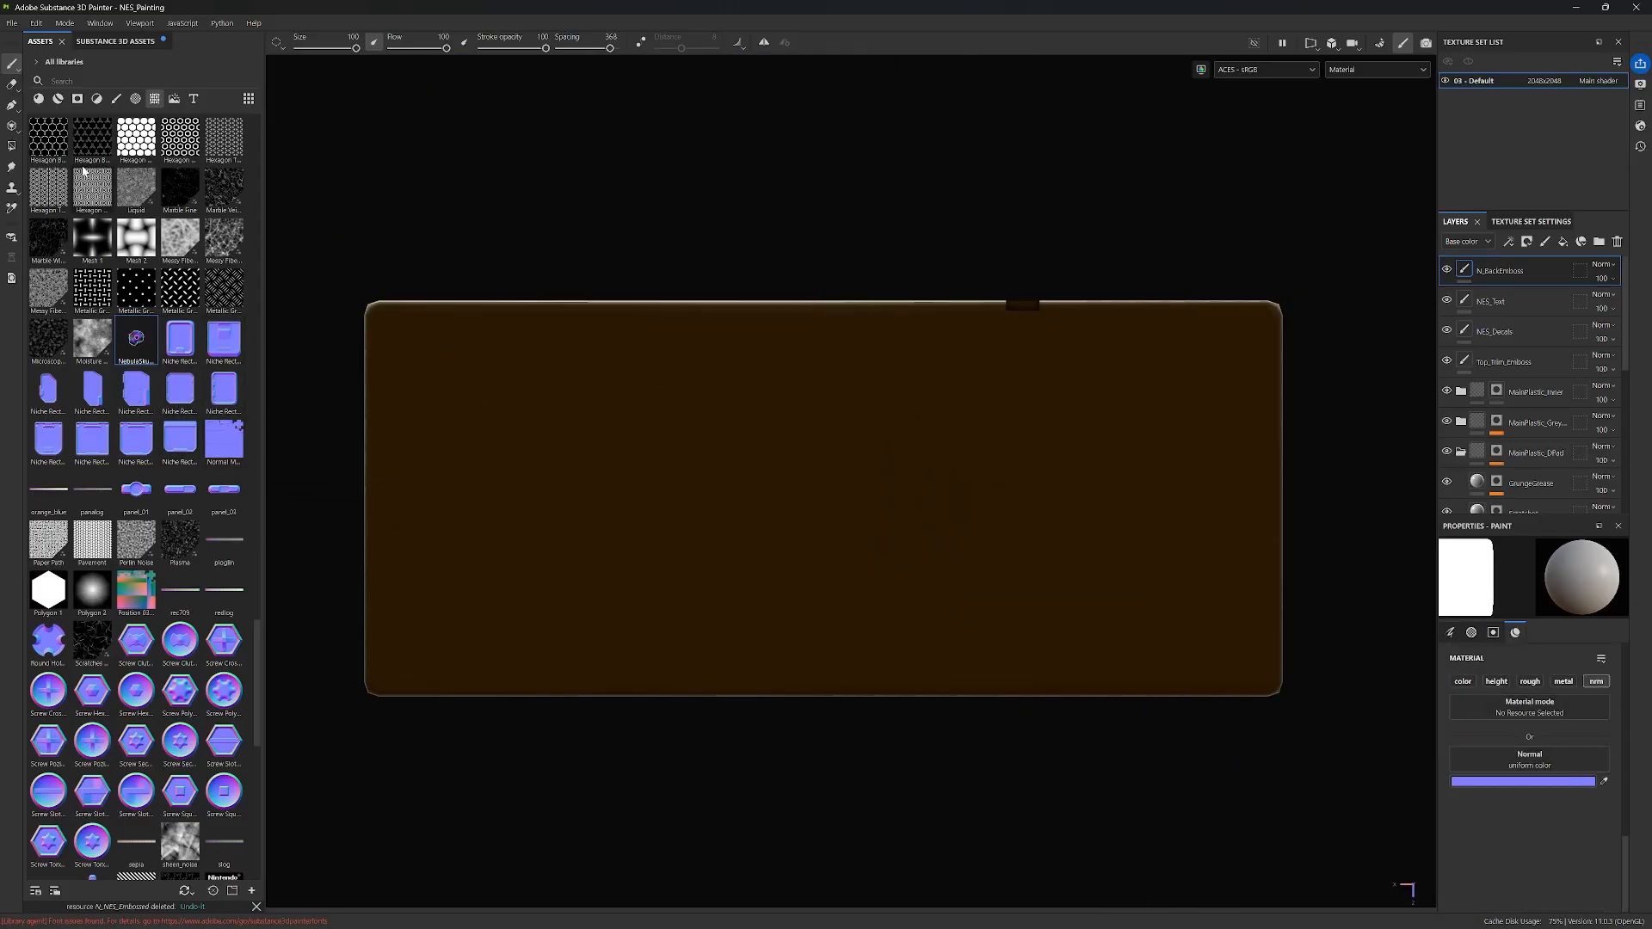
Step: Import N_NES_Embossed.png into the current session as a texture
{"action": "left_click", "coordinate": [12, 23]}
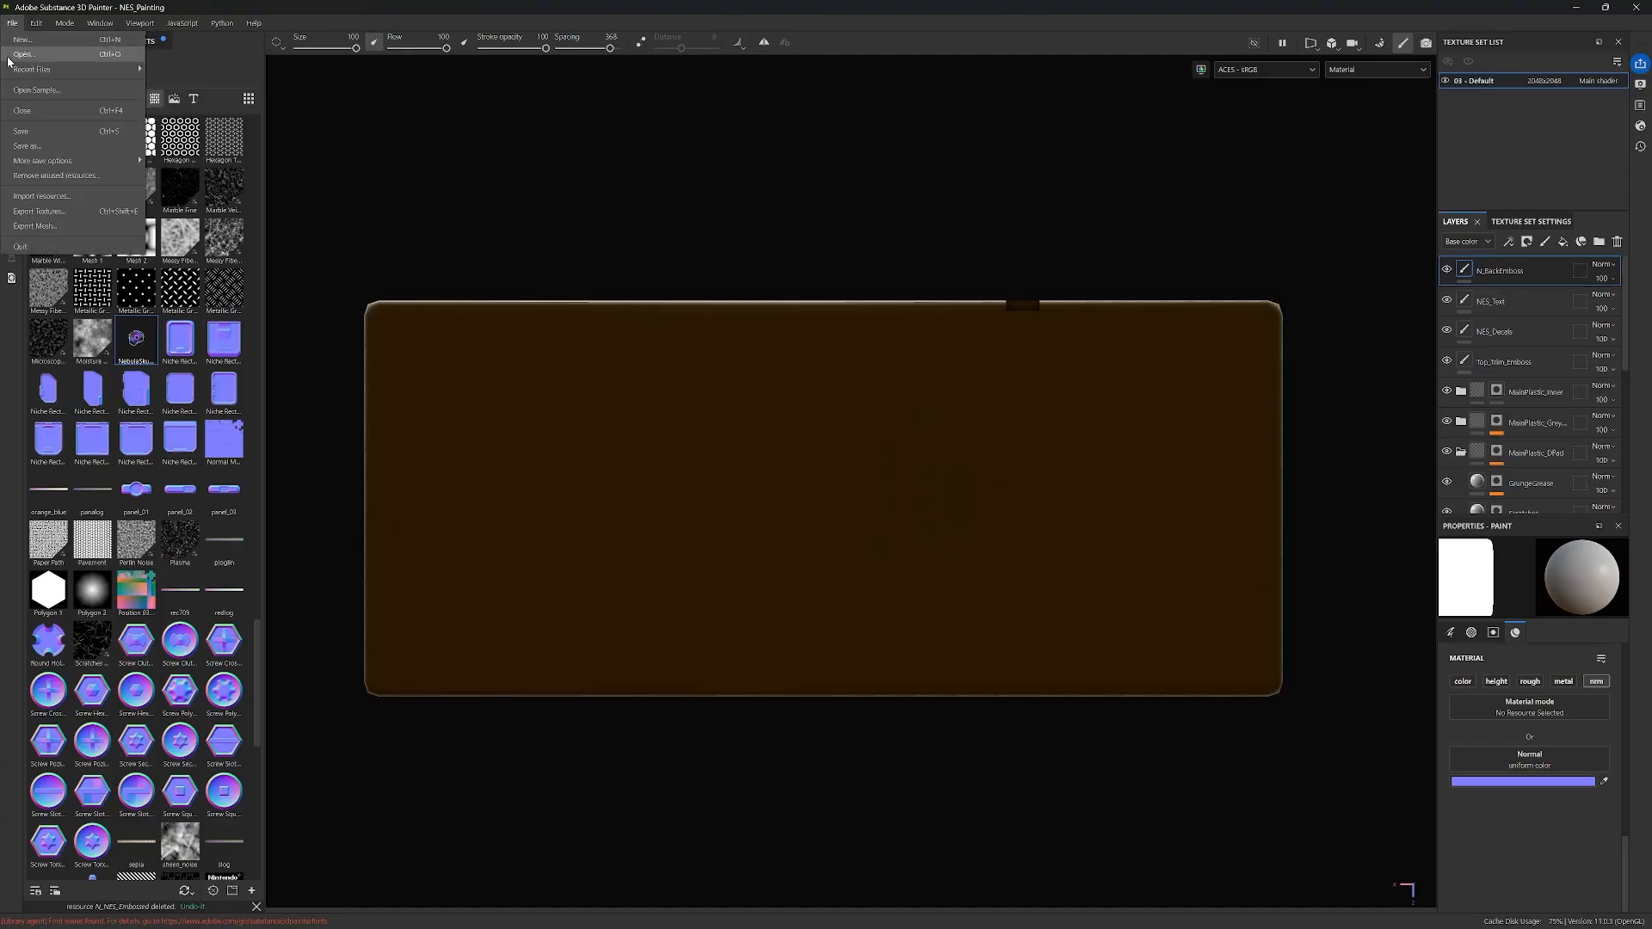
{"action": "left_click", "coordinate": [41, 196]}
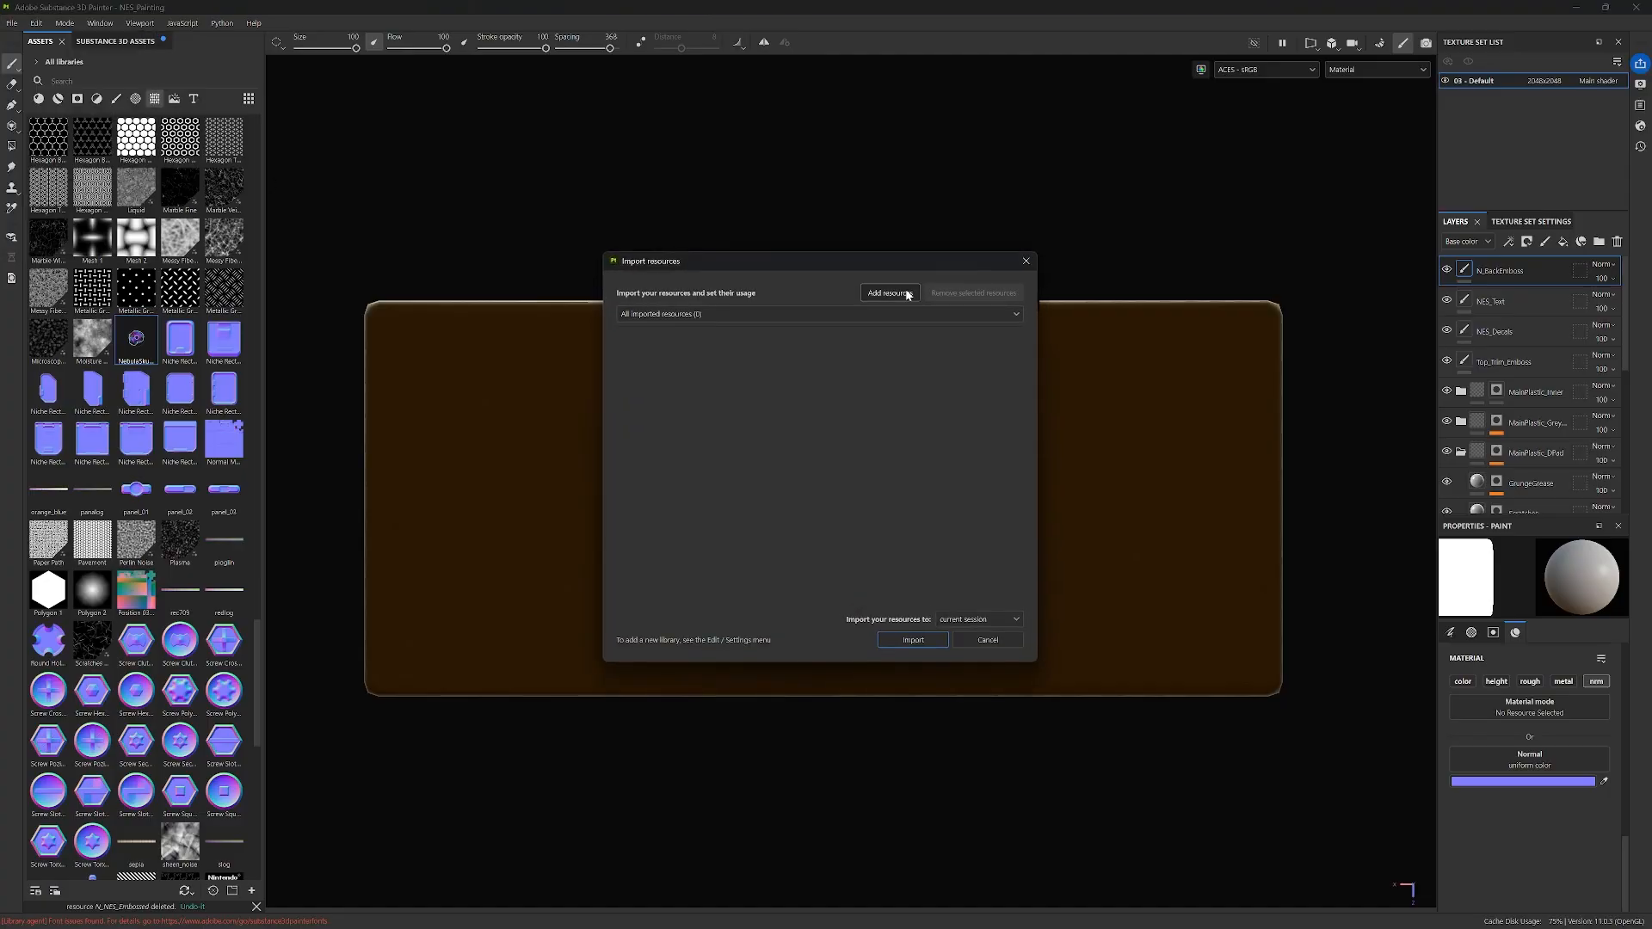
{"action": "left_click", "coordinate": [890, 294]}
{"action": "double_click", "coordinate": [835, 389]}
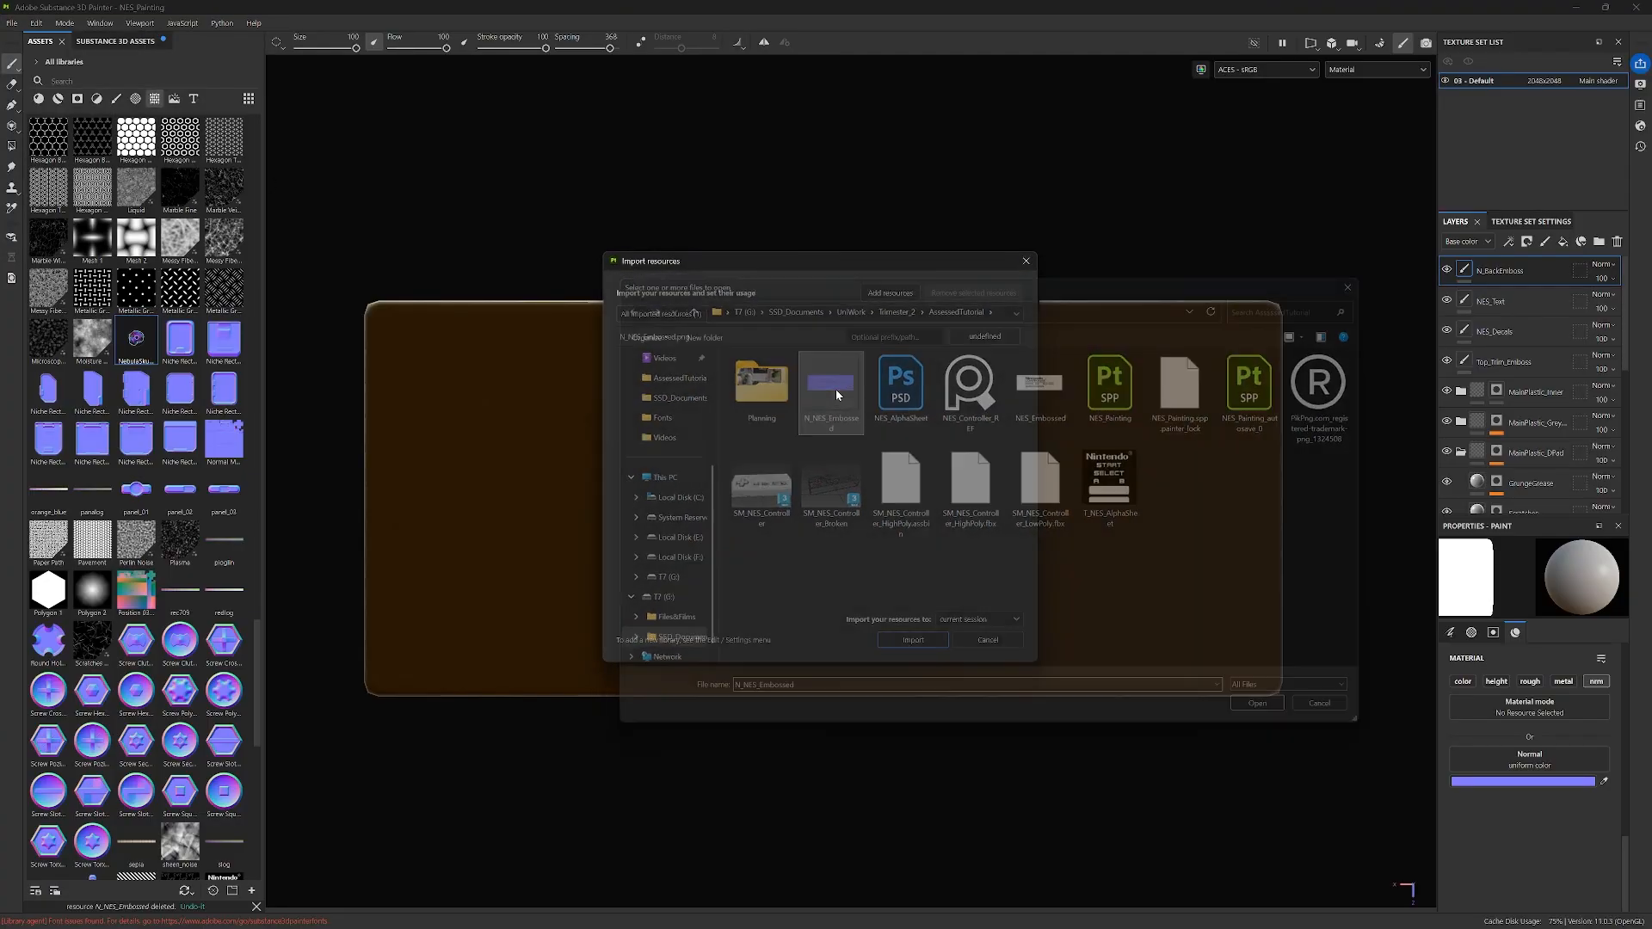
{"action": "left_click", "coordinate": [977, 338]}
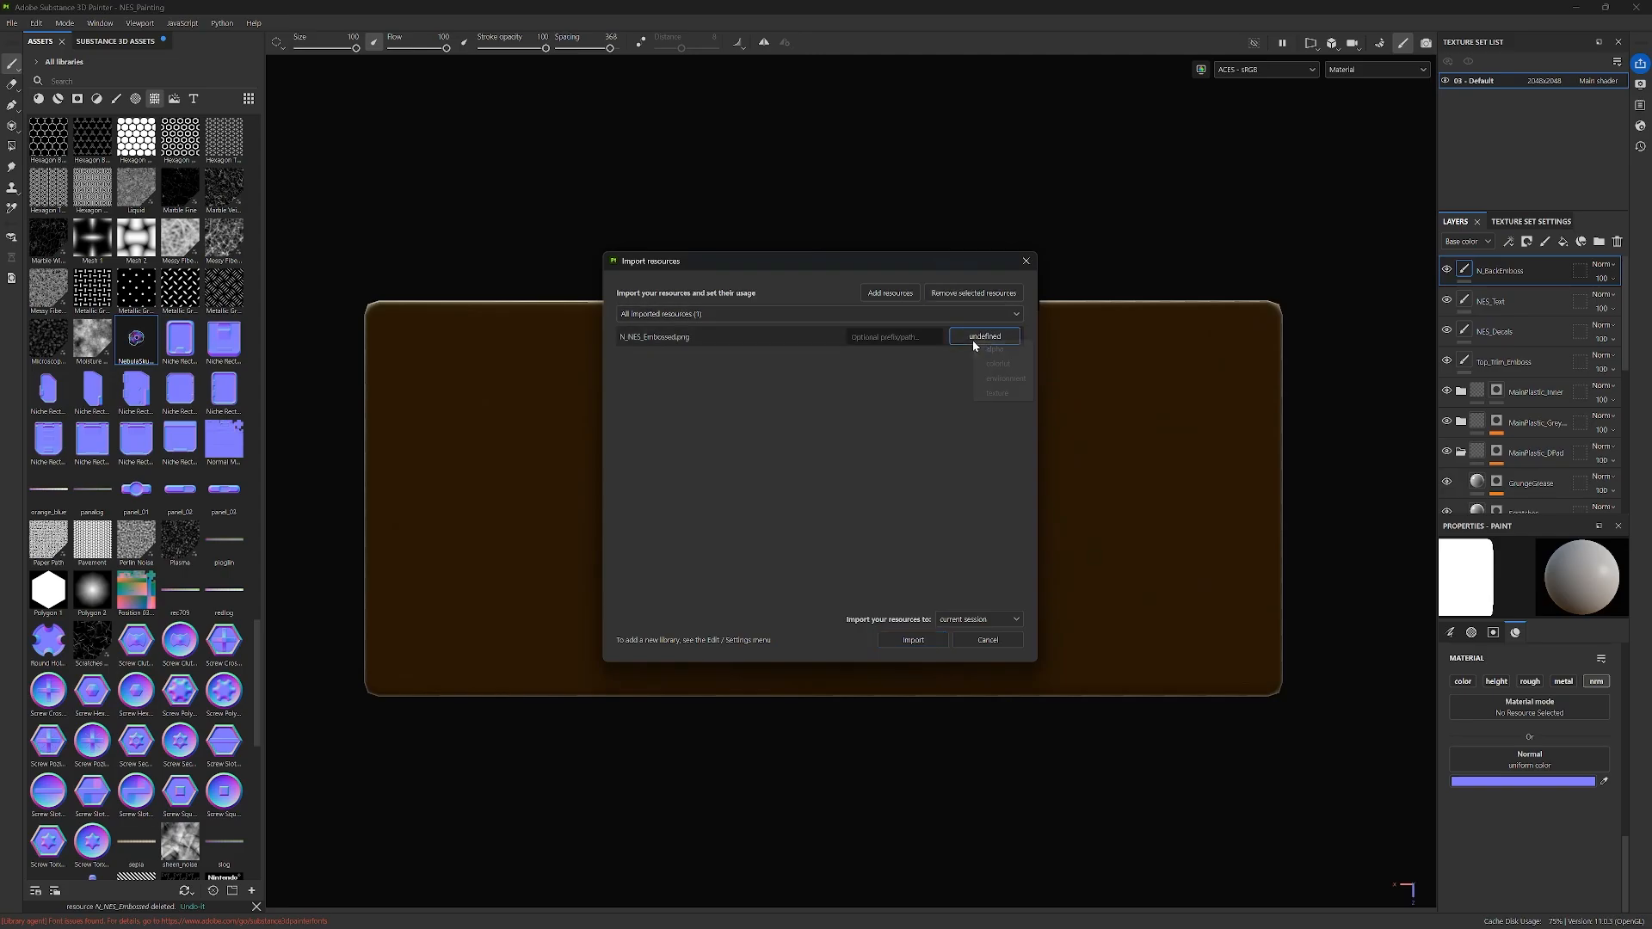
{"action": "left_click", "coordinate": [1006, 394]}
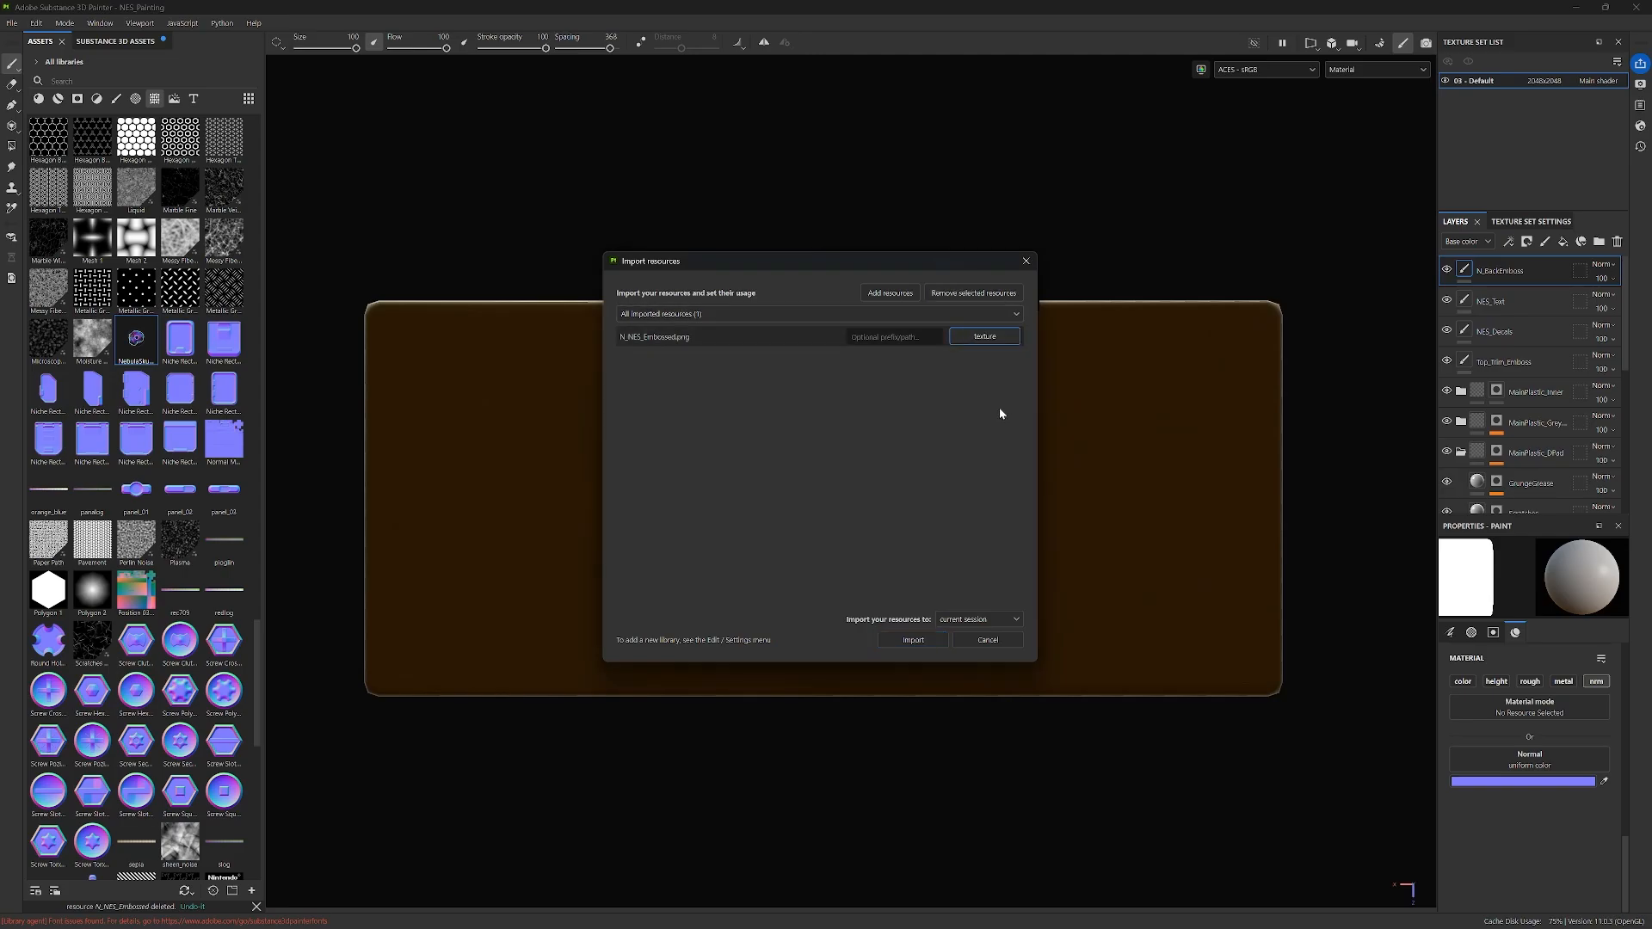
{"action": "left_click", "coordinate": [914, 641]}
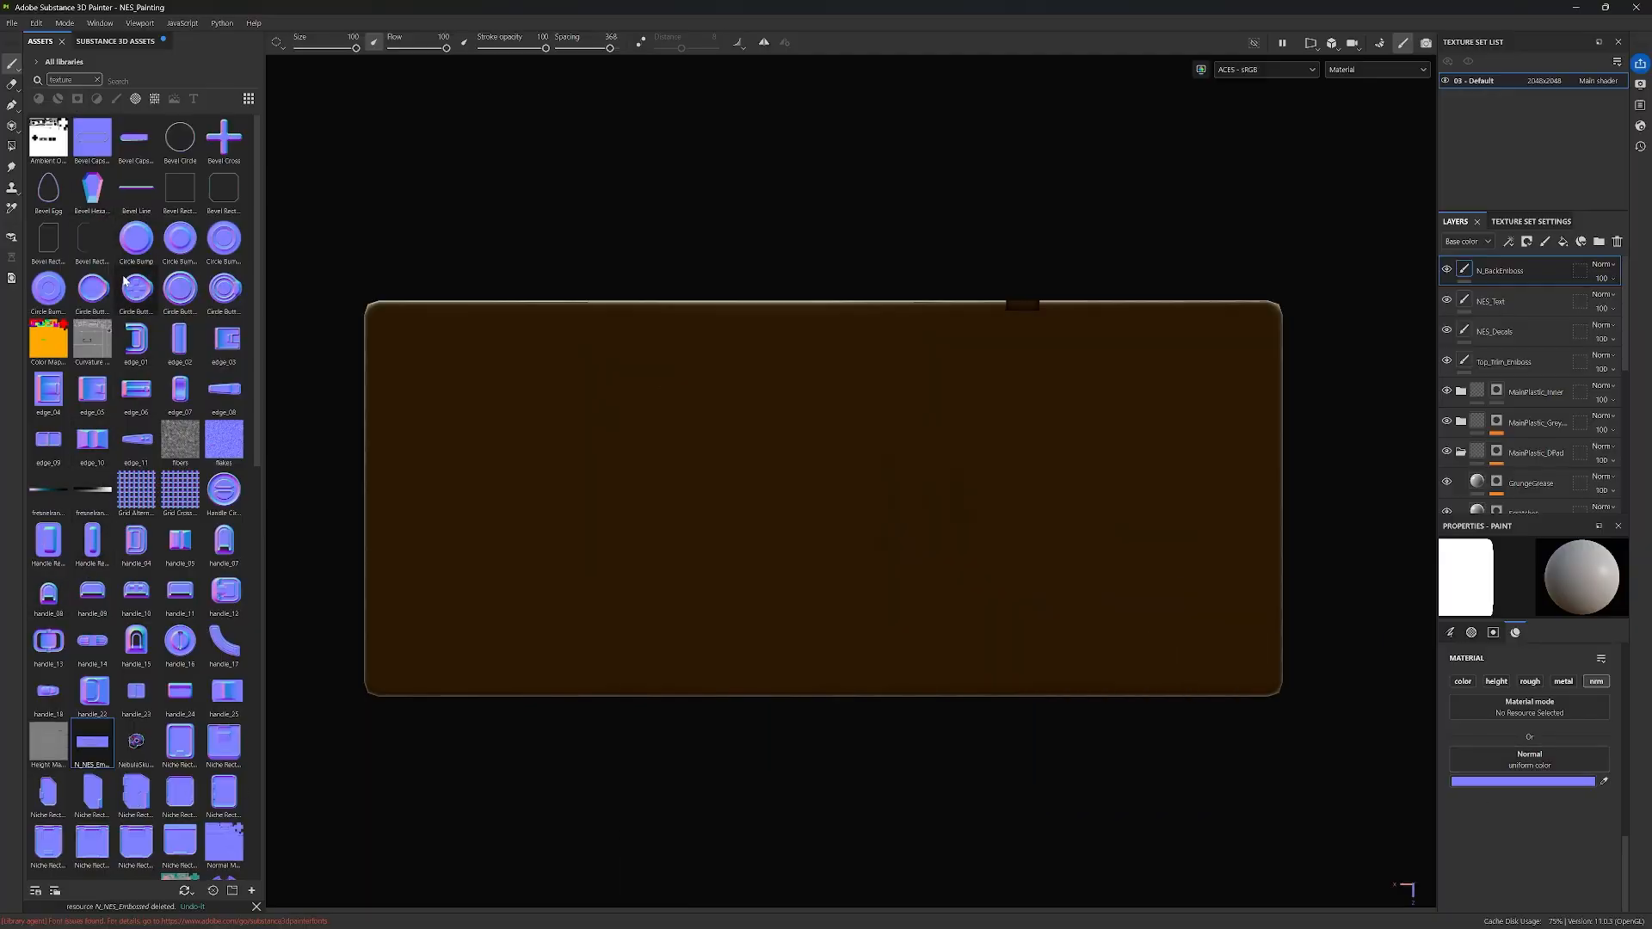
Step: Filter the whole library to textures and assign the reimported N_NES_Embossed map to the brush's normal channel
{"action": "left_click", "coordinate": [97, 78]}
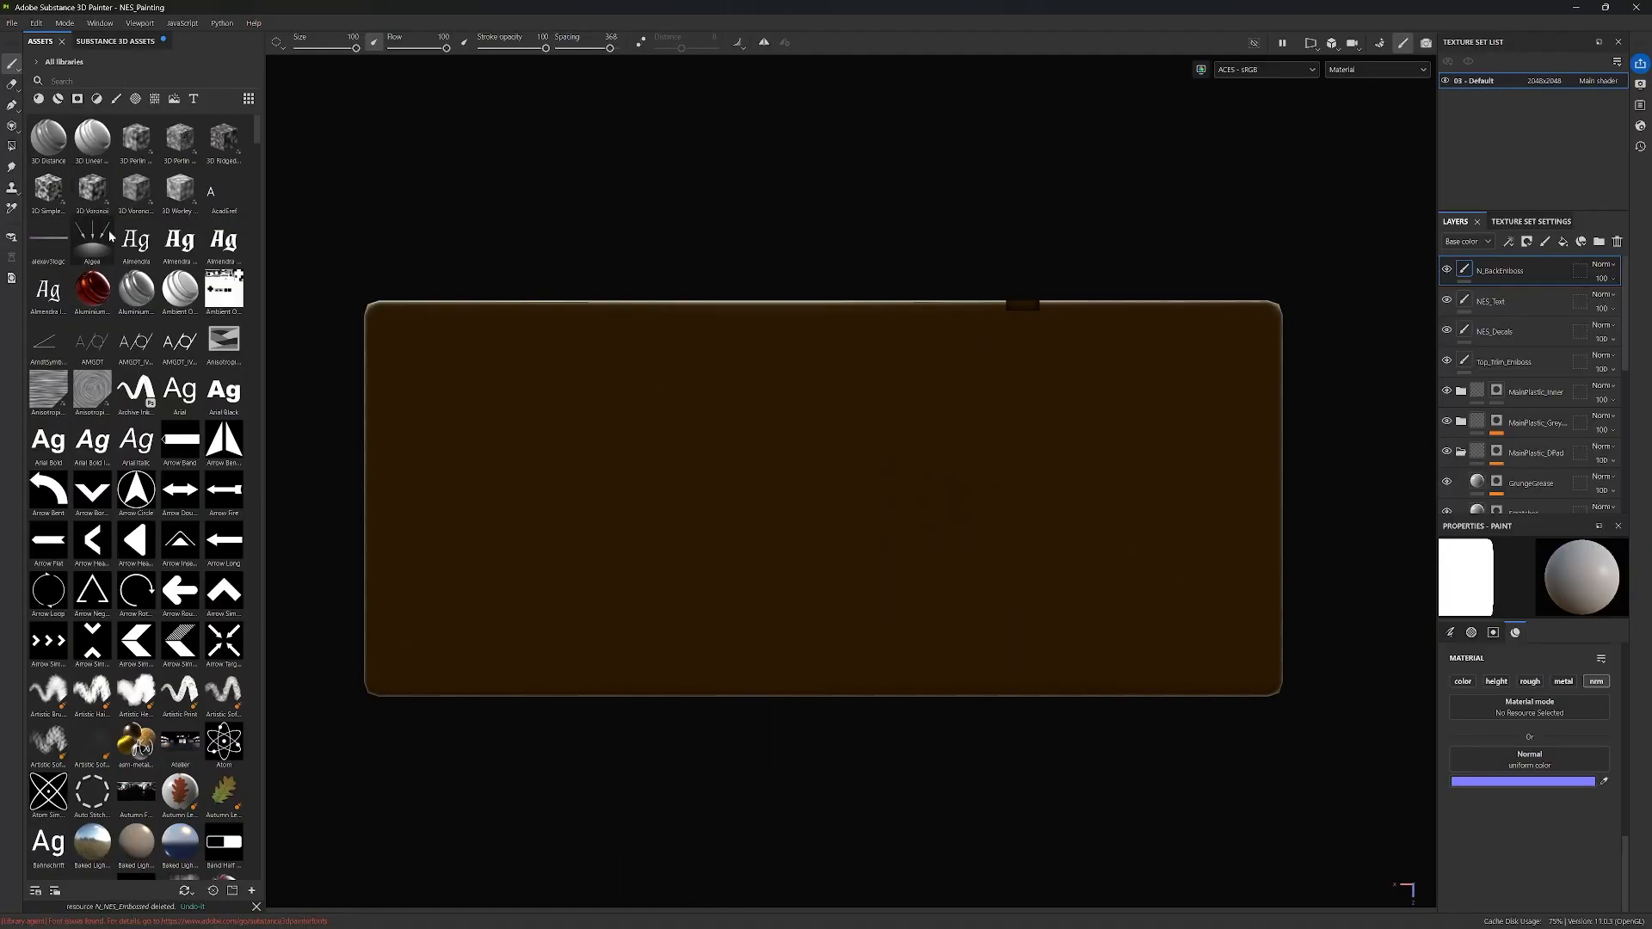
{"action": "left_click", "coordinate": [136, 98]}
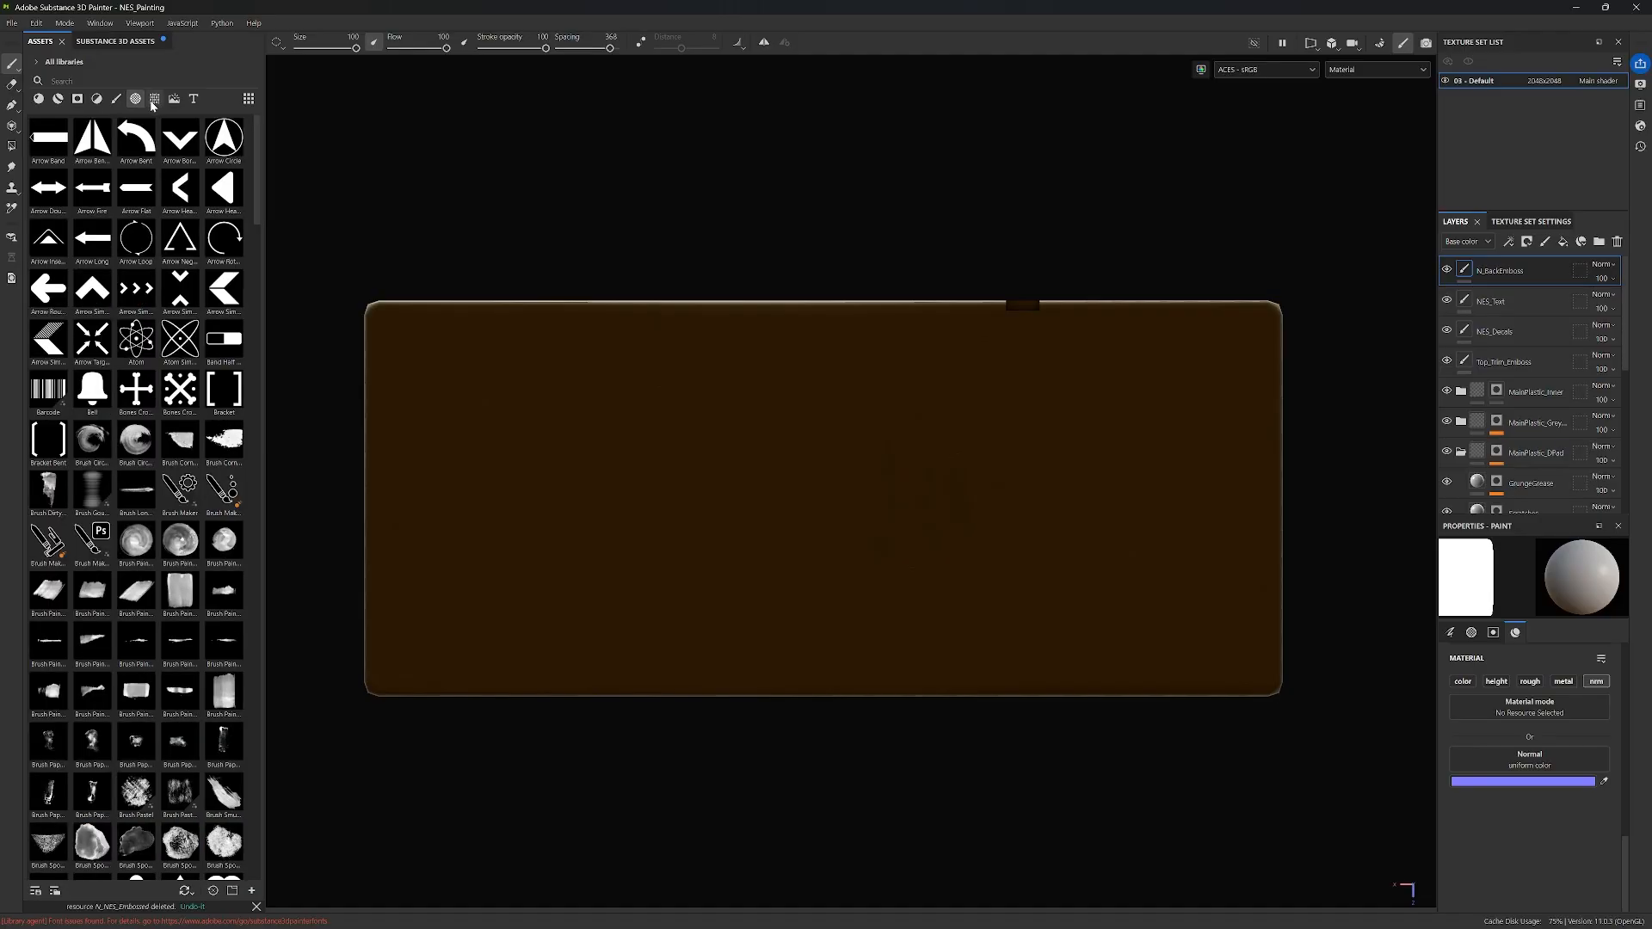
{"action": "left_click", "coordinate": [155, 98]}
{"action": "scroll", "coordinate": [176, 389], "scroll_direction": "down", "scroll_amount": 10}
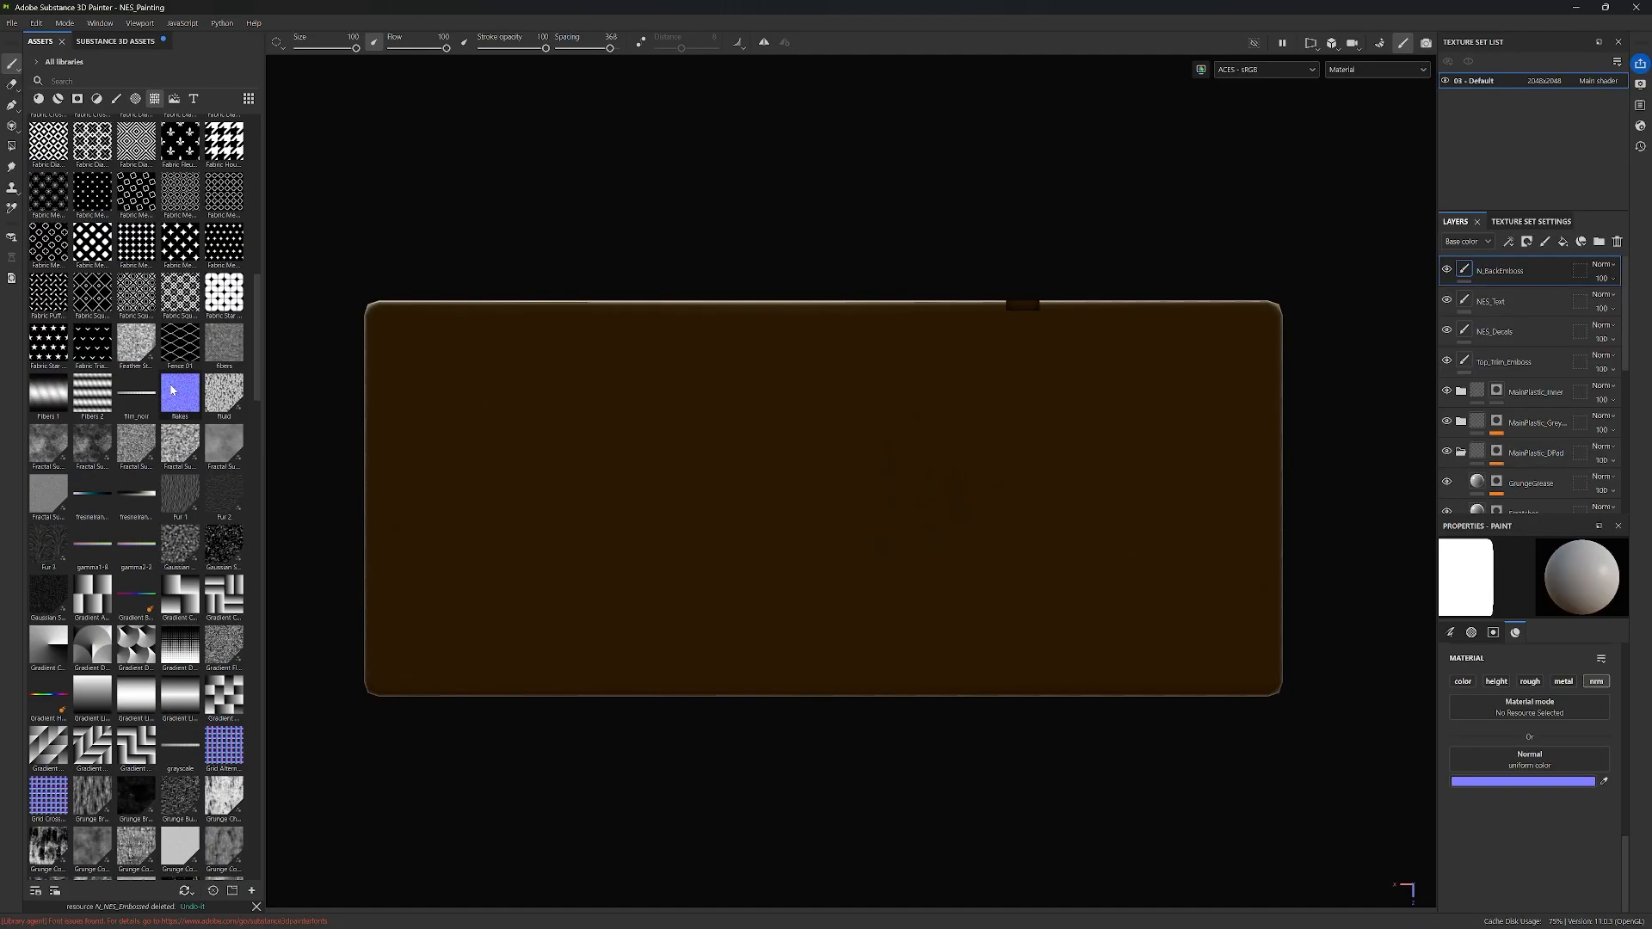
{"action": "scroll", "coordinate": [172, 389], "scroll_direction": "down", "scroll_amount": 10}
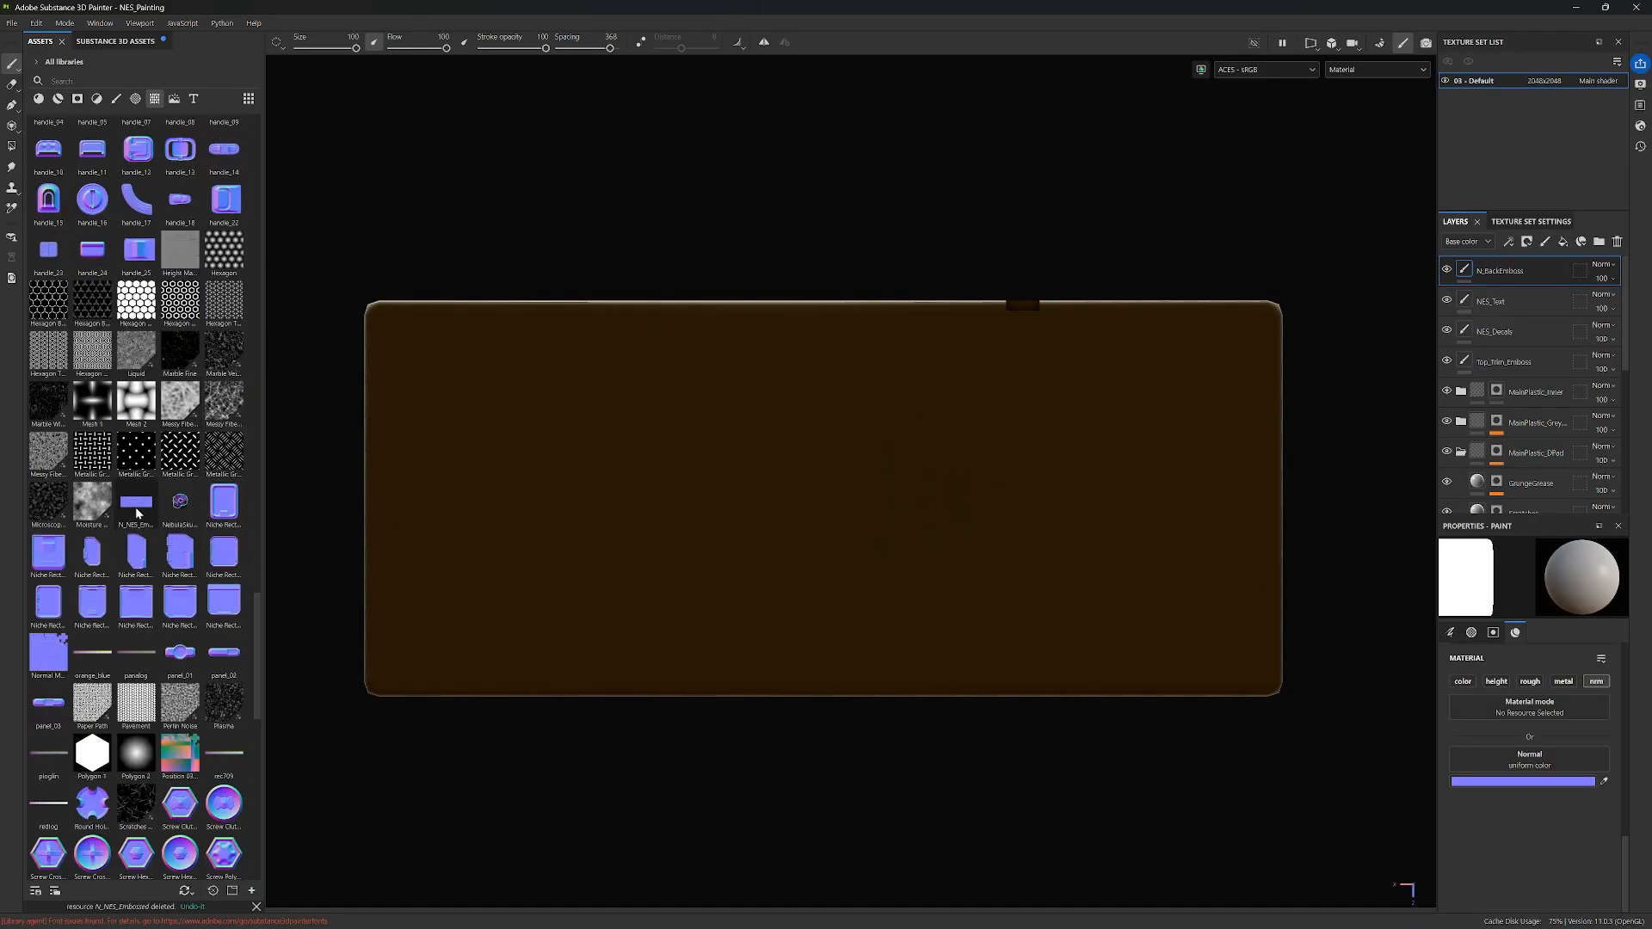
{"action": "left_click_drag", "start_coordinate": [139, 513], "coordinate": [1523, 759]}
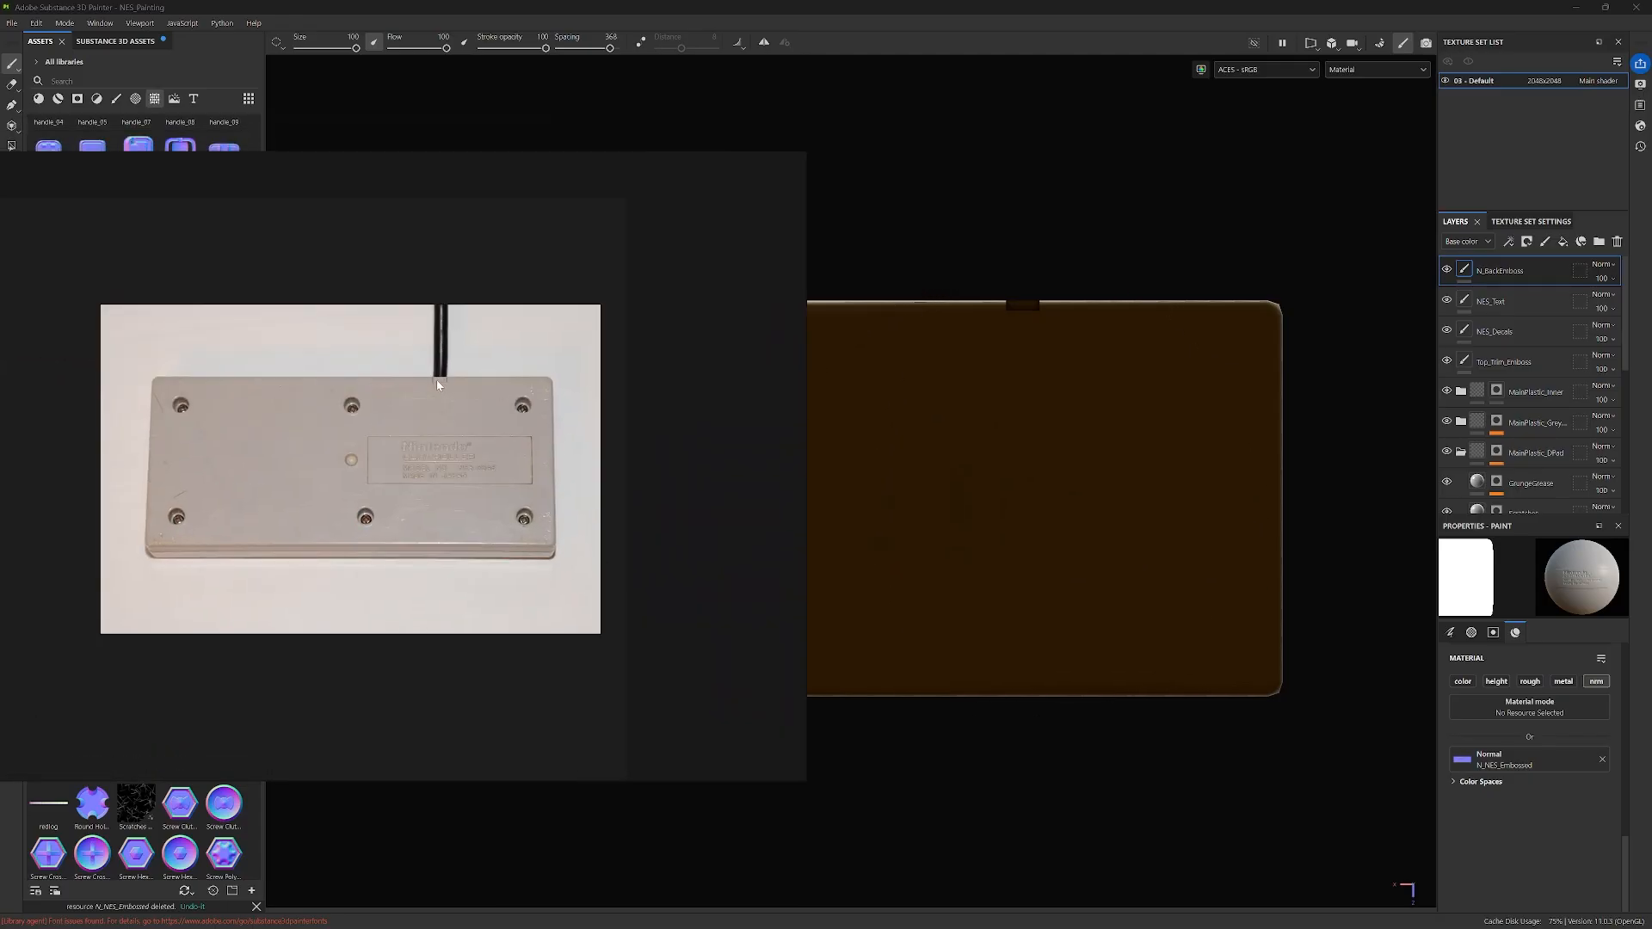
Step: Stamp the bordered Nintendo emboss on the right half of the controller's back at brush size 96.04, redoing the first placement slightly lower
{"action": "right_click_drag", "start_coordinate": [700, 504], "coordinate": [0, 520]}
{"action": "key", "text": "bracketleft"}
{"action": "key", "text": "bracketleft"}
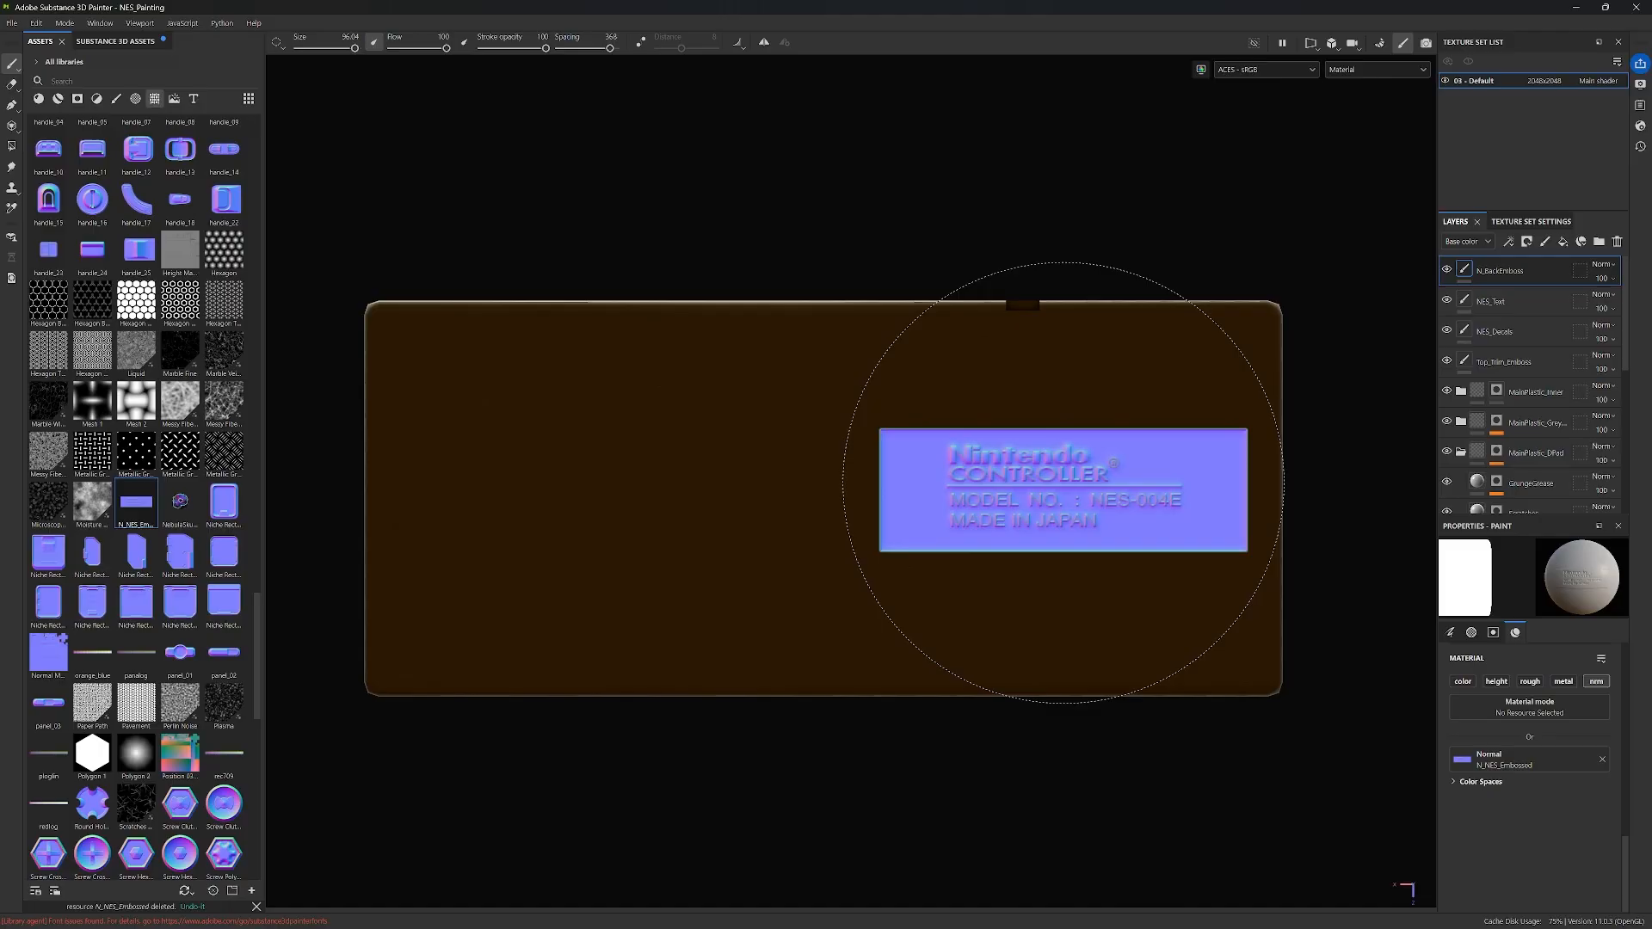
{"action": "key", "text": "bracketright"}
{"action": "left_click", "coordinate": [1063, 480]}
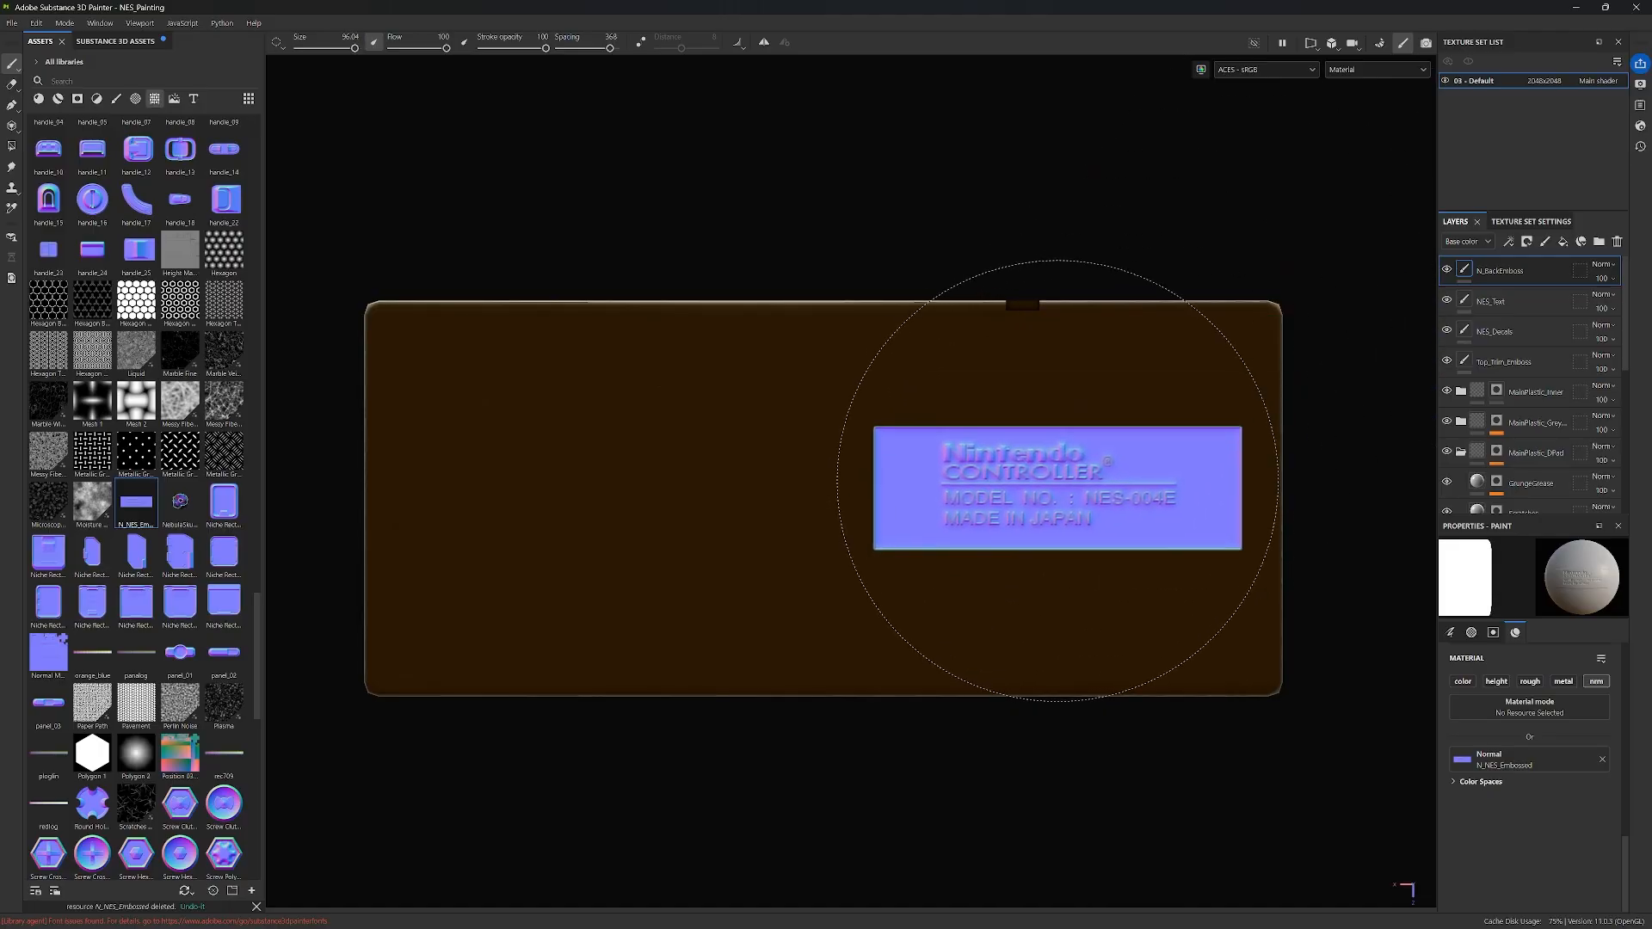
{"action": "key", "text": "ctrl+z"}
{"action": "left_click", "coordinate": [1052, 500]}
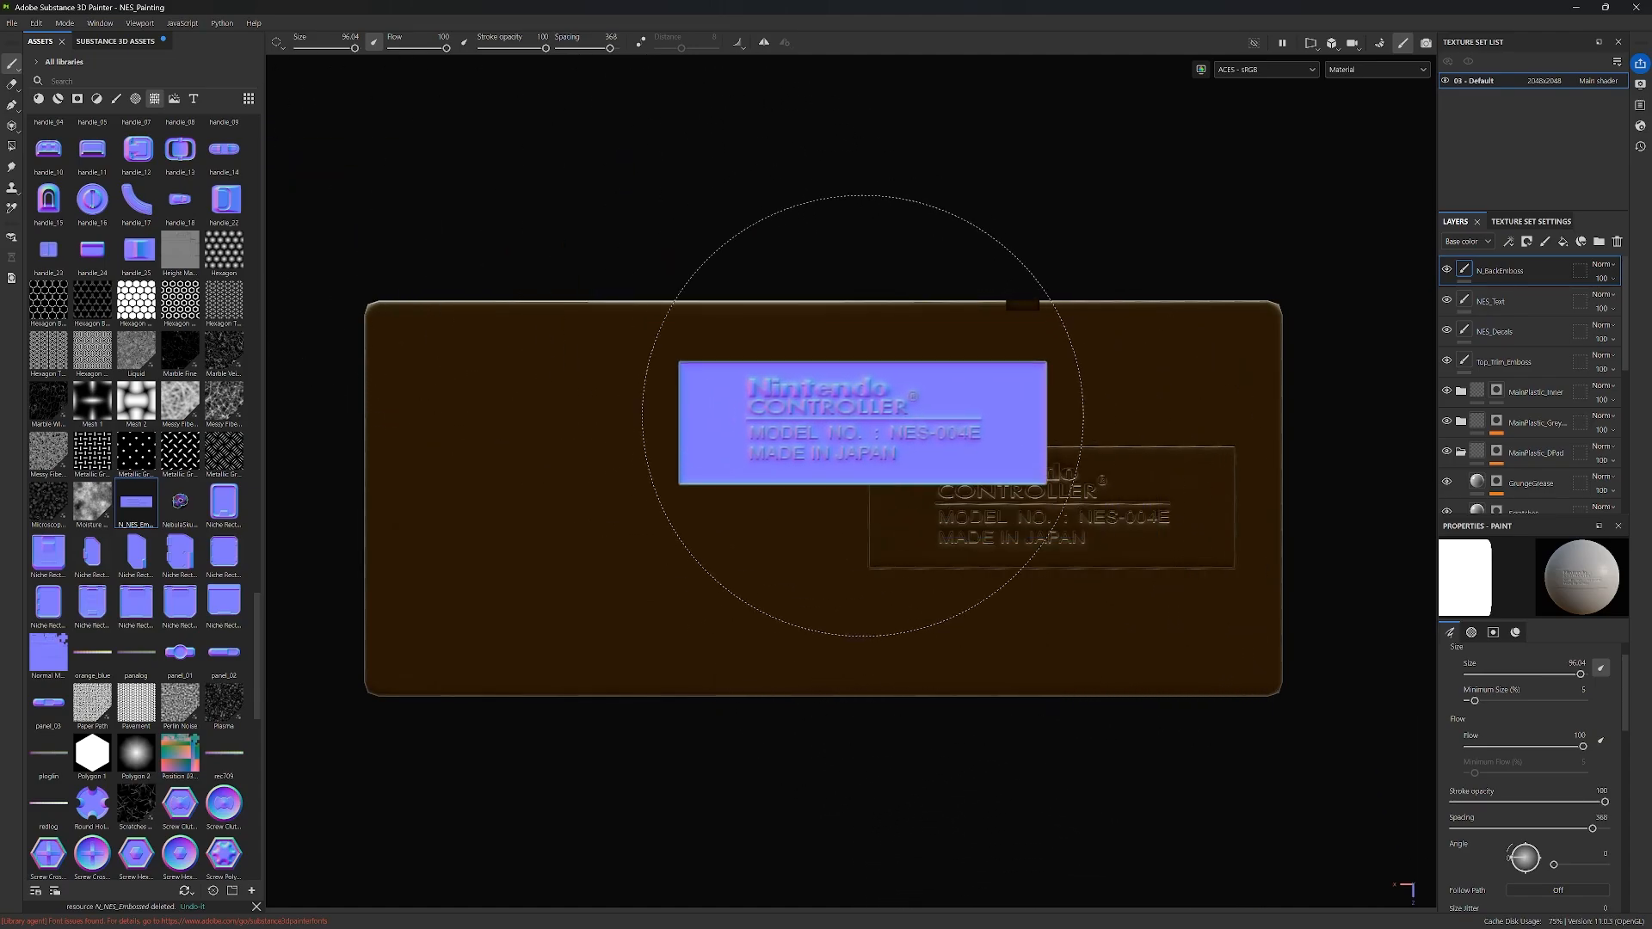
Step: Reduce the brush size to 14.44 and view the embossed decal on the whole back face
{"action": "key", "text": "bracketleft"}
{"action": "key", "text": "bracketleft"}
{"action": "key", "text": "bracketleft"}
{"action": "key", "text": "bracketleft"}
{"action": "key", "text": "bracketleft"}
{"action": "key", "text": "bracketleft"}
{"action": "key", "text": "bracketleft"}
{"action": "key", "text": "bracketleft"}
{"action": "key", "text": "bracketleft"}
{"action": "key", "text": "bracketleft"}
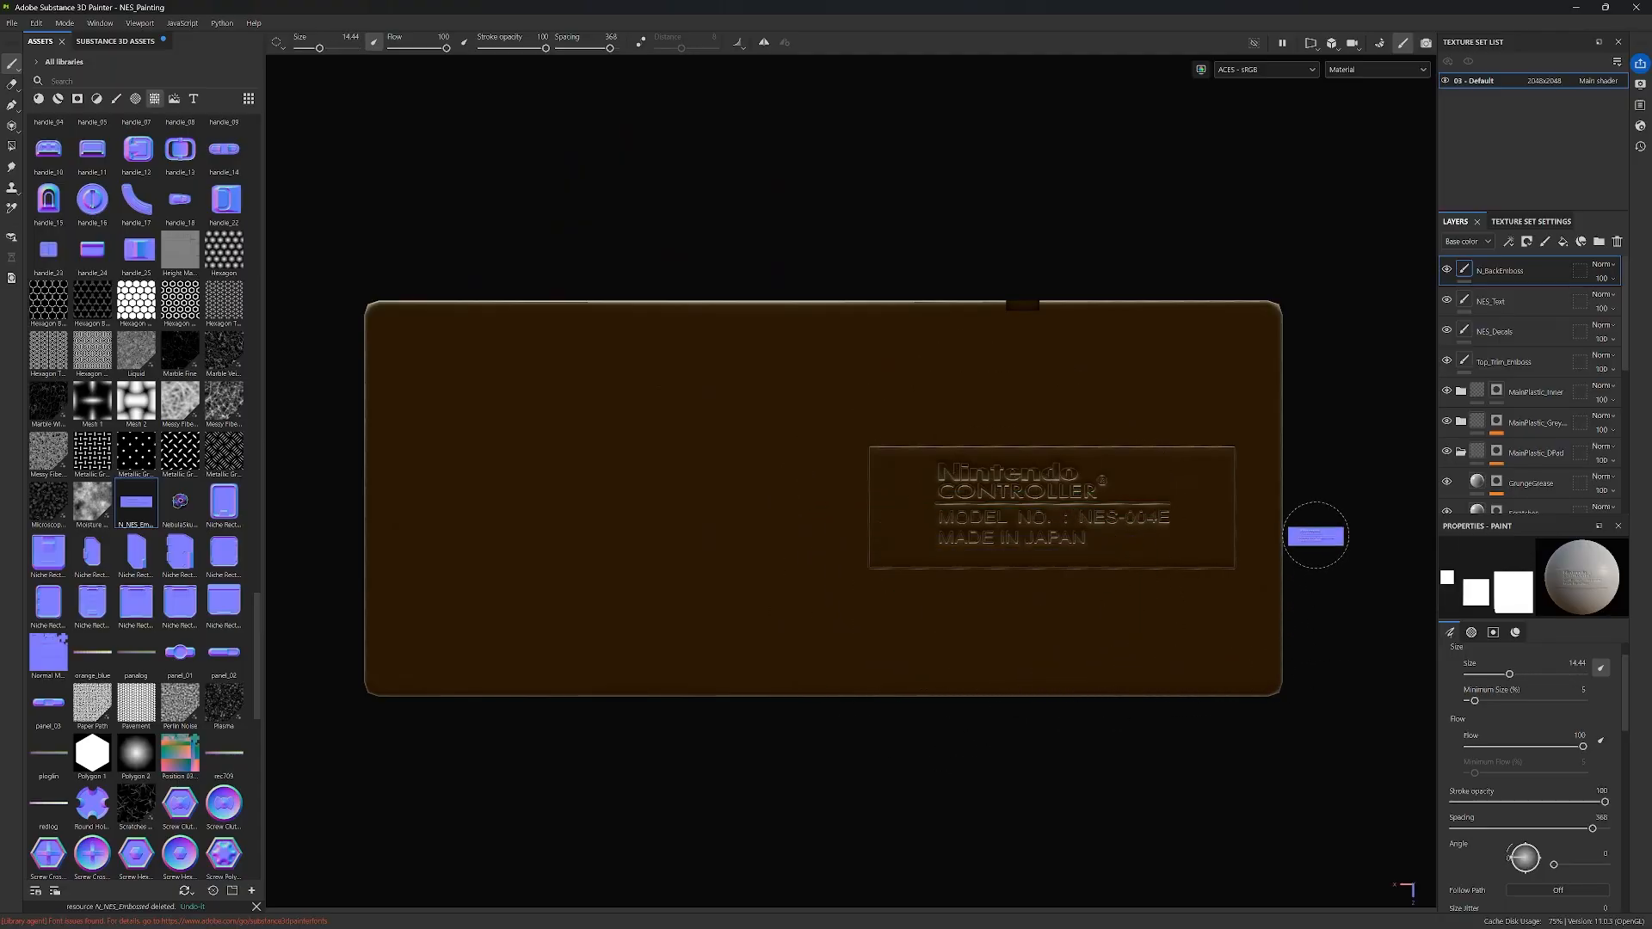
{"action": "scroll", "coordinate": [1316, 535], "scroll_direction": "down", "scroll_amount": 1}
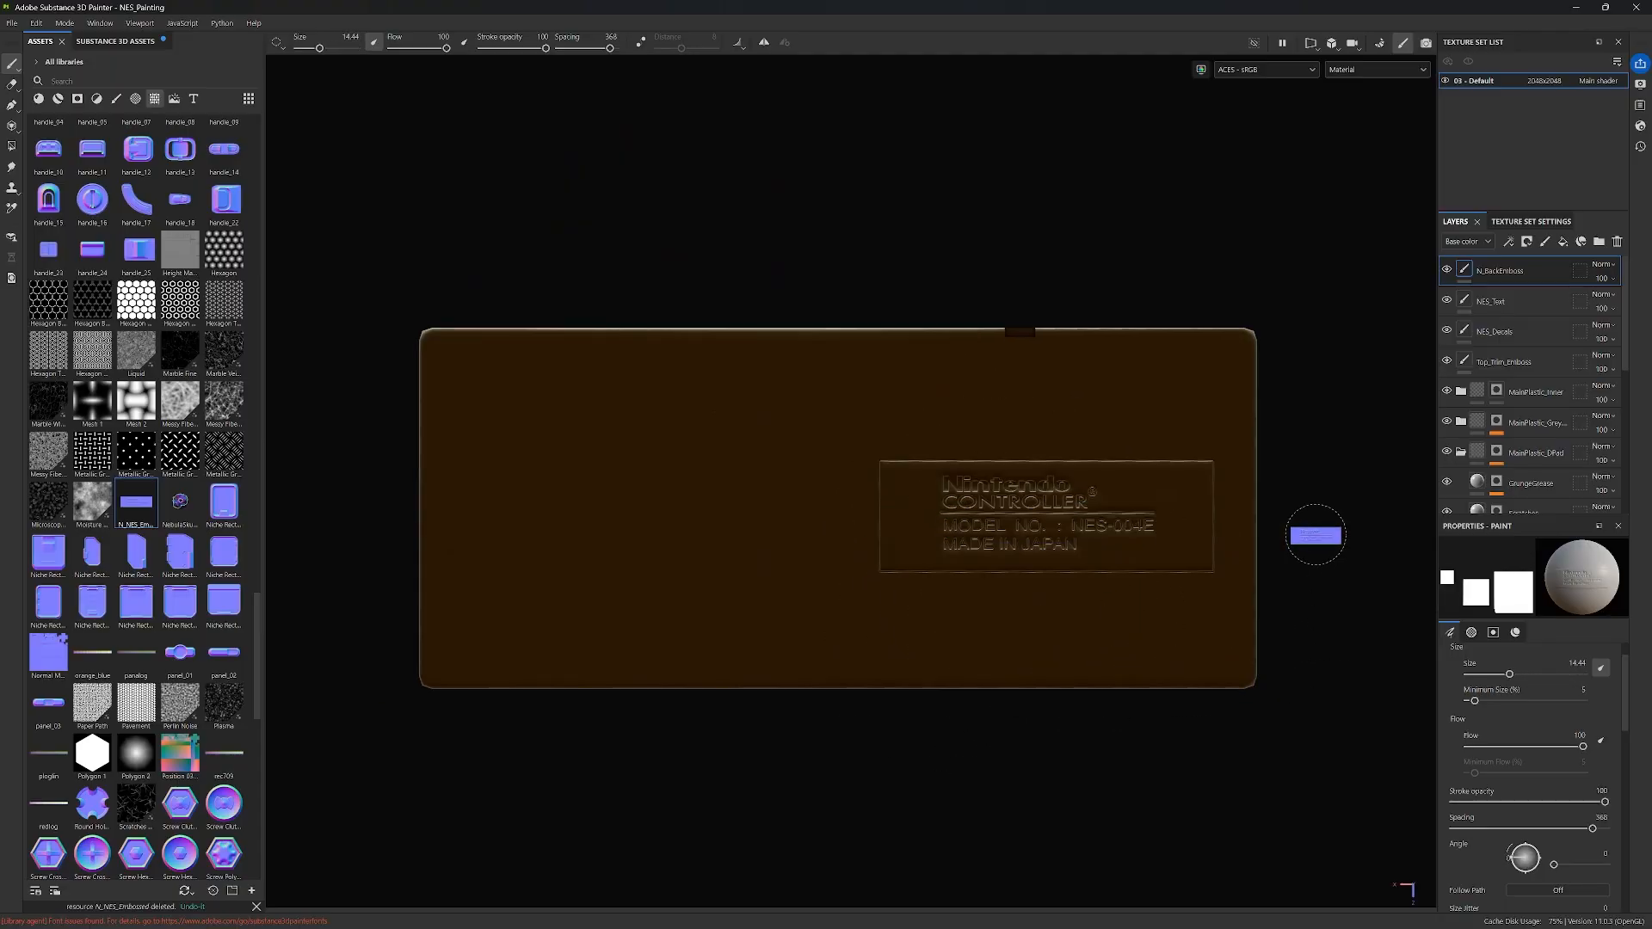
Step: Inspect the embossed Nintendo label on the back of the controller from several angles
{"action": "scroll", "coordinate": [1304, 546], "scroll_direction": "up", "scroll_amount": 2}
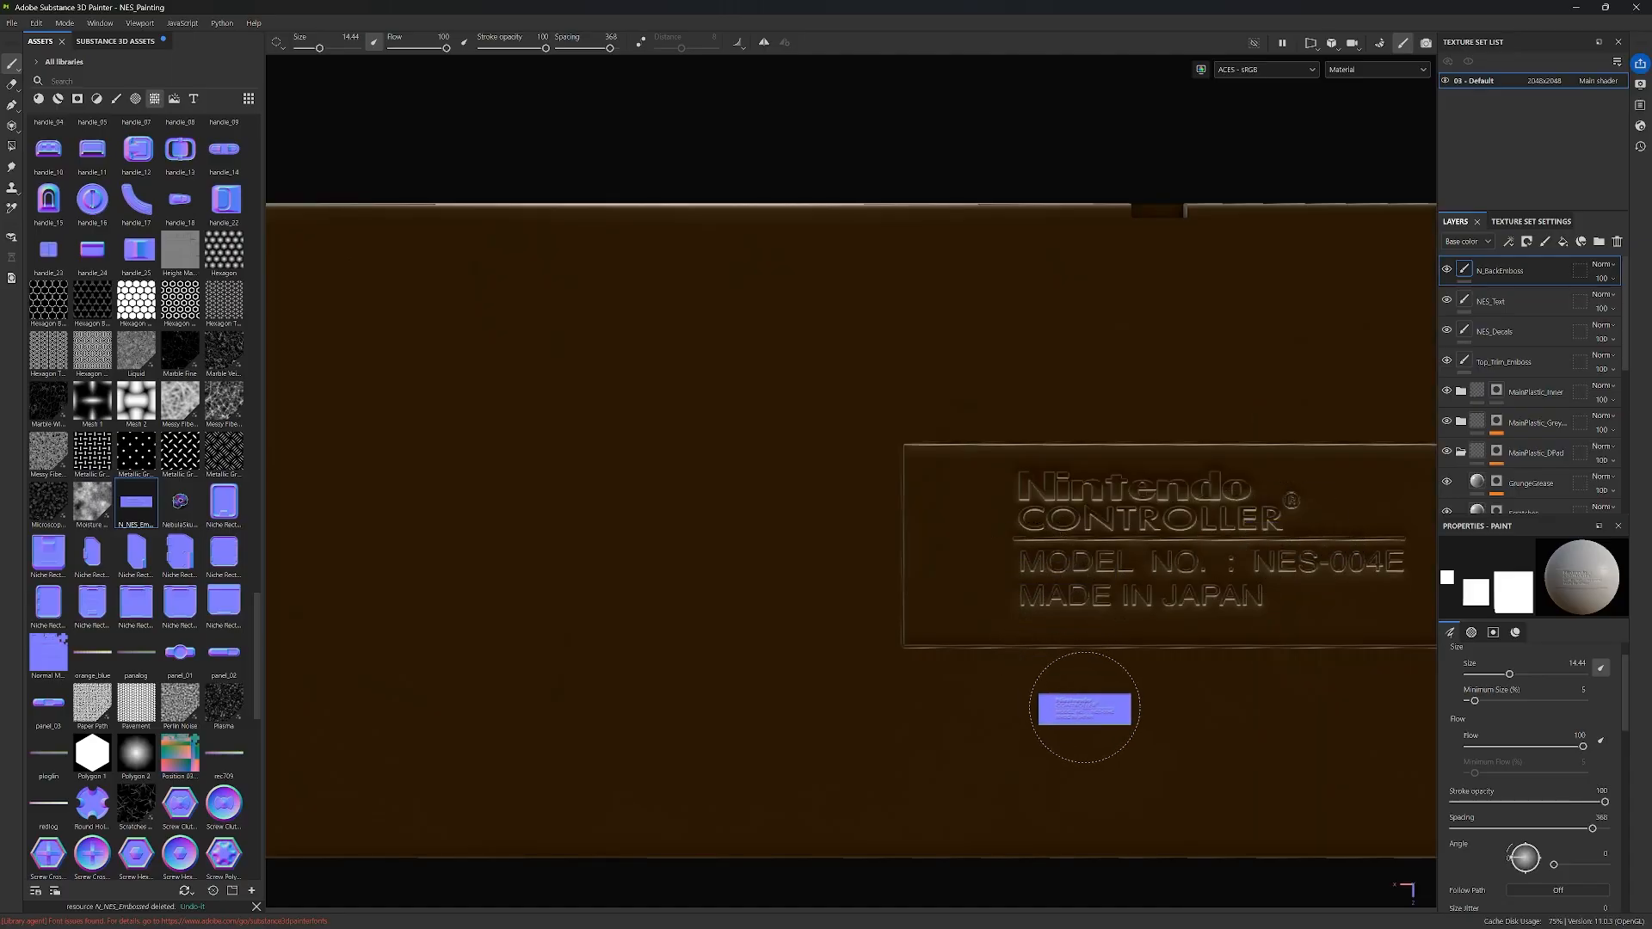
{"action": "scroll", "coordinate": [1136, 723], "scroll_direction": "down", "scroll_amount": 1}
{"action": "left_click_drag", "start_coordinate": [1199, 739], "coordinate": [1175, 499], "text": "alt"}
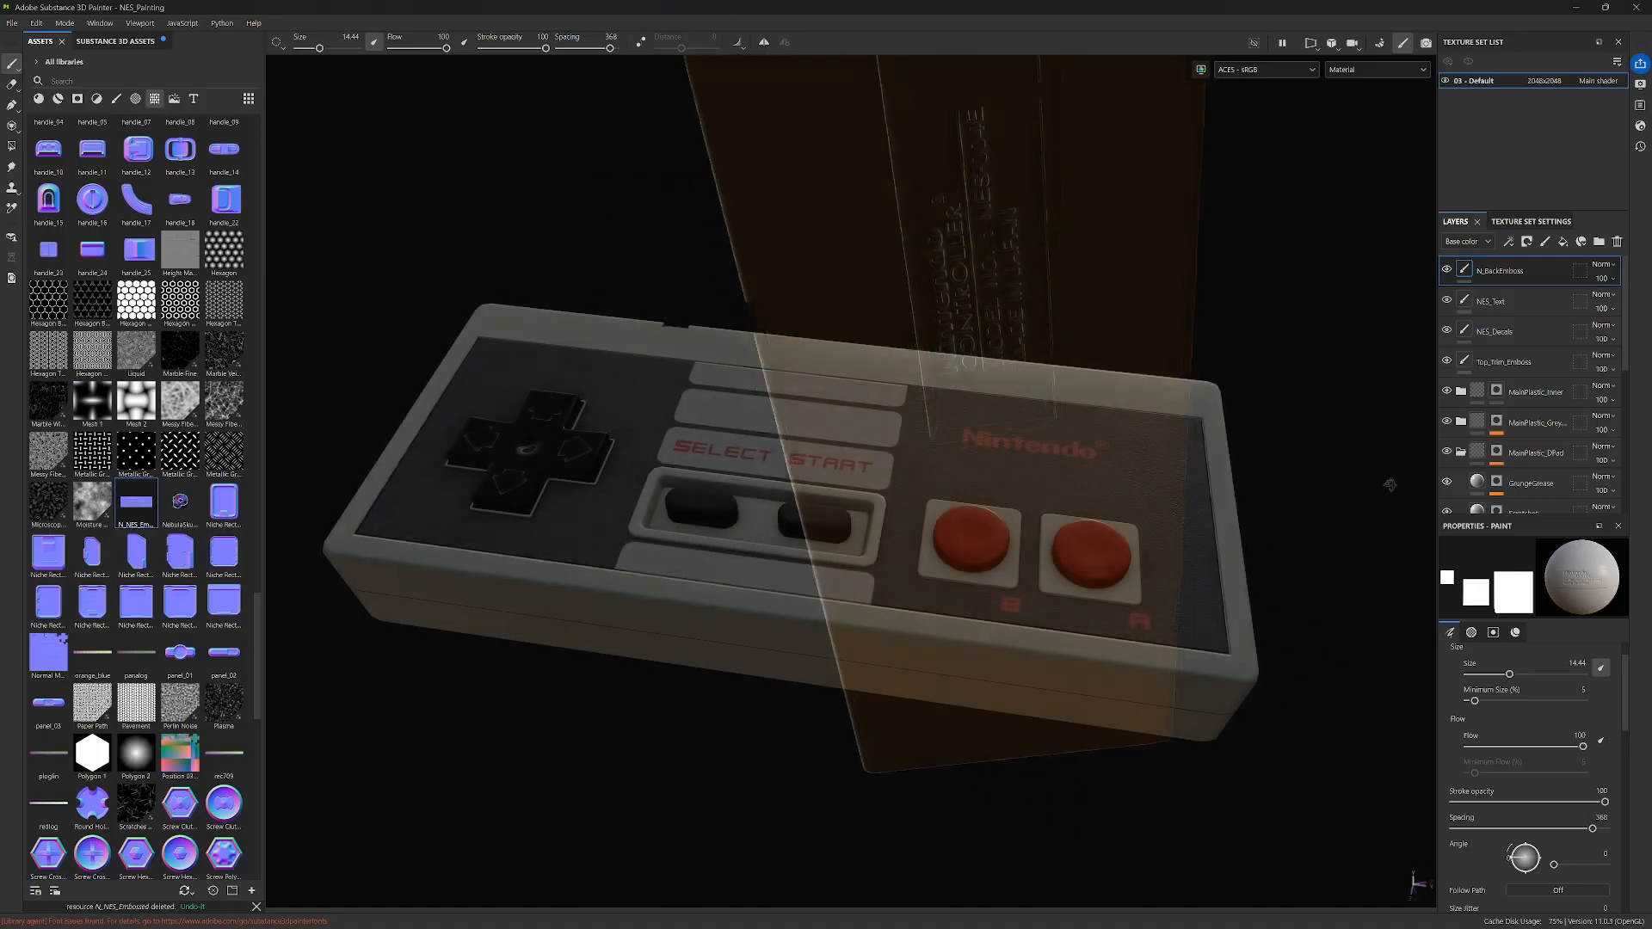
{"action": "mouse_move", "coordinate": [1217, 600]}
{"action": "left_mouse_down", "text": "alt"}
{"action": "mouse_move", "coordinate": [1228, 700]}
{"action": "mouse_move", "coordinate": [1072, 350]}
{"action": "mouse_move", "coordinate": [482, 376]}
{"action": "mouse_move", "coordinate": [528, 350]}
{"action": "mouse_move", "coordinate": [978, 428]}
{"action": "mouse_move", "coordinate": [856, 309]}
{"action": "mouse_move", "coordinate": [904, 358]}
{"action": "left_mouse_up", "text": "alt"}
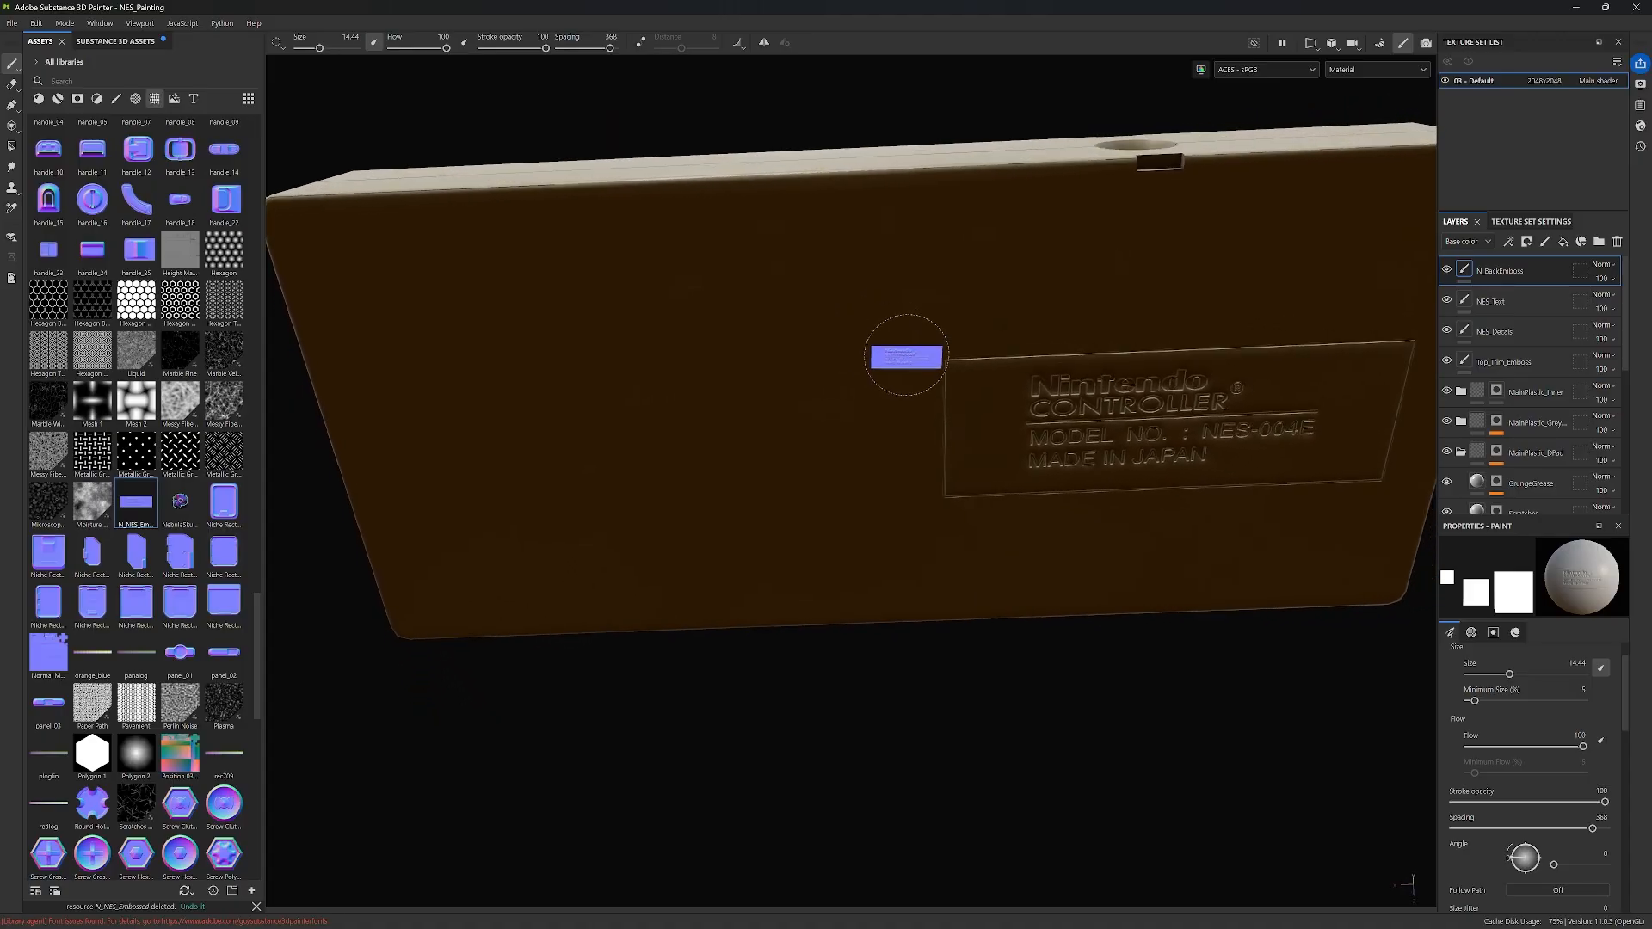
{"action": "left_click_drag", "start_coordinate": [937, 642], "coordinate": [944, 602], "text": "alt"}
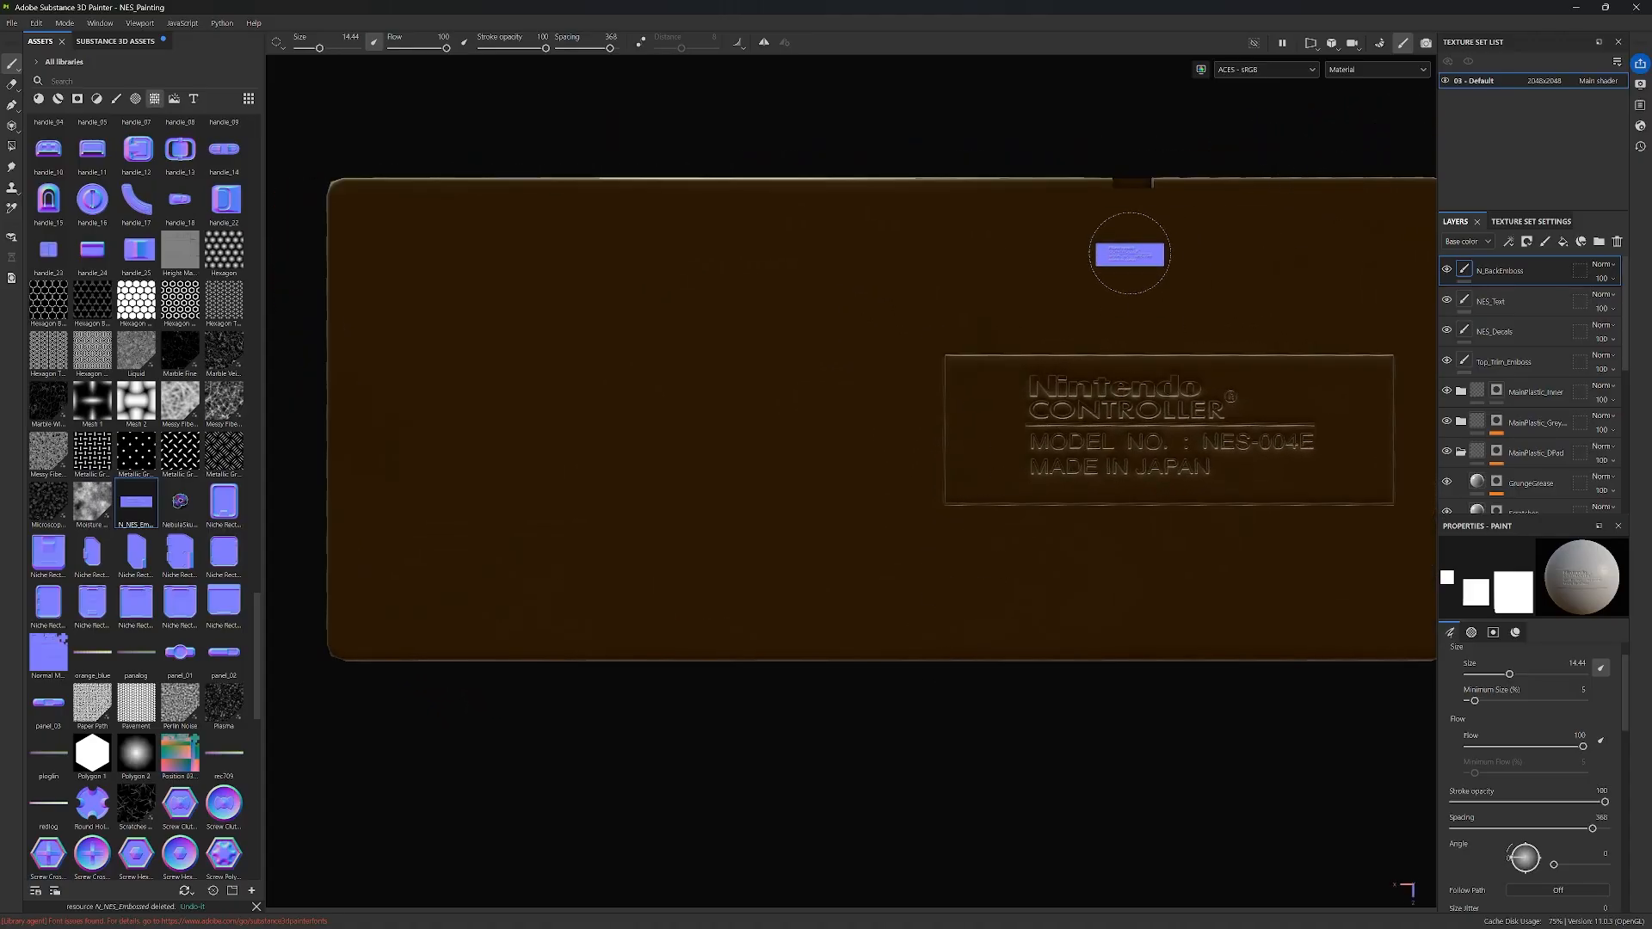
{"action": "scroll", "coordinate": [1128, 254], "scroll_direction": "down", "scroll_amount": 1}
{"action": "scroll", "coordinate": [1029, 437], "scroll_direction": "down", "scroll_amount": 2}
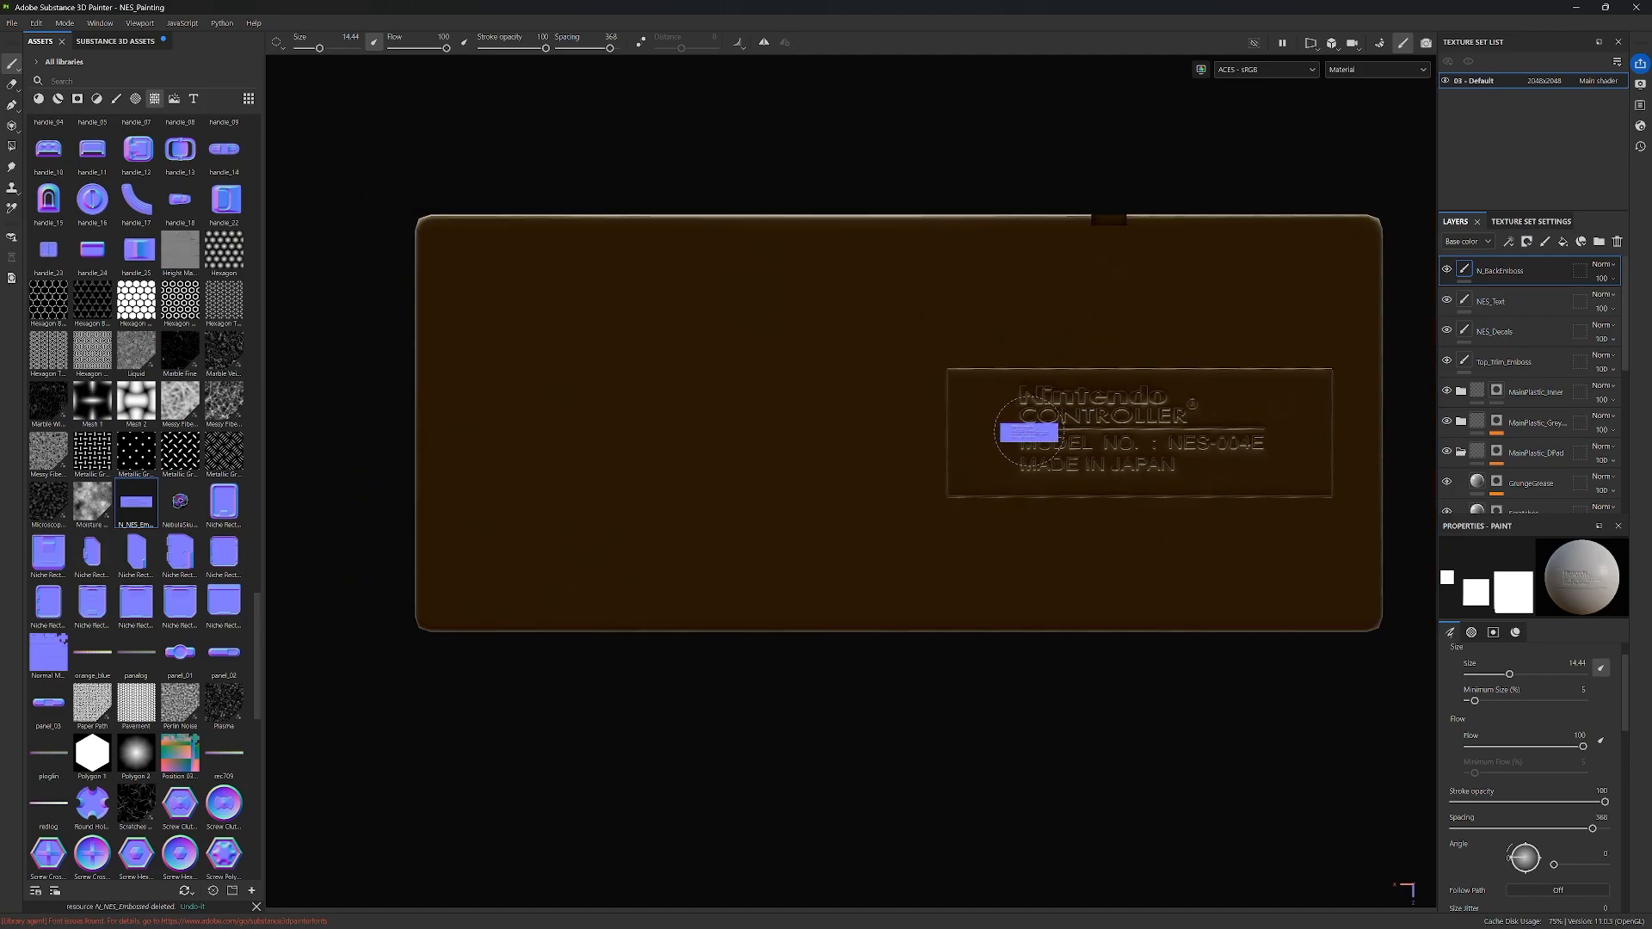
{"action": "mouse_move", "coordinate": [1143, 392]}
{"action": "middle_mouse_down", "text": "alt"}
{"action": "mouse_move", "coordinate": [1030, 417]}
{"action": "mouse_move", "coordinate": [1045, 457]}
{"action": "middle_mouse_up", "text": "alt"}
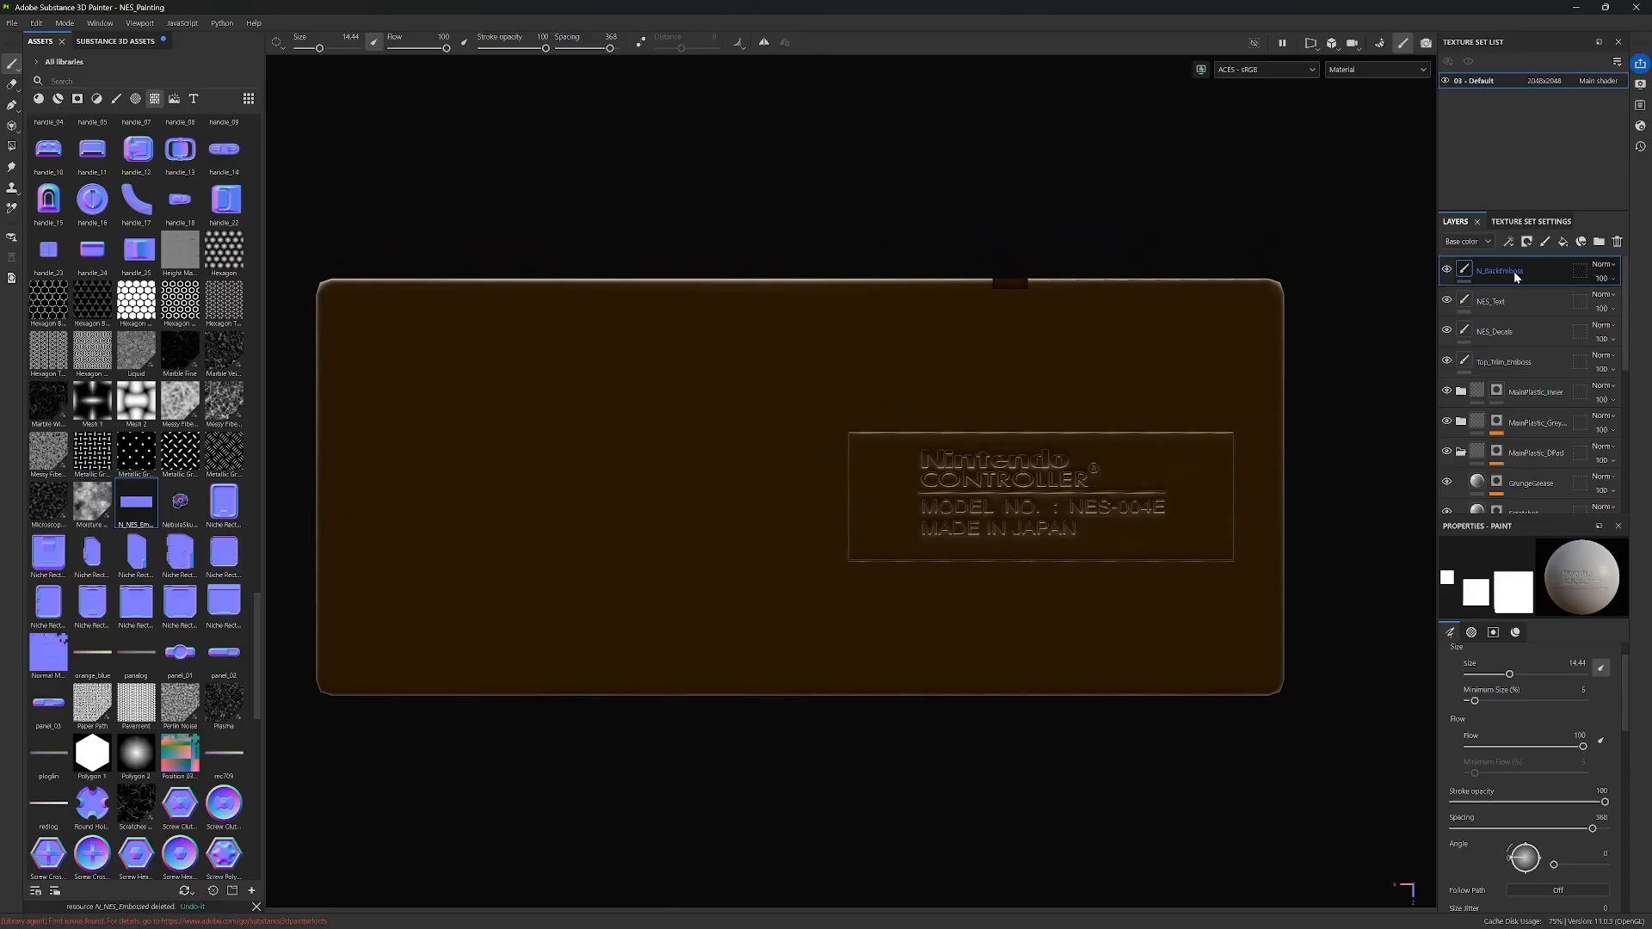
Step: Add a paint layer named ScrewHoles and assign the Circle Bump texture as the brush's normal
{"action": "left_click", "coordinate": [1546, 241]}
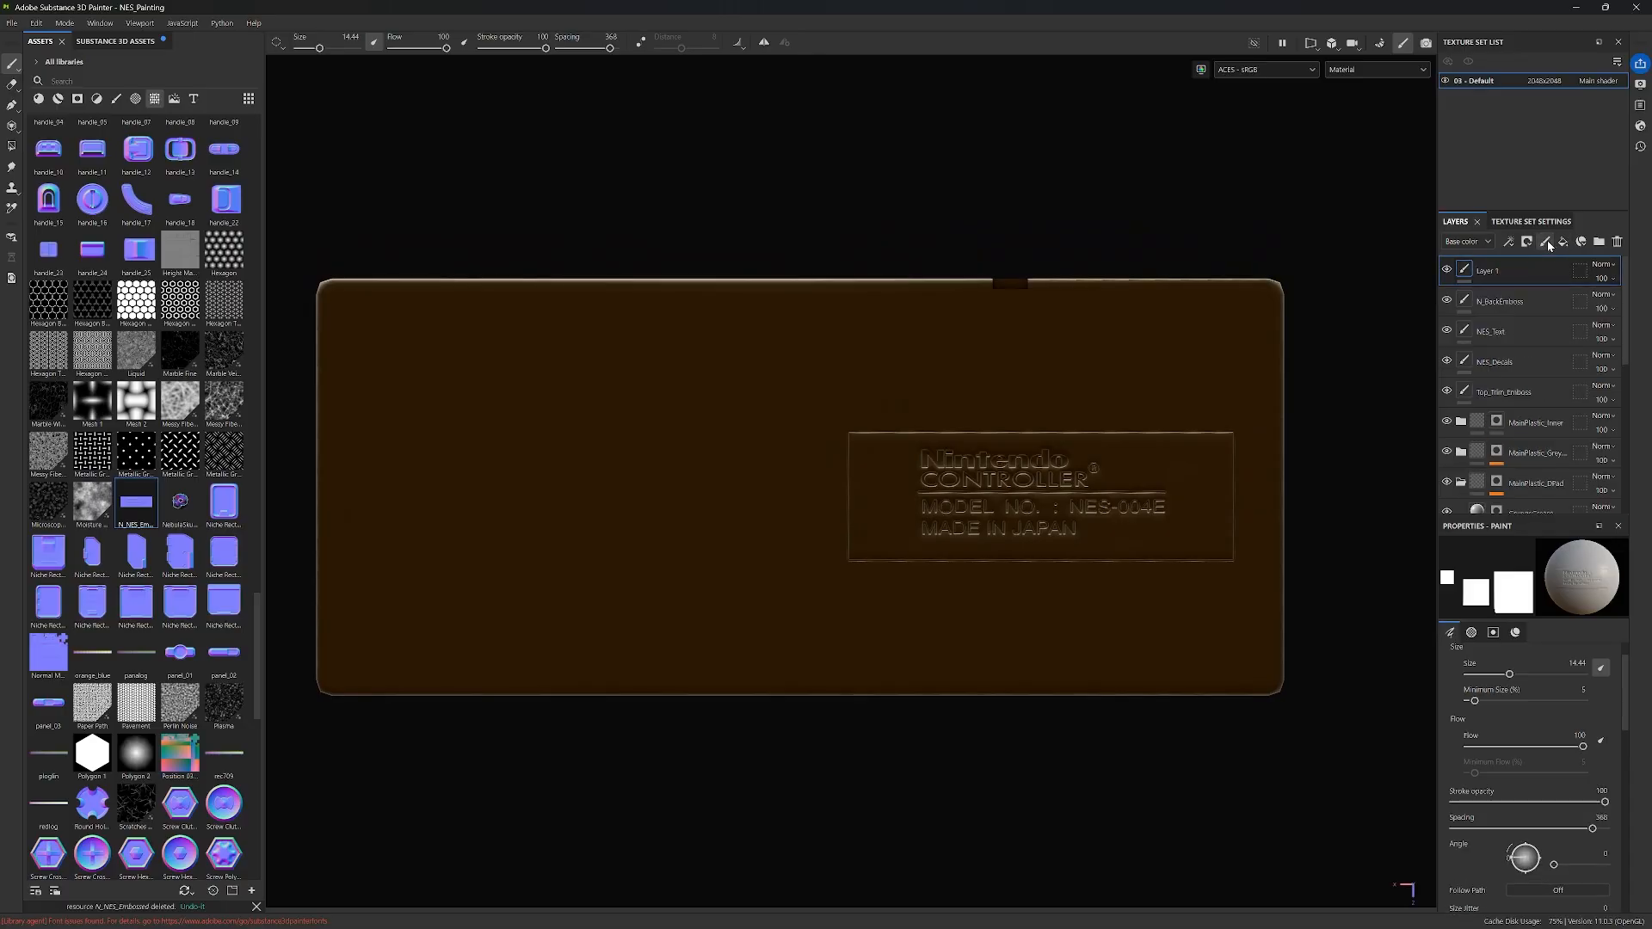
{"action": "double_click", "coordinate": [1491, 272]}
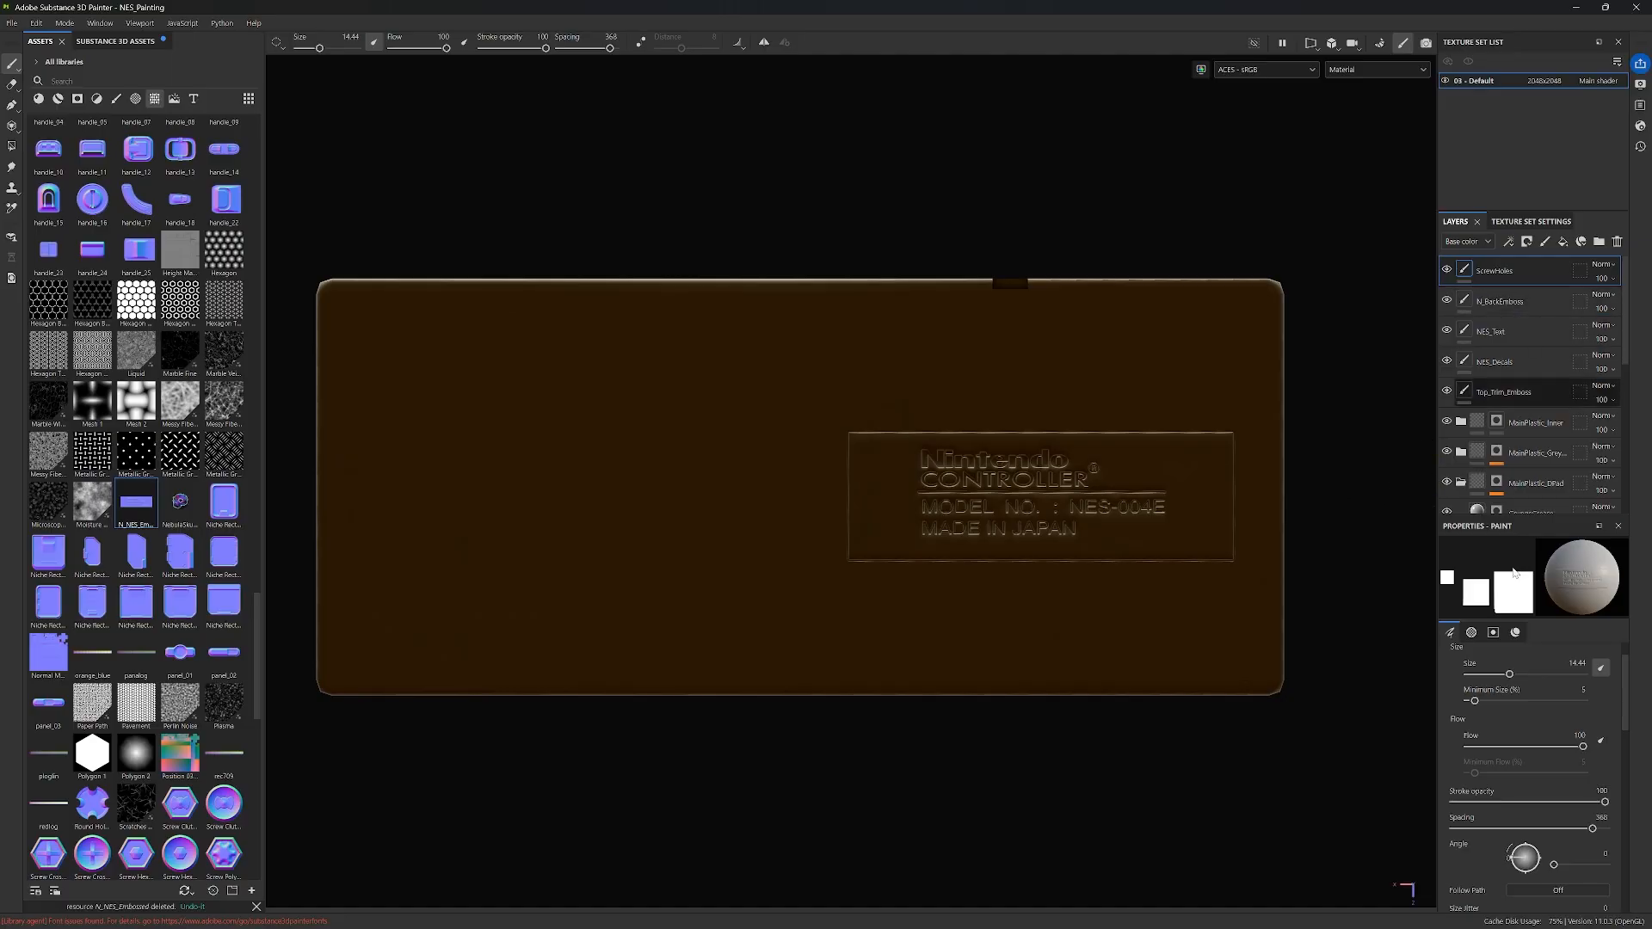
{"action": "left_click", "coordinate": [1516, 633]}
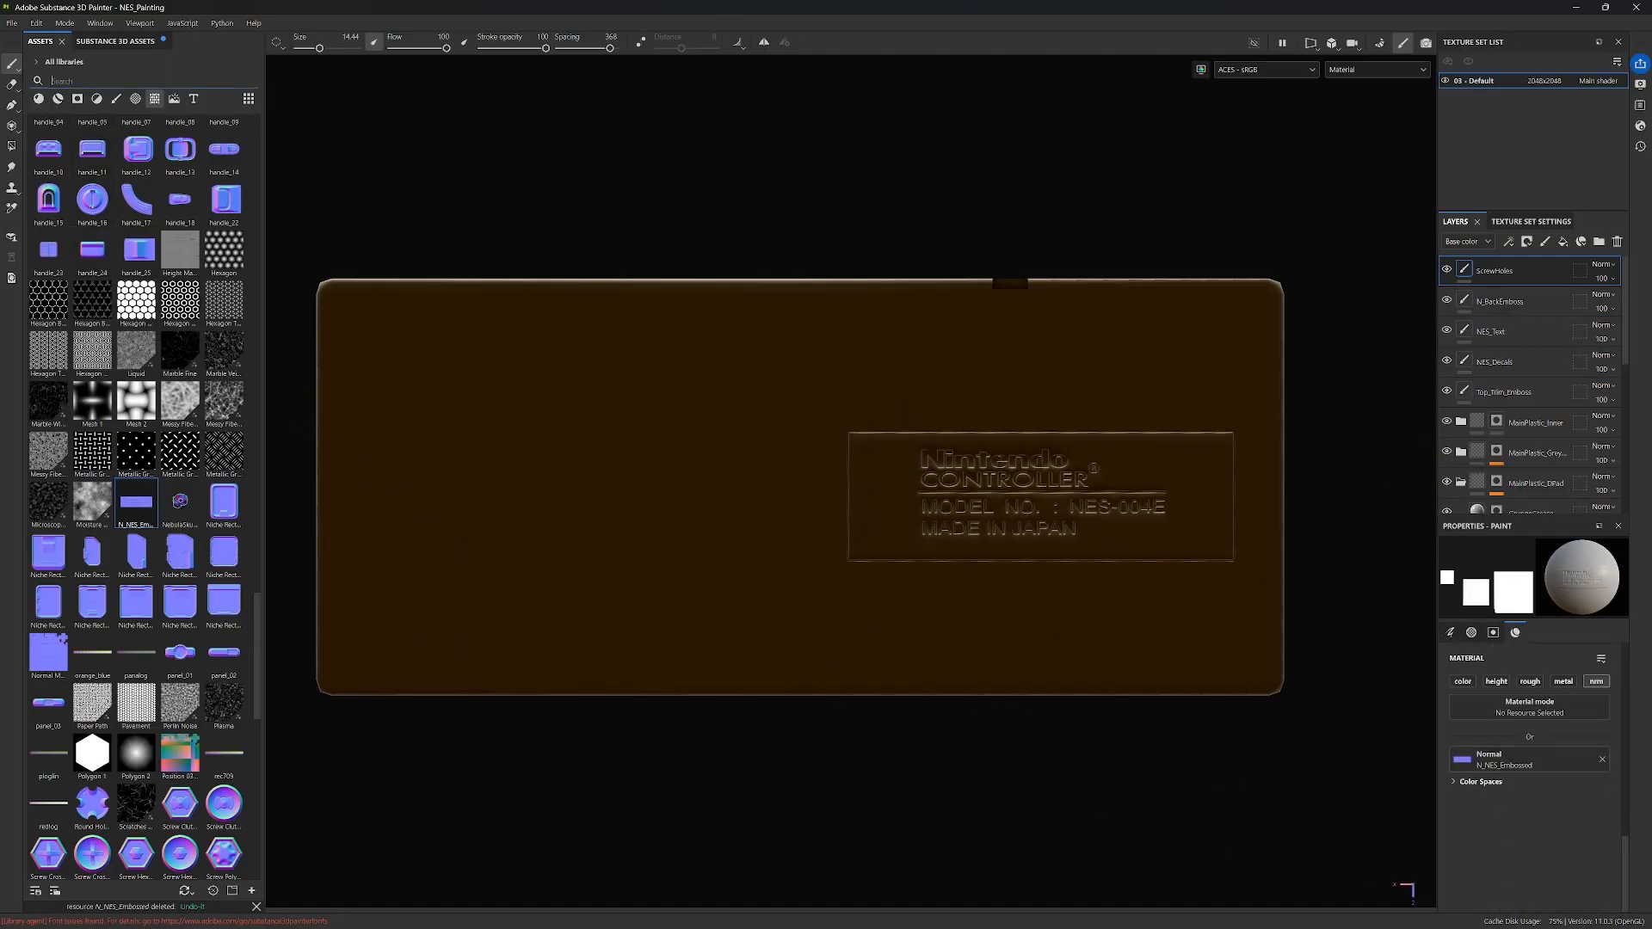
{"action": "type", "text": "circle"}
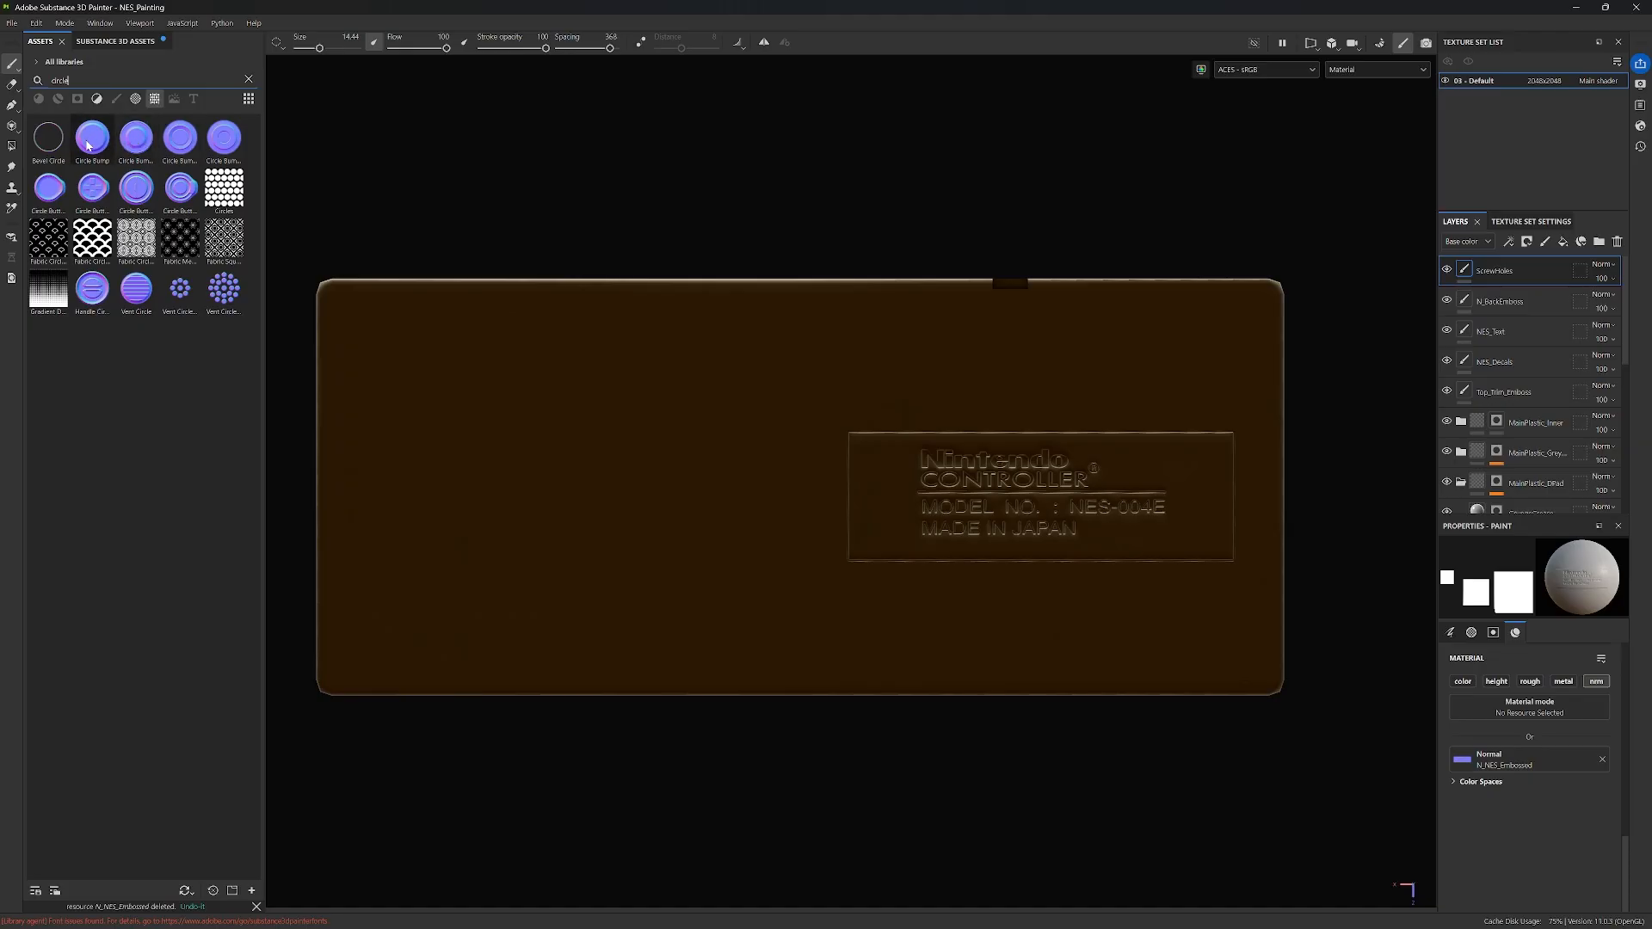
{"action": "left_click", "coordinate": [86, 141]}
{"action": "left_click_drag", "start_coordinate": [91, 147], "coordinate": [1514, 763]}
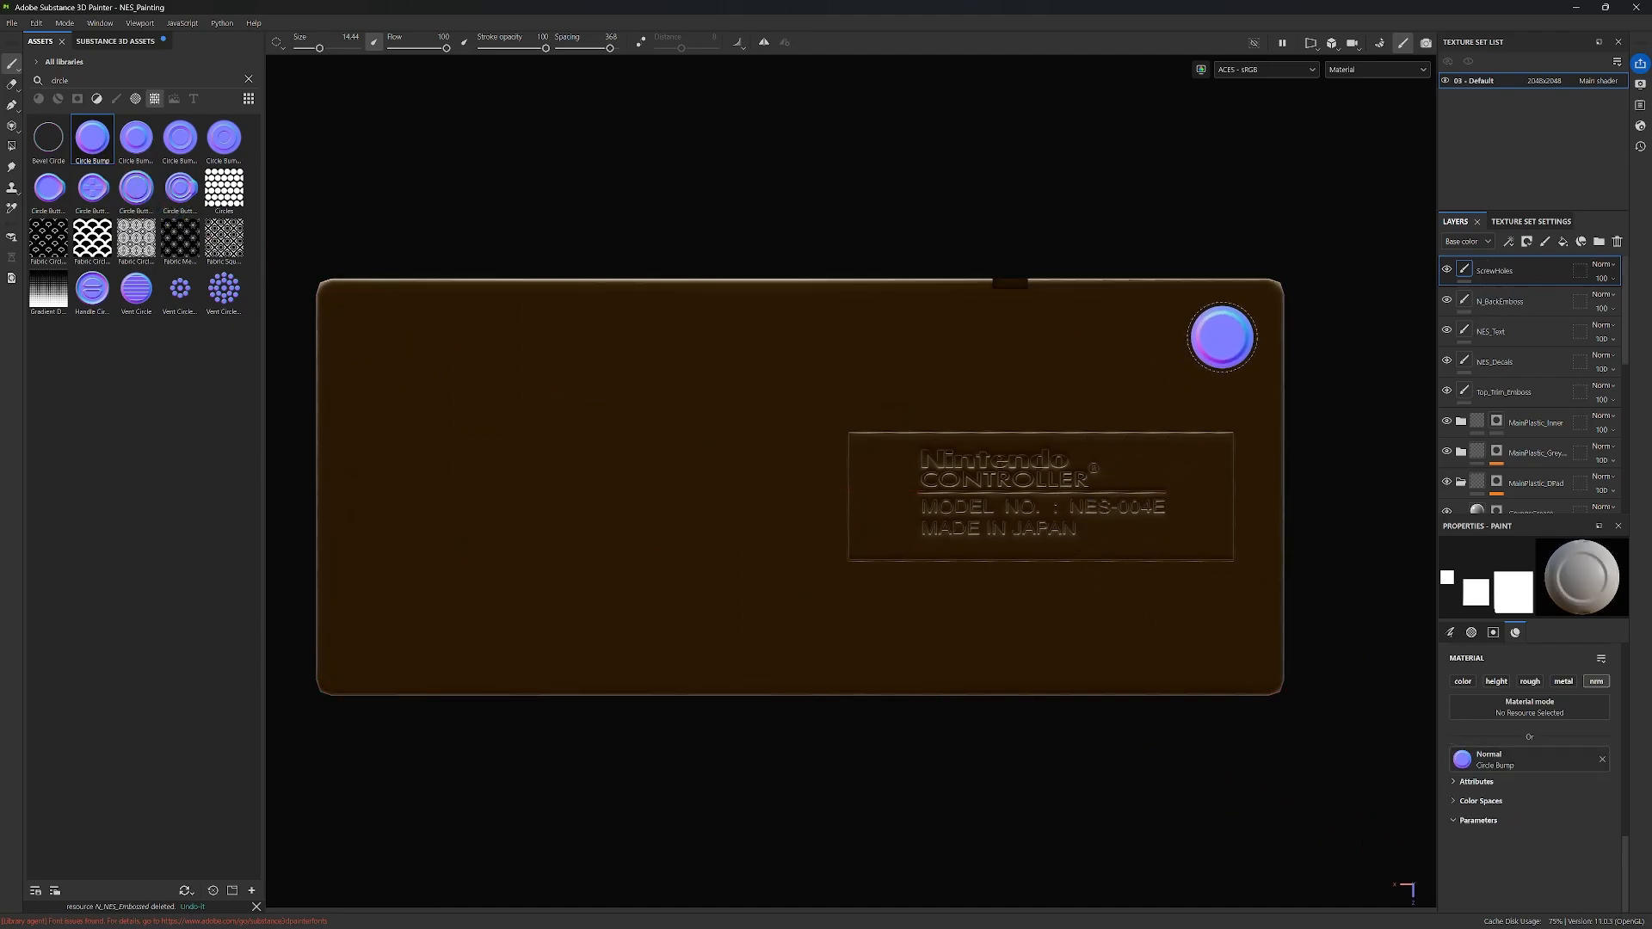
Step: Reduce the brush size to 9 and stamp screw holes in the two back corners beside the embossed label
{"action": "right_click_drag", "start_coordinate": [1221, 337], "coordinate": [1136, 336], "text": "ctrl"}
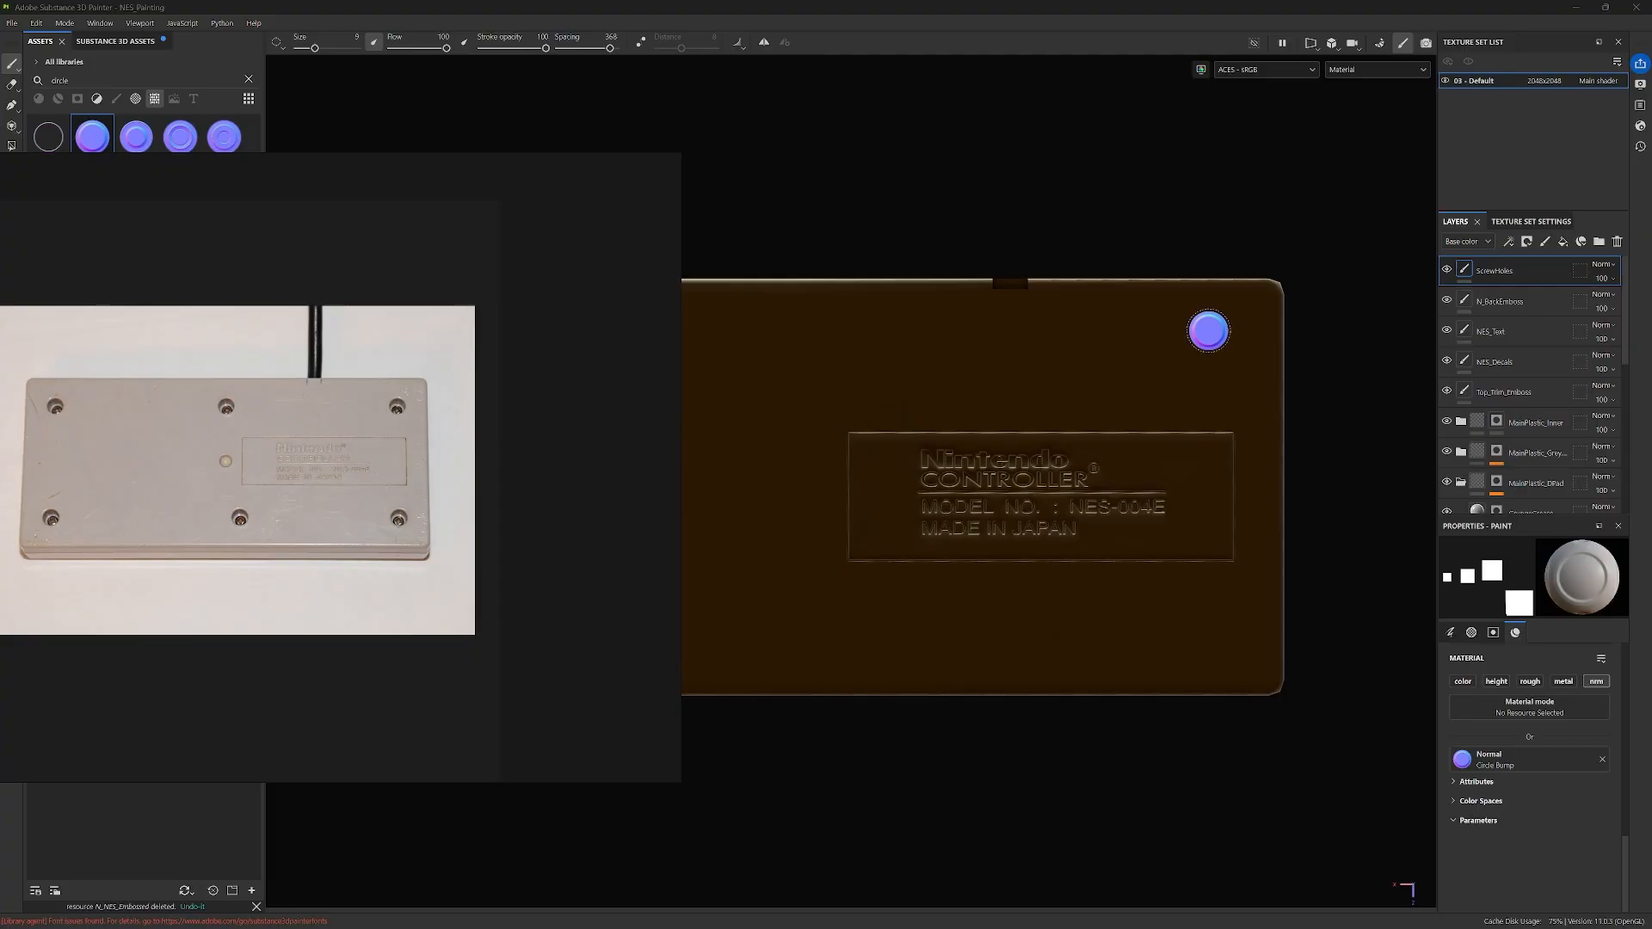
{"action": "left_click", "coordinate": [1209, 331]}
{"action": "left_click", "coordinate": [1217, 637]}
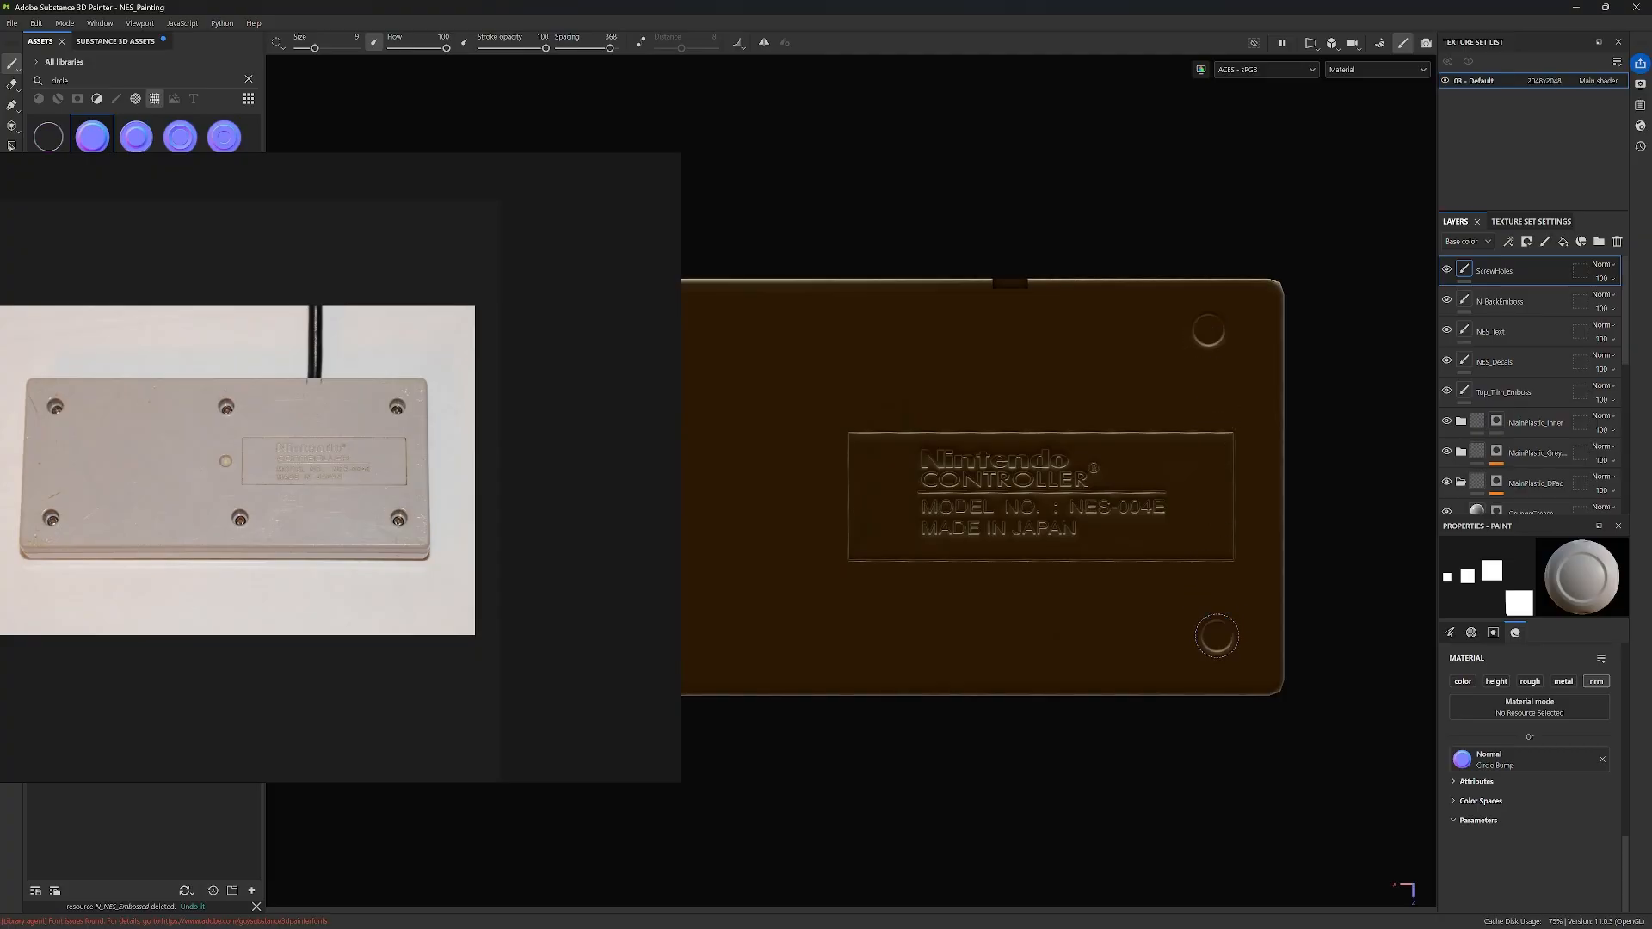
Step: Following the reference photo, stamp screw holes midway along both long edges and in the two corners farthest from the label
{"action": "scroll", "coordinate": [1228, 623], "scroll_direction": "down", "scroll_amount": 2}
{"action": "mouse_move", "coordinate": [925, 609]}
{"action": "middle_mouse_down", "text": "alt"}
{"action": "mouse_move", "coordinate": [1228, 621]}
{"action": "mouse_move", "coordinate": [1158, 634]}
{"action": "middle_mouse_up", "text": "alt"}
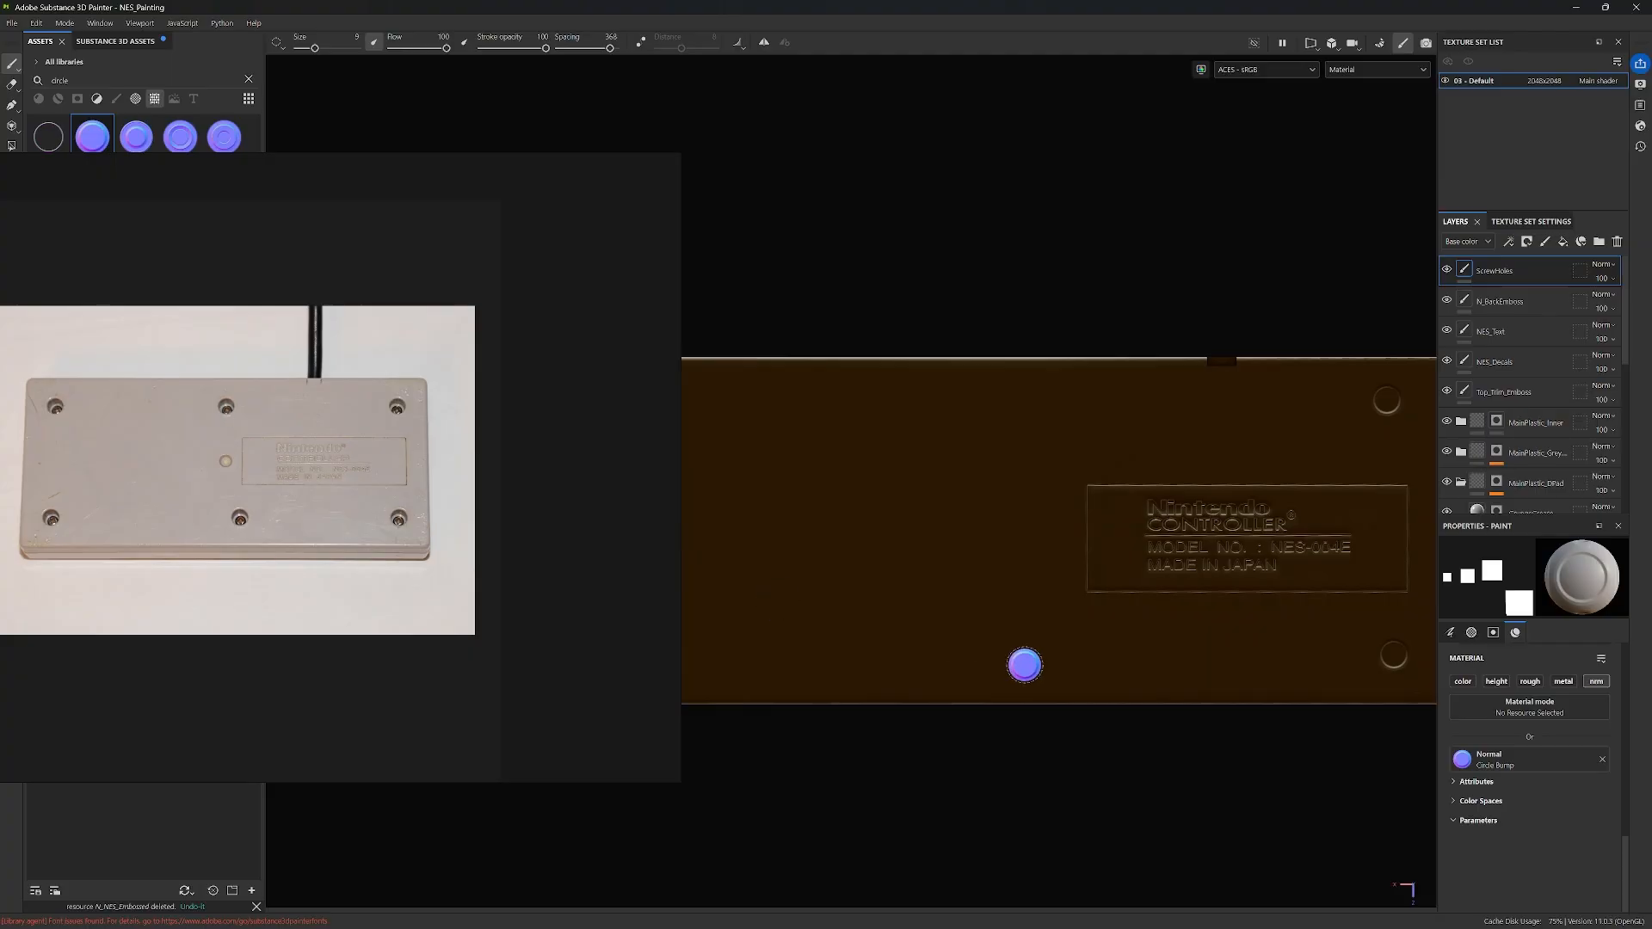
{"action": "left_click", "coordinate": [1087, 656]}
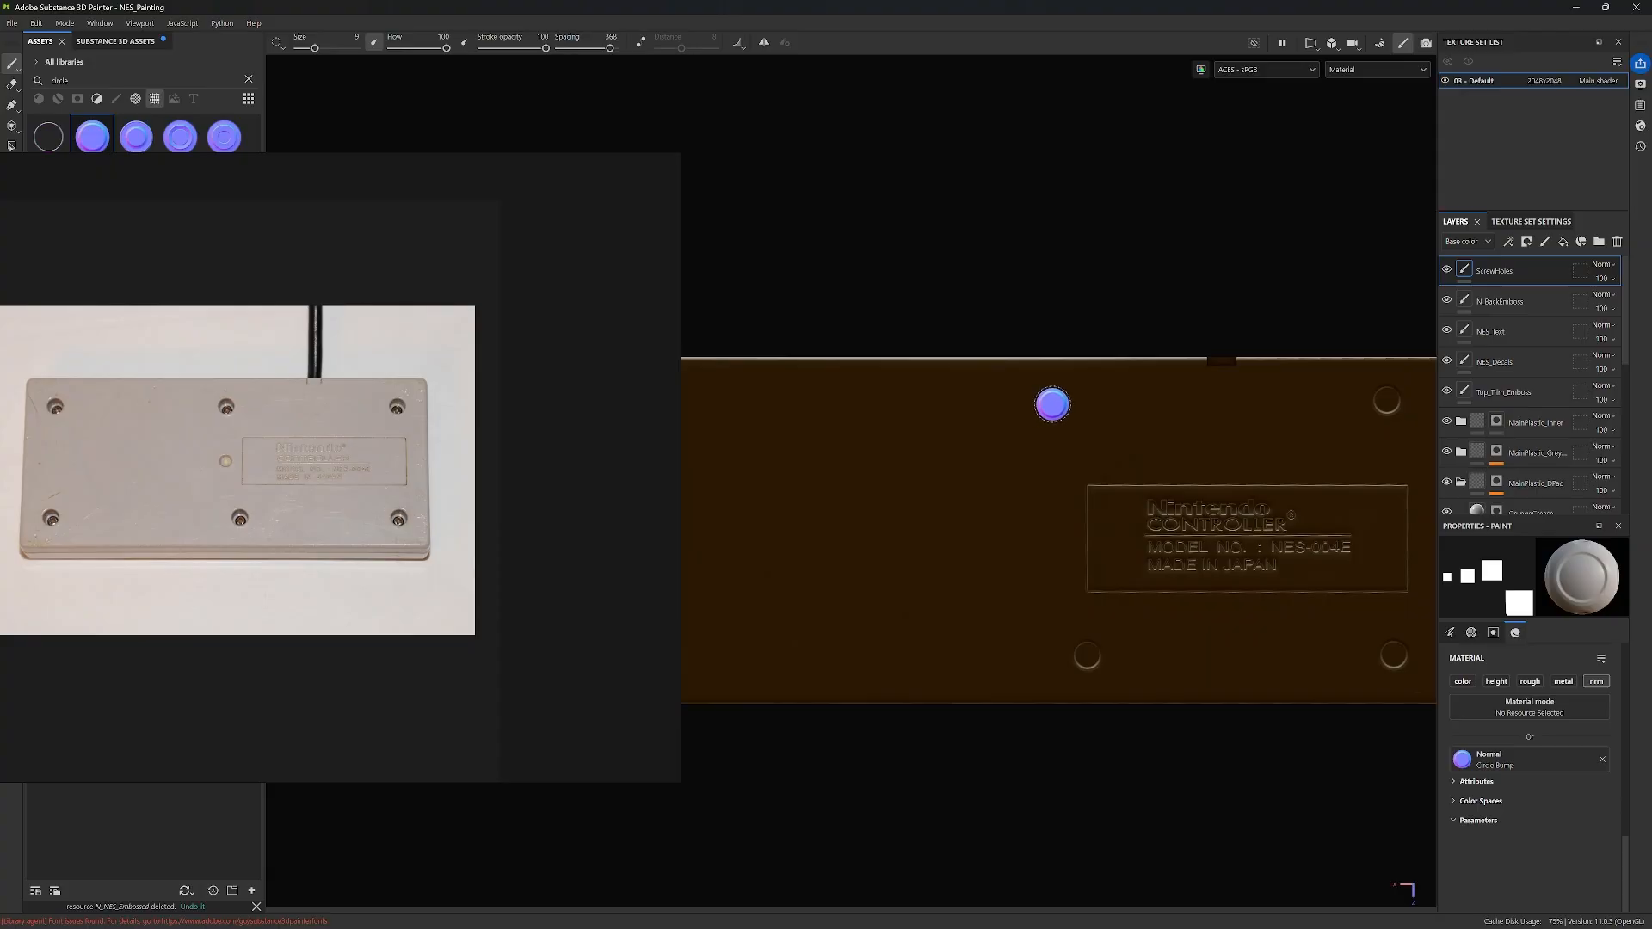
{"action": "left_click", "coordinate": [1053, 405]}
{"action": "middle_click_drag", "start_coordinate": [959, 676], "coordinate": [1085, 668]}
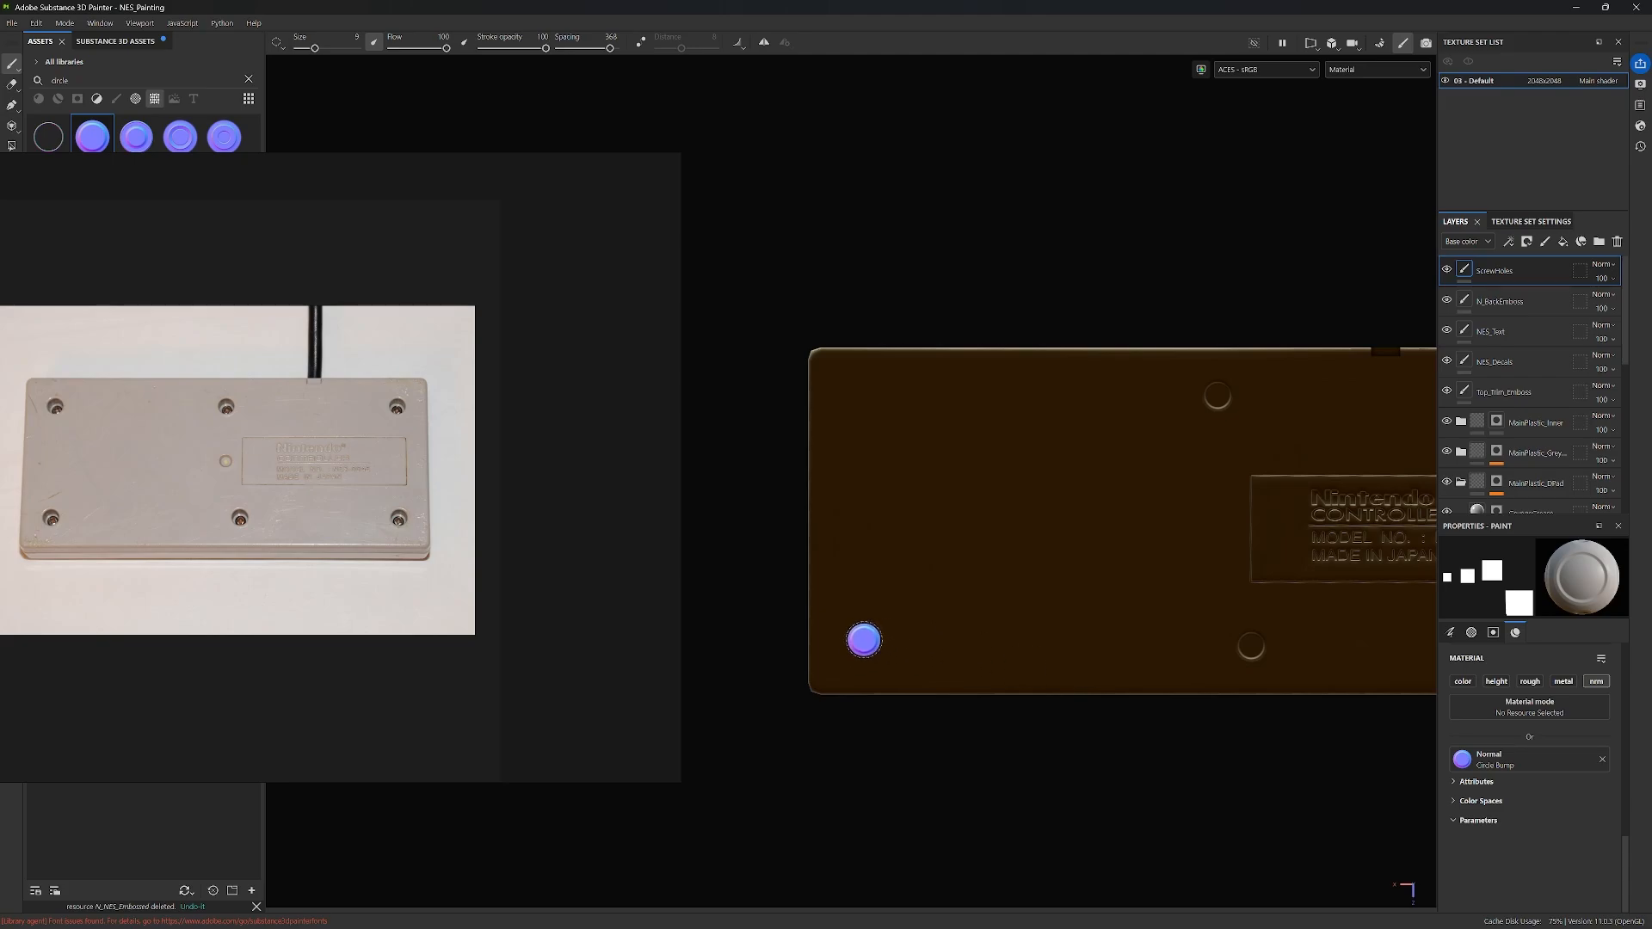
{"action": "left_click", "coordinate": [865, 640]}
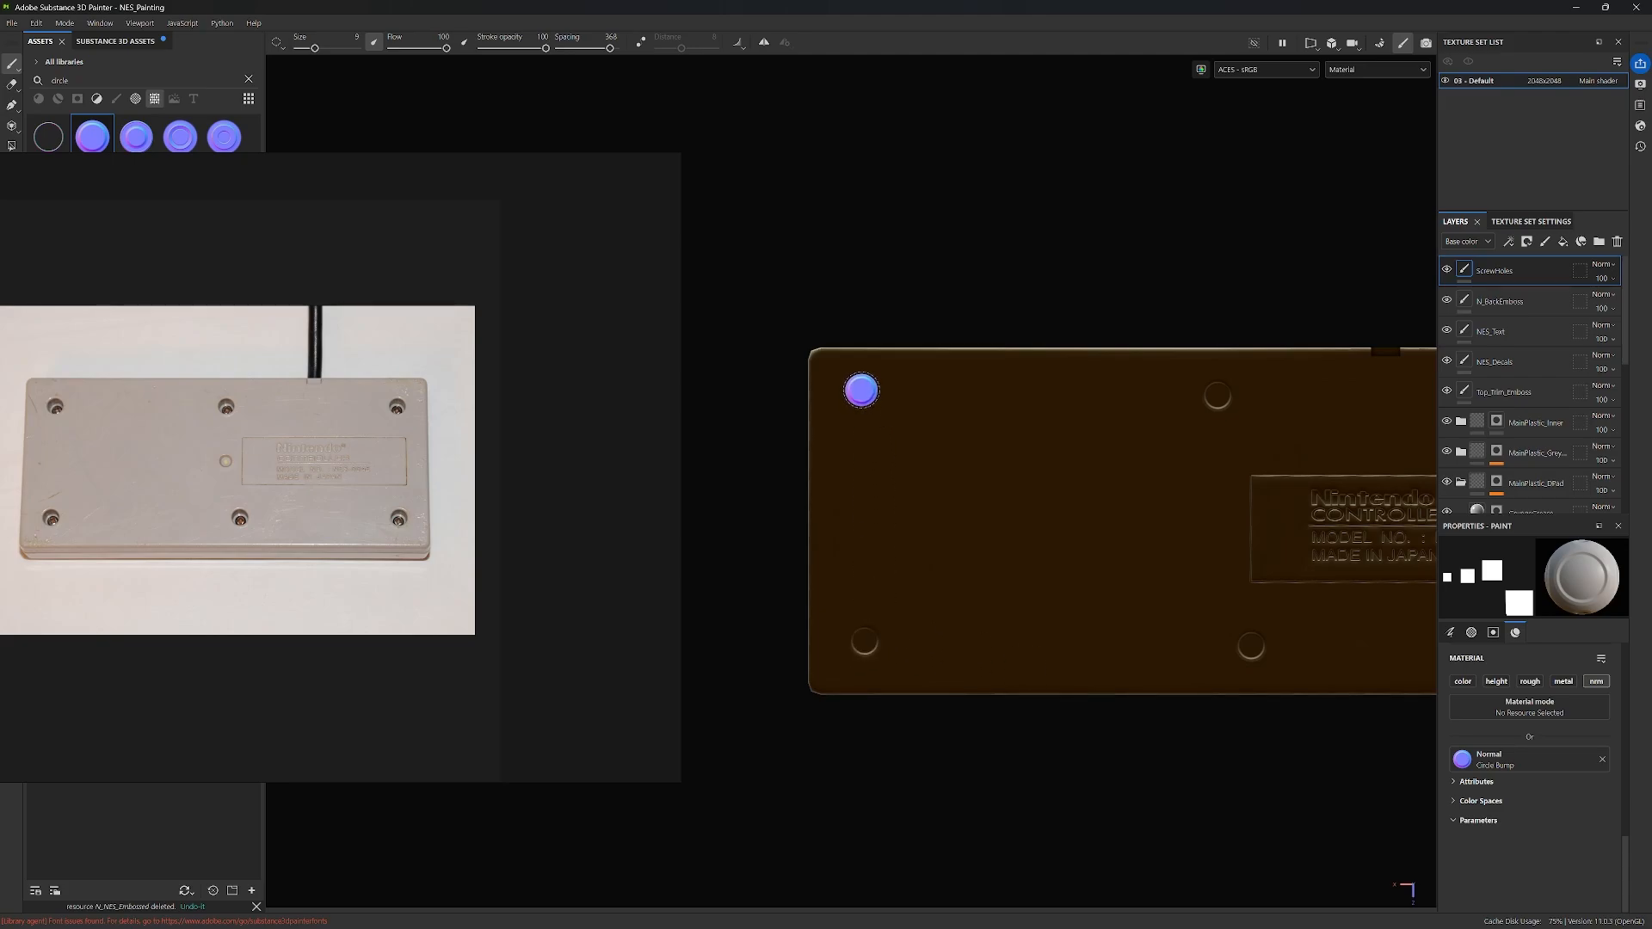
{"action": "left_click", "coordinate": [861, 390]}
{"action": "mouse_move", "coordinate": [1200, 775]}
{"action": "middle_mouse_down", "text": "alt"}
{"action": "mouse_move", "coordinate": [894, 757]}
{"action": "mouse_move", "coordinate": [1390, 759]}
{"action": "mouse_move", "coordinate": [889, 766]}
{"action": "mouse_move", "coordinate": [1168, 768]}
{"action": "middle_mouse_up", "text": "alt"}
{"action": "left_click", "coordinate": [365, 488]}
{"action": "right_click_drag", "start_coordinate": [586, 447], "coordinate": [0, 450]}
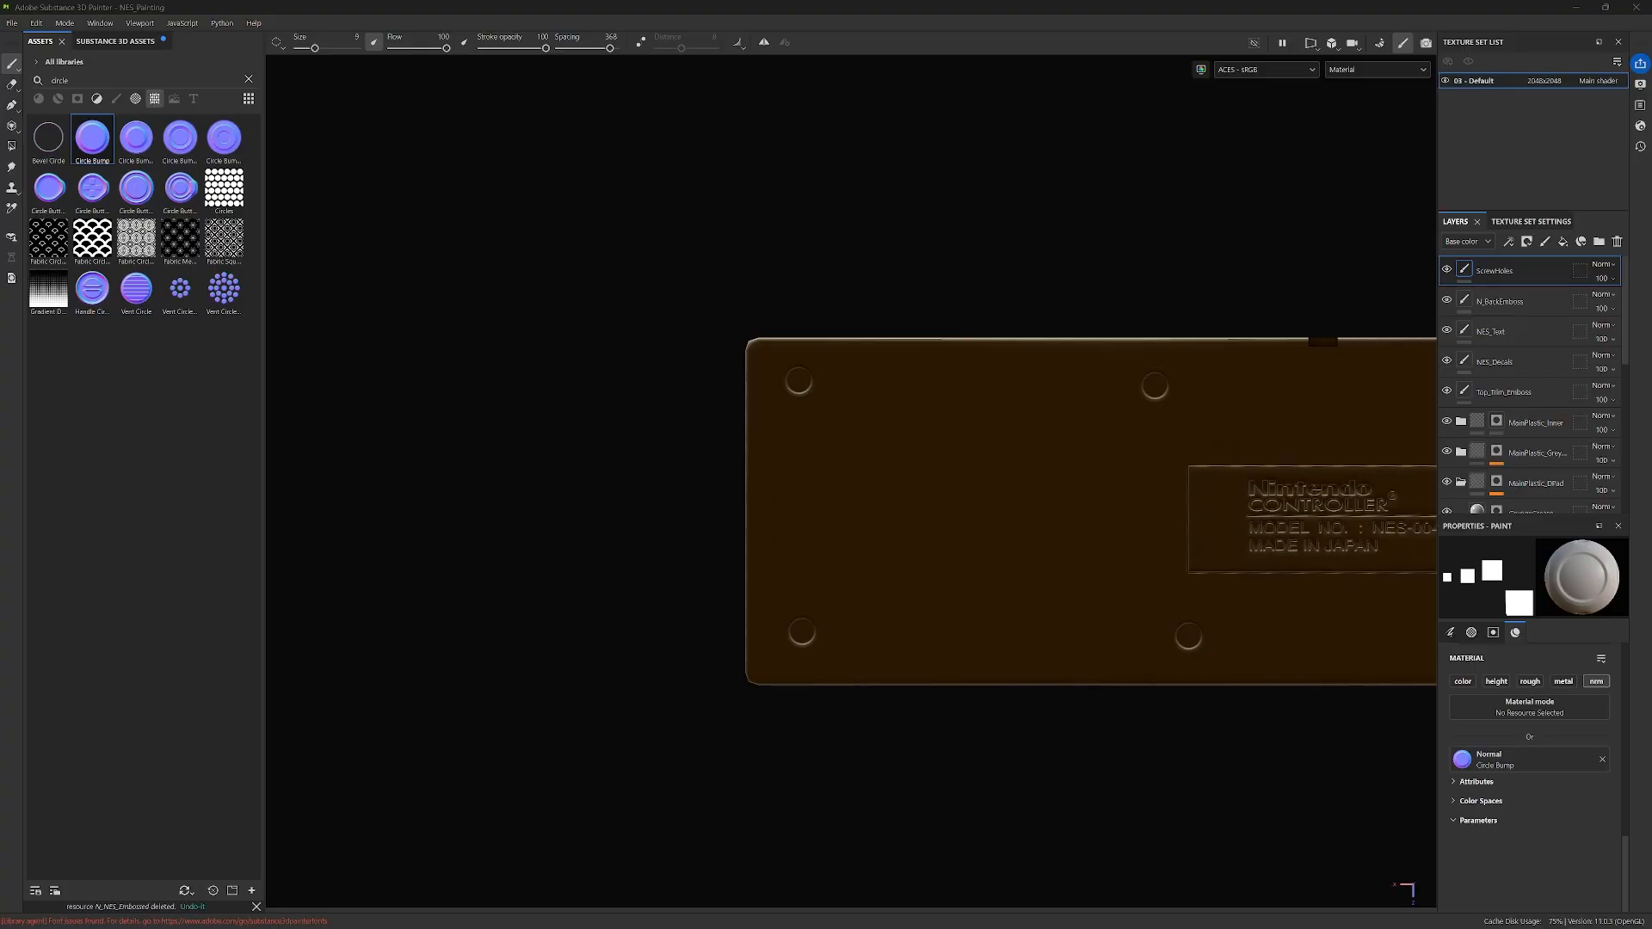
Step: Add a new paint layer above ScrewHoles and name it Screws
{"action": "left_click", "coordinate": [1544, 242]}
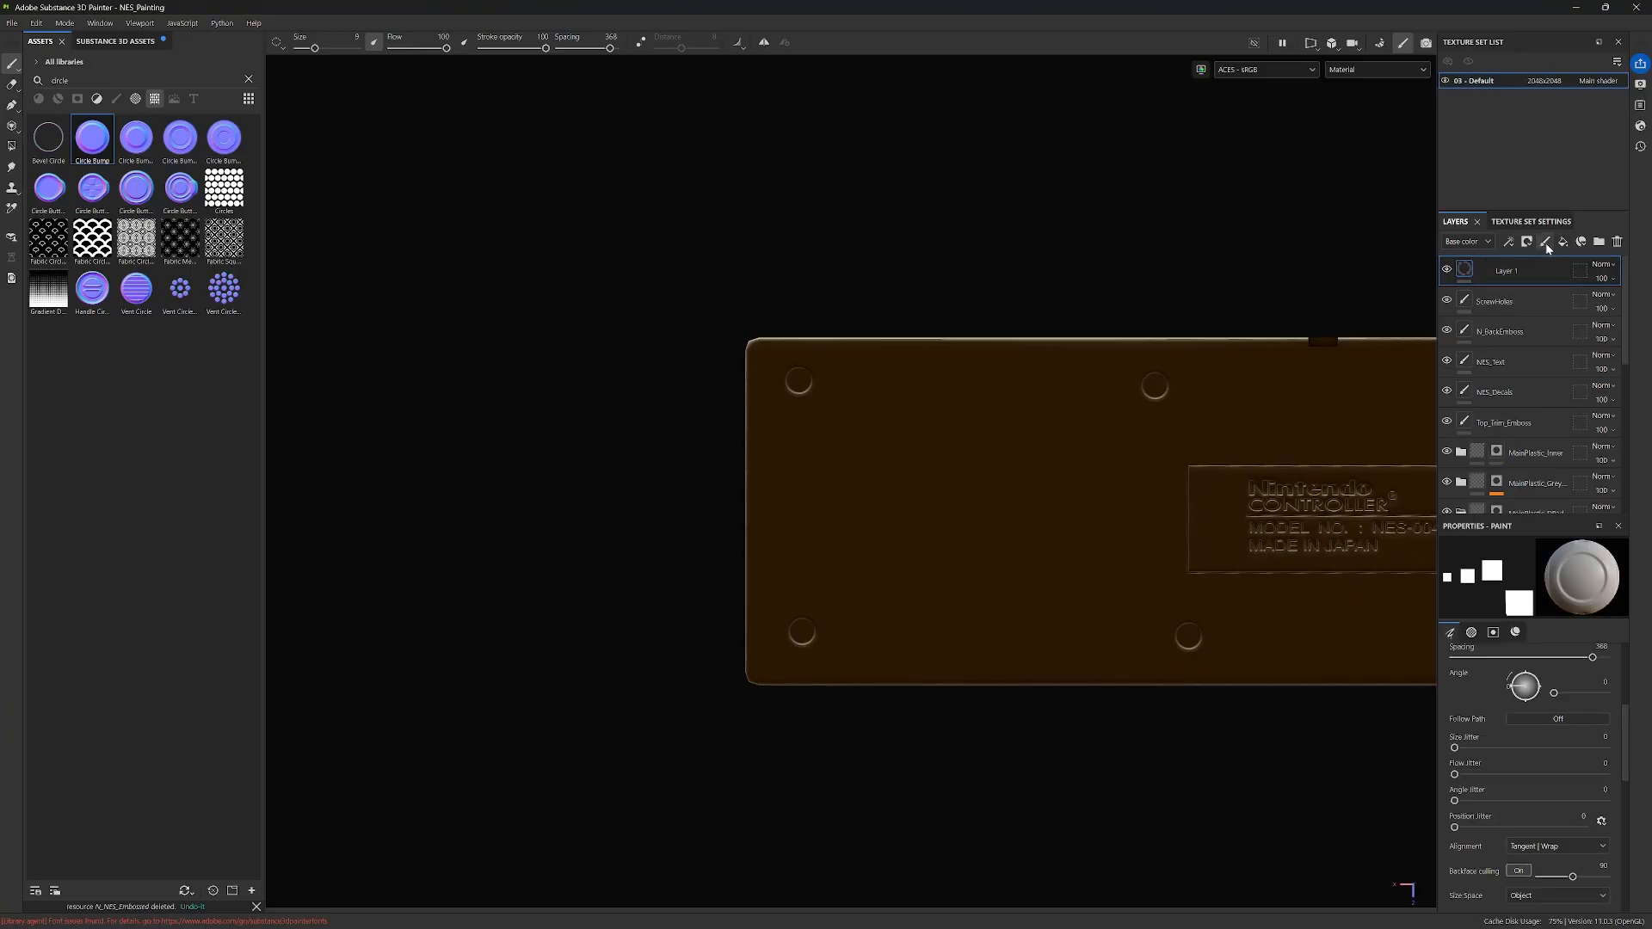
{"action": "double_click", "coordinate": [1496, 271]}
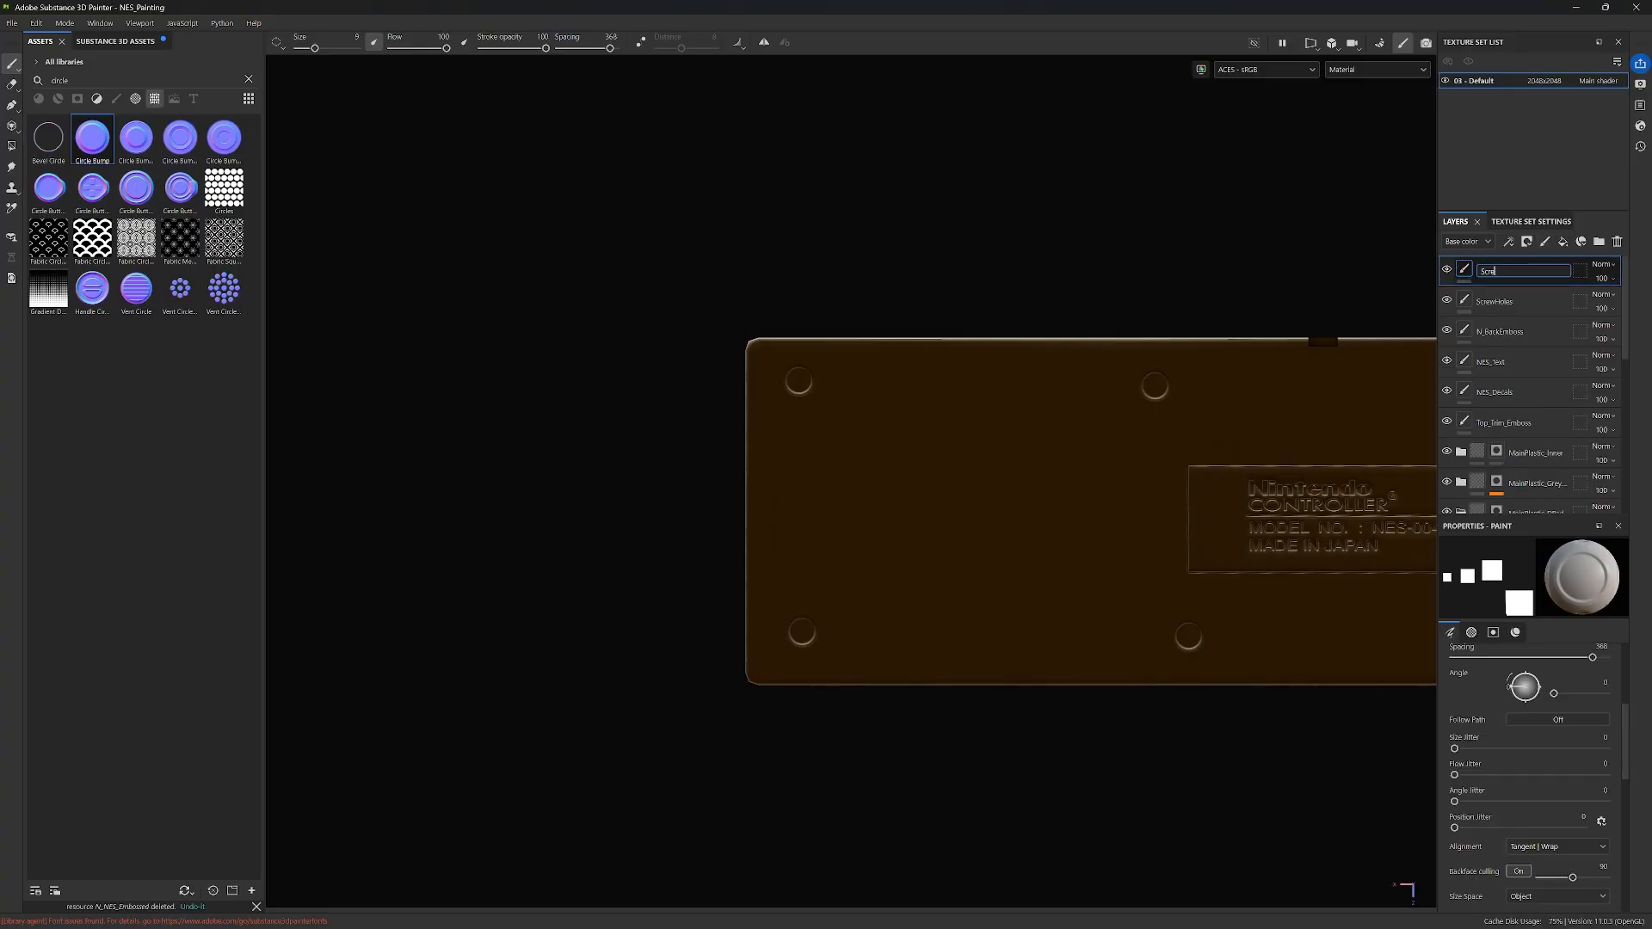
{"action": "key", "text": "Return"}
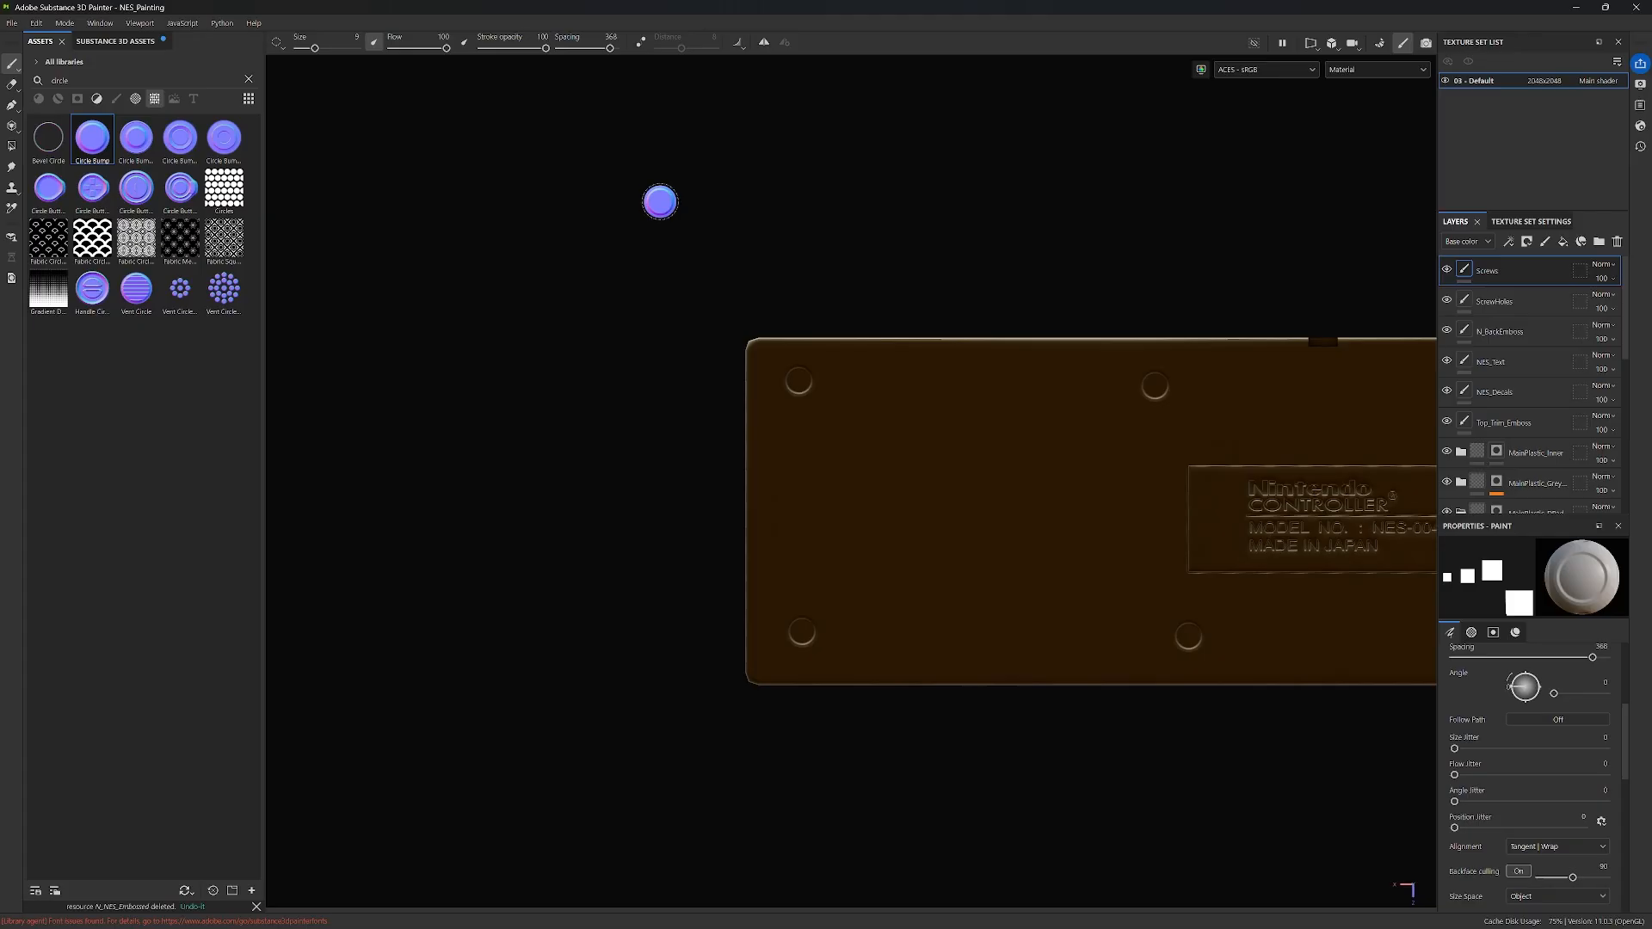
Step: Search the assets for "screw" and choose the Screw Bolt brush for painting
{"action": "left_click", "coordinate": [248, 81]}
{"action": "type", "text": "screws"}
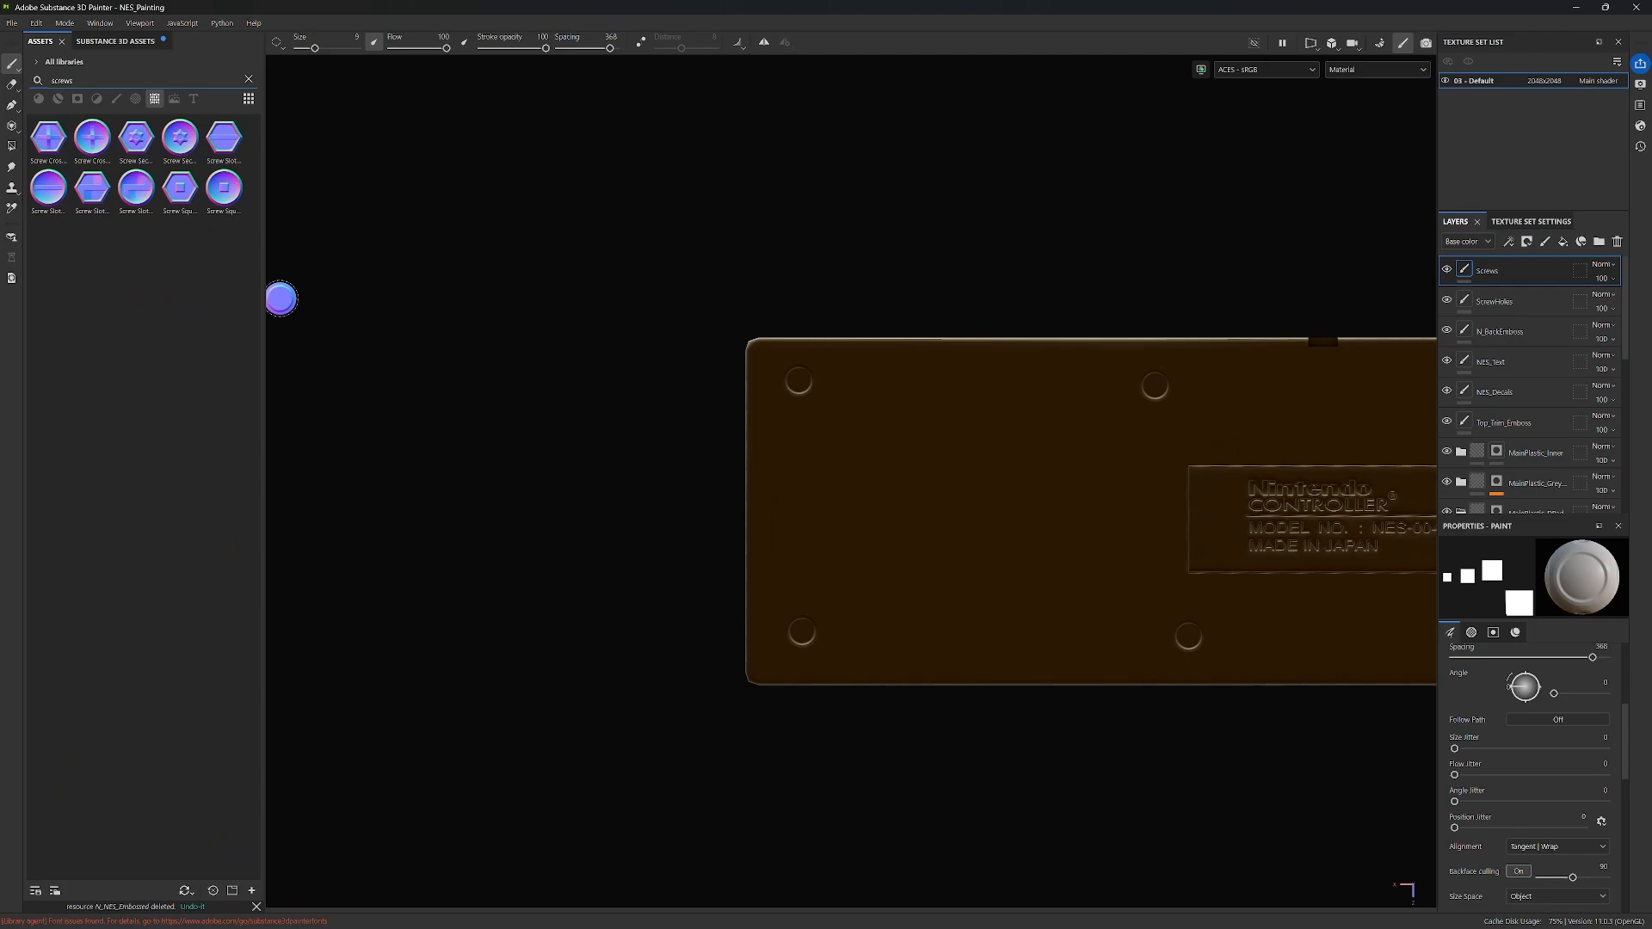
{"action": "key", "text": "BackSpace"}
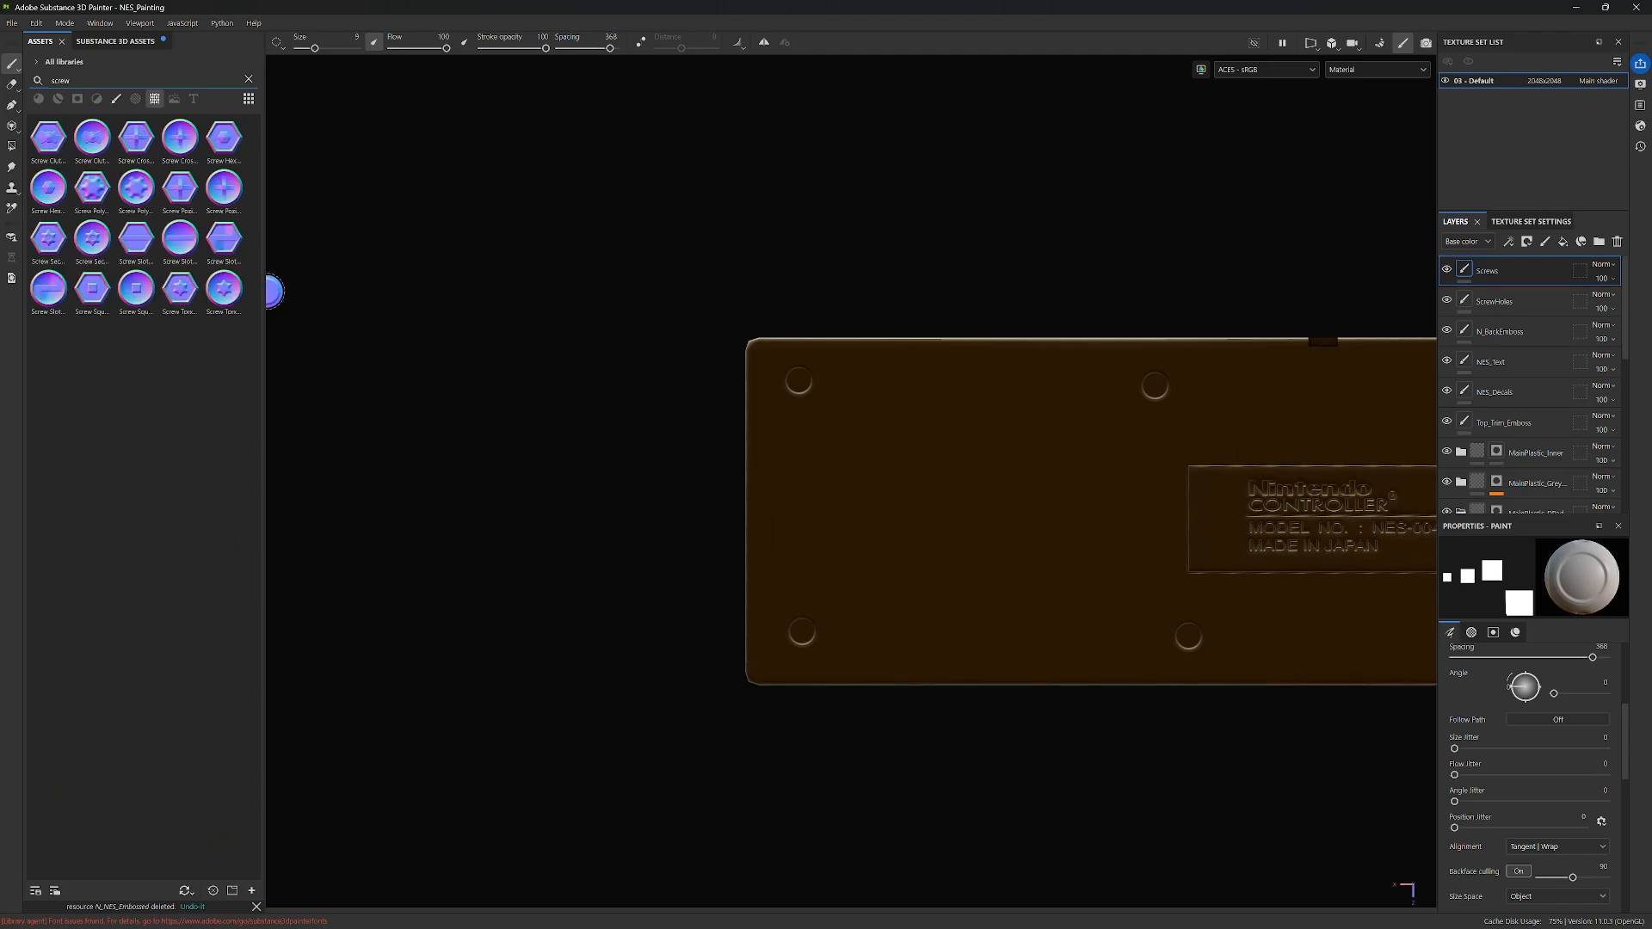
{"action": "left_click", "coordinate": [178, 140]}
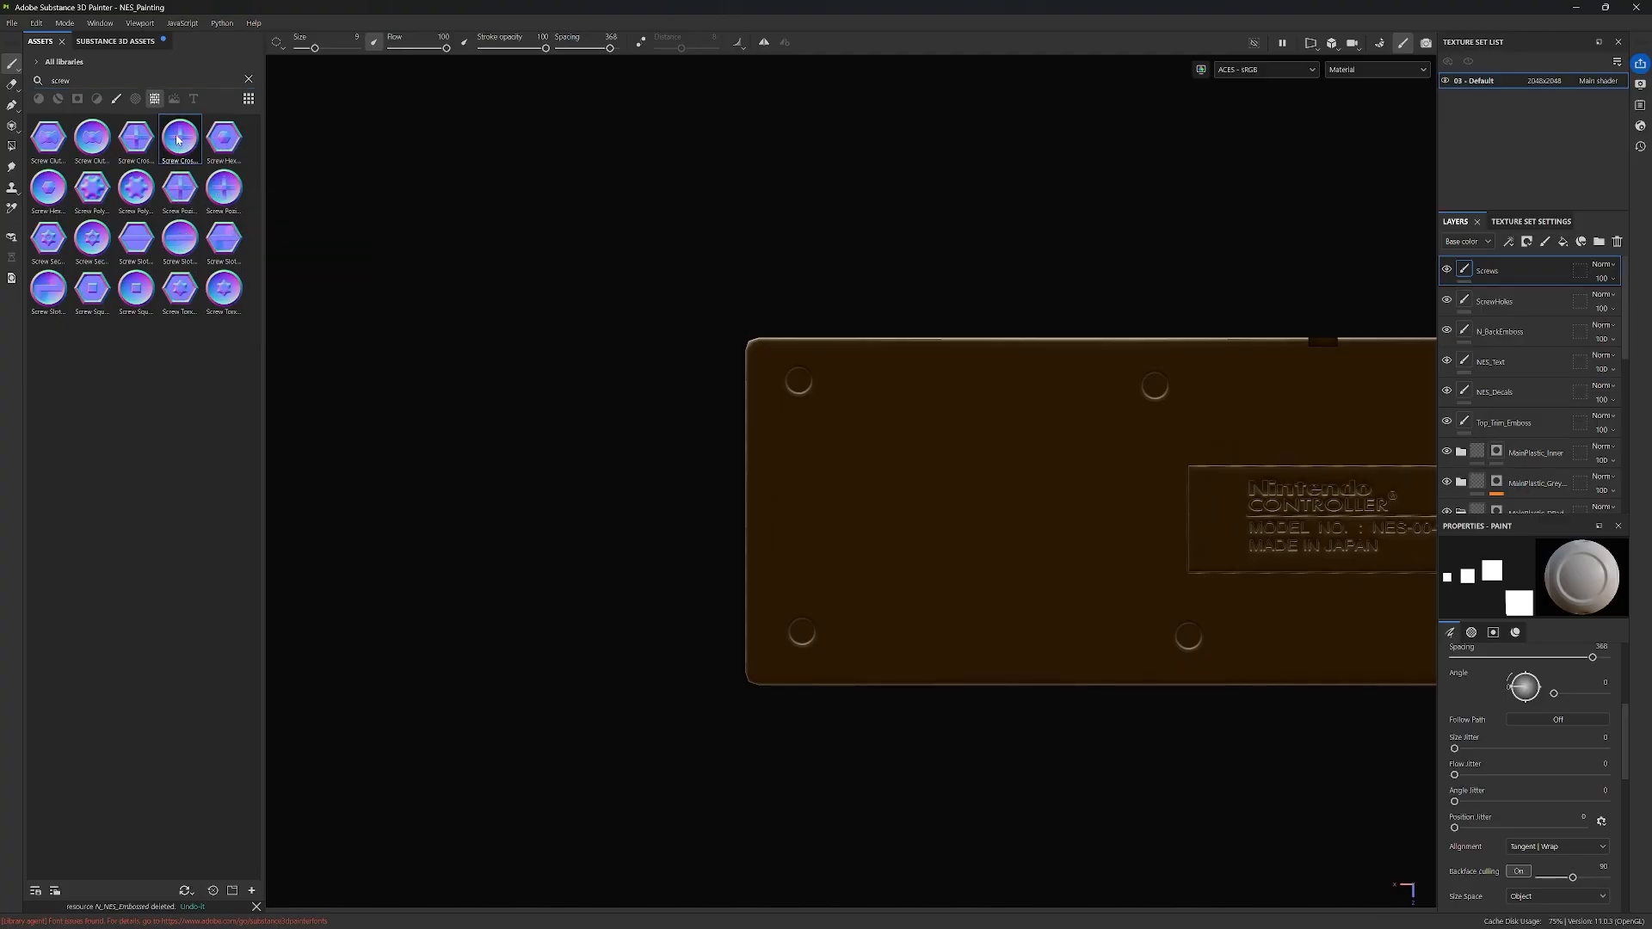
{"action": "left_click", "coordinate": [1515, 633]}
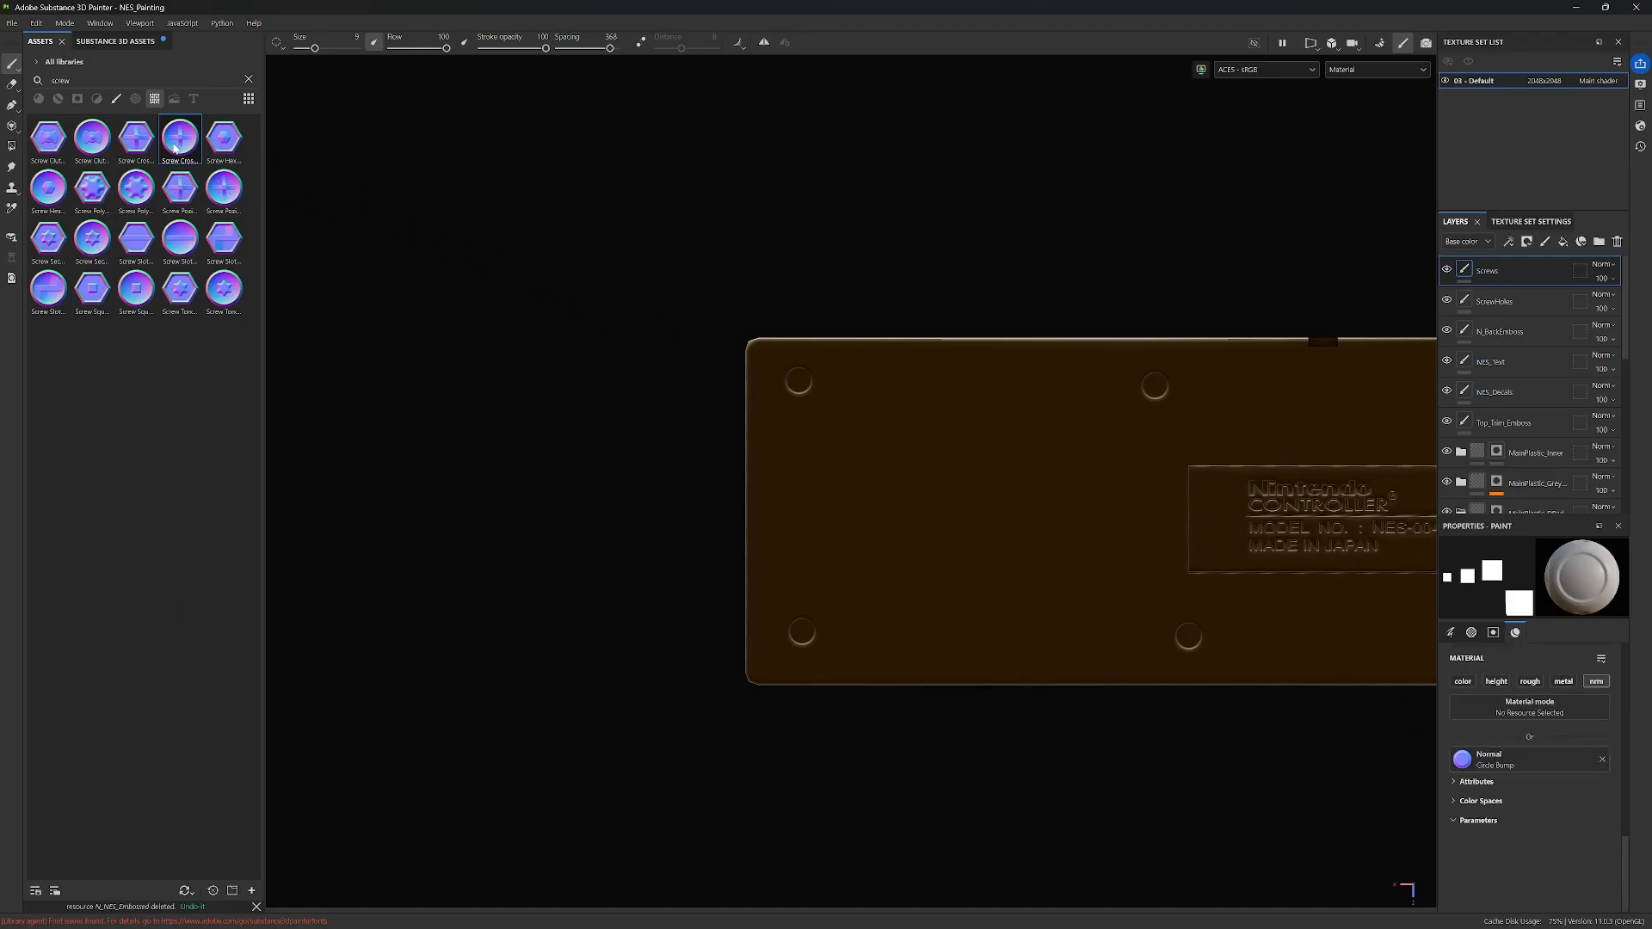
{"action": "left_click", "coordinate": [117, 99]}
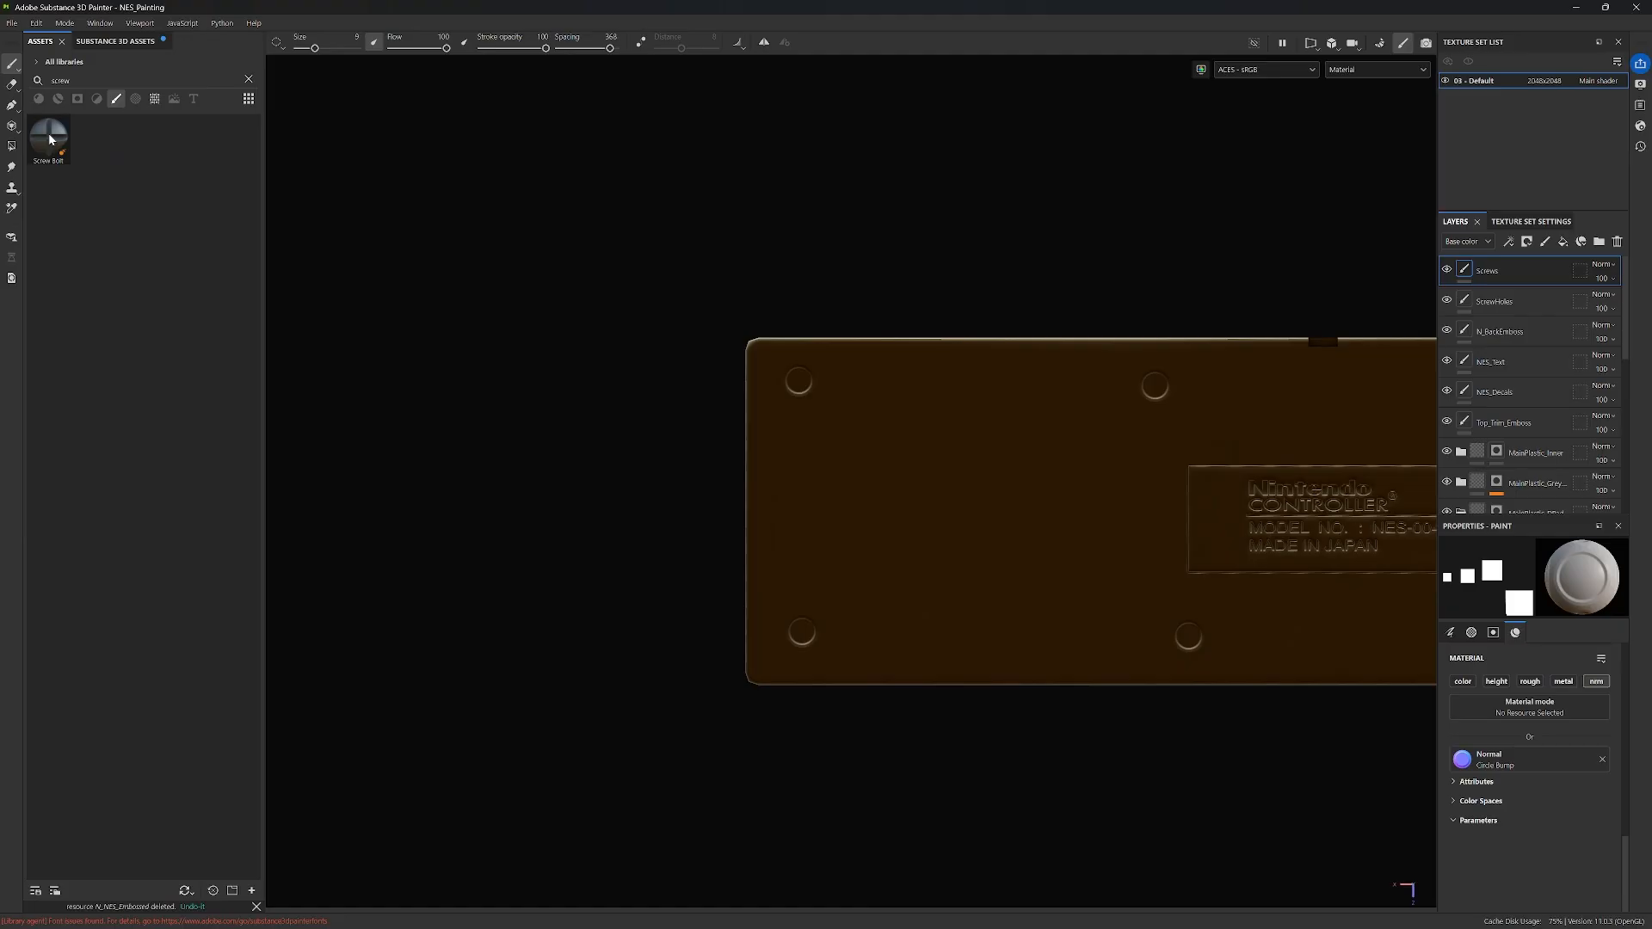
{"action": "mouse_move", "coordinate": [49, 139]}
{"action": "left_click", "coordinate": [38, 132]}
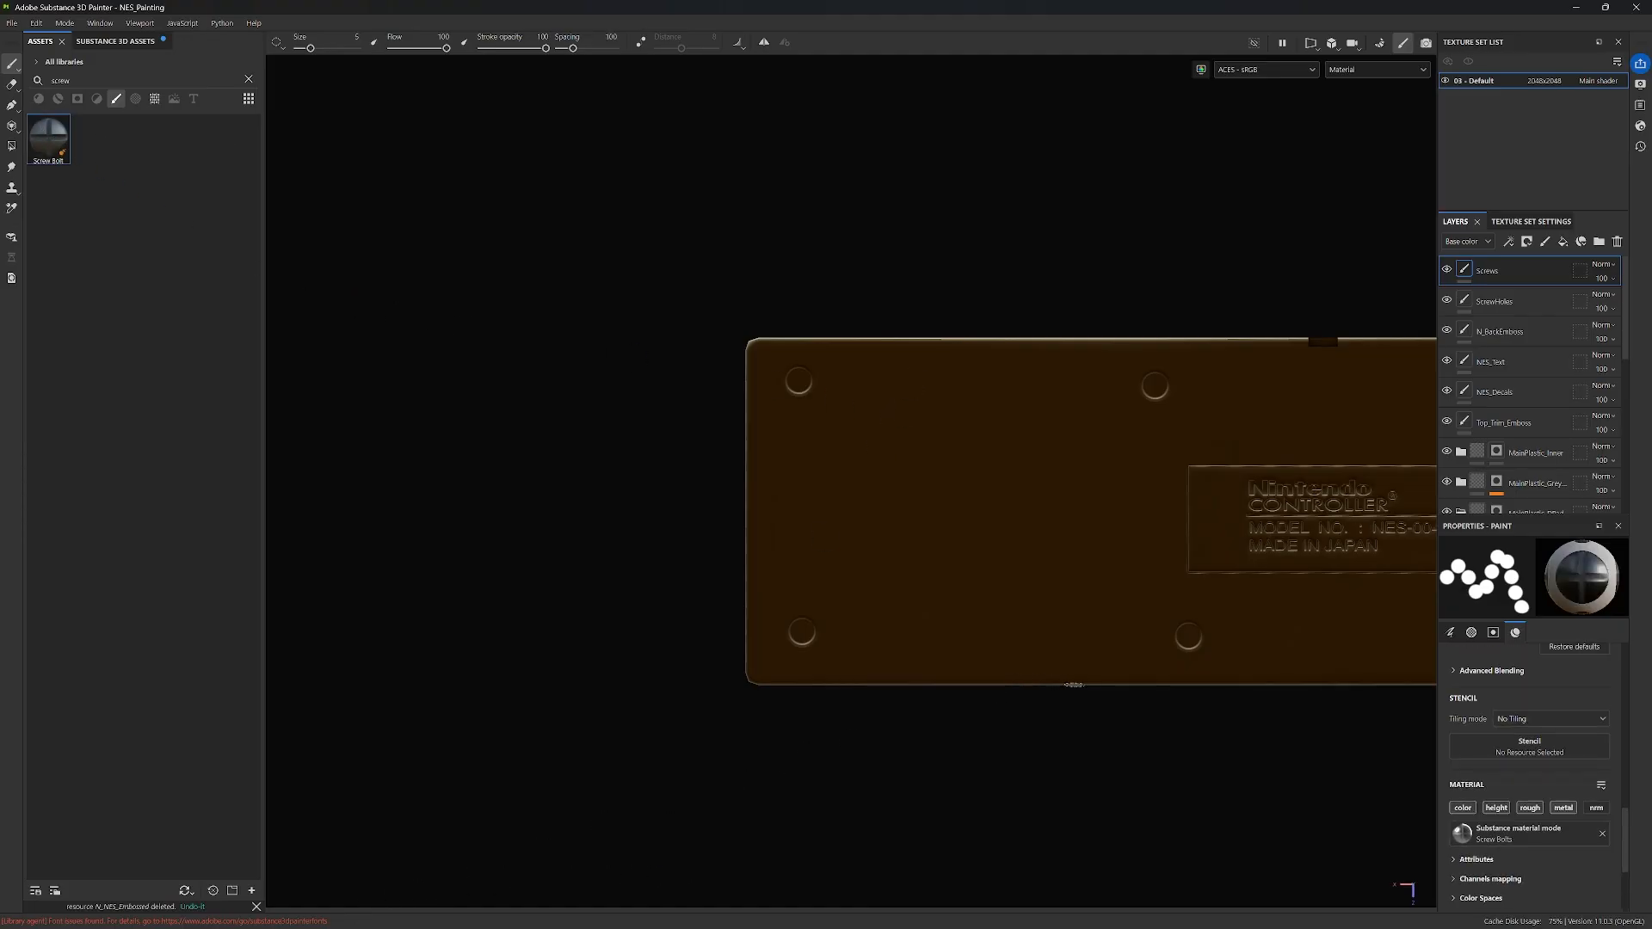
Step: Enlarge the brush to 6.94 and stamp a screw in each of the two corner holes beside the label
{"action": "middle_click_drag", "start_coordinate": [1242, 668], "coordinate": [731, 715]}
{"action": "scroll", "coordinate": [863, 416], "scroll_direction": "up", "scroll_amount": 5}
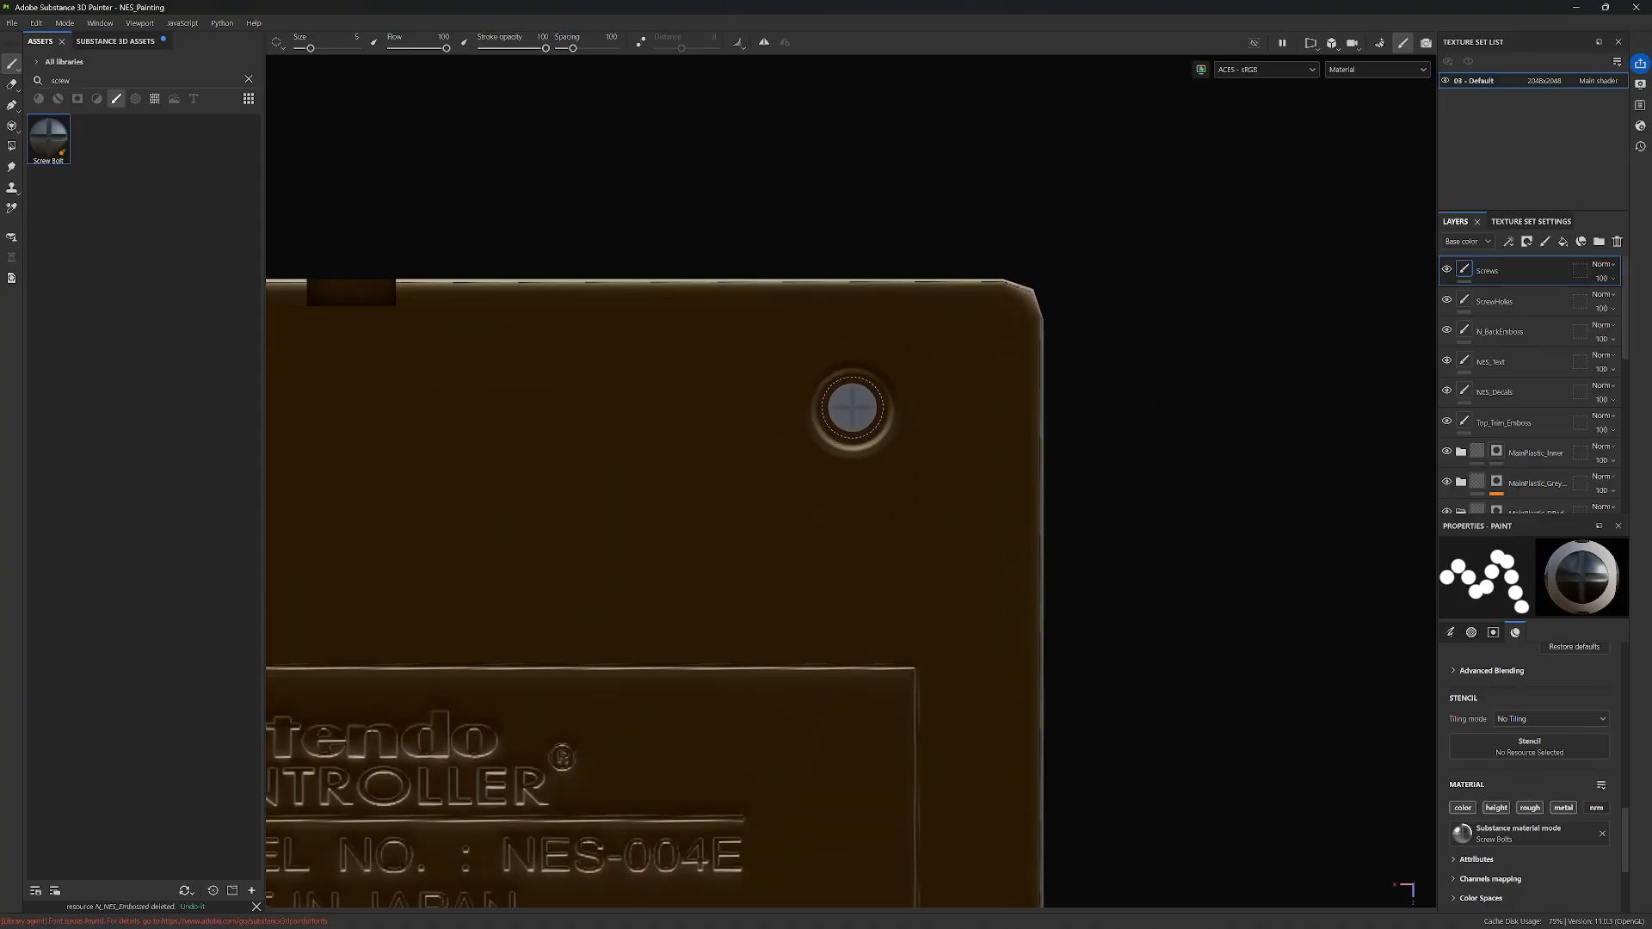
{"action": "right_click_drag", "start_coordinate": [851, 409], "coordinate": [860, 410], "text": "ctrl"}
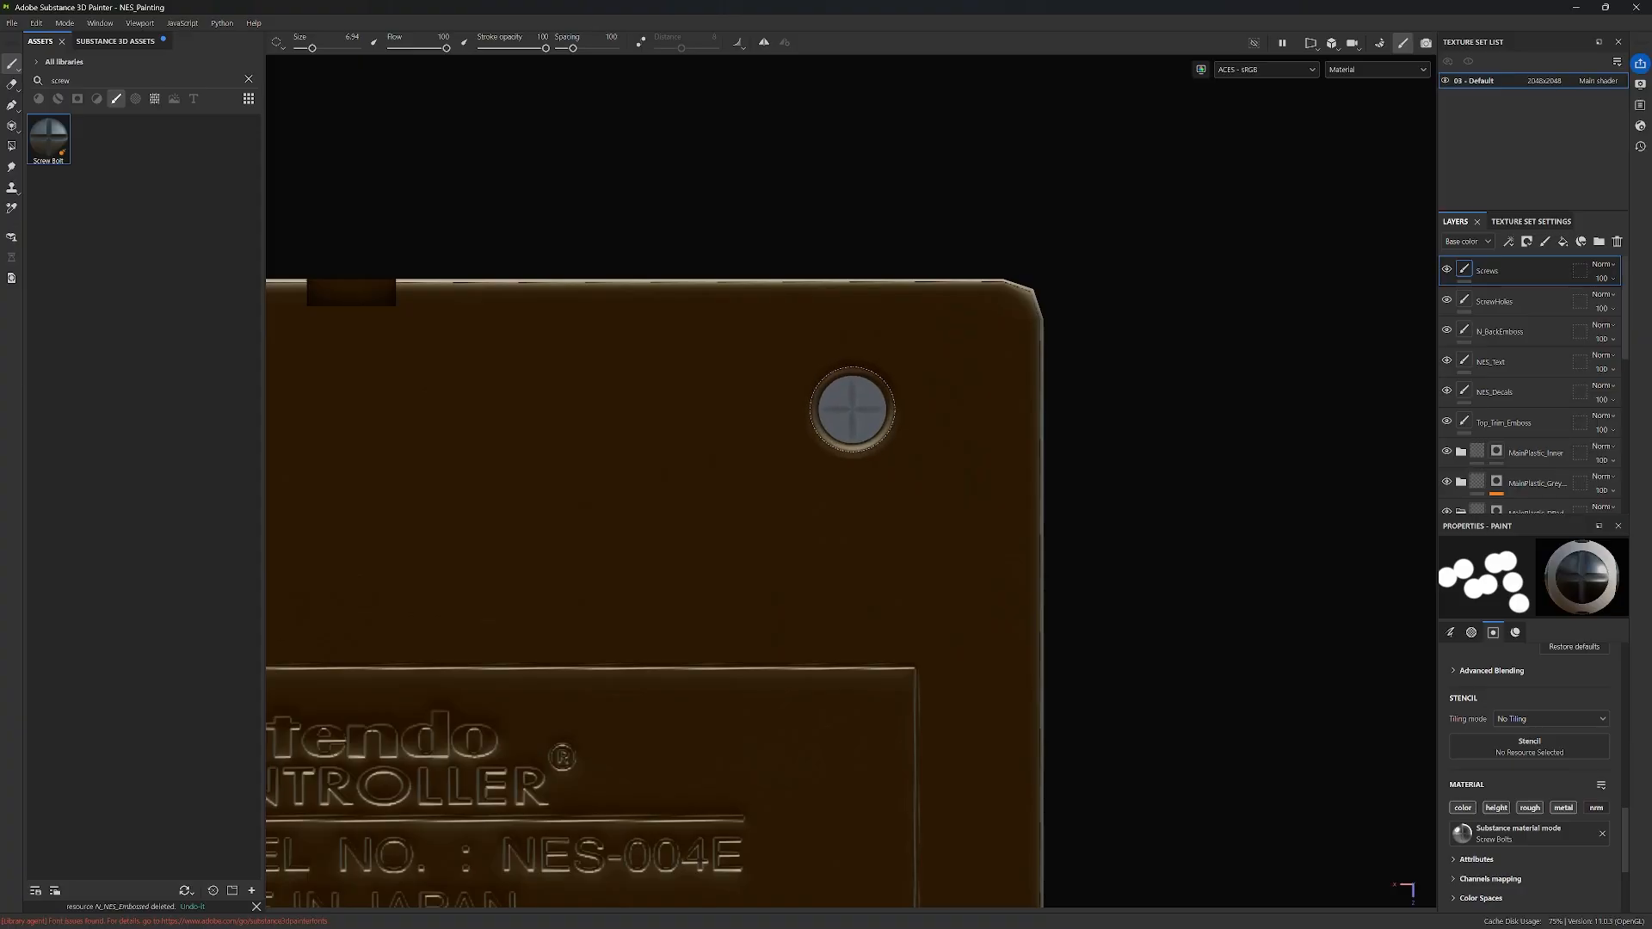
{"action": "left_click", "coordinate": [852, 410]}
{"action": "scroll", "coordinate": [1010, 657], "scroll_direction": "down", "scroll_amount": 3}
{"action": "middle_click_drag", "start_coordinate": [979, 693], "coordinate": [930, 199], "text": "alt"}
{"action": "scroll", "coordinate": [900, 495], "scroll_direction": "up", "scroll_amount": 4}
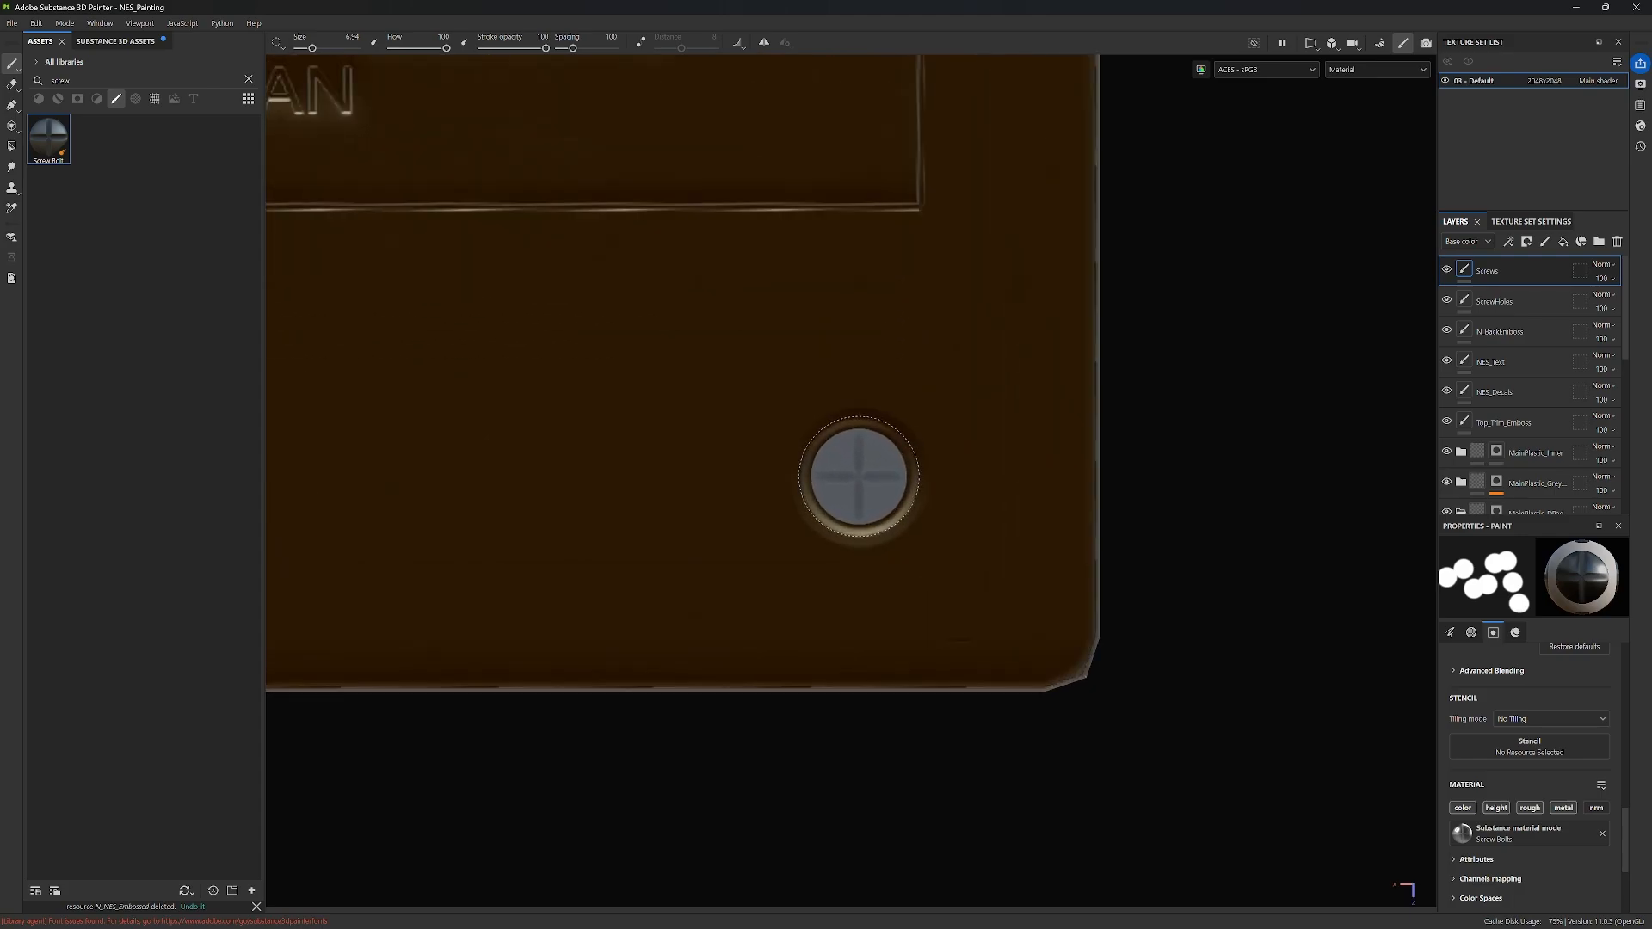
{"action": "left_click", "coordinate": [858, 477]}
Step: Stamp a screw in each of the two middle holes along the long edges of the controller's back
{"action": "scroll", "coordinate": [593, 492], "scroll_direction": "down", "scroll_amount": 3}
{"action": "middle_click_drag", "start_coordinate": [562, 444], "coordinate": [966, 542], "text": "alt"}
{"action": "scroll", "coordinate": [839, 400], "scroll_direction": "up", "scroll_amount": 4}
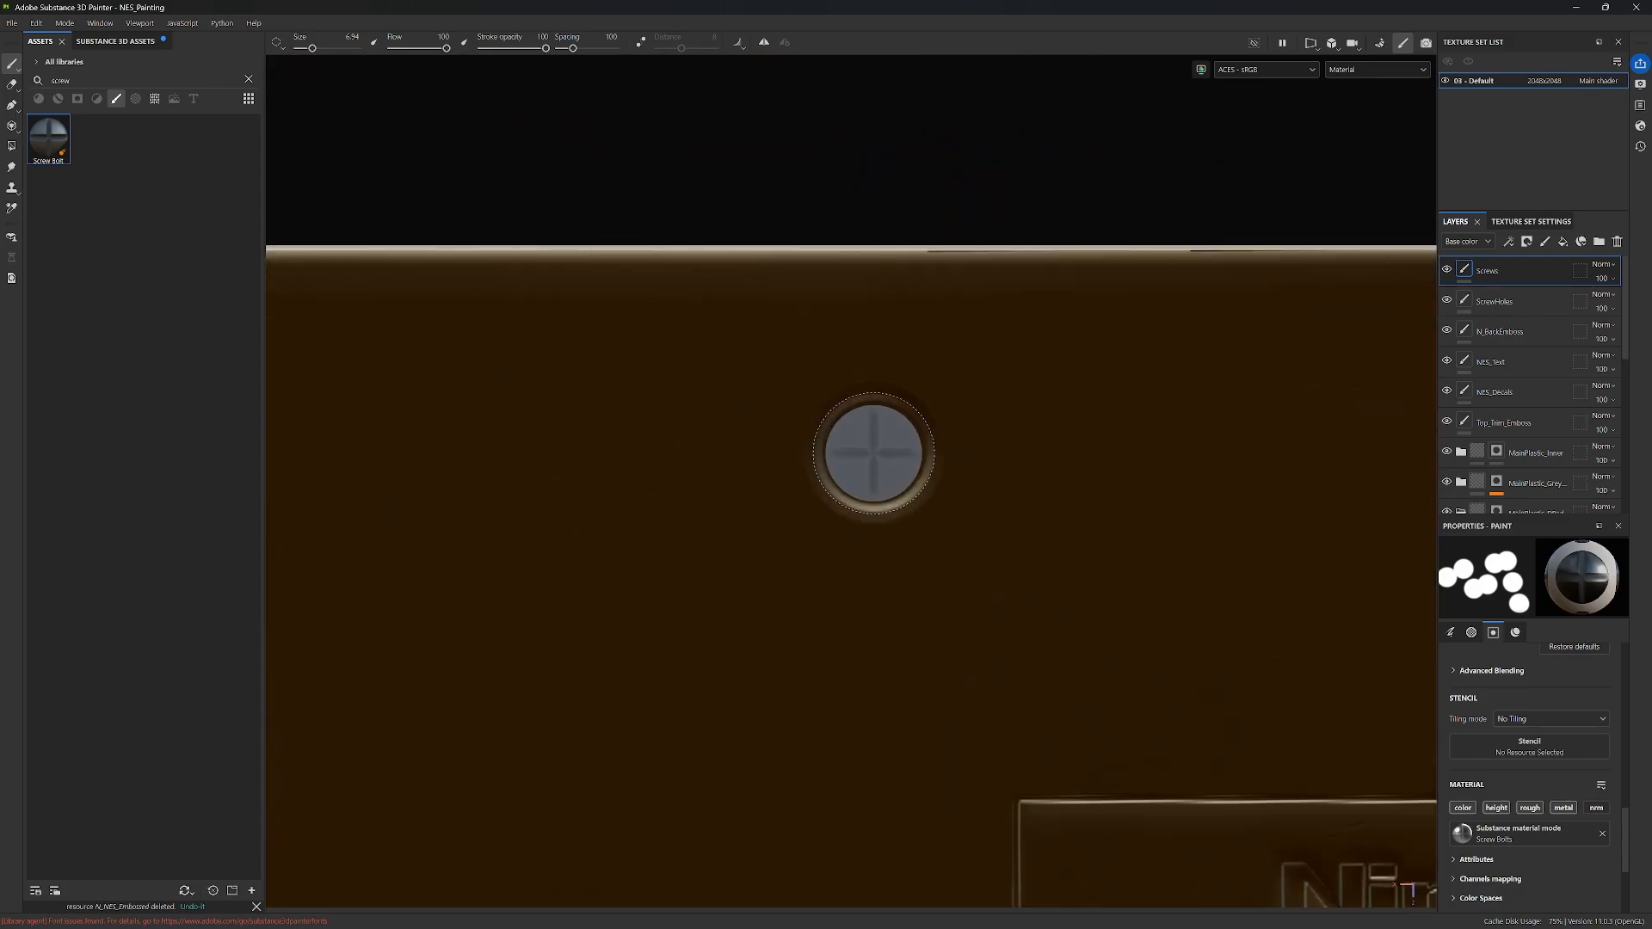
{"action": "left_click", "coordinate": [874, 454]}
{"action": "scroll", "coordinate": [972, 637], "scroll_direction": "down", "scroll_amount": 4}
{"action": "middle_click_drag", "start_coordinate": [984, 648], "coordinate": [905, 470], "text": "alt"}
{"action": "scroll", "coordinate": [877, 535], "scroll_direction": "up", "scroll_amount": 3}
{"action": "left_click", "coordinate": [881, 483]}
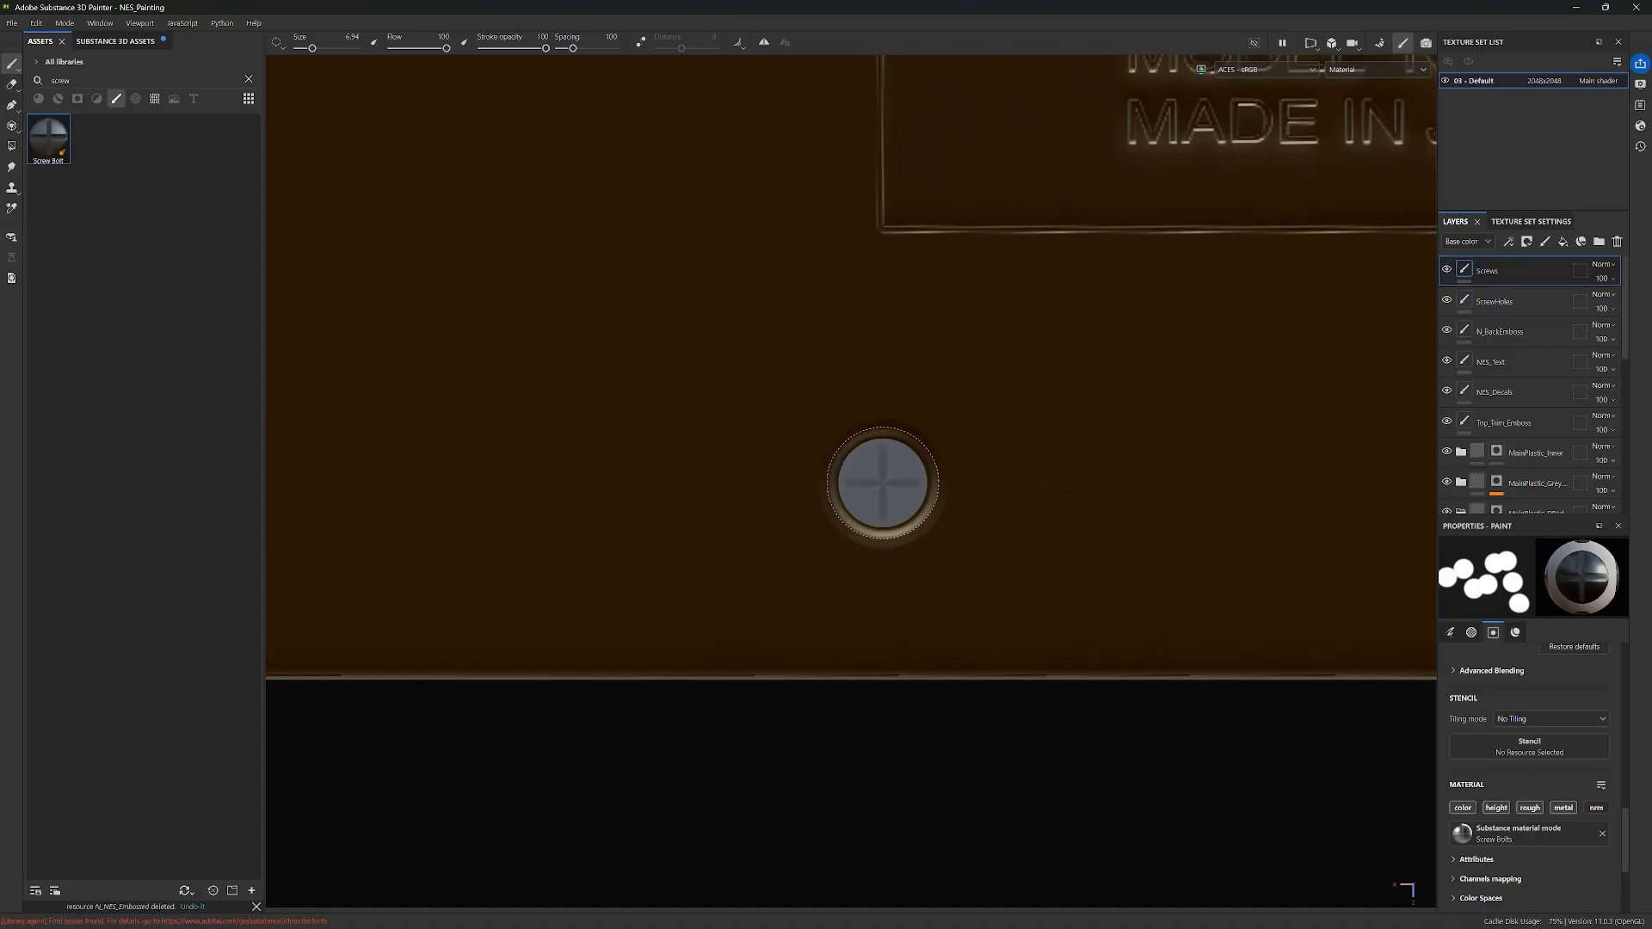
Step: Stamp a screw in each of the two corner holes farthest from the embossed label
{"action": "scroll", "coordinate": [761, 472], "scroll_direction": "down", "scroll_amount": 4}
{"action": "middle_click_drag", "start_coordinate": [762, 472], "coordinate": [1206, 672], "text": "alt"}
{"action": "scroll", "coordinate": [869, 434], "scroll_direction": "up", "scroll_amount": 3}
{"action": "scroll", "coordinate": [867, 432], "scroll_direction": "up", "scroll_amount": 2}
{"action": "left_click", "coordinate": [907, 483]}
{"action": "scroll", "coordinate": [1018, 560], "scroll_direction": "down", "scroll_amount": 4}
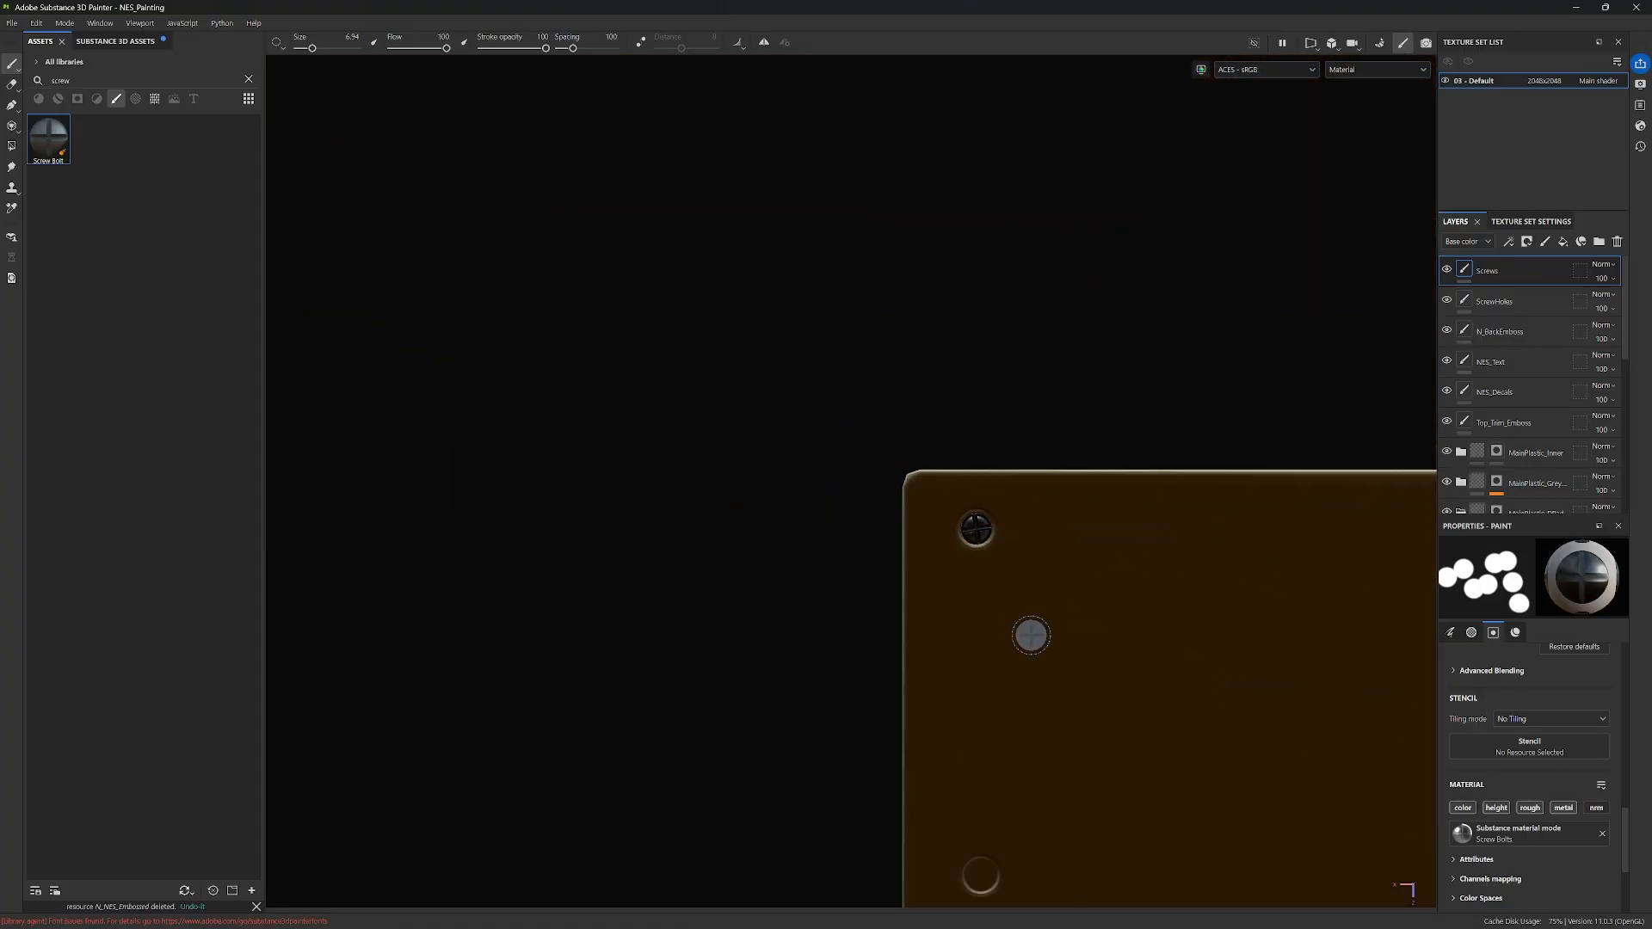
{"action": "middle_click_drag", "start_coordinate": [1033, 635], "coordinate": [905, 293], "text": "alt"}
{"action": "scroll", "coordinate": [859, 559], "scroll_direction": "up", "scroll_amount": 4}
{"action": "left_click", "coordinate": [842, 496]}
{"action": "scroll", "coordinate": [1117, 539], "scroll_direction": "down", "scroll_amount": 4}
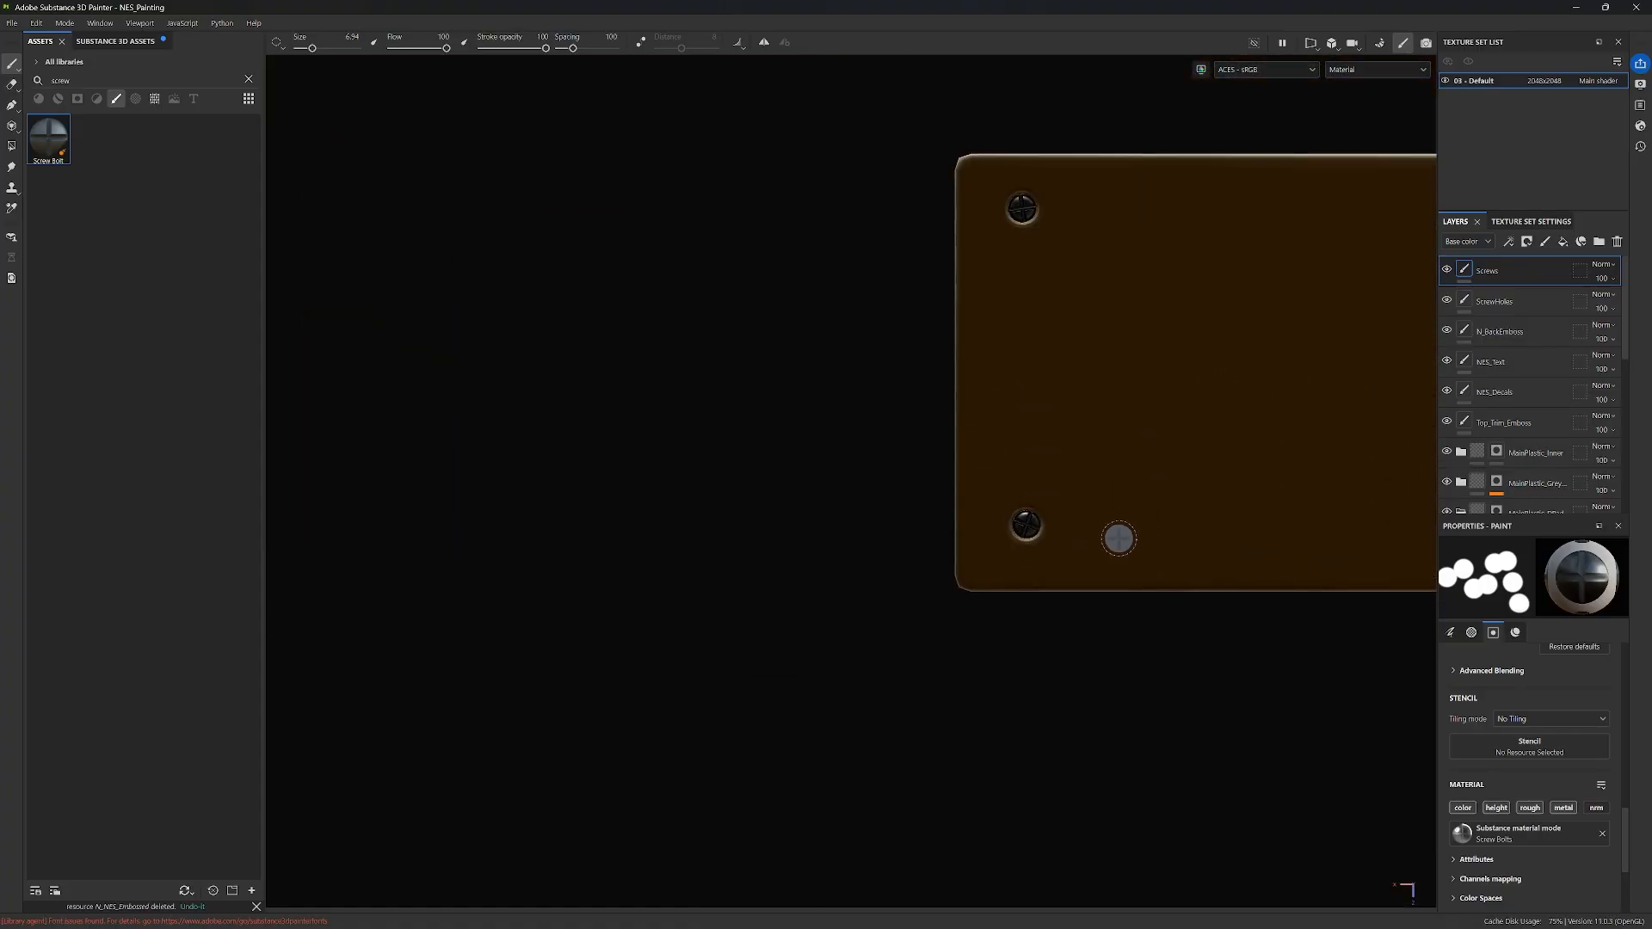
{"action": "middle_click_drag", "start_coordinate": [1116, 538], "coordinate": [960, 699], "text": "alt"}
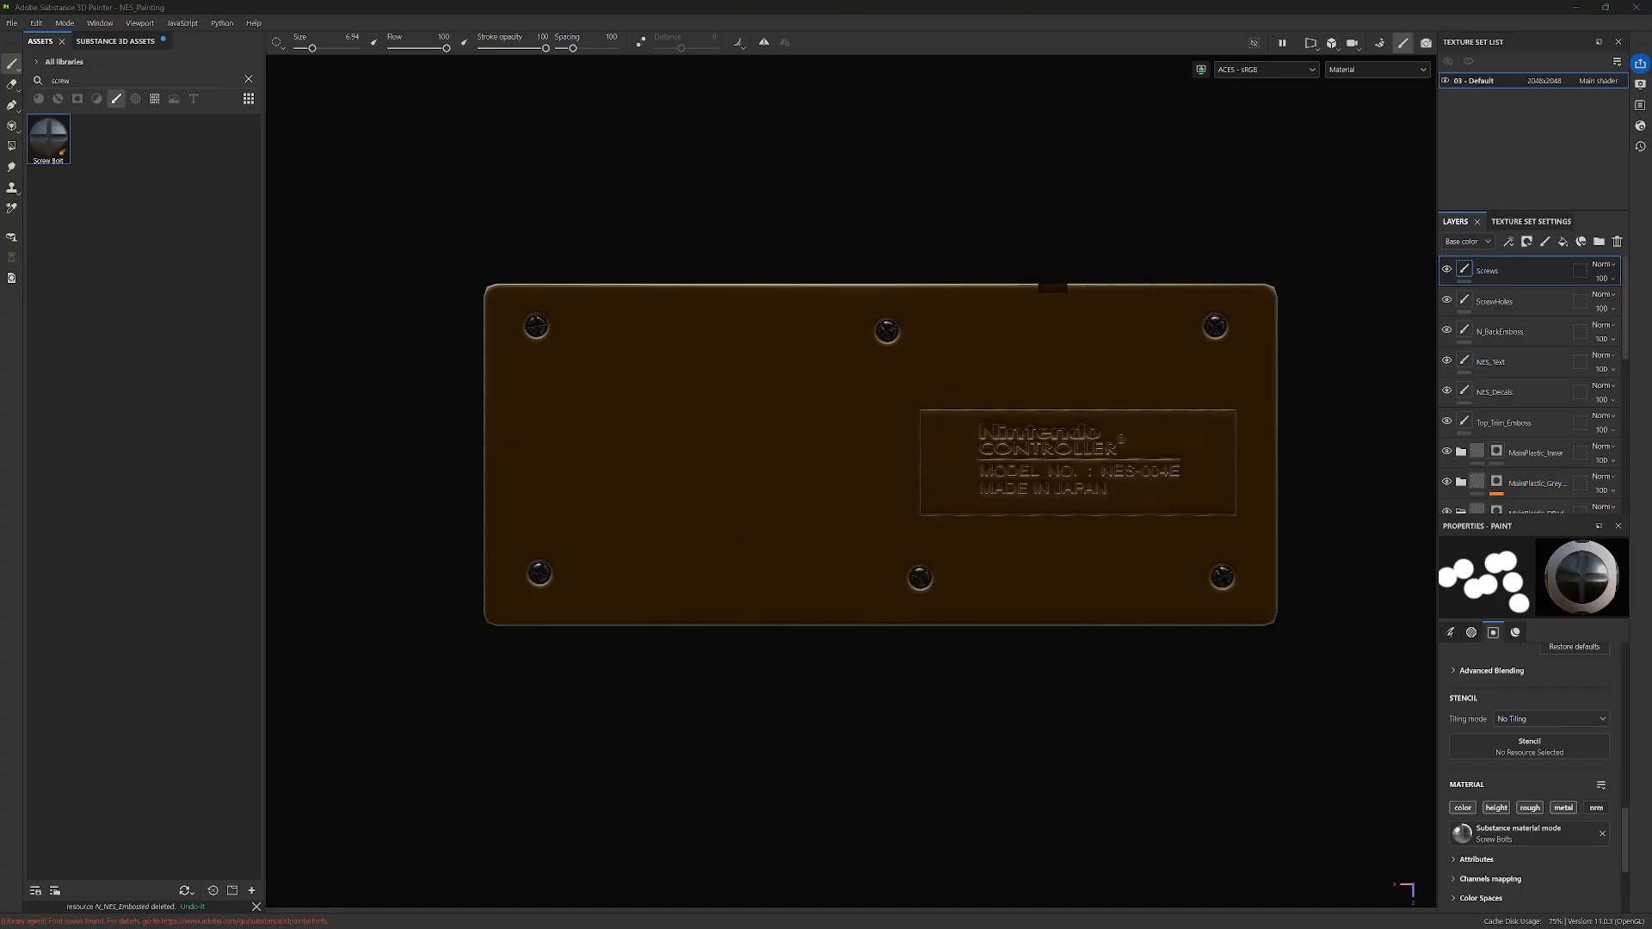
Step: Check the round mark beside the label in the reference photo, select the ScrewHoles layer and filter the assets to textures
{"action": "right_click_drag", "start_coordinate": [0, 603], "coordinate": [341, 577]}
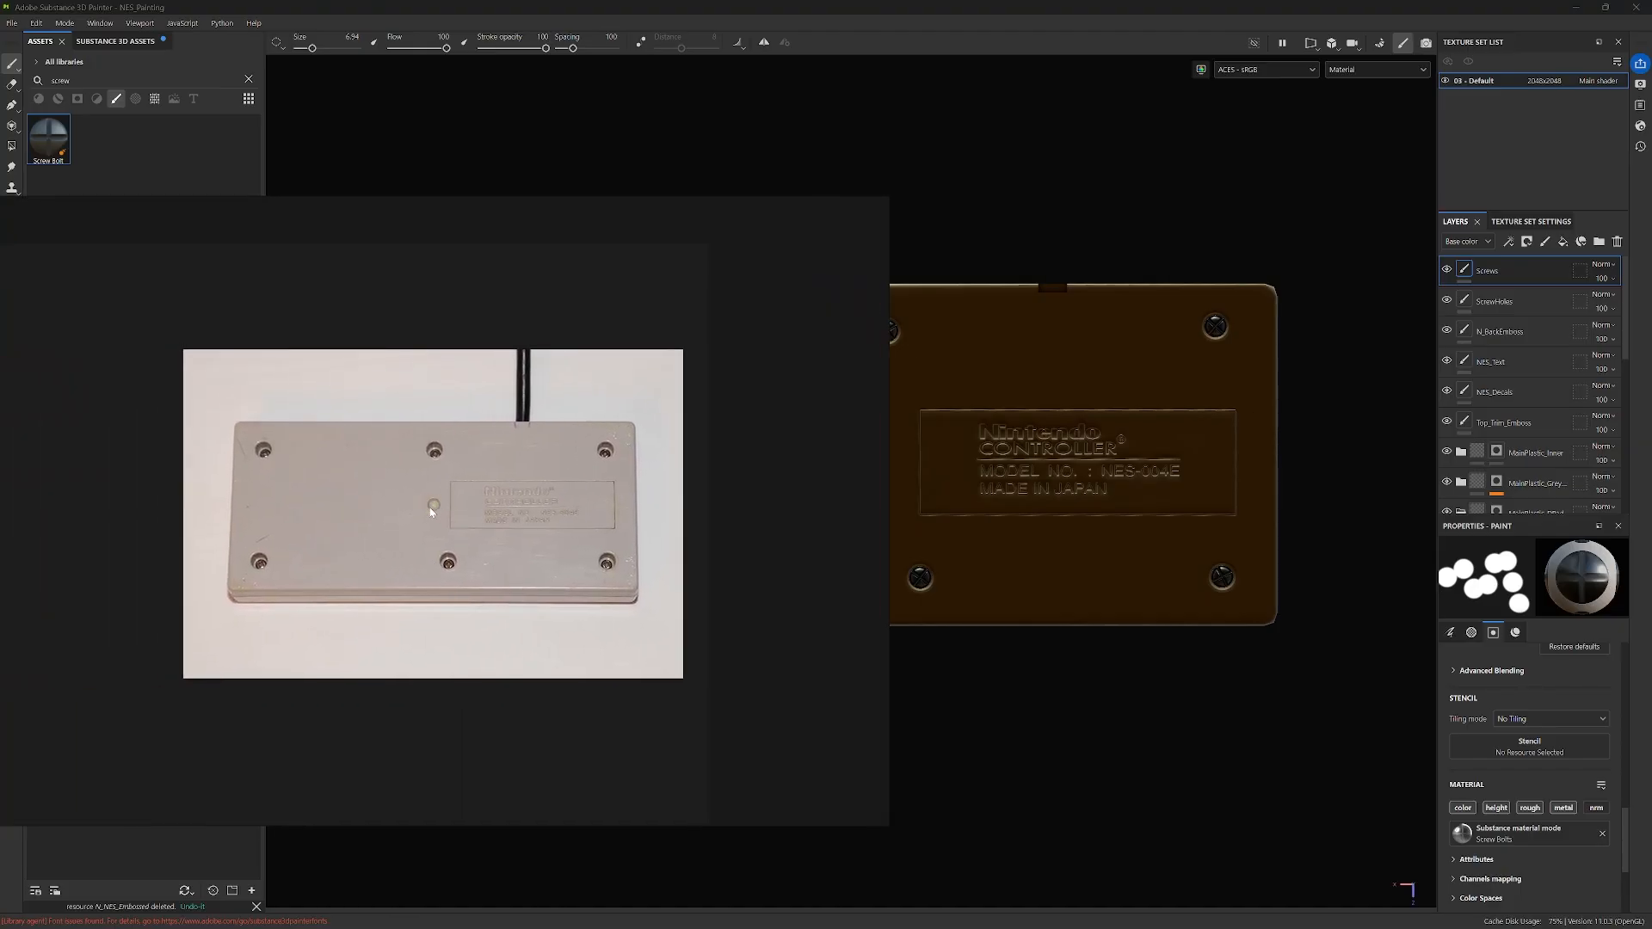
{"action": "scroll", "coordinate": [435, 508], "scroll_direction": "up", "scroll_amount": 5}
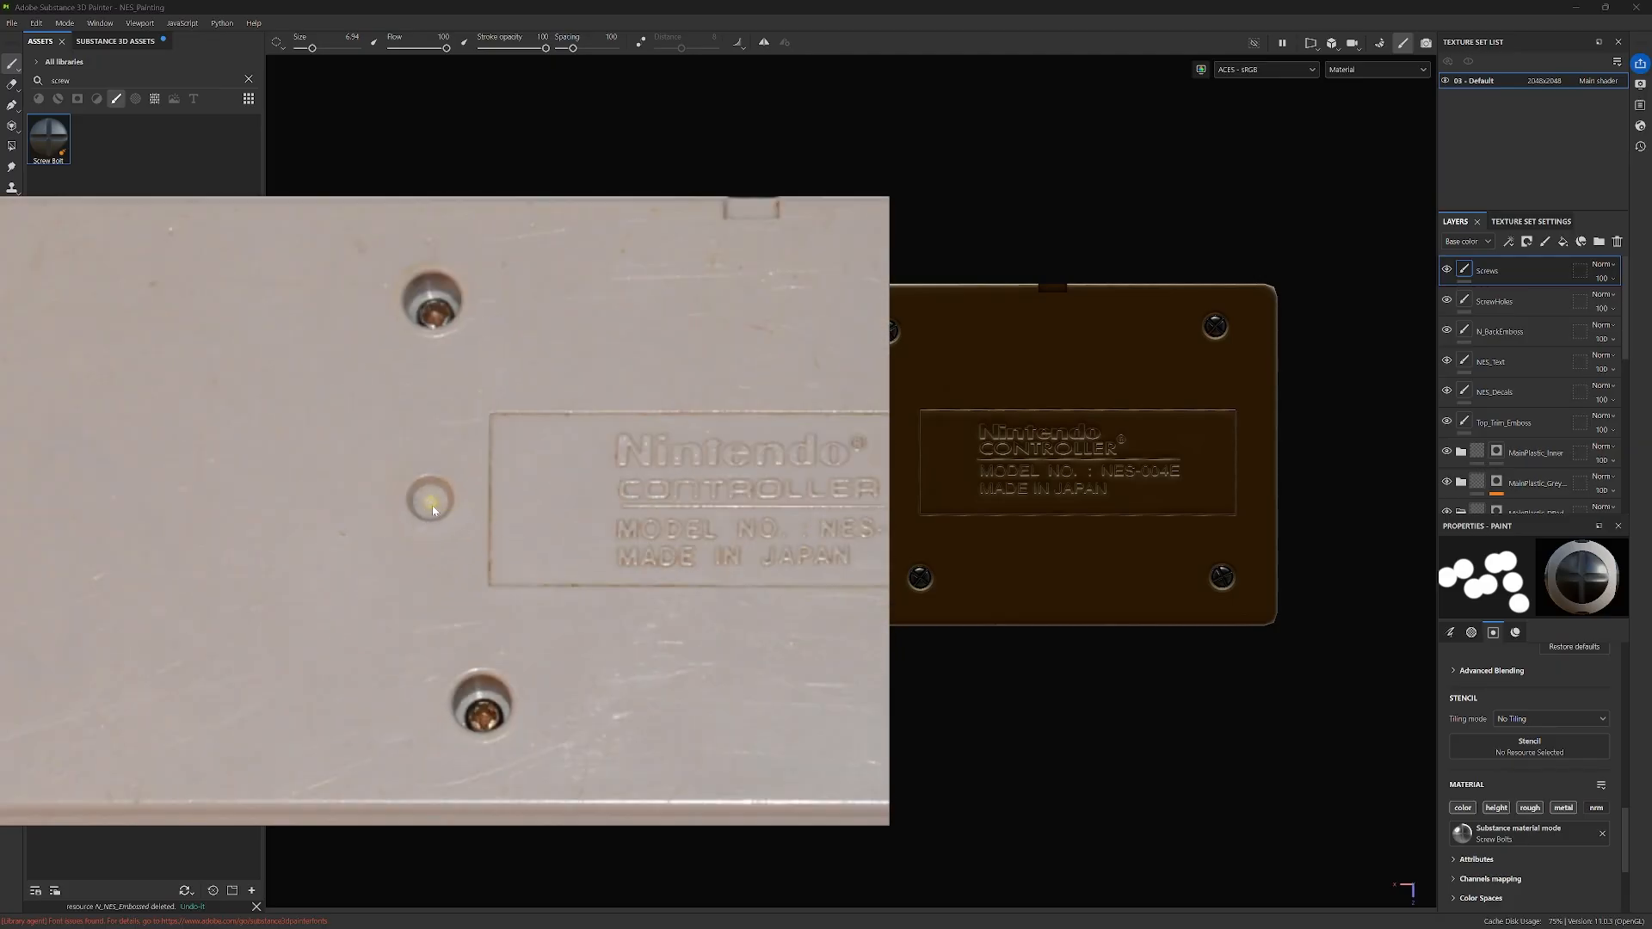
{"action": "scroll", "coordinate": [447, 513], "scroll_direction": "down", "scroll_amount": 5}
{"action": "scroll", "coordinate": [426, 510], "scroll_direction": "up", "scroll_amount": 5}
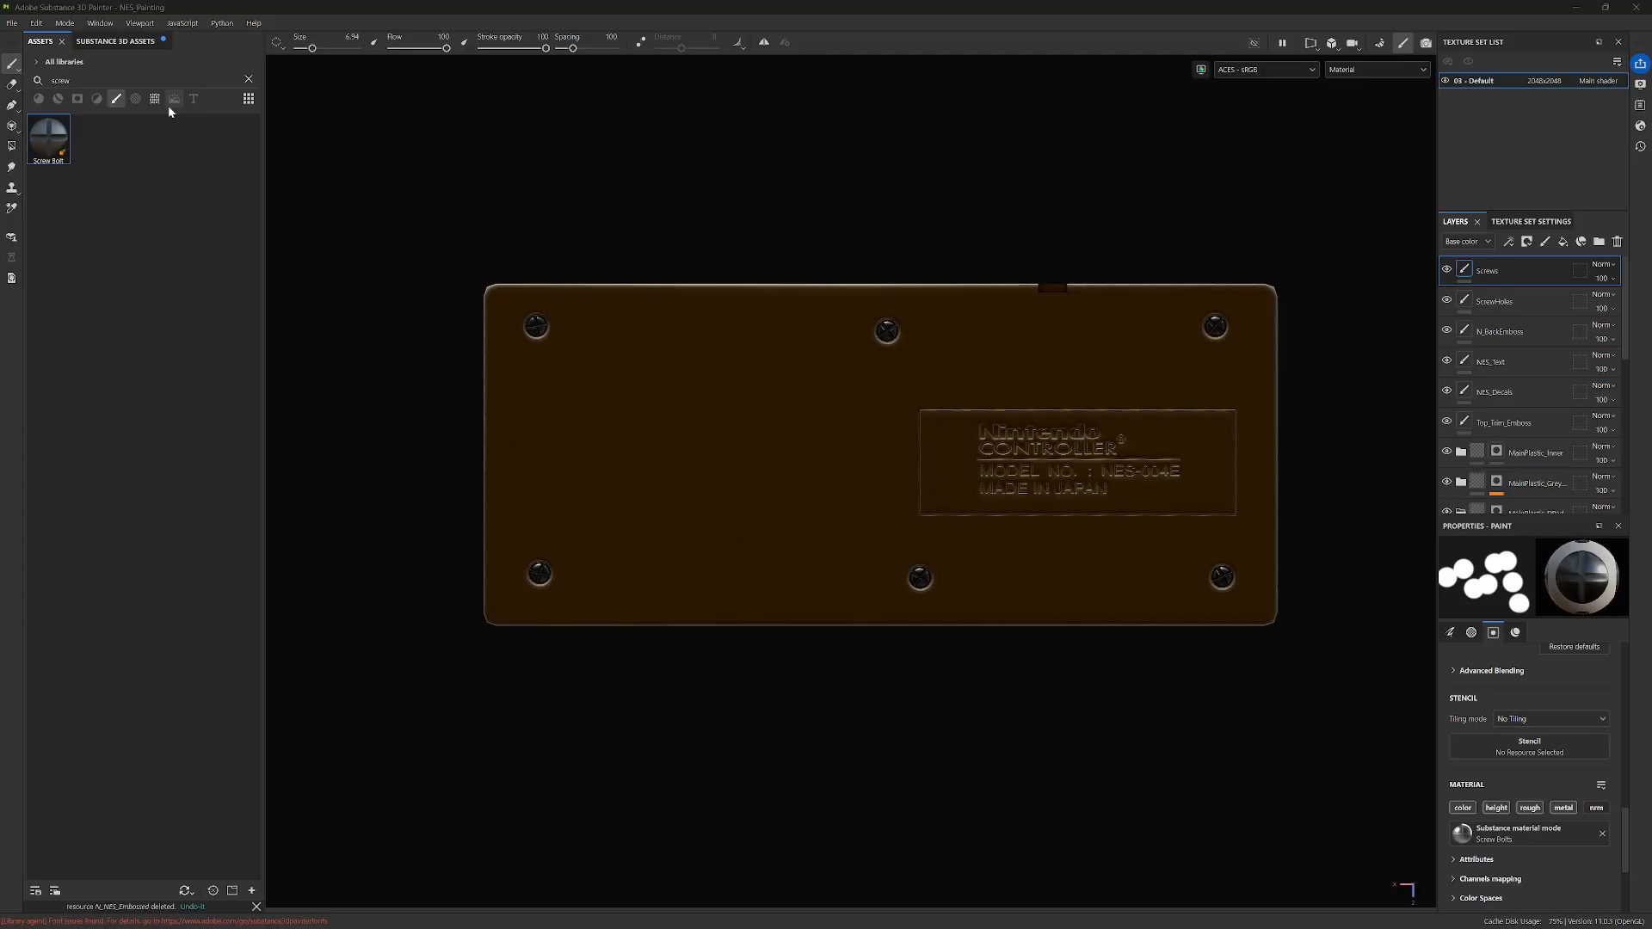
{"action": "left_click", "coordinate": [1538, 301]}
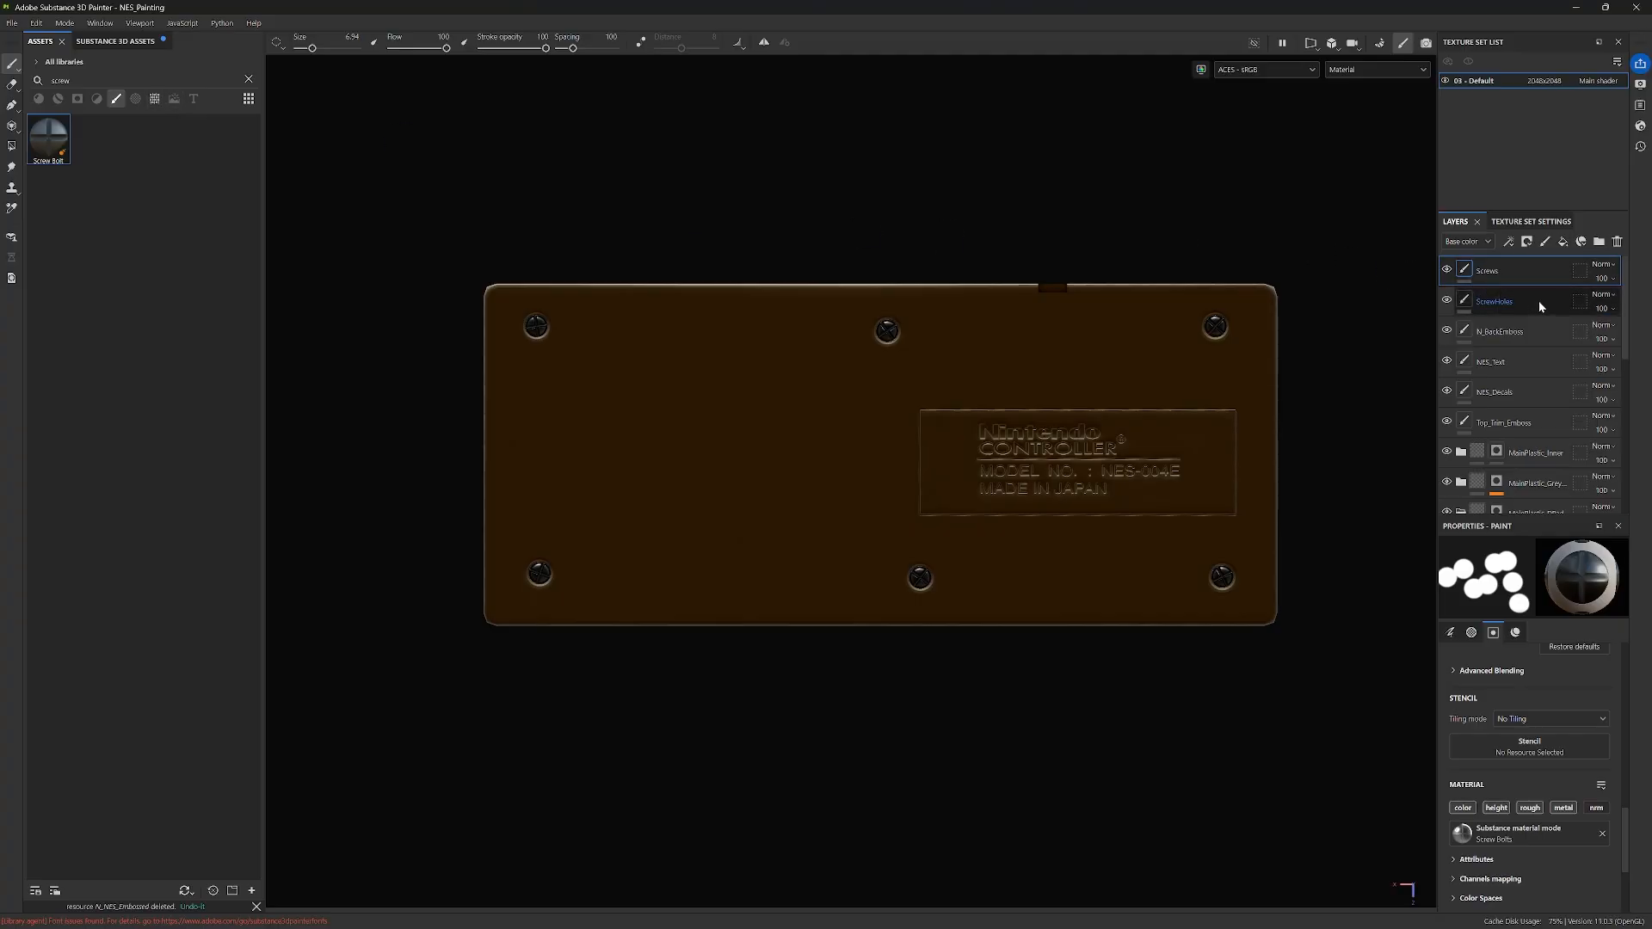
{"action": "left_click", "coordinate": [1539, 301]}
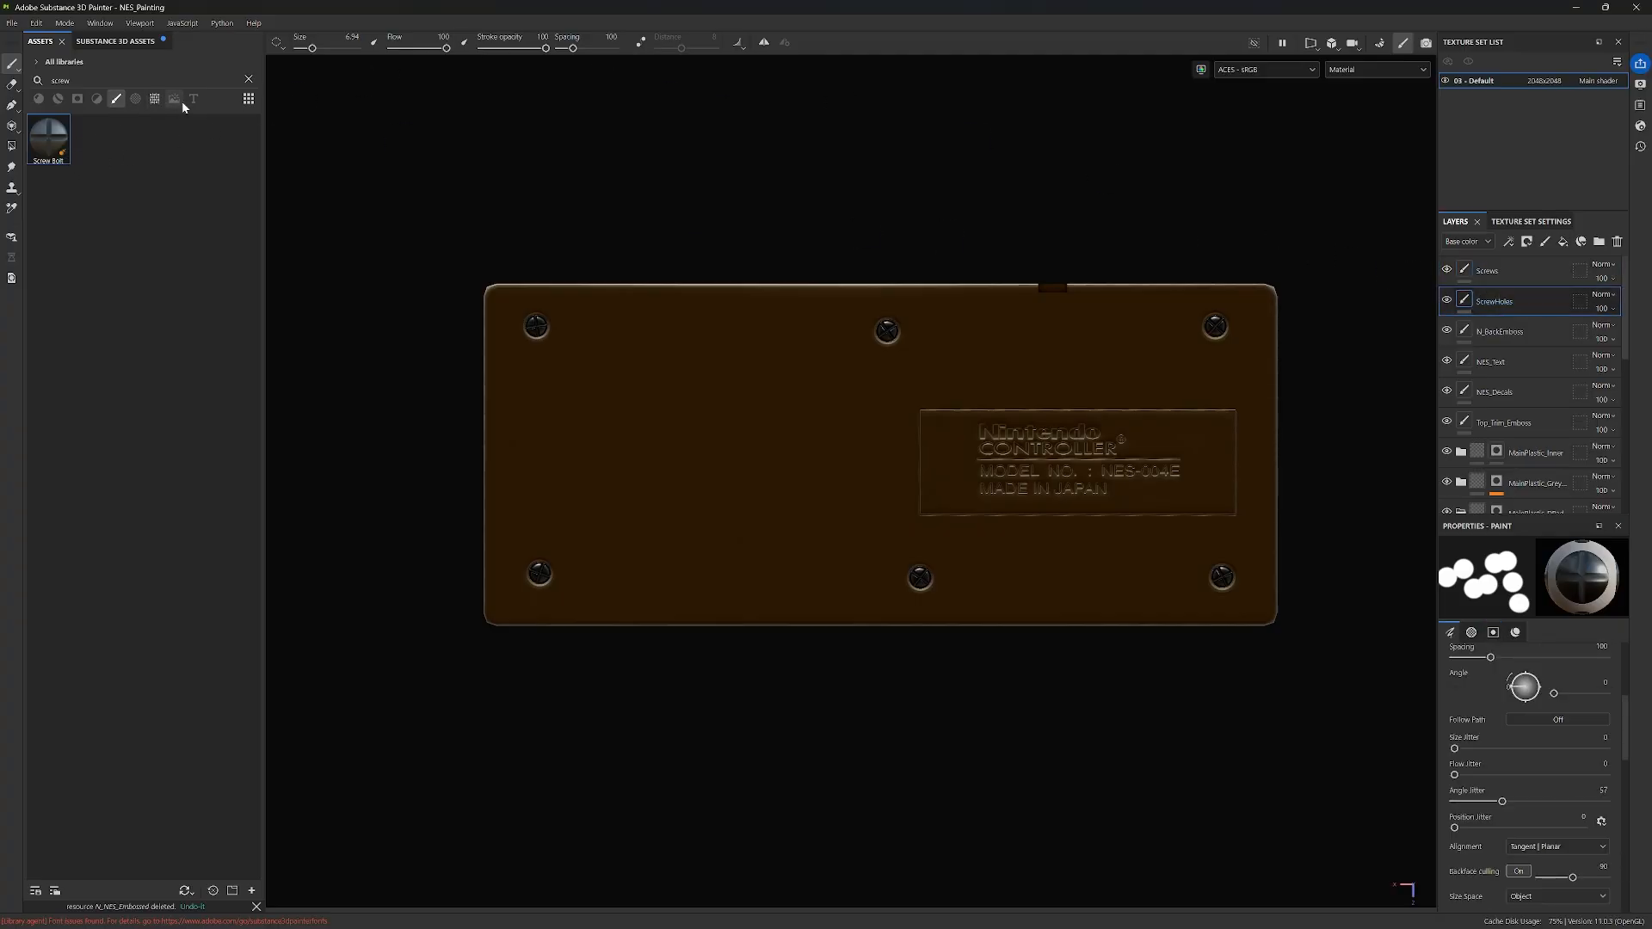
{"action": "left_click", "coordinate": [155, 98]}
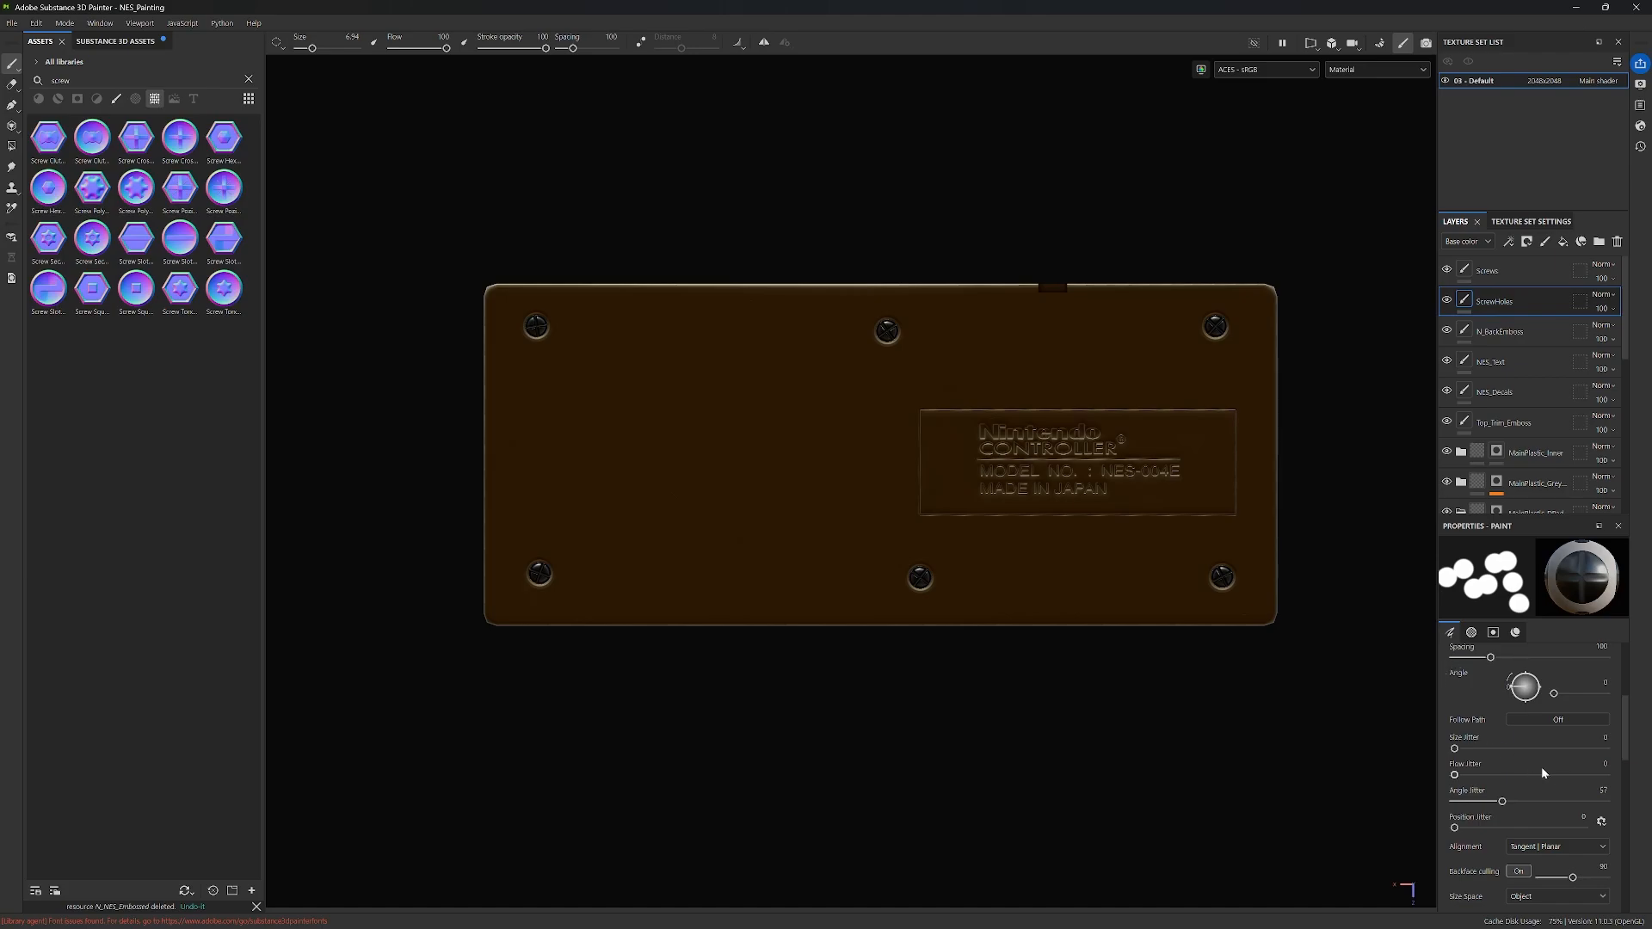
Step: Remove the Screw Bolt material from the brush and leave only the normal channel enabled
{"action": "scroll", "coordinate": [1543, 773], "scroll_direction": "down", "scroll_amount": 10}
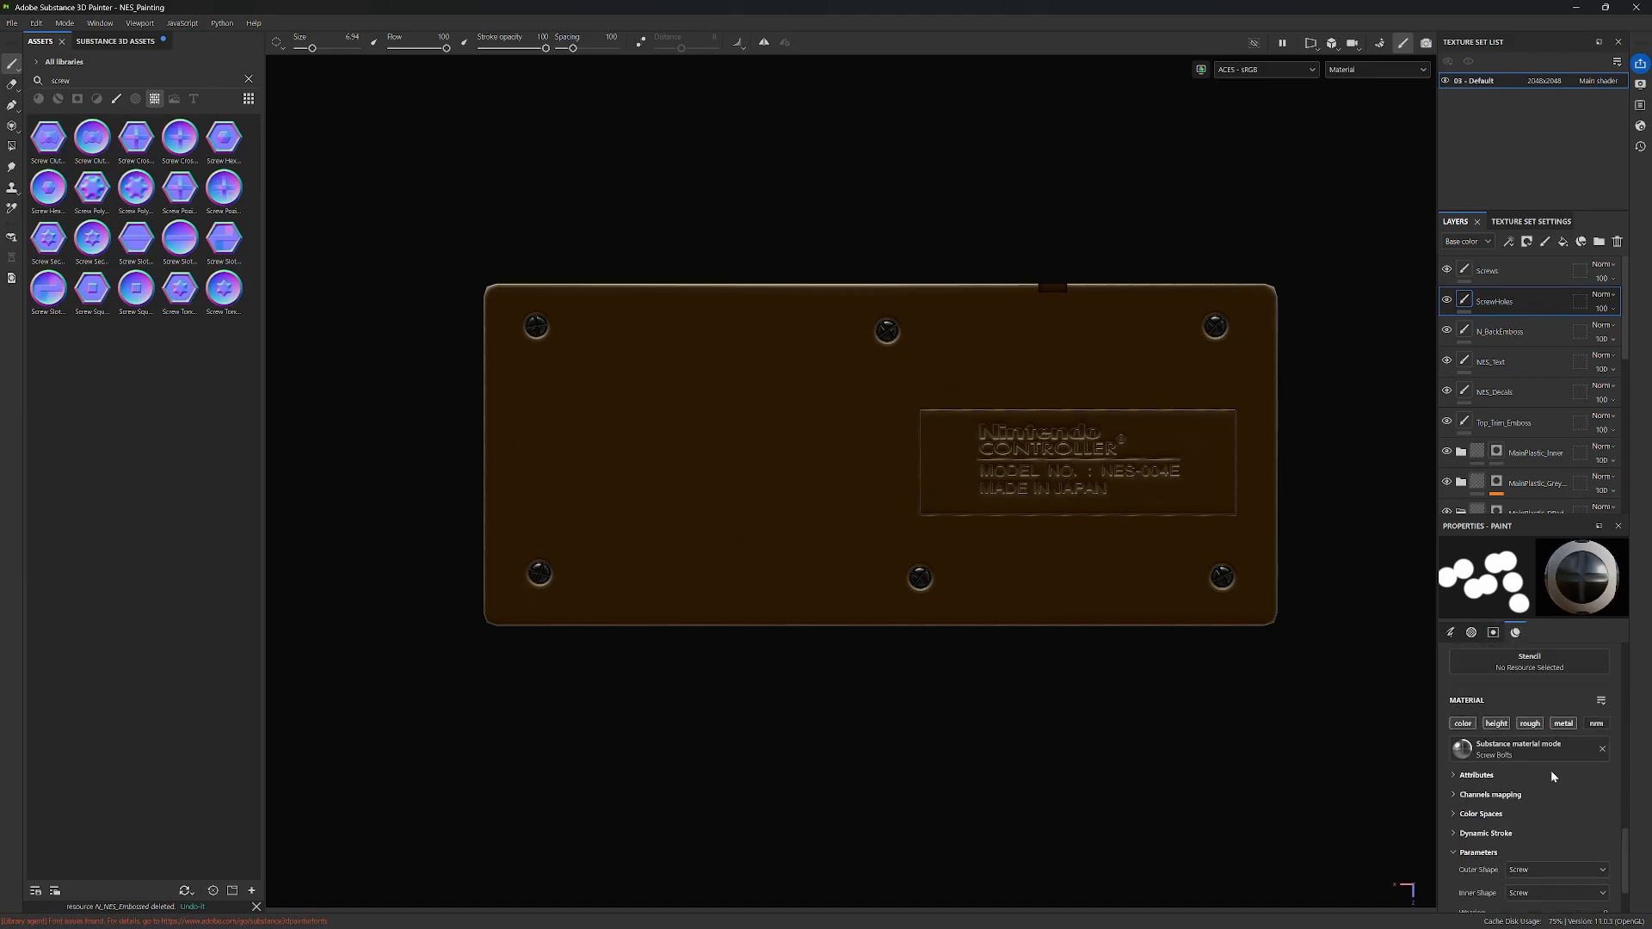
{"action": "left_click", "coordinate": [1603, 750]}
{"action": "scroll", "coordinate": [1546, 798], "scroll_direction": "up", "scroll_amount": 3}
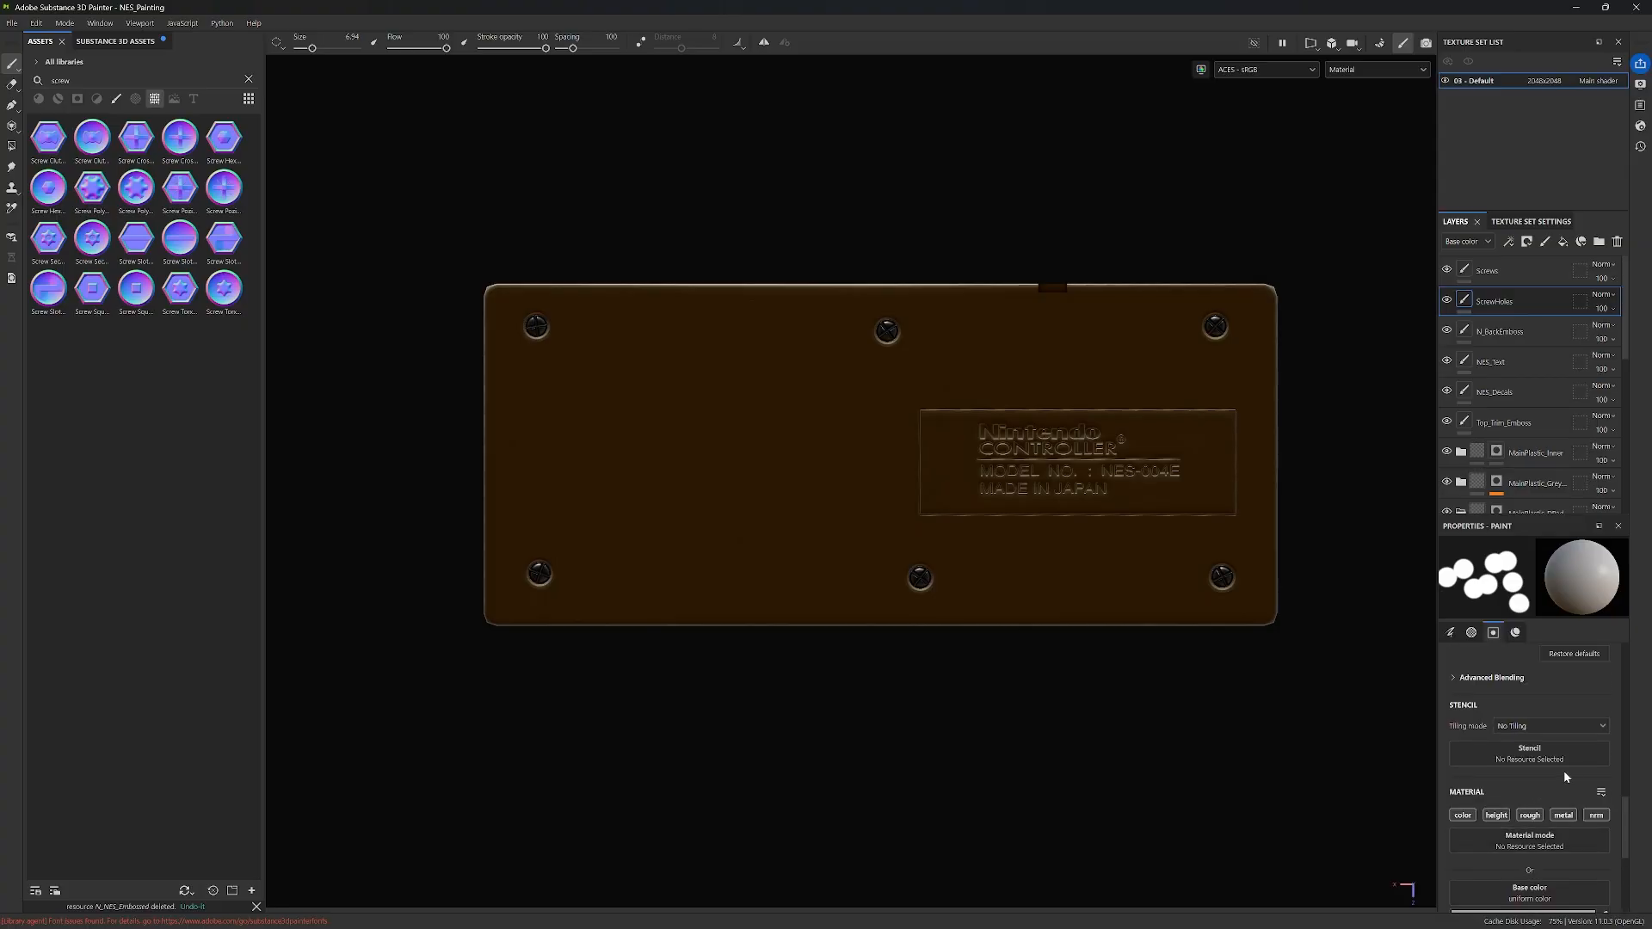
{"action": "left_click", "coordinate": [1463, 814]}
{"action": "left_click", "coordinate": [1510, 818]}
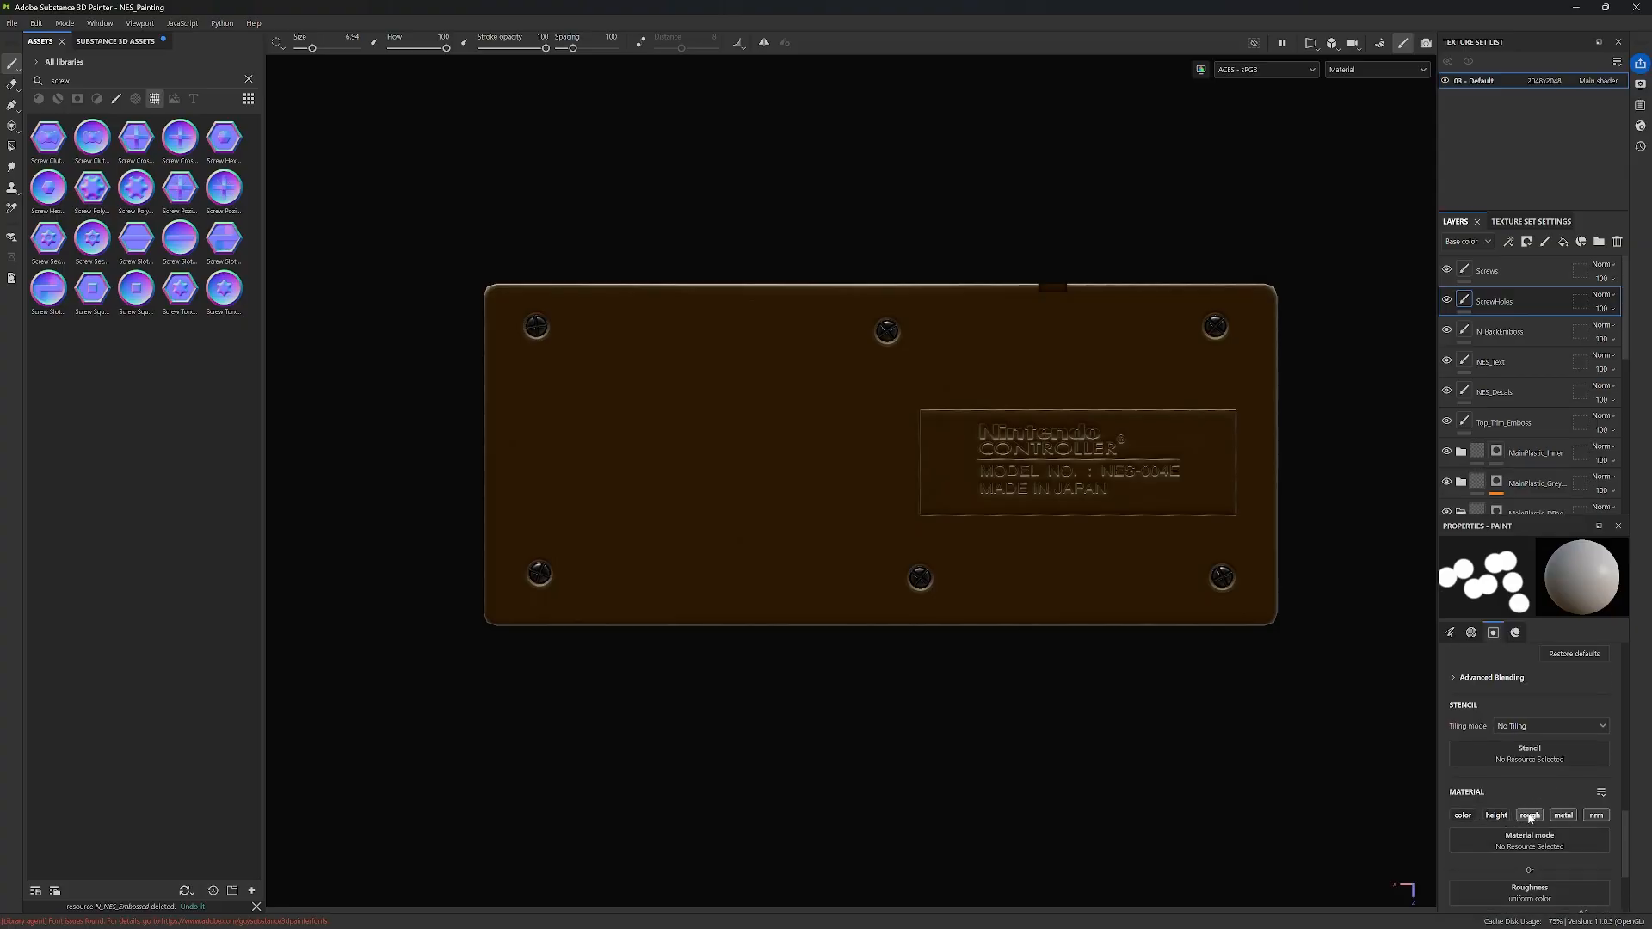
{"action": "left_click", "coordinate": [1563, 816]}
{"action": "scroll", "coordinate": [1527, 804], "scroll_direction": "down", "scroll_amount": 3}
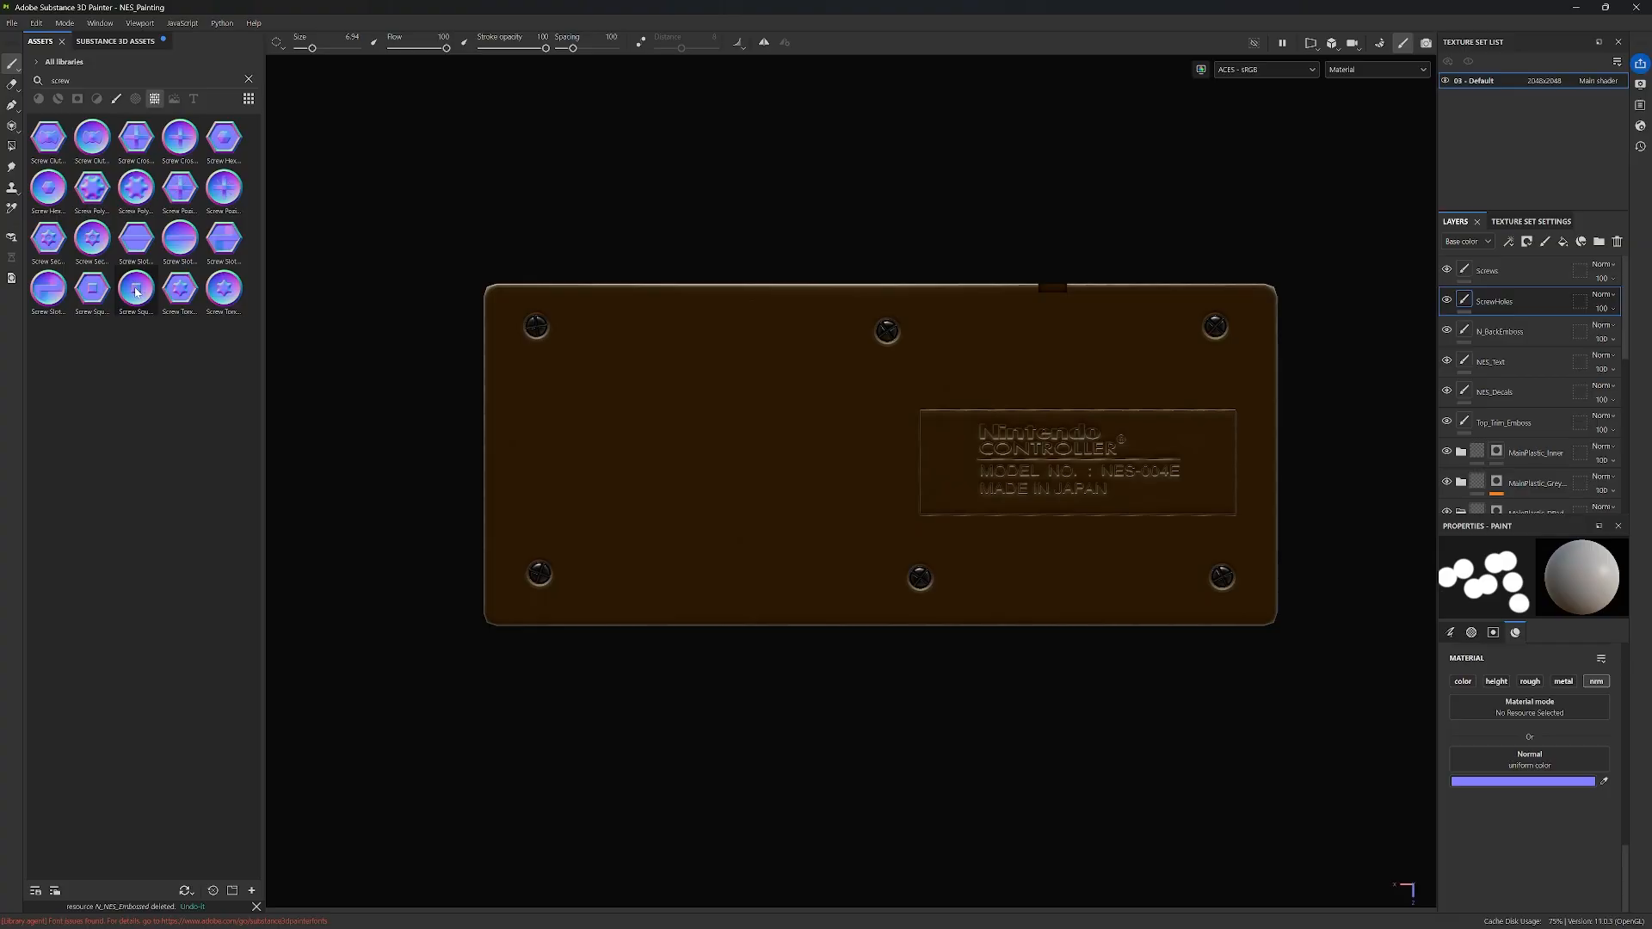
Step: Examine the round indentation in the reference photo up close and search the textures for "circle"
{"action": "right_click_drag", "start_coordinate": [0, 492], "coordinate": [364, 469]}
{"action": "scroll", "coordinate": [303, 472], "scroll_direction": "up", "scroll_amount": 4}
{"action": "scroll", "coordinate": [306, 474], "scroll_direction": "up", "scroll_amount": 5}
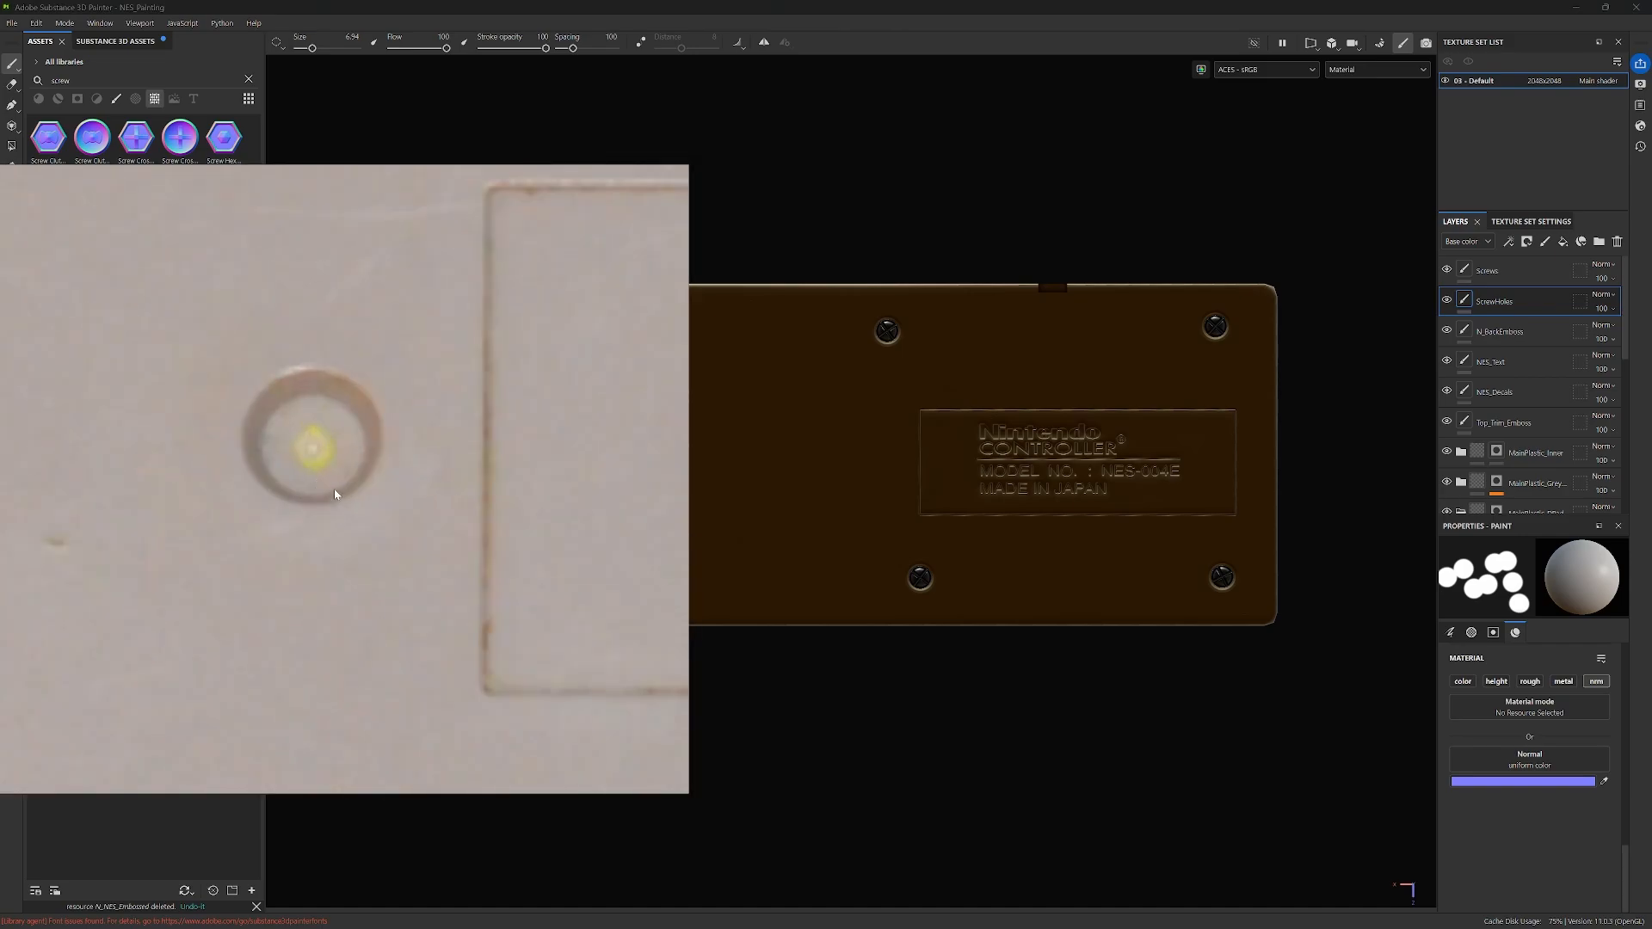
{"action": "scroll", "coordinate": [334, 489], "scroll_direction": "down", "scroll_amount": 2}
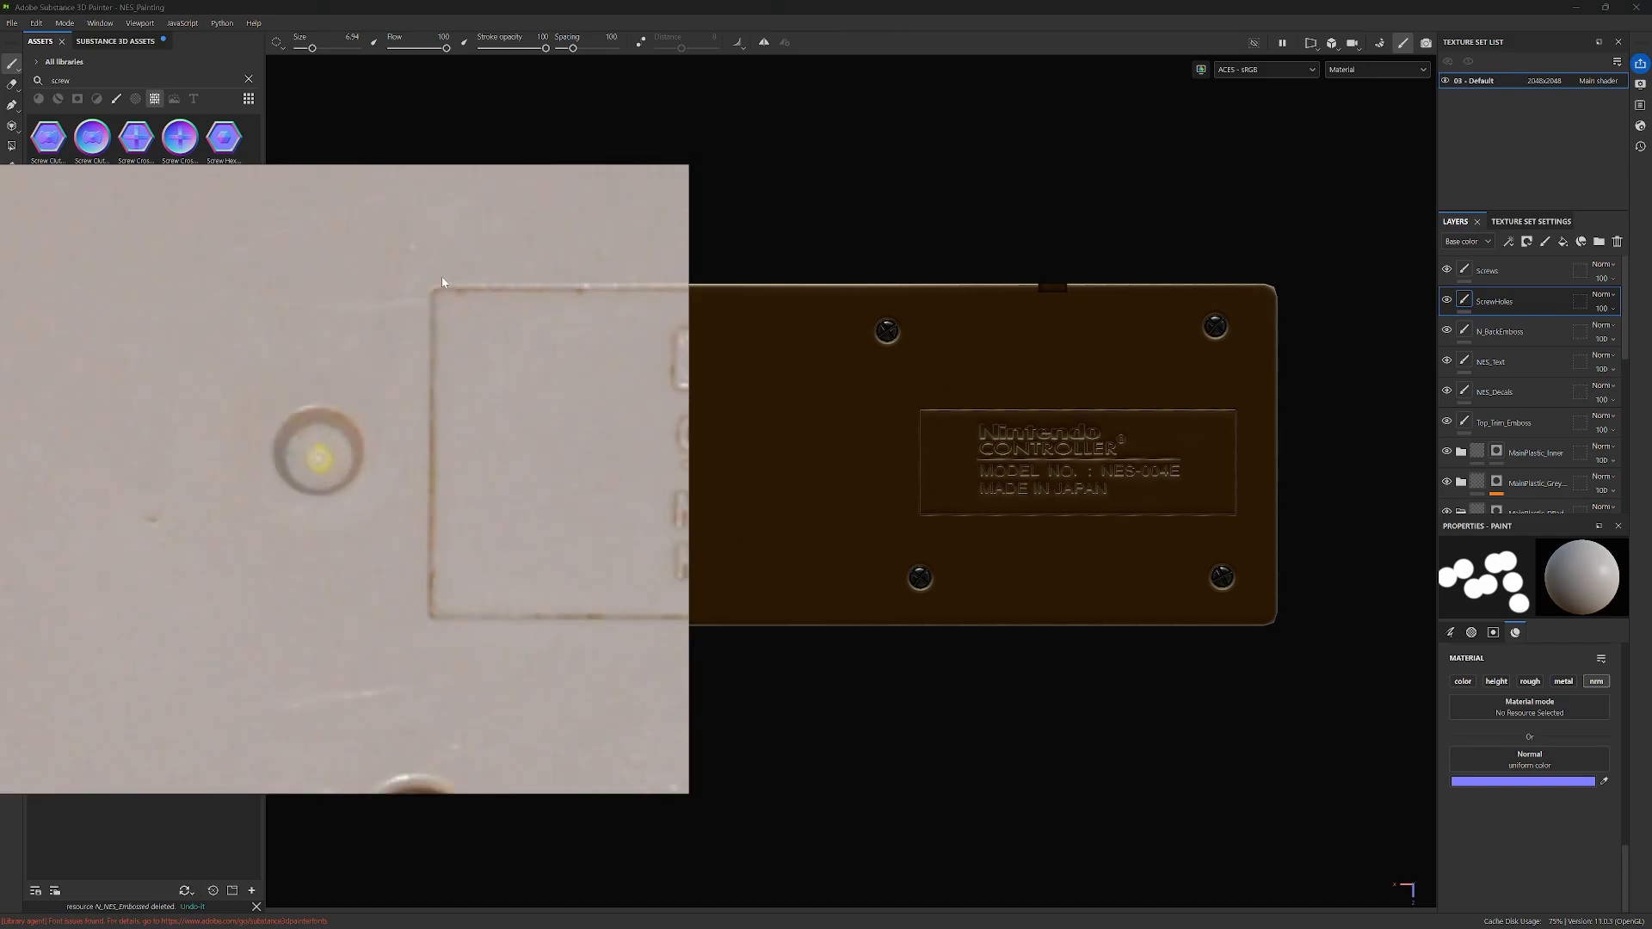
{"action": "right_click_drag", "start_coordinate": [443, 277], "coordinate": [0, 272]}
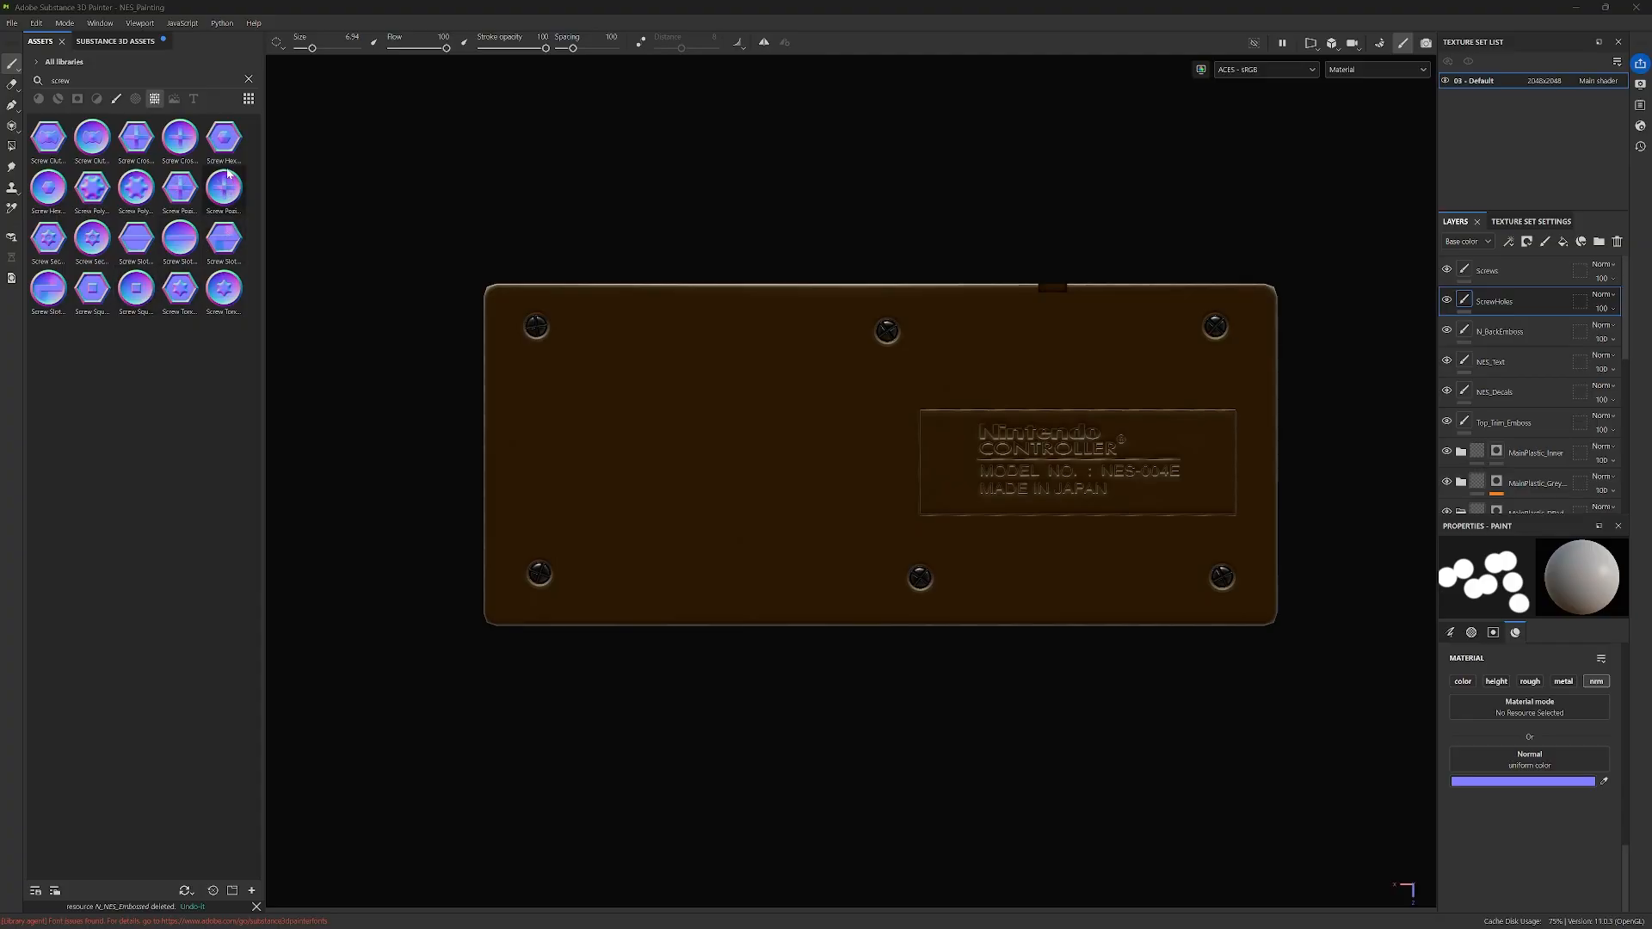
{"action": "left_click", "coordinate": [248, 80]}
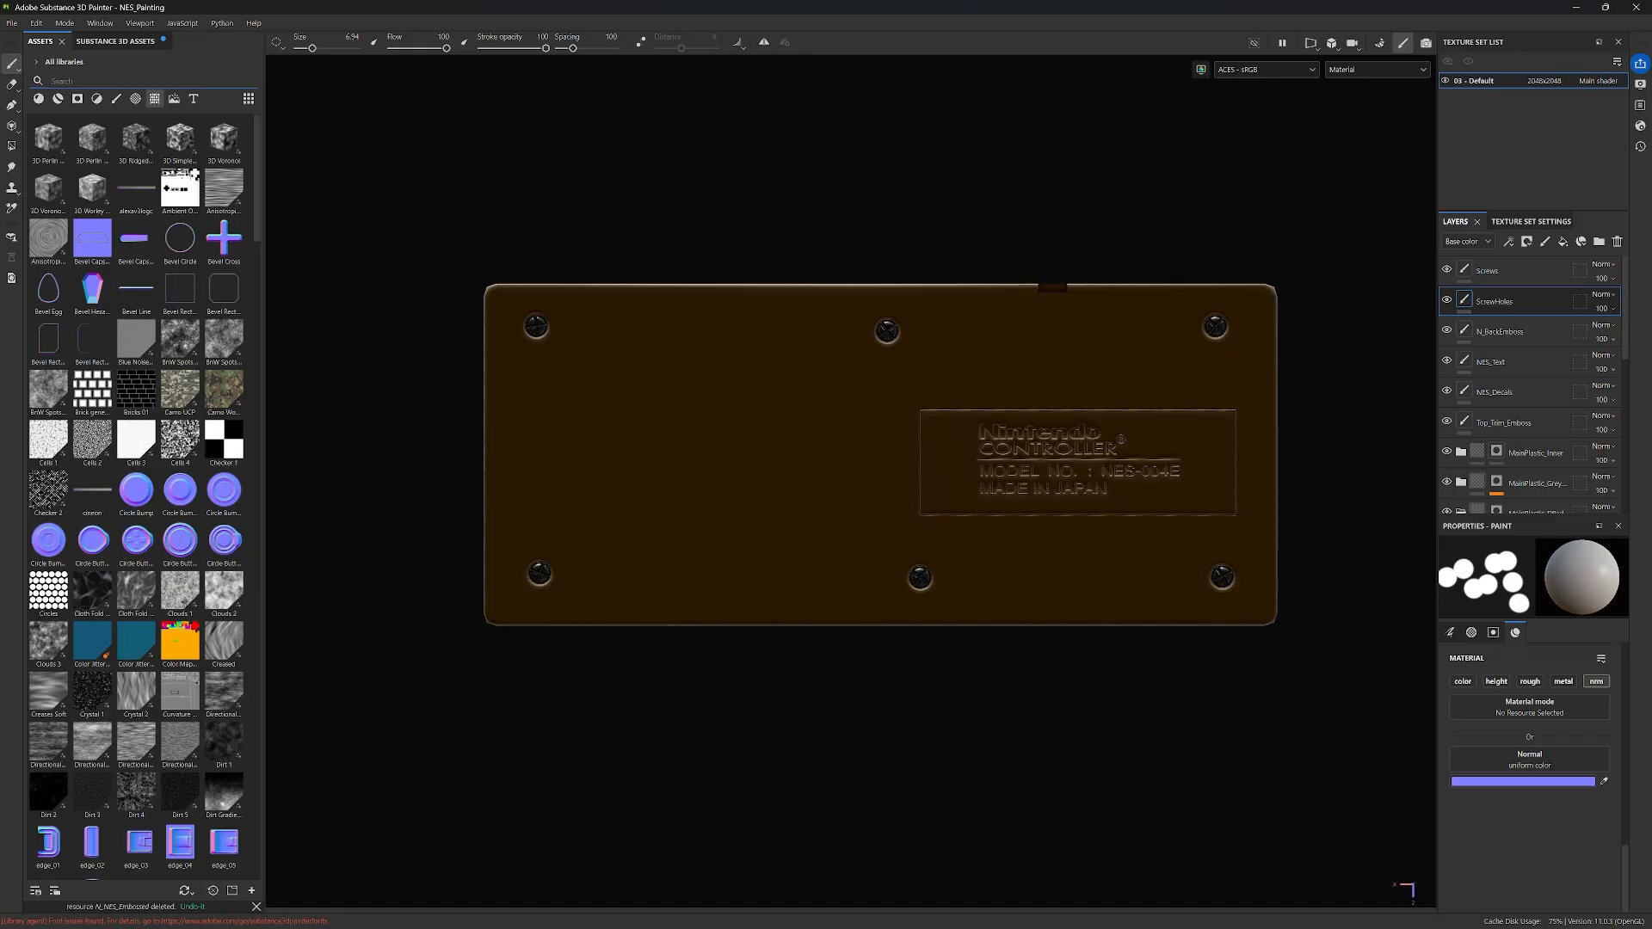
{"action": "type", "text": "circle"}
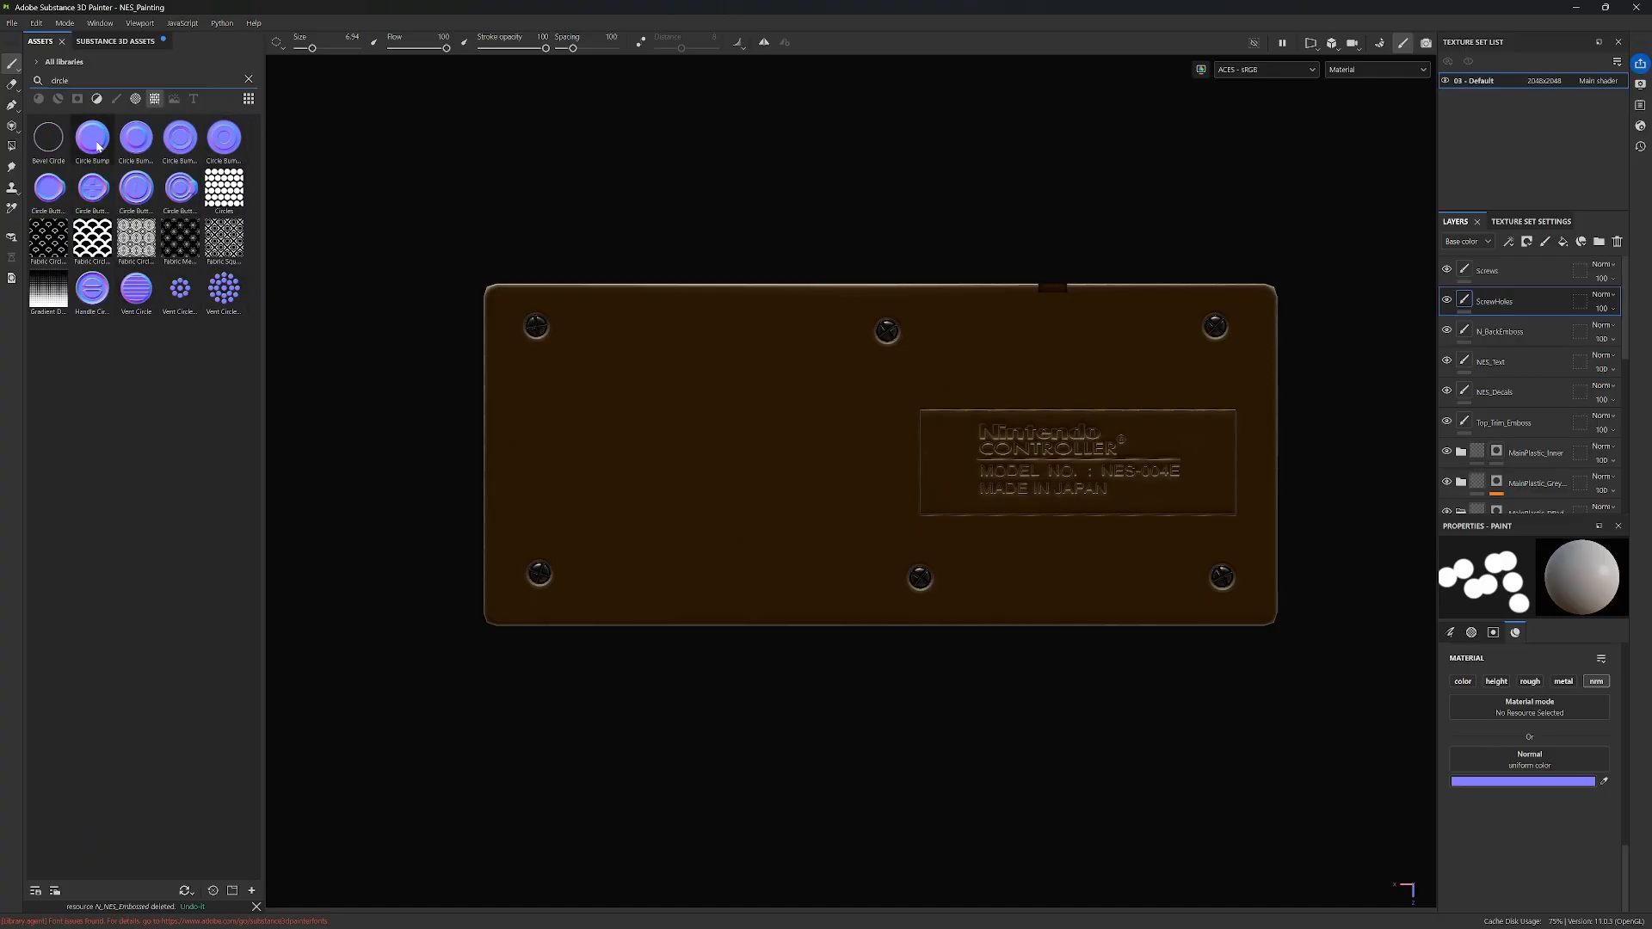
Step: Pick the Circle Bump texture and reduce the brush size to 5.93, using the reference photo's round mark as a guide
{"action": "left_click_drag", "start_coordinate": [97, 147], "coordinate": [866, 461]}
{"action": "mouse_move", "coordinate": [0, 543]}
{"action": "right_mouse_down"}
{"action": "mouse_move", "coordinate": [456, 522]}
{"action": "mouse_move", "coordinate": [568, 539]}
{"action": "right_mouse_up"}
{"action": "scroll", "coordinate": [565, 544], "scroll_direction": "down", "scroll_amount": 2}
{"action": "scroll", "coordinate": [562, 551], "scroll_direction": "up", "scroll_amount": 1}
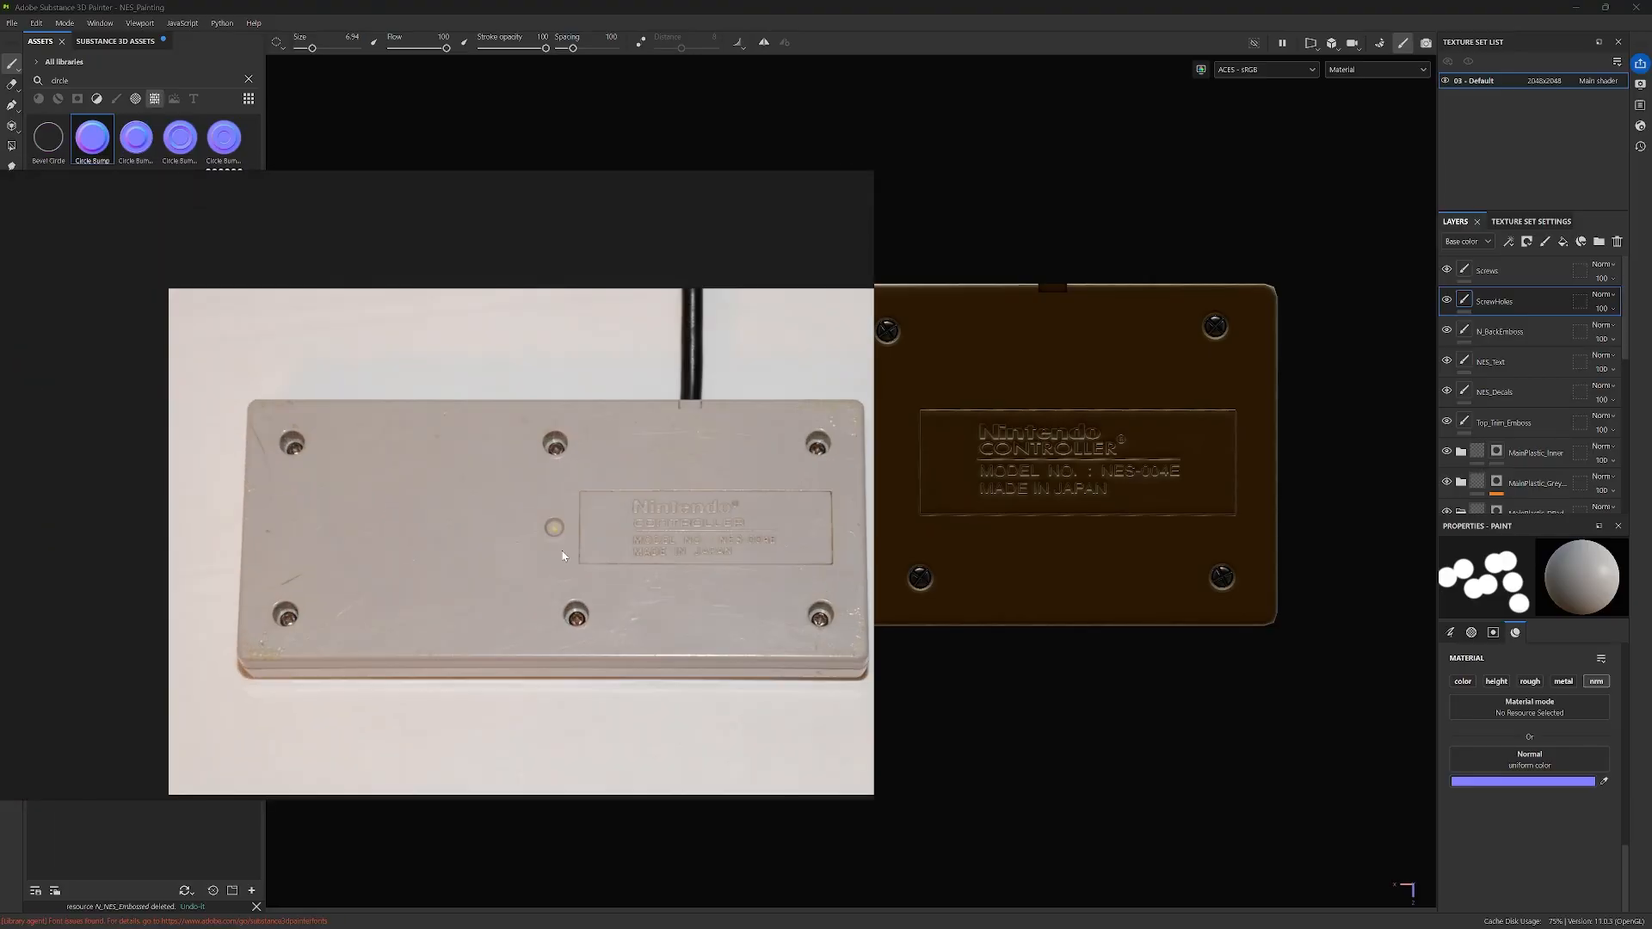
{"action": "right_click_drag", "start_coordinate": [764, 583], "coordinate": [602, 589]}
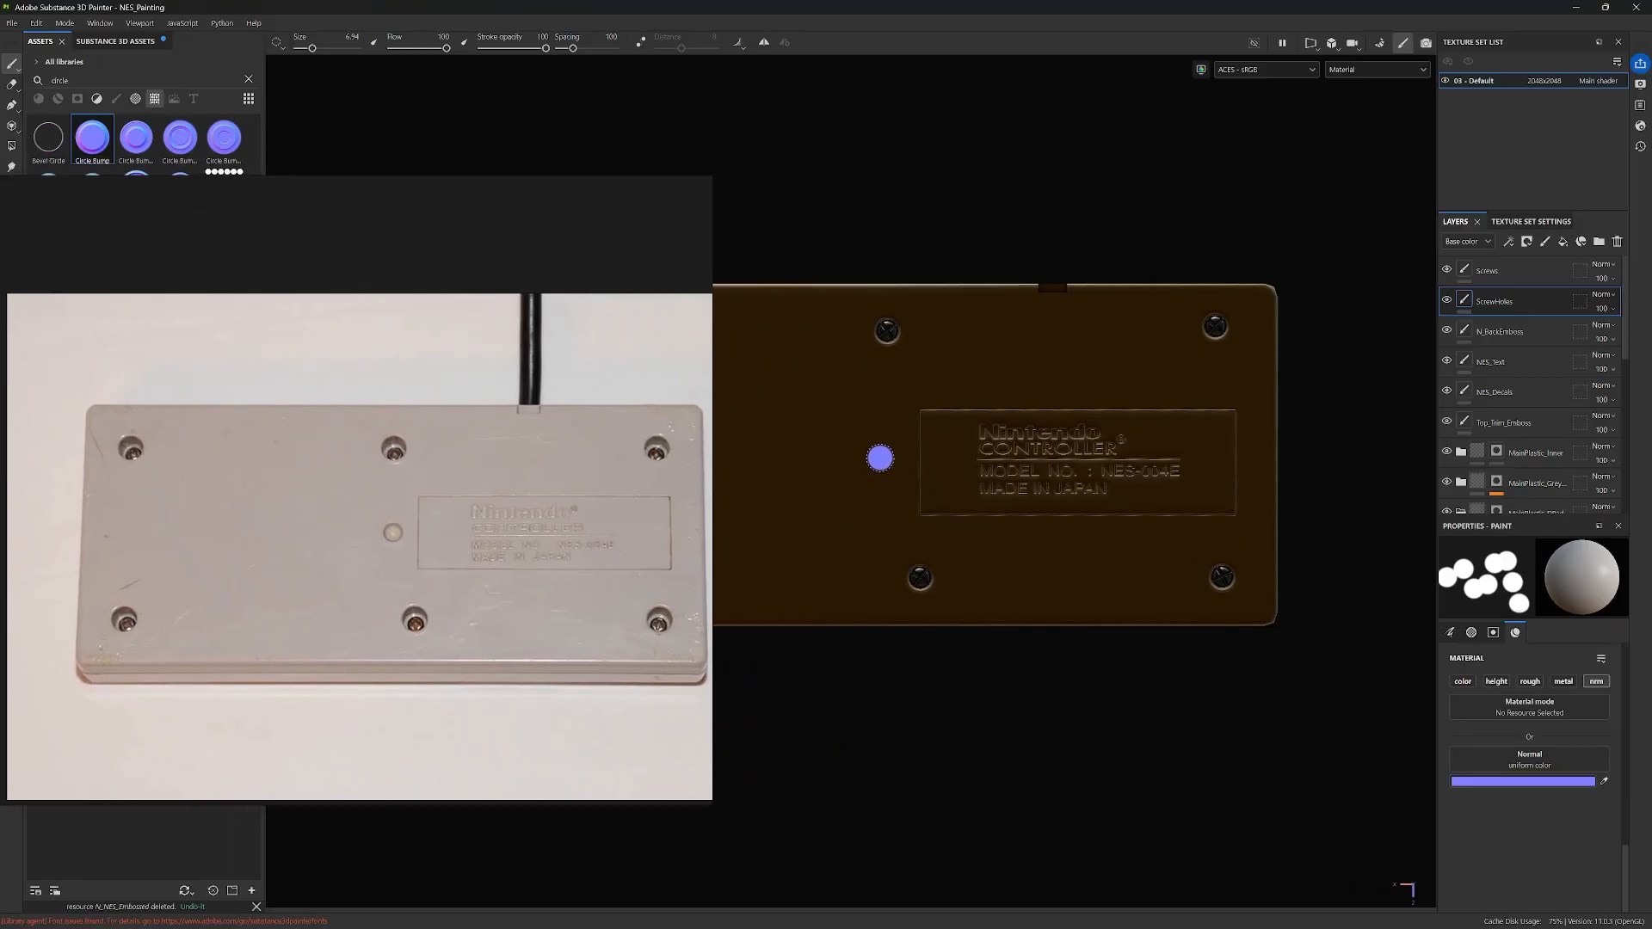
{"action": "key", "text": "bracketleft"}
{"action": "key", "text": "bracketleft"}
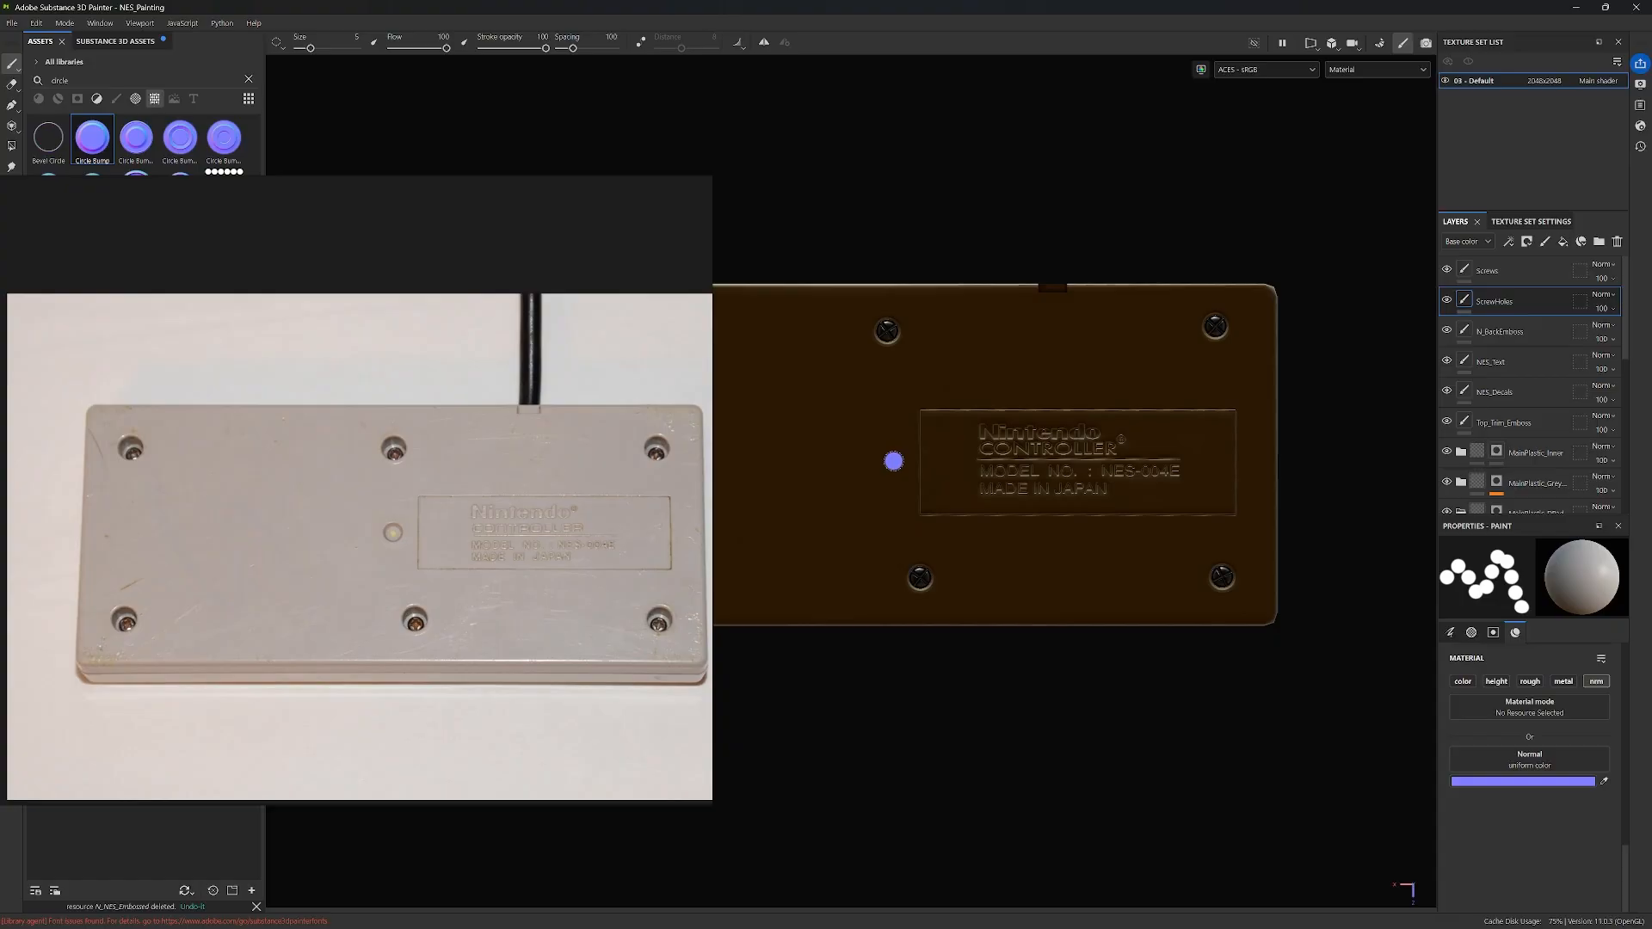
{"action": "right_click_drag", "start_coordinate": [888, 460], "coordinate": [897, 460], "text": "ctrl"}
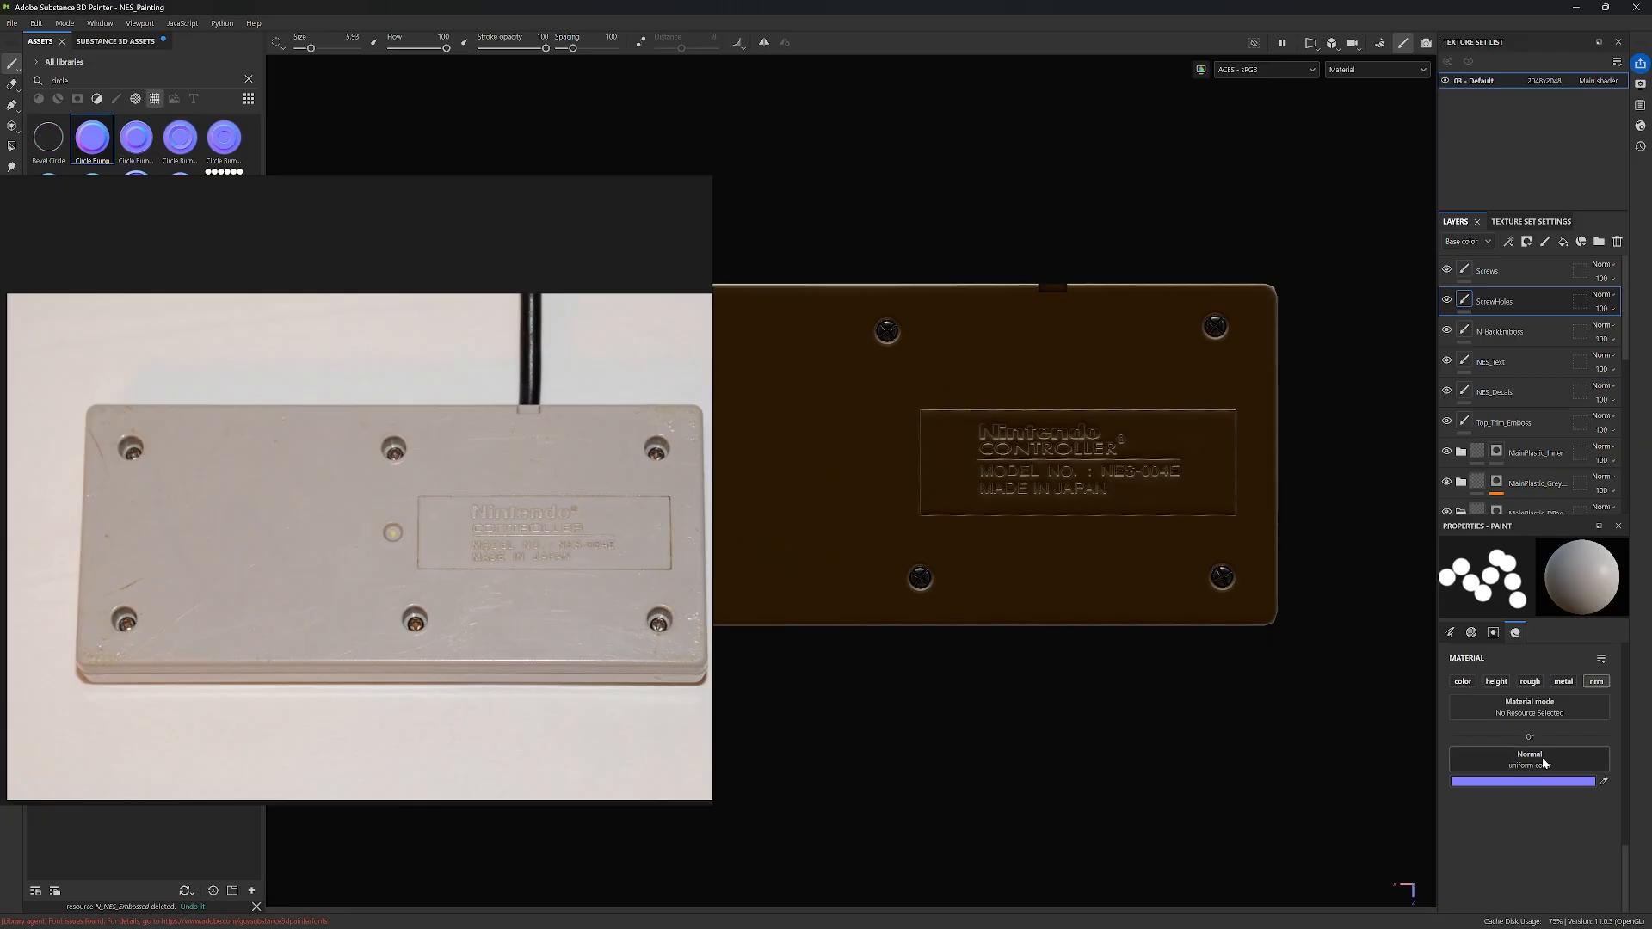
Step: Assign Circle Bump to the brush's normal channel and stamp it once between the two middle screws, beside the embossed label
{"action": "scroll", "coordinate": [1543, 760], "scroll_direction": "up", "scroll_amount": 1}
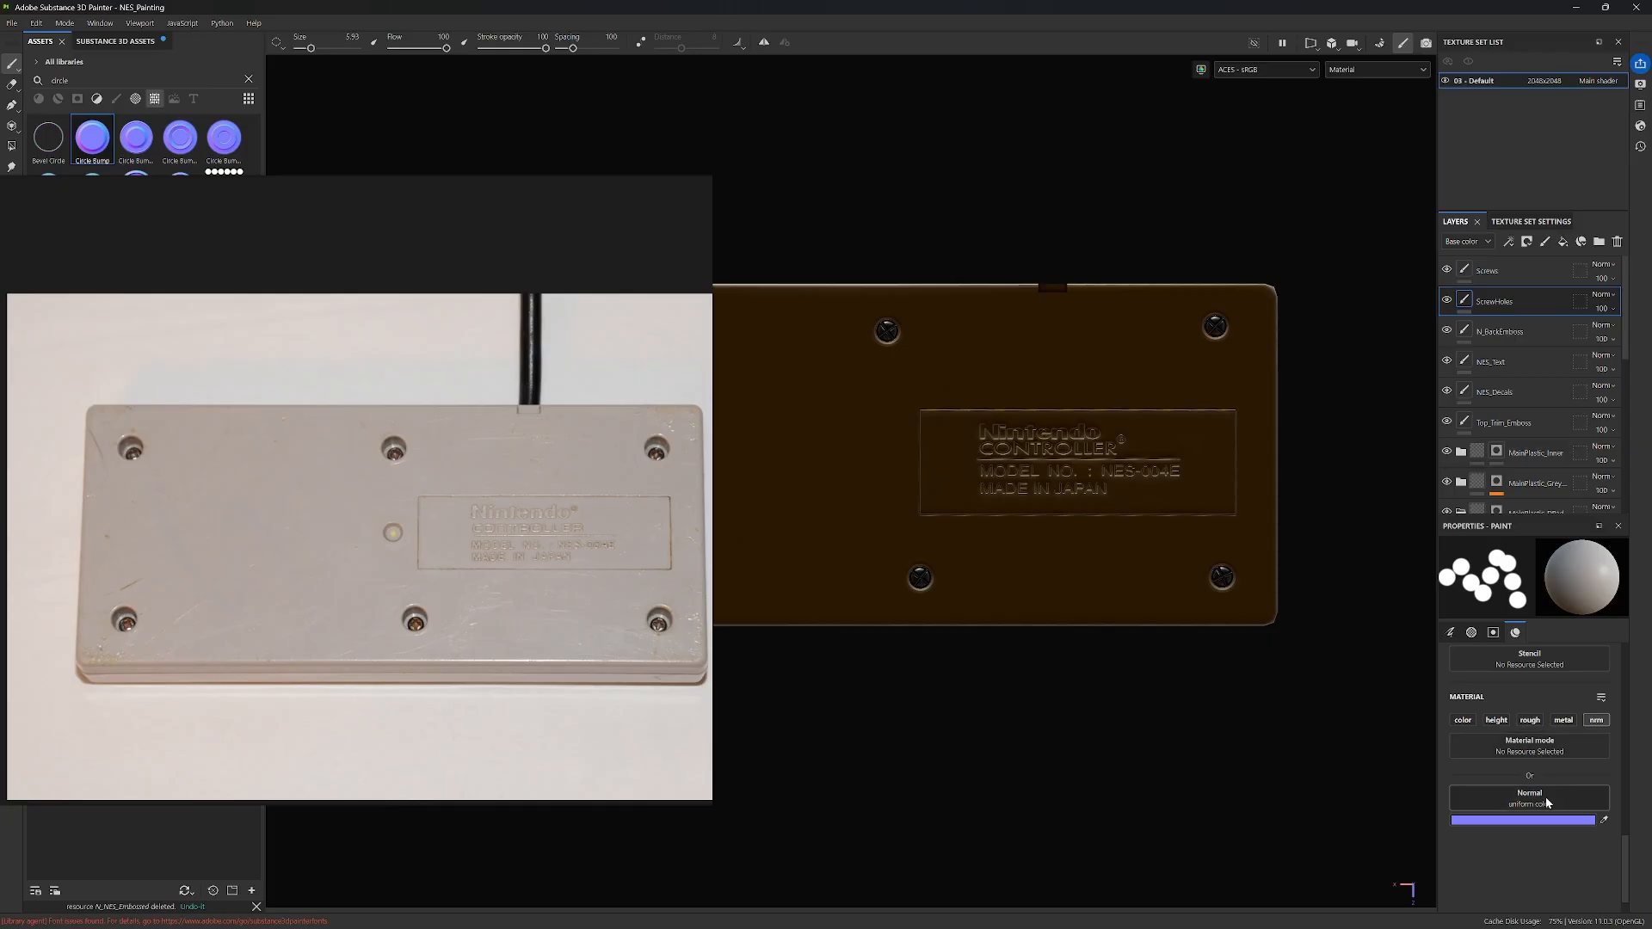
{"action": "scroll", "coordinate": [1549, 775], "scroll_direction": "up", "scroll_amount": 1}
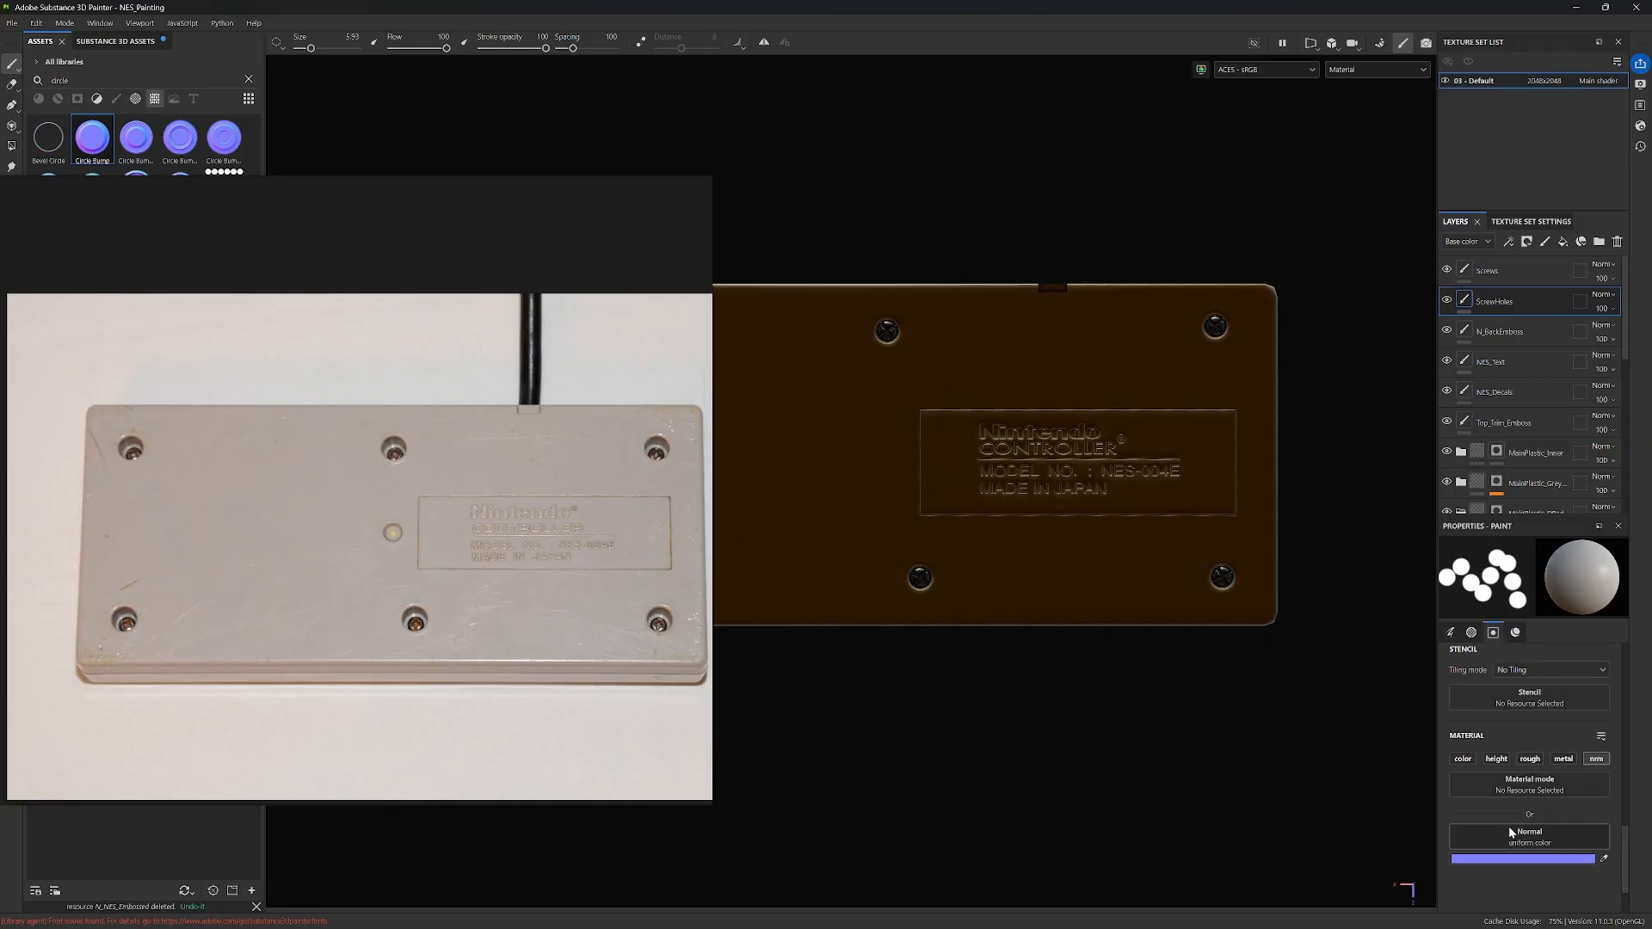
{"action": "scroll", "coordinate": [1510, 832], "scroll_direction": "down", "scroll_amount": 1}
{"action": "left_click_drag", "start_coordinate": [102, 157], "coordinate": [1584, 806]}
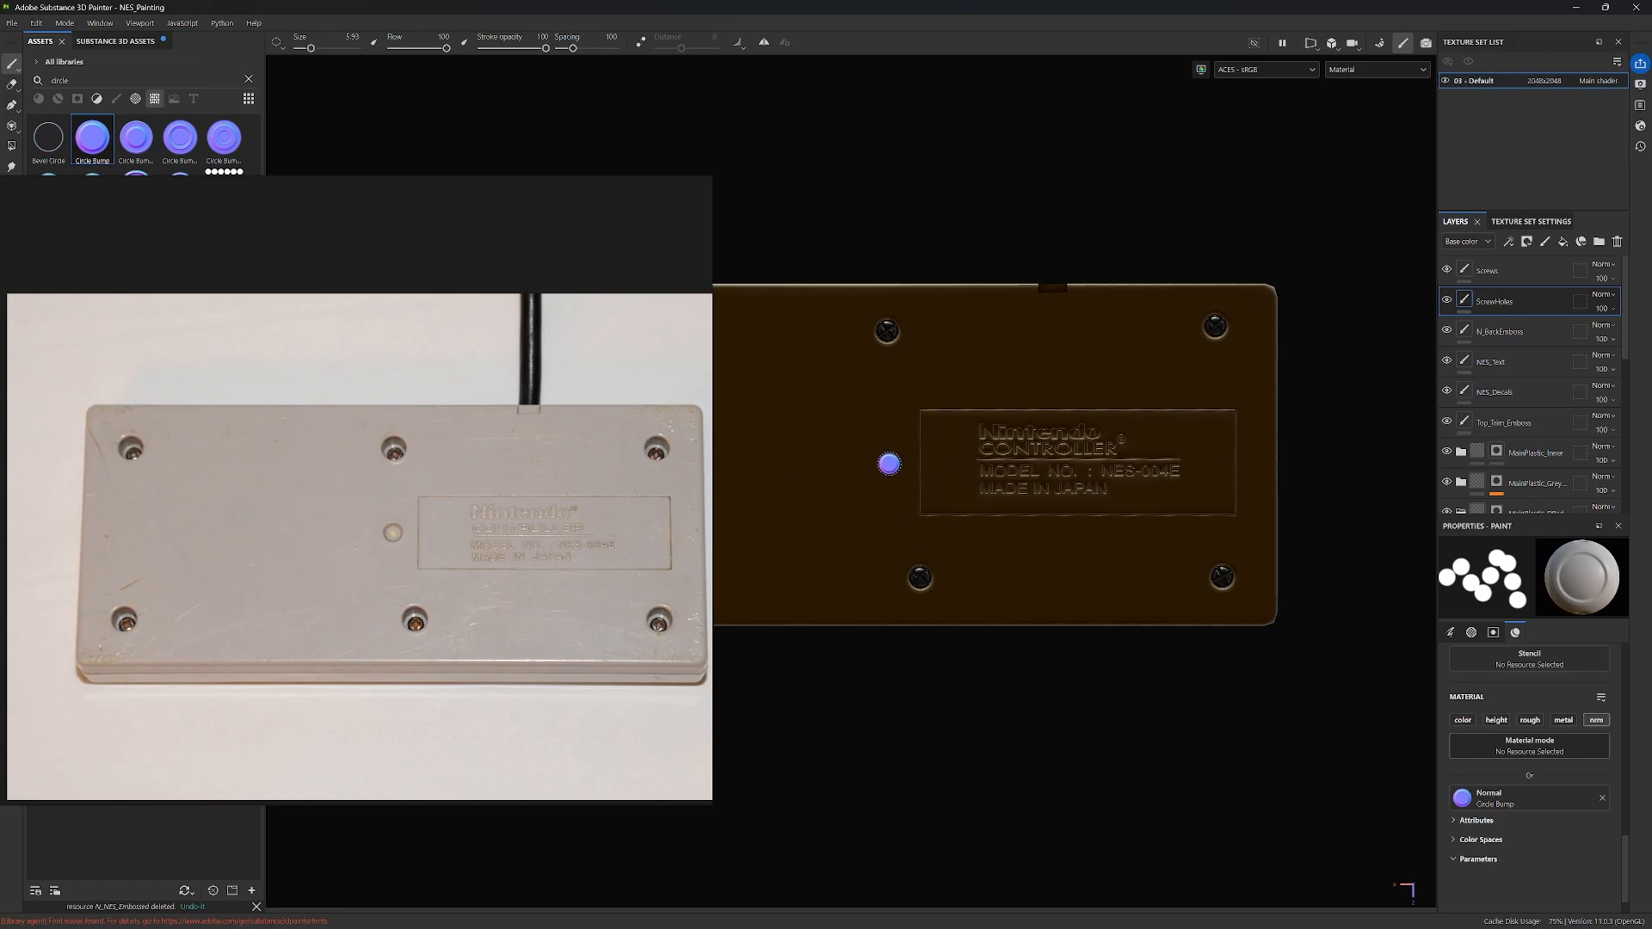
{"action": "left_click", "coordinate": [889, 463]}
{"action": "scroll", "coordinate": [911, 494], "scroll_direction": "up", "scroll_amount": 2}
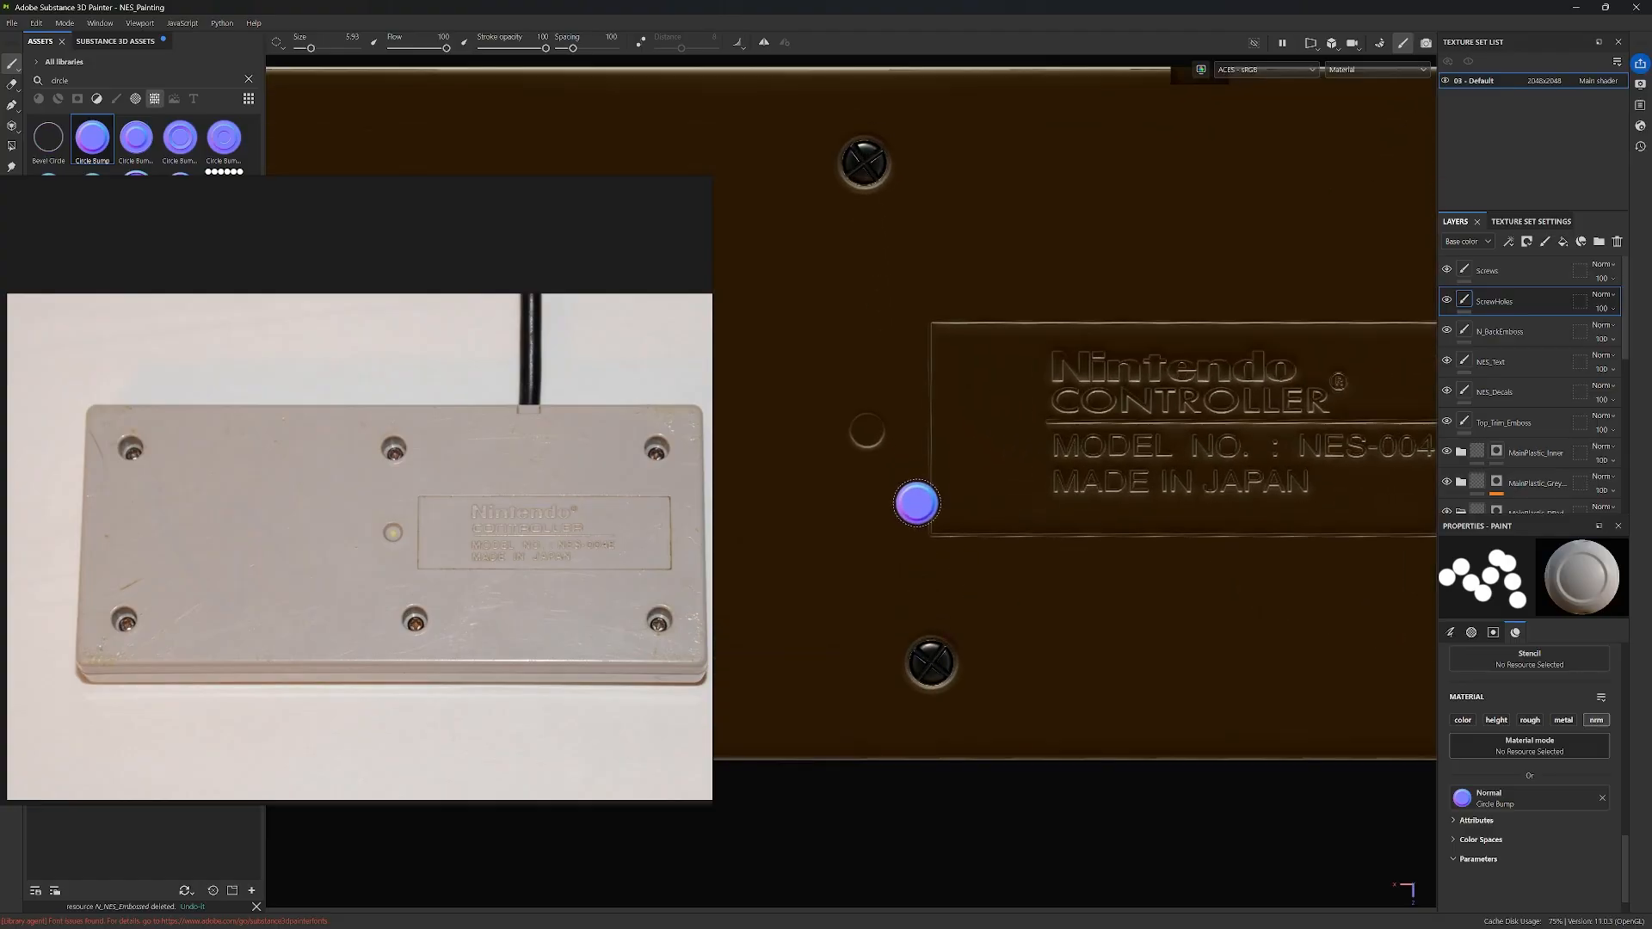
{"action": "scroll", "coordinate": [914, 499], "scroll_direction": "down", "scroll_amount": 4}
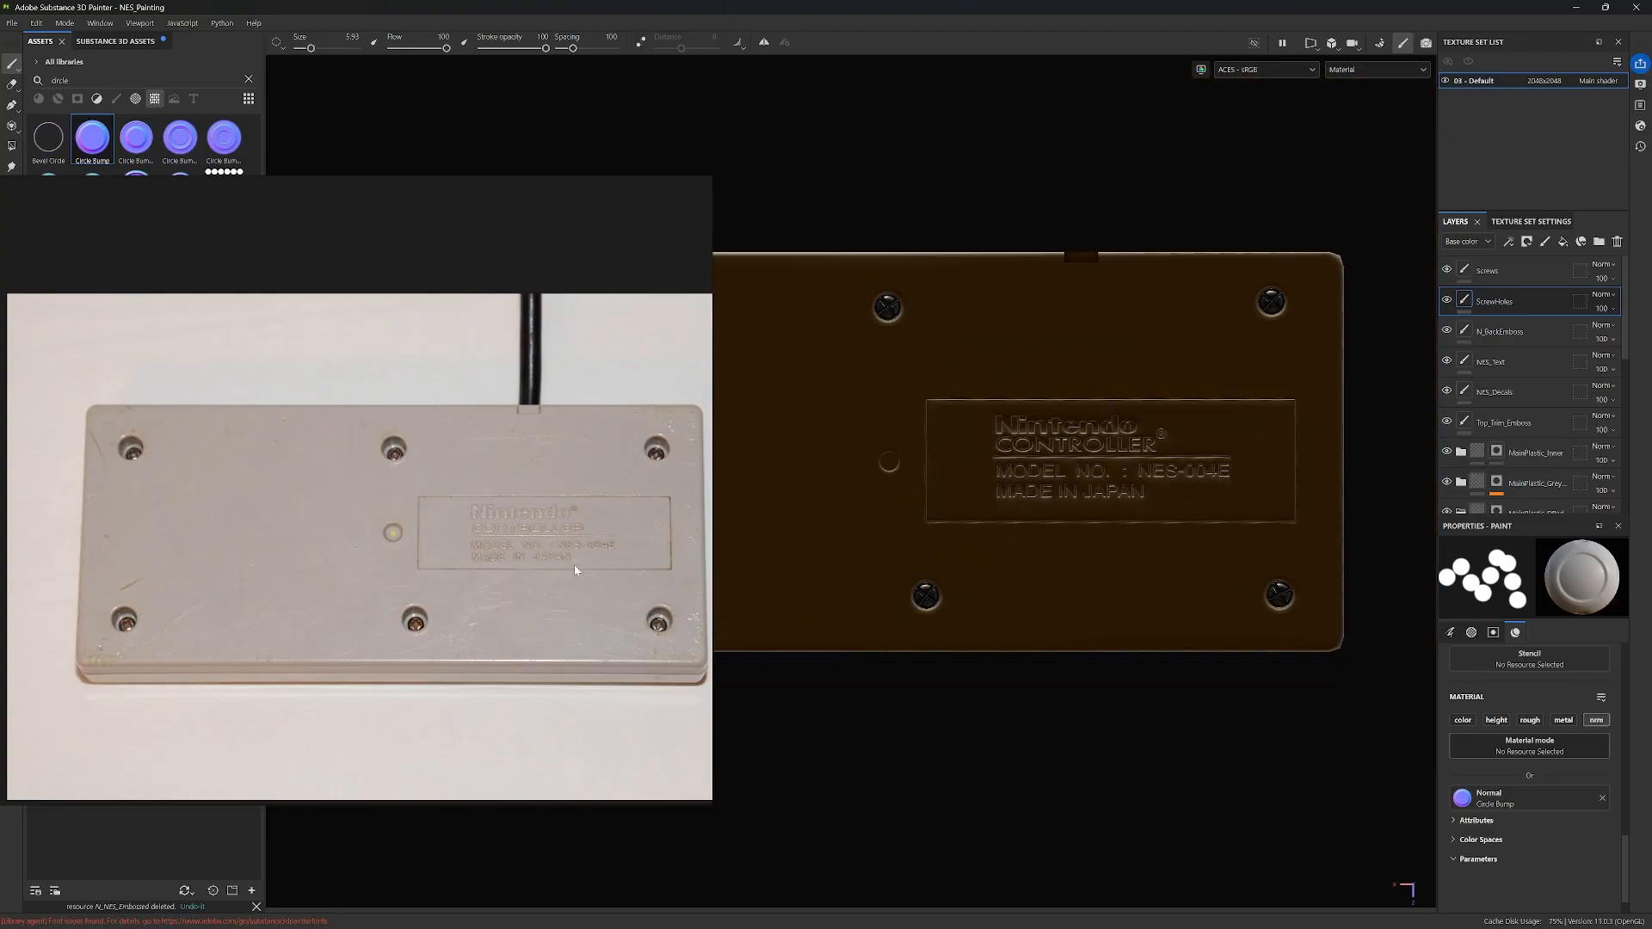
{"action": "right_click_drag", "start_coordinate": [575, 570], "coordinate": [0, 570]}
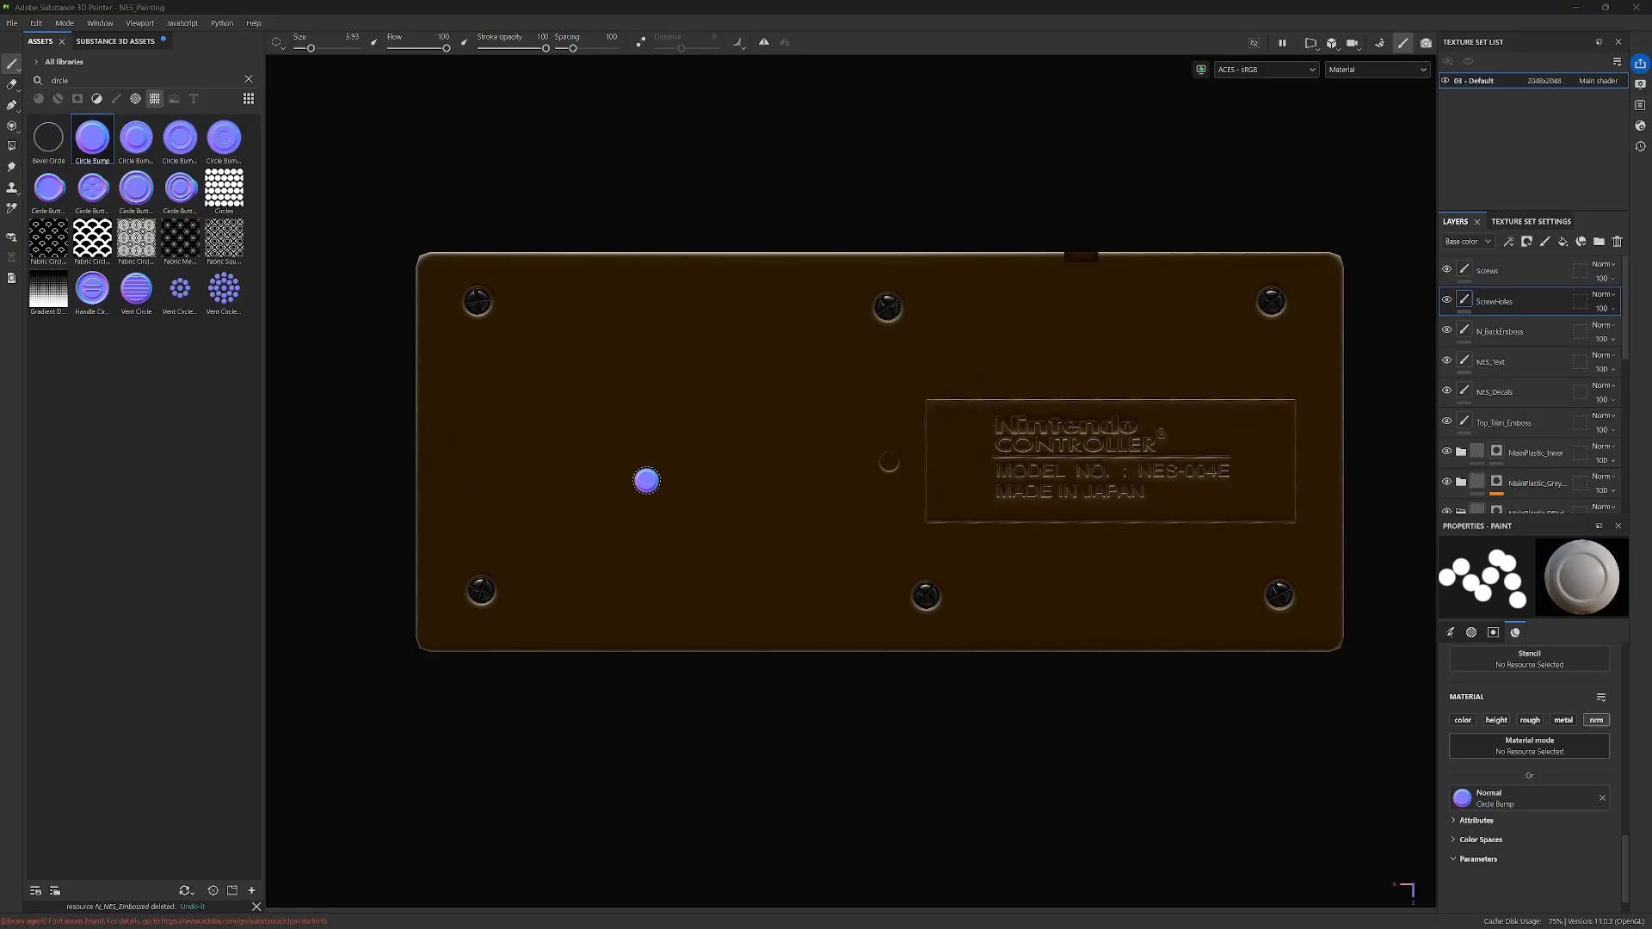
Step: Inspect the textured controller's back, cable side and front face from several angles
{"action": "scroll", "coordinate": [1013, 492], "scroll_direction": "down", "scroll_amount": 1}
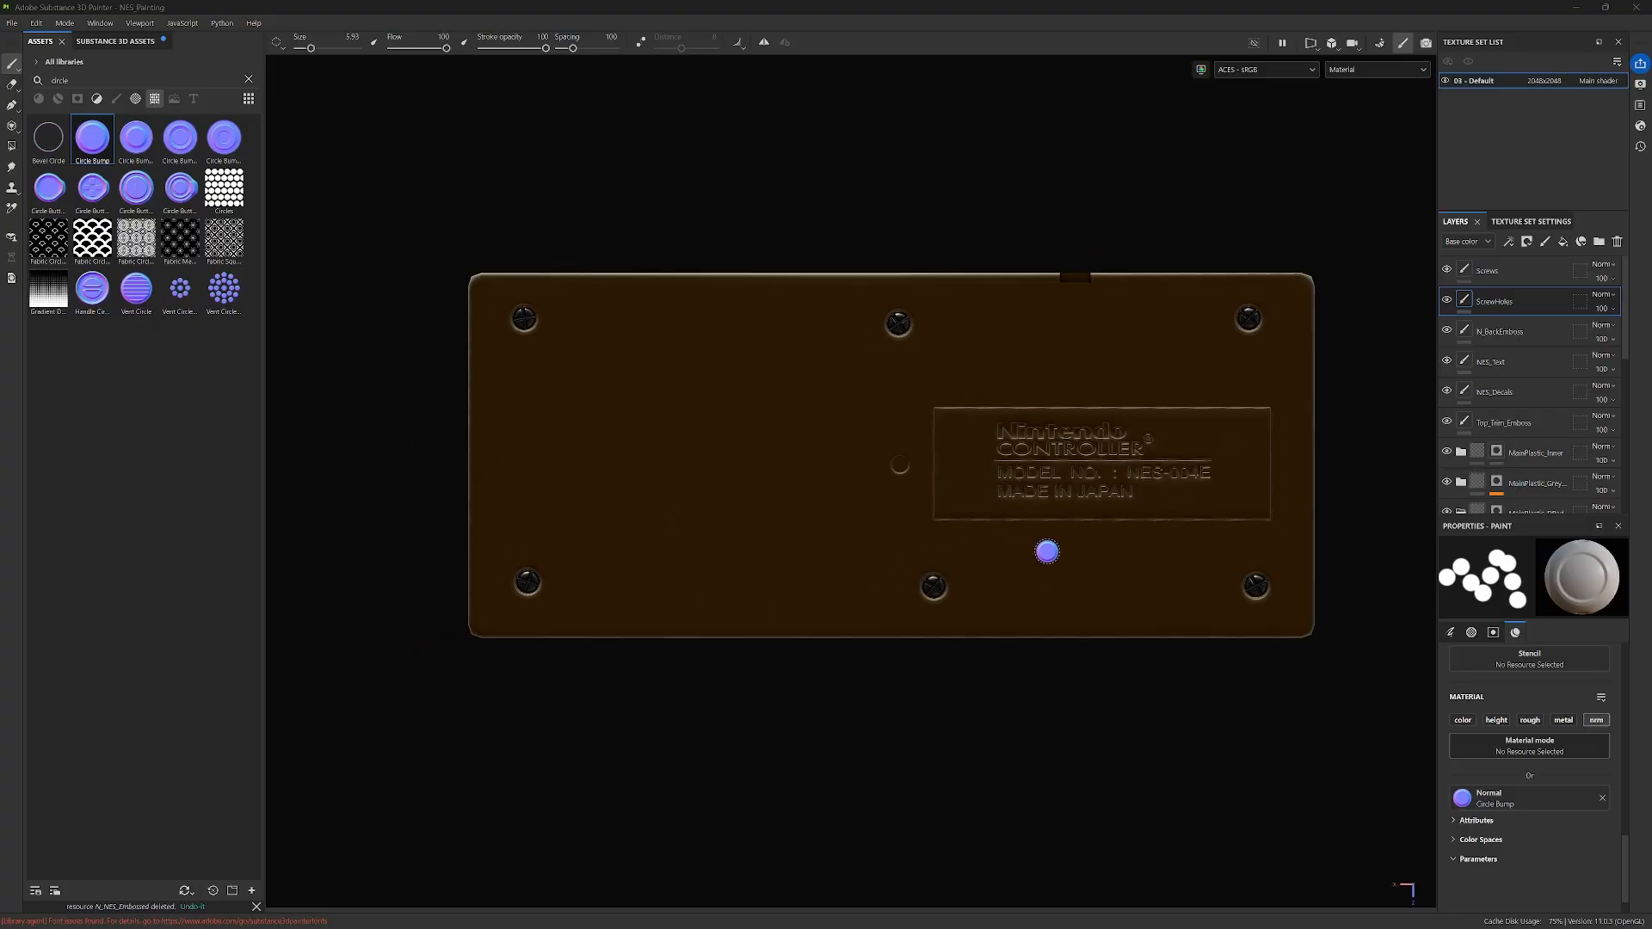
{"action": "middle_click_drag", "start_coordinate": [1076, 523], "coordinate": [1051, 531]}
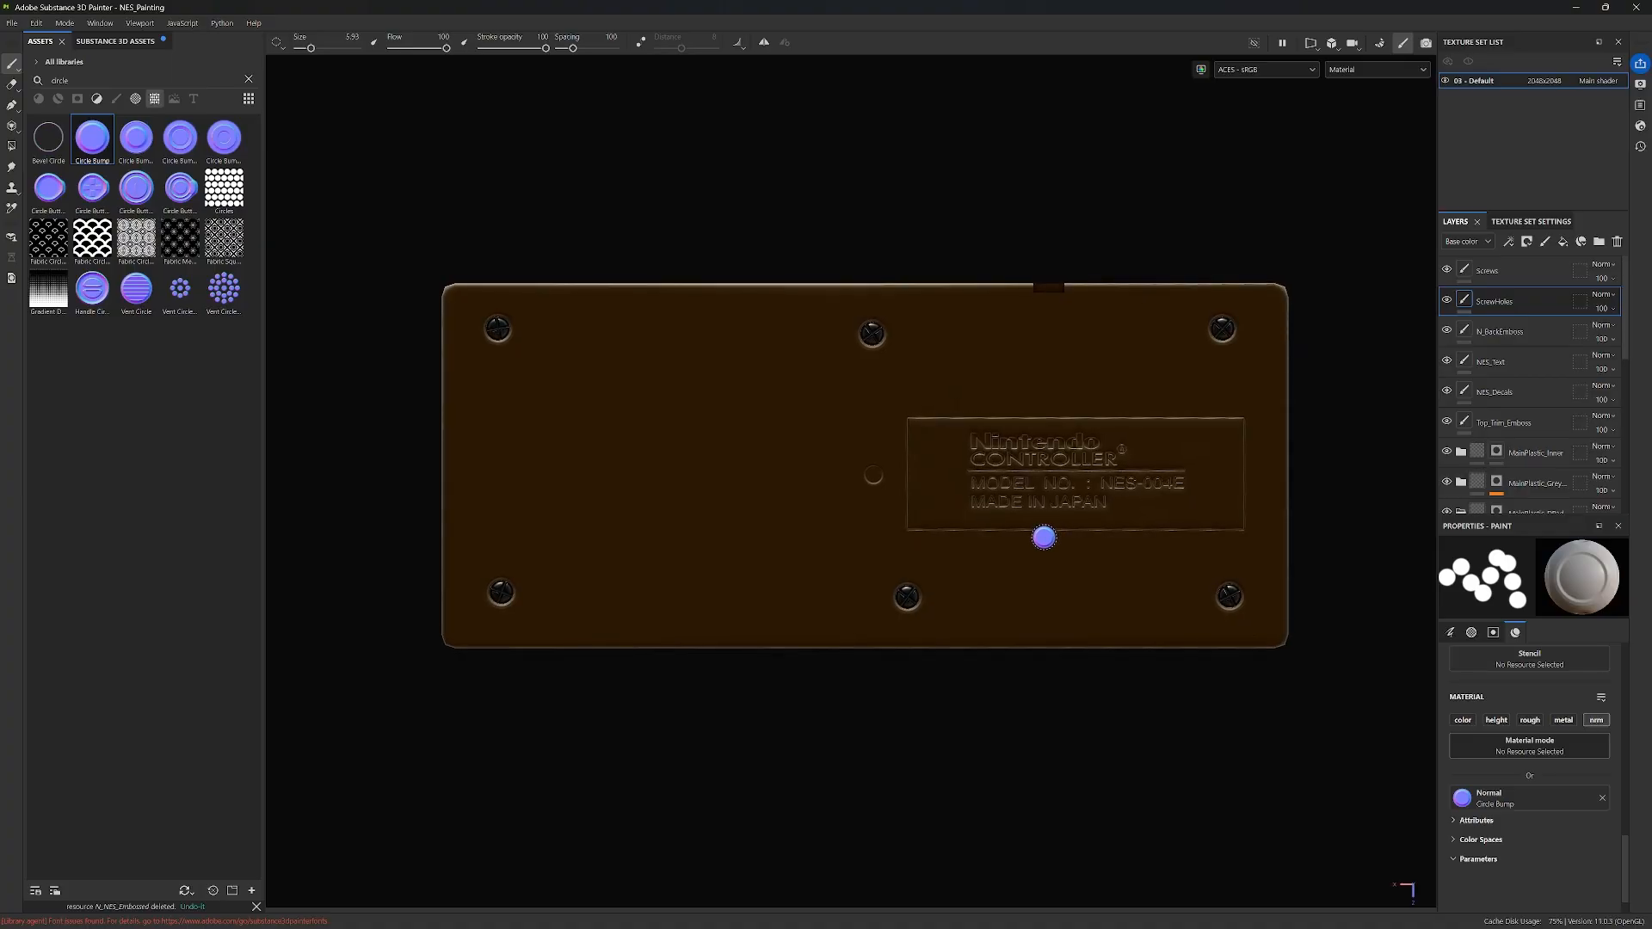
{"action": "scroll", "coordinate": [1043, 541], "scroll_direction": "up", "scroll_amount": 1}
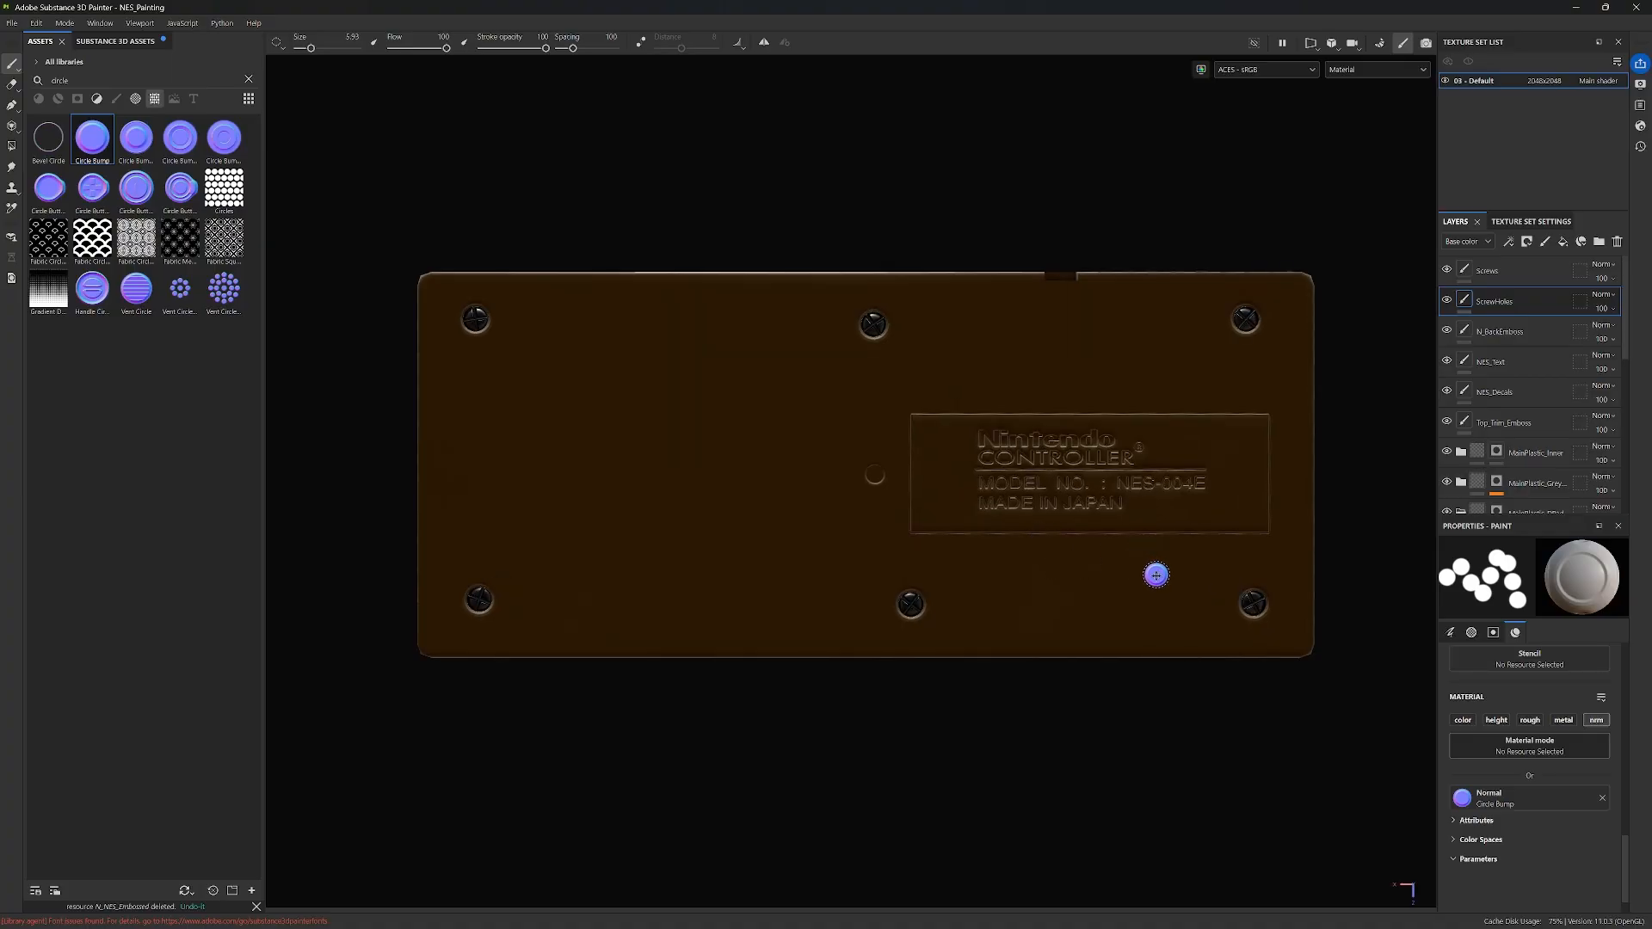
{"action": "mouse_move", "coordinate": [1154, 579]}
{"action": "middle_mouse_down"}
{"action": "mouse_move", "coordinate": [1158, 720]}
{"action": "mouse_move", "coordinate": [1113, 535]}
{"action": "mouse_move", "coordinate": [1160, 464]}
{"action": "middle_mouse_up"}
{"action": "left_click_drag", "start_coordinate": [1188, 470], "coordinate": [1028, 852], "text": "alt"}
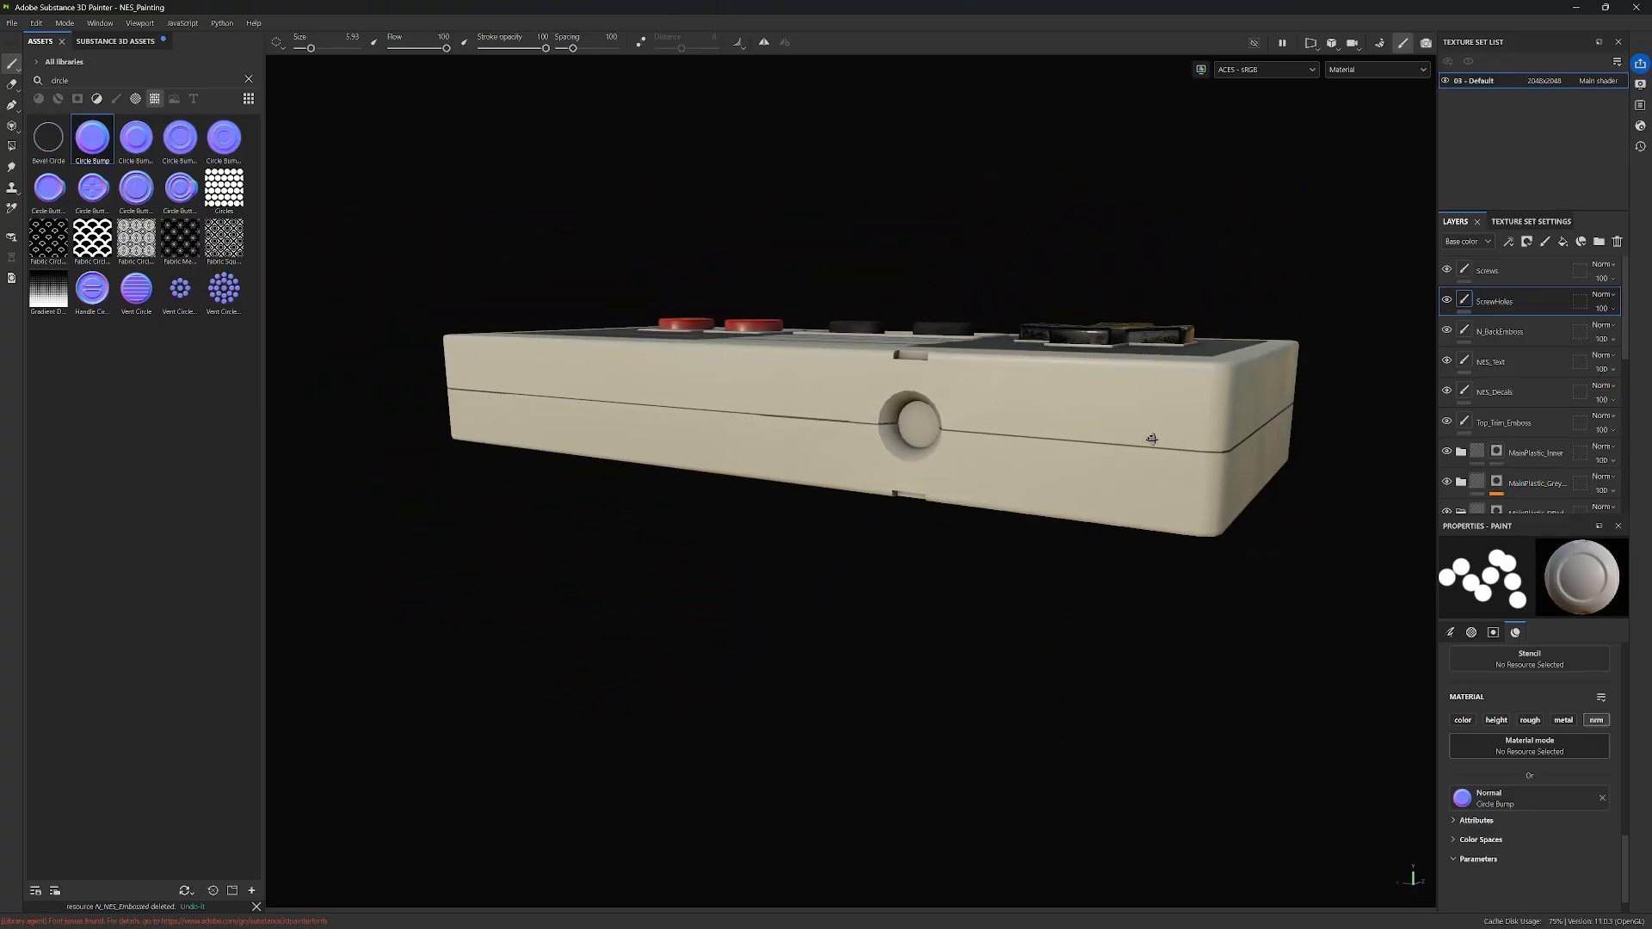
{"action": "left_click_drag", "start_coordinate": [1152, 439], "coordinate": [1085, 593], "text": "alt"}
{"action": "scroll", "coordinate": [1088, 540], "scroll_direction": "down", "scroll_amount": 3}
{"action": "left_click_drag", "start_coordinate": [1126, 501], "coordinate": [512, 517], "text": "alt"}
{"action": "scroll", "coordinate": [513, 517], "scroll_direction": "up", "scroll_amount": 3}
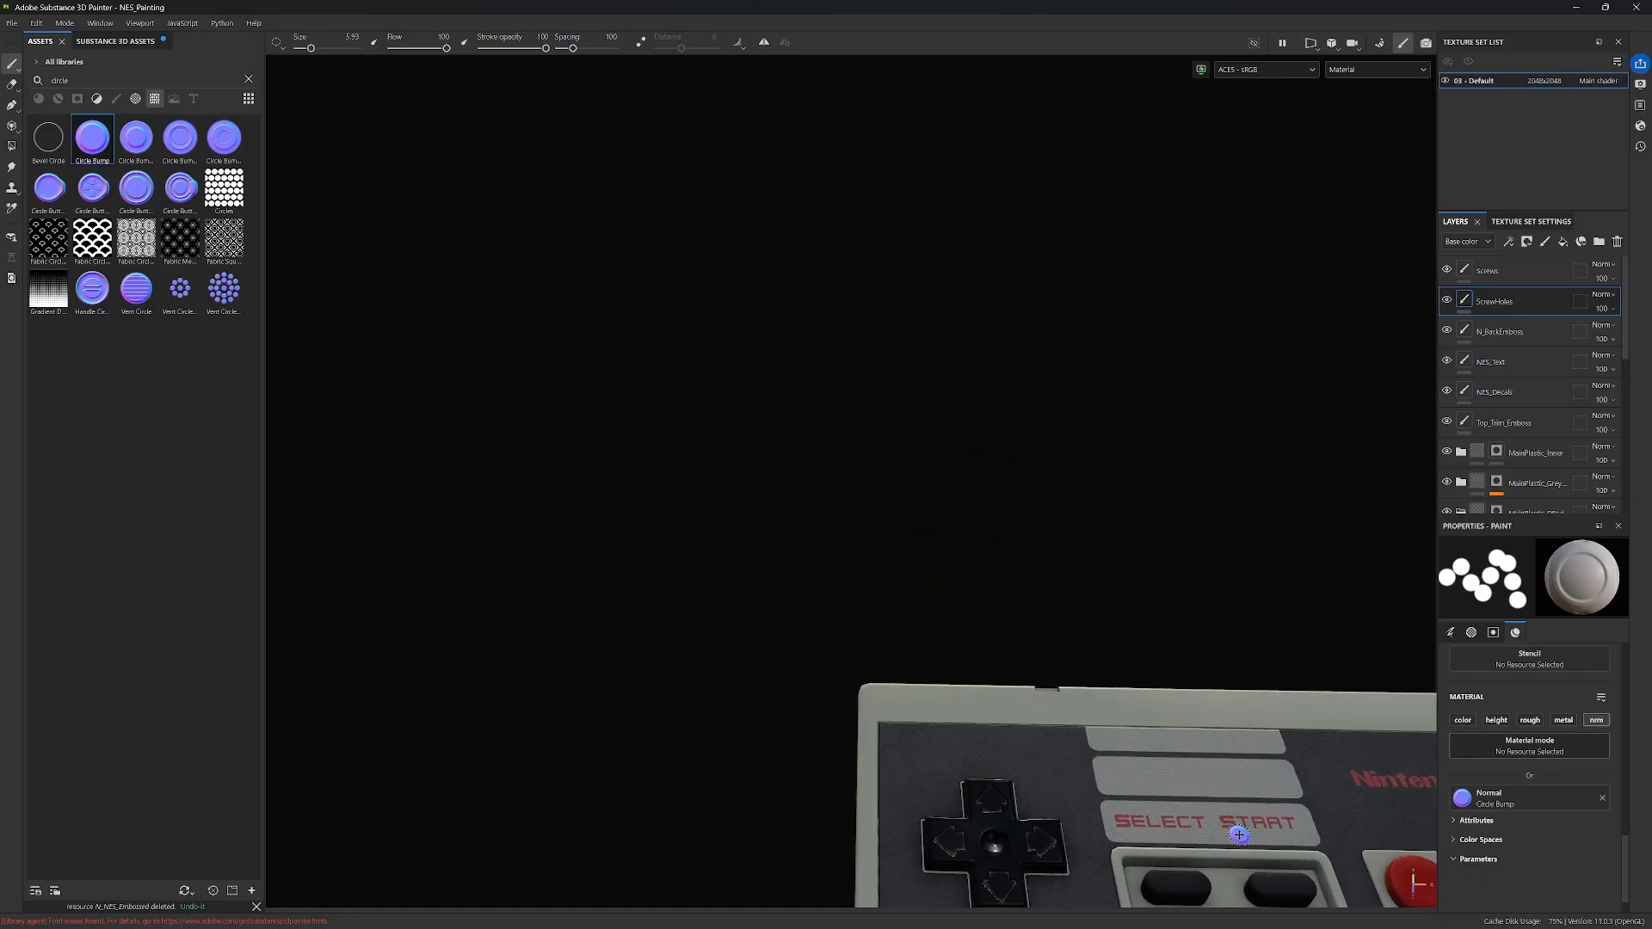
{"action": "key", "text": "f"}
{"action": "left_click_drag", "start_coordinate": [1238, 834], "coordinate": [1168, 515], "text": "alt"}
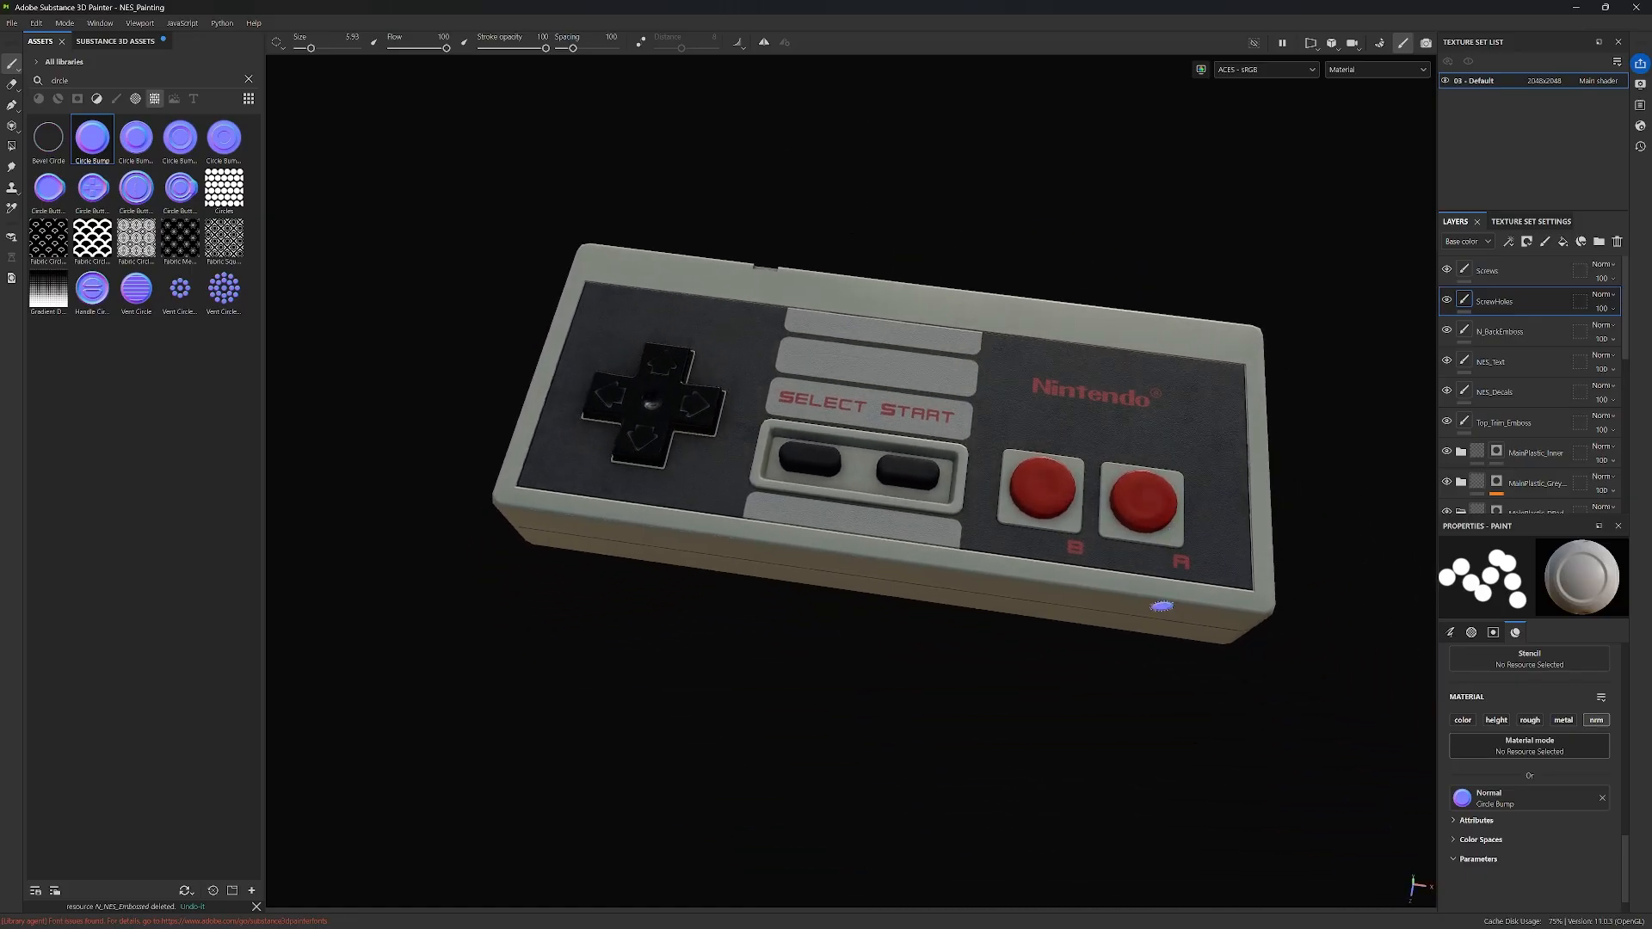
{"action": "left_click_drag", "start_coordinate": [1036, 730], "coordinate": [962, 710], "text": "alt"}
{"action": "left_click_drag", "start_coordinate": [962, 711], "coordinate": [988, 719], "text": "alt"}
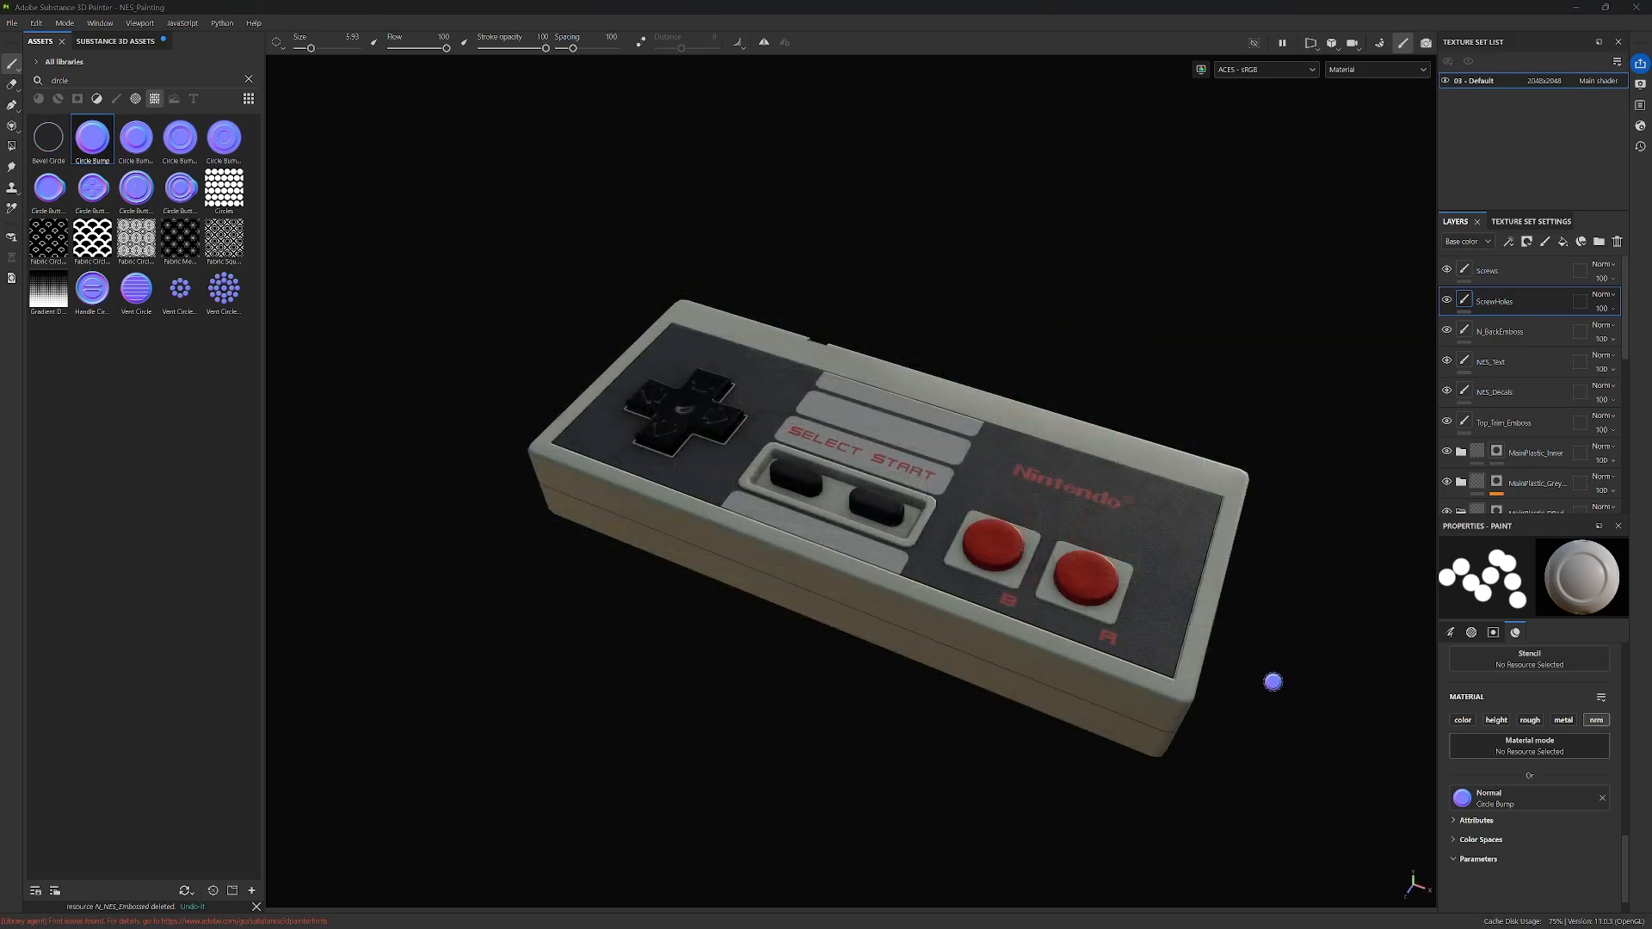
{"action": "left_click_drag", "start_coordinate": [1273, 680], "coordinate": [1197, 646], "text": "alt"}
{"action": "middle_click_drag", "start_coordinate": [1197, 646], "coordinate": [1184, 641], "text": "alt"}
{"action": "mouse_move", "coordinate": [1184, 641]}
{"action": "left_mouse_down", "text": "alt"}
{"action": "mouse_move", "coordinate": [1301, 627]}
{"action": "mouse_move", "coordinate": [1127, 701]}
{"action": "mouse_move", "coordinate": [1342, 689]}
{"action": "mouse_move", "coordinate": [1195, 656]}
{"action": "mouse_move", "coordinate": [1217, 664]}
{"action": "mouse_move", "coordinate": [1228, 634]}
{"action": "mouse_move", "coordinate": [1256, 643]}
{"action": "left_mouse_up", "text": "alt"}
{"action": "middle_click_drag", "start_coordinate": [1257, 643], "coordinate": [1209, 667], "text": "alt"}
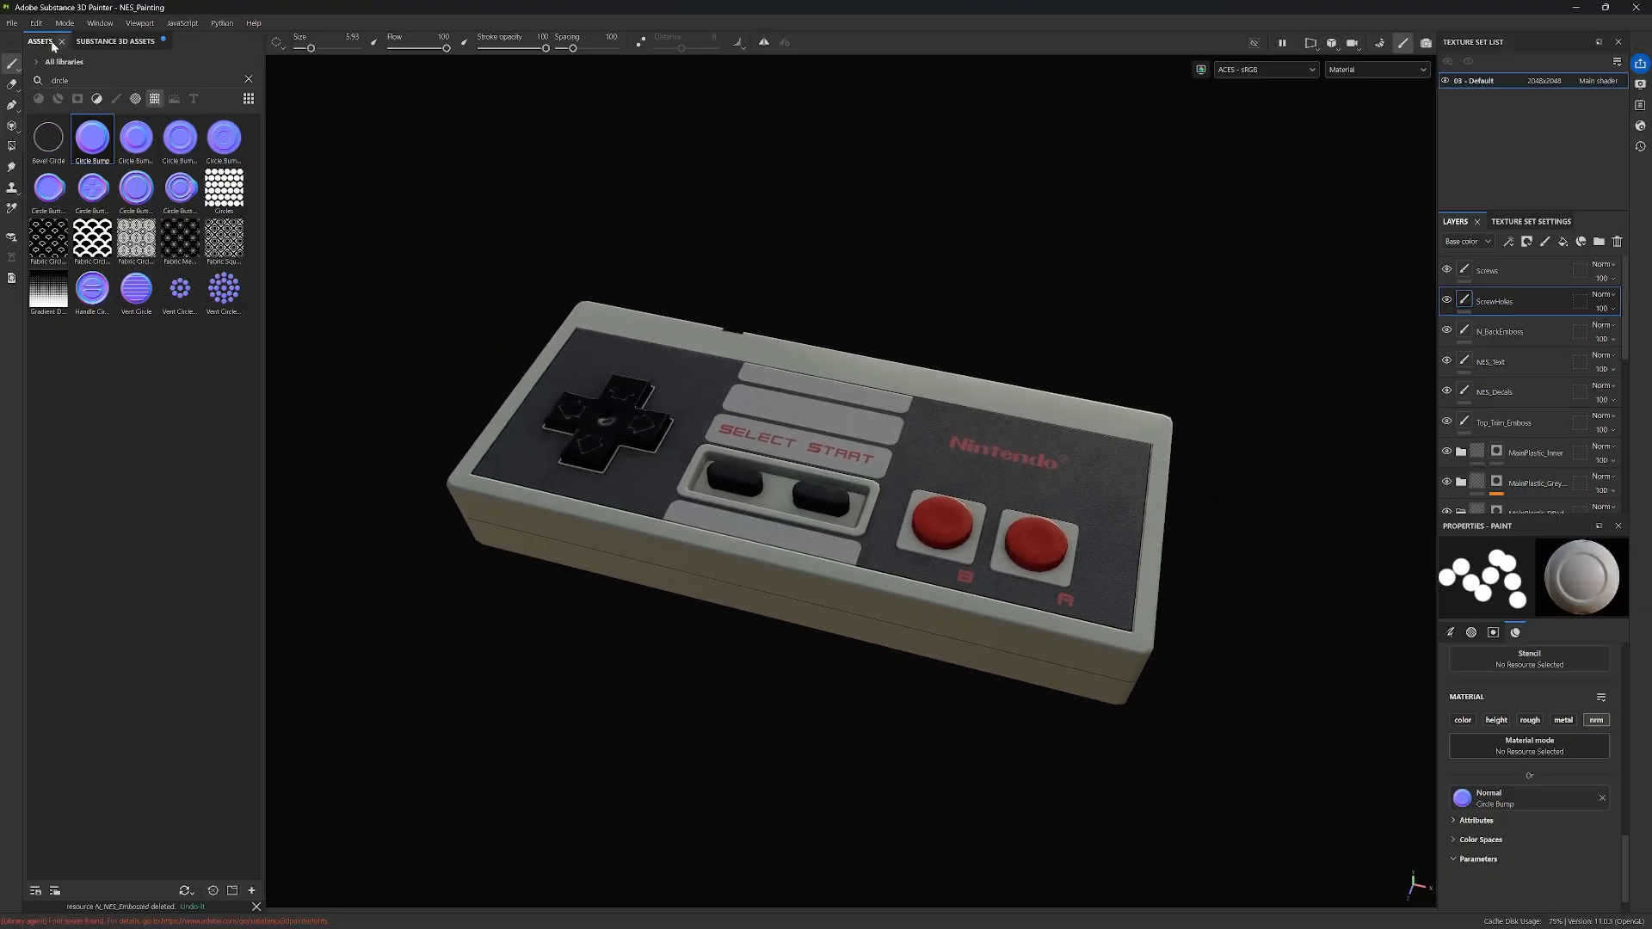
Step: Start exporting the textures and set the output directory to the AssessedTutorial folder
{"action": "left_click", "coordinate": [18, 23]}
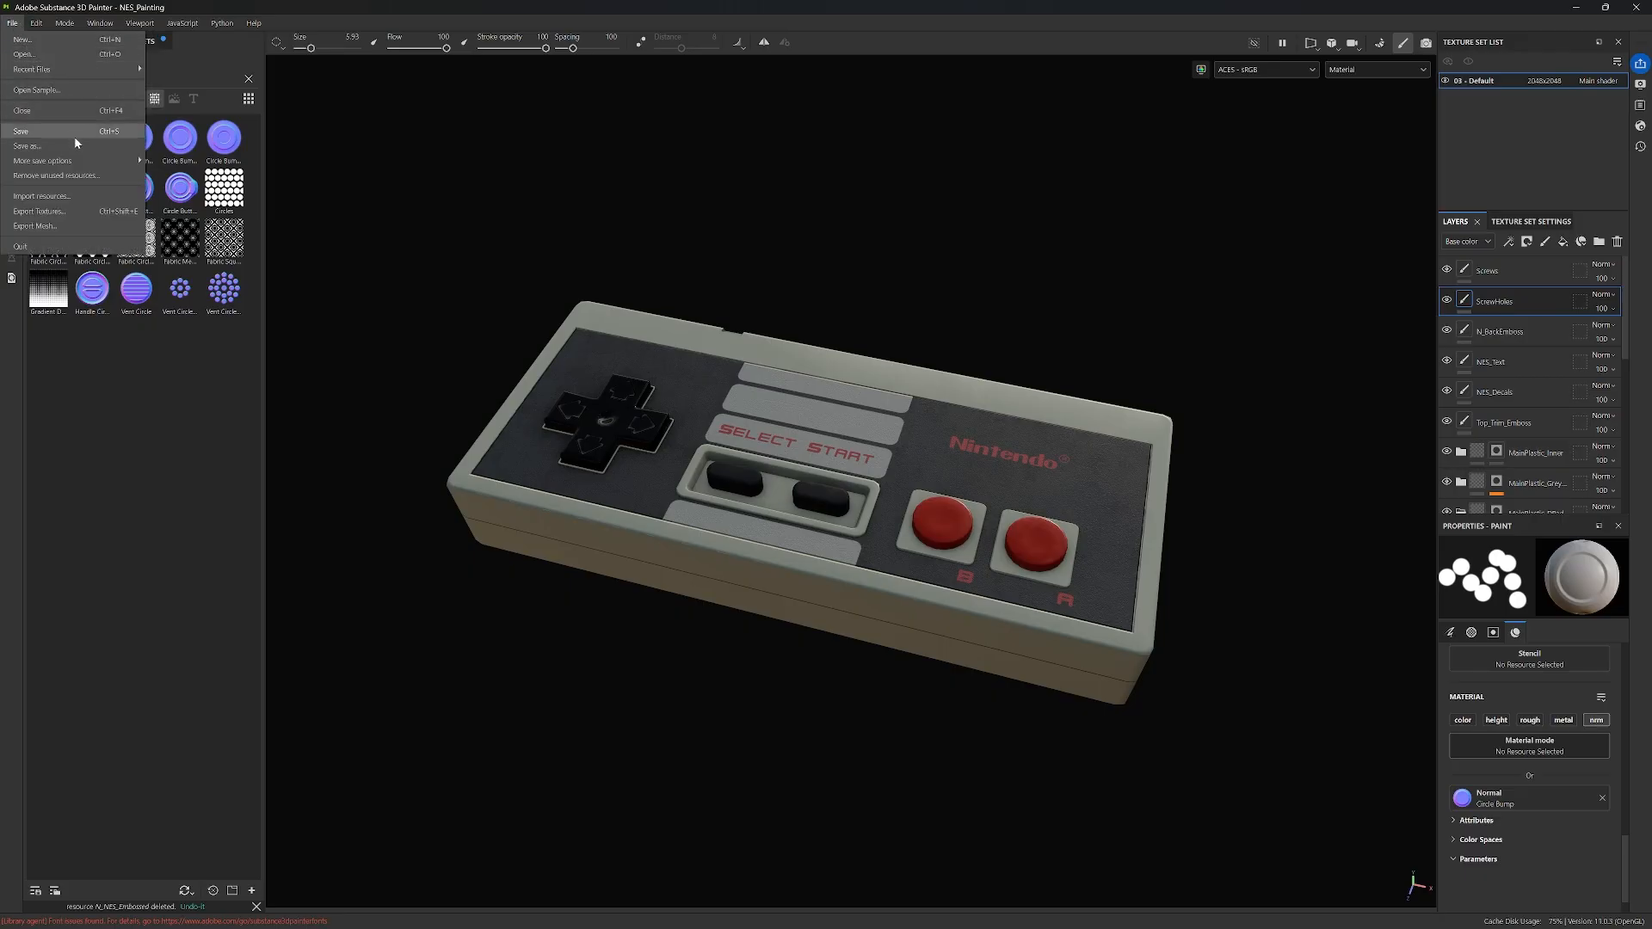
{"action": "left_click", "coordinate": [73, 209]}
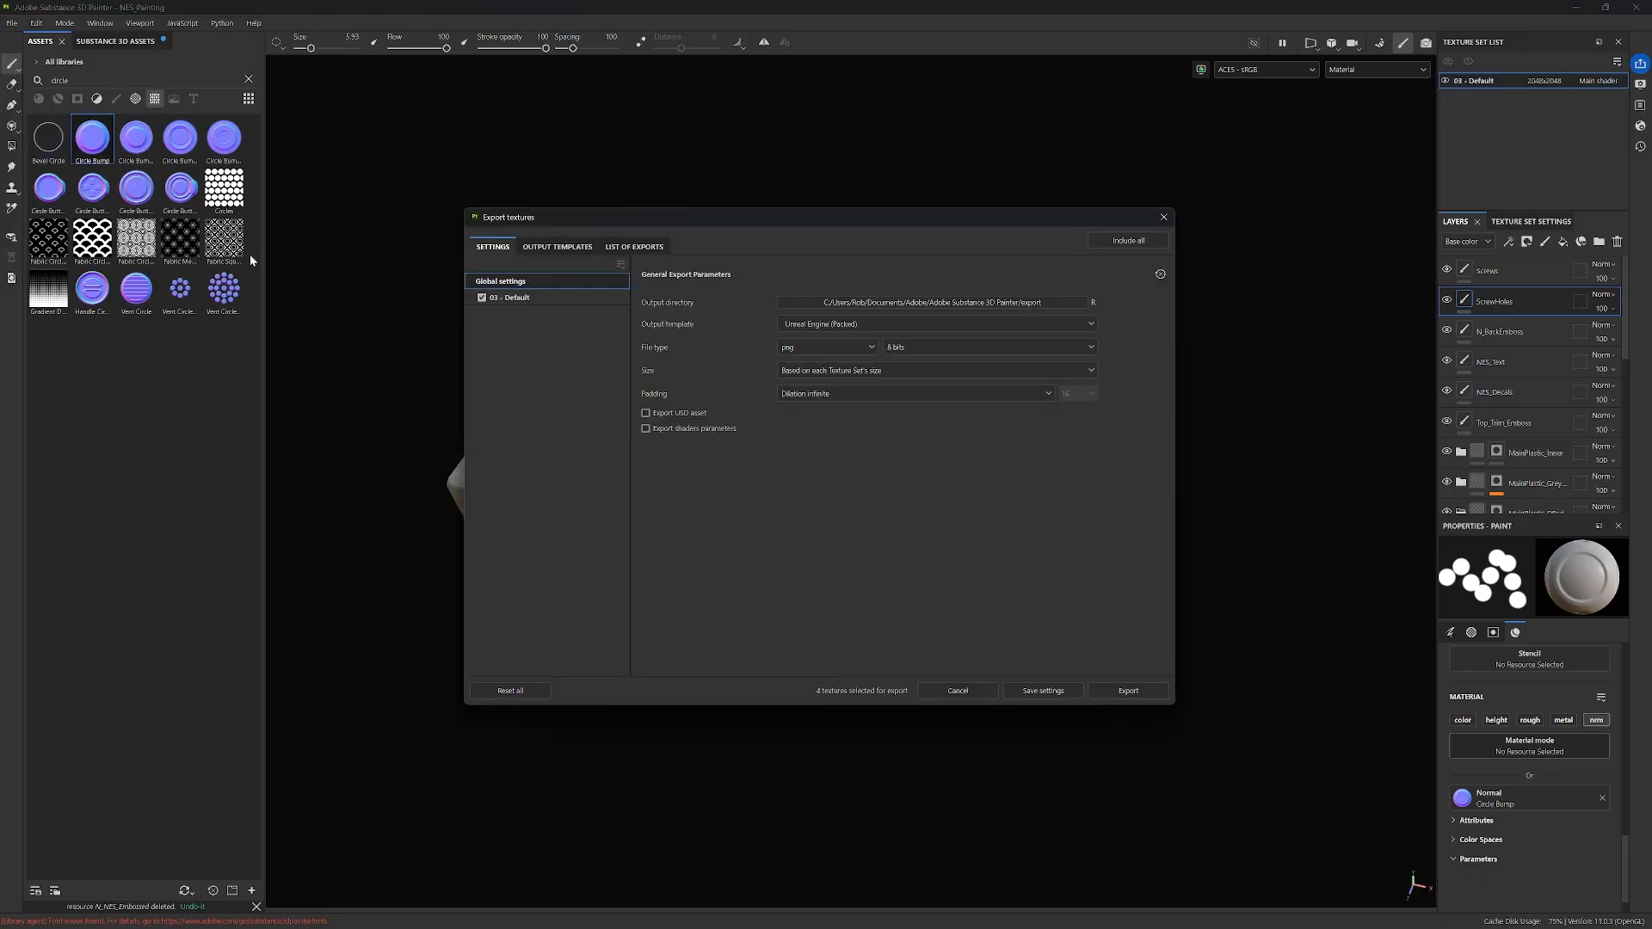
{"action": "left_click", "coordinate": [1049, 306]}
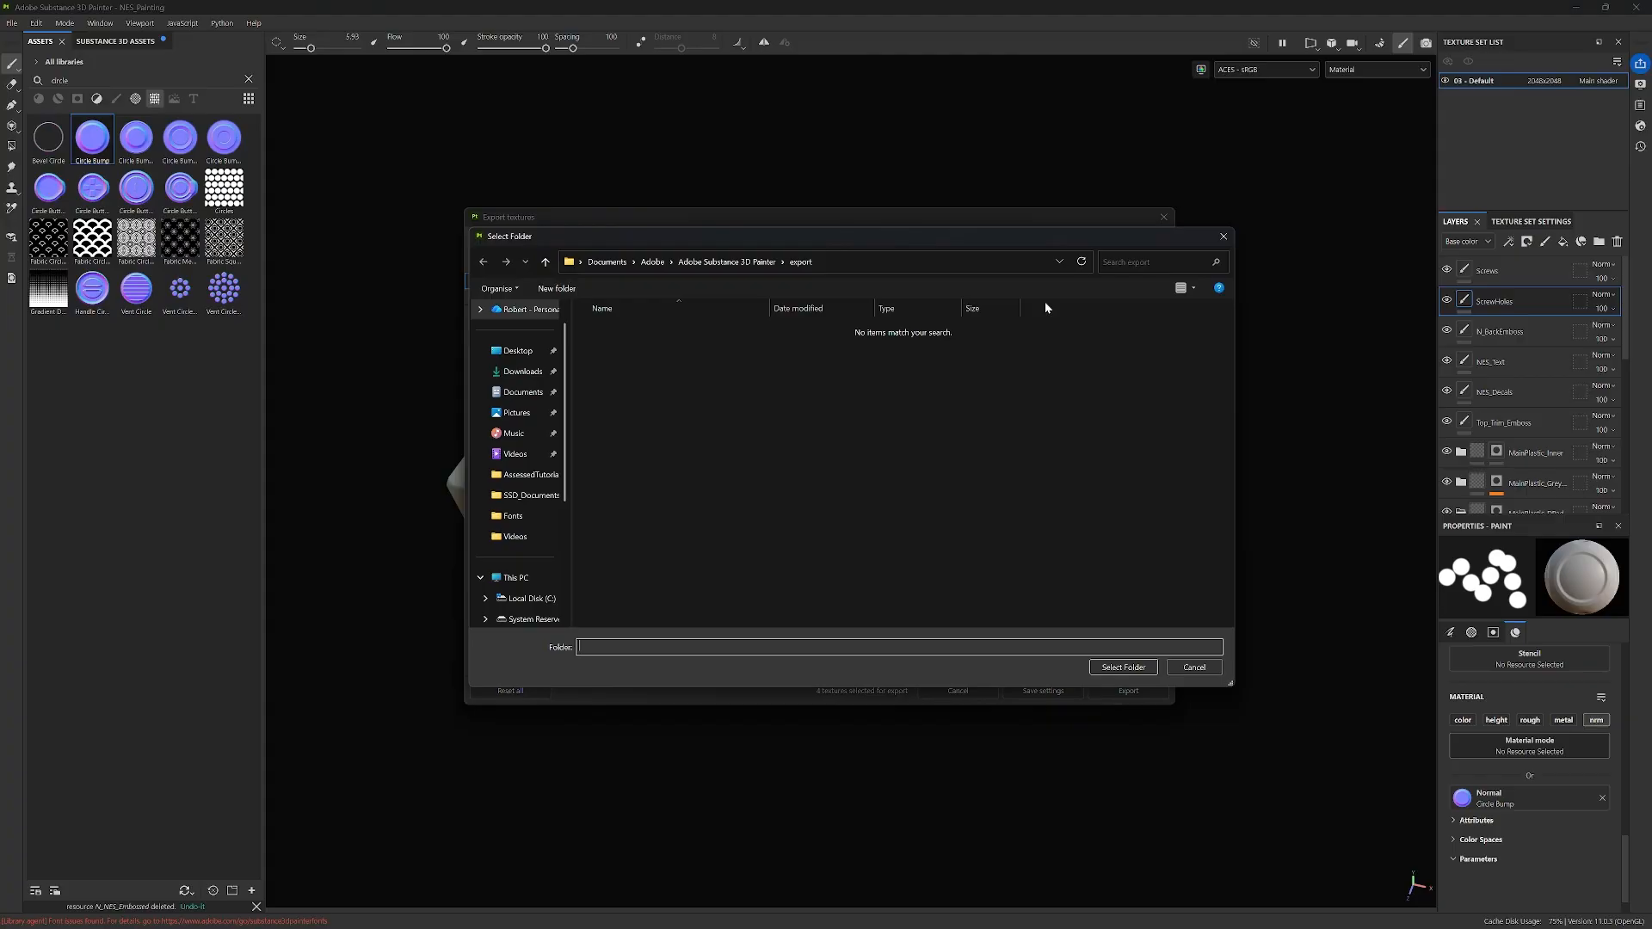
{"action": "scroll", "coordinate": [551, 570], "scroll_direction": "down", "scroll_amount": 3}
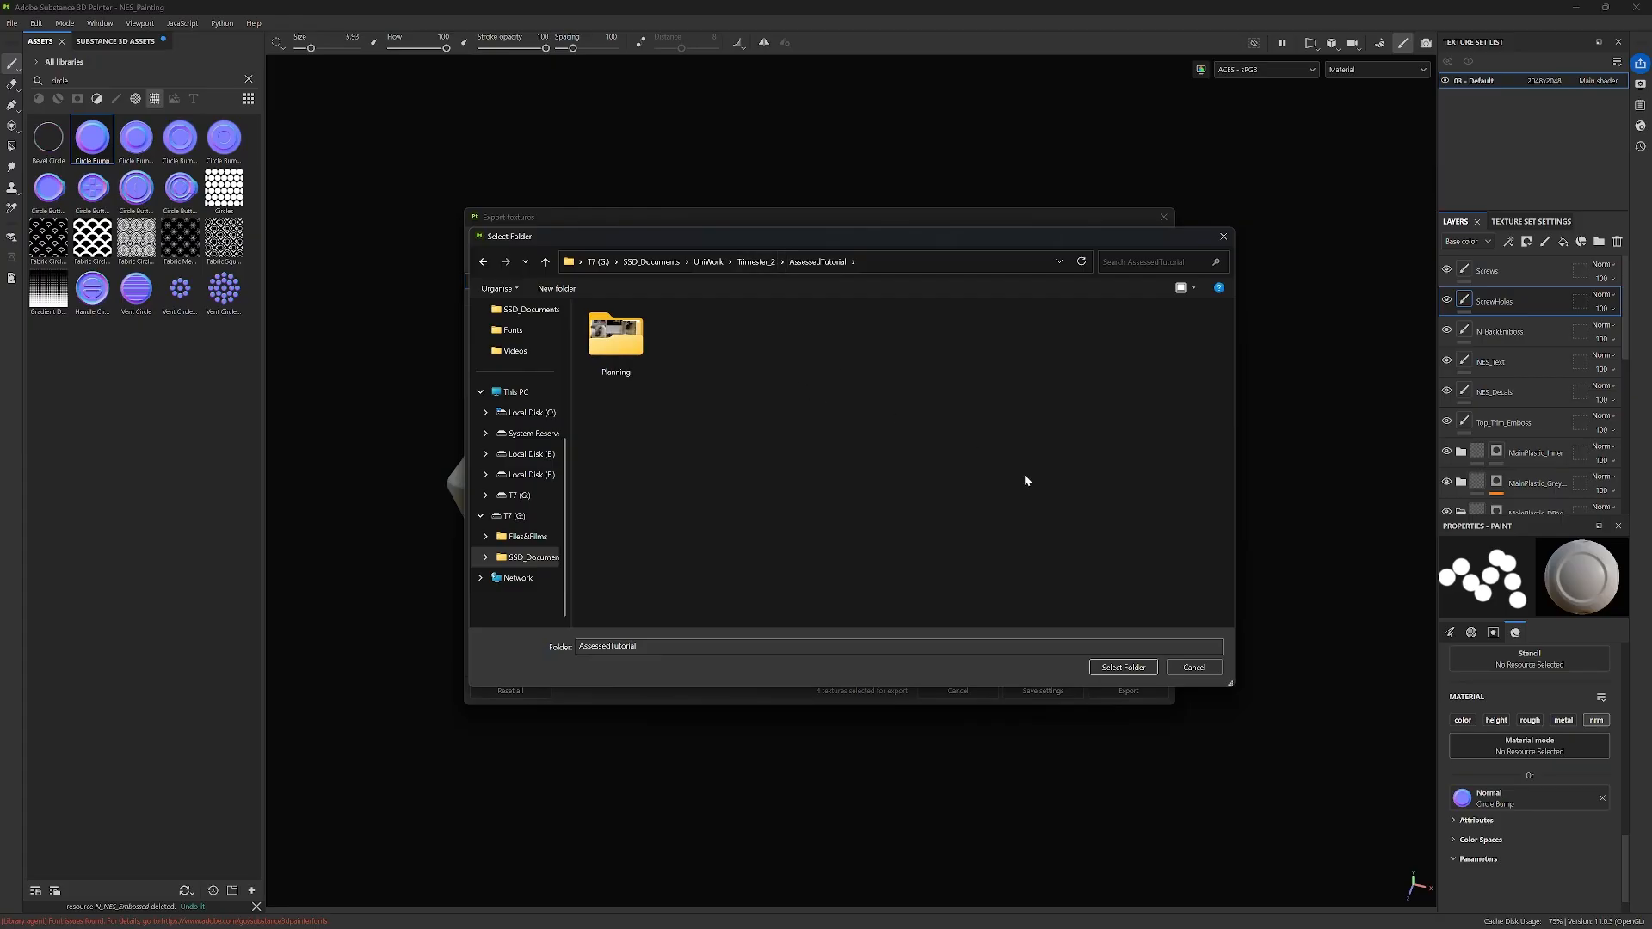
{"action": "left_click", "coordinate": [1117, 667]}
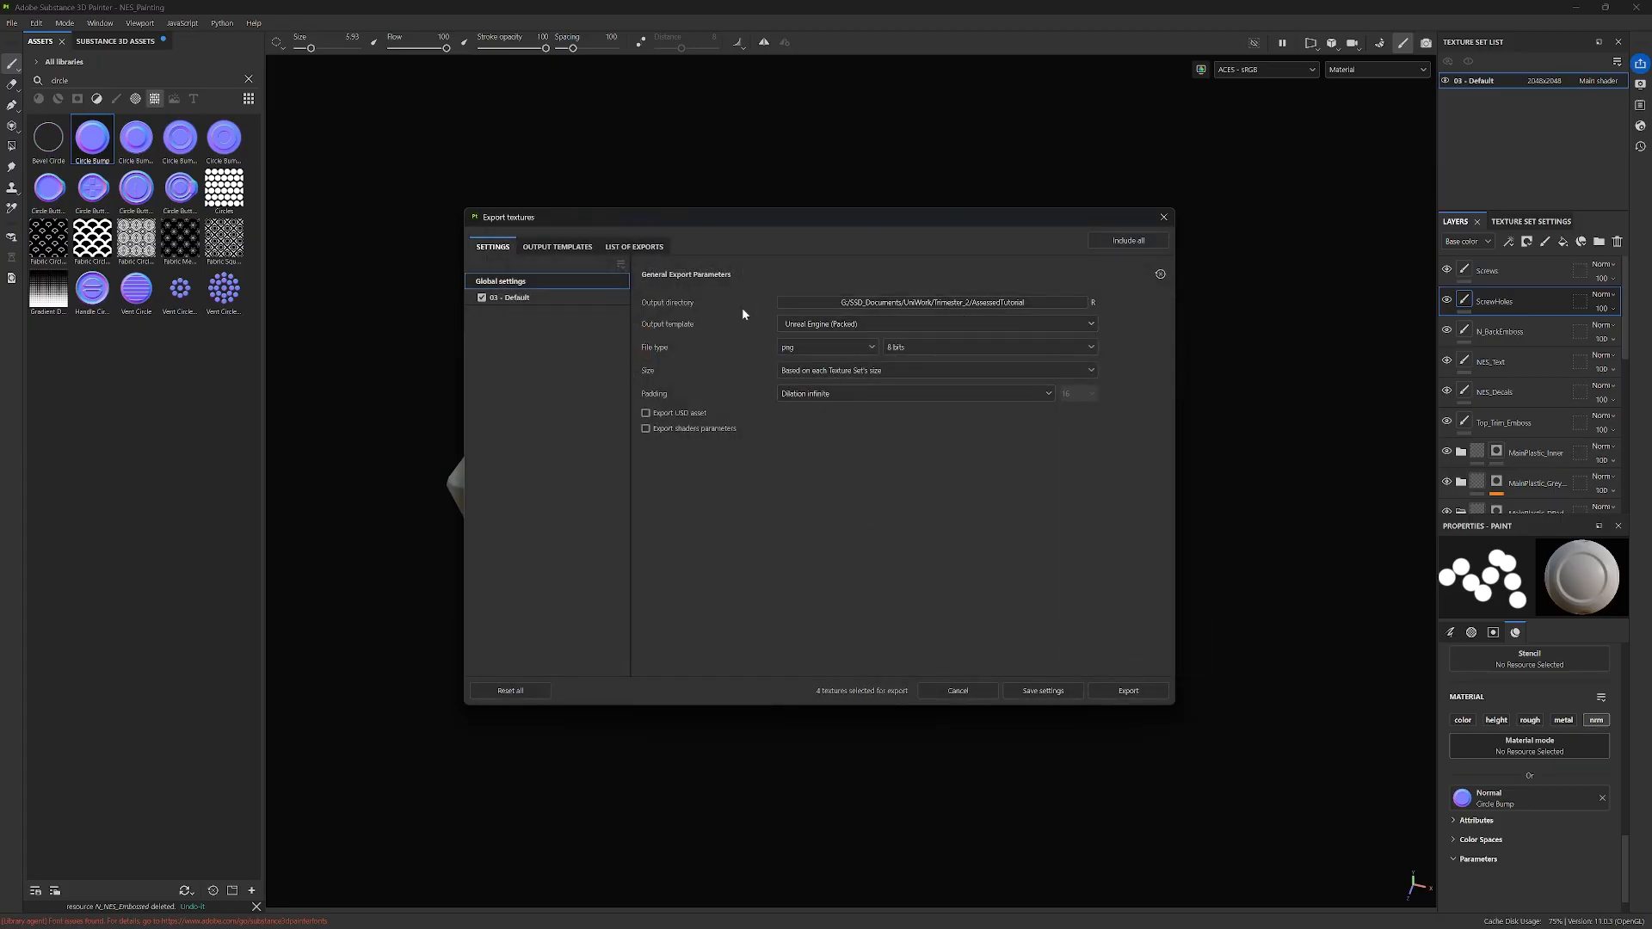
Step: Set the export file type to exr, keeping the Unreal Engine (Packed) template
{"action": "left_click", "coordinate": [867, 349]}
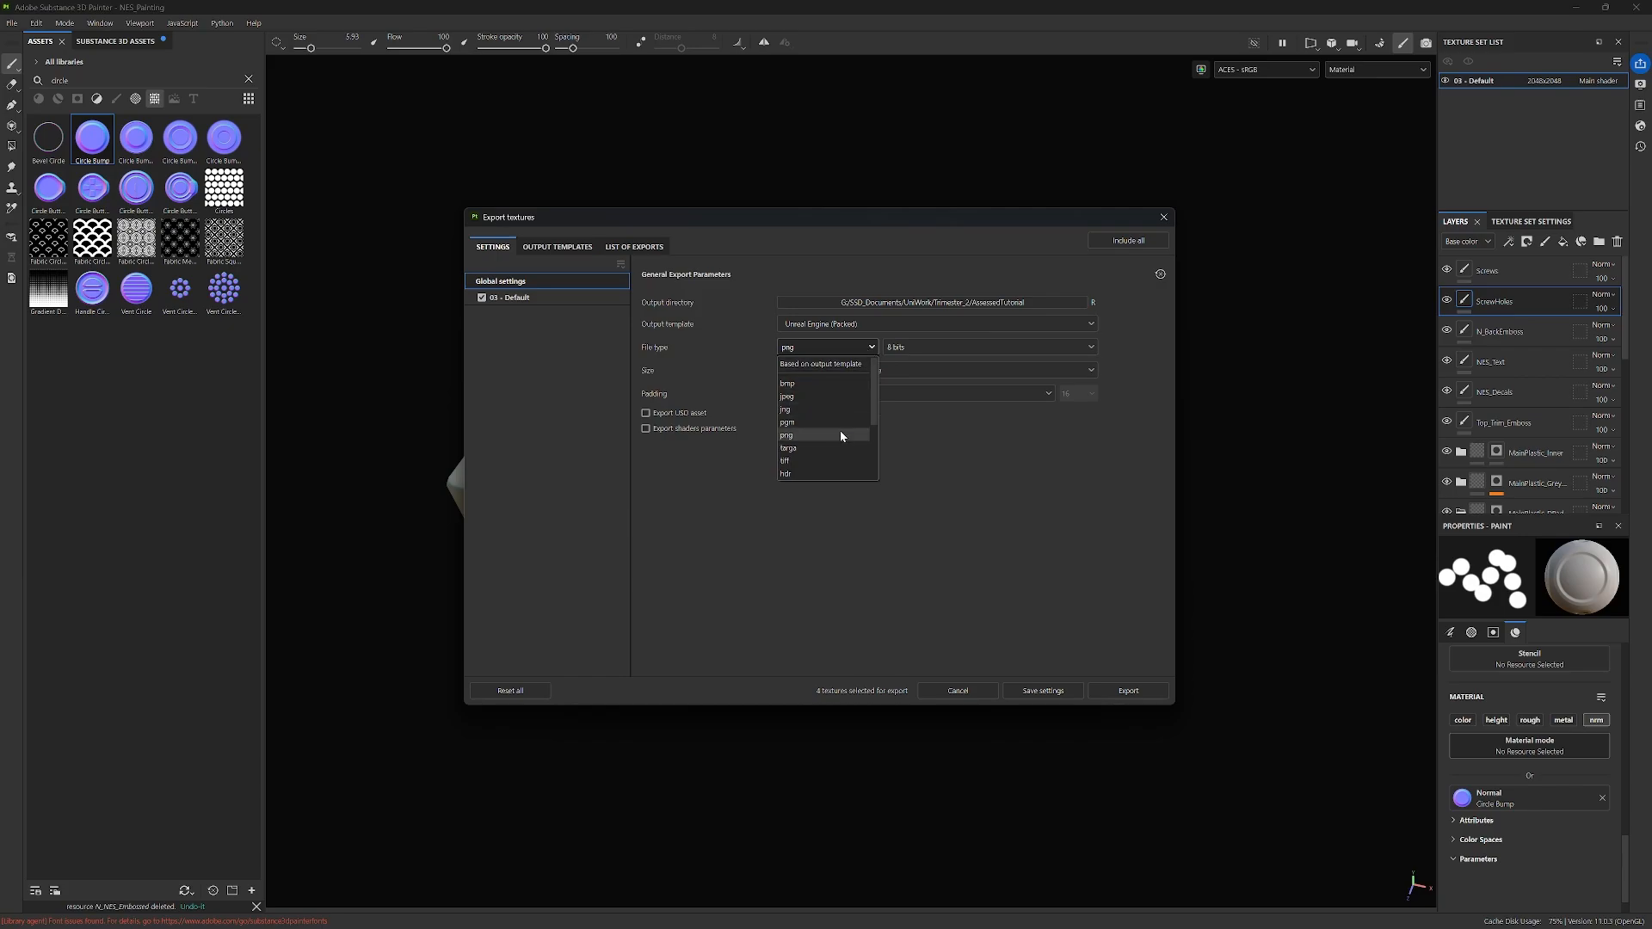
{"action": "scroll", "coordinate": [840, 430], "scroll_direction": "down", "scroll_amount": 3}
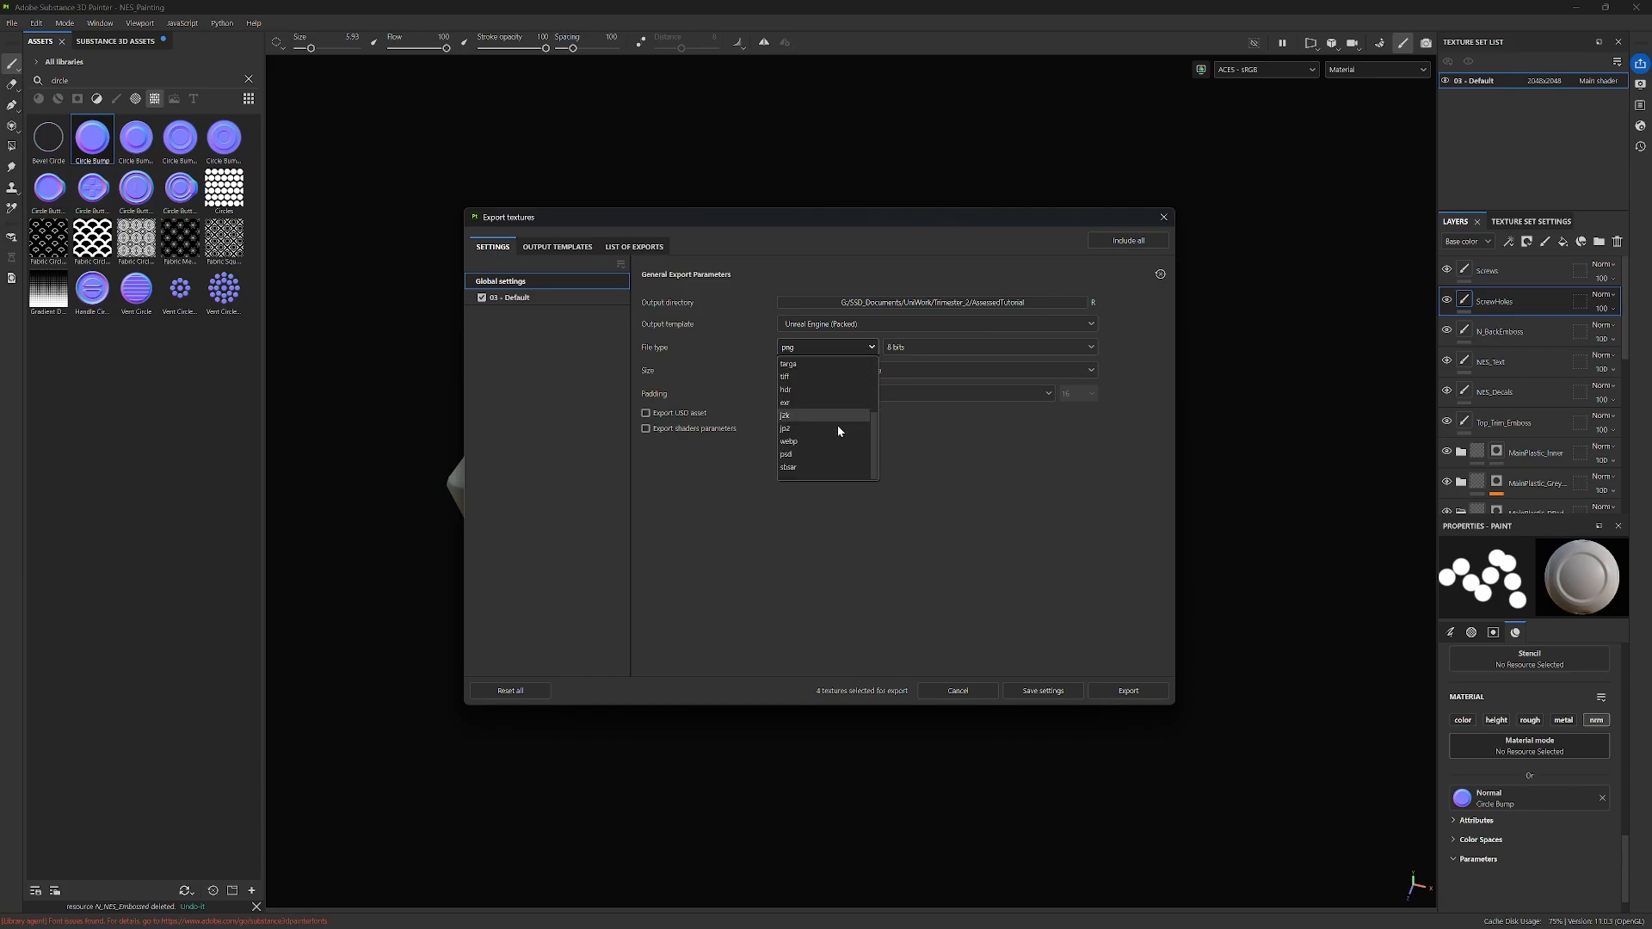
{"action": "scroll", "coordinate": [838, 425], "scroll_direction": "up", "scroll_amount": 1}
{"action": "left_click", "coordinate": [808, 441]}
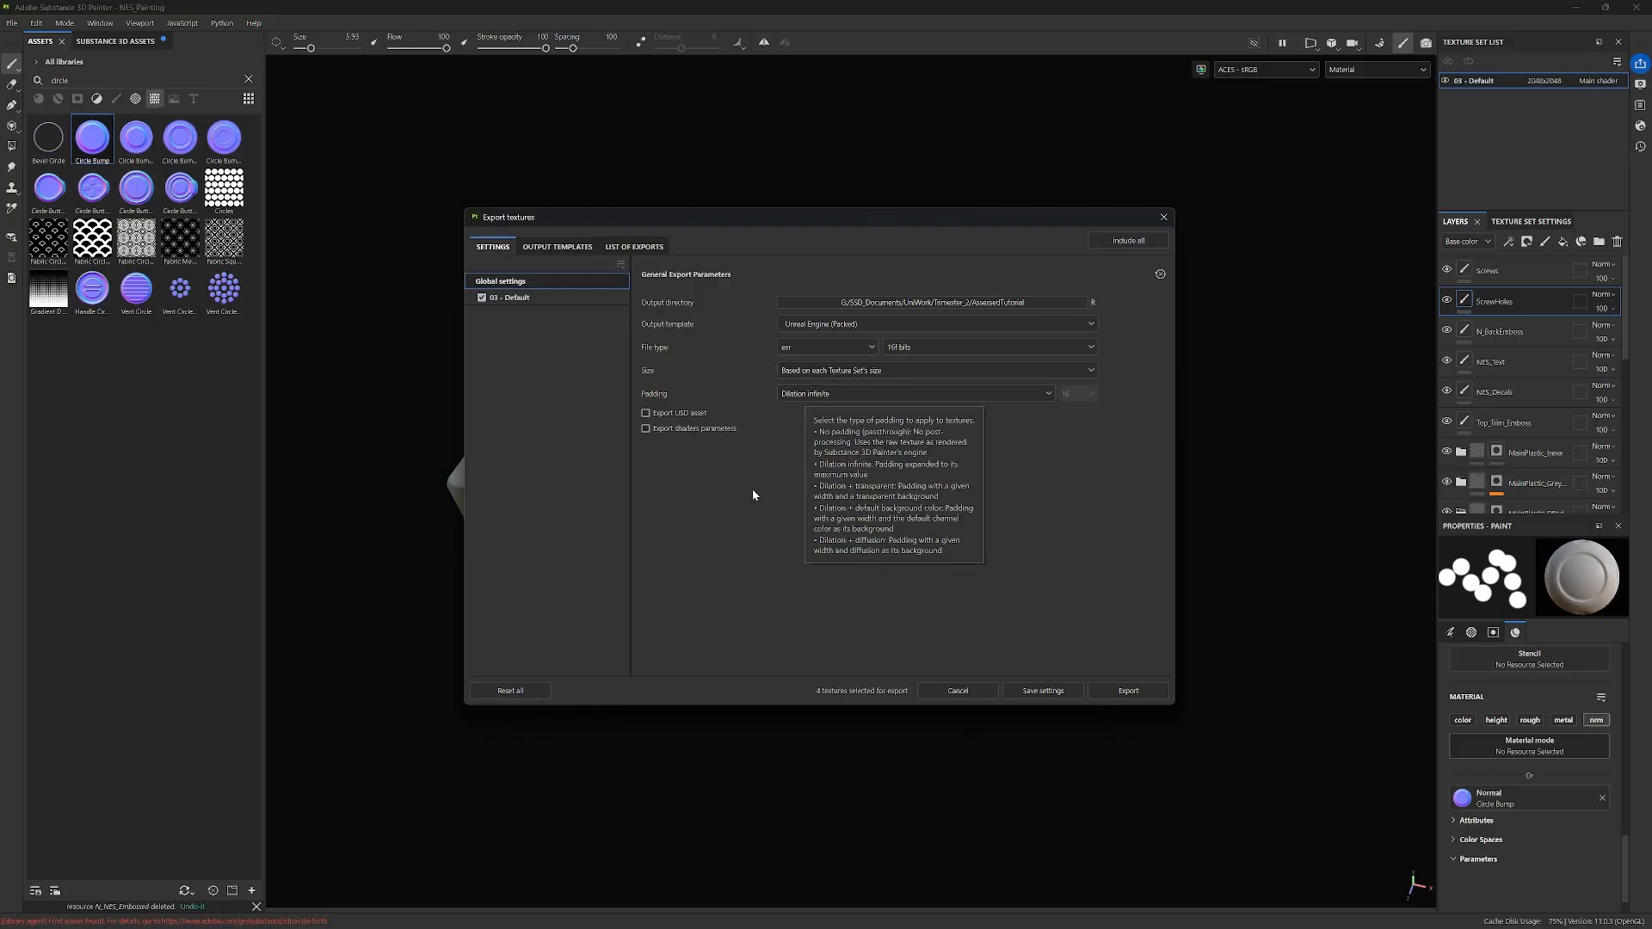
Step: Review the maps of the Unreal Engine (Packed) output template and the list of exports, and export the textures
{"action": "left_click", "coordinate": [559, 247]}
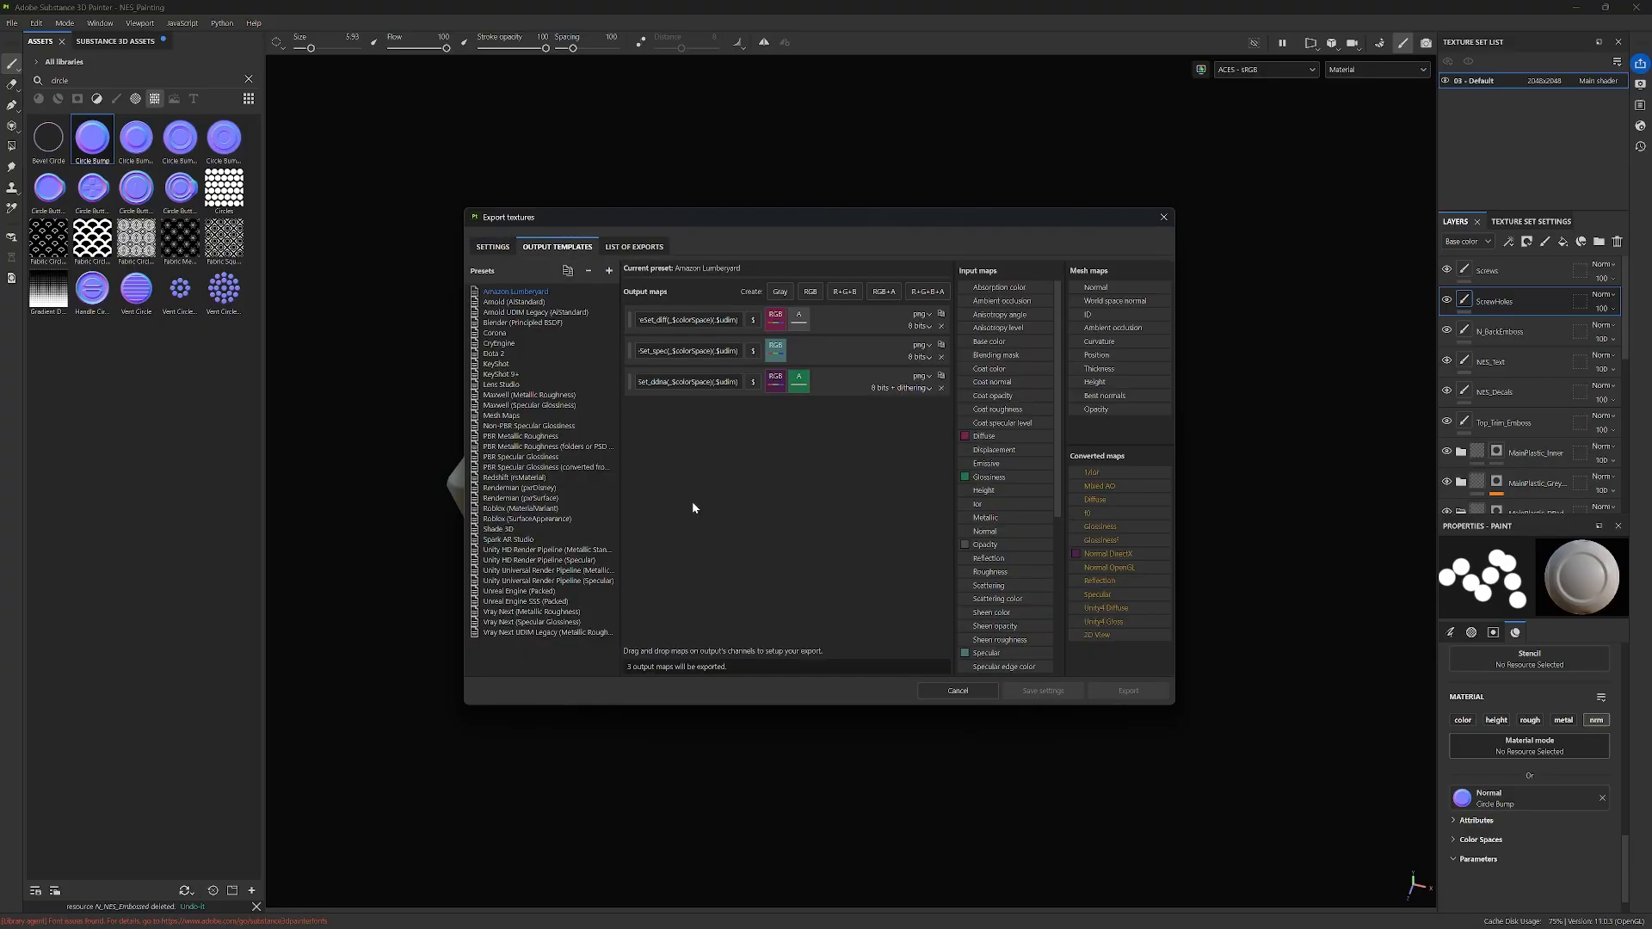
{"action": "left_click", "coordinate": [487, 592]}
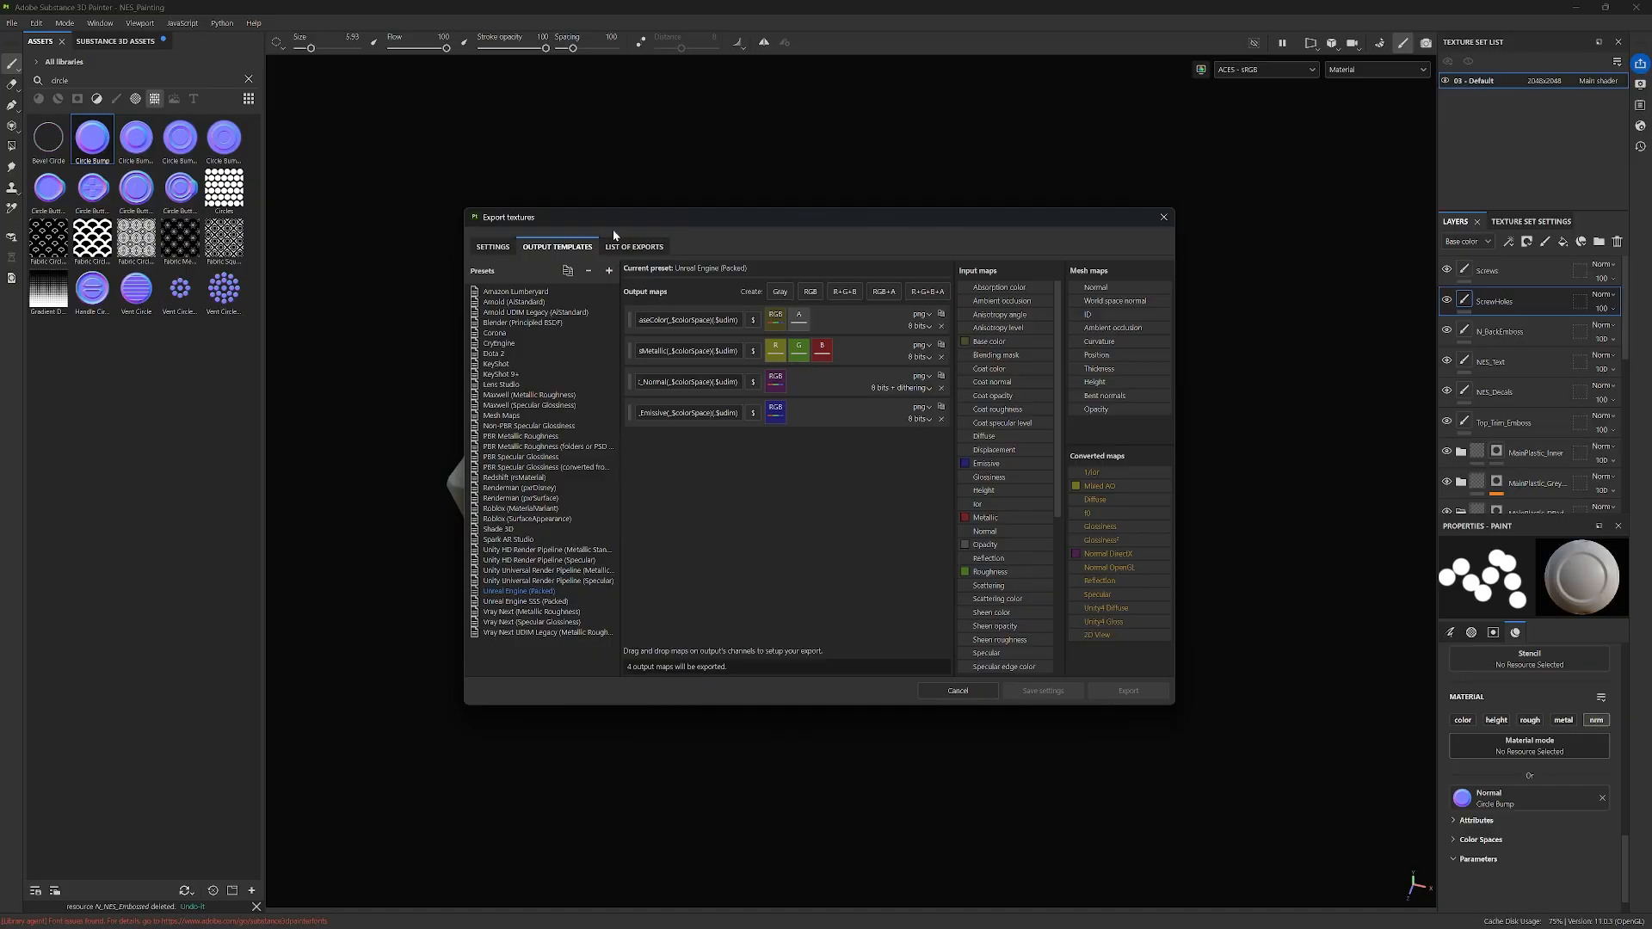
{"action": "left_click", "coordinate": [624, 248]}
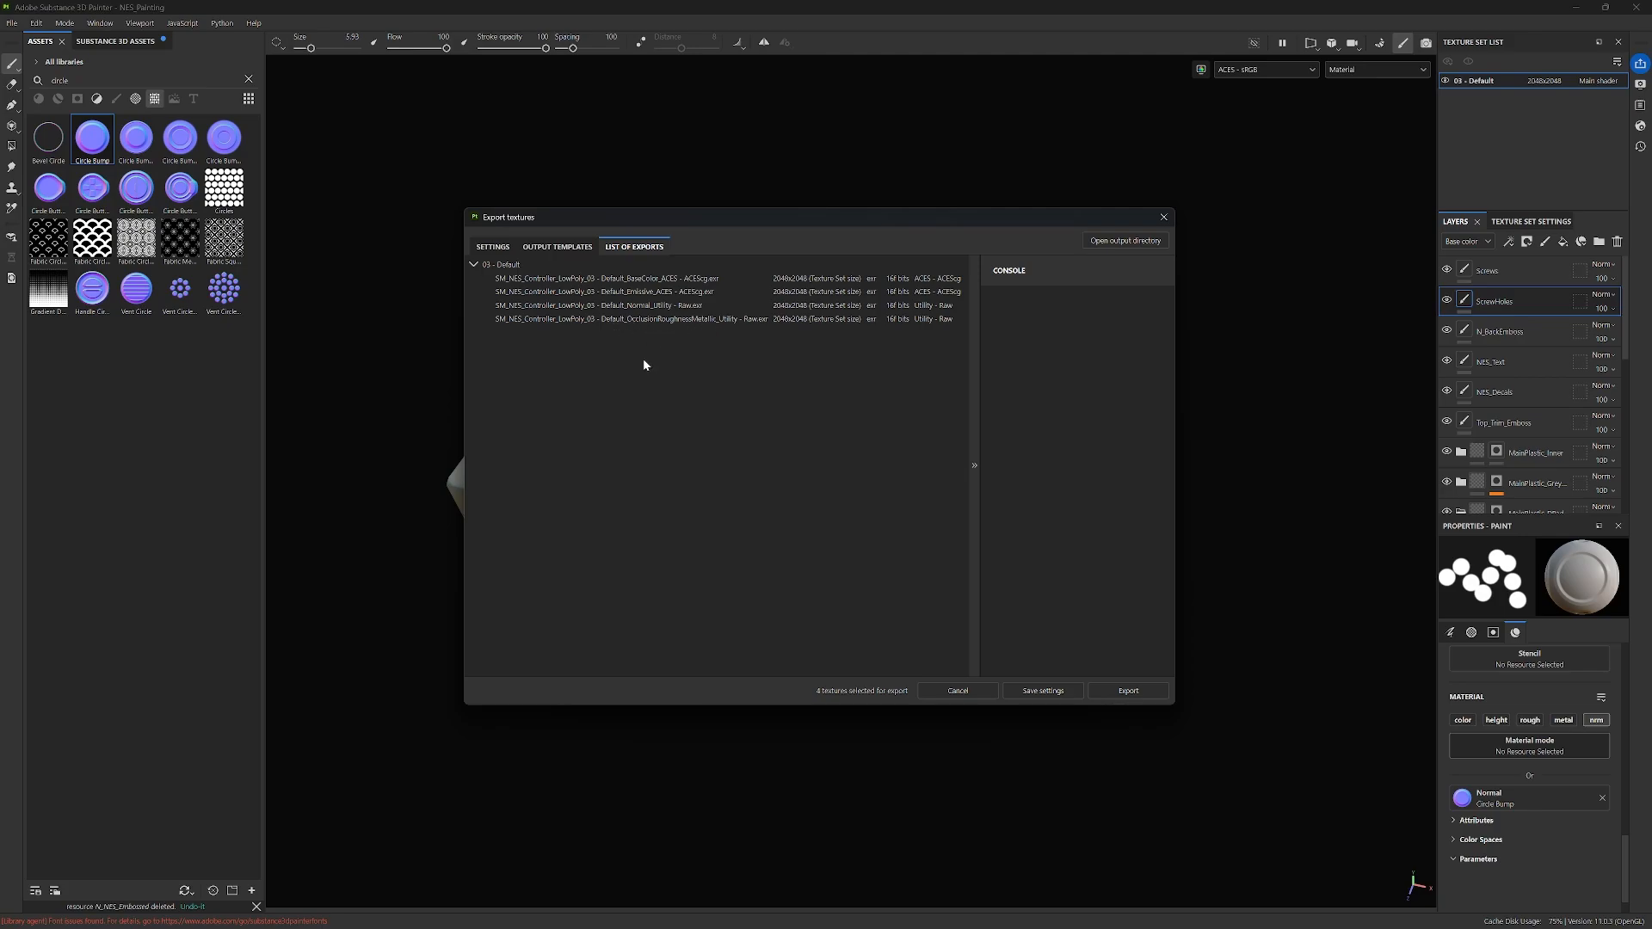
{"action": "left_click", "coordinate": [497, 247]}
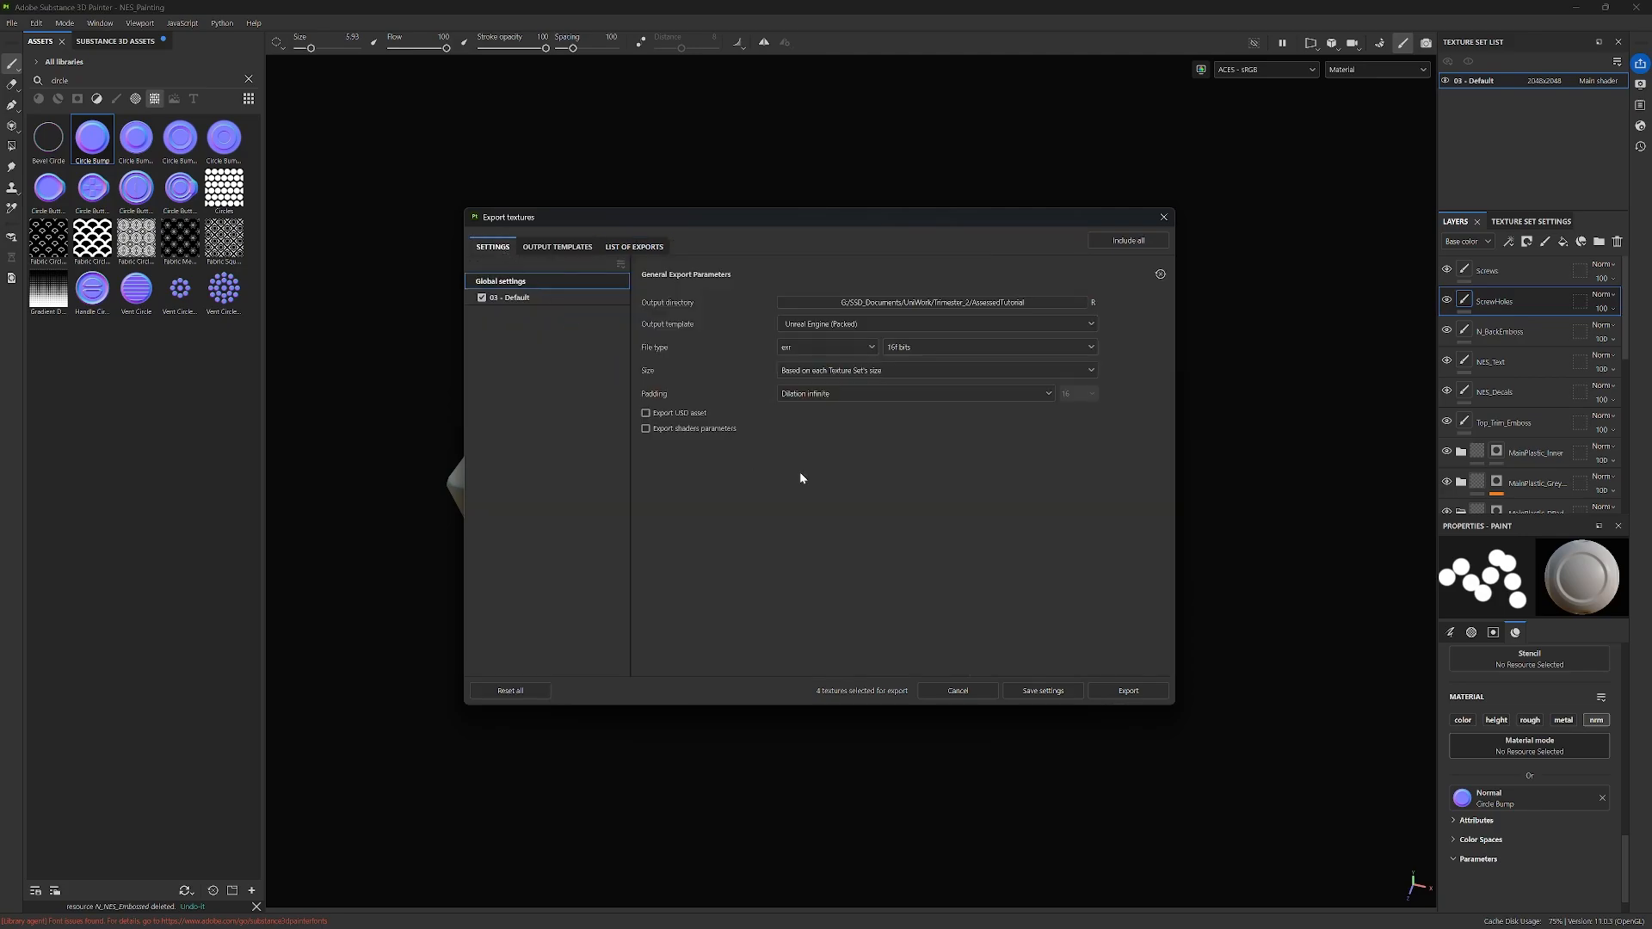
{"action": "left_click", "coordinate": [1129, 691]}
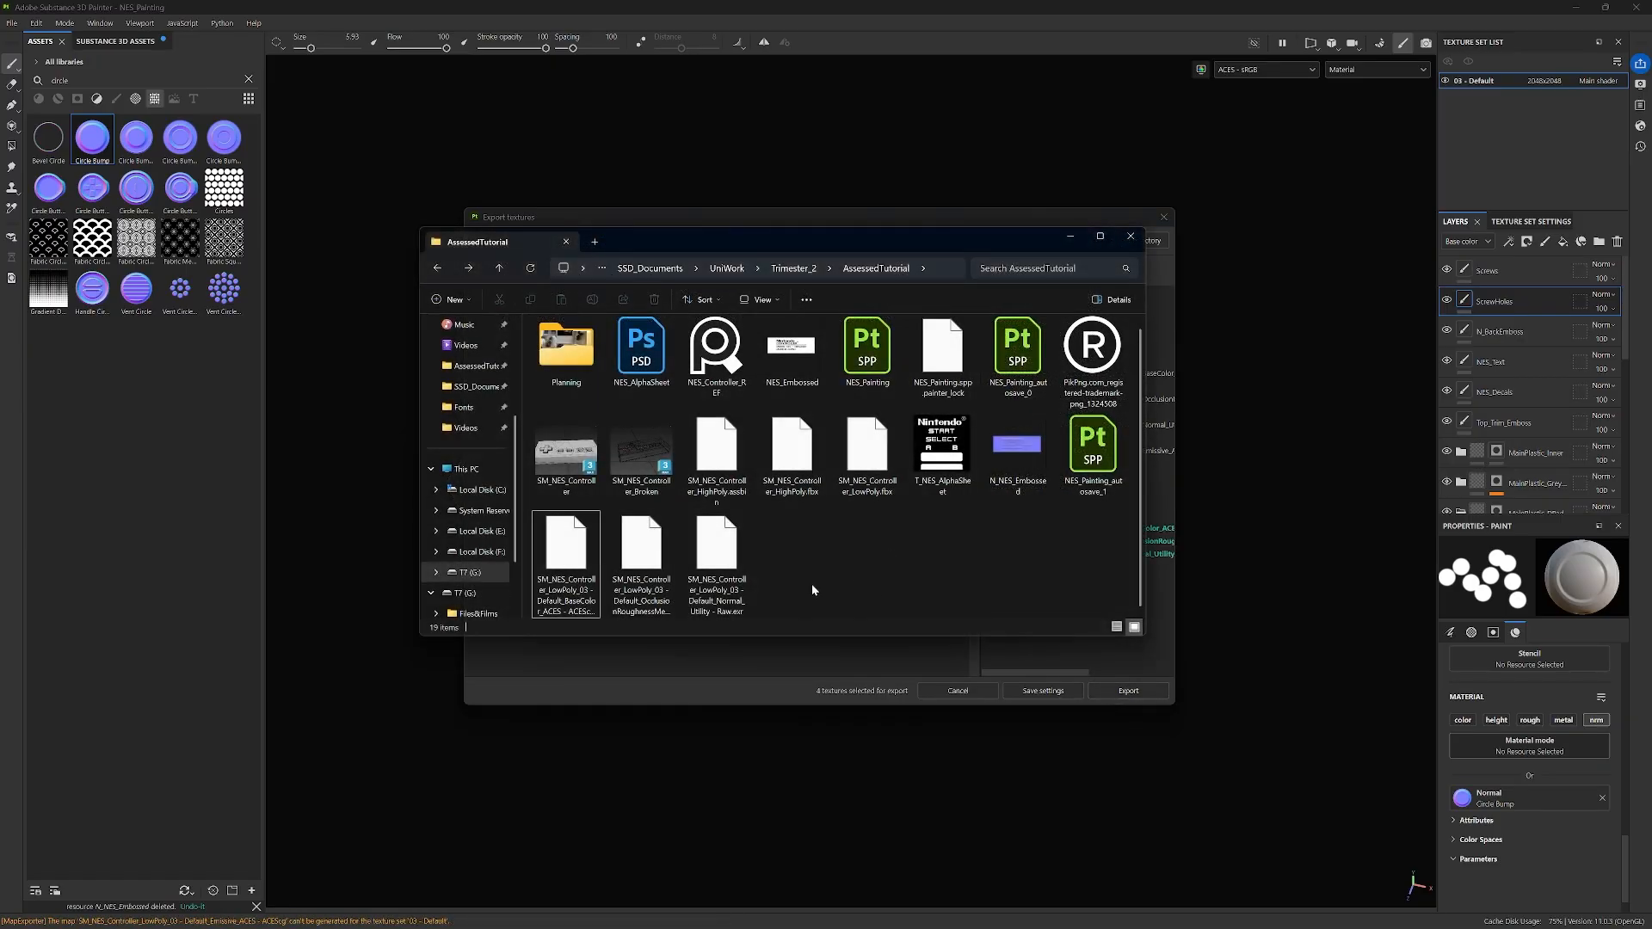
Step: Rename the exported base colour texture in the AssessedTutorial folder as T_BC_NESController
{"action": "left_click", "coordinate": [568, 593]}
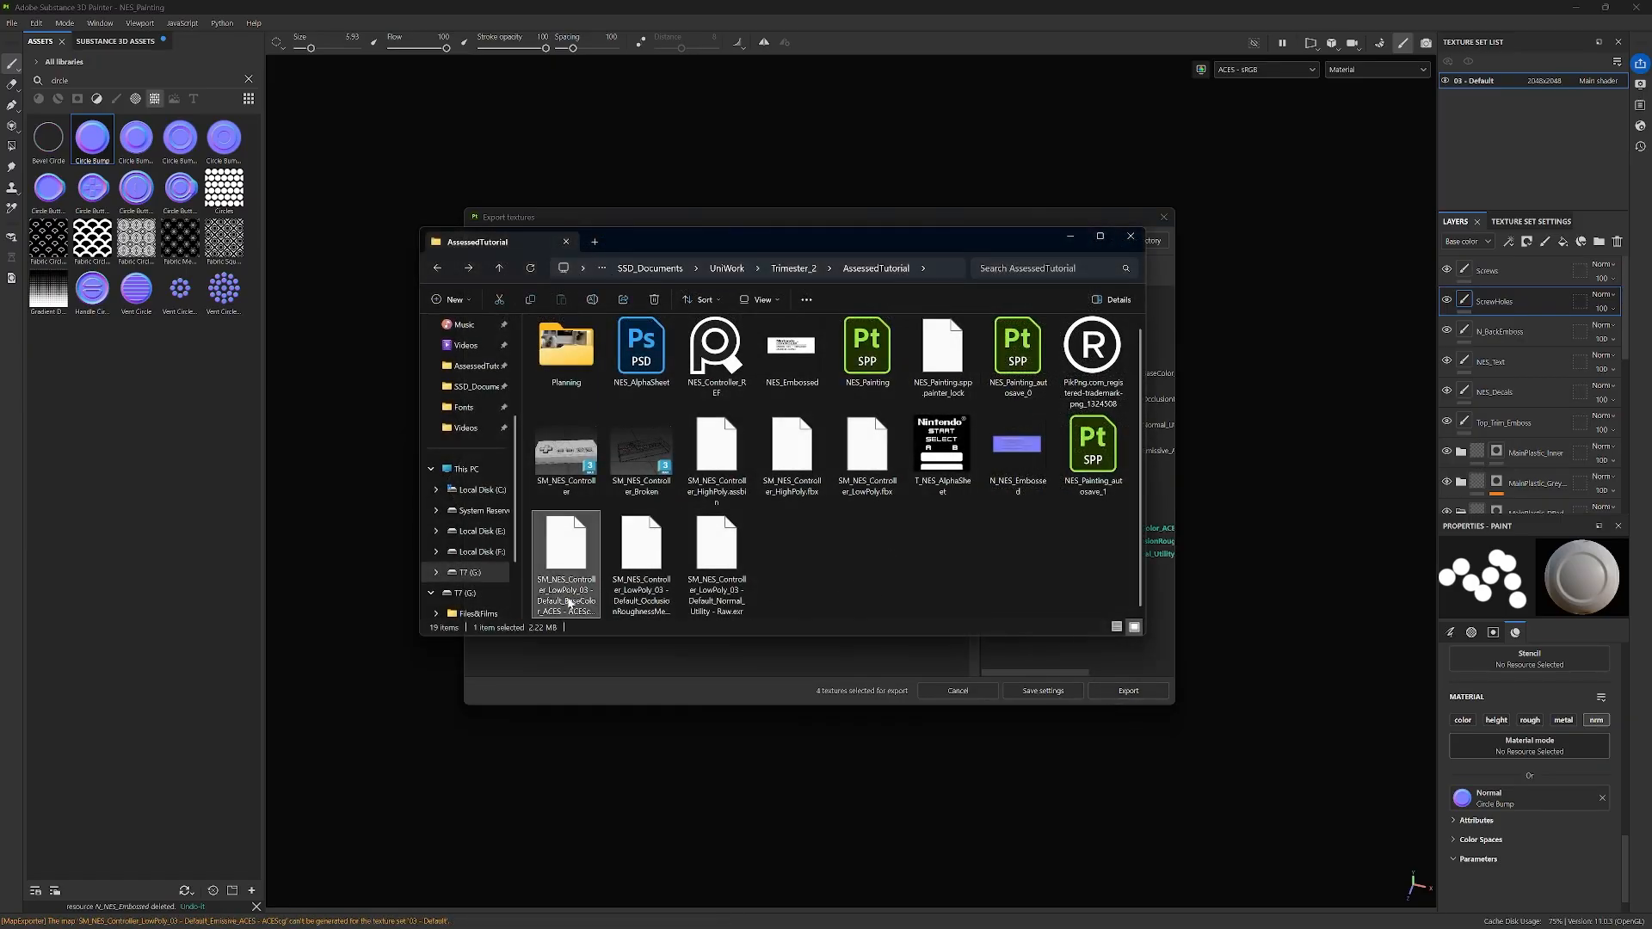
{"action": "left_click", "coordinate": [568, 602]}
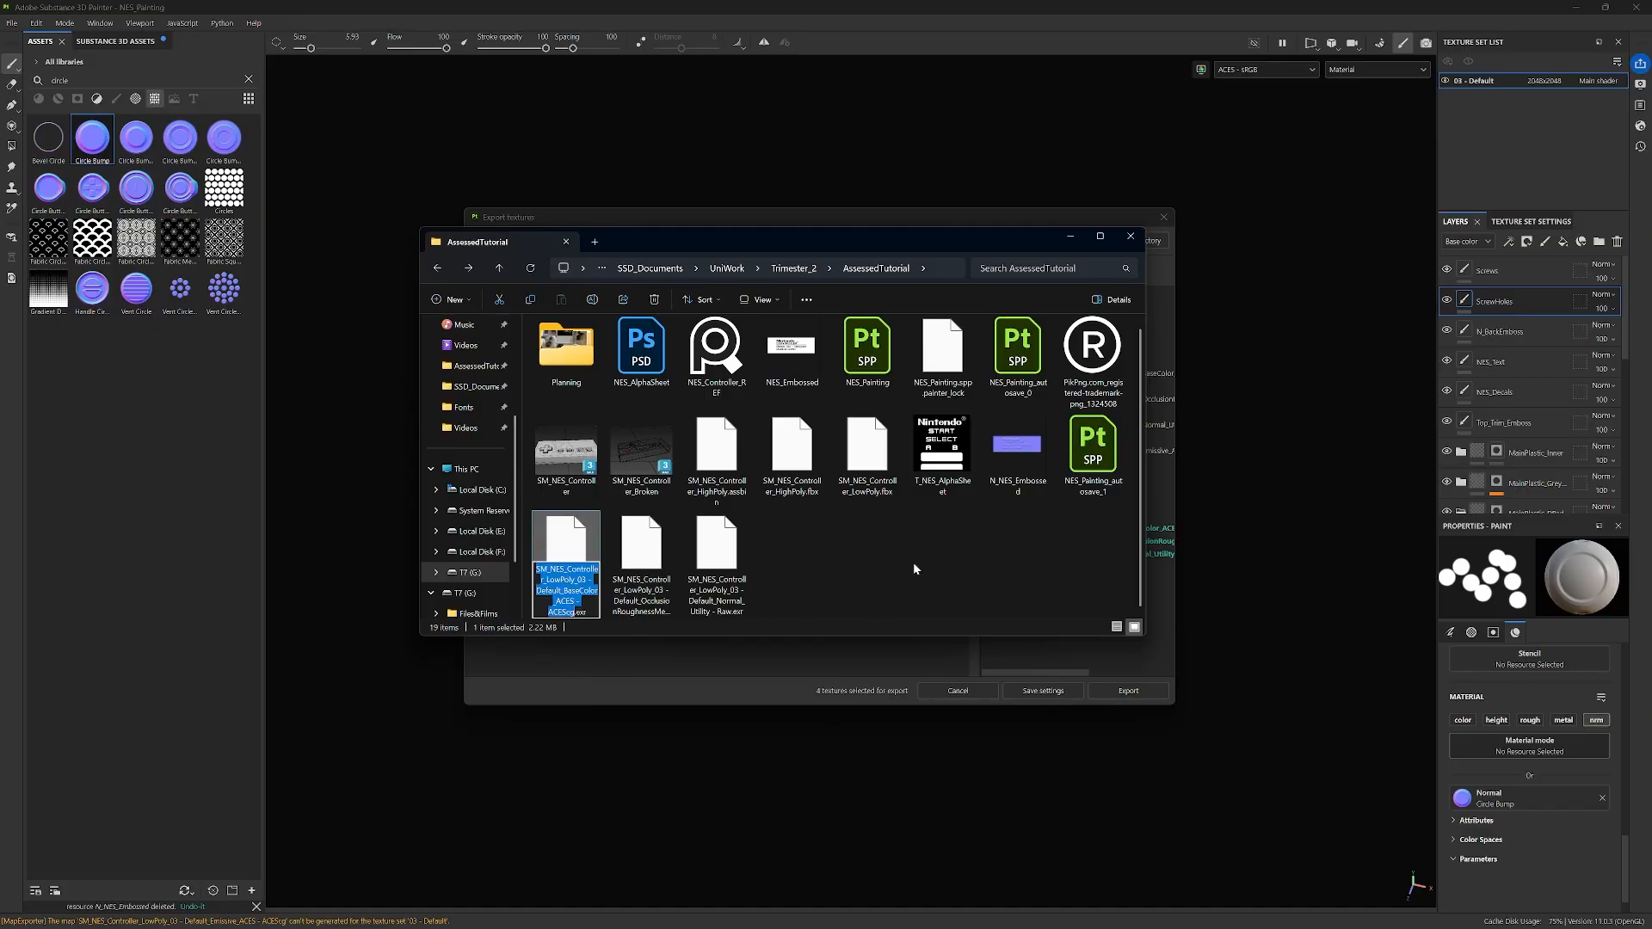
{"action": "type", "text": "T_BC_NESController"}
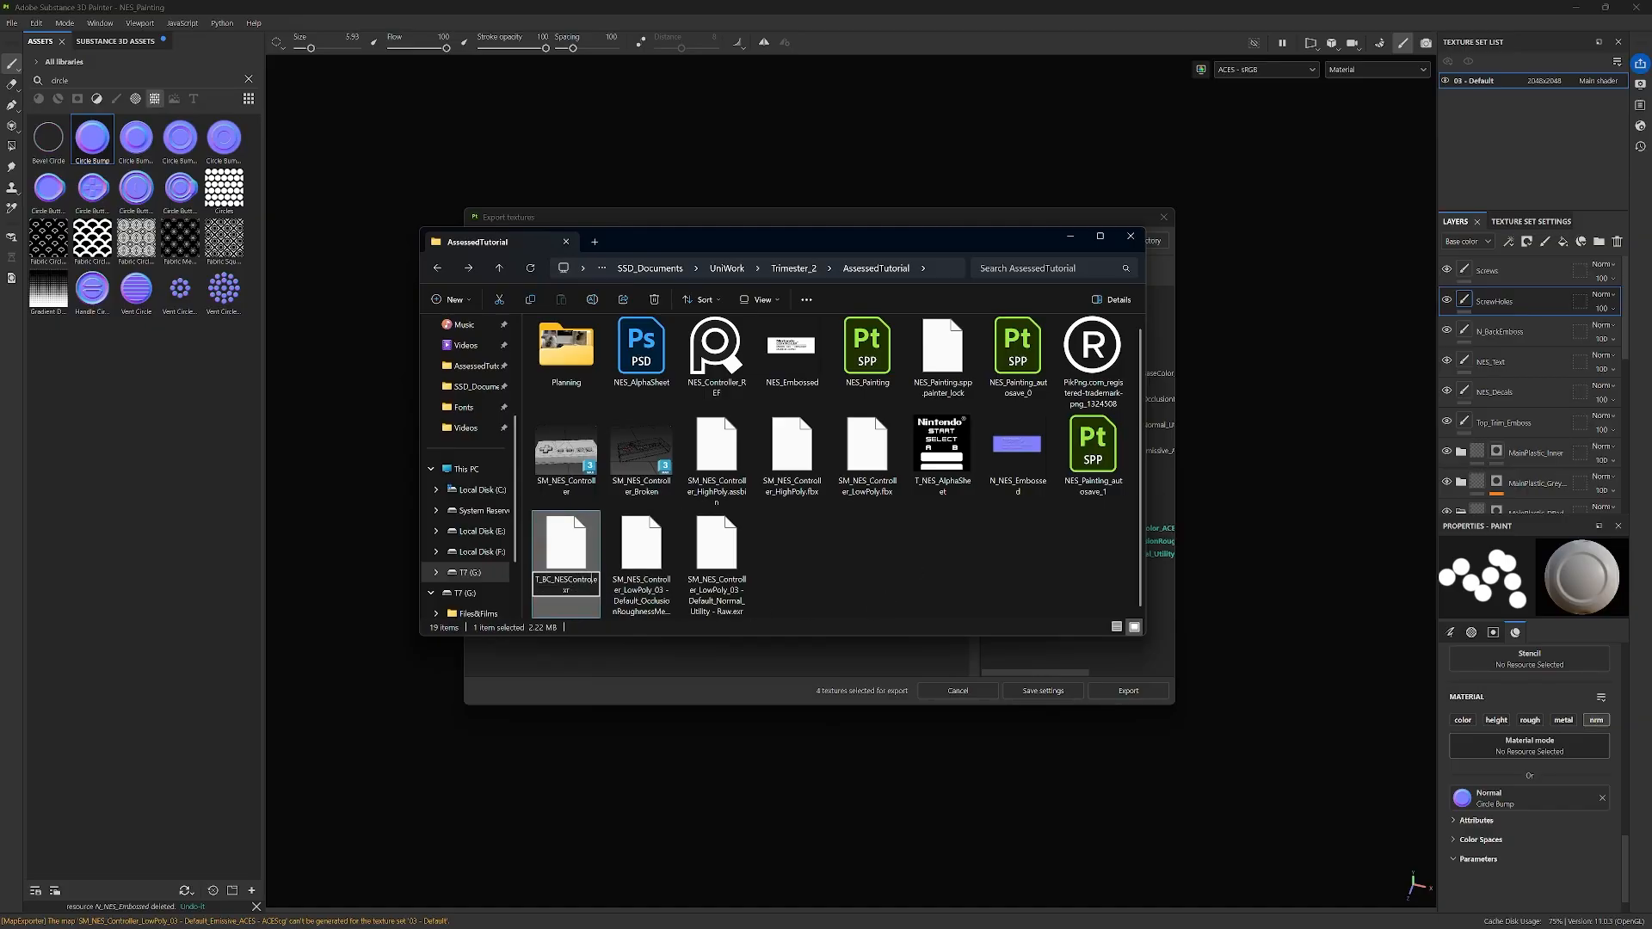
{"action": "key", "text": "Return"}
Step: Rename the exported occlusion, roughness and metallic texture as T_MM_NESController
{"action": "key", "text": "Right"}
{"action": "key", "text": "F2"}
{"action": "type", "text": "T_MM_"}
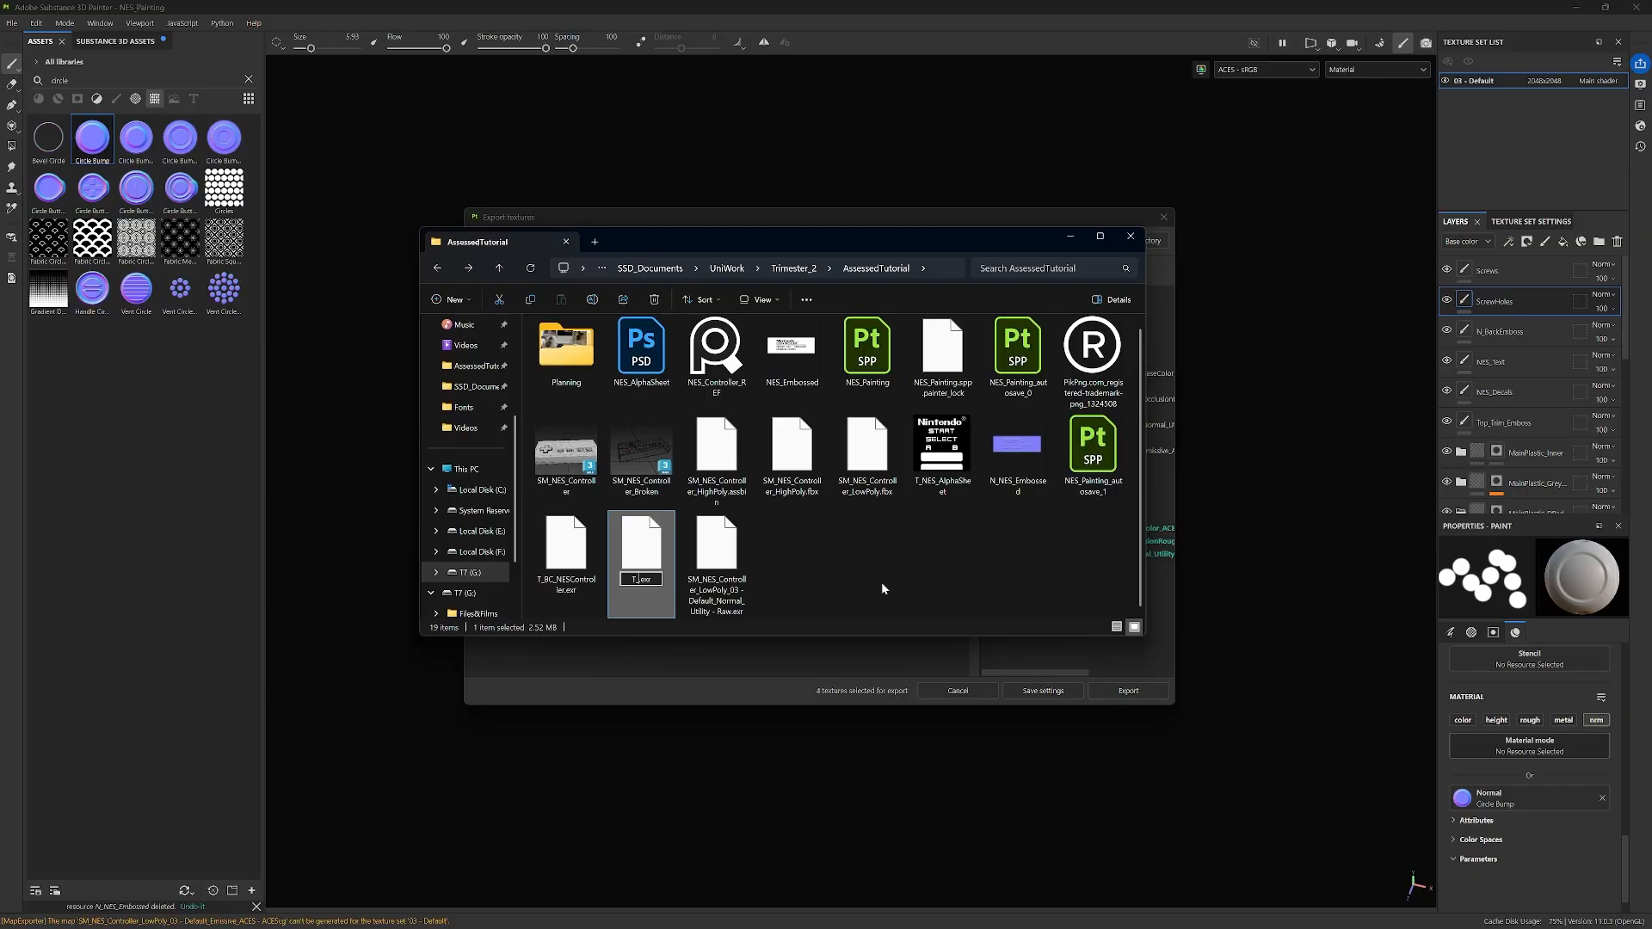
{"action": "type", "text": "NESController"}
{"action": "key", "text": "Return"}
Step: Rename the exported normal texture as T_N_NESController
{"action": "key", "text": "Right"}
{"action": "key", "text": "F2"}
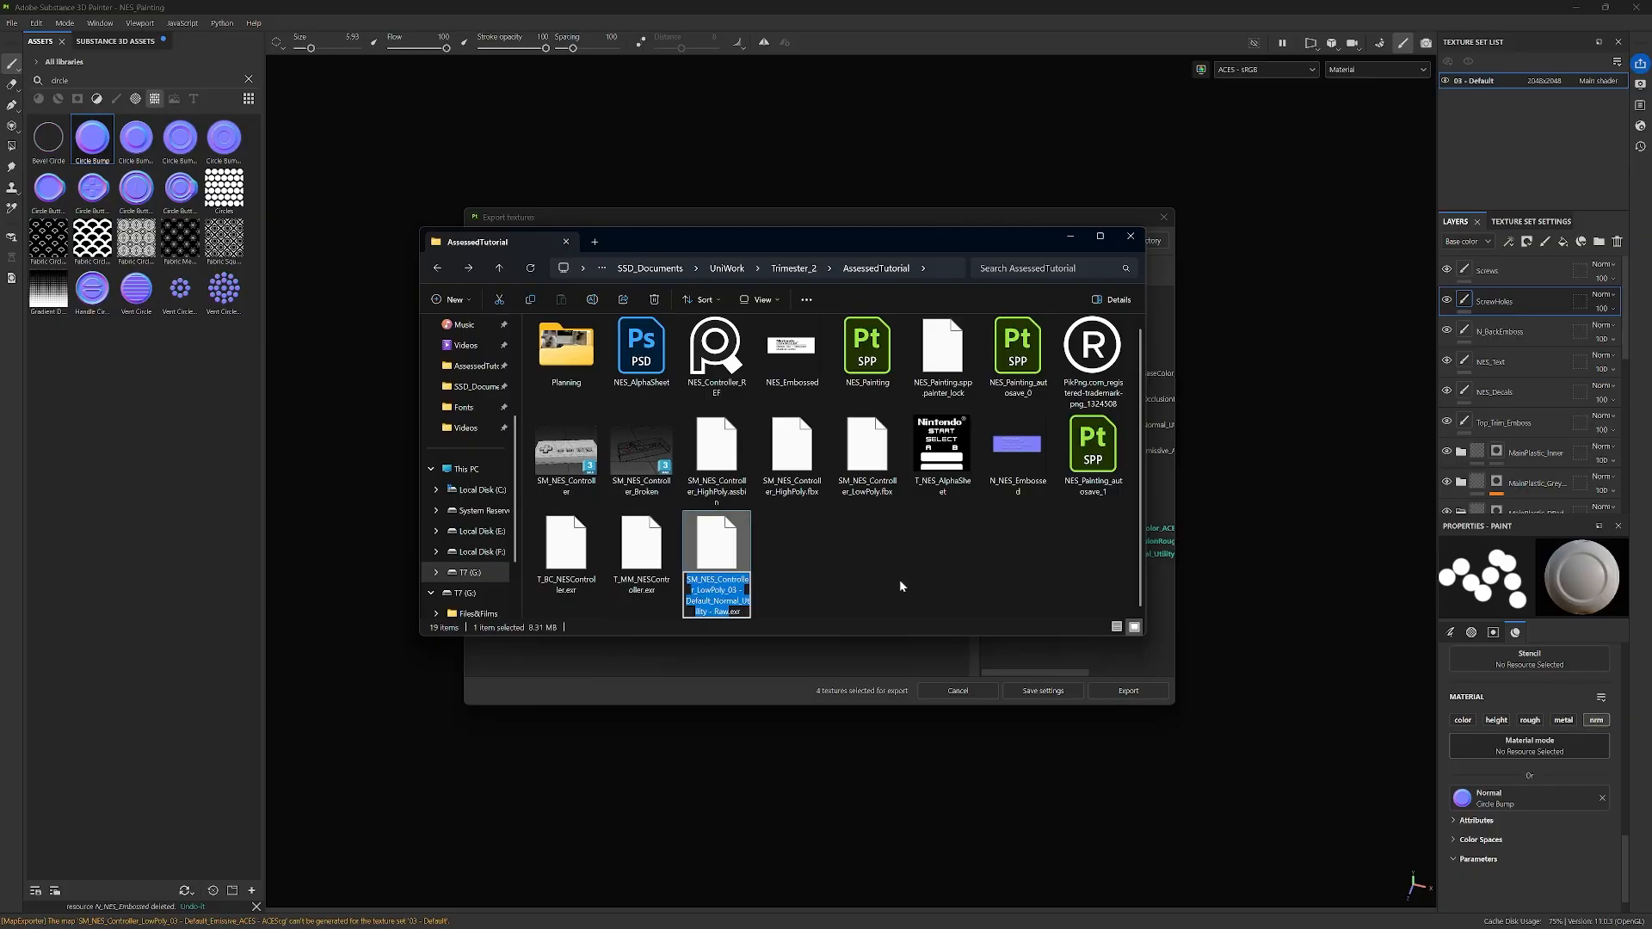
{"action": "type", "text": "T_N_NESController"}
{"action": "key", "text": "Return"}
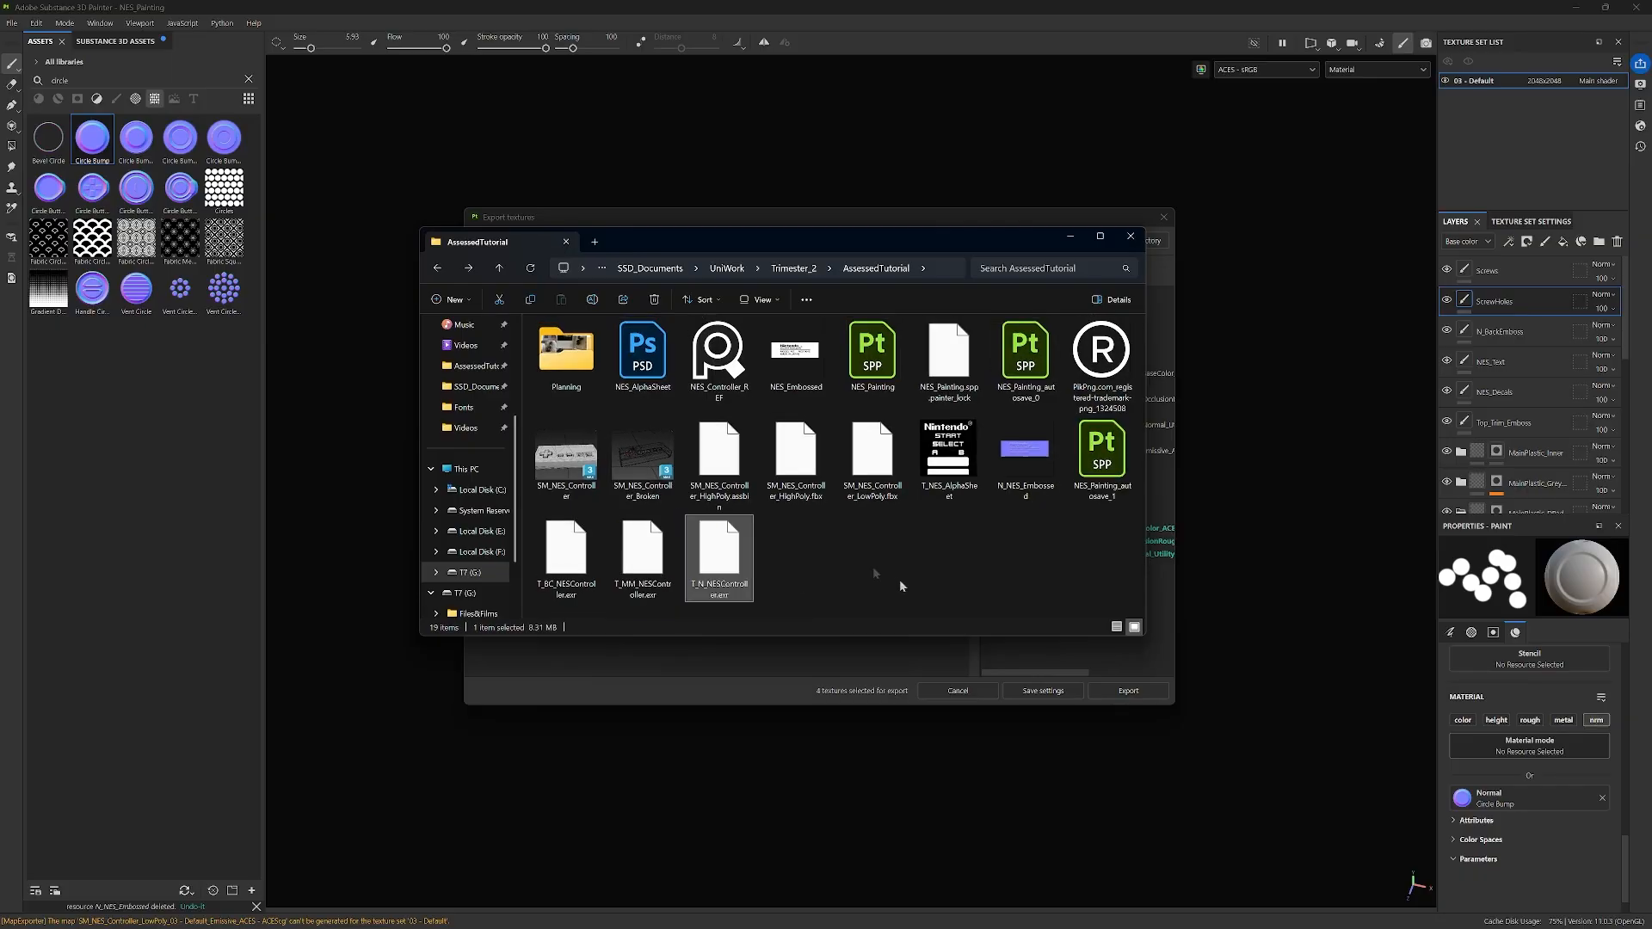
{"action": "left_click", "coordinate": [844, 578]}
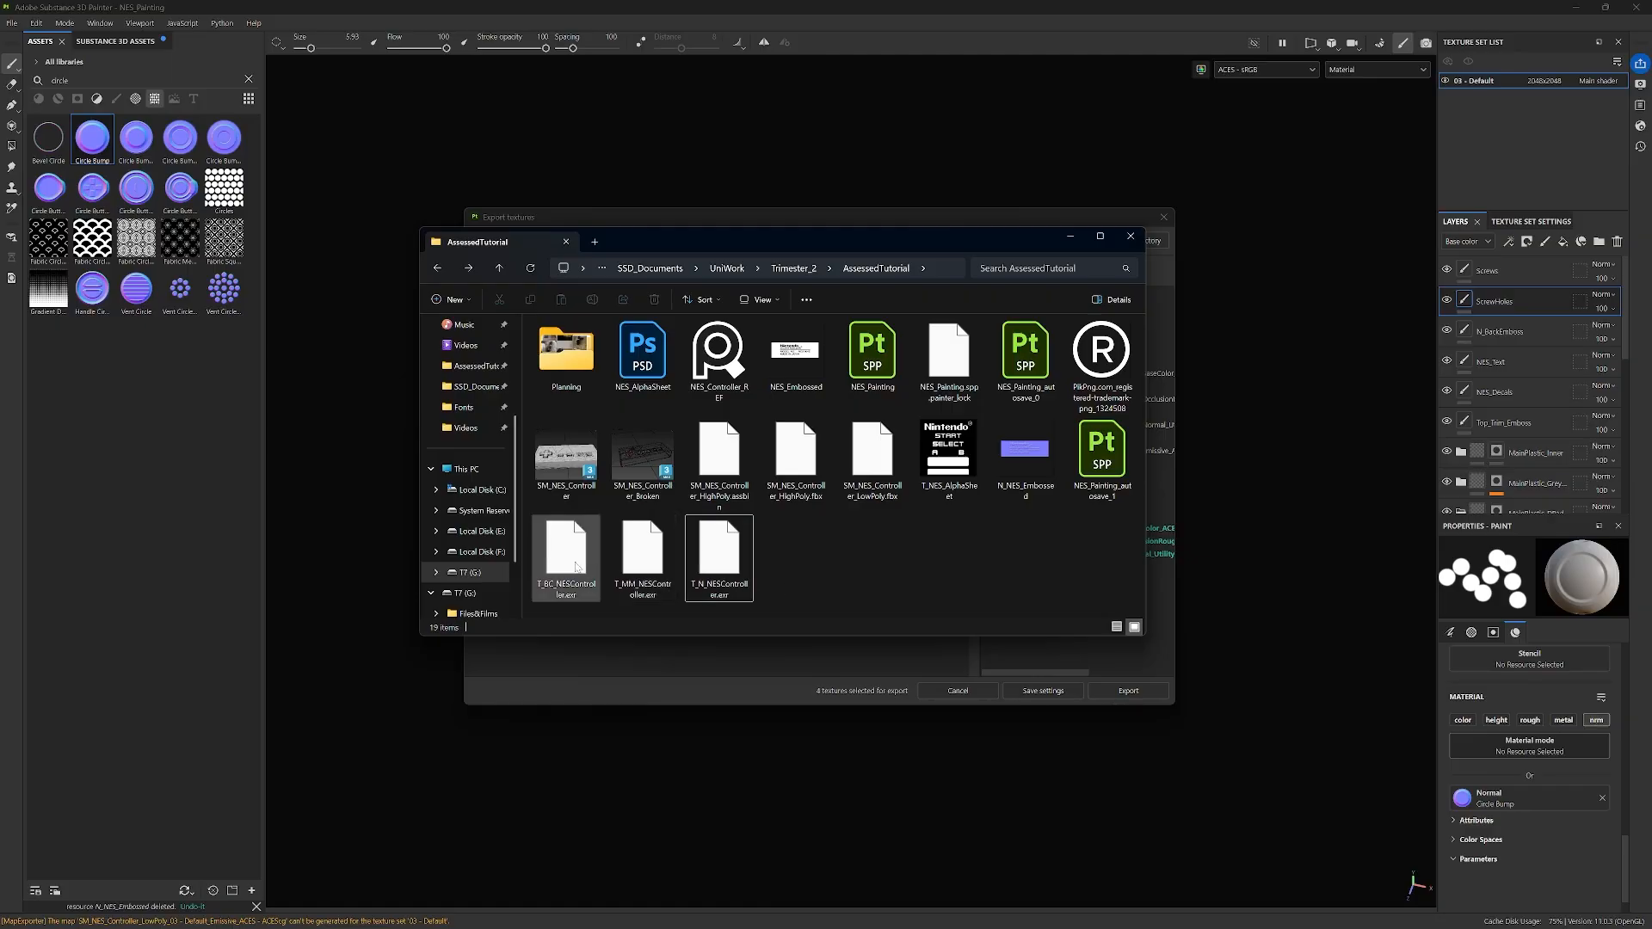
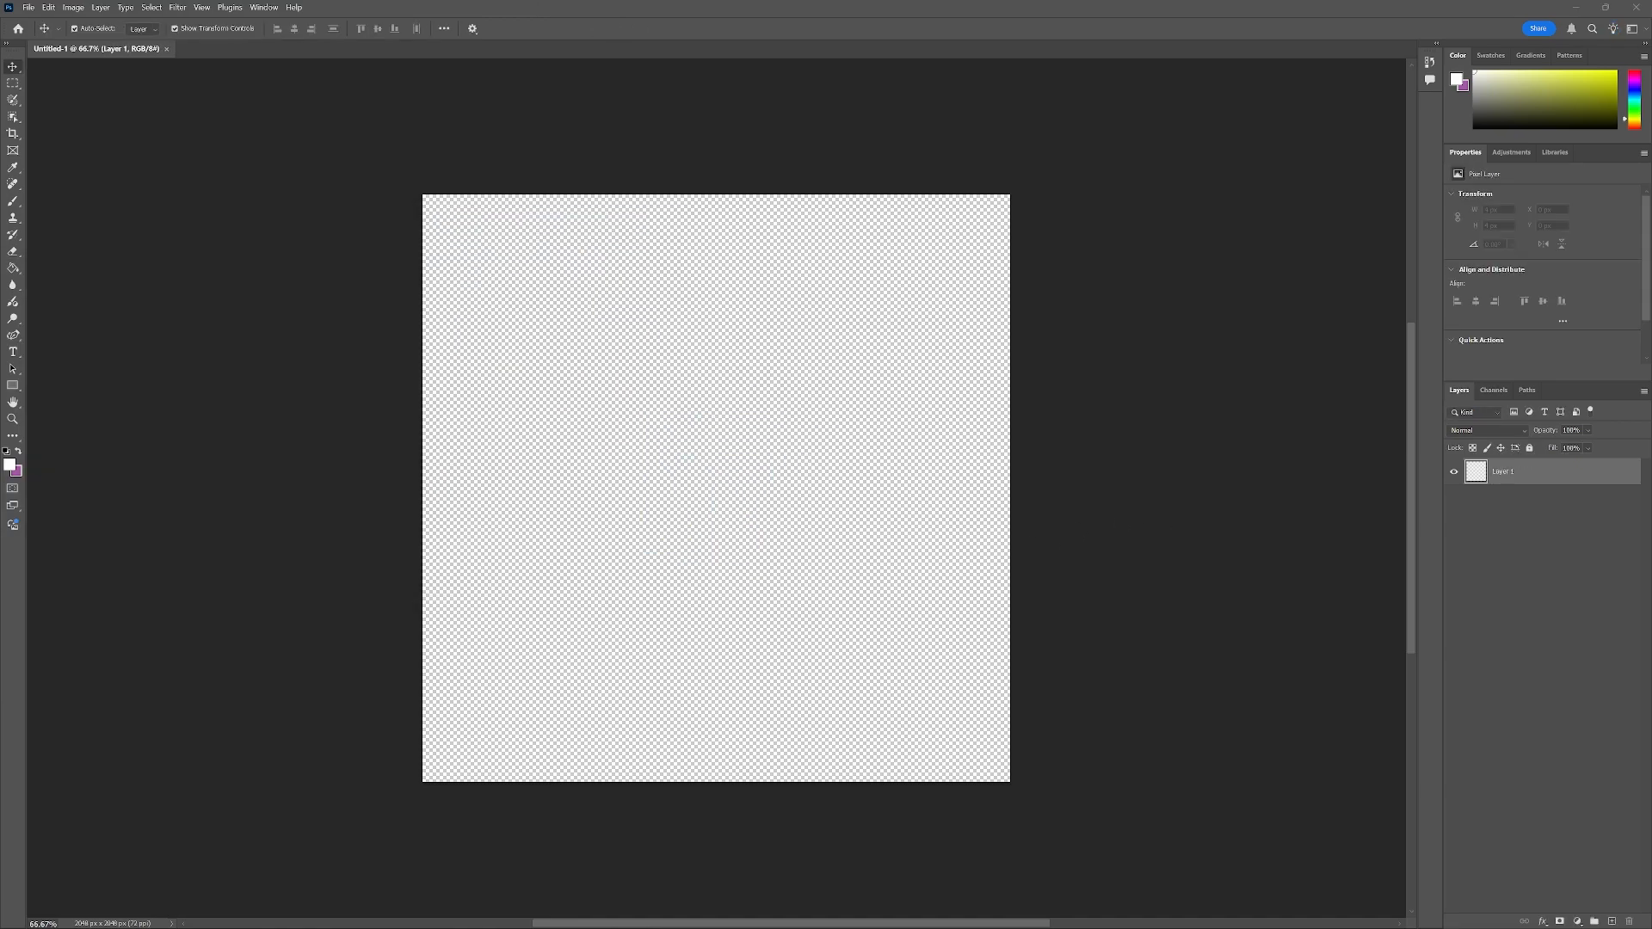
Step: Switch to the blank Photoshop document and place the StickerBase image, scaled to fill the whole canvas without mirroring
{"action": "left_click_drag", "start_coordinate": [321, 505], "coordinate": [786, 420]}
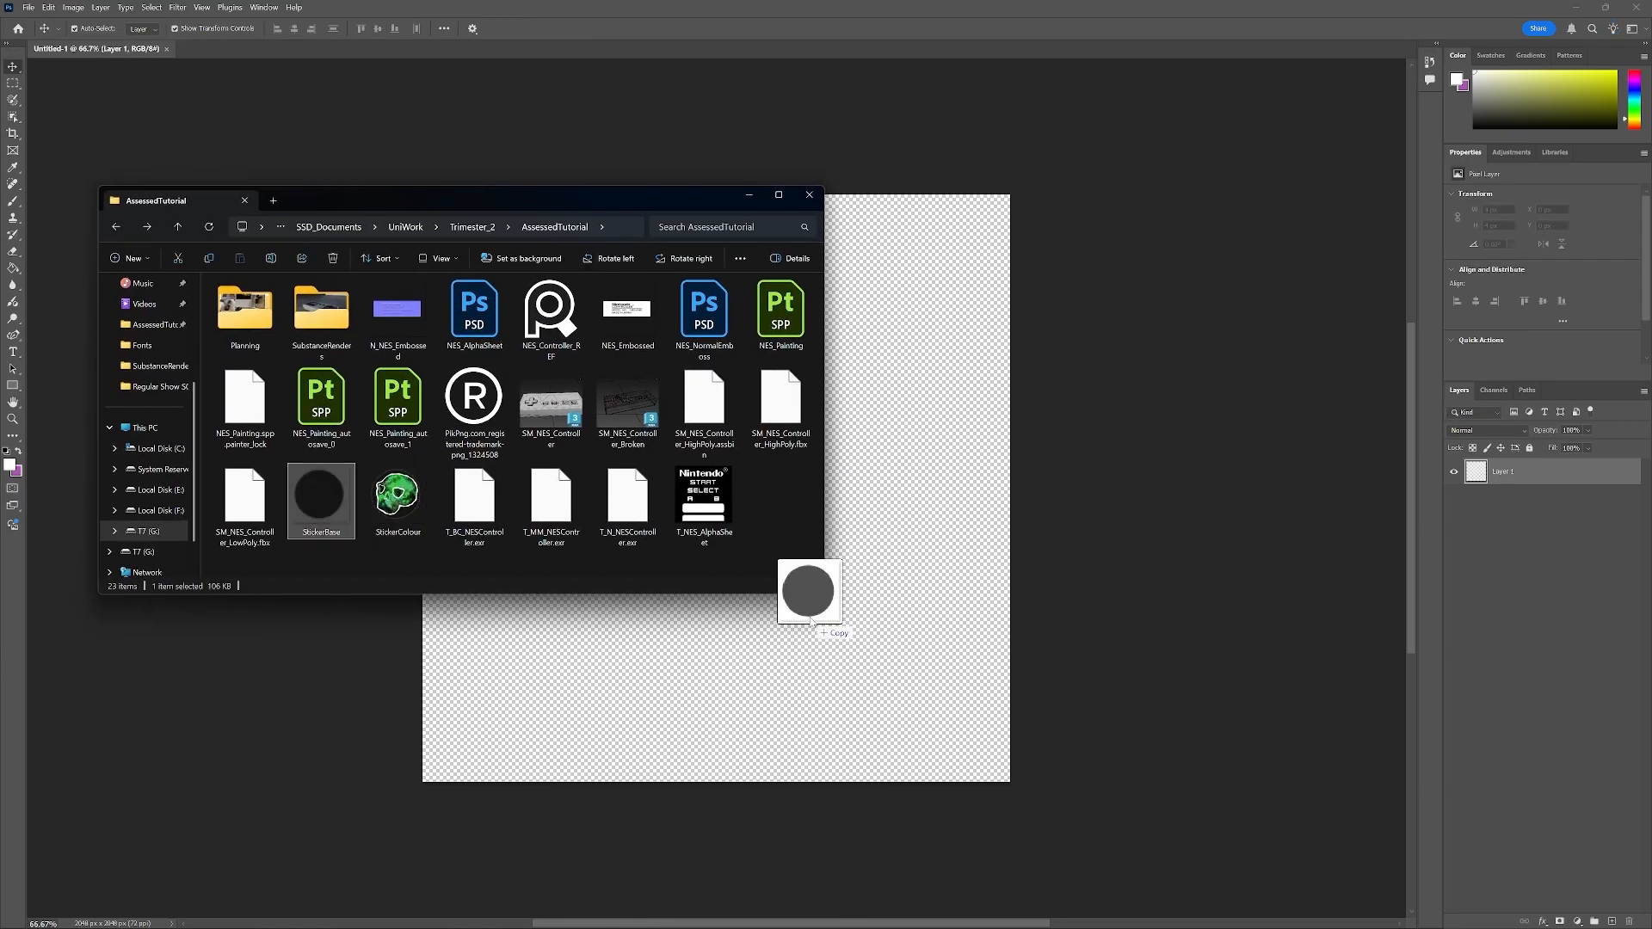
{"action": "left_click_drag", "start_coordinate": [927, 279], "coordinate": [1067, 252]}
{"action": "left_click_drag", "start_coordinate": [645, 560], "coordinate": [428, 781]}
{"action": "left_click", "coordinate": [693, 812]}
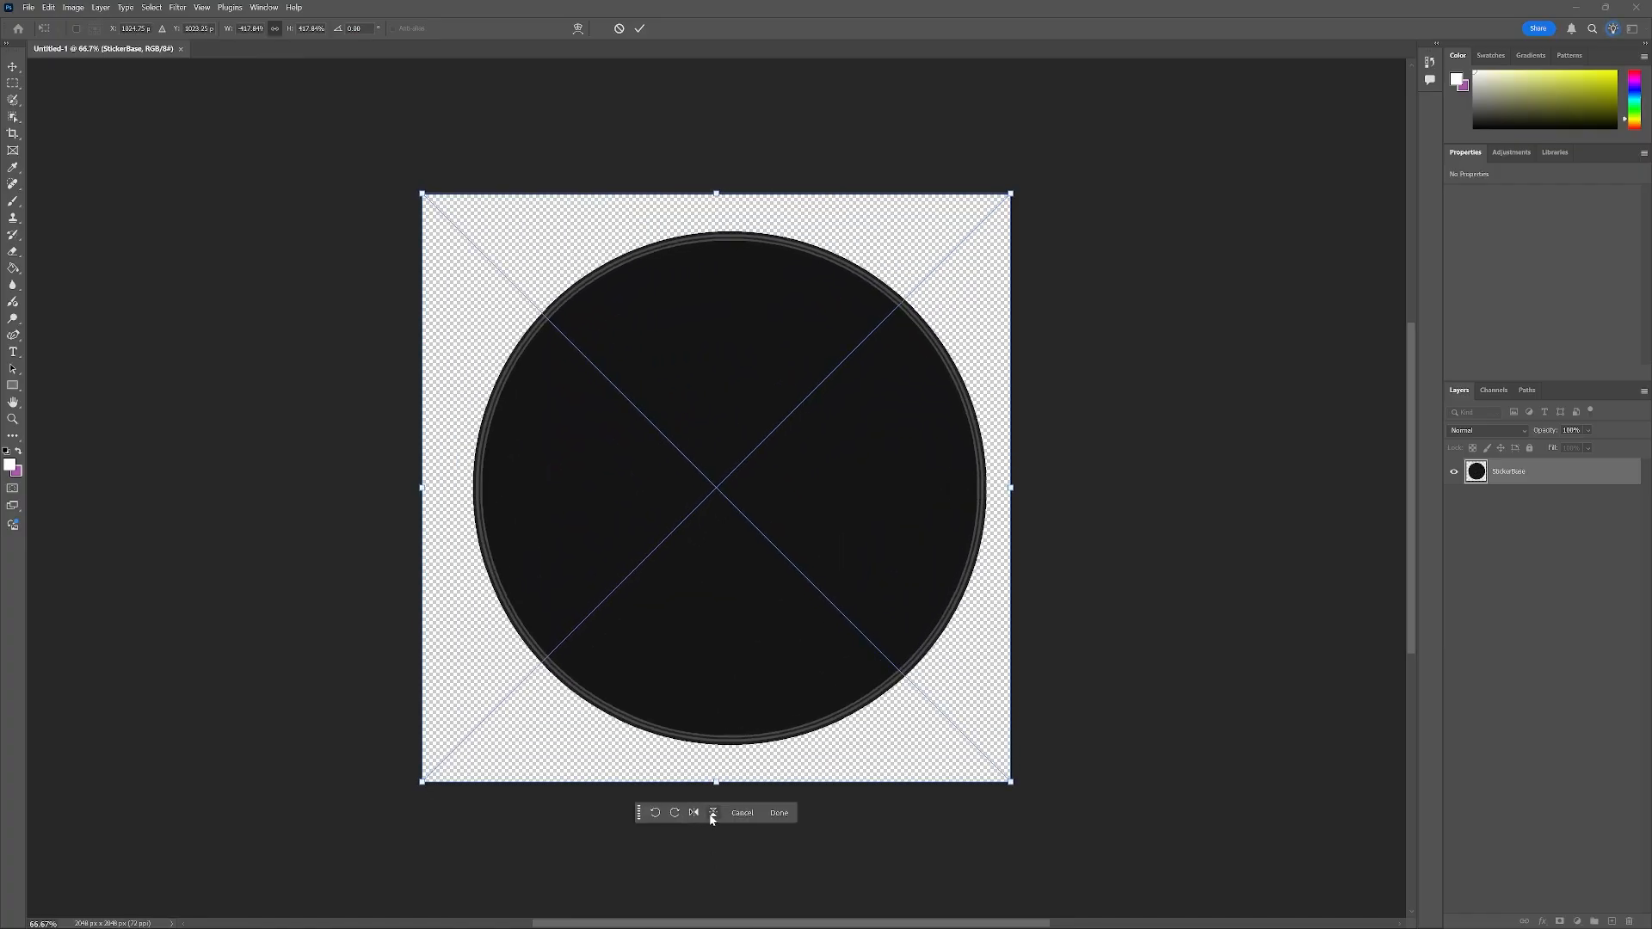
{"action": "left_click", "coordinate": [741, 812]}
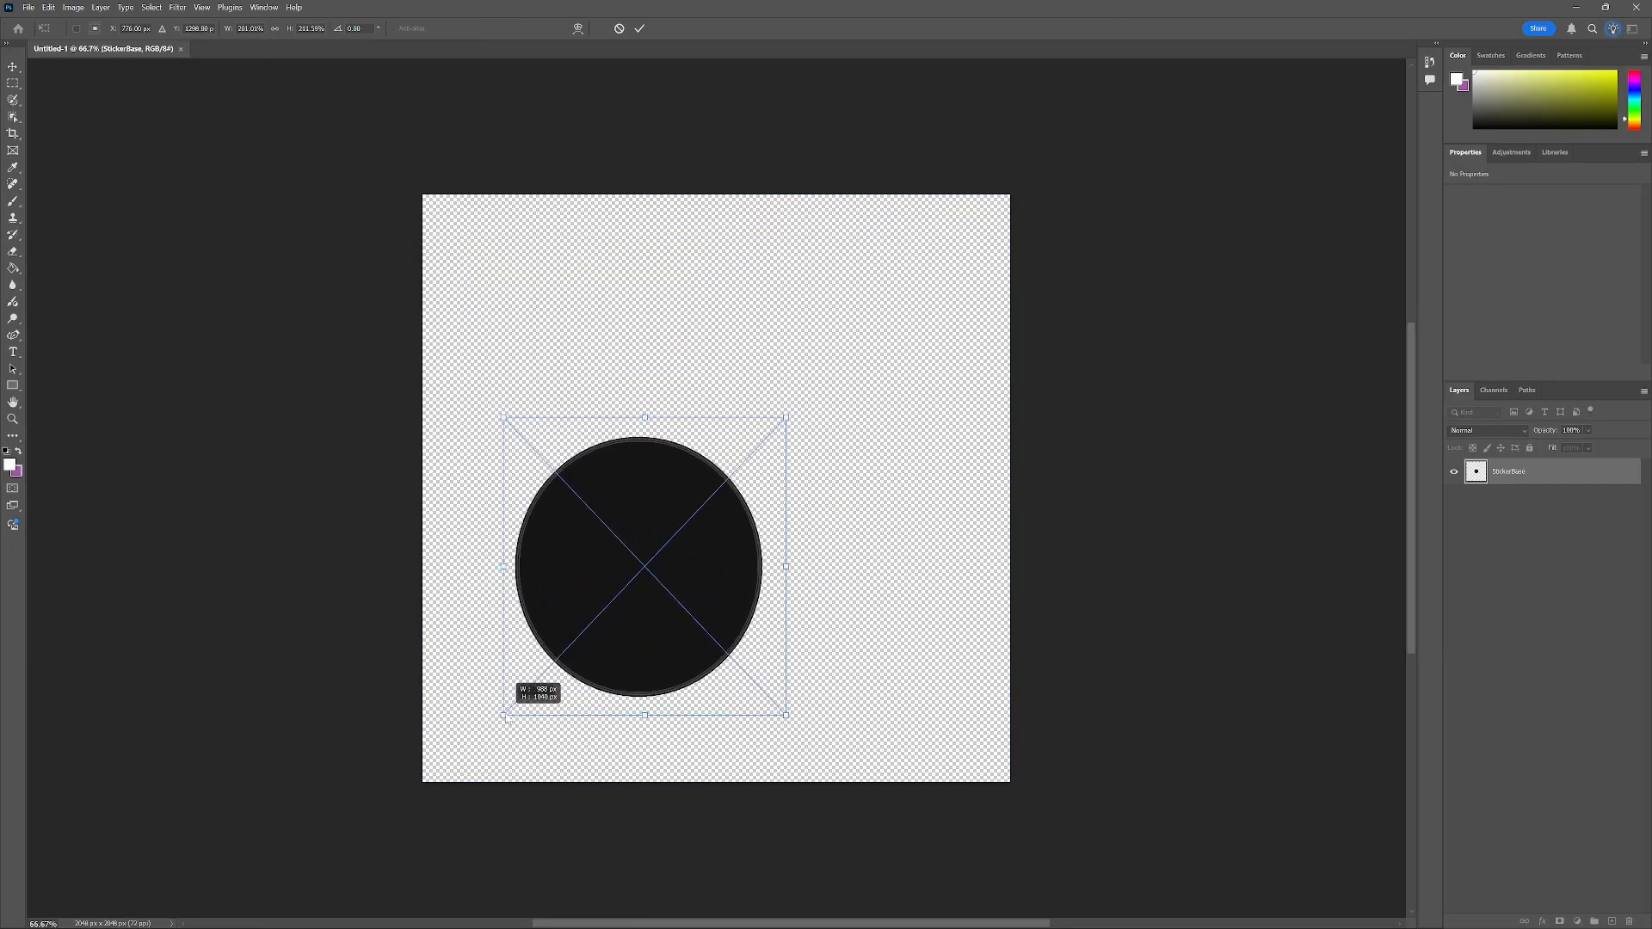
{"action": "left_click_drag", "start_coordinate": [786, 413], "coordinate": [1009, 781]}
{"action": "key", "text": "Return"}
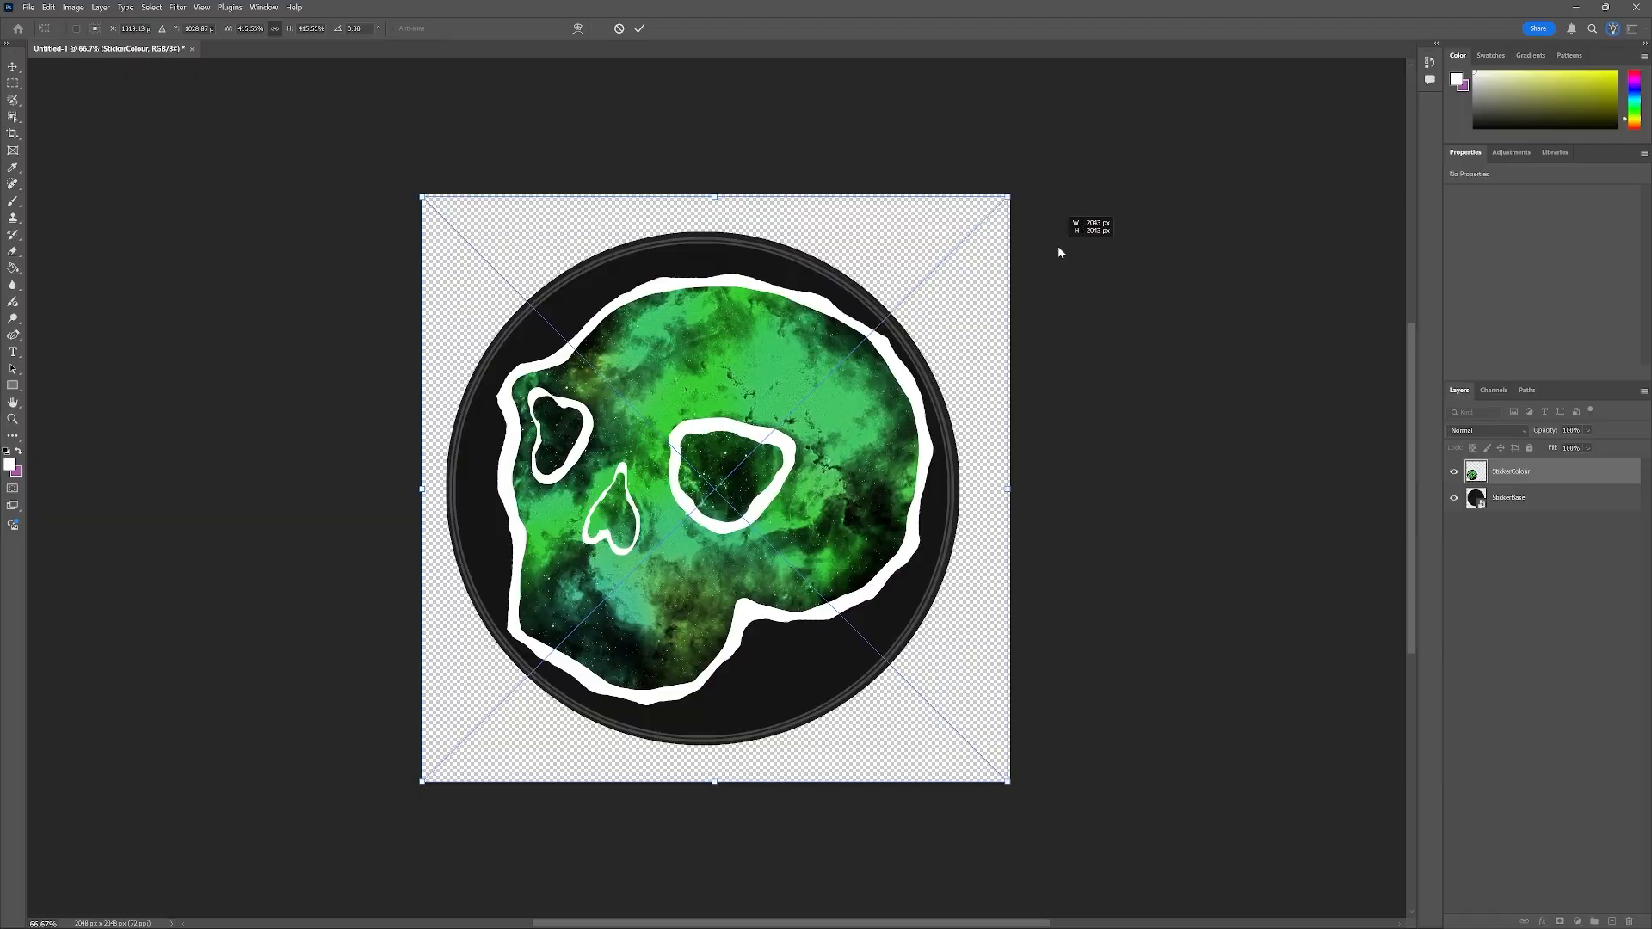
Step: Place the StickerColour skull image above StickerBase, scaled to fill the canvas
{"action": "left_click_drag", "start_coordinate": [1062, 250], "coordinate": [1069, 250]}
{"action": "left_click_drag", "start_coordinate": [412, 796], "coordinate": [421, 785]}
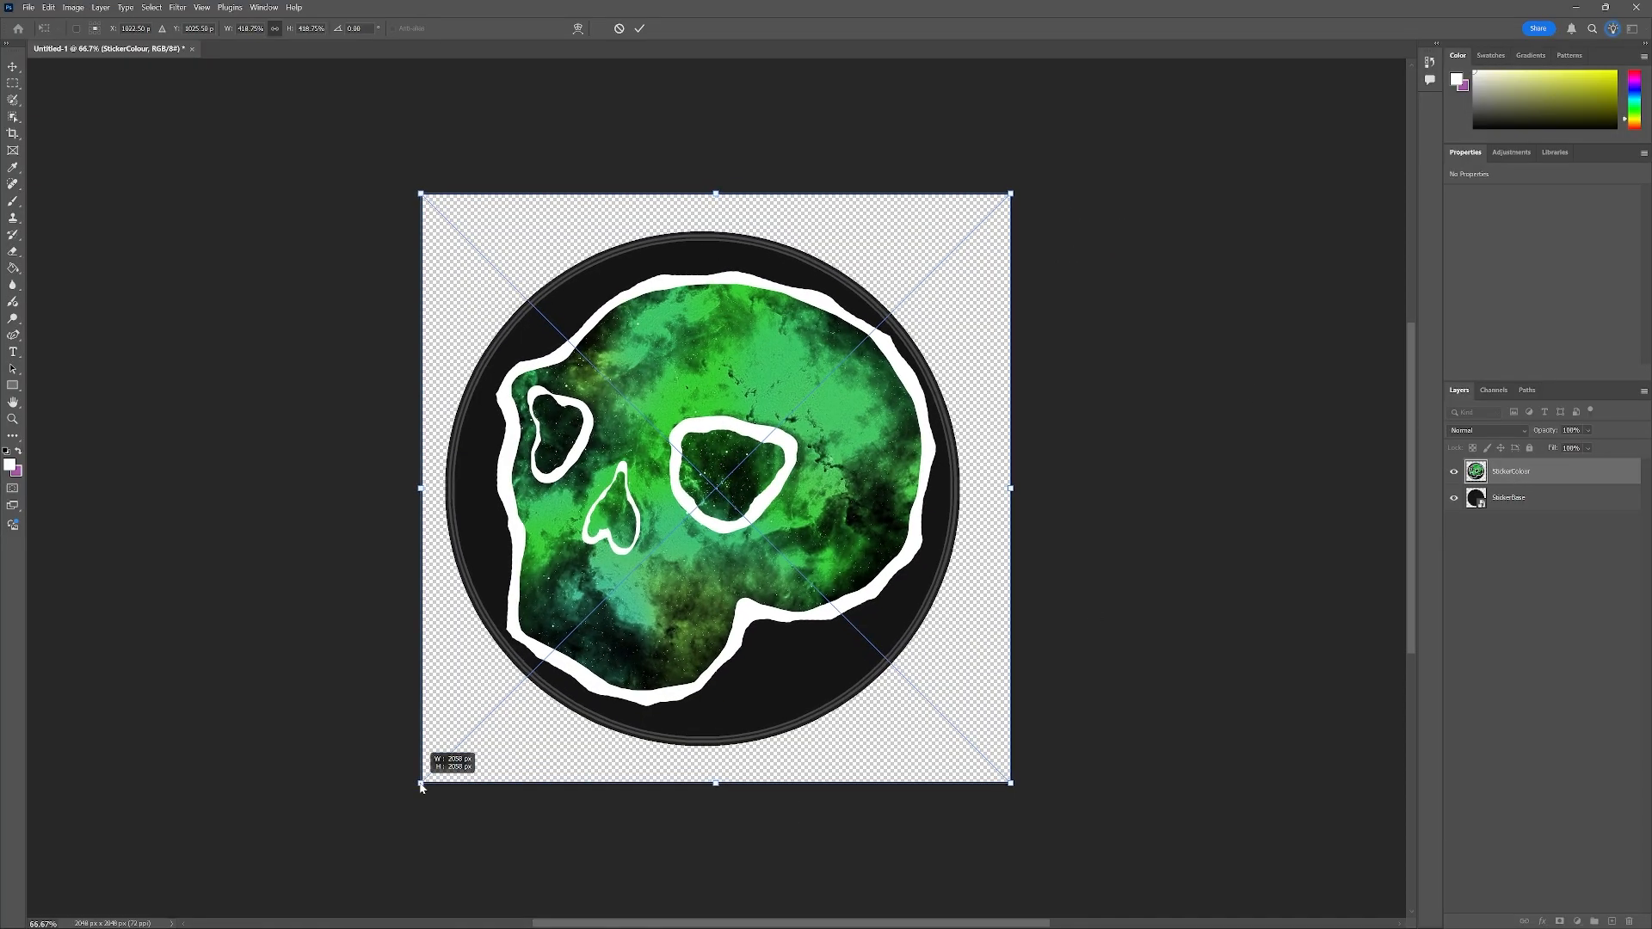
{"action": "key", "text": "Return"}
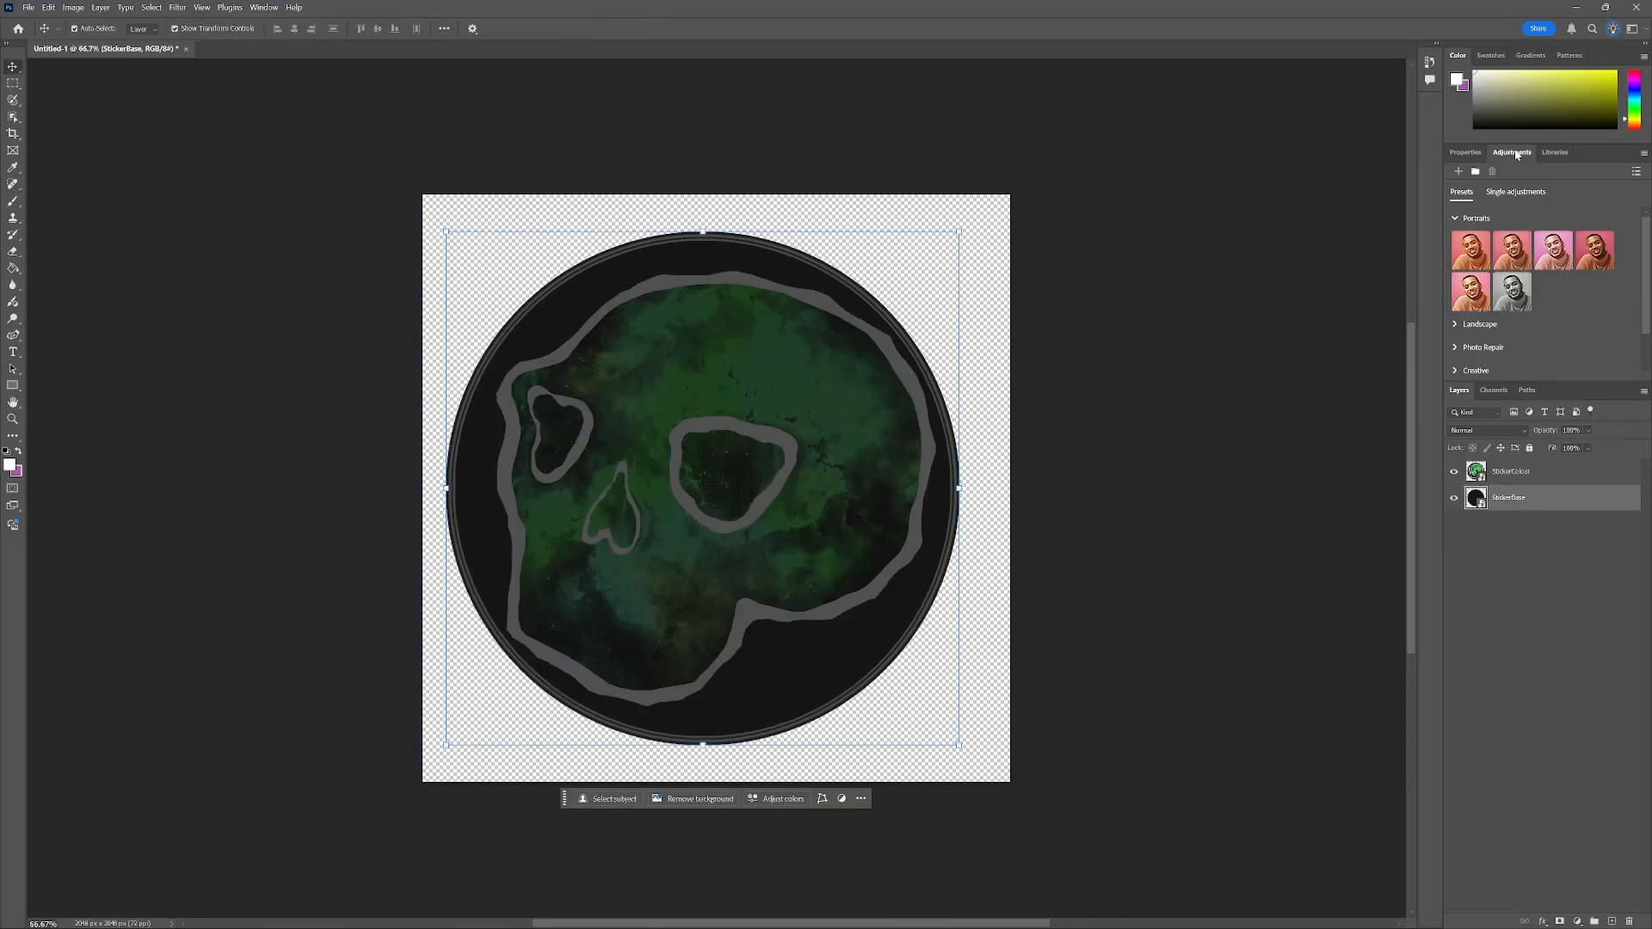
{"action": "left_click", "coordinate": [1456, 340]}
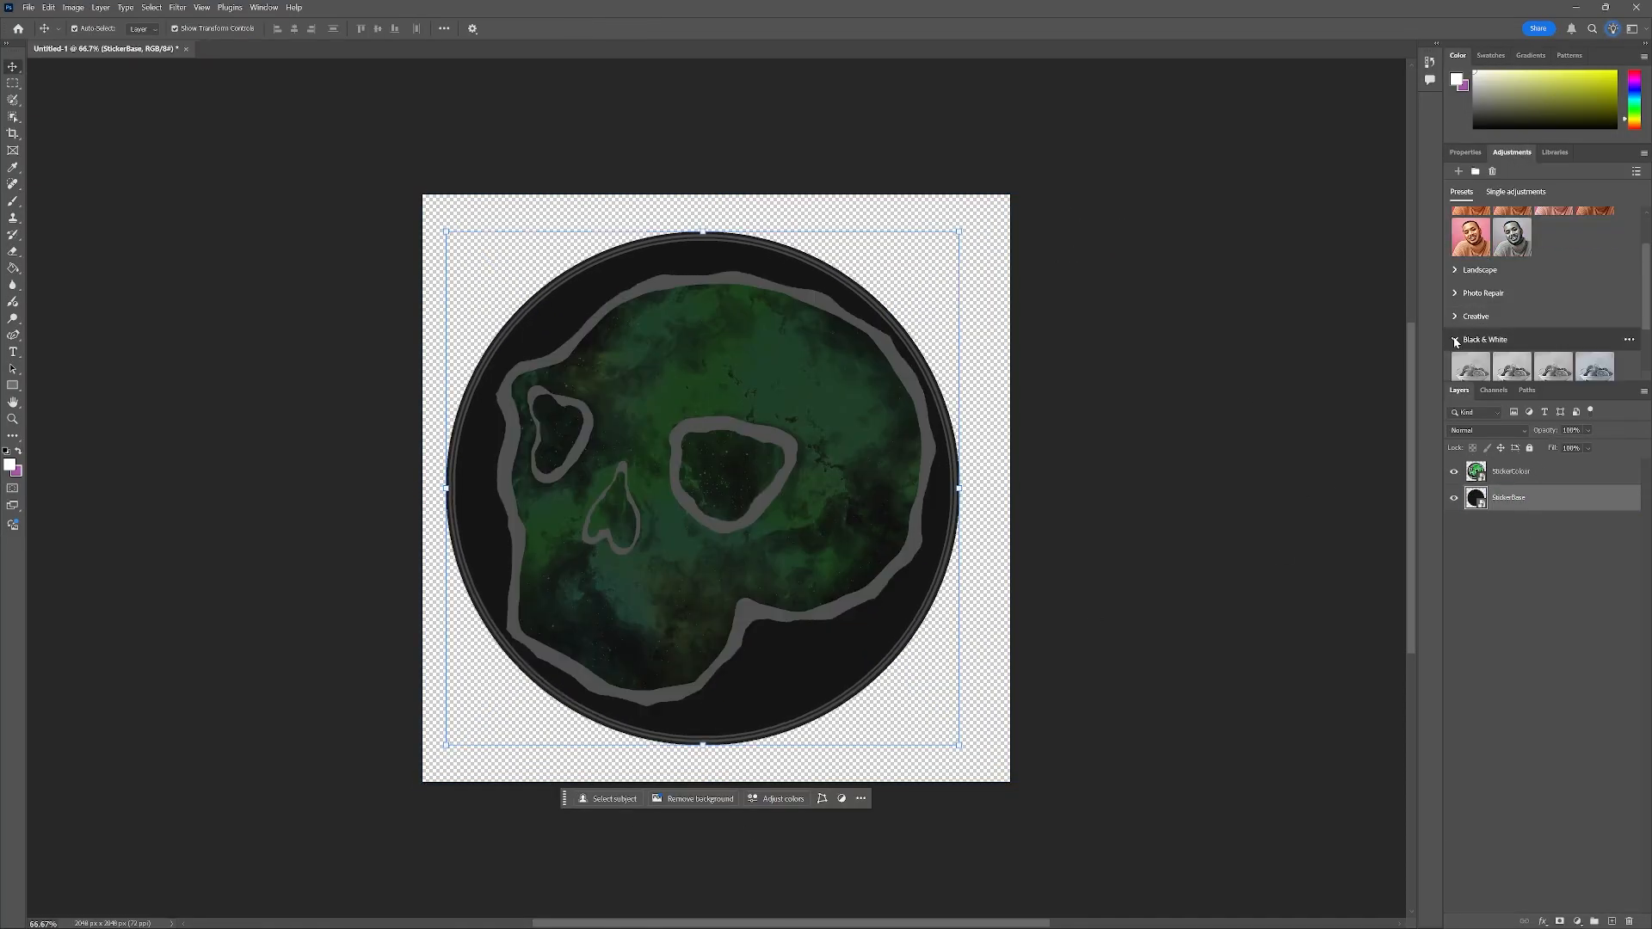
{"action": "left_click", "coordinate": [1456, 339]}
{"action": "left_click", "coordinate": [1456, 217]}
Step: Hide the StickerColour layer and try to lighten StickerBase with a Hue/Saturation adjustment
{"action": "left_click", "coordinate": [1454, 471]}
{"action": "left_click", "coordinate": [48, 6]}
{"action": "mouse_move", "coordinate": [74, 7]}
{"action": "mouse_move", "coordinate": [94, 38]}
{"action": "left_click", "coordinate": [233, 112]}
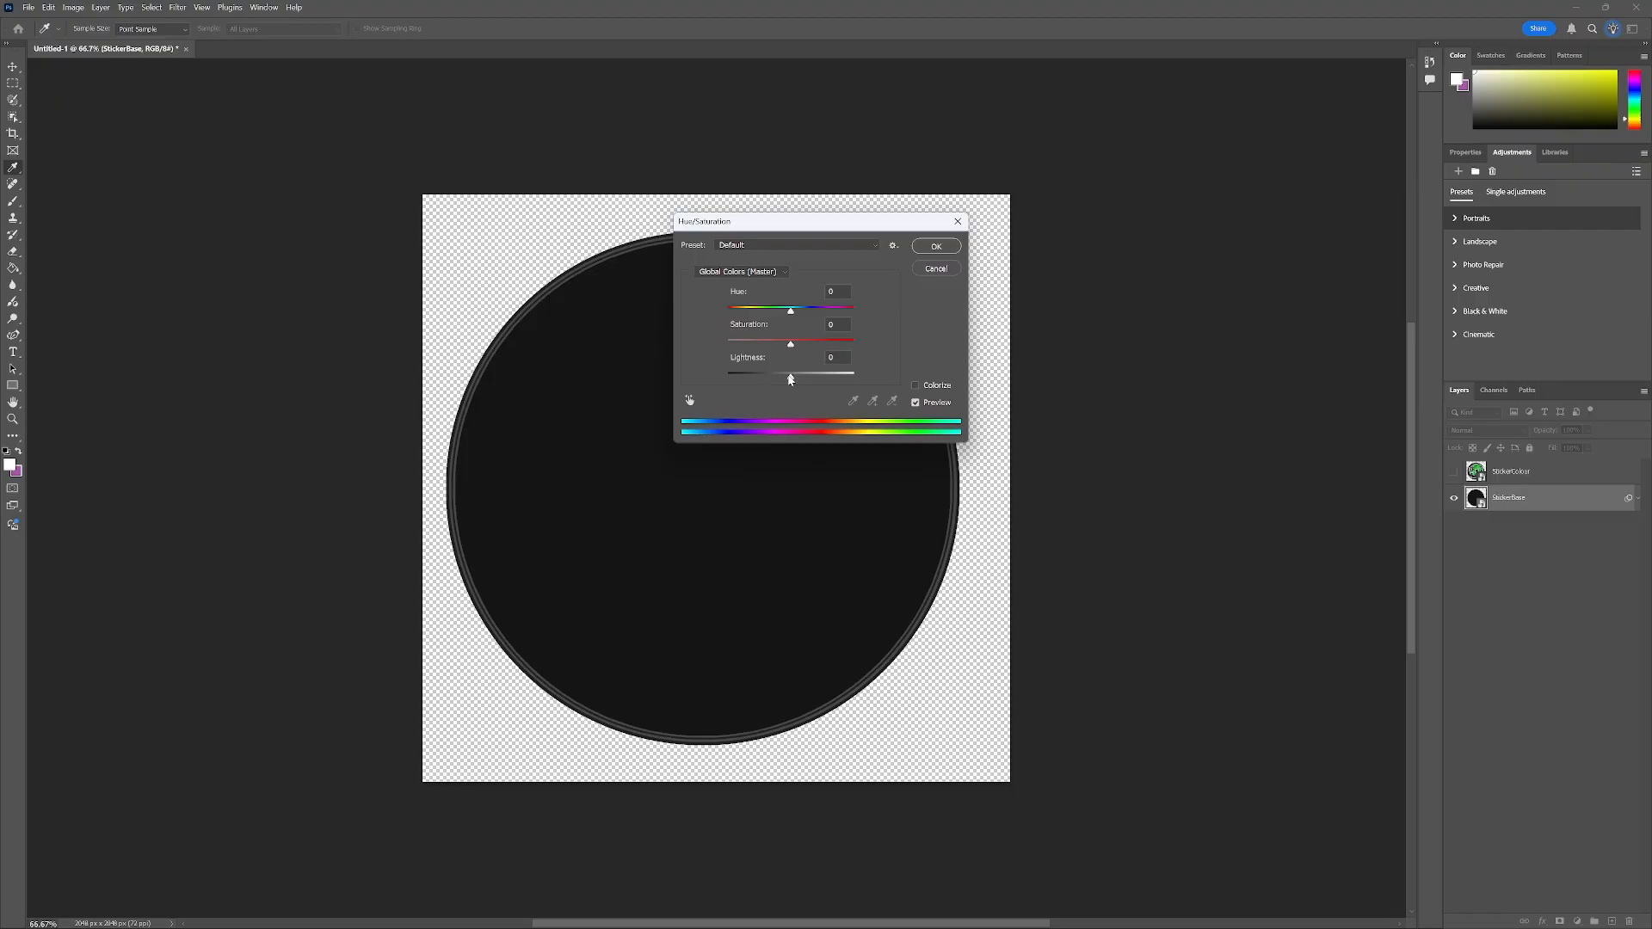
{"action": "left_click_drag", "start_coordinate": [791, 379], "coordinate": [840, 380]}
{"action": "key", "text": "Escape"}
{"action": "key", "text": "v"}
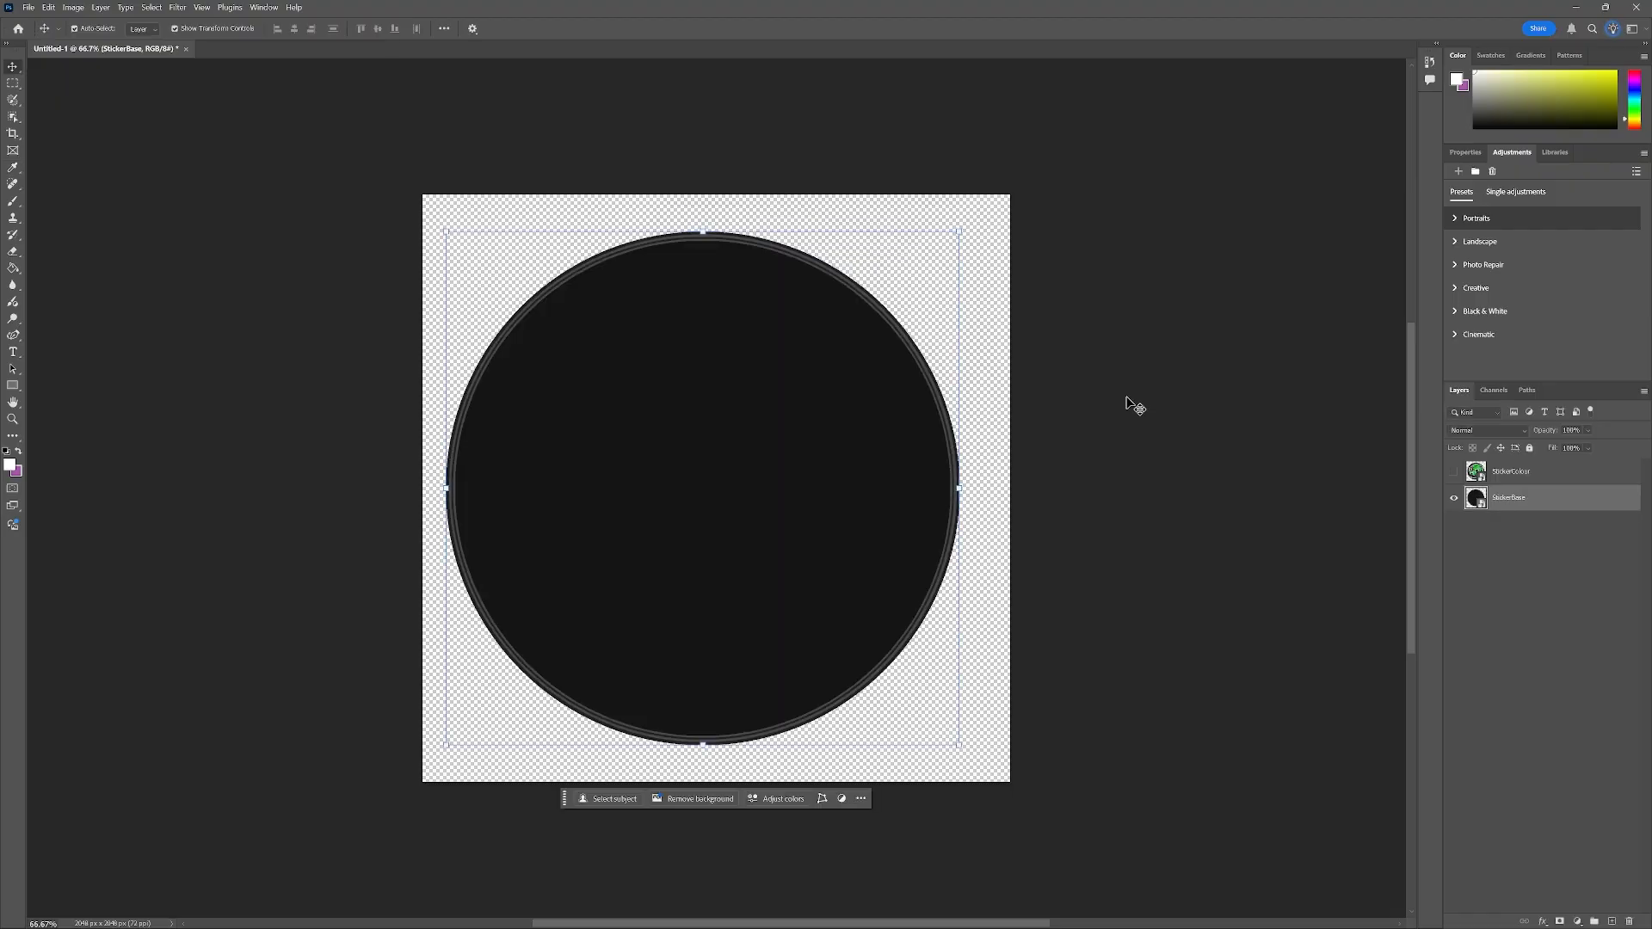
Step: Invert the StickerBase layer's colours and add a new layer named BG_Black beneath it
{"action": "key", "text": "ctrl+i"}
{"action": "left_click", "coordinate": [1586, 578]}
{"action": "key", "text": "ctrl+shift+alt+n"}
{"action": "left_click_drag", "start_coordinate": [1549, 470], "coordinate": [1511, 568]}
{"action": "double_click", "coordinate": [1506, 561]}
{"action": "type", "text": "BG B"}
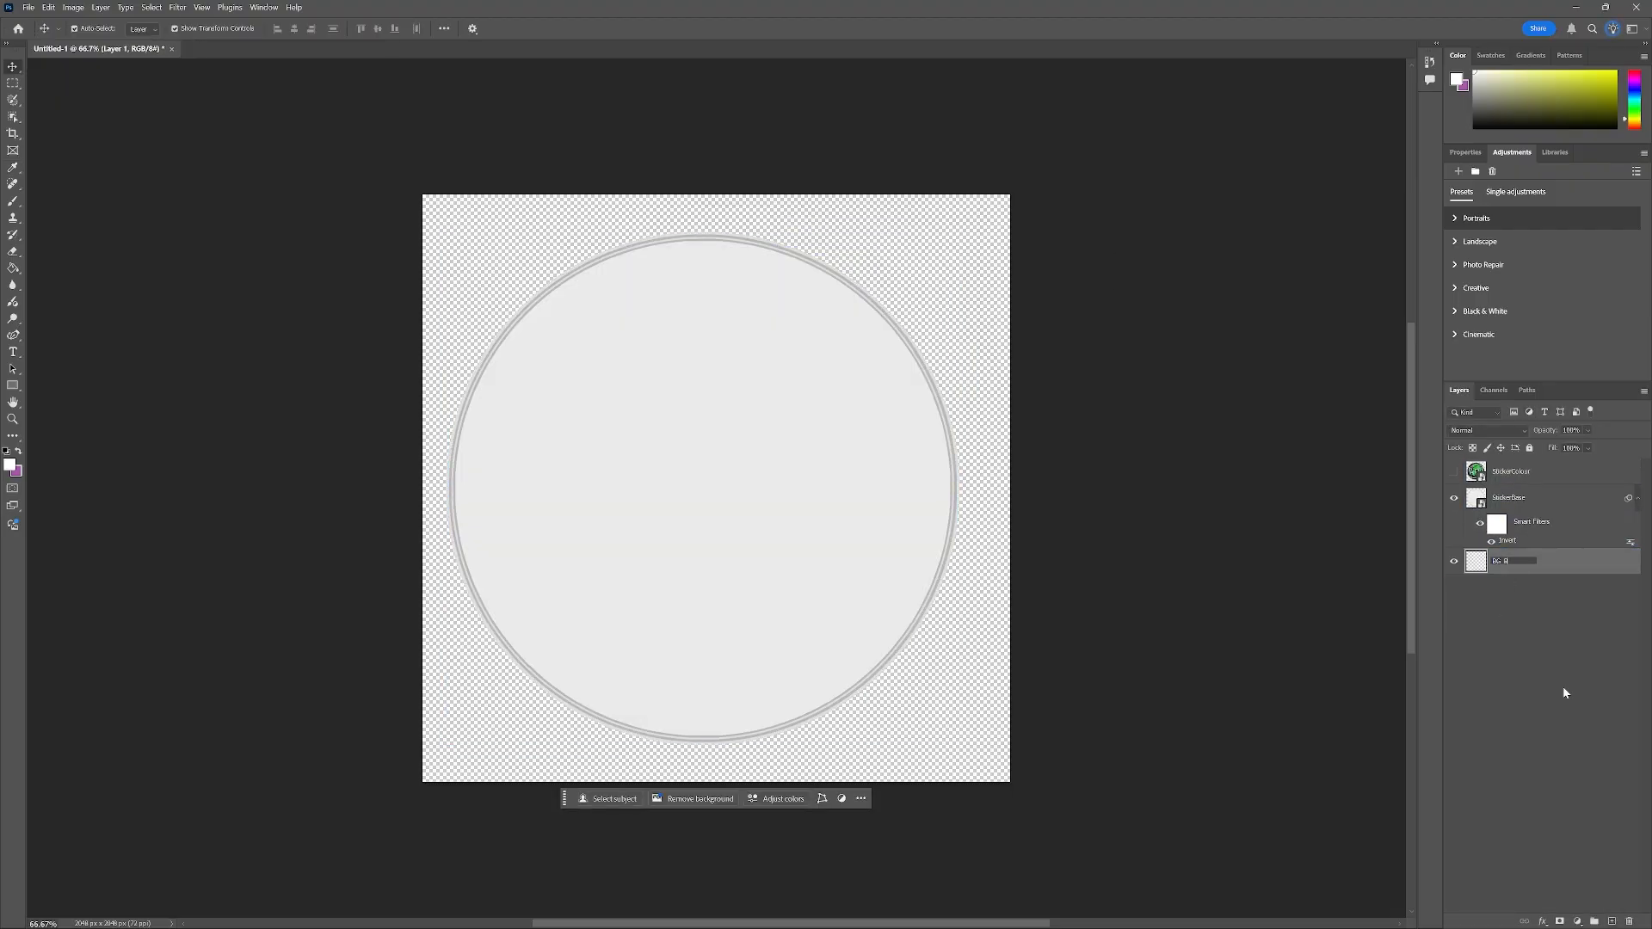
{"action": "type", "text": "lack"}
{"action": "key", "text": "Return"}
Step: Select the whole canvas and fill the BG_Black layer with black
{"action": "left_click", "coordinate": [12, 83]}
{"action": "left_click_drag", "start_coordinate": [387, 116], "coordinate": [1110, 826]}
{"action": "left_click", "coordinate": [9, 465]}
{"action": "left_click", "coordinate": [337, 549]}
{"action": "left_click", "coordinate": [626, 380]}
{"action": "left_click", "coordinate": [12, 268]}
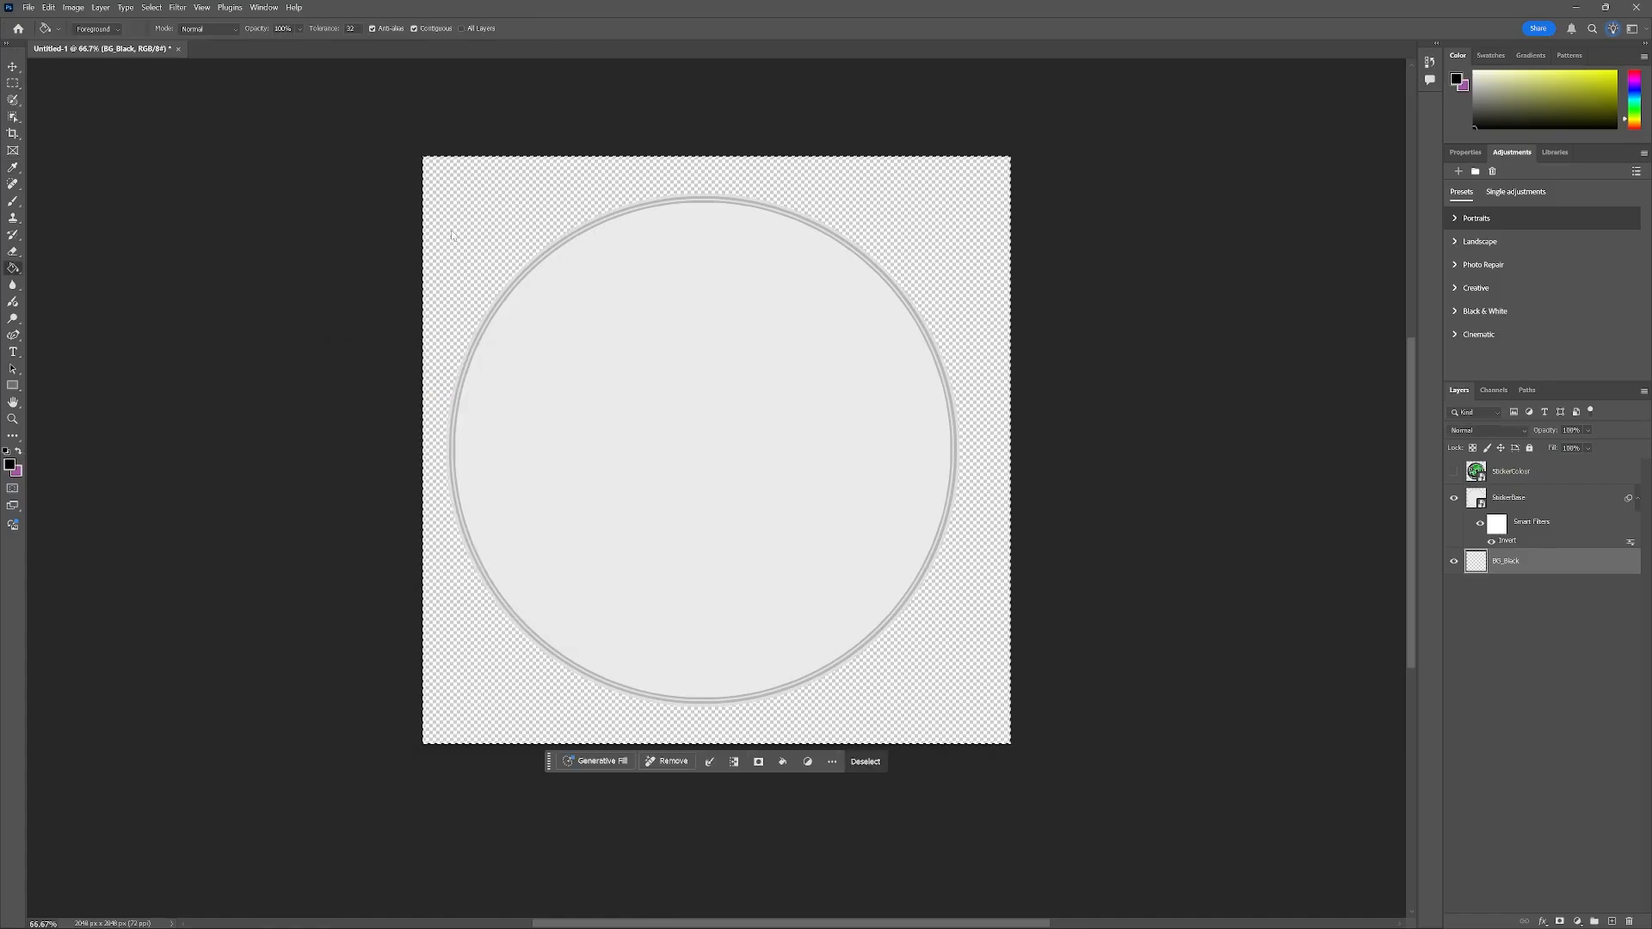
{"action": "left_click", "coordinate": [452, 235]}
{"action": "key", "text": "v"}
Step: Show the StickerColour layer, clear the selection, and fit the layer to the canvas edges
{"action": "left_click", "coordinate": [1454, 471]}
{"action": "left_click", "coordinate": [1526, 474]}
{"action": "key", "text": "ctrl+d"}
{"action": "key", "text": "ctrl+t"}
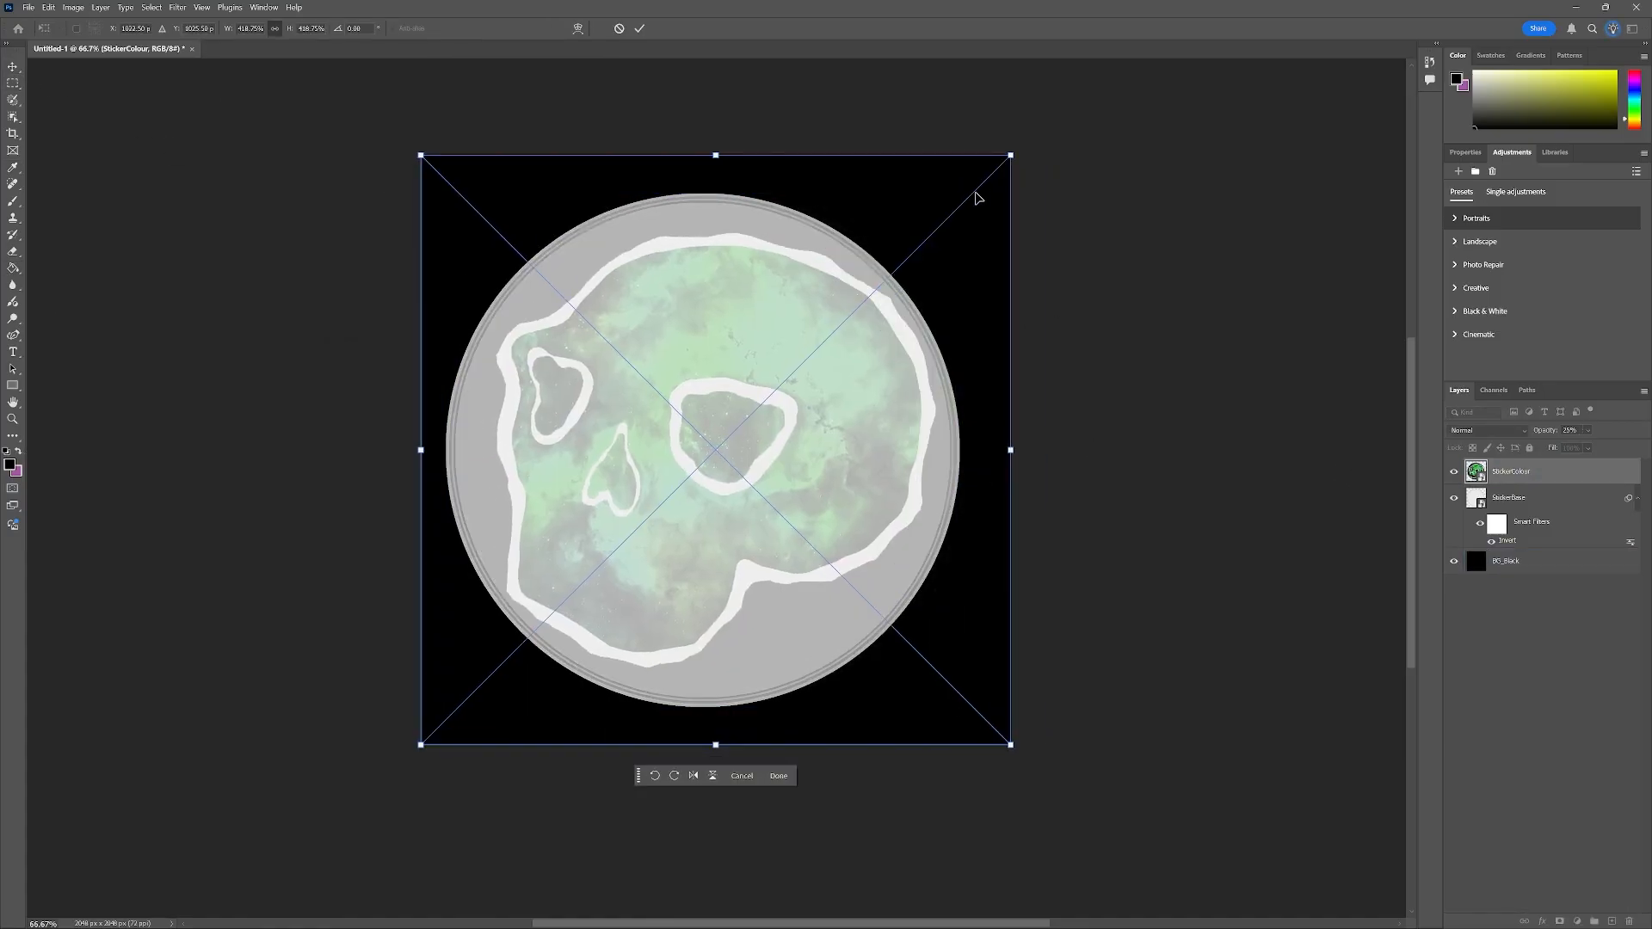
{"action": "mouse_move", "coordinate": [1011, 155]}
{"action": "left_mouse_down"}
{"action": "mouse_move", "coordinate": [1026, 160]}
{"action": "mouse_move", "coordinate": [1011, 155]}
{"action": "left_mouse_up"}
{"action": "left_click", "coordinate": [1454, 561]}
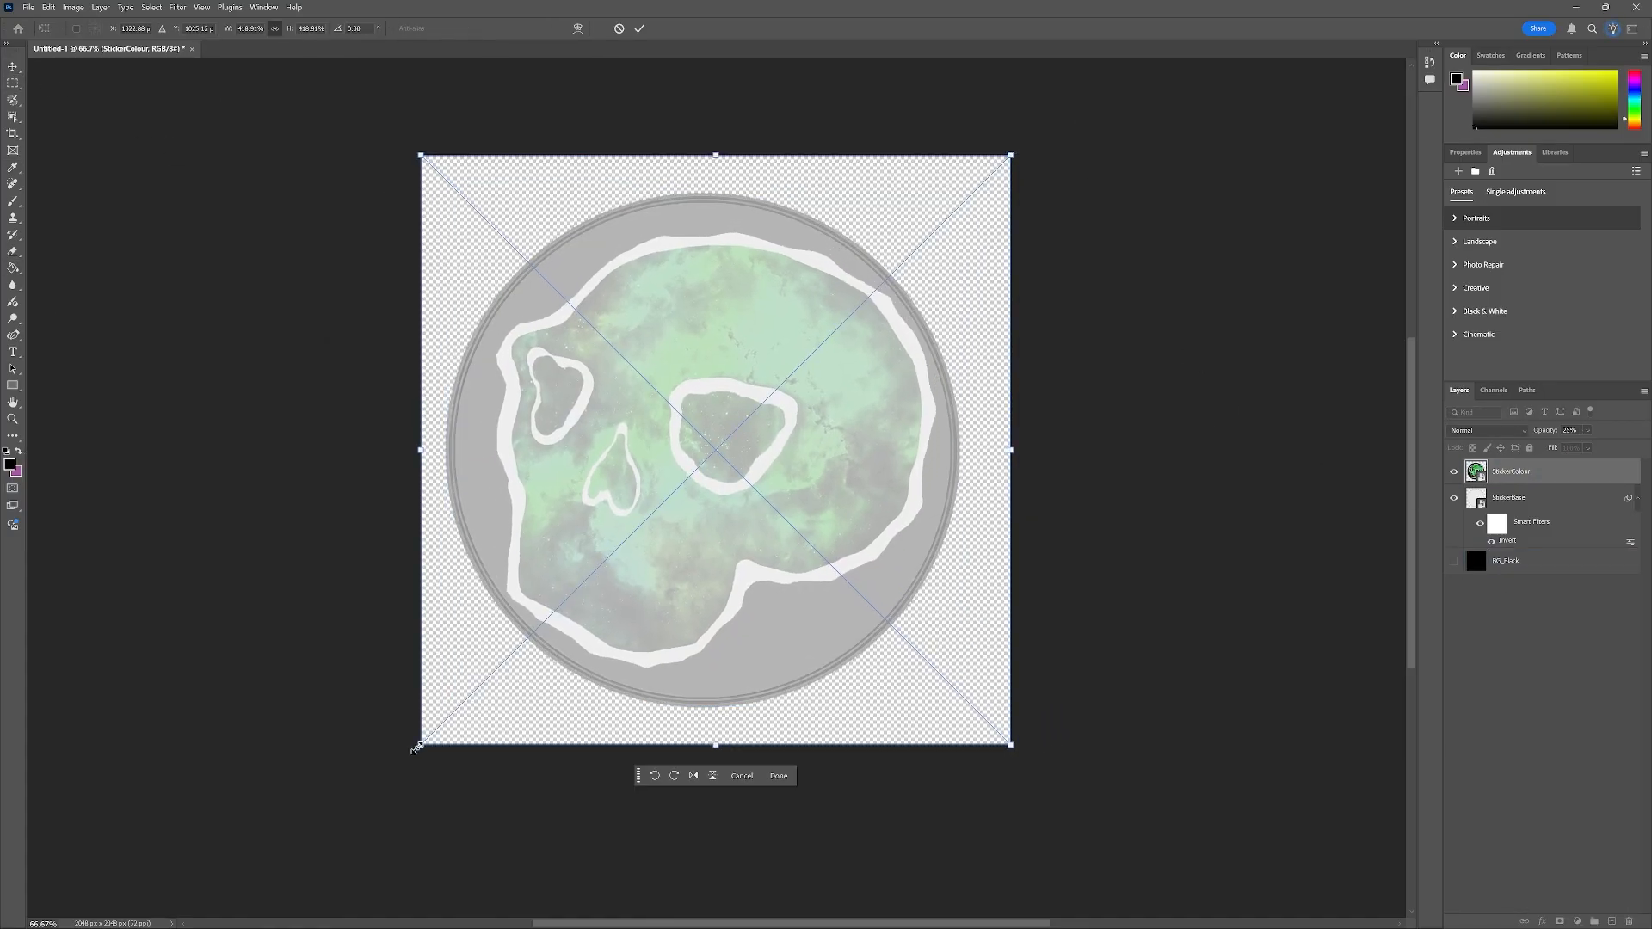
{"action": "mouse_move", "coordinate": [415, 748]}
{"action": "left_mouse_down"}
{"action": "mouse_move", "coordinate": [430, 747]}
{"action": "mouse_move", "coordinate": [412, 760]}
{"action": "mouse_move", "coordinate": [422, 744]}
{"action": "left_mouse_up"}
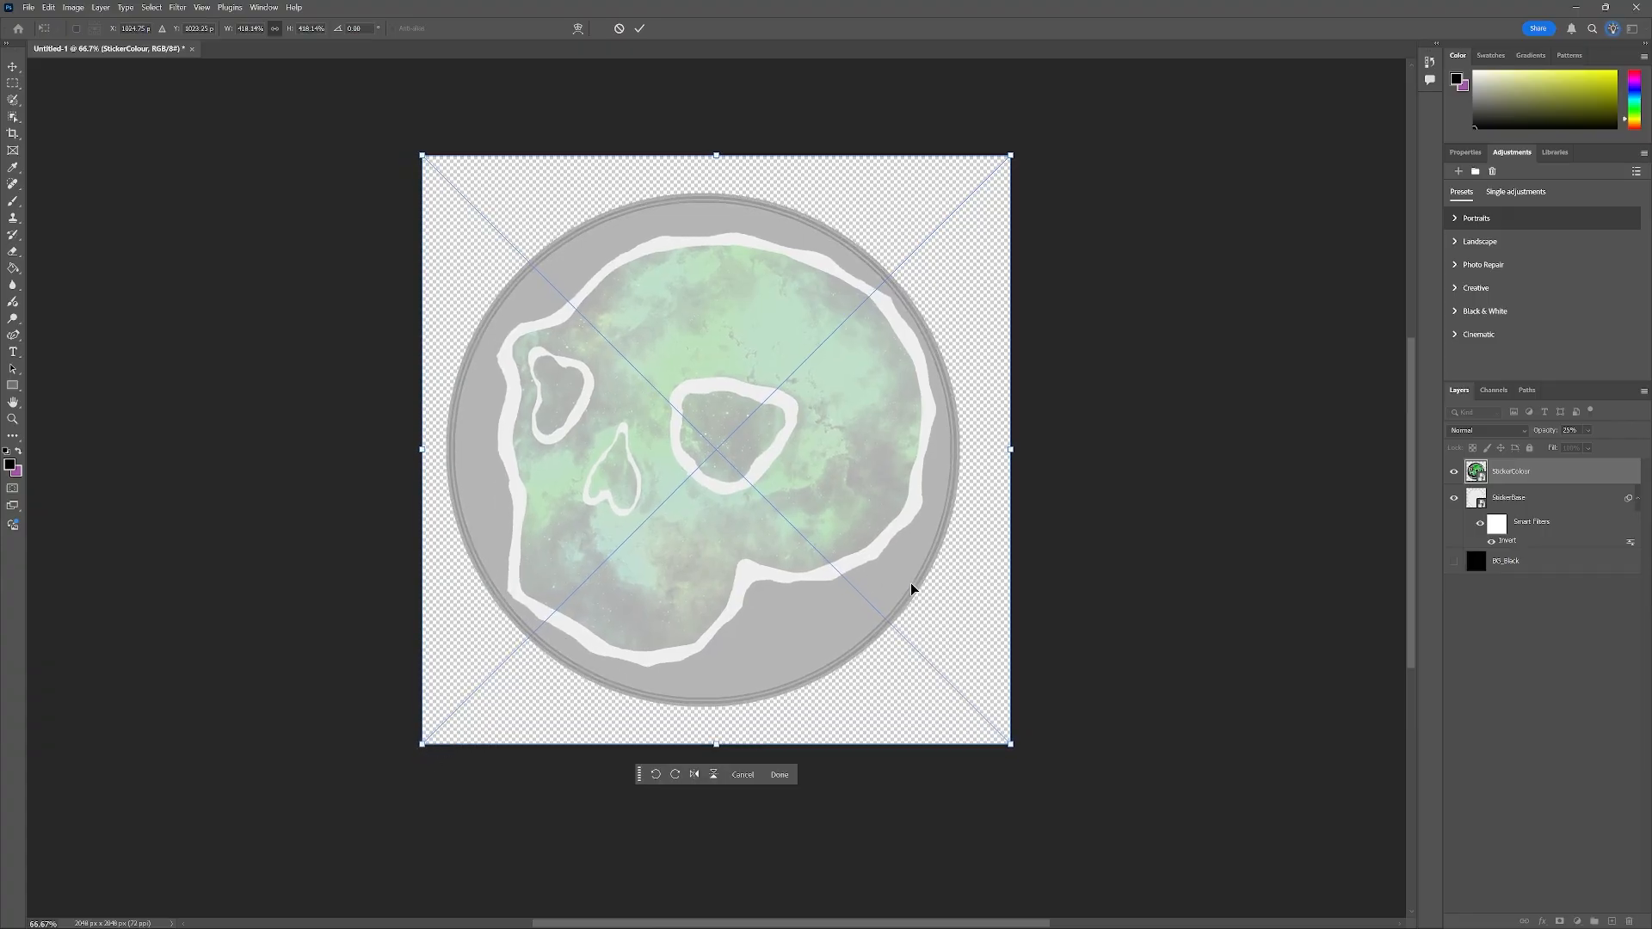
{"action": "key", "text": "0"}
{"action": "key", "text": "Return"}
Step: Check the StickerColour artwork's alignment against StickerBase and leave the StickerColour layer hidden
{"action": "left_click", "coordinate": [1453, 473]}
{"action": "left_click", "coordinate": [1453, 473]}
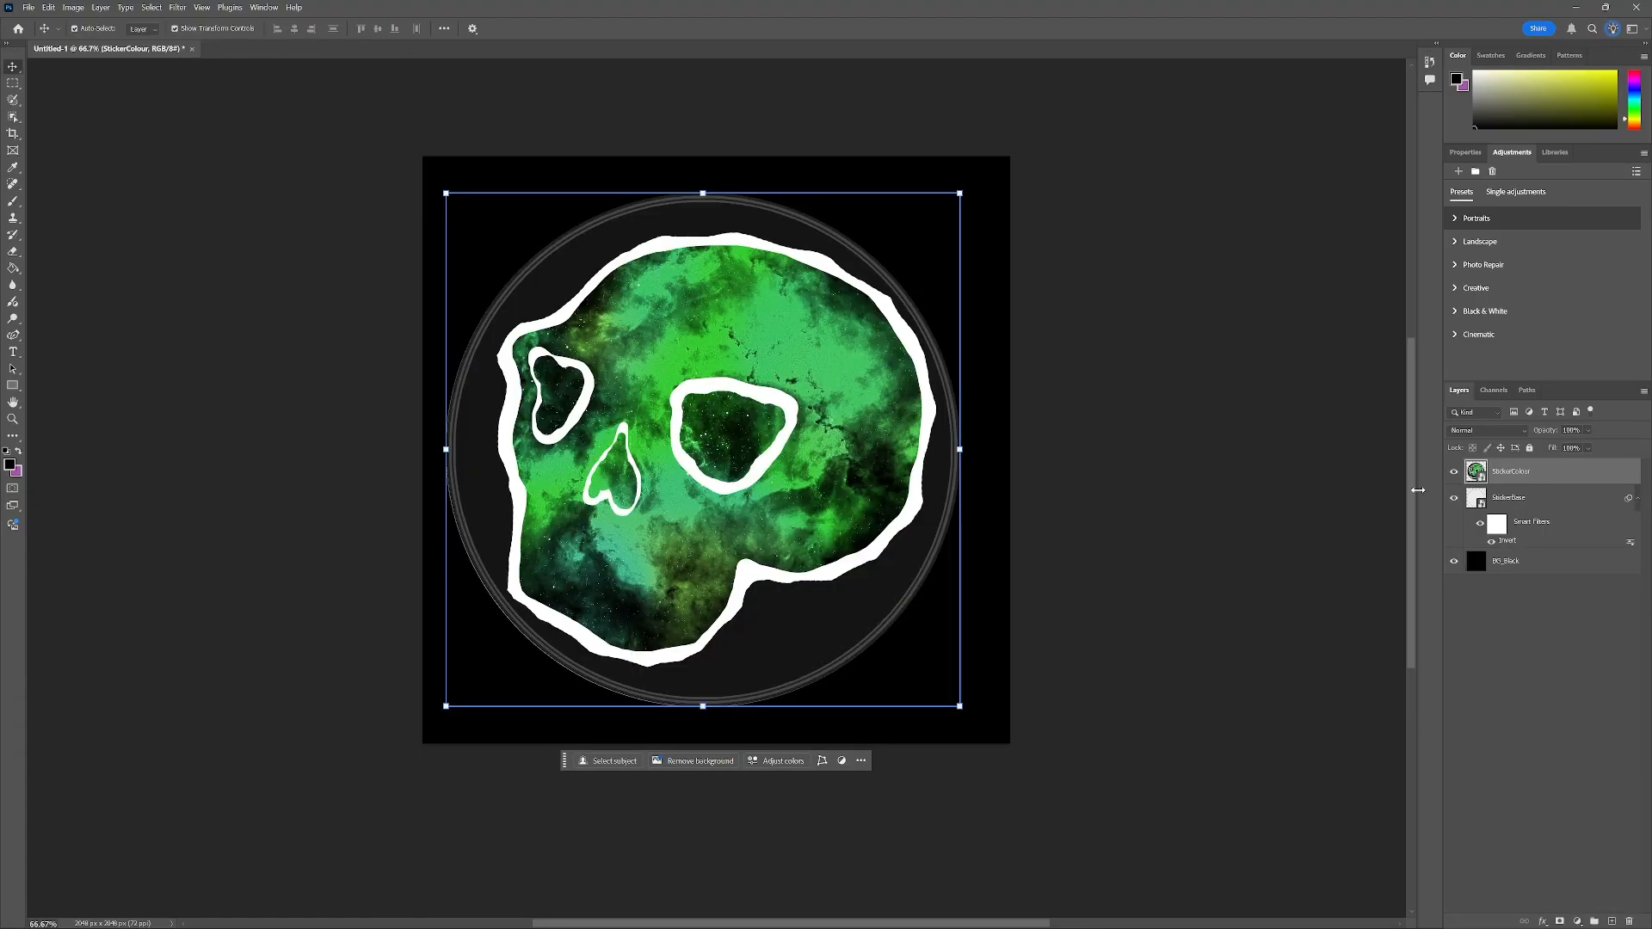
{"action": "left_click_drag", "start_coordinate": [441, 711], "coordinate": [422, 744]}
{"action": "key", "text": "Return"}
{"action": "left_click", "coordinate": [1453, 472]}
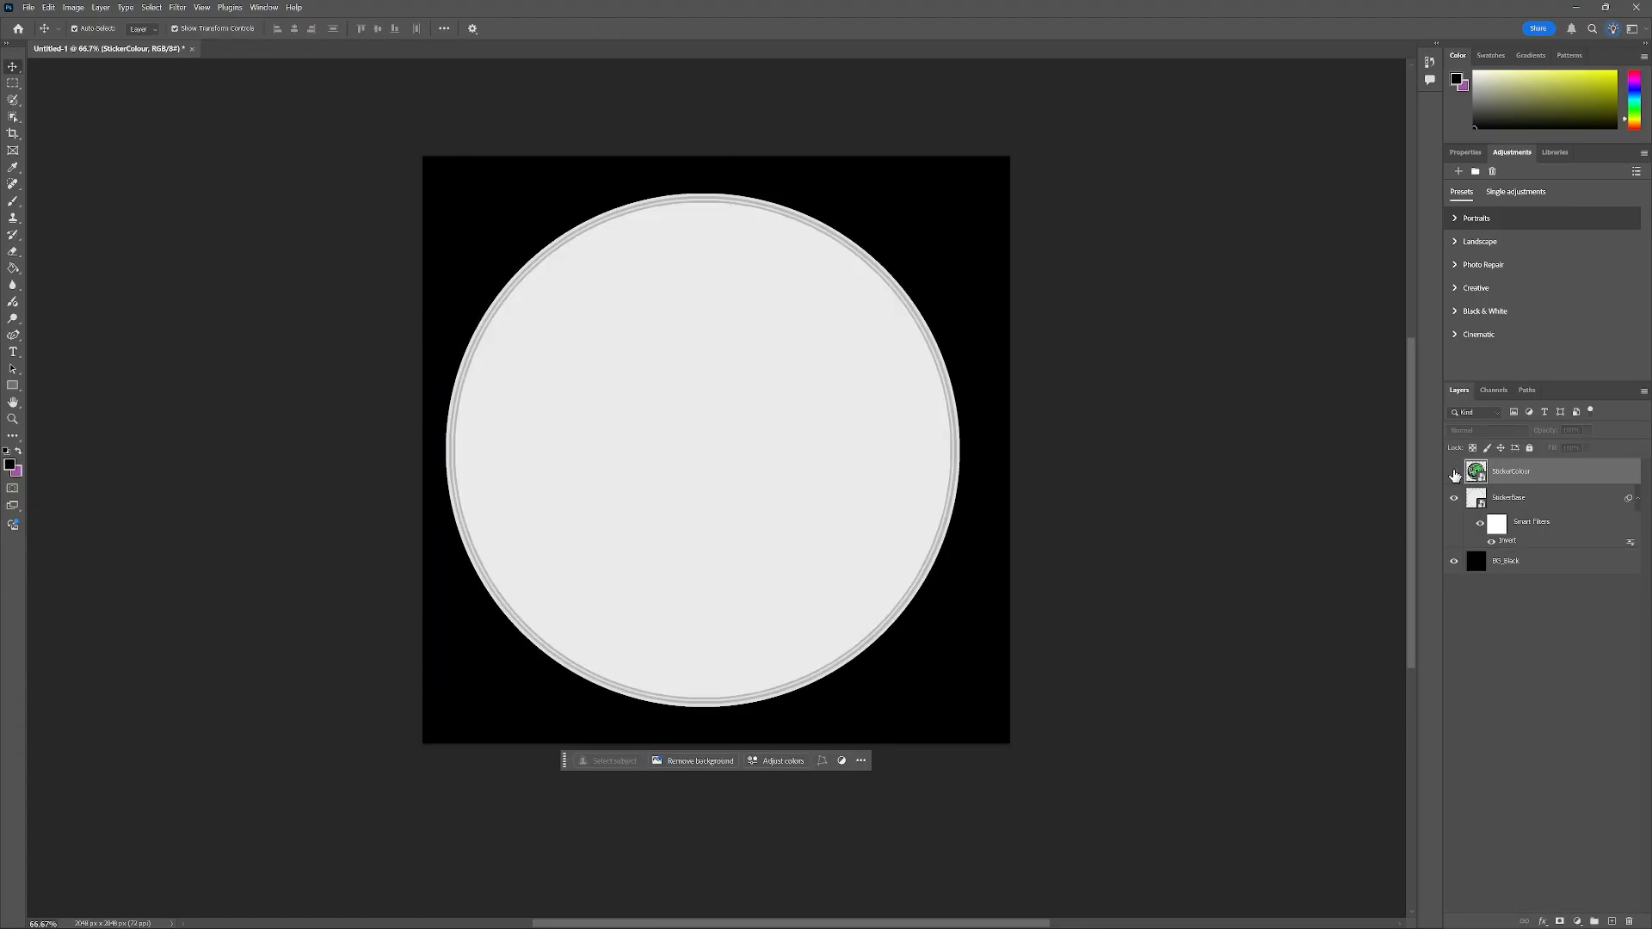
{"action": "left_click", "coordinate": [1454, 473]}
{"action": "left_click", "coordinate": [1454, 473]}
Step: Export the white disc on black as a PNG named StickerAlpha in the AssessedTutorial folder
{"action": "left_click", "coordinate": [29, 7]}
{"action": "mouse_move", "coordinate": [103, 222]}
{"action": "left_click", "coordinate": [215, 237]}
{"action": "left_click", "coordinate": [1036, 661]}
{"action": "left_click", "coordinate": [804, 238]}
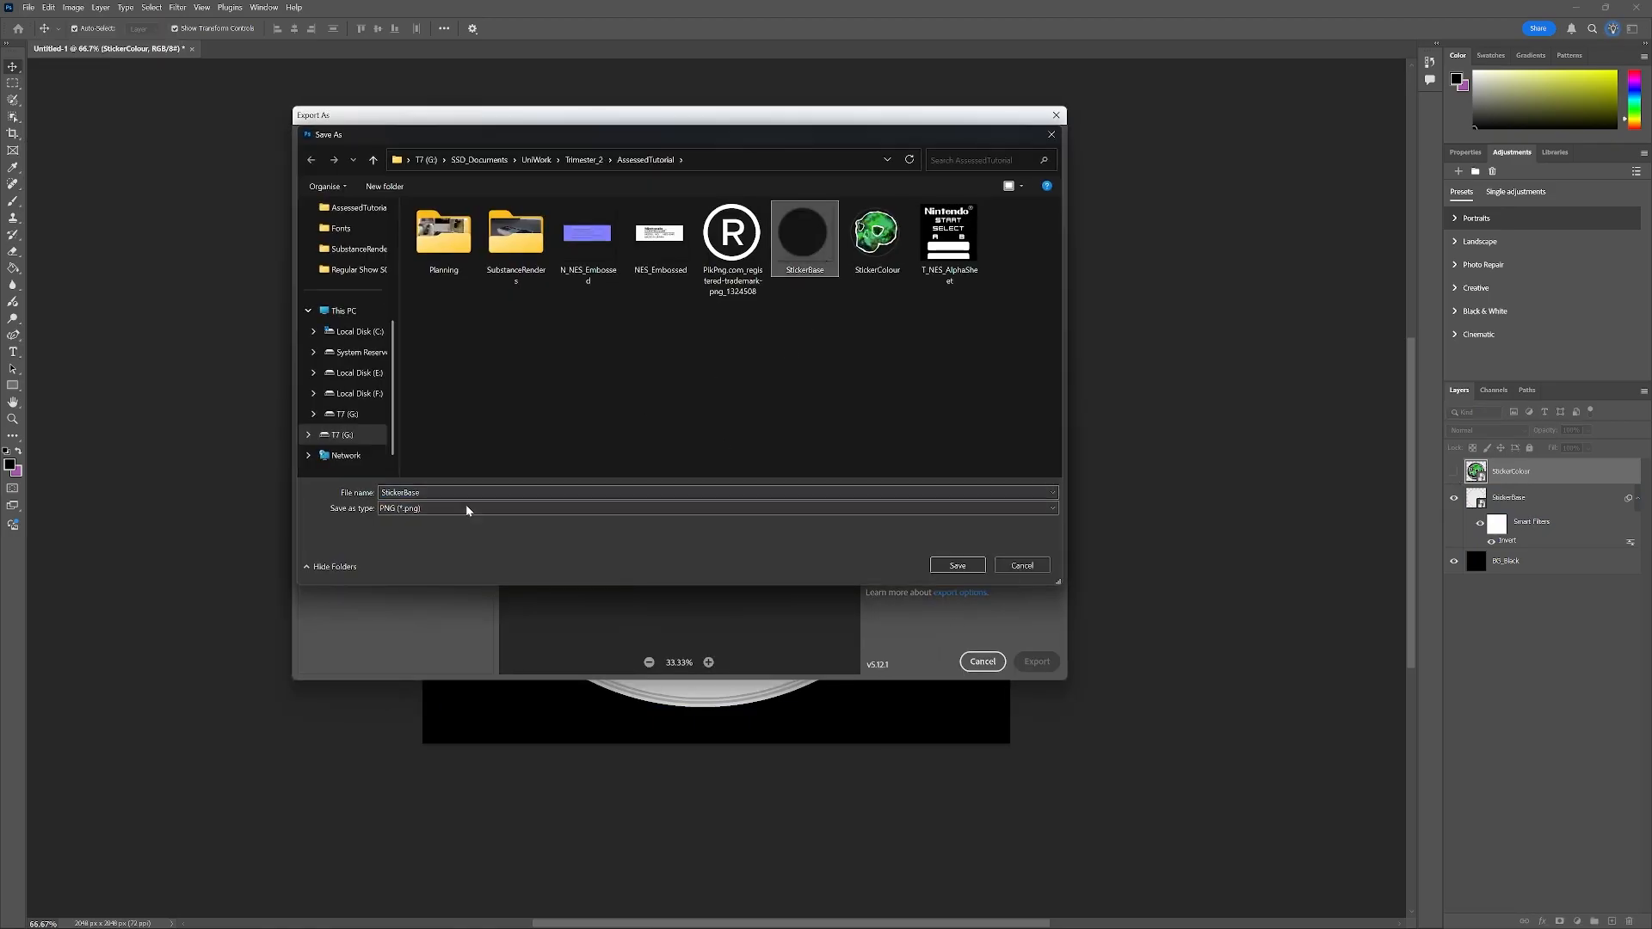
{"action": "left_click", "coordinate": [467, 493]}
{"action": "key", "text": "BackSpace"}
{"action": "key", "text": "BackSpace"}
{"action": "key", "text": "BackSpace"}
{"action": "key", "text": "BackSpace"}
{"action": "key", "text": "Return"}
Step: Hide StickerBase, show StickerColour, and export the skull artwork as a PNG over the existing StickerColour file
{"action": "left_click", "coordinate": [1454, 498]}
{"action": "left_click", "coordinate": [1454, 471]}
{"action": "left_click", "coordinate": [28, 7]}
{"action": "mouse_move", "coordinate": [103, 222]}
{"action": "left_click", "coordinate": [240, 239]}
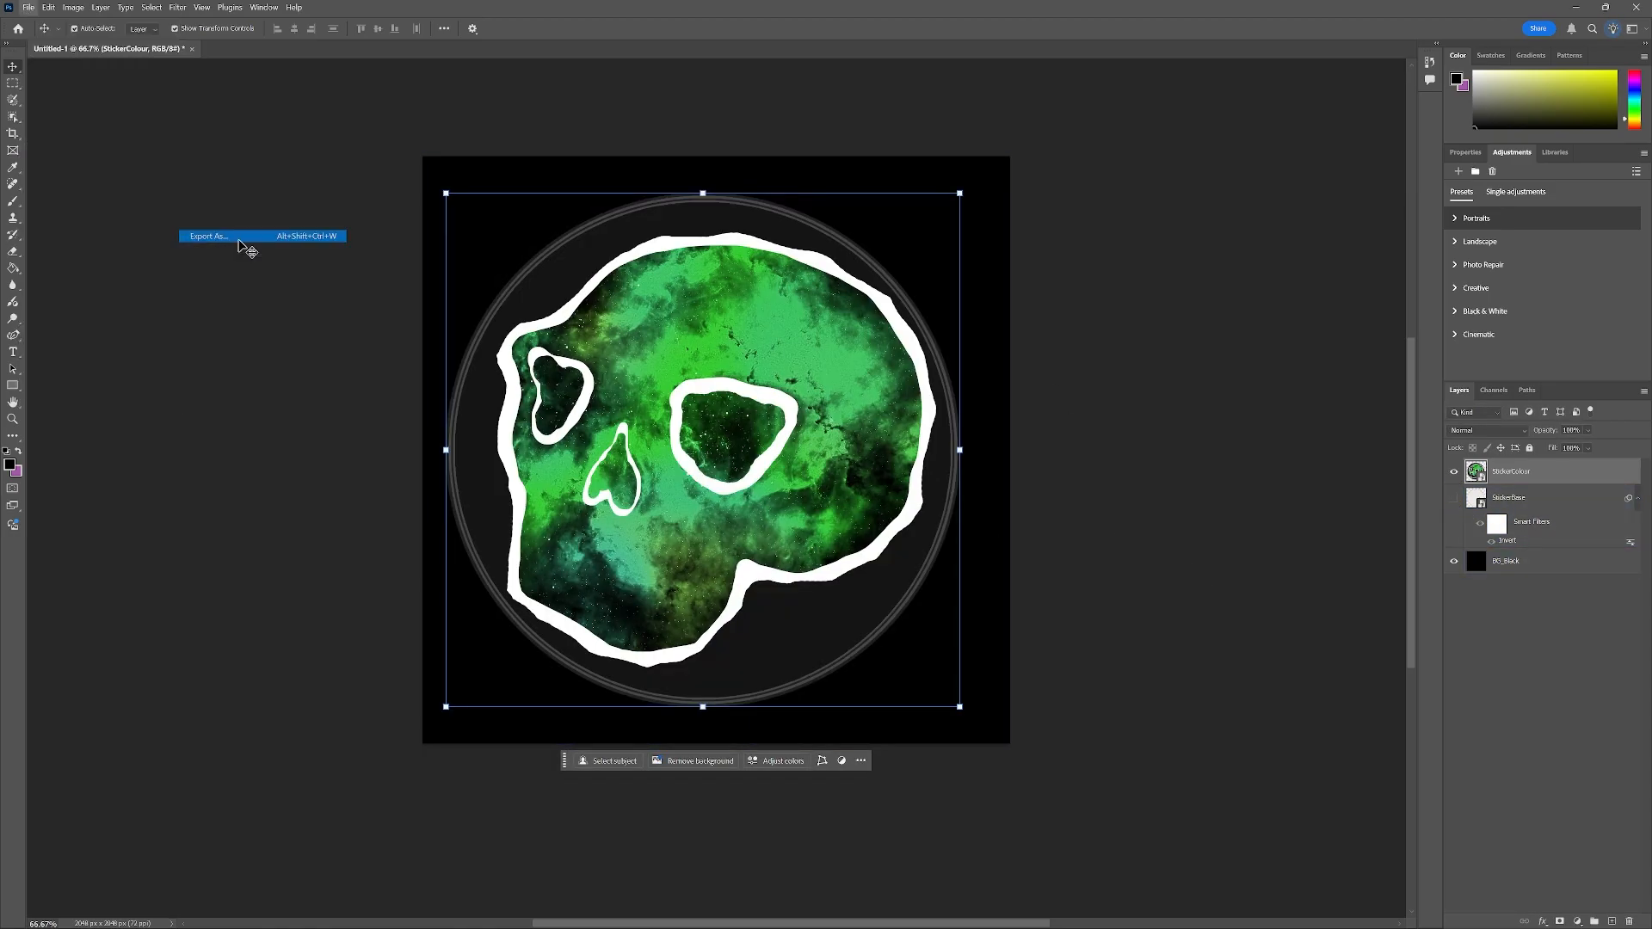
{"action": "left_click", "coordinate": [1036, 661]}
{"action": "left_click", "coordinate": [953, 240]}
{"action": "left_click", "coordinate": [968, 569]}
{"action": "left_click", "coordinate": [995, 104]}
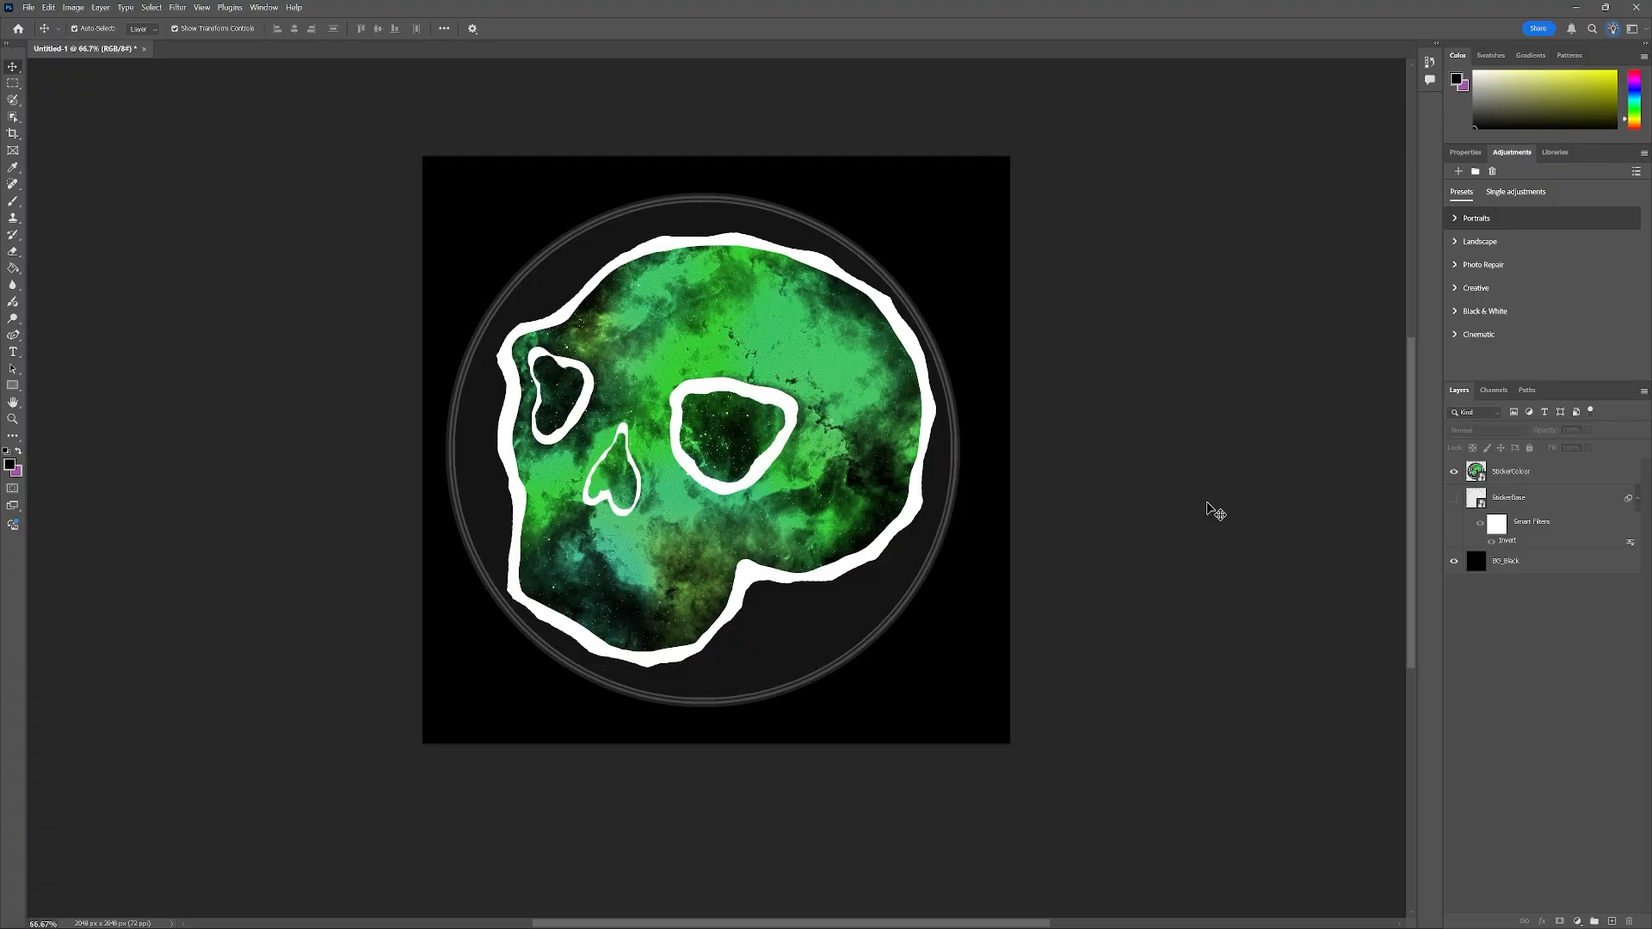
{"action": "left_click", "coordinate": [1508, 482]}
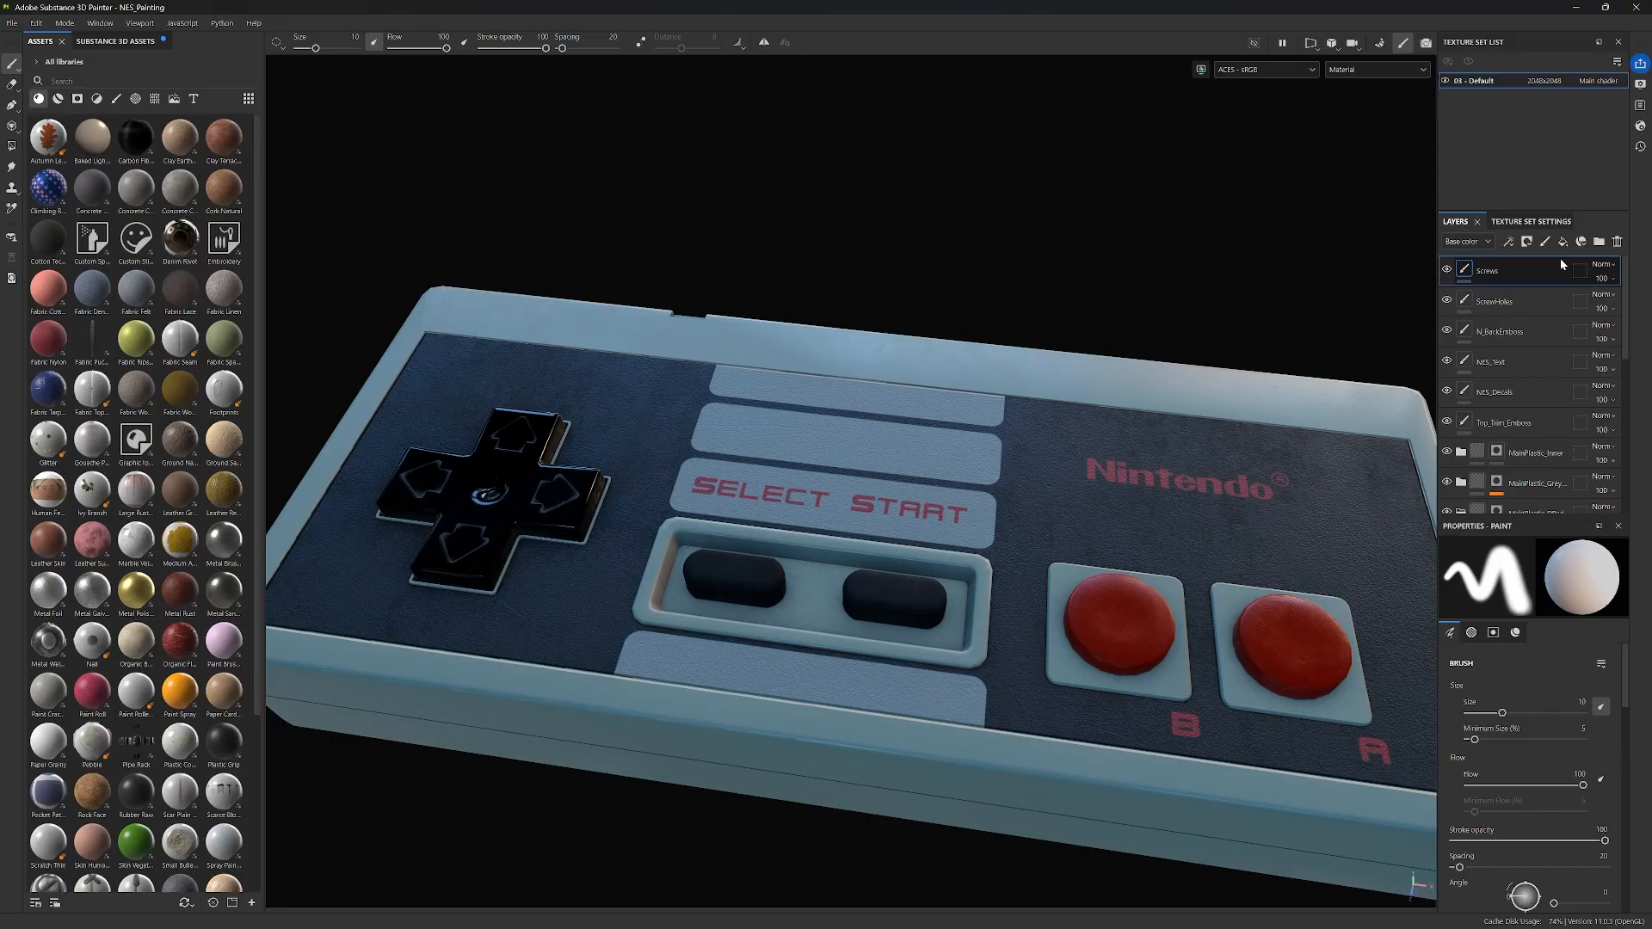
Step: In Substance 3D Painter, add a folder named Detailing above the Screws layer
{"action": "left_click", "coordinate": [1600, 242]}
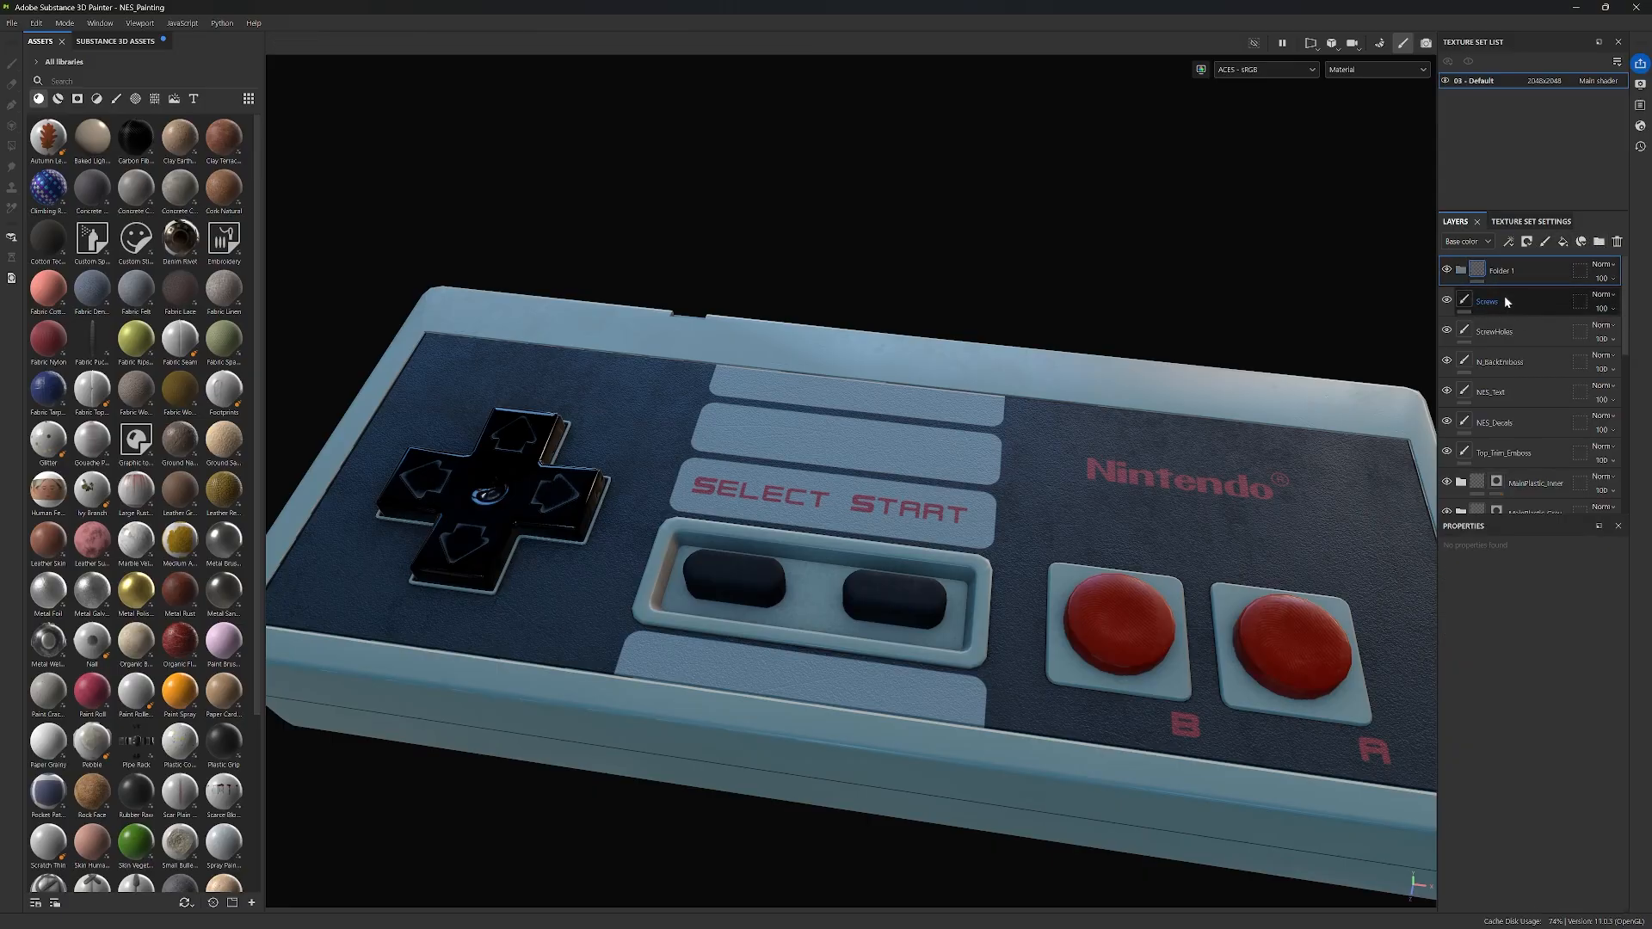
{"action": "double_click", "coordinate": [1513, 272]}
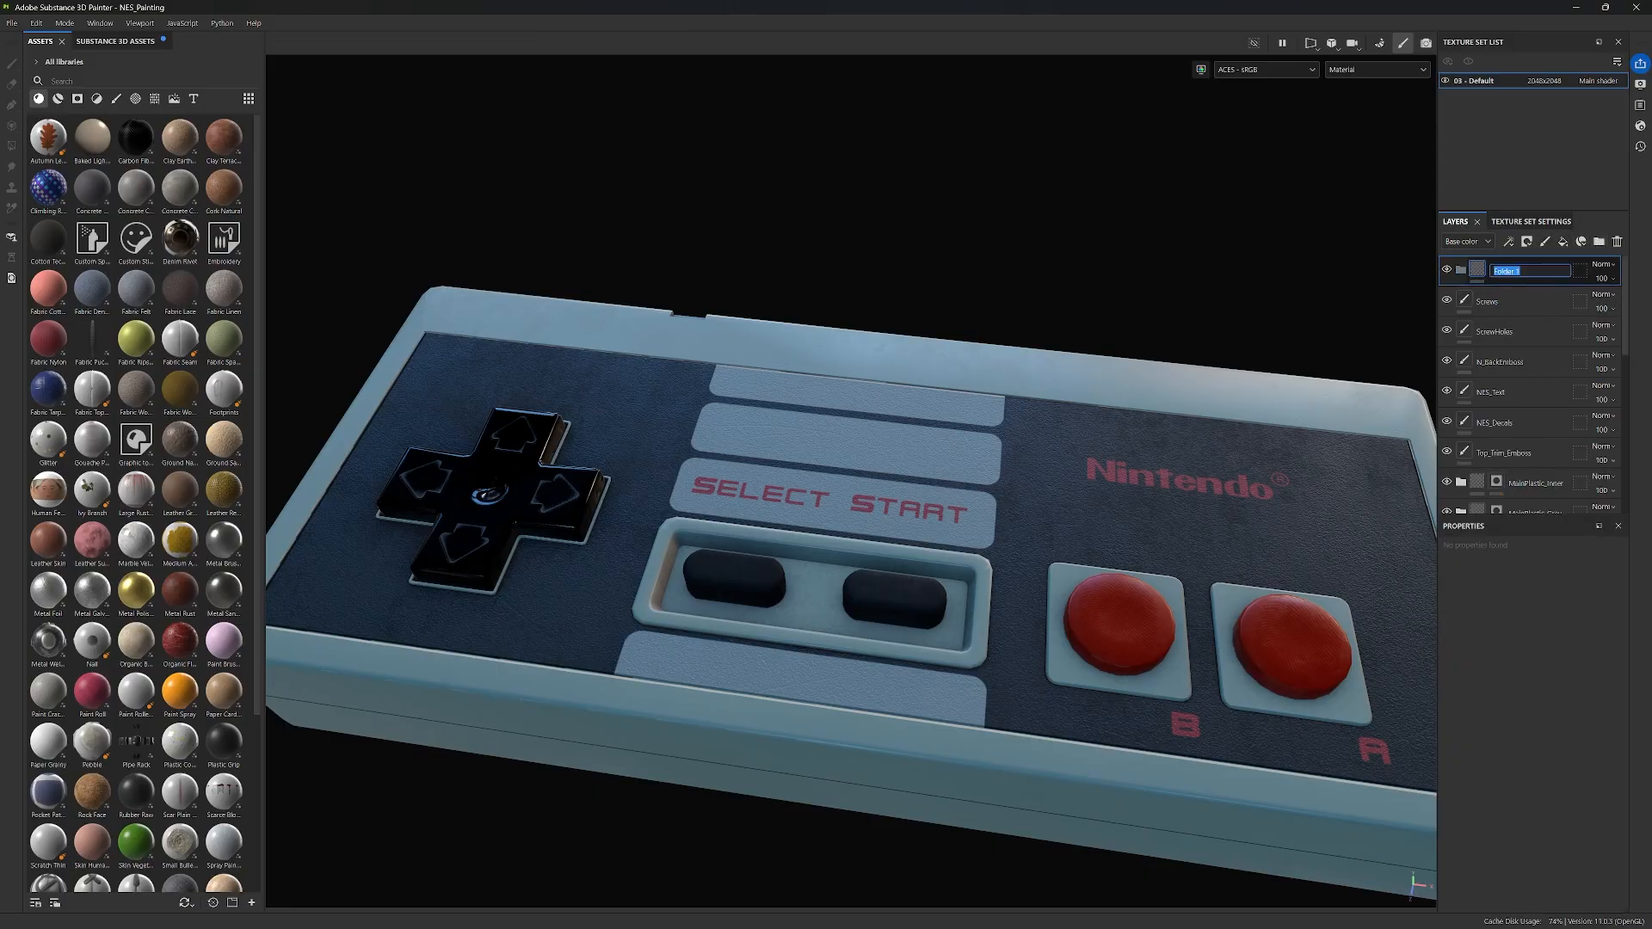
{"action": "type", "text": "Detailing"}
{"action": "key", "text": "Return"}
Step: Move the layers from Screws down to Toy_Trim_Emboss into the Detailing folder, and collapse the Detailing and MainPlastic_DPad folders
{"action": "left_click", "coordinate": [1516, 303]}
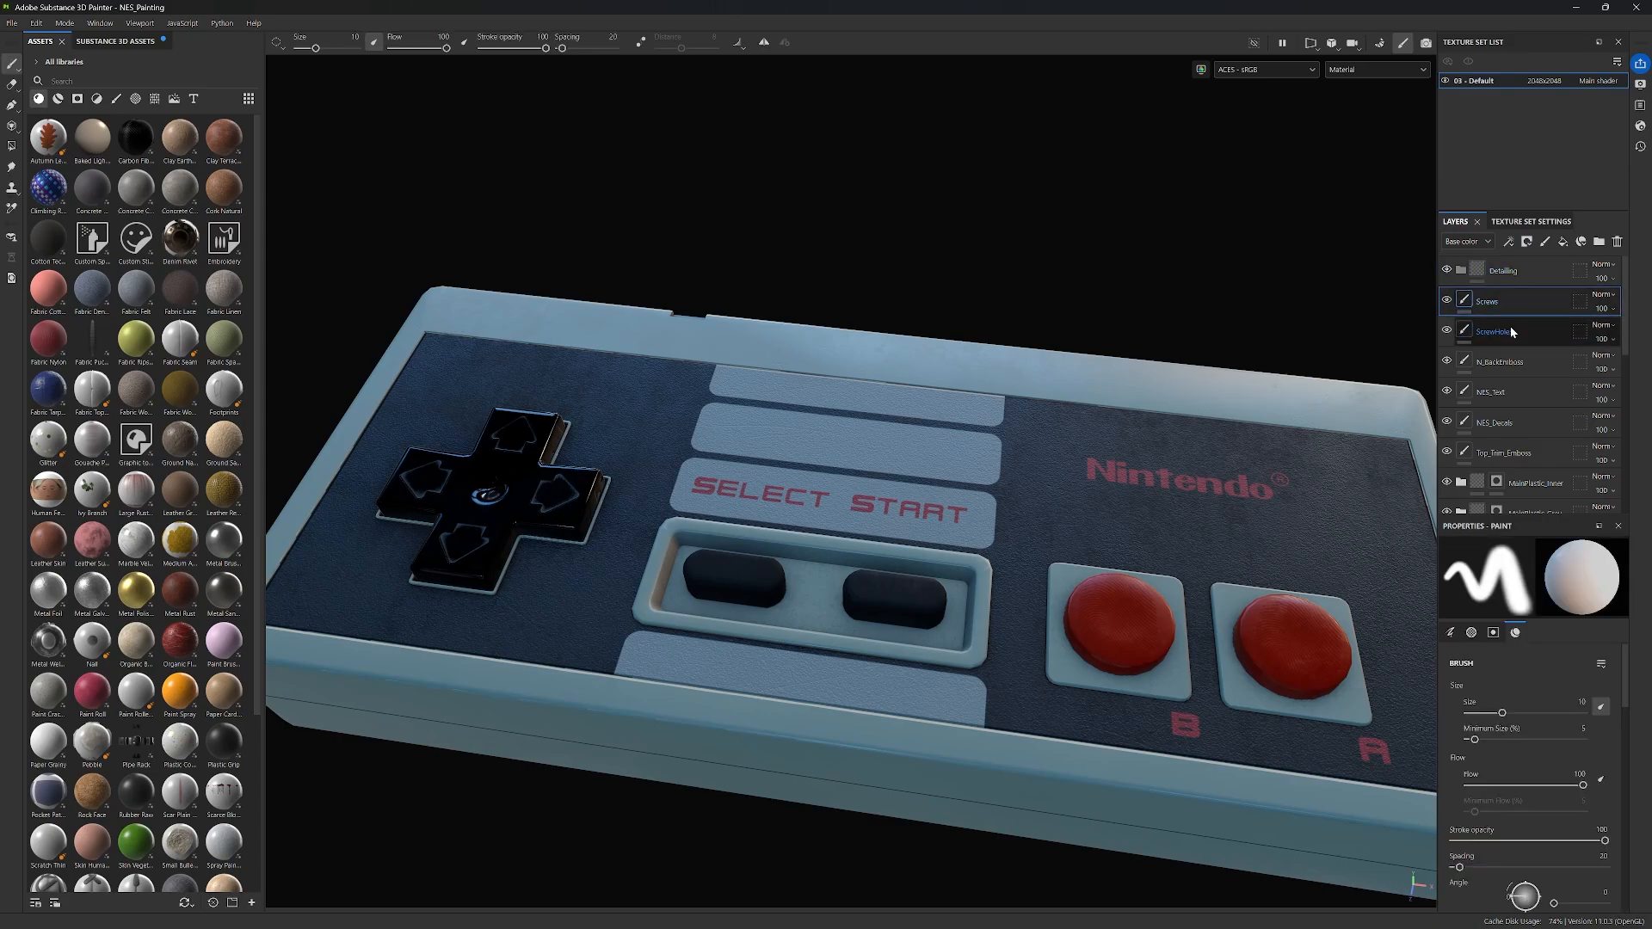
{"action": "left_click_drag", "start_coordinate": [1510, 327], "coordinate": [1520, 455]}
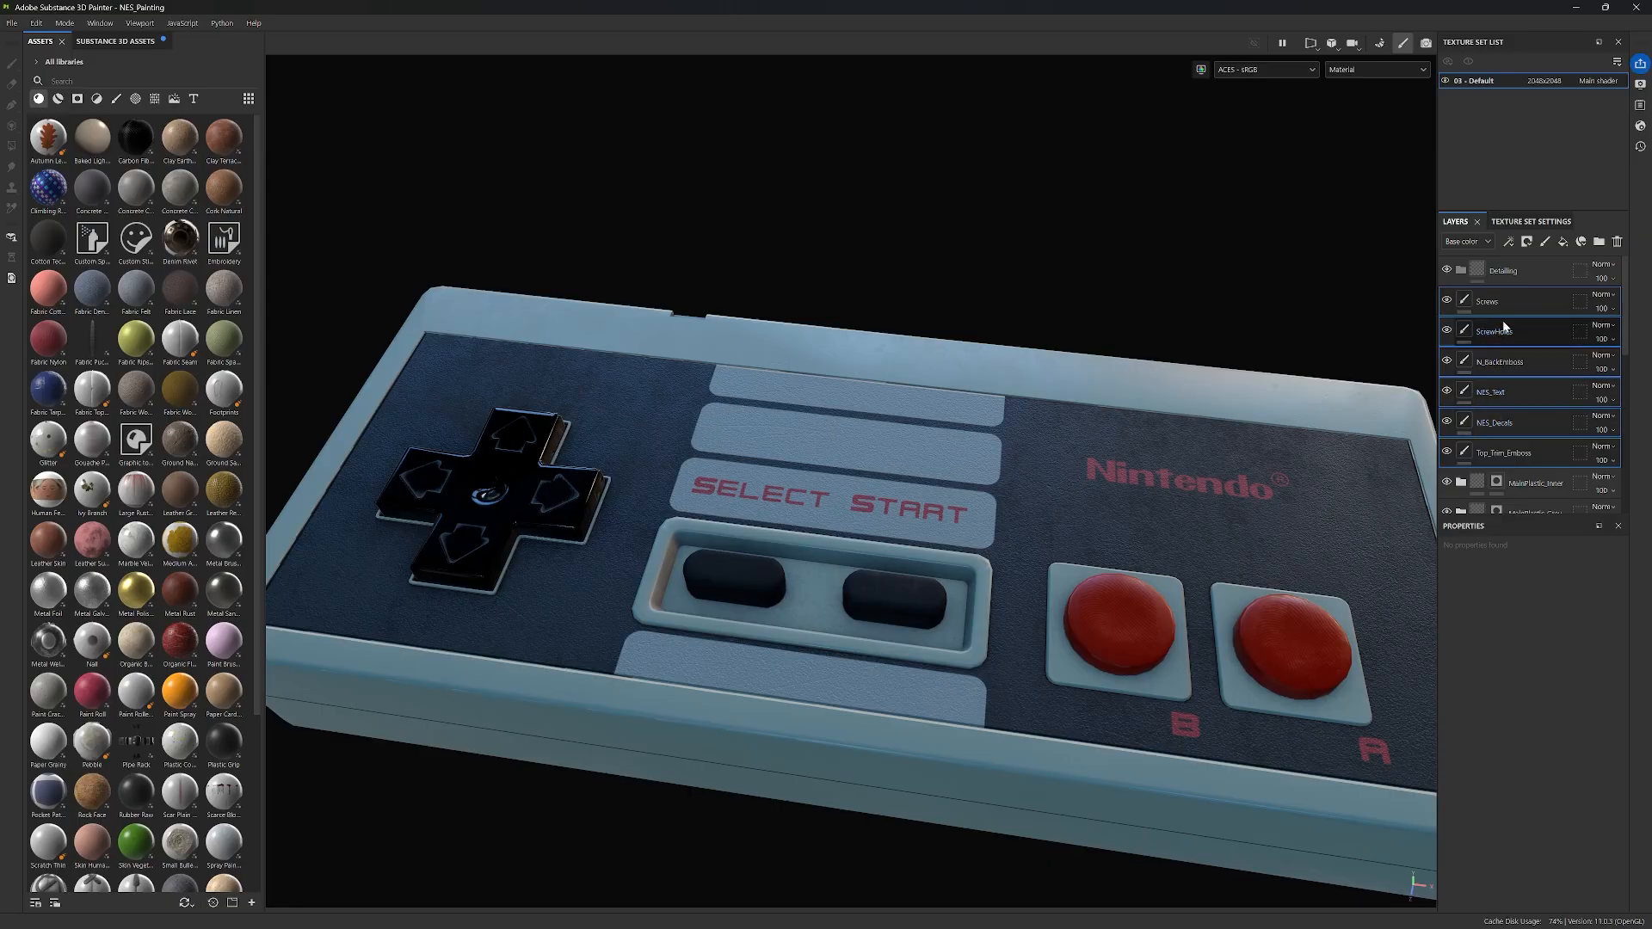
{"action": "left_click_drag", "start_coordinate": [1504, 305], "coordinate": [1511, 268]}
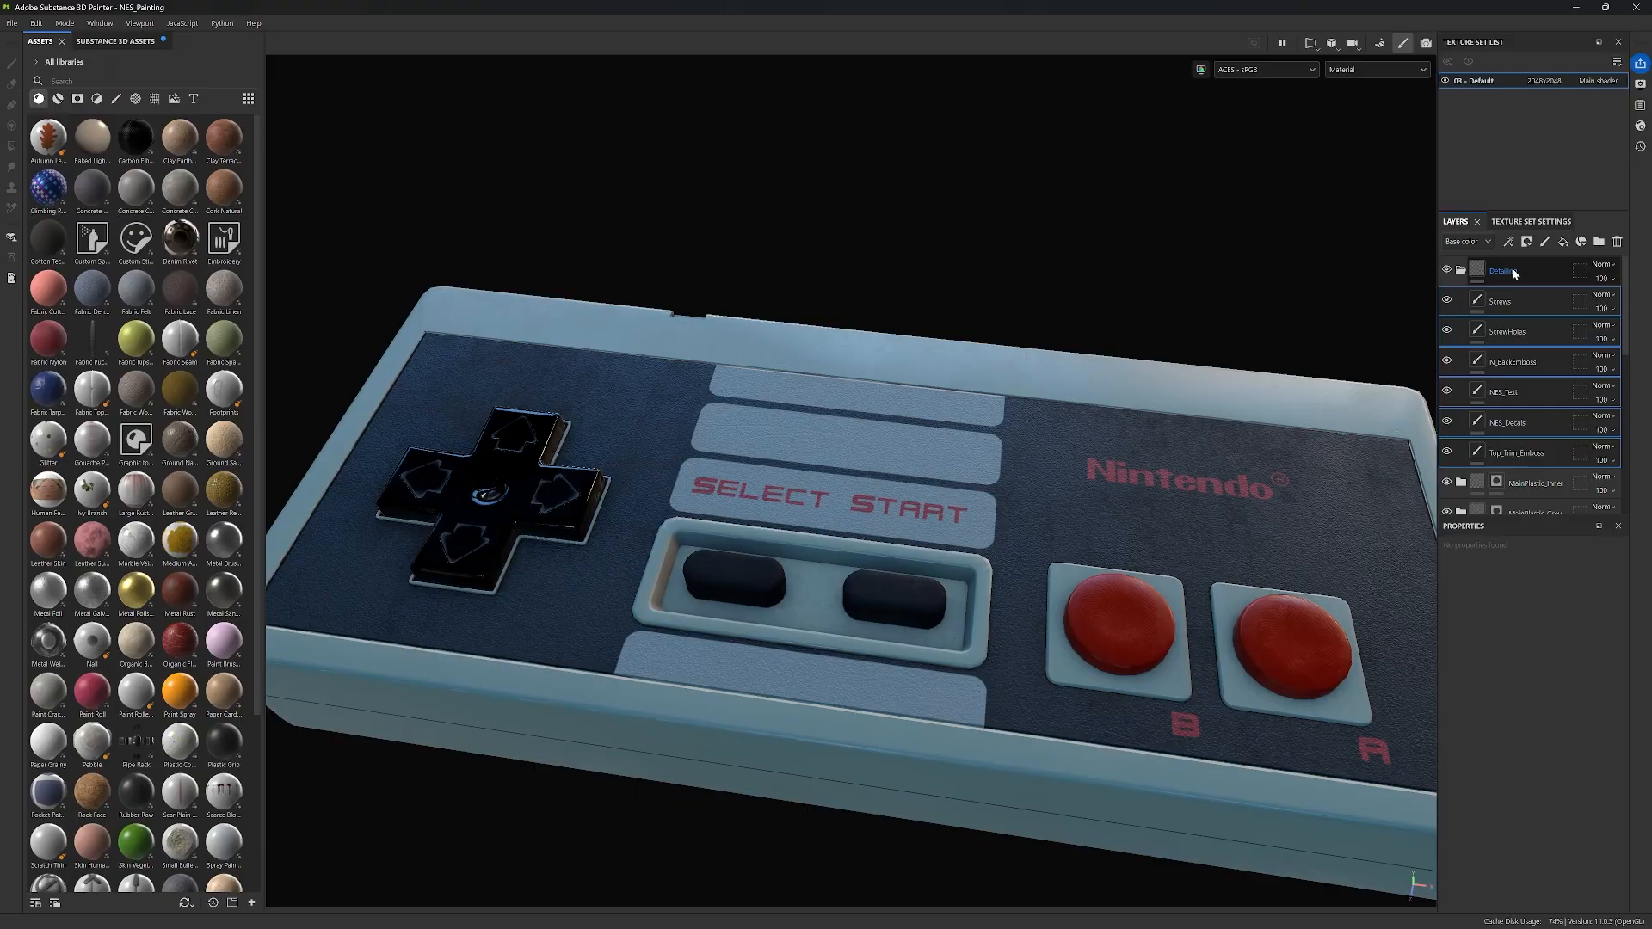
{"action": "left_click", "coordinate": [1460, 270]}
{"action": "scroll", "coordinate": [1531, 345], "scroll_direction": "down", "scroll_amount": 4}
{"action": "scroll", "coordinate": [1530, 344], "scroll_direction": "up", "scroll_amount": 3}
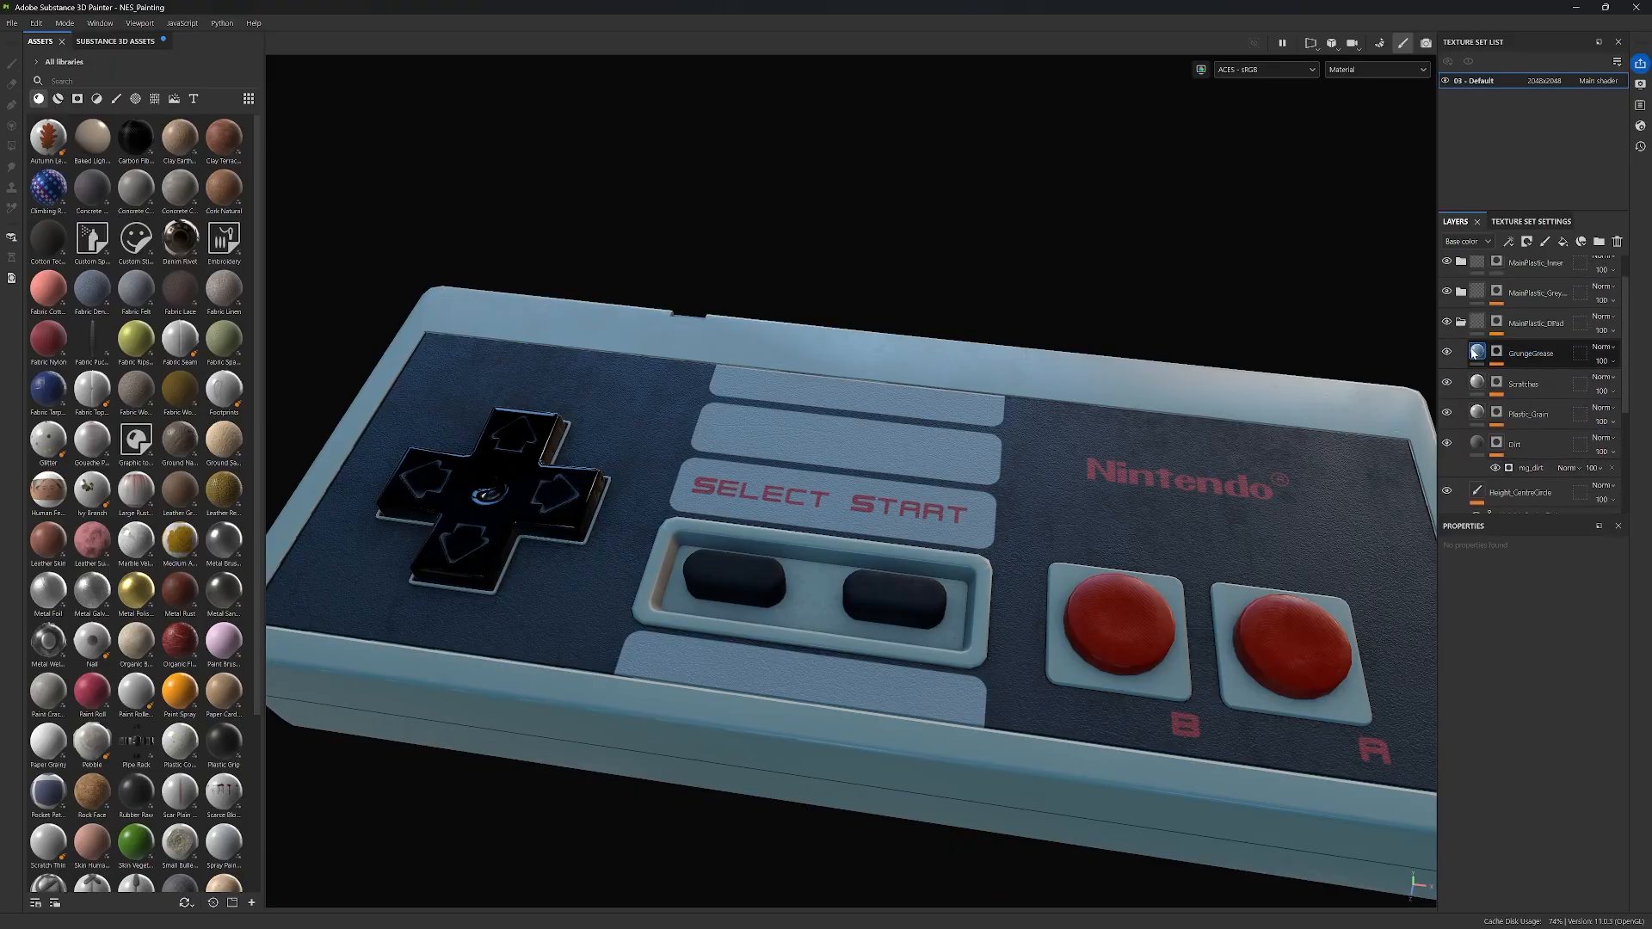
{"action": "left_click", "coordinate": [1462, 324]}
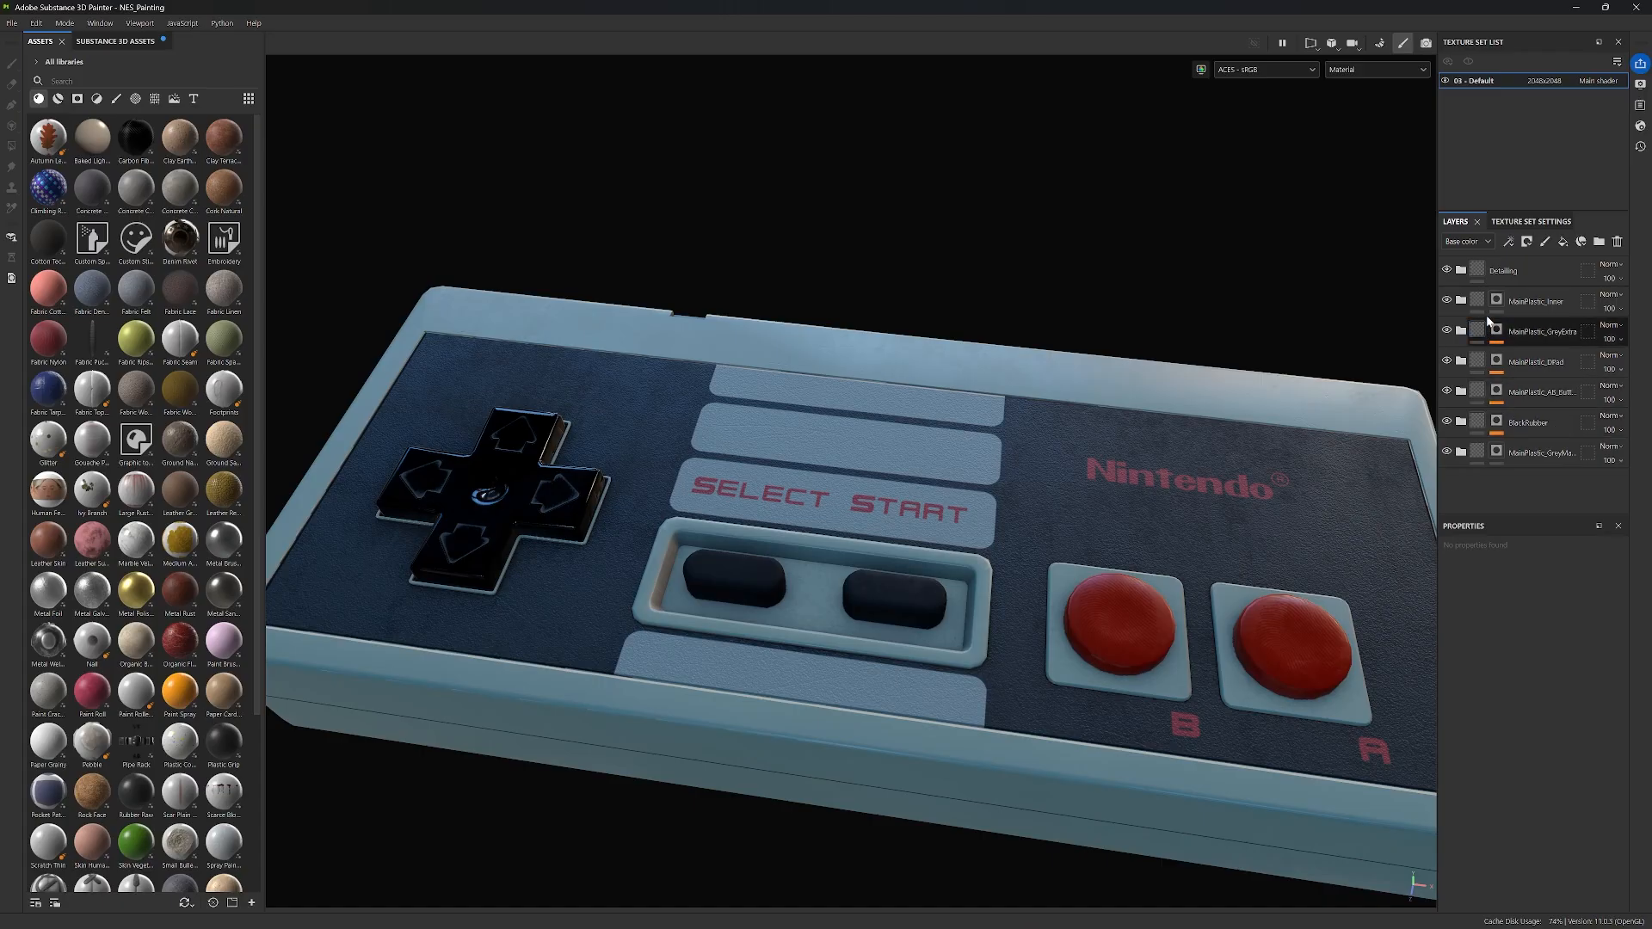
Step: Add two paint layers above the Detailing folder, naming the lower one StickerColour and the upper one StickerData
{"action": "left_click", "coordinate": [1526, 274]}
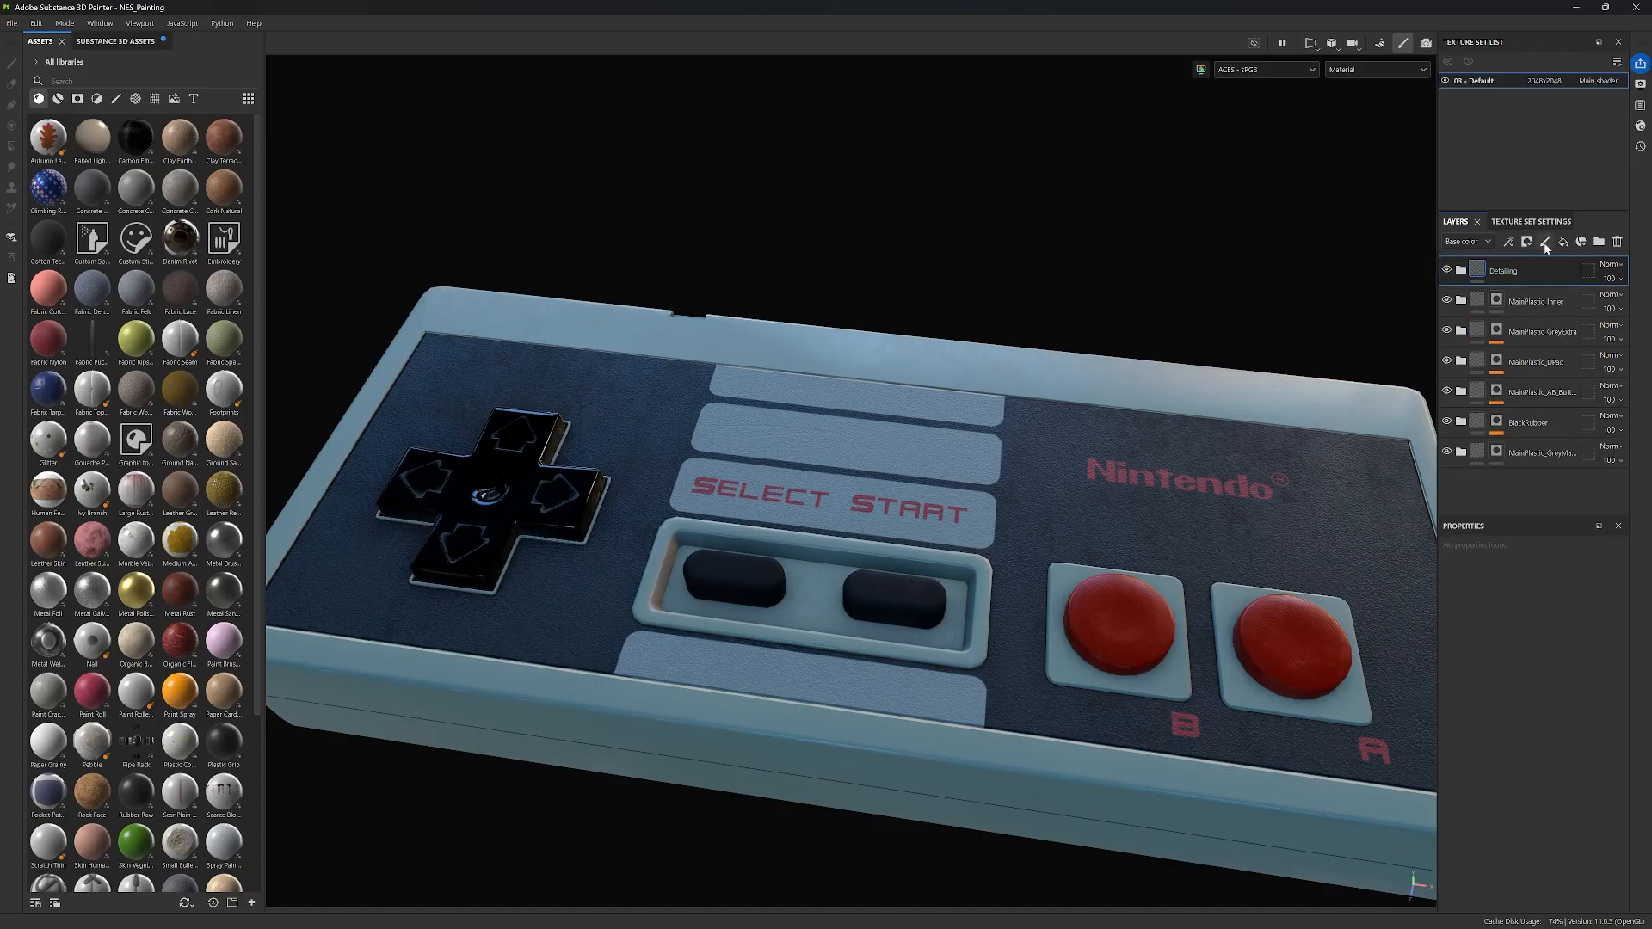
{"action": "left_click", "coordinate": [1546, 243]}
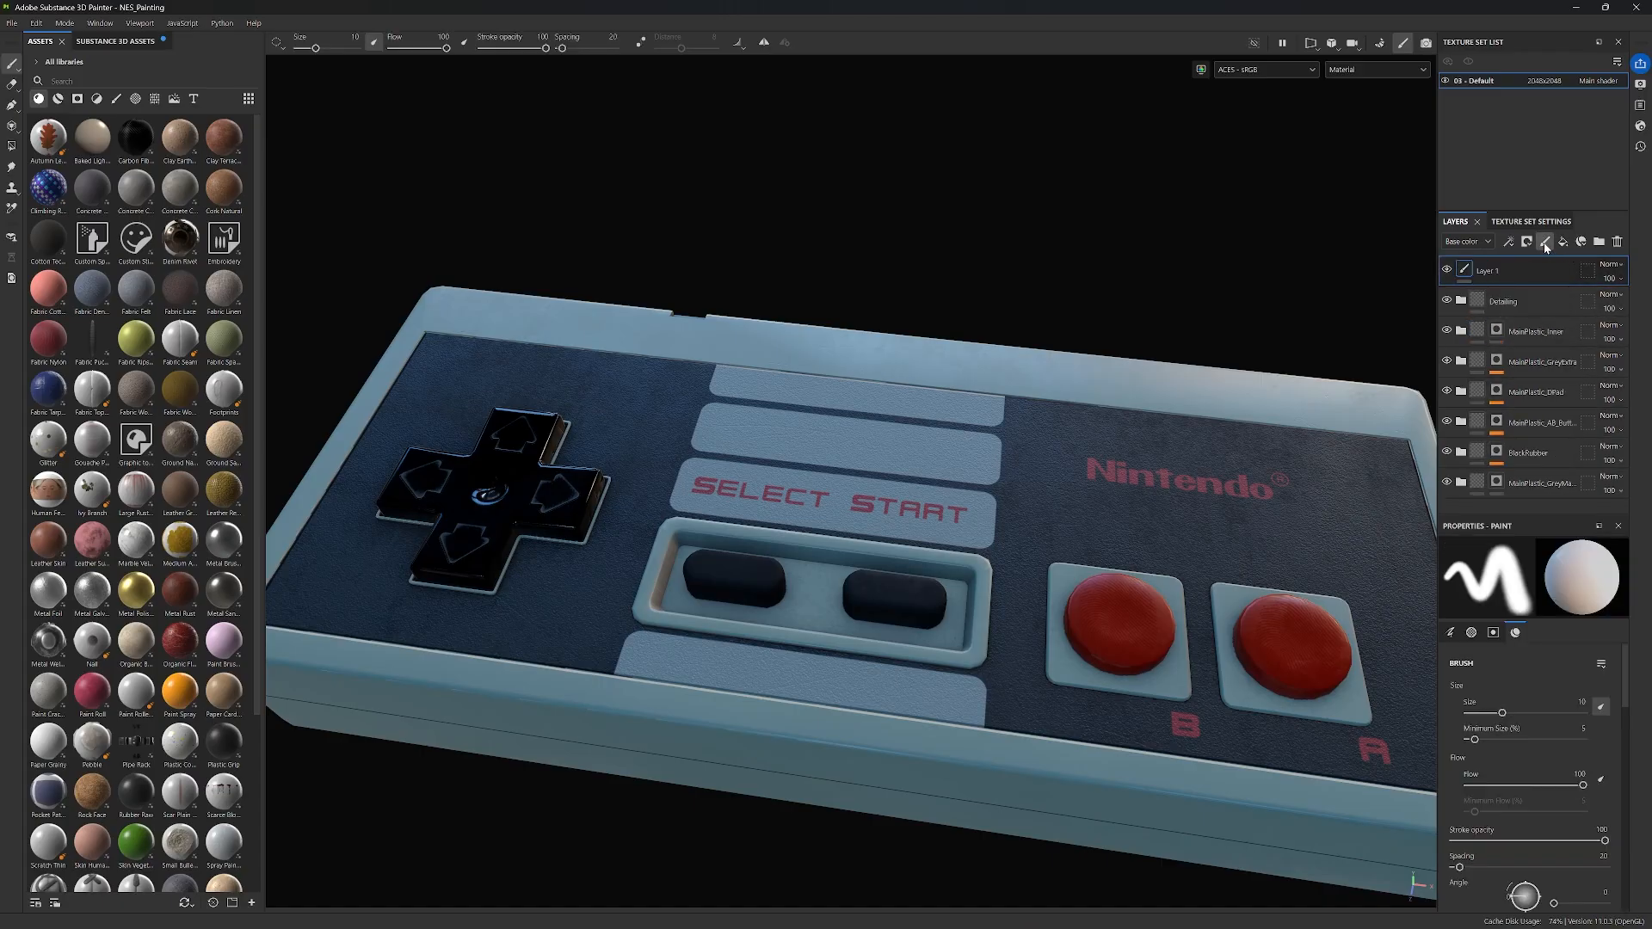
{"action": "left_click", "coordinate": [1546, 242]}
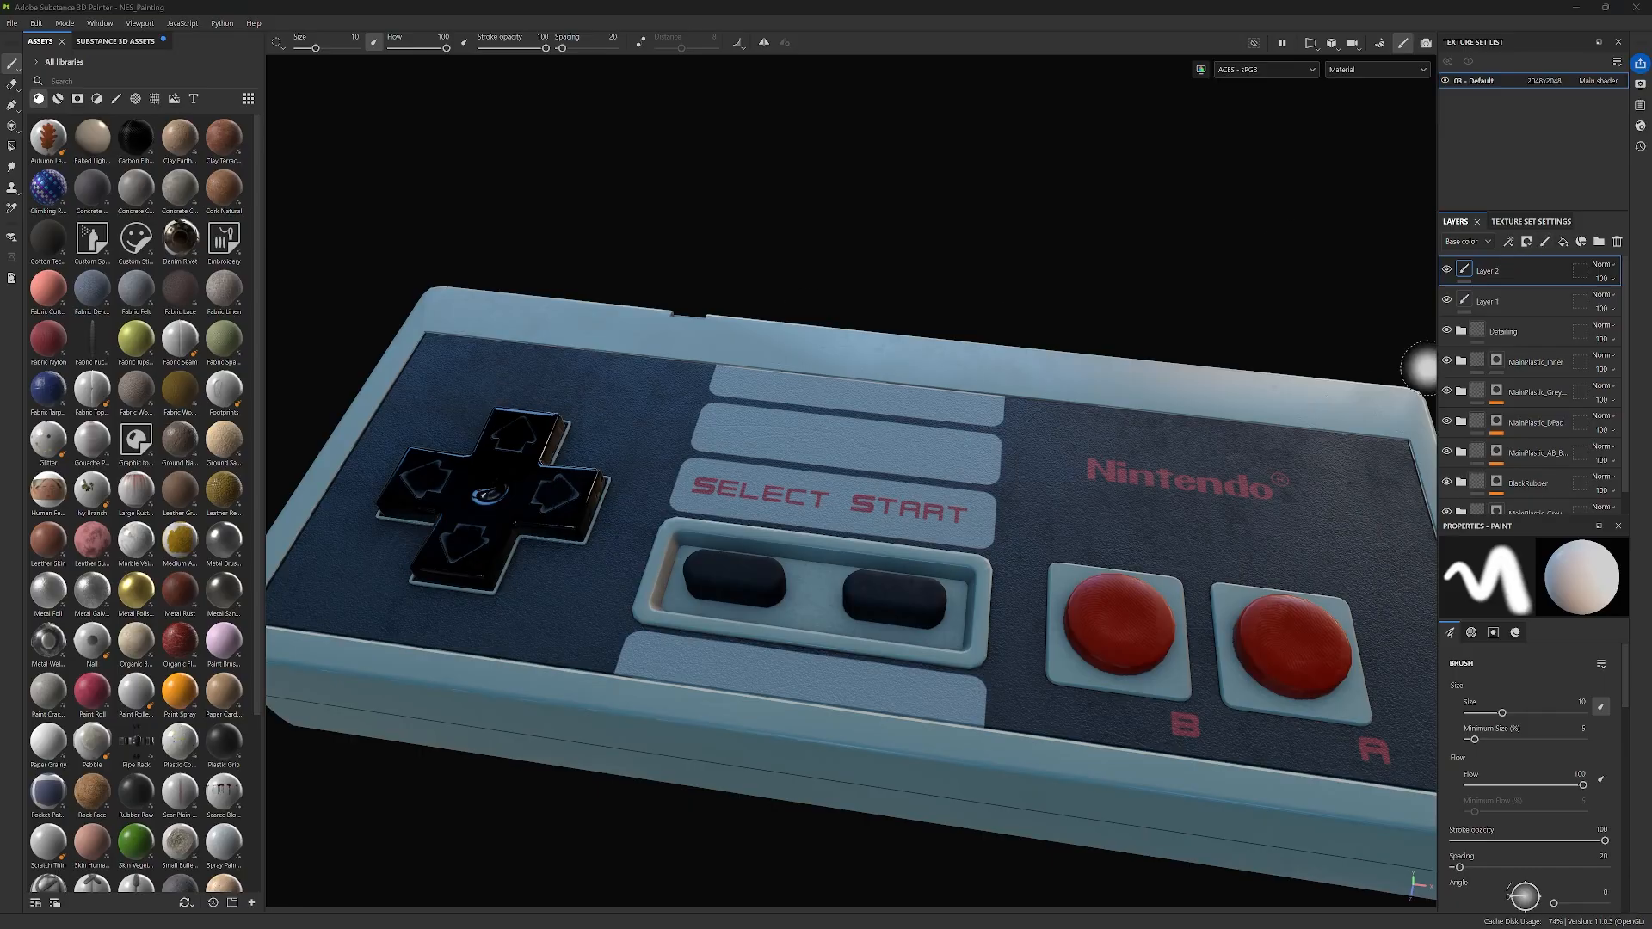
{"action": "left_click", "coordinate": [1490, 302]}
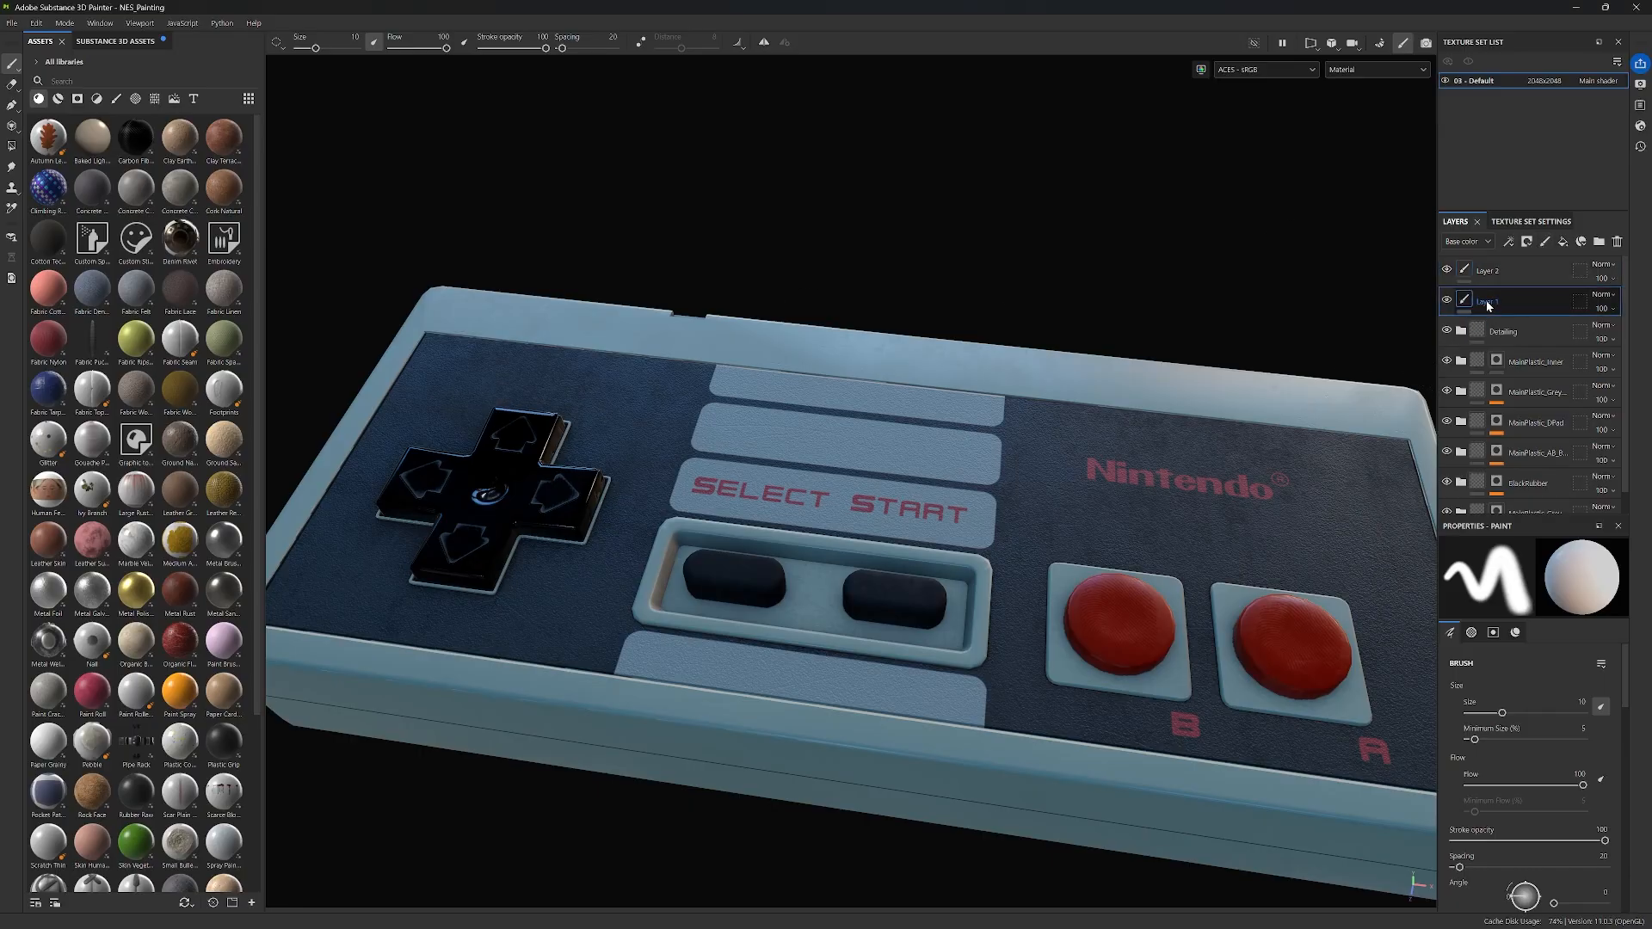
{"action": "double_click", "coordinate": [1489, 302]}
{"action": "left_click", "coordinate": [1491, 274]}
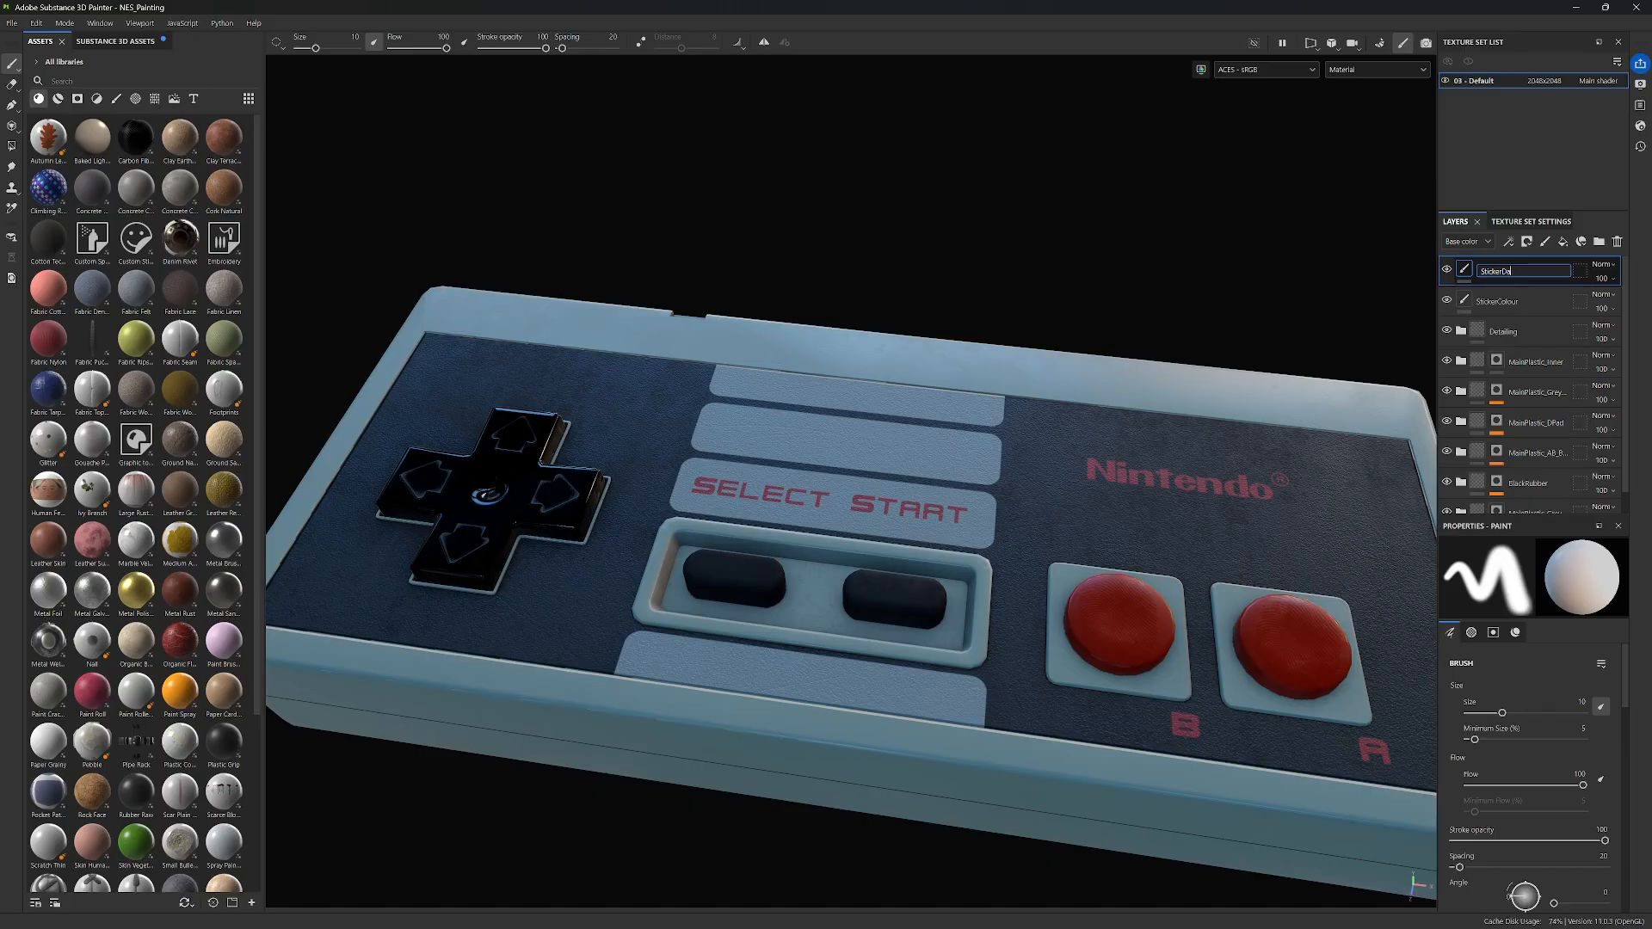
{"action": "key", "text": "Return"}
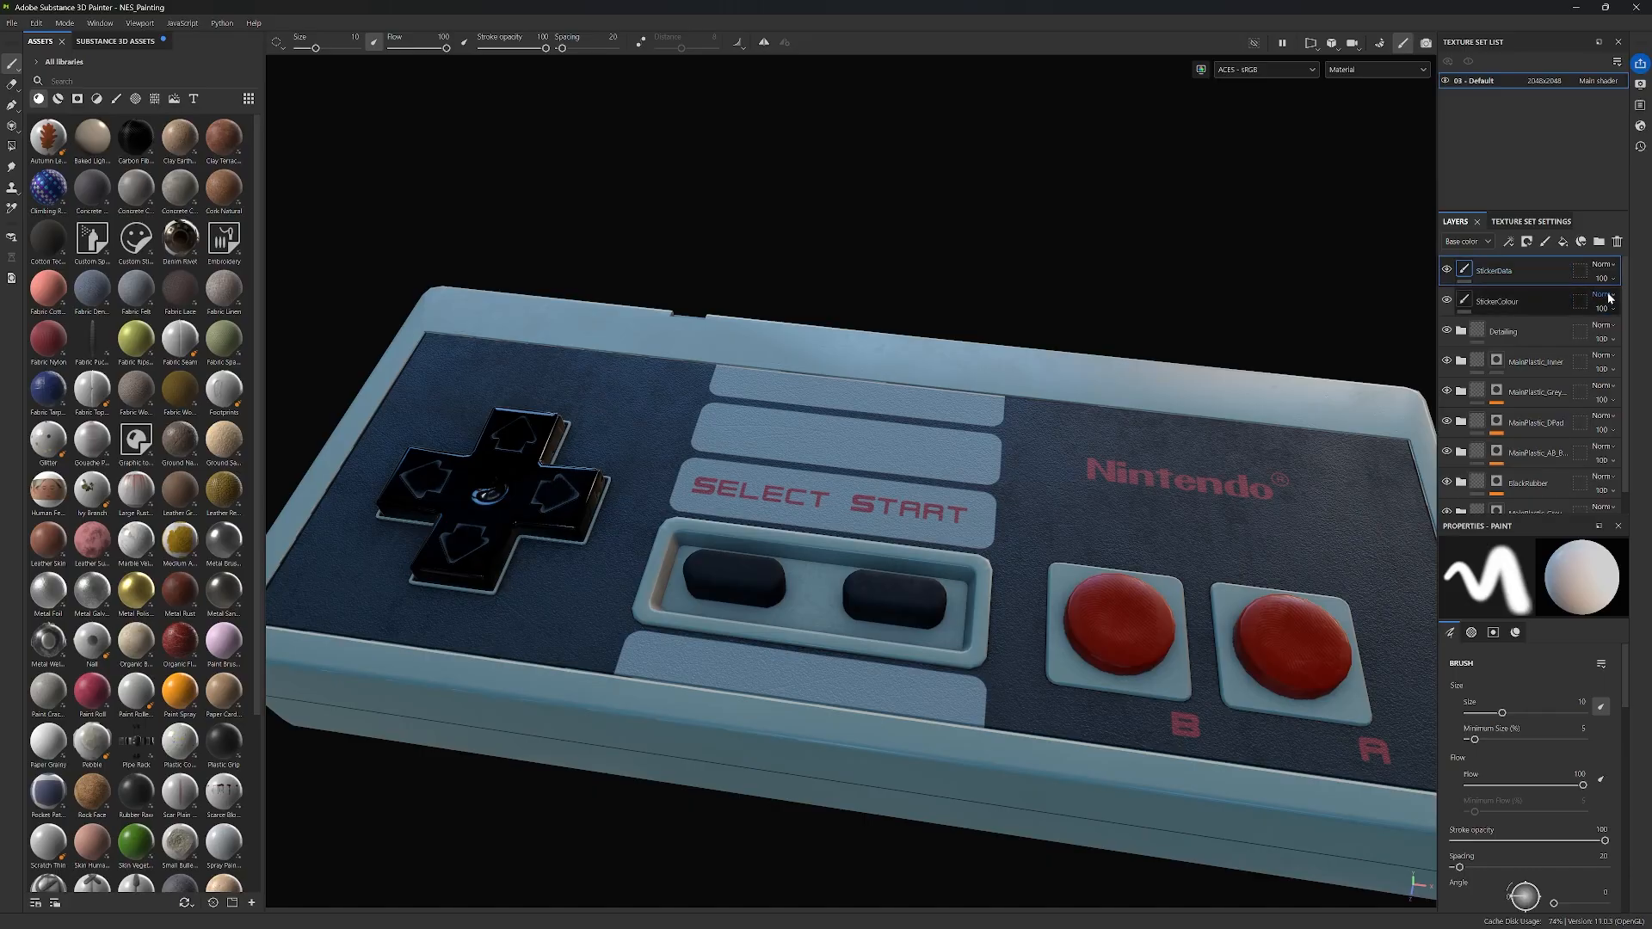
Step: Create a folder named NS_Sticker and move the StickerData and StickerColour layers into it
{"action": "left_click", "coordinate": [1598, 241]}
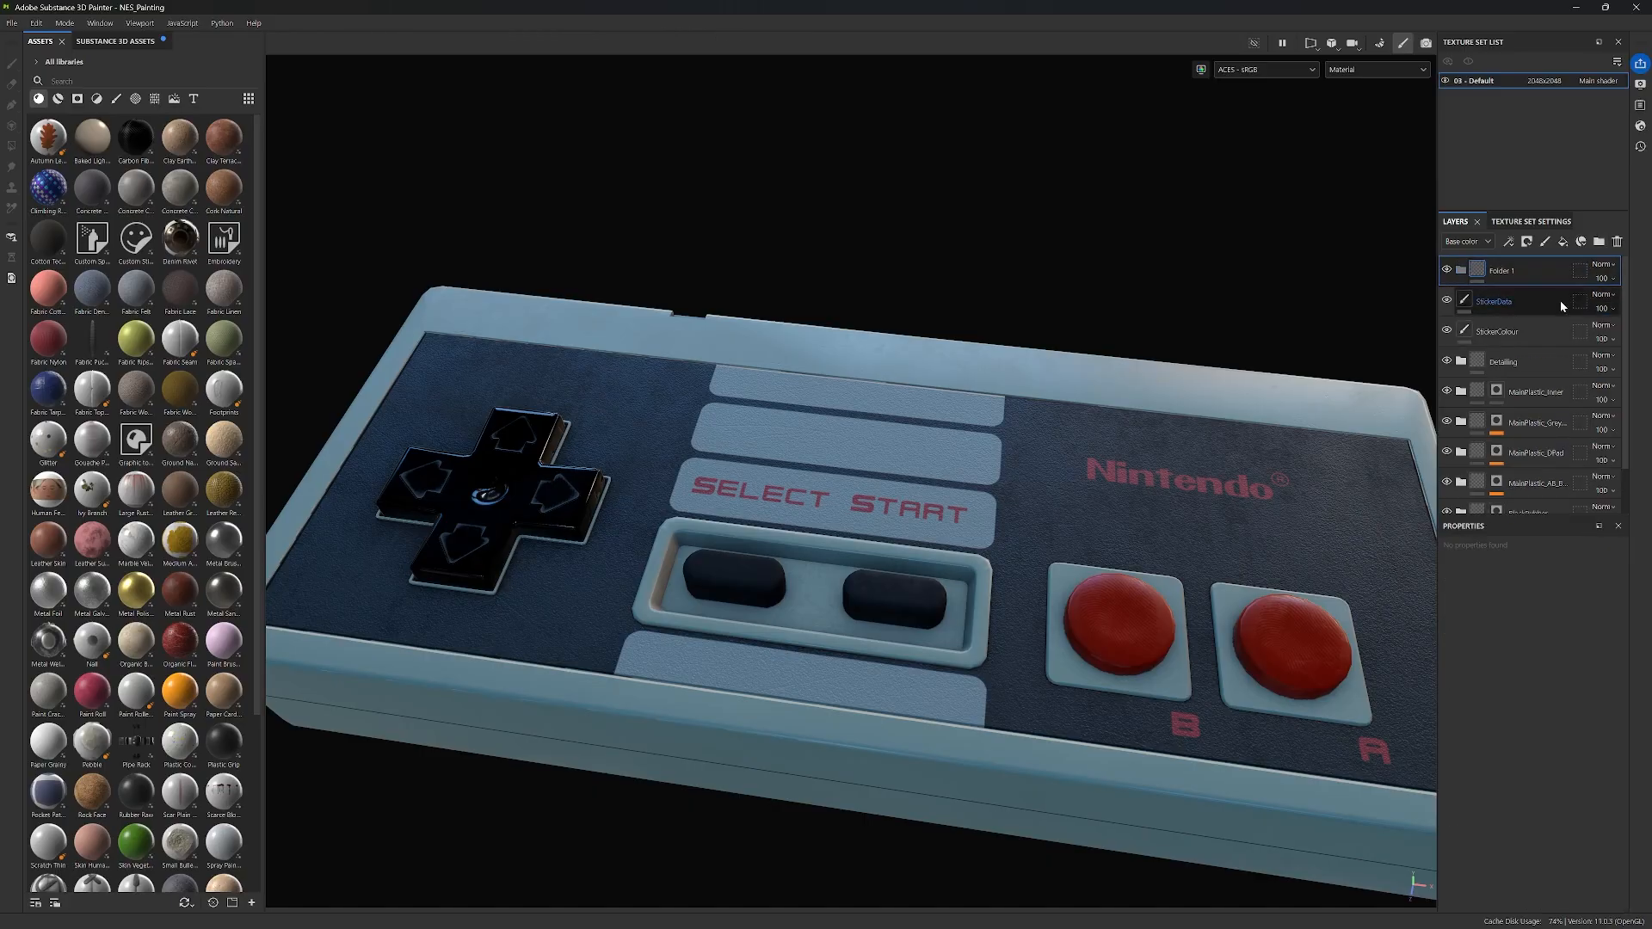
{"action": "double_click", "coordinate": [1499, 270]}
{"action": "left_click", "coordinate": [1516, 303]}
{"action": "left_click", "coordinate": [1518, 328], "text": "shift"}
{"action": "left_click_drag", "start_coordinate": [1518, 328], "coordinate": [1505, 270]}
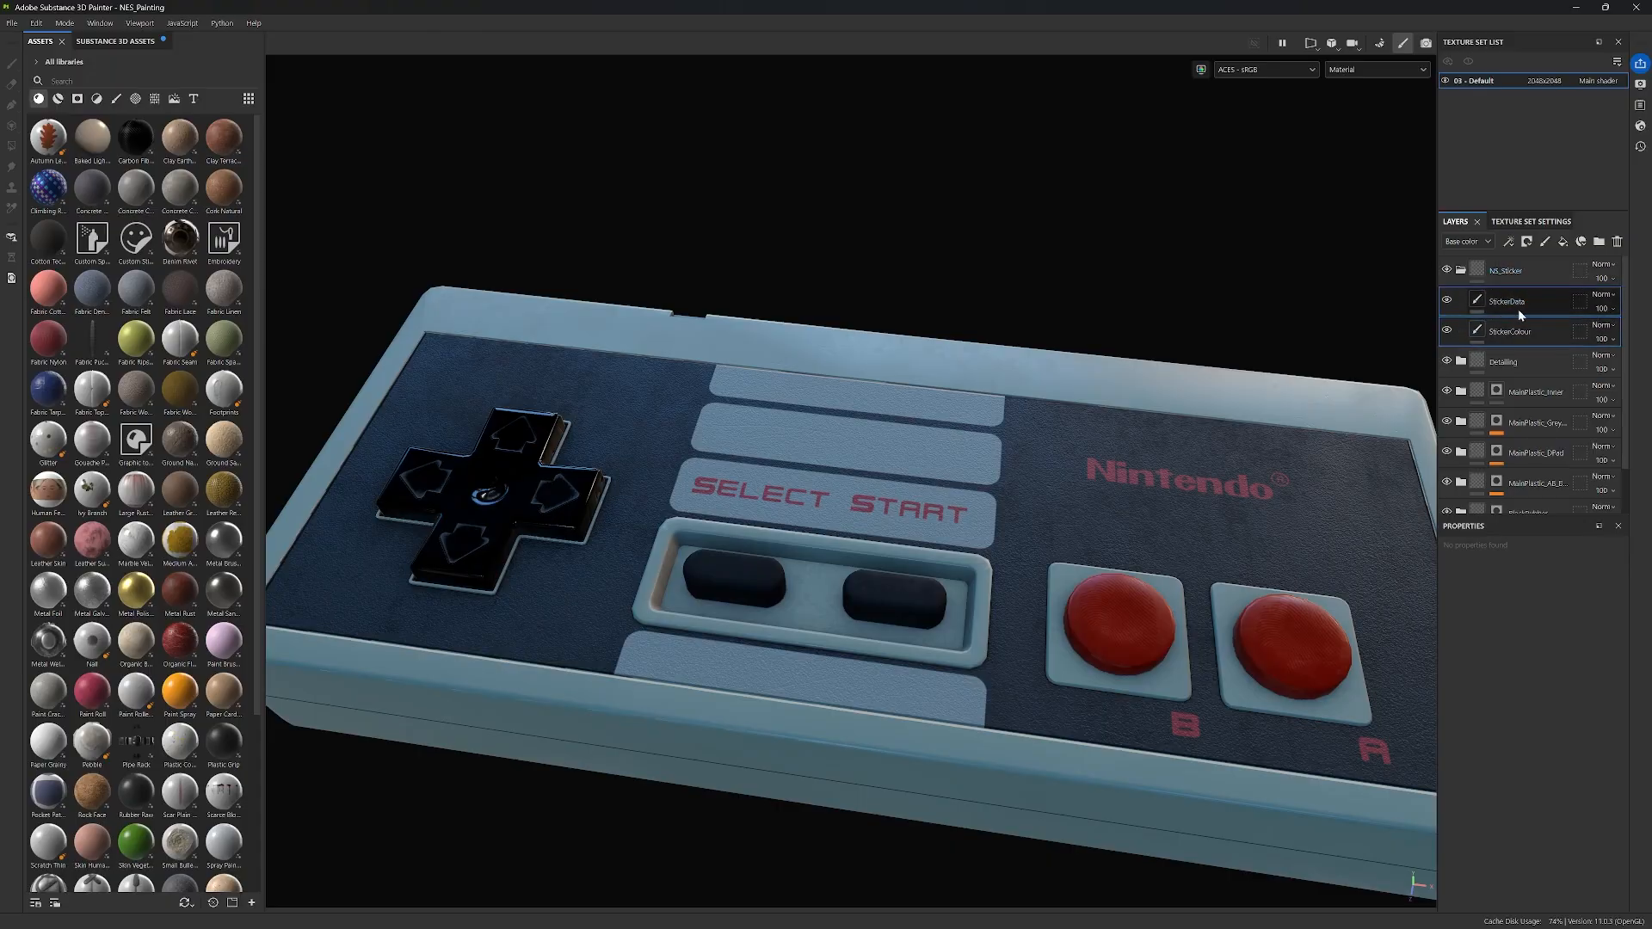
Step: Add a black mask to both the StickerColour and StickerData layers
{"action": "left_click", "coordinate": [1511, 332]}
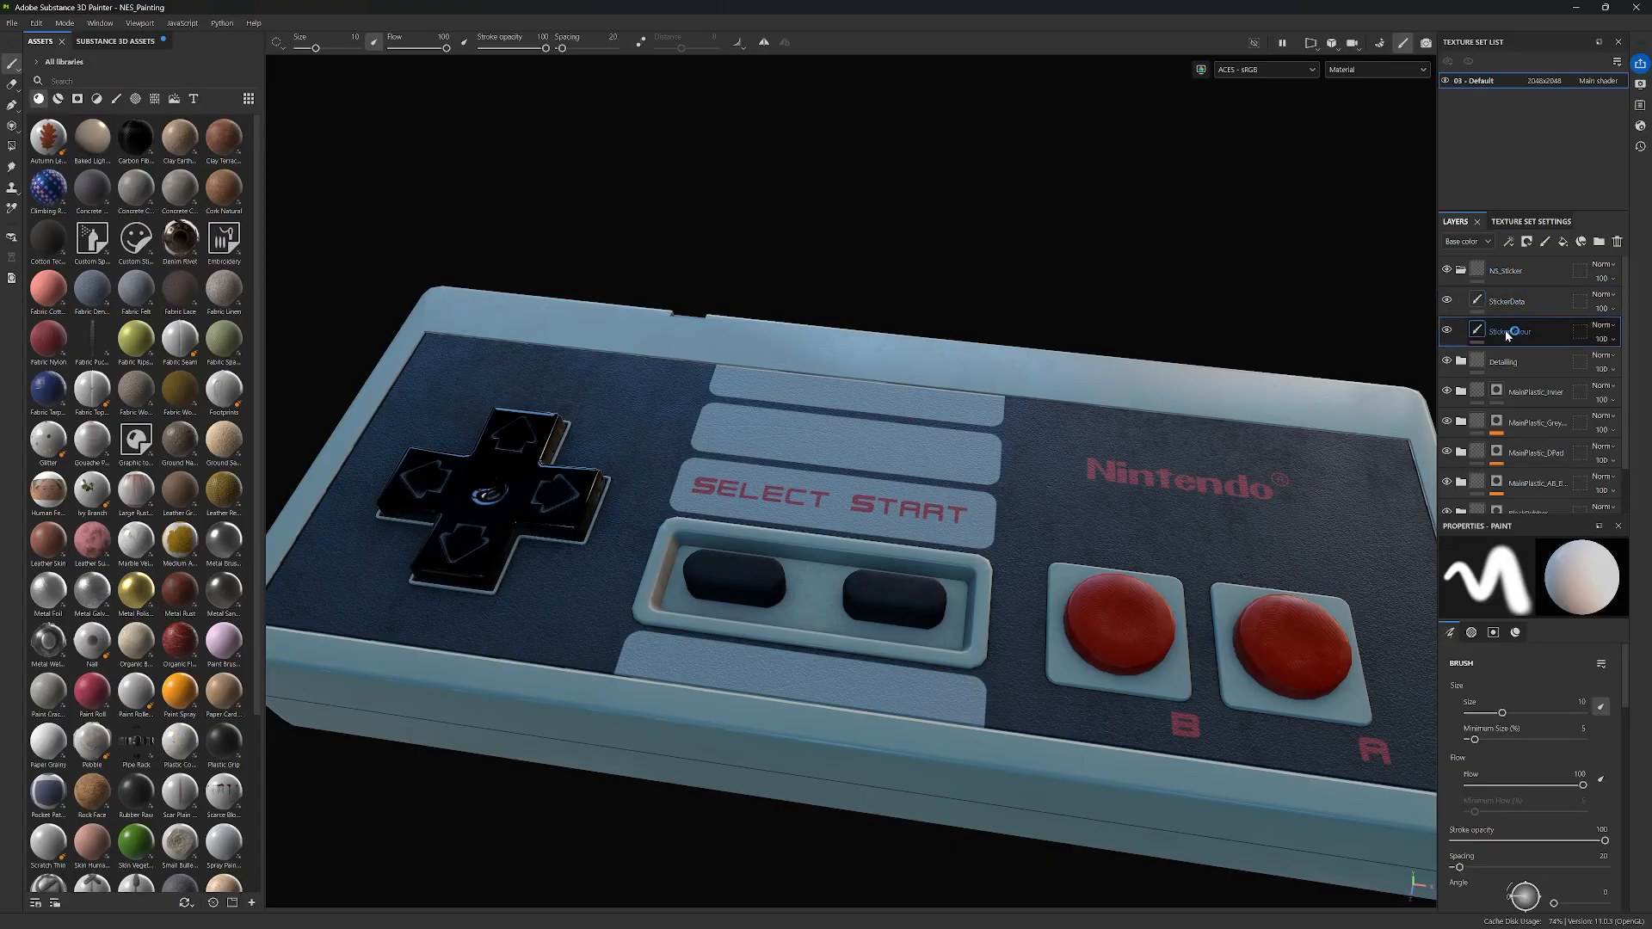
{"action": "left_click", "coordinate": [1528, 246]}
{"action": "left_click", "coordinate": [1531, 273]}
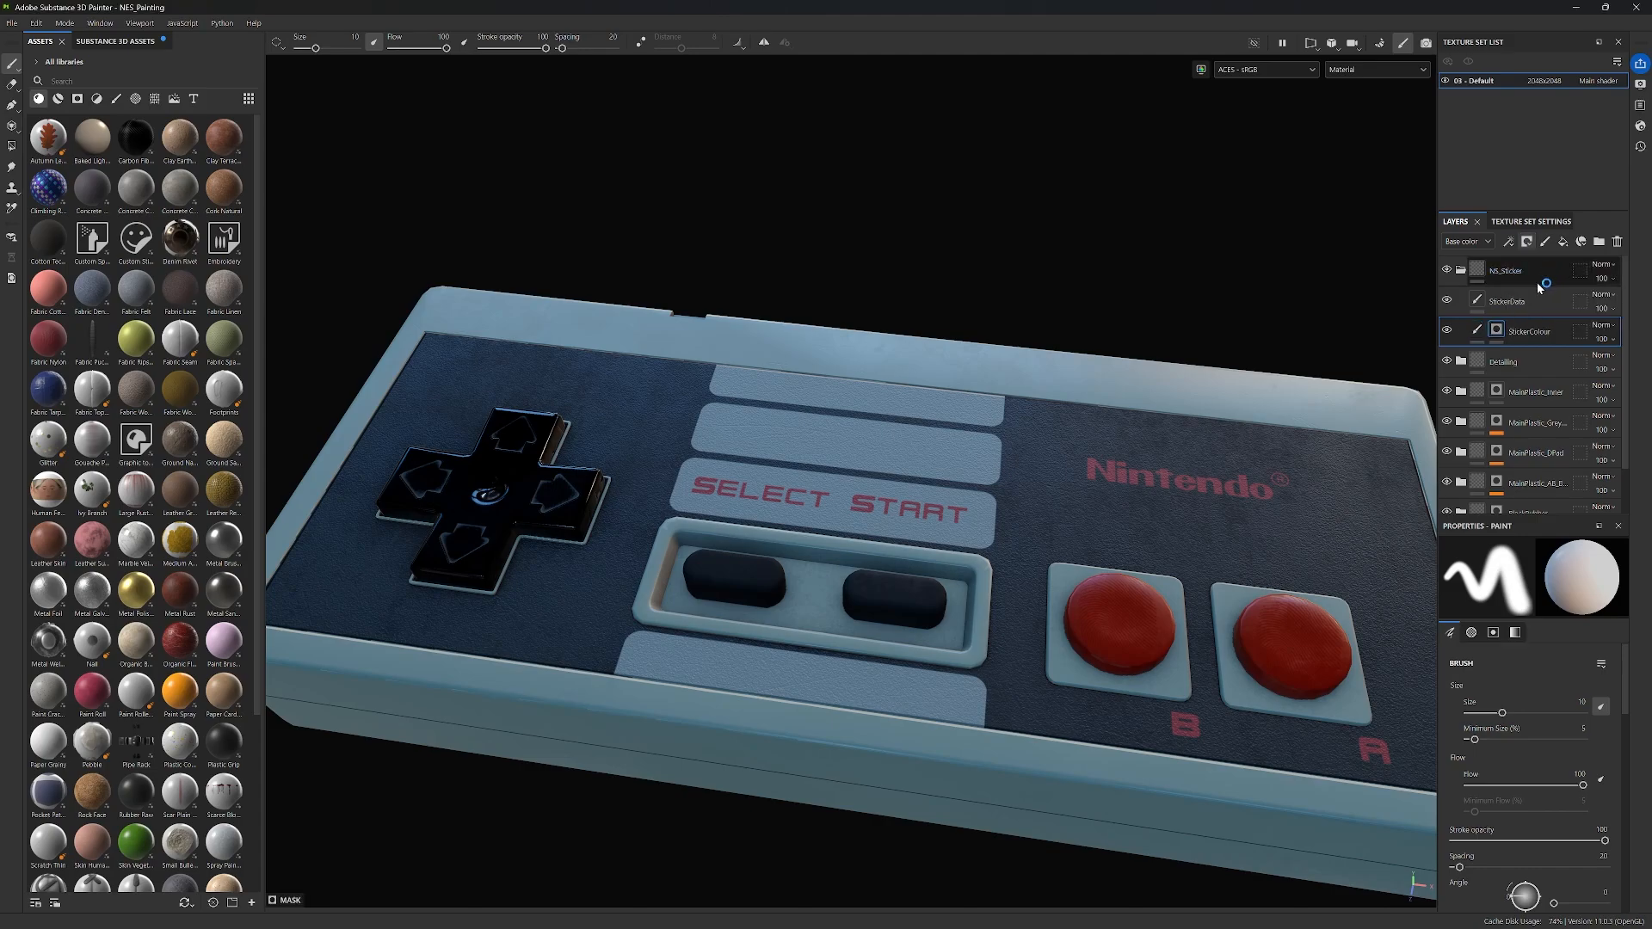
{"action": "left_click", "coordinate": [1519, 303]}
{"action": "left_click", "coordinate": [1527, 242]}
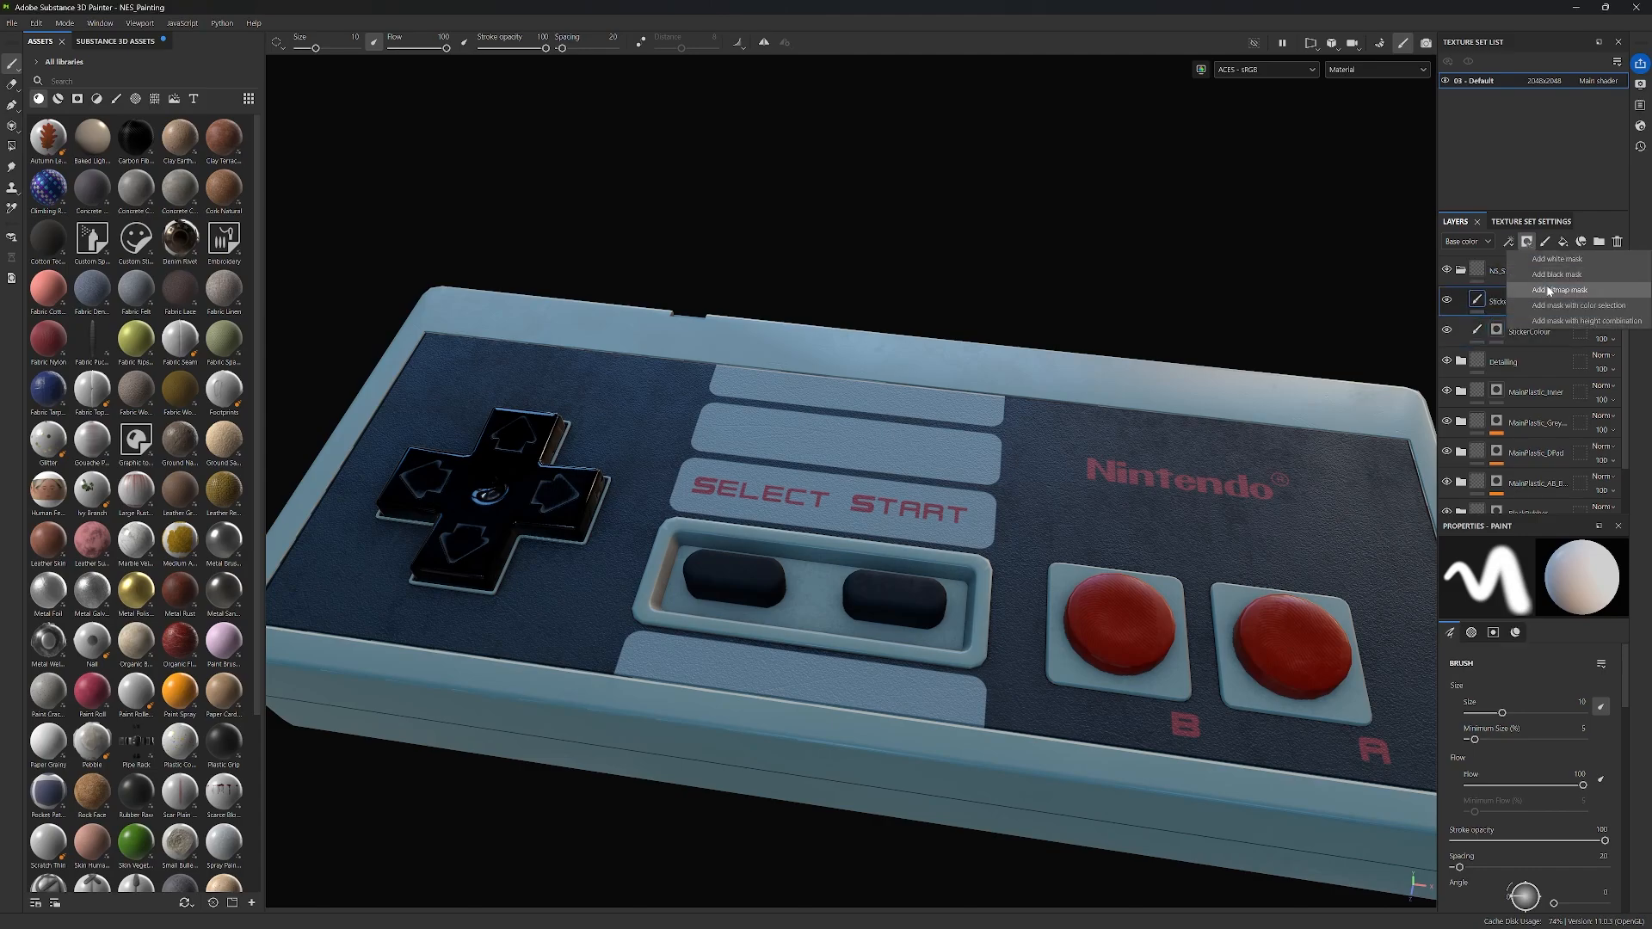
{"action": "left_click", "coordinate": [1554, 274]}
{"action": "left_click", "coordinate": [1516, 334]}
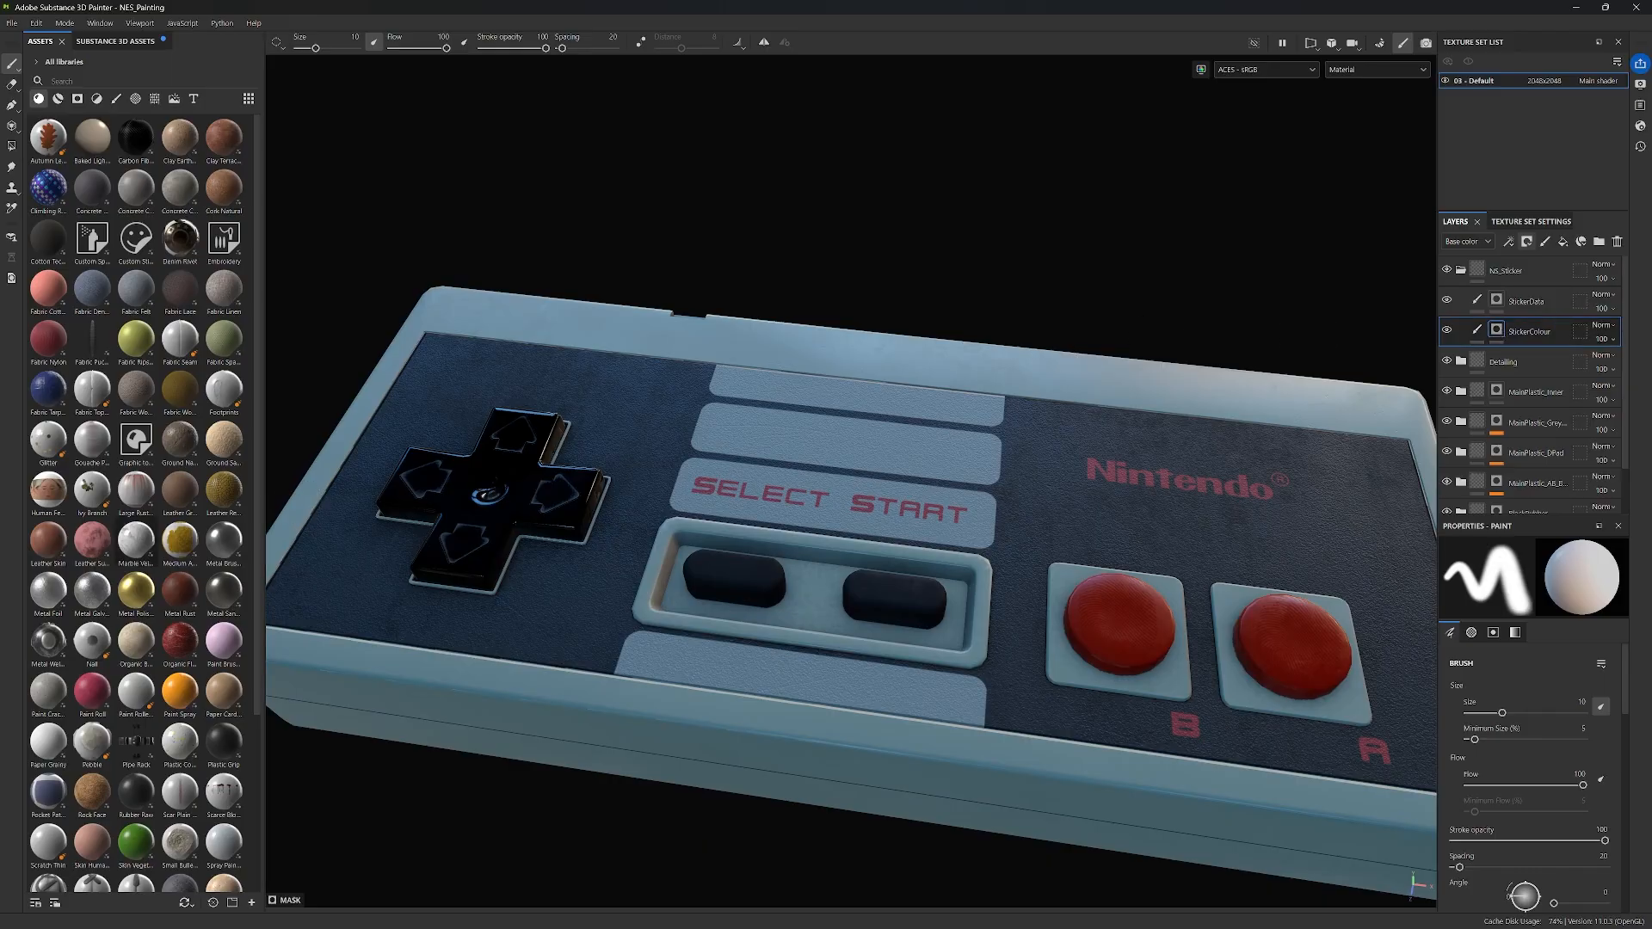
Step: Add StickerColour.png and StickerAlpha.png from the AssessedTutorial folder to the resource import list
{"action": "left_click", "coordinate": [13, 22]}
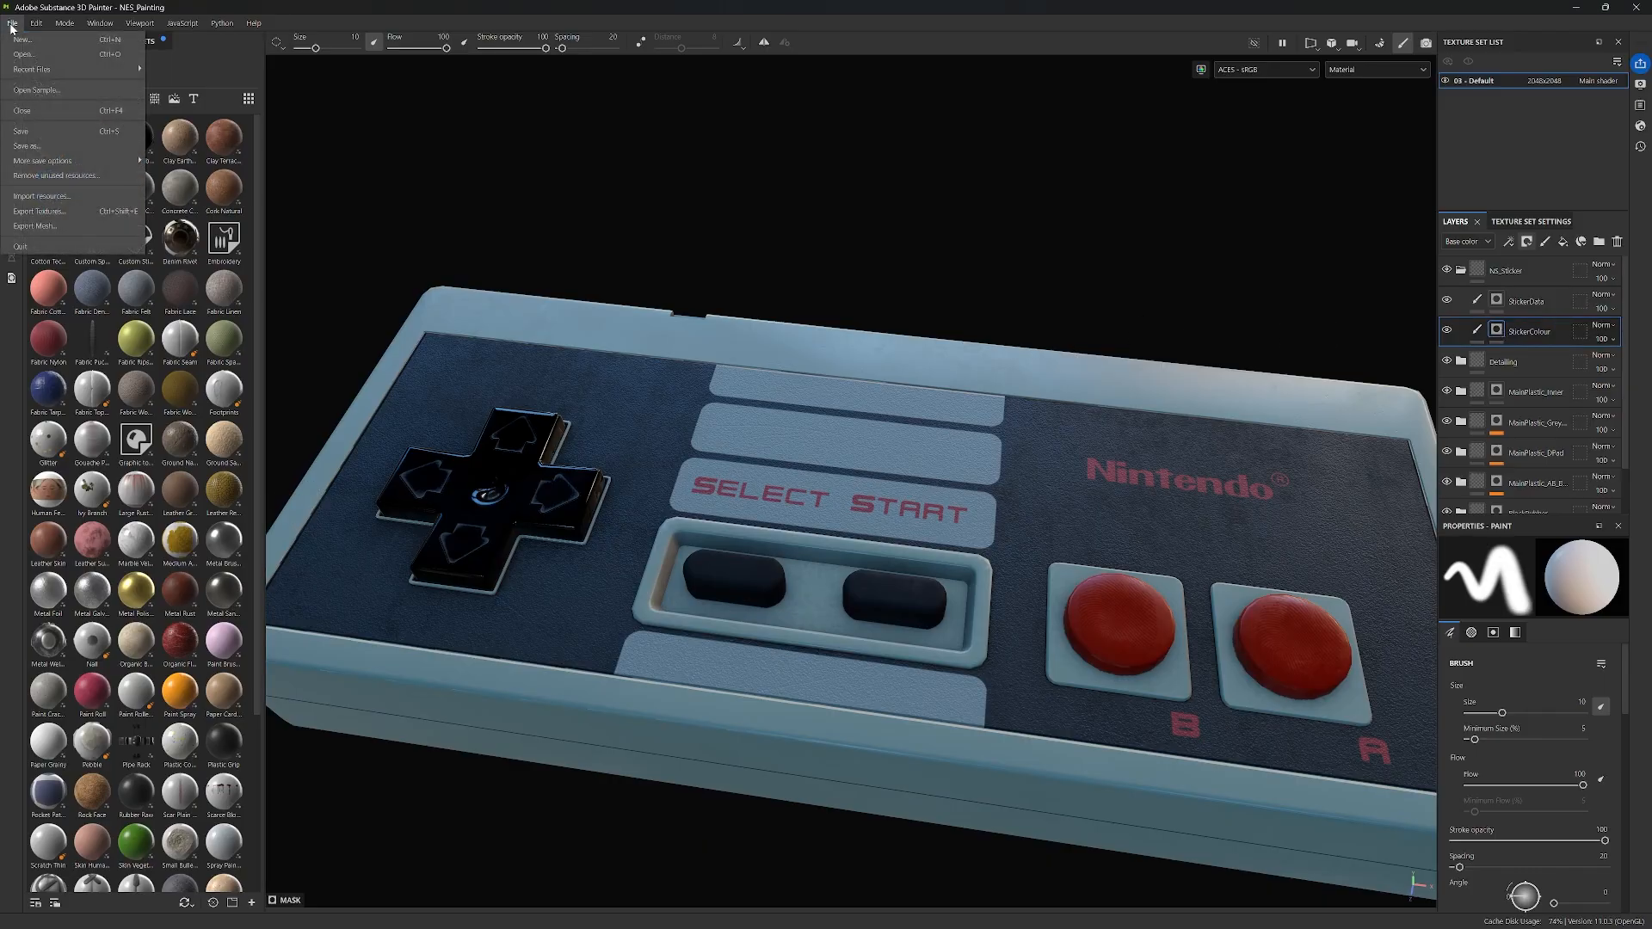
{"action": "left_click", "coordinate": [65, 198]}
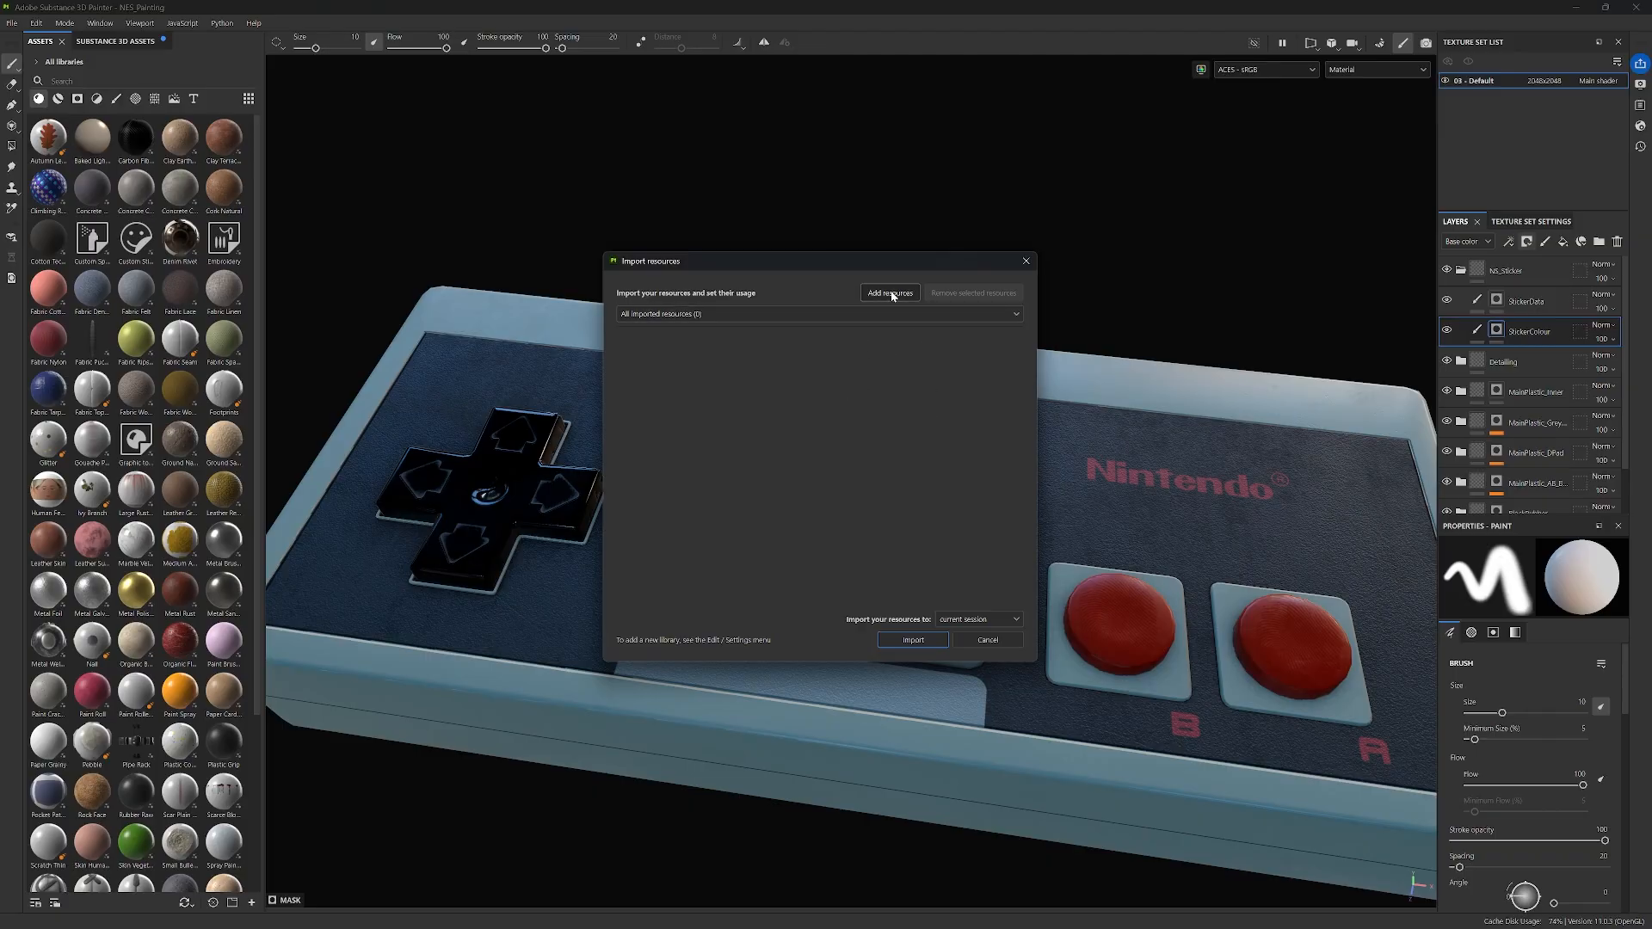
{"action": "left_click", "coordinate": [911, 315]}
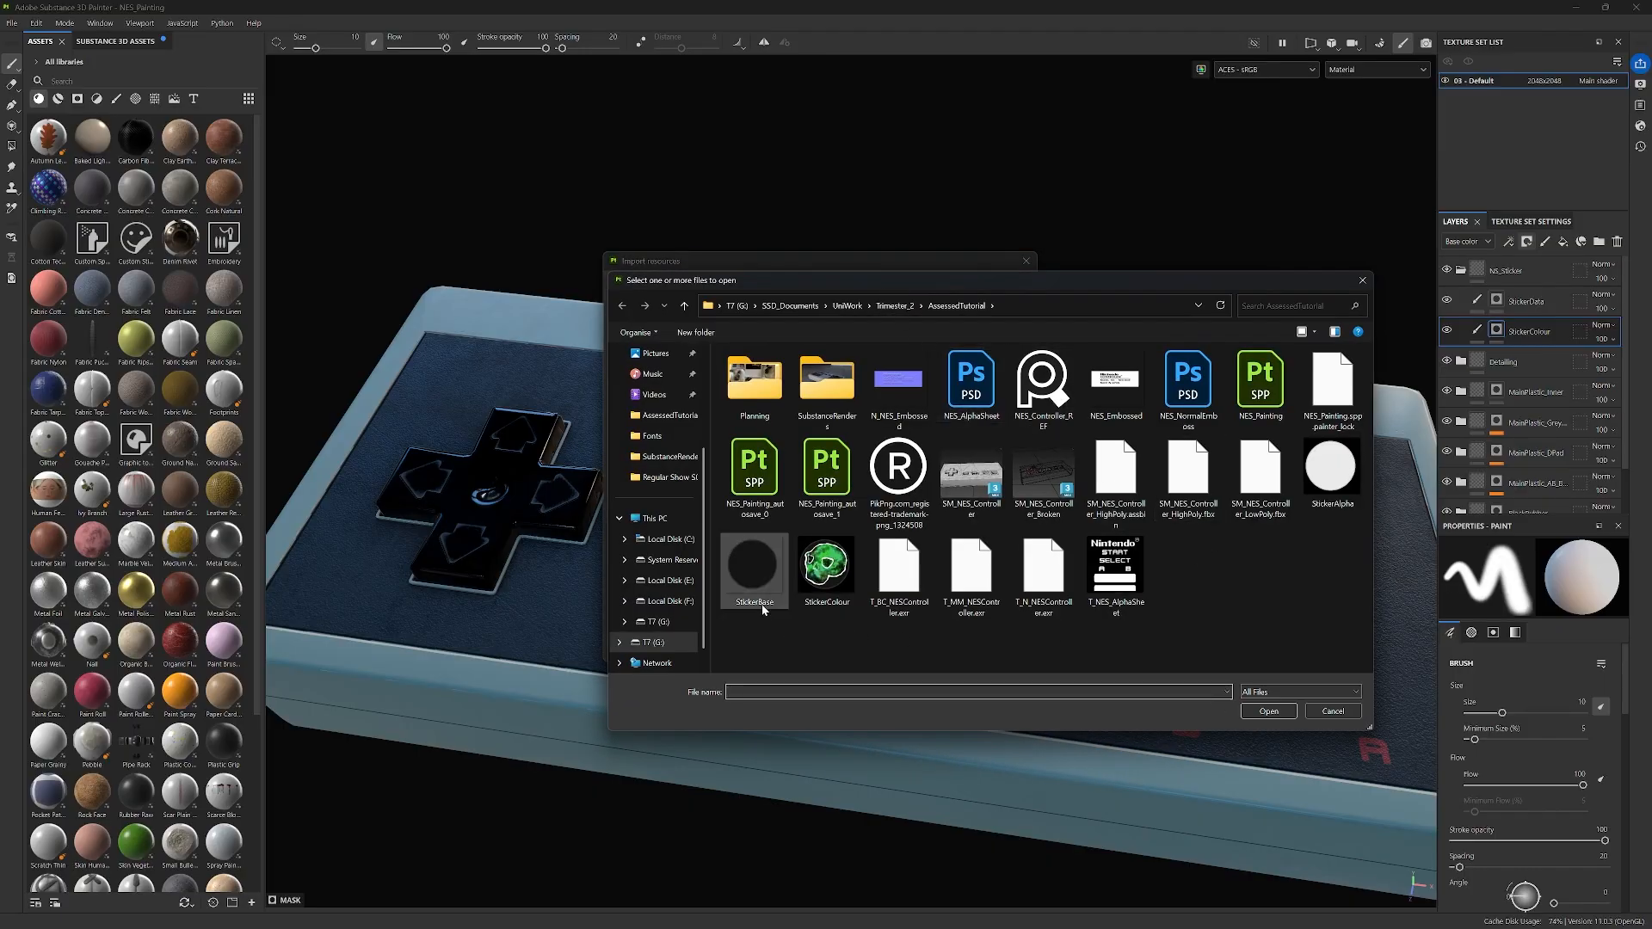
{"action": "left_click", "coordinate": [827, 567]}
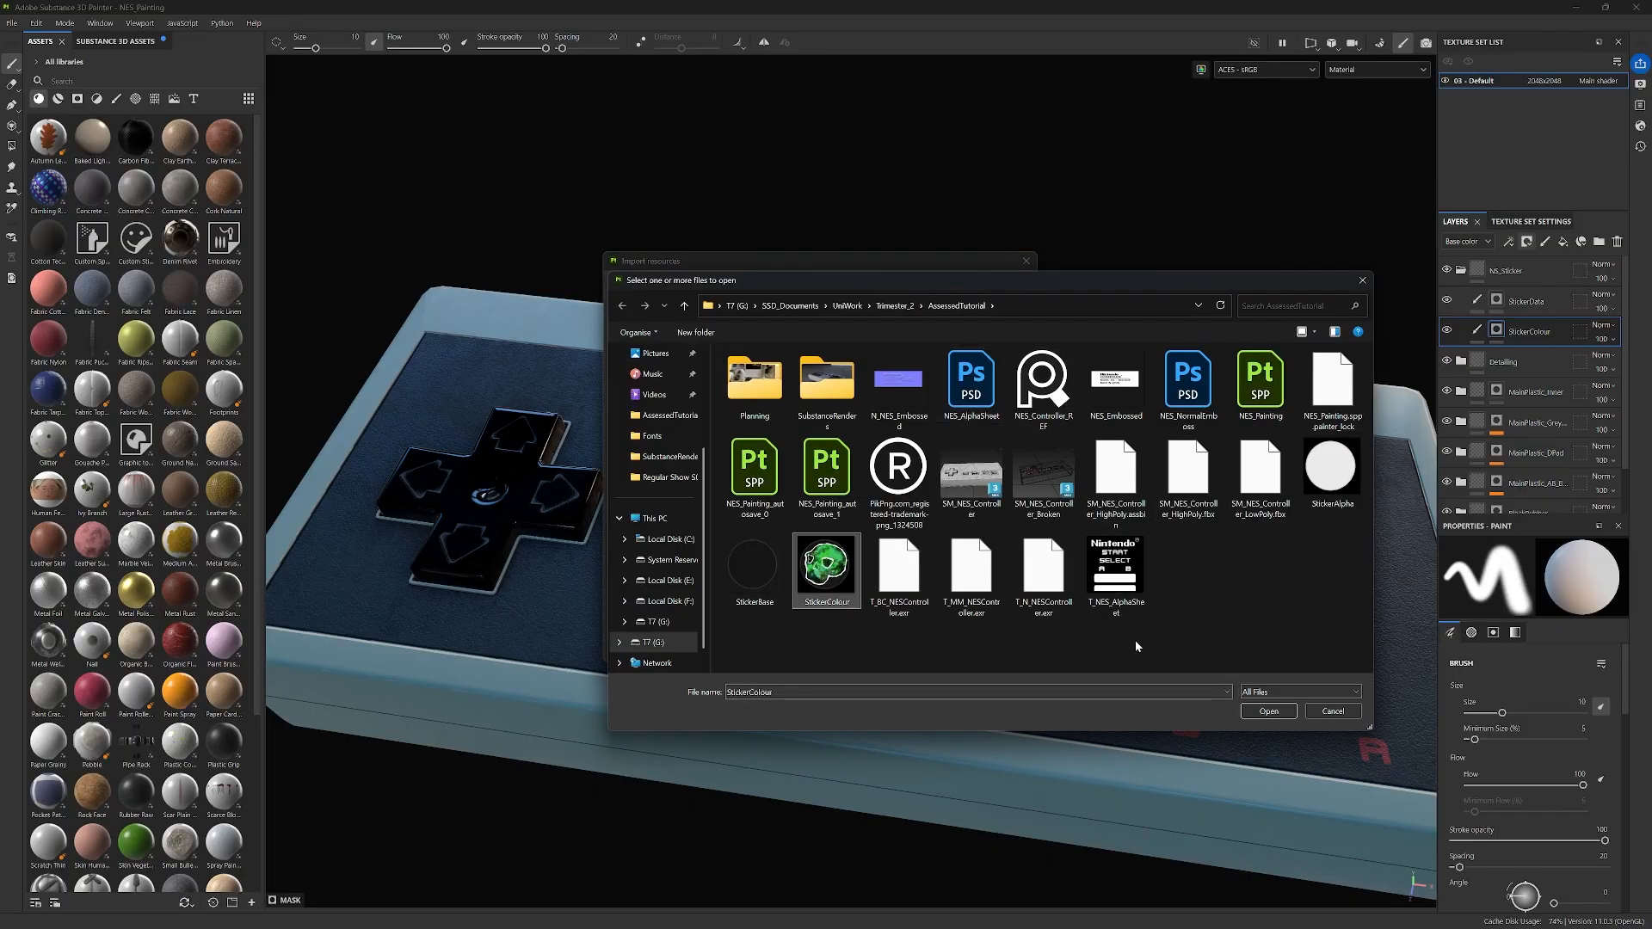
{"action": "left_click", "coordinate": [1330, 469], "text": "ctrl"}
{"action": "left_click", "coordinate": [1268, 711]}
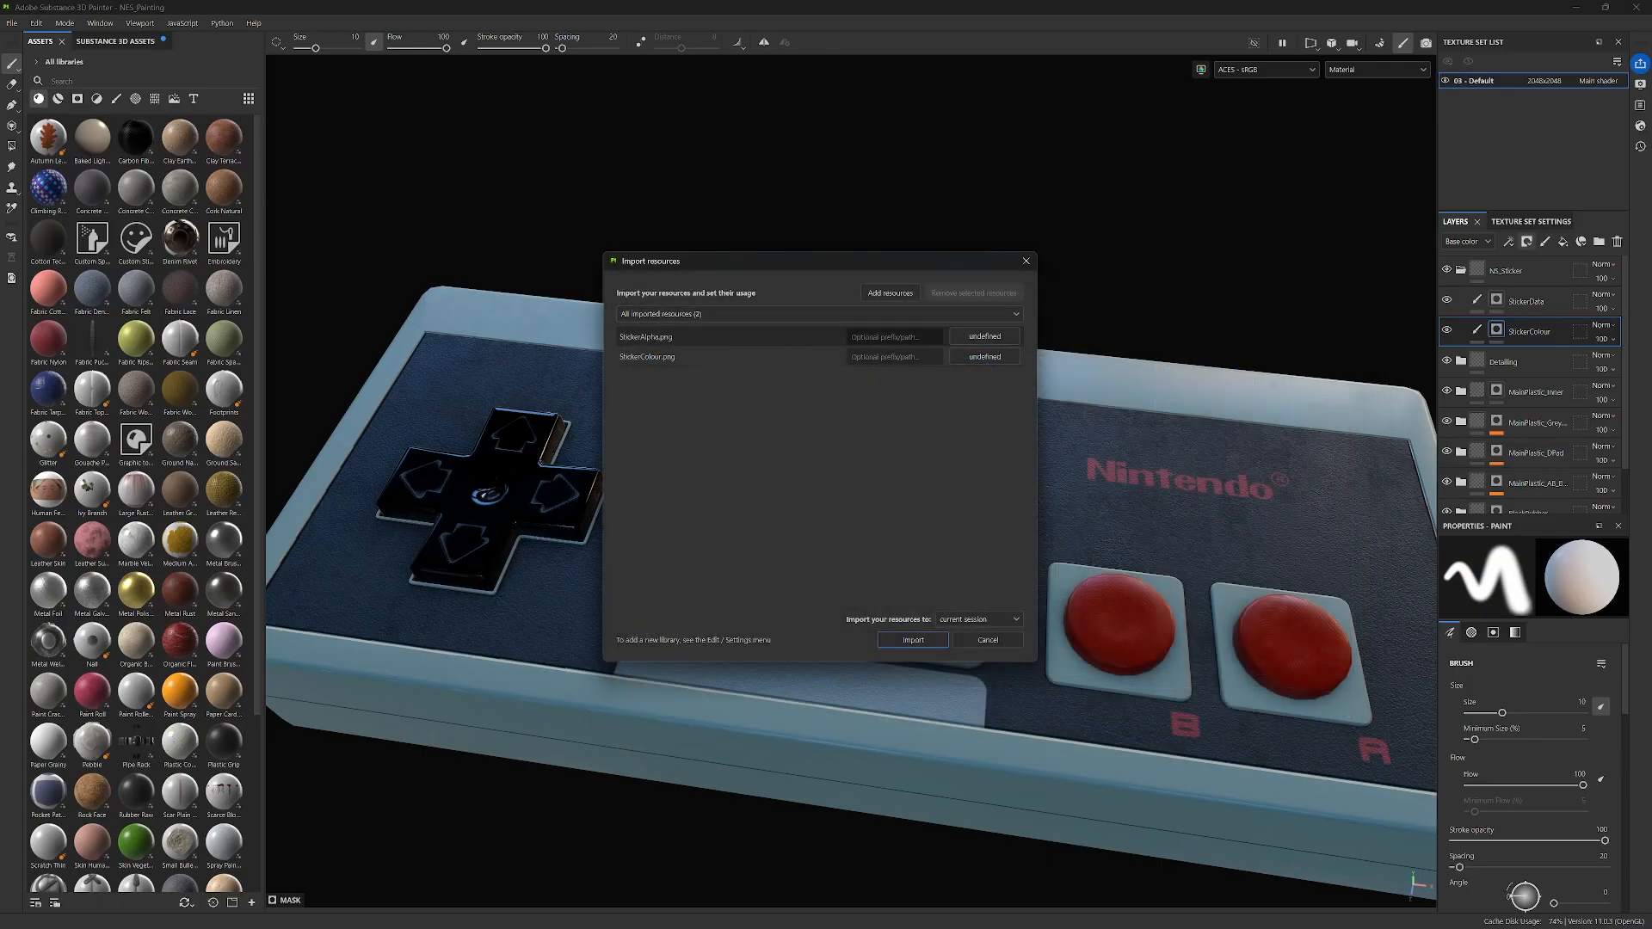
Step: Set StickerAlpha.png's usage to alpha and StickerColour.png's to texture, and import both into the current session
{"action": "left_click", "coordinate": [985, 336]}
{"action": "left_click", "coordinate": [1015, 358]}
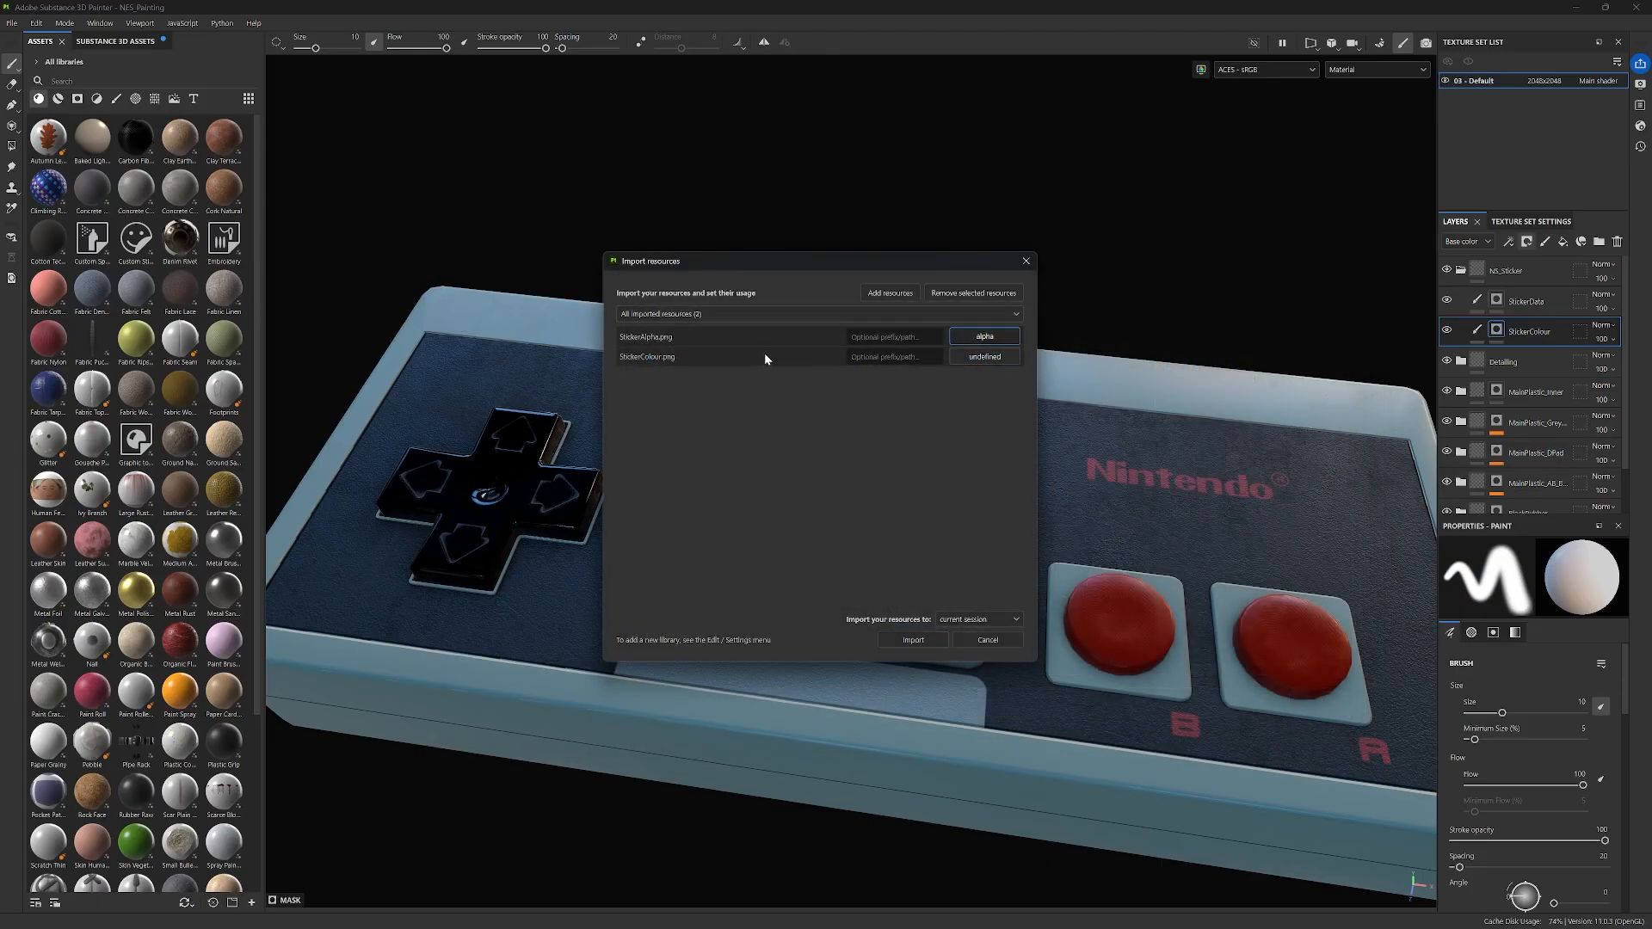
{"action": "left_click", "coordinate": [981, 356]}
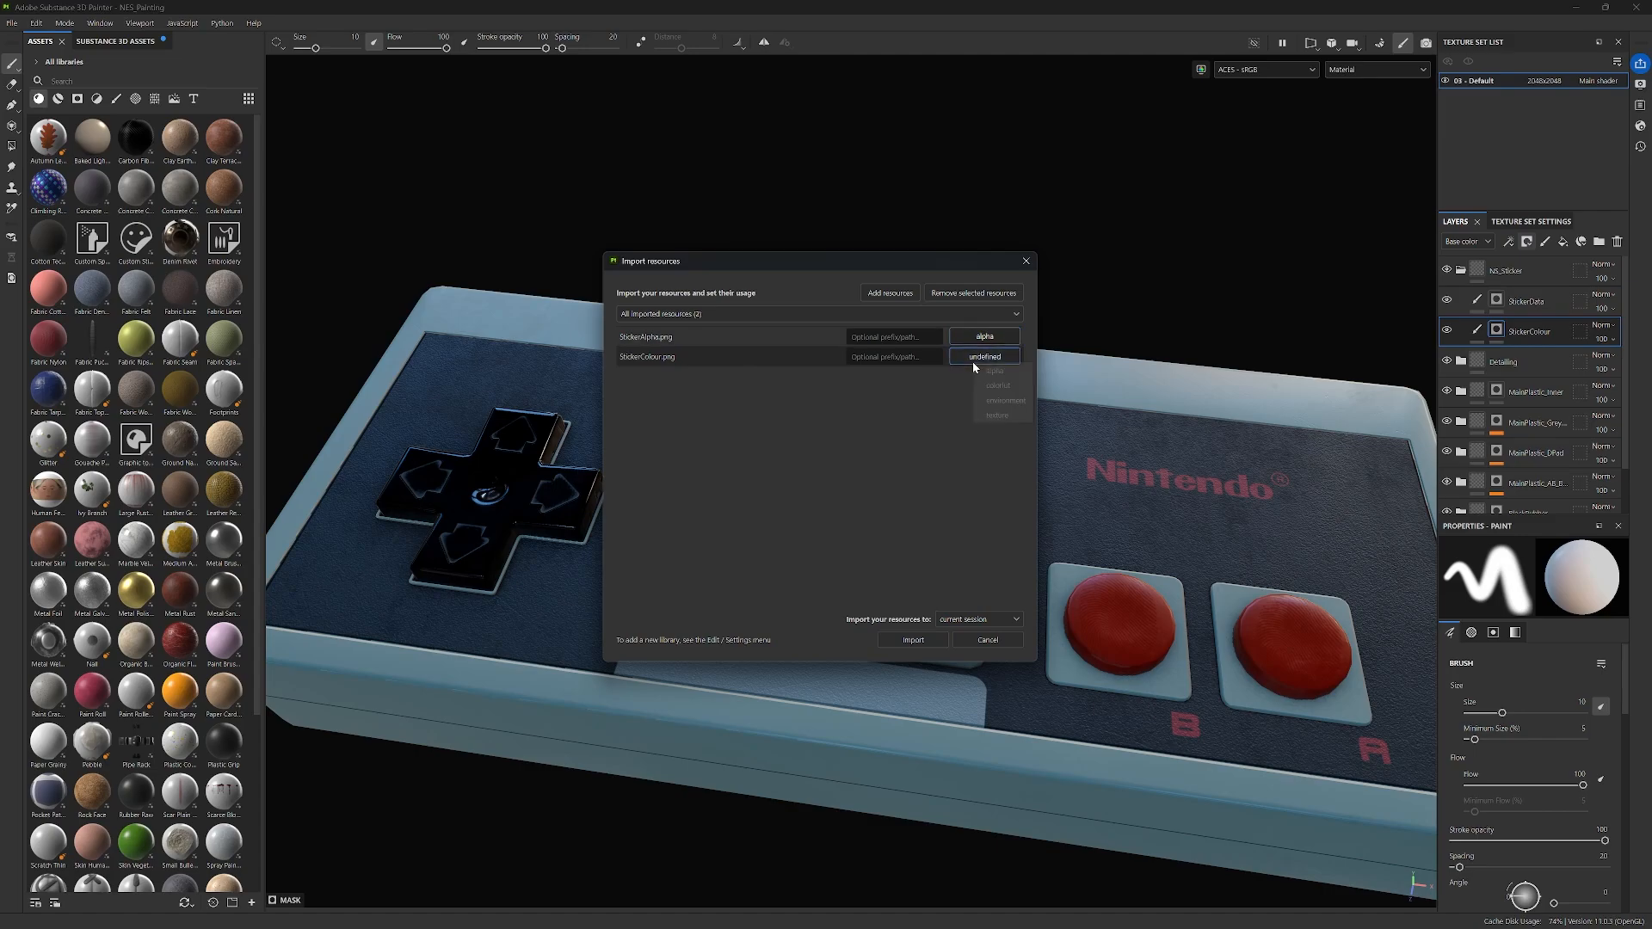
{"action": "left_click", "coordinate": [989, 420]}
{"action": "left_click", "coordinate": [907, 641]}
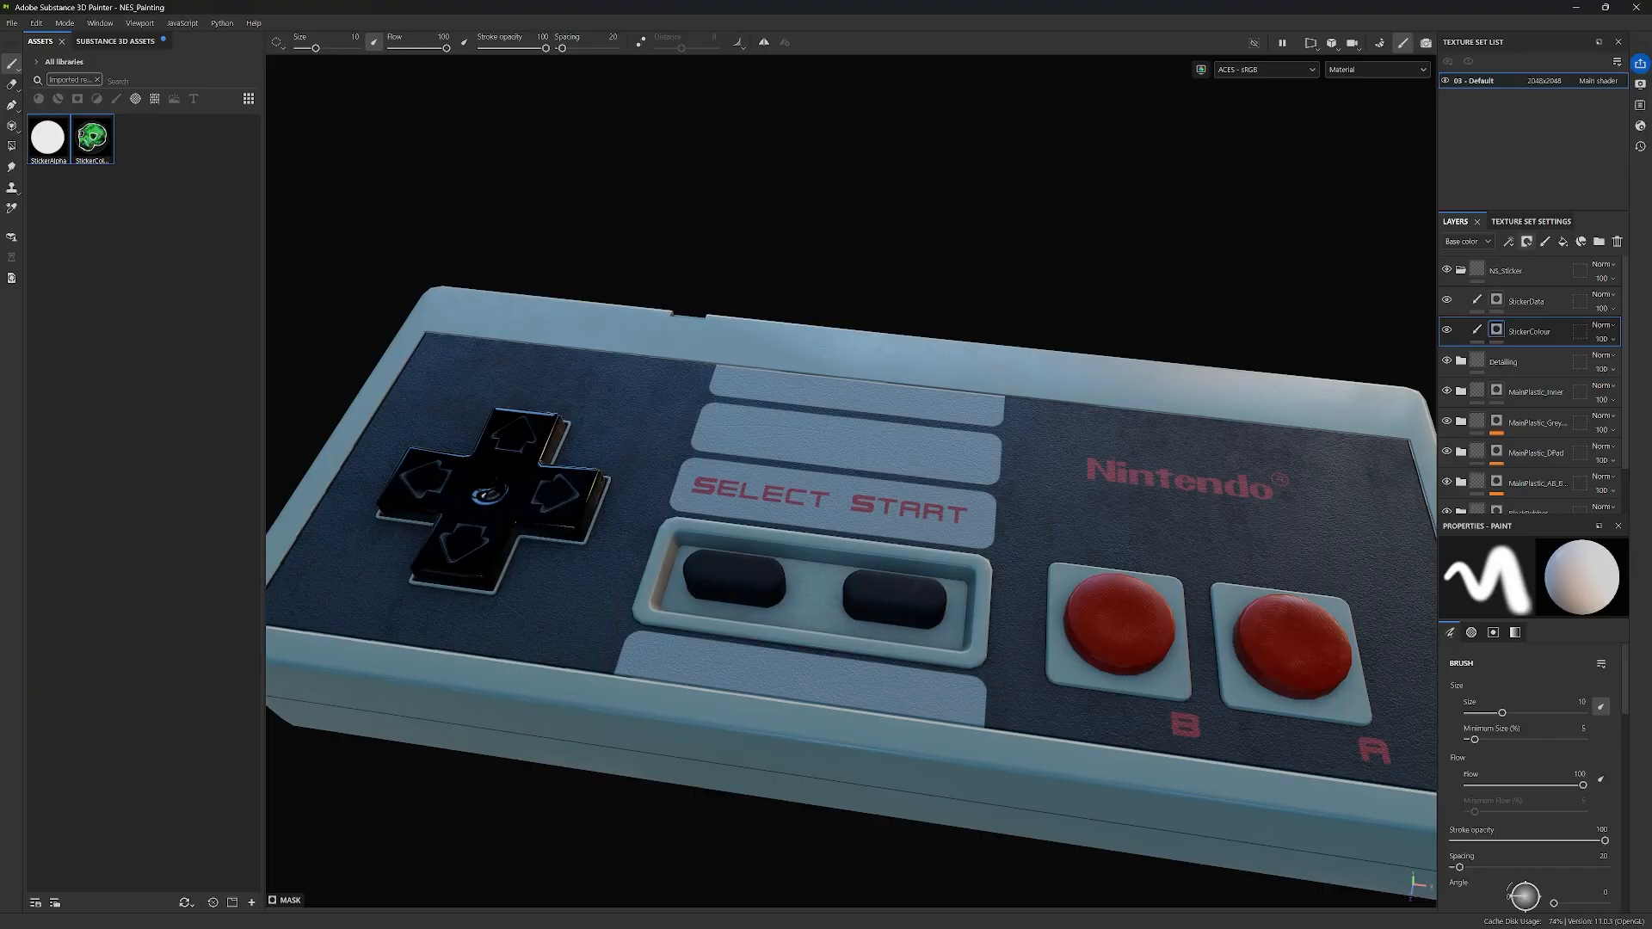
Step: Select the StickerColour layer's paint content instead of its mask and activate the Projection tool
{"action": "left_click", "coordinate": [11, 125]}
{"action": "scroll", "coordinate": [1042, 535], "scroll_direction": "down", "scroll_amount": 2}
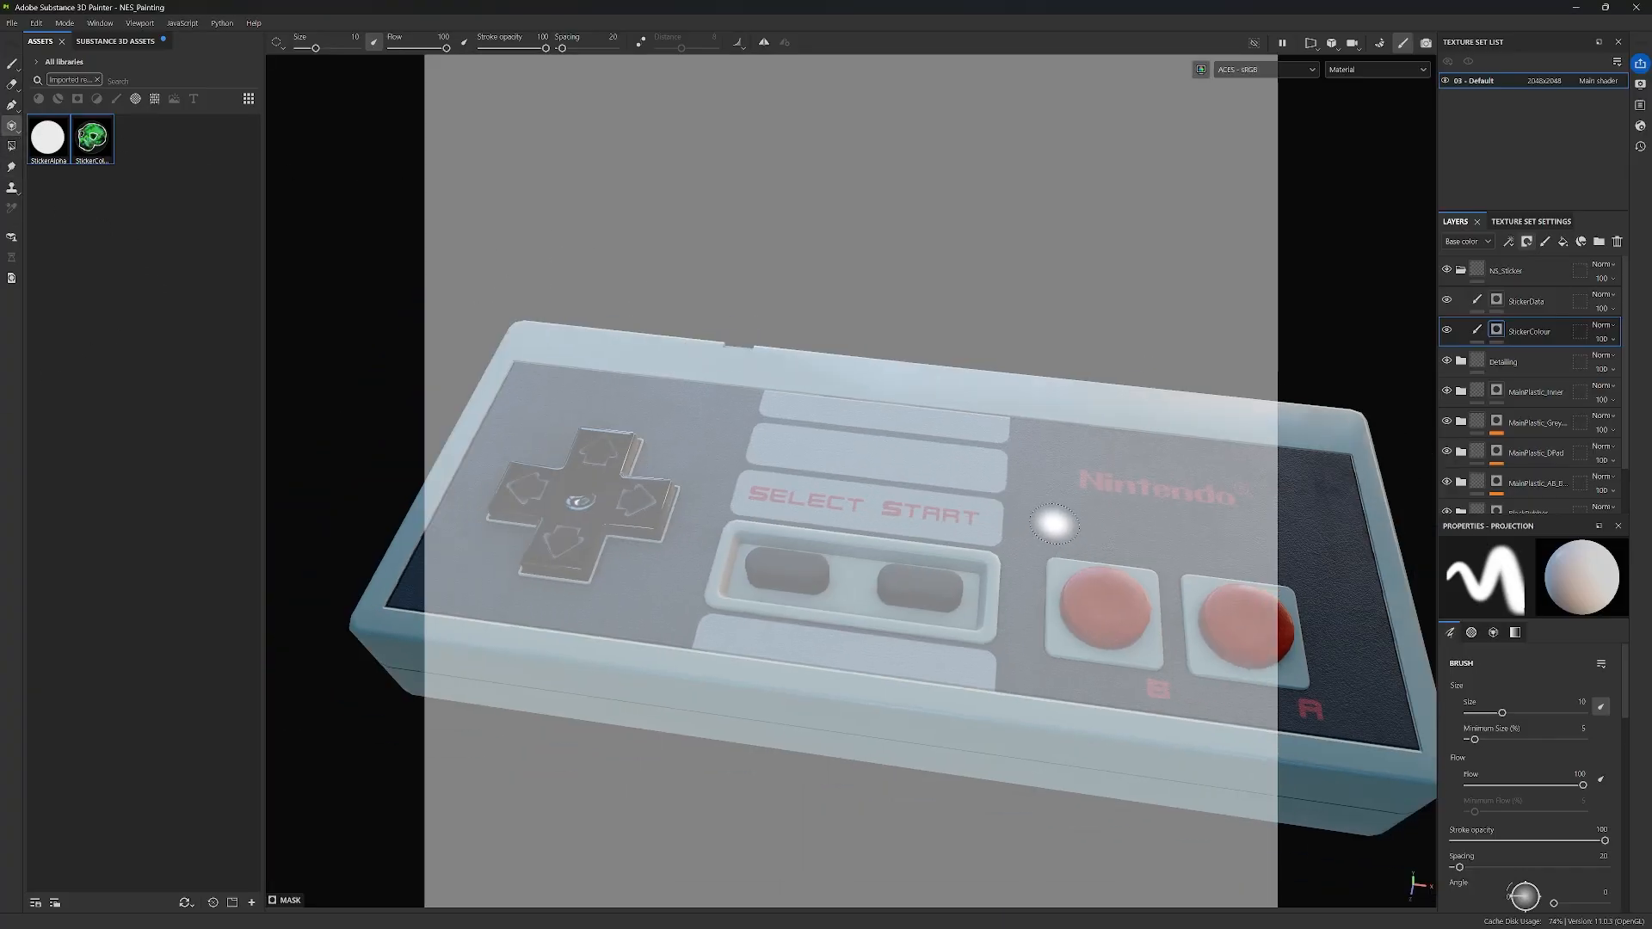
{"action": "scroll", "coordinate": [1052, 522], "scroll_direction": "up", "scroll_amount": 1}
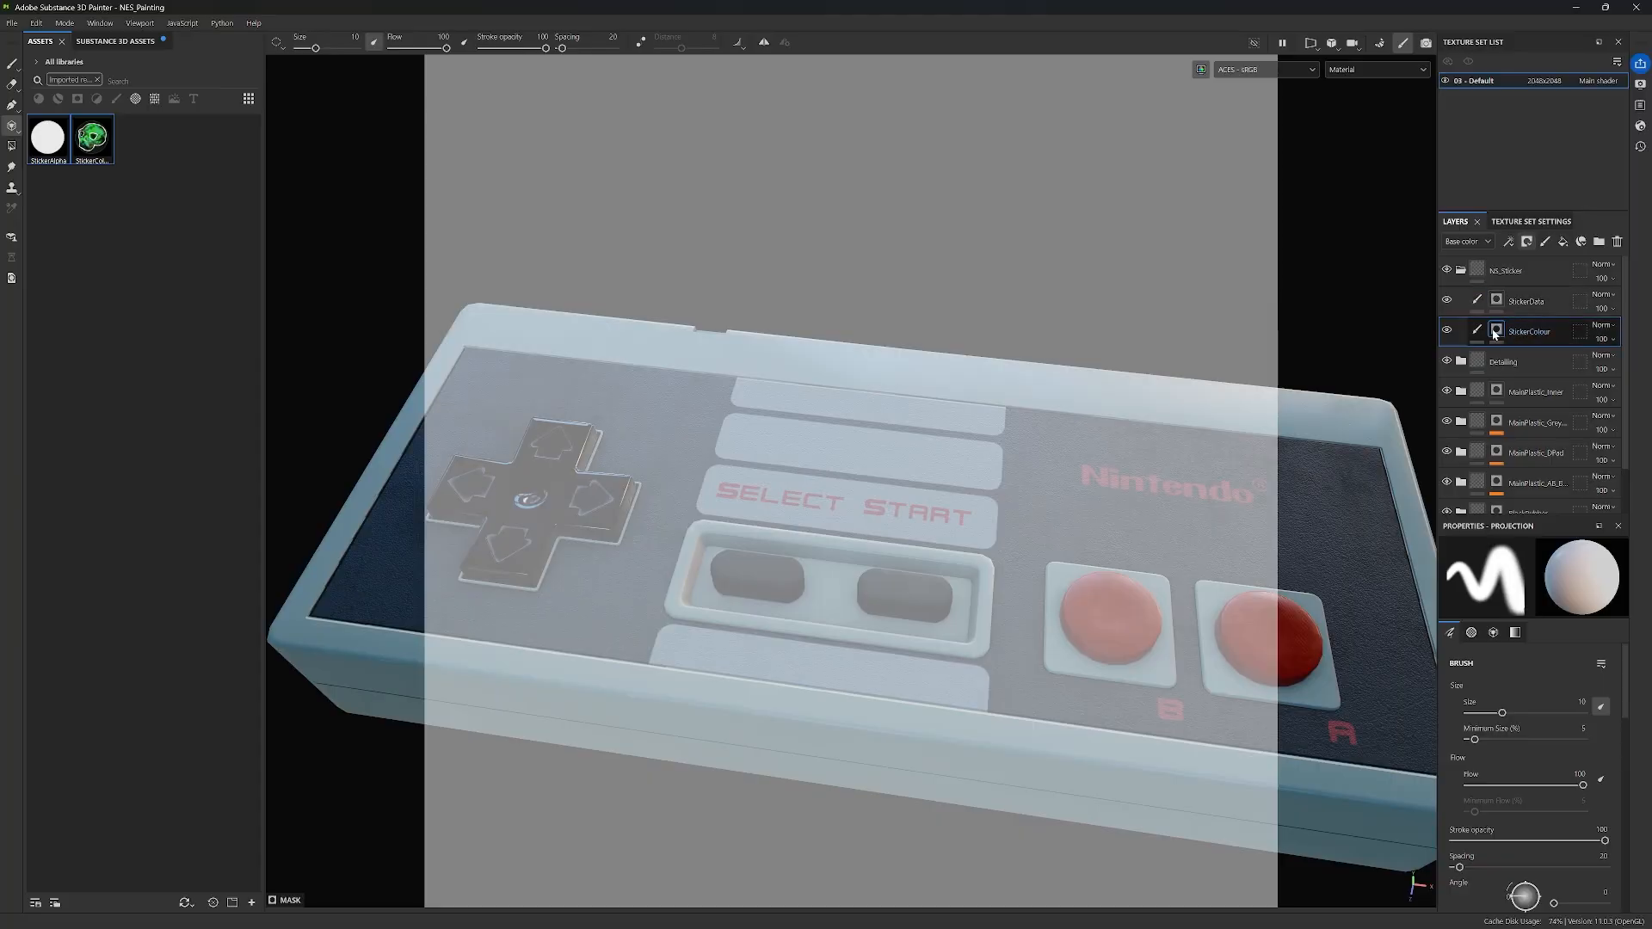
{"action": "key", "text": "1"}
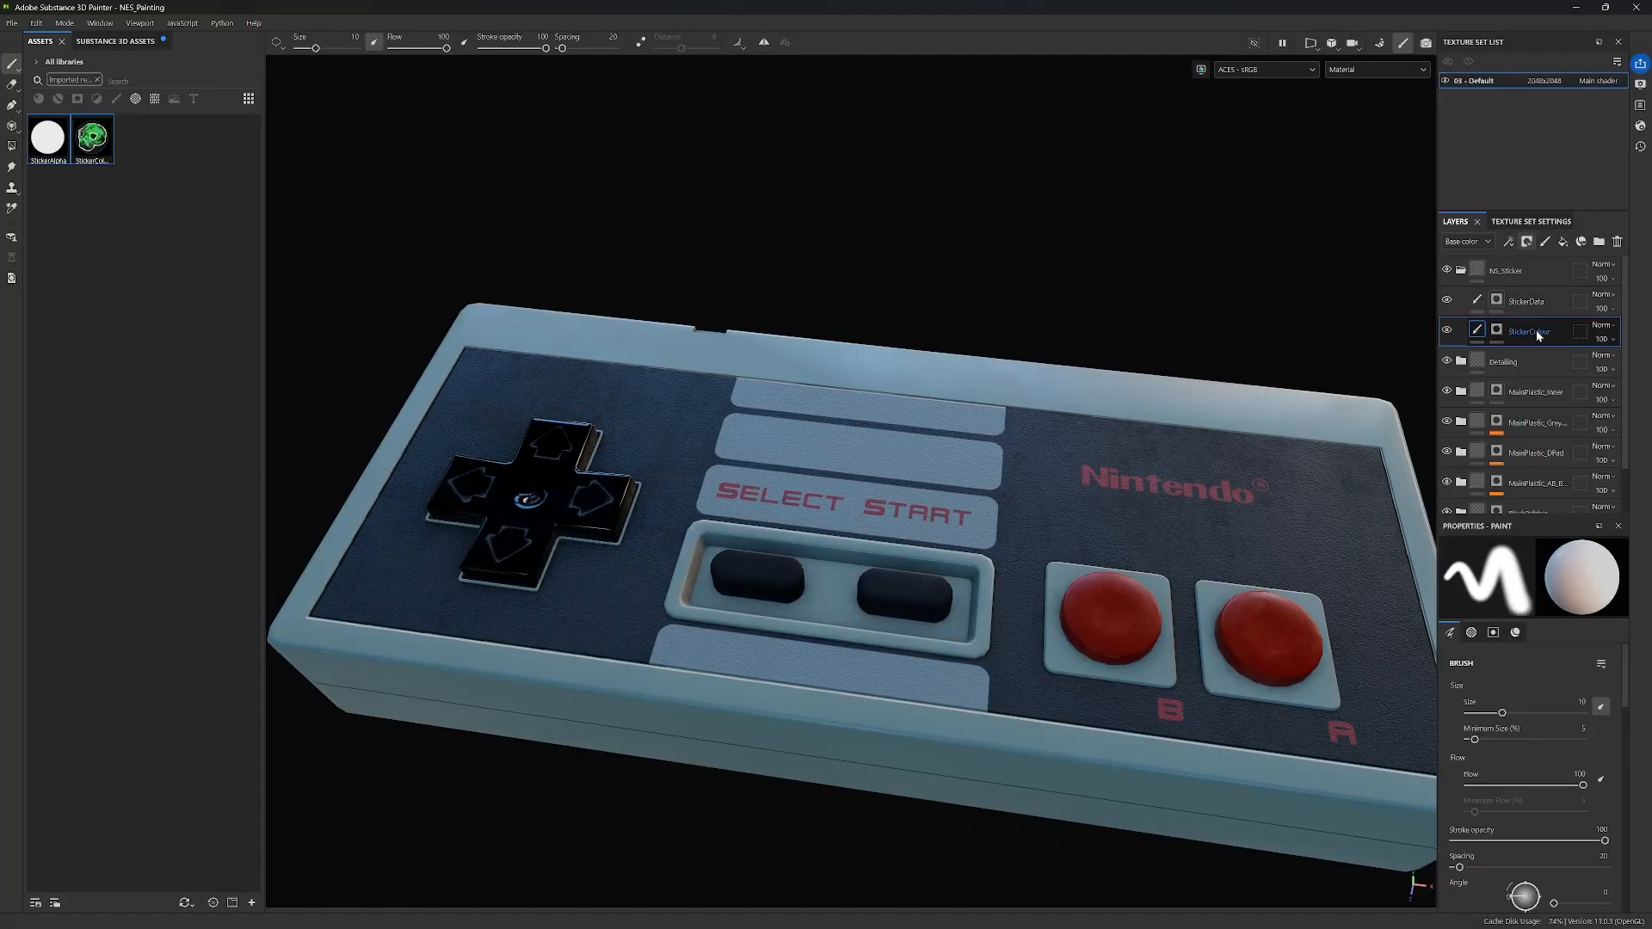
{"action": "left_click", "coordinate": [10, 127]}
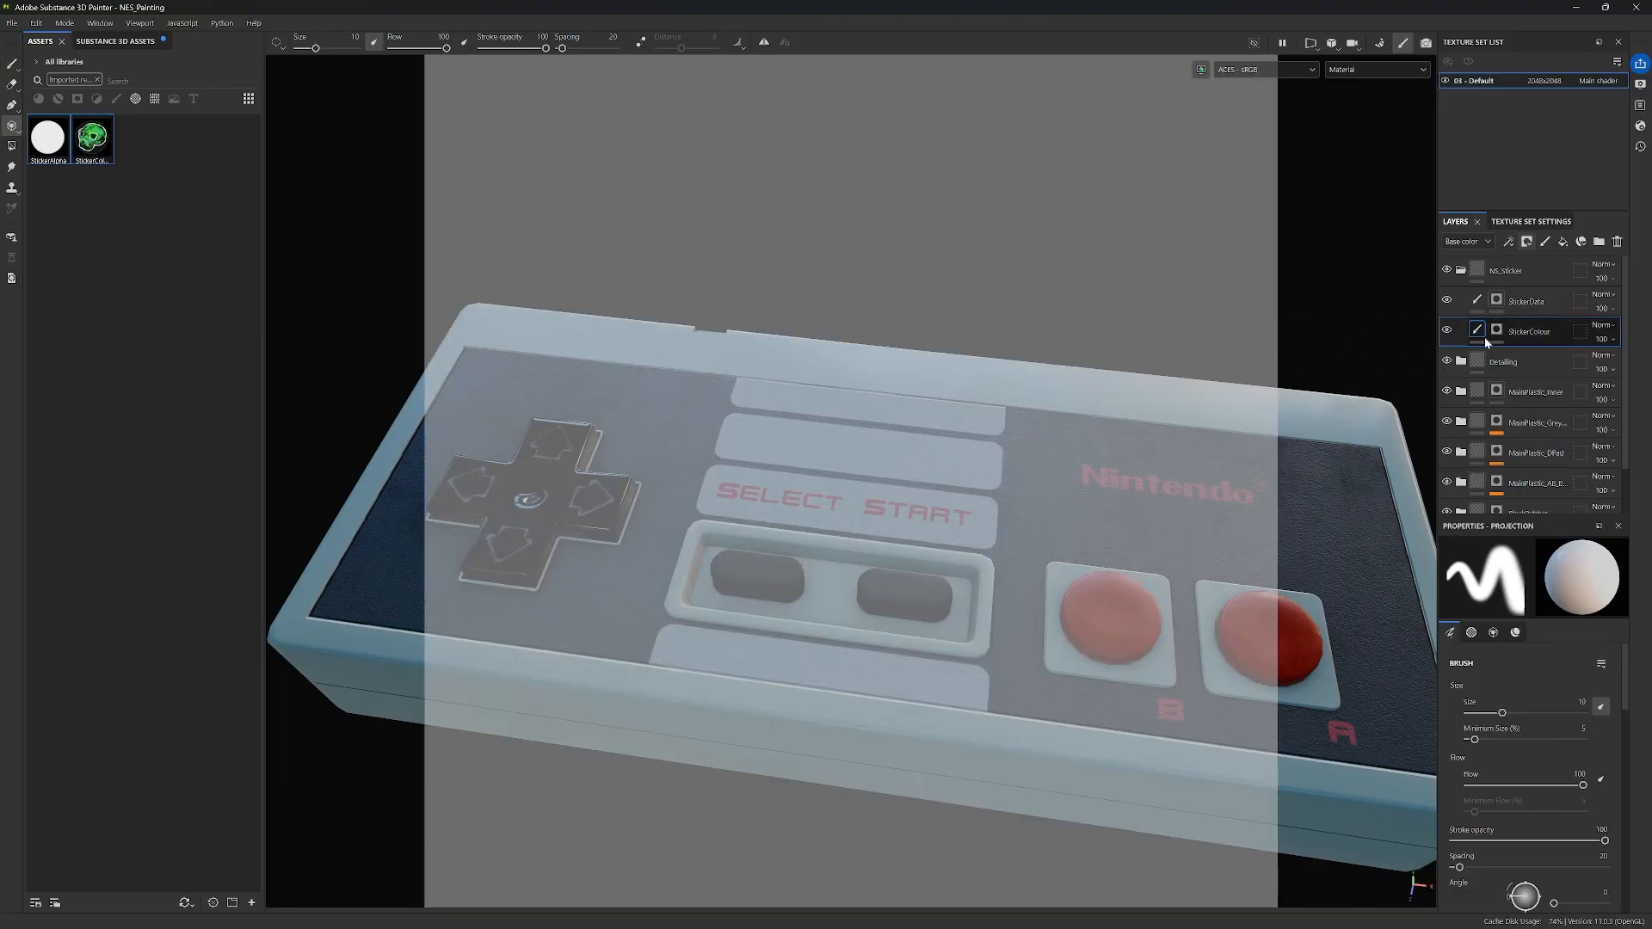
Step: Limit the projection material to color by disabling height, rough, metal and nrm, and load StickerColour as its base color
{"action": "scroll", "coordinate": [1565, 790], "scroll_direction": "down", "scroll_amount": 6}
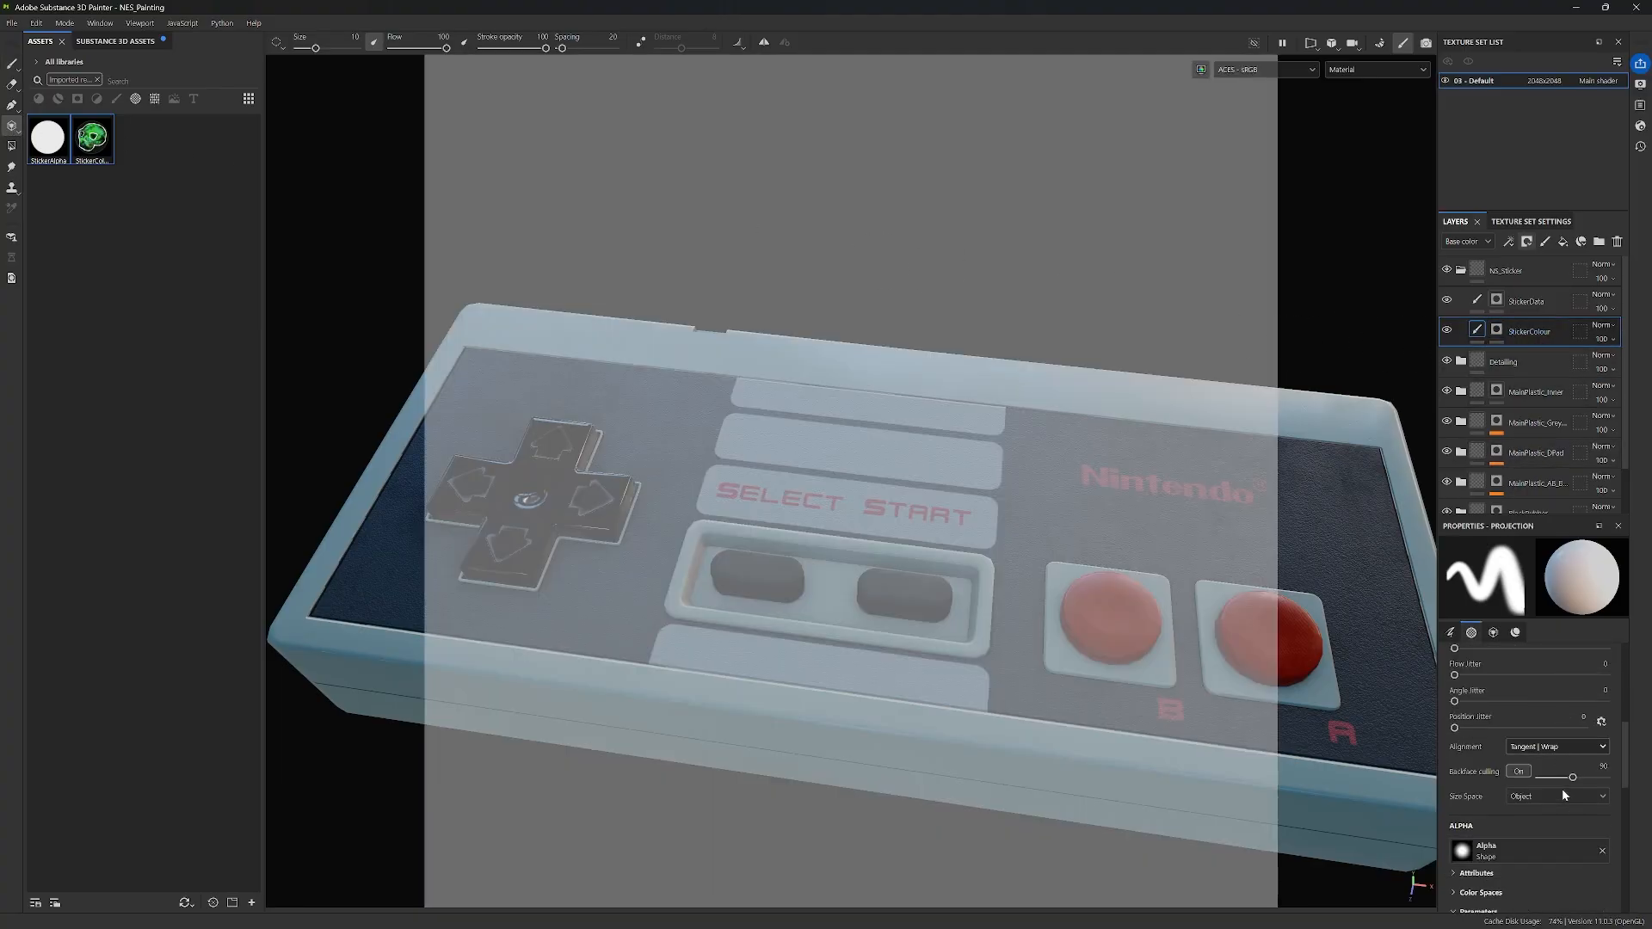
{"action": "left_click", "coordinate": [1516, 632]}
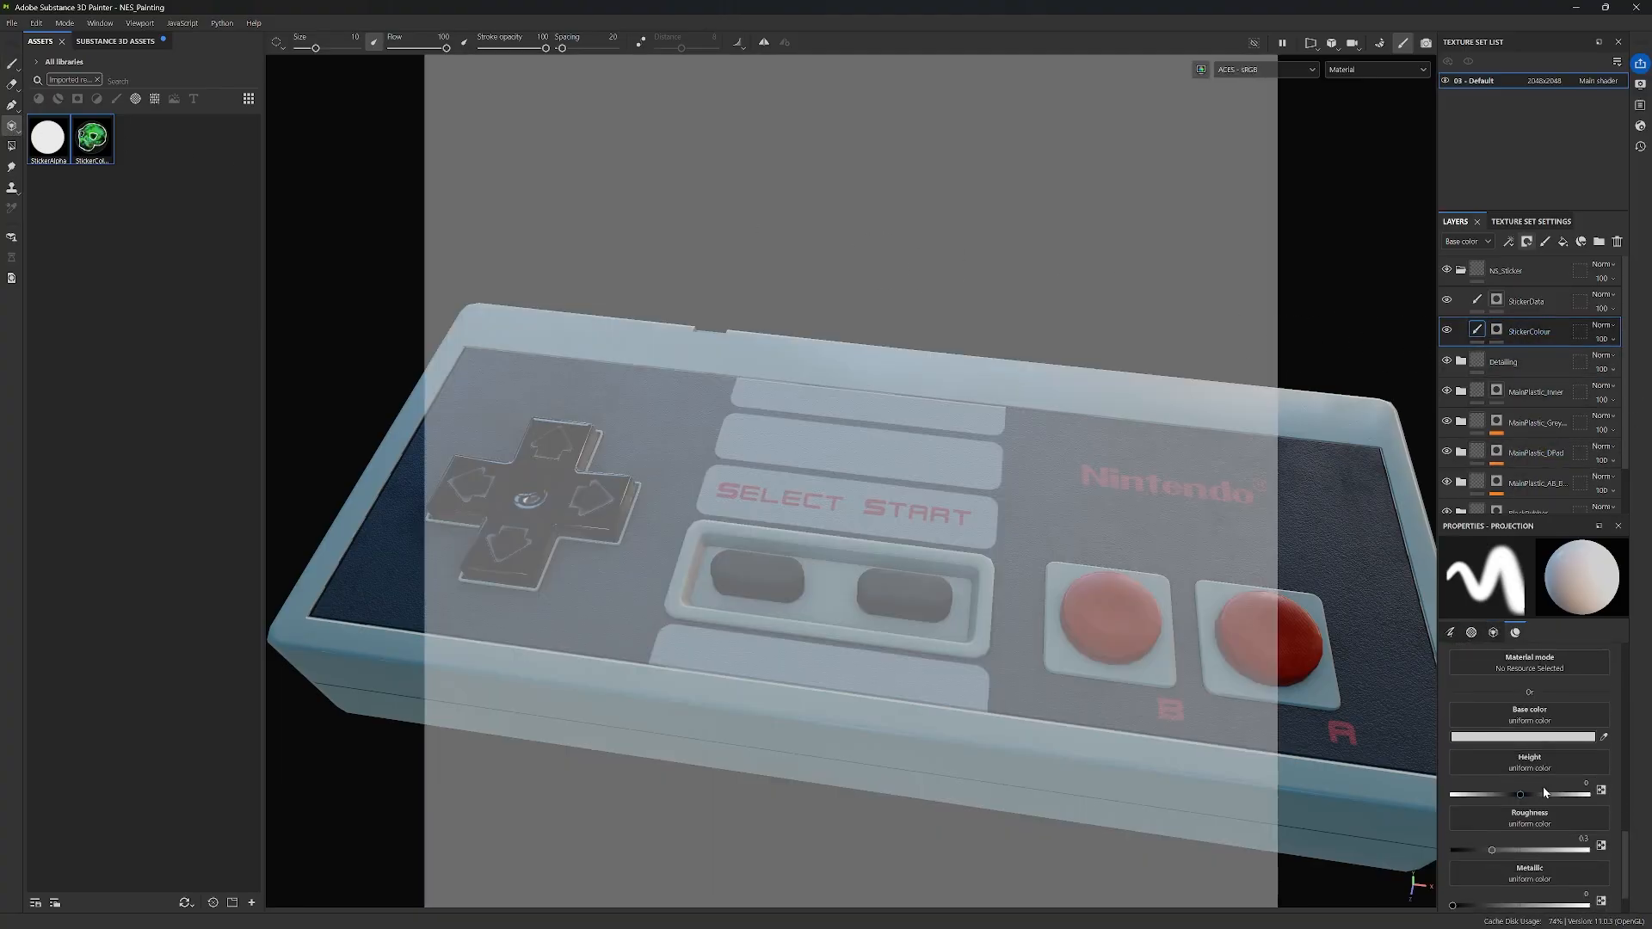
{"action": "scroll", "coordinate": [1524, 828], "scroll_direction": "up", "scroll_amount": 3}
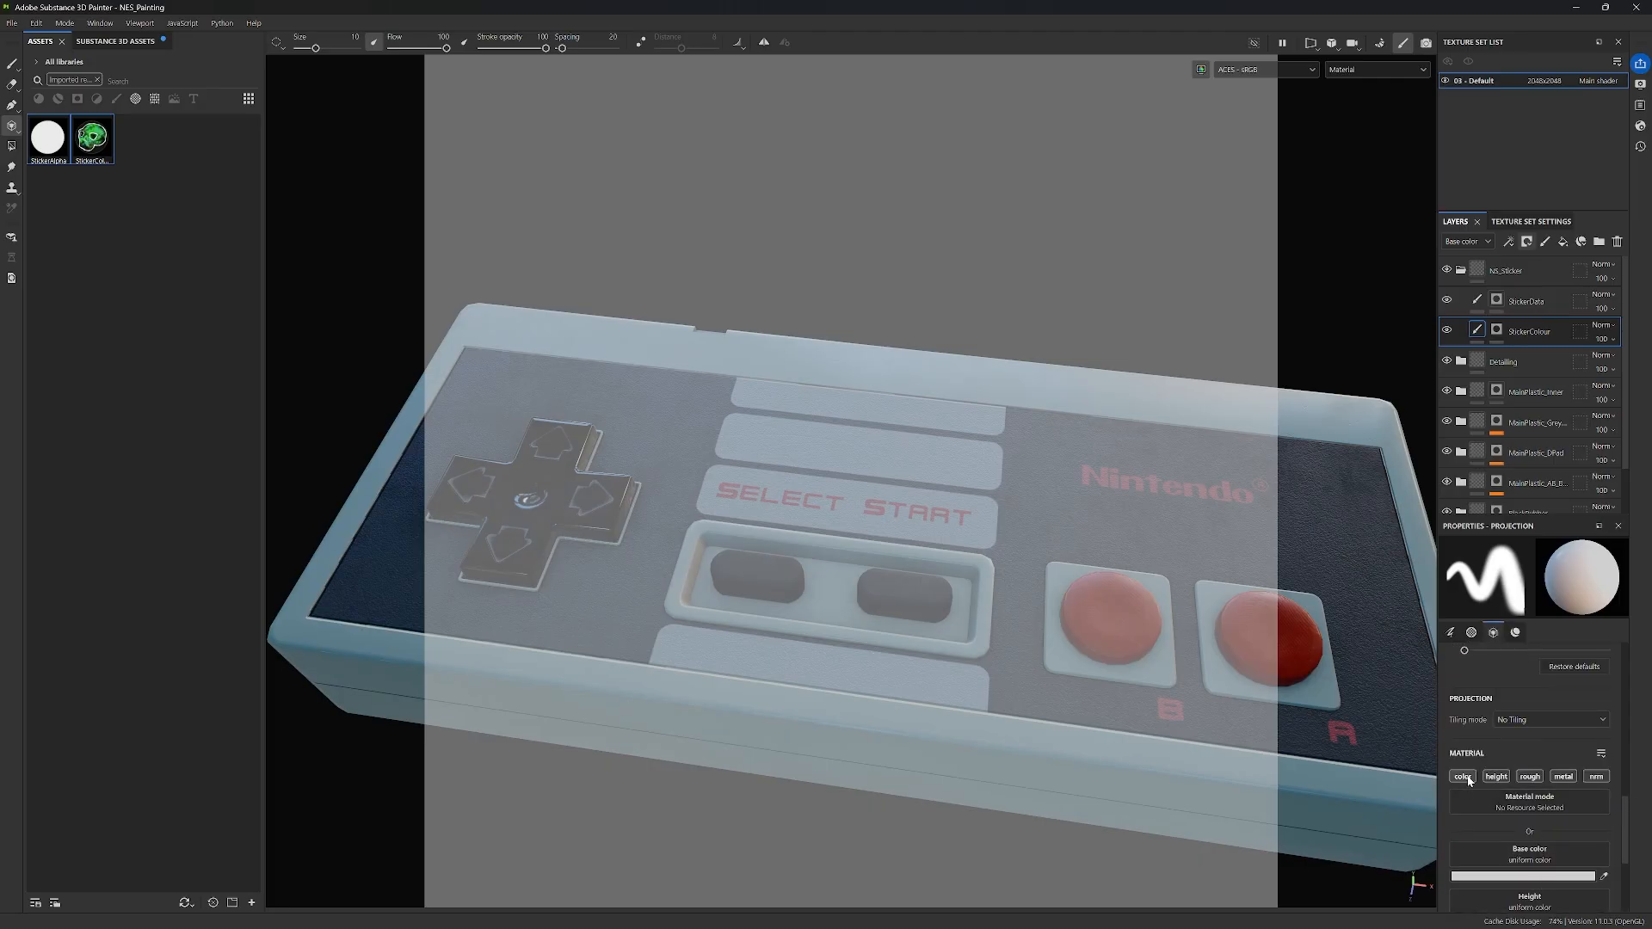
{"action": "left_click", "coordinate": [1495, 777]}
{"action": "left_click", "coordinate": [1530, 777]}
{"action": "left_click", "coordinate": [1564, 777]}
{"action": "left_click", "coordinate": [1596, 777]}
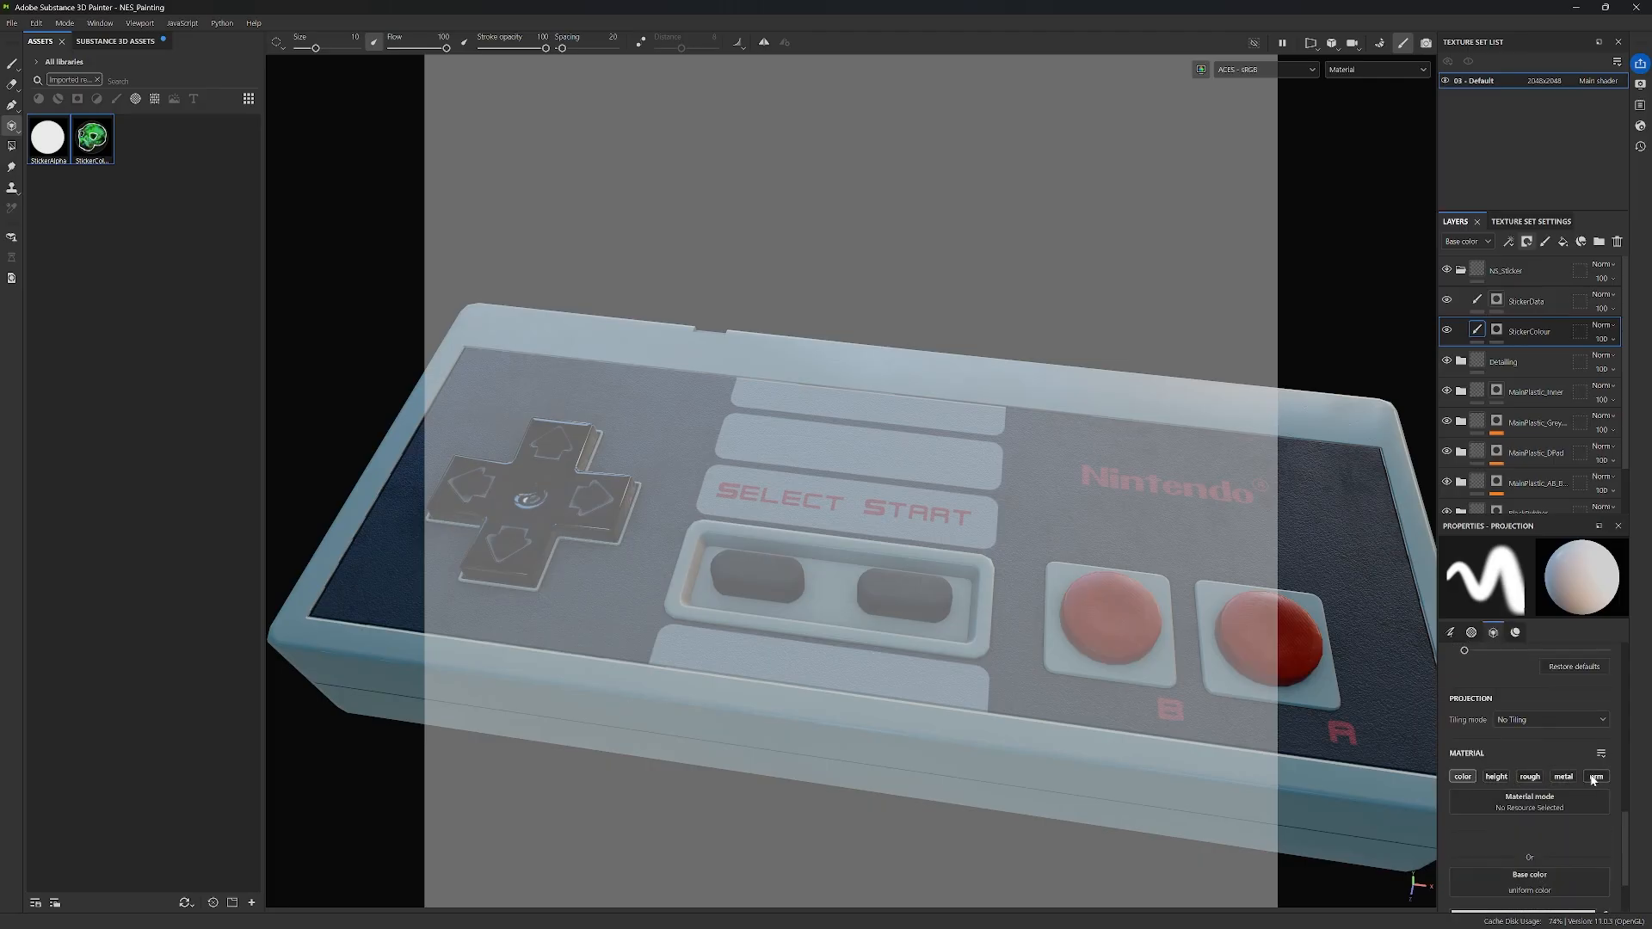
{"action": "scroll", "coordinate": [1596, 864], "scroll_direction": "down", "scroll_amount": 1}
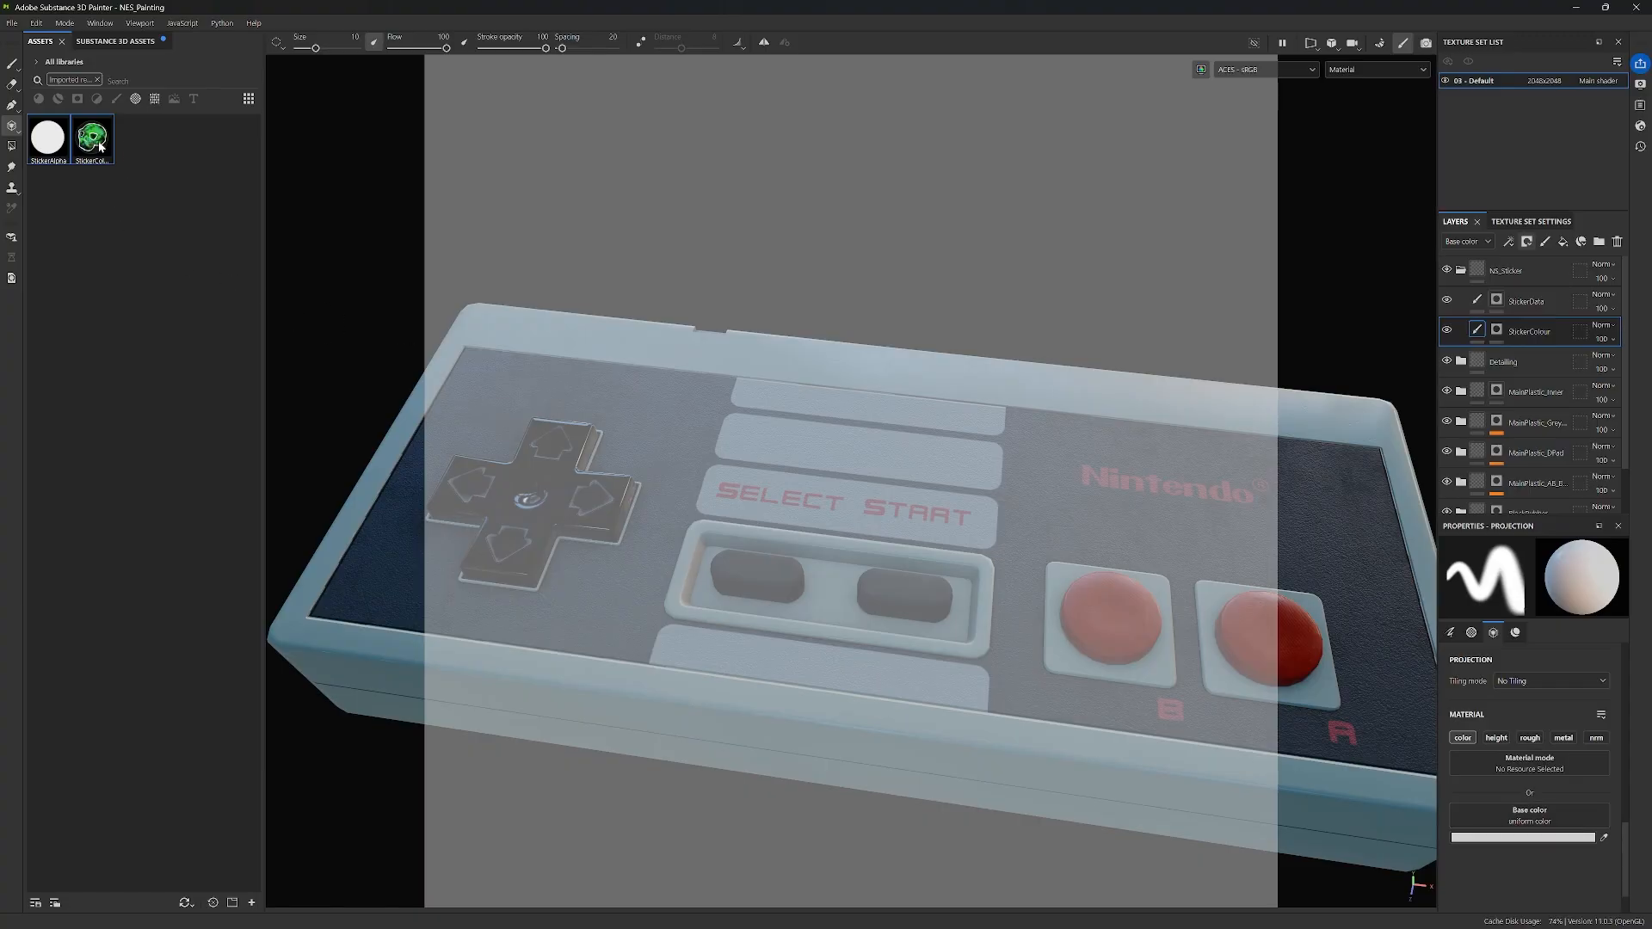
{"action": "left_click_drag", "start_coordinate": [100, 147], "coordinate": [1530, 815]}
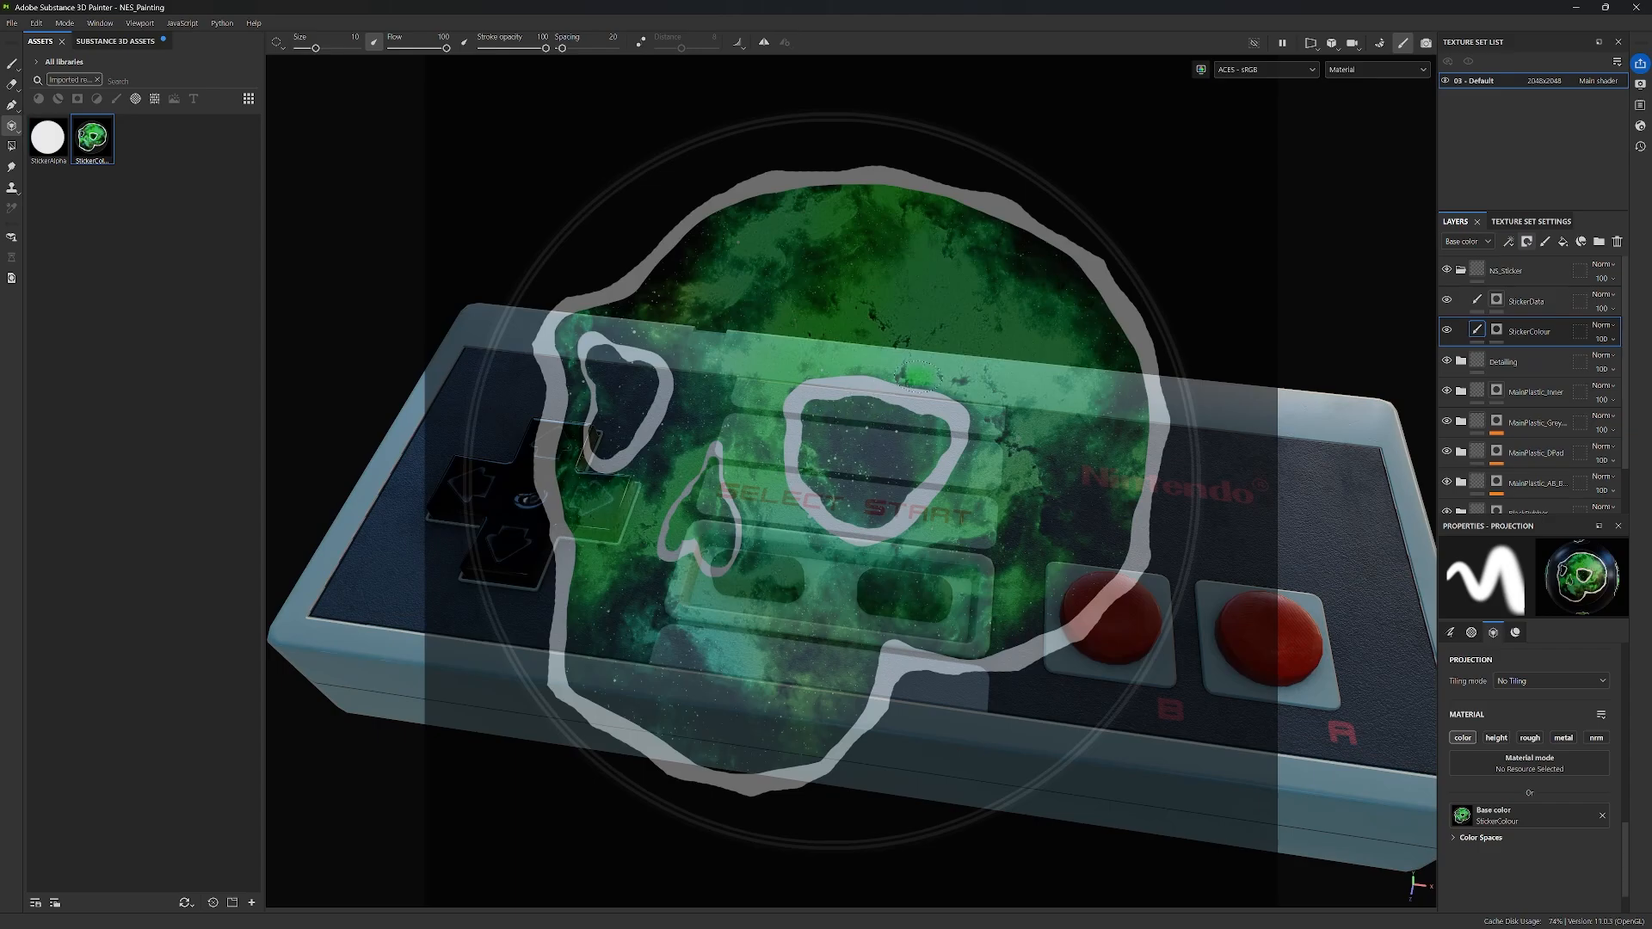
Step: Load StickerAlpha as the grayscale projection image for the StickerColour layer's mask
{"action": "left_click", "coordinate": [1498, 332]}
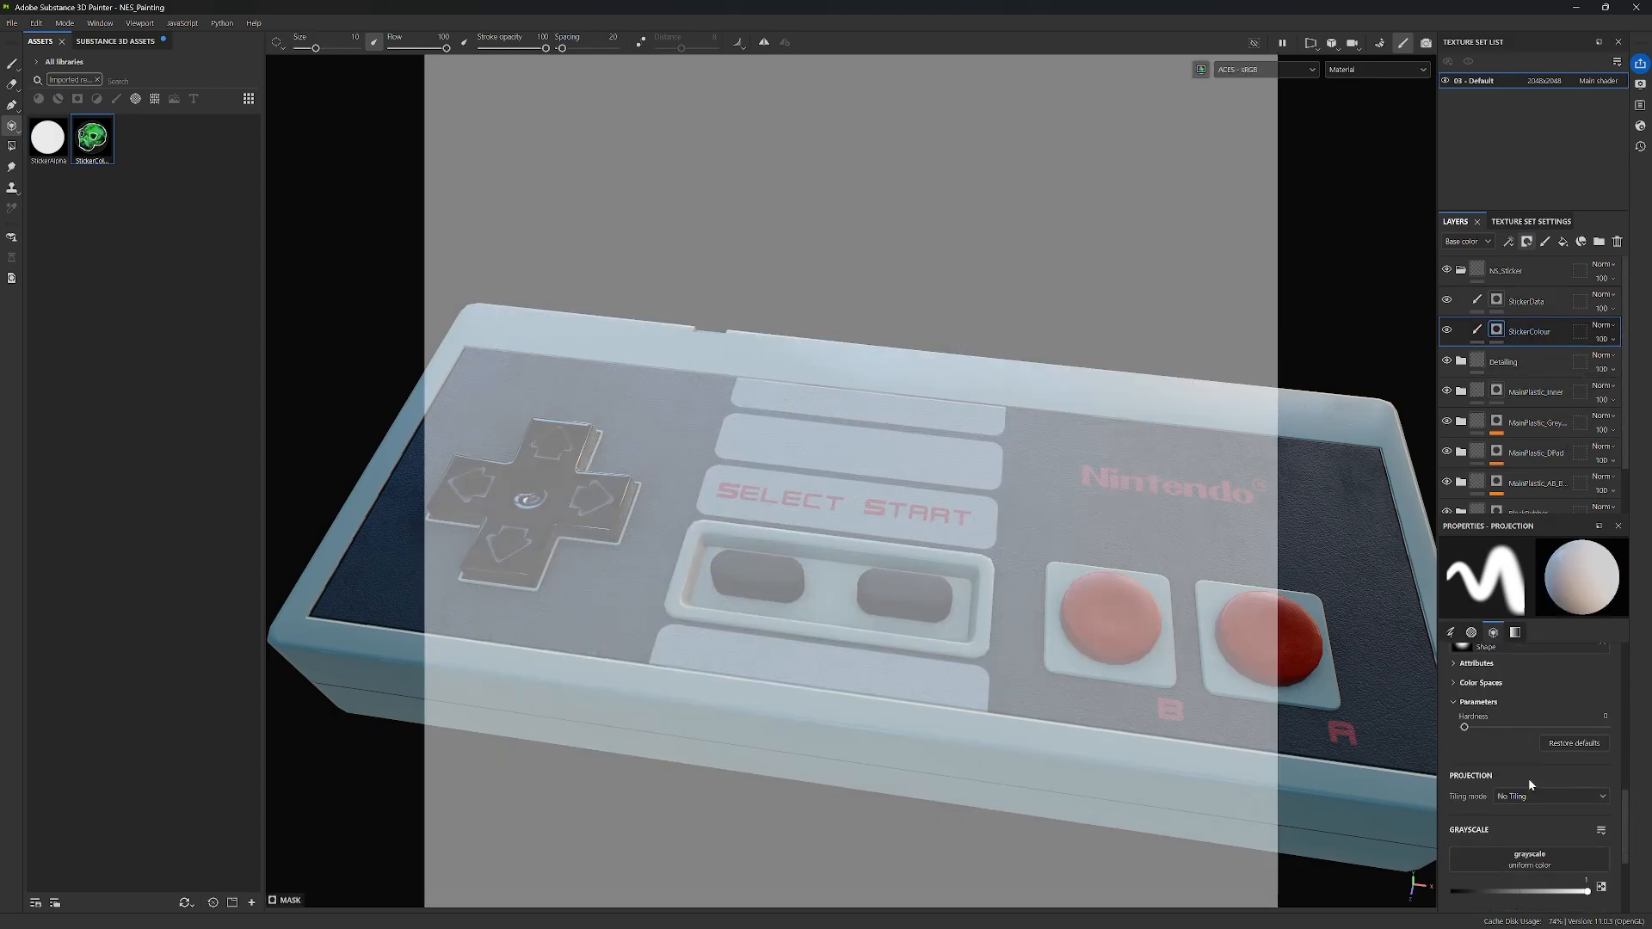
{"action": "scroll", "coordinate": [1528, 777], "scroll_direction": "up", "scroll_amount": 3}
{"action": "scroll", "coordinate": [1539, 776], "scroll_direction": "down", "scroll_amount": 10}
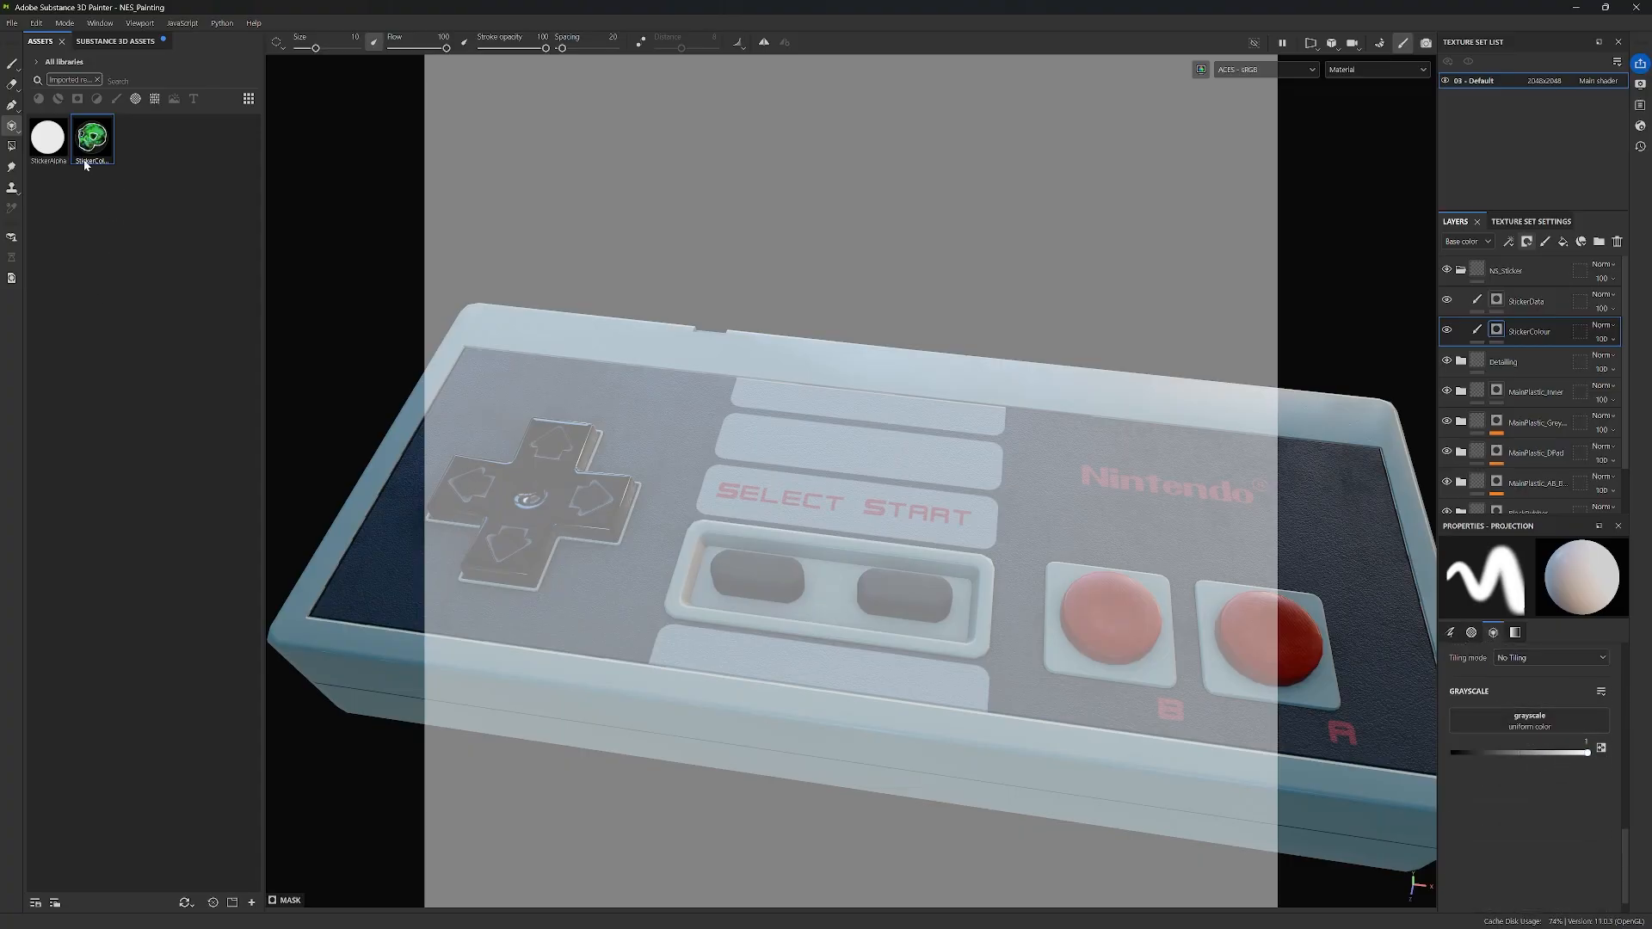
{"action": "mouse_move", "coordinate": [44, 146]}
{"action": "left_mouse_down"}
{"action": "mouse_move", "coordinate": [97, 241]}
{"action": "mouse_move", "coordinate": [1539, 720]}
{"action": "left_mouse_up"}
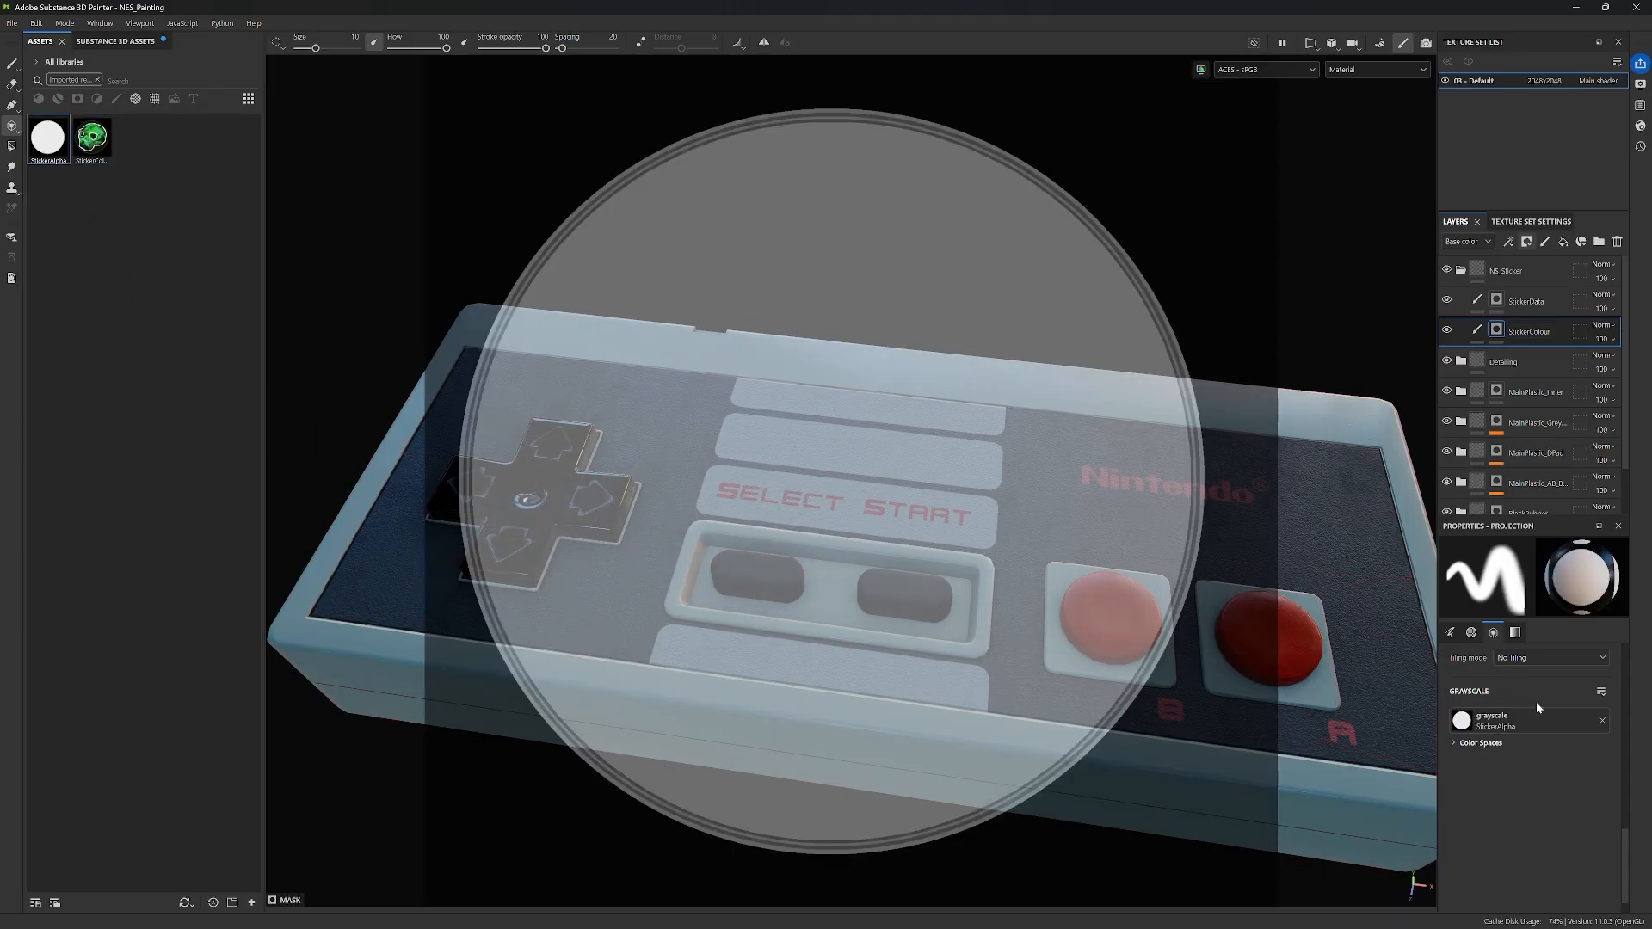
{"action": "left_click", "coordinate": [1478, 333]}
{"action": "left_click", "coordinate": [1498, 332]}
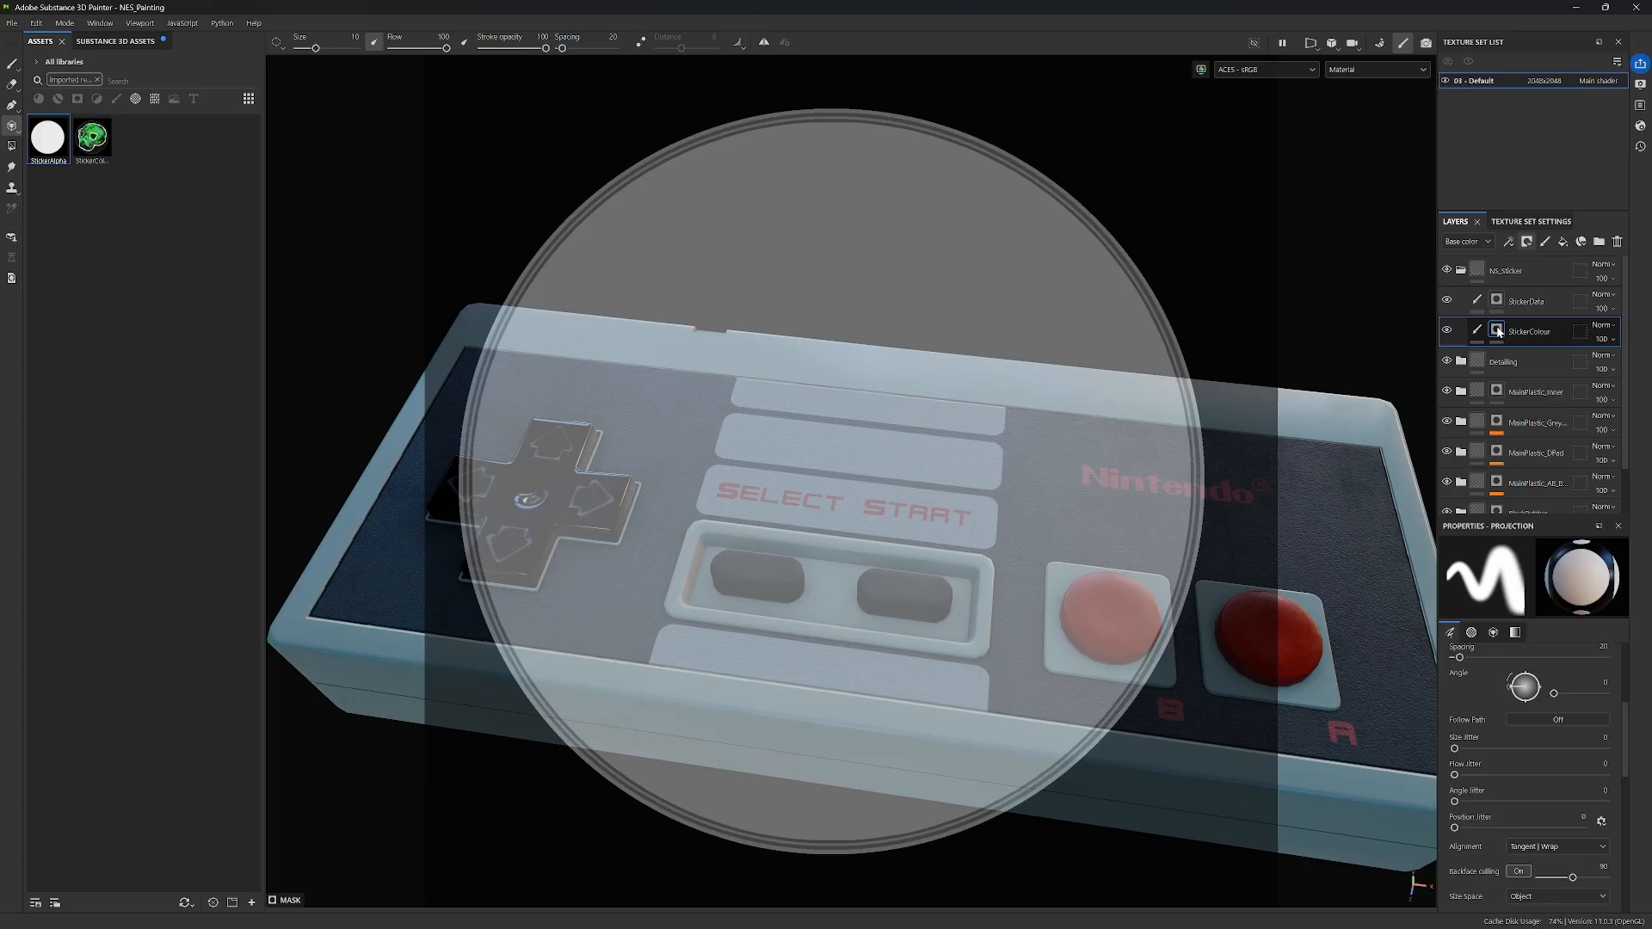
{"action": "left_click", "coordinate": [1479, 332]}
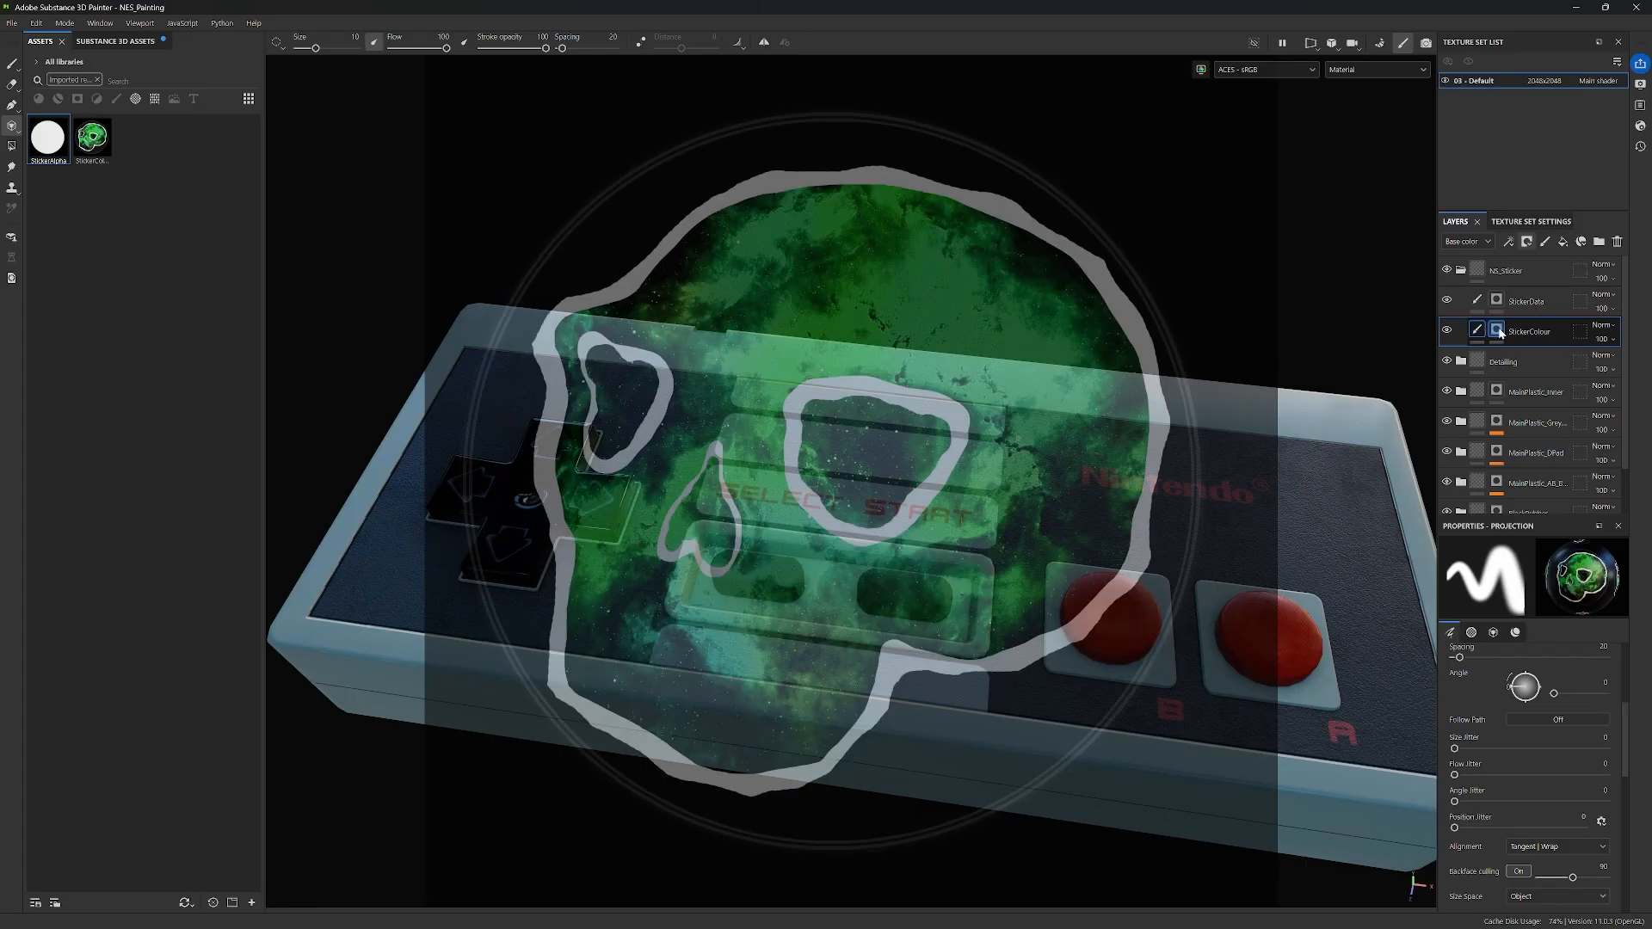
{"action": "left_click", "coordinate": [1498, 332]}
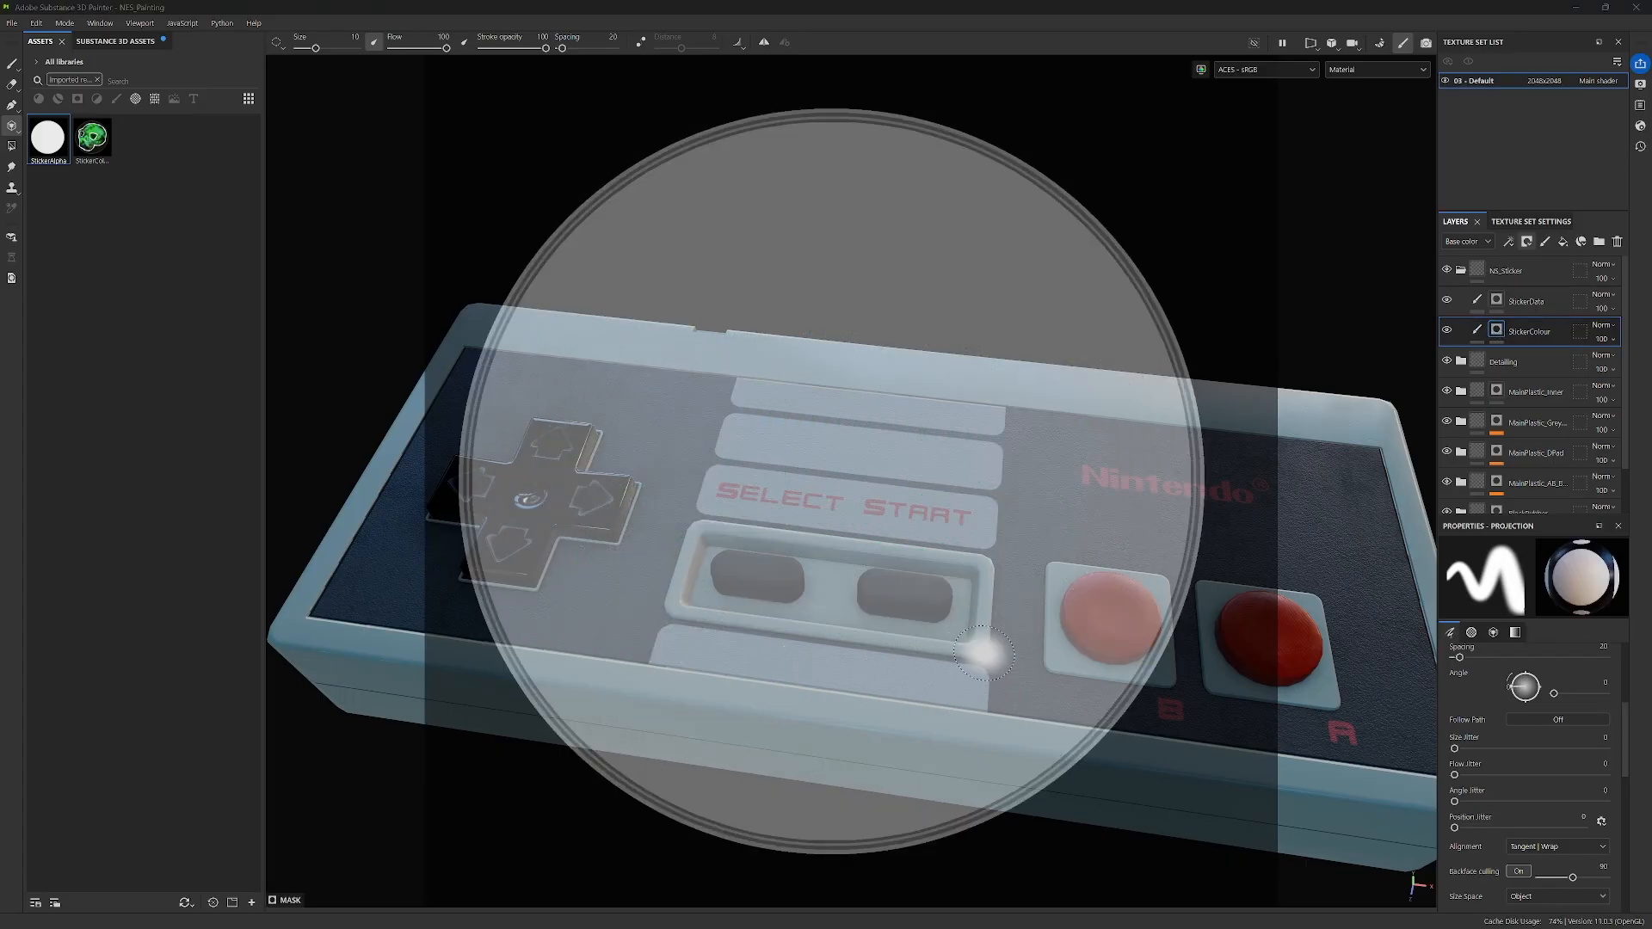
Step: Face the controller front-on, shrink the StickerAlpha projection and place it above the D-pad, overlapping the grey stripes
{"action": "mouse_move", "coordinate": [1124, 542]}
{"action": "middle_mouse_down", "text": "alt"}
{"action": "mouse_move", "coordinate": [1077, 518]}
{"action": "mouse_move", "coordinate": [1069, 538]}
{"action": "middle_mouse_up", "text": "alt"}
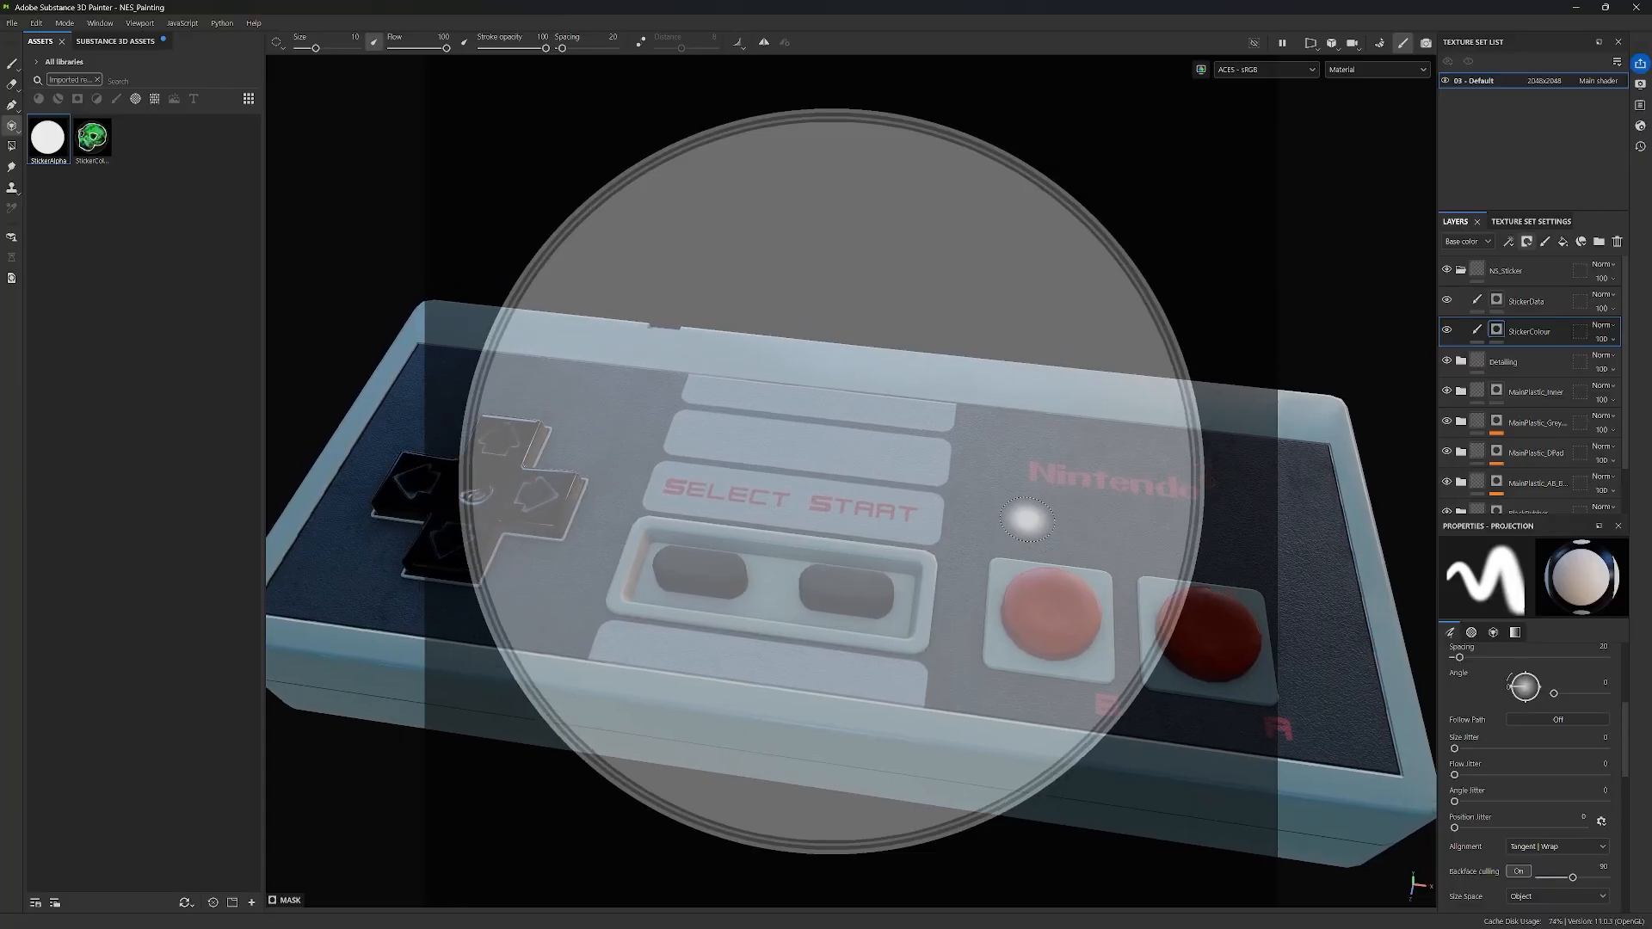
{"action": "left_click_drag", "start_coordinate": [1027, 520], "coordinate": [1023, 523], "text": "alt"}
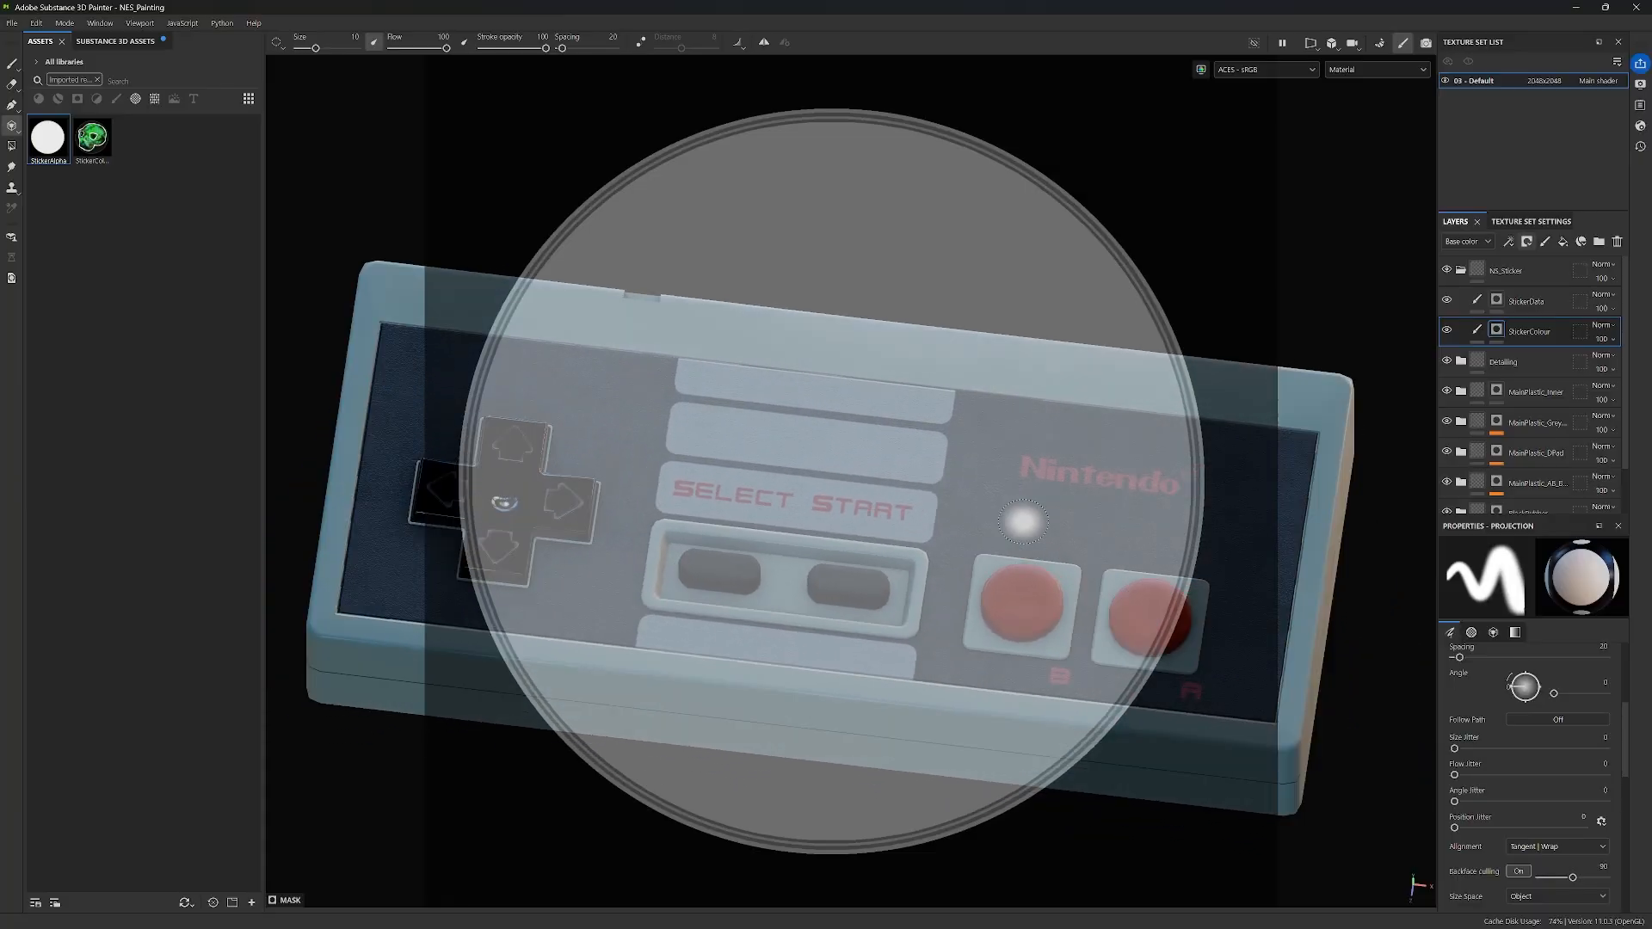
{"action": "middle_click_drag", "start_coordinate": [966, 450], "coordinate": [972, 467], "text": "alt"}
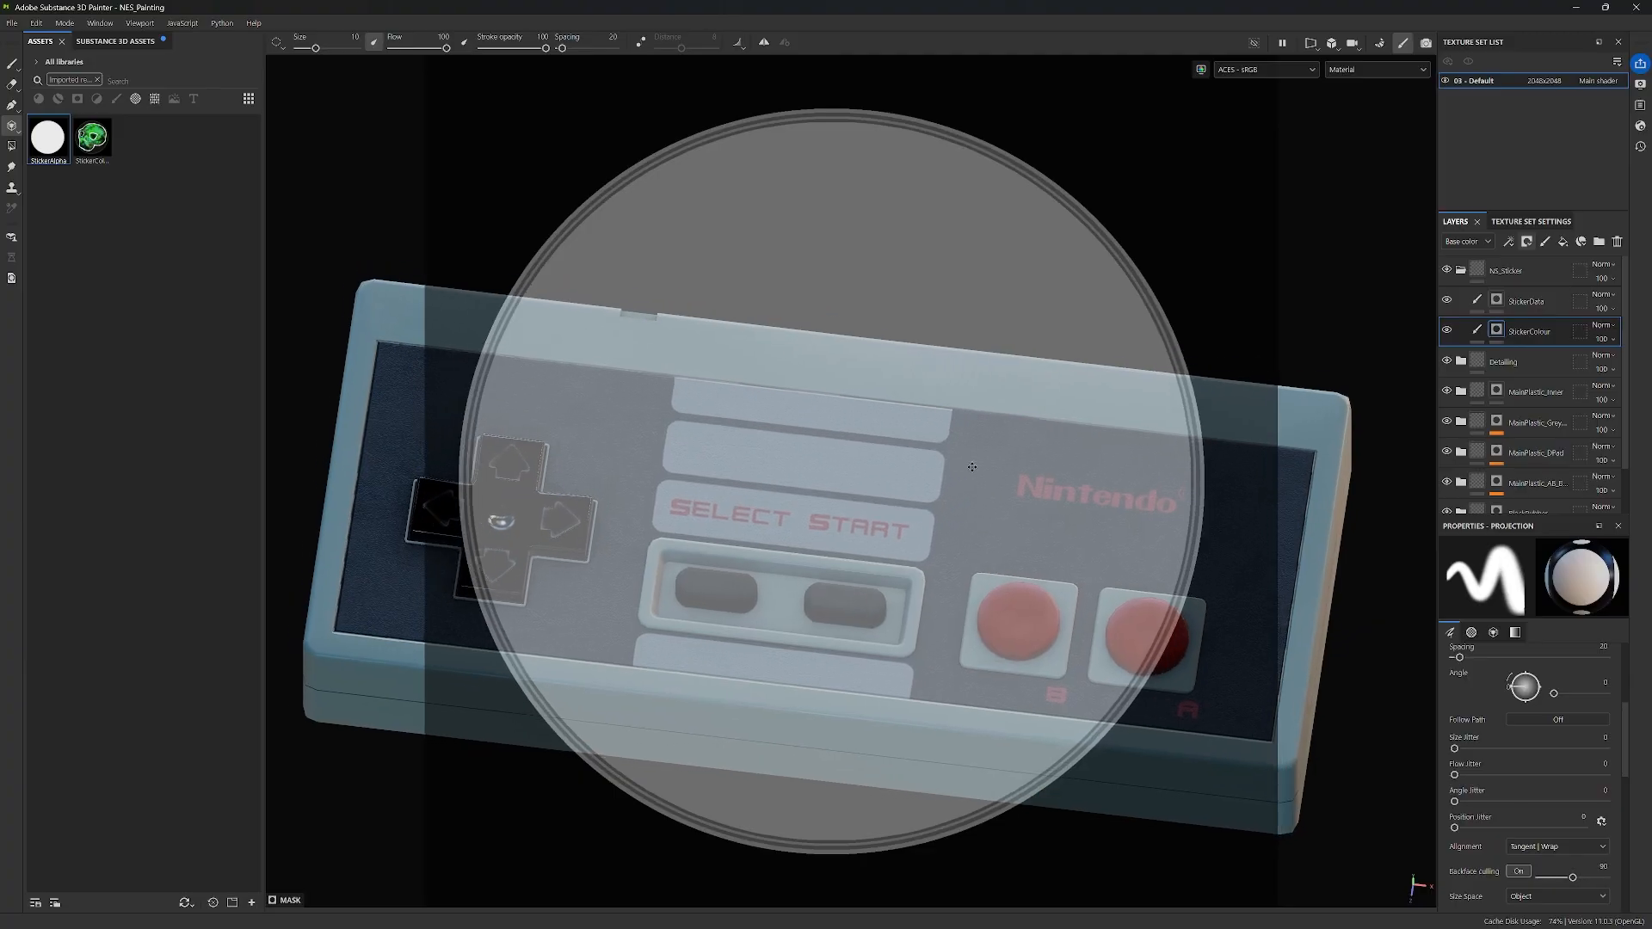
{"action": "left_click_drag", "start_coordinate": [972, 467], "coordinate": [1011, 531], "text": "alt"}
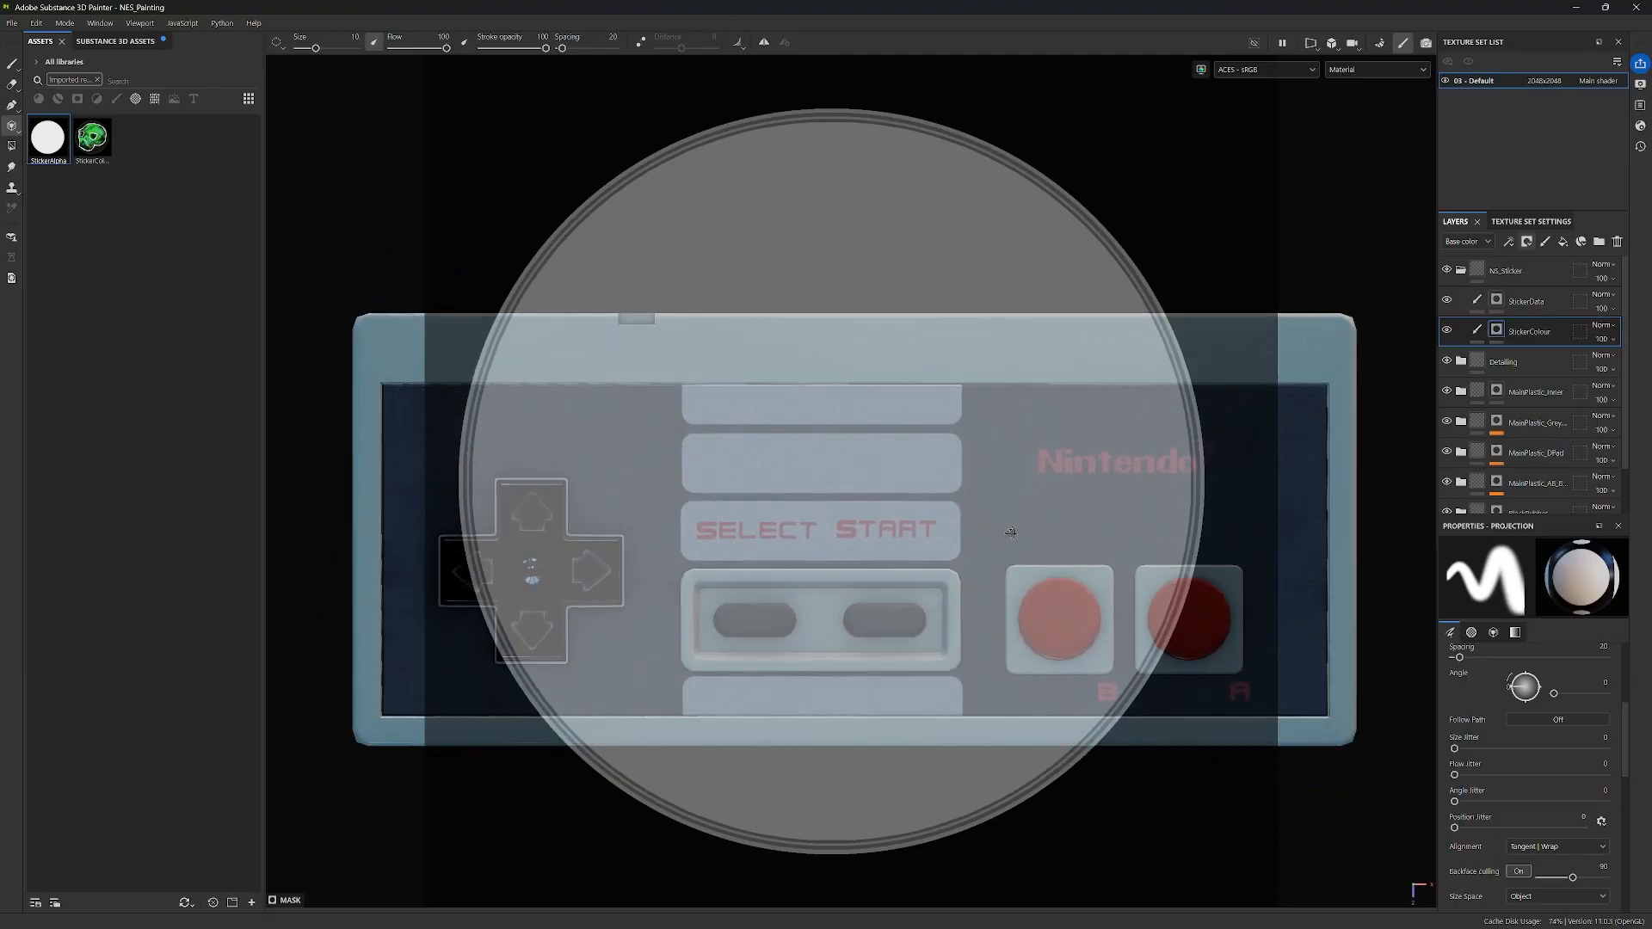
{"action": "scroll", "coordinate": [799, 467], "scroll_direction": "up", "scroll_amount": 1}
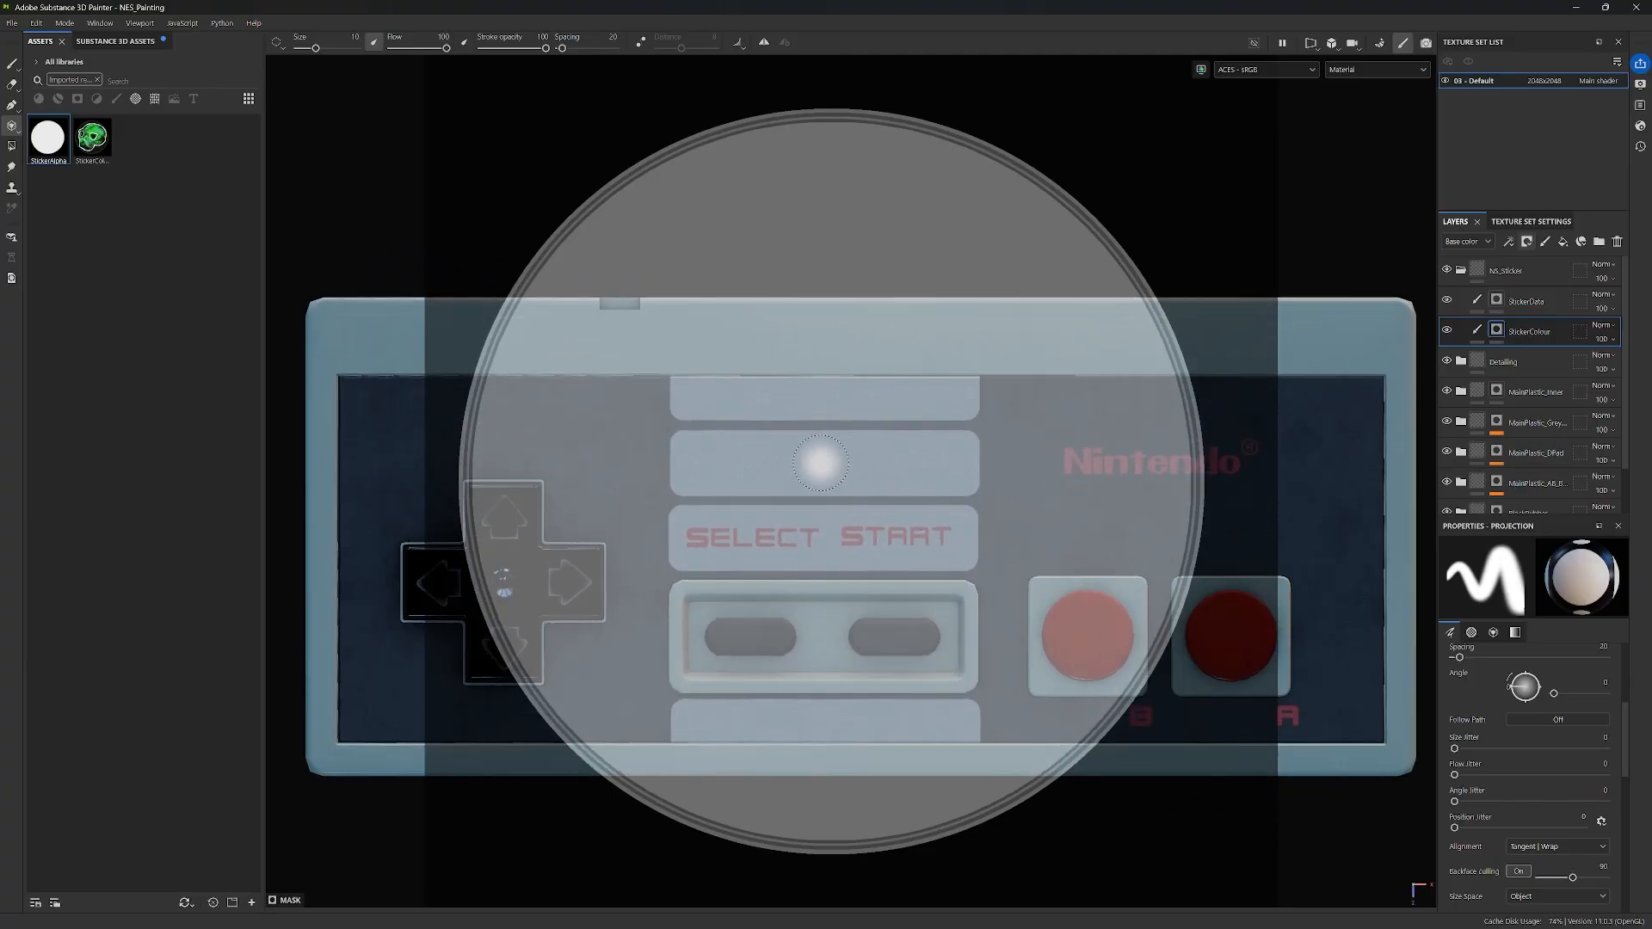
{"action": "middle_click_drag", "start_coordinate": [874, 462], "coordinate": [963, 452], "text": "alt"}
{"action": "scroll", "coordinate": [930, 456], "scroll_direction": "up", "scroll_amount": 1}
{"action": "key", "text": "s"}
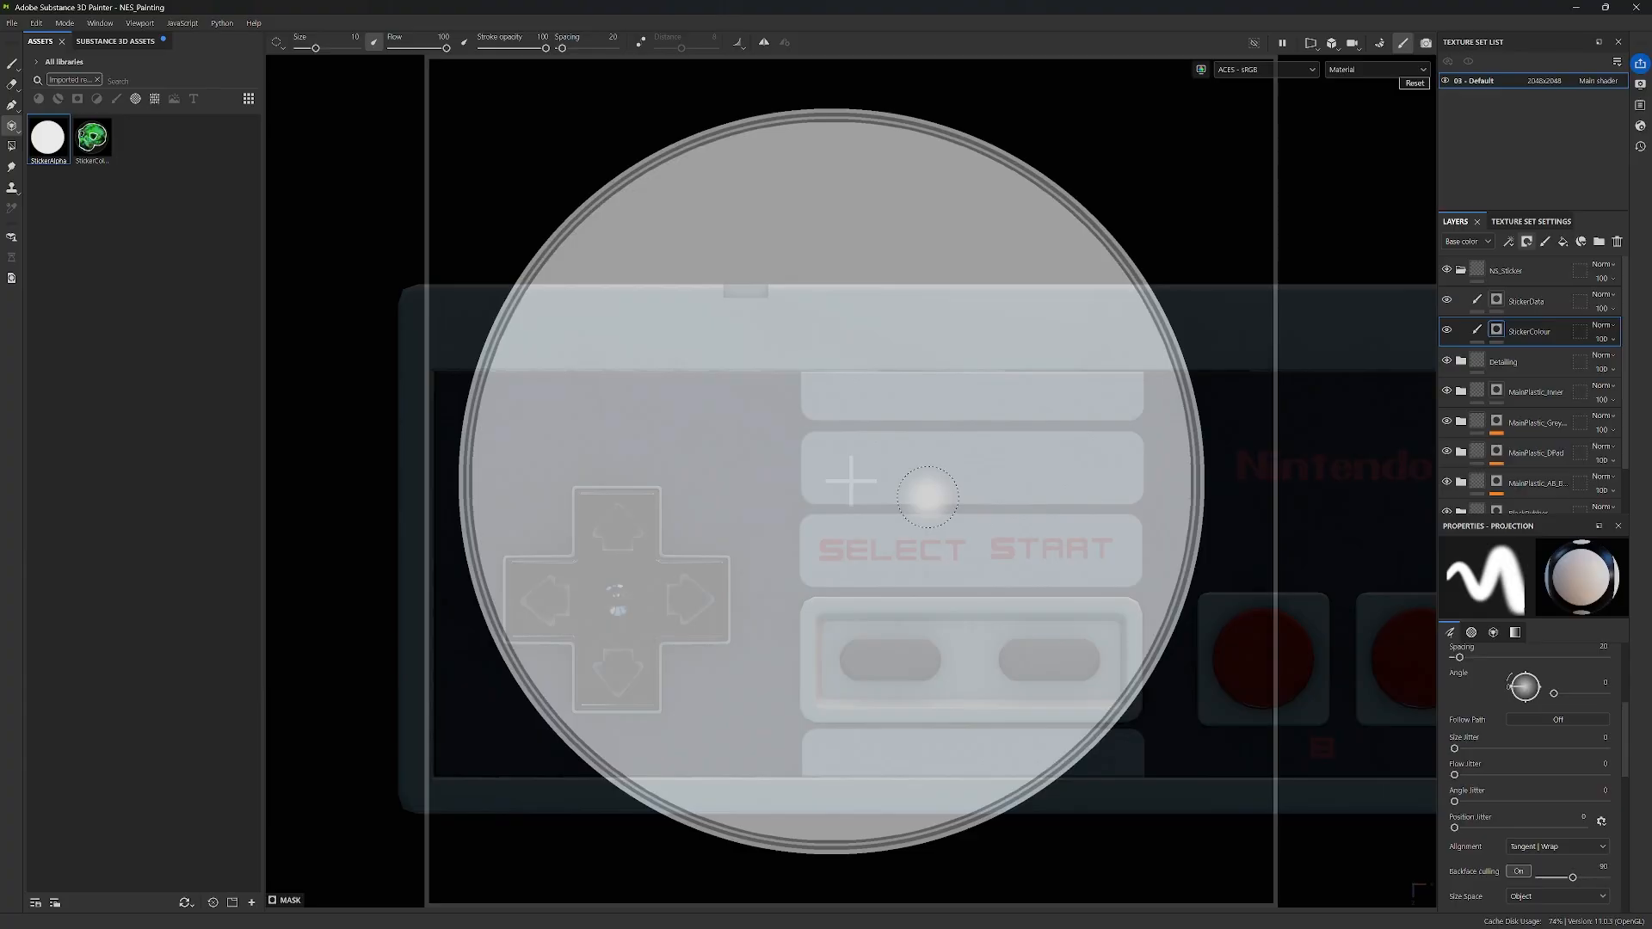
{"action": "mouse_move", "coordinate": [871, 472]}
{"action": "left_mouse_down"}
{"action": "mouse_move", "coordinate": [892, 479]}
{"action": "mouse_move", "coordinate": [884, 462]}
{"action": "left_mouse_up"}
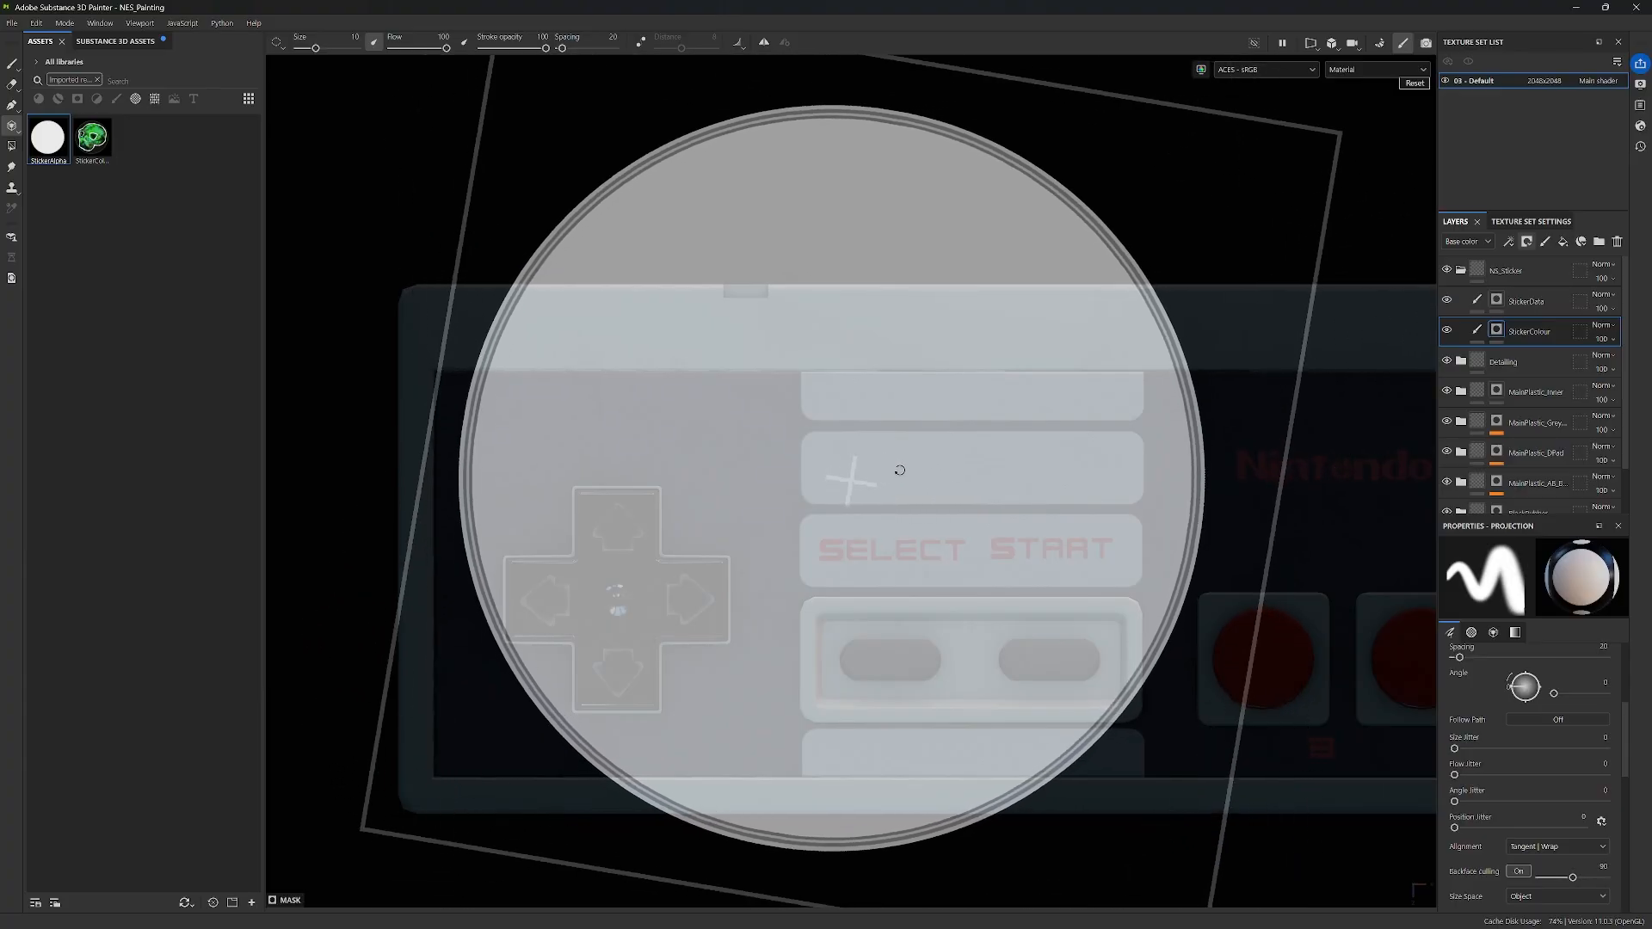
{"action": "key", "text": "ctrl+z"}
{"action": "right_click_drag", "start_coordinate": [899, 483], "coordinate": [870, 431]}
{"action": "middle_click_drag", "start_coordinate": [883, 484], "coordinate": [812, 439]}
{"action": "mouse_move", "coordinate": [841, 454]}
{"action": "right_mouse_down"}
{"action": "mouse_move", "coordinate": [832, 416]}
{"action": "mouse_move", "coordinate": [793, 452]}
{"action": "mouse_move", "coordinate": [826, 456]}
{"action": "right_mouse_up"}
Step: Preview the skull colour image and fine-tune the projection's counter-clockwise tilt and position above the D-pad
{"action": "left_click", "coordinate": [1476, 329]}
{"action": "key", "text": "s"}
{"action": "left_click_drag", "start_coordinate": [826, 456], "coordinate": [828, 431]}
{"action": "mouse_move", "coordinate": [805, 432]}
{"action": "middle_mouse_down"}
{"action": "mouse_move", "coordinate": [789, 431]}
{"action": "mouse_move", "coordinate": [803, 428]}
{"action": "middle_mouse_up"}
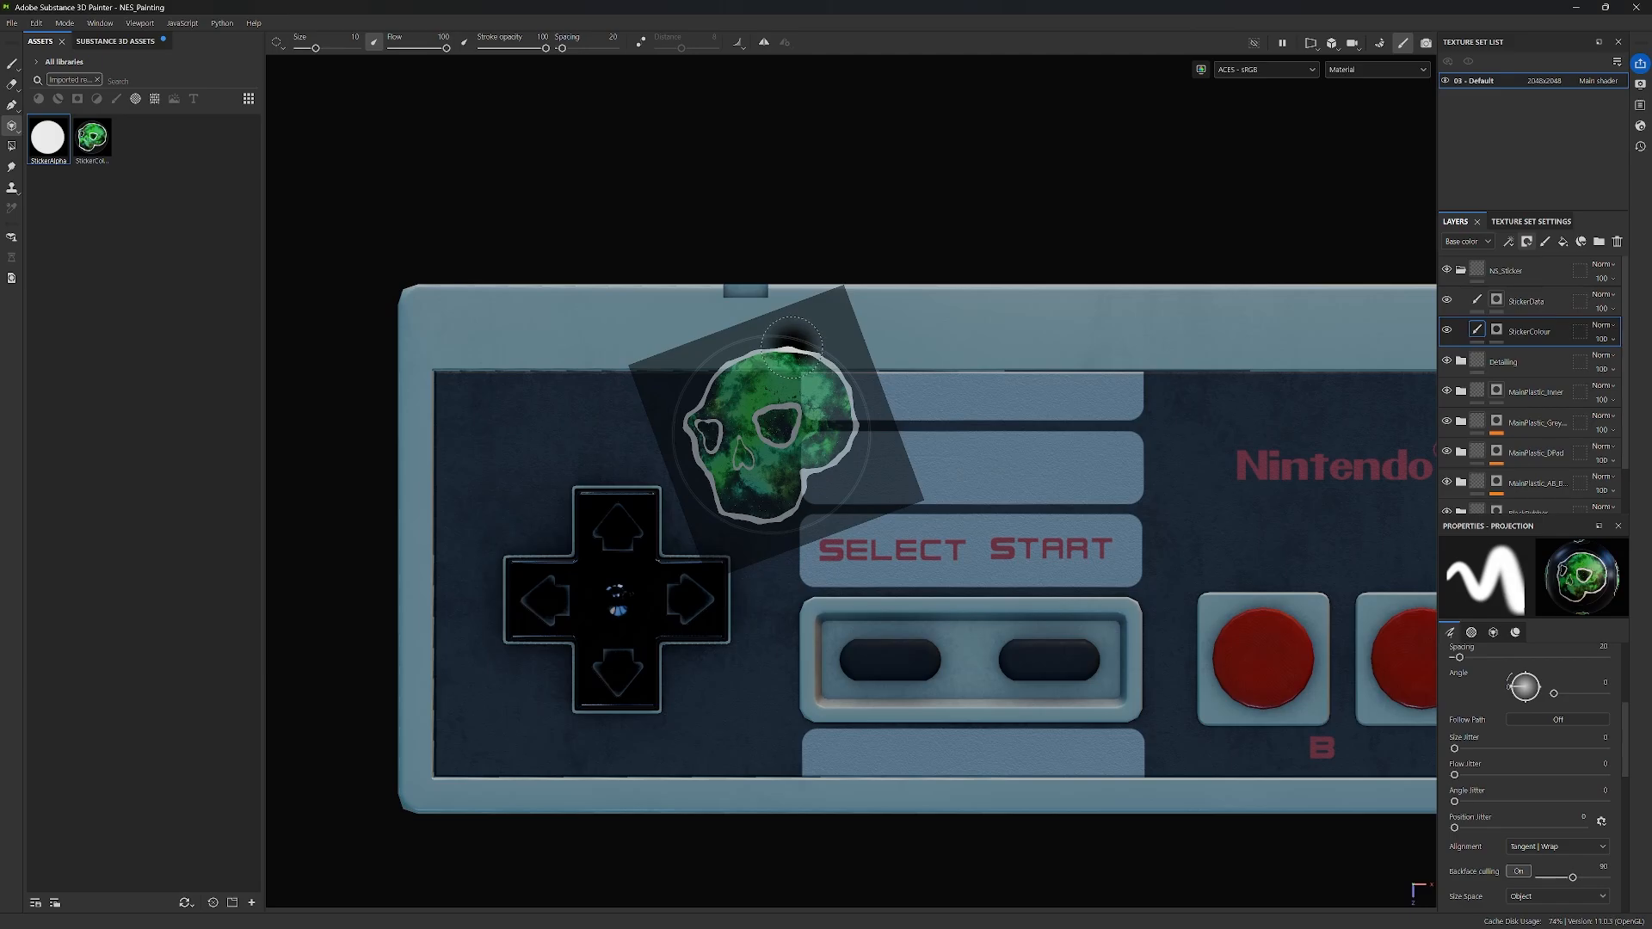
Step: Project the skull image onto the controller in the StickerColour layer's paint content, after comparing it with the mask projection
{"action": "left_click", "coordinate": [1497, 331]}
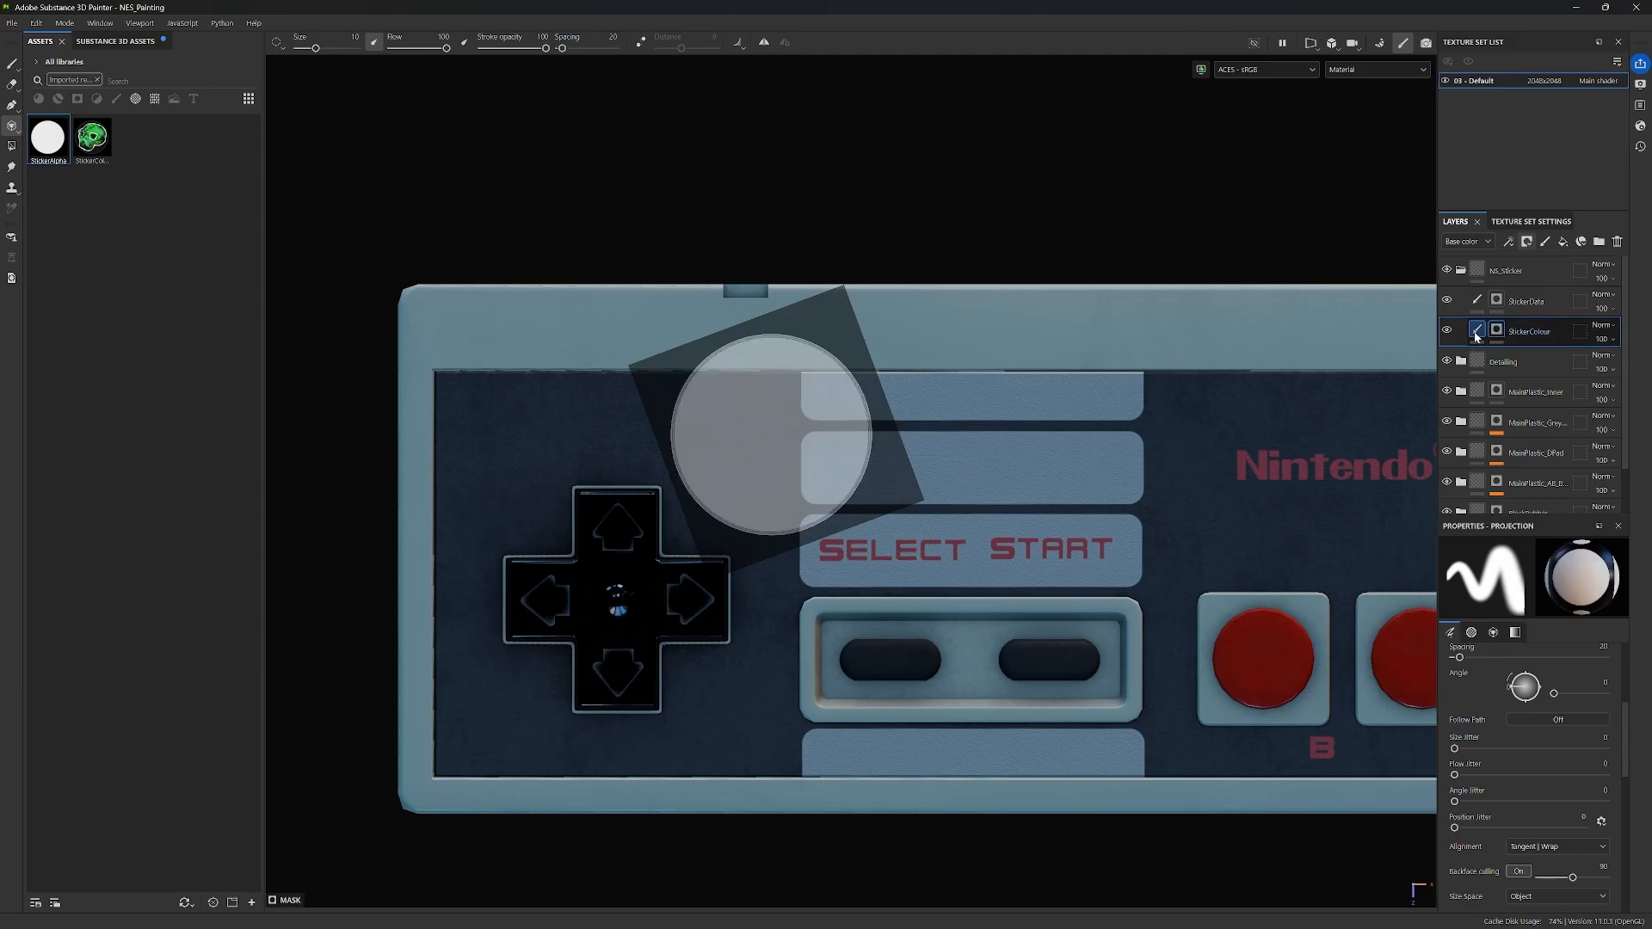
{"action": "left_click", "coordinate": [1477, 334]}
{"action": "left_click", "coordinate": [1497, 335]}
{"action": "left_click", "coordinate": [1479, 335]}
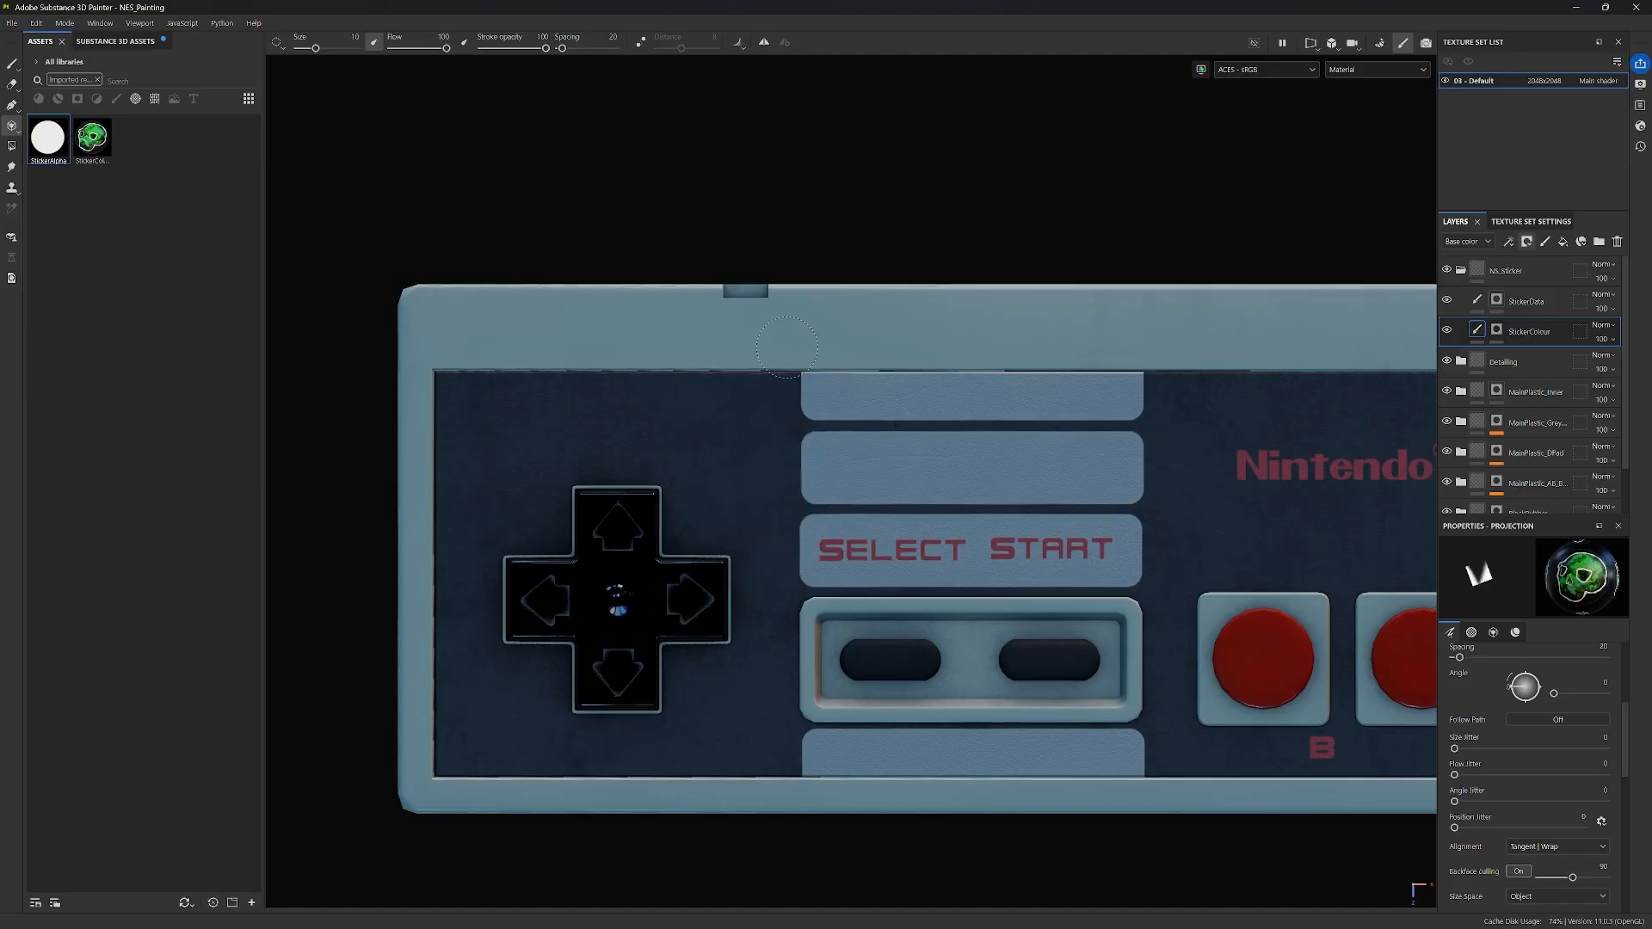
Step: Toggle the skull projection preview off and on to inspect the controller surface beneath it
{"action": "key", "text": "n"}
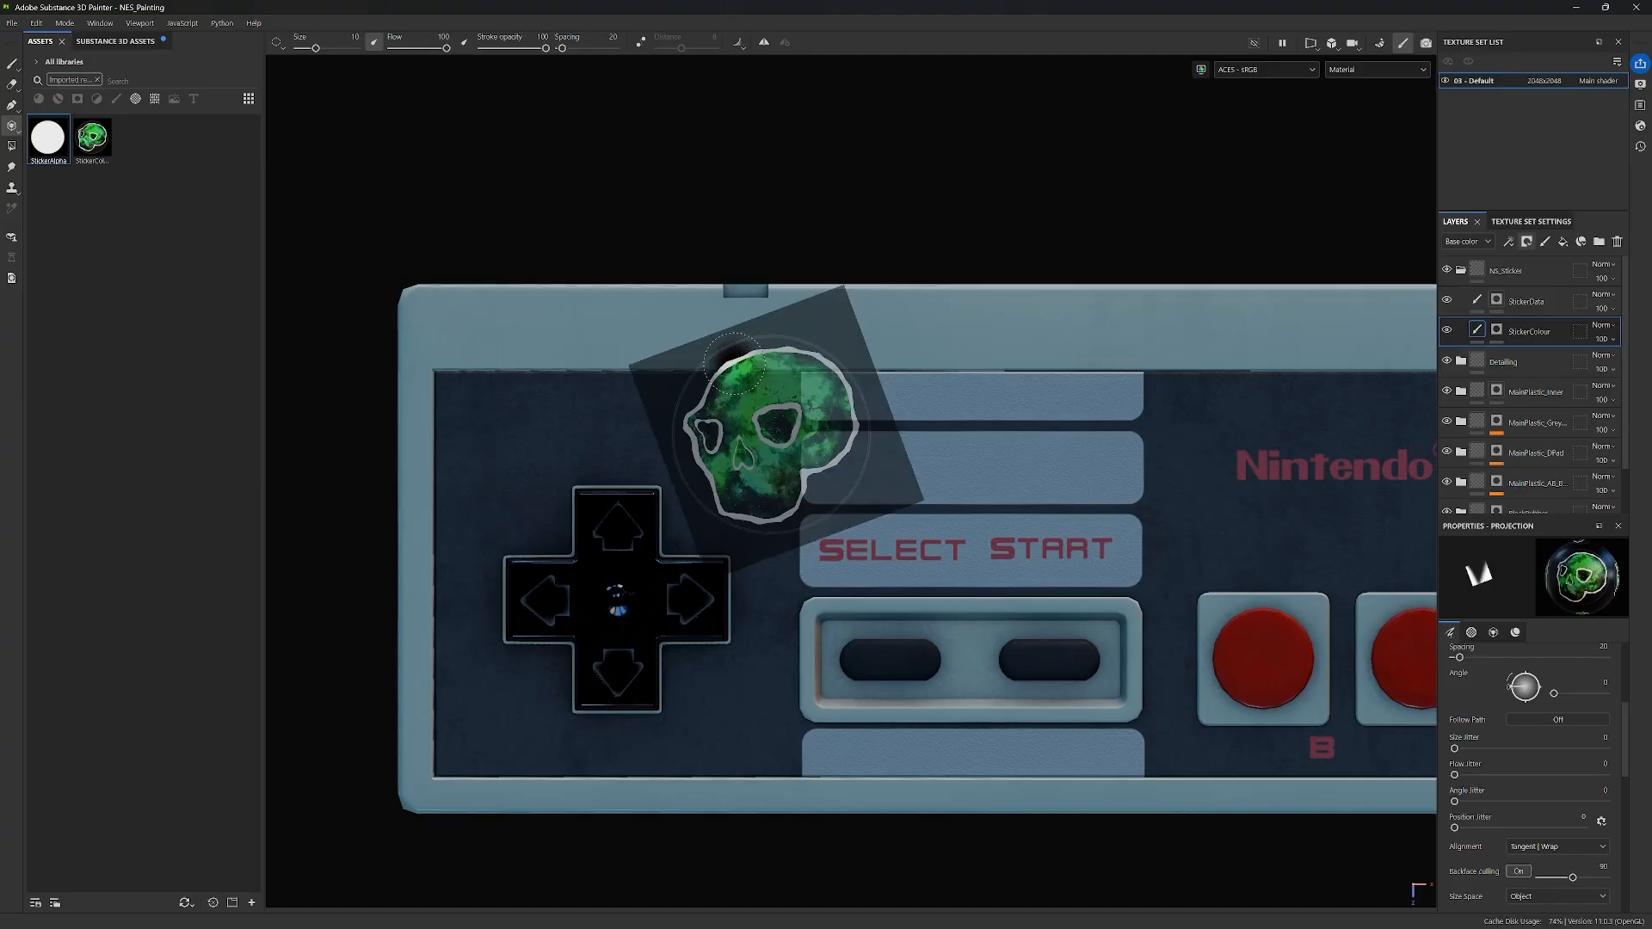
{"action": "key", "text": "n"}
{"action": "key", "text": "n"}
{"action": "key", "text": "n"}
{"action": "key", "text": "n"}
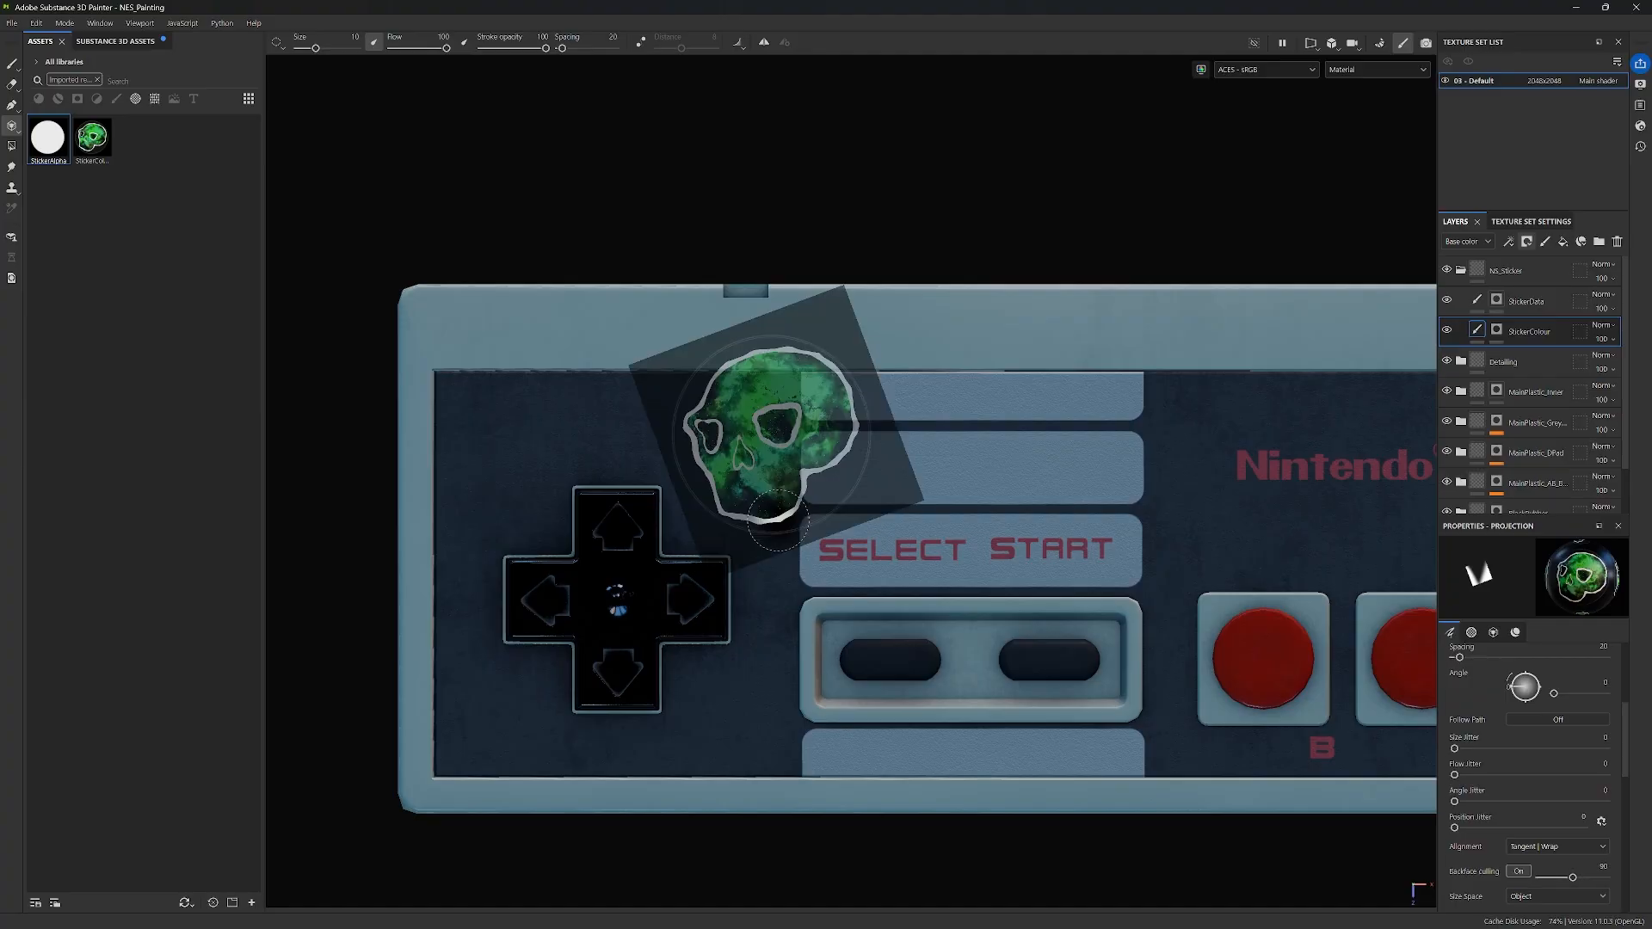
{"action": "key", "text": "n"}
{"action": "key", "text": "n"}
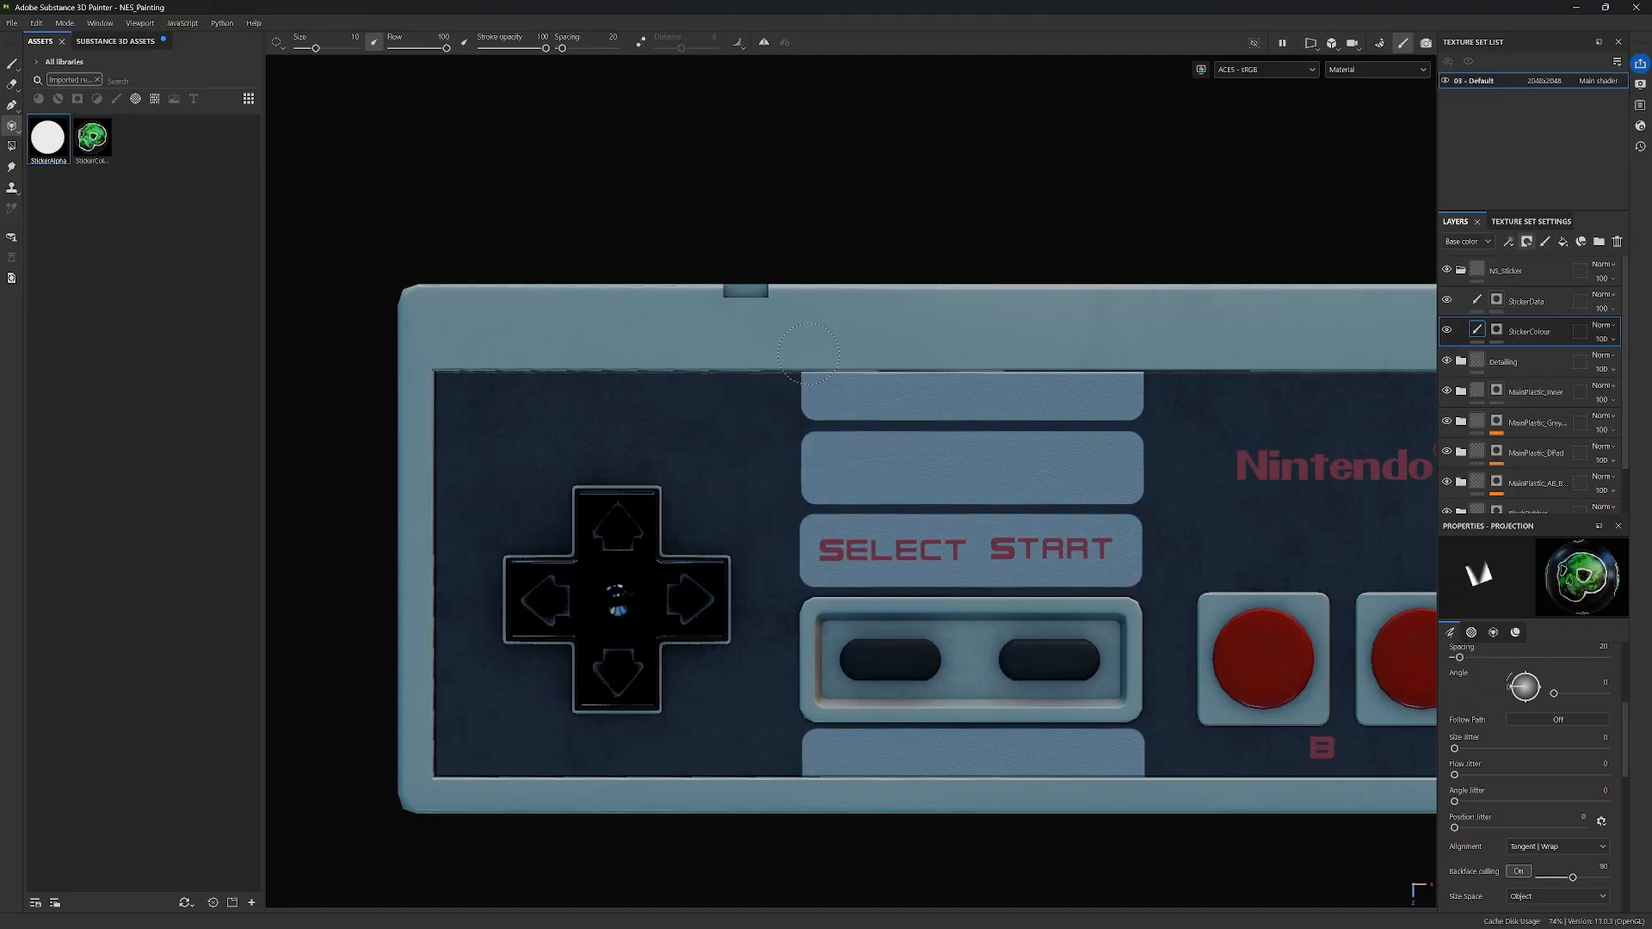
{"action": "key", "text": "n"}
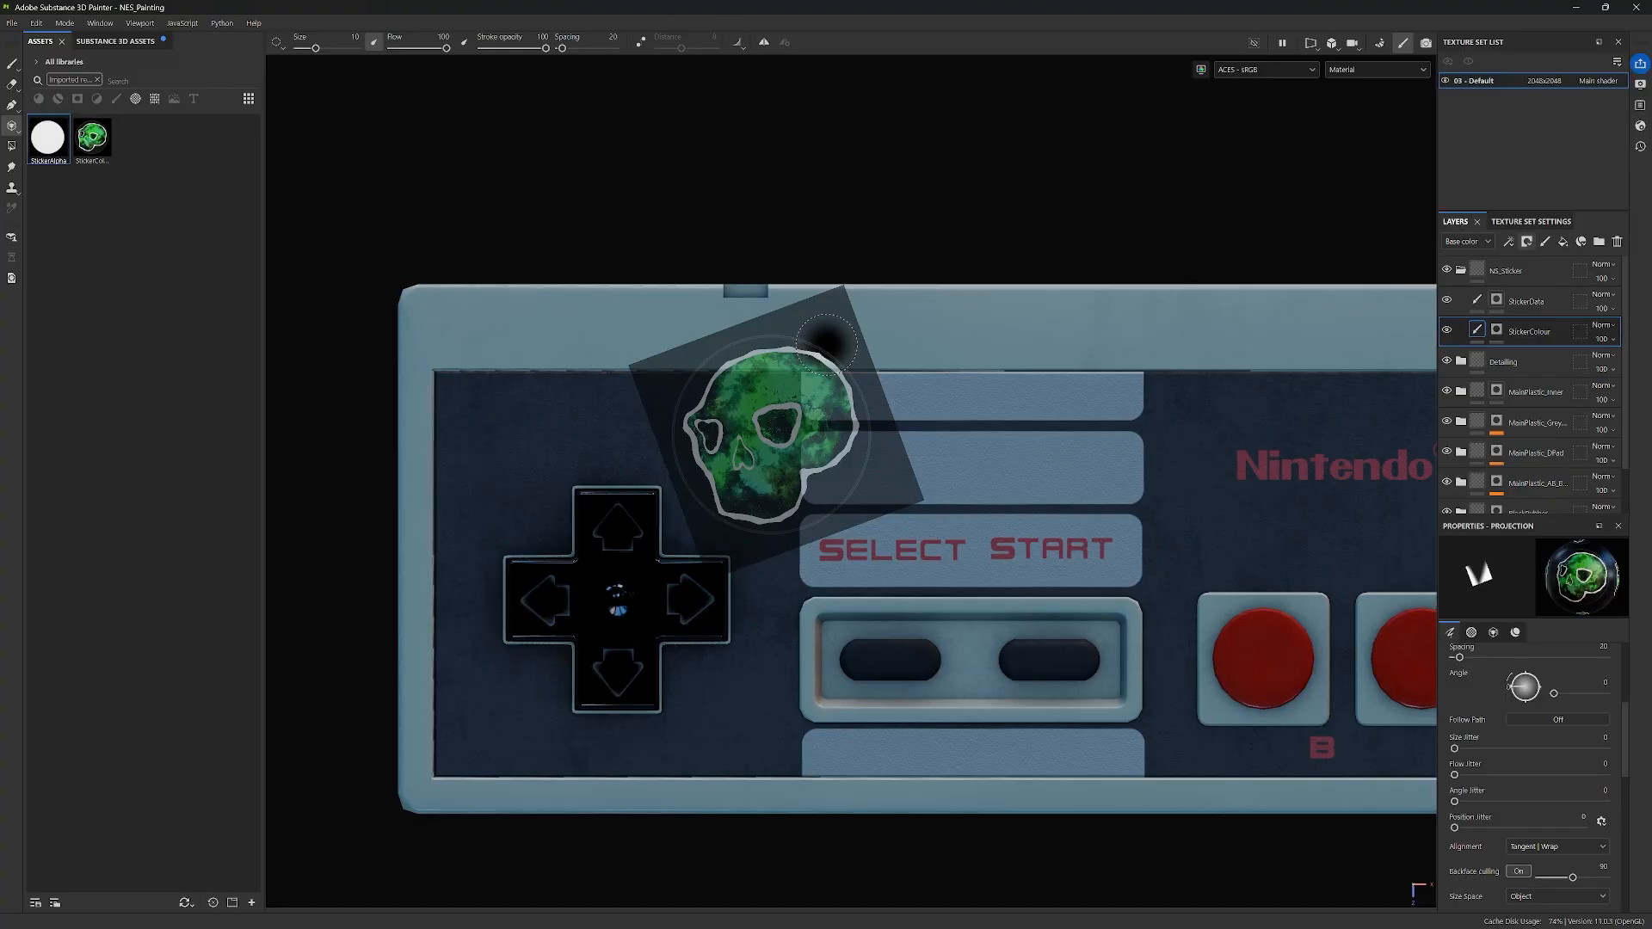
Step: Paint the circular alpha into the StickerColour mask and project the whole skull image into its paint content above the D-pad
{"action": "left_click", "coordinate": [1497, 330]}
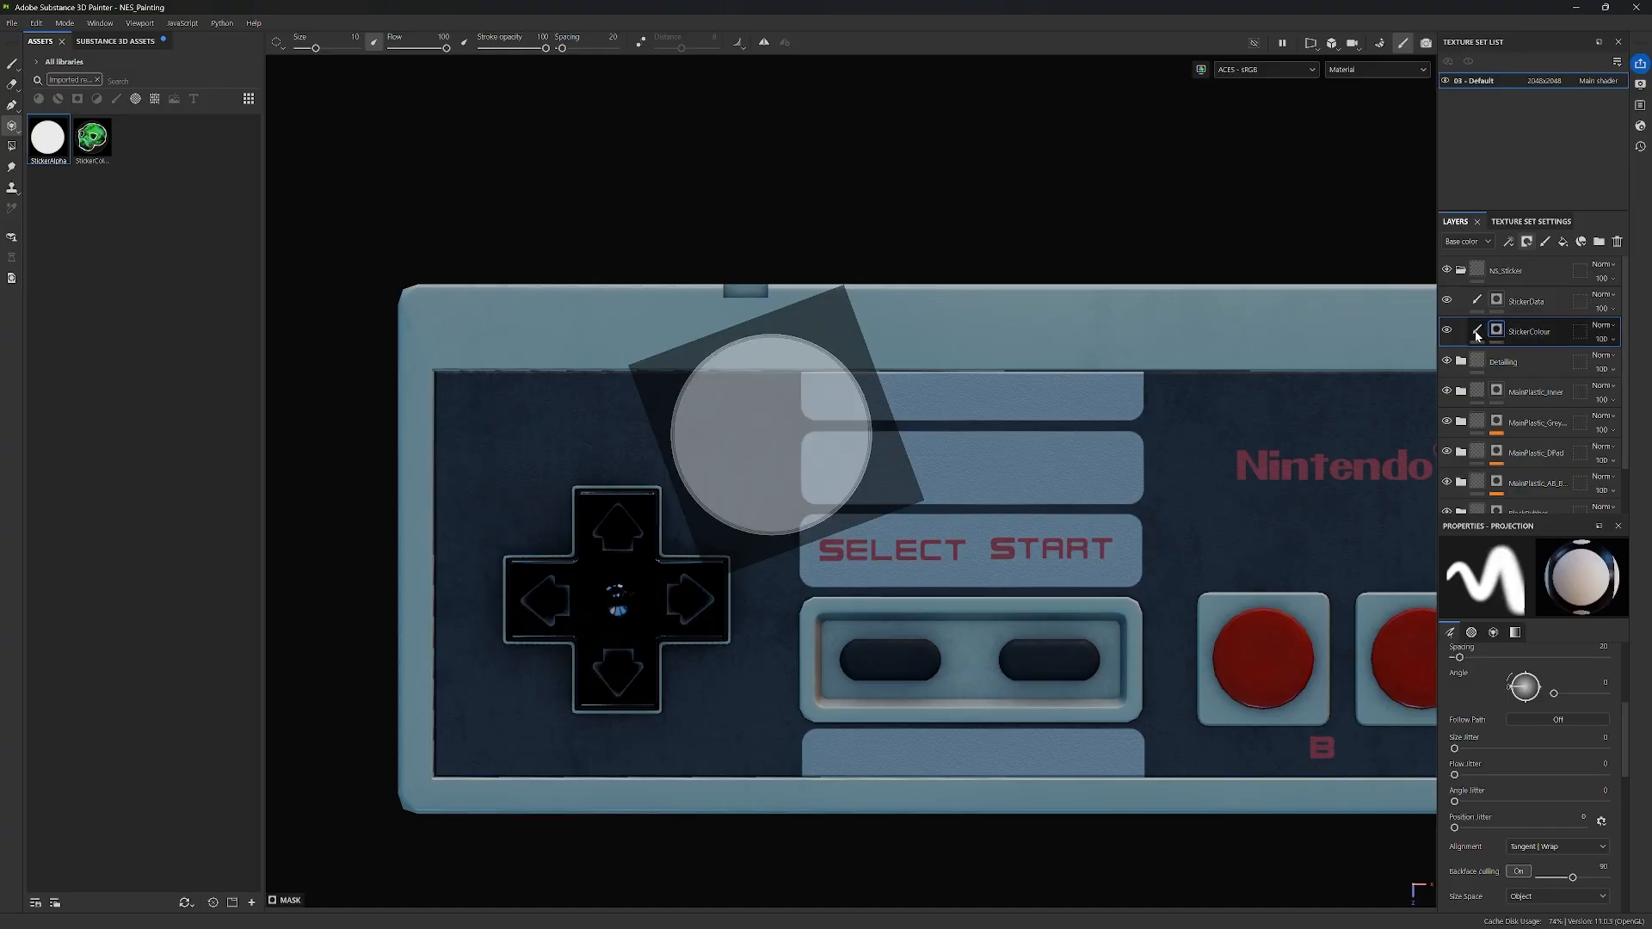
{"action": "mouse_move", "coordinate": [779, 344]}
{"action": "left_mouse_down"}
{"action": "mouse_move", "coordinate": [686, 403]}
{"action": "mouse_move", "coordinate": [691, 471]}
{"action": "mouse_move", "coordinate": [744, 520]}
{"action": "mouse_move", "coordinate": [843, 482]}
{"action": "mouse_move", "coordinate": [848, 370]}
{"action": "mouse_move", "coordinate": [694, 392]}
{"action": "mouse_move", "coordinate": [727, 477]}
{"action": "mouse_move", "coordinate": [820, 491]}
{"action": "left_mouse_up"}
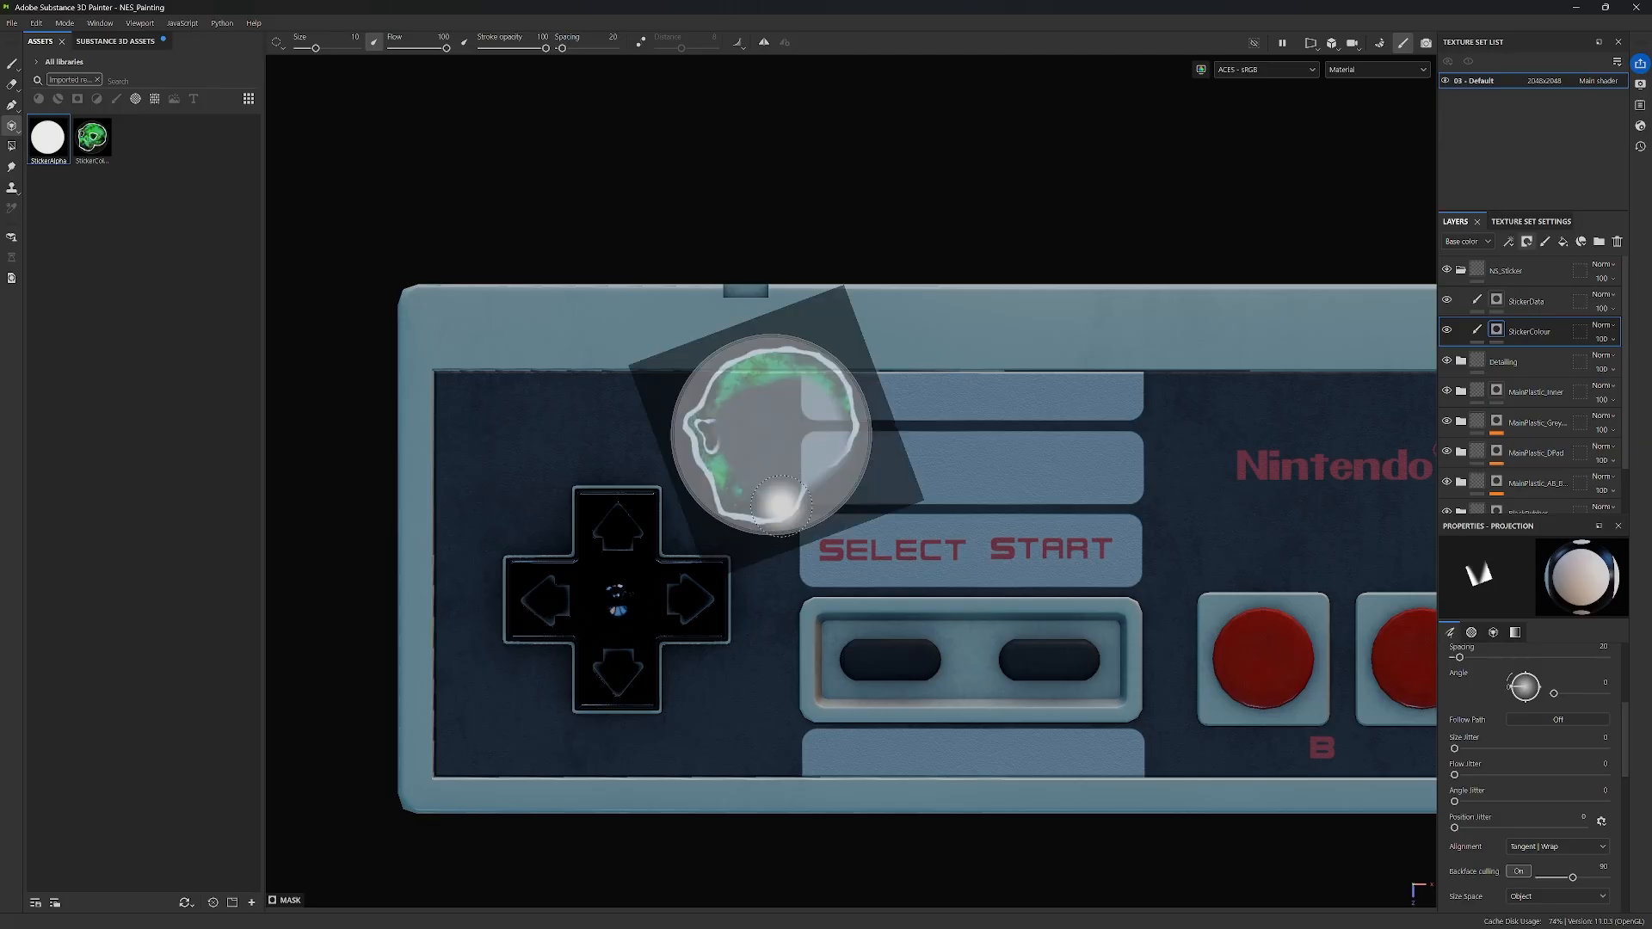
{"action": "left_click", "coordinate": [1478, 331]}
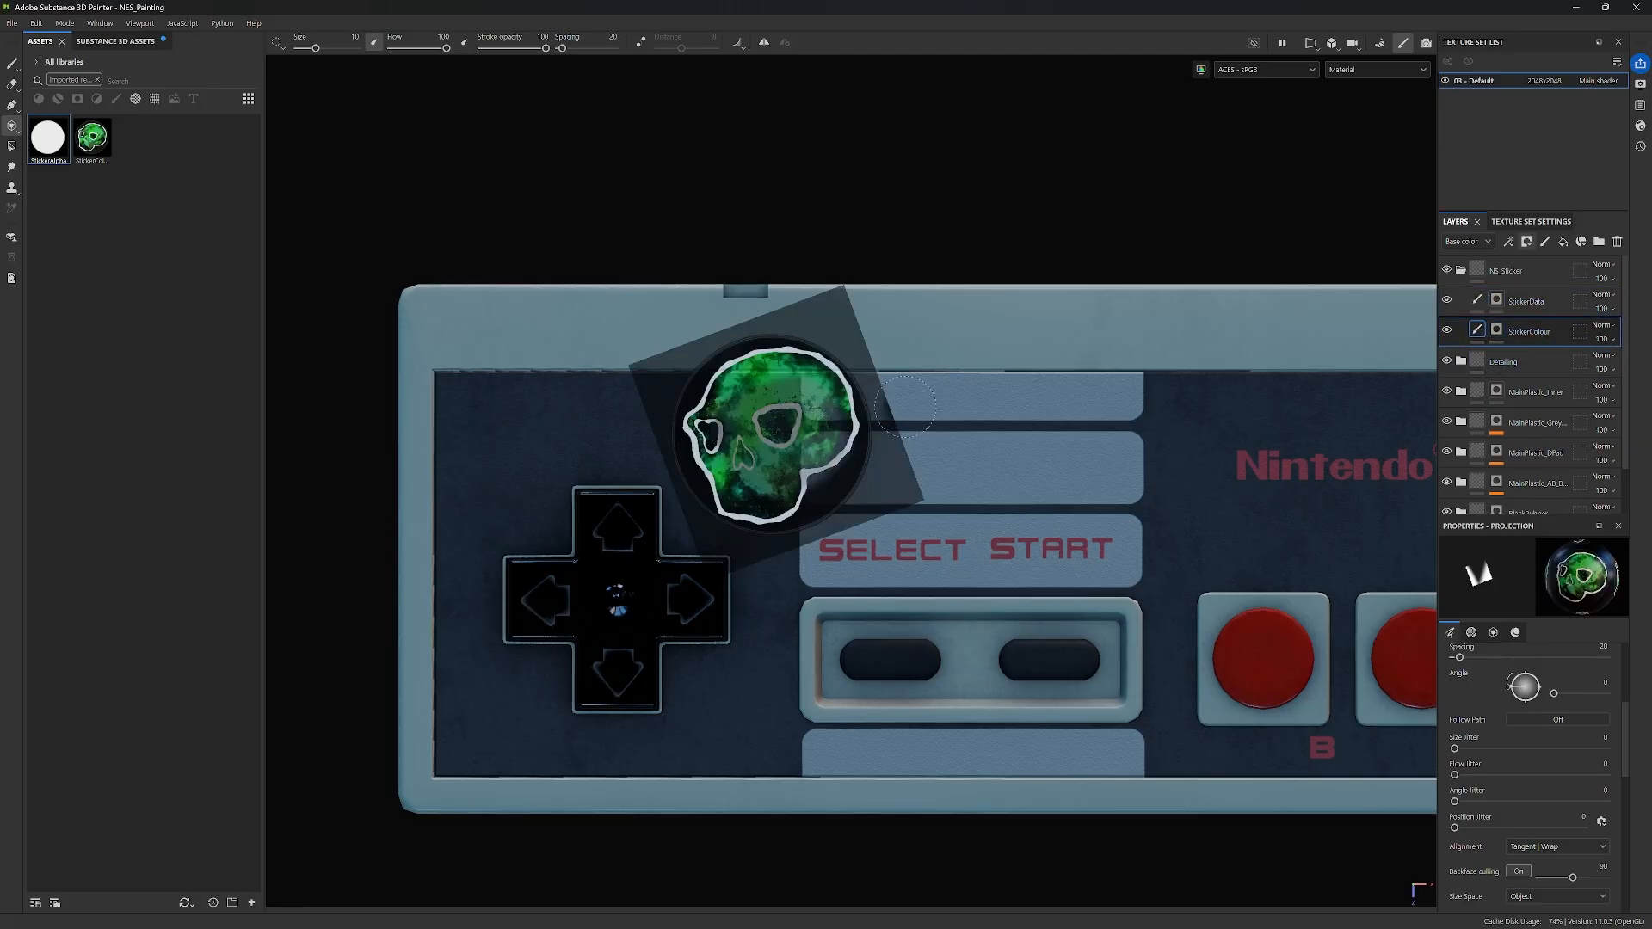
{"action": "mouse_move", "coordinate": [753, 404]}
{"action": "left_mouse_down"}
{"action": "mouse_move", "coordinate": [732, 421]}
{"action": "mouse_move", "coordinate": [775, 490]}
{"action": "mouse_move", "coordinate": [826, 430]}
{"action": "mouse_move", "coordinate": [761, 454]}
{"action": "left_mouse_up"}
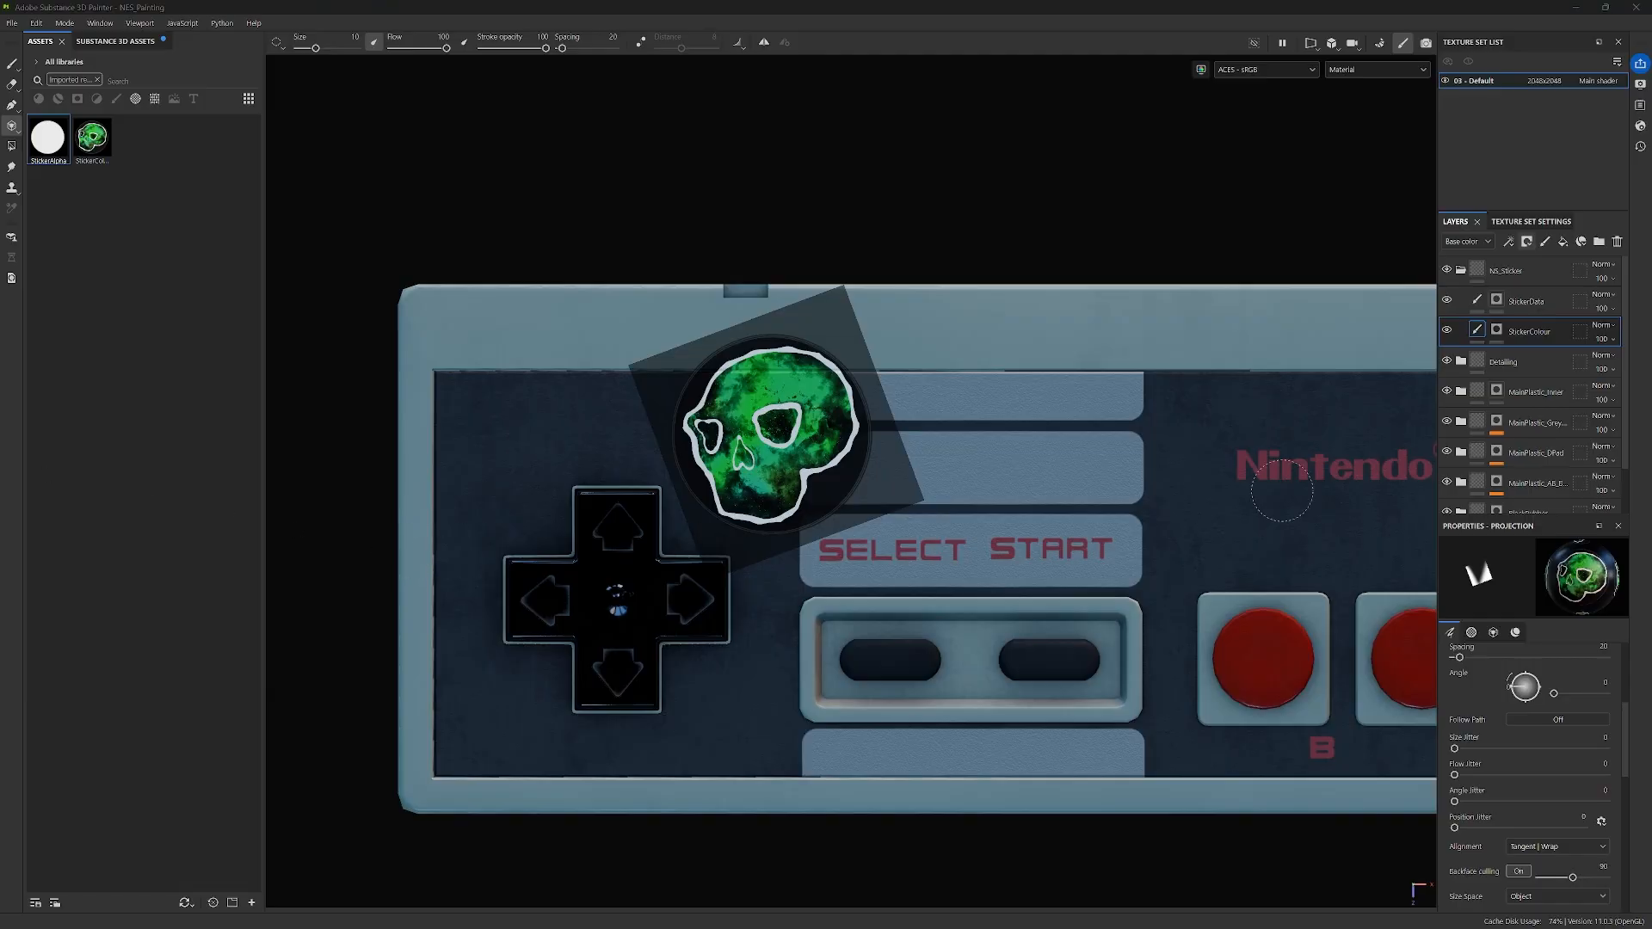
Step: Add an anchor point to the StickerColour layer's mask
{"action": "left_click", "coordinate": [1495, 336]}
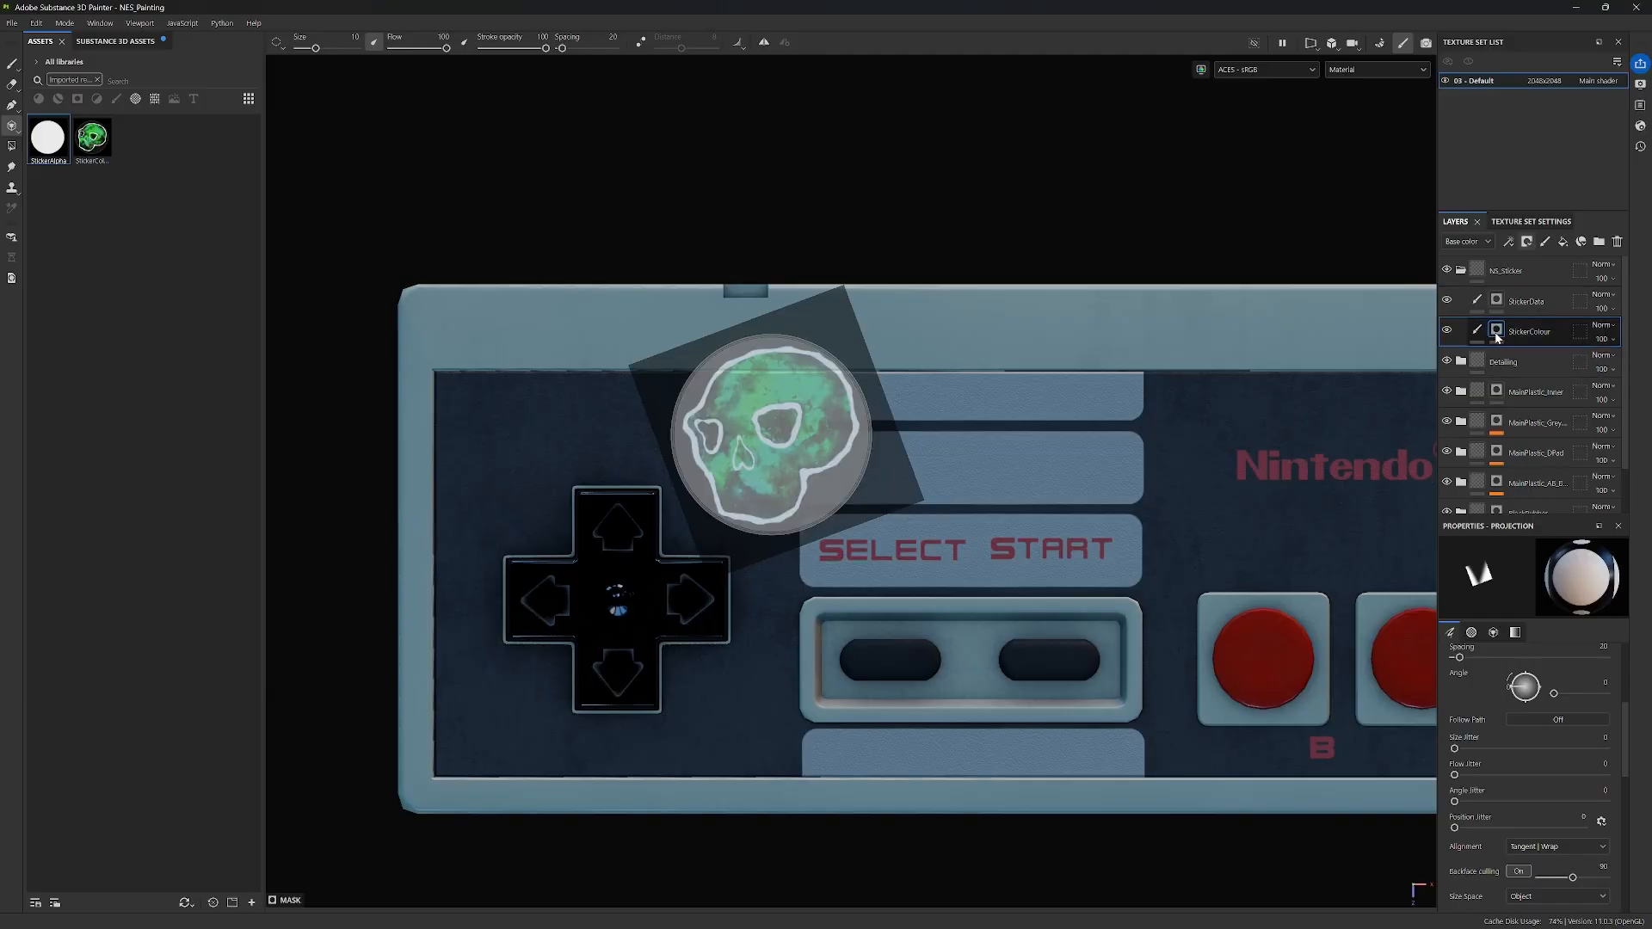
{"action": "right_click", "coordinate": [1498, 336]}
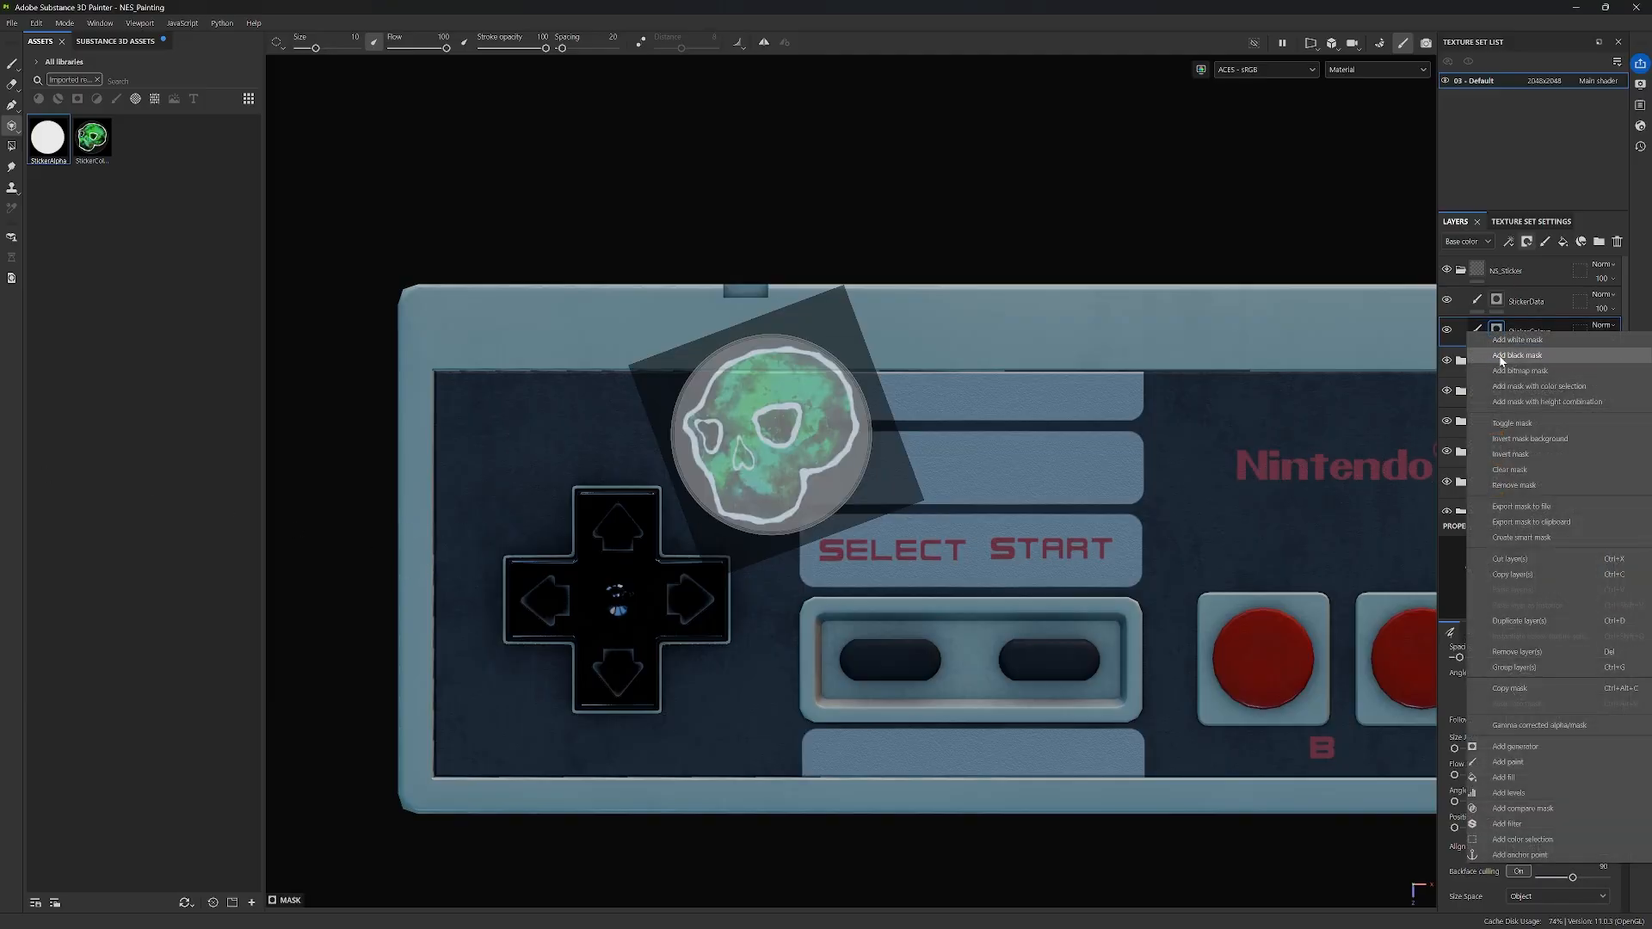
{"action": "left_click", "coordinate": [1519, 856]}
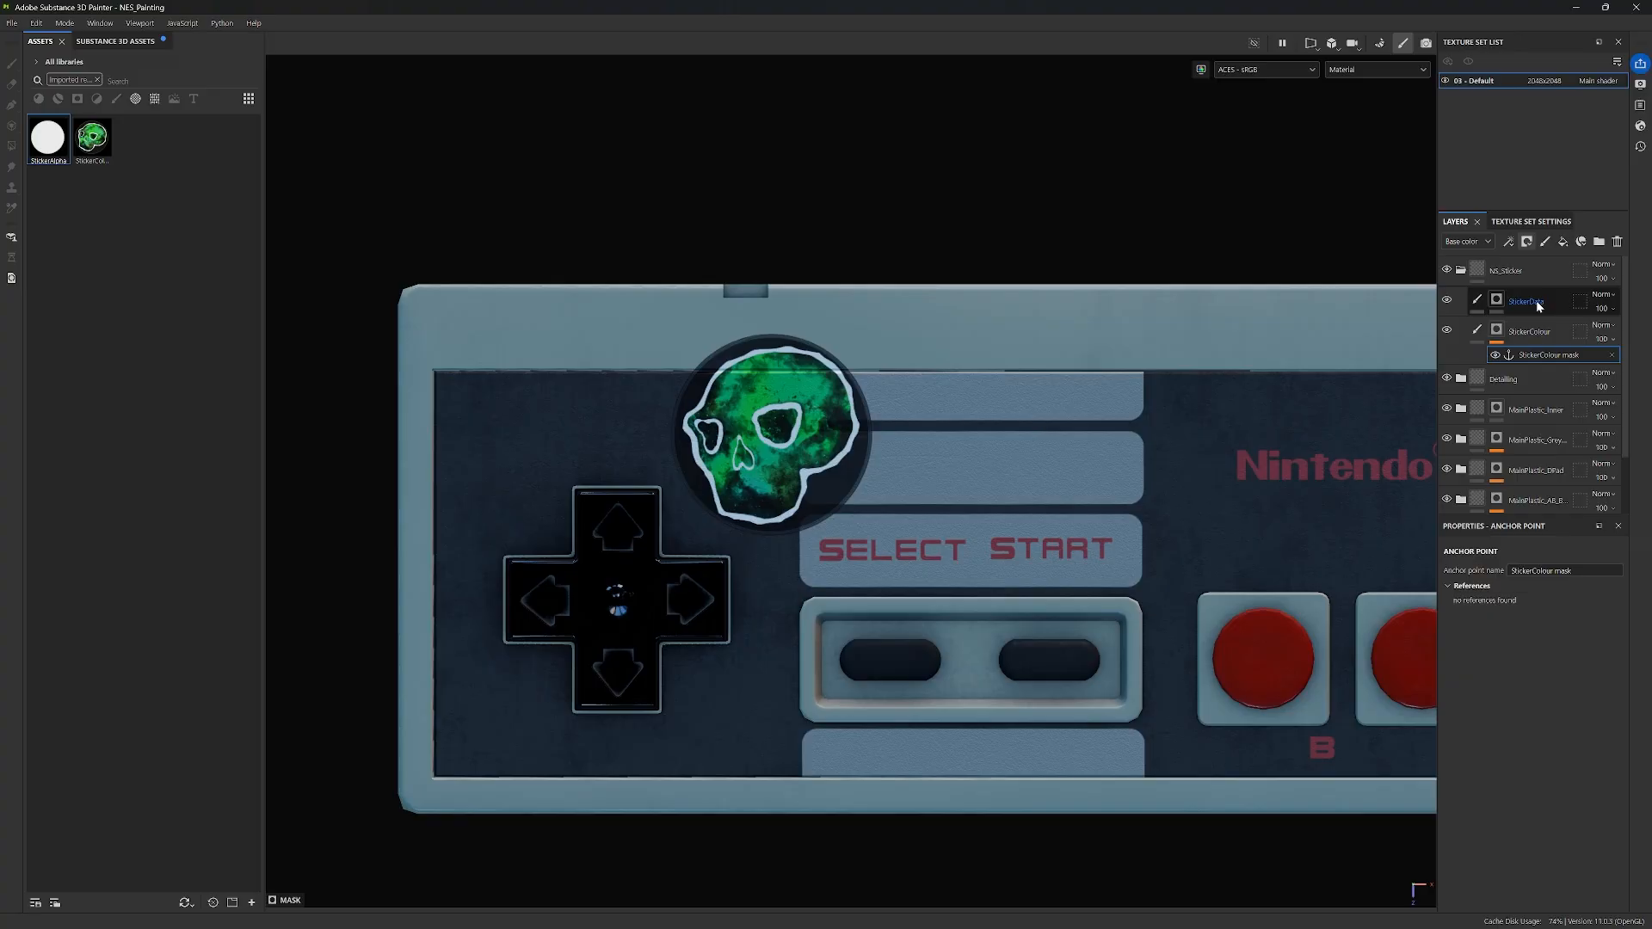
Step: Add a fill to the StickerData paint layer's mask and link its grayscale to the StickerColour mask anchor point
{"action": "left_click", "coordinate": [1501, 301]}
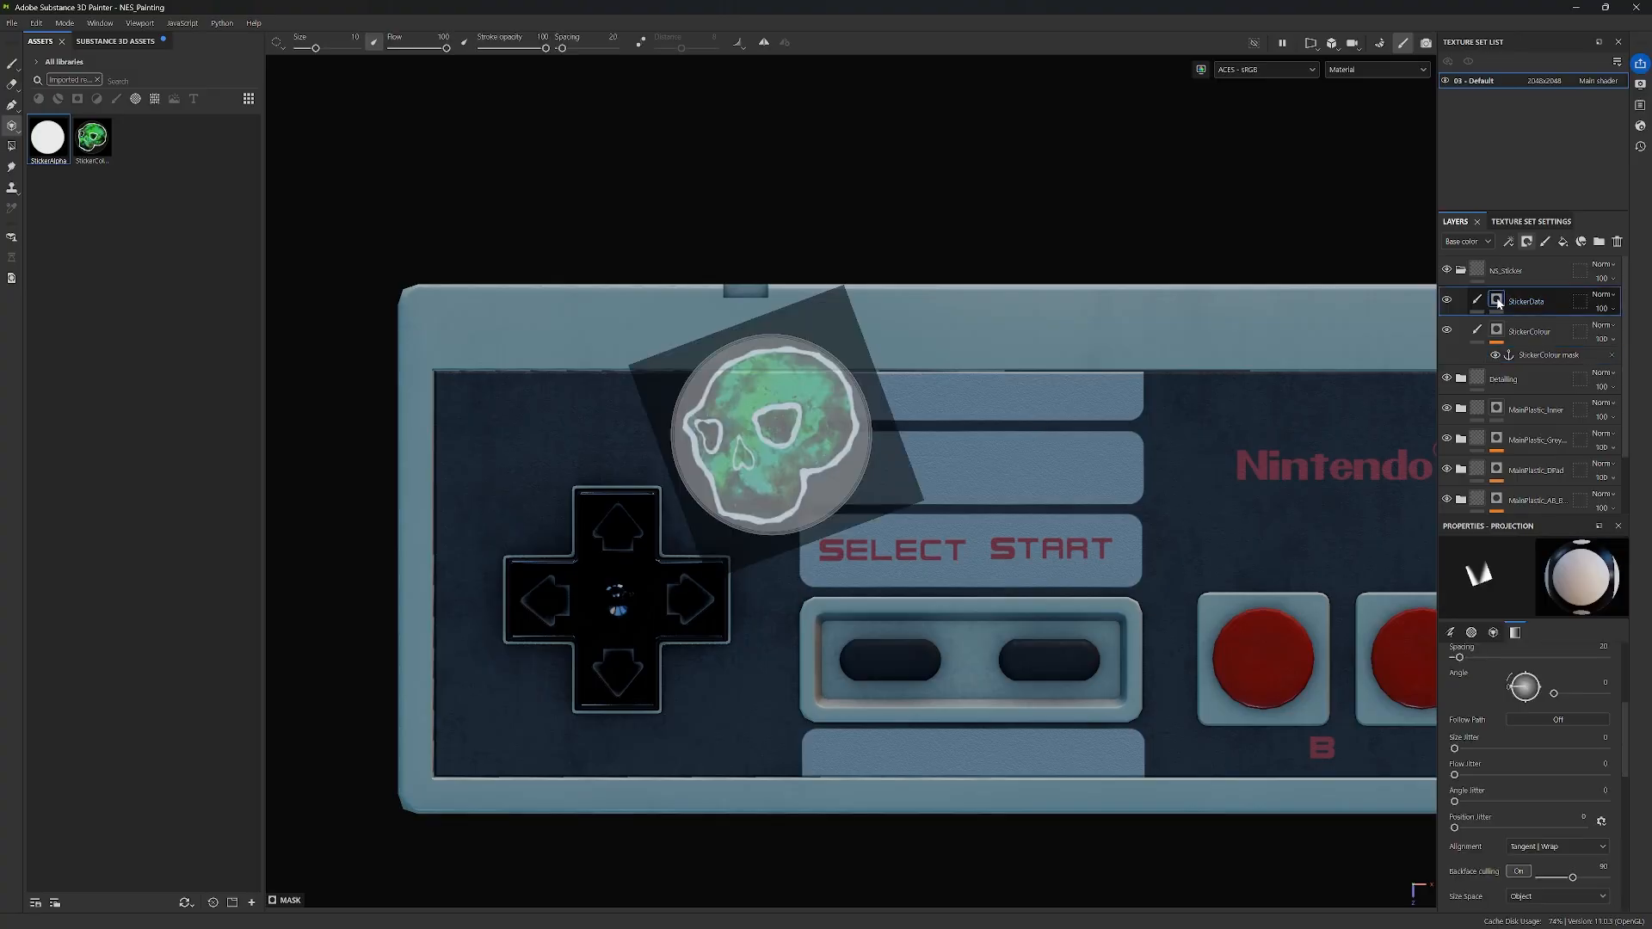
{"action": "right_click", "coordinate": [1499, 303]}
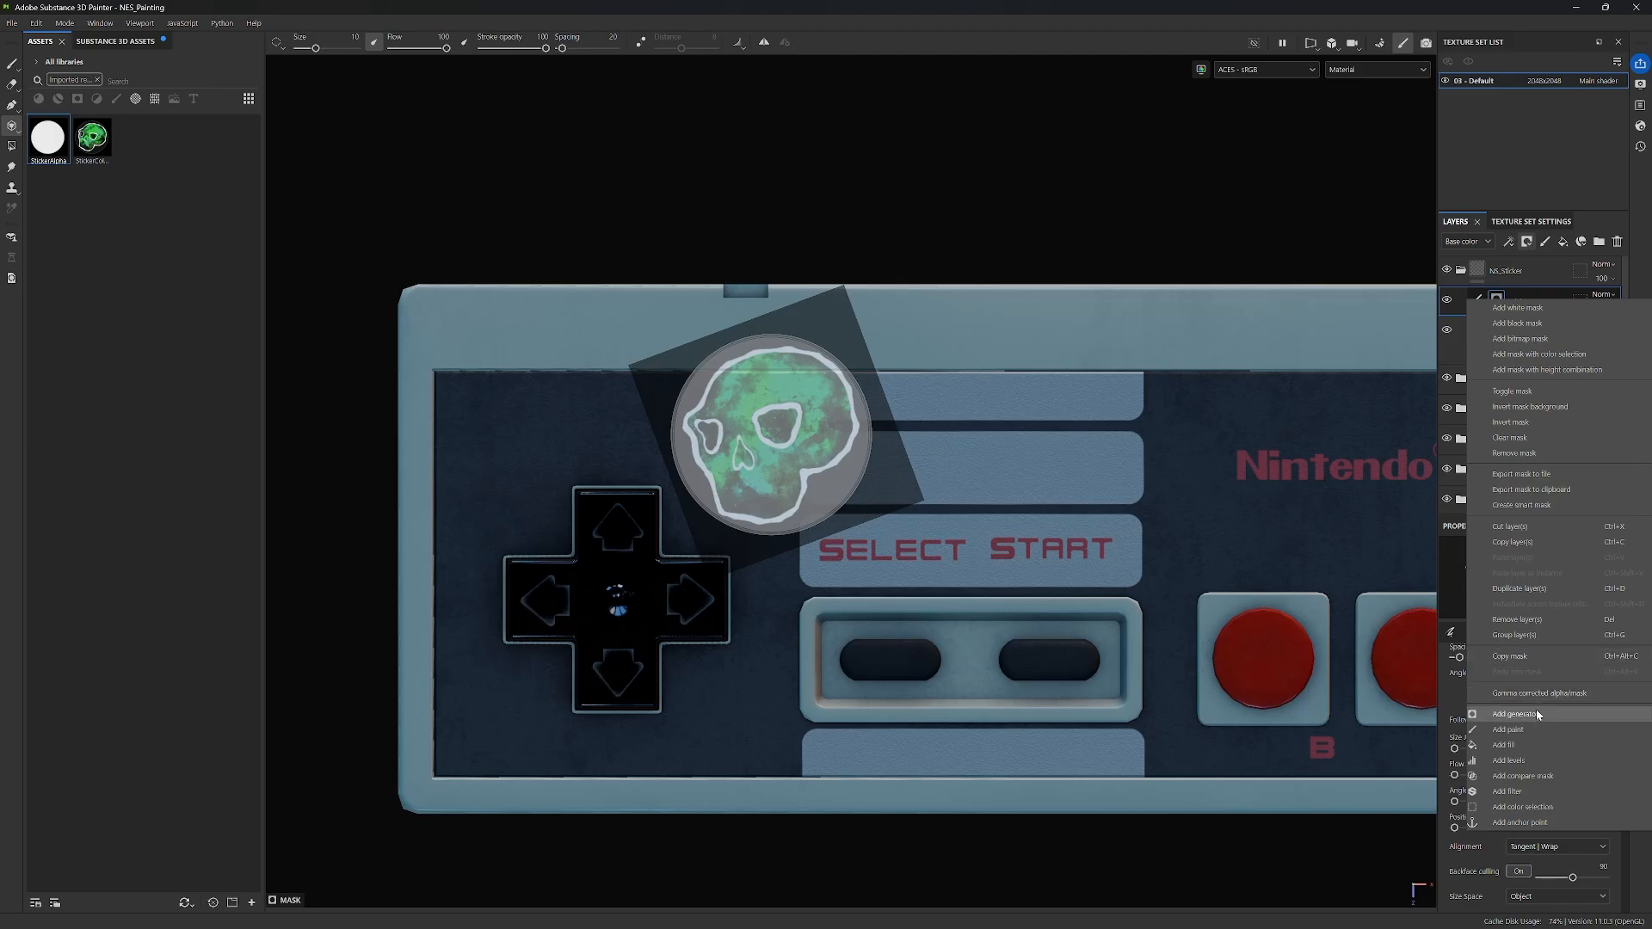
{"action": "left_click", "coordinate": [1530, 745]}
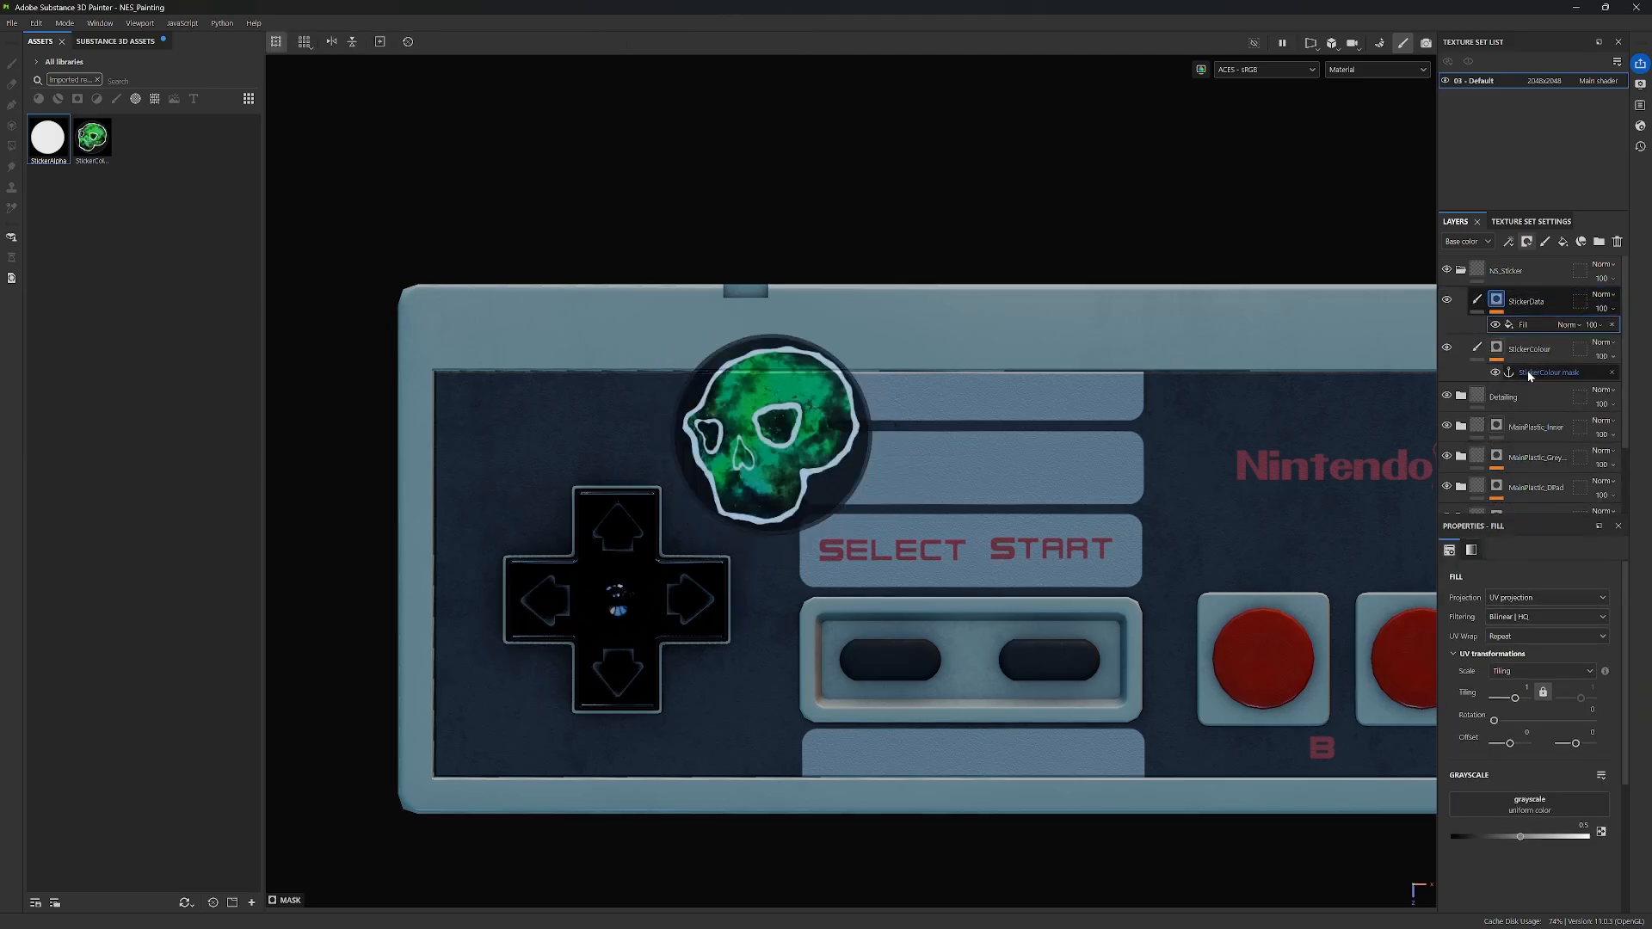
{"action": "scroll", "coordinate": [1556, 755], "scroll_direction": "down", "scroll_amount": 1}
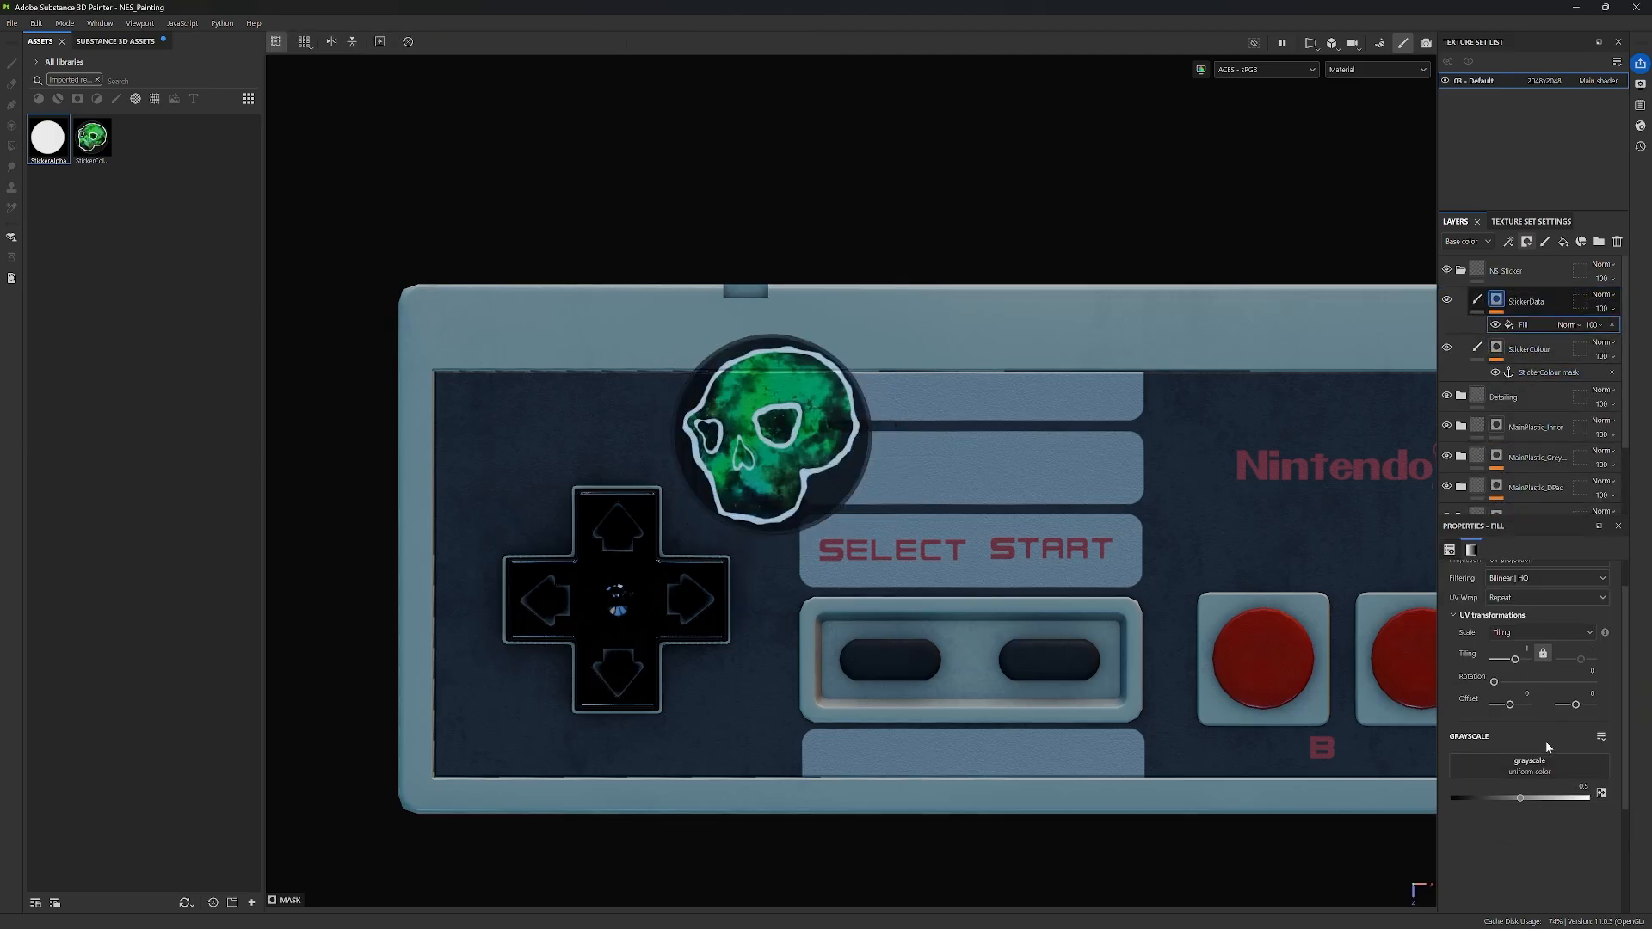
{"action": "left_click", "coordinate": [1526, 766]}
{"action": "left_click", "coordinate": [1552, 575]}
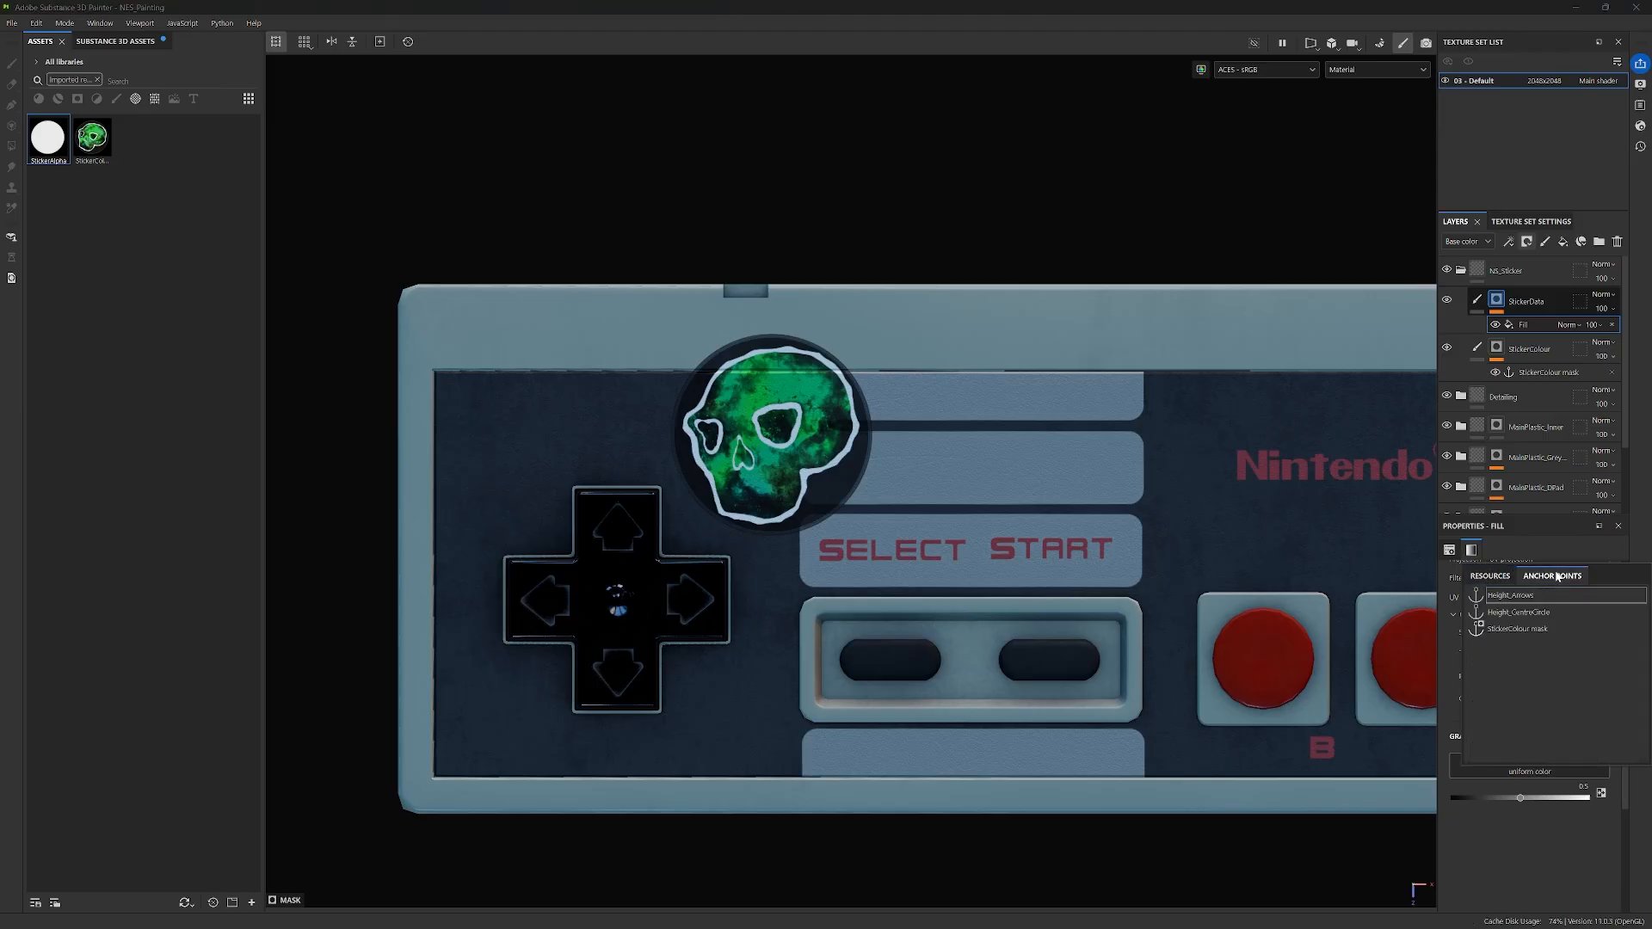
{"action": "left_click", "coordinate": [1526, 630]}
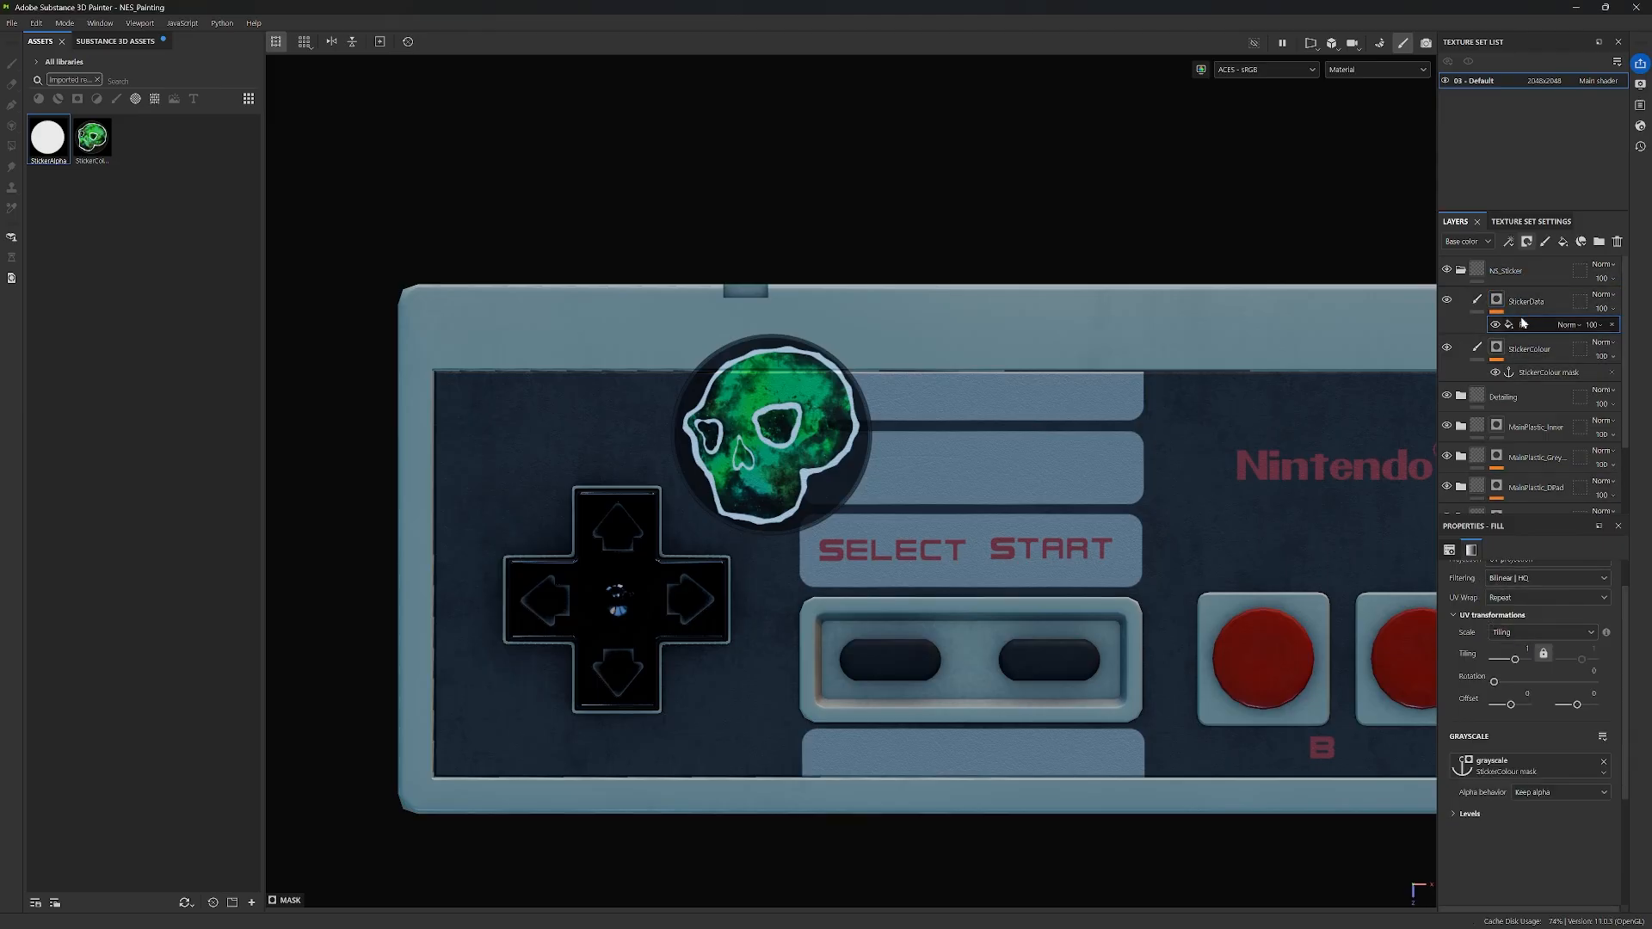
{"action": "key", "text": "alt+Tab"}
Step: Try to raise the sticker by increasing the Paint brush's height in the StickerData layer's paint content
{"action": "left_click", "coordinate": [1479, 301]}
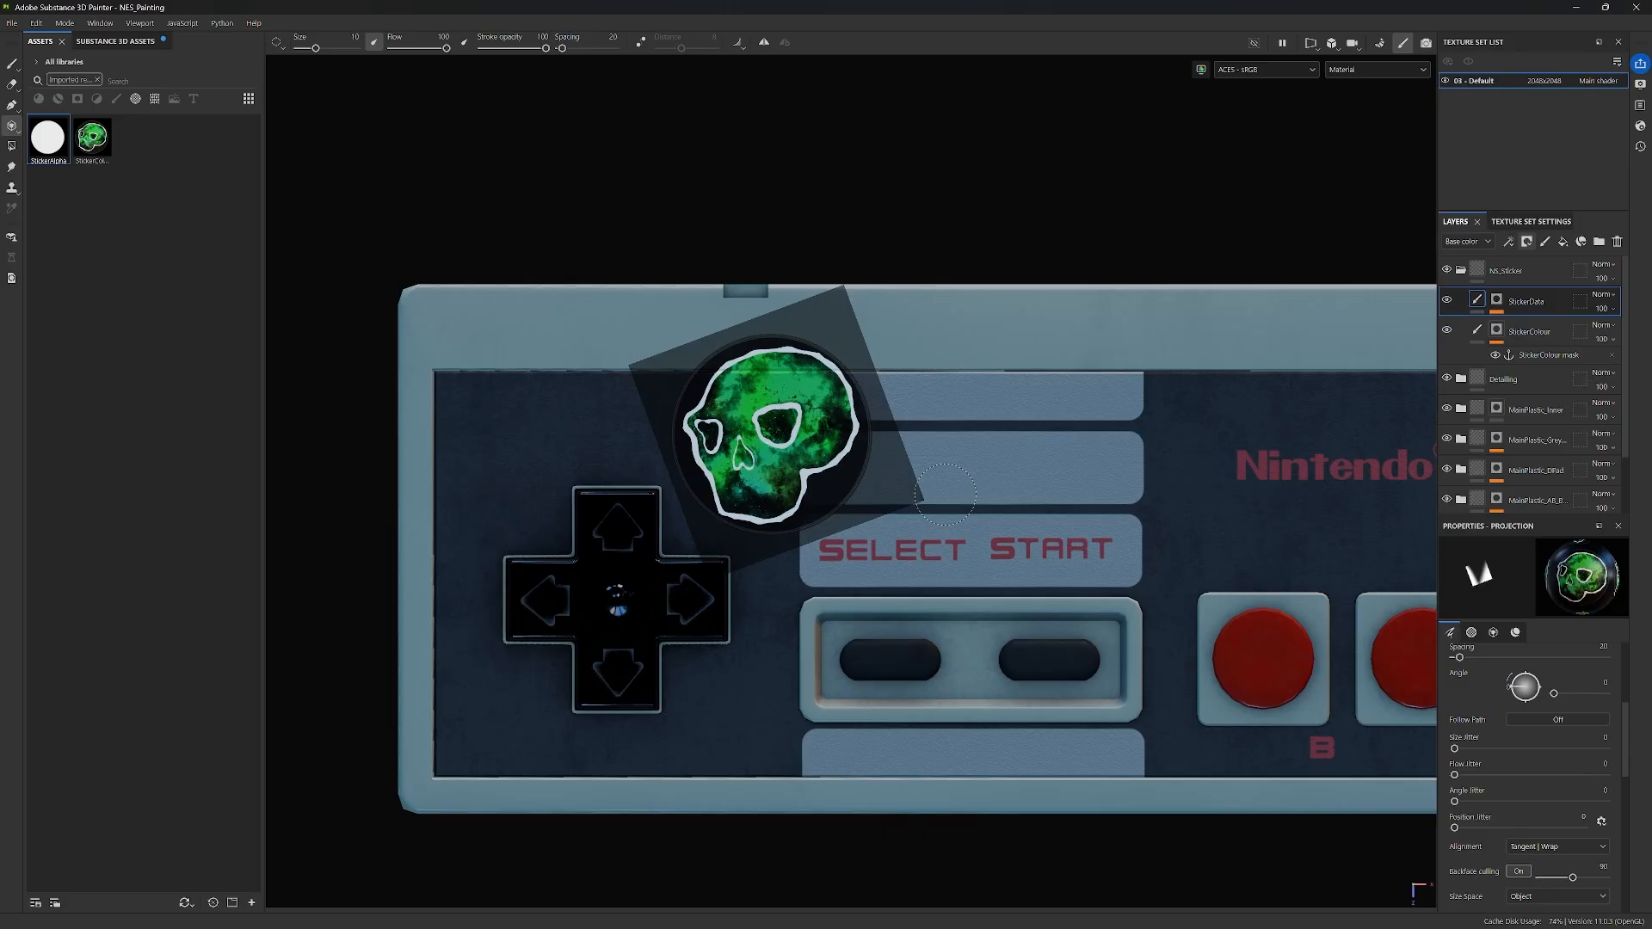
{"action": "left_click", "coordinate": [11, 62]}
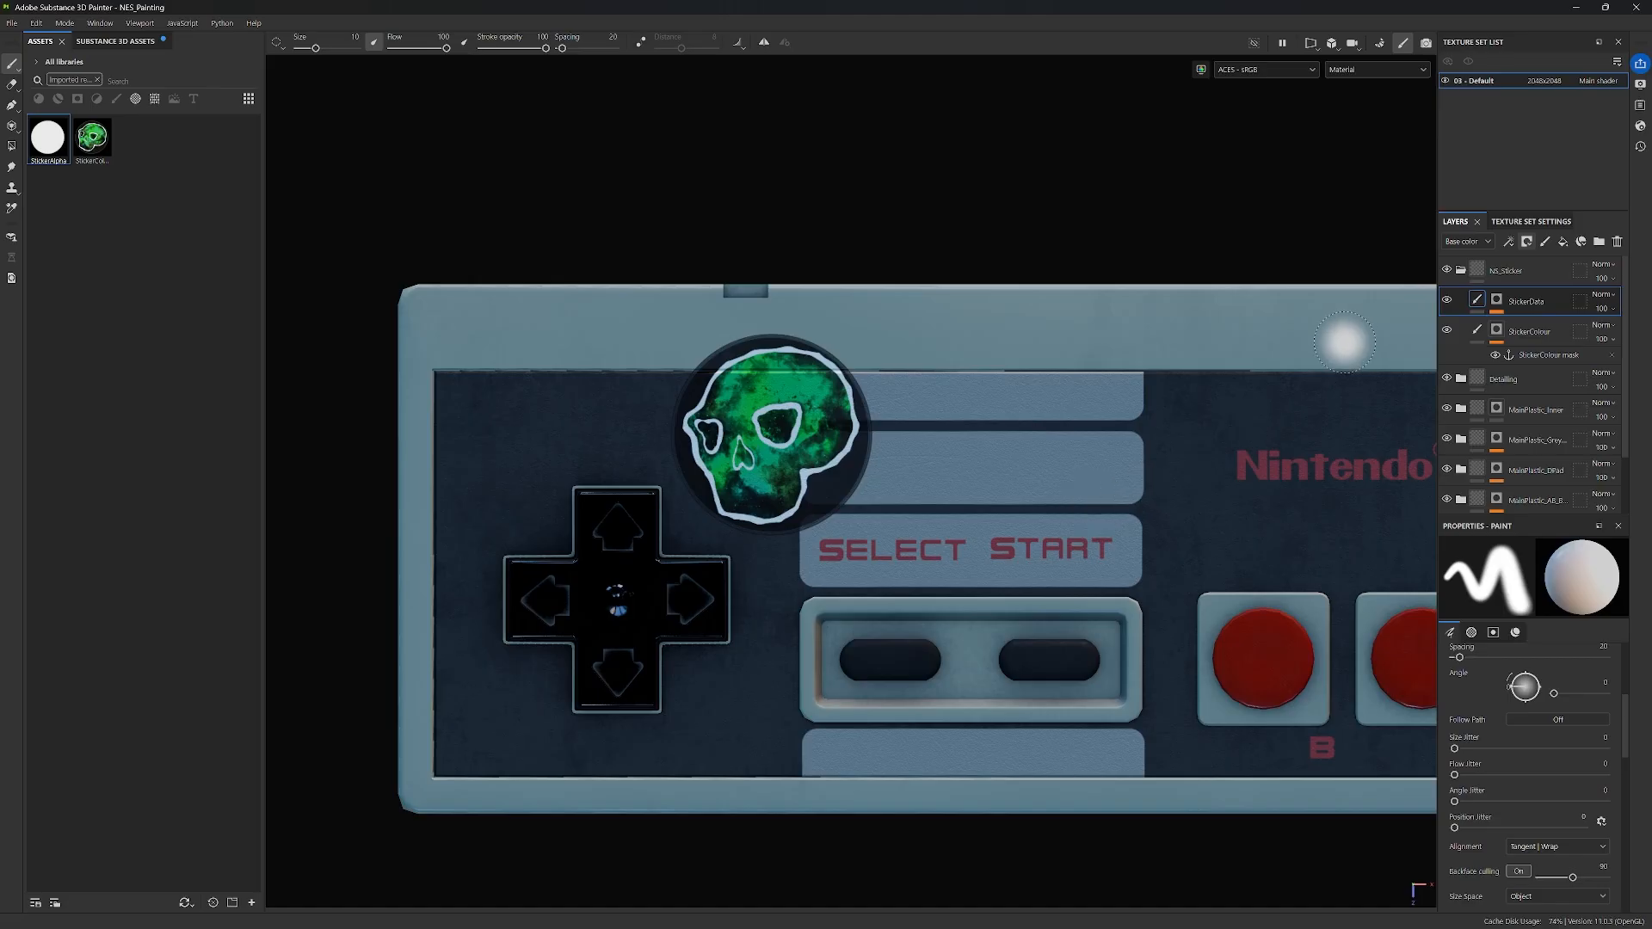
{"action": "scroll", "coordinate": [1063, 445], "scroll_direction": "up", "scroll_amount": 1}
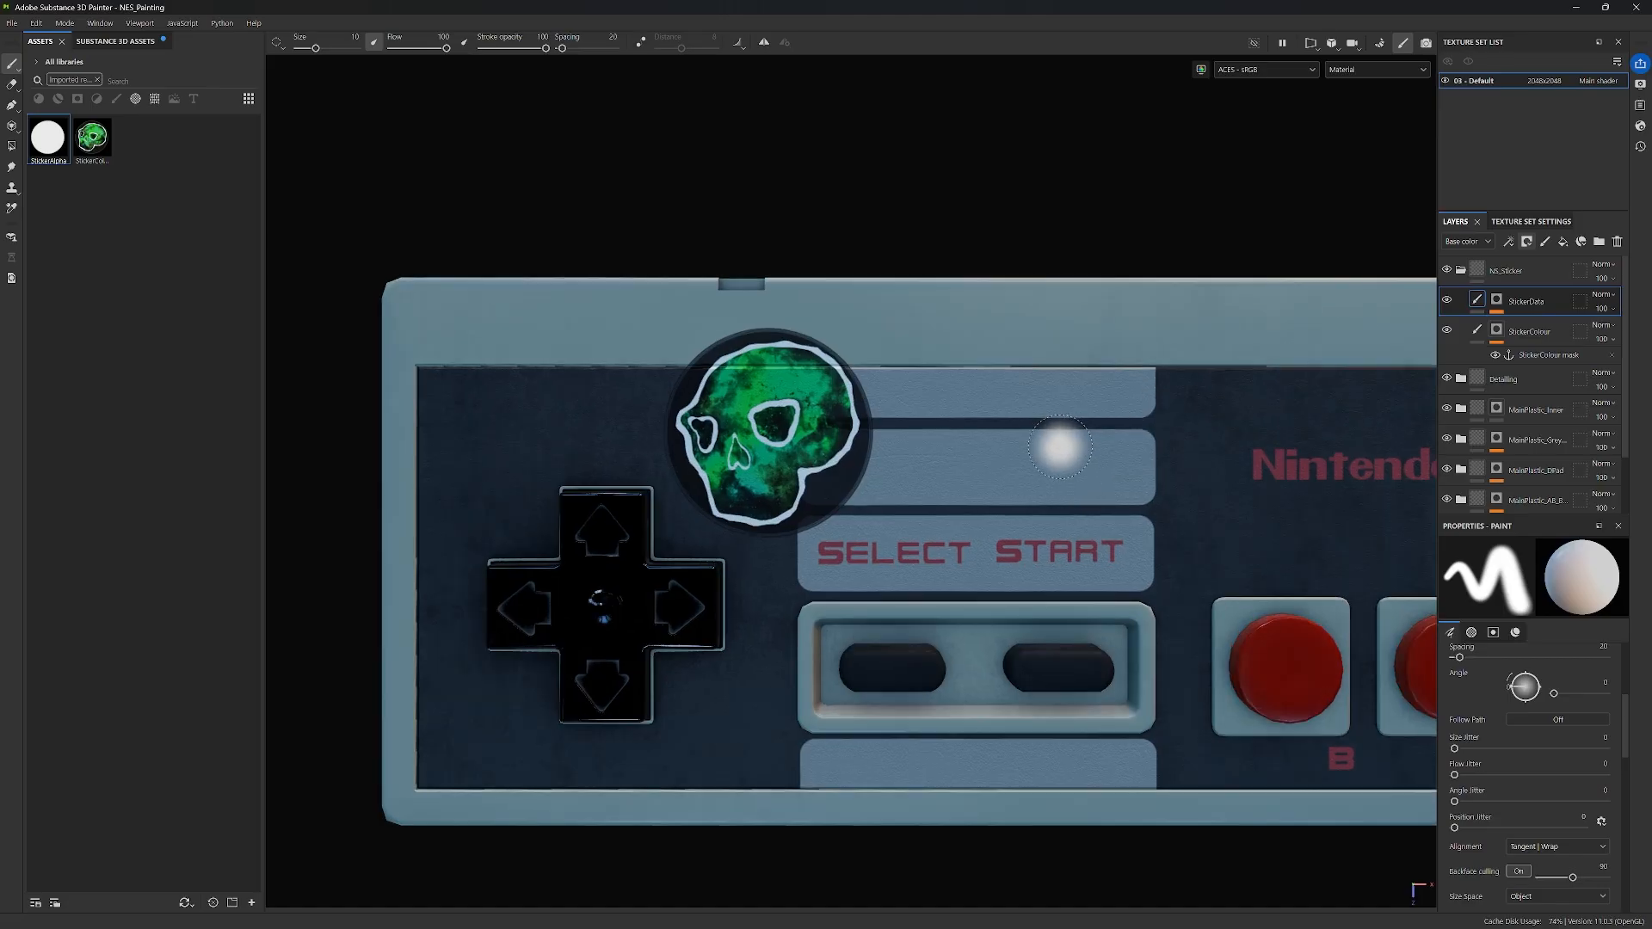
{"action": "scroll", "coordinate": [979, 513], "scroll_direction": "up", "scroll_amount": 1}
{"action": "mouse_move", "coordinate": [979, 514]}
{"action": "left_mouse_down", "text": "alt"}
{"action": "mouse_move", "coordinate": [1058, 424]}
{"action": "mouse_move", "coordinate": [891, 465]}
{"action": "mouse_move", "coordinate": [904, 413]}
{"action": "mouse_move", "coordinate": [981, 508]}
{"action": "mouse_move", "coordinate": [1090, 564]}
{"action": "mouse_move", "coordinate": [1101, 538]}
{"action": "left_mouse_up", "text": "alt"}
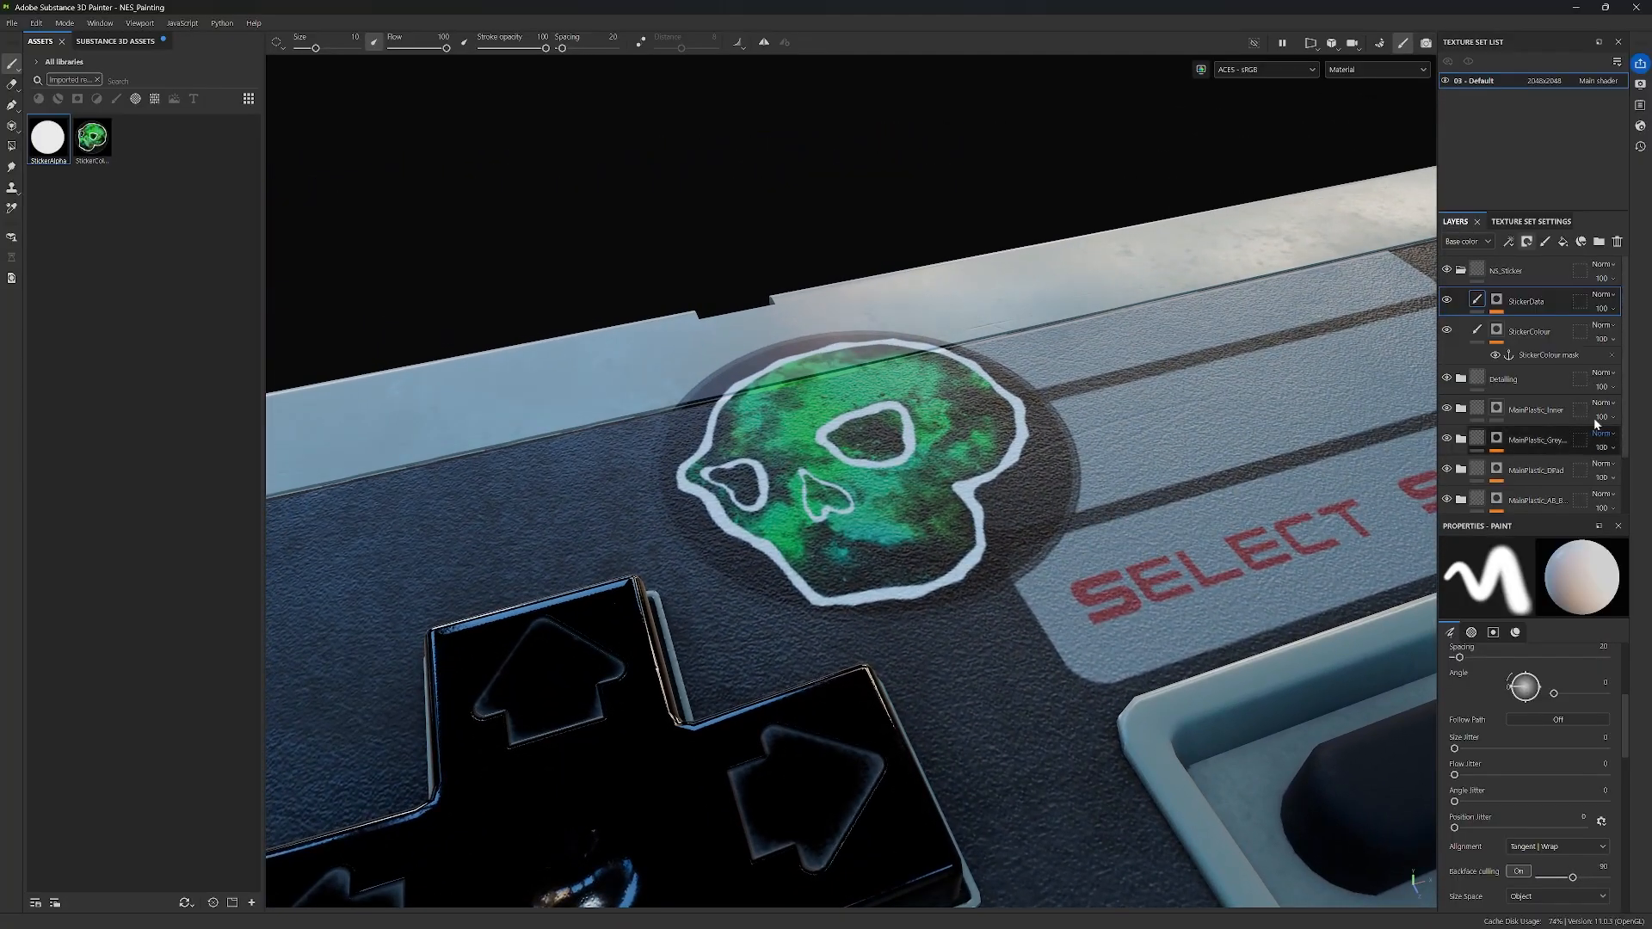
{"action": "left_click", "coordinate": [1471, 632]}
{"action": "scroll", "coordinate": [1536, 771], "scroll_direction": "down", "scroll_amount": 5}
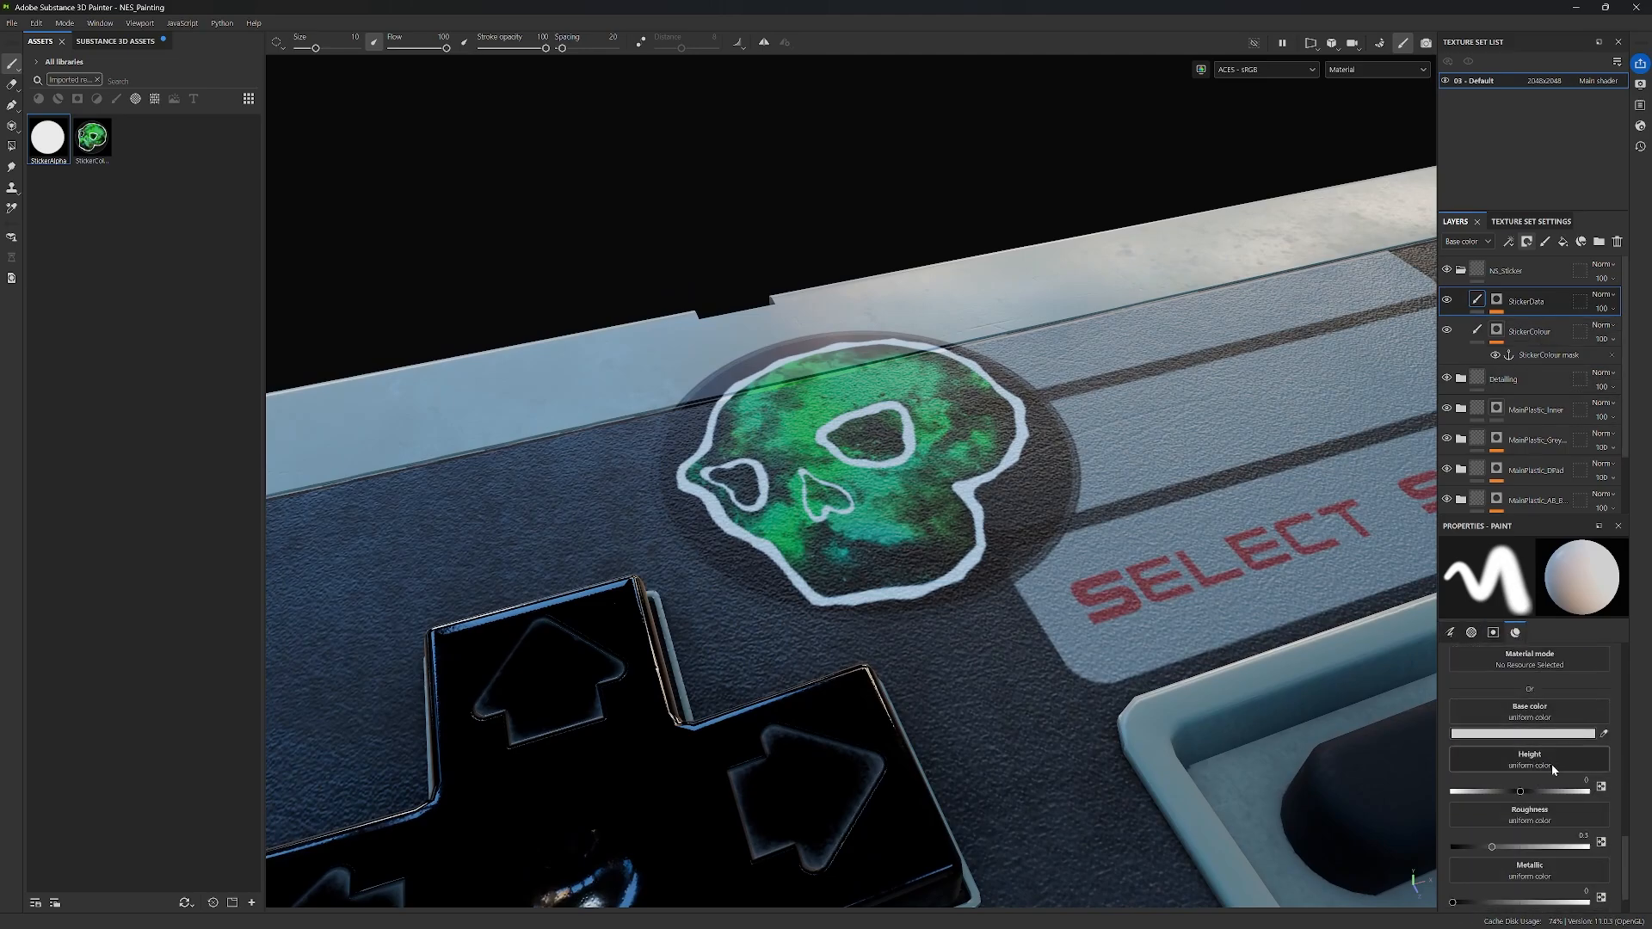
{"action": "scroll", "coordinate": [1551, 764], "scroll_direction": "down", "scroll_amount": 1}
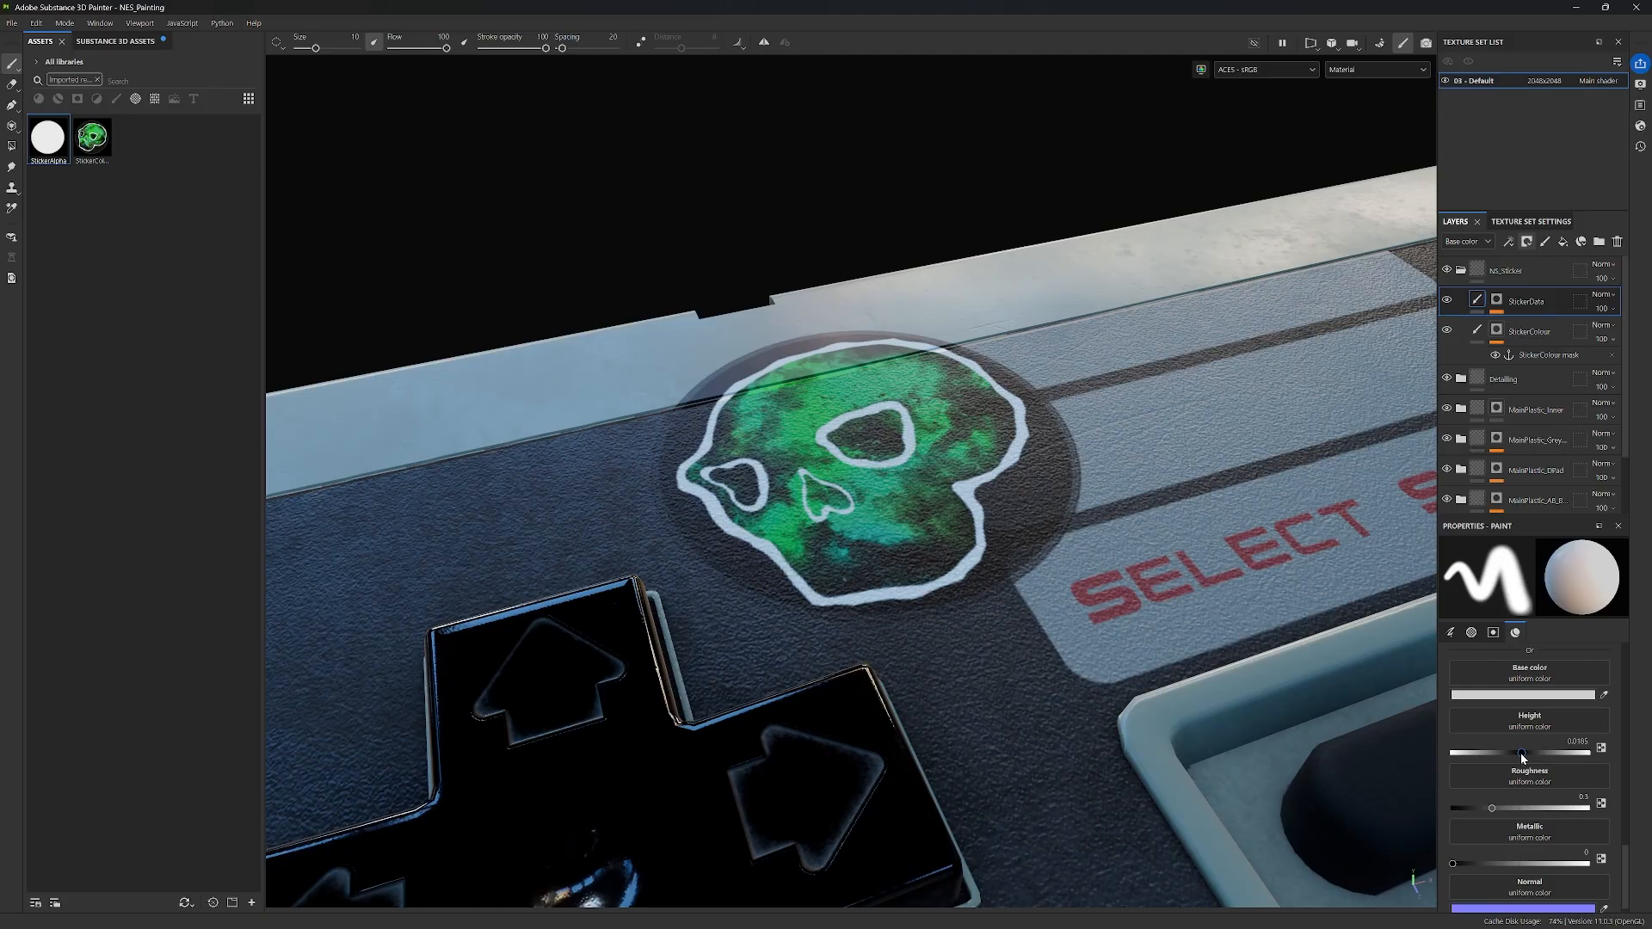
{"action": "left_click_drag", "start_coordinate": [1520, 752], "coordinate": [1524, 753]}
{"action": "left_click_drag", "start_coordinate": [1520, 753], "coordinate": [1537, 760]}
Step: Add a fill layer above the StickerData paint layer and remove that paint layer
{"action": "left_click", "coordinate": [1497, 301]}
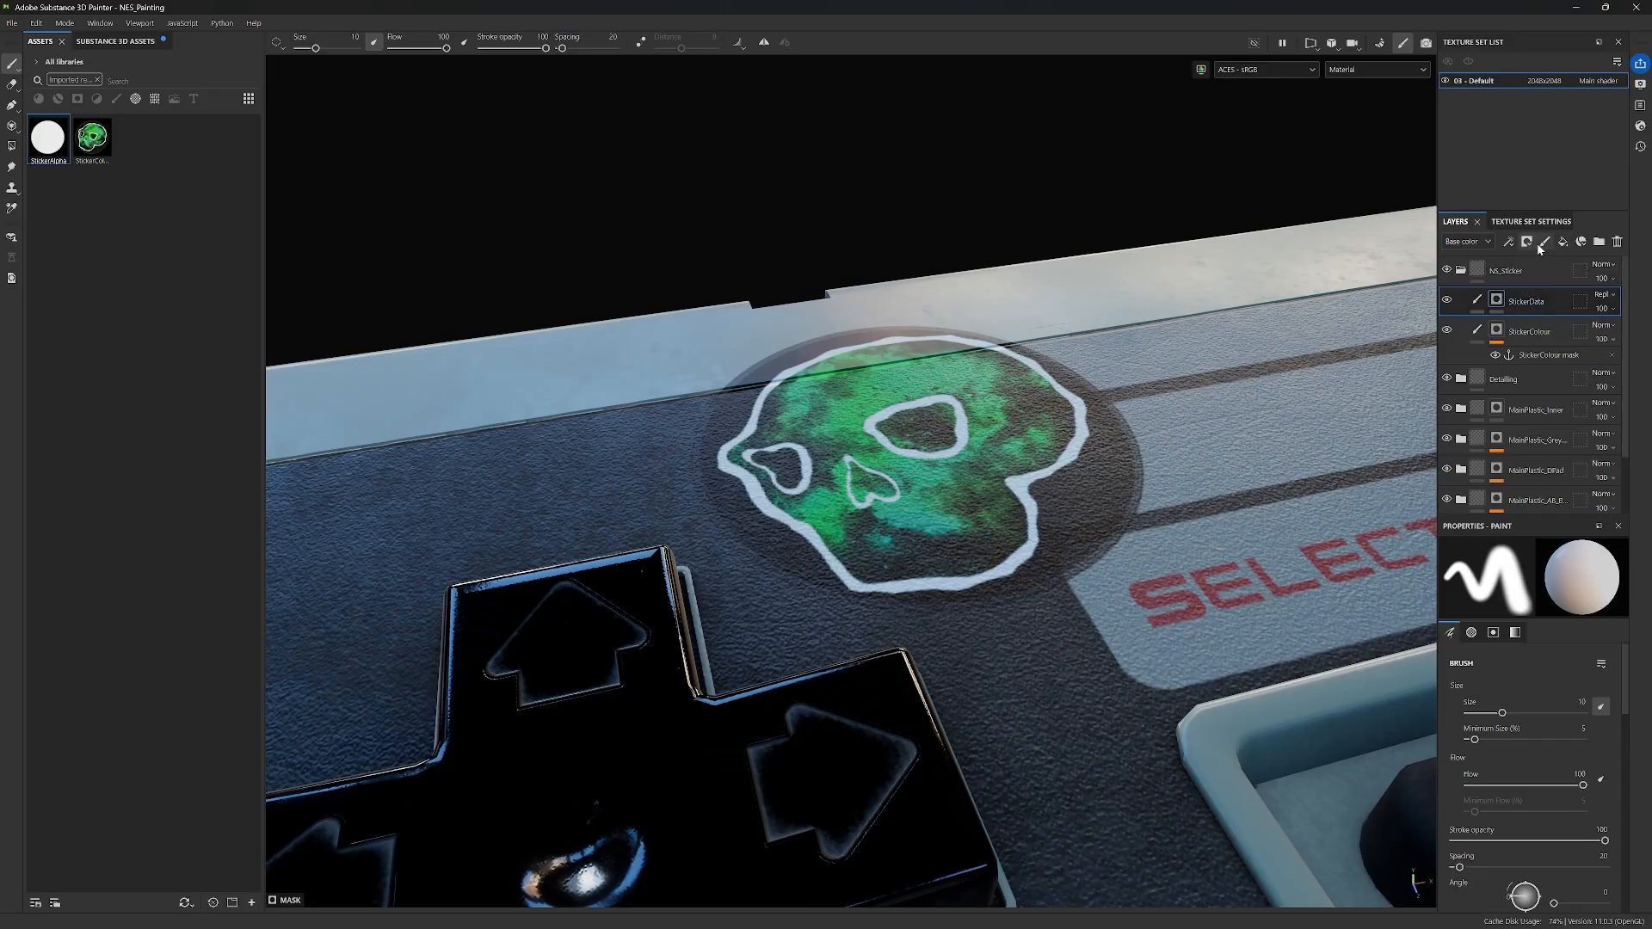
{"action": "left_click", "coordinate": [1563, 242]}
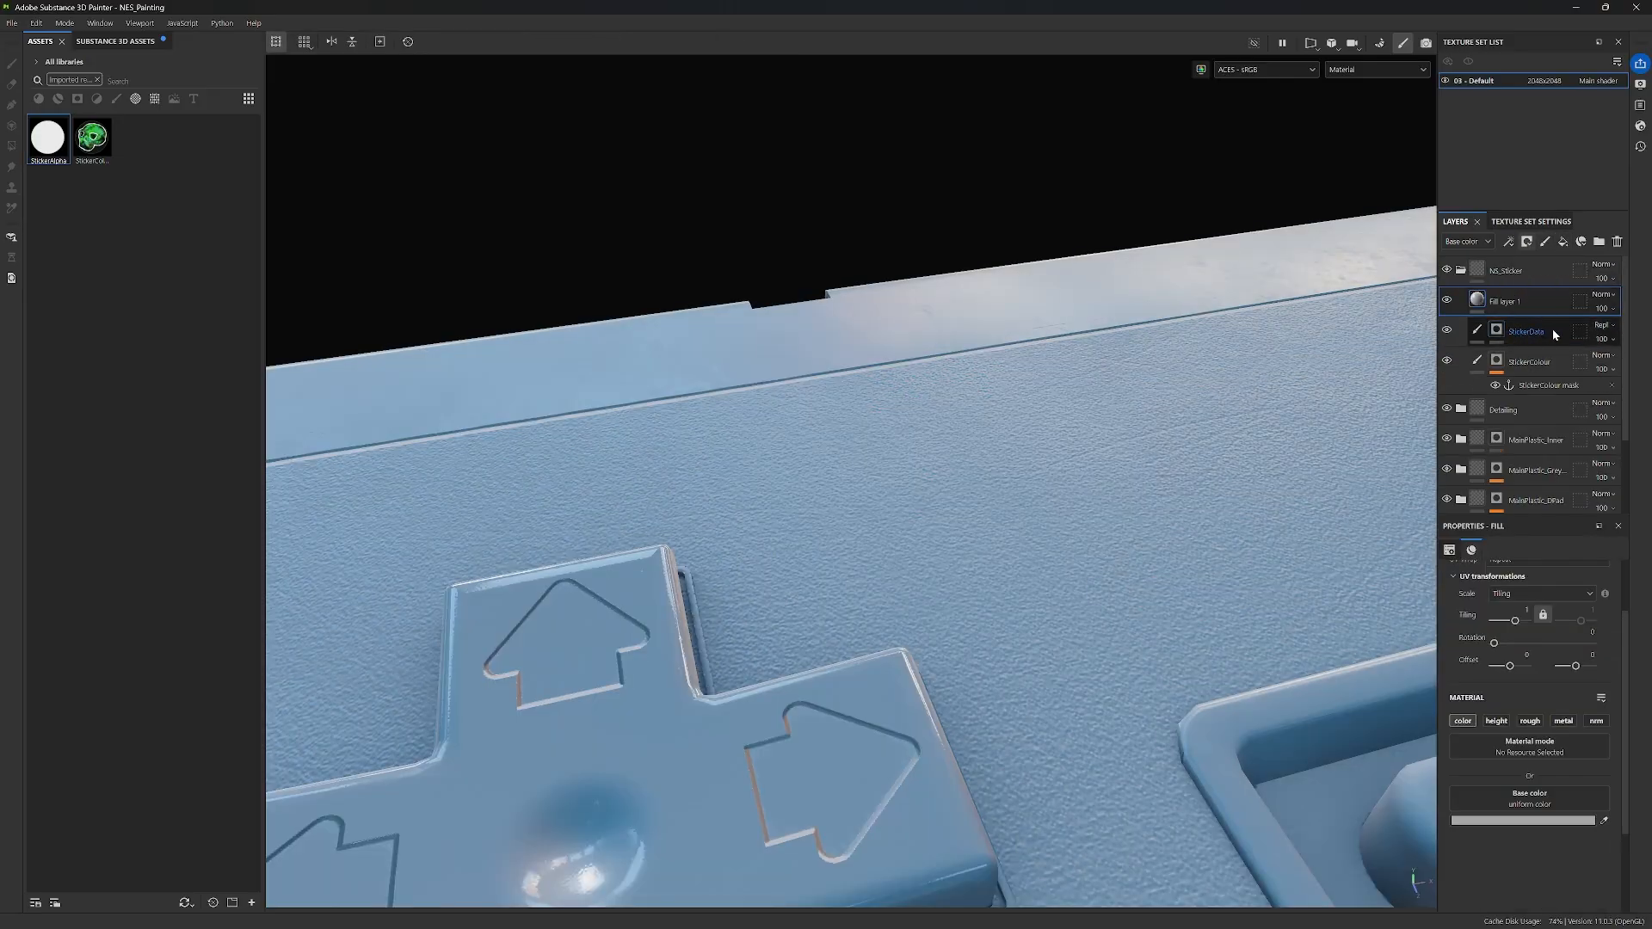
{"action": "left_click", "coordinate": [1557, 332]}
{"action": "right_click", "coordinate": [1547, 334]}
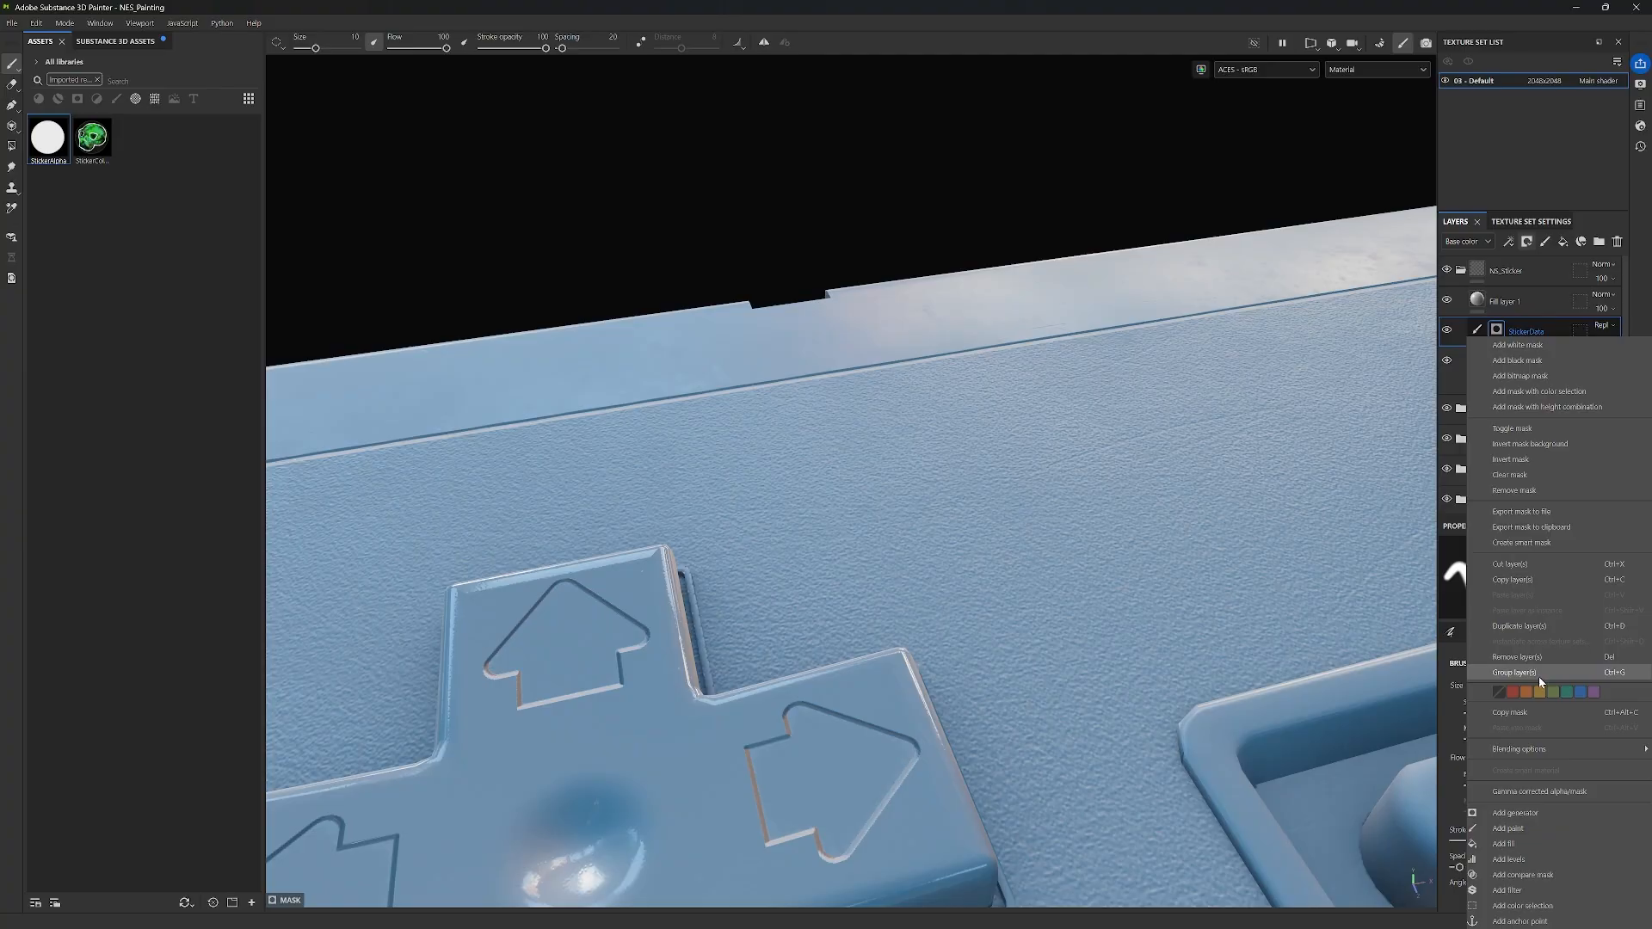
{"action": "left_click", "coordinate": [1543, 655]}
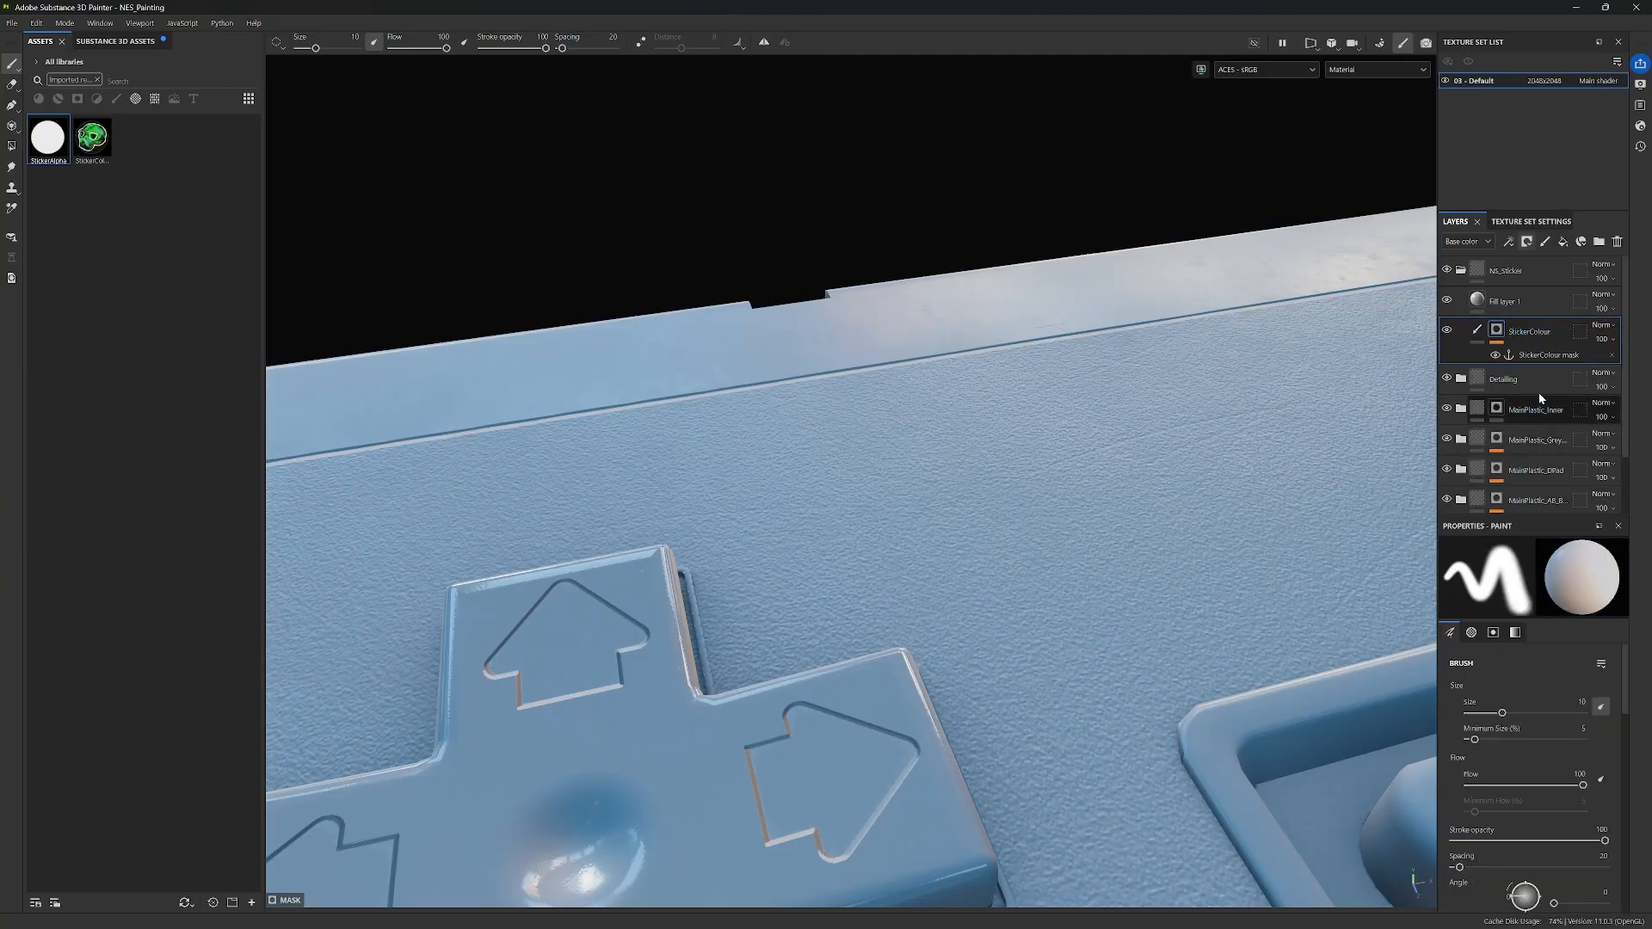
Step: Rename the new fill layer as StickerData
{"action": "left_click", "coordinate": [1512, 306]}
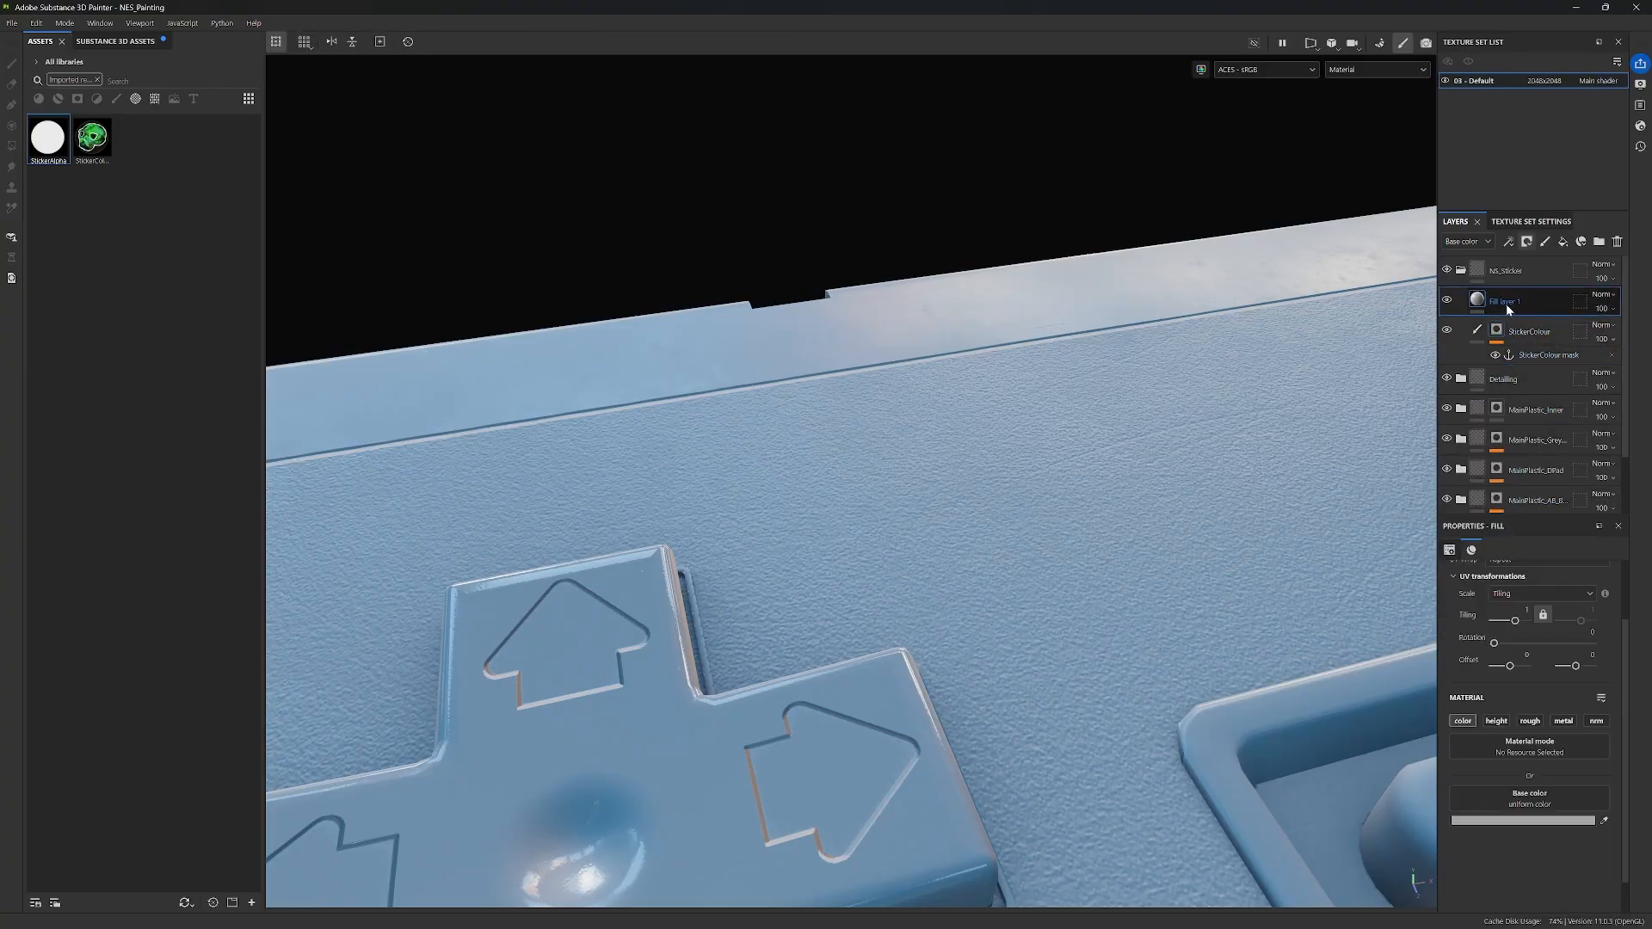
{"action": "double_click", "coordinate": [1505, 303]}
{"action": "type", "text": "StickerData"}
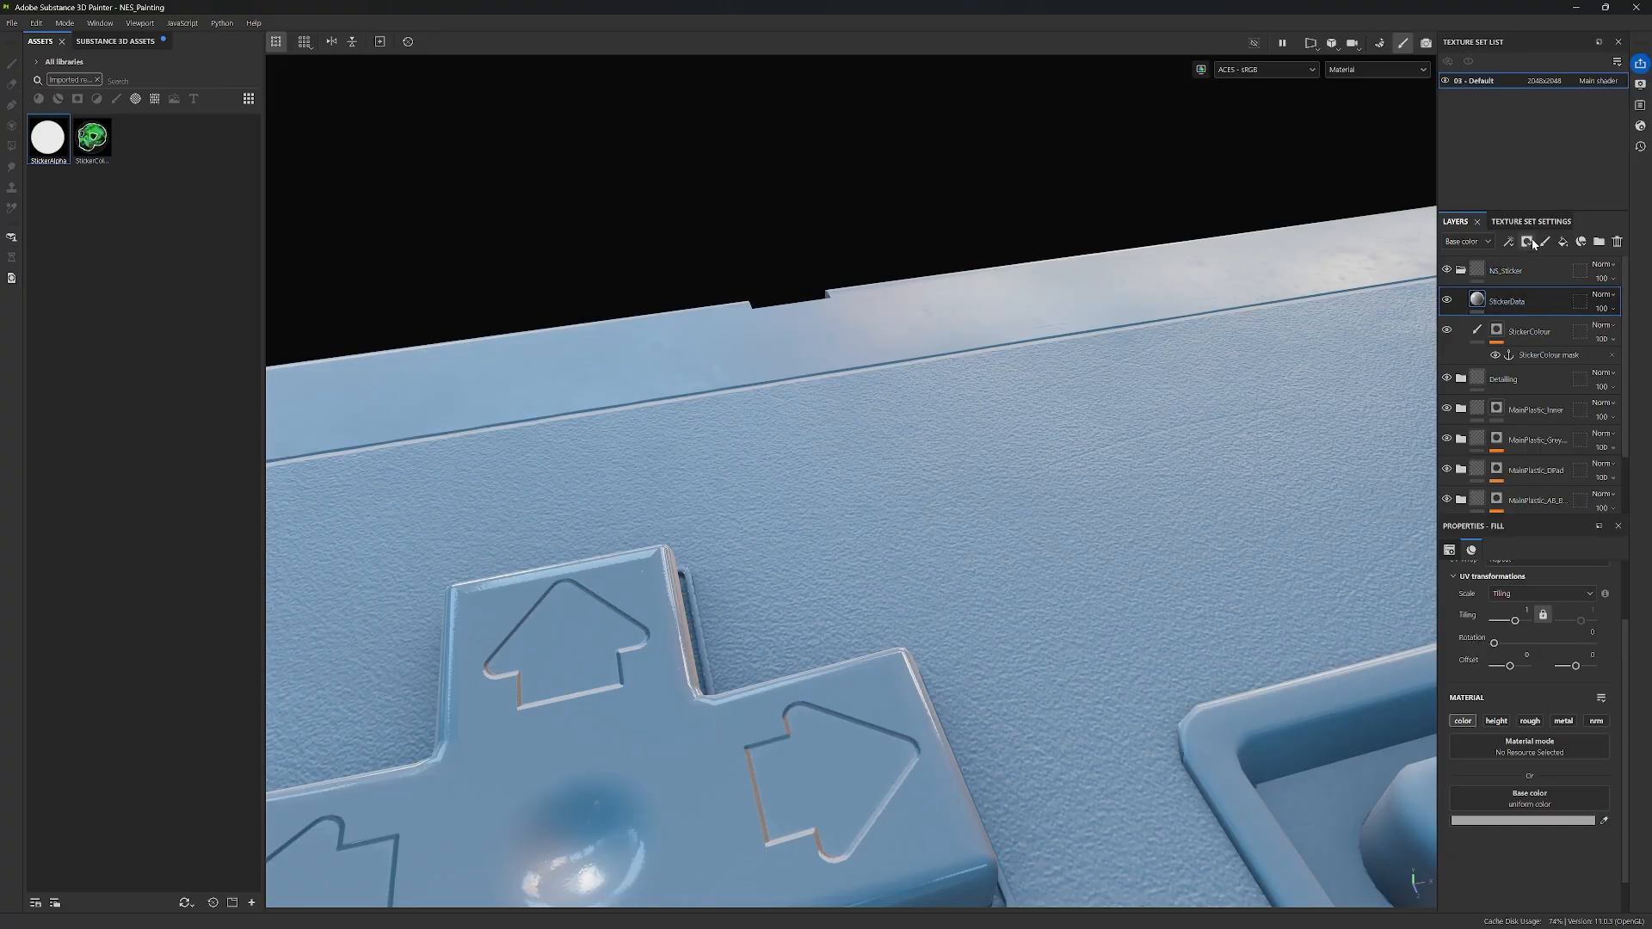
Step: Disable the StickerData fill layer's colour channel and enable its height, roughness, metallic and normal channels
{"action": "left_click", "coordinate": [1463, 721]}
{"action": "left_click", "coordinate": [1496, 721]}
{"action": "left_click", "coordinate": [1530, 721]}
{"action": "left_click", "coordinate": [1563, 721]}
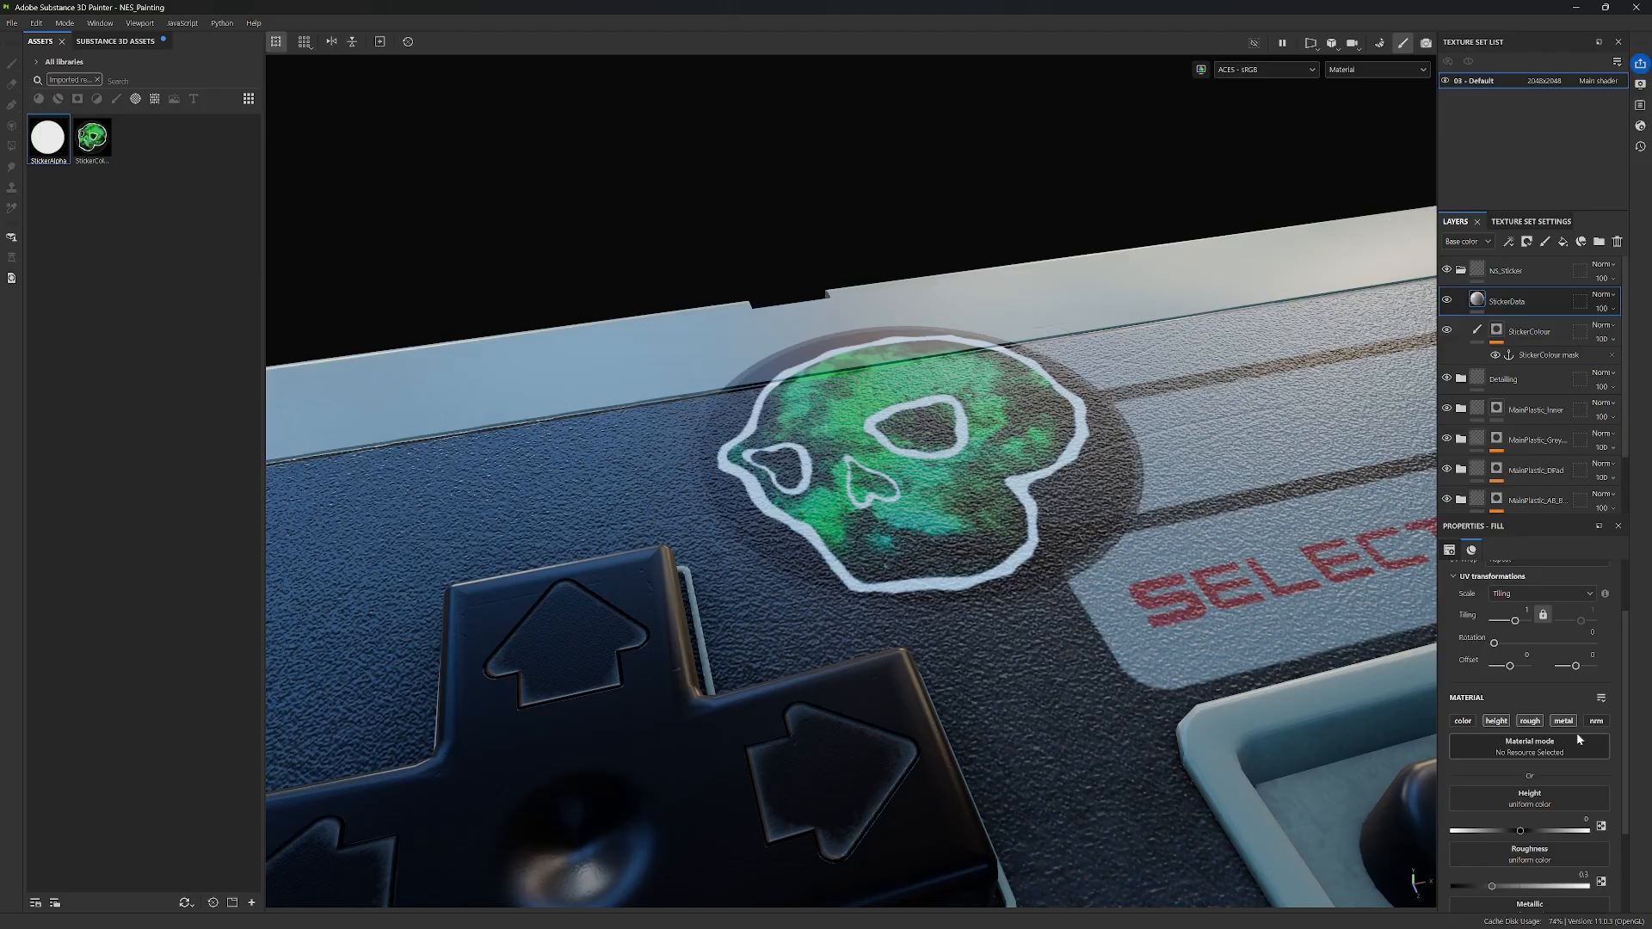
Step: Add a black mask to the StickerData fill layer with a fill linked to the StickerColour mask anchor point
{"action": "left_click", "coordinate": [1528, 243]}
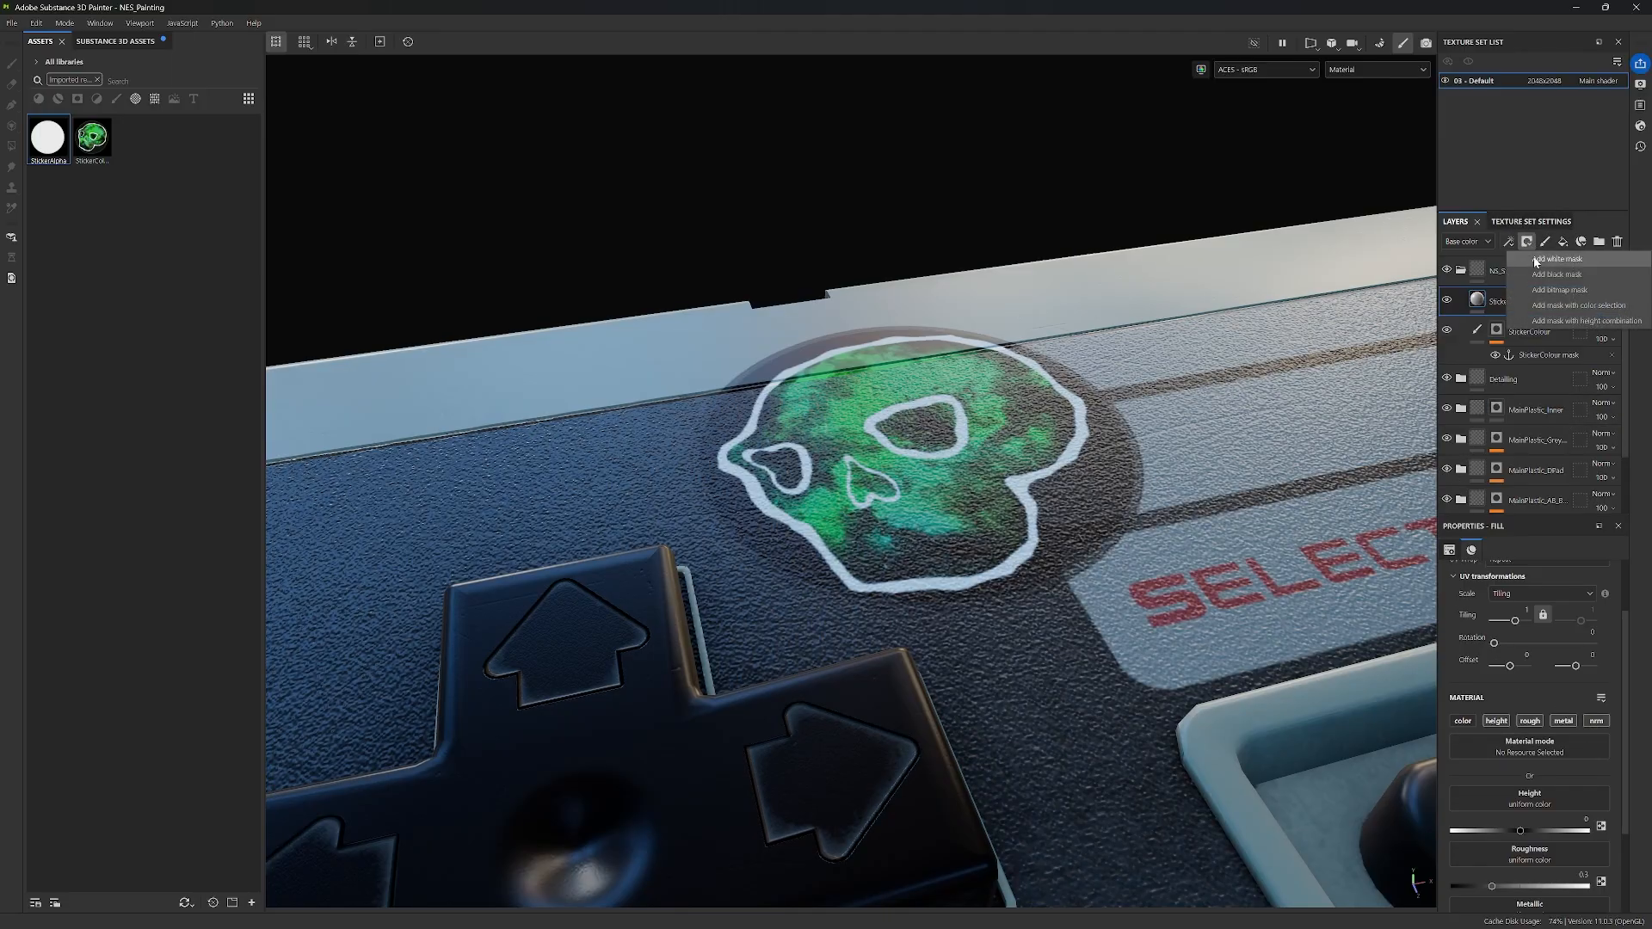
{"action": "left_click", "coordinate": [1577, 276]}
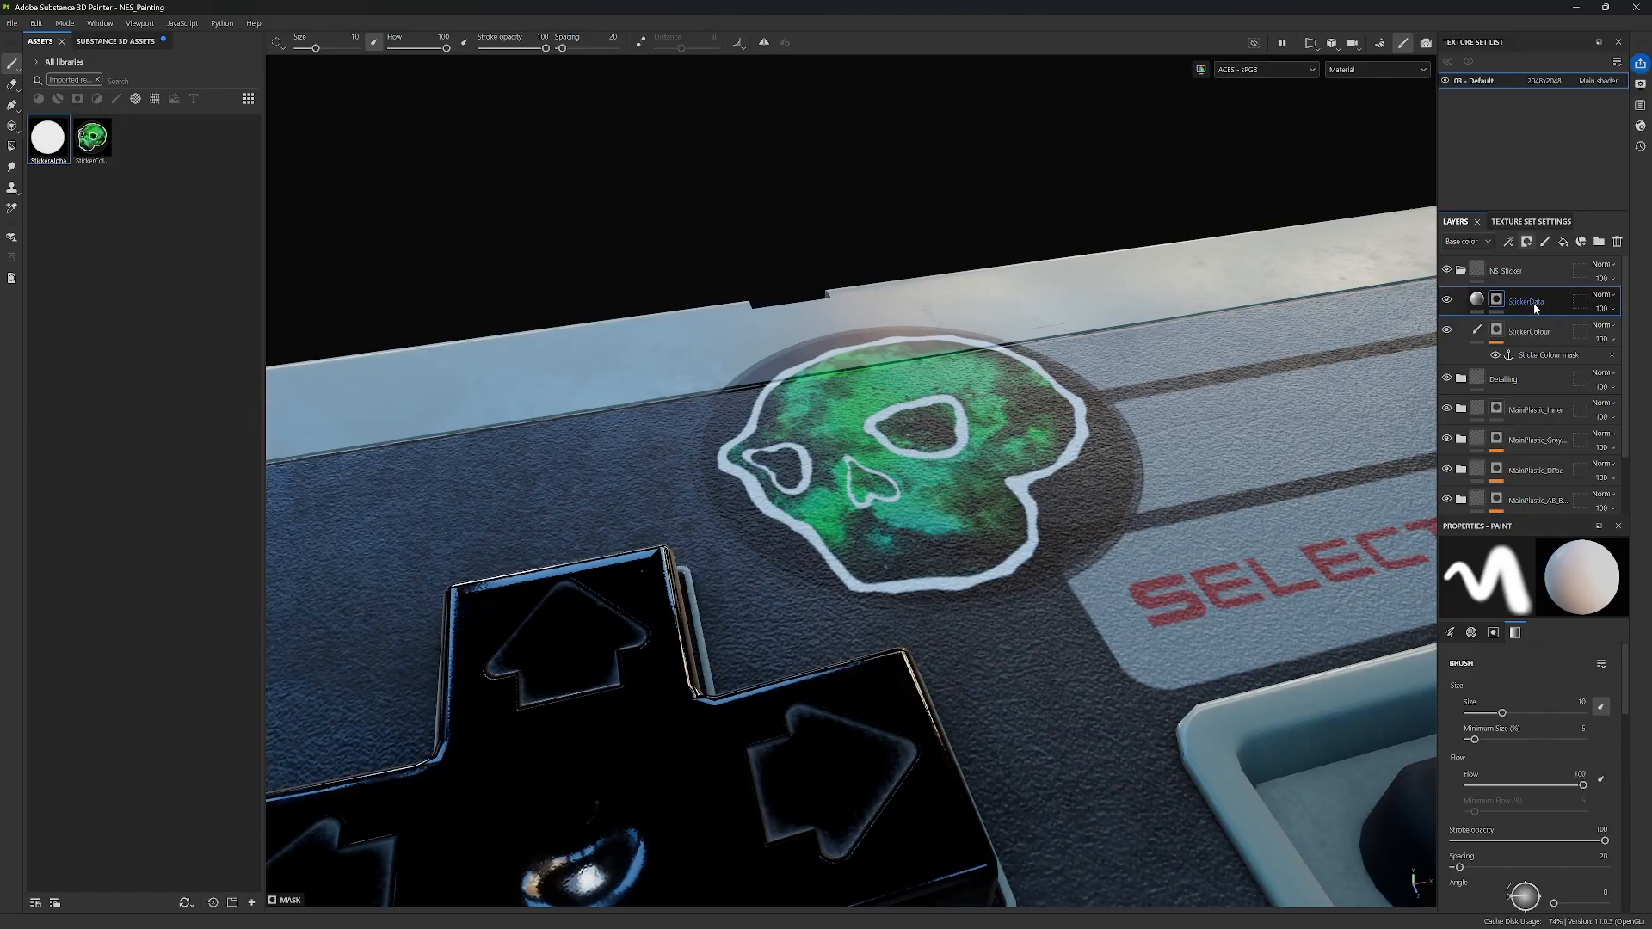
{"action": "right_click", "coordinate": [1499, 305]}
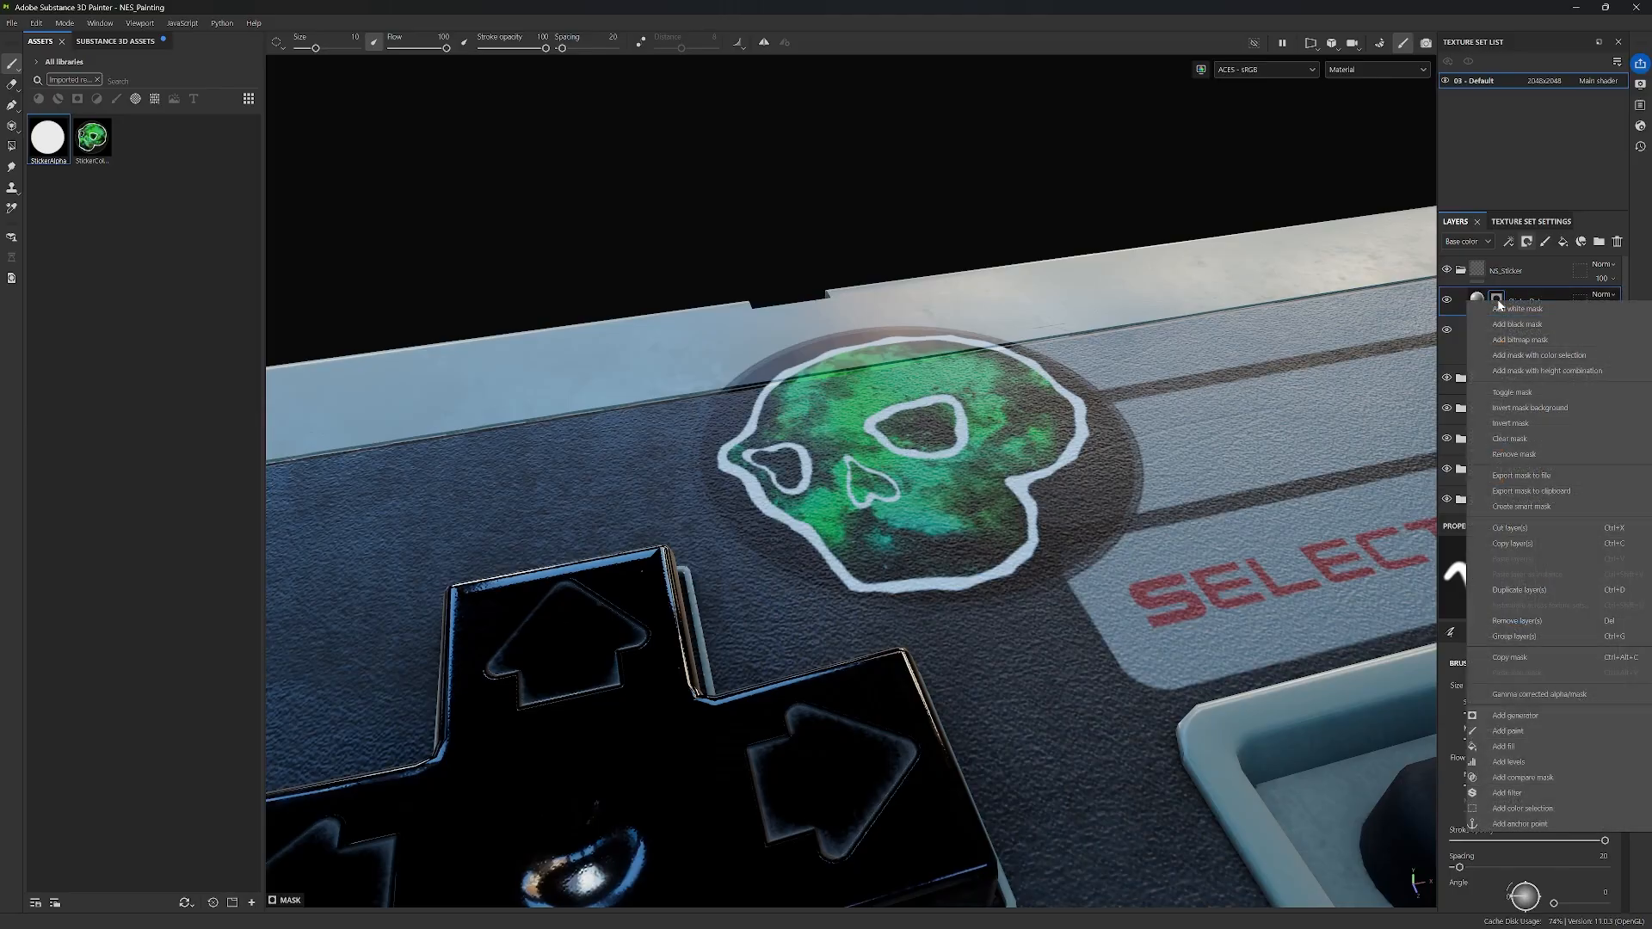
{"action": "left_click", "coordinate": [1505, 746]}
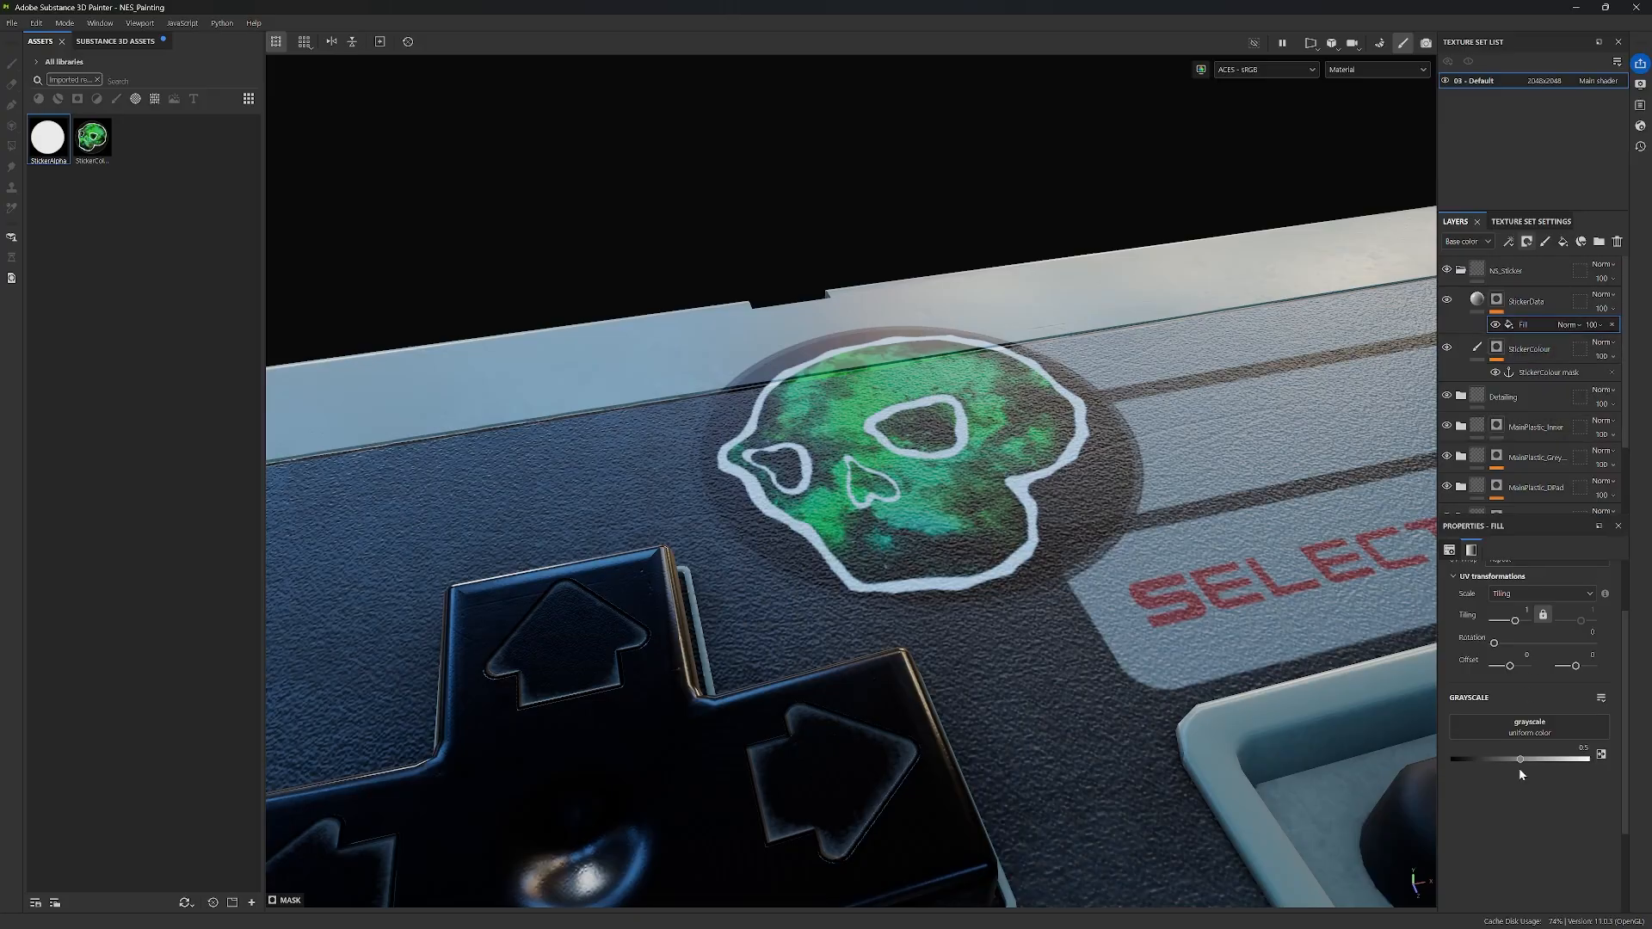
{"action": "left_click", "coordinate": [1529, 727]}
{"action": "left_click", "coordinate": [1567, 739]}
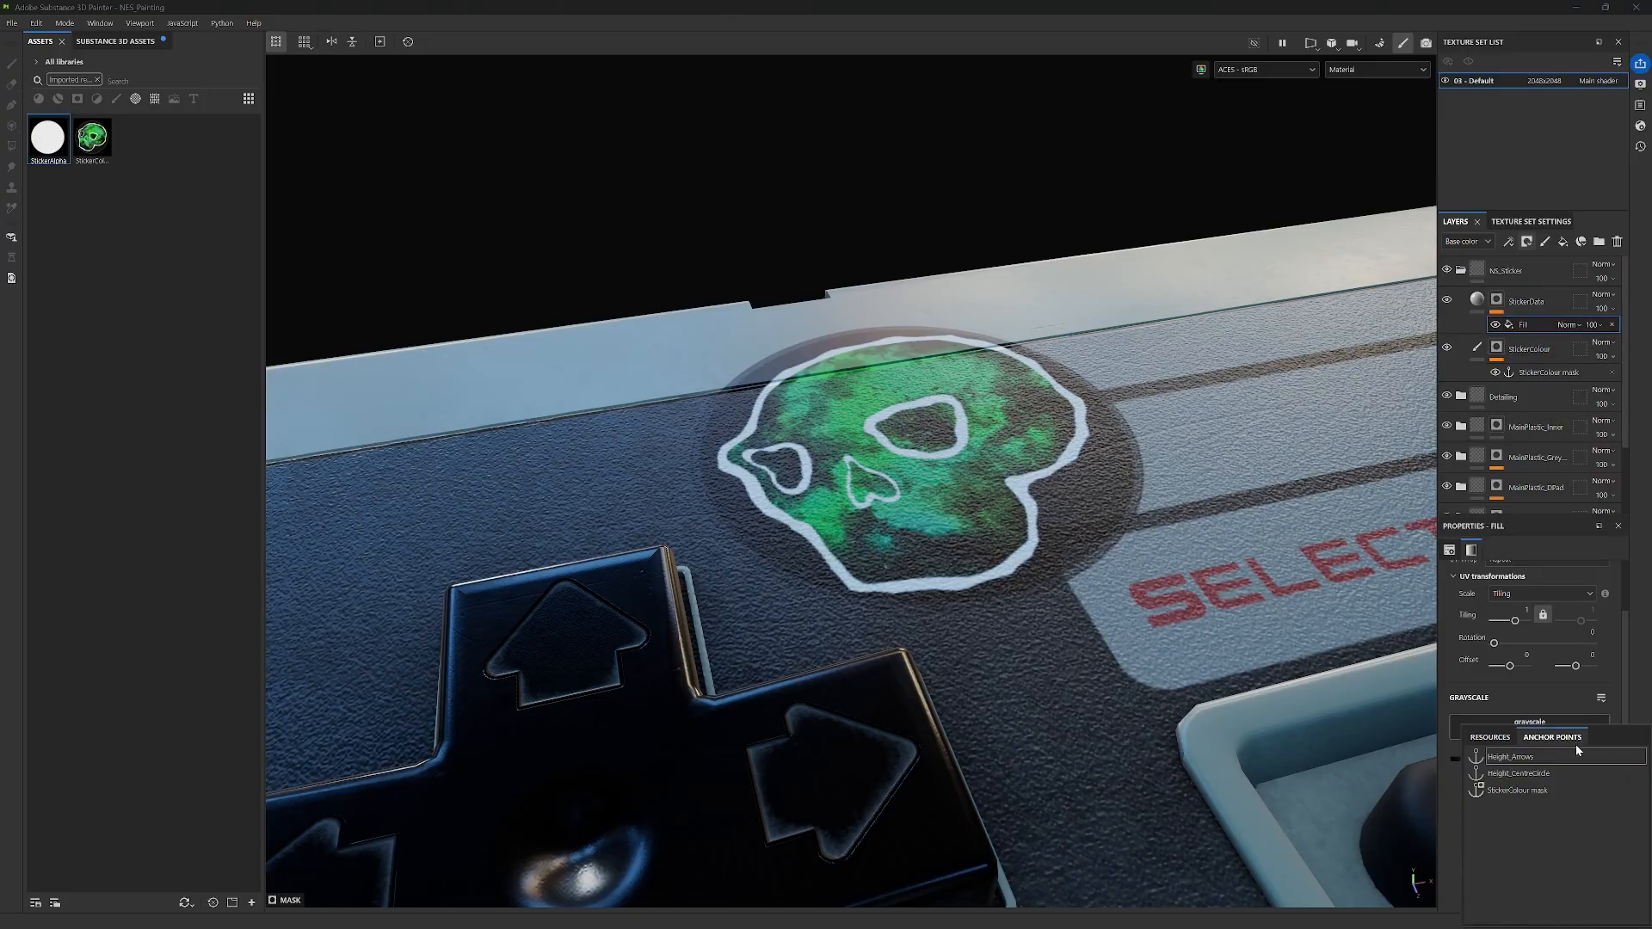
{"action": "left_click", "coordinate": [1518, 792]}
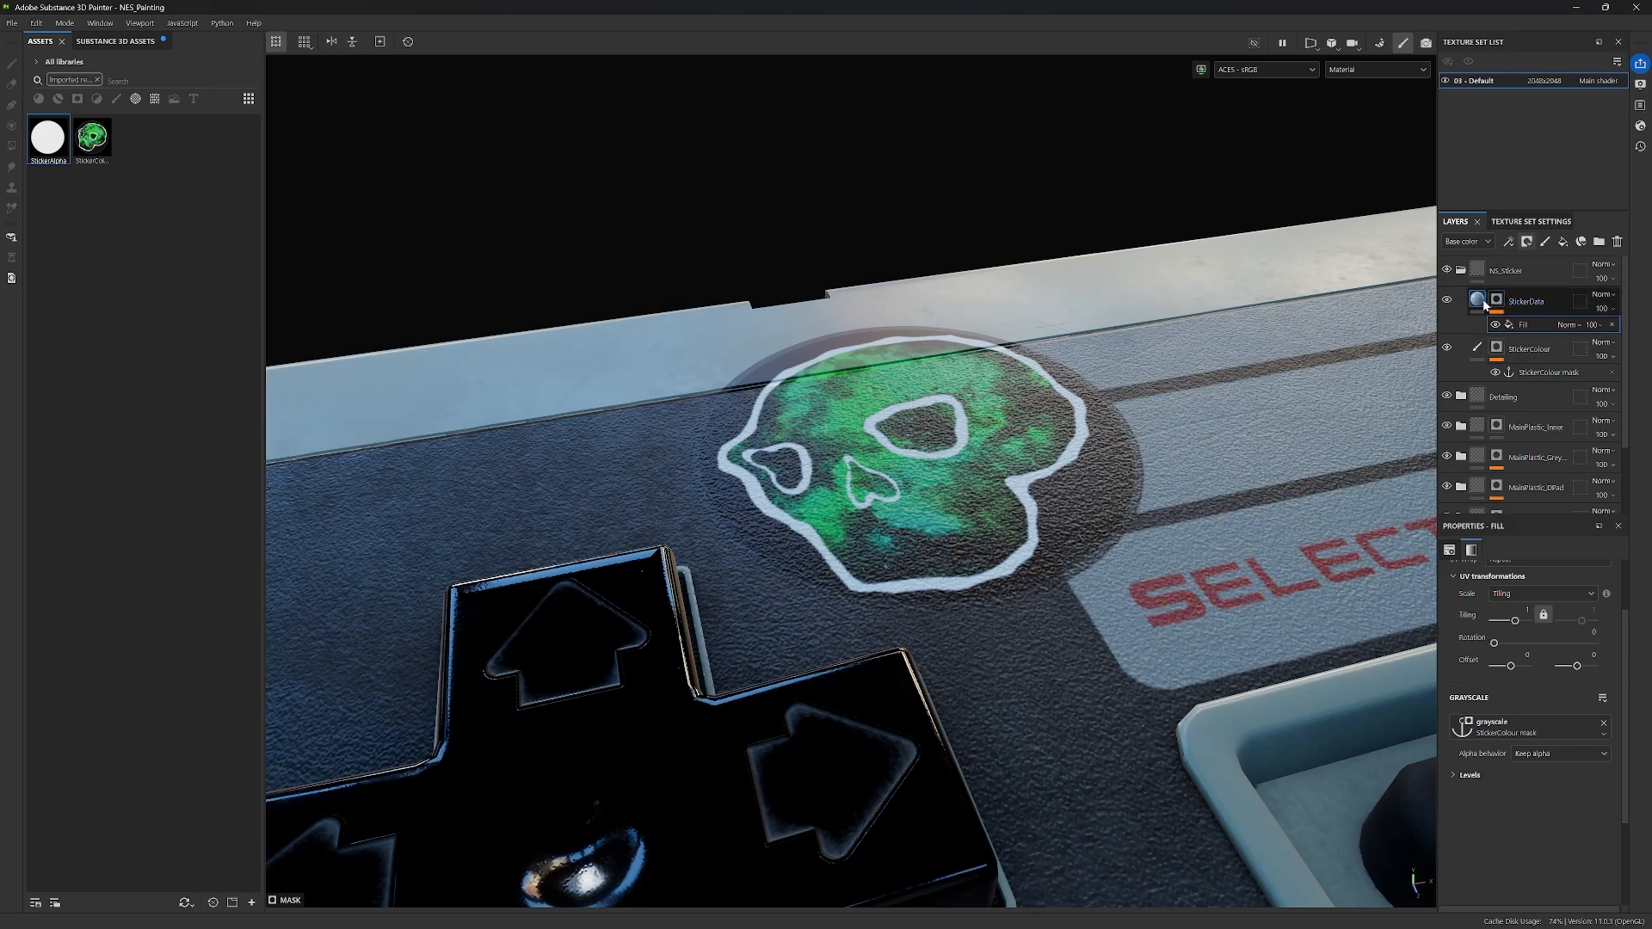
Step: Raise the StickerData fill layer's height to about 0.0278
{"action": "left_click", "coordinate": [1477, 300]}
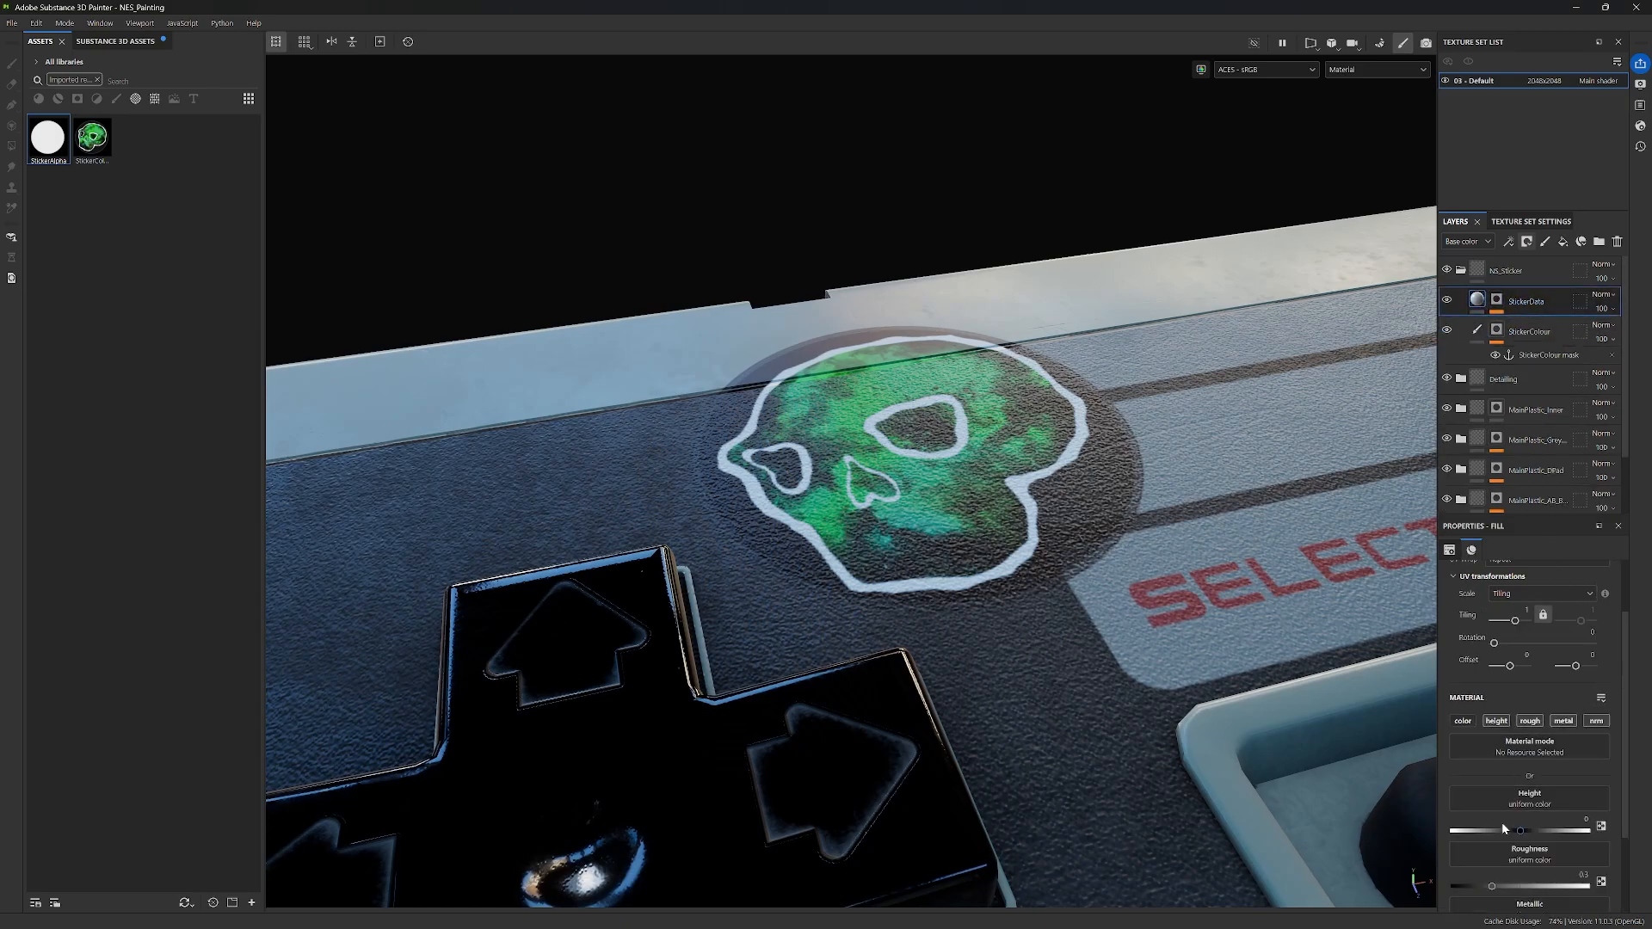
{"action": "scroll", "coordinate": [1553, 786], "scroll_direction": "down", "scroll_amount": 1}
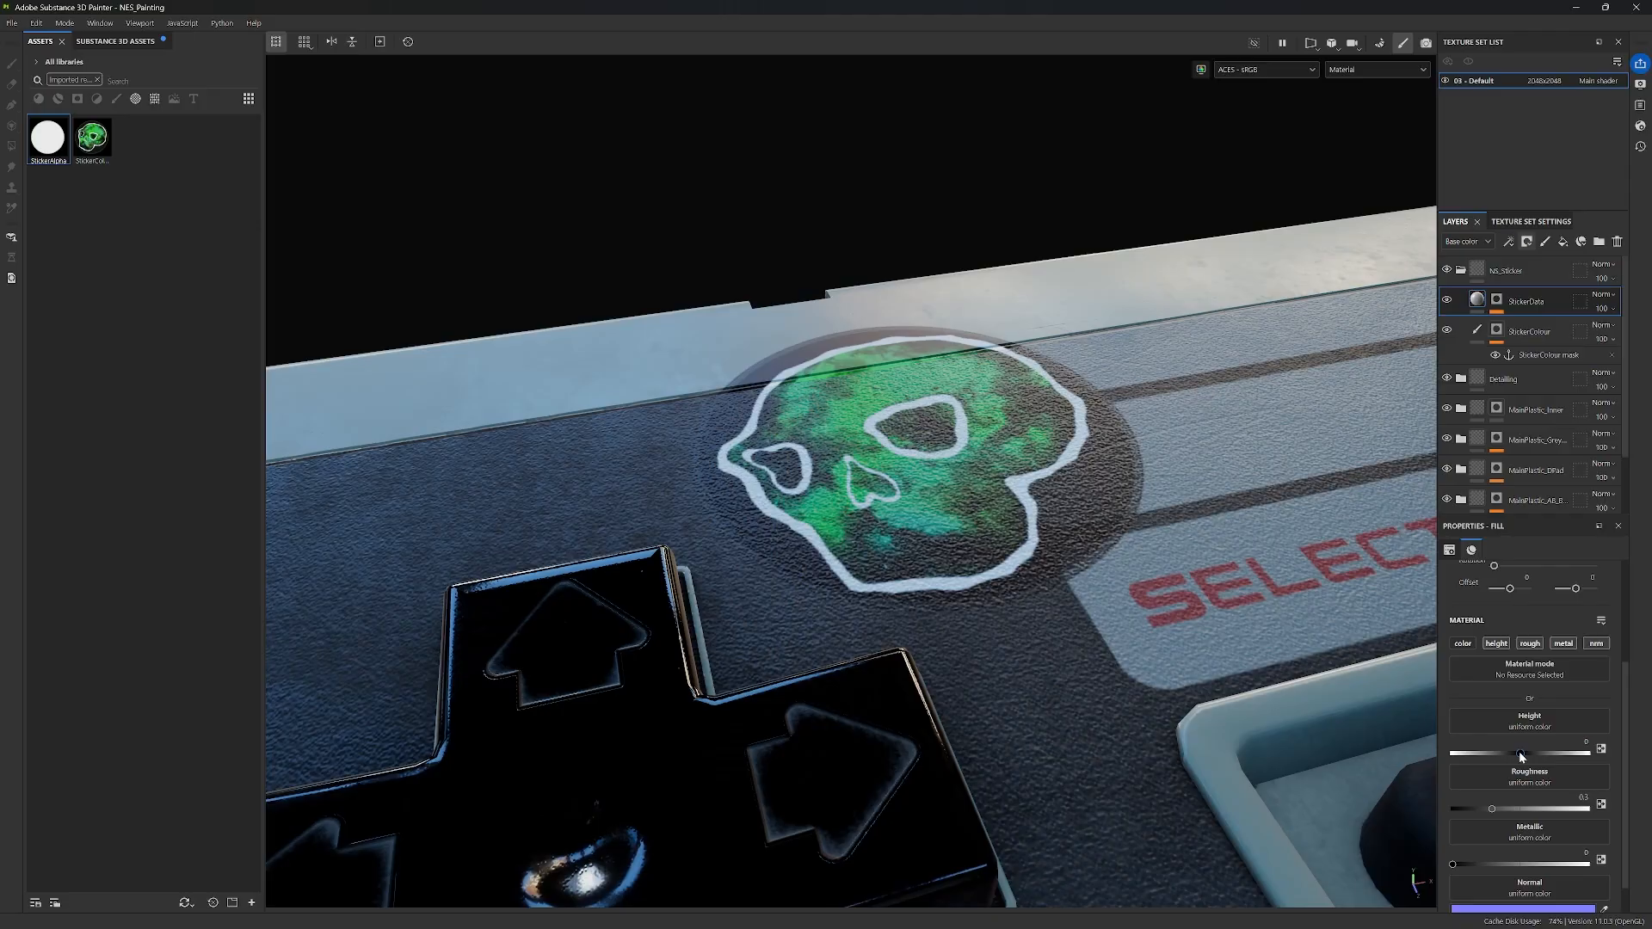
{"action": "left_click", "coordinate": [1520, 751]}
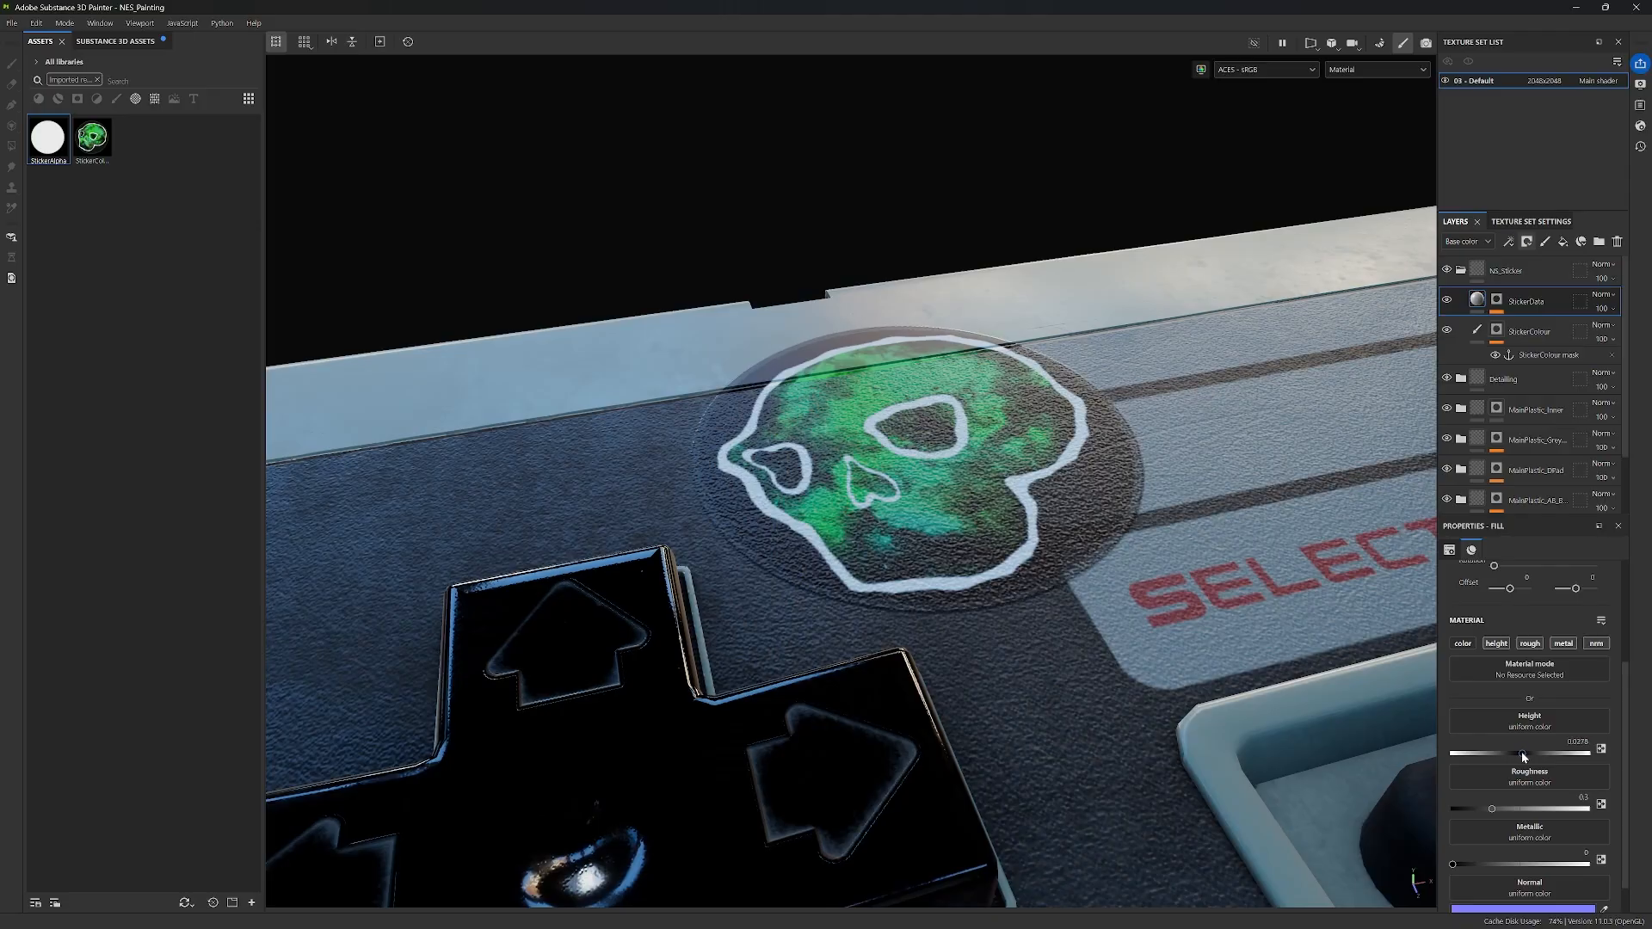
{"action": "left_click_drag", "start_coordinate": [1179, 598], "coordinate": [964, 591], "text": "alt"}
Step: Set the StickerData layer's blending mode to Replace and move the layer above the NS_Sticker folder
{"action": "left_click", "coordinate": [1609, 295]}
{"action": "left_click", "coordinate": [1578, 345]}
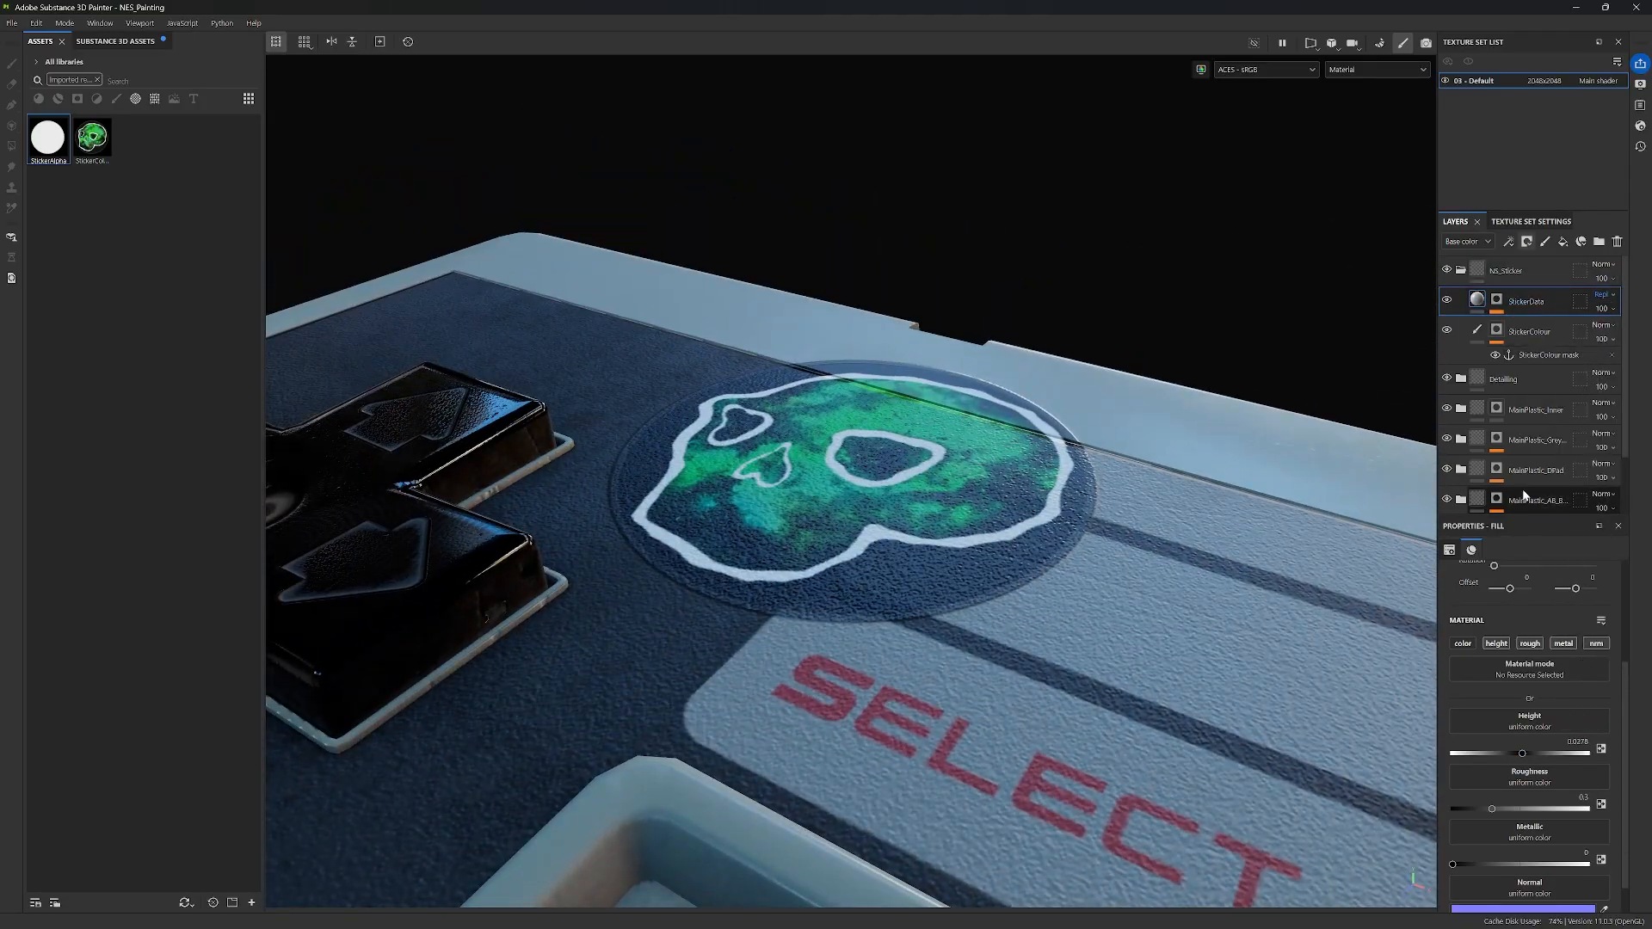
{"action": "left_click_drag", "start_coordinate": [1528, 301], "coordinate": [1528, 258]}
{"action": "left_click_drag", "start_coordinate": [1144, 413], "coordinate": [947, 456], "text": "alt"}
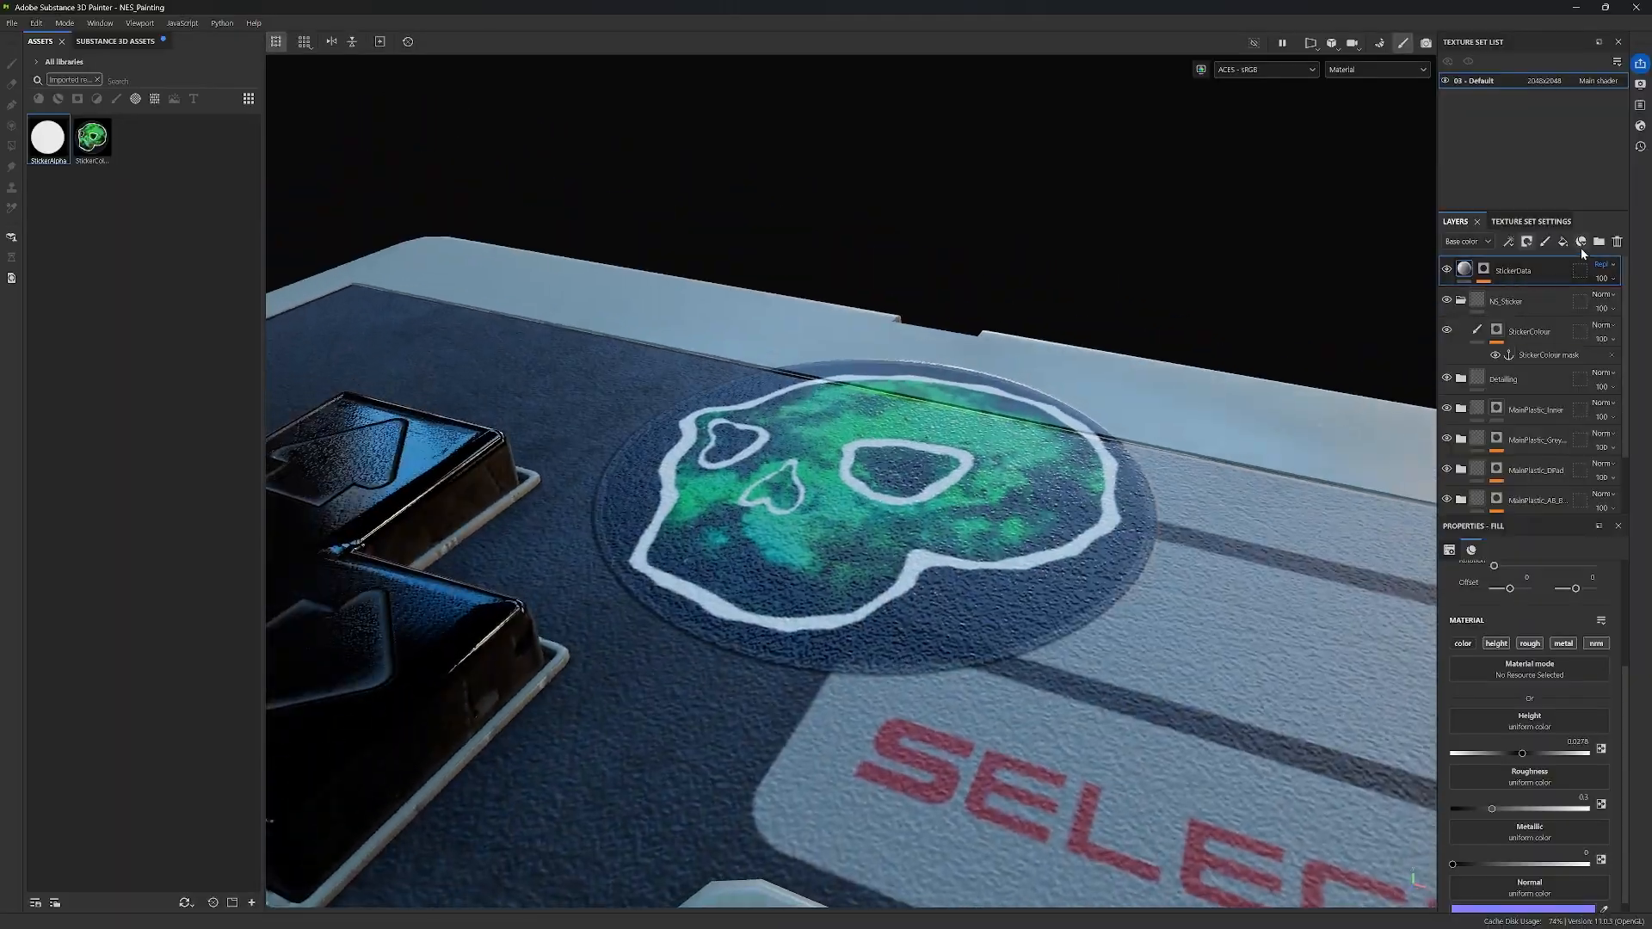
Step: Set the StickerData fill's roughness to about 0.28, its metallic to about 0.68 and its height to about 0.056
{"action": "scroll", "coordinate": [1489, 654], "scroll_direction": "down", "scroll_amount": 1}
{"action": "left_click", "coordinate": [1488, 796]}
{"action": "left_click_drag", "start_coordinate": [1119, 551], "coordinate": [1200, 603], "text": "alt"}
{"action": "left_click_drag", "start_coordinate": [1452, 851], "coordinate": [1545, 851]}
{"action": "left_click_drag", "start_coordinate": [1162, 585], "coordinate": [1045, 559], "text": "alt"}
{"action": "left_click_drag", "start_coordinate": [1530, 740], "coordinate": [1524, 740]}
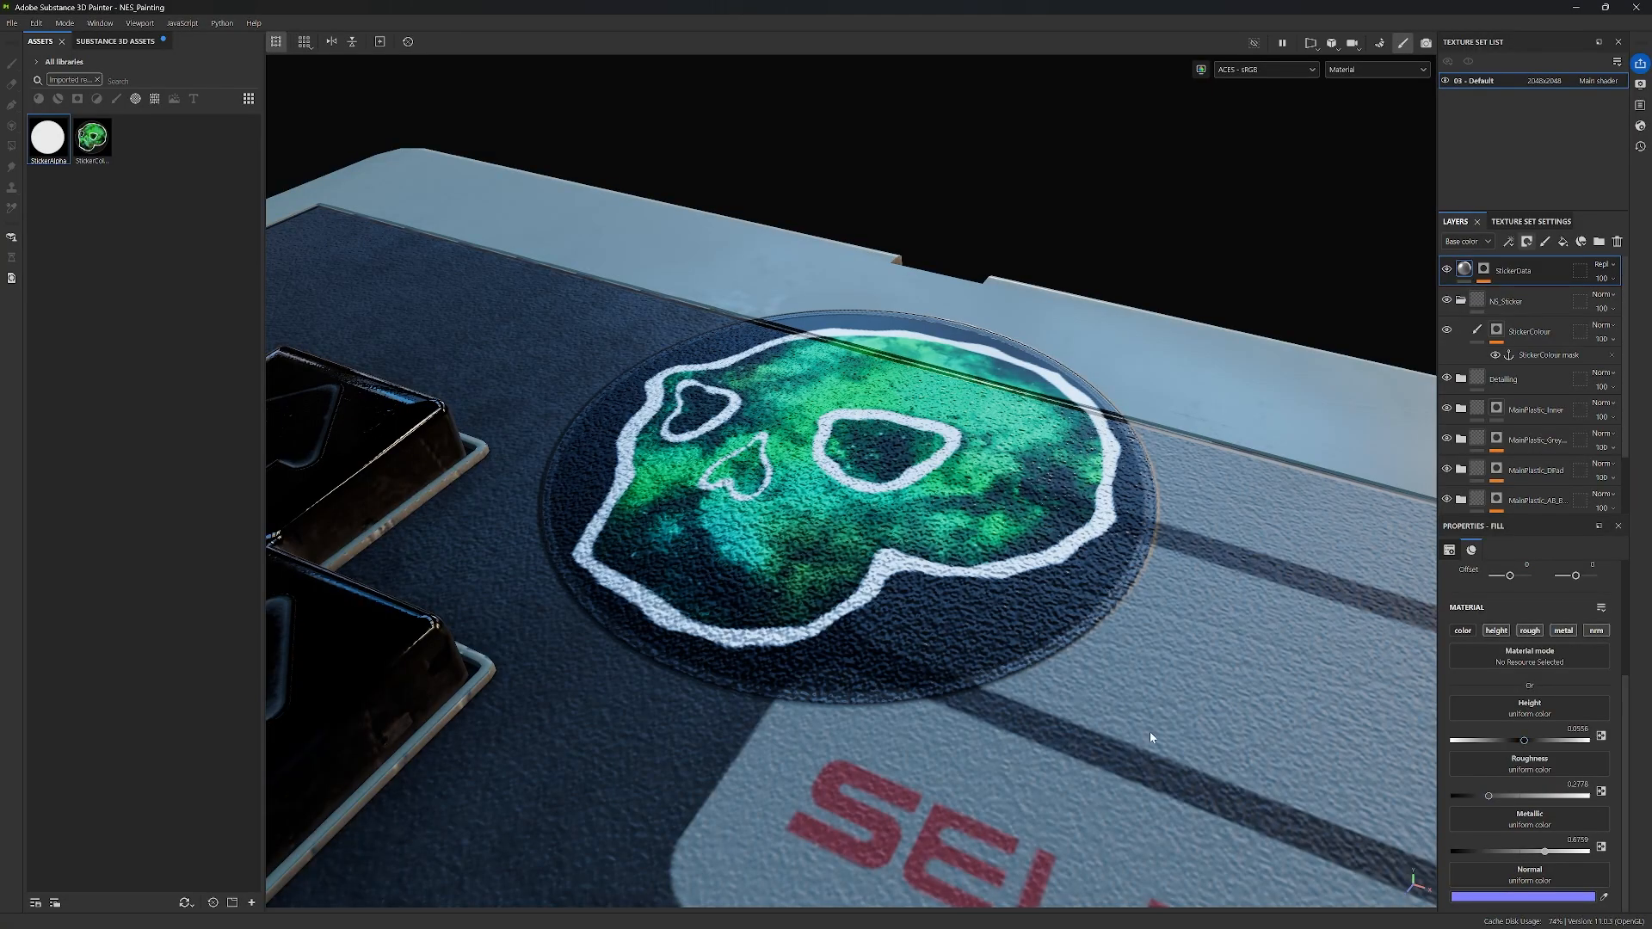
Step: Try placing StickerData back inside the NS_Sticker folder and changing its blending mode
{"action": "left_click_drag", "start_coordinate": [1150, 732], "coordinate": [1114, 671], "text": "alt"}
{"action": "left_click_drag", "start_coordinate": [1513, 270], "coordinate": [1524, 317]}
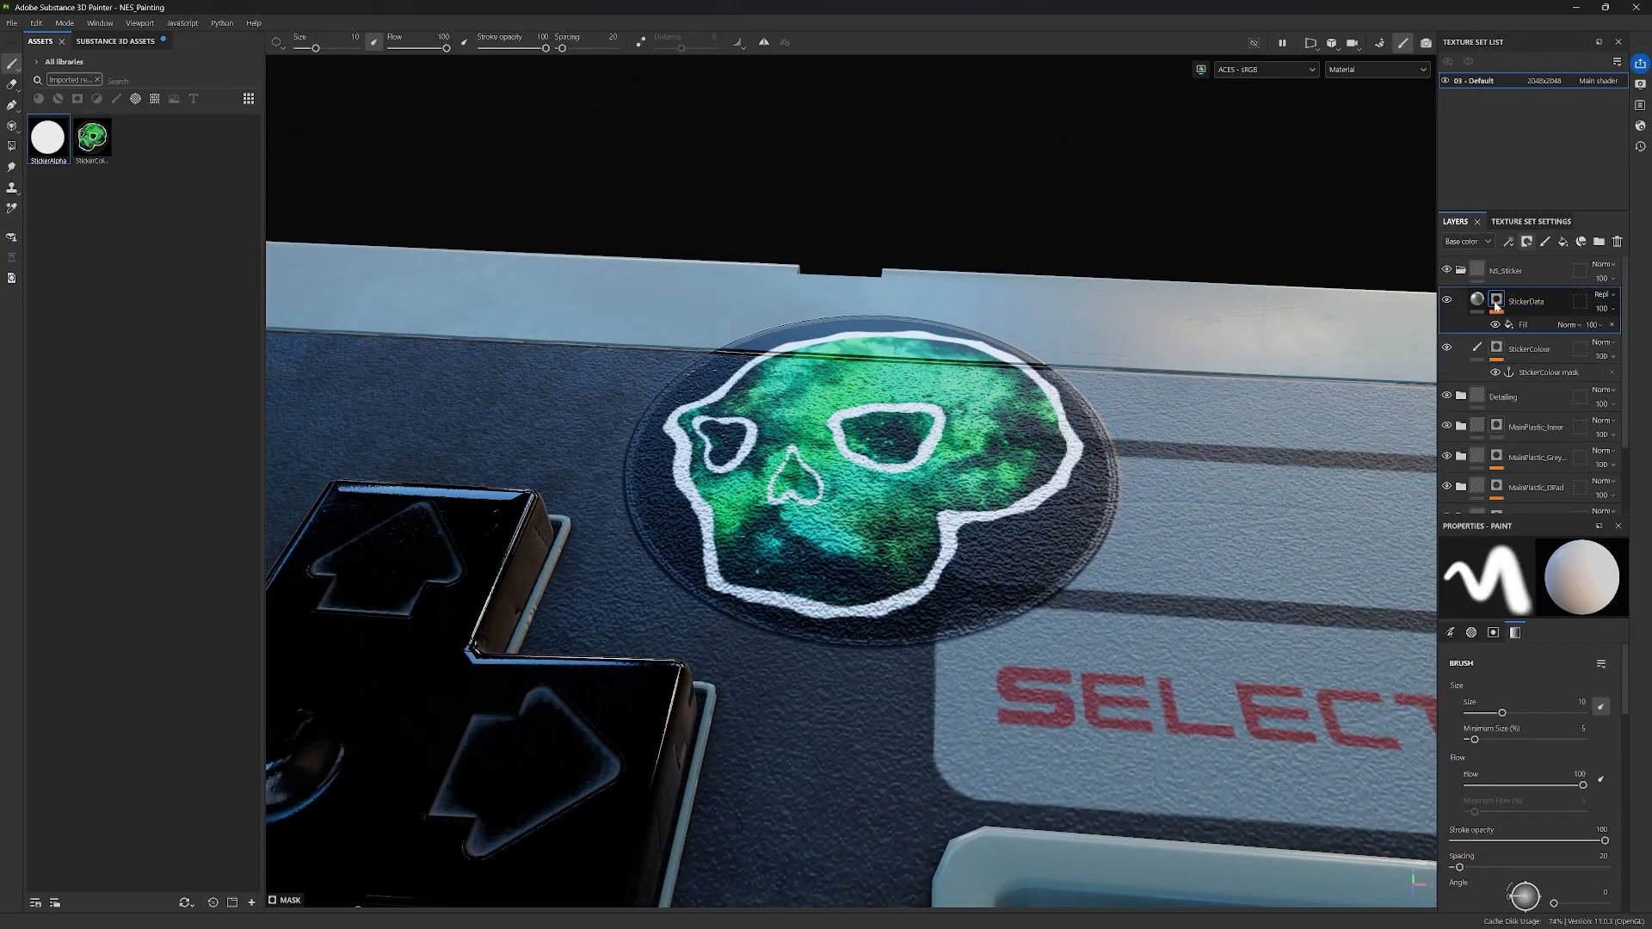
{"action": "left_click", "coordinate": [1495, 302]}
{"action": "left_click", "coordinate": [1602, 294]}
{"action": "left_click", "coordinate": [1598, 345]}
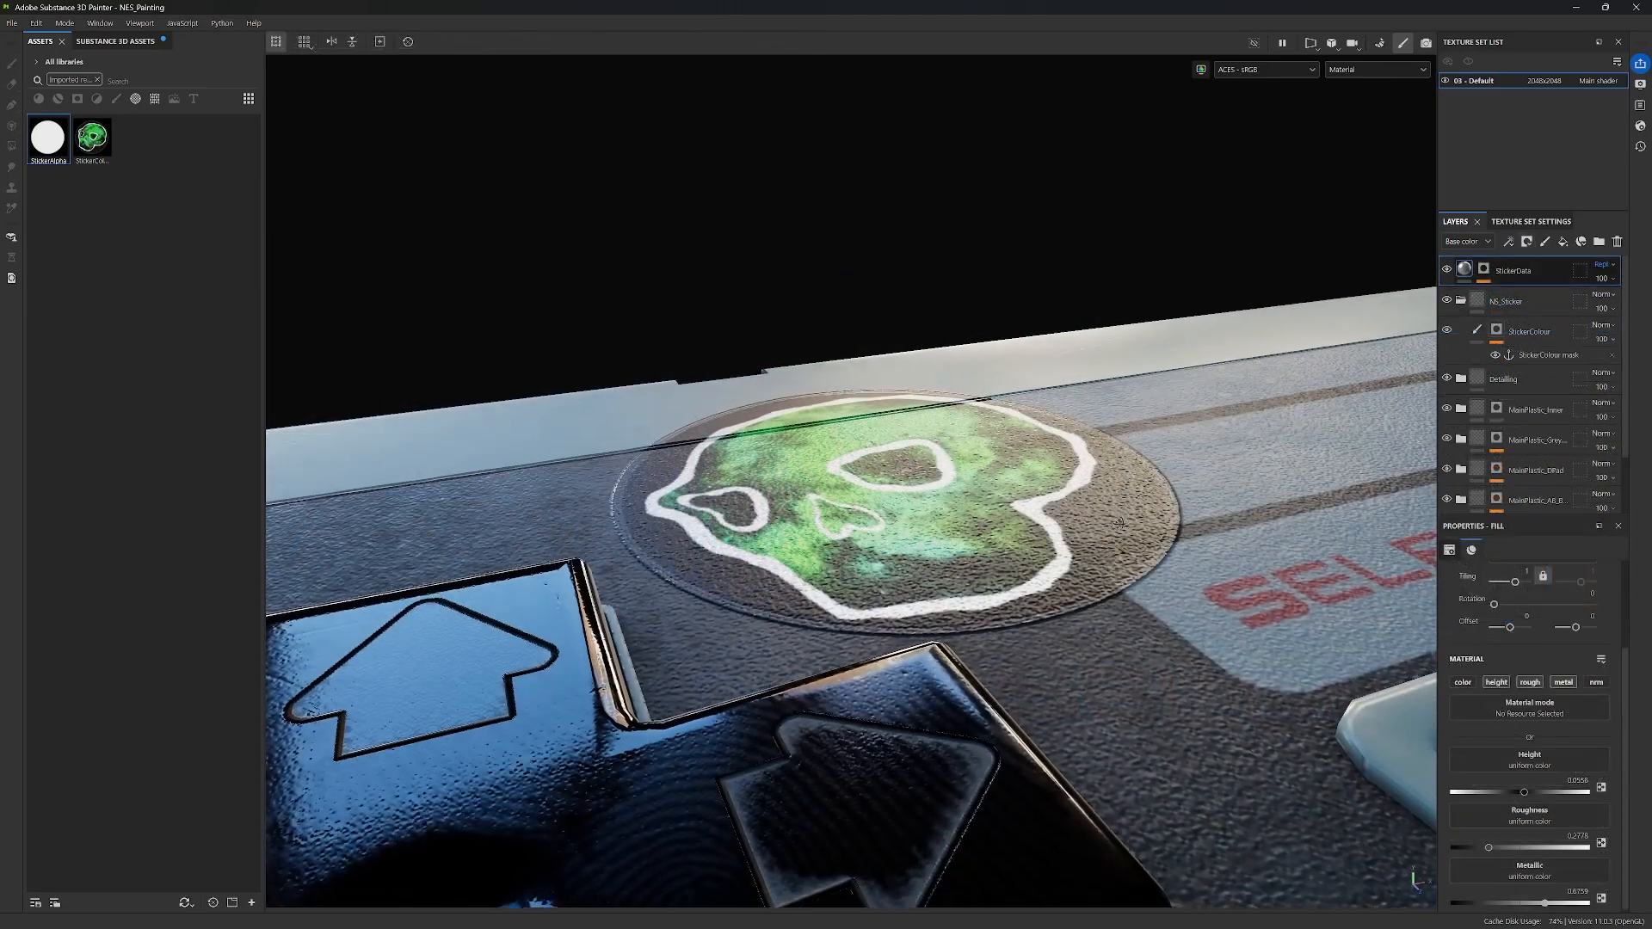
Step: Examine the sticker's raised edge and surface grain up close from several angles
{"action": "left_click_drag", "start_coordinate": [990, 525], "coordinate": [768, 463], "text": "alt"}
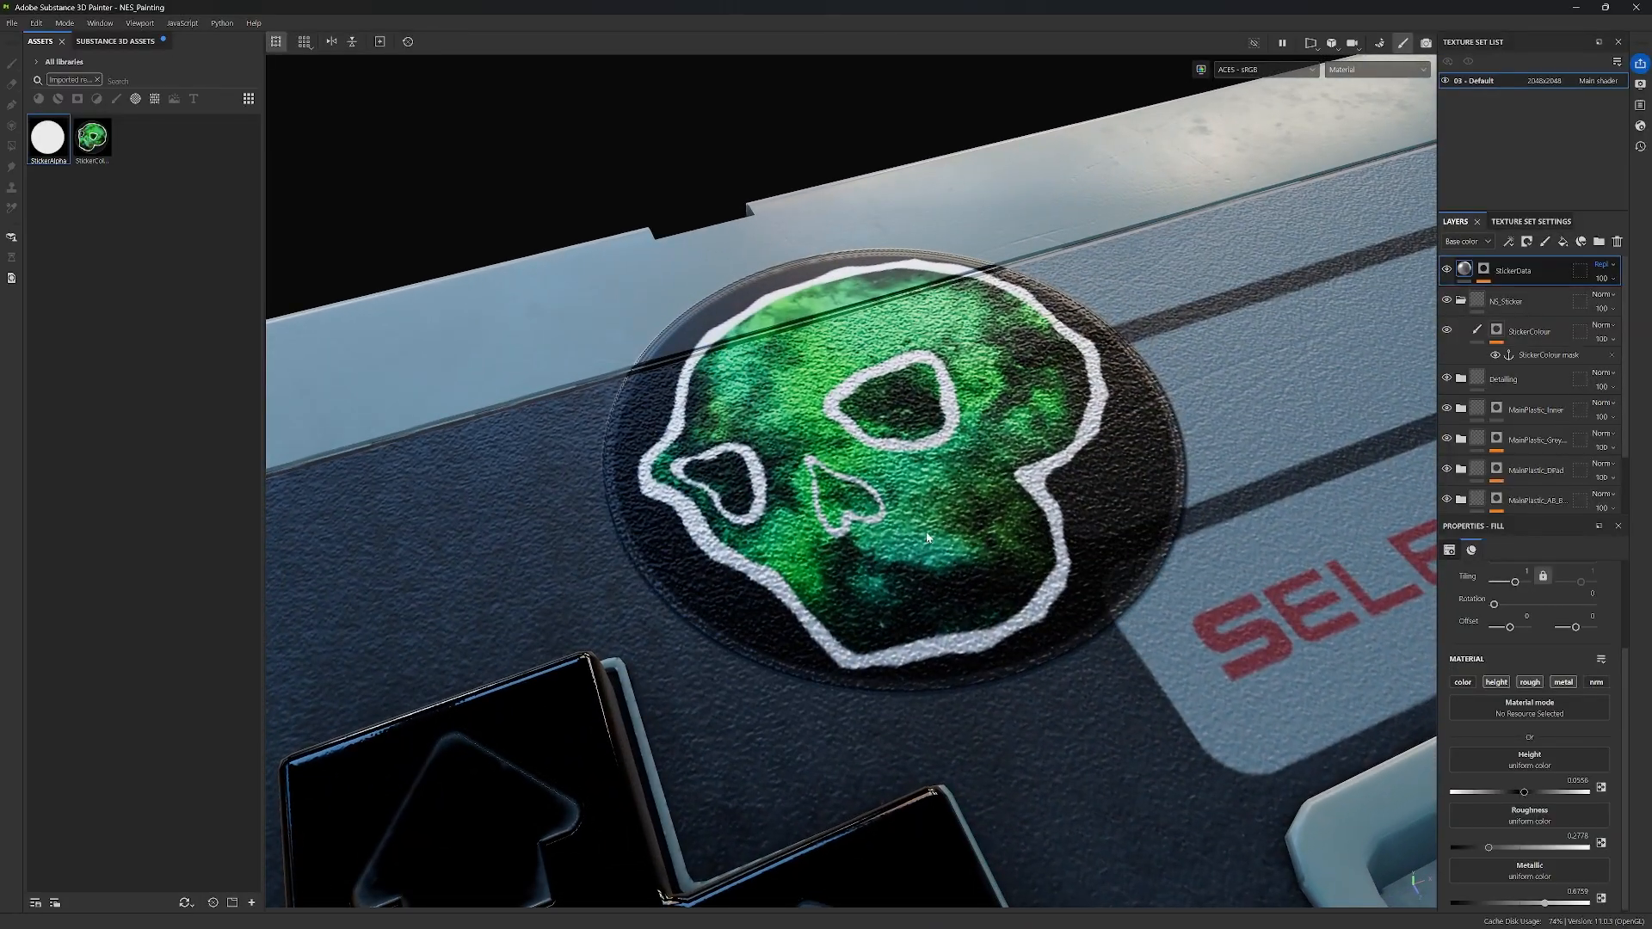
{"action": "left_click_drag", "start_coordinate": [1030, 509], "coordinate": [1067, 477], "text": "alt"}
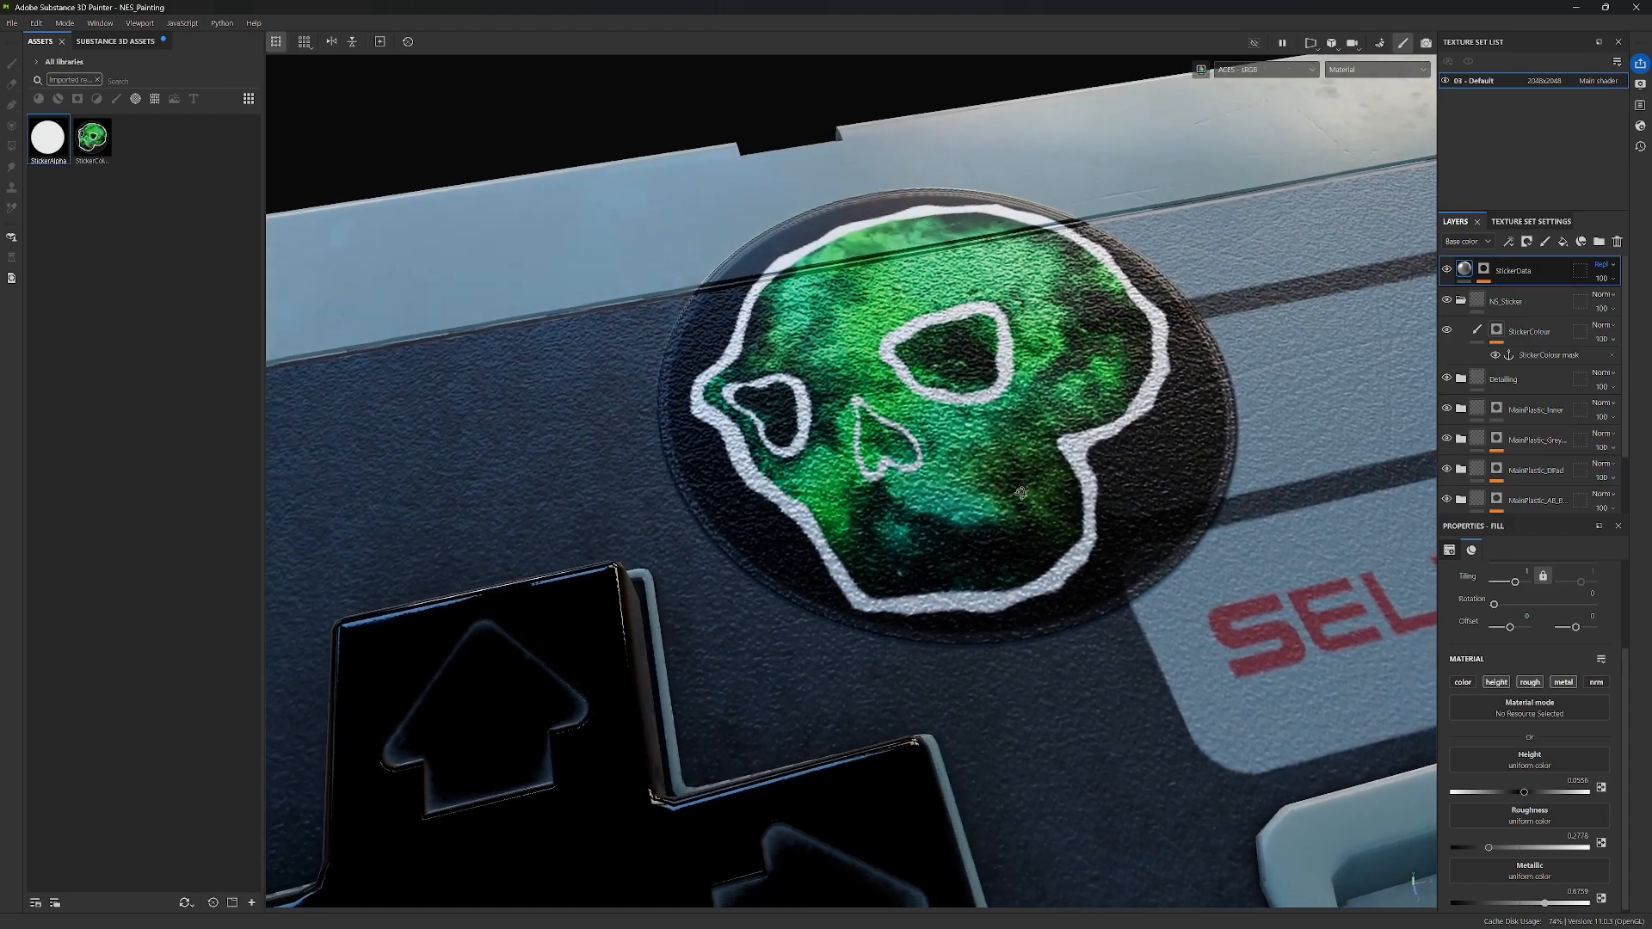
{"action": "middle_click_drag", "start_coordinate": [1067, 476], "coordinate": [1048, 495], "text": "alt"}
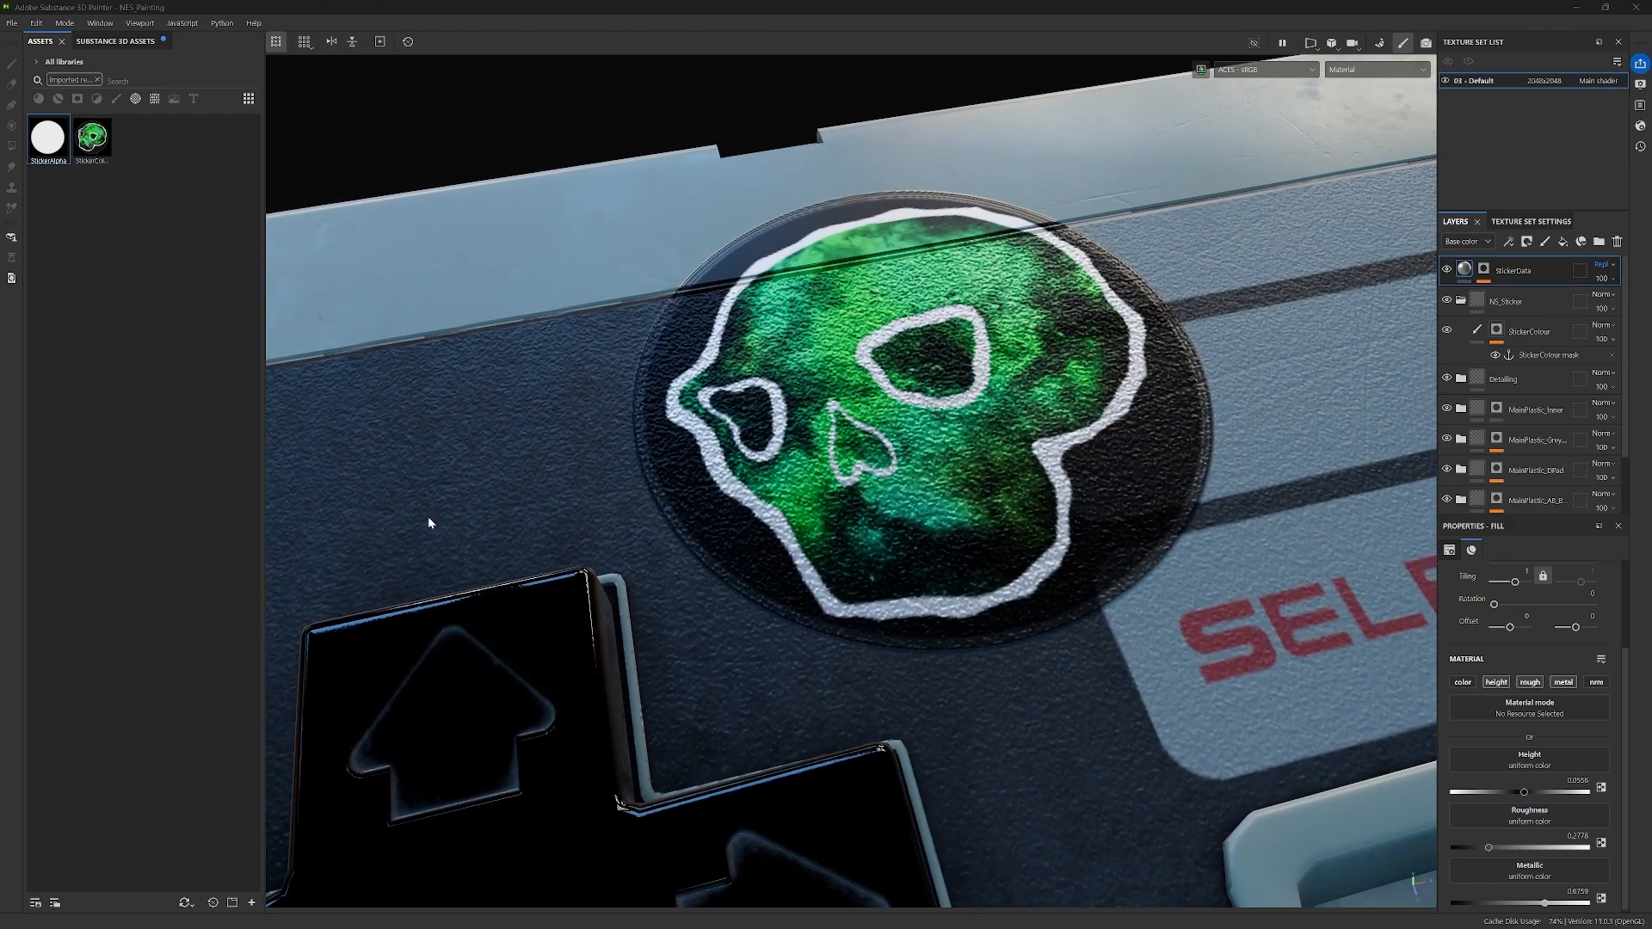
{"action": "scroll", "coordinate": [1191, 411], "scroll_direction": "down", "scroll_amount": 1}
{"action": "middle_click_drag", "start_coordinate": [1226, 506], "coordinate": [1211, 498], "text": "alt"}
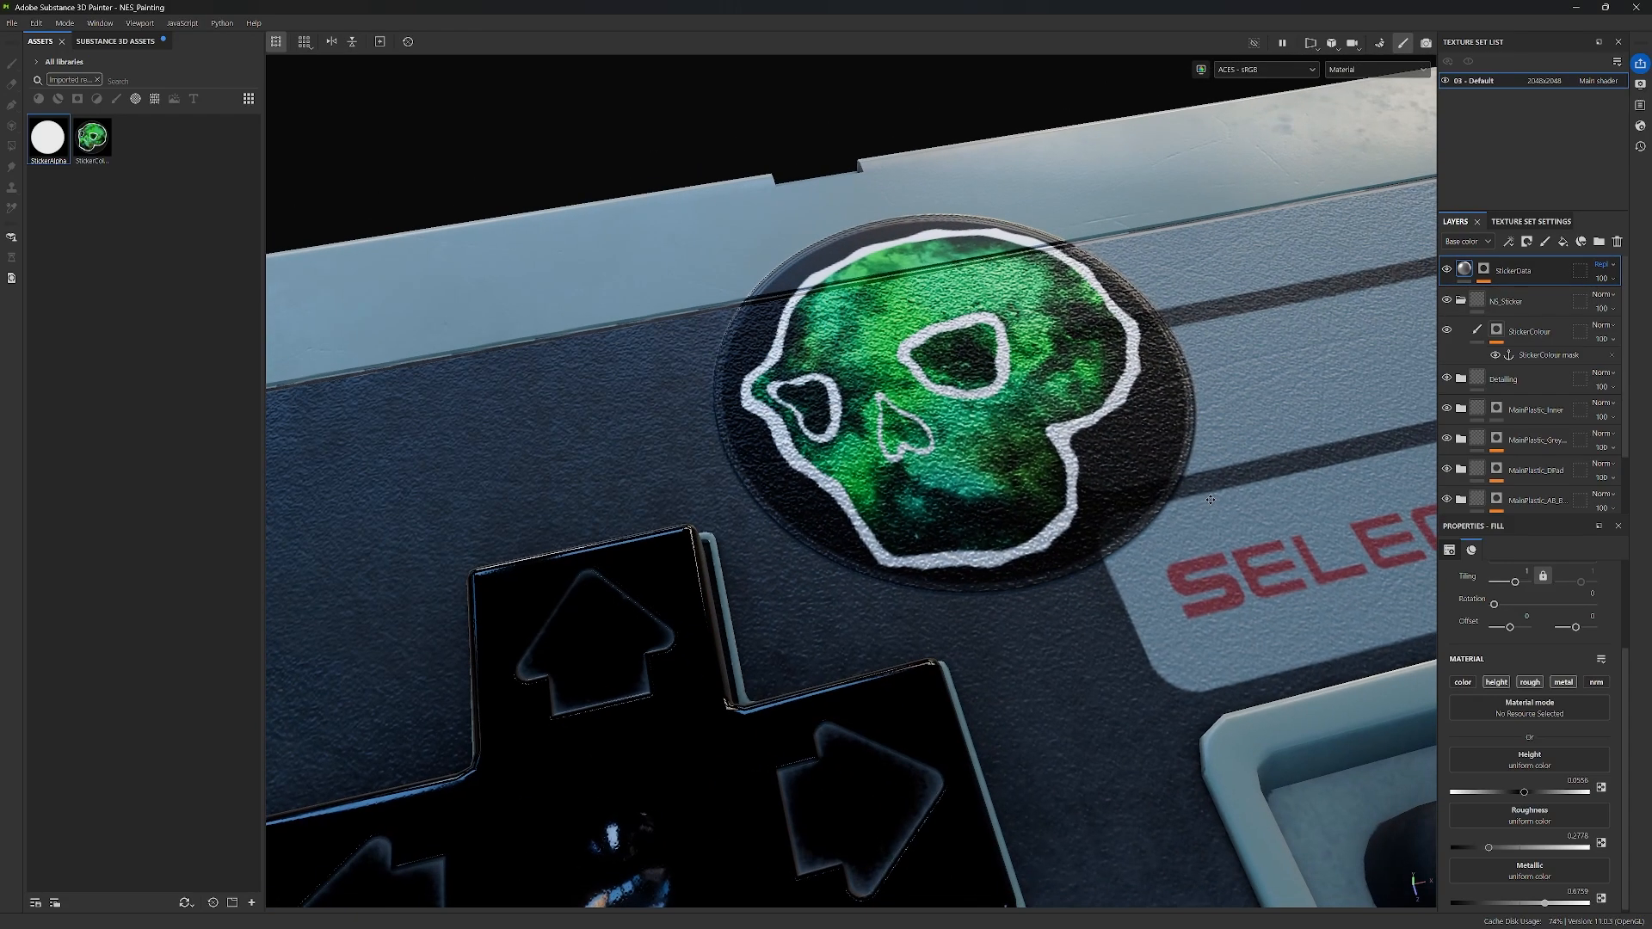
{"action": "left_click_drag", "start_coordinate": [1210, 499], "coordinate": [1232, 527], "text": "alt"}
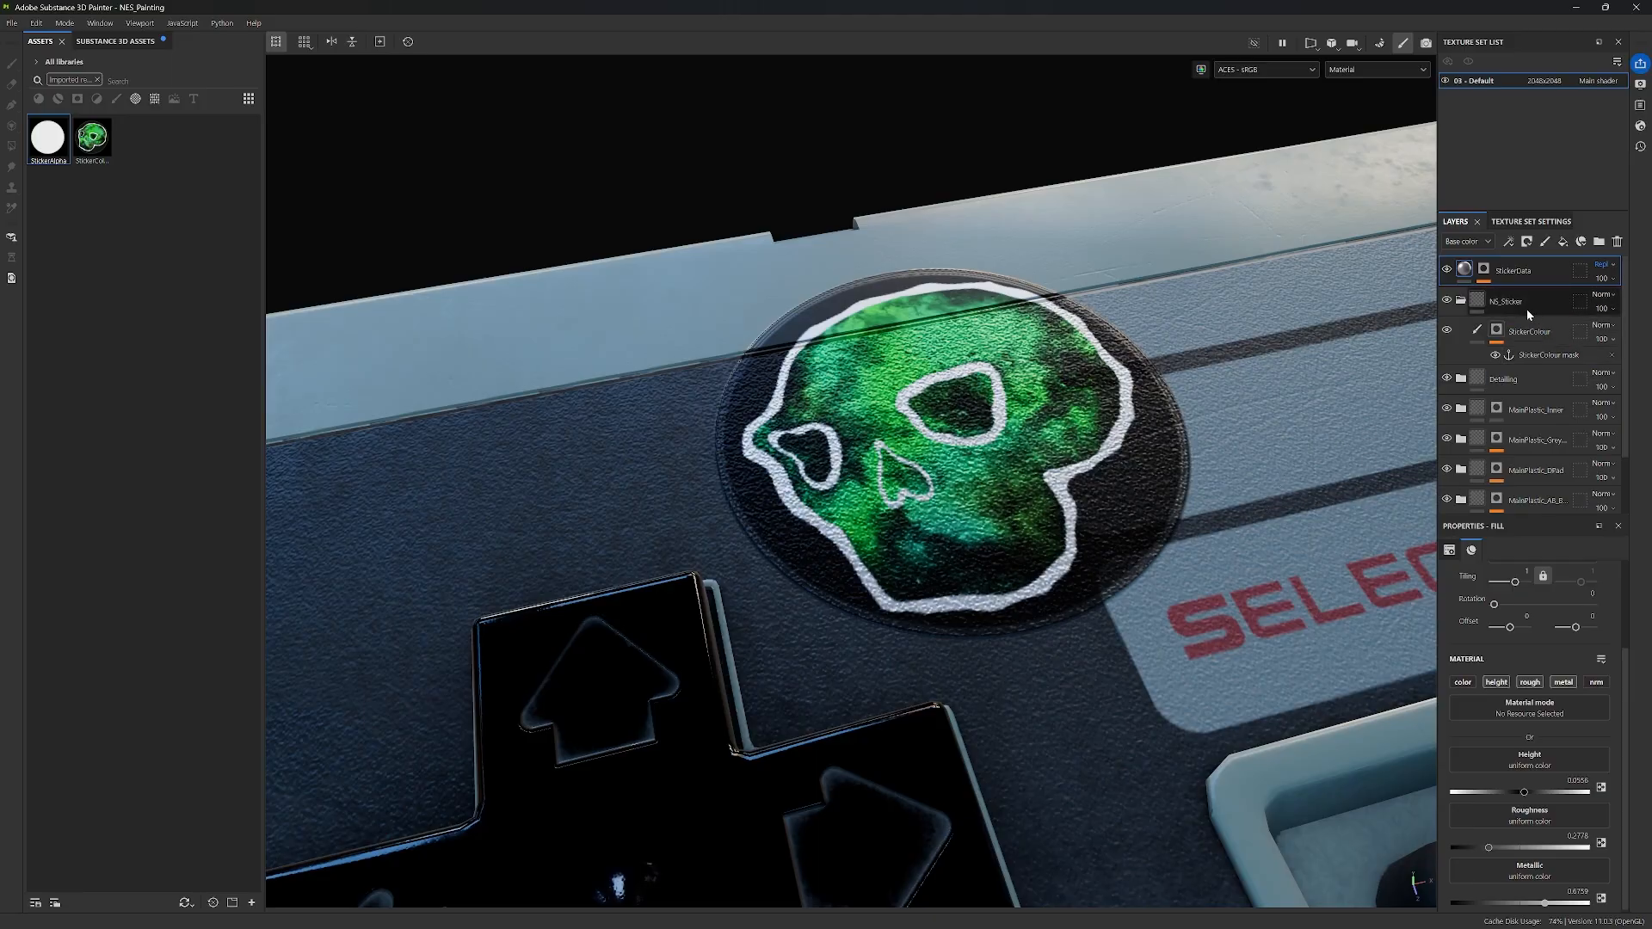
Step: Copy the Plastic_Grain layer from the MainPlastic_Inner folder and paste it above StickerData
{"action": "scroll", "coordinate": [1525, 360], "scroll_direction": "down", "scroll_amount": 2}
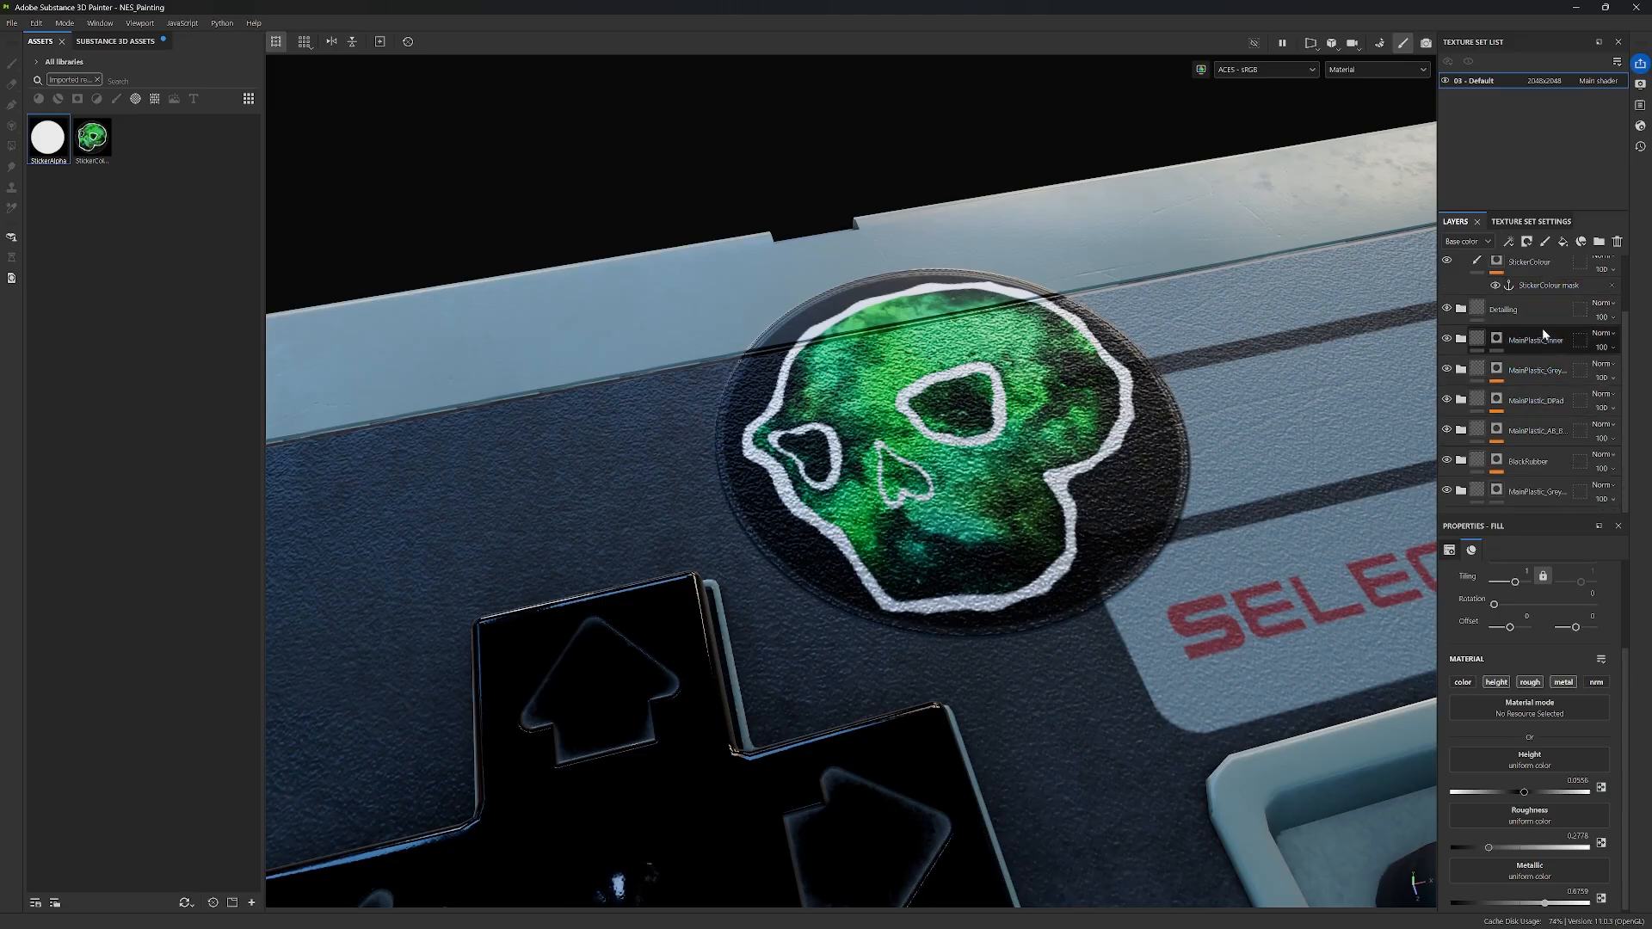
{"action": "left_click", "coordinate": [1461, 339]}
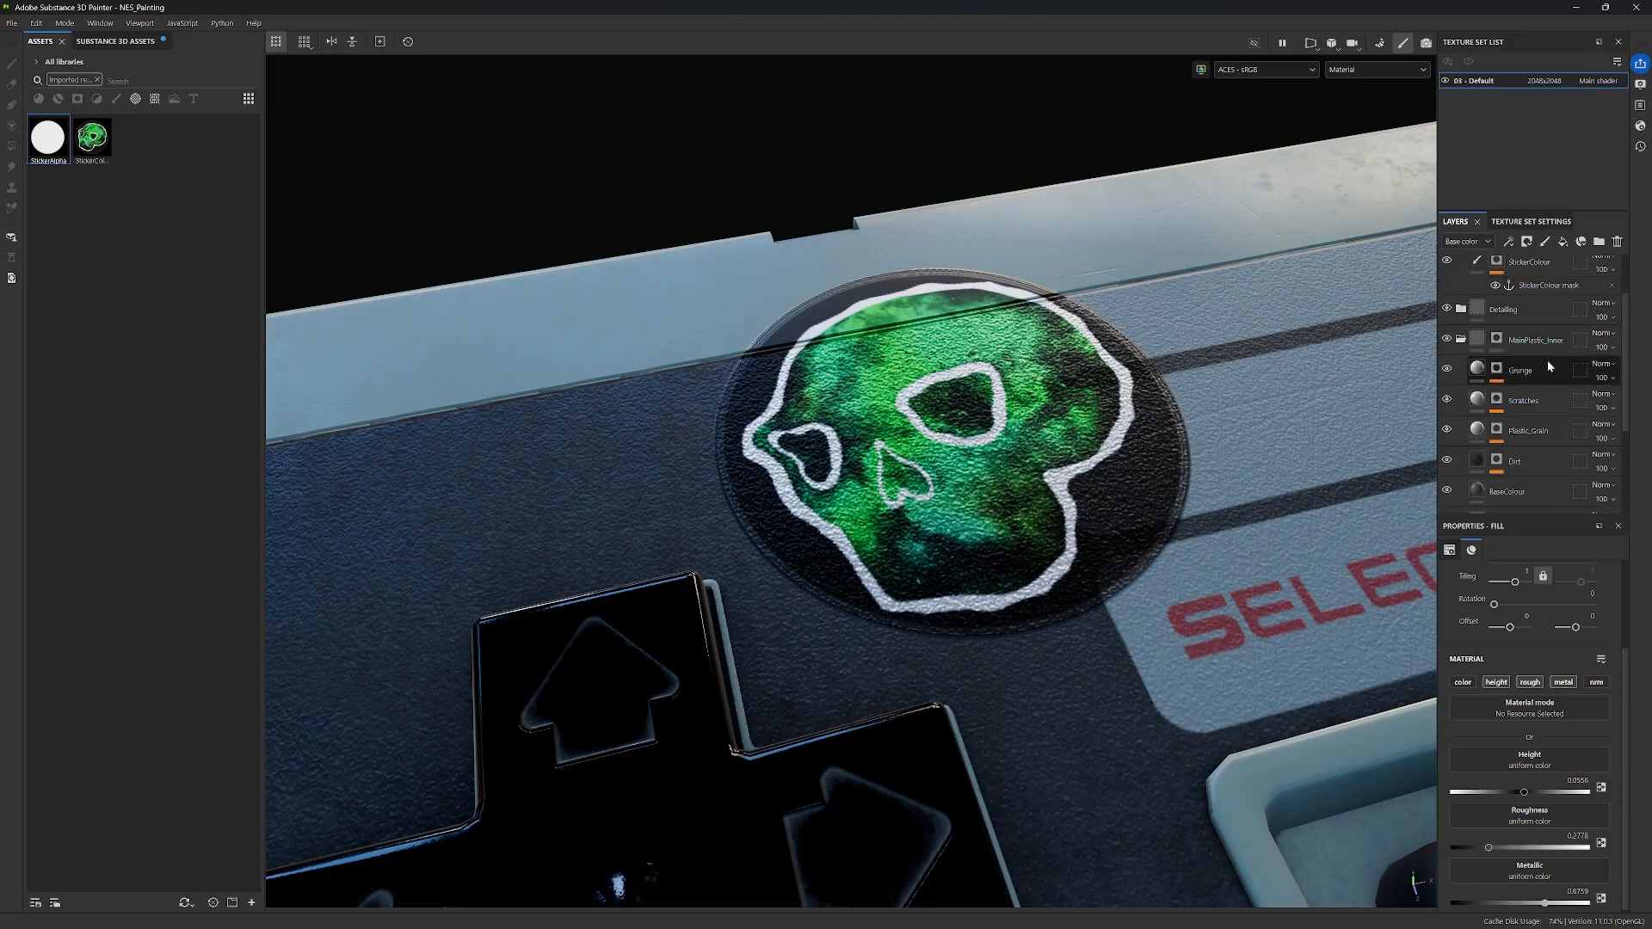
{"action": "left_click", "coordinate": [1532, 437]}
{"action": "right_click", "coordinate": [1534, 440]}
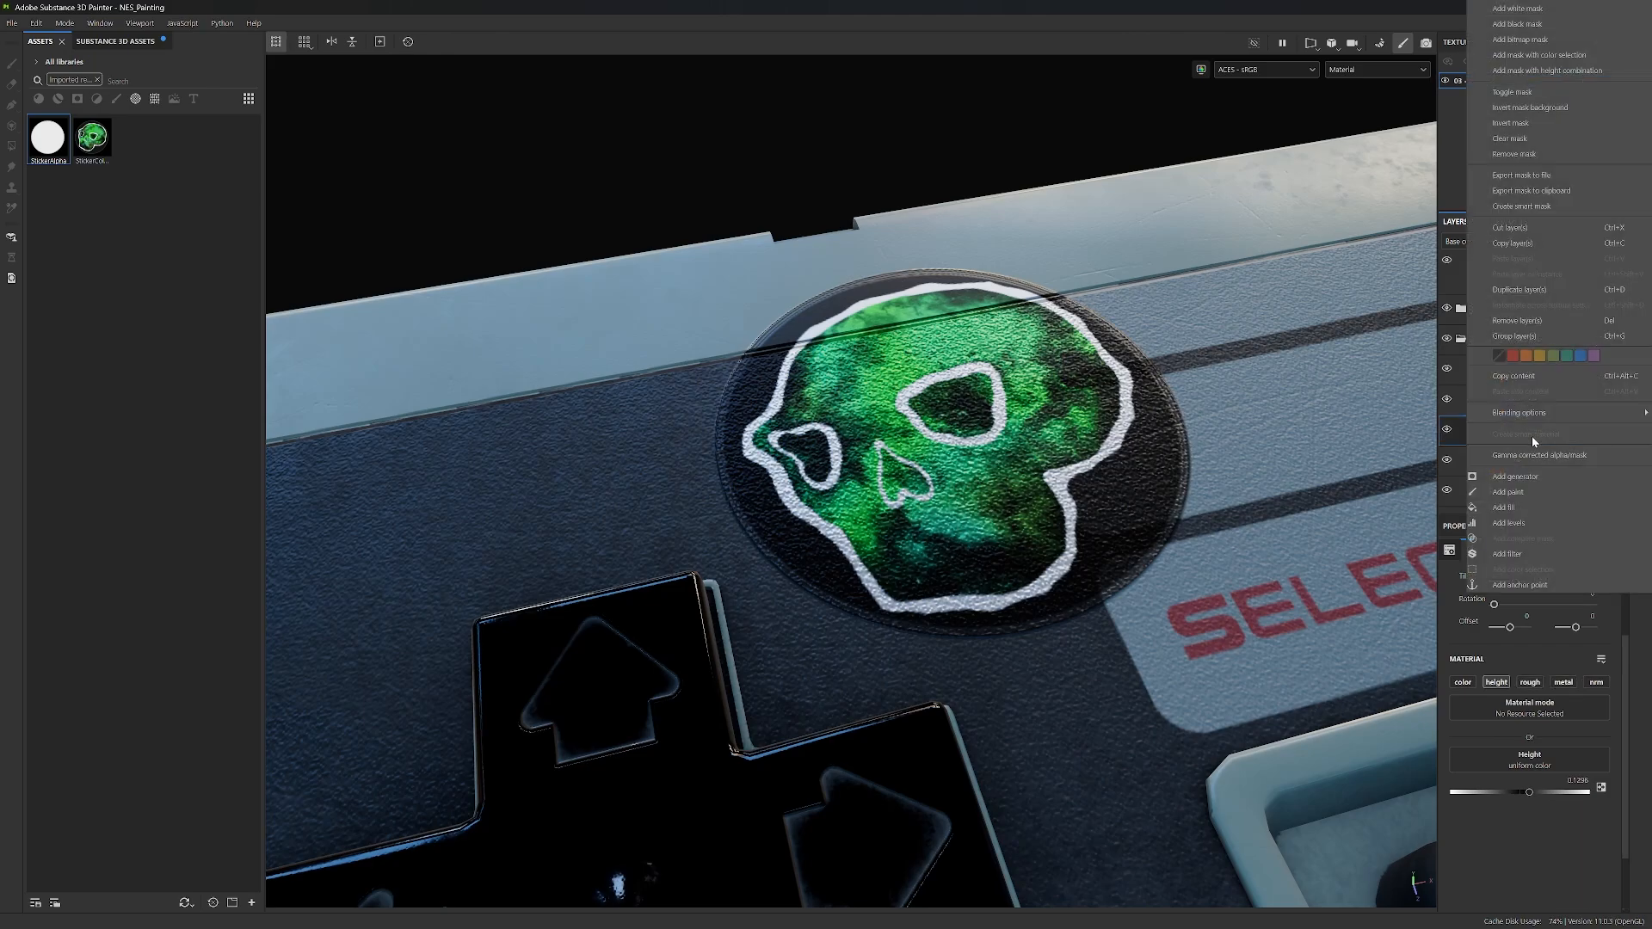
{"action": "left_click", "coordinate": [1536, 243]}
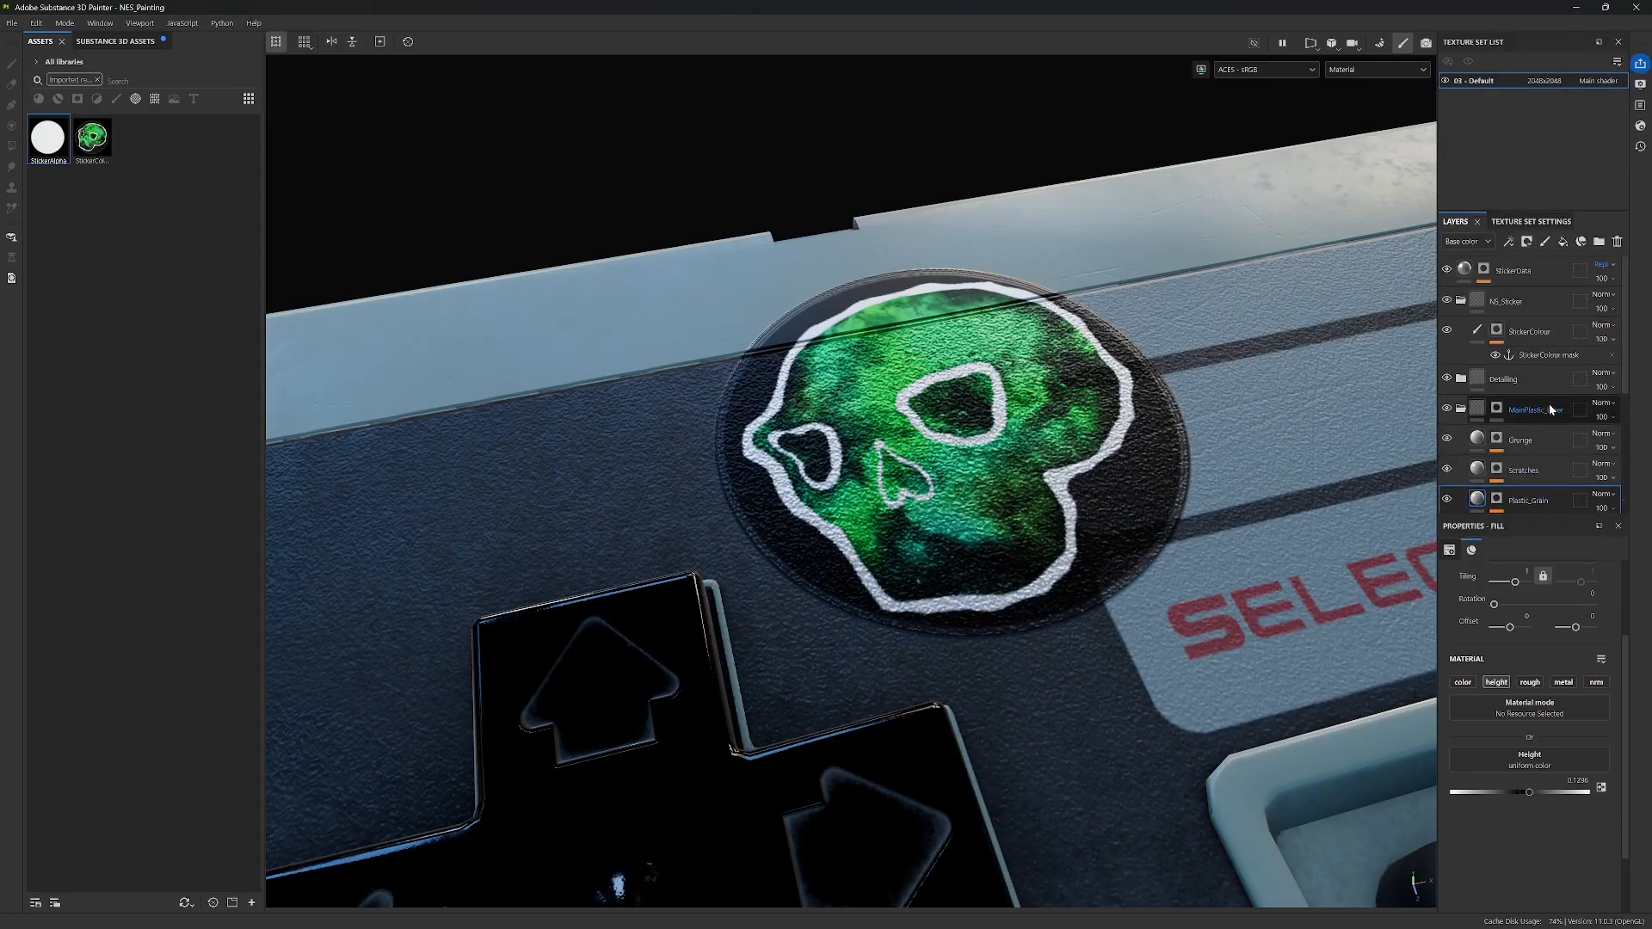
{"action": "left_click", "coordinate": [1530, 267]}
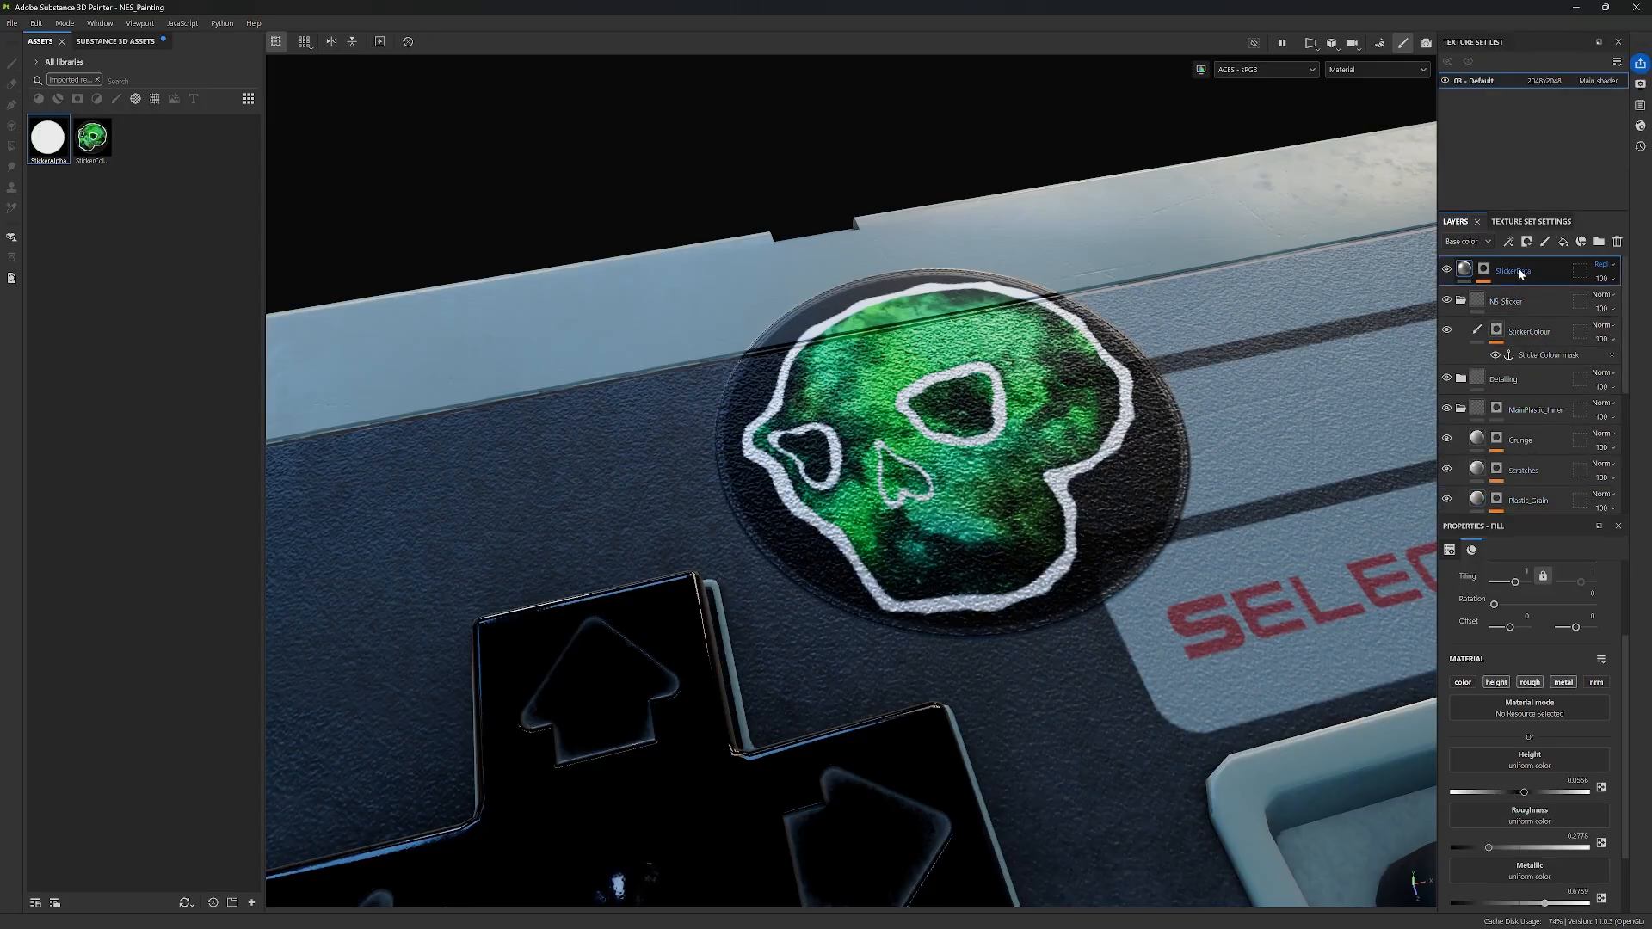
{"action": "right_click", "coordinate": [1519, 270]}
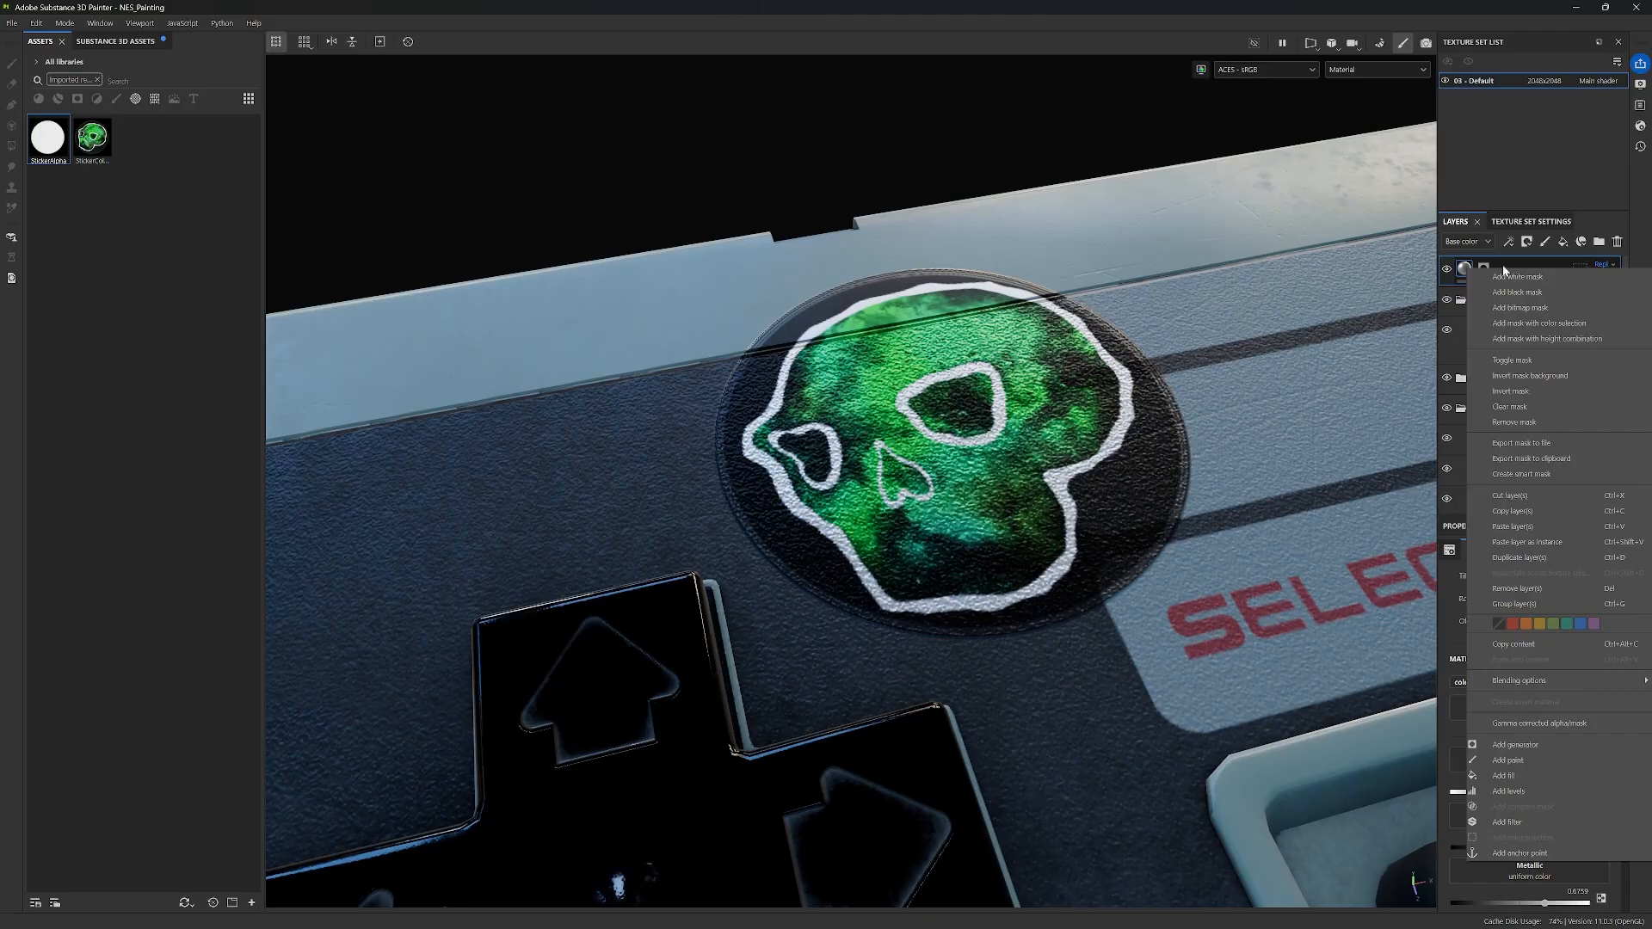
{"action": "left_click", "coordinate": [1537, 526]}
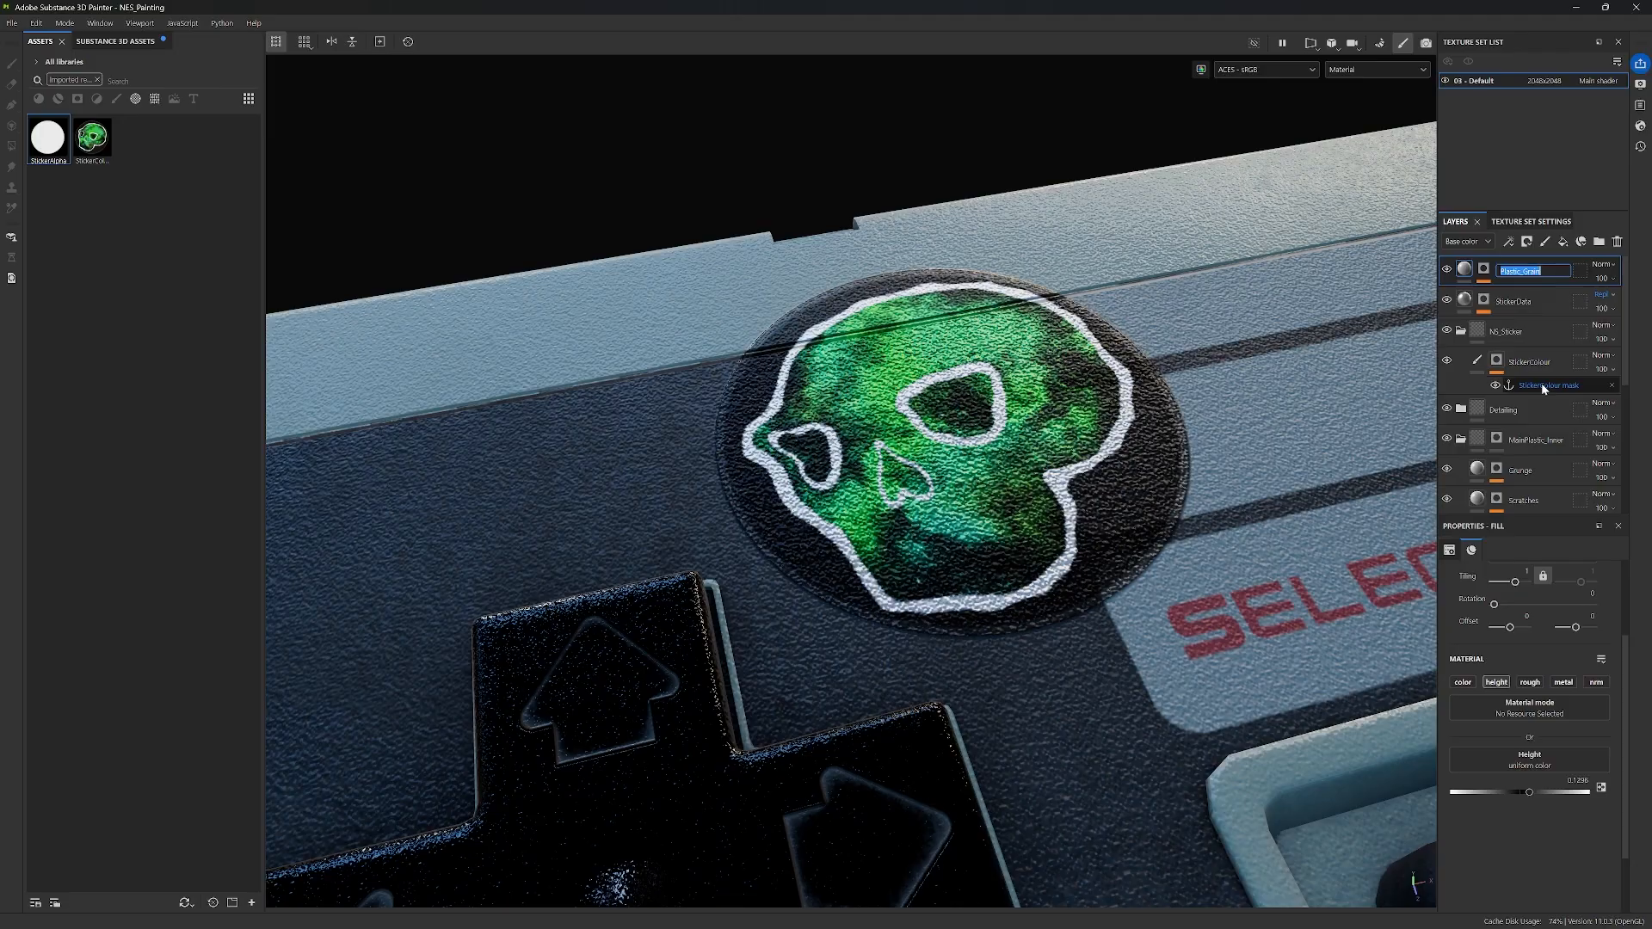
Step: Rename the pasted Plastic_Grain layer as Sticker_HeightNegate
{"action": "type", "text": "Height"}
{"action": "key", "text": "ctrl+BackSpace"}
{"action": "type", "text": "Sticker_HeightNegate"}
{"action": "key", "text": "Return"}
Step: Try replacing the Sticker_HeightNegate layer's mask with a new black mask
{"action": "left_click", "coordinate": [1485, 271]}
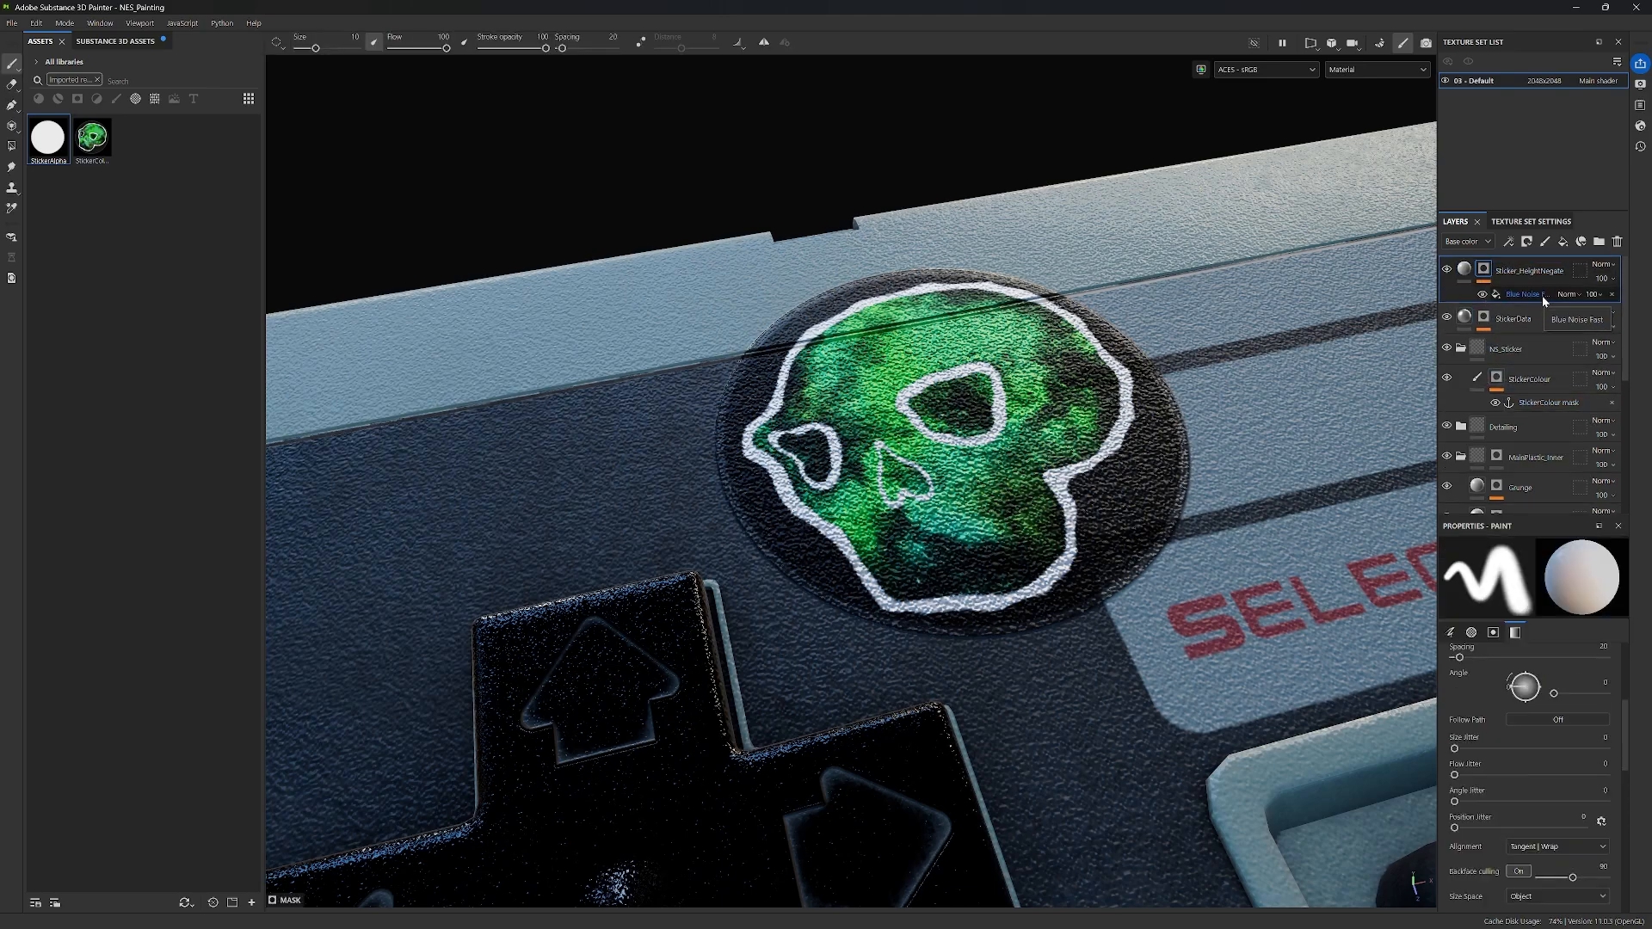
{"action": "right_click", "coordinate": [1486, 272]}
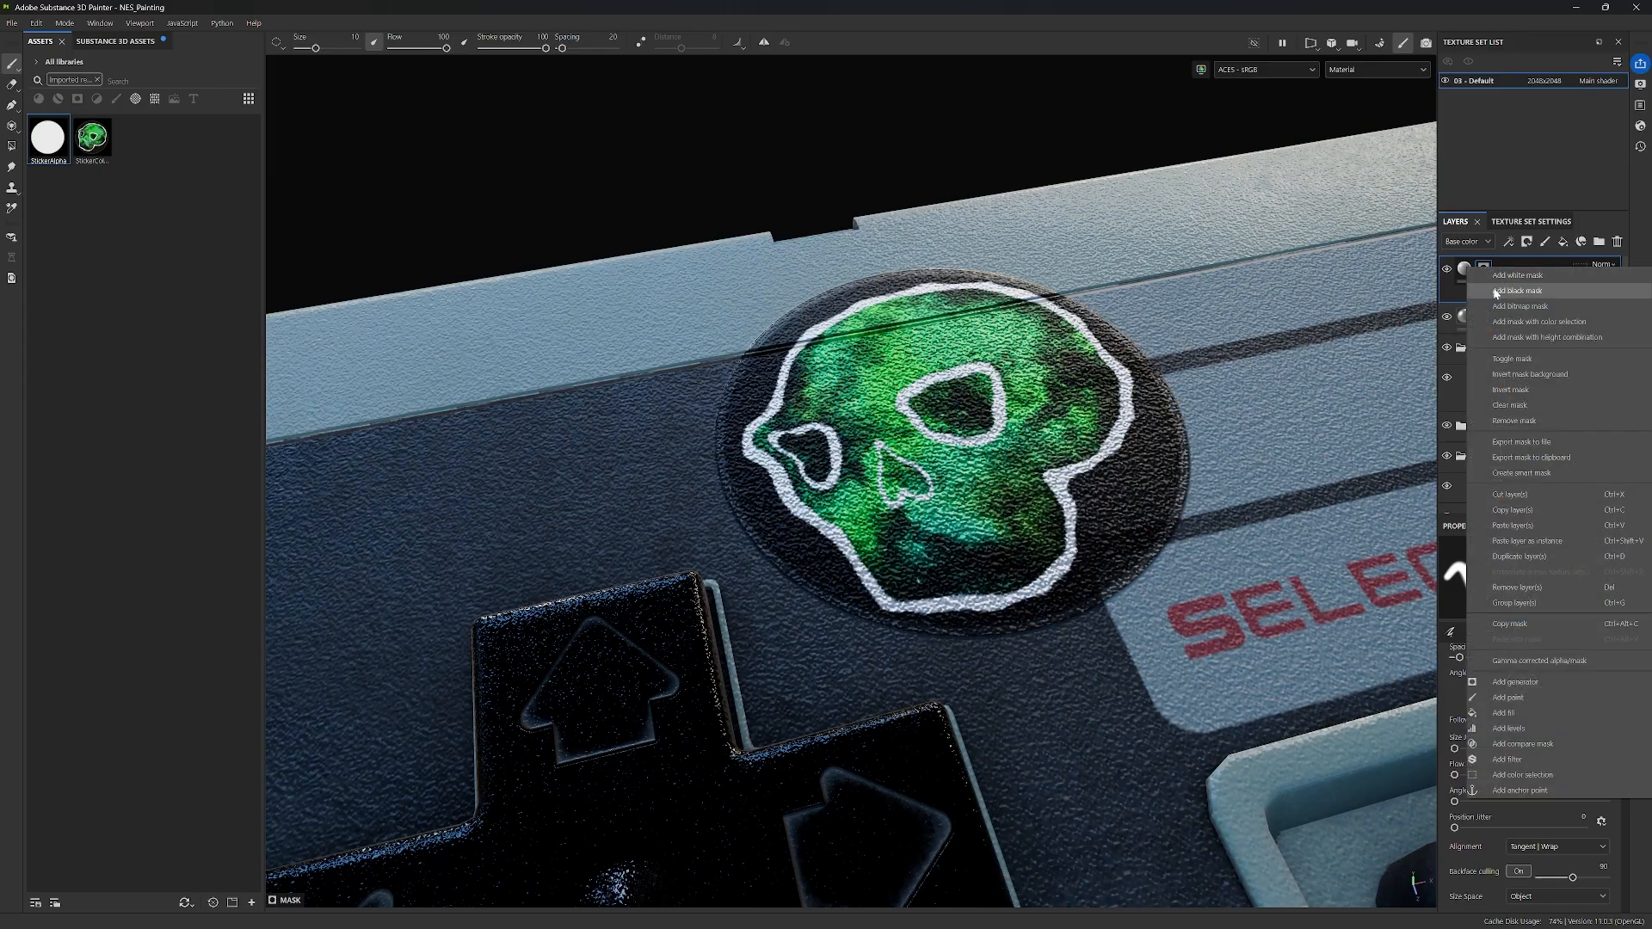
{"action": "left_click", "coordinate": [1502, 291]}
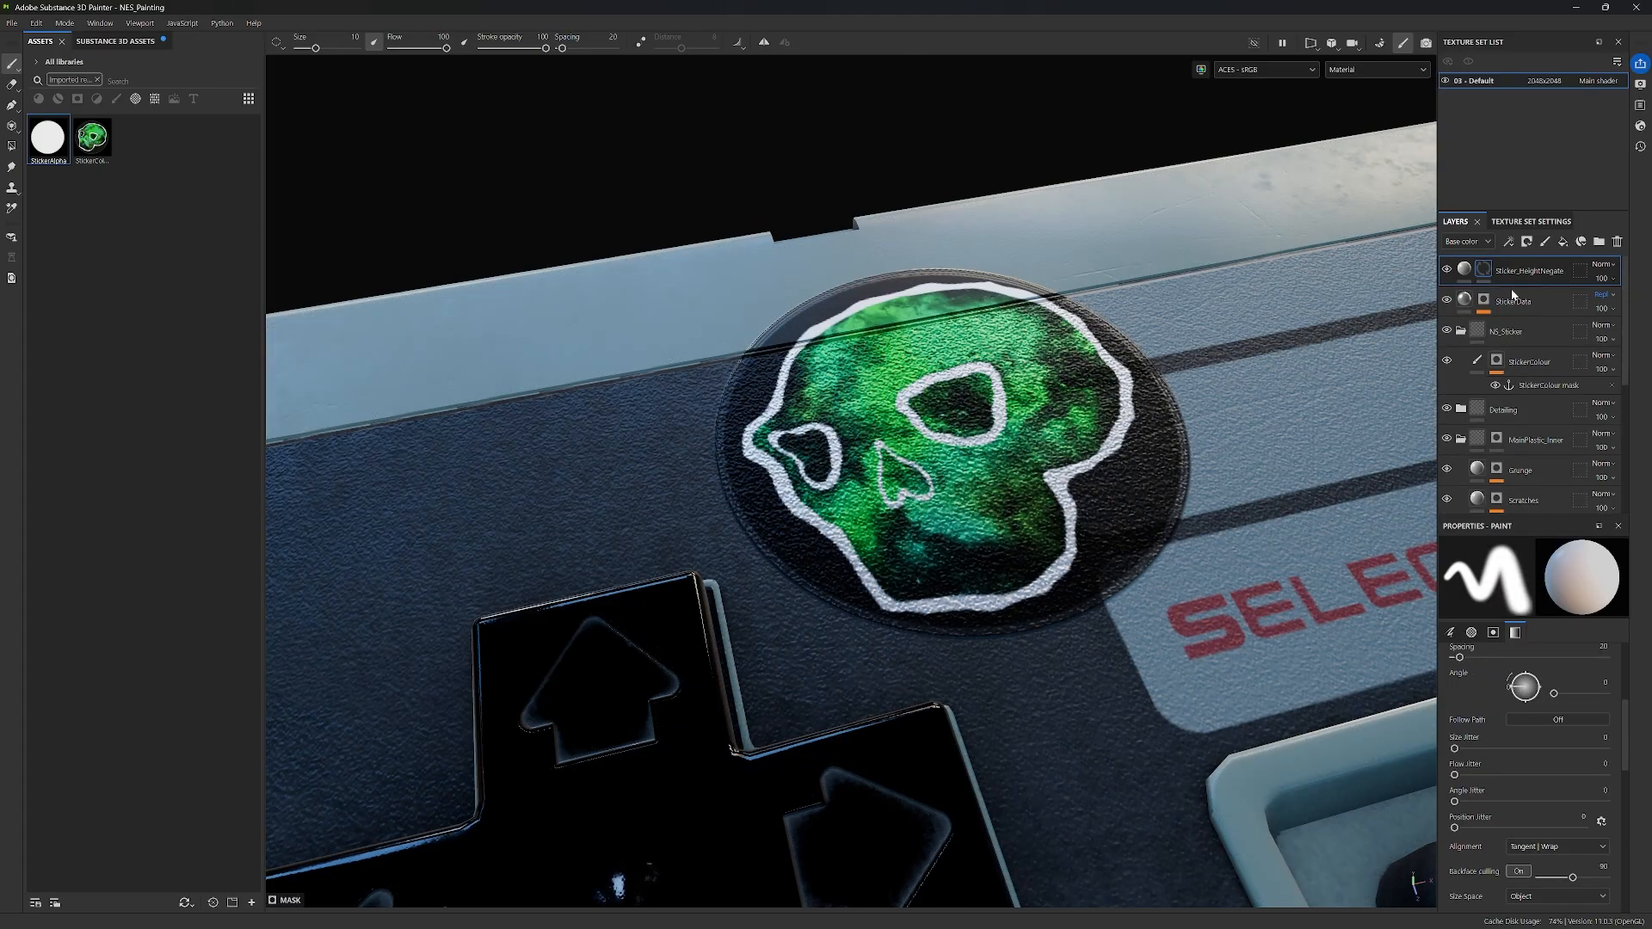
Step: Try adding an anchor point to the Sticker_HeightNegate mask
{"action": "right_click", "coordinate": [1484, 268]}
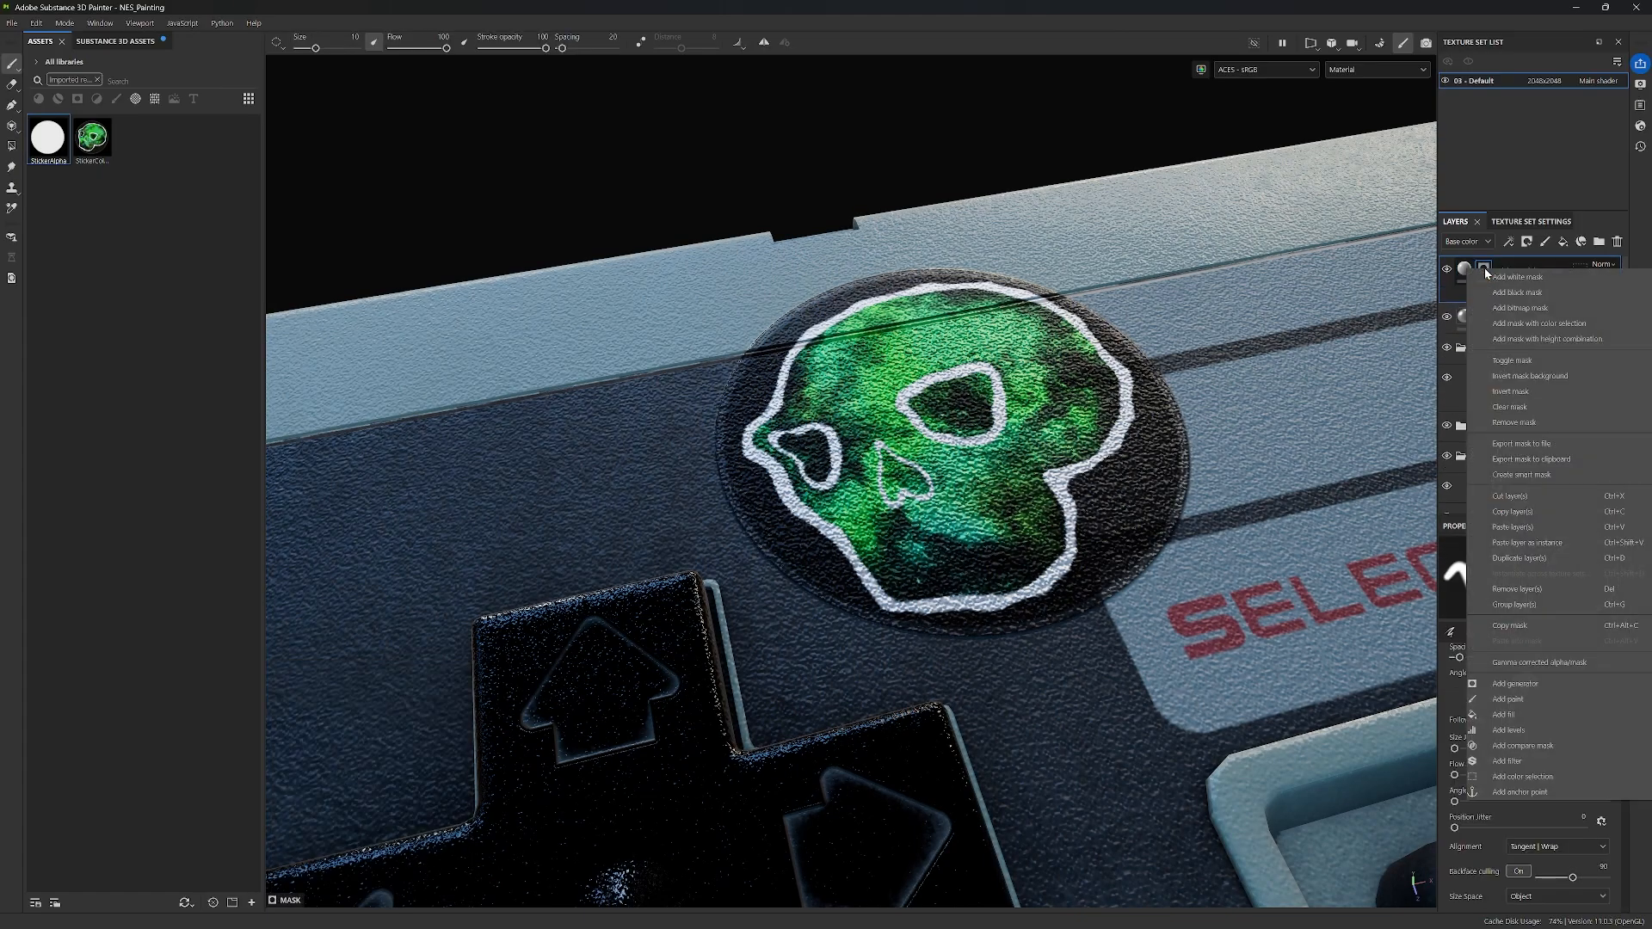
{"action": "left_click", "coordinate": [1523, 692]}
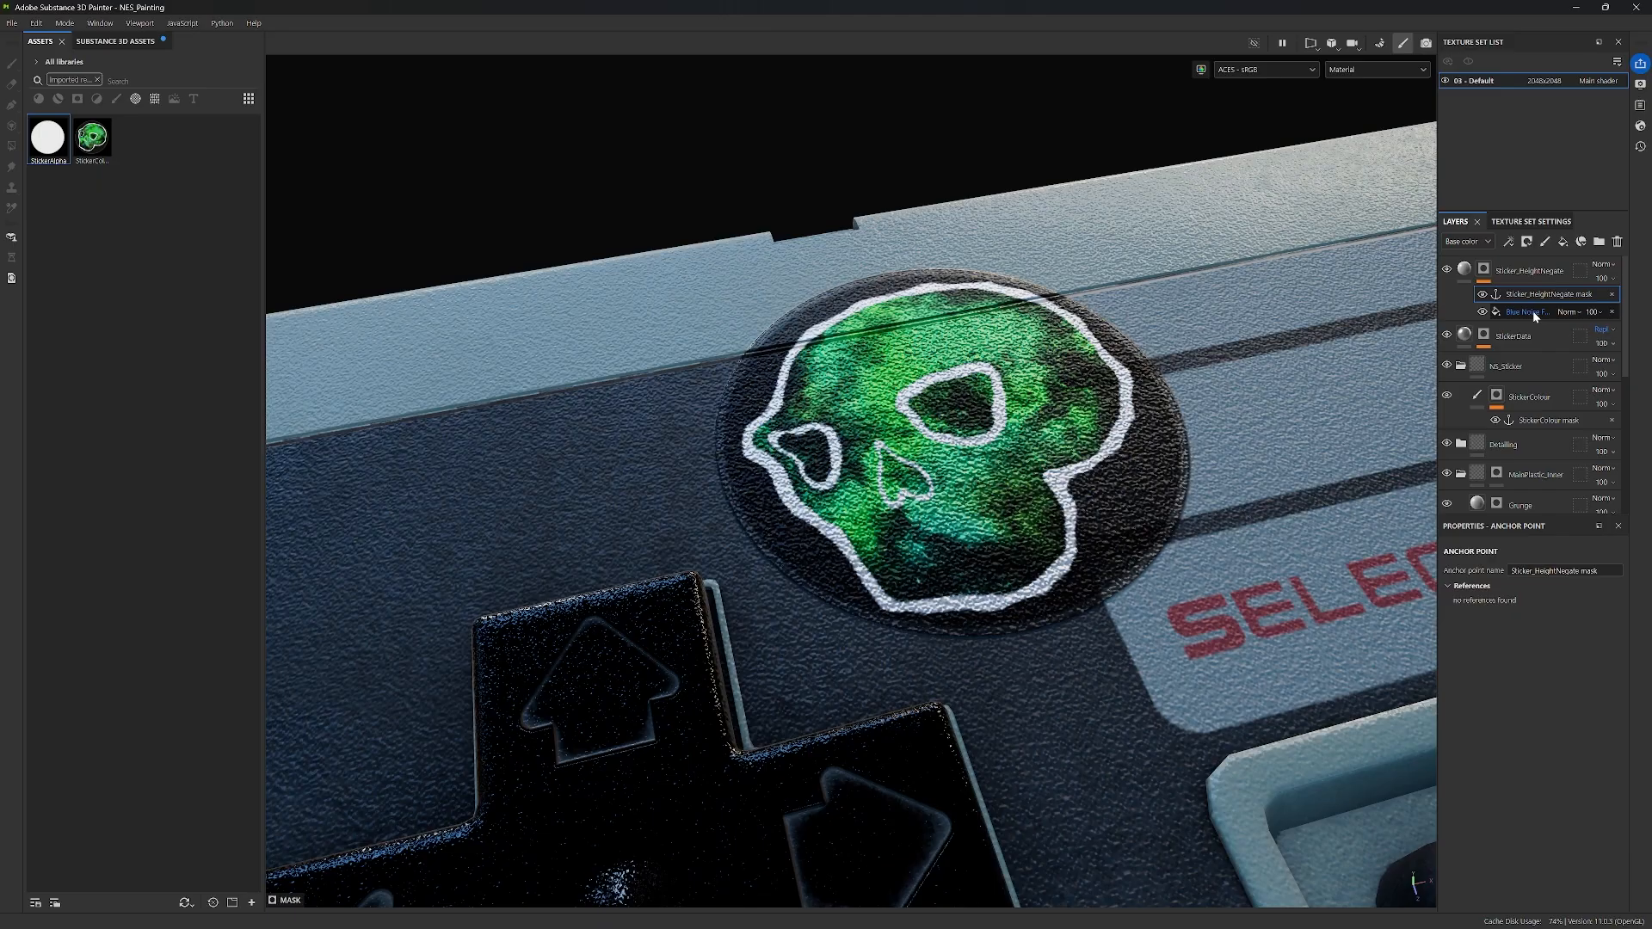
{"action": "left_click", "coordinate": [1613, 294]}
{"action": "left_click", "coordinate": [1562, 728]}
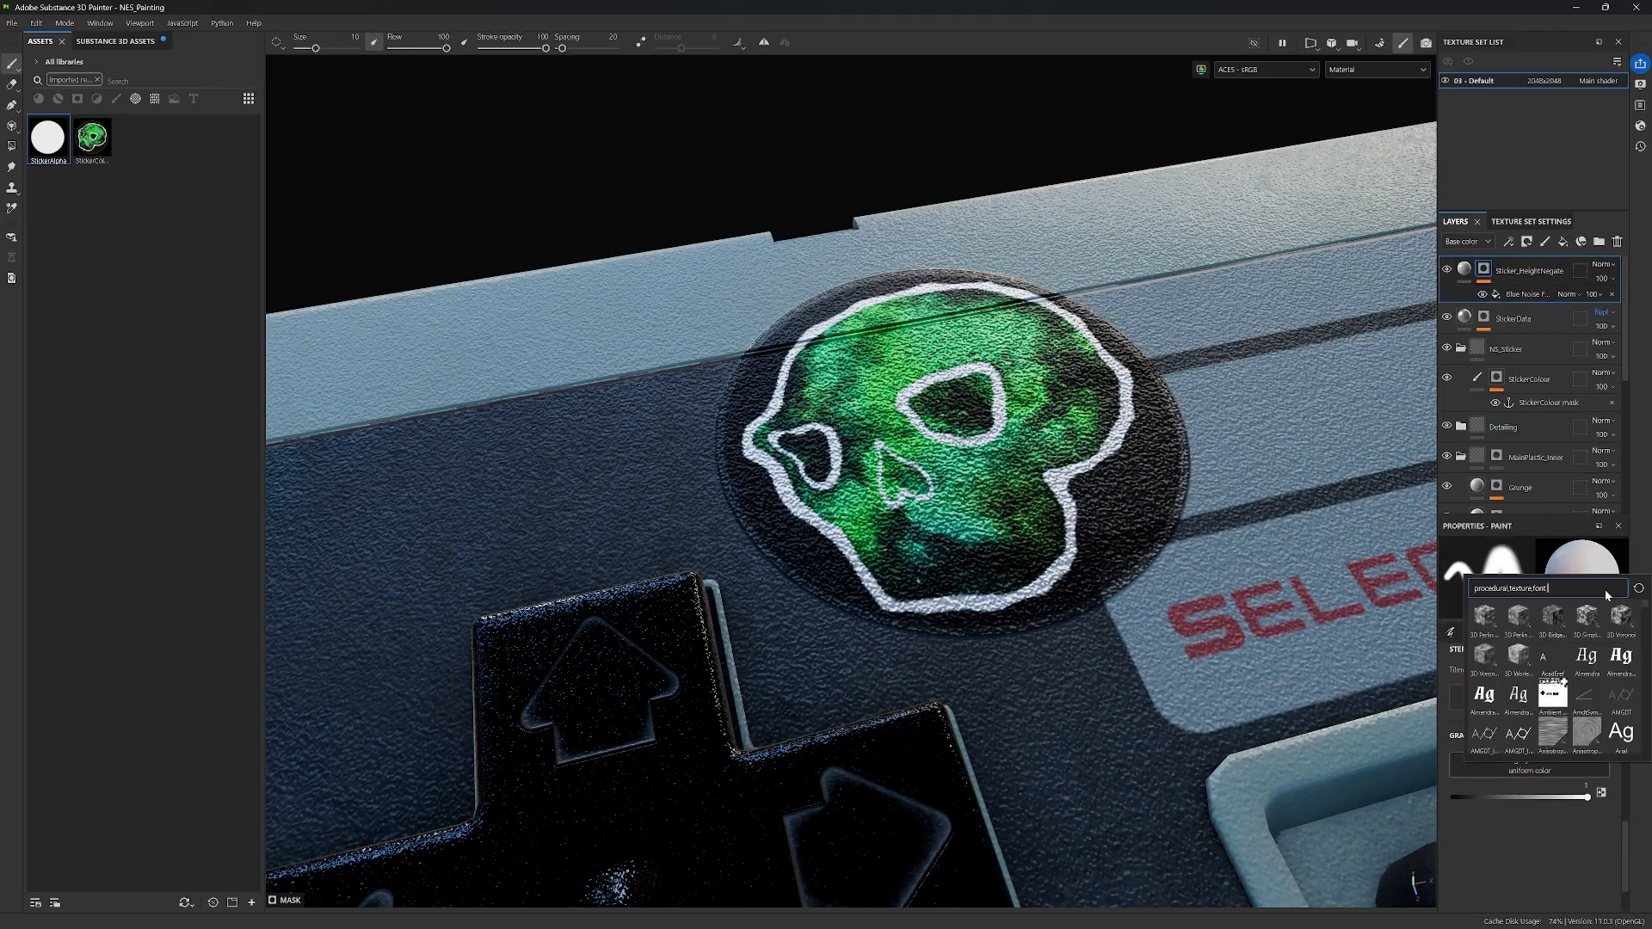
{"action": "left_click", "coordinate": [1599, 593]}
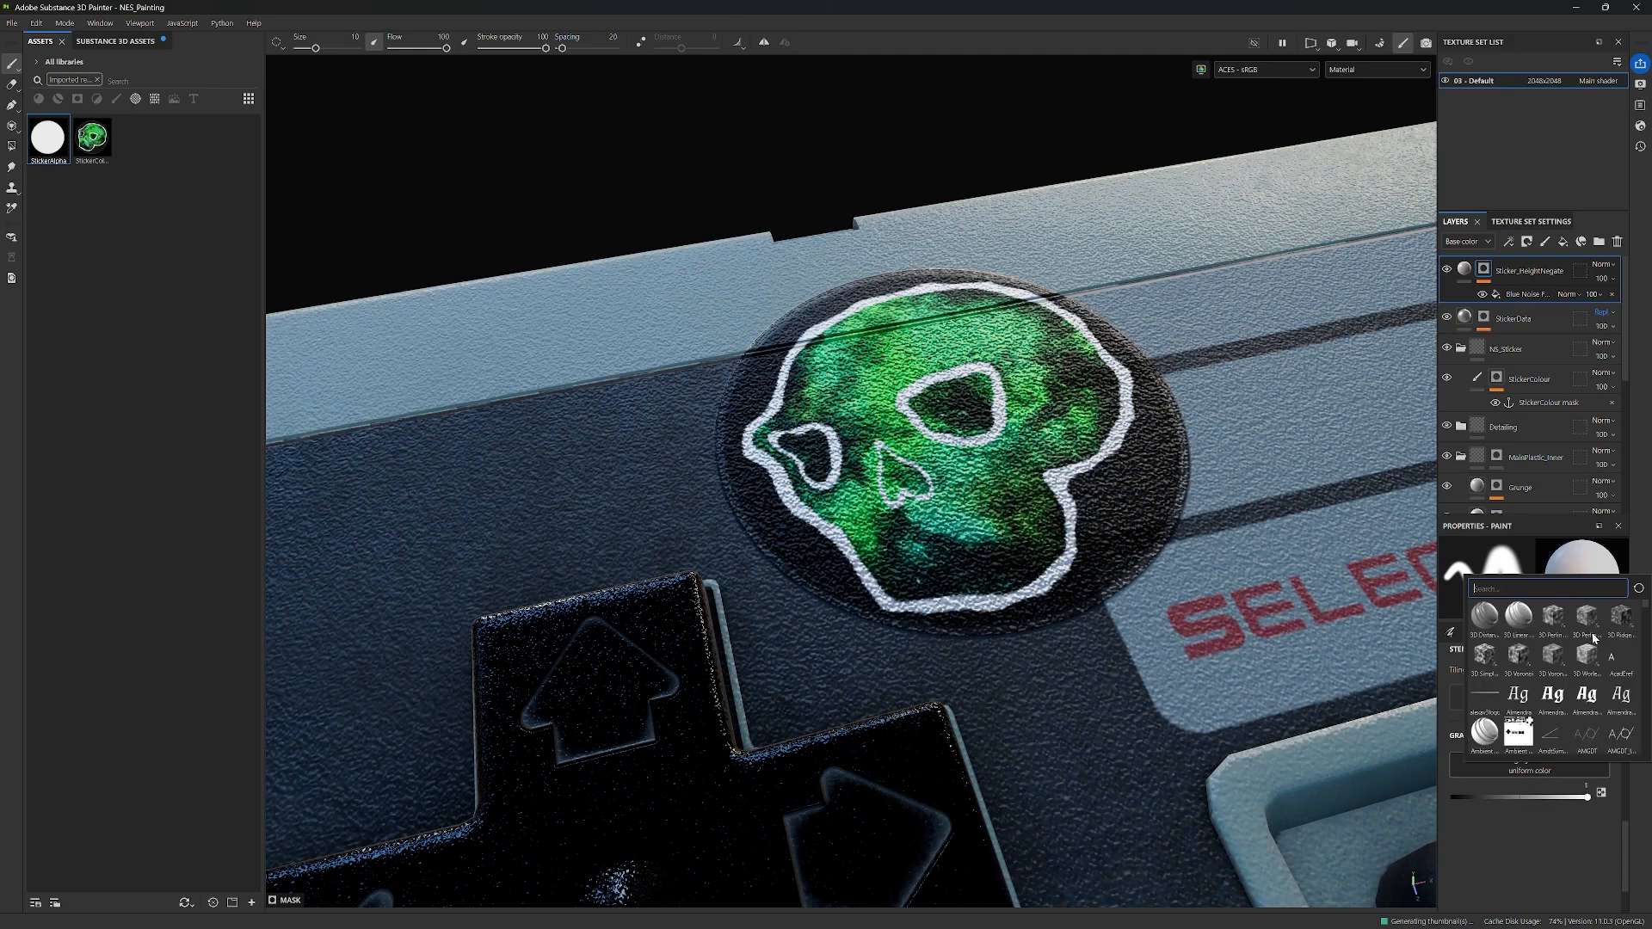
{"action": "left_click", "coordinate": [1569, 819]}
{"action": "left_click", "coordinate": [1546, 766]}
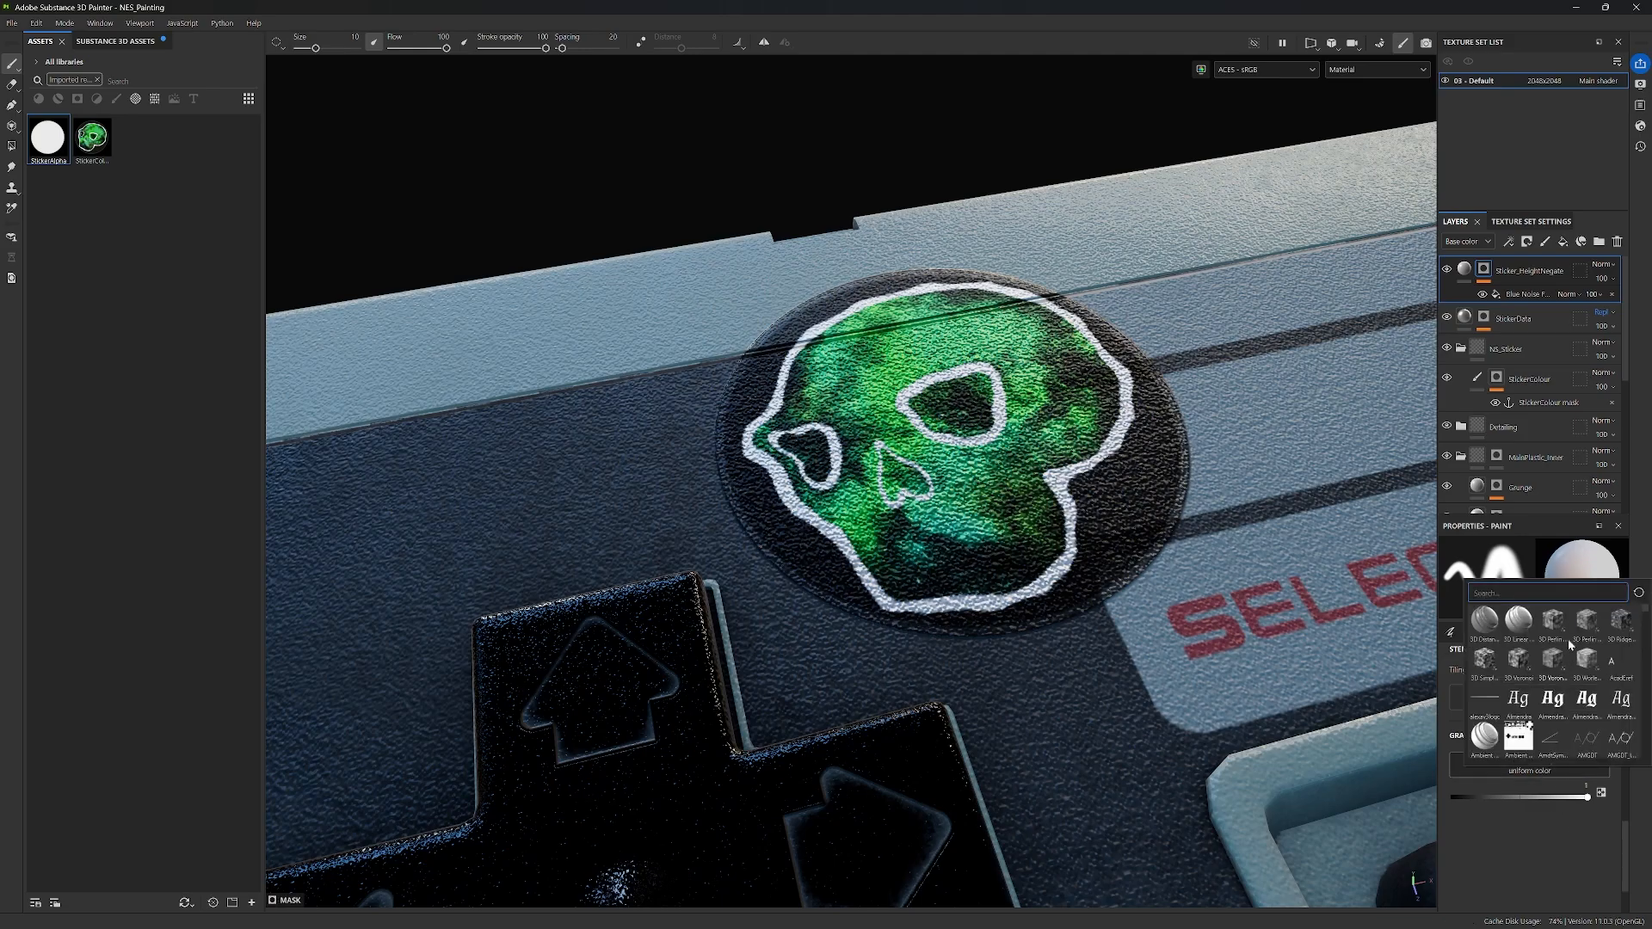
{"action": "left_click", "coordinate": [1570, 813]}
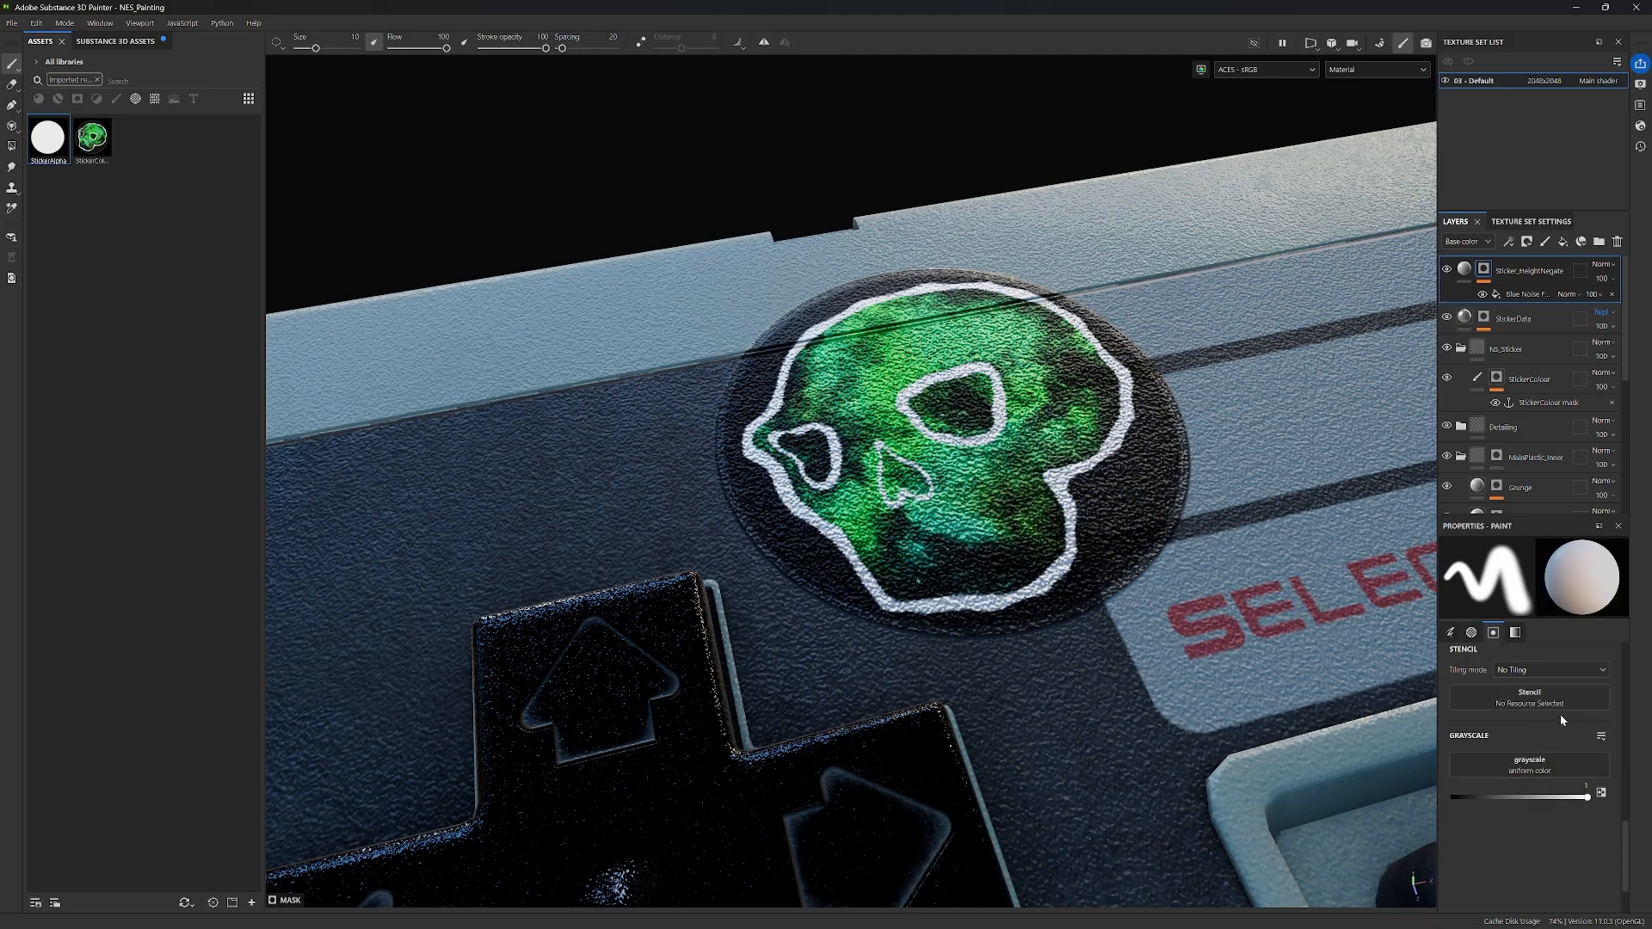
Step: Add a fill to the Sticker_HeightNegate mask and link its grayscale to the StickerColour mask anchor point
{"action": "right_click", "coordinate": [1484, 269]}
{"action": "left_click", "coordinate": [1538, 715]}
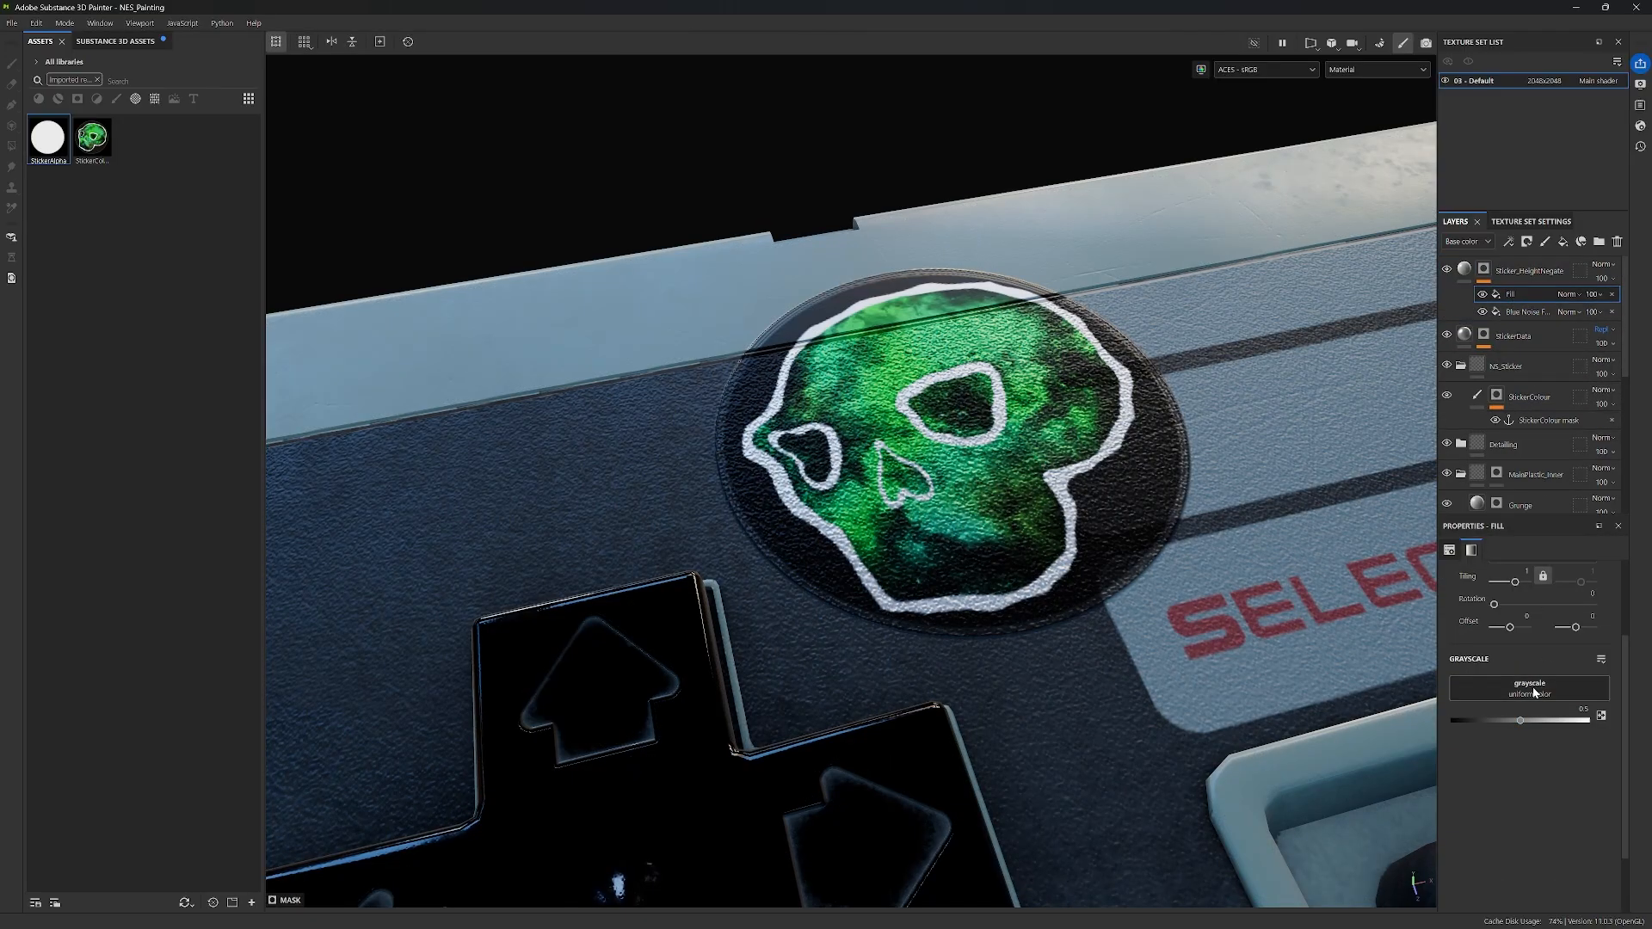
{"action": "left_click", "coordinate": [1533, 687]}
{"action": "left_click", "coordinate": [1551, 700]}
{"action": "left_click", "coordinate": [1519, 753]}
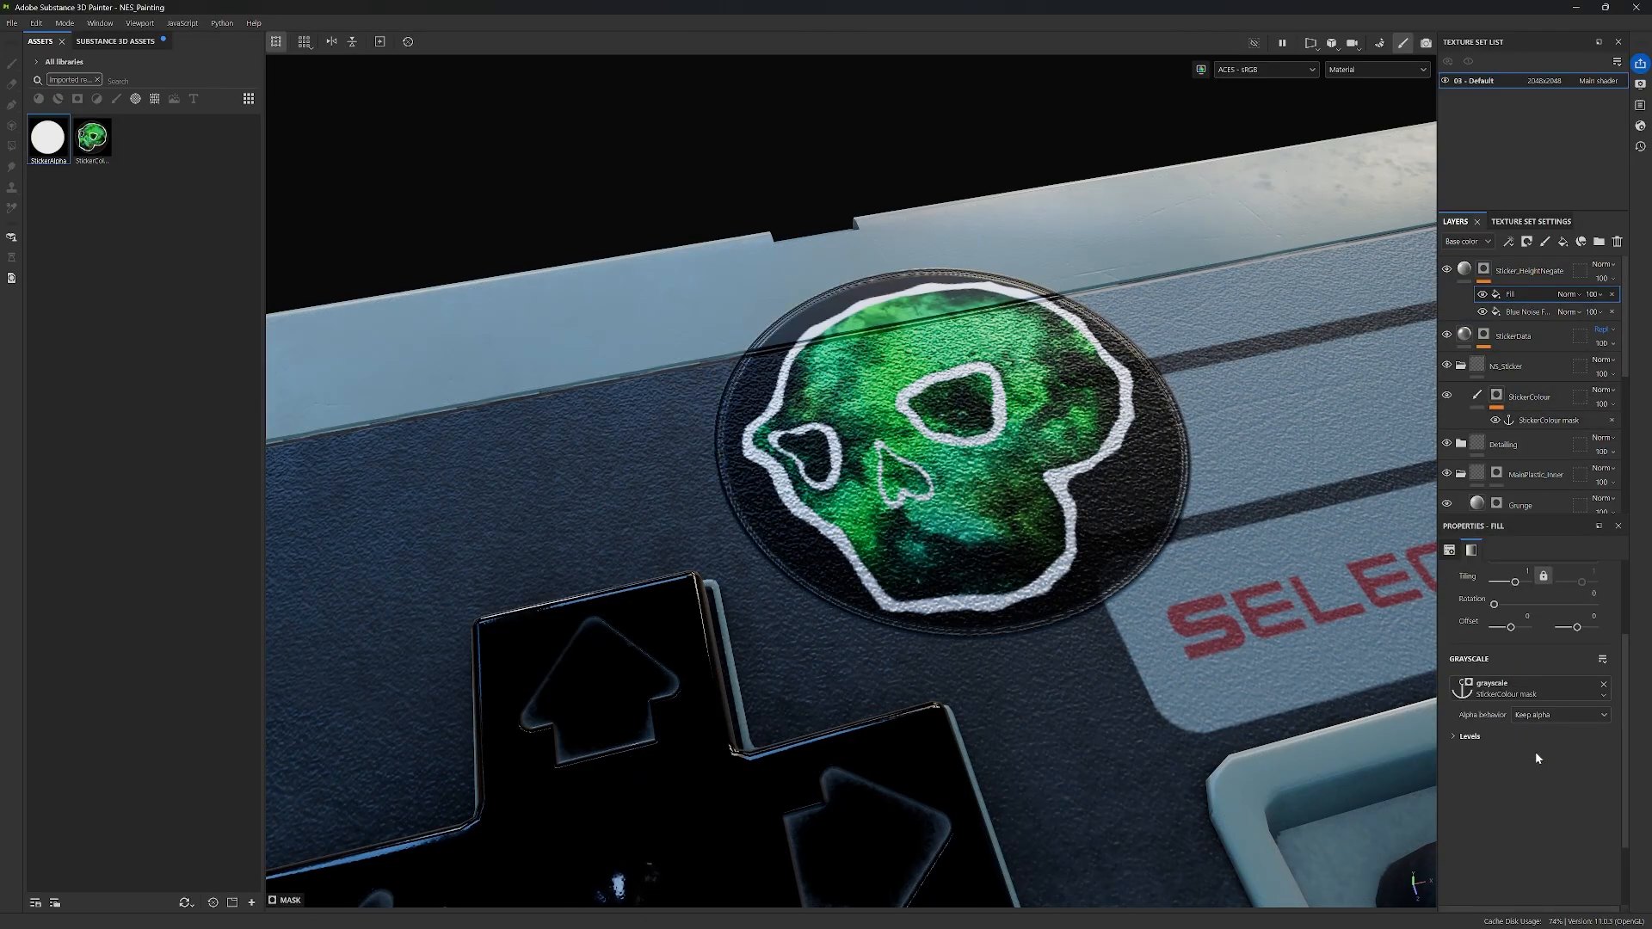
Step: Invert the Sticker_HeightNegate layer's mask
{"action": "right_click", "coordinate": [1515, 297]}
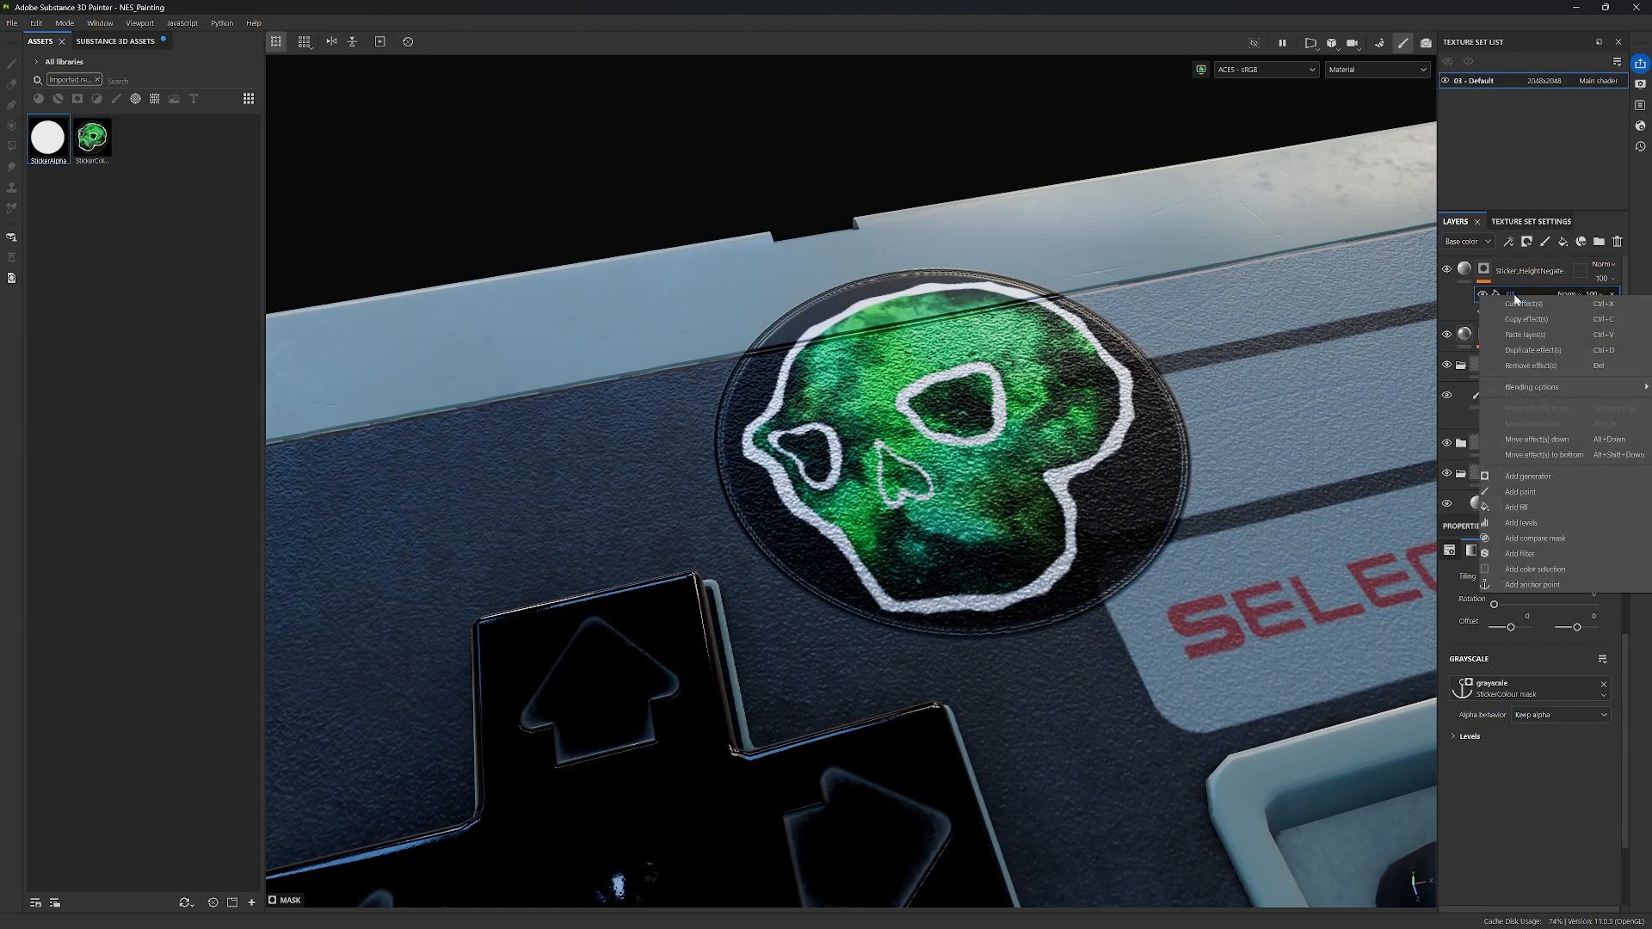
{"action": "left_click", "coordinate": [1484, 267]}
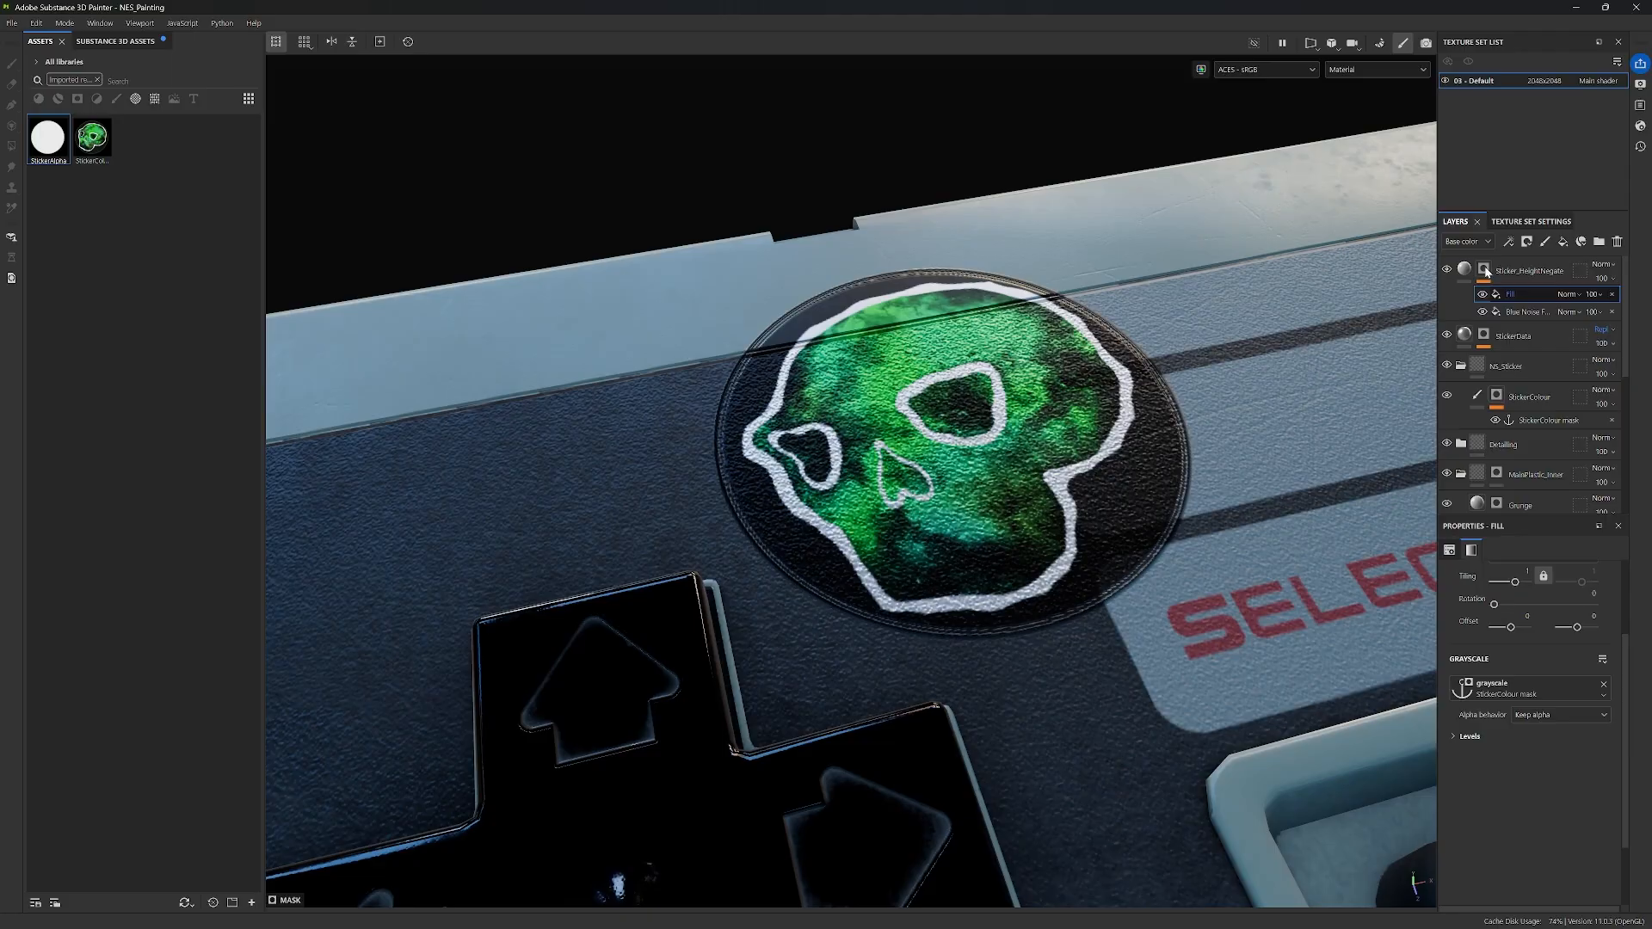
{"action": "right_click", "coordinate": [1485, 267]}
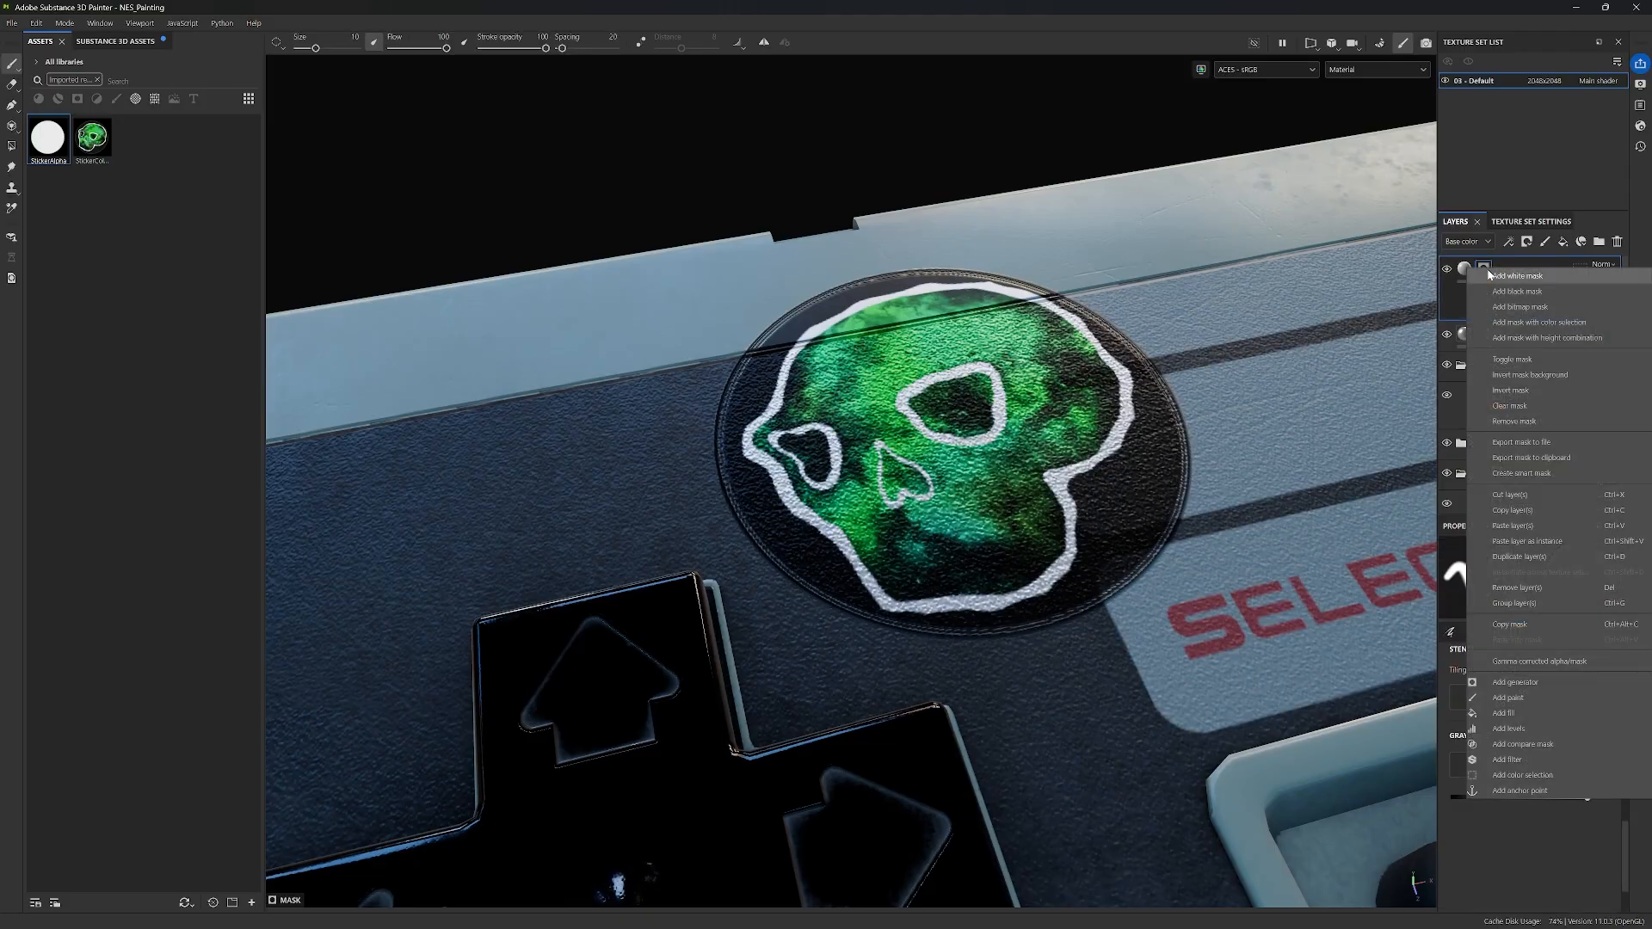
{"action": "left_click", "coordinate": [1530, 389]}
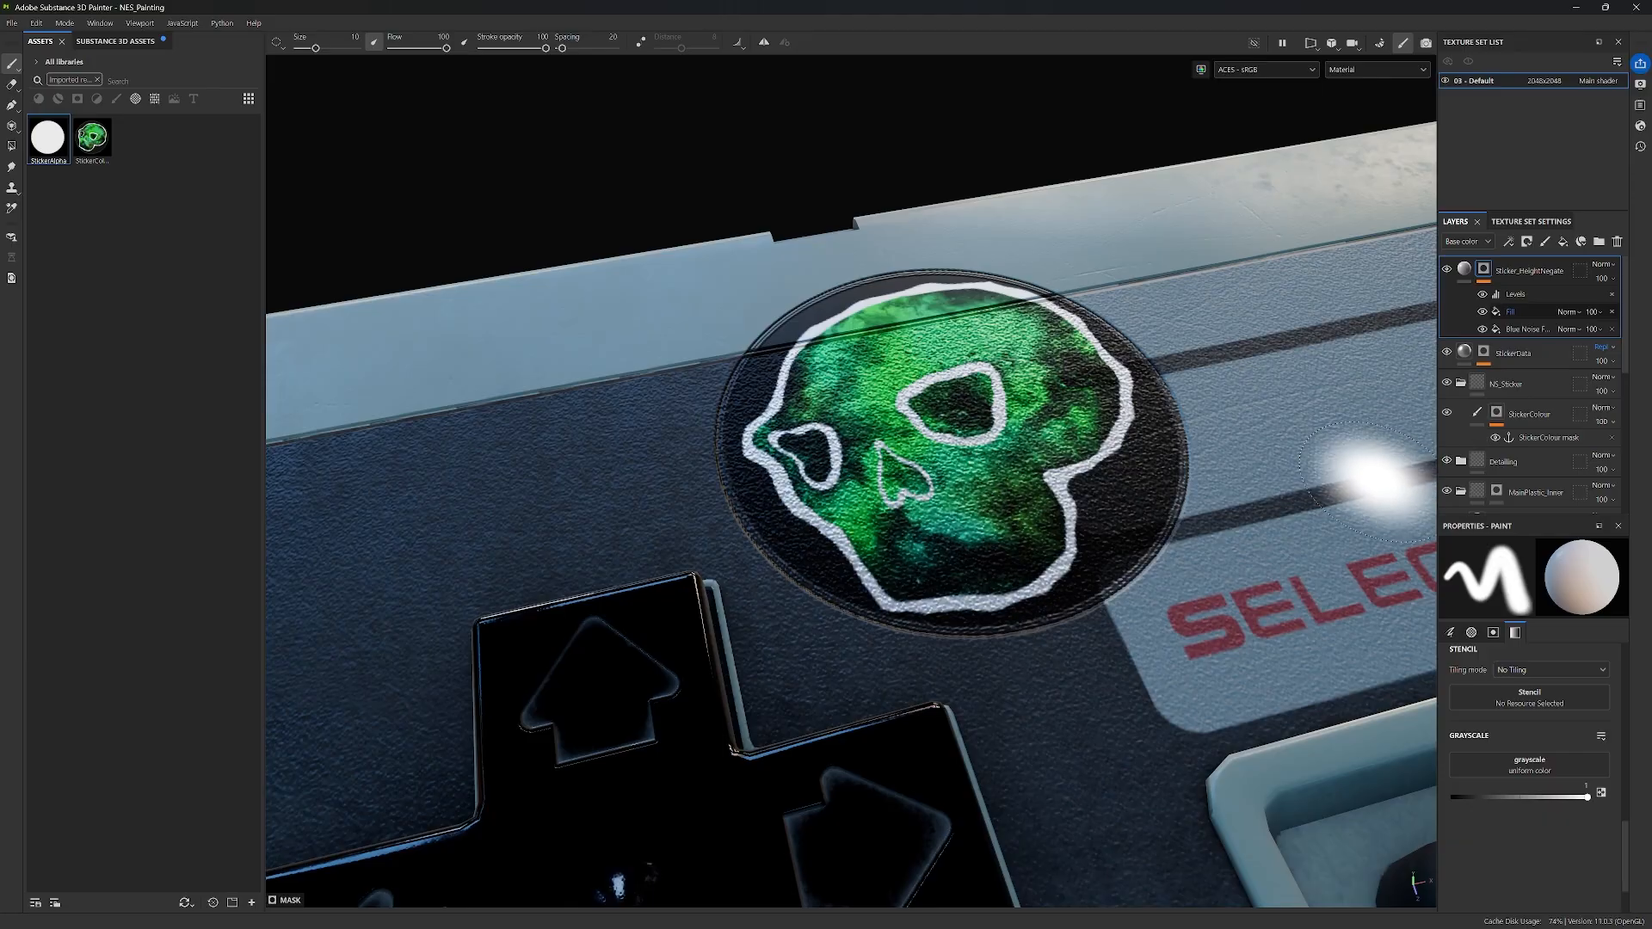
Step: Try a negative height value on the Sticker_HeightNegate layer after checking its blue noise fill settings
{"action": "left_click", "coordinate": [1527, 330]}
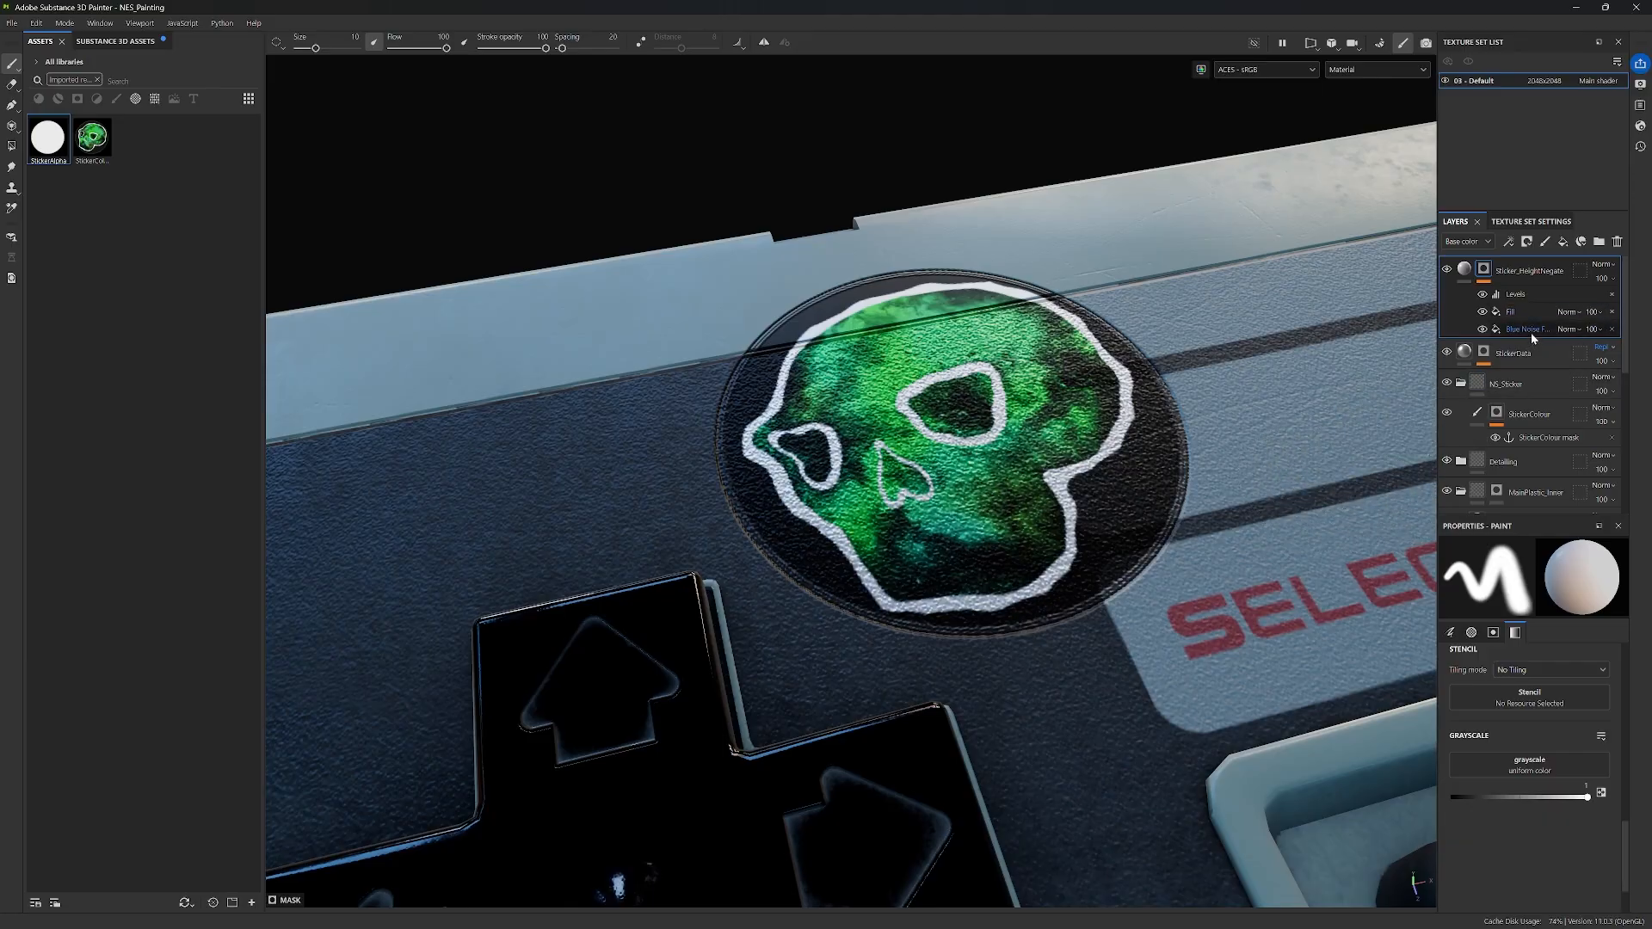
{"action": "left_click", "coordinate": [1531, 332]}
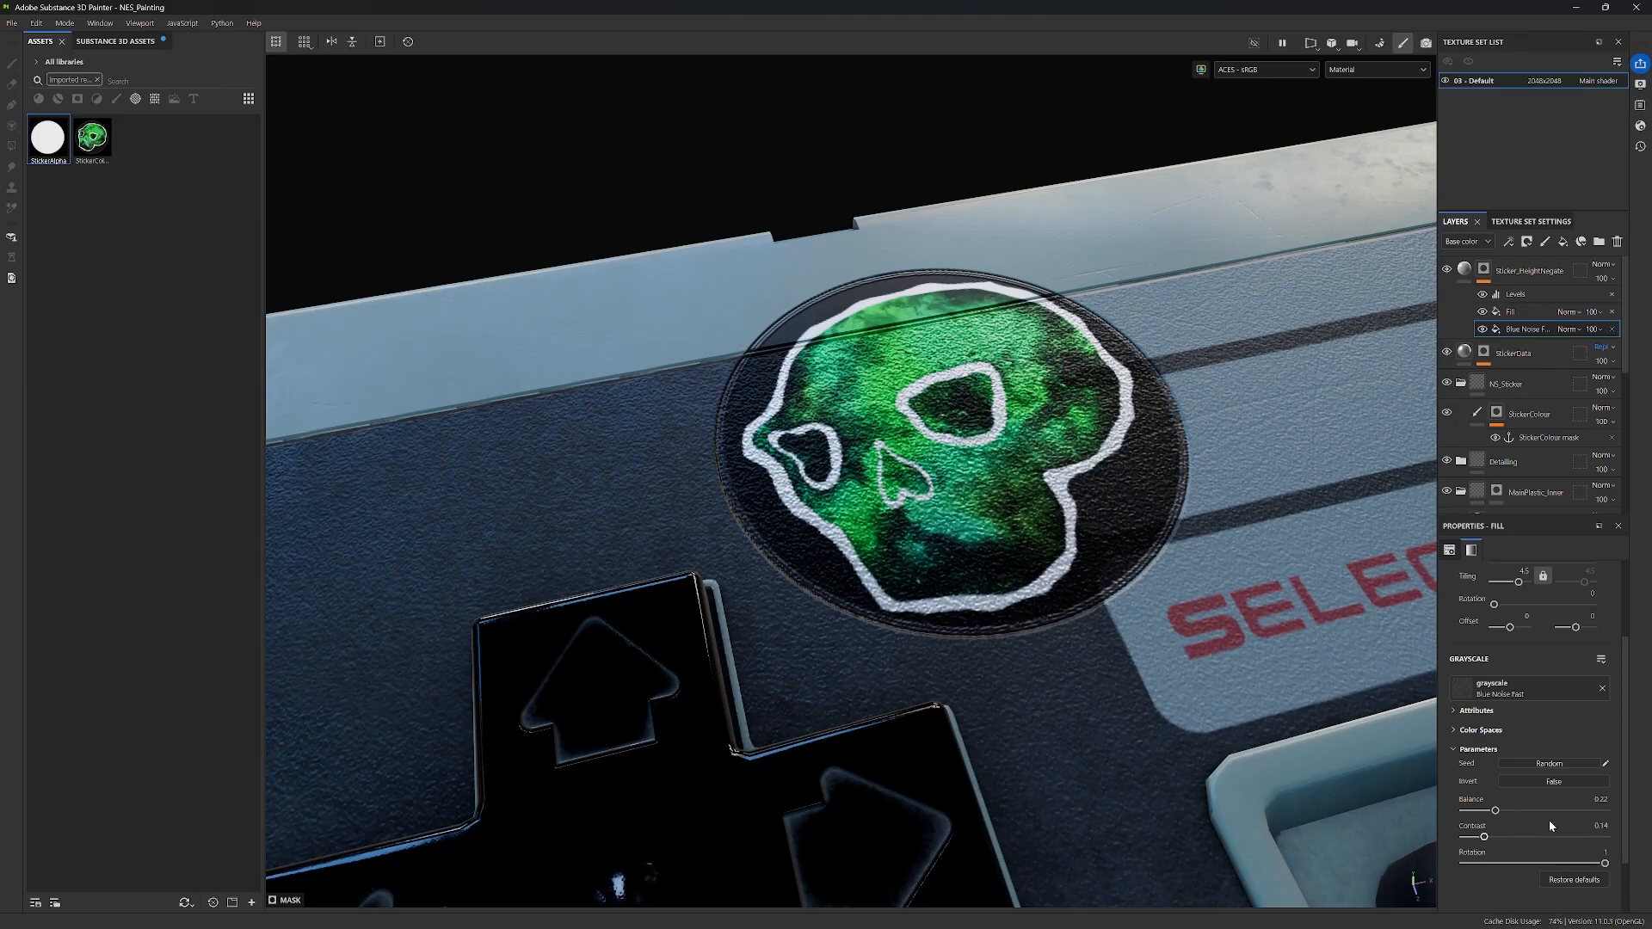
{"action": "scroll", "coordinate": [1550, 823], "scroll_direction": "up", "scroll_amount": 3}
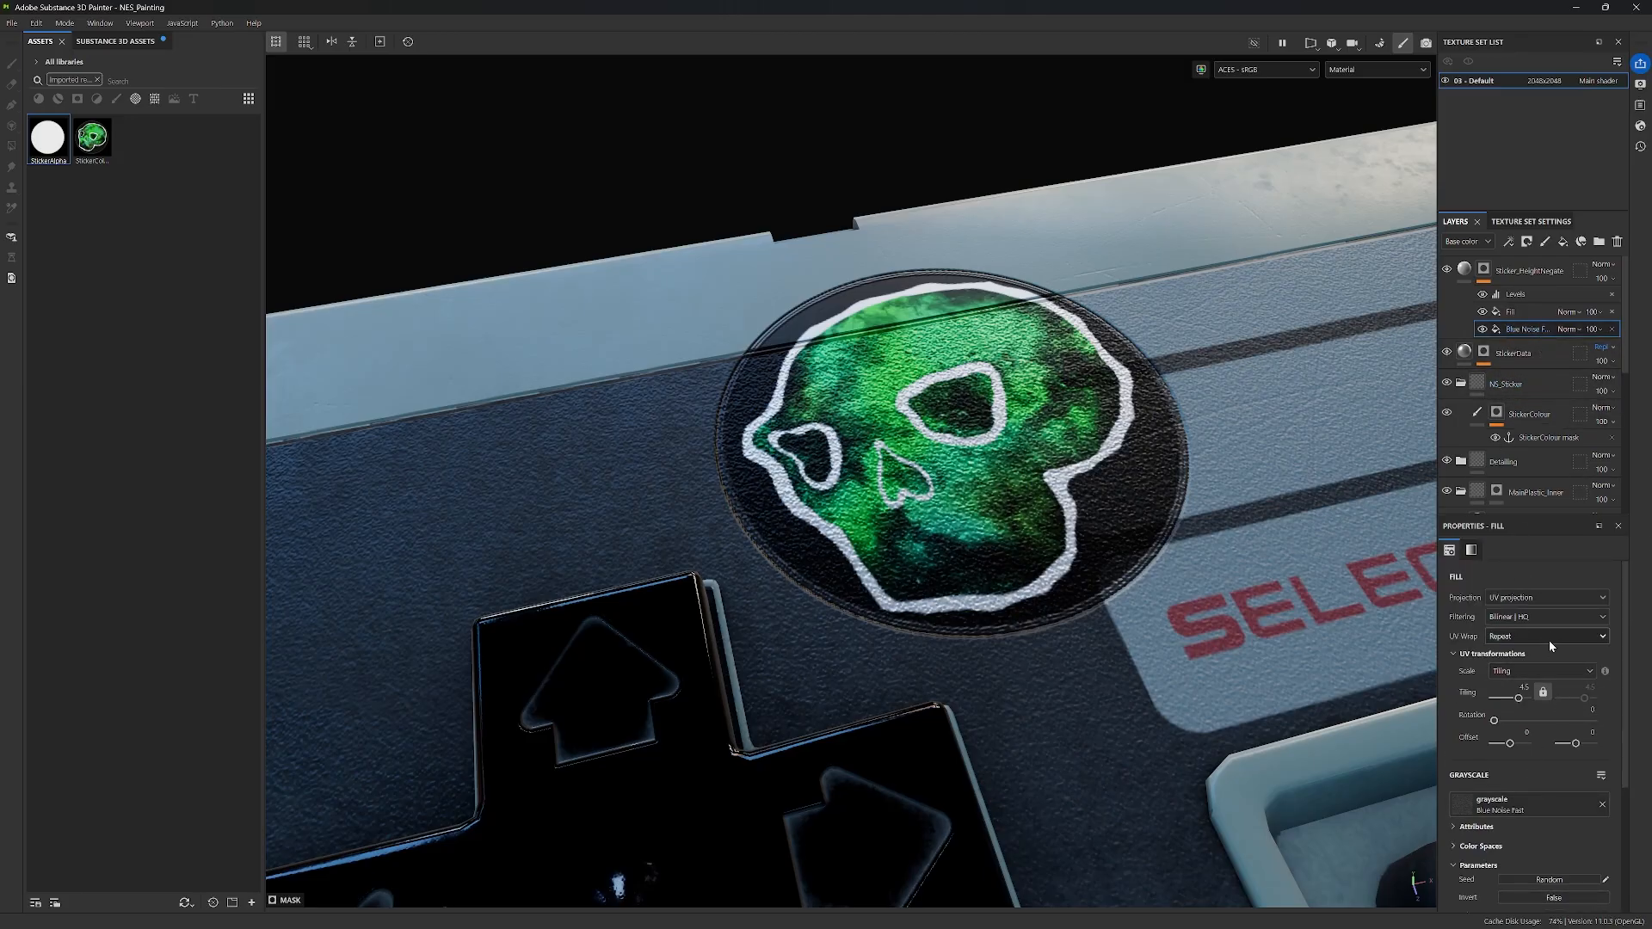
{"action": "left_click", "coordinate": [1464, 268]}
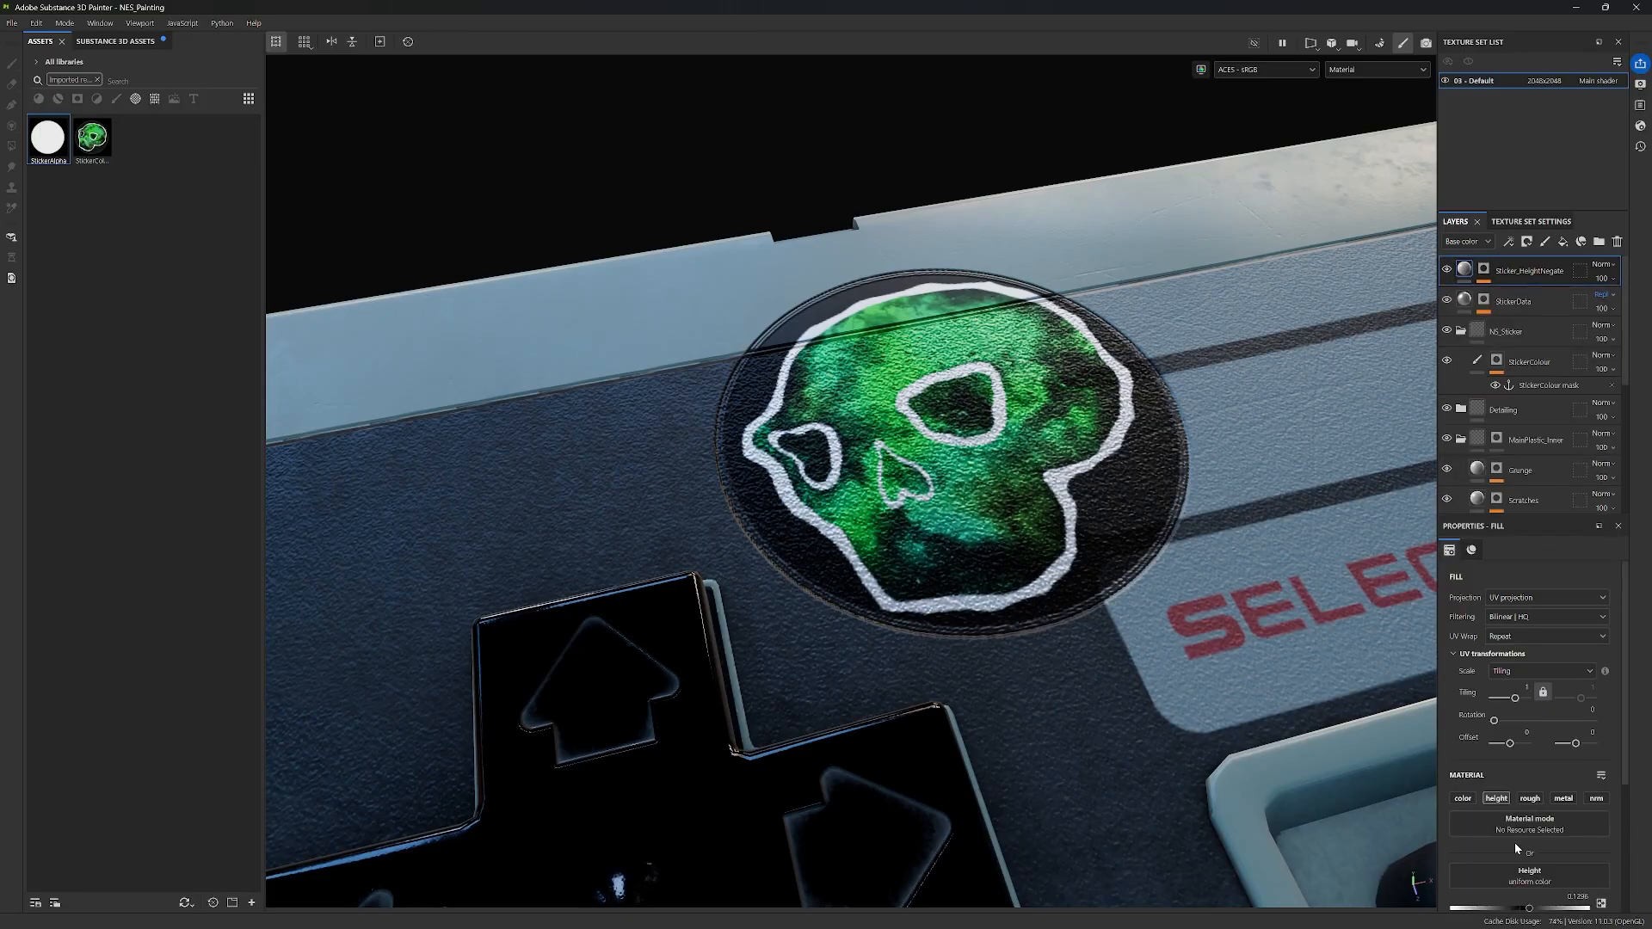
{"action": "scroll", "coordinate": [1542, 745], "scroll_direction": "down", "scroll_amount": 1}
{"action": "scroll", "coordinate": [1542, 745], "scroll_direction": "down", "scroll_amount": 2}
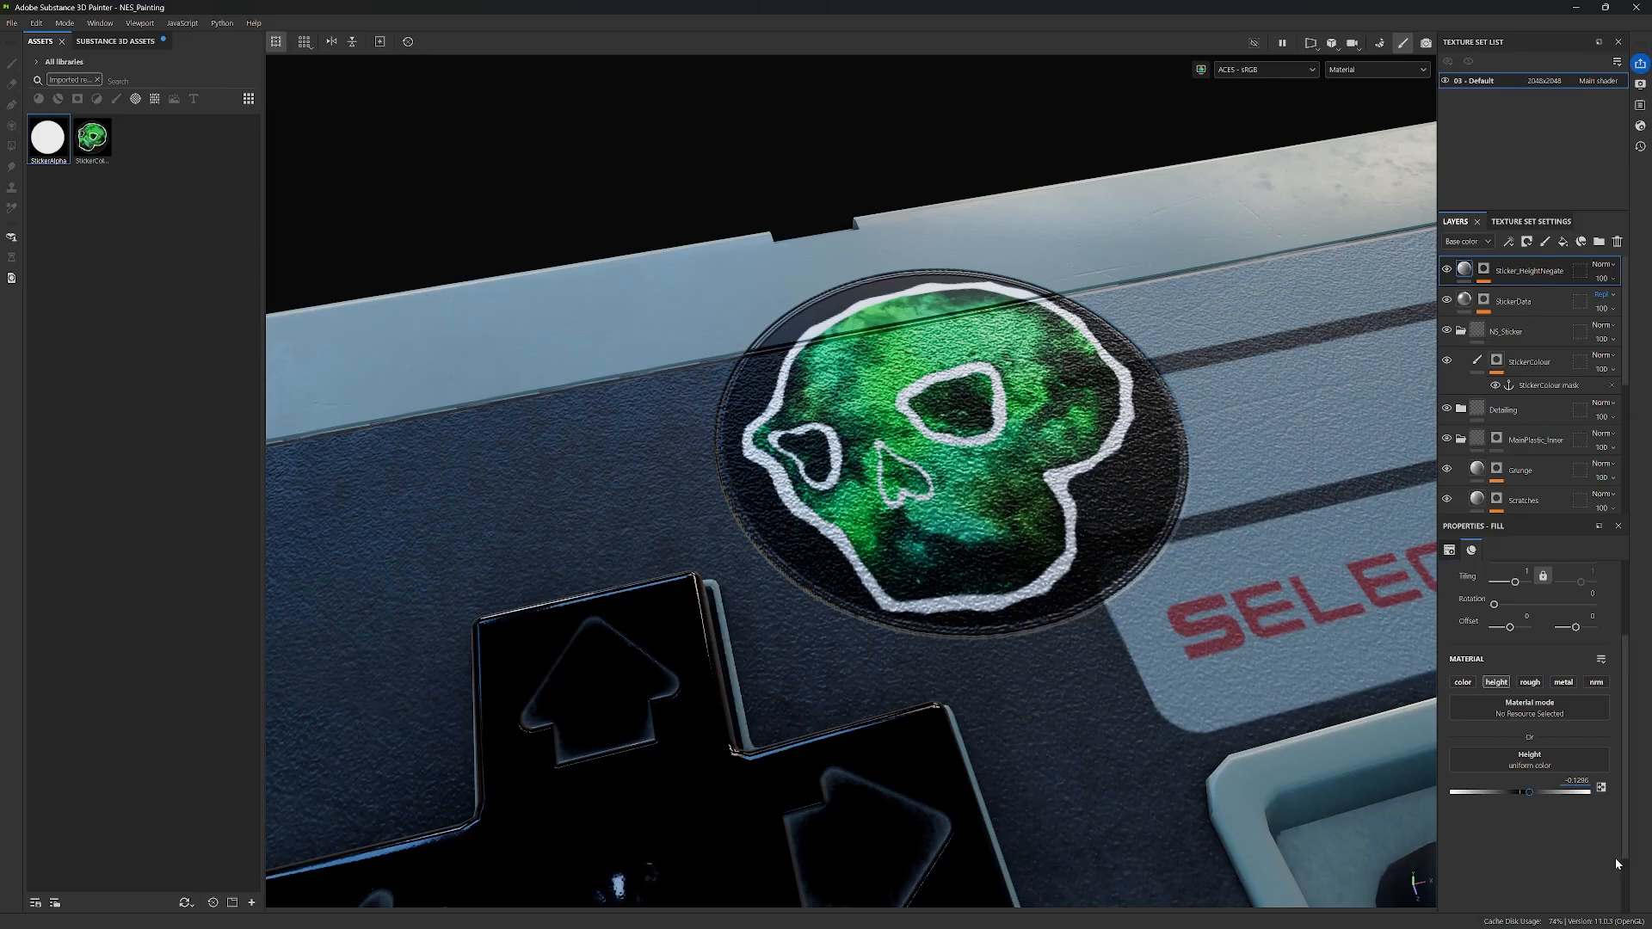
{"action": "key", "text": "Return"}
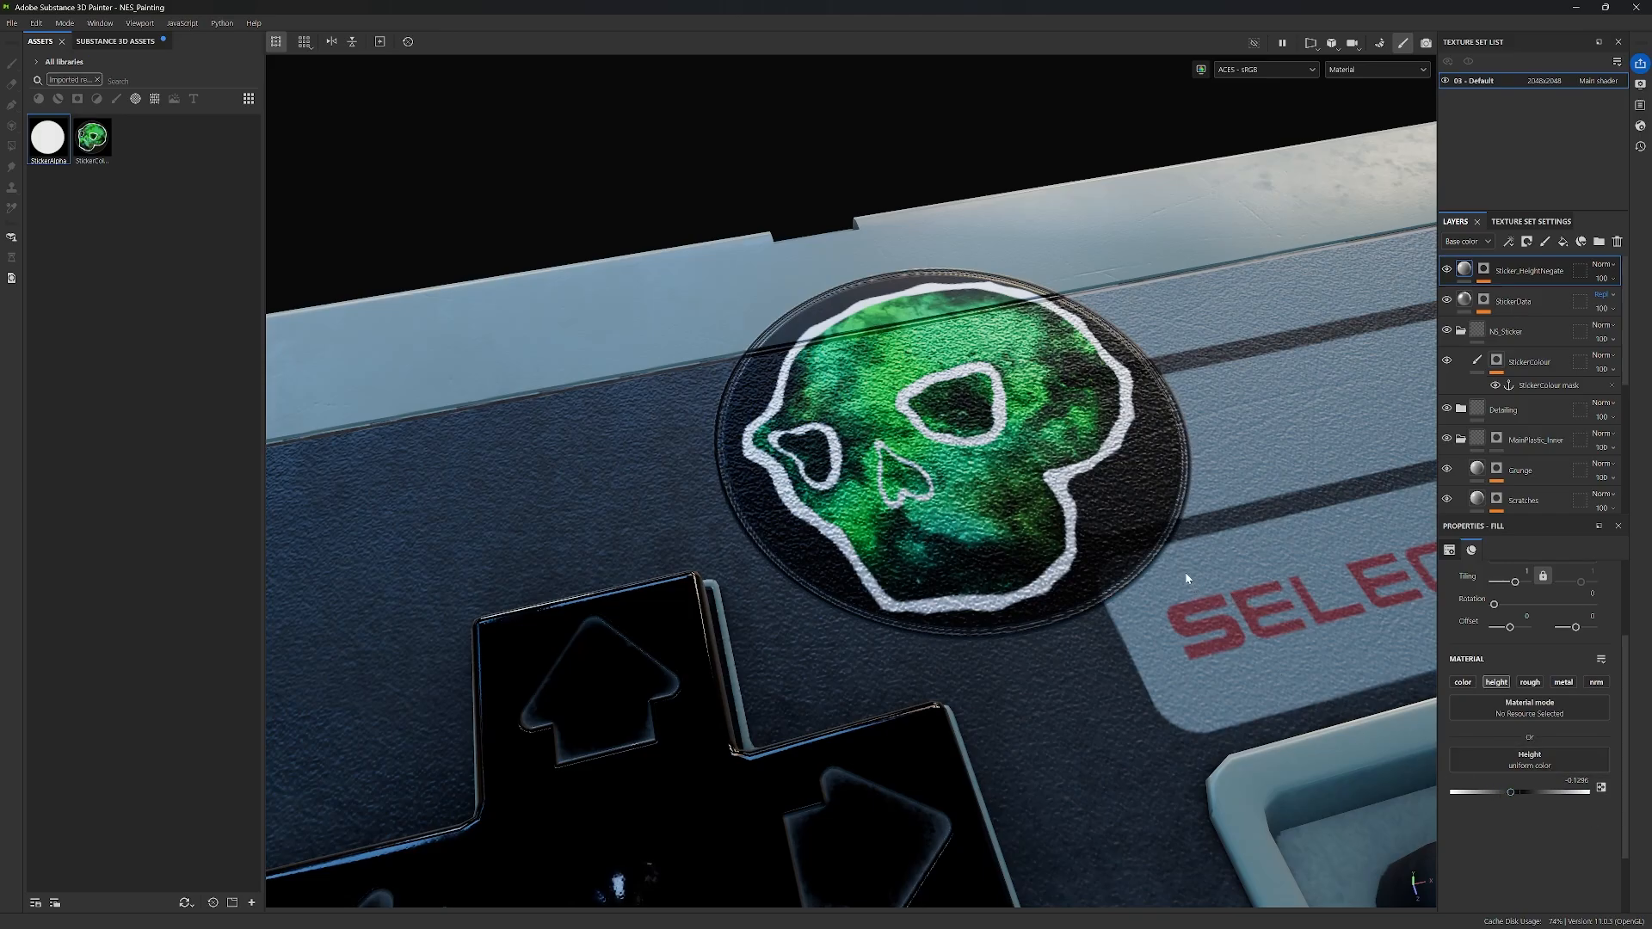
Step: Examine the surface grain on the skull sticker from several angles and distances with the Sticker_HeightNegate layer active
{"action": "left_click_drag", "start_coordinate": [1160, 588], "coordinate": [1022, 405], "text": "alt"}
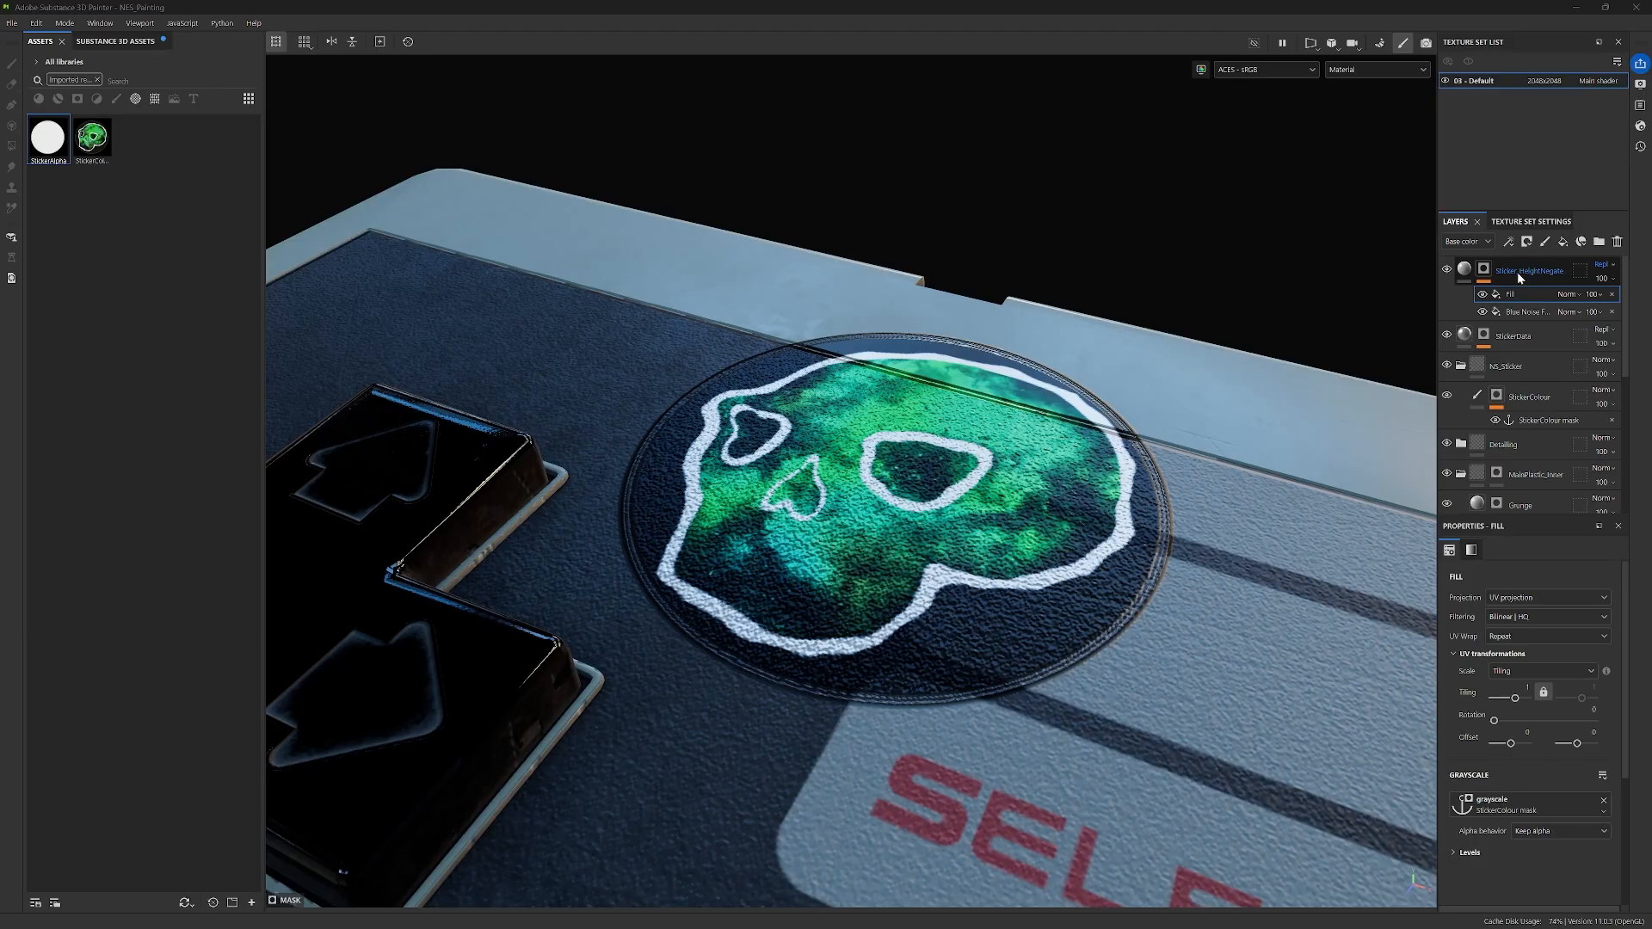
{"action": "left_click", "coordinate": [1516, 272]}
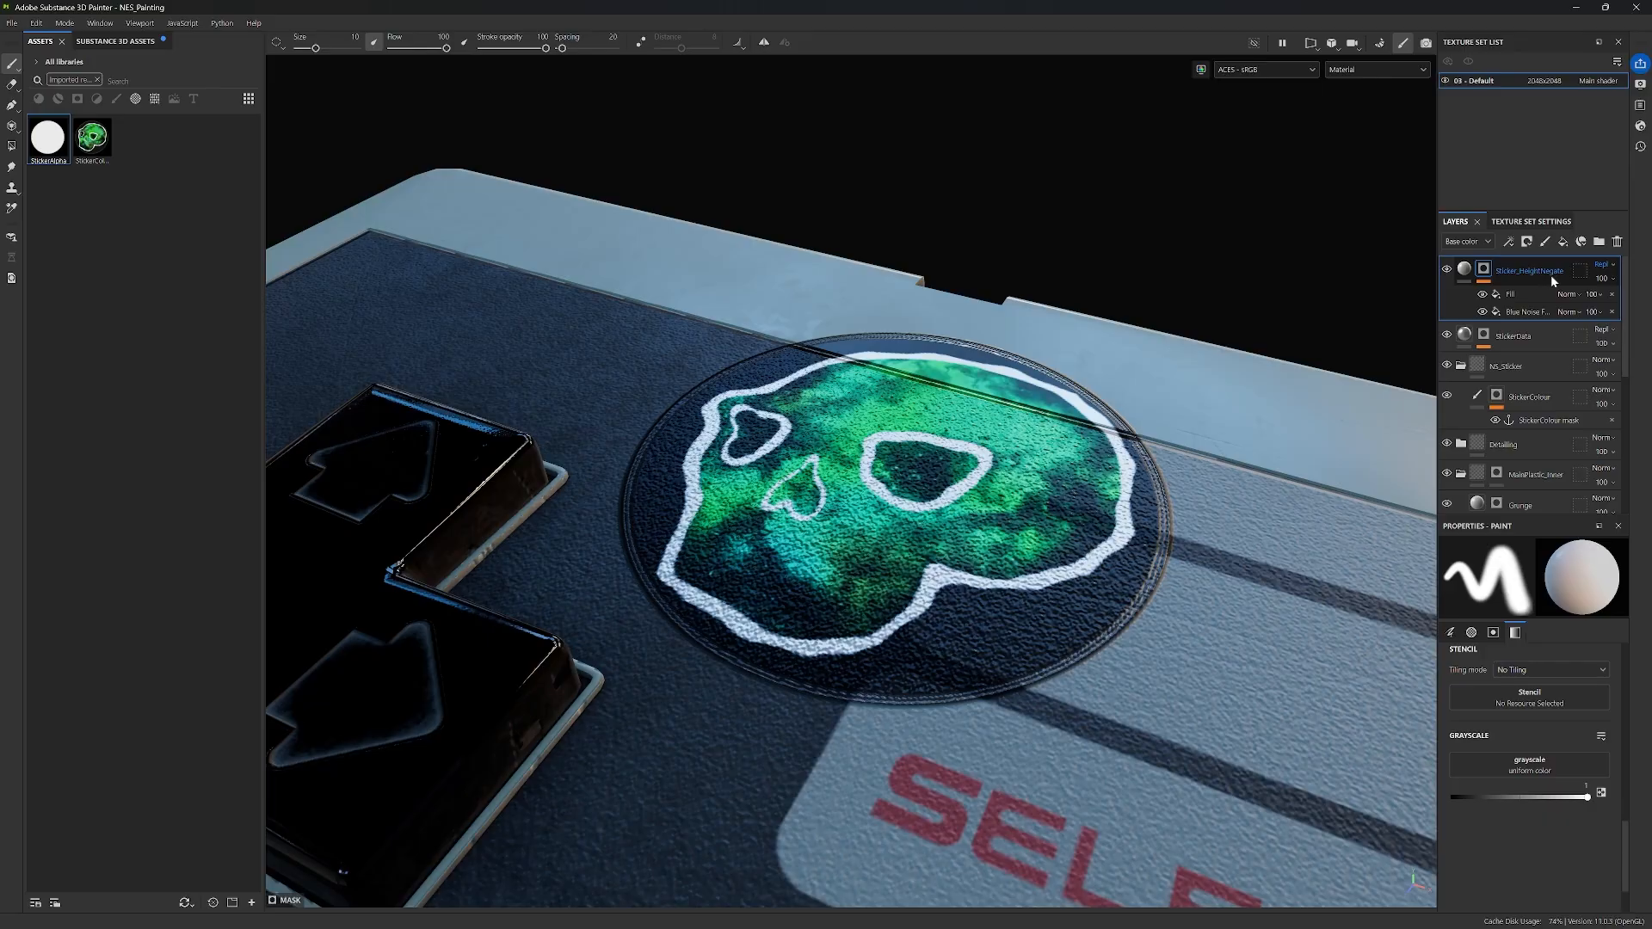
{"action": "scroll", "coordinate": [1212, 613], "scroll_direction": "down", "scroll_amount": 2}
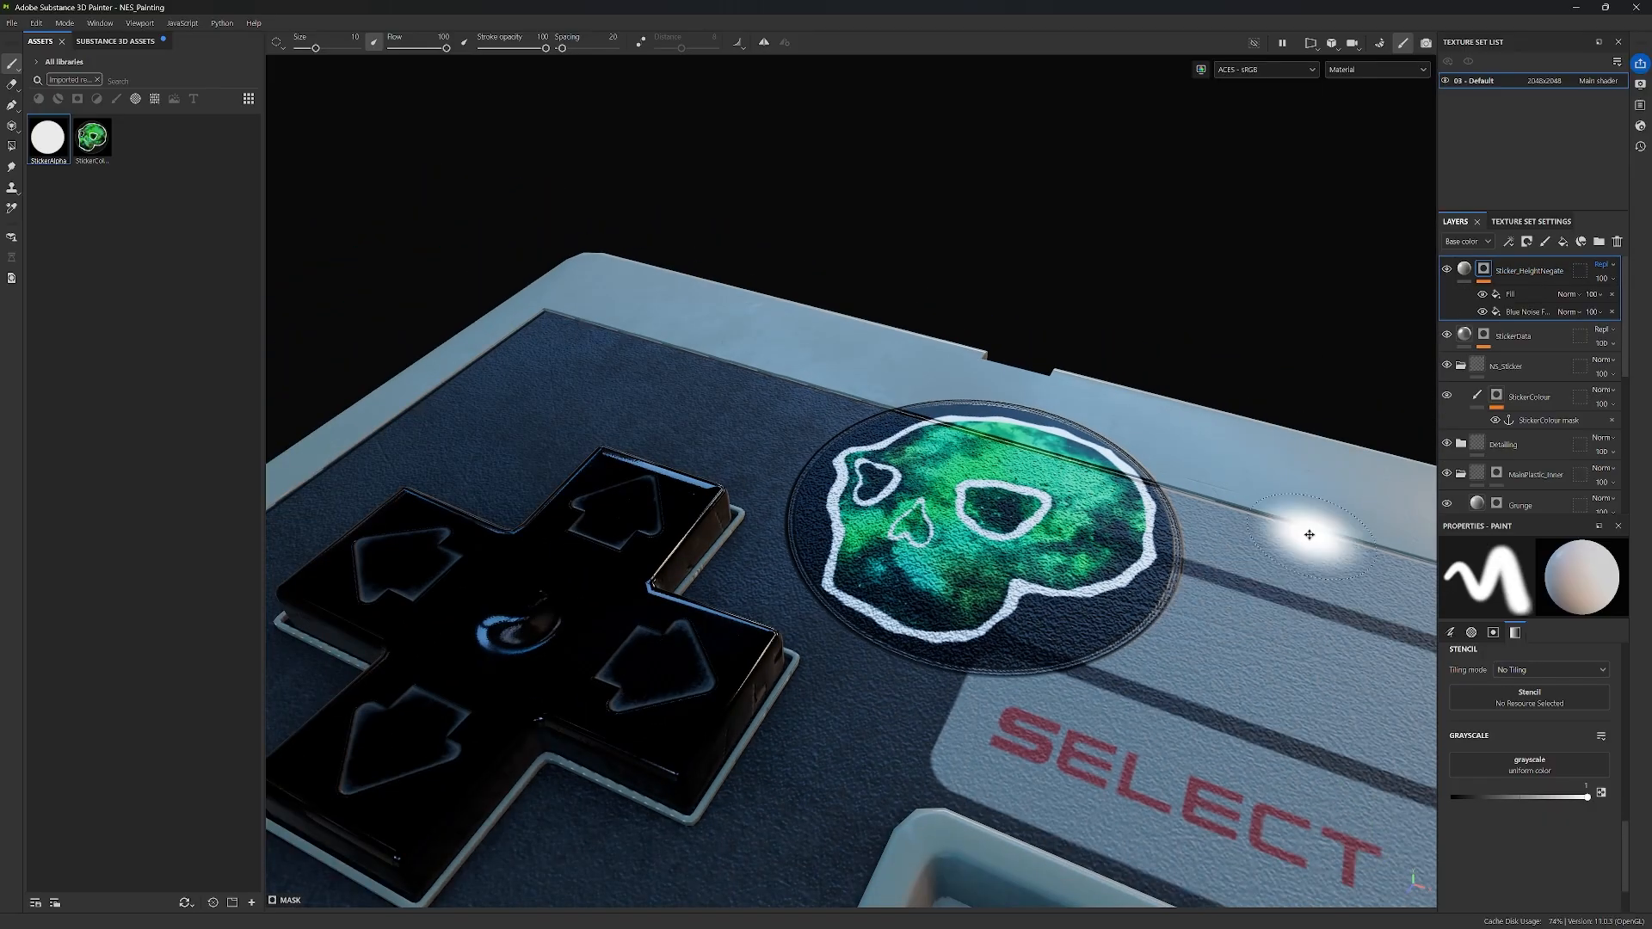
{"action": "middle_click_drag", "start_coordinate": [1310, 535], "coordinate": [1110, 531], "text": "alt"}
{"action": "left_click_drag", "start_coordinate": [1110, 531], "coordinate": [1184, 560], "text": "alt"}
{"action": "middle_click_drag", "start_coordinate": [1172, 598], "coordinate": [1295, 503], "text": "alt"}
{"action": "right_click_drag", "start_coordinate": [1295, 504], "coordinate": [1112, 473], "text": "alt"}
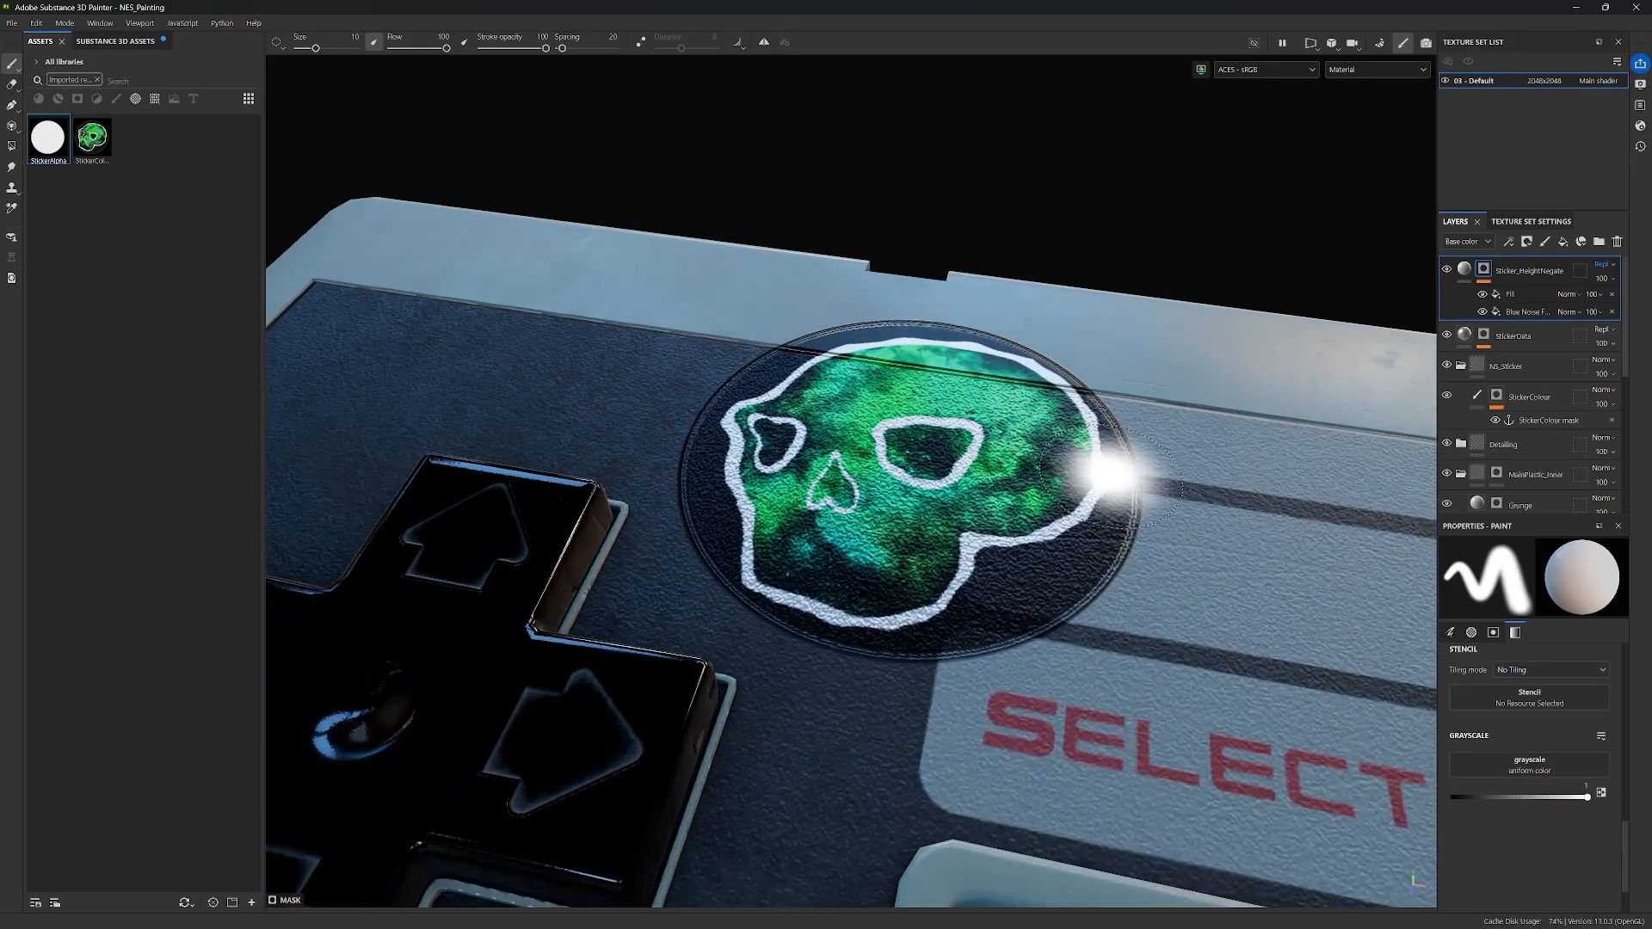
{"action": "scroll", "coordinate": [1111, 473], "scroll_direction": "up", "scroll_amount": 1}
{"action": "middle_click_drag", "start_coordinate": [1208, 613], "coordinate": [1240, 591], "text": "alt"}
{"action": "left_click_drag", "start_coordinate": [1240, 590], "coordinate": [1206, 552], "text": "alt"}
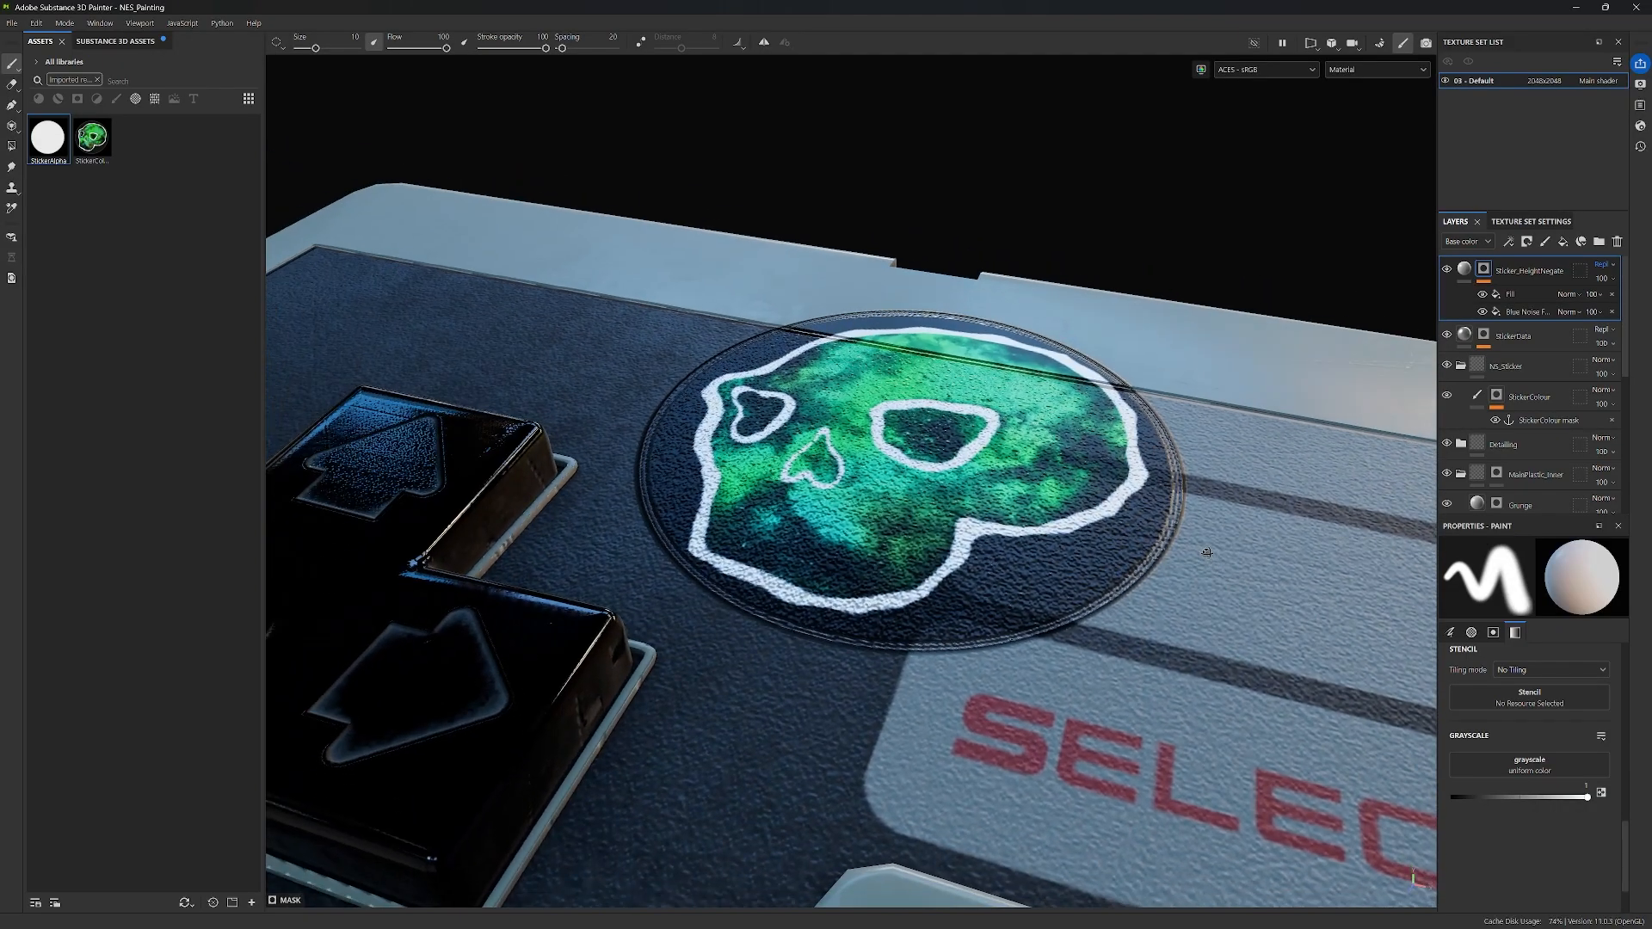
{"action": "middle_click_drag", "start_coordinate": [1207, 553], "coordinate": [1224, 550], "text": "alt"}
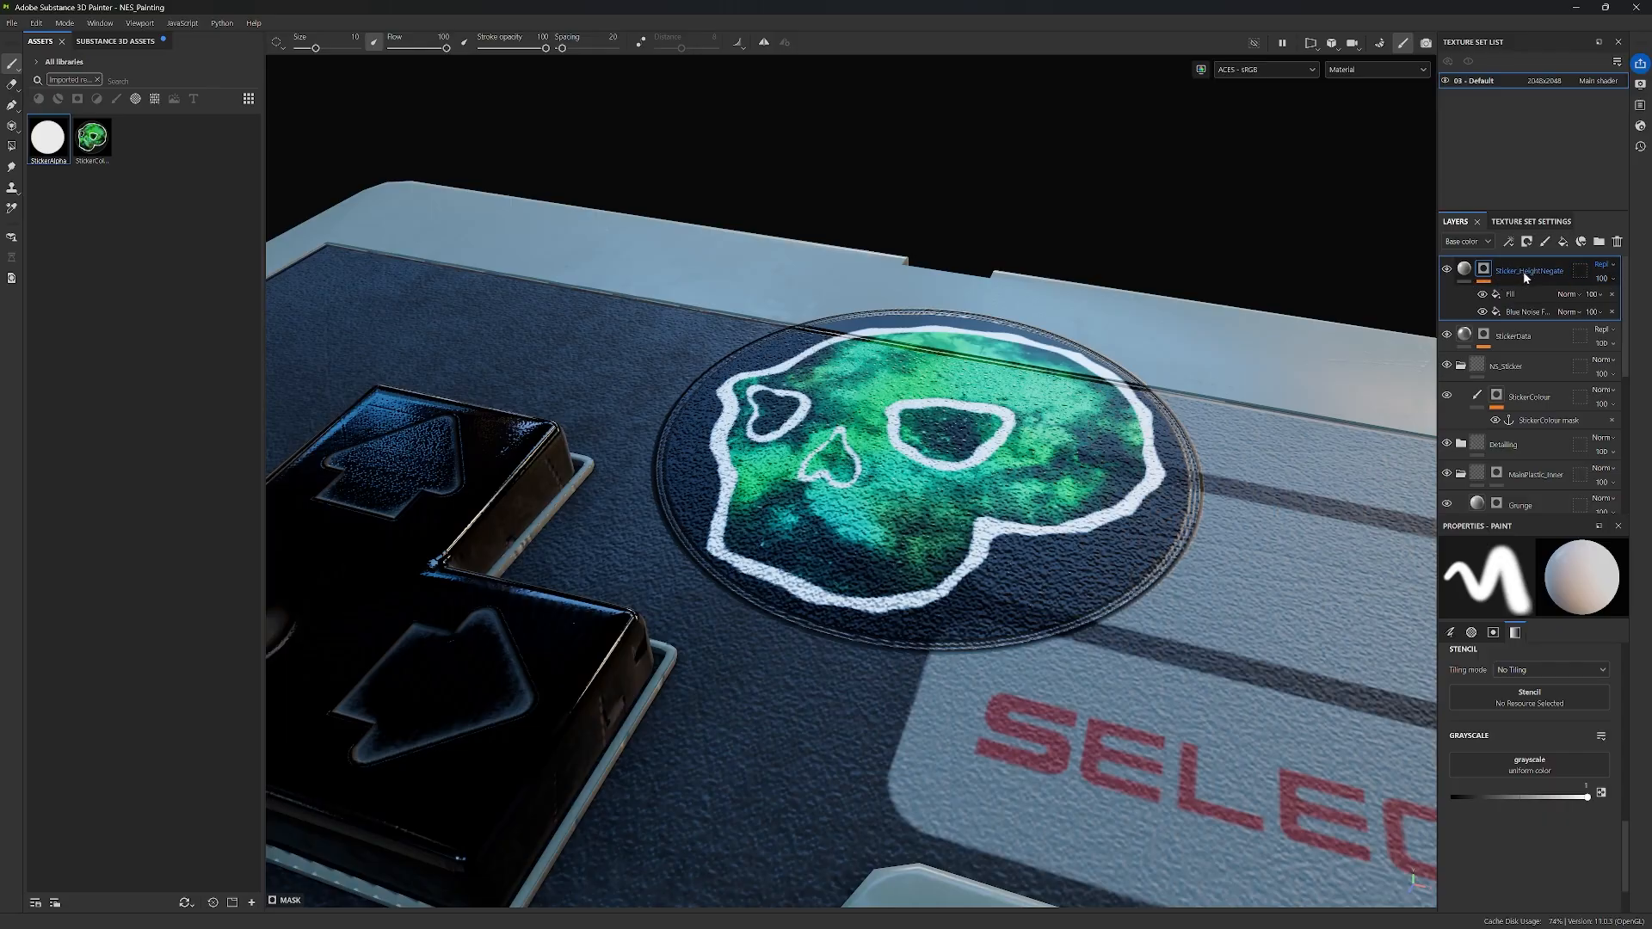
Step: Delete the Sticker_HeightNegate layer
{"action": "left_click", "coordinate": [1618, 243]}
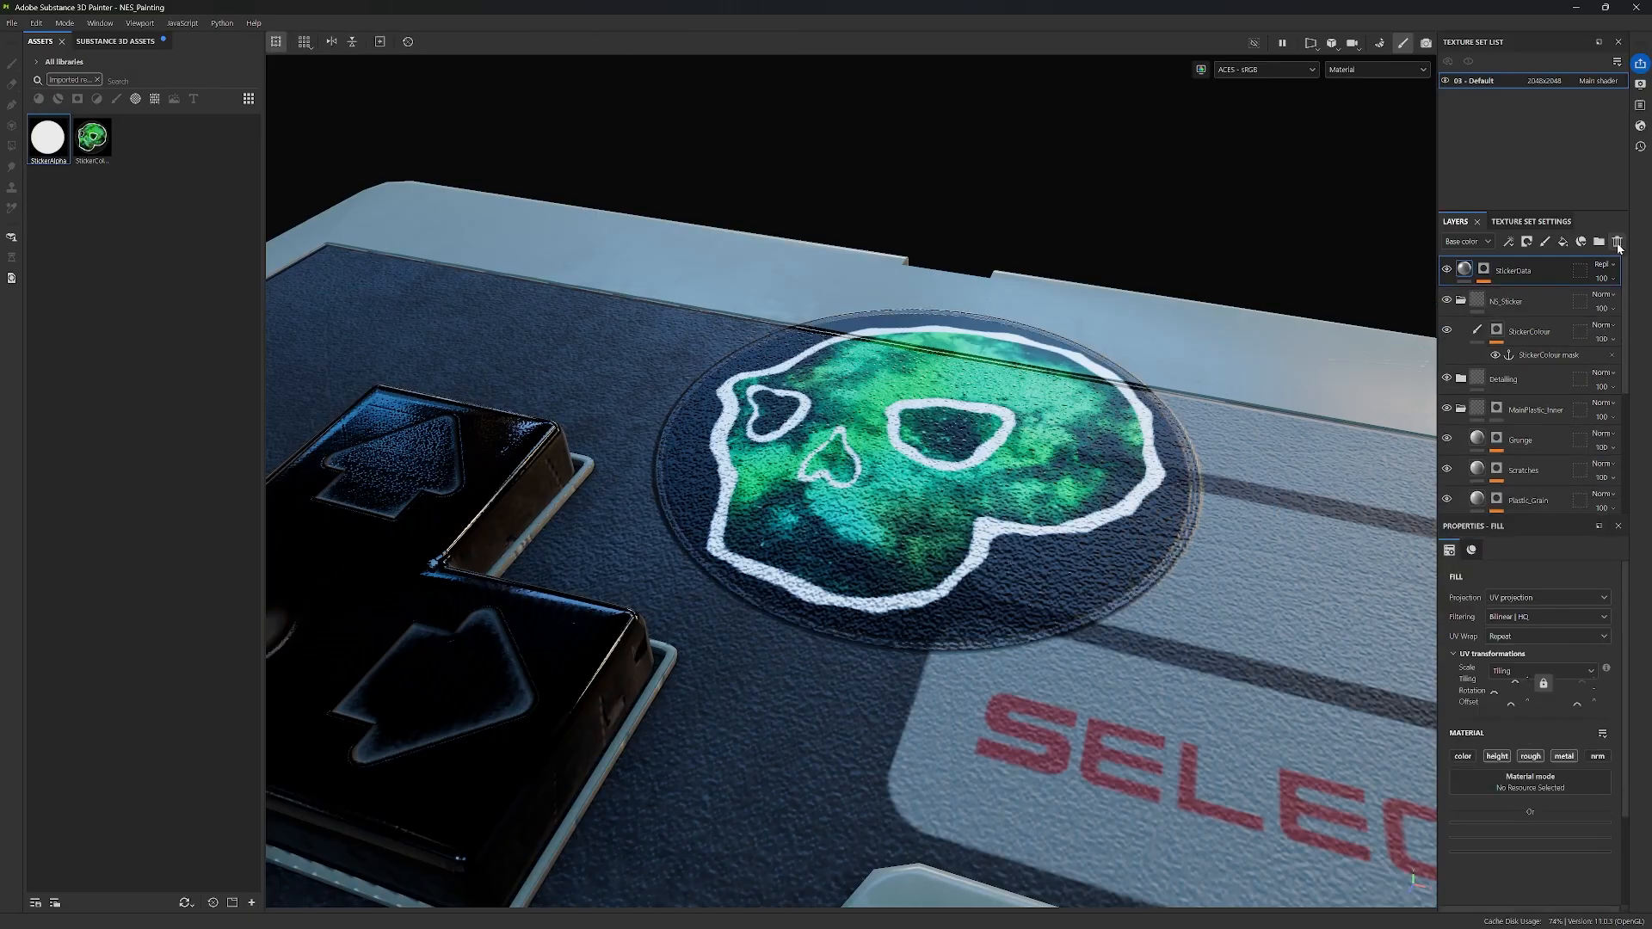
{"action": "left_click_drag", "start_coordinate": [1166, 551], "coordinate": [1079, 580], "text": "alt"}
{"action": "scroll", "coordinate": [1081, 578], "scroll_direction": "down", "scroll_amount": 6}
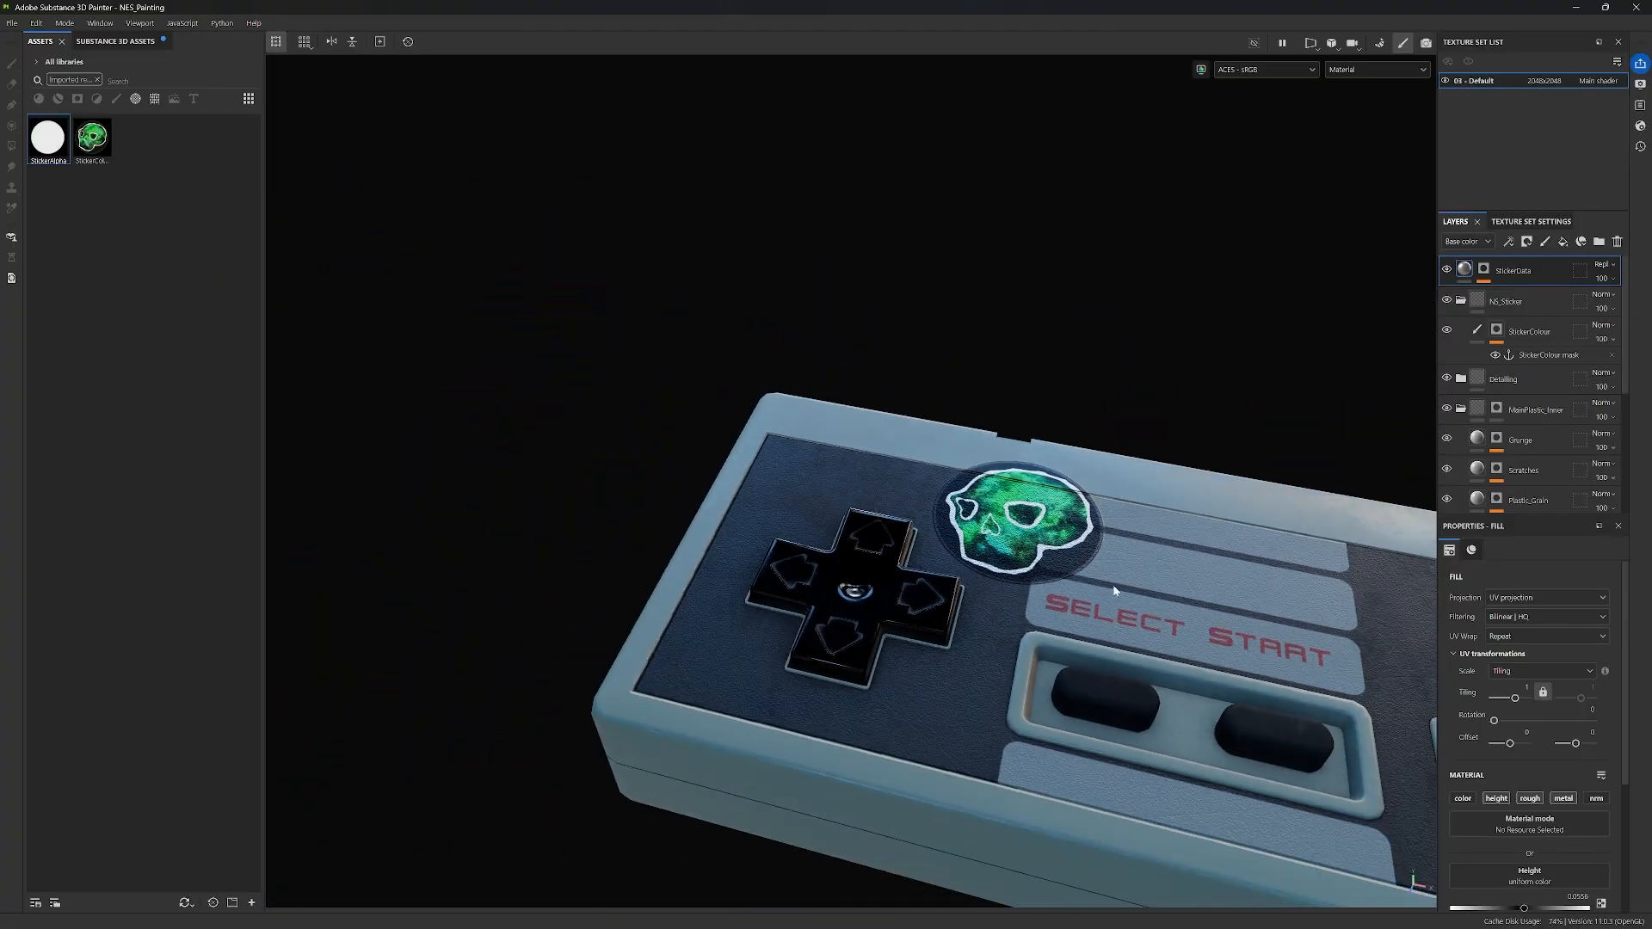
{"action": "scroll", "coordinate": [1119, 594], "scroll_direction": "up", "scroll_amount": 2}
{"action": "middle_click_drag", "start_coordinate": [1156, 621], "coordinate": [1122, 552], "text": "alt"}
{"action": "scroll", "coordinate": [1121, 552], "scroll_direction": "up", "scroll_amount": 5}
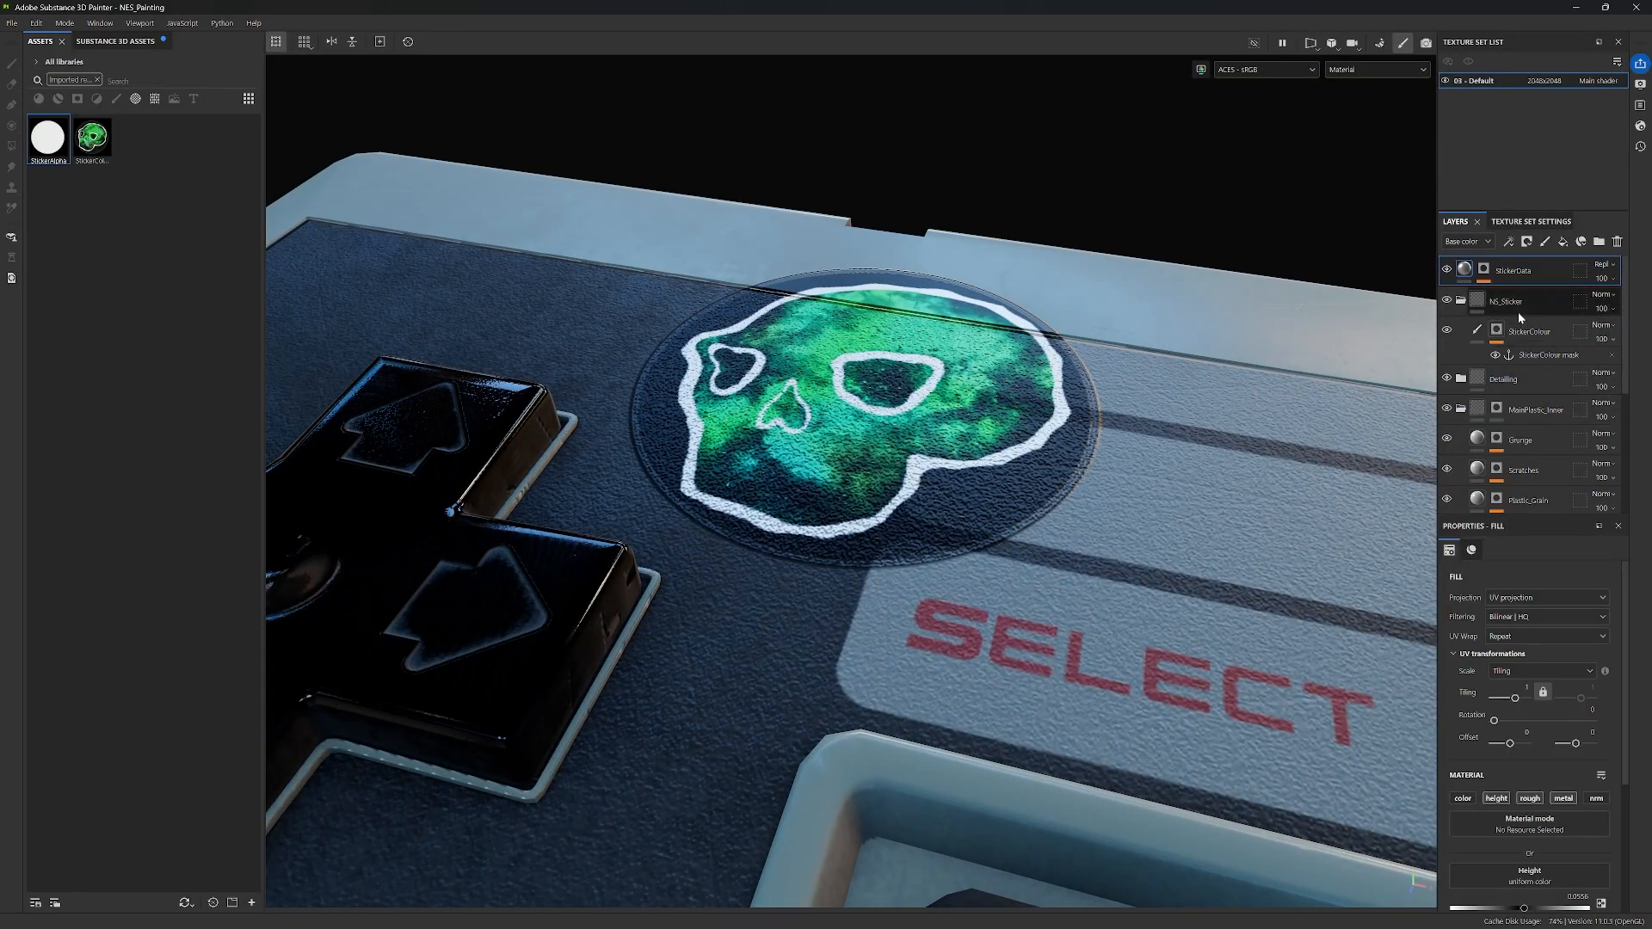
Step: Add a paint effect to the mask of the Plastic_Grain layer in the inner main plastic folder
{"action": "scroll", "coordinate": [1532, 438], "scroll_direction": "down", "scroll_amount": 2}
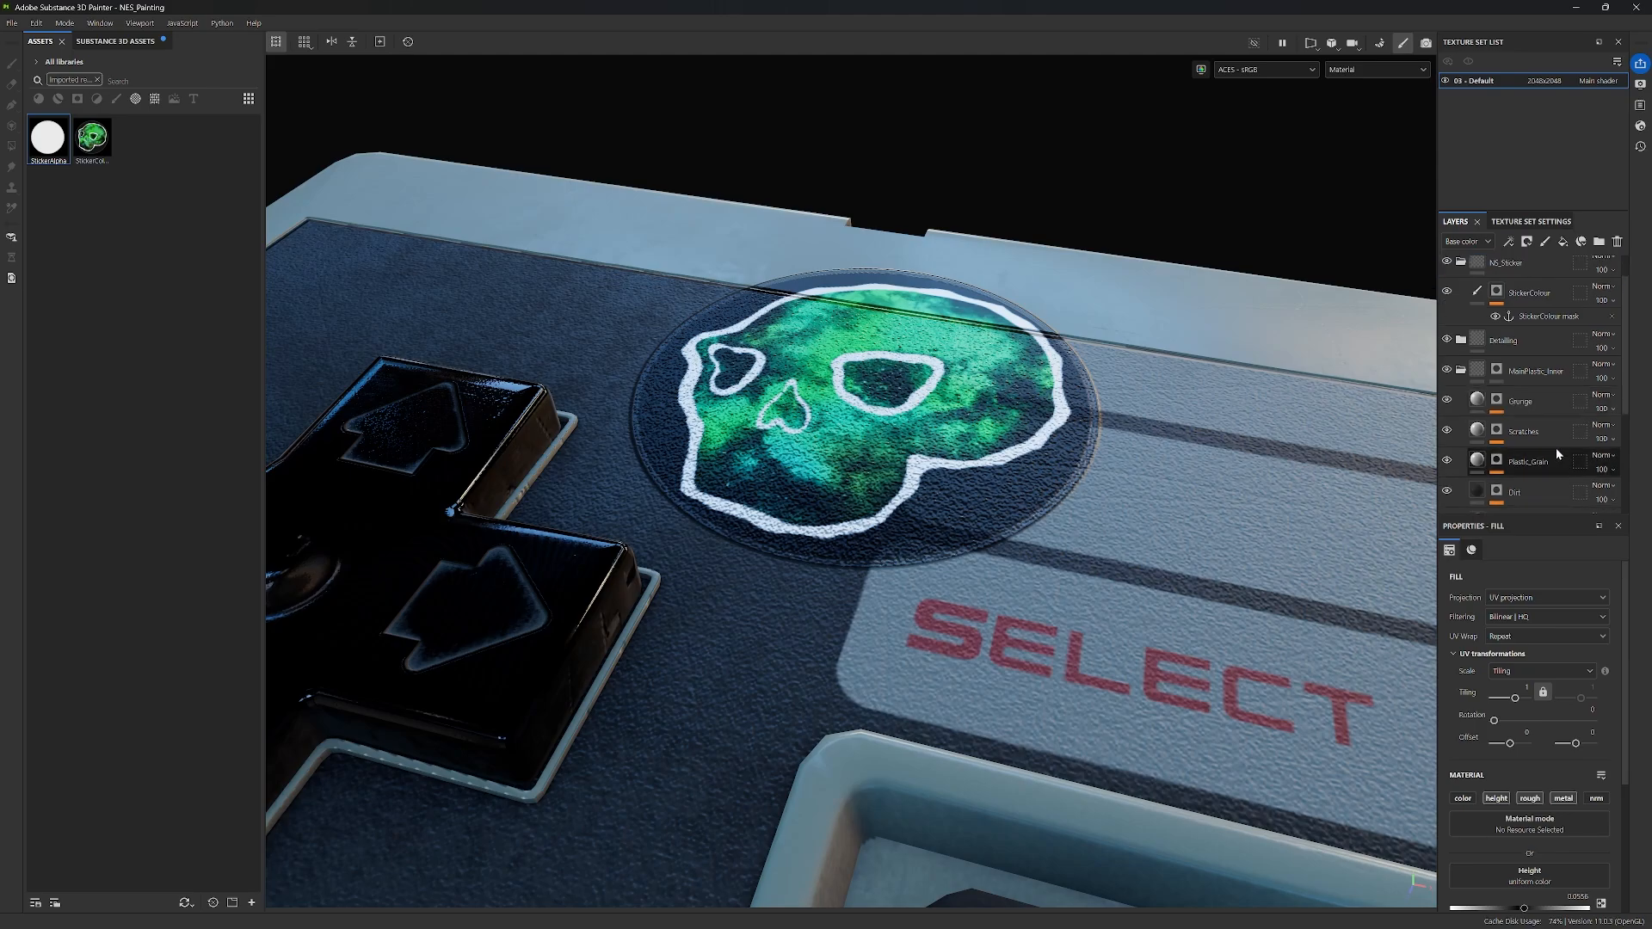
{"action": "left_click", "coordinate": [1514, 421]}
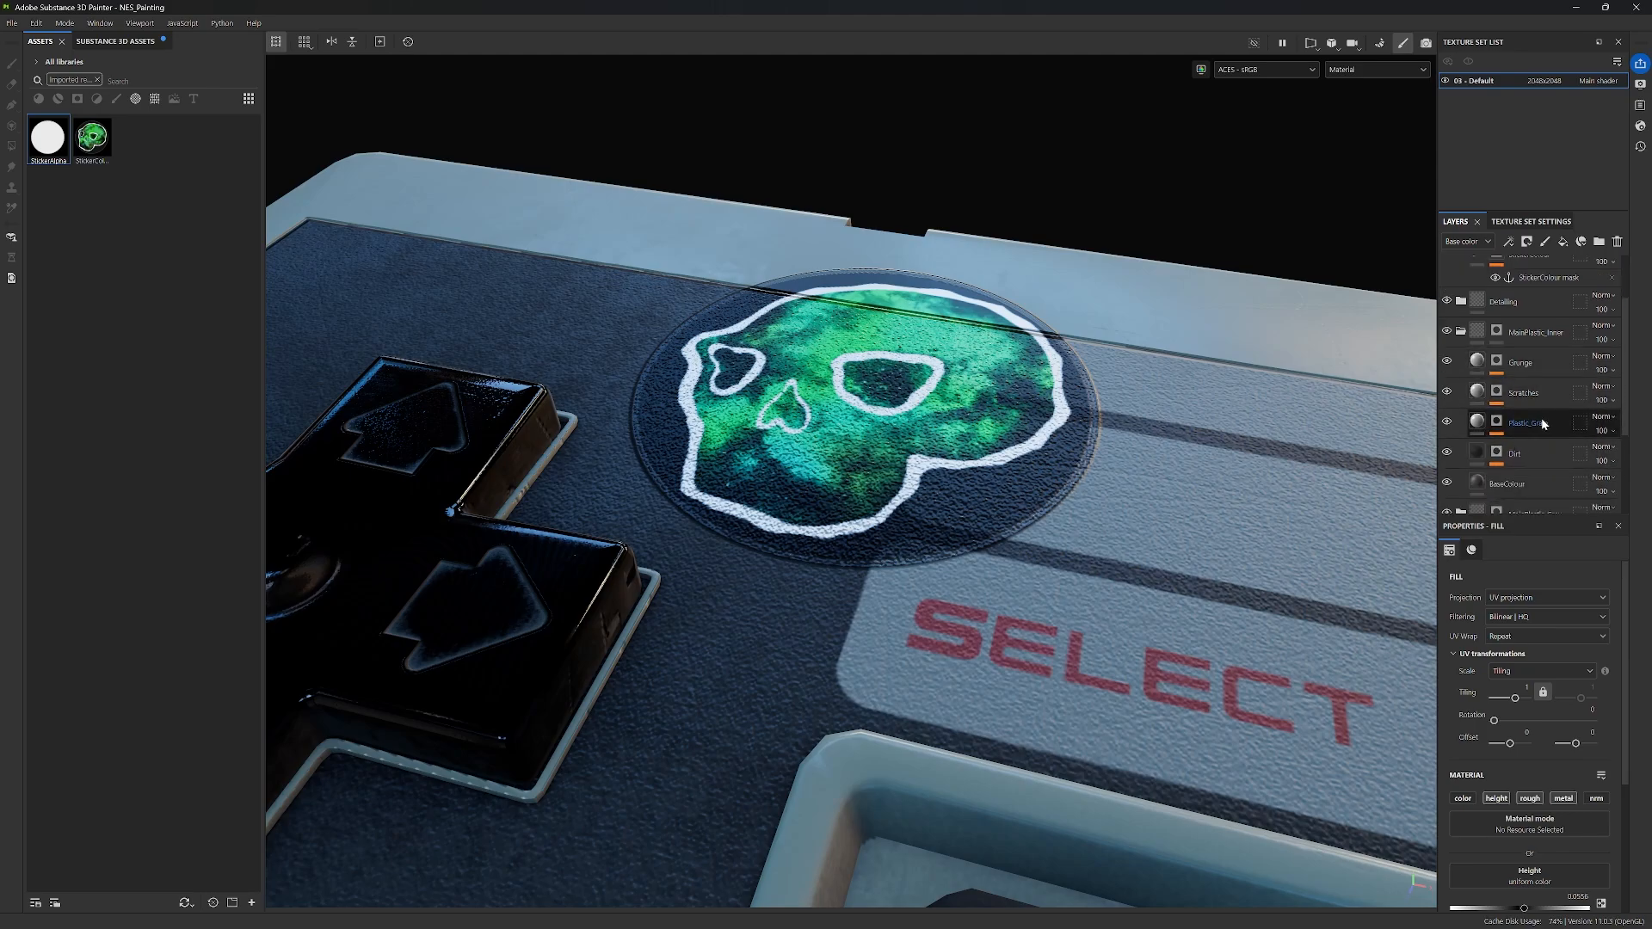
{"action": "left_click", "coordinate": [1497, 422]}
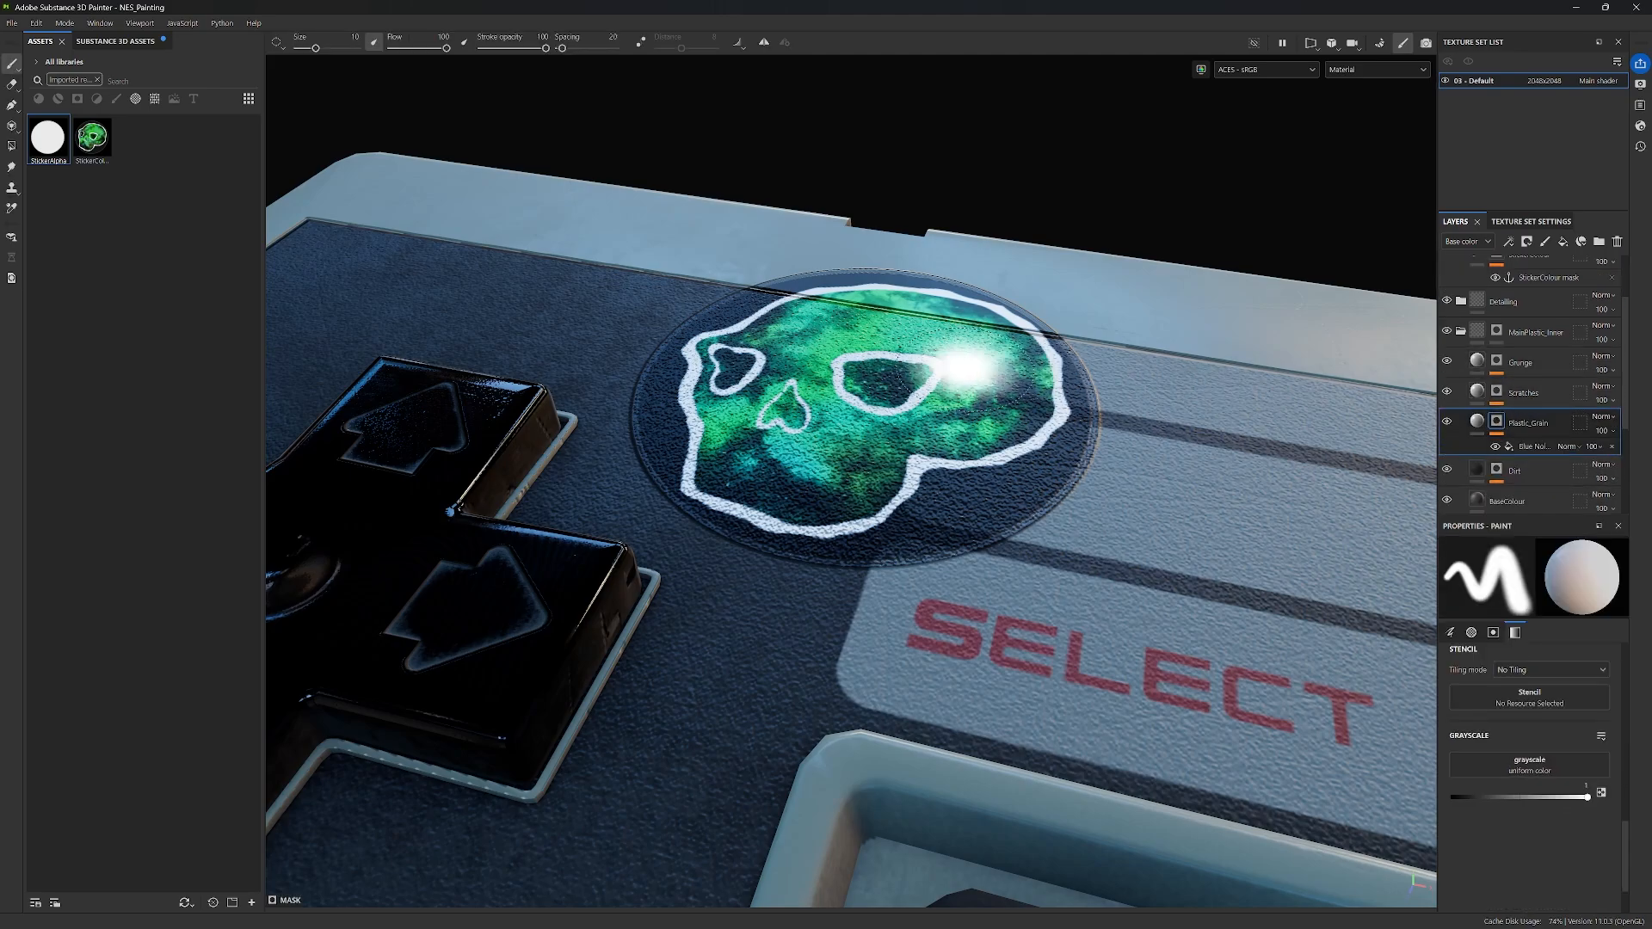
{"action": "mouse_move", "coordinate": [1001, 295]}
{"action": "left_mouse_down", "text": "alt"}
{"action": "mouse_move", "coordinate": [1003, 356]}
{"action": "mouse_move", "coordinate": [1077, 416]}
{"action": "mouse_move", "coordinate": [1092, 276]}
{"action": "left_mouse_up", "text": "alt"}
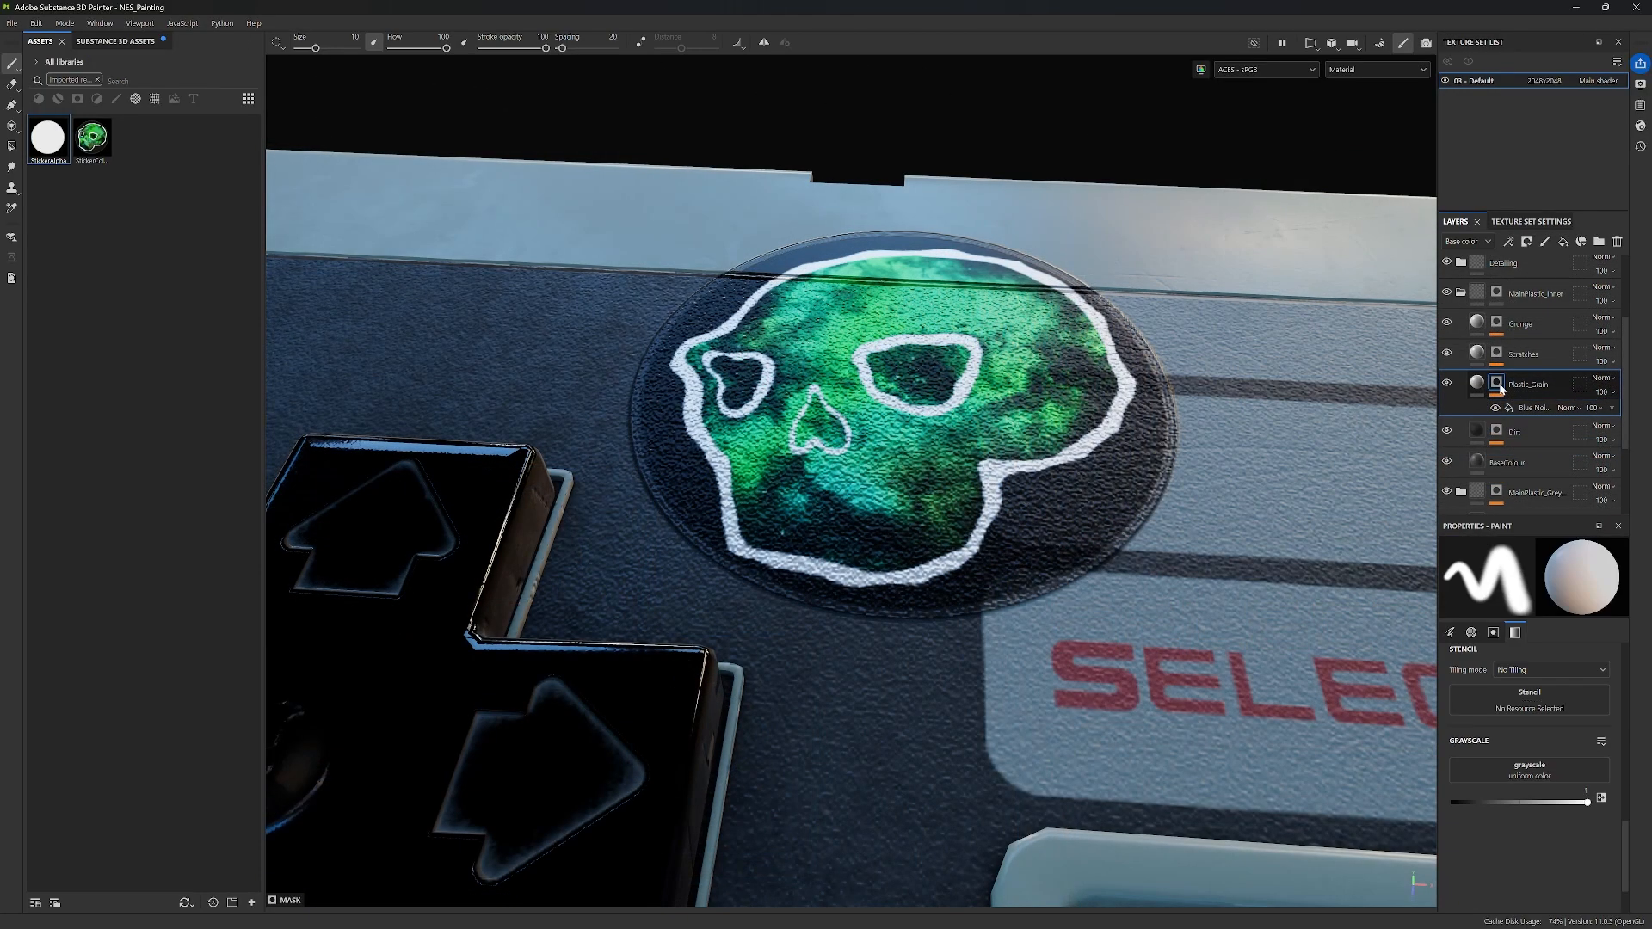
{"action": "right_click", "coordinate": [1501, 386]}
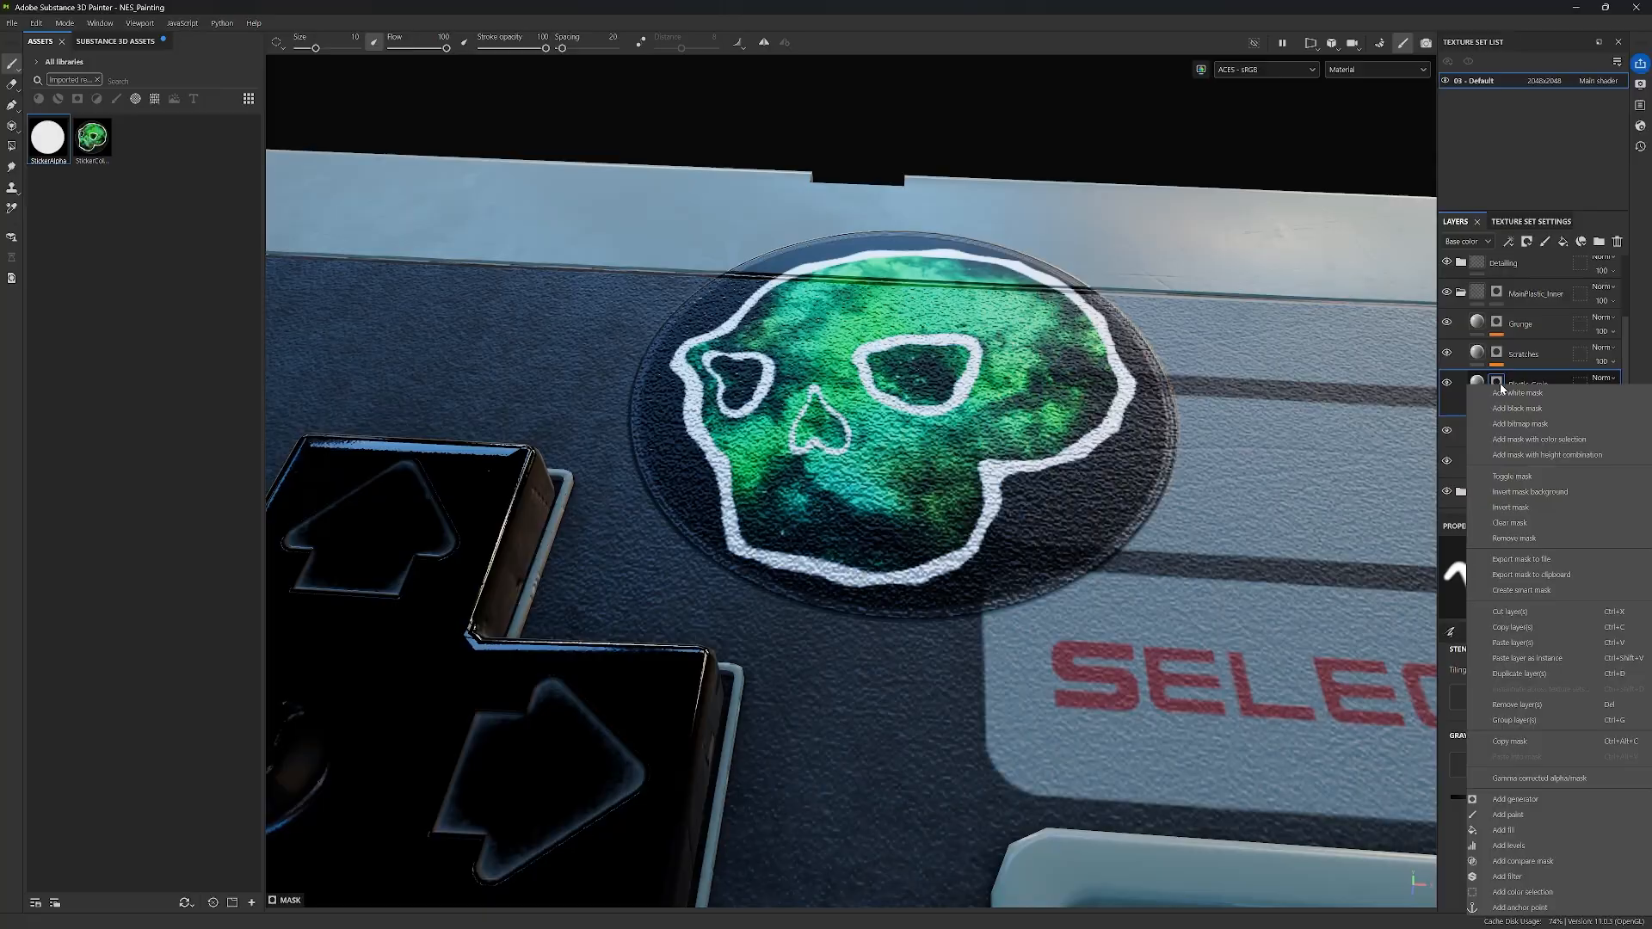
{"action": "left_click", "coordinate": [1537, 642]}
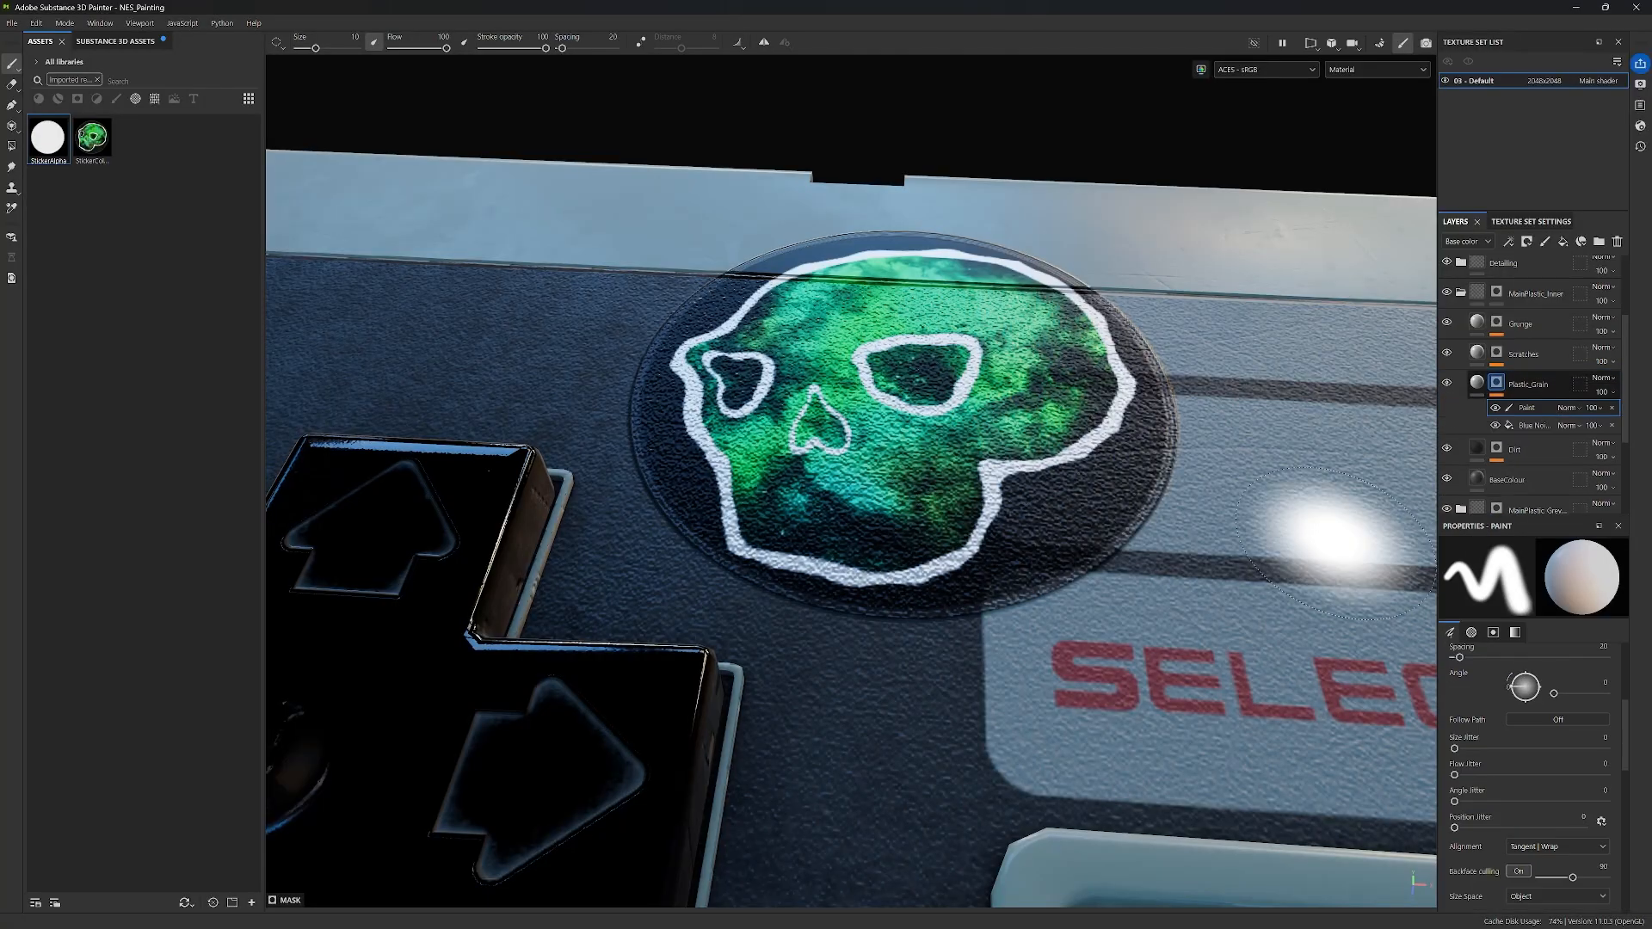
Step: Paint over the whole sticker area in the Plastic_Grain mask with grayscale 1 to remove the grain beneath it
{"action": "scroll", "coordinate": [1549, 773], "scroll_direction": "down", "scroll_amount": 3}
{"action": "scroll", "coordinate": [1561, 780], "scroll_direction": "down", "scroll_amount": 5}
{"action": "mouse_move", "coordinate": [903, 396]}
{"action": "left_mouse_down"}
{"action": "mouse_move", "coordinate": [861, 447]}
{"action": "mouse_move", "coordinate": [688, 482]}
{"action": "mouse_move", "coordinate": [826, 550]}
{"action": "mouse_move", "coordinate": [1032, 512]}
{"action": "mouse_move", "coordinate": [817, 344]}
{"action": "mouse_move", "coordinate": [1076, 482]}
{"action": "mouse_move", "coordinate": [1080, 310]}
{"action": "left_mouse_up"}
{"action": "mouse_move", "coordinate": [728, 348]}
{"action": "left_mouse_down"}
{"action": "mouse_move", "coordinate": [705, 425]}
{"action": "mouse_move", "coordinate": [654, 448]}
{"action": "mouse_move", "coordinate": [998, 379]}
{"action": "mouse_move", "coordinate": [749, 512]}
{"action": "mouse_move", "coordinate": [973, 397]}
{"action": "left_mouse_up"}
{"action": "left_click_drag", "start_coordinate": [742, 383], "coordinate": [978, 550], "text": "alt"}
{"action": "scroll", "coordinate": [978, 551], "scroll_direction": "up", "scroll_amount": 3}
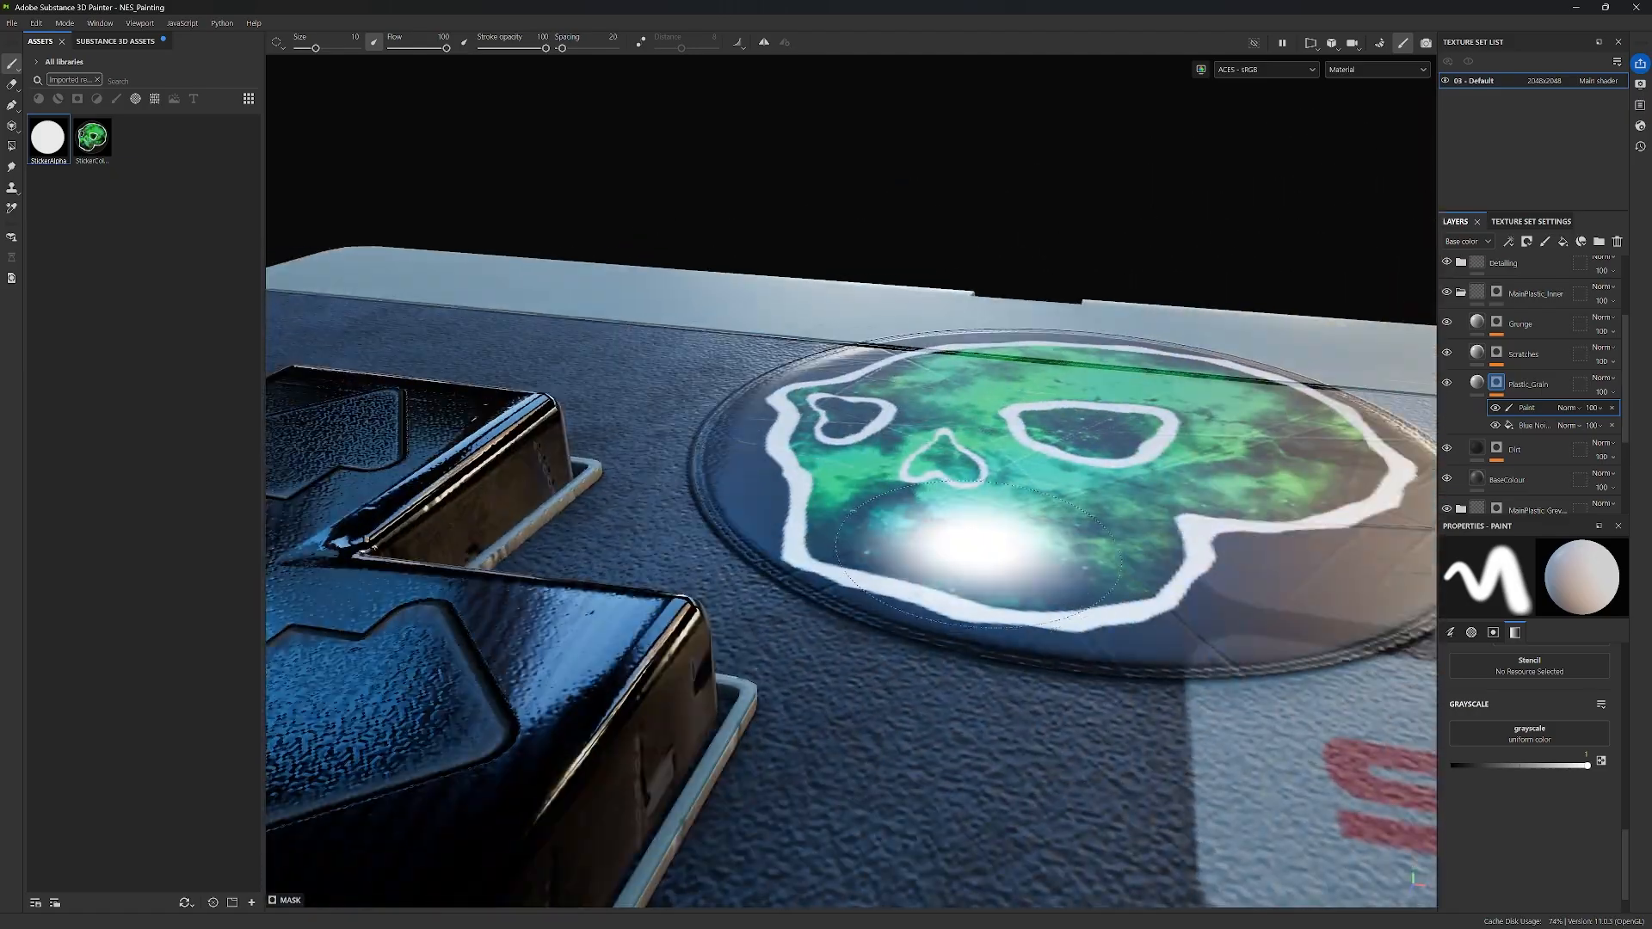
{"action": "left_click_drag", "start_coordinate": [830, 465], "coordinate": [861, 626], "text": "alt"}
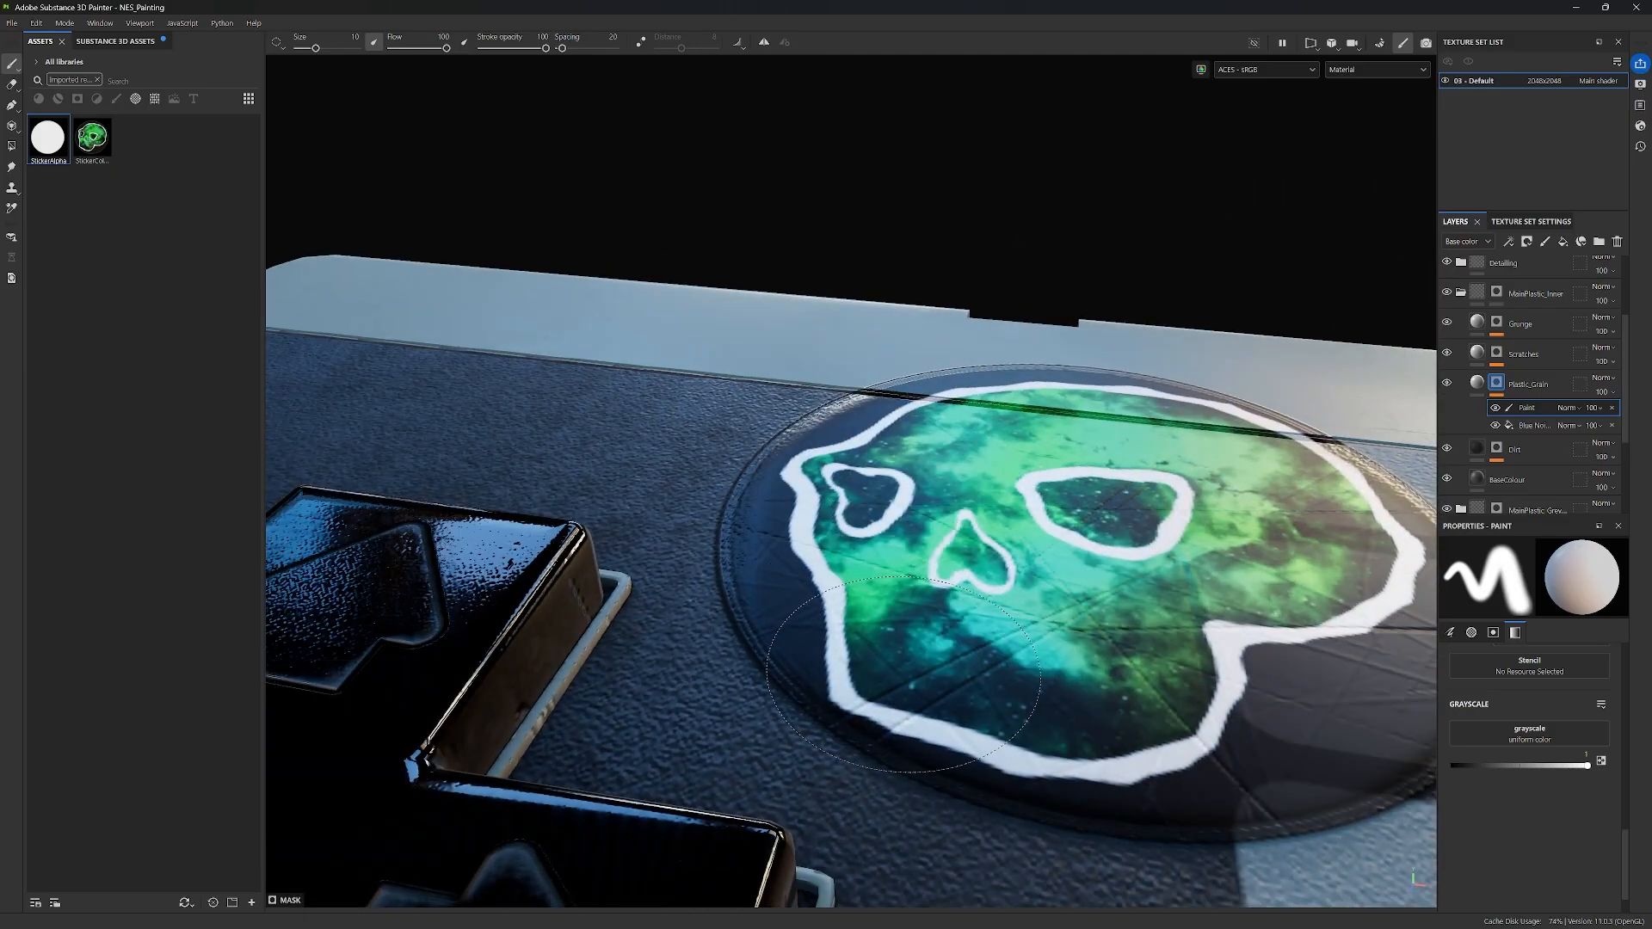
{"action": "mouse_move", "coordinate": [820, 510]}
{"action": "left_mouse_down", "text": "alt"}
{"action": "mouse_move", "coordinate": [856, 510]}
{"action": "mouse_move", "coordinate": [885, 439]}
{"action": "mouse_move", "coordinate": [1022, 426]}
{"action": "left_mouse_up", "text": "alt"}
{"action": "scroll", "coordinate": [901, 414], "scroll_direction": "down", "scroll_amount": 3}
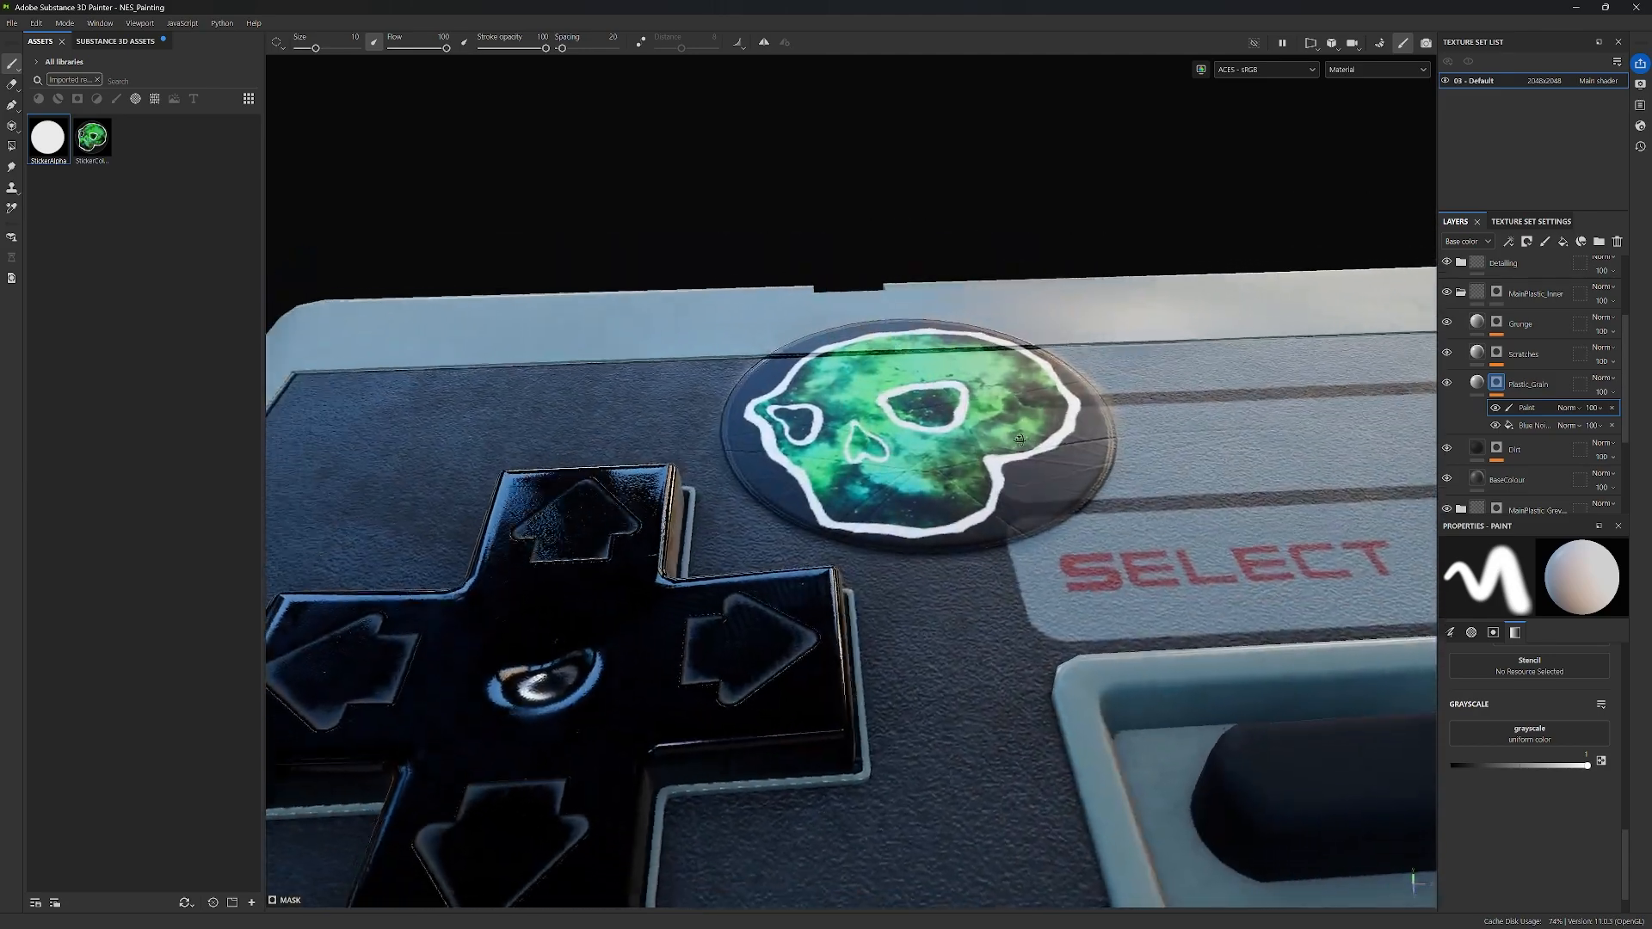
{"action": "middle_click_drag", "start_coordinate": [1022, 426], "coordinate": [953, 495], "text": "alt"}
{"action": "scroll", "coordinate": [951, 491], "scroll_direction": "up", "scroll_amount": 2}
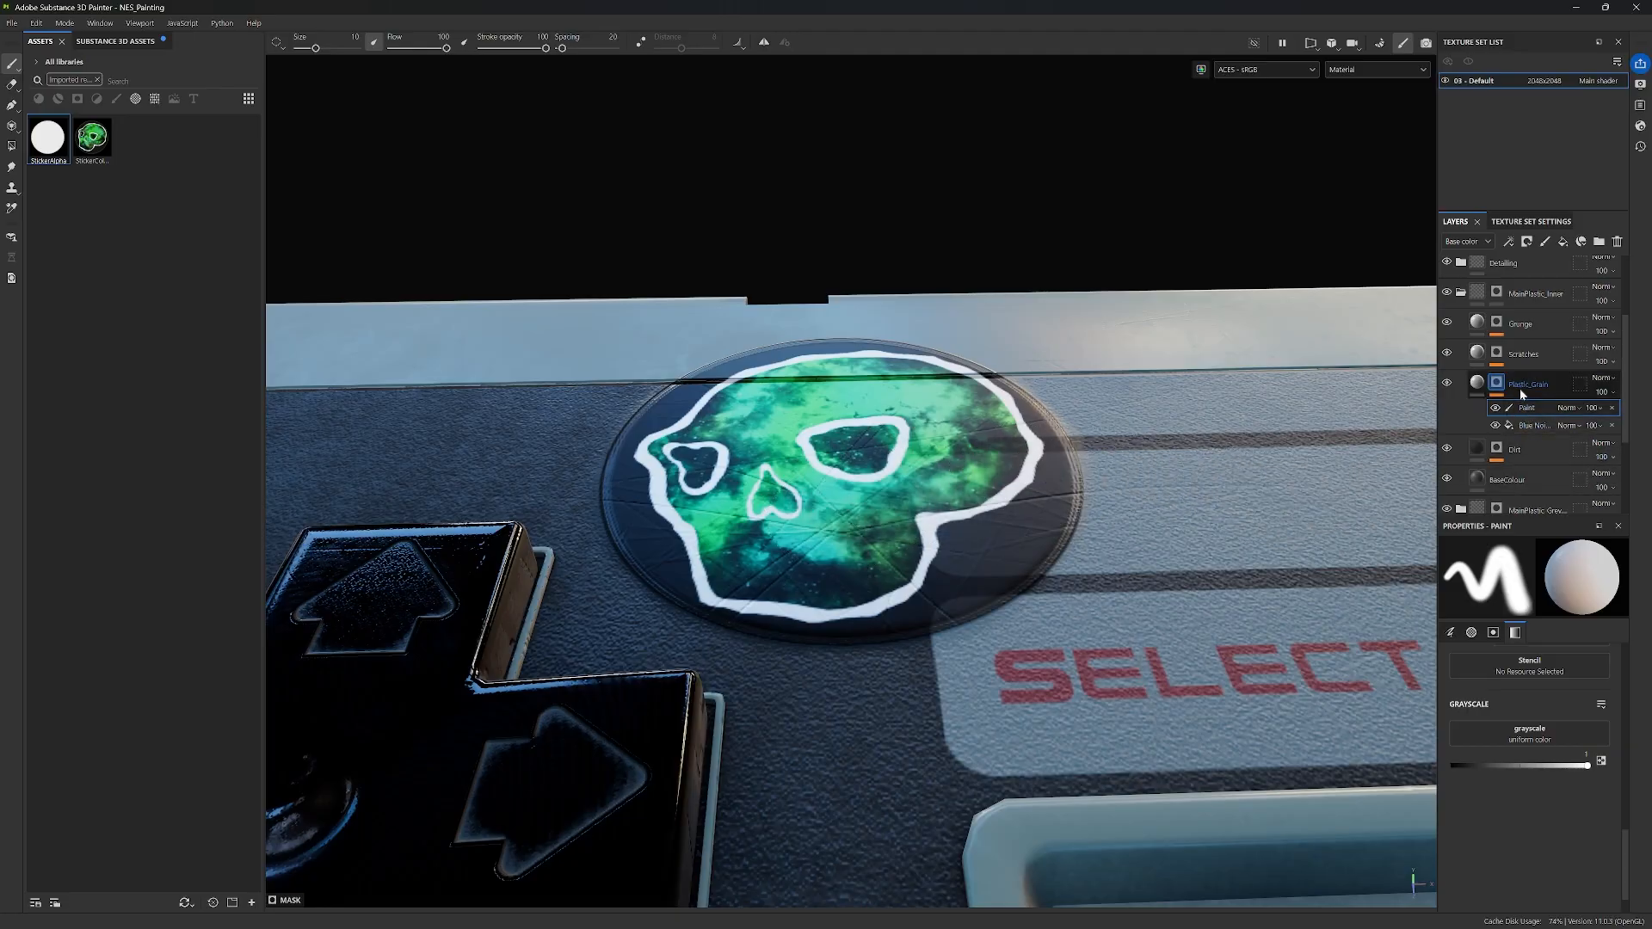
Step: Add a paint effect to the Scratches layer's mask and paint out the scratches across the sticker
{"action": "left_click", "coordinate": [1525, 355]}
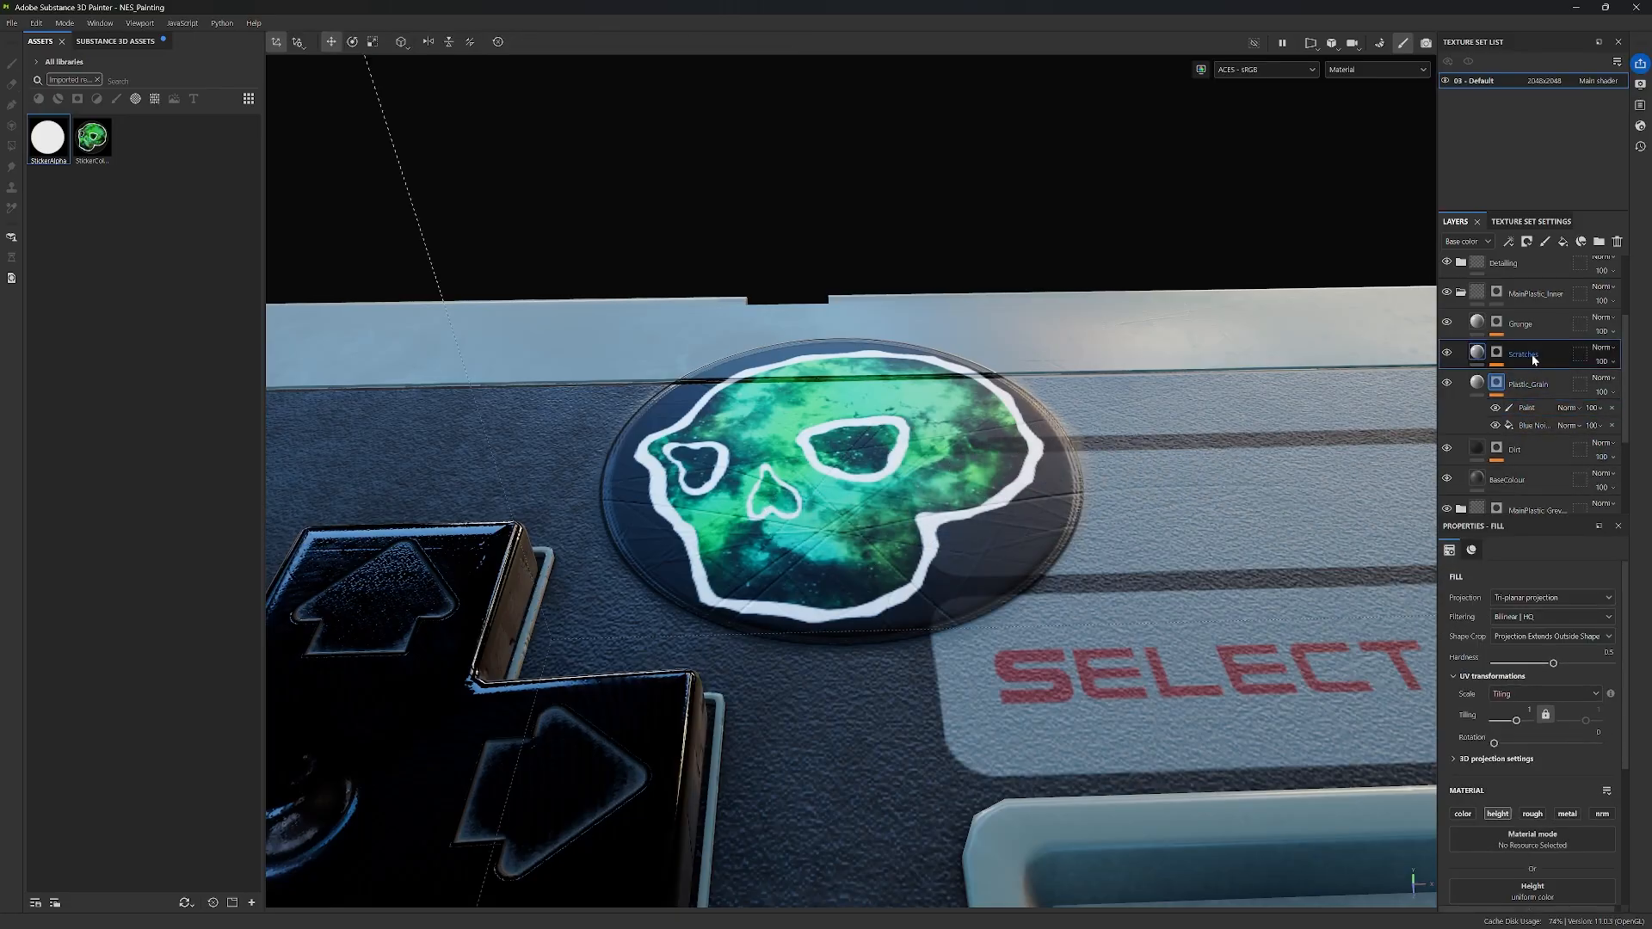
{"action": "left_click", "coordinate": [1499, 354]}
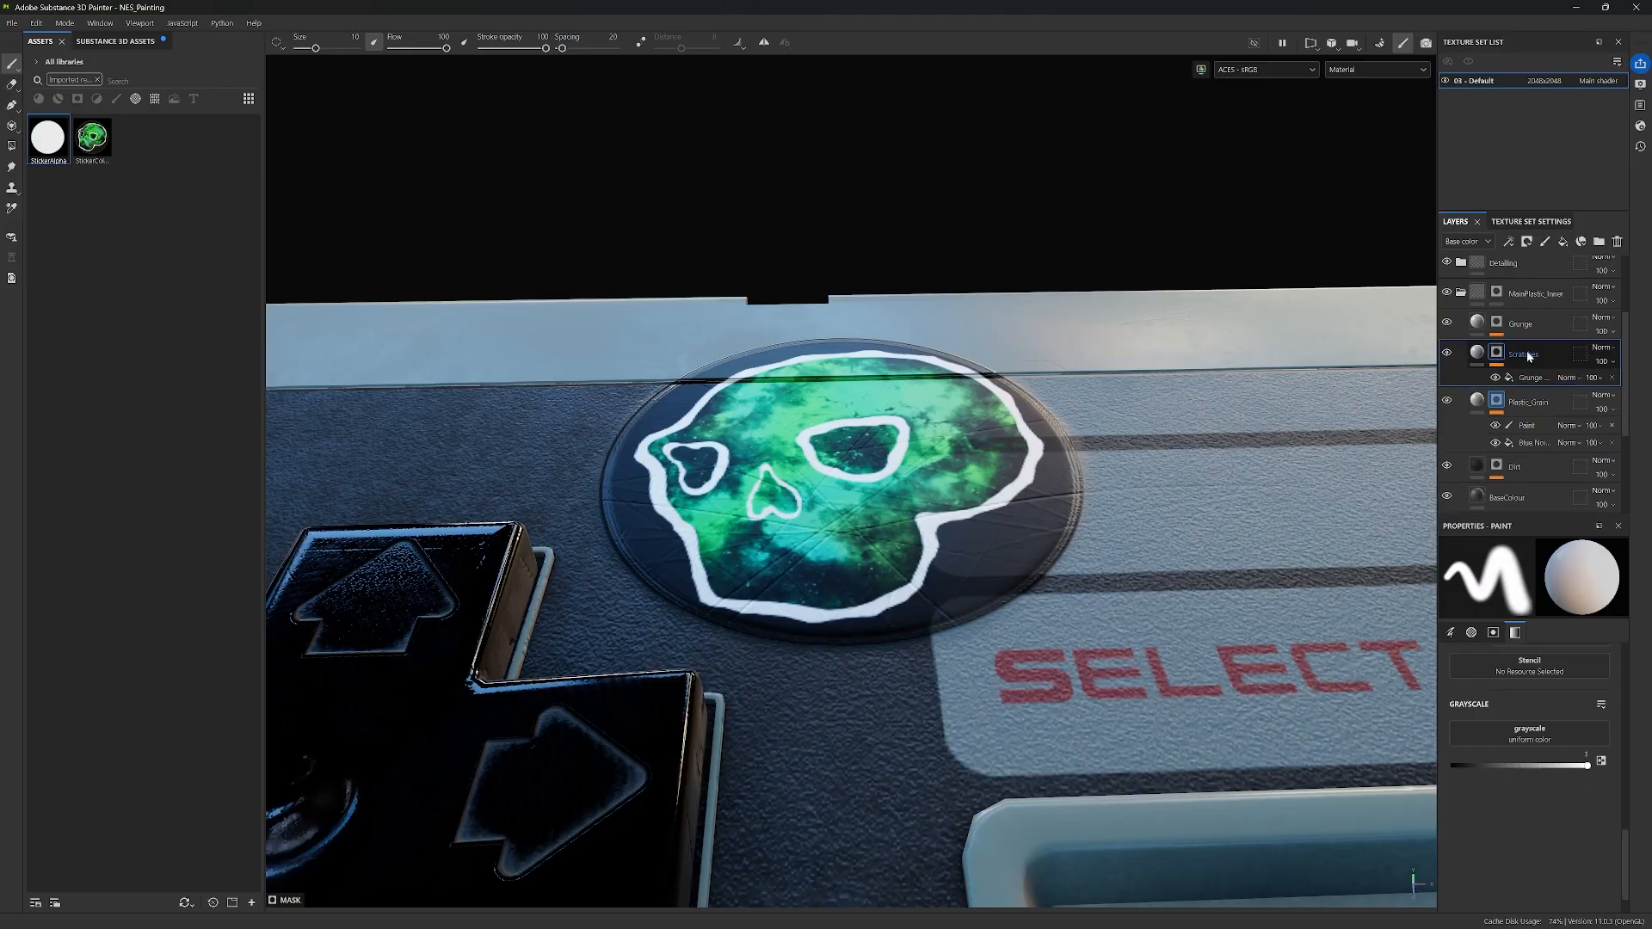
{"action": "right_click", "coordinate": [1498, 353]}
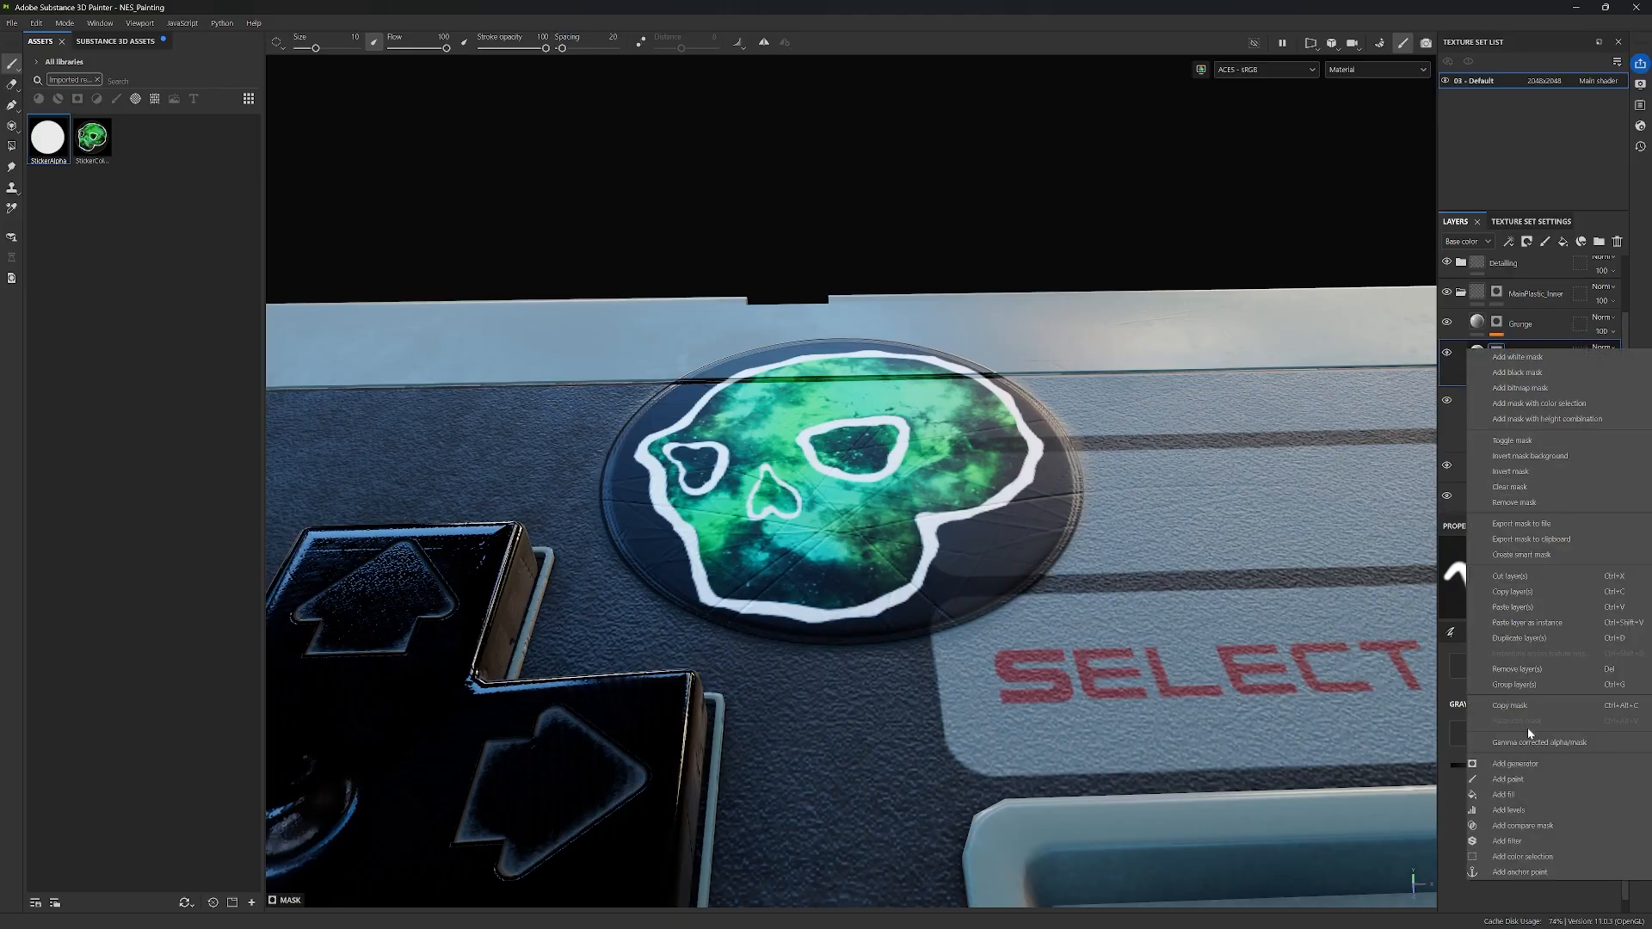
{"action": "left_click", "coordinate": [1506, 796]}
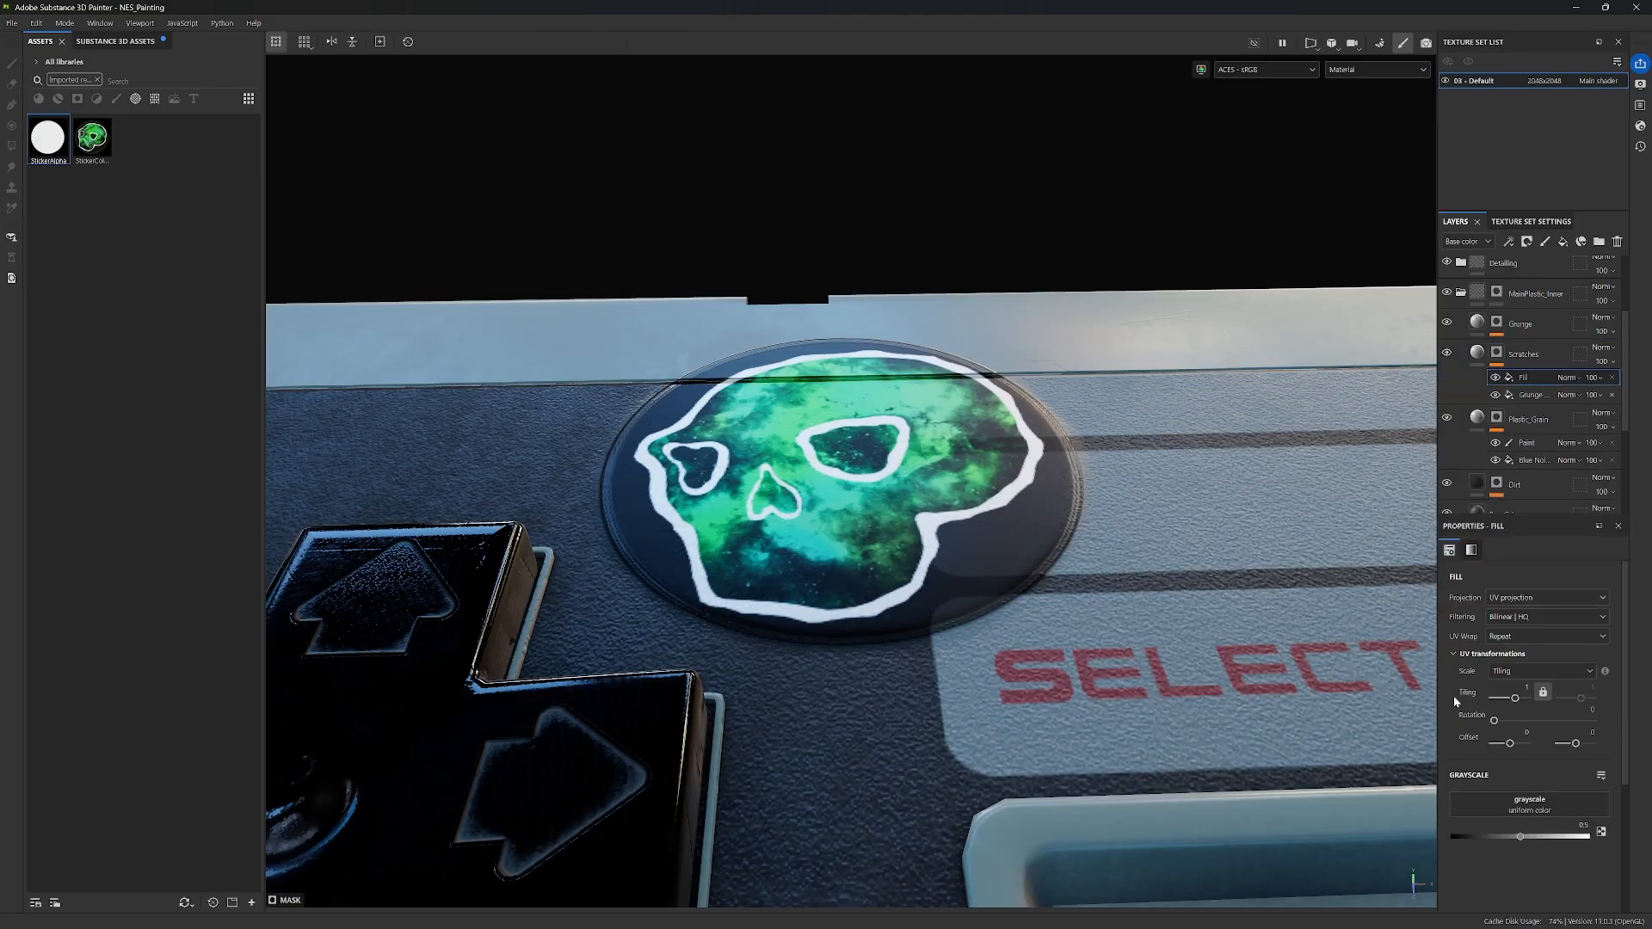
{"action": "left_click", "coordinate": [1612, 378]}
{"action": "right_click", "coordinate": [1498, 353]}
{"action": "left_click", "coordinate": [1515, 783]}
{"action": "left_click_drag", "start_coordinate": [929, 572], "coordinate": [957, 551], "text": "alt"}
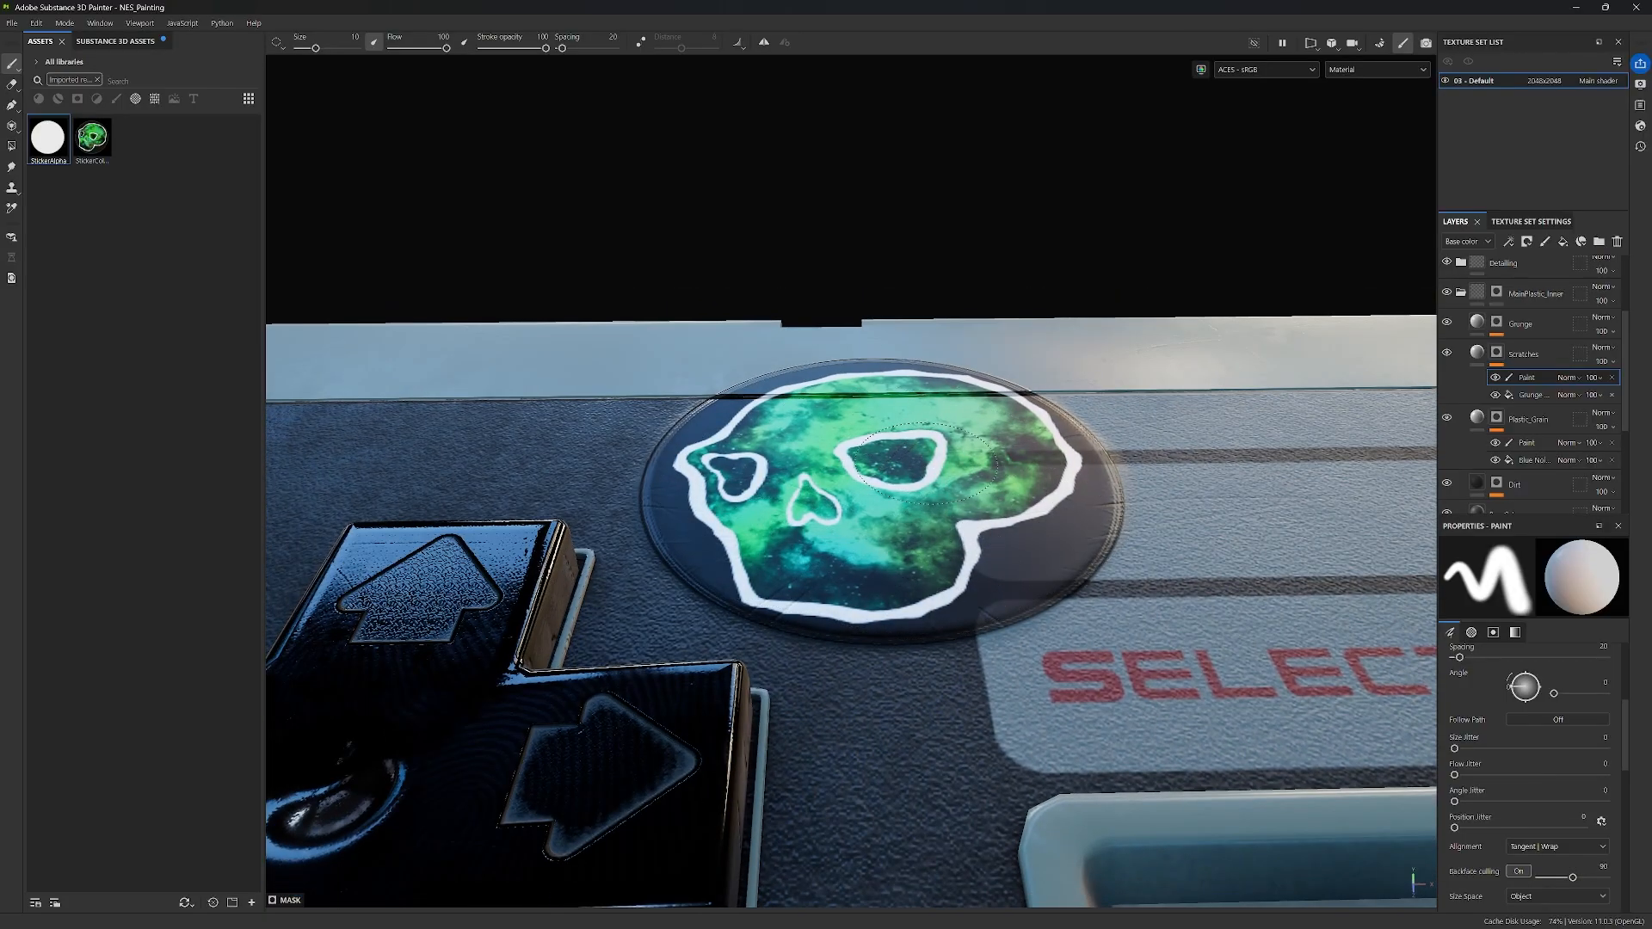
Step: Inspect the smoothed sticker and the panel seam crossing it from several angles
{"action": "mouse_move", "coordinate": [912, 456]}
{"action": "left_mouse_down", "text": "alt"}
{"action": "mouse_move", "coordinate": [1144, 508]}
{"action": "mouse_move", "coordinate": [1055, 420]}
{"action": "mouse_move", "coordinate": [955, 492]}
{"action": "mouse_move", "coordinate": [1261, 451]}
{"action": "mouse_move", "coordinate": [951, 489]}
{"action": "left_mouse_up", "text": "alt"}
{"action": "scroll", "coordinate": [955, 492], "scroll_direction": "down", "scroll_amount": 3}
{"action": "scroll", "coordinate": [951, 488], "scroll_direction": "up", "scroll_amount": 3}
{"action": "middle_click_drag", "start_coordinate": [947, 521], "coordinate": [1030, 478], "text": "alt"}
{"action": "left_click_drag", "start_coordinate": [1028, 478], "coordinate": [813, 405], "text": "alt"}
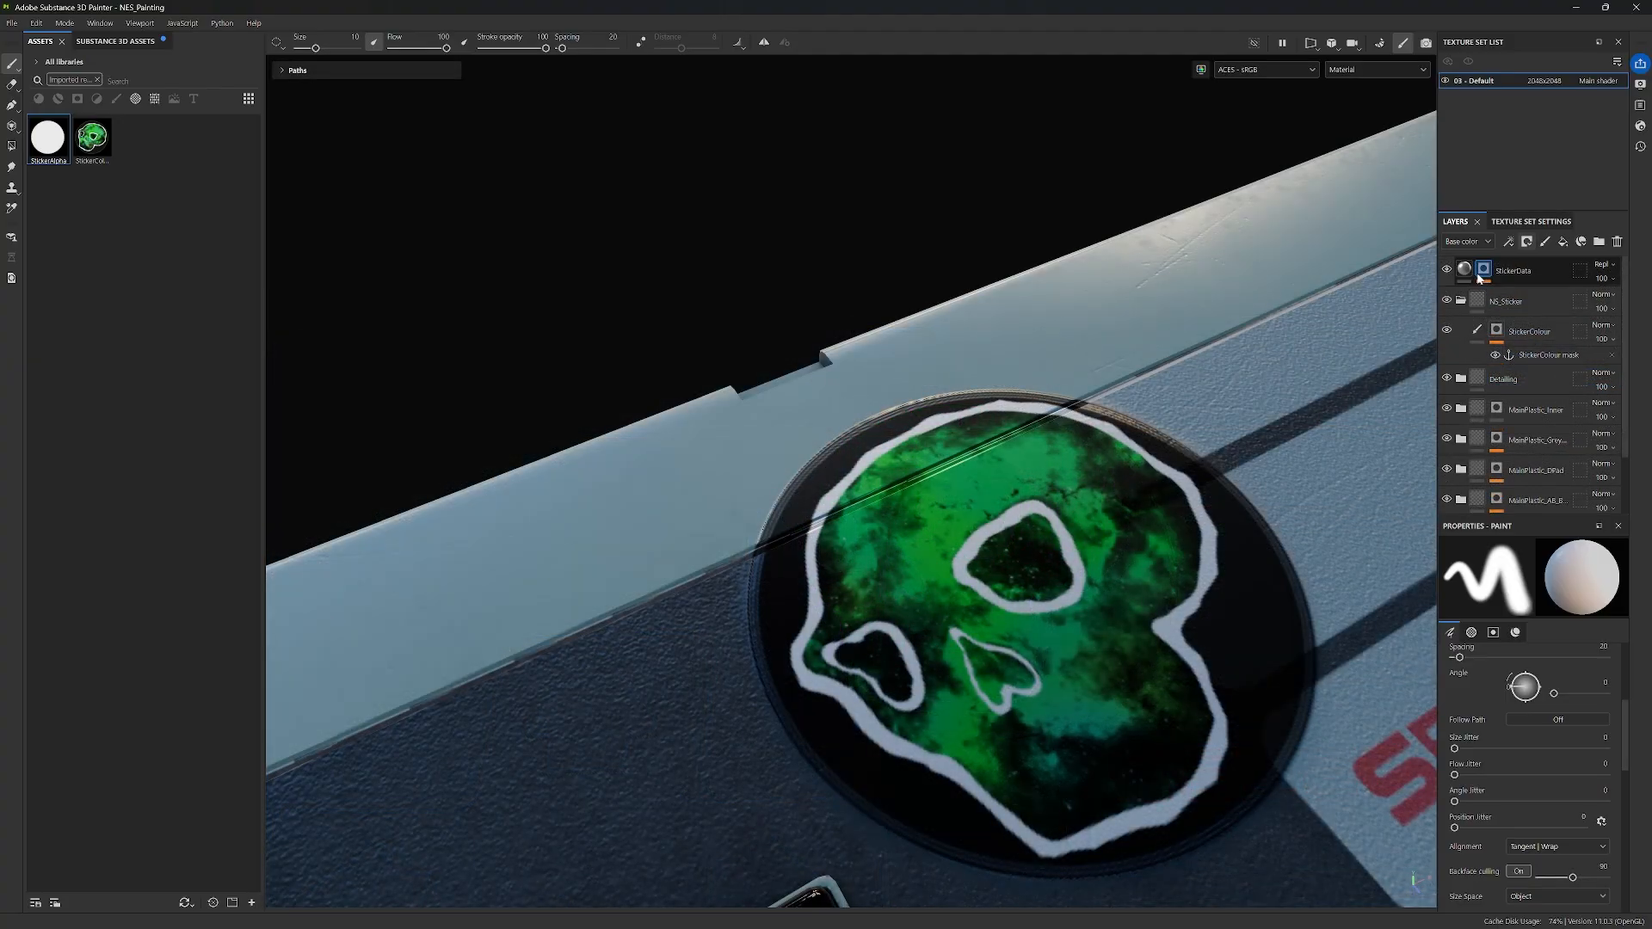
{"action": "left_click_drag", "start_coordinate": [1067, 602], "coordinate": [1157, 541], "text": "alt"}
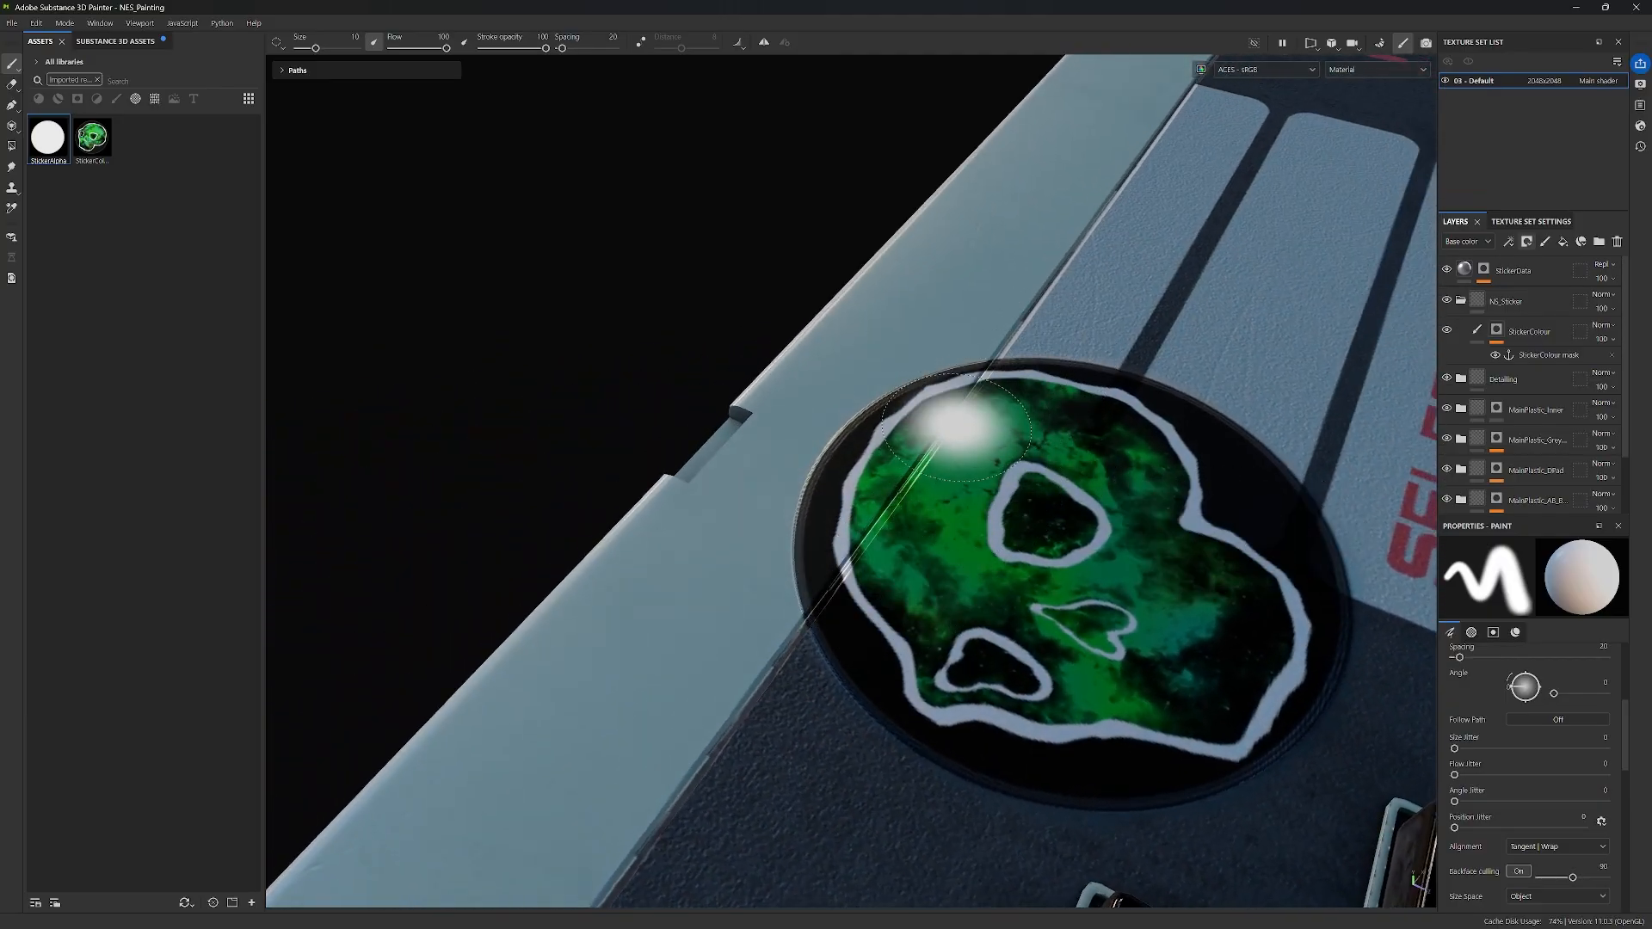
{"action": "left_click_drag", "start_coordinate": [1145, 641], "coordinate": [1067, 551], "text": "alt"}
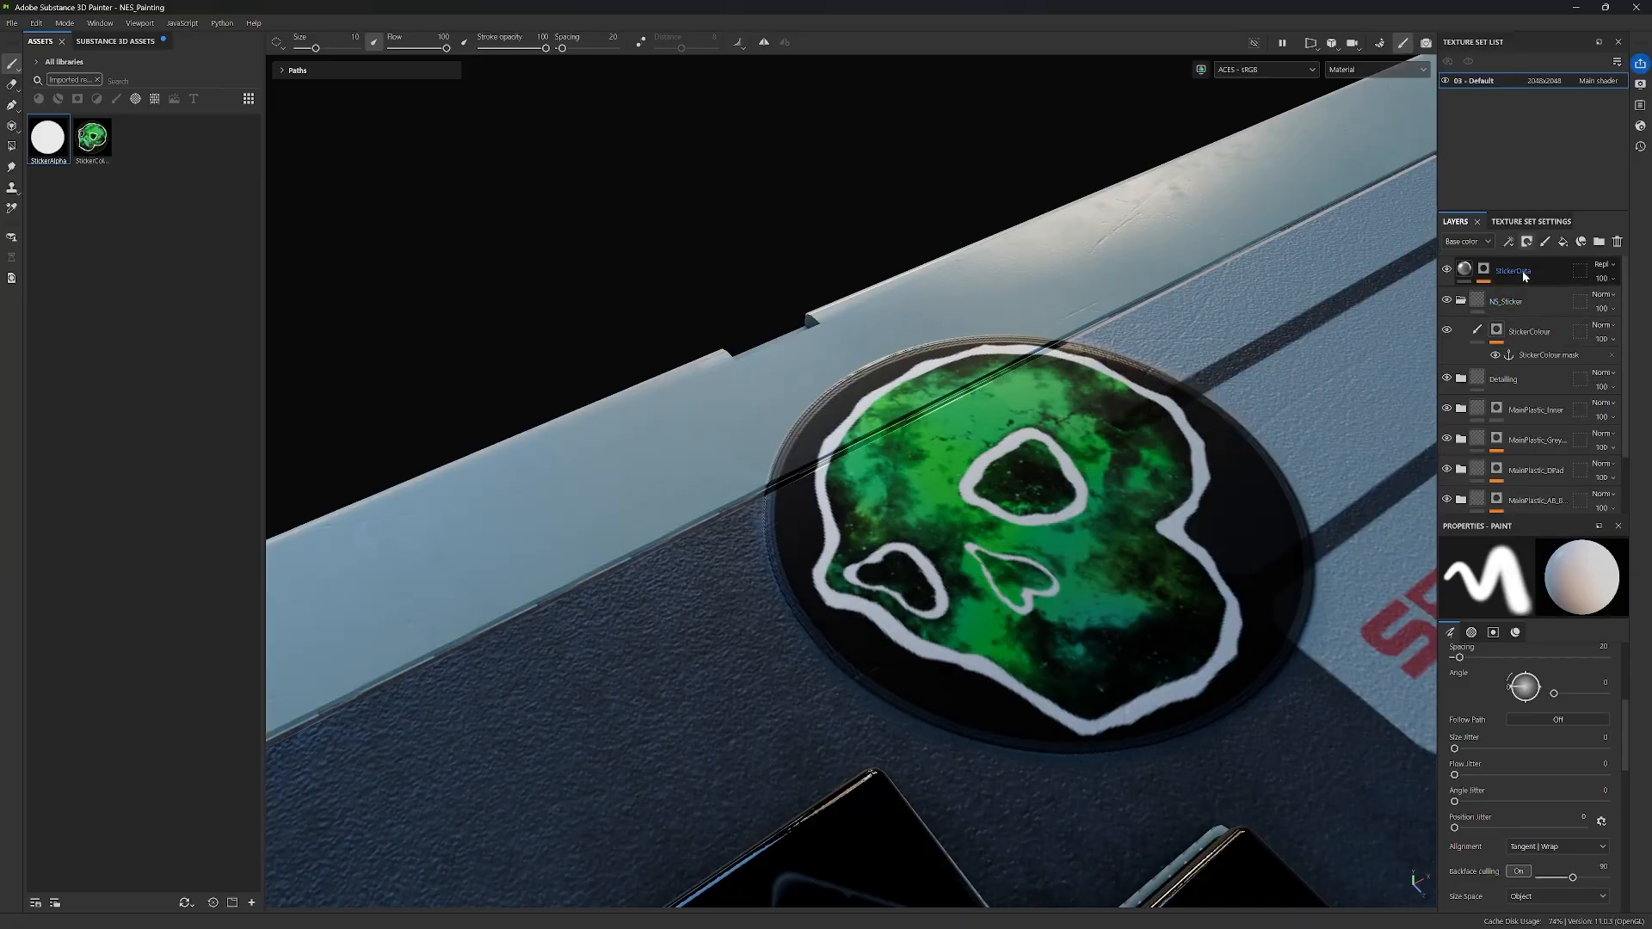
Step: Add a new paint layer above StickerData and show all brushes in the asset library without the imported resources filter
{"action": "left_click", "coordinate": [1547, 242]}
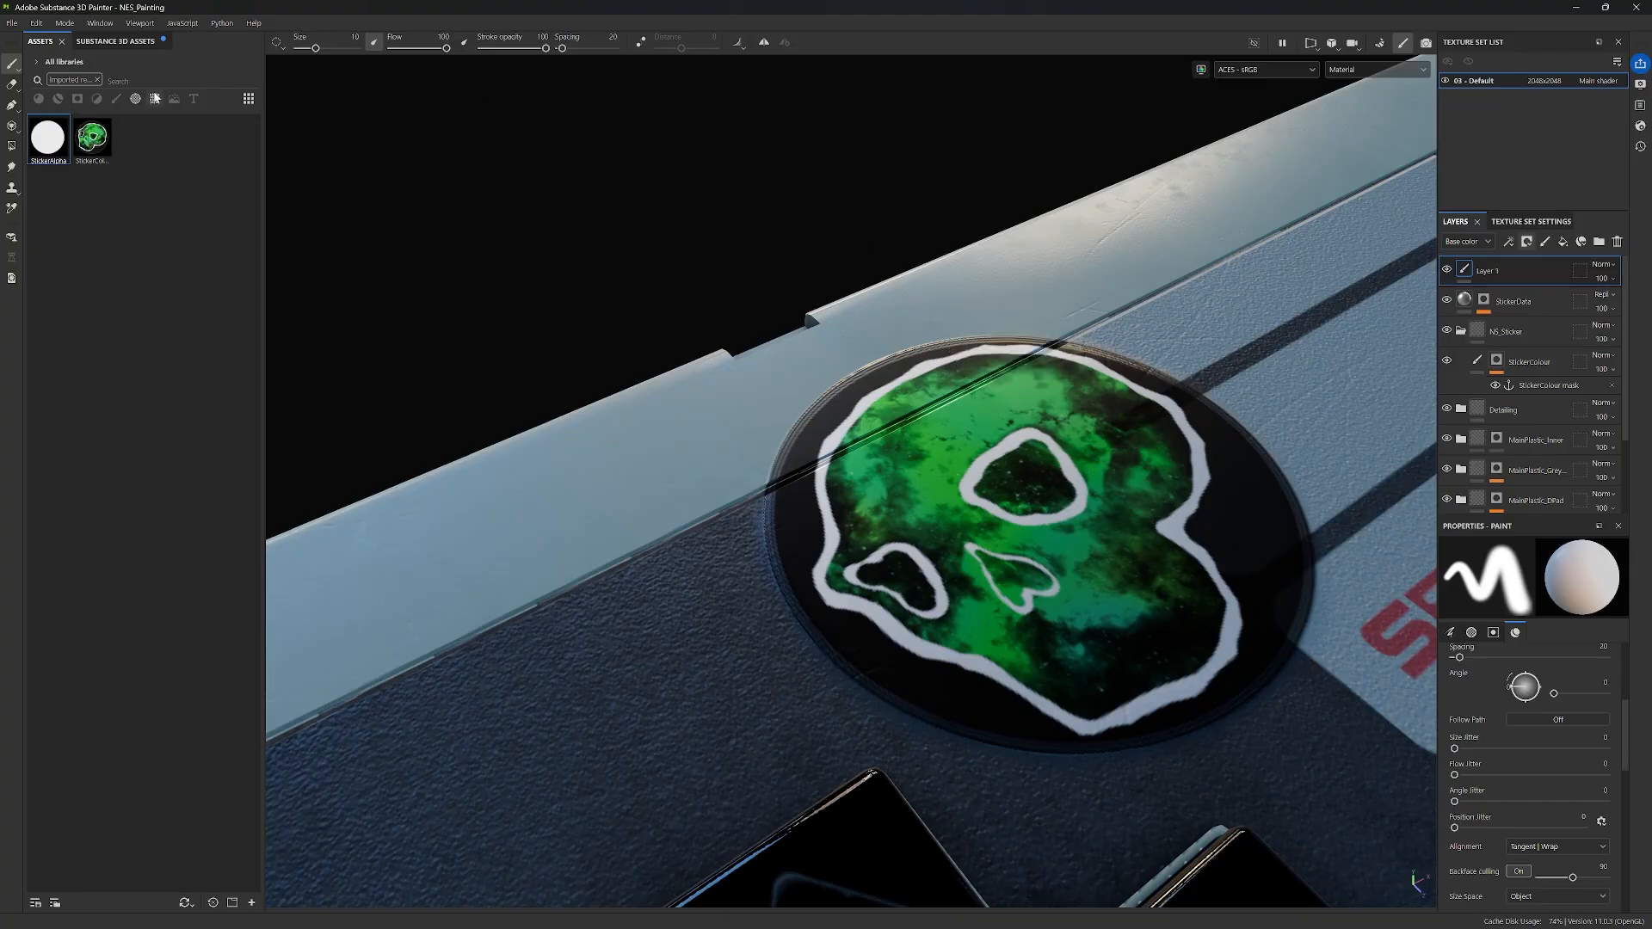
{"action": "left_click", "coordinate": [97, 79]}
{"action": "left_click", "coordinate": [117, 98]}
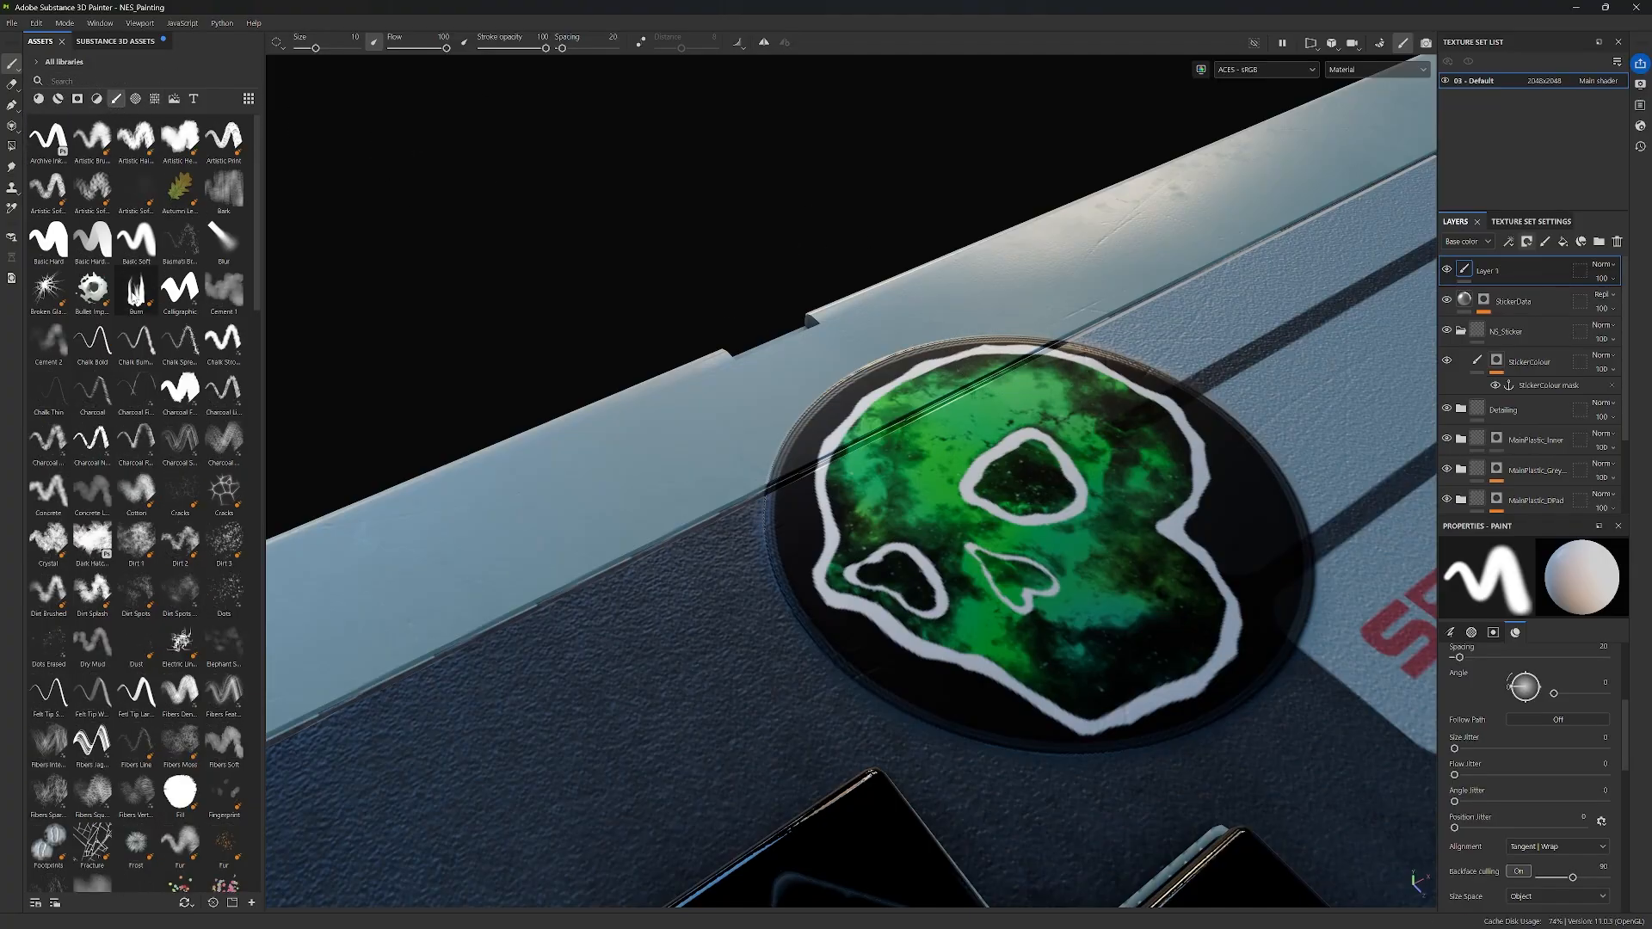
Step: Search the brush library for tear and rip brushes
{"action": "scroll", "coordinate": [123, 462], "scroll_direction": "down", "scroll_amount": 10}
{"action": "scroll", "coordinate": [123, 461], "scroll_direction": "up", "scroll_amount": 10}
{"action": "left_click", "coordinate": [103, 80]}
{"action": "type", "text": "tear"}
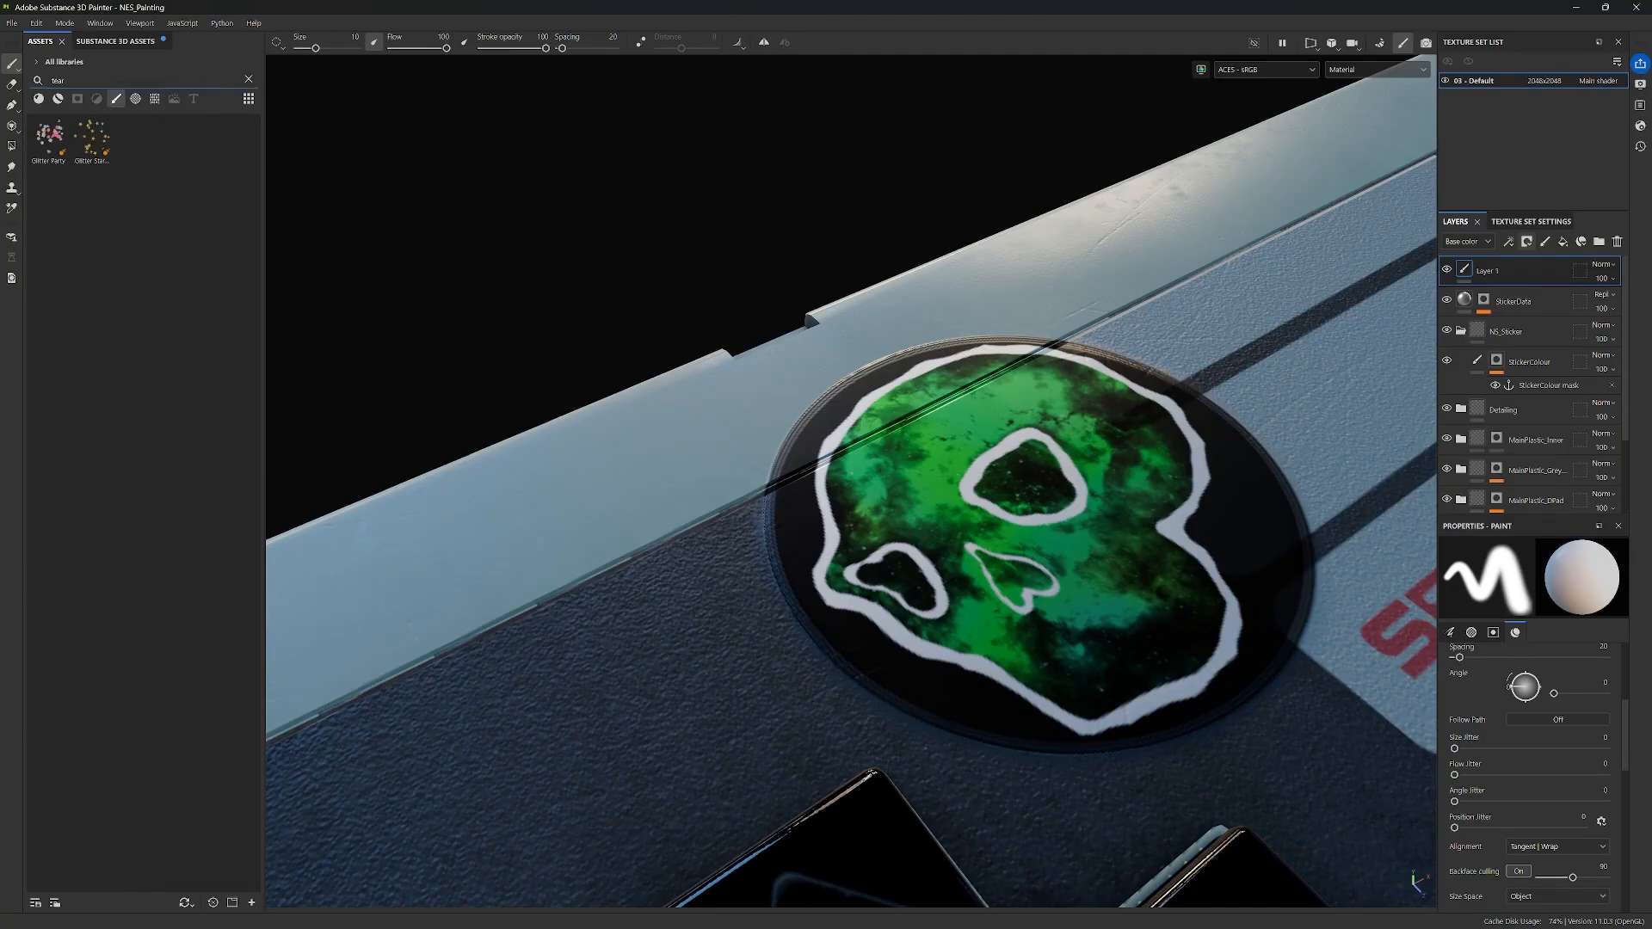
{"action": "key", "text": "BackSpace"}
{"action": "key", "text": "BackSpace"}
{"action": "key", "text": "BackSpace"}
{"action": "key", "text": "BackSpace"}
{"action": "type", "text": "rip"}
{"action": "key", "text": "BackSpace"}
{"action": "key", "text": "BackSpace"}
{"action": "key", "text": "BackSpace"}
Step: Search the brushes for scr, choose the Scratches 3 brush and reduce its size for the sticker
{"action": "type", "text": "scr"}
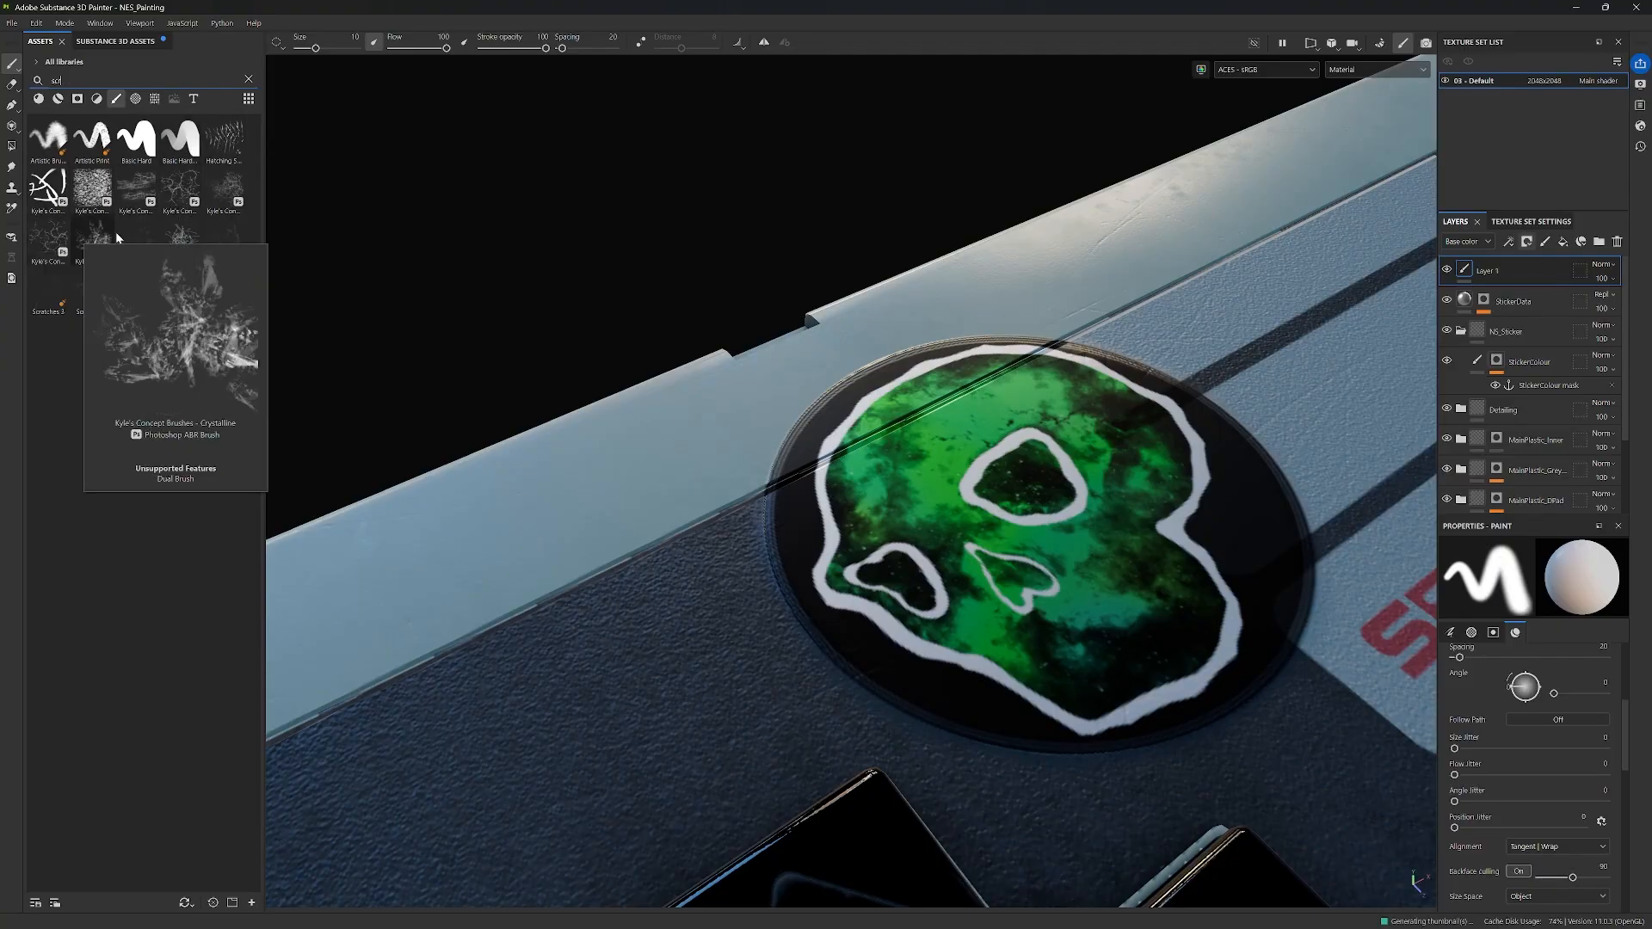
{"action": "left_click", "coordinate": [45, 285]}
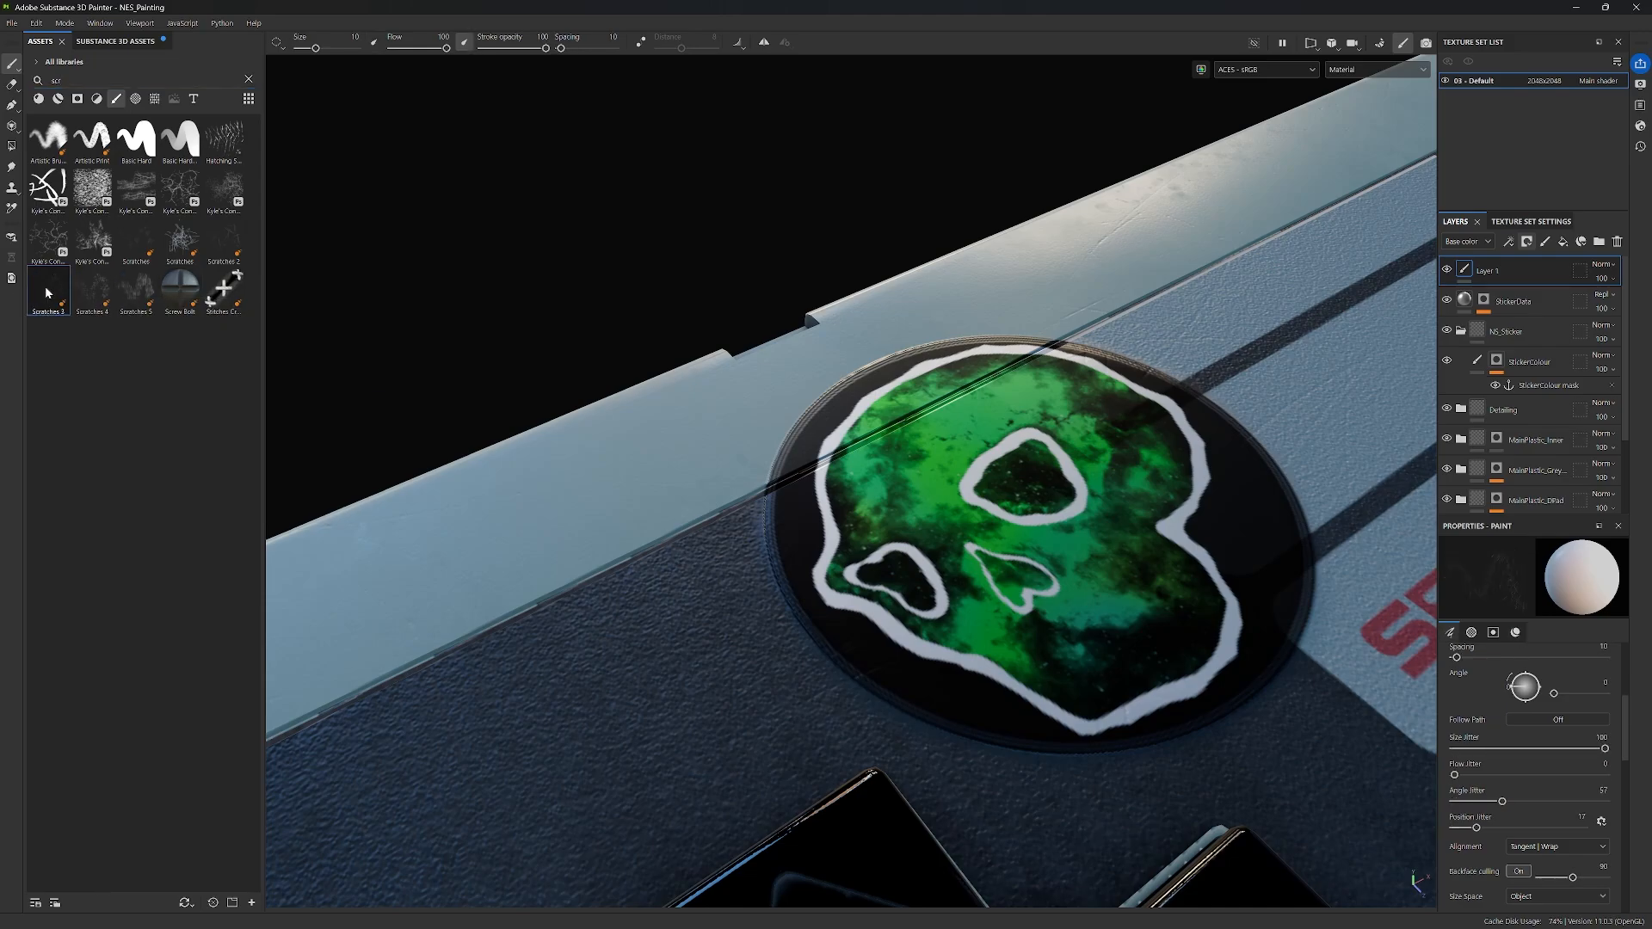
{"action": "mouse_move", "coordinate": [860, 516]}
{"action": "left_mouse_down", "text": "alt"}
{"action": "mouse_move", "coordinate": [860, 465]}
{"action": "mouse_move", "coordinate": [869, 517]}
{"action": "left_mouse_up", "text": "alt"}
{"action": "scroll", "coordinate": [869, 490], "scroll_direction": "up", "scroll_amount": 2}
{"action": "right_click_drag", "start_coordinate": [873, 490], "coordinate": [826, 490], "text": "ctrl"}
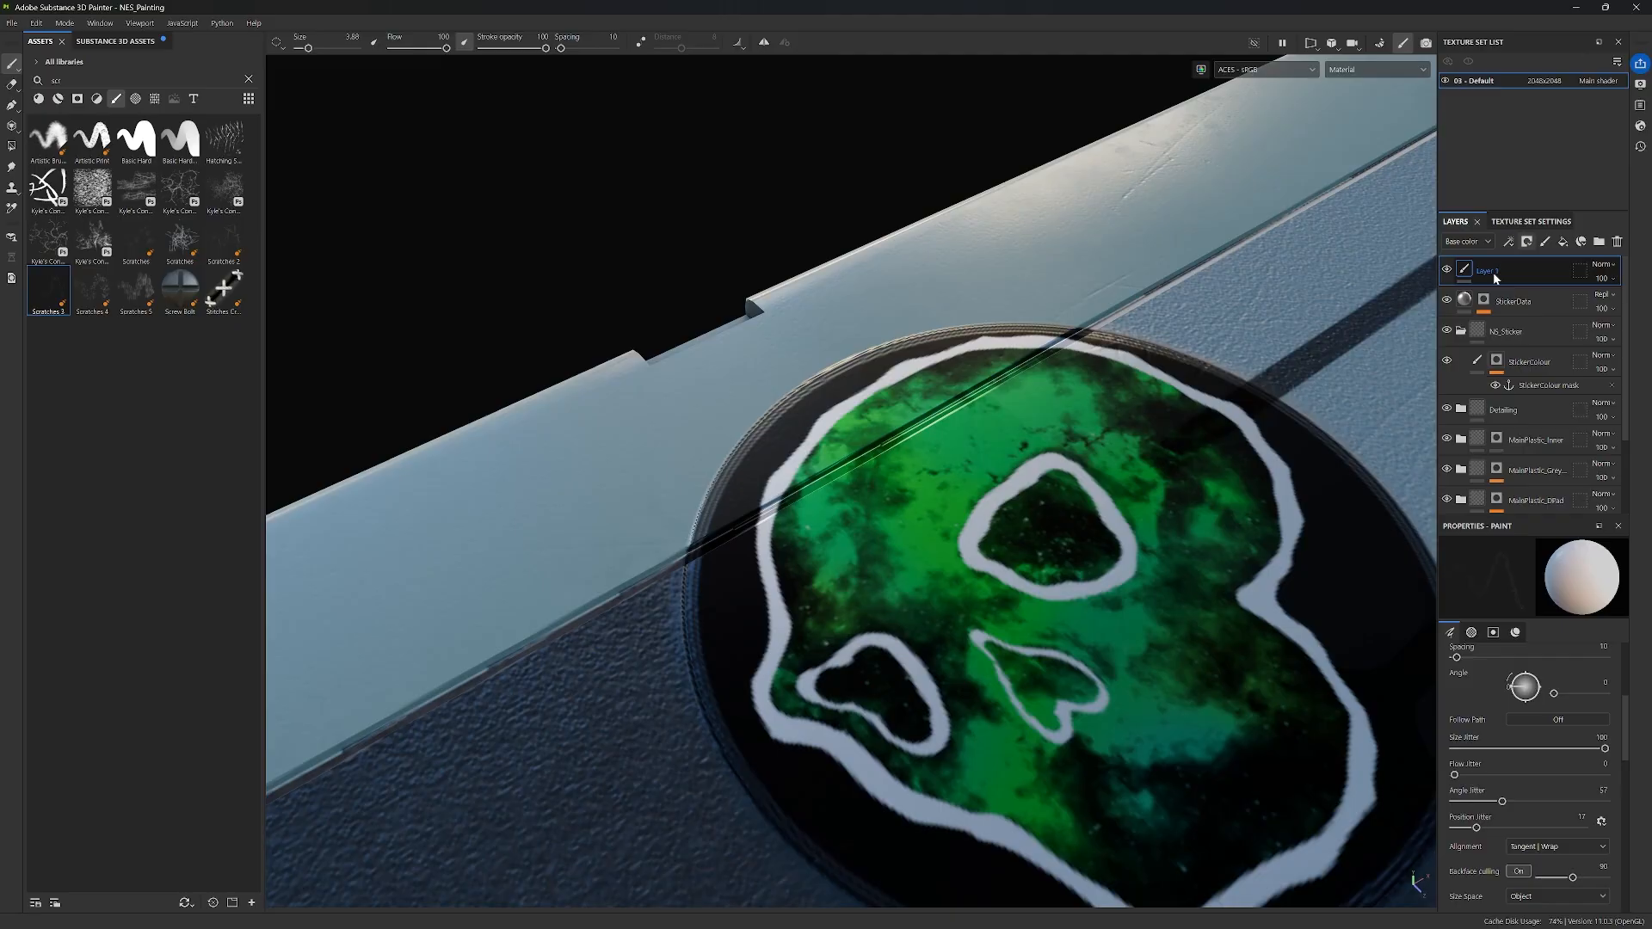
Step: Rename the new paint layer above StickerData as StickerScratches
{"action": "double_click", "coordinate": [1487, 270]}
{"action": "type", "text": "StickerScratches"}
{"action": "key", "text": "Return"}
Step: Enable the roughness and metallic channels for the brush material and set its base color to mid gray
{"action": "left_click", "coordinate": [1515, 633]}
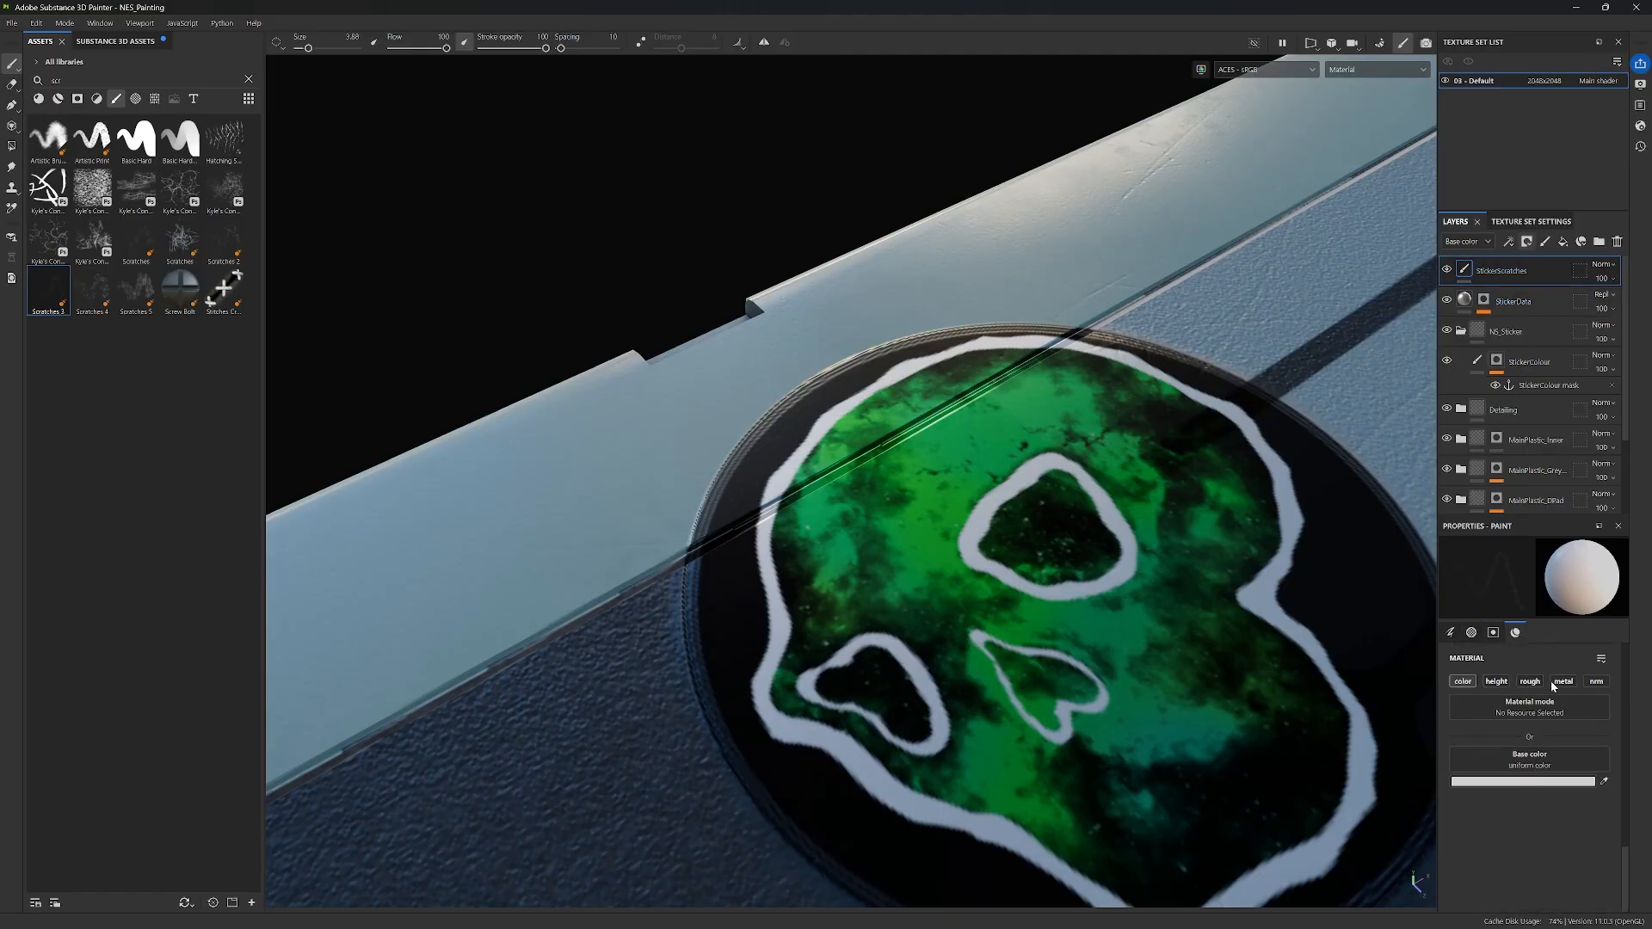
{"action": "left_click", "coordinate": [1530, 682]}
{"action": "left_click", "coordinate": [1562, 681]}
{"action": "left_click", "coordinate": [1506, 780]}
{"action": "left_click_drag", "start_coordinate": [1355, 740], "coordinate": [1329, 794]}
Step: Enlarge the scratch brush to about 7.68 and stamp a trial scratch where the panel seam crosses the sticker's edge
{"action": "left_click_drag", "start_coordinate": [869, 430], "coordinate": [673, 422], "text": "alt"}
{"action": "scroll", "coordinate": [674, 421], "scroll_direction": "up", "scroll_amount": 2}
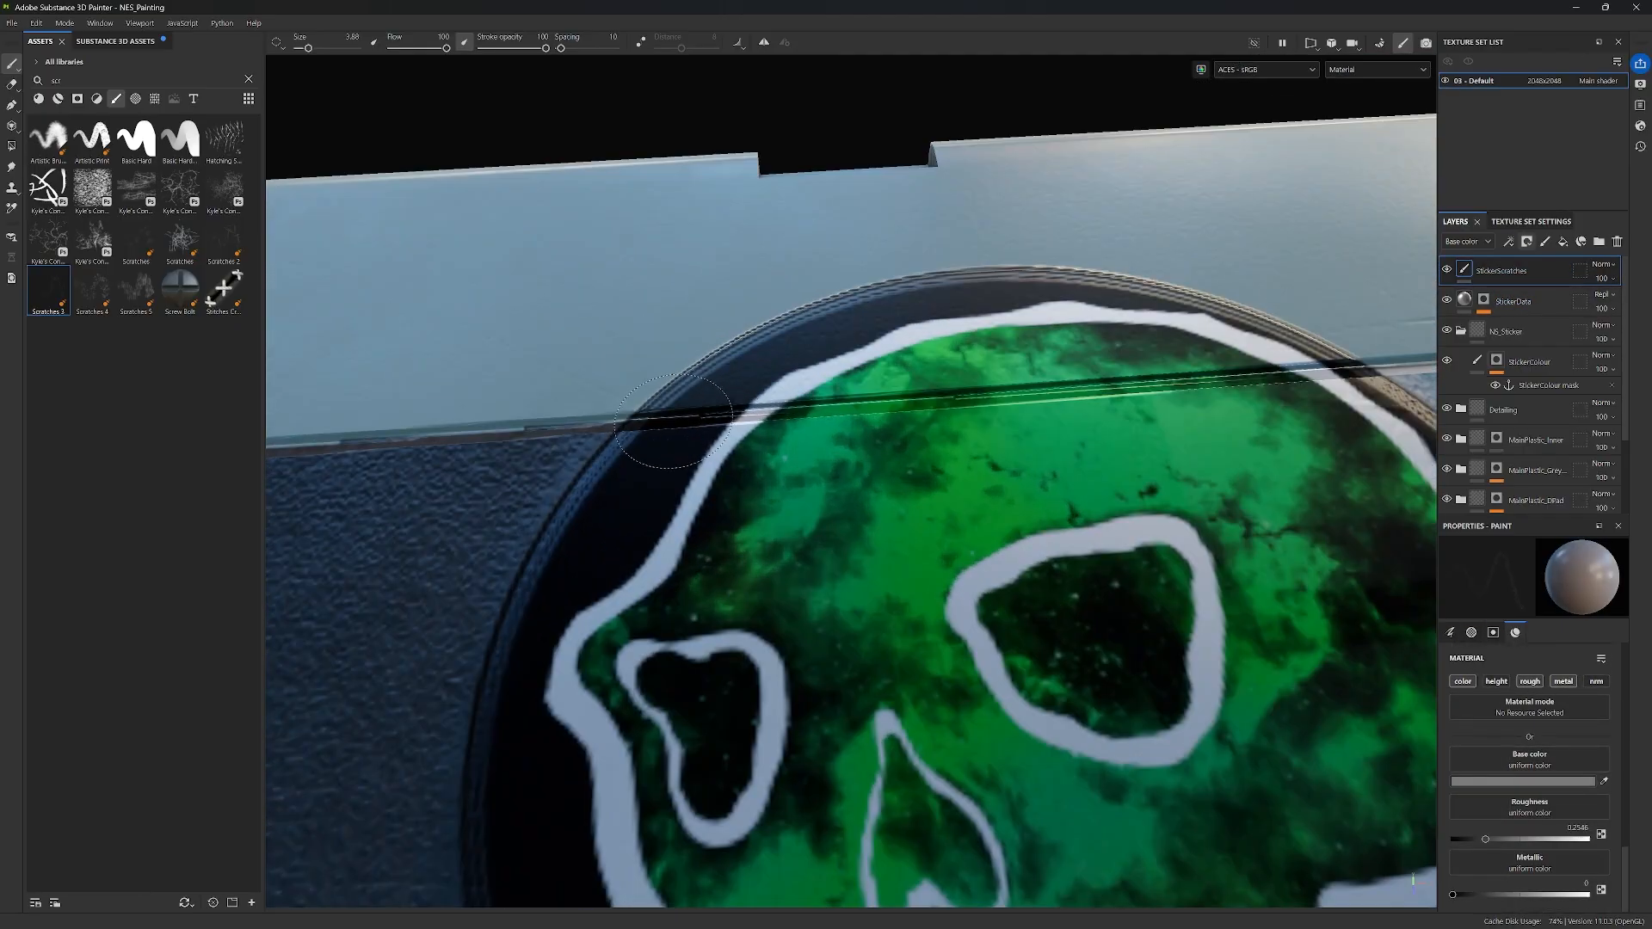
{"action": "right_click_drag", "start_coordinate": [708, 430], "coordinate": [742, 430], "text": "ctrl"}
{"action": "left_click", "coordinate": [708, 430]}
{"action": "scroll", "coordinate": [737, 445], "scroll_direction": "down", "scroll_amount": 3}
{"action": "left_click_drag", "start_coordinate": [737, 446], "coordinate": [809, 482], "text": "alt"}
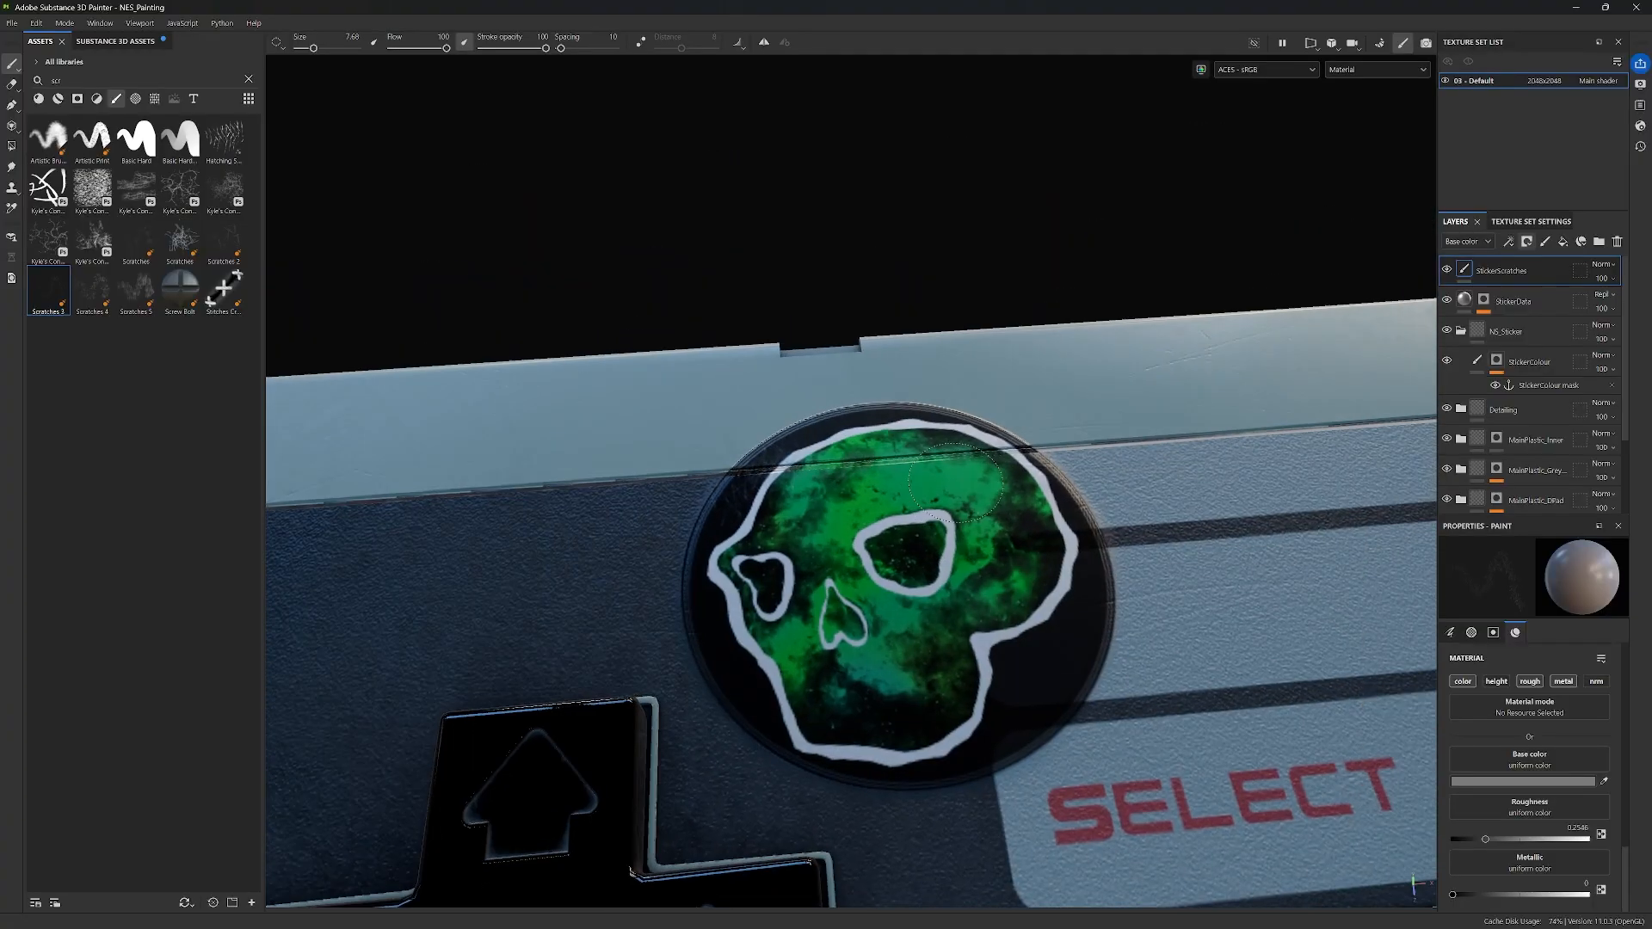
{"action": "scroll", "coordinate": [903, 602], "scroll_direction": "up", "scroll_amount": 2}
{"action": "left_click_drag", "start_coordinate": [904, 602], "coordinate": [963, 606], "text": "alt"}
{"action": "middle_click_drag", "start_coordinate": [963, 607], "coordinate": [972, 542], "text": "alt"}
{"action": "left_click_drag", "start_coordinate": [1154, 469], "coordinate": [1118, 404], "text": "alt"}
Step: Enable the brush's height channel with a height of -0.0970 and undo the trial scratch
{"action": "left_click", "coordinate": [1496, 681]}
{"action": "left_click", "coordinate": [1536, 839]}
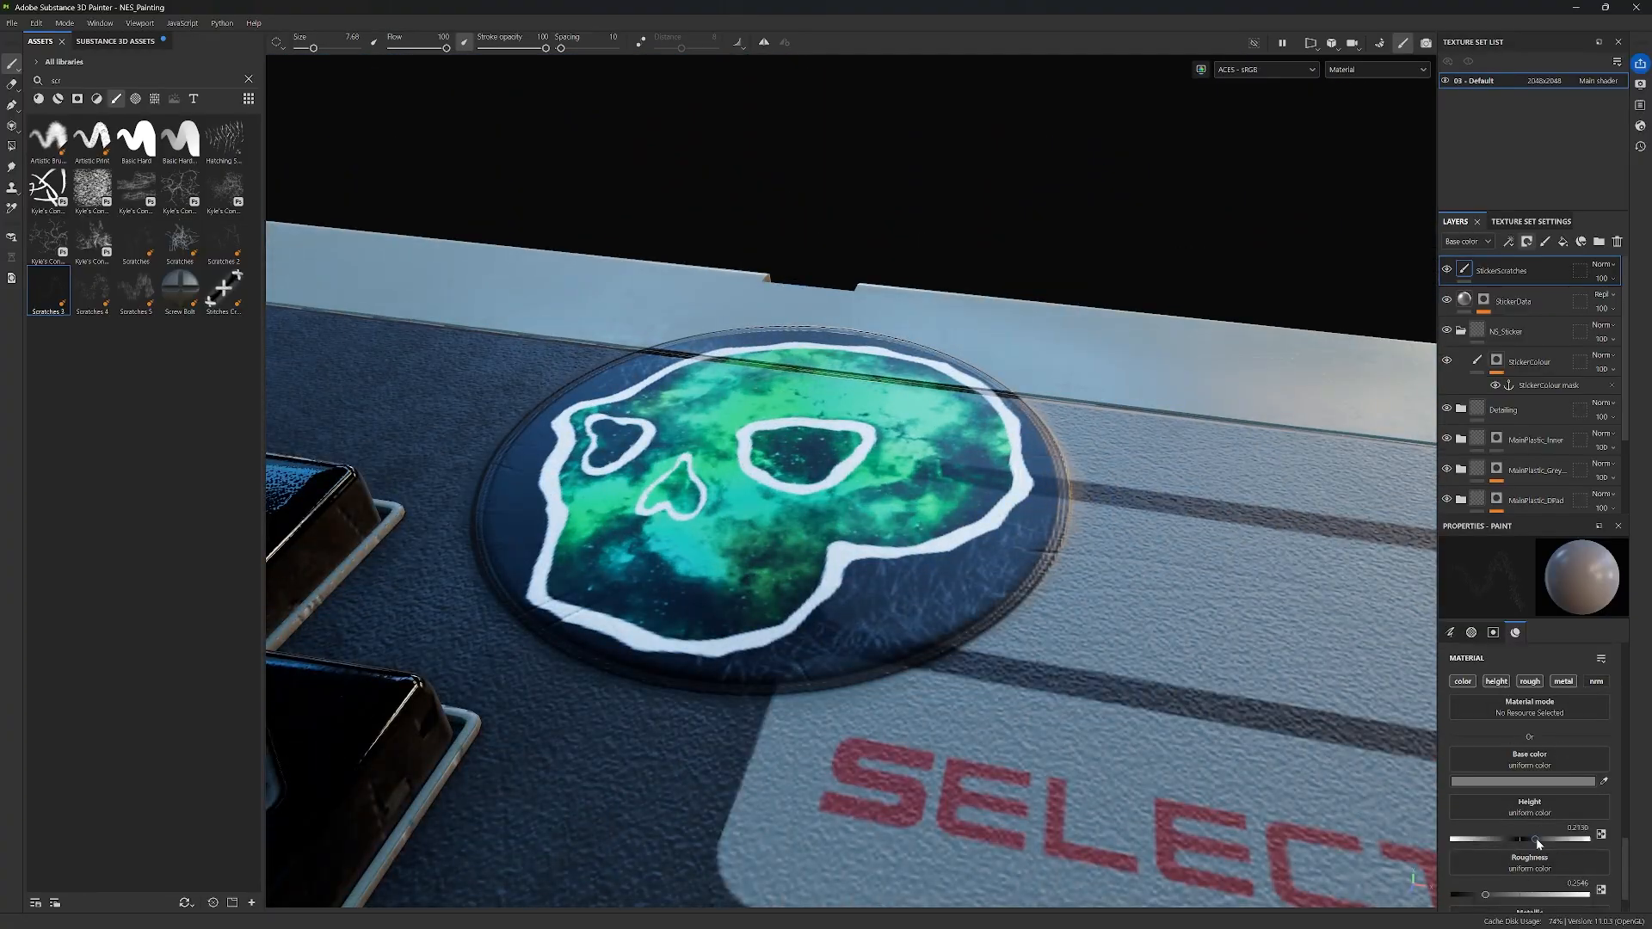
{"action": "left_click_drag", "start_coordinate": [1518, 840], "coordinate": [1512, 840]}
{"action": "scroll", "coordinate": [1545, 756], "scroll_direction": "down", "scroll_amount": 1}
{"action": "scroll", "coordinate": [719, 477], "scroll_direction": "up", "scroll_amount": 2}
{"action": "scroll", "coordinate": [1074, 494], "scroll_direction": "down", "scroll_amount": 2}
{"action": "left_click_drag", "start_coordinate": [818, 465], "coordinate": [1075, 550], "text": "alt"}
{"action": "key", "text": "ctrl+z"}
{"action": "scroll", "coordinate": [1074, 516], "scroll_direction": "up", "scroll_amount": 2}
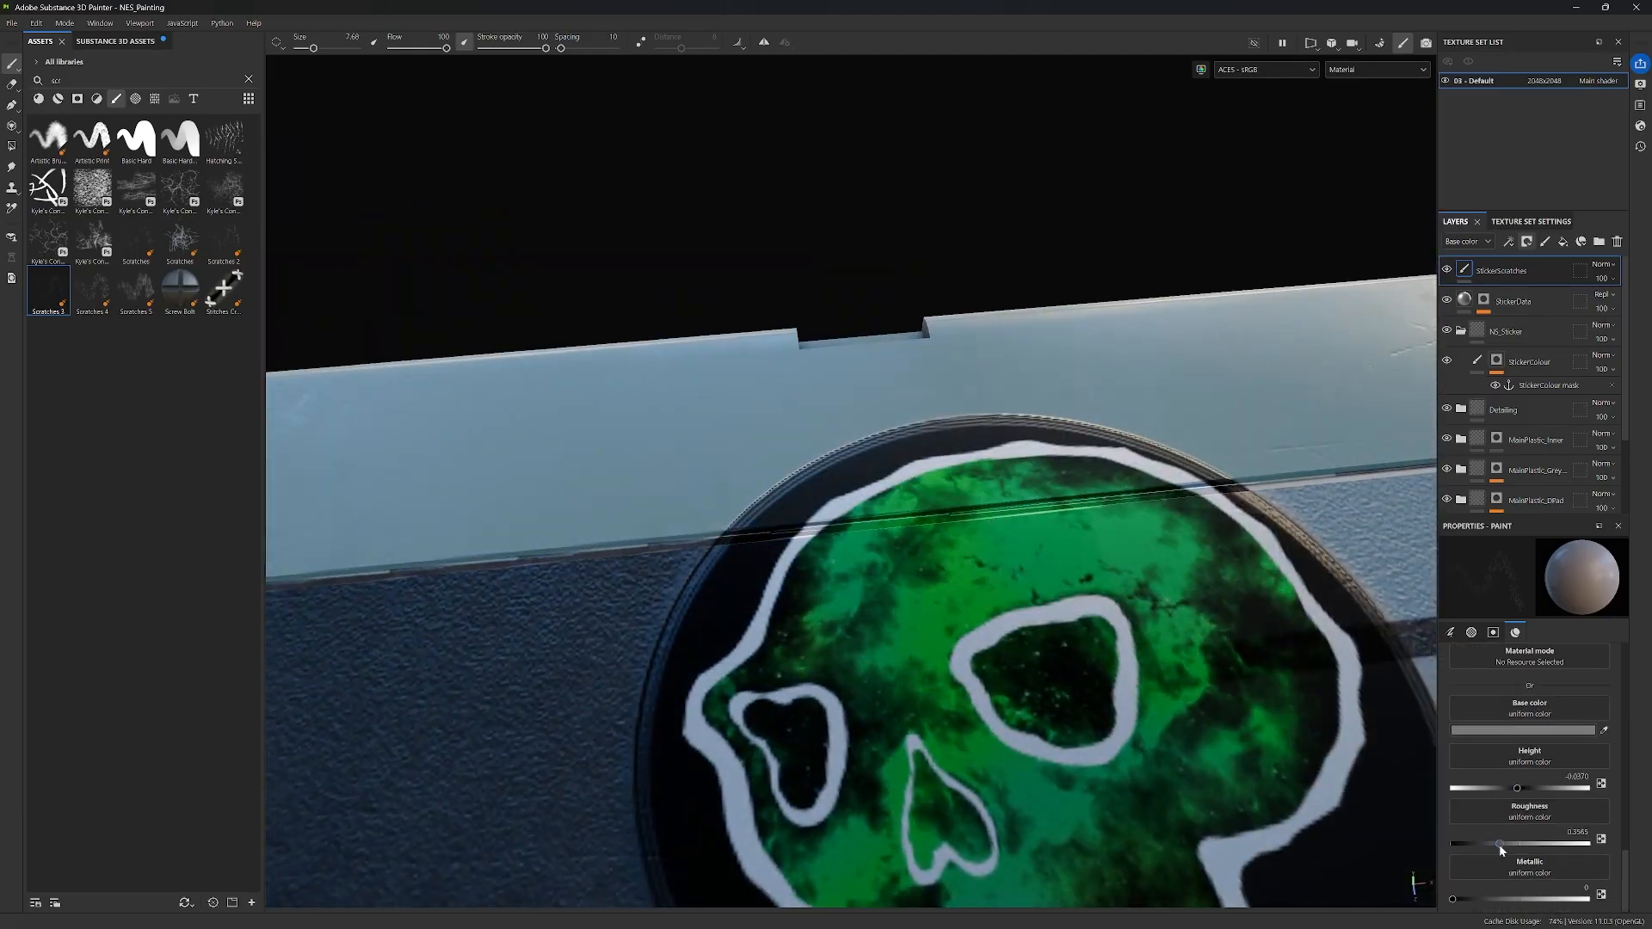
Step: Set the scratch material's roughness to 0.1806 and its metallic value to 0.8426
{"action": "left_click_drag", "start_coordinate": [1496, 843], "coordinate": [1468, 843]}
{"action": "left_click", "coordinate": [1554, 900]}
{"action": "left_click", "coordinate": [1475, 845]}
{"action": "left_click", "coordinate": [1568, 900]}
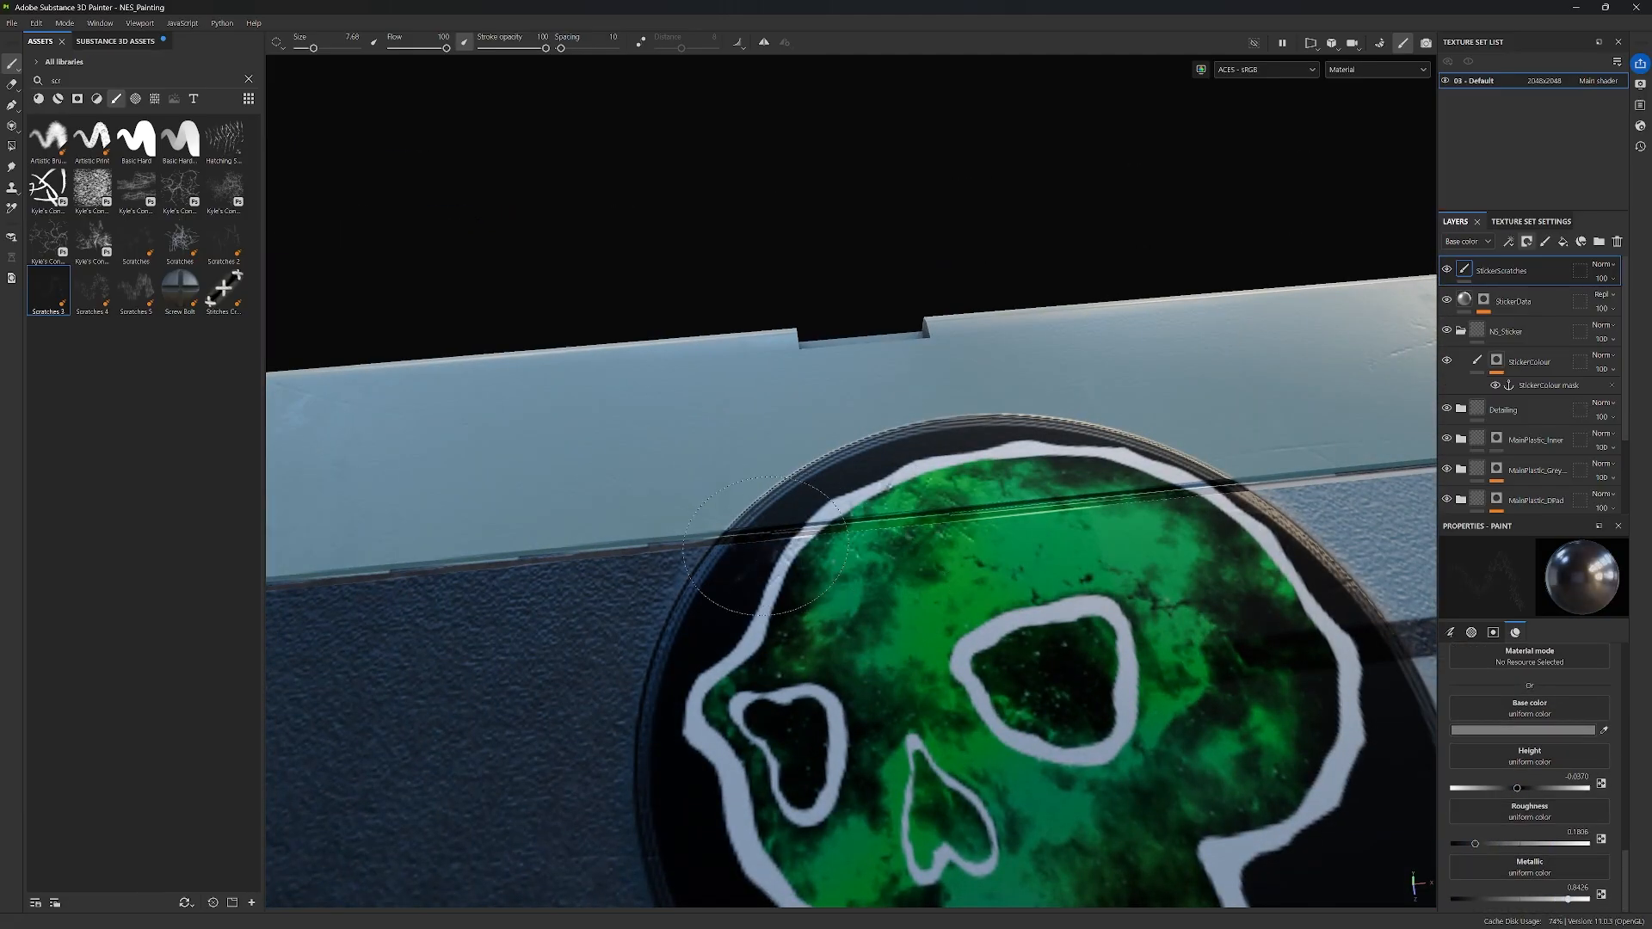
Step: Stamp scratches across the green skull area and around the panel seam on the StickerScratches layer
{"action": "mouse_move", "coordinate": [1145, 508]}
{"action": "left_mouse_down", "text": "alt"}
{"action": "mouse_move", "coordinate": [1075, 491]}
{"action": "mouse_move", "coordinate": [1196, 413]}
{"action": "mouse_move", "coordinate": [1144, 506]}
{"action": "left_mouse_up", "text": "alt"}
{"action": "scroll", "coordinate": [1145, 506], "scroll_direction": "down", "scroll_amount": 2}
{"action": "middle_click_drag", "start_coordinate": [1145, 506], "coordinate": [1030, 572], "text": "alt"}
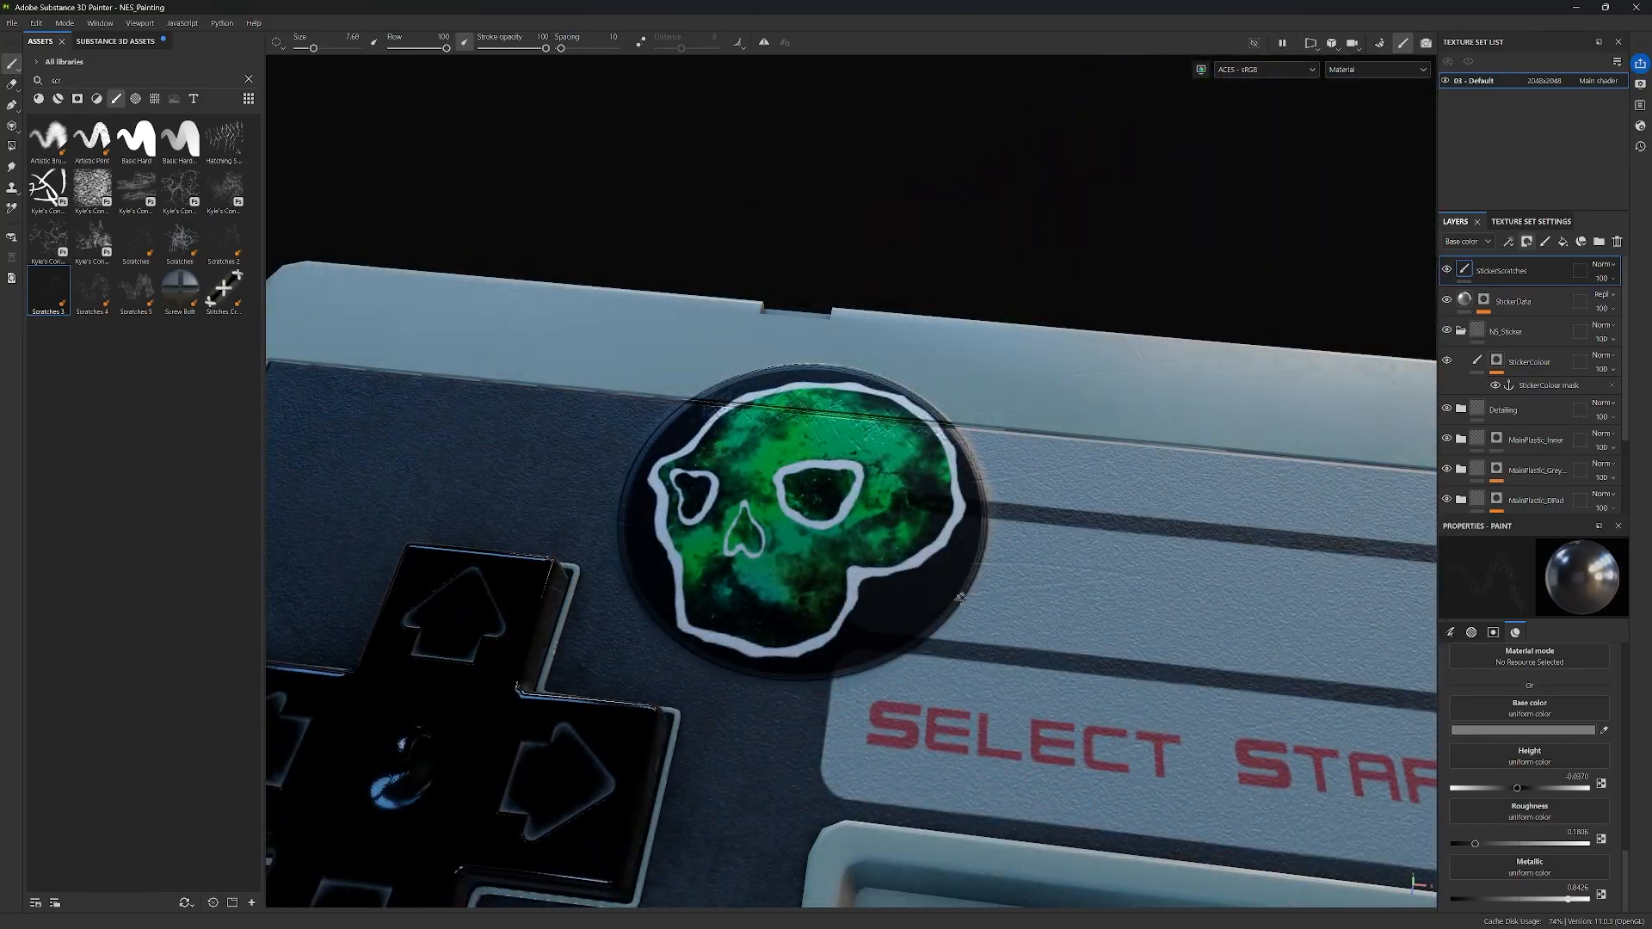
{"action": "scroll", "coordinate": [854, 608], "scroll_direction": "up", "scroll_amount": 2}
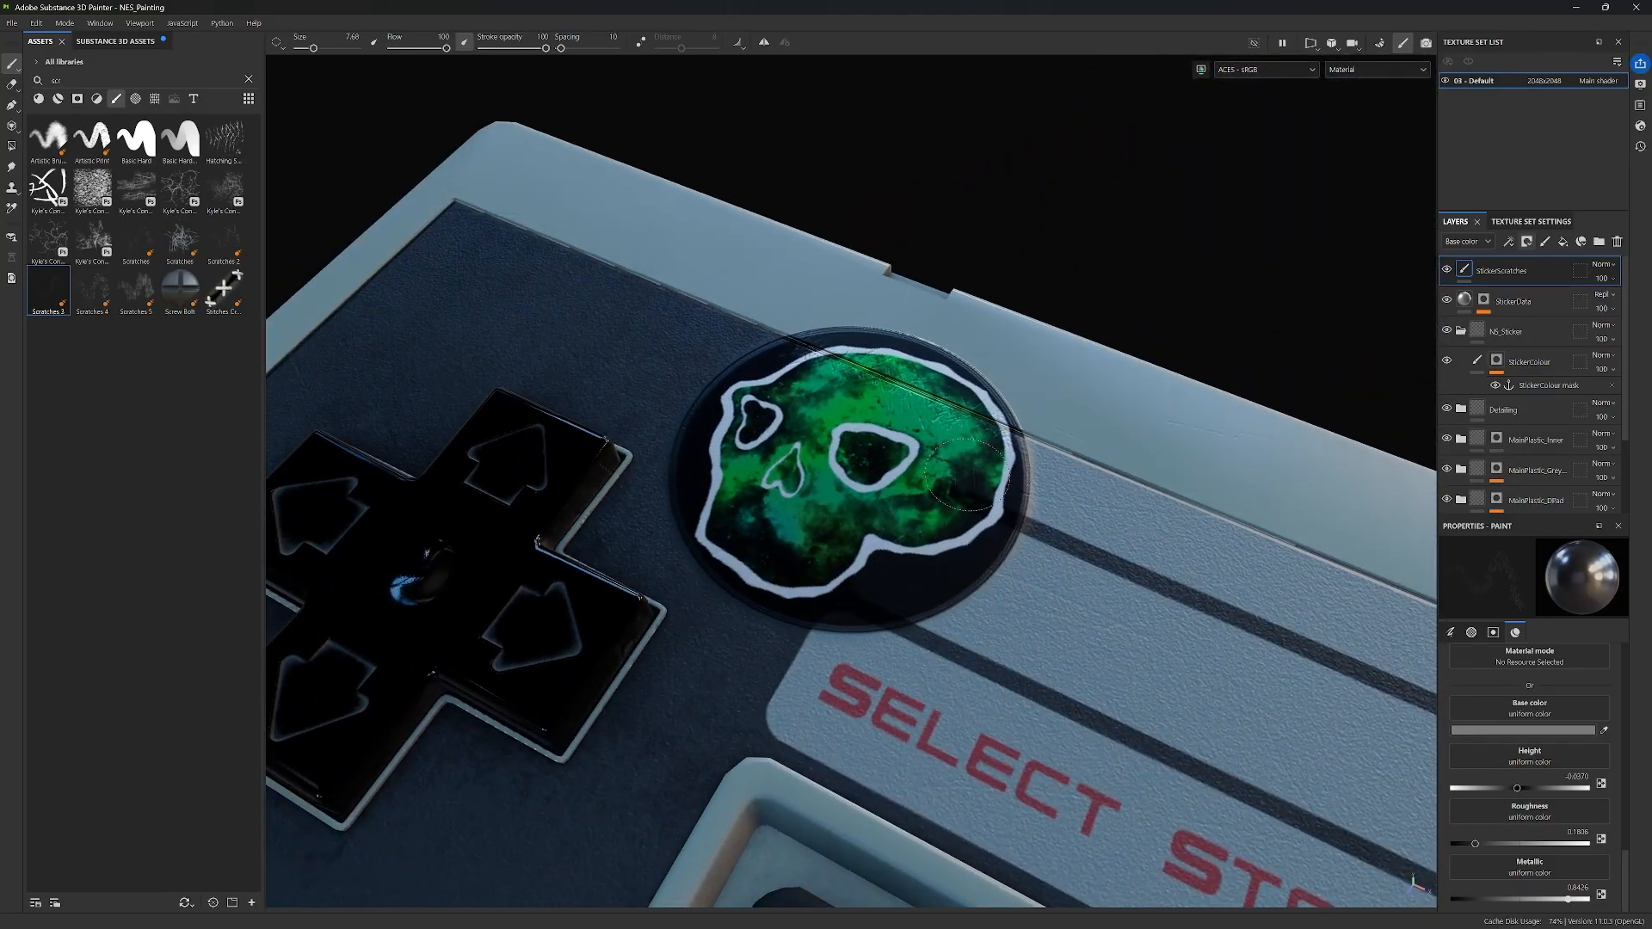
{"action": "scroll", "coordinate": [968, 473], "scroll_direction": "up", "scroll_amount": 2}
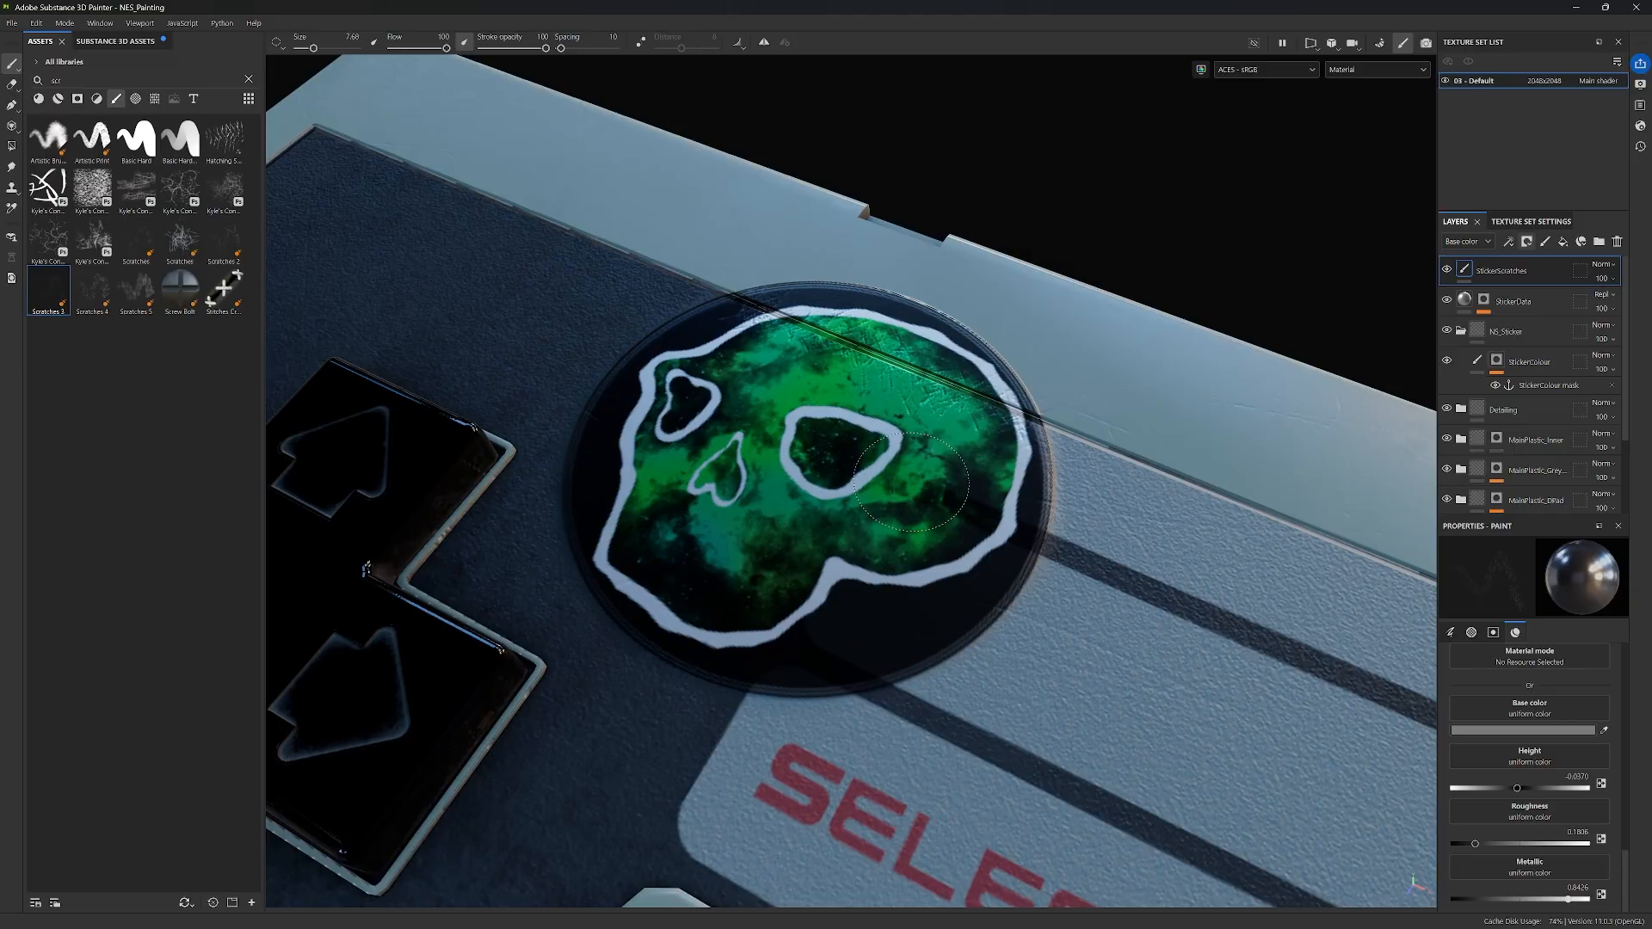
{"action": "mouse_move", "coordinate": [913, 482]}
{"action": "left_mouse_down", "text": "alt"}
{"action": "mouse_move", "coordinate": [802, 580]}
{"action": "mouse_move", "coordinate": [1021, 572]}
{"action": "mouse_move", "coordinate": [1014, 618]}
{"action": "left_mouse_up", "text": "alt"}
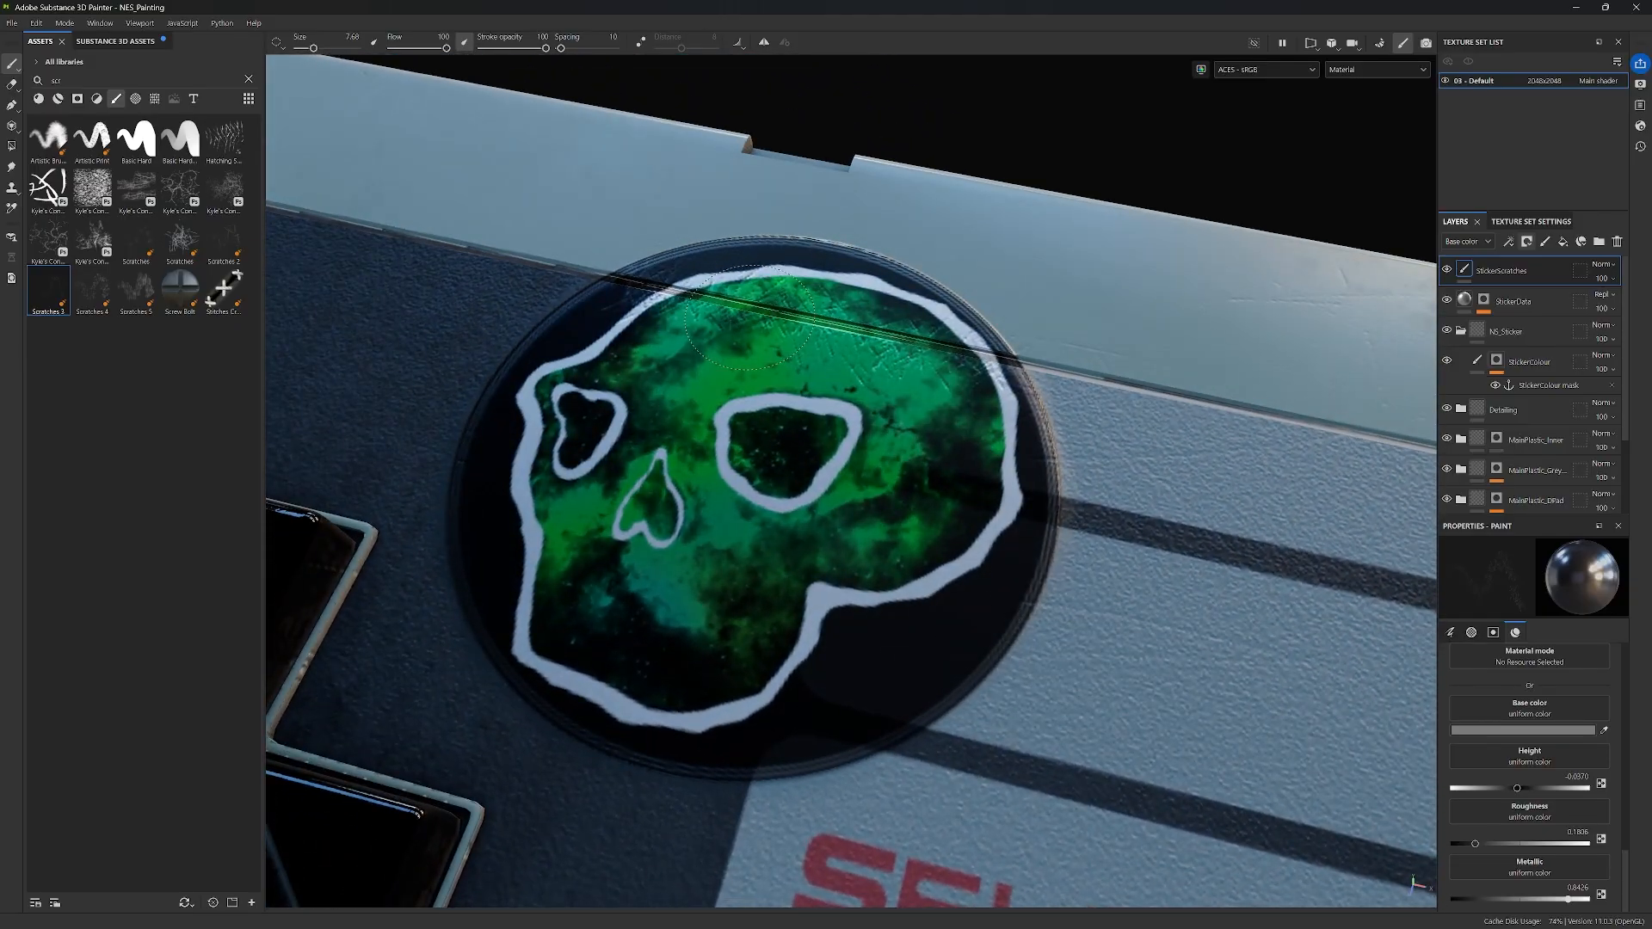
{"action": "scroll", "coordinate": [973, 439], "scroll_direction": "down", "scroll_amount": 3}
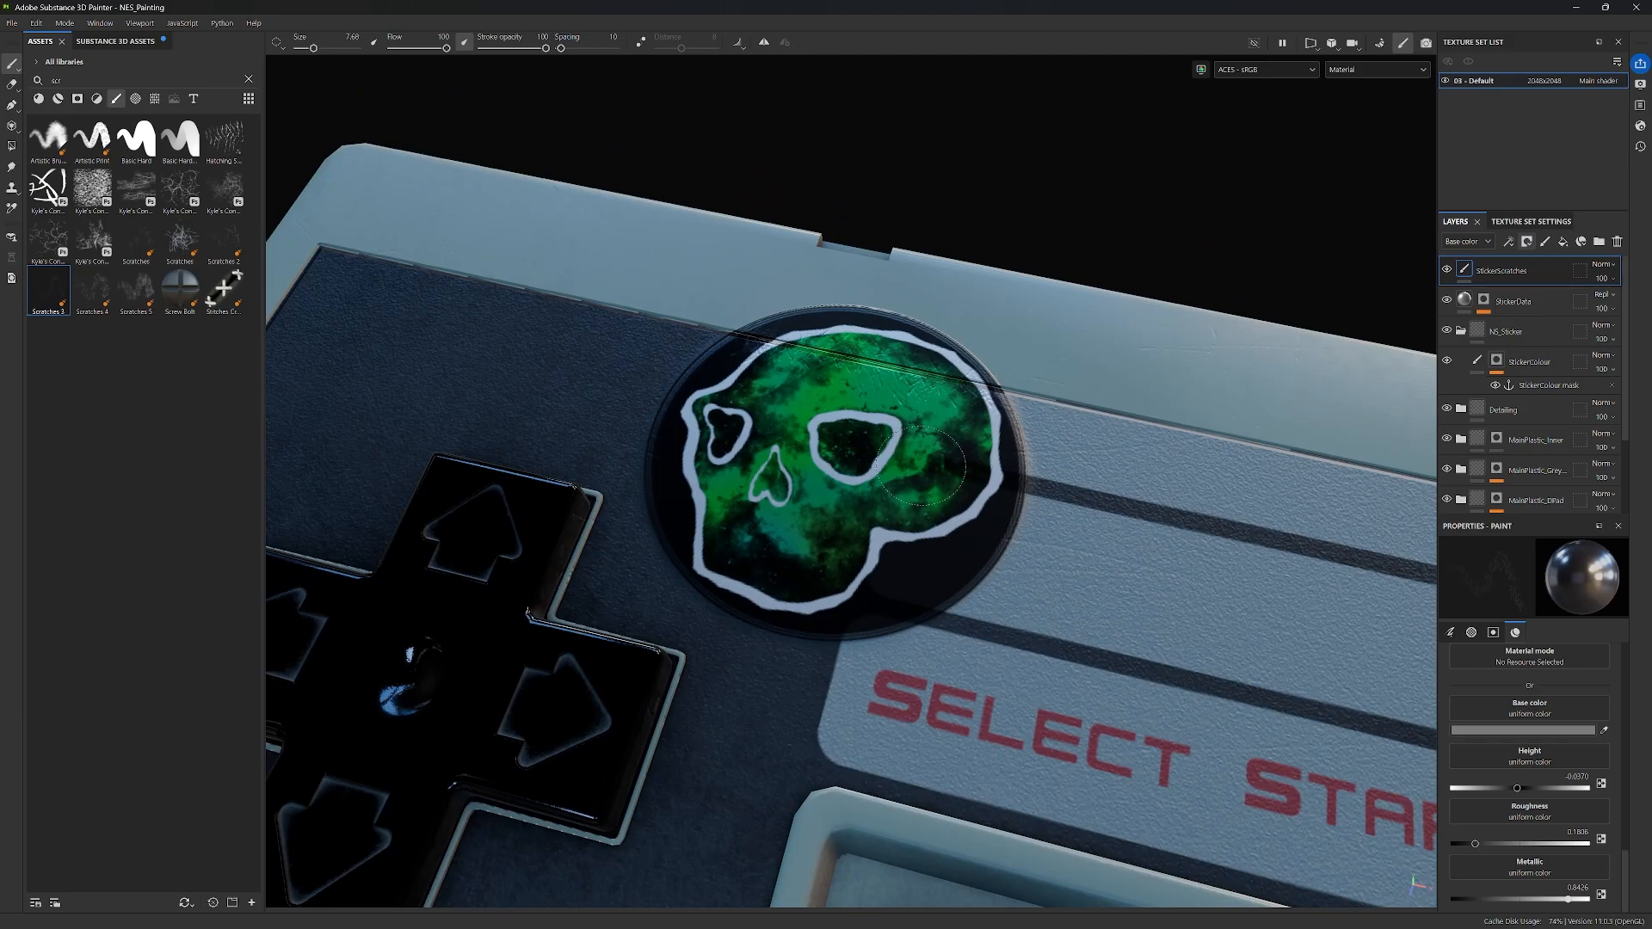
Step: Inspect the scratched sticker up close and on the whole controller from several angles
{"action": "left_click_drag", "start_coordinate": [919, 465], "coordinate": [1151, 493], "text": "alt"}
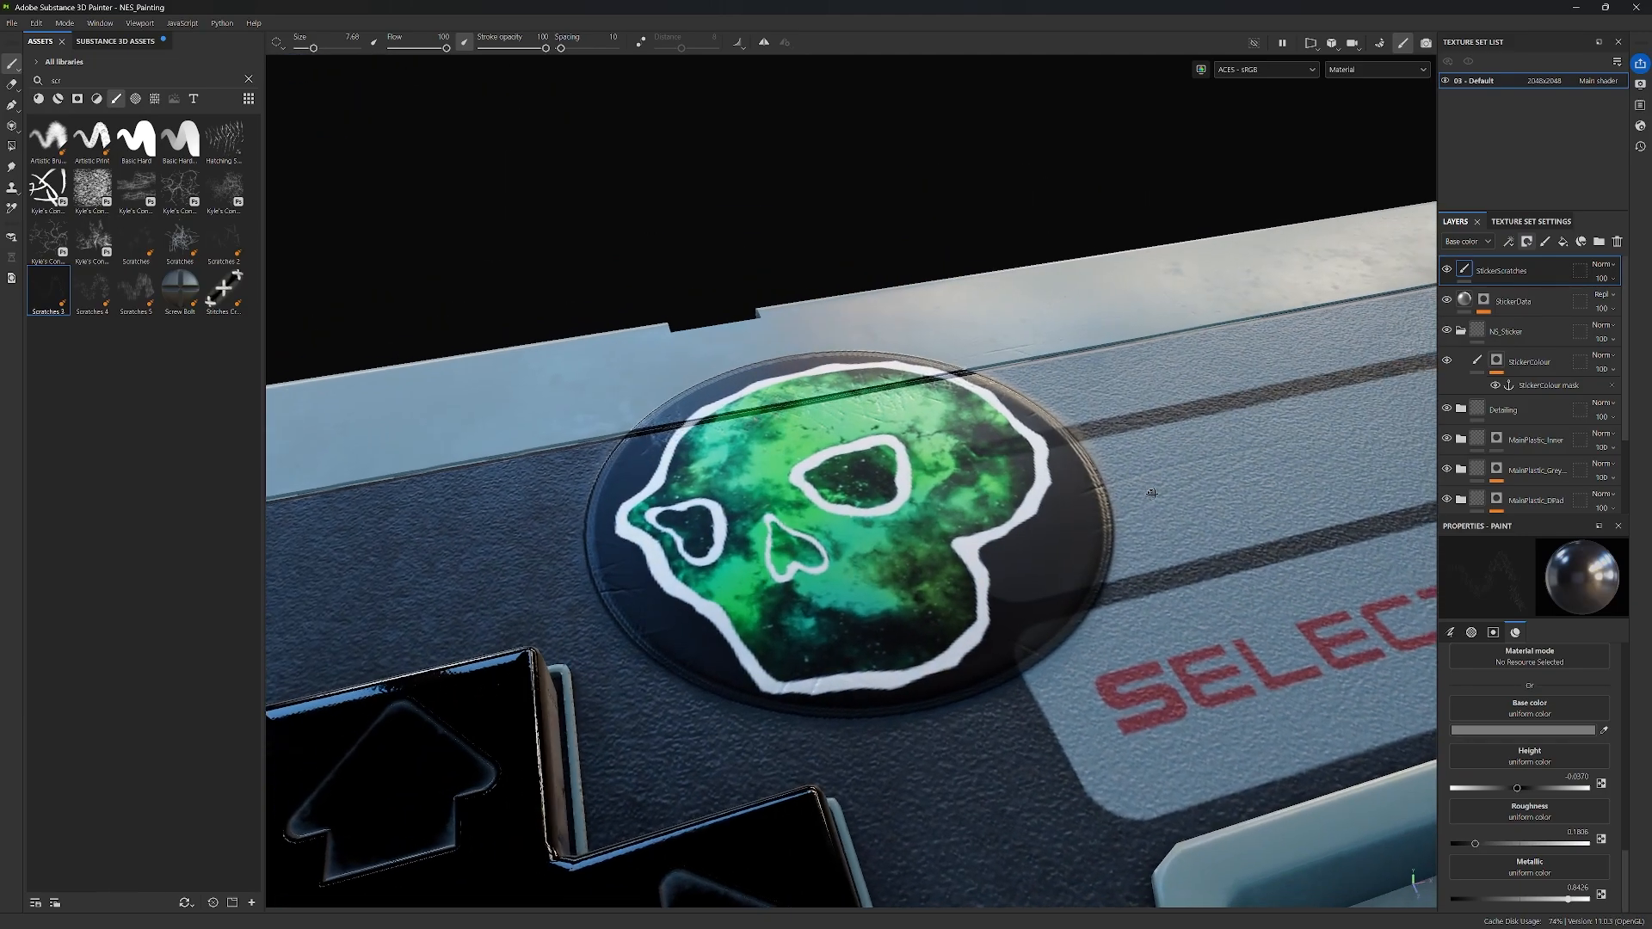
{"action": "left_click_drag", "start_coordinate": [903, 460], "coordinate": [1024, 566], "text": "alt"}
{"action": "left_click_drag", "start_coordinate": [1103, 674], "coordinate": [770, 544], "text": "alt"}
{"action": "scroll", "coordinate": [1101, 519], "scroll_direction": "down", "scroll_amount": 5}
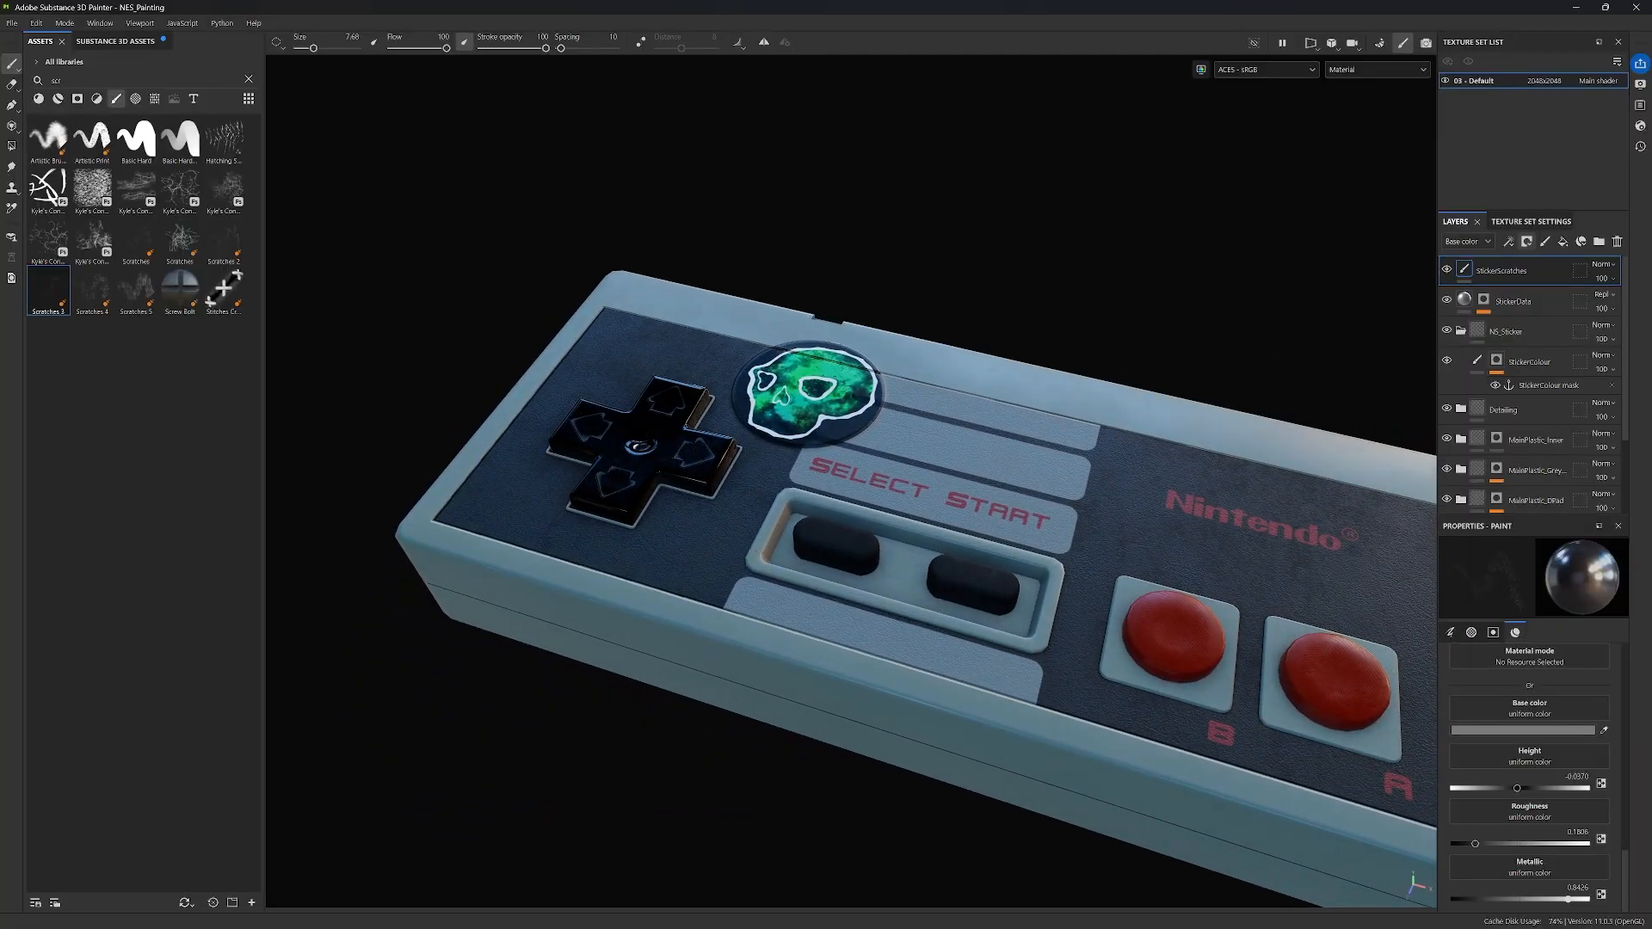
{"action": "scroll", "coordinate": [861, 421], "scroll_direction": "up", "scroll_amount": 4}
{"action": "middle_click_drag", "start_coordinate": [1006, 585], "coordinate": [1079, 714], "text": "alt"}
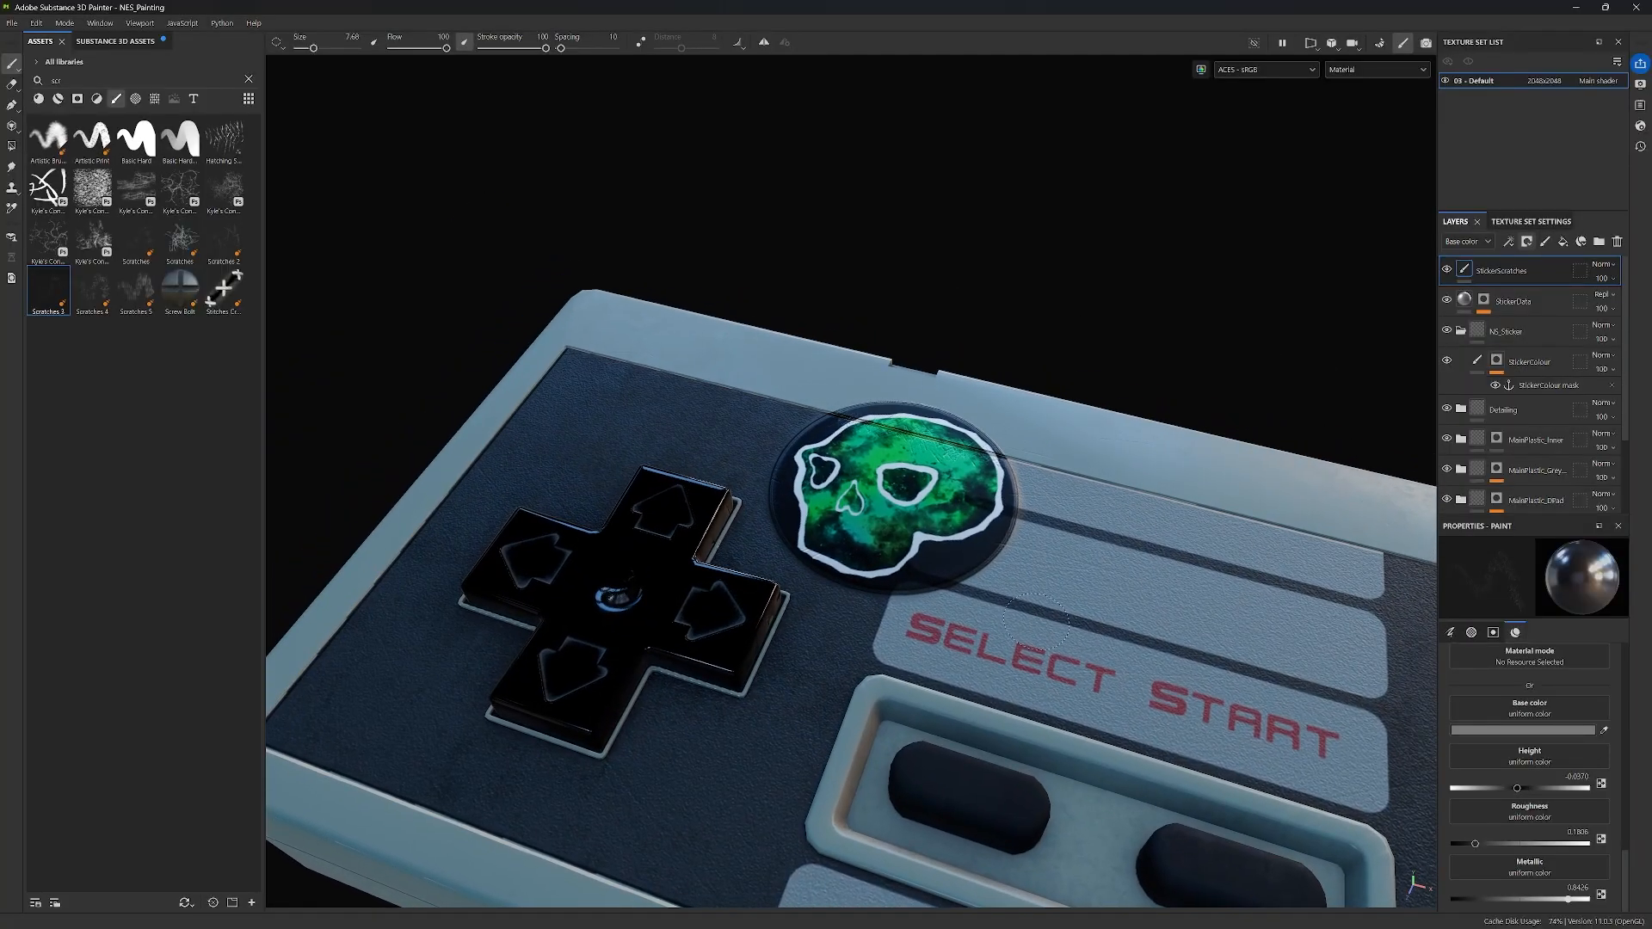
{"action": "left_click_drag", "start_coordinate": [1079, 714], "coordinate": [1029, 590], "text": "alt"}
{"action": "scroll", "coordinate": [1029, 258], "scroll_direction": "down", "scroll_amount": 4}
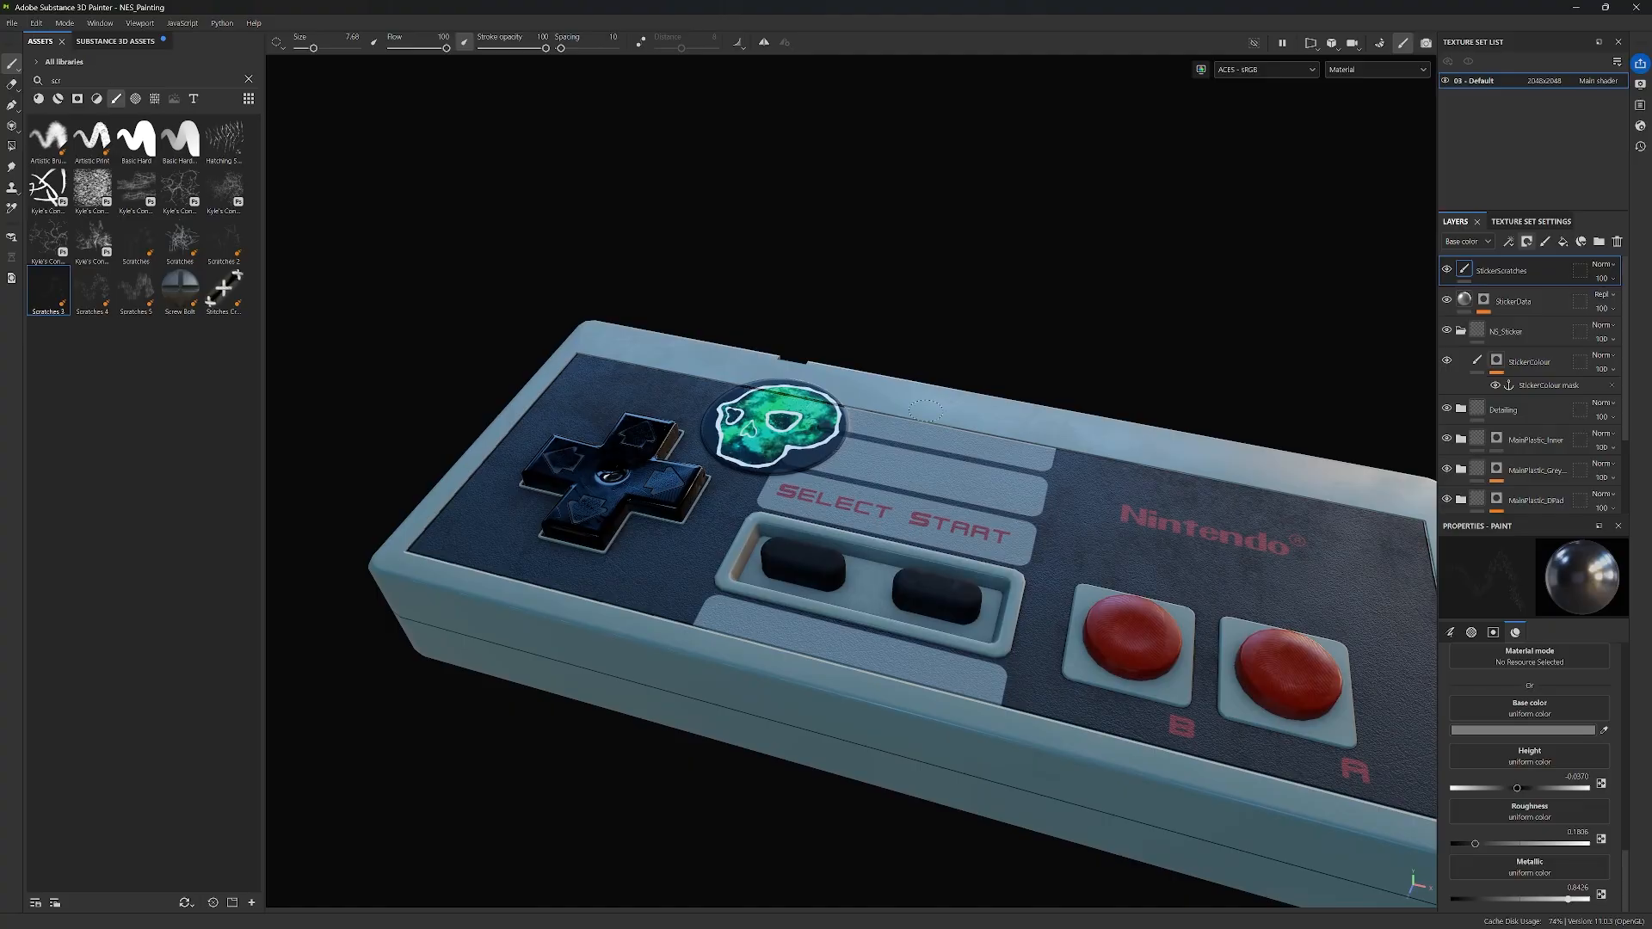
Step: Open the texture export and review its output directory, Unreal Engine (Packed) template and list of exports
{"action": "left_click", "coordinate": [13, 24]}
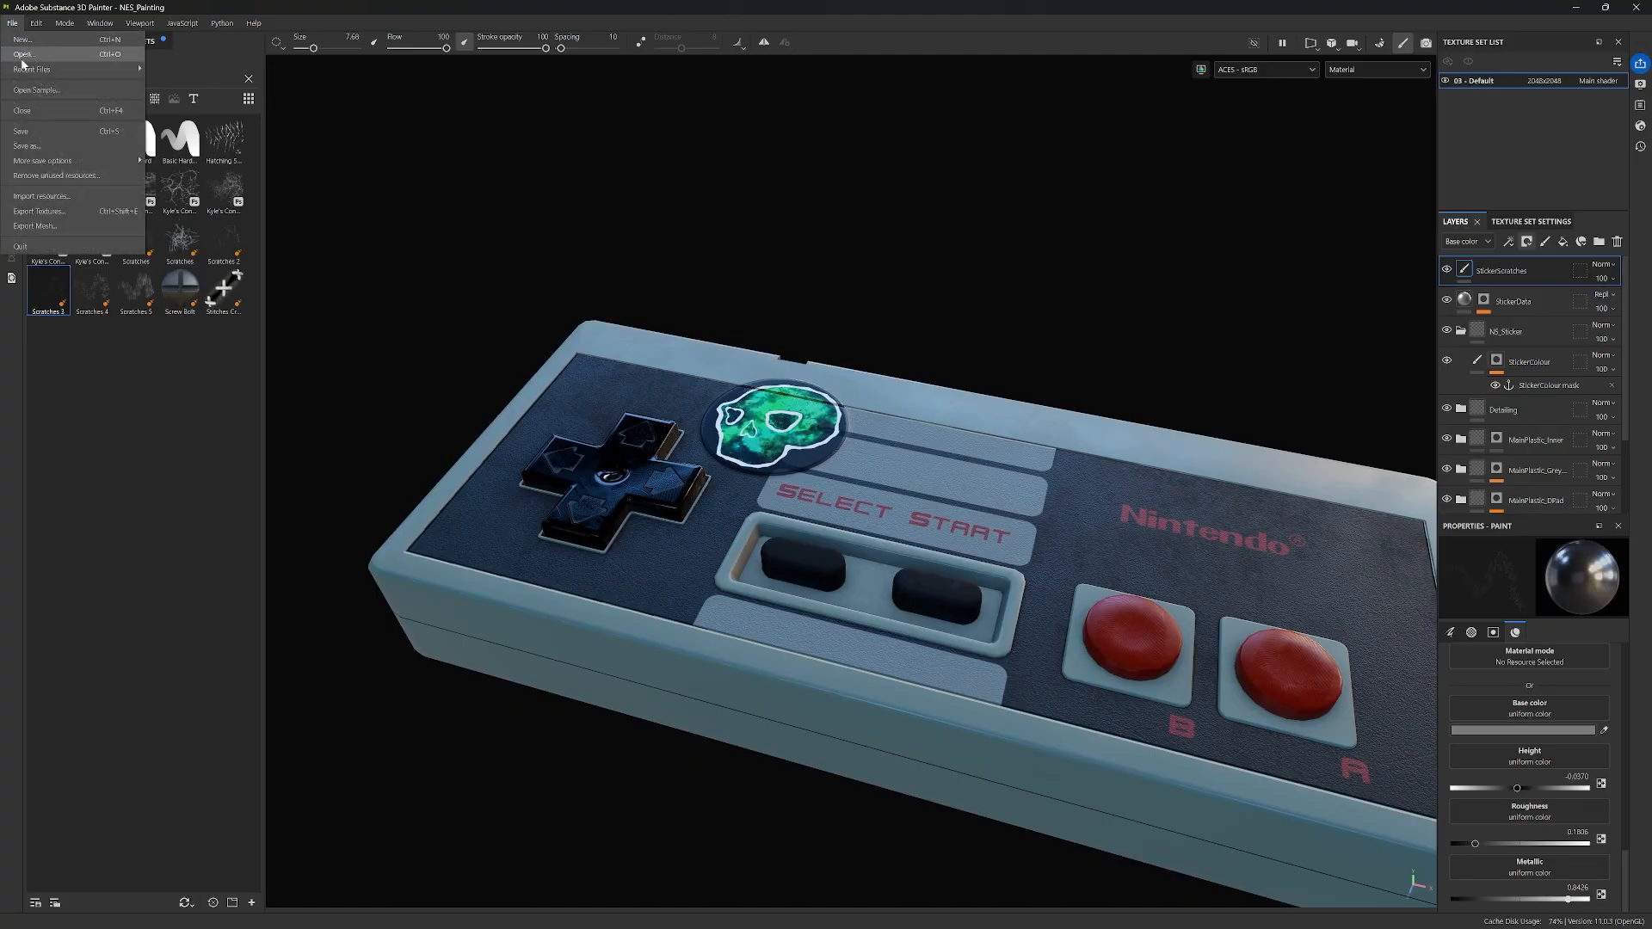
{"action": "left_click", "coordinate": [61, 214]}
{"action": "left_click", "coordinate": [1051, 302]}
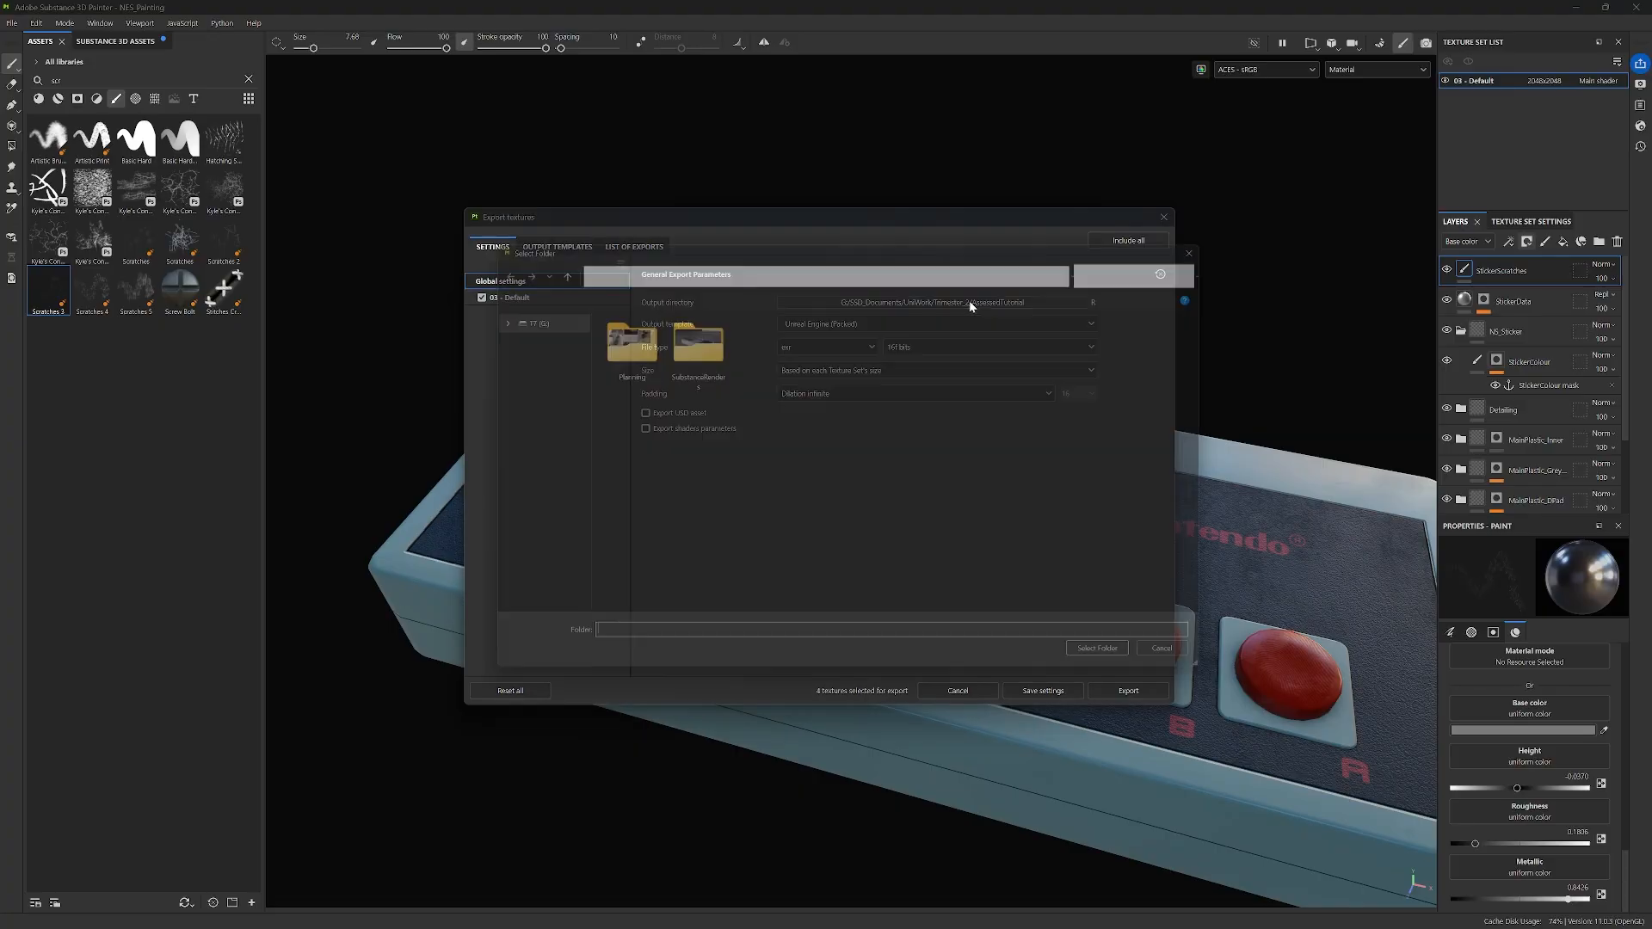
{"action": "key", "text": "Escape"}
{"action": "left_click", "coordinate": [641, 247]}
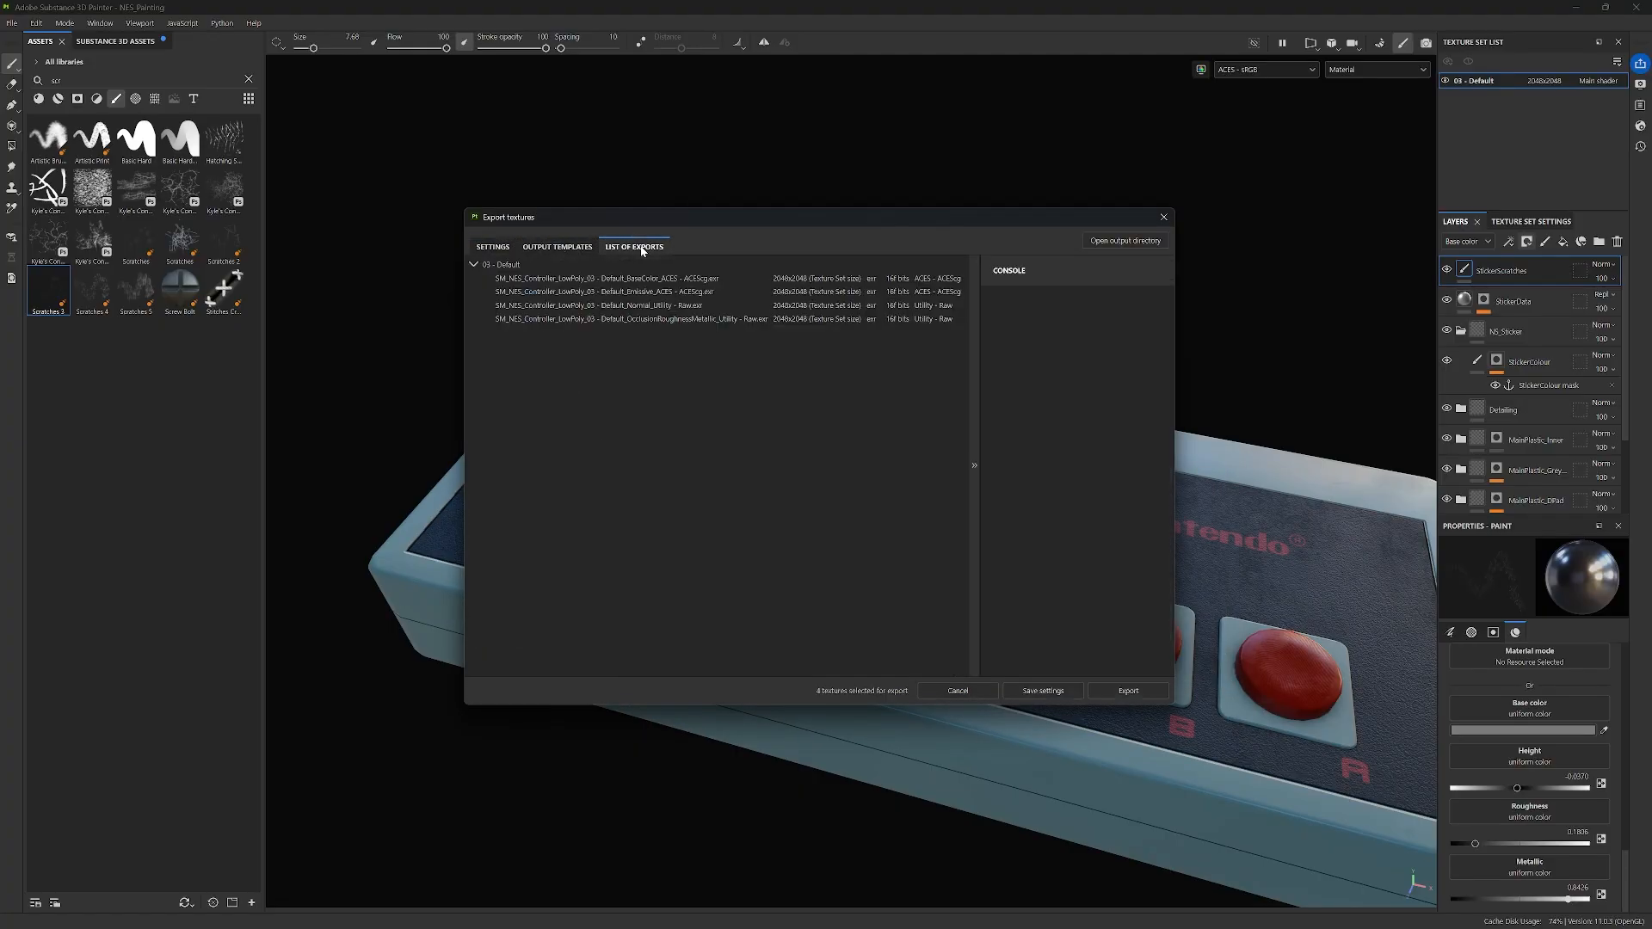
{"action": "left_click", "coordinate": [558, 247]}
{"action": "left_click", "coordinate": [493, 247]}
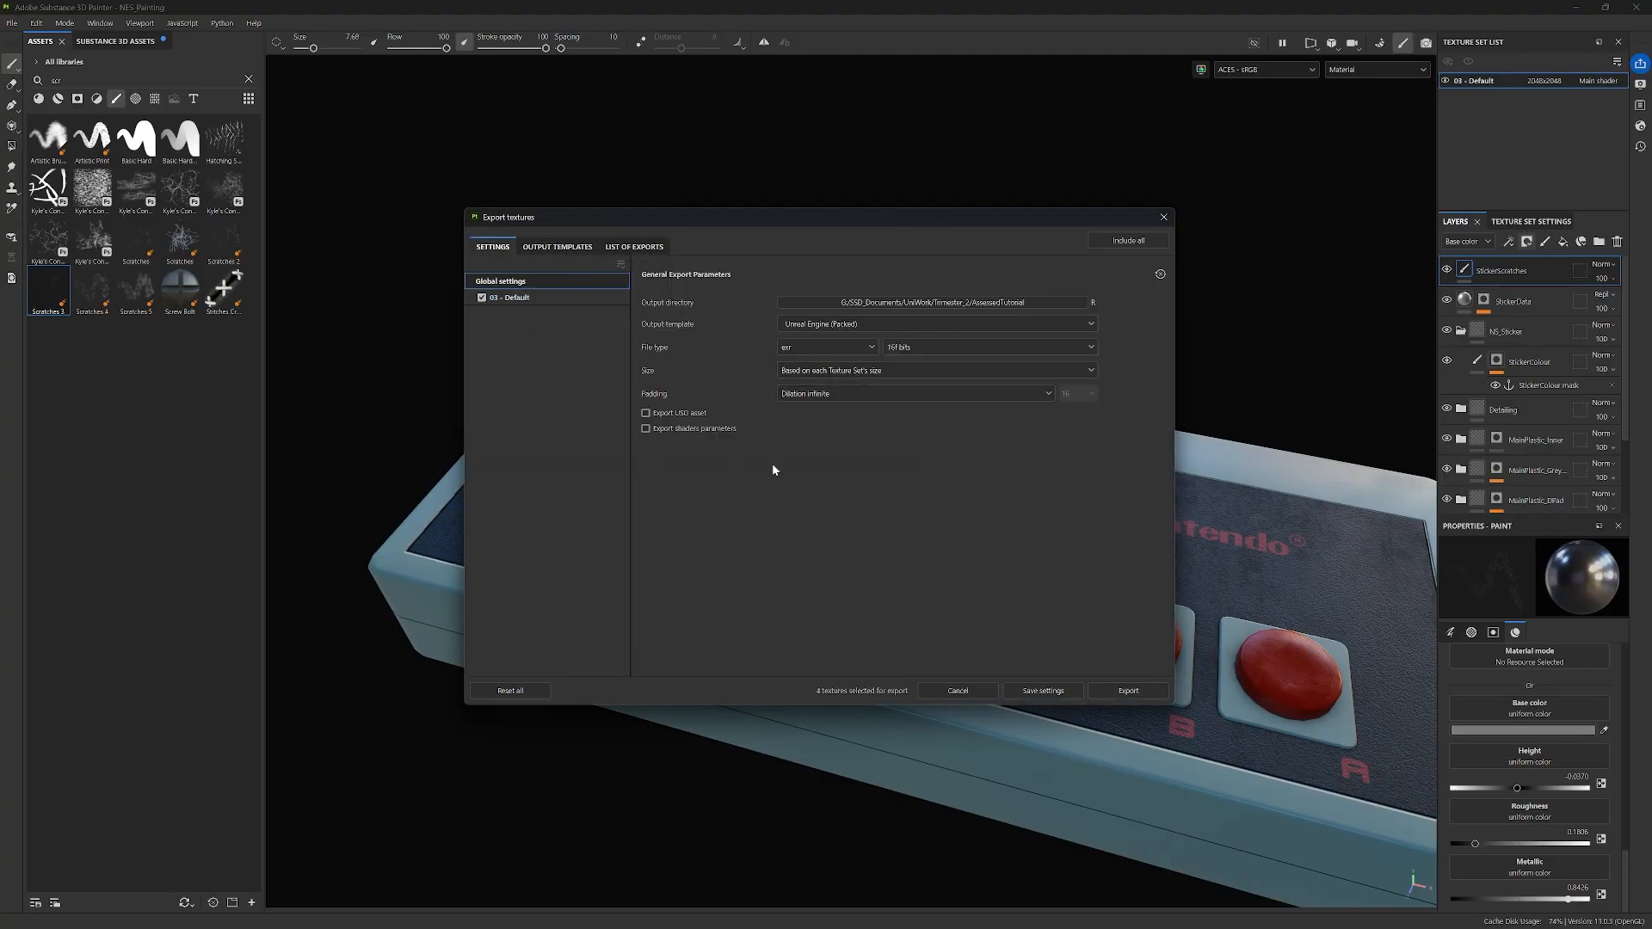
{"action": "left_click", "coordinate": [634, 247]}
{"action": "left_click", "coordinate": [557, 247]}
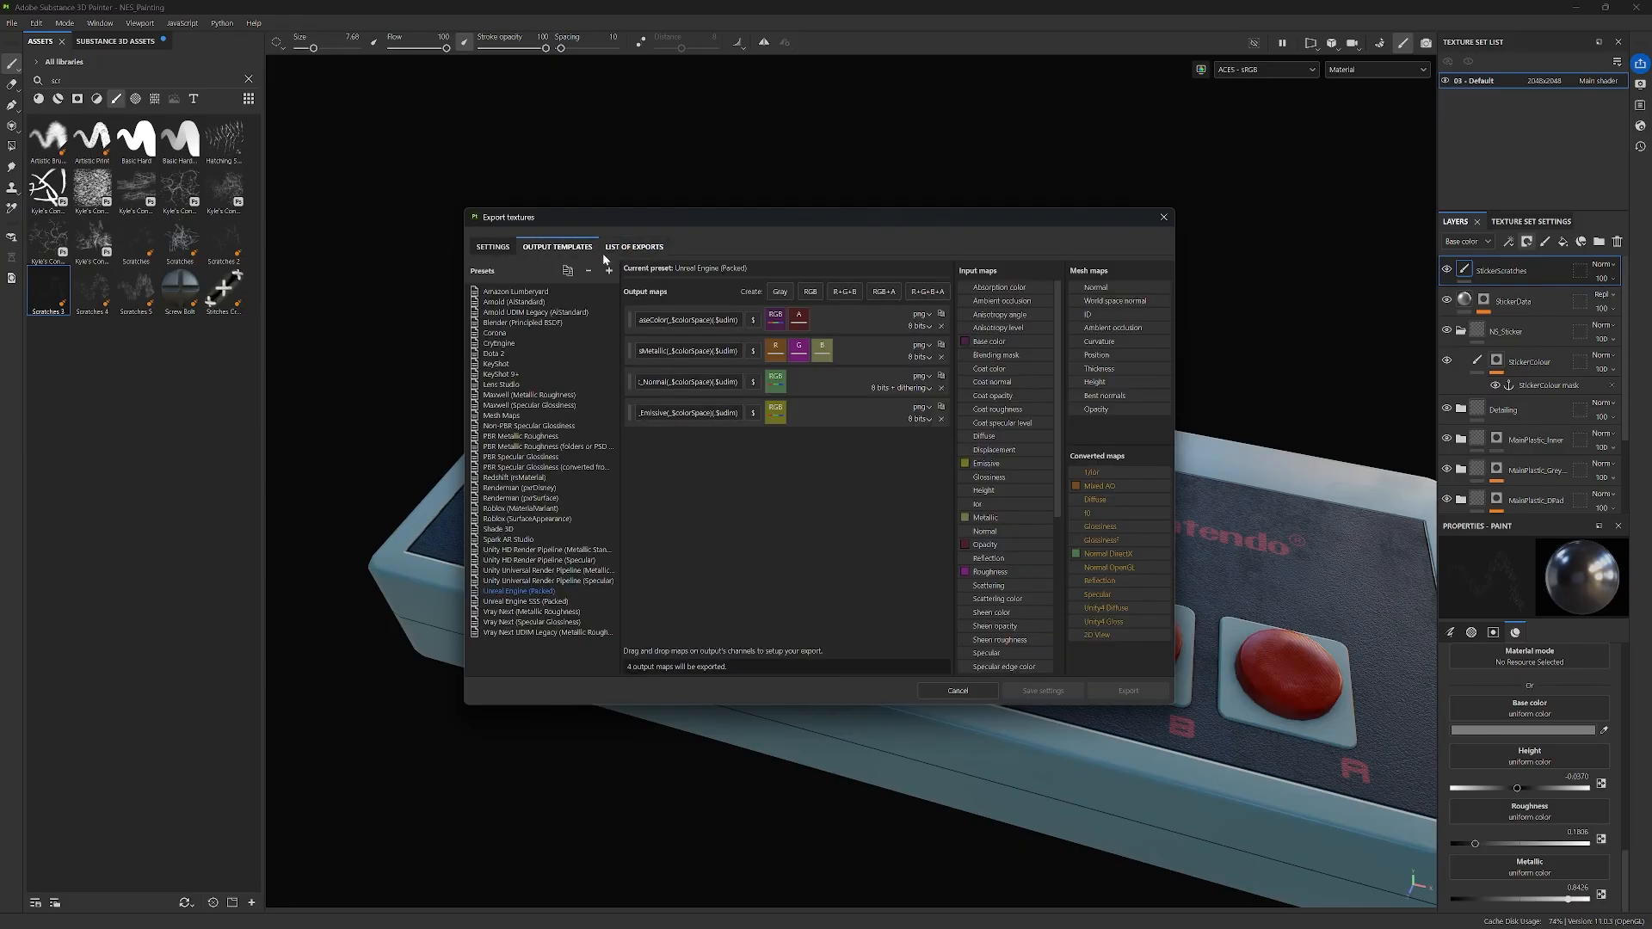
{"action": "left_click", "coordinate": [634, 247]}
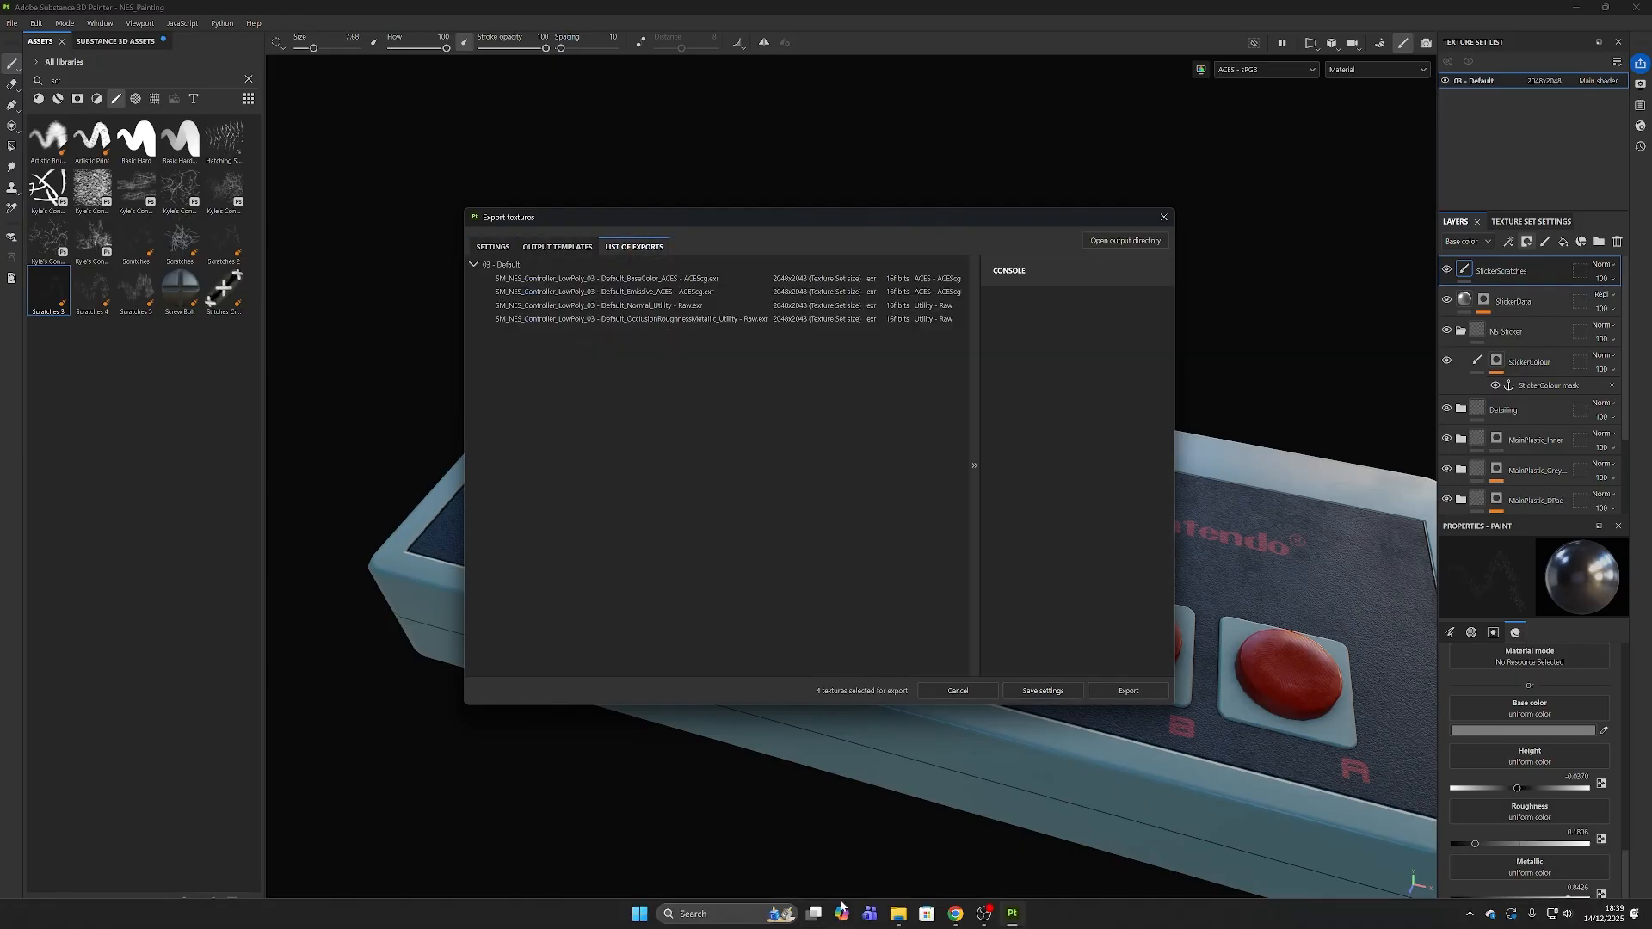
Step: Check the existing texture files in the AssessedTutorial folder and export the 03 - Default texture set as 16-bit EXR files
{"action": "left_click", "coordinate": [897, 856]}
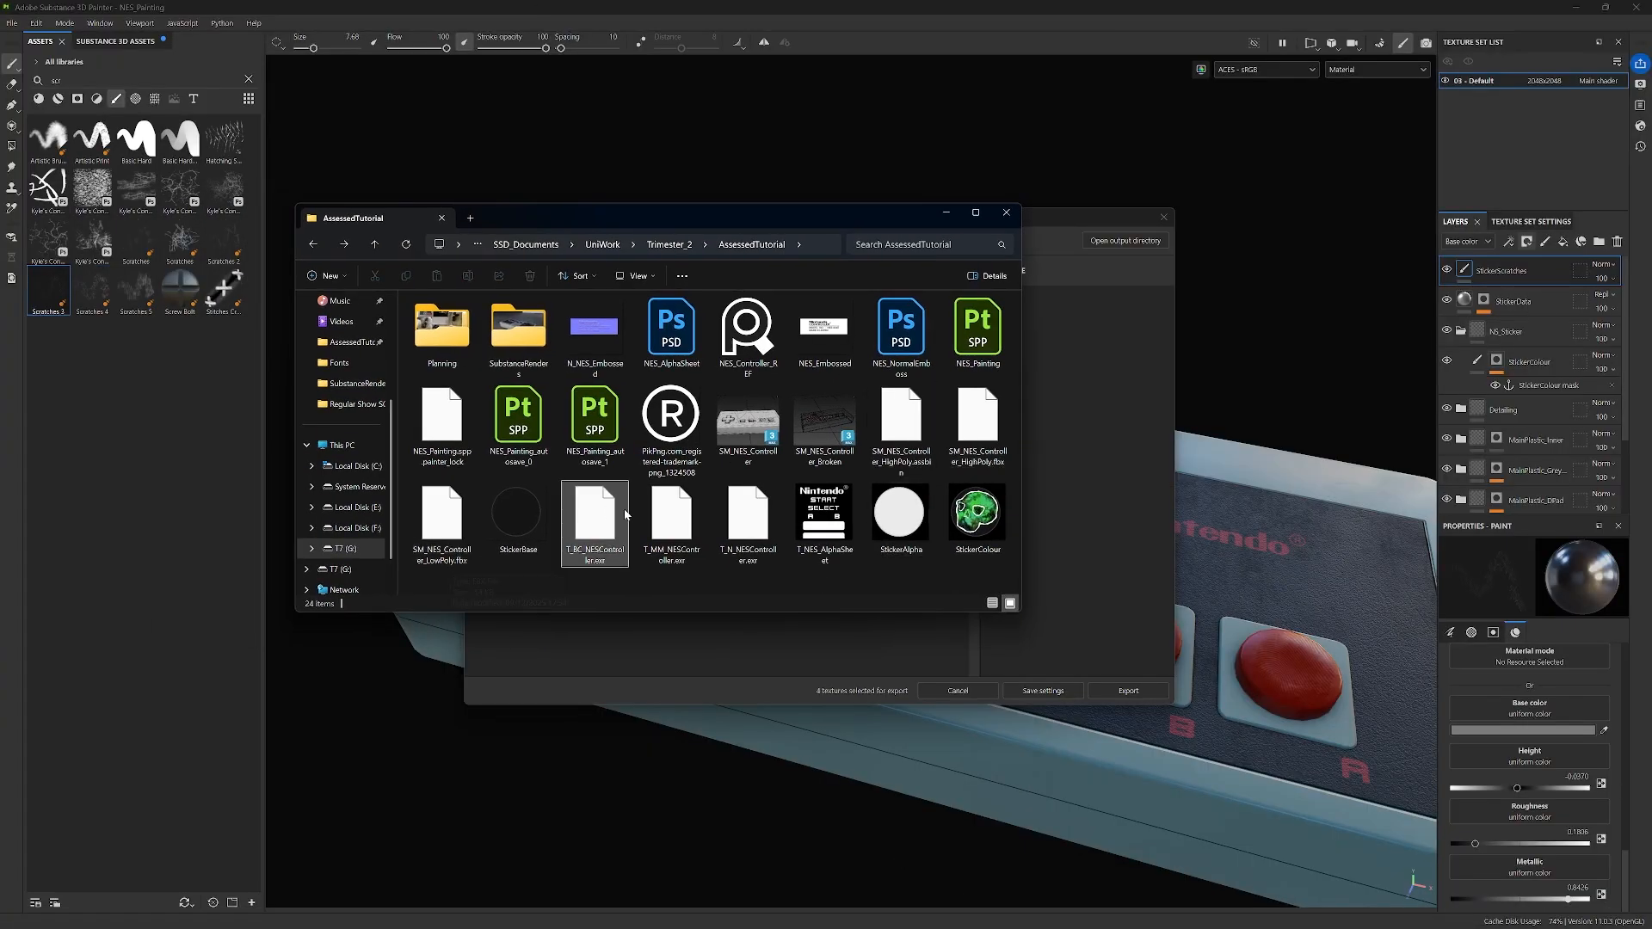
{"action": "left_click", "coordinate": [1006, 212]}
{"action": "left_click", "coordinate": [1163, 216]}
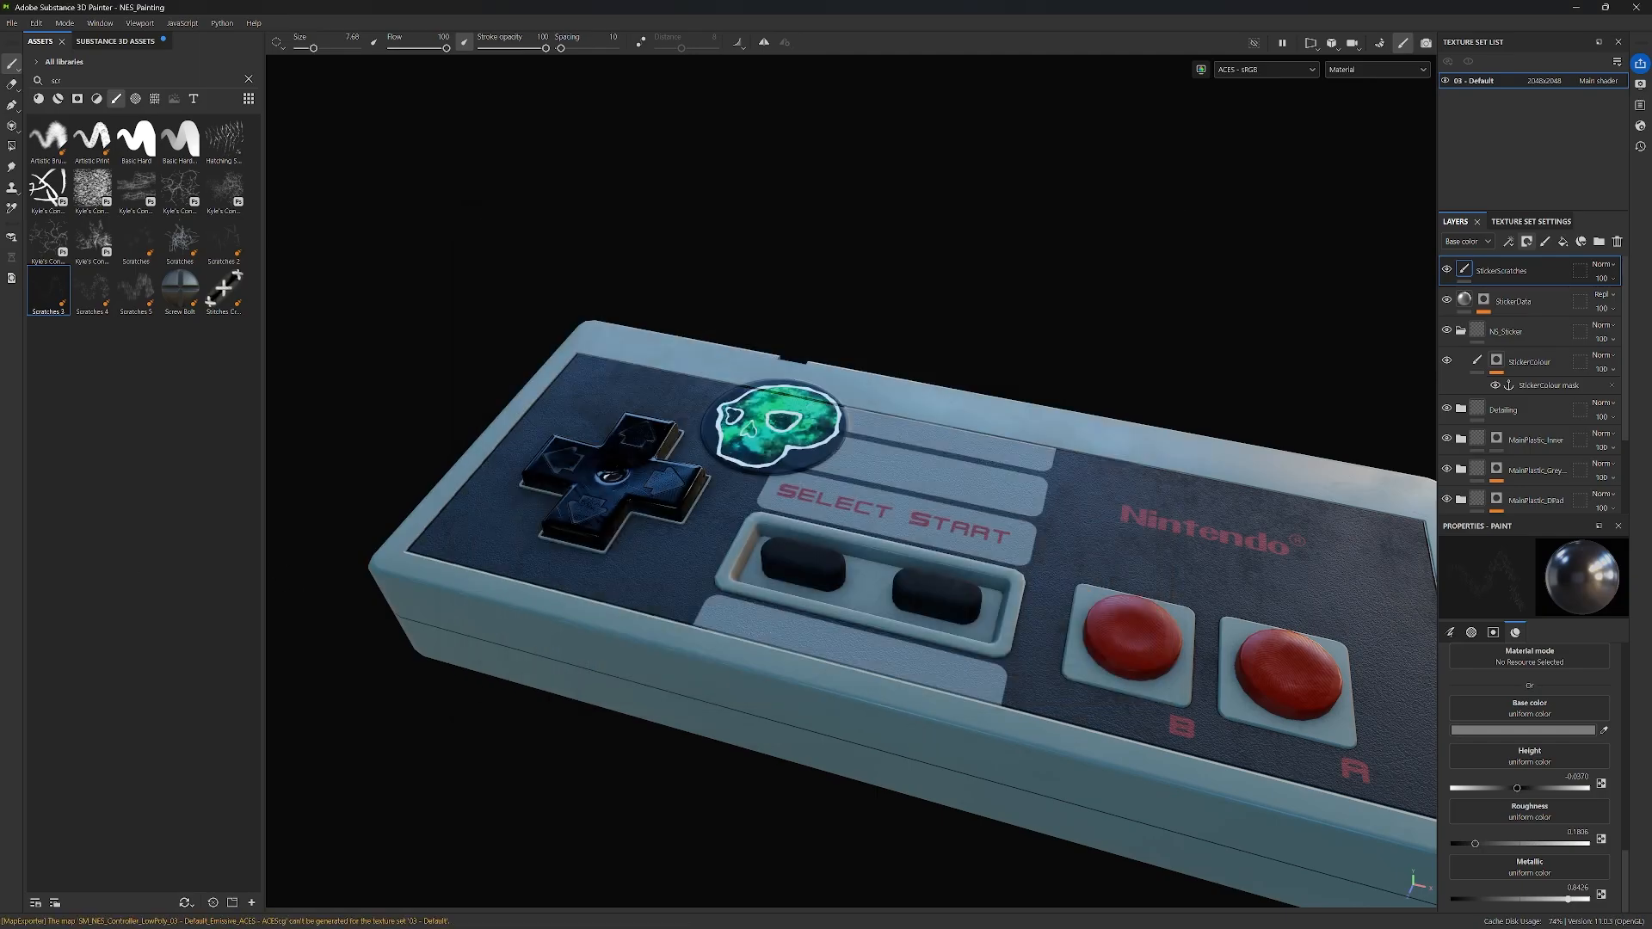
Step: In File Explorer, rename the exported base color texture as T_BC_NESControllerSticker
{"action": "key", "text": "alt+Tab"}
{"action": "scroll", "coordinate": [899, 449], "scroll_direction": "down", "scroll_amount": 1}
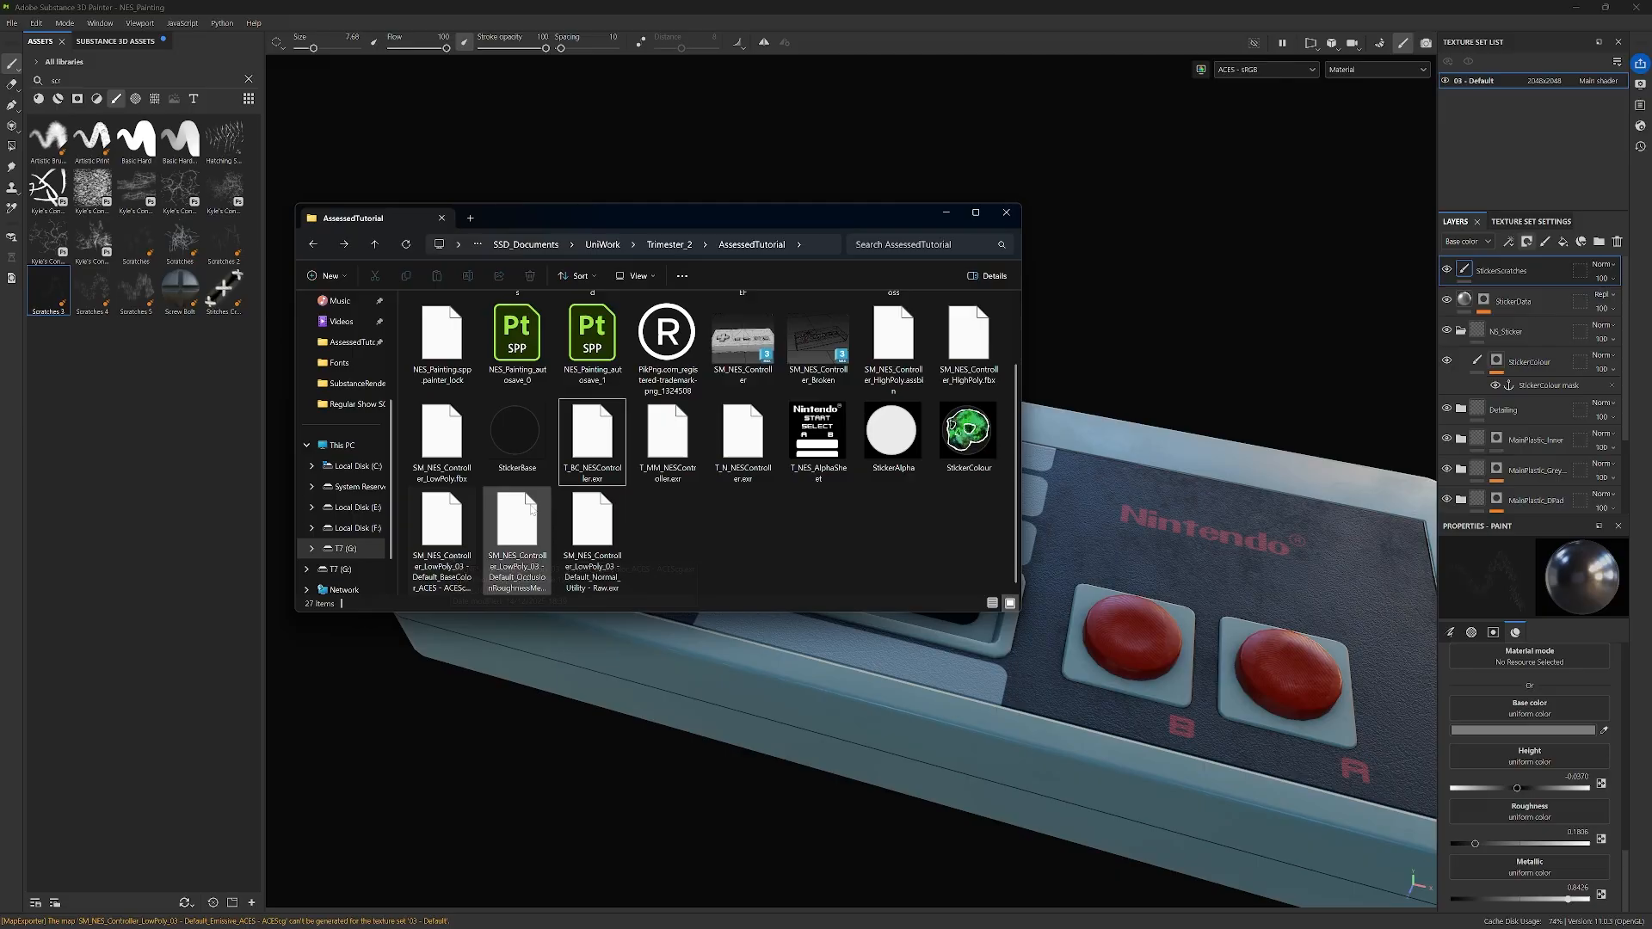
{"action": "left_click", "coordinate": [458, 584]}
{"action": "key", "text": "F2"}
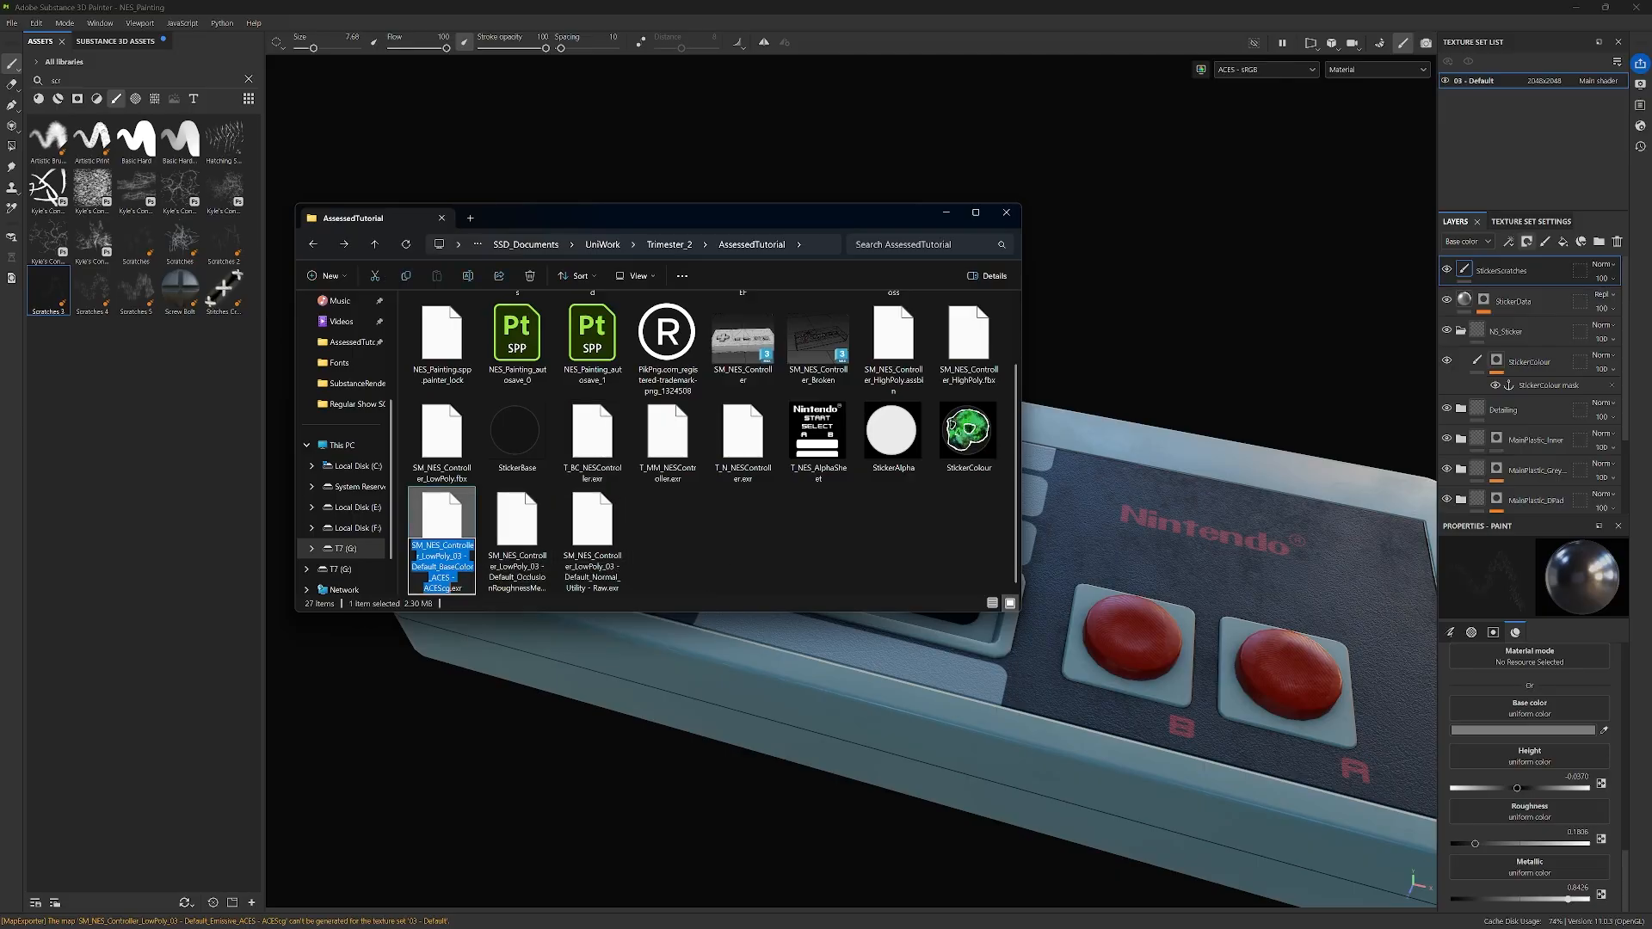
{"action": "type", "text": "T_BC_NESController"}
{"action": "type", "text": "Sticker"}
{"action": "key", "text": "Return"}
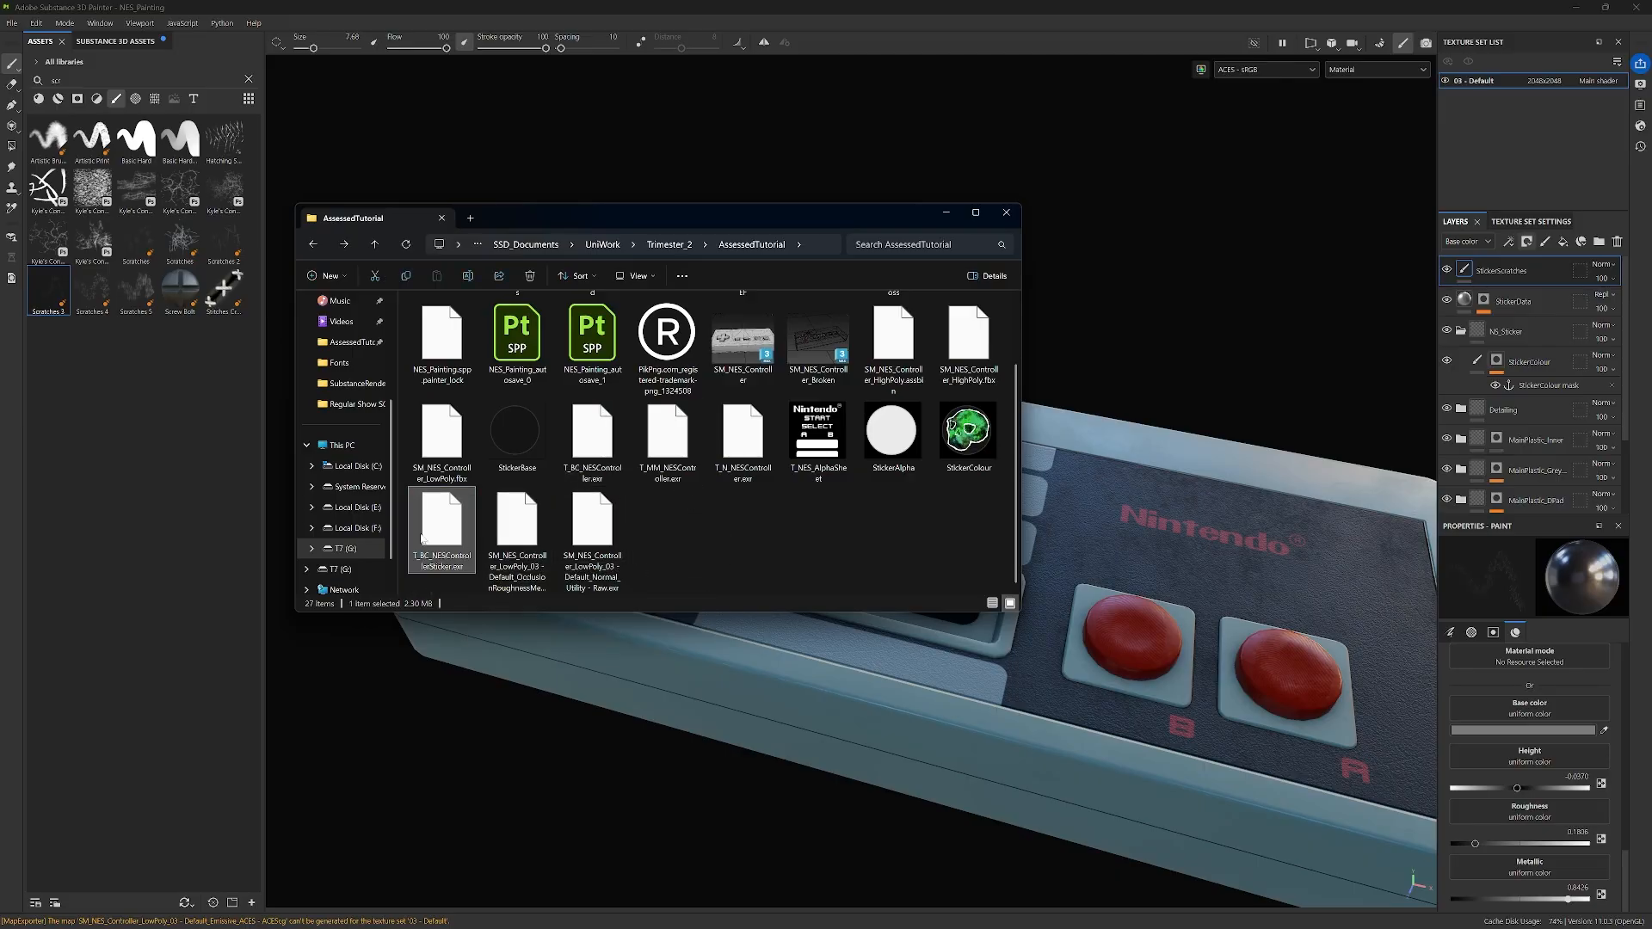
Step: Rename the exported occlusion-roughness-metallic texture as T_MM_NESControllerSticker, reusing the existing T_MM_NESController file name
{"action": "left_click", "coordinate": [682, 479]}
{"action": "key", "text": "ctrl+c"}
{"action": "key", "text": "F2"}
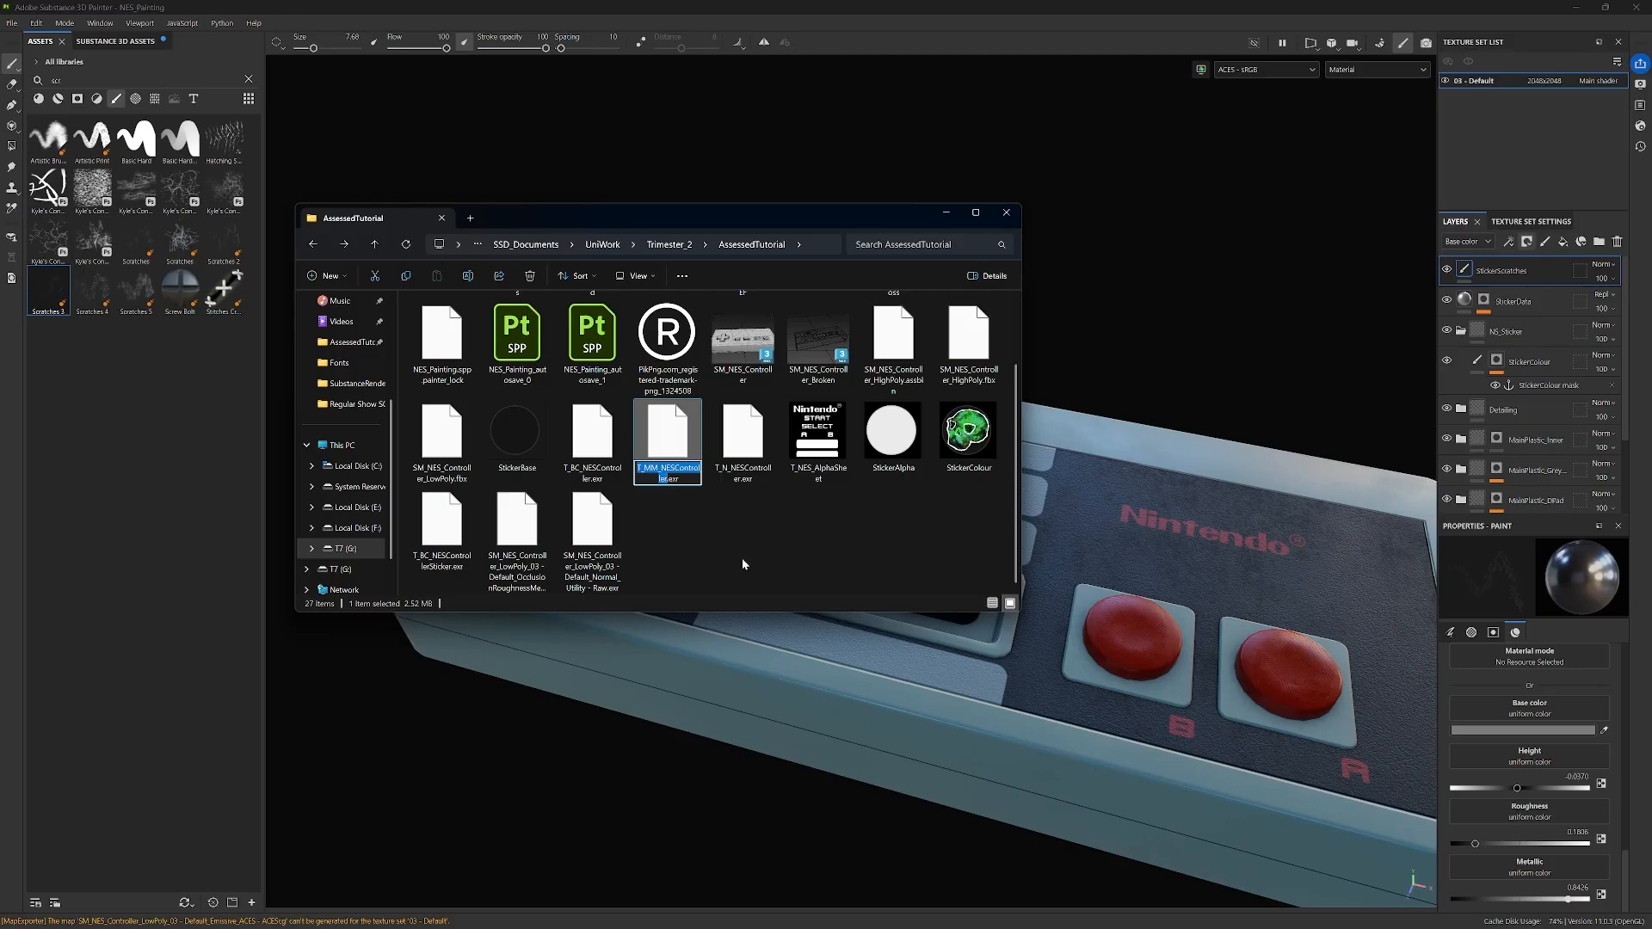
{"action": "left_click", "coordinate": [528, 575]}
{"action": "key", "text": "F2"}
{"action": "key", "text": "ctrl+v"}
{"action": "type", "text": "Sticker"}
{"action": "key", "text": "Return"}
Step: Rename the exported normal texture as T_N_NESControllerSticker
{"action": "left_click", "coordinate": [754, 474]}
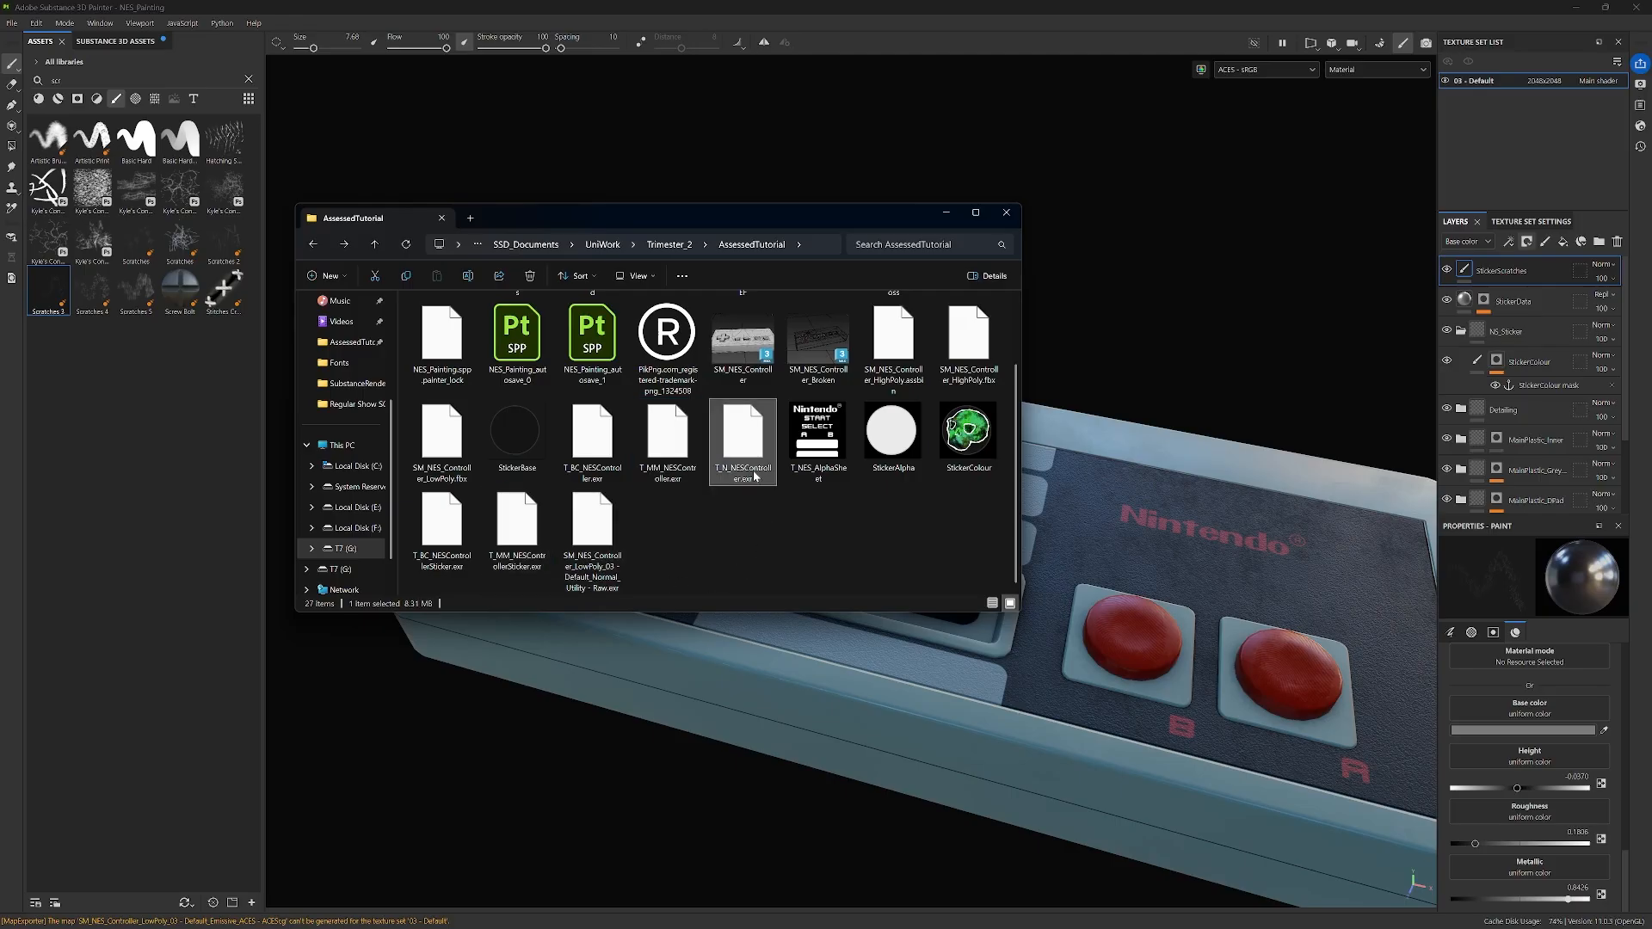
{"action": "key", "text": "Down"}
{"action": "key", "text": "F2"}
{"action": "type", "text": "T_N_NESController"}
{"action": "type", "text": "St"}
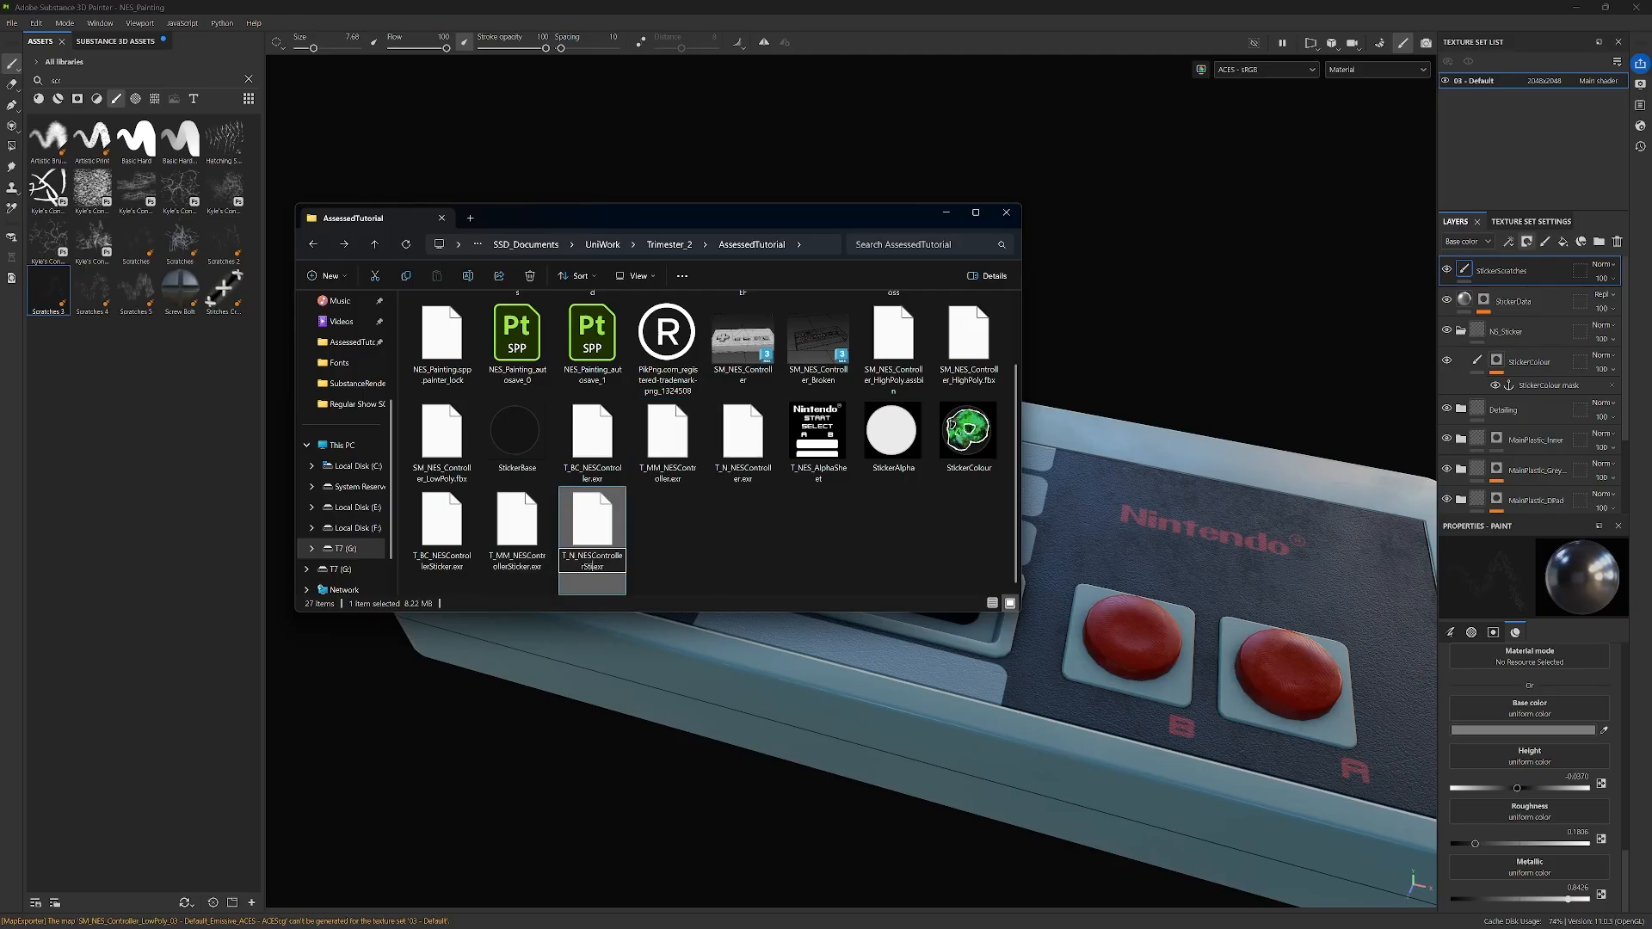
{"action": "type", "text": "icker"}
{"action": "key", "text": "Return"}
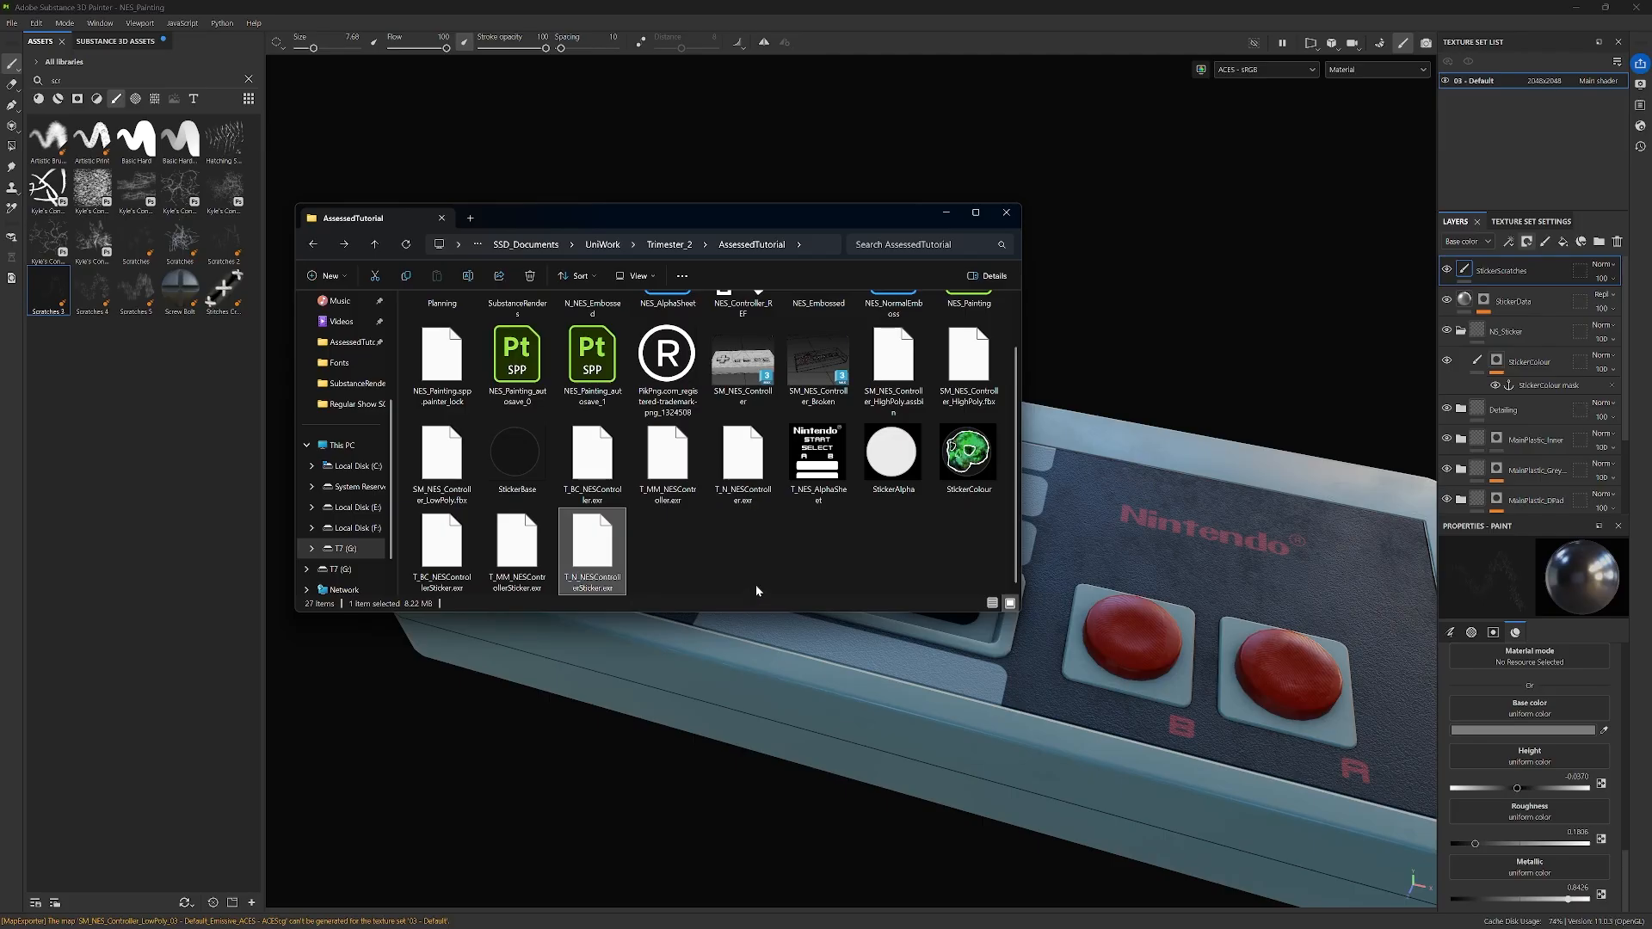